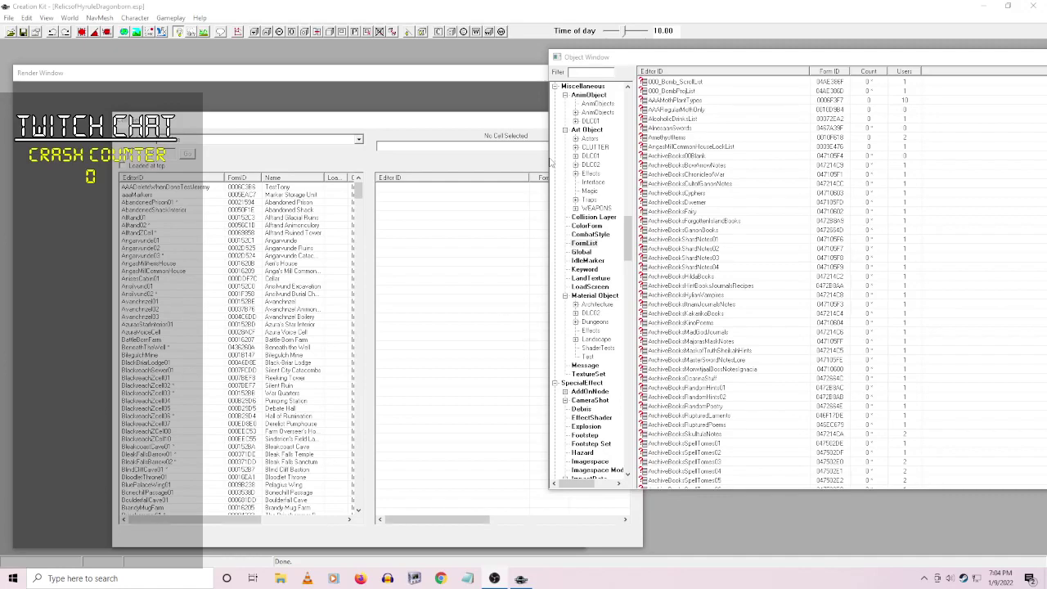
drag(518, 125, 398, 87)
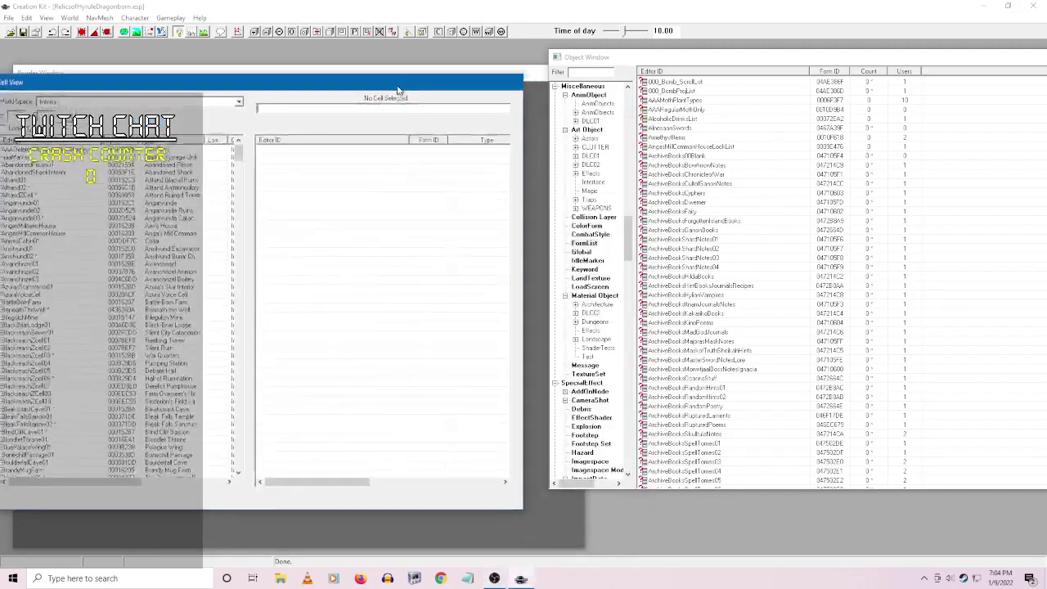
drag(770, 64, 639, 54)
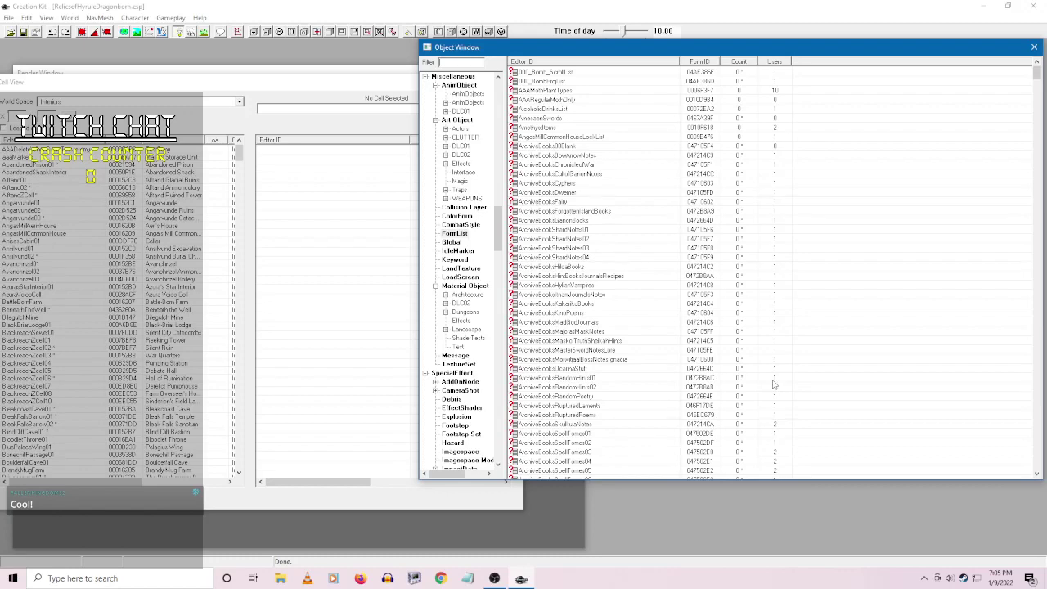
drag(313, 87, 323, 95)
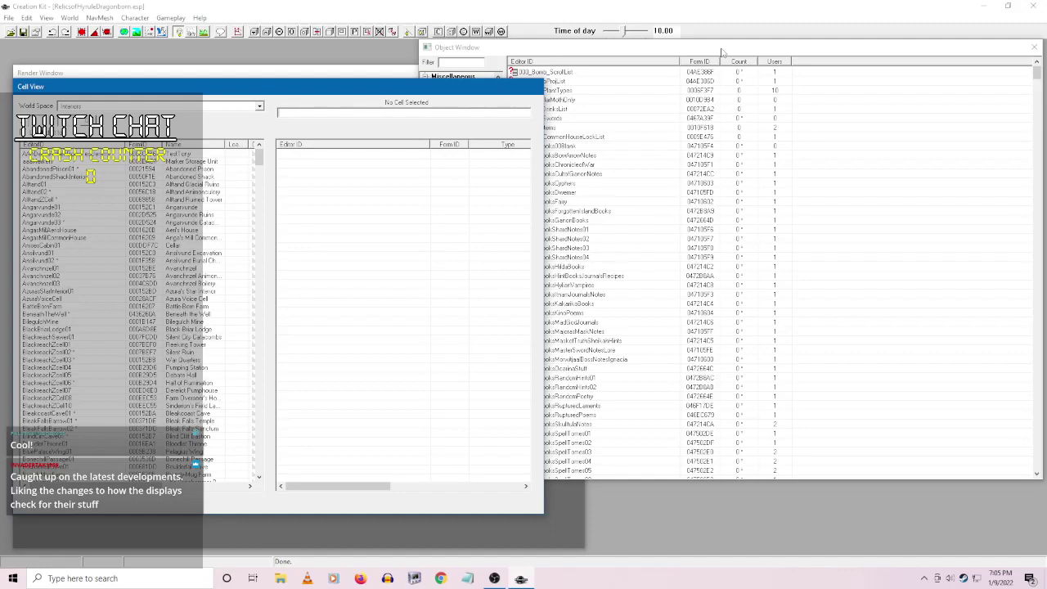
drag(722, 52, 718, 78)
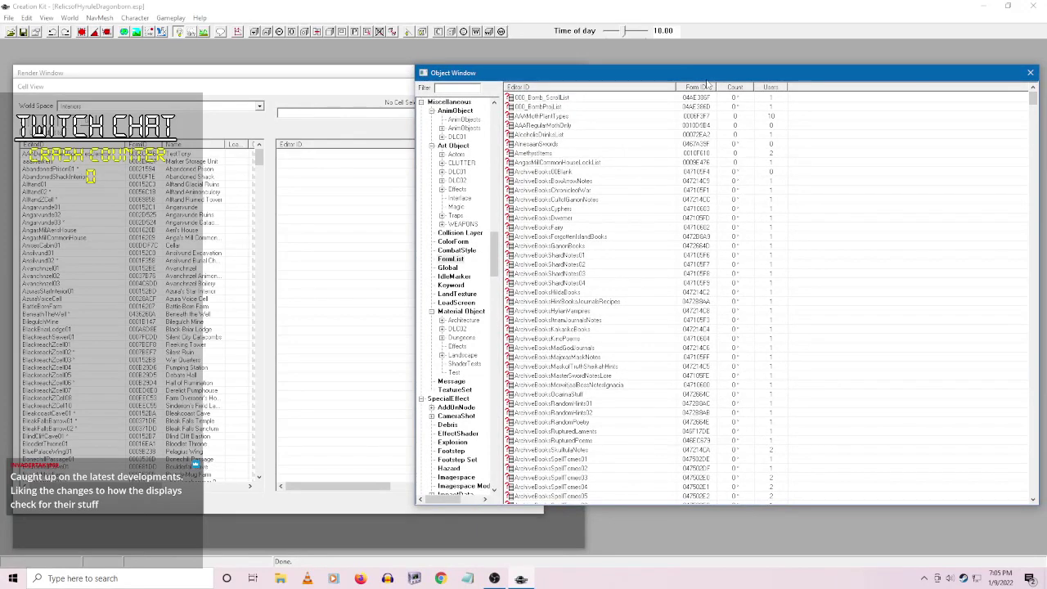
drag(382, 88, 597, 84)
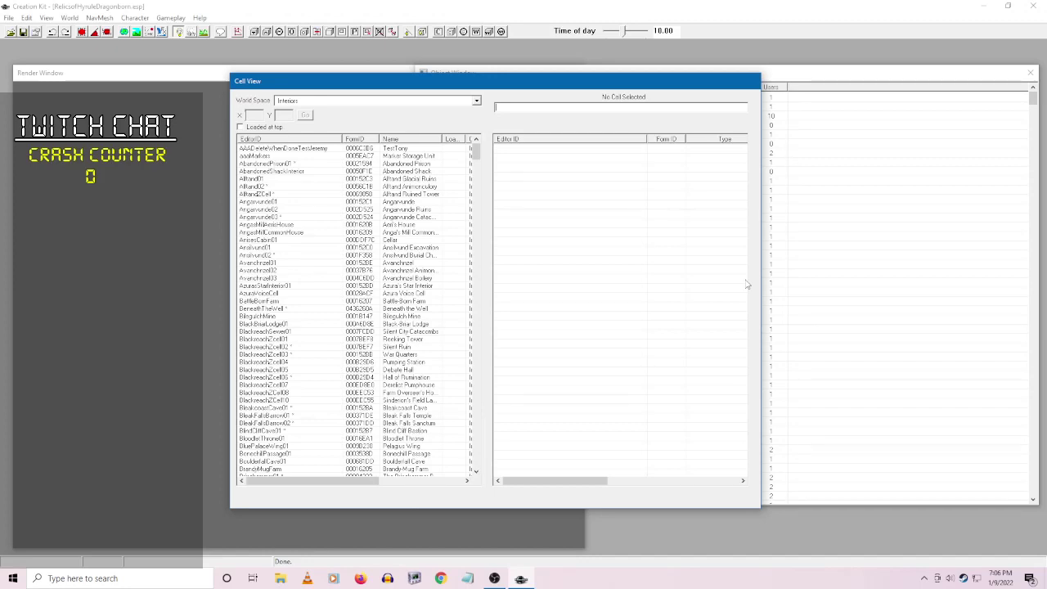
drag(716, 85, 670, 108)
- Filter the Activator objects by "godd" and open the GoddessStatueNayruTriforceRoH activator for editing
click(705, 91)
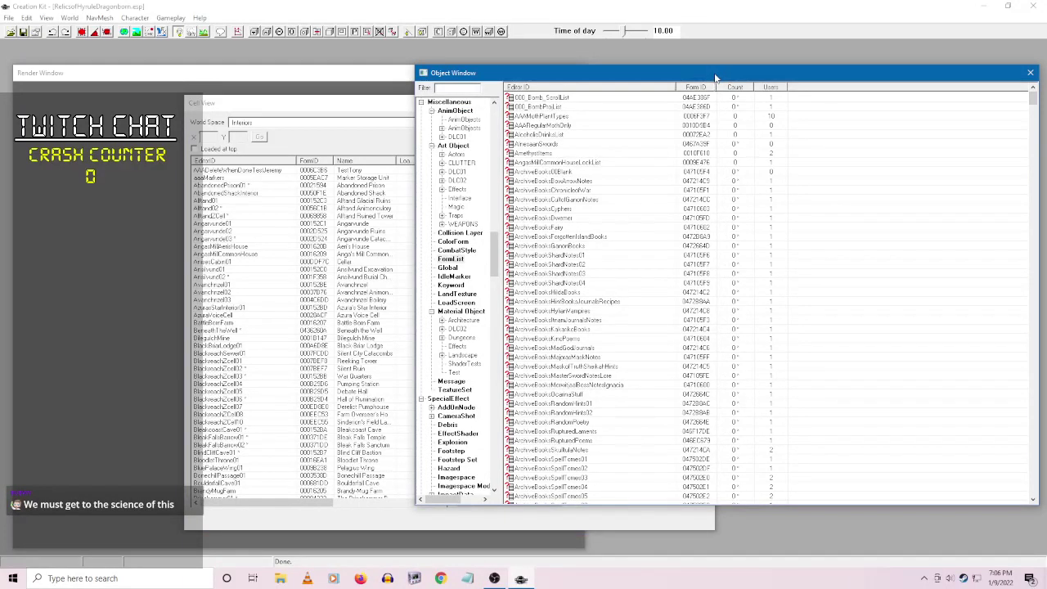
drag(495, 254, 490, 305)
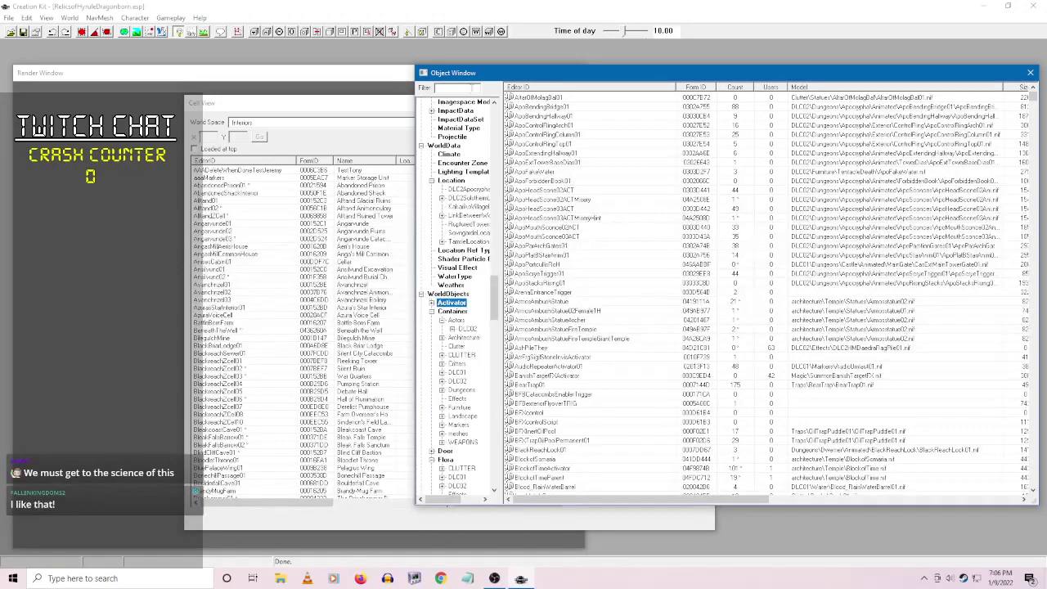
click(466, 89)
text(godd)
right_click(602, 129)
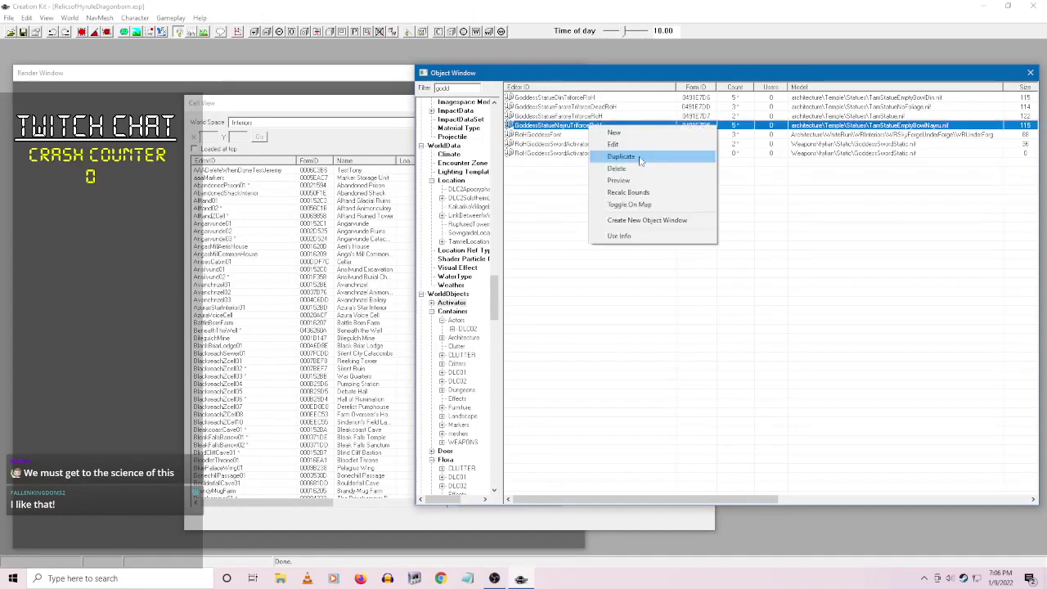
click(638, 144)
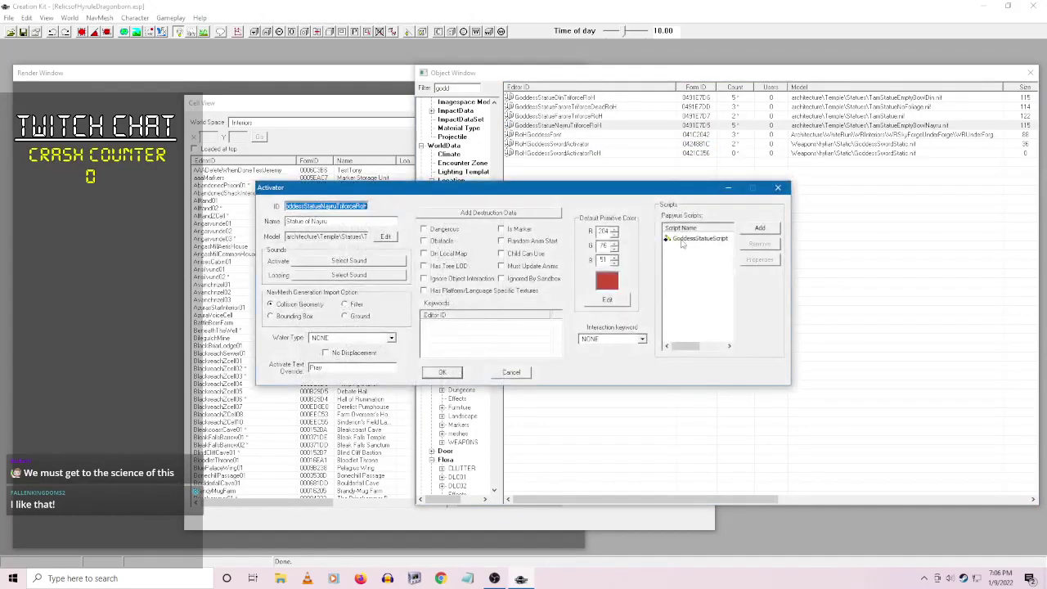
- View the property values of the GoddessStatueScript attached to the Nayru statue and close them without changes
right_click(686, 238)
click(730, 287)
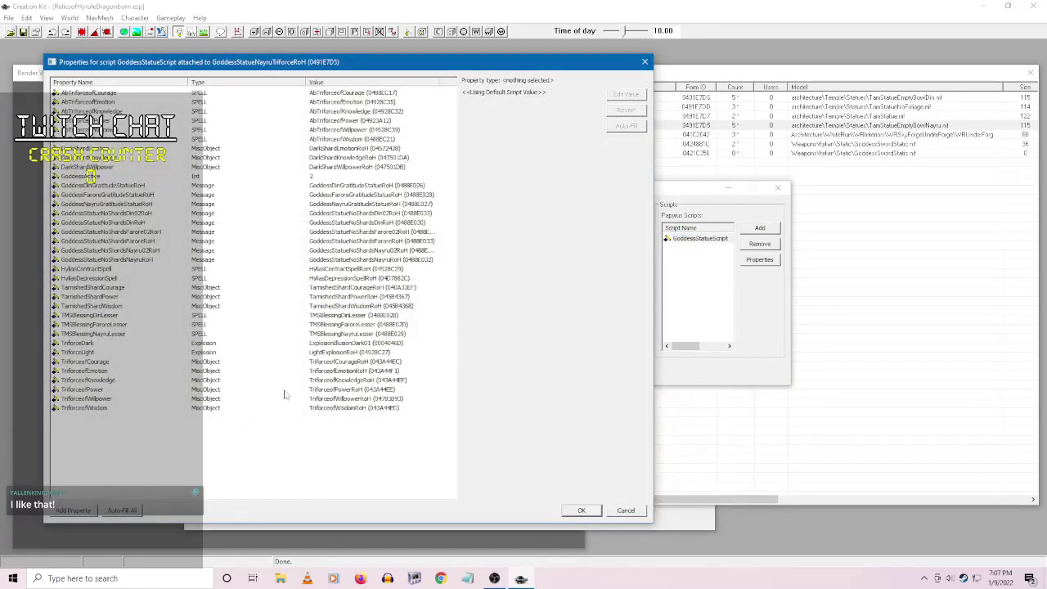
click(628, 512)
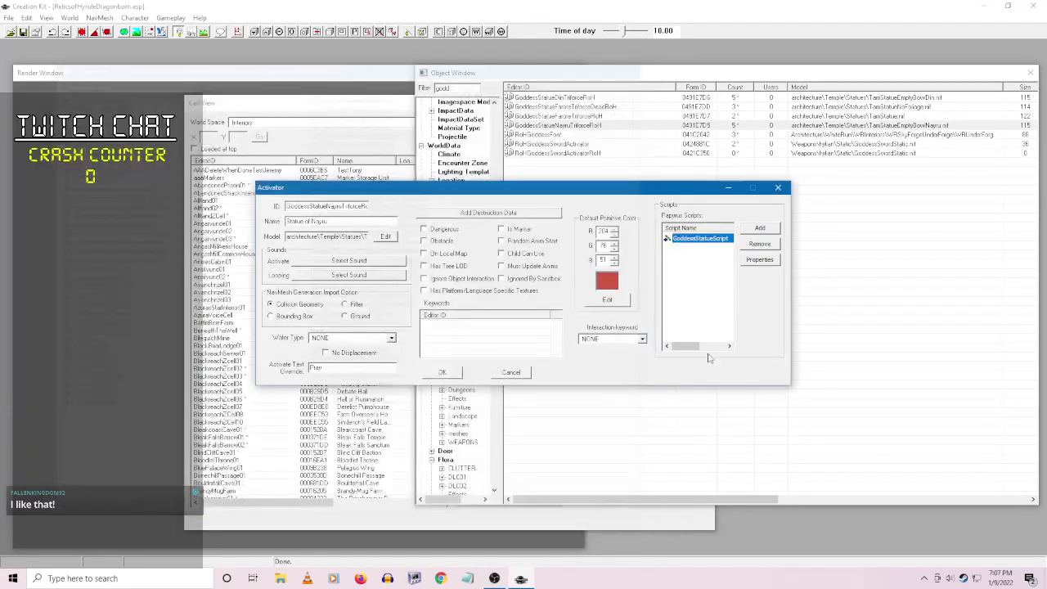
- Read through the Din, Nayru and Farore sections of the GoddessStatueScript source, closing the script and the activator without changes
right_click(704, 239)
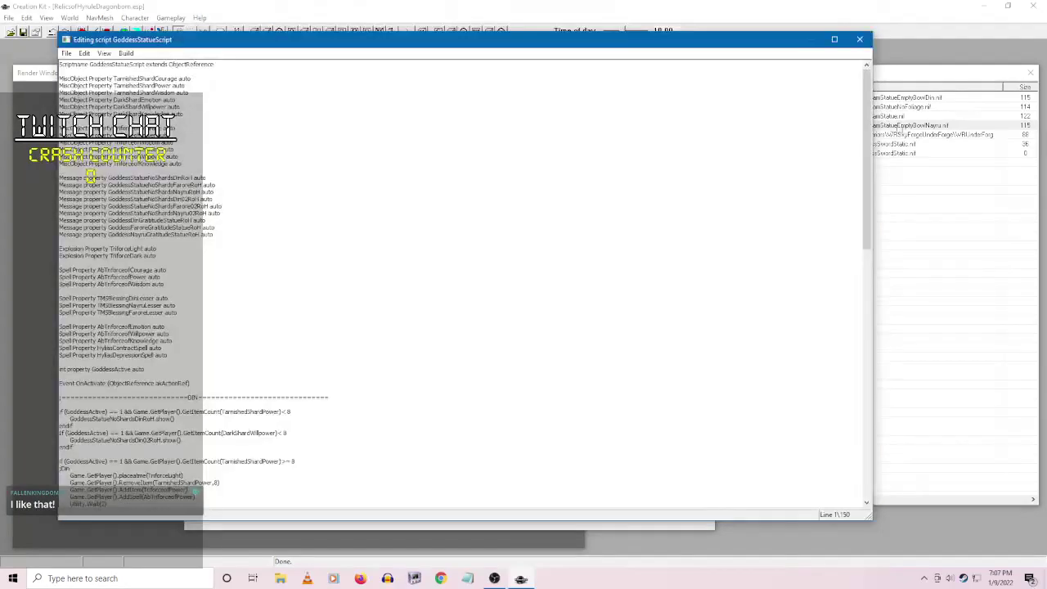
drag(866, 120, 865, 177)
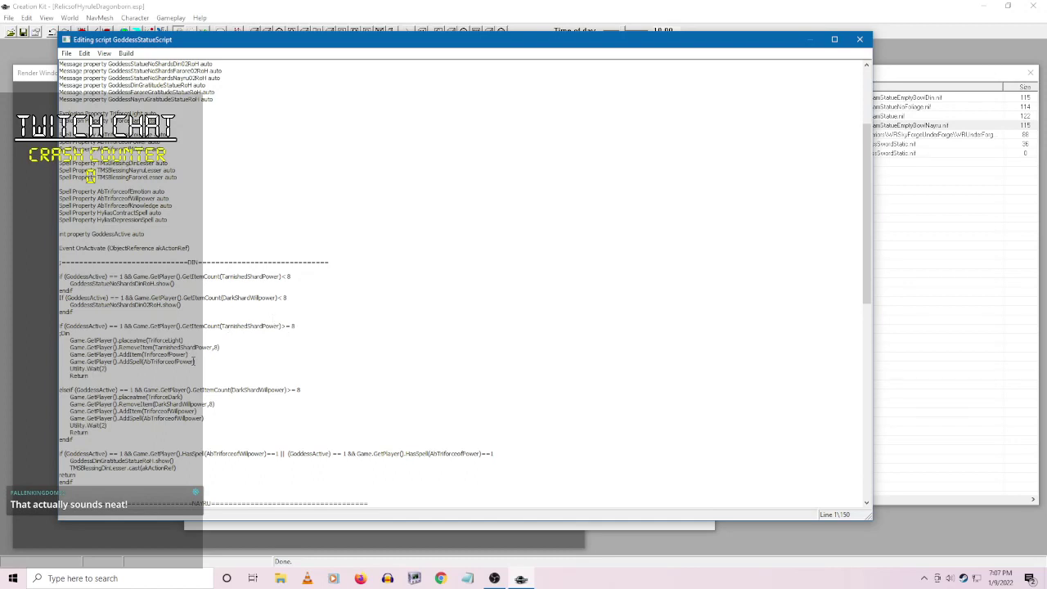
scroll(194, 361, down, 11)
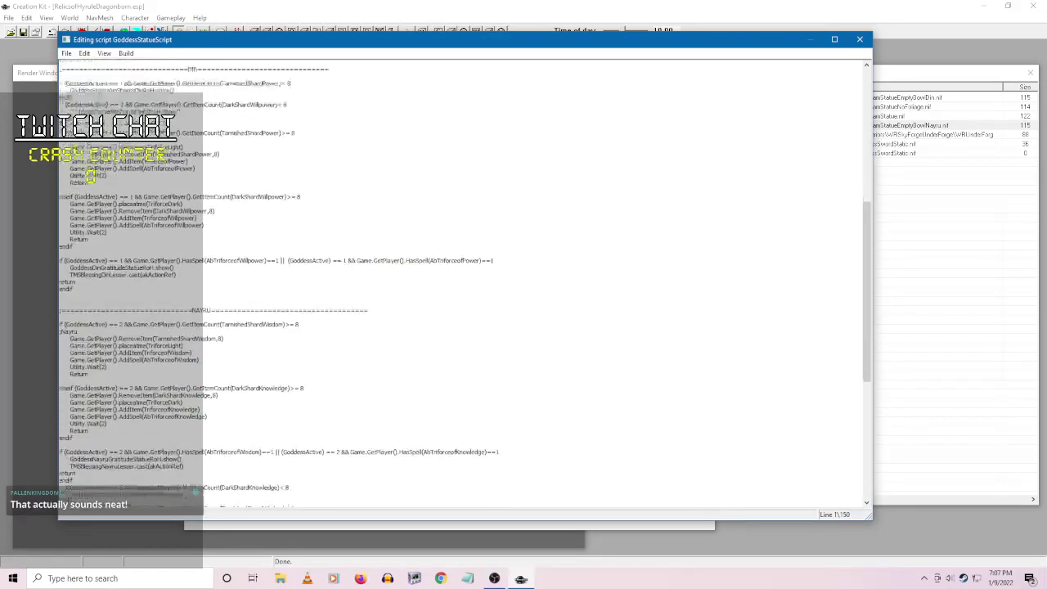
scroll(194, 361, down, 11)
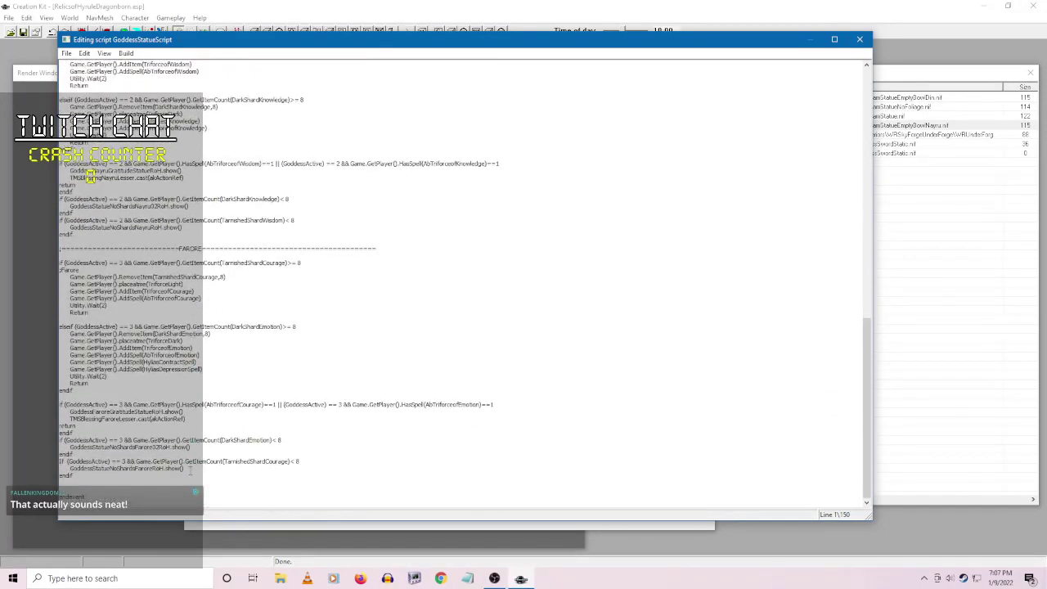
click(202, 417)
scroll(189, 181, up, 5)
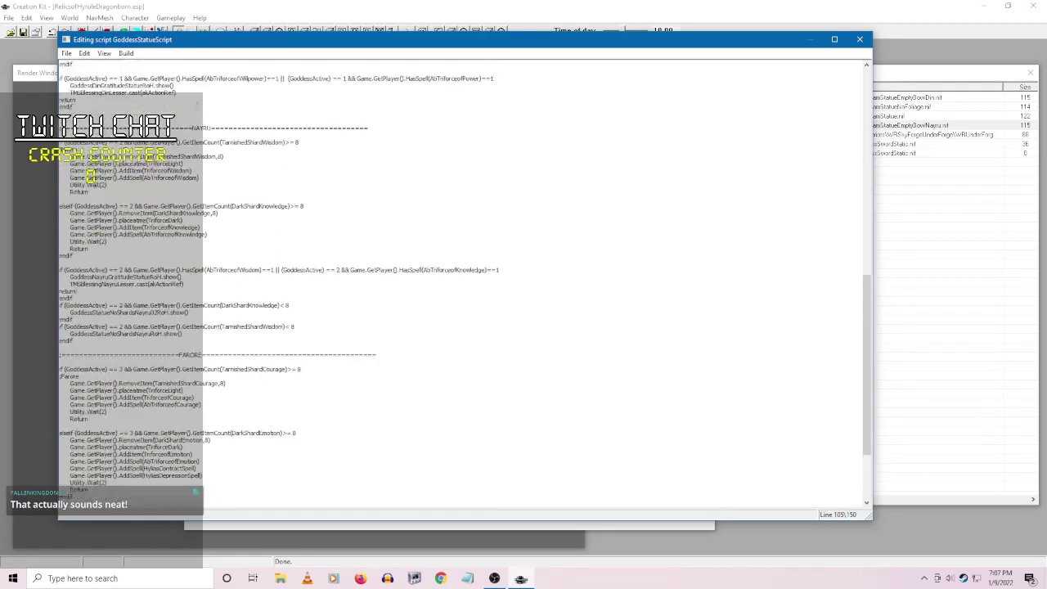
scroll(194, 94, up, 4)
click(437, 360)
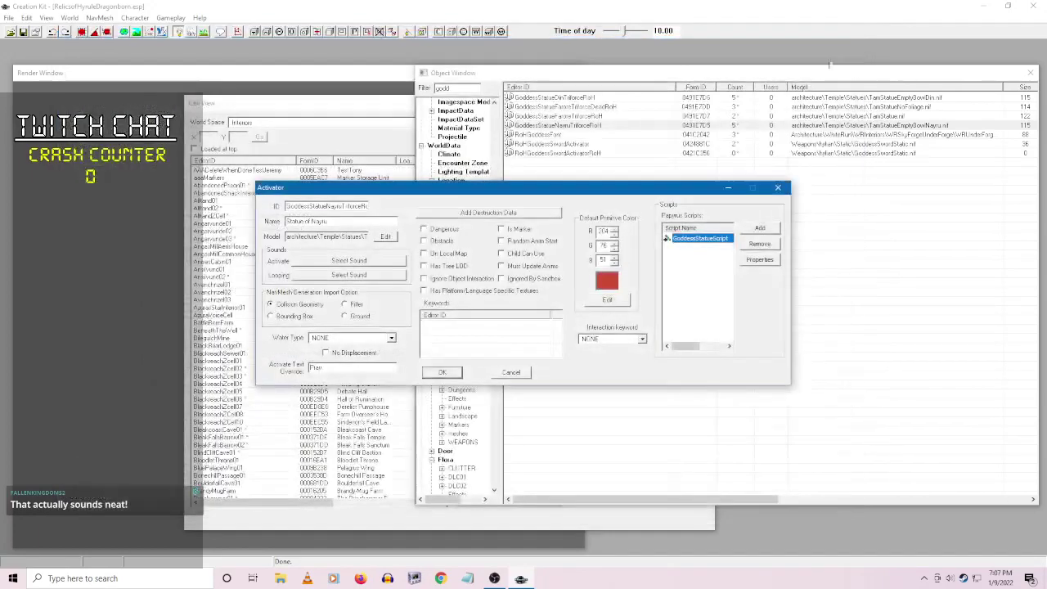
click(860, 39)
click(524, 373)
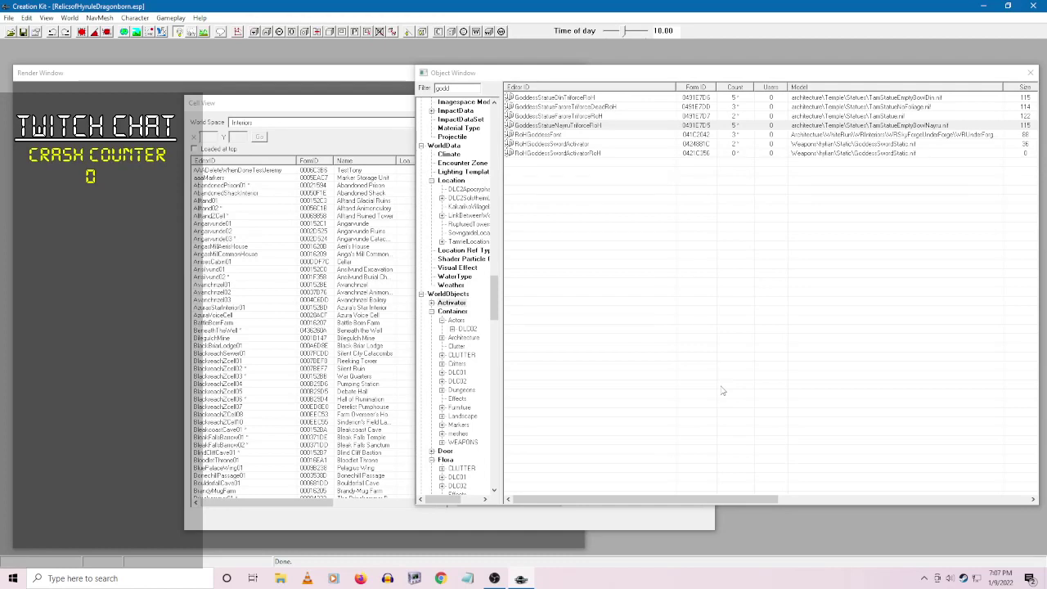
- Filter the Spell objects by "lesser" to find the goddess blessing spells
drag(496, 301, 494, 233)
click(445, 242)
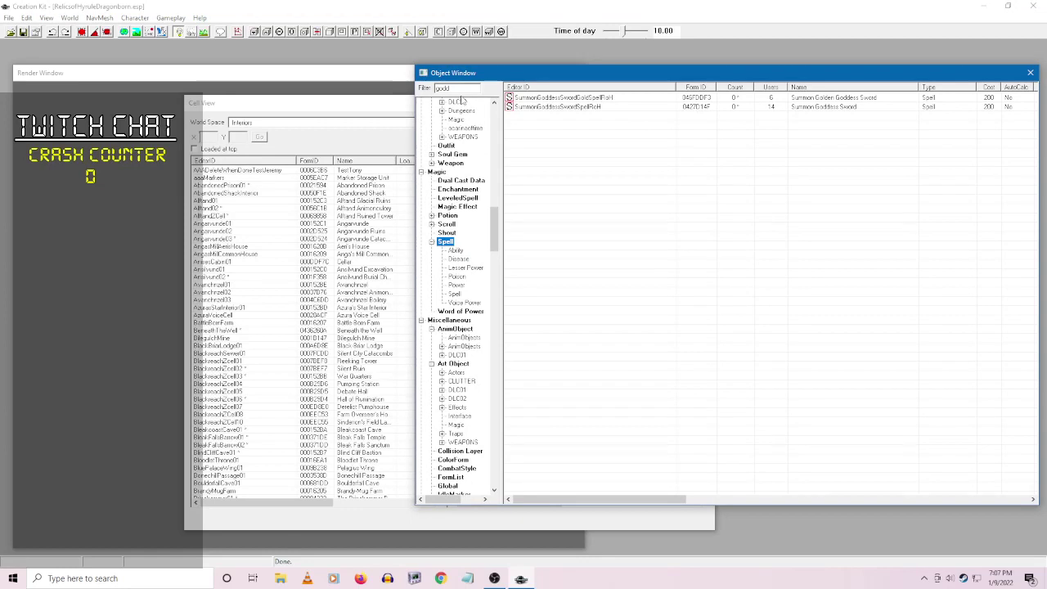
double_click(443, 88)
key(BackSpace)
text(lesser)
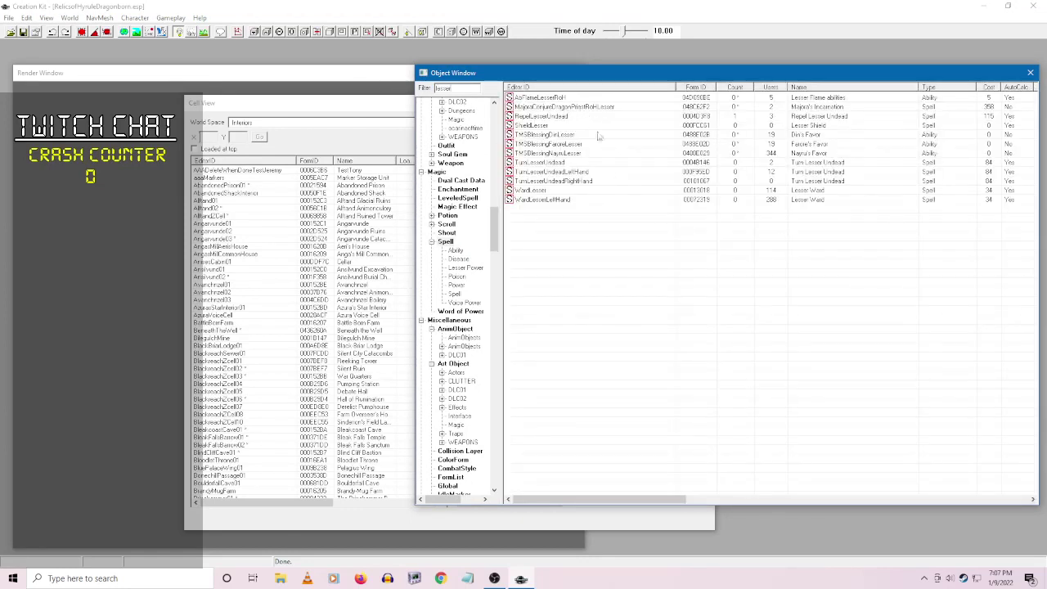
- Review the effects and description of the TMSBlessingDinLesser spell and close it without changes
right_click(571, 136)
click(708, 377)
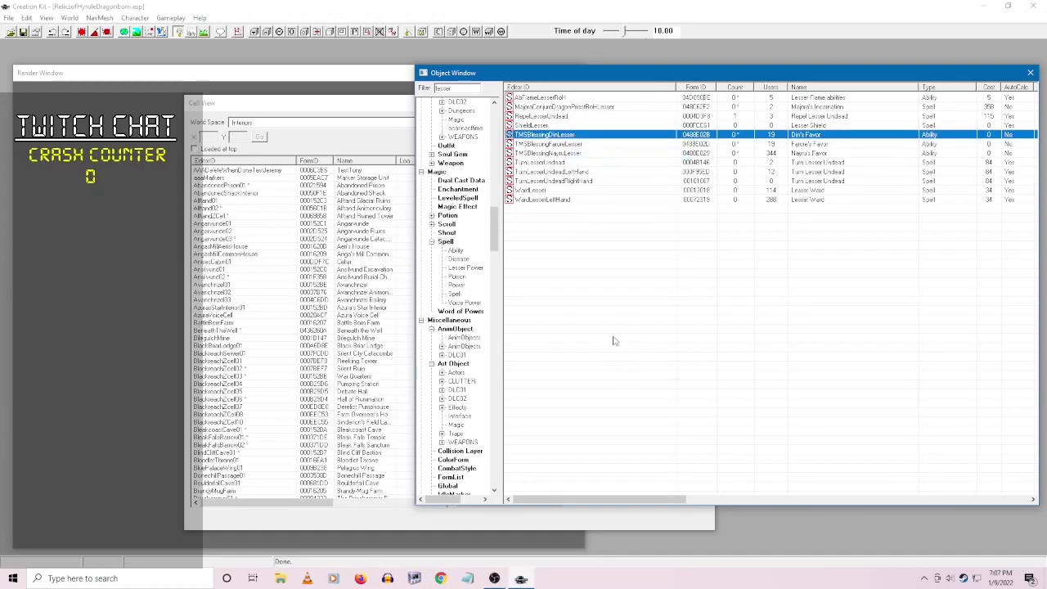
double_click(571, 136)
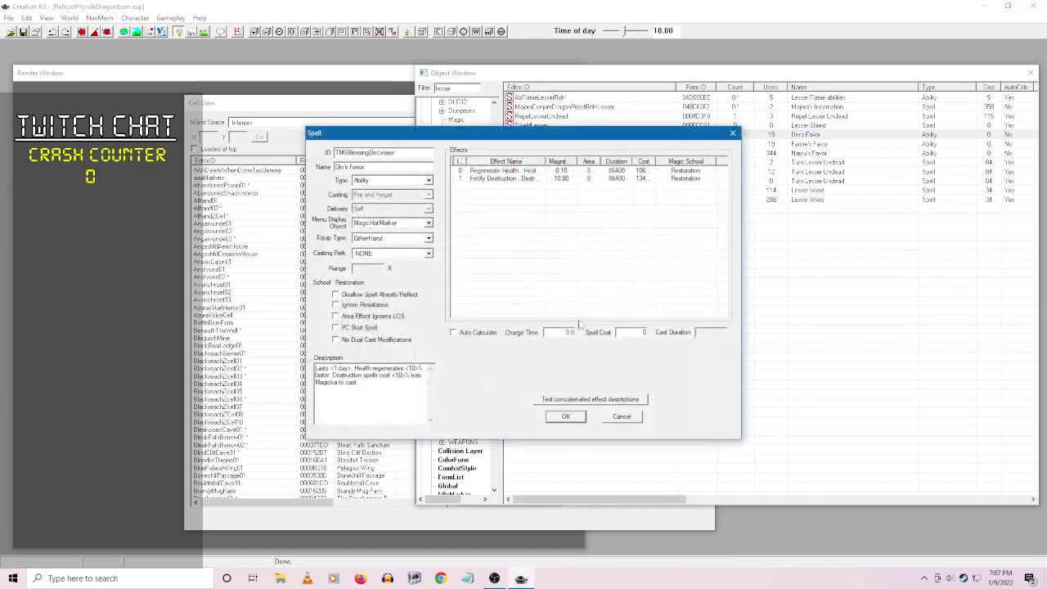
click(618, 415)
- Review the effects and descriptions of the TMSBlessingFaroreLesser and TMSBlessingNayruLesser spells, closing each without changes
click(589, 144)
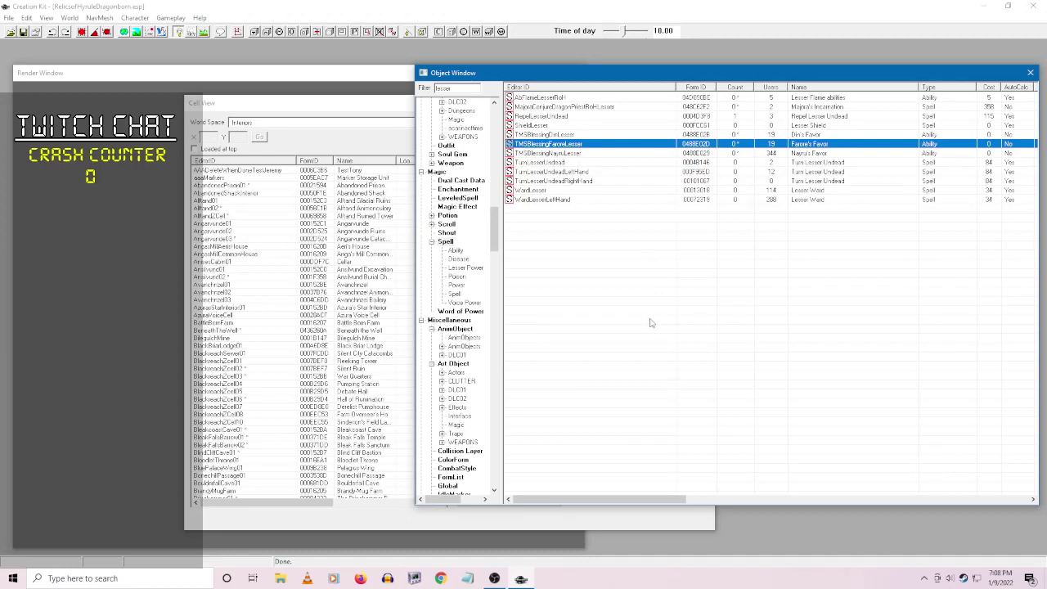
key(Return)
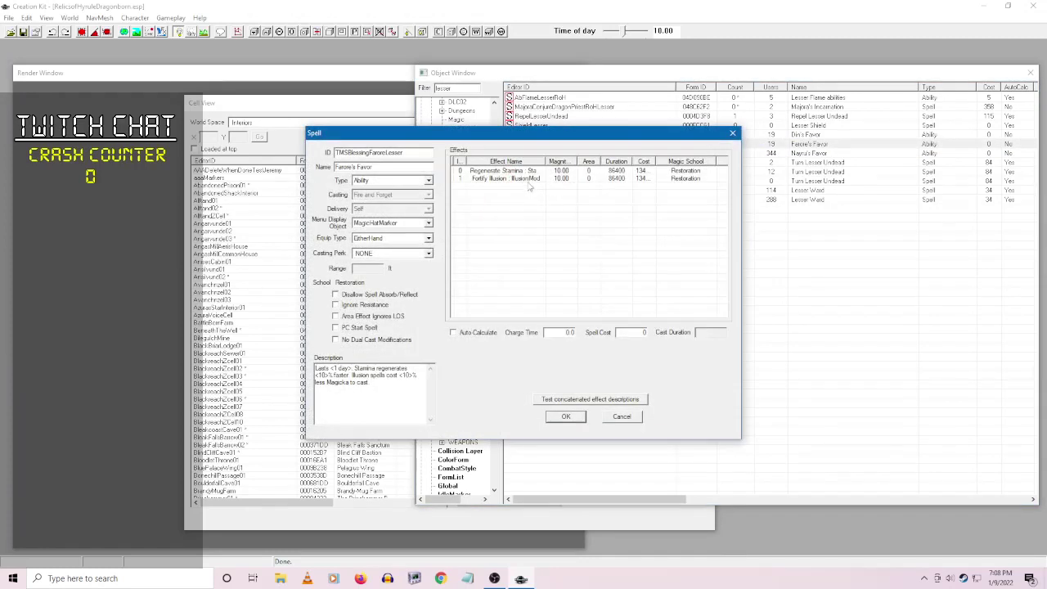
click(626, 418)
right_click(566, 153)
key(Escape)
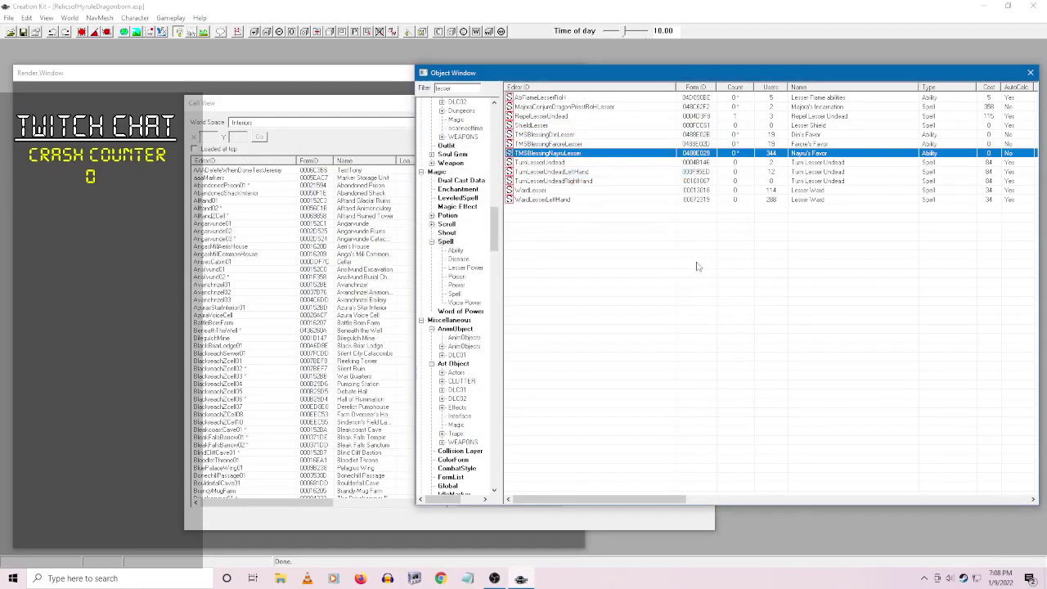
key(Return)
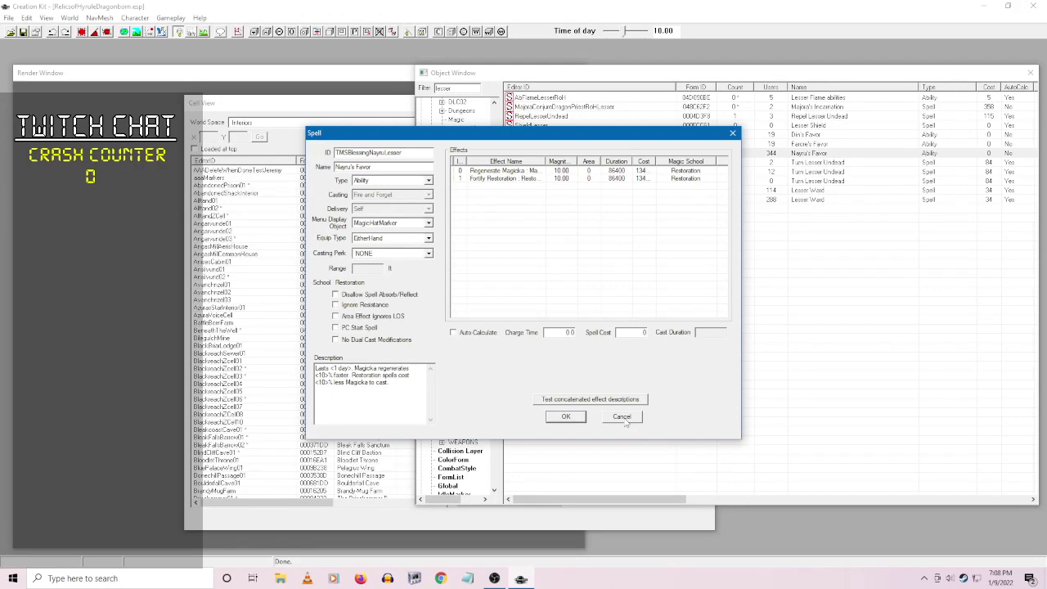
click(622, 417)
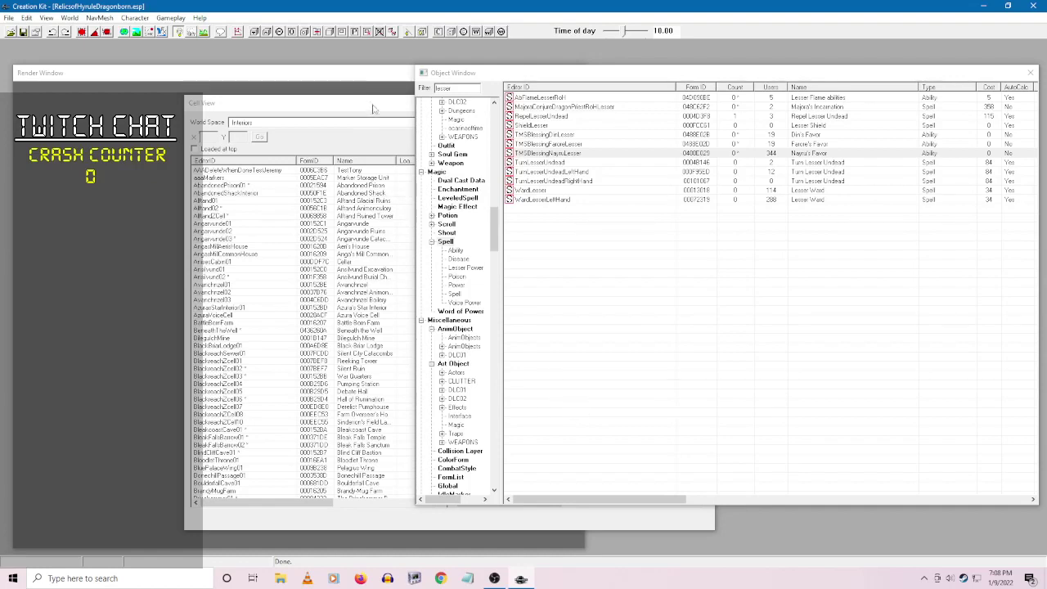
- Find the TheyHylianArchive interior cells and list the objects in TheyHylianArchive07, followed by those in TheyHylianArchive04
drag(372, 108, 264, 96)
scroll(200, 319, down, 10)
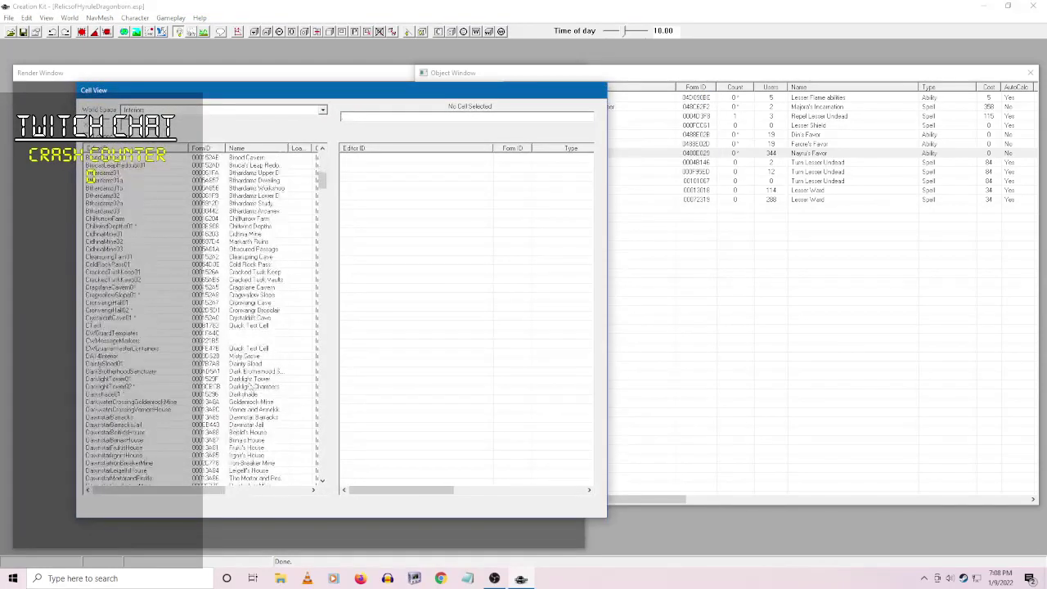
scroll(253, 386, down, 5)
scroll(259, 426, down, 5)
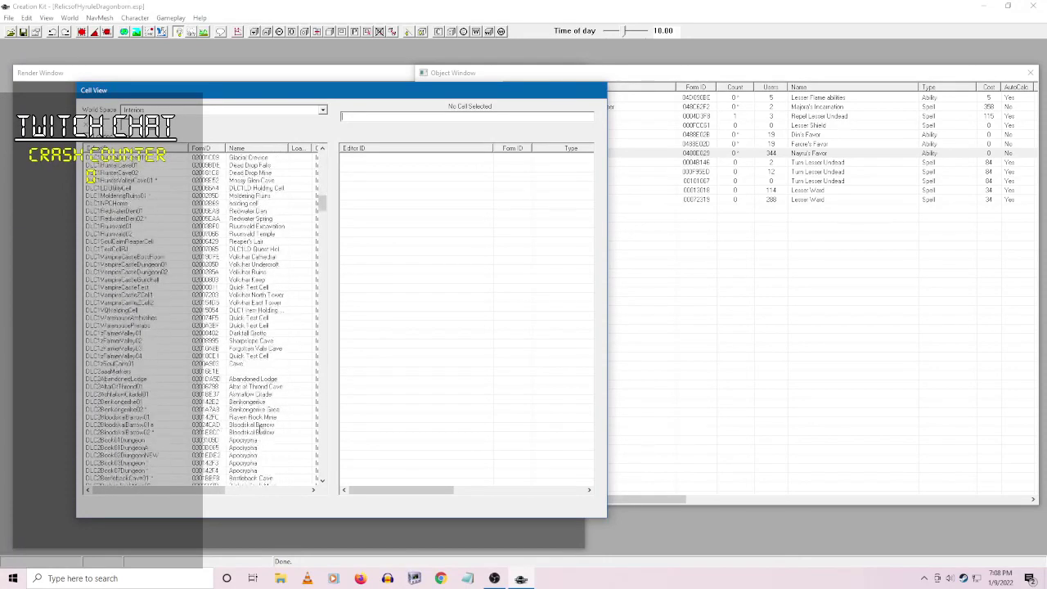
click(258, 426)
key(t)
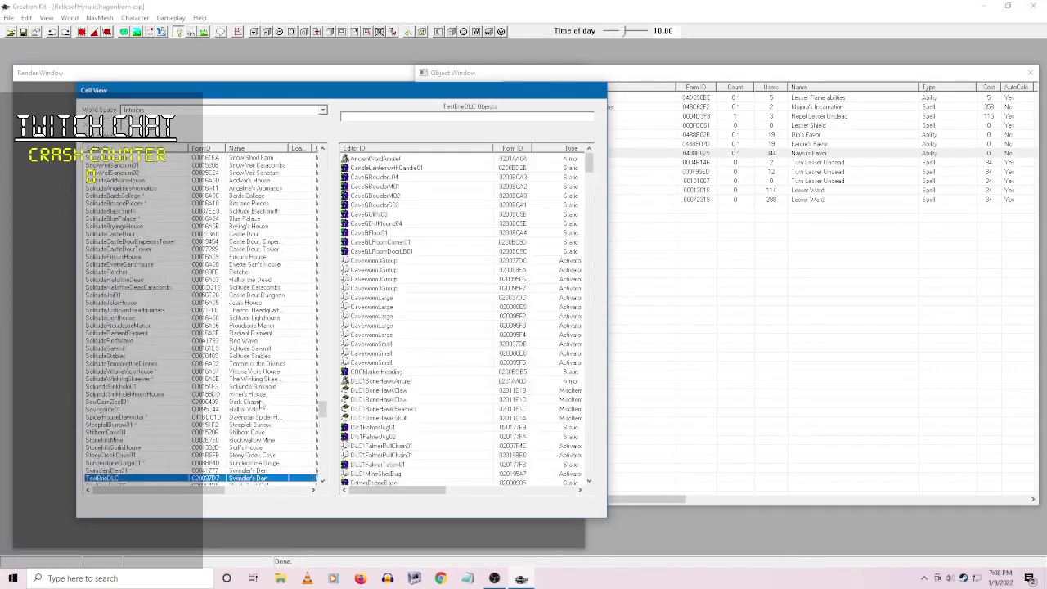
scroll(262, 404, down, 10)
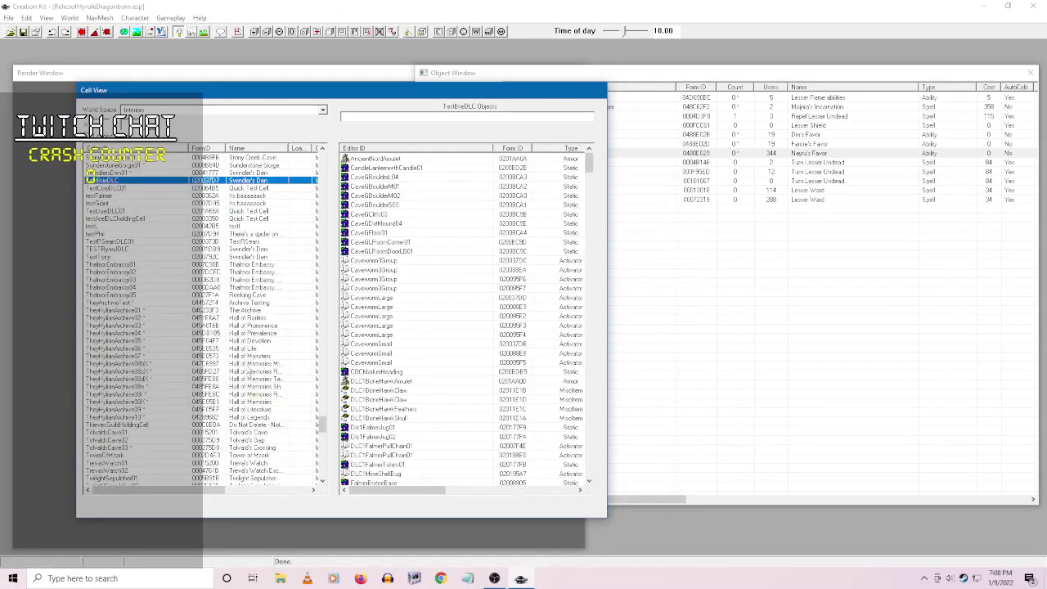
click(259, 357)
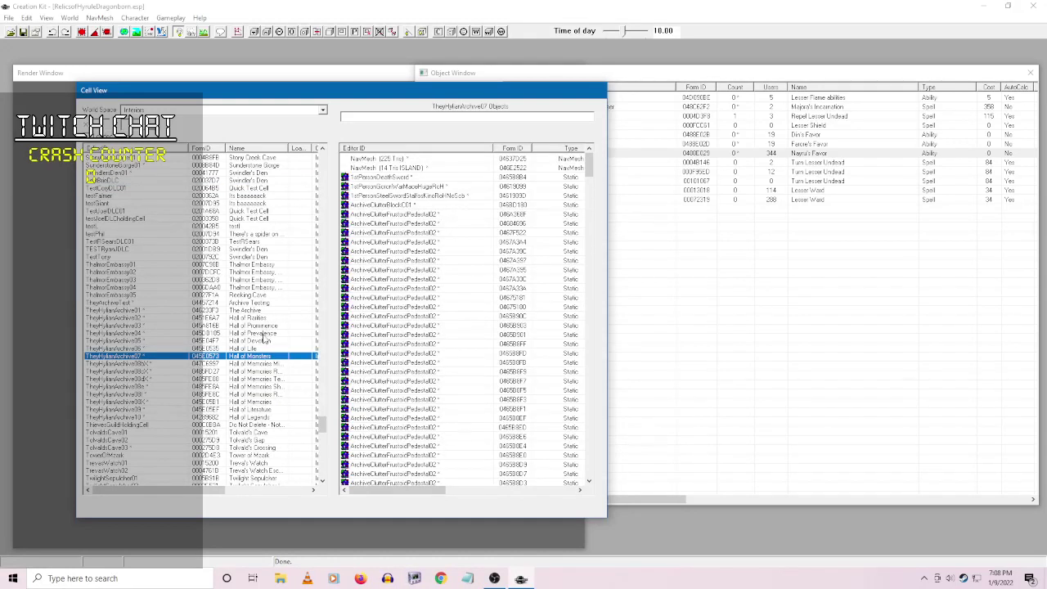
click(266, 334)
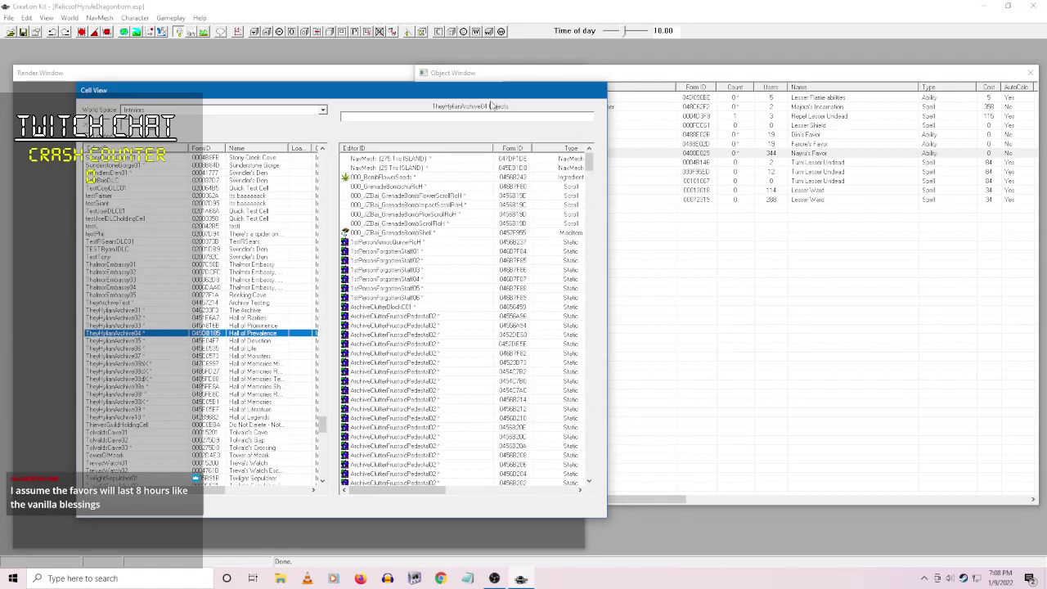
drag(538, 93, 482, 112)
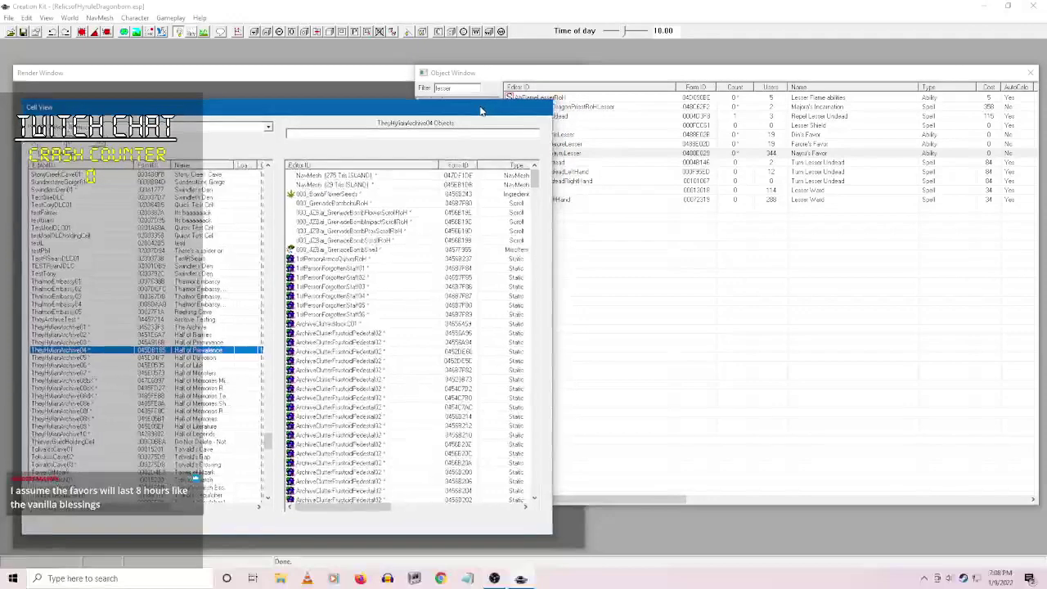
drag(646, 73, 654, 70)
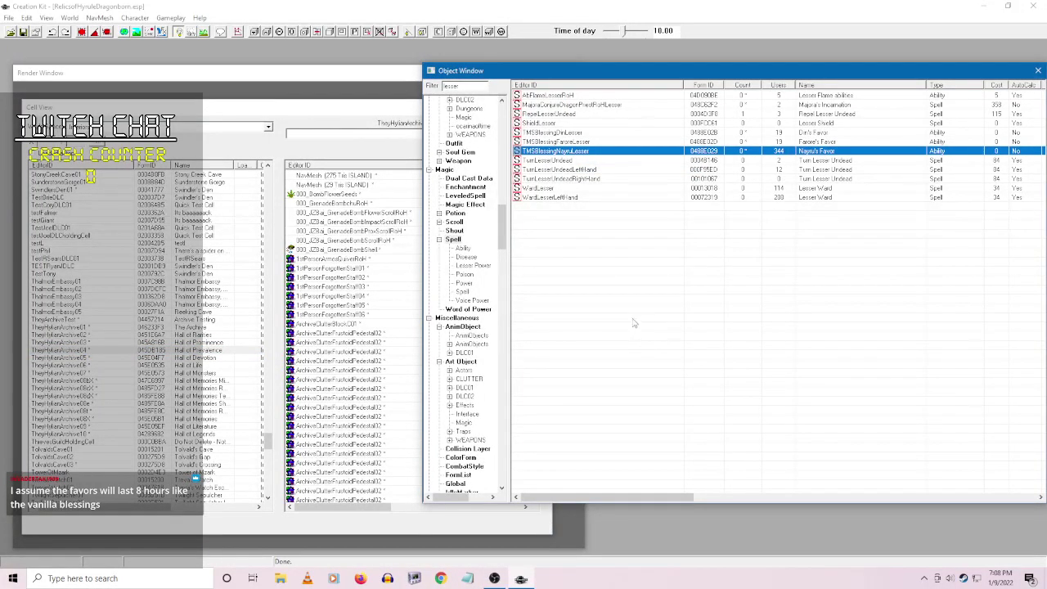
- Check the effect durations and description of the TMSBlessingNayruLesser spell and close it without changes
key(Return)
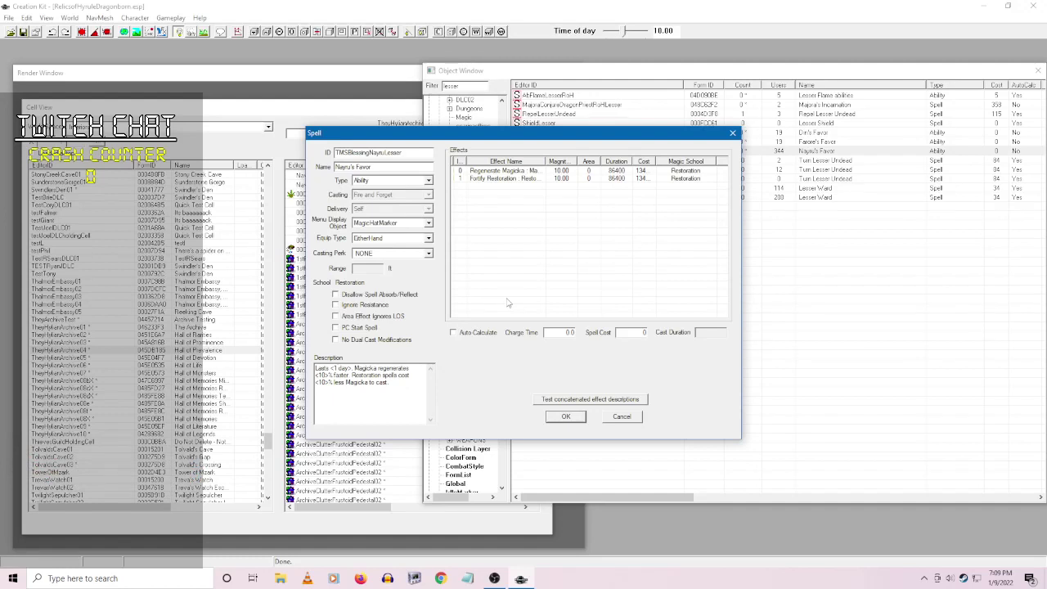
click(625, 419)
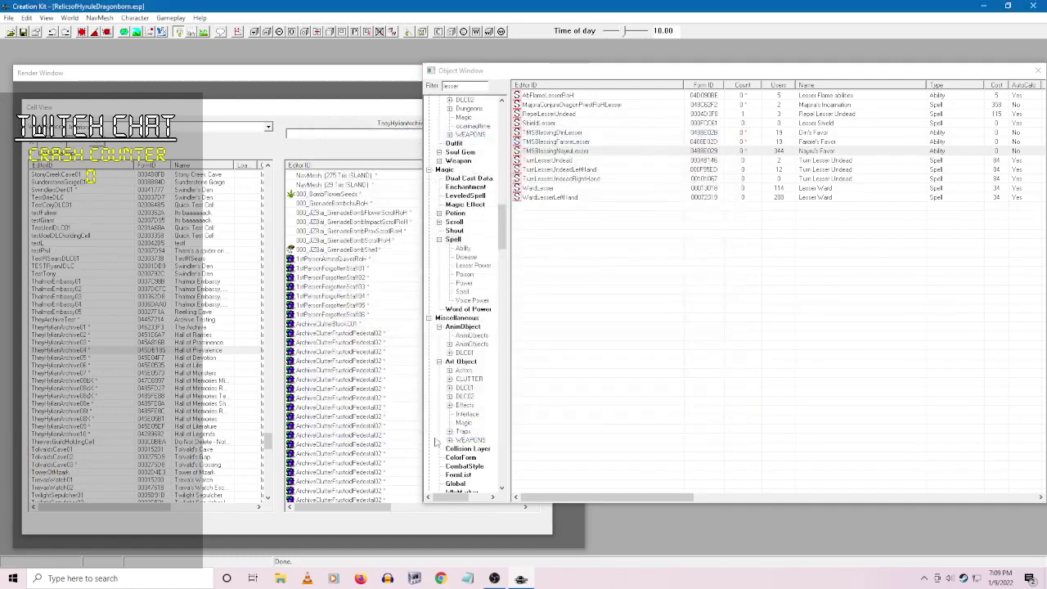
- Sort the TheyHylianArchive04 objects by type and open the source of HallofMemoriesDisplayScript from the first tunics display activator
click(508, 161)
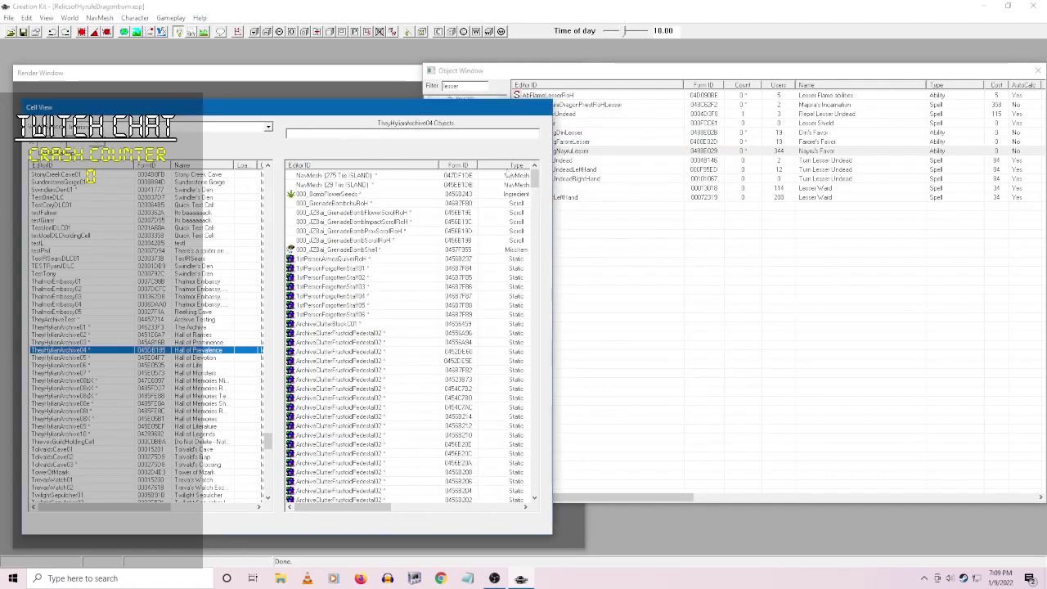
click(512, 166)
right_click(324, 194)
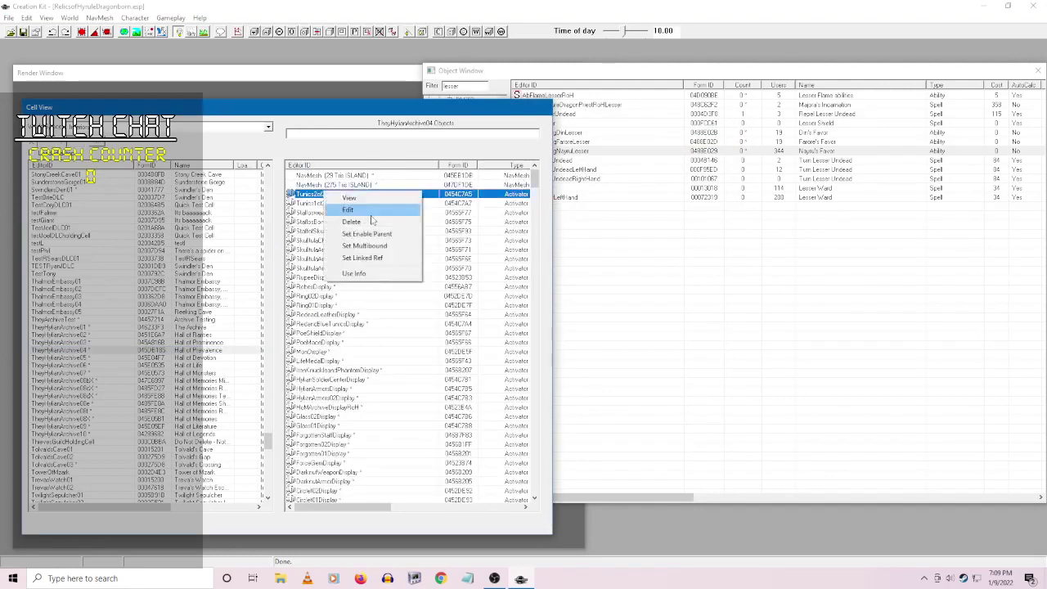
click(347, 201)
right_click(500, 254)
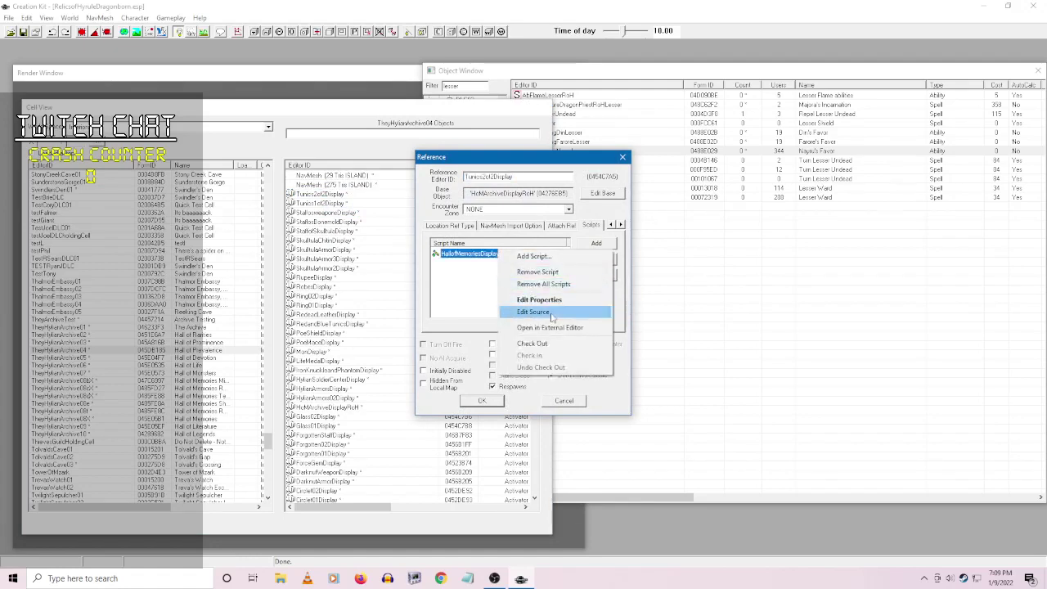
click(507, 315)
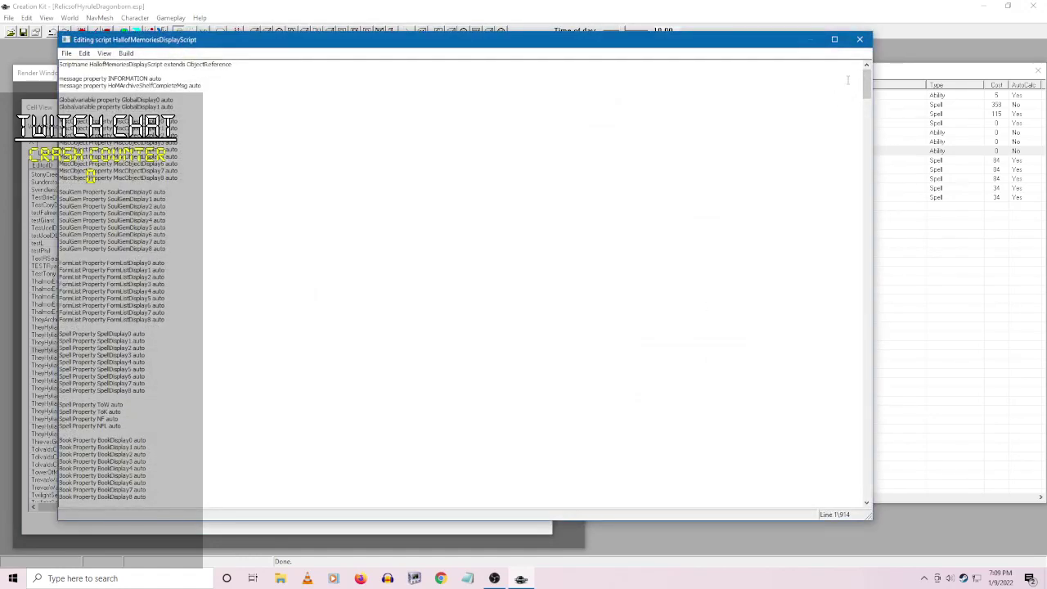
drag(496, 46, 641, 54)
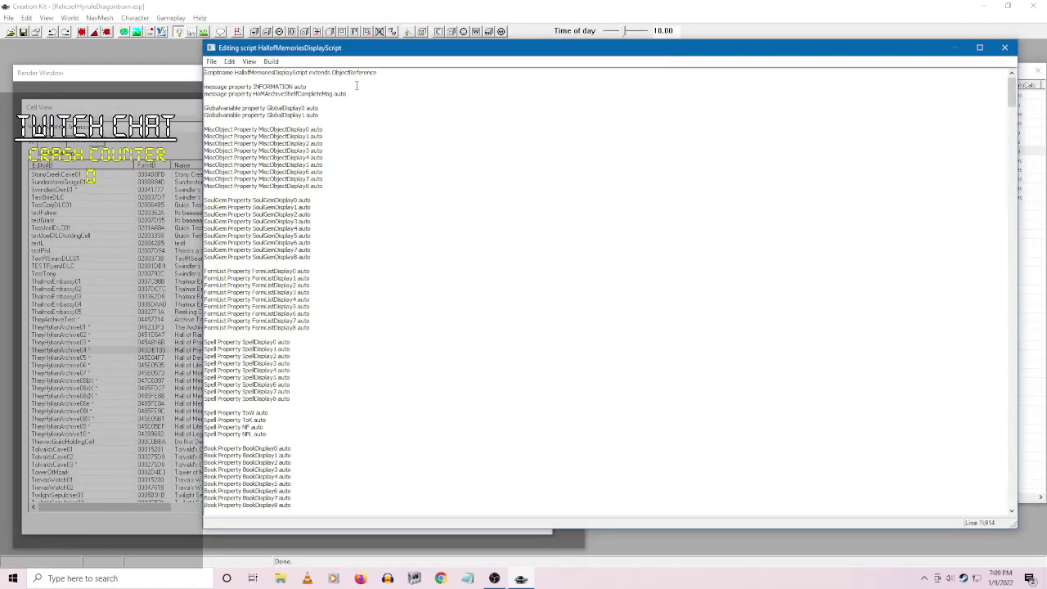
- Examine the item property declarations in HallofMemoriesDisplayScript, from the MiscObject displays through to the Weapon and Armor displays
scroll(276, 130, down, 5)
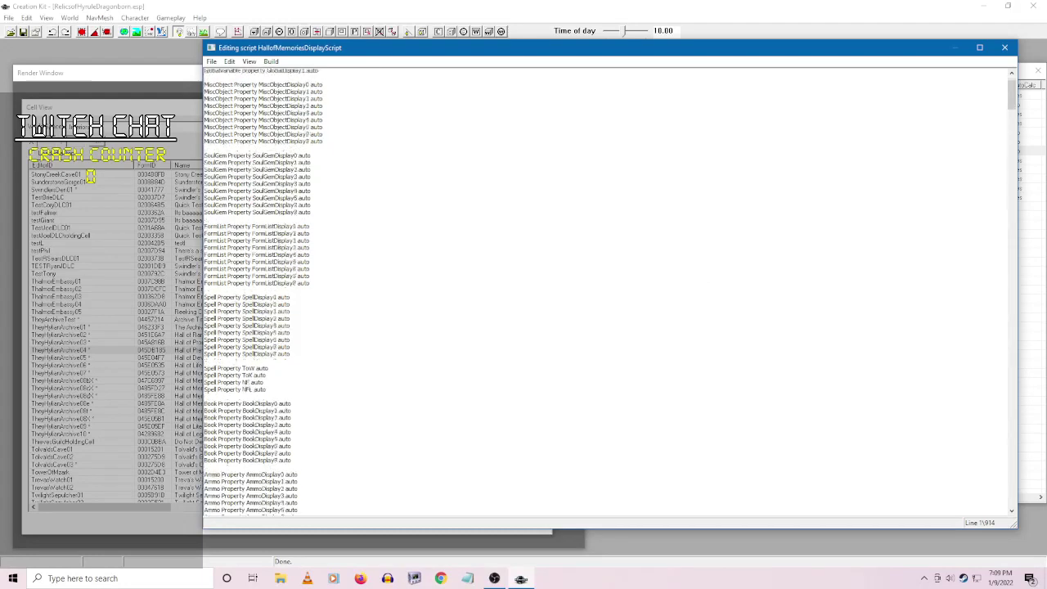
scroll(277, 130, down, 5)
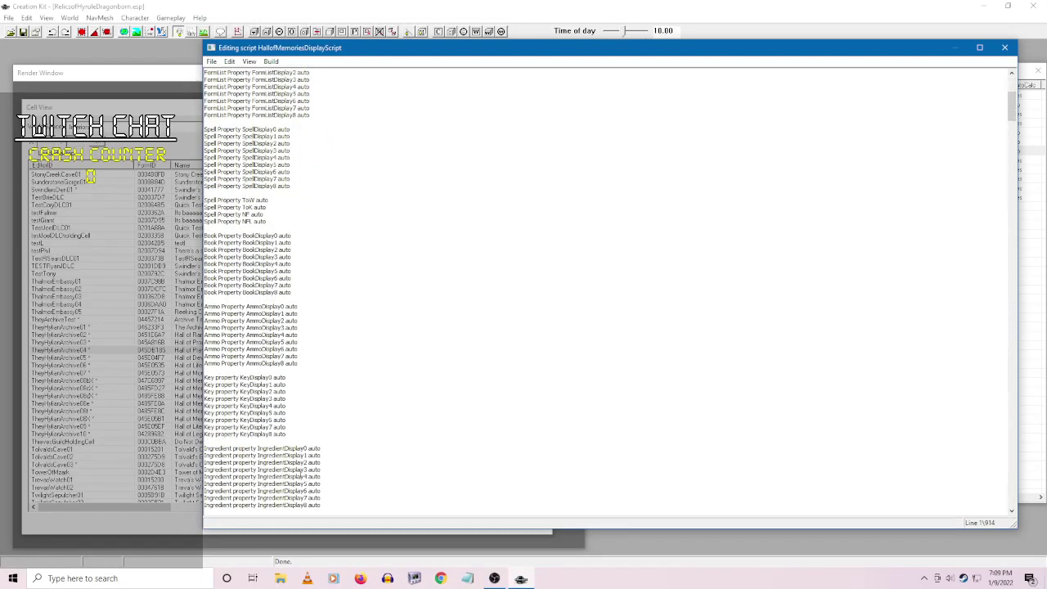
scroll(278, 434, down, 13)
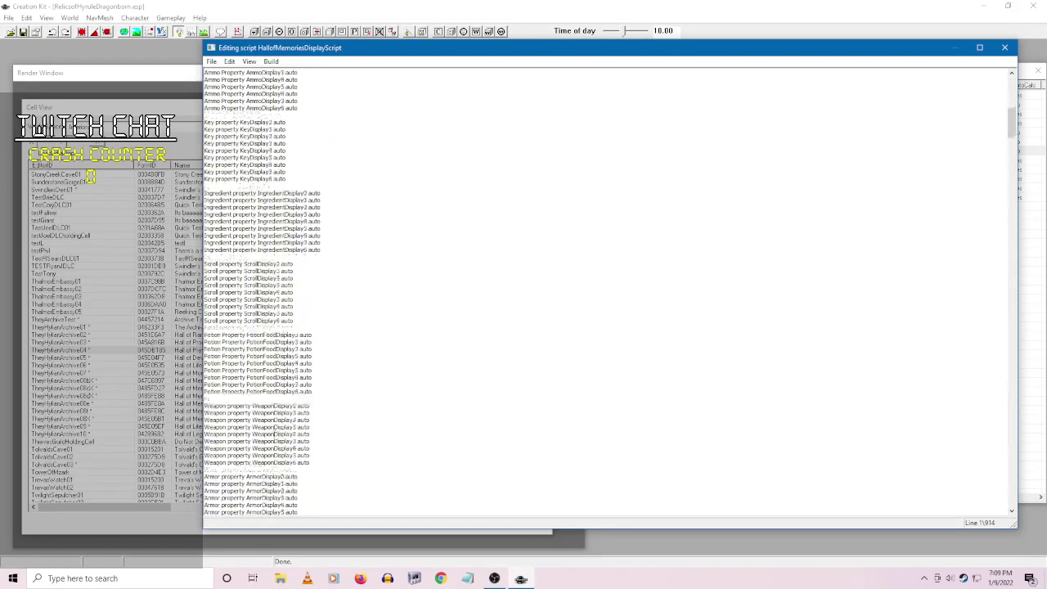
scroll(278, 433, down, 5)
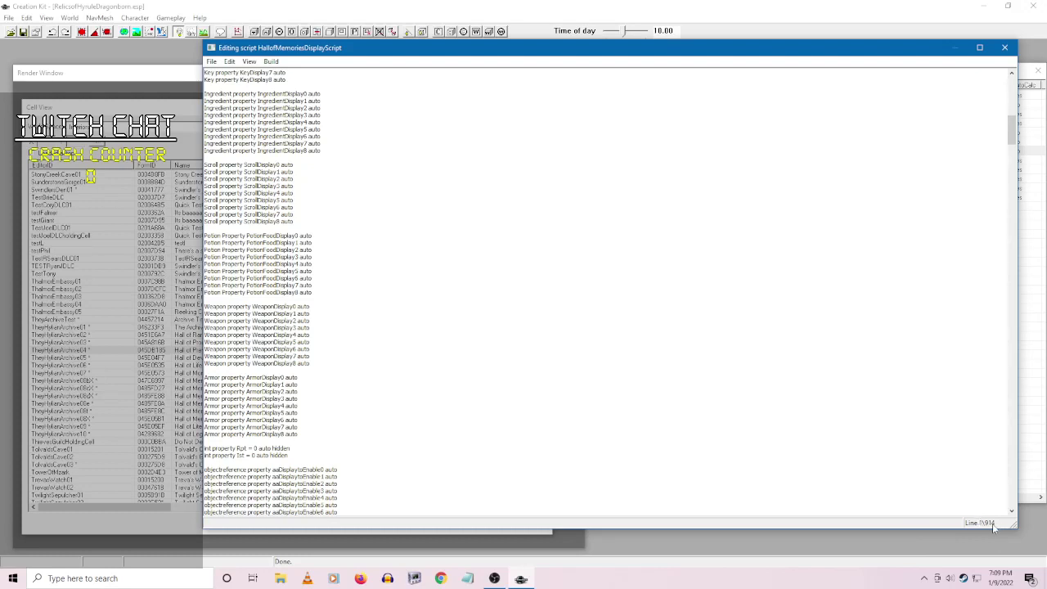
click(273, 234)
click(223, 158)
click(274, 234)
- Examine the aaDisplayForFullSet and aaDisplayContingent references, the DisplayNumber and DisplaysActive counters, and the S0 to S8 string properties
drag(1009, 131, 1005, 155)
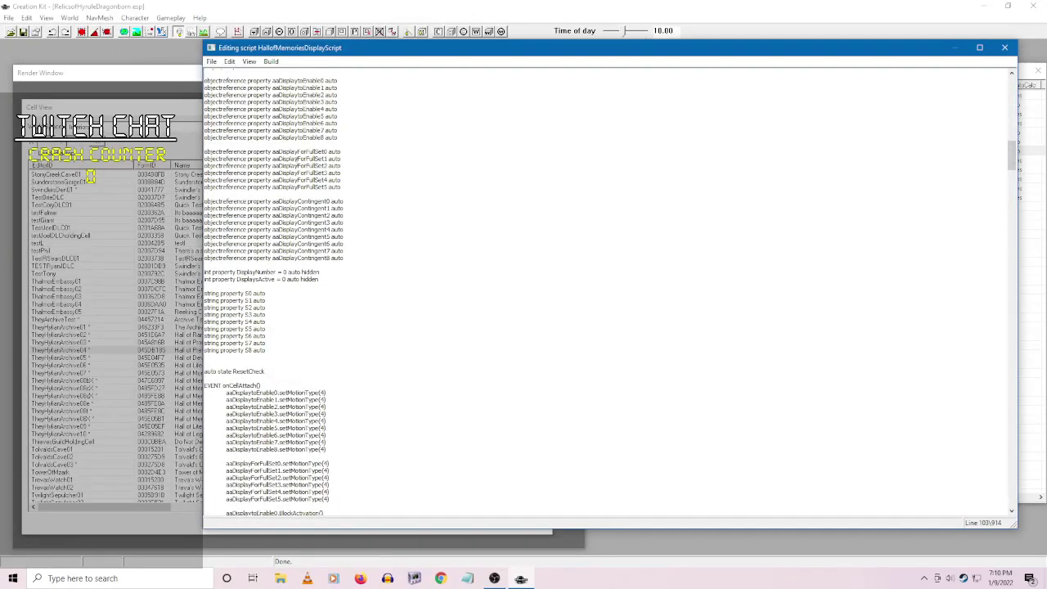
scroll(311, 194, up, 3)
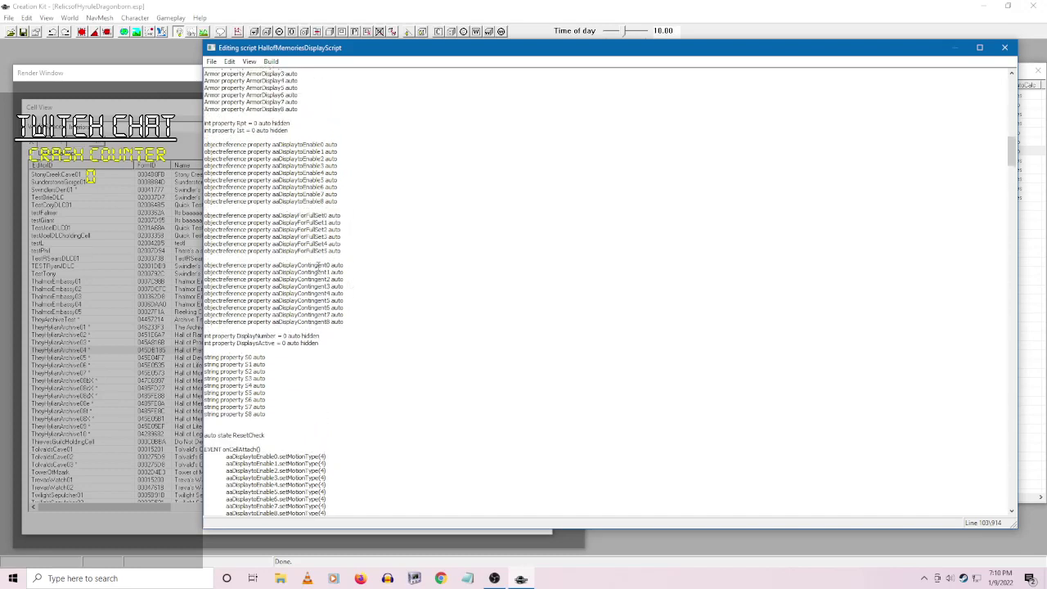
drag(260, 271, 332, 322)
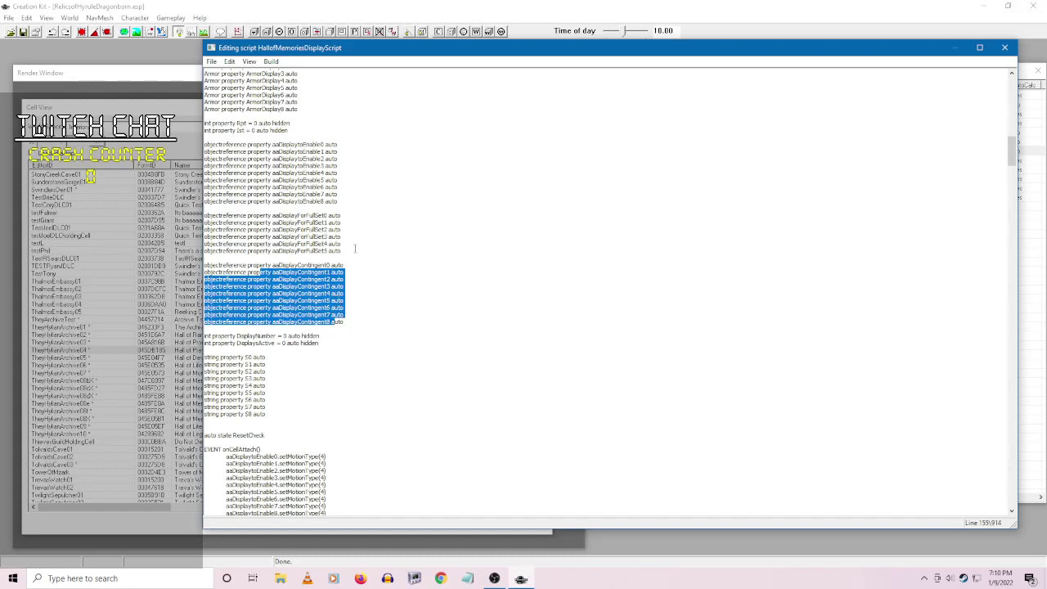
drag(257, 215, 340, 252)
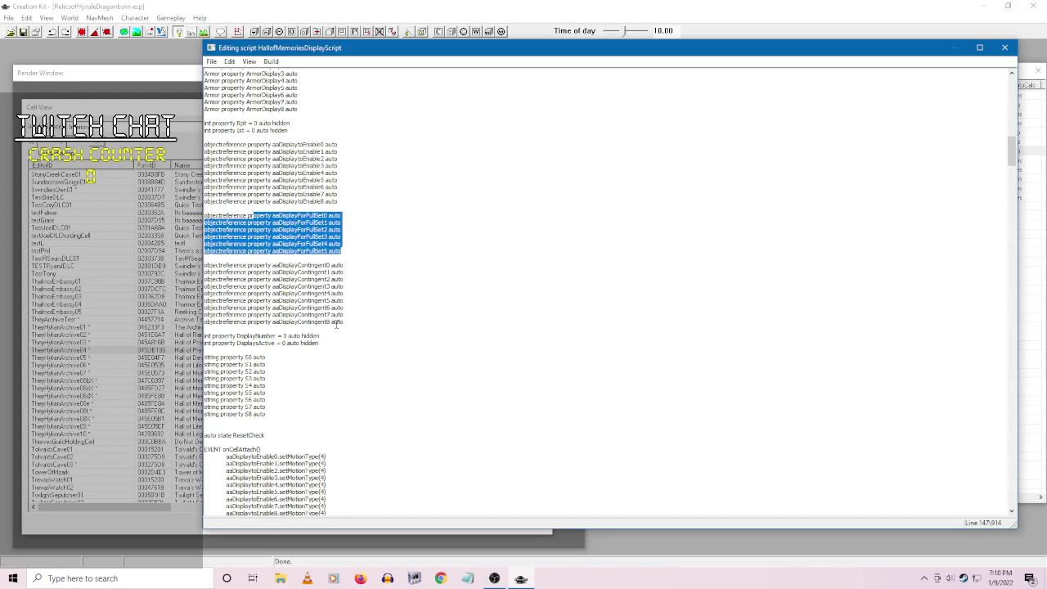
scroll(354, 328, down, 6)
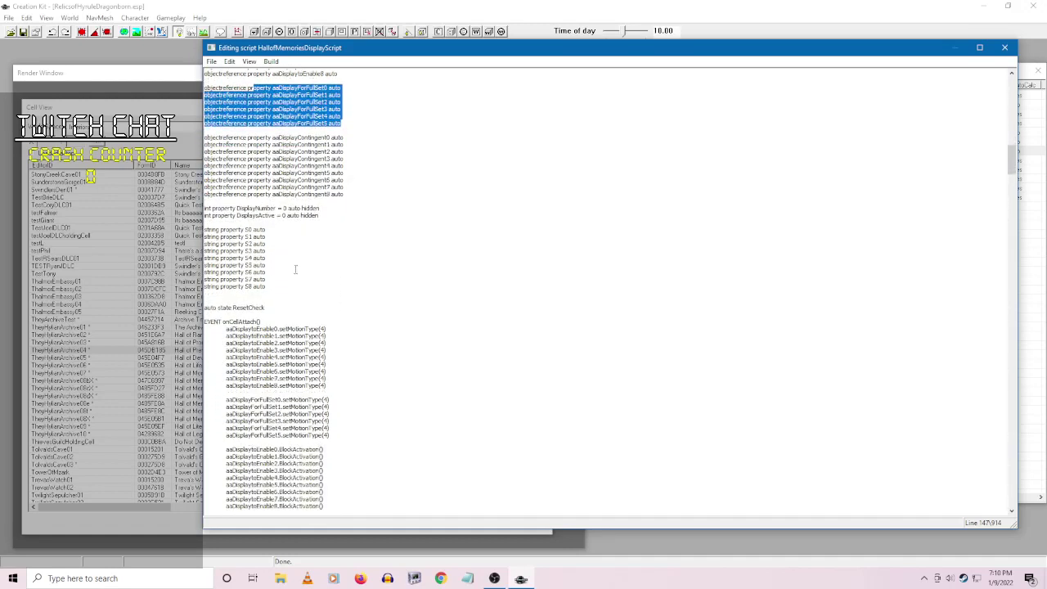
drag(322, 216, 205, 202)
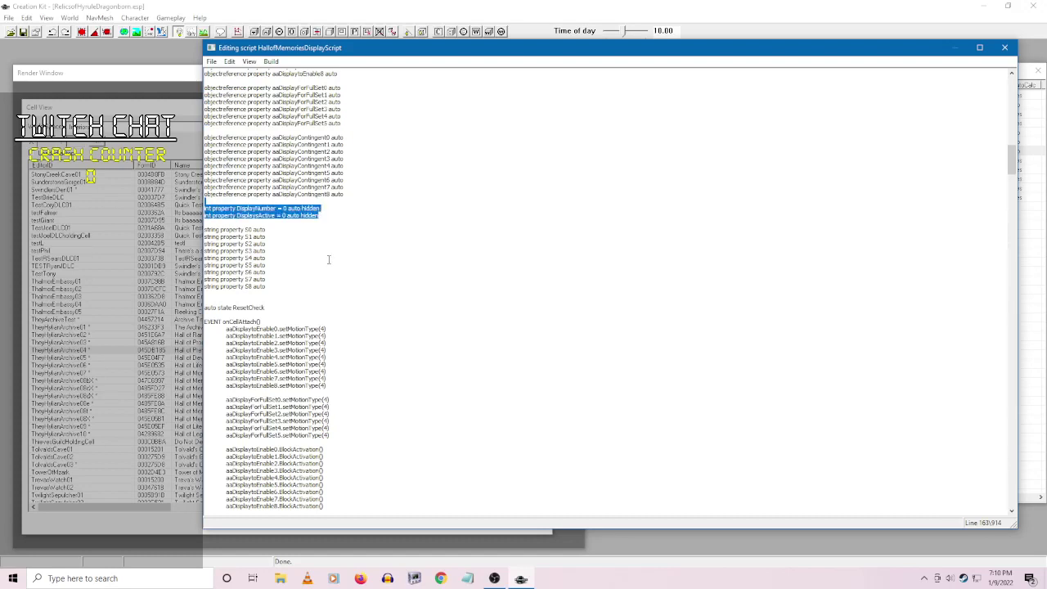
drag(267, 287, 187, 229)
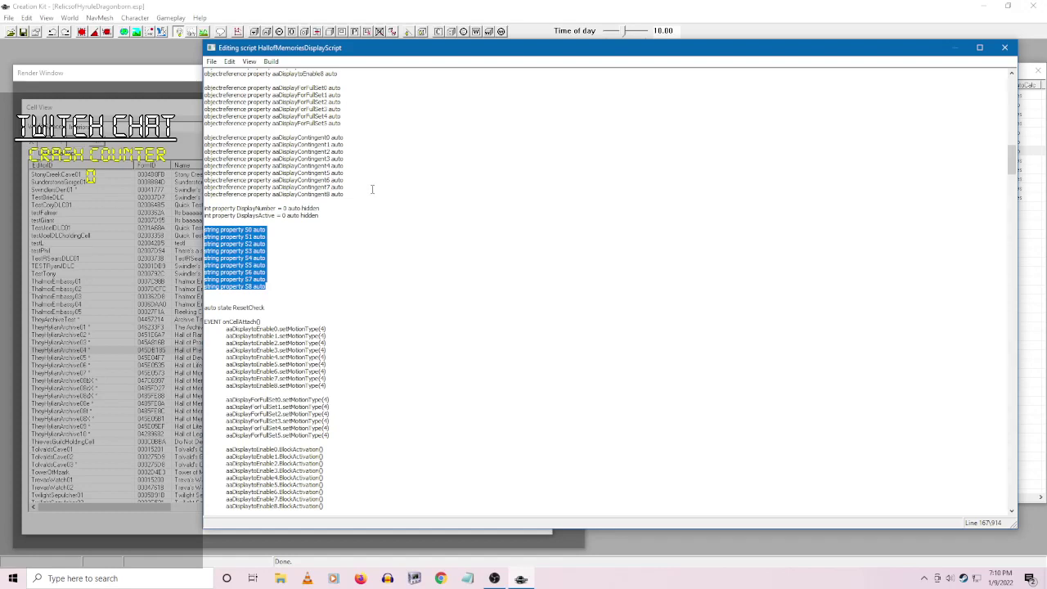
- Examine the ResetCheck state's motion type and activation blocking calls in onCellAttach and the MoveToMyEditorLocation calls in OnBeginState
scroll(369, 291, down, 6)
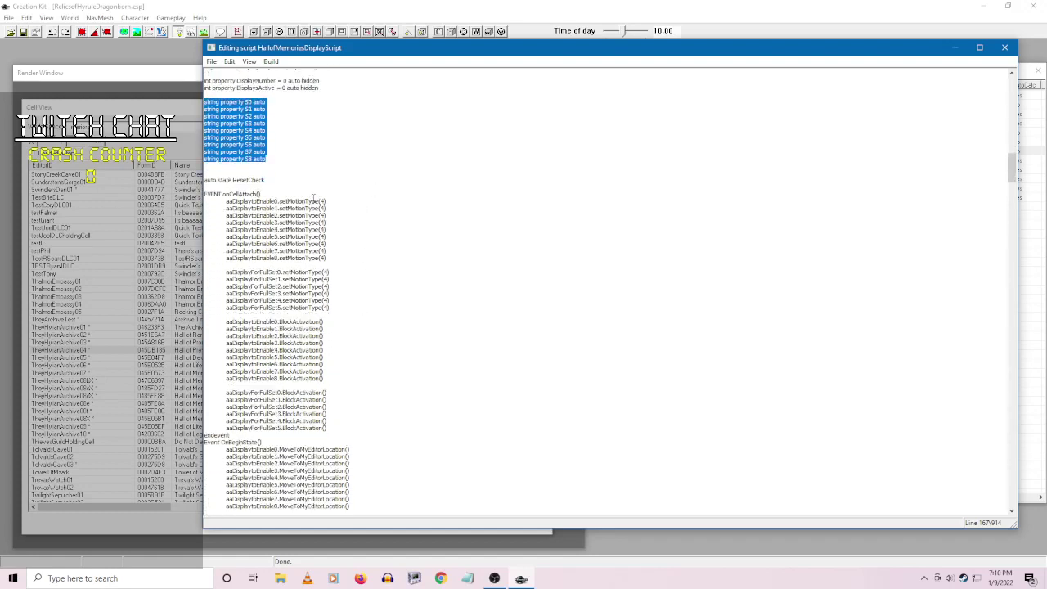
click(272, 181)
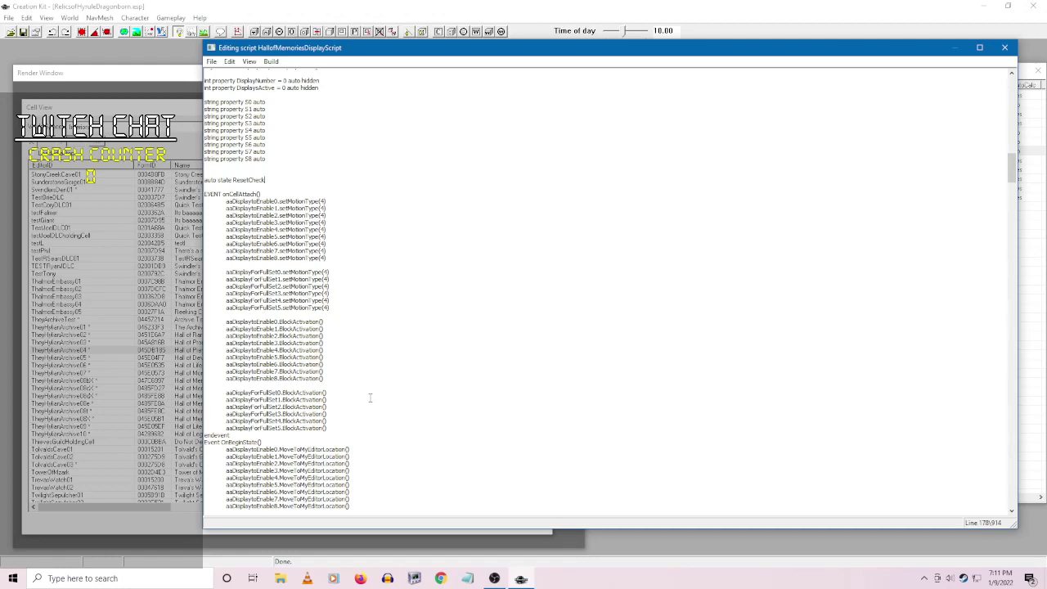
drag(338, 430, 206, 199)
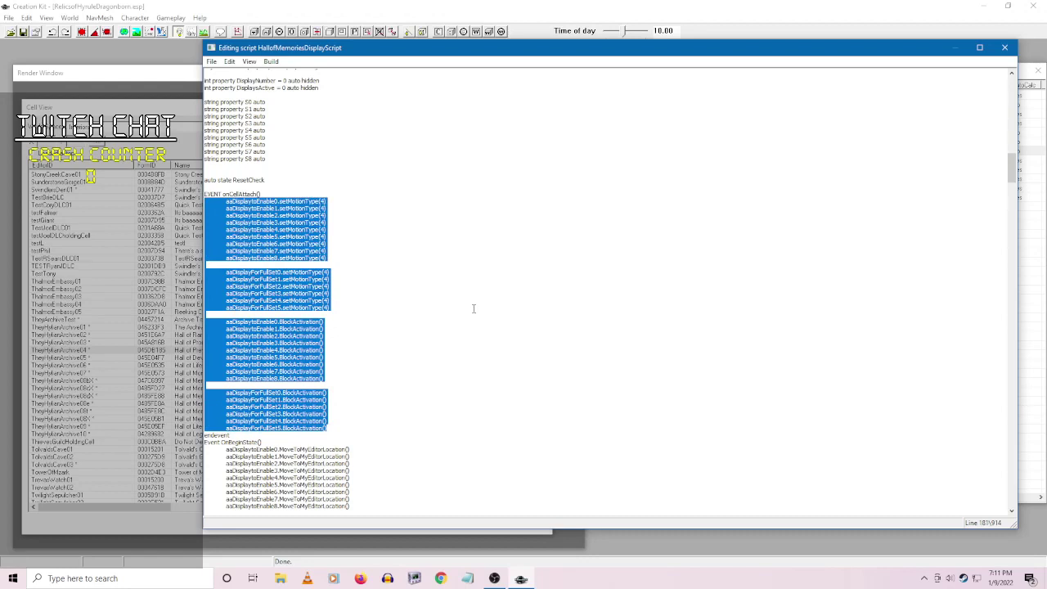
scroll(437, 339, down, 6)
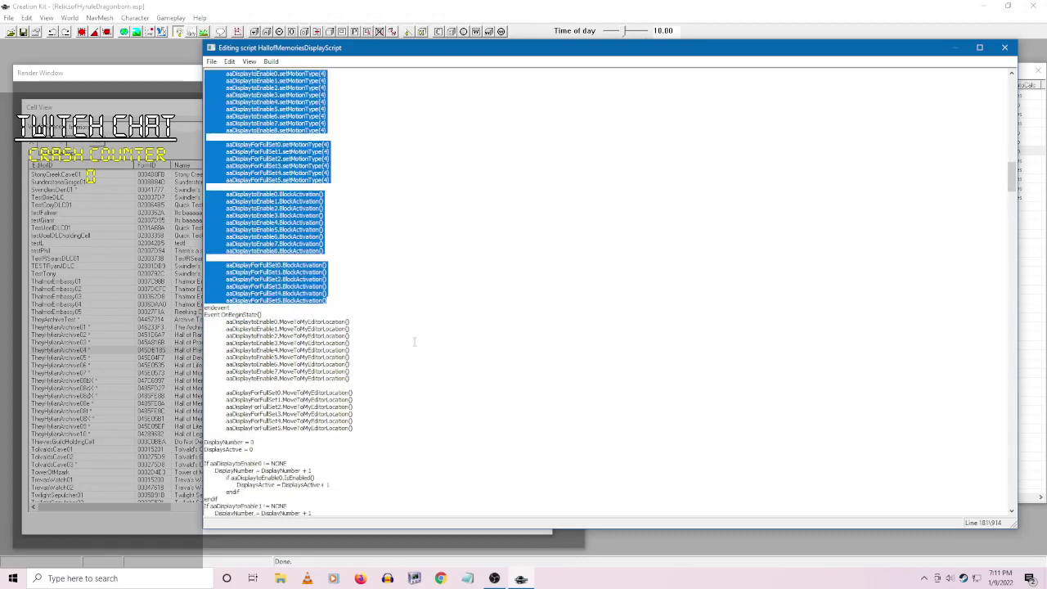
scroll(409, 343, up, 3)
scroll(381, 335, down, 3)
drag(353, 429, 196, 320)
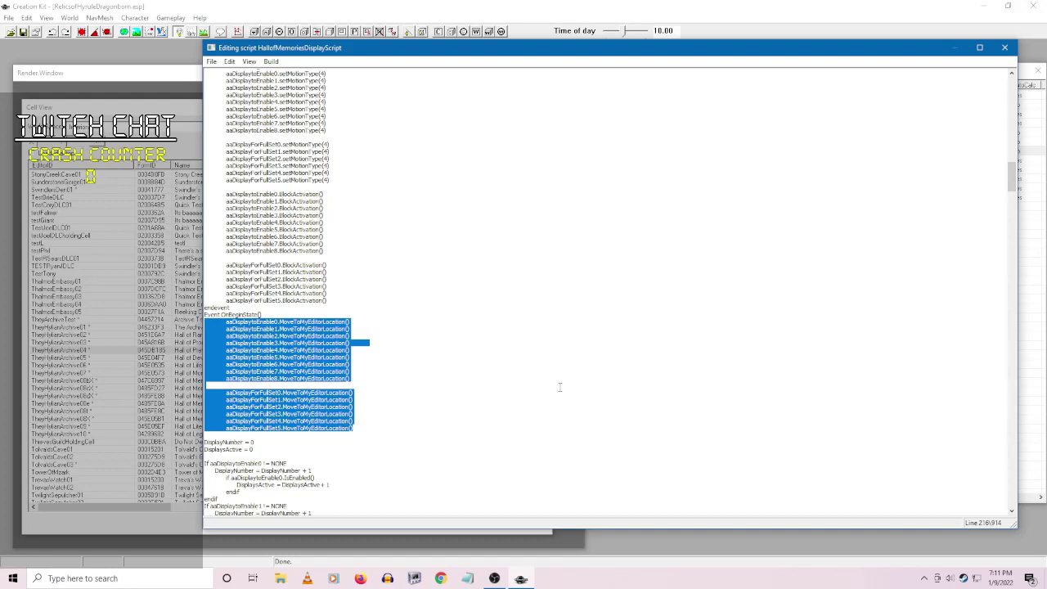
click(377, 428)
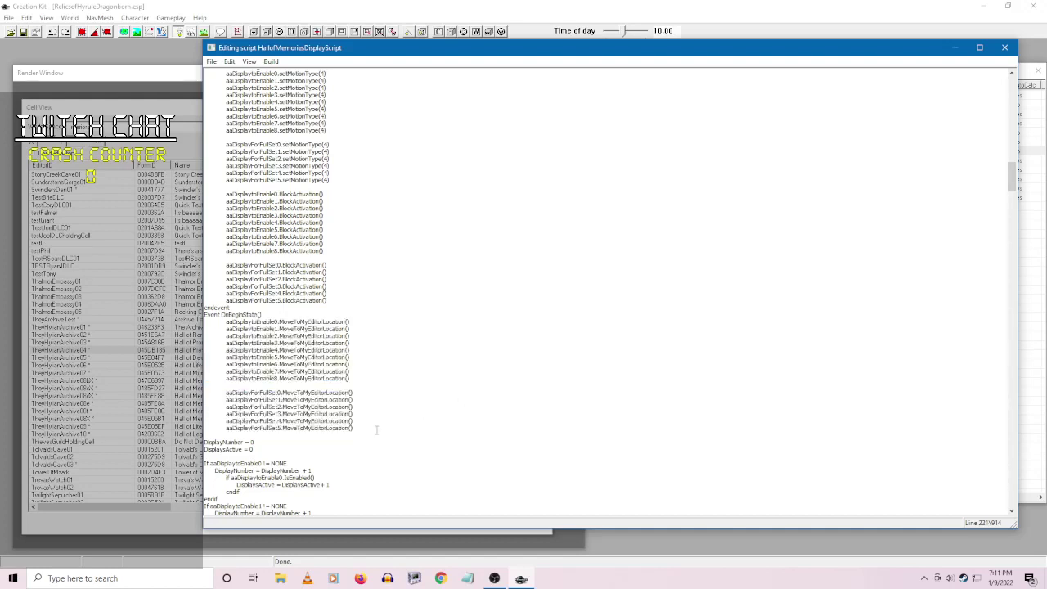
- Examine the DisplayNumber and DisplaysActive resets and the aaDisplaytoEnable0 to aaDisplaytoEnable8 checks that increment them
scroll(435, 397, down, 4)
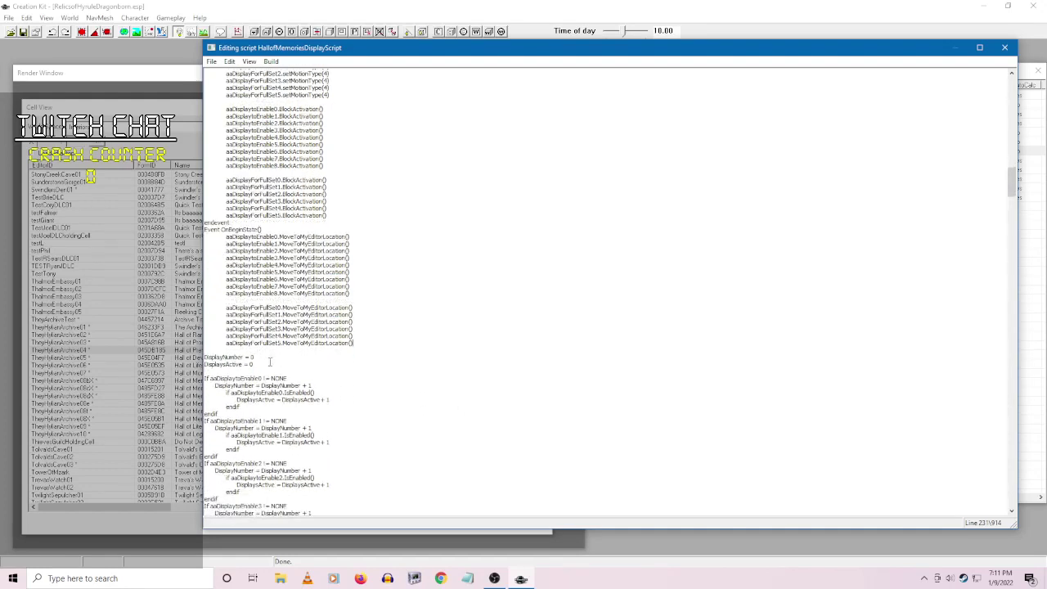
drag(204, 358, 255, 364)
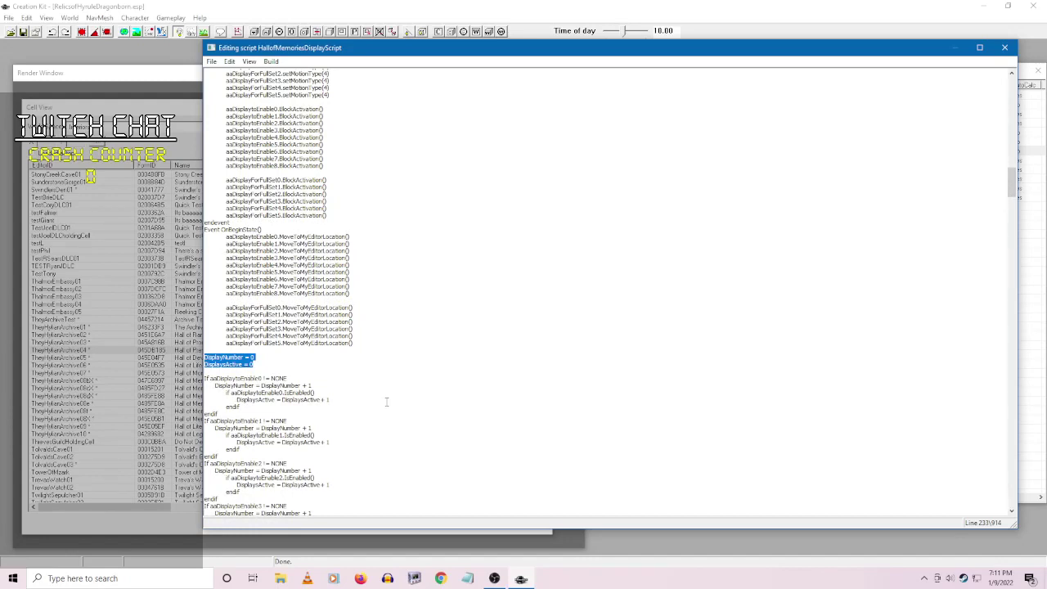
scroll(409, 379, down, 9)
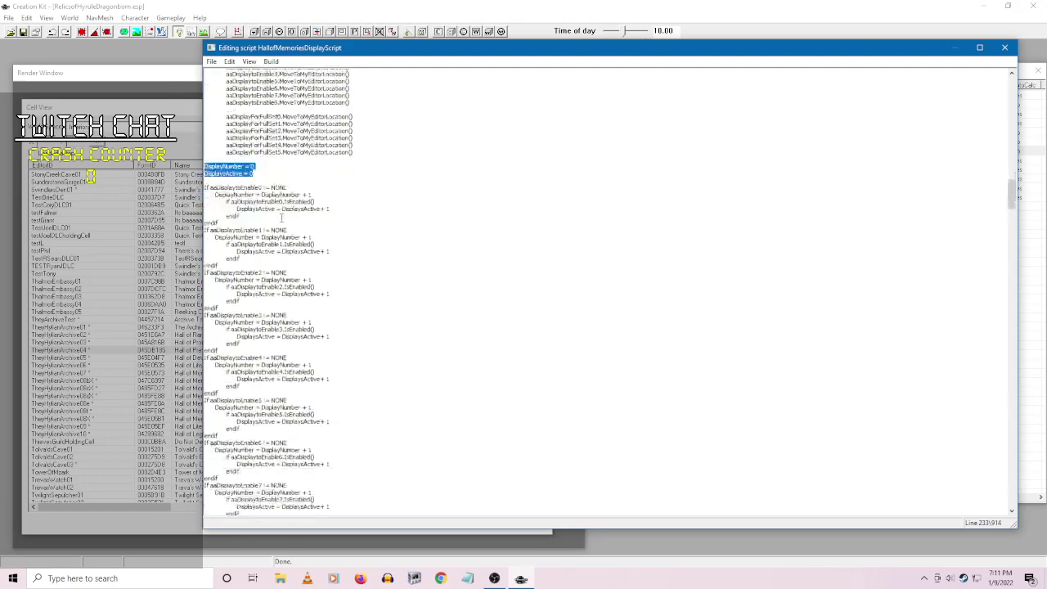
drag(206, 187, 346, 389)
scroll(327, 352, down, 4)
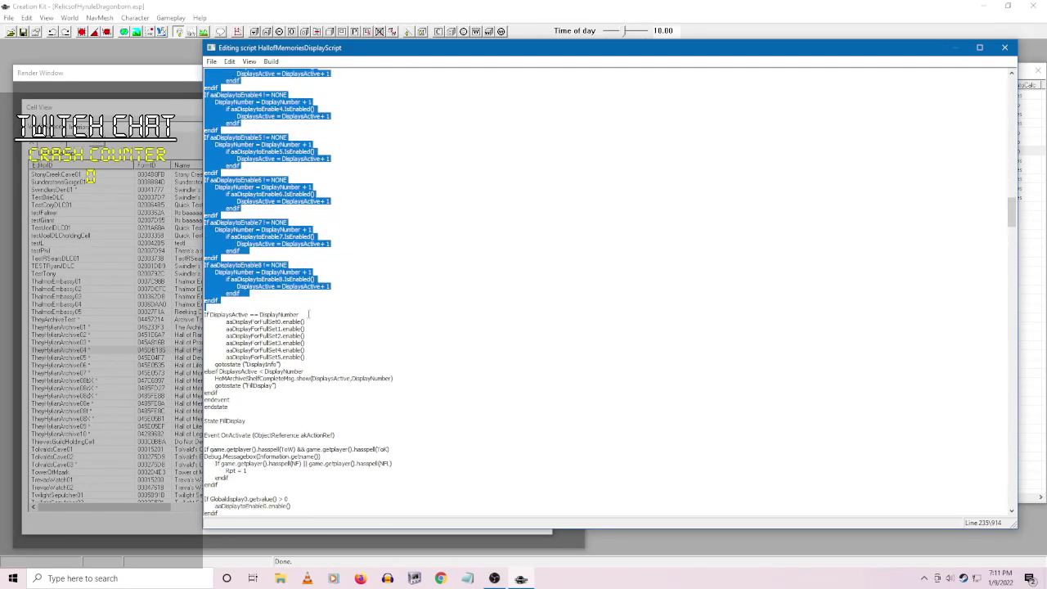
- Examine the comparison of DisplaysActive with DisplayNumber, including the full-set enable calls and the DisplayInfo and FillDisplay state branches
click(308, 314)
drag(299, 314, 211, 316)
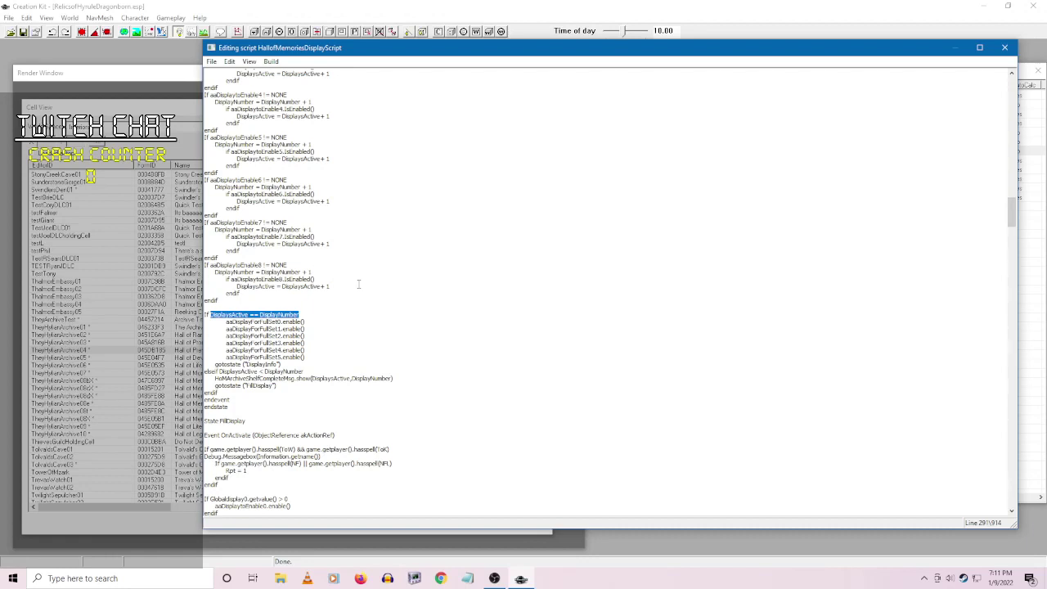
drag(306, 358, 205, 322)
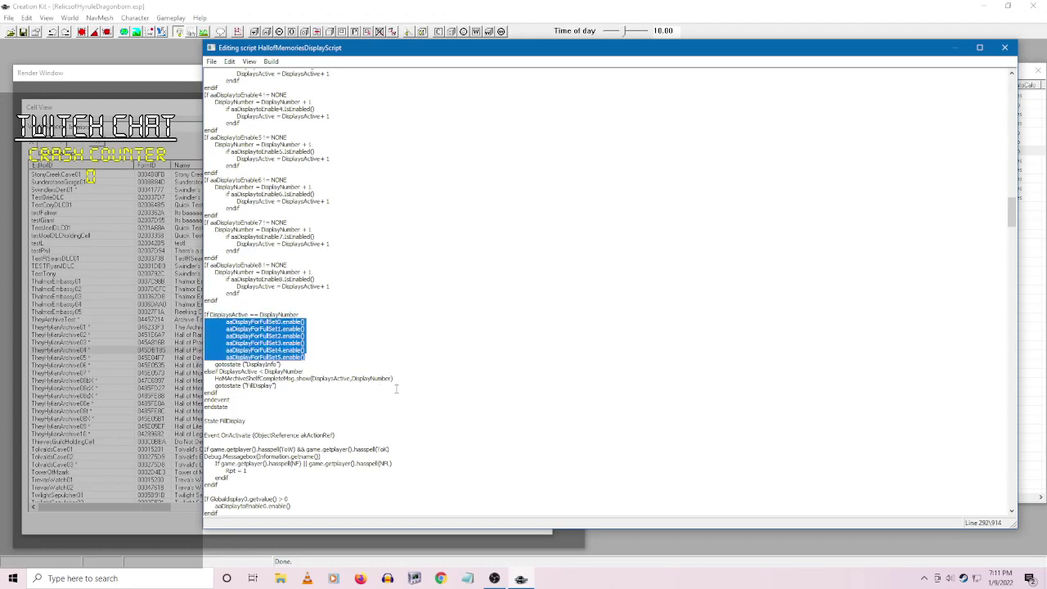
triple_click(303, 365)
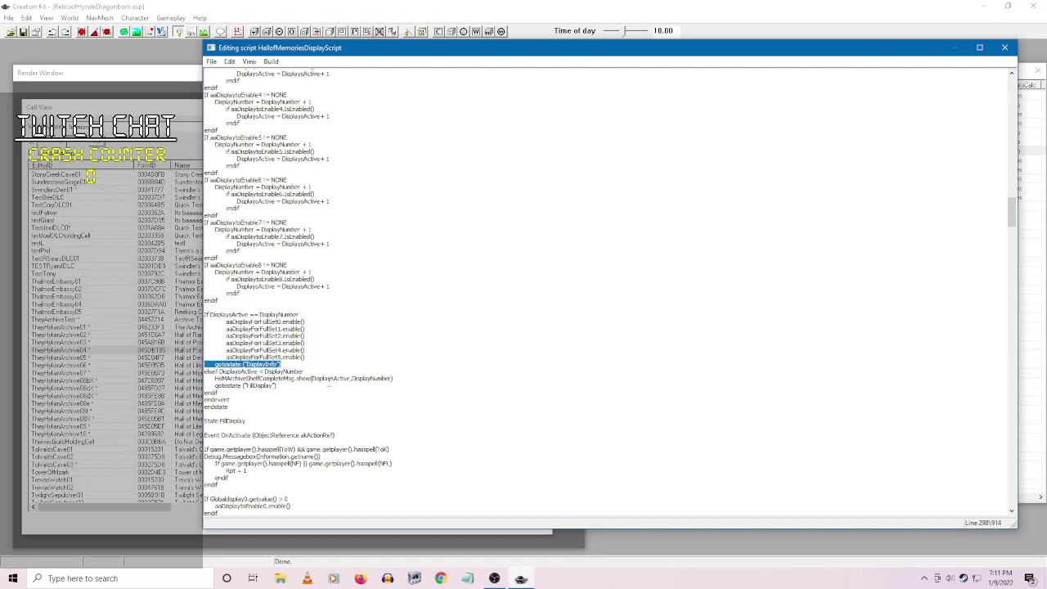
drag(317, 372, 210, 370)
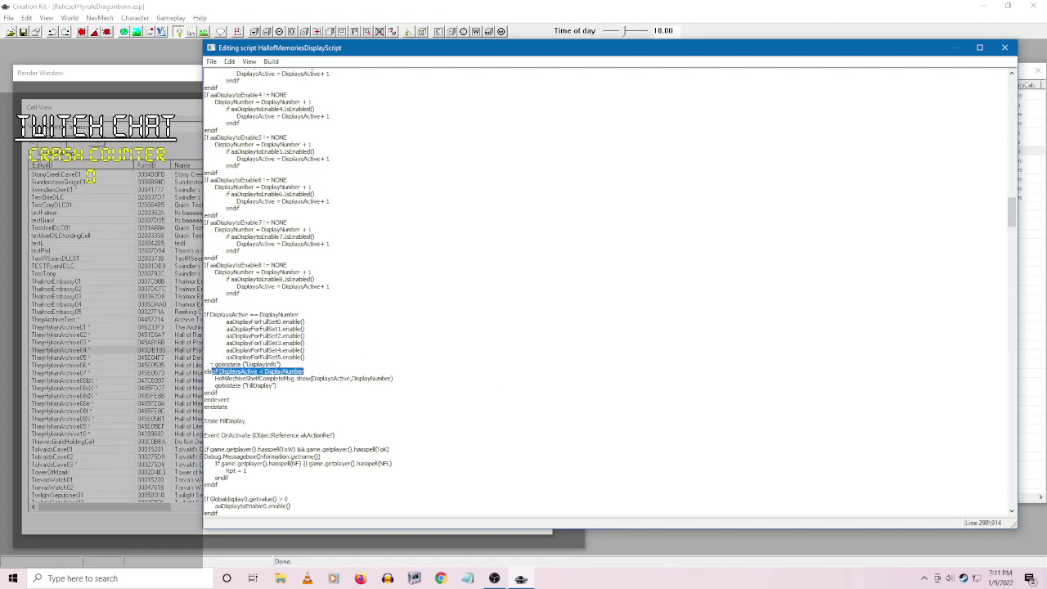
click(308, 387)
- Examine the FillDisplay state's OnActivate event, down to the FormListDisplay0 to FormListDisplay8 item count checks that enable displays
scroll(389, 407, down, 7)
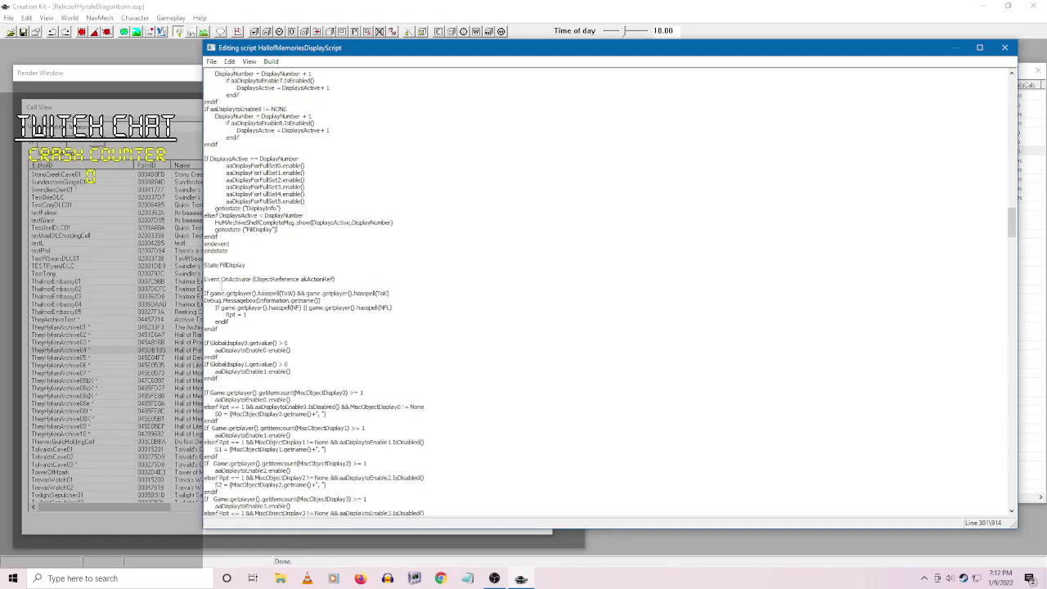
drag(208, 283, 394, 264)
drag(215, 420, 220, 426)
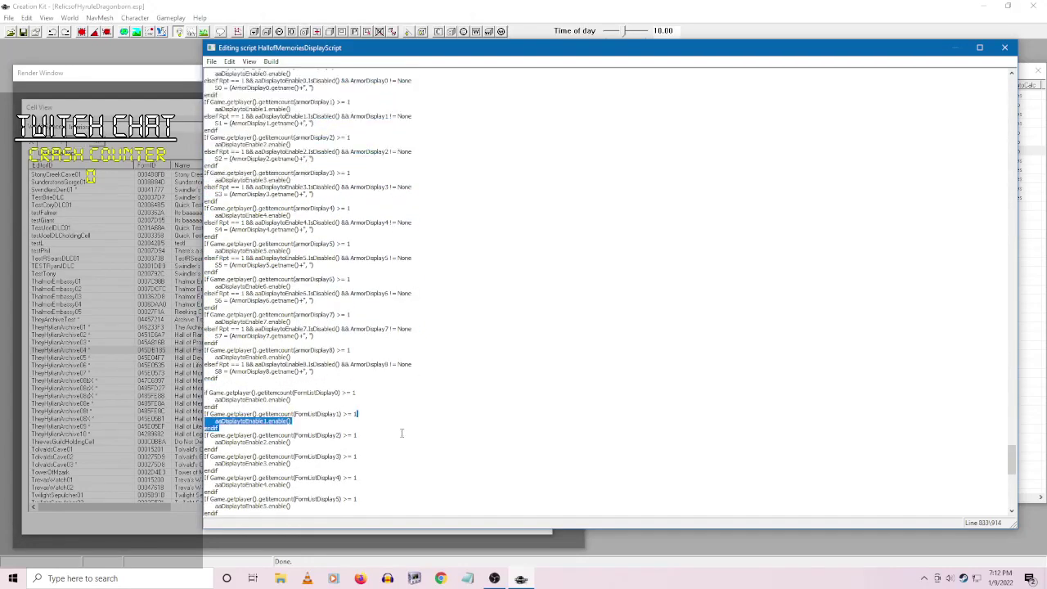
scroll(271, 302, down, 4)
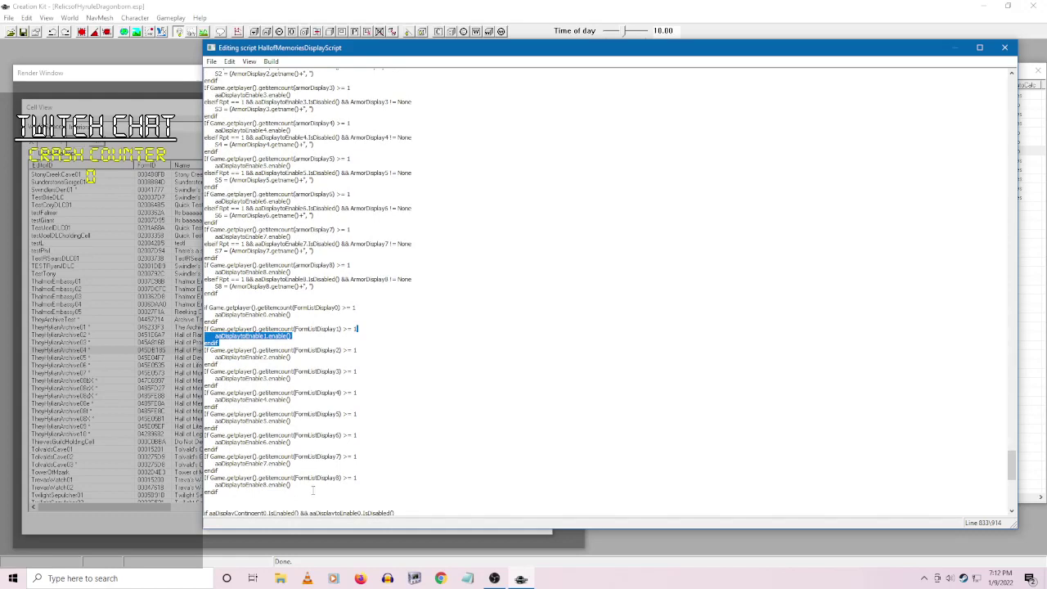
click(300, 489)
drag(312, 485, 204, 307)
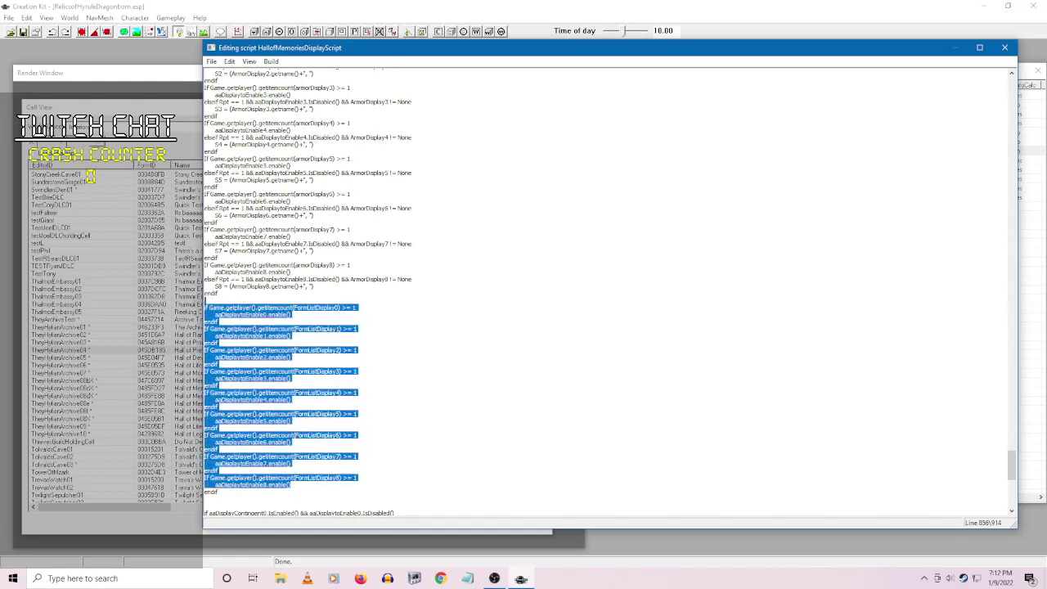
click(340, 279)
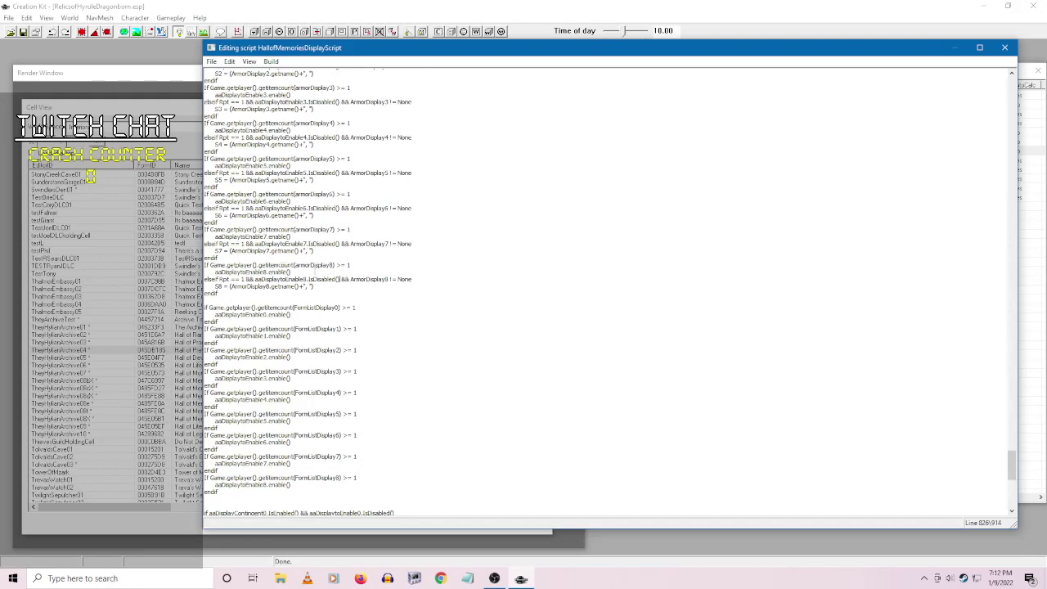
- Examine the armorDisplay8 branch: the aaDisplaytoEnable8 enable call, the Rpt and IsDisabled conditions, and the S8 name assignment
drag(291, 271, 205, 272)
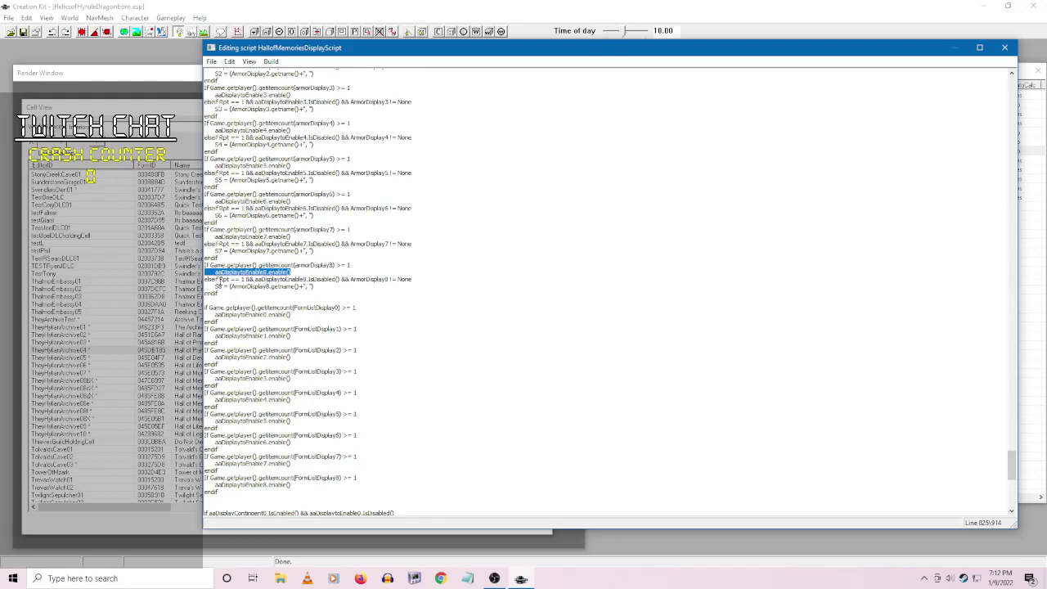
drag(218, 279, 243, 279)
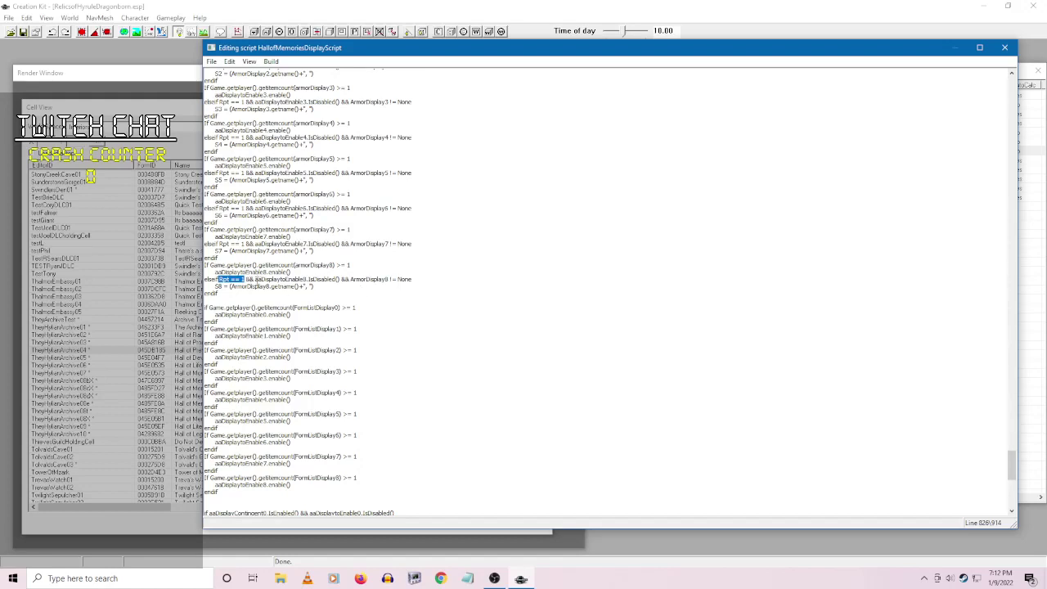
drag(261, 279, 290, 279)
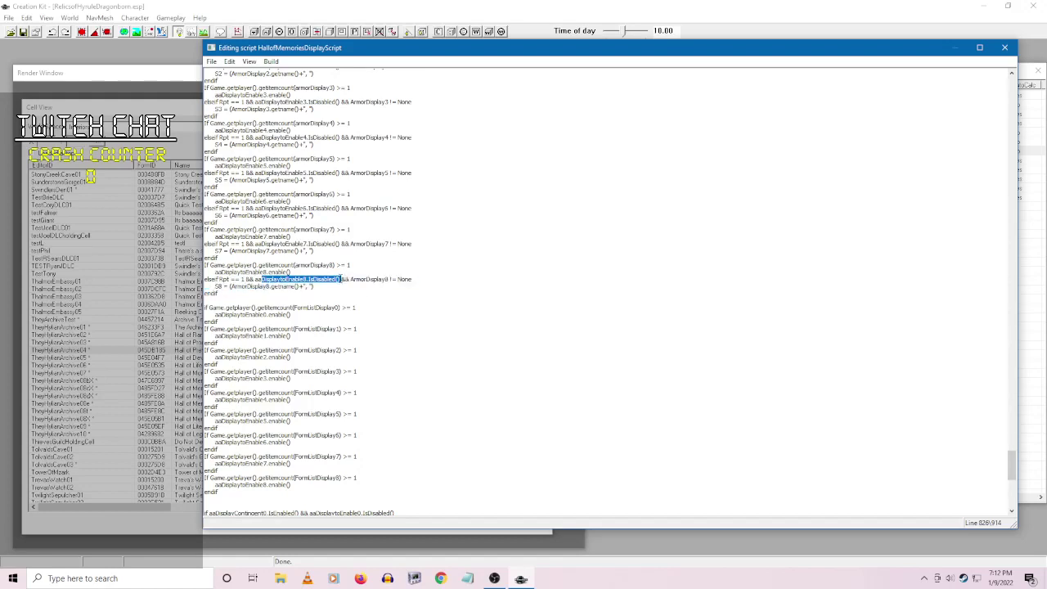
drag(411, 280, 215, 286)
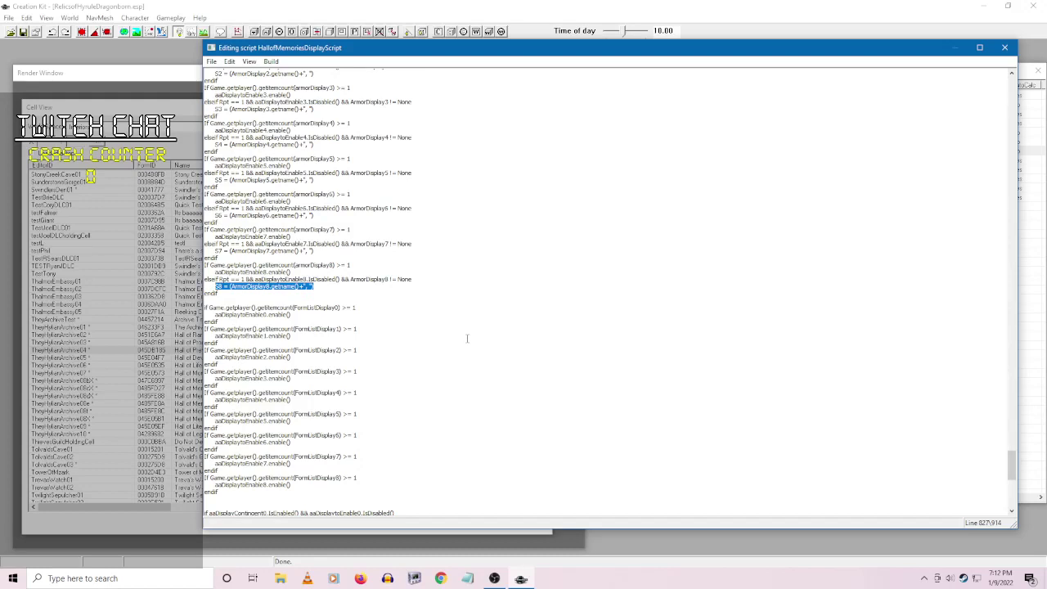
click(222, 287)
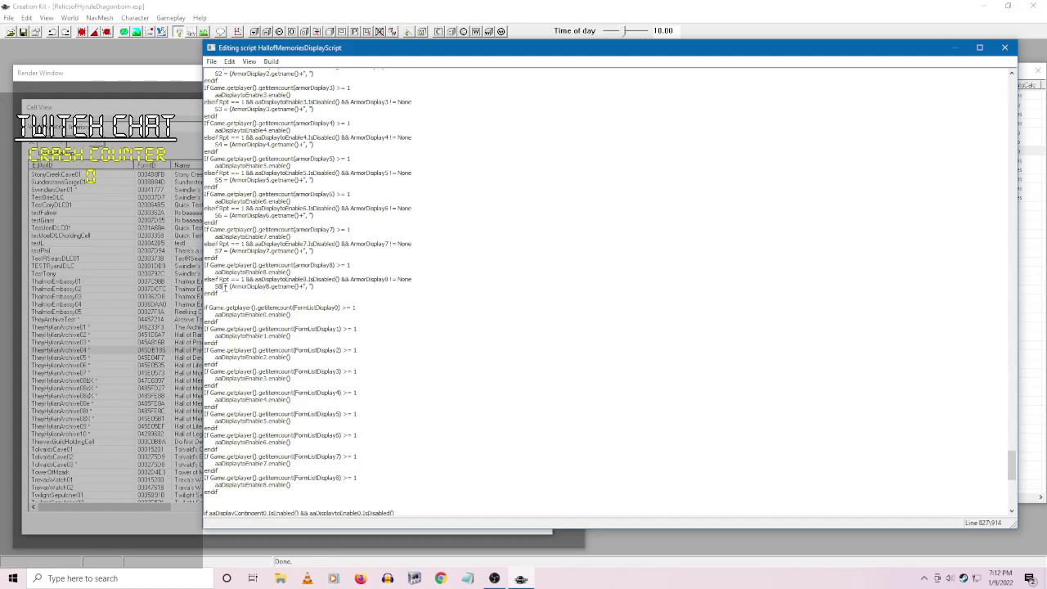
- Examine the Rpt message box built from S0 to S8 and the DisplayInfo state's OnActivate logic at the script's end
scroll(355, 339, down, 15)
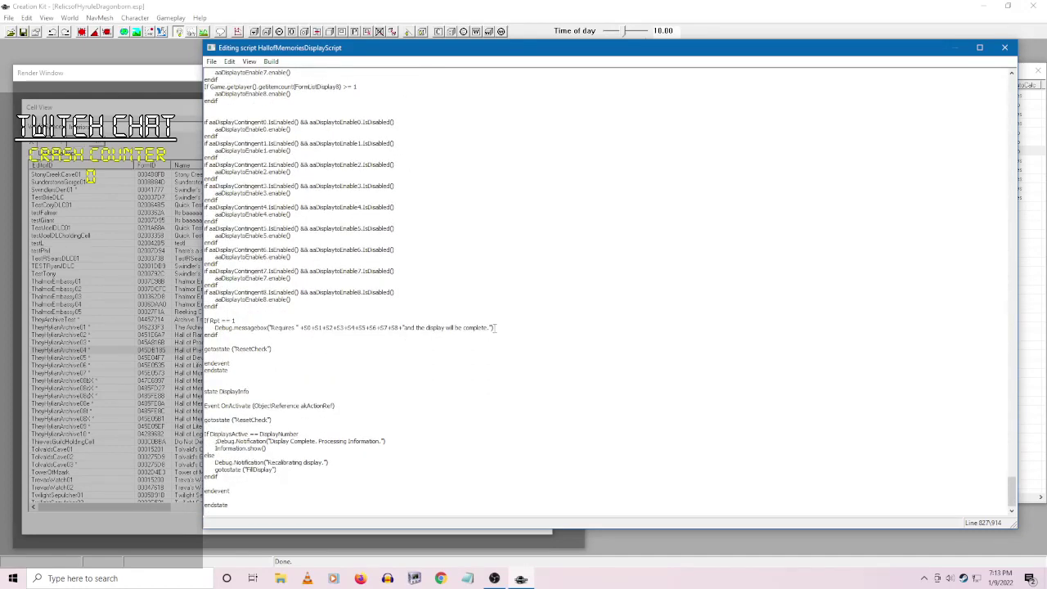
drag(495, 327, 221, 321)
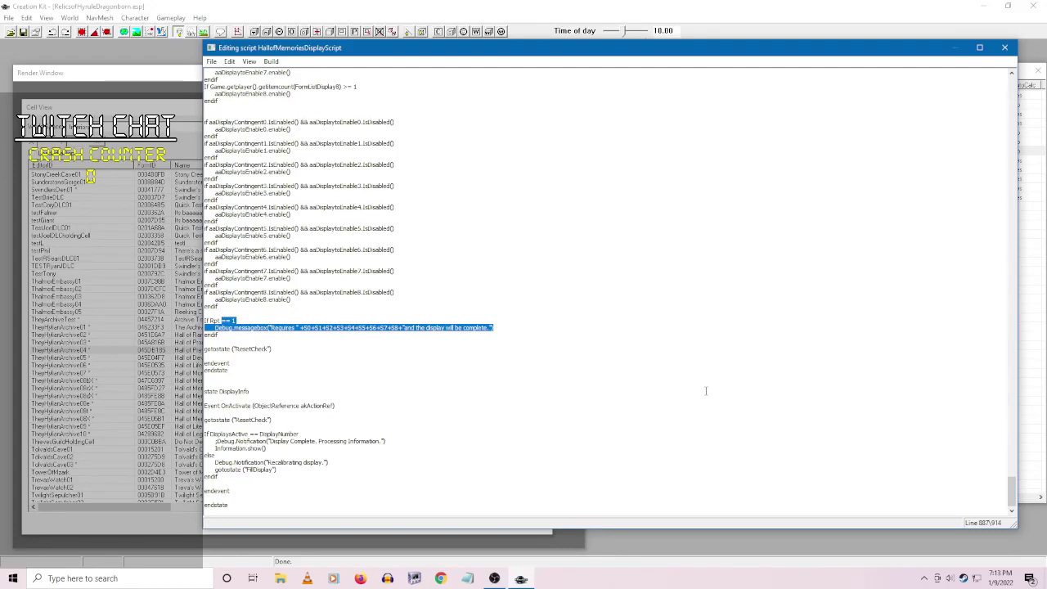
click(307, 348)
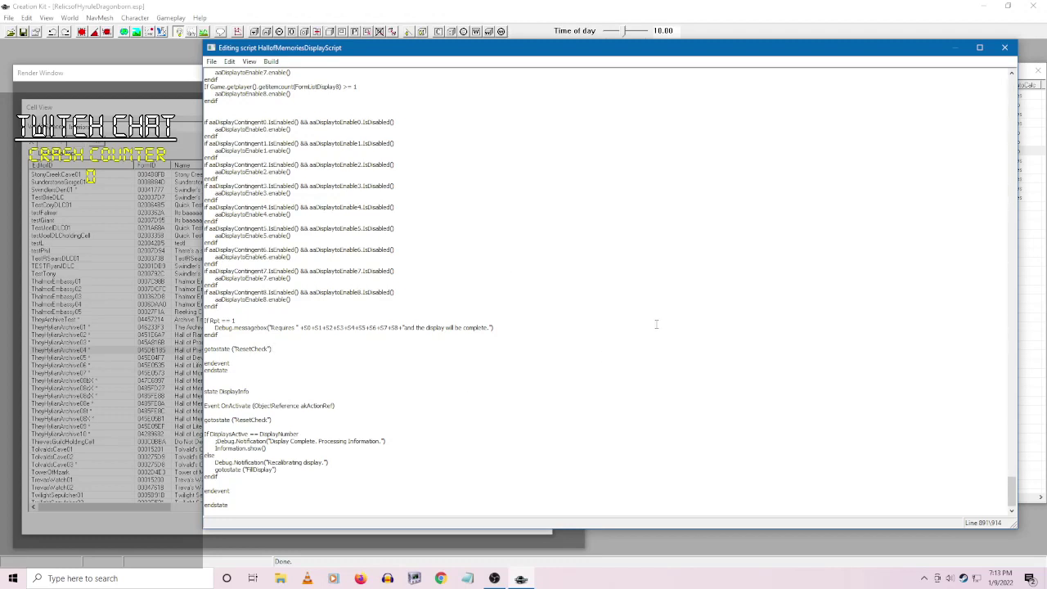
drag(205, 477, 205, 398)
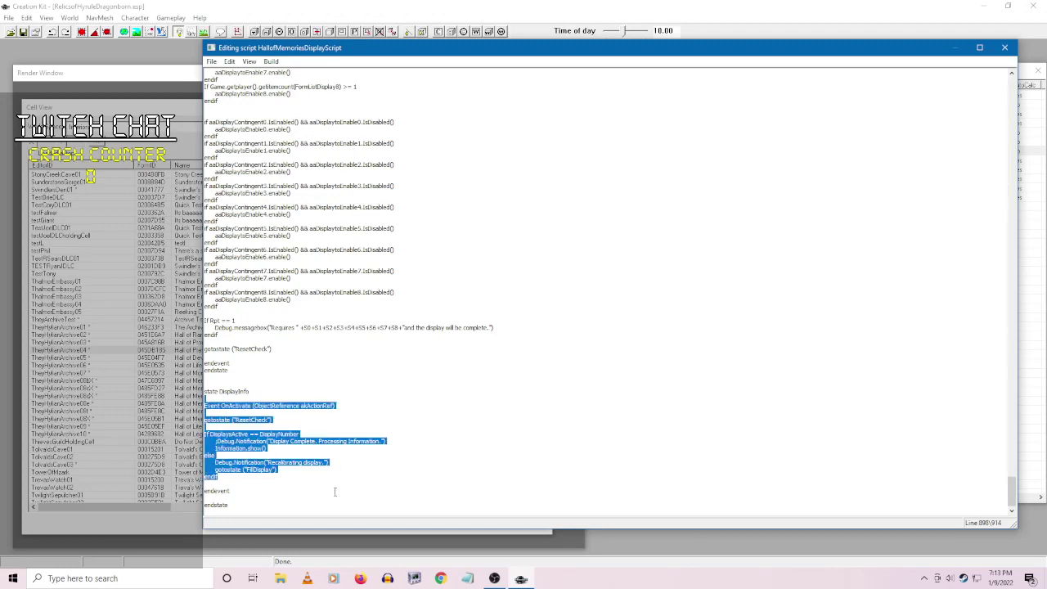
click(206, 449)
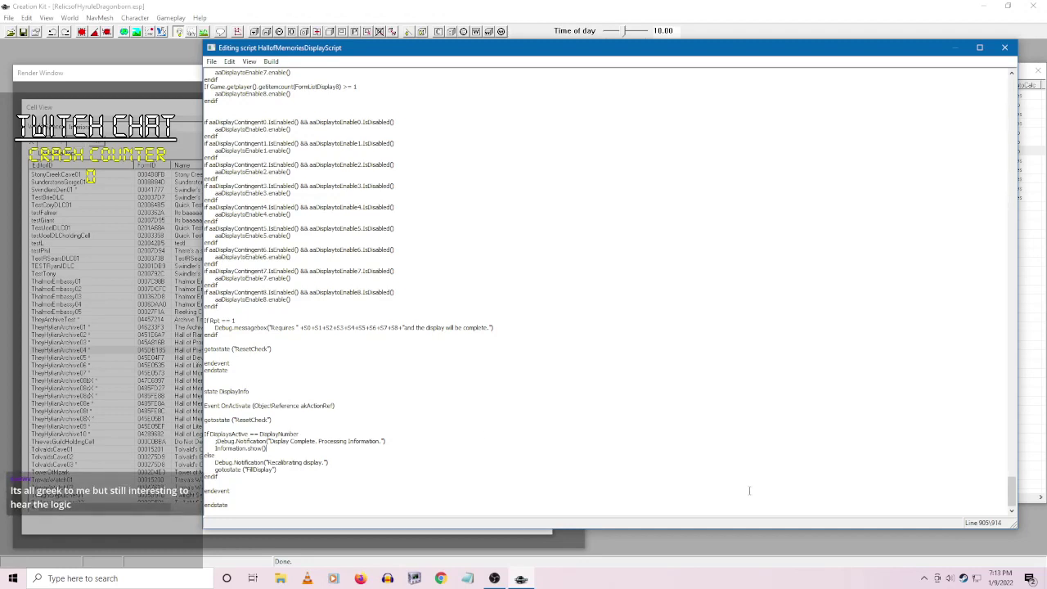
- Examine the ToW and ToK spell check that opens the FillDisplay state's OnActivate event
drag(1011, 490, 1004, 235)
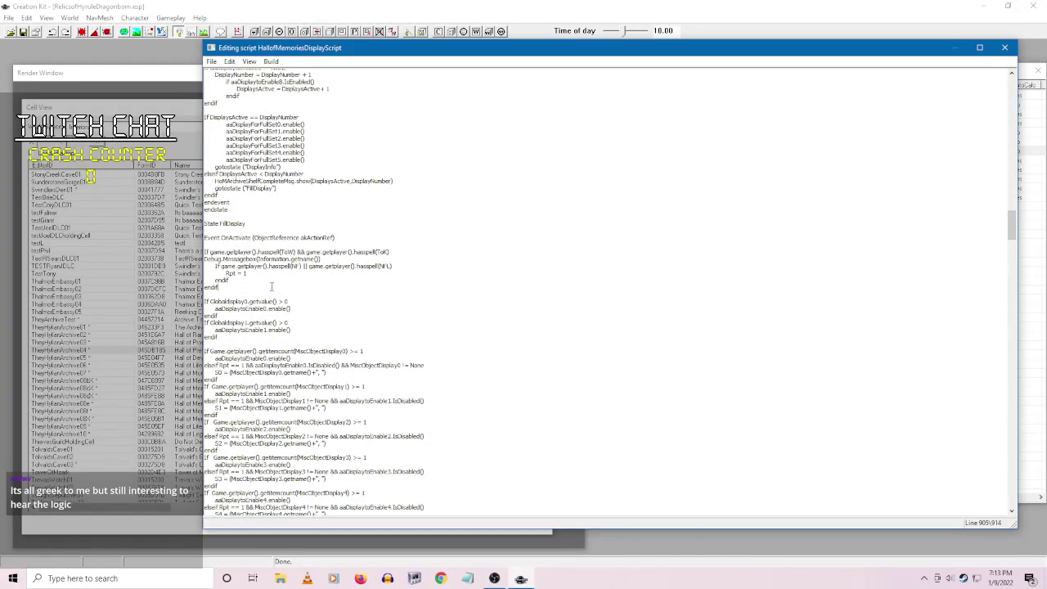
drag(231, 288, 205, 252)
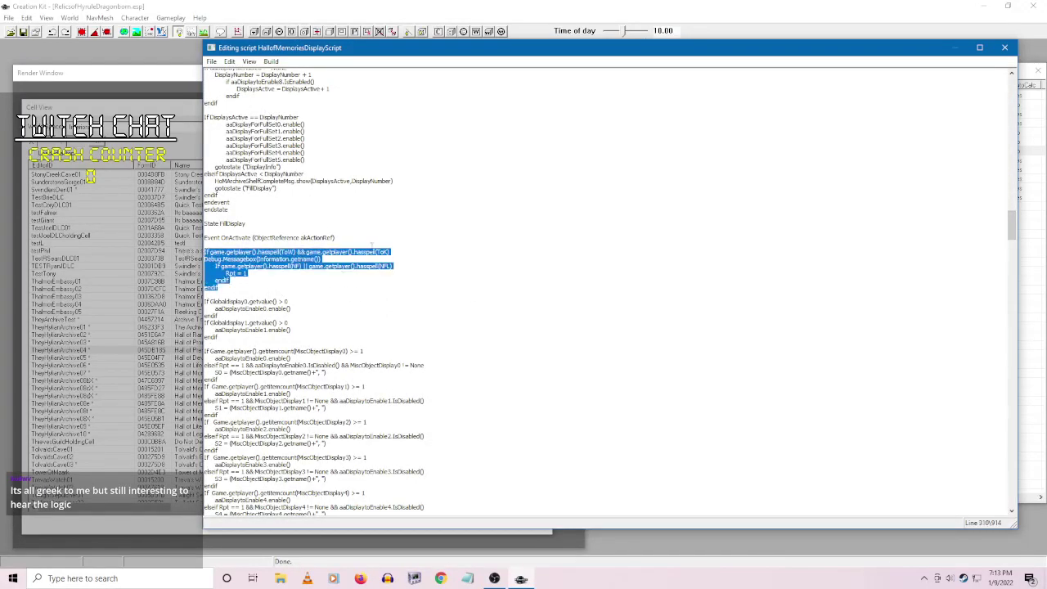
drag(405, 250, 205, 252)
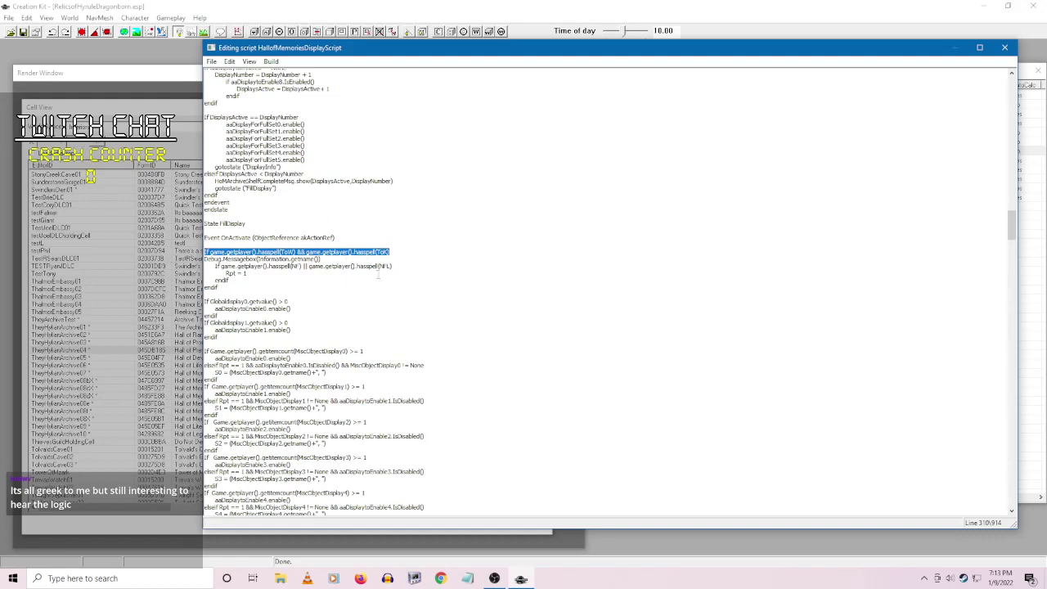
- Examine the Debug.Messagebox(Information.getname()) line and the nested NF or NFL spell check that sets Rpt to 1
drag(322, 259, 204, 258)
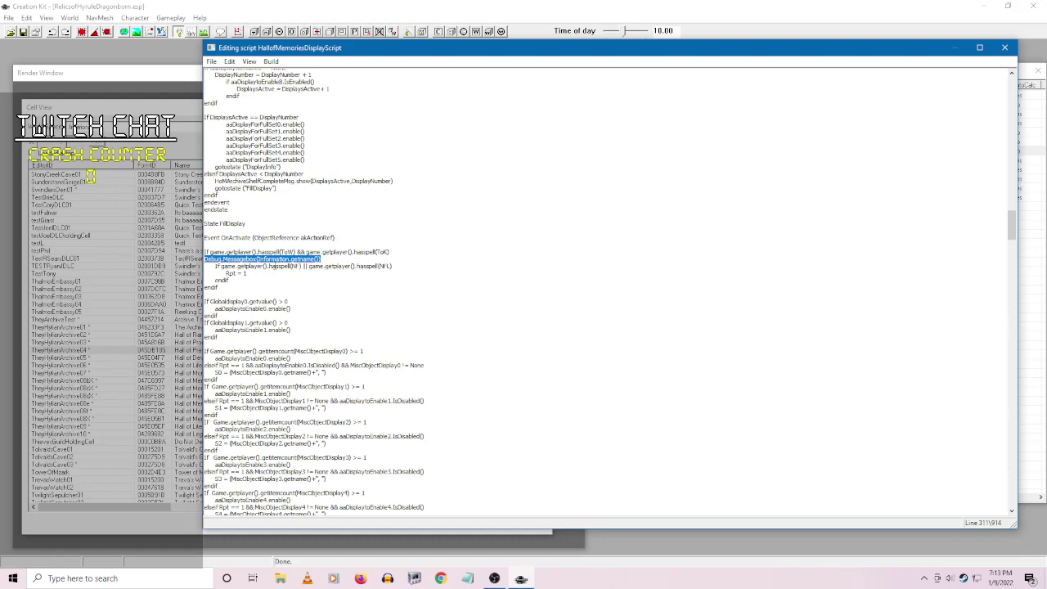
click(291, 262)
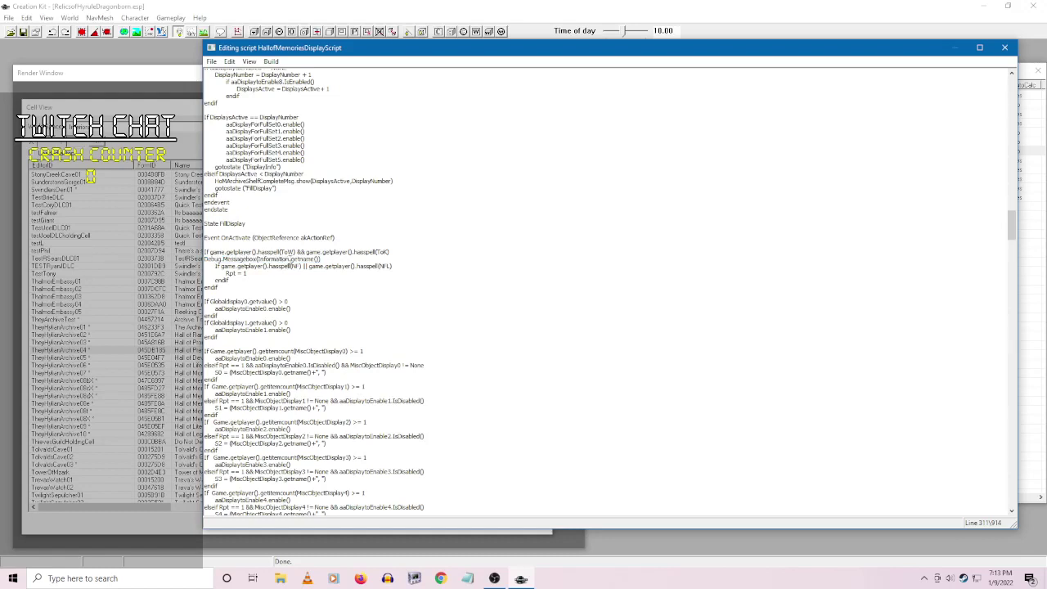
double_click(273, 259)
click(330, 266)
mouse_move(308, 266)
mouse_down()
mouse_move(262, 251)
mouse_move(279, 256)
mouse_move(208, 267)
mouse_move(346, 262)
mouse_move(290, 256)
mouse_up()
drag(332, 259, 204, 259)
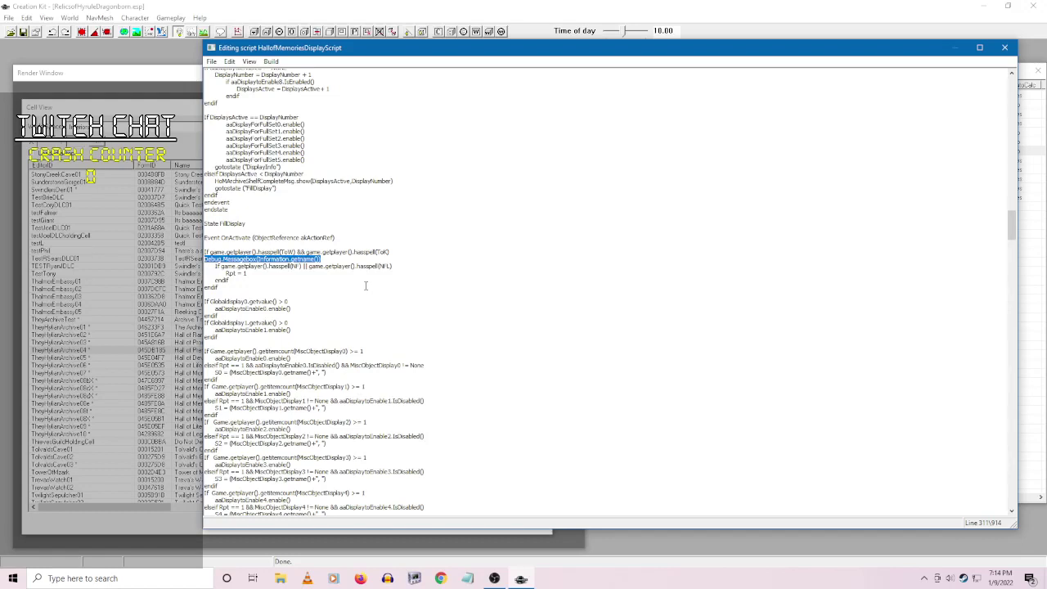
drag(215, 266, 379, 281)
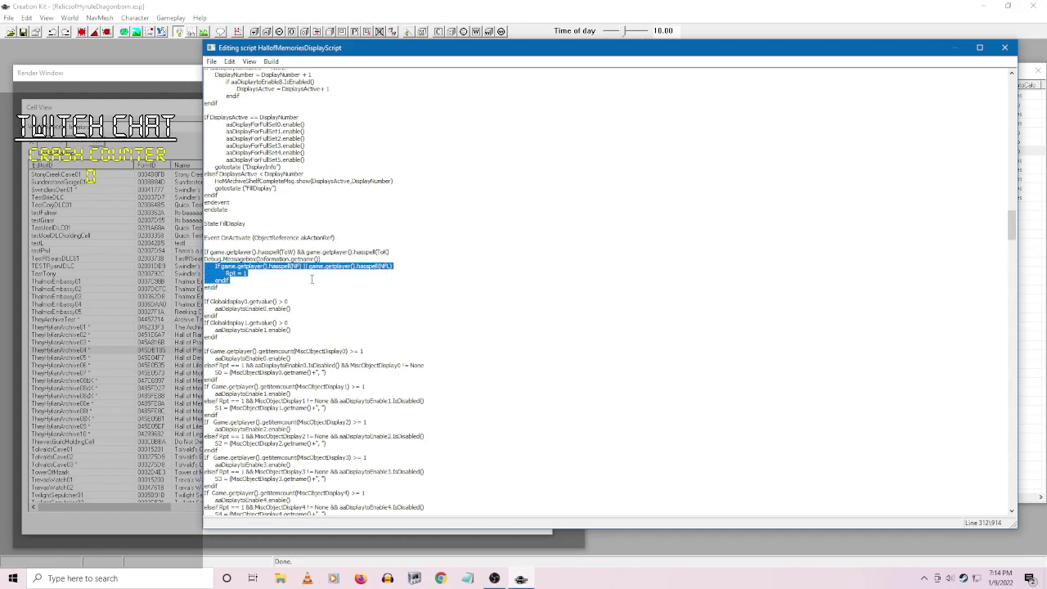
drag(247, 273, 226, 273)
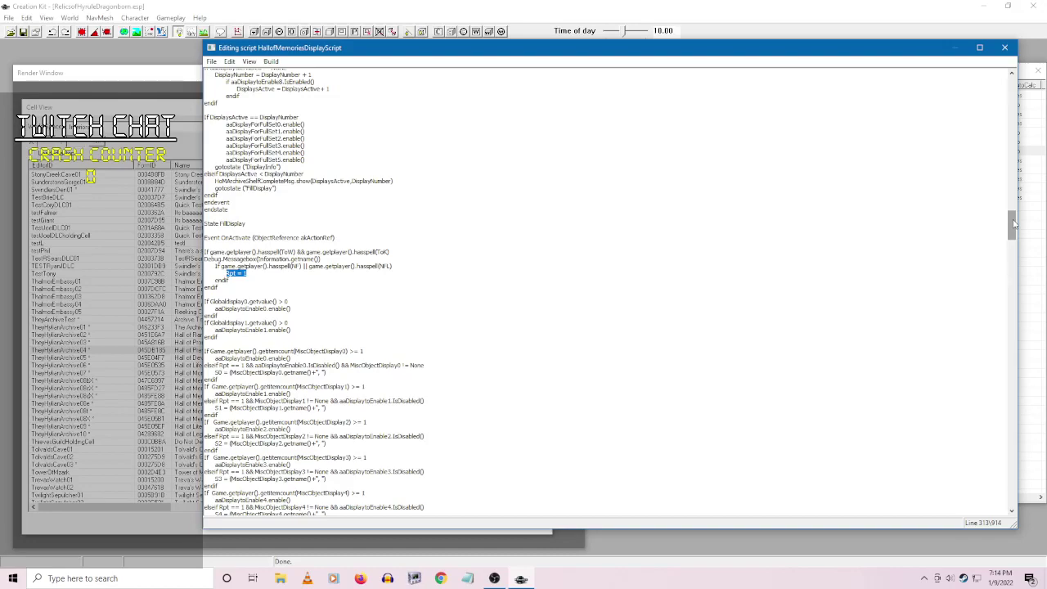
- Go back over the full block of FormListDisplay0 to FormListDisplay8 checks near the script's end
drag(1013, 222, 1013, 478)
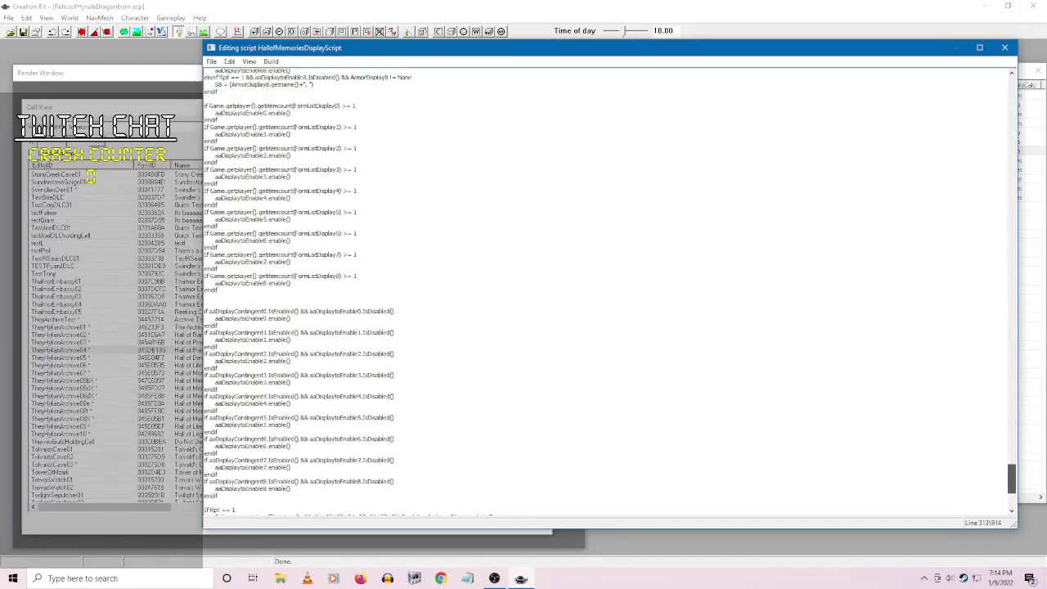
scroll(1013, 479, up, 3)
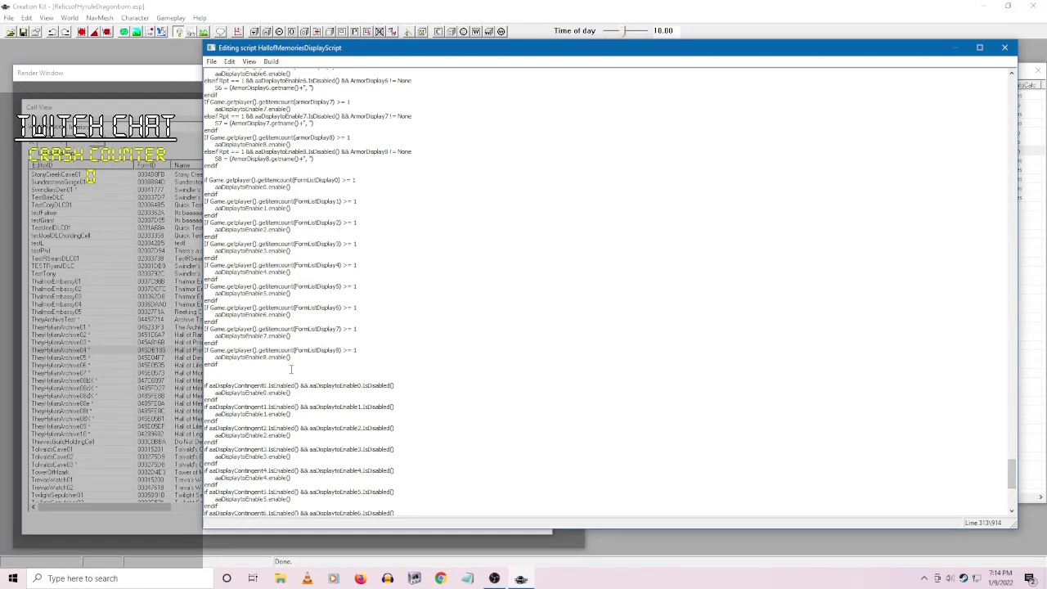
drag(275, 358, 205, 179)
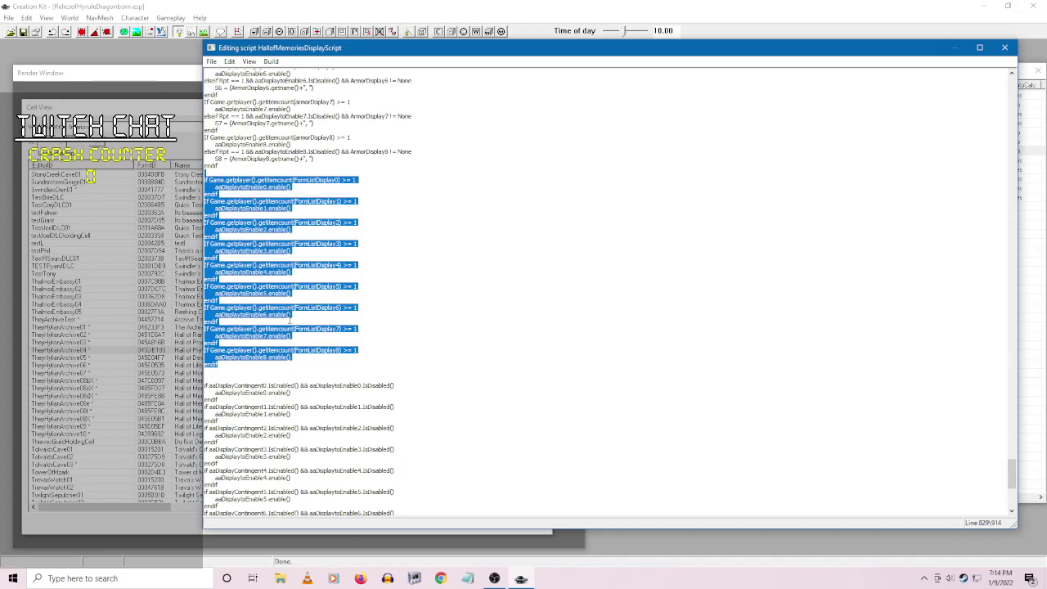
click(322, 192)
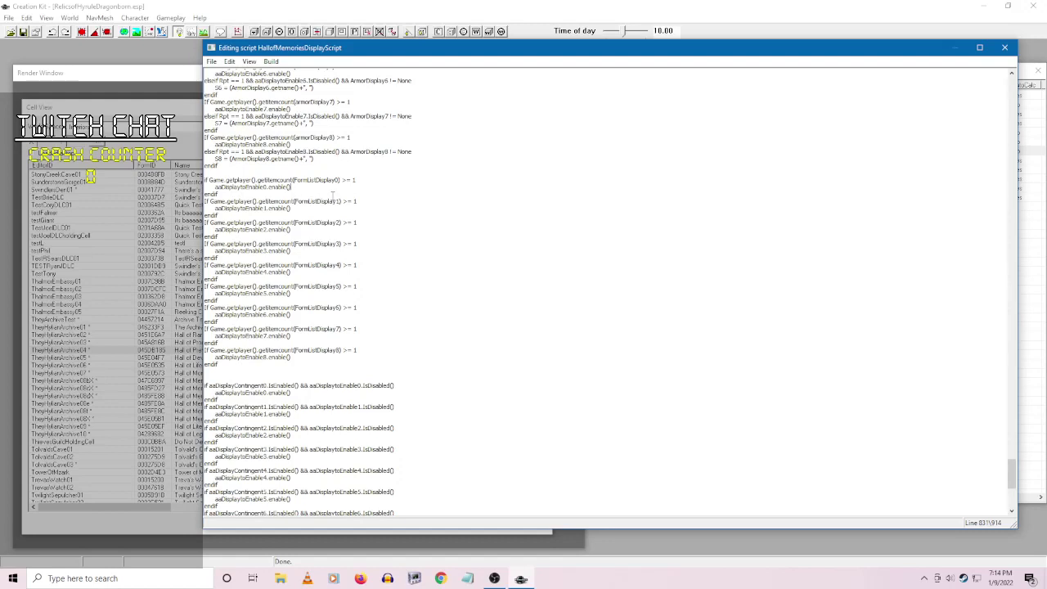
text(----------------------------------------------------------------------)
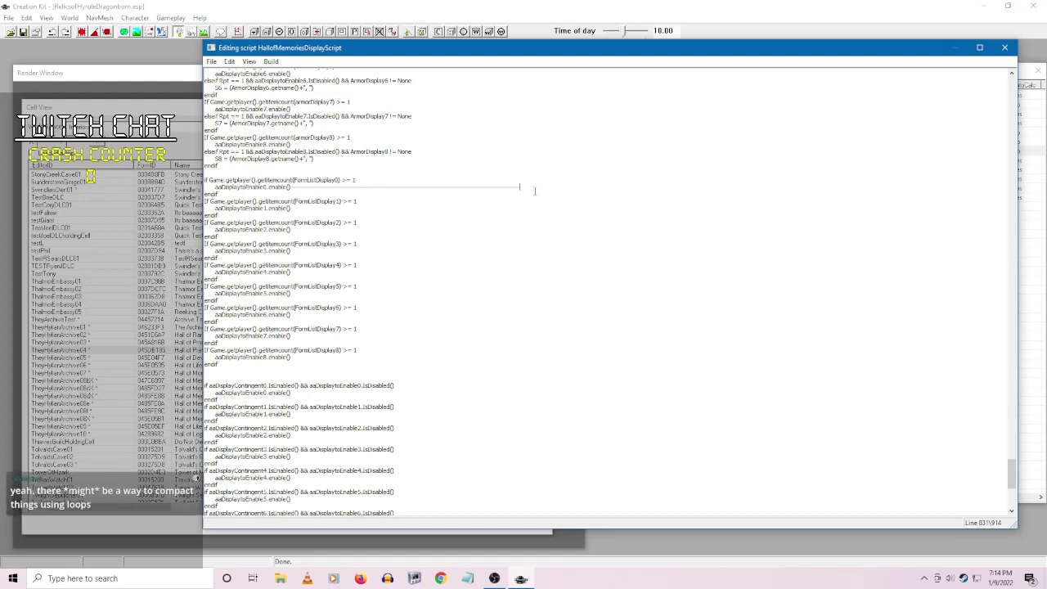
key(ctrl+shift+Left)
key(BackSpace)
drag(291, 187, 554, 188)
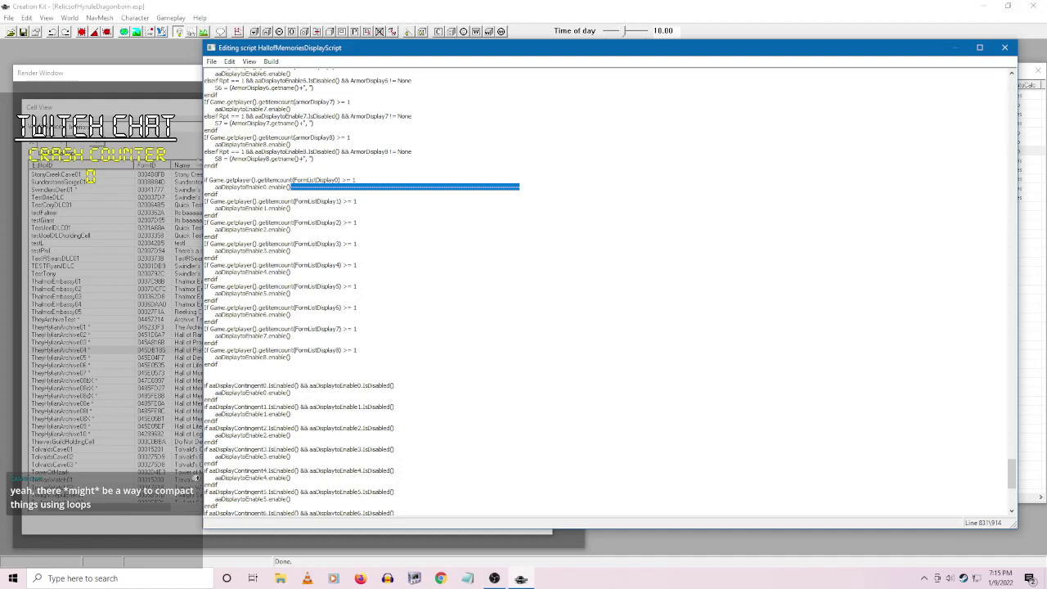
key(Delete)
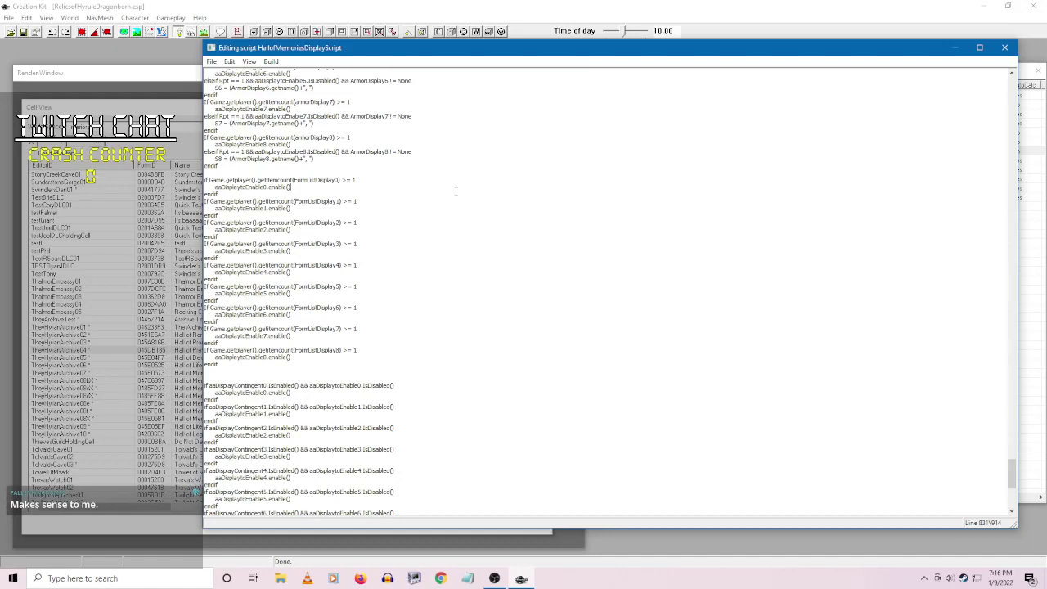
- Examine the armorDisplay5 item count check and its aaDisplaytoEnable5 disabled condition, and close the script source
scroll(456, 191, up, 6)
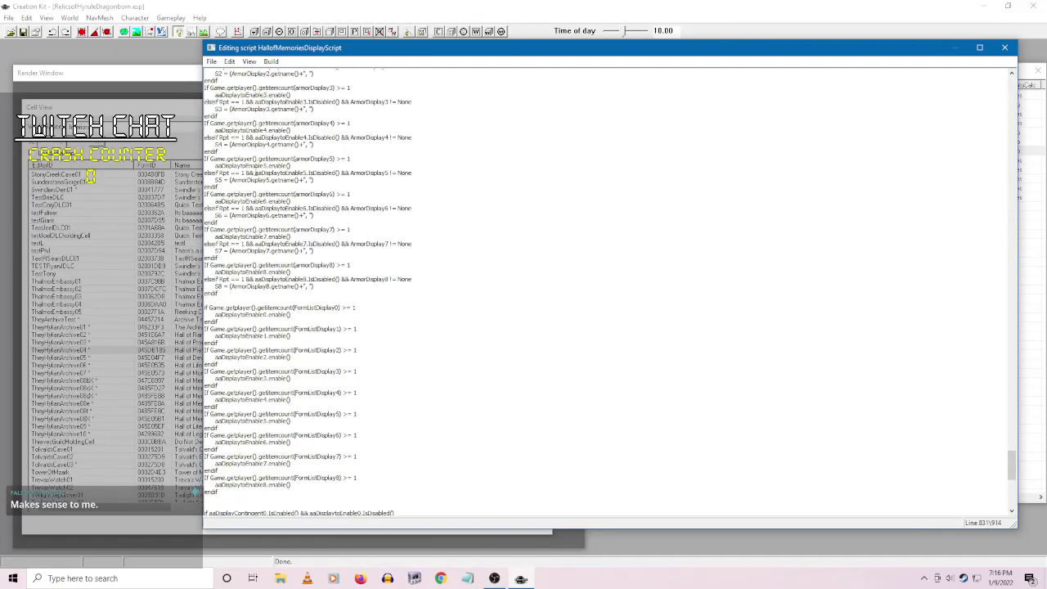
drag(256, 173, 205, 173)
double_click(302, 173)
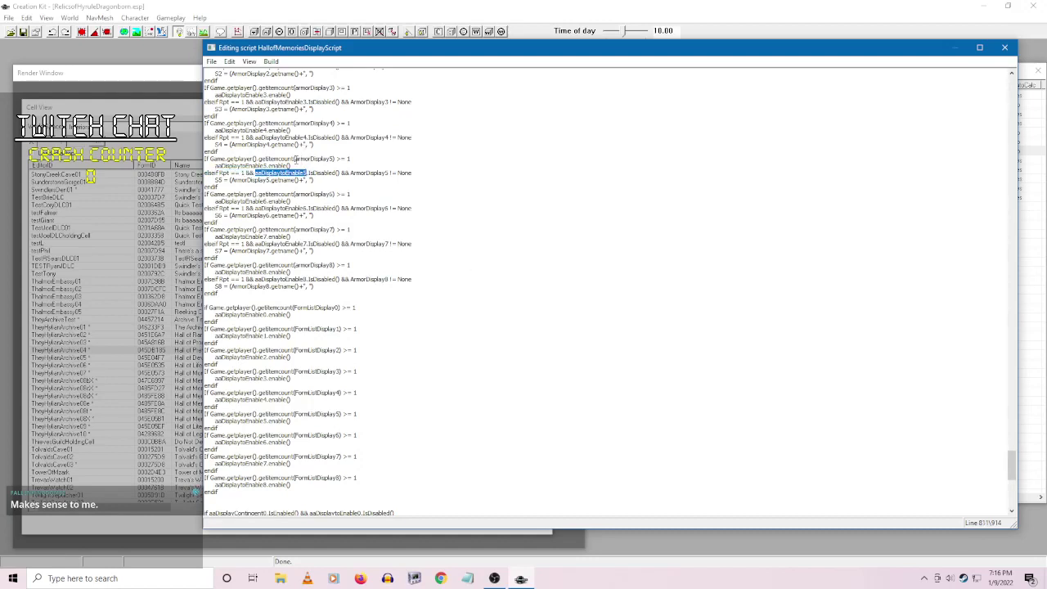
drag(295, 159, 336, 159)
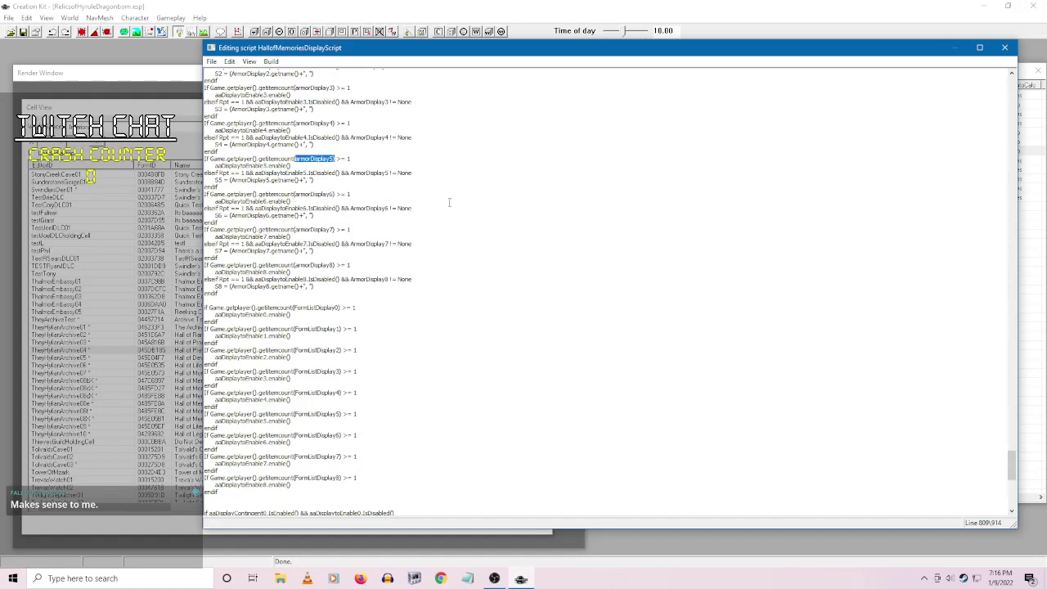
click(402, 180)
mouse_move(853, 54)
mouse_down()
mouse_move(841, 234)
mouse_move(854, 58)
mouse_up()
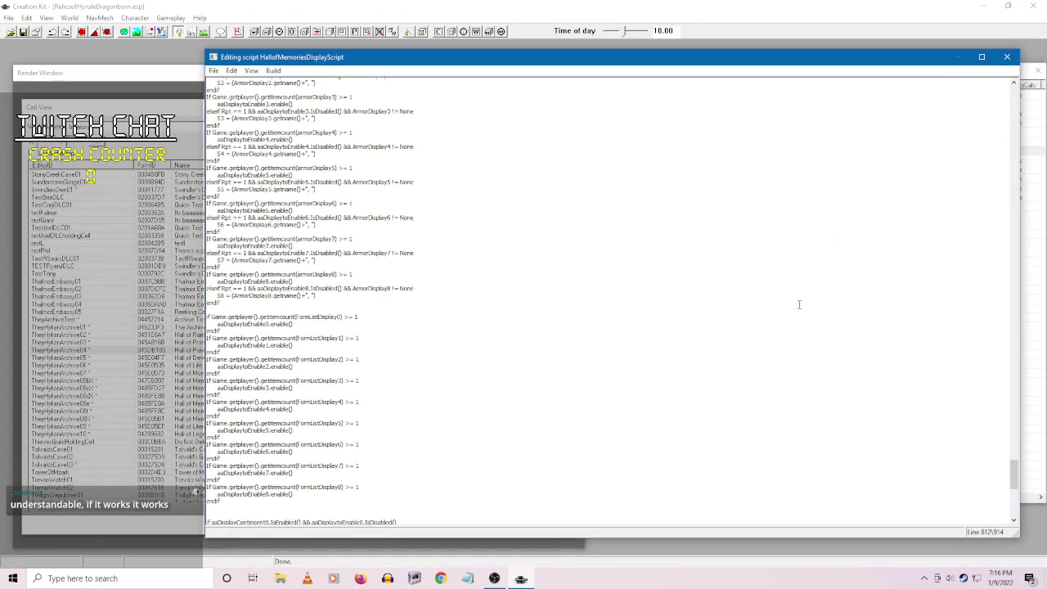
click(1007, 62)
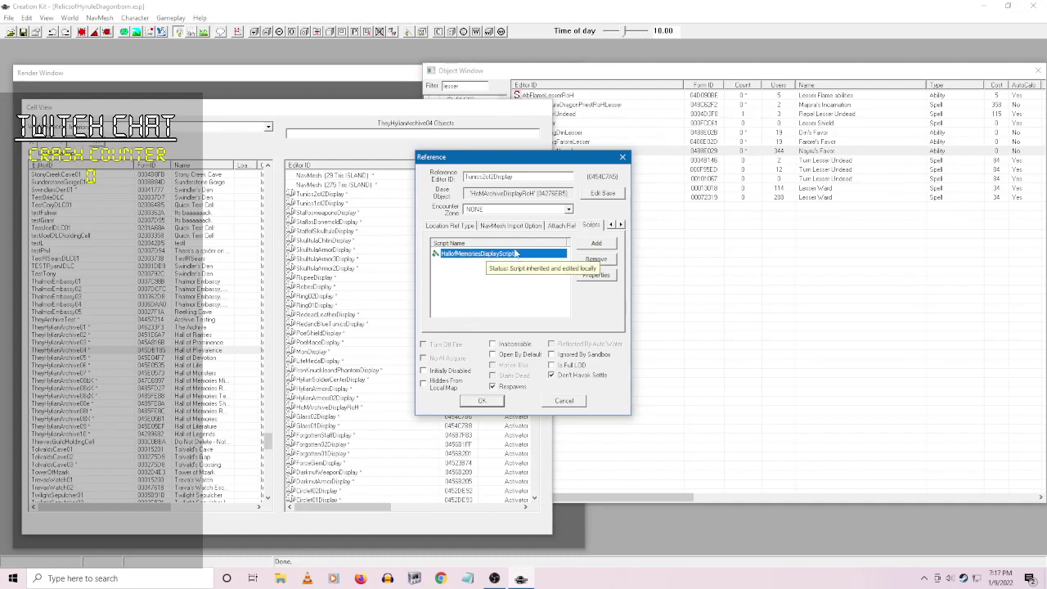
- Review the HallofMemoriesDisplayScript property values on the Tunics2of2Display reference, and close both dialogs without changes
right_click(488, 256)
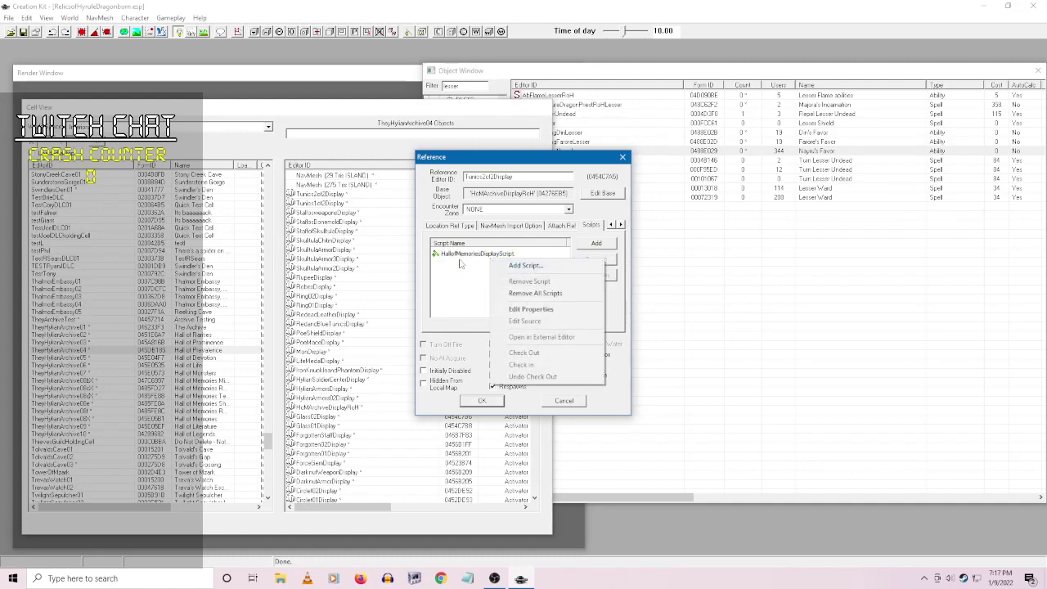
click(529, 307)
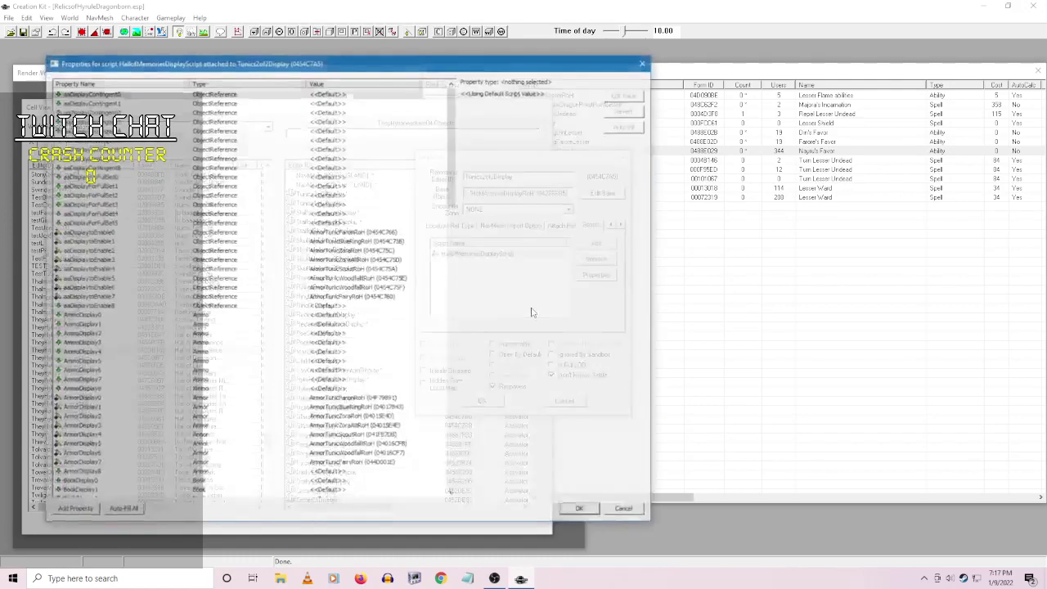
drag(452, 136, 456, 196)
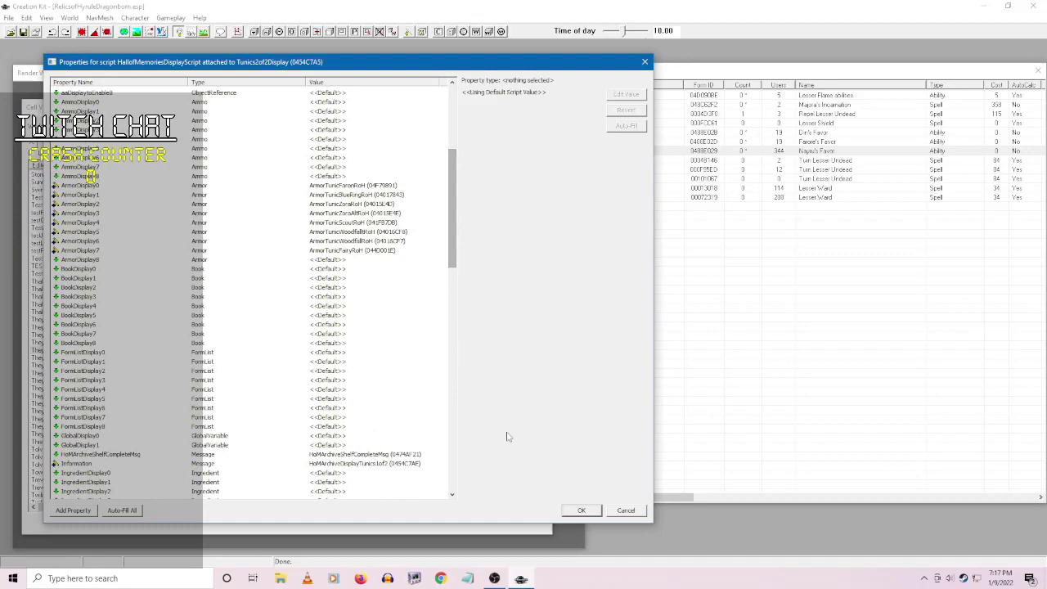
click(628, 511)
click(565, 396)
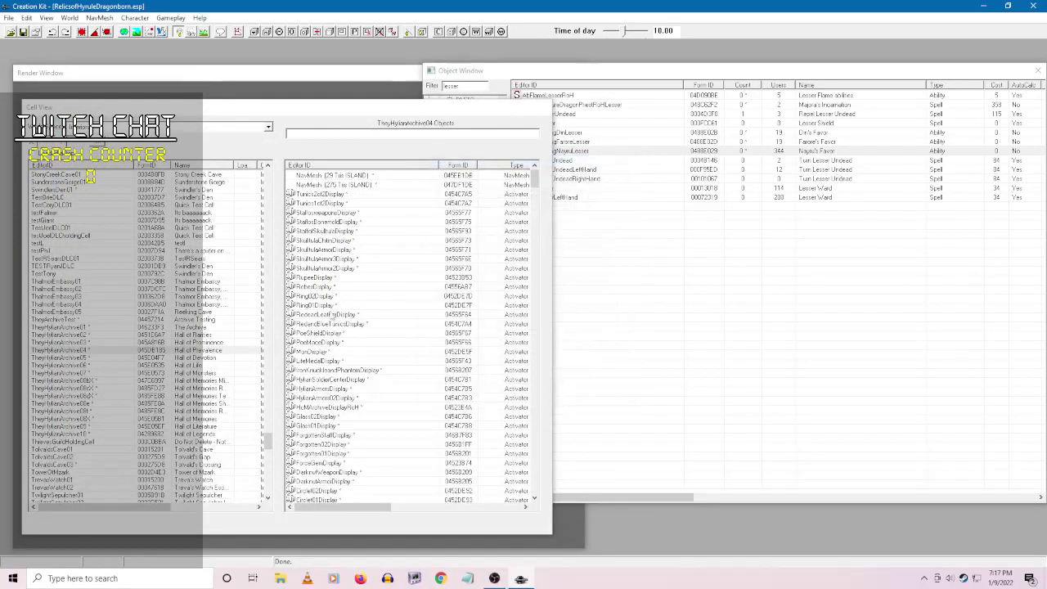
- Open the RedeadLeatherDisplay reference's HallofMemoriesDisplayScript properties and look through the armor and form list entries
right_click(336, 316)
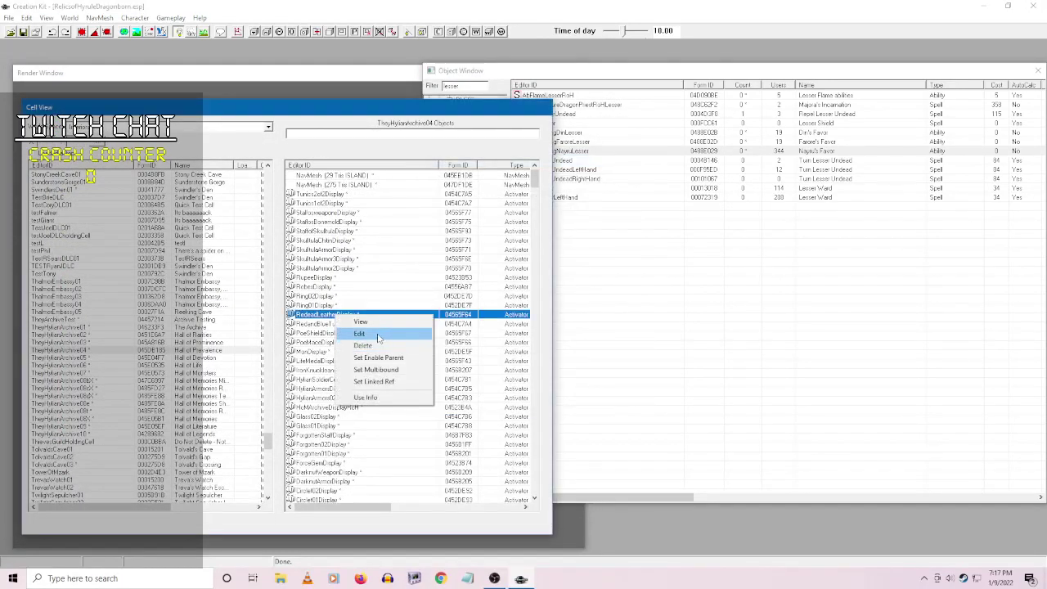
click(376, 337)
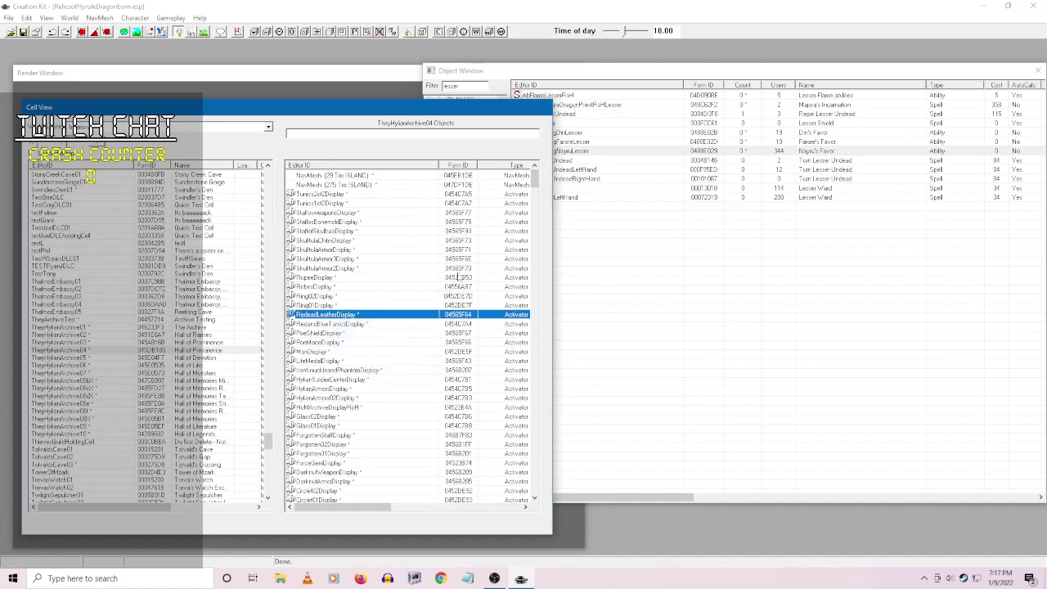
right_click(512, 254)
click(561, 303)
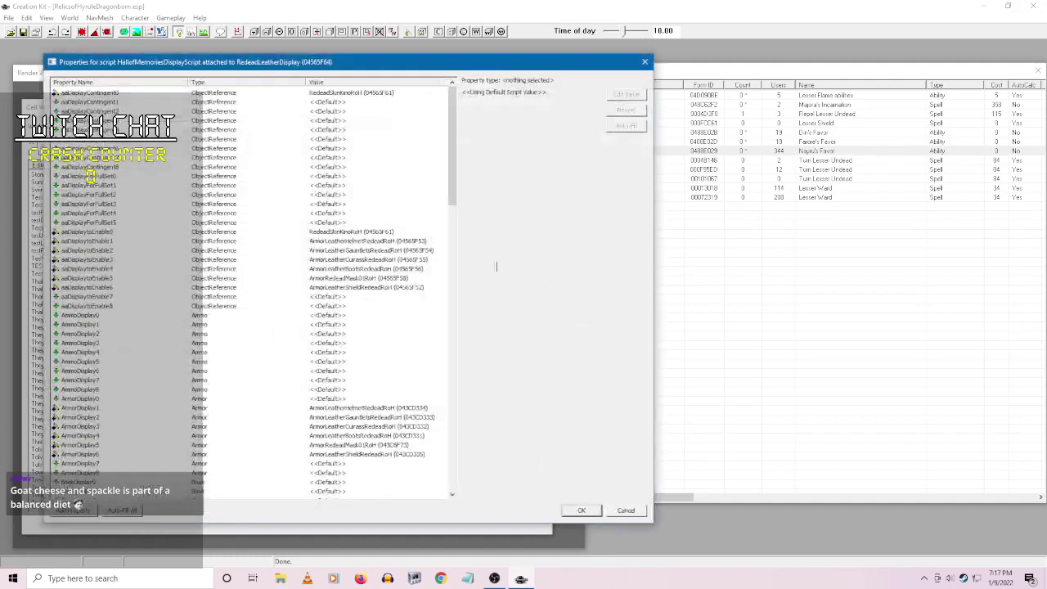
drag(453, 158, 456, 208)
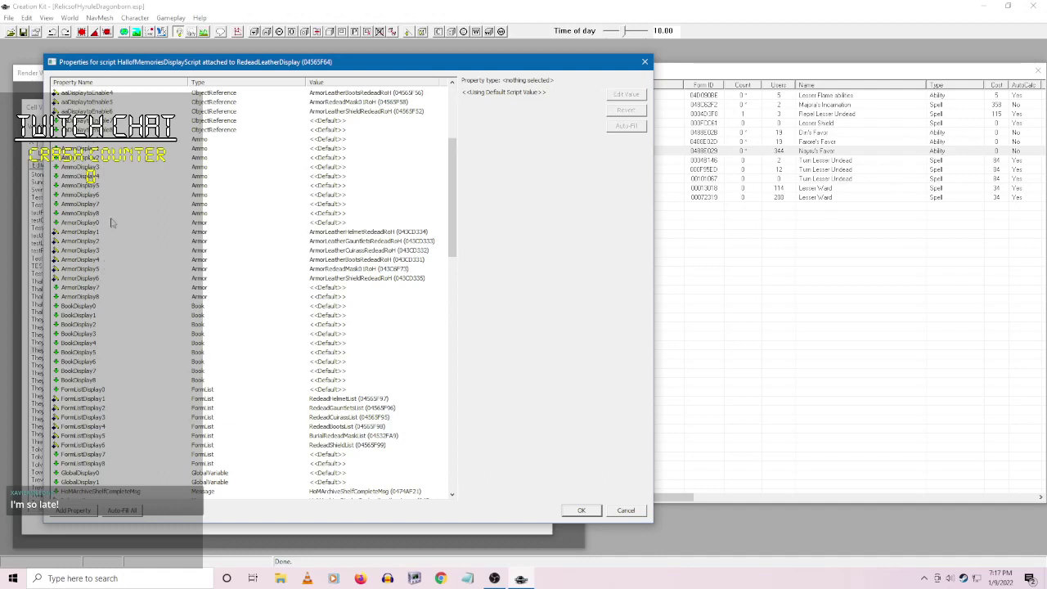
- Compare the FormListDisplay1 and ArmorDisplay1 properties of RedeadLeatherDisplay, and close the reference without changes
click(336, 400)
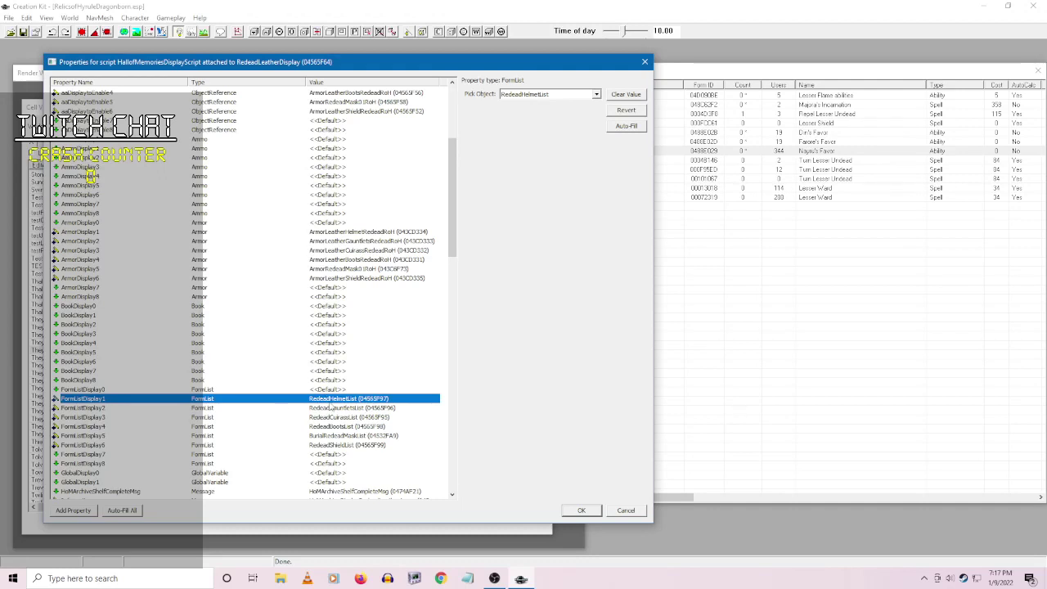
click(425, 233)
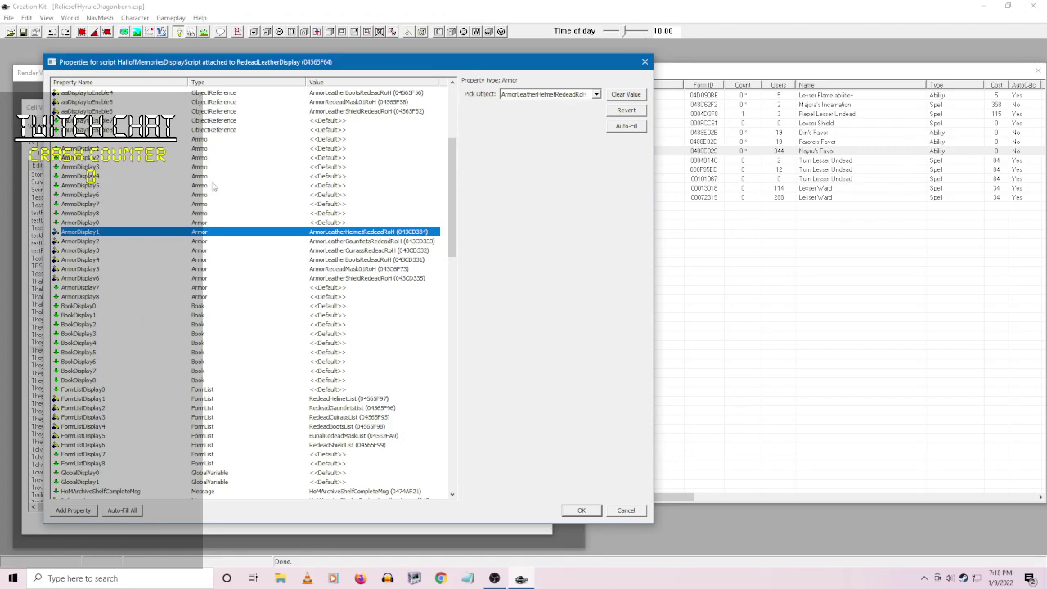
click(637, 509)
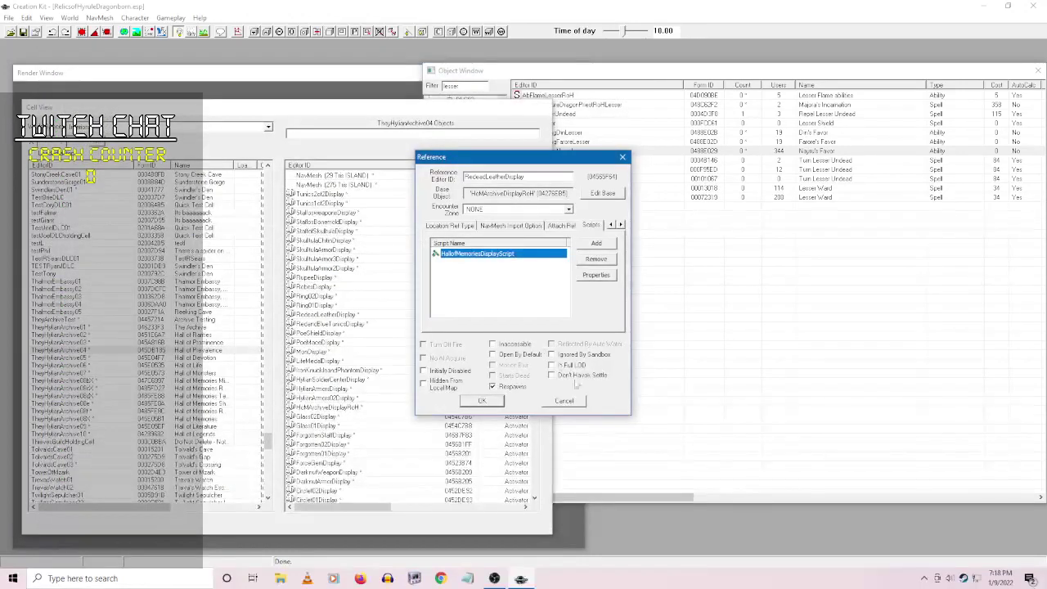
click(566, 401)
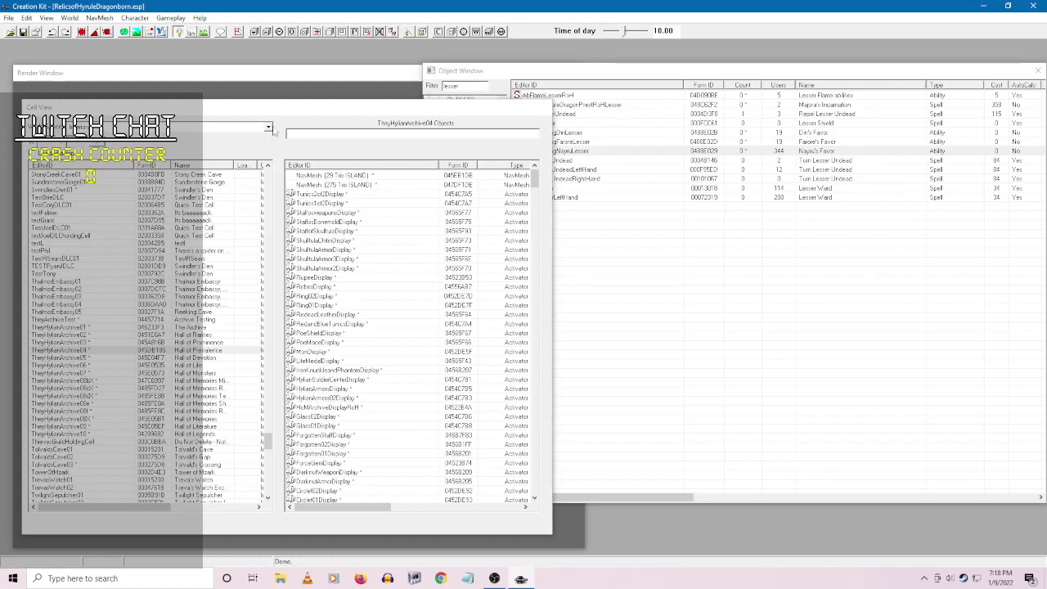
- Open the HallofMemoriesDisplayScript properties of the HylianSoldierCenterDisplay reference in the TheyHylianArchive04 cell
drag(286, 116, 473, 103)
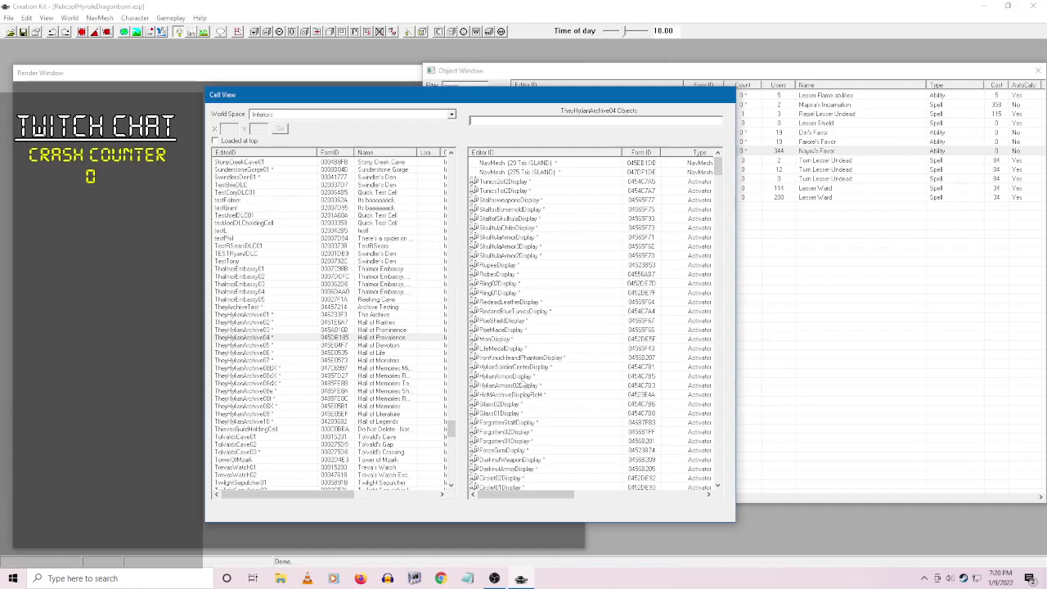
right_click(520, 377)
click(553, 332)
scroll(572, 360, down, 2)
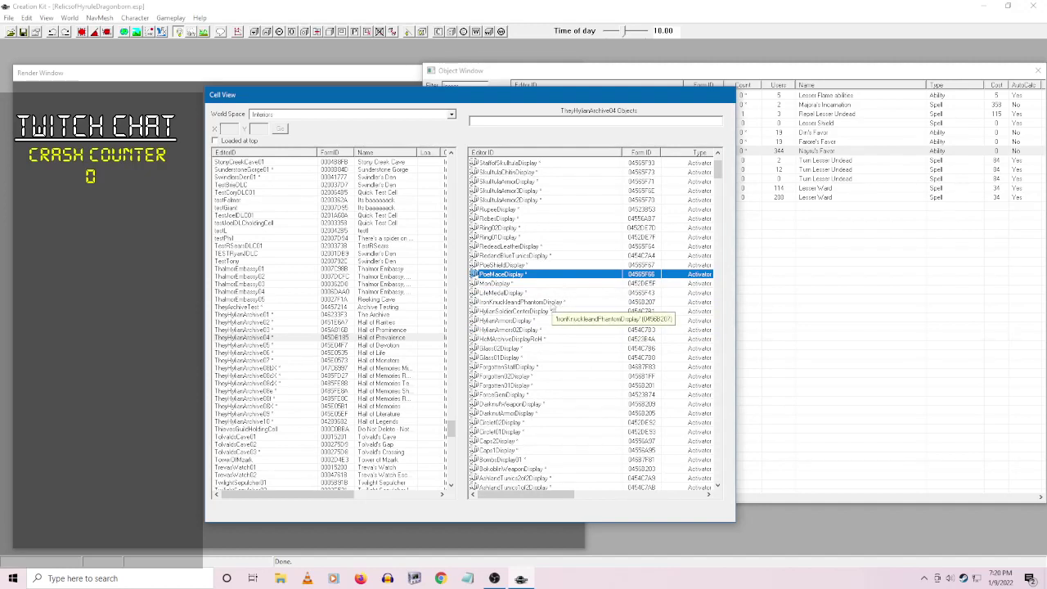
click(538, 311)
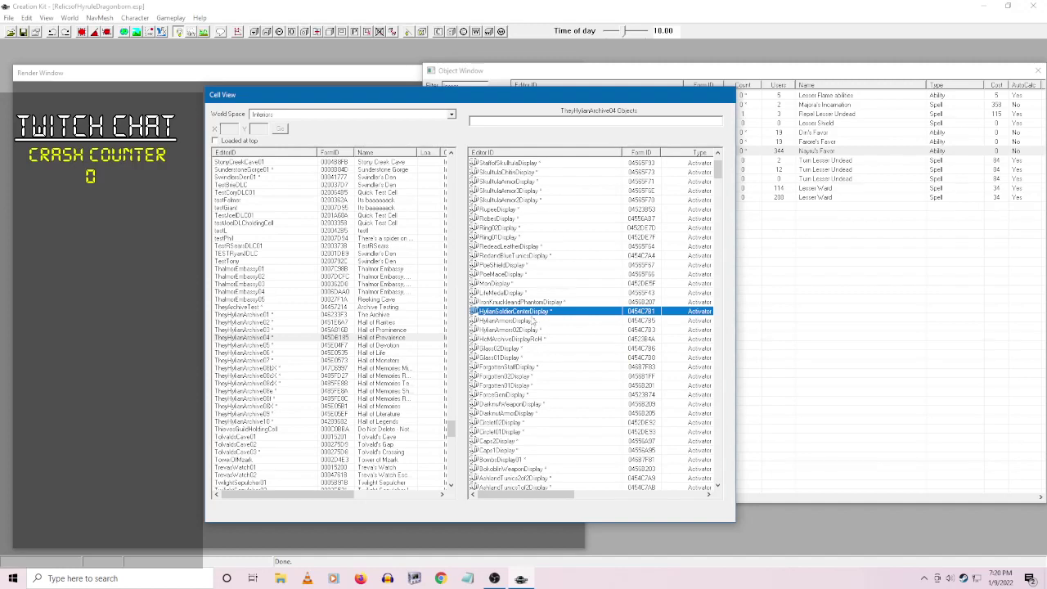
drag(527, 313, 533, 322)
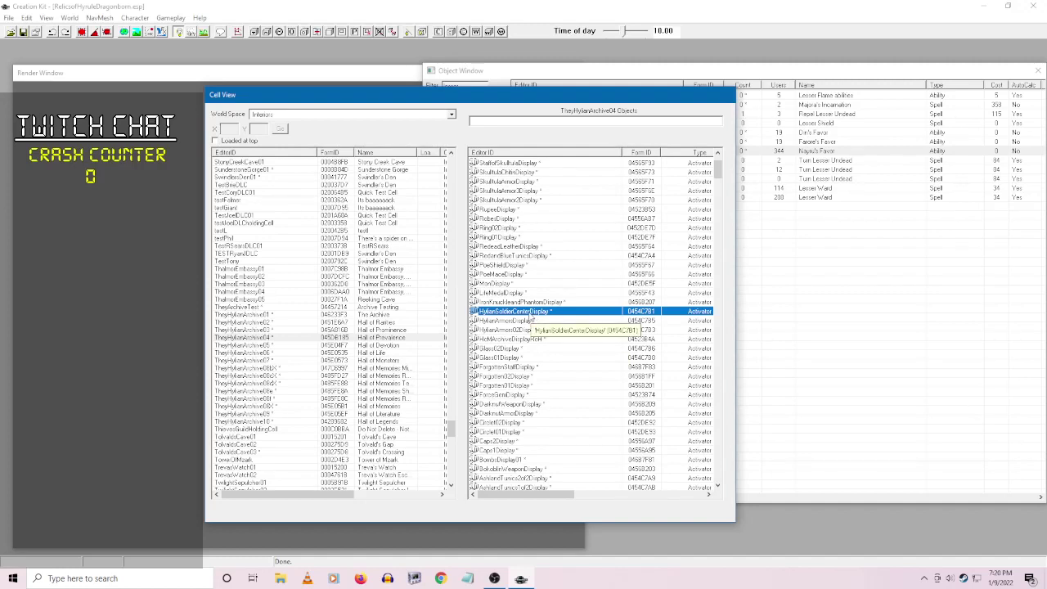
right_click(532, 317)
click(581, 330)
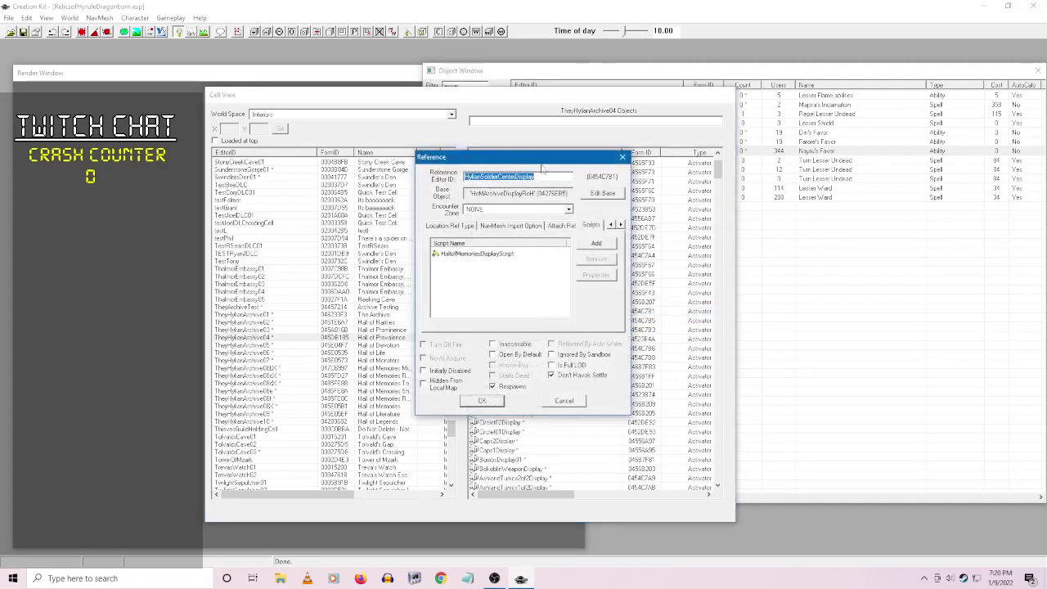
drag(542, 164, 267, 126)
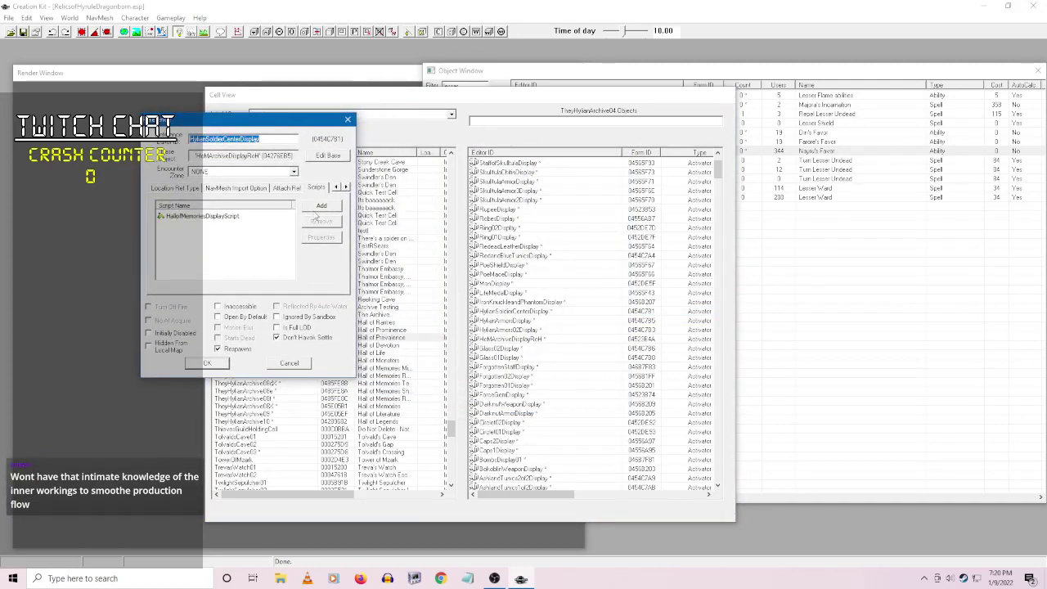
right_click(218, 222)
key(Escape)
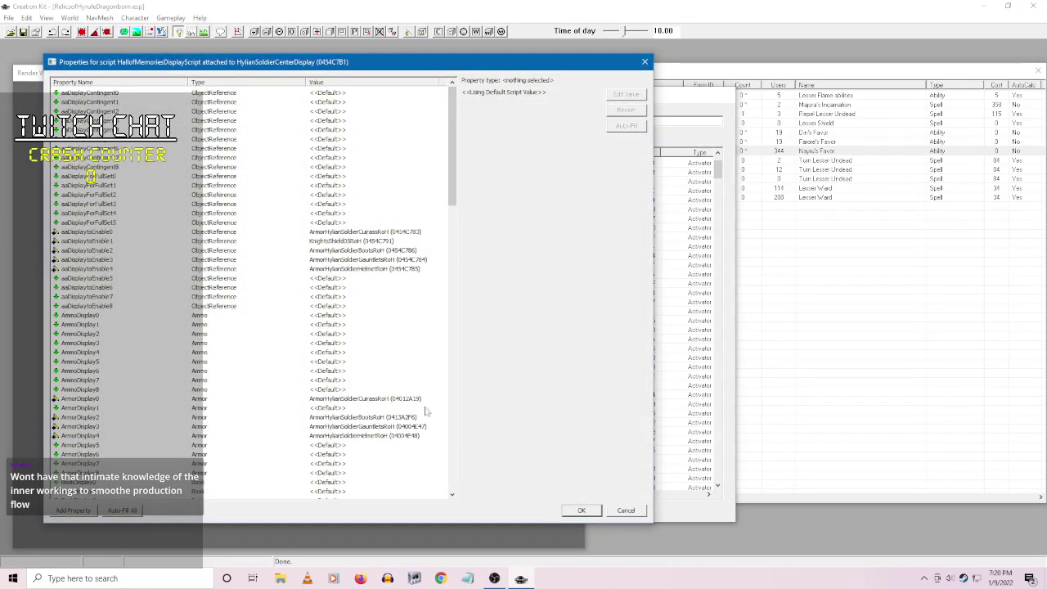
- Set HylianSoldierCenterDisplay's ArmorDisplay1 property to KnightsShield00RoH, and save the script properties and the reference
click(327, 406)
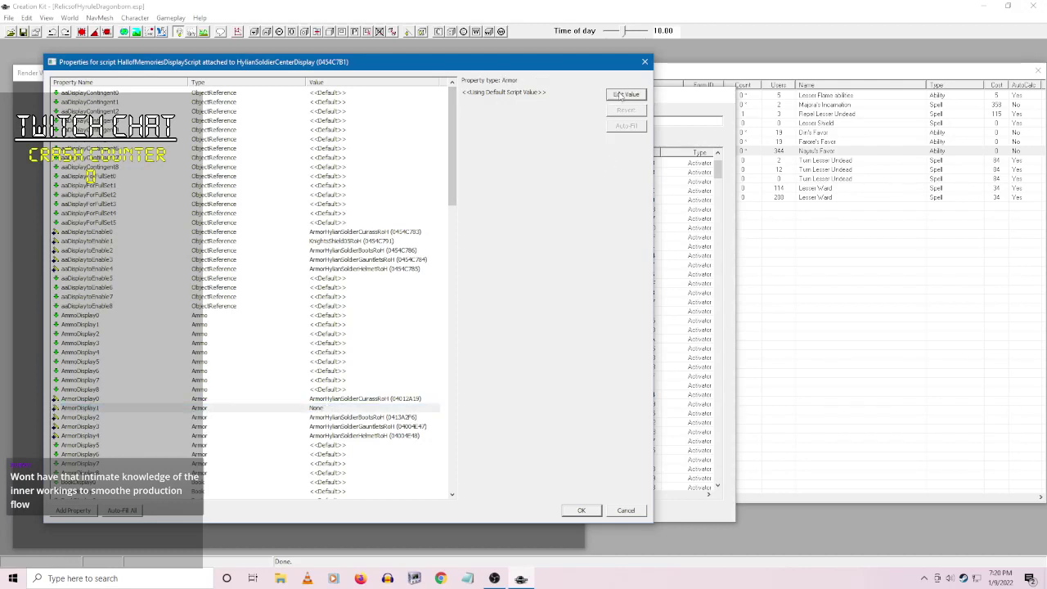
click(623, 95)
click(596, 94)
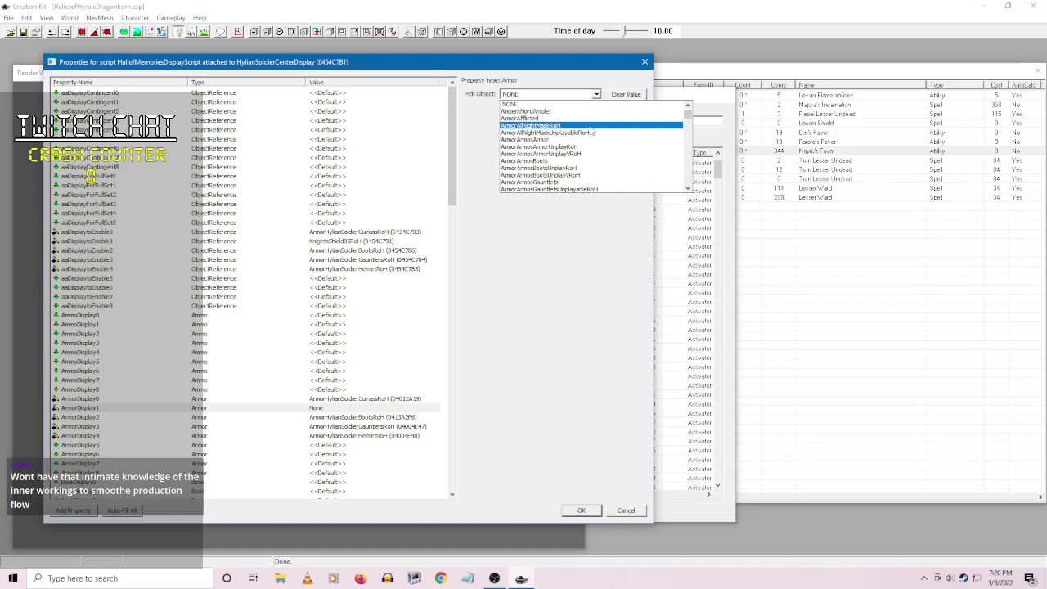
text(kn)
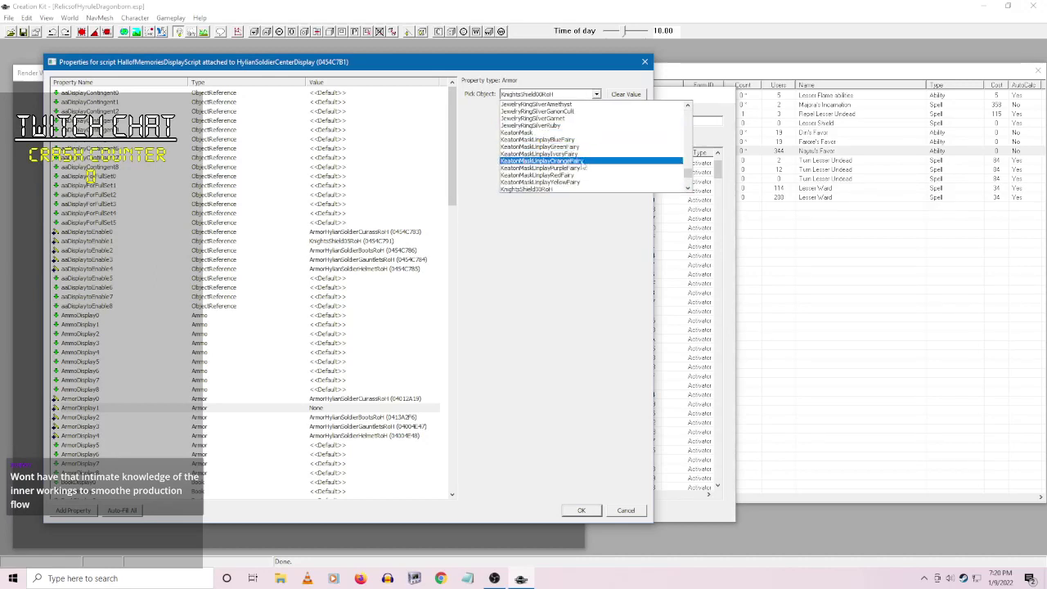
click(527, 189)
click(372, 354)
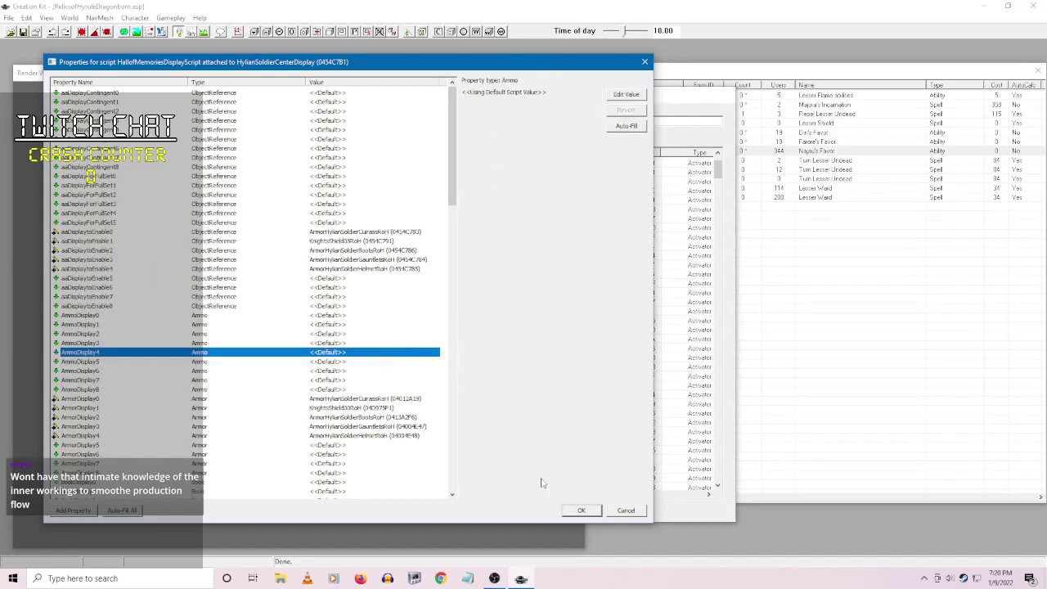
click(580, 510)
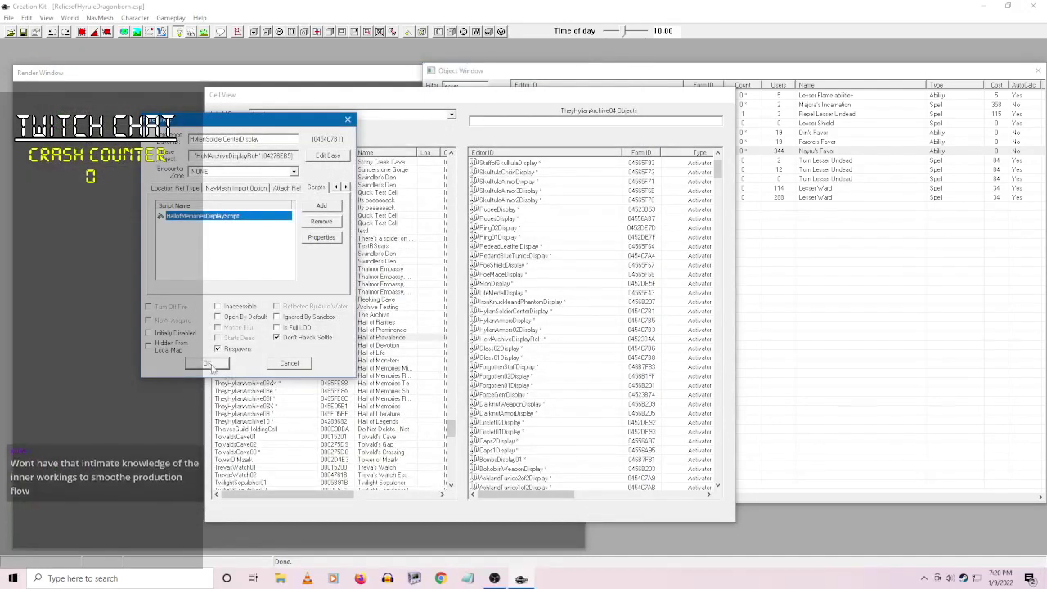
click(210, 364)
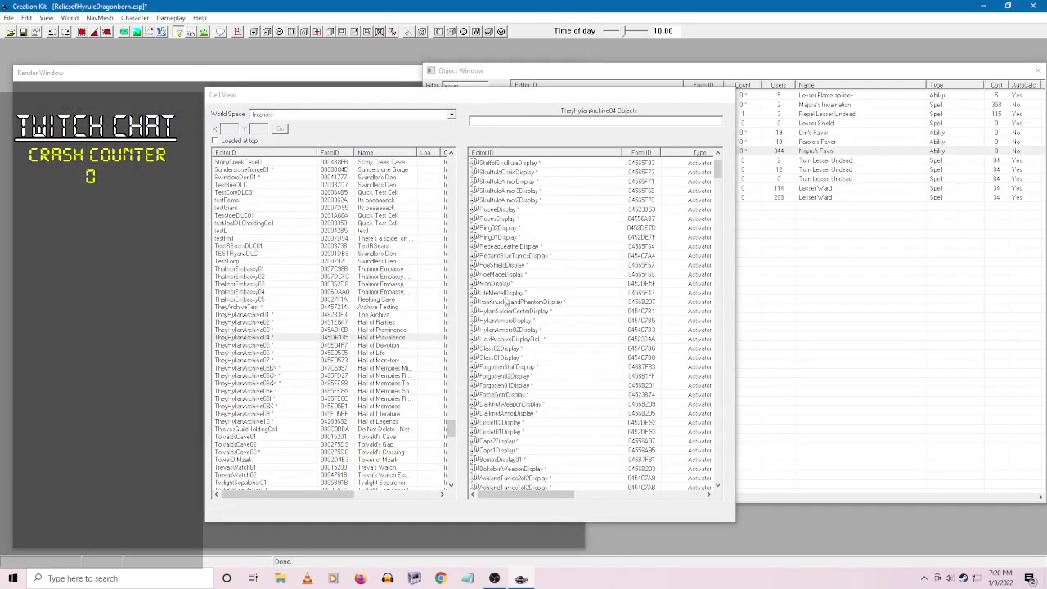
- Open the HallofMemoriesDisplayScript properties of the IronKnuckleandPhantomDisplay reference
right_click(540, 303)
click(564, 319)
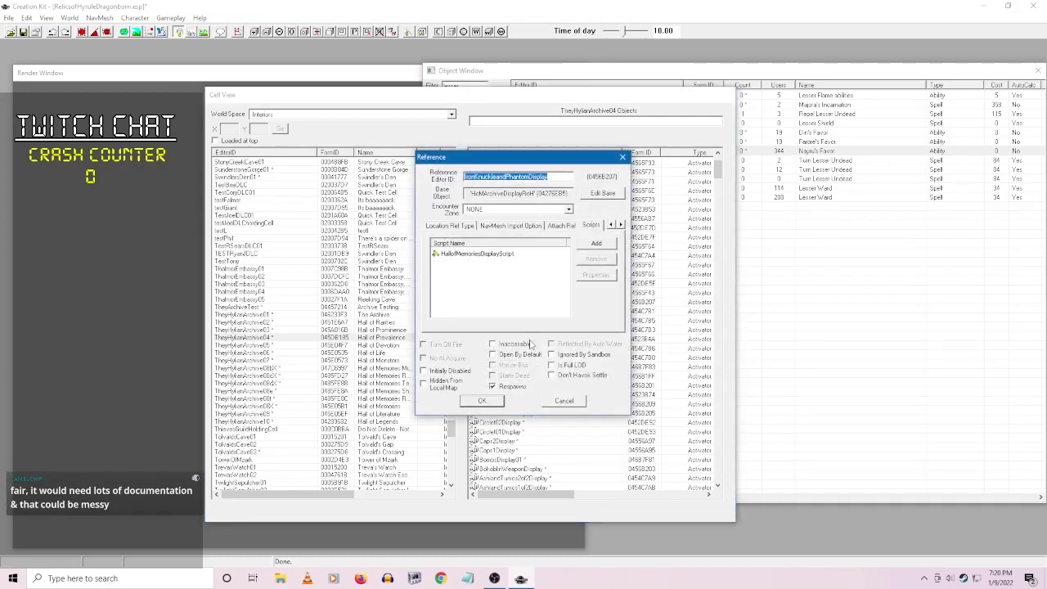
right_click(479, 254)
click(543, 301)
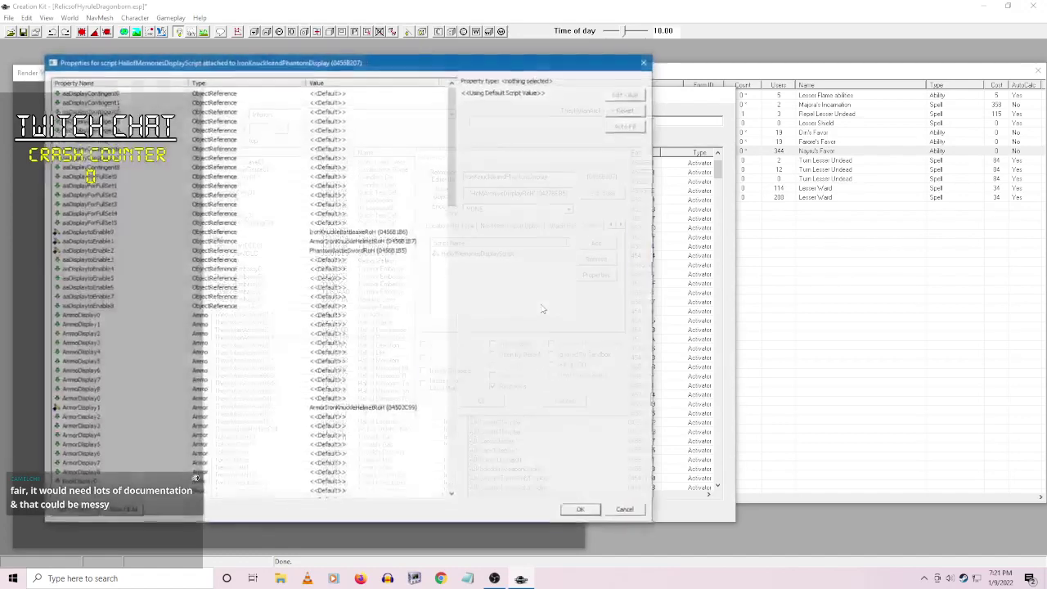
drag(430, 66, 404, 74)
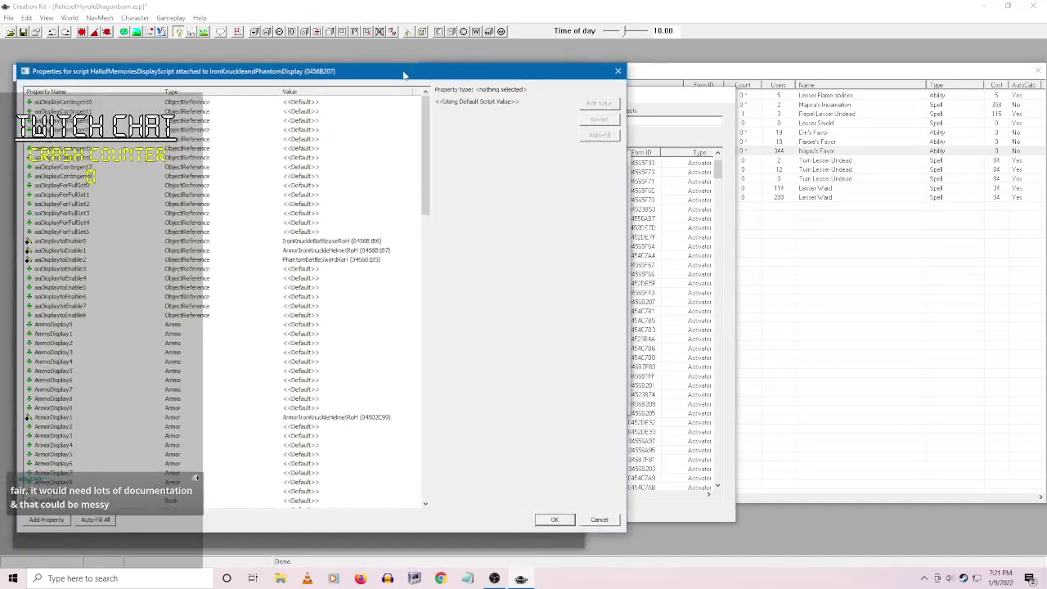
- Check the ArmorDisplay, FormListDisplay and WeaponDisplay properties of the IronKnuckleandPhantomDisplay reference
click(296, 438)
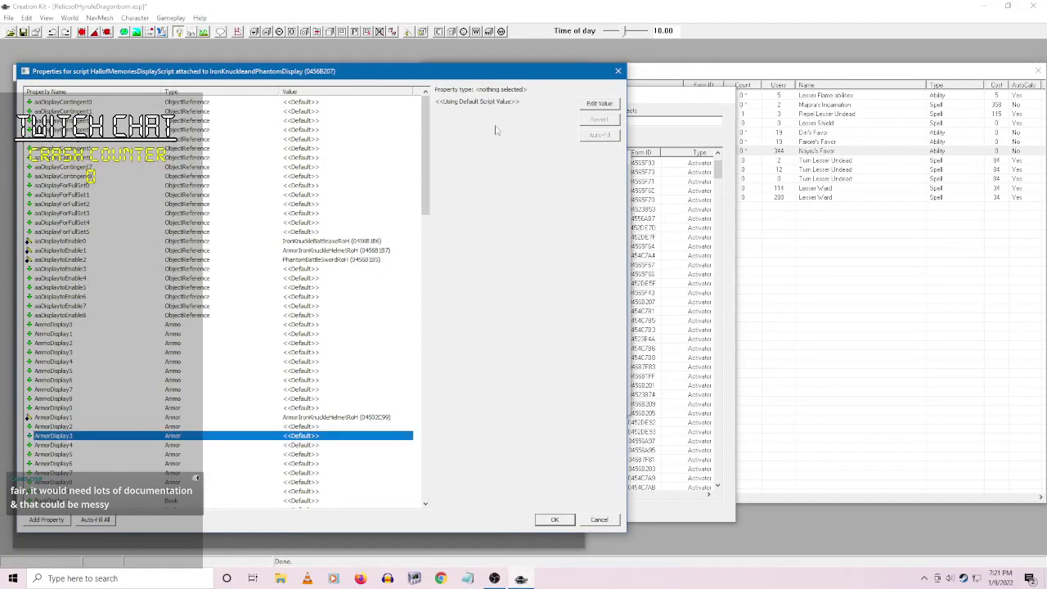
click(285, 427)
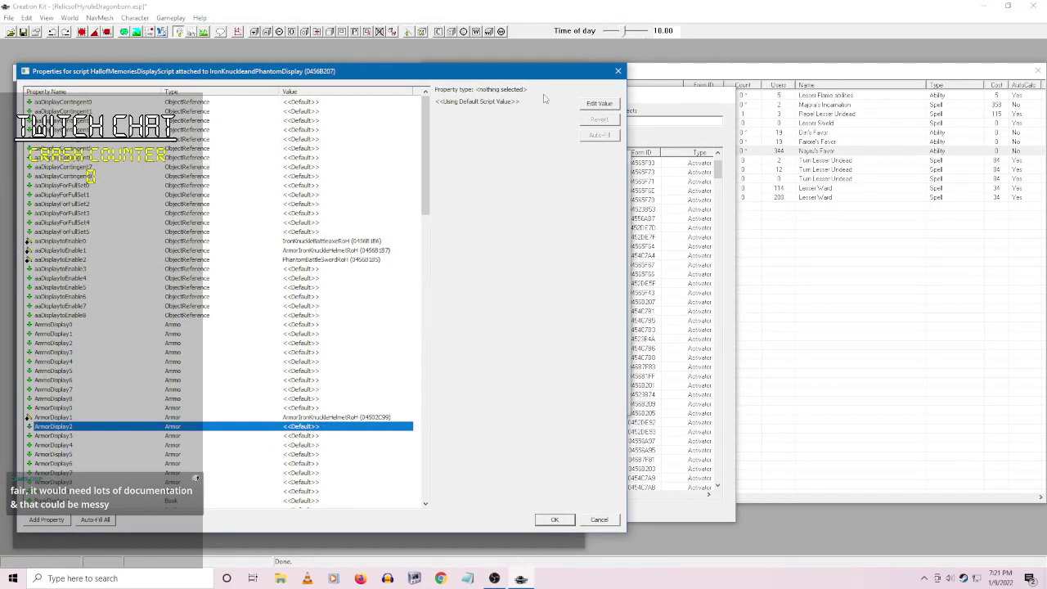
click(304, 408)
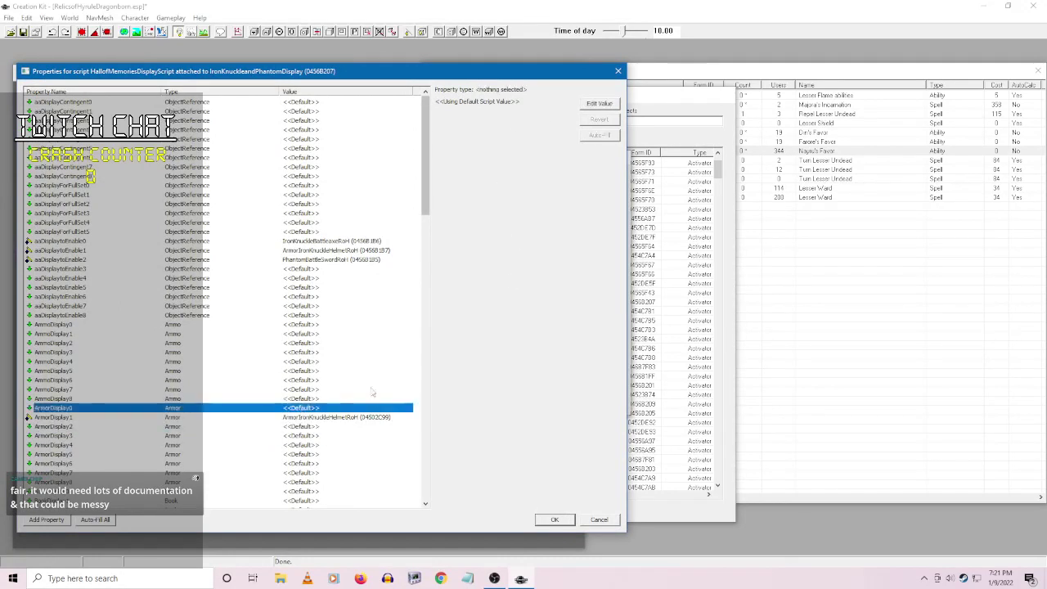
scroll(392, 311, down, 10)
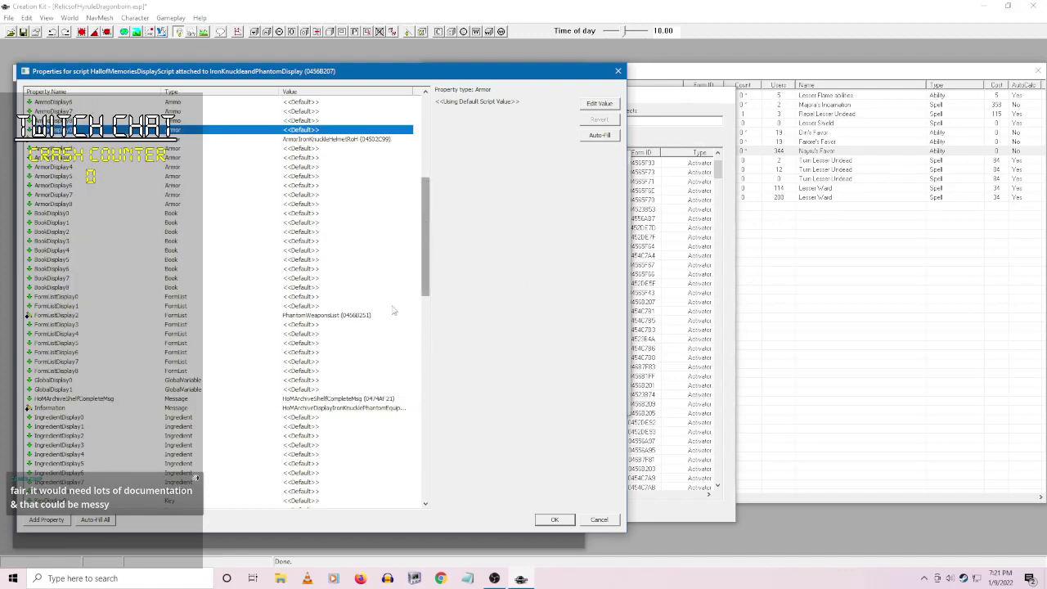
scroll(393, 310, down, 20)
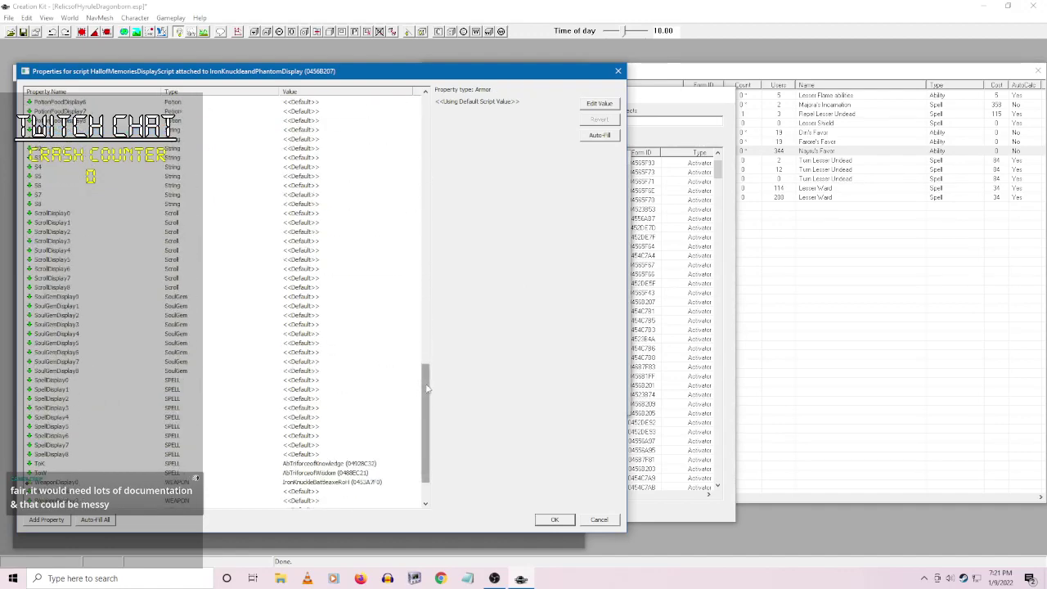
- Set IronKnuckleandPhantomDisplay's WeaponDisplay2 property to PhantomBattleSwordRoH, and save the script properties and the reference
drag(427, 390, 402, 455)
click(327, 179)
click(112, 444)
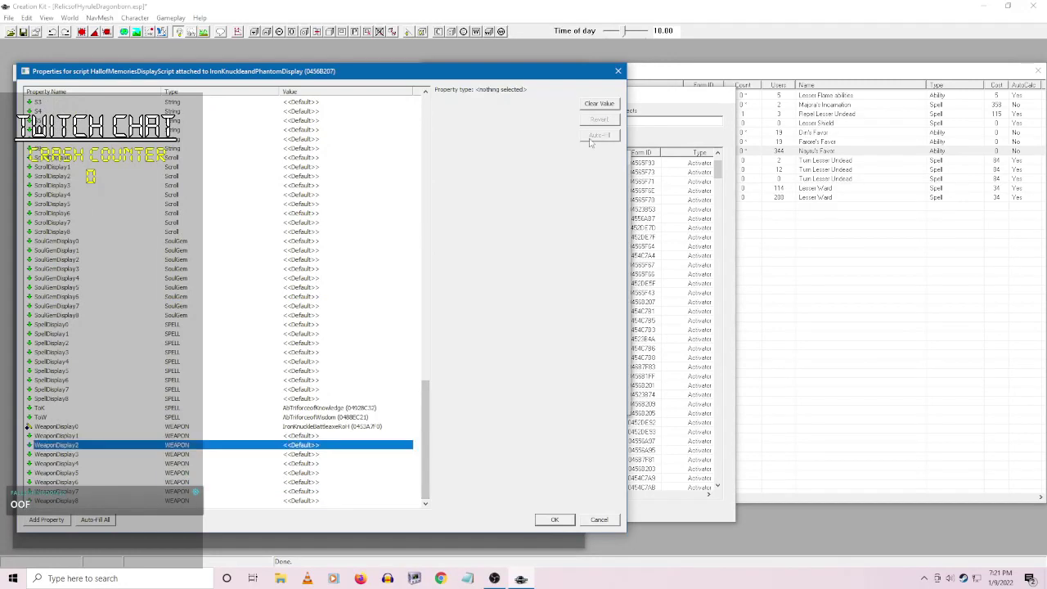
click(585, 106)
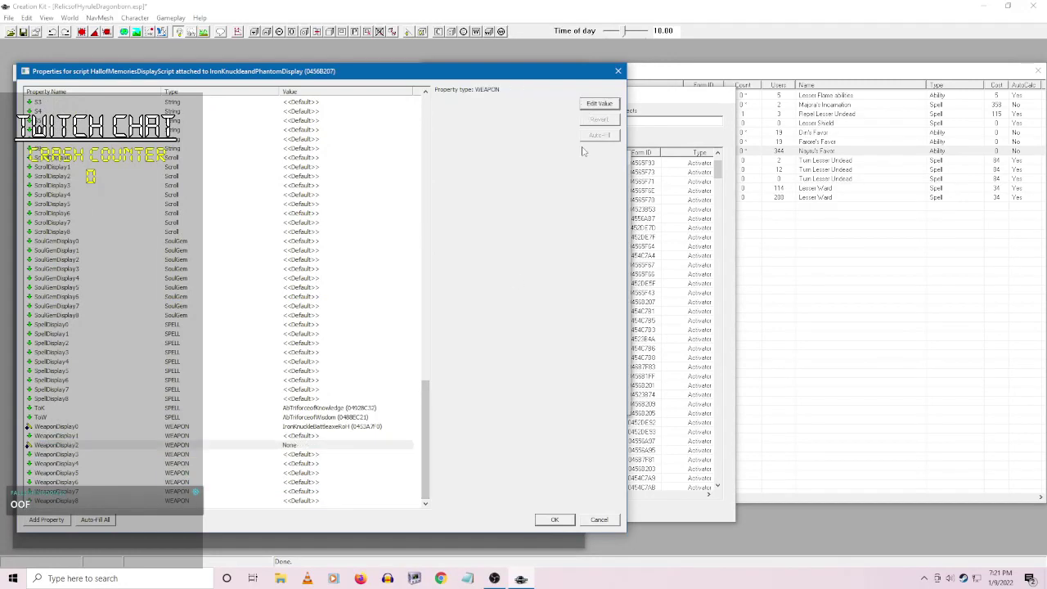
click(583, 104)
click(570, 103)
text(PhantomBattleSword1hNoplayRoH)
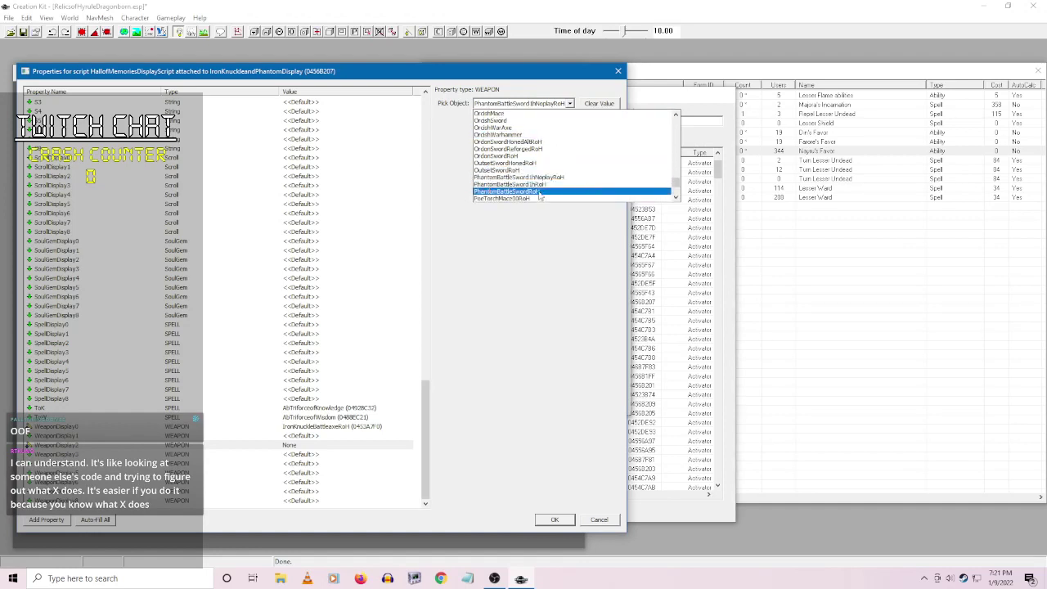
click(542, 193)
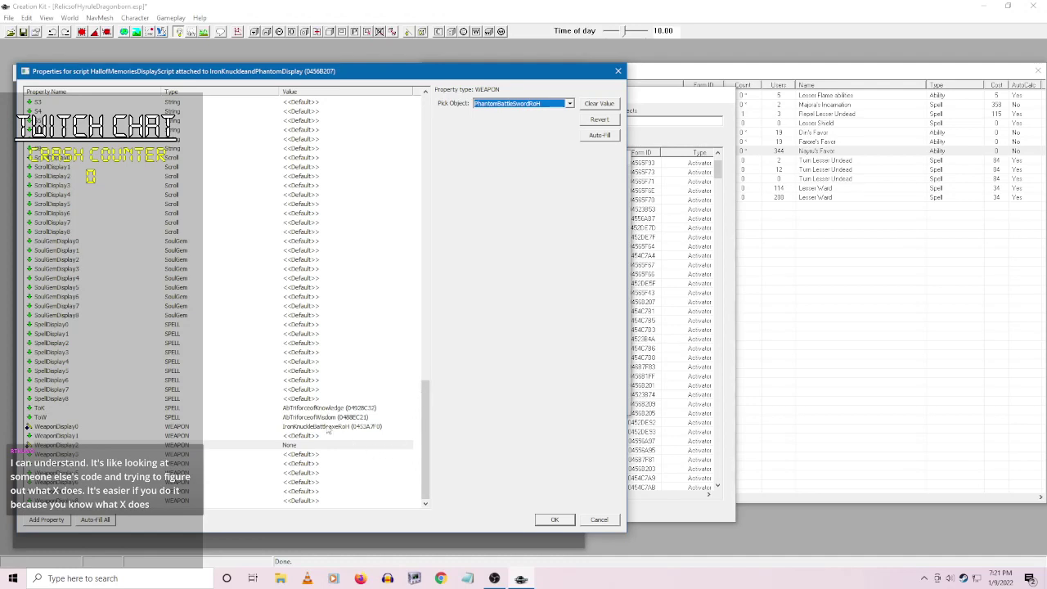
click(327, 427)
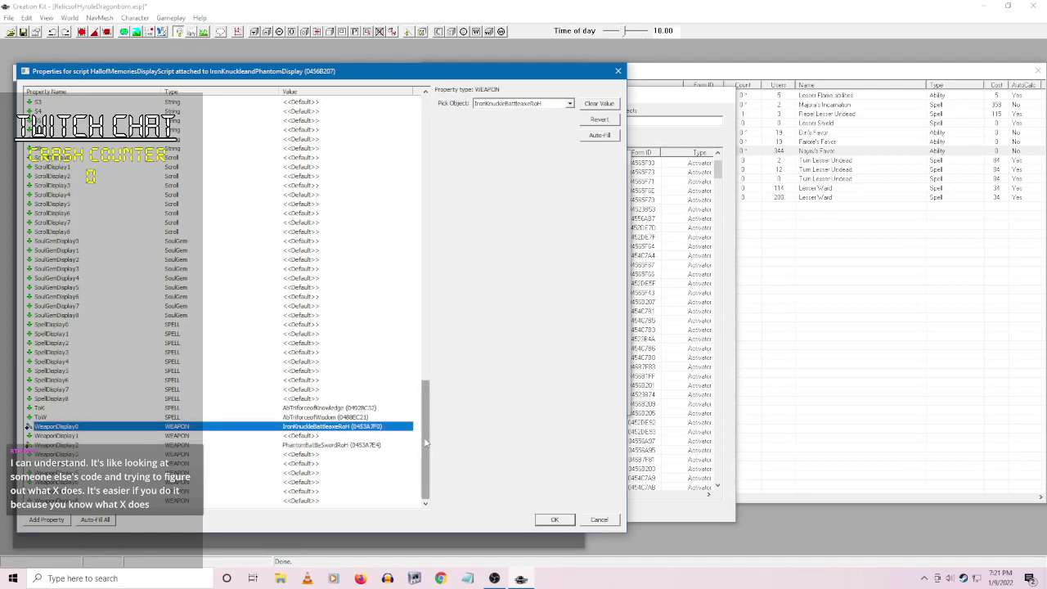
click(561, 519)
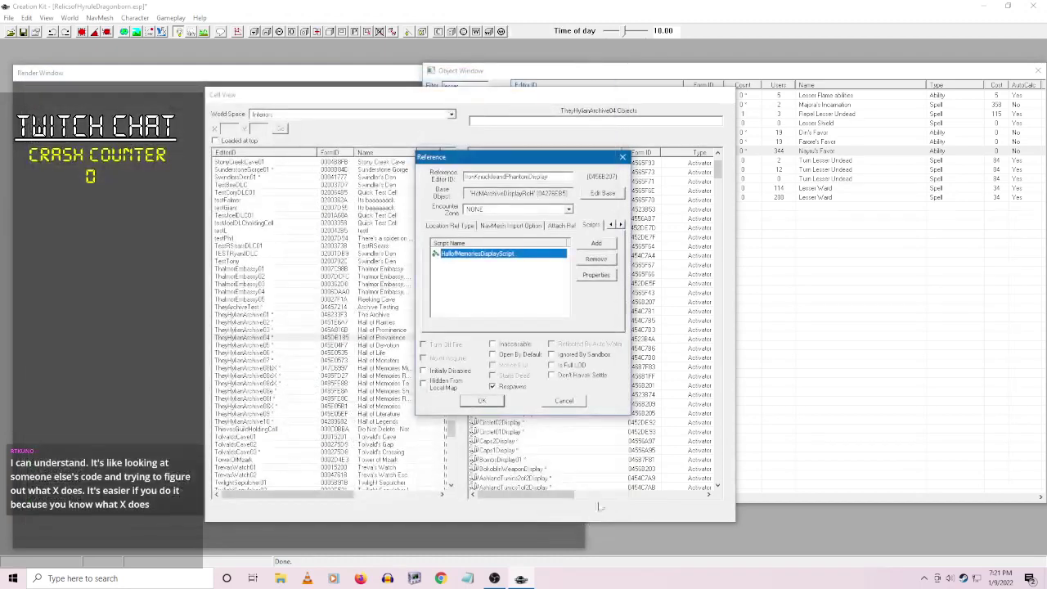
click(489, 402)
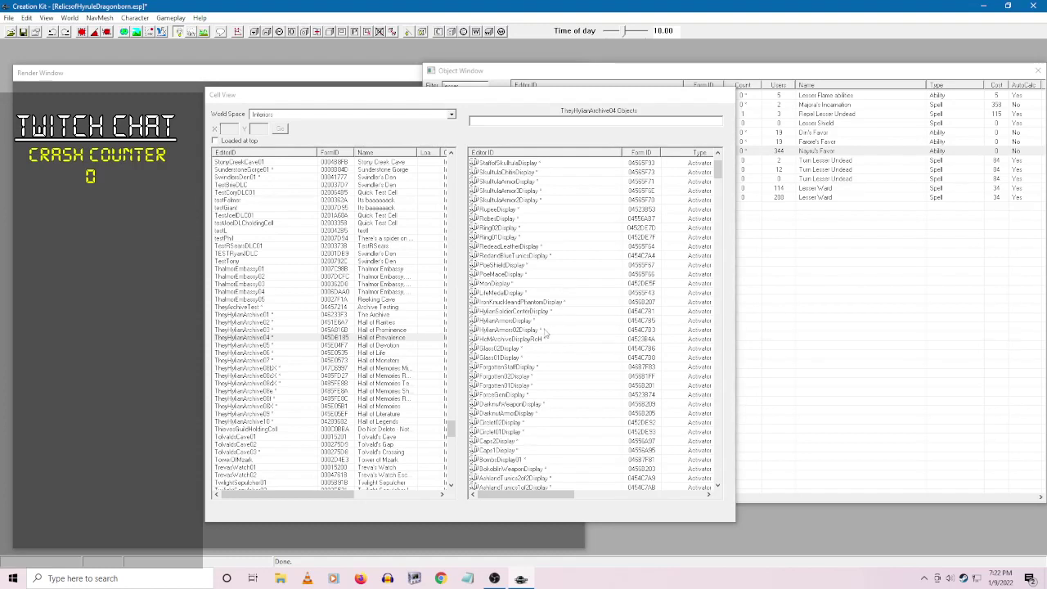
- Review HylianSoldierCenterDisplay's HallofMemoriesDisplayScript properties, and close the reference without changes
right_click(525, 311)
click(613, 319)
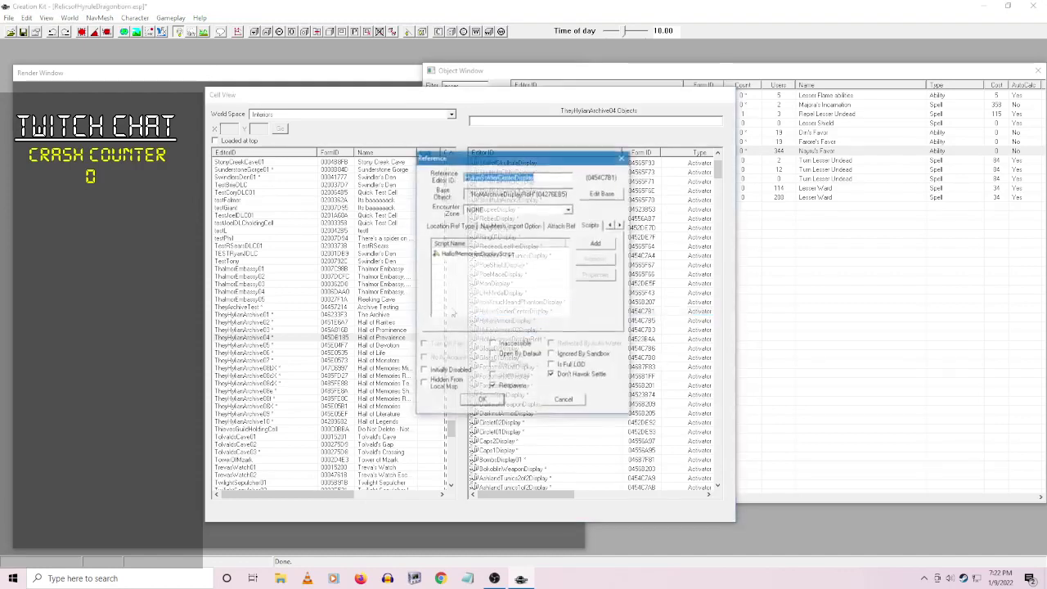
right_click(446, 254)
click(531, 300)
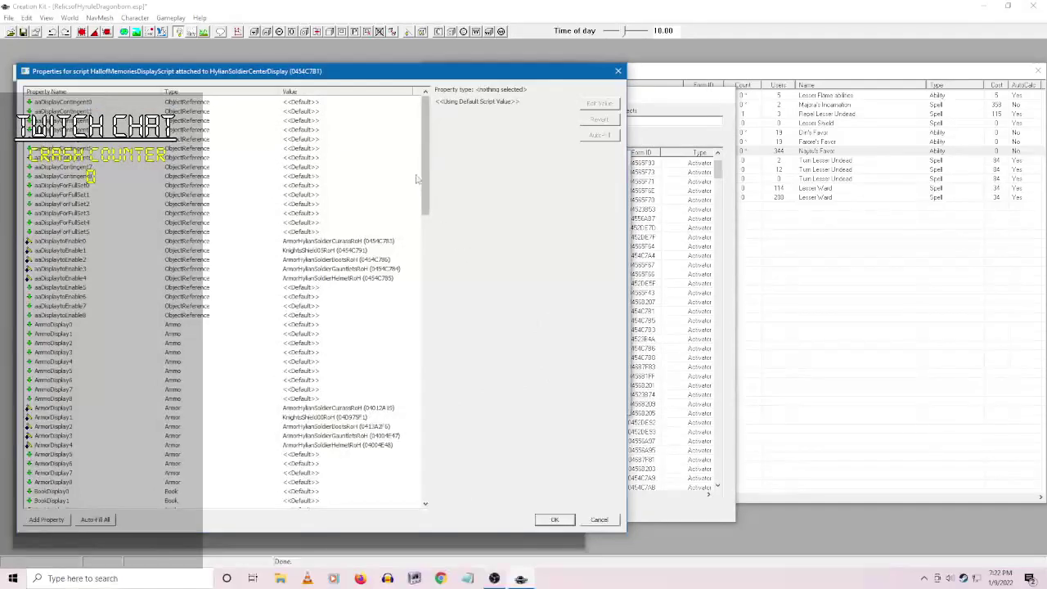
click(598, 520)
click(575, 400)
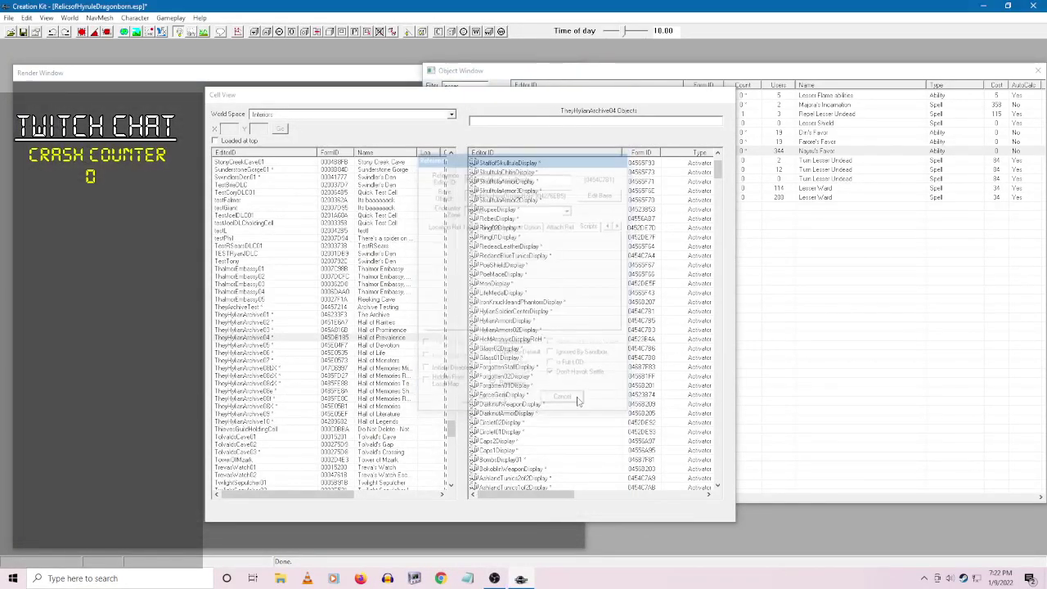
- Compare the aaDisplaytoEnable and ArmorDisplay properties of HylianArmors02Display, and close the reference without changes
right_click(540, 330)
click(542, 356)
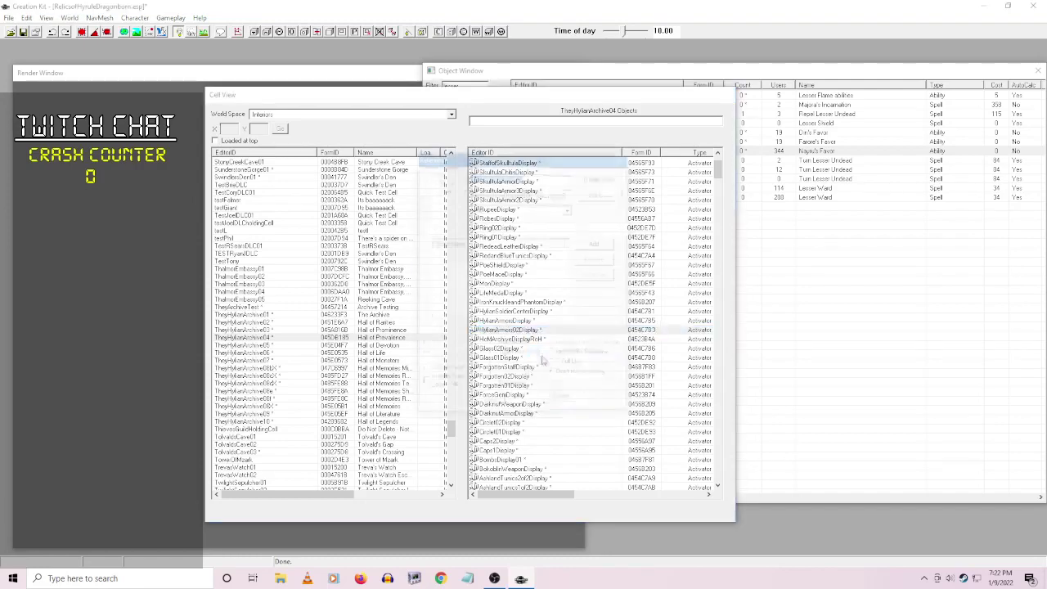
right_click(446, 254)
click(536, 301)
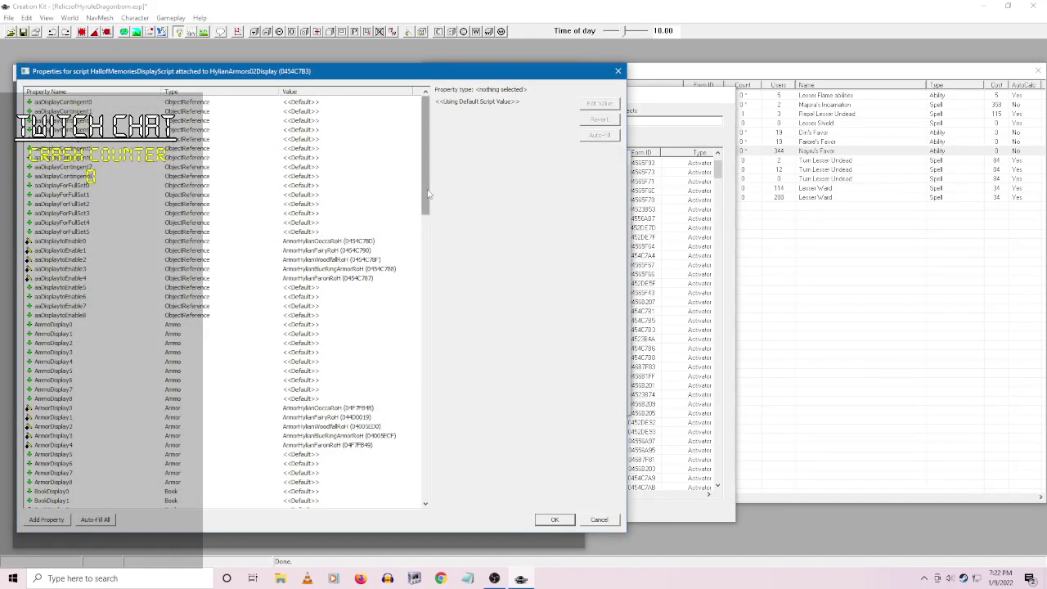
click(607, 522)
click(565, 400)
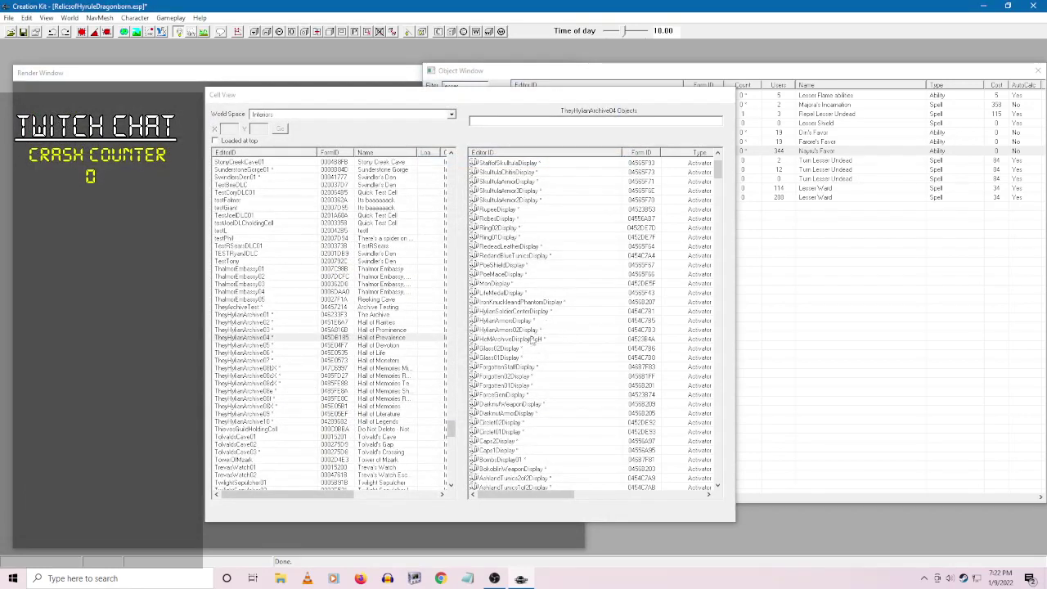
- Inspect the HallofMemoriesDisplayScript properties of the unnamed HoMArchiveDisplayRoH reference, and close it without changes
right_click(518, 337)
click(530, 346)
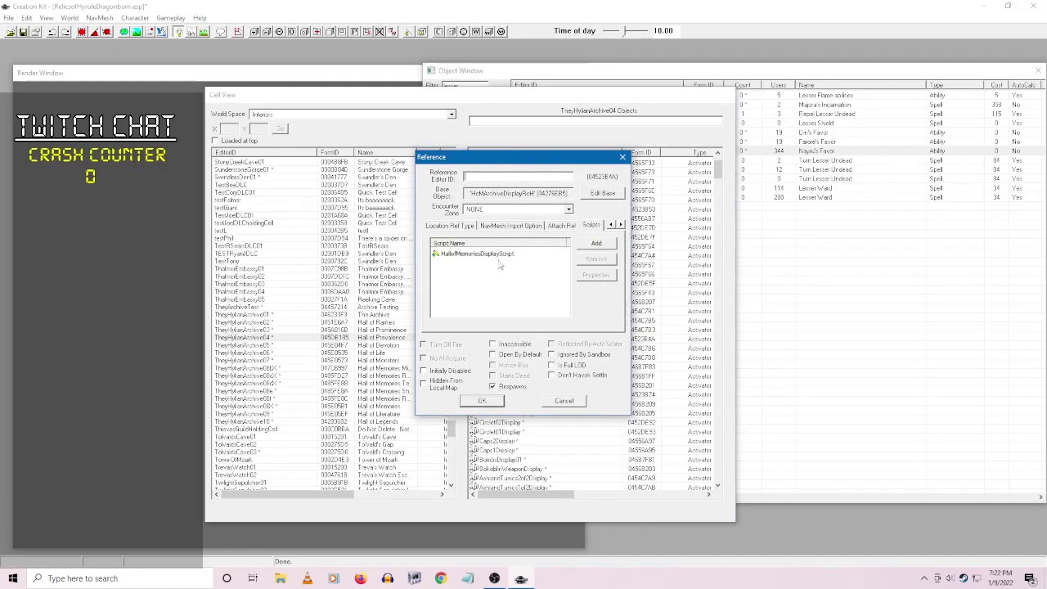
right_click(503, 254)
click(559, 303)
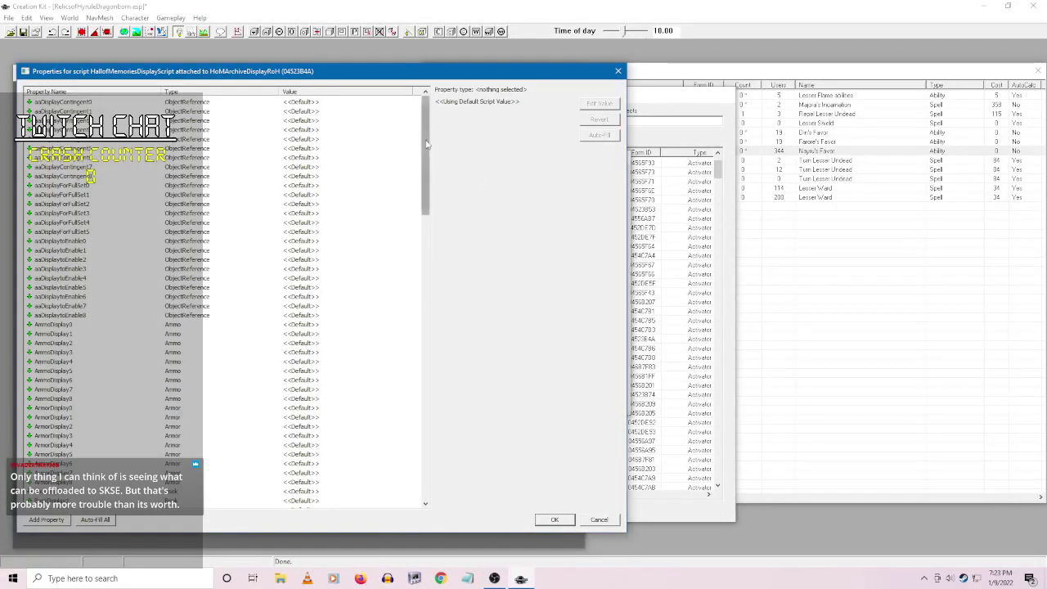
drag(425, 152, 415, 103)
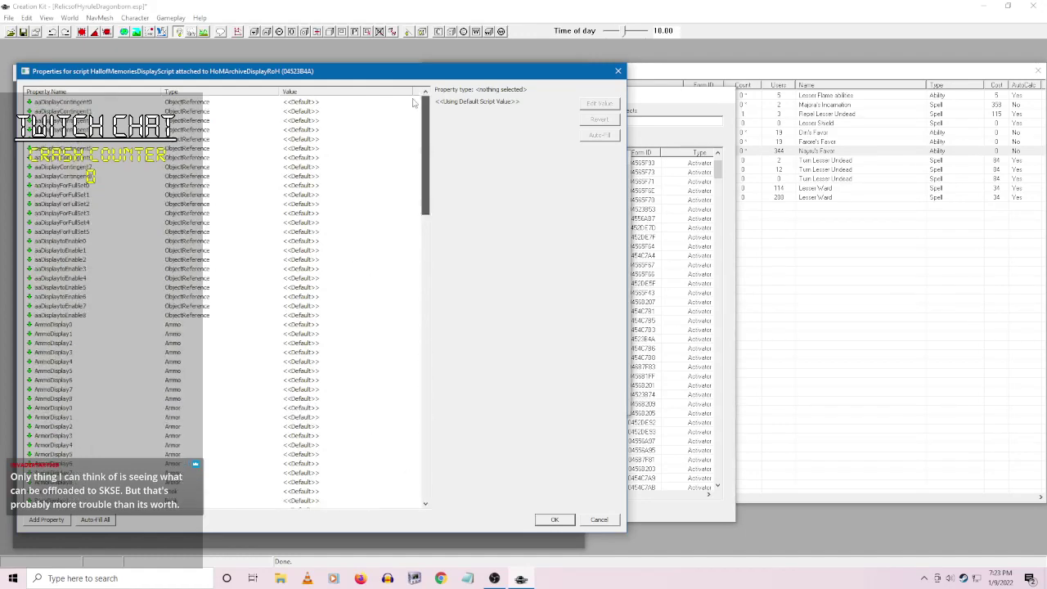
click(600, 520)
click(577, 401)
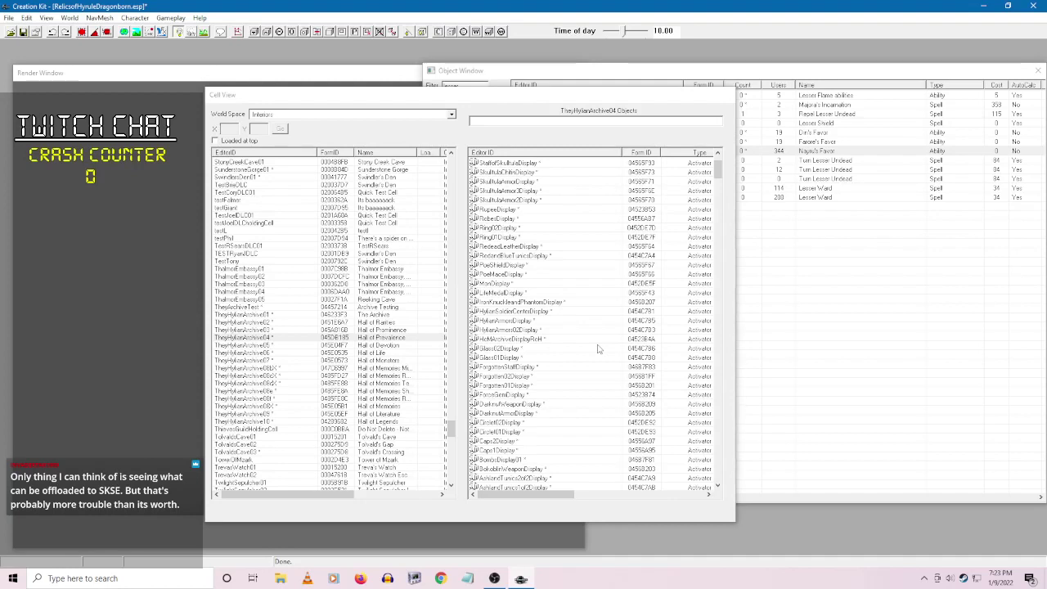
- Check that Glass02Display's ArmorDisplay properties match its aaDisplaytoEnable entries, and close the reference without changes
right_click(505, 349)
click(545, 370)
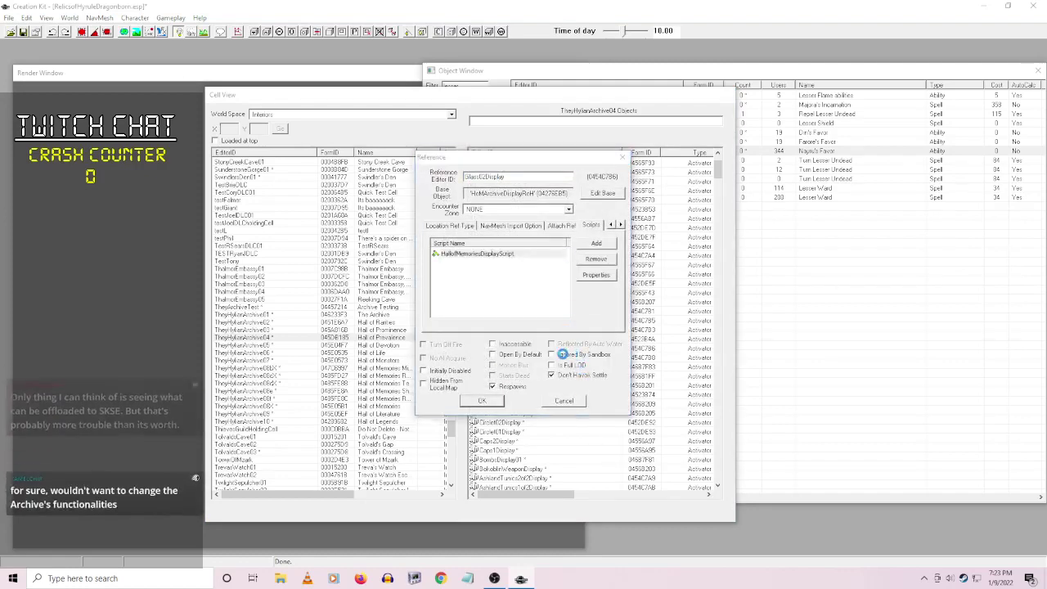
key(Return)
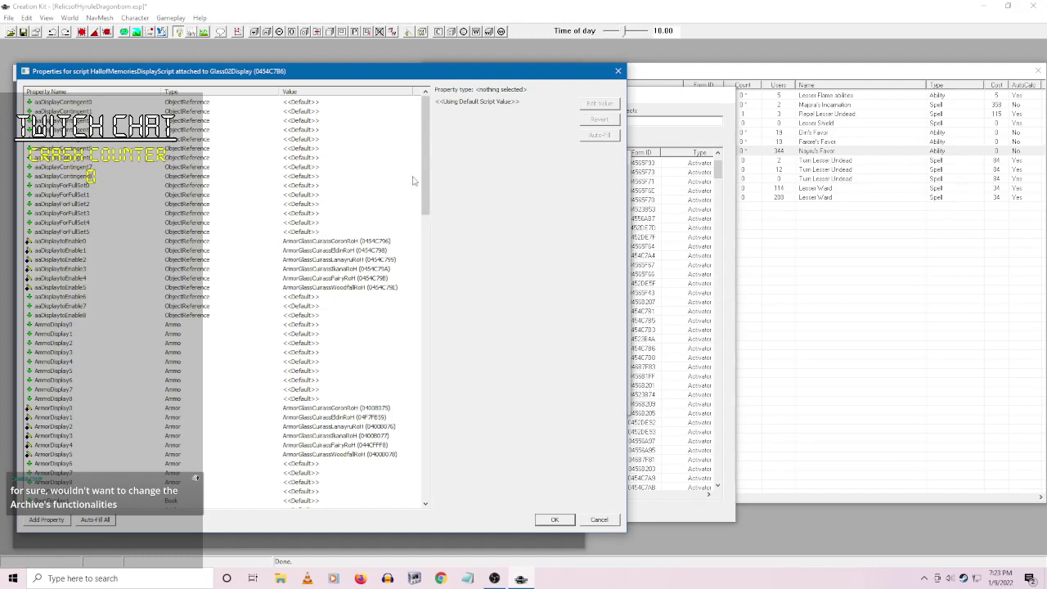
click(603, 520)
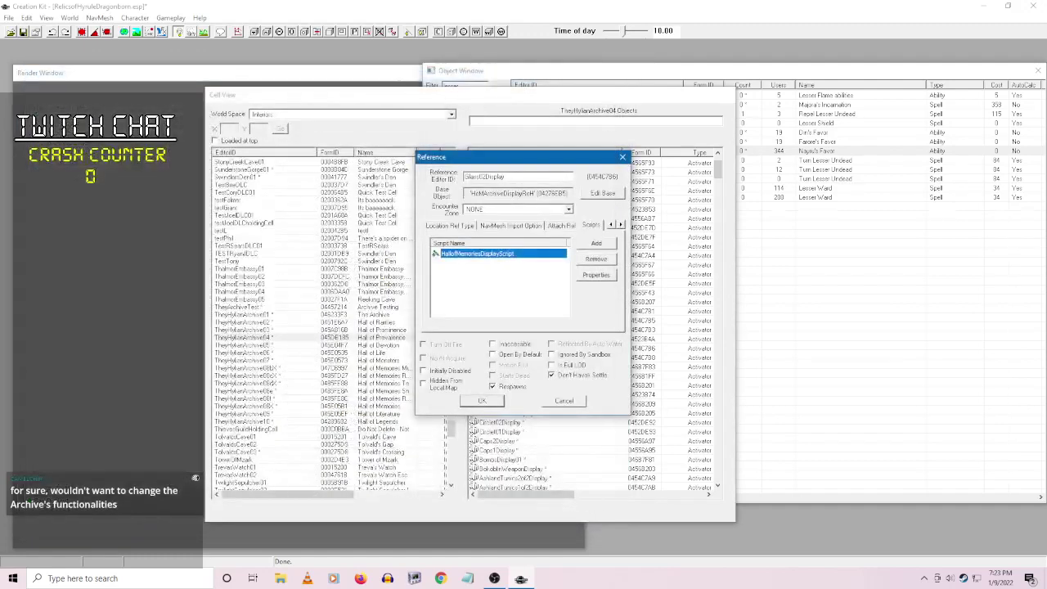
click(580, 402)
- Check that Glass01Display's ArmorDisplay properties match its aaDisplaytoEnable entries, and close the reference without changes
right_click(513, 360)
click(530, 366)
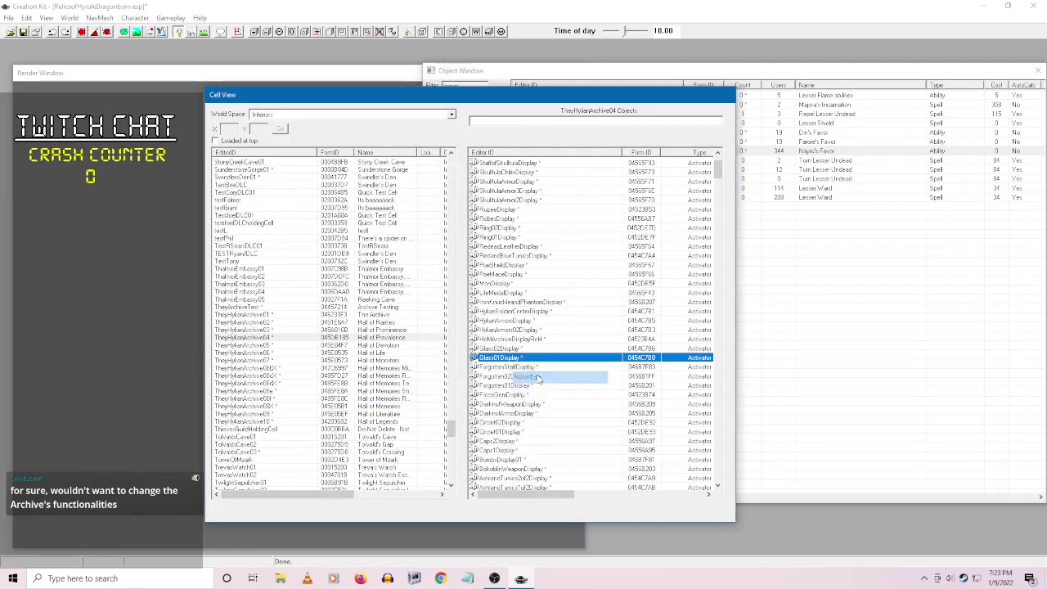
right_click(496, 254)
click(532, 304)
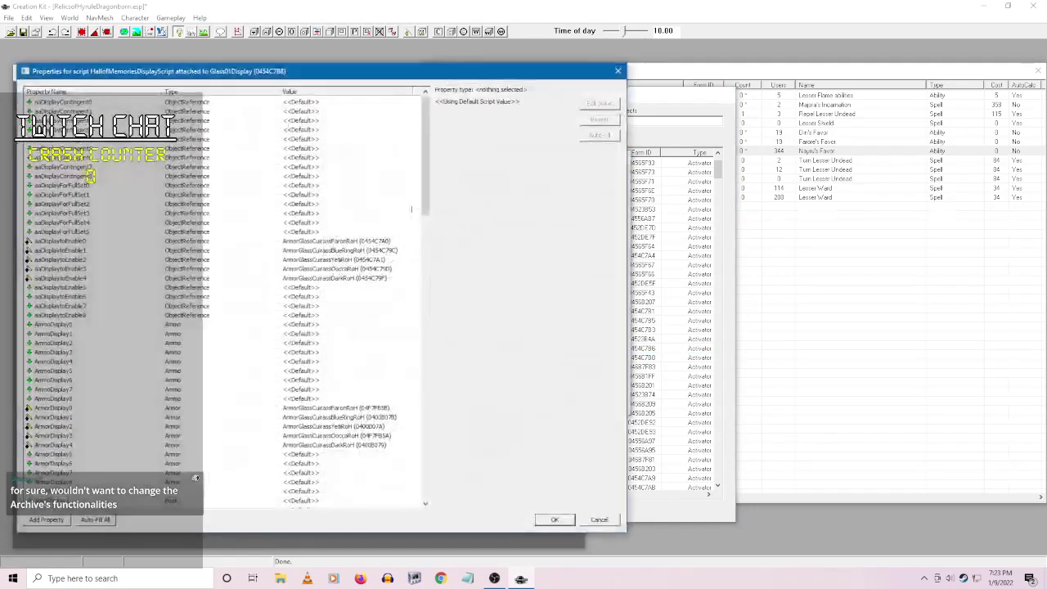
click(601, 519)
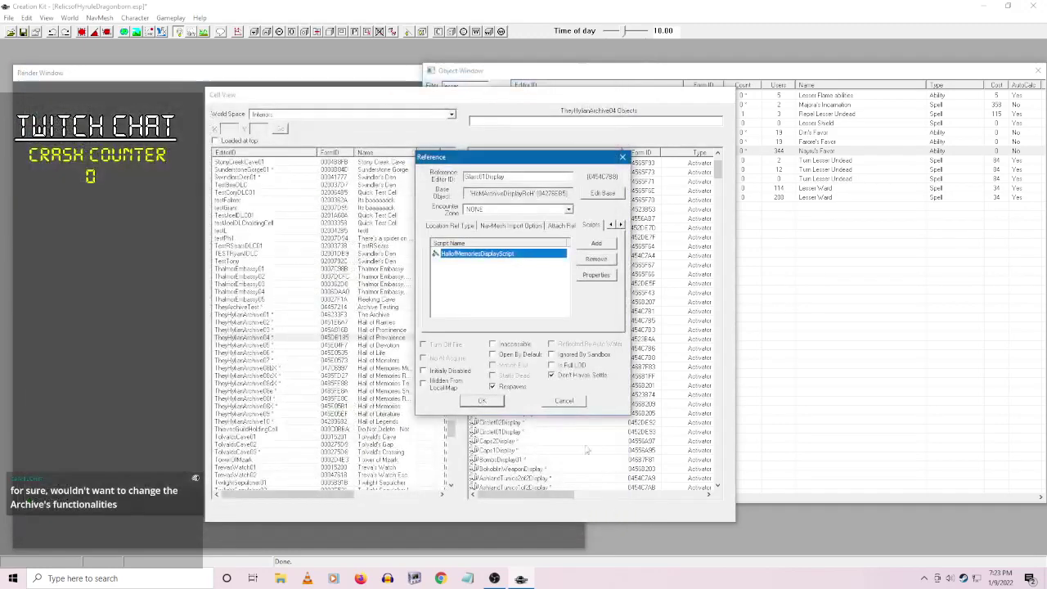
click(565, 401)
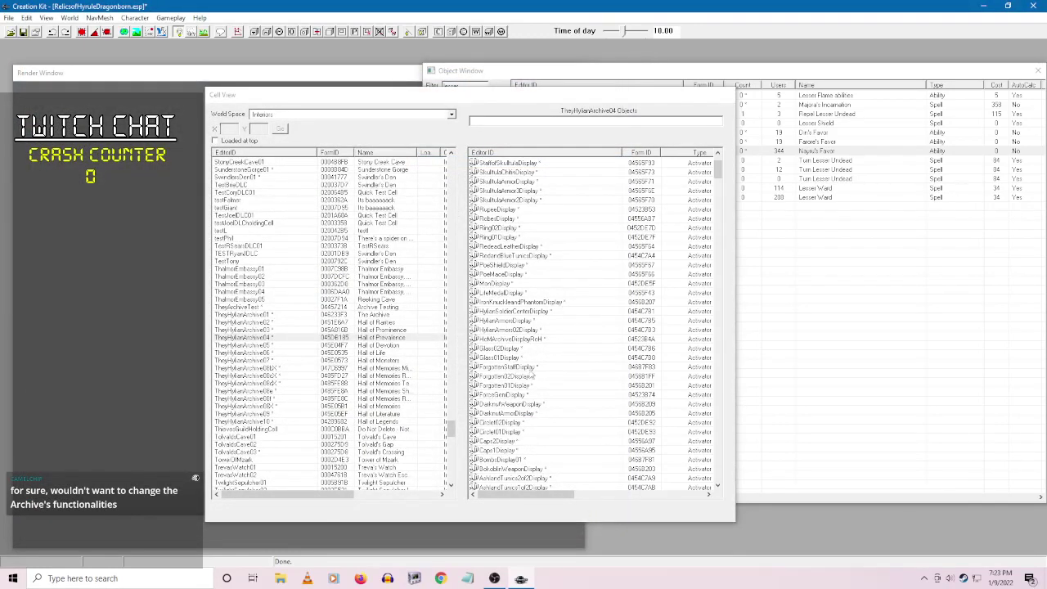
- Open the HallofMemoriesDisplayScript properties of the Forgotten02Display reference
right_click(482, 375)
click(570, 396)
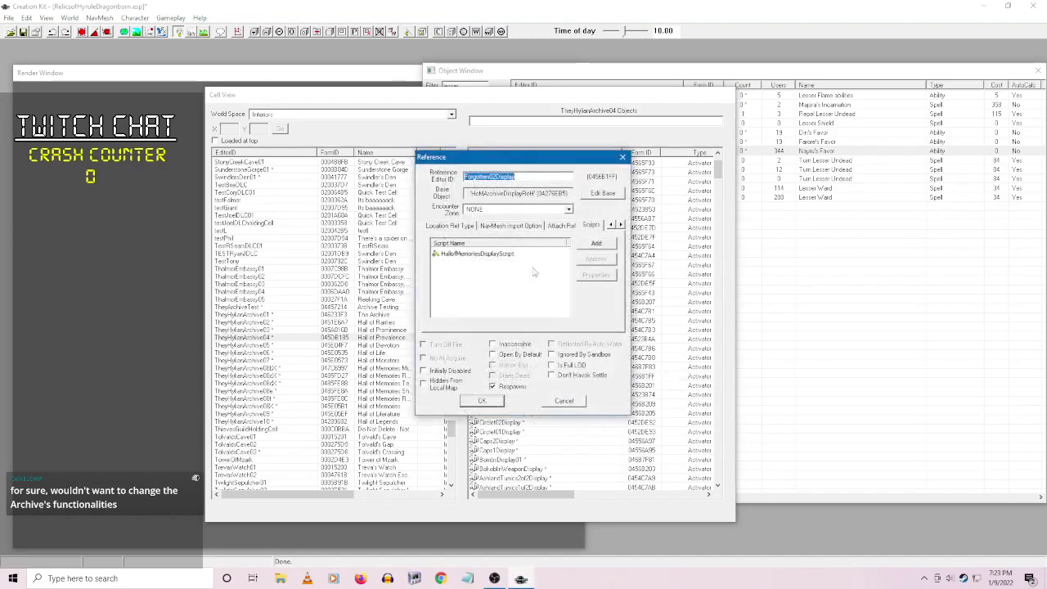
right_click(492, 255)
click(535, 303)
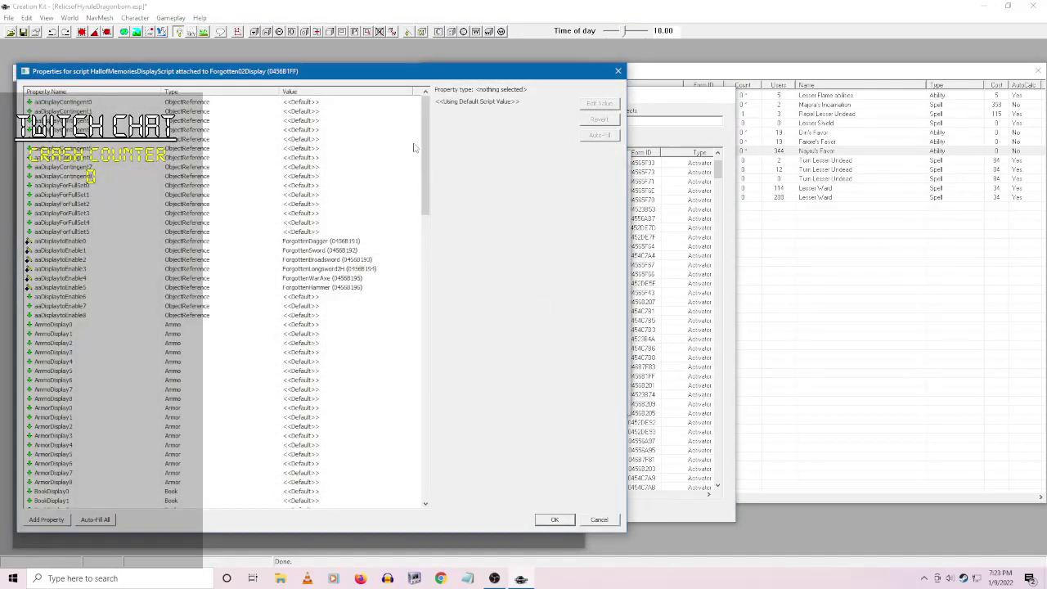
- Set the WeaponDisplay0 property of Forgotten02Display to ForgottenDagger
drag(427, 148, 417, 200)
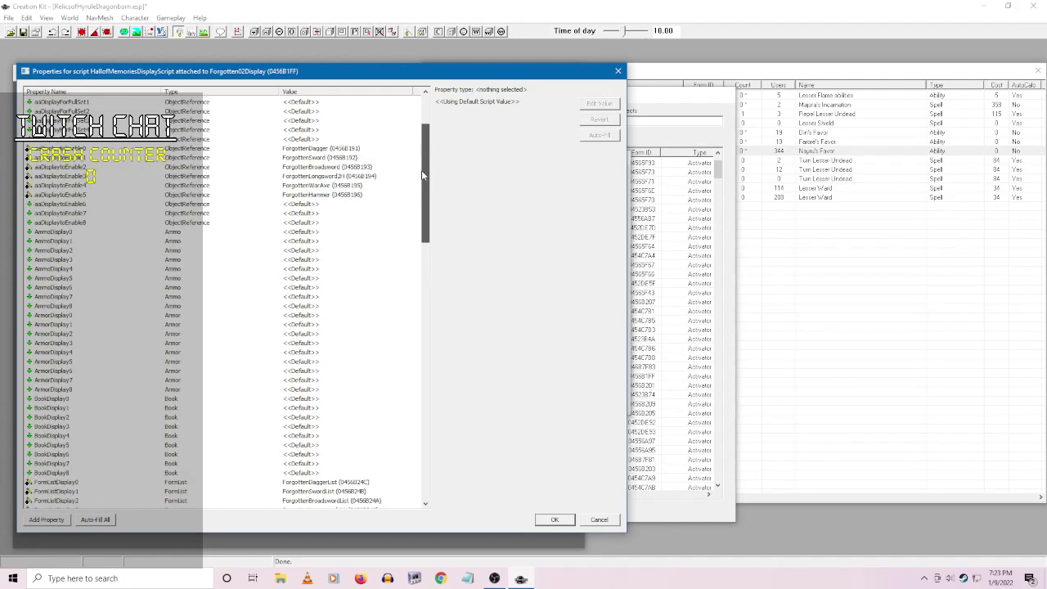
drag(423, 175, 417, 513)
click(339, 426)
click(595, 105)
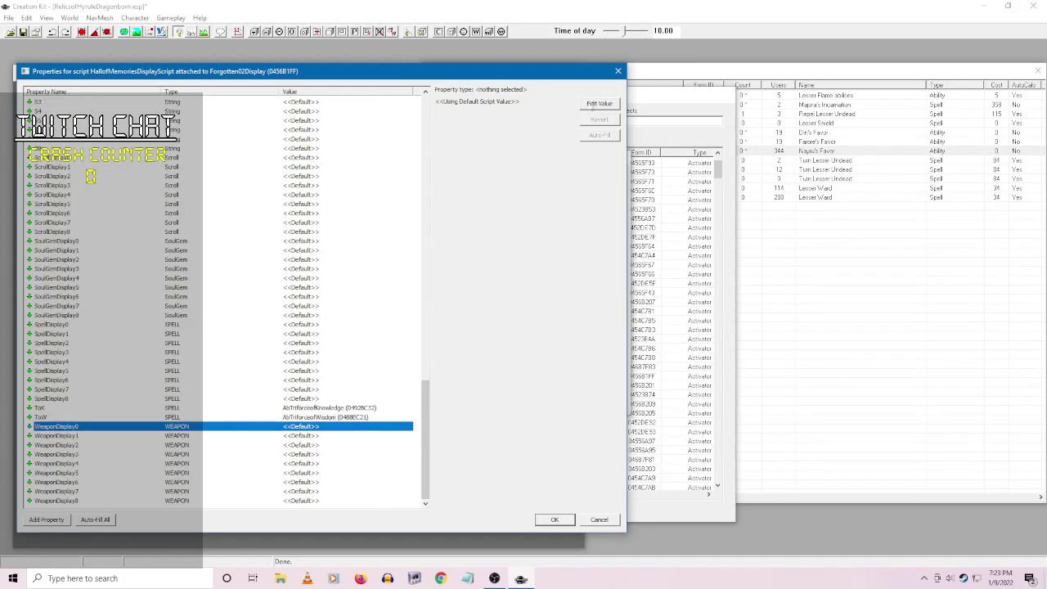
click(569, 104)
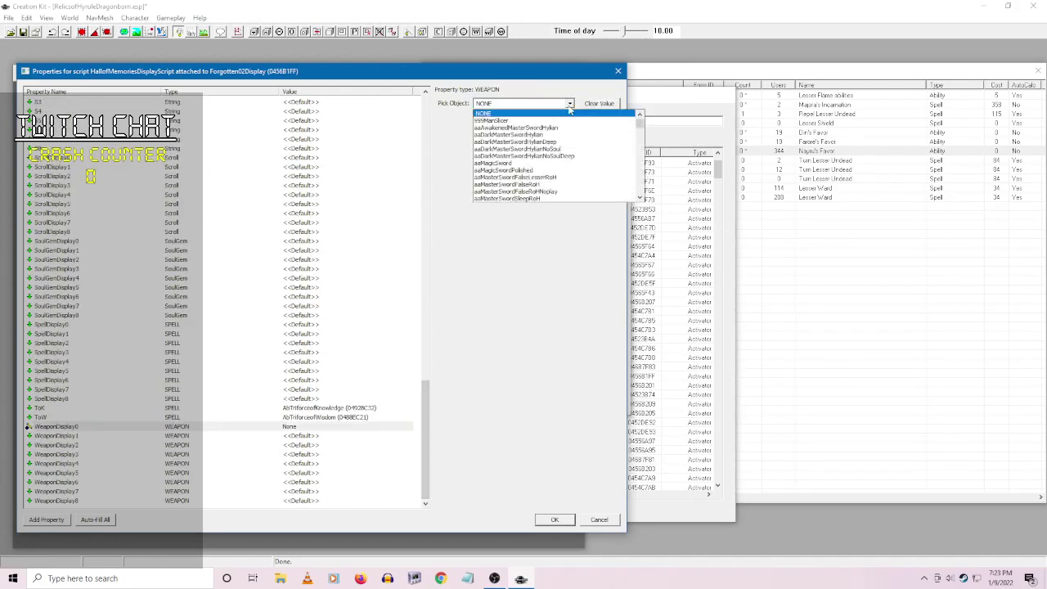
scroll(555, 164, down, 3)
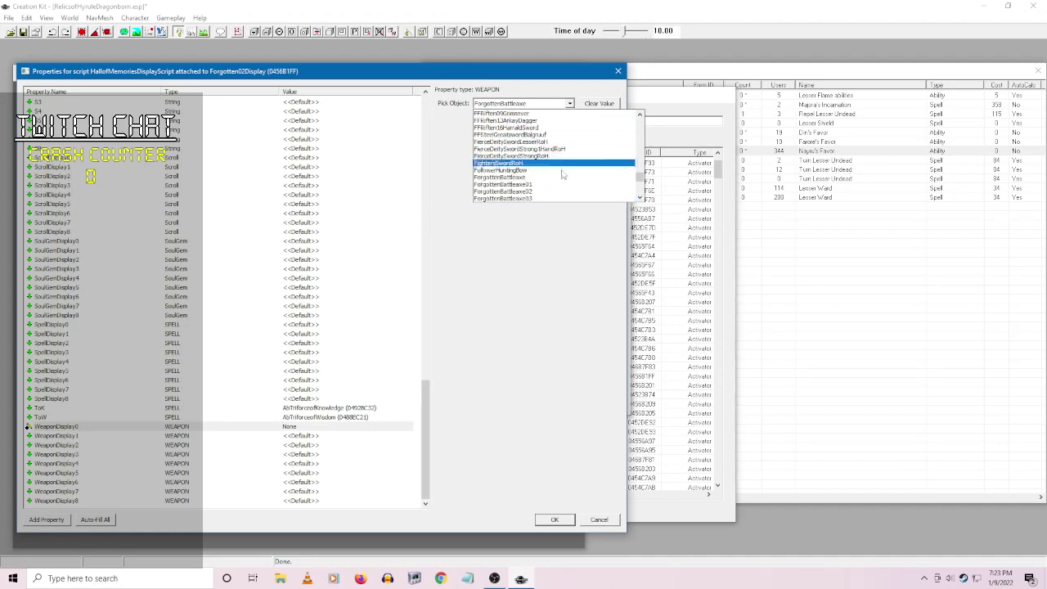
scroll(555, 164, down, 5)
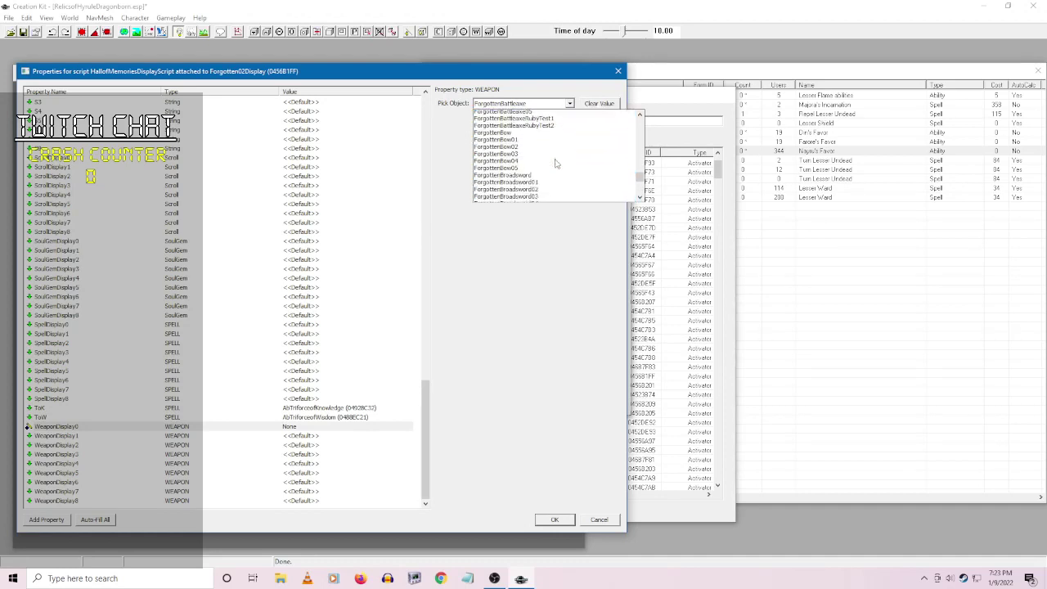
click(545, 151)
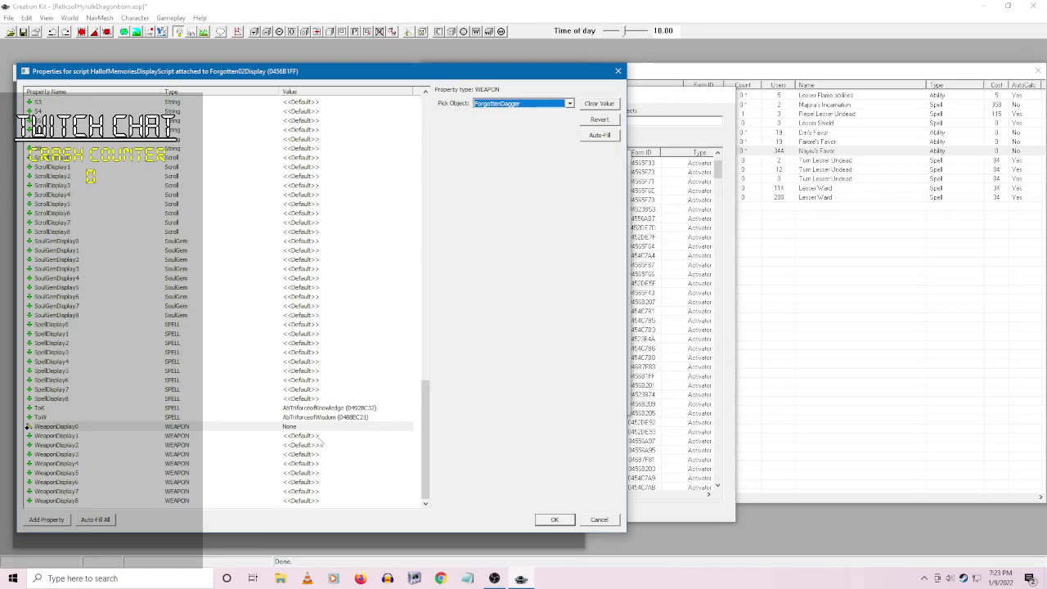
- Set the WeaponDisplay1 property of Forgotten02Display to ForgottenSword
click(326, 438)
drag(426, 411, 426, 434)
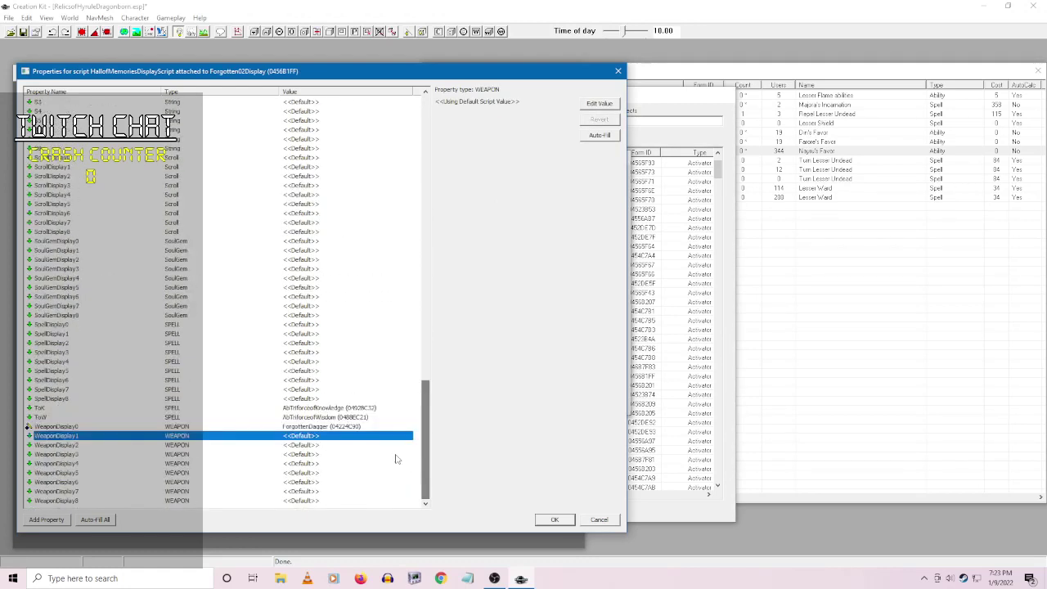
click(597, 103)
click(569, 103)
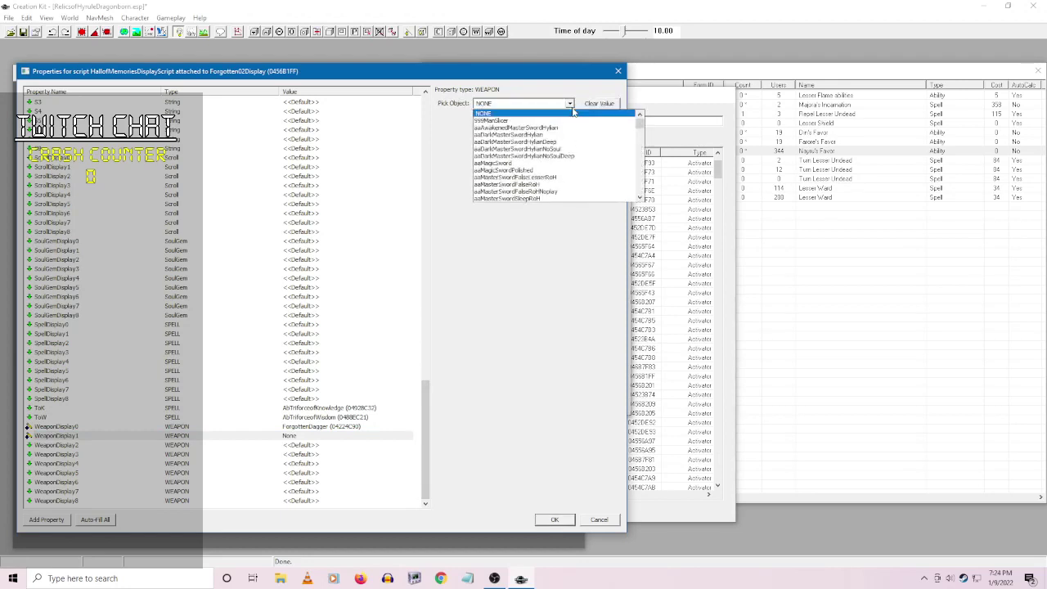
text(ForgottenBattleaxe)
scroll(544, 163, down, 6)
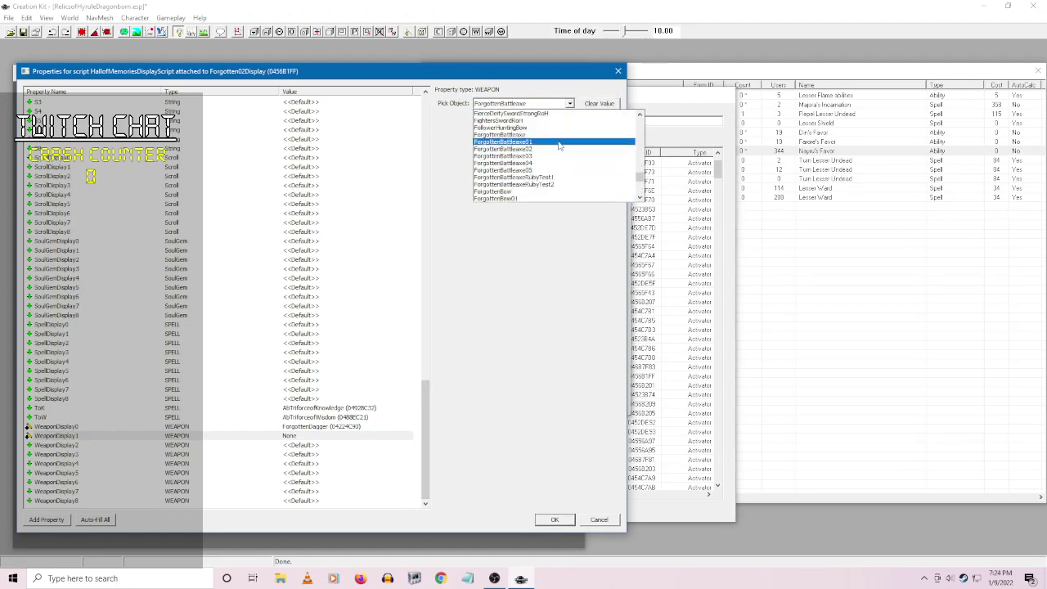
scroll(545, 172, down, 3)
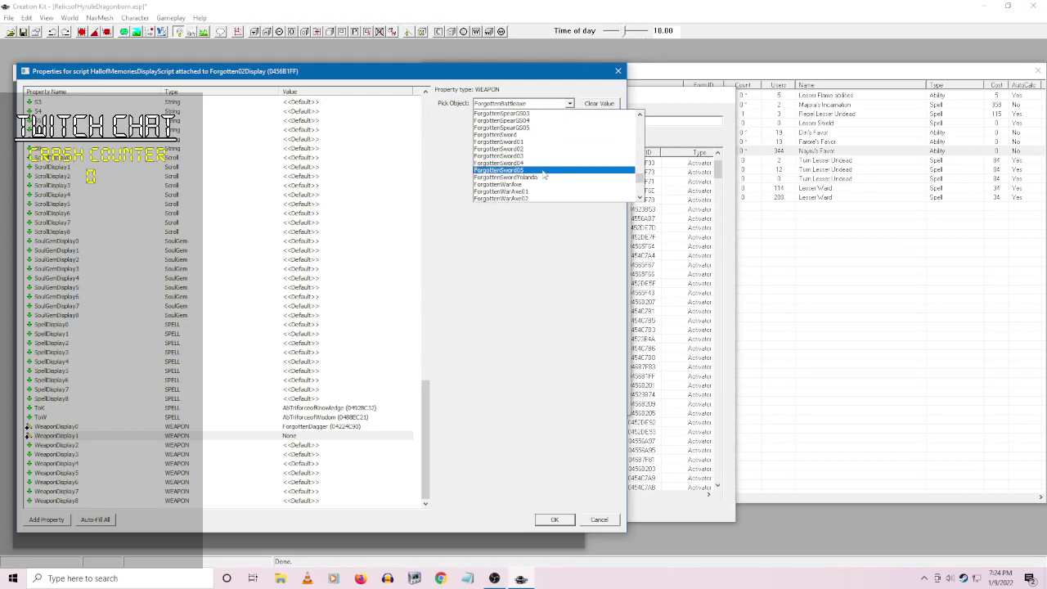
click(529, 136)
- Set the WeaponDisplay2 property of Forgotten02Display to ForgottenBroadsword
click(364, 446)
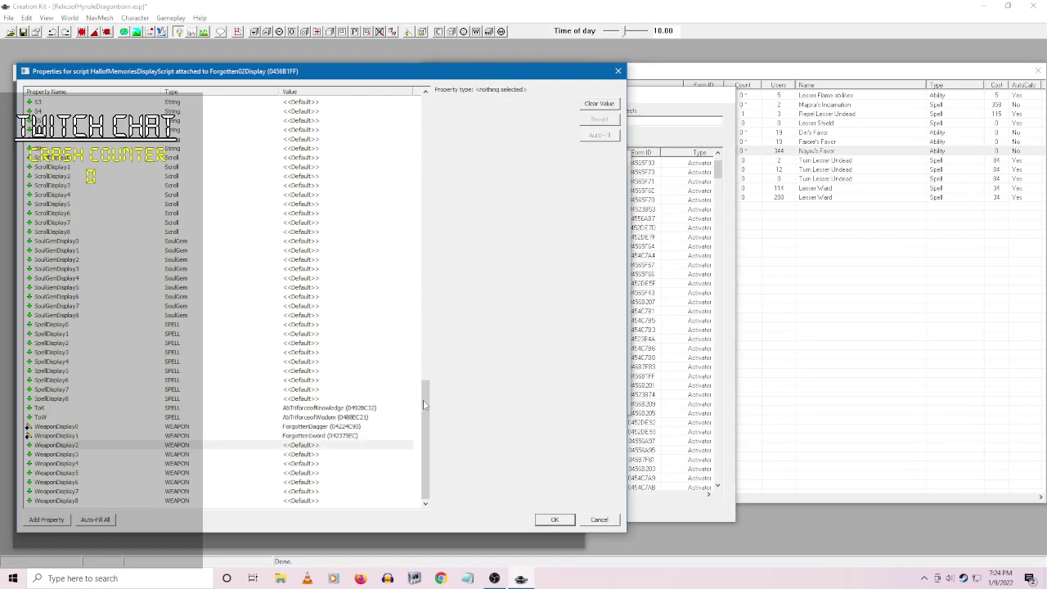
mouse_move(423, 405)
mouse_down()
mouse_move(422, 190)
mouse_move(422, 409)
mouse_up()
click(602, 135)
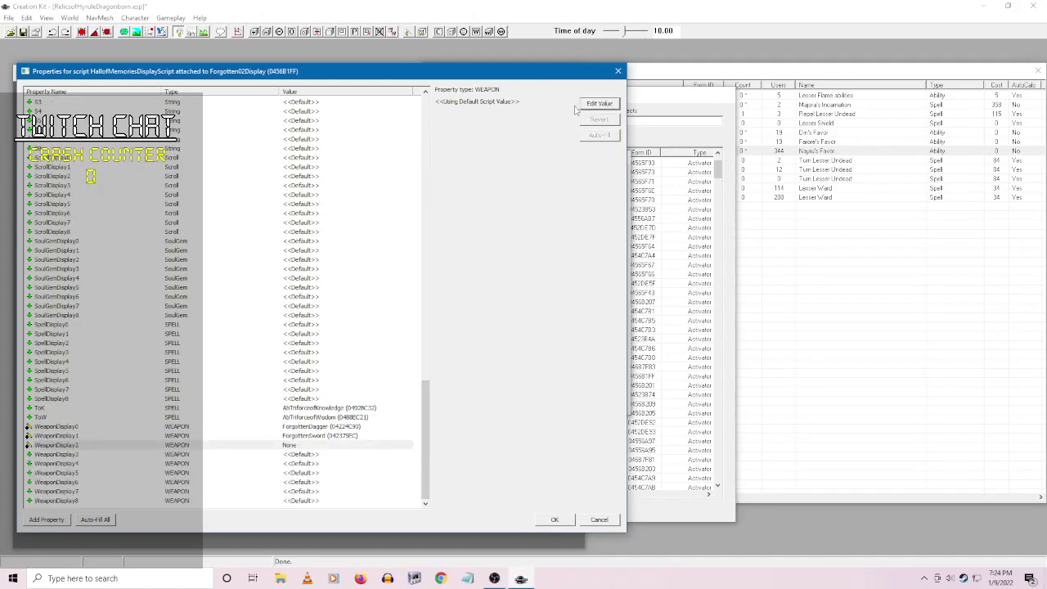
click(582, 104)
click(570, 104)
text(ForgottenBattleaxe)
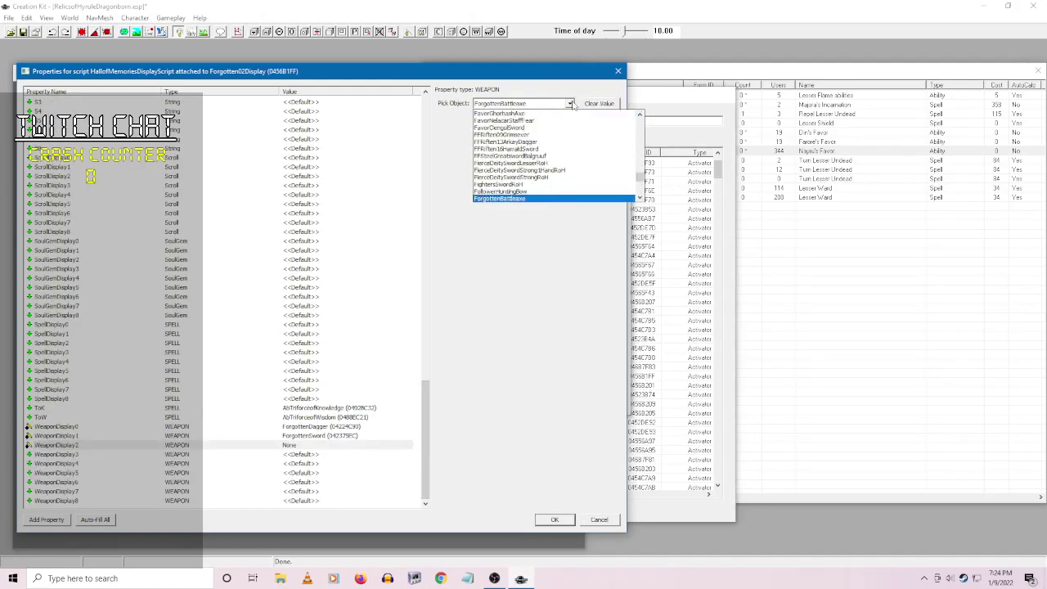
scroll(544, 145, down, 4)
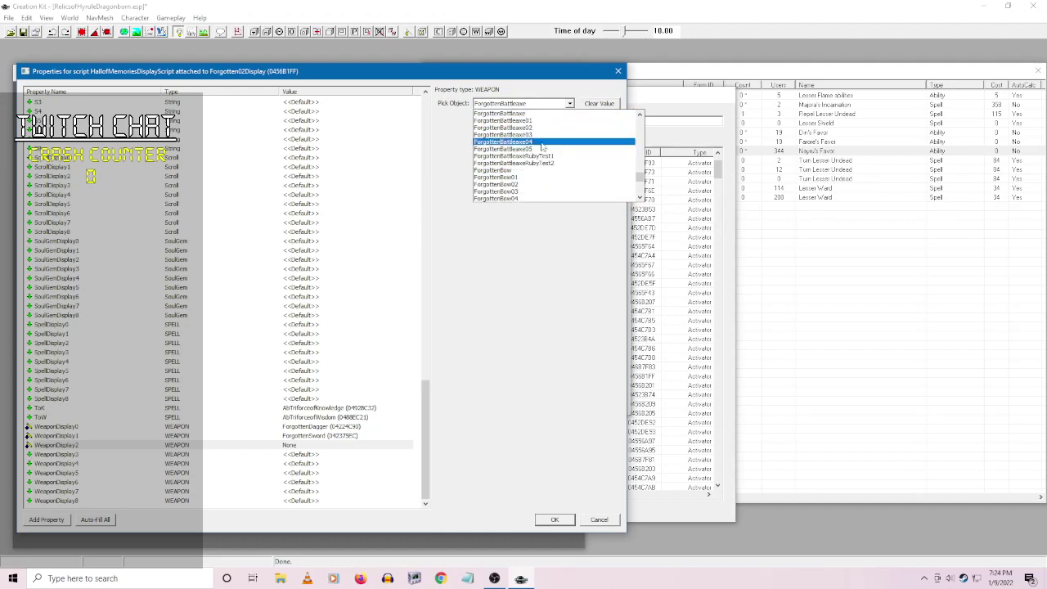
scroll(544, 145, down, 3)
click(540, 129)
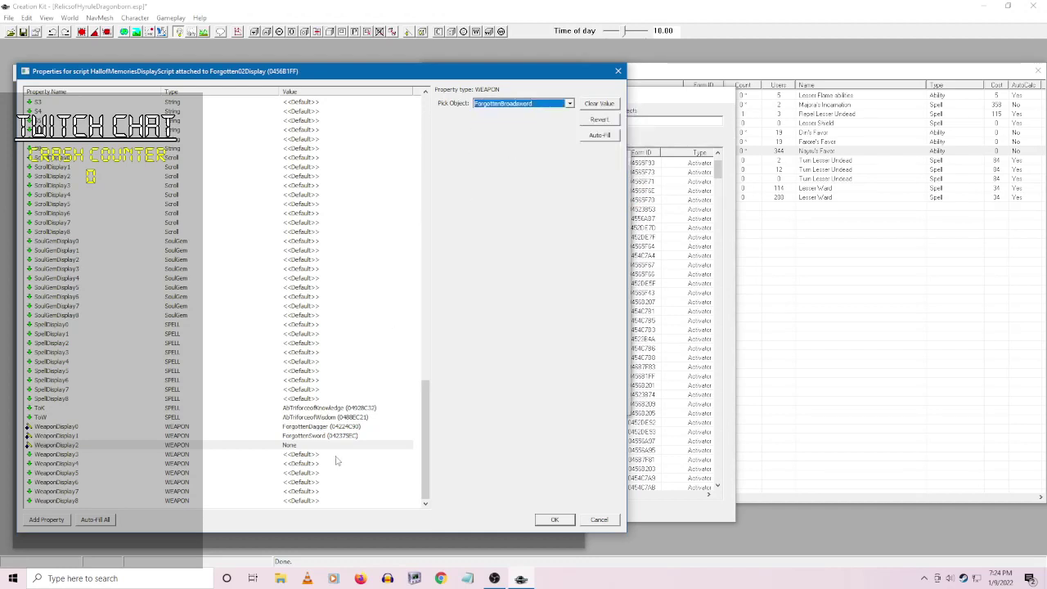
- Set the WeaponDisplay3 property of Forgotten02Display to ForgottenLongsword1H
click(291, 457)
drag(427, 419, 423, 487)
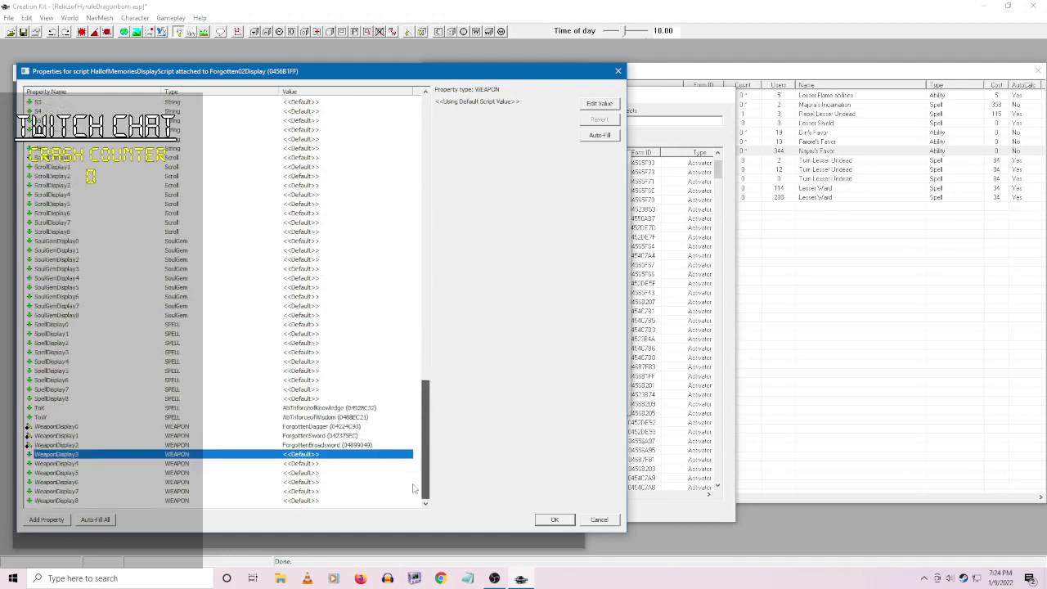
click(598, 104)
click(570, 104)
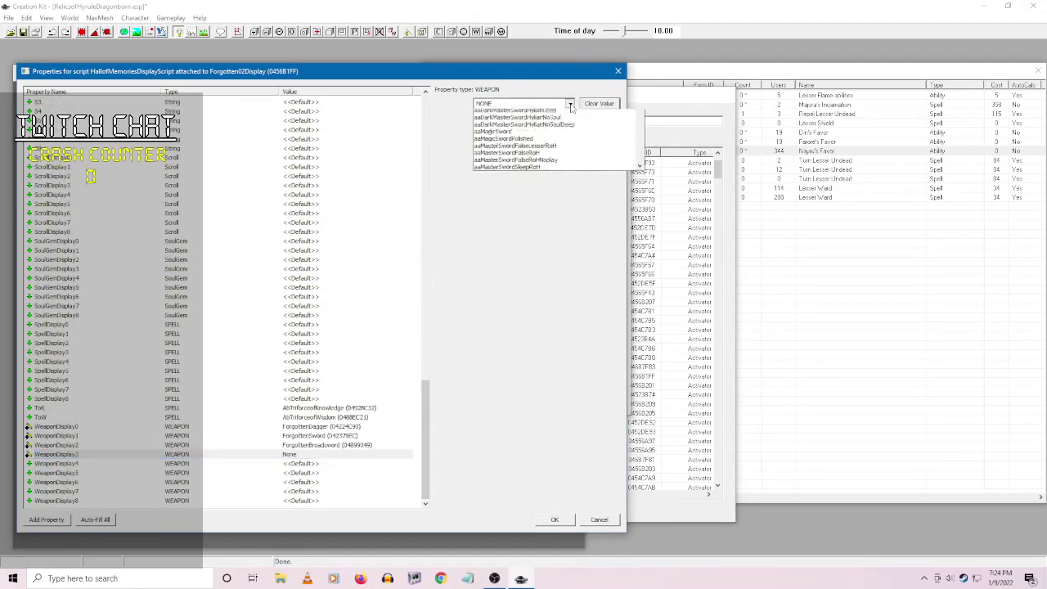
text(forgottenb)
key(BackSpace)
text(l)
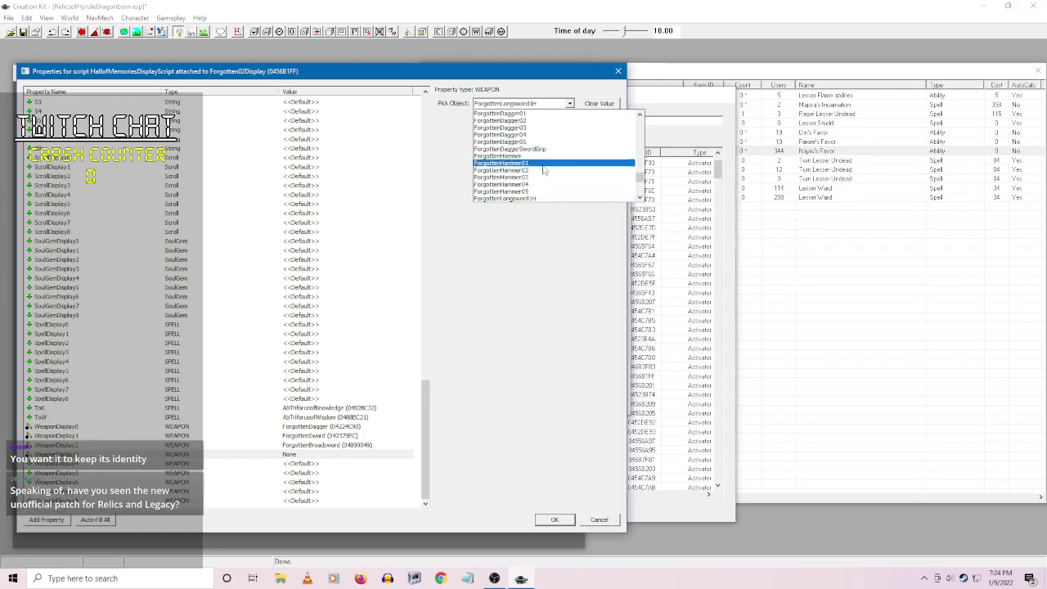
scroll(536, 170, down, 1)
scroll(534, 175, down, 2)
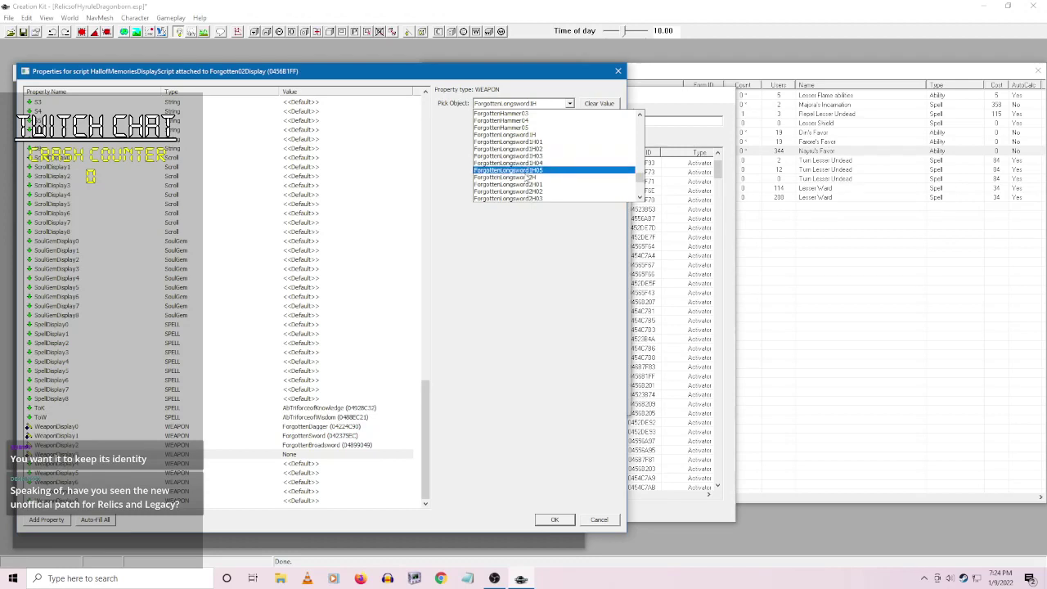
click(532, 135)
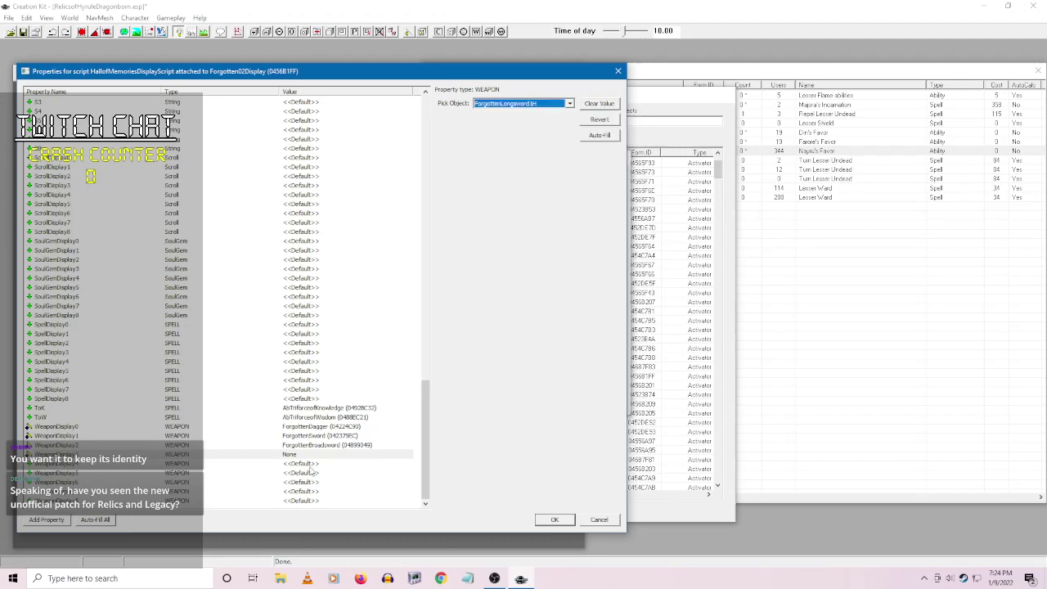
- Set the WeaponDisplay4 property of Forgotten02Display to ForgottenWarAxe
click(314, 463)
scroll(427, 412, down, 1)
drag(427, 412, 425, 452)
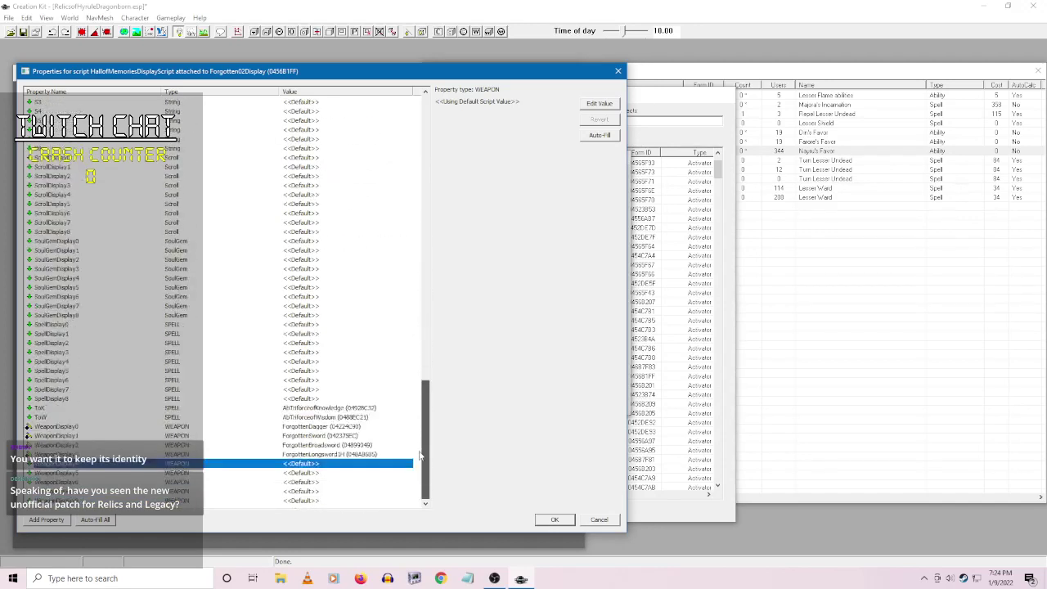
click(596, 104)
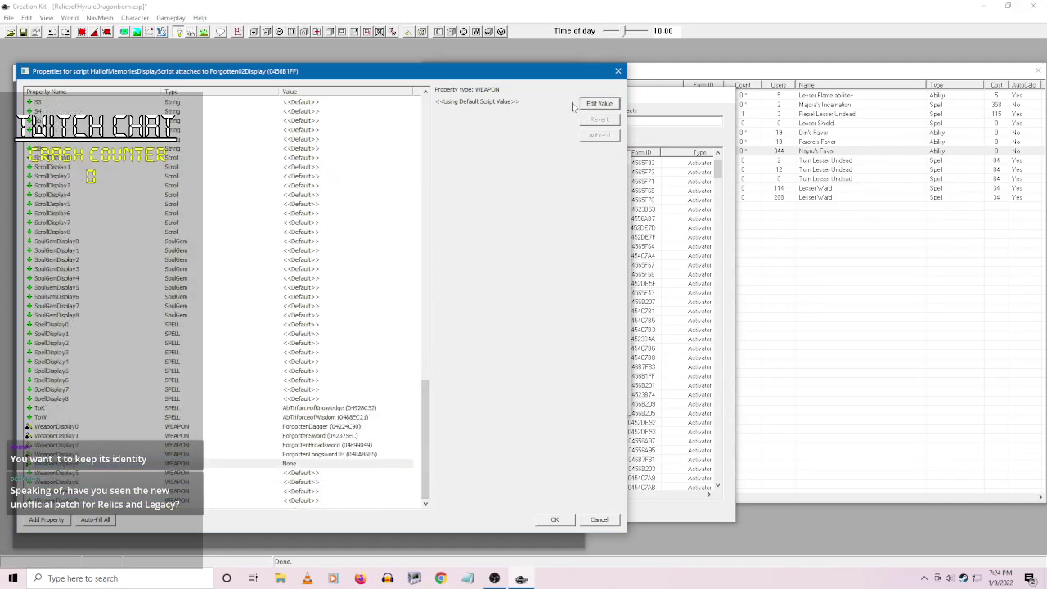
click(569, 103)
text(forgotten)
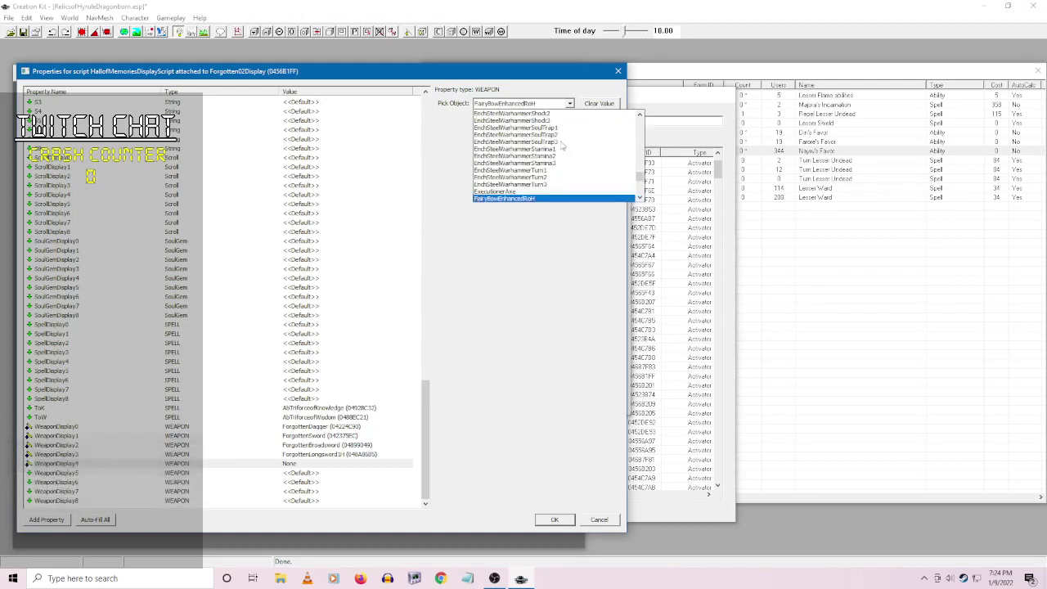
scroll(562, 145, down, 8)
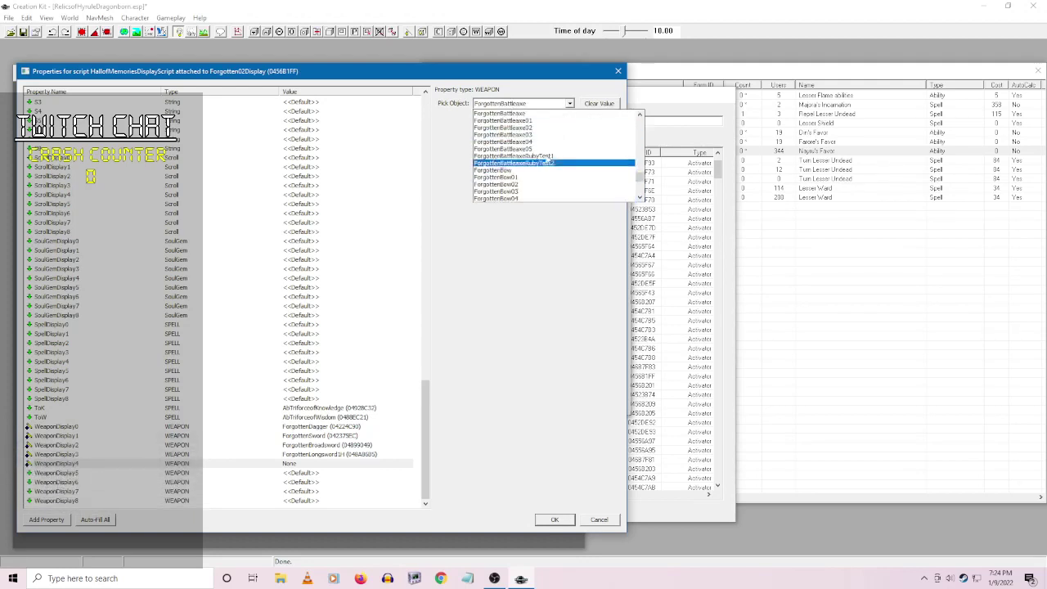
scroll(525, 155, down, 10)
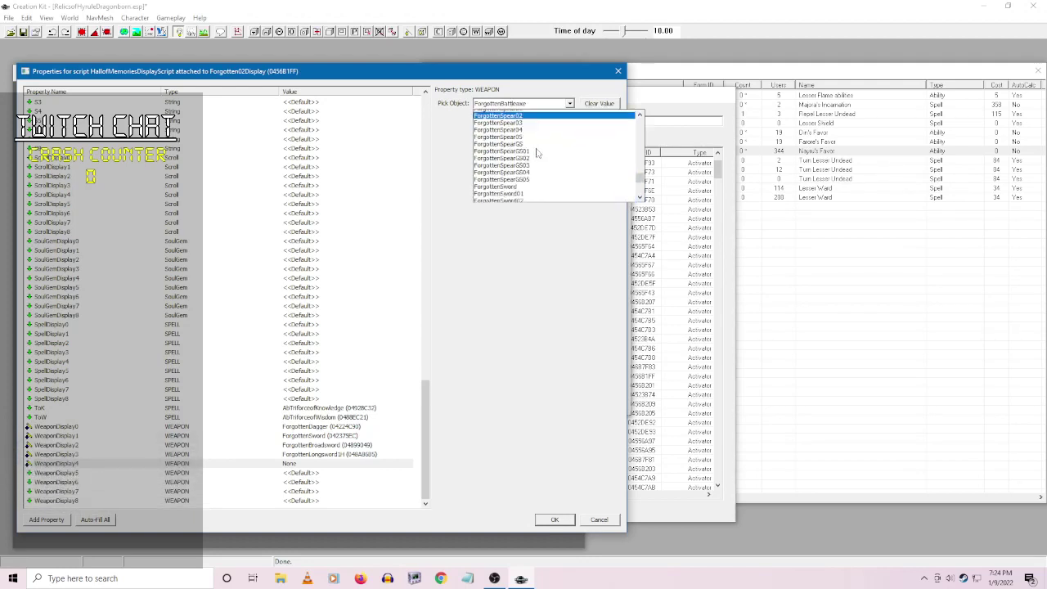
click(523, 121)
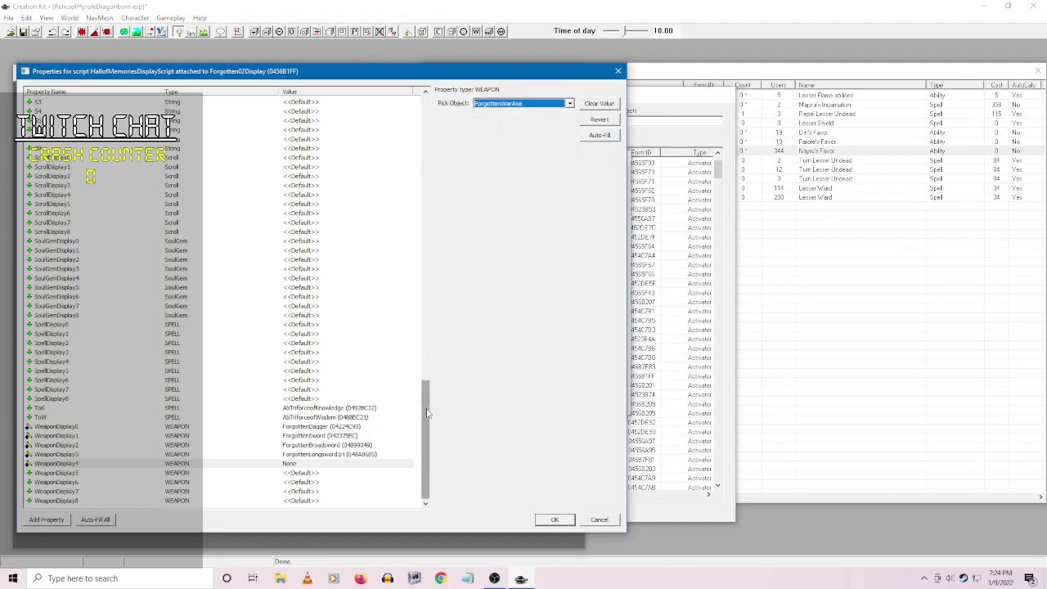
- Set the WeaponDisplay5 property of Forgotten02Display to ForgottenHammer
mouse_move(427, 413)
mouse_down()
mouse_move(427, 244)
mouse_move(422, 416)
mouse_up()
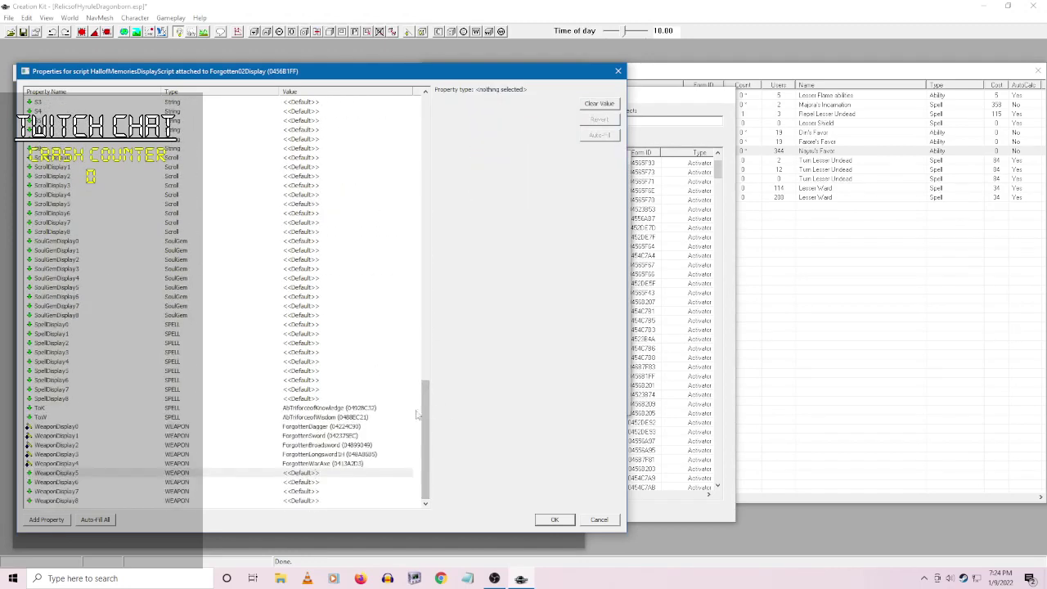
click(591, 108)
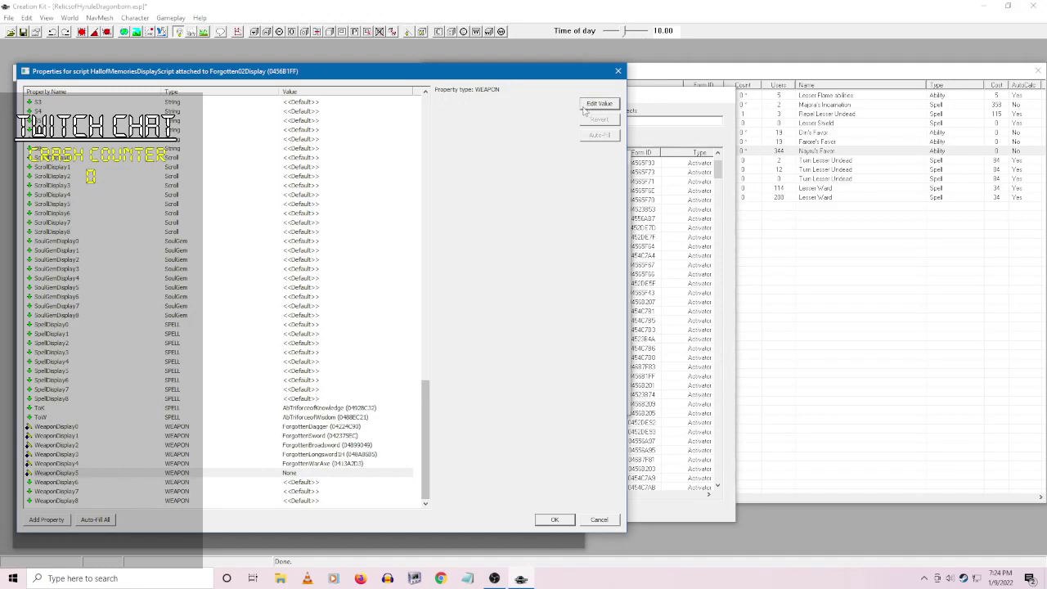
click(584, 111)
click(569, 103)
text(for)
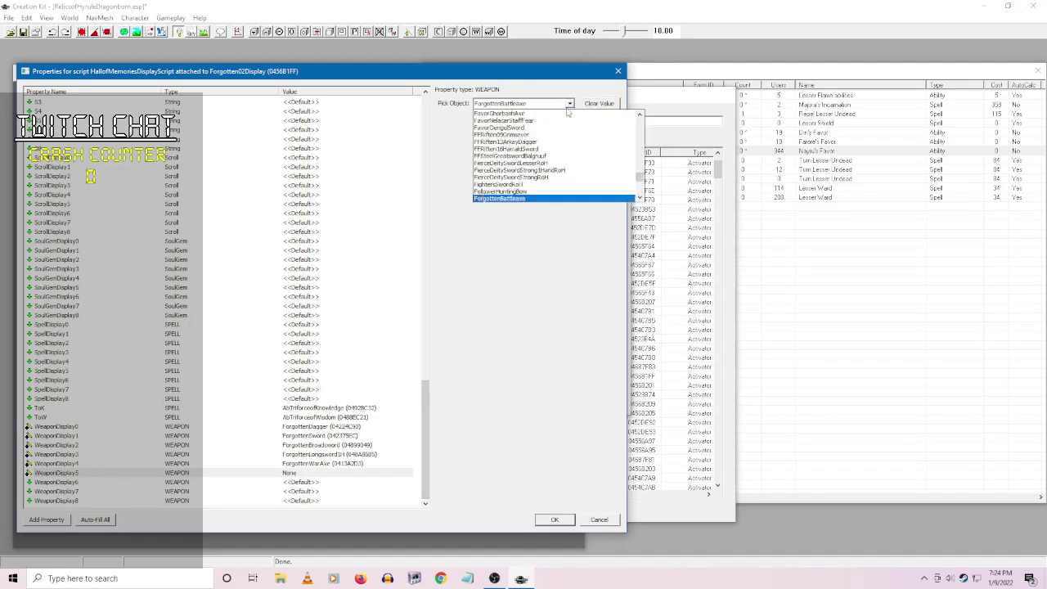
scroll(541, 155, down, 5)
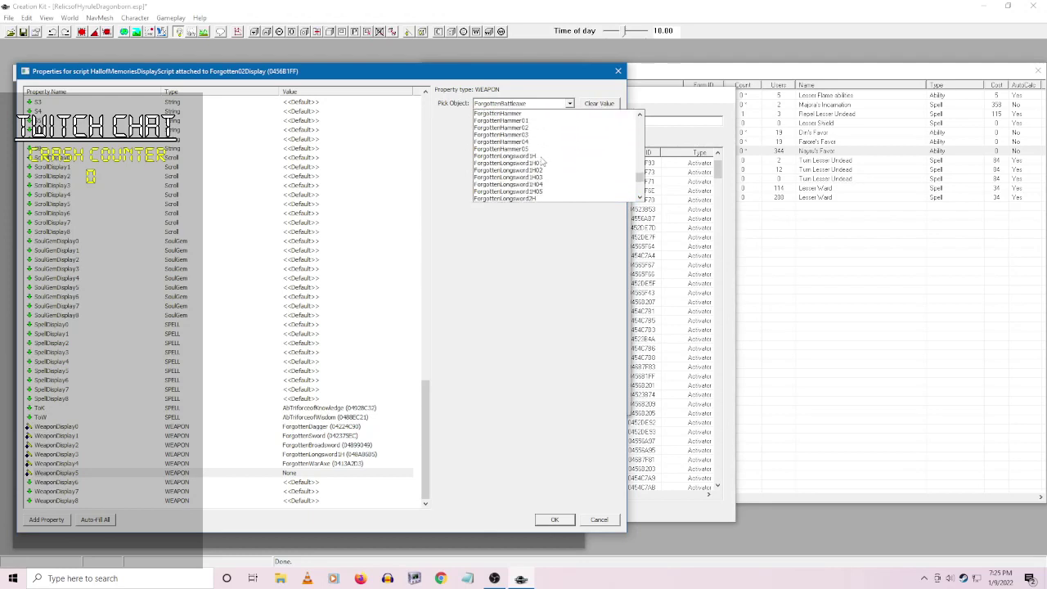
click(501, 132)
- Check the assigned weapon properties, accept them and save the Forgotten02Display reference
click(341, 447)
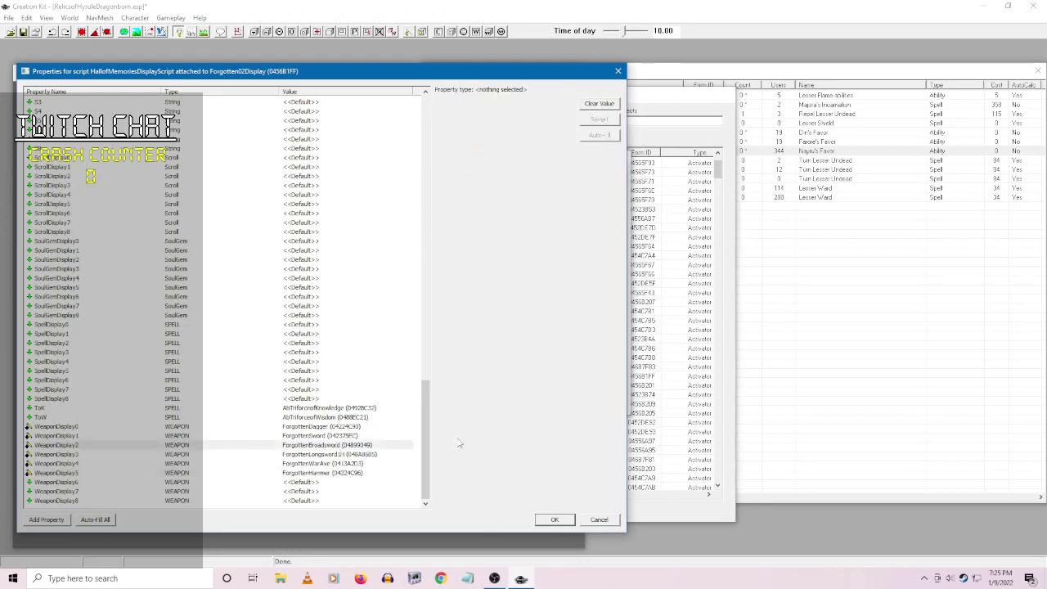
drag(425, 431, 415, 507)
drag(423, 437, 397, 499)
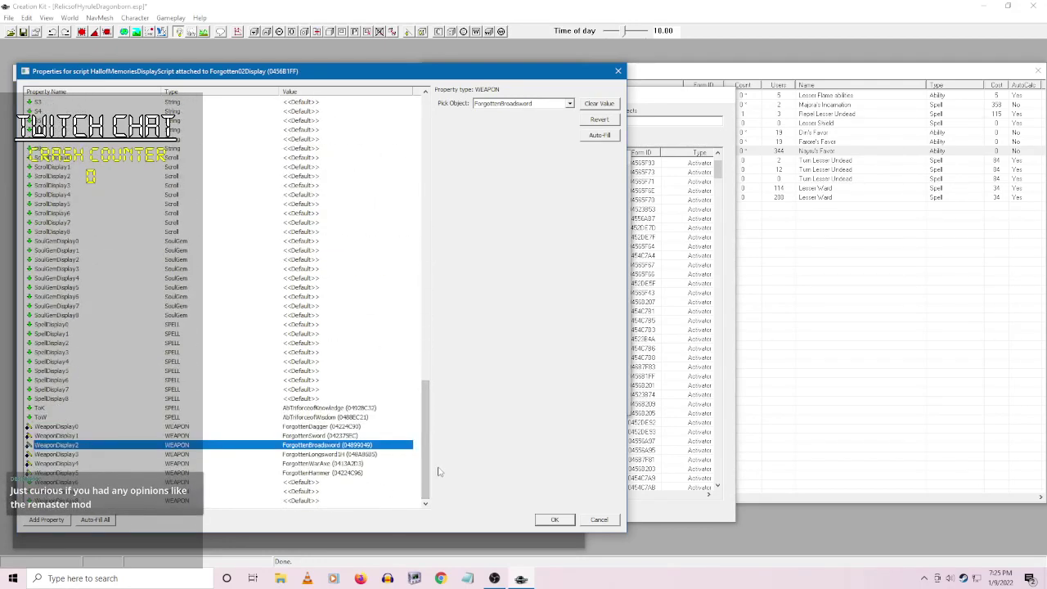
click(554, 521)
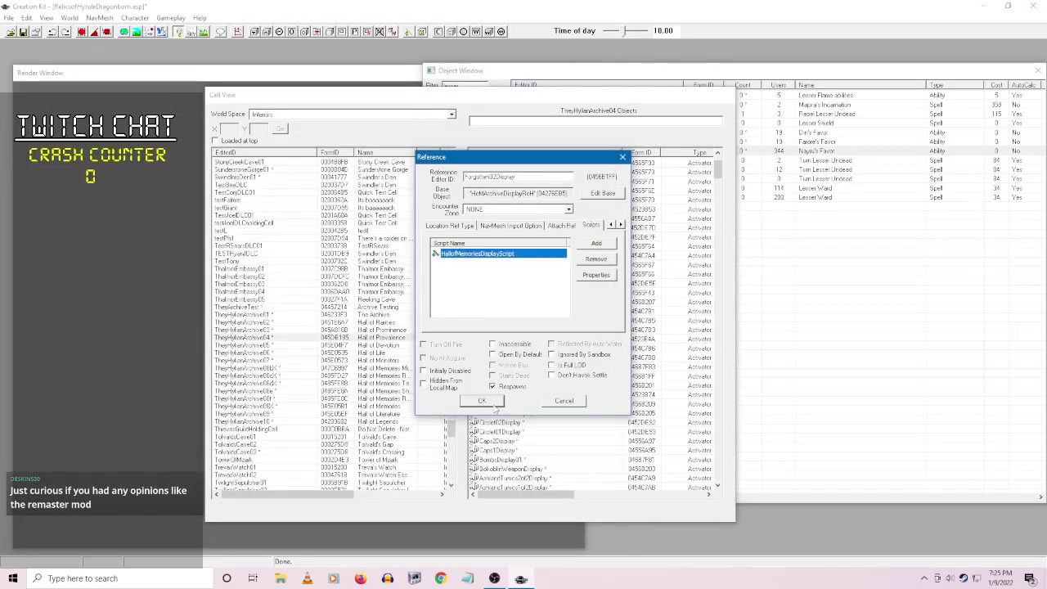
click(495, 409)
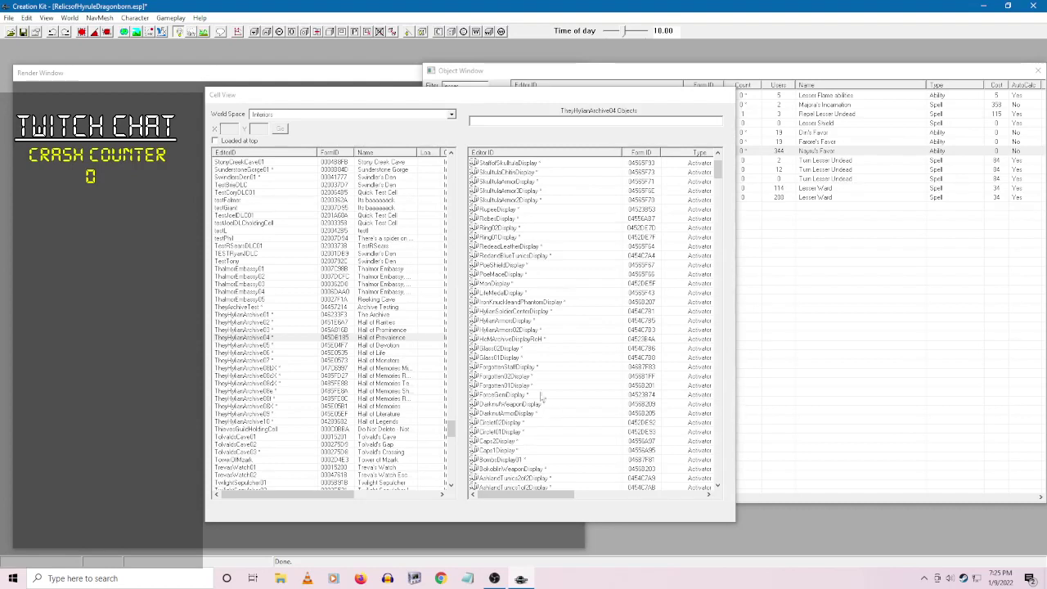
- Review the HallofMemoriesDisplayScript properties of ForgottenStaffDisplay, including its weapon entries, and close the reference without changes
right_click(525, 369)
click(544, 385)
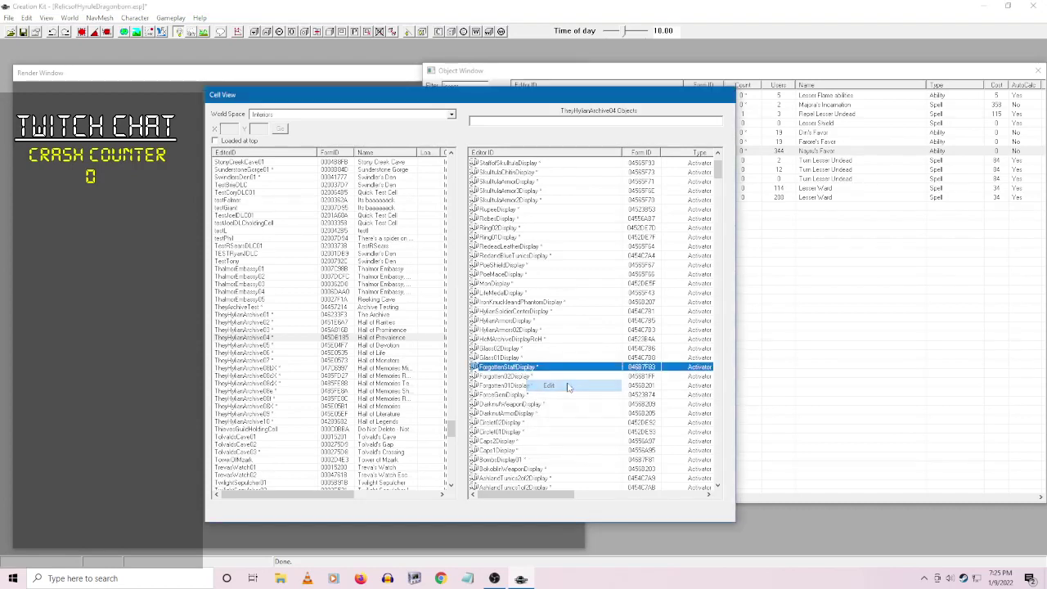
right_click(489, 254)
click(554, 302)
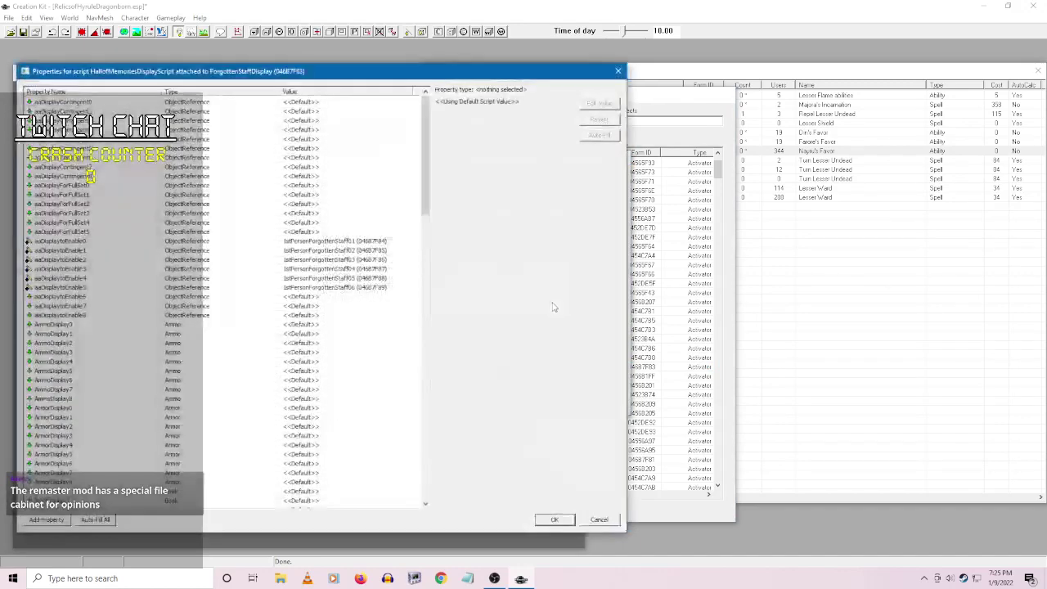
drag(431, 174, 431, 458)
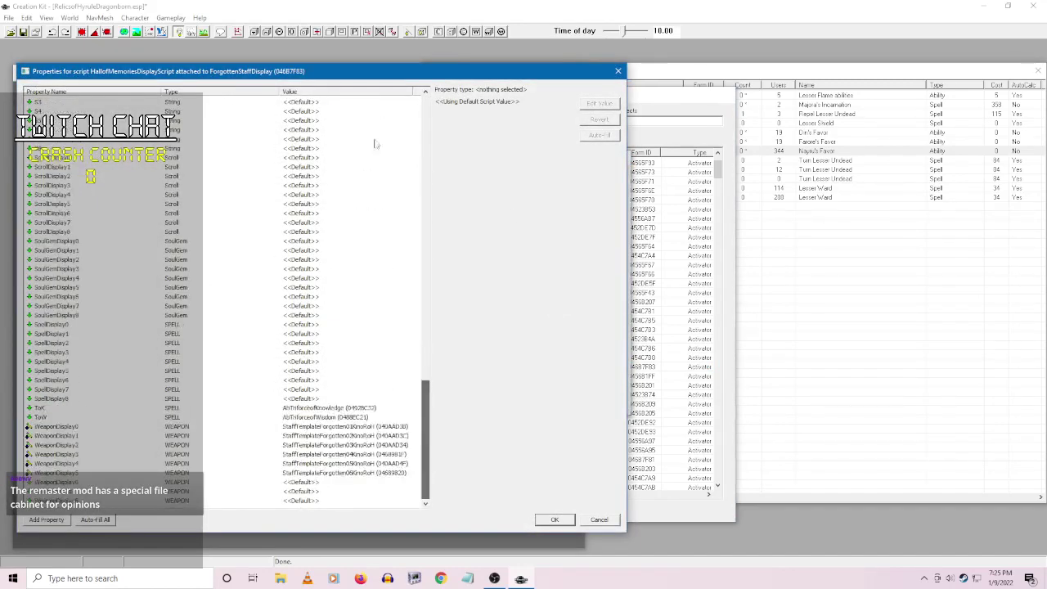
drag(380, 77, 569, 58)
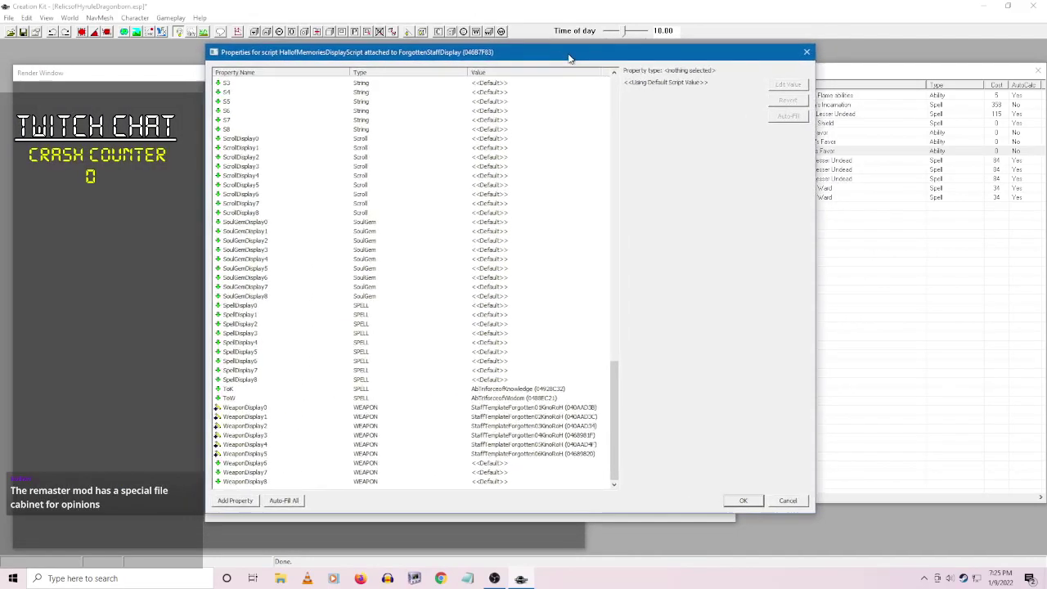
mouse_move(615, 395)
mouse_down()
mouse_move(606, 237)
mouse_move(611, 392)
mouse_up()
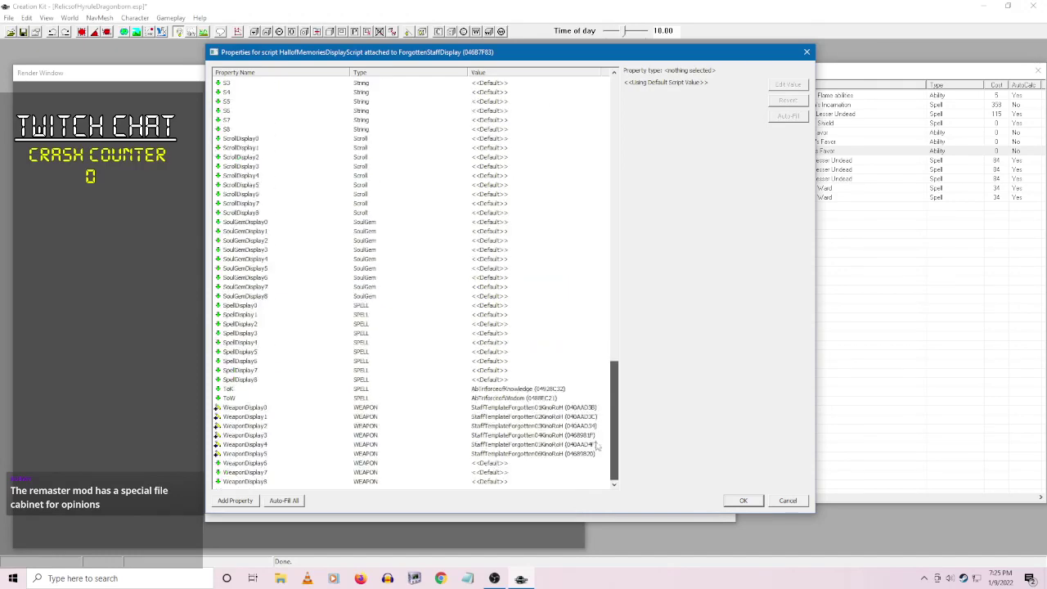
click(788, 500)
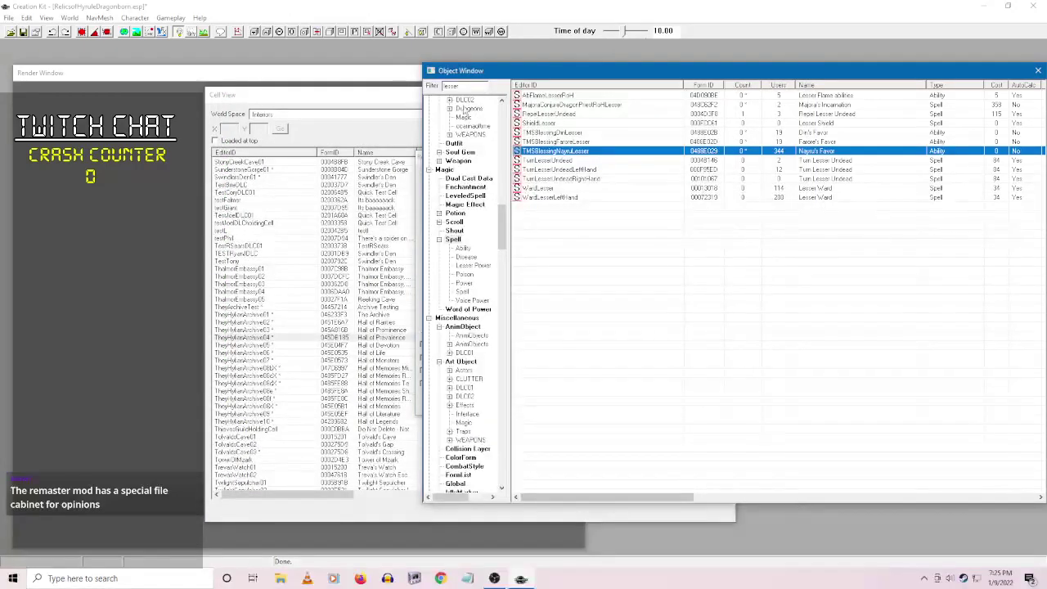
drag(481, 76, 496, 71)
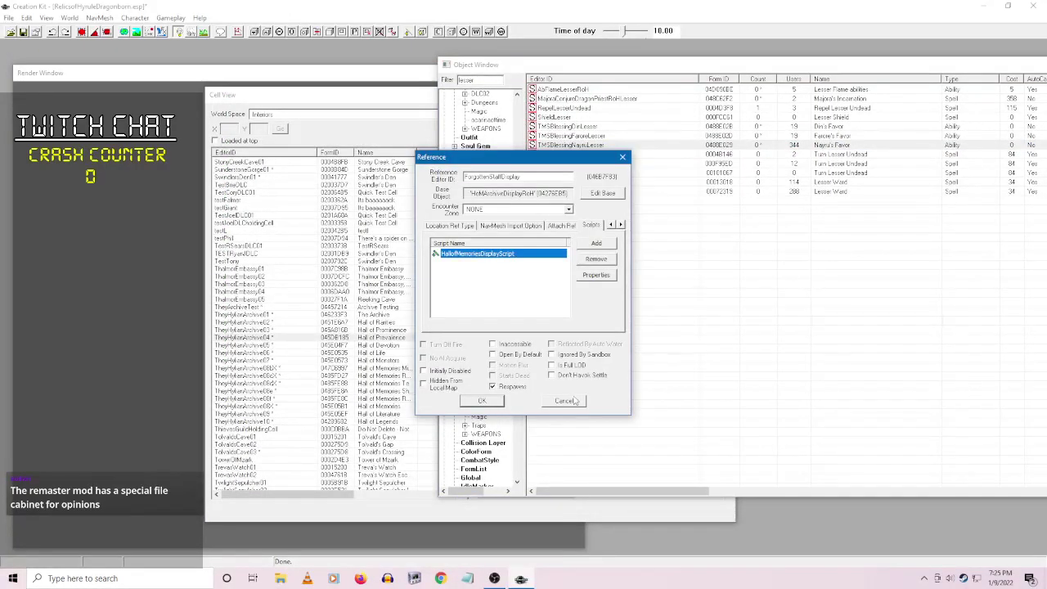
click(574, 402)
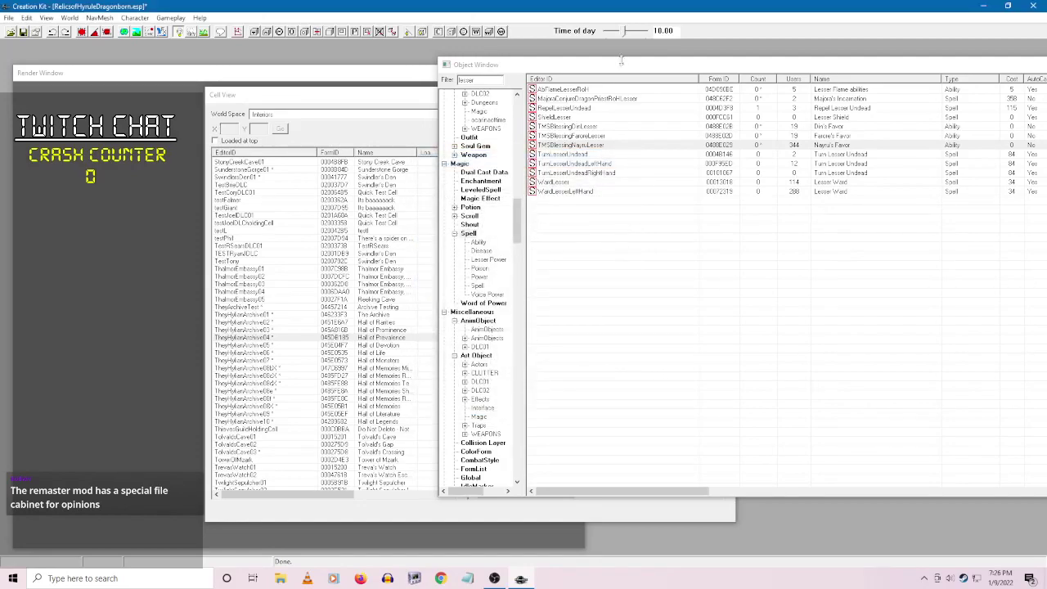
- Rearrange the cell and object windows, inspect the HallofMemoriesDisplayScript properties of ForceGemDisplay, and close the reference without changes
mouse_move(625, 66)
mouse_down()
mouse_move(566, 350)
mouse_move(631, 70)
mouse_up()
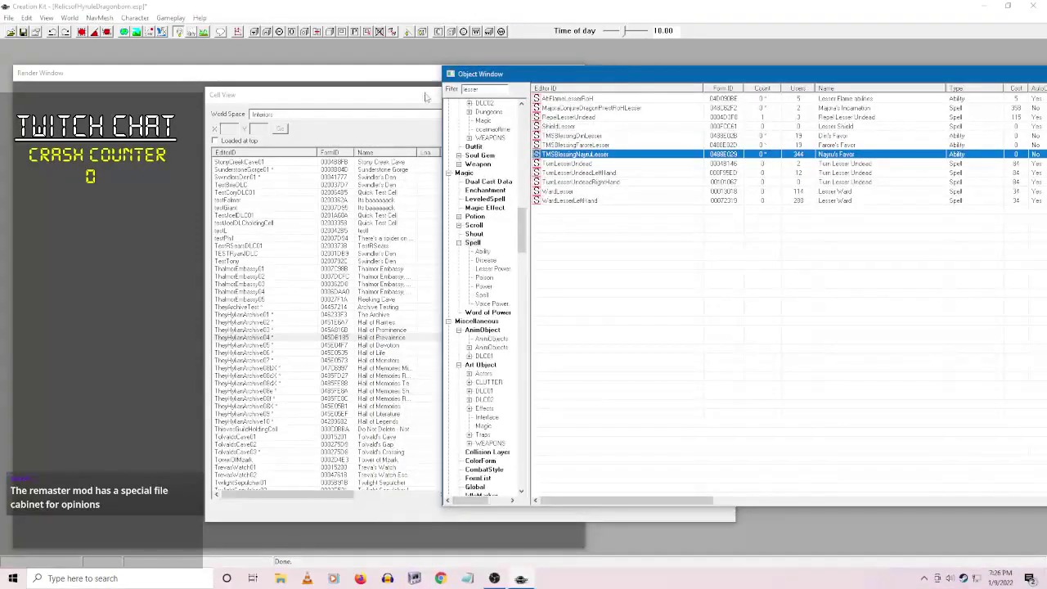
drag(427, 97, 221, 70)
click(503, 382)
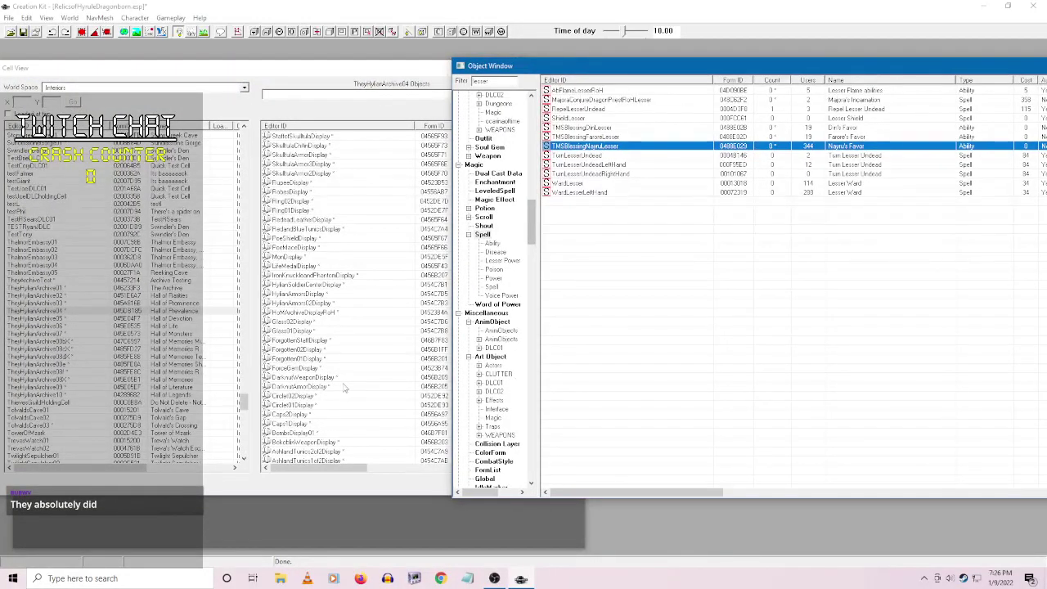
right_click(306, 369)
key(Escape)
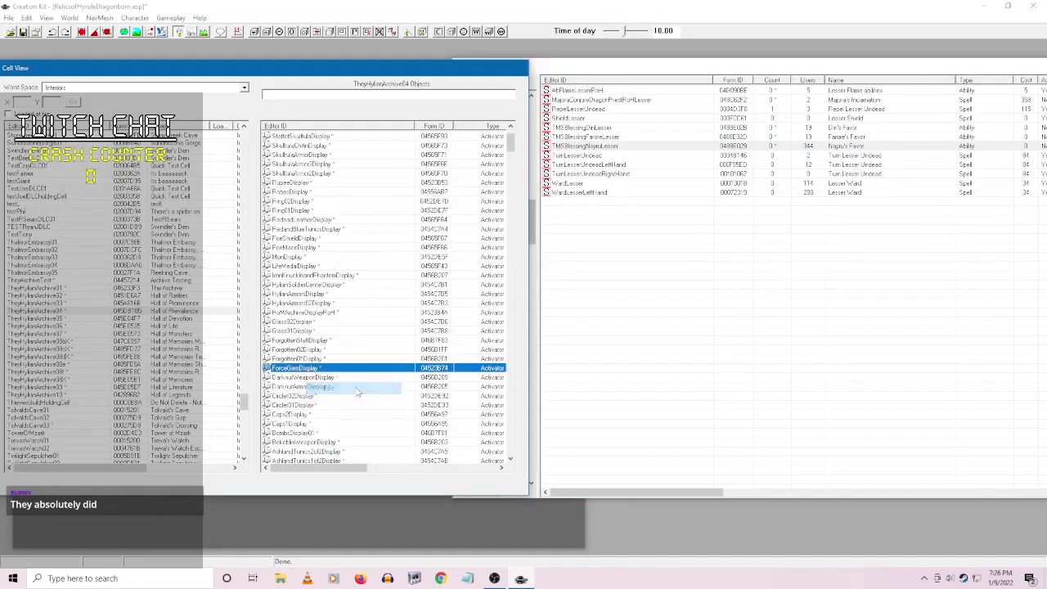
key(Return)
right_click(446, 253)
click(547, 297)
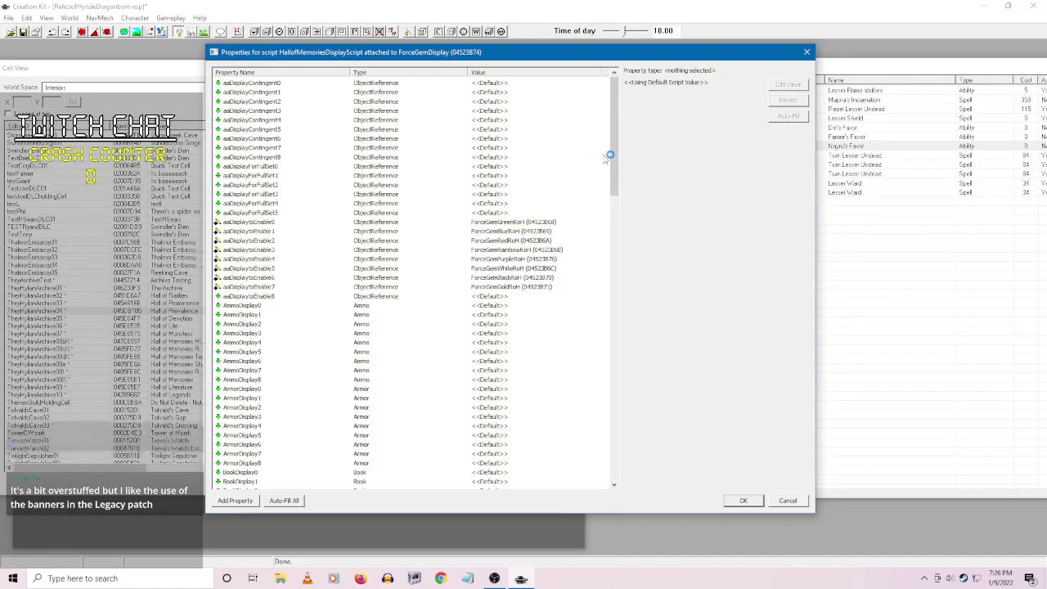
mouse_move(615, 143)
mouse_down()
mouse_move(603, 343)
mouse_move(593, 213)
mouse_move(579, 334)
mouse_move(589, 180)
mouse_move(593, 323)
mouse_move(595, 176)
mouse_move(597, 325)
mouse_move(601, 155)
mouse_up()
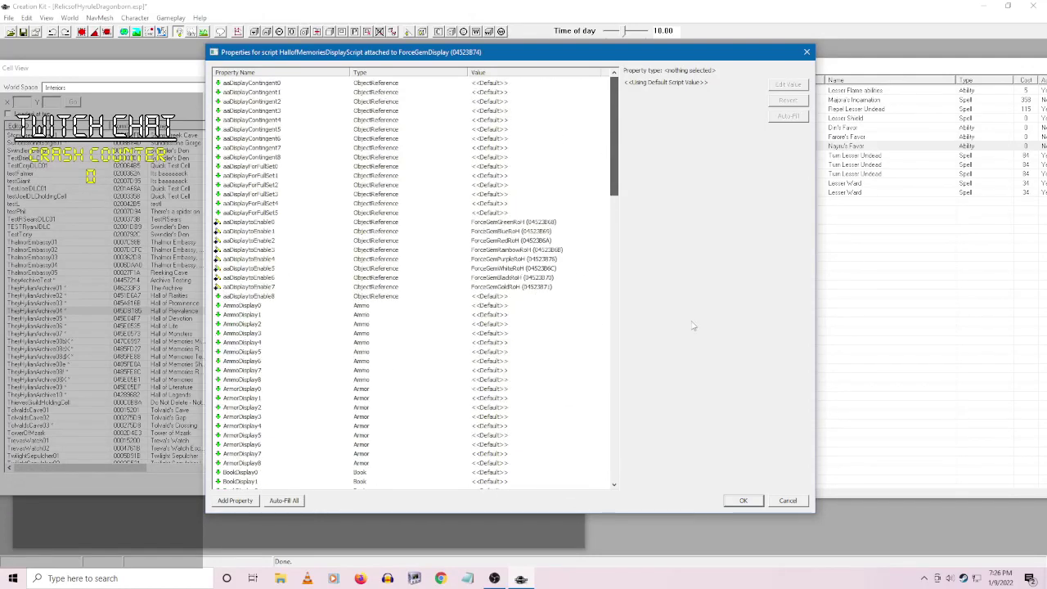
click(800, 502)
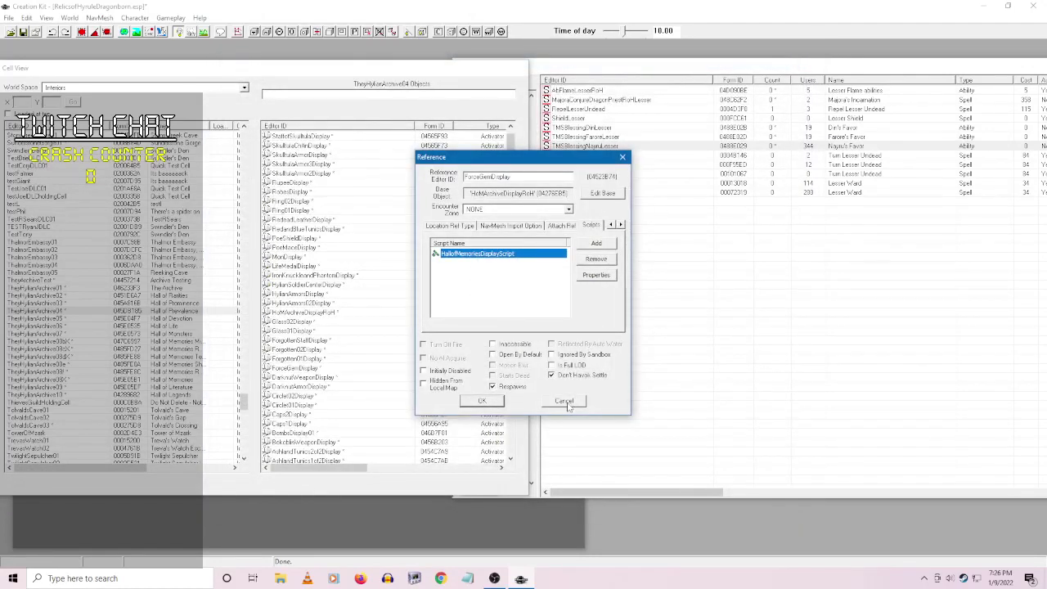
click(564, 401)
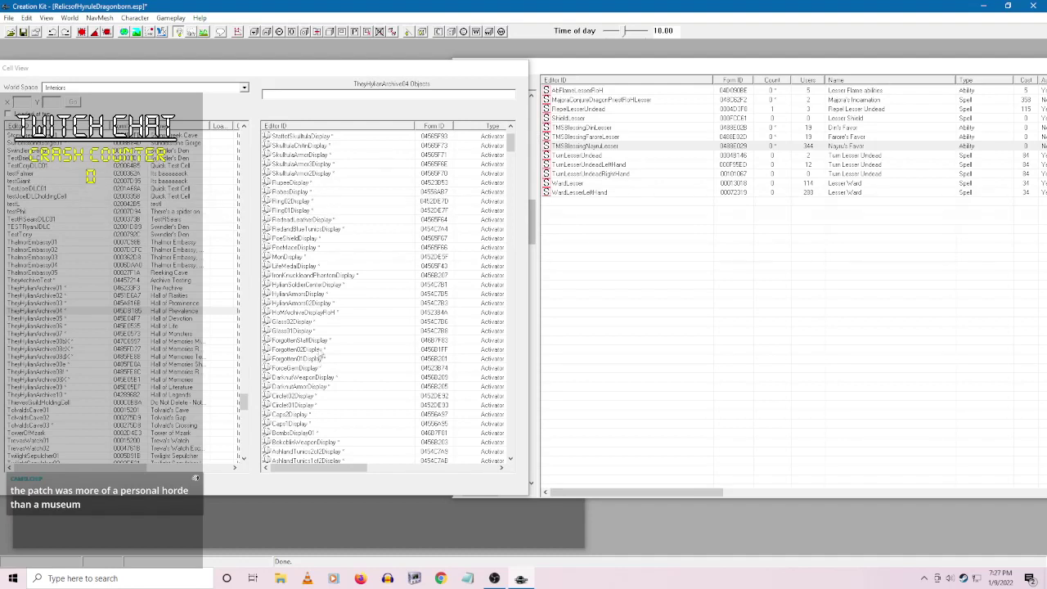
- Recheck the script properties of Forgotten02Display, briefly view the Forgotten01Display reference, and close both without changes
right_click(314, 352)
click(327, 361)
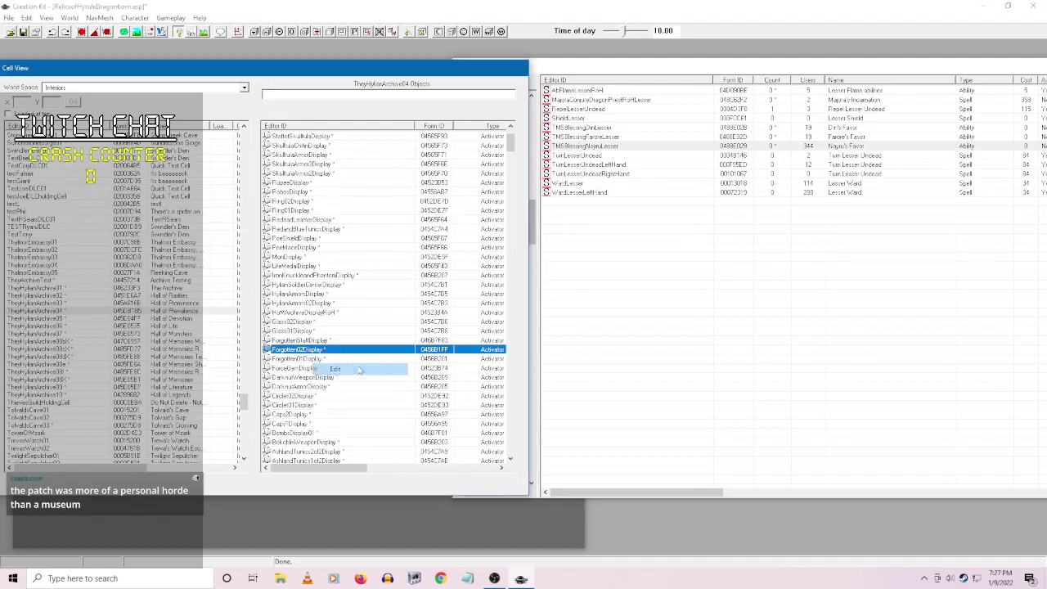
right_click(491, 255)
click(555, 307)
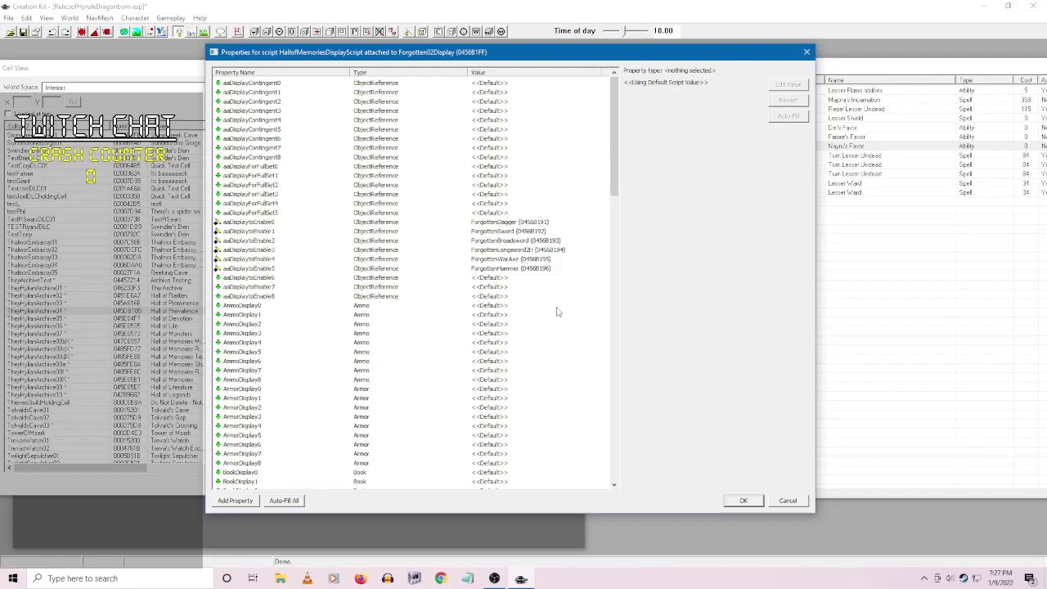
drag(614, 139, 612, 464)
click(775, 499)
click(584, 403)
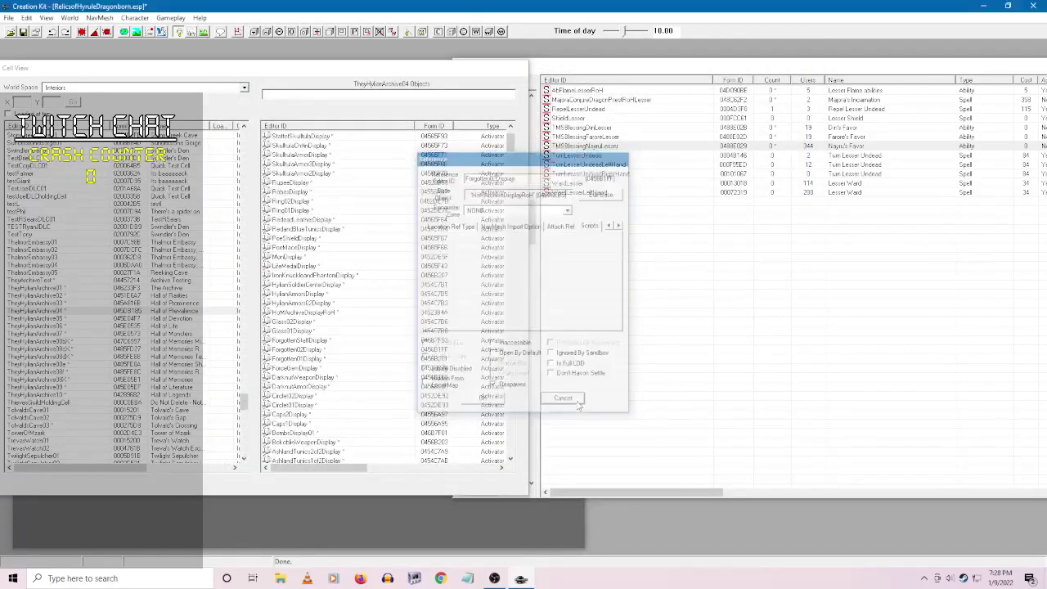
double_click(323, 357)
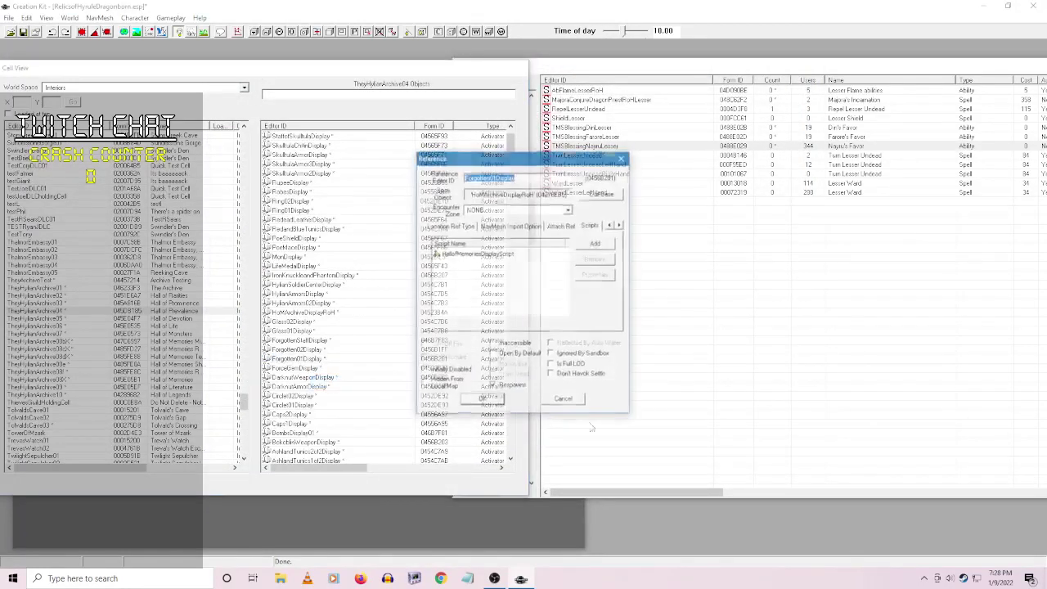
click(582, 403)
- Set the WeaponDisplay1 property of DarknutWeaponDisplay's HallofMemoriesDisplayScript to DarknutSwordKino
right_click(274, 376)
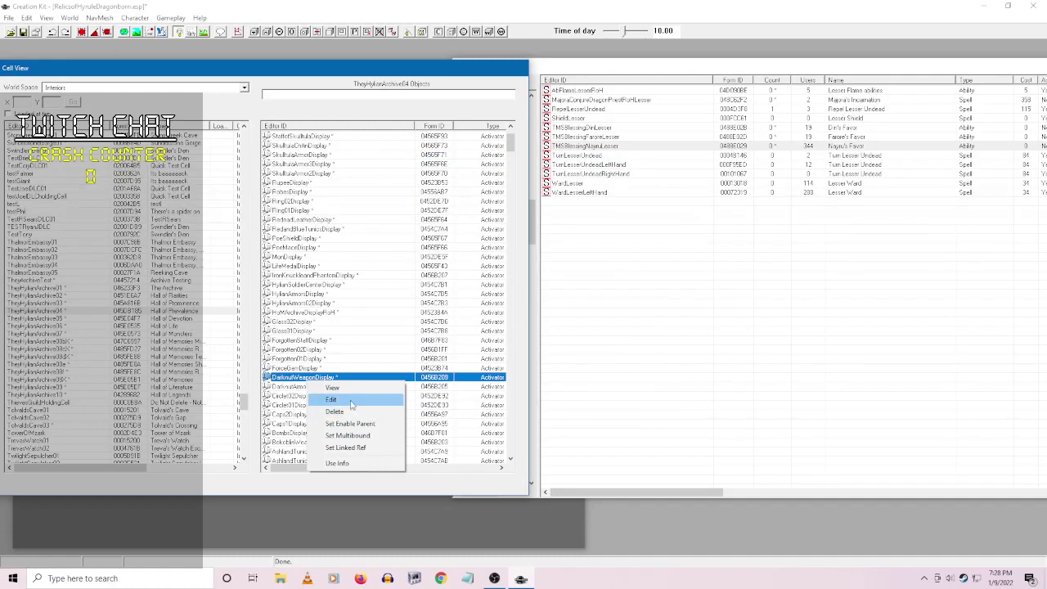
click(361, 407)
right_click(511, 252)
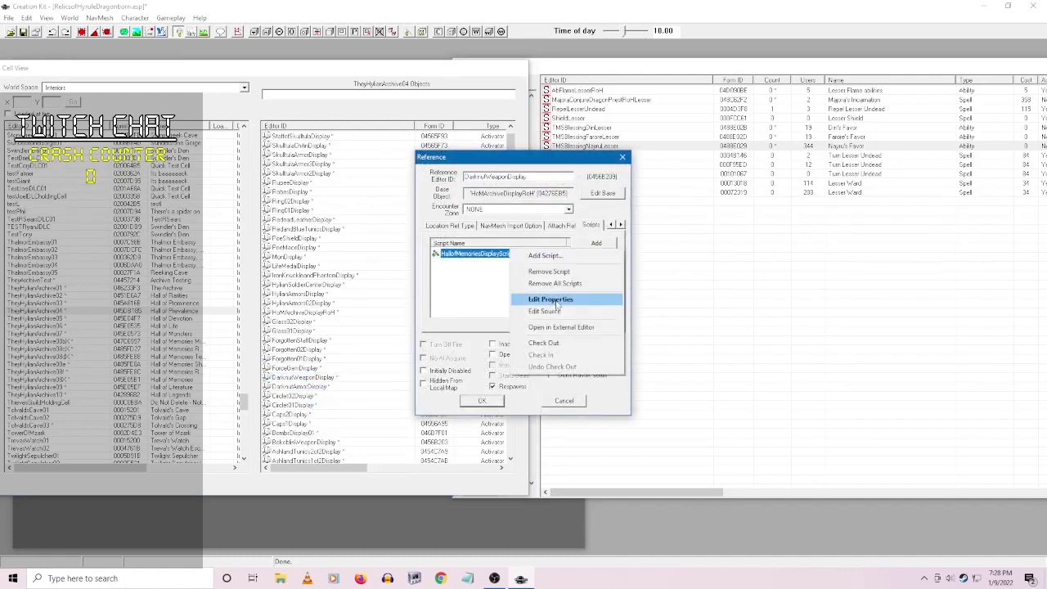
click(565, 300)
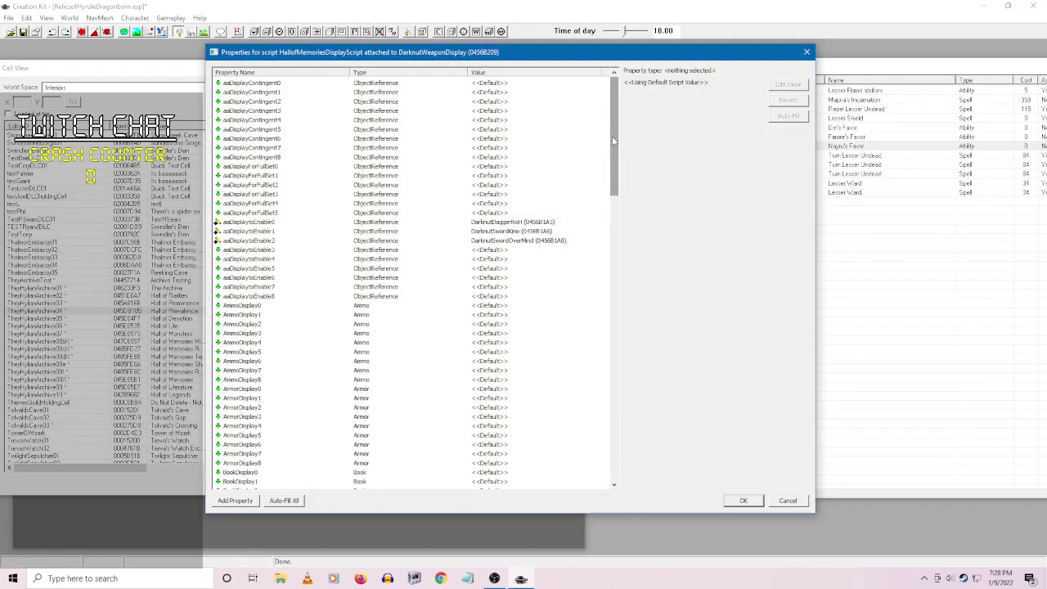
drag(615, 141, 606, 466)
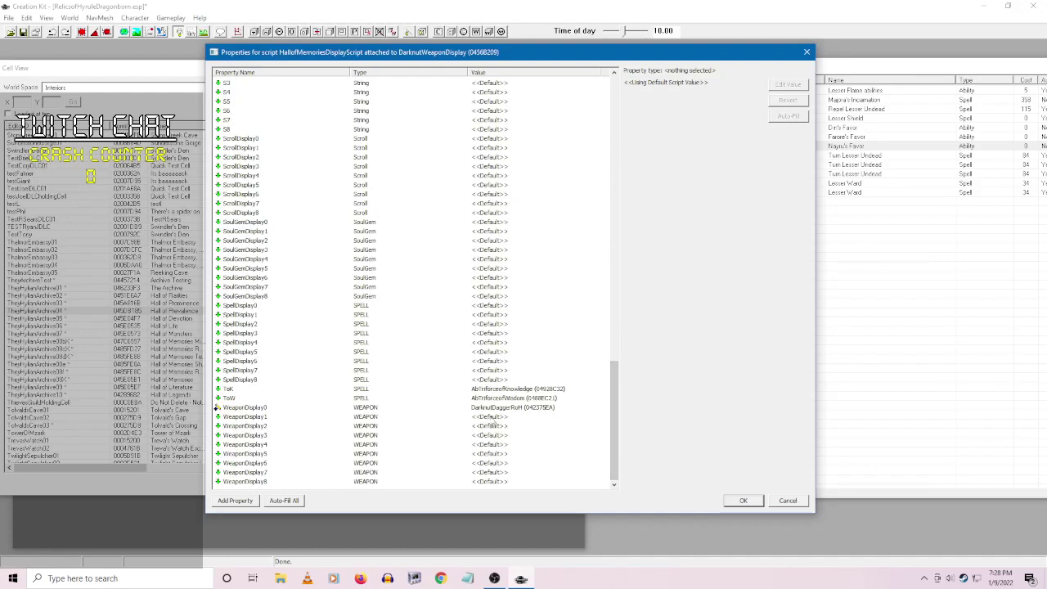
click(491, 417)
click(781, 88)
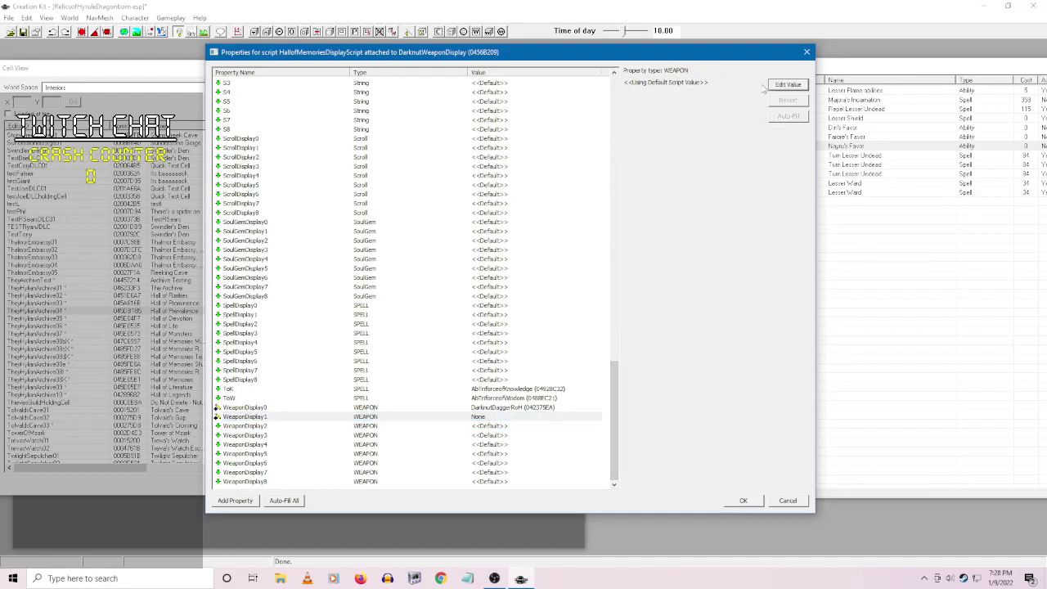
click(758, 85)
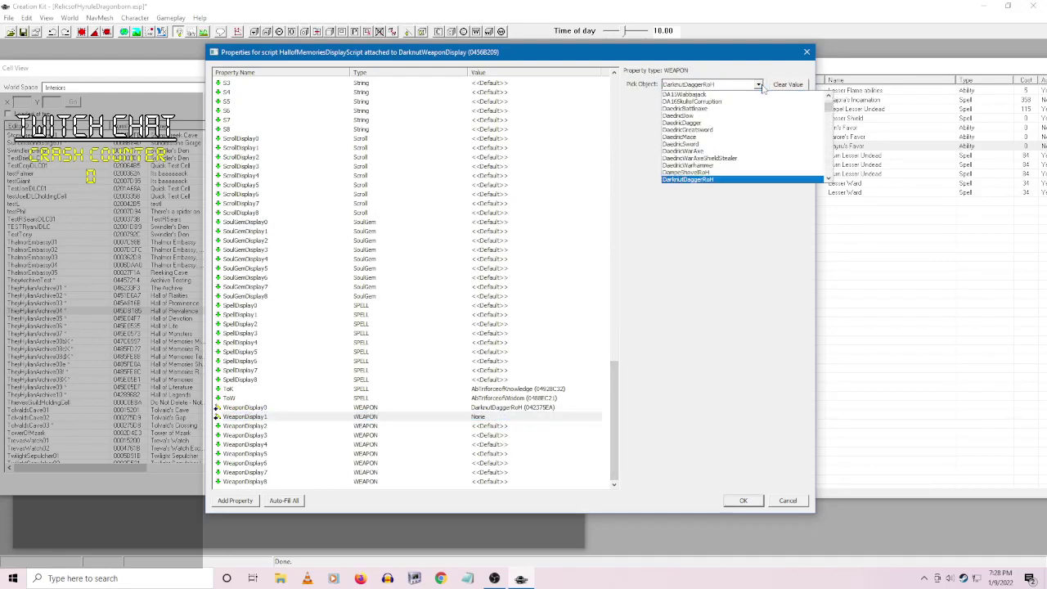
click(716, 164)
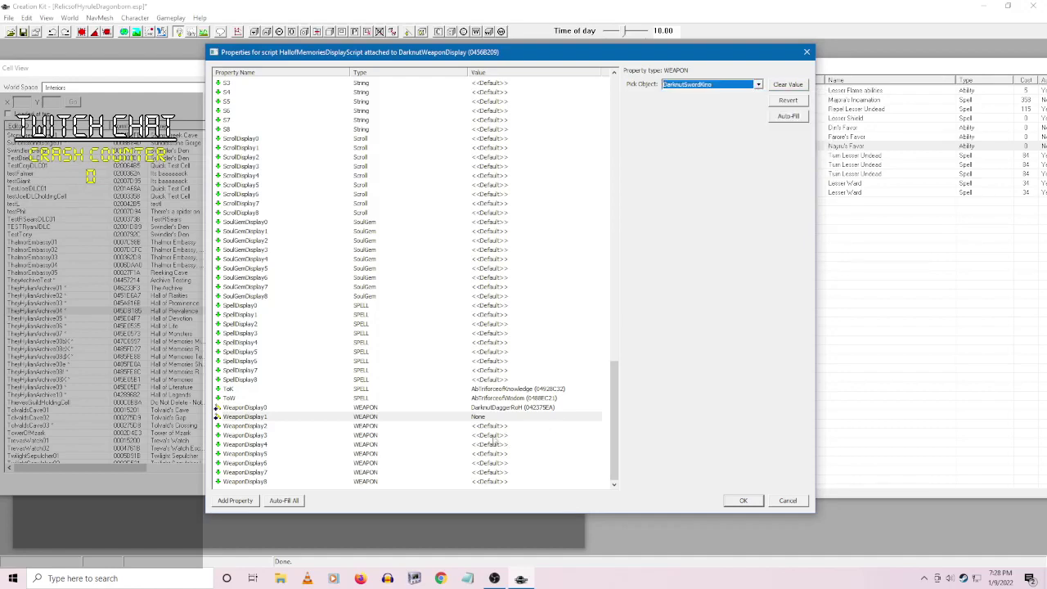
- Set the WeaponDisplay2 property of DarknutWeaponDisplay to DarknutSwordOverMind and save the reference
click(493, 426)
drag(616, 395, 622, 458)
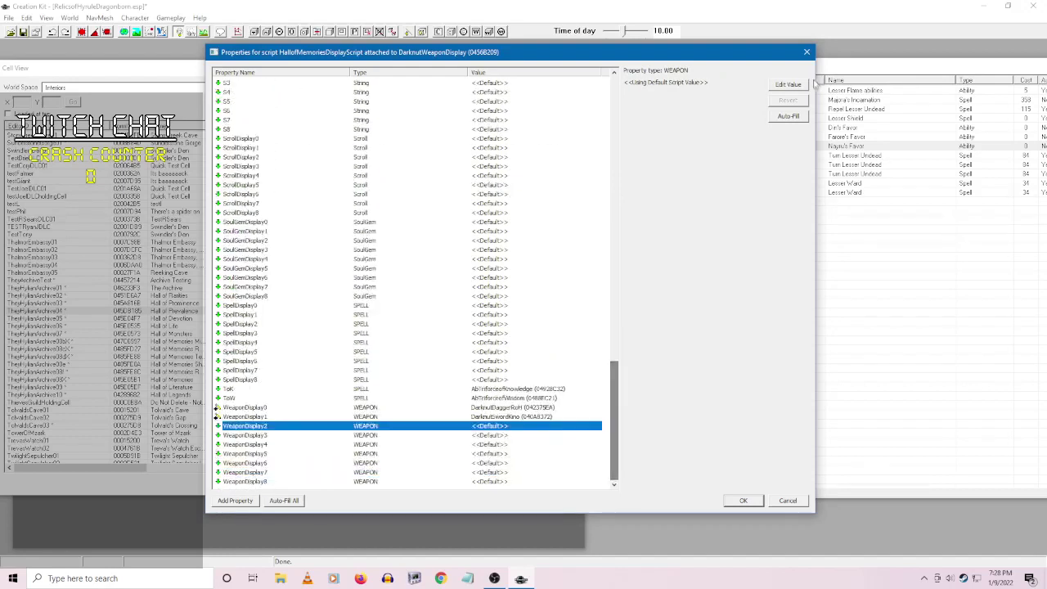
click(787, 84)
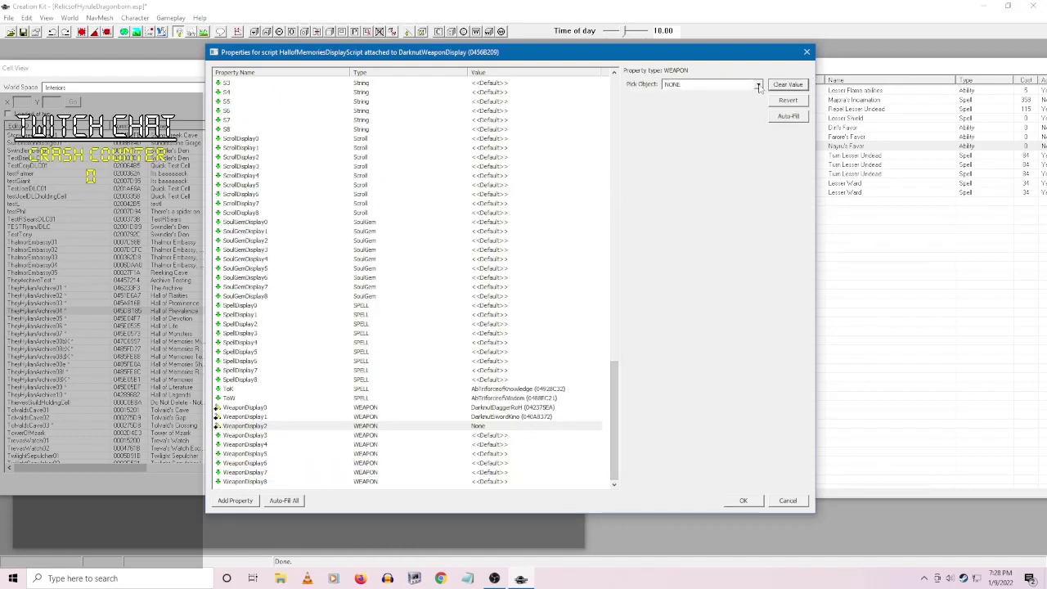
click(758, 85)
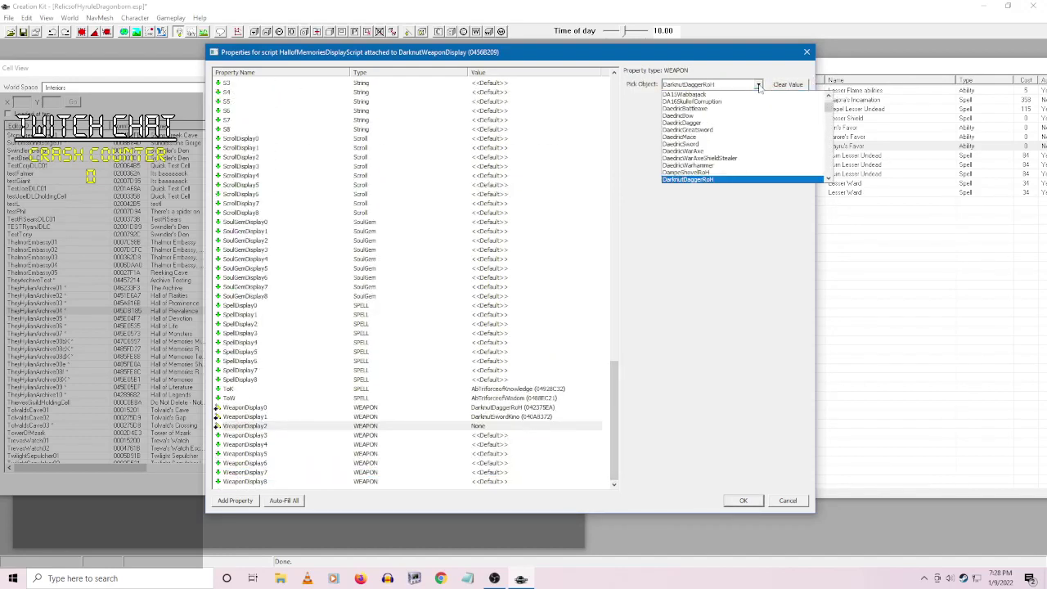
scroll(759, 110, down, 4)
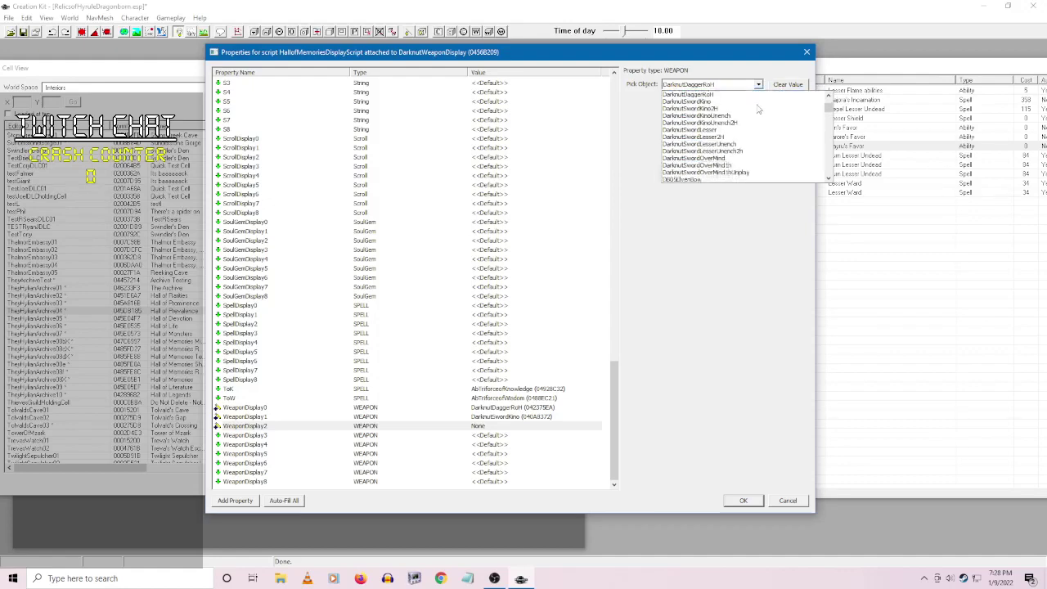
click(718, 158)
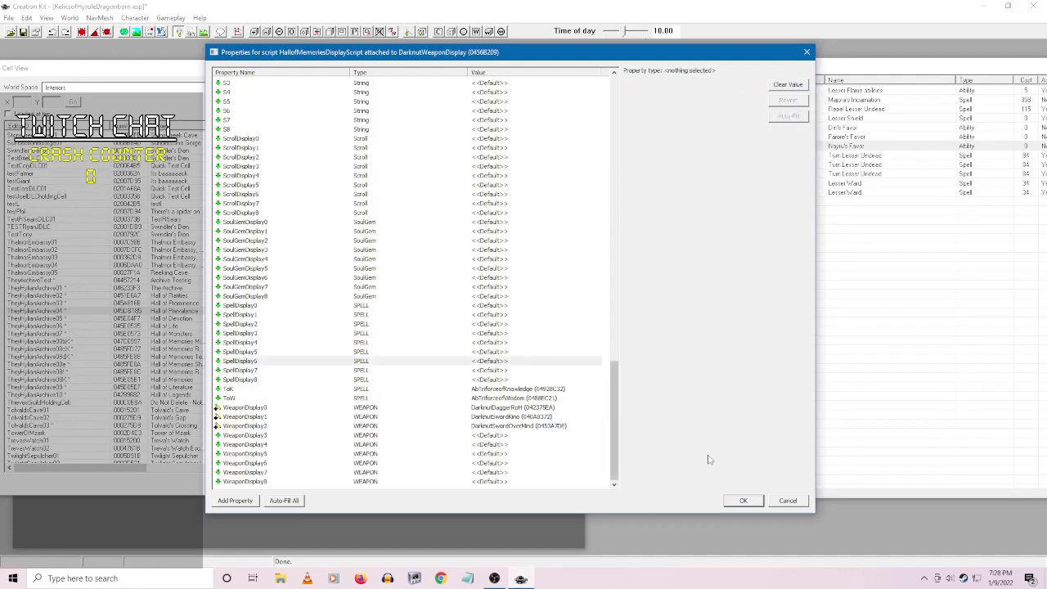
click(746, 501)
click(481, 400)
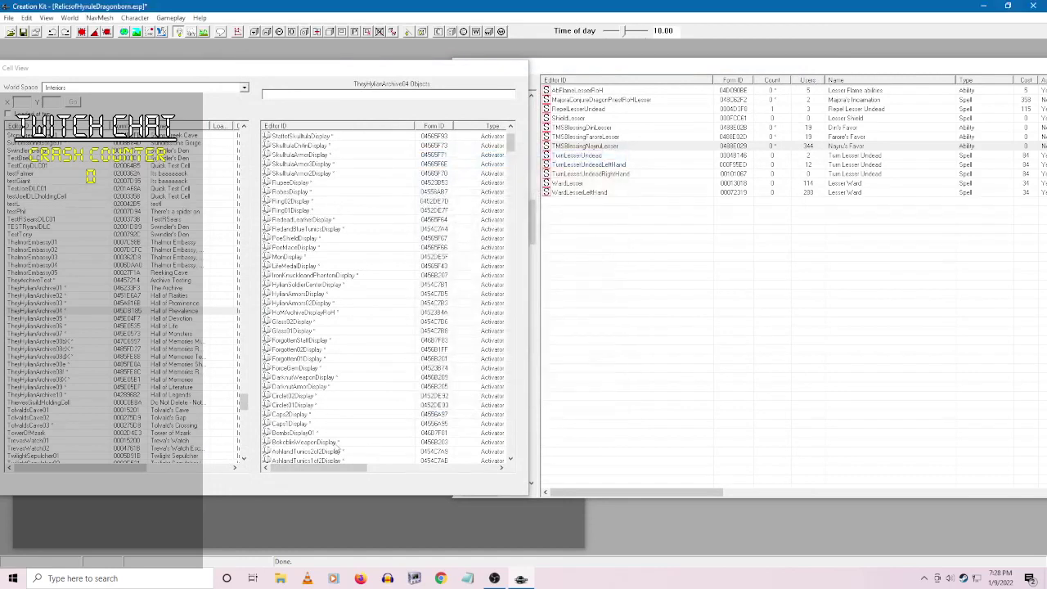
click(344, 395)
scroll(348, 397, down, 2)
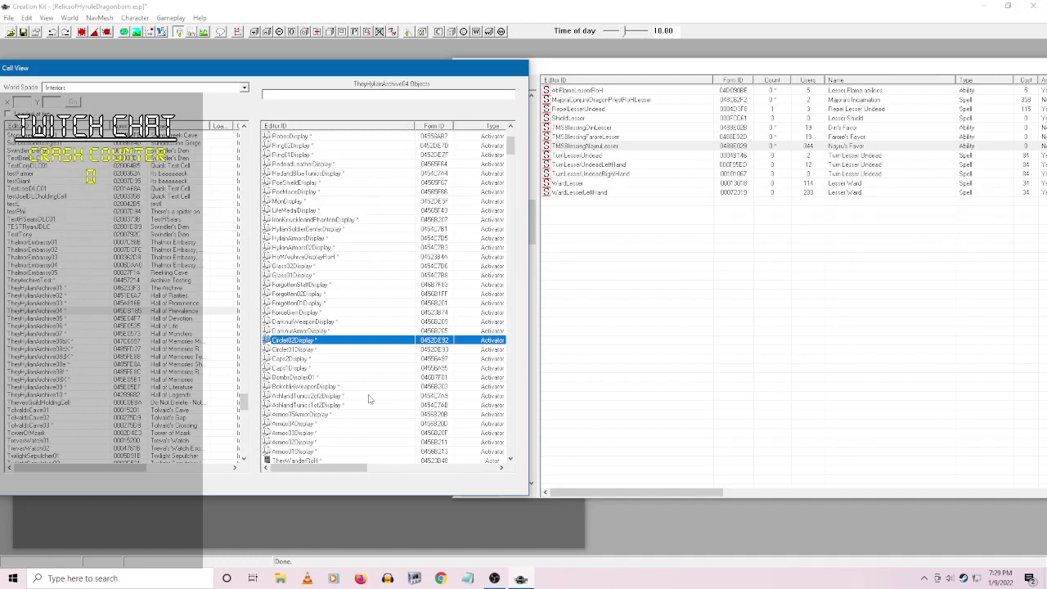
- Switch to Chrome and open the bookmarked Relics of Hyrule Ideas document
click(414, 578)
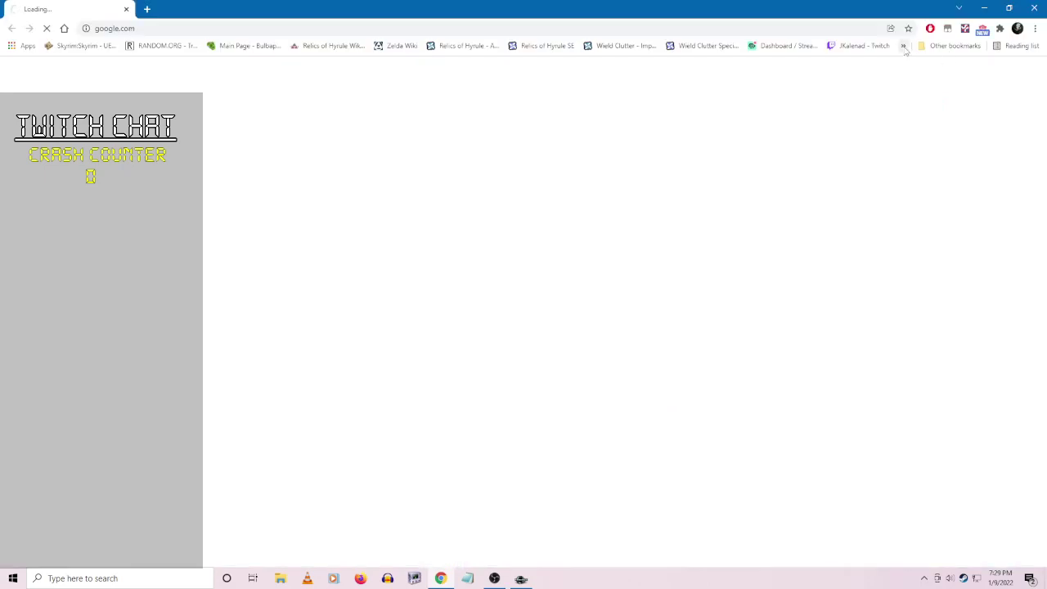
click(903, 46)
scroll(801, 352, down, 3)
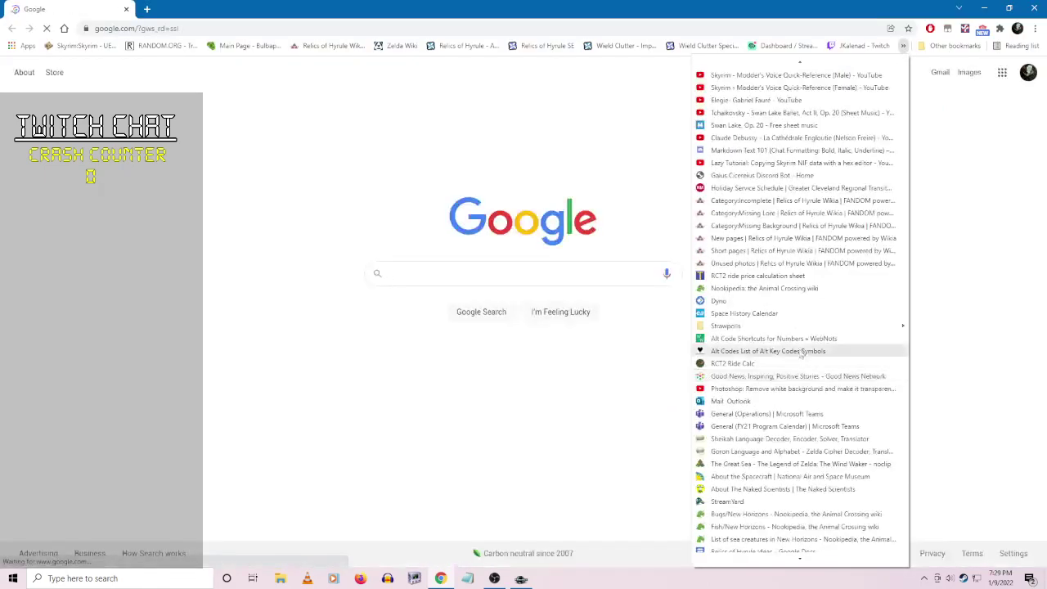
scroll(802, 352, down, 3)
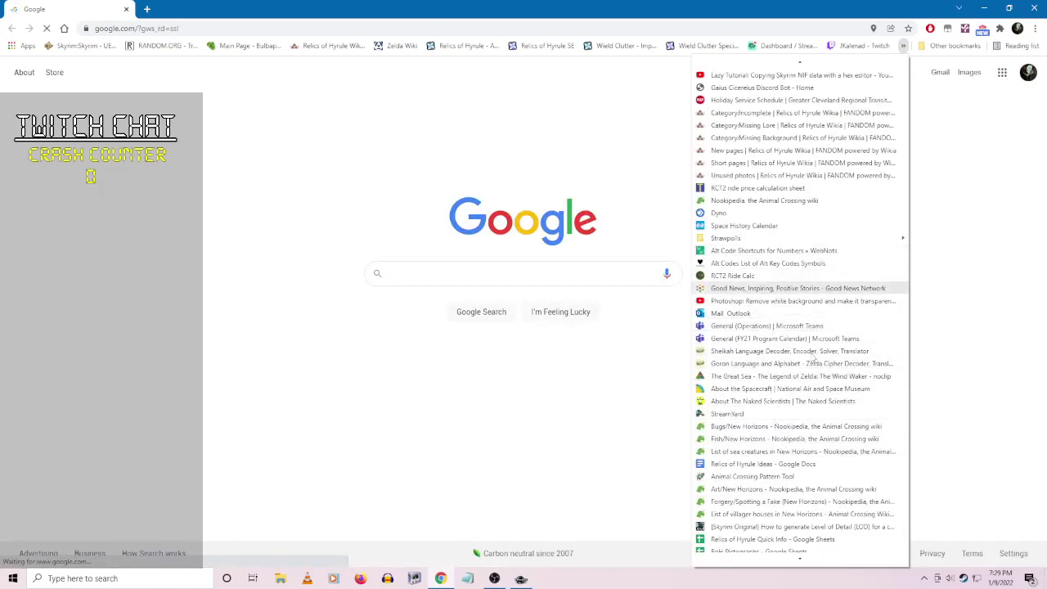
click(785, 464)
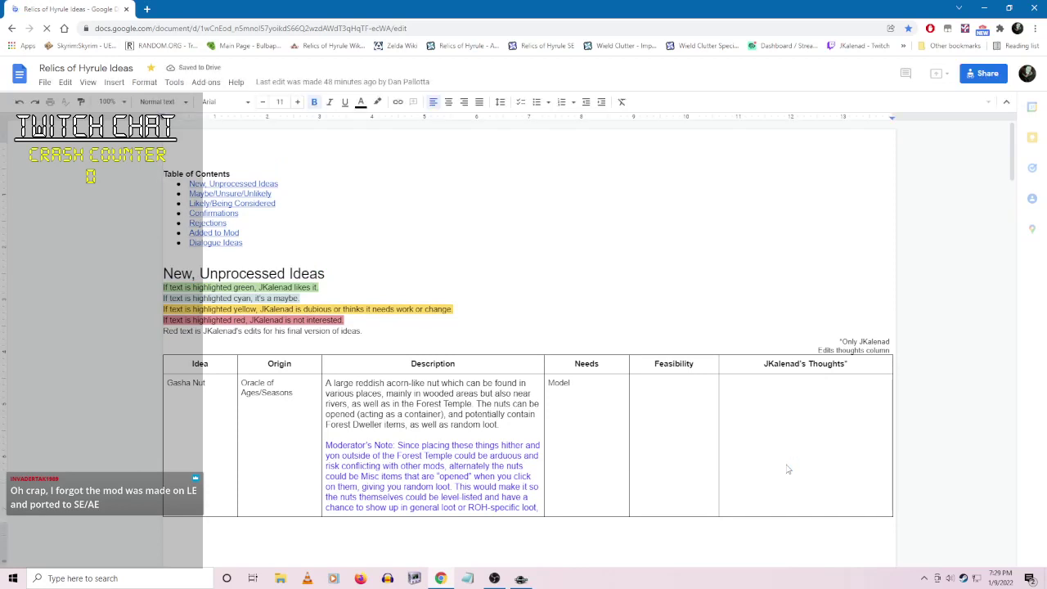
- Search the document for "fish" and read the remarks in the Fish idea's thoughts cell
scroll(576, 421, down, 5)
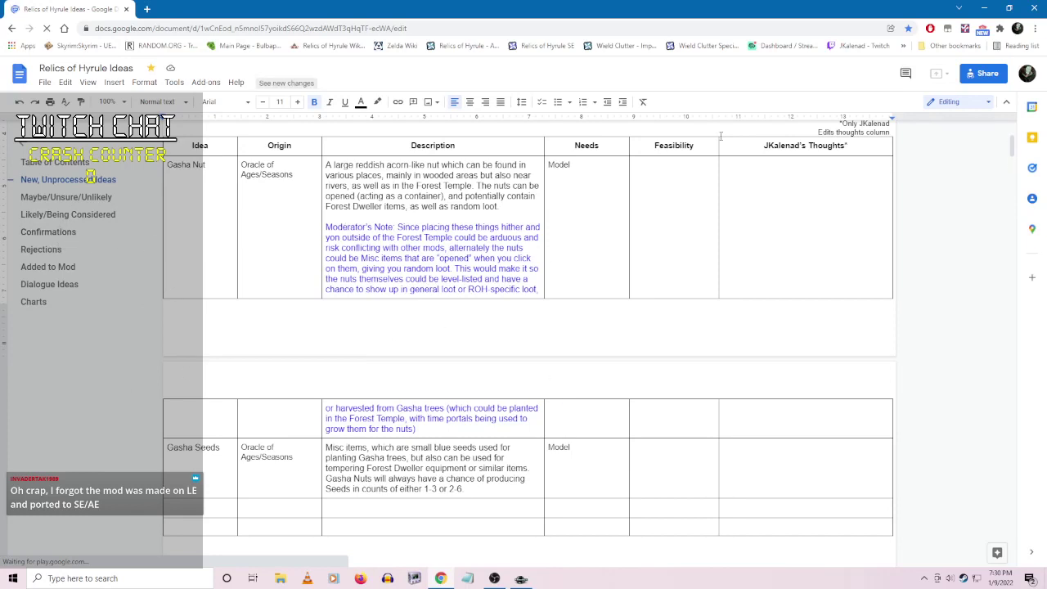
key(ctrl+f)
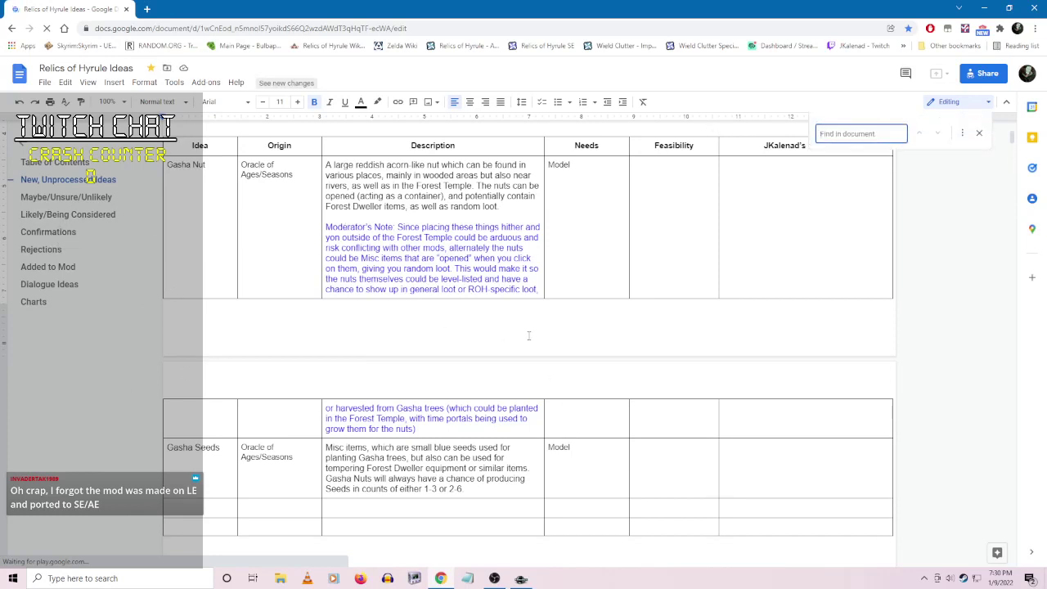
text(ish)
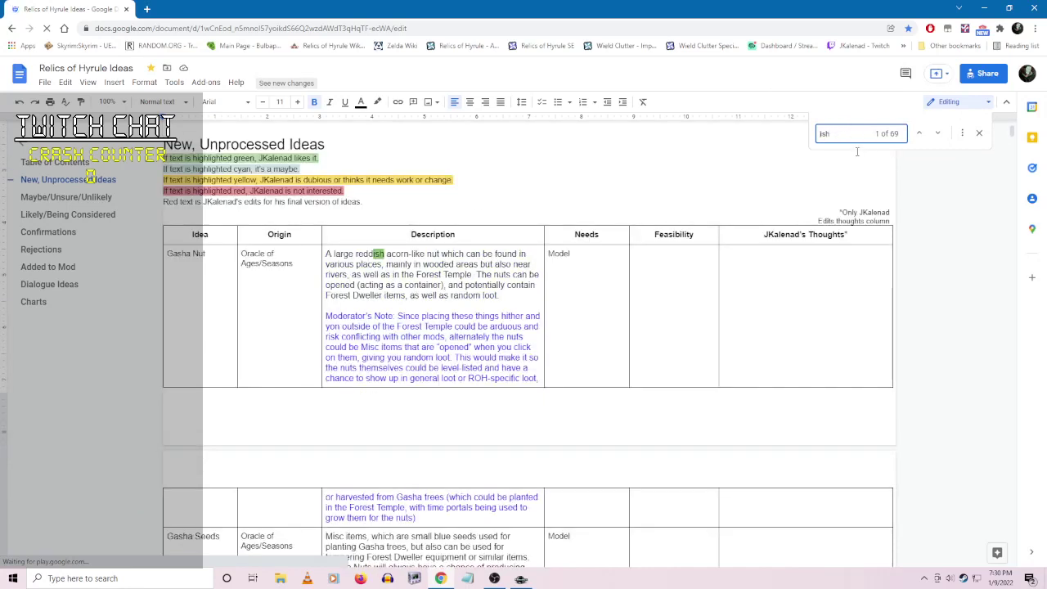
key(Home)
text(f)
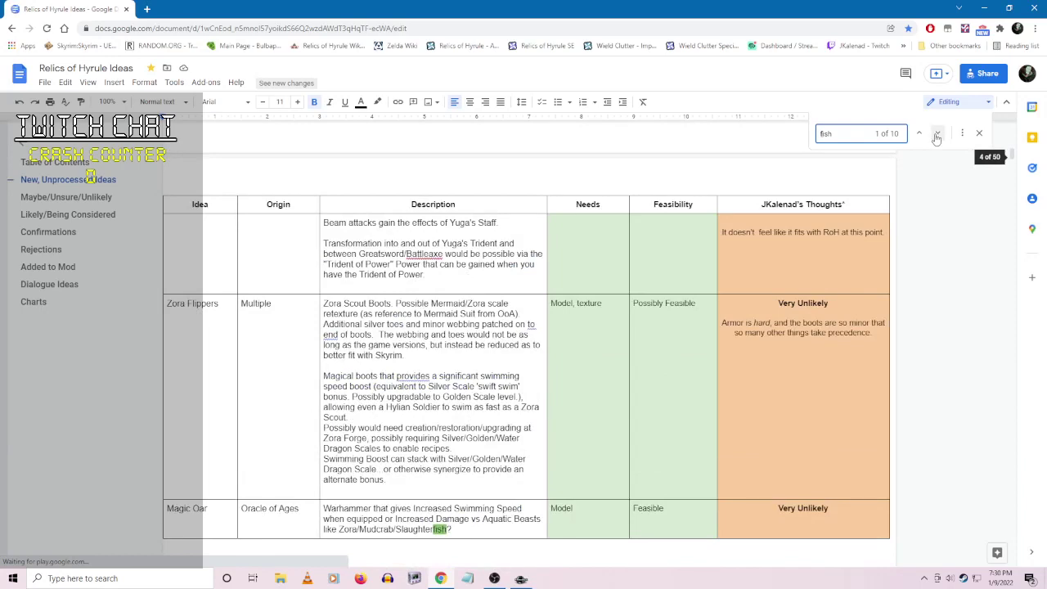
click(937, 133)
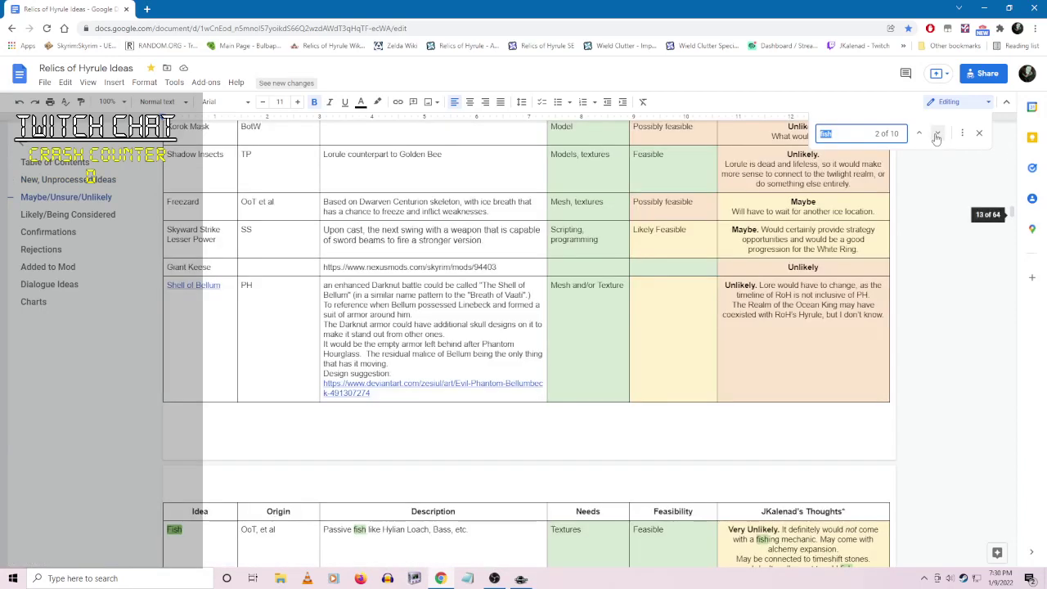
scroll(706, 366, down, 1)
scroll(706, 366, down, 1)
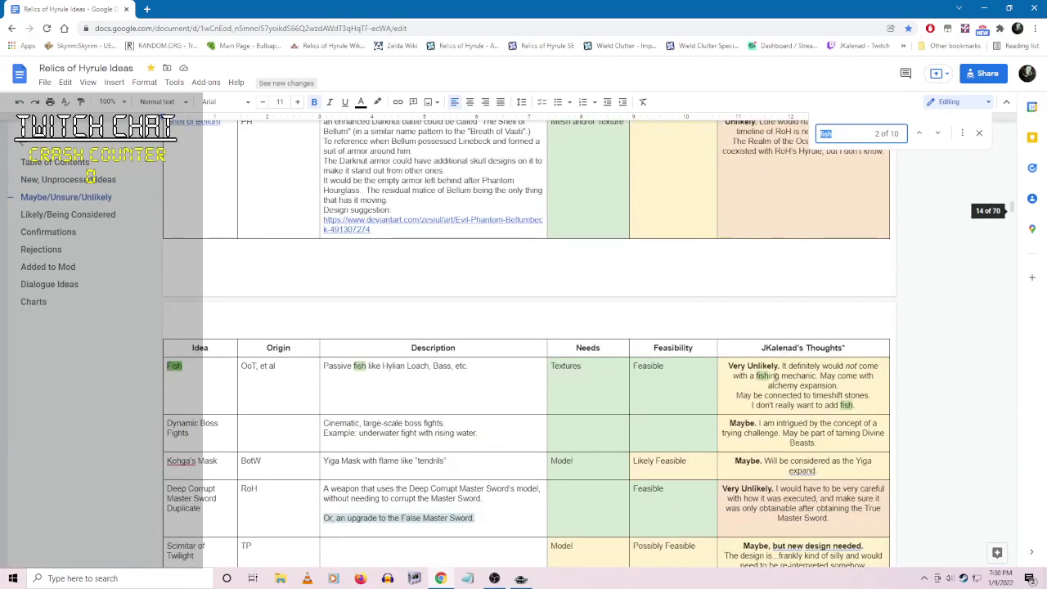
click(979, 134)
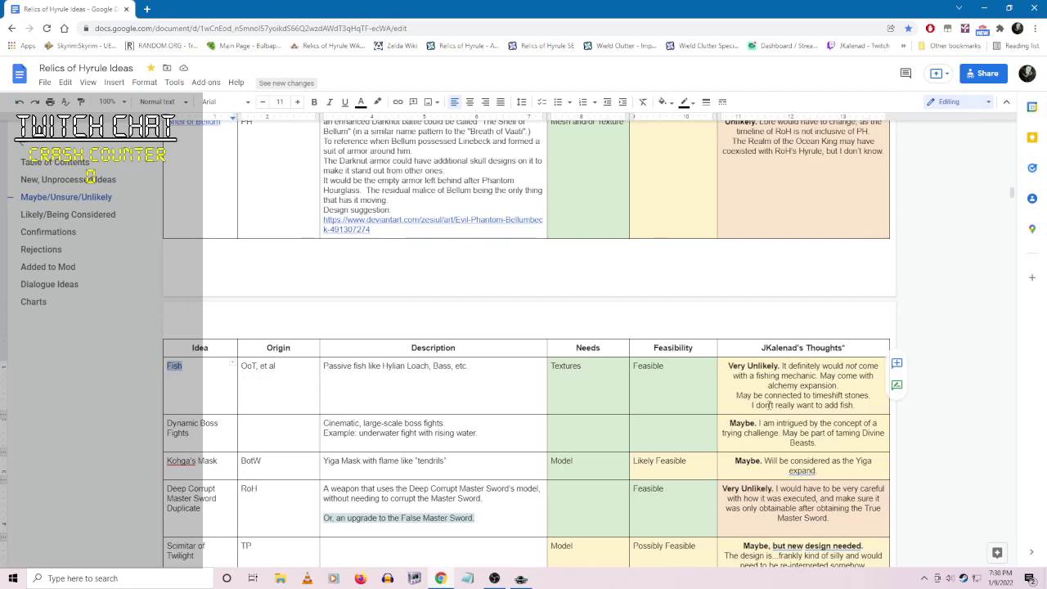
triple_click(742, 405)
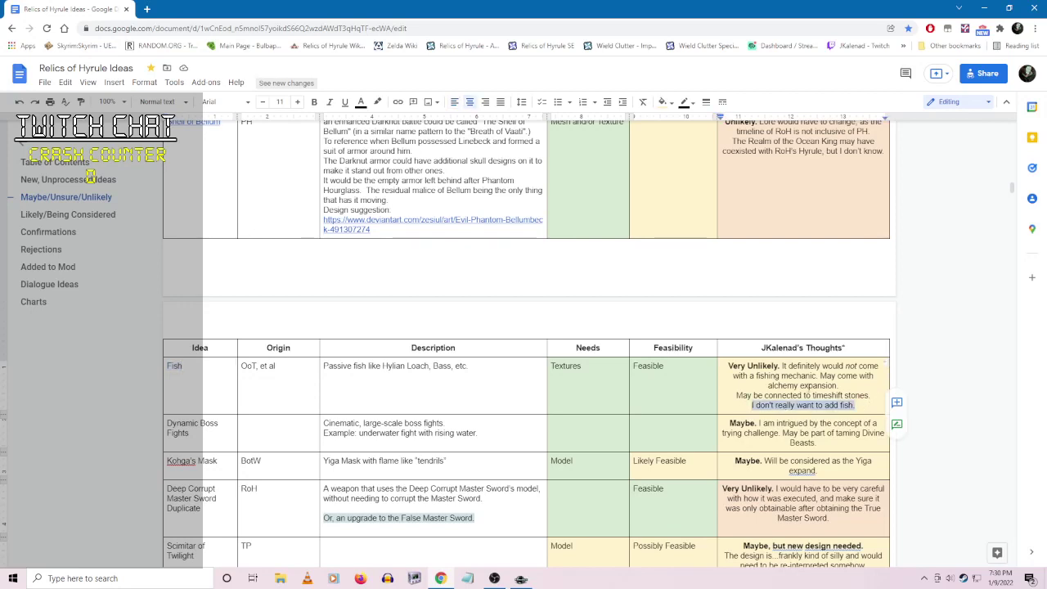
- Change the background colour of the Fish row's thoughts cell to light orange
click(847, 387)
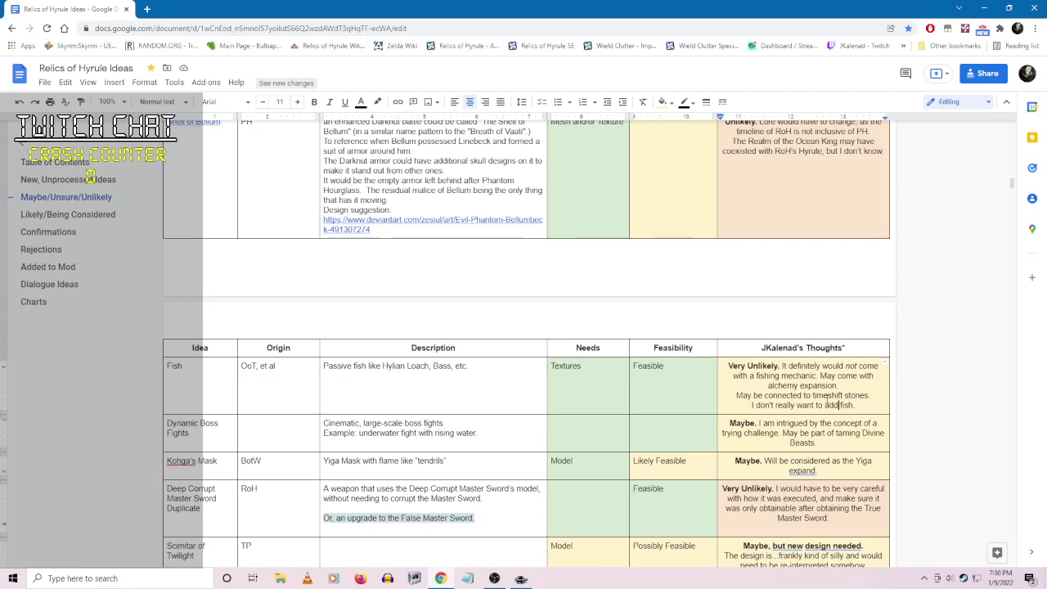
click(666, 102)
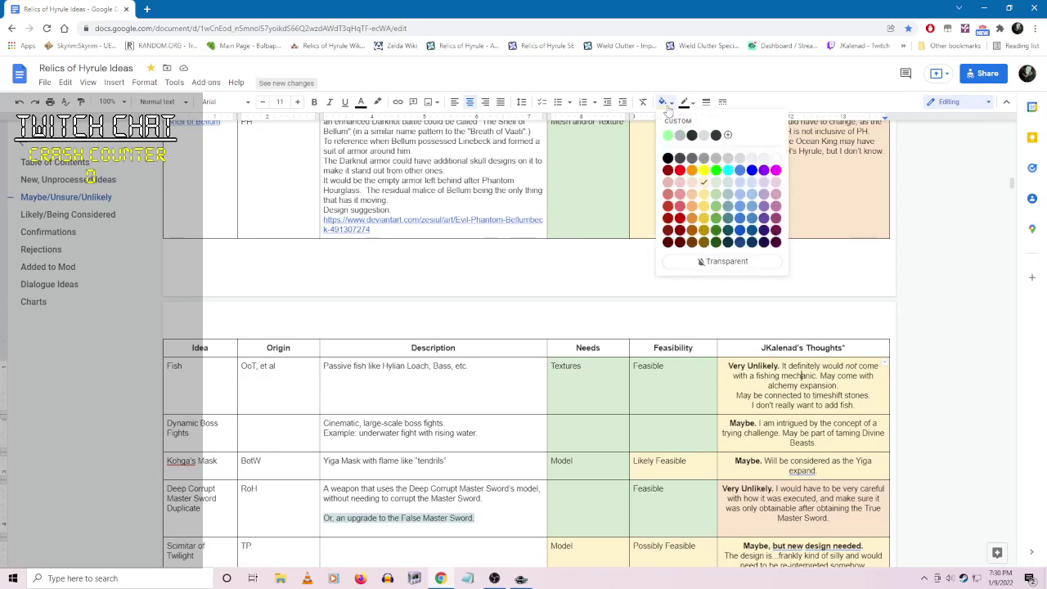
click(692, 183)
click(844, 396)
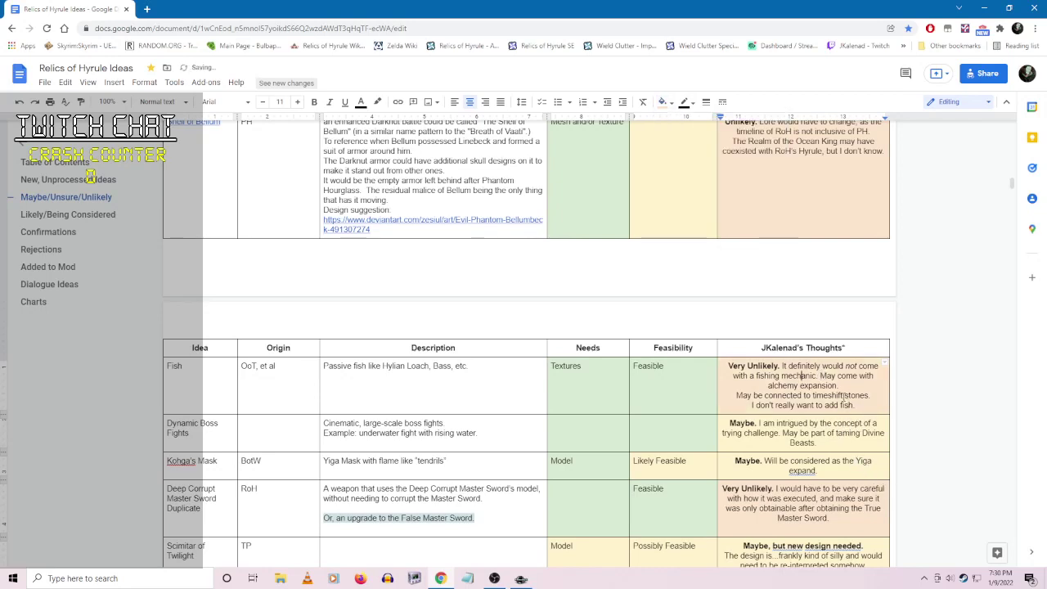
- Review the ideas around the Fish row in the Maybe/Unsure/Unlikely table and their colour-coded ratings
scroll(669, 428, up, 5)
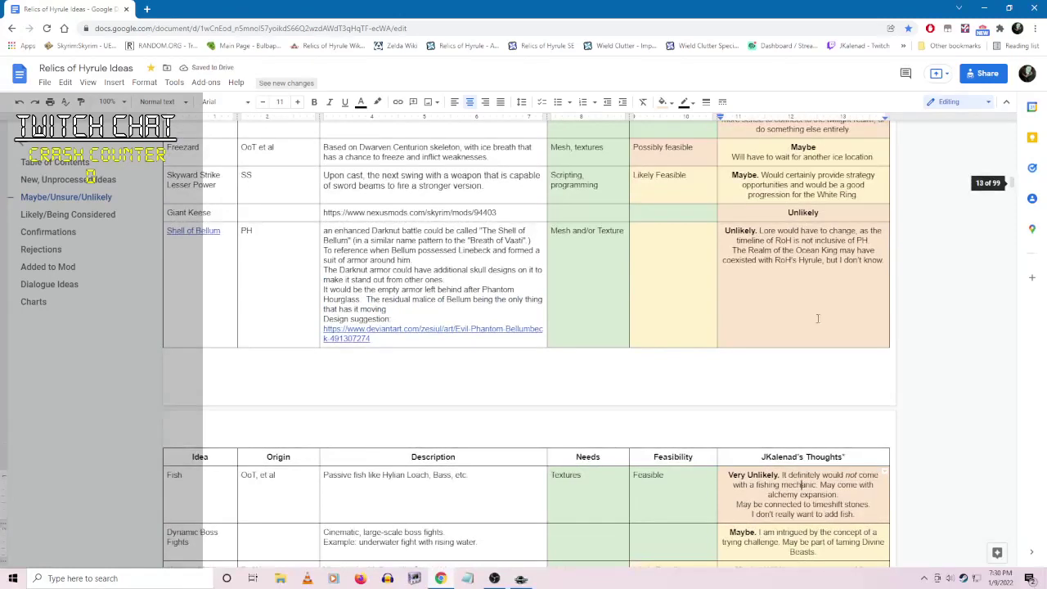
scroll(881, 378, down, 5)
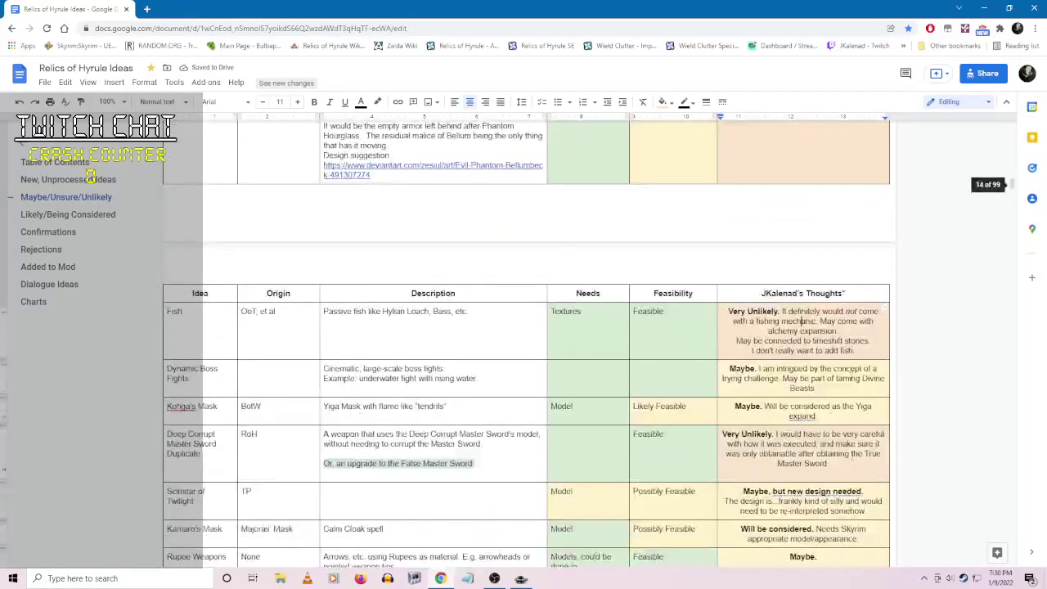
click(832, 341)
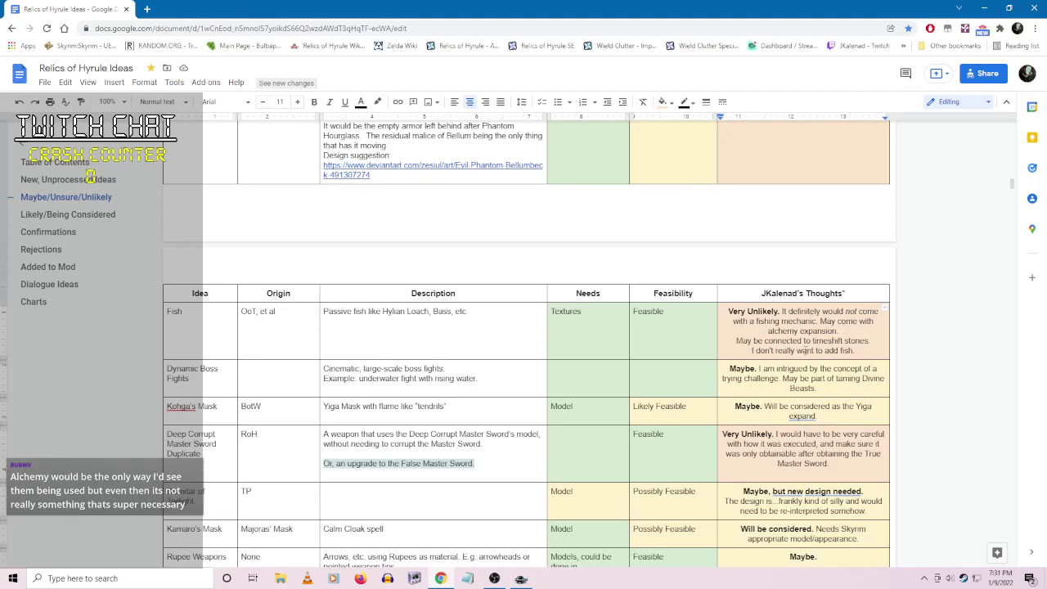
scroll(523, 344, down, 10)
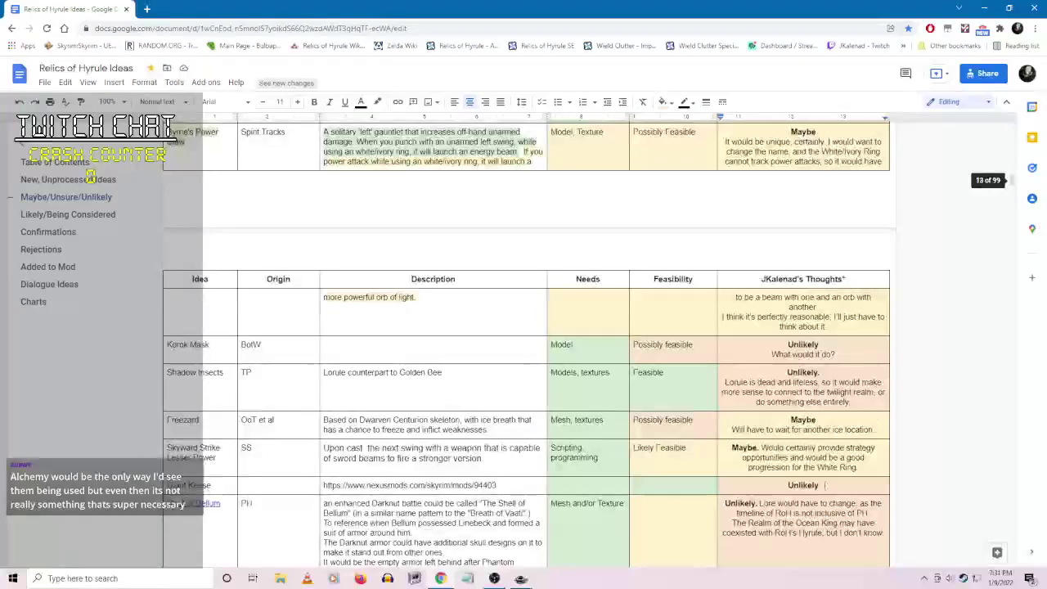
scroll(789, 480, up, 10)
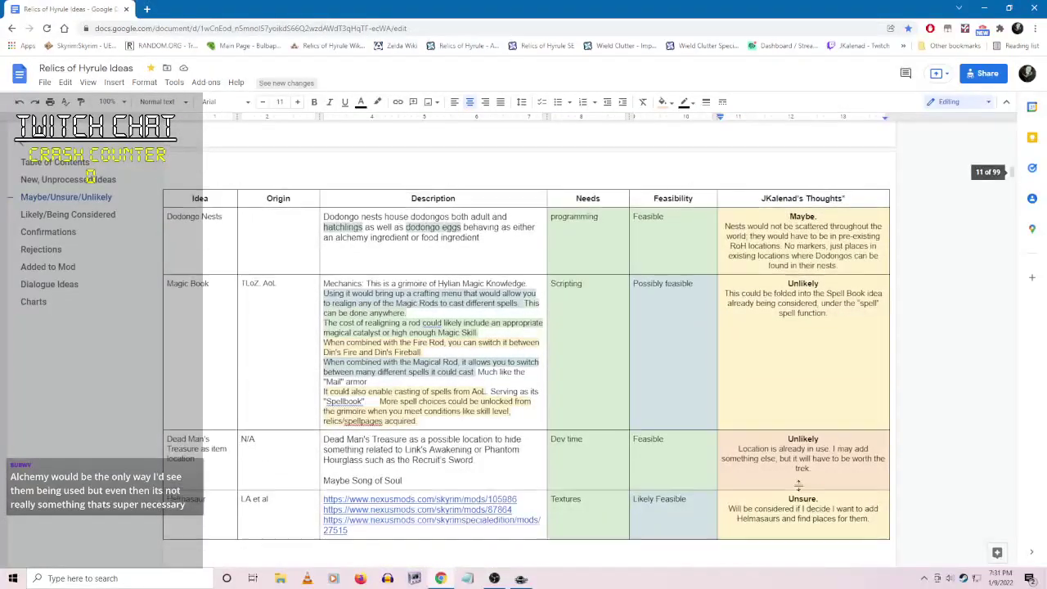
scroll(789, 480, up, 10)
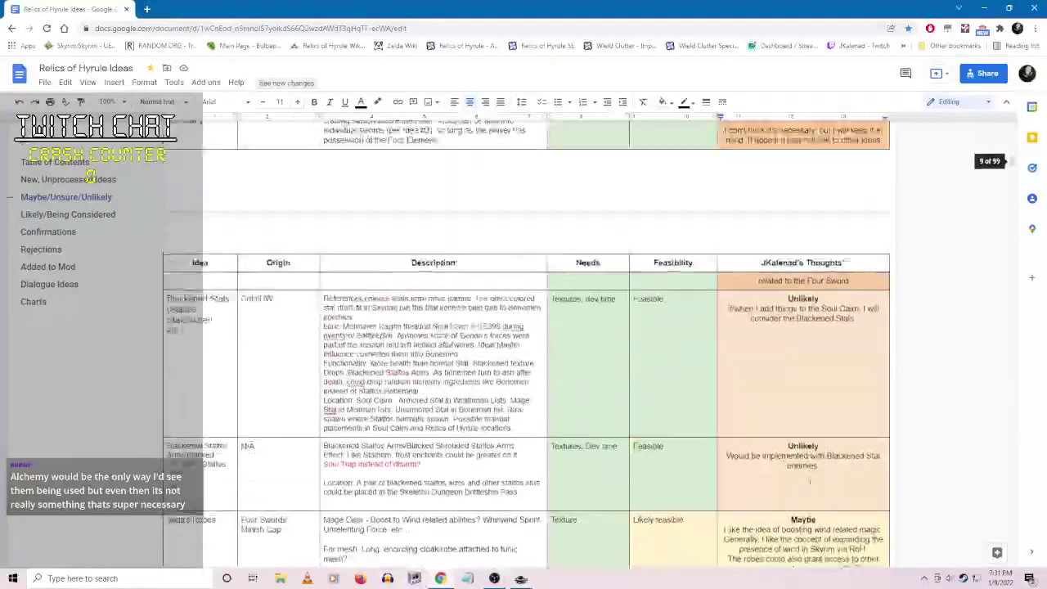
- Review the colour-coded entries in the Confirmations section and the start of the Rejections section
click(65, 232)
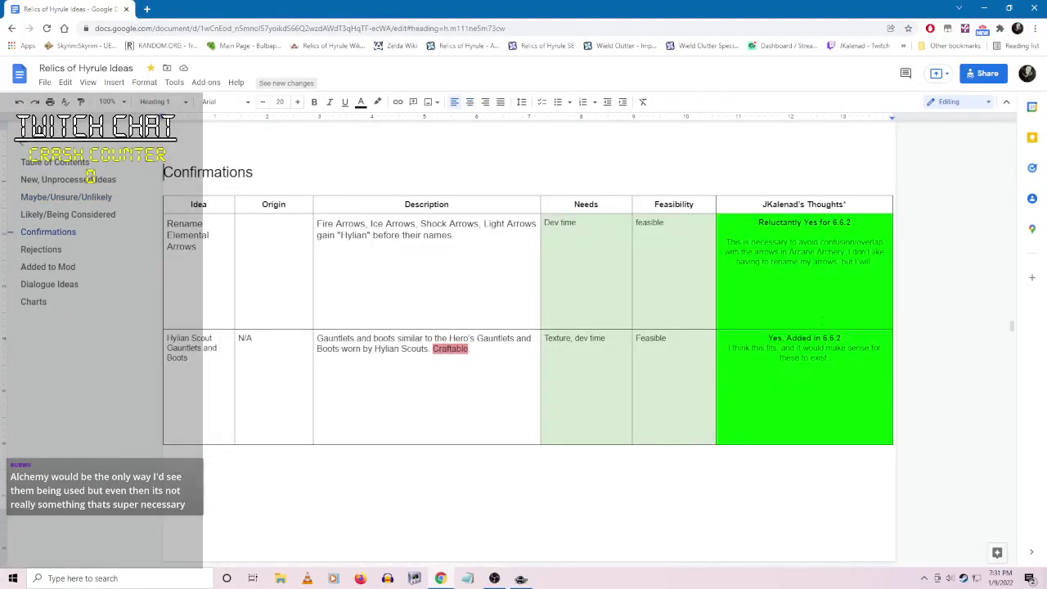
triple_click(851, 382)
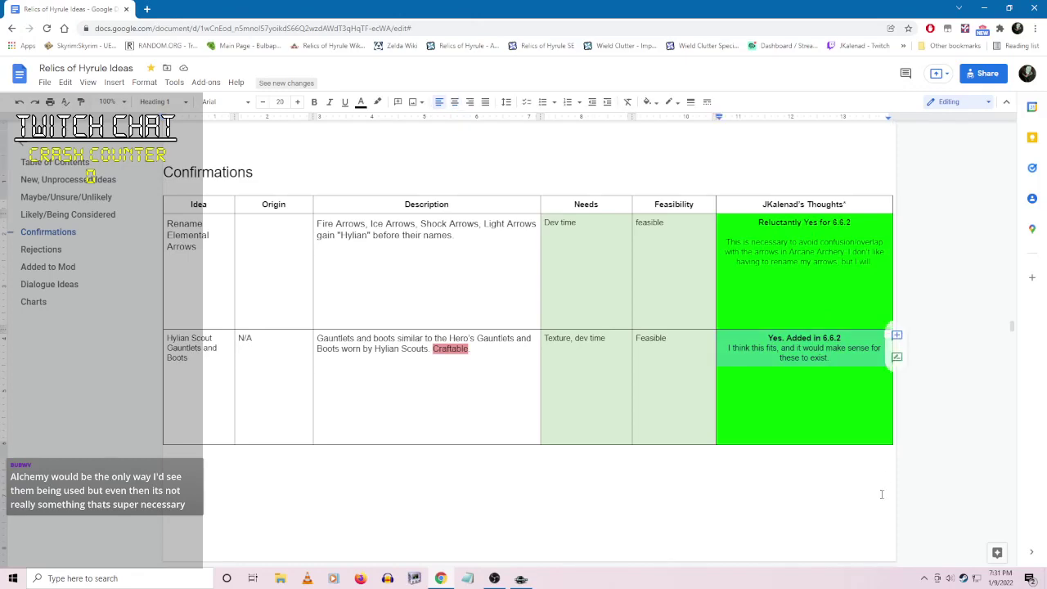
scroll(873, 426, down, 5)
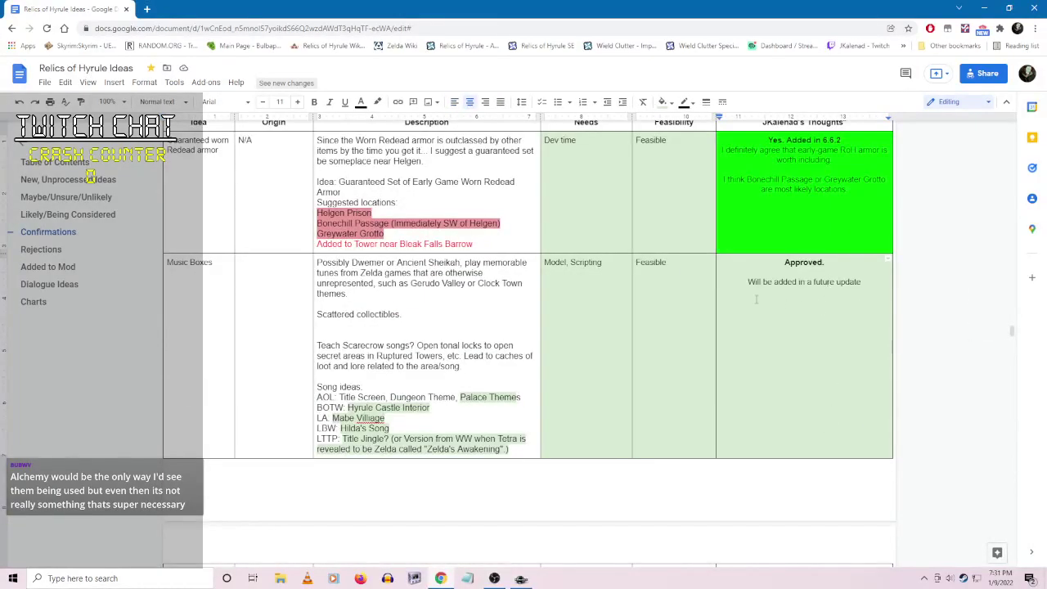
click(42, 249)
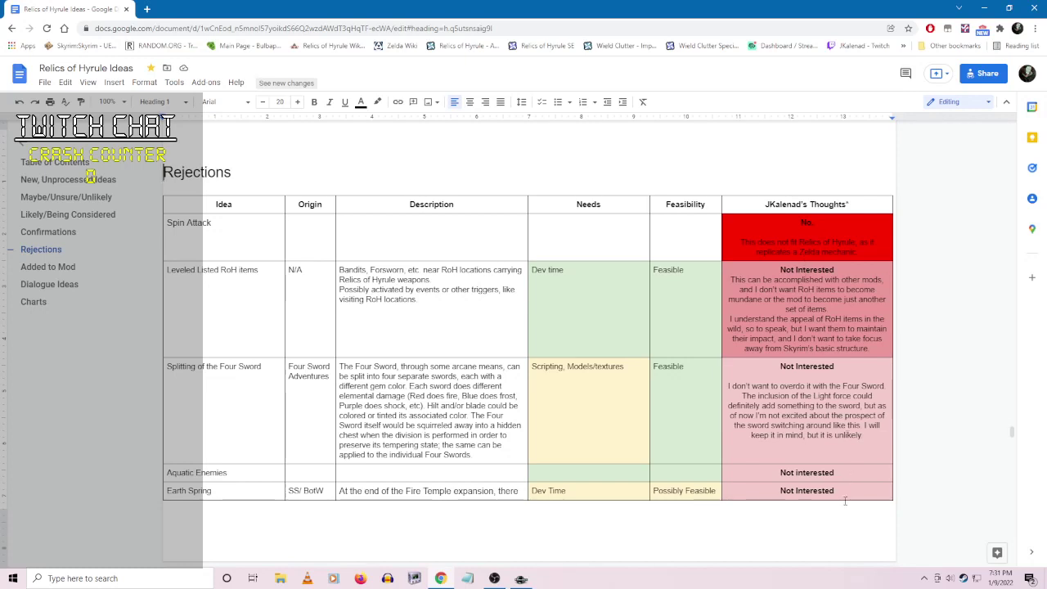
click(852, 209)
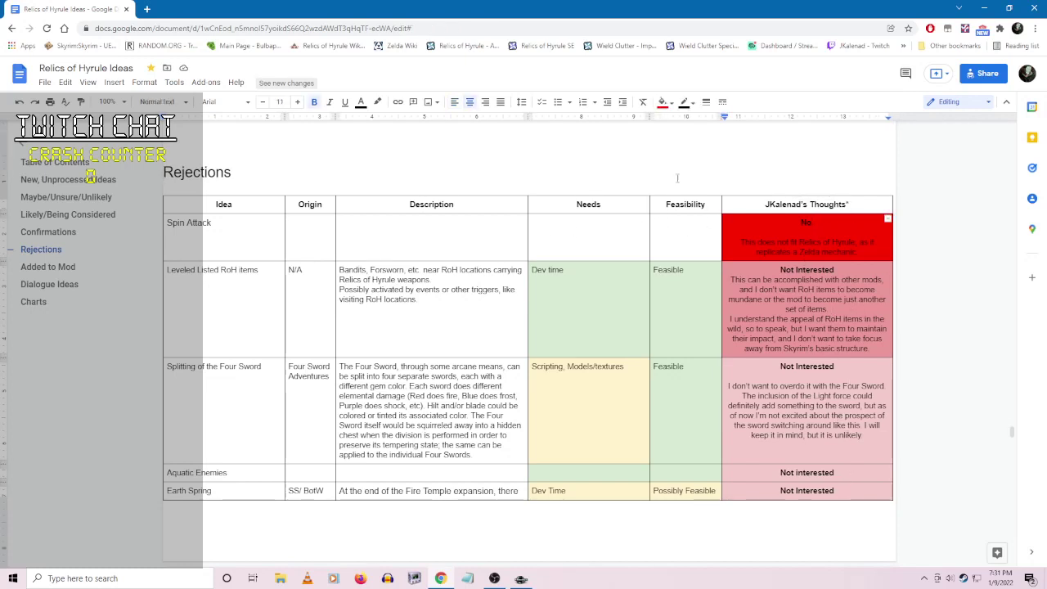
- Try a light green fill on the Spin Attack row's Needs and Feasibility cells and reset them to transparent
drag(589, 223, 685, 222)
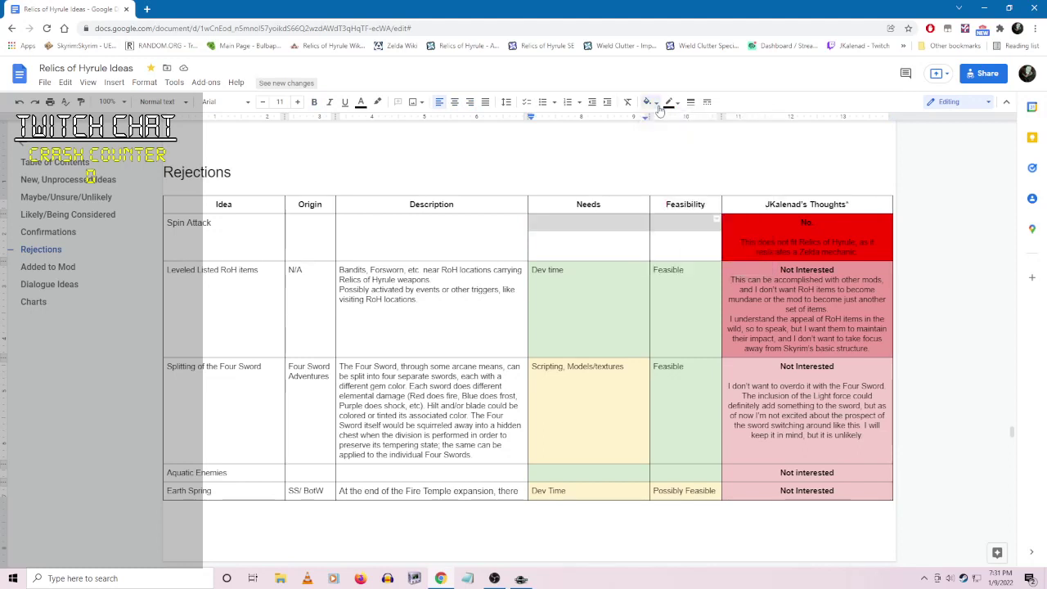
click(659, 110)
click(701, 181)
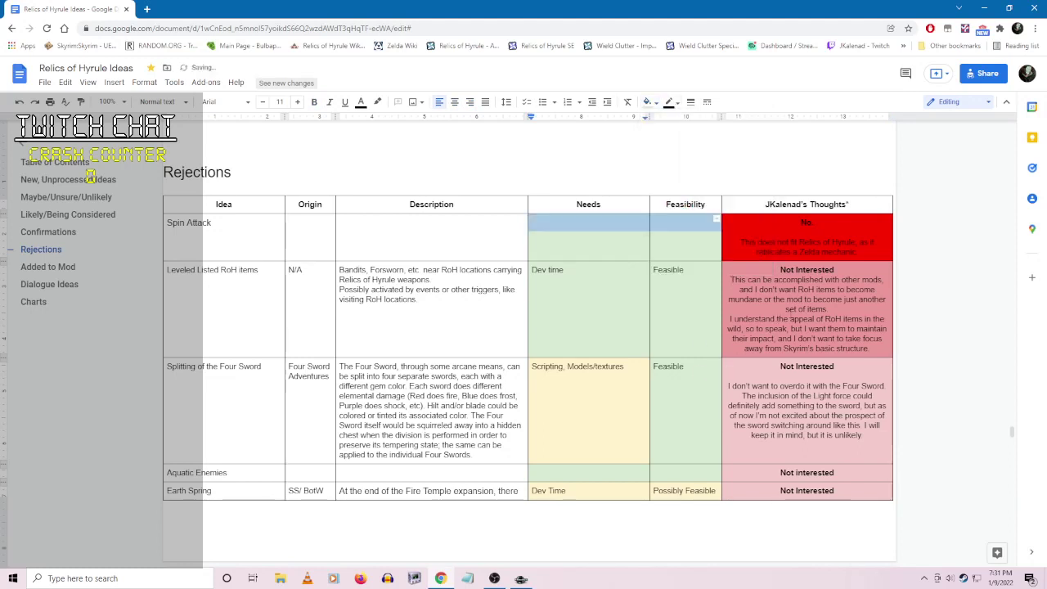
click(662, 106)
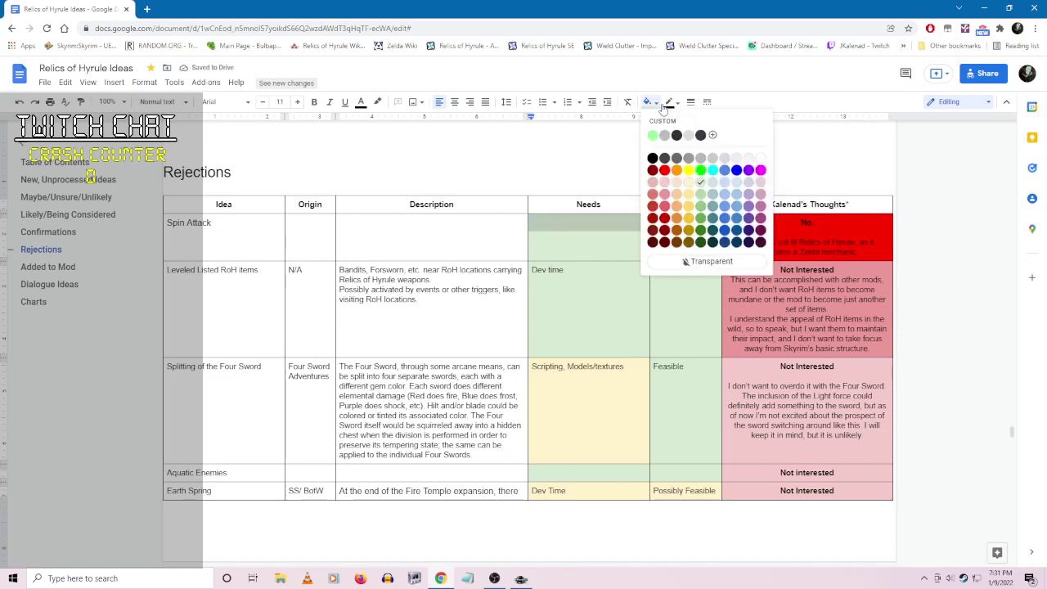
click(711, 262)
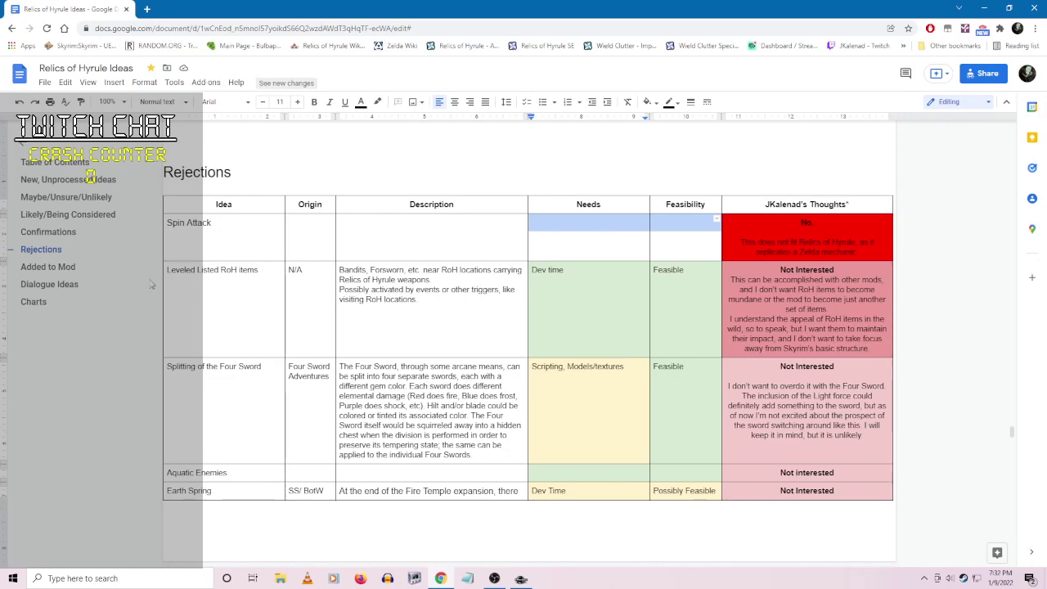
- Check the New, Unprocessed Ideas section, and examine the Rejections entries from Aquatic Enemies to Timeshift Boat
click(72, 180)
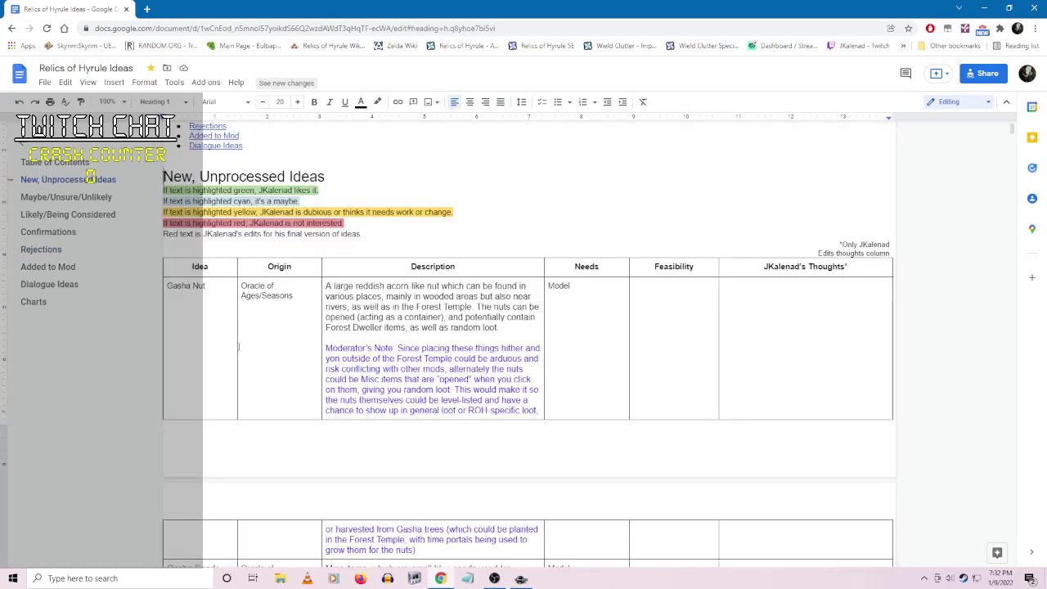
click(41, 250)
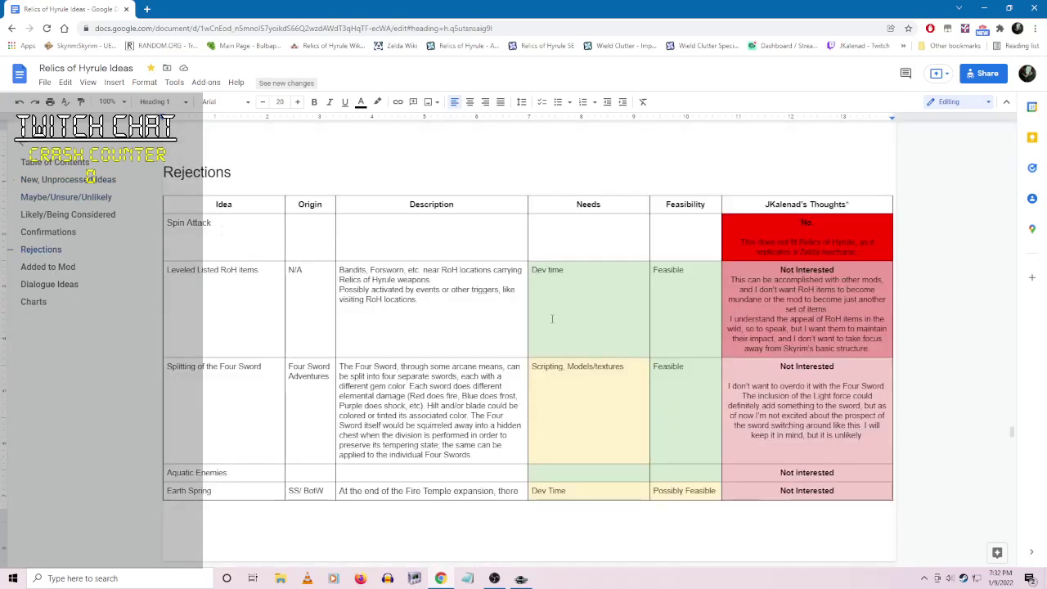
scroll(546, 316, down, 2)
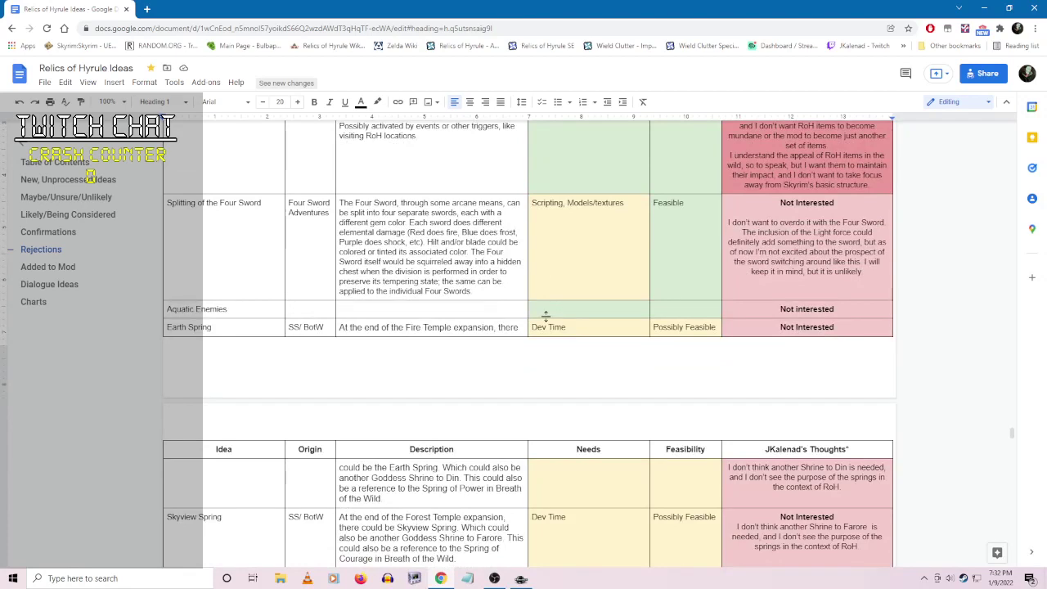
scroll(545, 316, down, 1)
click(228, 200)
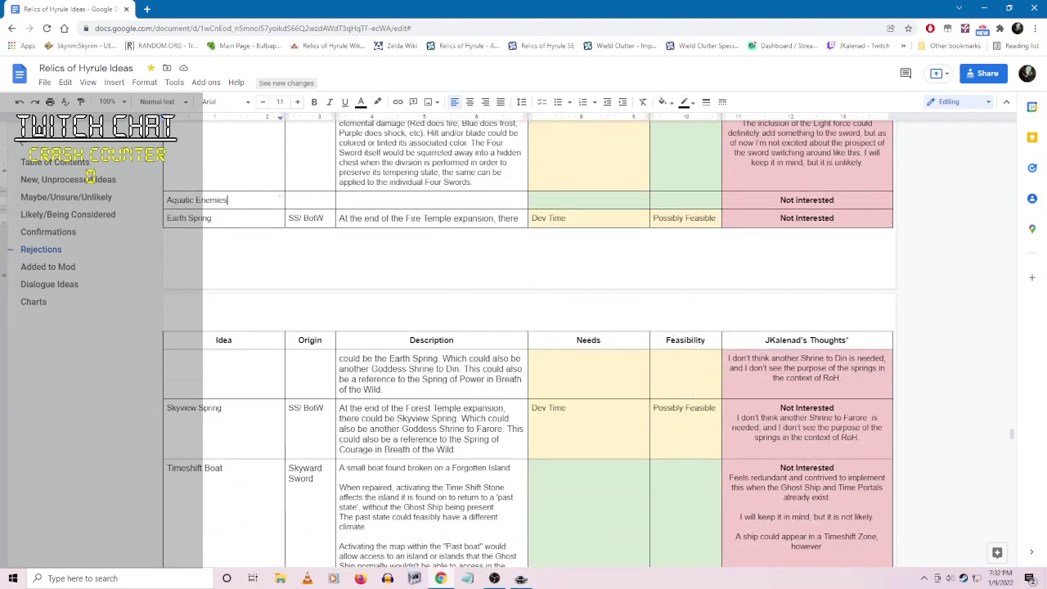
scroll(647, 380, down, 6)
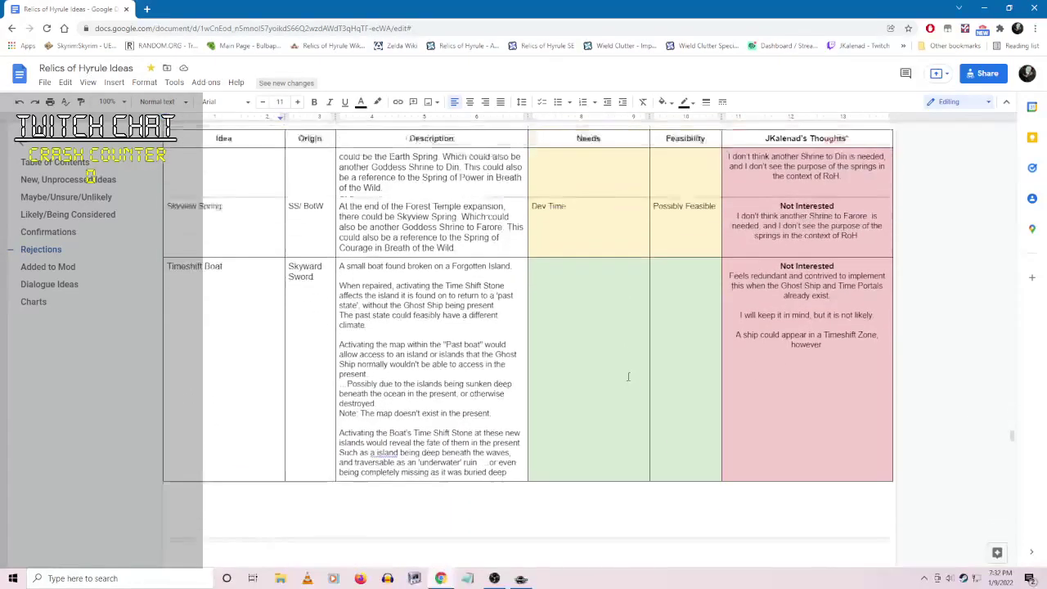
- Examine the Rejections entries from One of Them as a follower through Roc's Equipment to Jyggalag Integration and Big Bag
scroll(628, 376, down, 15)
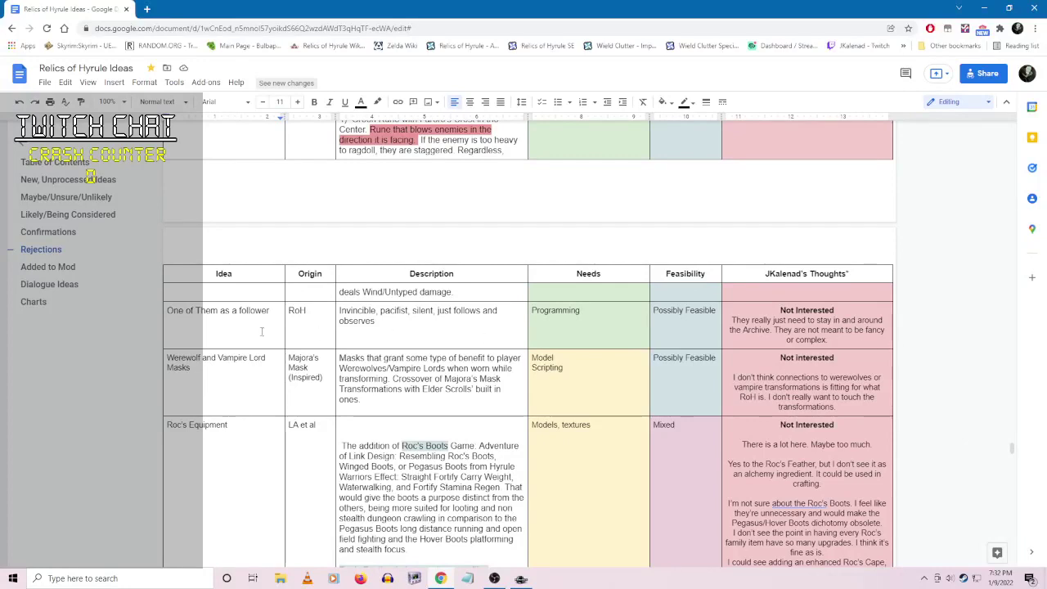
scroll(587, 401, down, 3)
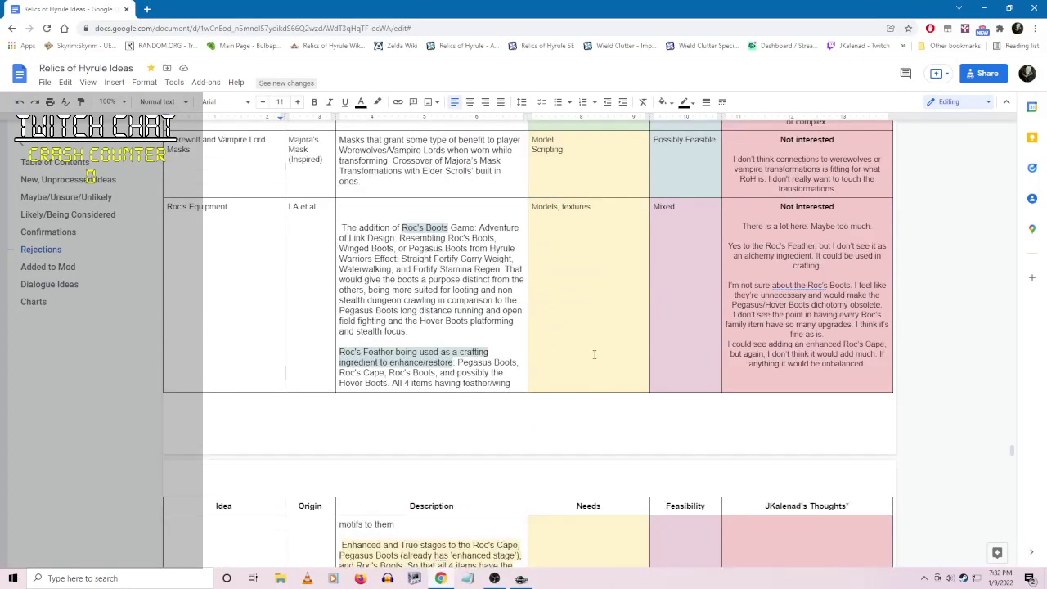
scroll(595, 354, down, 3)
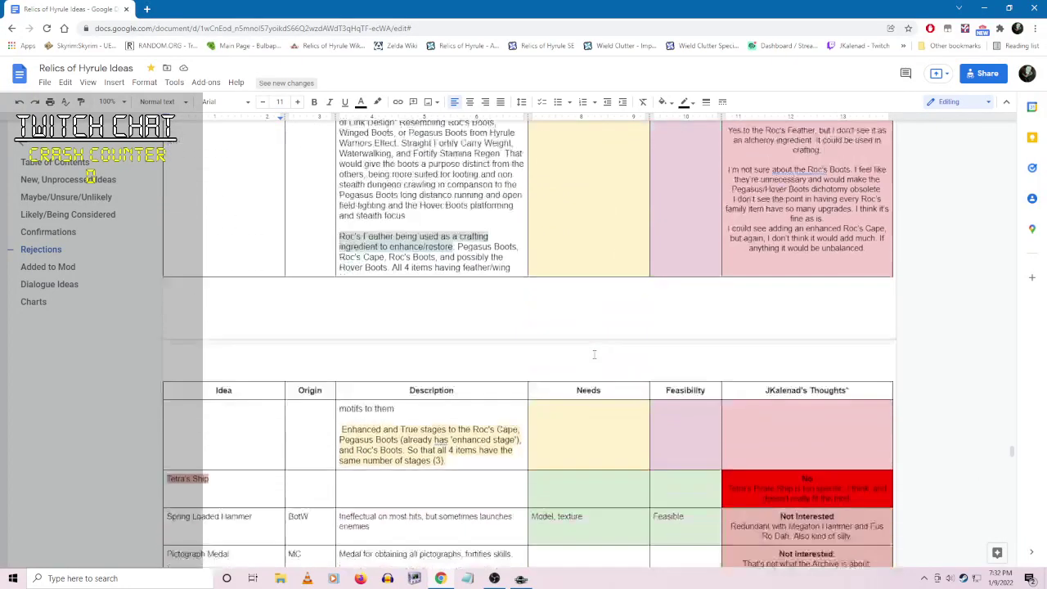
scroll(594, 354, up, 3)
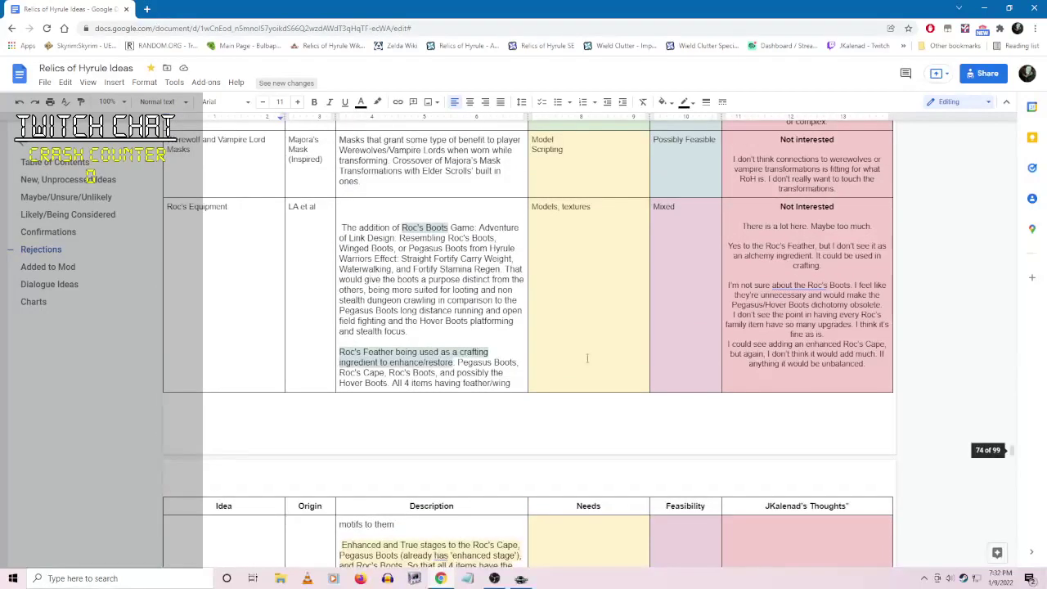
scroll(589, 357, down, 3)
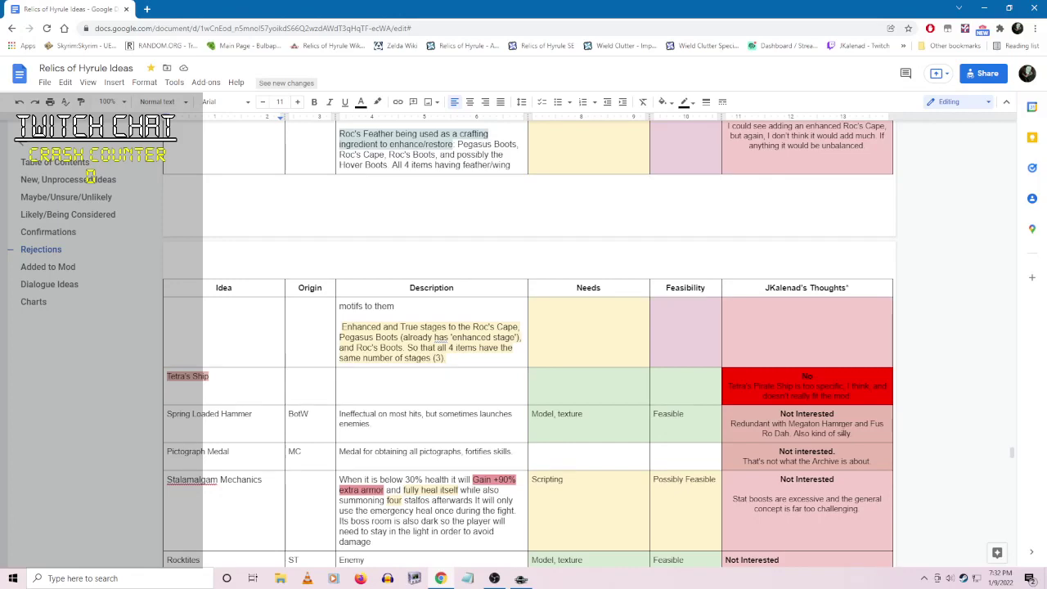
scroll(606, 417, down, 2)
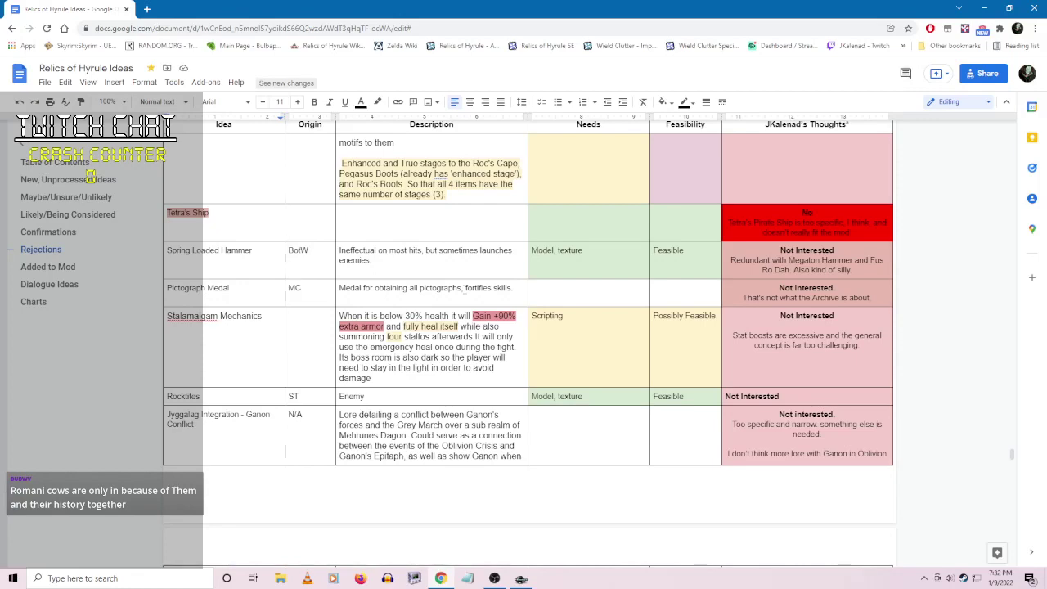
scroll(465, 288, down, 2)
scroll(456, 293, down, 5)
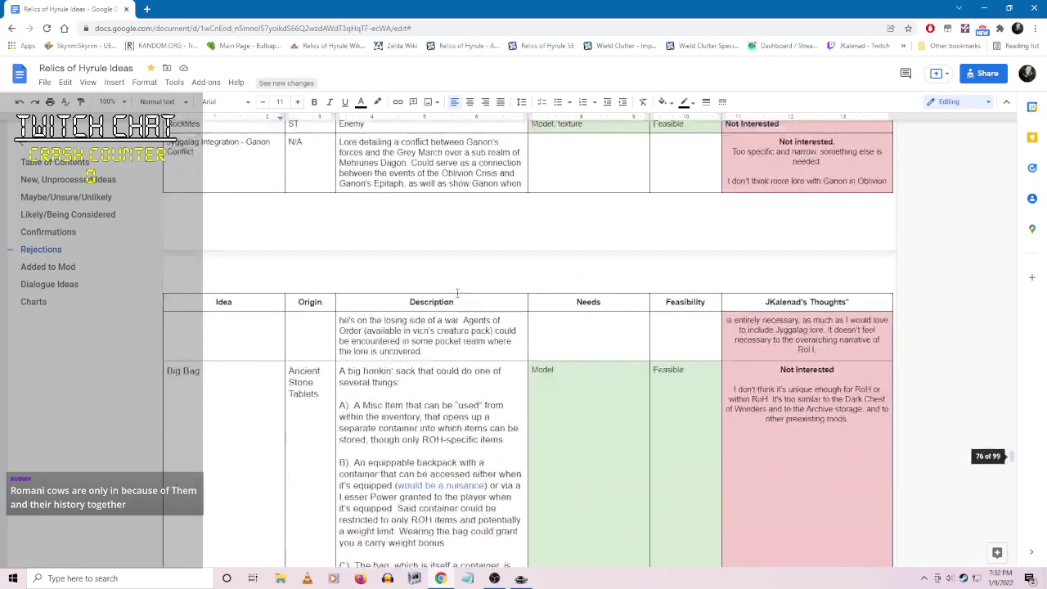
- Examine the Rejections entries from Skeldritch to Jokes and Novelties, and return to the start of the document
scroll(455, 292, down, 3)
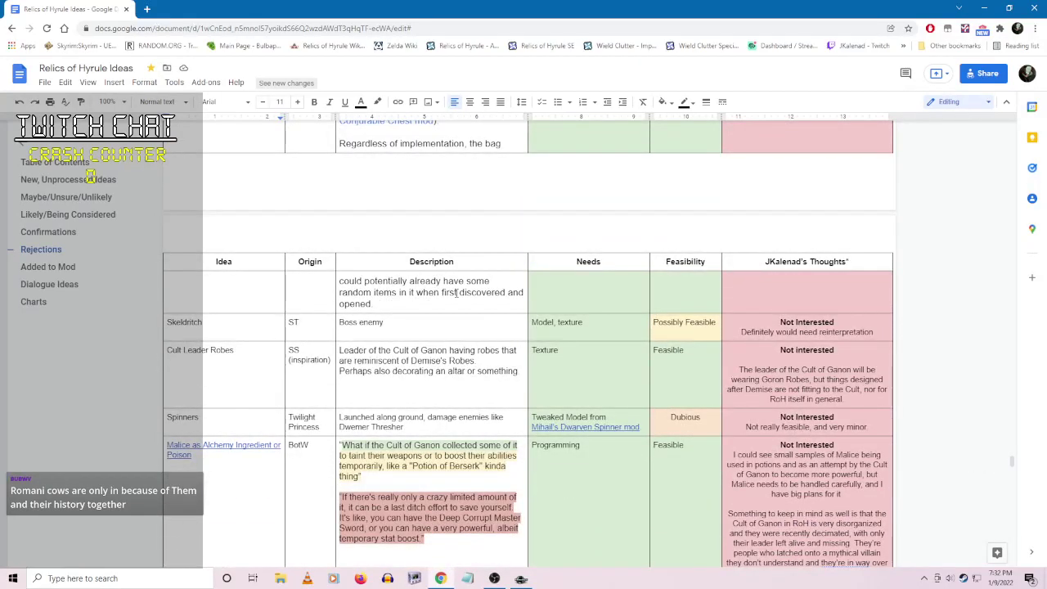
scroll(456, 293, down, 6)
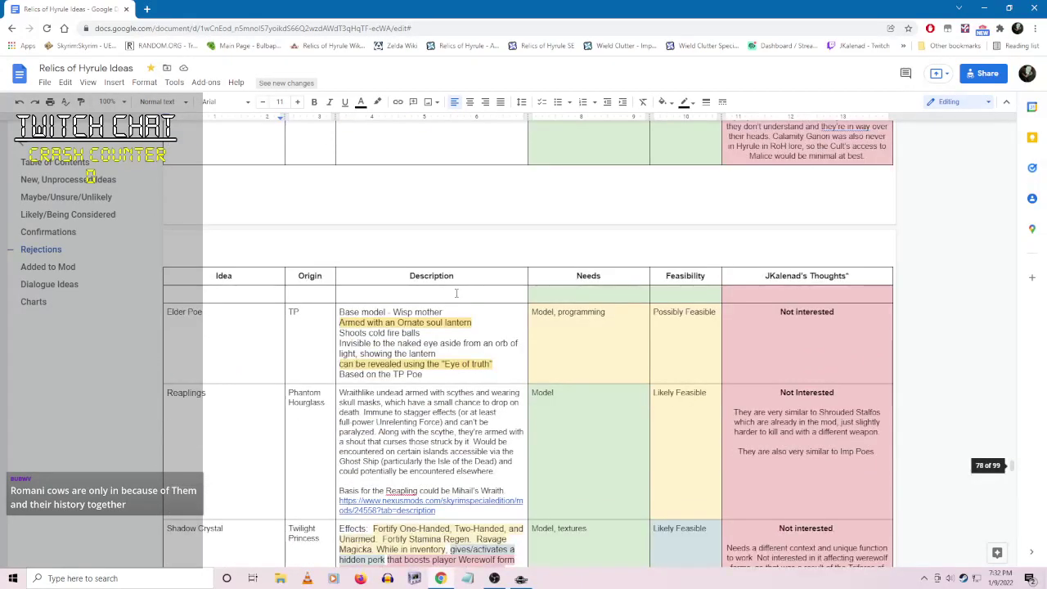
scroll(455, 293, down, 2)
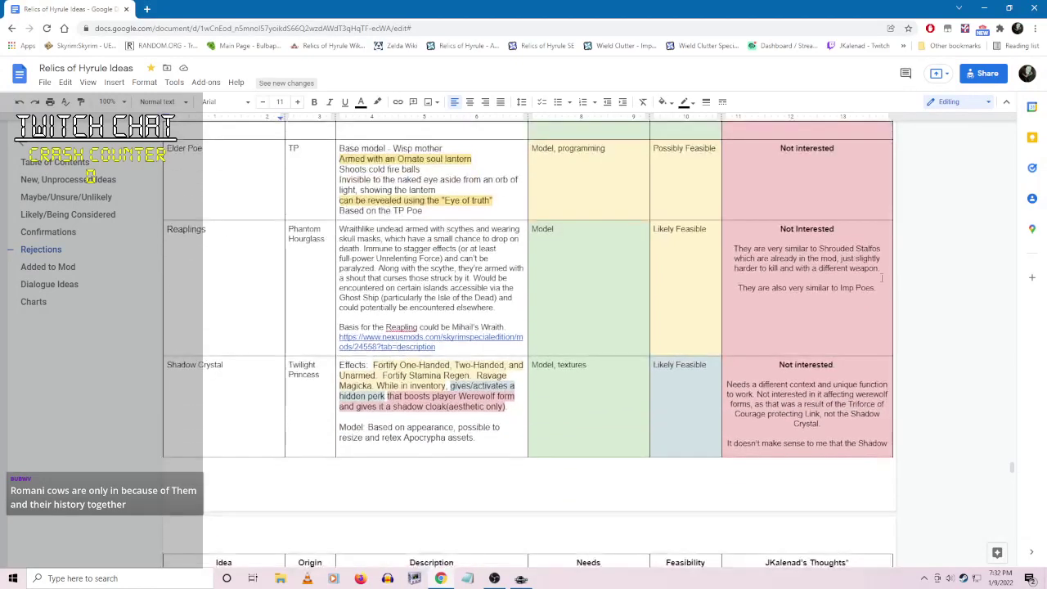
scroll(452, 215, down, 10)
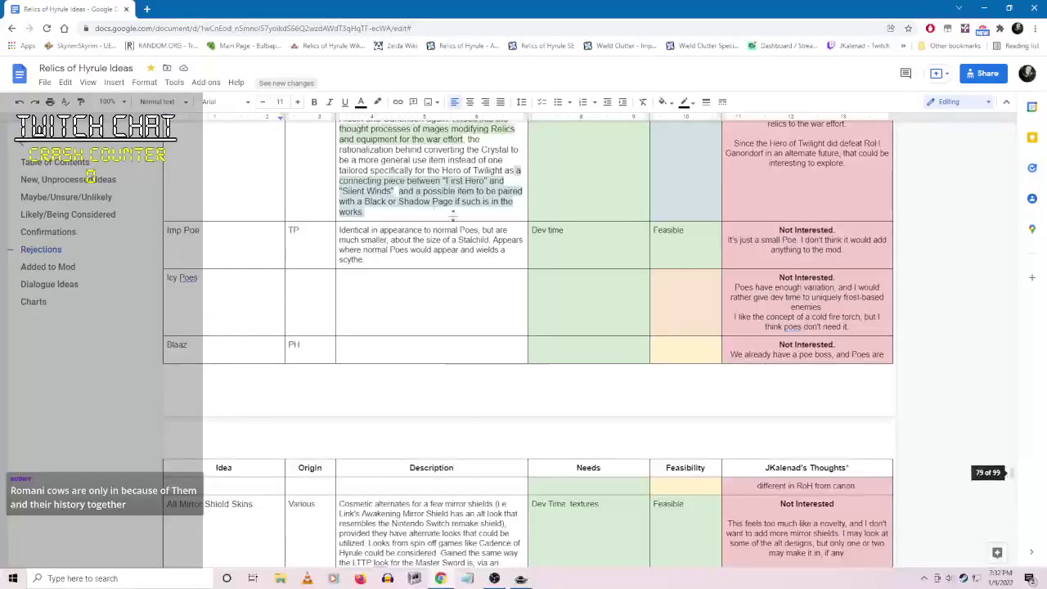
scroll(452, 215, down, 3)
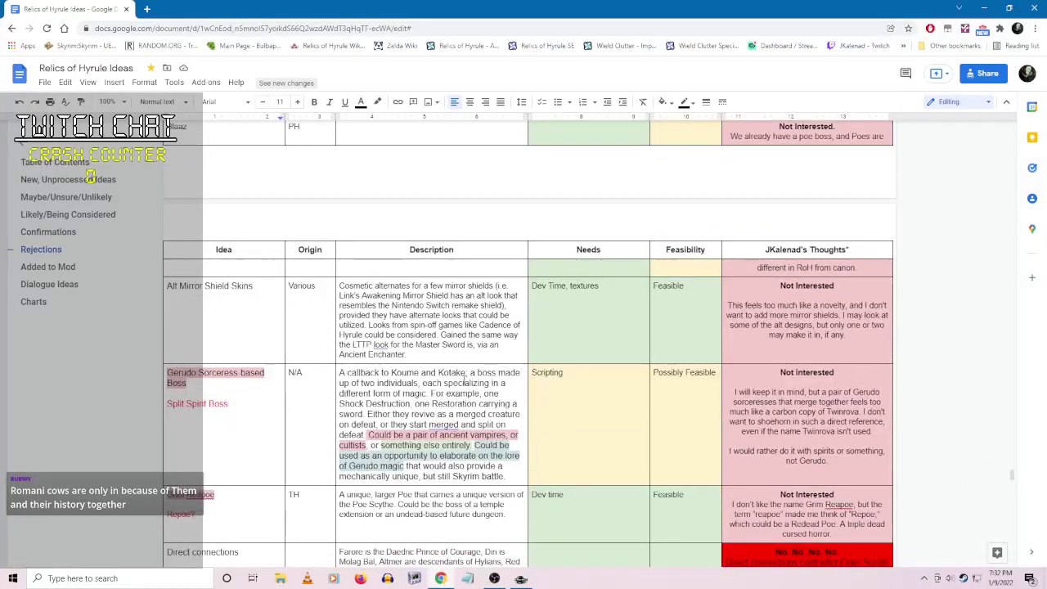
scroll(465, 376, down, 4)
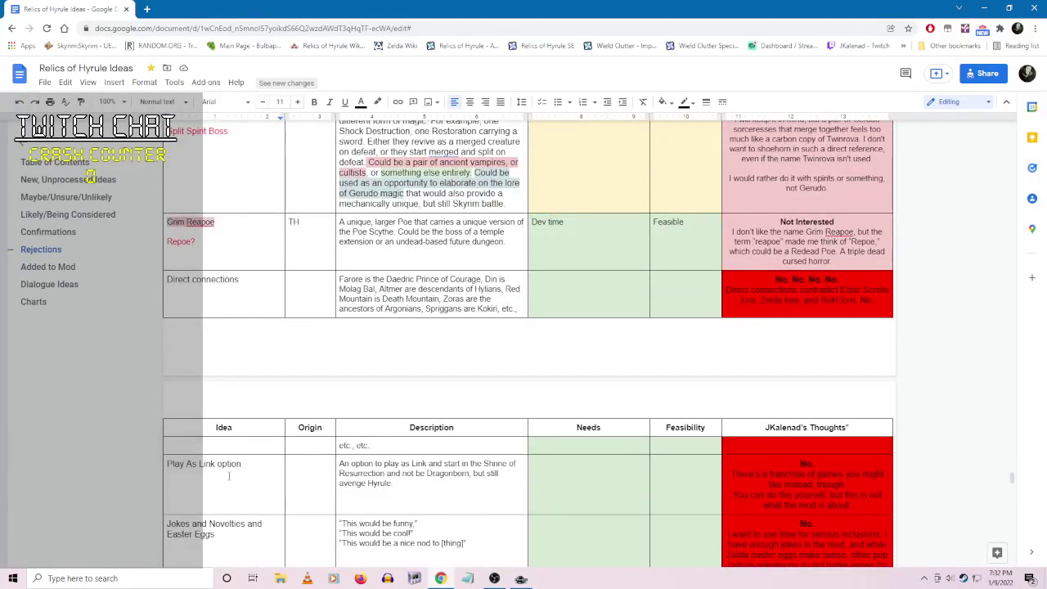
scroll(671, 434, up, 10)
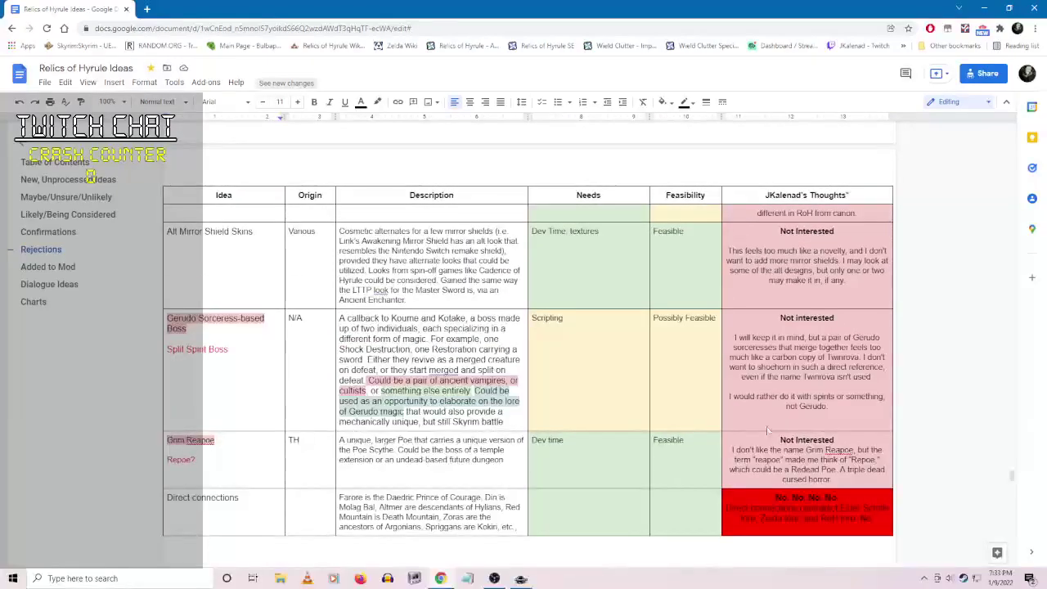
scroll(734, 435, up, 8)
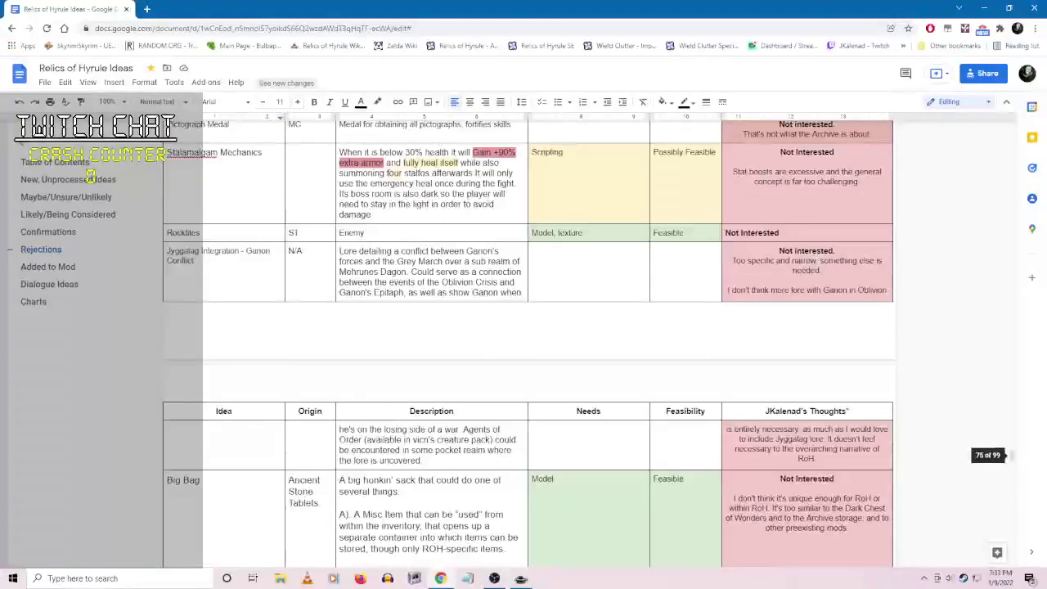
drag(1012, 455, 1012, 126)
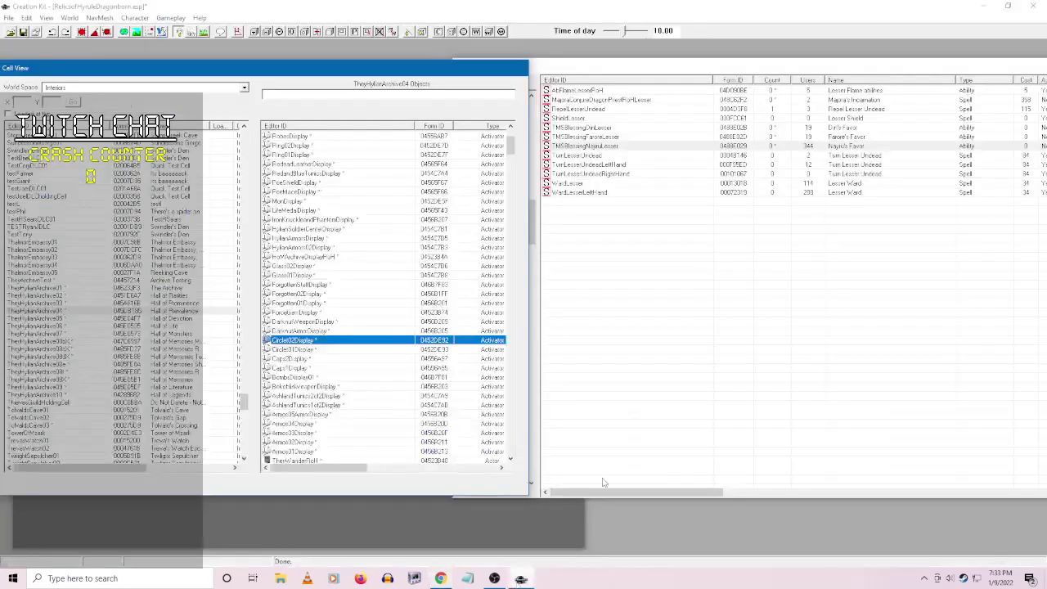
- Switch to Creation Kit and reposition the Object Window and the Cell View
click(521, 578)
click(977, 72)
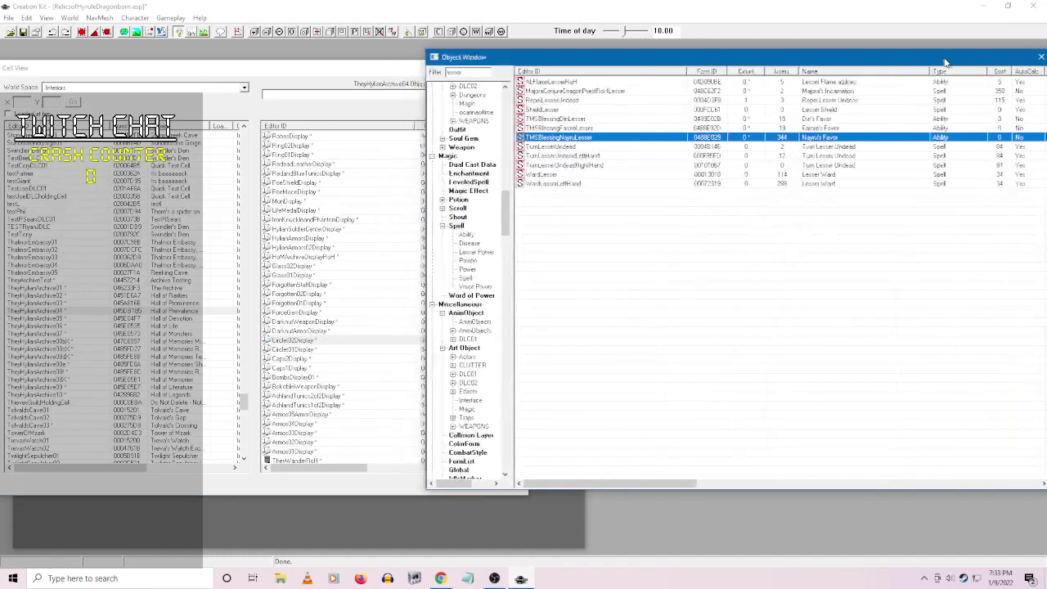
drag(944, 62, 941, 54)
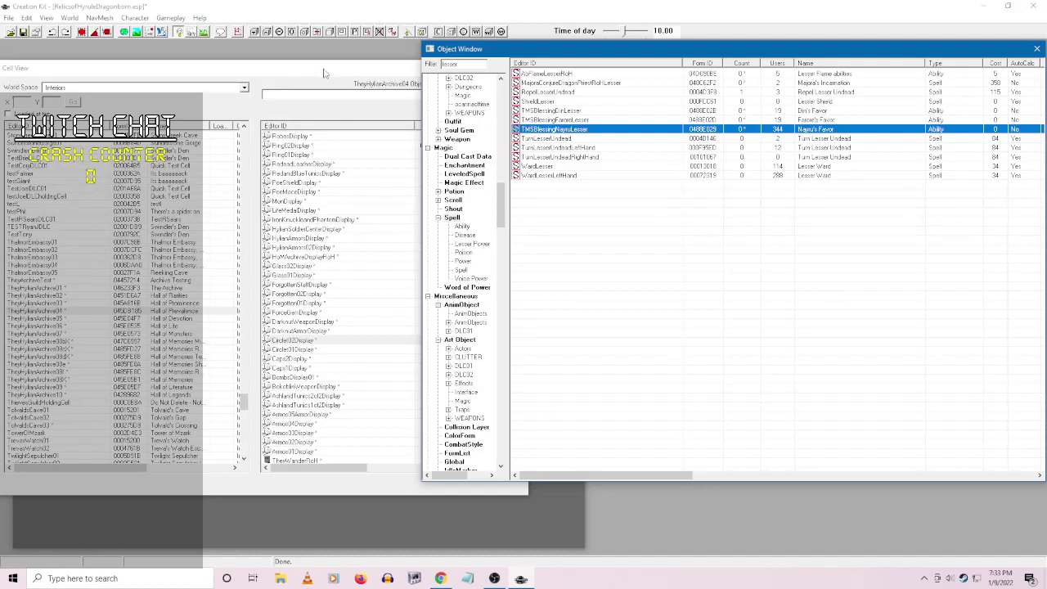
drag(324, 75, 529, 72)
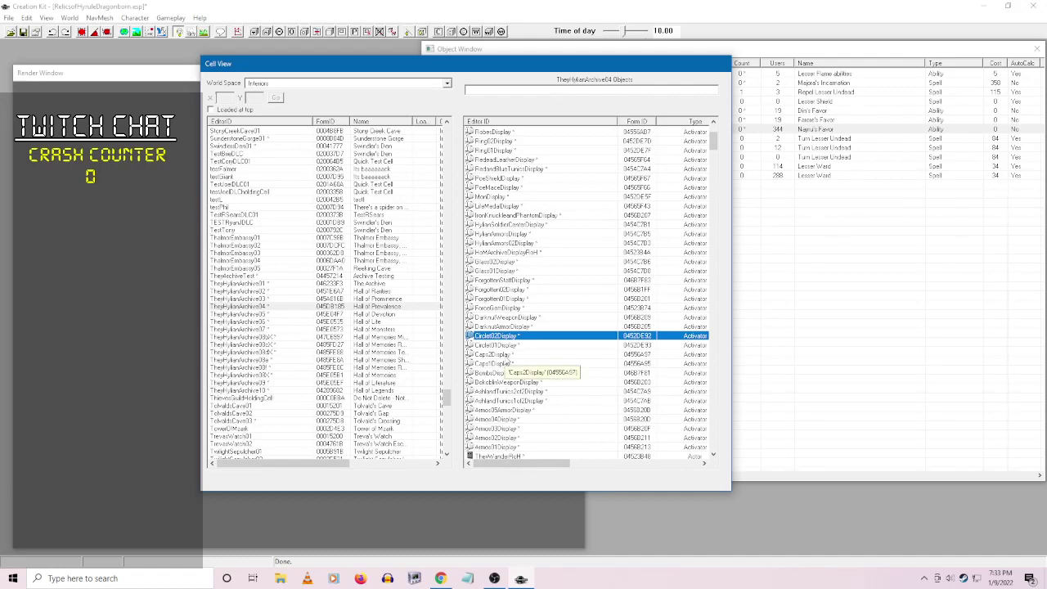
- Switch to the Relics of Hyrule Ideas document and check the New, Unprocessed Ideas section and the Charts section's idea breakdown
click(441, 578)
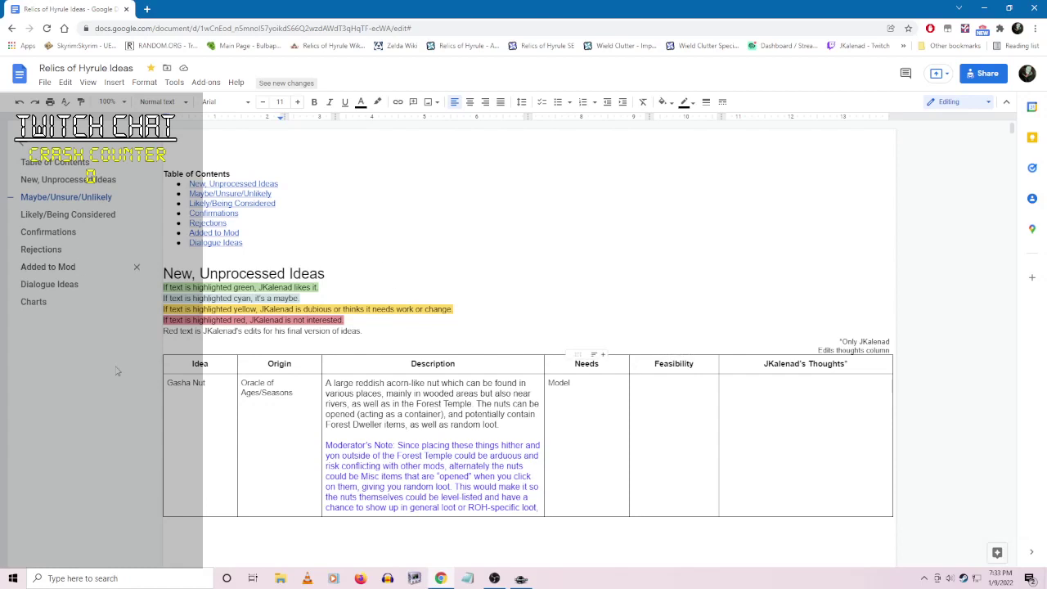
scroll(600, 475, down, 2)
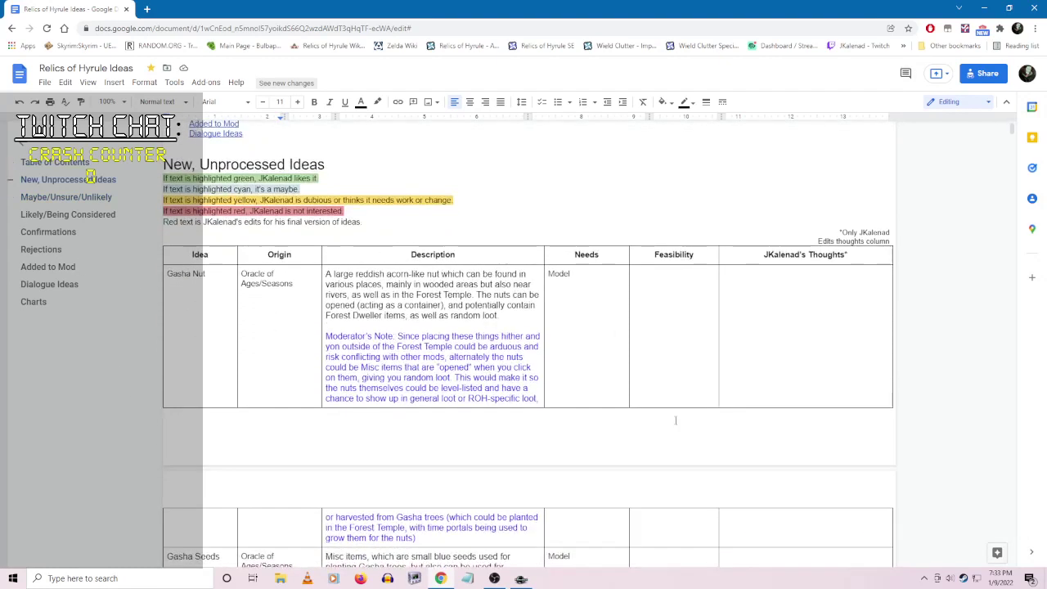
scroll(599, 475, up, 2)
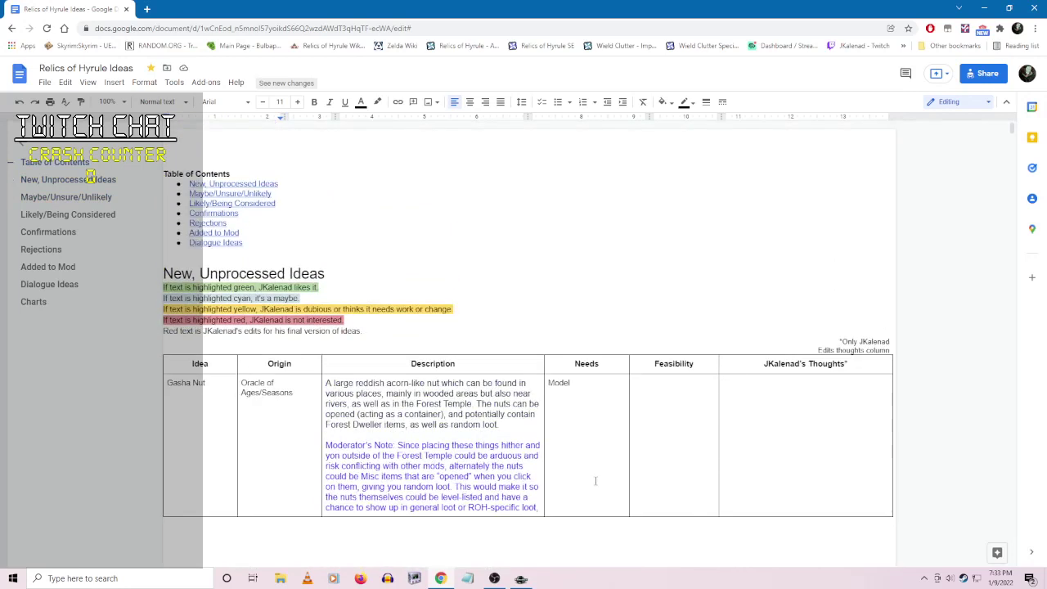
click(33, 302)
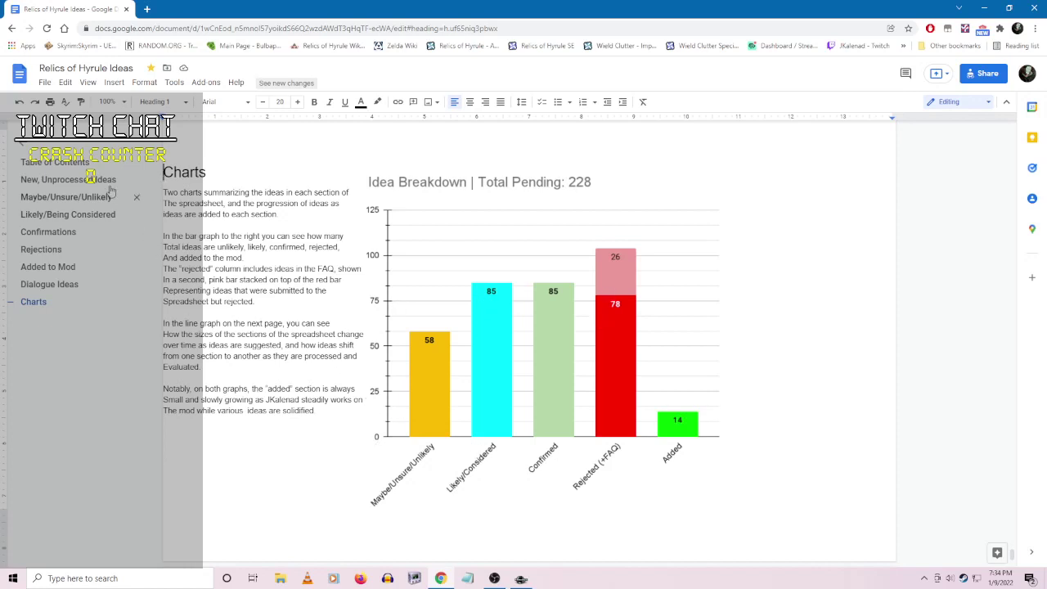
key(ctrl+Home)
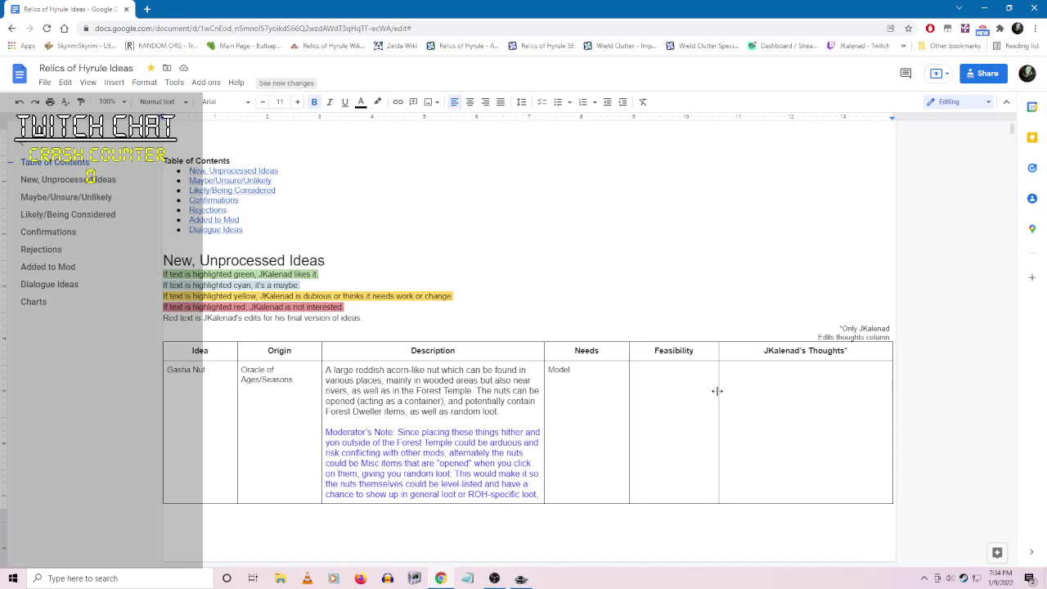
- Switch to Creation Kit and check the HallofMemoriesDisplayScript properties of Circlet02Display, leaving them unedited
click(521, 578)
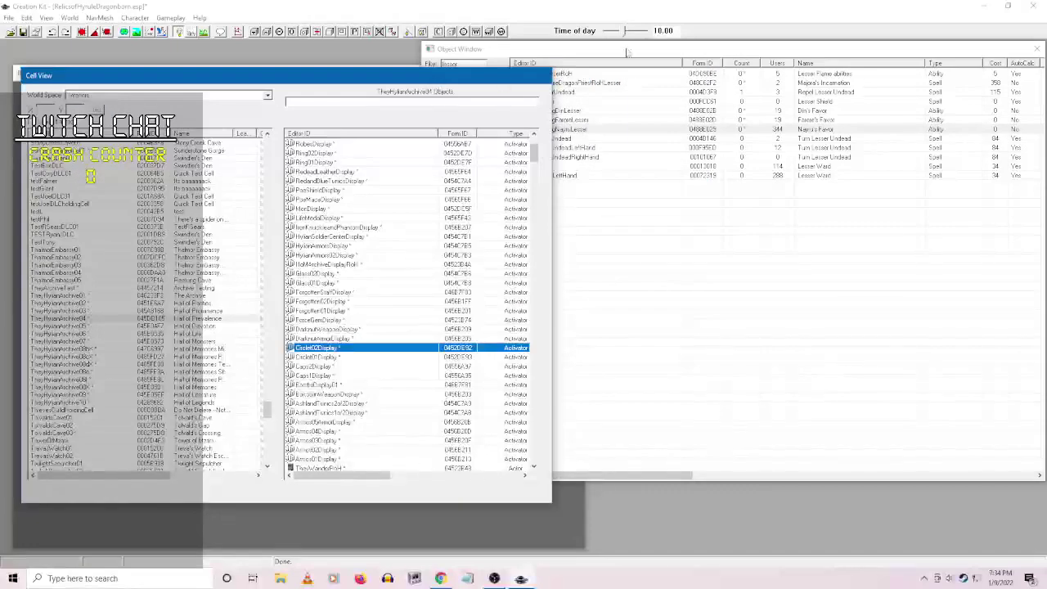
right_click(327, 350)
click(356, 370)
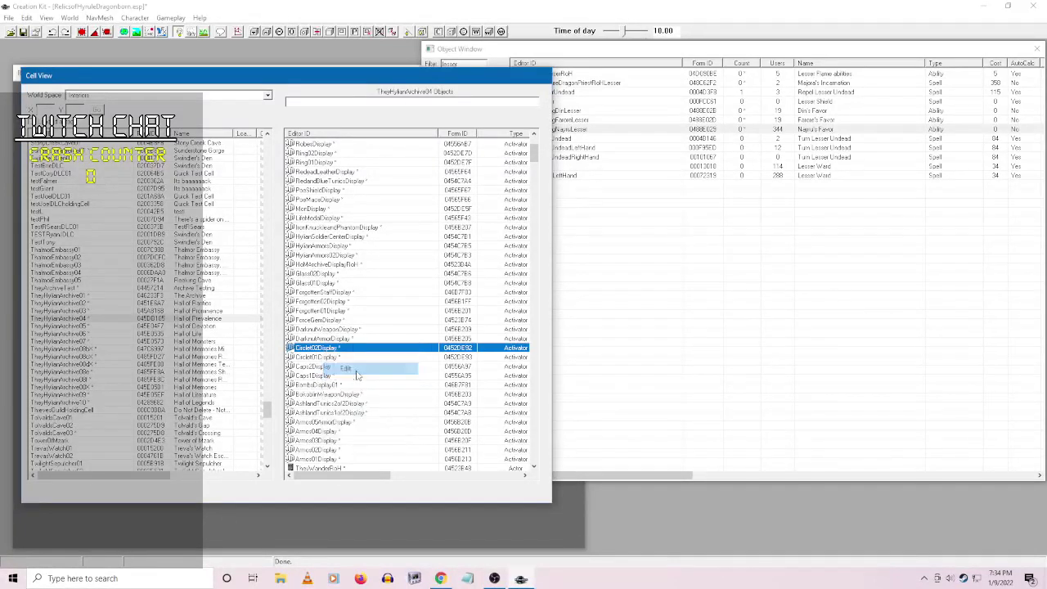
right_click(495, 254)
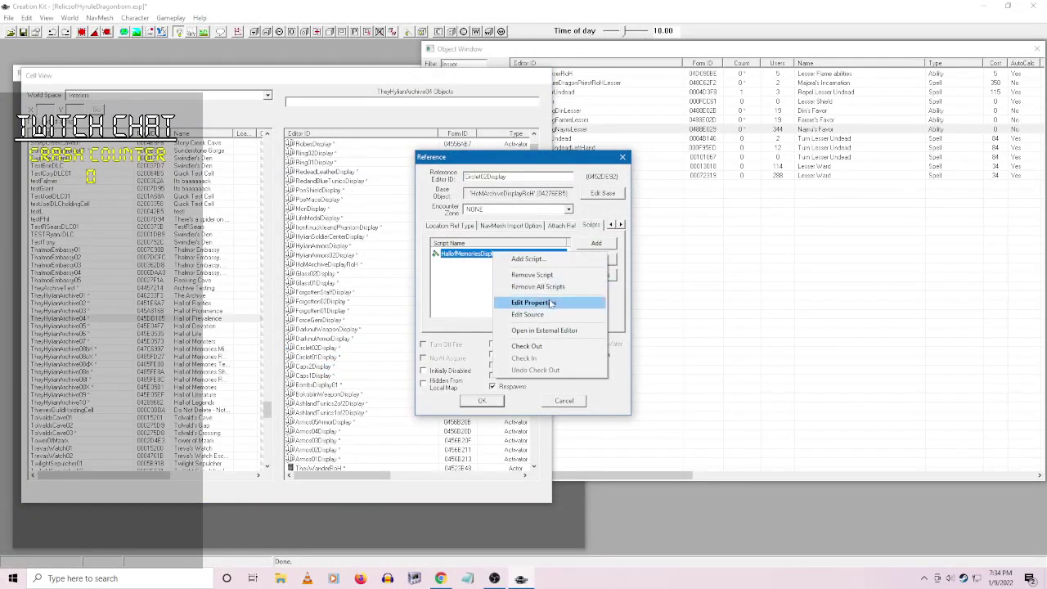
click(552, 304)
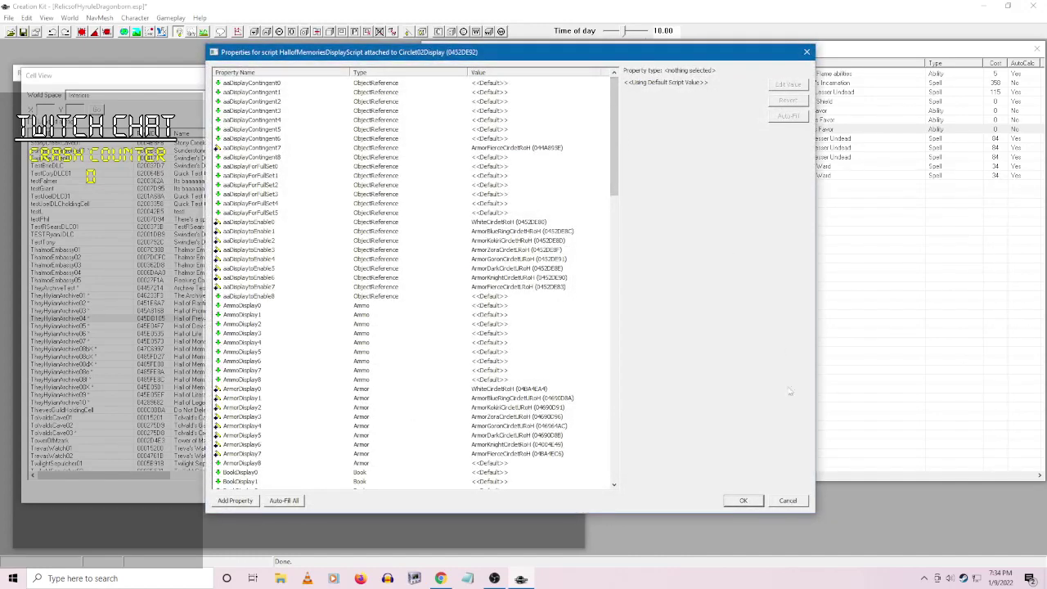
click(786, 500)
click(565, 401)
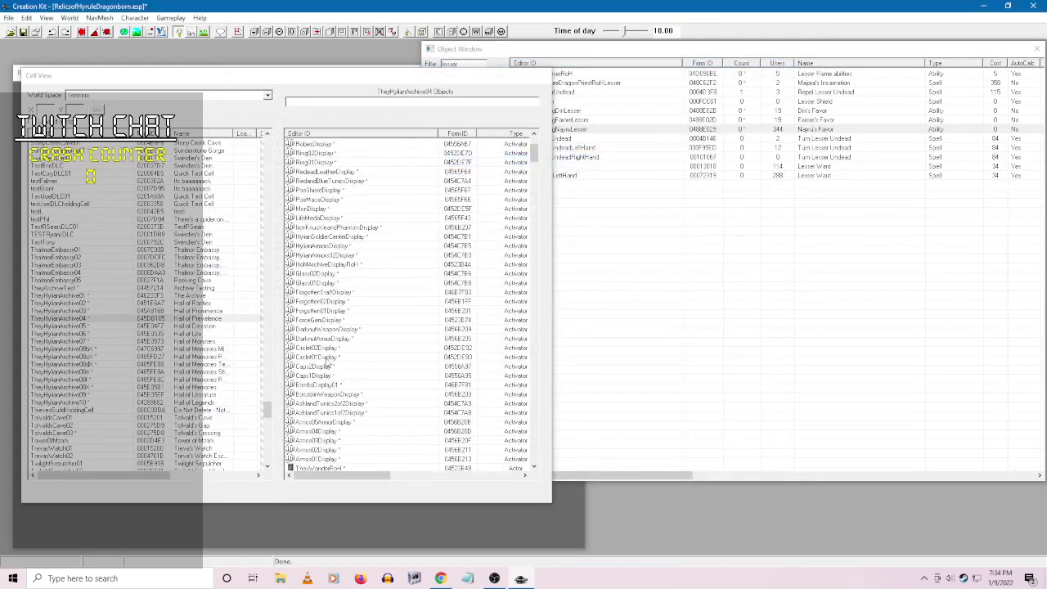
- Open the HallofMemoriesDisplayScript properties of Circlet01Display and bring its armor display entries into view
right_click(326, 359)
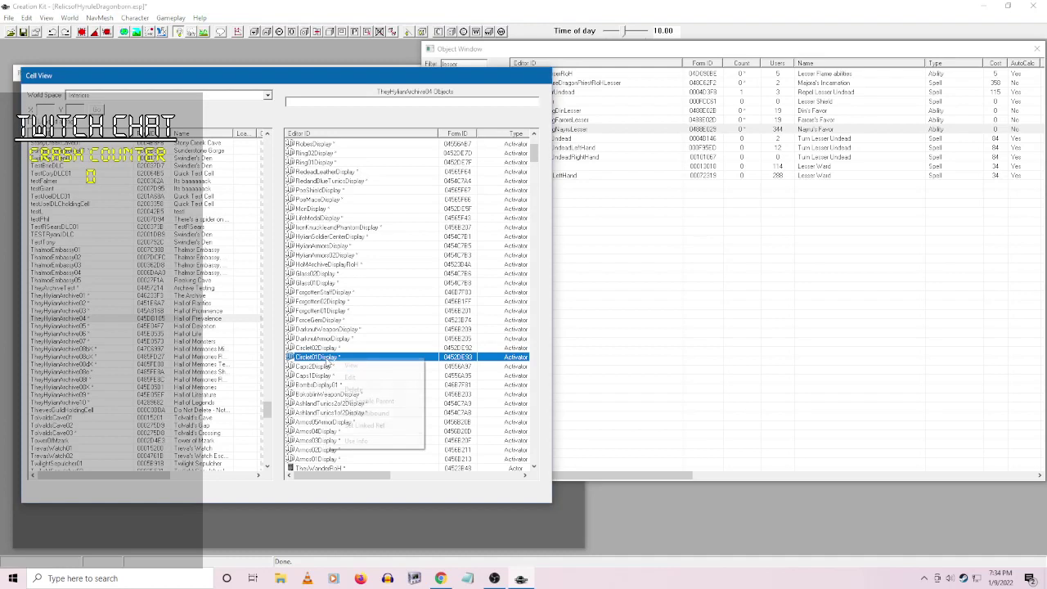
click(365, 379)
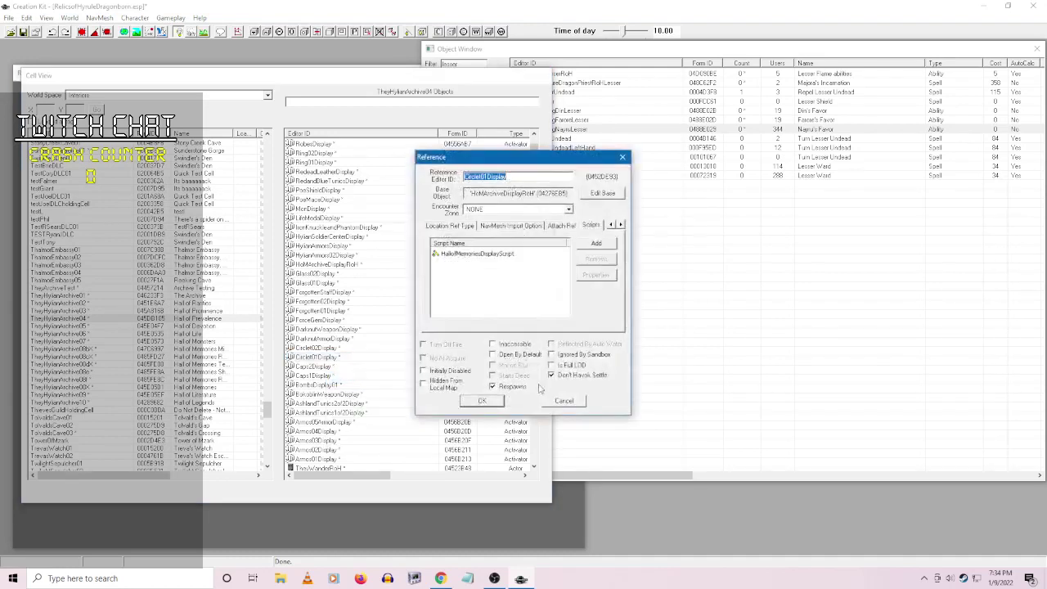
right_click(482, 253)
click(527, 303)
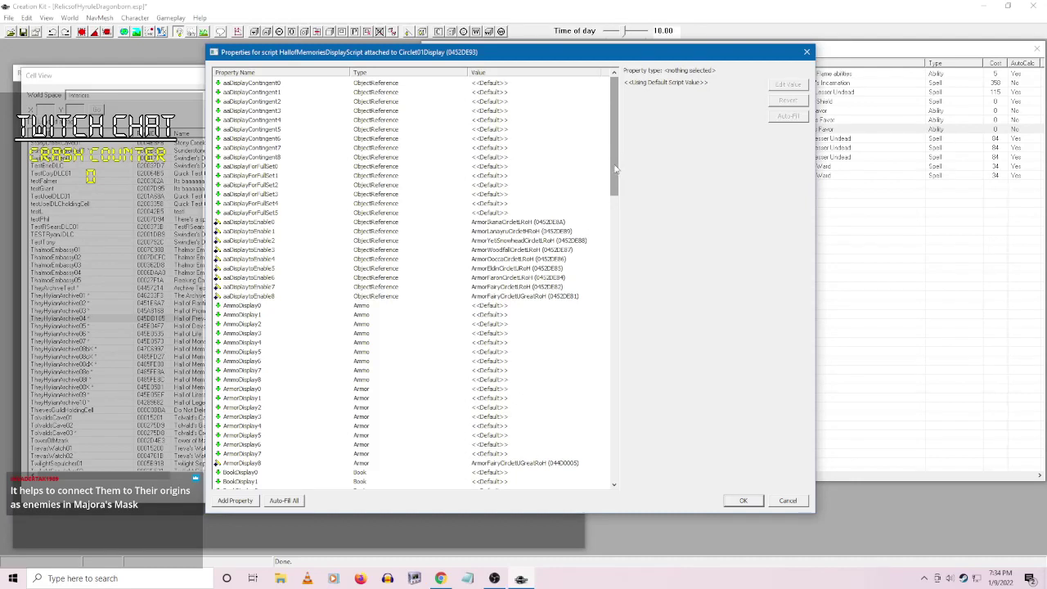
drag(615, 169, 613, 192)
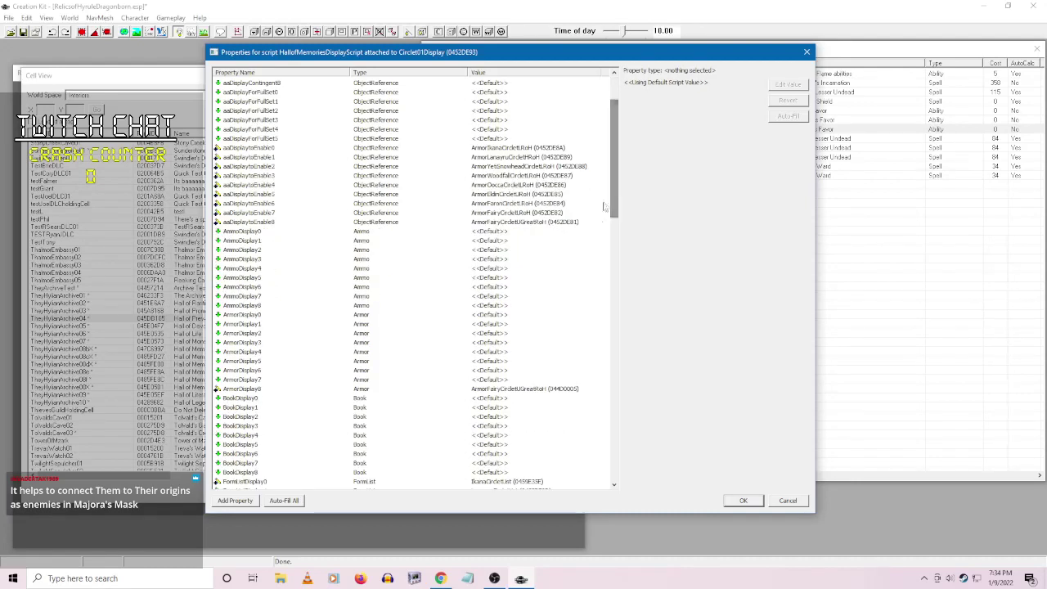
- Set the ArmorDisplay7 property of Circlet01Display's script to ArmorFairyCircletURoH
click(537, 379)
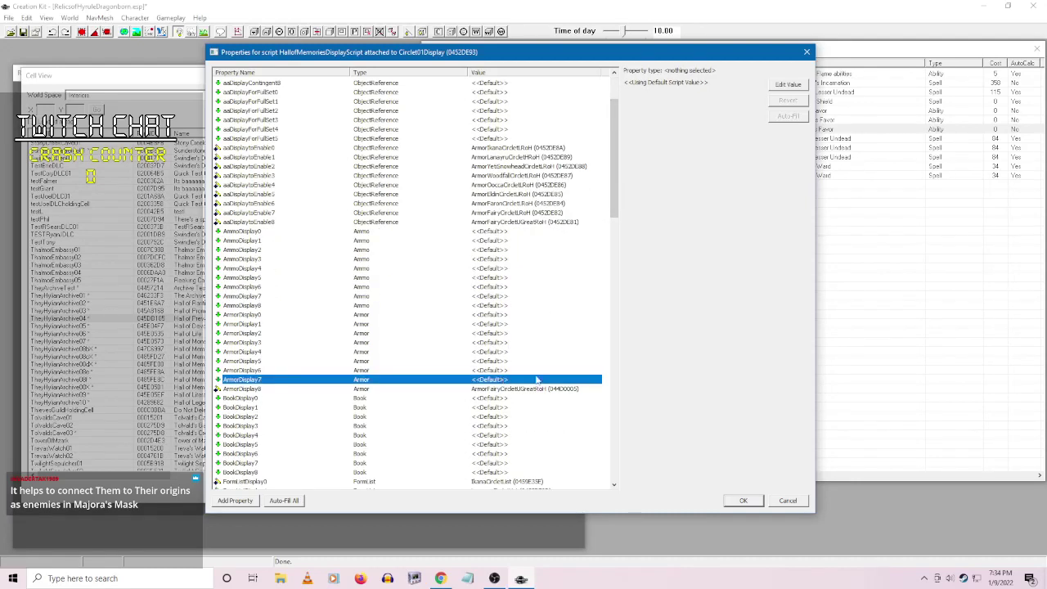
click(790, 84)
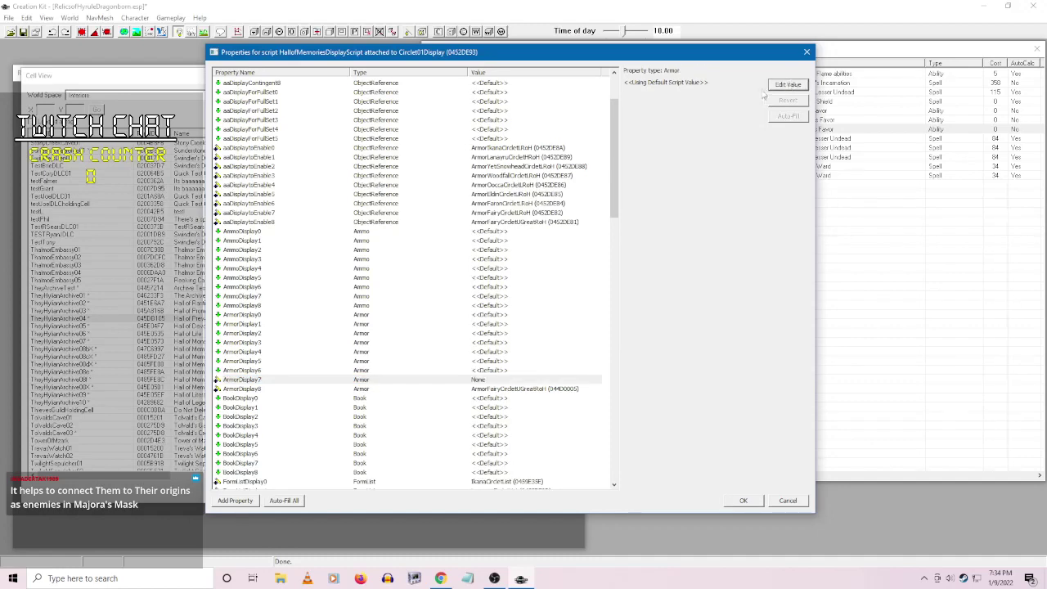
click(759, 86)
text(sRoH)
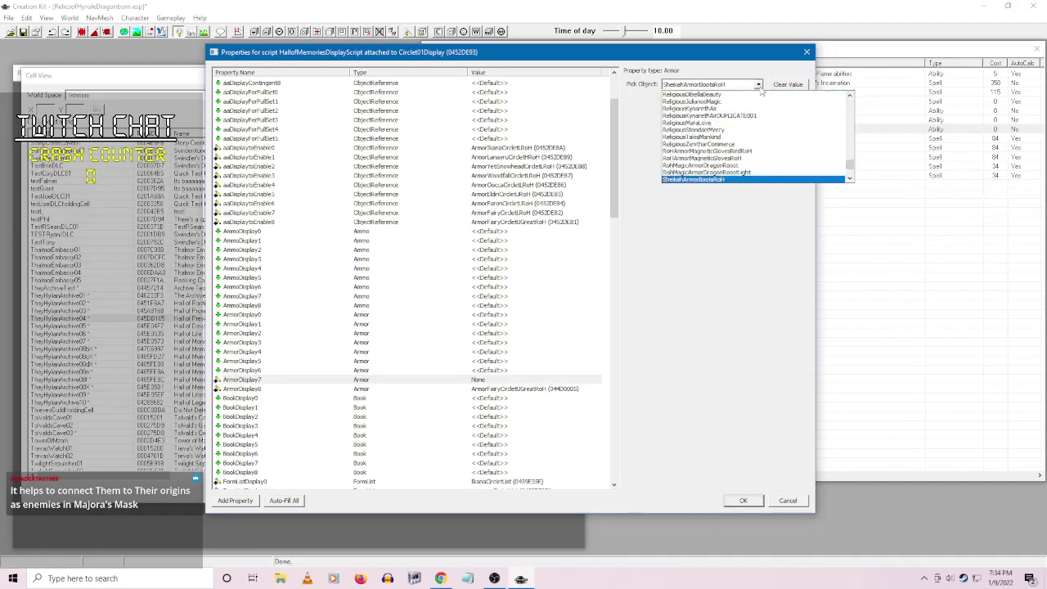
text(armorf)
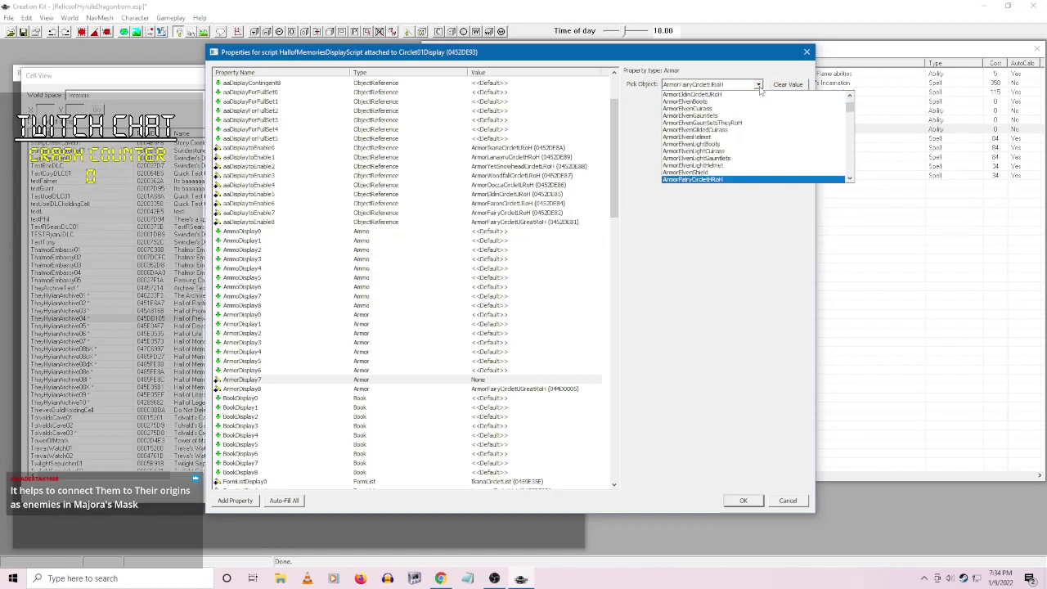
scroll(708, 115, down, 1)
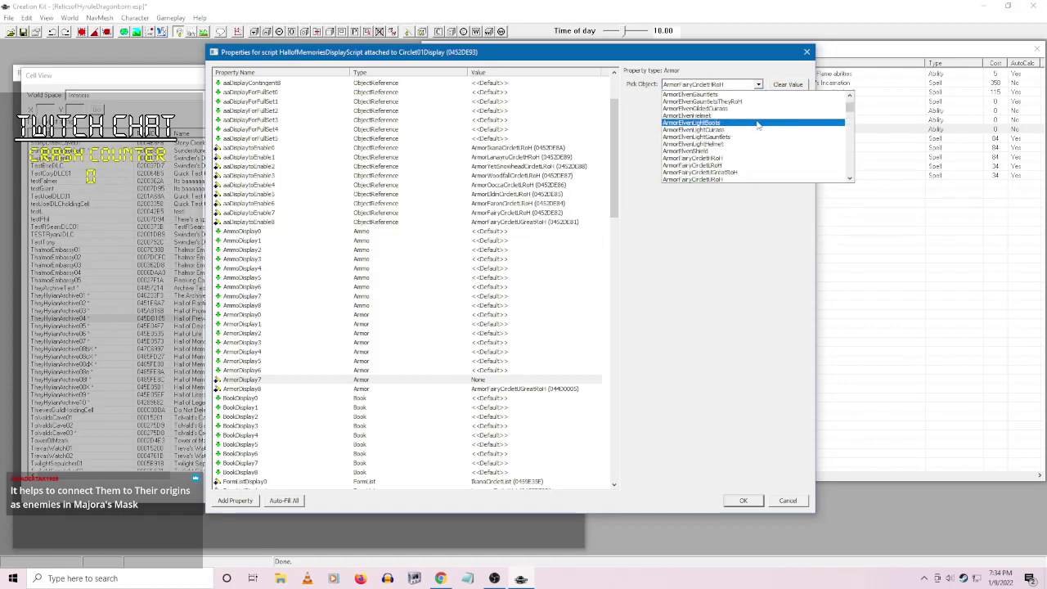
click(716, 166)
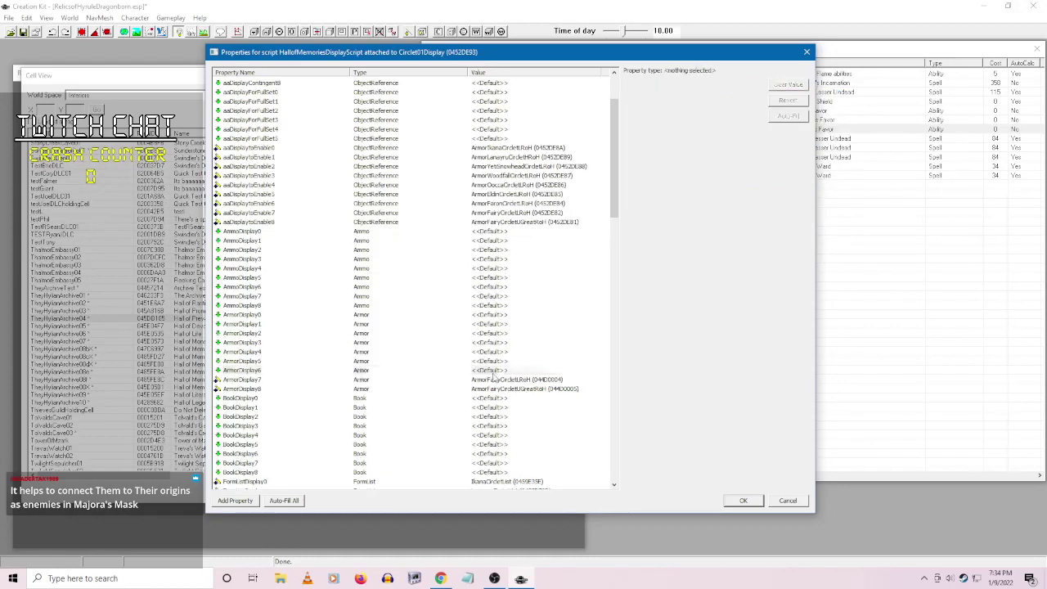
- Set the ArmorDisplay6 property of Circlet01Display's script to ArmorFaronCircletURoH
click(783, 87)
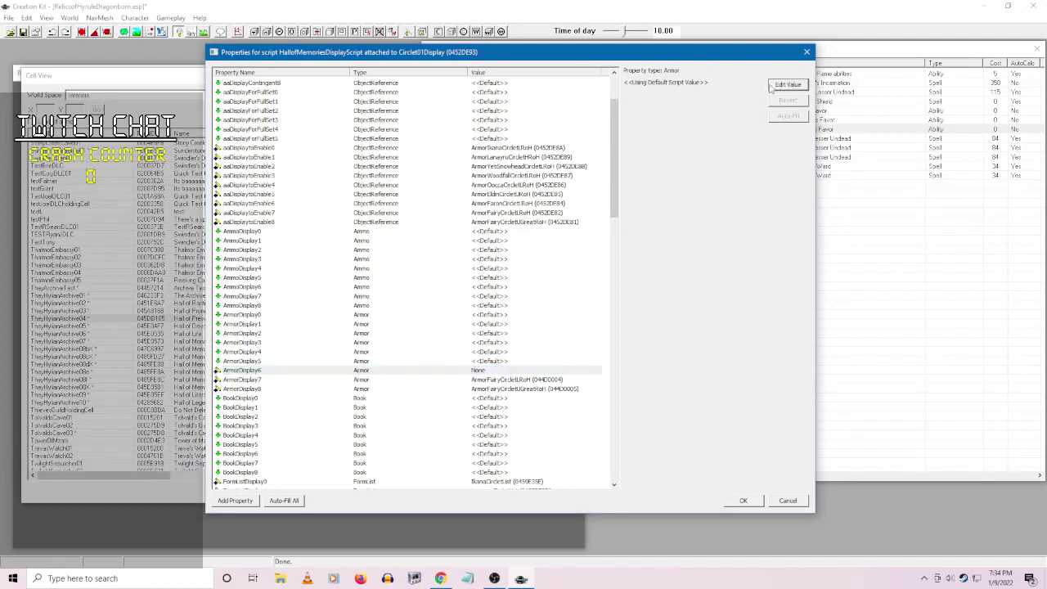
click(785, 85)
click(758, 85)
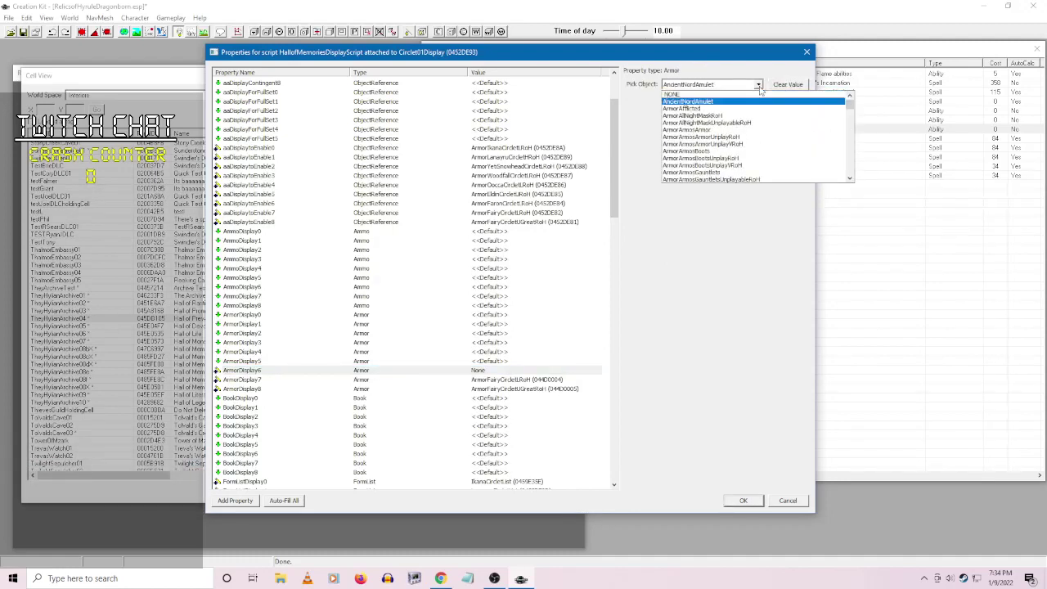
scroll(759, 90, down, 3)
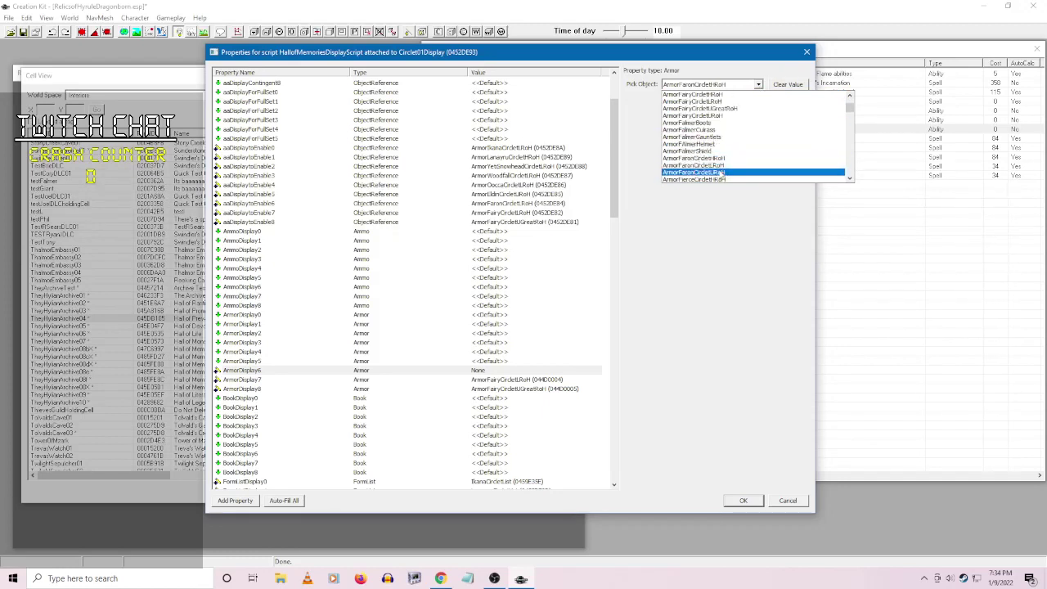
click(722, 178)
- Set the ArmorDisplay5 property of Circlet01Display's script to ArmorEldinCircletURoH
click(489, 362)
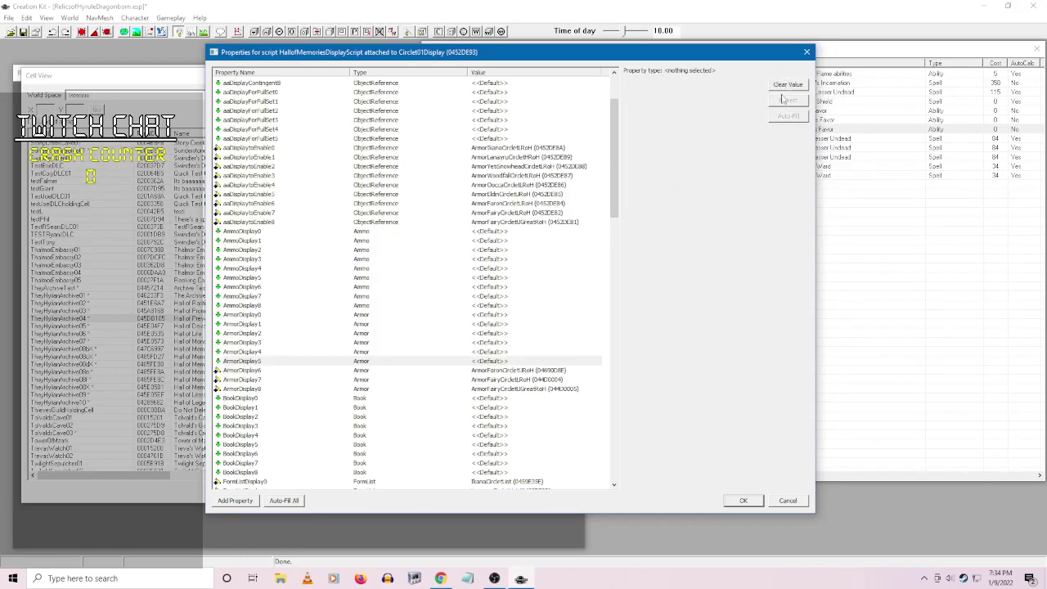
click(784, 85)
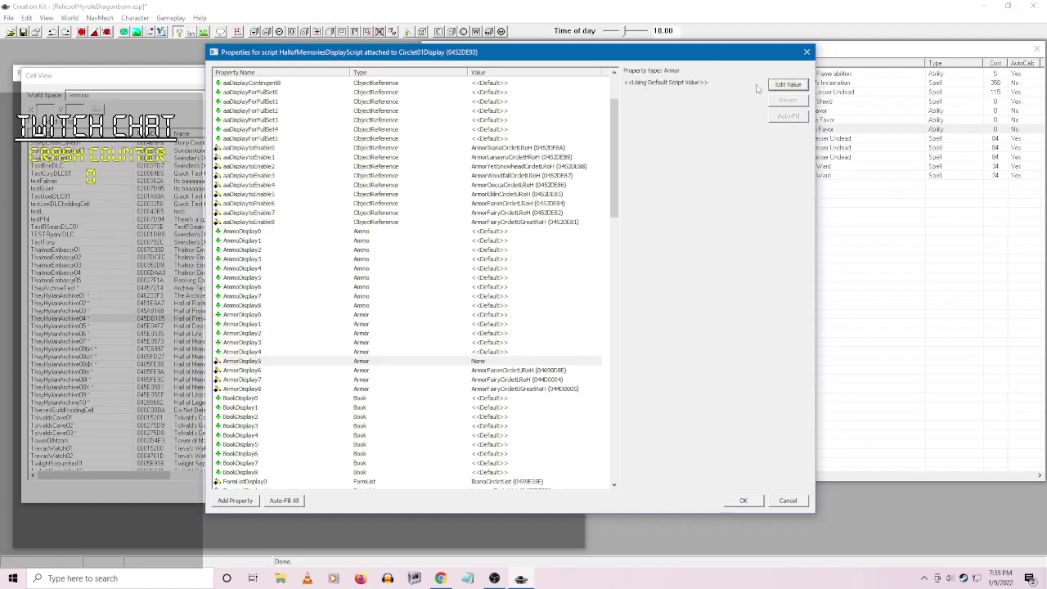
click(787, 84)
click(758, 84)
text(ArmorEldinCircletHRoH)
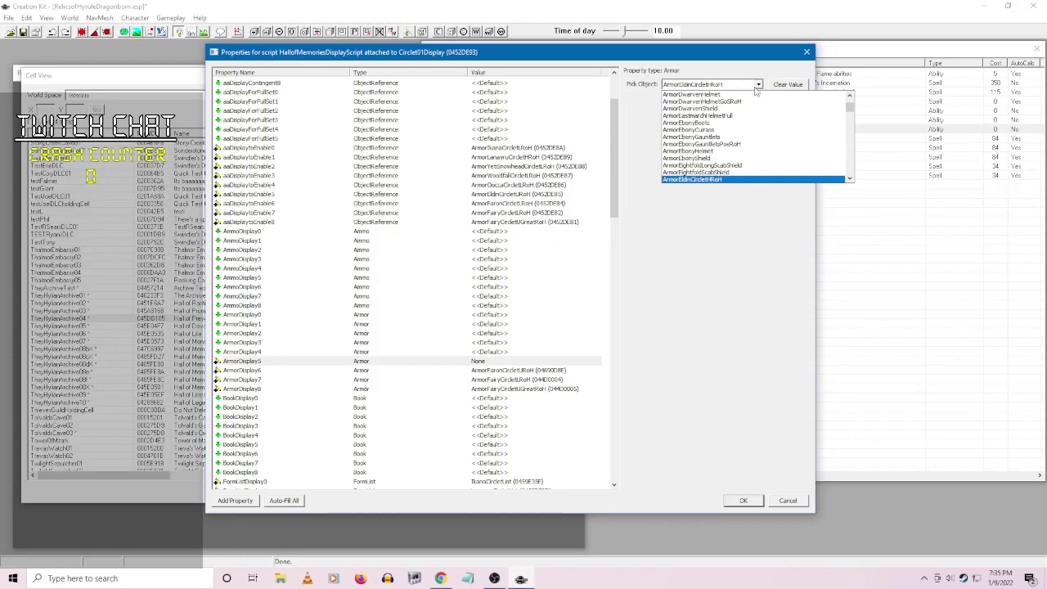
scroll(718, 179, down, 1)
key(Escape)
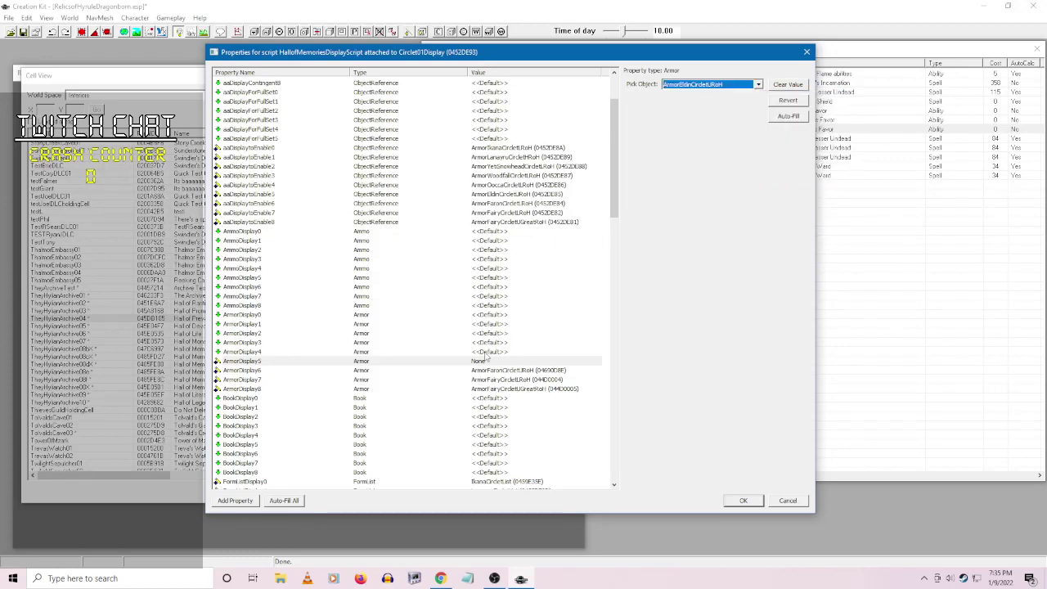
- Set the ArmorDisplay4 property of Circlet01Display's script to ArmorOoccaCircletURoH
key(Up)
click(778, 90)
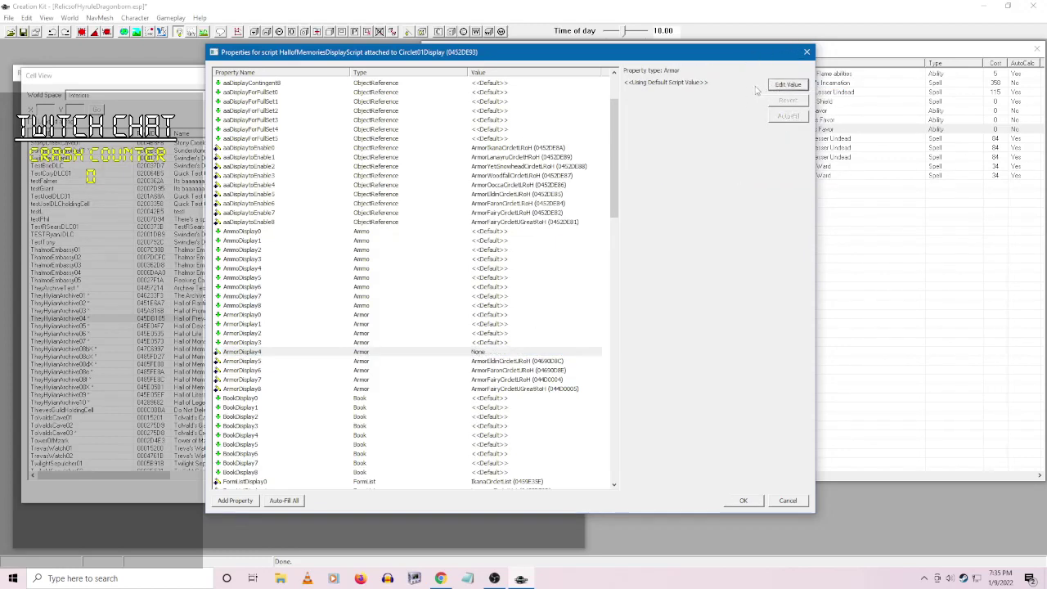
click(781, 84)
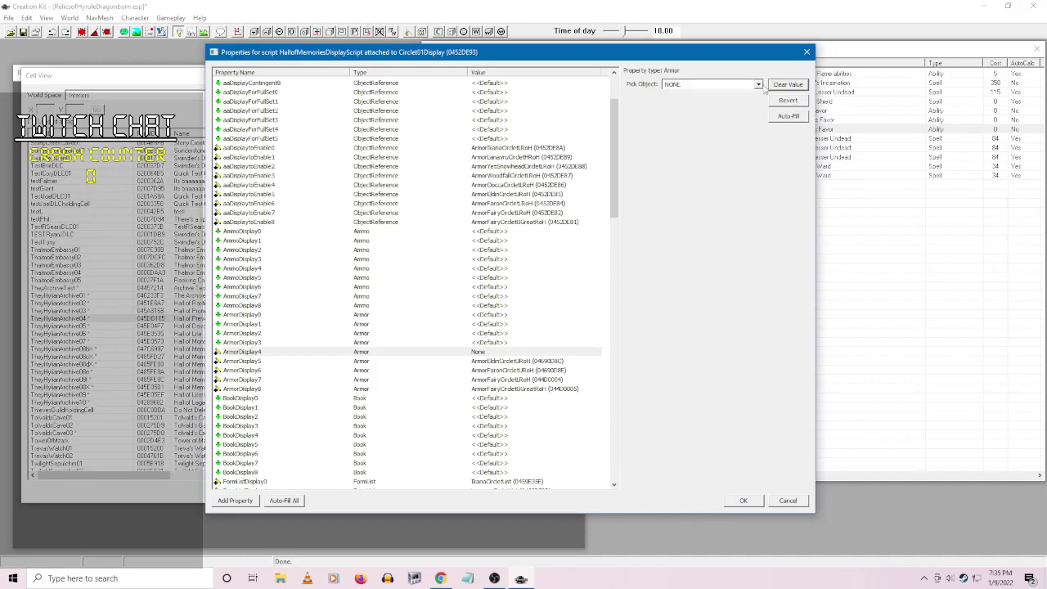
click(758, 85)
key(Down)
key(Down)
key(Down)
key(Down)
key(Down)
key(Down)
key(Down)
key(Down)
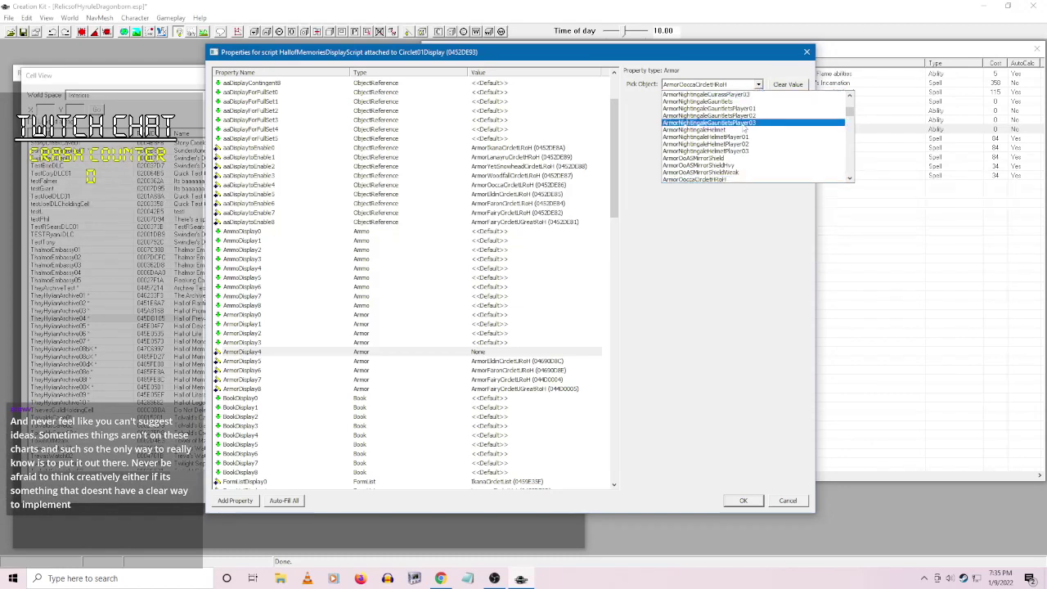
scroll(724, 156, down, 1)
click(725, 173)
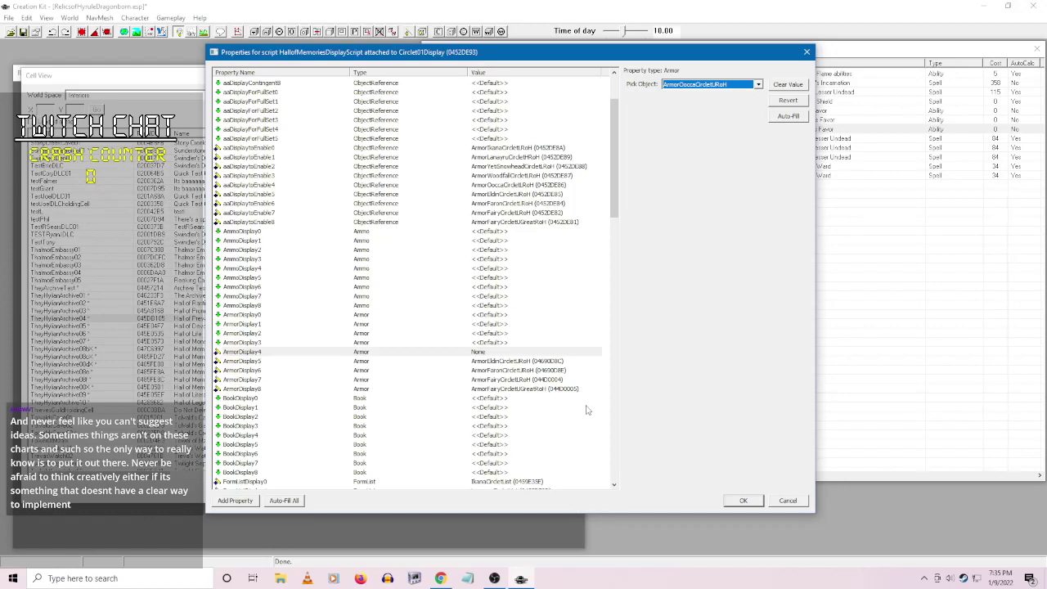
- Set the ArmorDisplay3 property of Circlet01Display's script to ArmorWoodfallCircletURoH
click(495, 343)
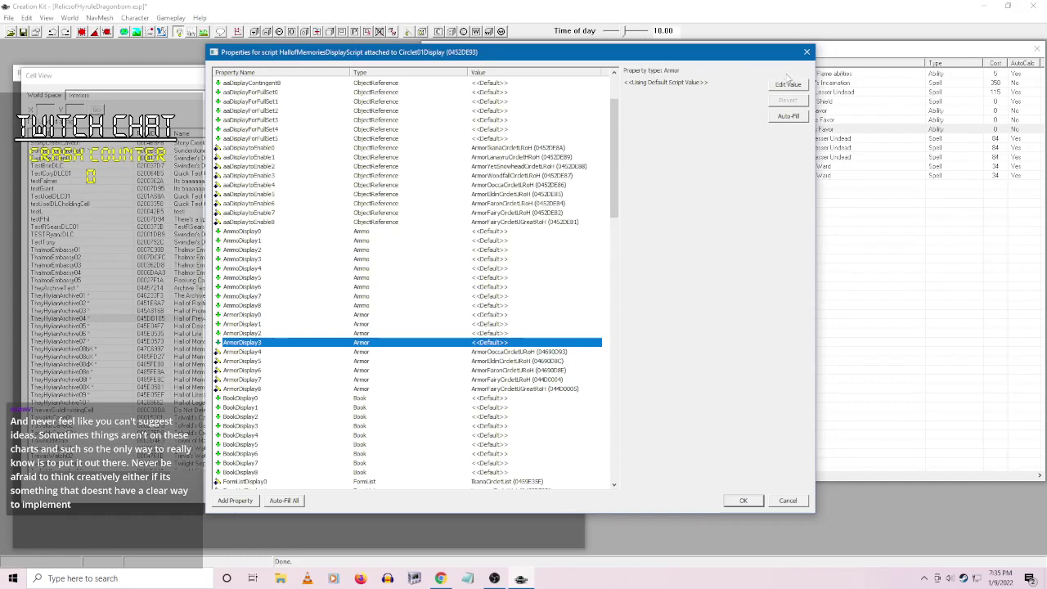
click(788, 85)
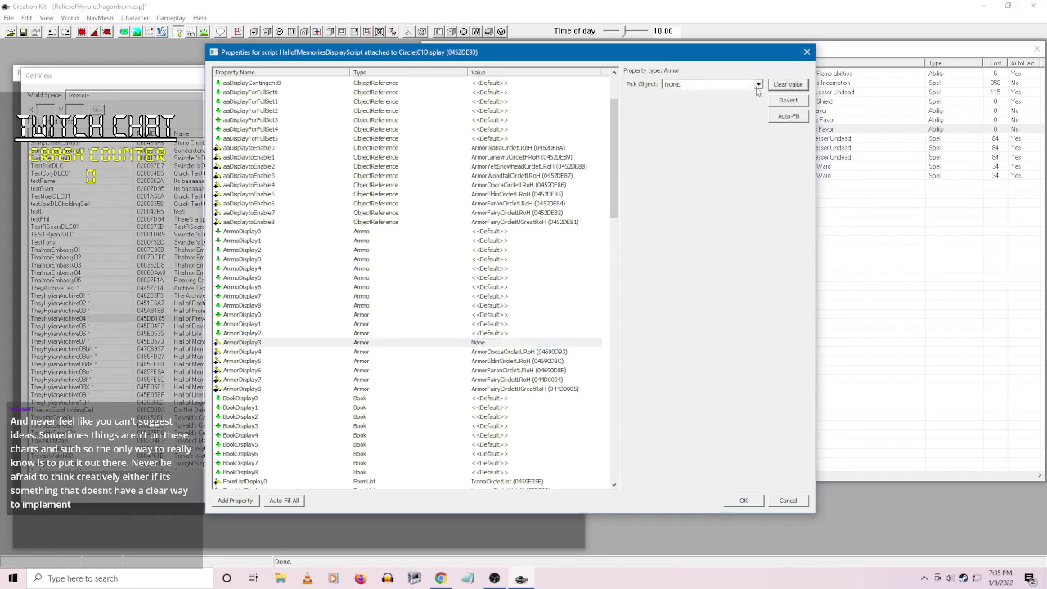
click(758, 85)
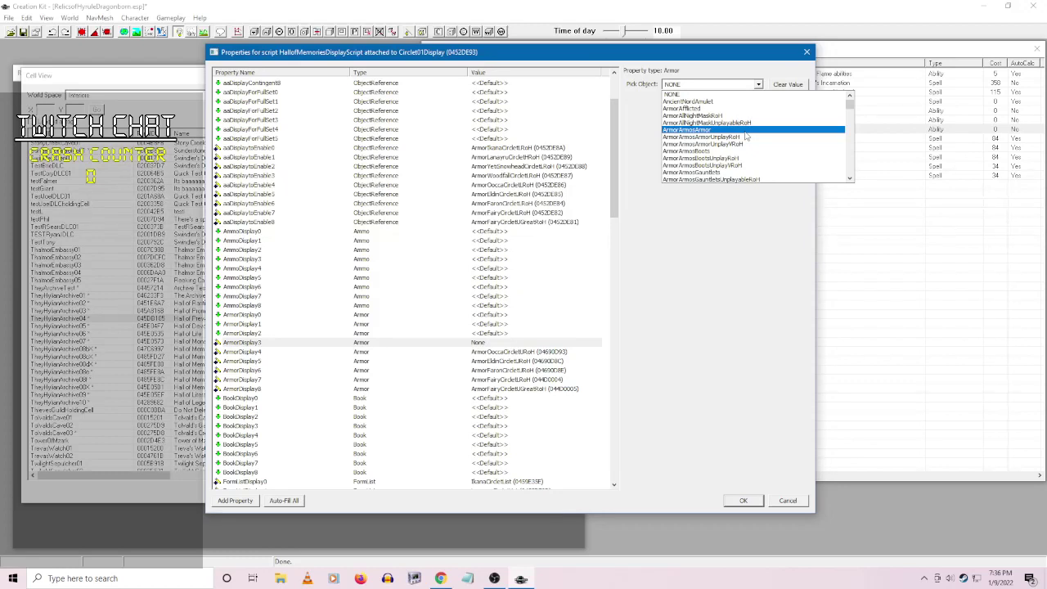
key(Up)
key(Up)
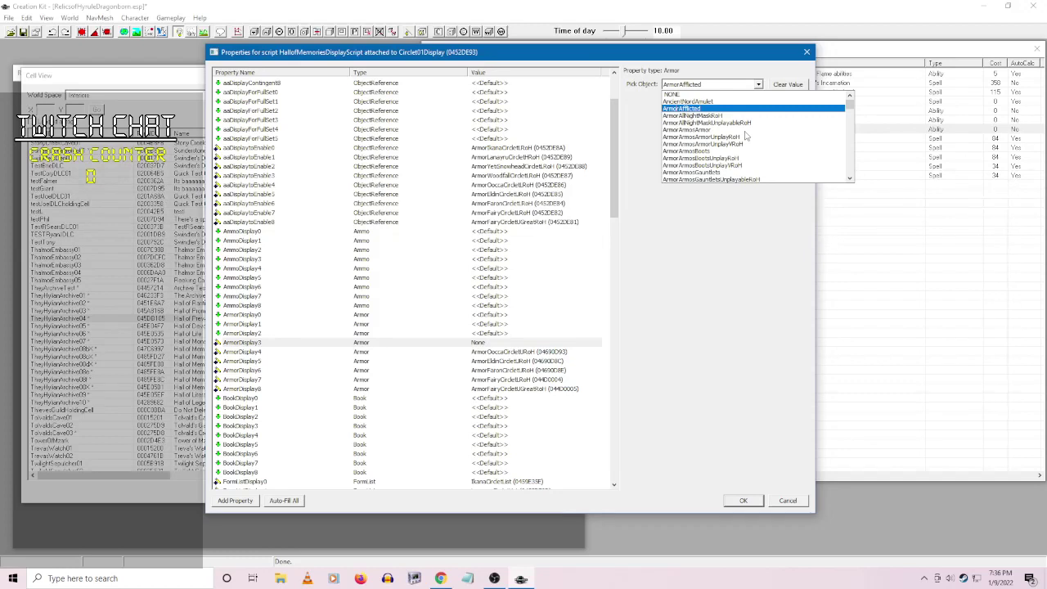
text(ArmorWoodfallCircletHRoH)
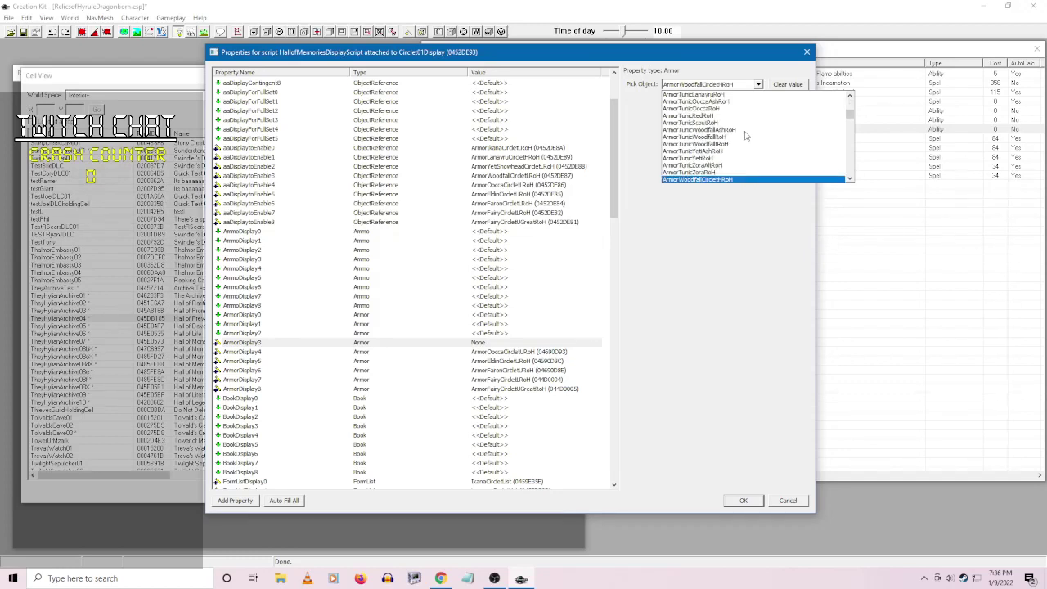
click(734, 178)
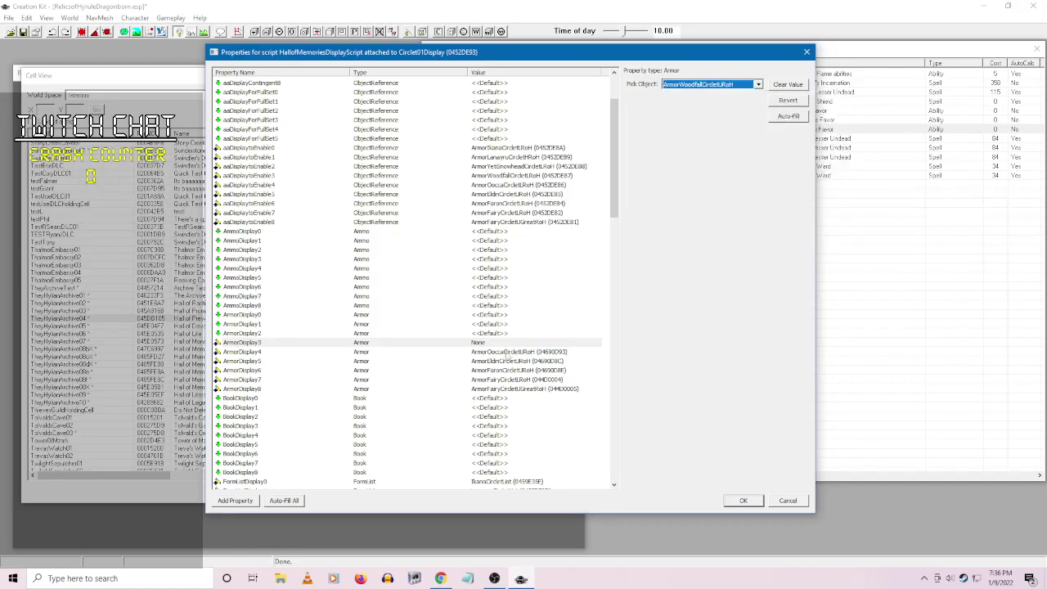
- Set the ArmorDisplay2 property of Circlet01Display's script to ArmorYetiSnowheadCircletURoH
click(780, 88)
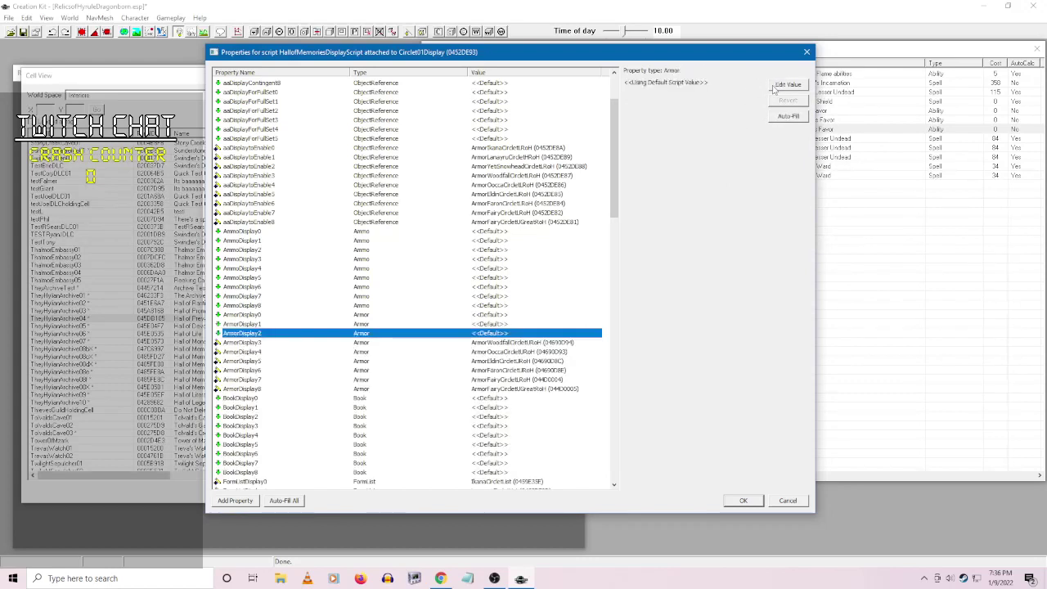
click(777, 85)
click(758, 84)
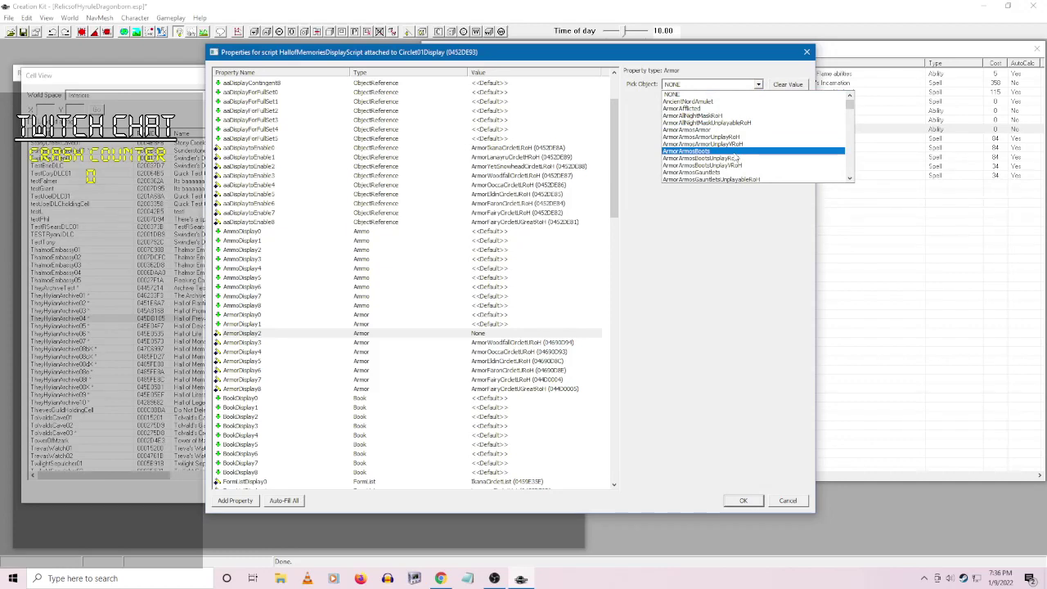
text(armort)
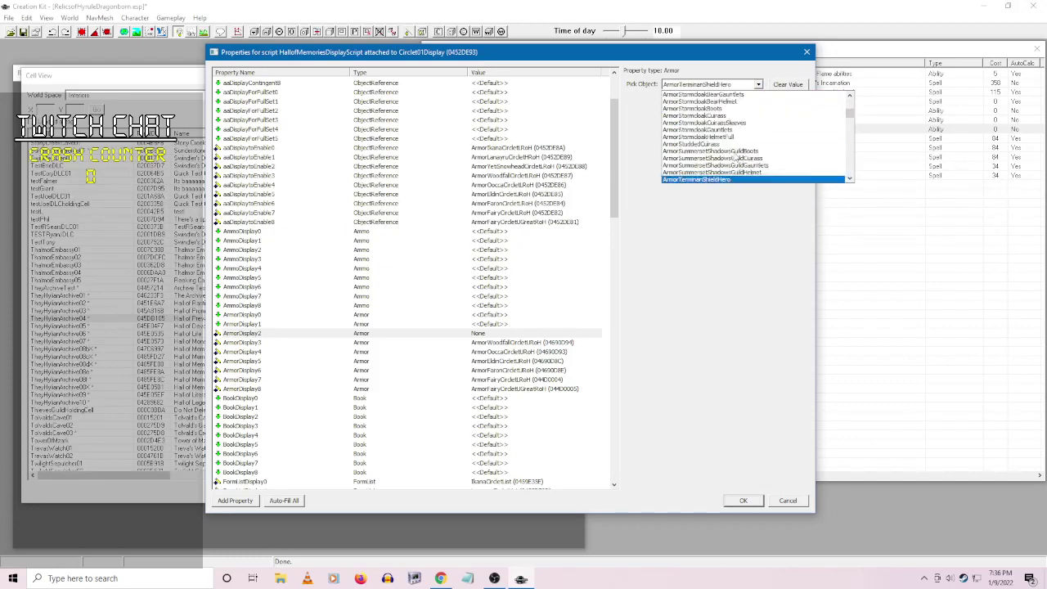
text(y)
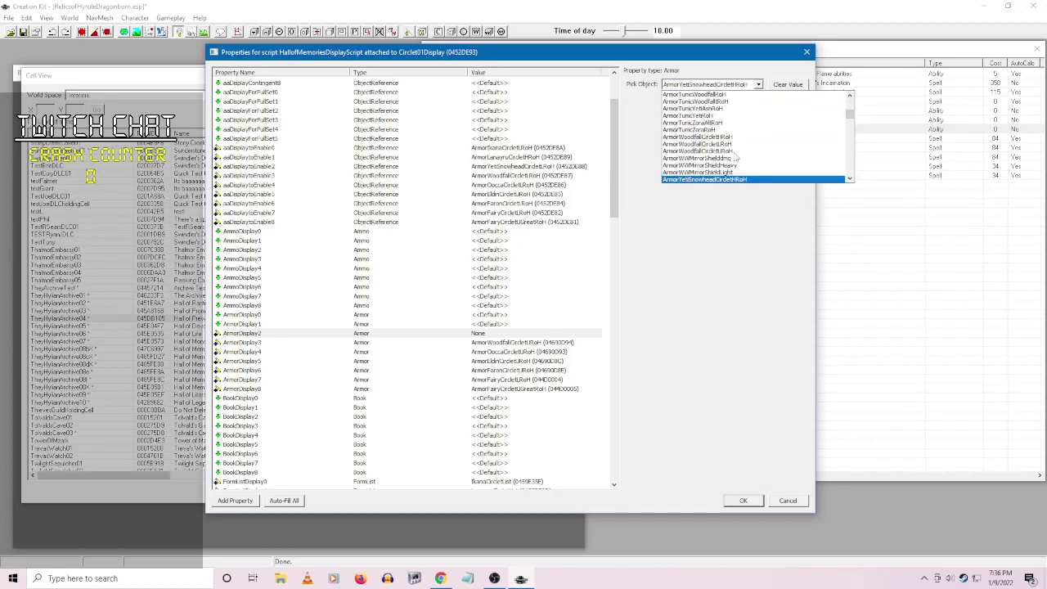
click(719, 149)
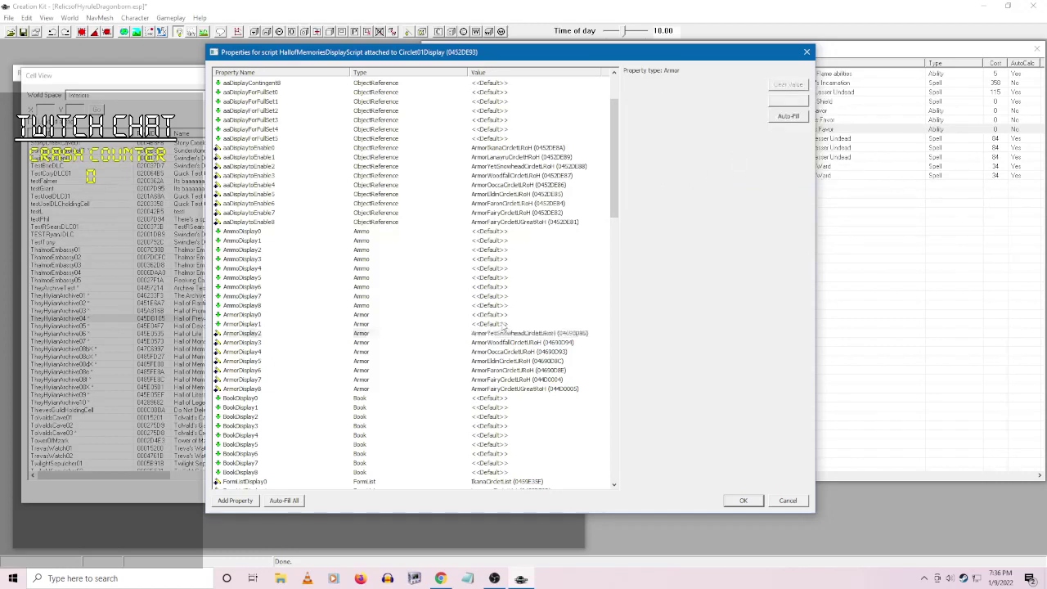
- Set the ArmorDisplay1 property of Circlet01Display's script to ArmorLanayruCircletURoH
click(505, 325)
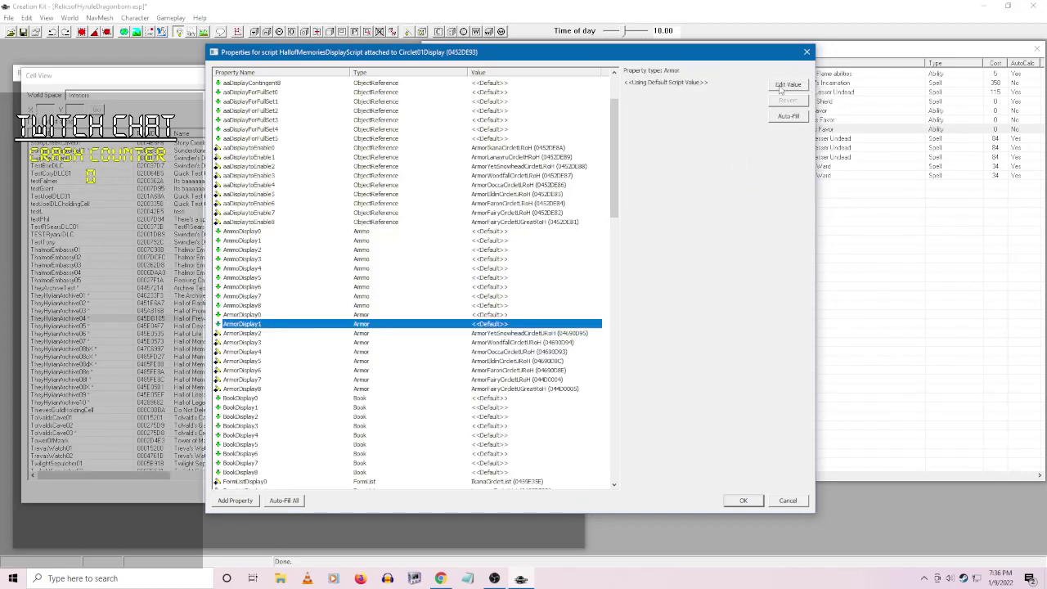
click(783, 86)
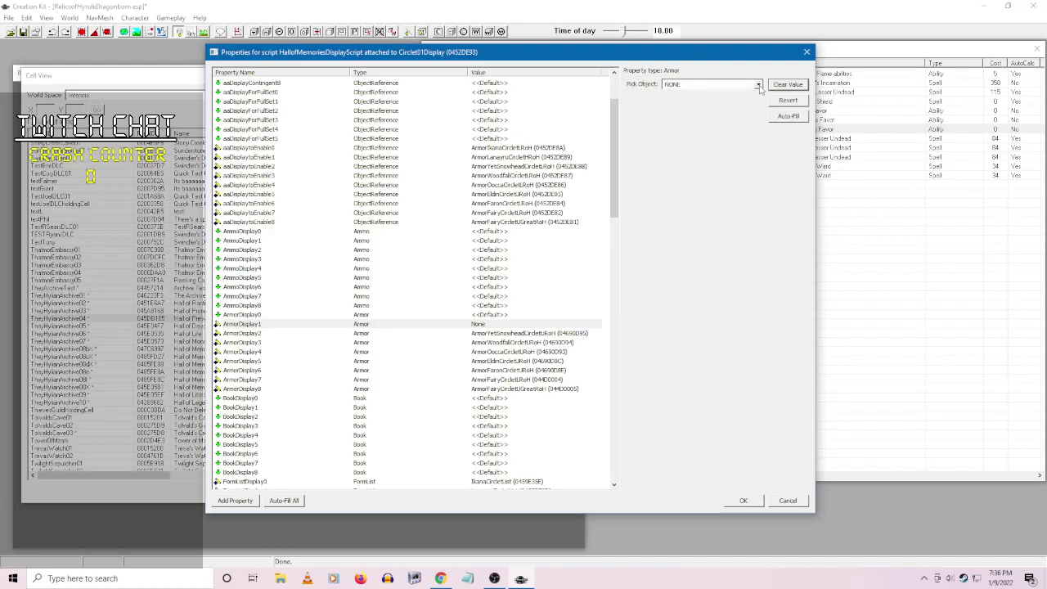
click(757, 85)
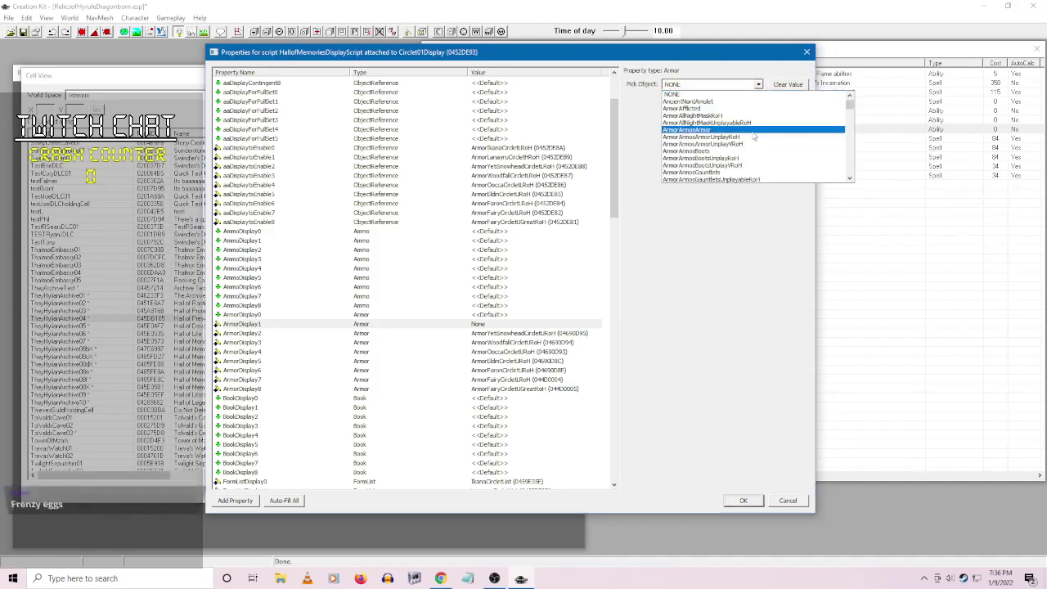
text(armorlanayruCircletRoH)
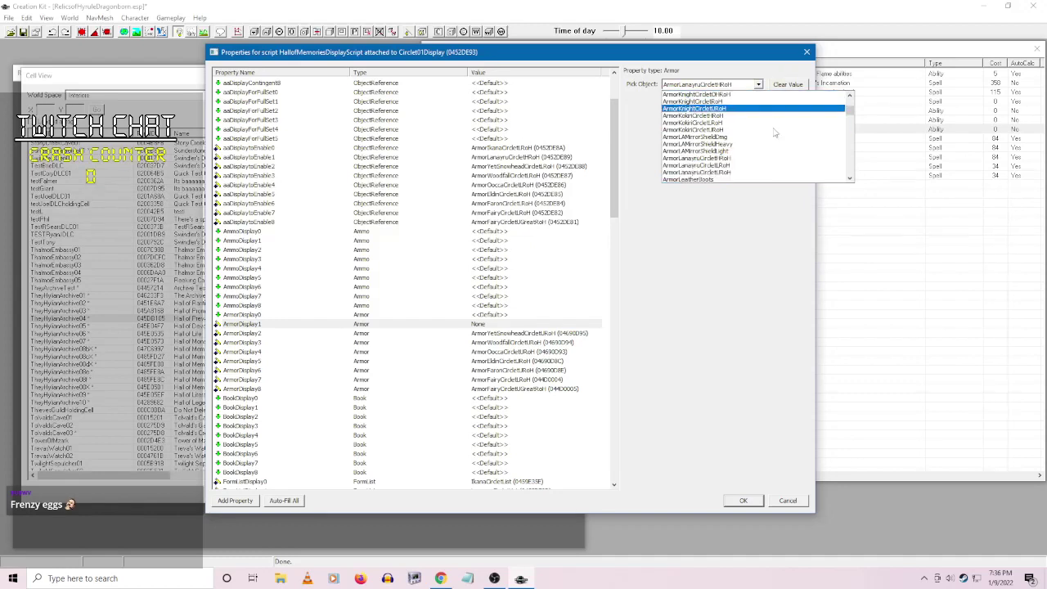
click(736, 172)
- Set the ArmorDisplay0 property of Circlet01Display's script to ArmorIkanaCircletURoH and accept the changes to the reference
click(483, 317)
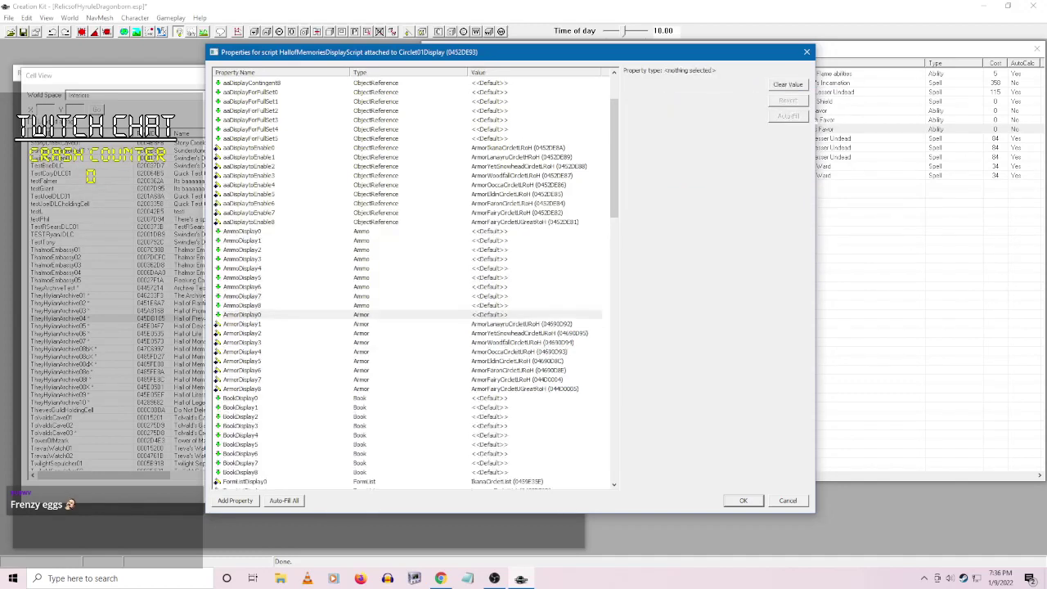
click(482, 314)
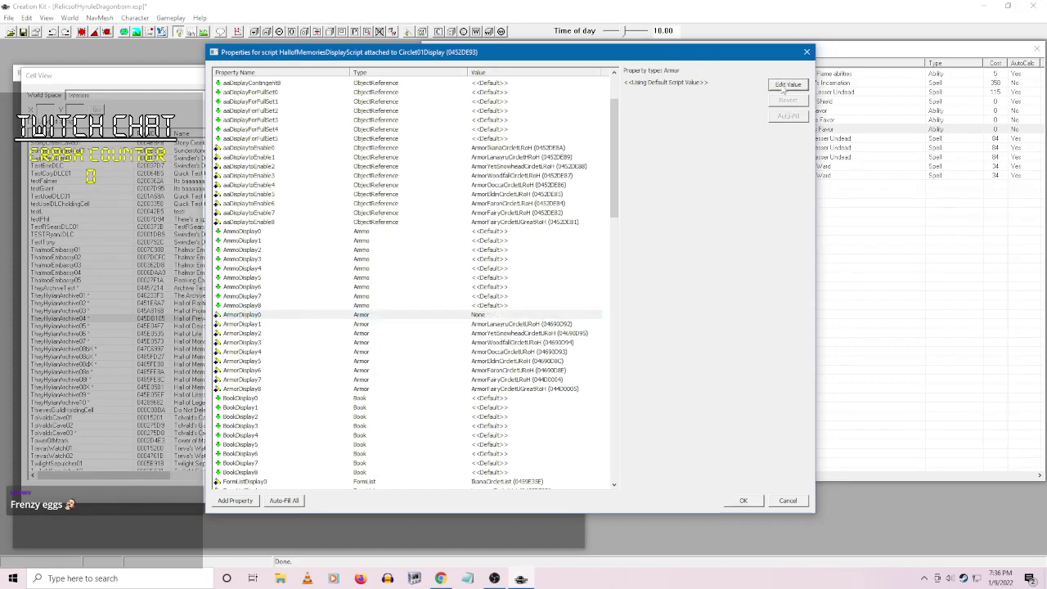
click(772, 85)
click(758, 85)
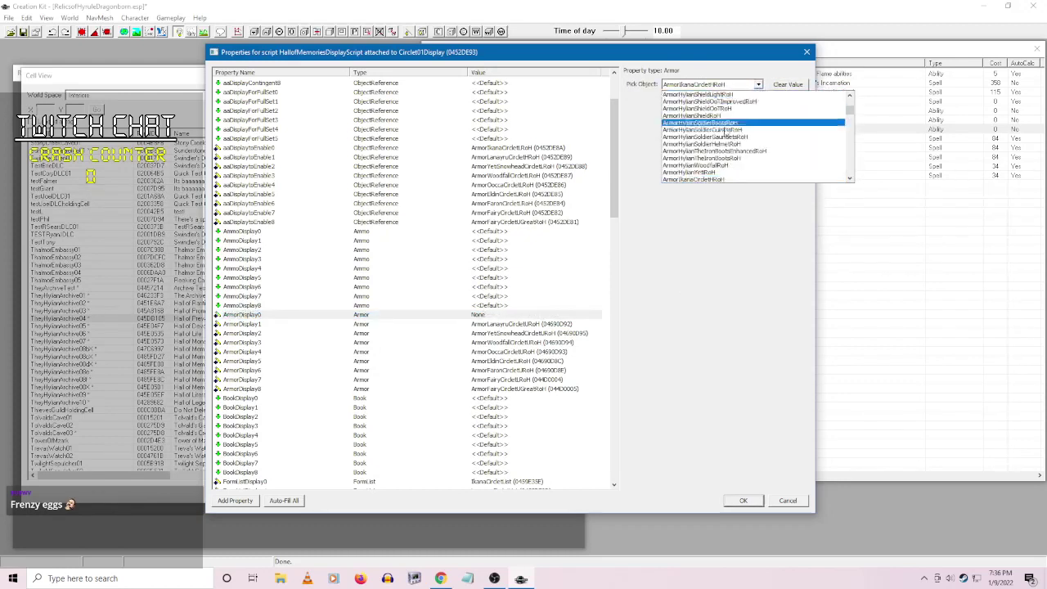
scroll(720, 143, down, 1)
click(712, 176)
click(566, 297)
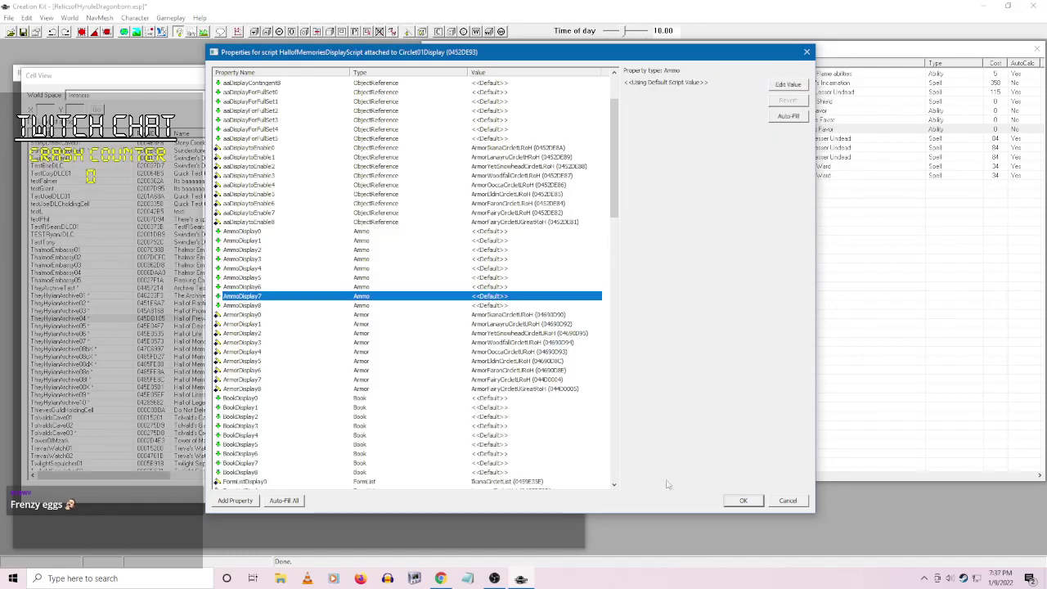
click(742, 501)
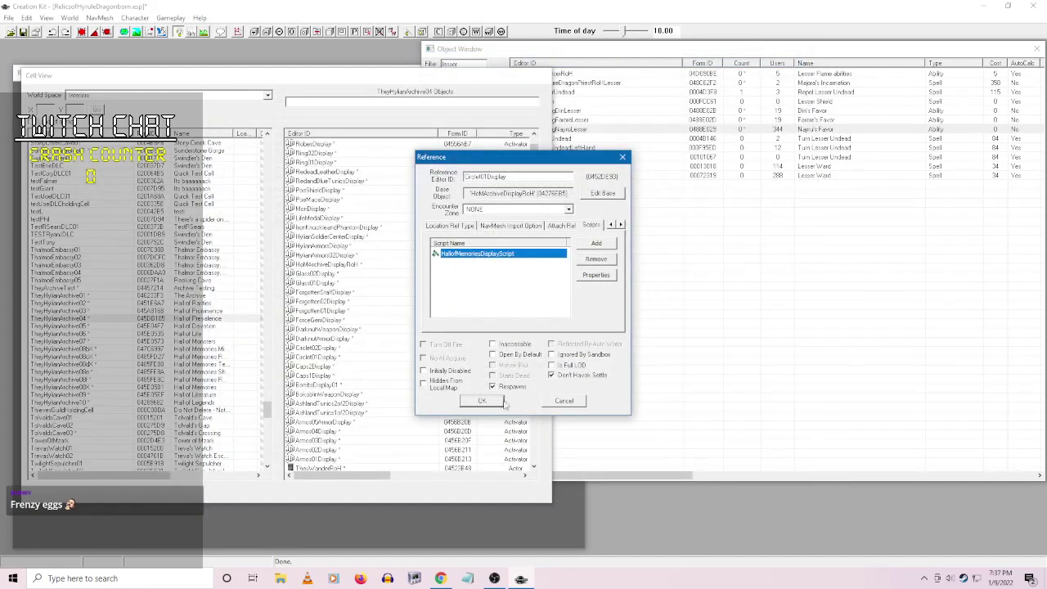
click(501, 404)
- Check the HallofMemoriesDisplayScript properties of Caps2Display for missing armor values
right_click(331, 366)
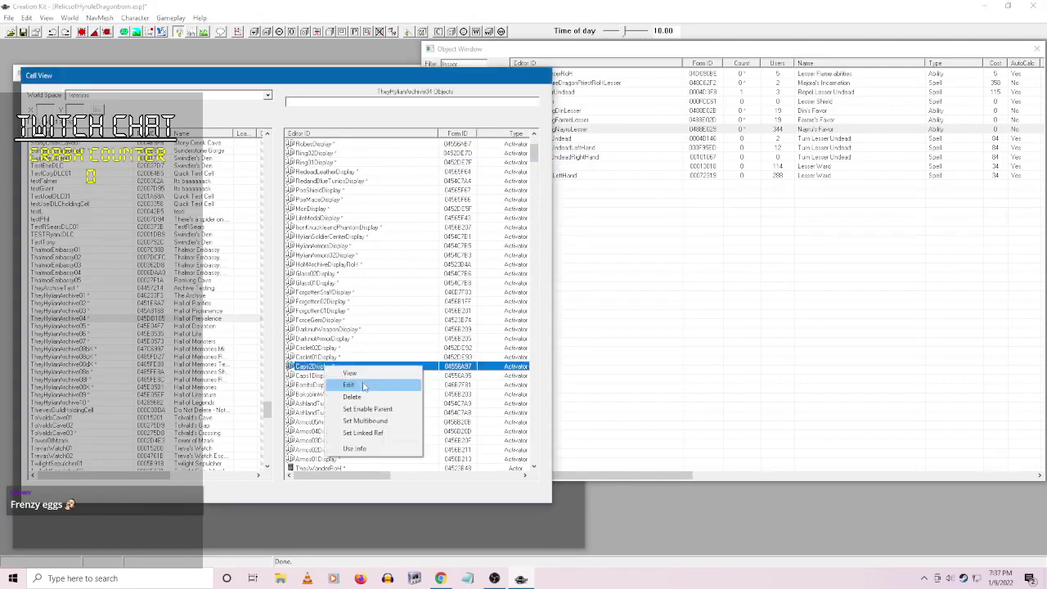
click(348, 372)
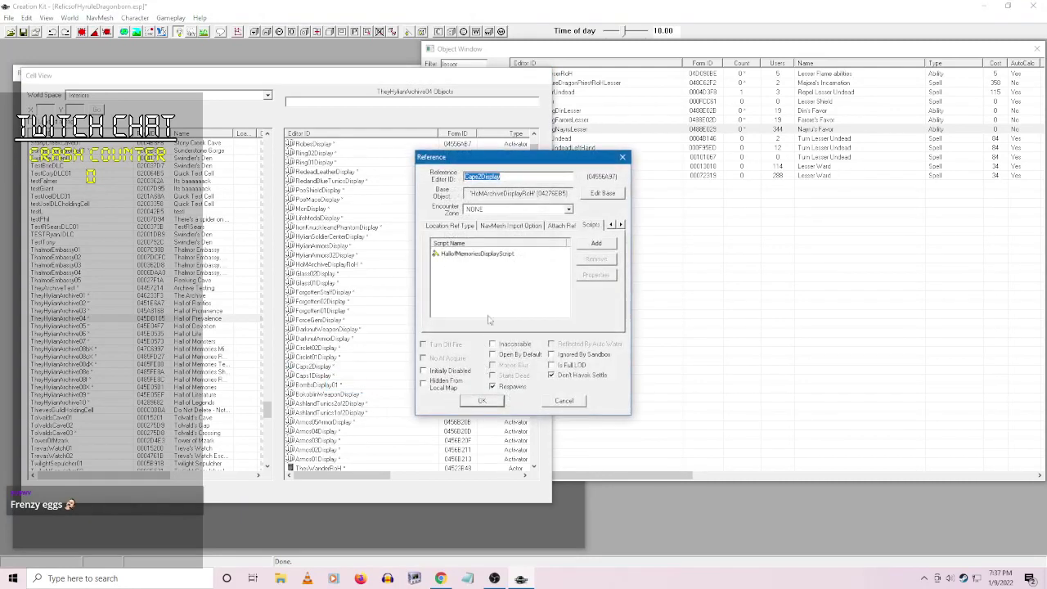
right_click(501, 254)
click(575, 301)
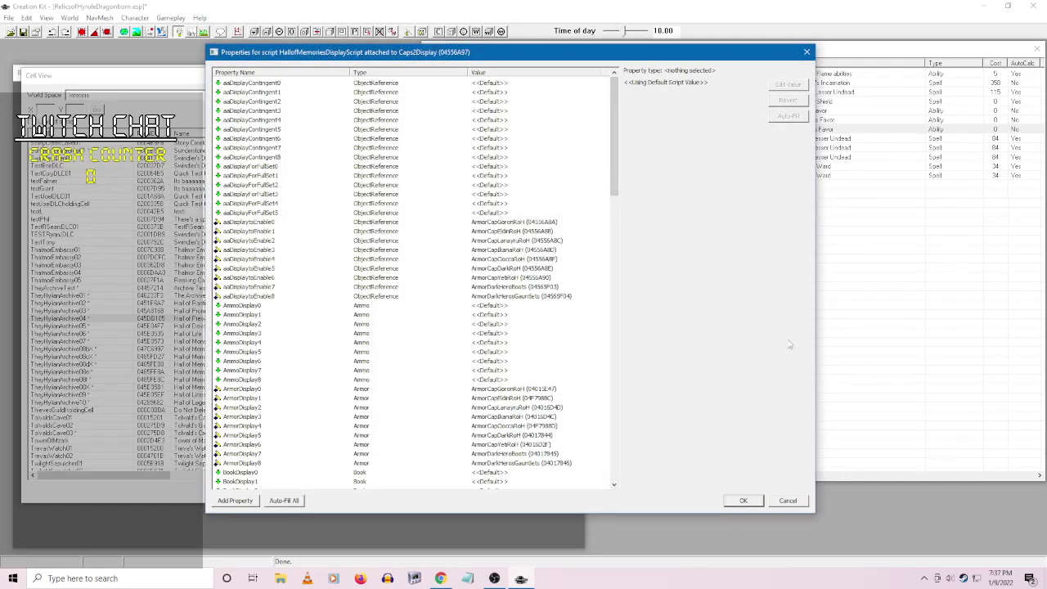
click(746, 501)
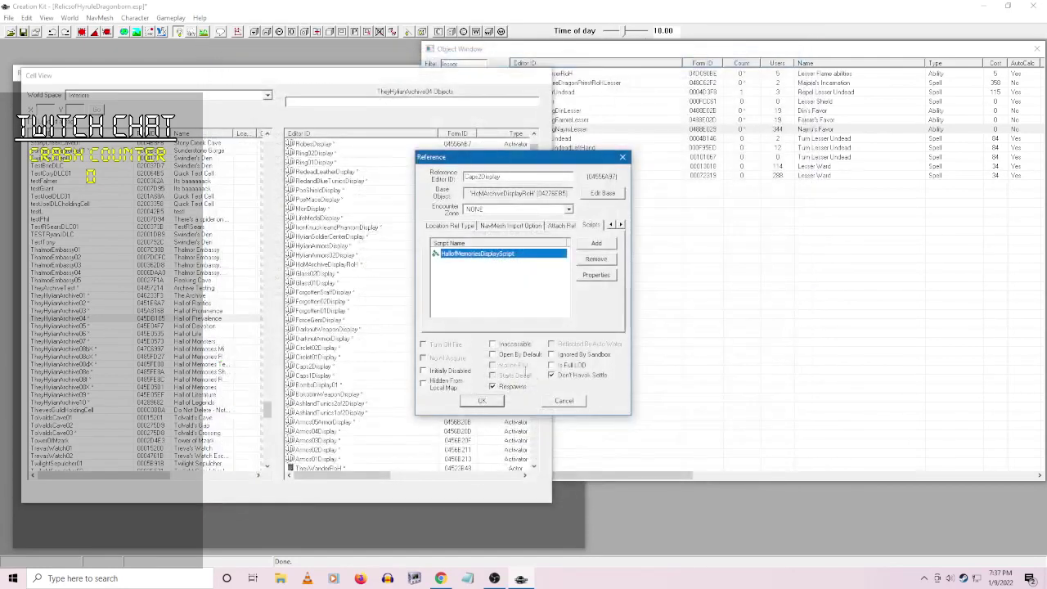
click(482, 400)
- Check the HallofMemoriesDisplayScript properties of Caps1Display for missing armor values
right_click(343, 376)
click(364, 401)
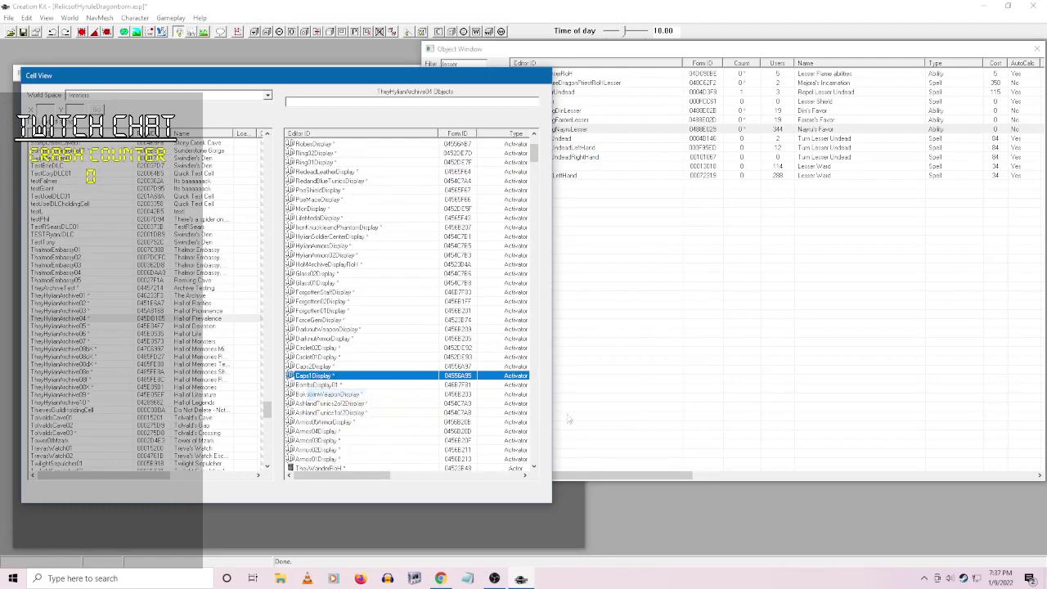
right_click(458, 253)
click(560, 305)
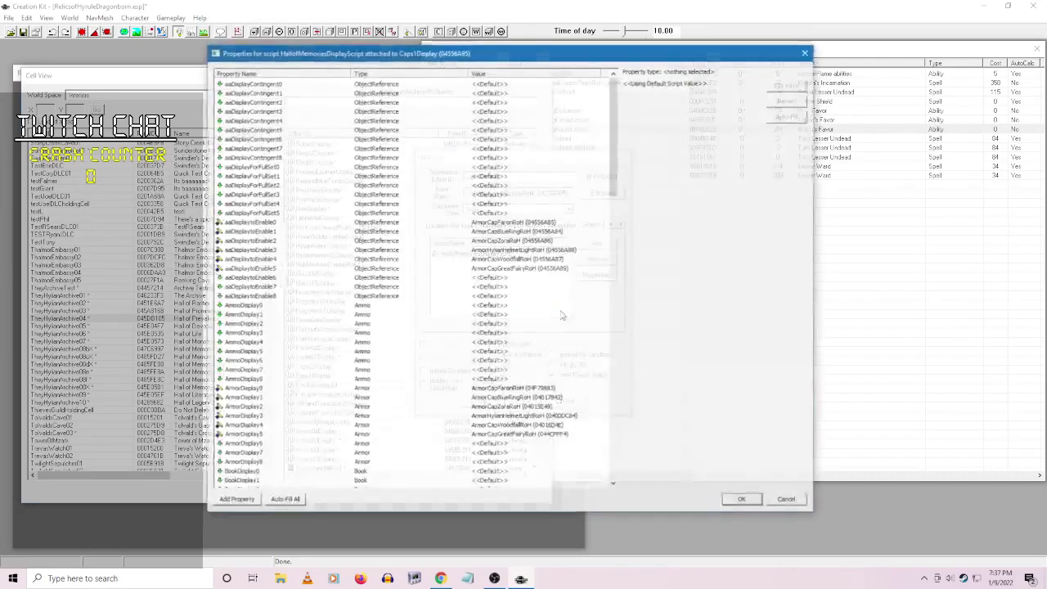
click(743, 501)
click(495, 404)
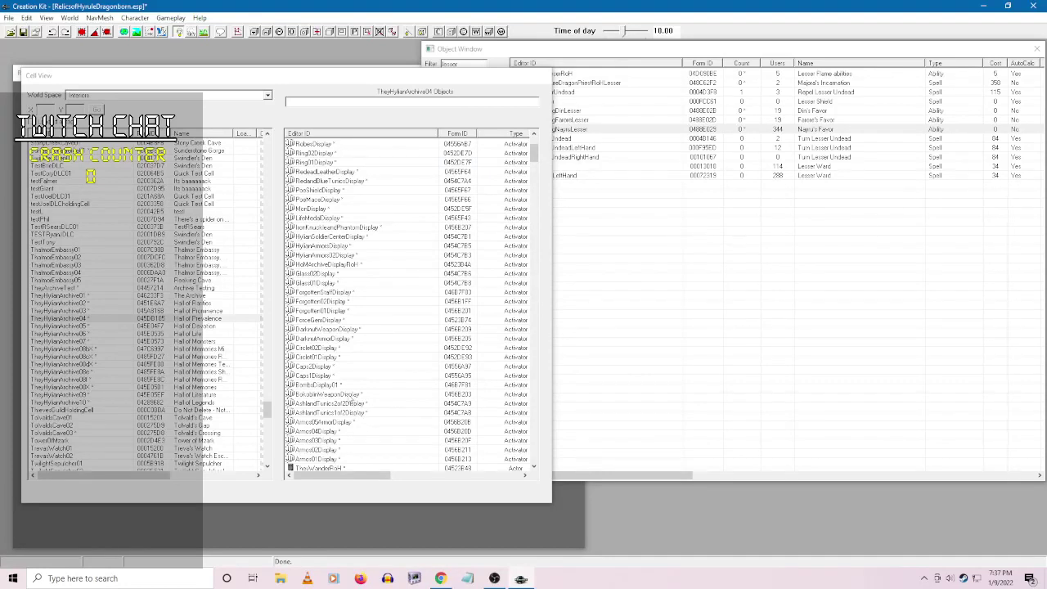
- Open the HallofMemoriesDisplayScript properties of the BokoblinWeaponDisplay reference
right_click(339, 393)
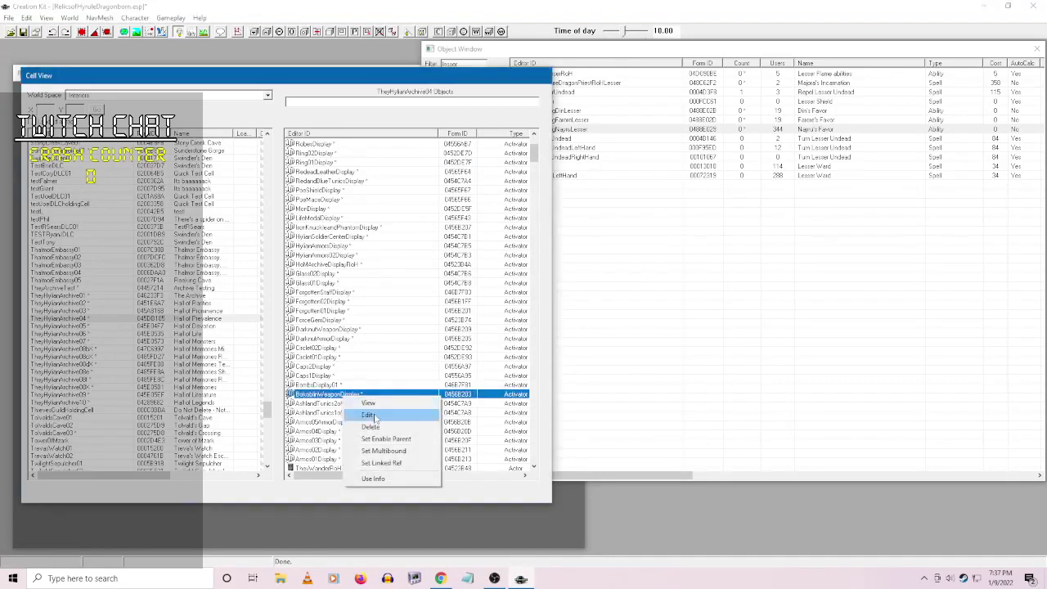
click(369, 415)
click(591, 224)
right_click(493, 255)
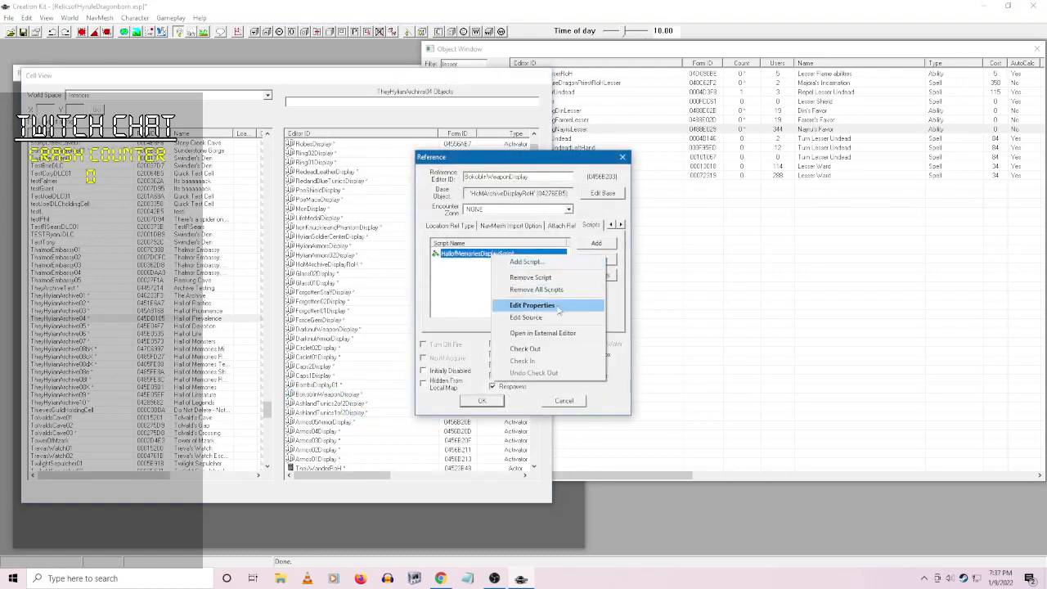
click(558, 306)
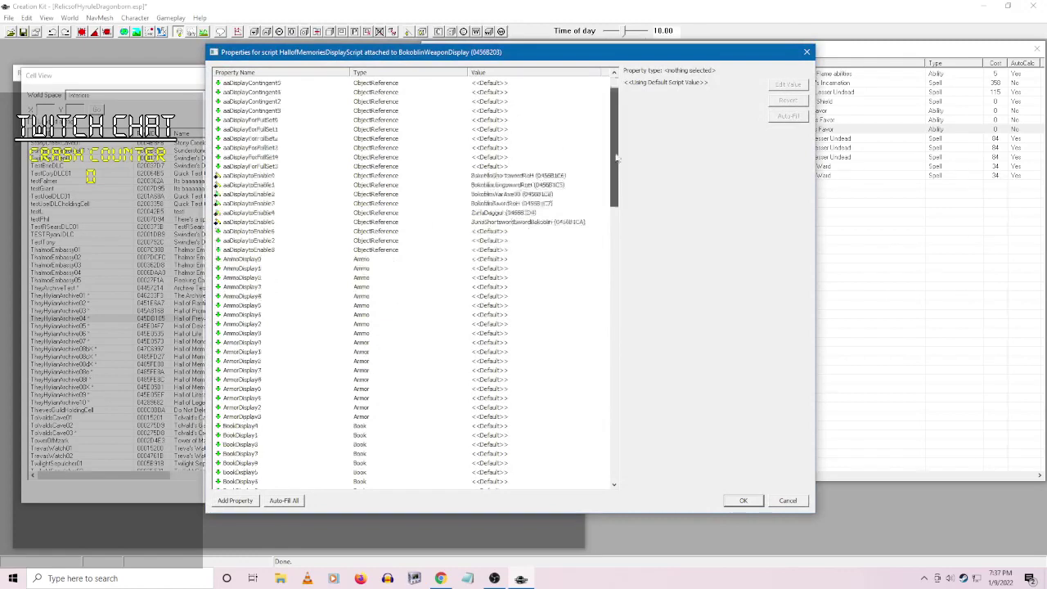
- Set the WeaponDisplay0 property of BokoblinWeaponDisplay's script to BokoblinShortswordRoH
drag(616, 159, 612, 421)
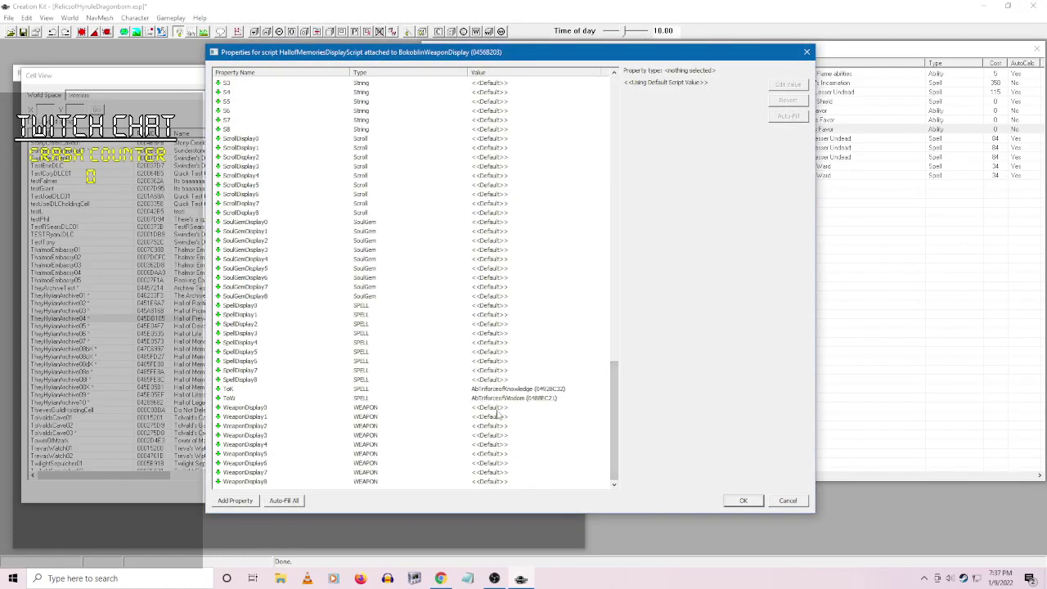
click(496, 408)
click(785, 85)
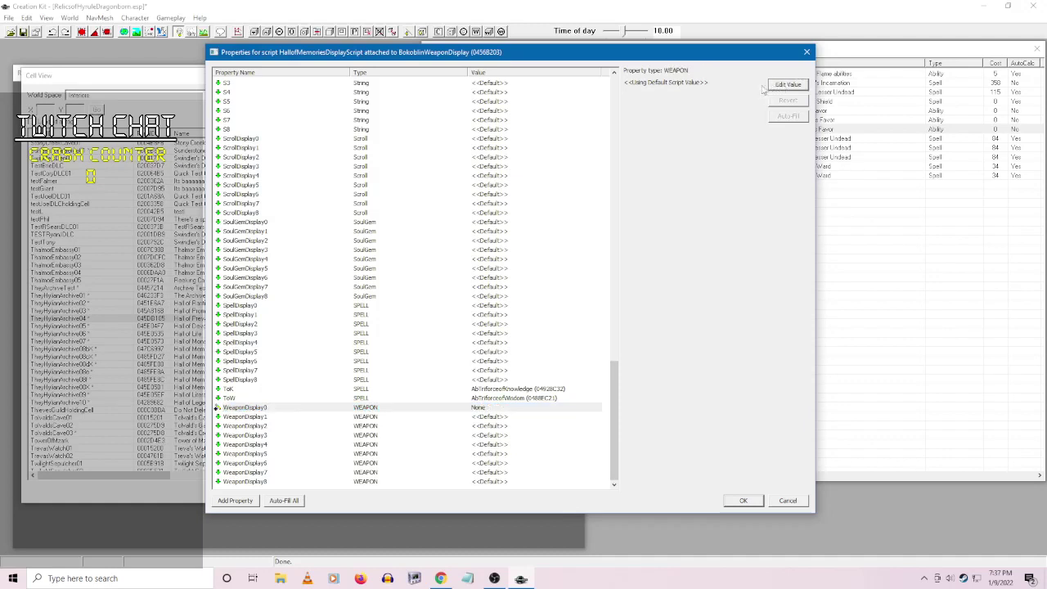
click(759, 85)
text(bok)
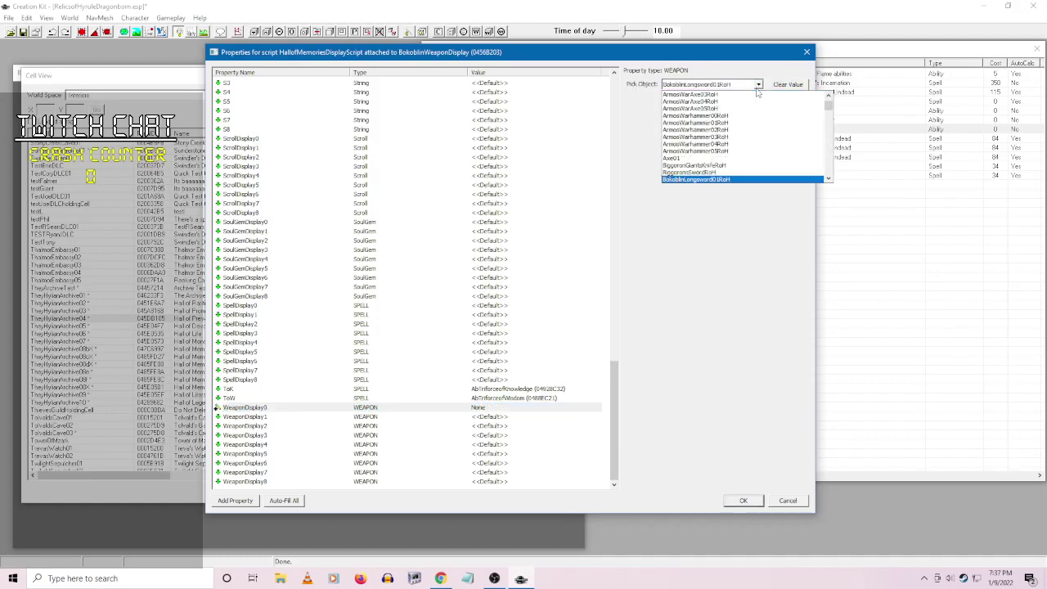
scroll(764, 114, down, 4)
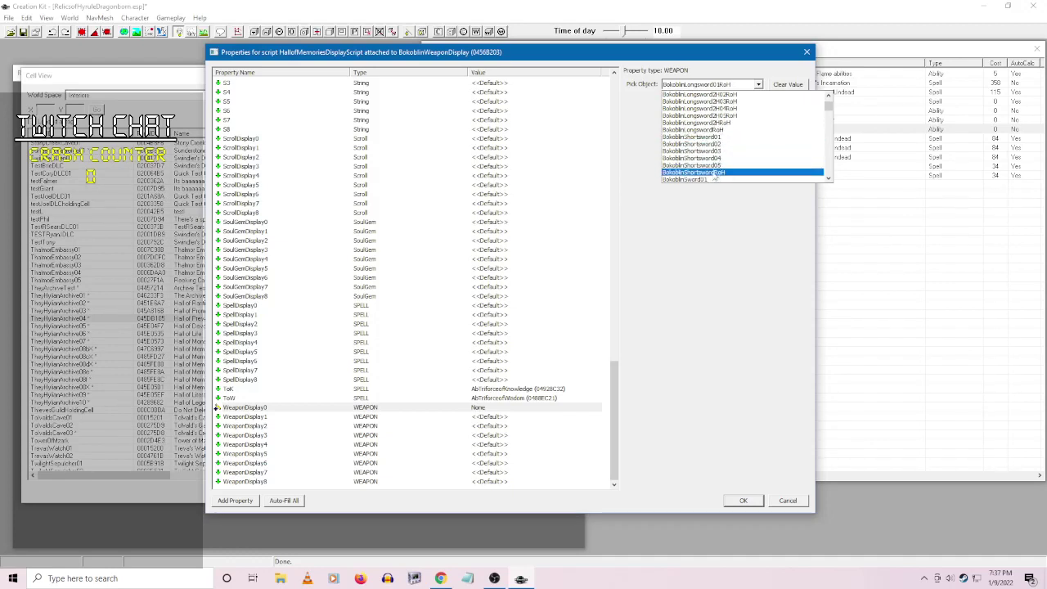
click(714, 173)
- Set the WeaponDisplay1 property of BokoblinWeaponDisplay's script to BokoblinLongswordRoH
mouse_move(614, 401)
mouse_down()
mouse_move(613, 232)
mouse_move(613, 408)
mouse_up()
click(495, 417)
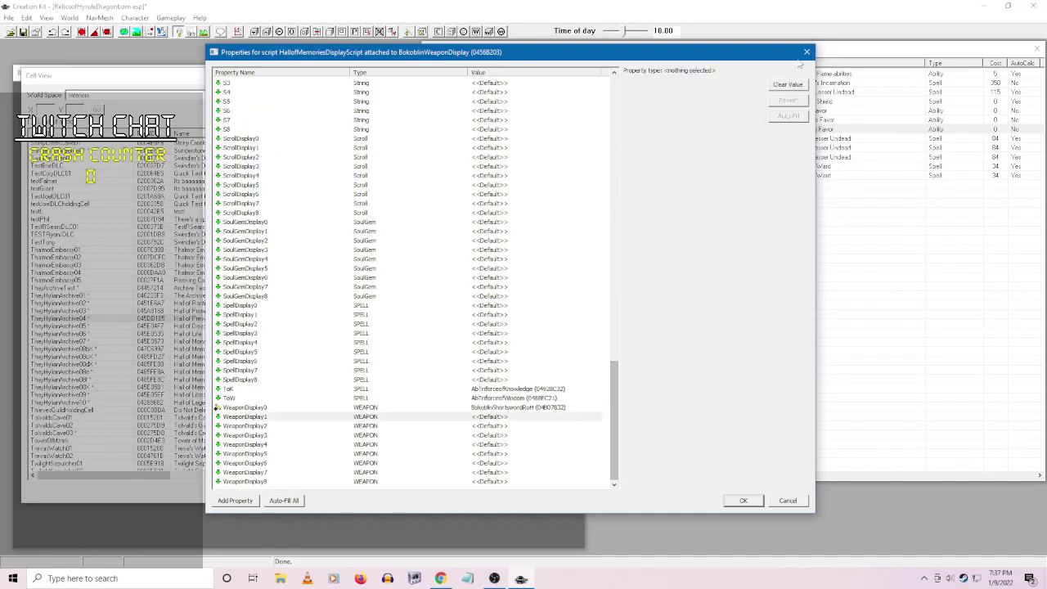
click(777, 87)
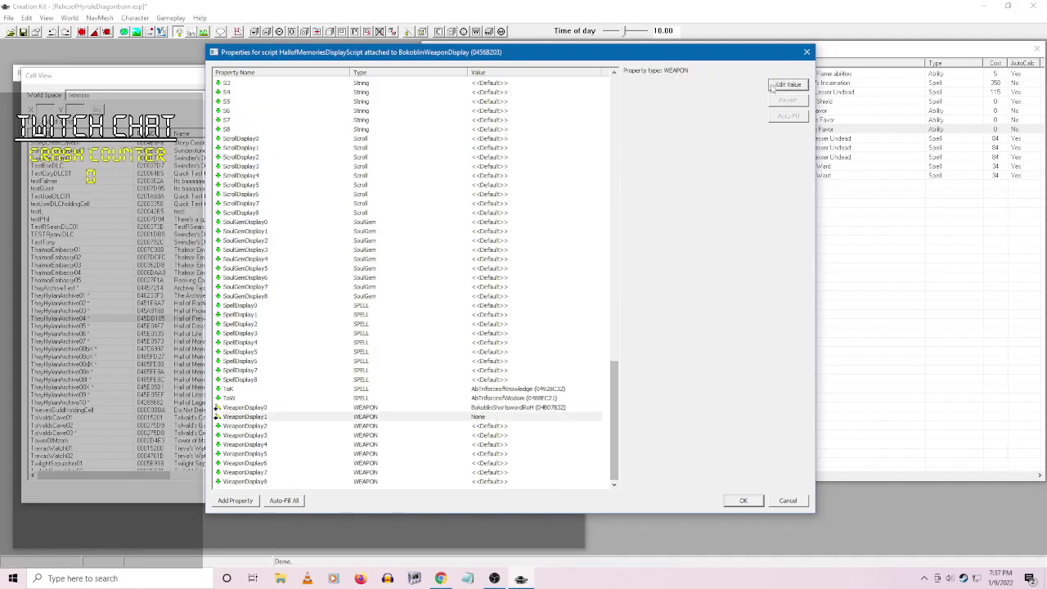
click(750, 87)
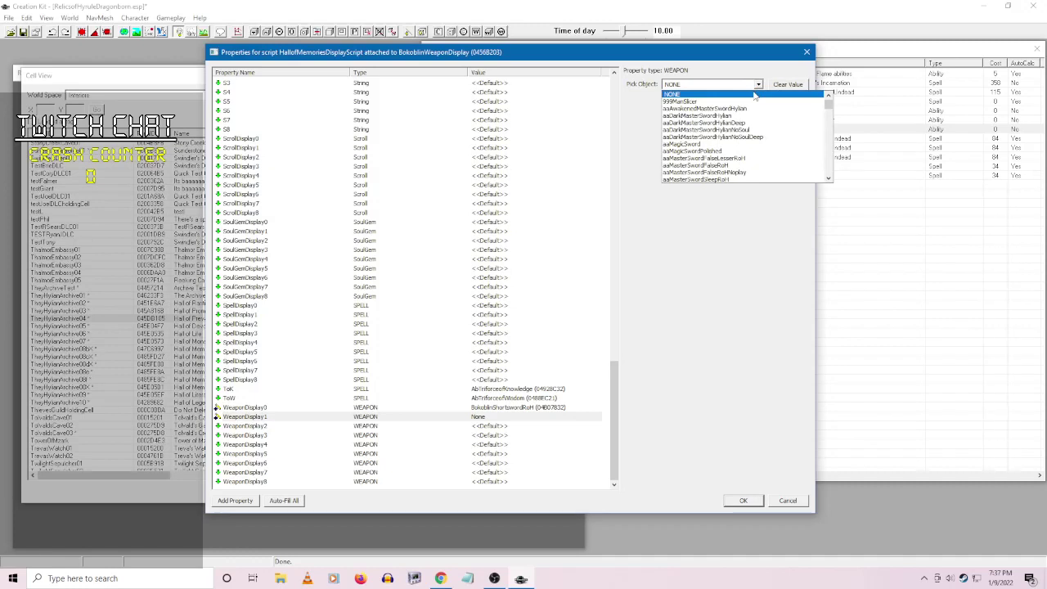
text(bo)
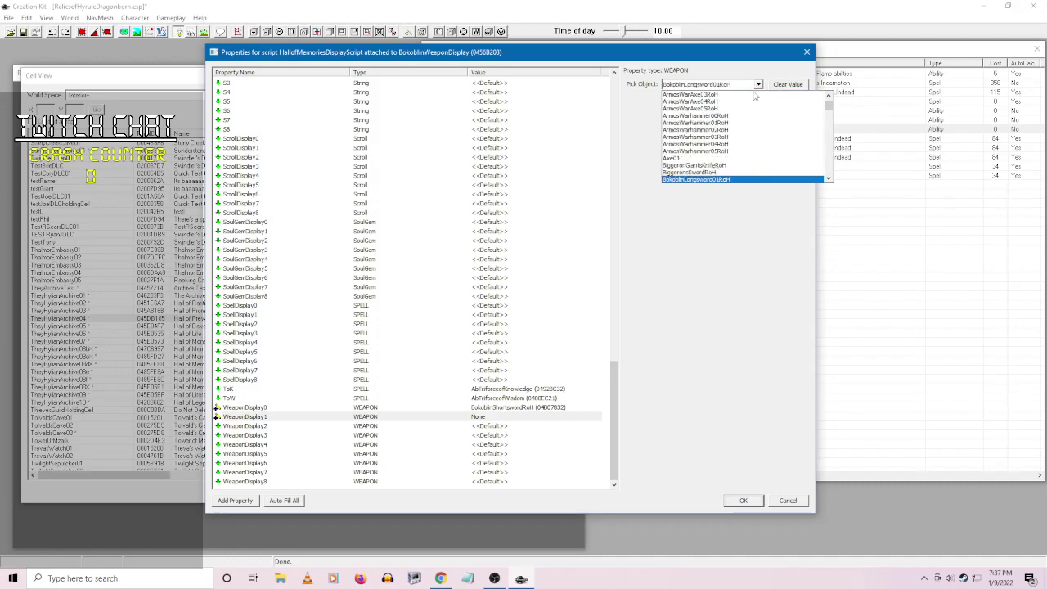
scroll(756, 112, down, 2)
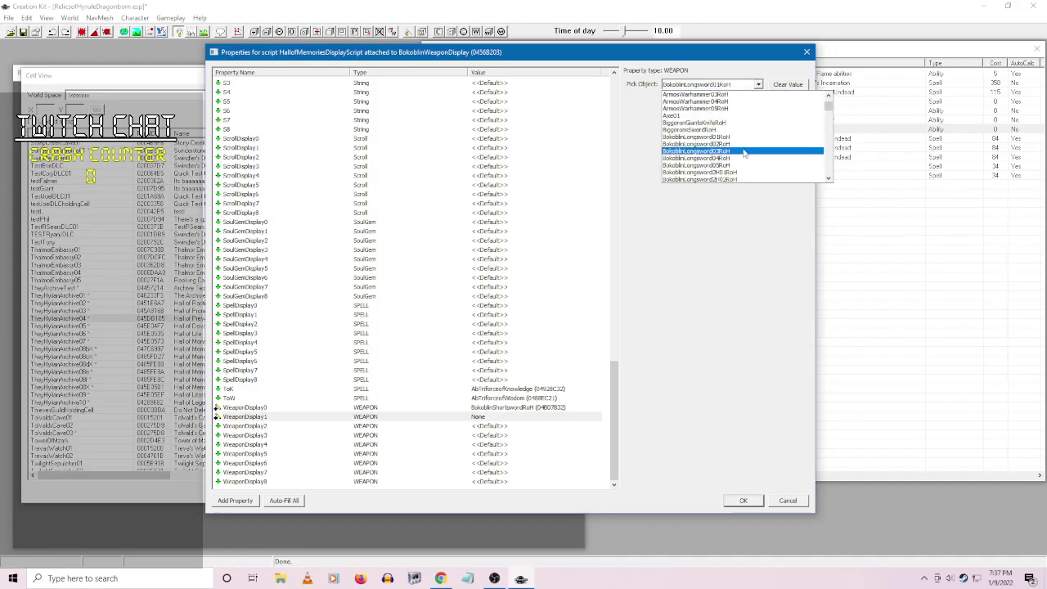
scroll(723, 172, down, 2)
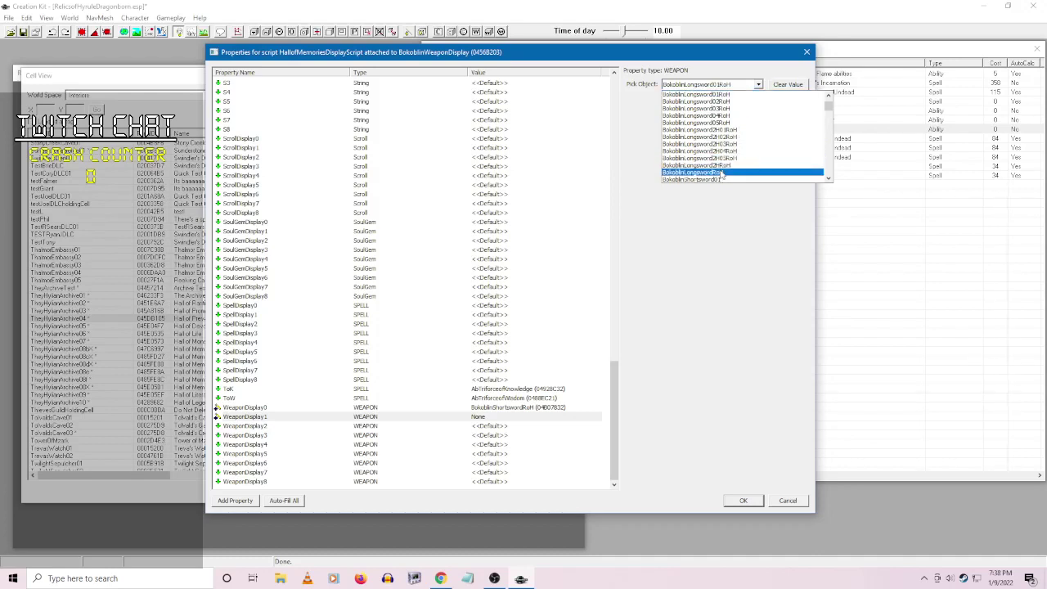
click(722, 172)
- Set the WeaponDisplay2 property of BokoblinWeaponDisplay's script to BokoblinWarAxe03
click(476, 429)
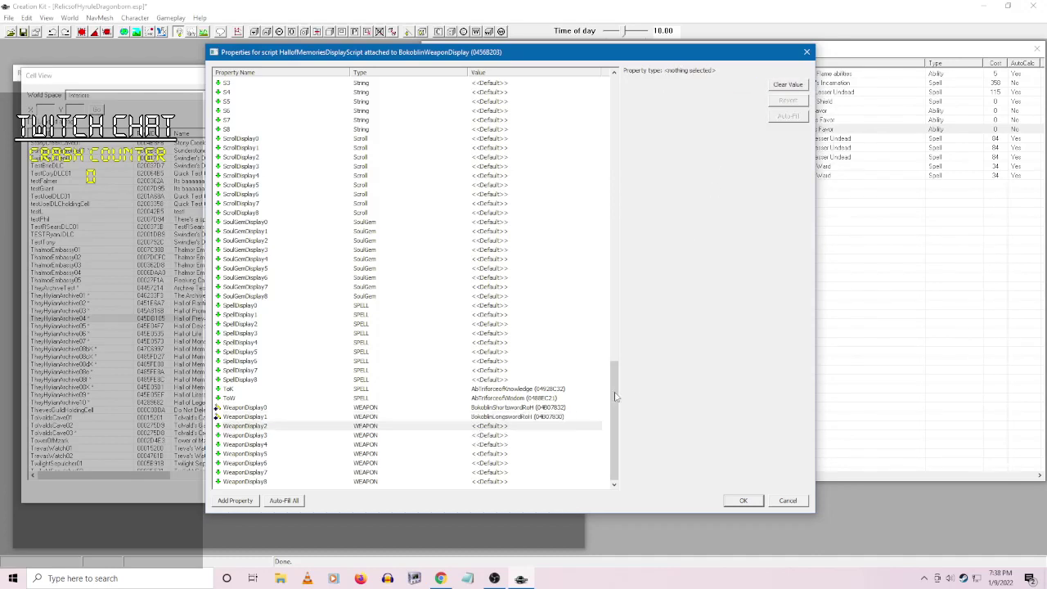
drag(617, 396, 785, 200)
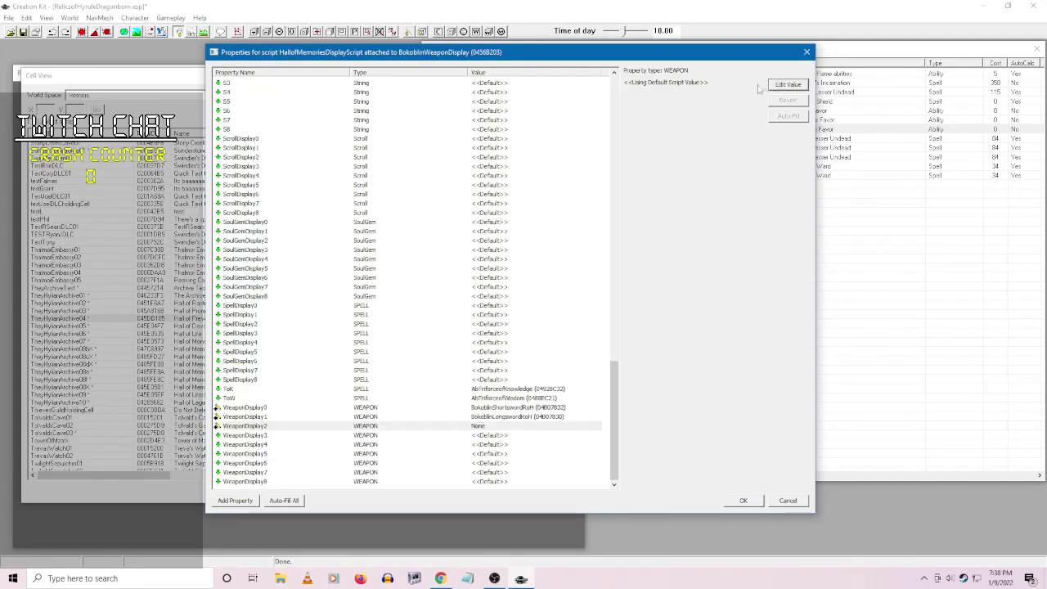
click(787, 84)
click(758, 84)
text(bok)
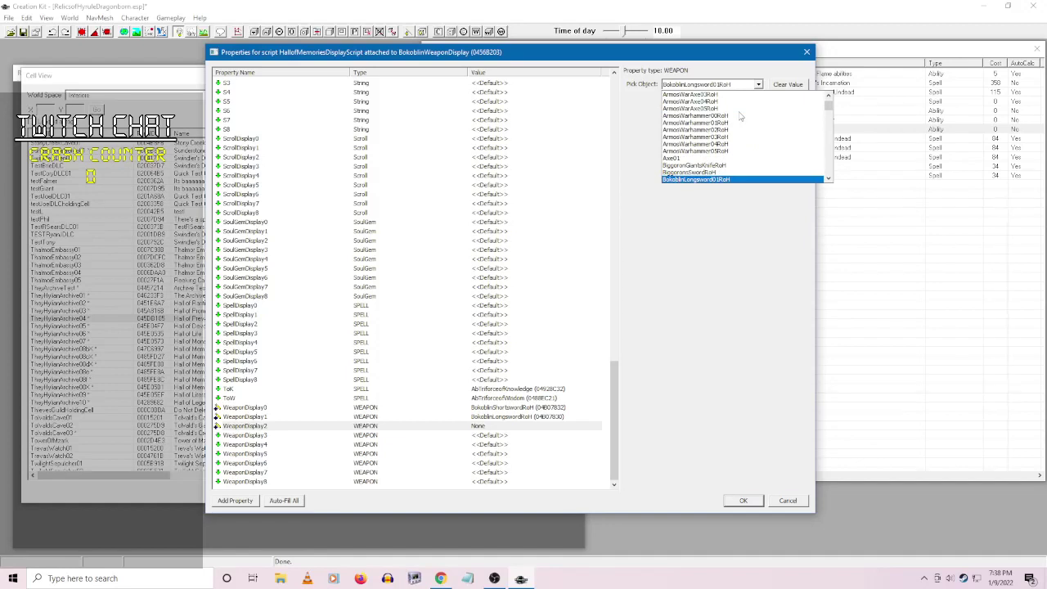
text(bokoblinw)
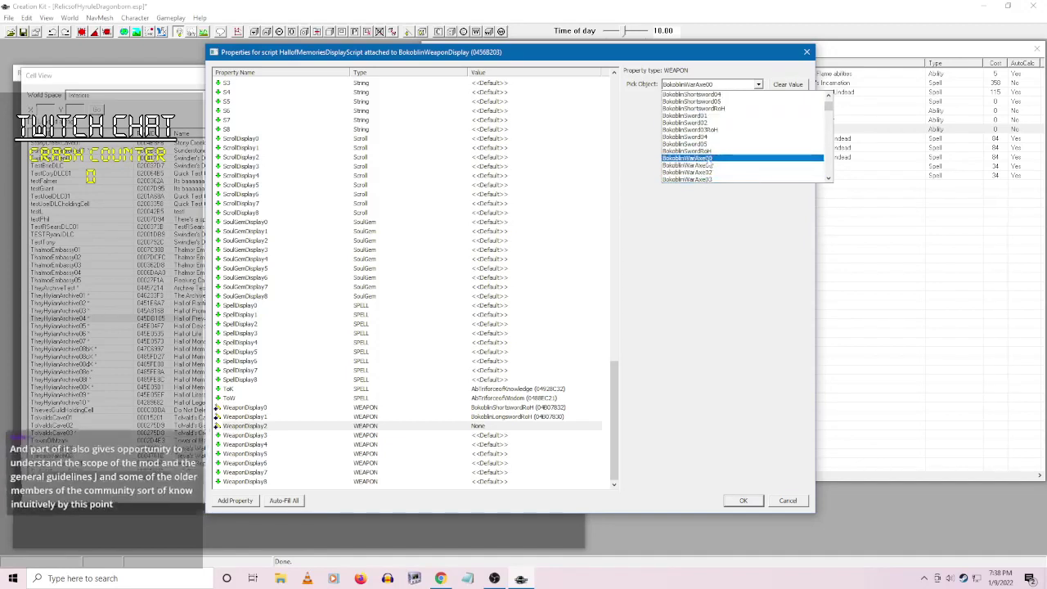
click(687, 176)
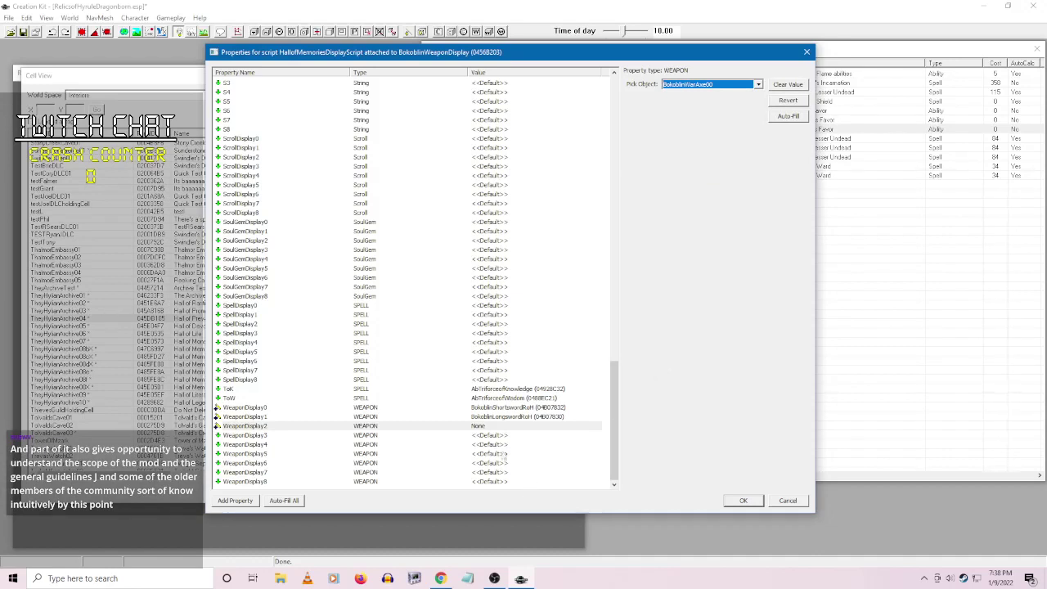
click(484, 435)
drag(616, 391, 737, 213)
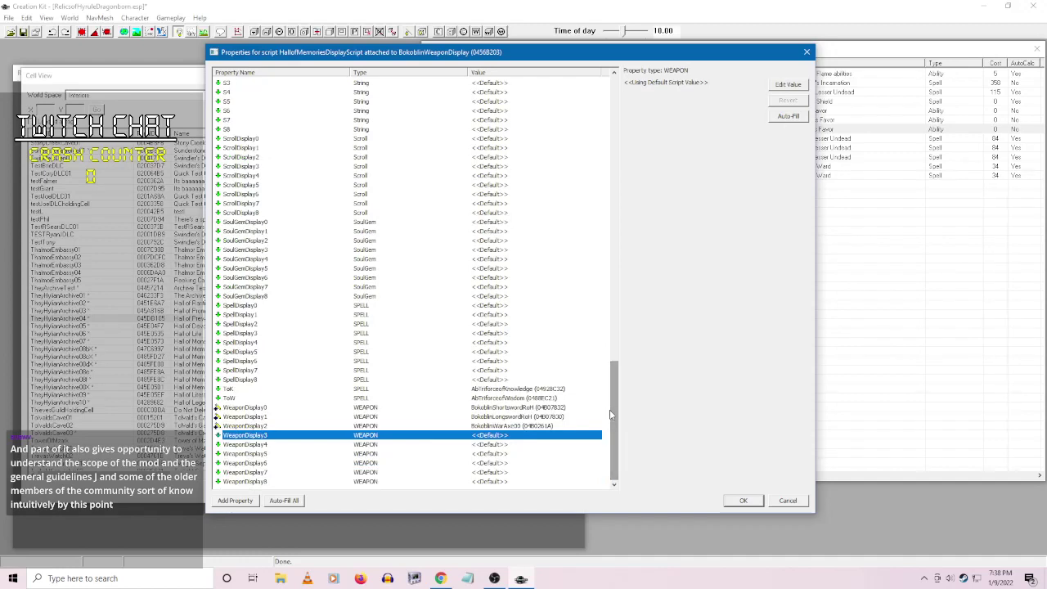
- Set the WeaponDisplay3 property of BokoblinWeaponDisplay's script to BokoblinSwordRoH
click(787, 87)
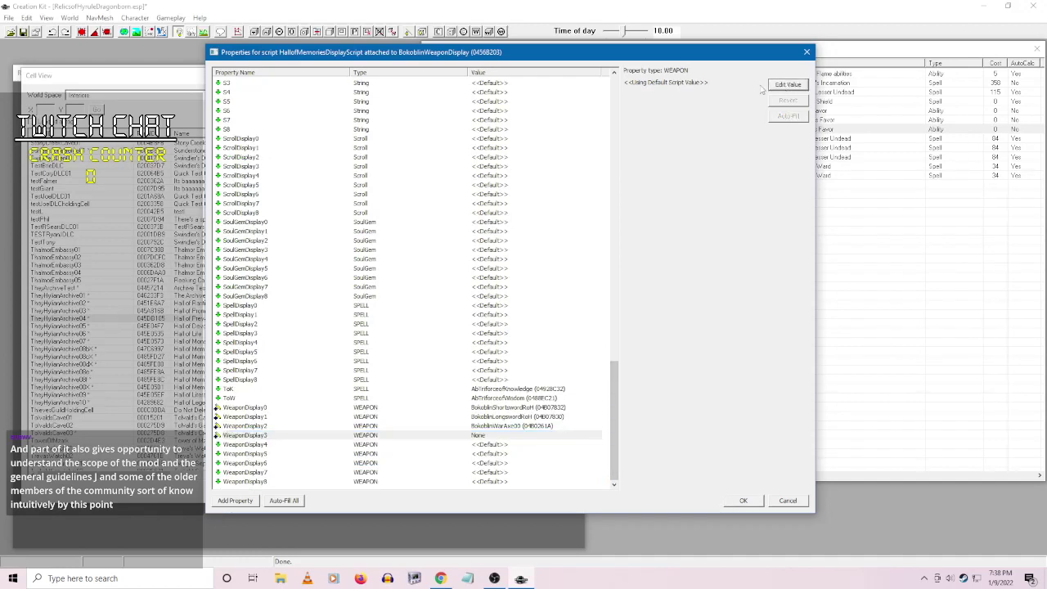
click(774, 85)
click(758, 84)
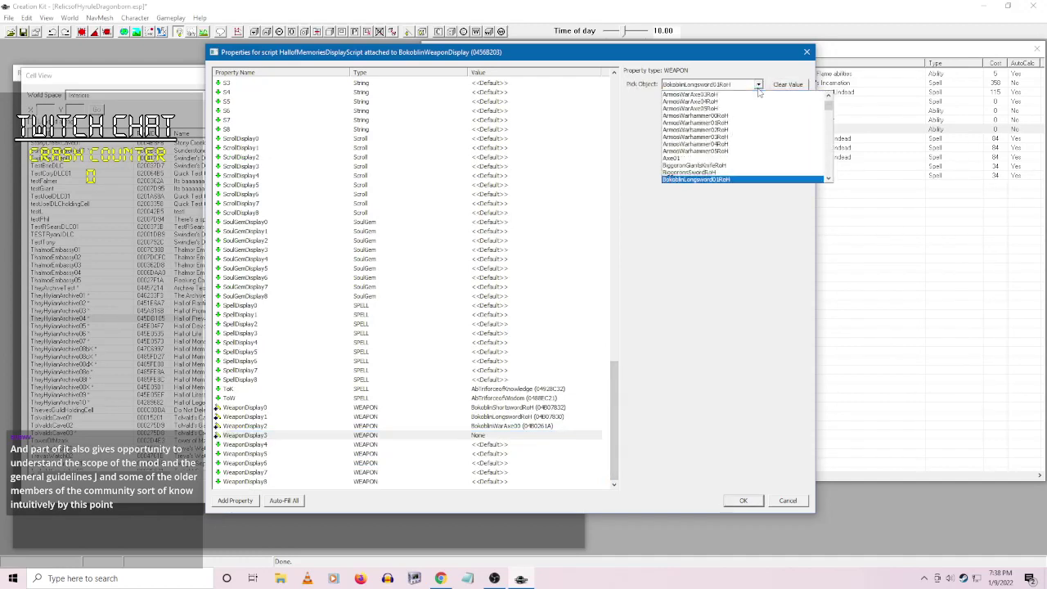
scroll(738, 127, down, 6)
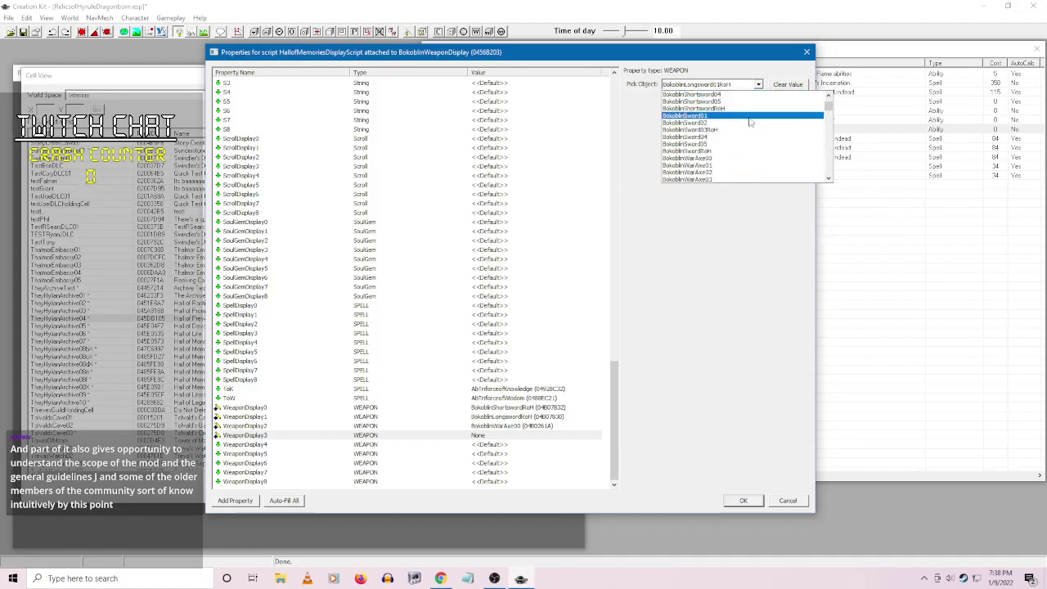
click(718, 152)
mouse_move(614, 424)
mouse_down()
mouse_move(619, 255)
mouse_move(615, 433)
mouse_up()
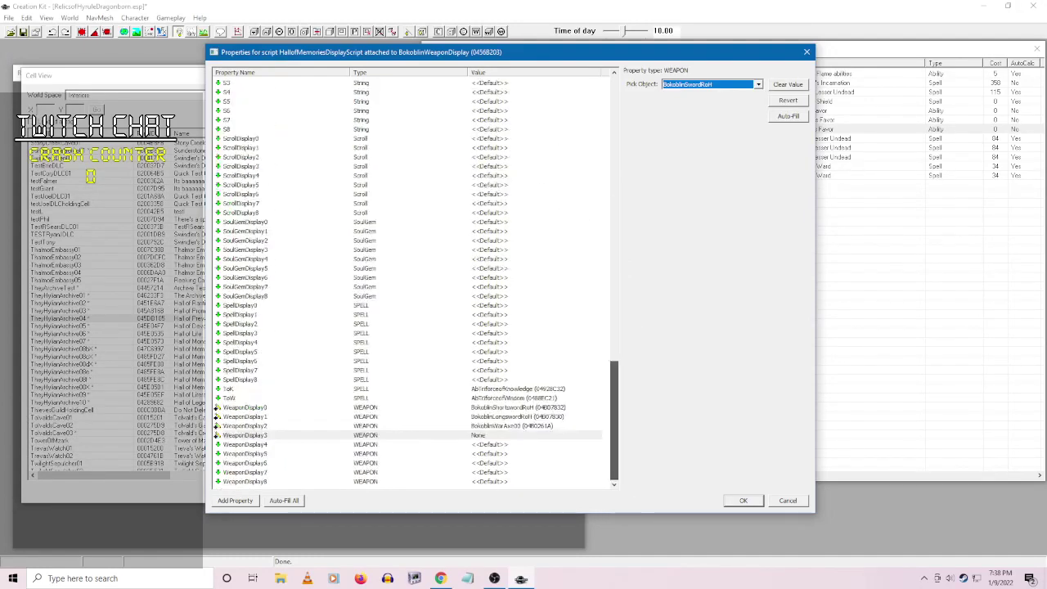
- Set the WeaponDisplay4 property of BokoblinWeaponDisplay's script to BokoblinZunaDagger
click(245, 444)
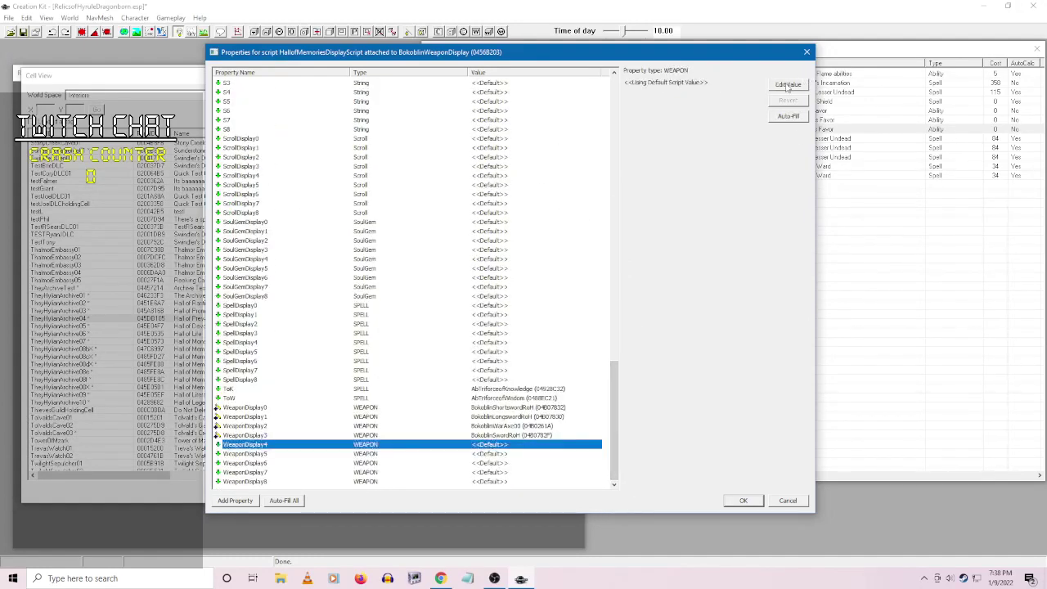
click(789, 86)
click(787, 85)
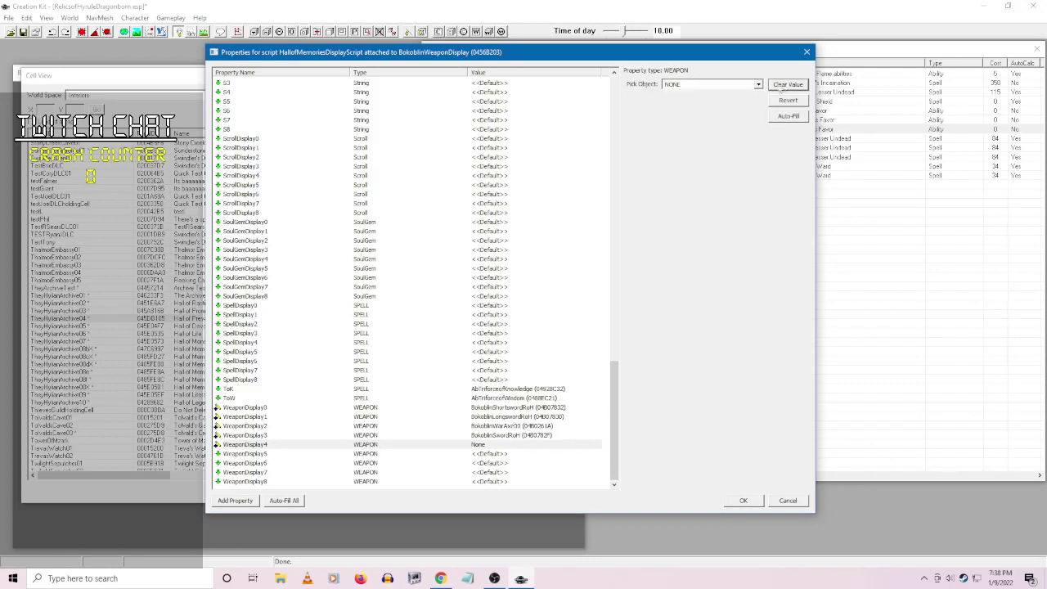
click(758, 85)
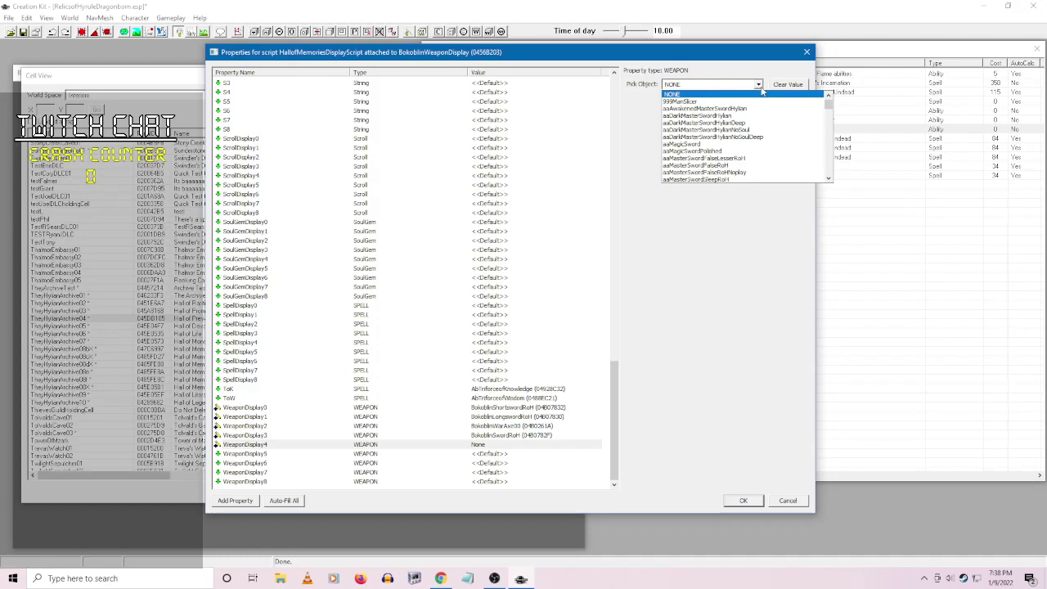
text(bo)
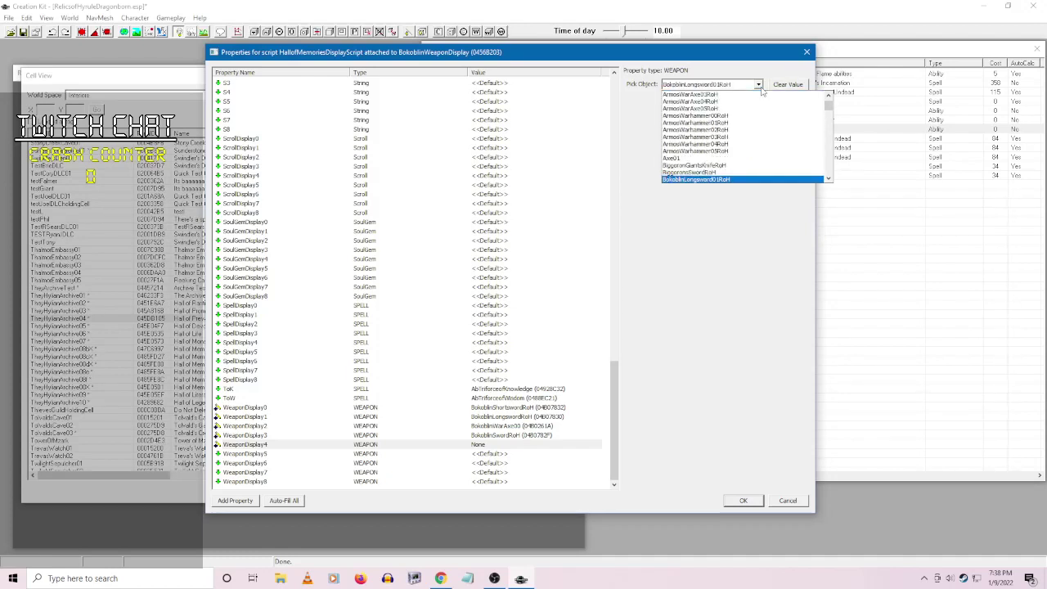
scroll(721, 121, down, 4)
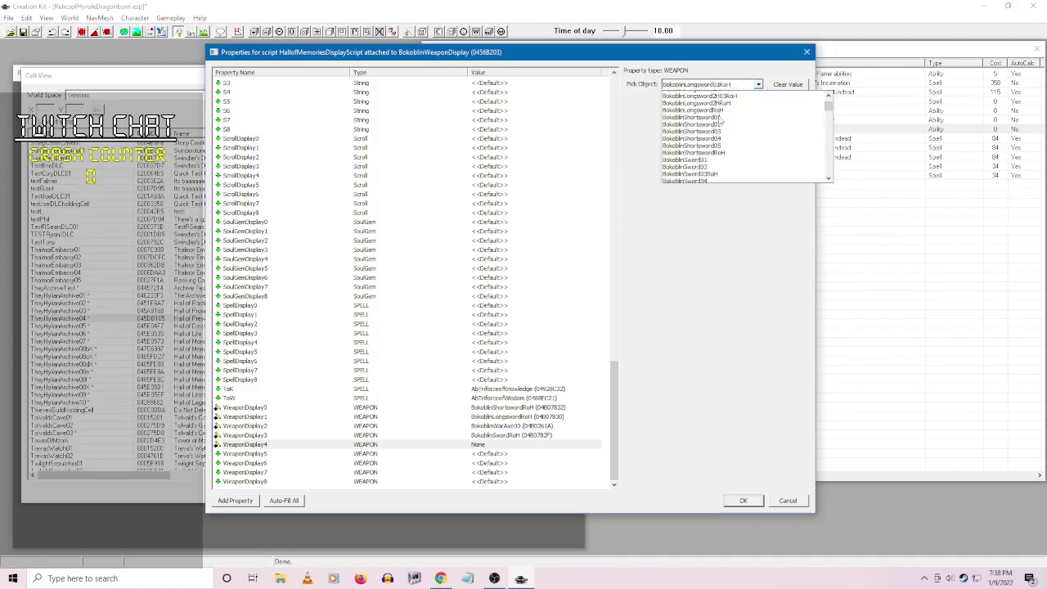
scroll(720, 121, down, 3)
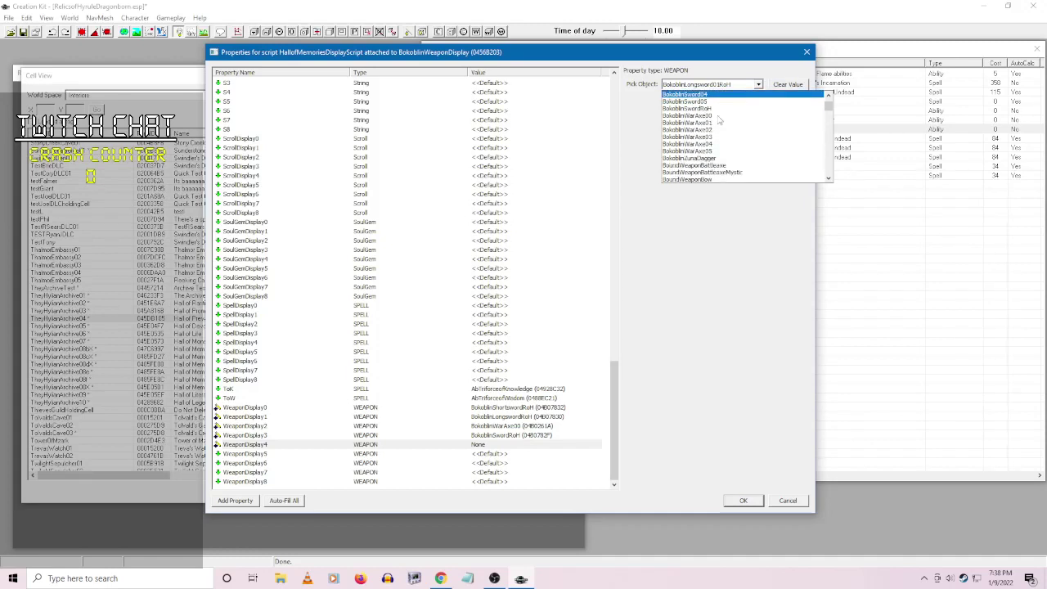
click(716, 158)
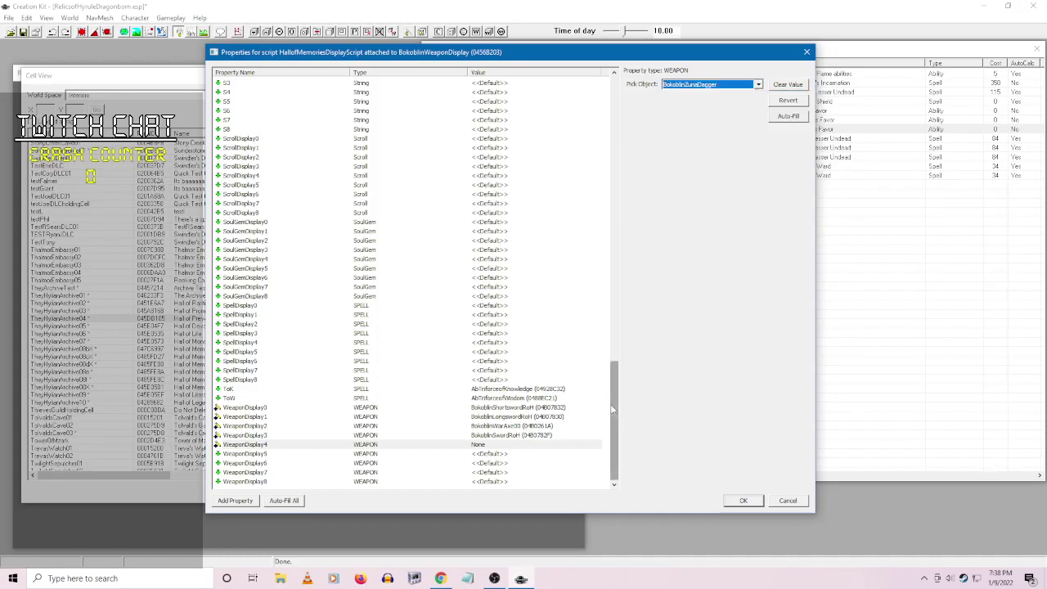
mouse_move(612, 409)
mouse_down()
mouse_move(615, 212)
mouse_move(615, 417)
mouse_up()
- Set the WeaponDisplay5 property to ZunaShortswordSwordBokoblin and accept the changes to the BokoblinWeaponDisplay reference
click(490, 454)
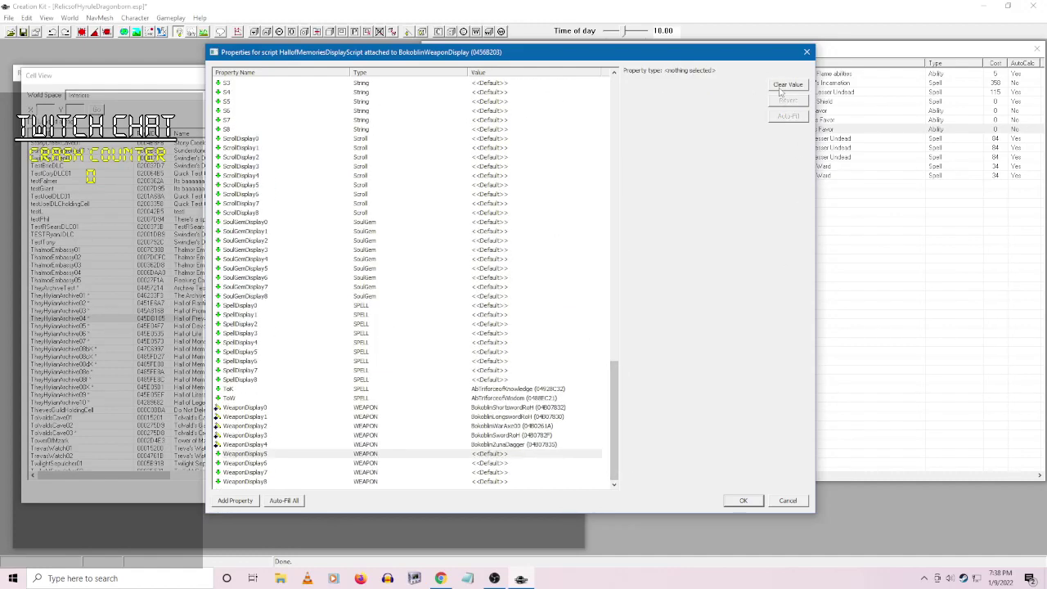
click(781, 89)
click(781, 86)
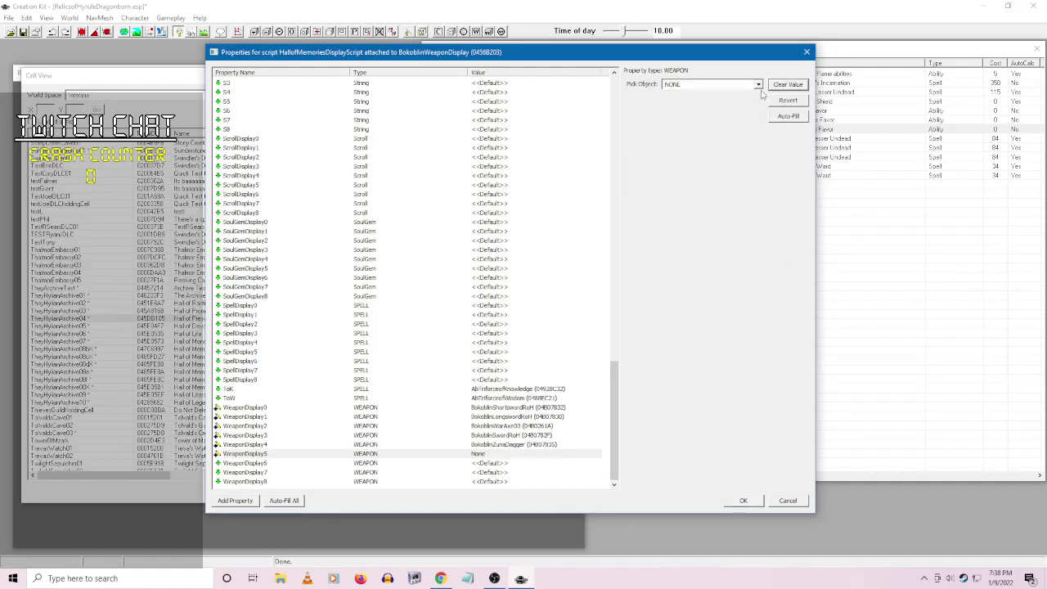
click(759, 85)
text(zuna)
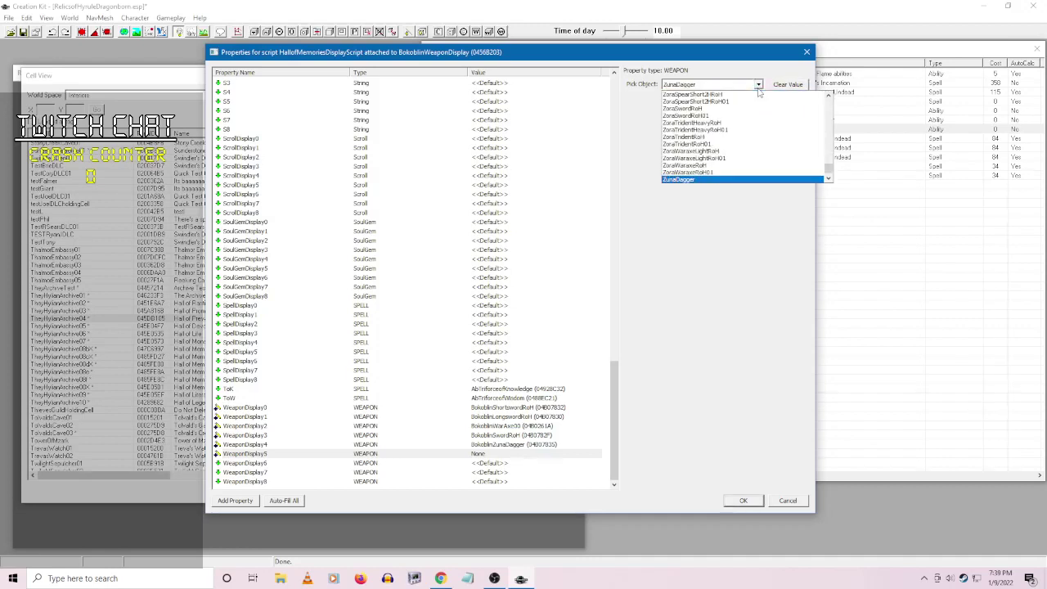
scroll(751, 121, down, 4)
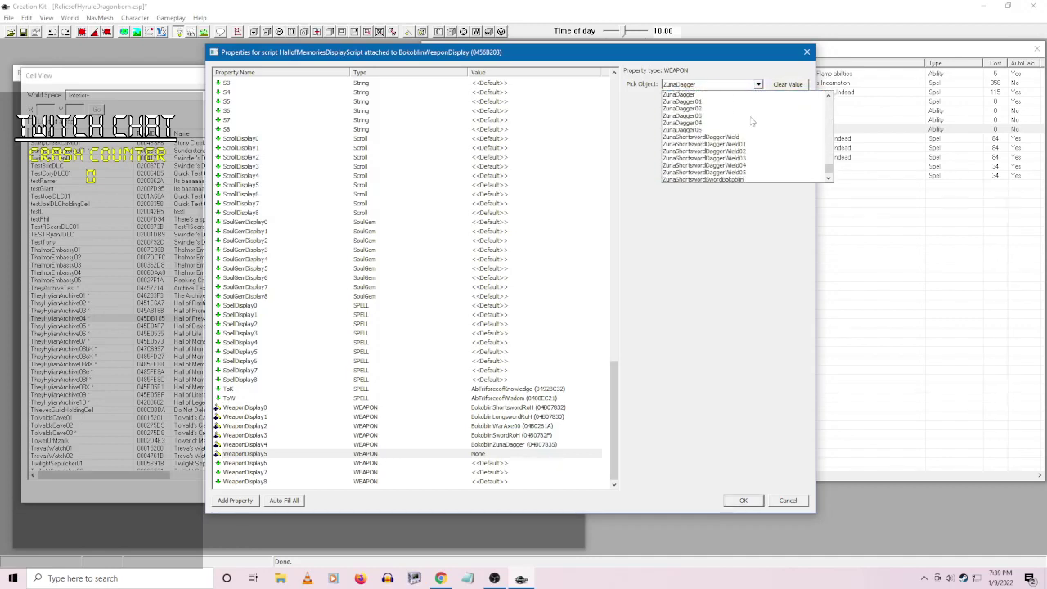
scroll(750, 121, down, 3)
click(748, 141)
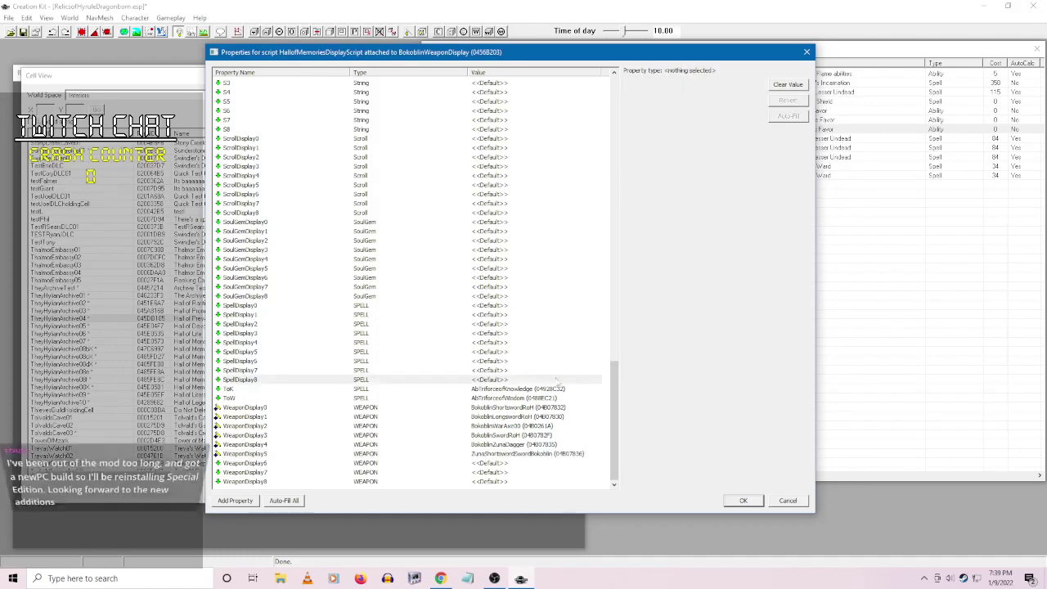
click(557, 380)
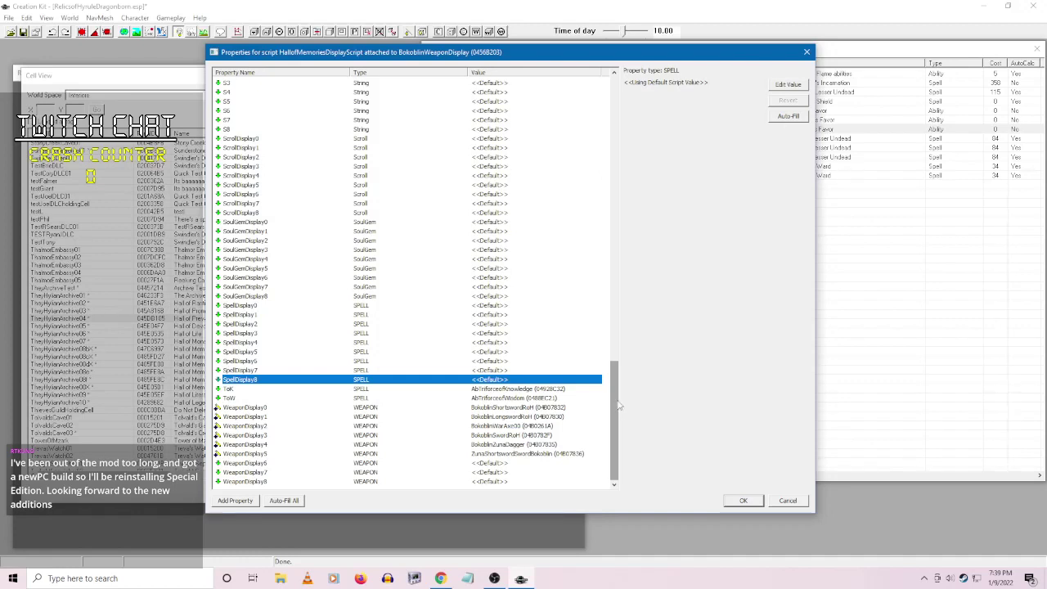
key(Return)
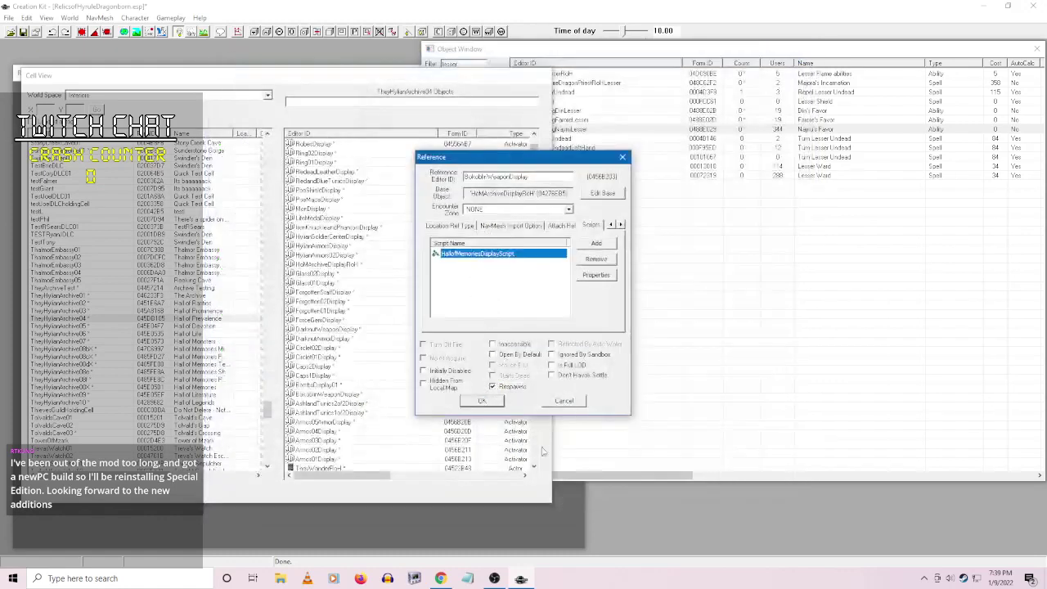
click(481, 401)
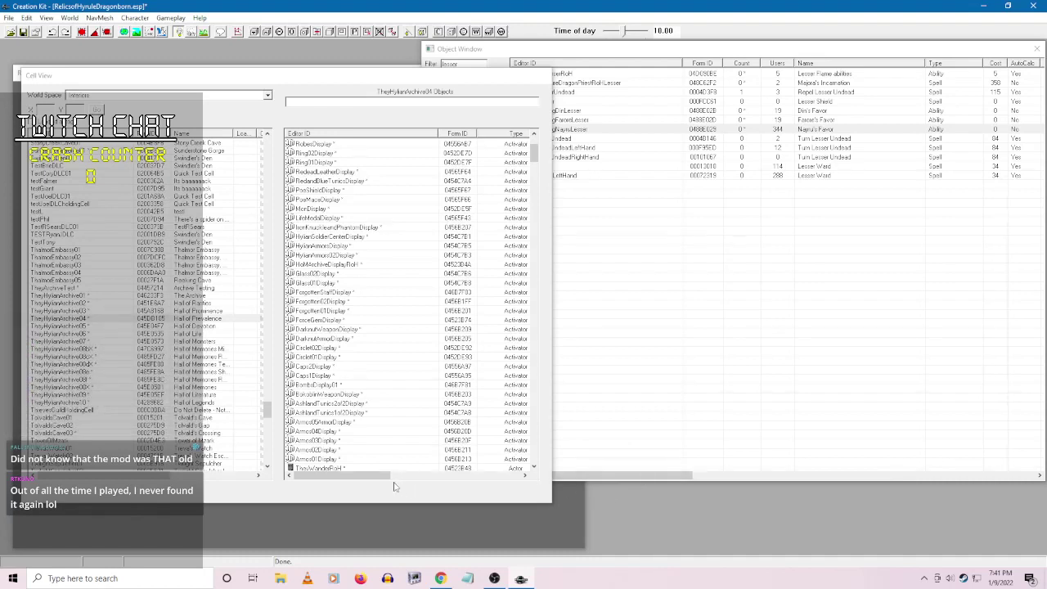
- Open the AshlandTunics2of2Display reference of the TheyHylianArchive04 cell for editing
right_click(356, 405)
click(373, 412)
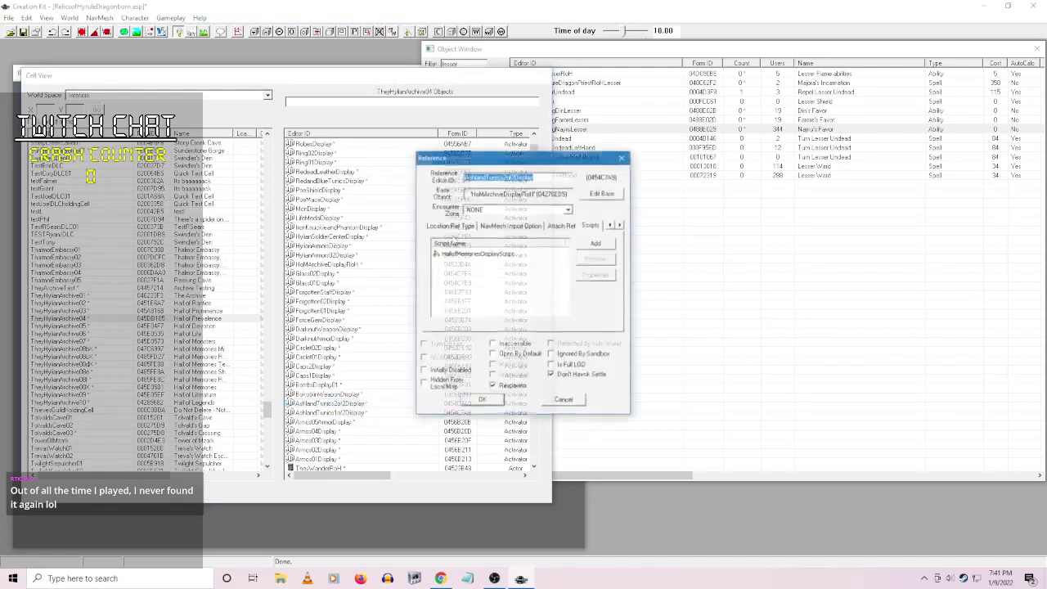
- Review the HallofMemoriesDisplayScript properties on the AshlandTunics2of2Display reference, then close it without changes
right_click(495, 256)
click(560, 308)
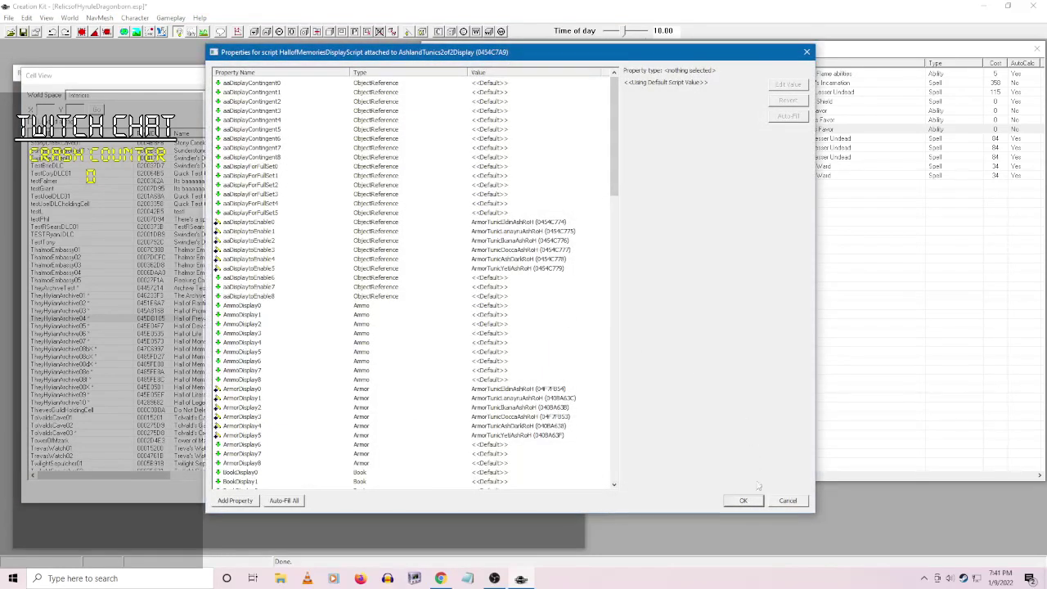
click(787, 500)
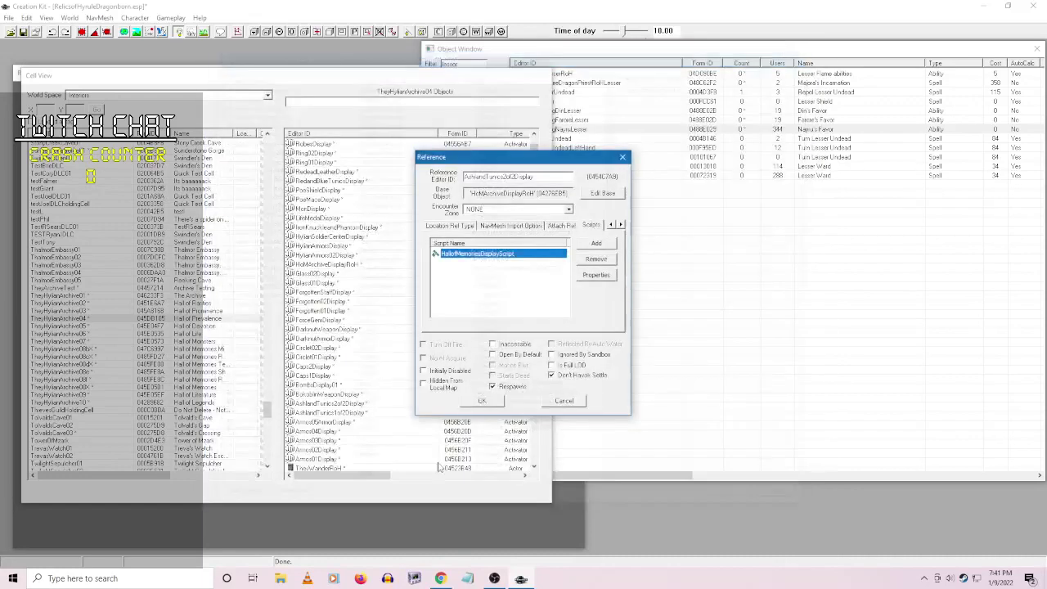
click(552, 407)
- Inspect the HallofMemoriesDisplayScript properties of the AshlandTunics1of2Display reference and close it without changes
right_click(381, 417)
click(399, 434)
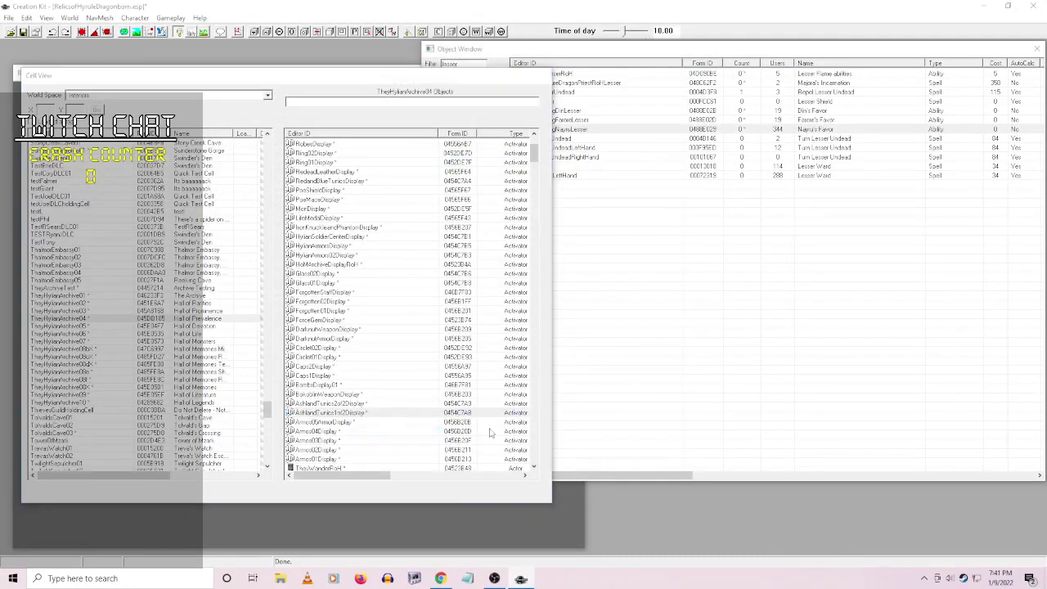
click(489, 253)
right_click(491, 254)
click(535, 301)
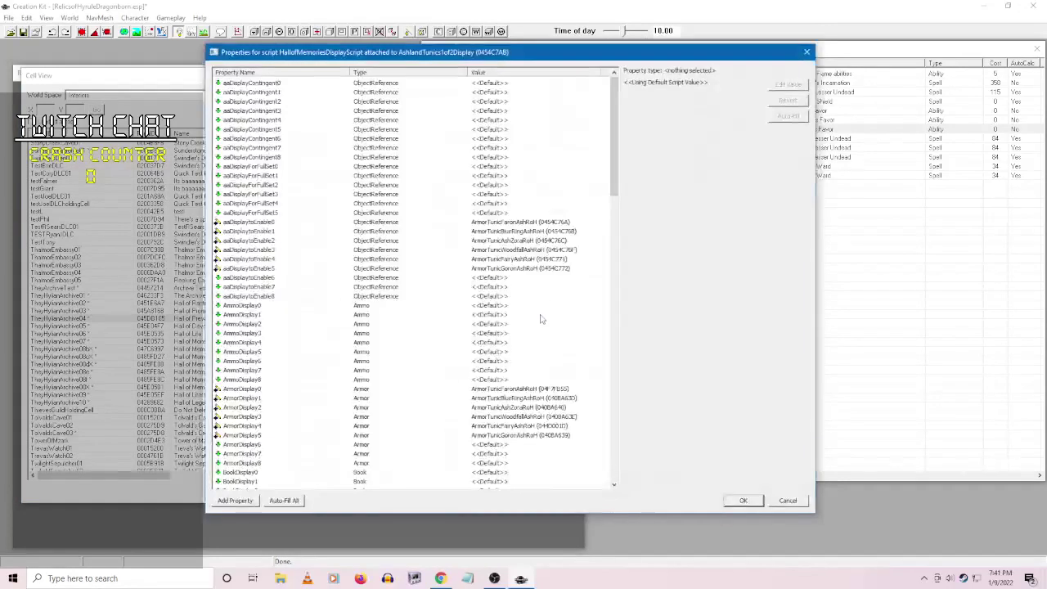
click(788, 500)
key(Escape)
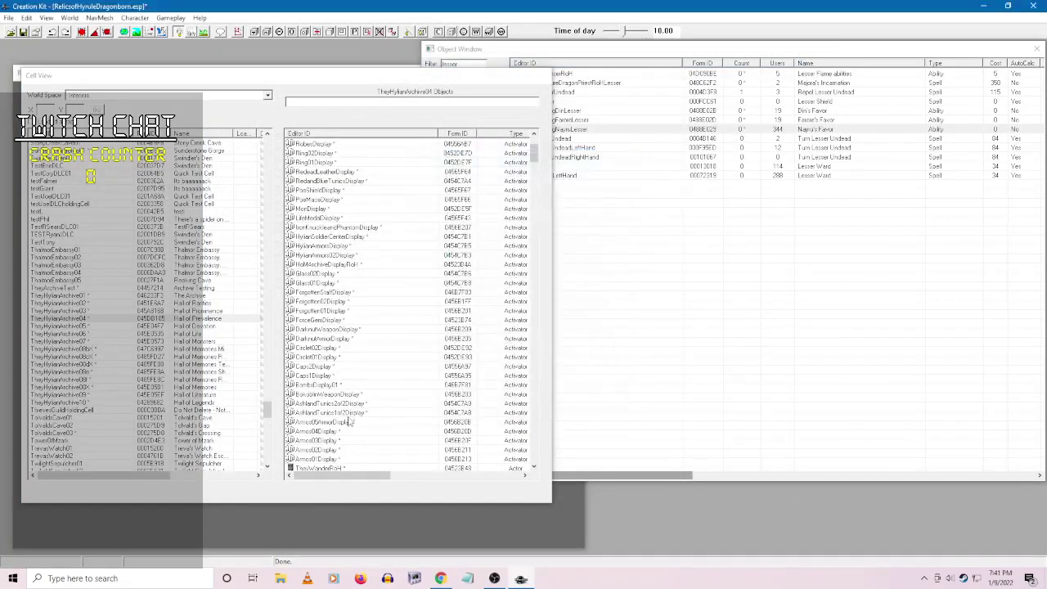
- Open the HallofMemoriesDisplayScript properties of the Armos05ArmorDisplay reference
right_click(340, 422)
click(367, 440)
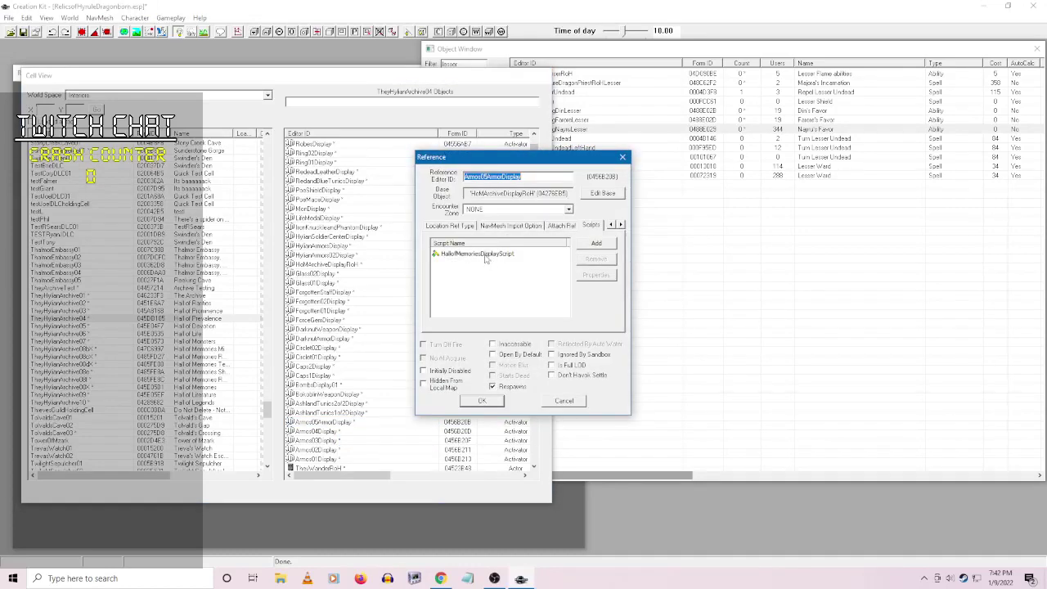
right_click(489, 254)
click(540, 306)
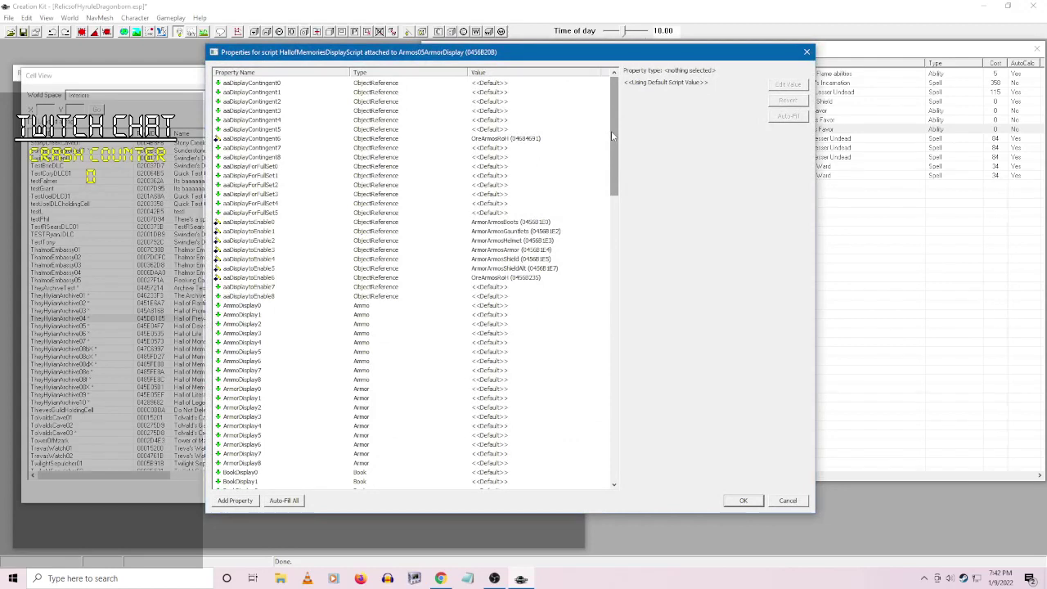
- Set the script's ArmorDisplay5 property to ArmorArmosShieldAlt
mouse_move(611, 131)
mouse_down()
mouse_move(619, 222)
mouse_move(600, 172)
mouse_up()
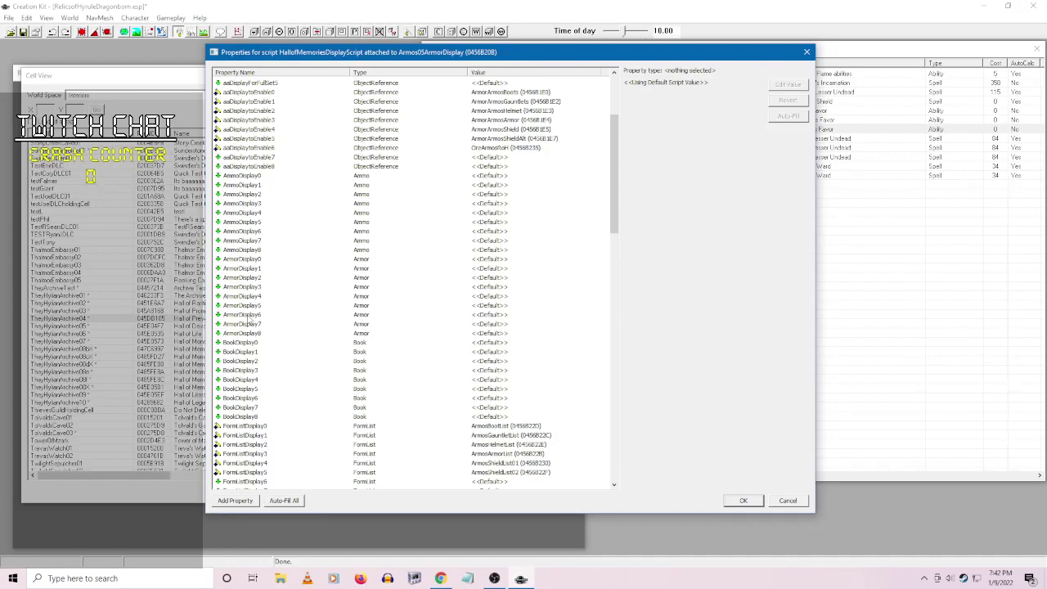
click(258, 305)
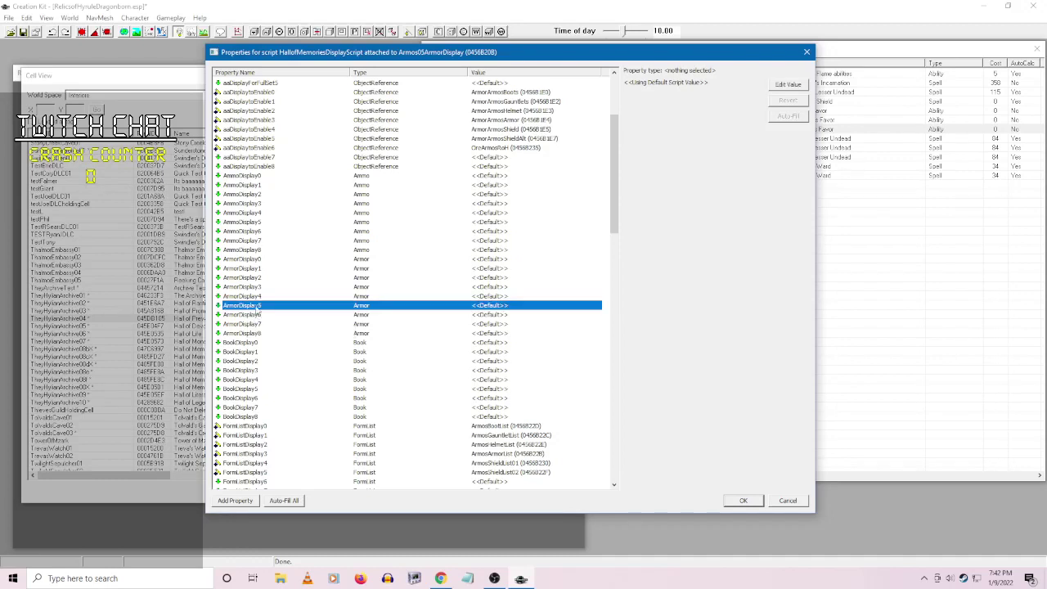
click(771, 87)
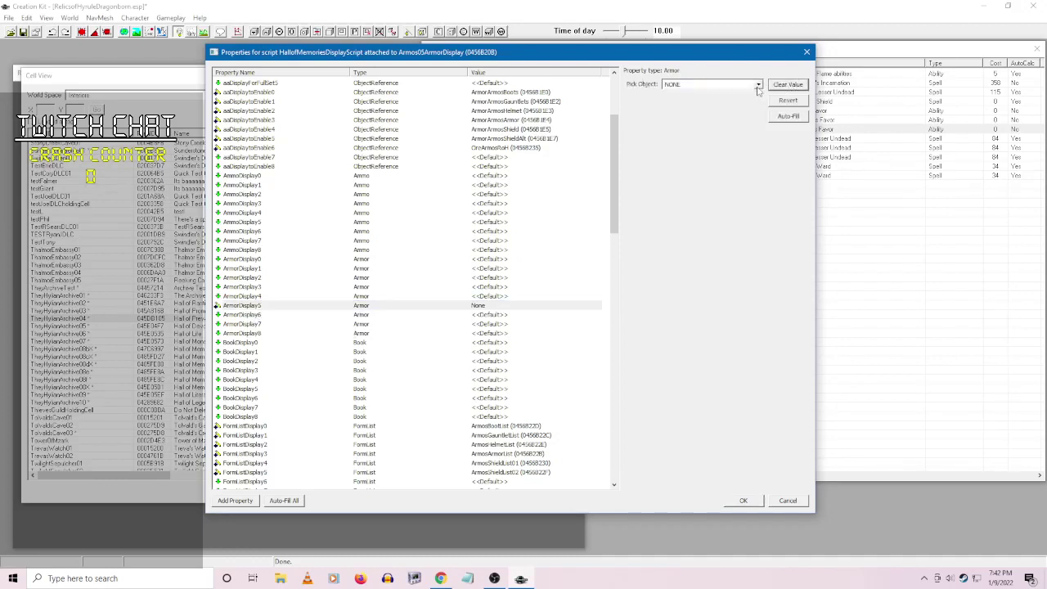
click(759, 86)
key(Down)
key(Down)
key(Down)
key(Down)
key(Down)
key(Down)
key(Down)
key(Down)
key(Down)
key(Down)
key(Down)
key(Down)
key(Down)
key(Down)
key(Down)
key(Down)
key(Down)
key(Down)
key(Down)
key(Down)
key(Down)
key(Down)
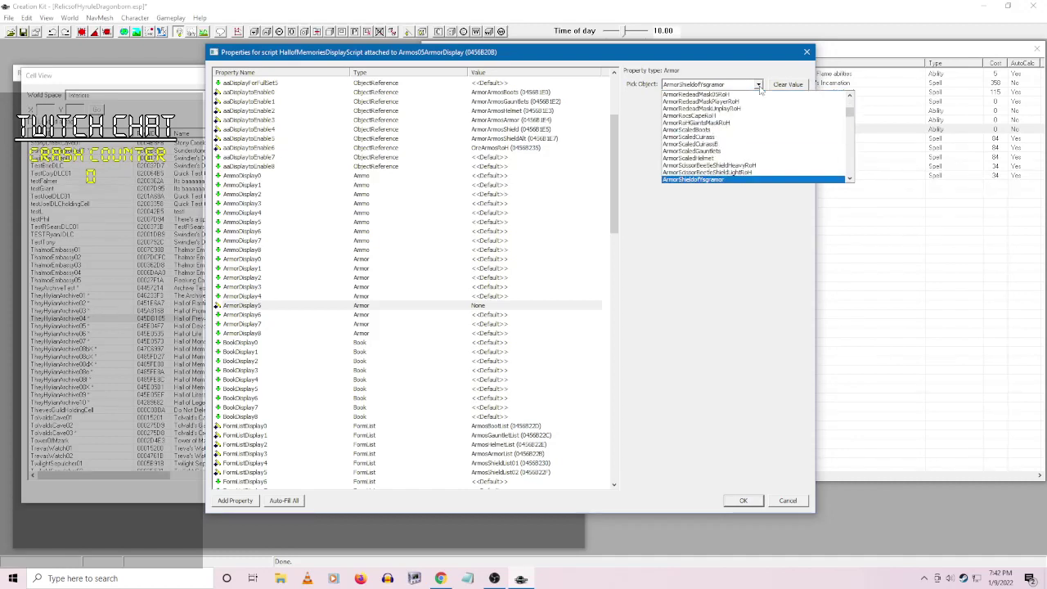
text(armora)
key(Down)
key(Down)
key(Down)
key(Down)
key(Down)
key(Down)
key(Down)
key(Down)
key(Down)
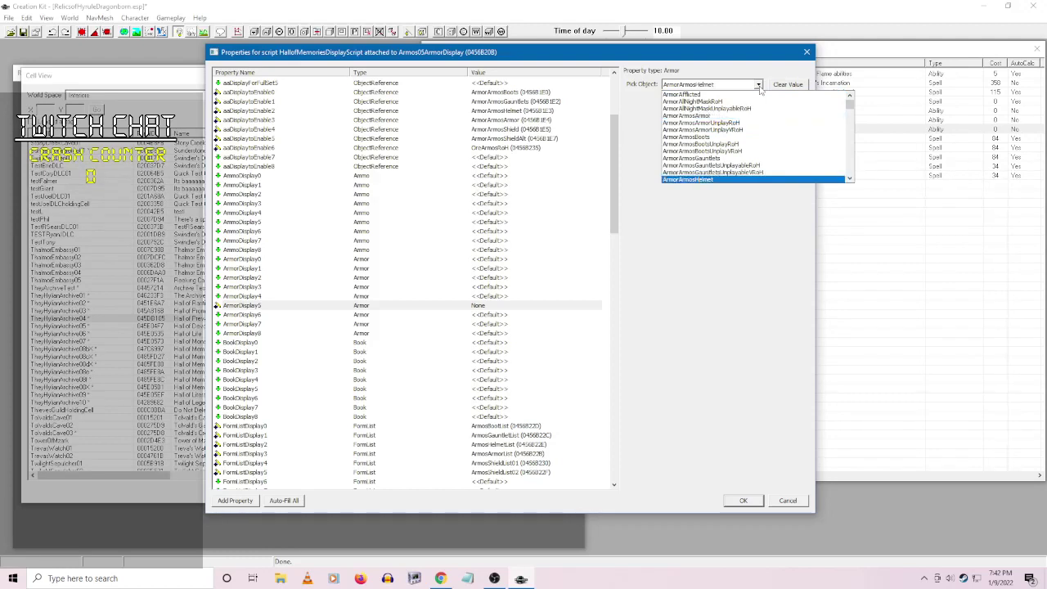
key(Down)
key(Down)
key(Down)
key(Down)
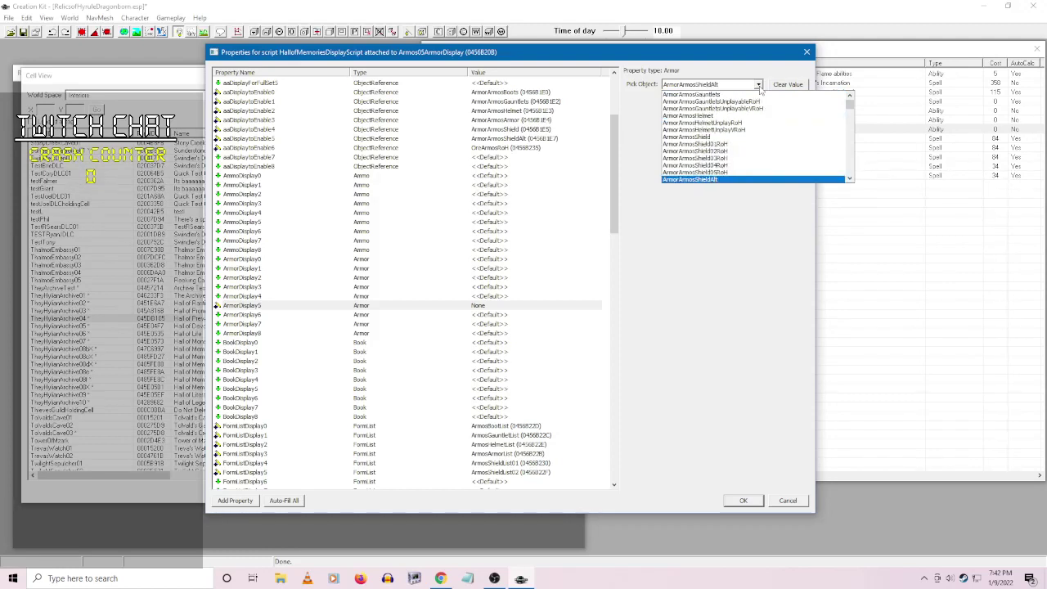
click(714, 180)
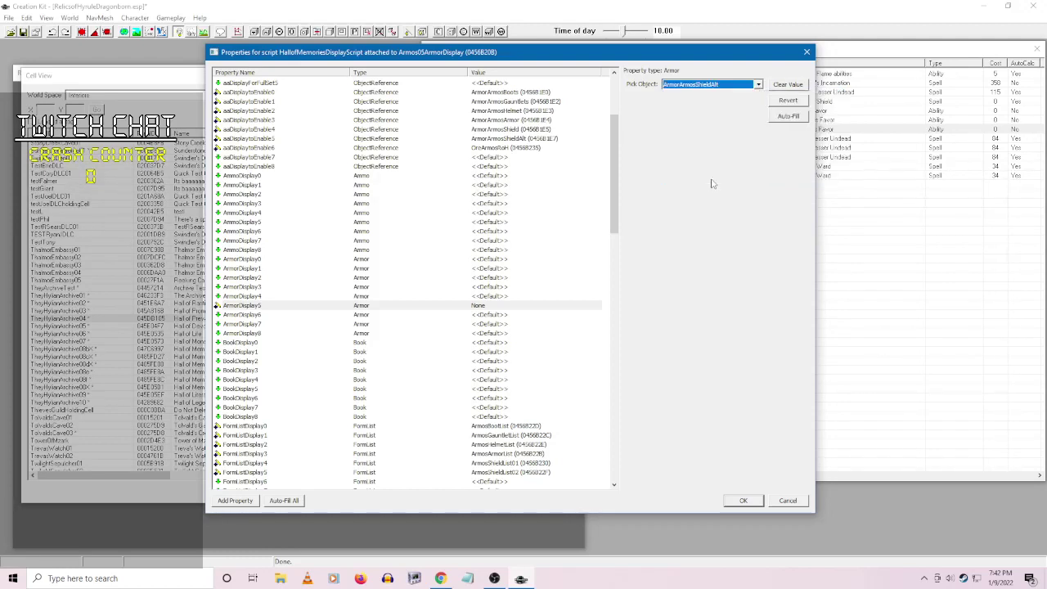
- Assign ArmorArmosShield to the ArmorDisplay4 property
click(495, 296)
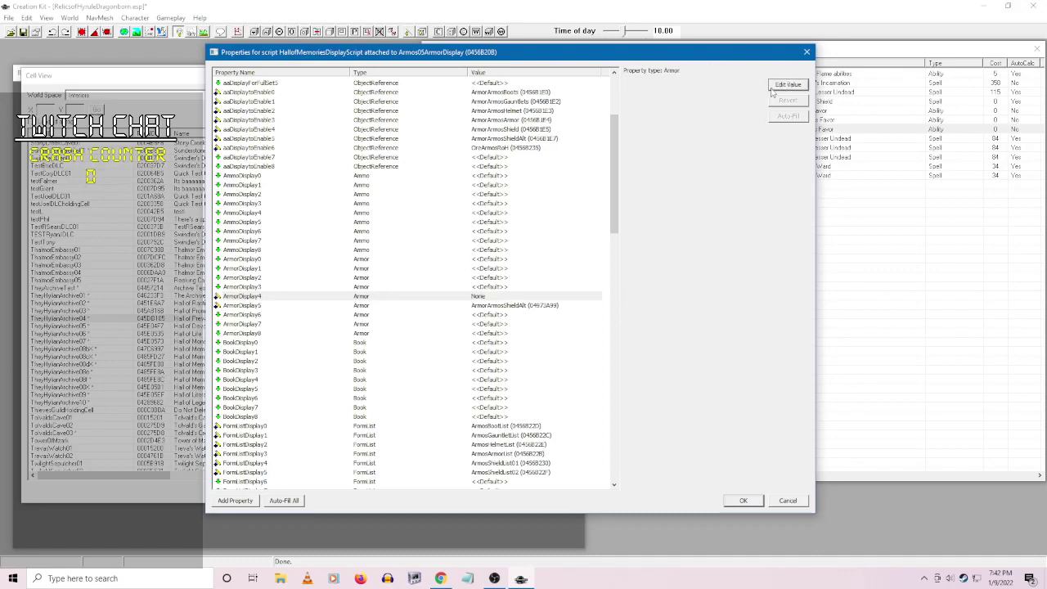
click(773, 86)
click(759, 85)
key(Down)
key(Down)
key(Down)
key(Down)
key(Down)
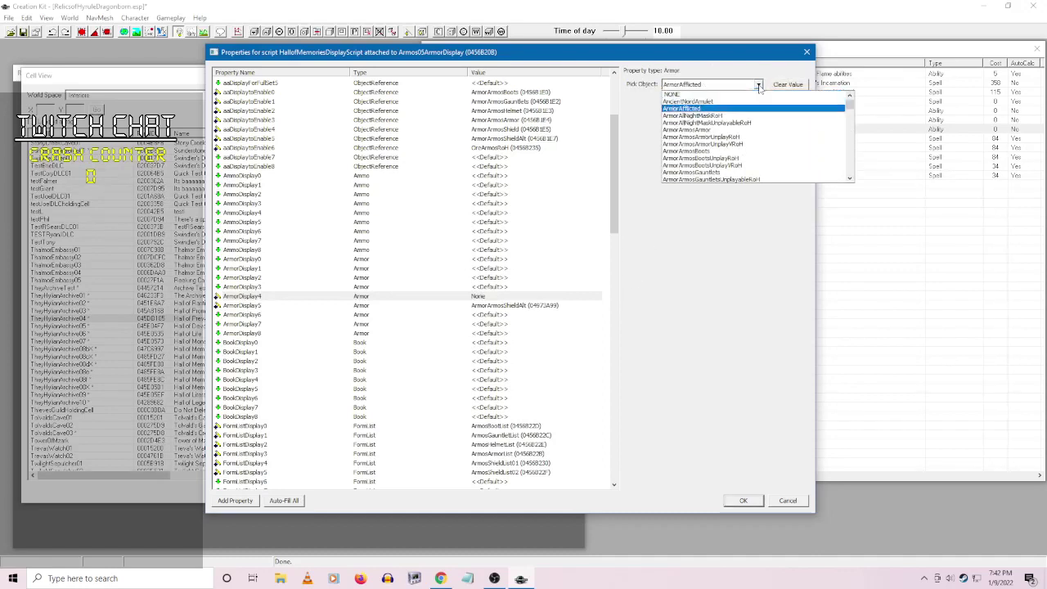
key(Down)
key(Down)
key(Down)
key(Down)
key(Down)
key(Down)
key(Down)
key(Down)
key(Down)
key(Down)
key(Down)
key(Down)
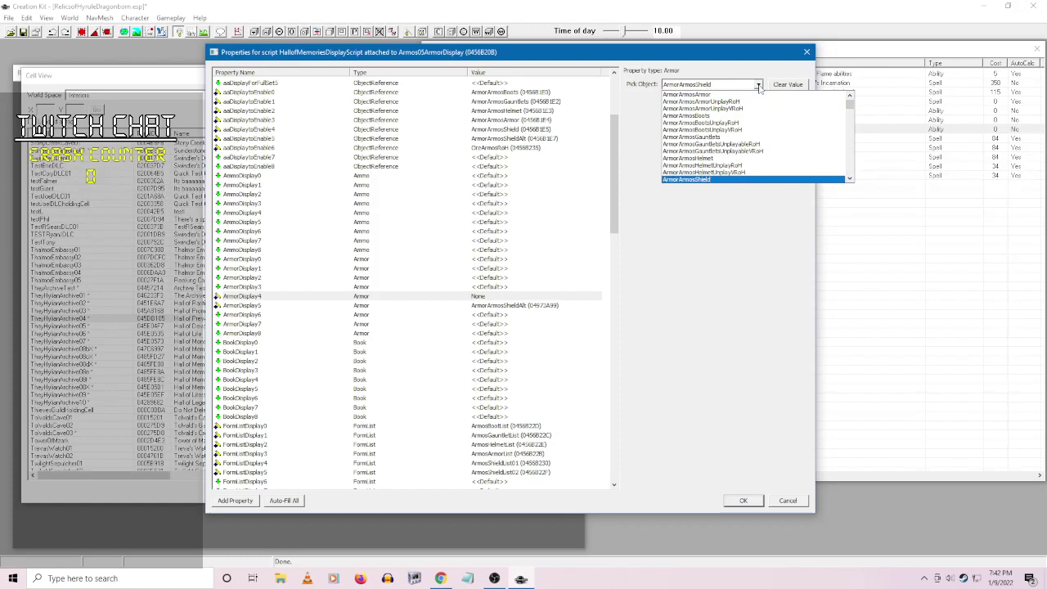
click(694, 179)
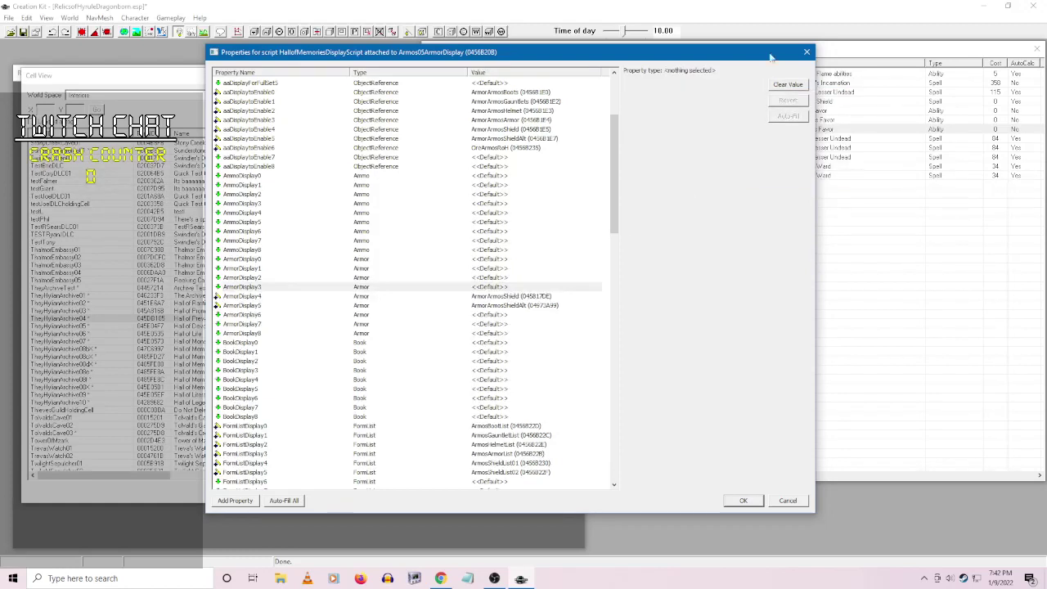
- Assign ArmorArmosArmor to the ArmorDisplay3 property
click(781, 86)
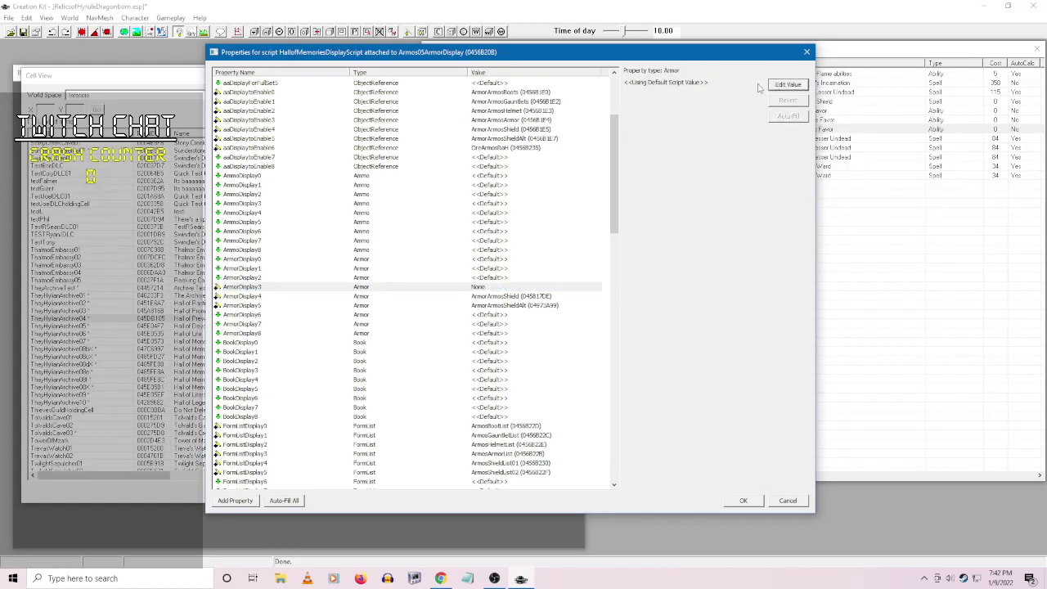
click(781, 85)
click(758, 85)
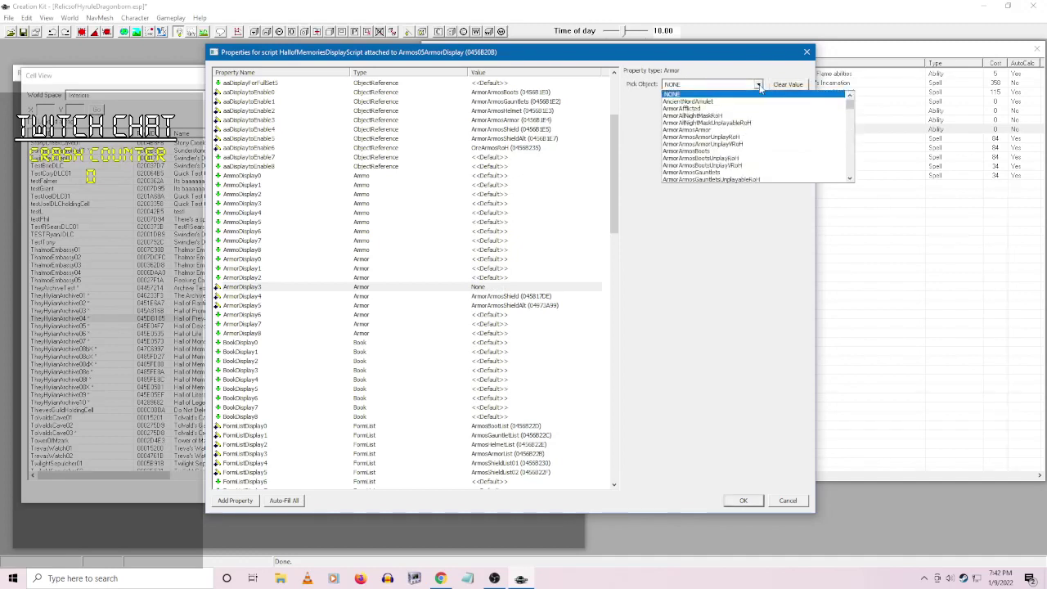
key(Down)
key(Down)
key(Down)
key(Down)
key(Down)
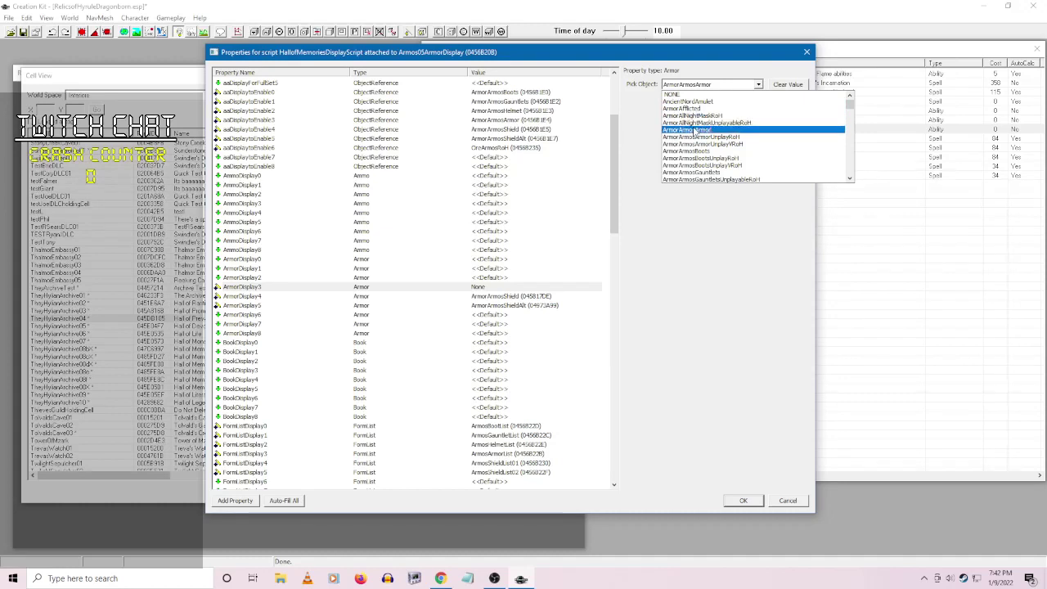
key(Return)
- Assign ArmorArmosHelmet to the ArmorDisplay2 property
click(484, 279)
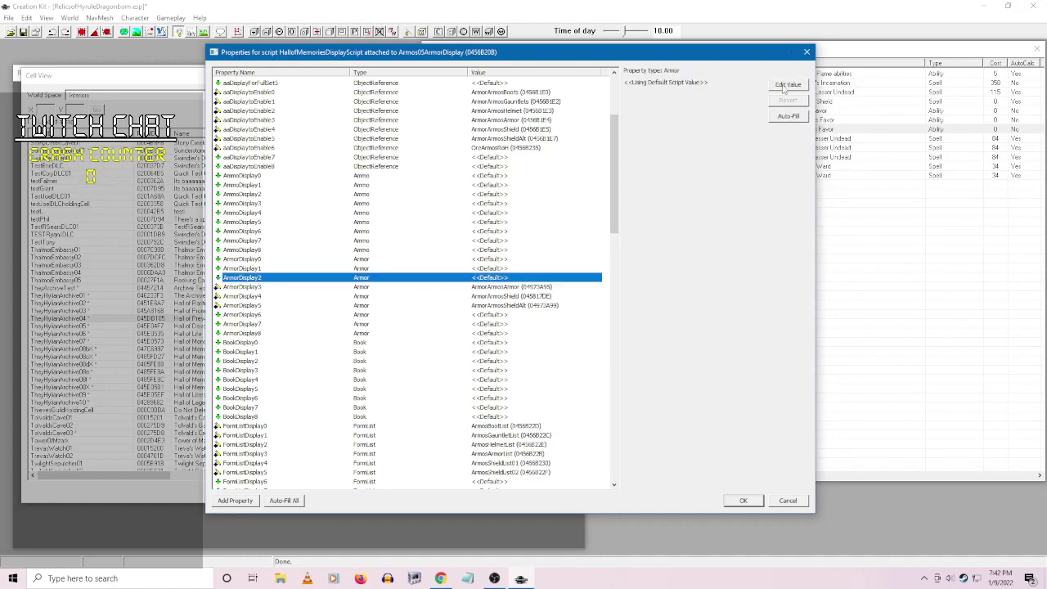
click(785, 86)
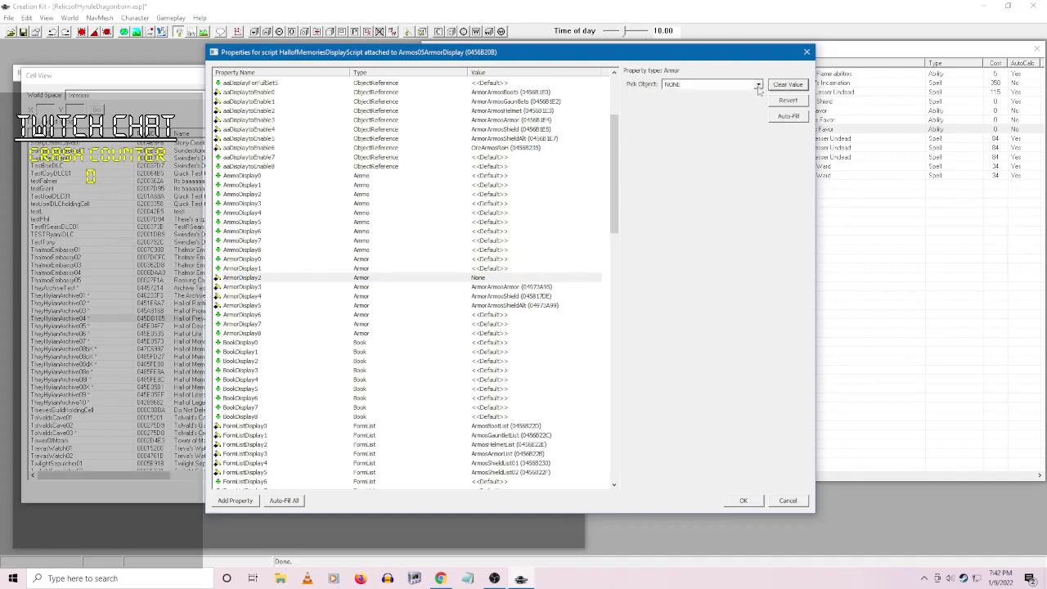
click(758, 85)
text(ArmorS)
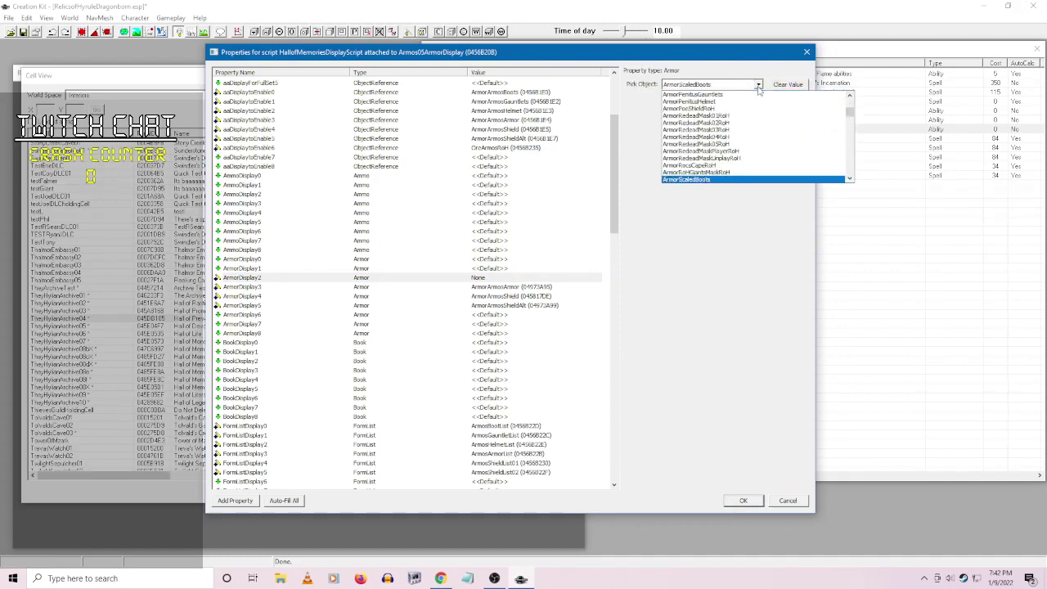
text(ArmorAr)
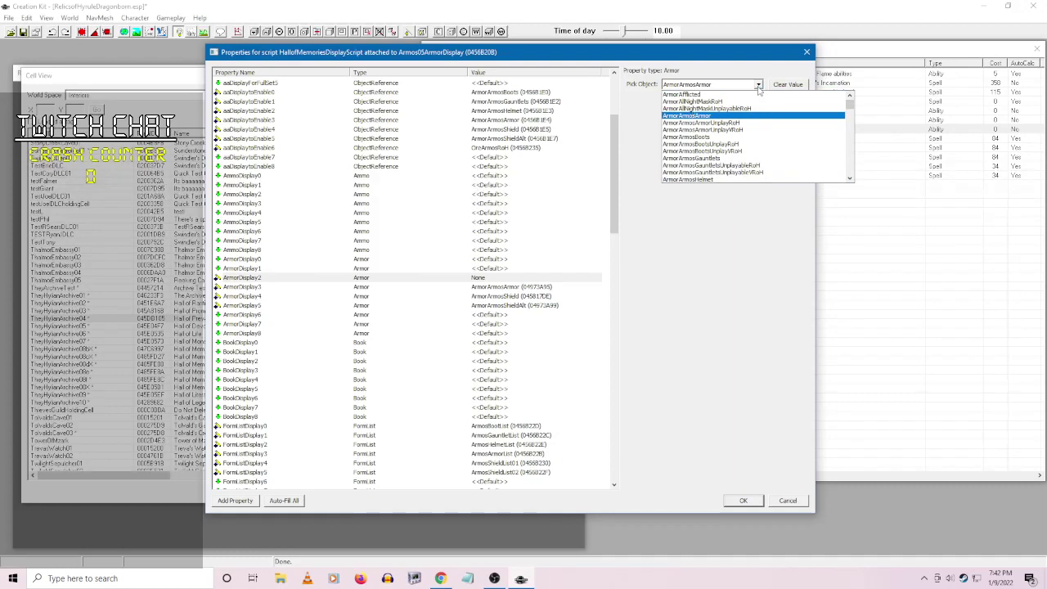
text(HMD)
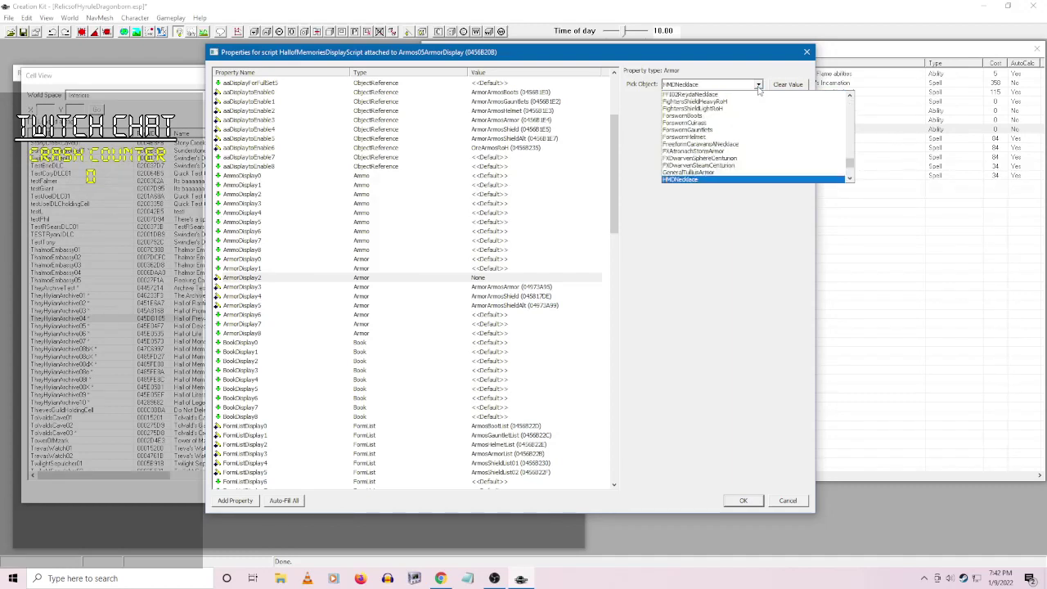
text(Ar)
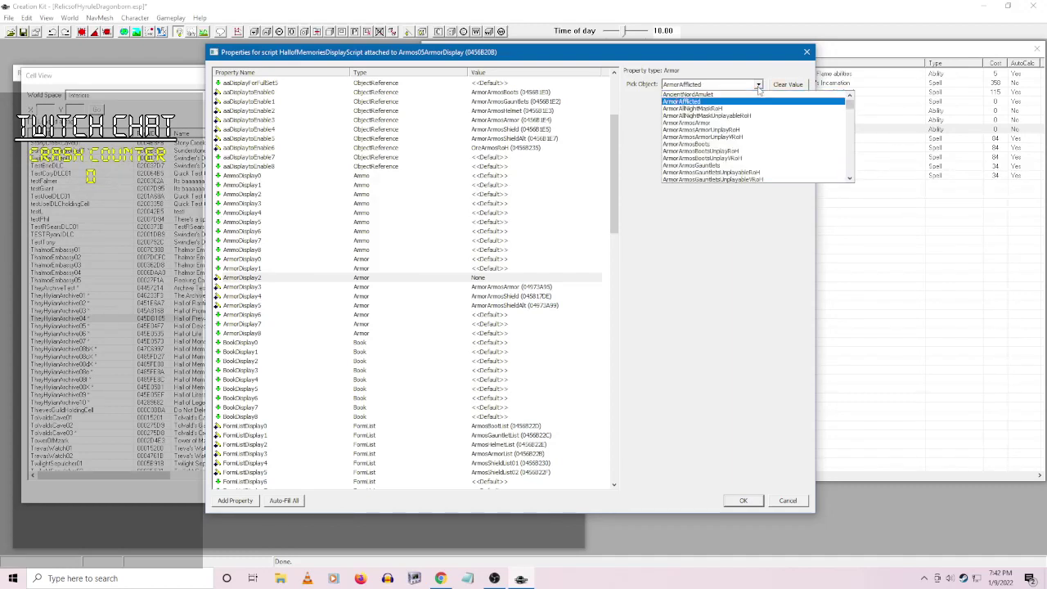
text(morMo)
text(ArmorArmosArmor)
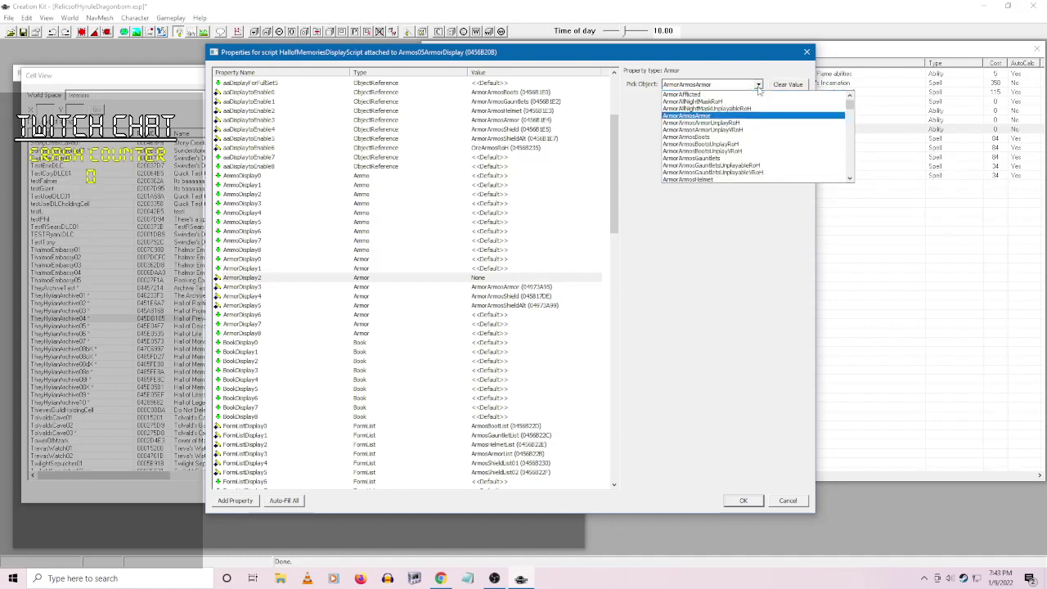
click(703, 179)
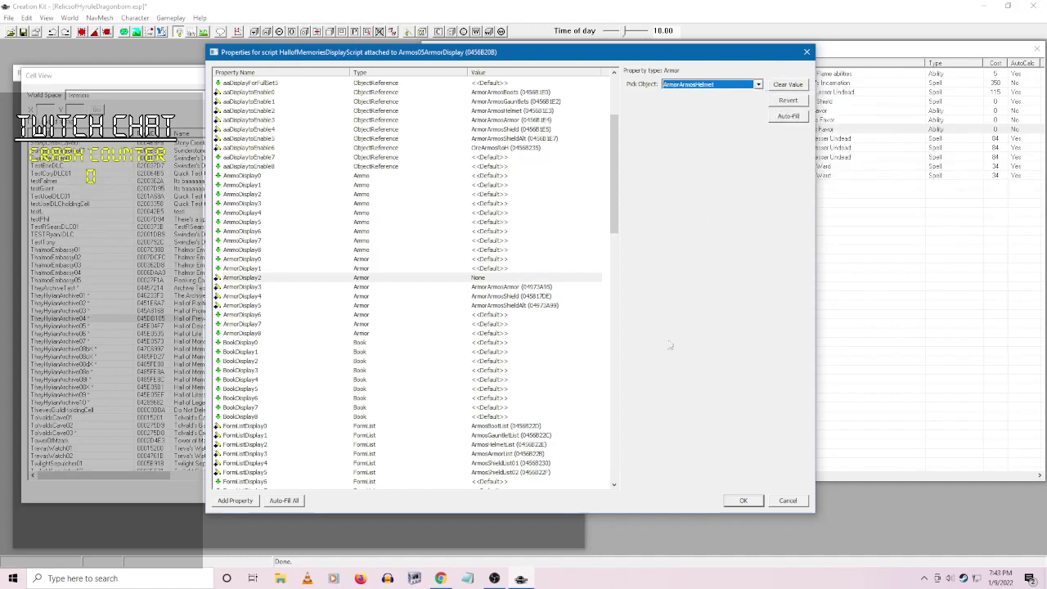
- Assign ArmorArmosGauntlets to the ArmorDisplay1 property
click(513, 272)
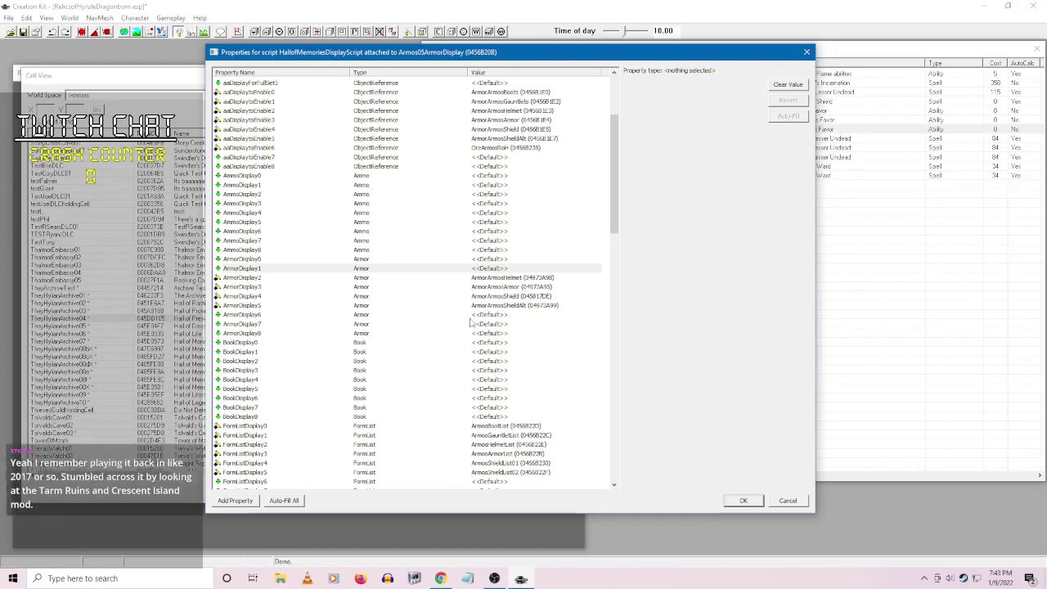
key(space)
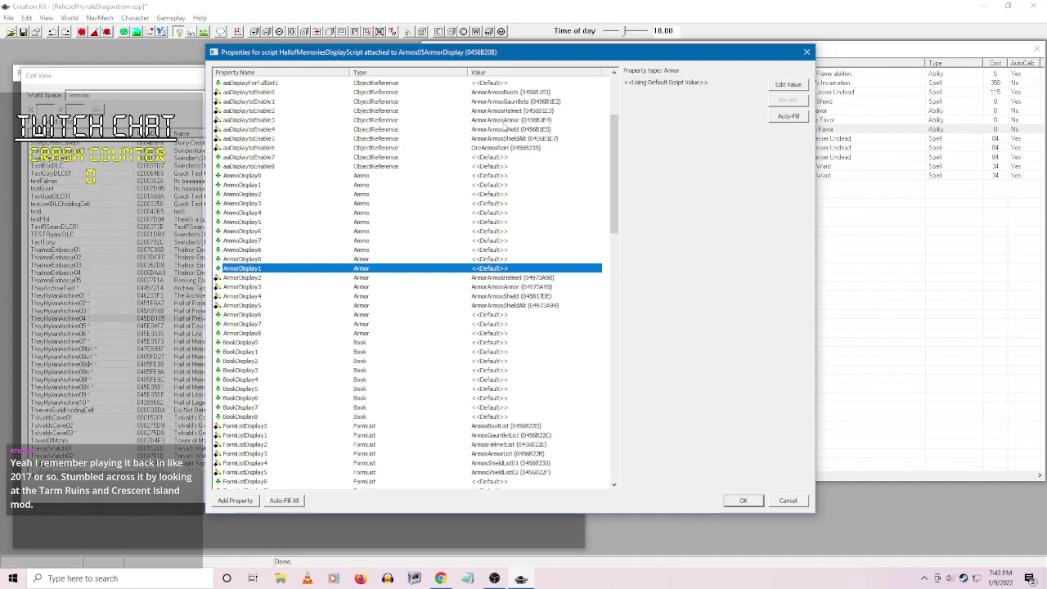
click(788, 85)
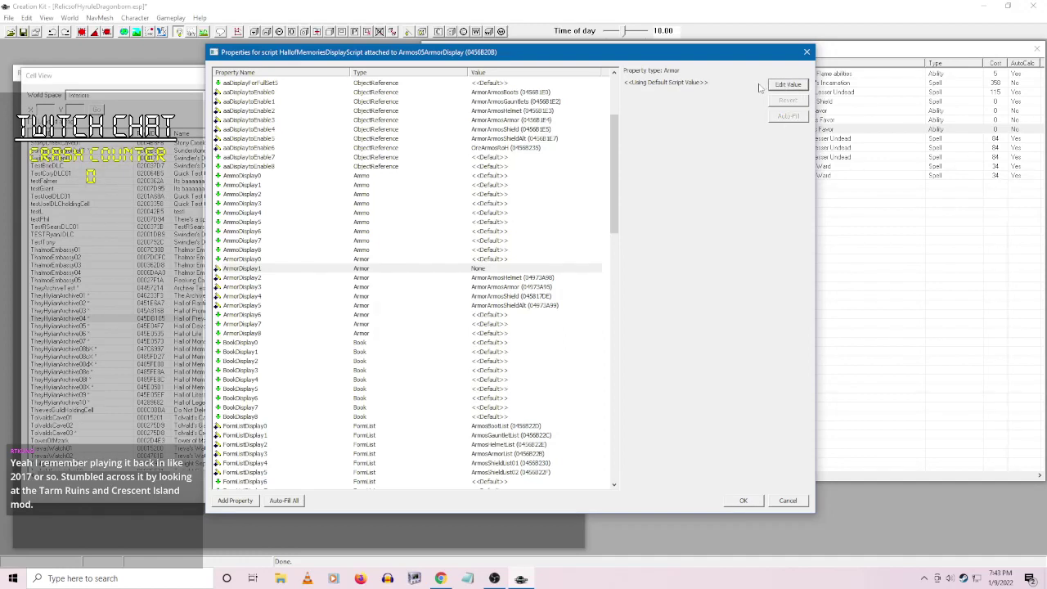
click(758, 85)
text(ArmorArmosArmor)
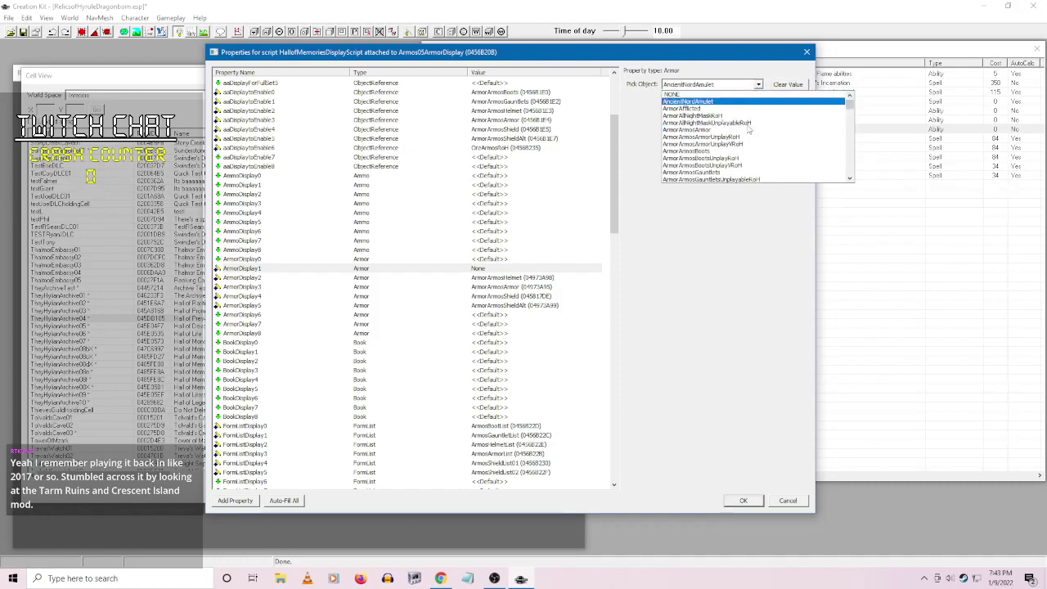
click(730, 172)
- Assign ArmorArmosBoots to the ArmorDisplay0 property and accept the changes to the script properties and the Armos05ArmorDisplay reference
click(499, 259)
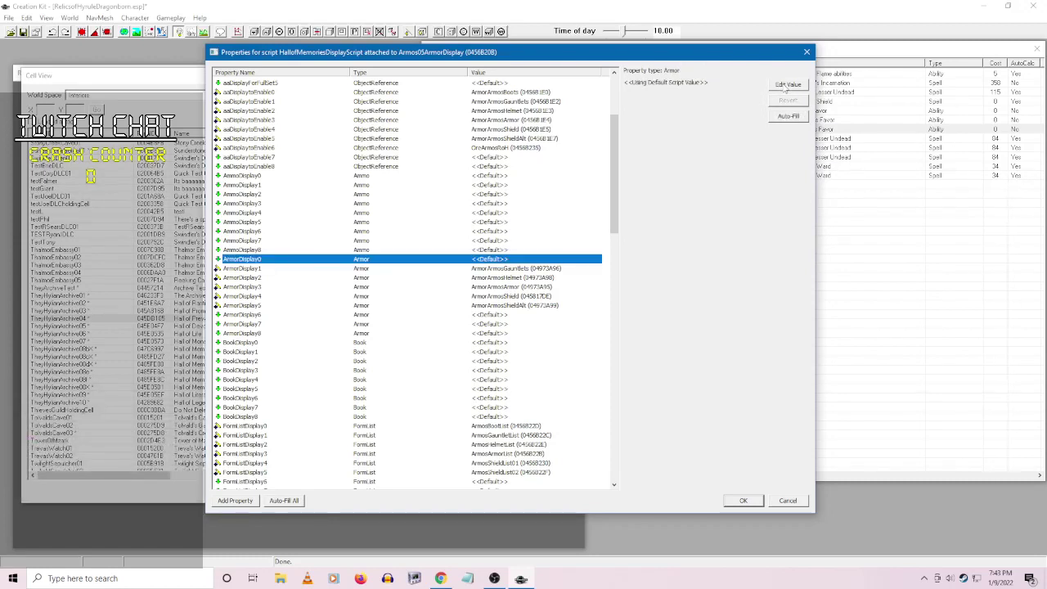
click(787, 85)
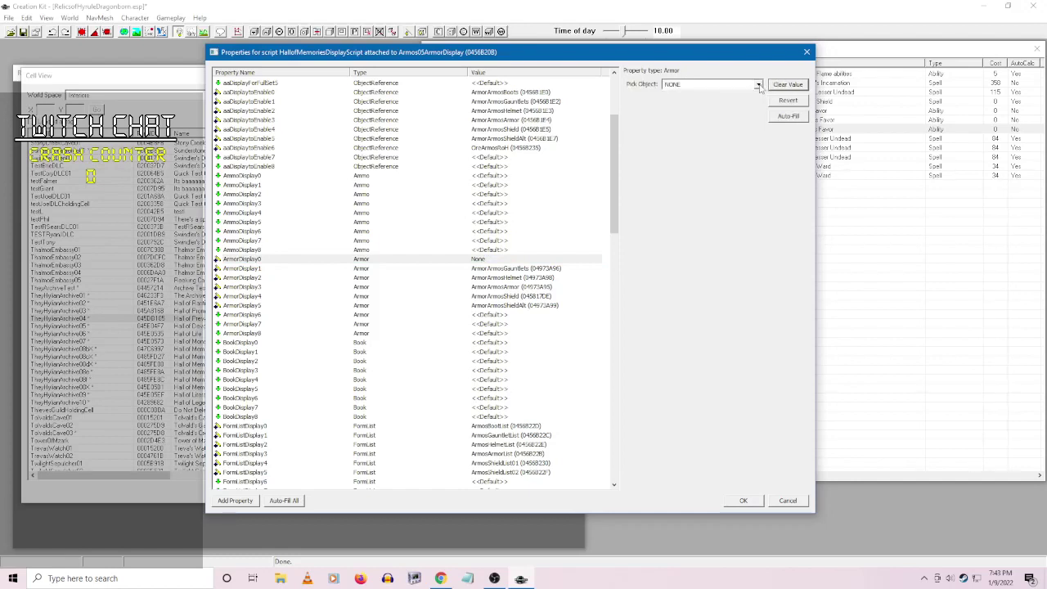
click(758, 85)
key(Down)
key(Down)
key(Down)
key(Down)
key(Down)
key(Down)
key(Down)
key(Down)
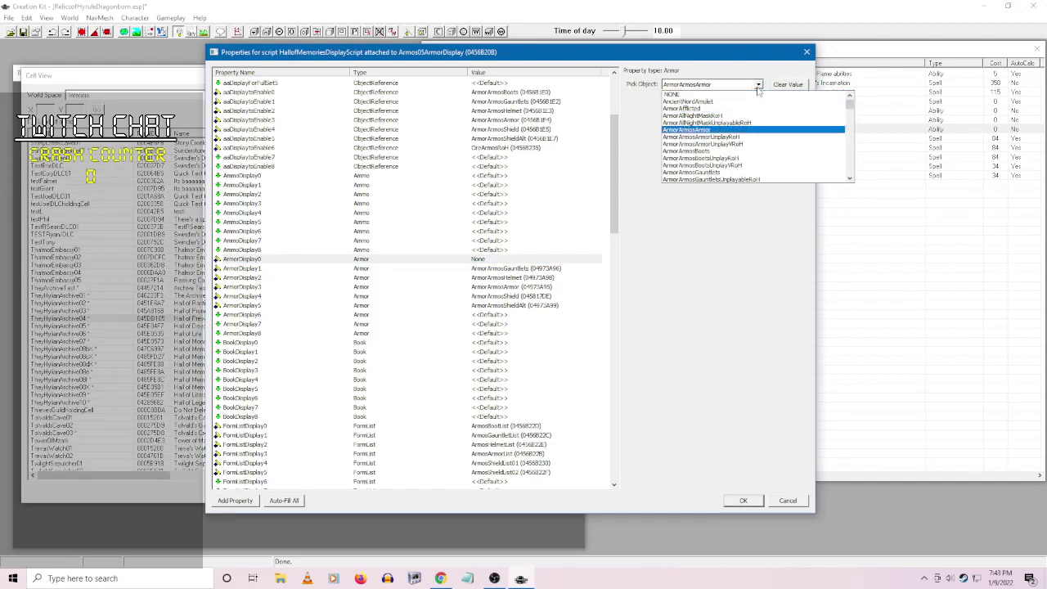
click(702, 151)
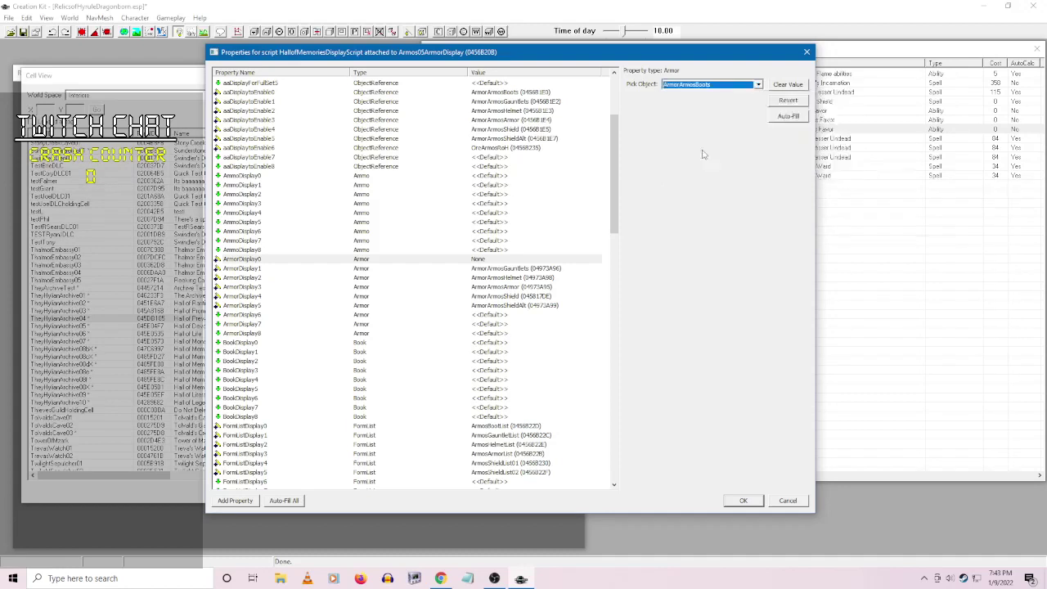
click(516, 232)
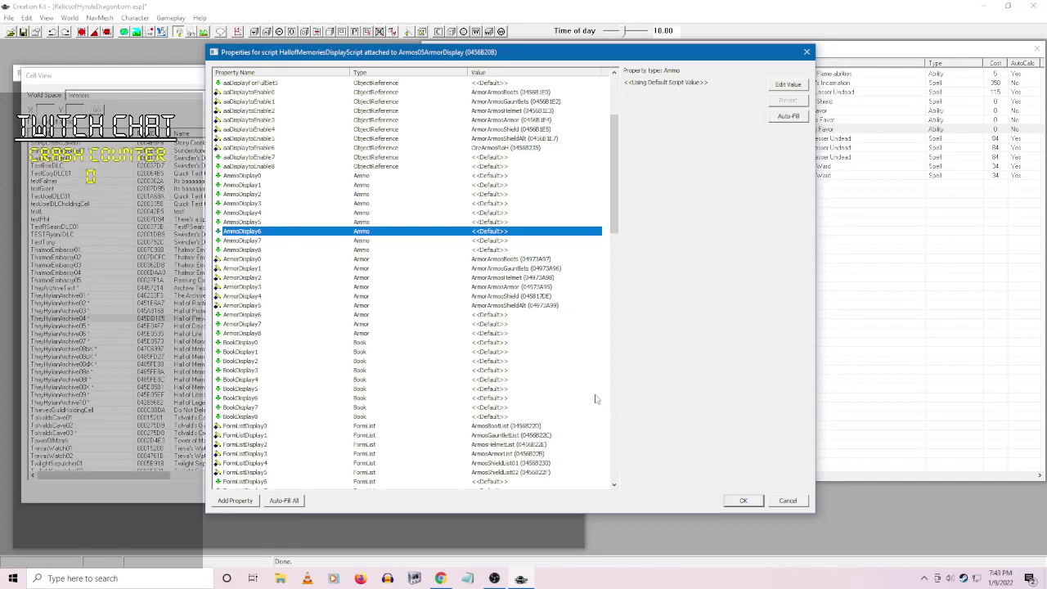
click(744, 502)
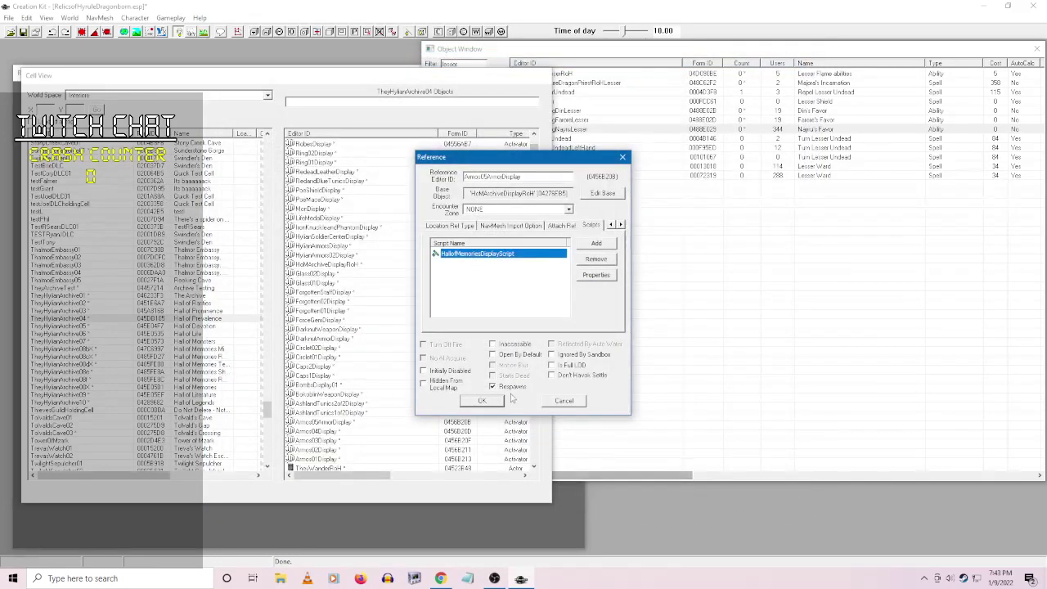
click(483, 401)
- Switch to Chrome, open YouTube in a new tab and go to the playlists of the signed-in account's channel
key(alt+Tab)
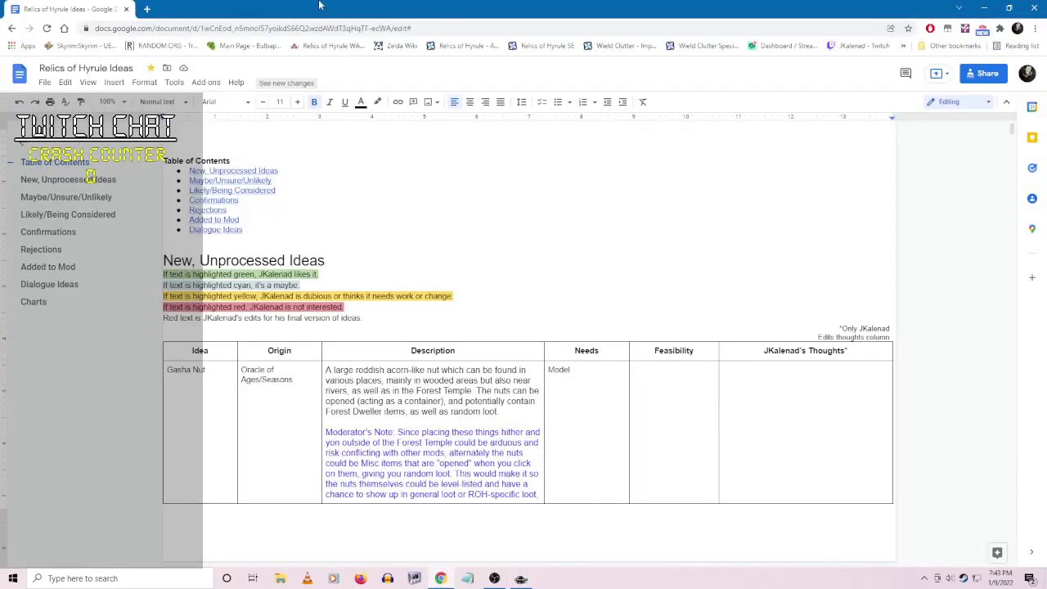
key(ctrl+t)
click(523, 278)
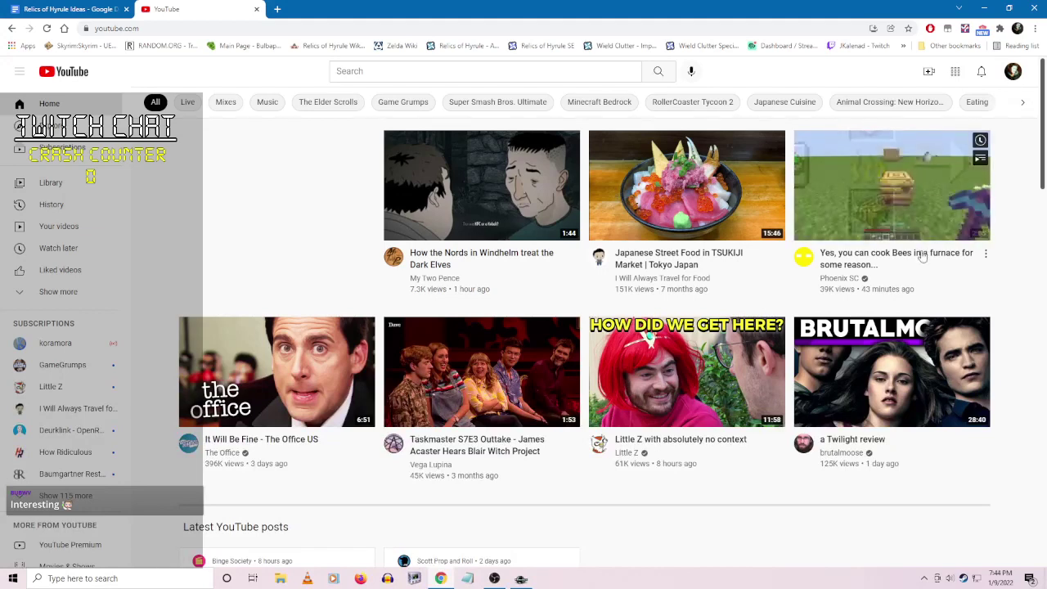
click(1013, 72)
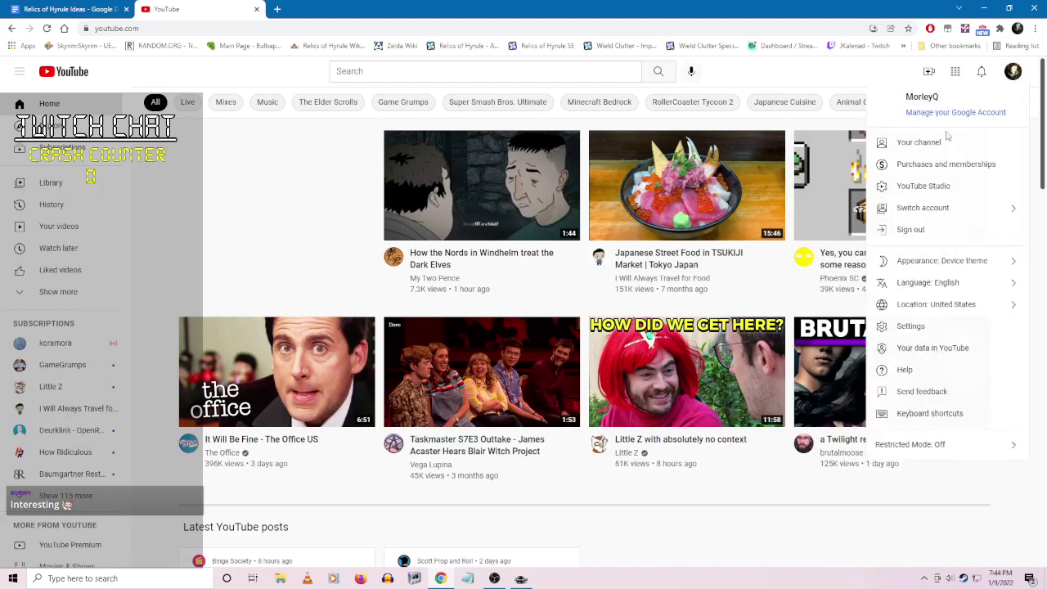
click(931, 144)
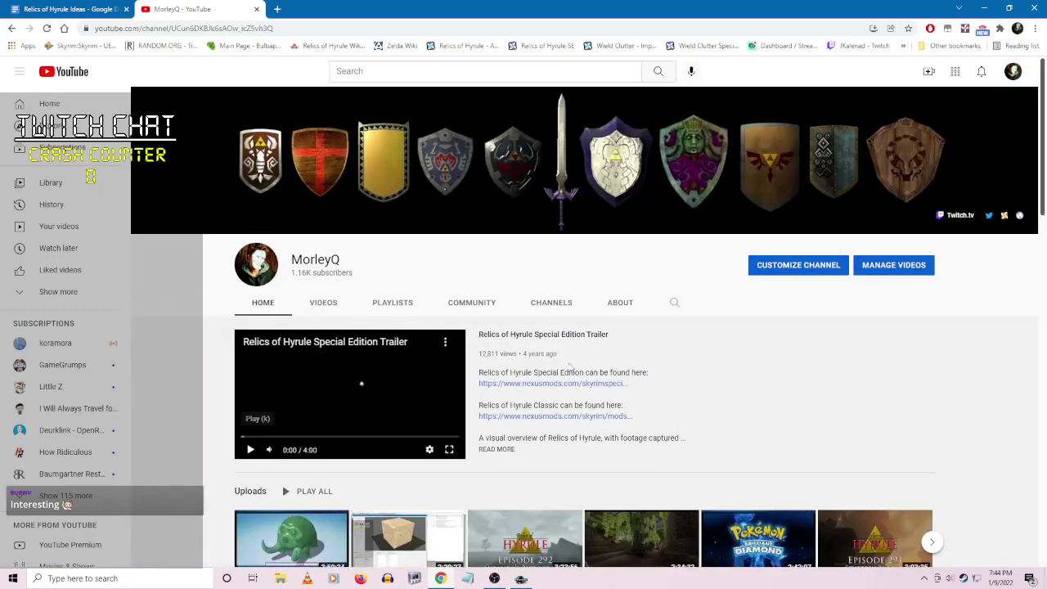
click(320, 301)
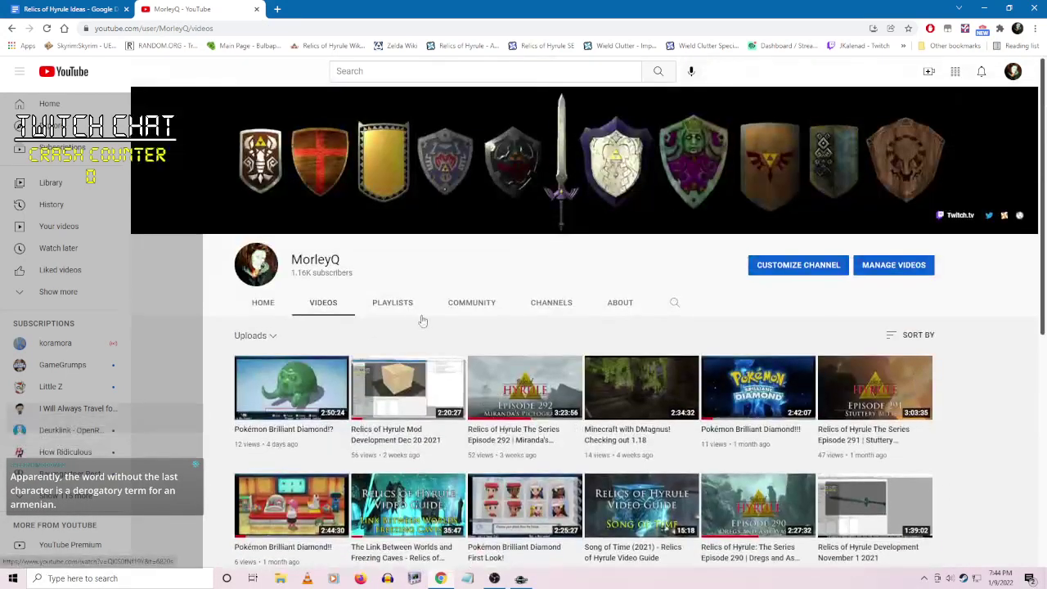
click(393, 304)
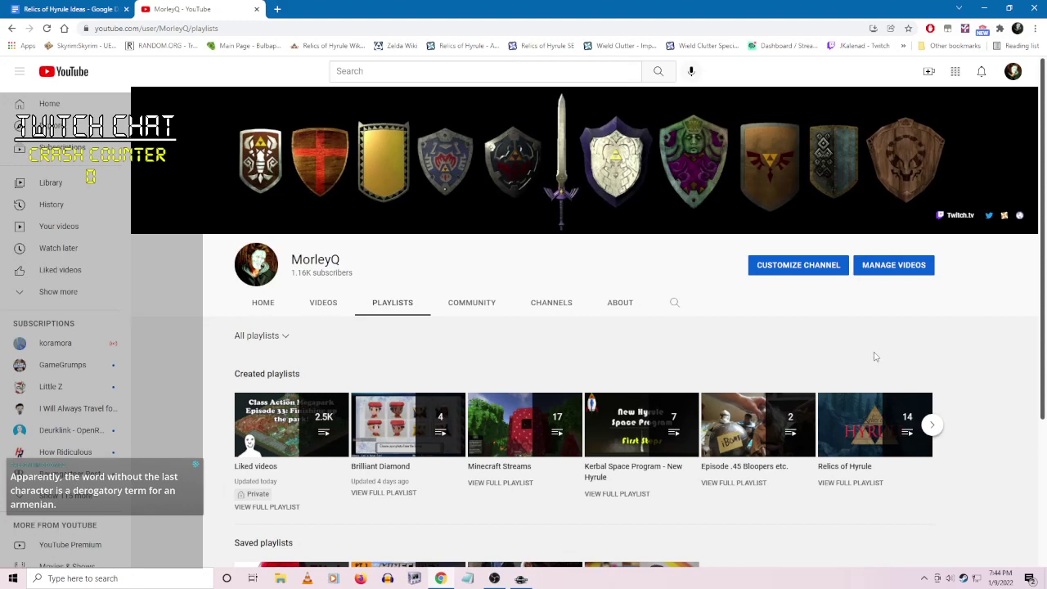
- View the full Relics of Hyrule playlist, then return to the channel's playlist overview
scroll(690, 354, down, 1)
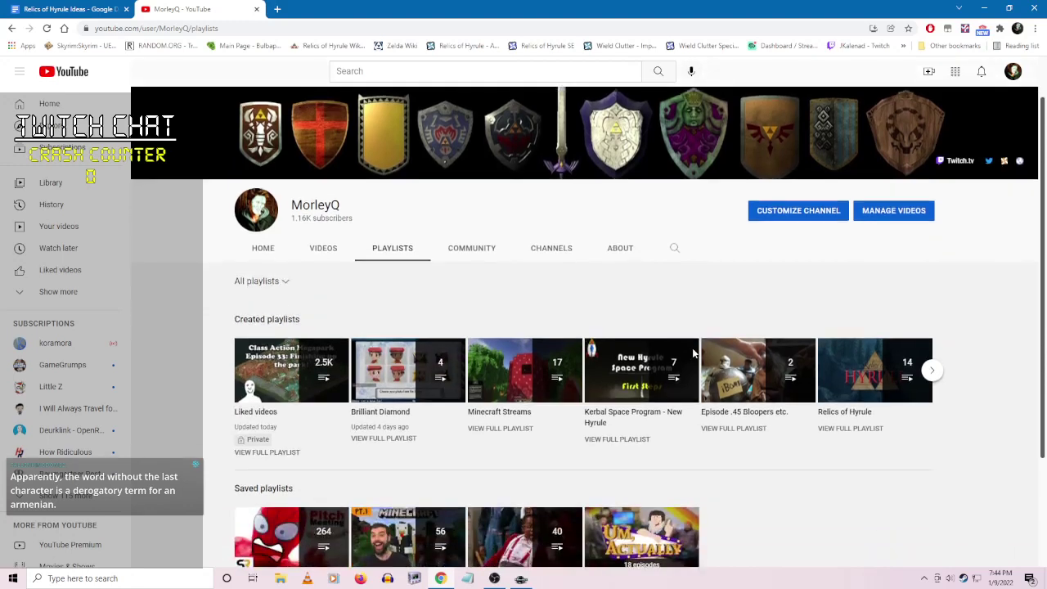
scroll(822, 407, down, 2)
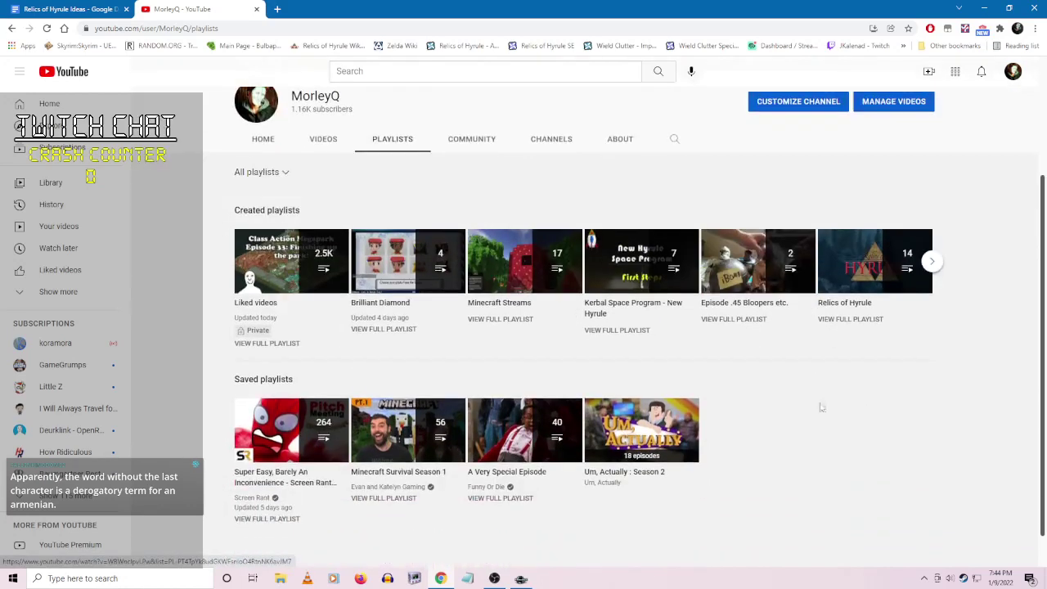
click(865, 327)
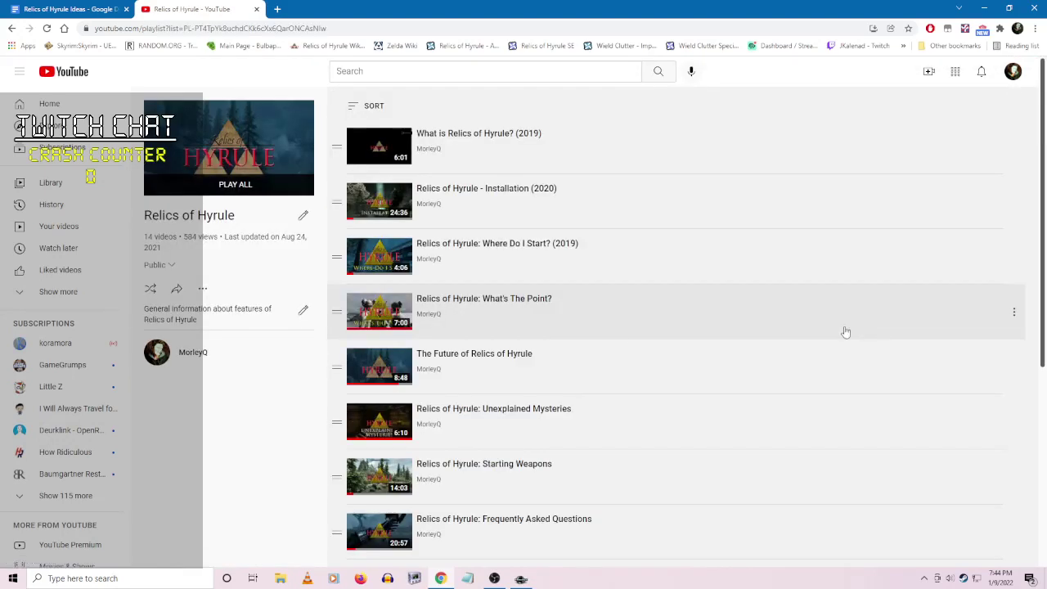
click(11, 27)
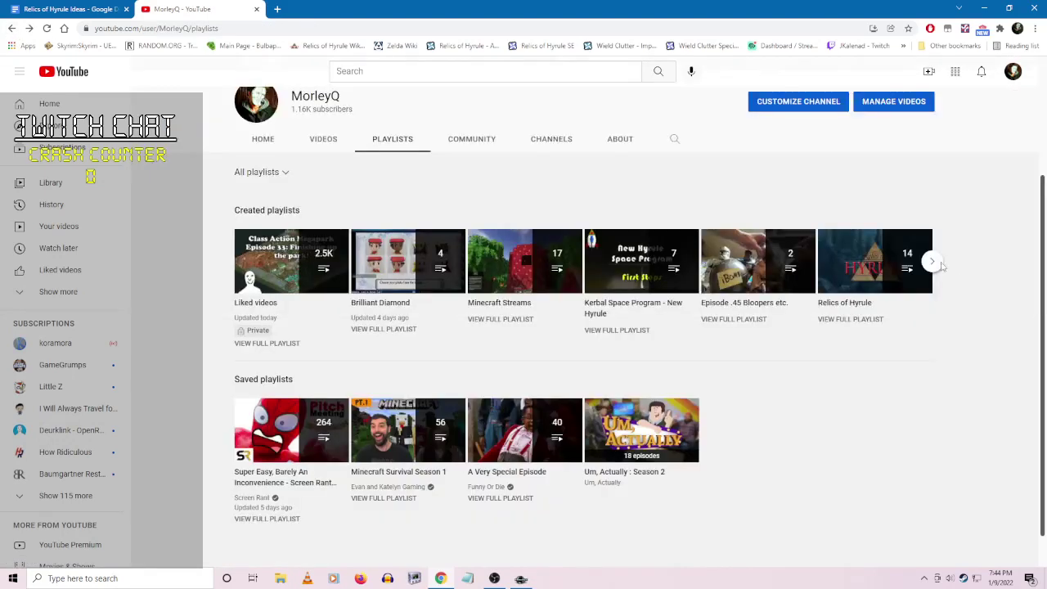
- Find the Relics of Hyrule Trailers playlist among the created playlists, open it in full and look through its videos
click(937, 263)
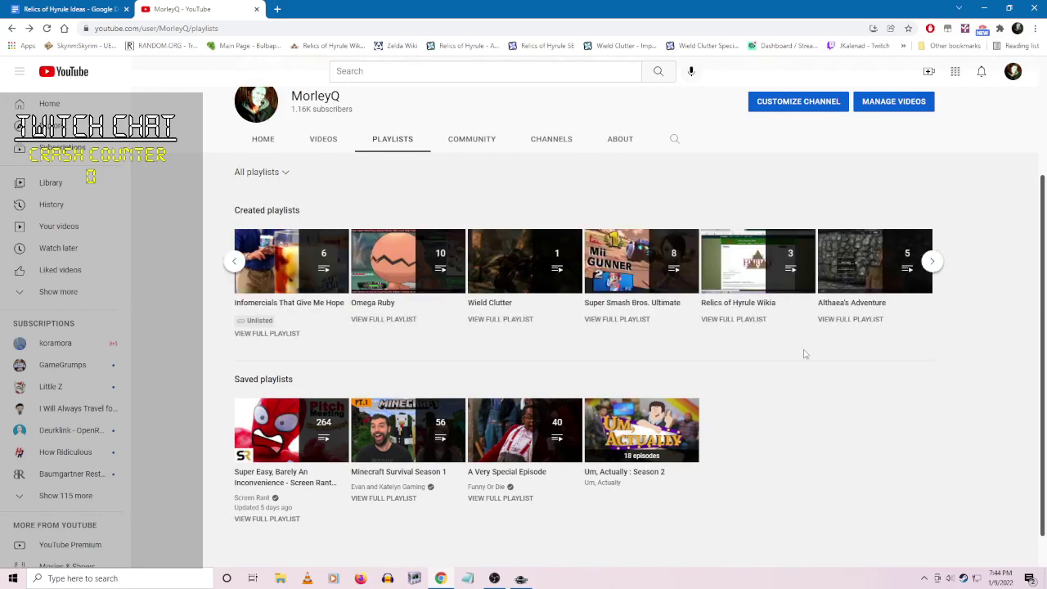
click(932, 261)
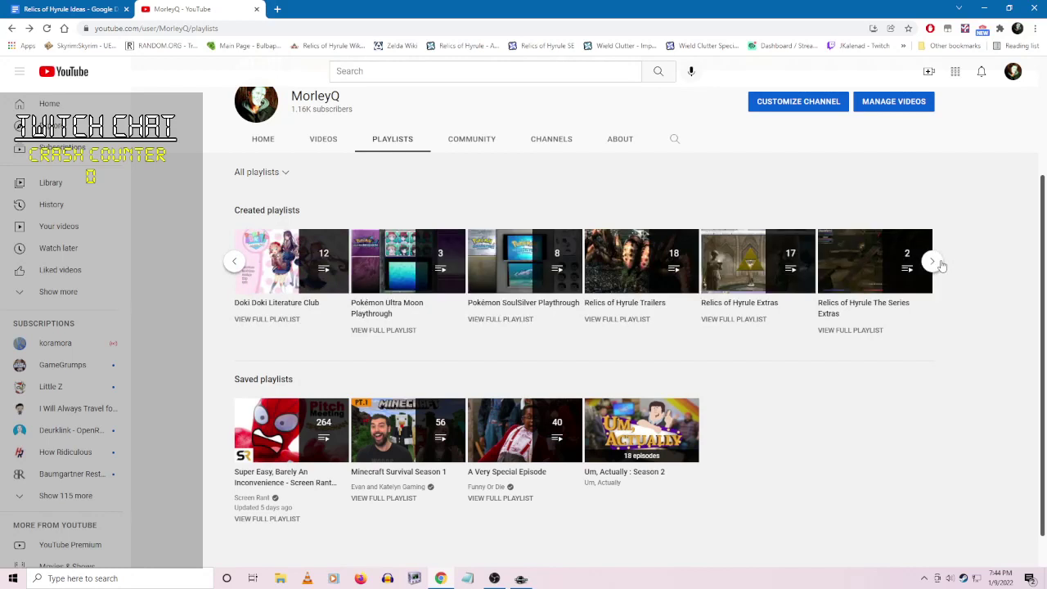
click(630, 322)
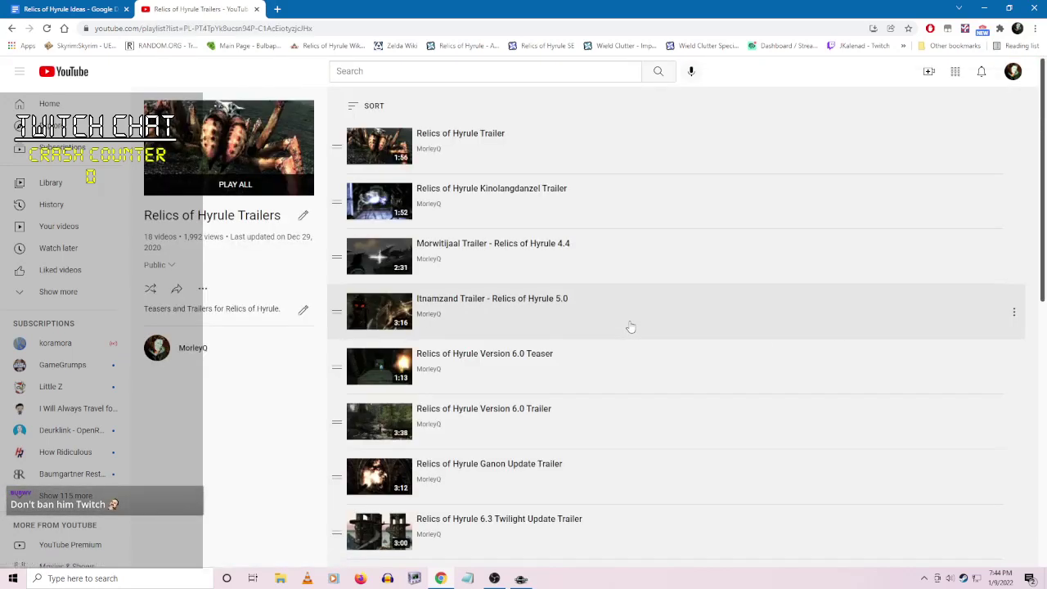
scroll(678, 447, down, 1)
scroll(678, 448, down, 7)
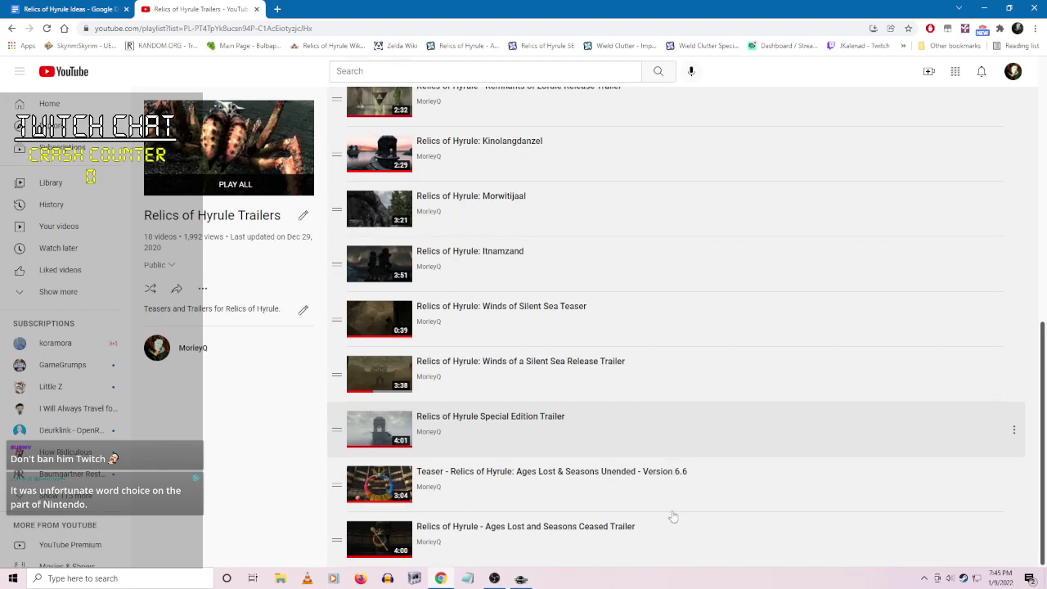
- Open the Relics of Hyrule: Winds of a Silent Sea Release Trailer, pause it and close its browser tab
click(503, 369)
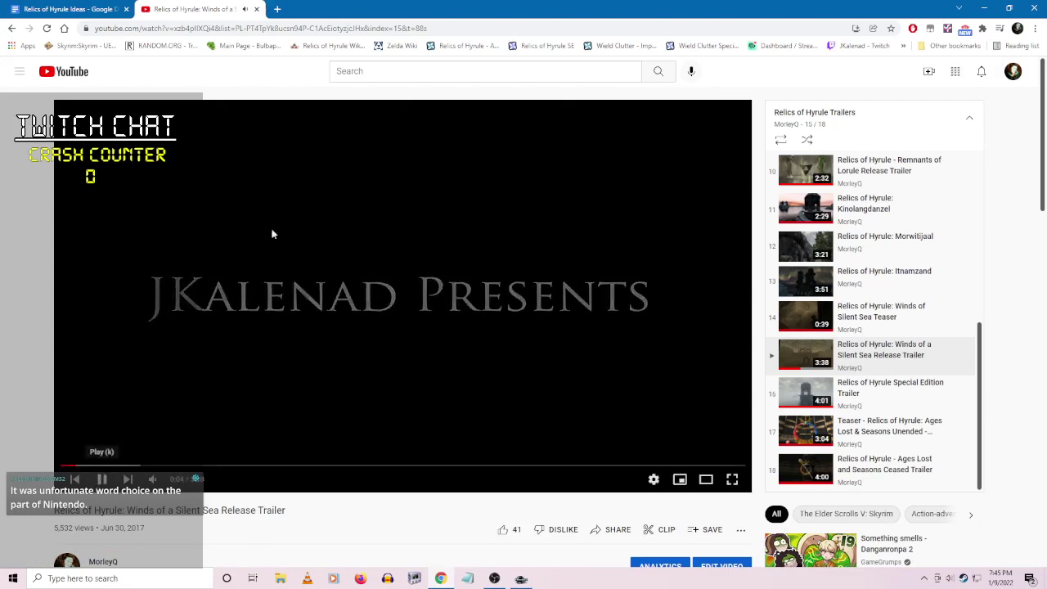
click(101, 478)
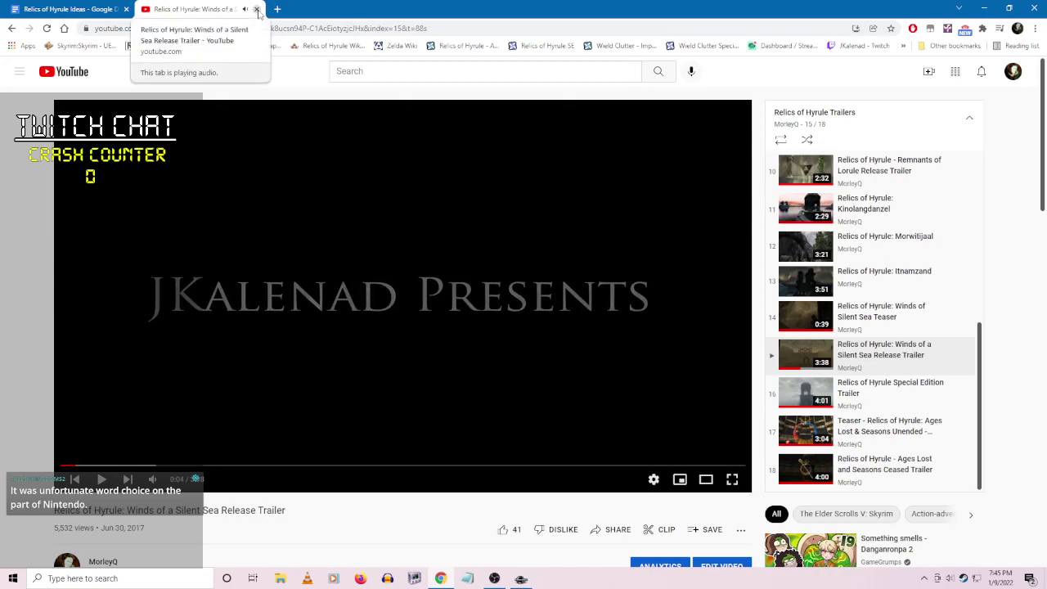
click(257, 10)
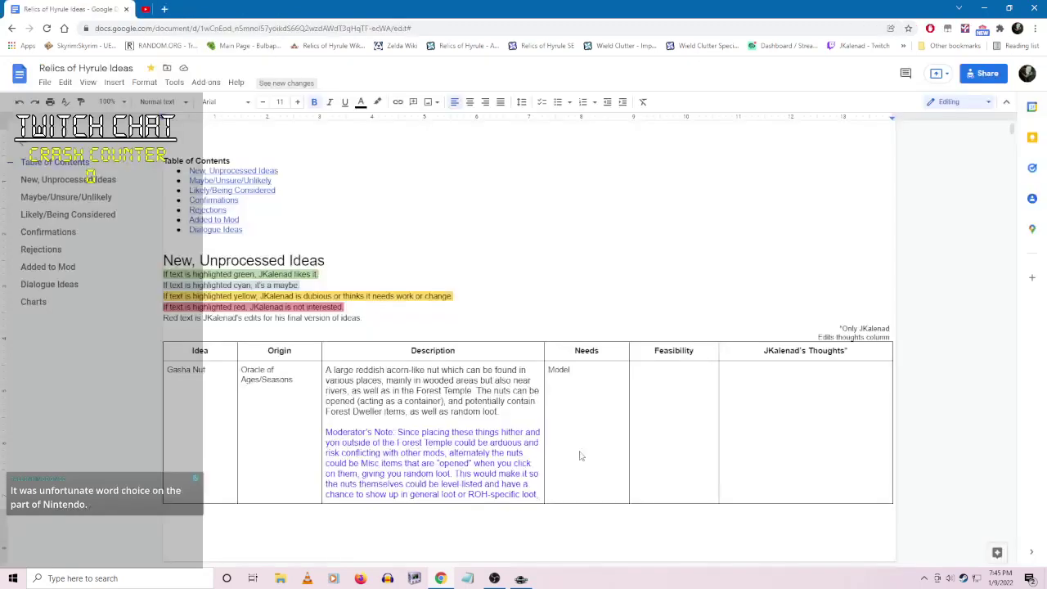
- Switch back to Creation Kit and open the HallofMemoriesDisplayScript properties of the Armos04Display reference
click(520, 579)
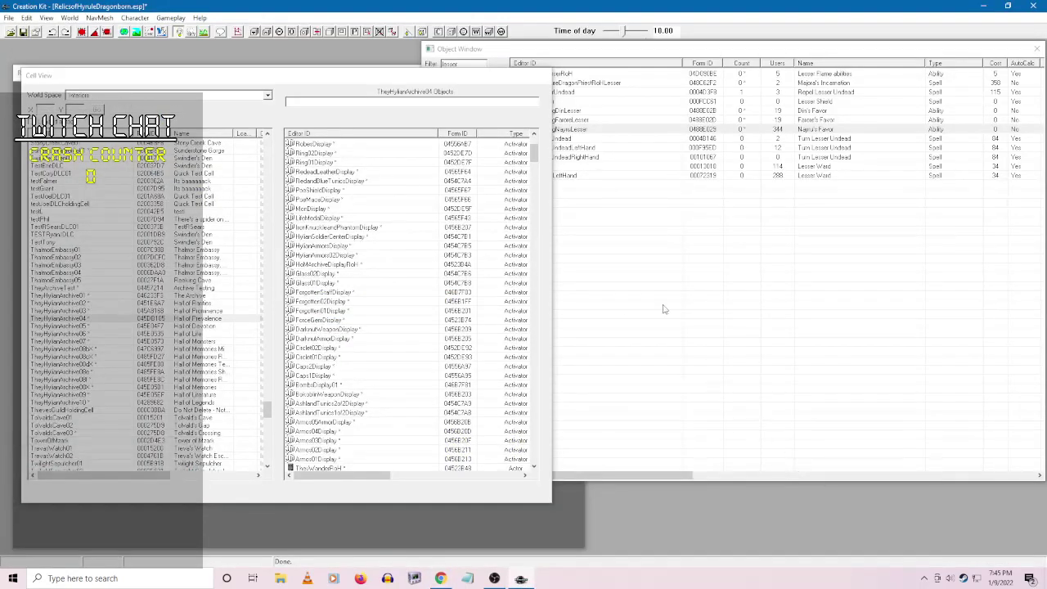
right_click(336, 430)
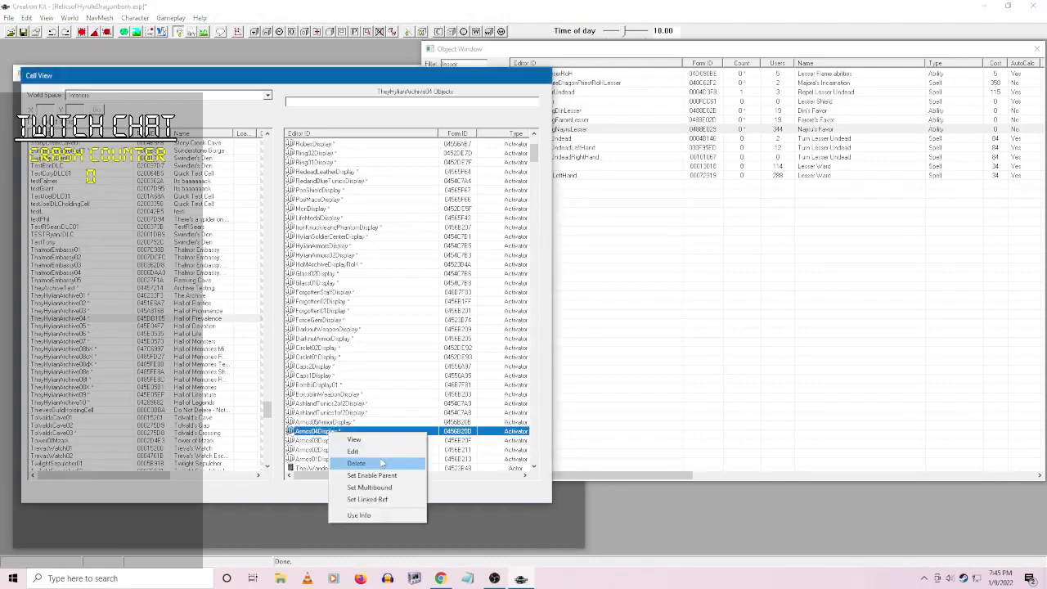
click(372, 454)
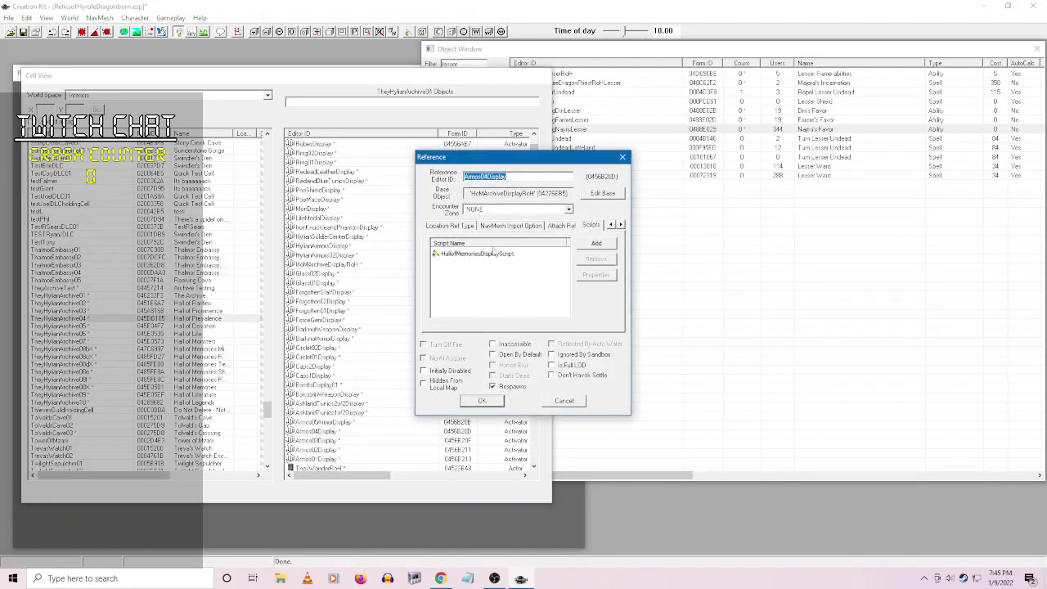
right_click(495, 254)
click(554, 304)
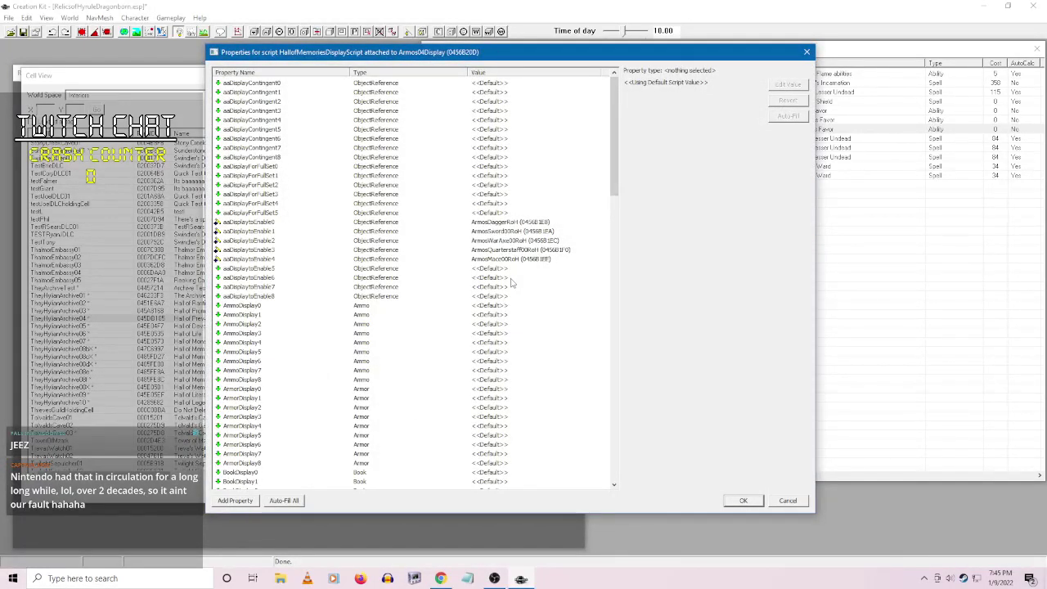
- Assign ArmosDaggerRoH to the WeaponDisplay0 property
drag(617, 146, 598, 420)
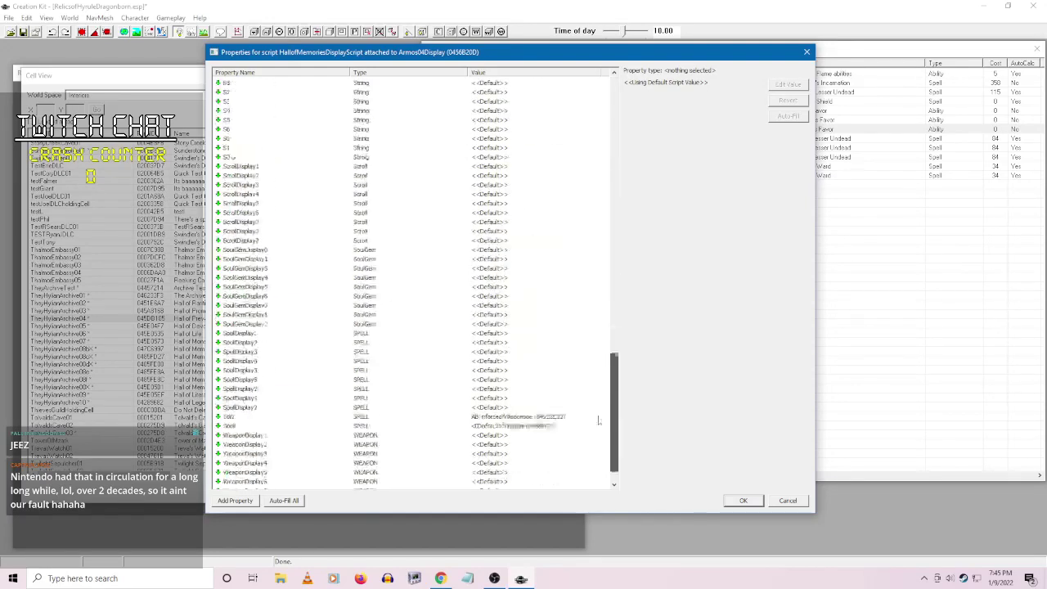
click(485, 408)
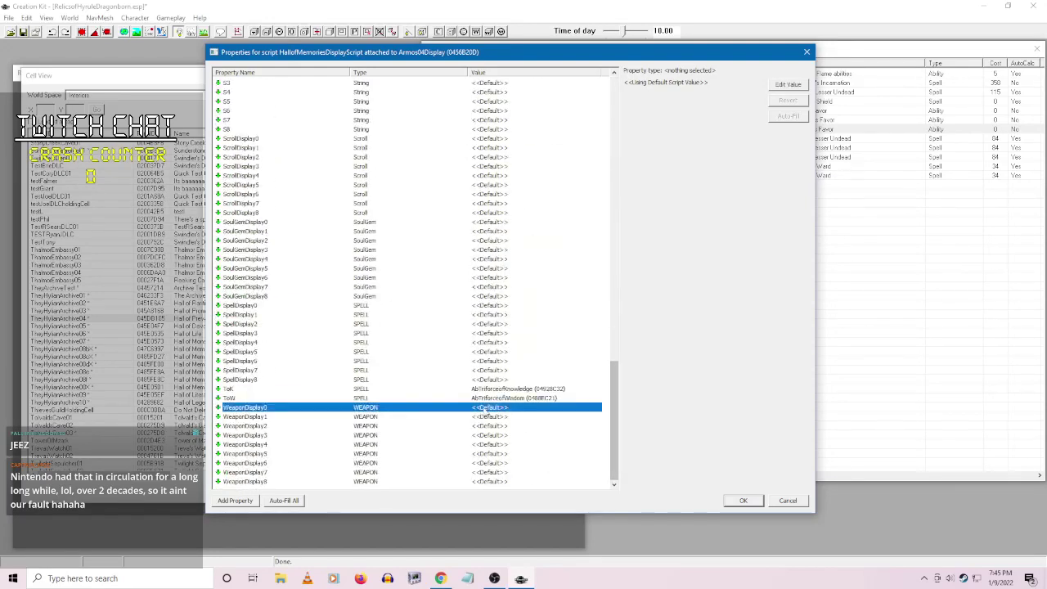
click(778, 87)
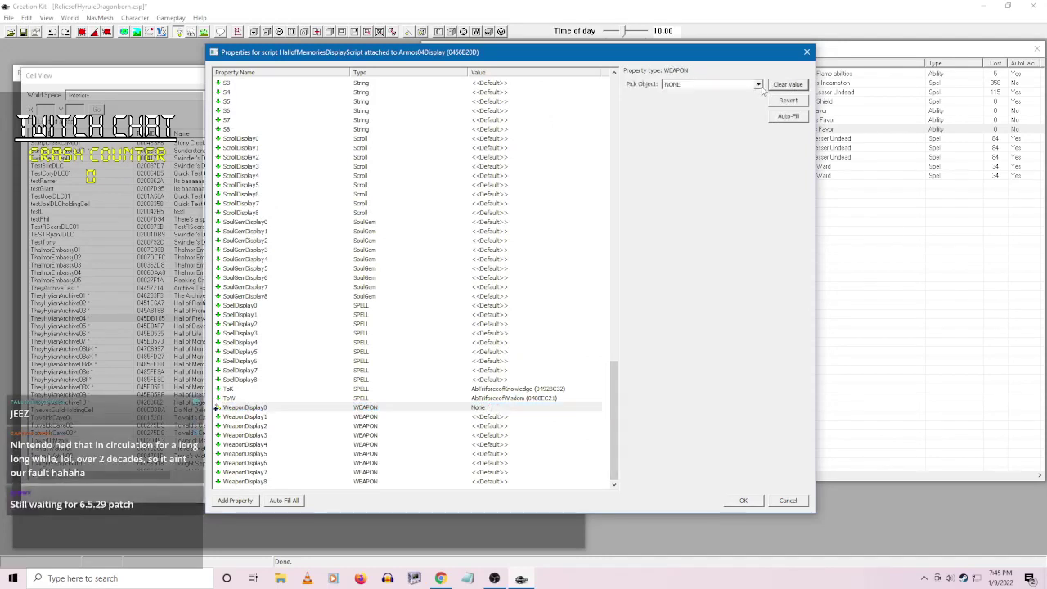
click(757, 86)
text(ar)
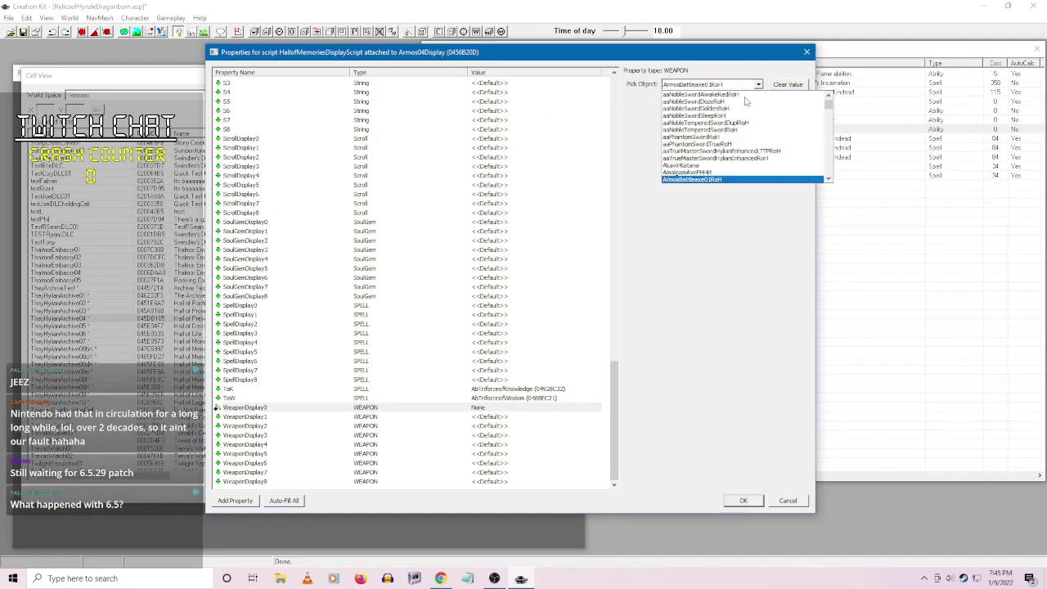
scroll(736, 155, down, 3)
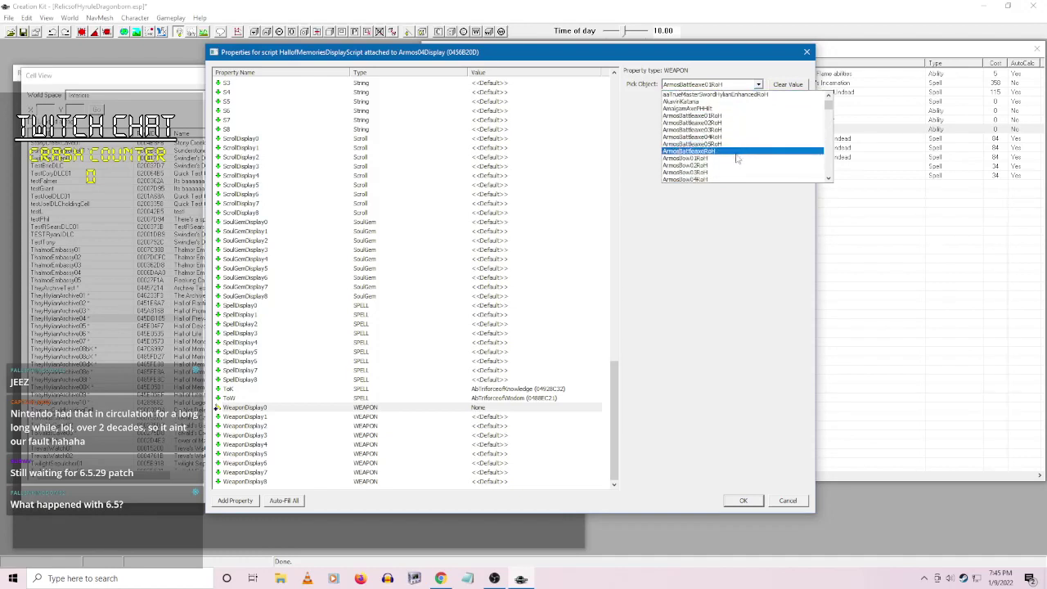
scroll(723, 166, down, 3)
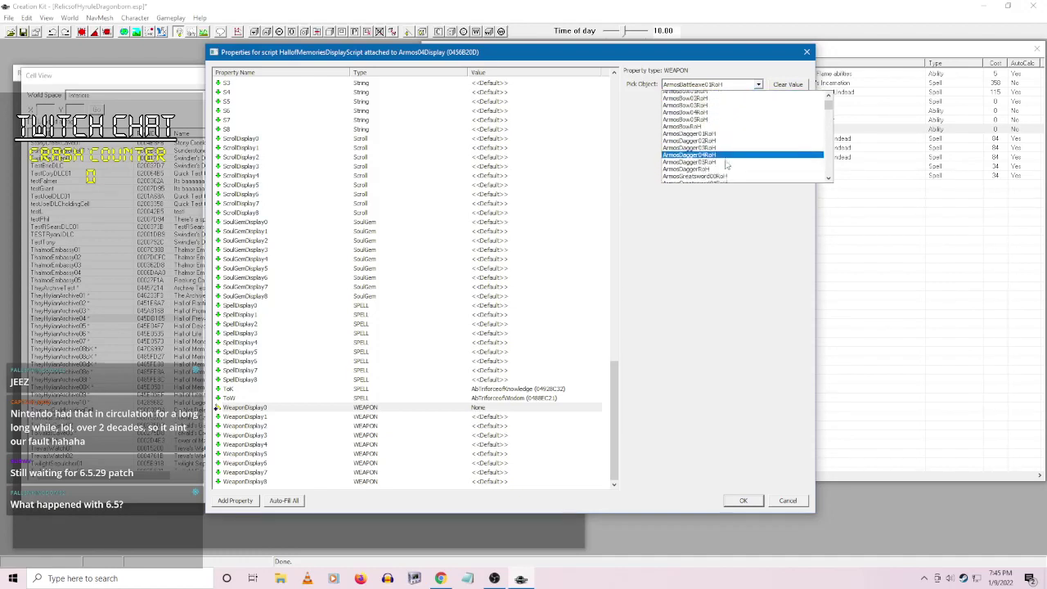
click(711, 152)
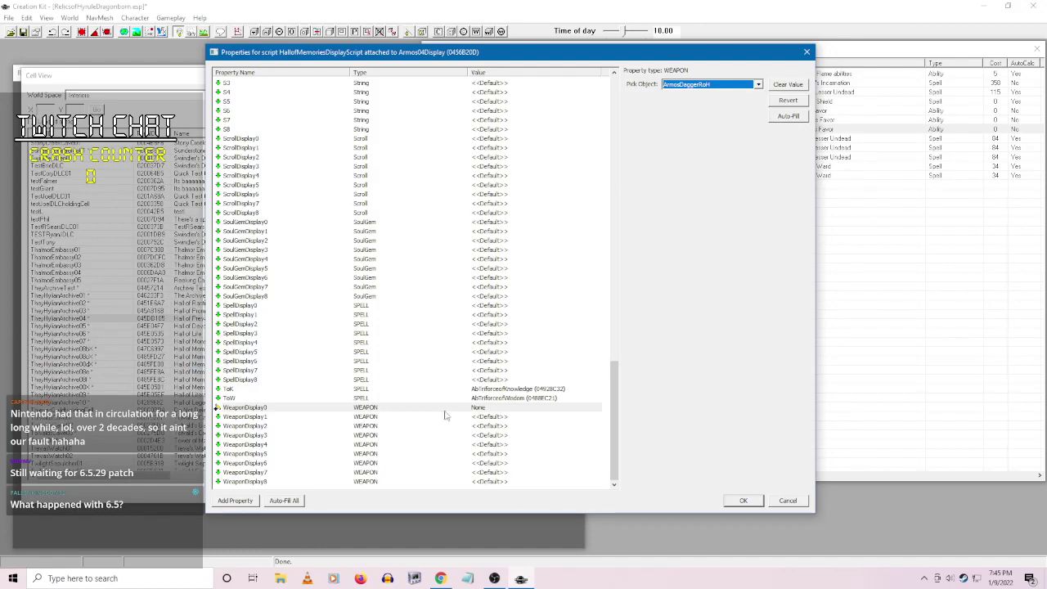
- Assign ArmosSword00RoH to the WeaponDisplay1 property of the Armos04Display script
click(505, 418)
mouse_move(612, 400)
mouse_down()
mouse_move(613, 194)
mouse_move(613, 409)
mouse_up()
click(785, 87)
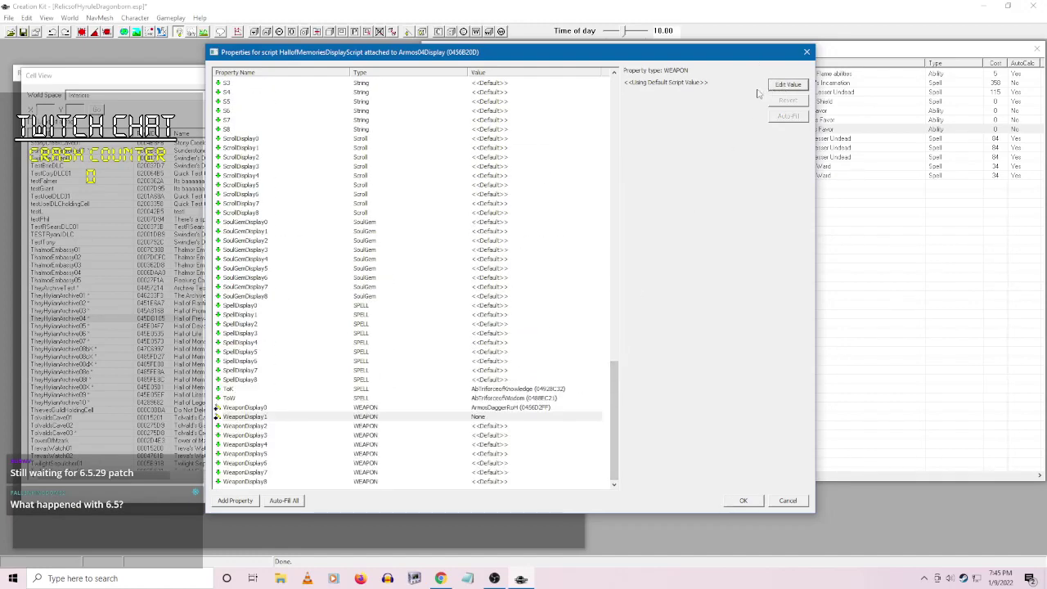
click(758, 85)
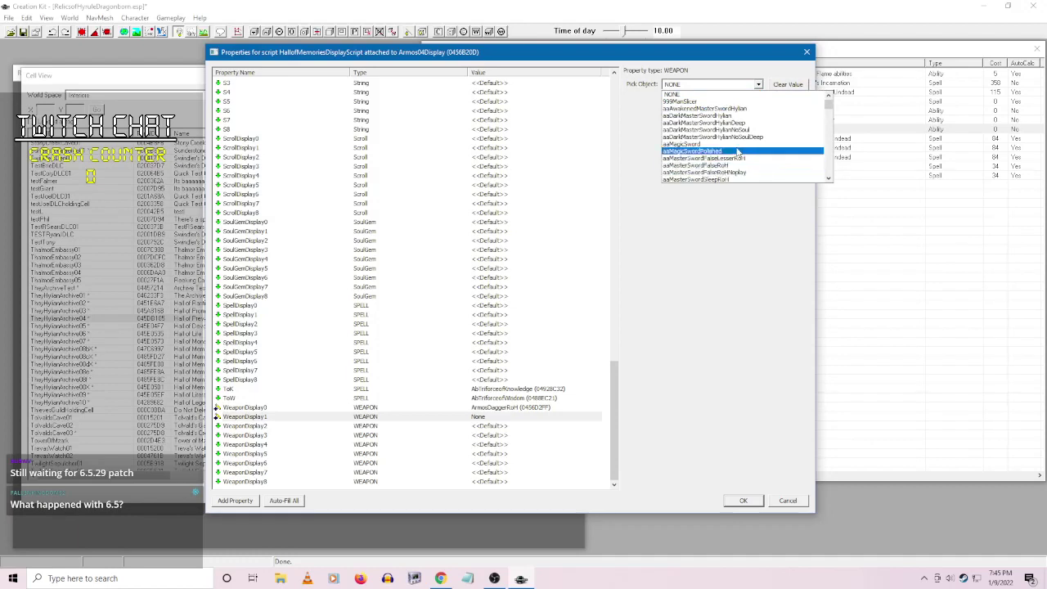
text(ArmosSpear00RoH)
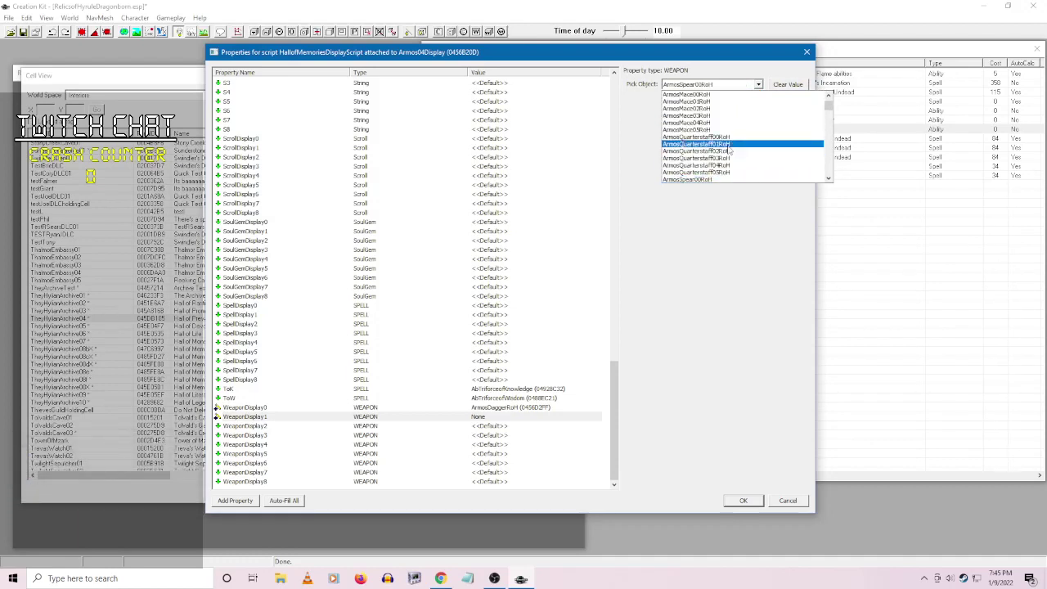
scroll(734, 147, down, 3)
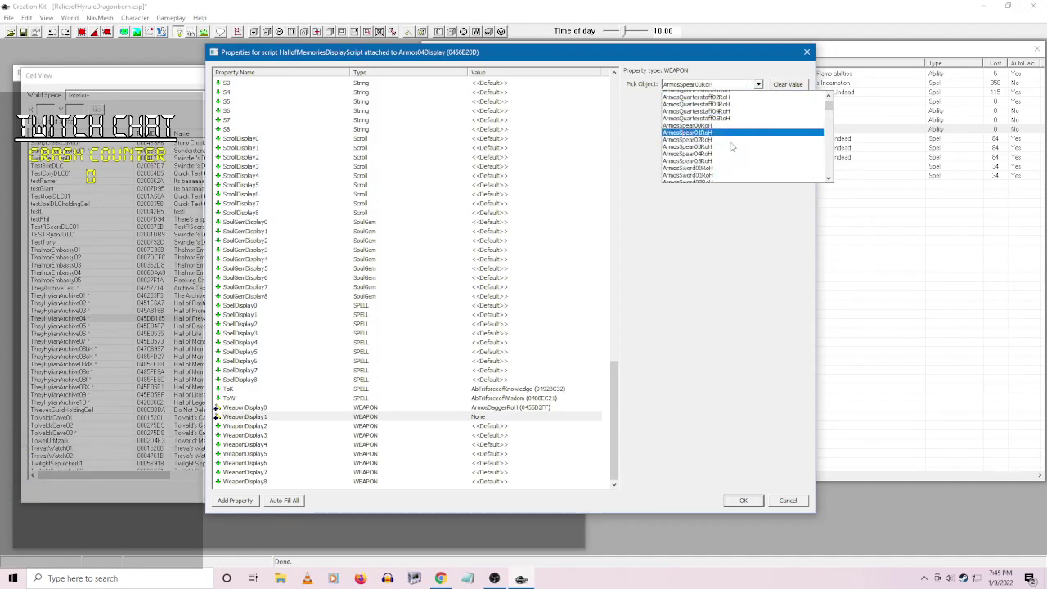
click(732, 149)
- Assign ArmosWarAxe00RoH to the WeaponDisplay2 property
click(495, 427)
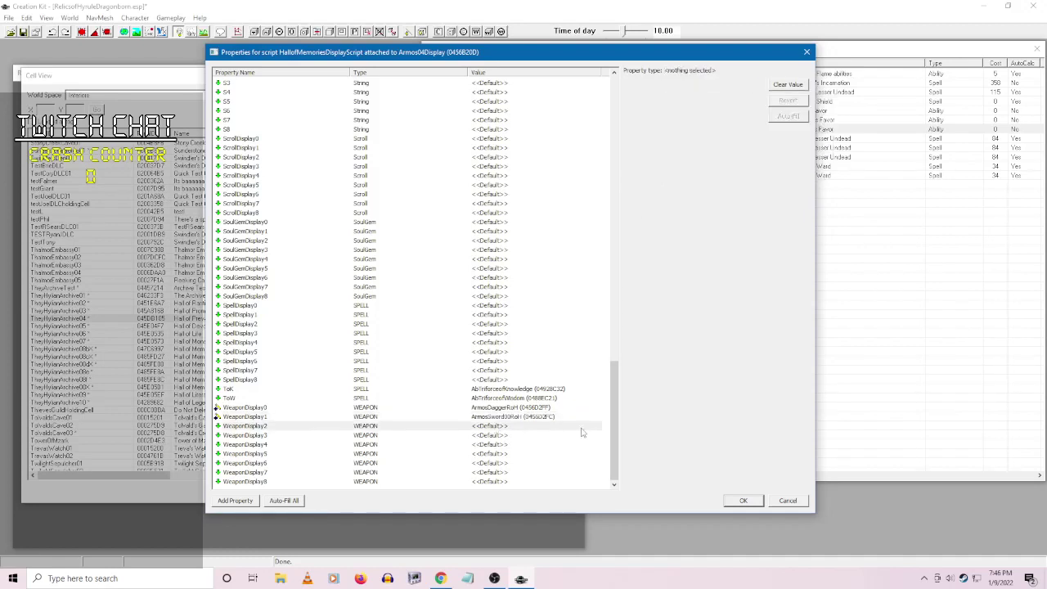
click(584, 428)
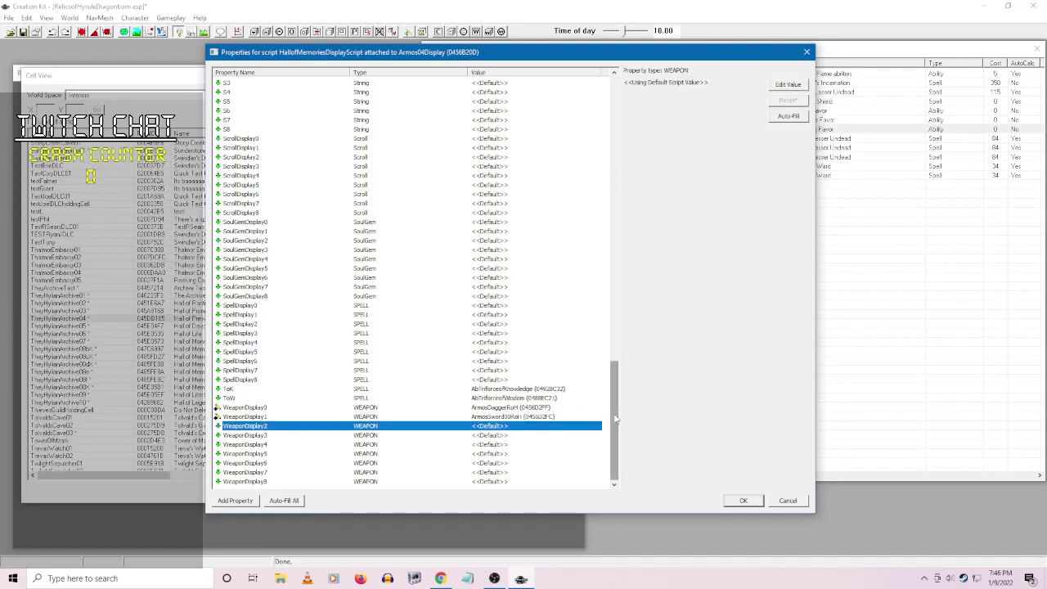
drag(615, 419, 620, 445)
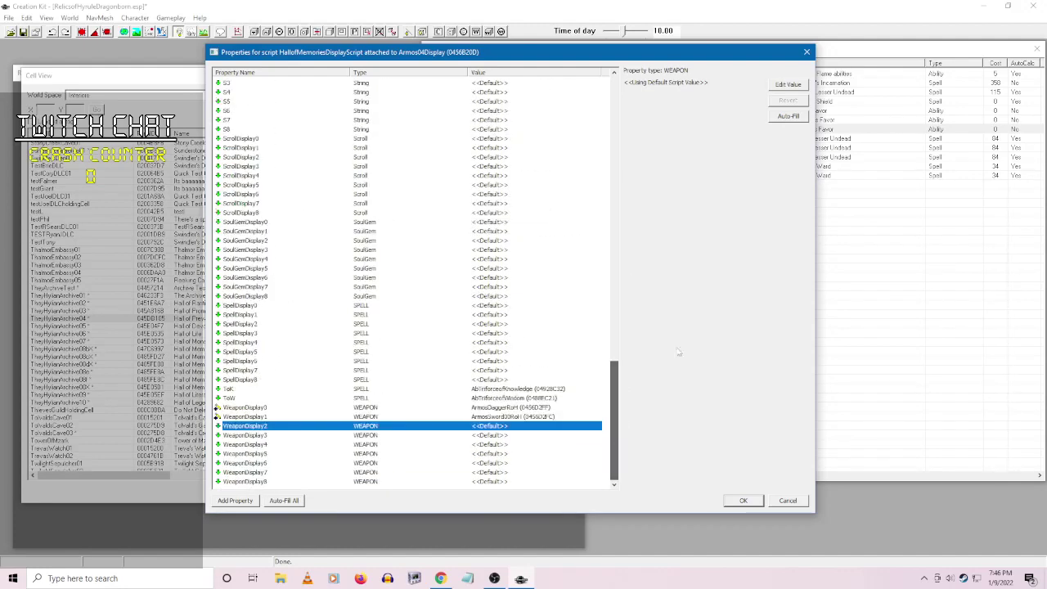
click(787, 85)
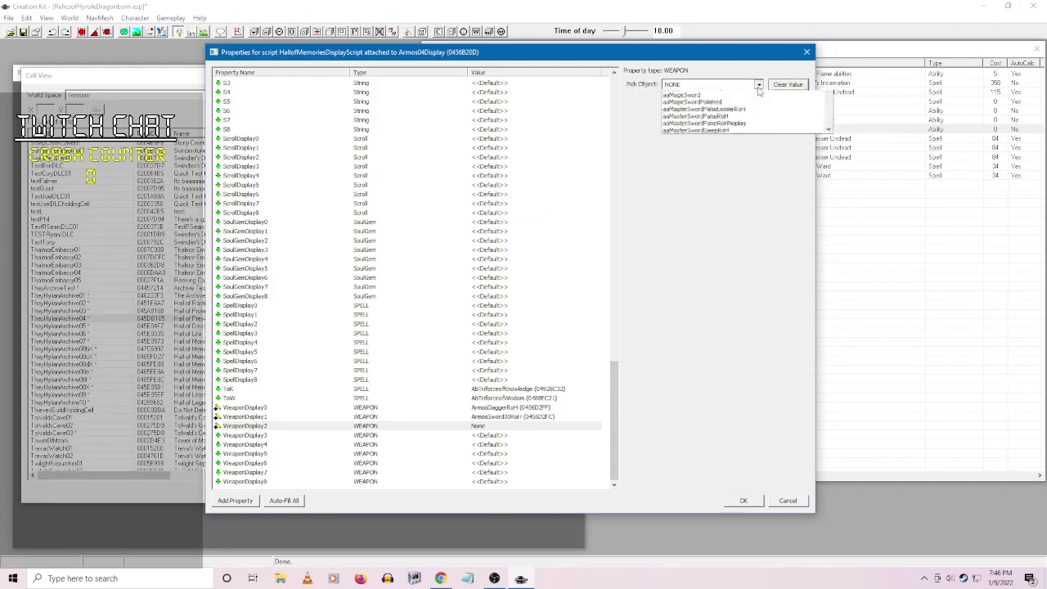
click(758, 84)
text(ar)
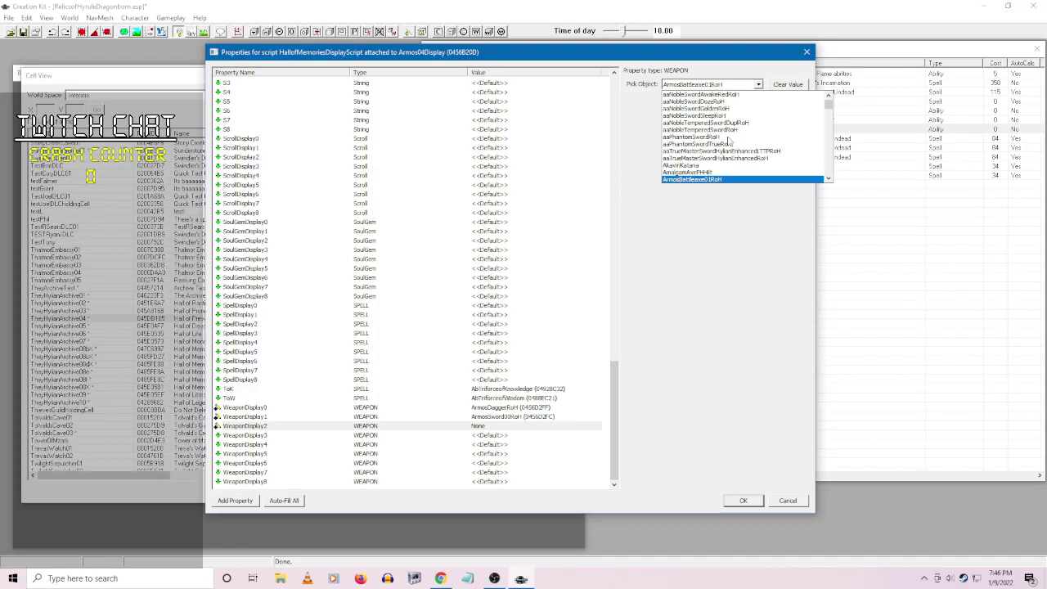
text(mosw)
click(713, 179)
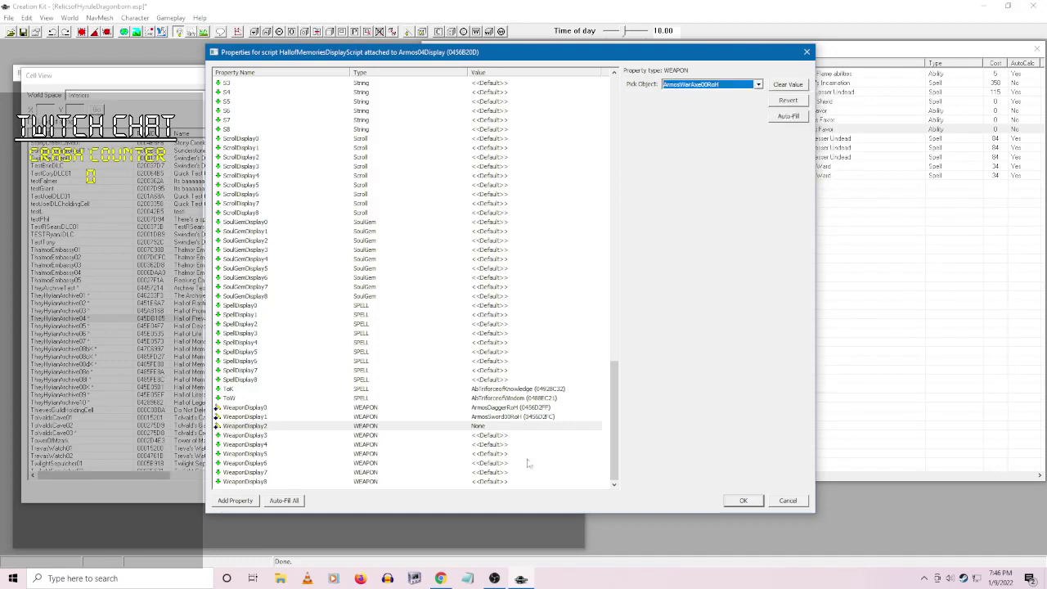
- Check the FormListDisplay entries for the display order and assign ArmosQuarterstaff00RoH to the WeaponDisplay3 property
click(477, 437)
drag(609, 396, 630, 214)
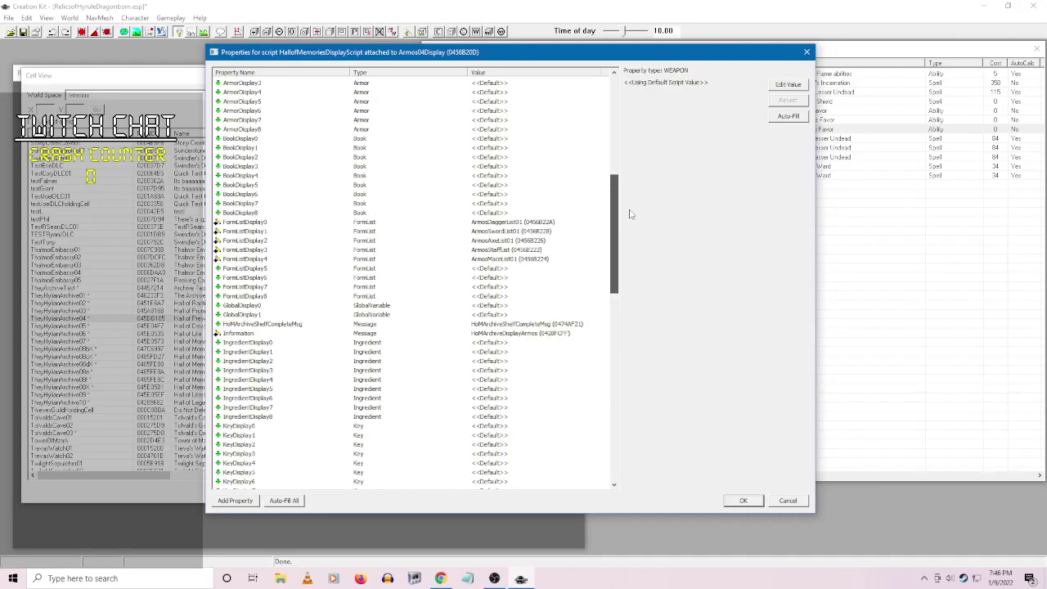
drag(615, 214, 615, 401)
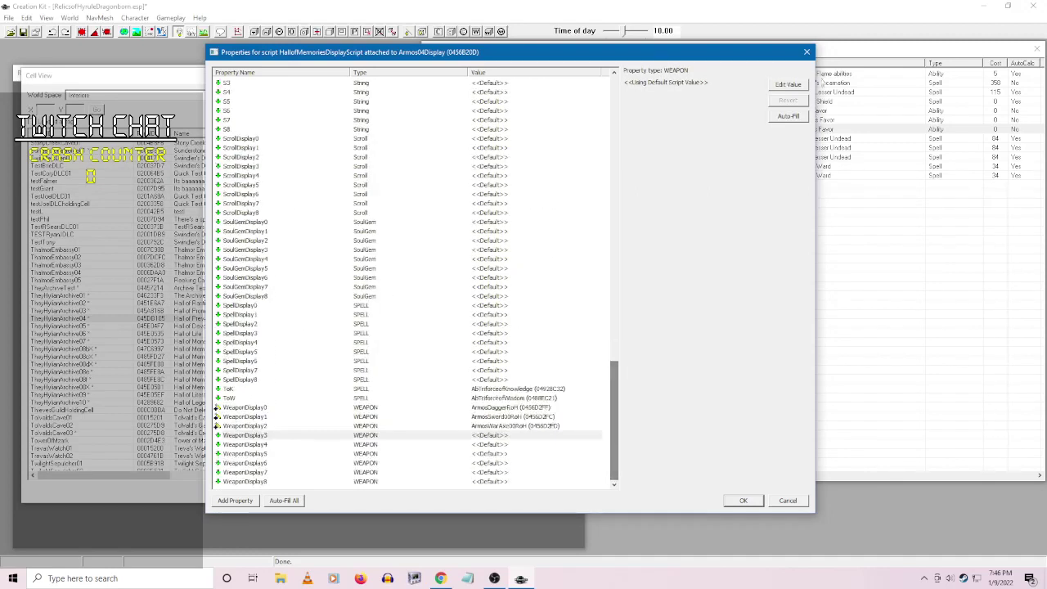
click(787, 84)
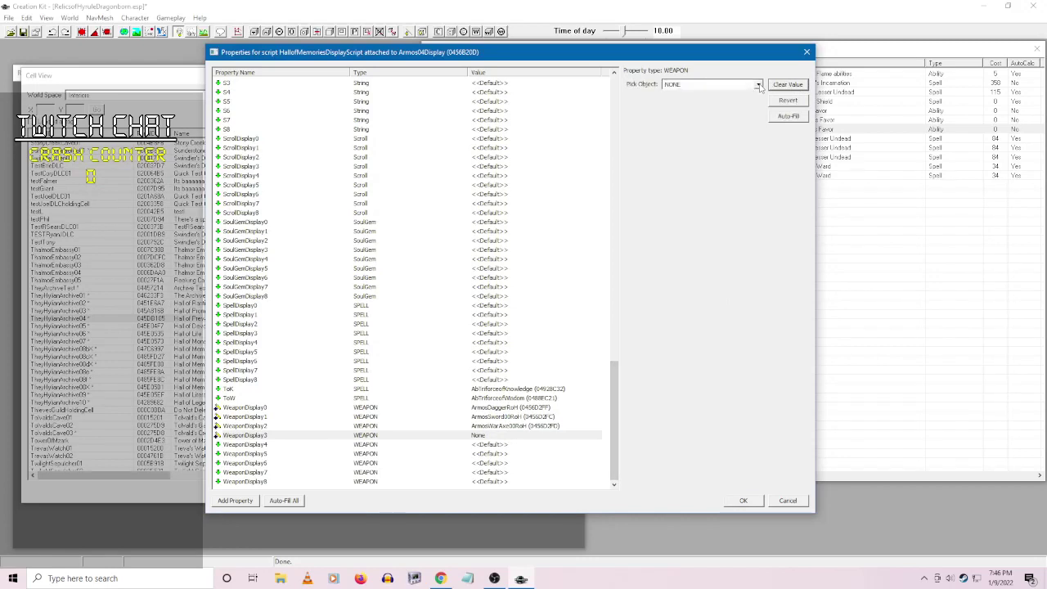
click(758, 85)
scroll(756, 123, down, 12)
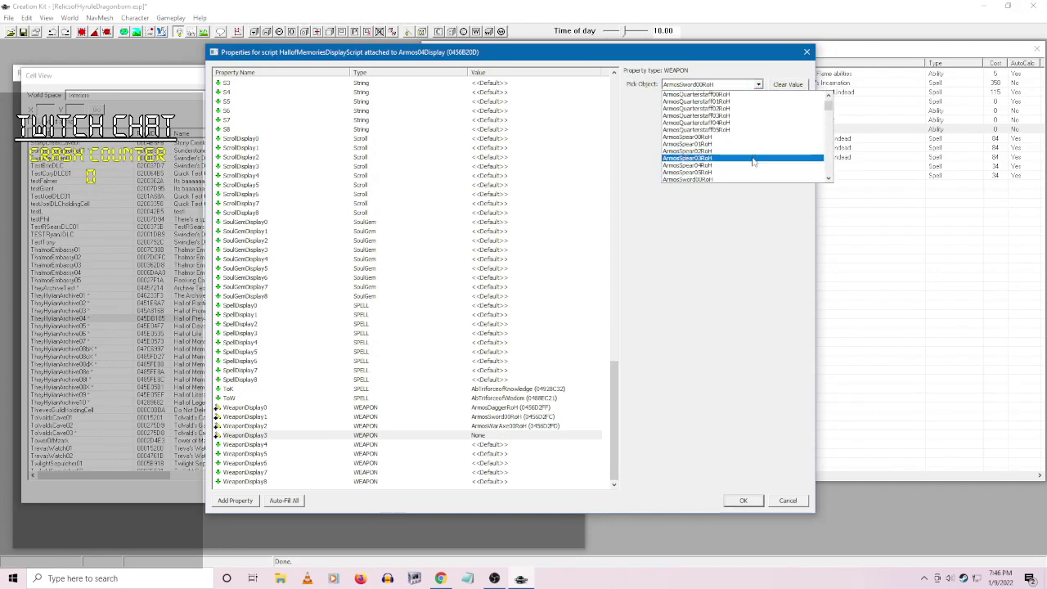
click(720, 95)
- Assign ArmosMace00RoH to the WeaponDisplay4 property
click(484, 448)
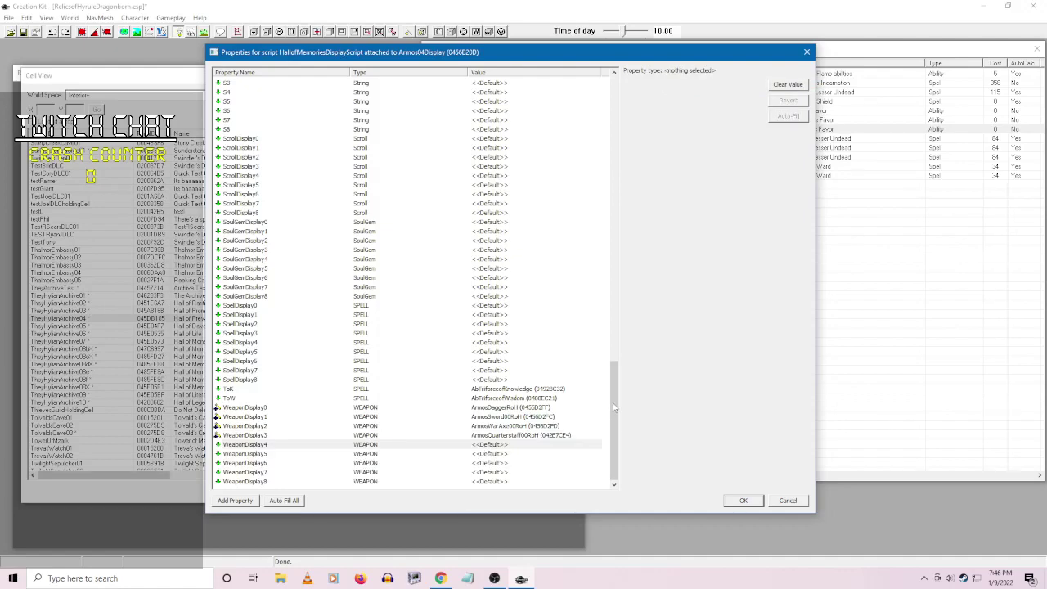
key(Down)
key(Down)
key(Down)
key(Down)
drag(615, 406, 703, 171)
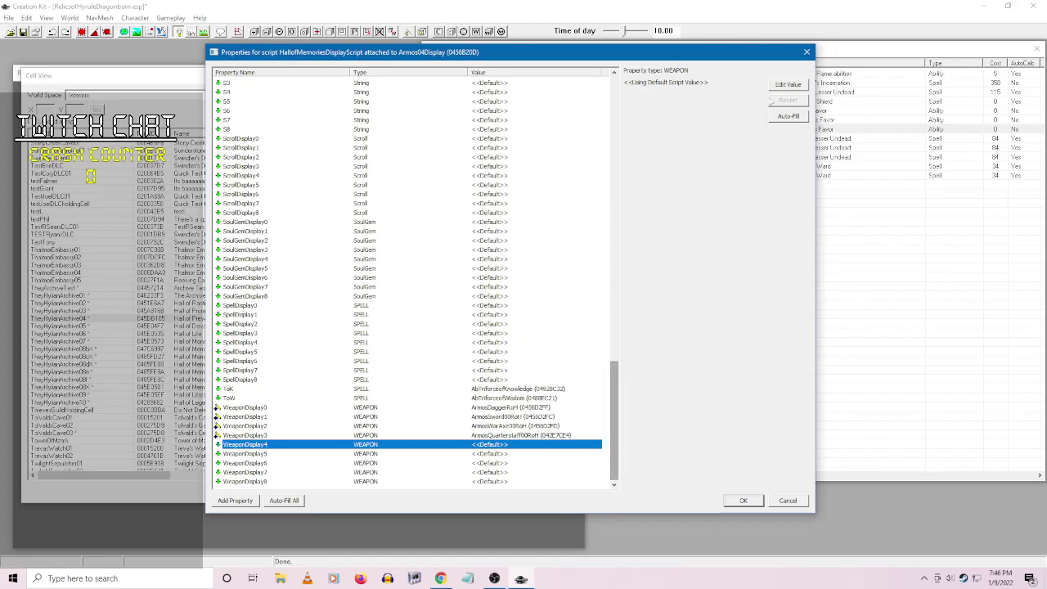
click(777, 85)
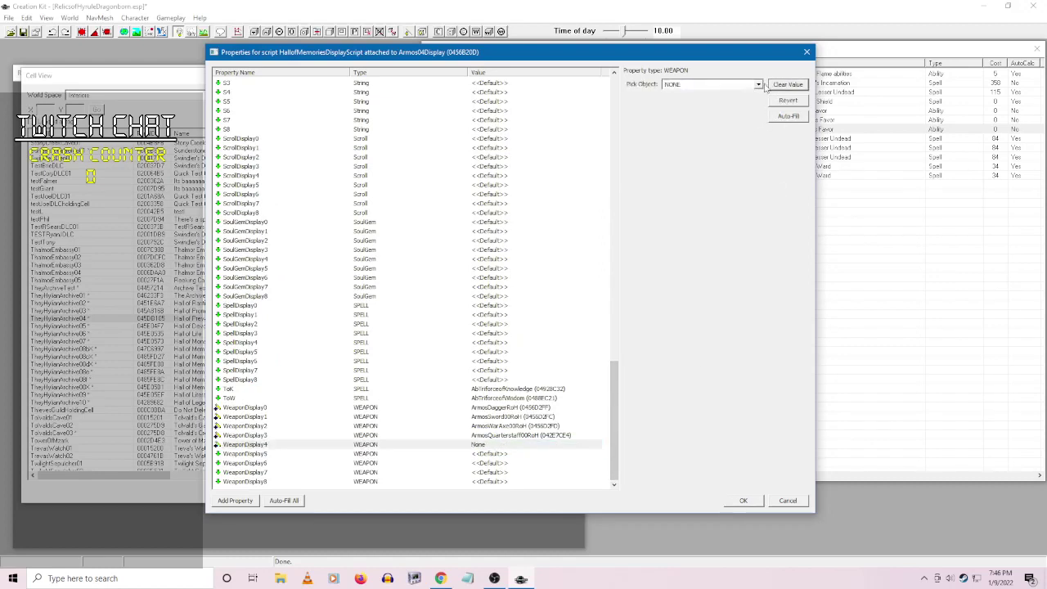
click(758, 85)
text(armos)
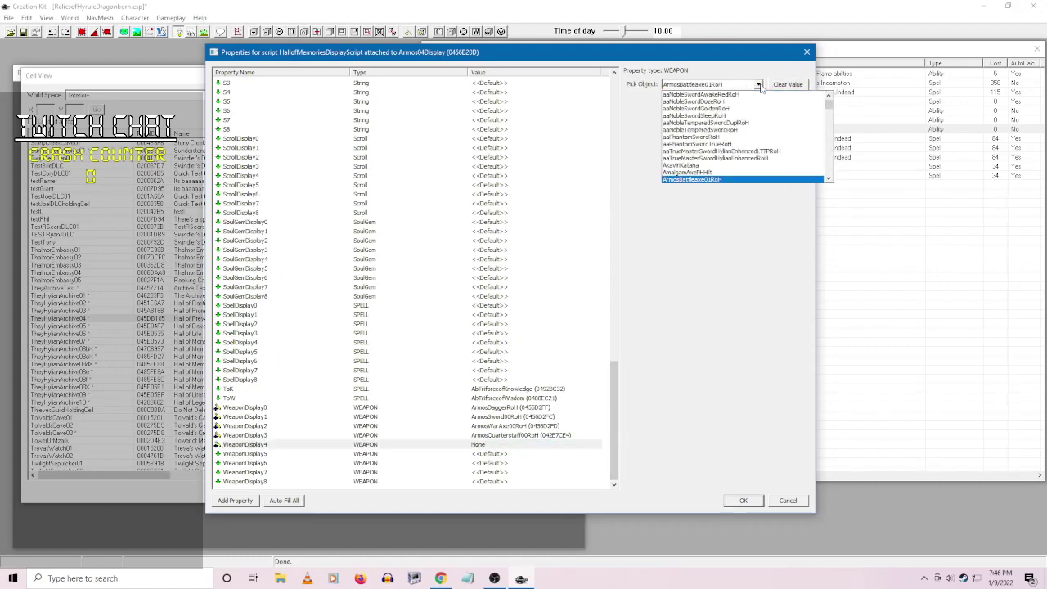
text(w)
scroll(757, 123, up, 1)
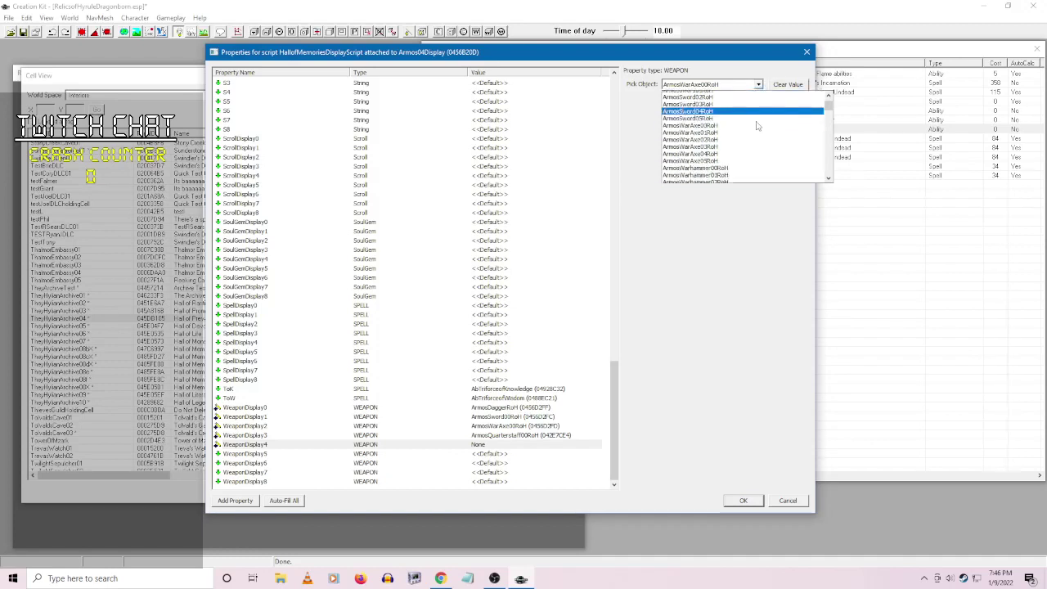
scroll(756, 126, up, 5)
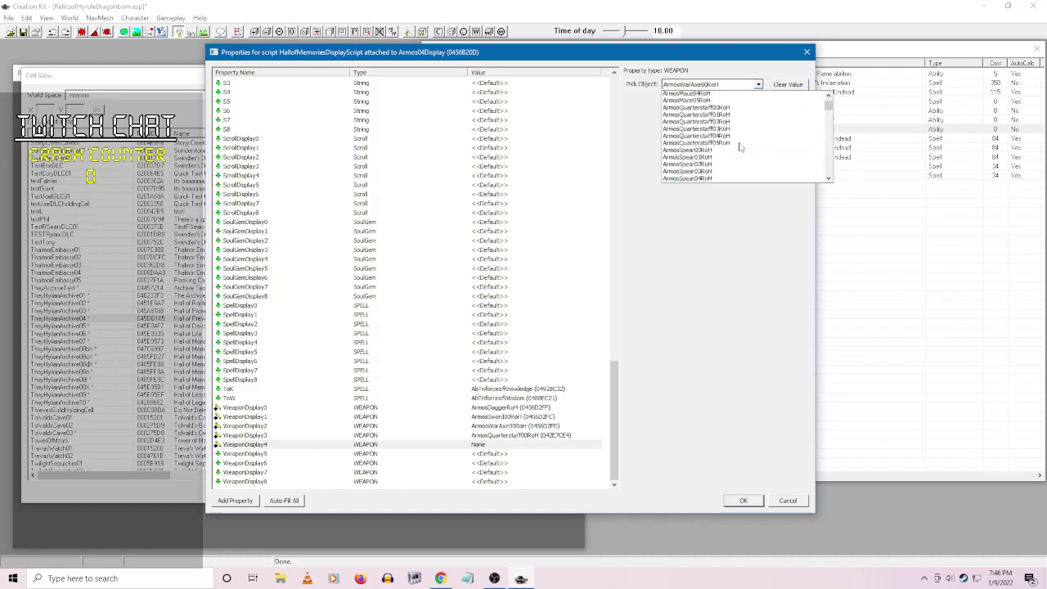
scroll(734, 160, up, 3)
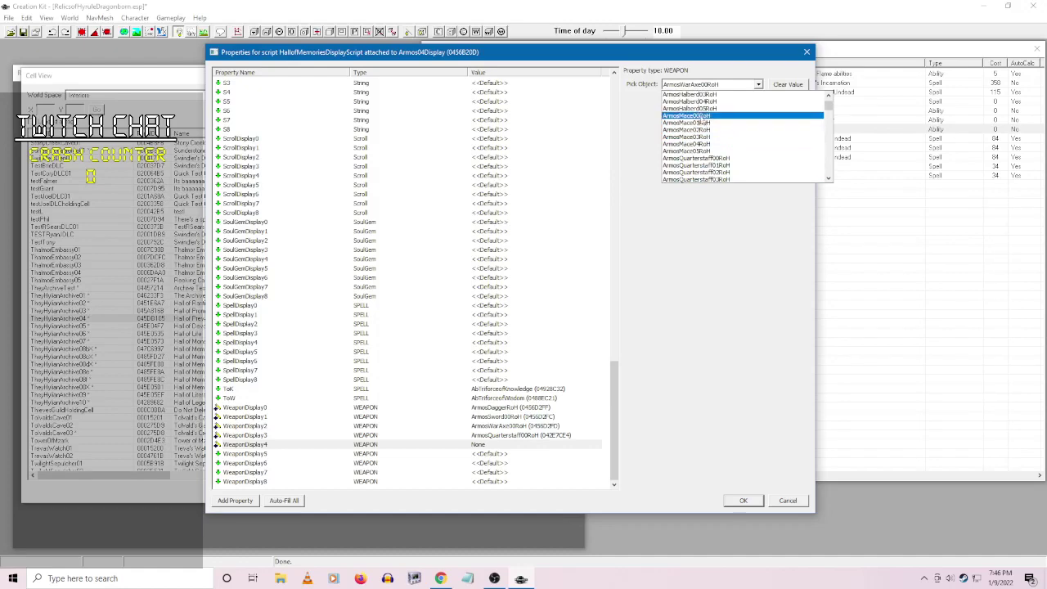
click(696, 116)
- Accept the edited script properties and save the changes to the Armos04Display reference
click(548, 398)
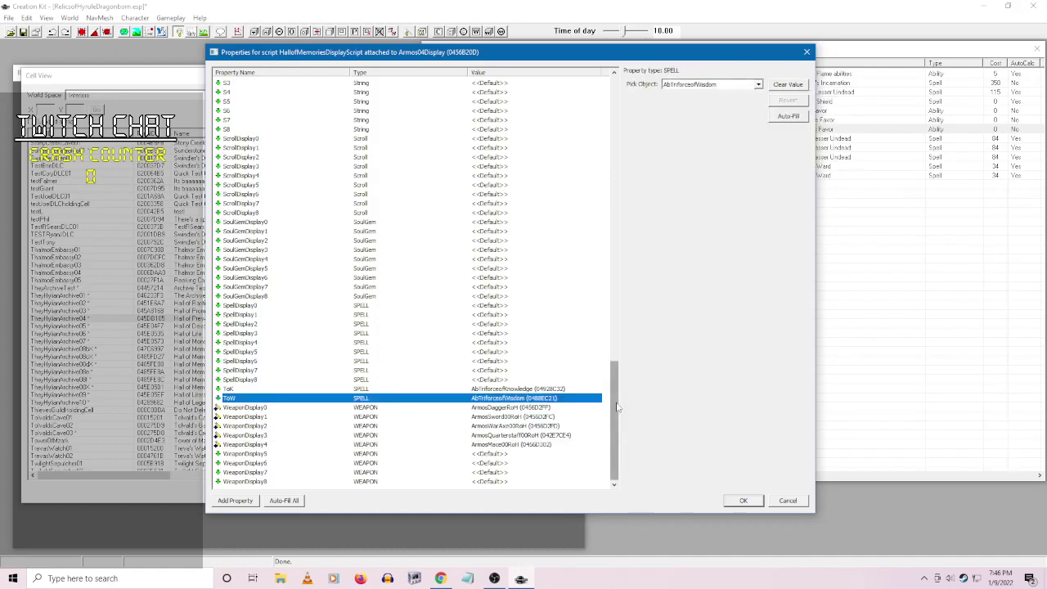
mouse_move(617, 407)
mouse_down()
mouse_move(618, 218)
mouse_move(617, 408)
mouse_up()
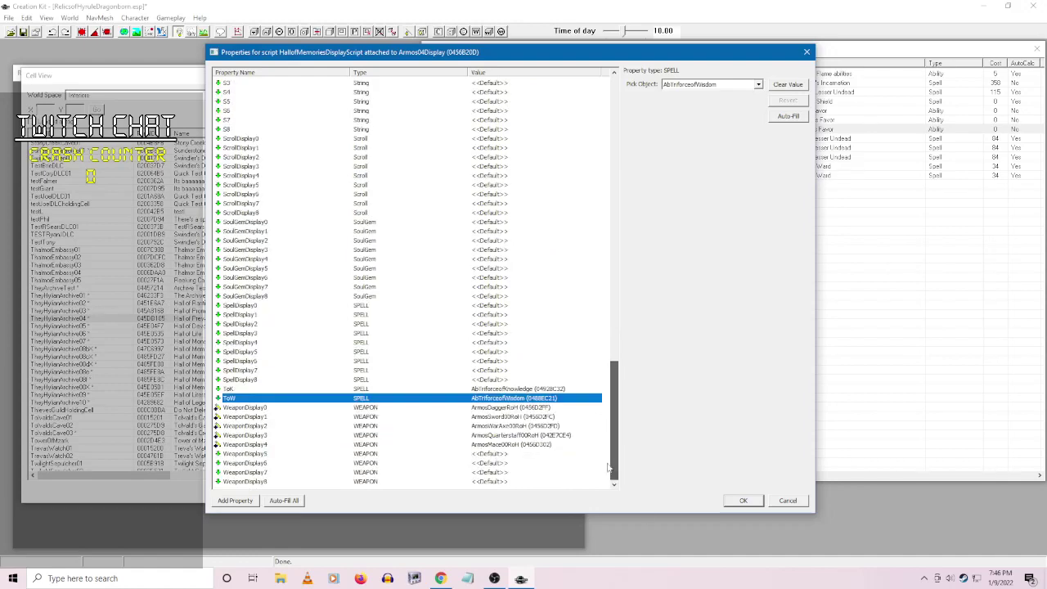
click(744, 500)
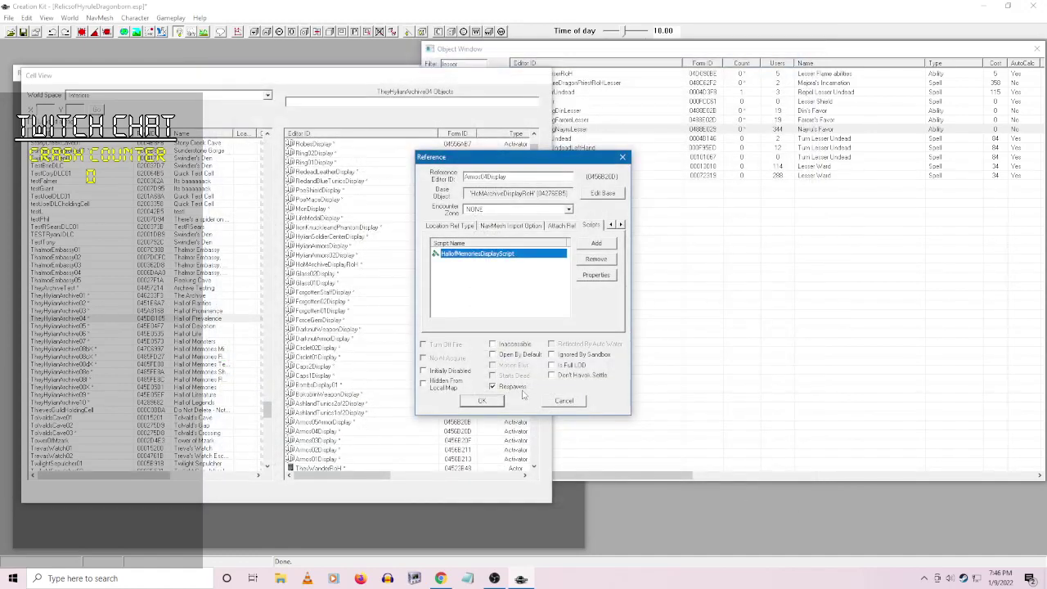
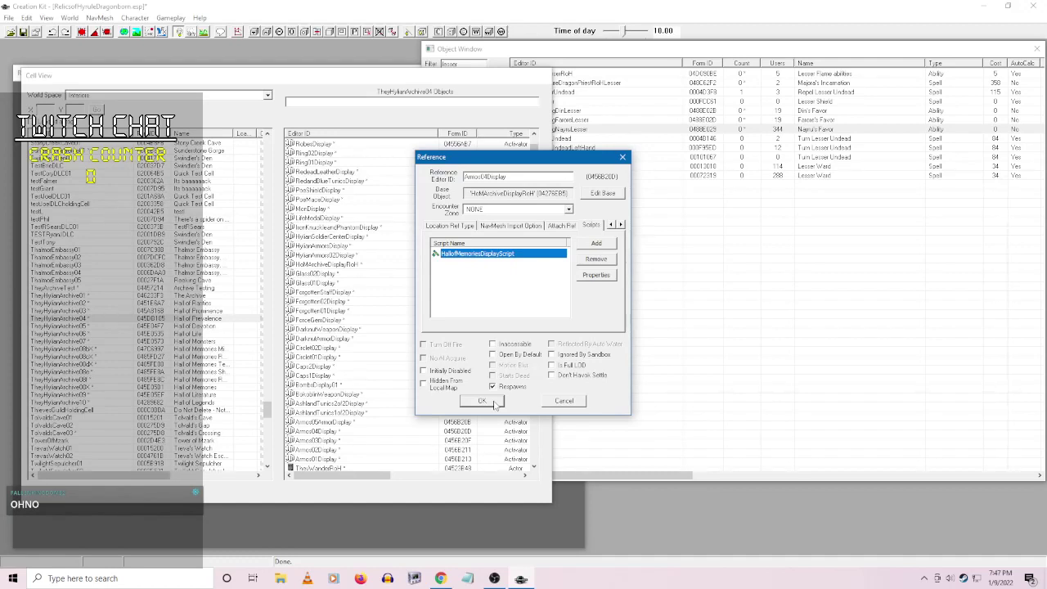
click(494, 404)
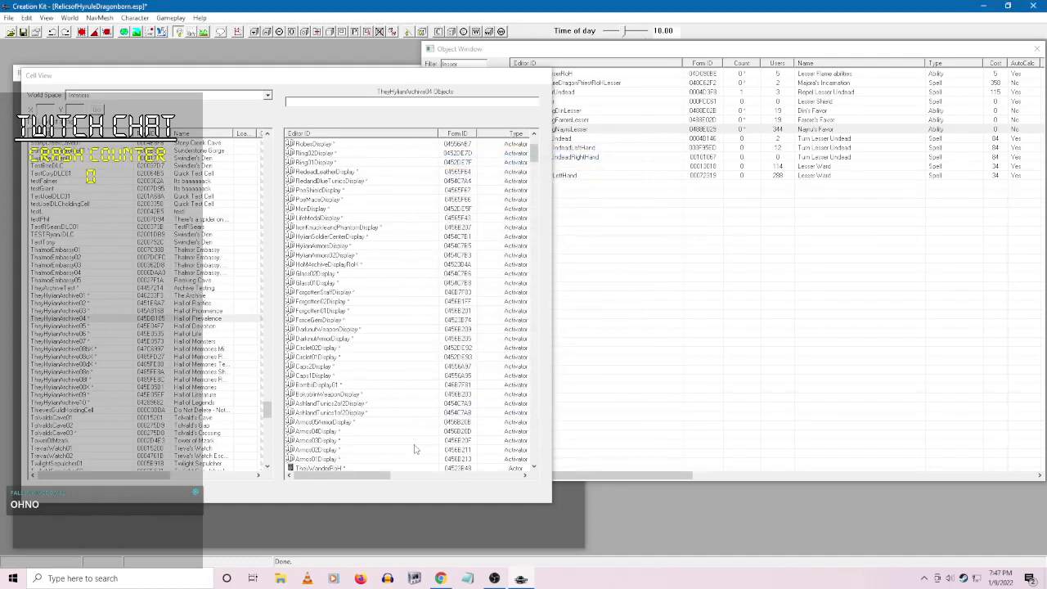
- Open the HallofMemoriesDisplayScript properties of the Armos03Display reference
click(333, 443)
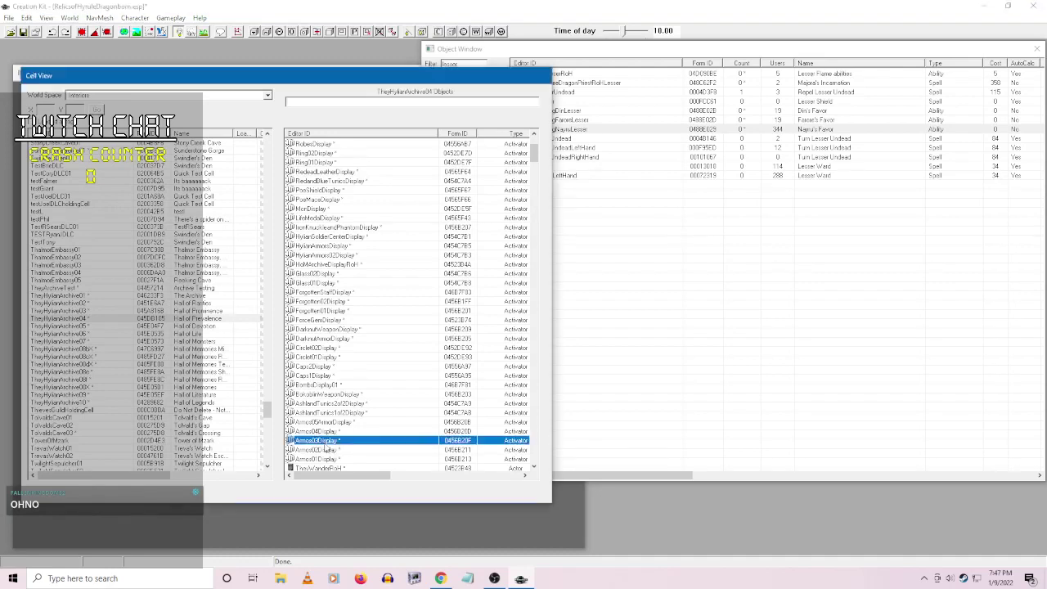
right_click(334, 442)
click(368, 463)
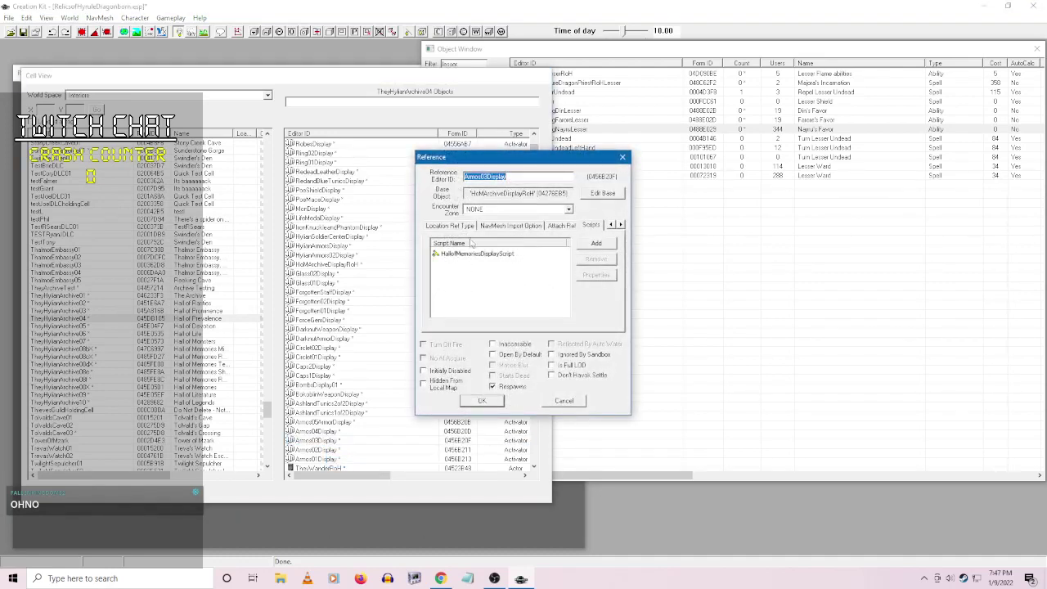
click(491, 254)
right_click(500, 300)
click(539, 363)
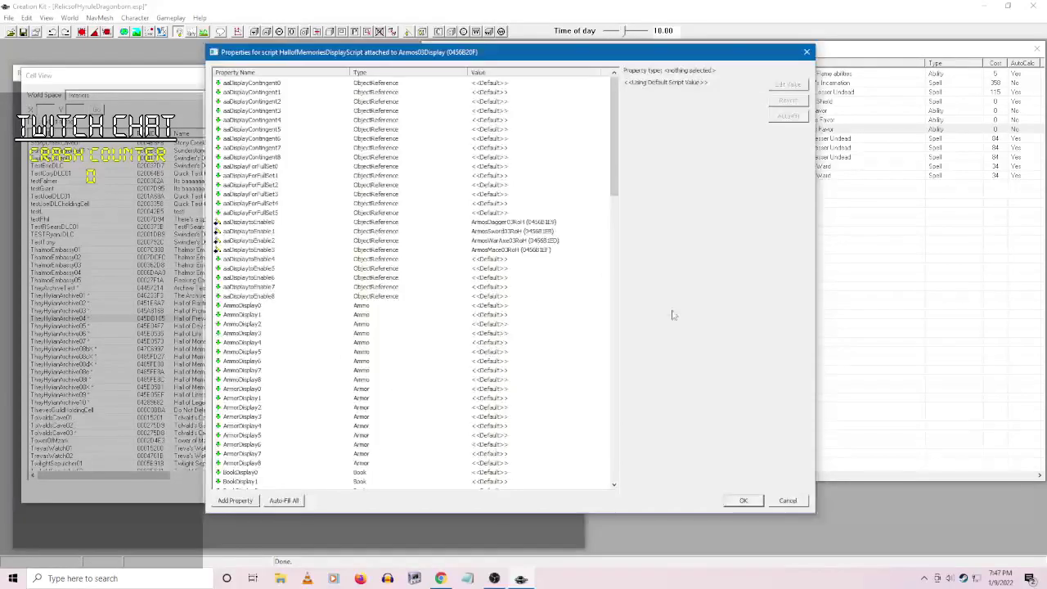
- Assign ArmosDagger03RoH to the WeaponDisplay0 property of the Armos03Display script
drag(615, 151, 495, 409)
click(492, 407)
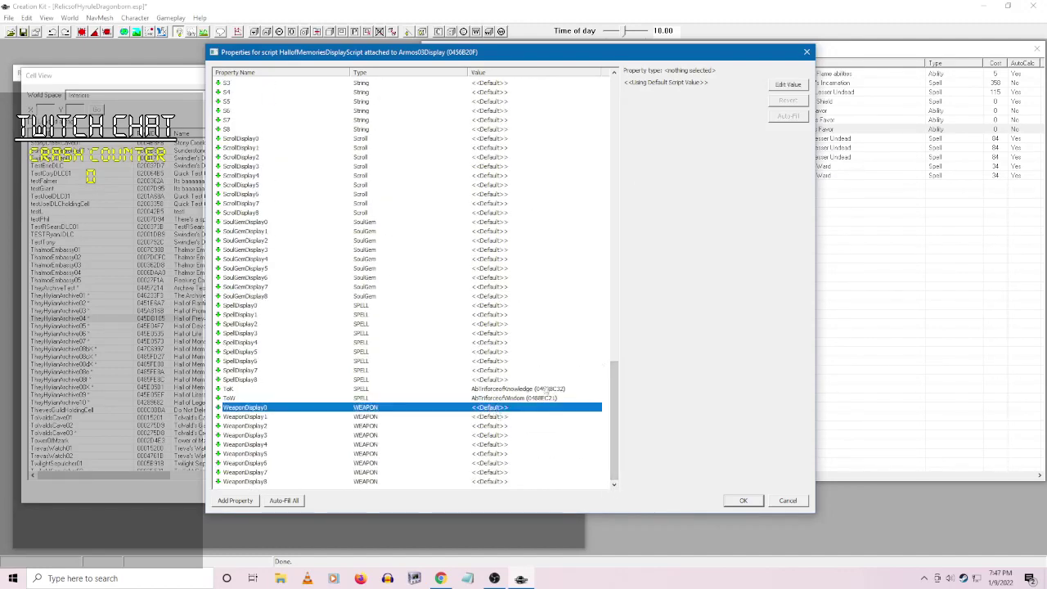
click(787, 85)
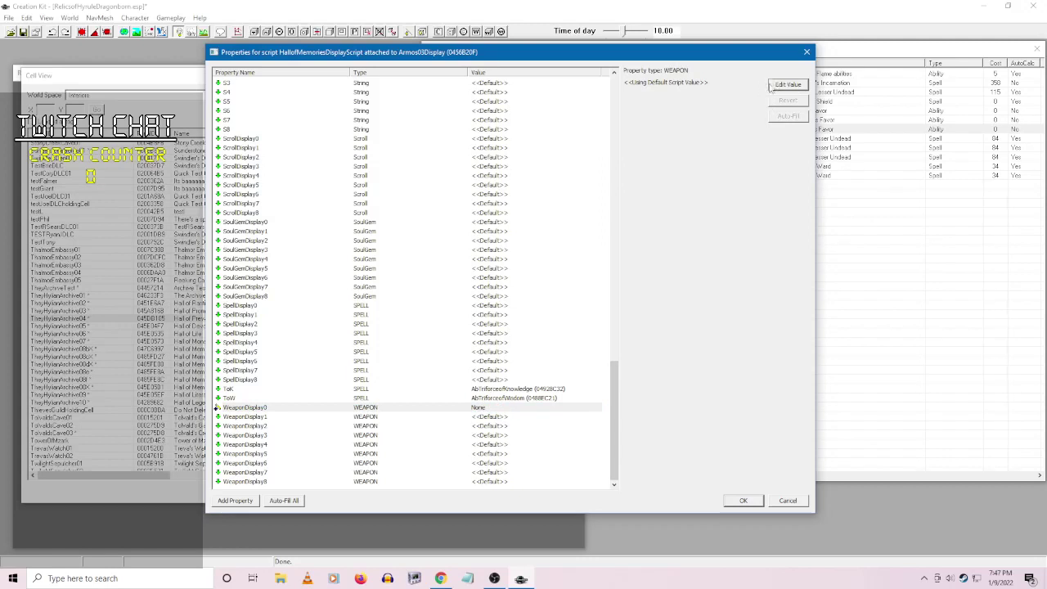
click(777, 85)
click(757, 84)
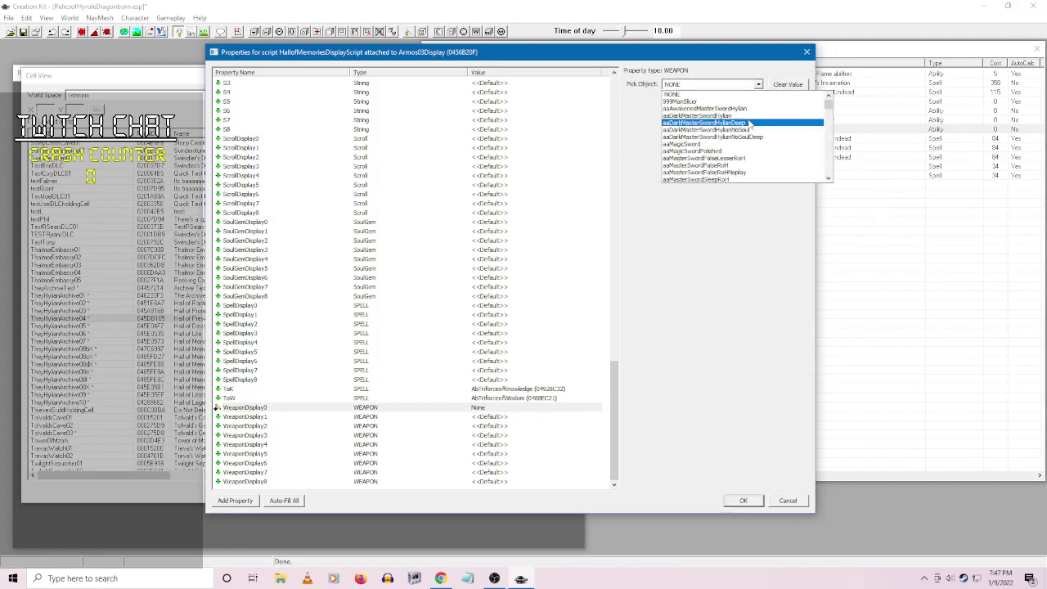
scroll(749, 130, down, 10)
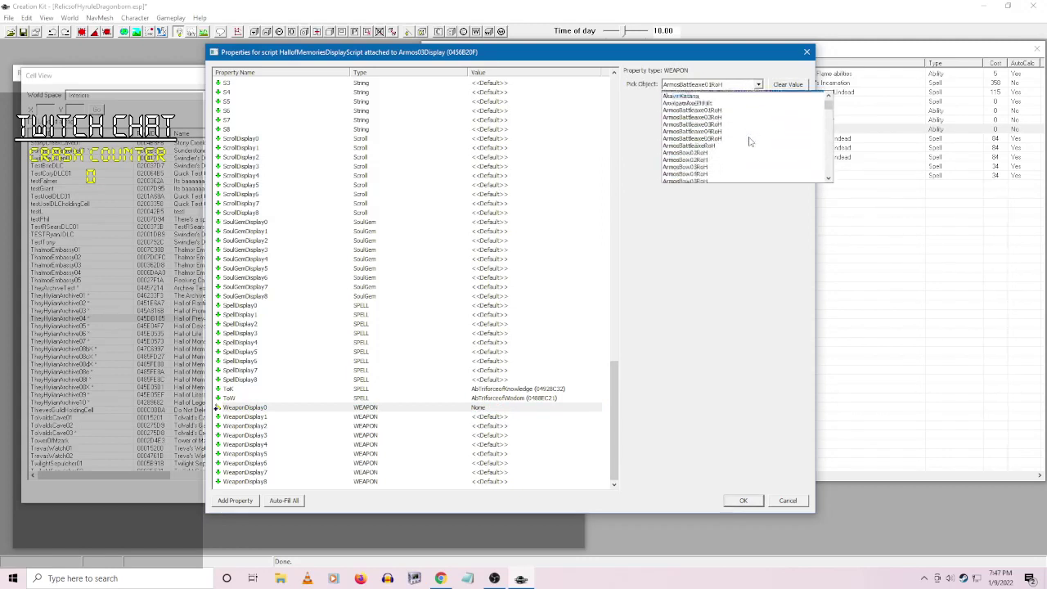
scroll(748, 139, down, 5)
click(731, 150)
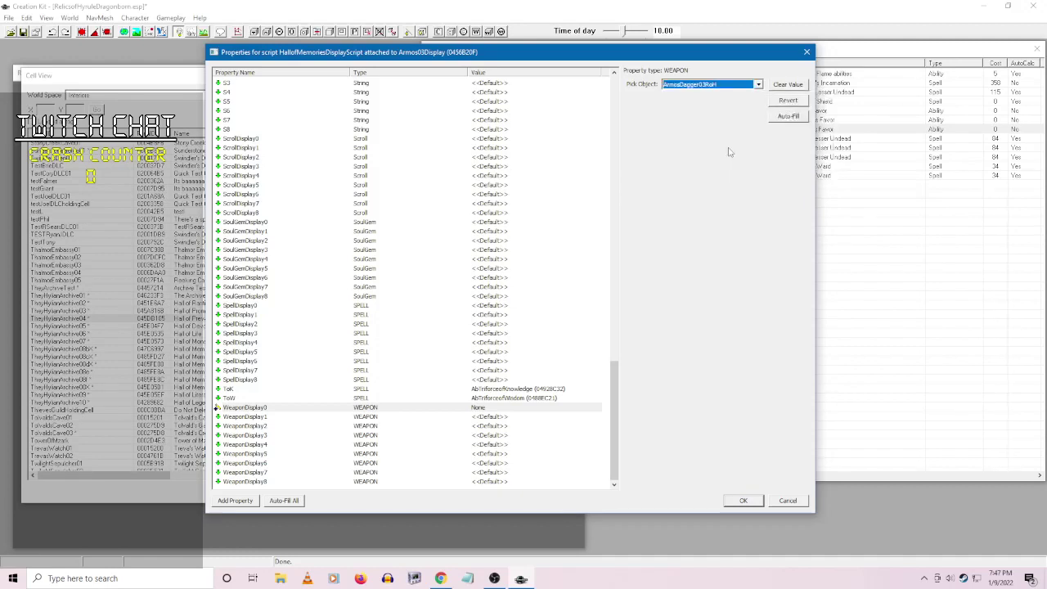
click(501, 419)
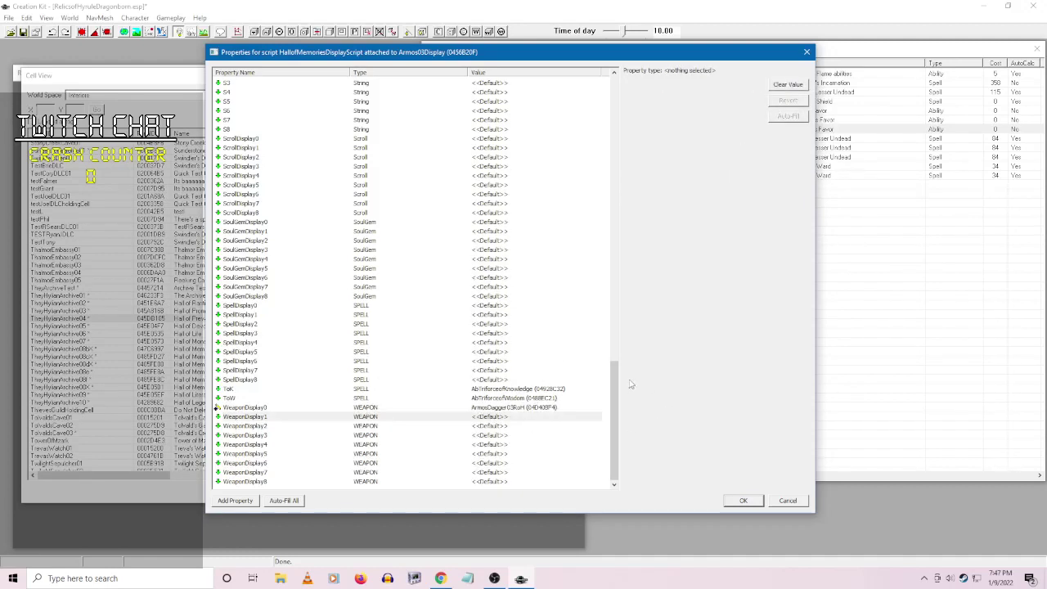
- Assign ArmosSword03RoH to the WeaponDisplay1 property of the Armos03Display script
mouse_move(614, 391)
mouse_down()
mouse_move(613, 235)
mouse_move(613, 394)
mouse_up()
click(770, 86)
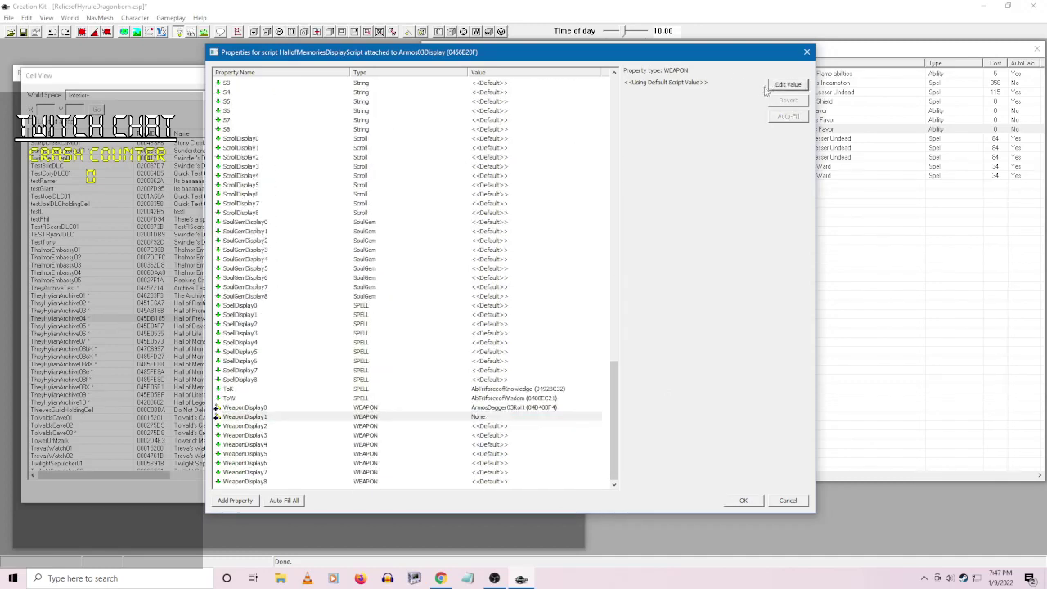
click(758, 85)
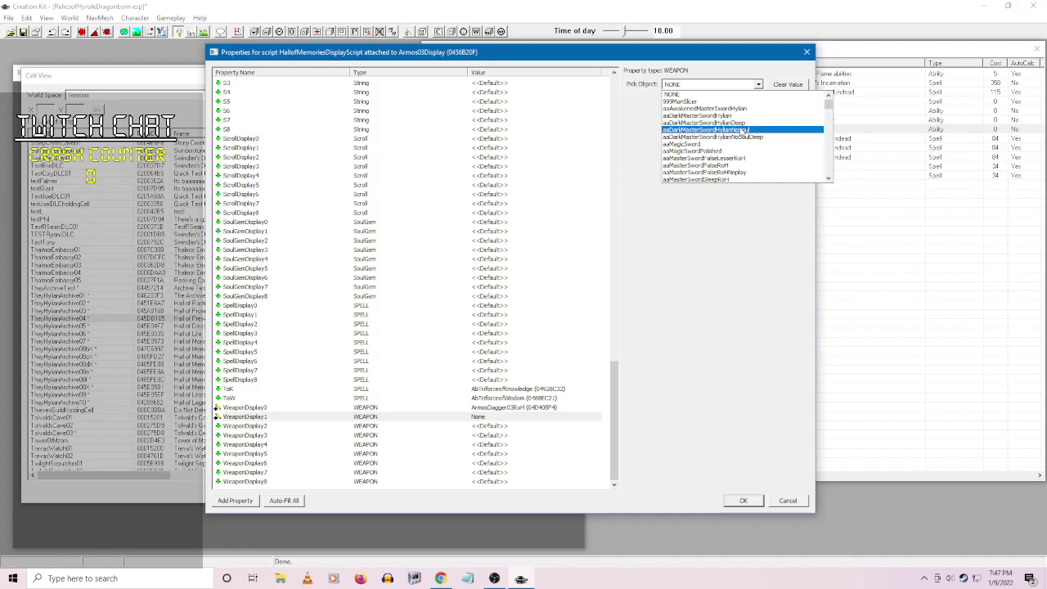
text(ar)
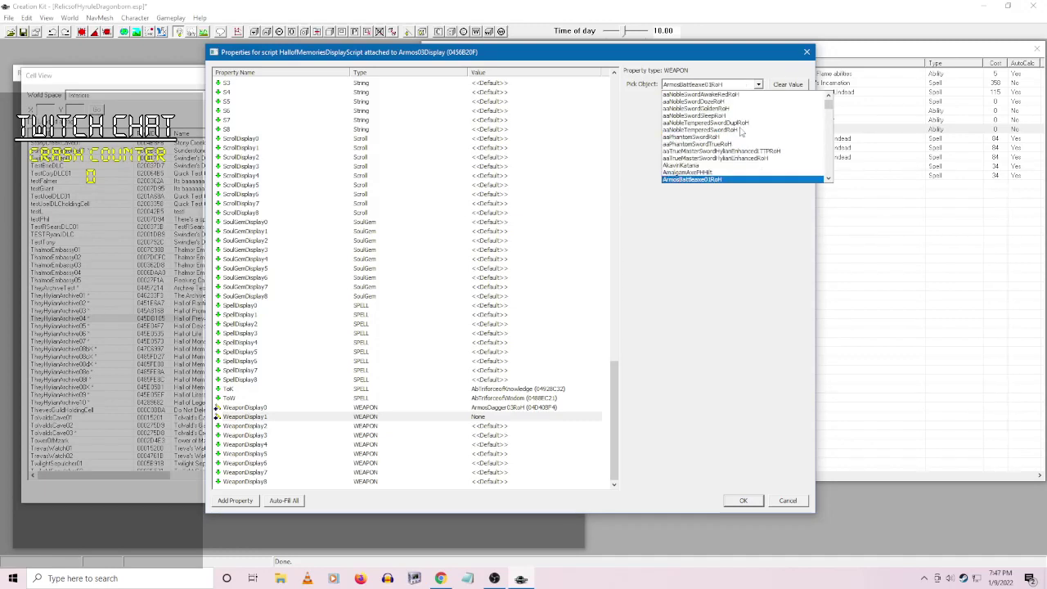
text(mosd)
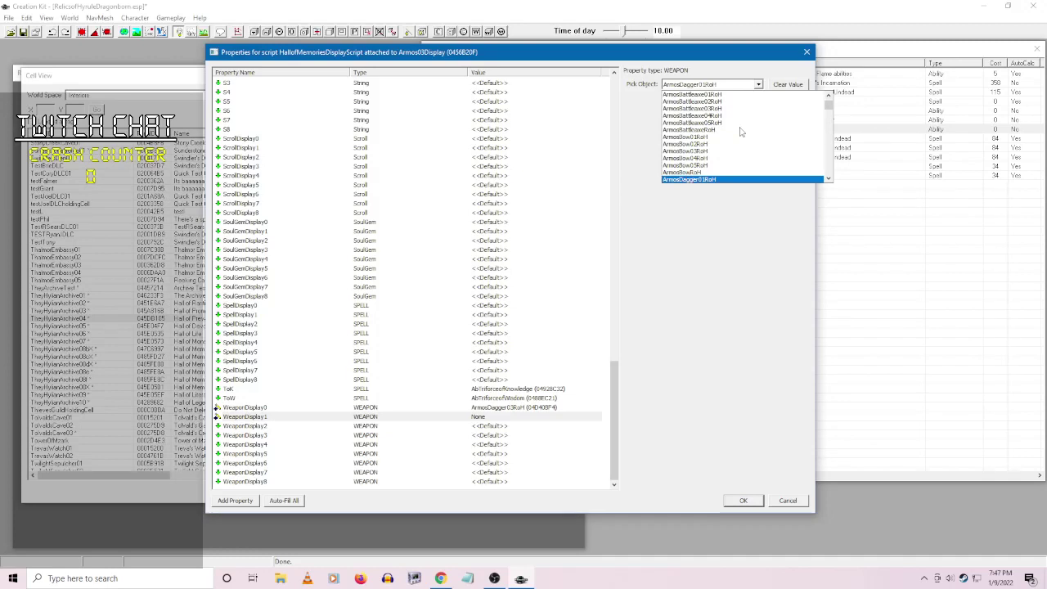
scroll(740, 131, down, 1)
scroll(731, 148, down, 4)
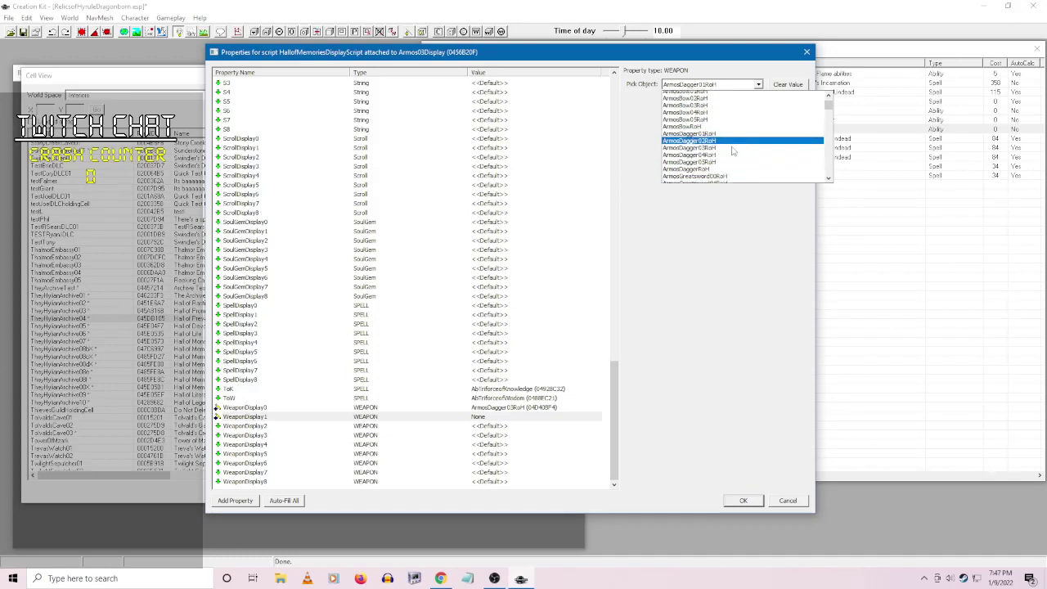
scroll(733, 150, down, 6)
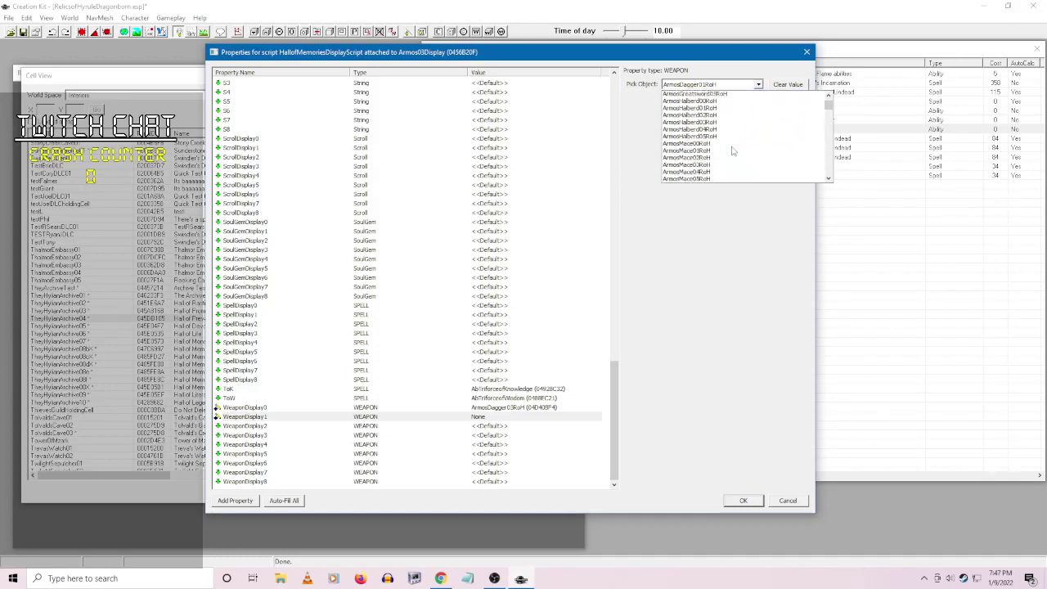
scroll(732, 150, down, 4)
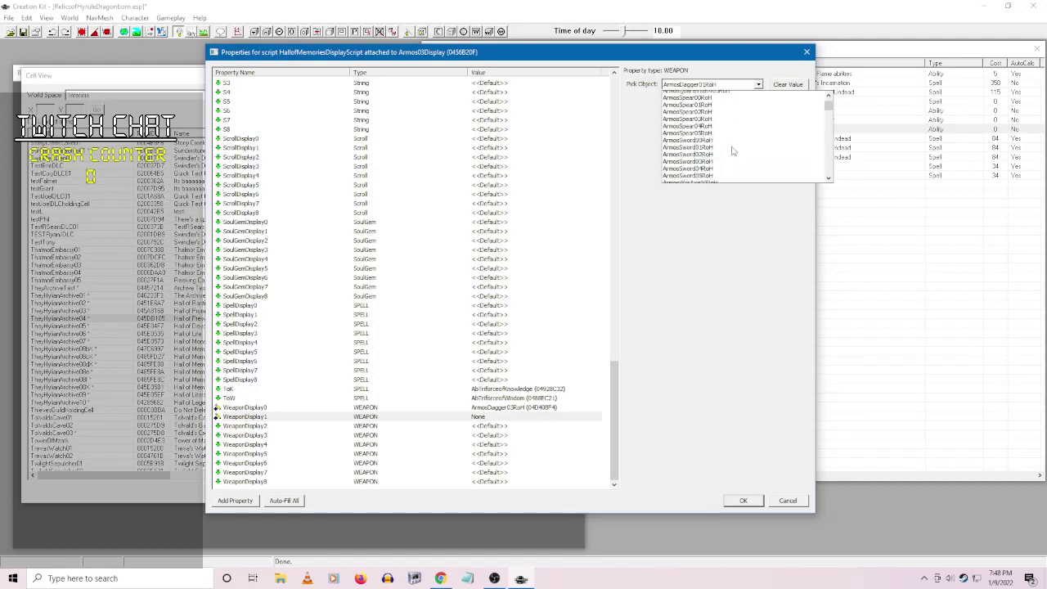
click(705, 158)
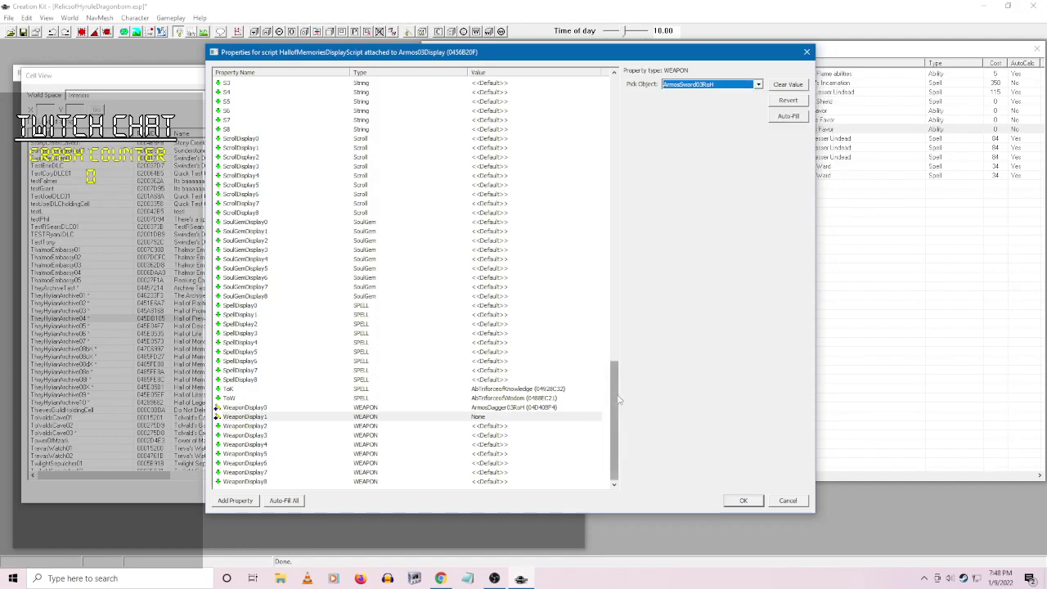
- Assign ArmosWarAxe03RoH to the WeaponDisplay2 property of the Armos03Display script
mouse_move(615, 401)
mouse_down()
mouse_move(619, 235)
mouse_move(619, 401)
mouse_up()
ctrl+click(523, 419)
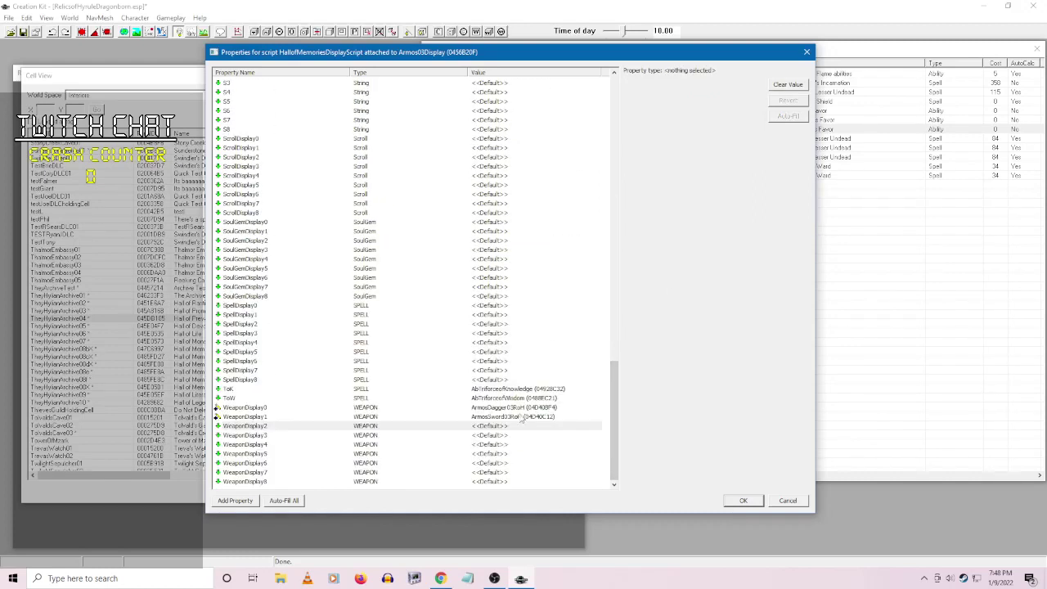
click(779, 87)
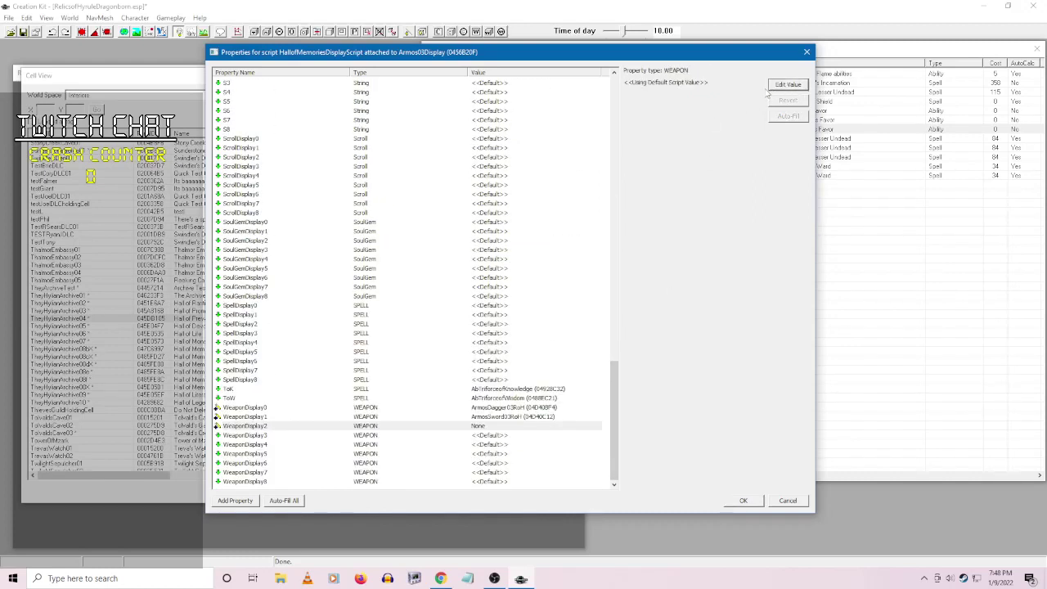
click(772, 85)
click(758, 84)
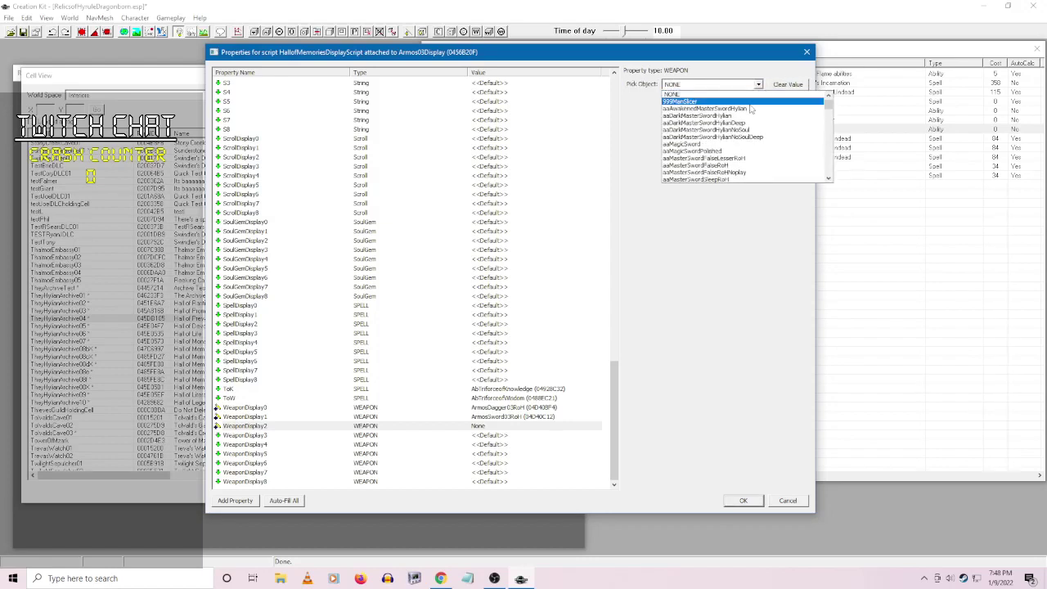
text(ar)
text(mosw)
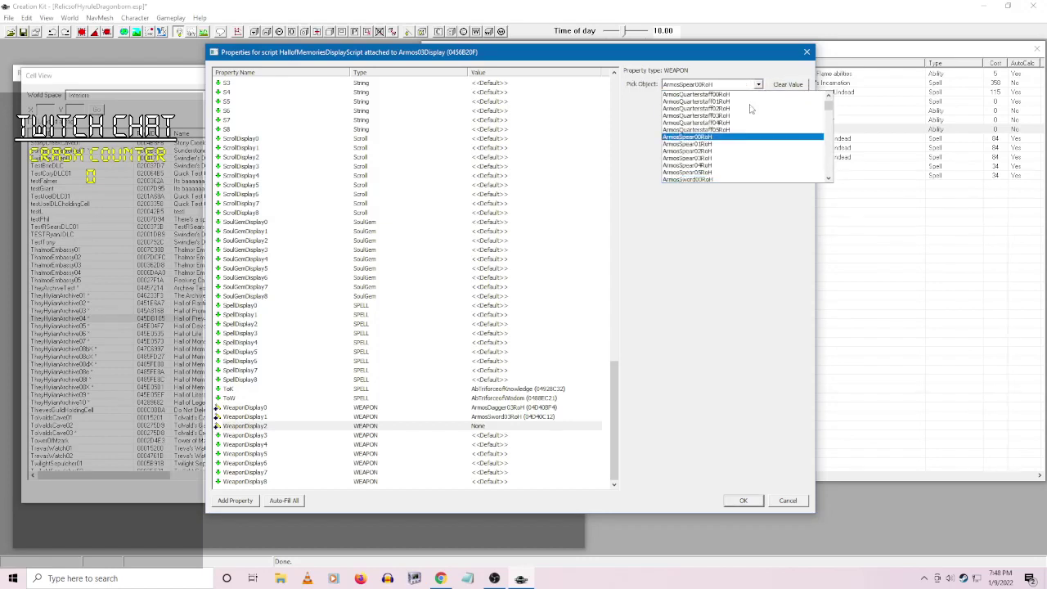
scroll(750, 109, down, 3)
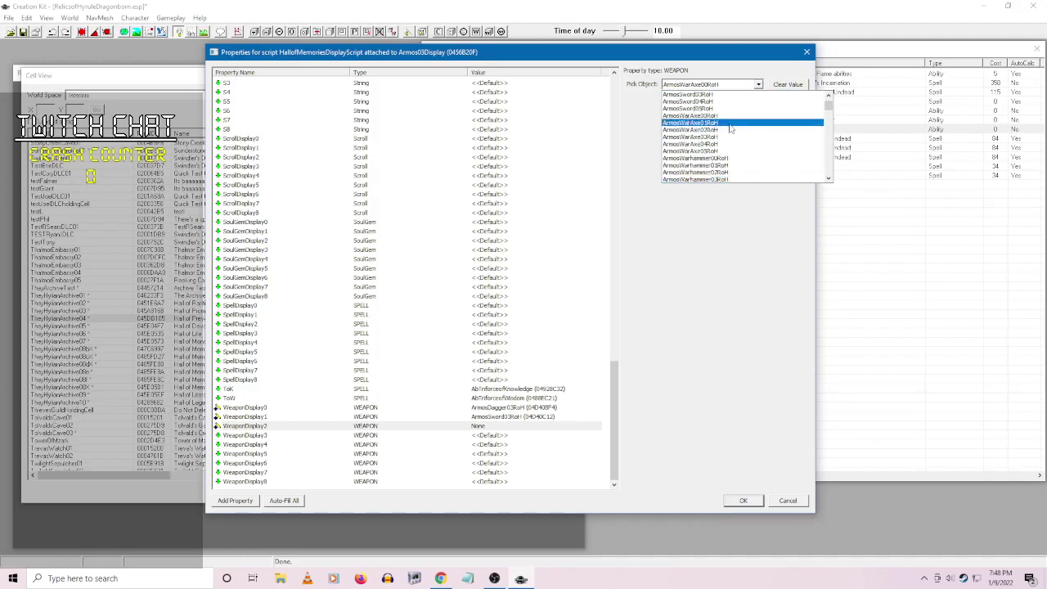
click(710, 137)
- Assign ArmosMace03RoH to the WeaponDisplay3 property and save the changes to the Armos03Display reference
click(500, 438)
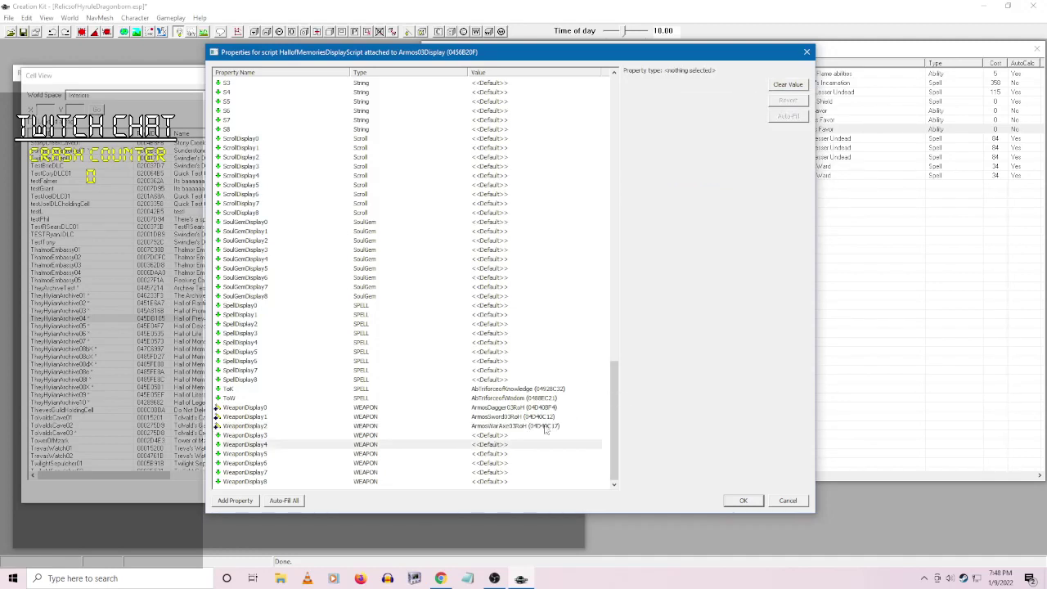
click(501, 438)
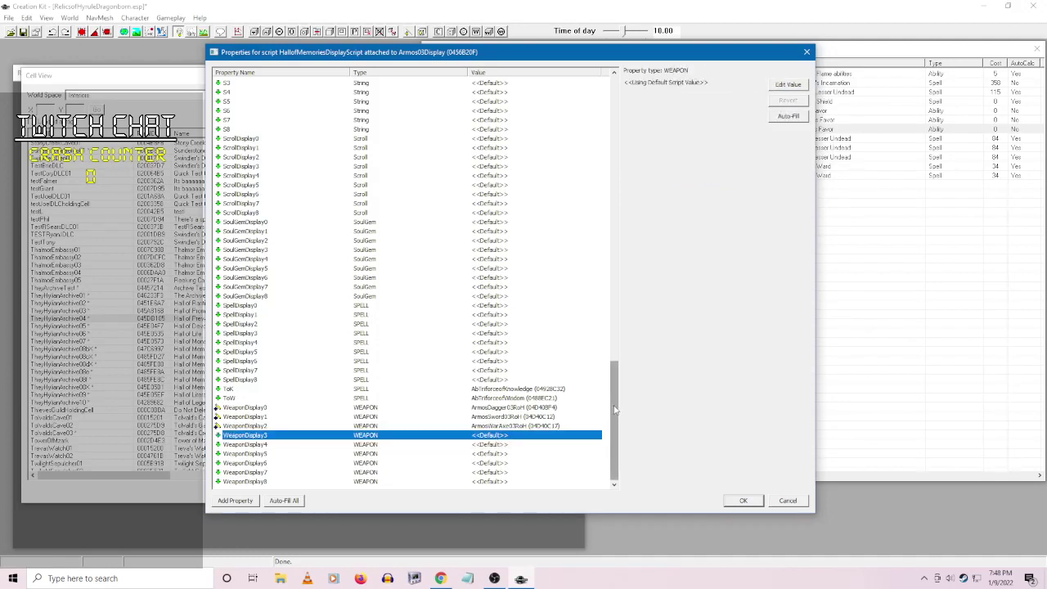
mouse_move(615, 405)
mouse_down()
mouse_move(619, 160)
mouse_move(615, 413)
mouse_up()
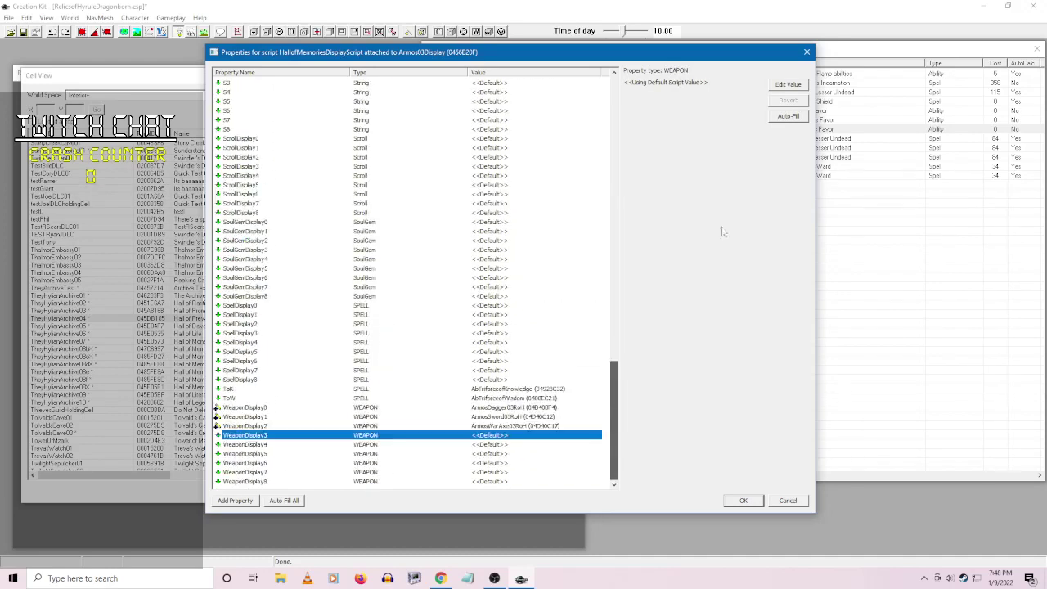
click(786, 84)
click(758, 84)
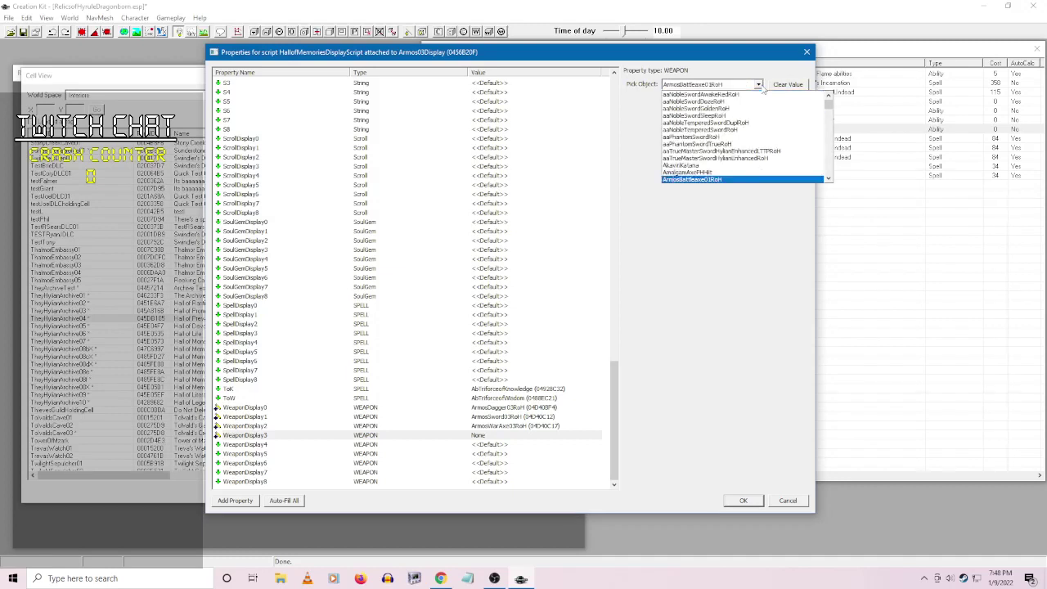
scroll(736, 139, down, 3)
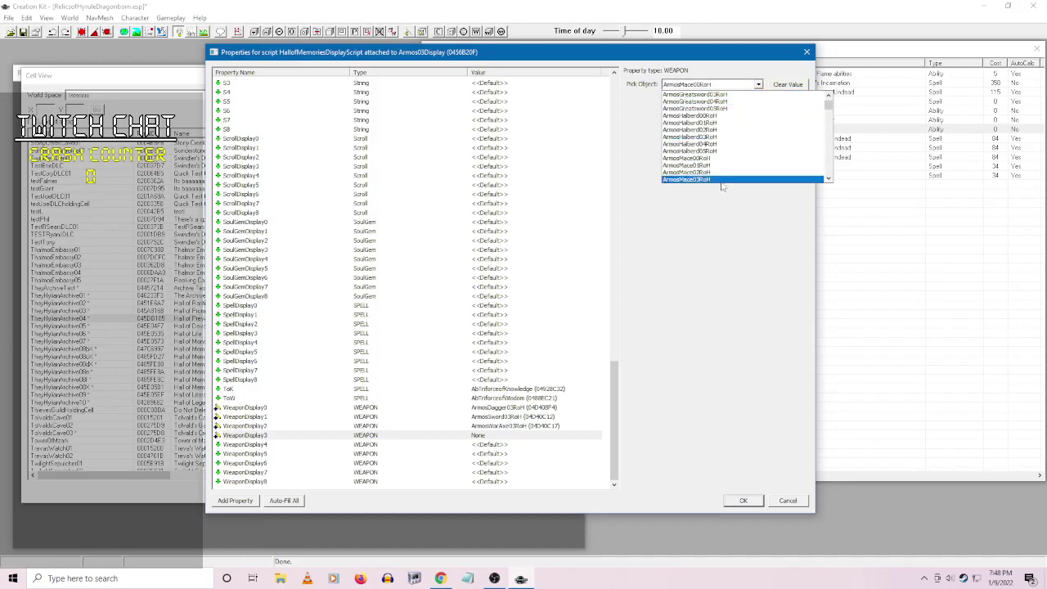
click(719, 186)
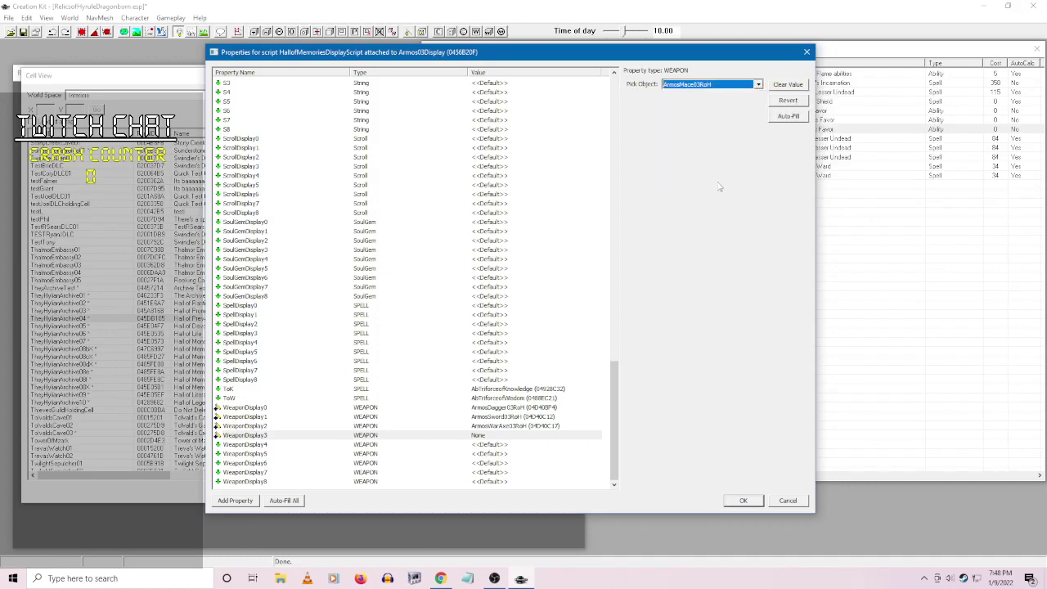
click(743, 500)
click(482, 401)
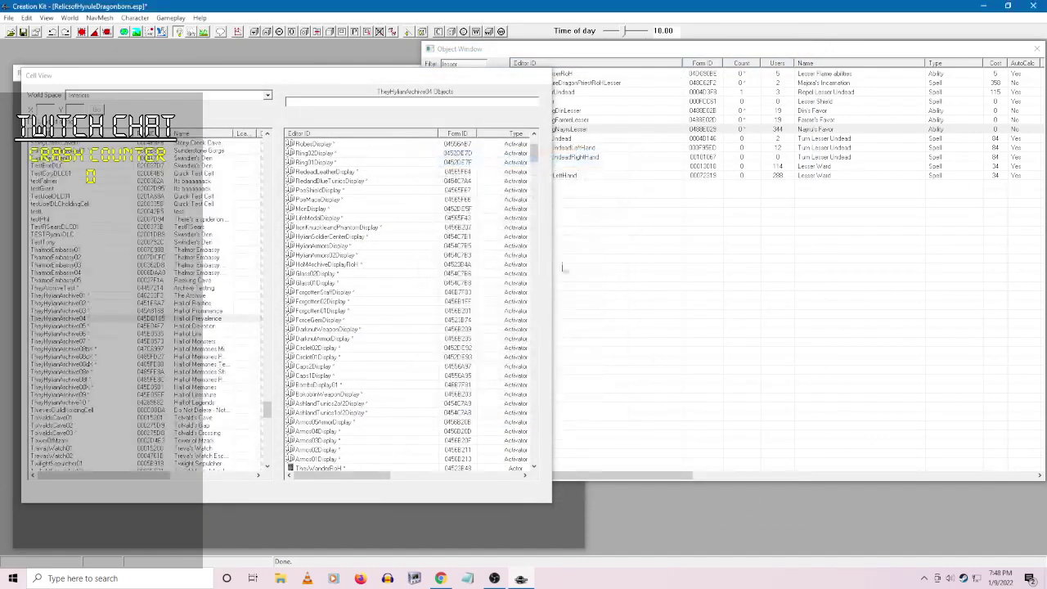
- Open the HallofMemoriesDisplayScript properties of the Armos02Display reference and review its enable, form list and weapon display entries
right_click(325, 451)
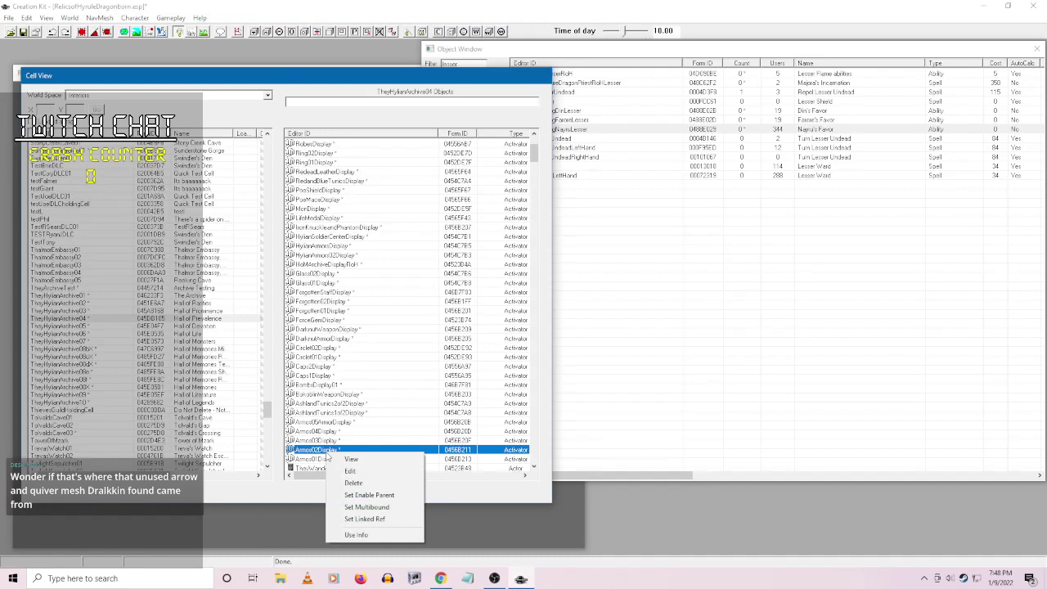
click(365, 472)
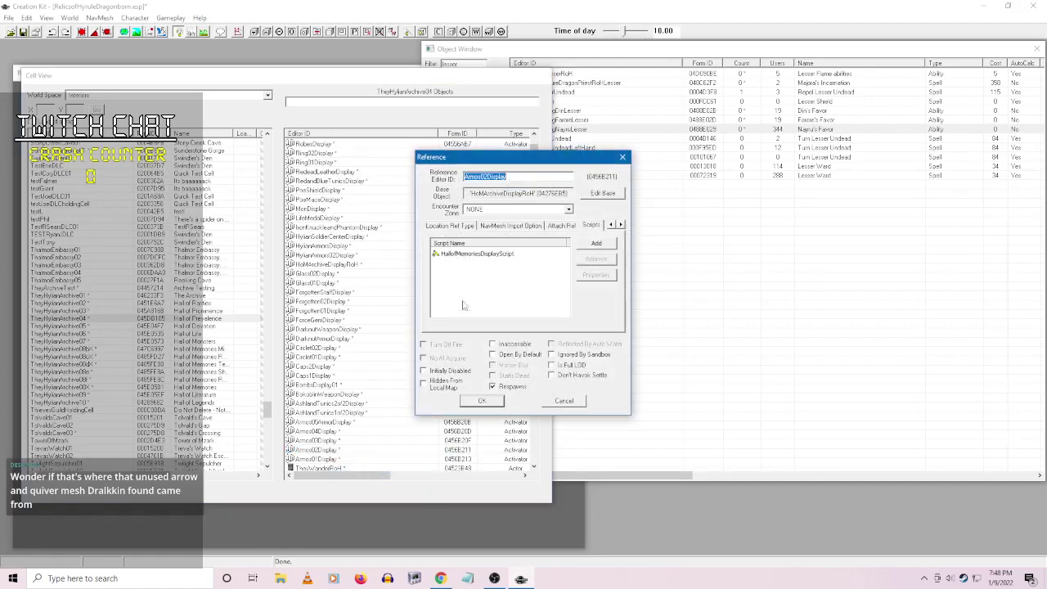
right_click(491, 254)
click(556, 309)
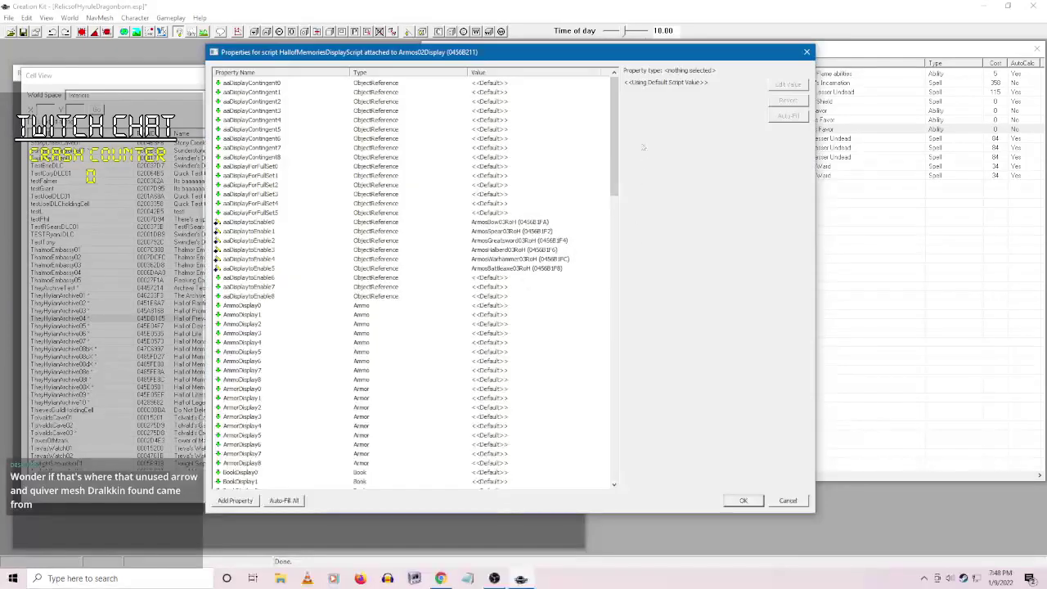
scroll(632, 208, down, 9)
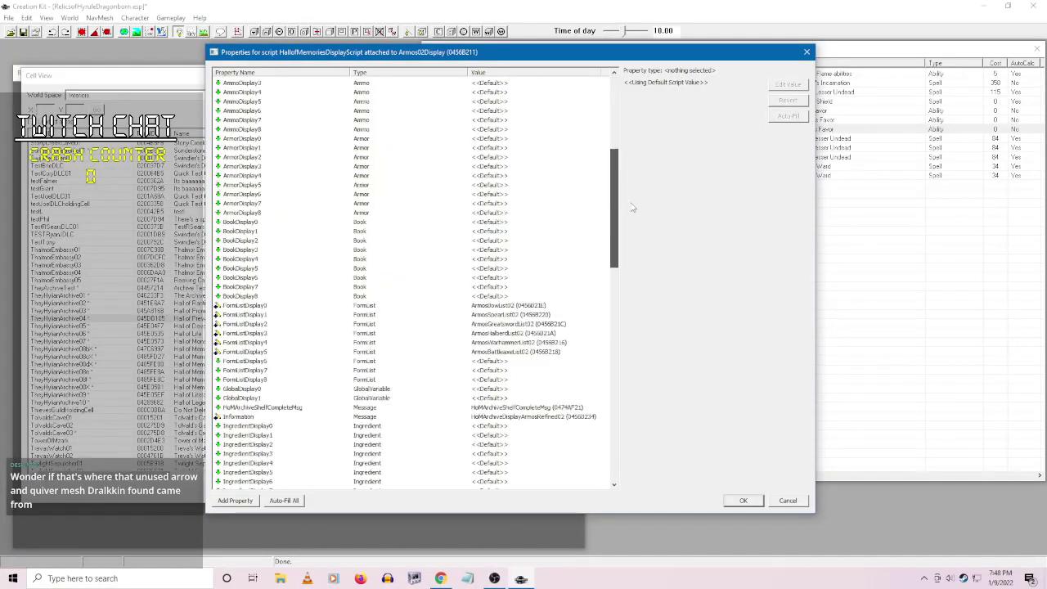
scroll(637, 227, down, 20)
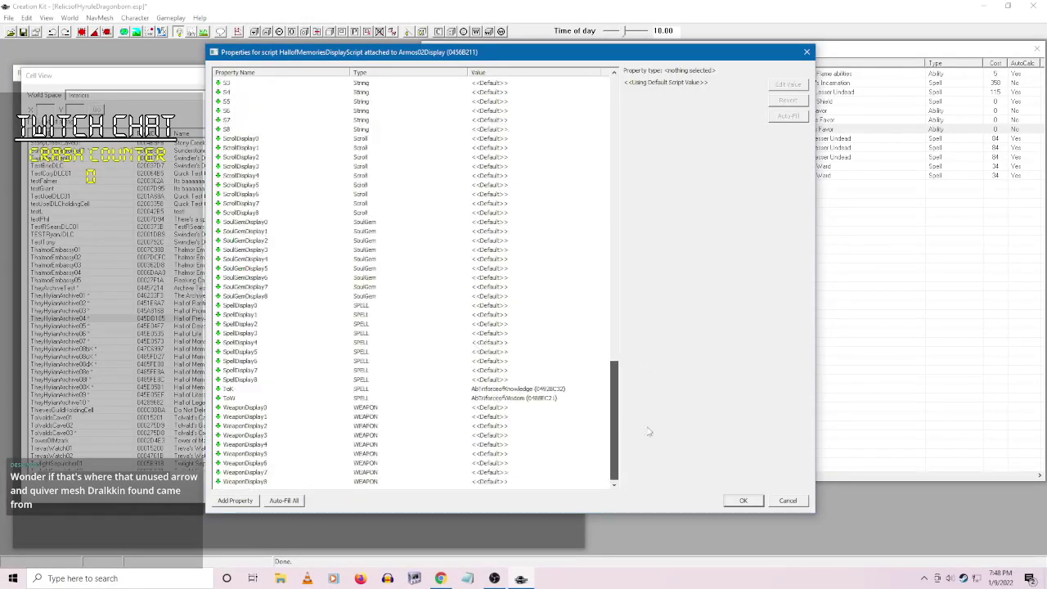
drag(614, 413, 611, 161)
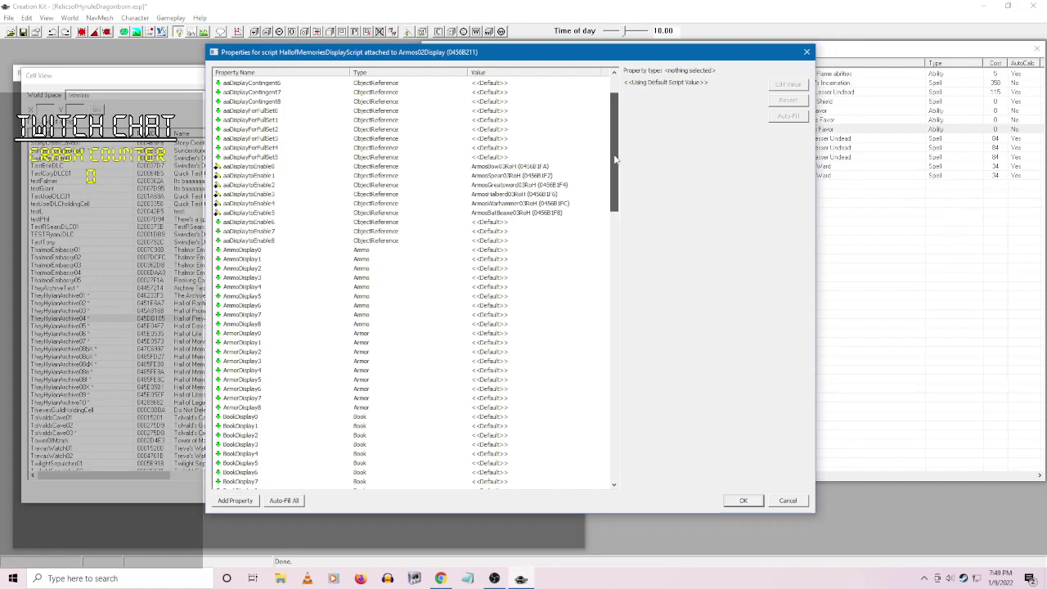
drag(615, 159, 596, 502)
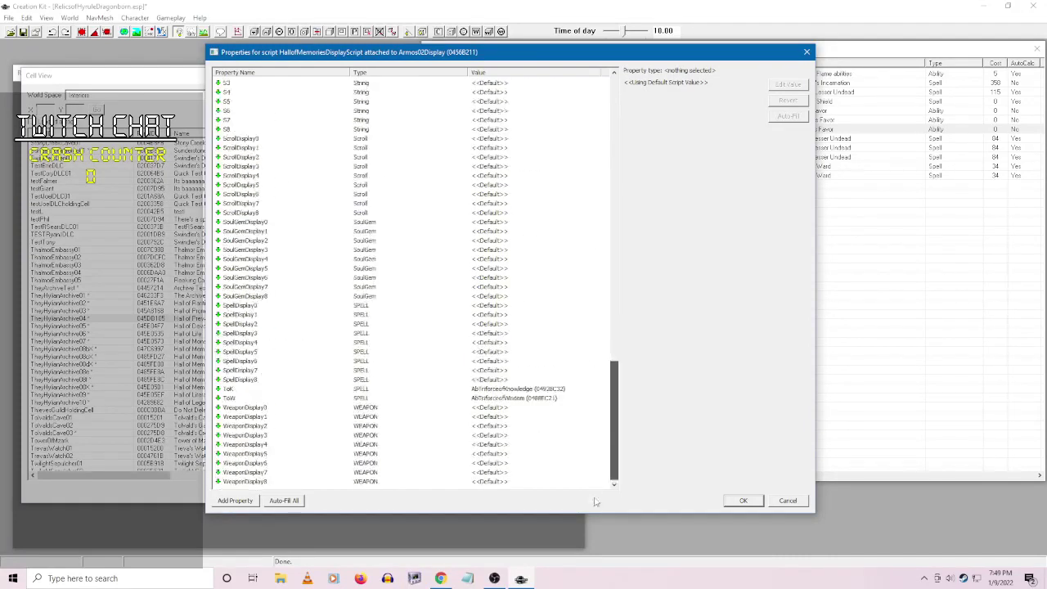
- Filter the Object Window by "duplic" and examine the duplicate entries among the Constructible Objects
click(890, 268)
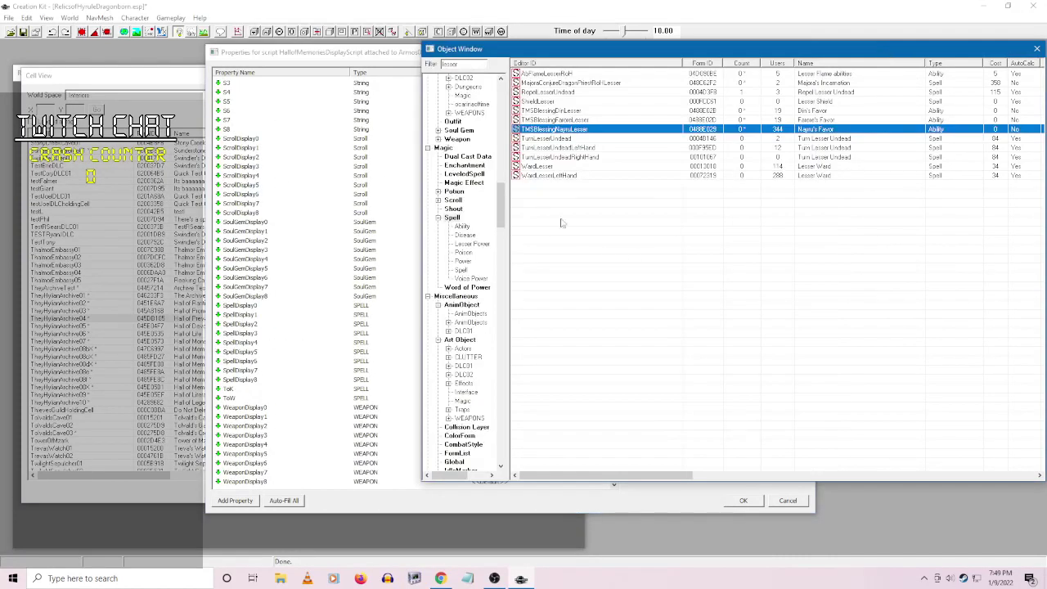
double_click(474, 64)
text(duplic)
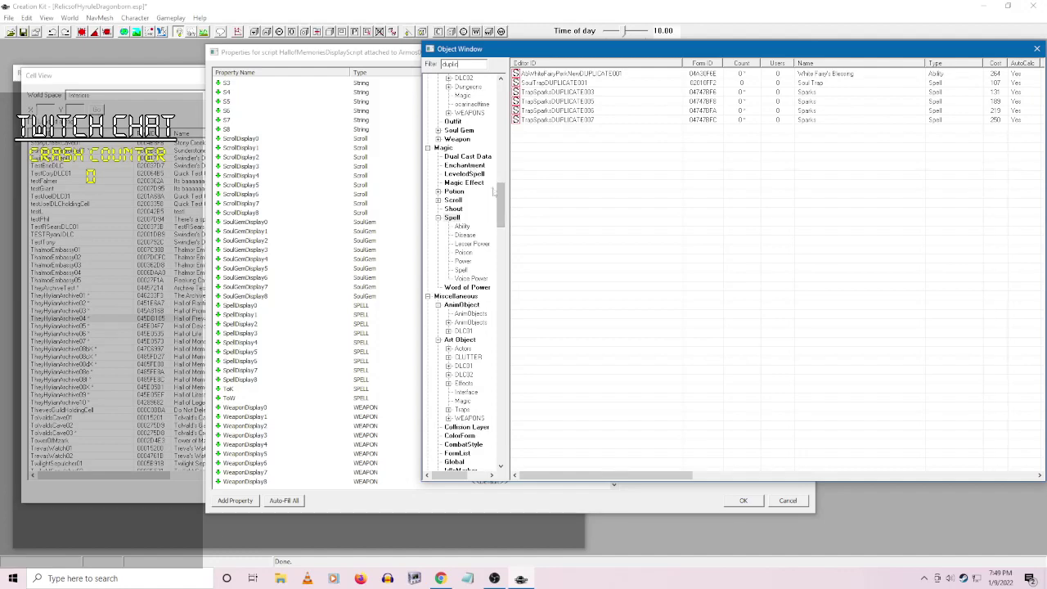
scroll(494, 181, up, 10)
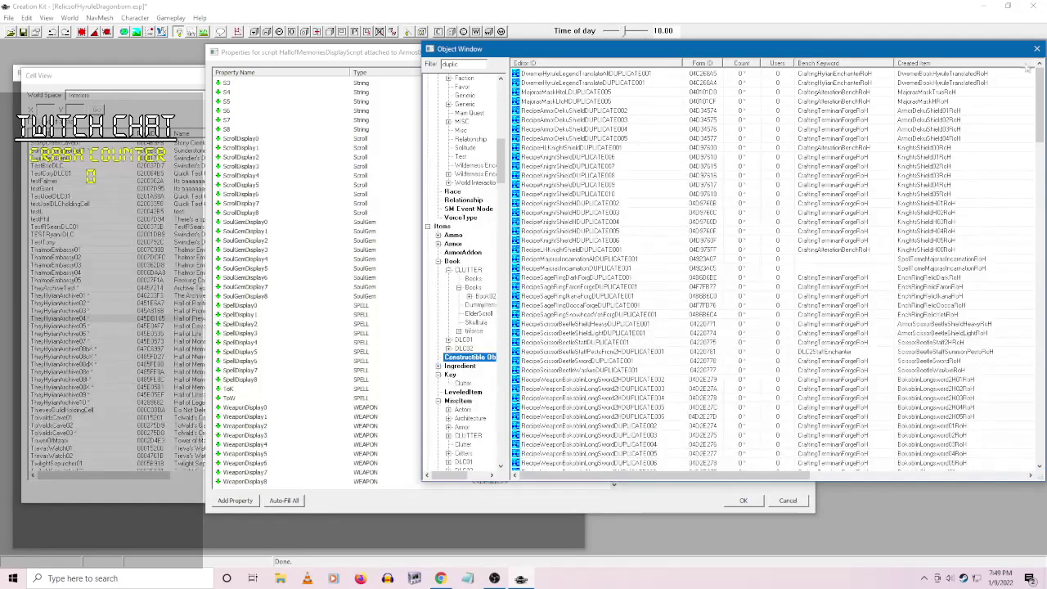
drag(1039, 82, 1023, 107)
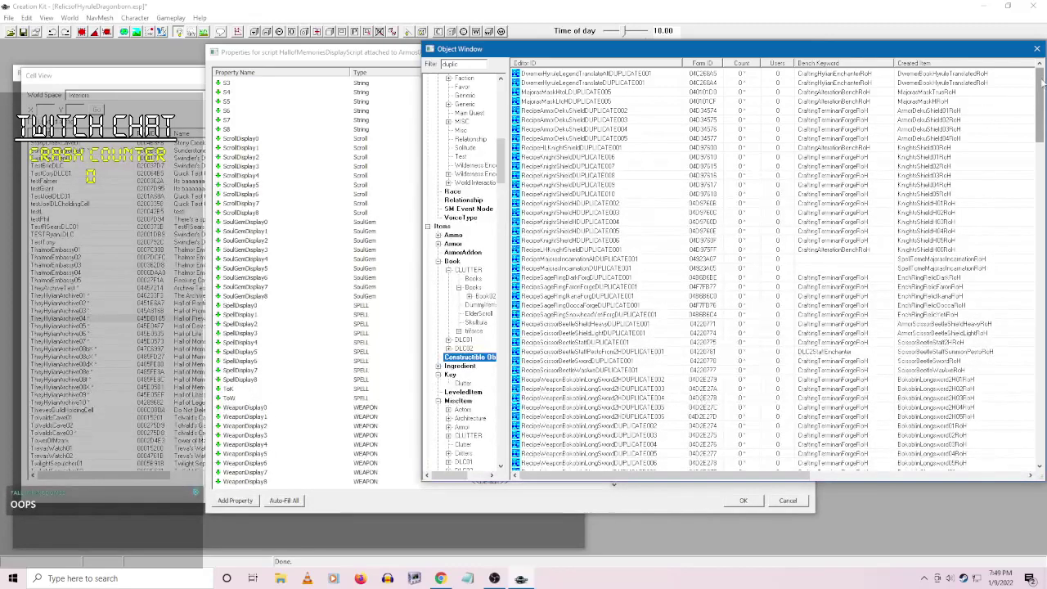
scroll(768, 270, down, 1)
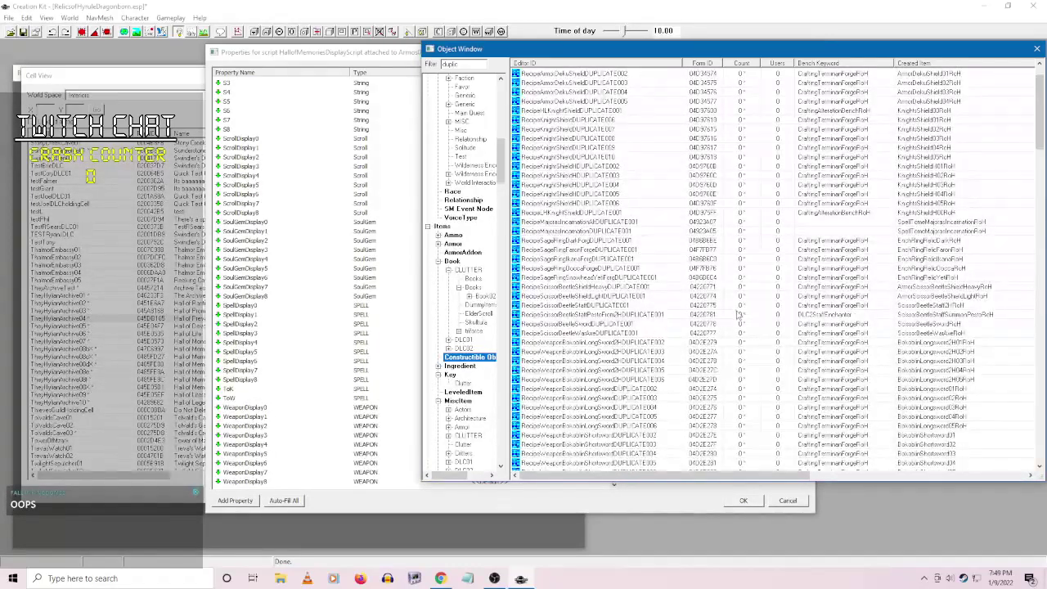
- Clear the filter on the Armor category of the Object Window, sort its objects by Form ID and examine the mod's armor entries
text(ar)
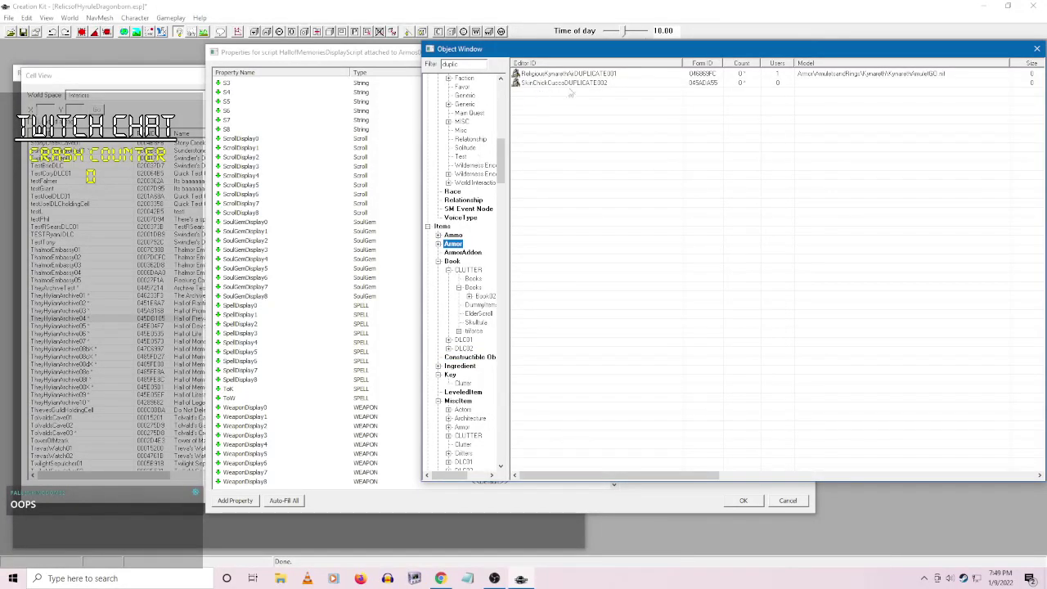
key(ctrl+a)
key(BackSpace)
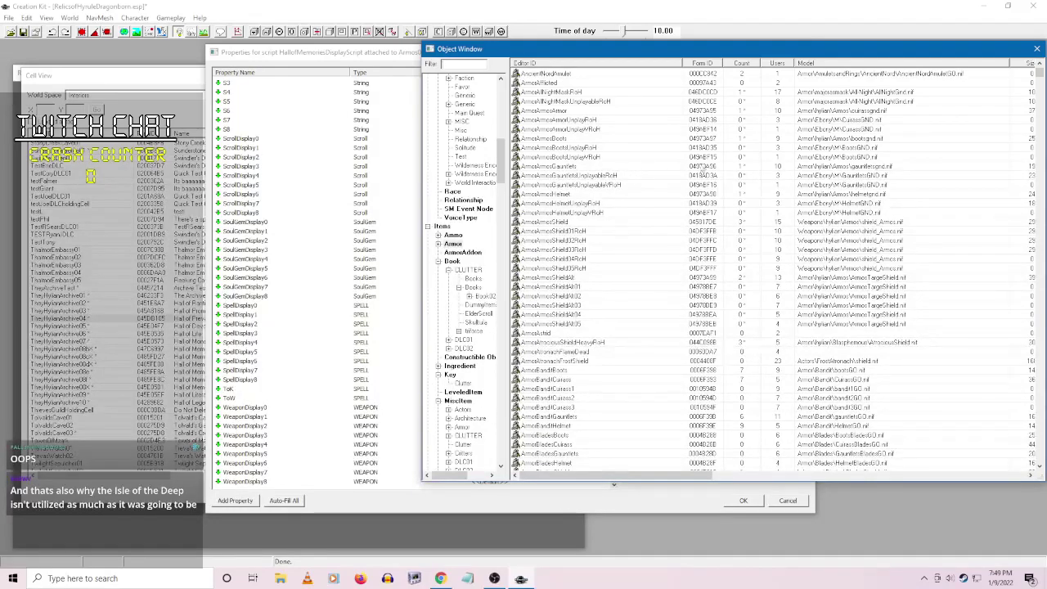
click(708, 63)
scroll(619, 251, down, 10)
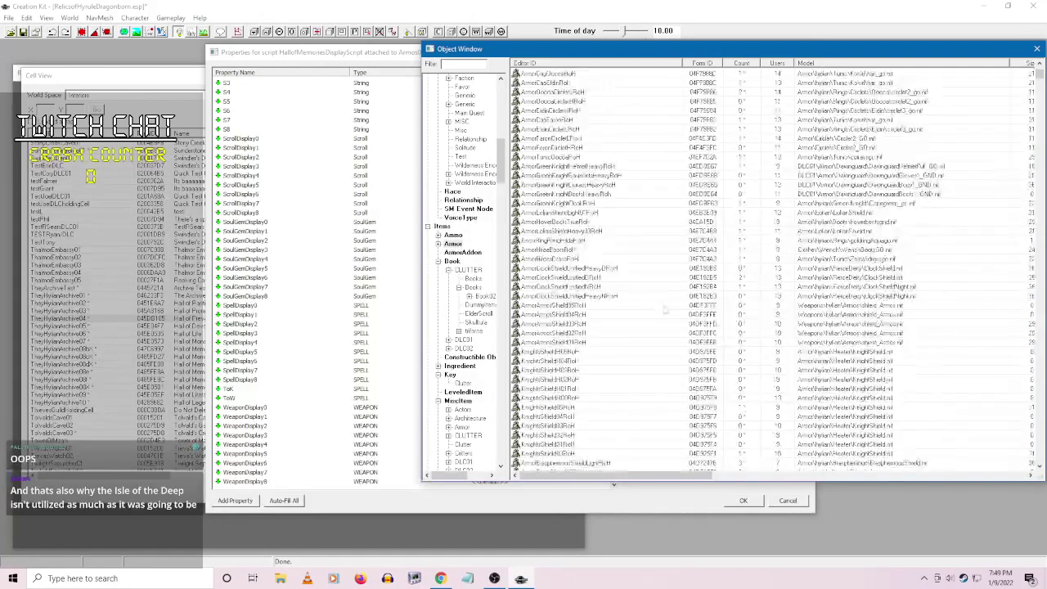
scroll(638, 305, down, 10)
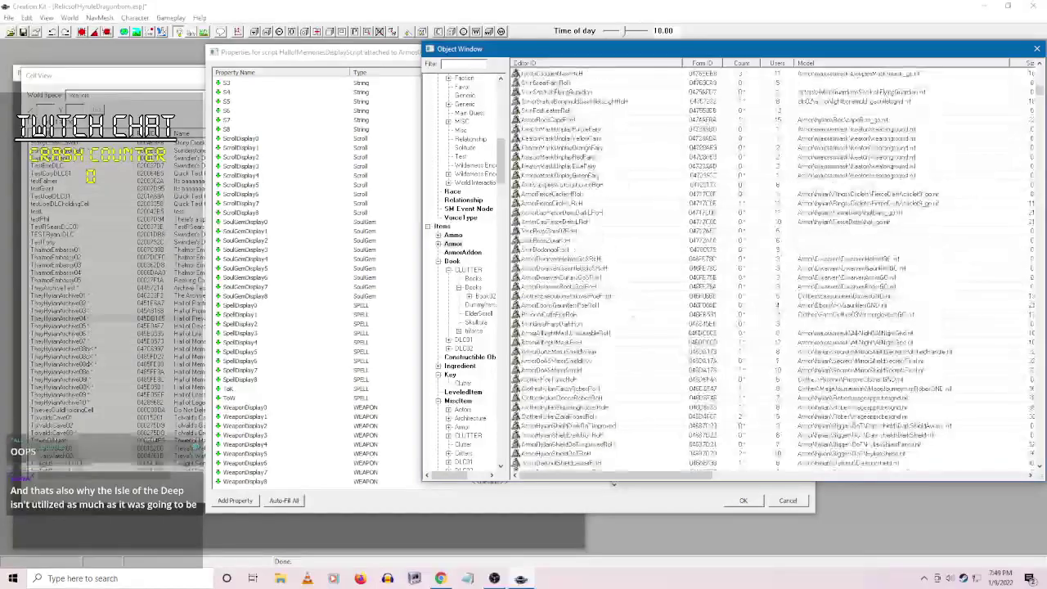
scroll(638, 305, down, 10)
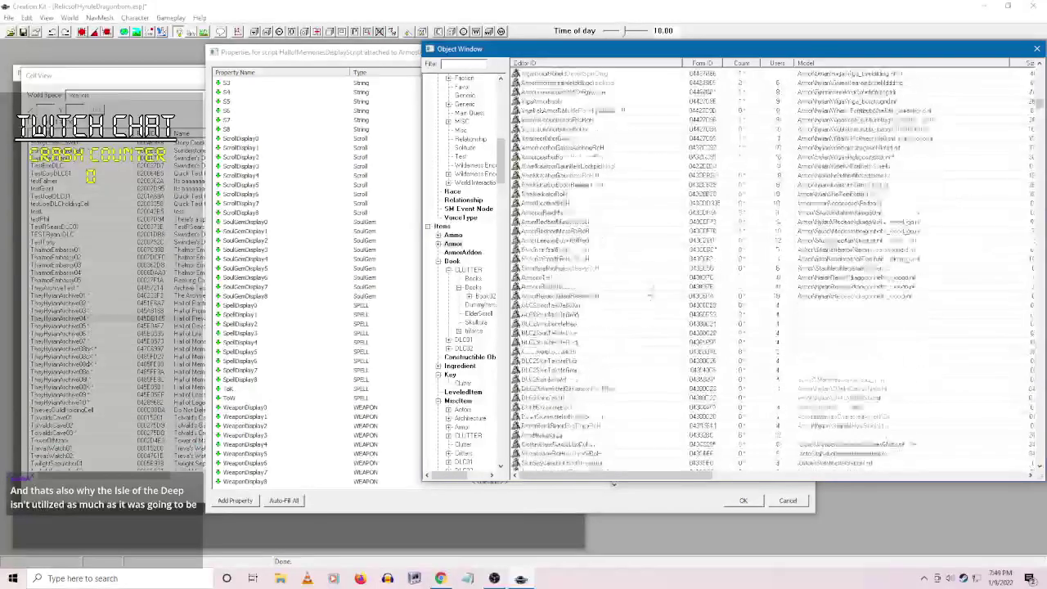
scroll(743, 346, down, 8)
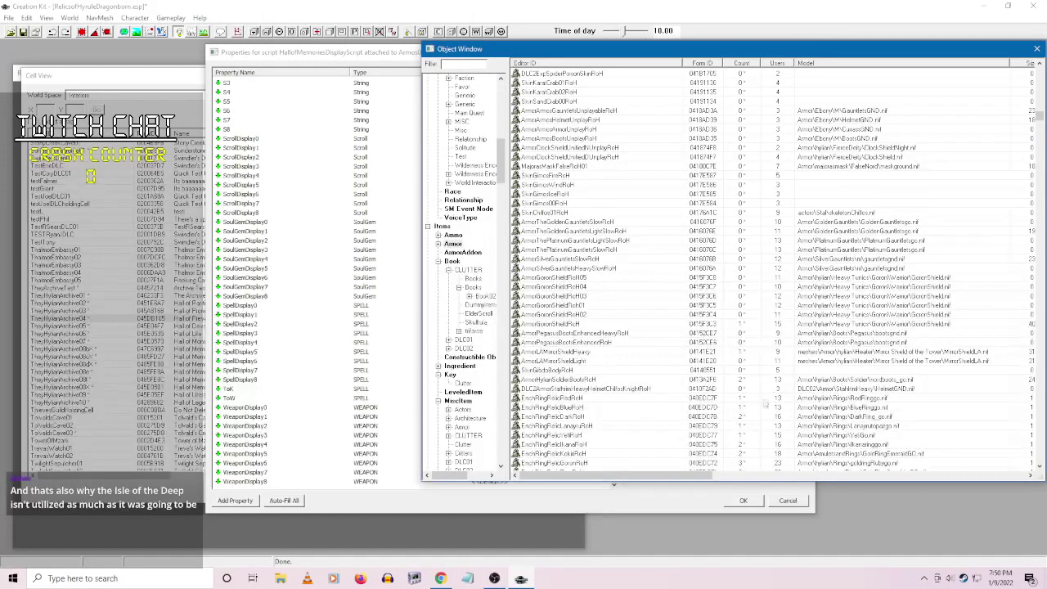
scroll(723, 393, down, 8)
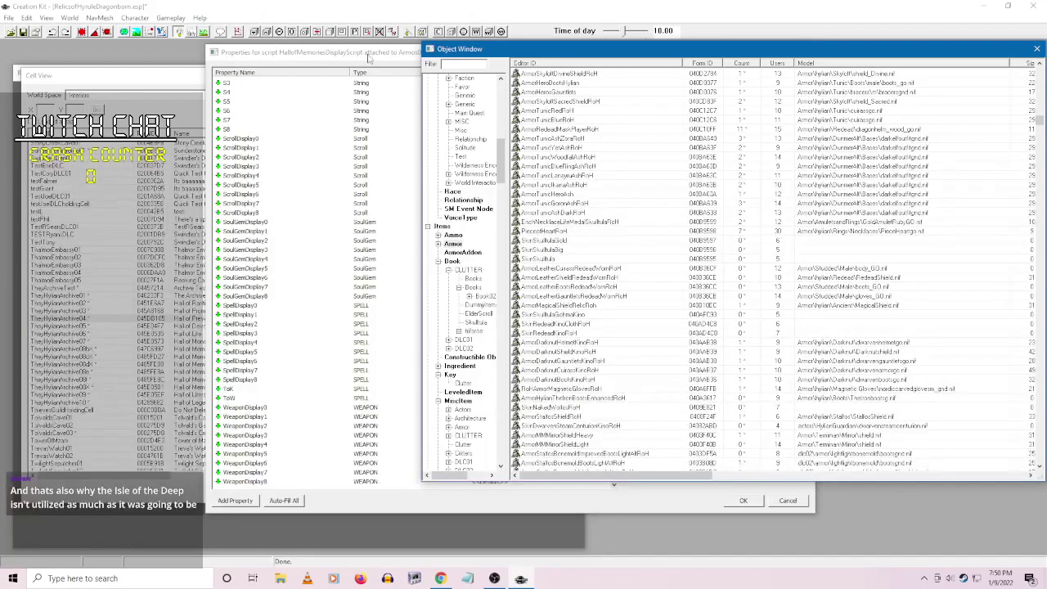
- Examine the unfiltered Constructible Objects, including the Deku Shield duplicates and the Armos armor and shield recipes
click(458, 357)
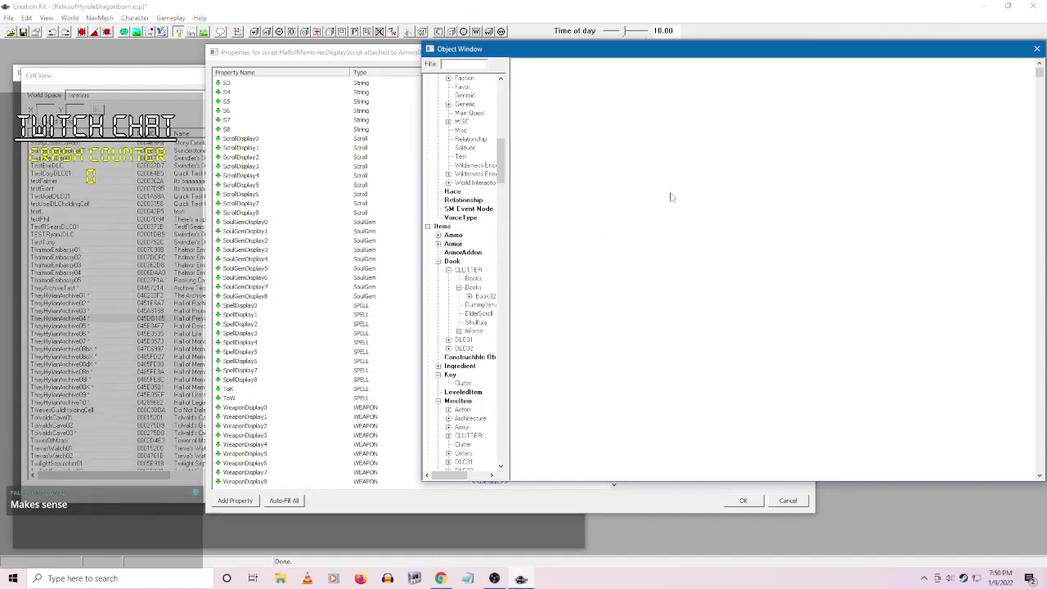
scroll(661, 176, up, 3)
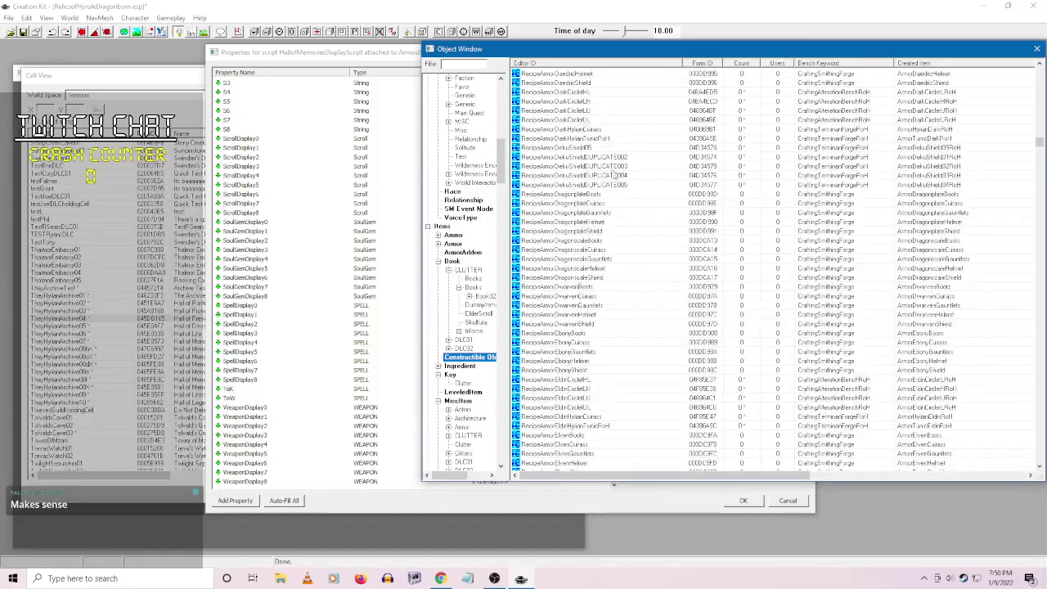
click(655, 163)
scroll(651, 157, up, 3)
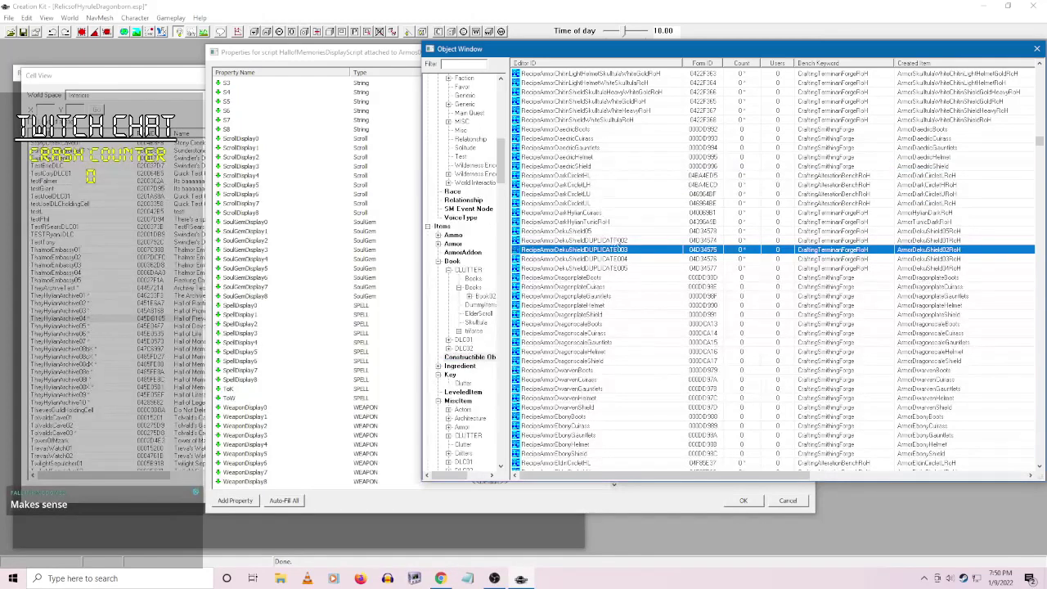
scroll(662, 303, up, 15)
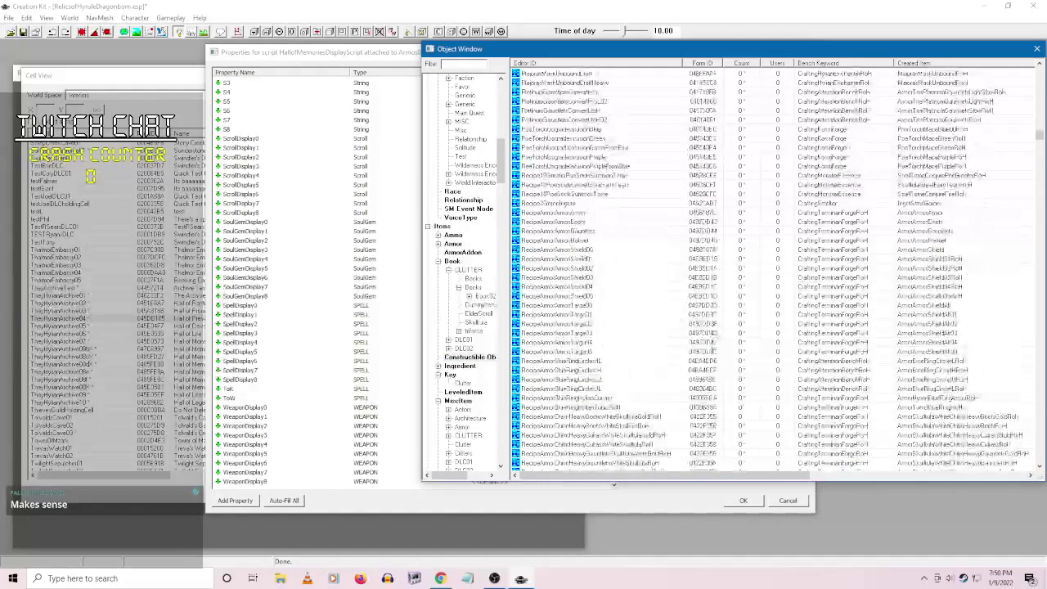
scroll(709, 350, up, 5)
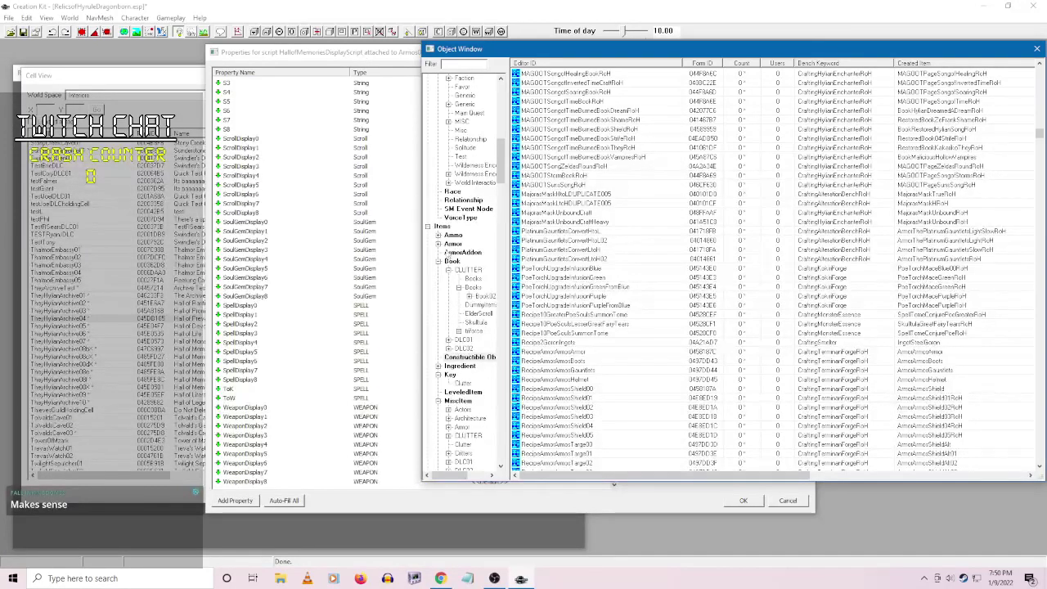
- Check the form list entries of the Armos02Display script and assign ArmosBow03RoH to its WeaponDisplay0 property
click(377, 62)
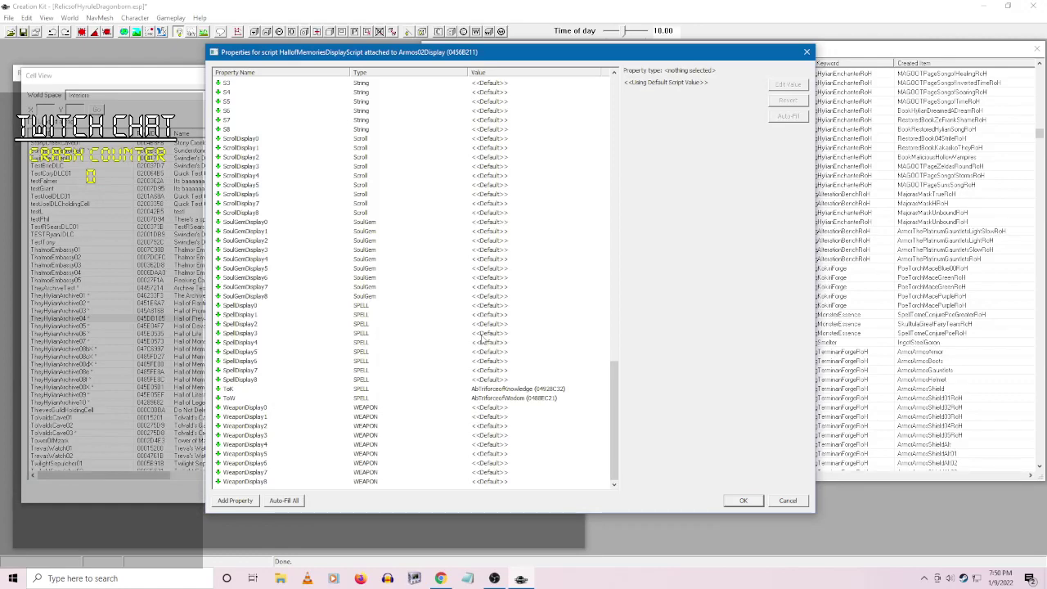
scroll(514, 409, up, 20)
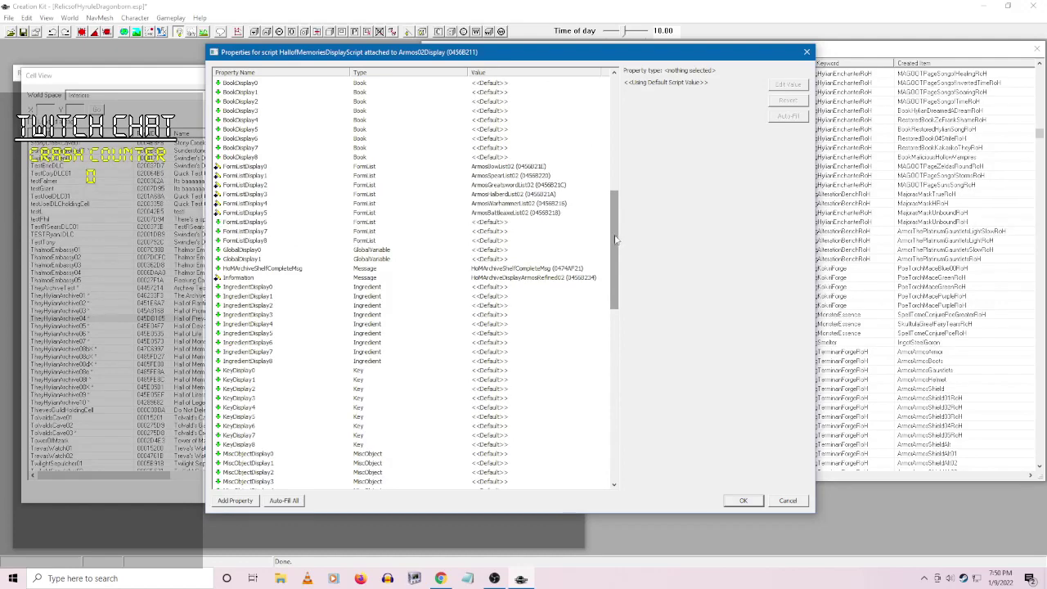
drag(615, 238, 620, 219)
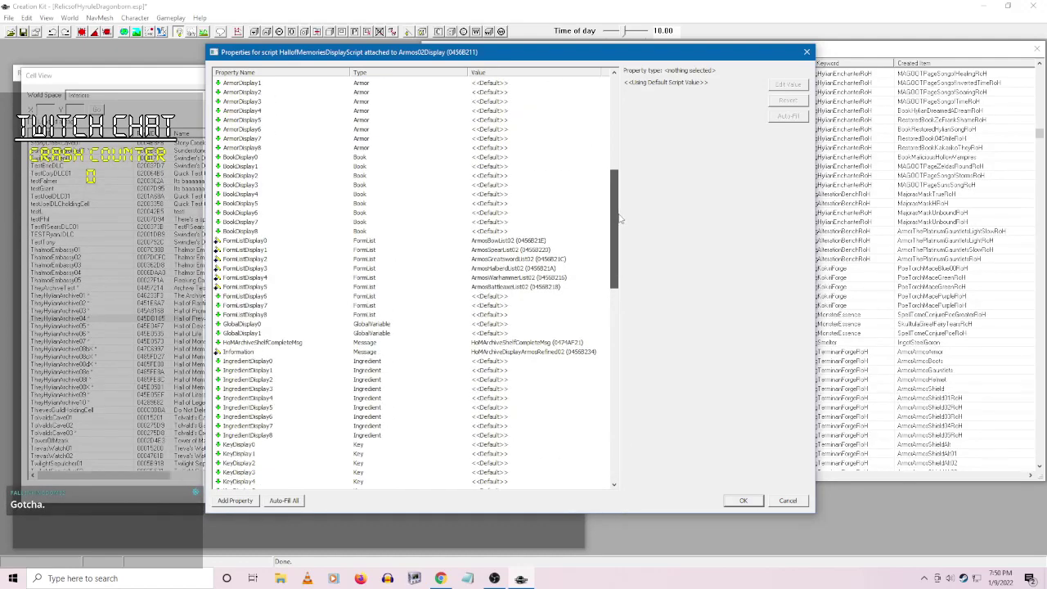
drag(619, 219, 626, 464)
click(495, 408)
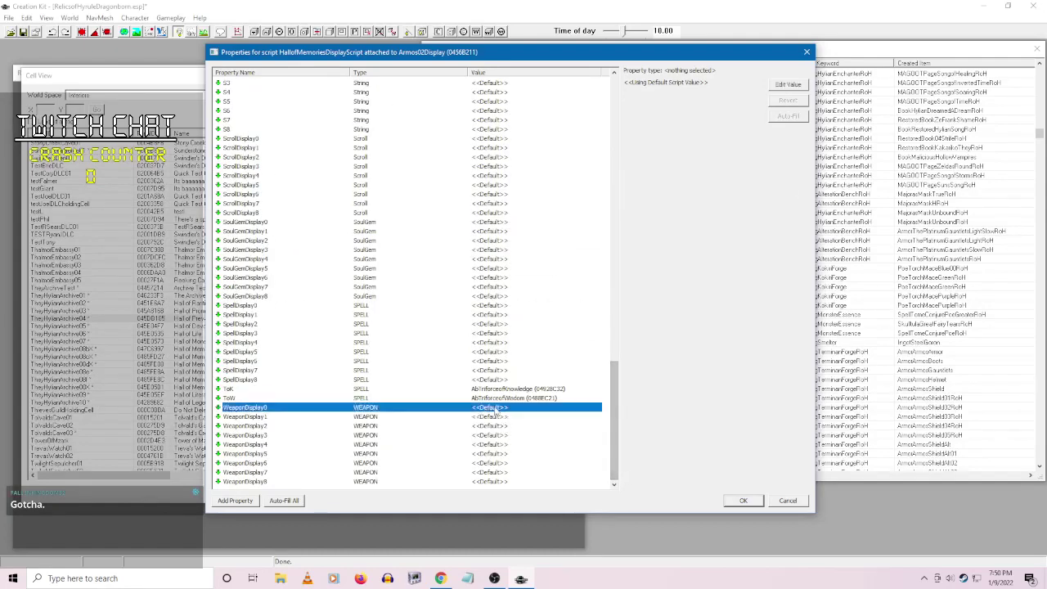
click(779, 86)
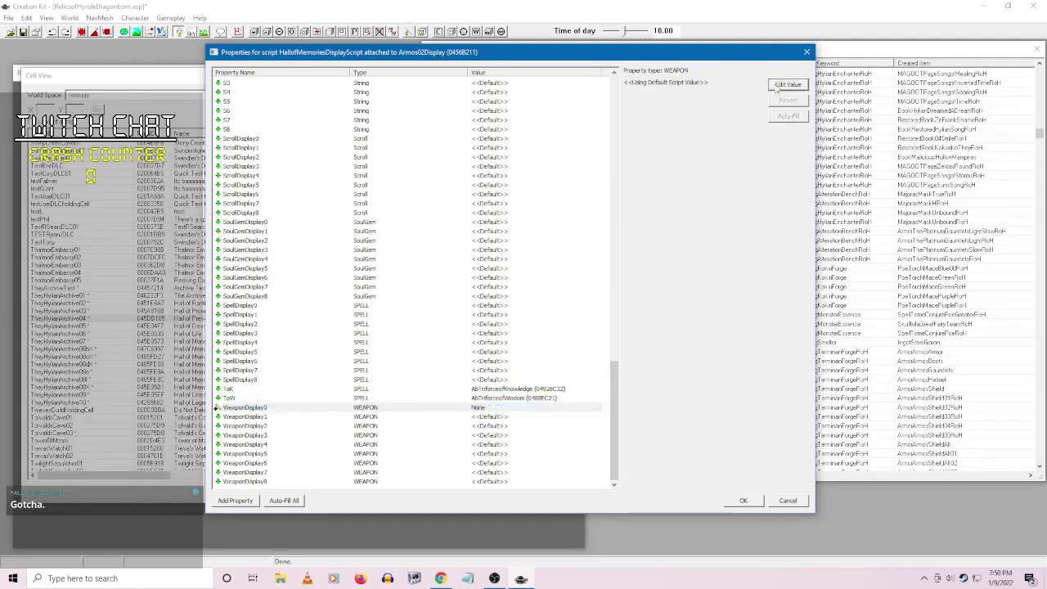
click(757, 84)
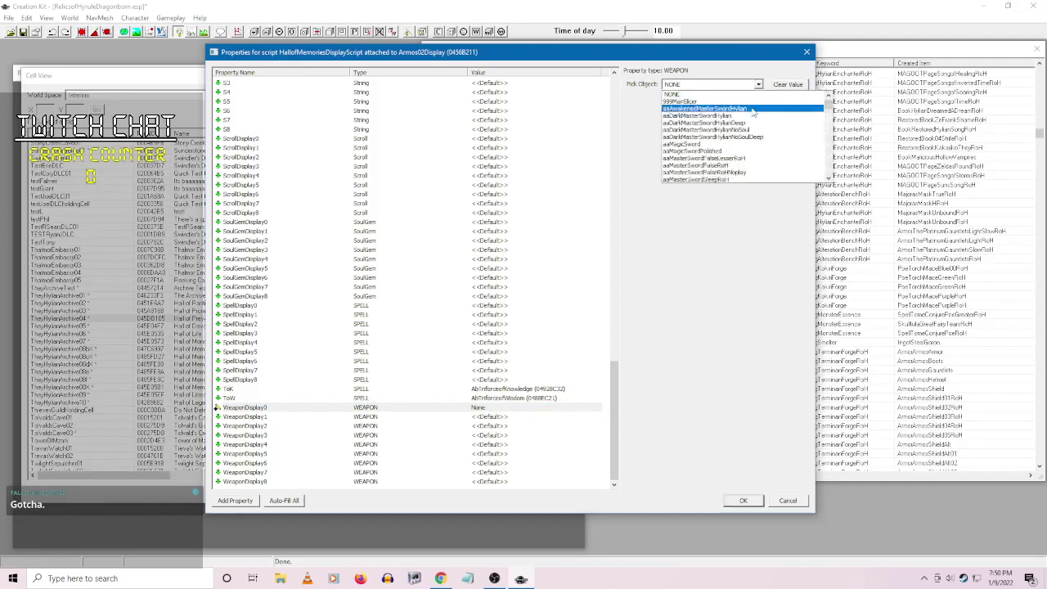
text(armos)
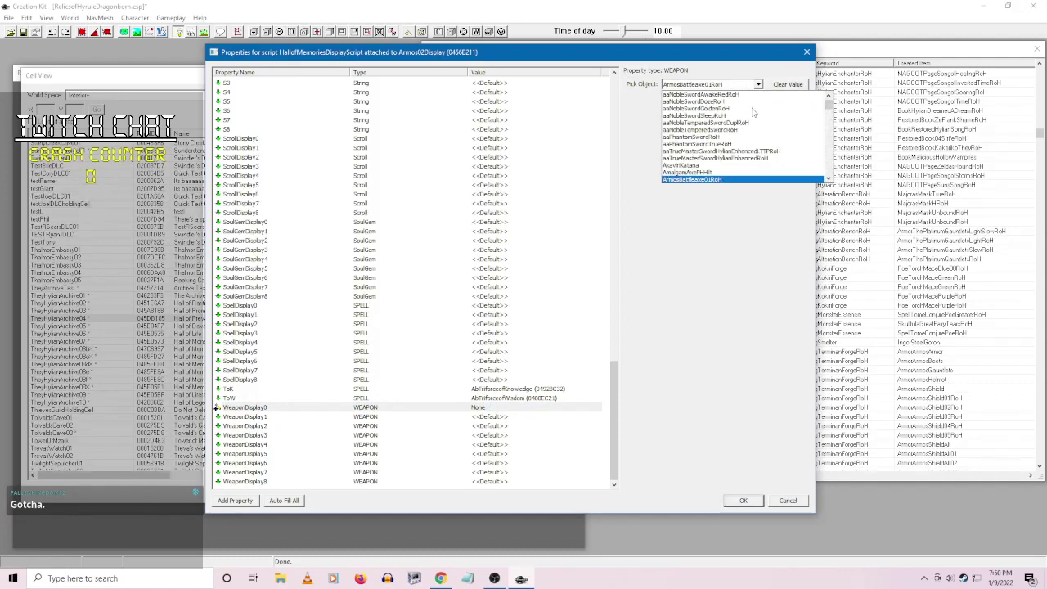
scroll(720, 131, down, 3)
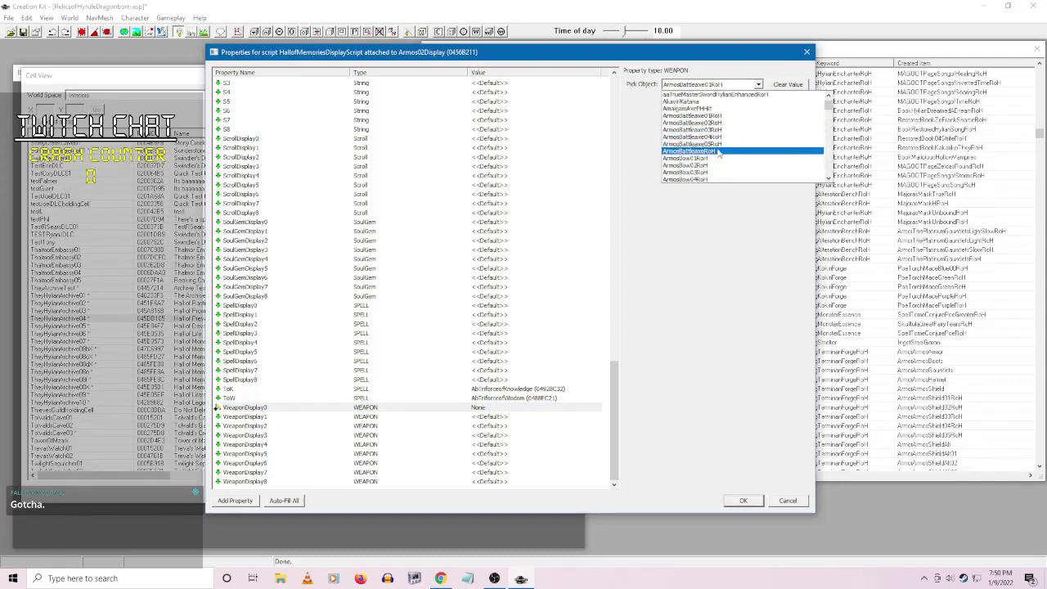
click(701, 178)
- Assign ArmosSpear03RoH to the WeaponDisplay1 property of the Armos02Display script
click(502, 421)
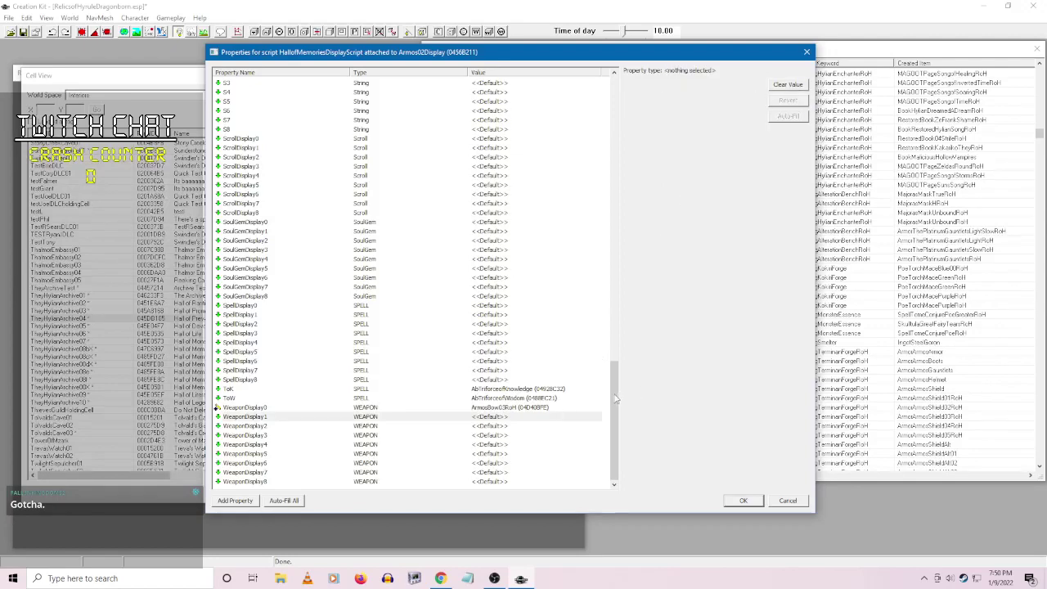
drag(615, 395, 617, 212)
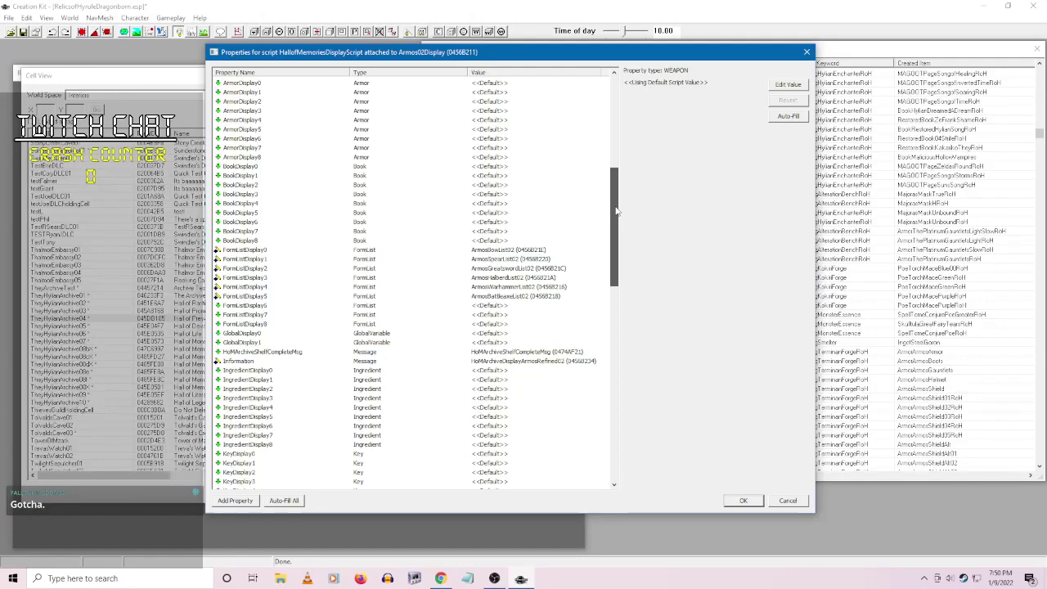
drag(618, 211, 616, 404)
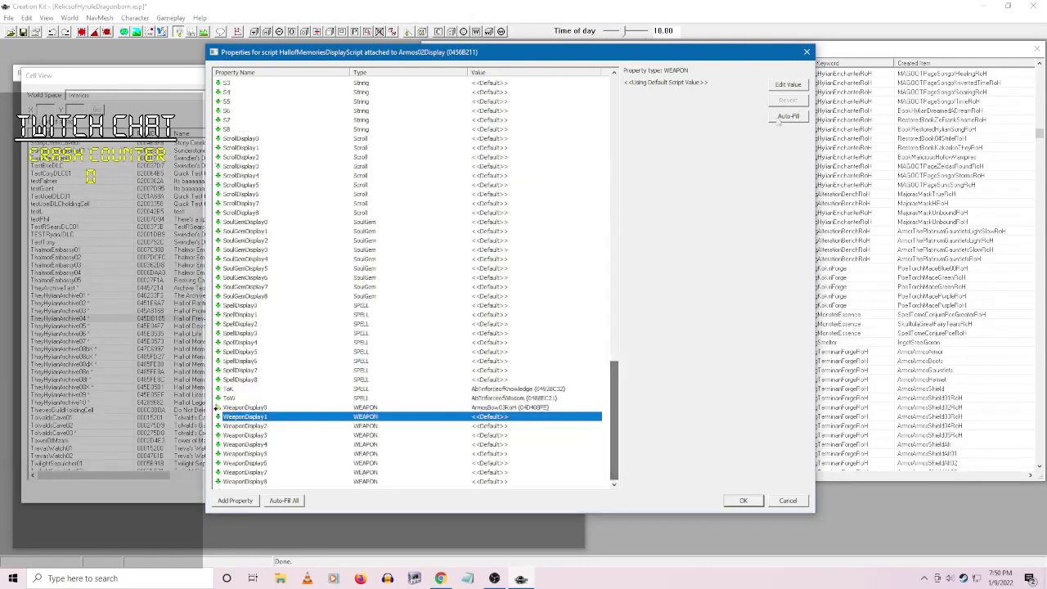
click(783, 85)
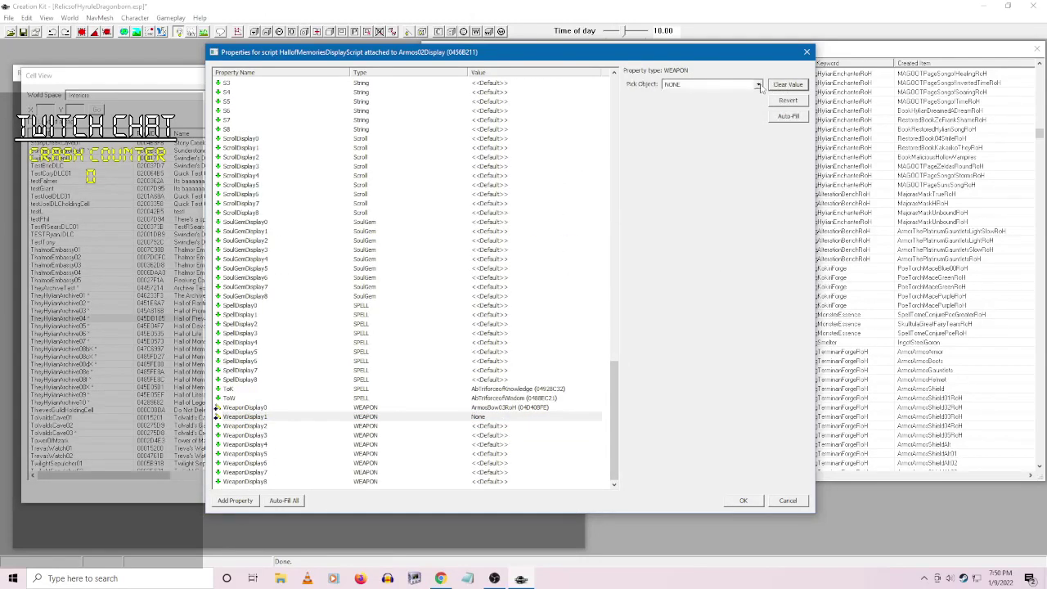
click(758, 85)
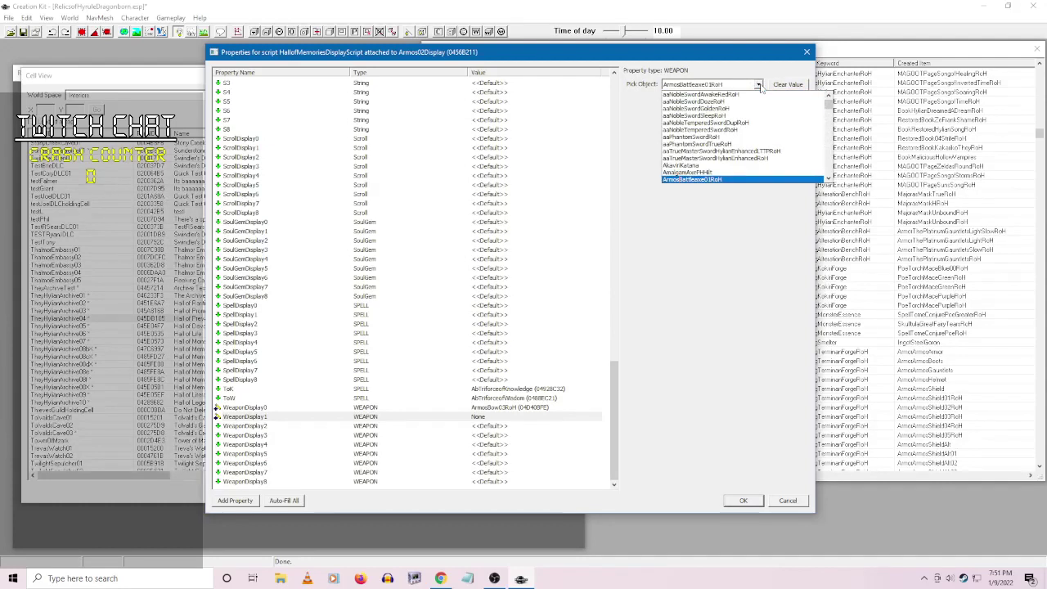
key(Down)
key(Down)
key(Down)
key(Down)
key(Down)
key(Down)
key(Down)
key(Down)
key(Down)
key(Down)
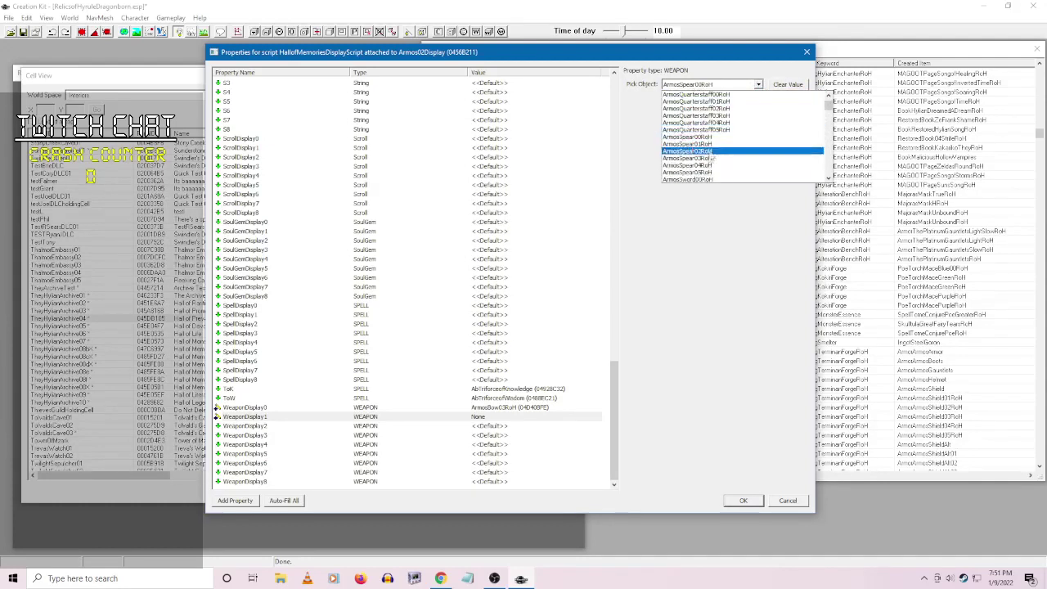
click(696, 150)
- Assign ArmosGreatsword03RoH to the WeaponDisplay2 property of the Armos02Display script
click(494, 429)
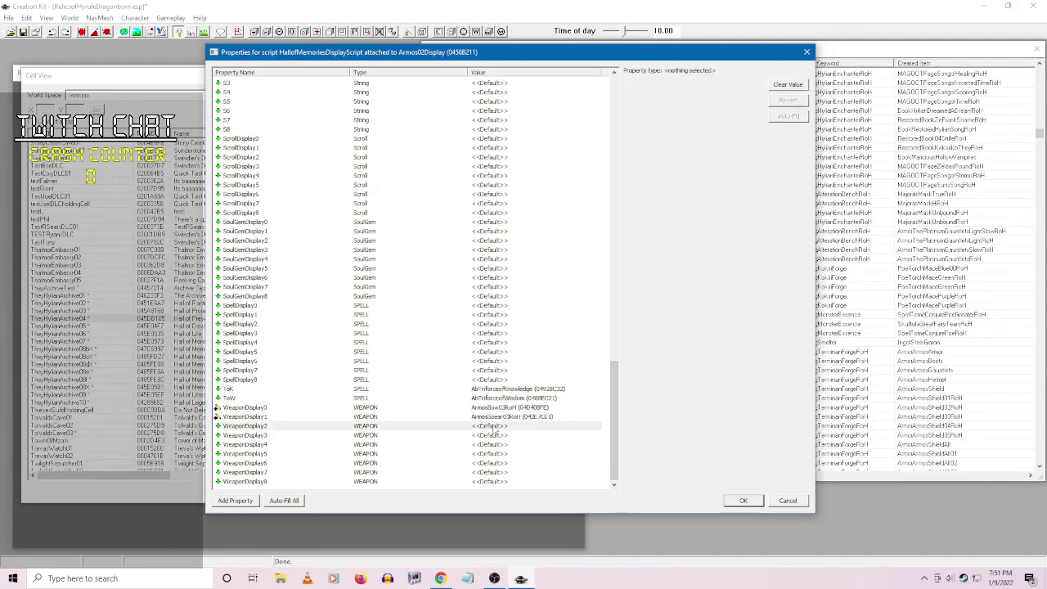
click(616, 403)
drag(615, 403, 617, 447)
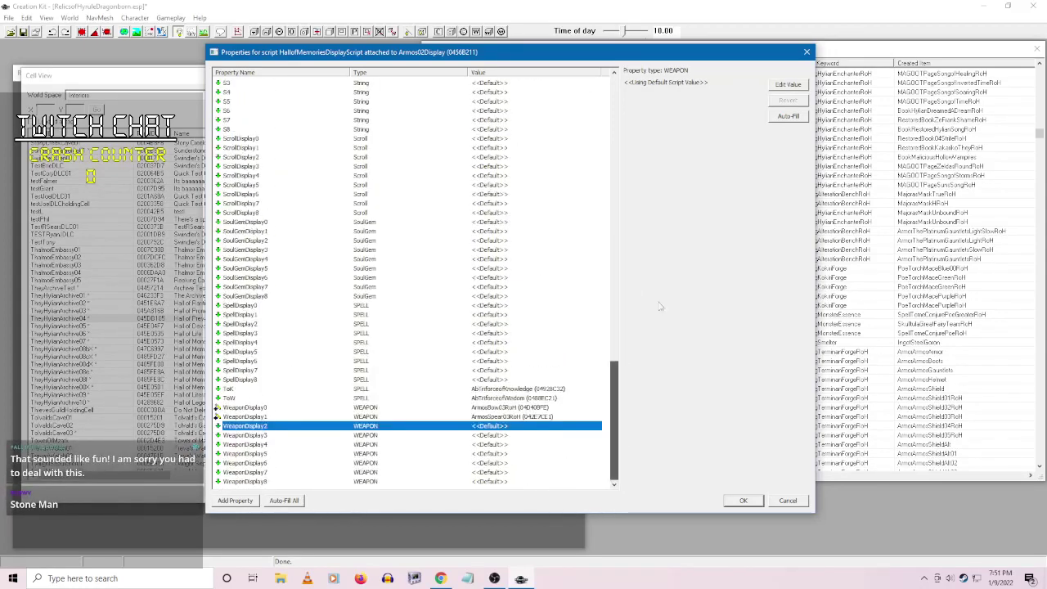
click(777, 85)
click(758, 85)
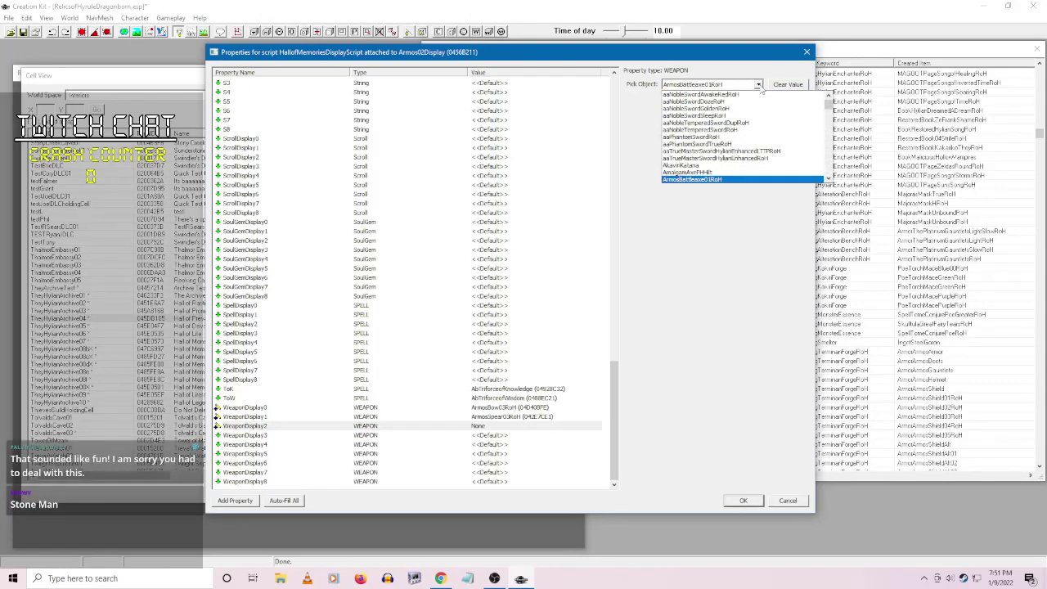
text(ArmosGreatsword03)
key(Return)
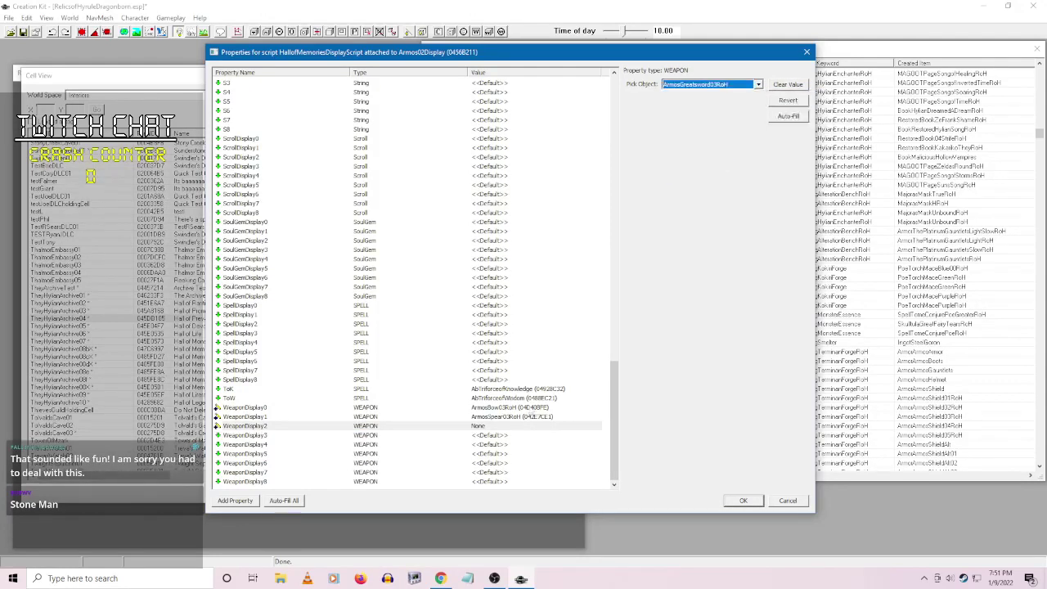
- Assign ArmosBattleaxe03RoH to the WeaponDisplay3 property of the Armos02Display script
click(494, 435)
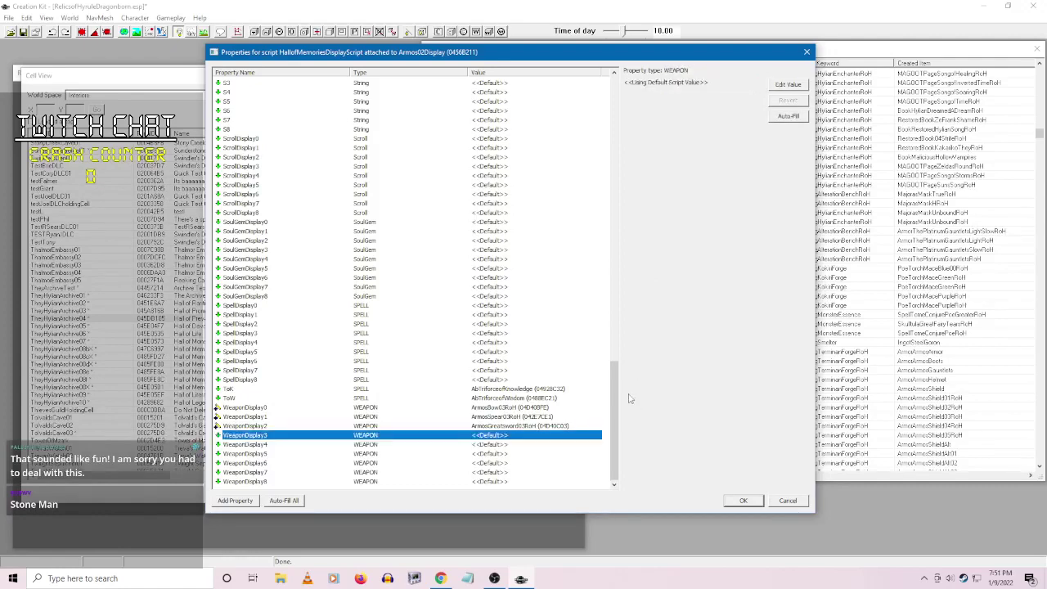
mouse_move(615, 400)
mouse_down()
mouse_move(615, 237)
mouse_move(615, 403)
mouse_up()
click(772, 86)
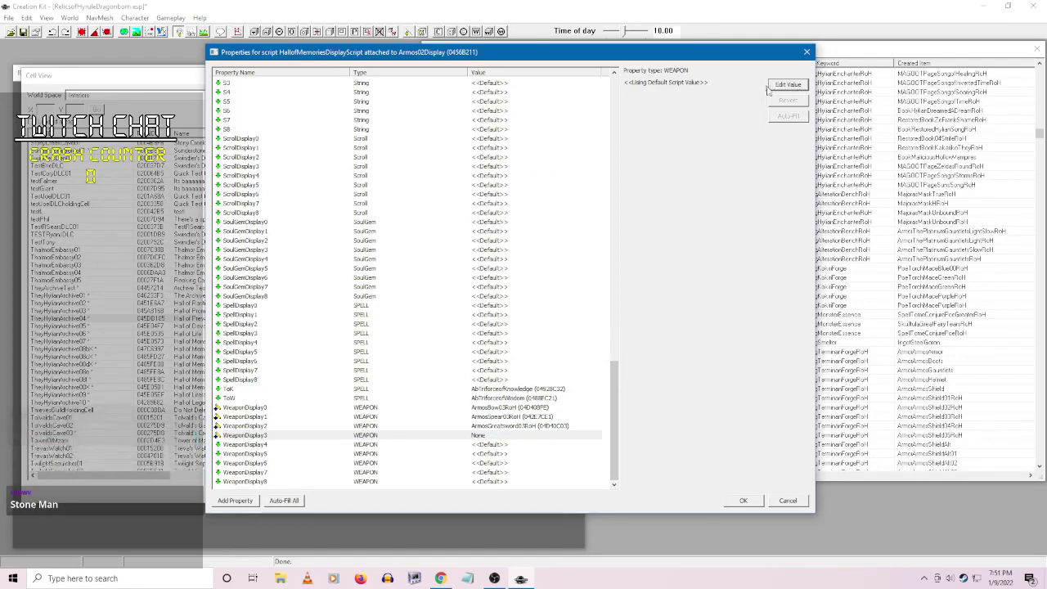
click(759, 84)
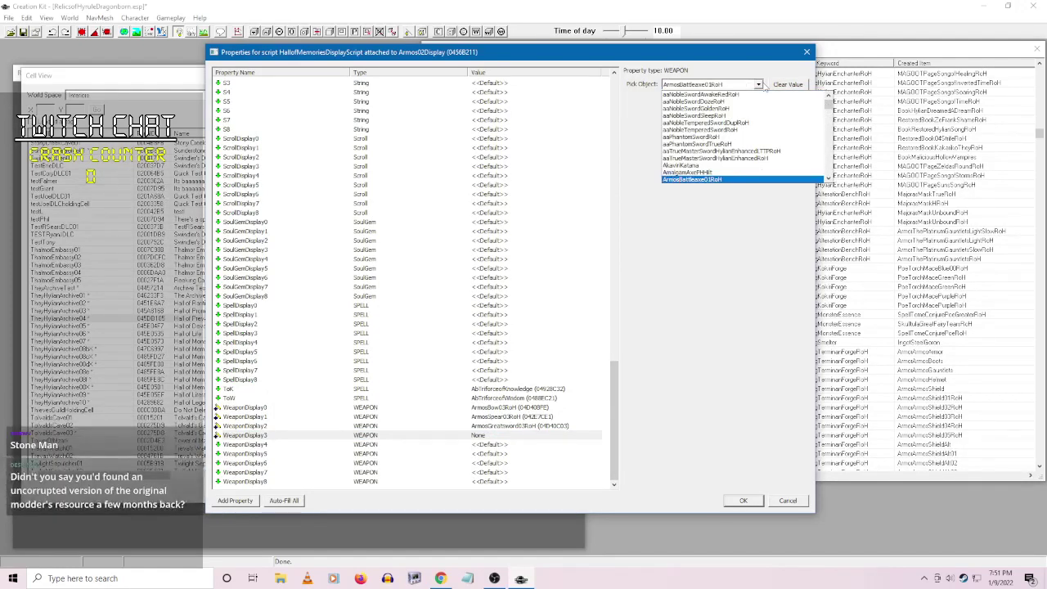
key(Down)
key(Down)
key(Down)
key(Down)
key(Down)
key(Down)
key(Down)
key(Down)
key(Down)
key(Down)
key(Down)
key(Down)
key(Down)
key(Down)
key(Down)
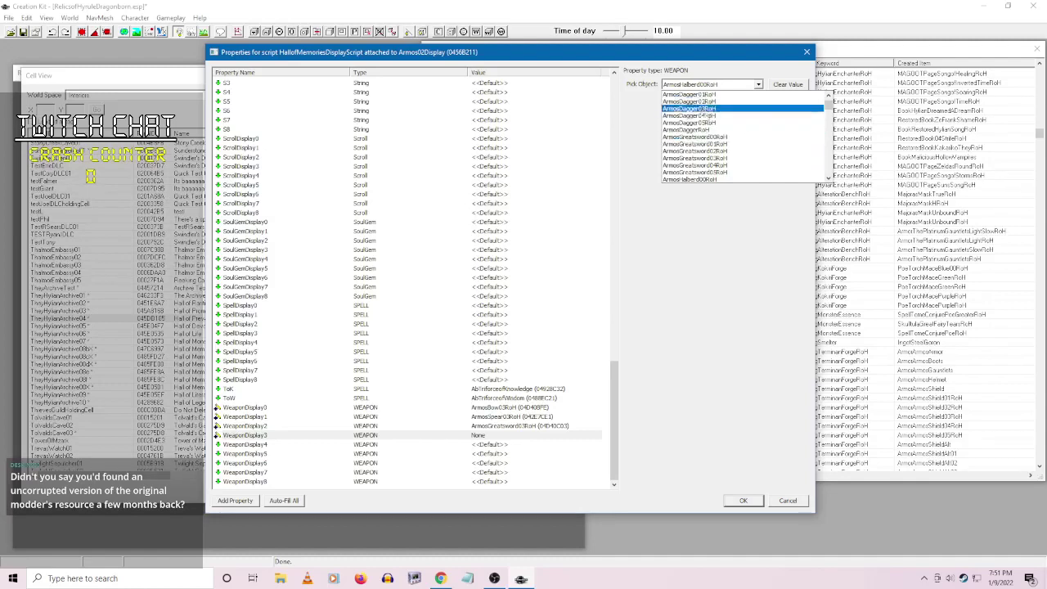
scroll(706, 169, up, 4)
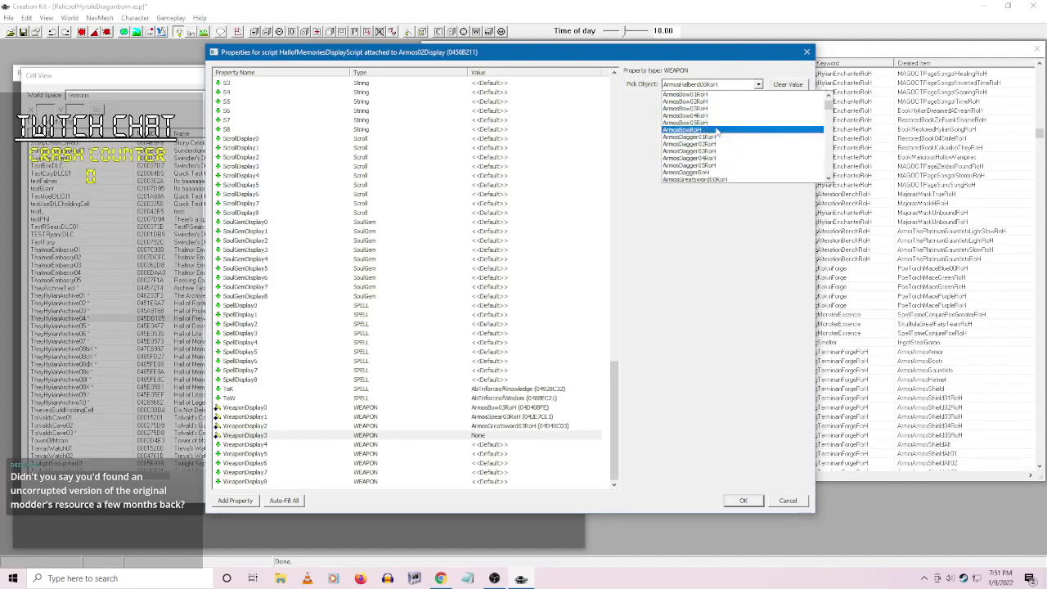
scroll(711, 143, up, 1)
click(703, 129)
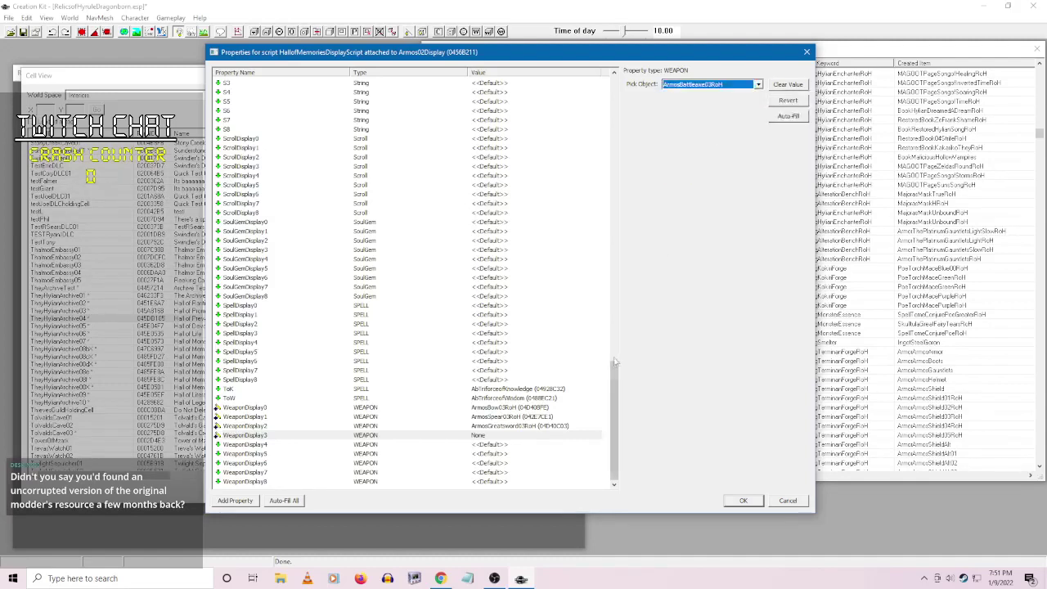
- Check the form list order of the Armos02Display script and change WeaponDisplay3 to ArmosHalberd03RoH
drag(613, 376, 613, 167)
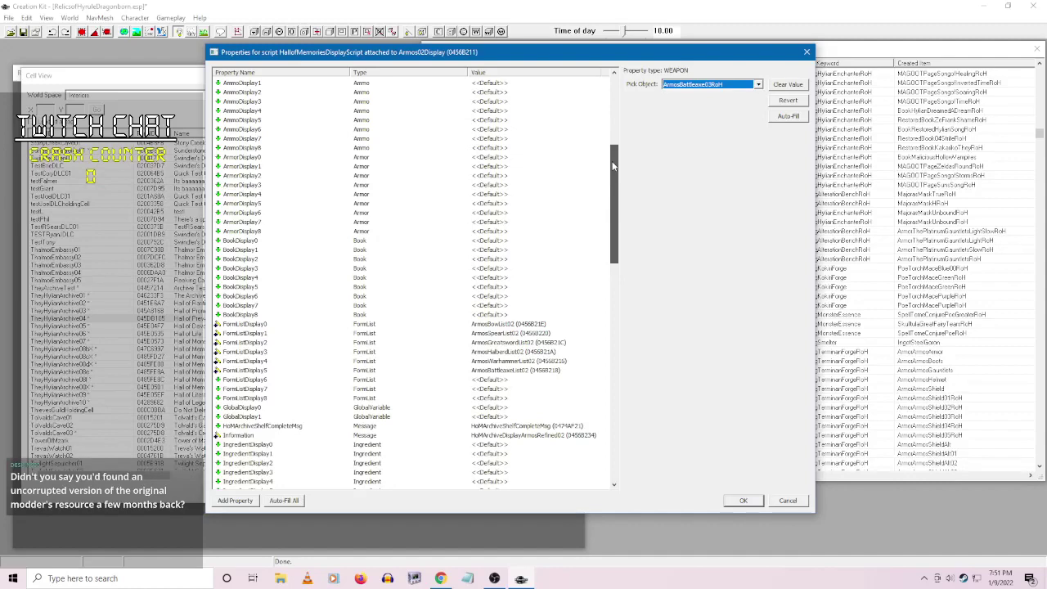
drag(613, 166, 628, 218)
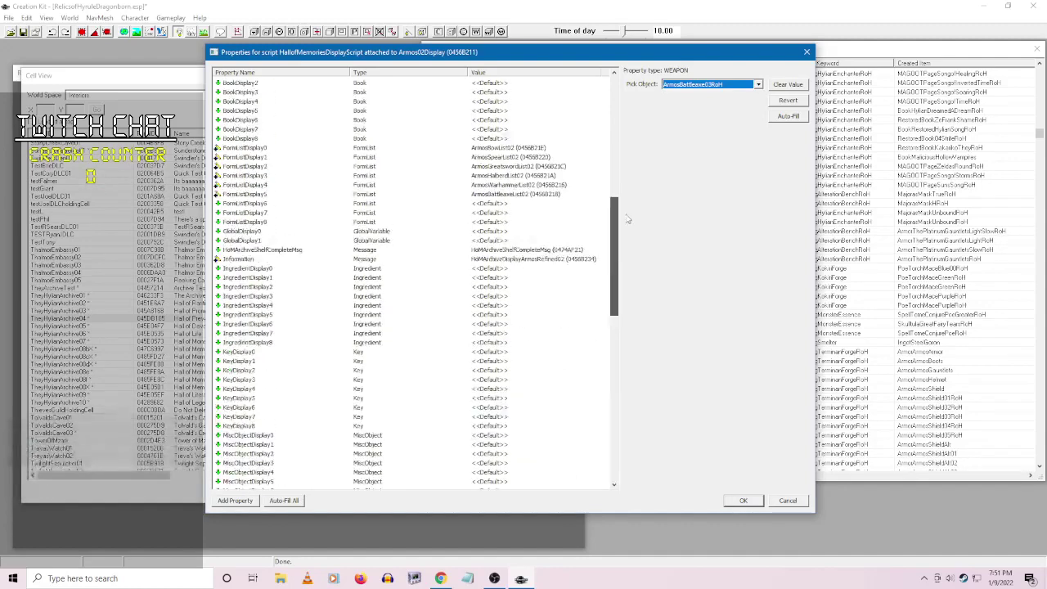
click(757, 84)
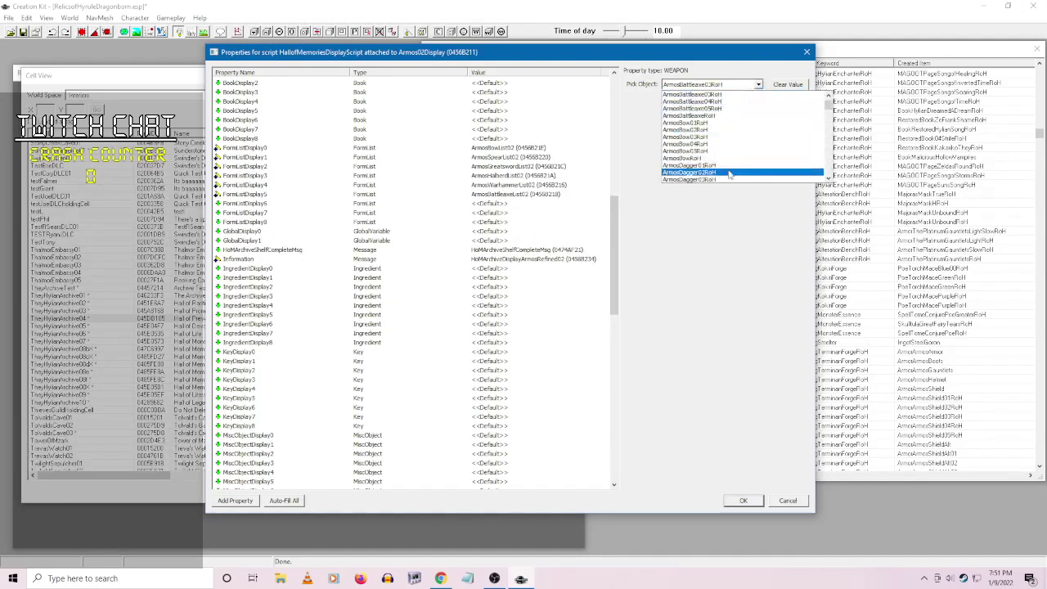
scroll(728, 147, down, 5)
click(728, 171)
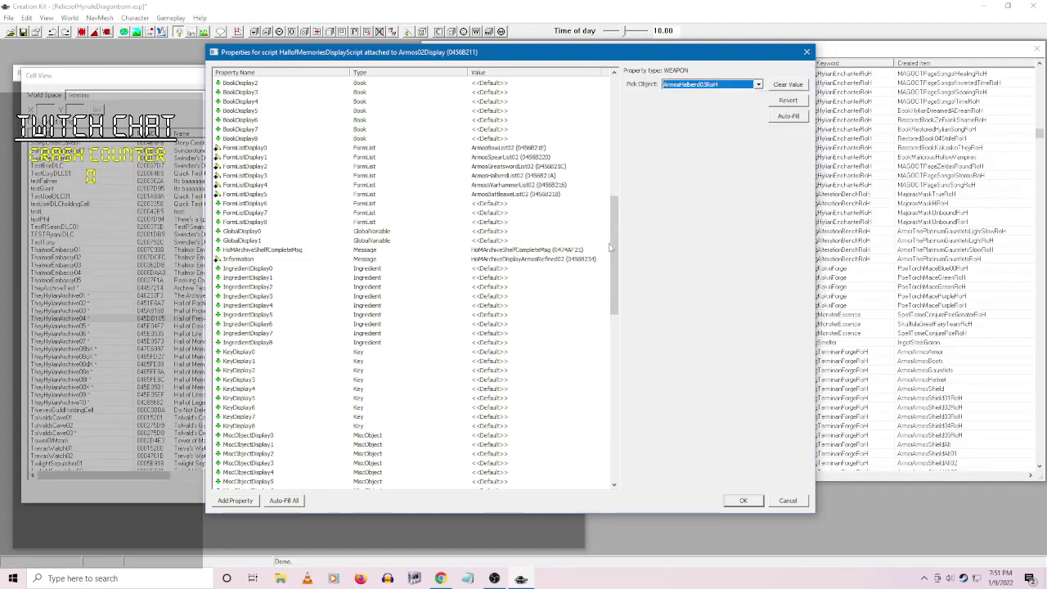
- Assign ArmosWarhammer03RoH to the WeaponDisplay4 property of the Armos02Display script
drag(613, 247, 614, 413)
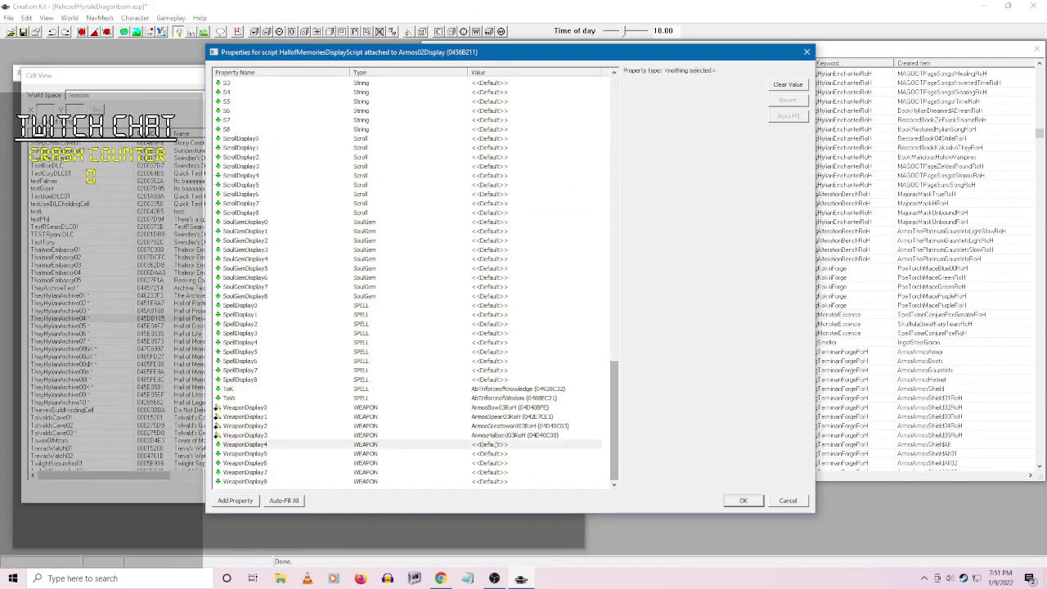
click(773, 88)
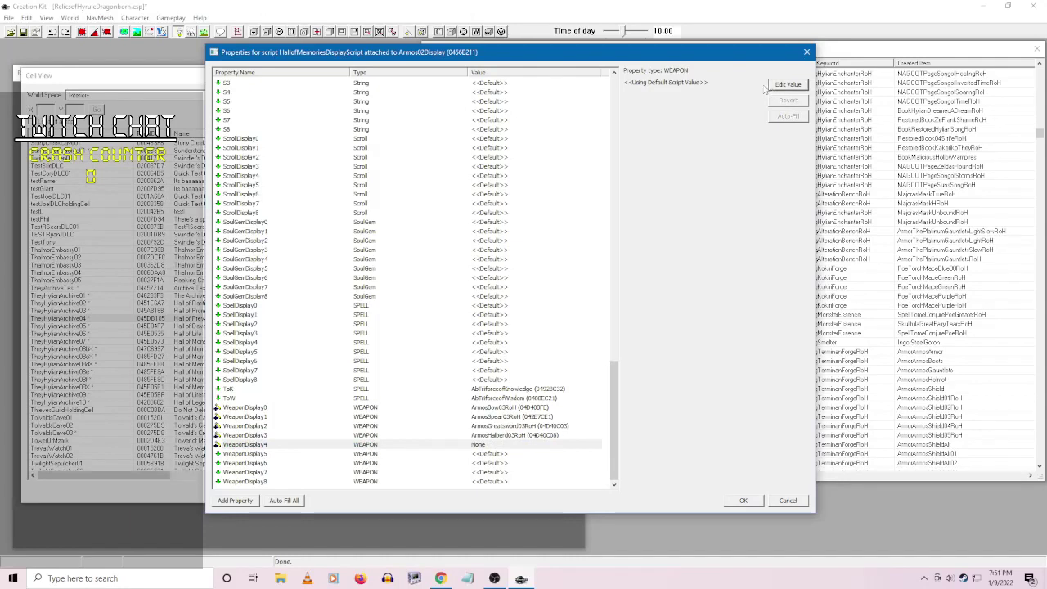
click(758, 85)
key(Down)
key(Down)
key(Down)
key(Down)
key(Down)
key(Down)
key(Down)
key(Down)
key(Down)
key(Down)
key(Down)
key(Down)
key(Down)
key(Down)
key(Down)
key(Down)
key(Down)
key(Down)
key(Down)
key(Down)
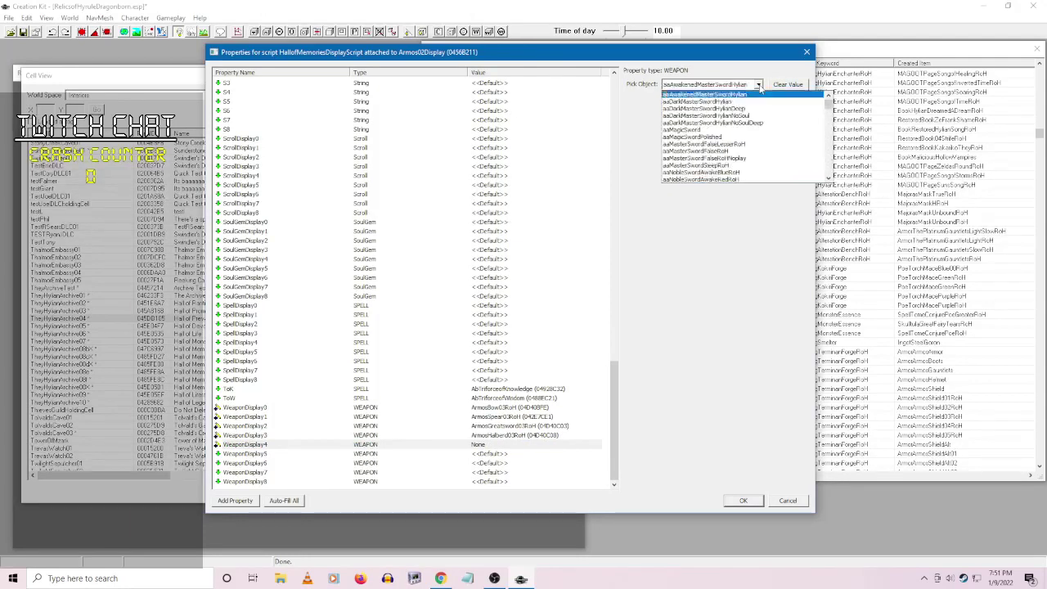
key(Down)
key(Down)
key(Down)
key(Down)
key(Down)
key(Down)
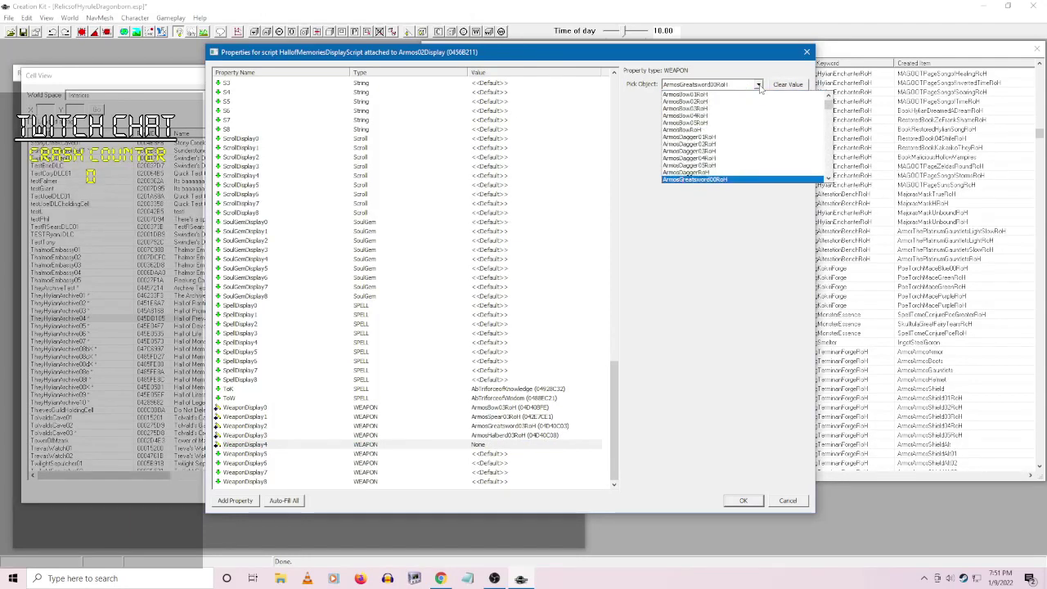
scroll(735, 124, down, 3)
scroll(735, 124, down, 12)
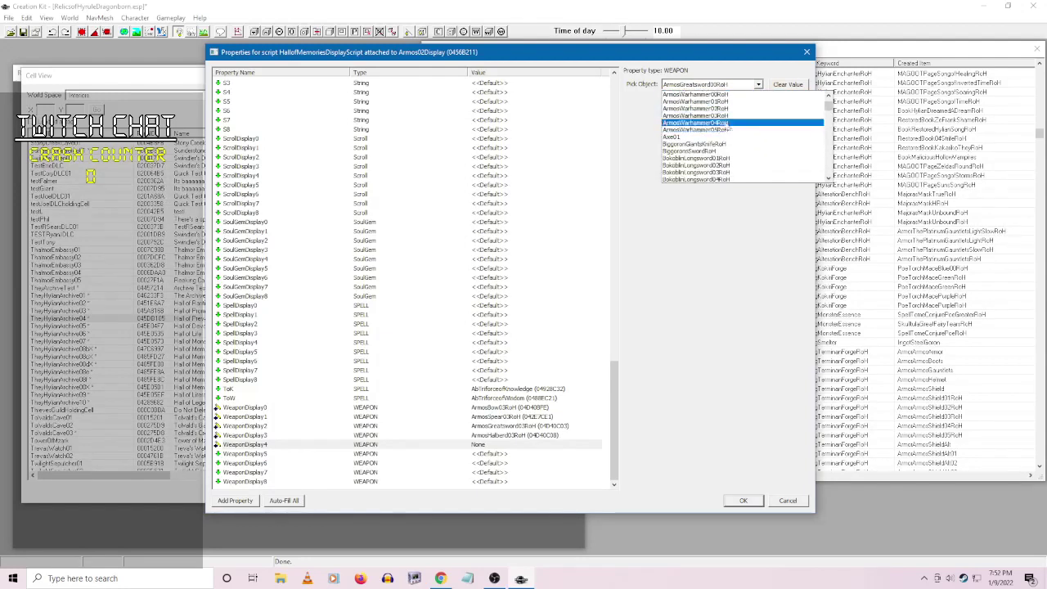
click(735, 134)
- Assign ArmosBattleaxe03RoH to the WeaponDisplay5 property of the Armos02Display script and accept the script and reference changes
click(490, 454)
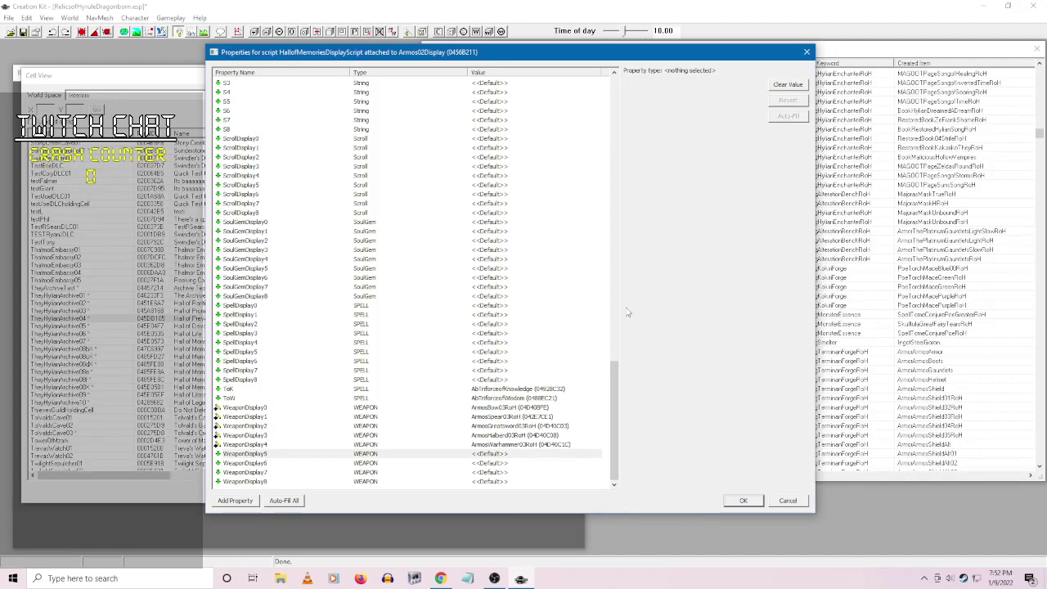
mouse_move(615, 413)
mouse_down()
mouse_move(615, 249)
mouse_move(618, 431)
mouse_up()
click(785, 85)
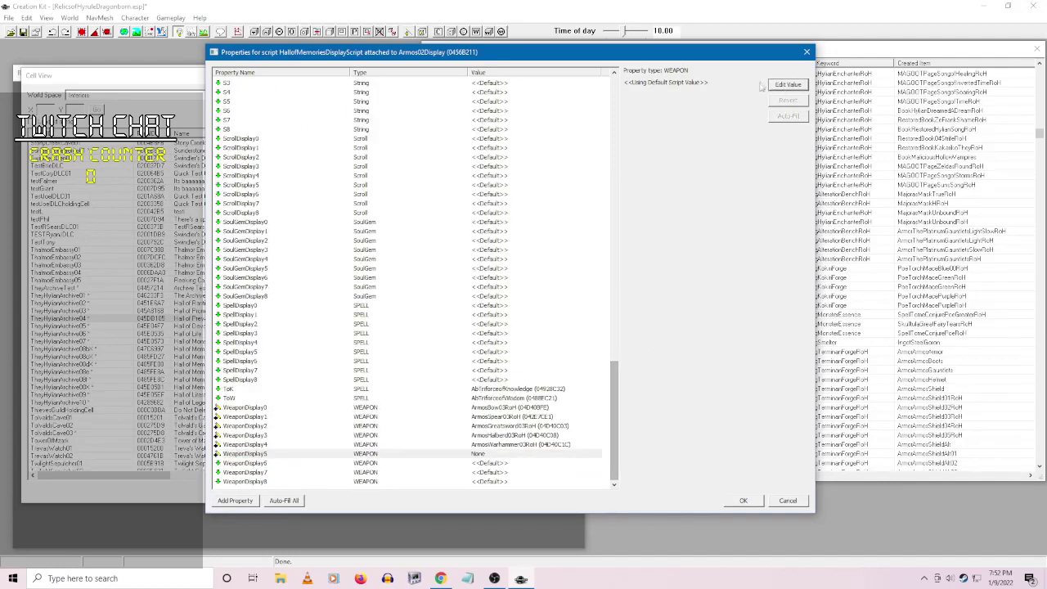
click(771, 85)
click(758, 85)
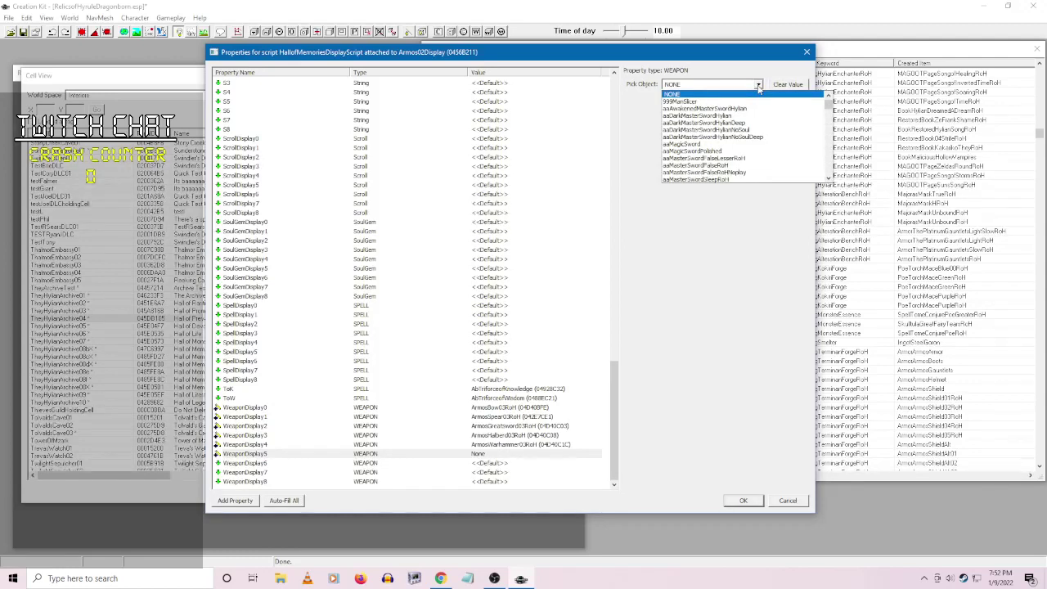
text(armos)
scroll(758, 131, down, 3)
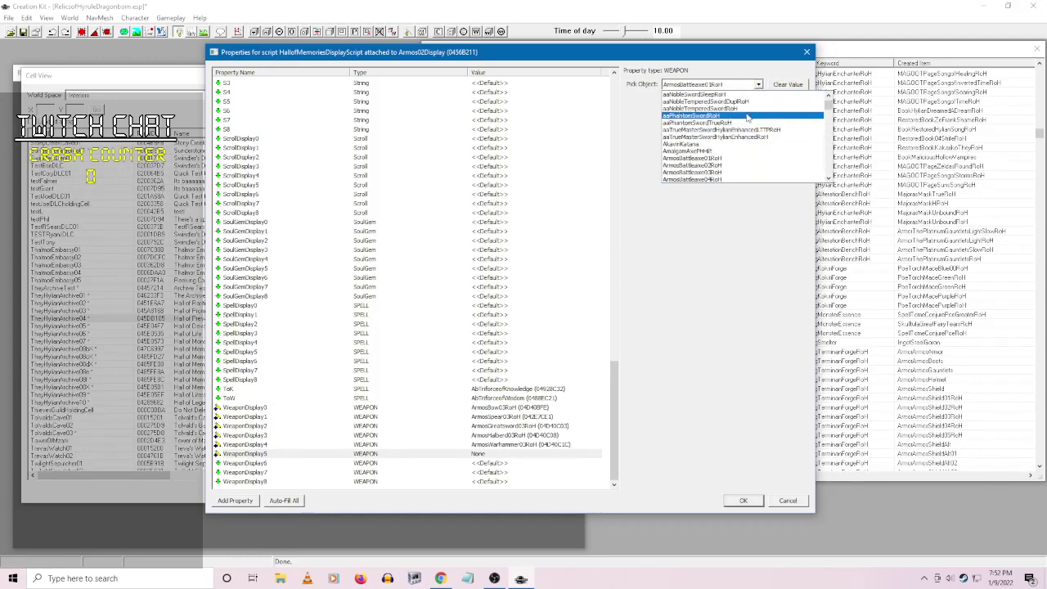
click(719, 176)
mouse_move(619, 420)
mouse_down()
mouse_move(613, 214)
mouse_move(601, 245)
mouse_move(613, 420)
mouse_up()
click(743, 500)
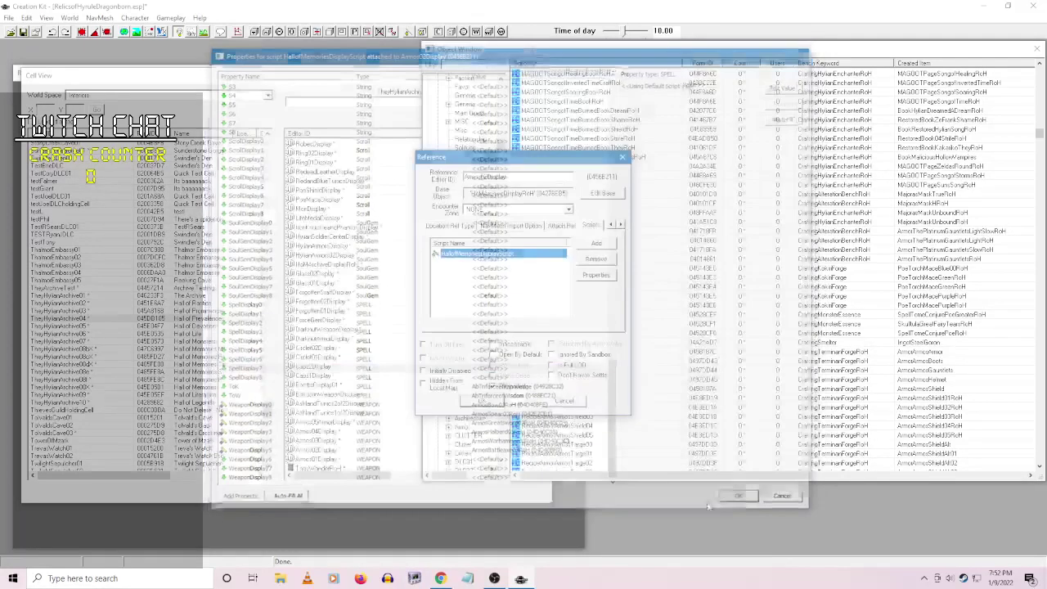
click(482, 401)
- Open the Armos01Display reference for editing and bring up the properties of its HallofMemoriesDisplayScript
right_click(311, 458)
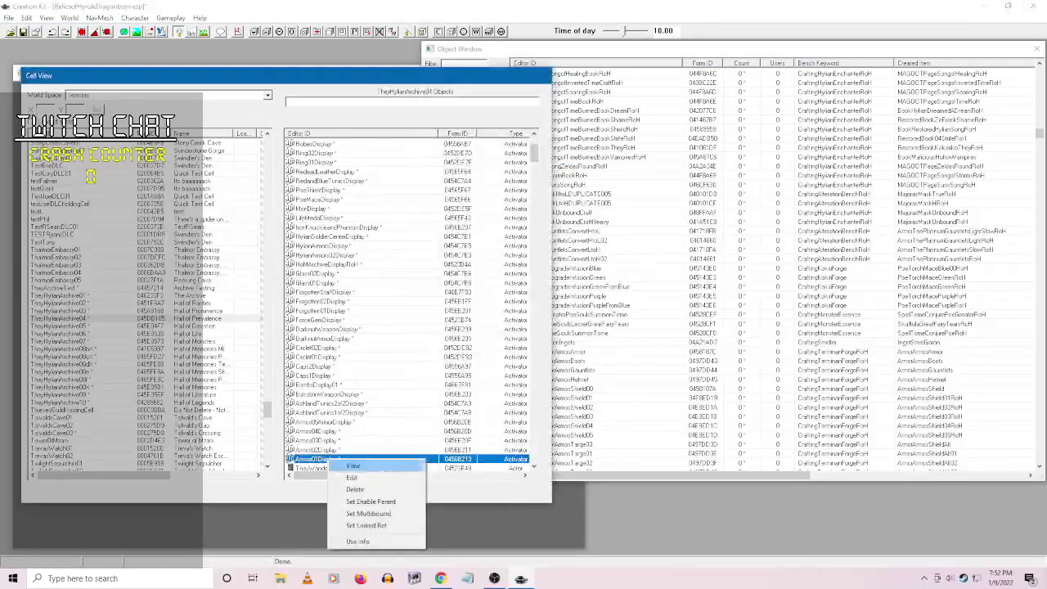
click(353, 479)
right_click(501, 252)
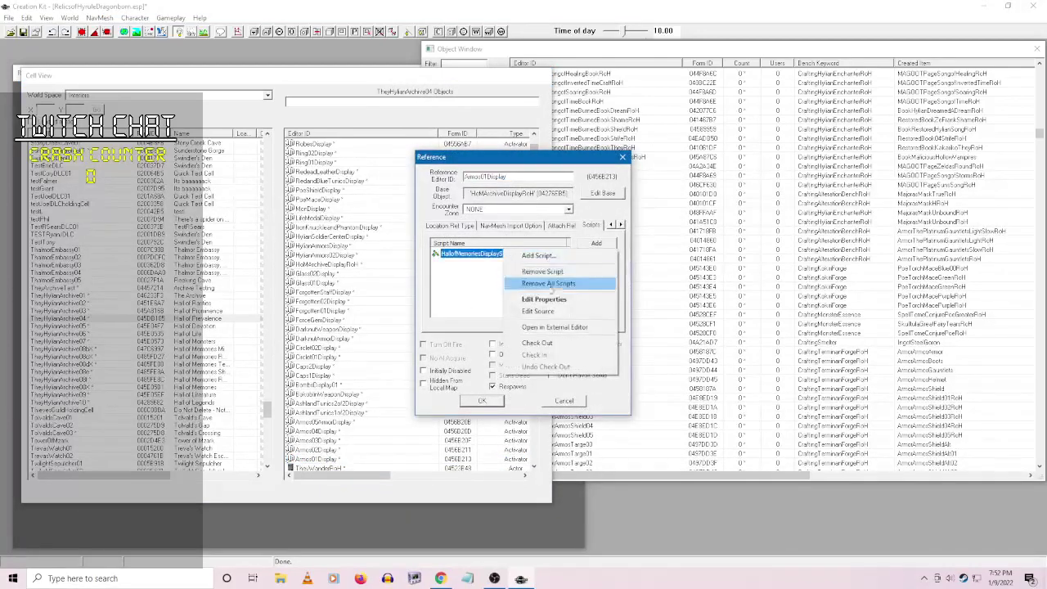
click(532, 300)
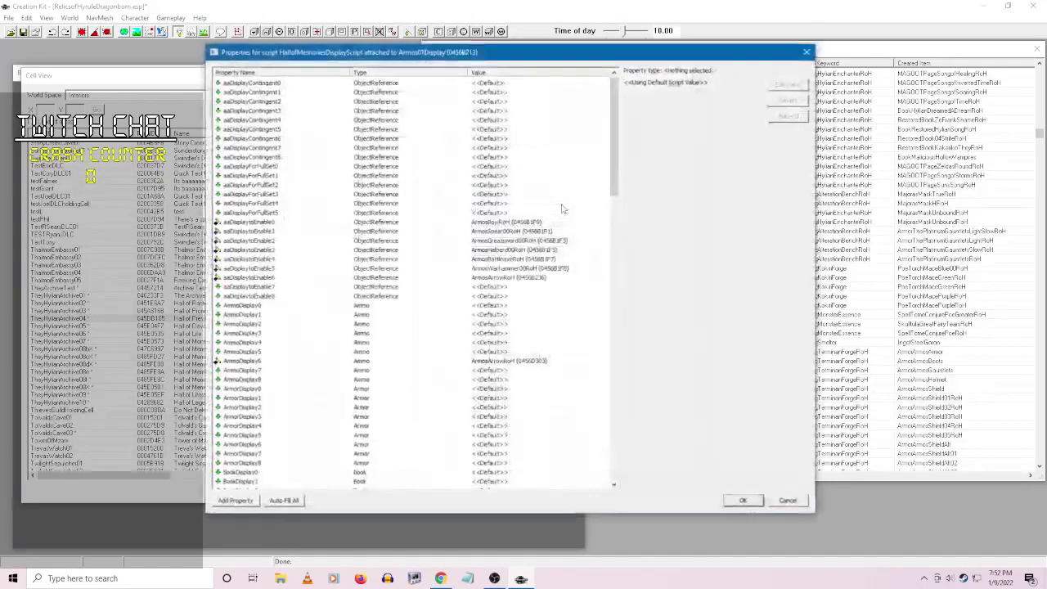
- Assign ArmosBowRoH to the WeaponDisplay0 property of the Armos01Display script
drag(616, 141, 616, 425)
click(489, 408)
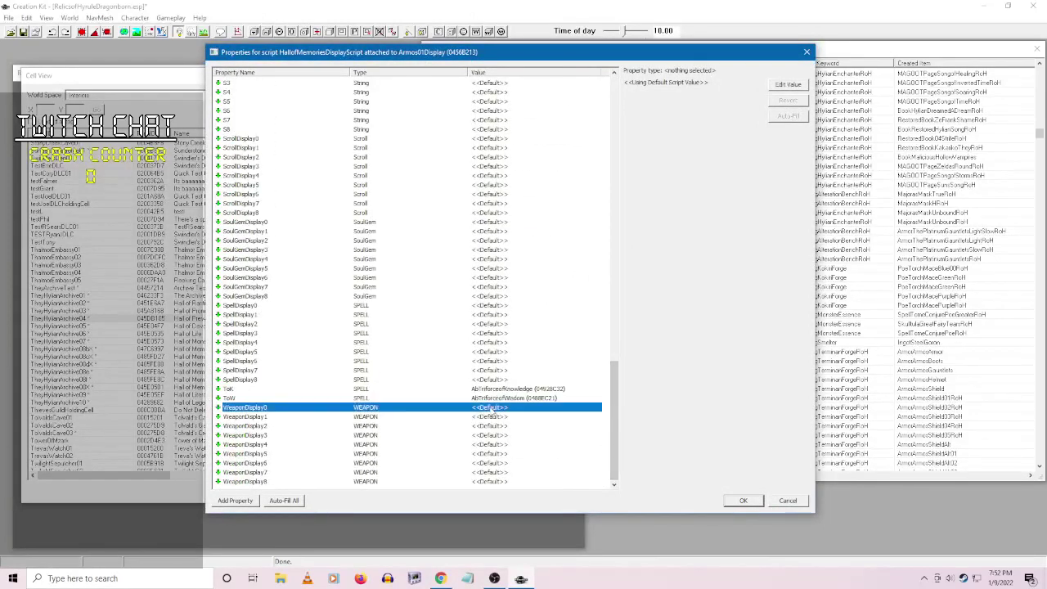
click(781, 85)
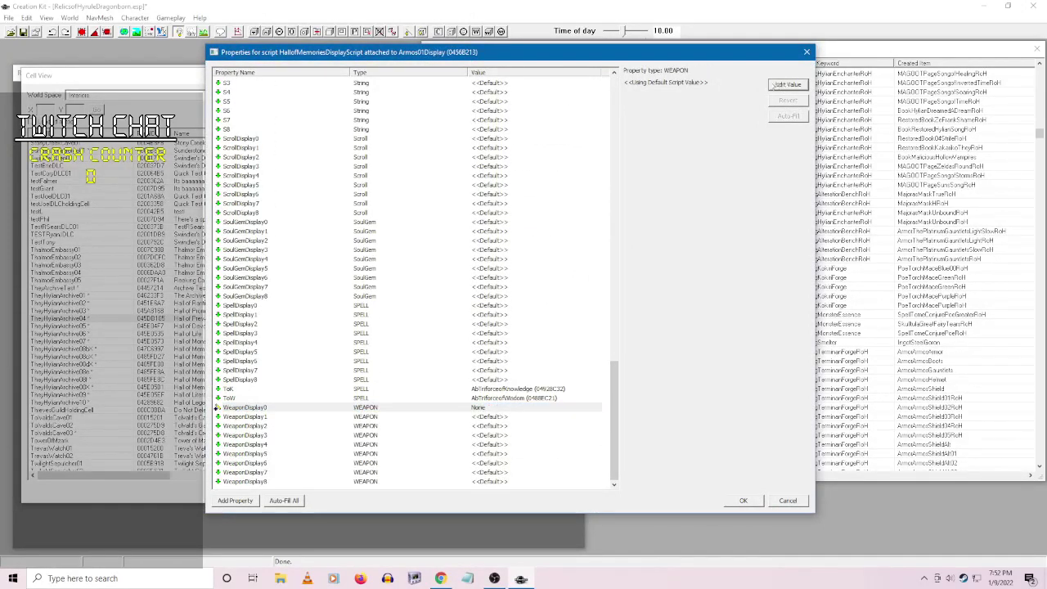
click(758, 85)
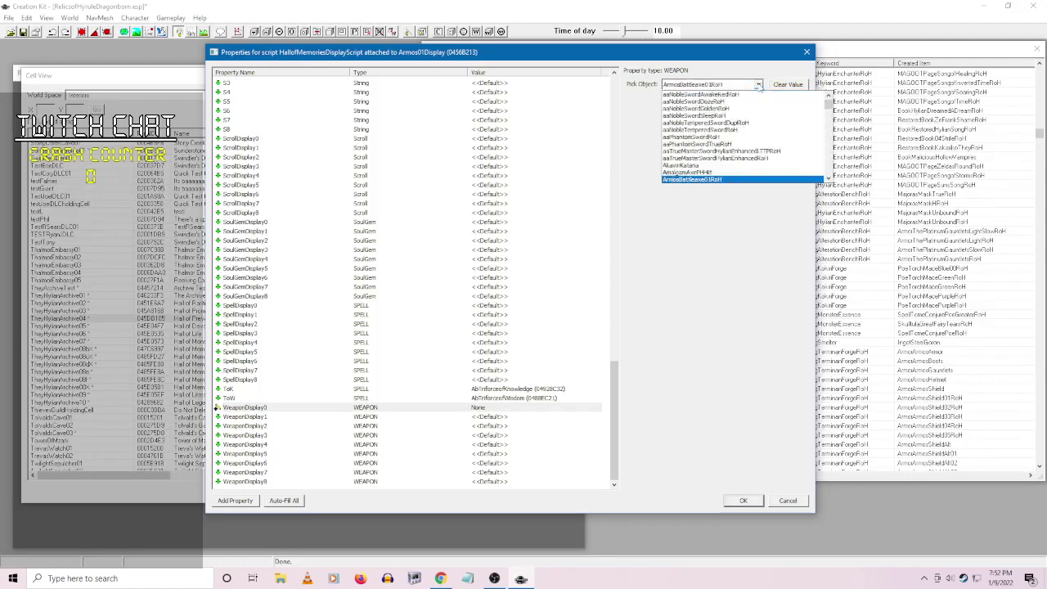
scroll(702, 164, down, 3)
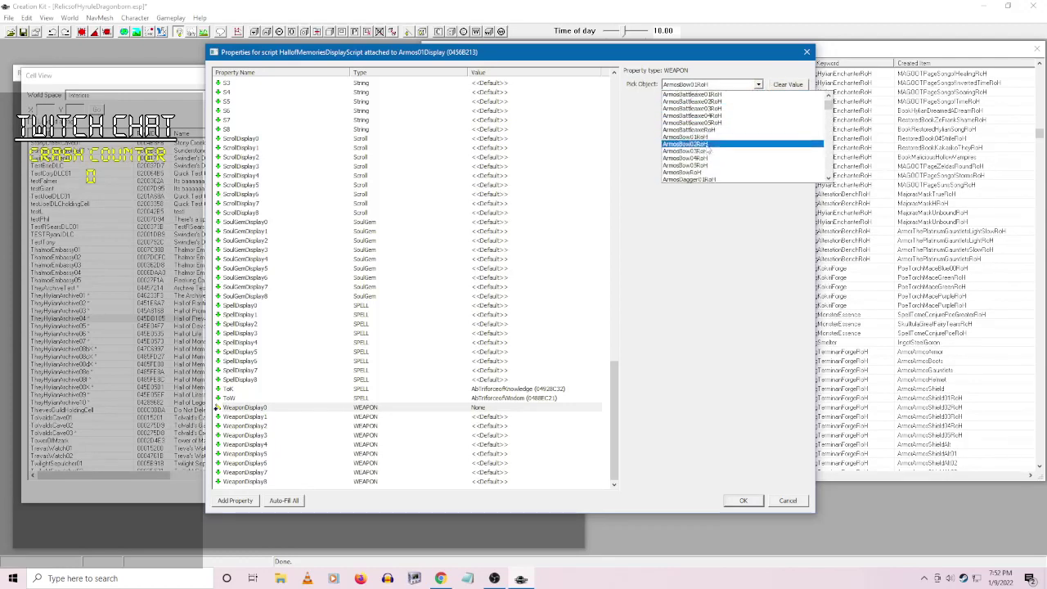
click(702, 172)
- Assign ArmosSpear00RoH to the WeaponDisplay1 property of the Armos01Display script
click(627, 417)
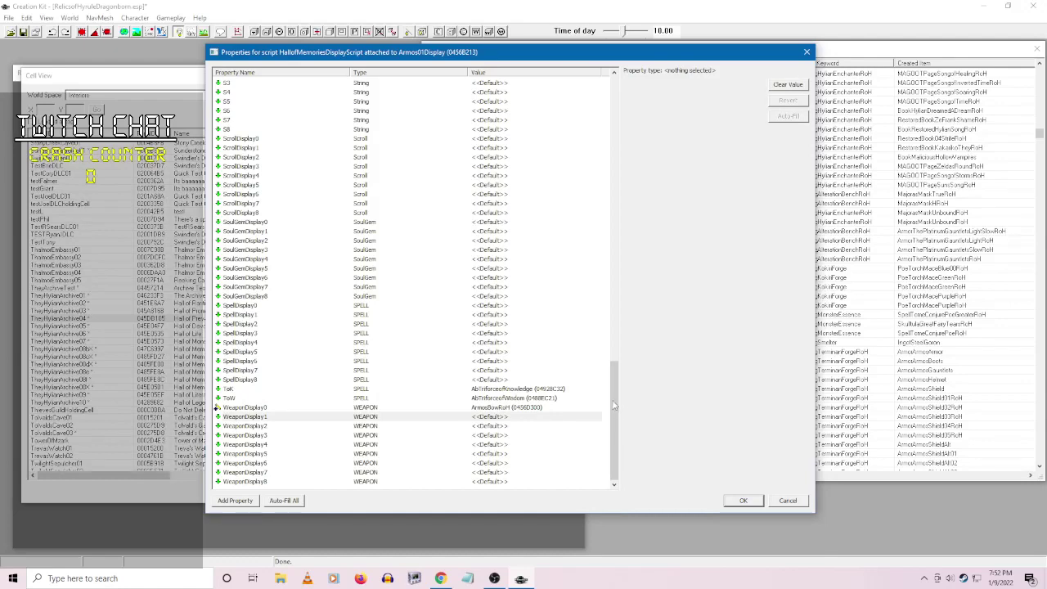
click(597, 417)
scroll(573, 327, up, 5)
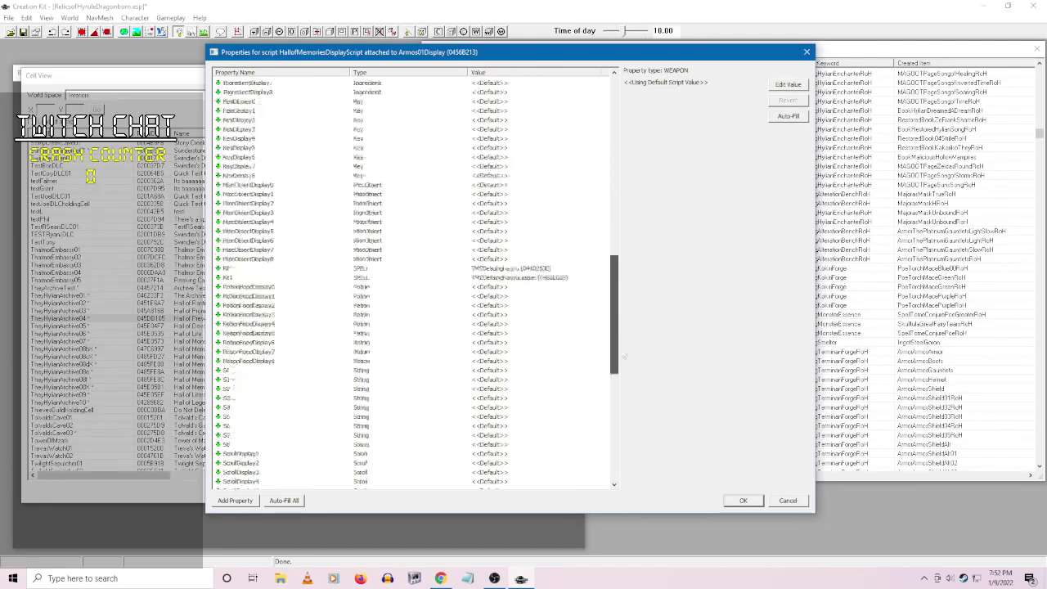
scroll(573, 327, down, 10)
click(793, 86)
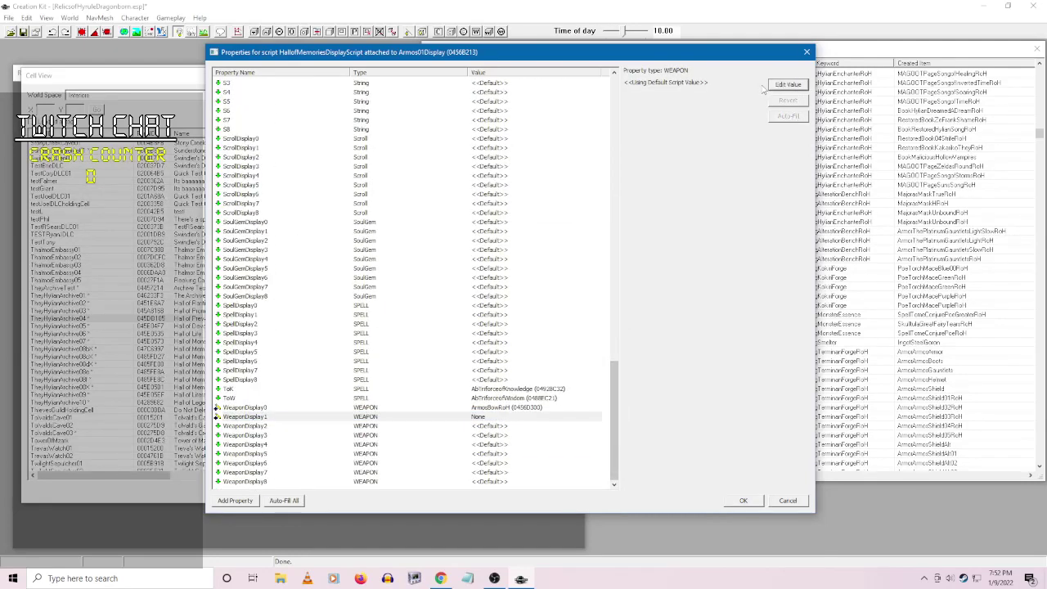
click(758, 85)
scroll(760, 87, down, 8)
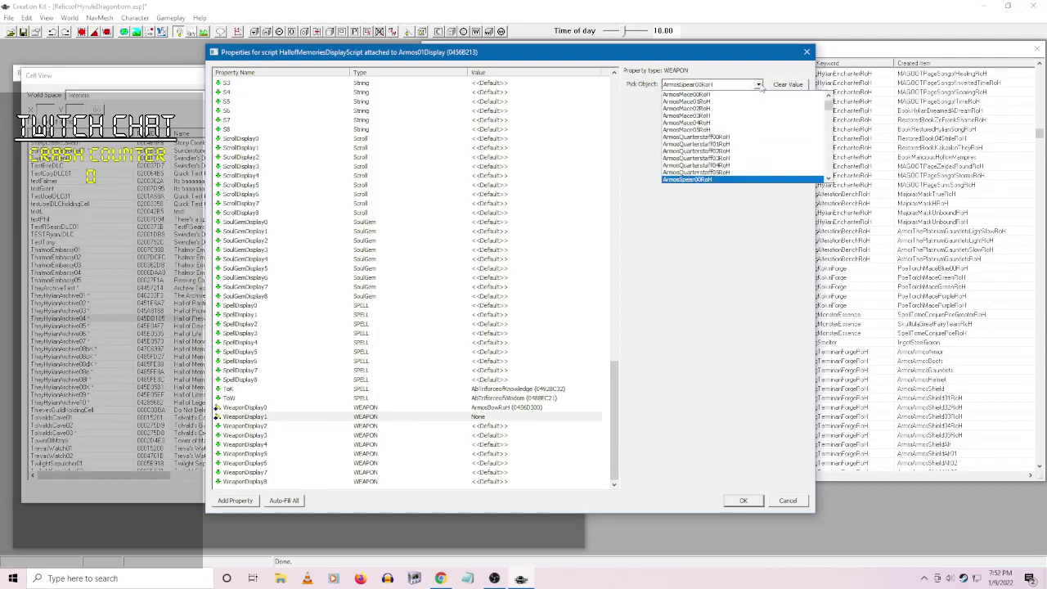
click(711, 160)
- Assign ArmosGreatsword00RoH to the WeaponDisplay2 property of the Armos01Display script
drag(617, 405, 617, 474)
click(491, 427)
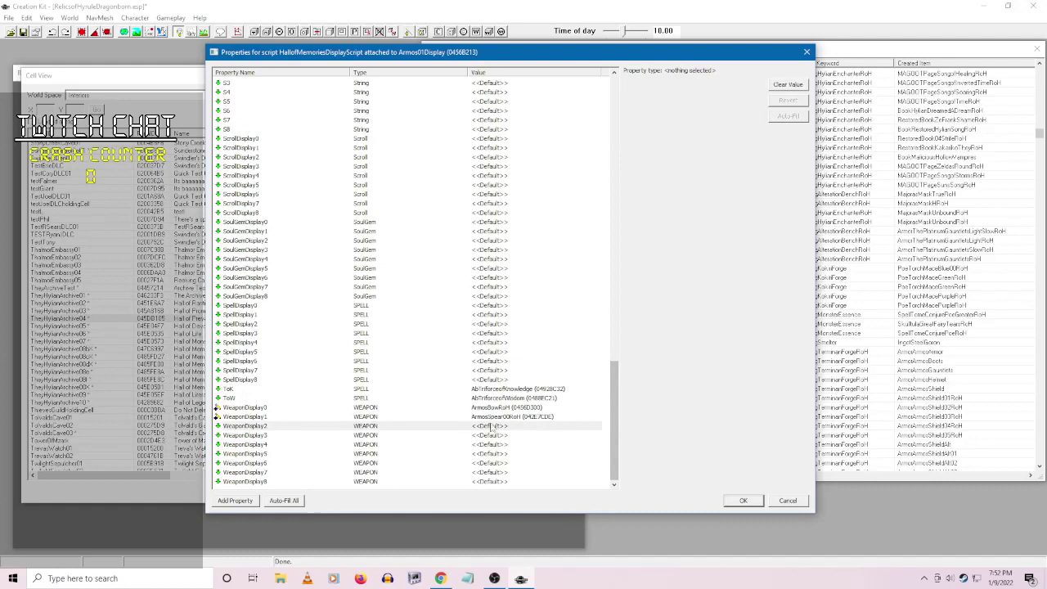
click(785, 85)
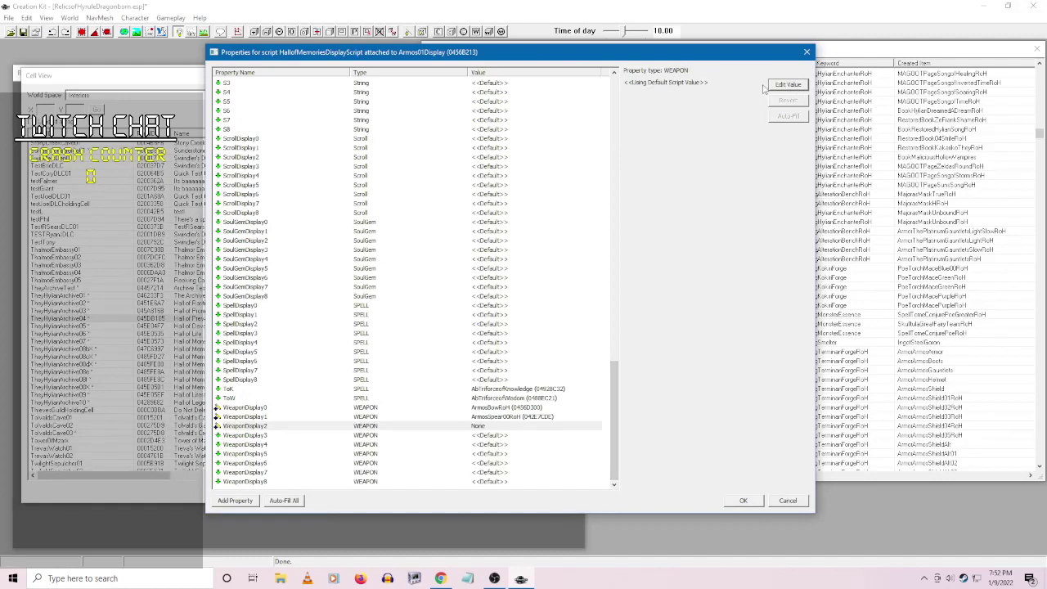
click(777, 85)
click(758, 85)
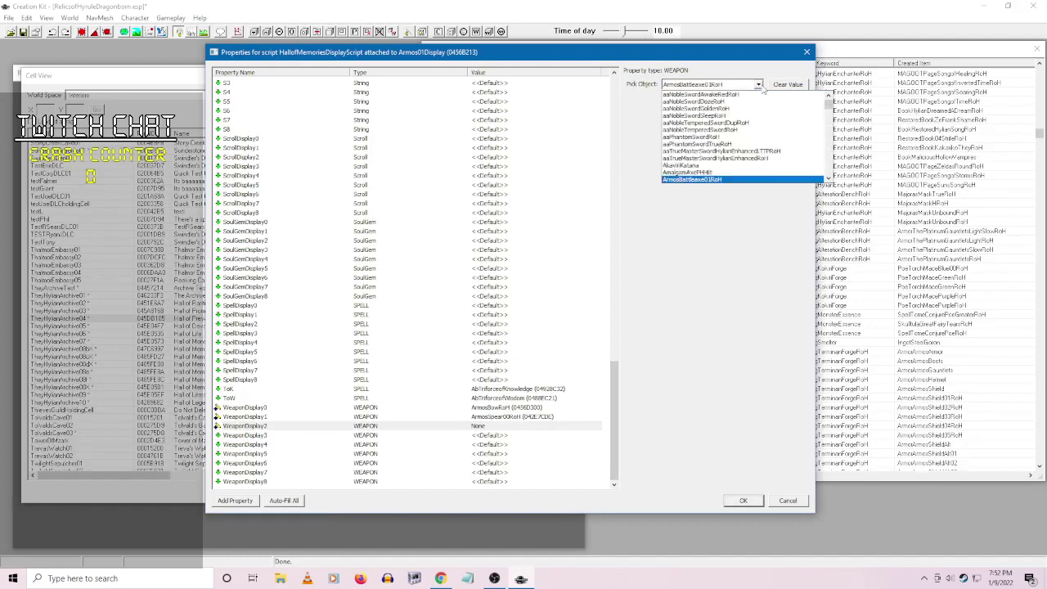
click(723, 180)
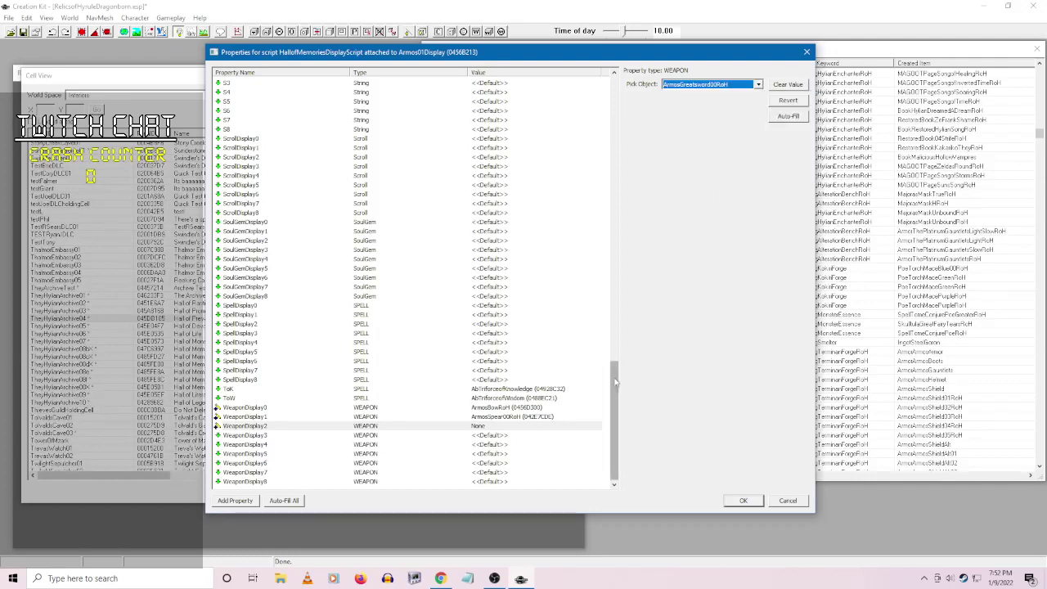
- Assign ArmosHalberd00RoH to the WeaponDisplay3 property of the Armos01Display script
scroll(505, 435, up, 5)
scroll(505, 436, down, 5)
click(505, 436)
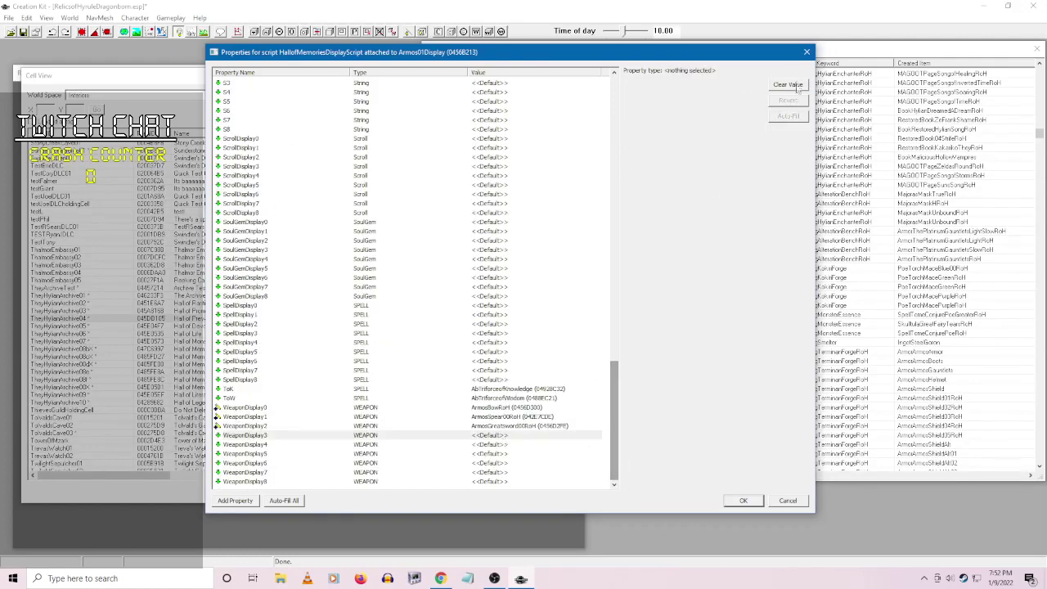
click(787, 85)
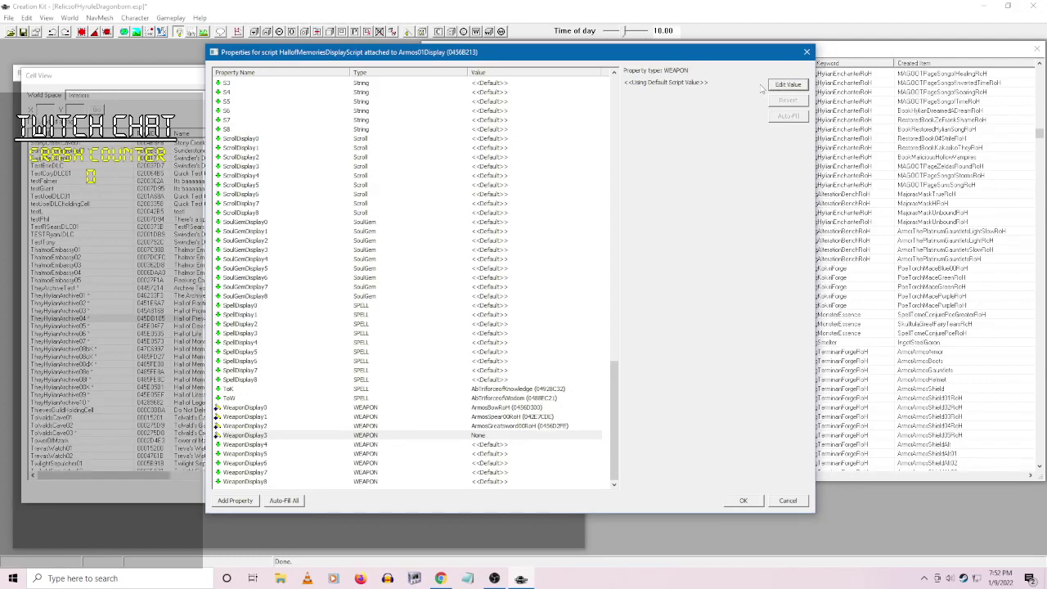
click(758, 84)
text(armosh)
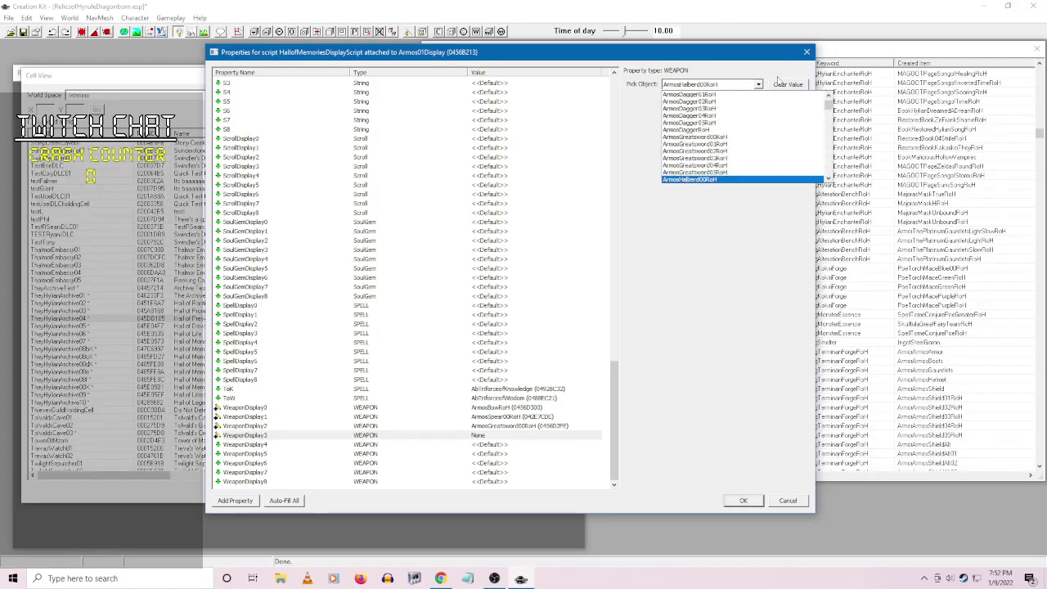
click(728, 179)
- Assign ArmosBattleaxeRoH to the WeaponDisplay4 property of the Armos01Display script
click(513, 448)
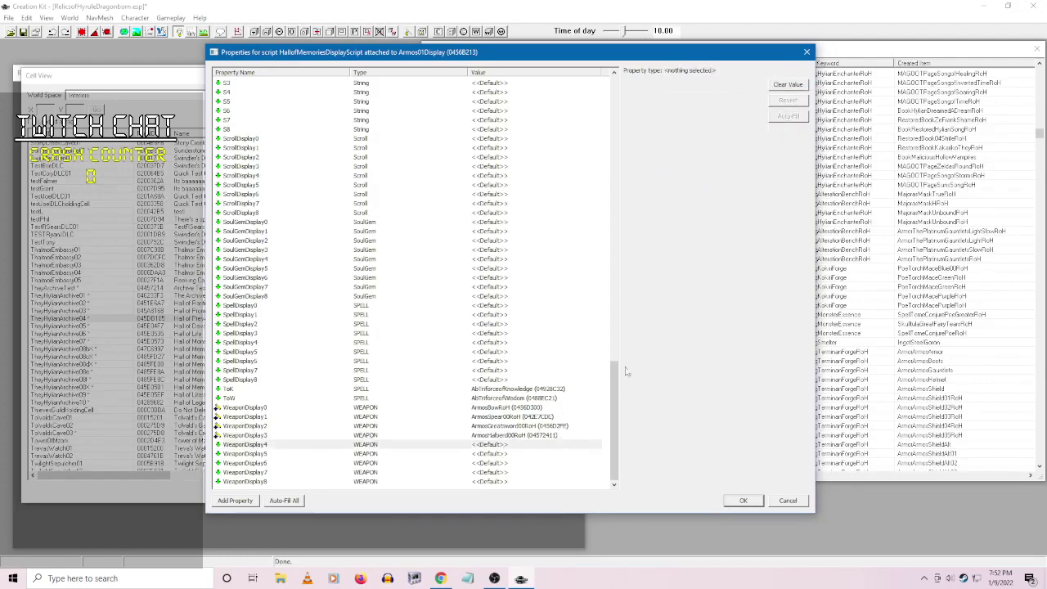
drag(614, 396, 607, 235)
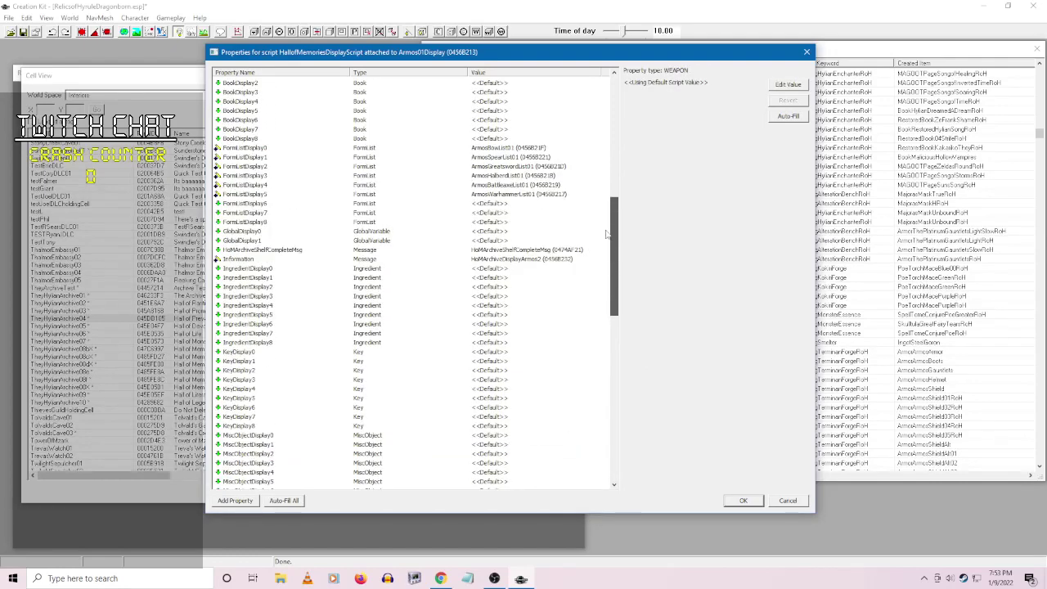
click(781, 87)
click(759, 85)
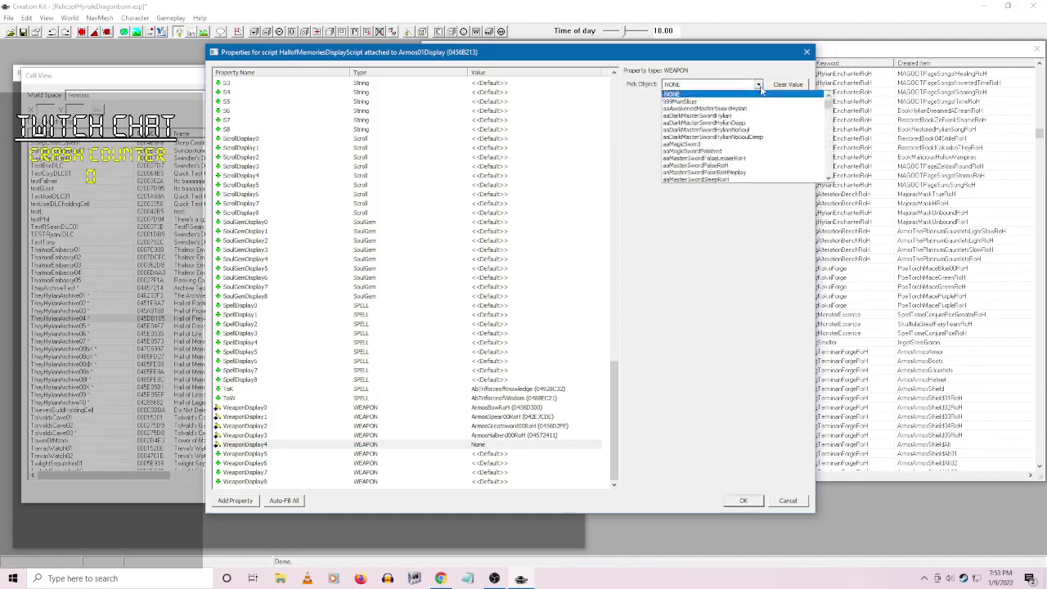
text(armos)
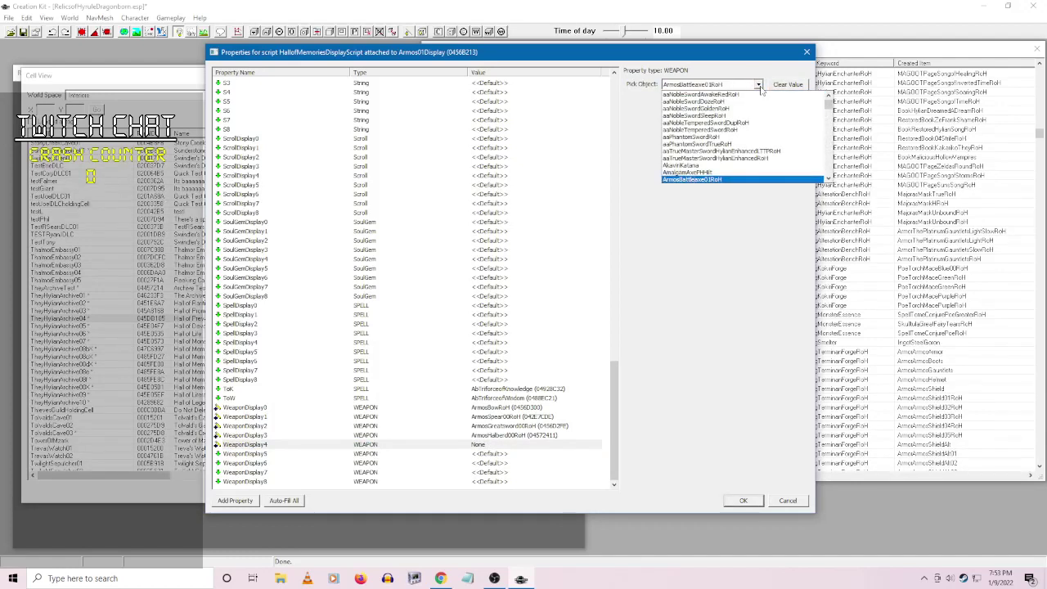
scroll(723, 152, down, 2)
click(723, 151)
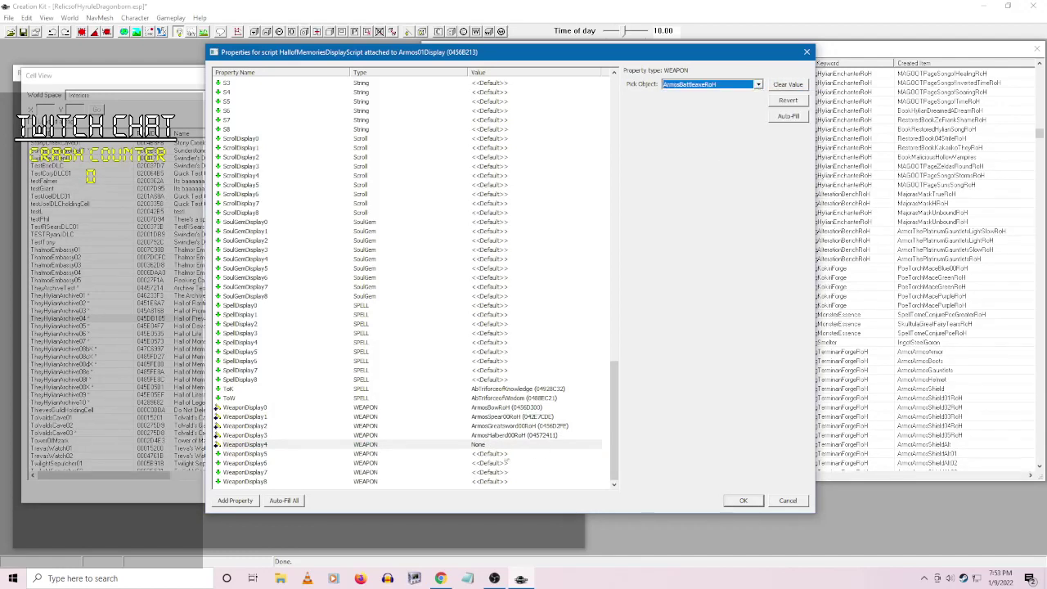
- Assign ArmosWarhammer00RoH to the WeaponDisplay5 property of the Armos01Display script
click(504, 455)
click(777, 85)
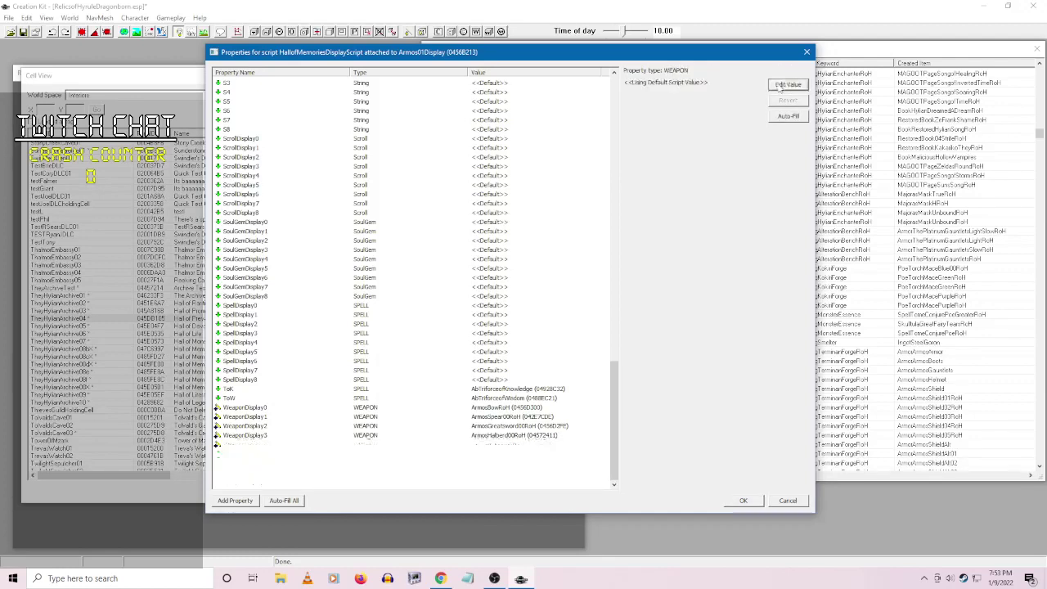
click(785, 85)
click(758, 85)
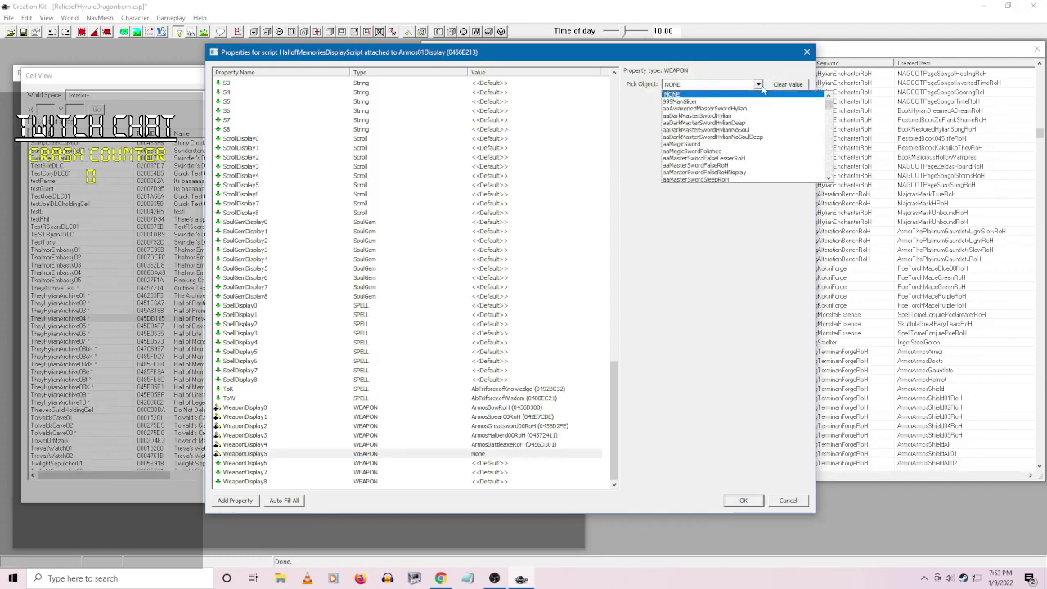
key(Down)
key(Down)
key(Down)
key(Down)
key(Down)
key(Down)
key(Down)
key(Down)
key(Down)
key(Down)
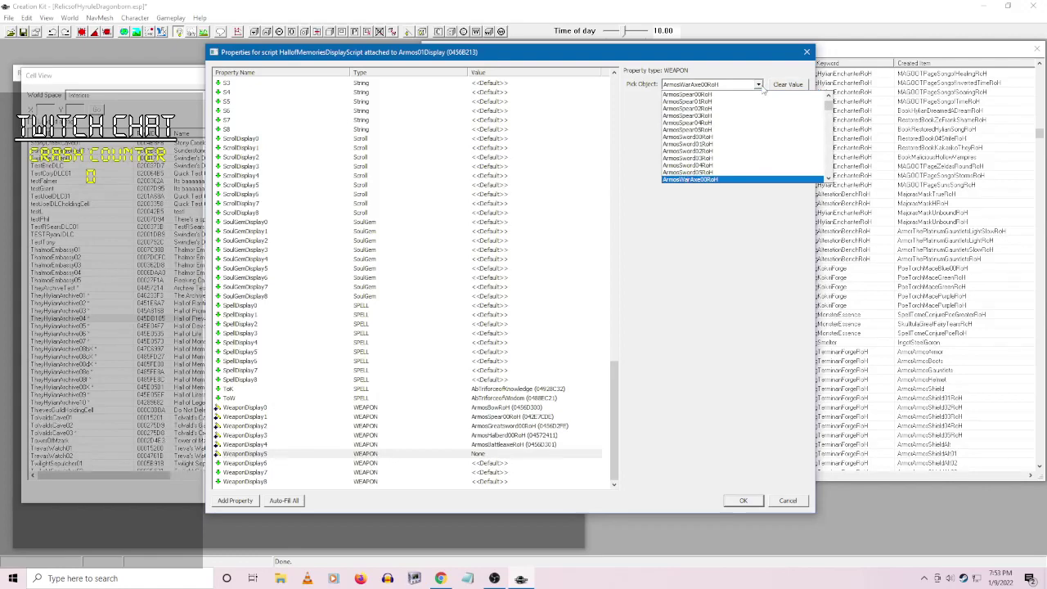
scroll(719, 139, down, 1)
click(719, 160)
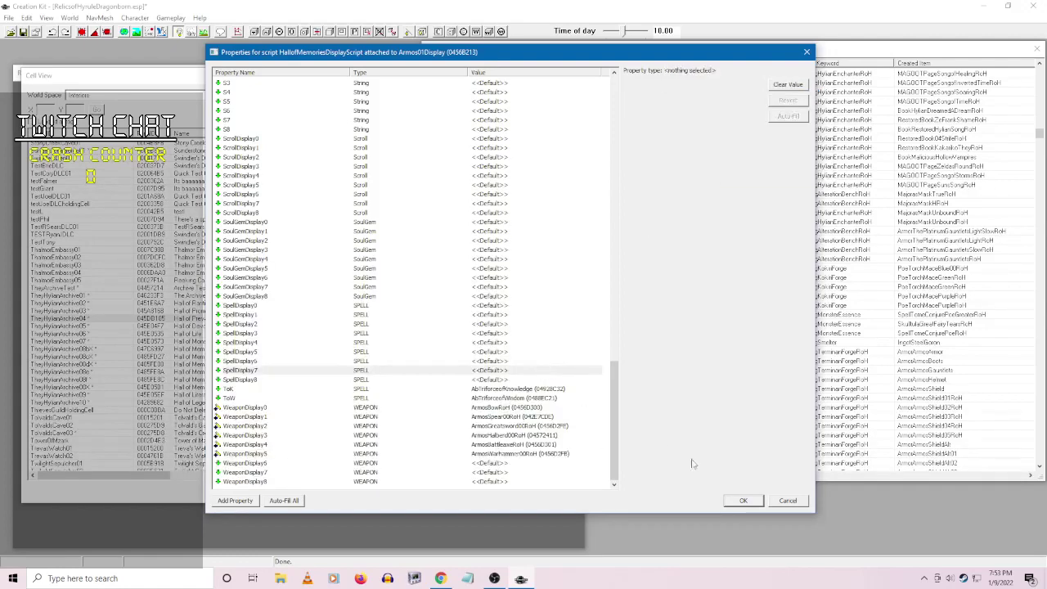
- Accept the Armos01Display script properties, close its reference window and save the RelicsofHyruleDragonborn plugin
click(743, 500)
click(482, 400)
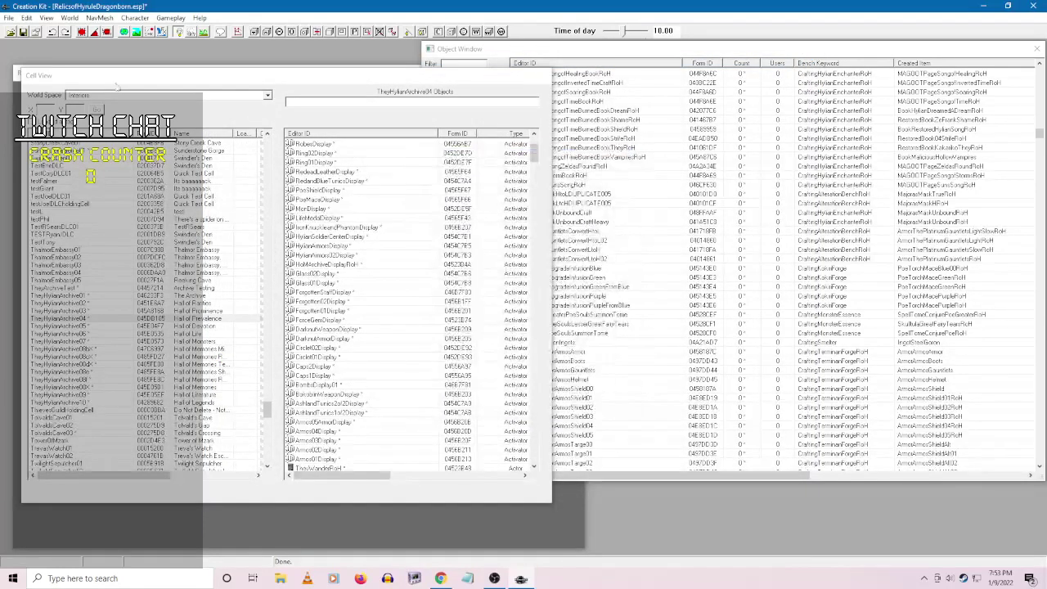
click(23, 33)
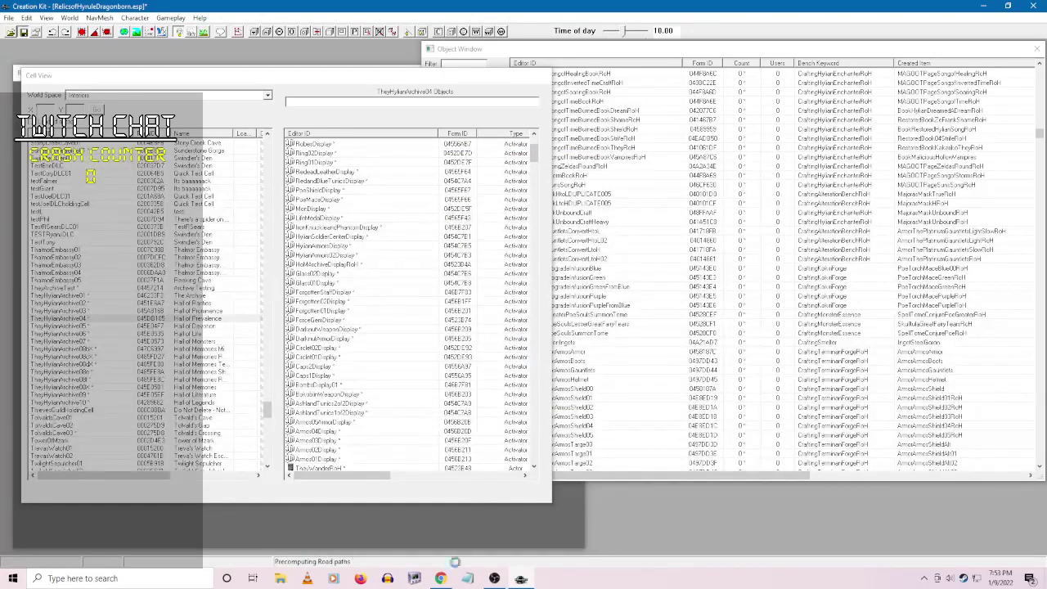
- Switch to the Relics of Hyrule Ideas document in Chrome and enter "Intrigued" in the thoughts column for Gasha Nut
click(440, 580)
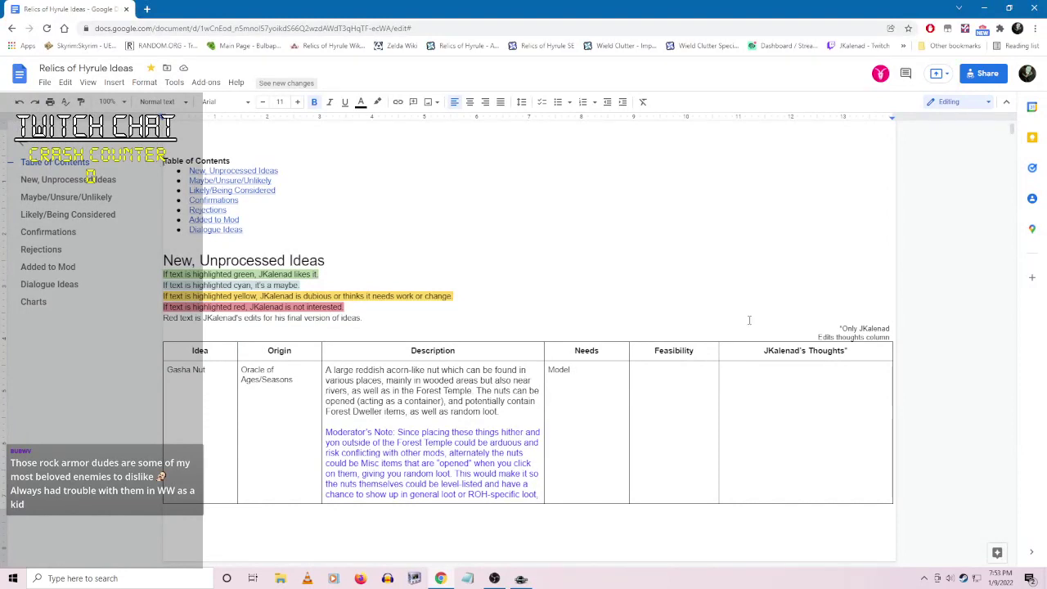
scroll(748, 319, down, 2)
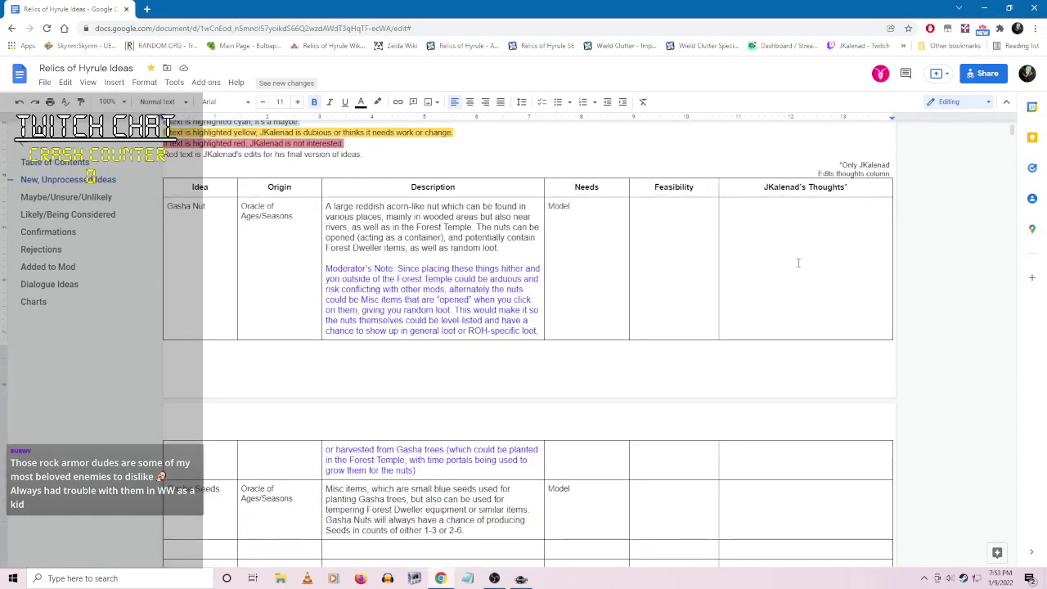
click(793, 267)
text(Intrigu)
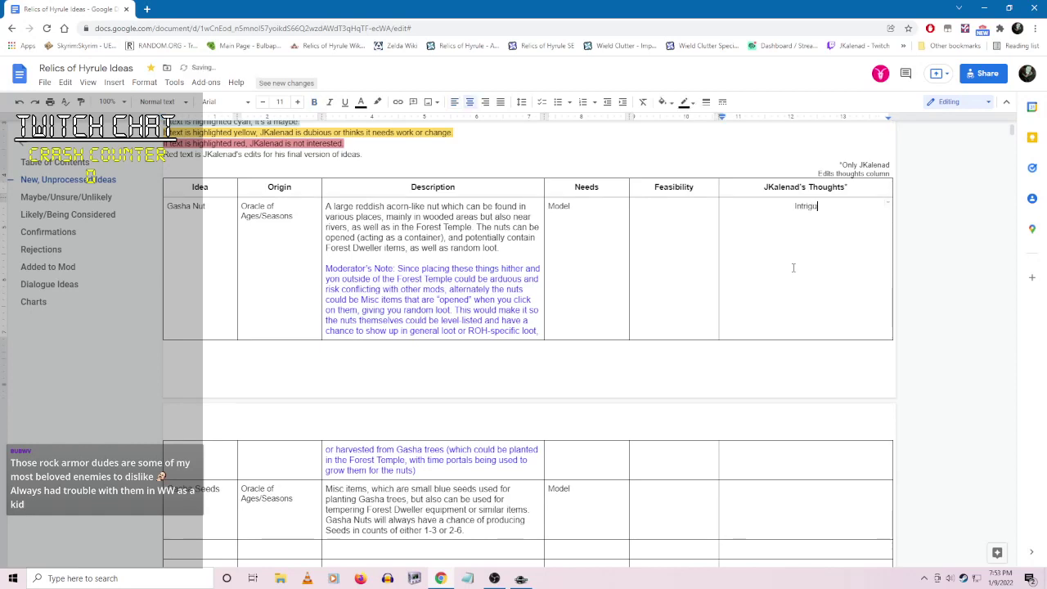
text(ed)
- Enter "Intrigued" in the thoughts column for Gasha Seeds, correcting its spelling
click(801, 490)
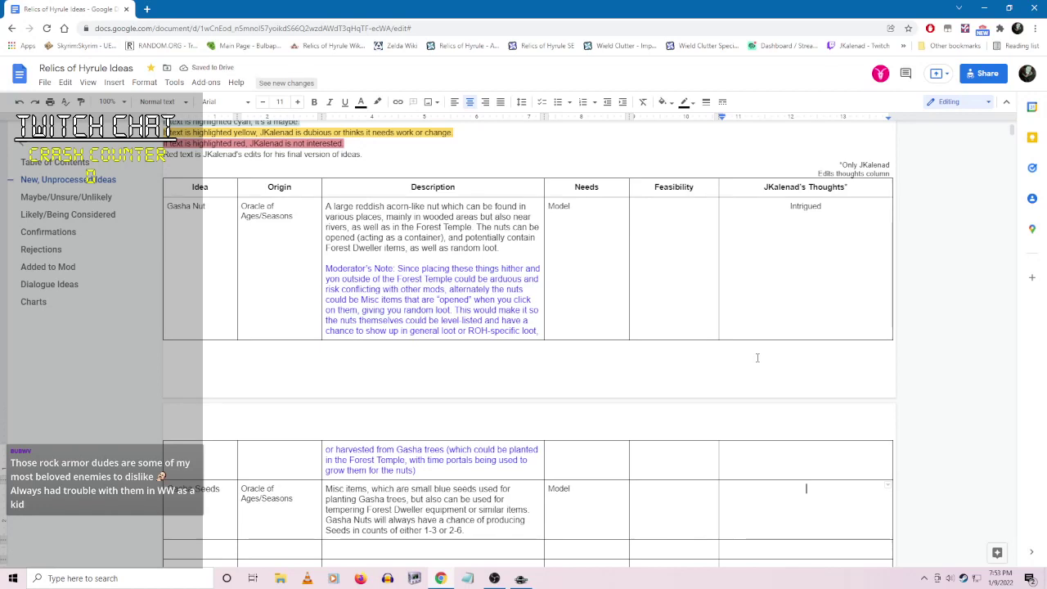
text(Inteigued)
click(803, 488)
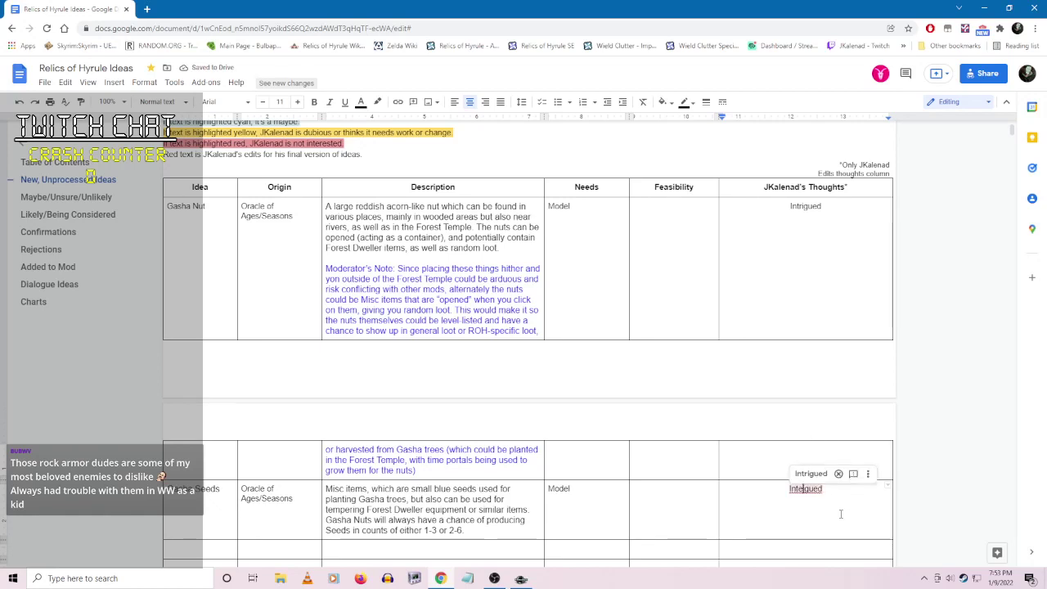
click(811, 474)
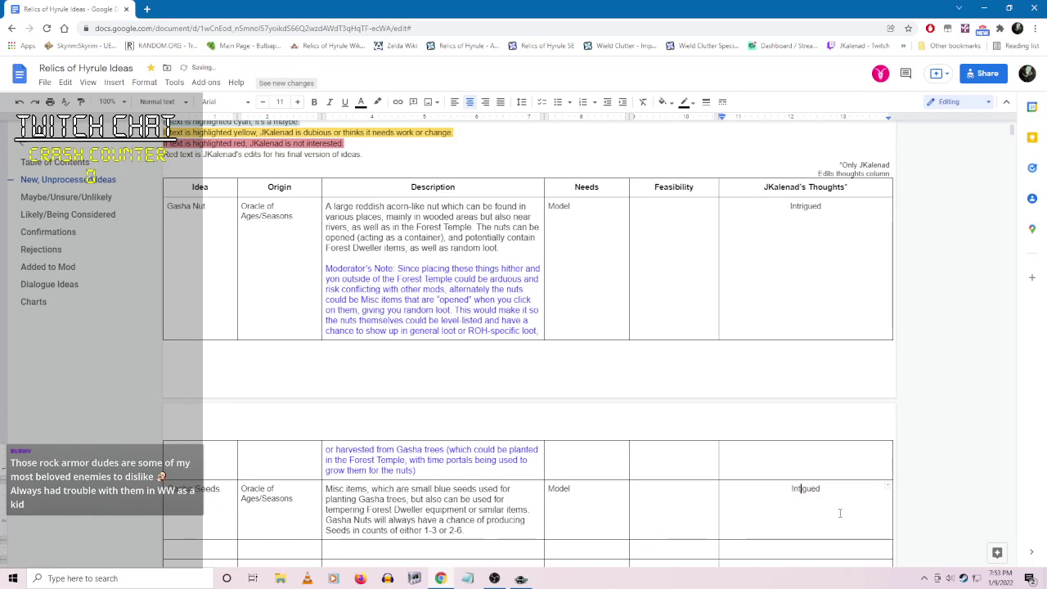
- Add a comment below Intrigued in the Gasha Nut row: "I definitely like the idea of the nuts being loot boxes of sorts,"
double_click(841, 206)
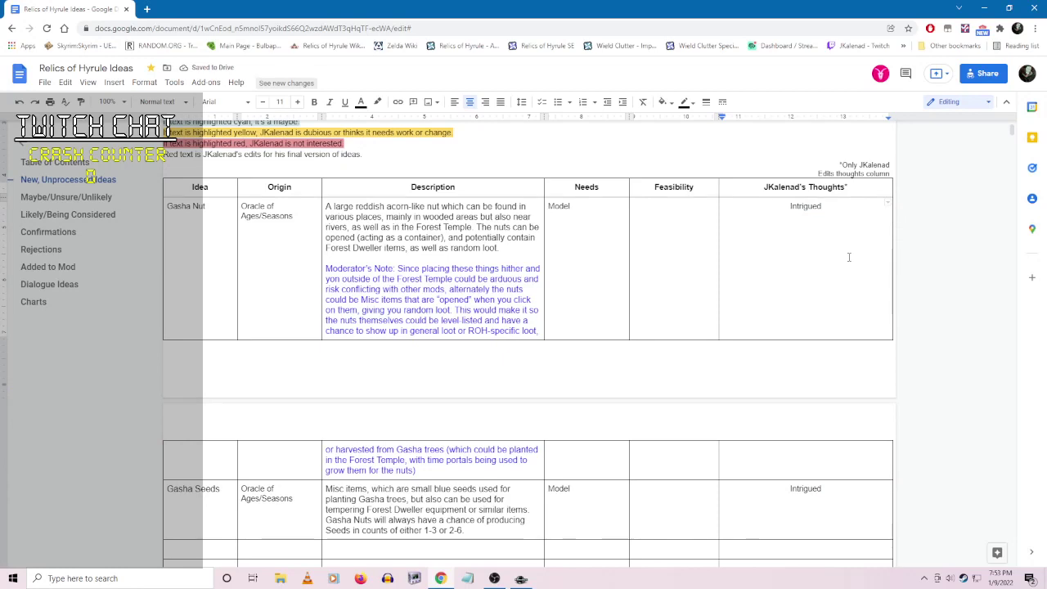
key(Return)
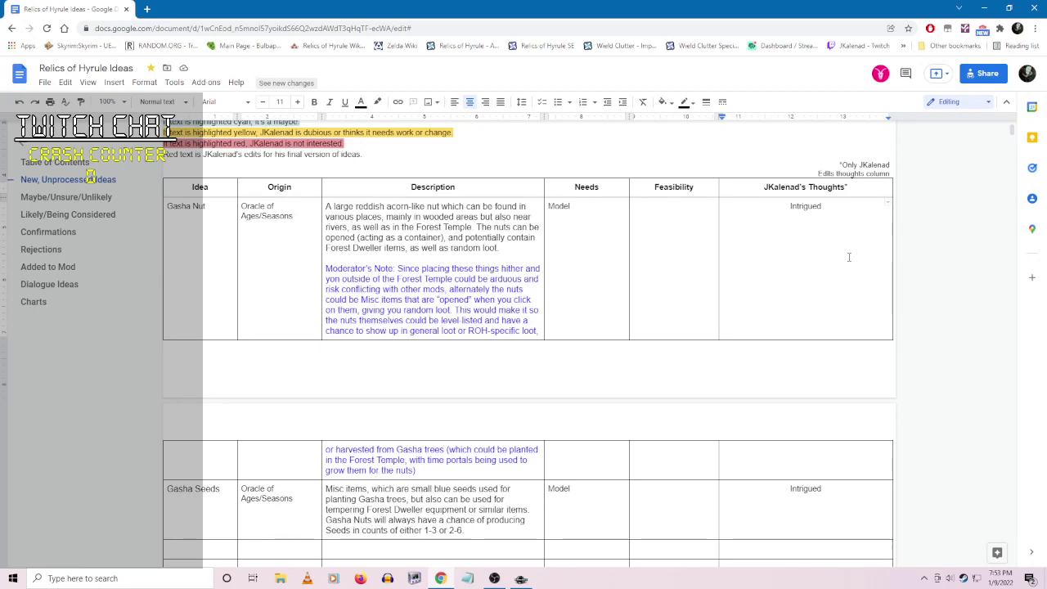
text(I definitely)
key(BackSpace)
text(like the idea of)
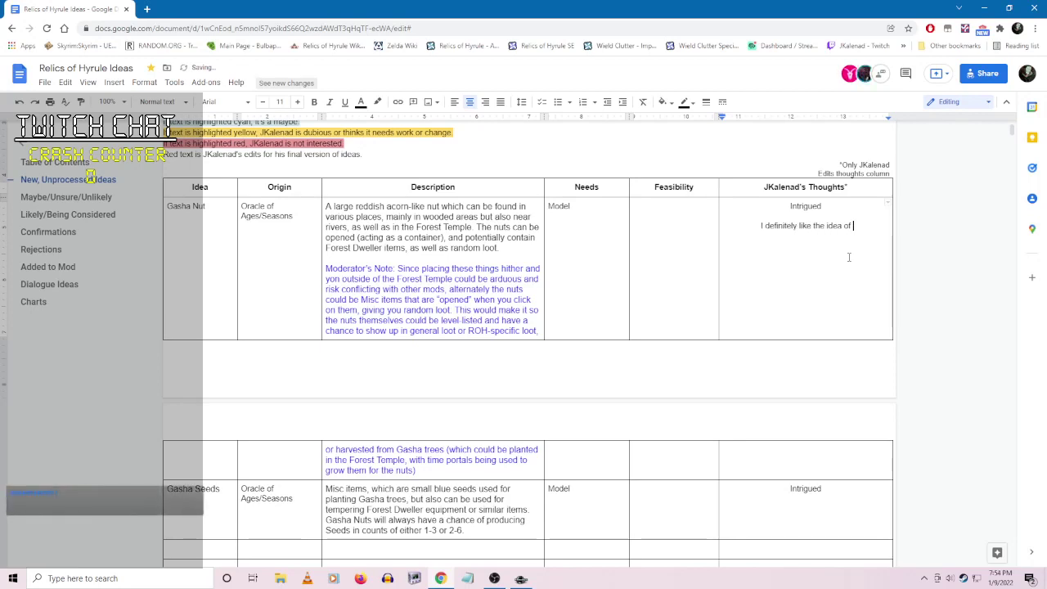
text( the nuts being loot)
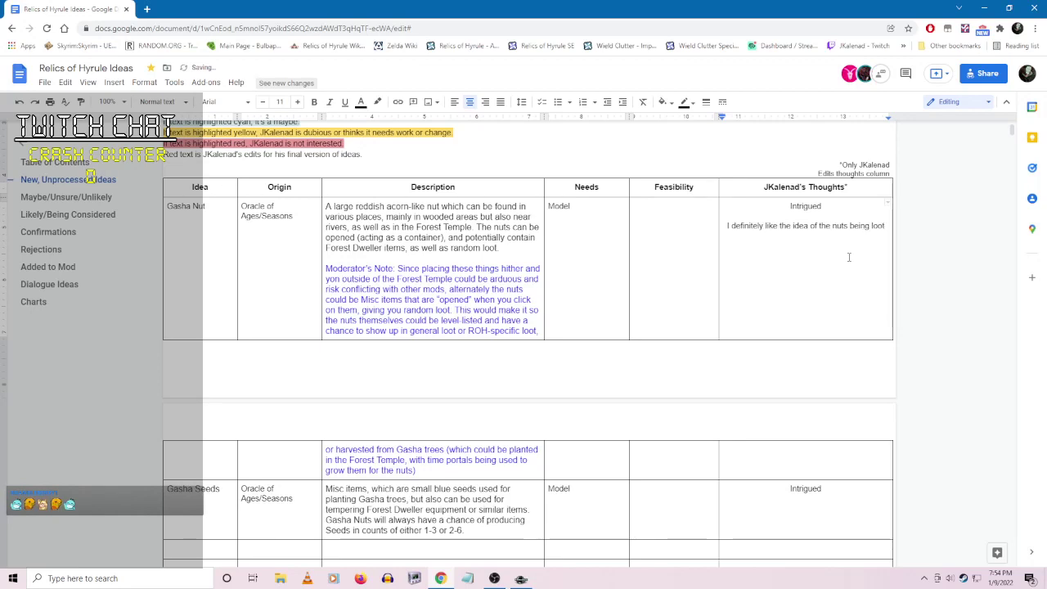
text( boxes of sorts)
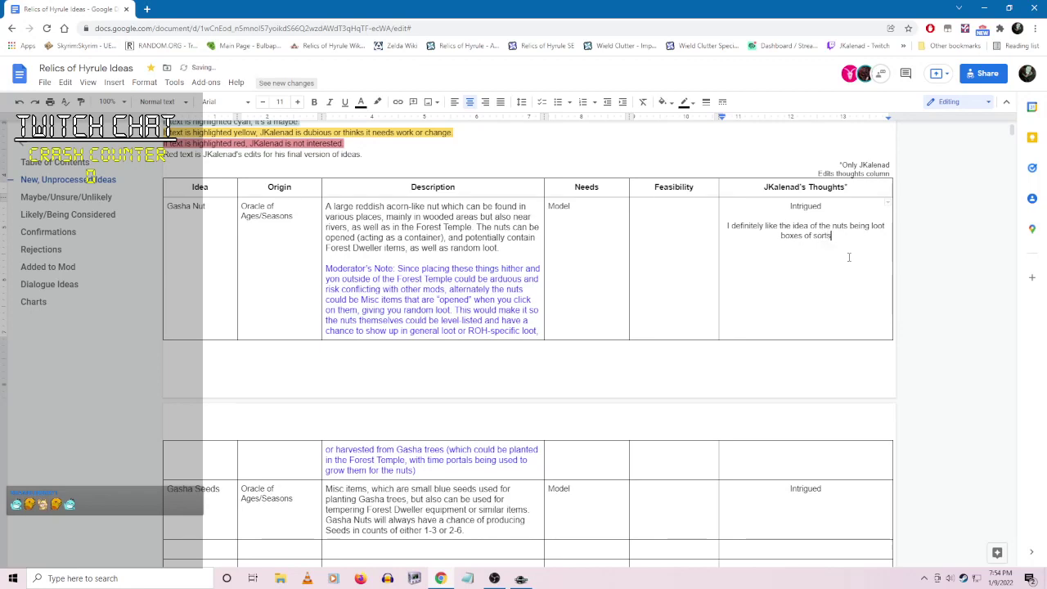
text(,)
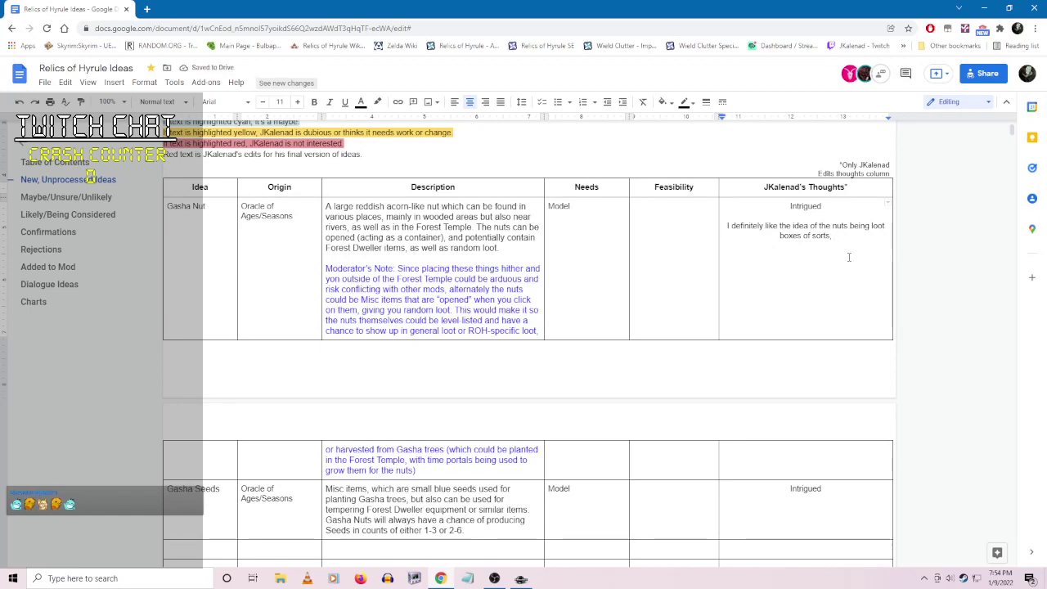
click(880, 74)
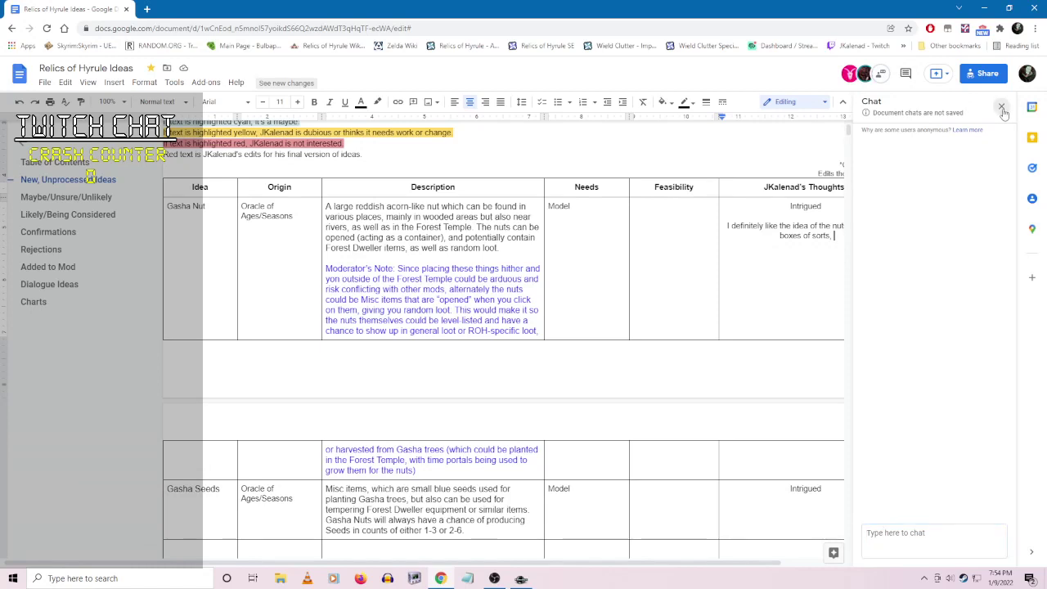
click(880, 74)
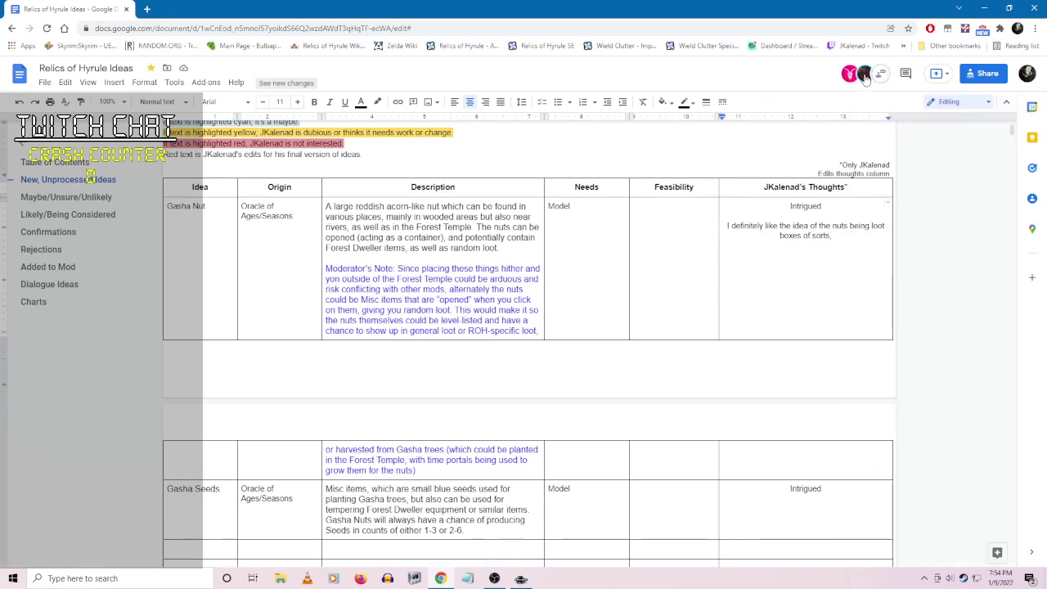
mouse_move(865, 76)
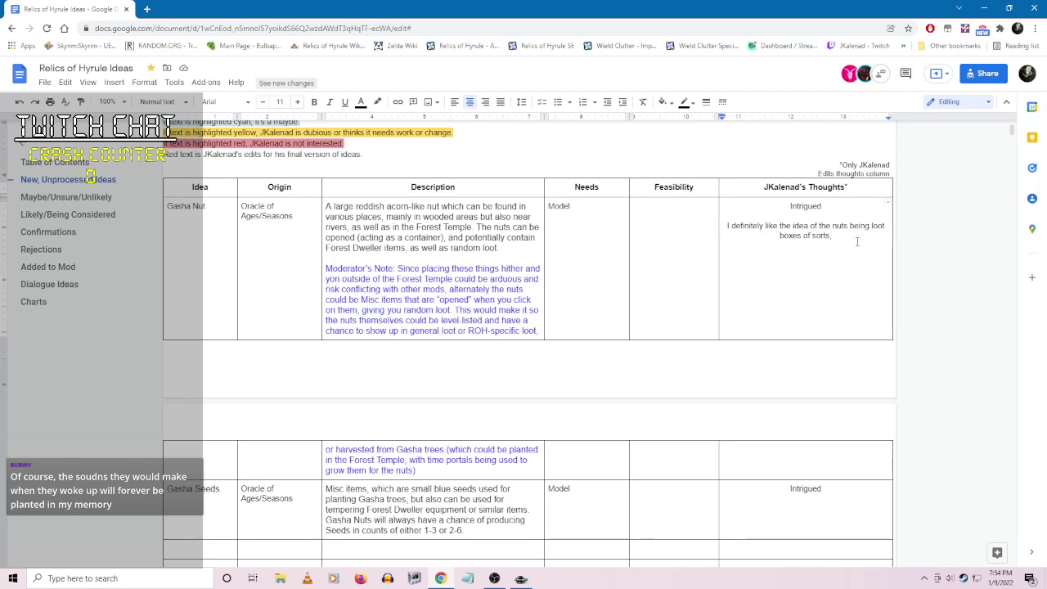
- Continue the Gasha Nut comment with "especially with connection to the Forest Dweller items"
text(especially with co)
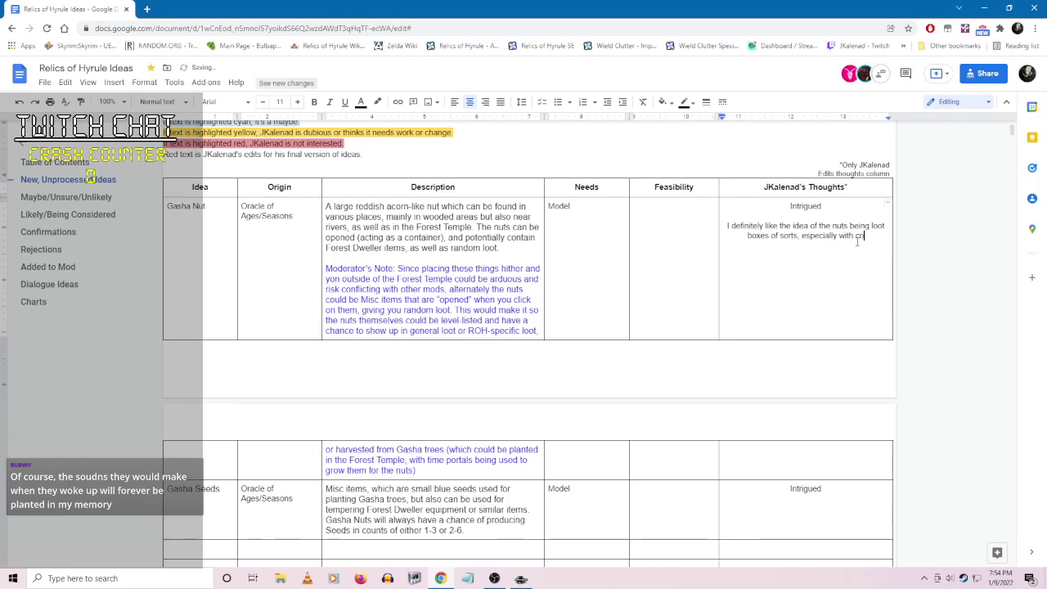
text(nnectinnnection)
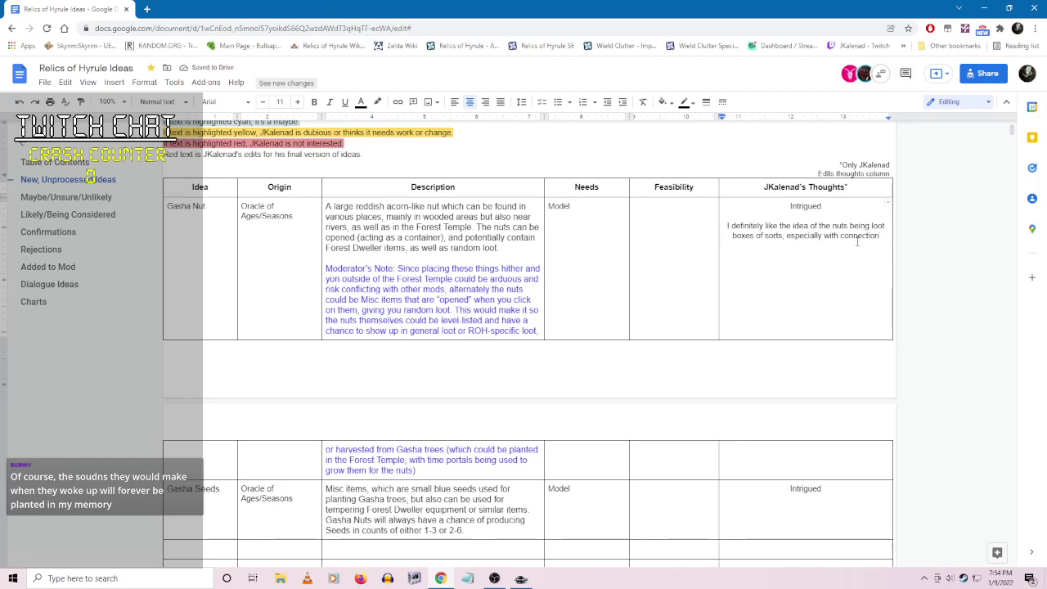
text( to the Forest T)
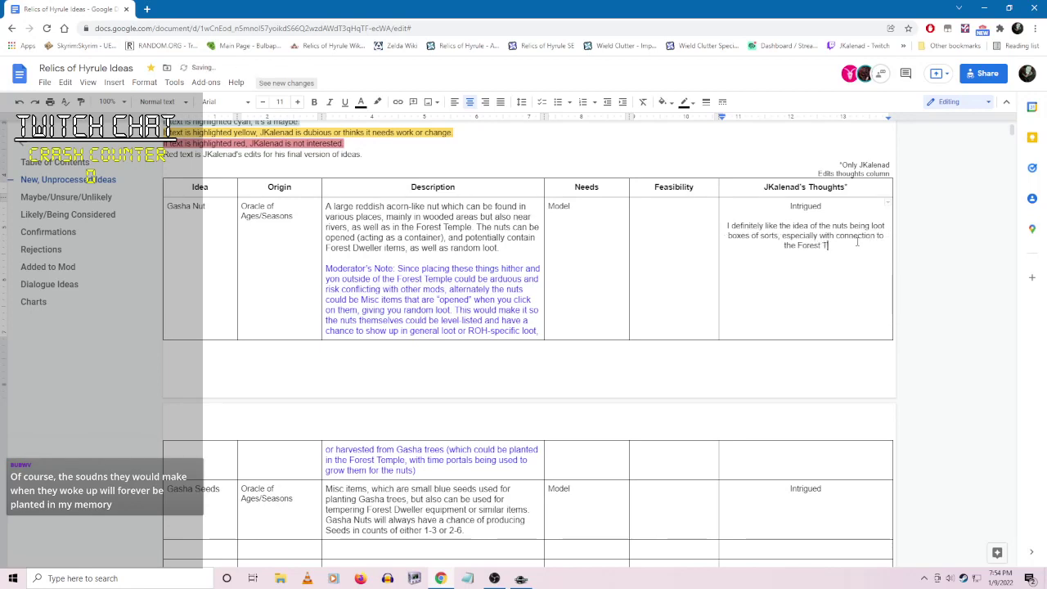
key(BackSpace)
text(Dweller )
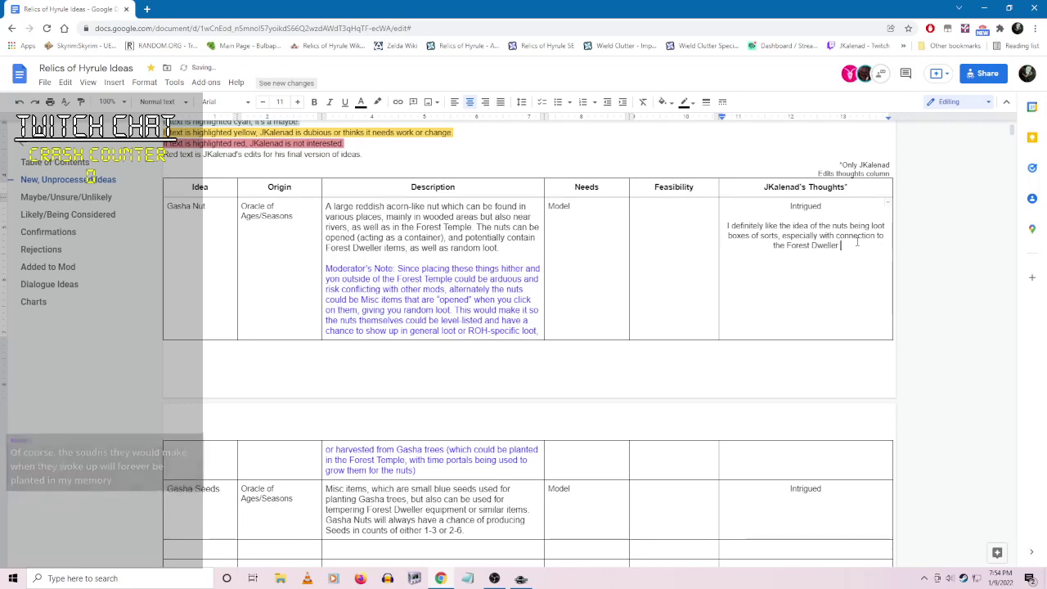
text(items)
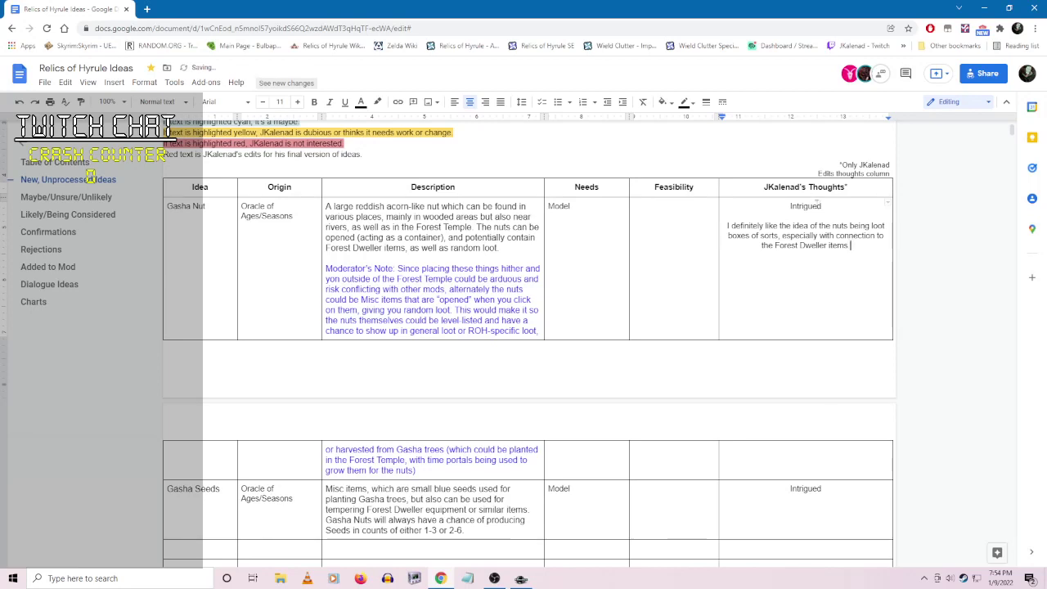
- Make the word "Intrigued" bold in the thoughts cells of both the Gasha Nut and Gasha Seeds rows
double_click(806, 205)
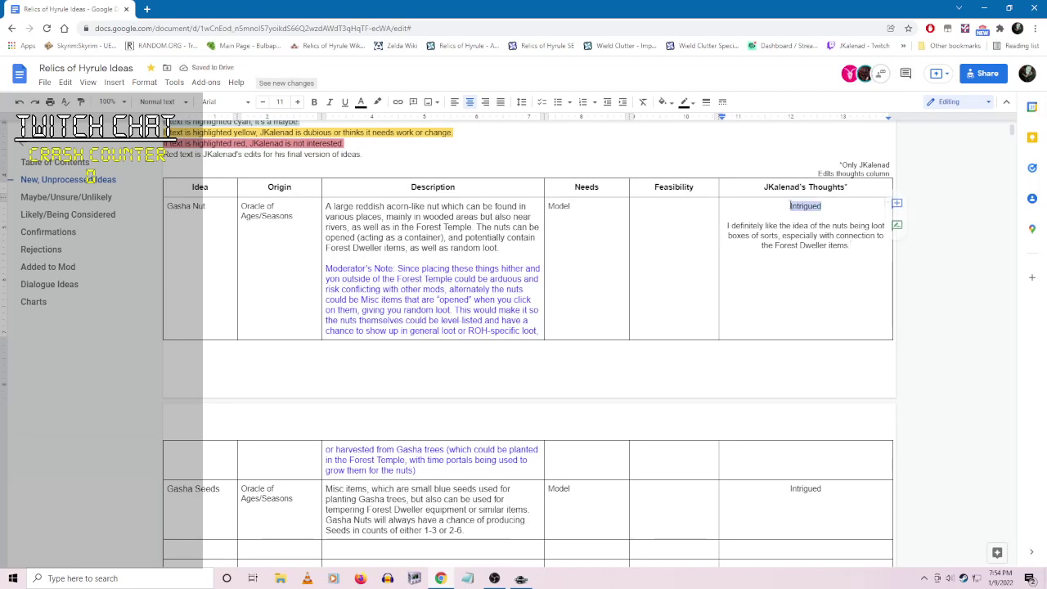
key(ctrl+b)
double_click(834, 488)
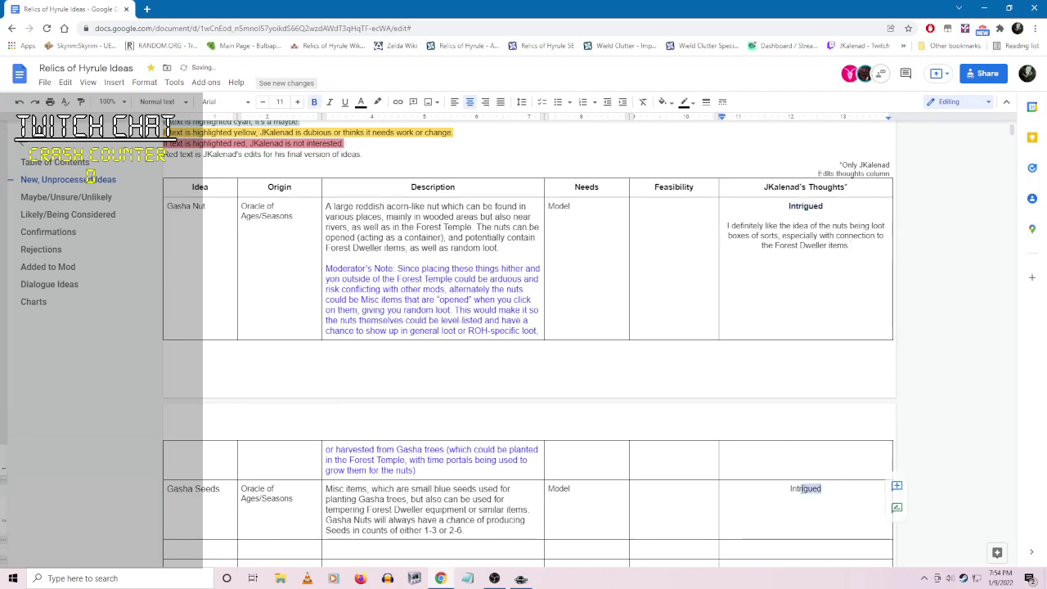
key(ctrl+b)
right_click(847, 495)
click(855, 508)
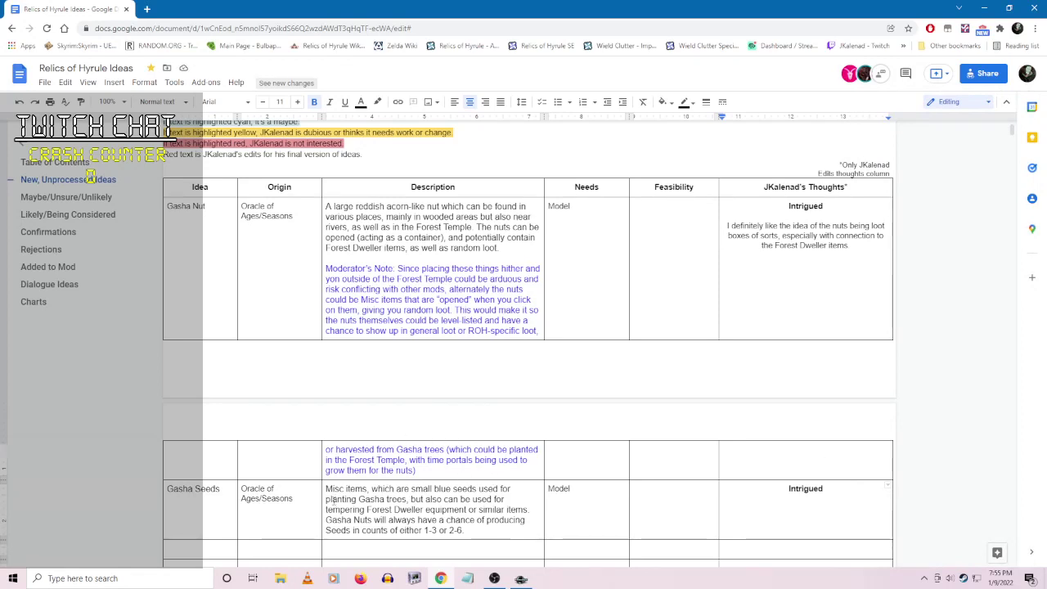
- Add a Gasha Seeds comment below Intrigued: "Planting would definitely have to be only is specialized locations or via time portals"
drag(326, 499, 404, 499)
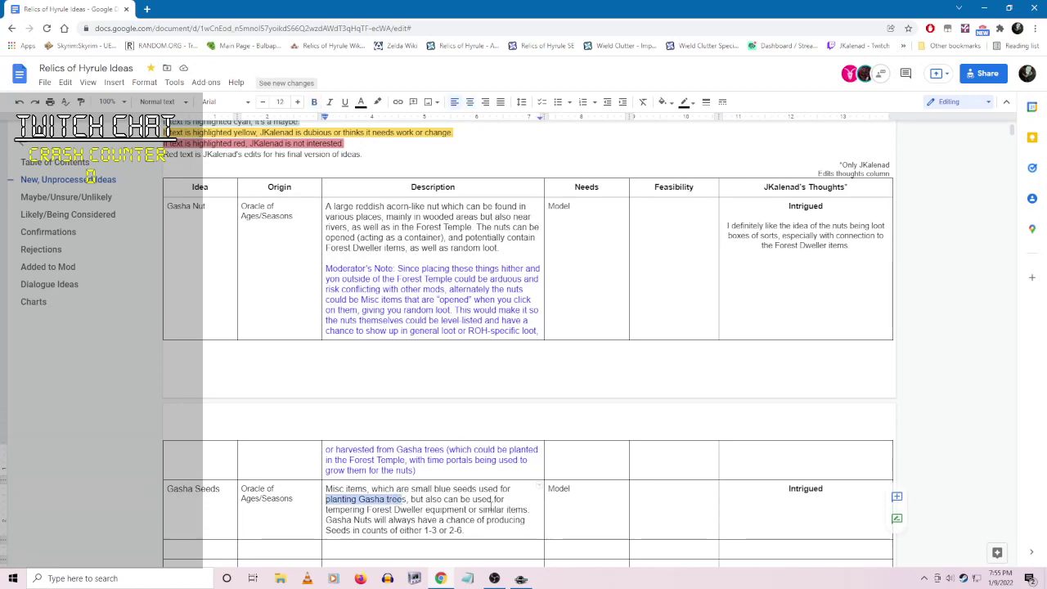
click(873, 522)
text(Prod)
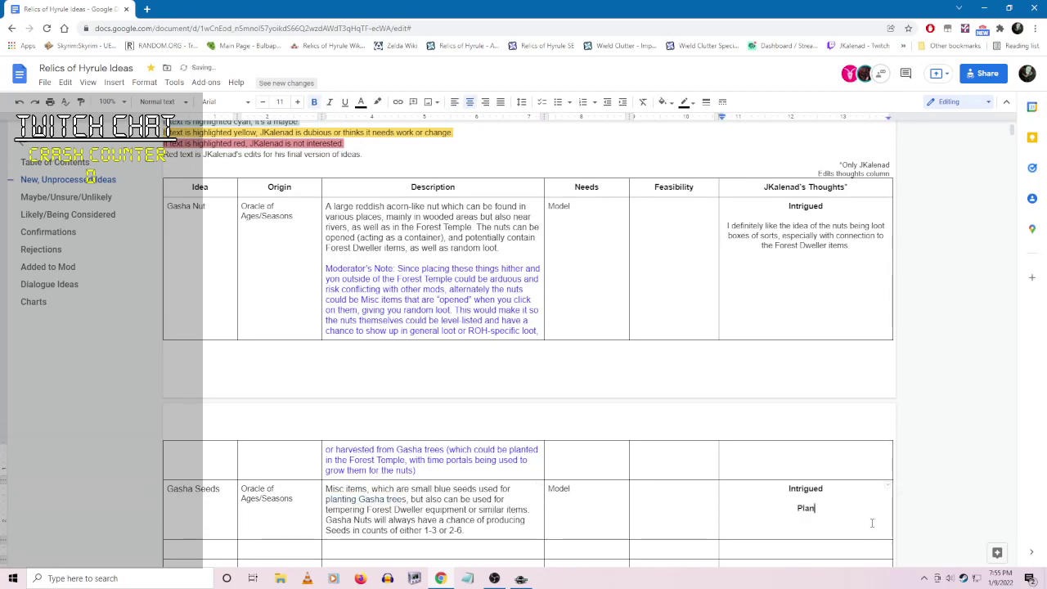
key(BackSpace)
key(BackSpace)
key(BackSpace)
key(BackSpace)
text(Planting woul)
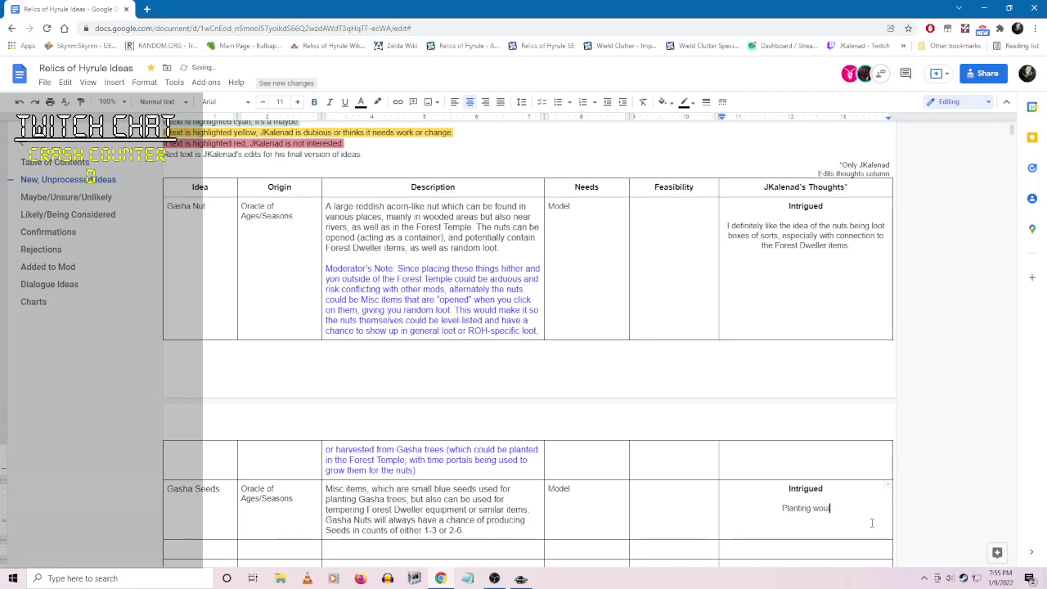
text(d definitely )
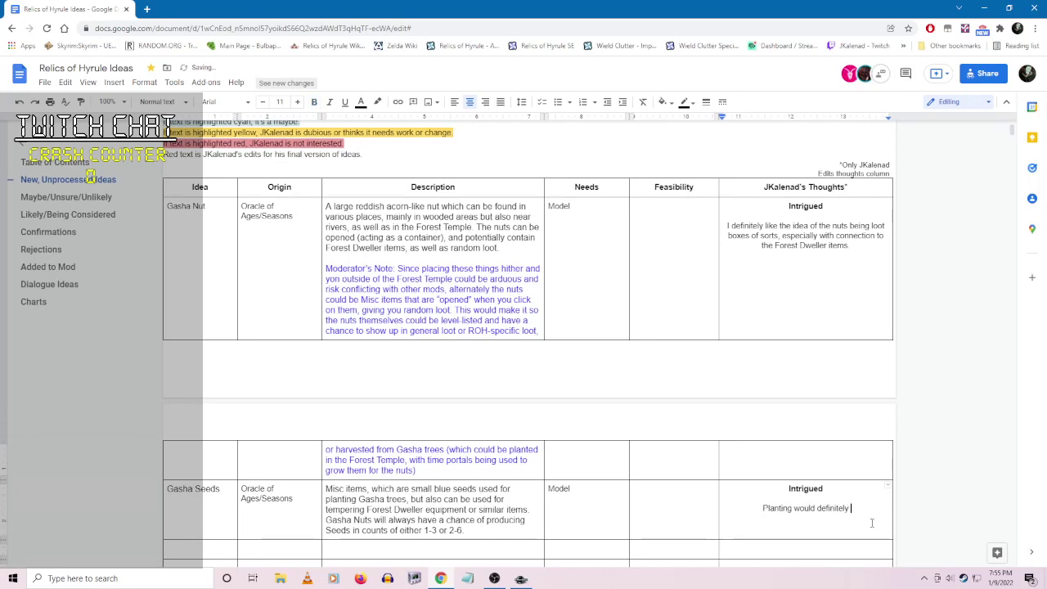
text(have to b)
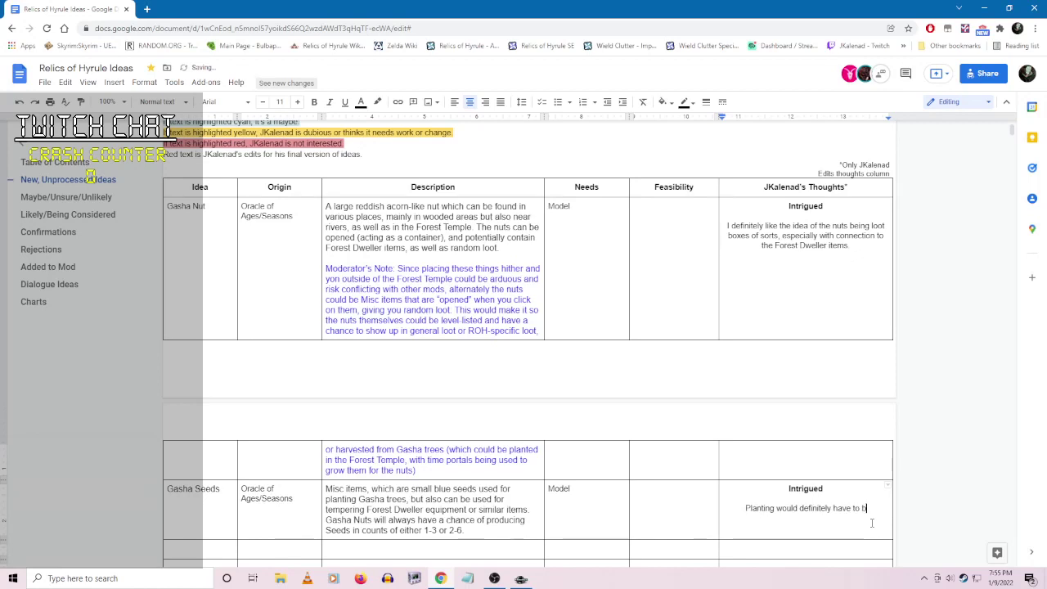
text(e)
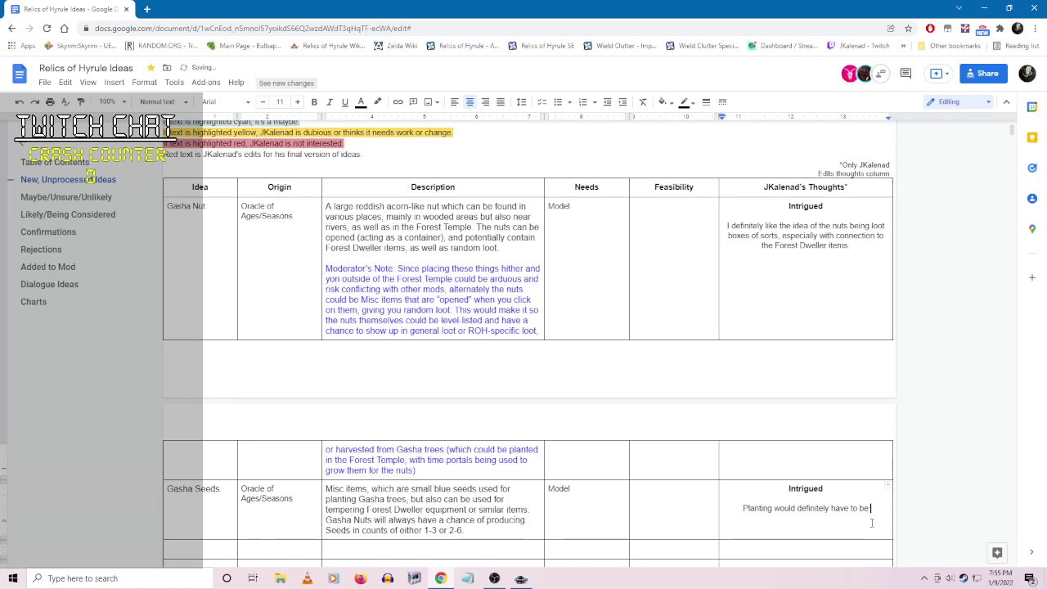
text( only is specialize)
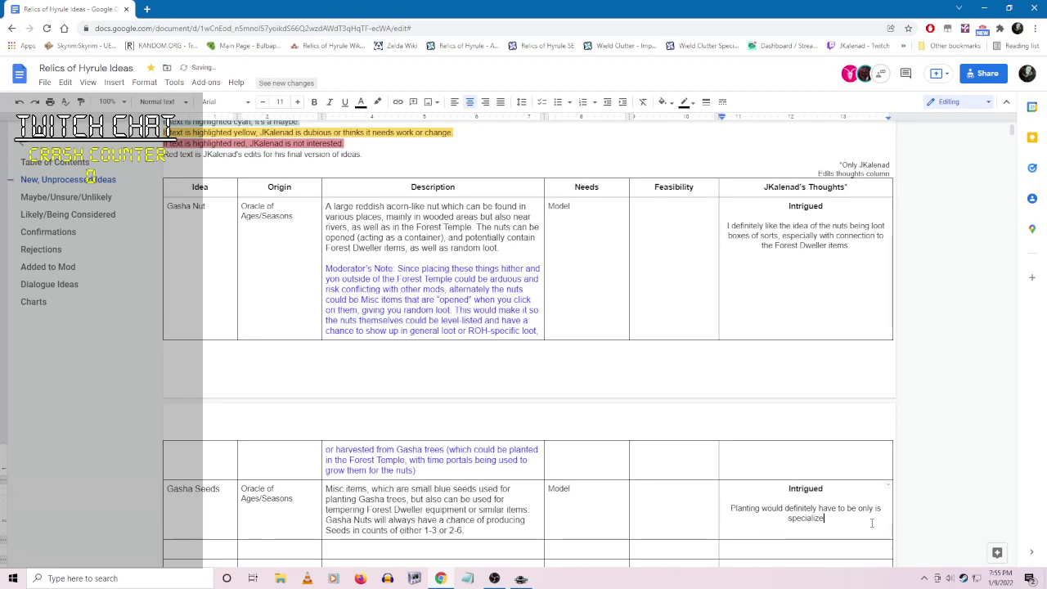
text(d locations o)
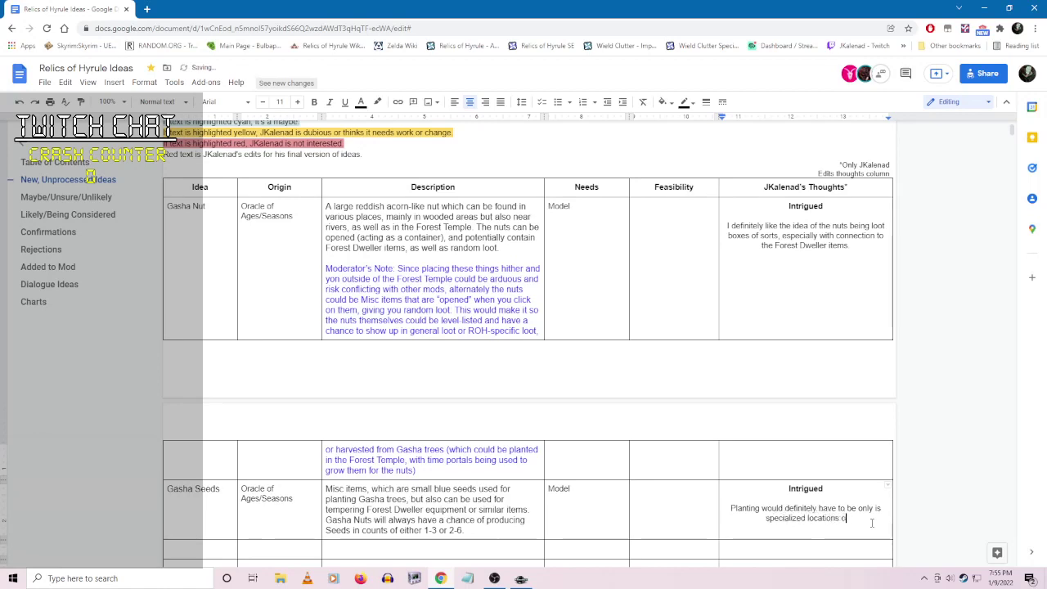
text(r via time portals.)
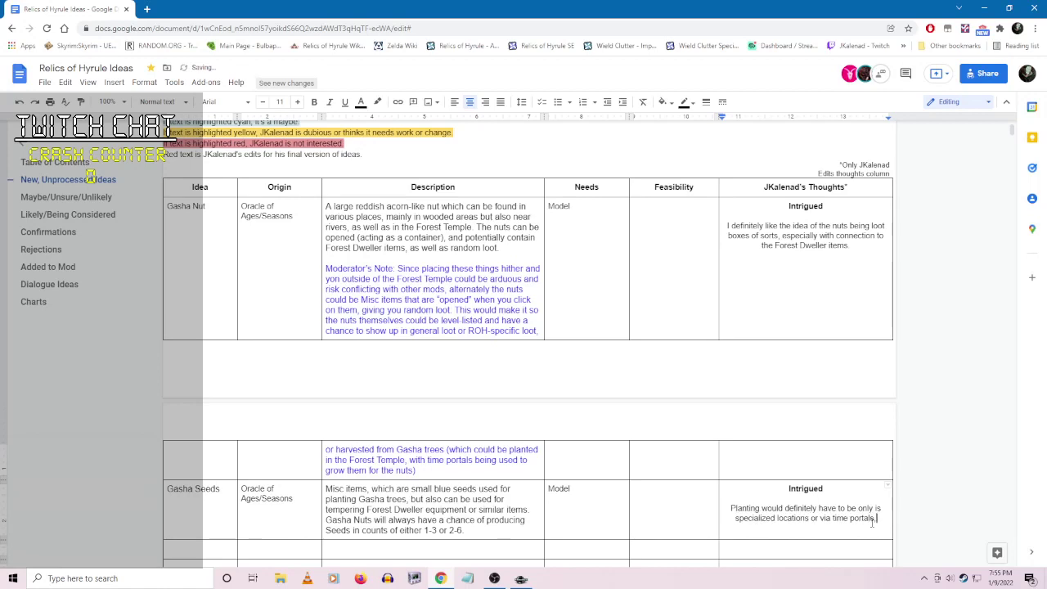
- Continue the Gasha Seeds comment with ", not in standard planters, but the seeds being"
key(BackSpace)
text(, not )
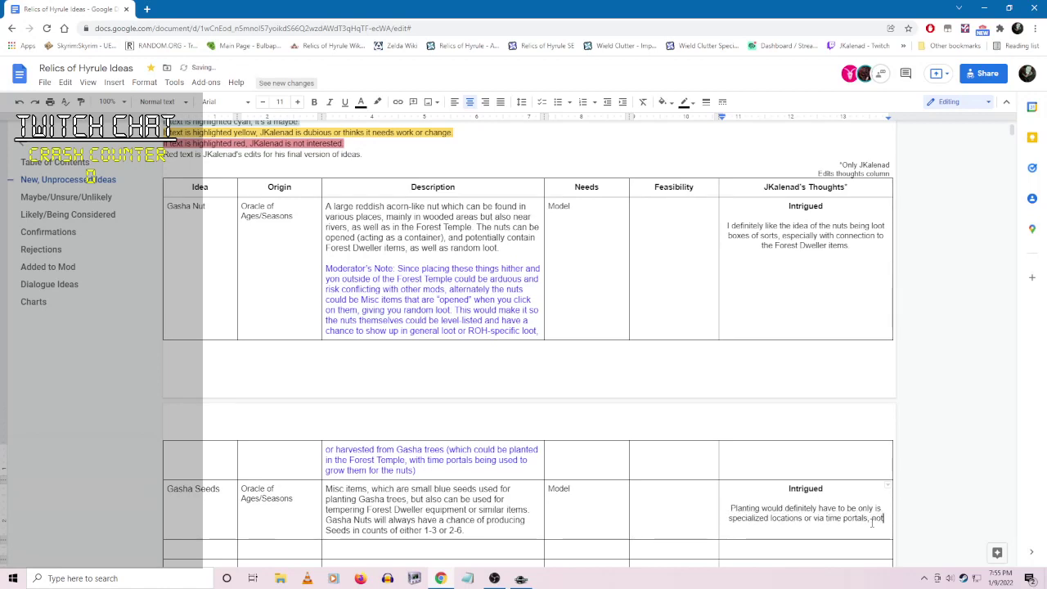
text(in sta)
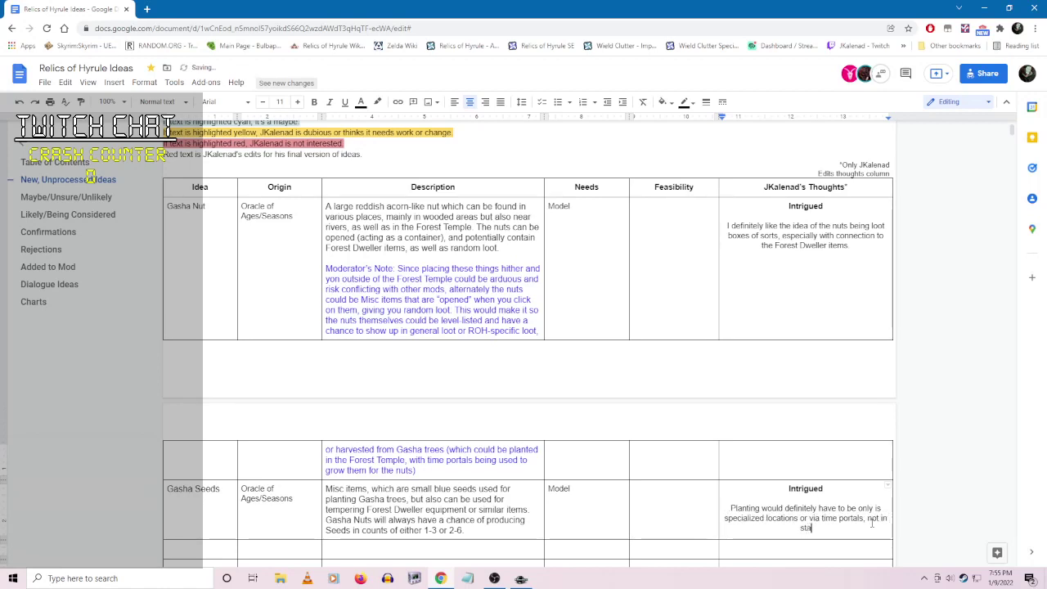
text(ndard planters, but )
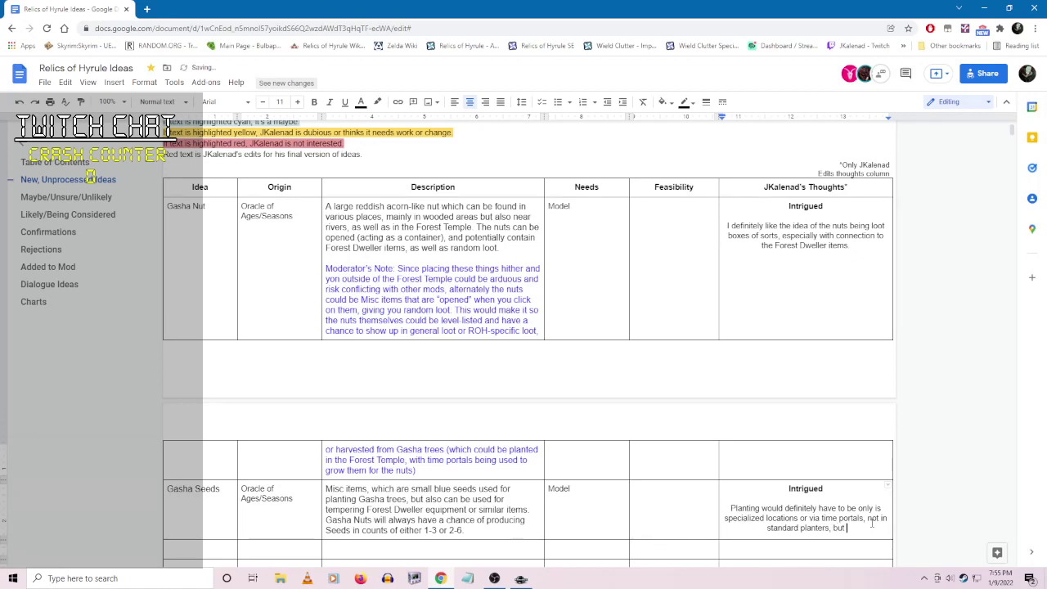
text(the seeds)
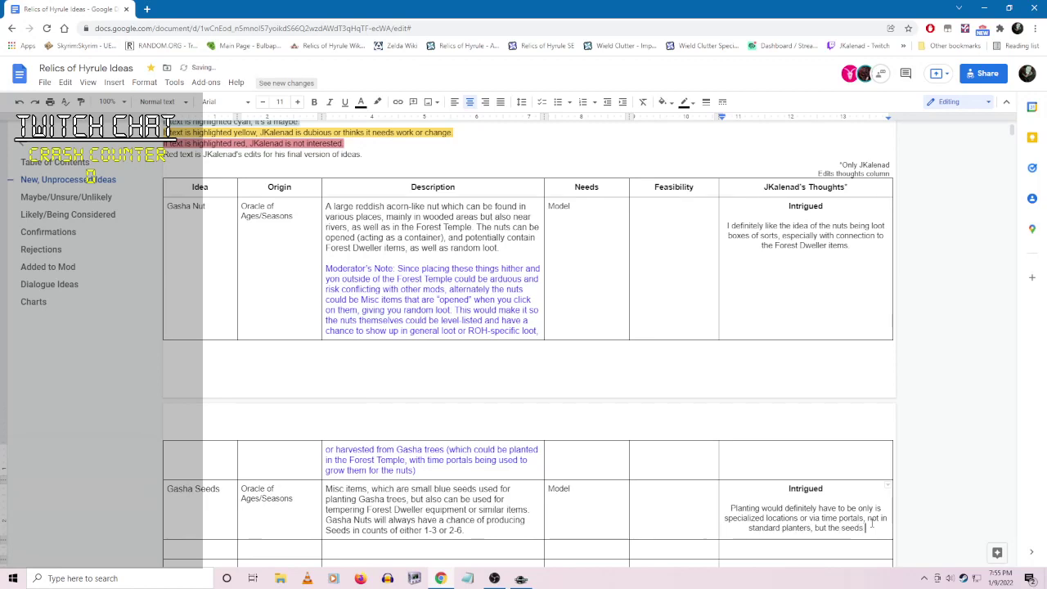
text( being)
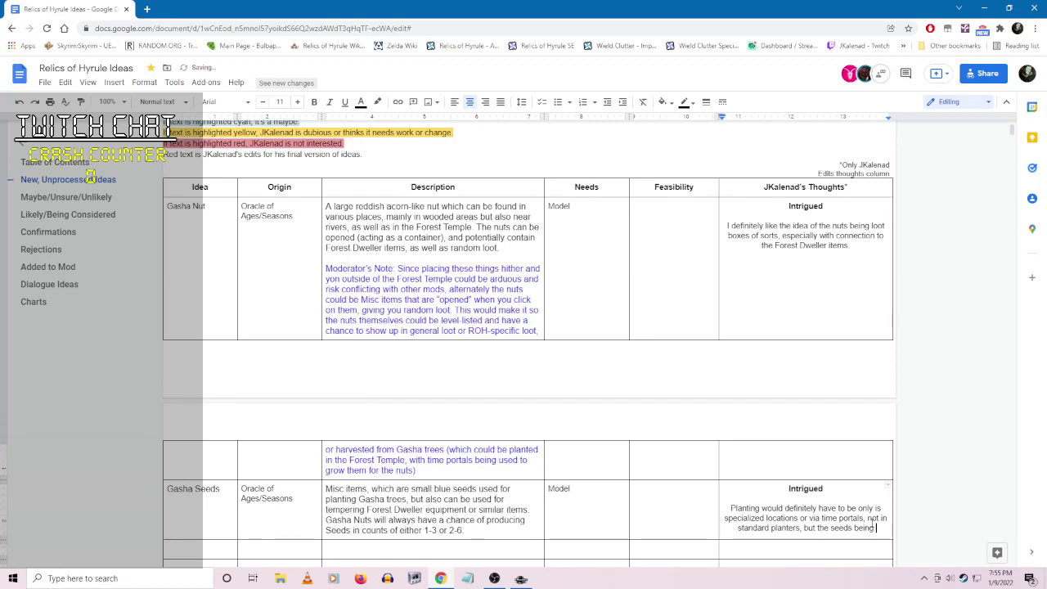
- Finish the Gasha Seeds comment with "unique tempering materials definitely has potential", correcting the spelling of "tempering"
text( tempering)
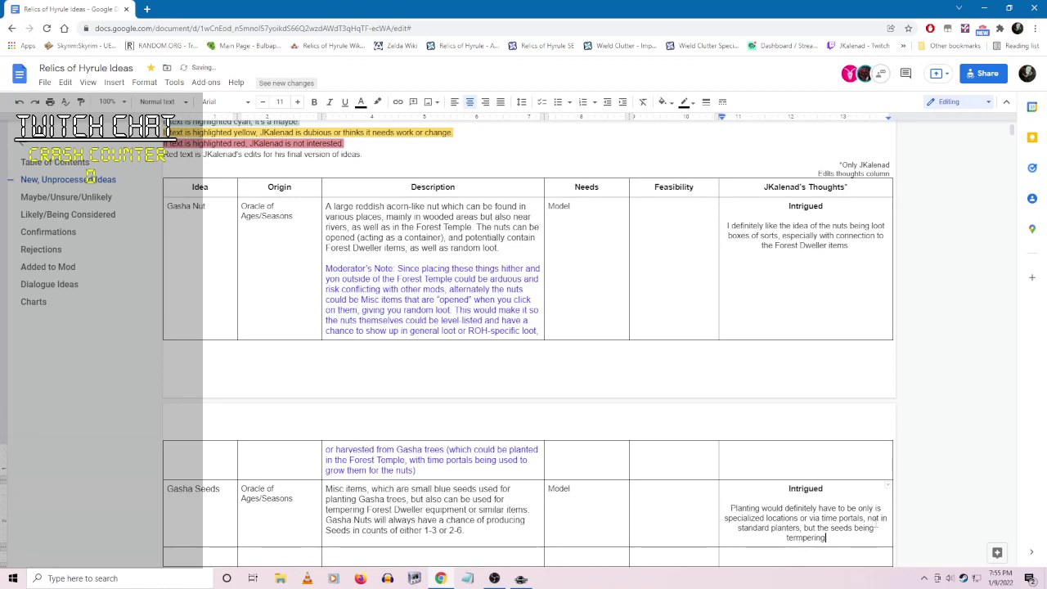
key(ctrl+Left)
text(unique)
click(852, 537)
text(material;s)
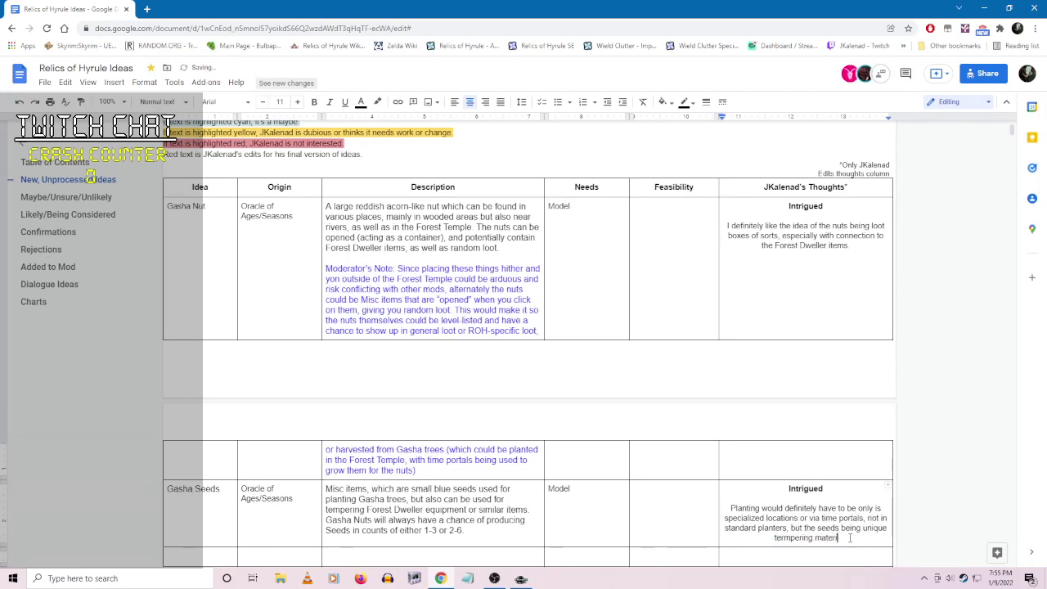
key(BackSpace)
key(BackSpace)
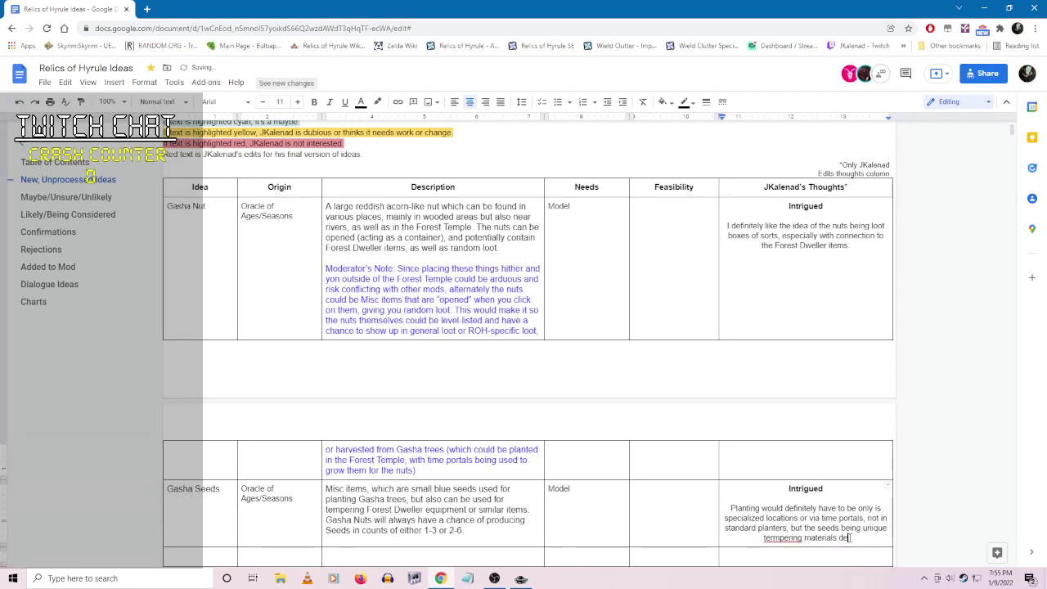
text(s definitely has potential)
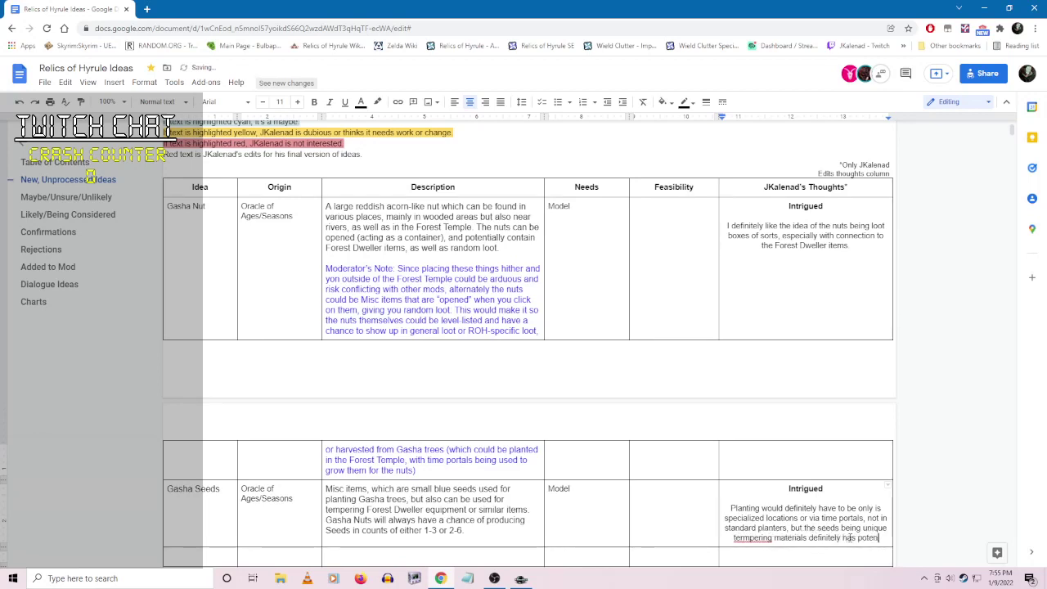
click(733, 540)
right_click(740, 540)
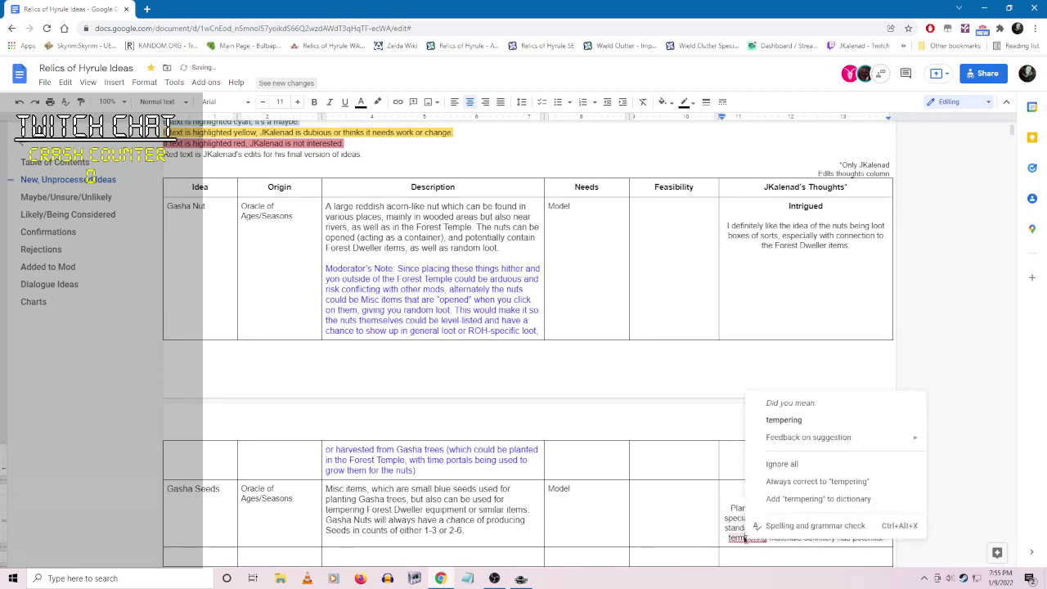
click(882, 421)
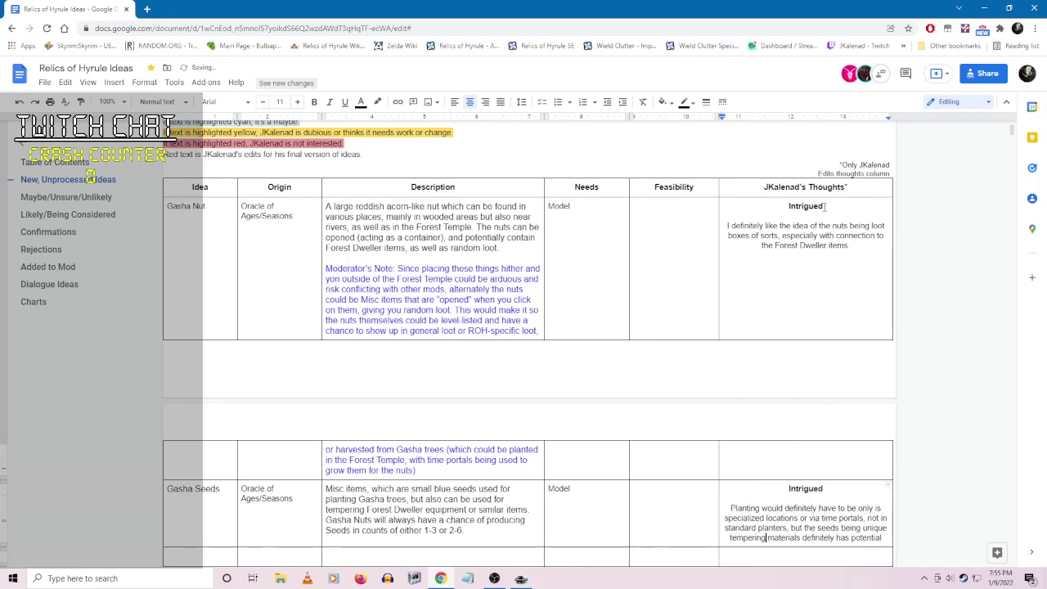
- Replace the bold "Intrigued" verdict with "Likely" in both the Gasha Nut and Gasha Seeds rows
drag(825, 206, 792, 206)
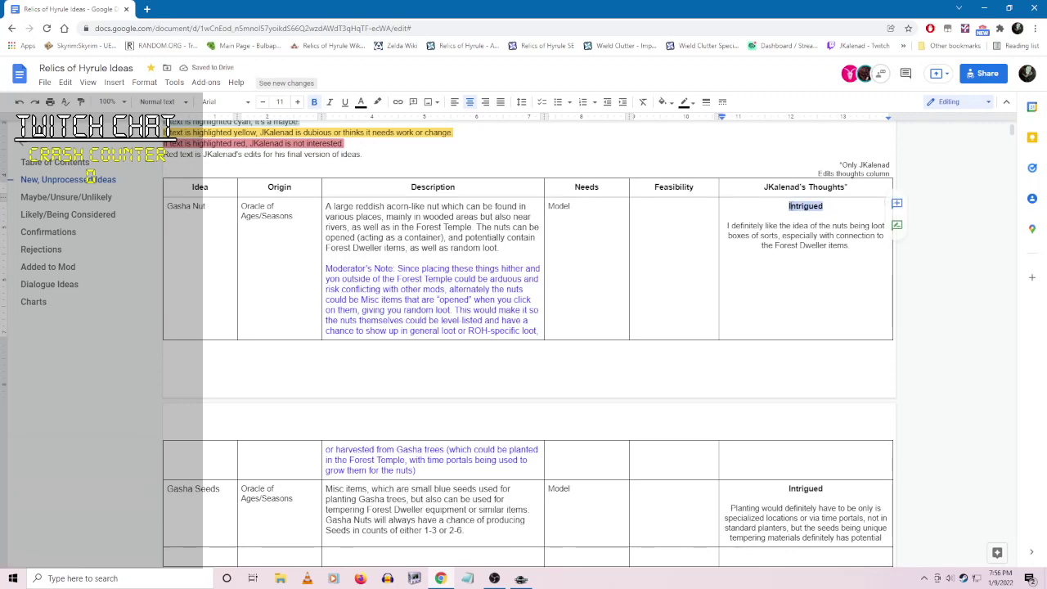
text(Likely)
drag(824, 487, 783, 488)
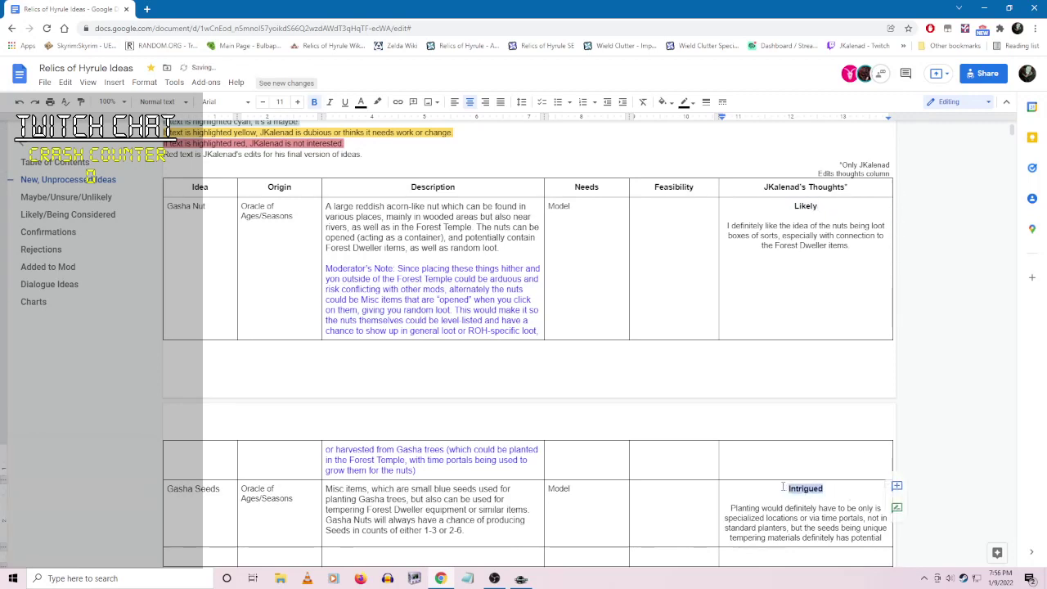
text(Lk)
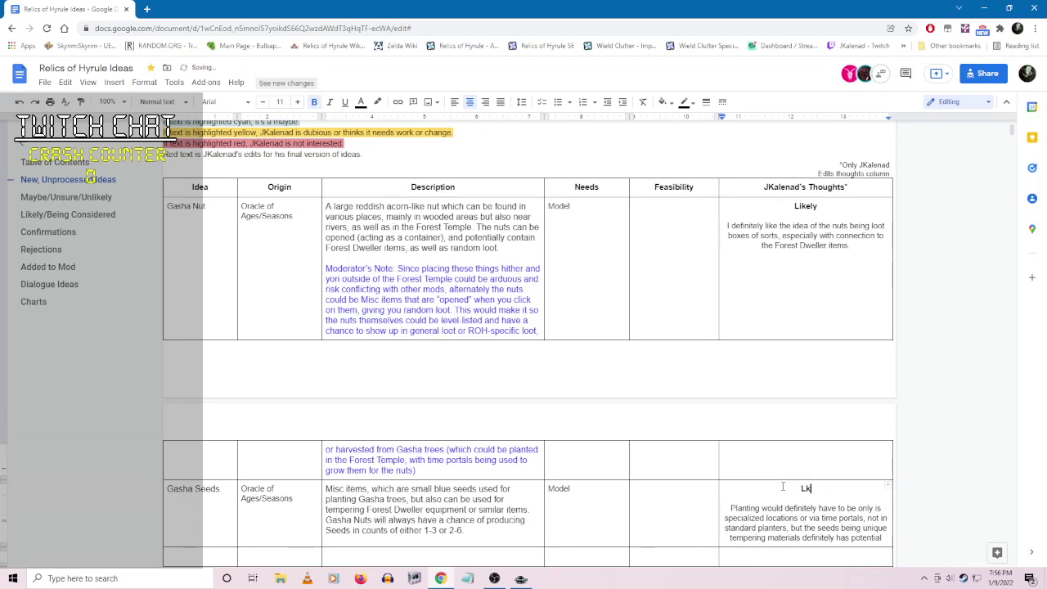
key(BackSpace)
text(ikely)
- Move the Gasha Nut and Gasha Seeds entries into two new rows inserted at the start of the Likely/Being Considered table
shift+click(167, 206)
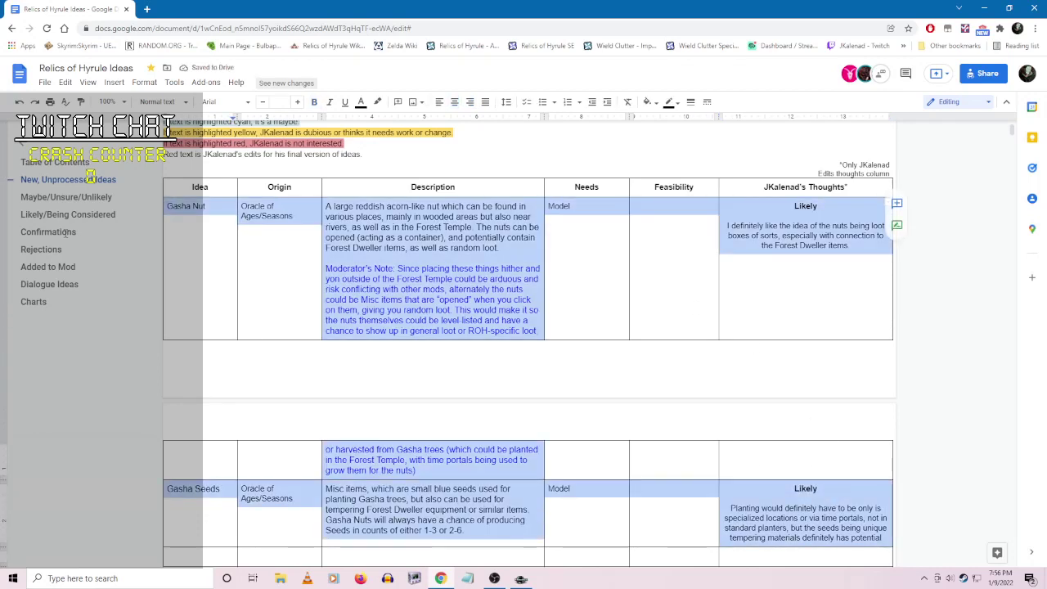
key(Delete)
click(106, 214)
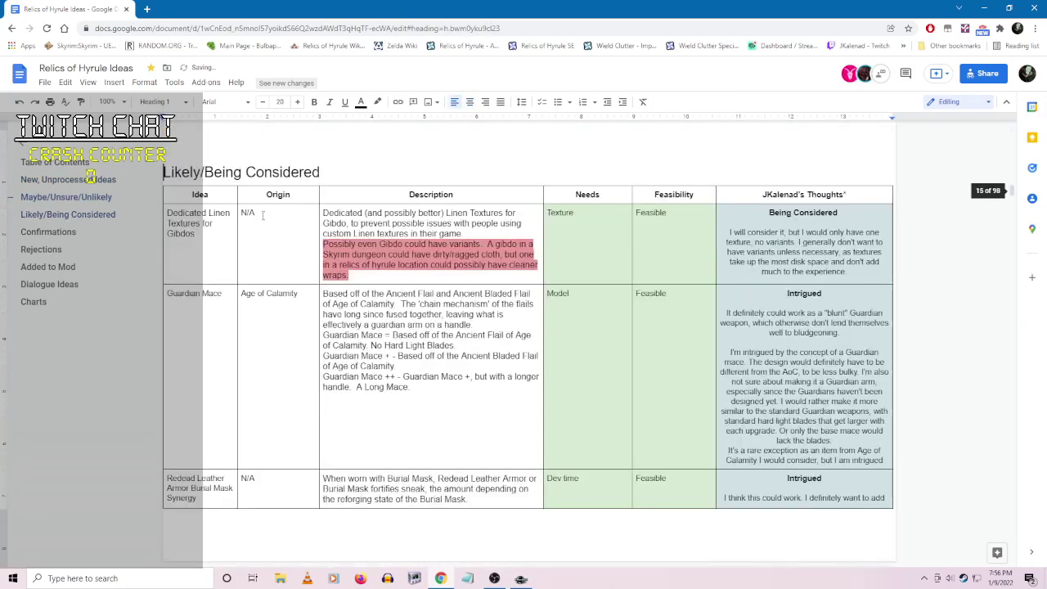
right_click(182, 223)
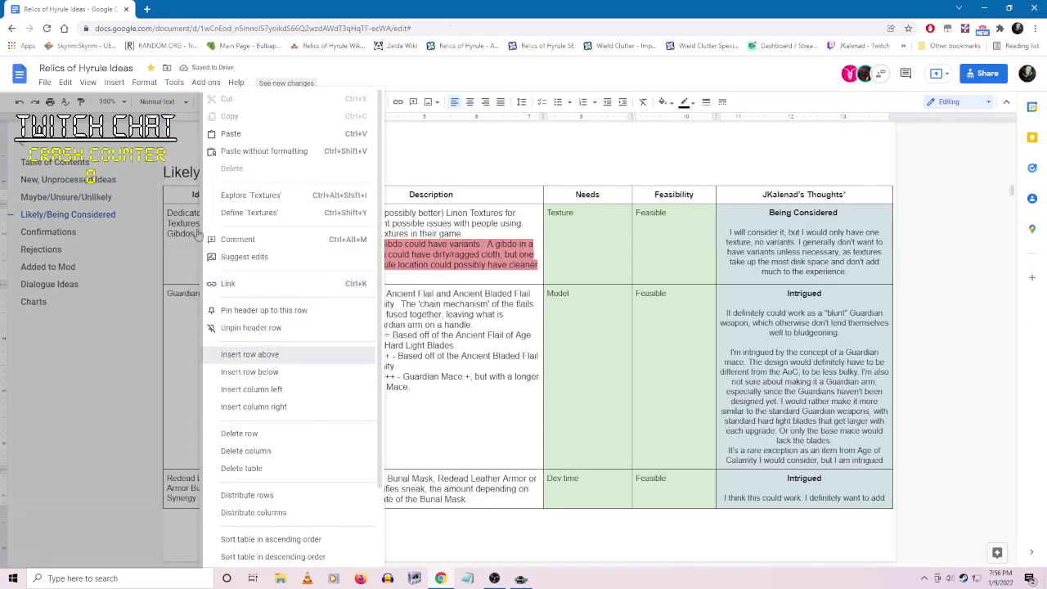
click(249, 355)
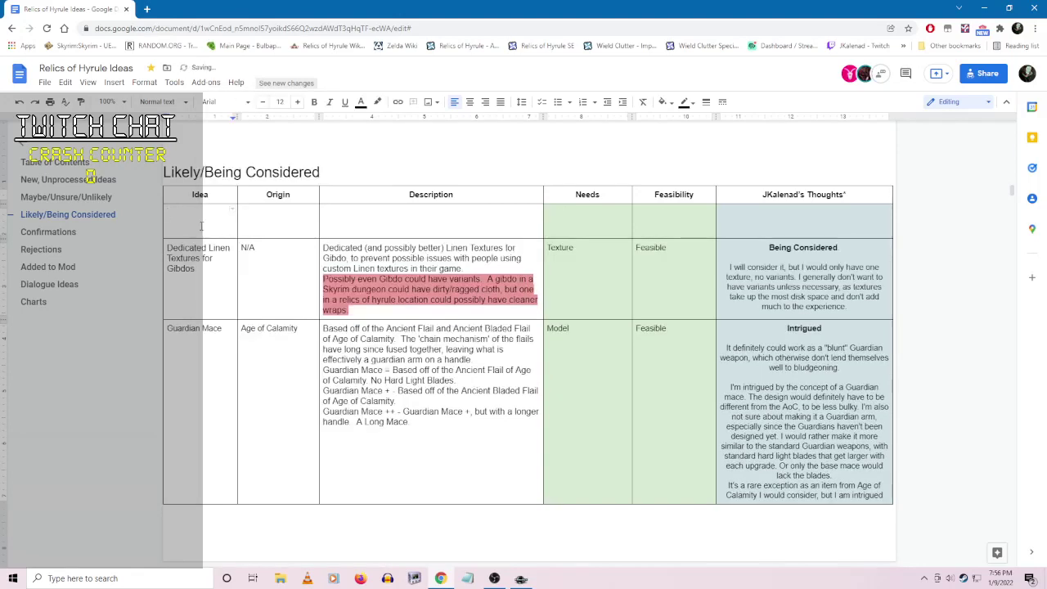
right_click(204, 223)
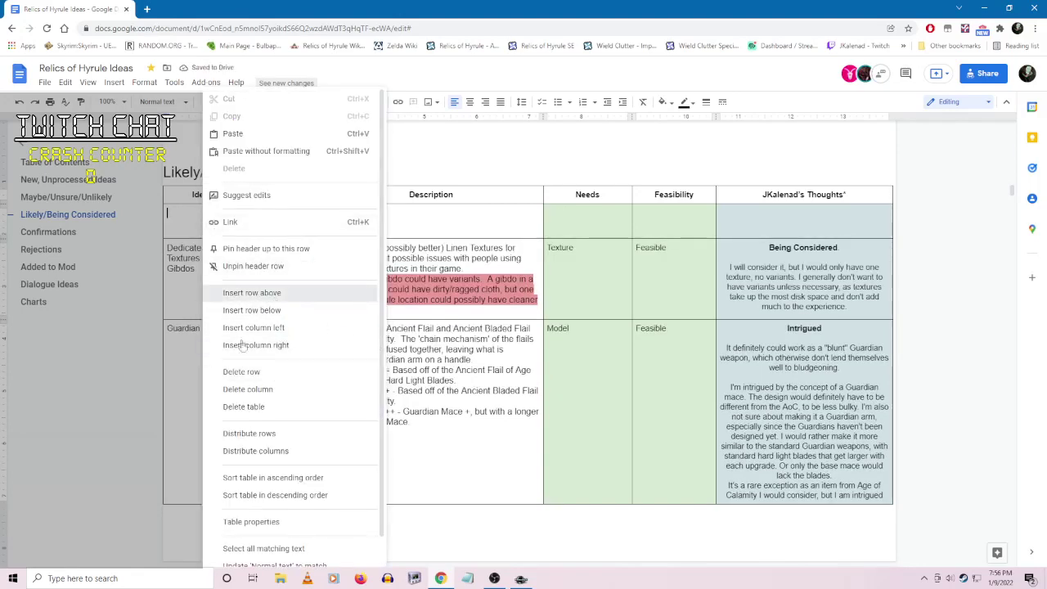
click(251, 292)
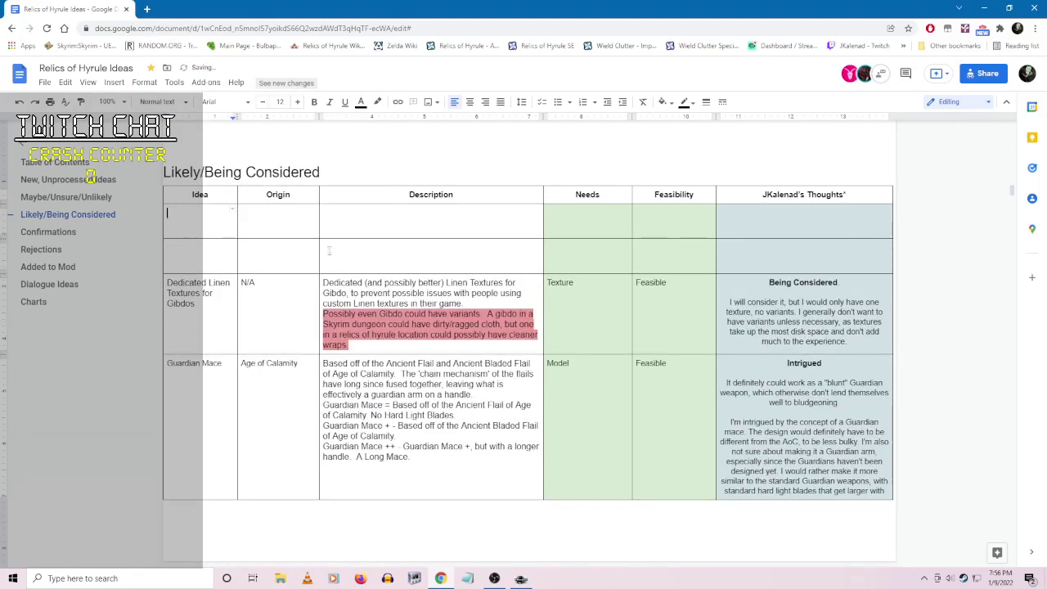
key(ctrl+v)
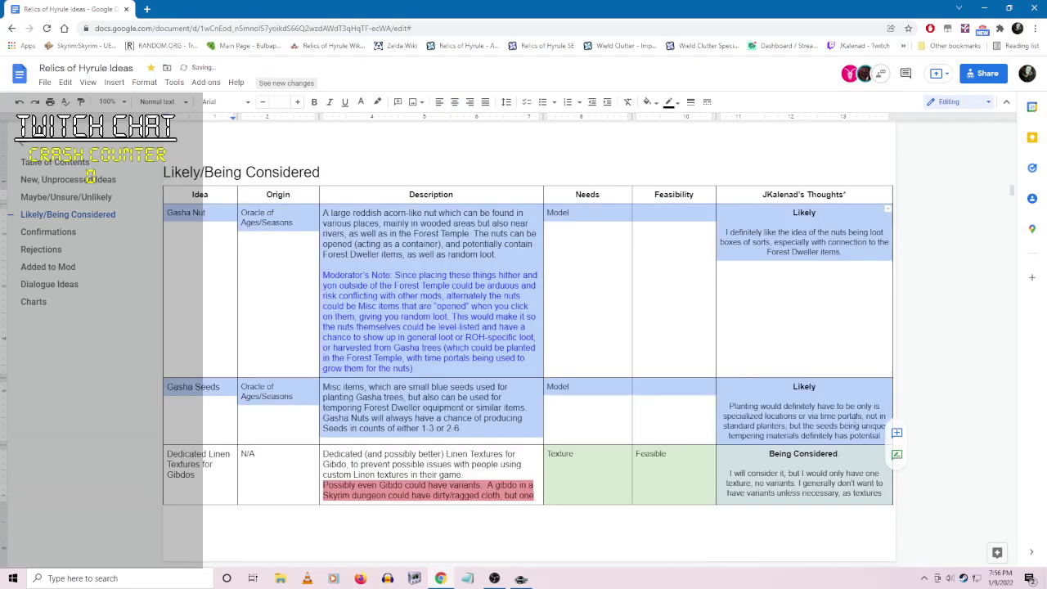
click(572, 230)
drag(573, 235, 809, 409)
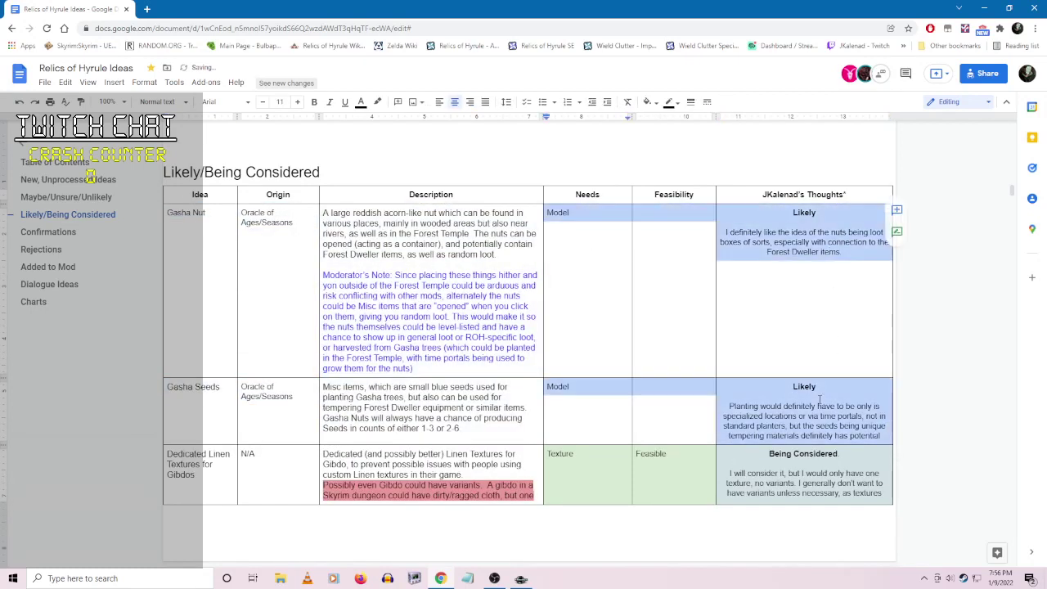
click(647, 102)
click(701, 182)
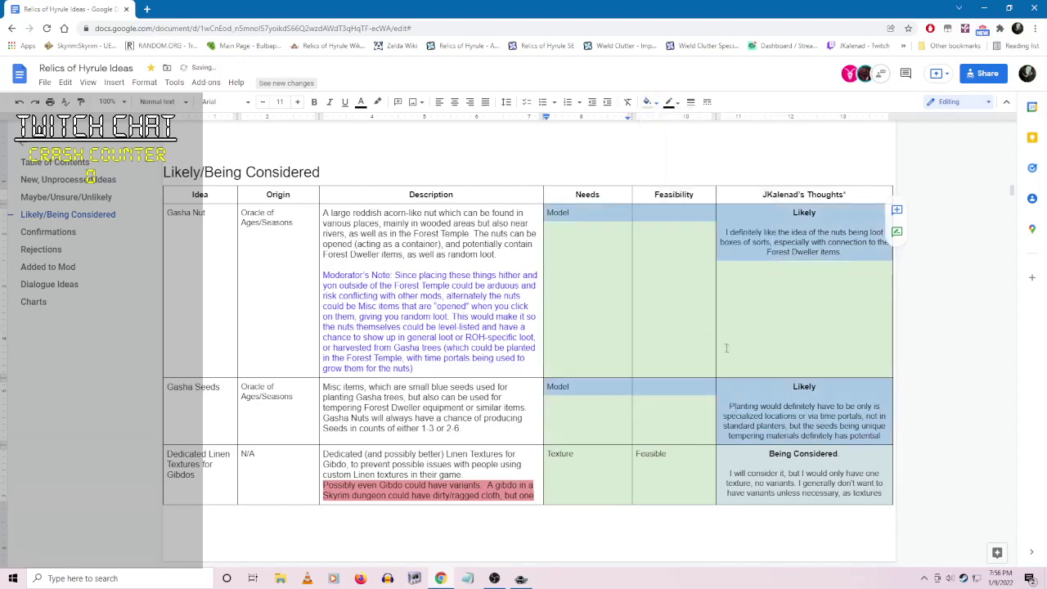
- Mark both the Gasha Nut and Gasha Seeds rows as feasible in the Feasibility column
click(772, 400)
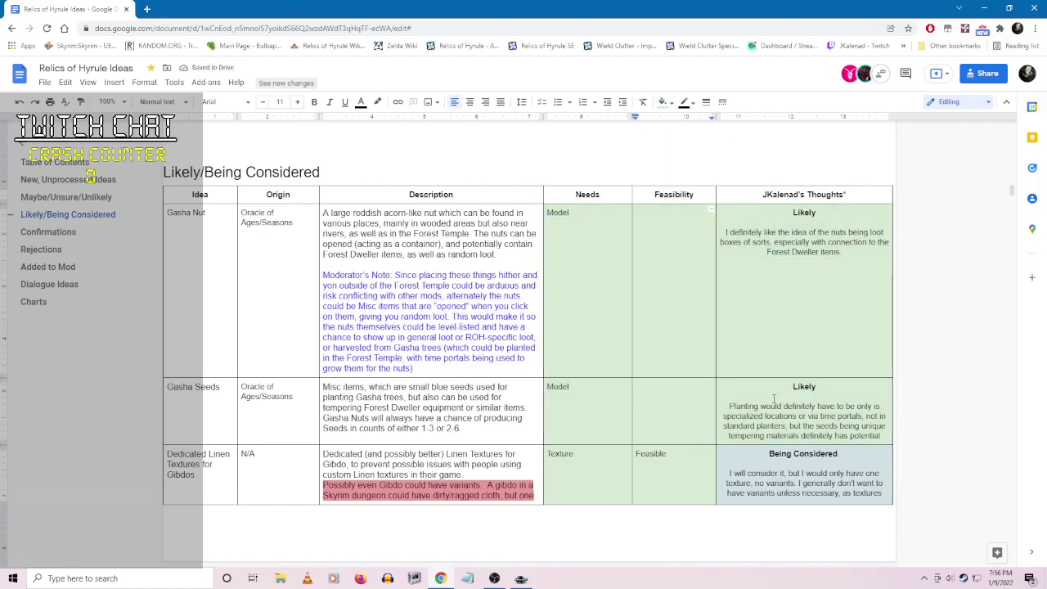
text(Feasible)
click(656, 392)
text(F)
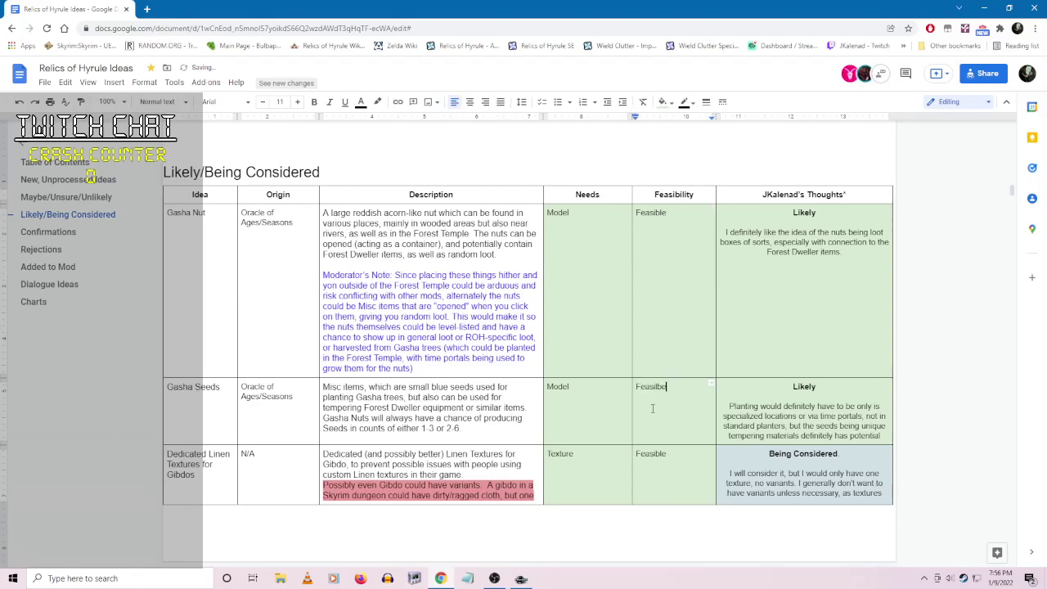
text(easilbe)
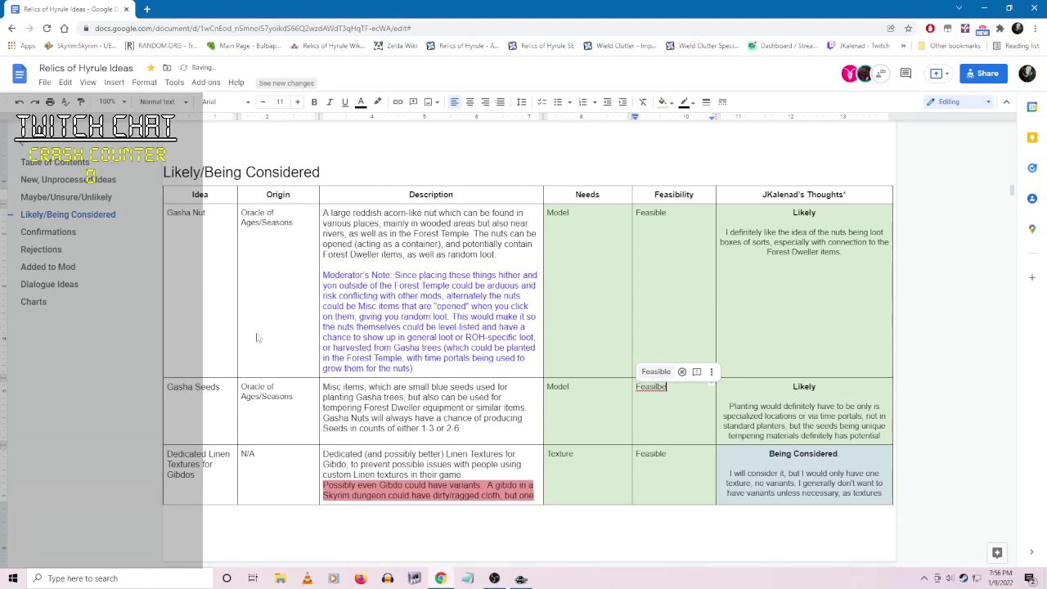
- Open the source spreadsheet linked to the Idea Breakdown chart in the document's Charts section
click(33, 302)
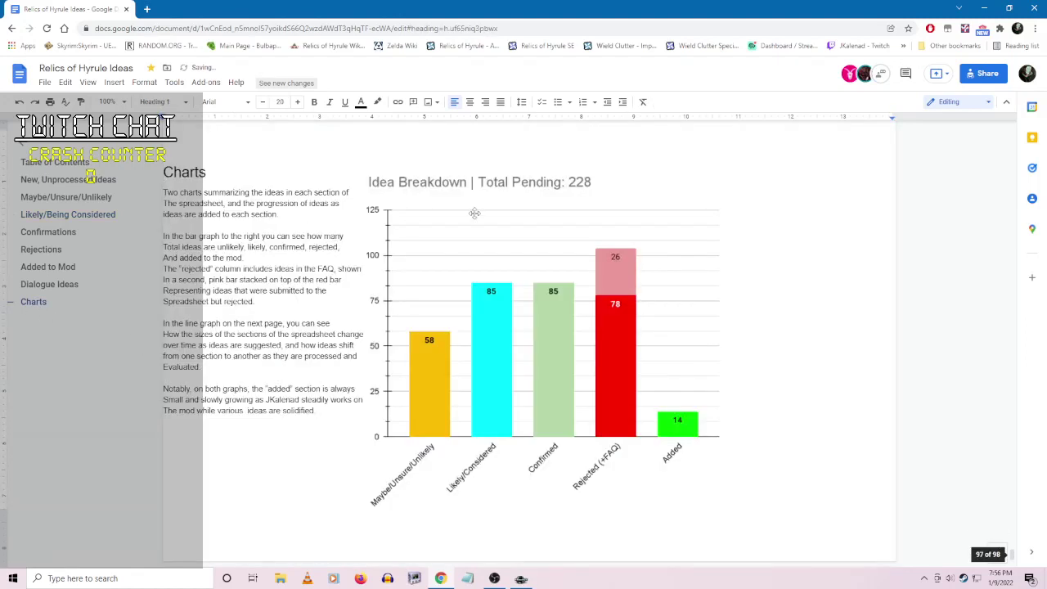
click(496, 243)
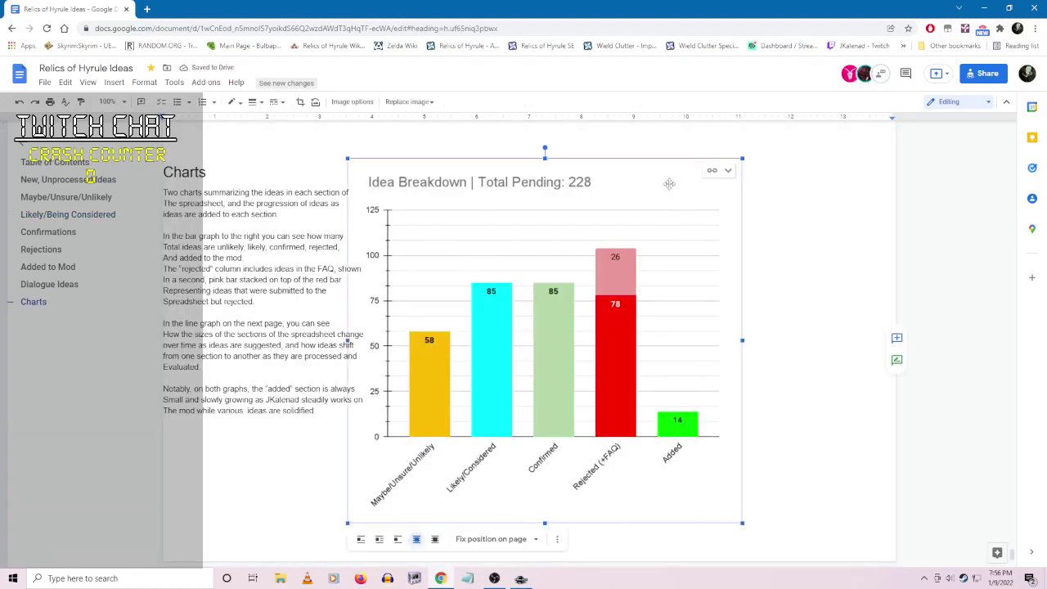
click(713, 171)
click(683, 190)
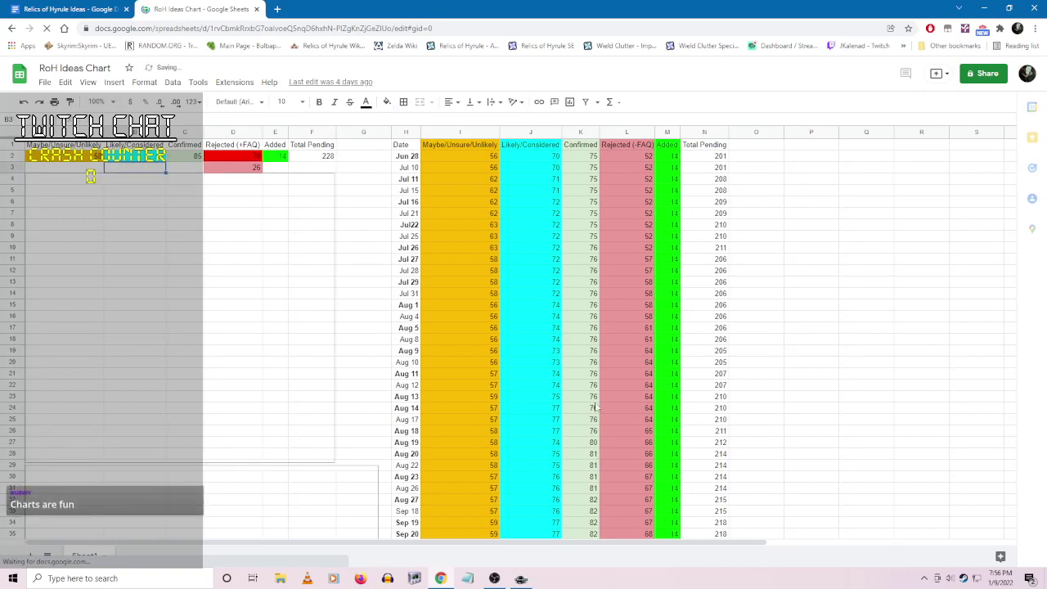
- Copy the Jan 5 row of the idea history table into the two empty rows below it
scroll(556, 413, down, 10)
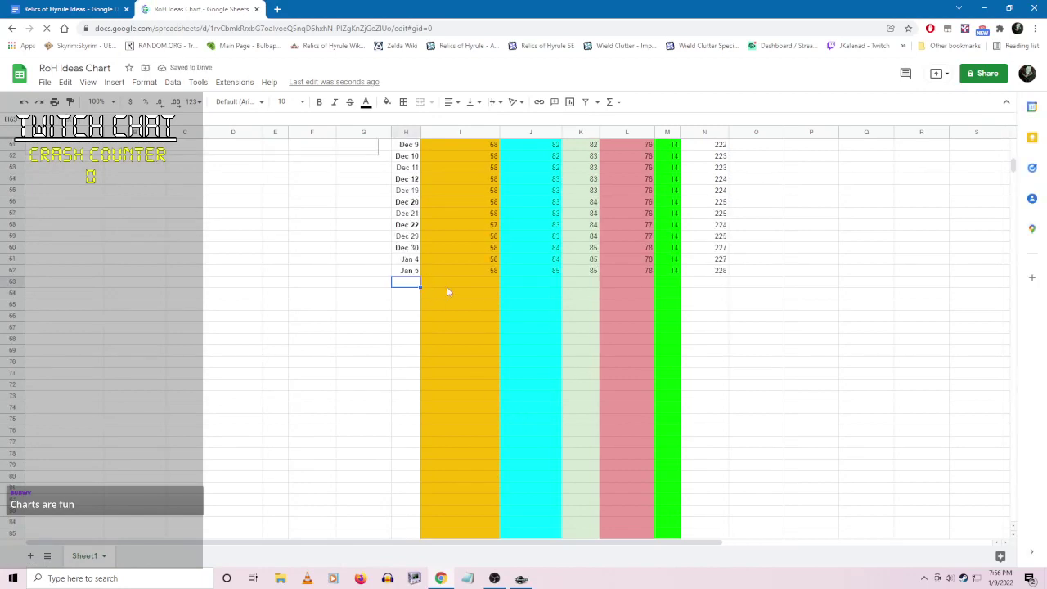
drag(406, 274, 713, 277)
key(ctrl+c)
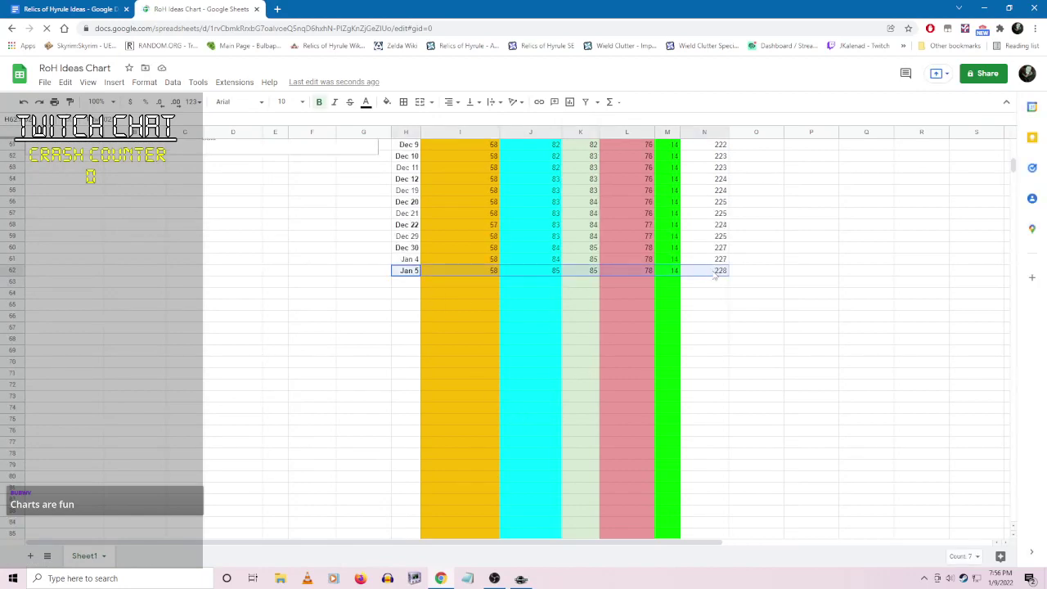
click(415, 283)
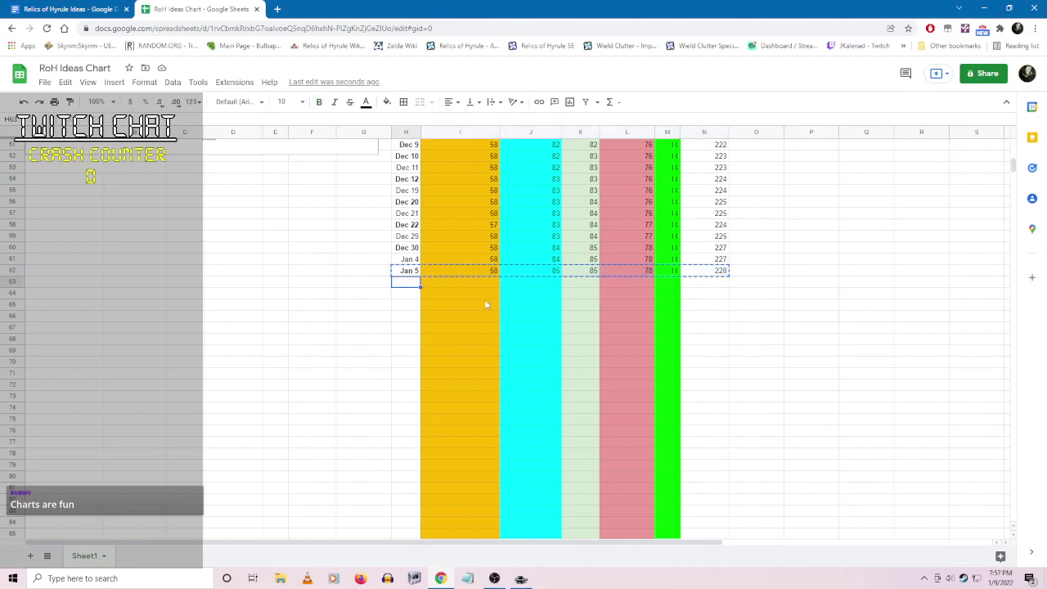
key(ctrl+v)
click(414, 296)
key(ctrl+v)
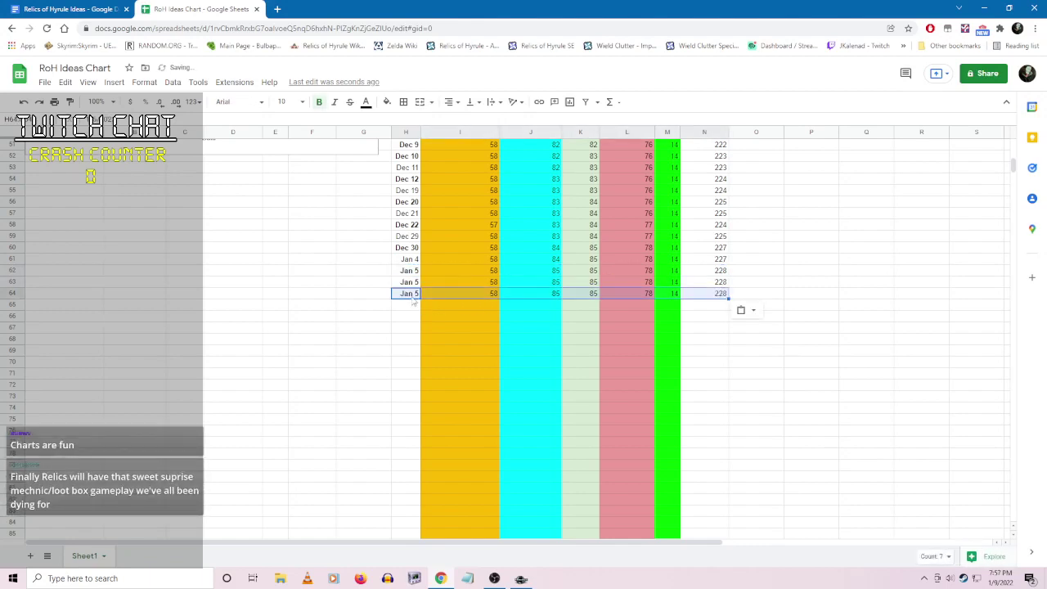
- Change the dates of the two pasted rows to Jan 8 and Jan 9
click(409, 282)
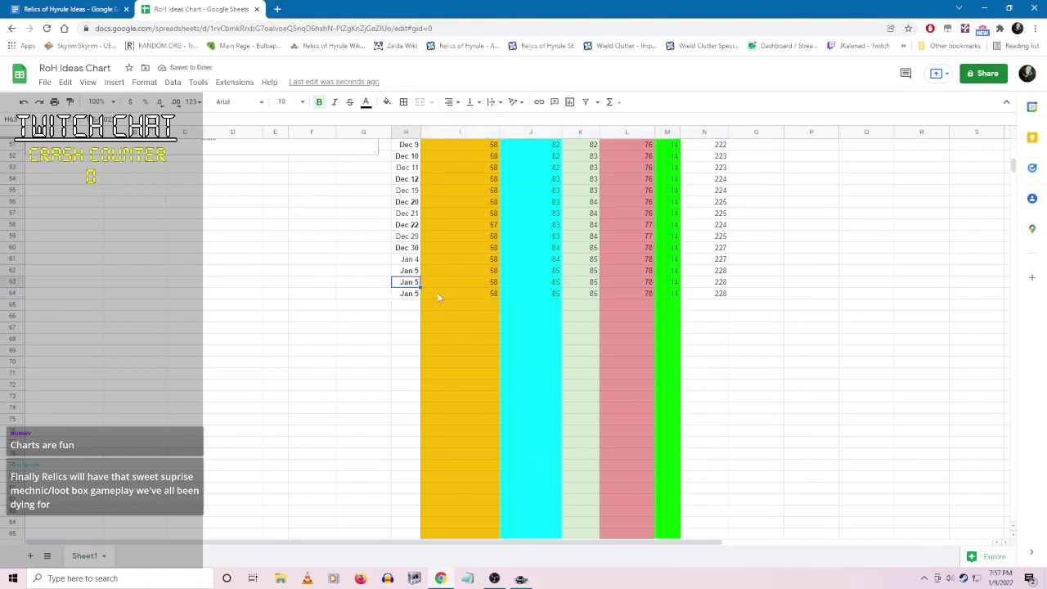
text(Ja)
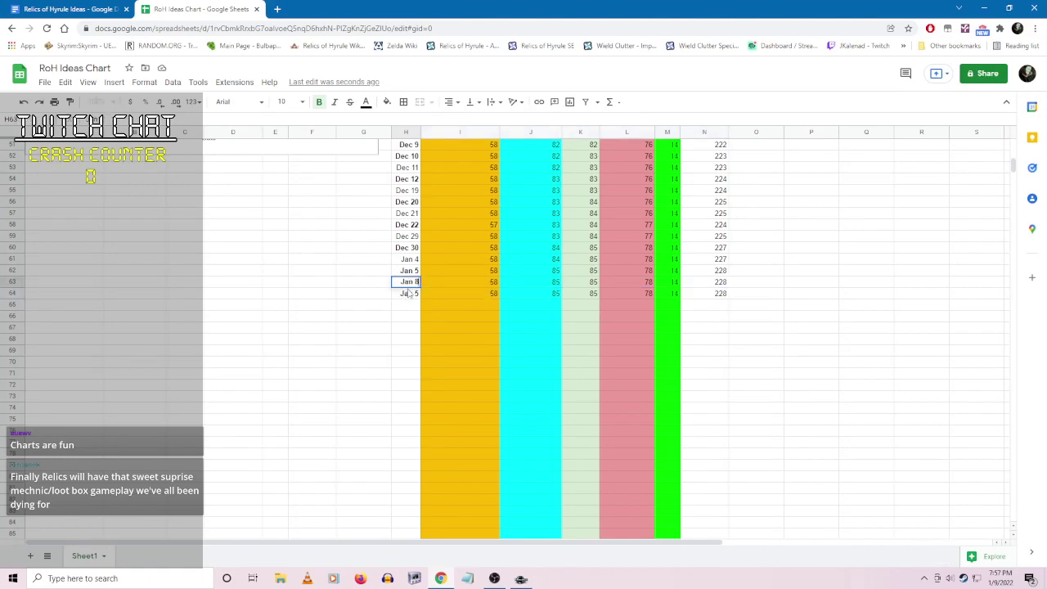
text(n 8)
key(Return)
text(Jan 9)
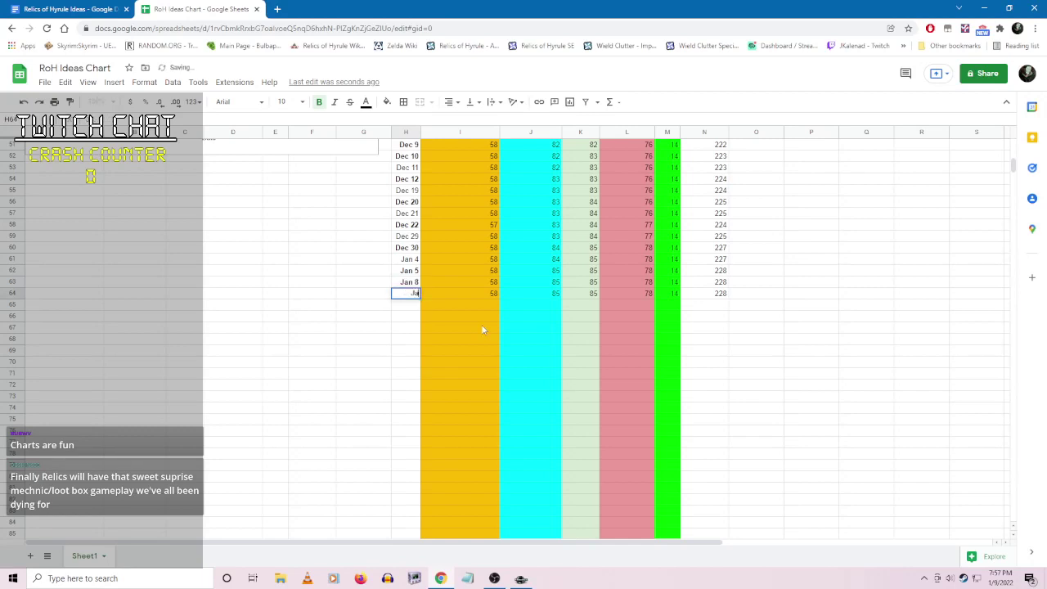
click(668, 439)
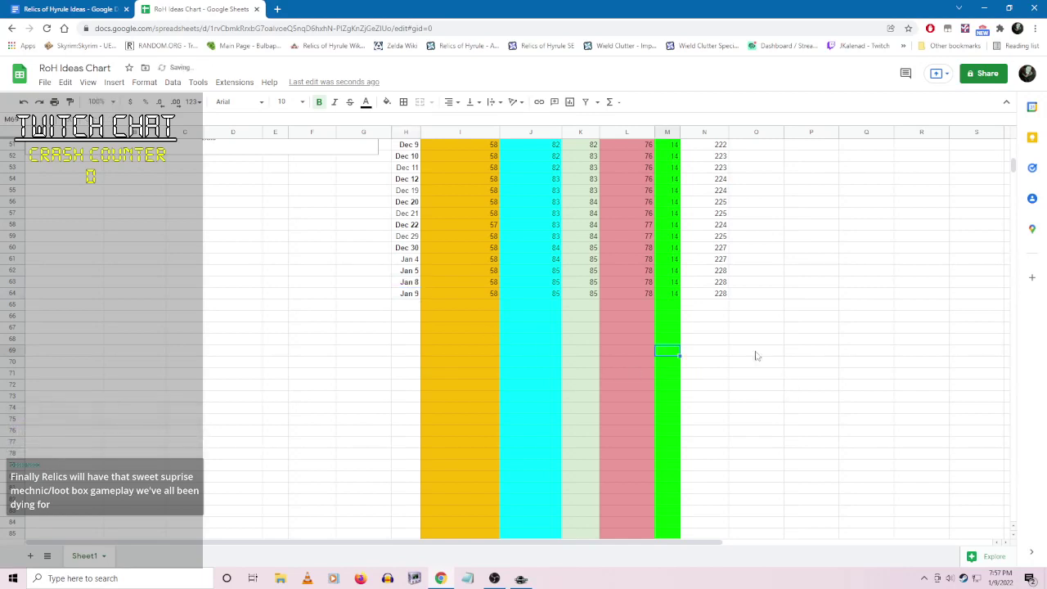
- Set the Jan 9 Likely/Considered count to 87 and remove the bold from the Jan 8 date
click(542, 293)
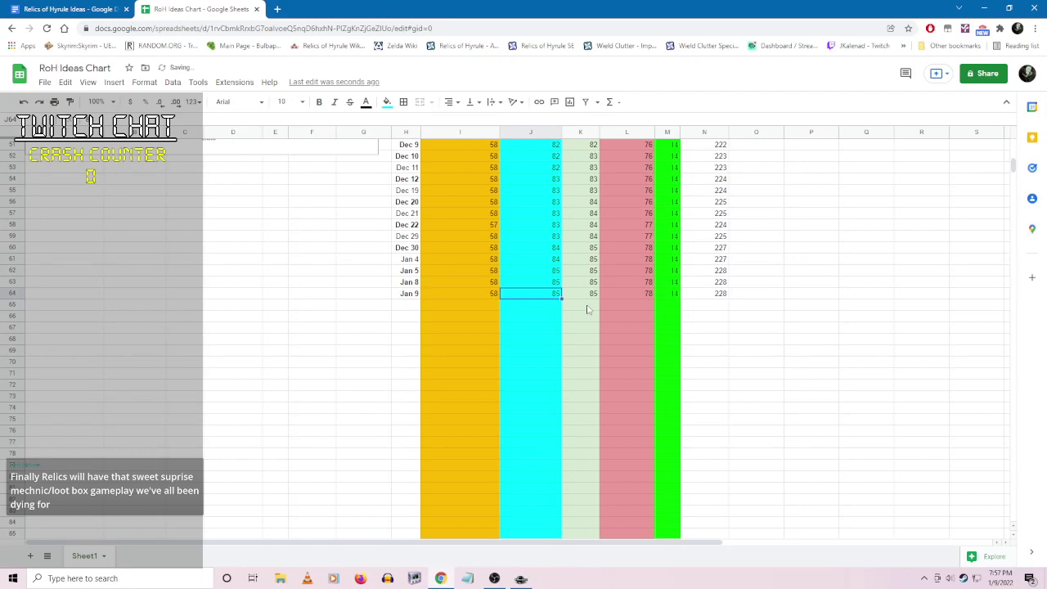
text(87)
click(706, 355)
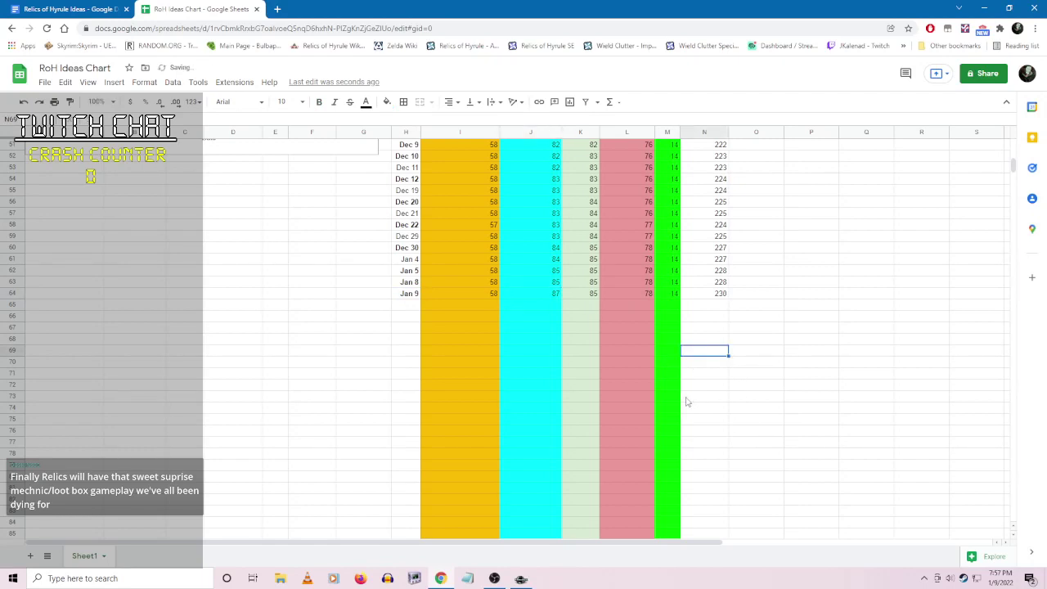
click(411, 281)
click(351, 109)
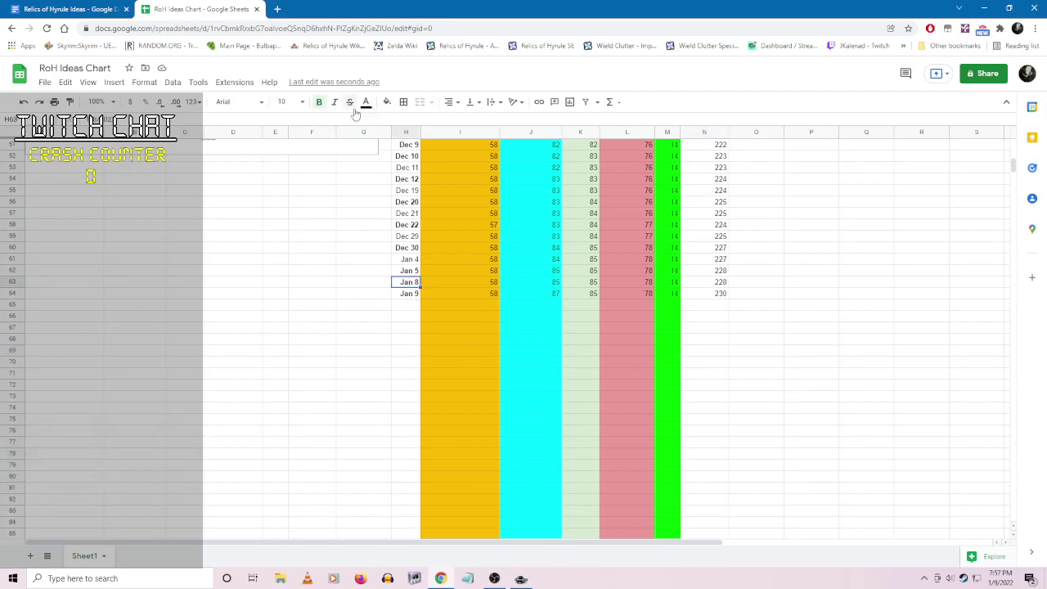
- Change the bar chart's title to "Idea Breakdown | Total Pending: 230"
scroll(335, 386, up, 7)
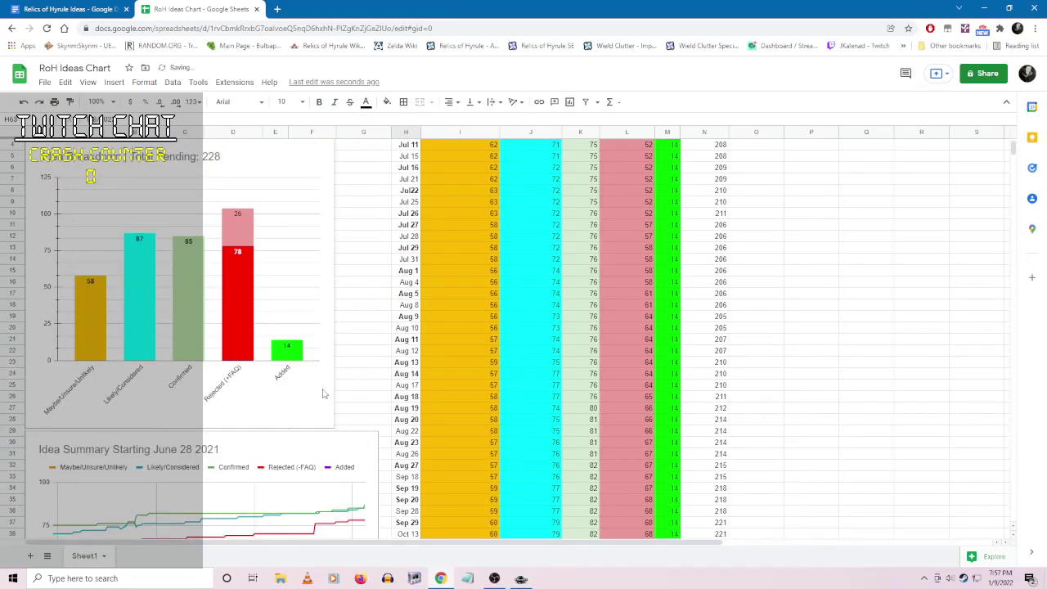
scroll(323, 393, up, 1)
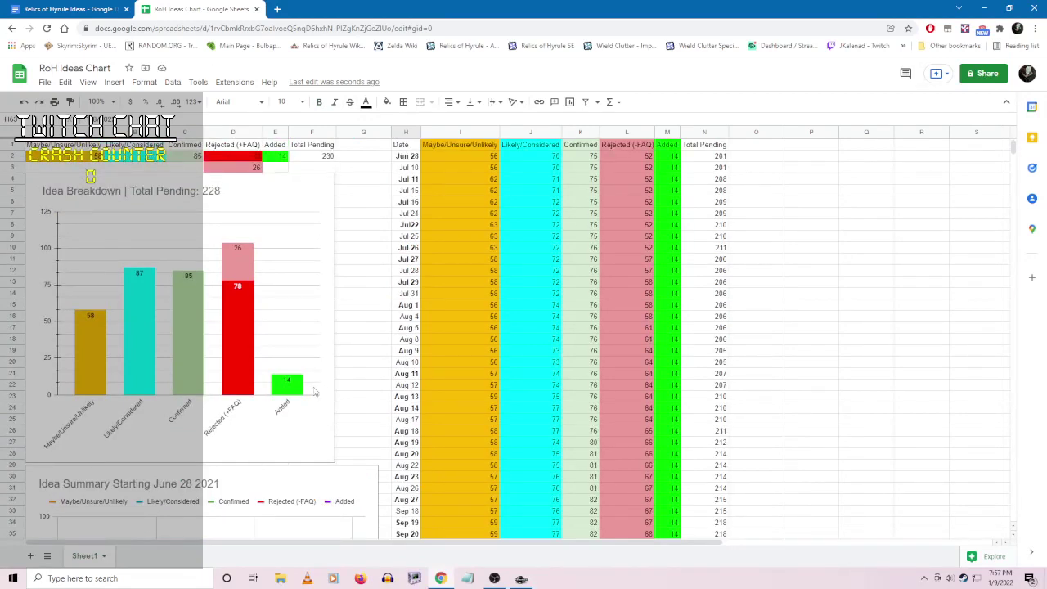
click(206, 192)
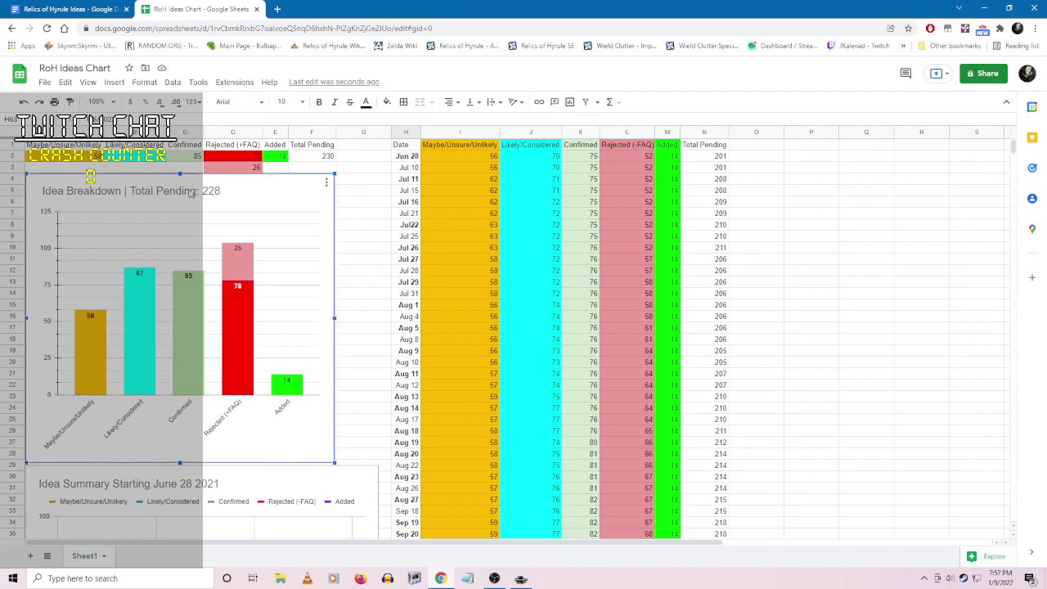
click(190, 194)
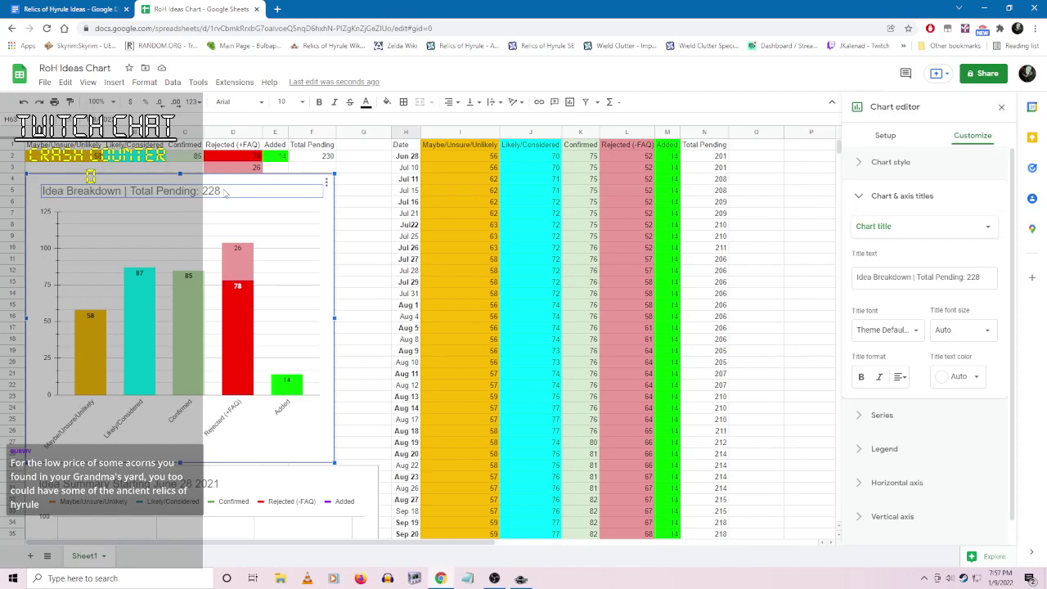
double_click(221, 190)
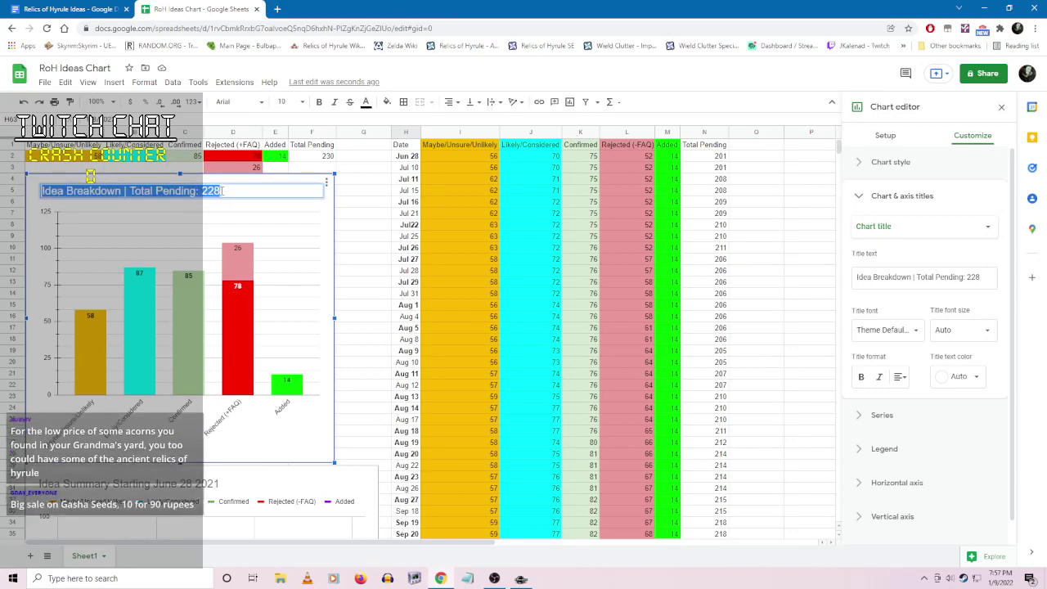
drag(202, 191, 221, 191)
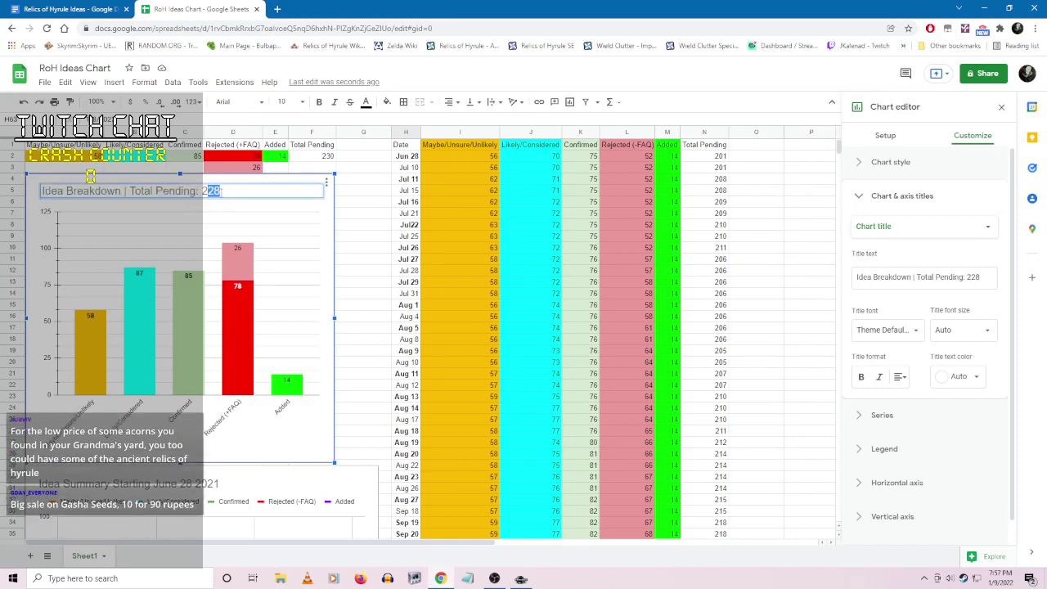
text(30)
click(363, 212)
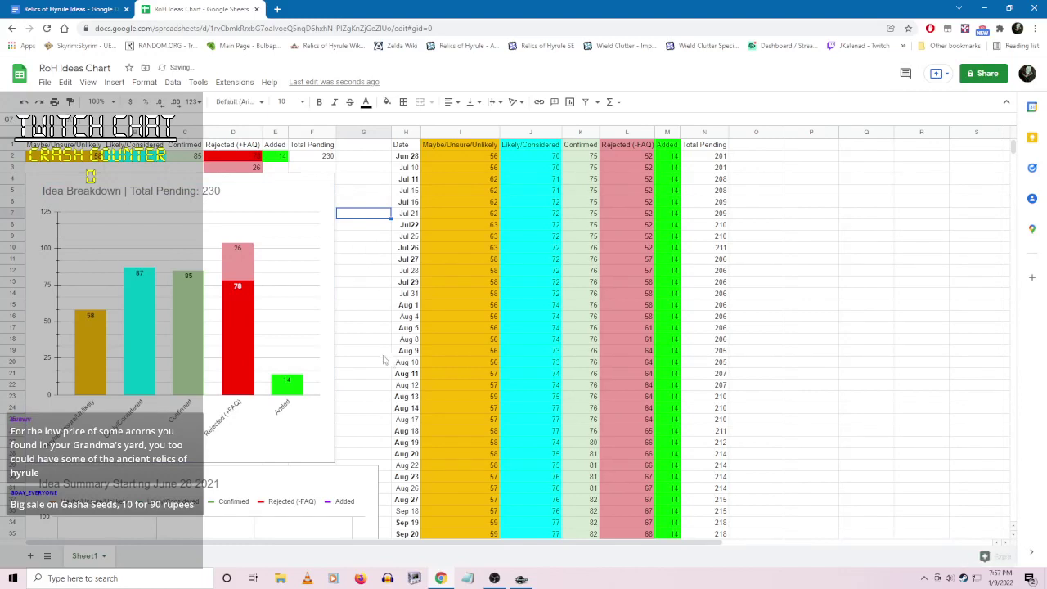
- Return to the Relics of Hyrule Ideas document and update its linked Idea Breakdown and Idea Summary charts from the spreadsheet
scroll(381, 360, down, 3)
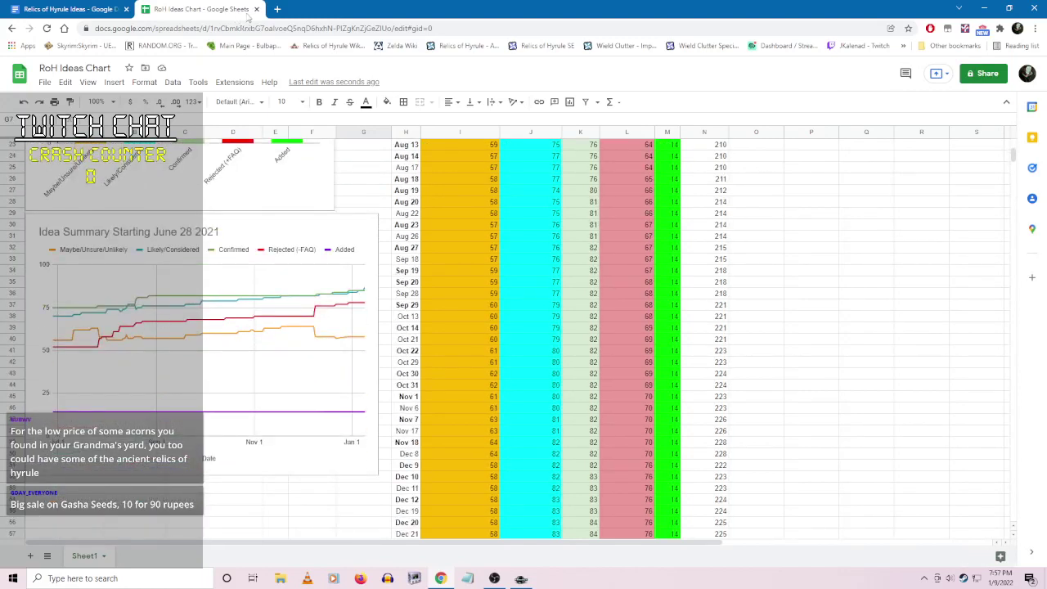
click(93, 11)
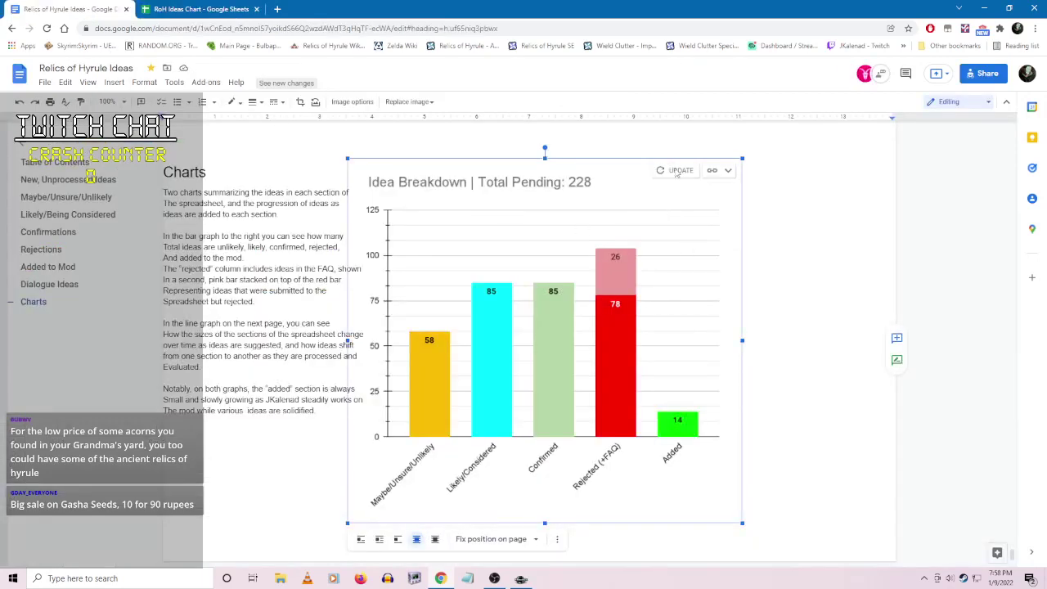
click(677, 171)
scroll(690, 348, down, 4)
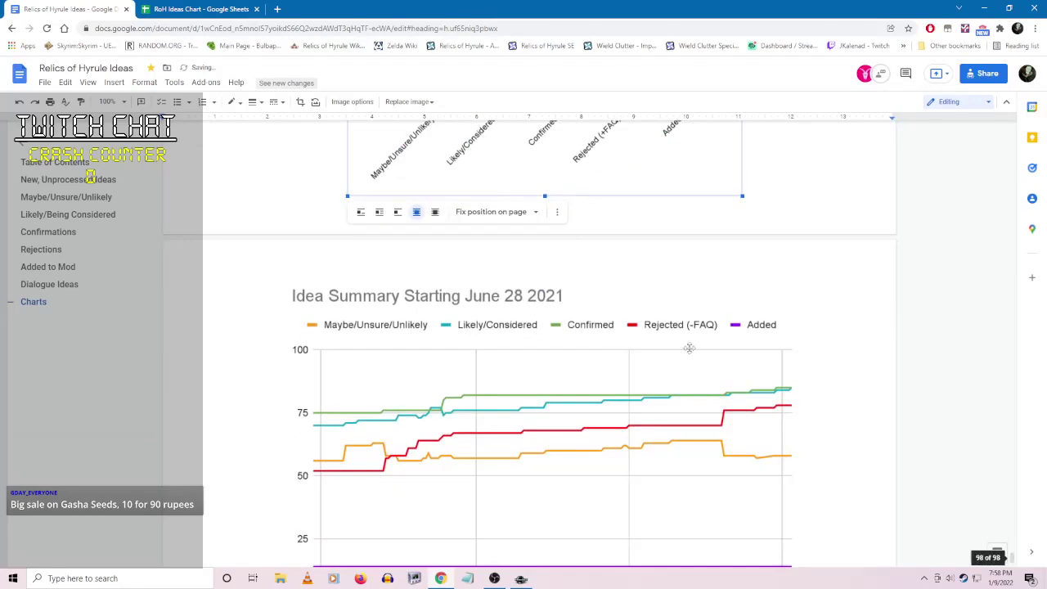
click(689, 347)
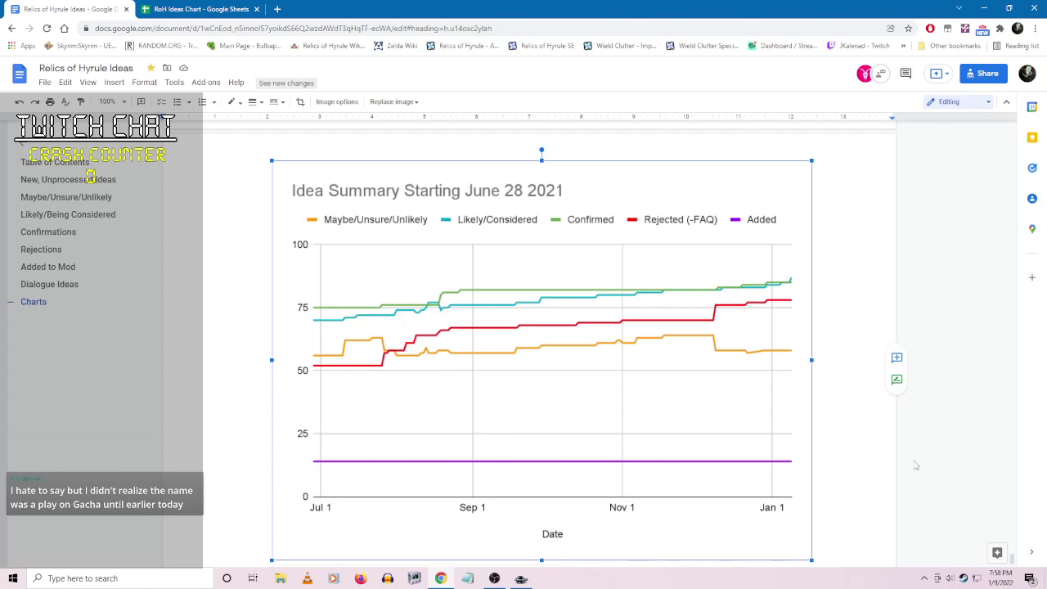
- Look over the Dialogue Ideas and Confirmations tables and examine the updated Idea Summary line chart
scroll(315, 425, up, 2)
scroll(316, 424, up, 20)
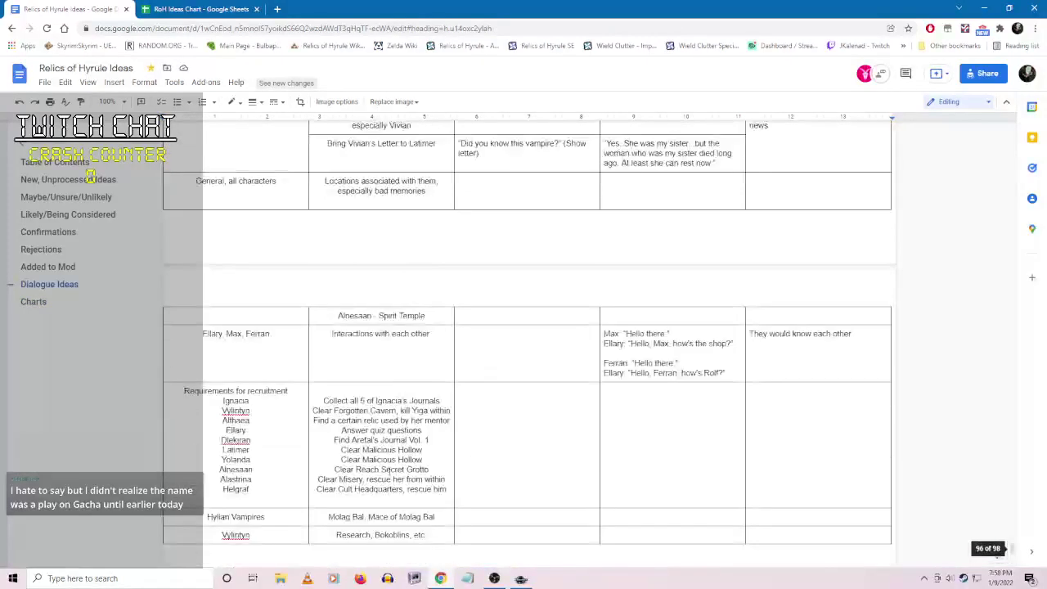
scroll(367, 455, down, 5)
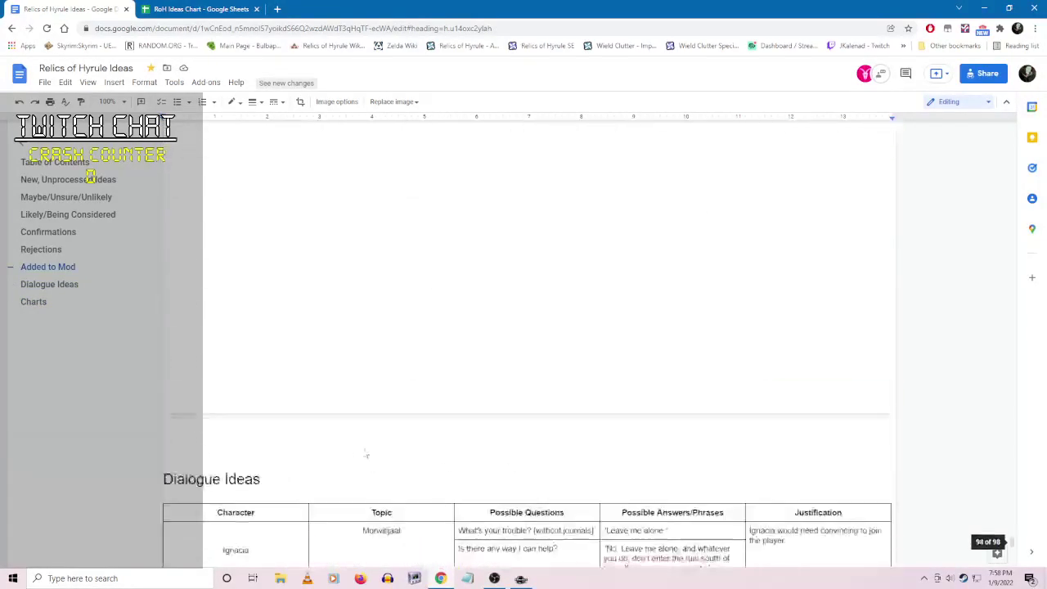
scroll(367, 452, down, 15)
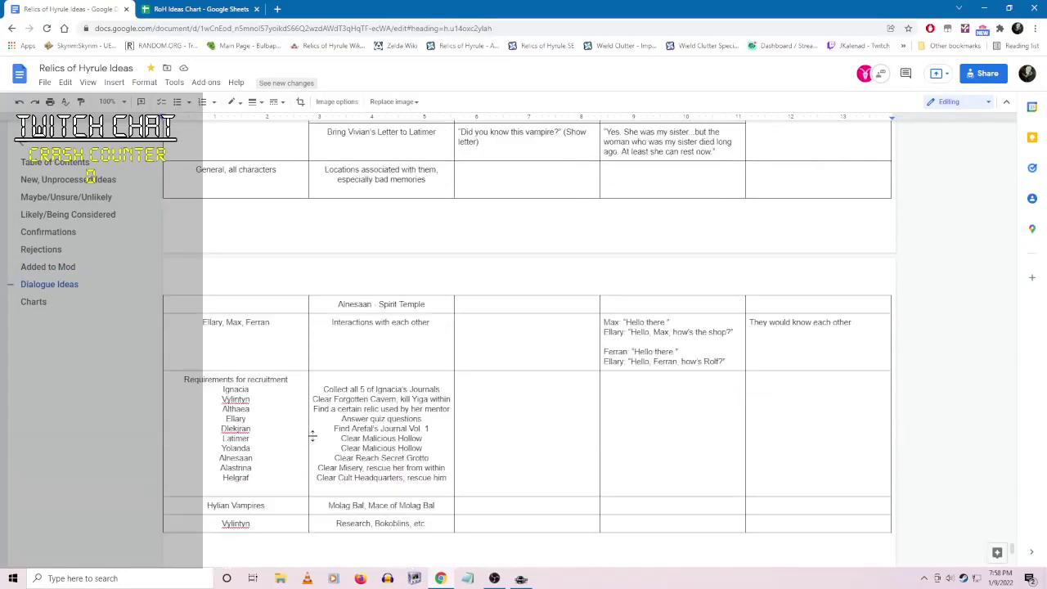
scroll(320, 441, down, 2)
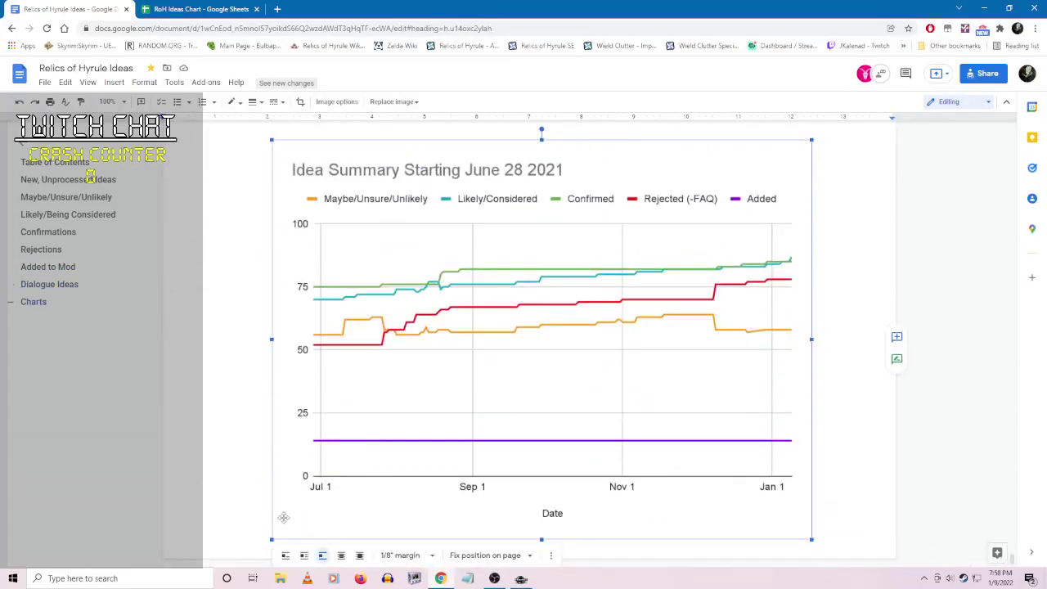
click(521, 579)
click(442, 580)
right_click(37, 305)
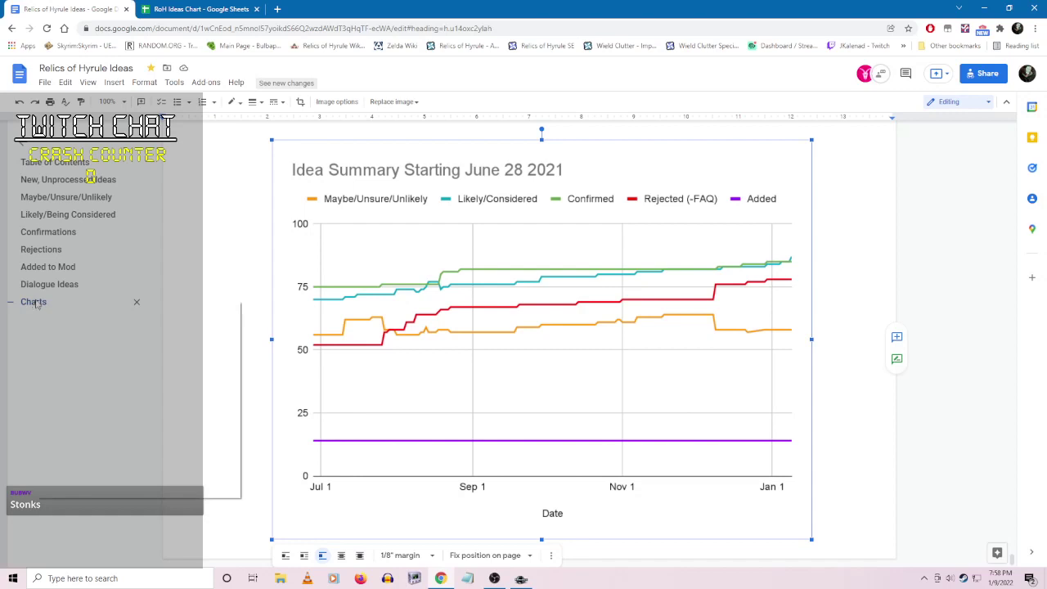
click(111, 240)
click(49, 231)
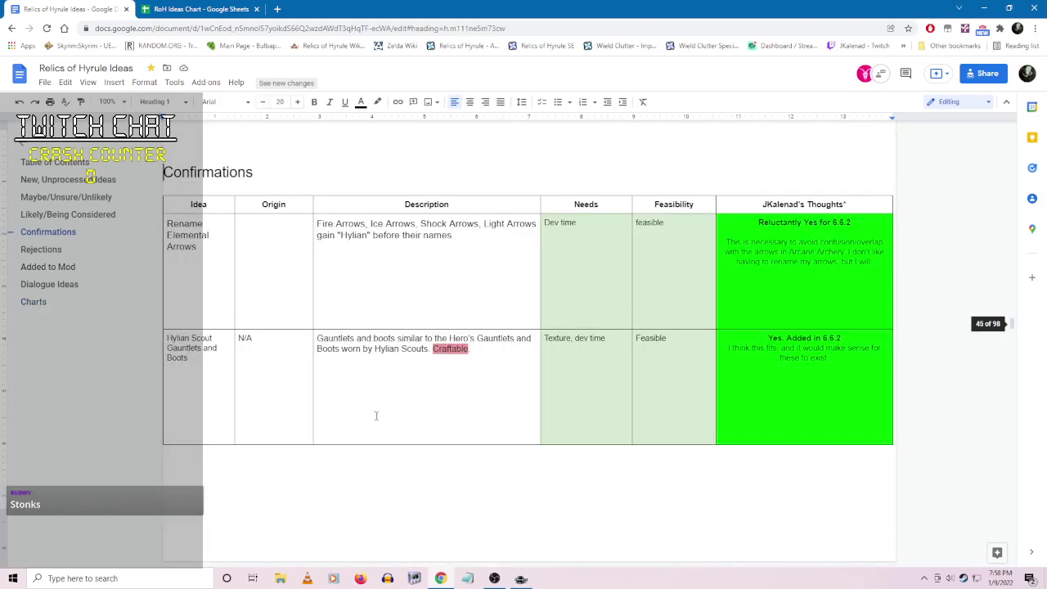
click(34, 303)
scroll(344, 481, down, 5)
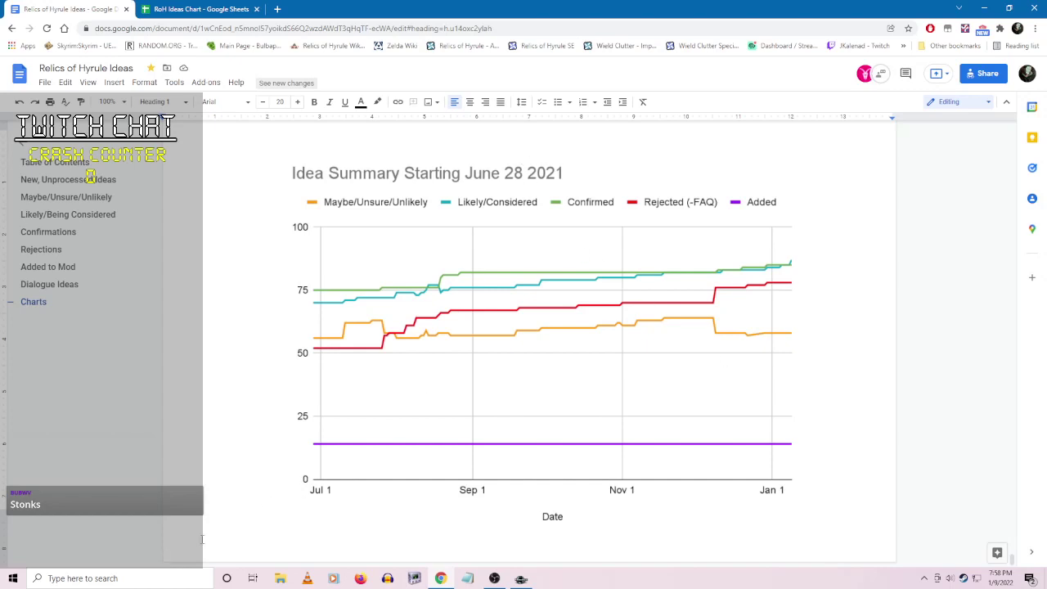
- Try to insert a page break after the Idea Summary line chart at the end of the Charts section
scroll(357, 451, down, 8)
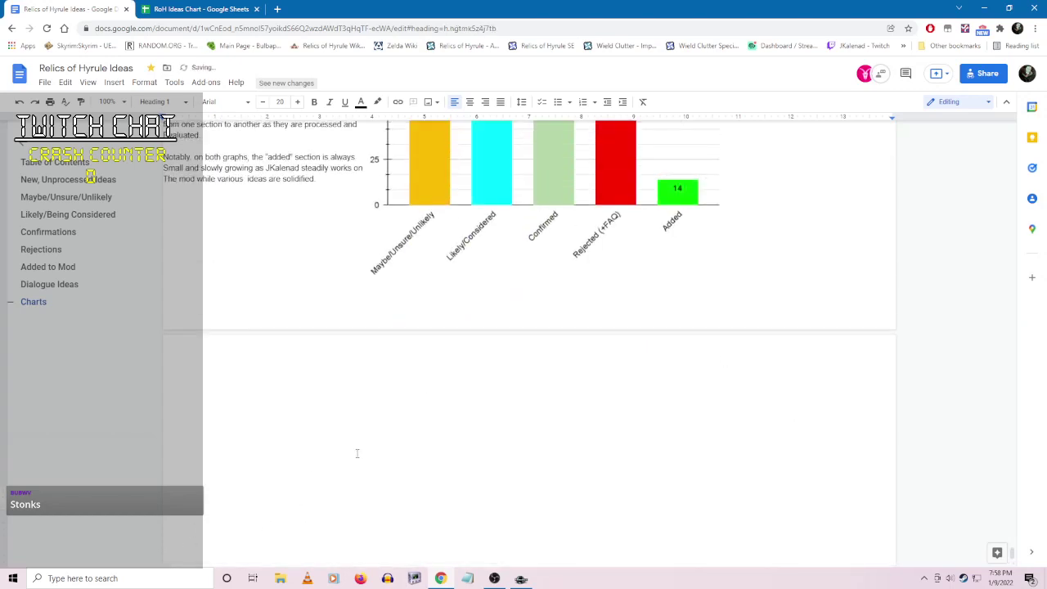
scroll(420, 449, down, 10)
scroll(461, 444, up, 3)
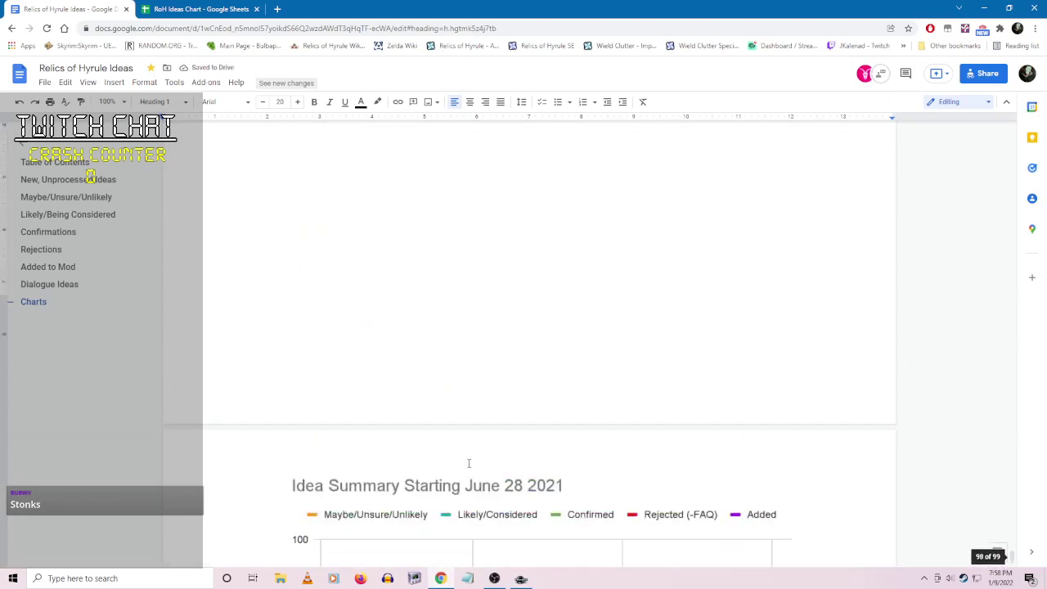
scroll(425, 417, down, 4)
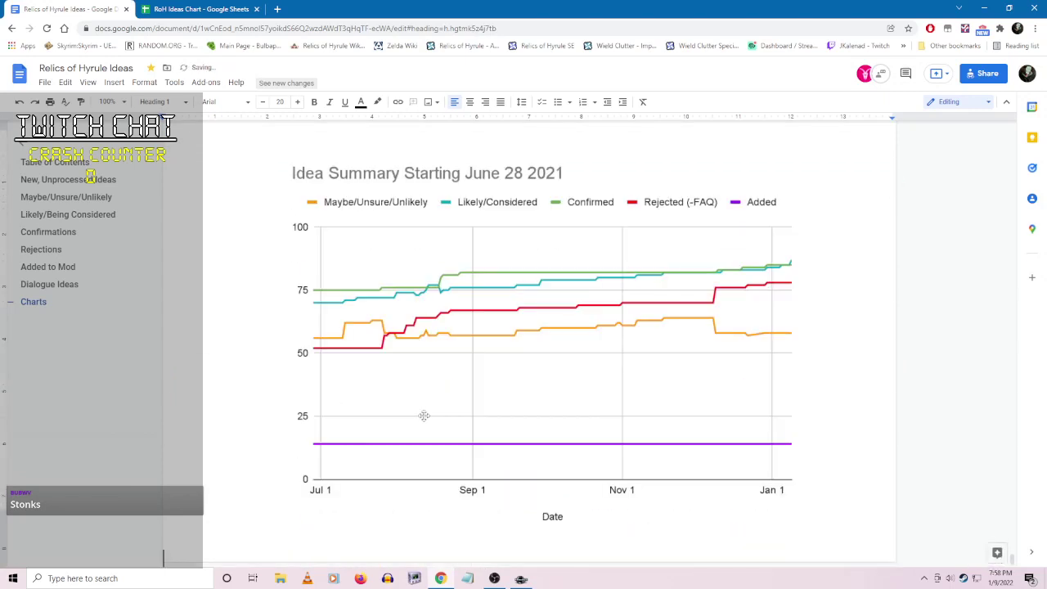
click(114, 83)
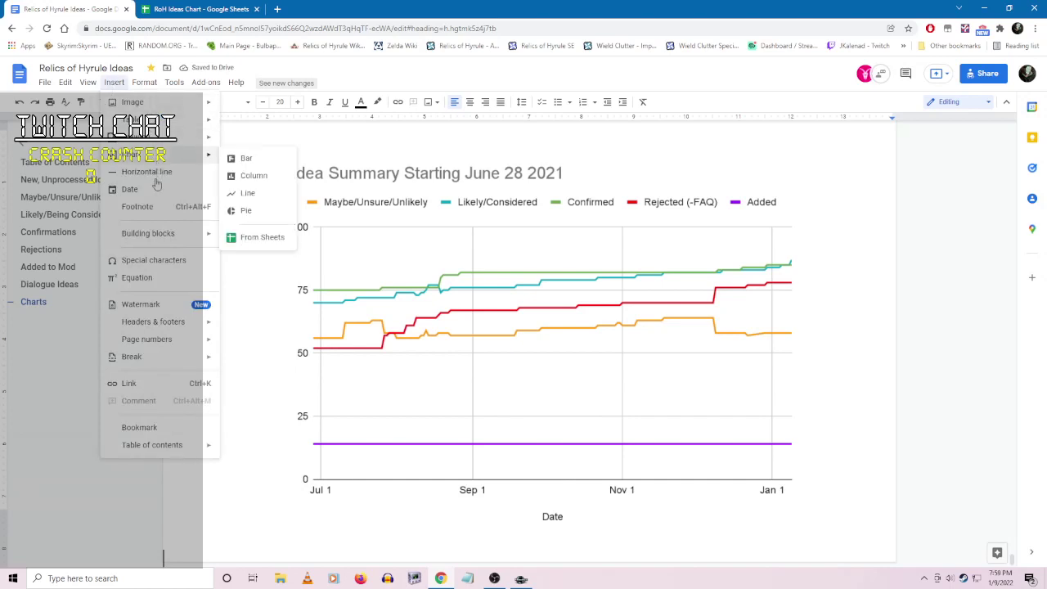
mouse_move(158, 243)
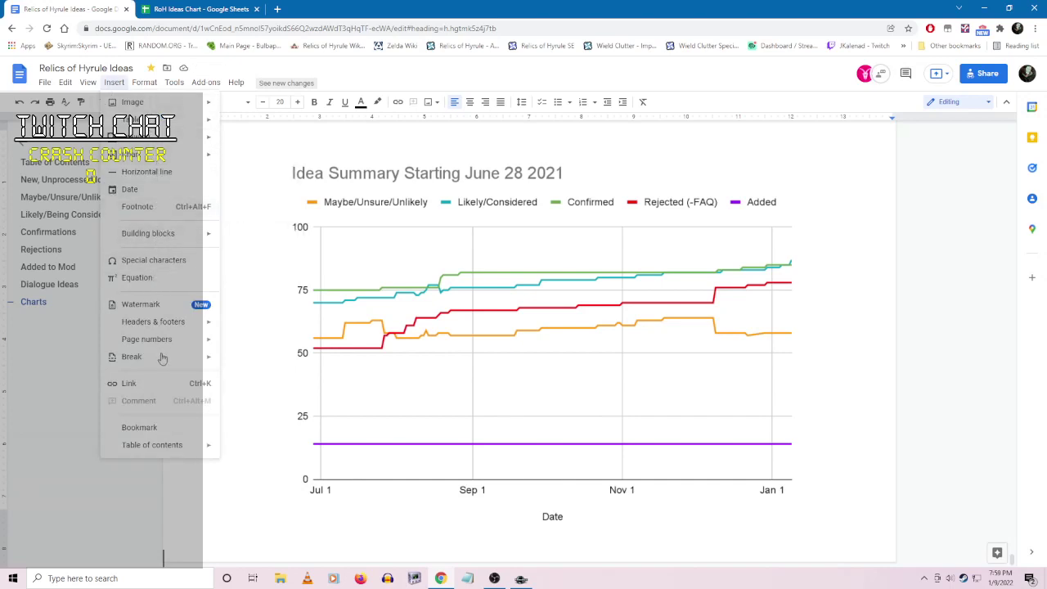
mouse_move(163, 357)
click(458, 447)
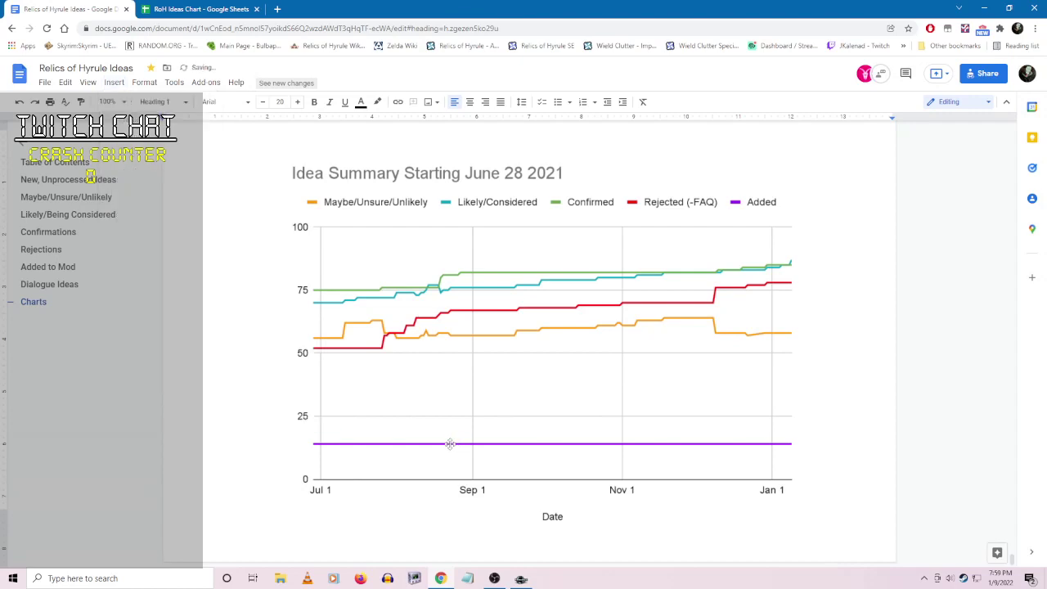
scroll(402, 485, up, 3)
scroll(418, 485, down, 4)
scroll(441, 485, up, 10)
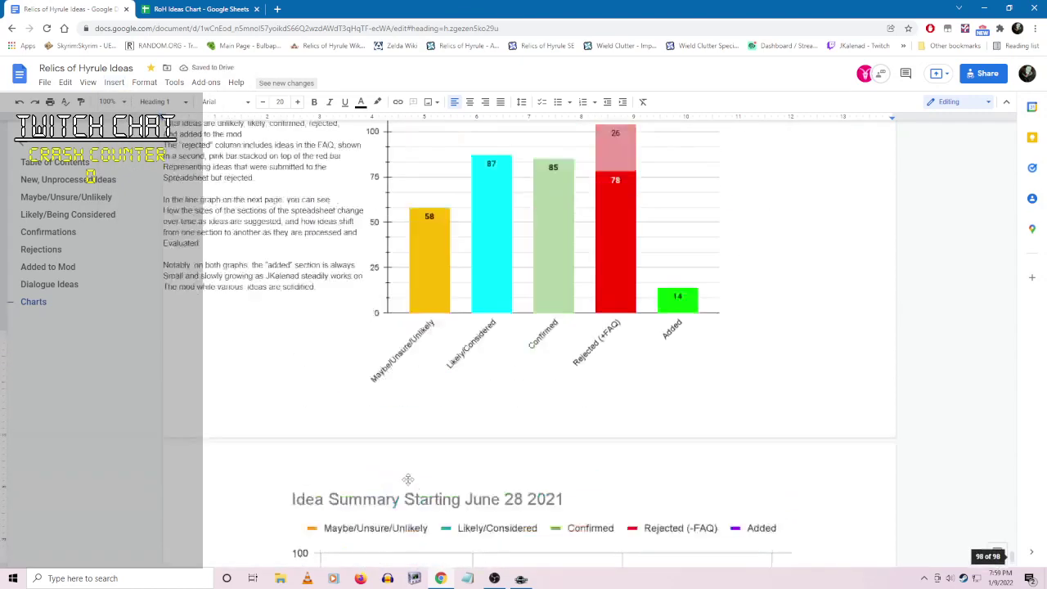
- Move the Idea Summary line chart up onto the page directly after the Idea Breakdown bar chart
scroll(457, 485, down, 1)
scroll(457, 485, down, 5)
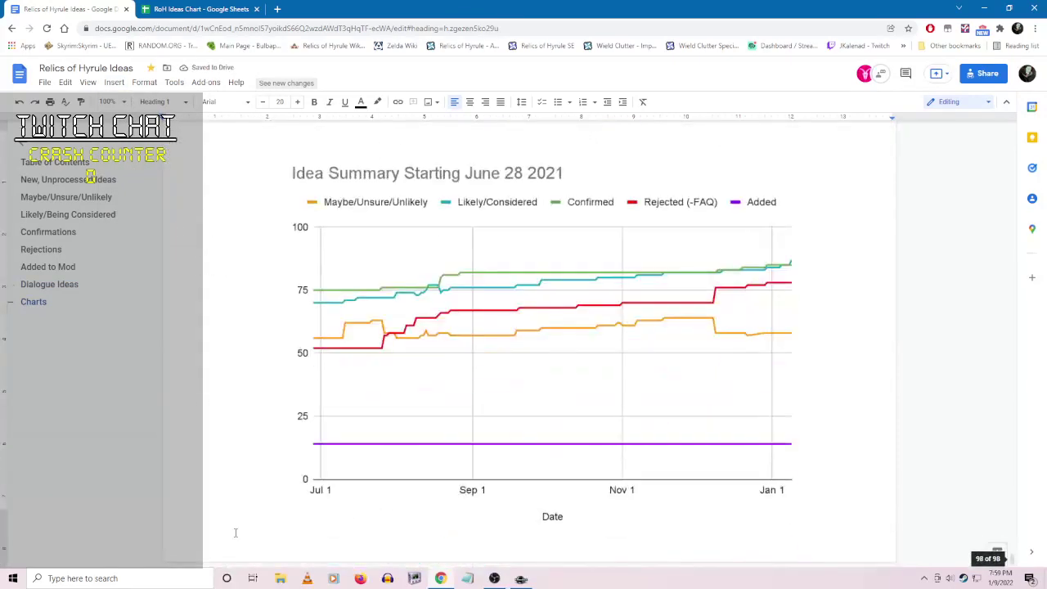
scroll(404, 477, down, 3)
scroll(427, 542, up, 10)
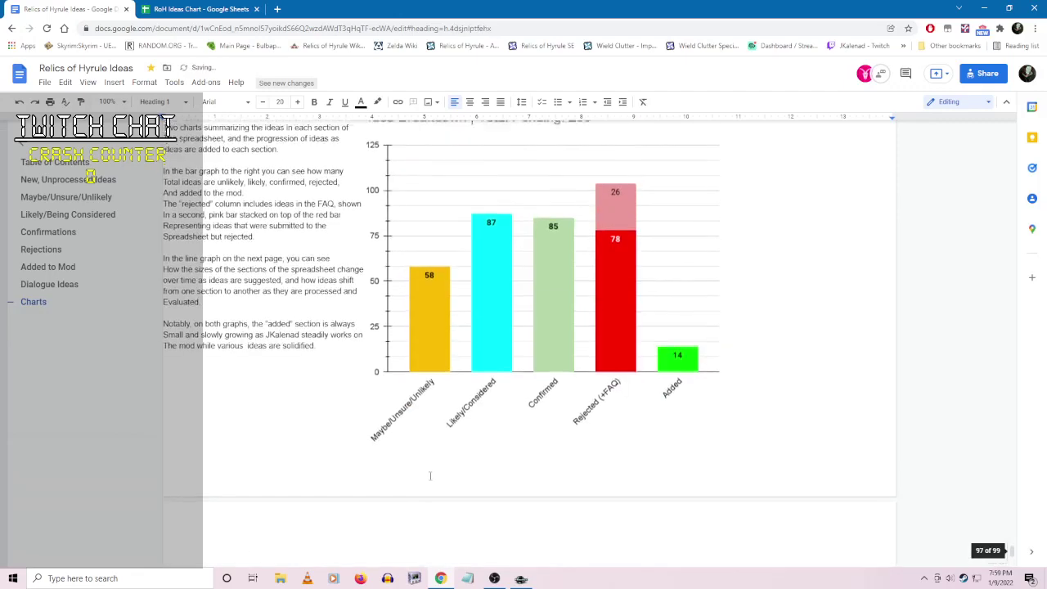
scroll(462, 491, down, 6)
scroll(519, 469, down, 2)
click(448, 270)
scroll(448, 271, up, 3)
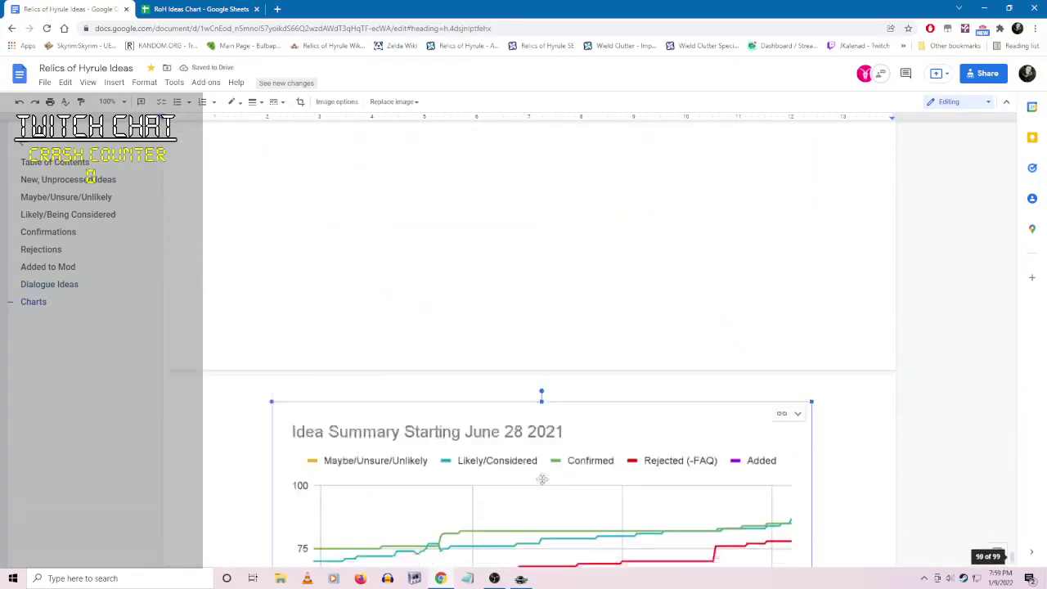
drag(476, 447, 453, 178)
drag(587, 387, 575, 330)
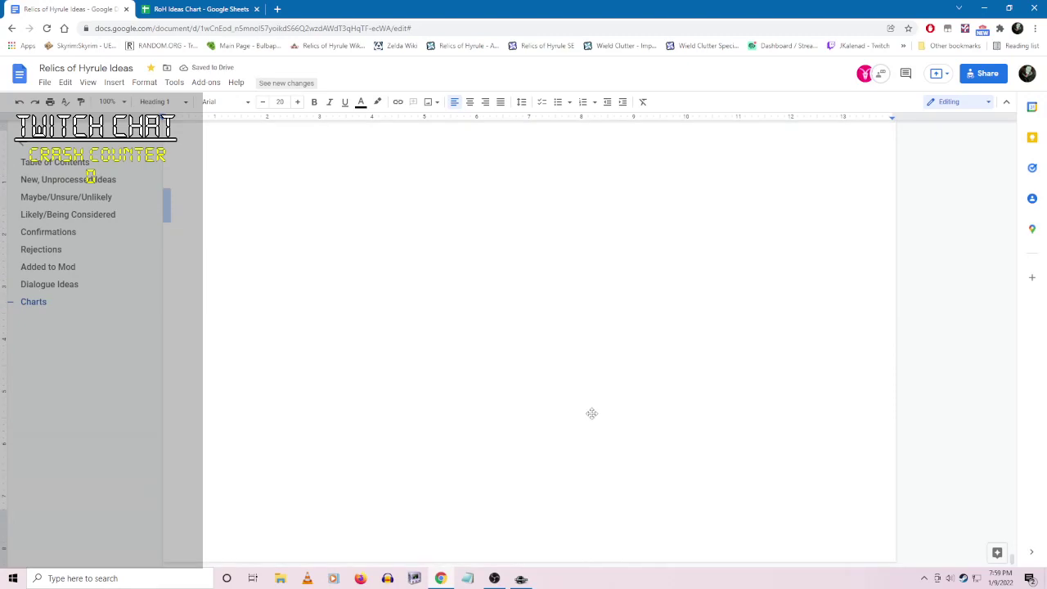
- Add a blank page after the Idea Summary line chart, keeping the chart fixed in position on its own page
scroll(591, 378, up, 3)
scroll(618, 471, up, 1)
scroll(629, 444, down, 5)
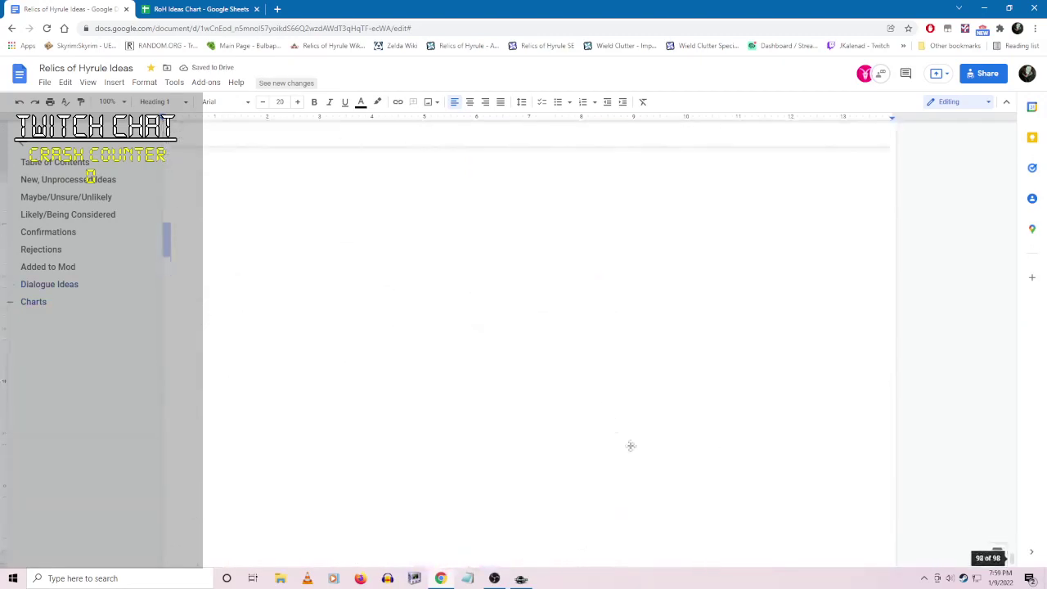
scroll(606, 429, up, 5)
click(581, 423)
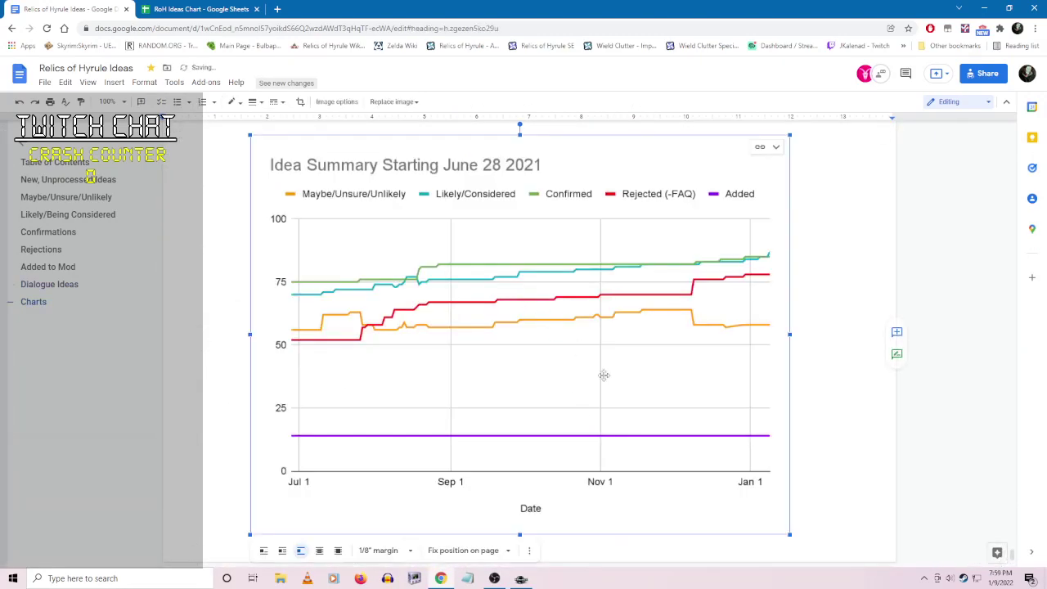
scroll(603, 374, down, 5)
click(569, 352)
scroll(626, 400, up, 5)
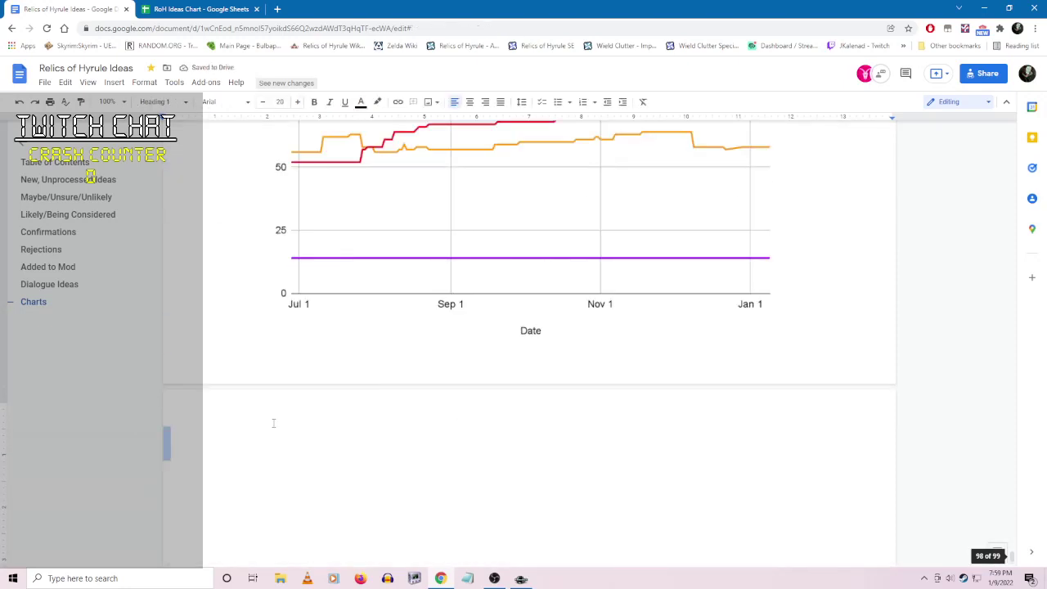
middle_click(471, 47)
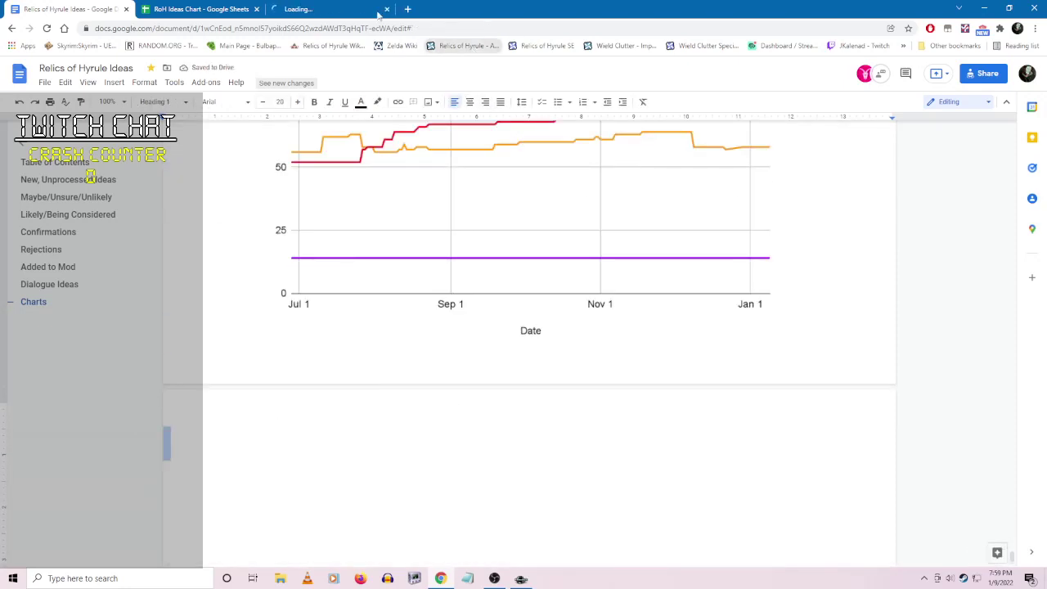
middle_click(333, 9)
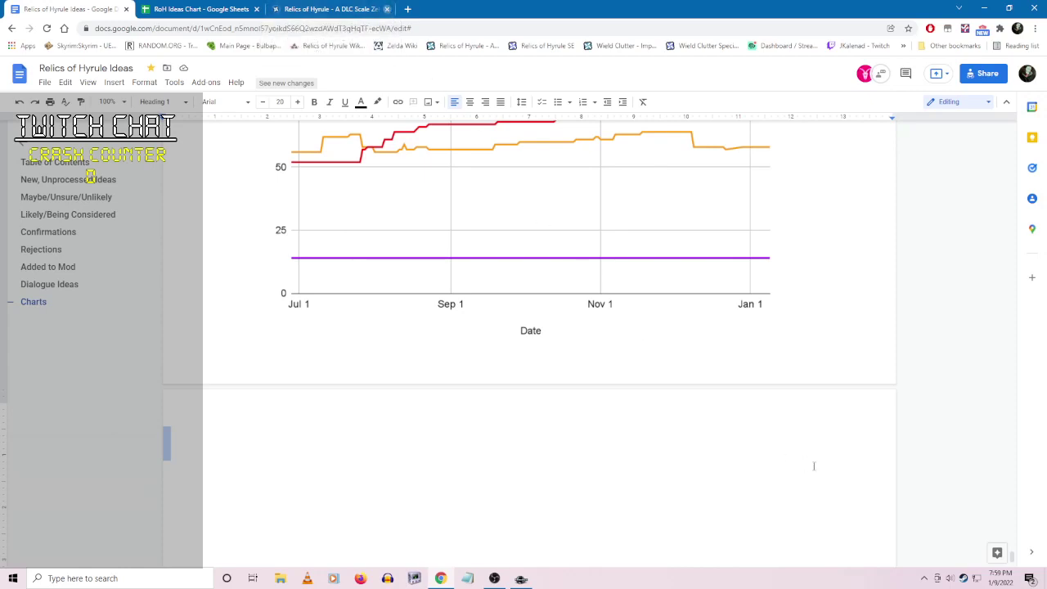
click(1044, 579)
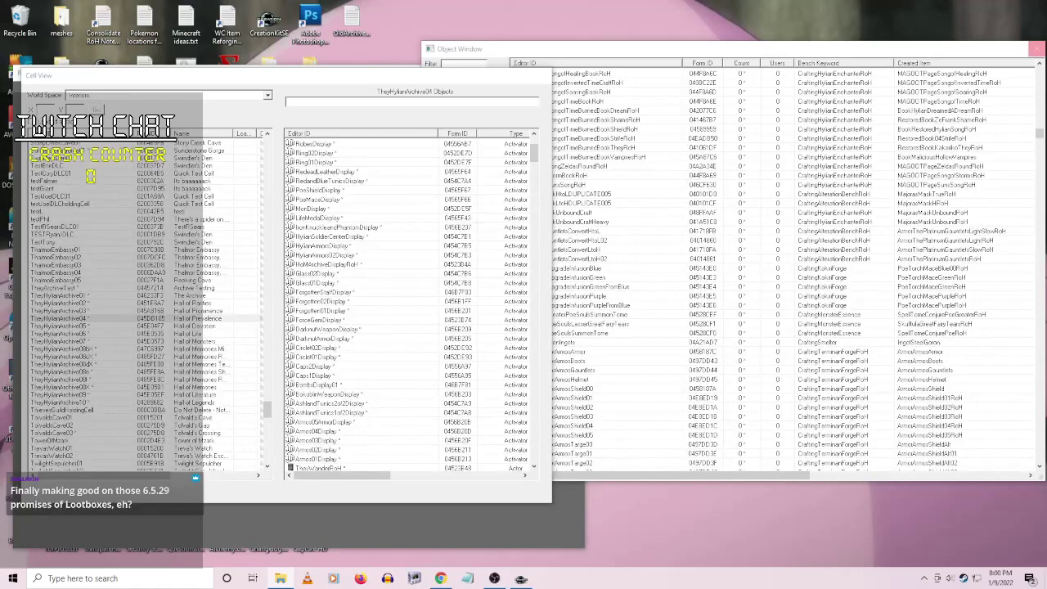
click(441, 578)
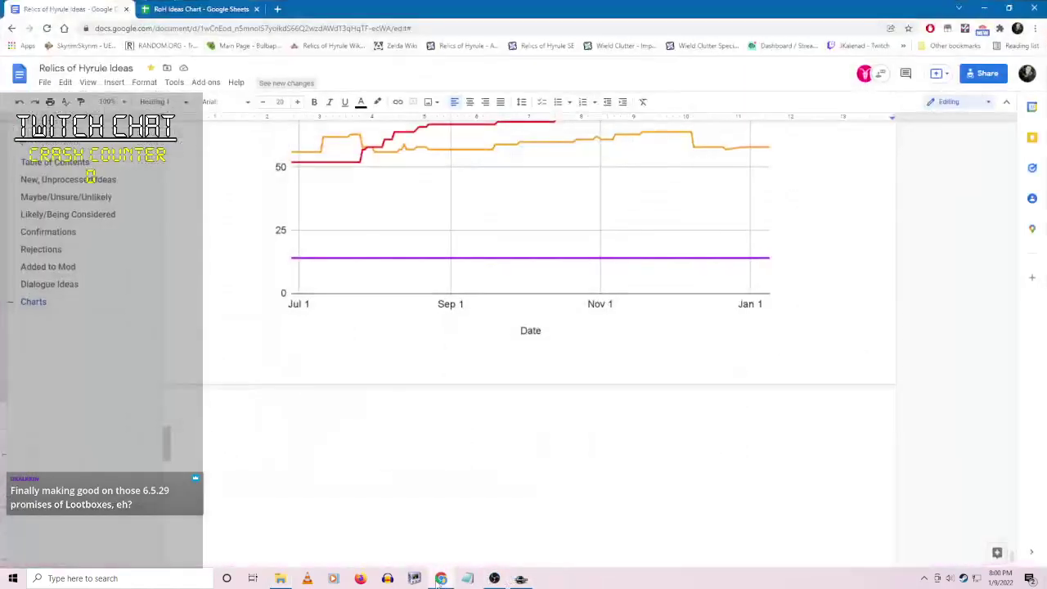
click(522, 580)
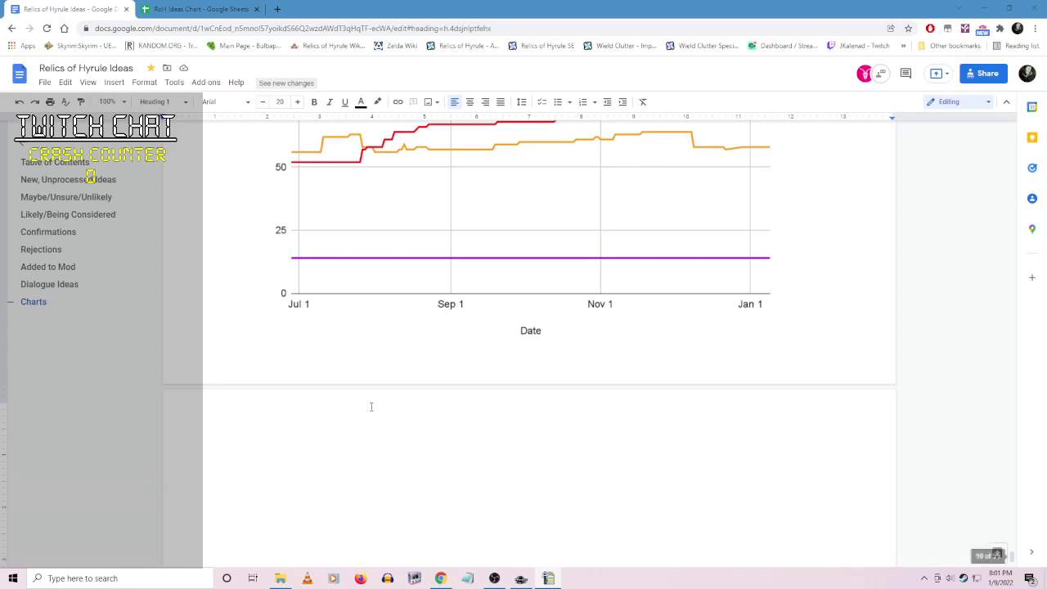
scroll(494, 444, up, 3)
scroll(485, 451, up, 1)
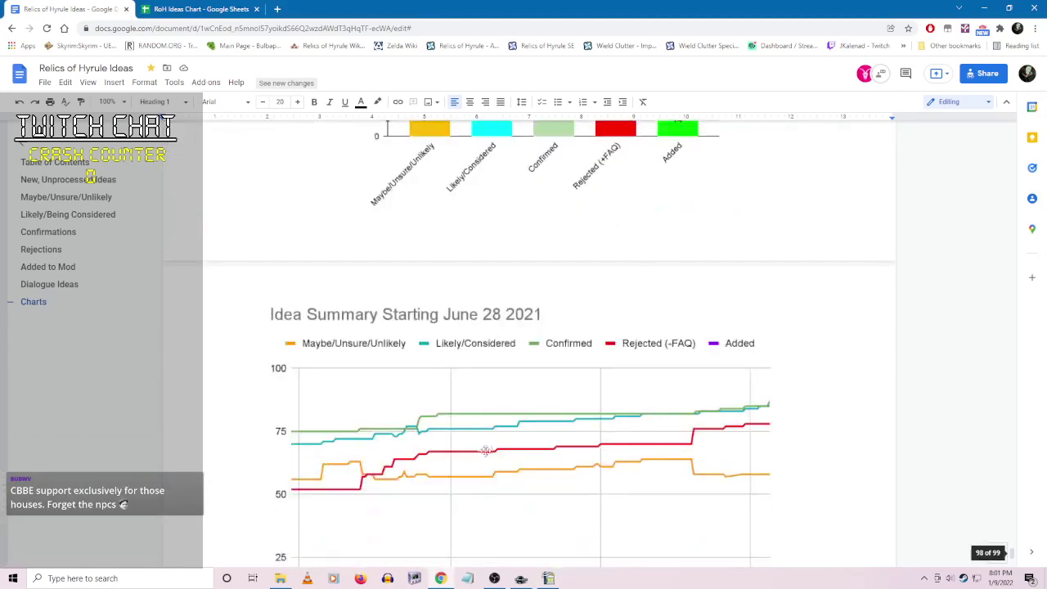
scroll(504, 477, down, 5)
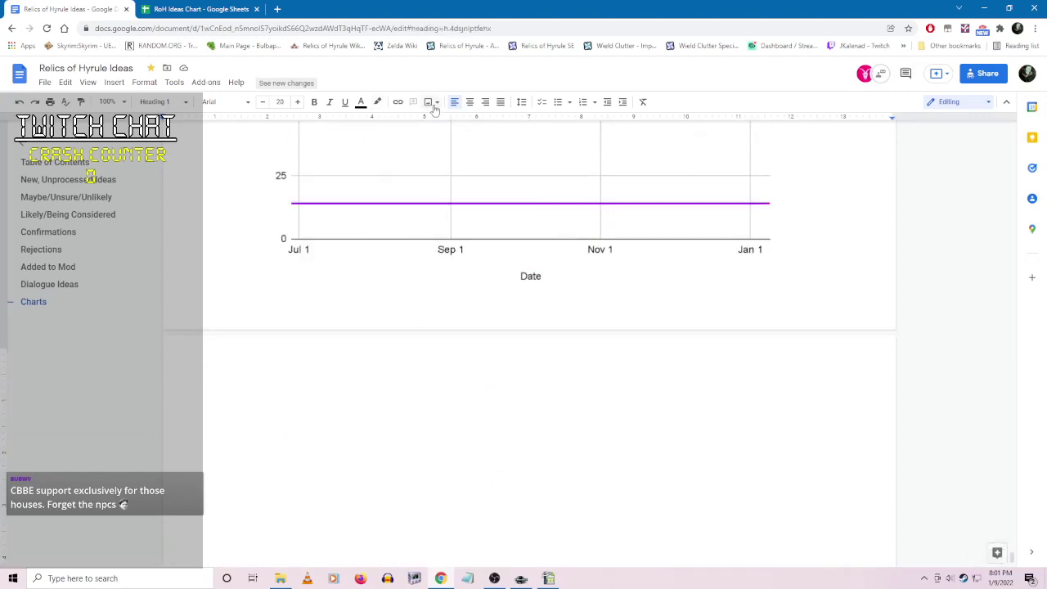
key(ctrl+shift+e)
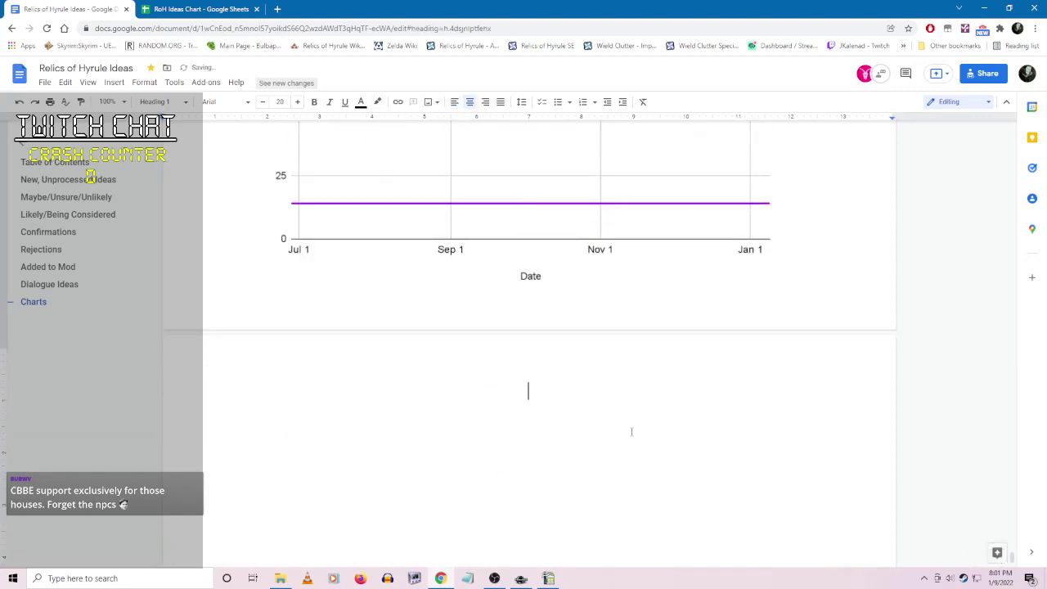
scroll(542, 401, up, 15)
scroll(538, 401, down, 12)
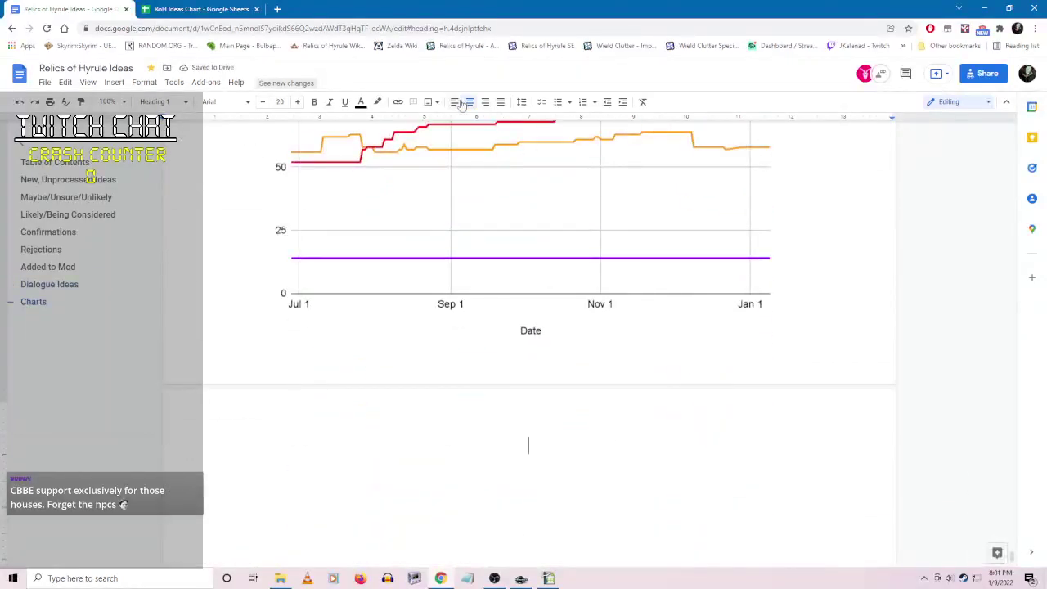
key(ctrl+shift+l)
- Add the heading "Suggestion Guidelines" on the blank page after the line chart and start a new line below it
text(SuggestionGu)
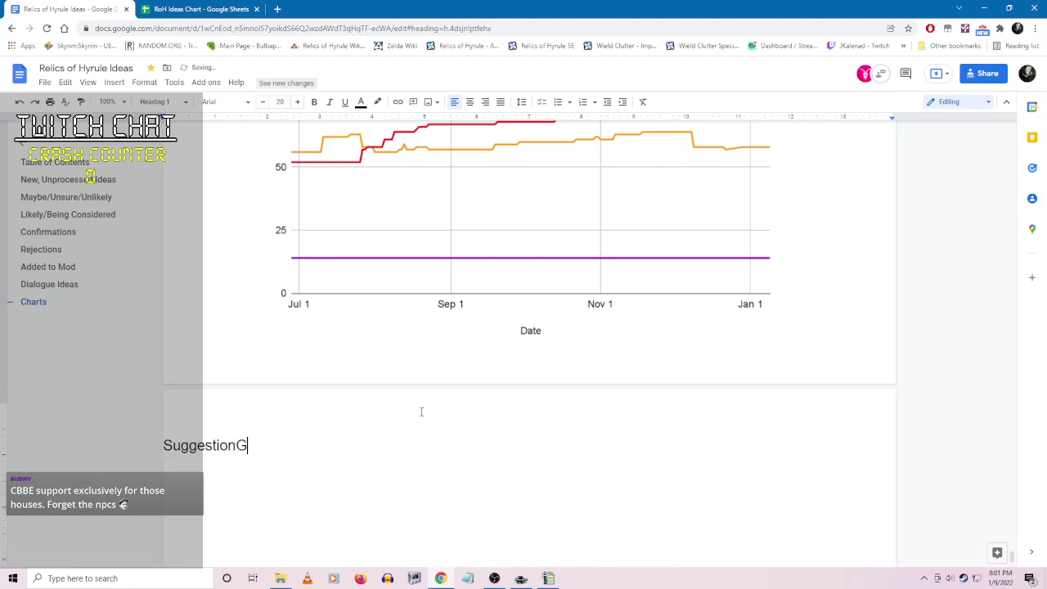
key(BackSpace)
key(BackSpace)
text(Guidelines)
key(Return)
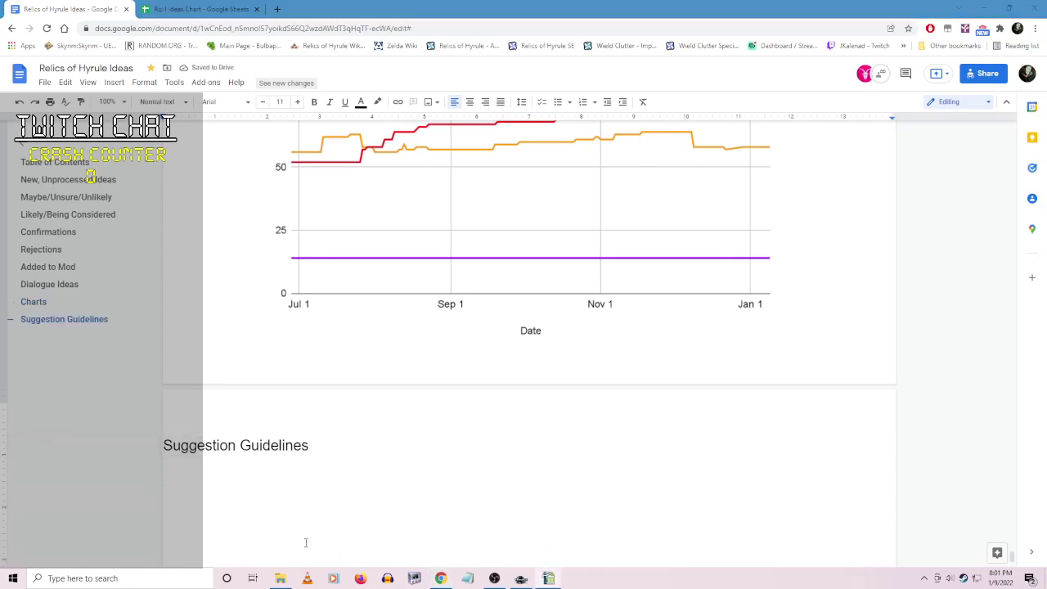
- Insert the seven suggestion guidelines below the heading and remove the stray space in the author's name in the last one
click(281, 476)
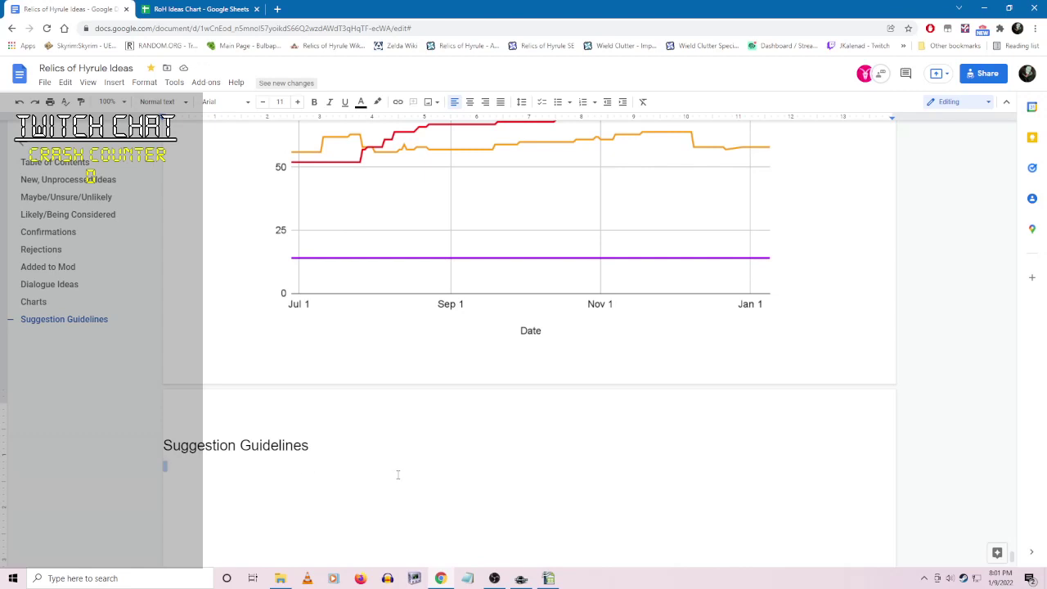
text(Relics of Hyrule is largely an adaptation, and features are unlikely to be exactly as they were in Zelda.  Relics of Hyrule is not very malleable. JKalenad can only do so much, as Skyrim is restrictive, and Relics of Hyrule has a strict world.  Once an idea is accepted, JKalenad will work on designing something and will not need much input for the design.  If an idea is not accepted or is changed, it is not personal. Relics of Hyrule and Skyrim are restrictive  Suggestions are never guaranteed to be implemented, as Relics of Hyrule is JKalenad's temple and it responds to his decree.  Even accepted features may change during production from what was "agreed" upon. There are no guarantees or obligations.  JKalenad is sharing Relics of Hyrule with you, but it is his project. Please respect that.)
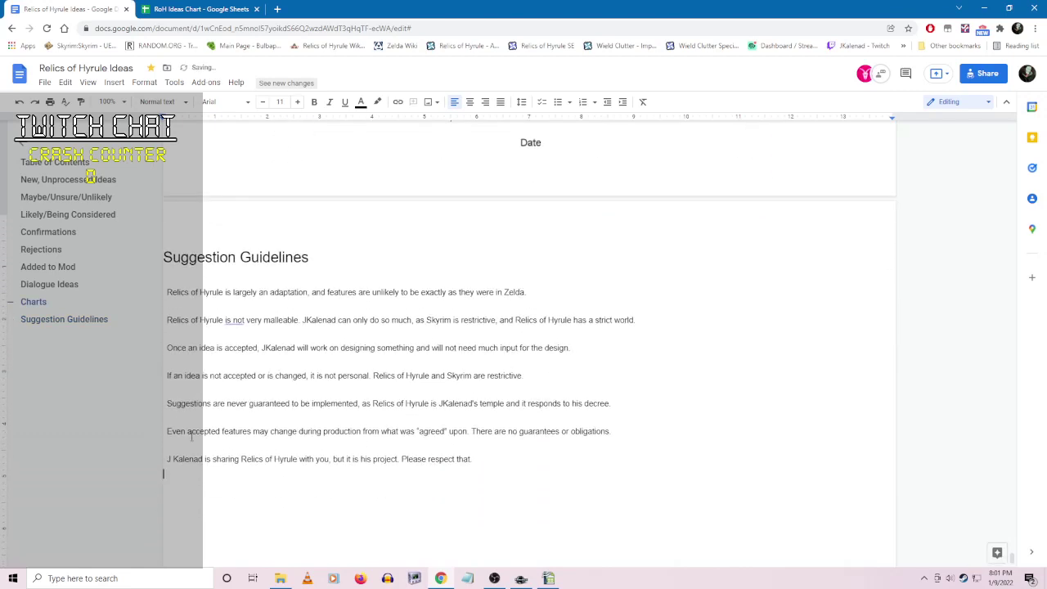
click(173, 460)
key(BackSpace)
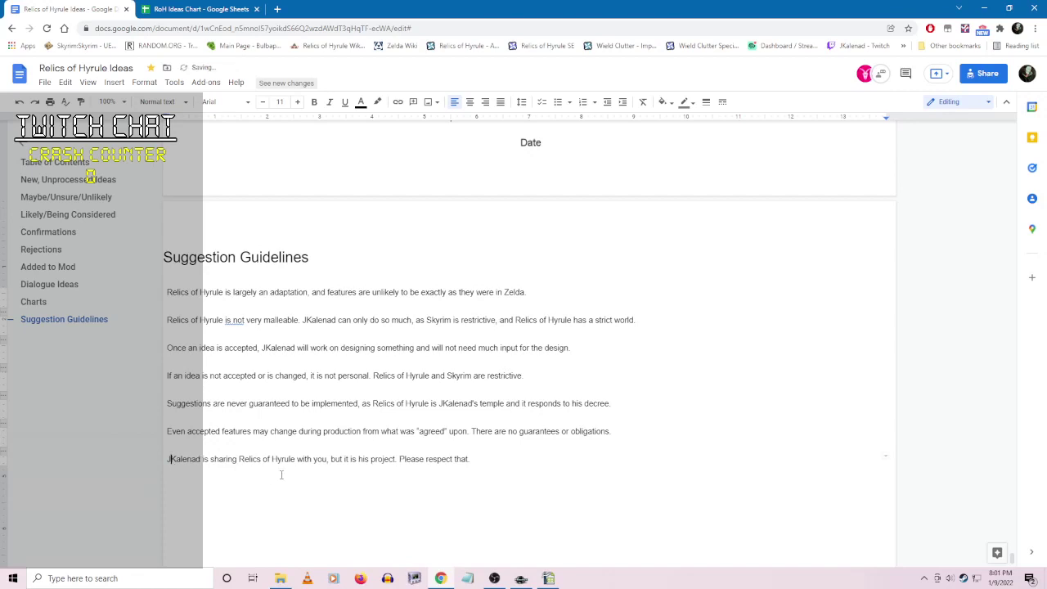
click(219, 292)
shift+click(483, 458)
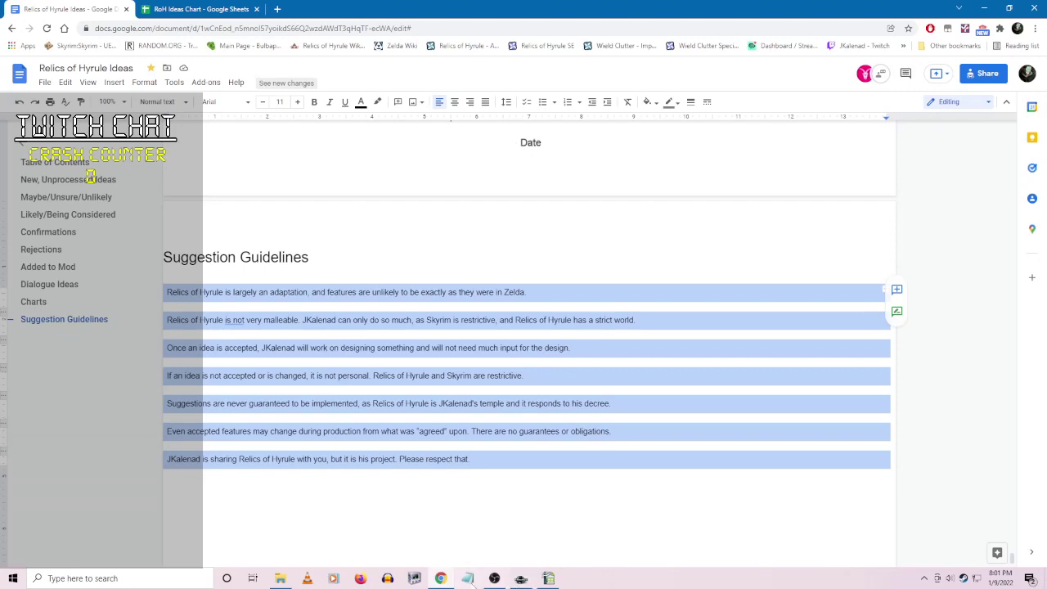
click(495, 578)
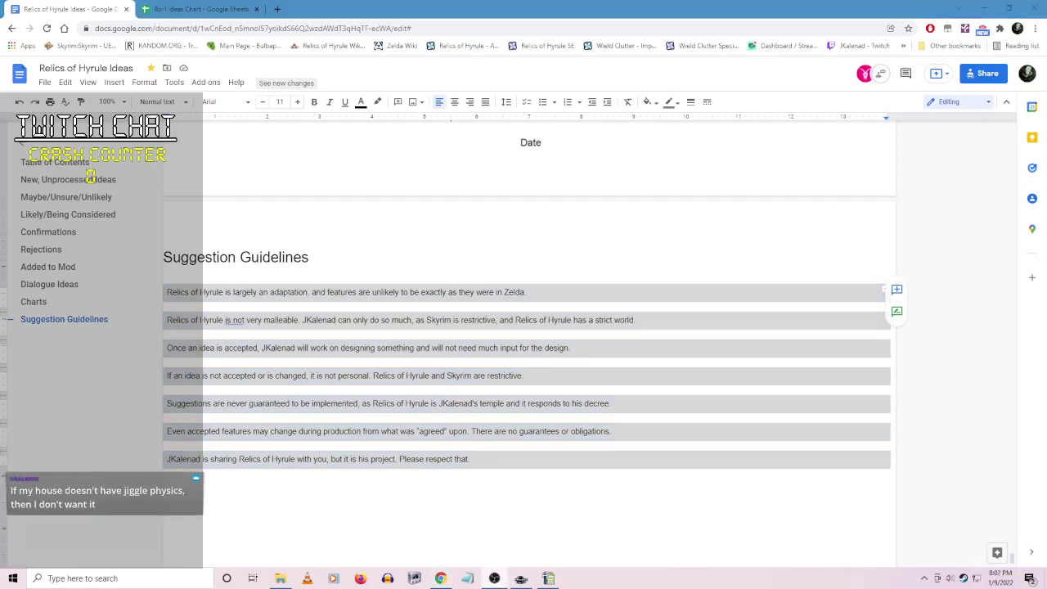
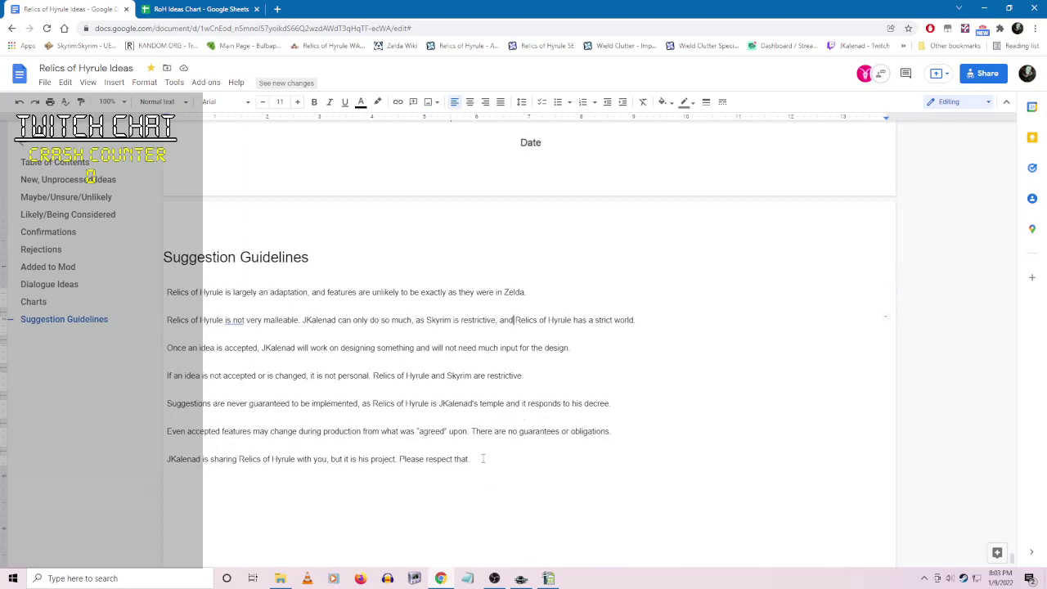
- Set single line spacing on the seven guidelines under the Suggestion Guidelines heading
drag(470, 458, 178, 300)
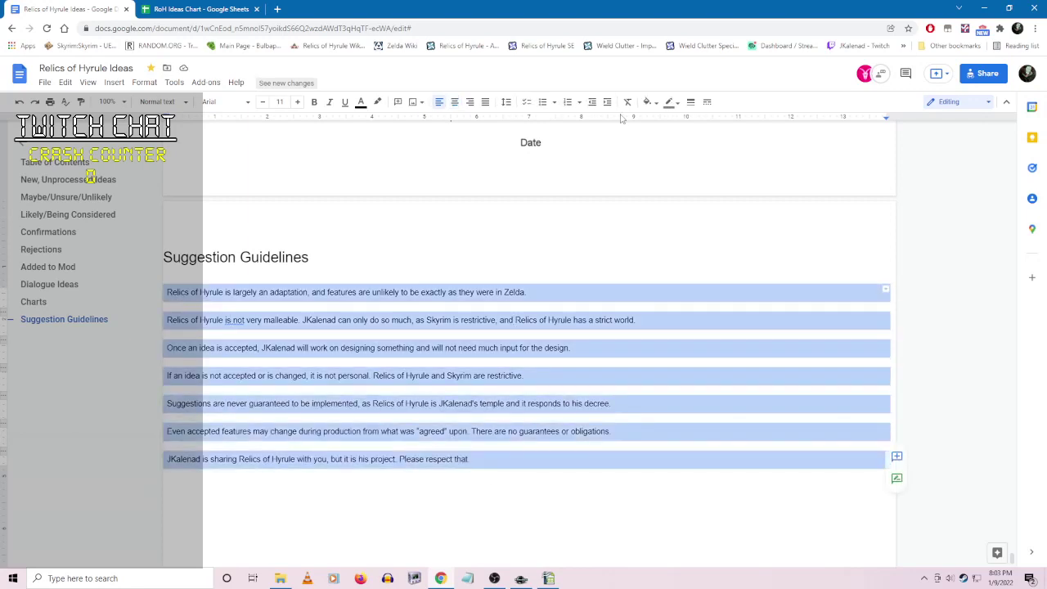
click(506, 102)
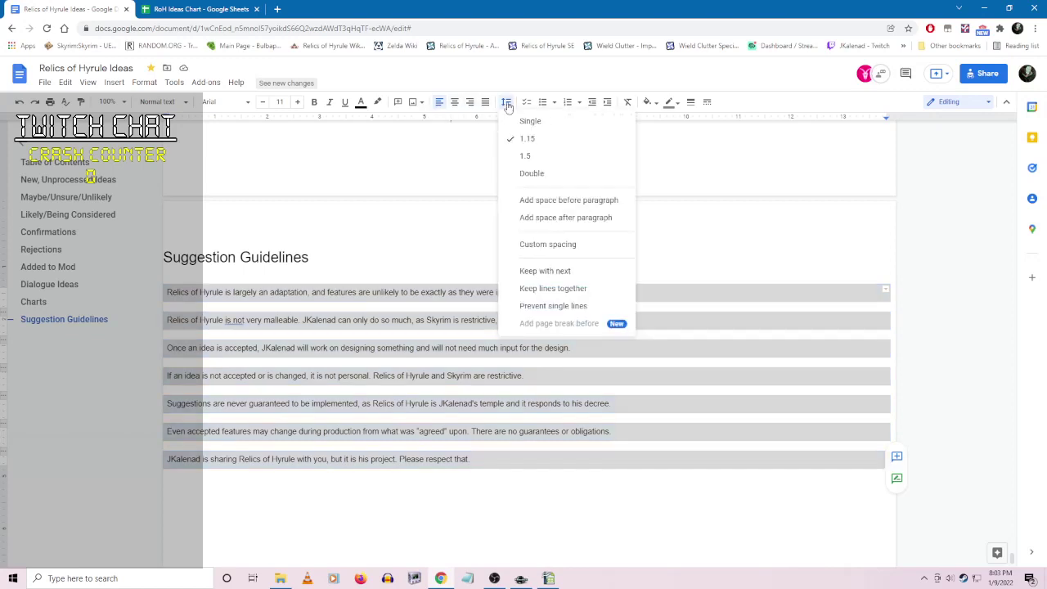
click(551, 123)
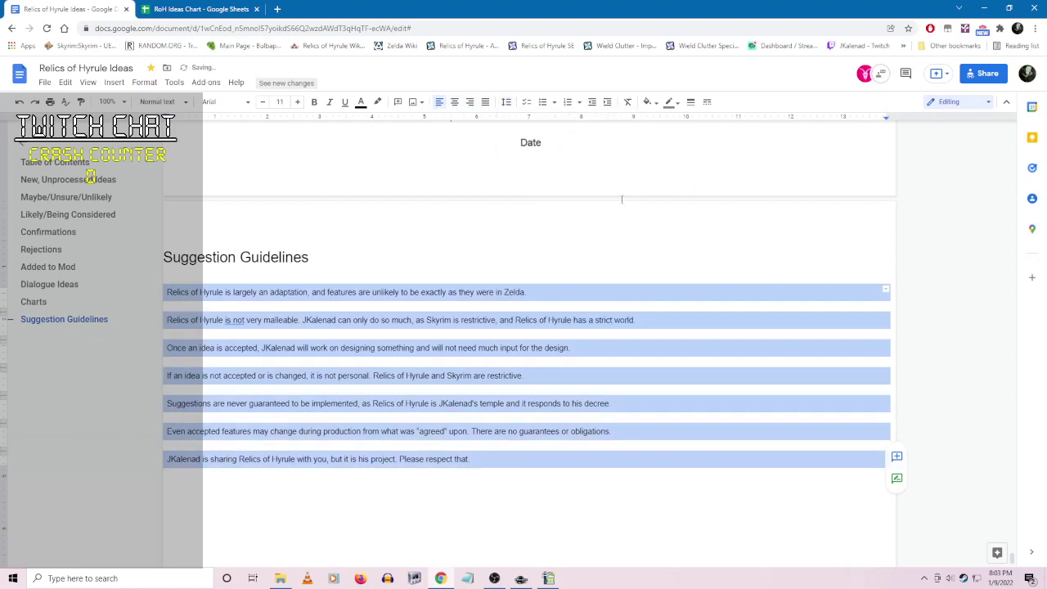
click(507, 105)
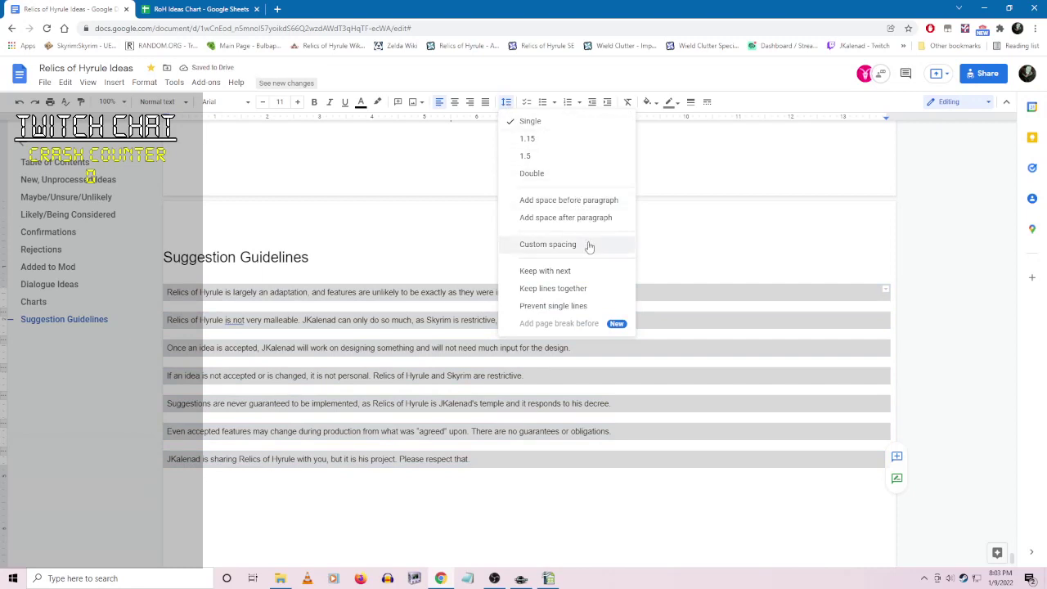
click(513, 460)
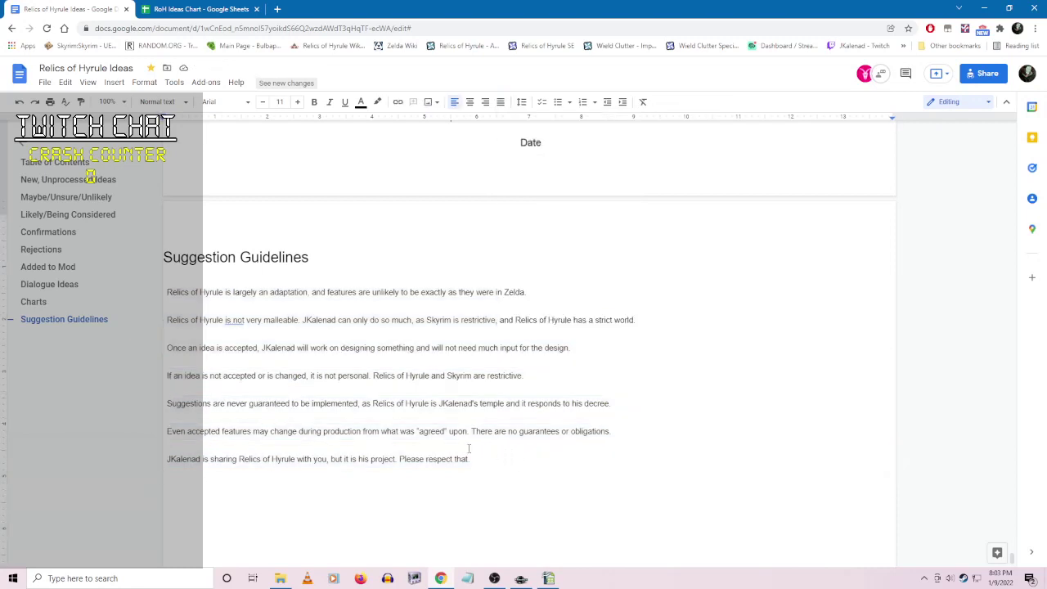
- Remove the seven guidelines, clean their formatting through Notepad, and paste them back as consecutive lines without gaps under the heading
drag(468, 450, 167, 292)
key(ctrl+c)
key(BackSpace)
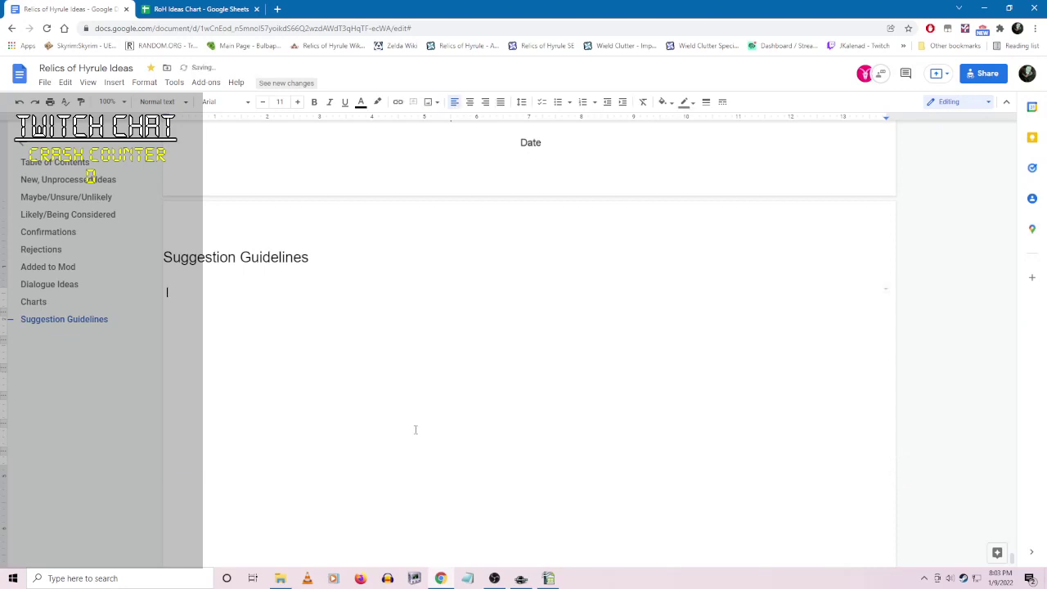
click(467, 579)
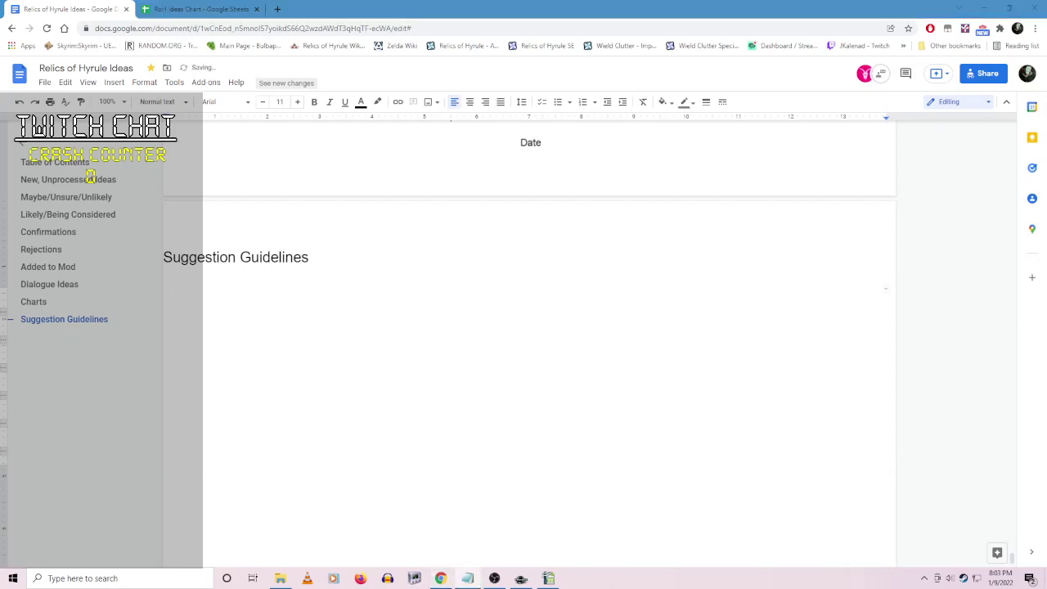
click(311, 301)
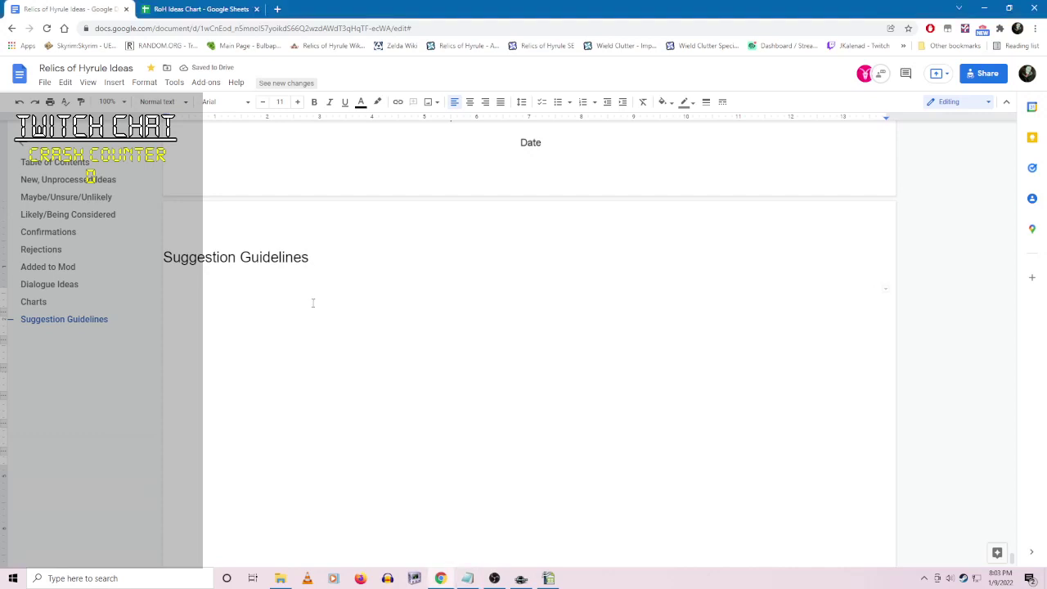
key(ctrl+v)
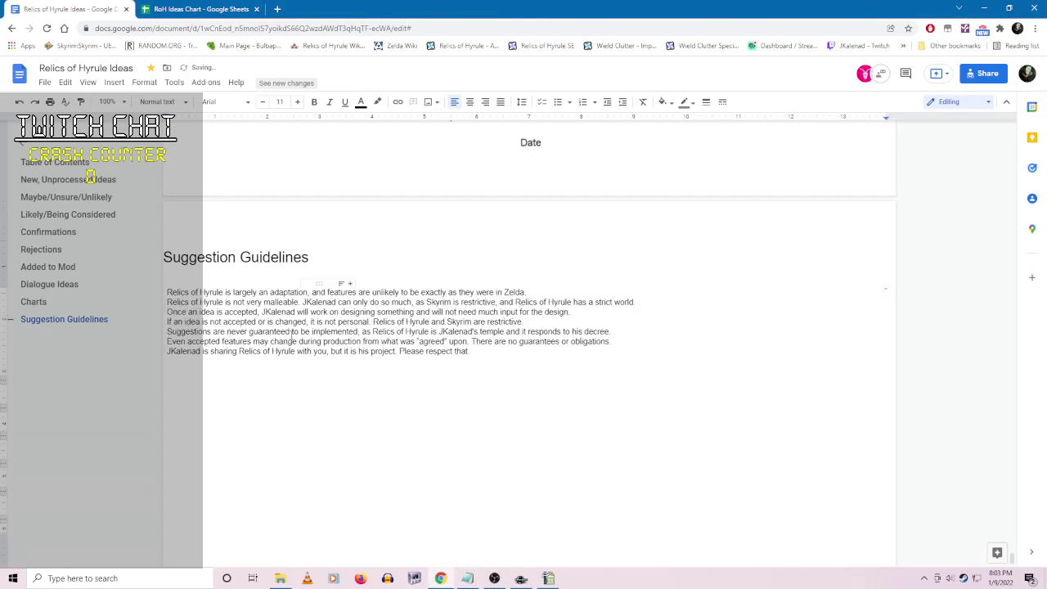
key(BackSpace)
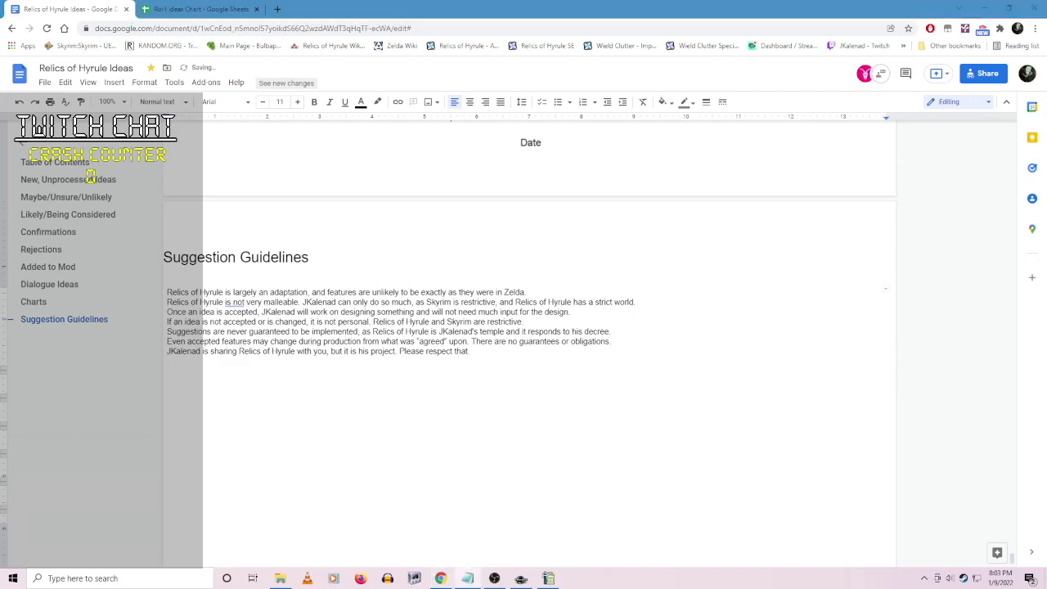
key(alt+Tab)
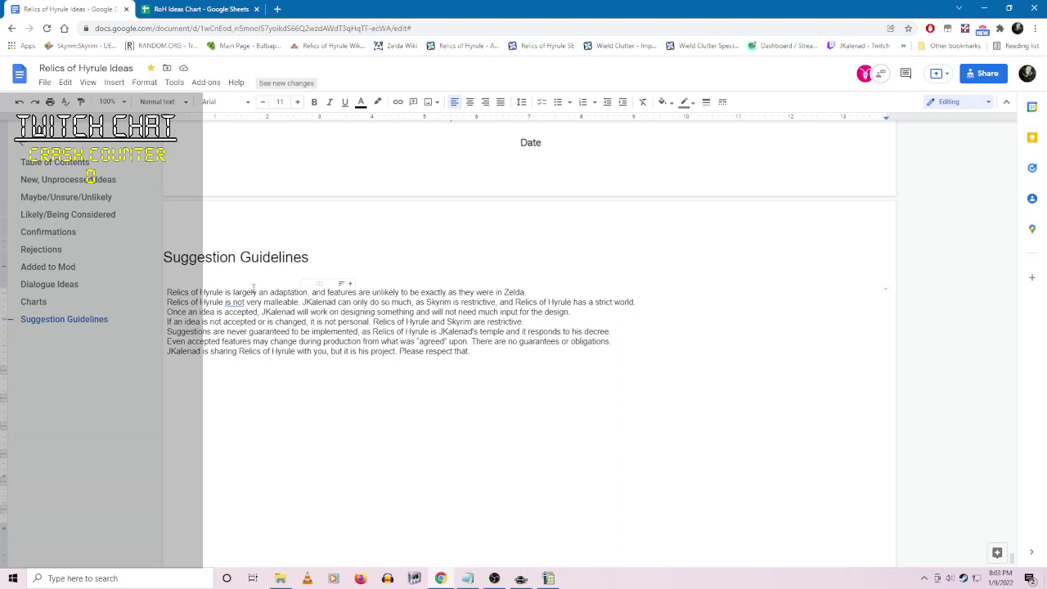
click(224, 278)
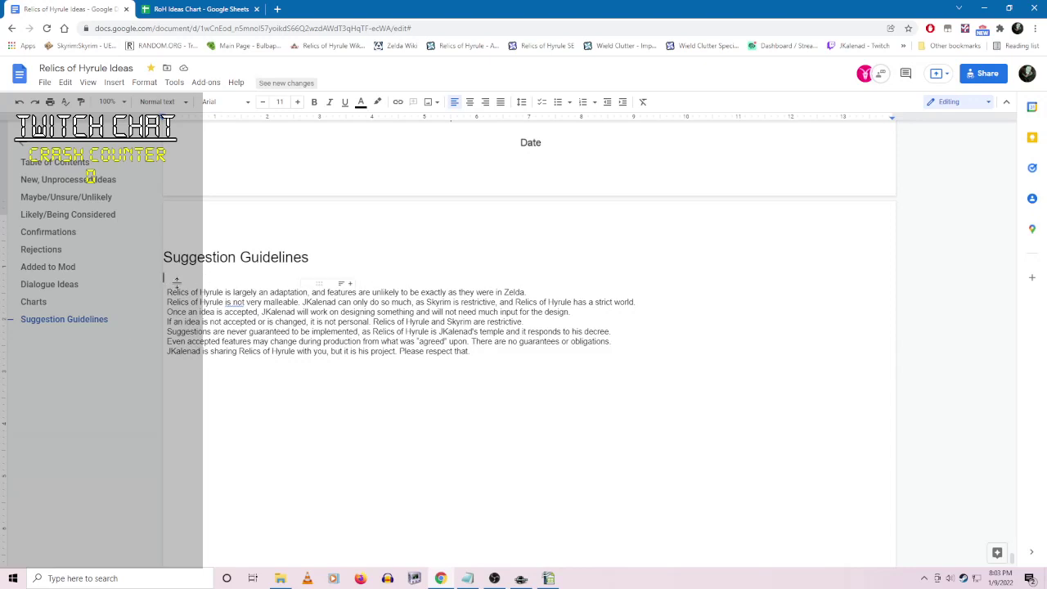
click(200, 278)
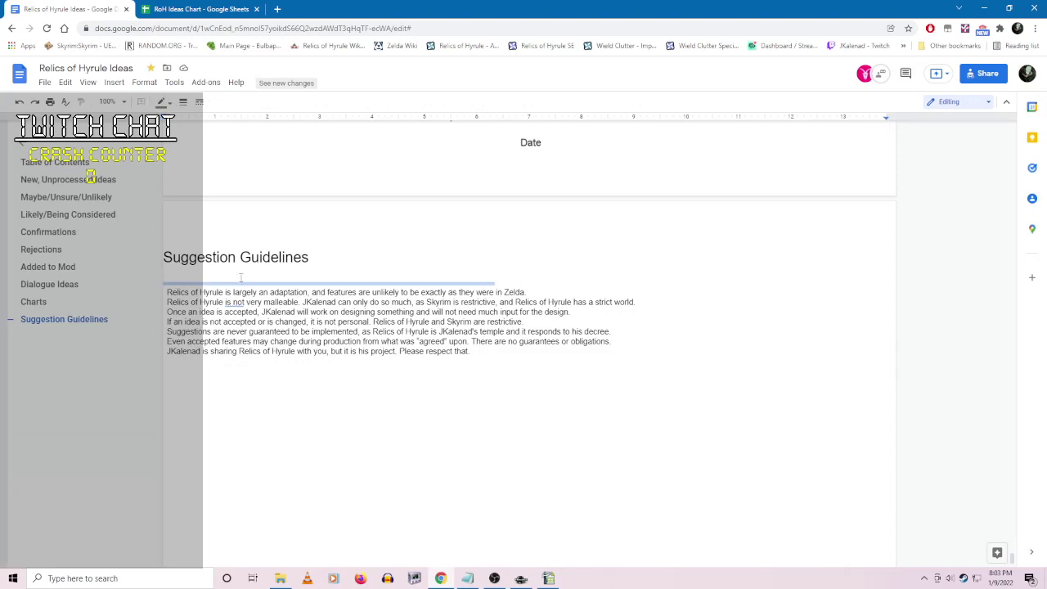
click(325, 311)
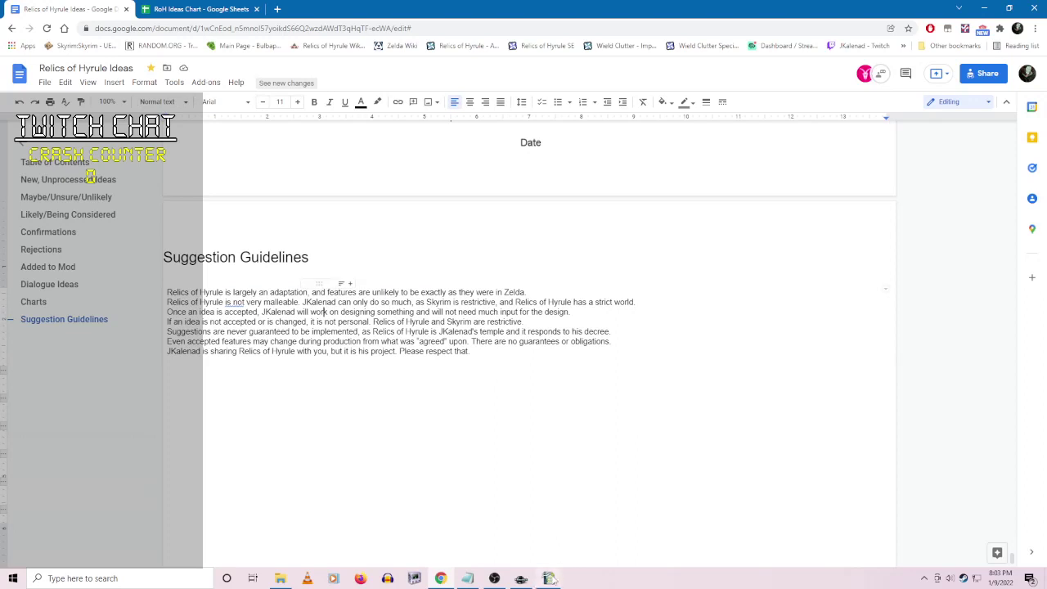
- Insert a table with 2 columns and 20 rows on the empty line below the guidelines
click(548, 578)
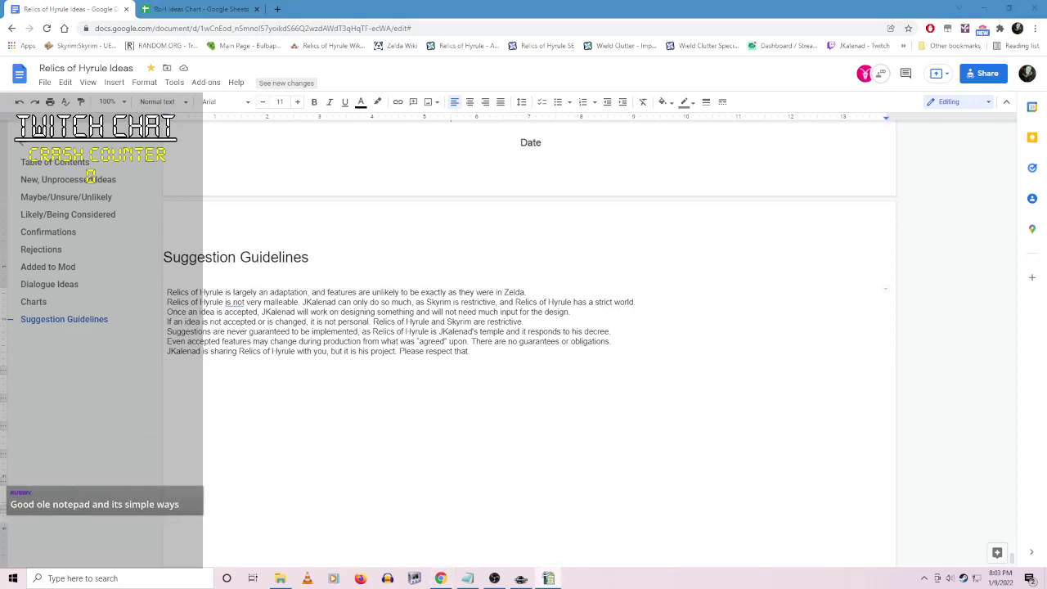
click(295, 374)
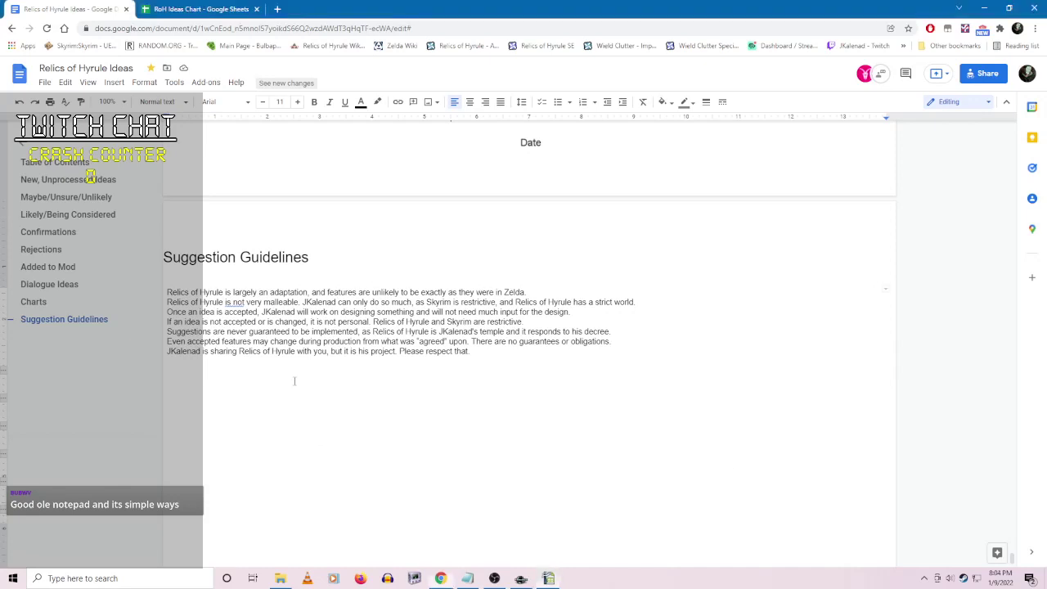
drag(295, 376, 483, 359)
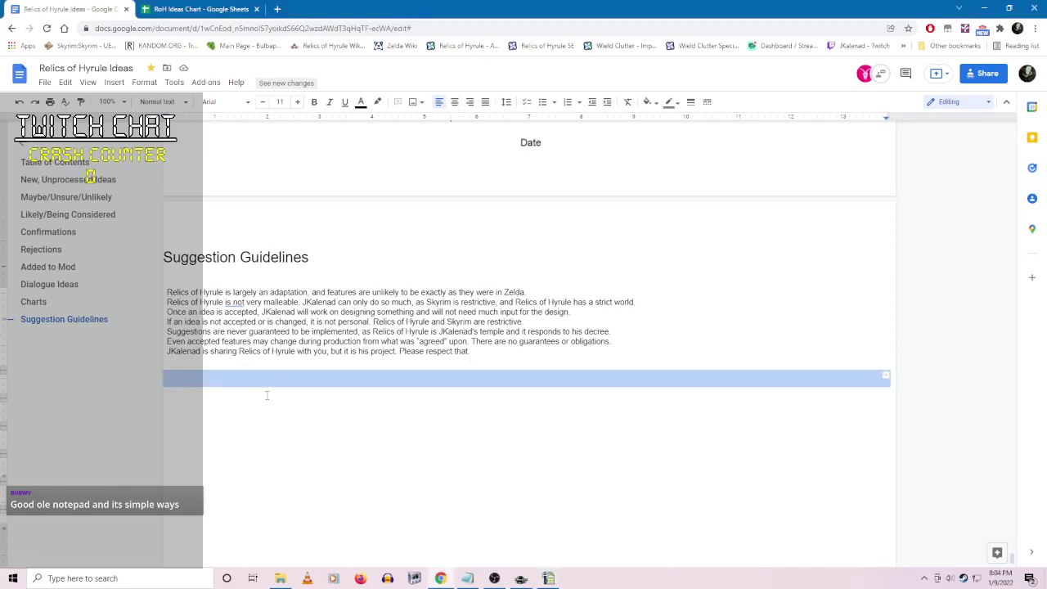
click(115, 83)
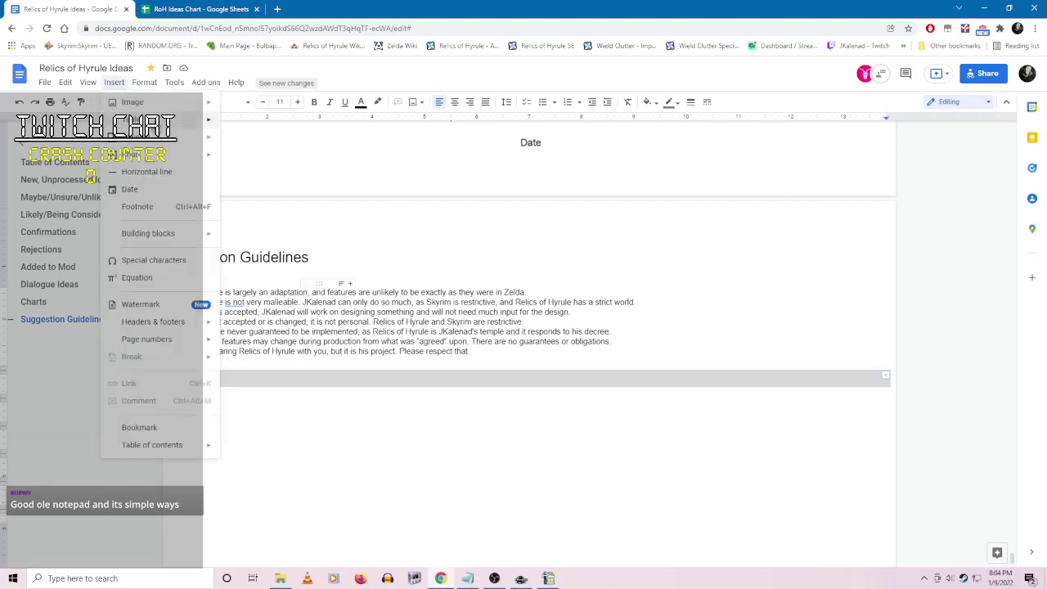
mouse_move(180, 123)
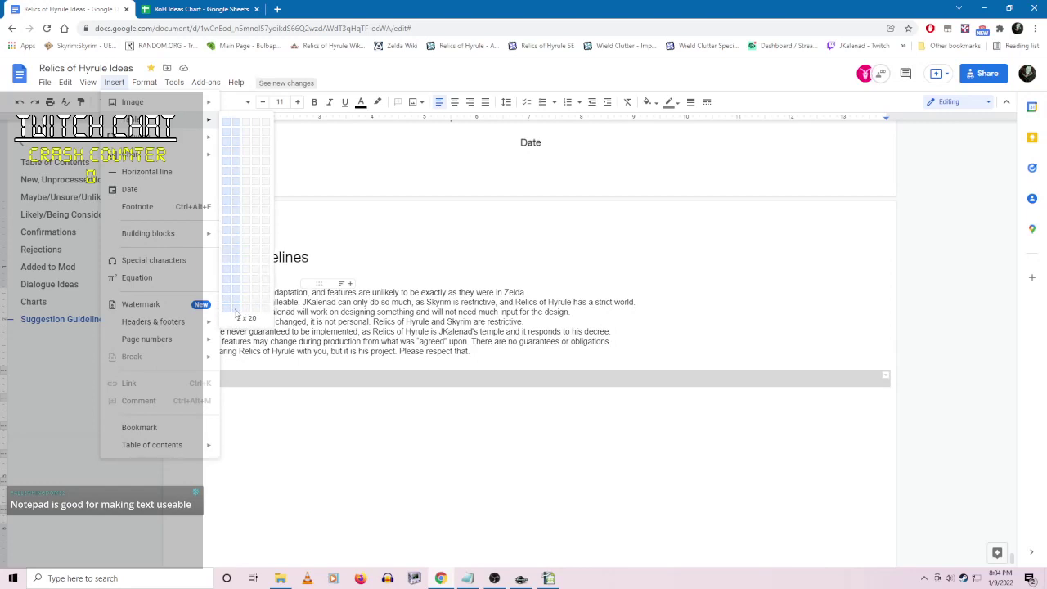
click(235, 309)
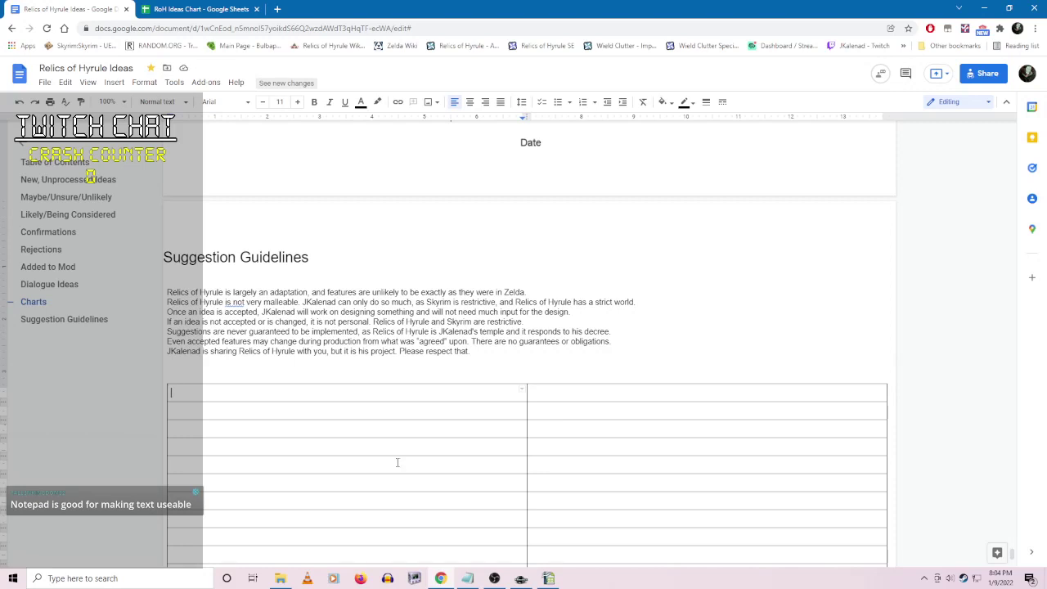
scroll(425, 359, down, 1)
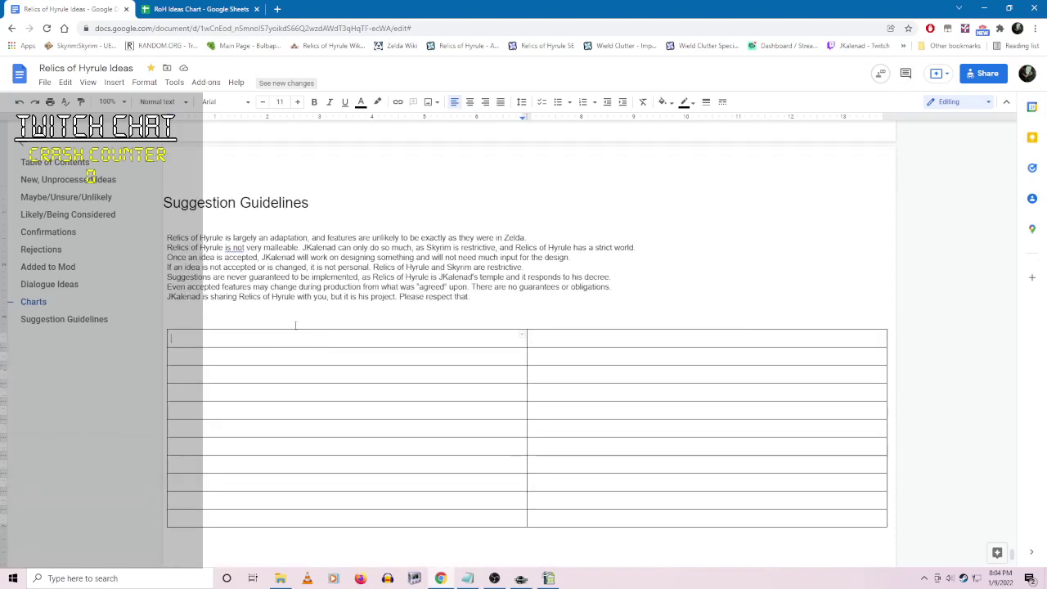
click(250, 319)
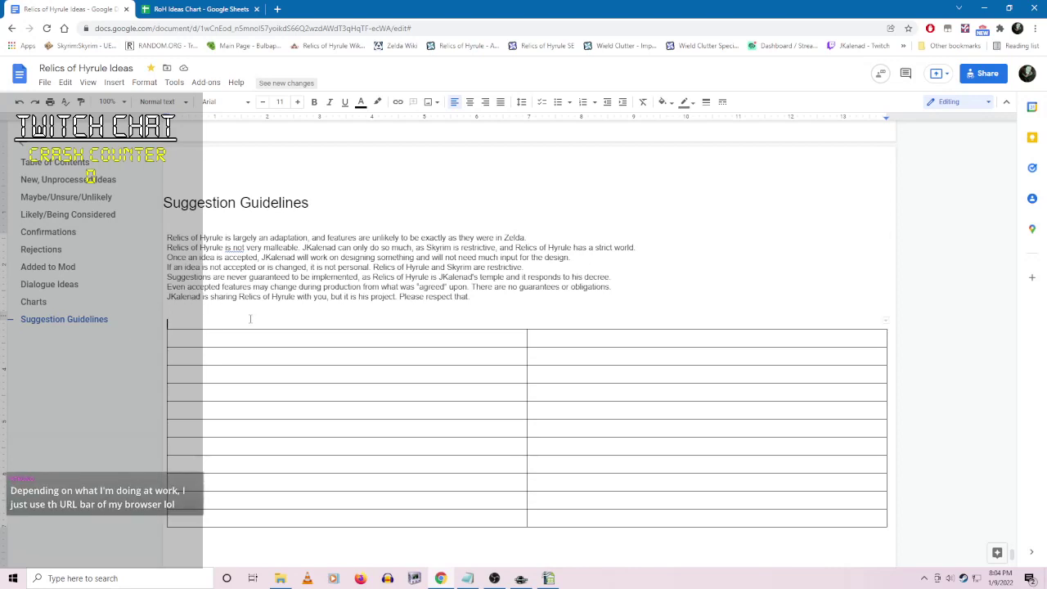
scroll(404, 381, down, 3)
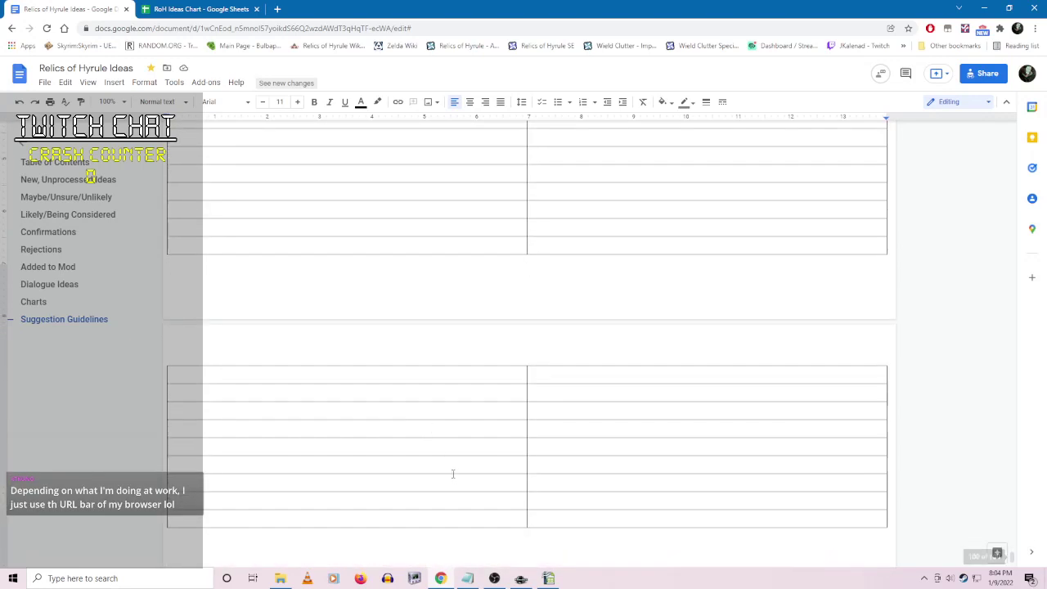
scroll(450, 474, up, 3)
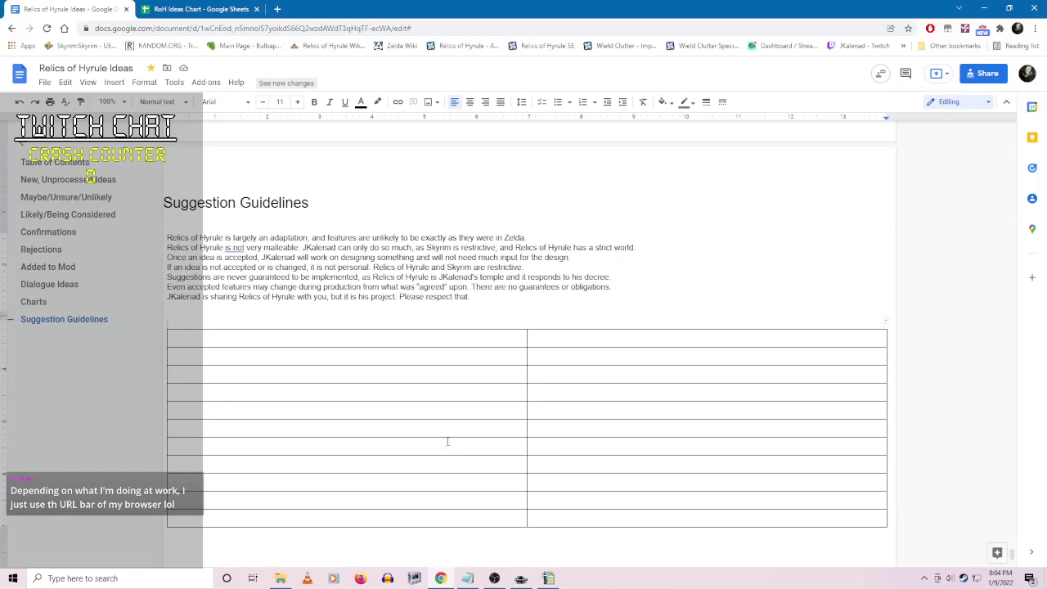
- Copy the suggestion checklist questions from the other open program and paste them into the new table from its first cell
triple_click(239, 339)
key(alt+Tab)
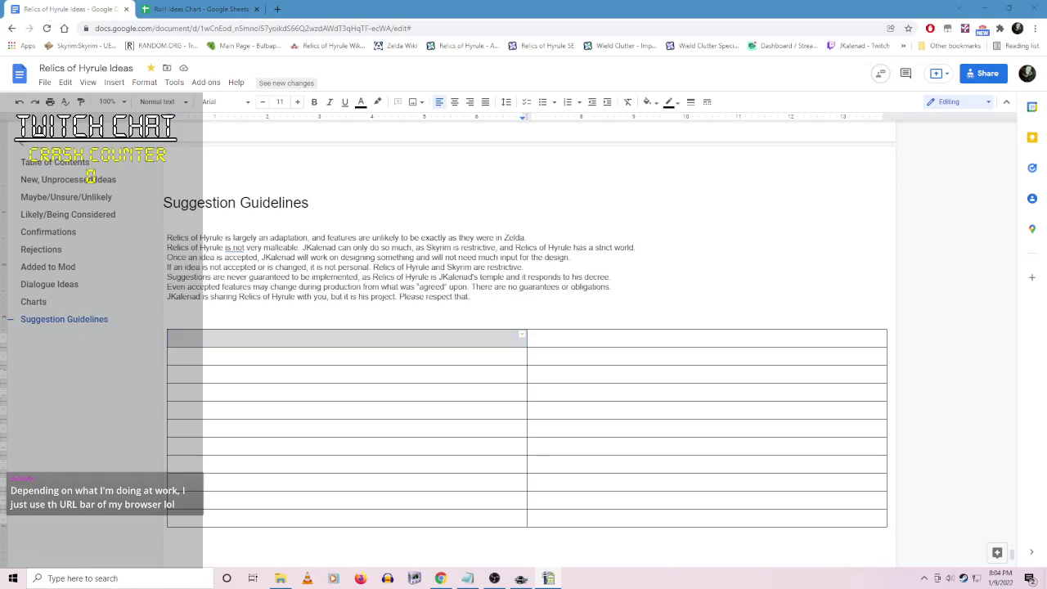
key(alt+Tab)
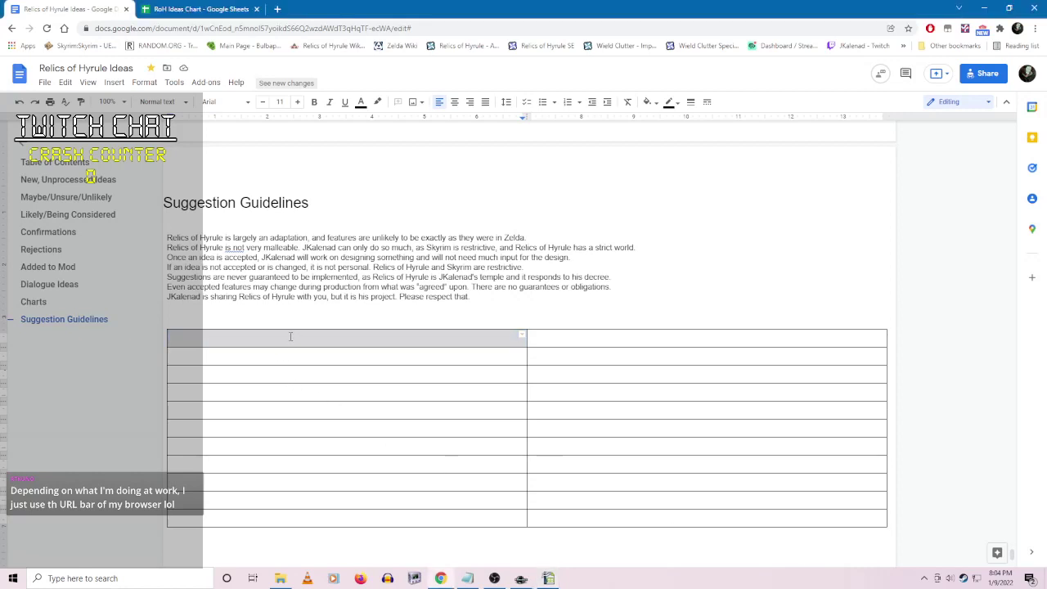
click(290, 336)
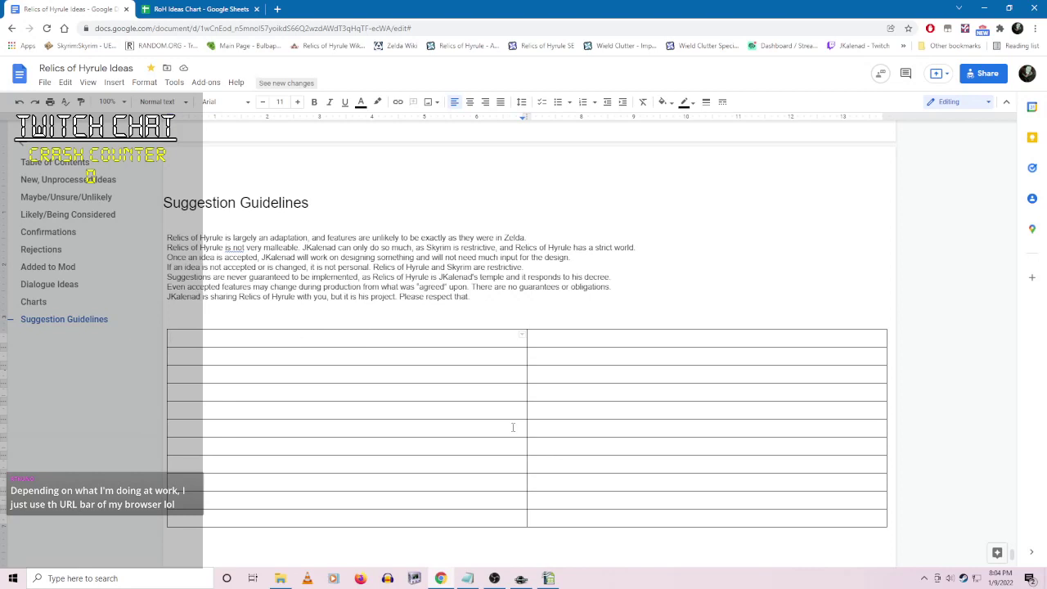
key(ctrl+v)
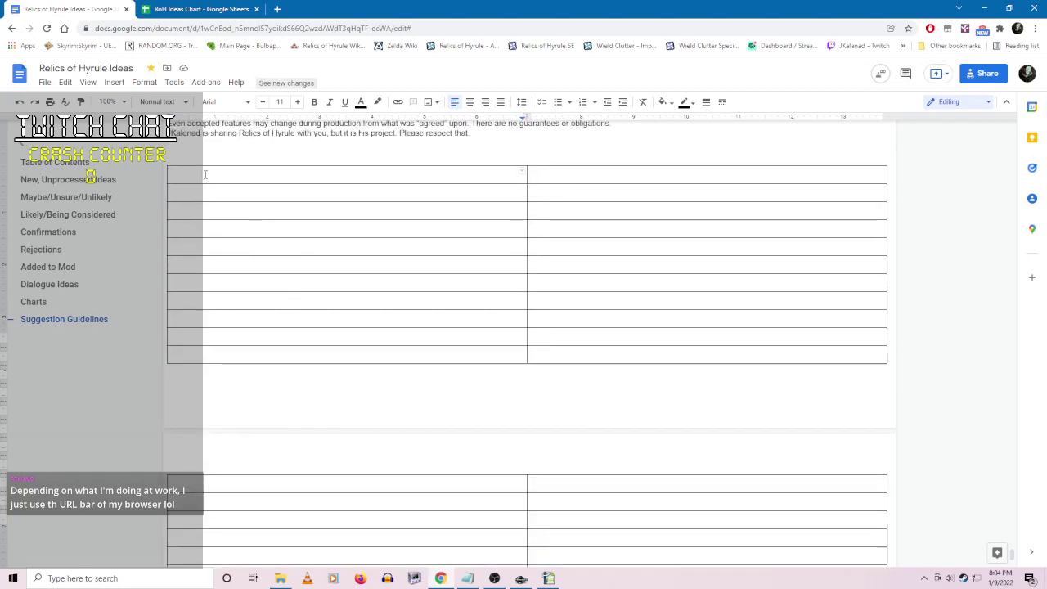
key(alt+Tab)
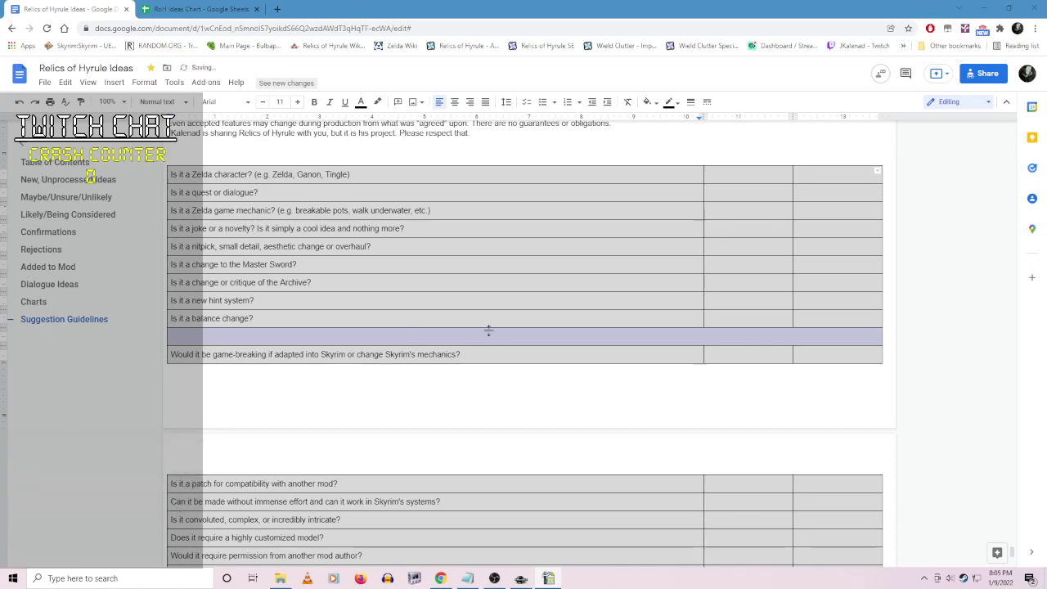
key(alt+Tab)
scroll(491, 343, up, 1)
click(699, 336)
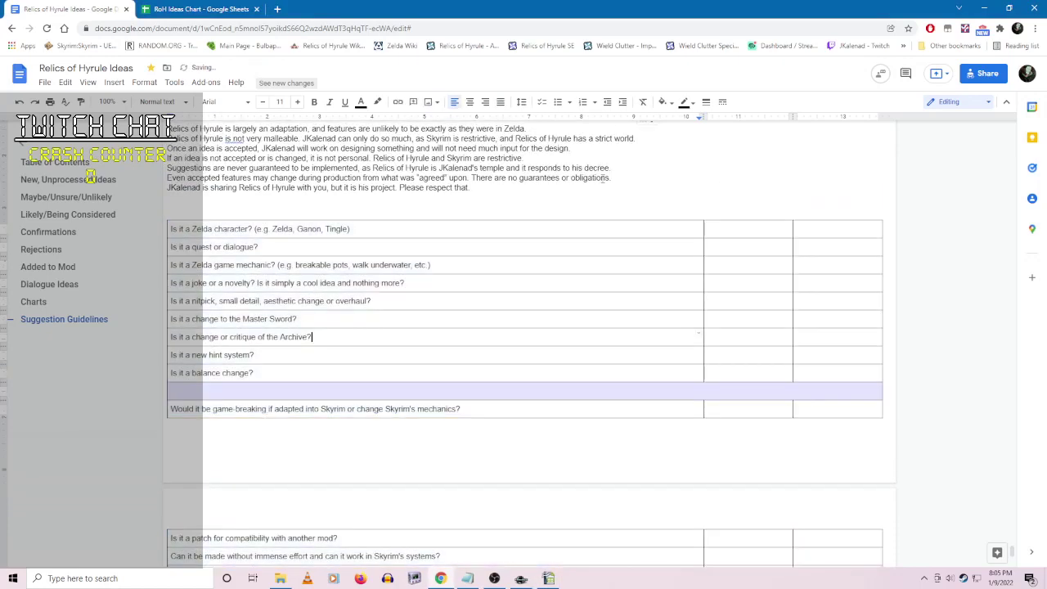
scroll(489, 309, down, 7)
scroll(473, 355, up, 3)
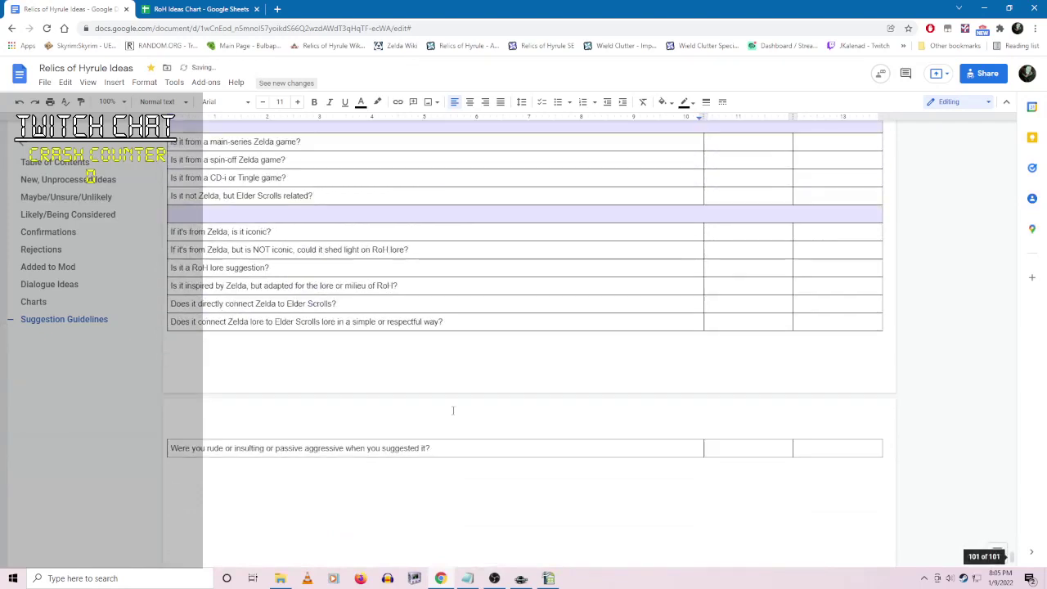
scroll(449, 413, up, 5)
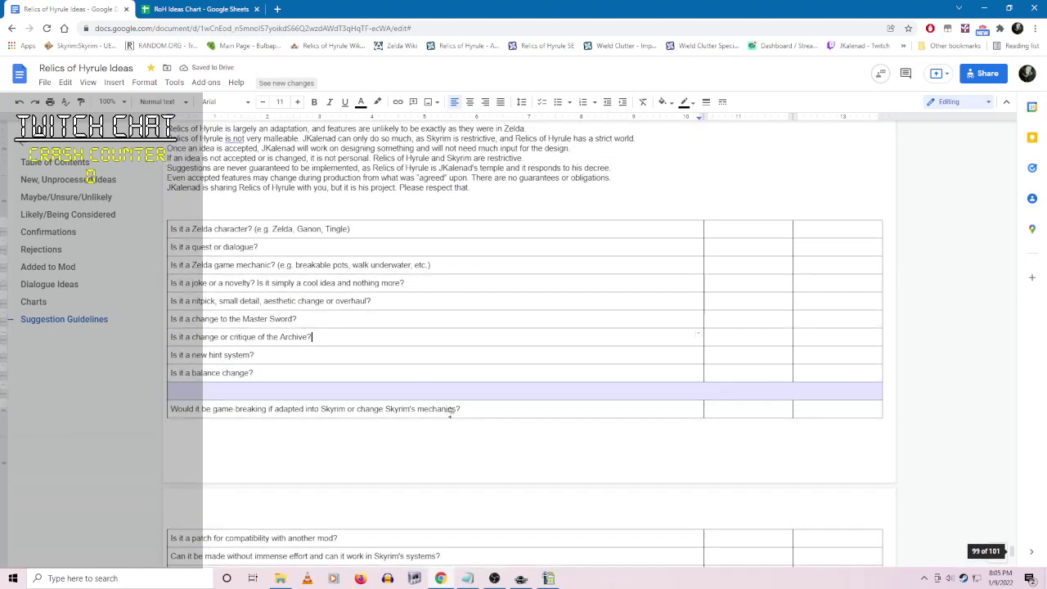
- Delete the empty third column from the suggestion checklist table
click(202, 229)
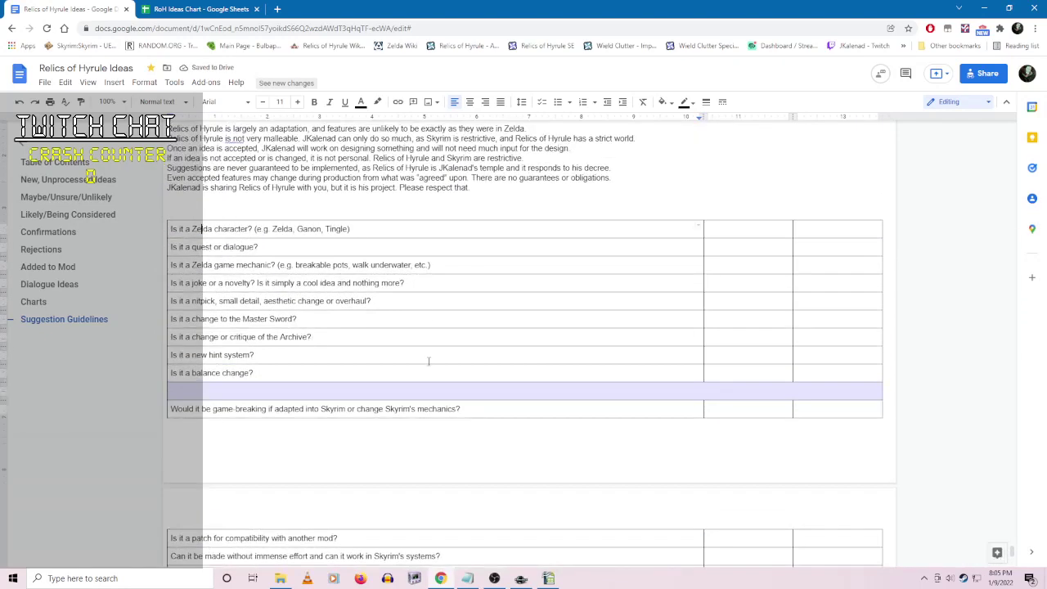
click(172, 229)
drag(700, 230, 715, 228)
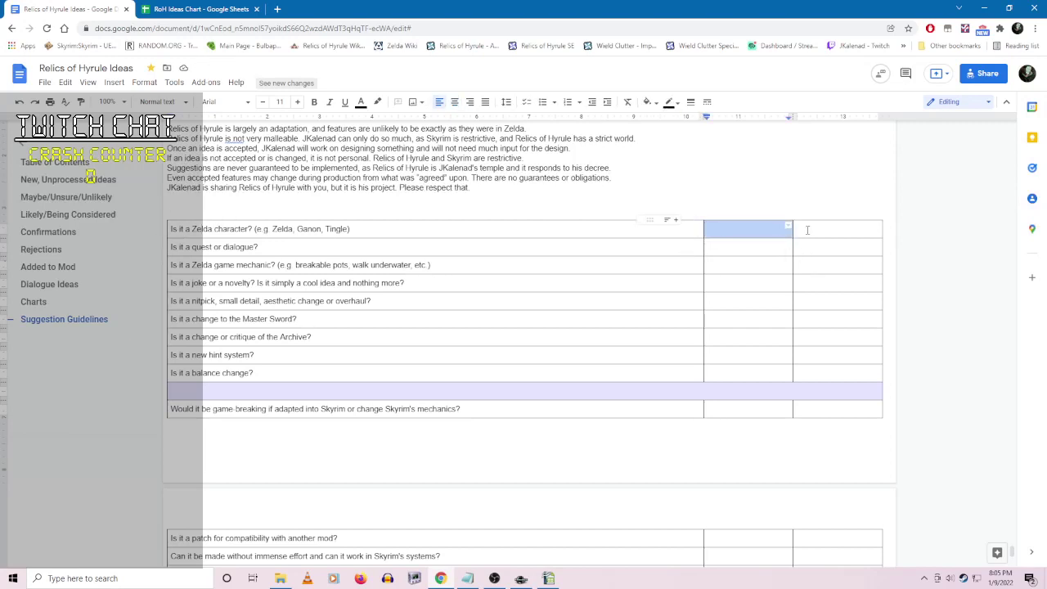
click(807, 230)
right_click(818, 230)
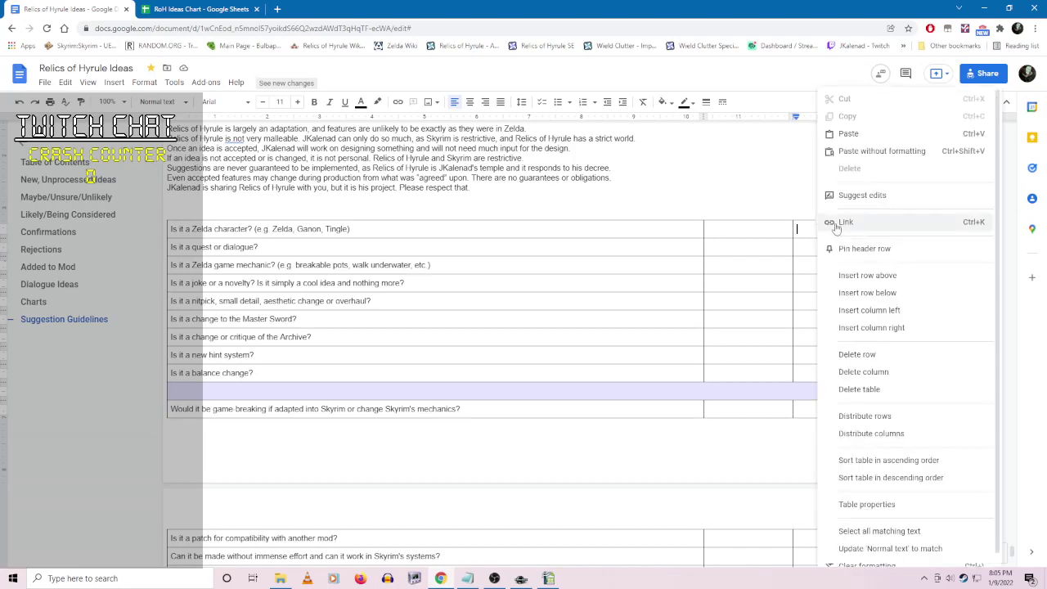
key(Escape)
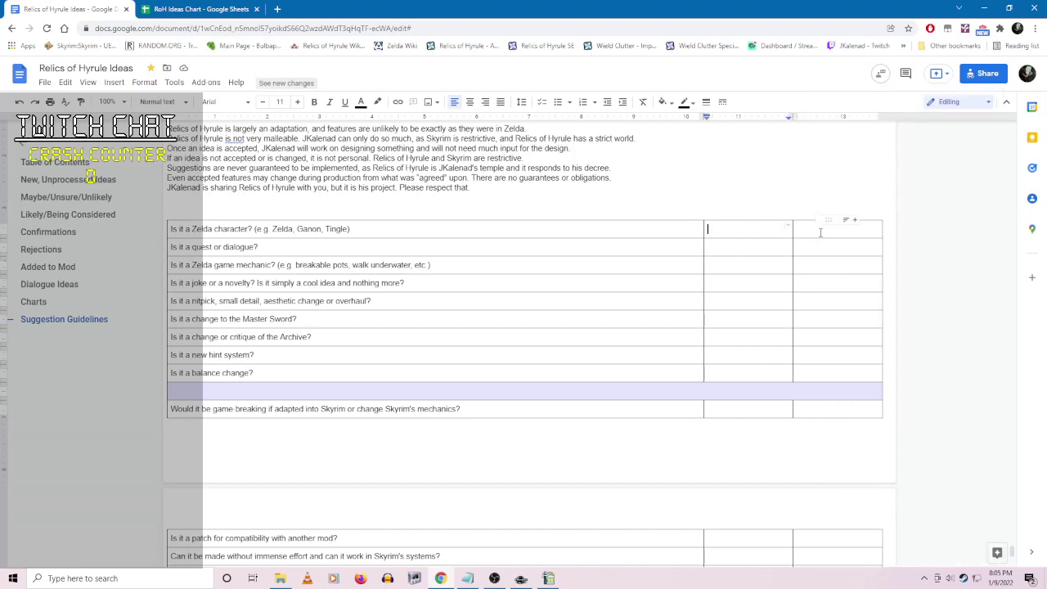
right_click(817, 232)
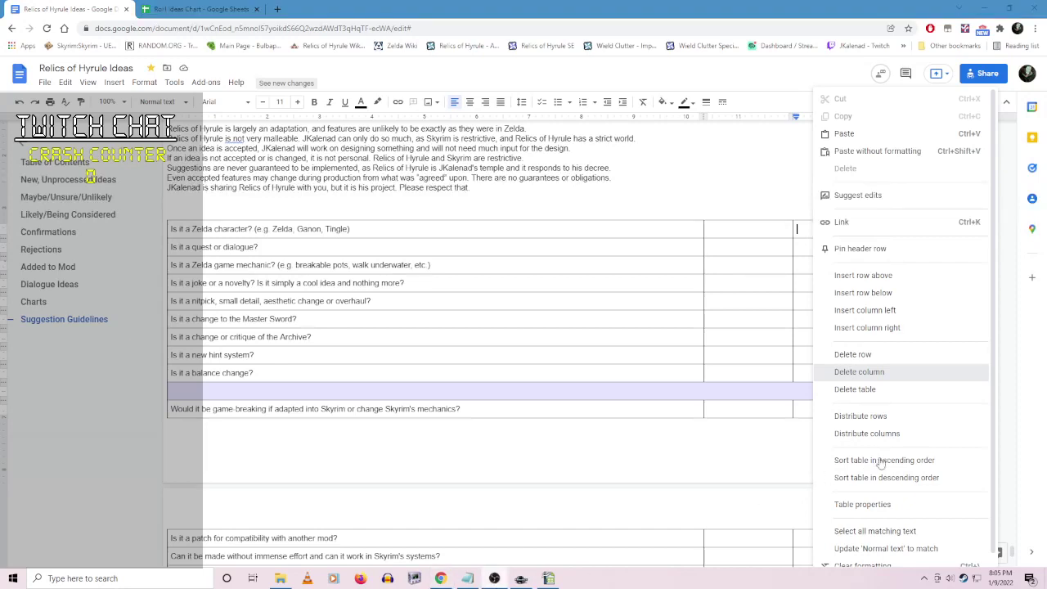
click(859, 371)
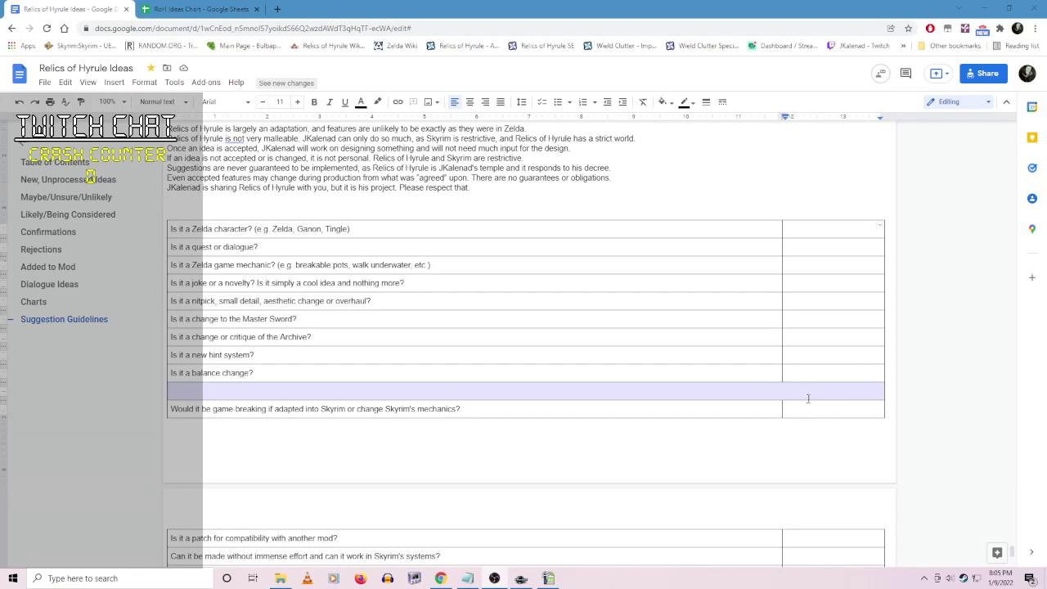
- Narrow the question column to end near the ruler's 10 mark and pull the answer column's outer edge in to just before 12
click(780, 226)
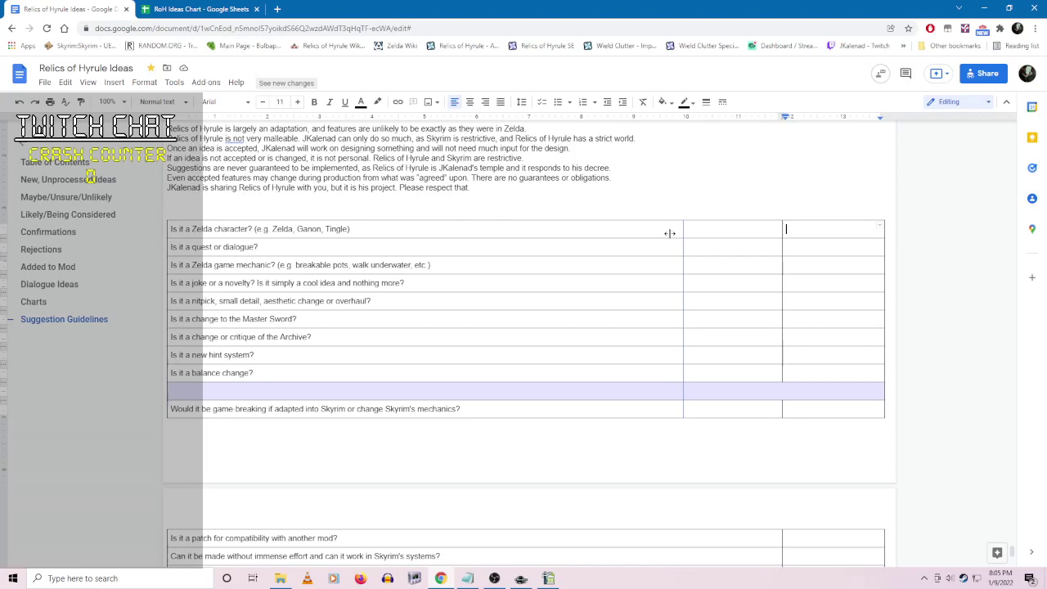
scroll(613, 427, down, 4)
scroll(630, 434, up, 4)
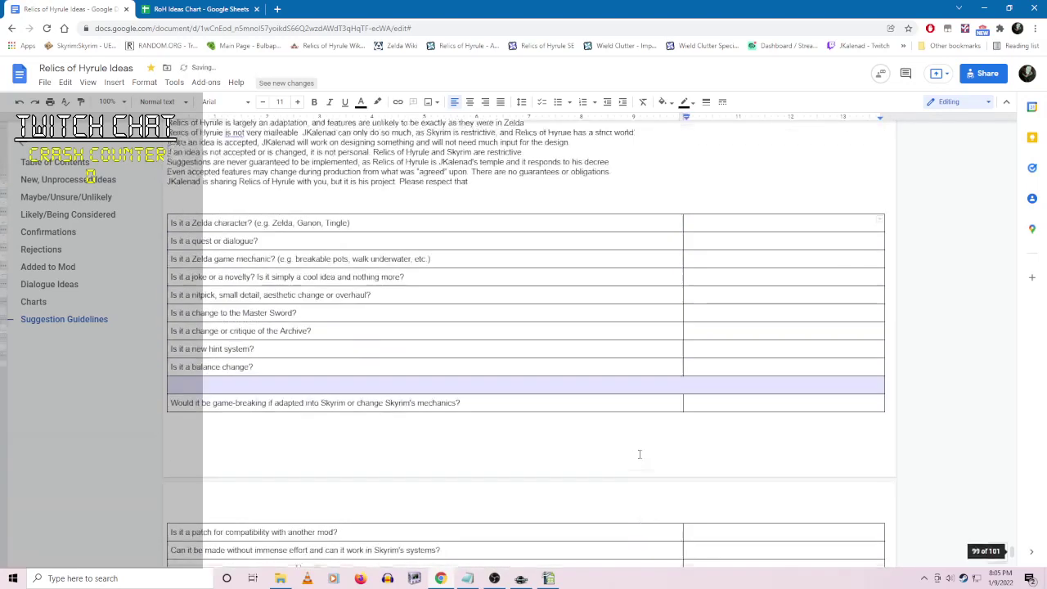
scroll(679, 327, up, 1)
scroll(687, 282, down, 1)
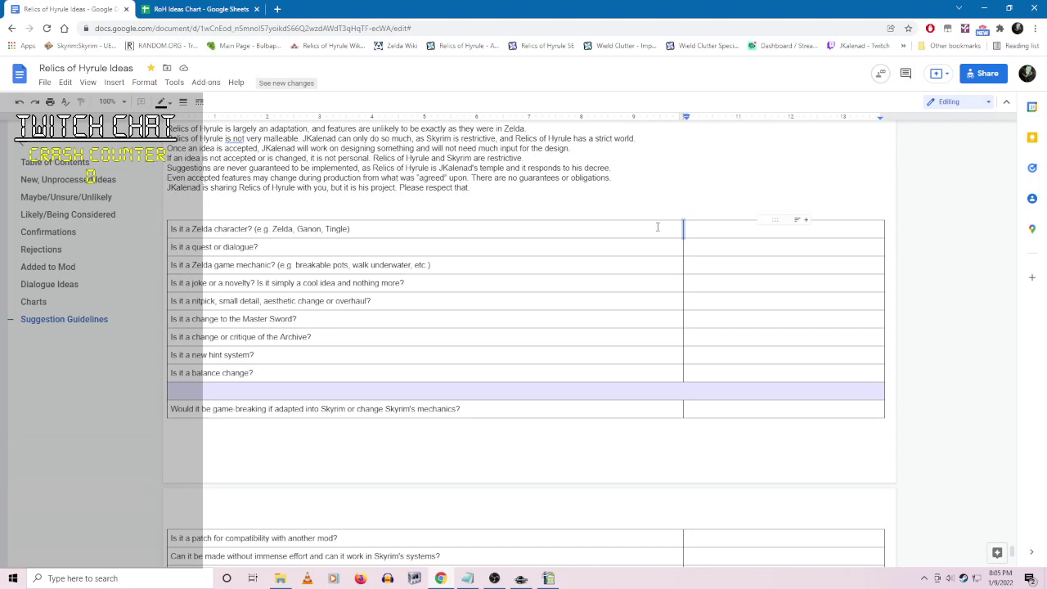
drag(684, 229, 586, 228)
drag(774, 226, 778, 227)
- Copy the color-coded potential ratings from the other open program and paste them into the checklist table's second column from its first cell
click(549, 578)
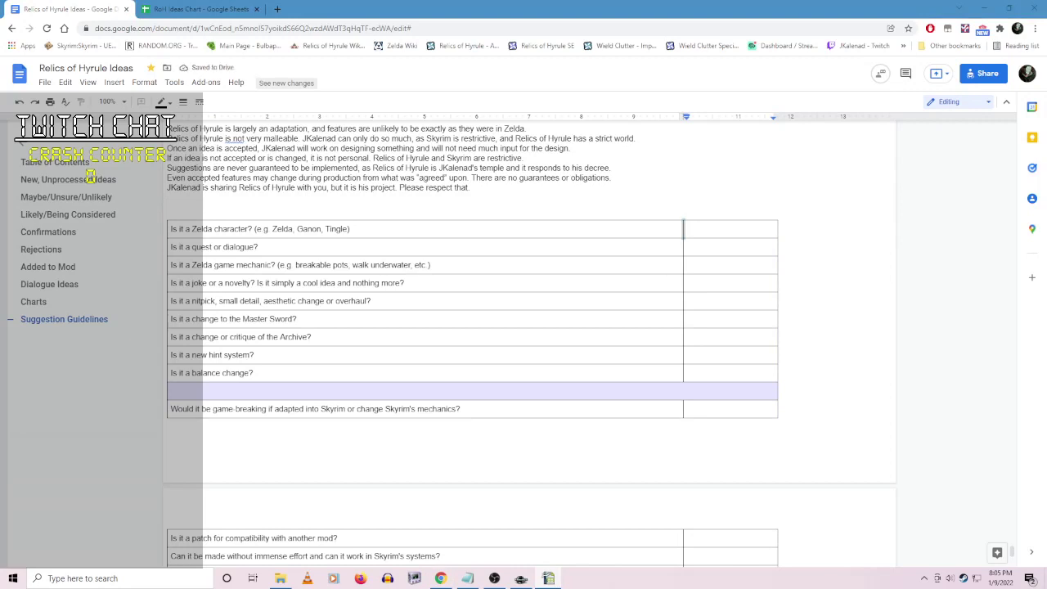
click(692, 328)
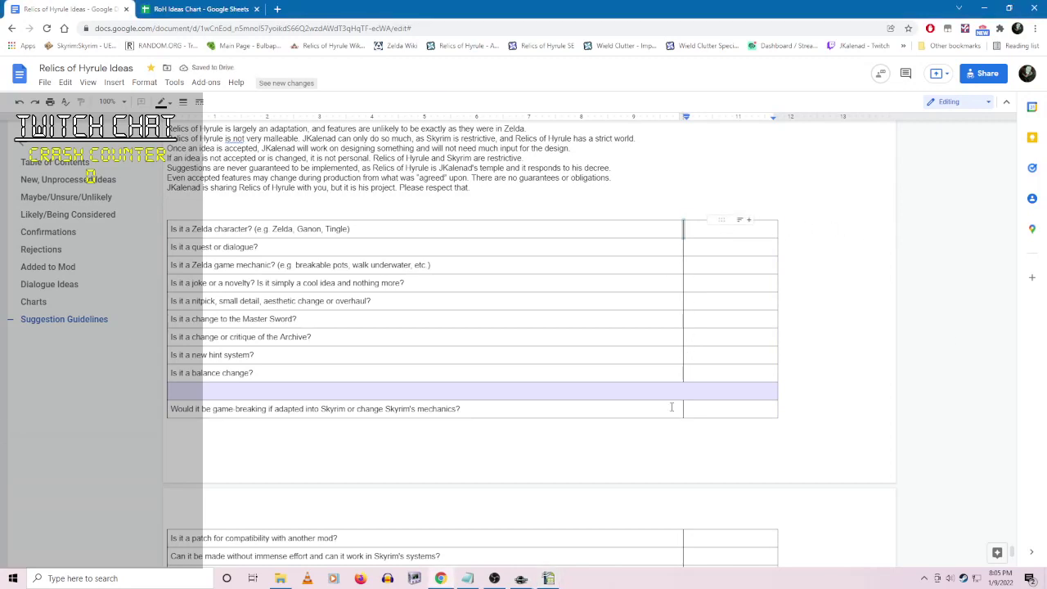
scroll(586, 441, down, 15)
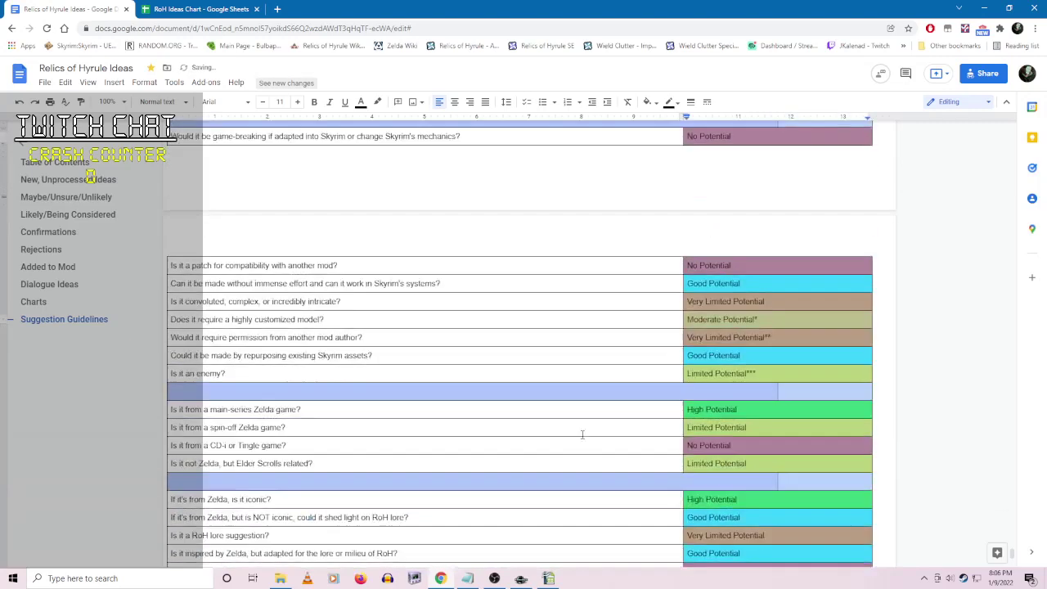
scroll(599, 428, up, 10)
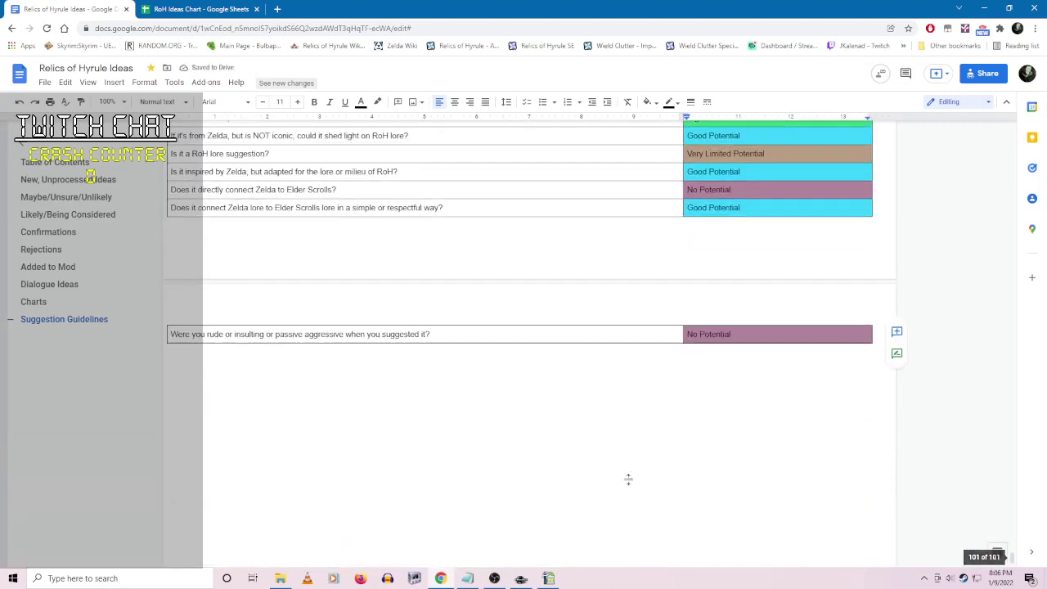
- Narrow the rating column of the Suggestion Guidelines table so the table ends at about the 12 mark on the ruler
scroll(662, 490, up, 3)
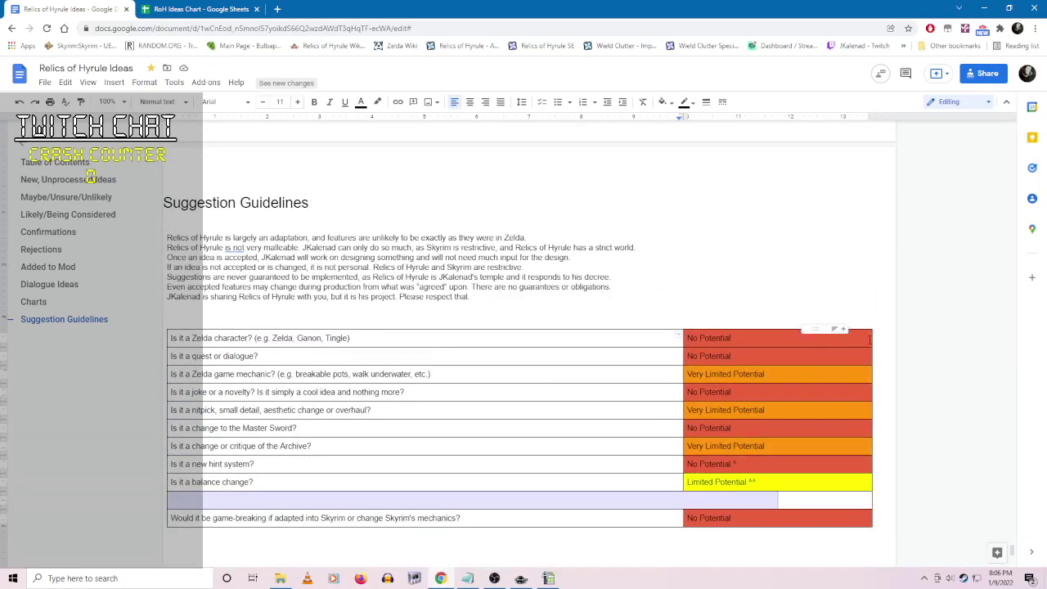
drag(798, 338, 783, 338)
scroll(635, 438, down, 3)
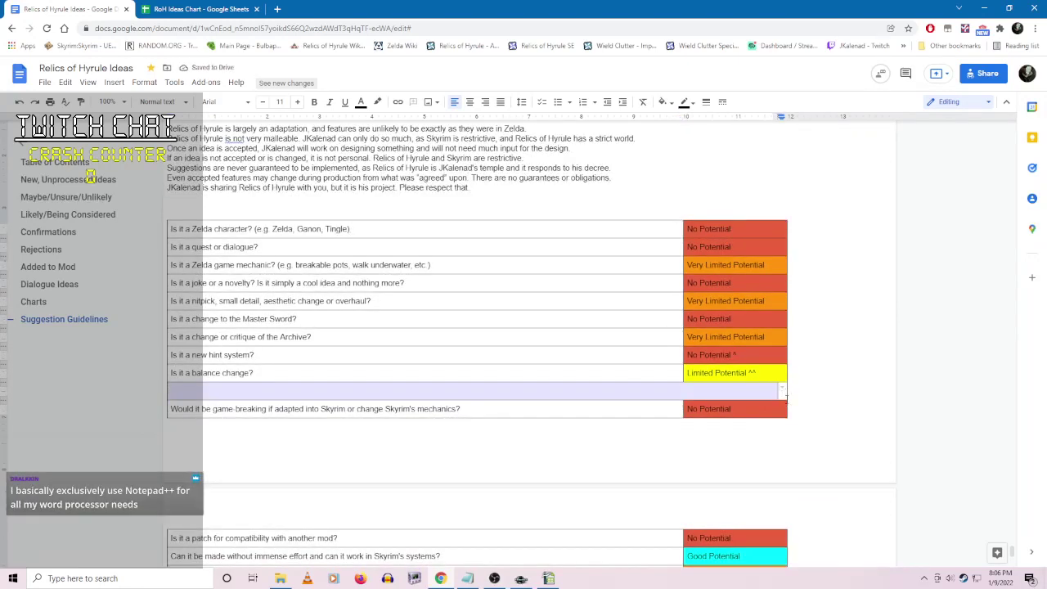
right_click(781, 395)
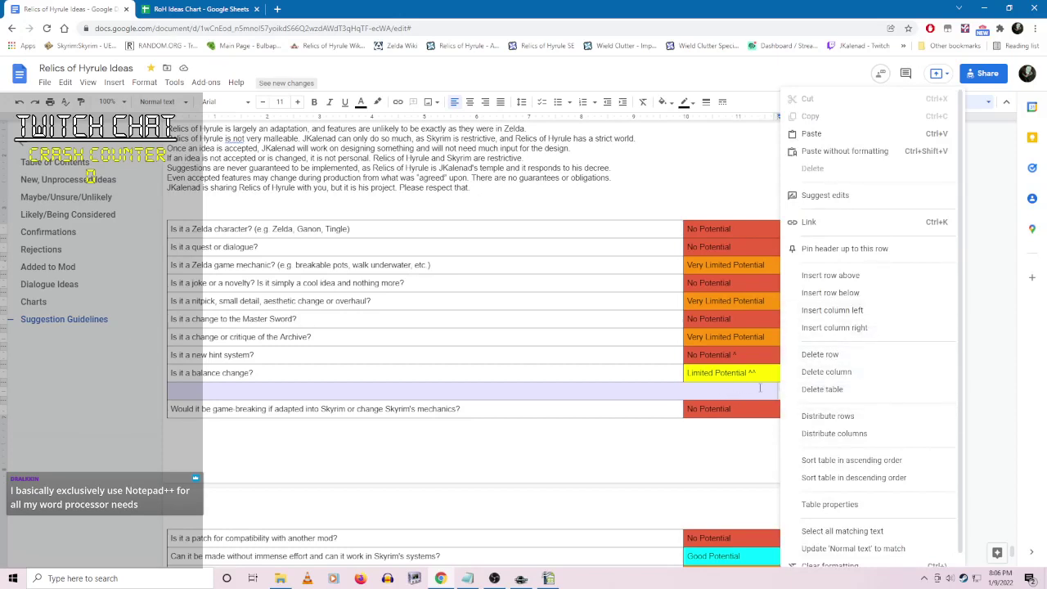
click(773, 393)
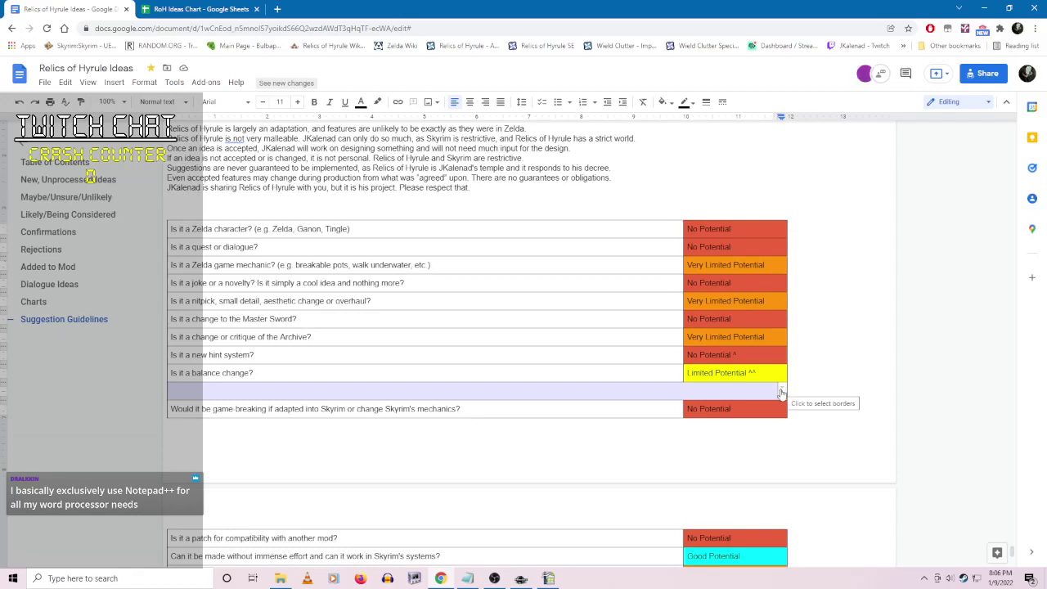
drag(518, 395, 783, 394)
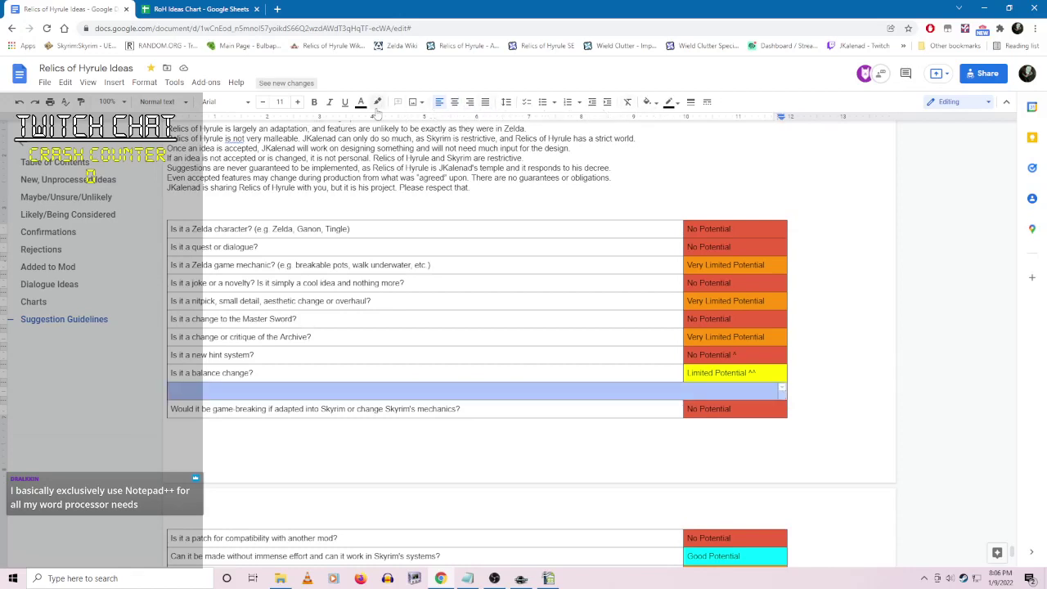
click(772, 392)
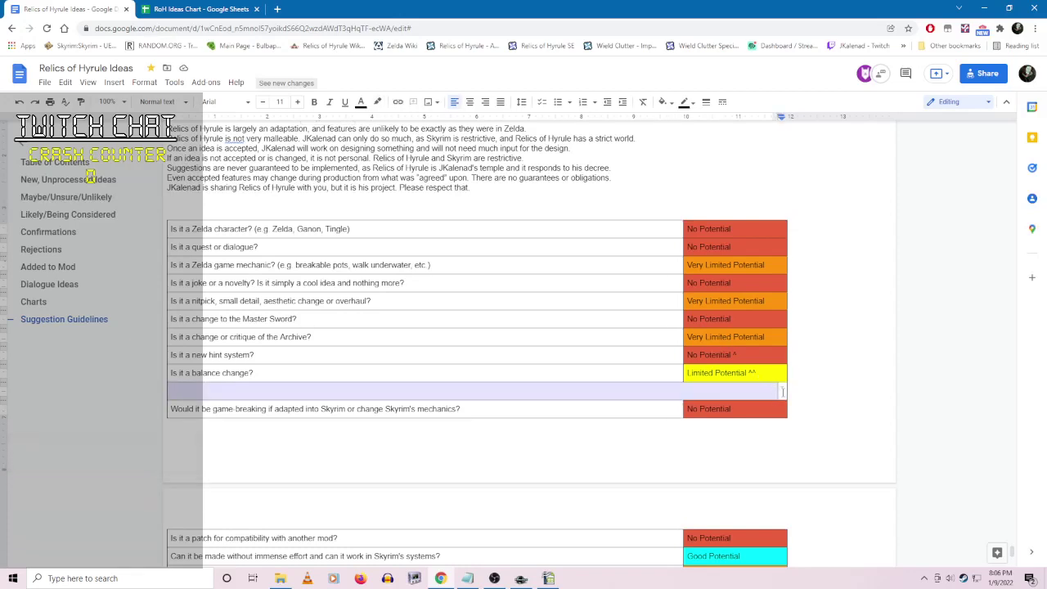
- Delete the three blank merged rows that separate the groups of questions in the Suggestion Guidelines table
scroll(640, 393, down, 3)
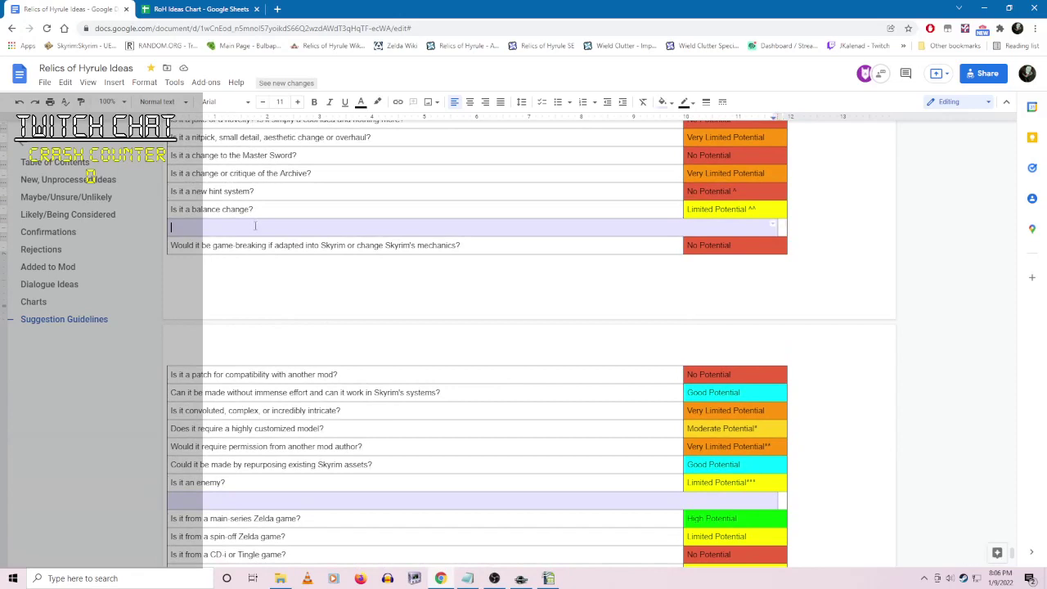
right_click(270, 236)
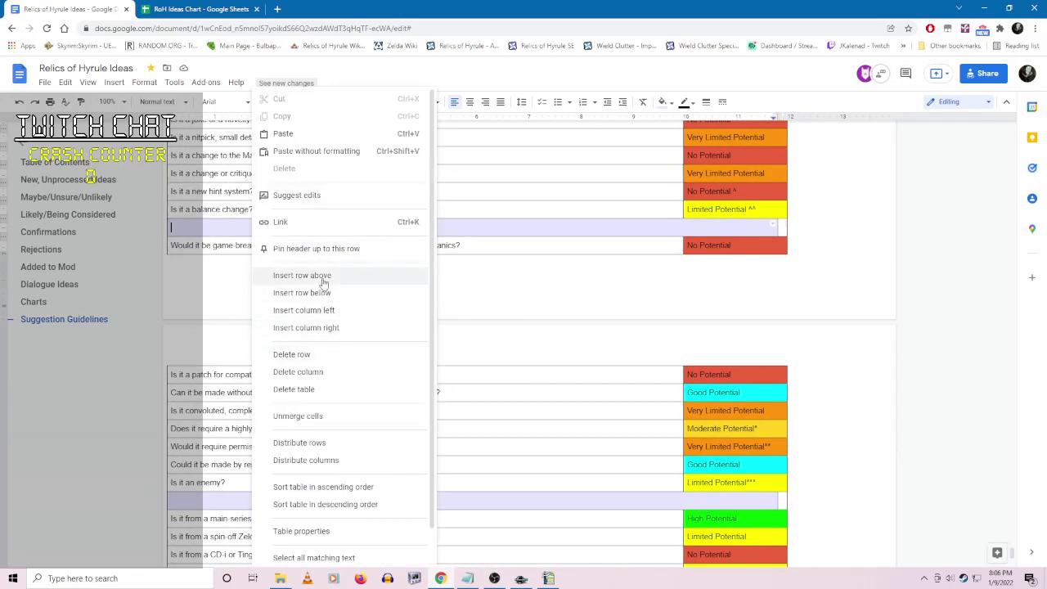
click(307, 354)
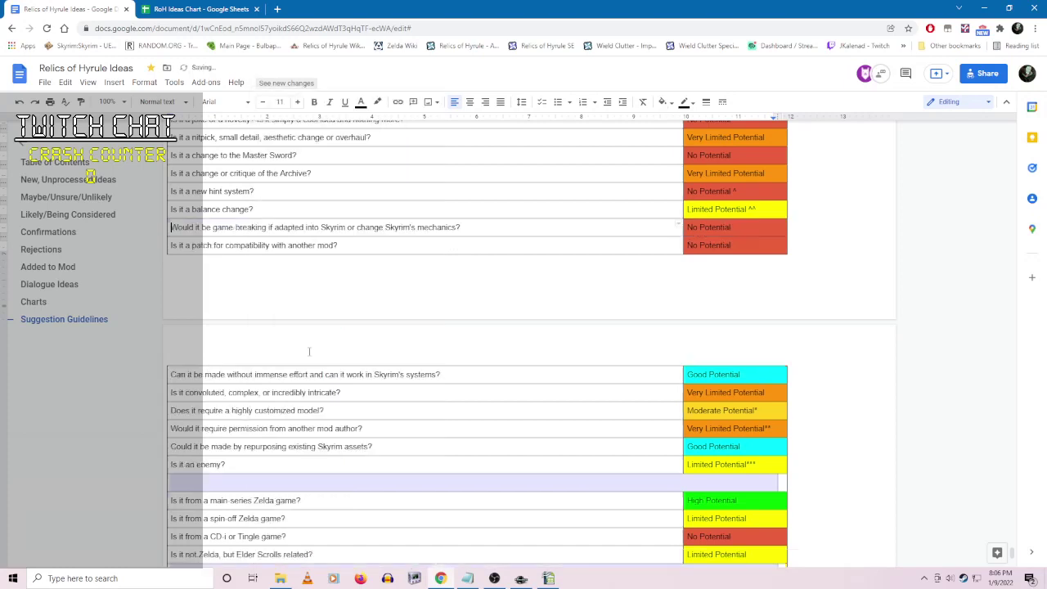
click(250, 483)
right_click(250, 484)
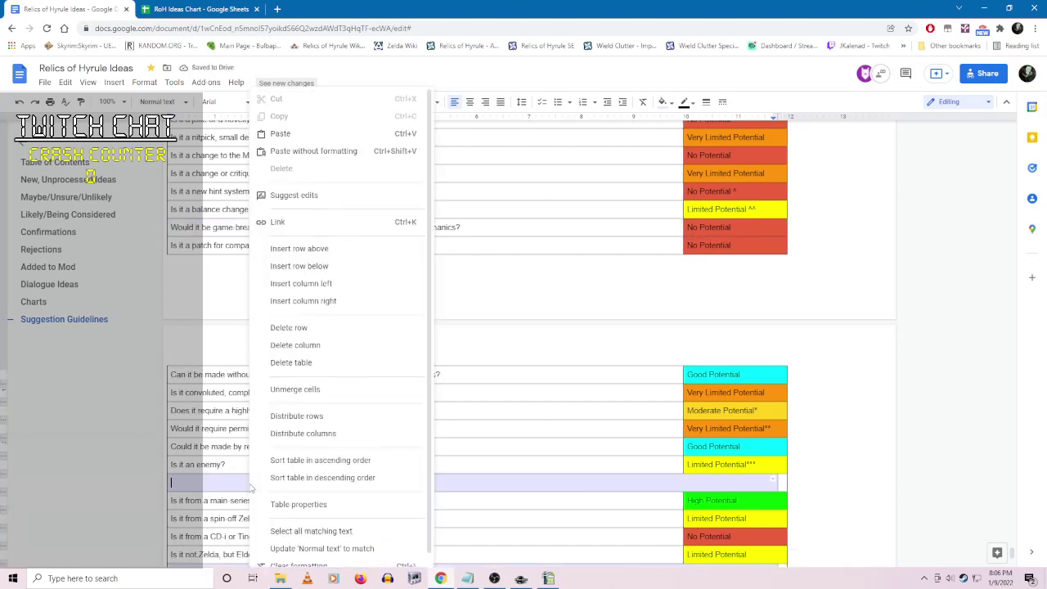
click(533, 428)
scroll(516, 358, down, 3)
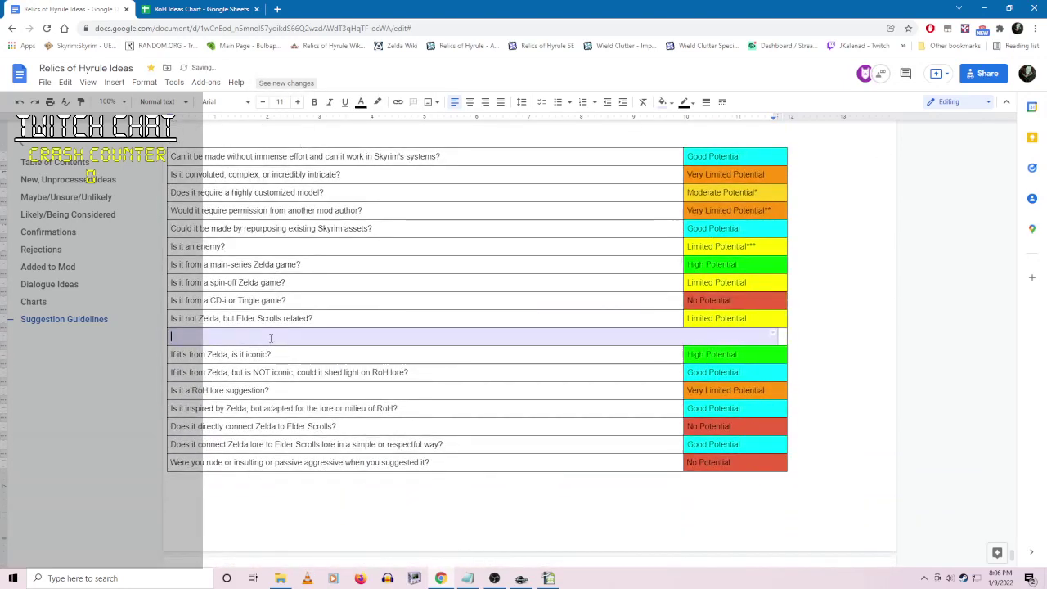
right_click(271, 338)
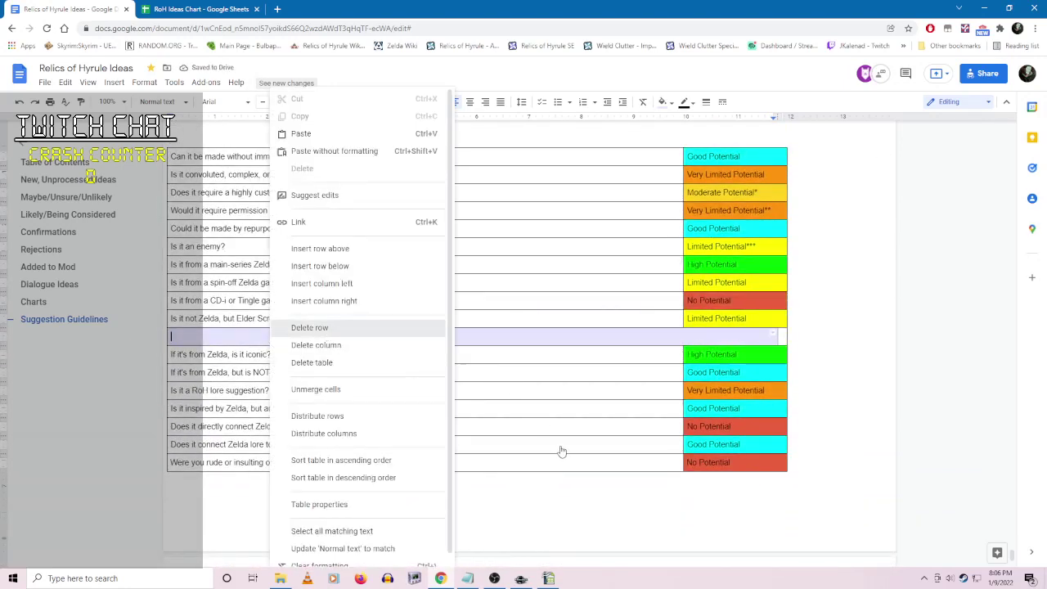
click(602, 446)
- Add the ^, ^^, *, ** and *** footnotes below the table on hint systems, balance changes, custom models, mod author collaboration and enemies
scroll(604, 449, up, 4)
scroll(604, 449, up, 2)
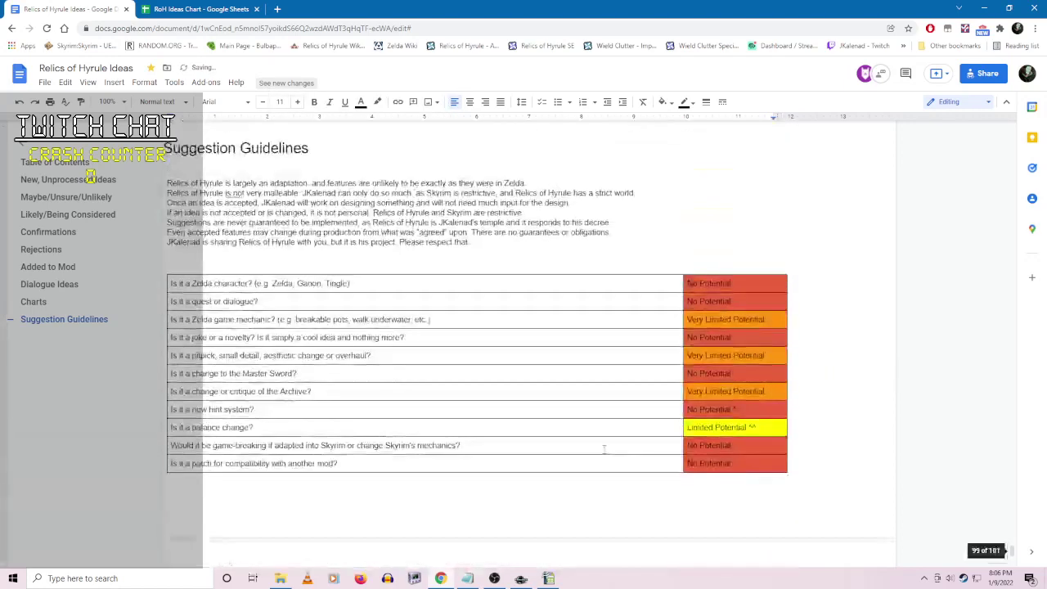
scroll(603, 449, down, 2)
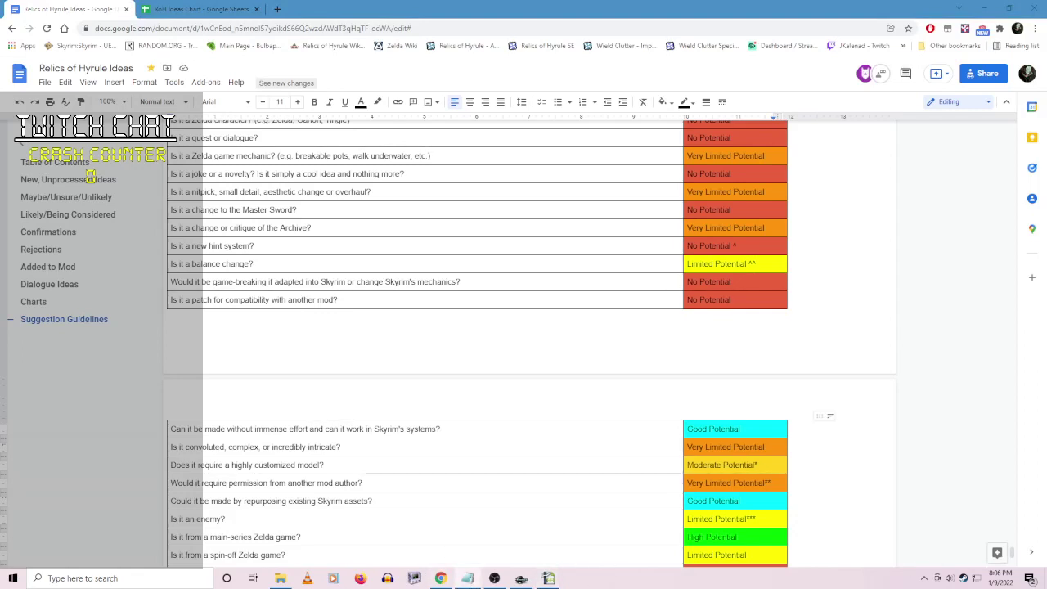
scroll(290, 475, down, 3)
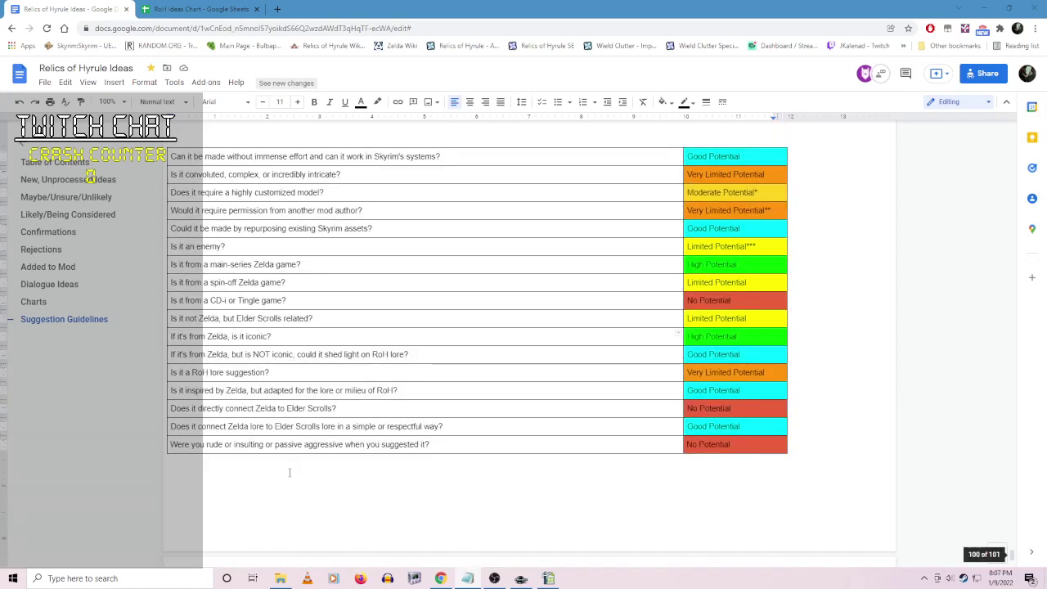
click(352, 480)
scroll(244, 447, down, 2)
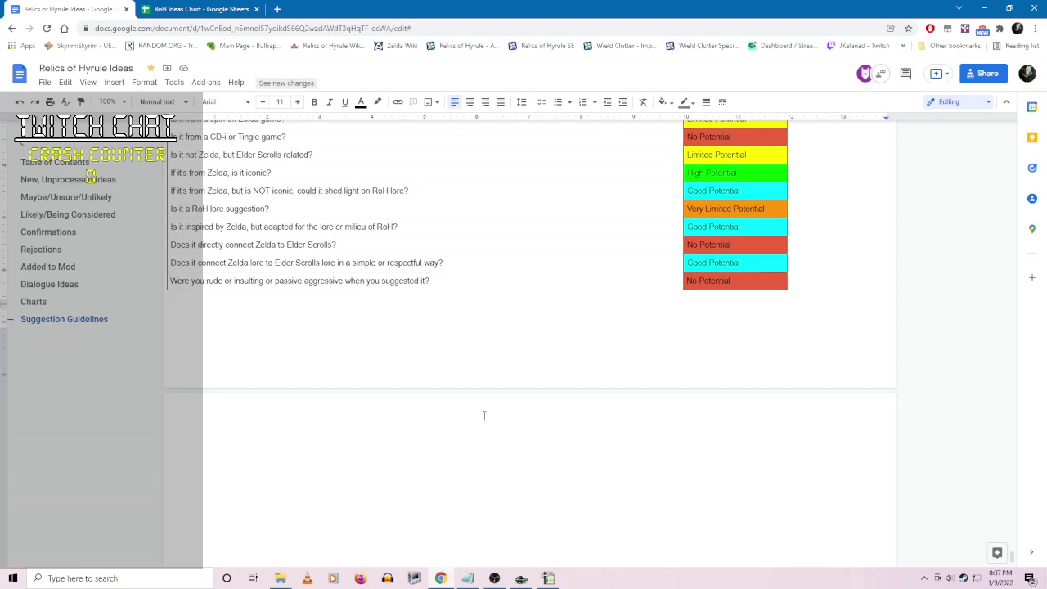
text(^ Existing hint systems should be used and expanded on instead of adding new ones. ^^ Balance changes are tricky, because everyone expects something different. The mod's balance can't be everything for everyone. *J Kalenad would need a model donated for a highly customized item. NO RIPPED ASSETS (nothing directly extracted from another game) **JKalenad does not collaborate with other mod authors and prefers to use donated or open-use assets. ***Enemies need to have good, properly rigged models and are largely dependent on their locations. JKalenad also cannot add too many.)
- Try to adjust the height of the table's first row by moving its borders, and undo the change
scroll(354, 365, up, 15)
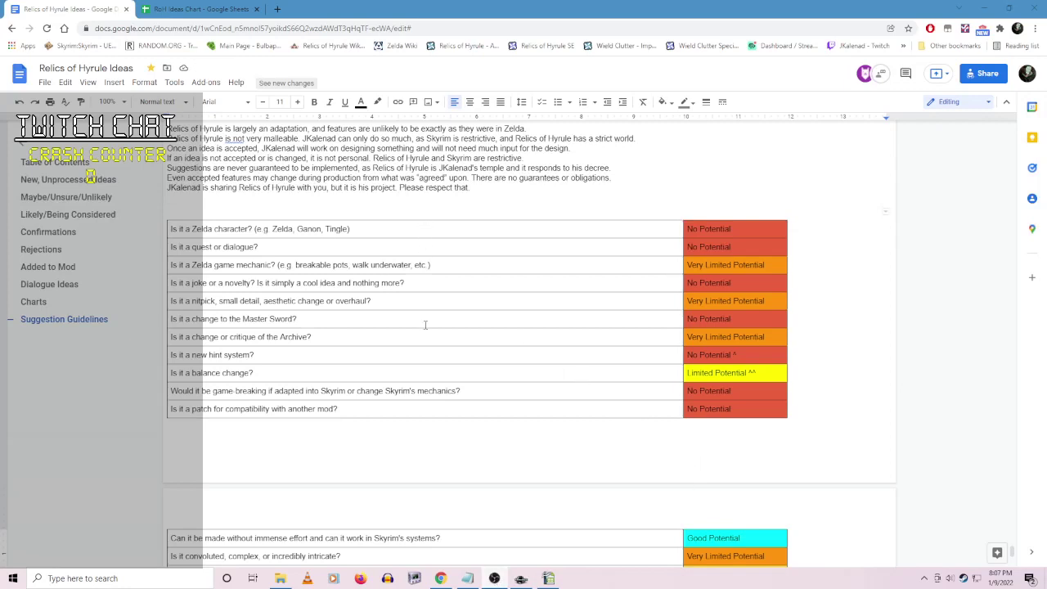
scroll(425, 325, up, 2)
click(199, 200)
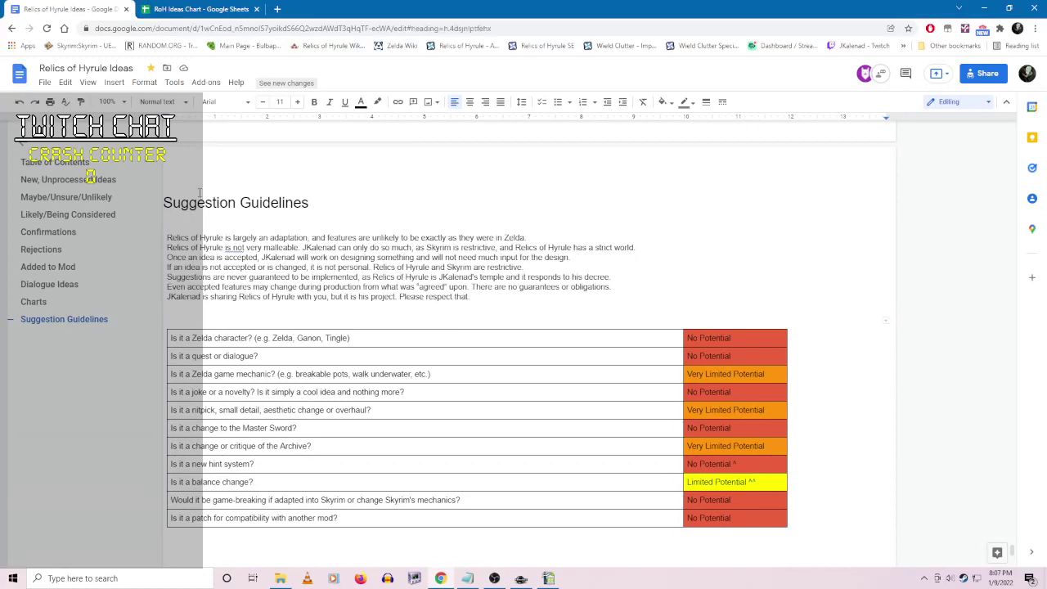
click(217, 320)
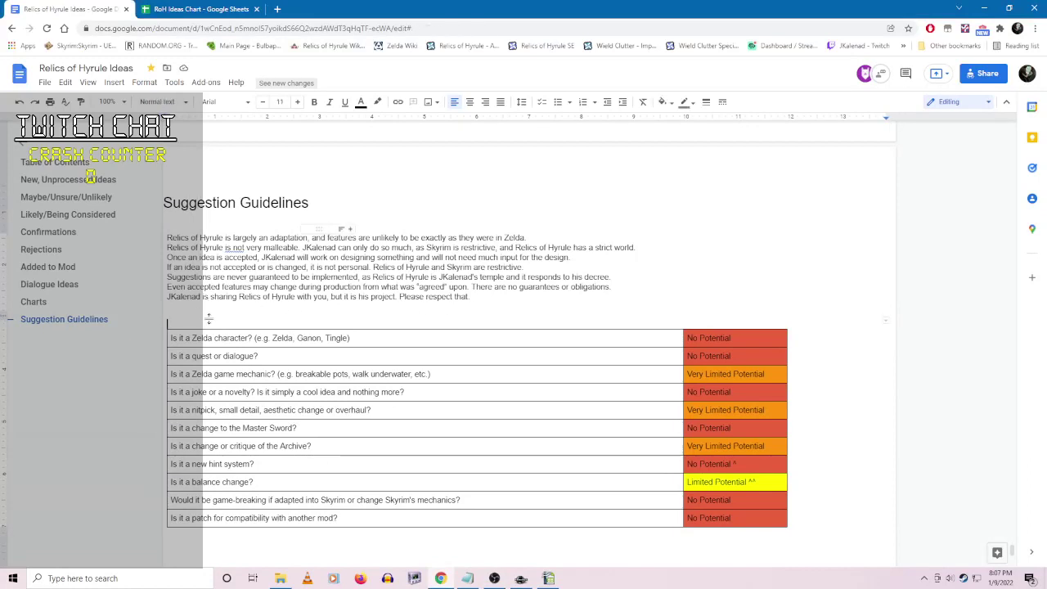
drag(181, 326, 180, 310)
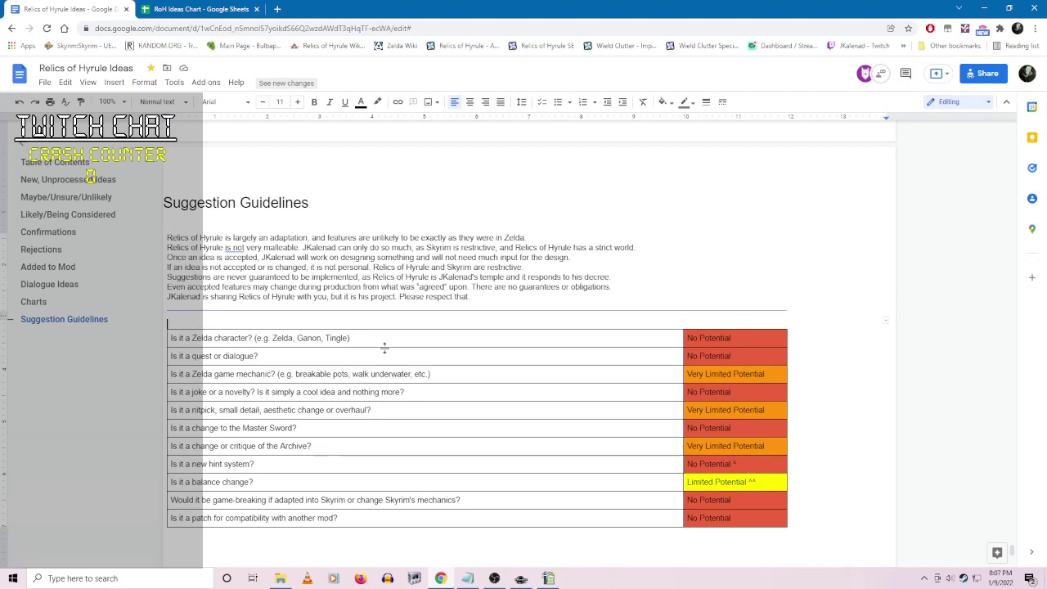
drag(375, 348, 375, 365)
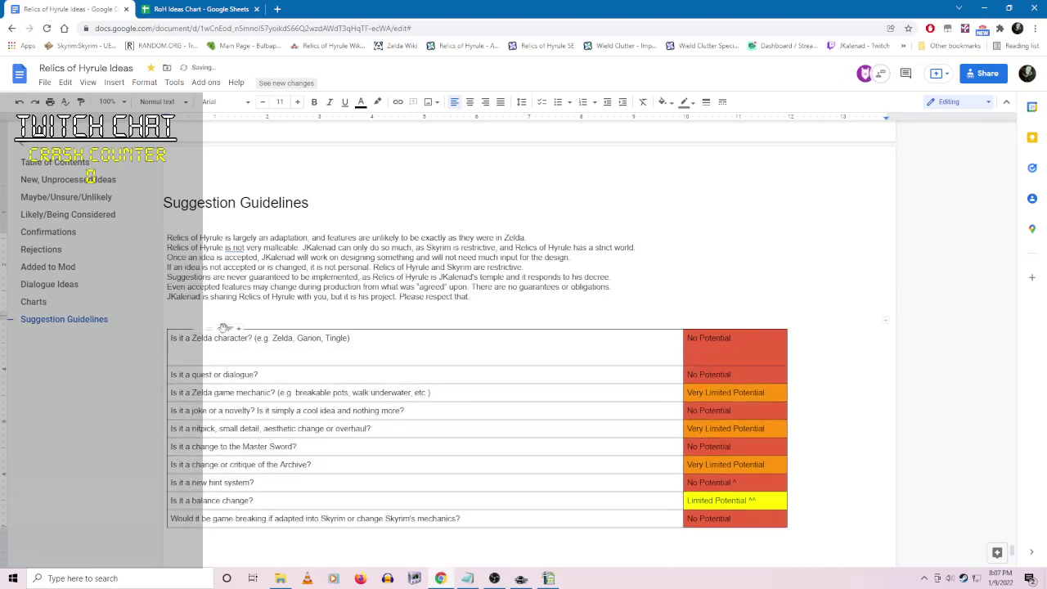
key(ctrl+z)
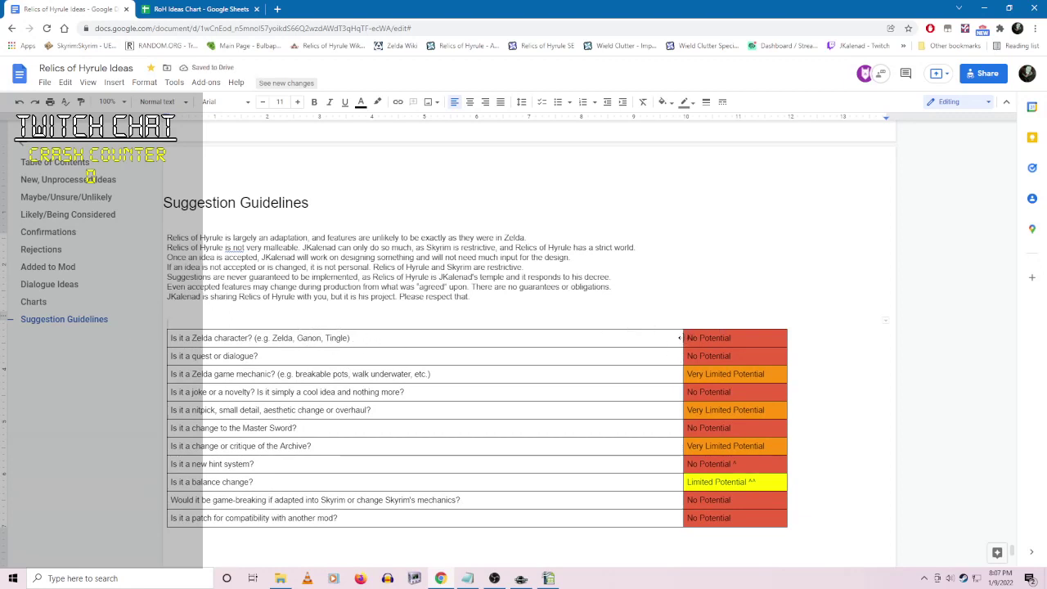
- Remove the stray space in the mod author's name at the start of the single-asterisk footnote
scroll(568, 397, down, 5)
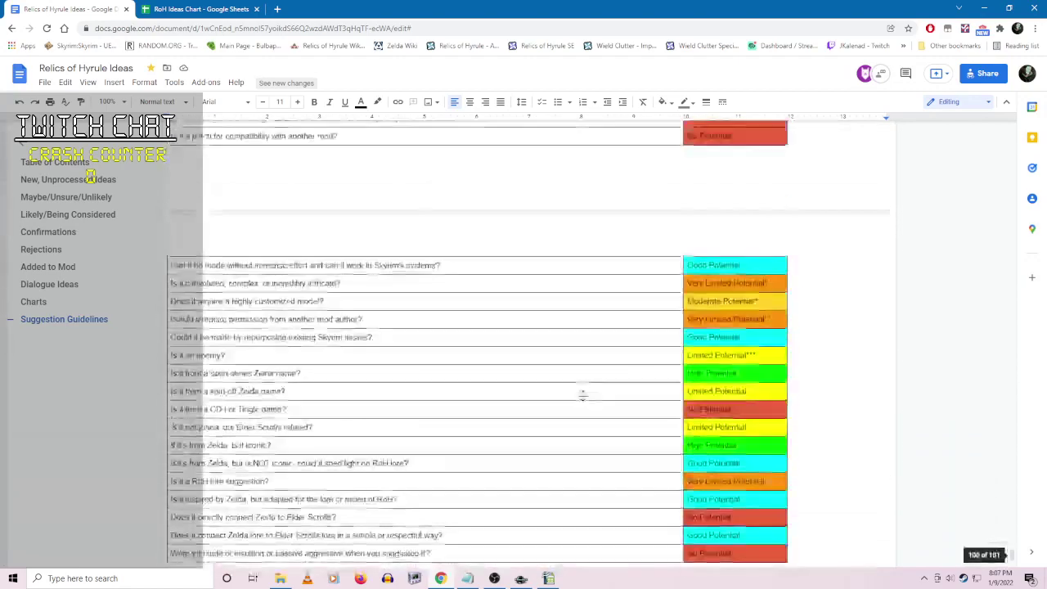
scroll(583, 393, down, 5)
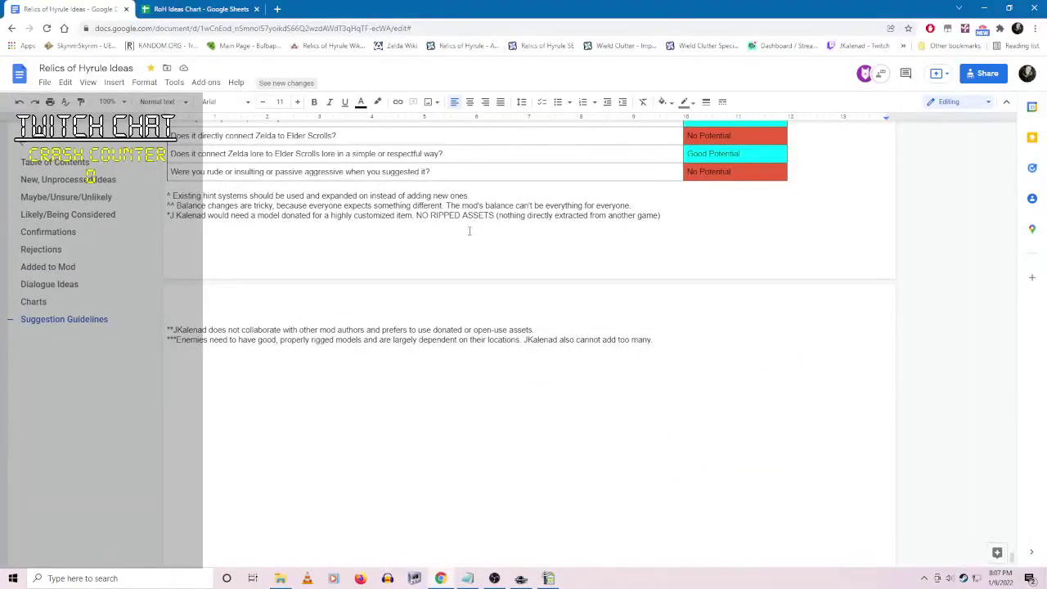
click(177, 215)
key(BackSpace)
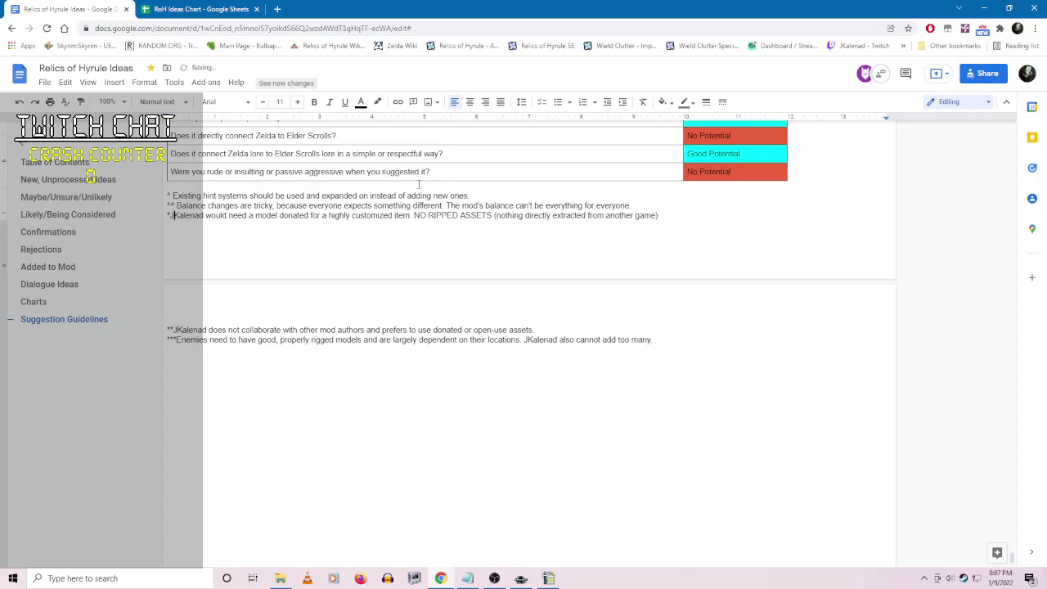
- Set custom line spacing of .5 for all rows and both columns of the Suggestion Guidelines table
scroll(462, 400, up, 4)
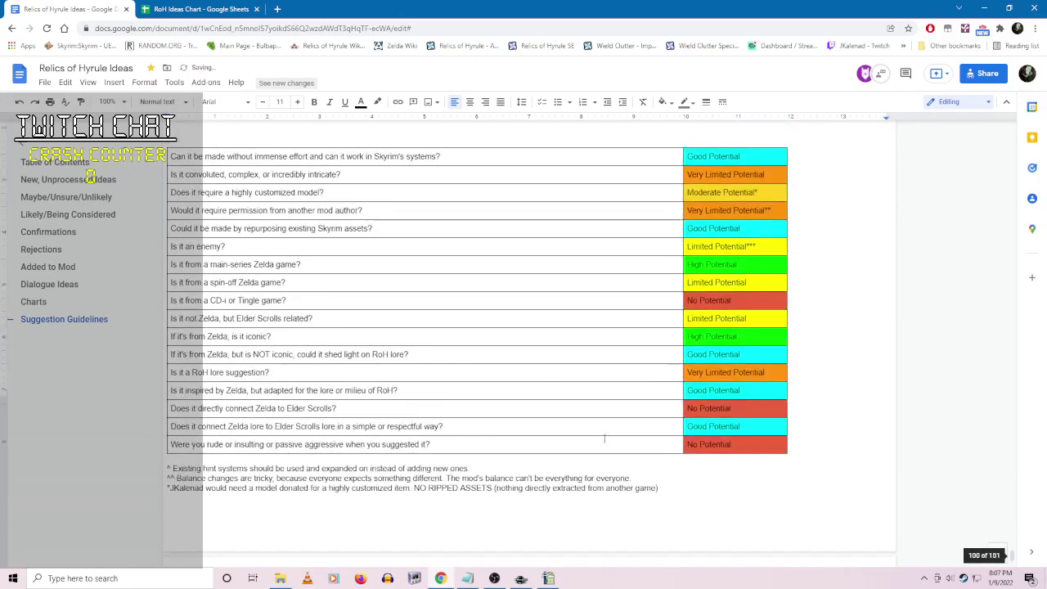
click(394, 450)
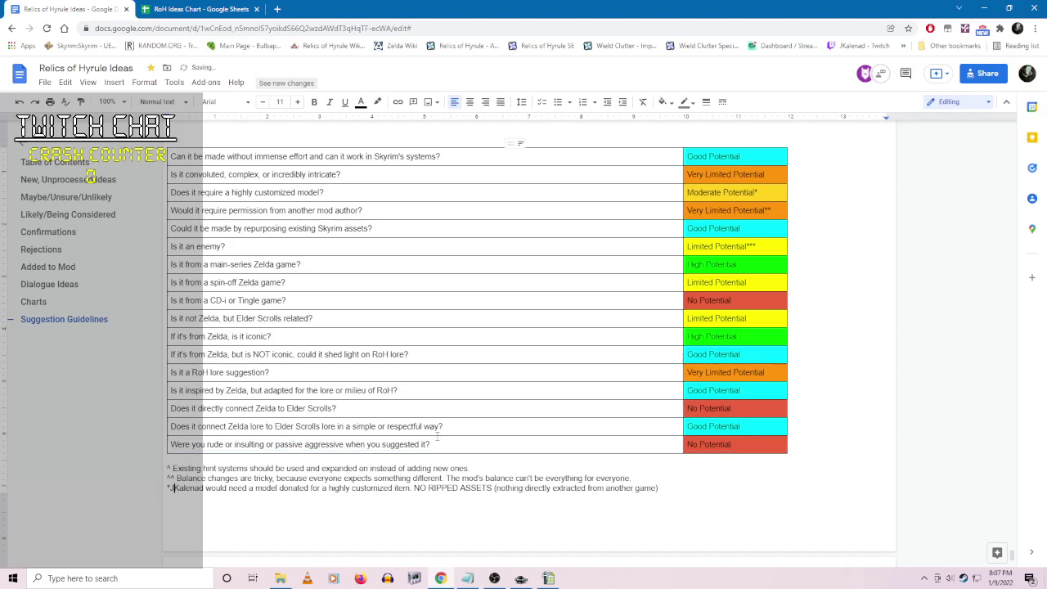
scroll(438, 436, up, 7)
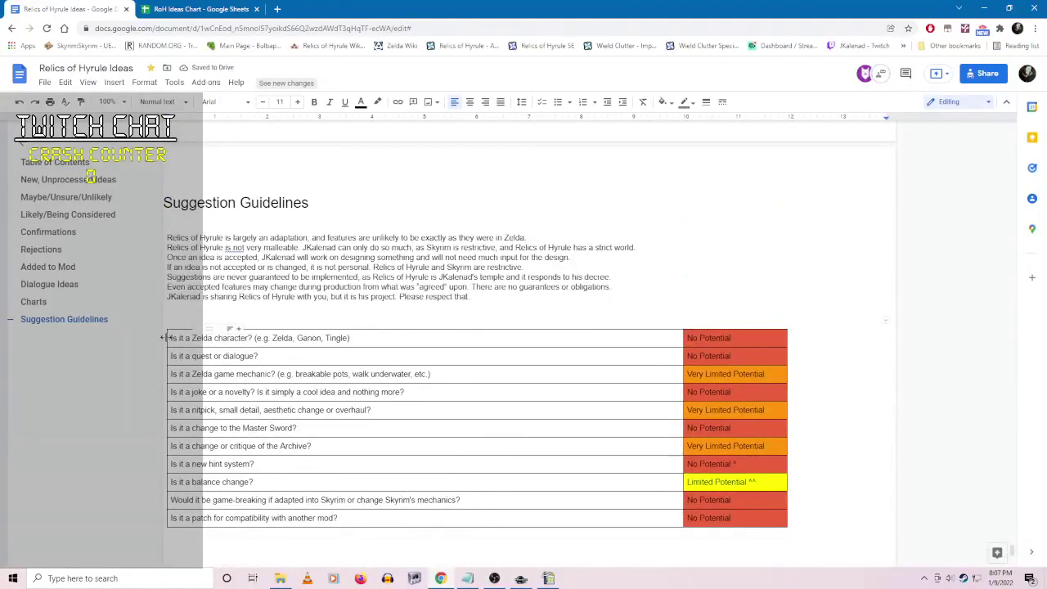
click(179, 338)
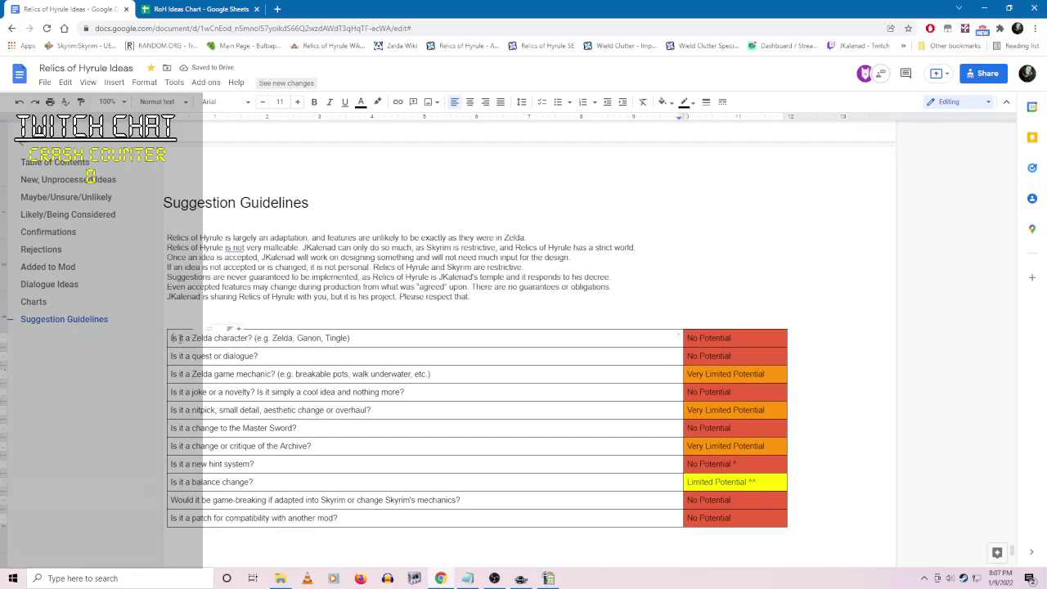
drag(171, 338, 344, 300)
scroll(552, 350, down, 10)
drag(343, 237, 491, 396)
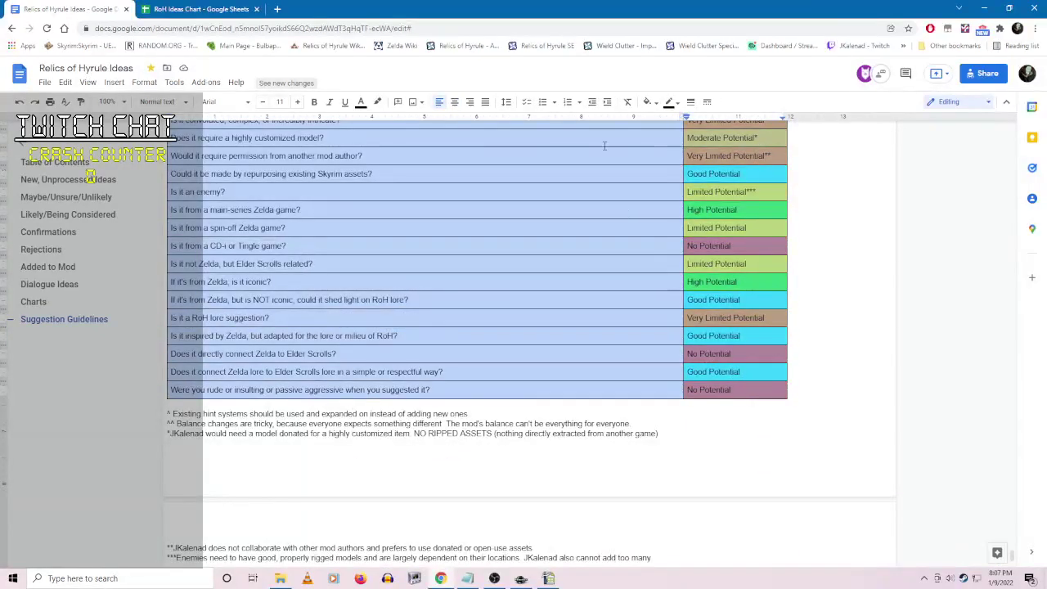
click(507, 103)
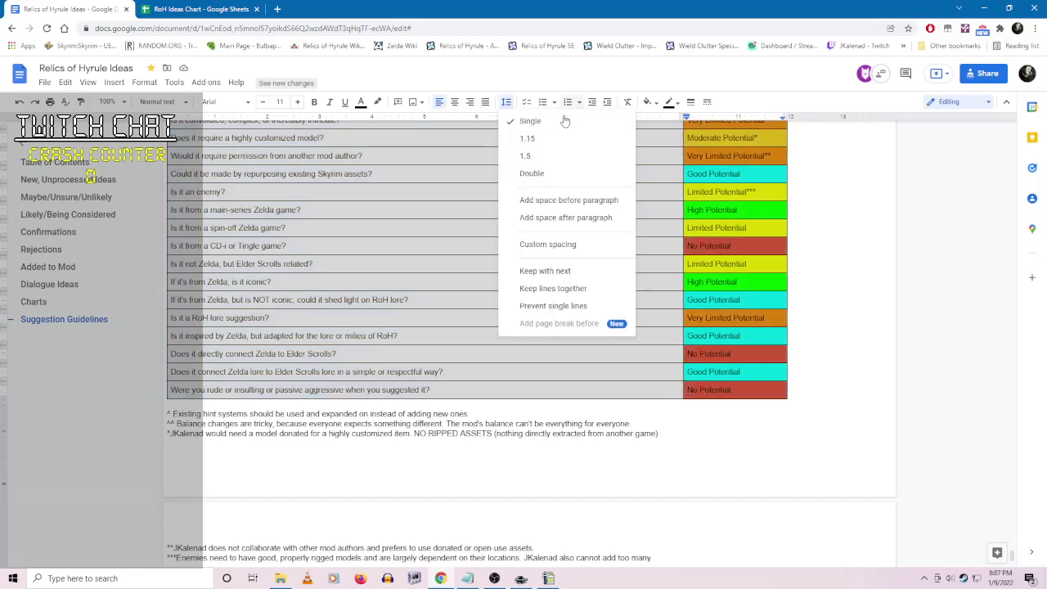
click(546, 245)
drag(520, 236, 725, 230)
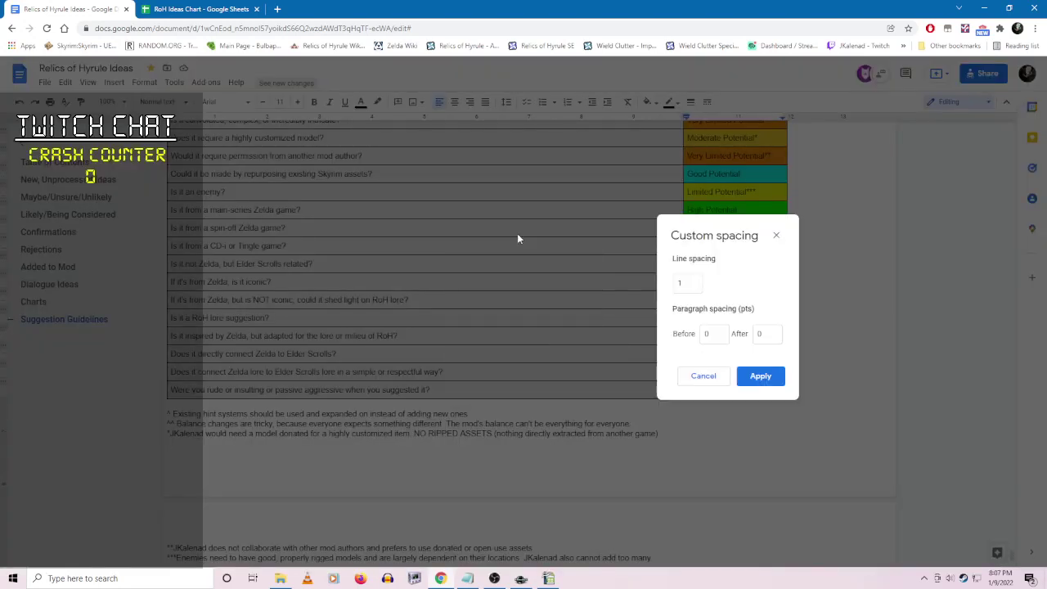
double_click(692, 282)
key(BackSpace)
text(.5)
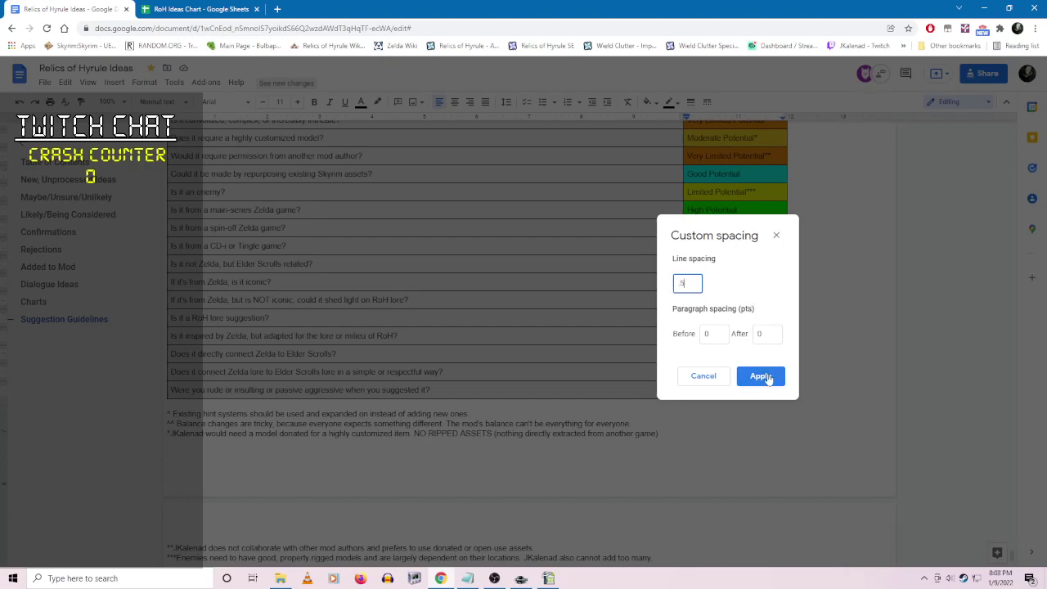
click(768, 377)
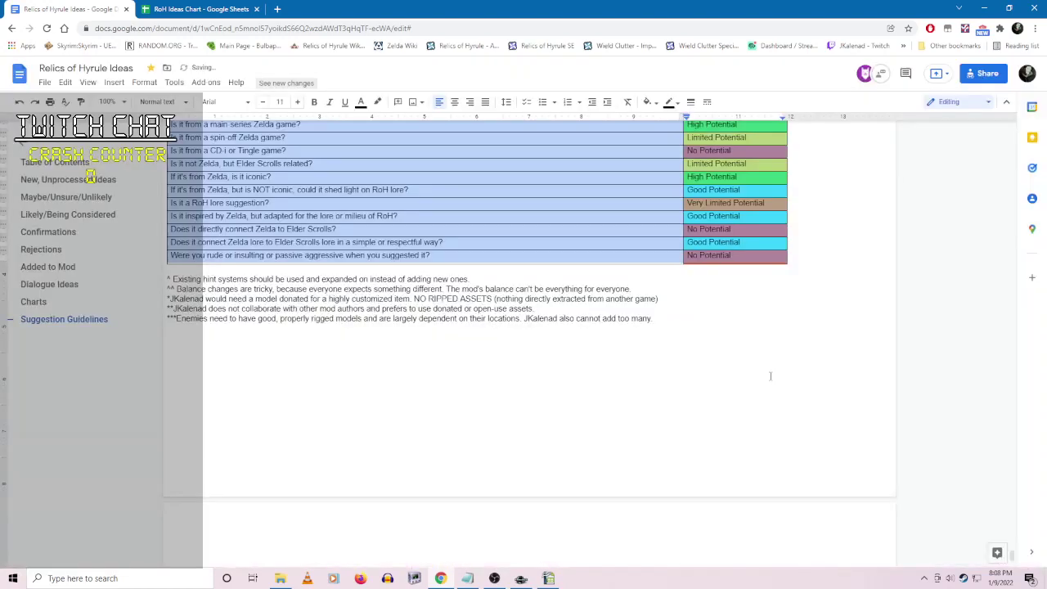
scroll(652, 407, up, 6)
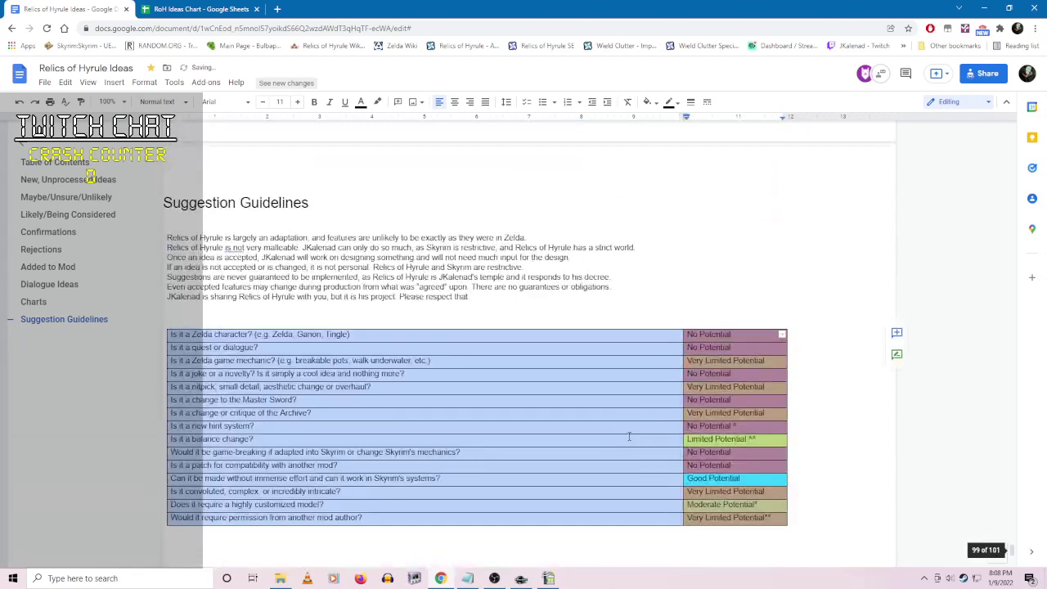
- Try to narrow the question column of the Suggestion Guidelines table by moving the divider between the question and potential columns
scroll(536, 384, up, 3)
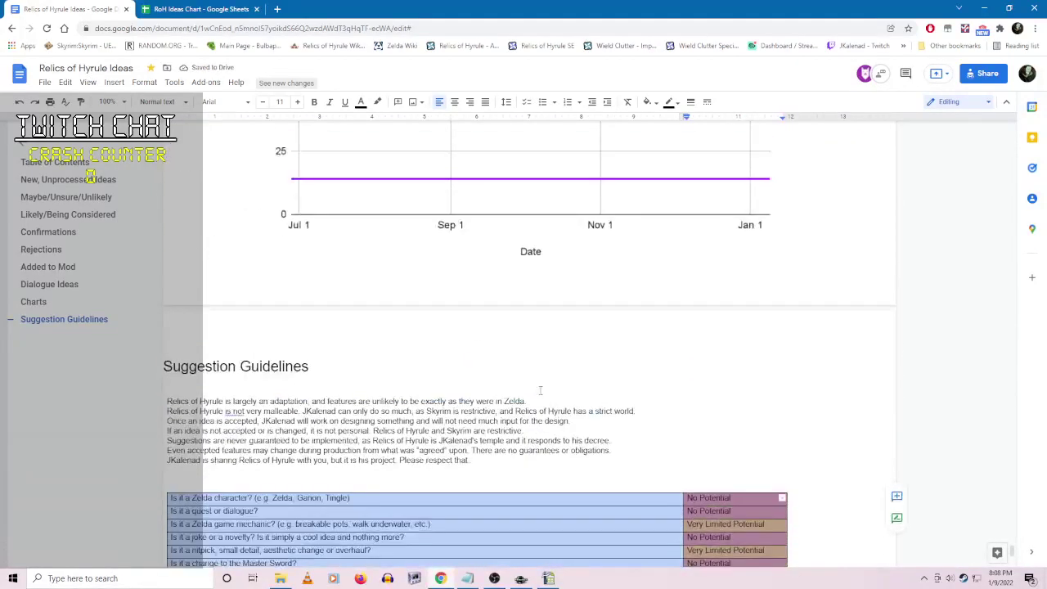
scroll(540, 390, down, 3)
click(540, 390)
scroll(540, 390, down, 5)
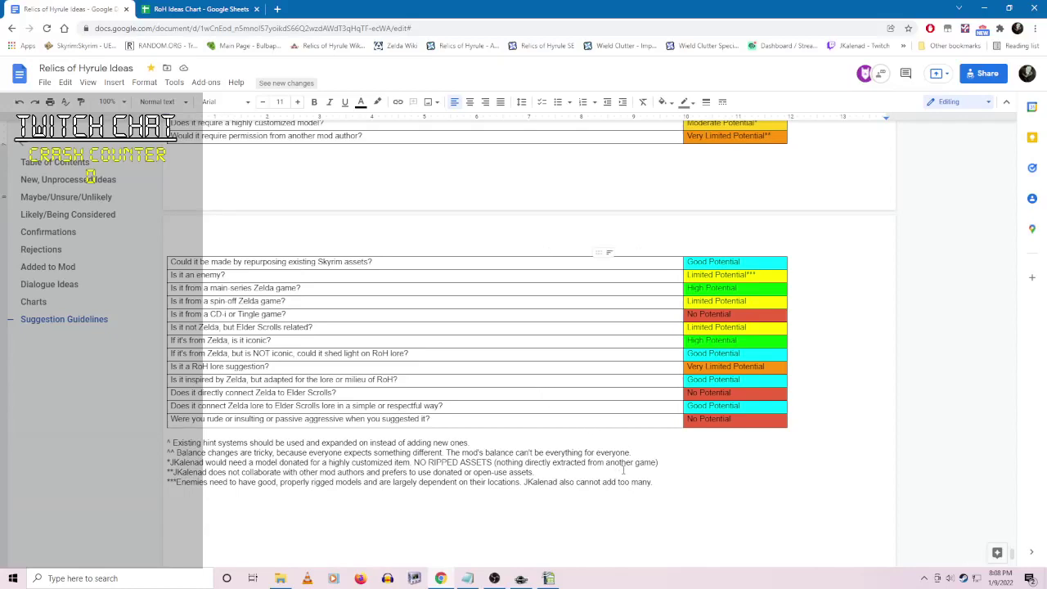
scroll(623, 471, up, 3)
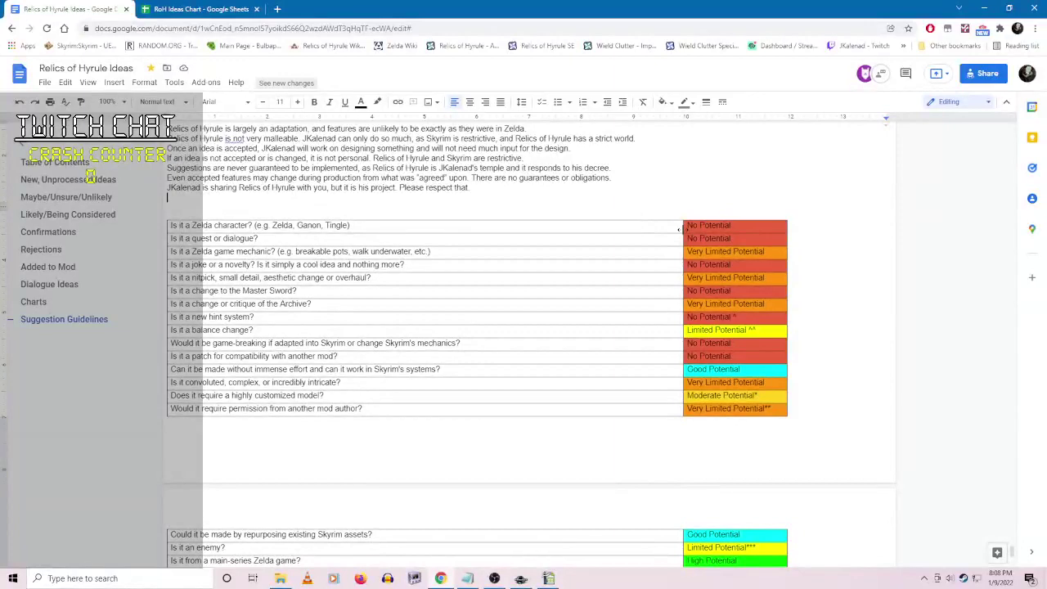
drag(681, 229, 501, 227)
scroll(610, 422, down, 2)
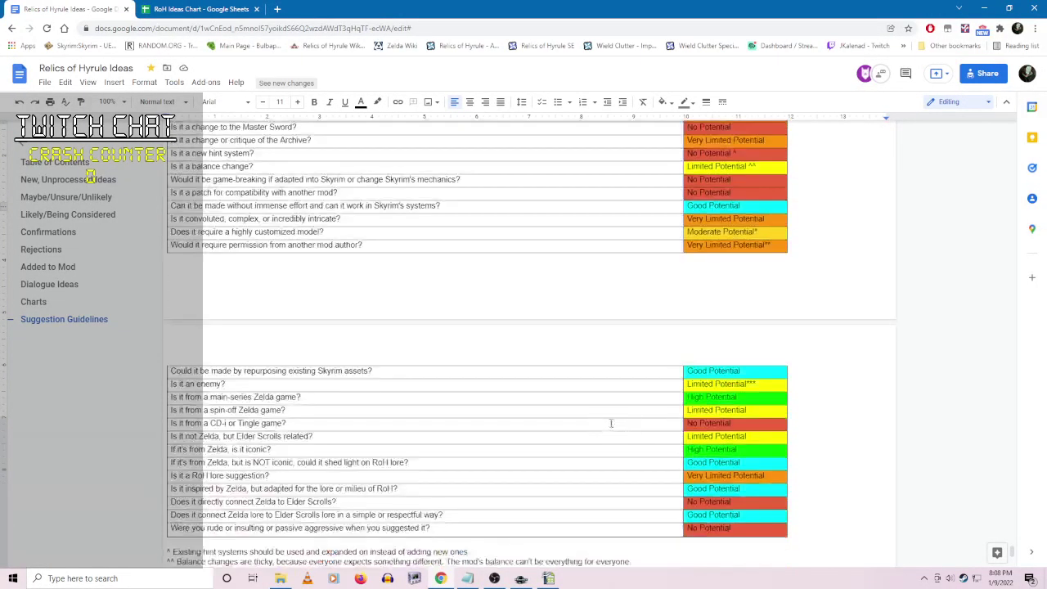
scroll(679, 278, up, 3)
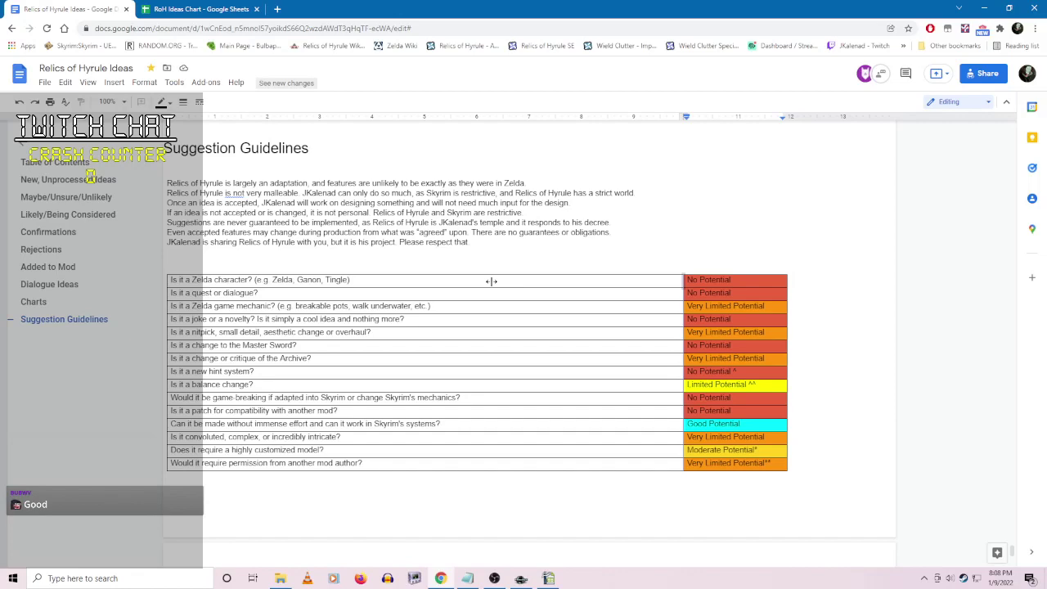
scroll(649, 421, down, 3)
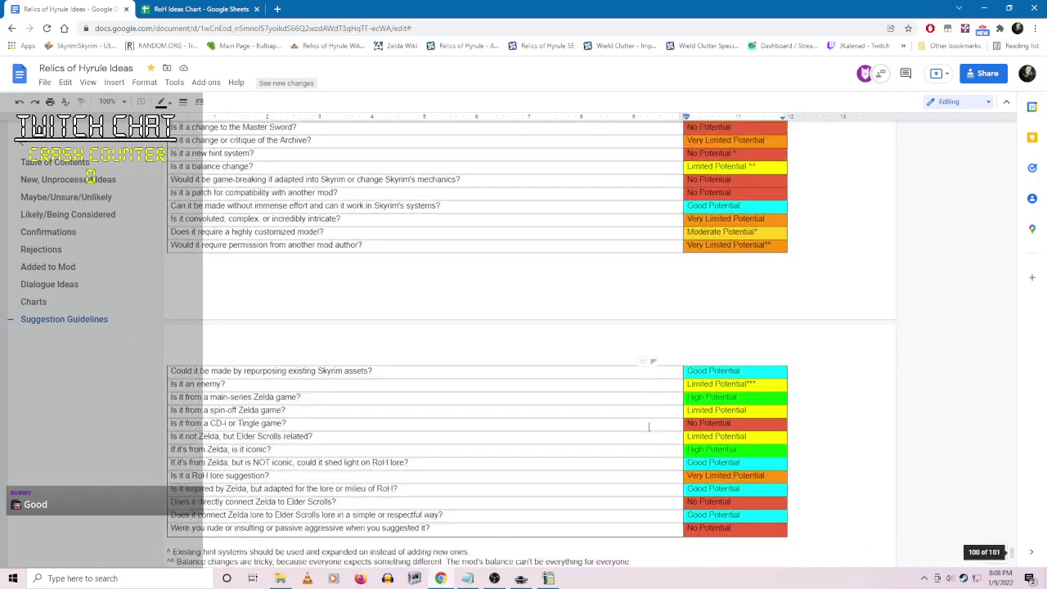
click(679, 438)
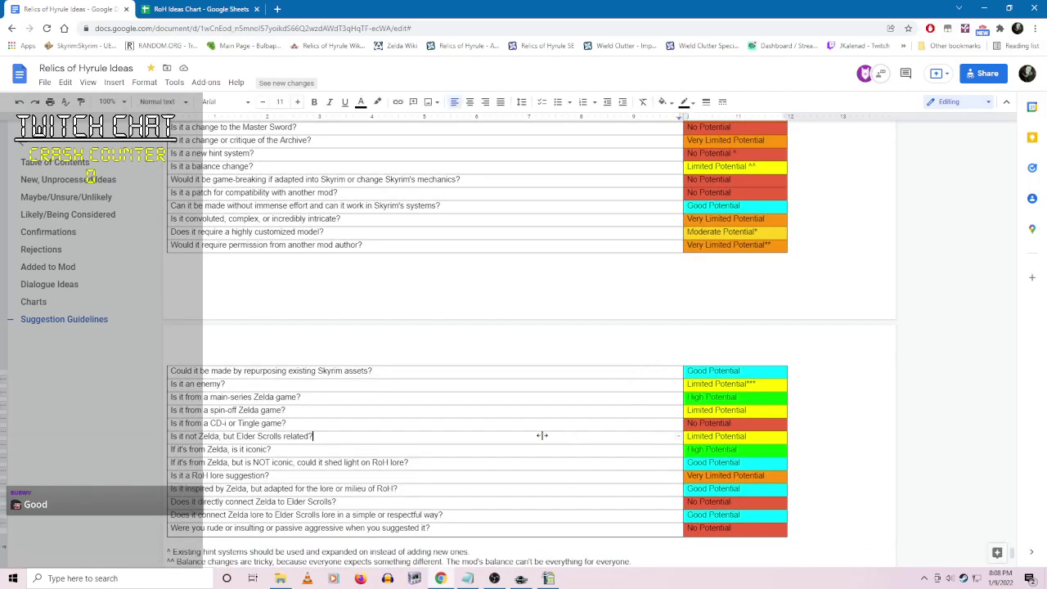
scroll(662, 423, up, 2)
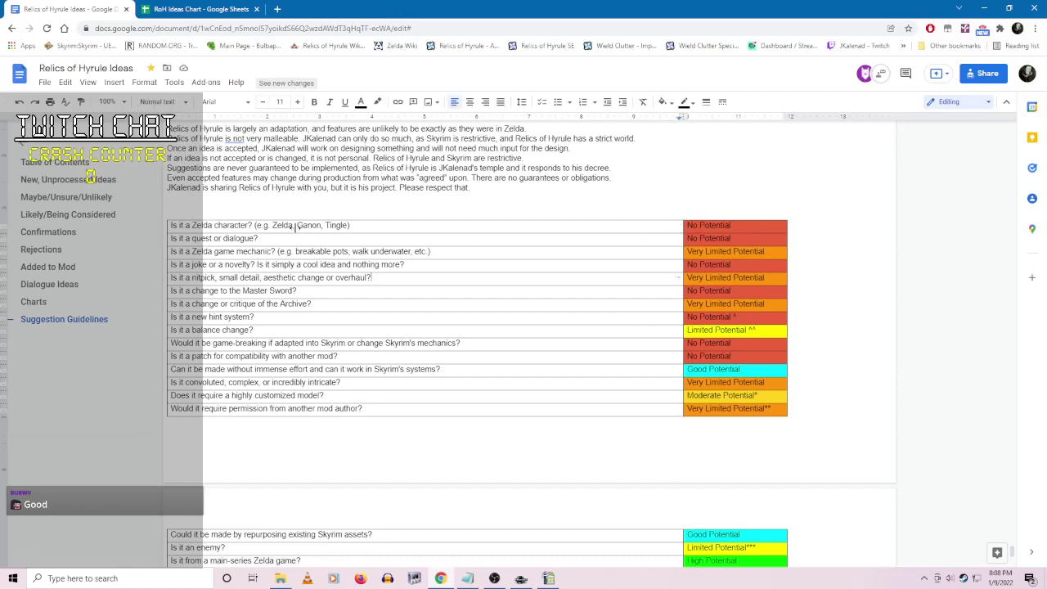
- Try to change the page's left margin and the Suggestion Guidelines table's column widths, undoing each change
drag(366, 227, 653, 337)
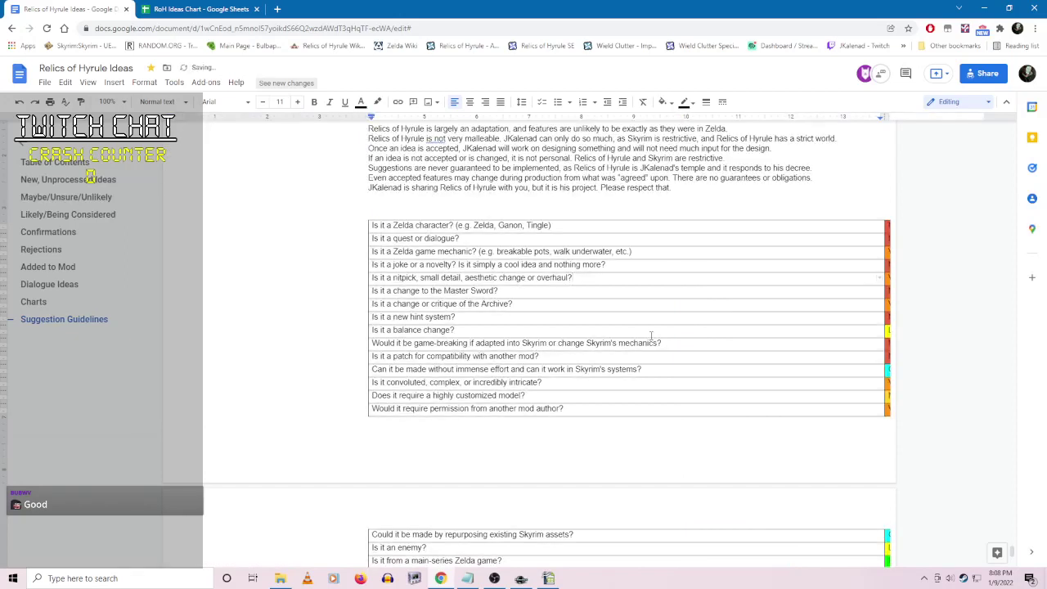
key(ctrl+z)
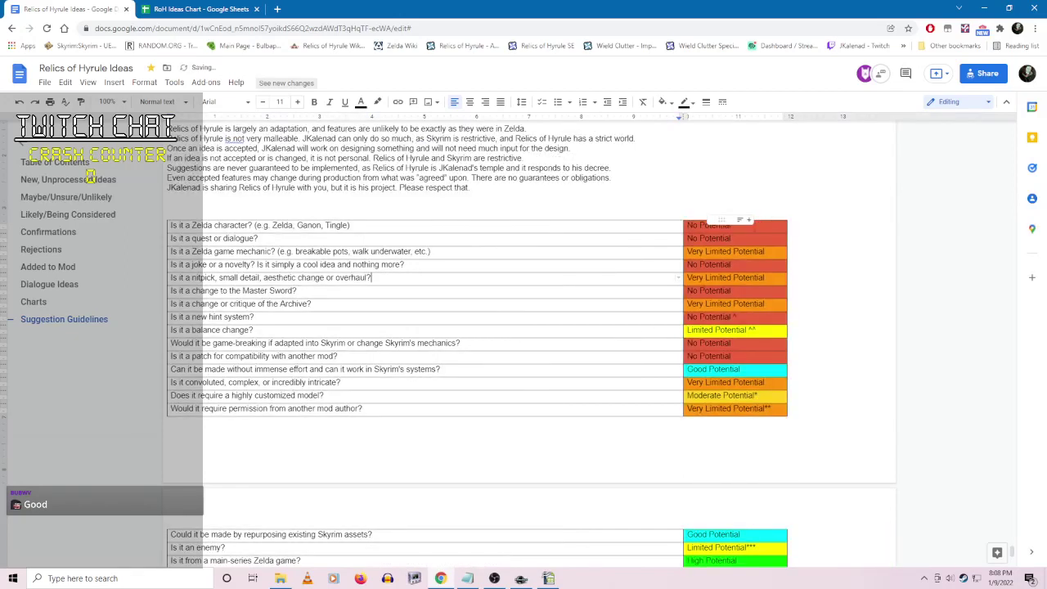
mouse_move(677, 117)
mouse_down()
mouse_move(493, 117)
mouse_move(524, 117)
mouse_up()
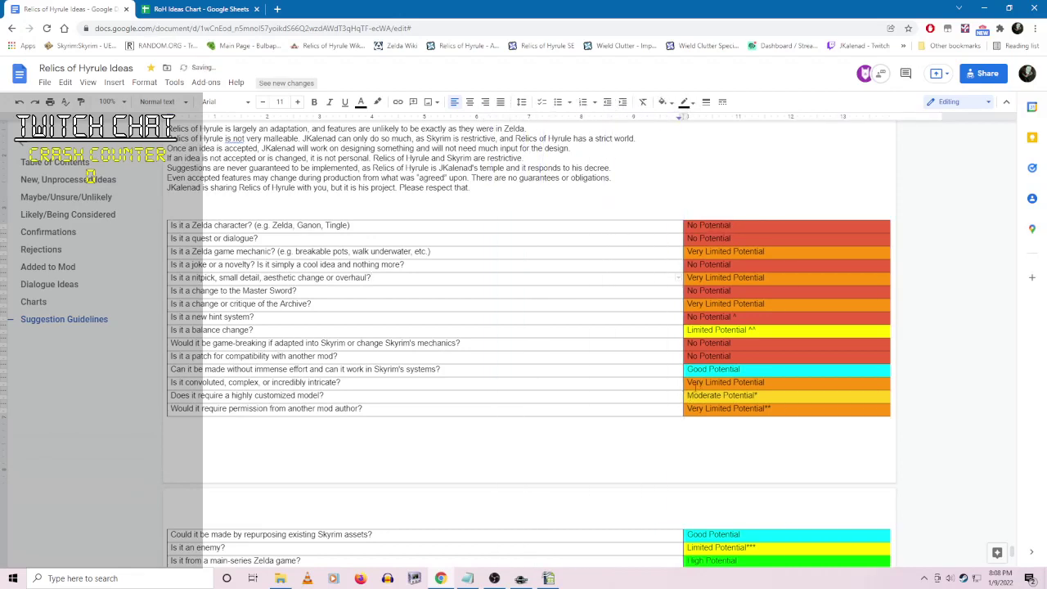
key(ctrl+z)
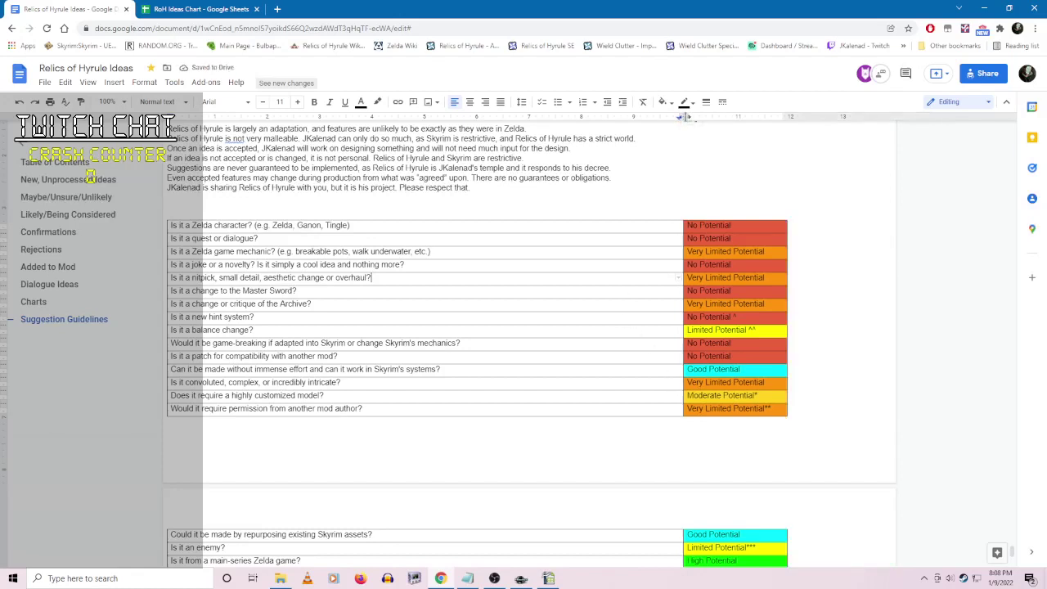
mouse_move(685, 117)
mouse_down()
mouse_move(572, 117)
mouse_move(730, 330)
mouse_move(671, 334)
mouse_up()
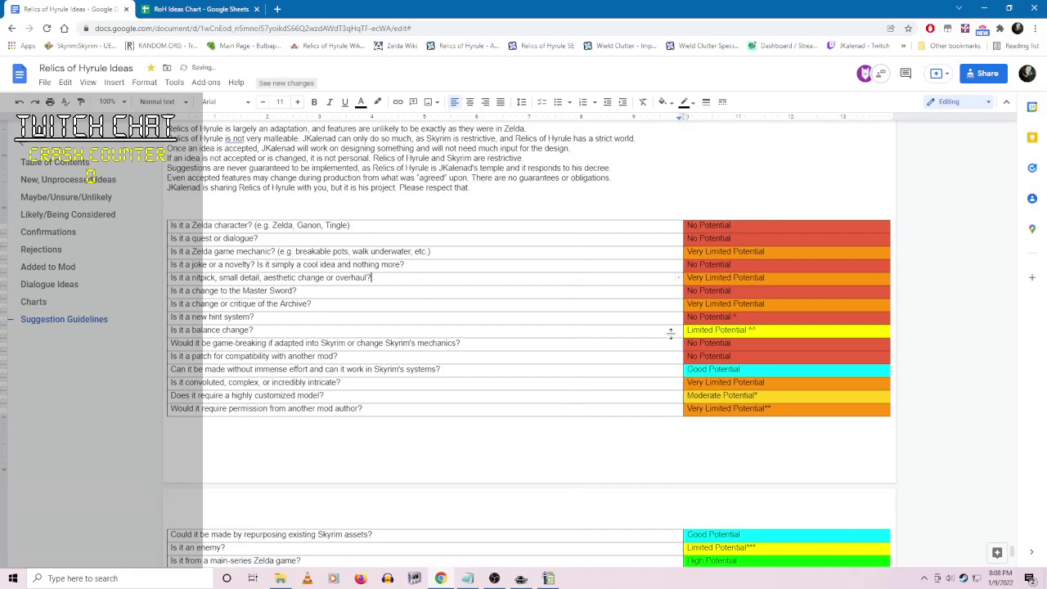
key(ctrl+z)
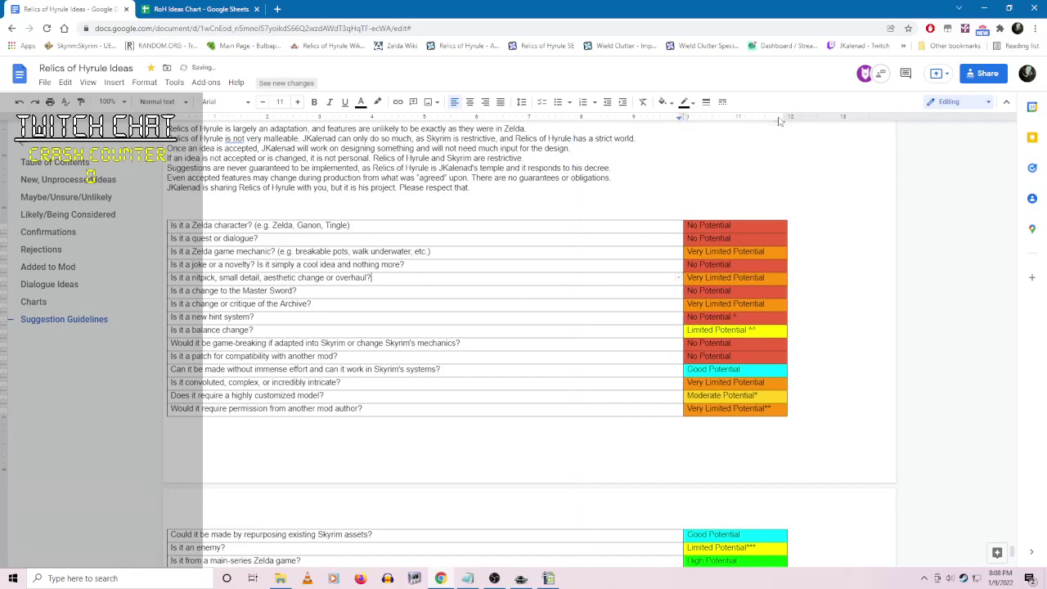
- Examine the layout of the Suggestion Guidelines section across both pages, including the introduction, table columns and footnotes
scroll(590, 380, down, 3)
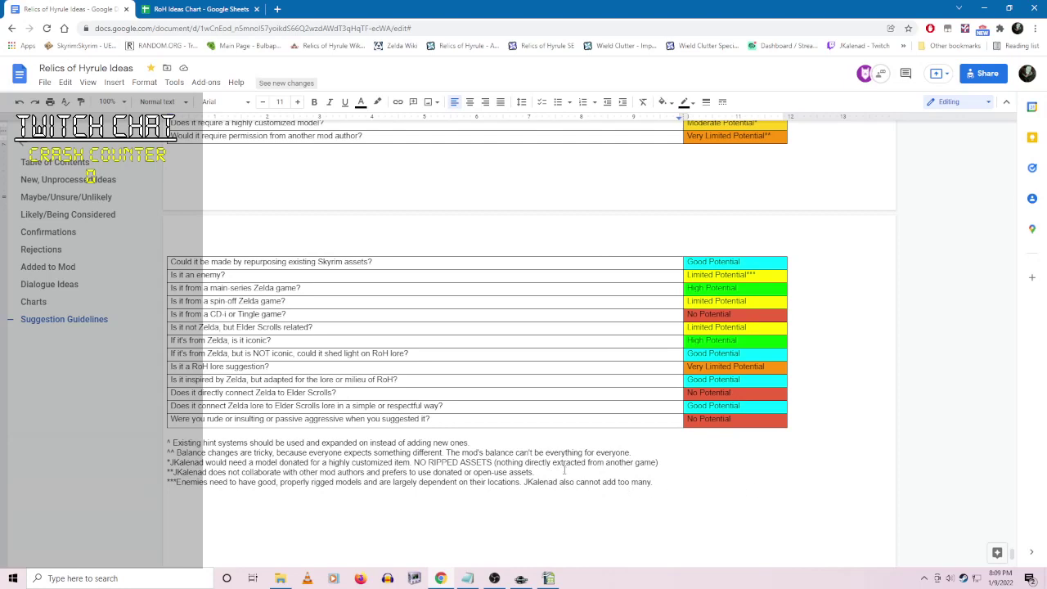
scroll(563, 470, up, 4)
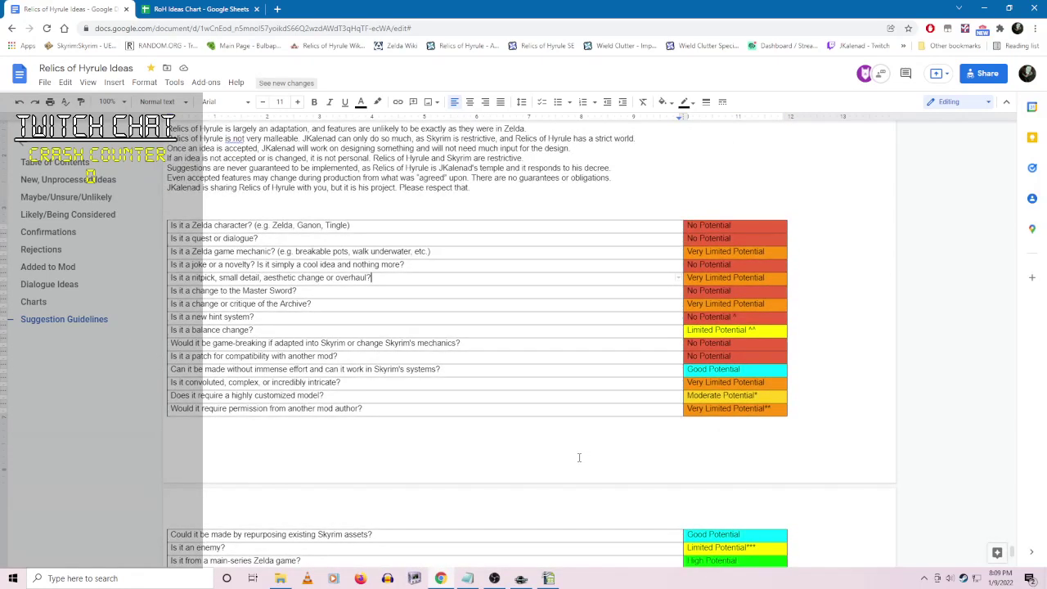
scroll(635, 355, up, 2)
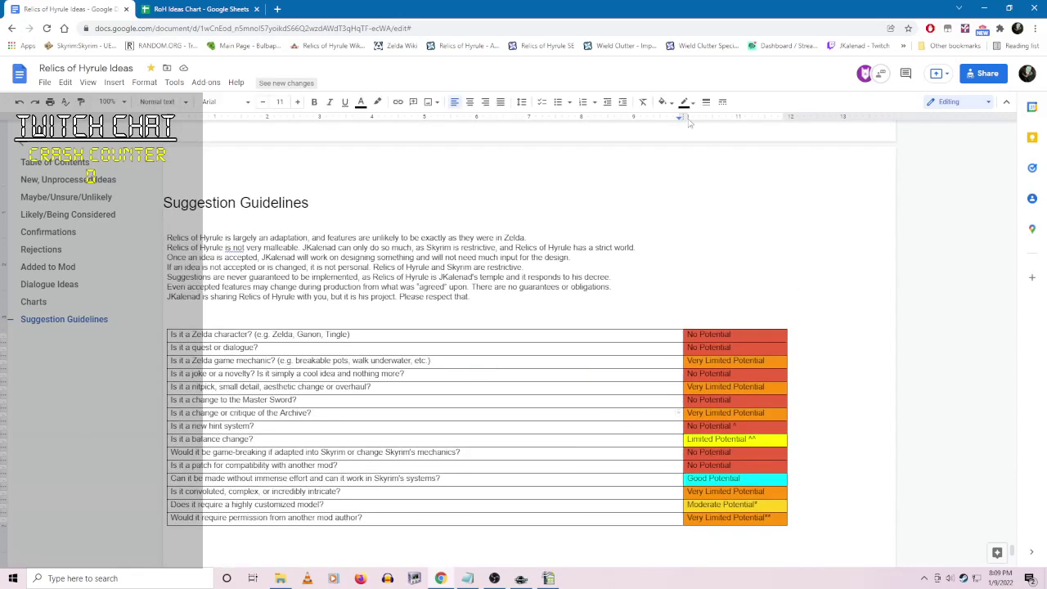
drag(564, 336, 629, 517)
click(638, 374)
click(629, 458)
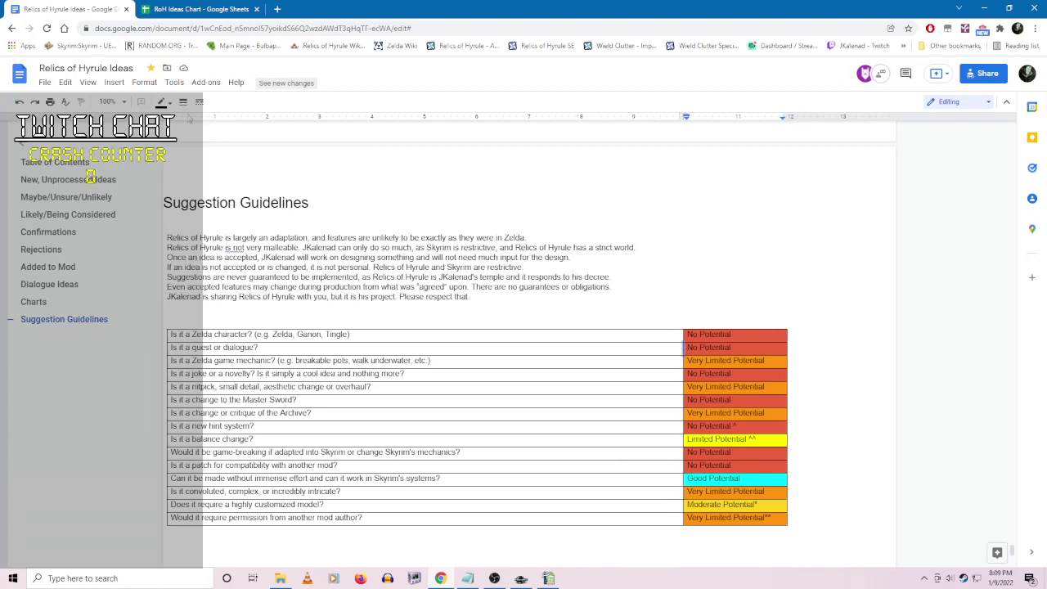
scroll(527, 373, down, 4)
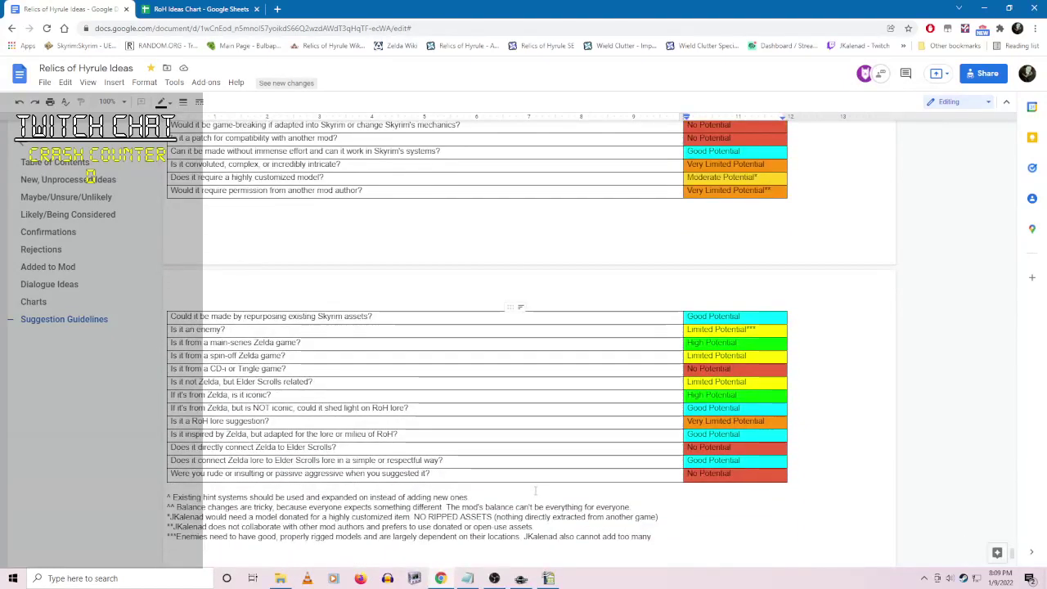
scroll(535, 487, up, 3)
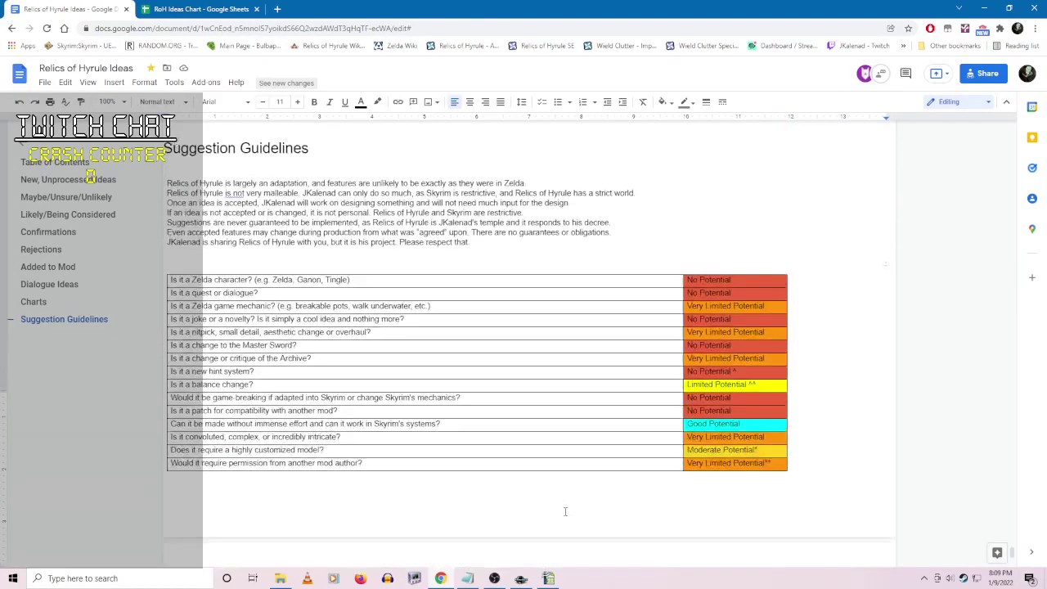
scroll(533, 479, up, 4)
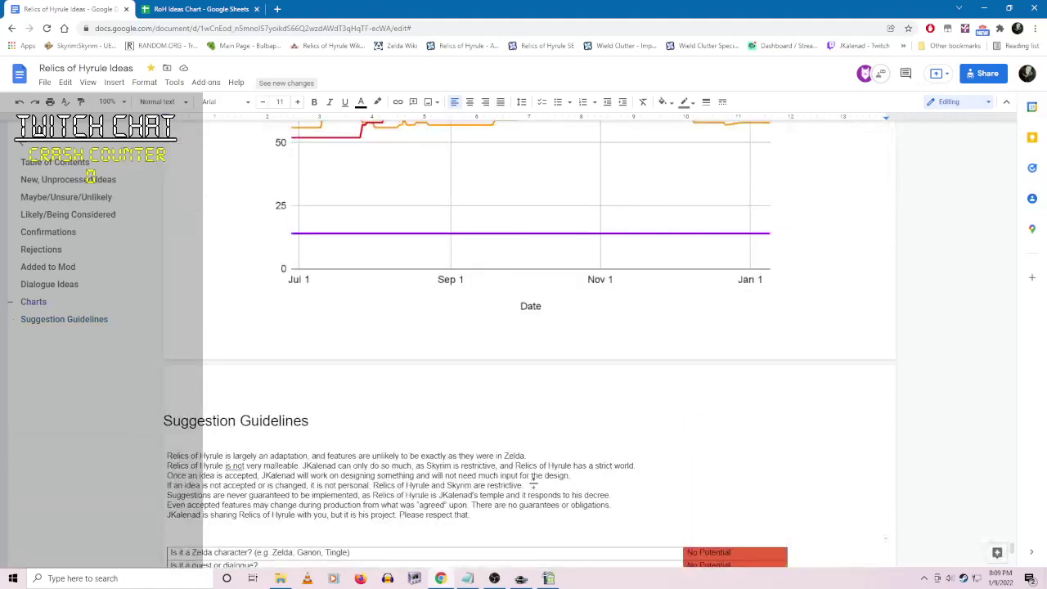
scroll(531, 455, down, 3)
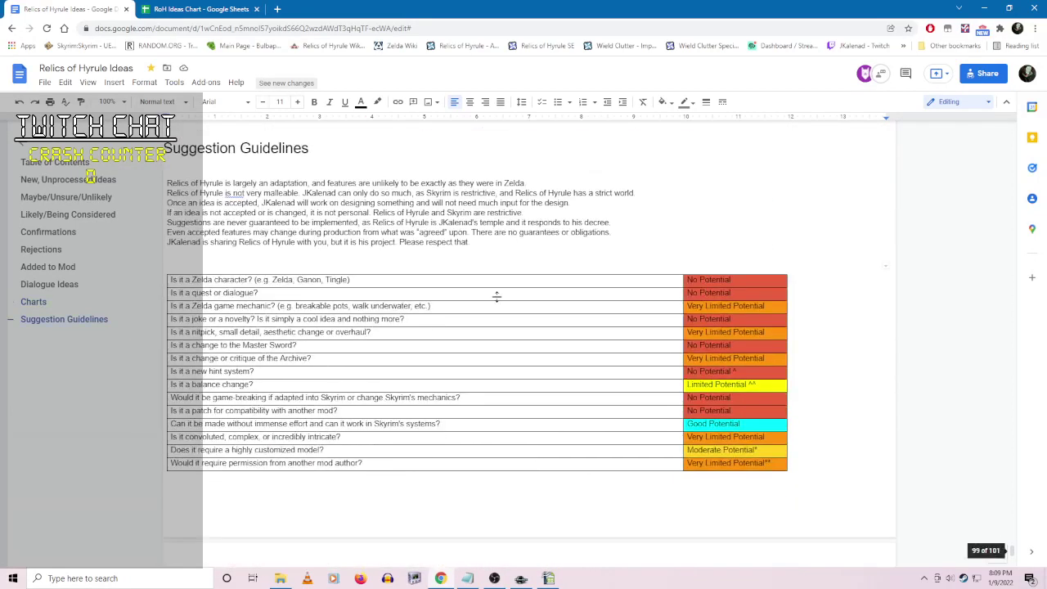
scroll(581, 390, down, 5)
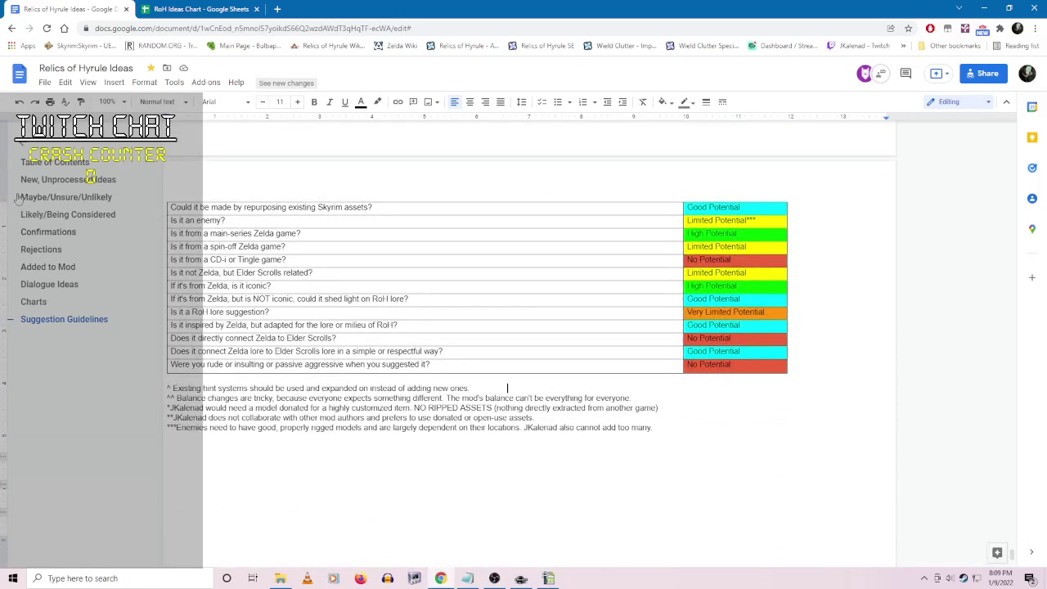
- Try to add a Suggestion Guidelines bullet by hand below Dialogue Ideas in the table of contents at the document's start
key(ctrl+Home)
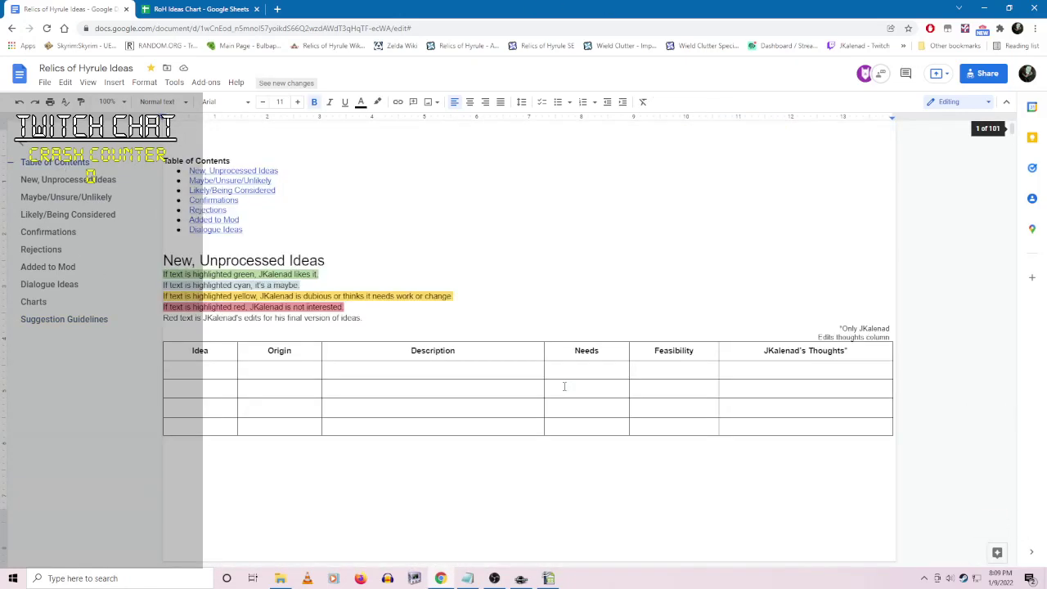
click(253, 230)
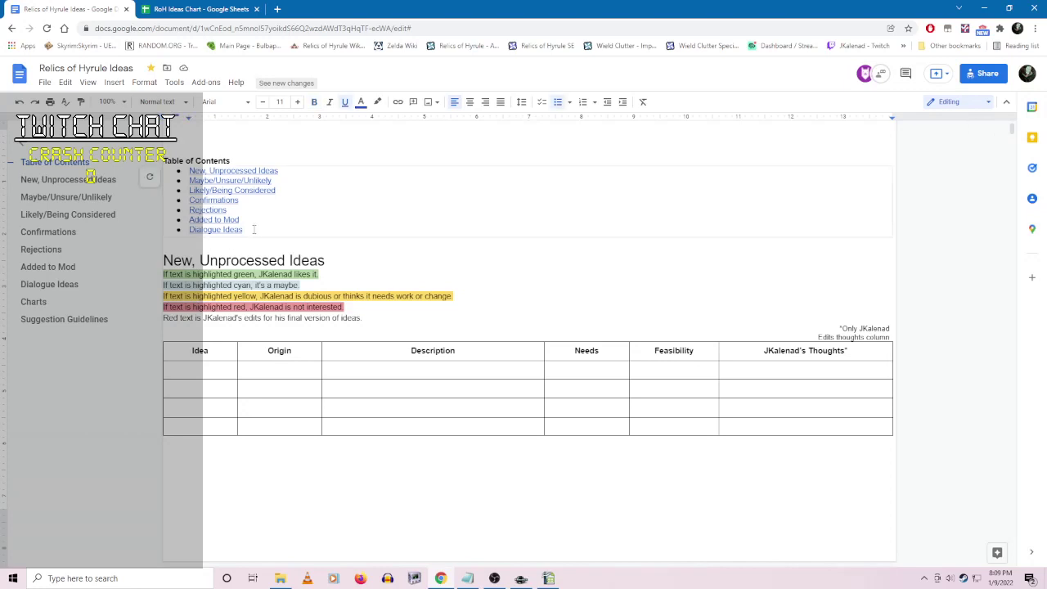
right_click(254, 232)
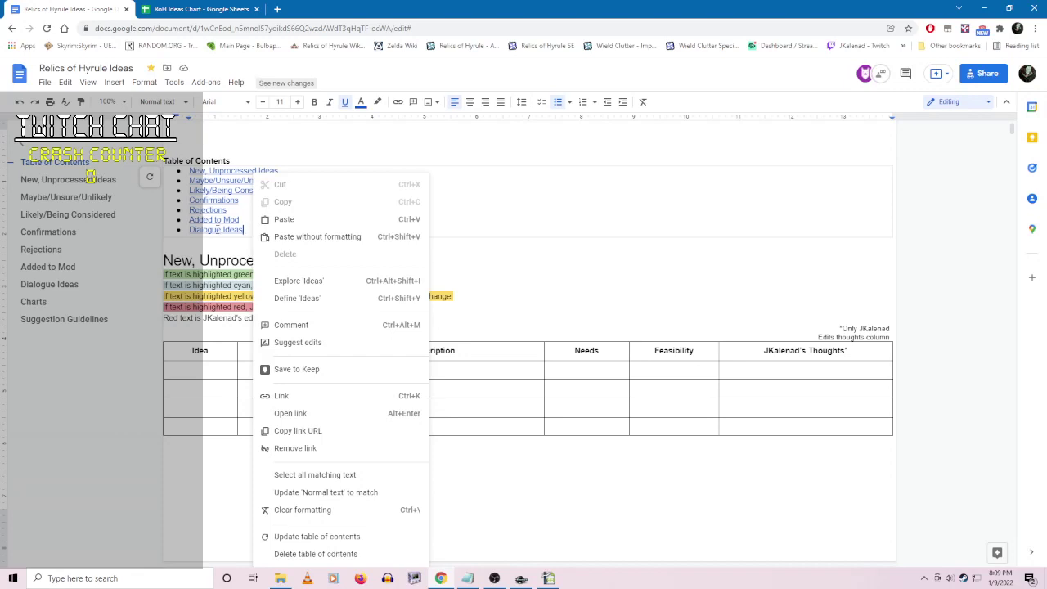
click(622, 235)
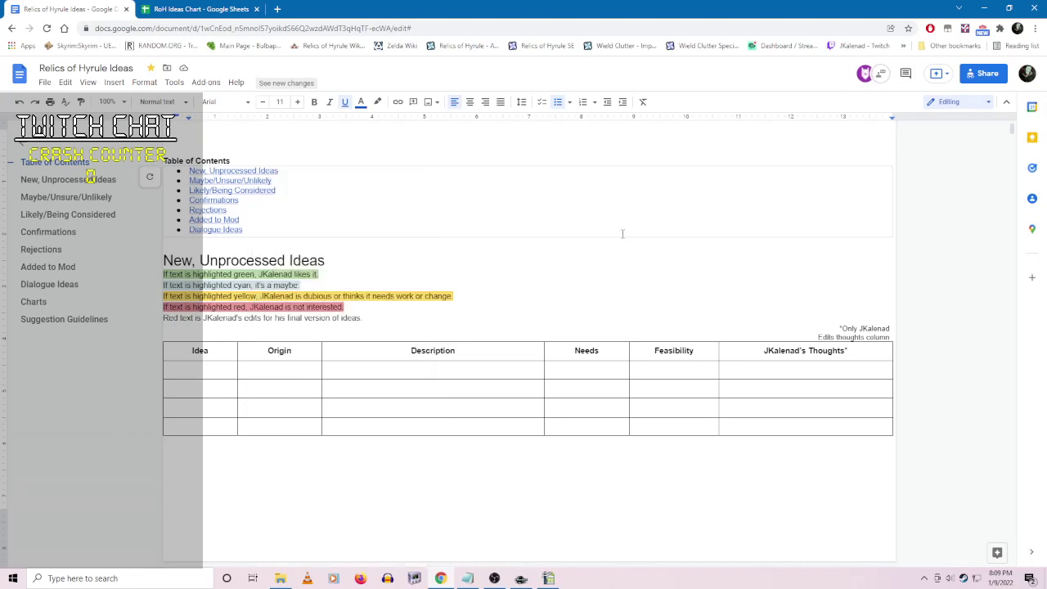
key(Return)
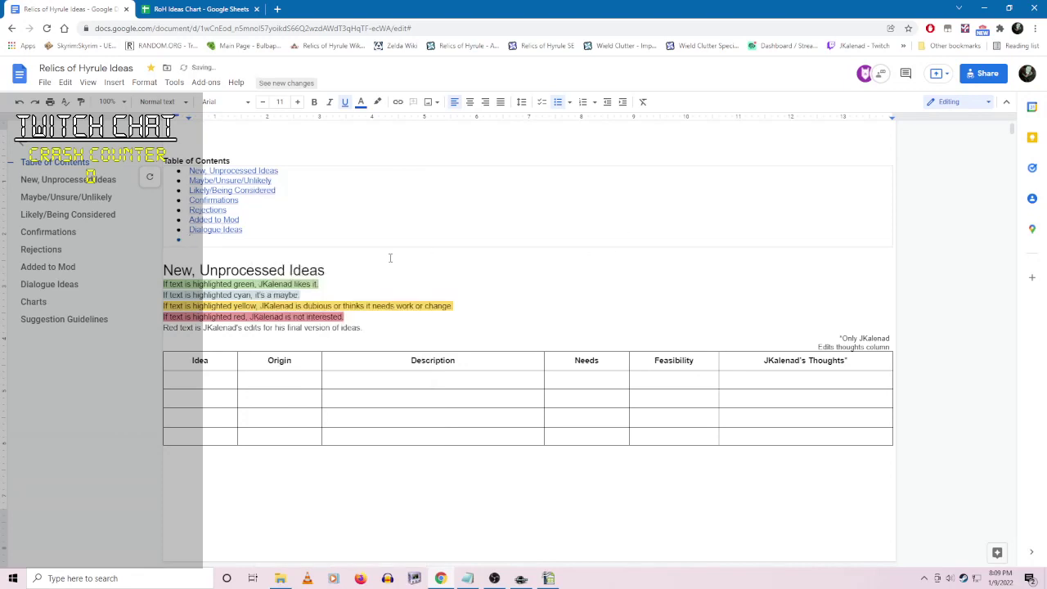
text(Suggestion Gu)
- Update the table of contents from the document's headings and format all its entries as a bulleted list
click(151, 179)
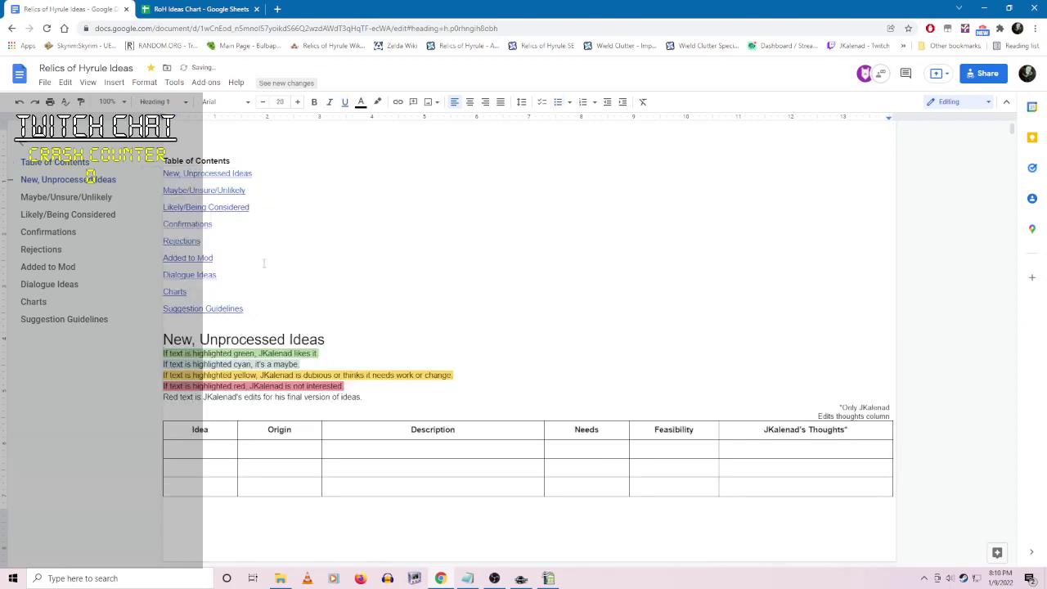
click(263, 308)
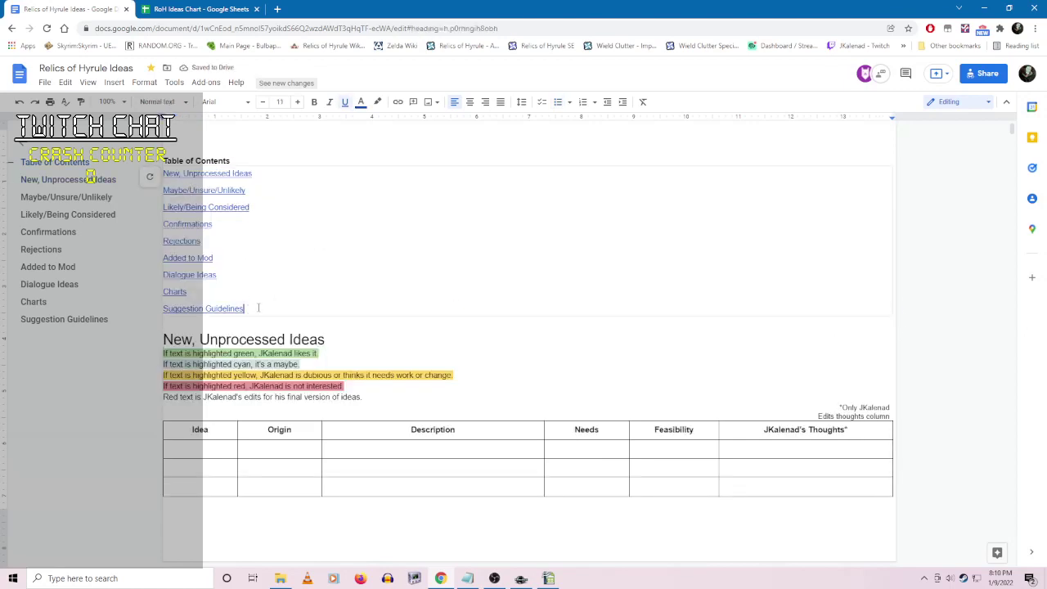
drag(246, 309, 164, 175)
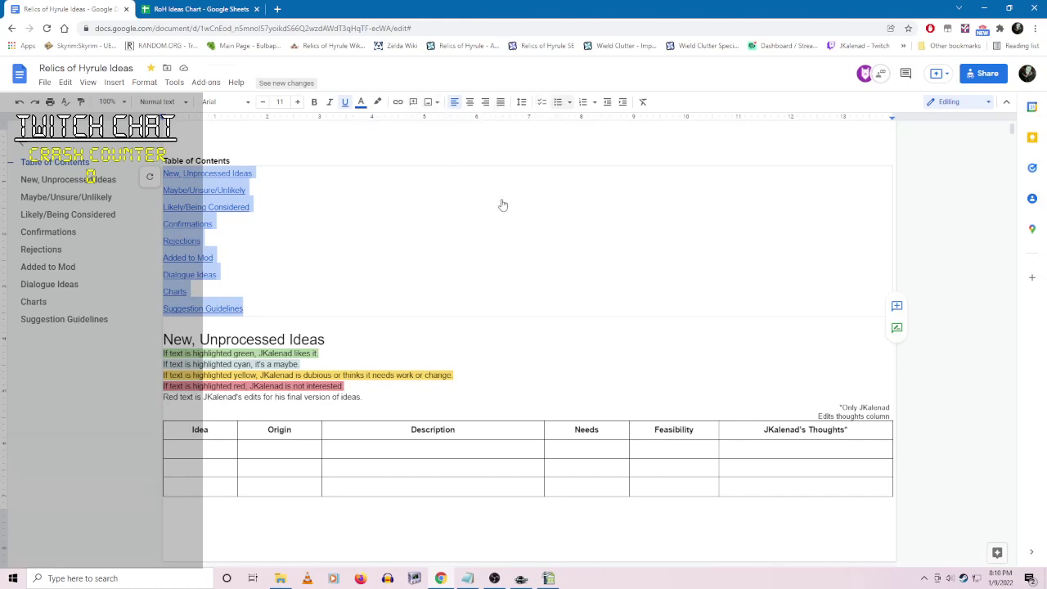
key(ctrl+shift+8)
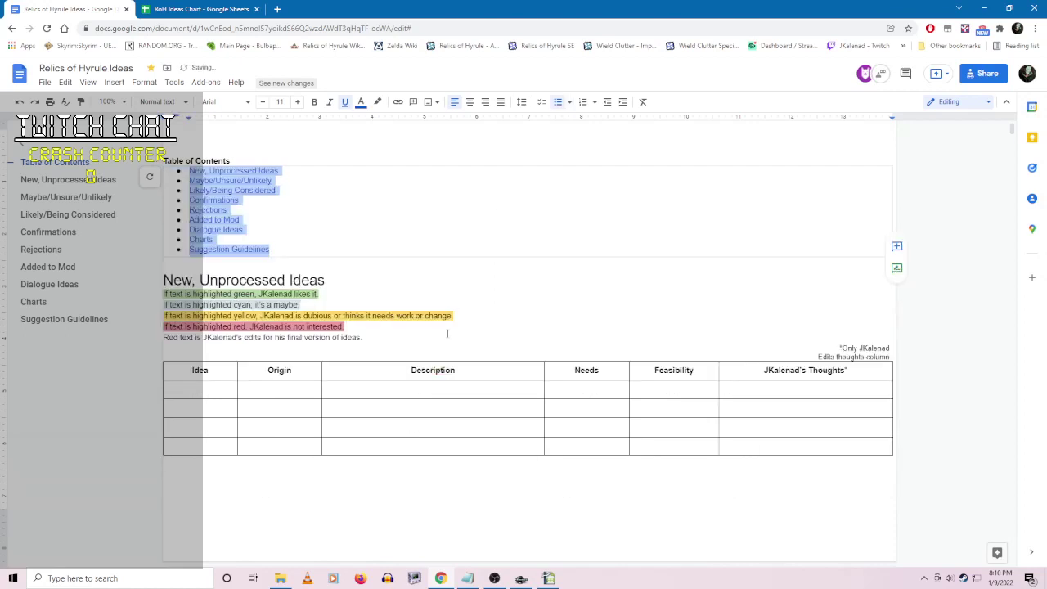
click(592, 396)
- Switch to the RoH Ideas Chart spreadsheet and look over its idea summary and breakdown charts
scroll(589, 391, down, 3)
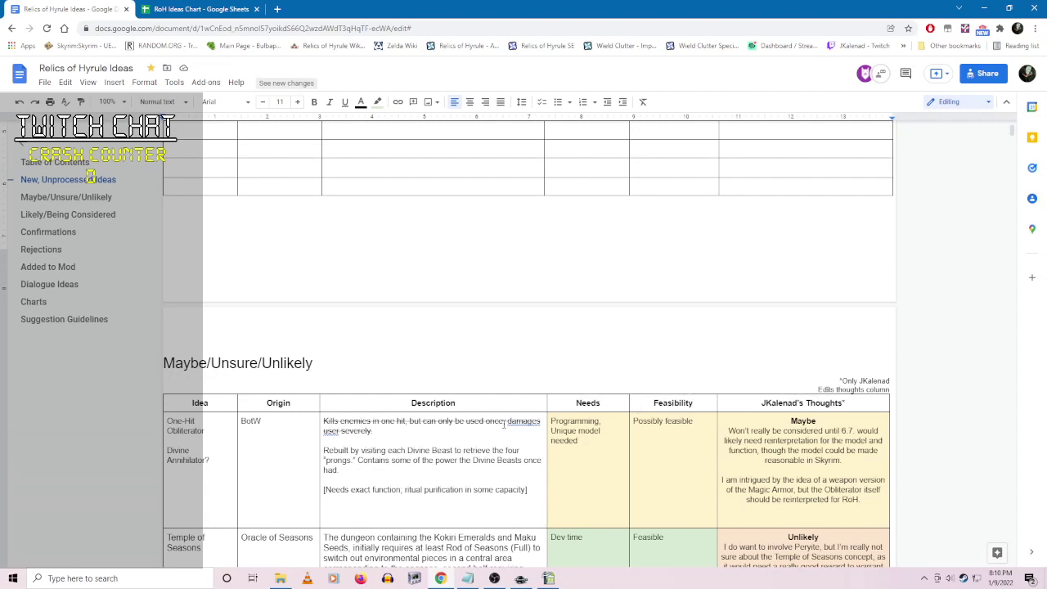
click(201, 10)
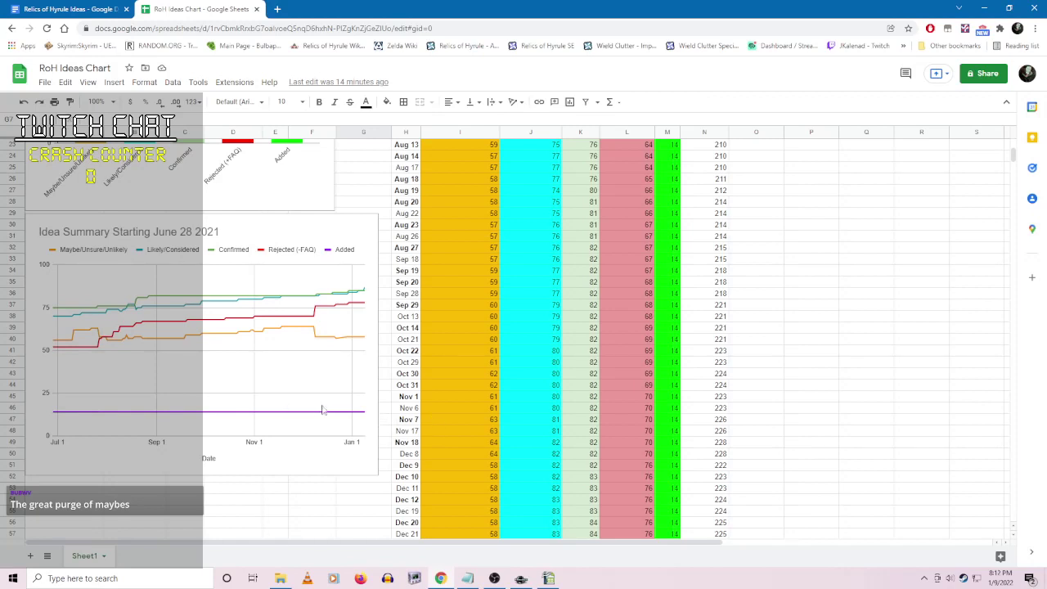
scroll(380, 384, up, 7)
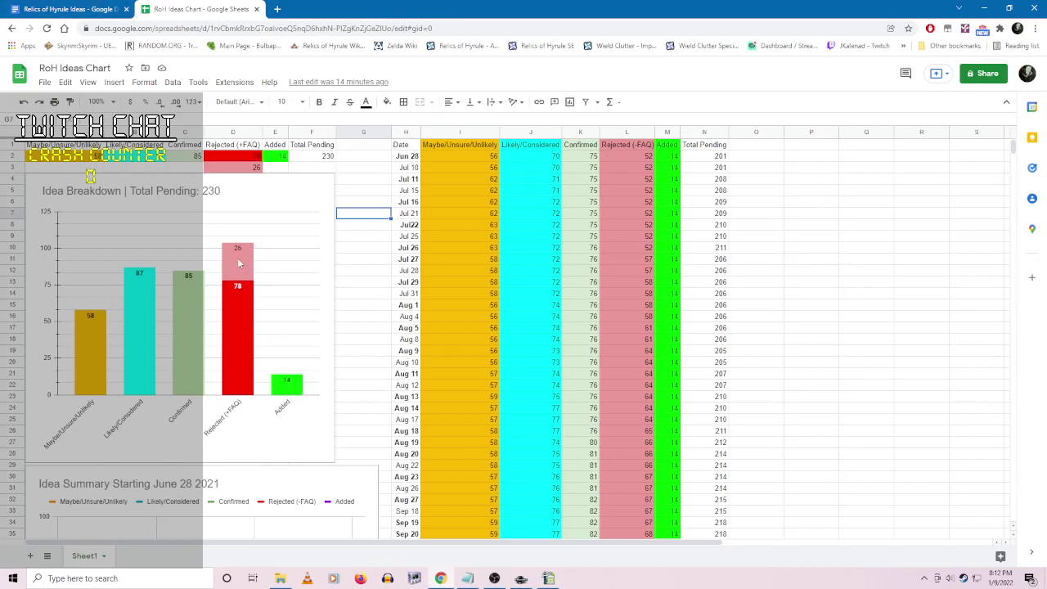
- Return to the Relics of Hyrule Ideas document and go to the empty area below the Suggestion Guidelines footnotes
key(ctrl+shift+Tab)
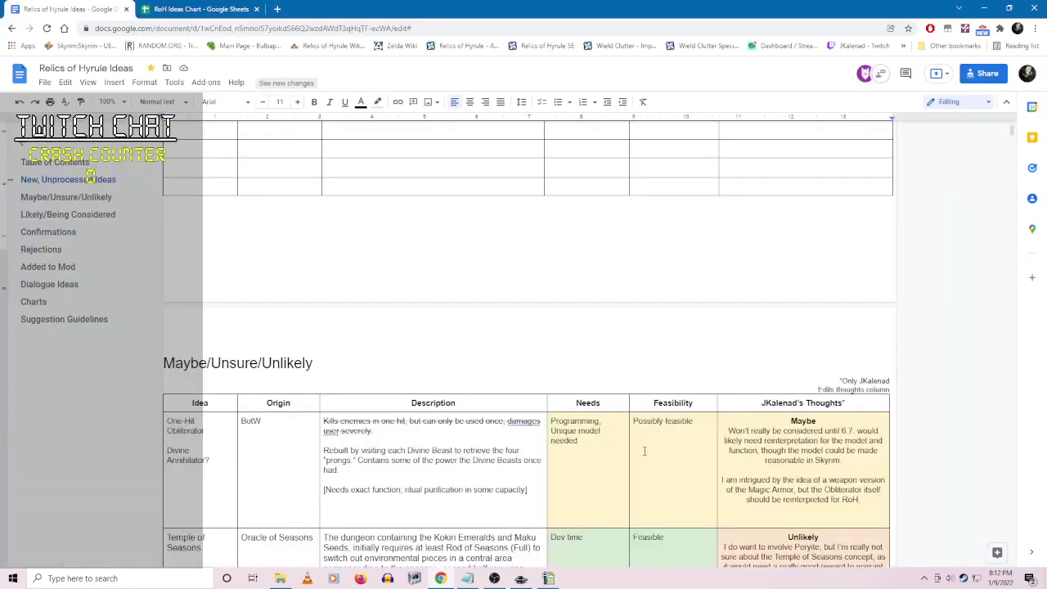
scroll(589, 451, up, 3)
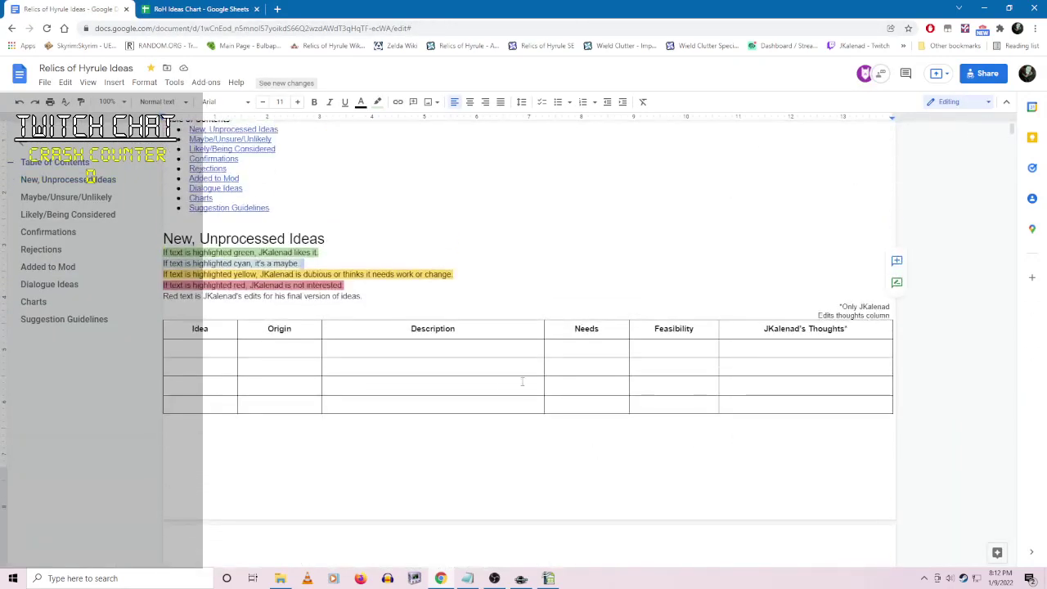
scroll(783, 420, down, 3)
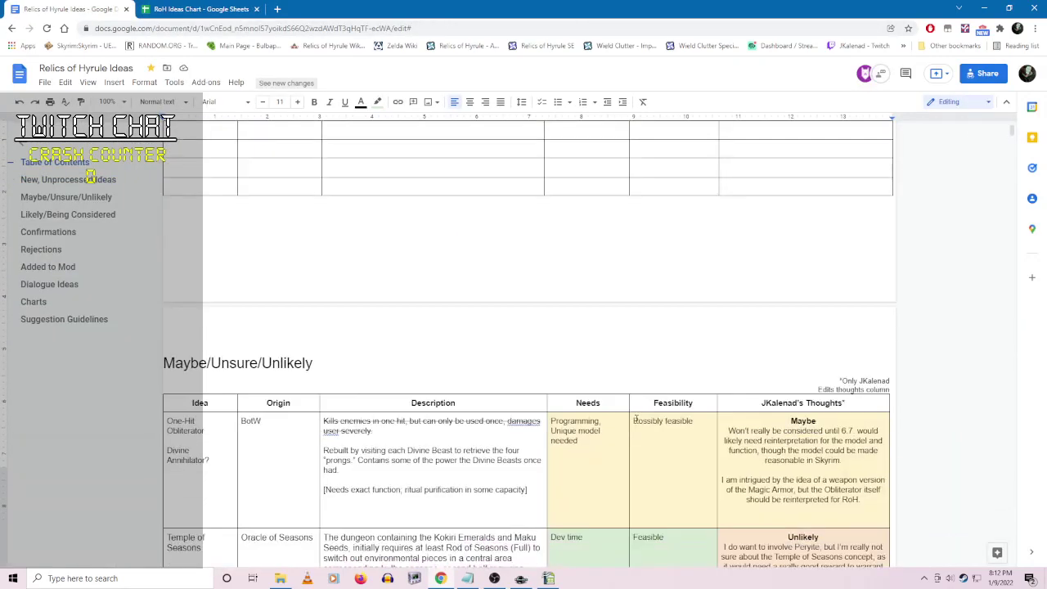
click(64, 319)
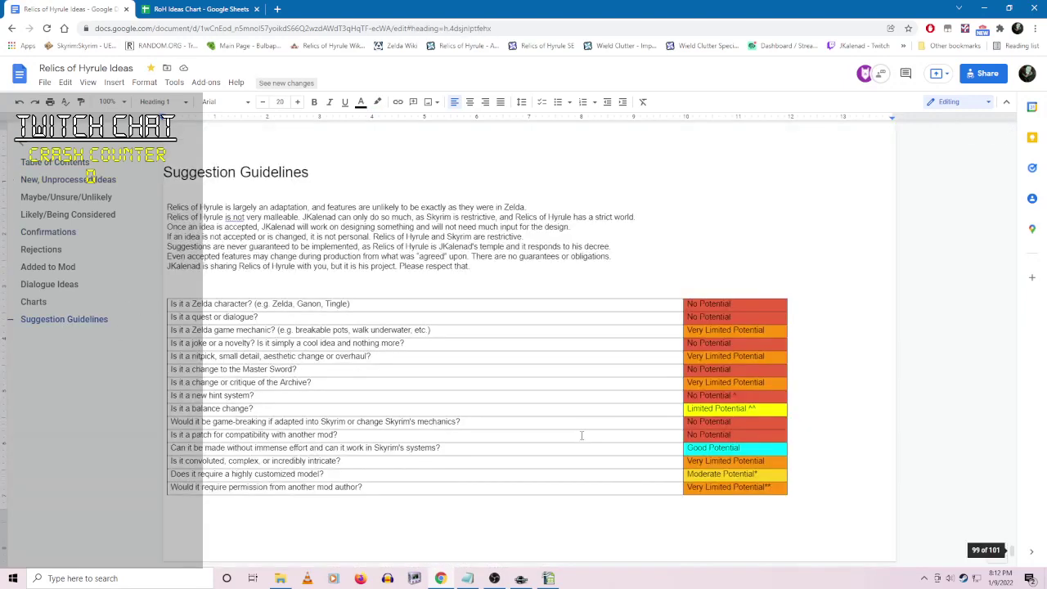
scroll(532, 435, down, 6)
scroll(528, 434, down, 4)
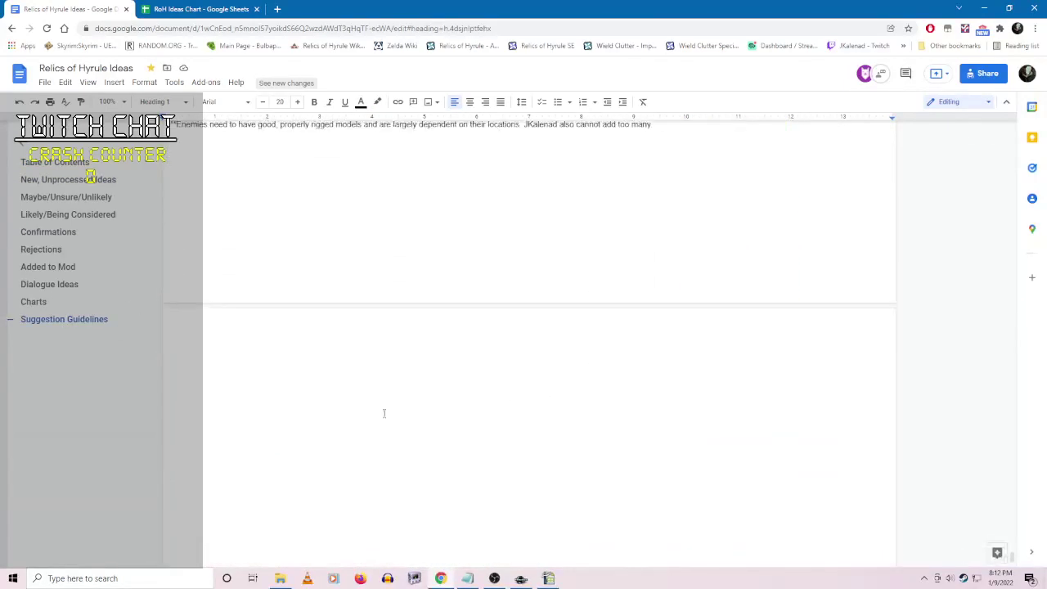
- Try to delete the borderless table in the empty area below the footnotes, and undo the deletion
click(527, 419)
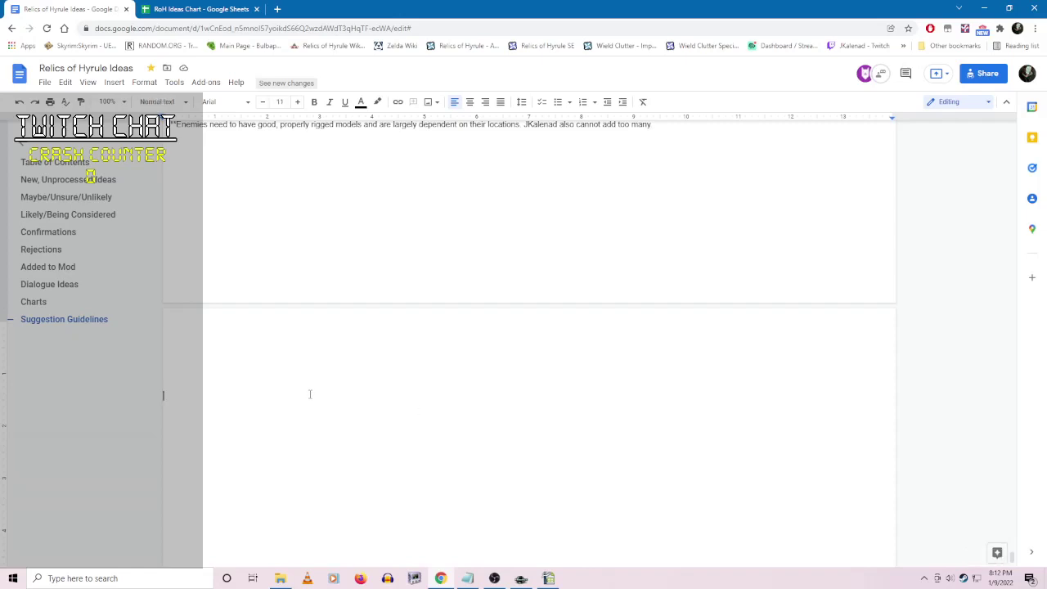
click(249, 364)
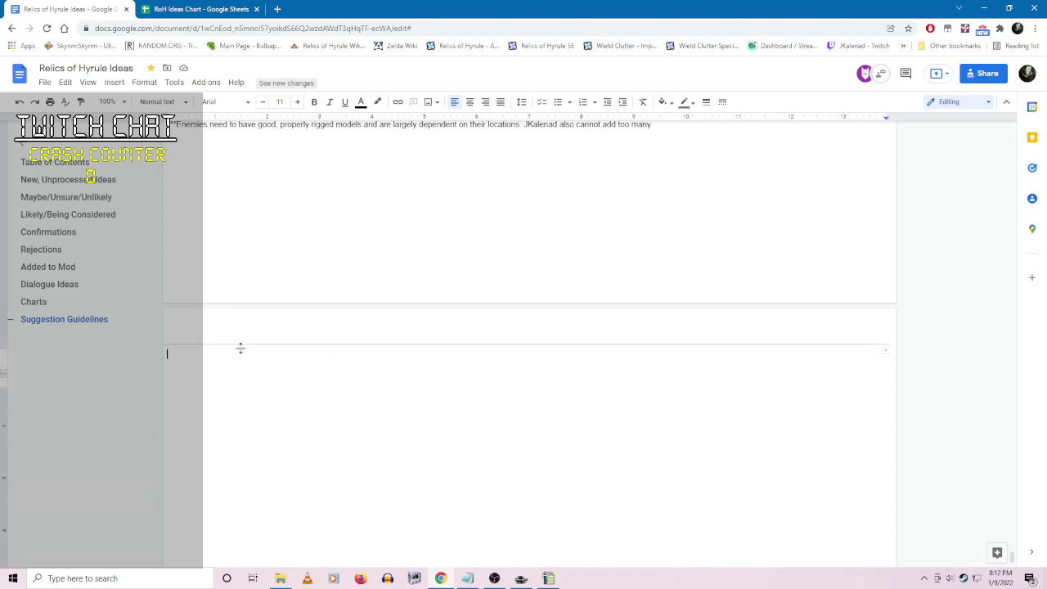
scroll(368, 414, up, 5)
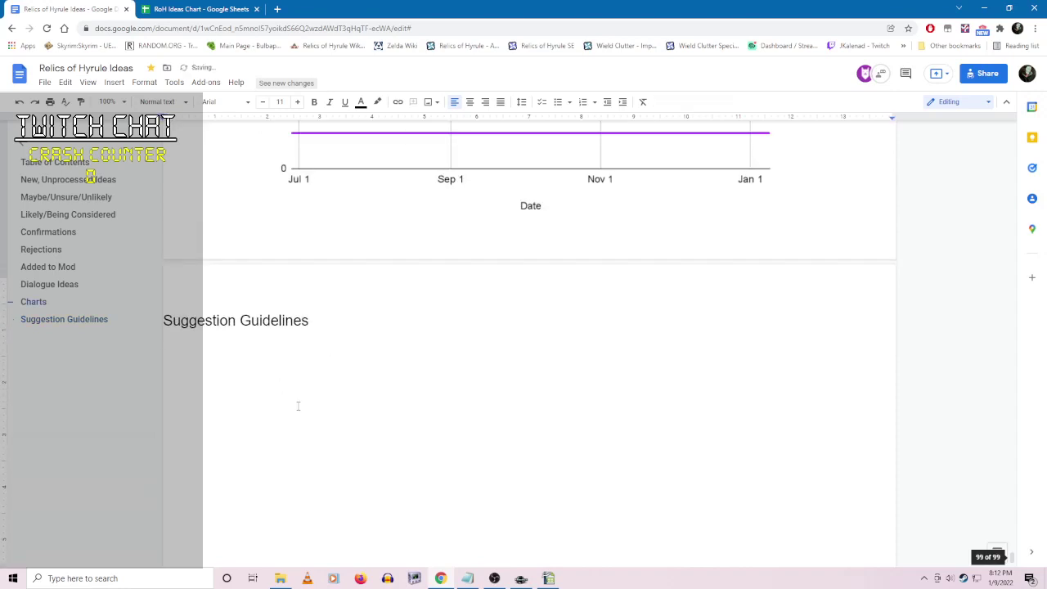
scroll(398, 455, down, 5)
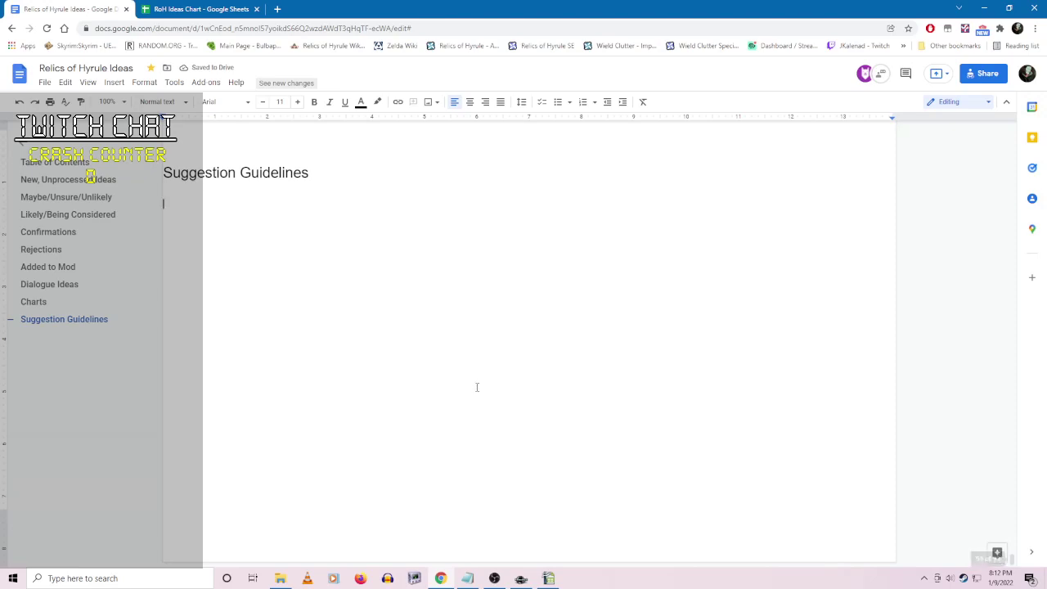
key(ctrl+z)
scroll(368, 397, down, 5)
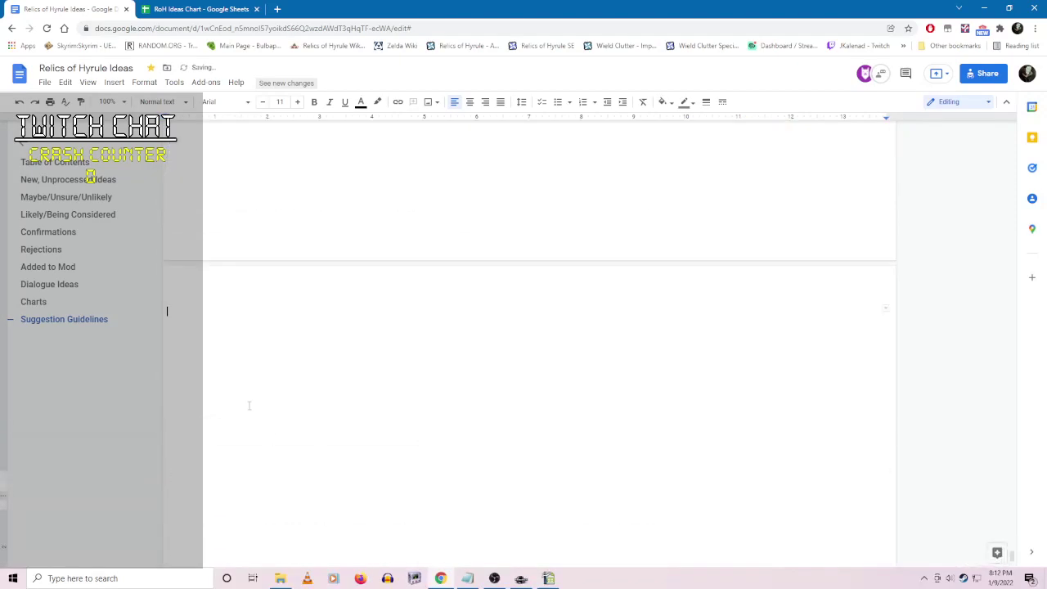
scroll(249, 406, down, 2)
scroll(407, 352, up, 2)
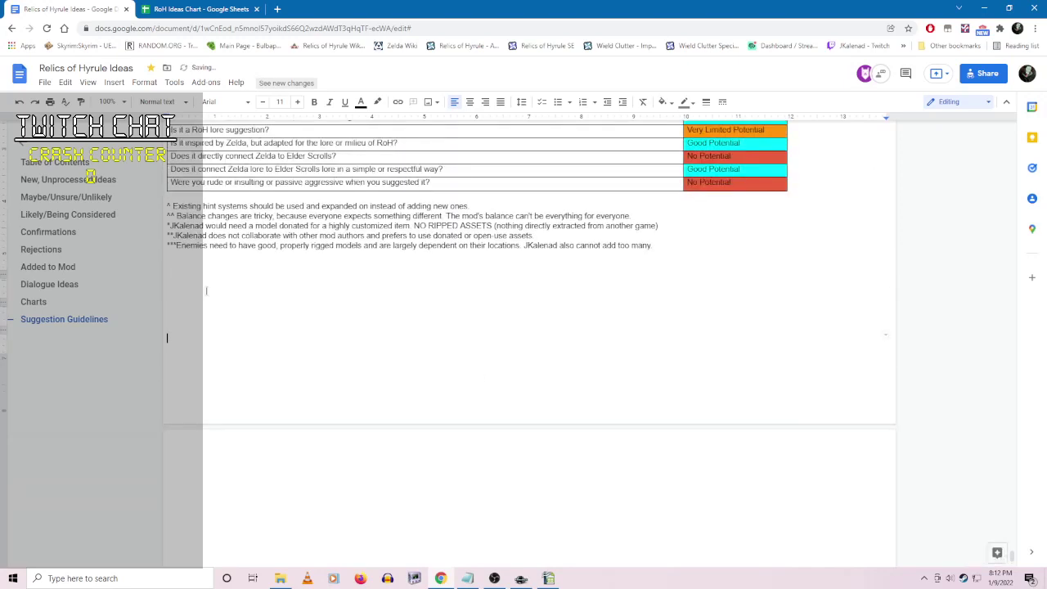
- Locate the empty borderless rows on the document's last page, after the footnotes, and delete them
key(ctrl+a)
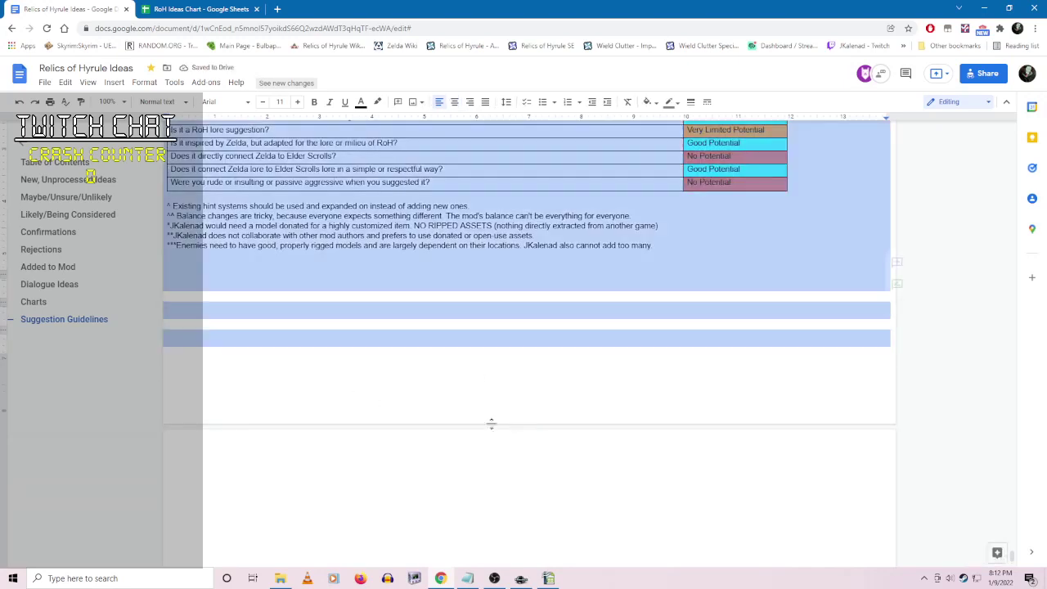
scroll(460, 421, down, 1)
click(194, 392)
key(ctrl+a)
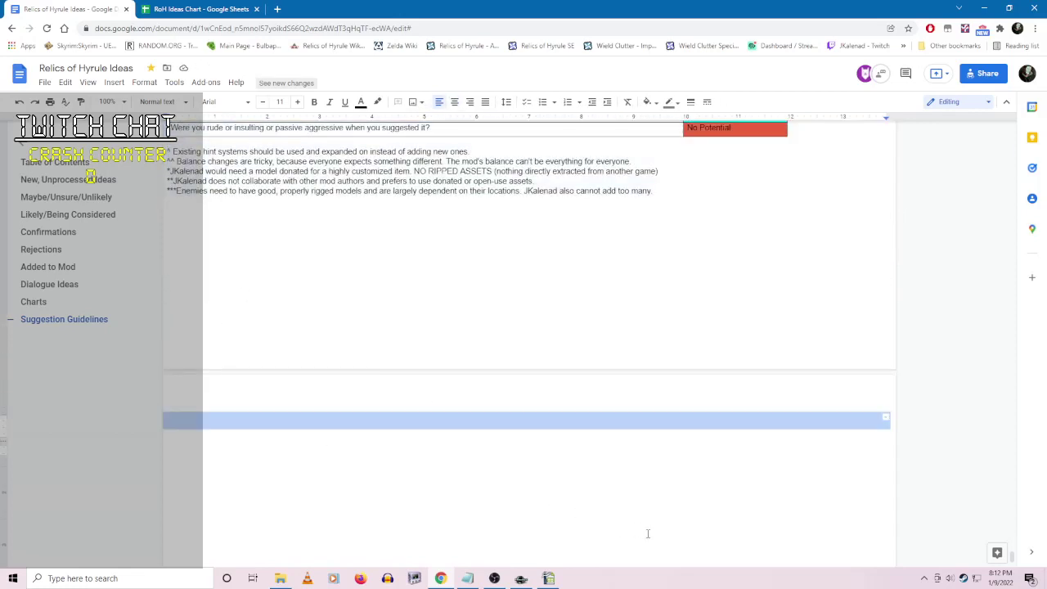
click(219, 464)
click(219, 464)
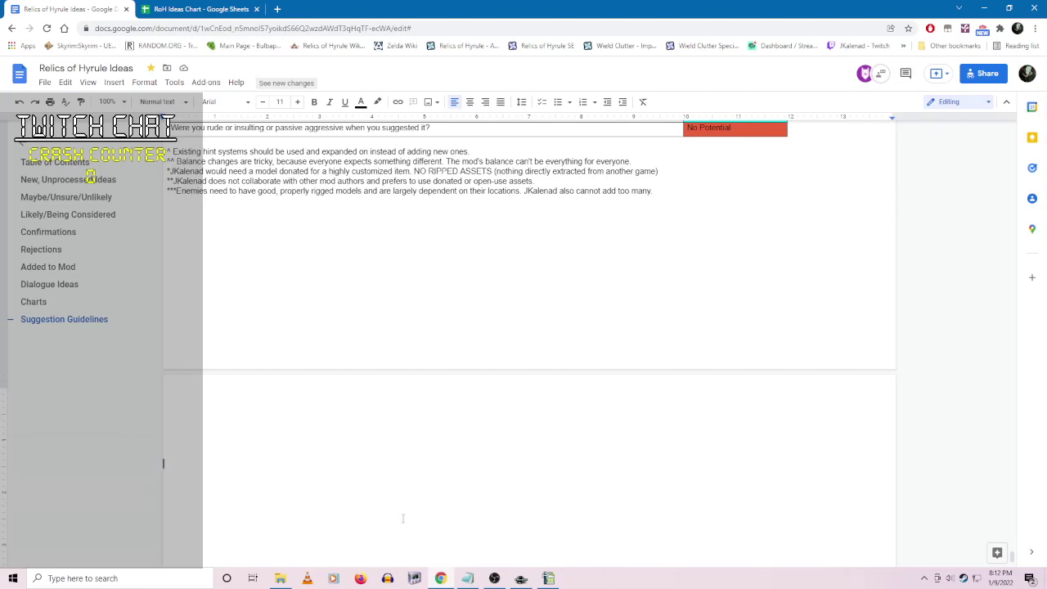
click(230, 446)
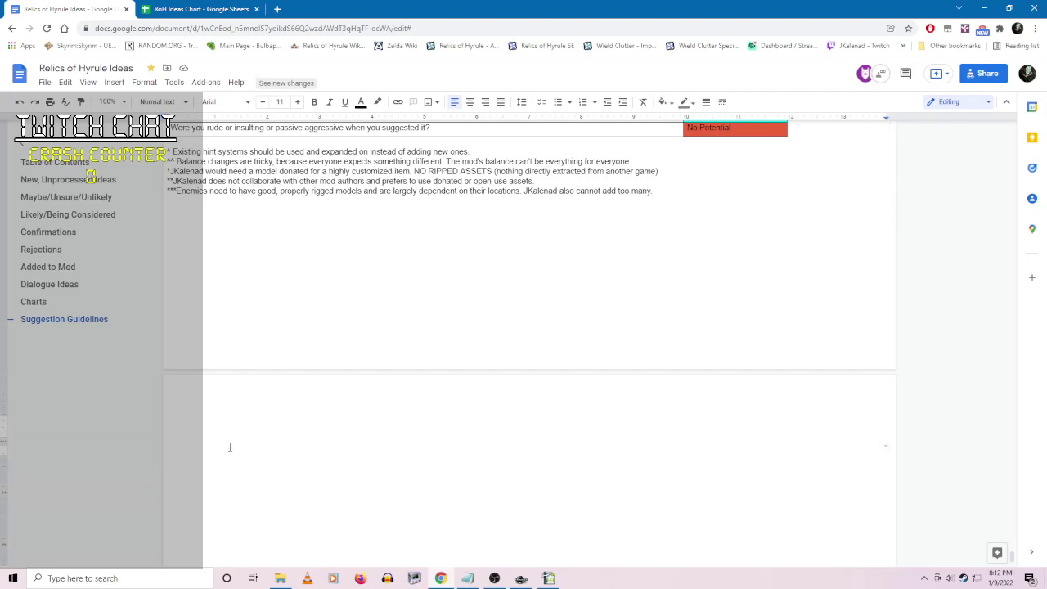
right_click(230, 446)
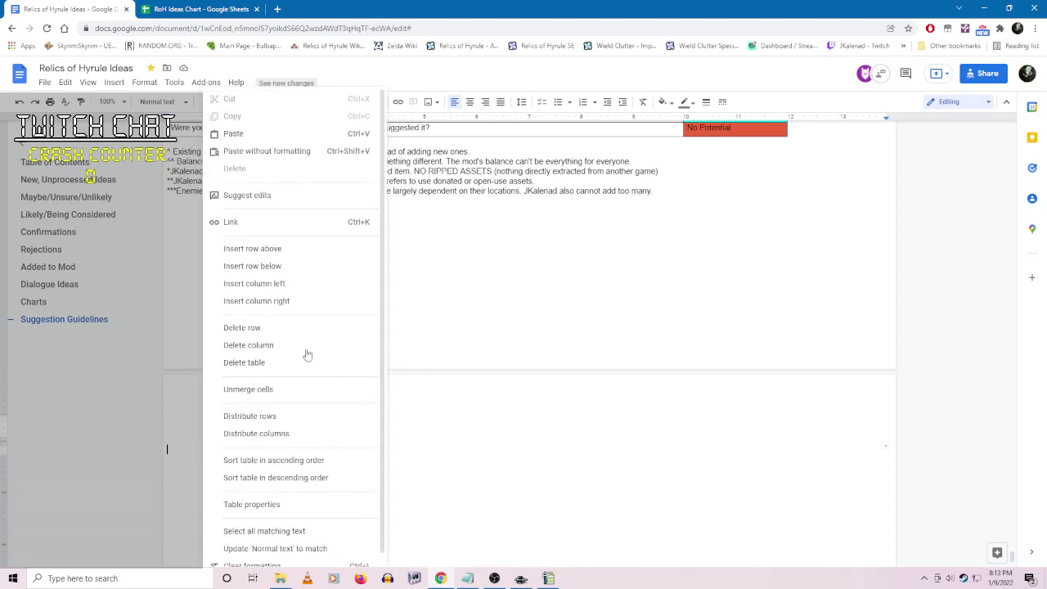
click(188, 431)
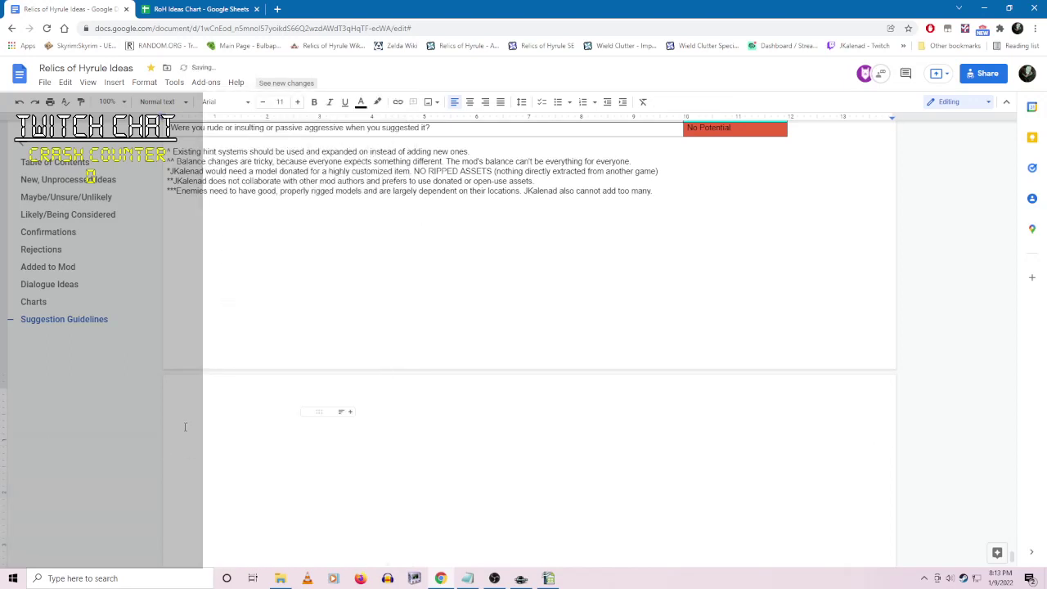
click(181, 420)
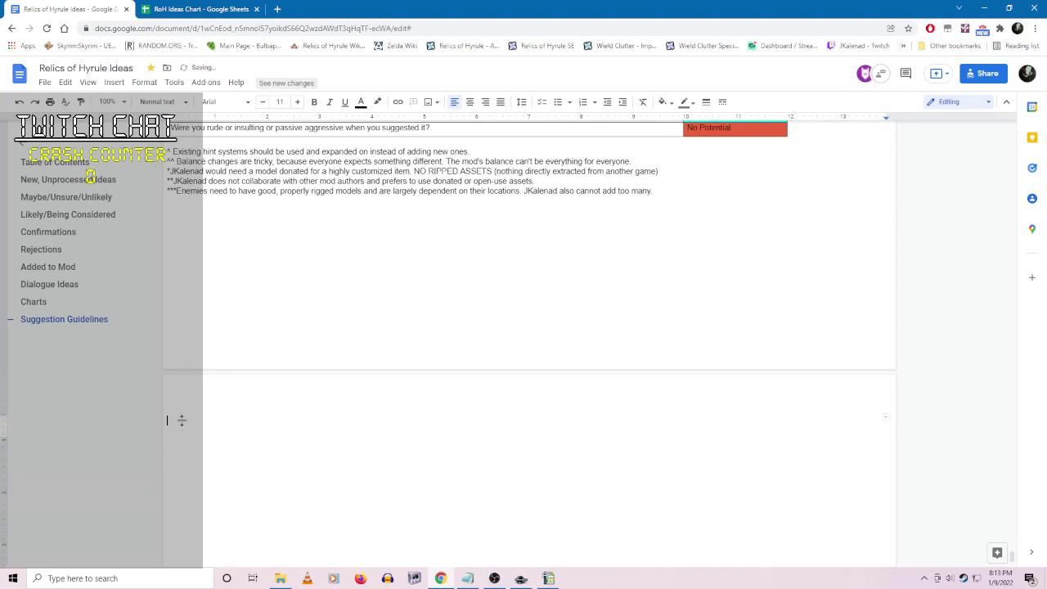
right_click(181, 420)
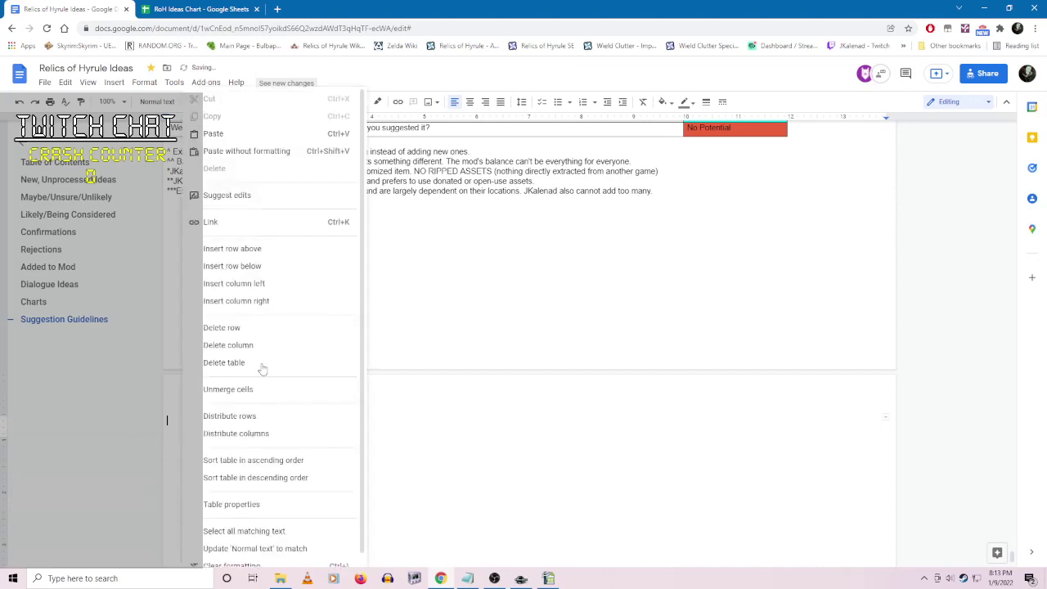
click(237, 331)
- Examine the Suggestion Guidelines section and the extent of the remaining borderless cells below its footnotes
scroll(276, 508, up, 10)
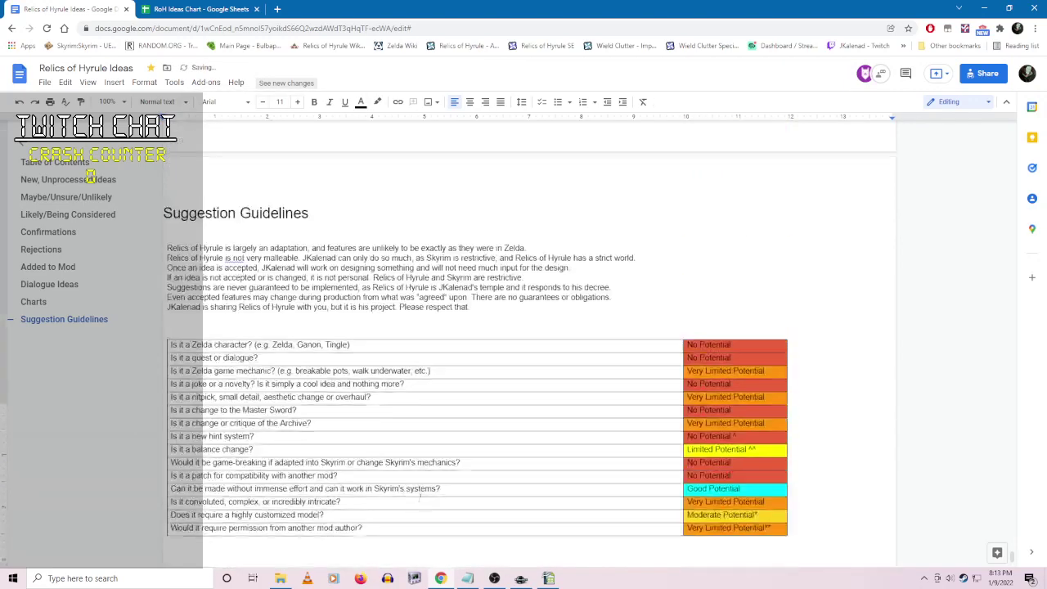
scroll(418, 491, down, 10)
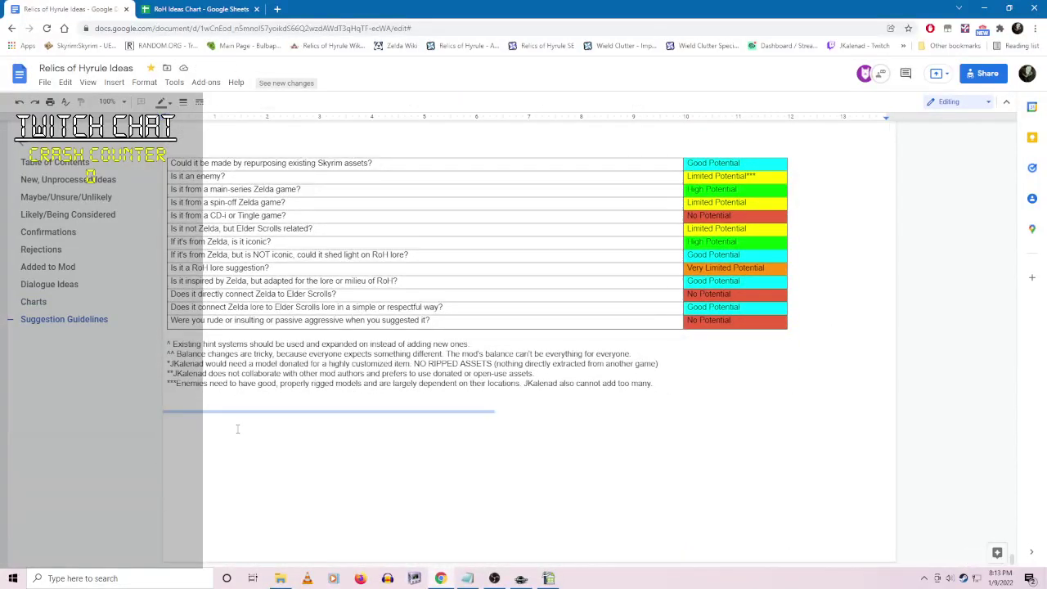
drag(237, 425, 235, 498)
click(208, 419)
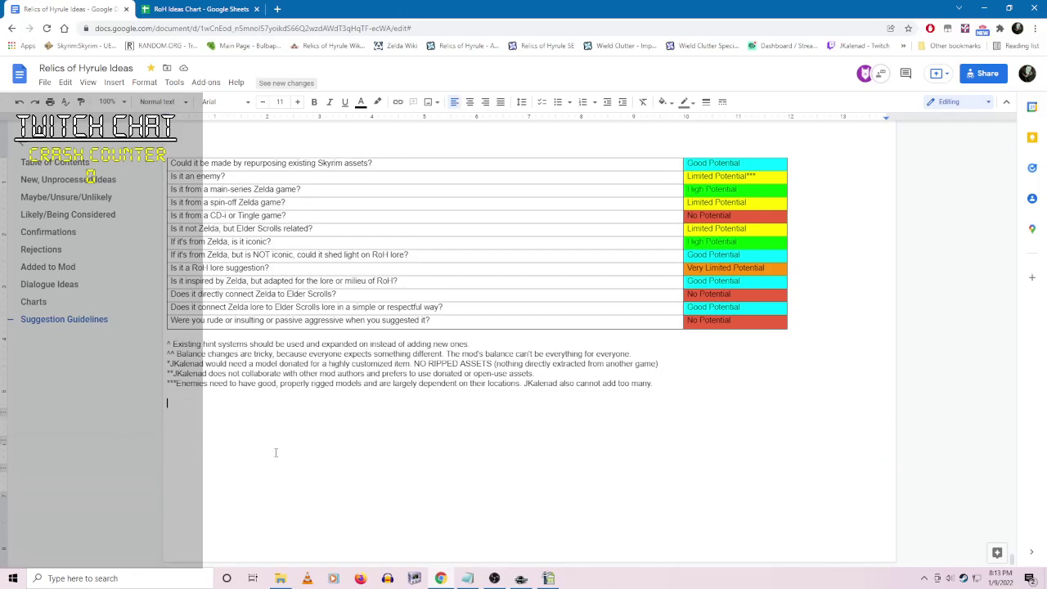
key(ctrl+a)
click(254, 495)
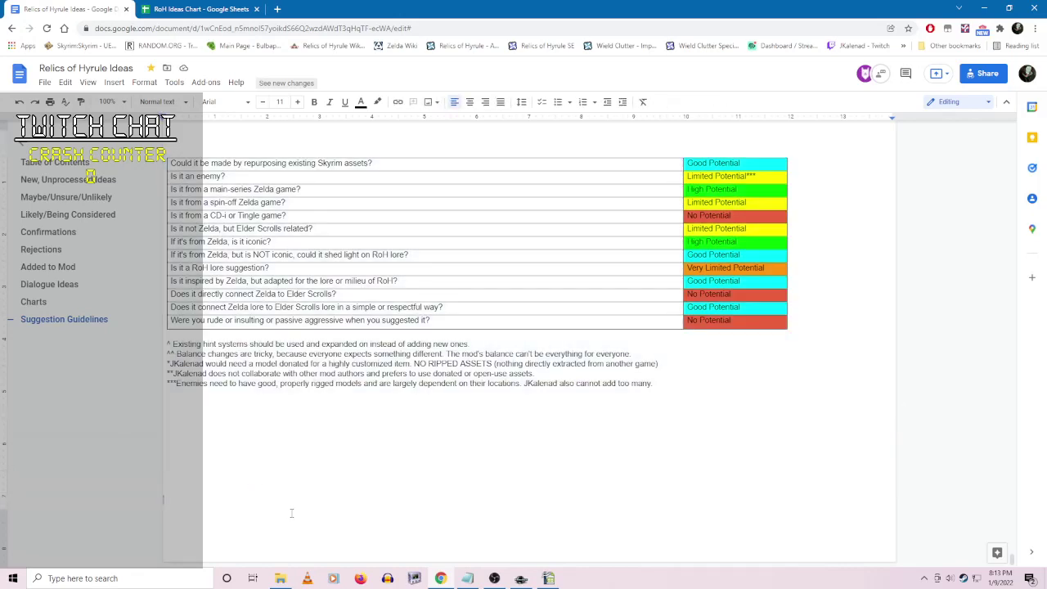
key(ctrl+a)
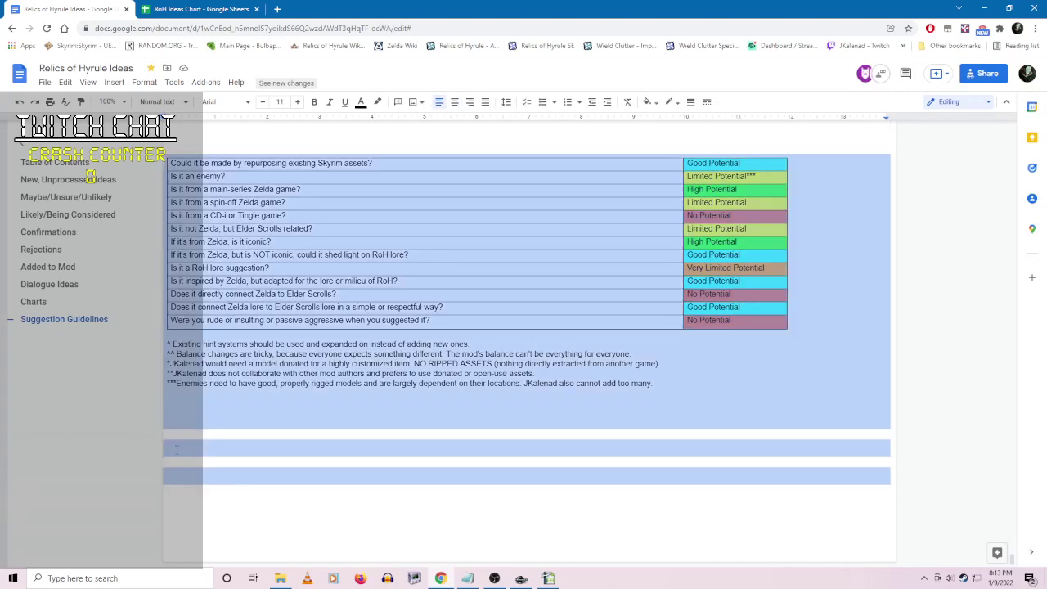
click(274, 497)
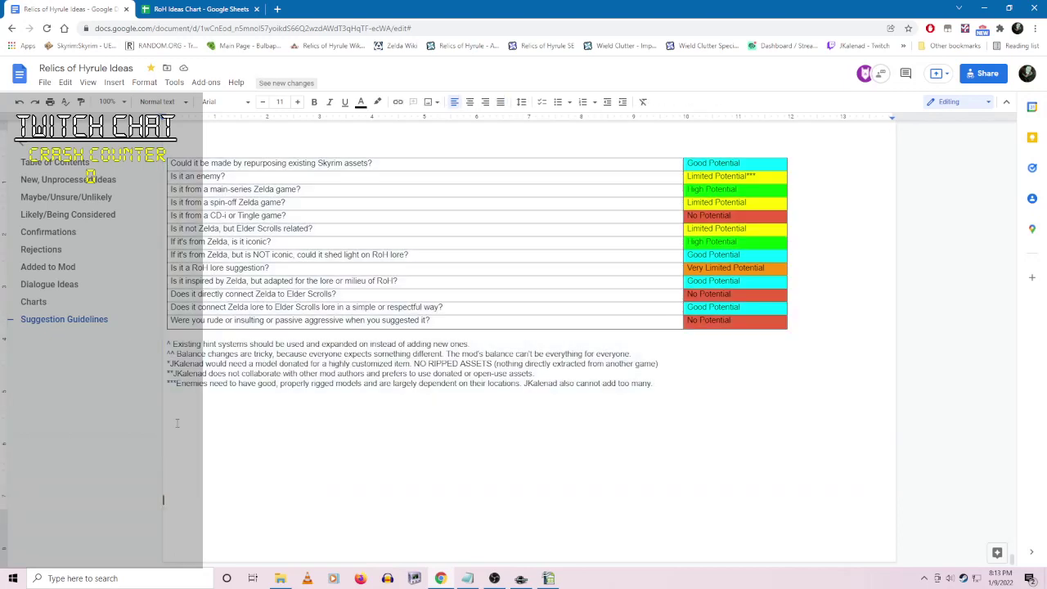
key(ctrl+z)
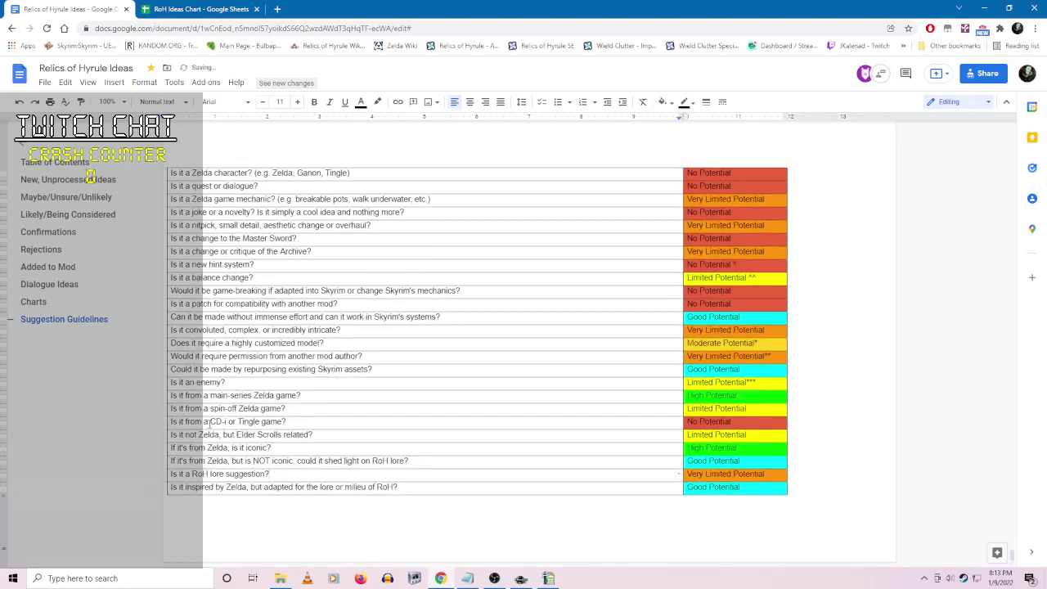
key(ctrl+y)
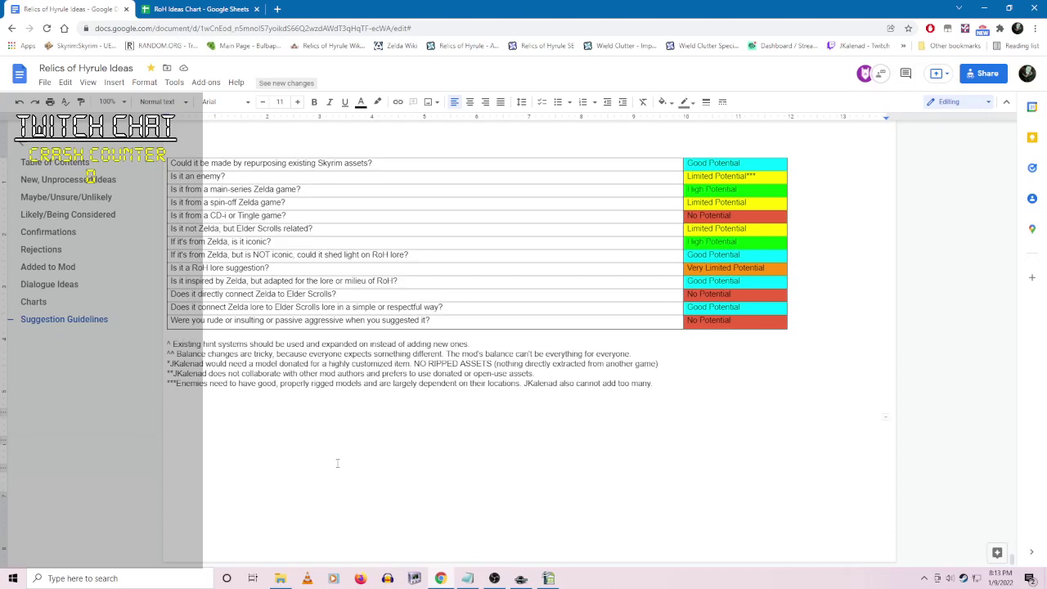
text(Ye)
key(BackSpace)
key(BackSpace)
key(BackSpace)
- Insert a table with two columns and four rows in the empty space below the Suggestion Guidelines footnotes
click(114, 83)
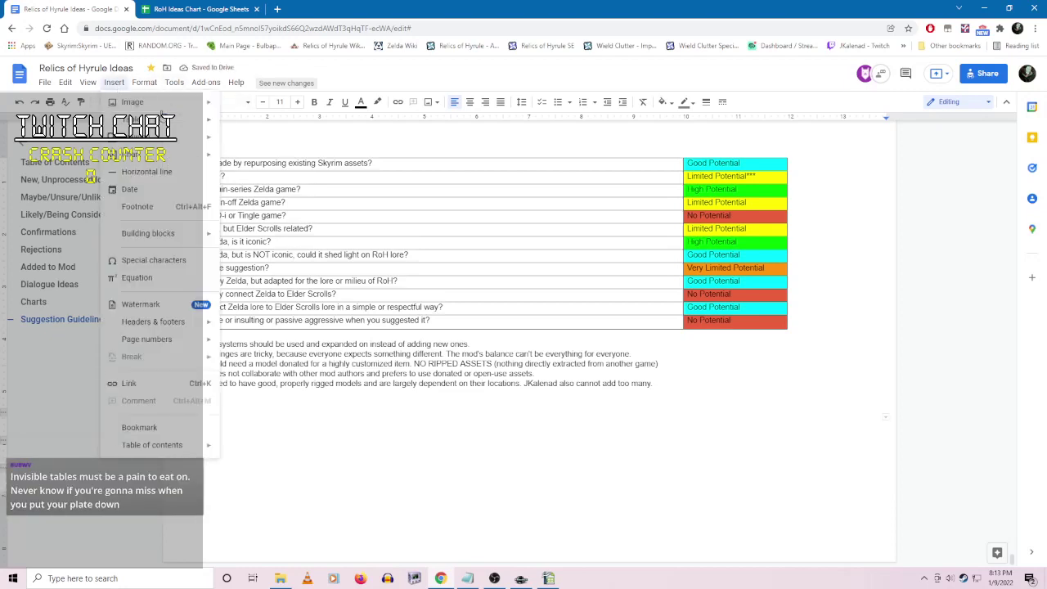
mouse_move(144, 82)
mouse_move(180, 137)
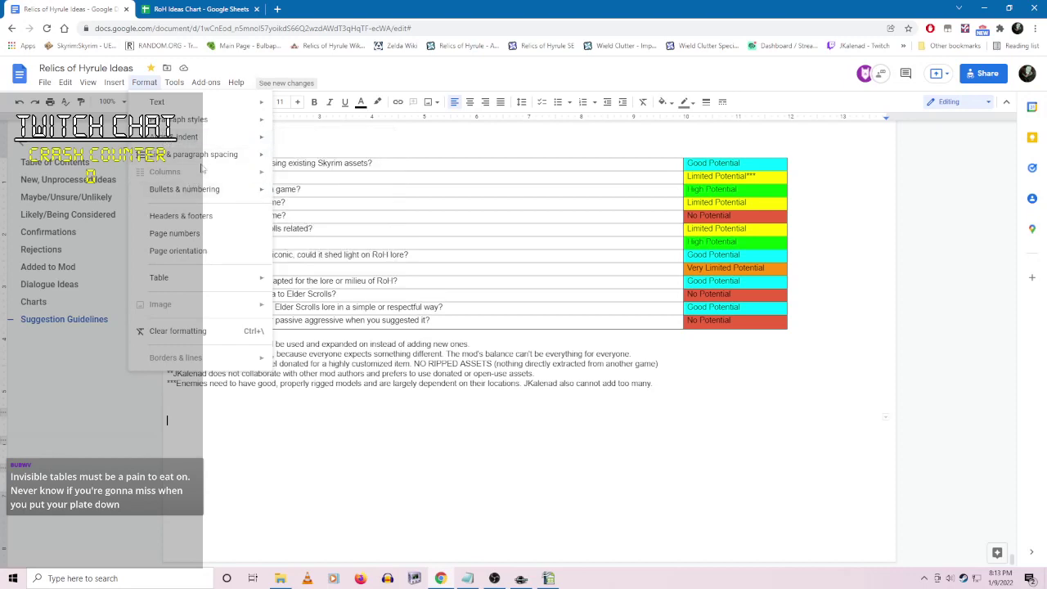
mouse_move(222, 281)
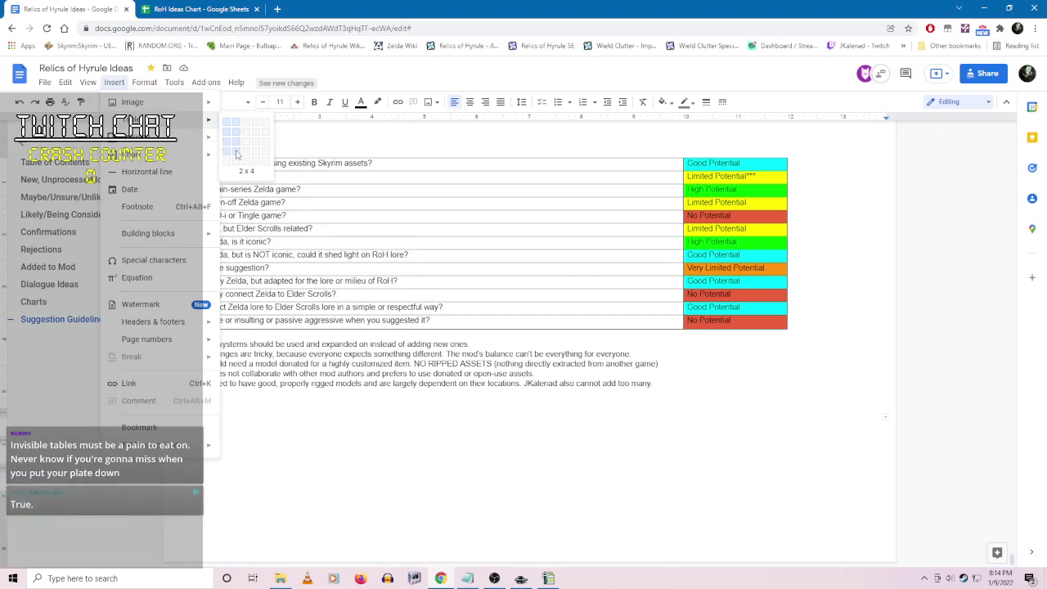
click(236, 154)
scroll(395, 437, down, 5)
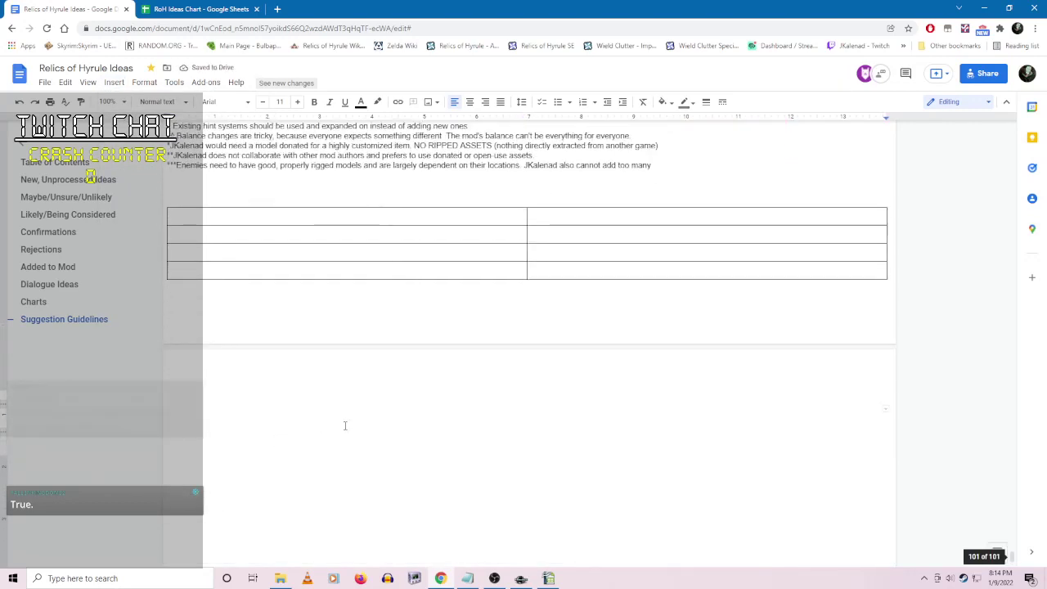
- Label the first three rows of the new table's left column "Yes", "Confirmed" and "Likely"
click(206, 358)
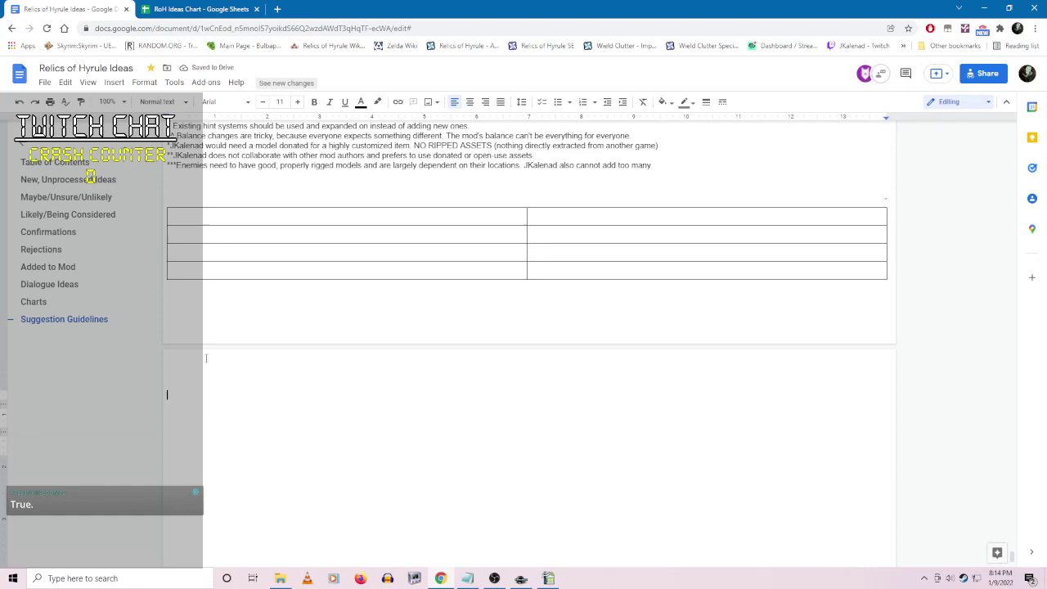
click(228, 311)
scroll(368, 441, up, 5)
click(234, 433)
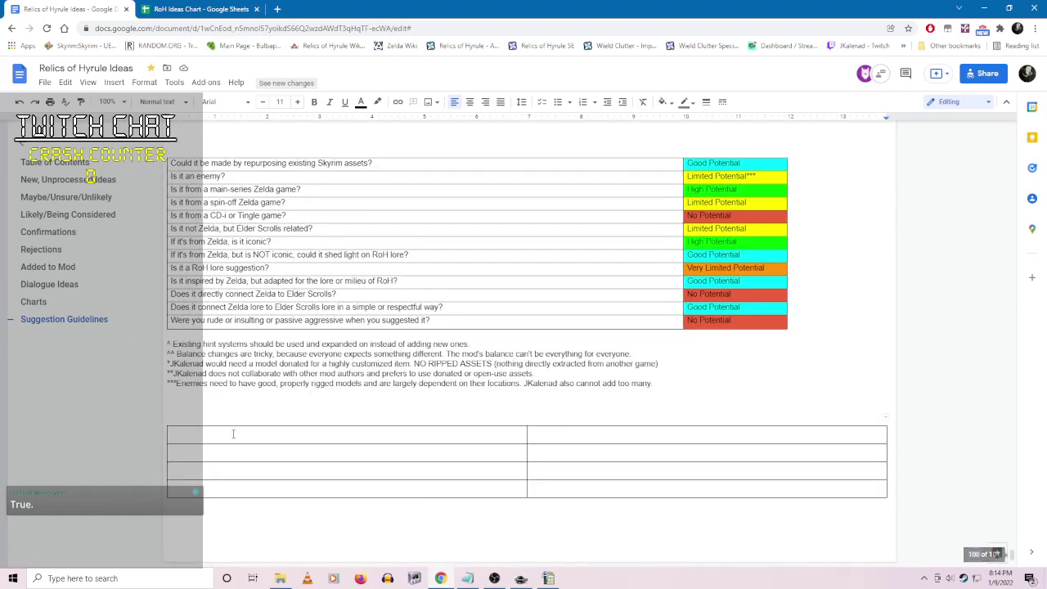
text(Yes)
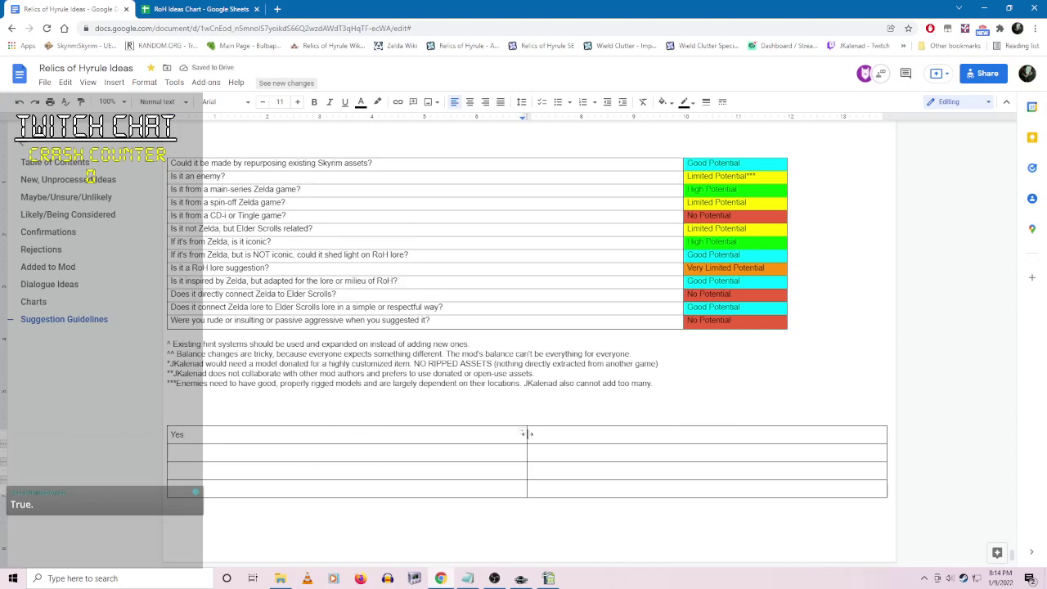
click(381, 448)
text(Likely)
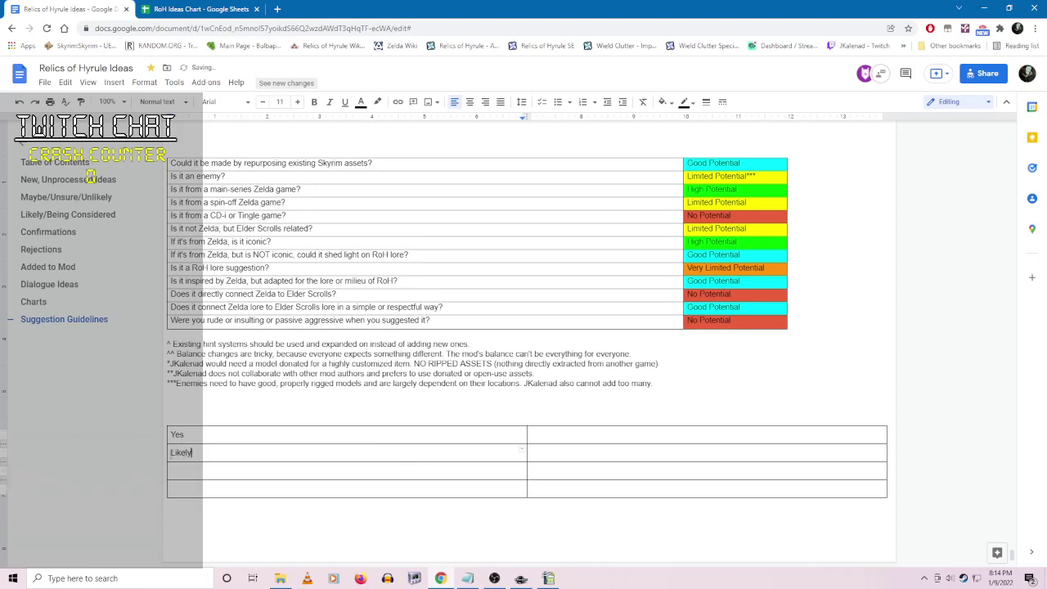
click(166, 454)
text(Confirmed)
click(239, 470)
text(Likely)
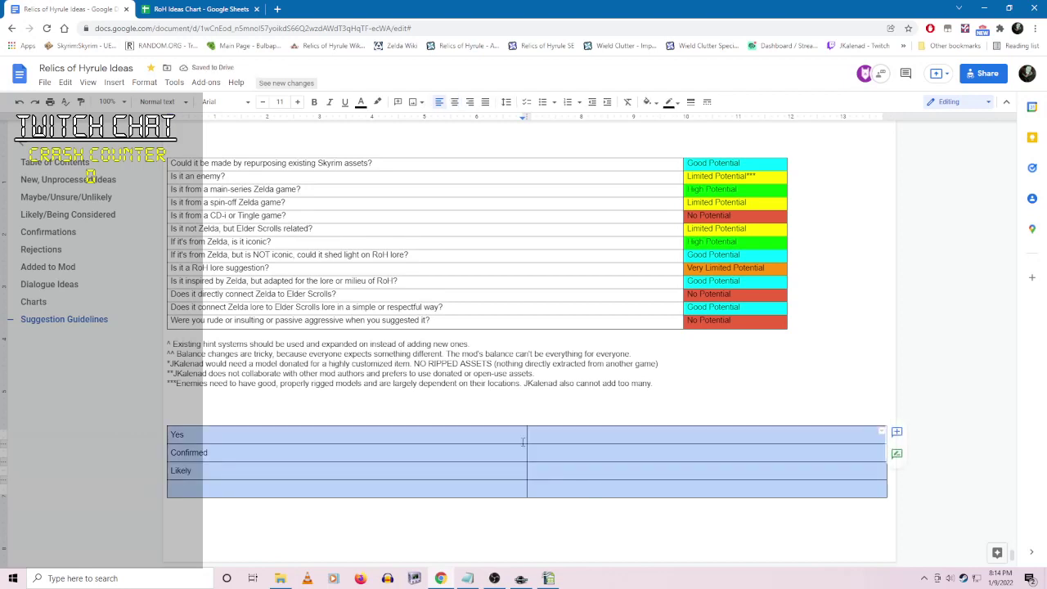
- Narrow the new table's first column to fit its labels and enter "Being Considere" in the fourth row
click(439, 483)
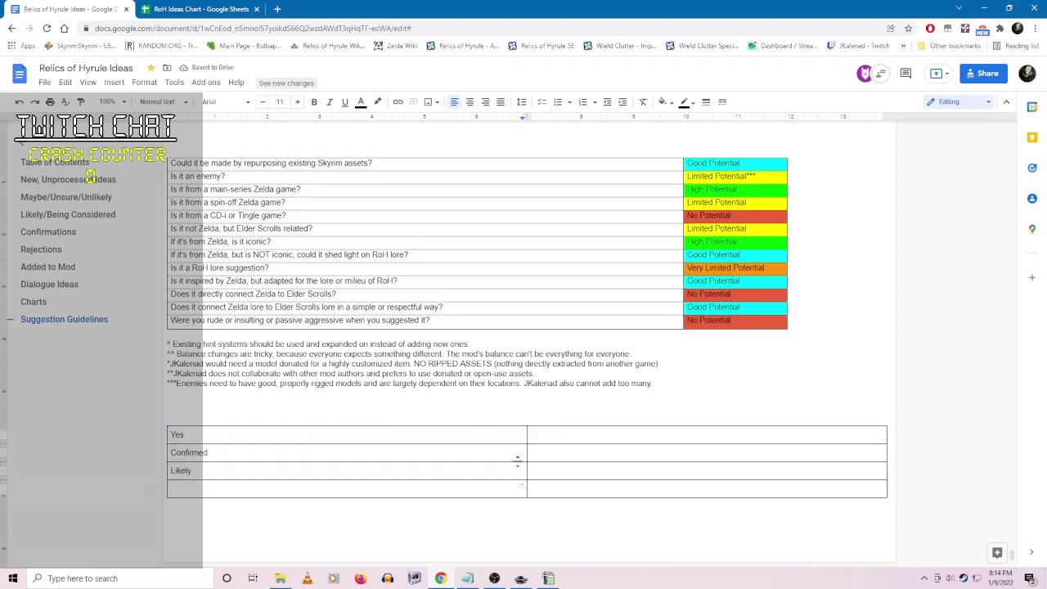
drag(217, 429, 229, 430)
text(Being Conside)
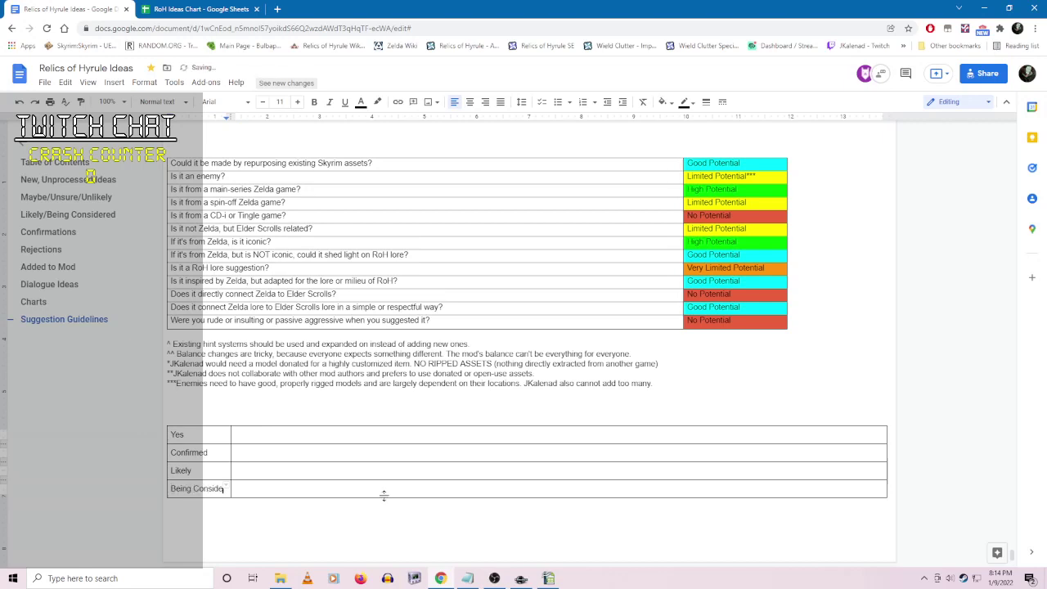
text(re)
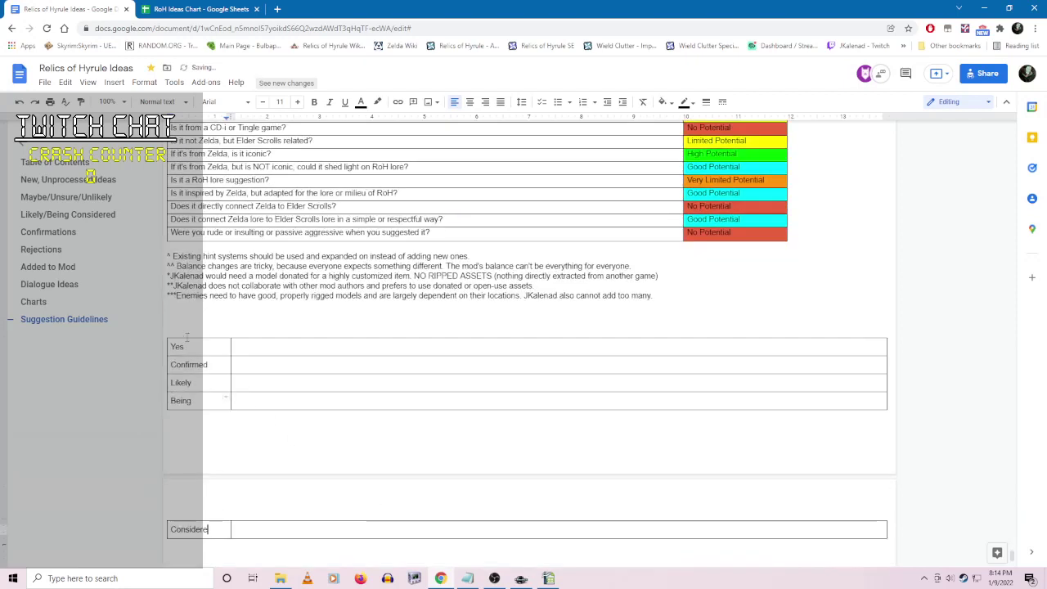
- Delete the whole label table below the Suggestion Guidelines footnotes
drag(282, 418, 276, 345)
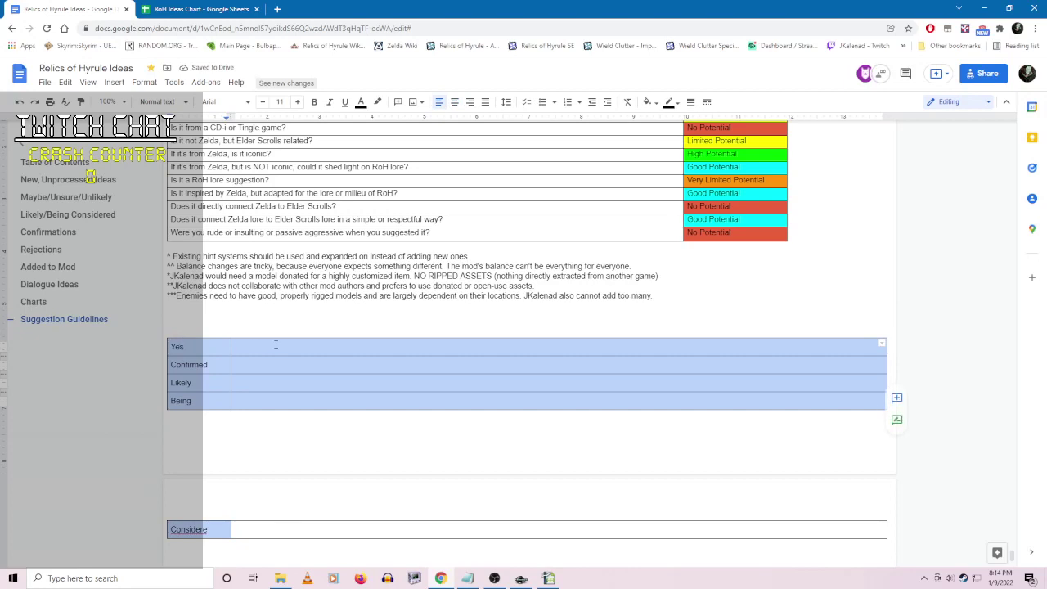
right_click(276, 346)
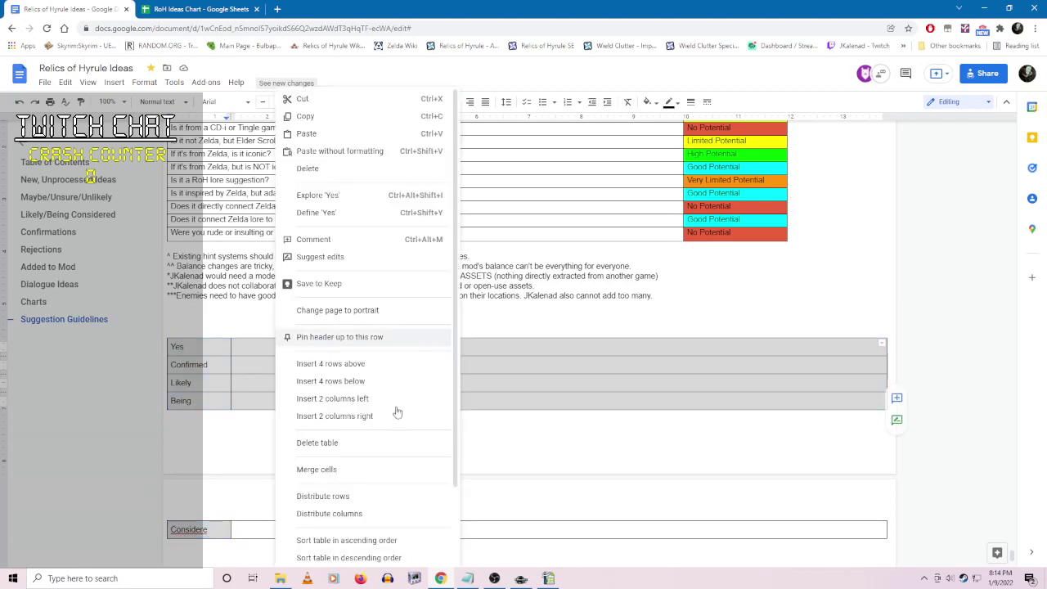
click(335, 444)
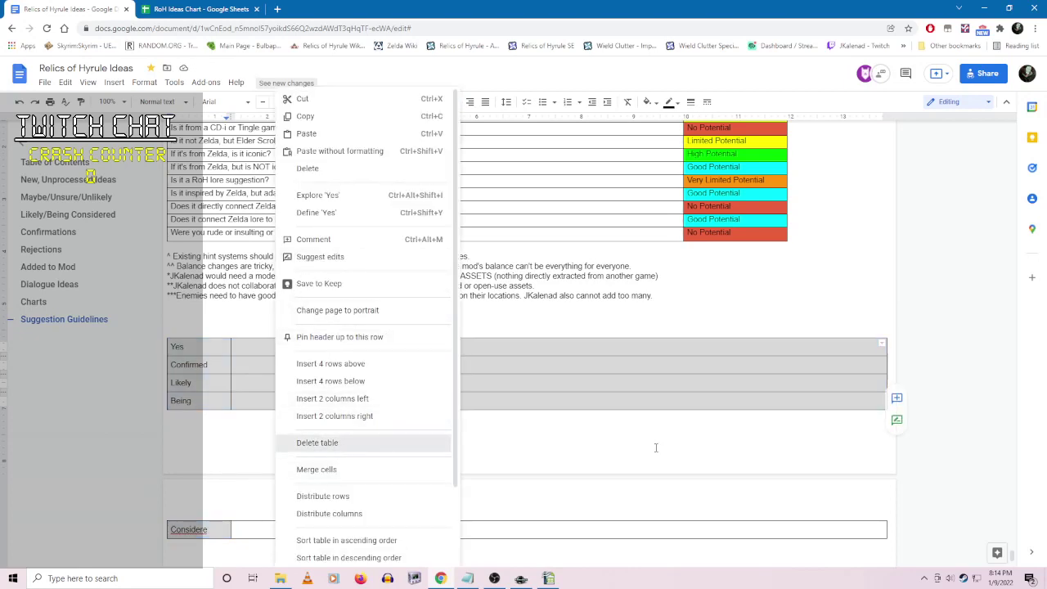
scroll(355, 458, up, 10)
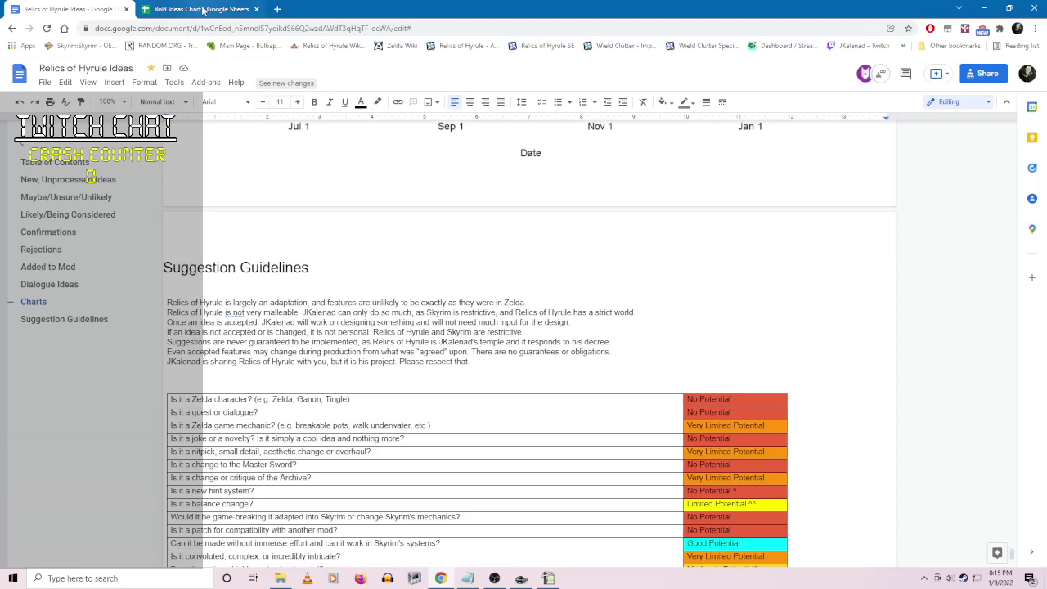
- Examine the ideas and status wording in the document's Confirmations section, and return to the start of the document
key(alt+Tab)
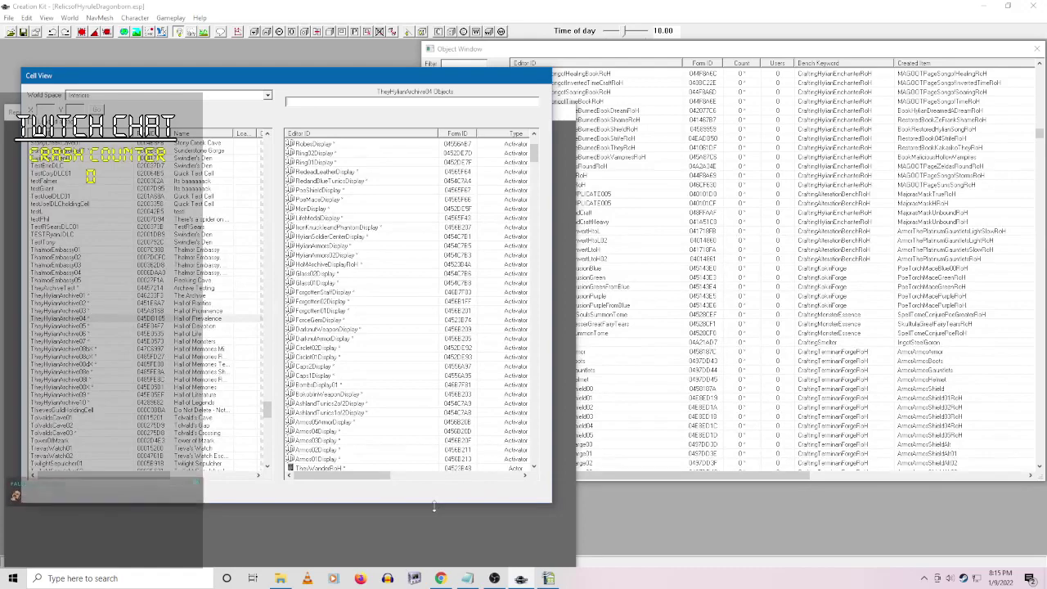
click(440, 579)
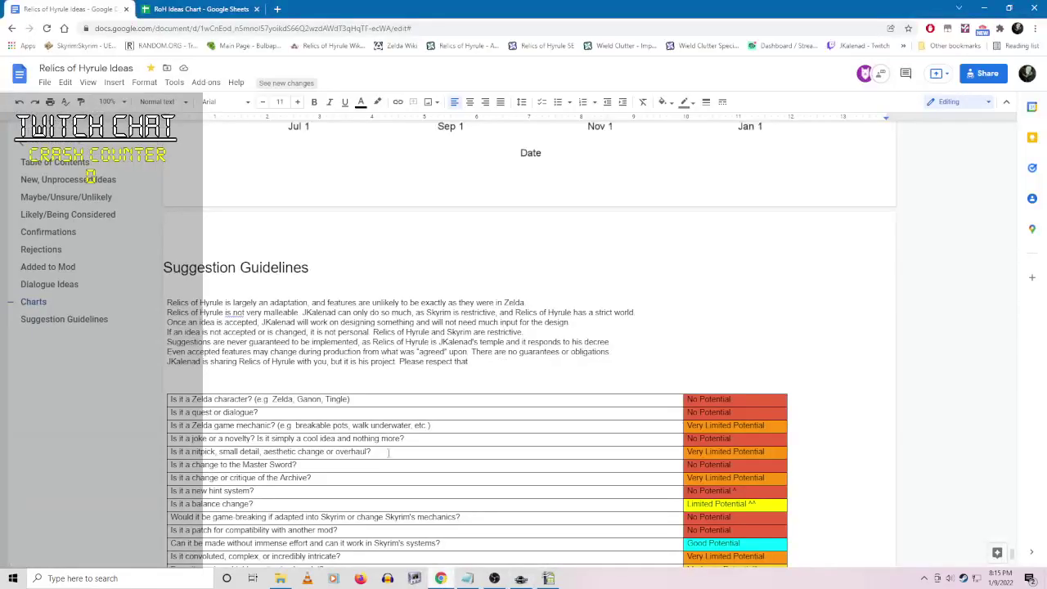
click(40, 233)
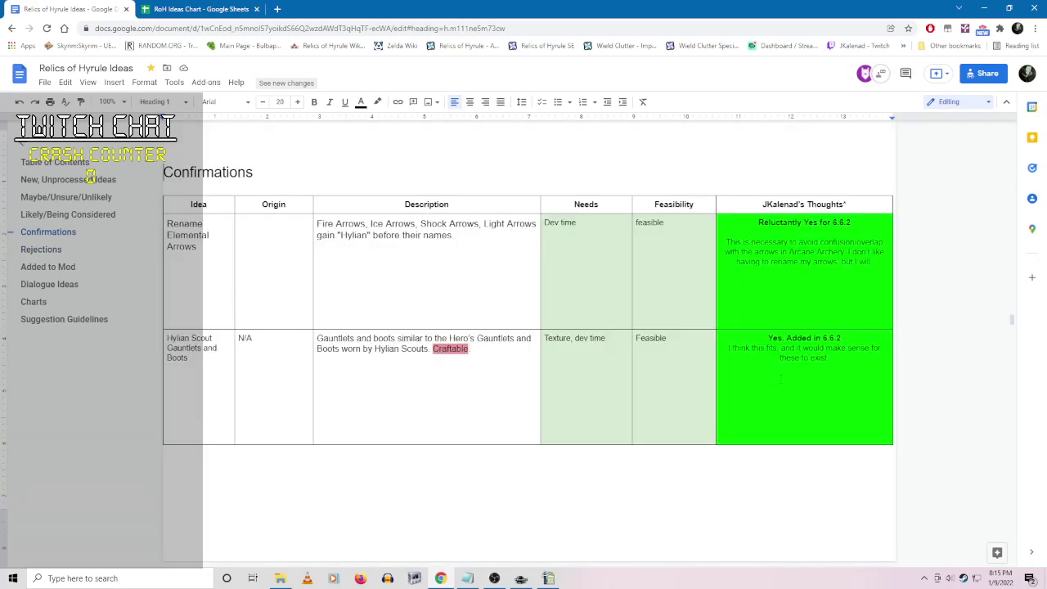
scroll(781, 377, down, 15)
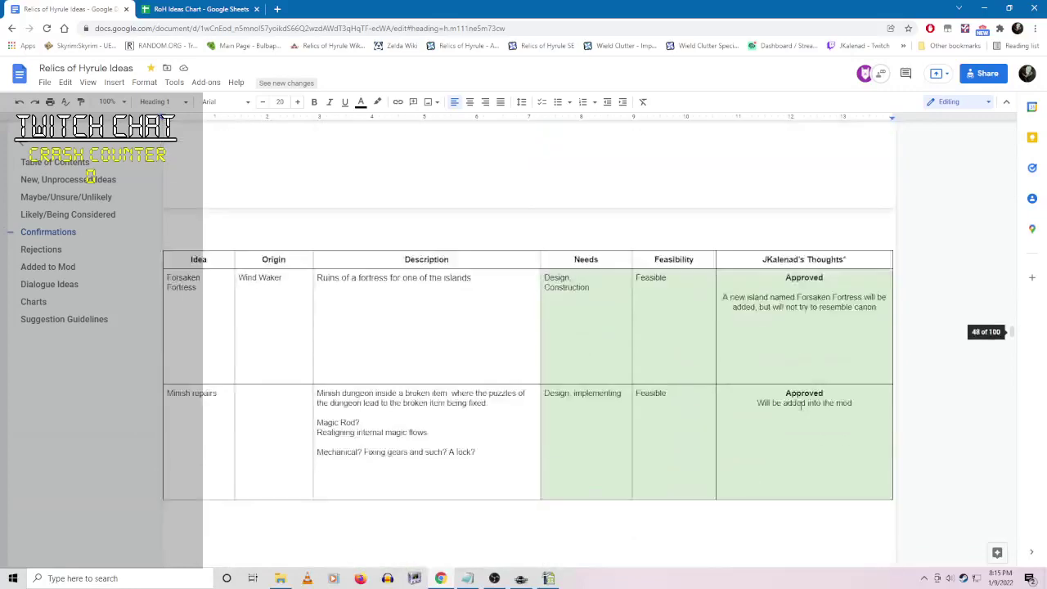
scroll(801, 403, down, 10)
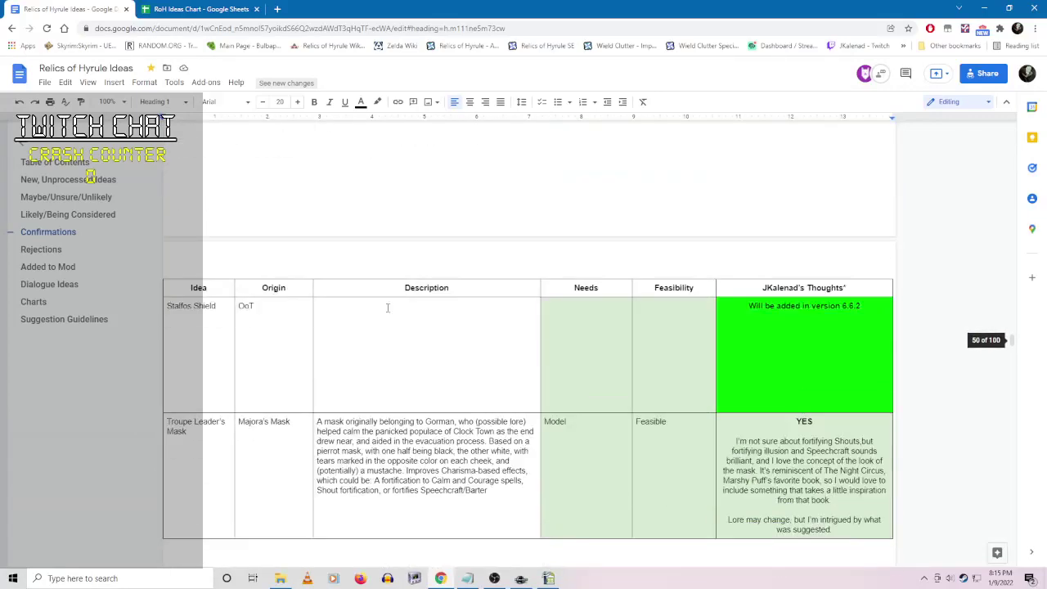
key(ctrl+Home)
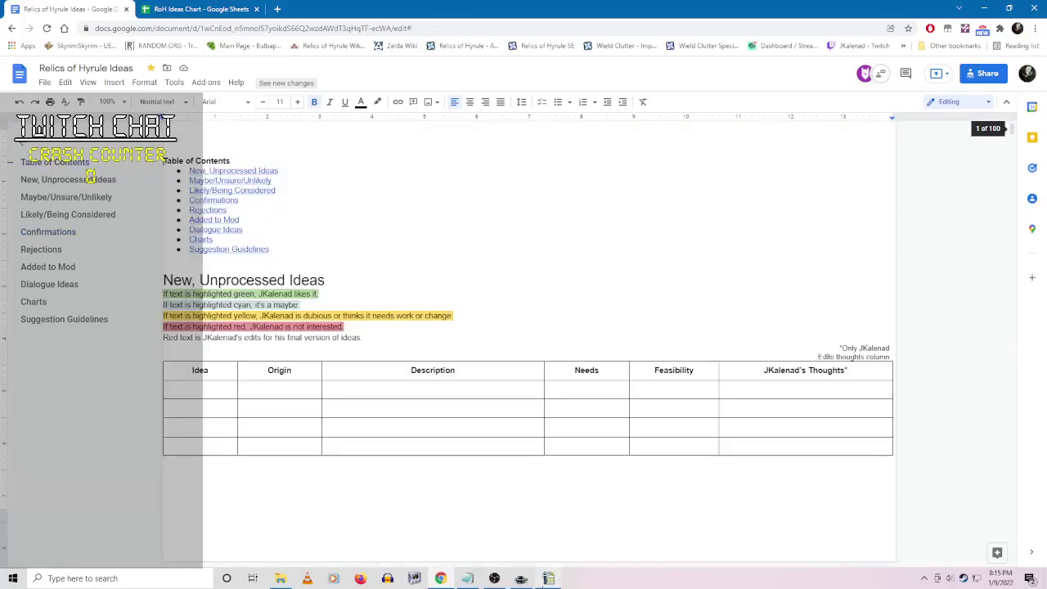
- Switch to the Creation Kit, list the objects of the TheyHylianArchive05 cell and open the OutsetSwordDisplay reference
click(520, 578)
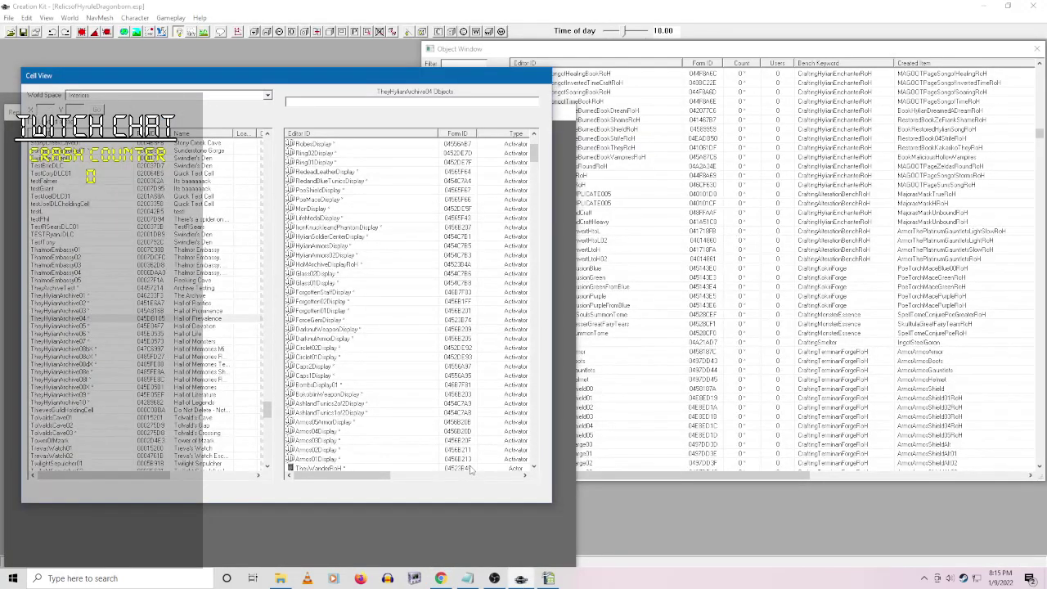
click(187, 325)
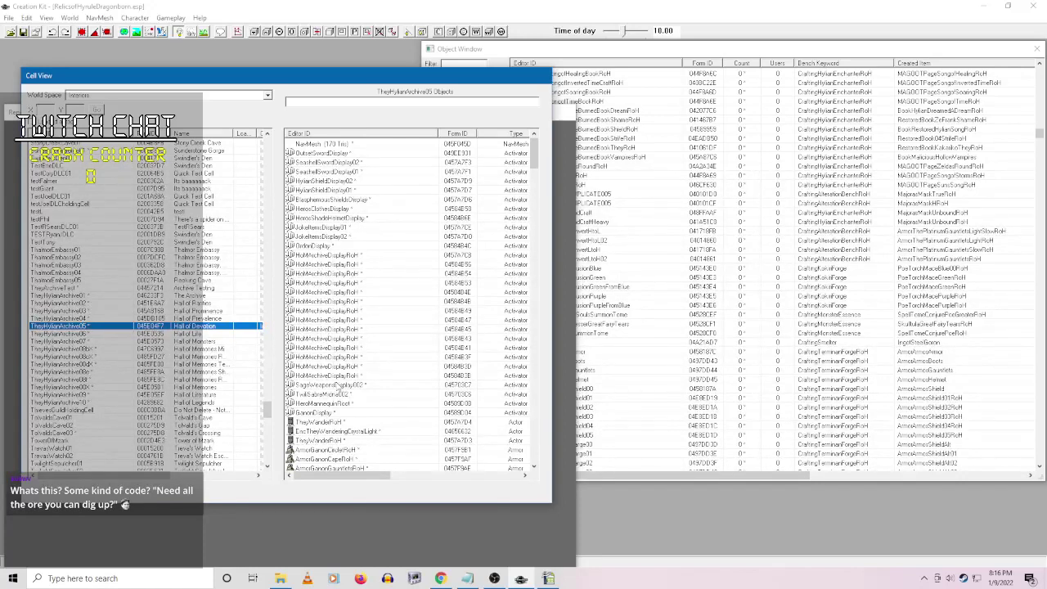
right_click(343, 256)
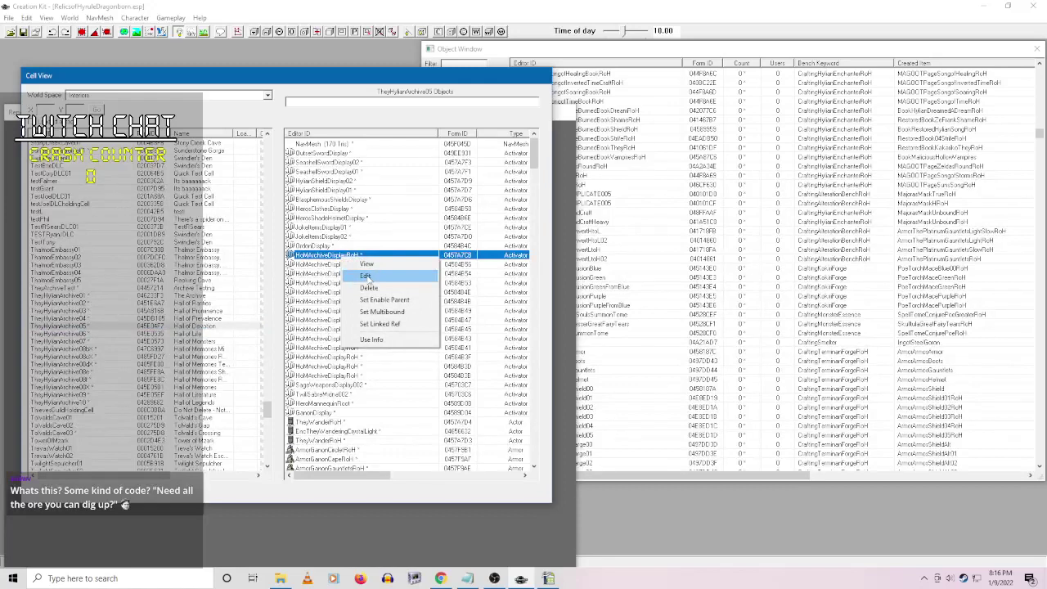
right_click(344, 154)
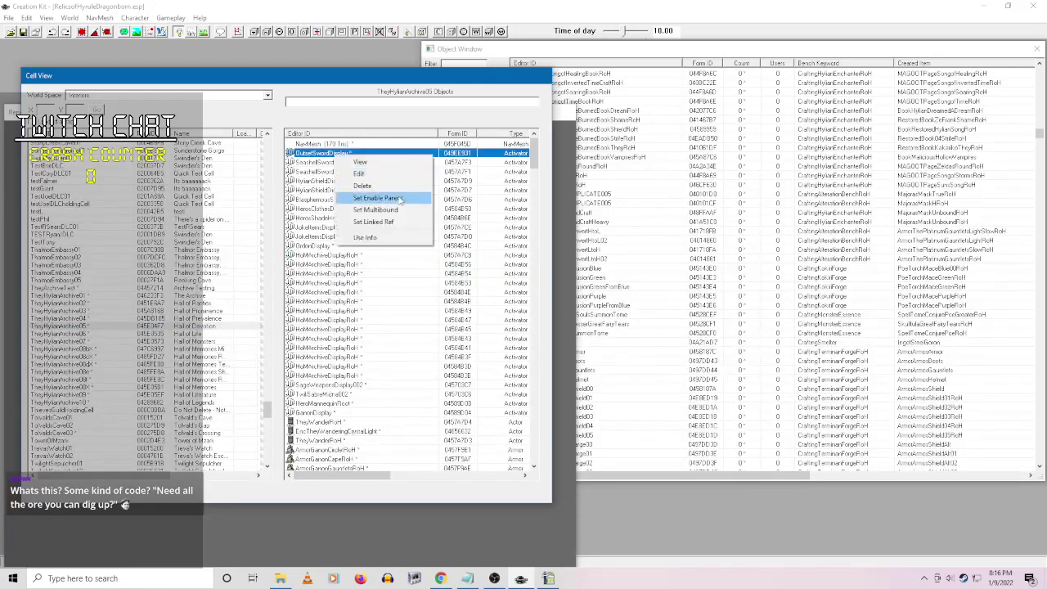
click(376, 178)
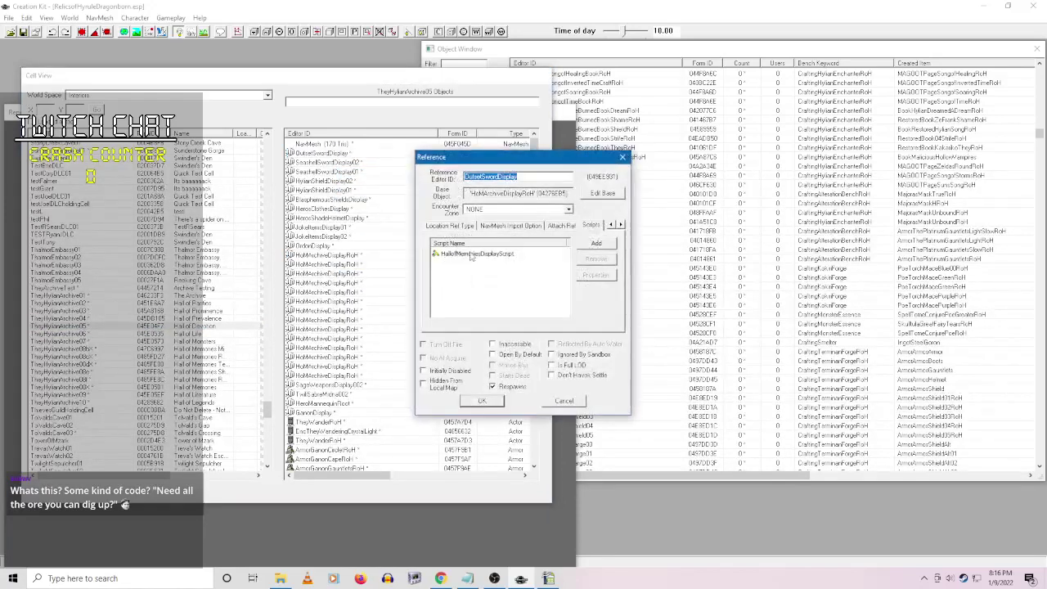
- Examine the HallofMemoriesDisplayScript properties attached to OutsetSwordDisplay, leaving the reference without changes
right_click(481, 253)
click(525, 302)
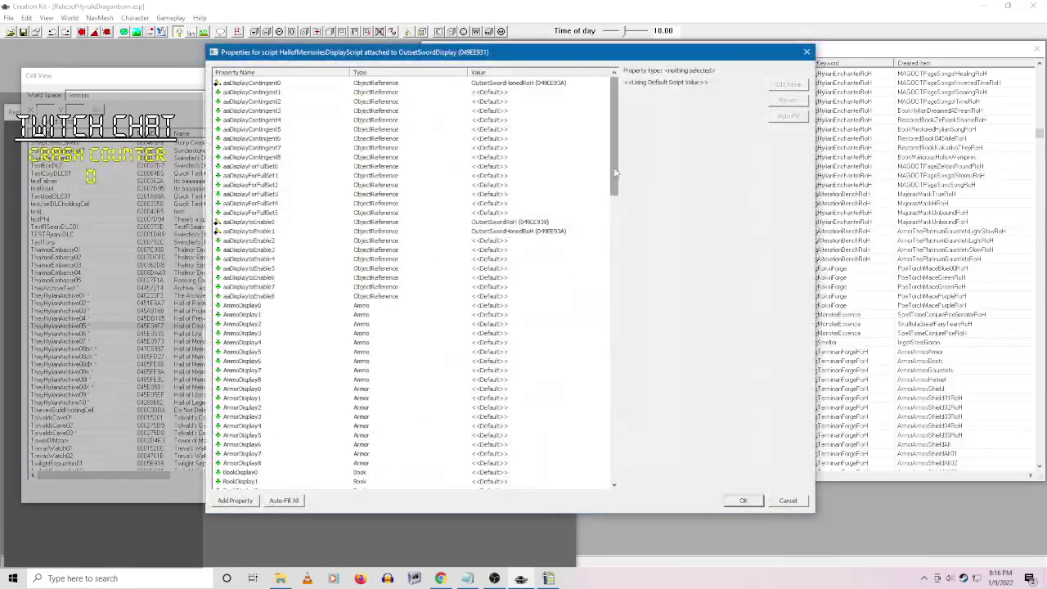
drag(615, 164, 615, 462)
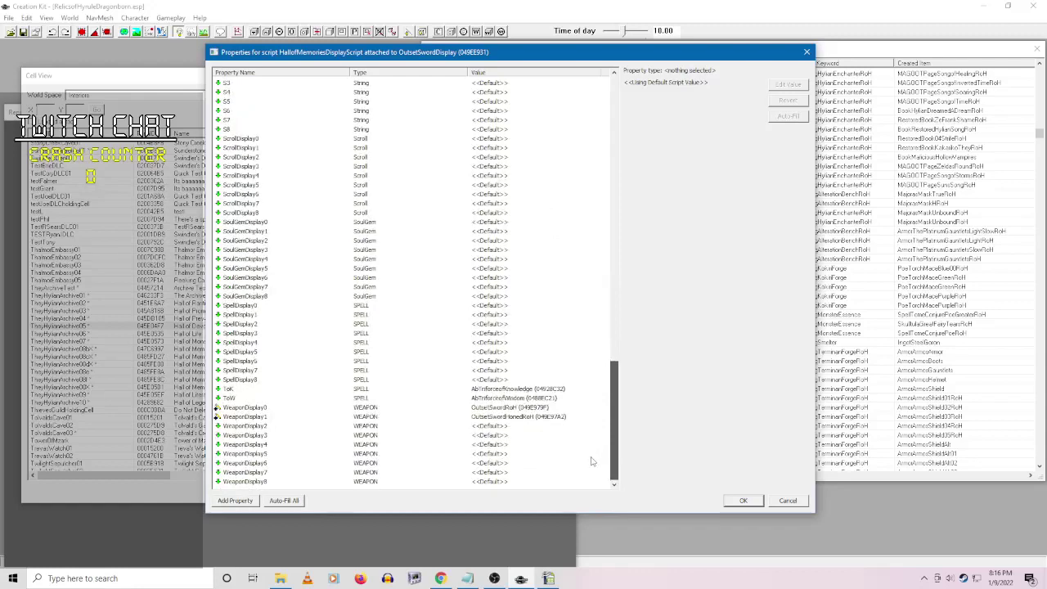
click(781, 500)
click(561, 433)
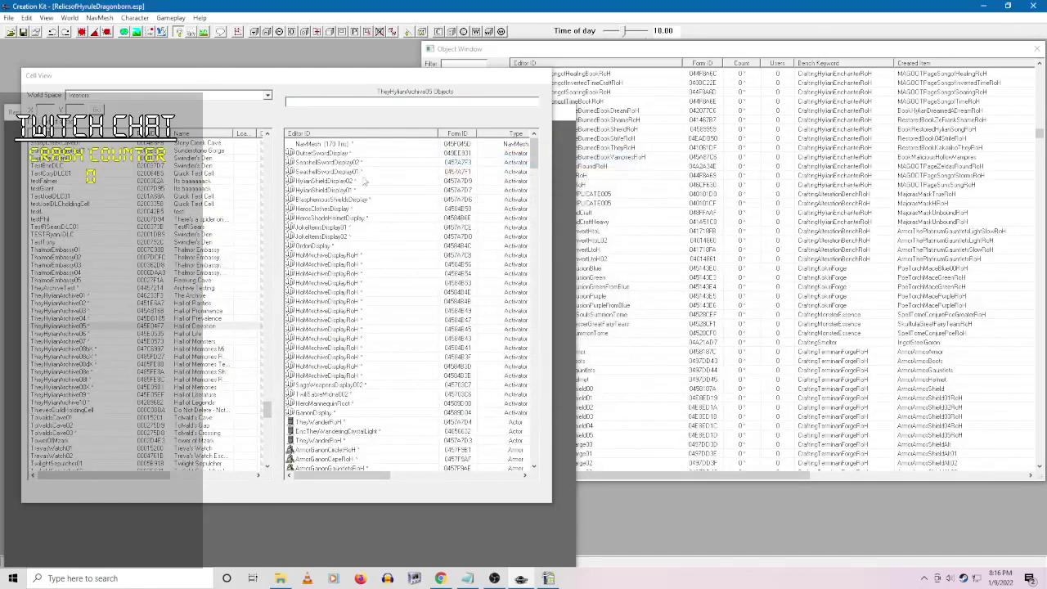
- Open the SeashellSwordDisplay02 reference and examine its HallofMemoriesDisplayScript properties without changing them
click(375, 185)
right_click(508, 255)
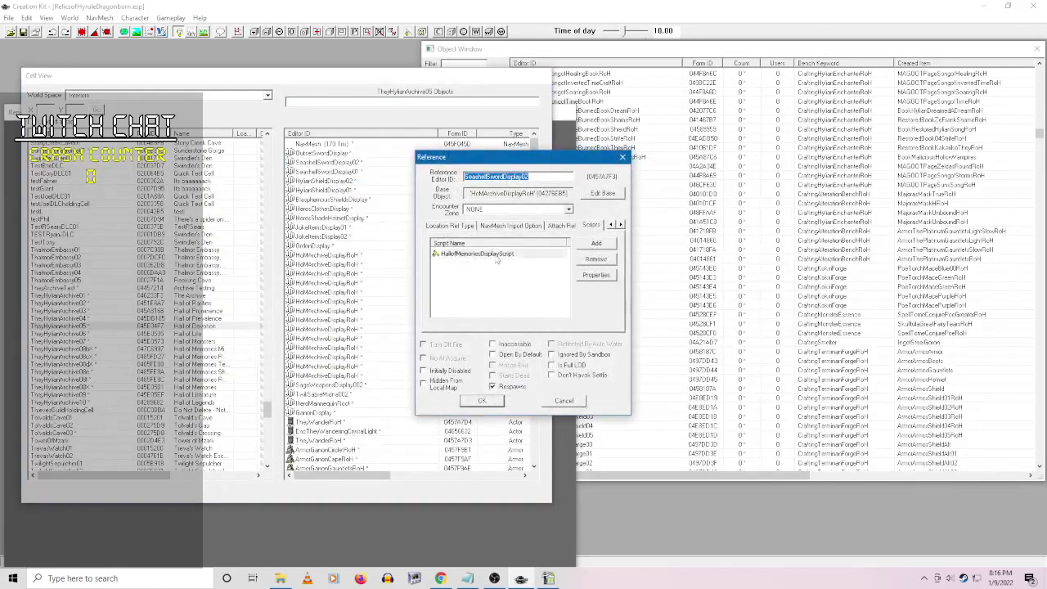
click(555, 305)
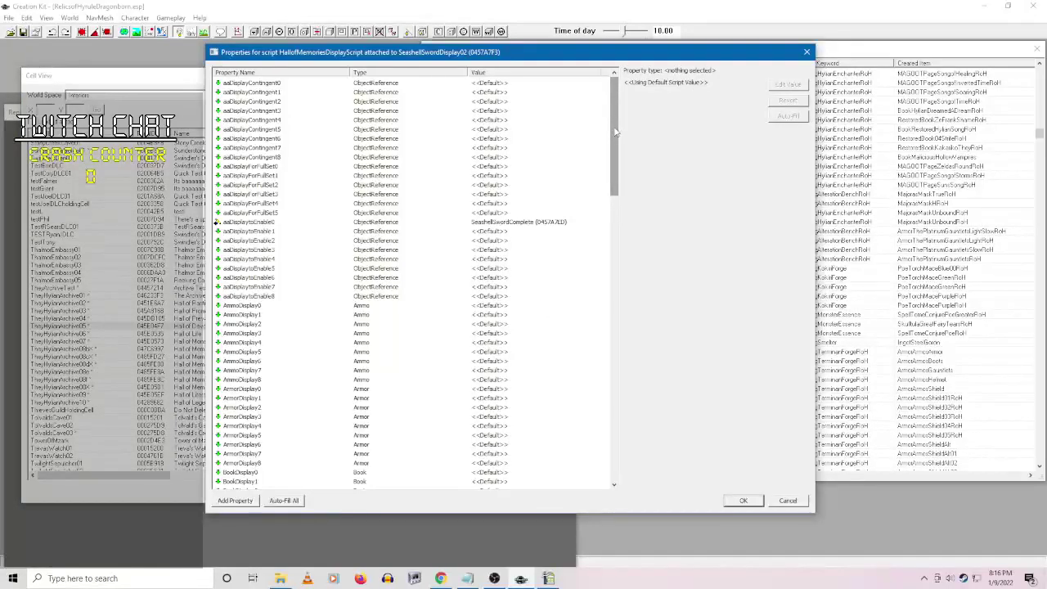
drag(618, 133, 608, 161)
click(787, 500)
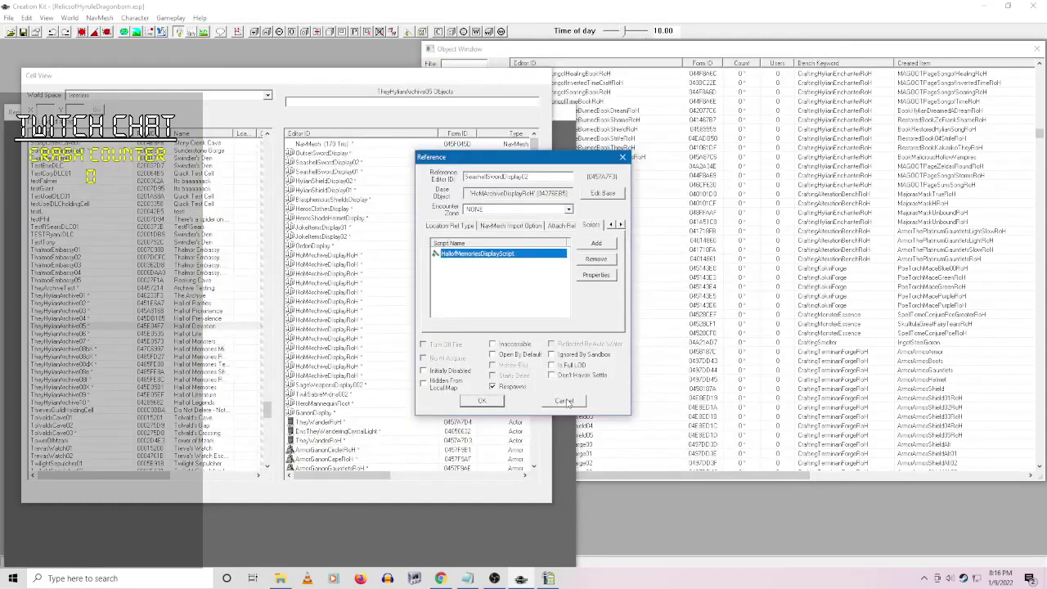
click(568, 402)
- Open the SeashellSwordDisplay01 reference and examine the display and message values in its HallofMemoriesDisplayScript properties
click(360, 172)
right_click(360, 172)
click(415, 194)
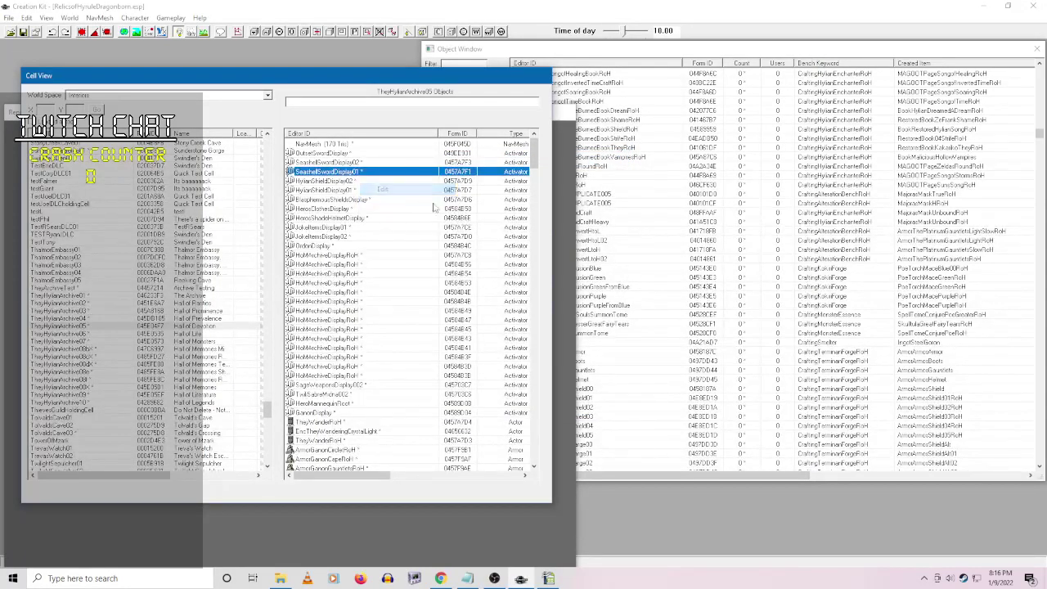
right_click(476, 253)
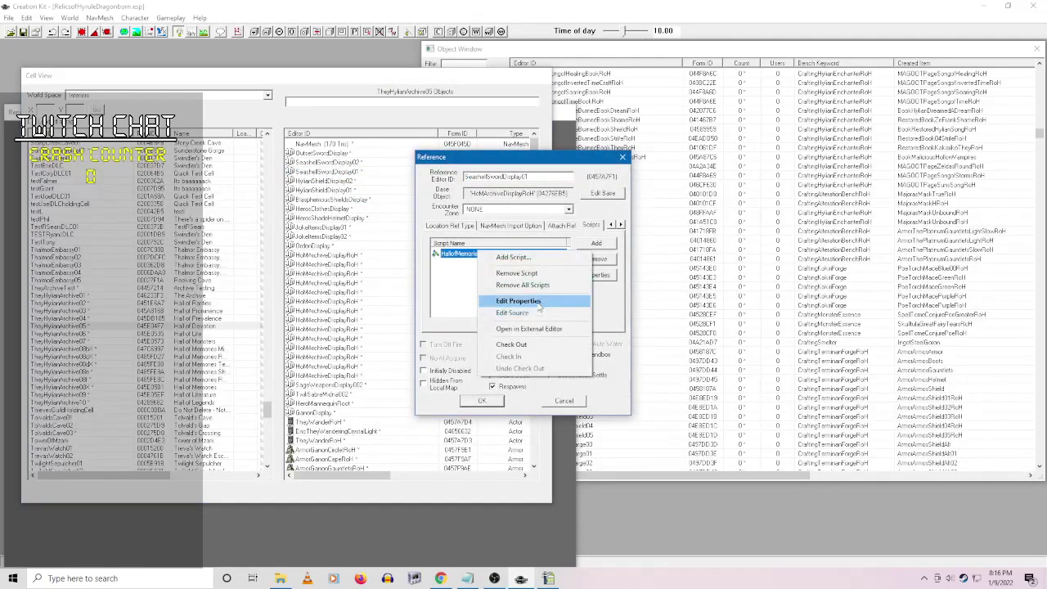
click(535, 300)
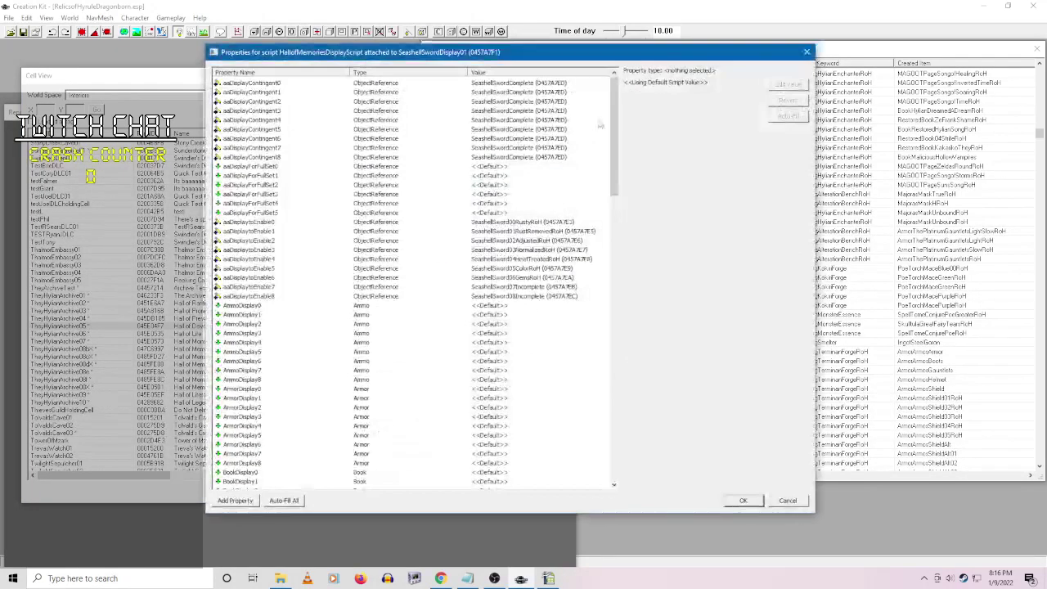
drag(617, 123, 624, 219)
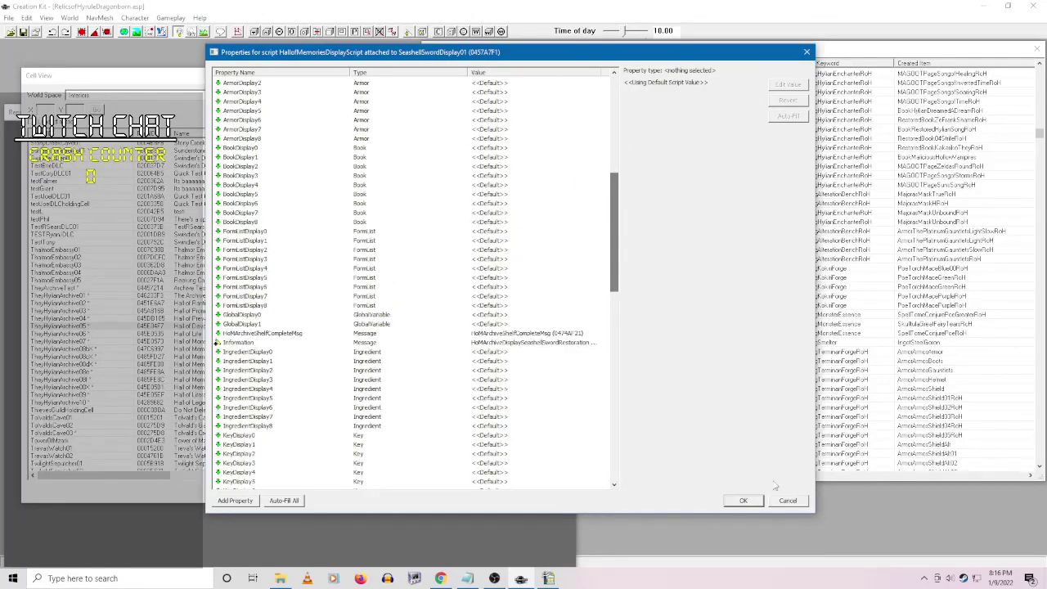
click(743, 500)
click(565, 401)
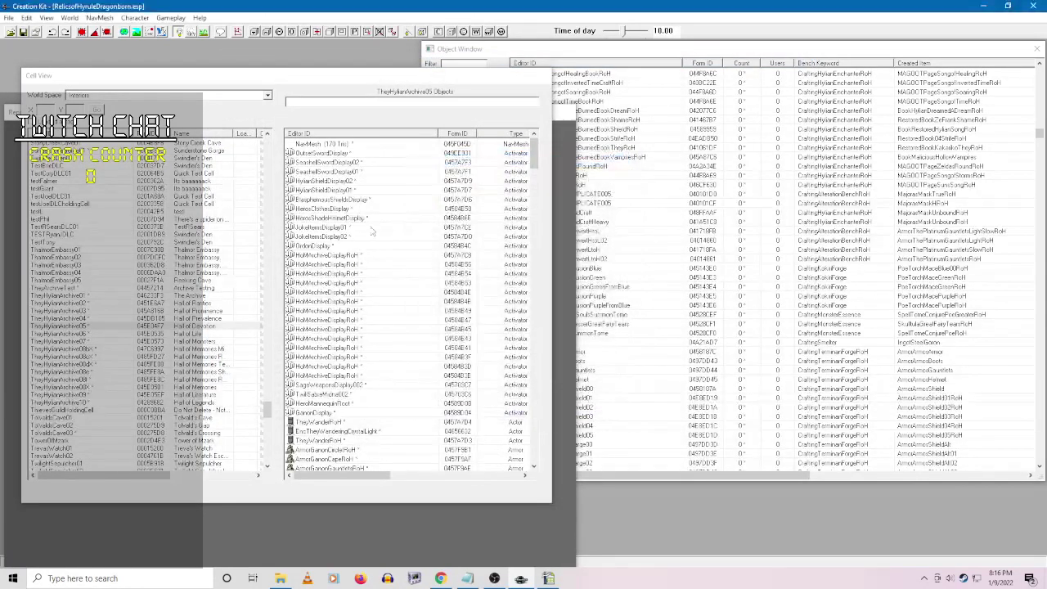
- Open the HylianShieldDisplay02 reference and examine its HallofMemoriesDisplayScript properties, leaving the reference without changes
right_click(342, 180)
click(375, 207)
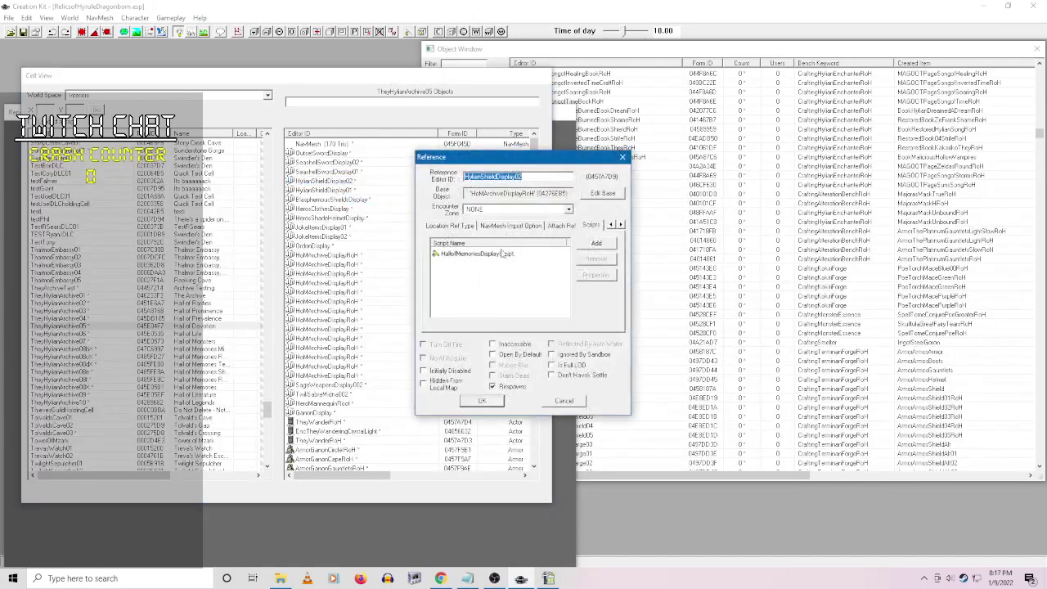
right_click(502, 253)
click(564, 302)
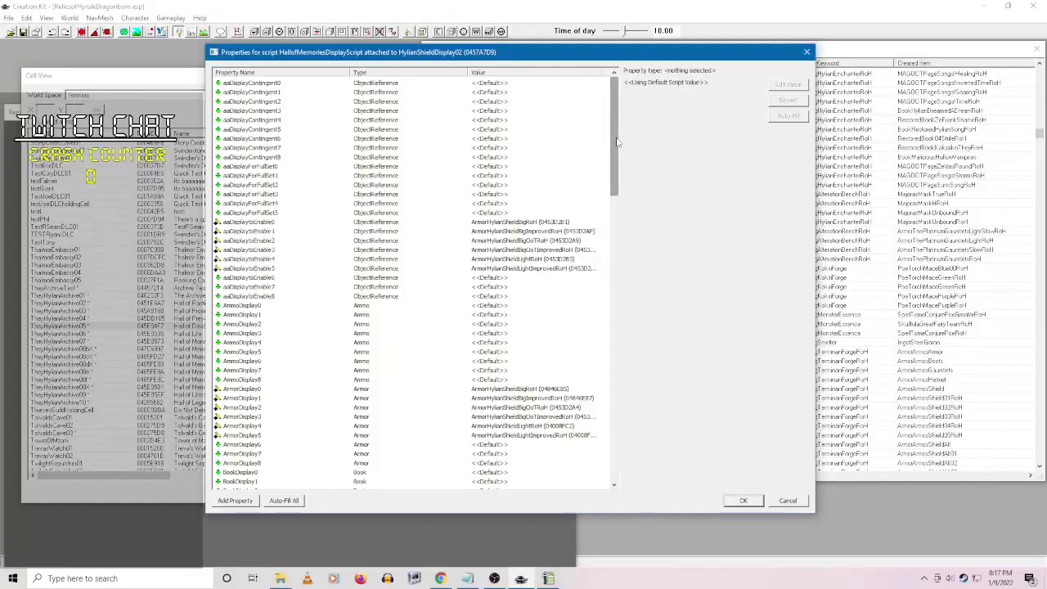
drag(616, 144, 607, 190)
click(787, 500)
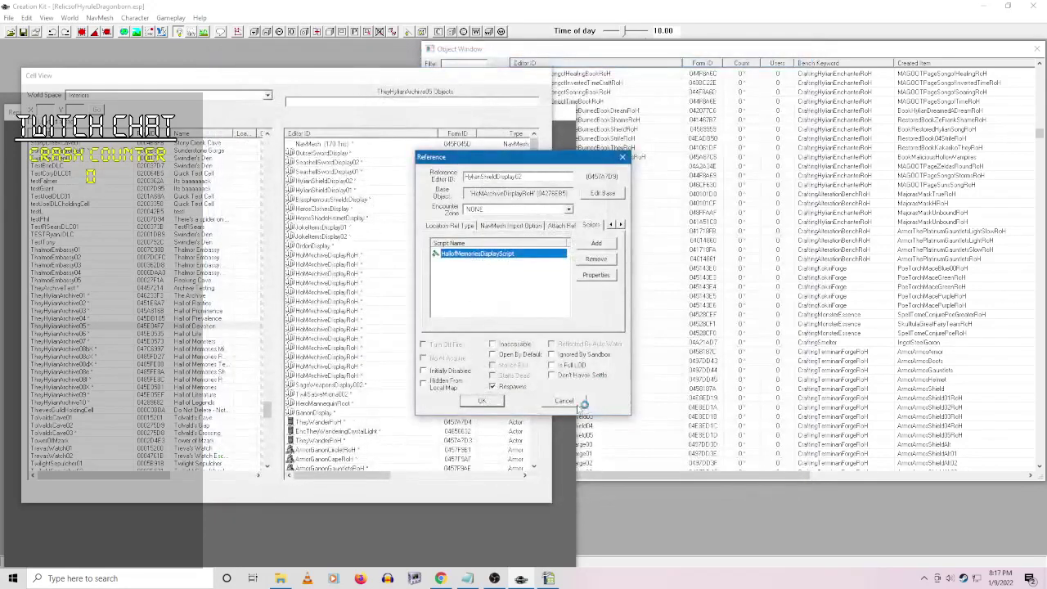
click(577, 402)
- Examine the HallofMemoriesDisplayScript properties of HylianShieldDisplay01, dismissing the AVG sale popup and discarding both dialogs
right_click(358, 191)
click(381, 214)
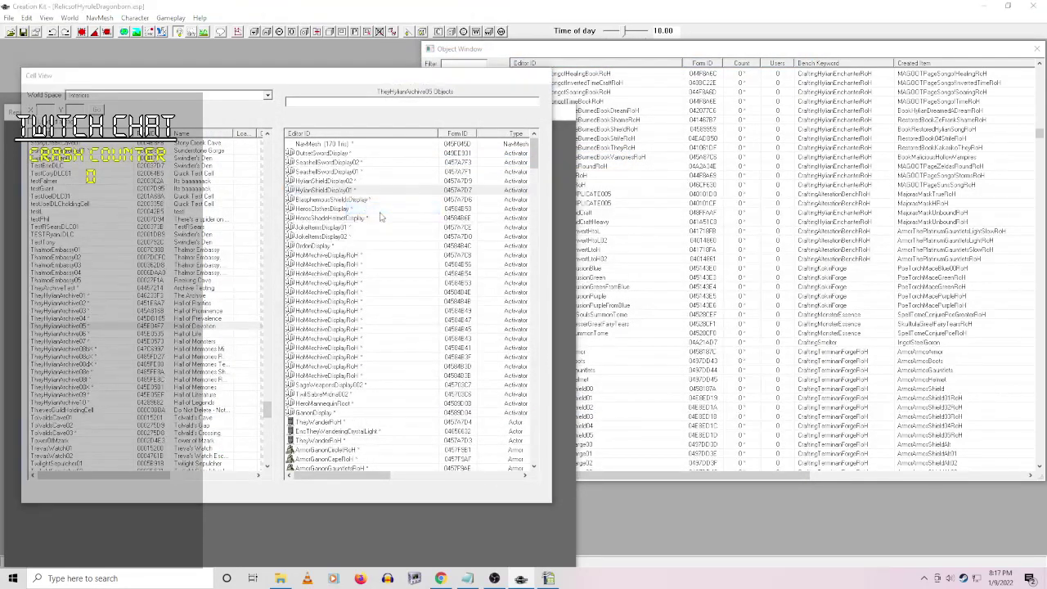
right_click(497, 254)
click(531, 307)
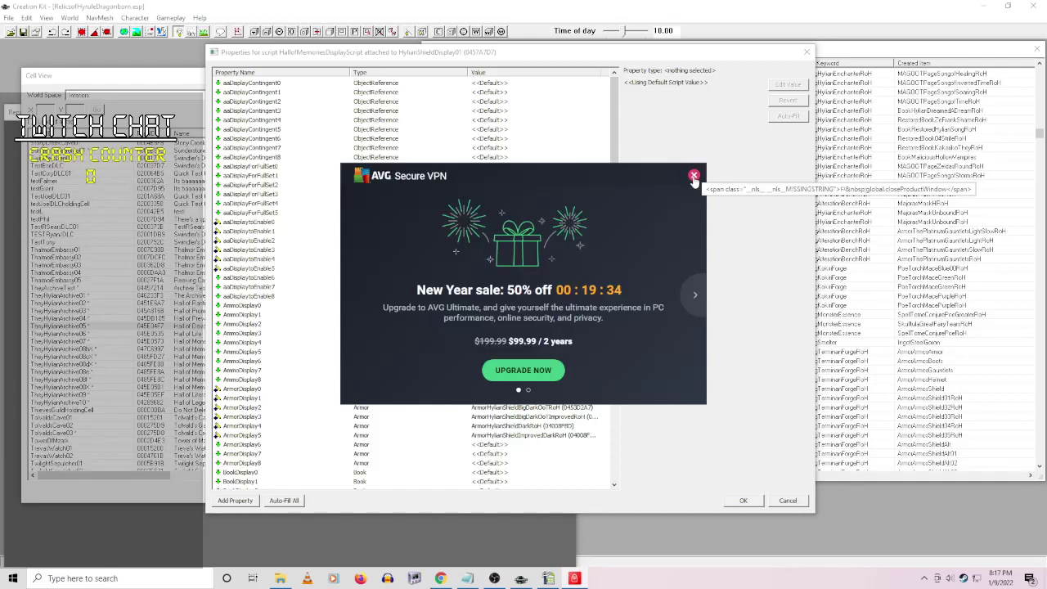
click(693, 176)
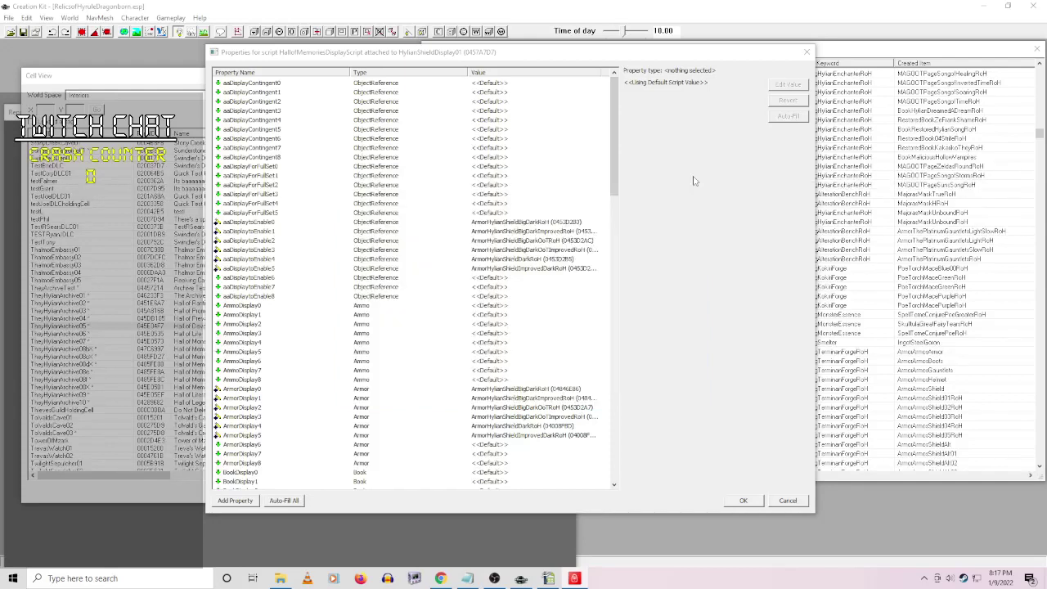
click(788, 501)
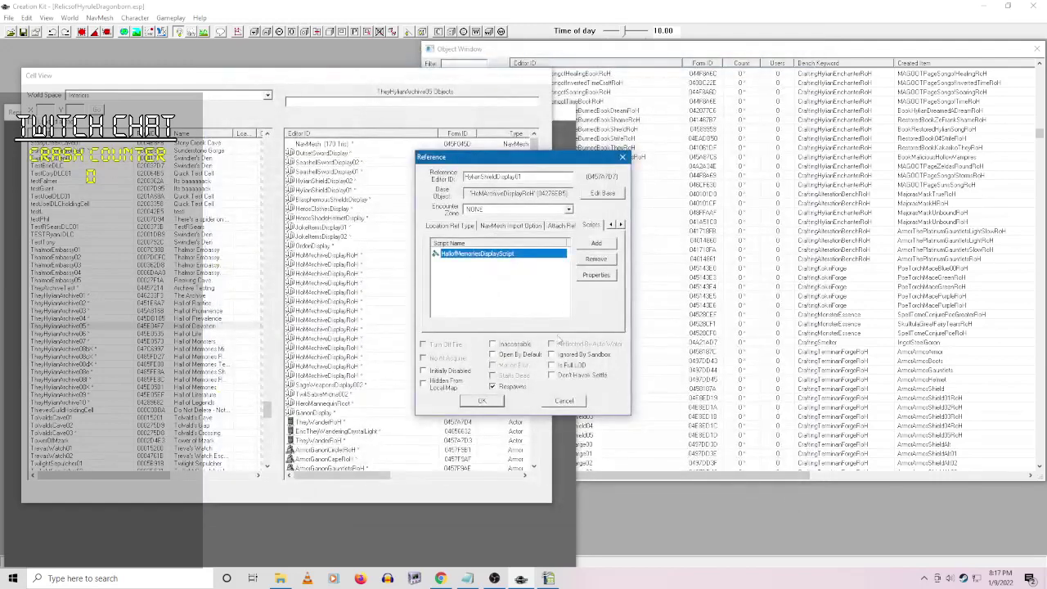
click(564, 401)
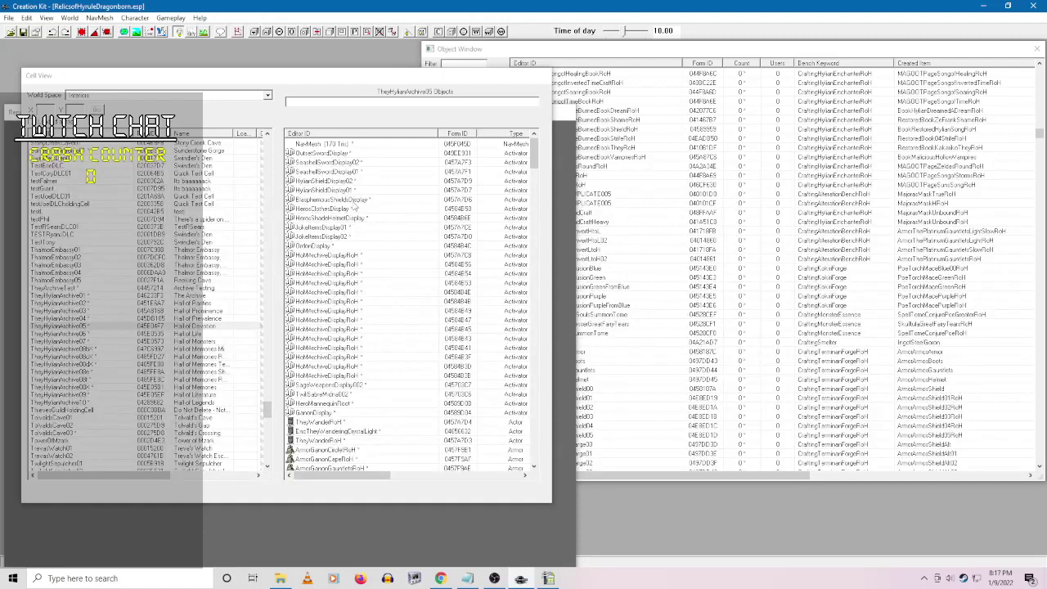
- Open the BlasphemousShieldsDisplay reference and examine the display and armor values in its HallofMemoriesDisplayScript properties without changing them
right_click(352, 201)
click(386, 220)
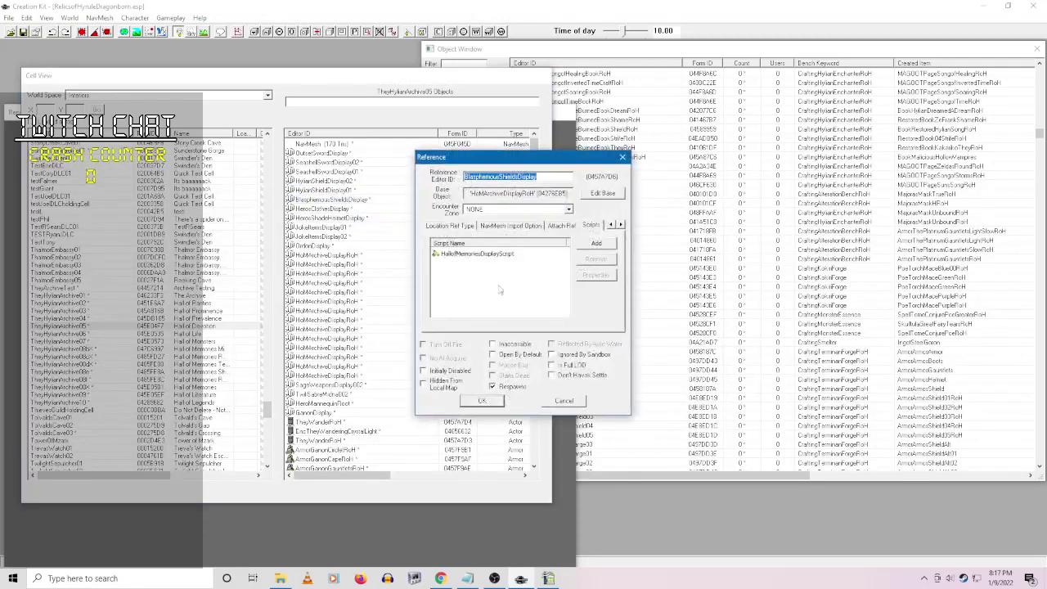
right_click(491, 254)
click(542, 308)
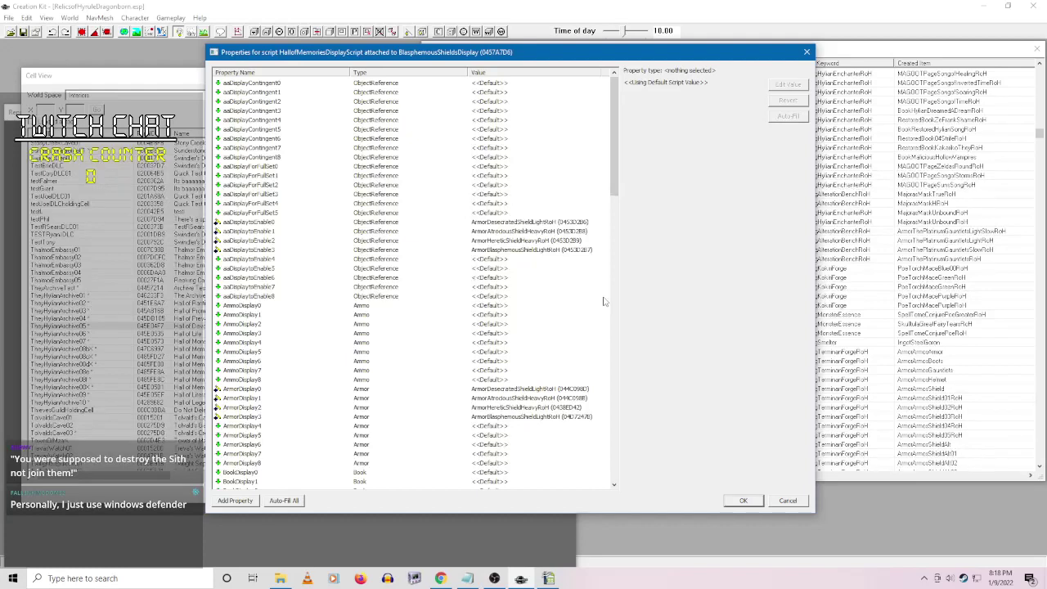
mouse_move(614, 193)
mouse_down()
mouse_move(614, 173)
mouse_move(609, 311)
mouse_move(612, 173)
mouse_up()
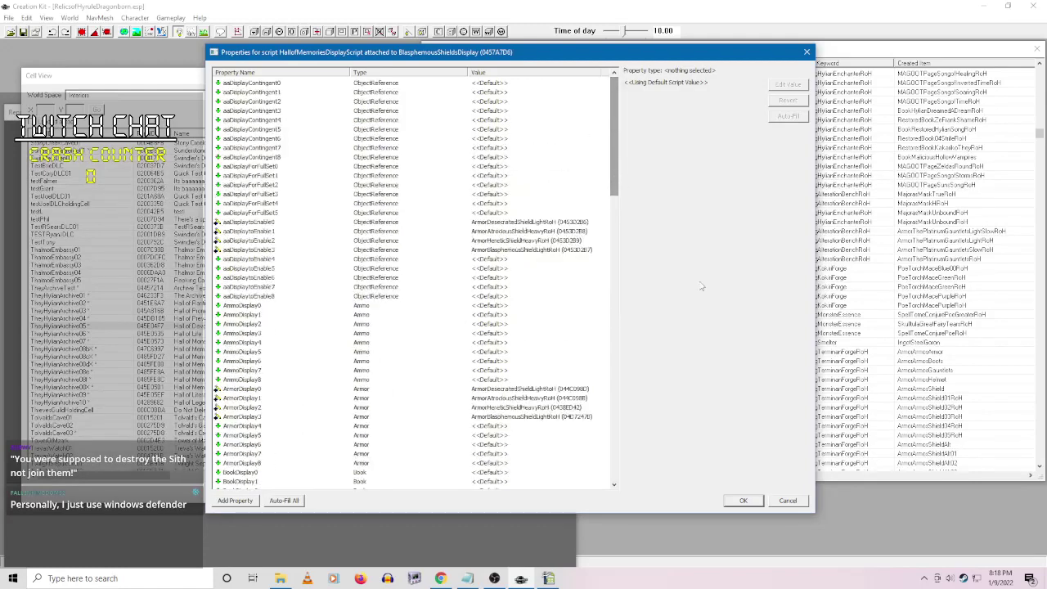
click(788, 501)
click(564, 397)
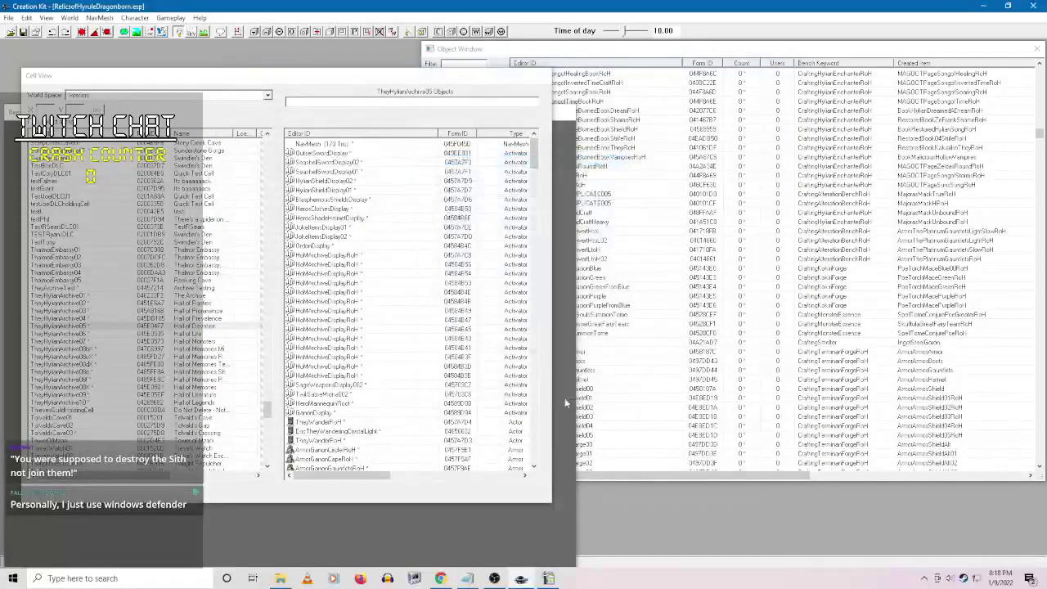
click(925, 578)
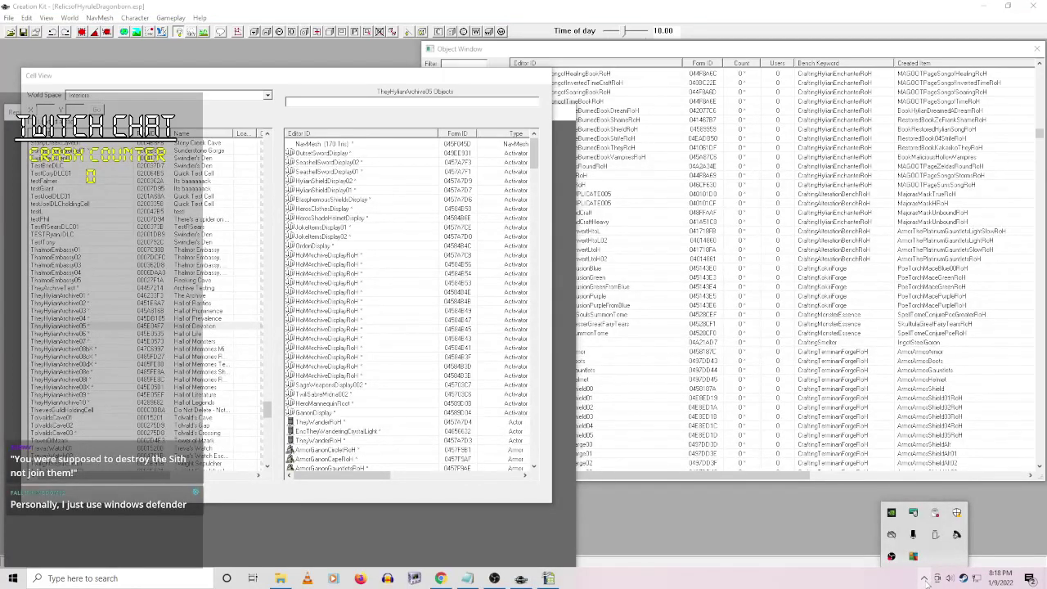
click(924, 579)
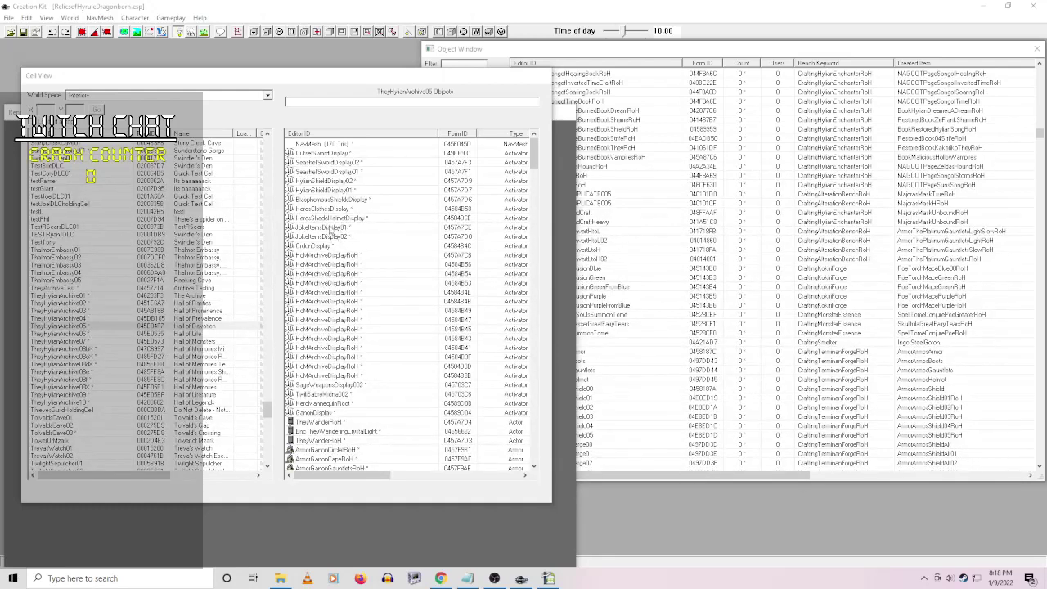
- Recheck the HallofMemoriesDisplayScript properties attached to BlasphemousShieldsDisplay and close the reference without changes
click(350, 200)
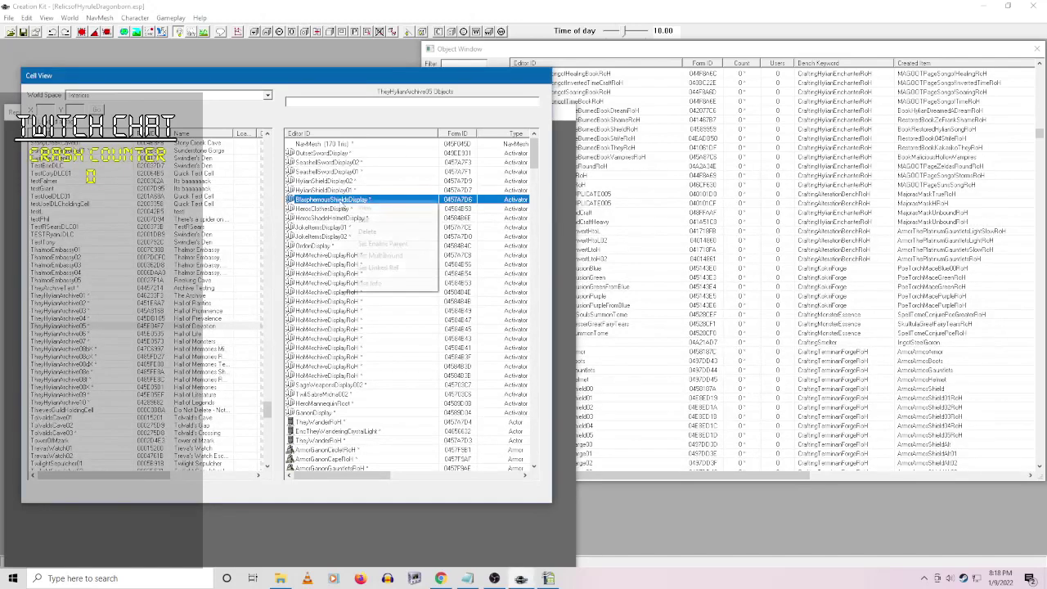
right_click(350, 201)
click(385, 226)
right_click(483, 255)
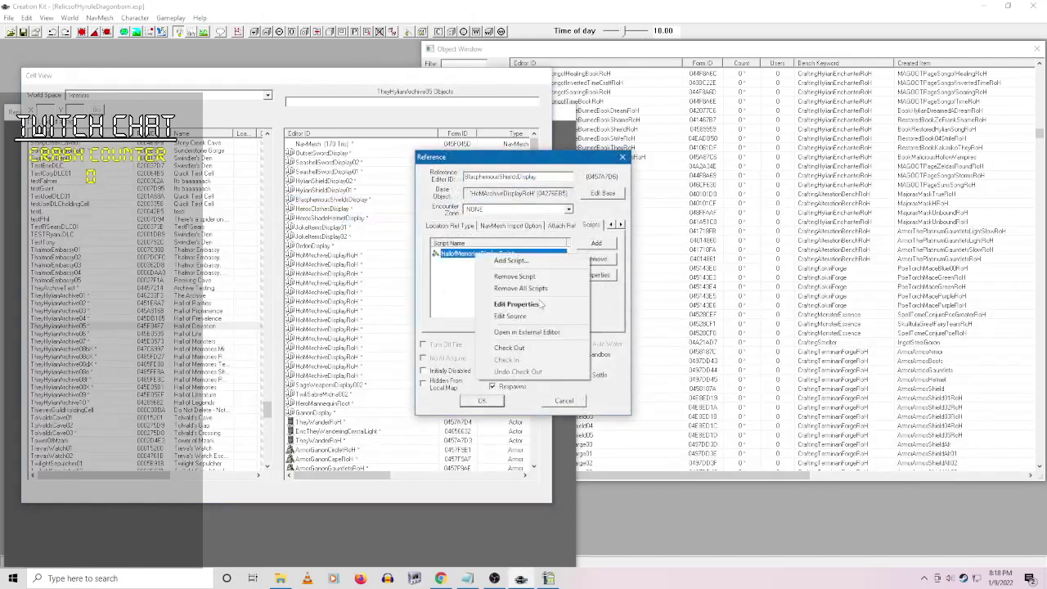
click(540, 302)
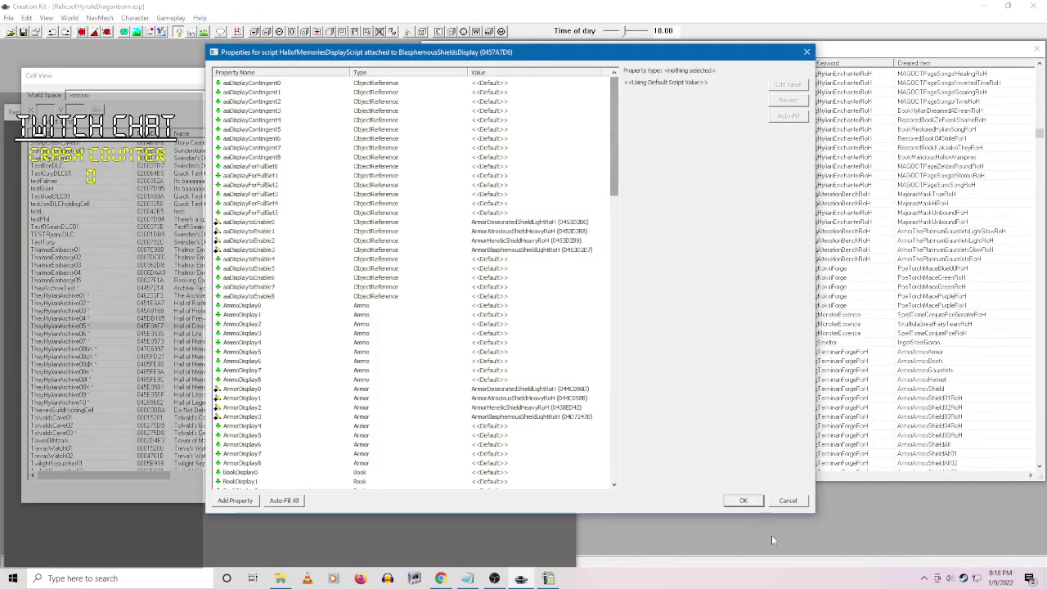
click(788, 500)
click(573, 401)
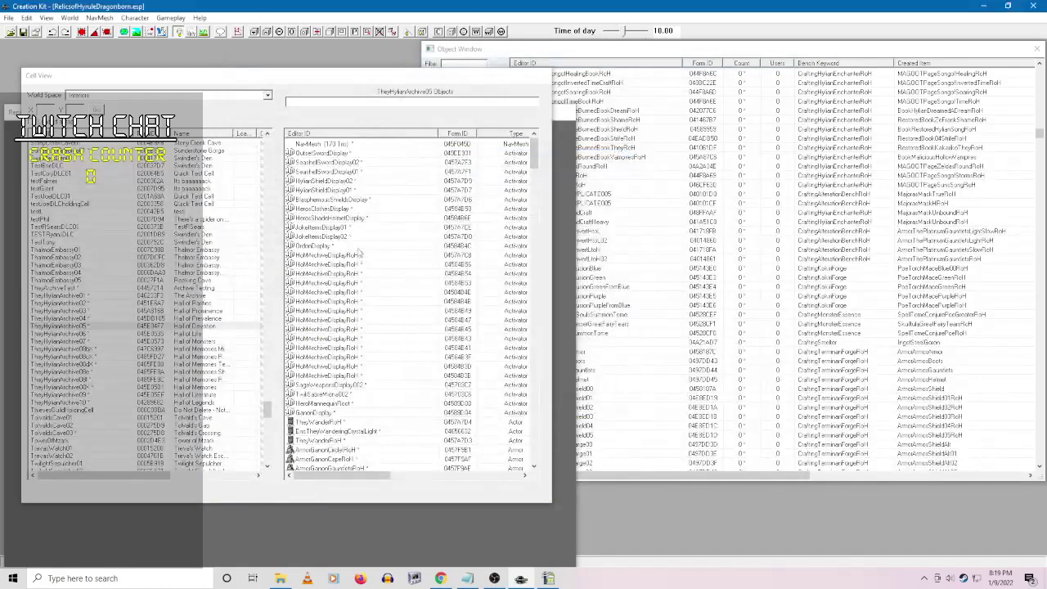
- Open the HallofMemoriesDisplayScript properties of the HerosClothesDisplay reference and examine its armor and form list entries
right_click(350, 209)
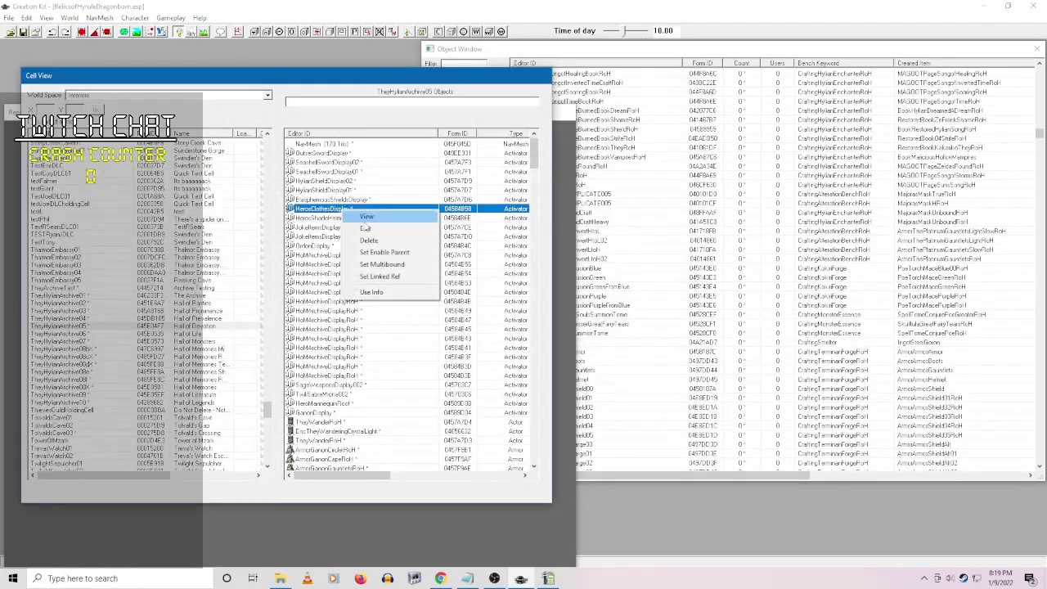
click(365, 219)
right_click(495, 252)
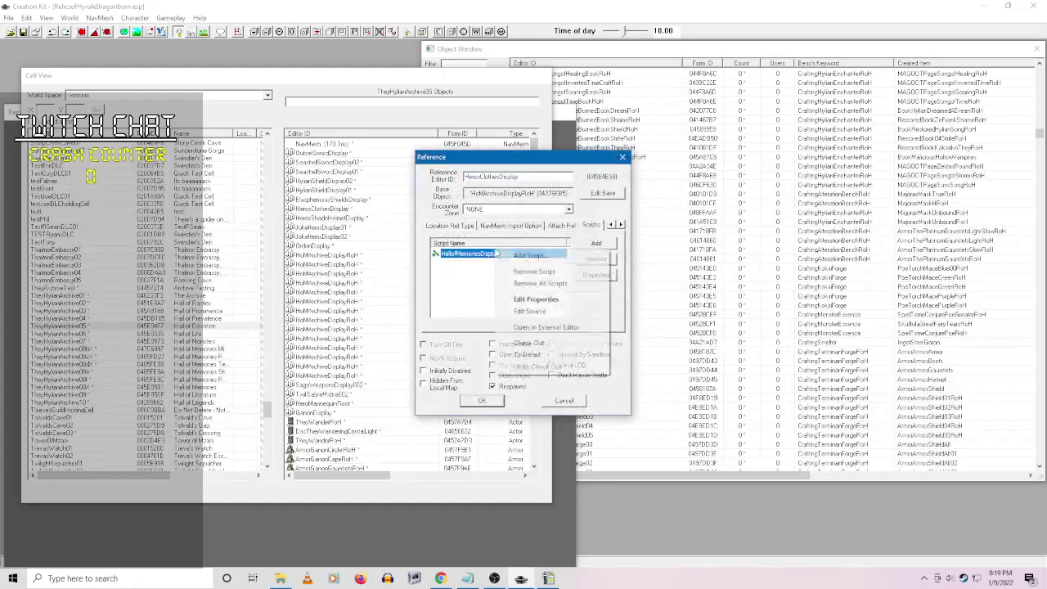
click(549, 299)
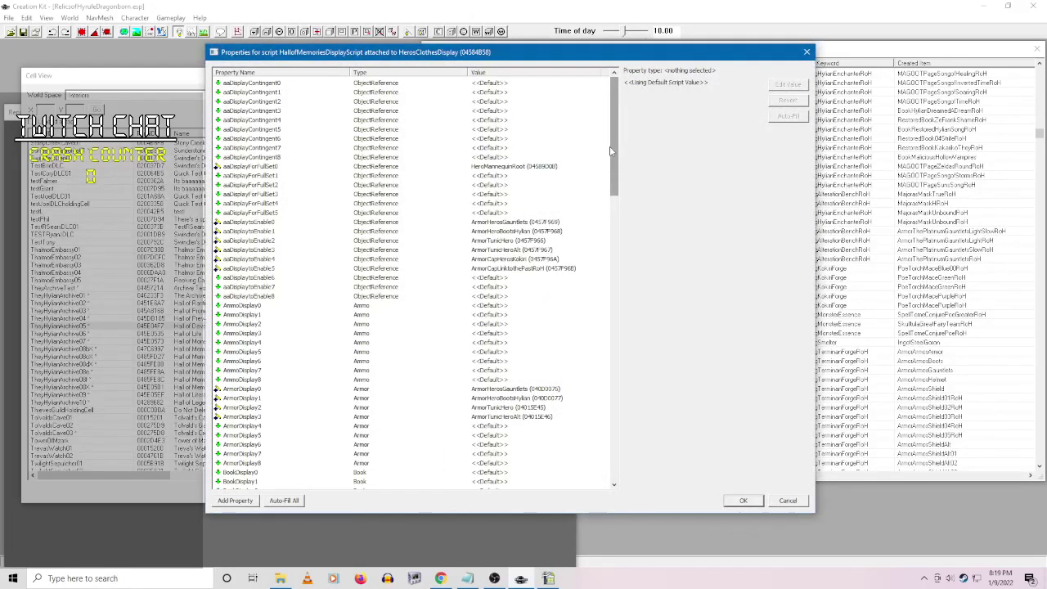
drag(610, 150, 620, 194)
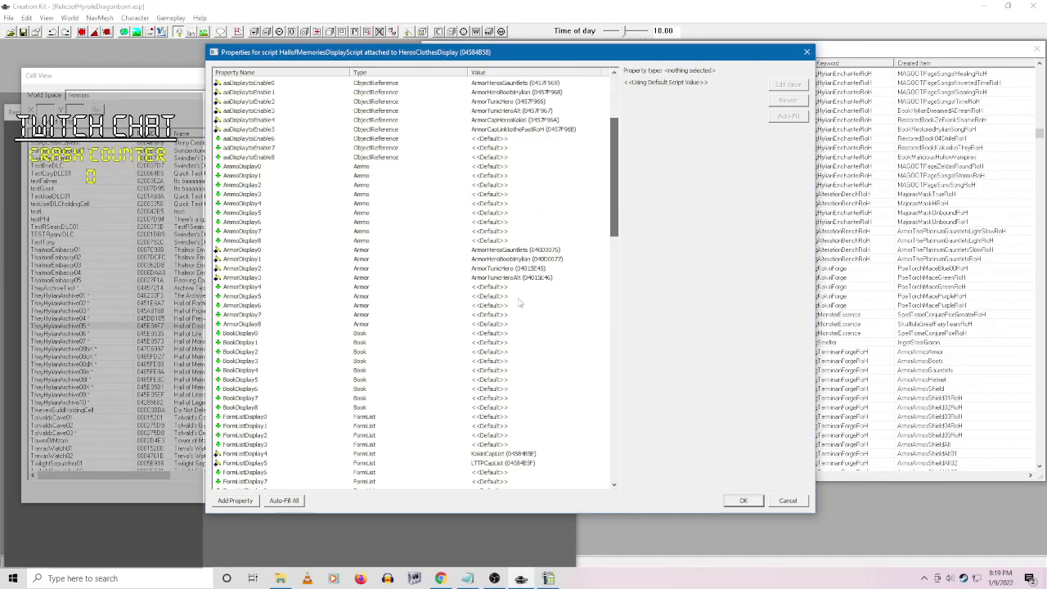
- Set the ArmorDisplay4 property of HerosClothesDisplay to ArmorCapHerosKokiriURoH
click(500, 287)
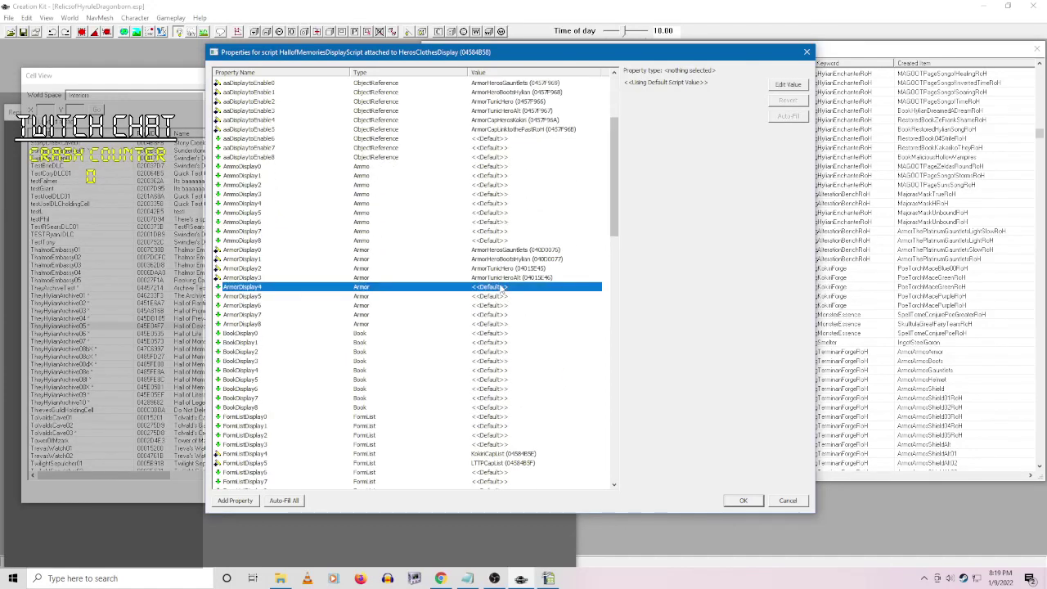
click(781, 87)
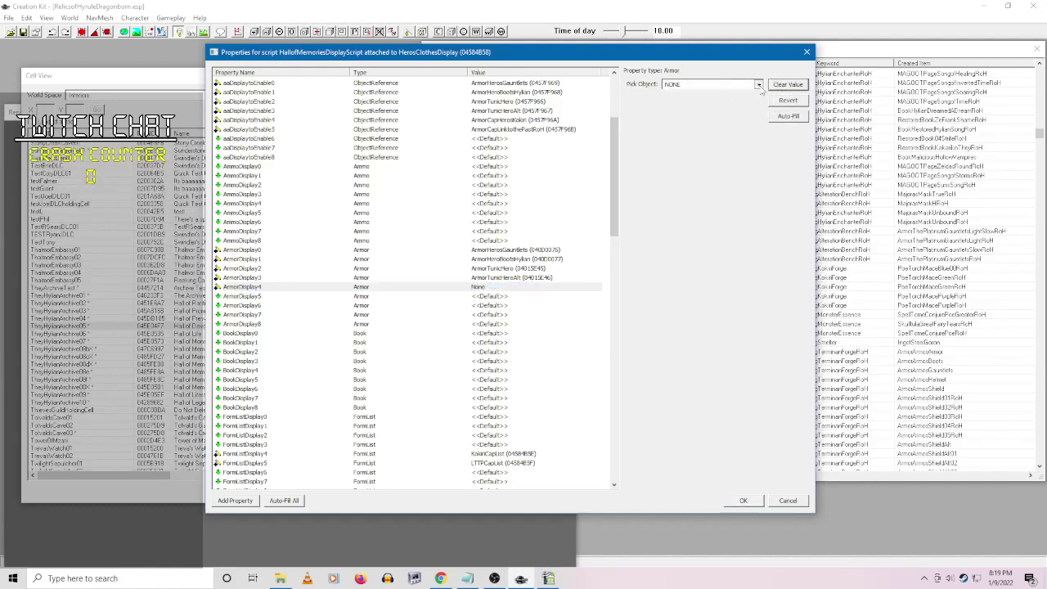
click(758, 85)
text(armorcapd)
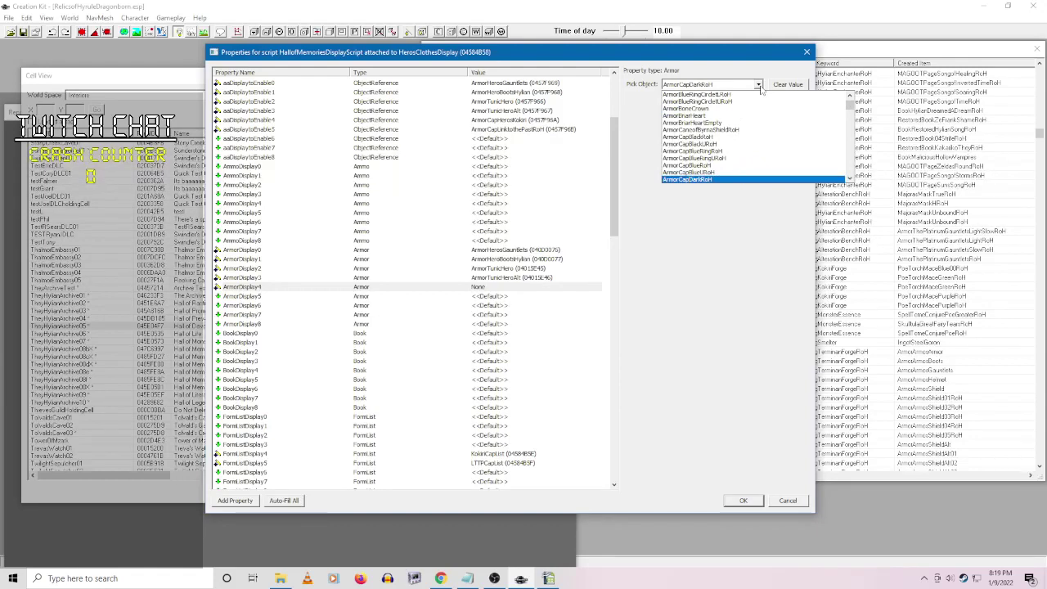
text(o)
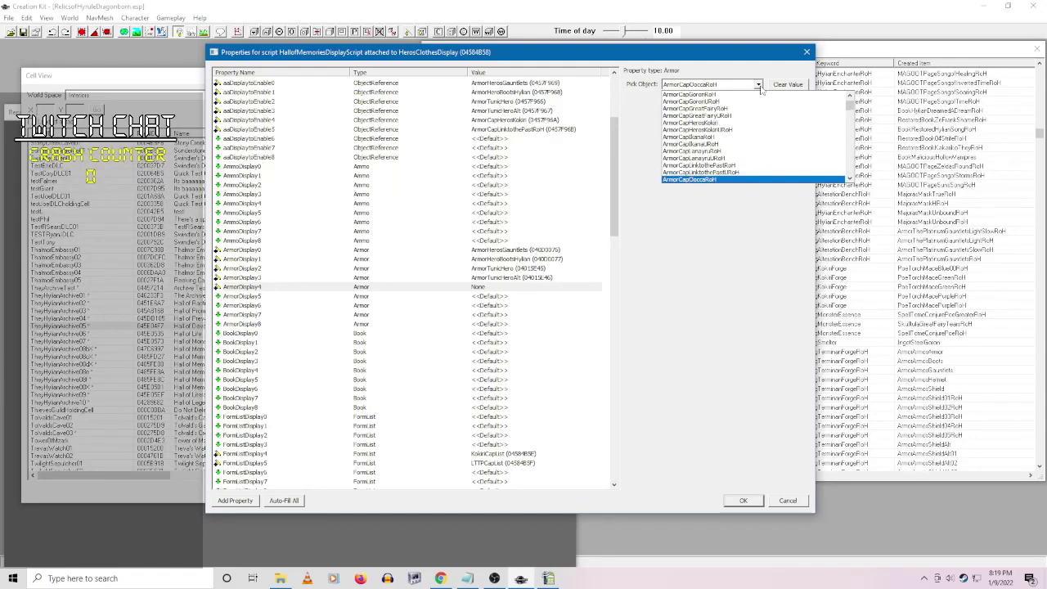
key(BackSpace)
text(h)
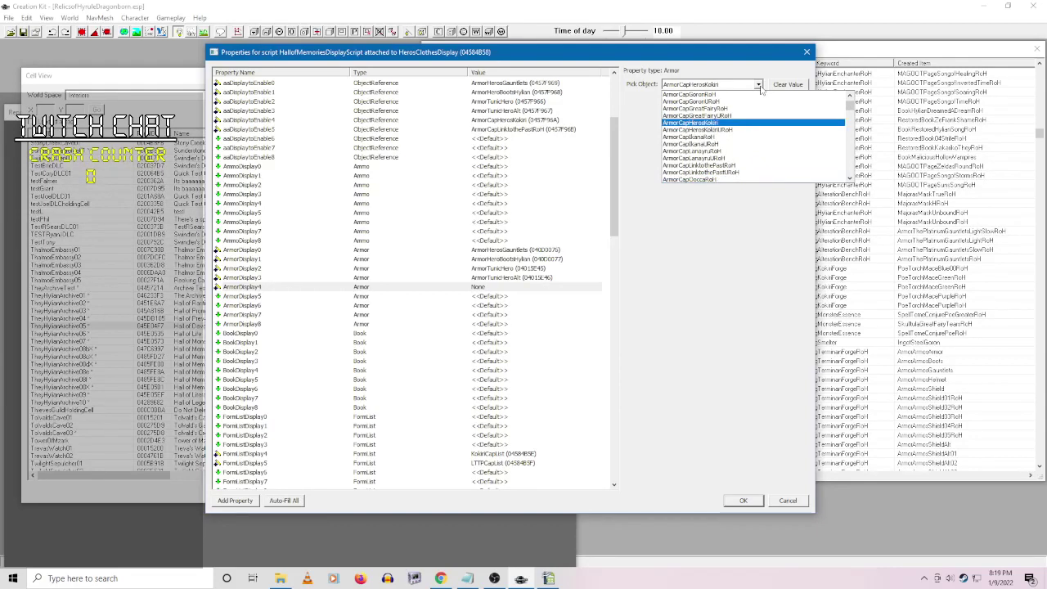
click(731, 131)
- Set the ArmorDisplay5 property to ArmorCapLinktothePastURoH and save the changes to the HerosClothesDisplay reference
click(490, 296)
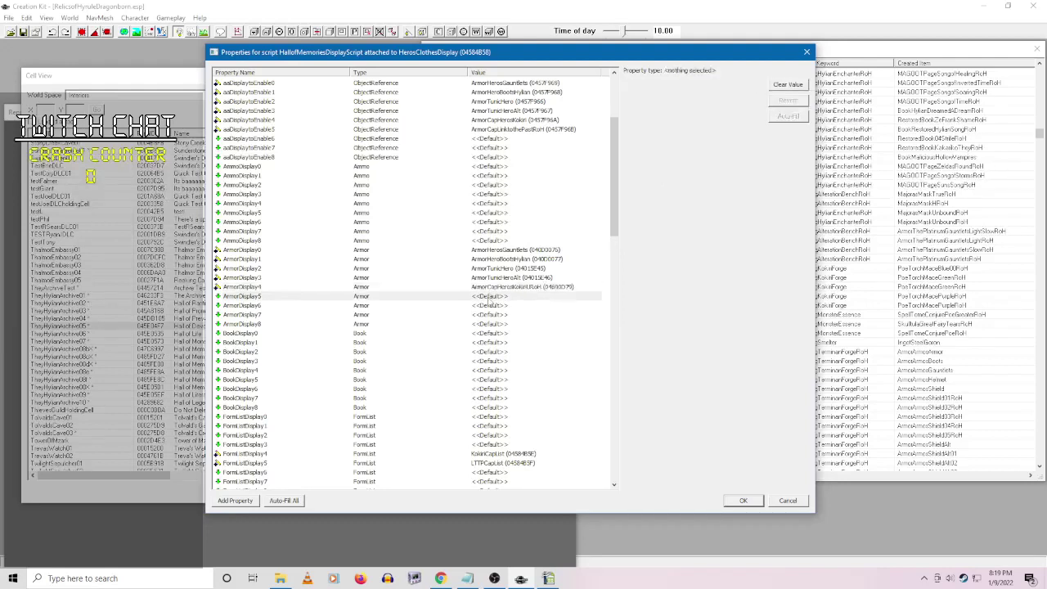
click(781, 85)
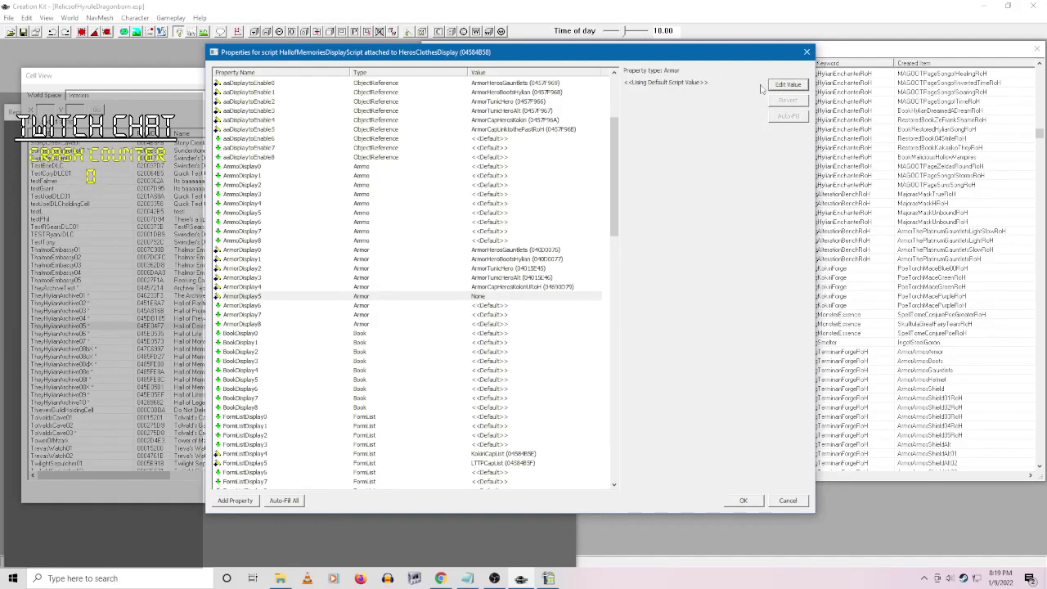
click(769, 86)
click(758, 85)
text(armorcapli)
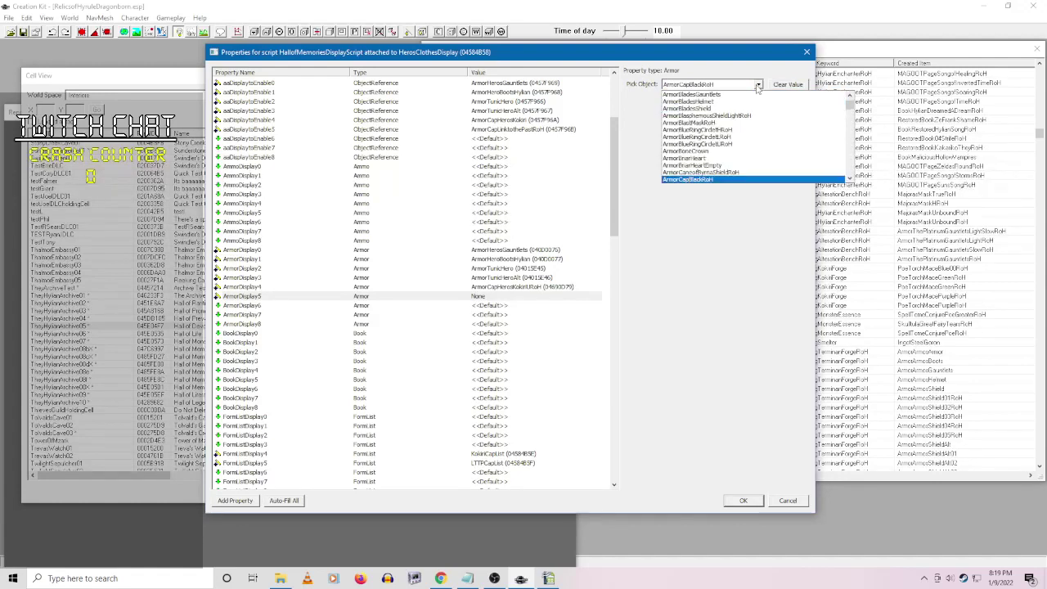
click(725, 180)
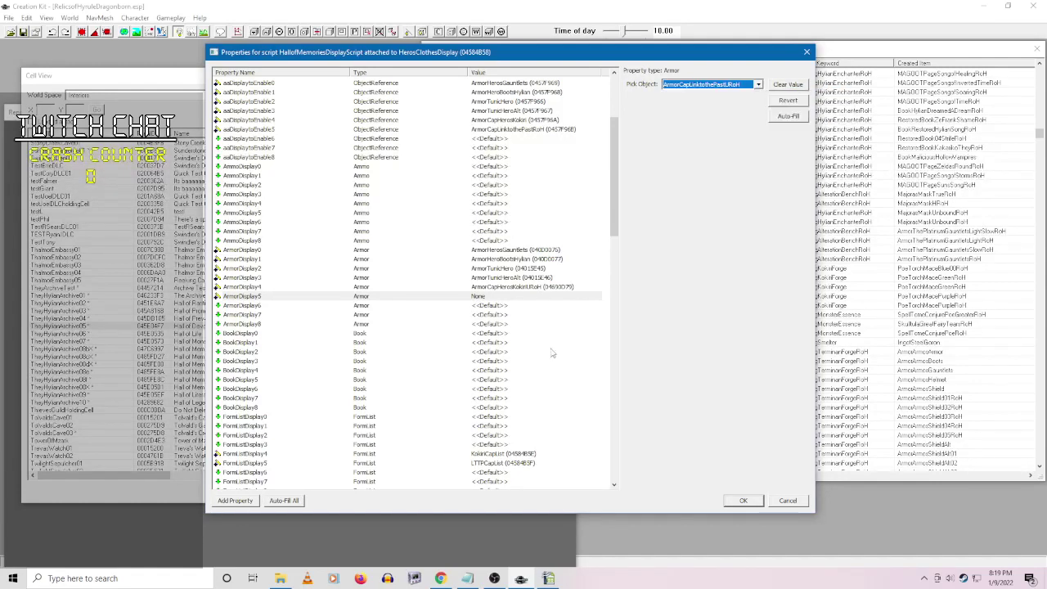
click(556, 333)
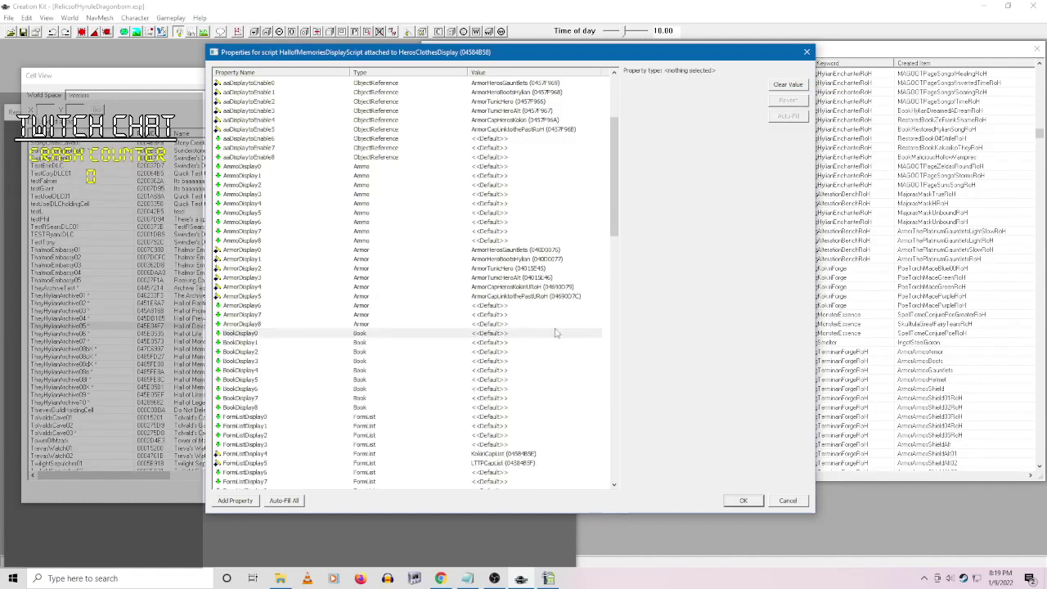
click(742, 501)
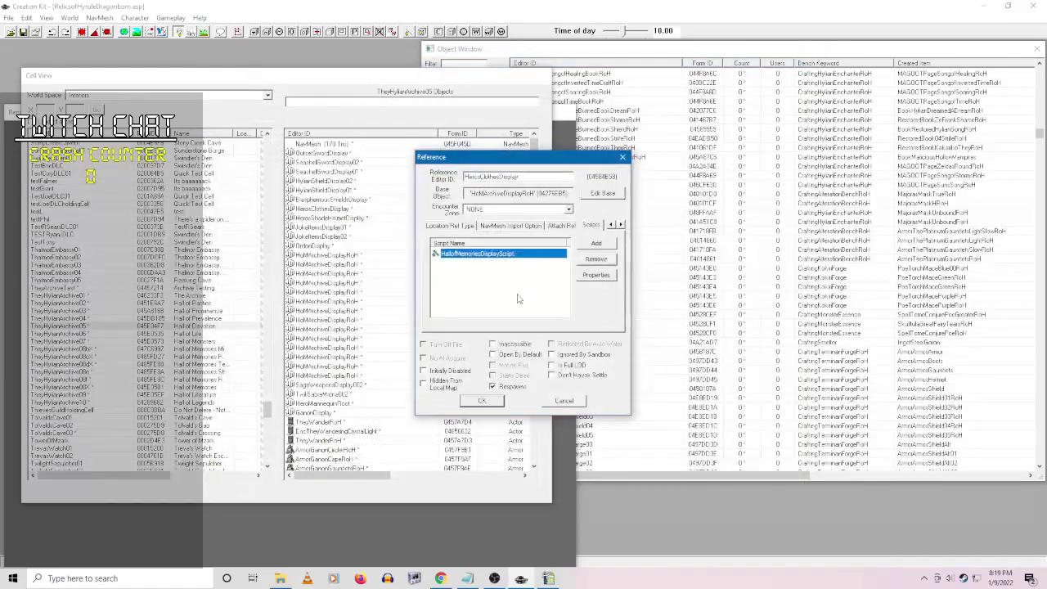
click(483, 400)
- Check the HallofMemoriesDisplayScript properties attached to the HerosShadeHelmetDisplay reference, accept them as they are and close the reference
right_click(355, 219)
click(388, 240)
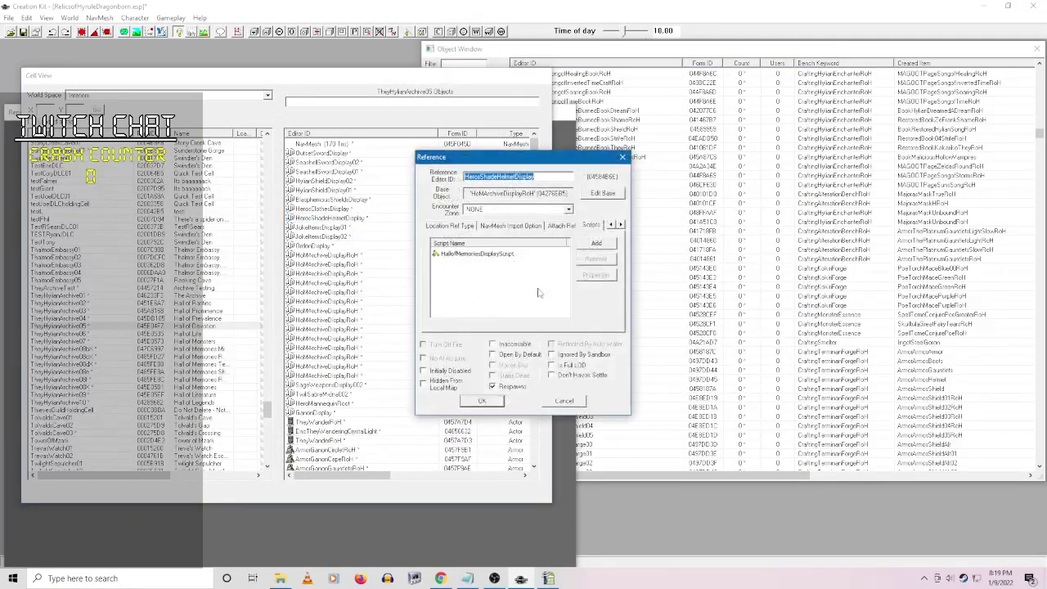
right_click(488, 255)
click(533, 303)
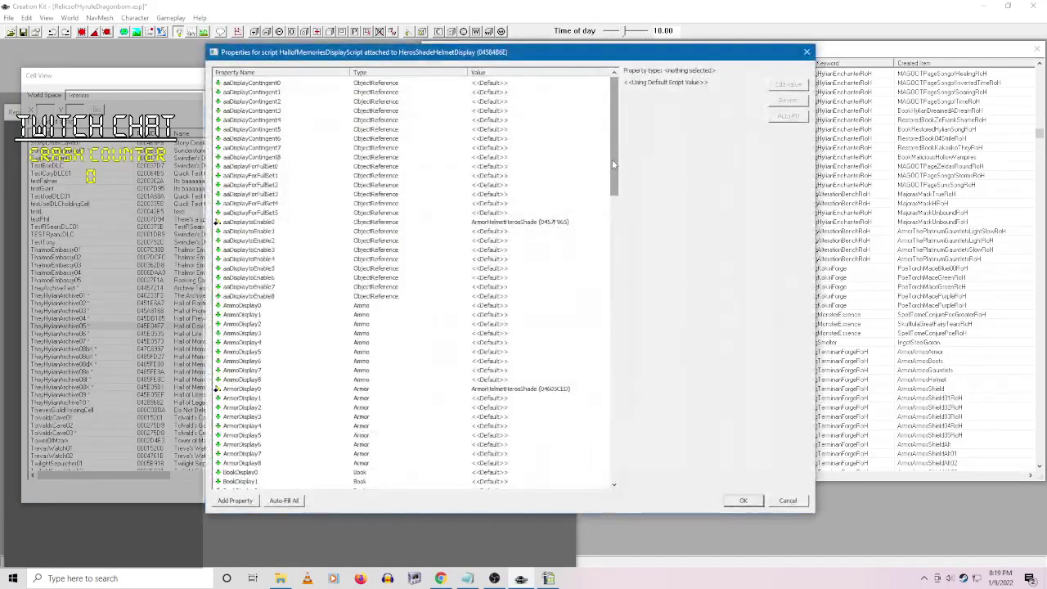
click(743, 500)
click(495, 402)
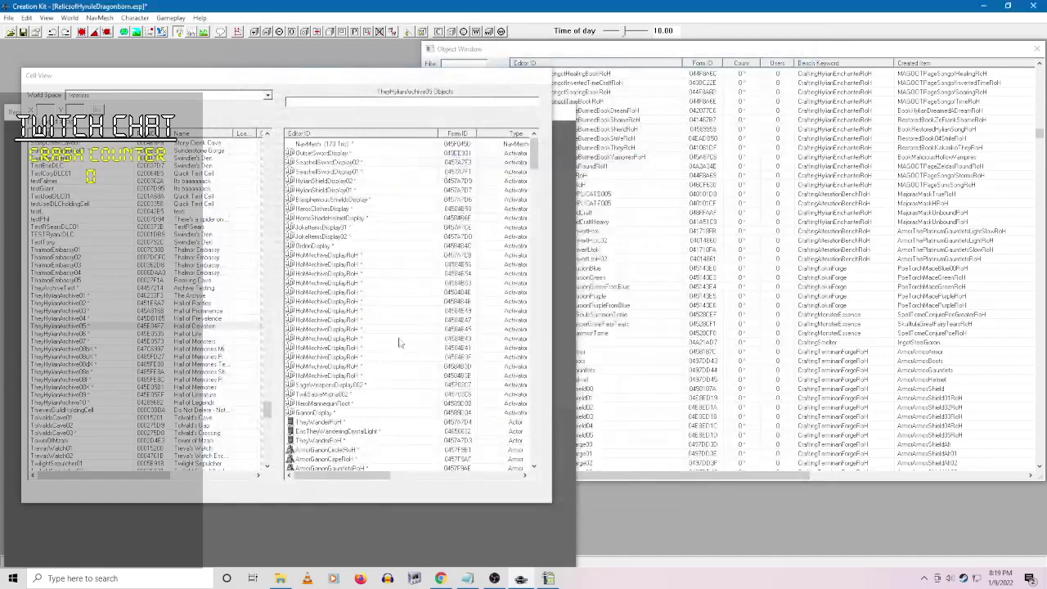
- Review the HallofMemoriesDisplayScript properties of the JokeItemsDisplay01 reference down to the end of the list and close it without changes
double_click(381, 225)
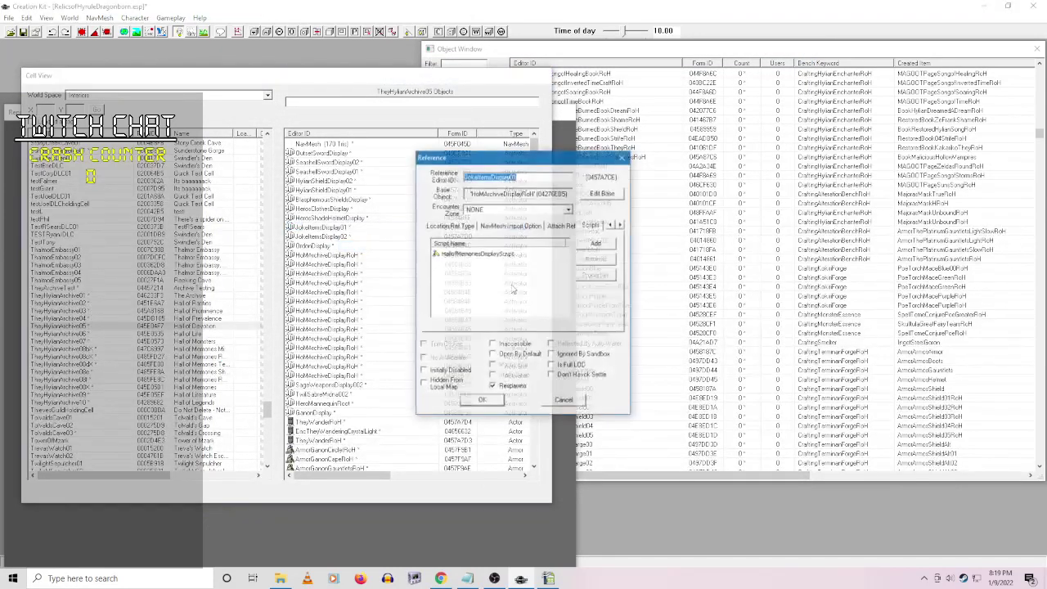
right_click(488, 254)
click(536, 304)
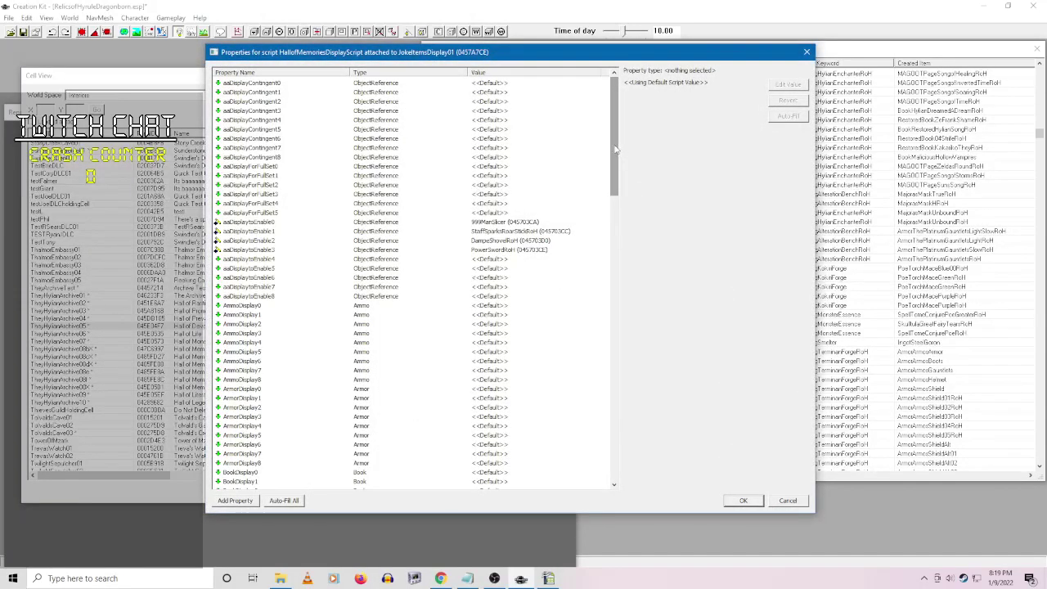
drag(616, 149, 603, 441)
click(777, 502)
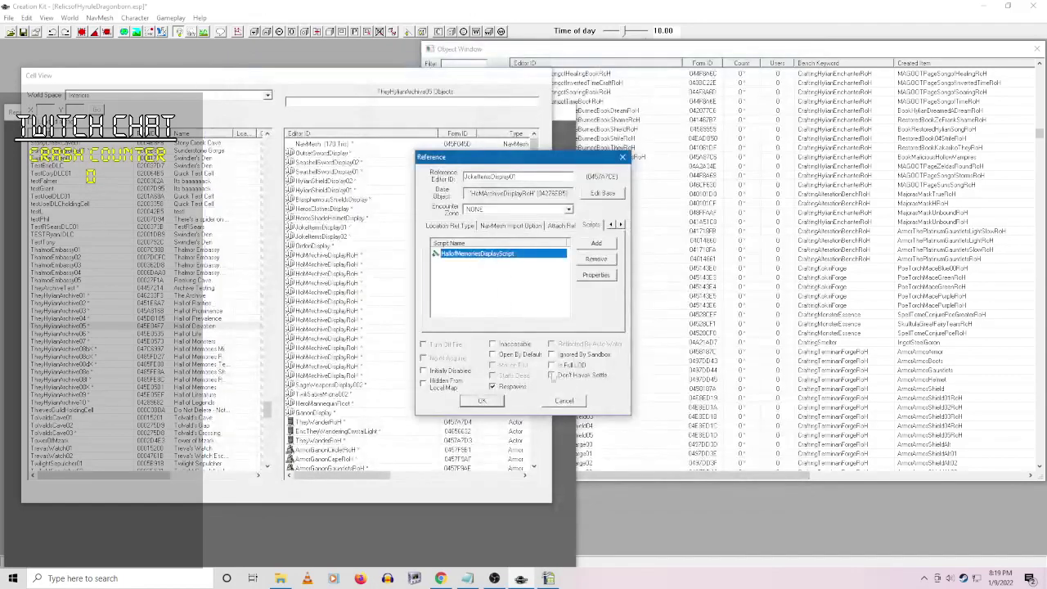
click(564, 400)
- Review the HallofMemoriesDisplayScript properties of the JokeItemsDisplay02 reference and close it without changes
right_click(344, 237)
click(365, 252)
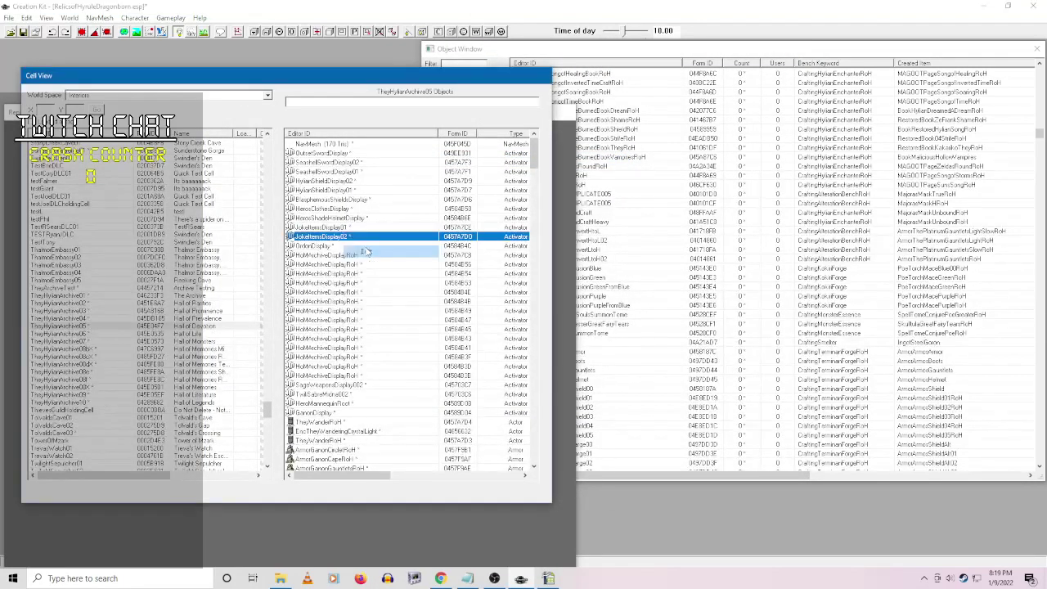
right_click(483, 254)
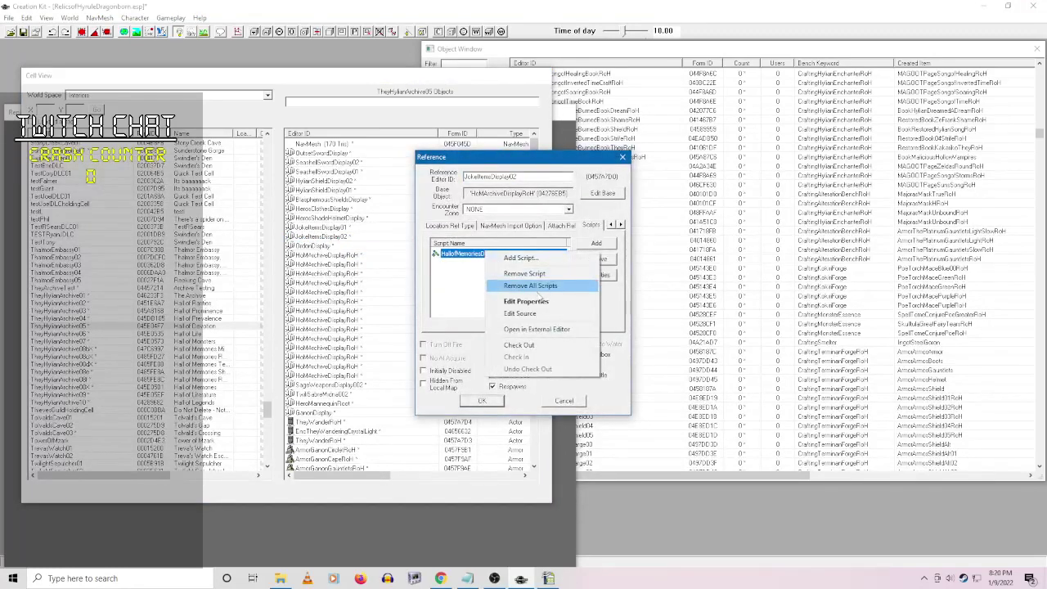
click(535, 299)
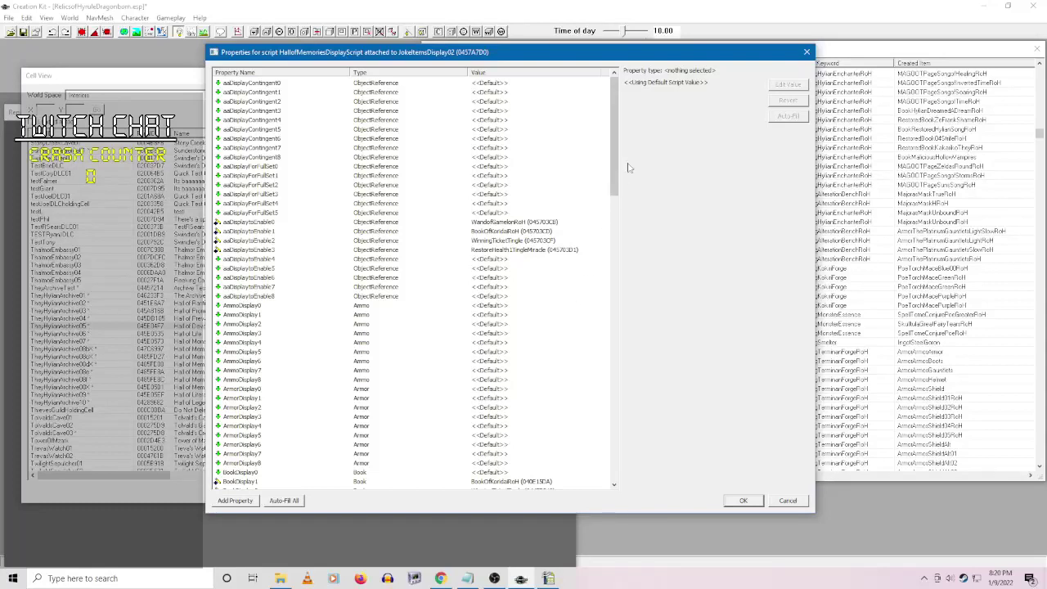
drag(617, 161, 617, 167)
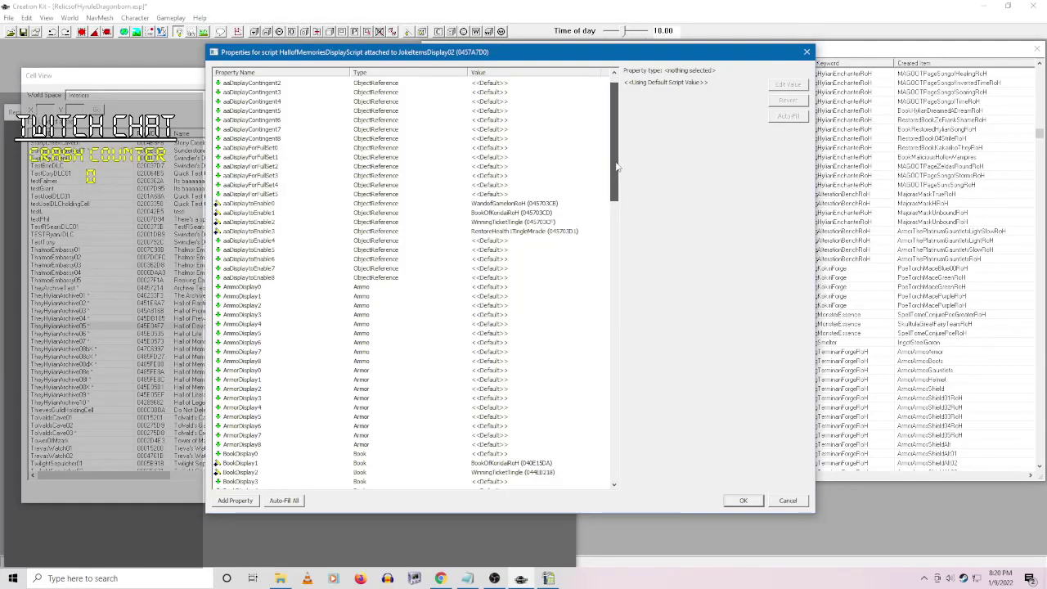
drag(617, 167, 716, 403)
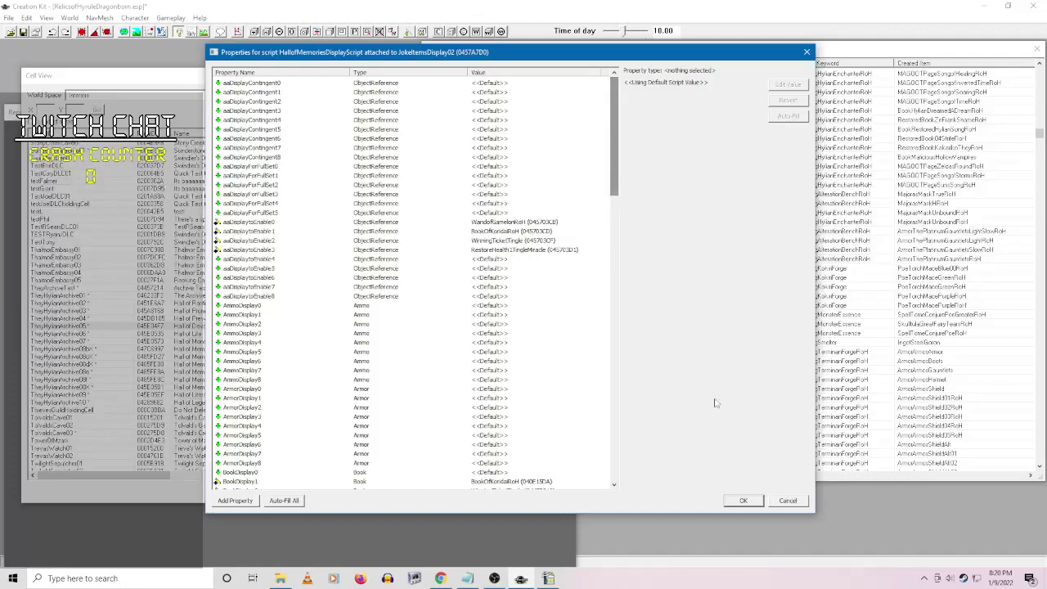
click(789, 500)
click(573, 401)
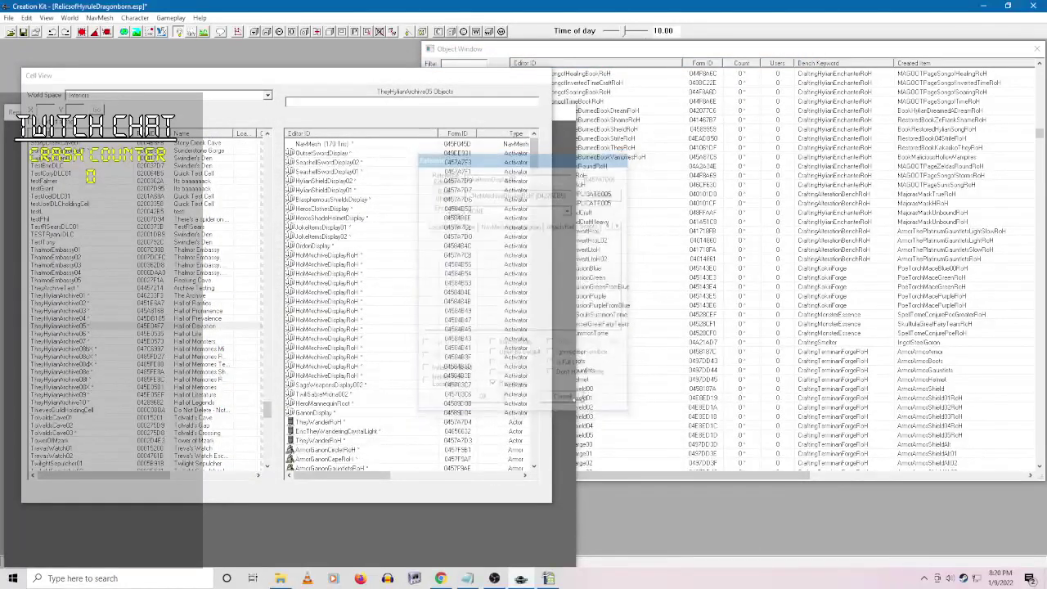
- Open the HallofMemoriesDisplayScript properties of the OrdonDisplay reference and examine its display-to-enable and armor entries
right_click(364, 261)
click(384, 266)
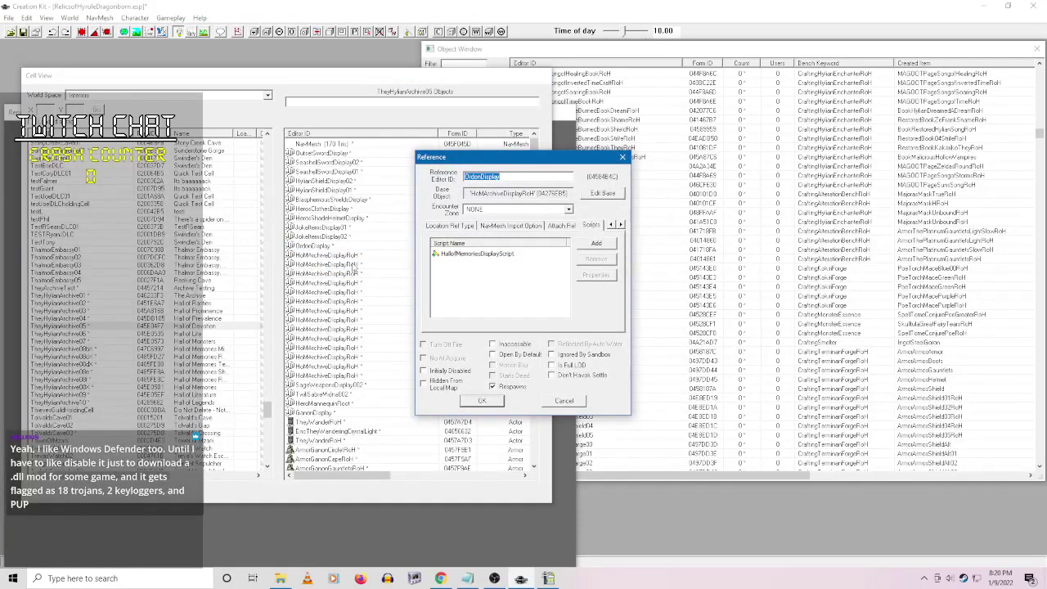
right_click(489, 258)
click(524, 300)
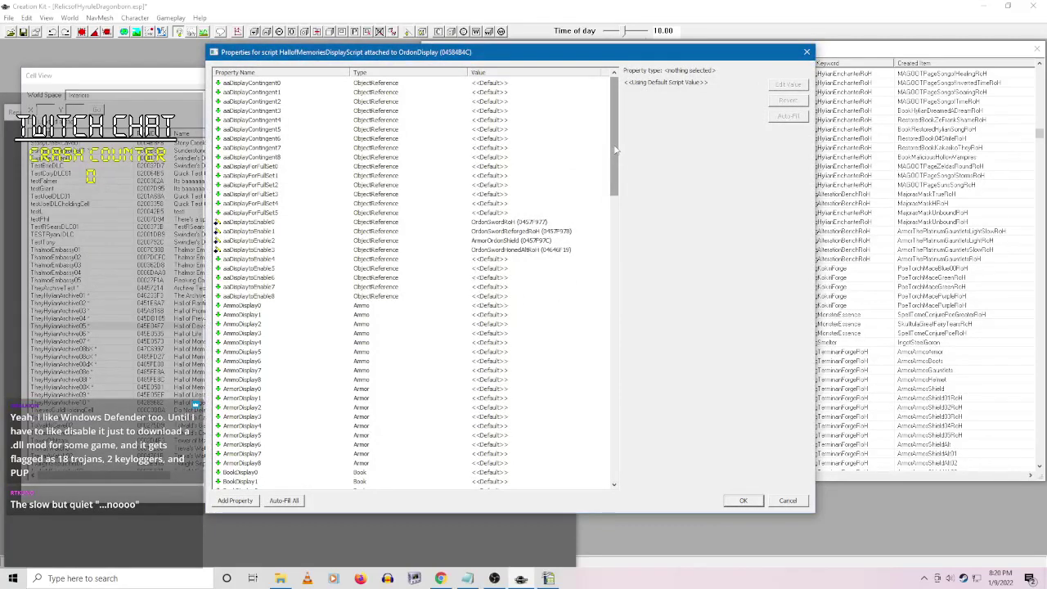
mouse_move(615, 150)
mouse_down()
mouse_move(599, 461)
mouse_move(587, 233)
mouse_move(594, 350)
mouse_move(611, 130)
mouse_move(611, 156)
mouse_move(611, 147)
mouse_up()
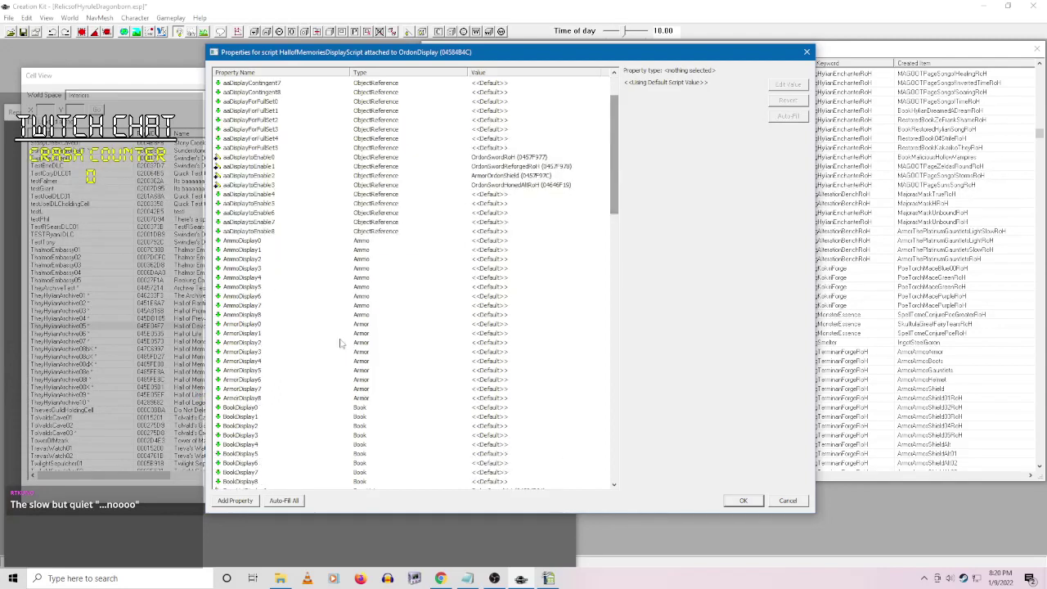
- Set the ArmorDisplay2 property of OrdonDisplay to ArmorOrdonShield
click(263, 344)
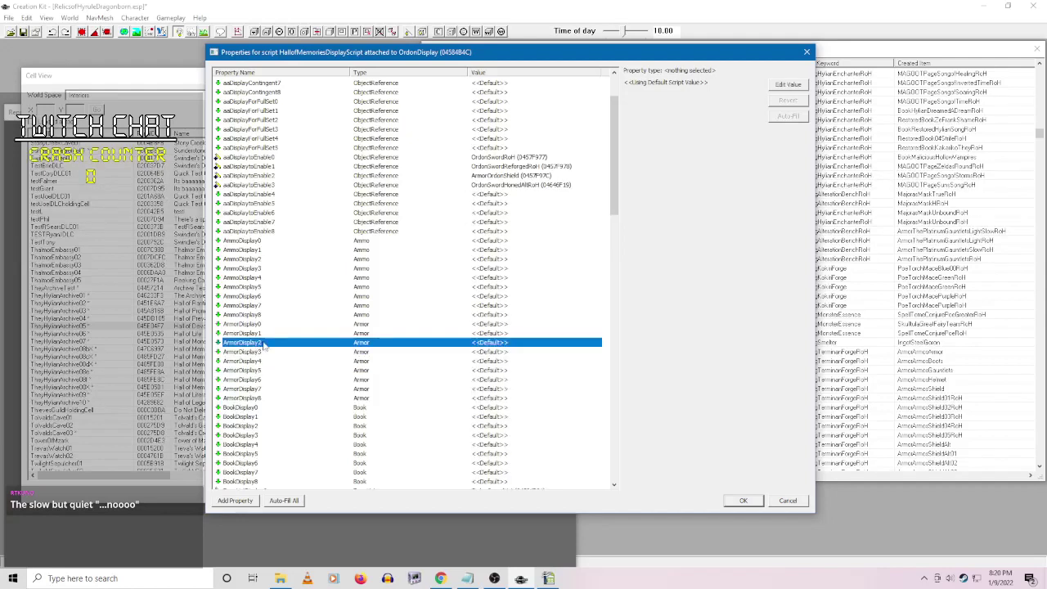
click(794, 88)
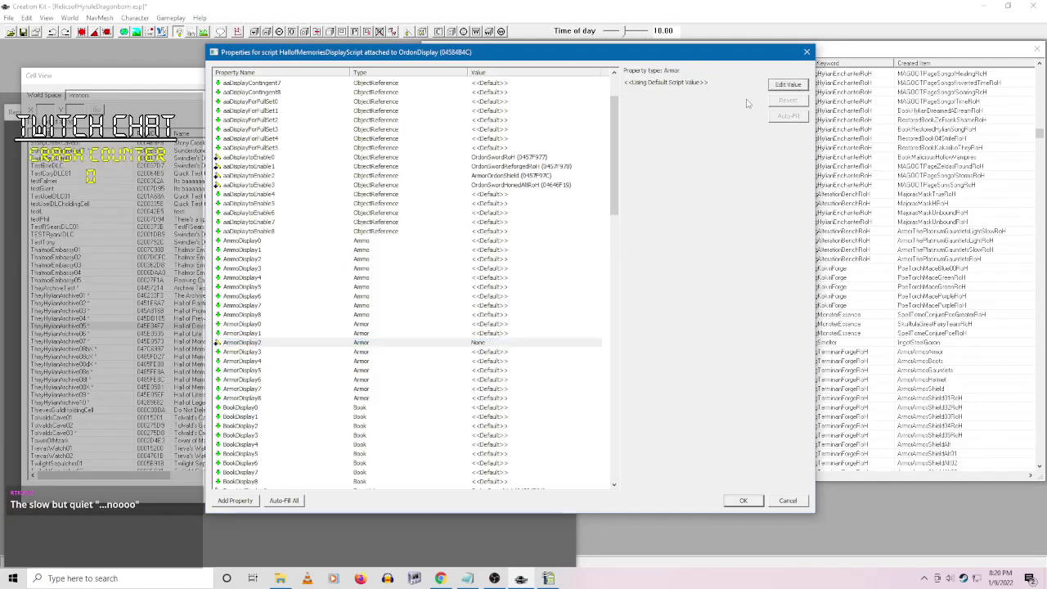
click(758, 85)
key(Down)
key(Down)
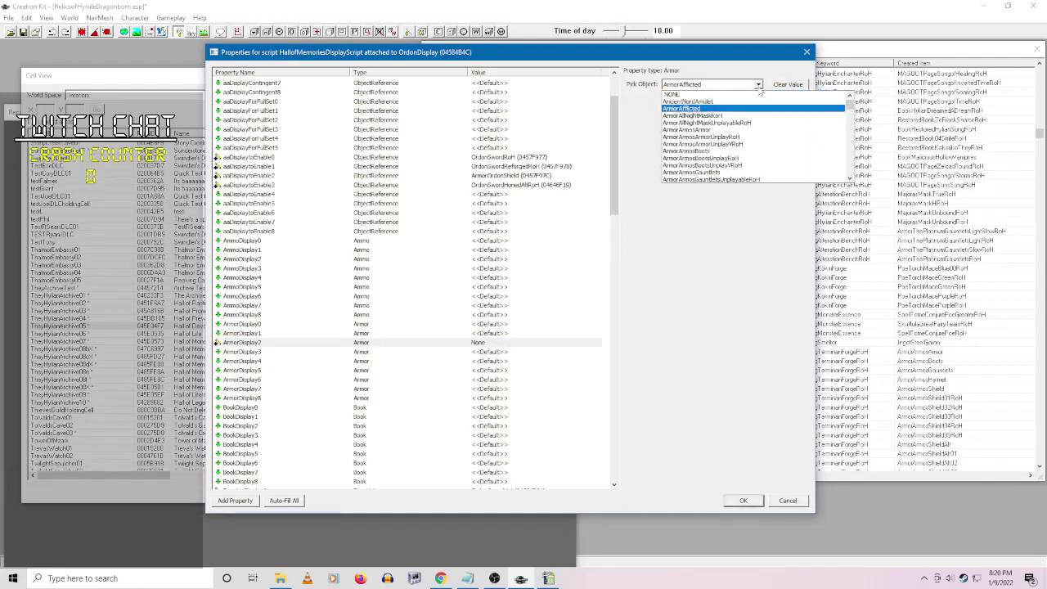
scroll(748, 115, down, 15)
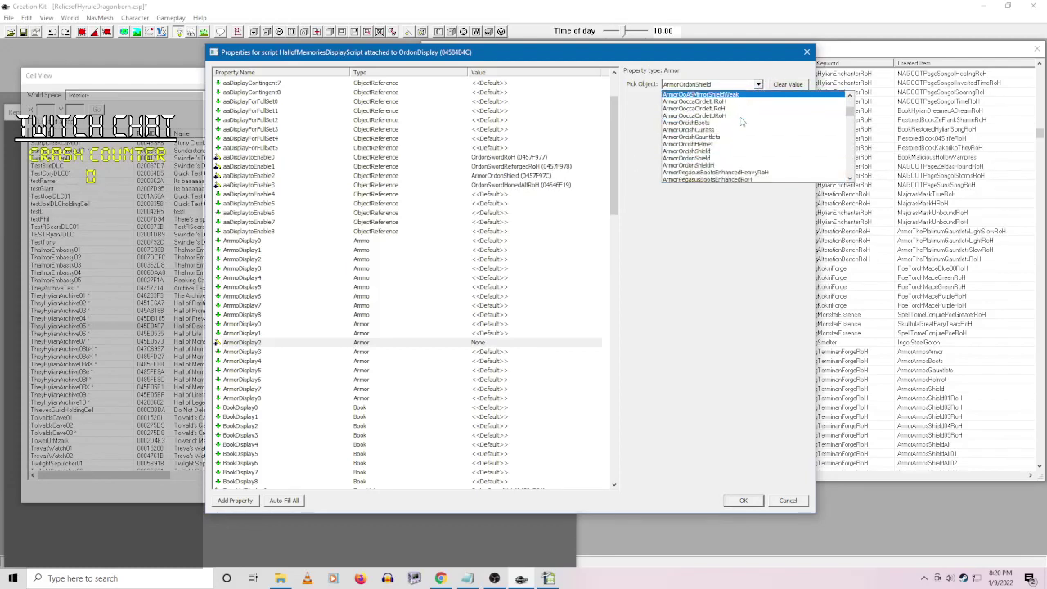
click(727, 158)
click(554, 344)
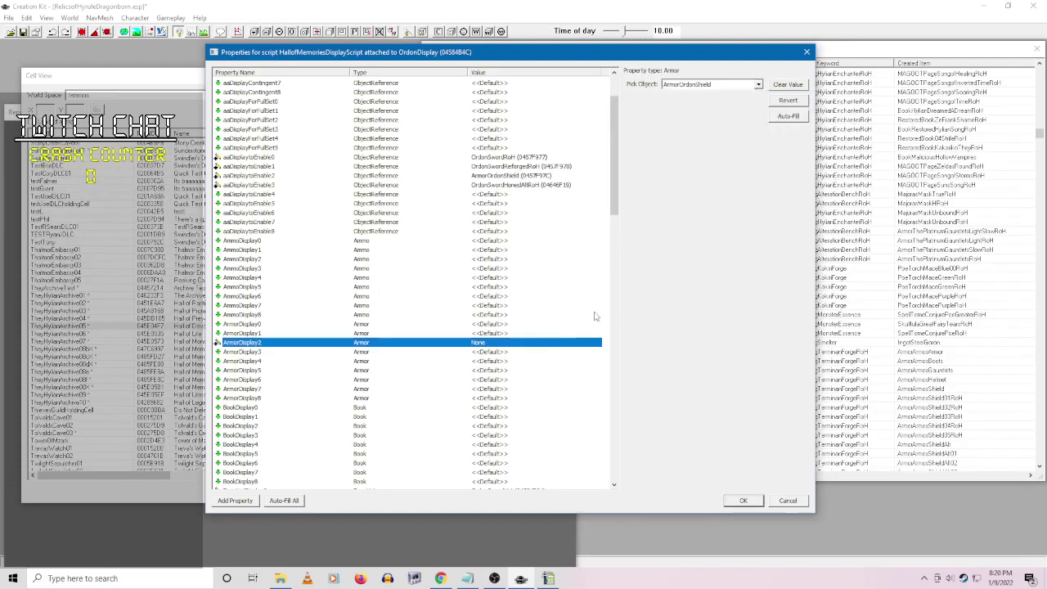
- Set the WeaponDisplay0 property of OrdonDisplay to OrdonSwordRoH
drag(615, 189, 590, 484)
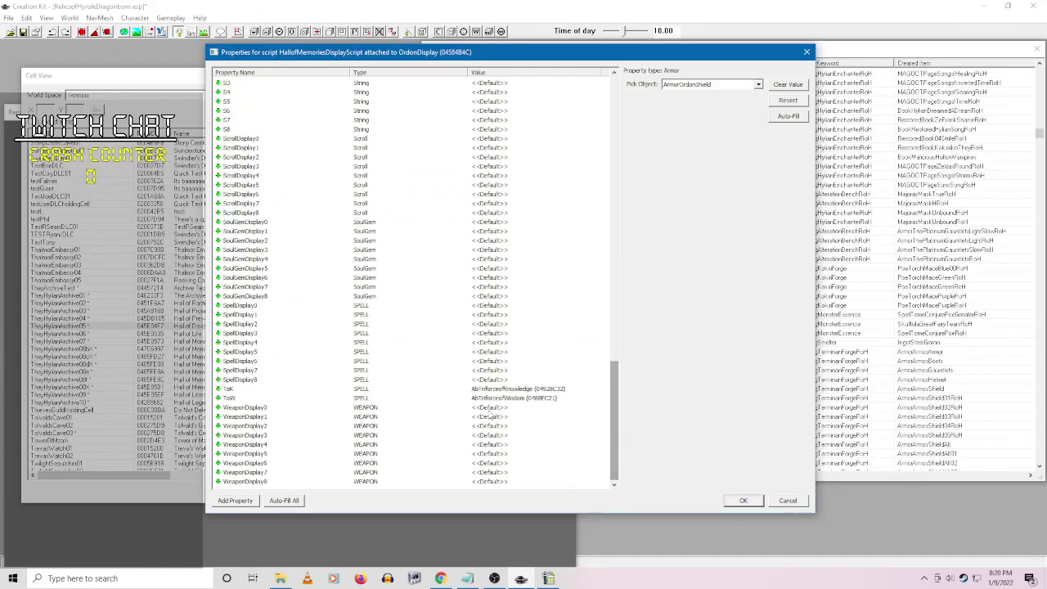
click(490, 409)
click(790, 84)
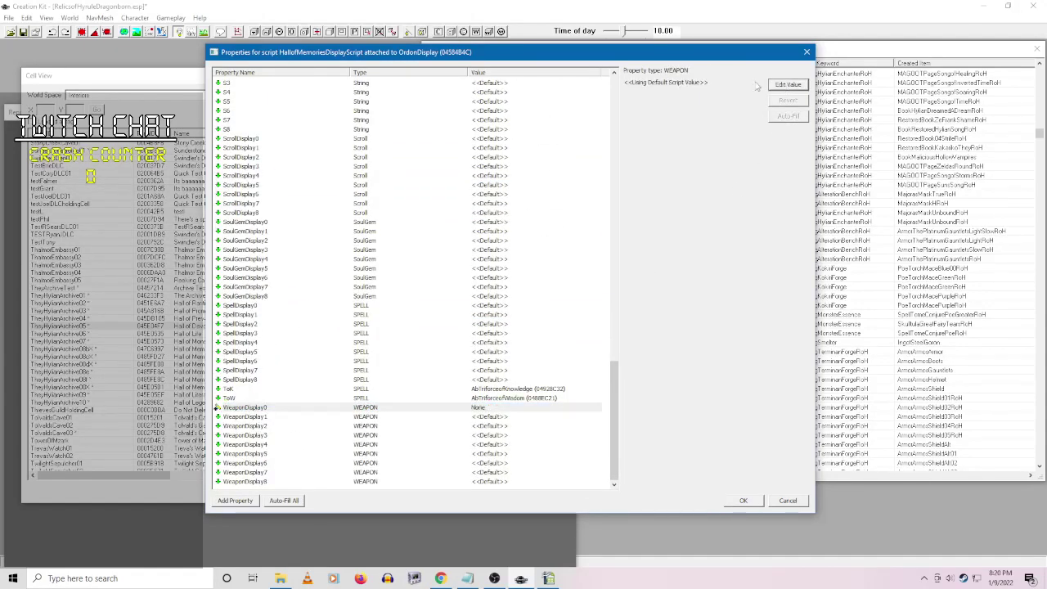
click(788, 84)
click(758, 85)
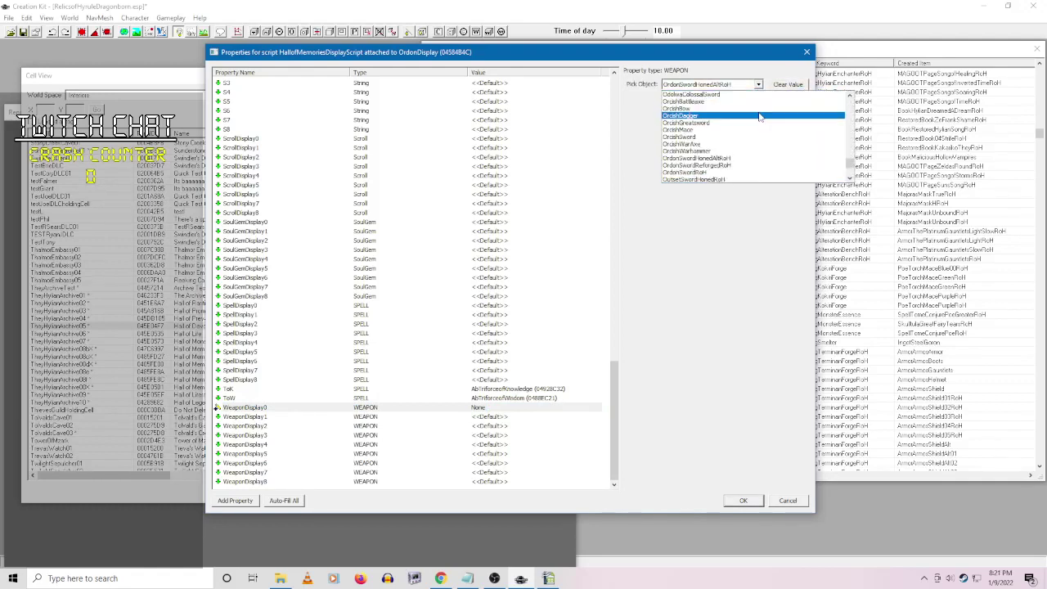
scroll(720, 174, down, 1)
click(719, 174)
- Set the WeaponDisplay1 property of OrdonDisplay to OrdonSwordReforgedRoH
click(502, 419)
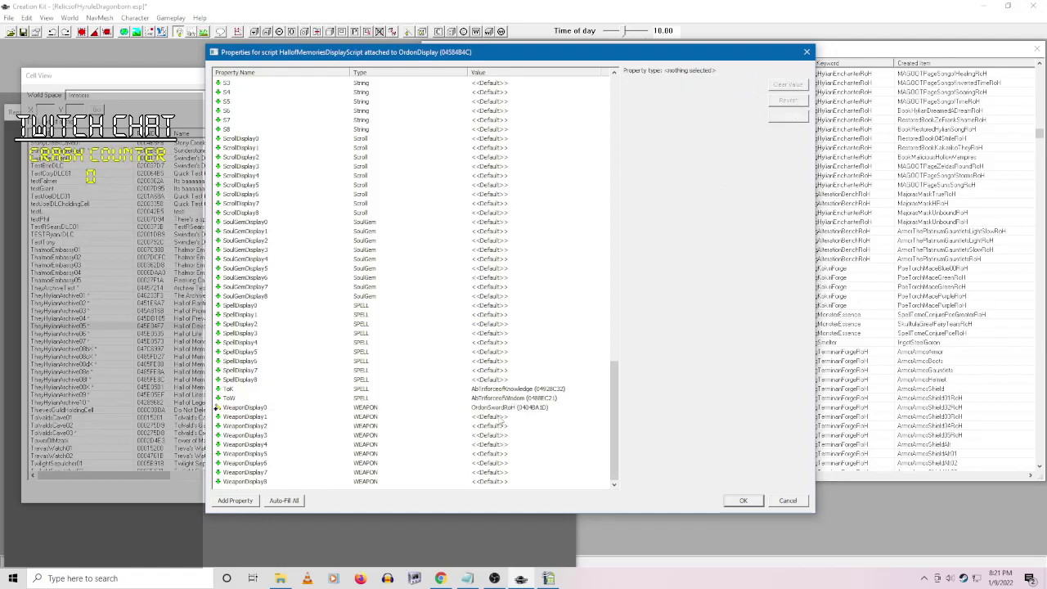
click(785, 85)
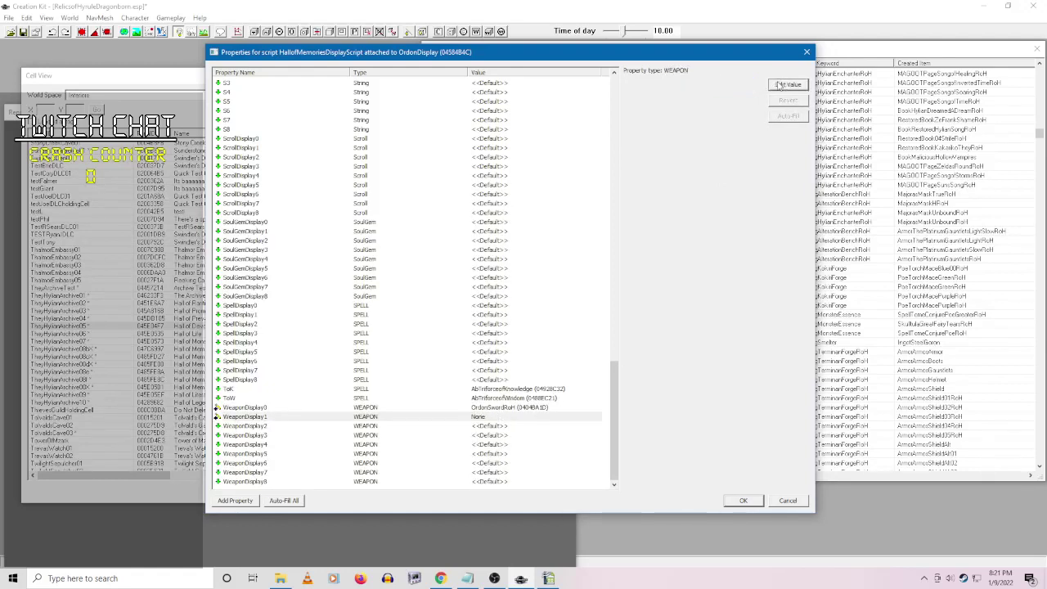
click(781, 85)
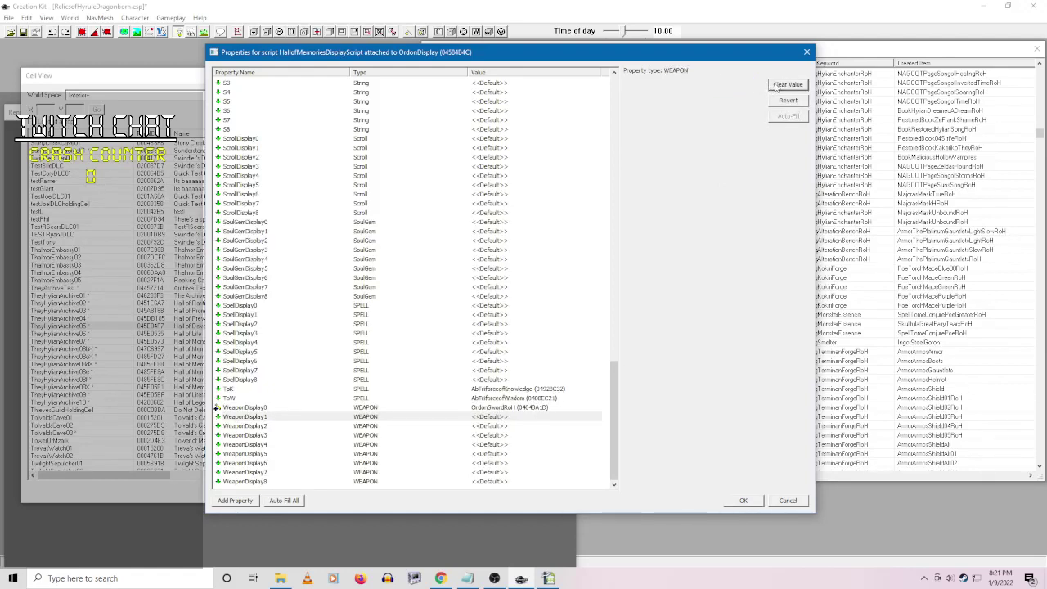
click(781, 85)
click(773, 85)
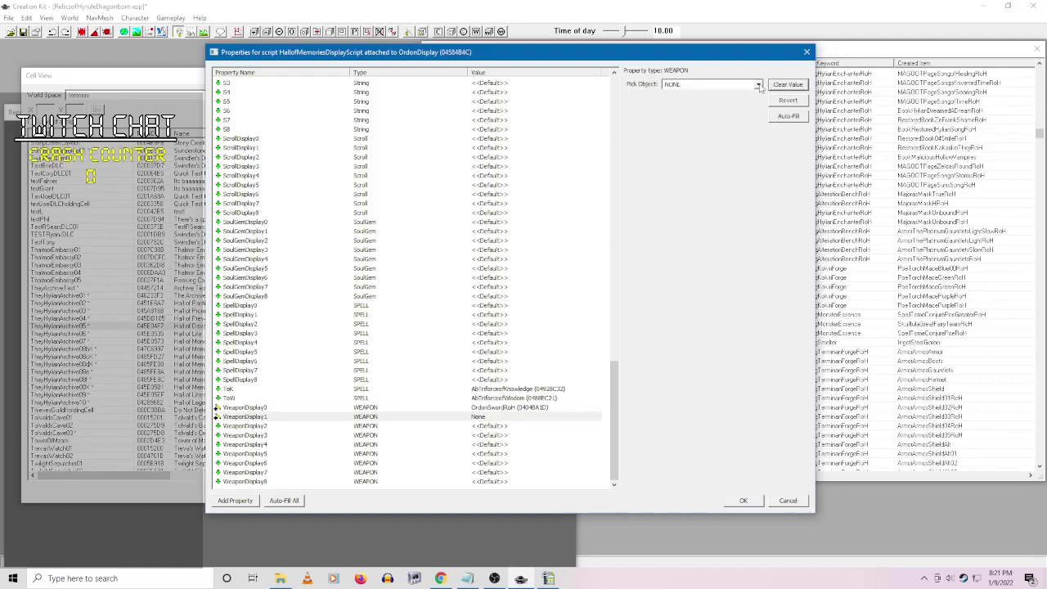
click(758, 85)
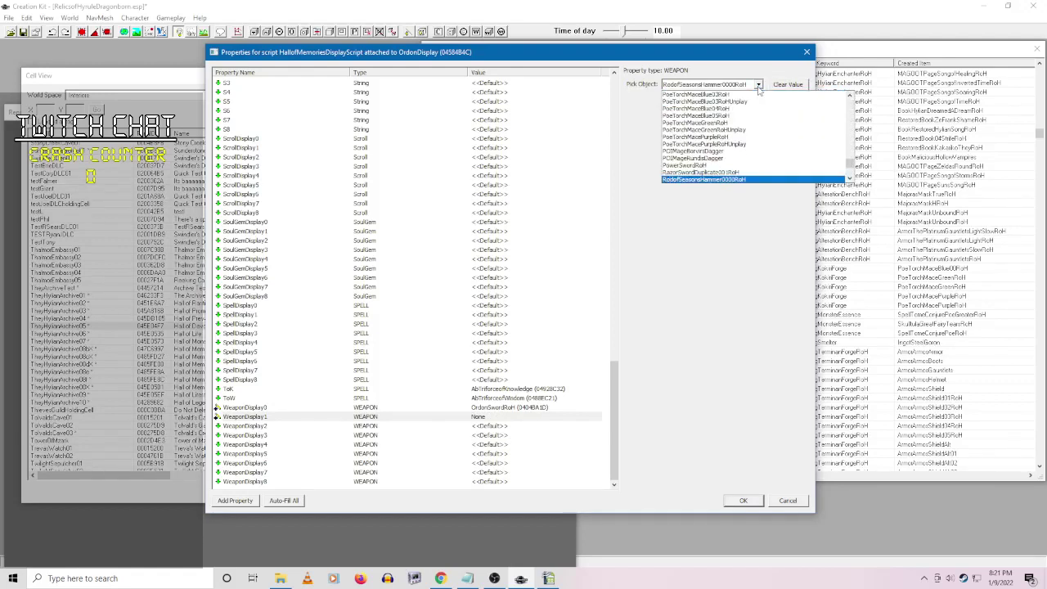
text(ordon)
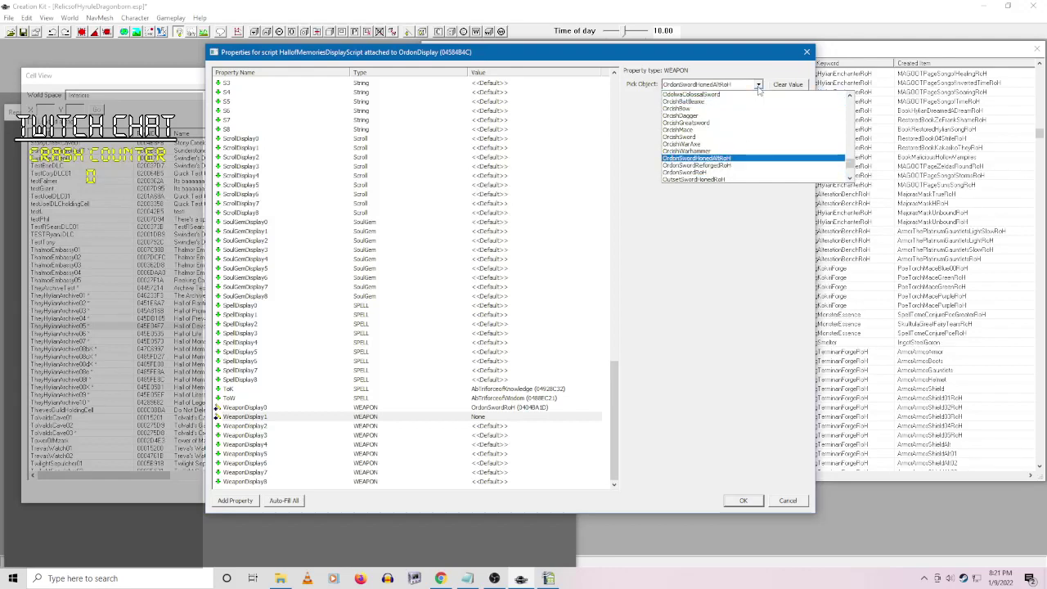
click(740, 166)
key(Return)
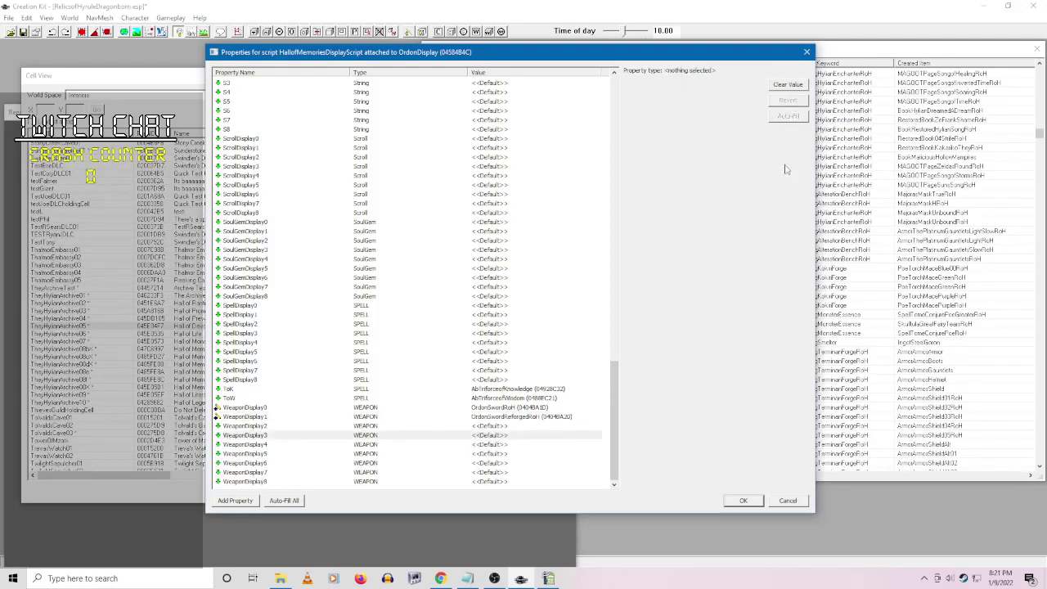
- Set the WeaponDisplay3 property to OrdonSwordHonedAltRoH and save the changes to the OrdonDisplay reference
click(776, 85)
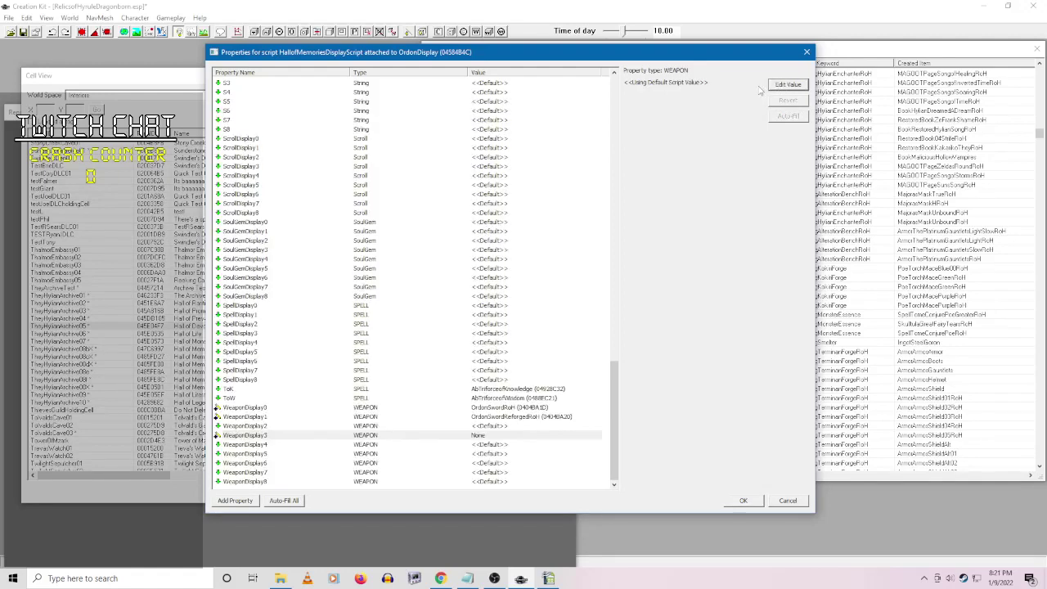
click(777, 85)
click(758, 85)
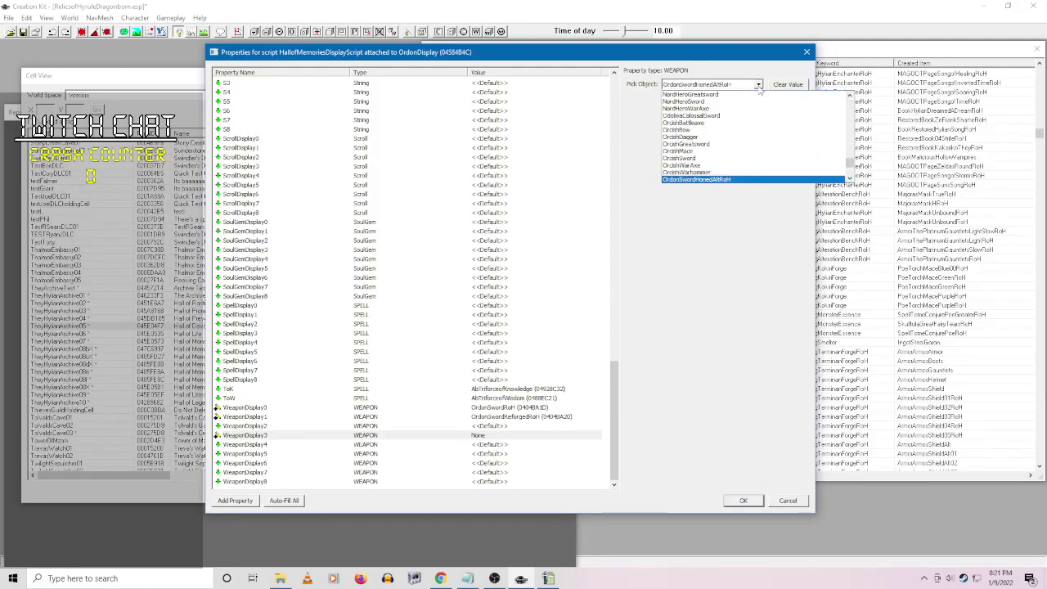
click(695, 179)
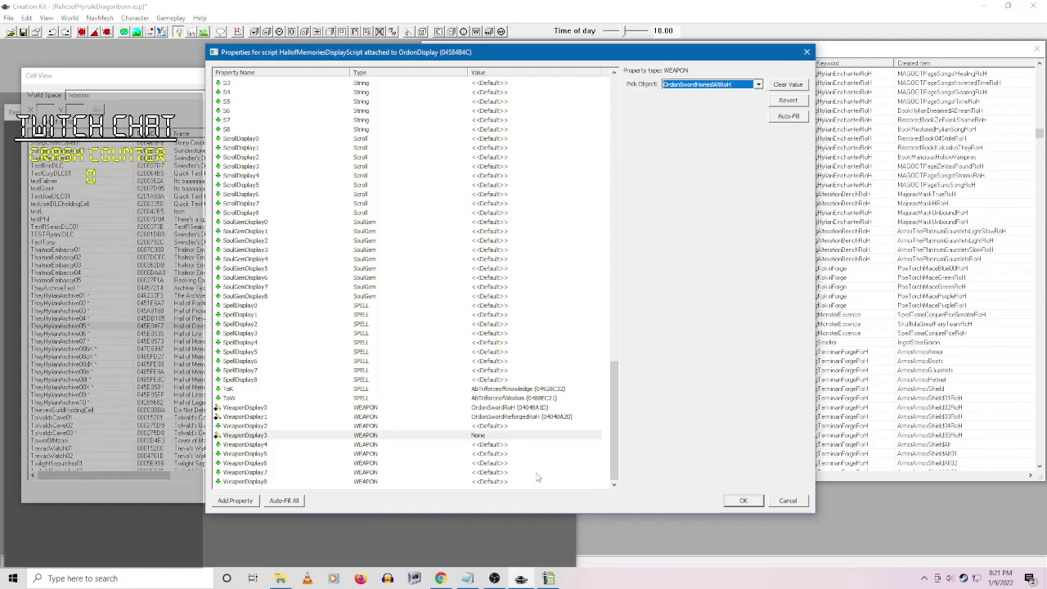
click(530, 420)
drag(619, 414, 619, 458)
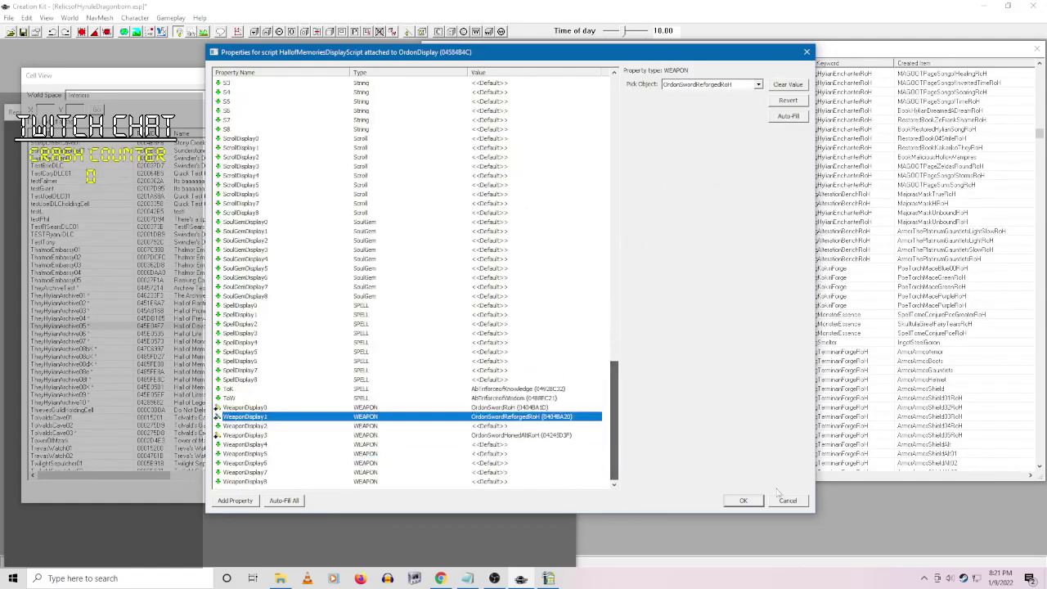
click(752, 501)
click(491, 403)
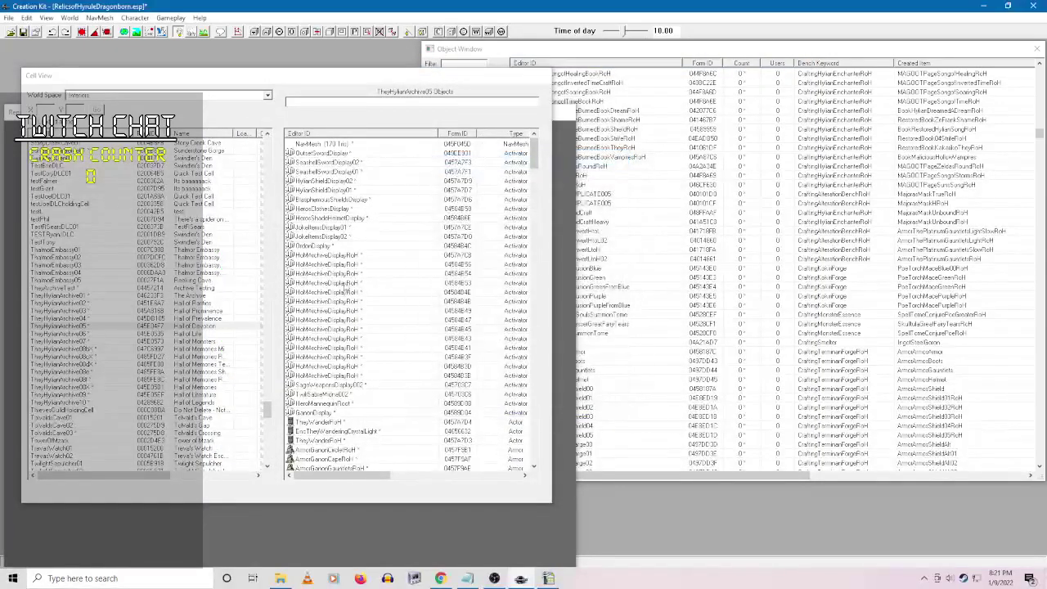
- Examine the HallofMemoriesDisplayScript properties of the first HoMArchiveDisplayRoH reference listed below OrdonDisplay, leaving them unedited
right_click(353, 255)
click(376, 272)
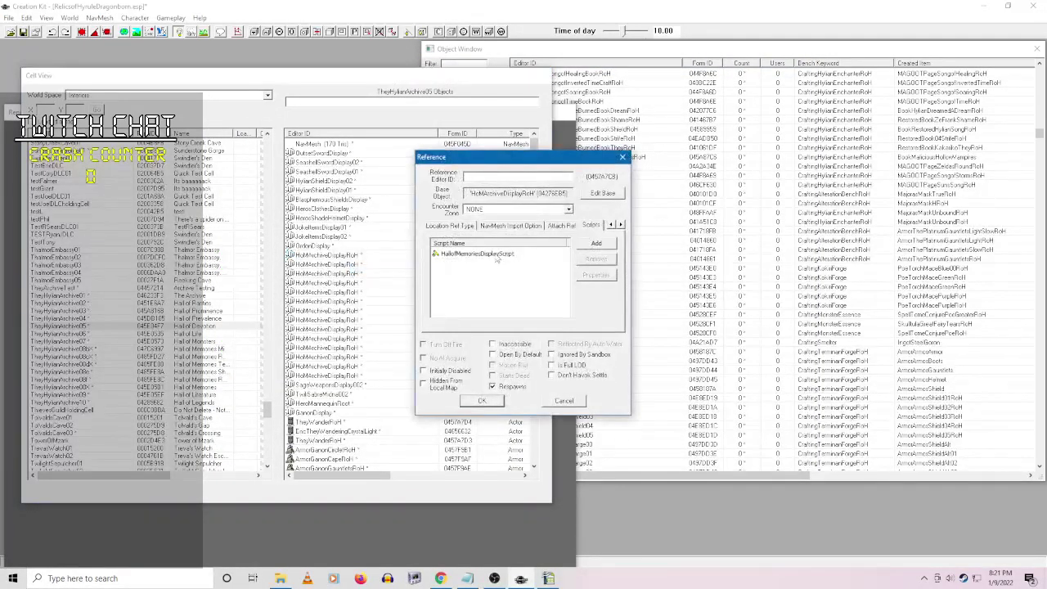
right_click(495, 254)
click(557, 304)
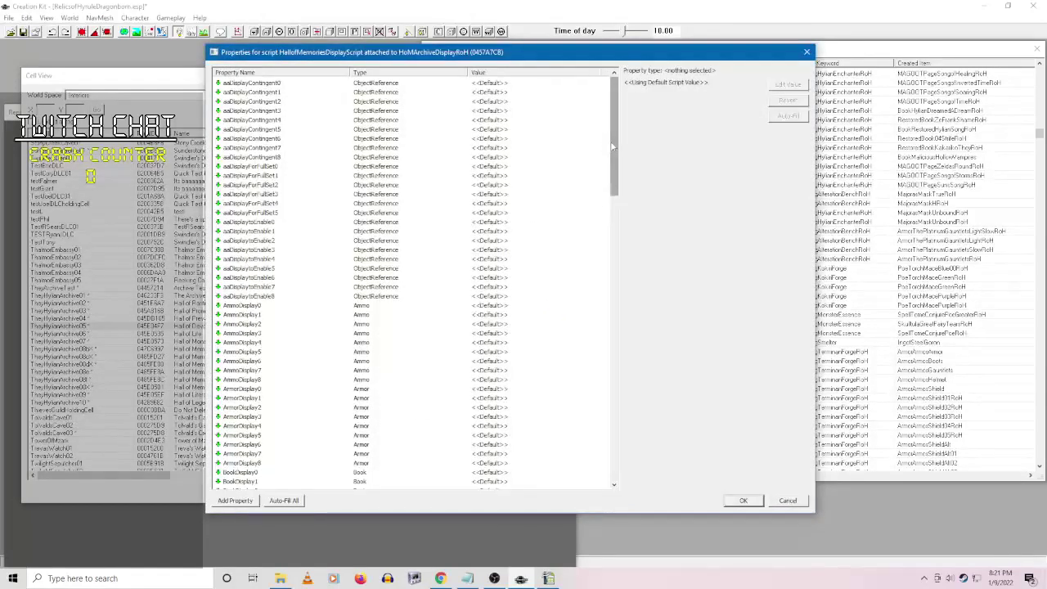
drag(614, 151, 612, 88)
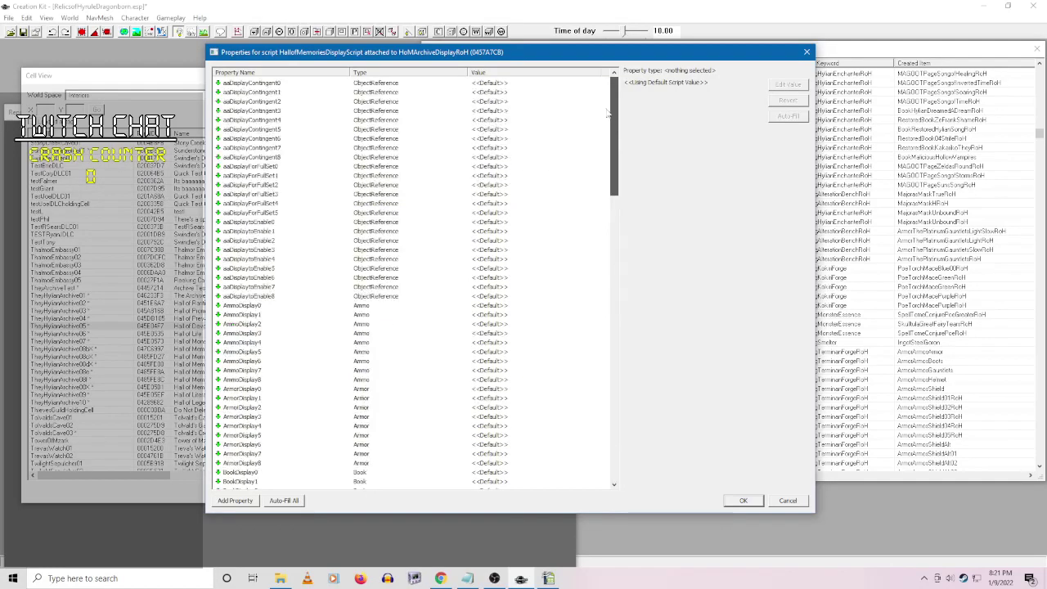
click(788, 500)
click(564, 400)
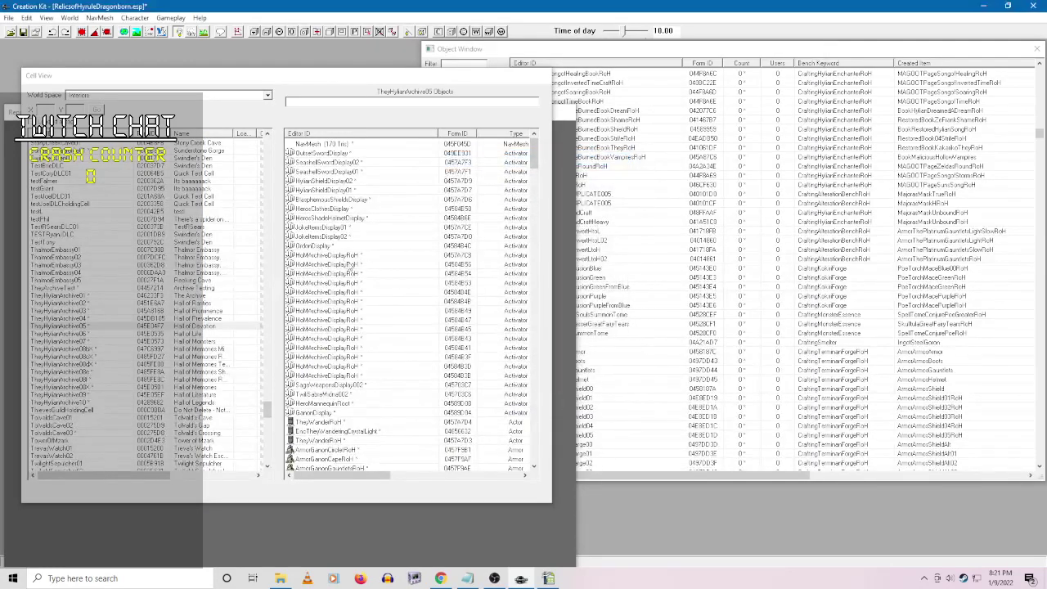
- Examine the HallofMemoriesDisplayScript properties of HoMArchiveDisplayRoH reference 04584B56 to identify which item it displays
right_click(350, 264)
click(378, 282)
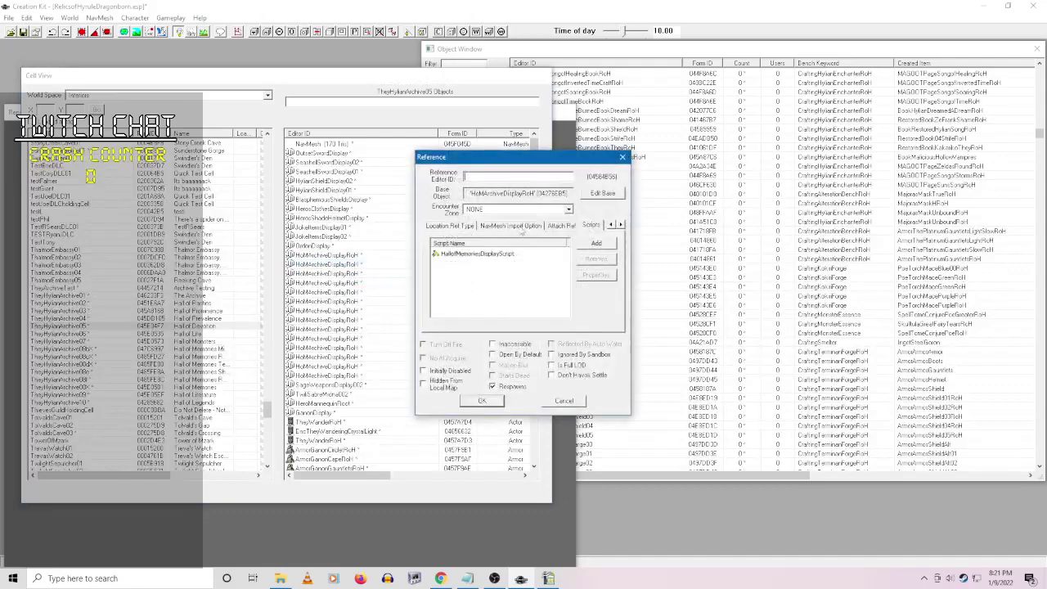
right_click(497, 296)
click(540, 301)
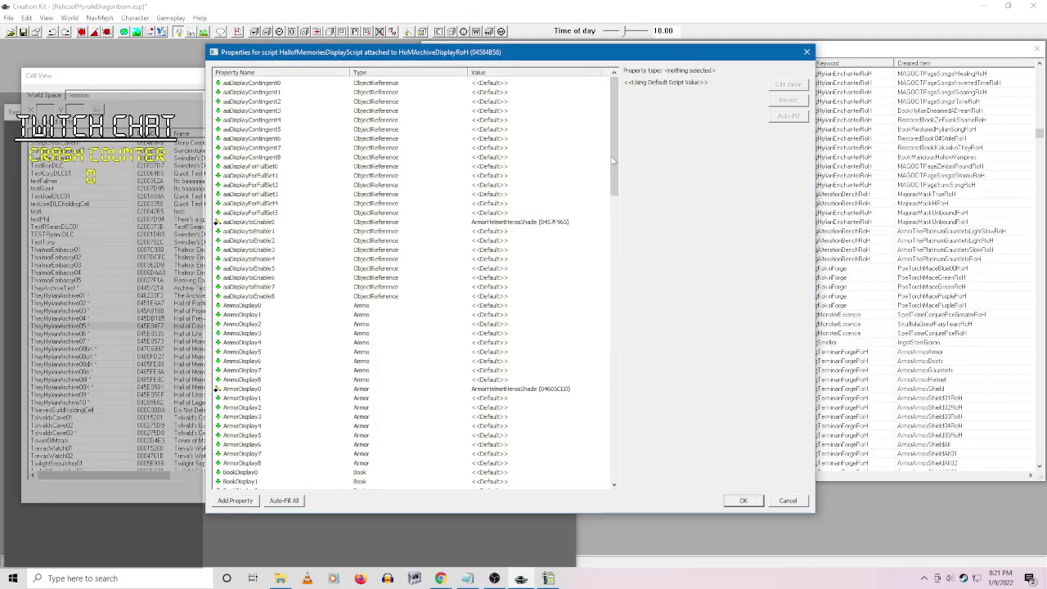
drag(614, 161, 796, 511)
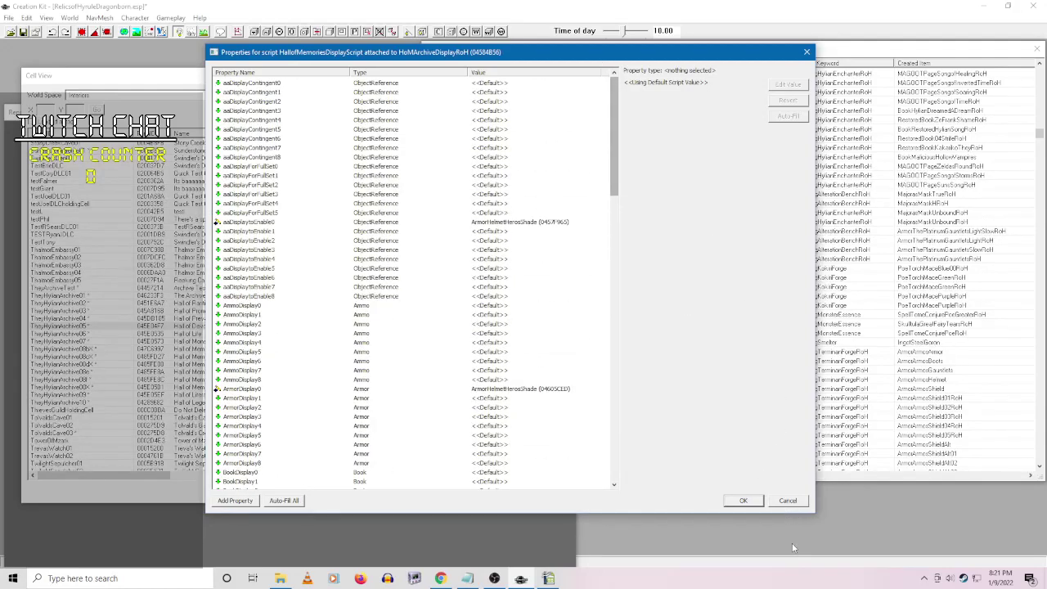
click(789, 500)
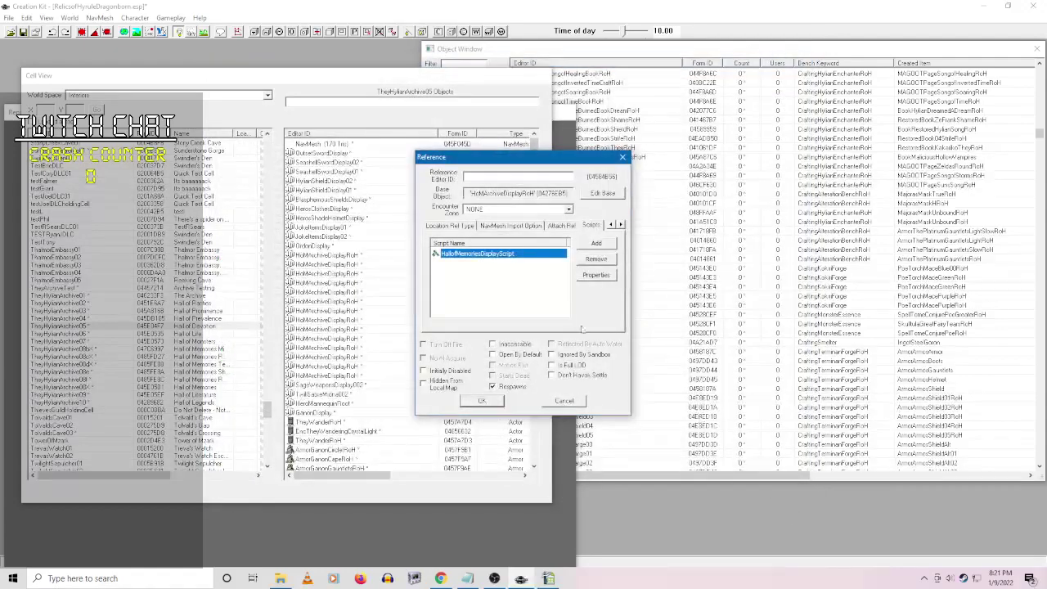
click(570, 405)
- Inspect the HallofMemoriesDisplayScript properties of HerosShadeHelmetDisplay for comparison with reference 04584B56
double_click(359, 218)
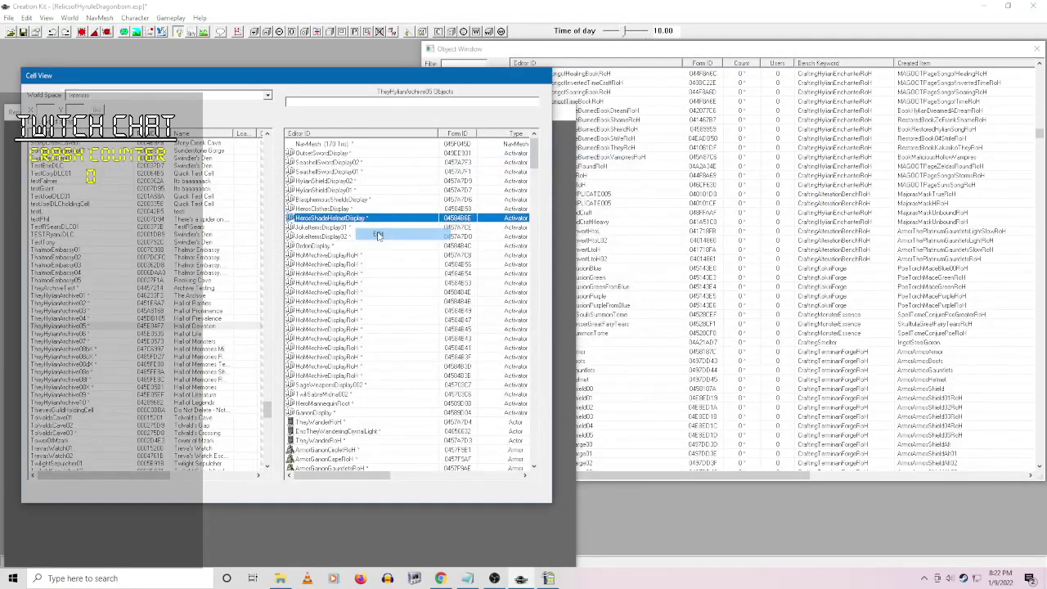
right_click(488, 255)
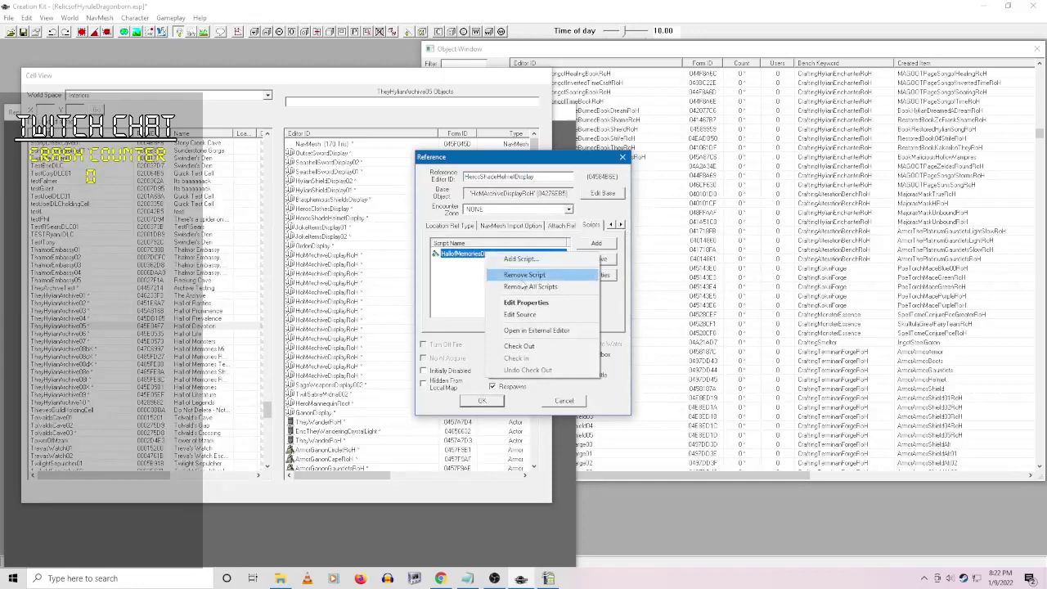
click(541, 300)
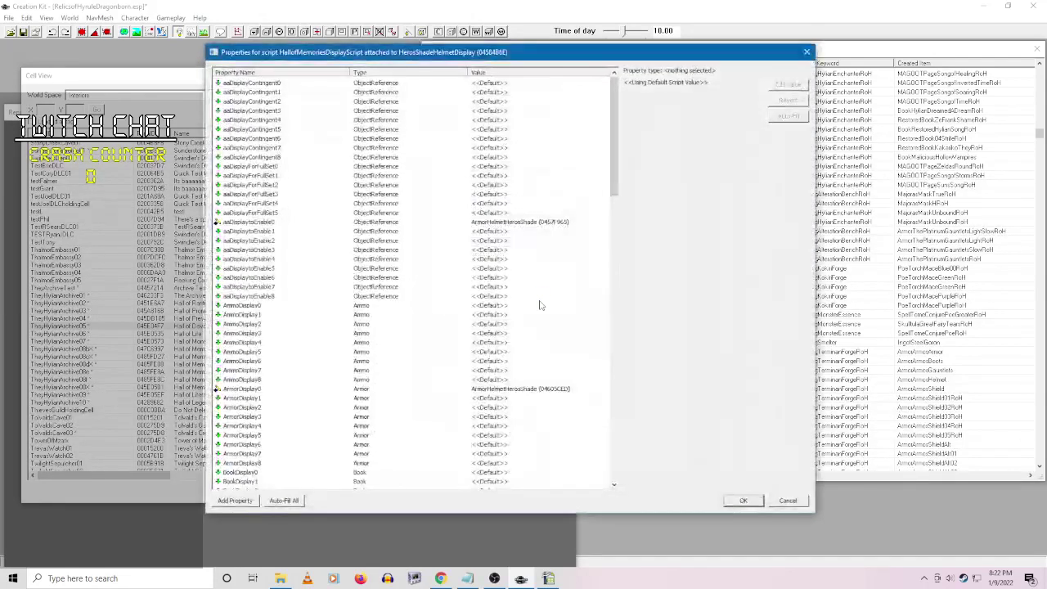
click(789, 501)
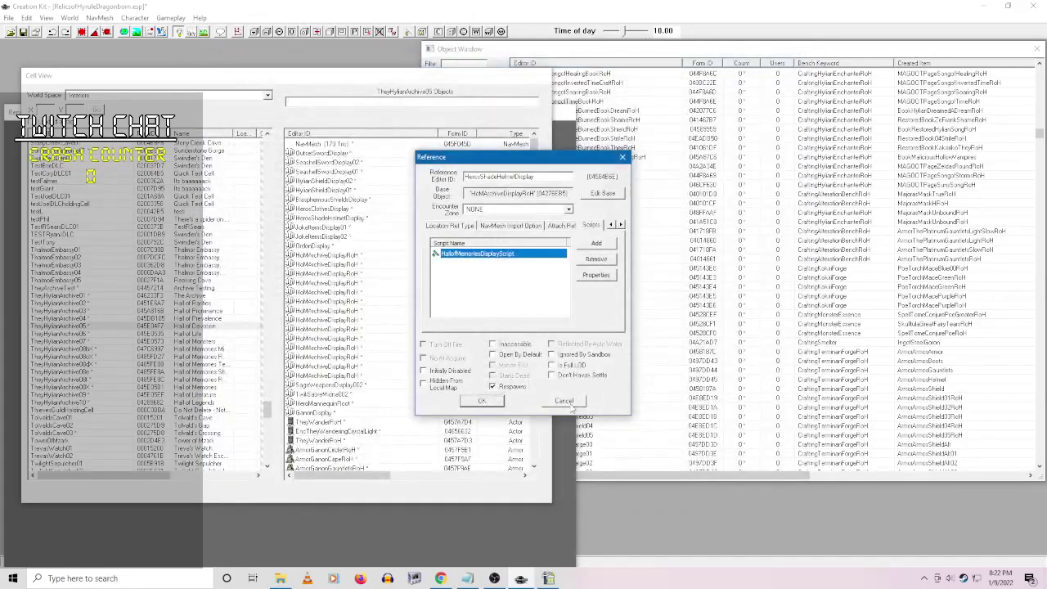
click(563, 400)
- Give HoMArchiveDisplayRoH reference 04584B56 the editor ID HerosShade2 and save the reference
right_click(354, 266)
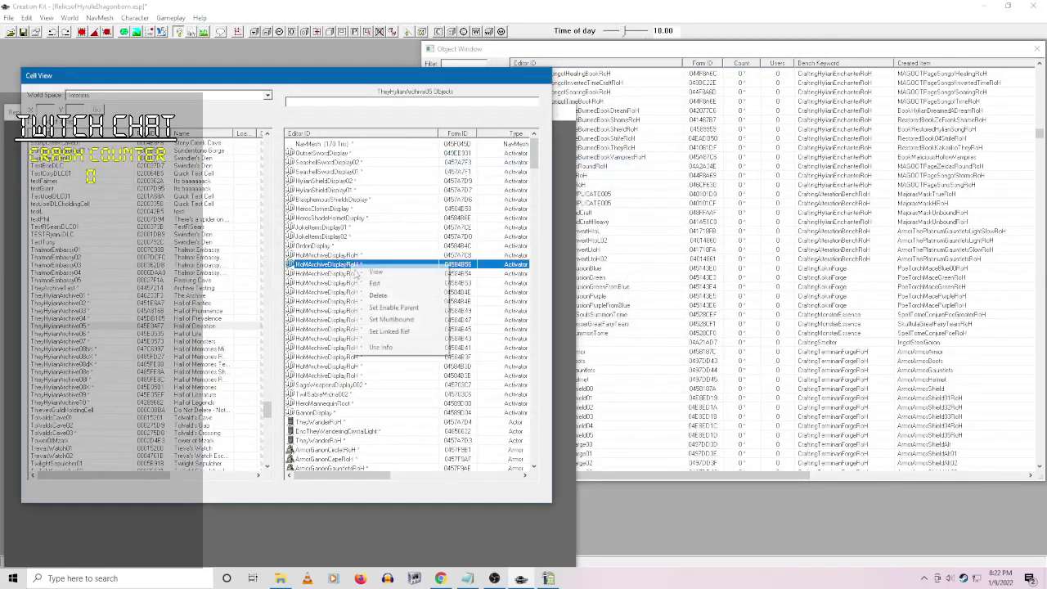
click(378, 283)
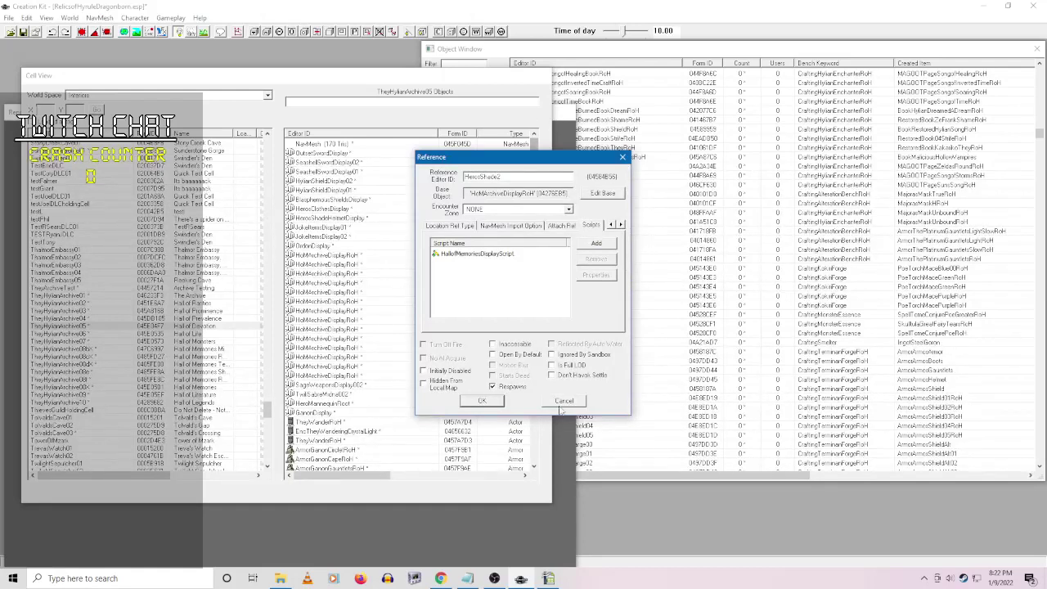
click(482, 400)
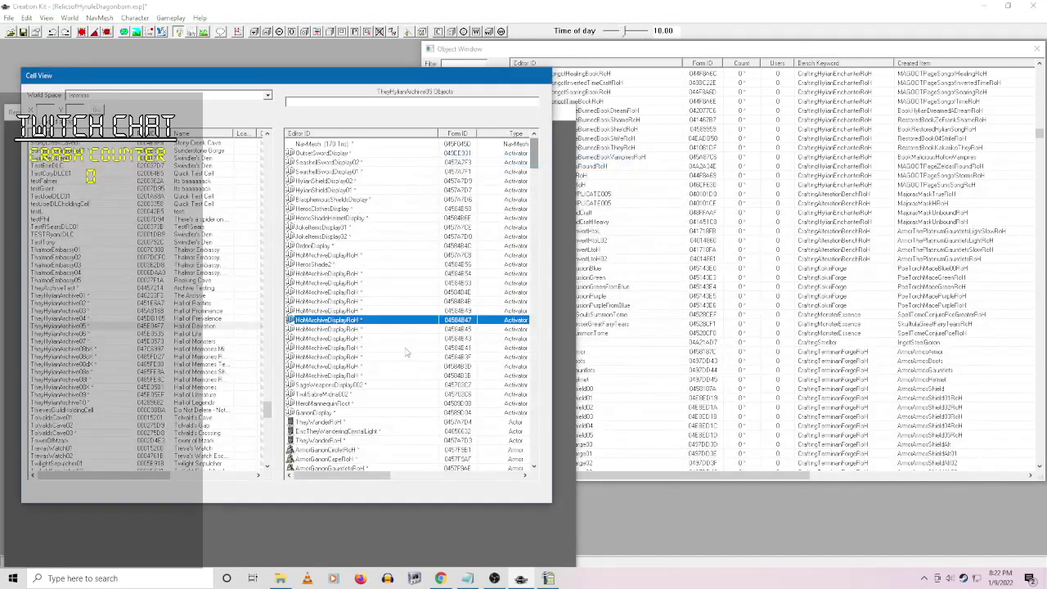
- Examine the HallofMemoriesDisplayScript properties of HoMArchiveDisplayRoH reference 04584B54 to identify the armor it displays
right_click(337, 275)
click(362, 294)
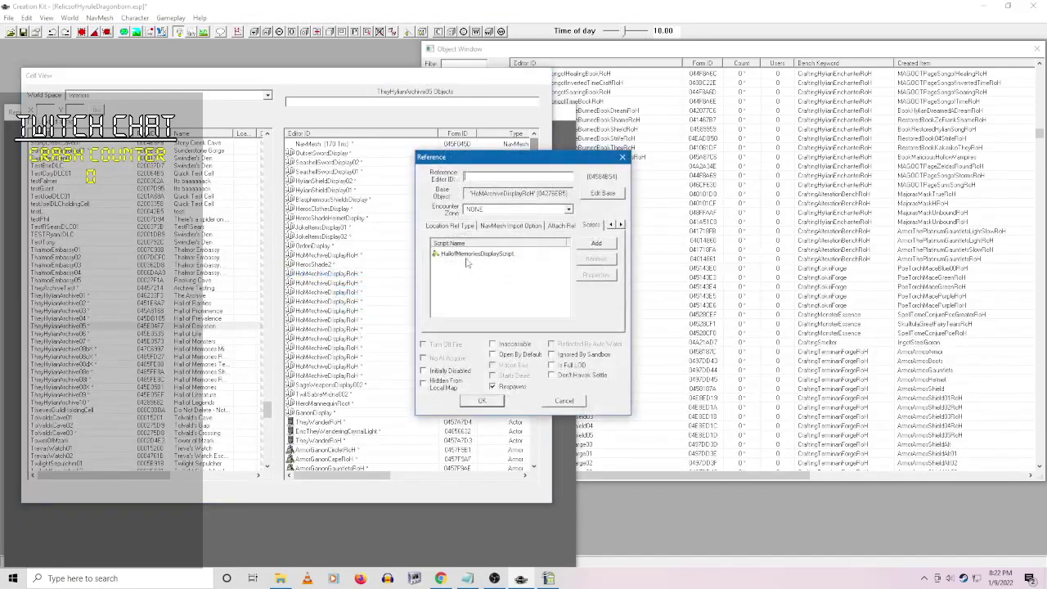
right_click(500, 253)
click(540, 292)
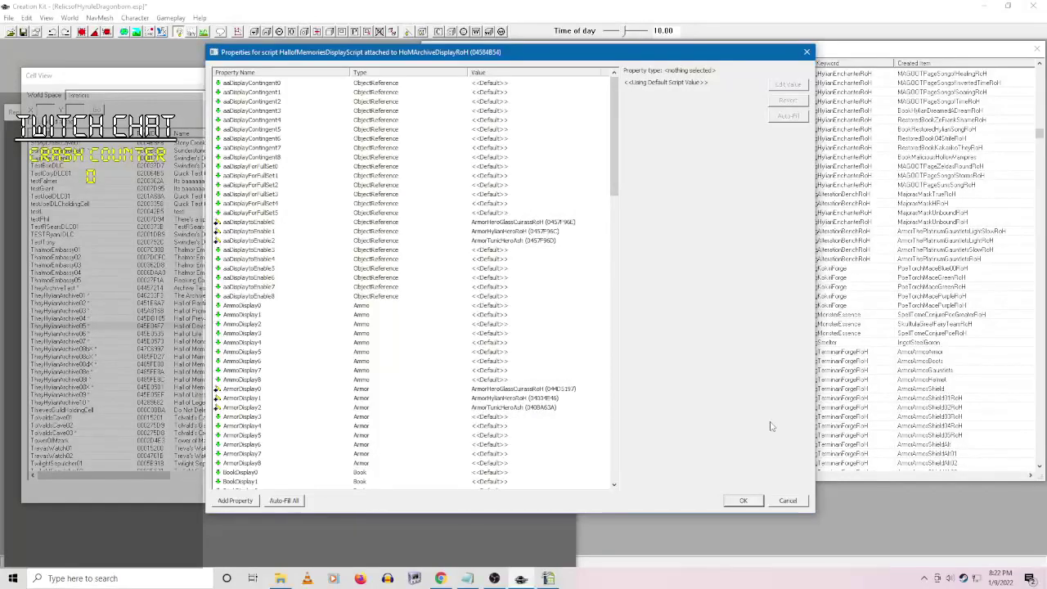
click(787, 501)
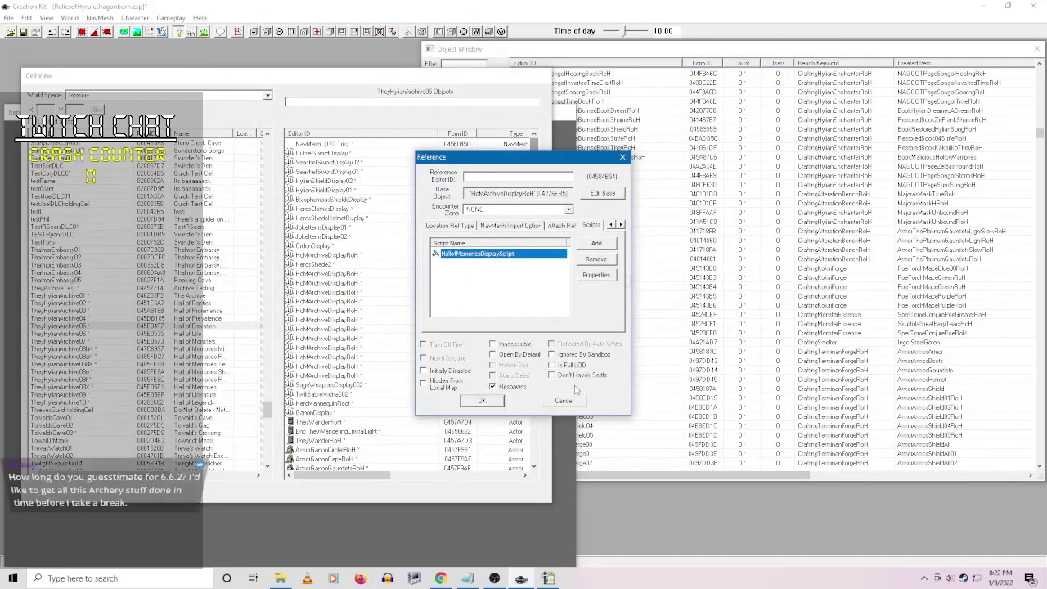
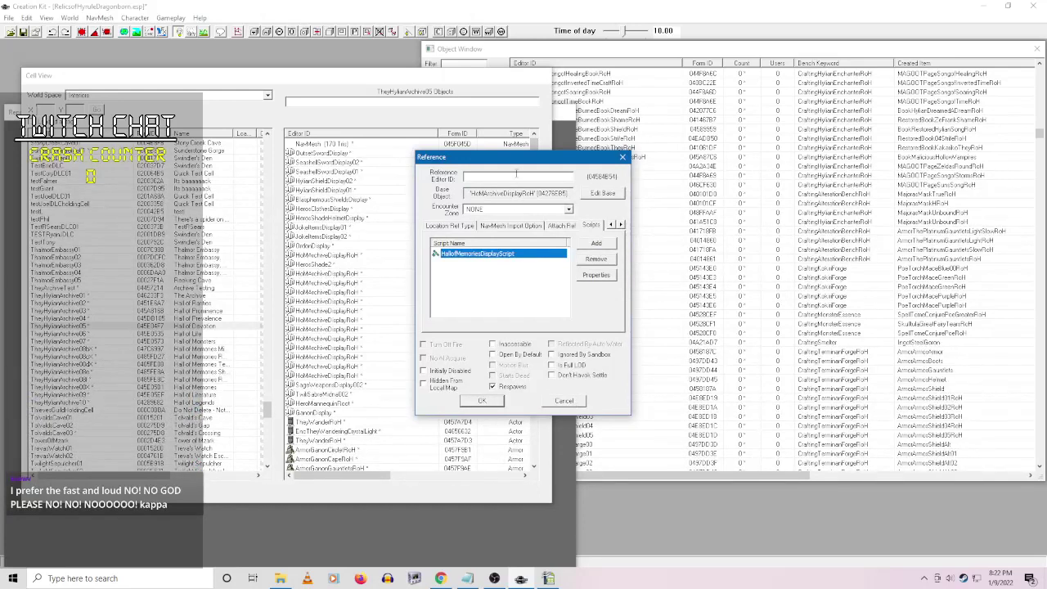
- Name reference 04584B54 HerosArmorDisplay, rechecking its script properties, and save the reference
click(516, 174)
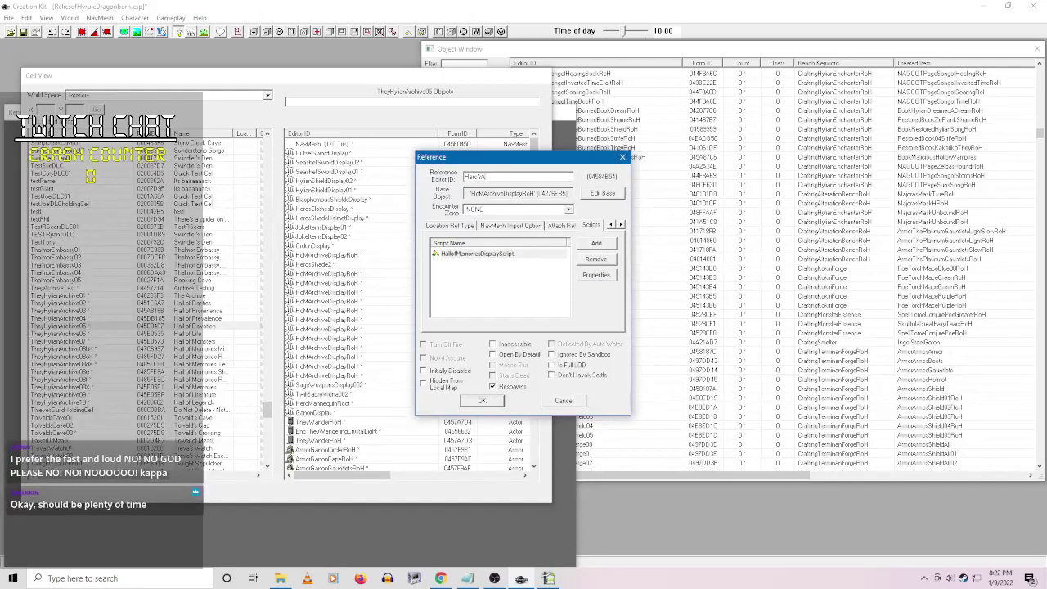
right_click(501, 254)
click(561, 300)
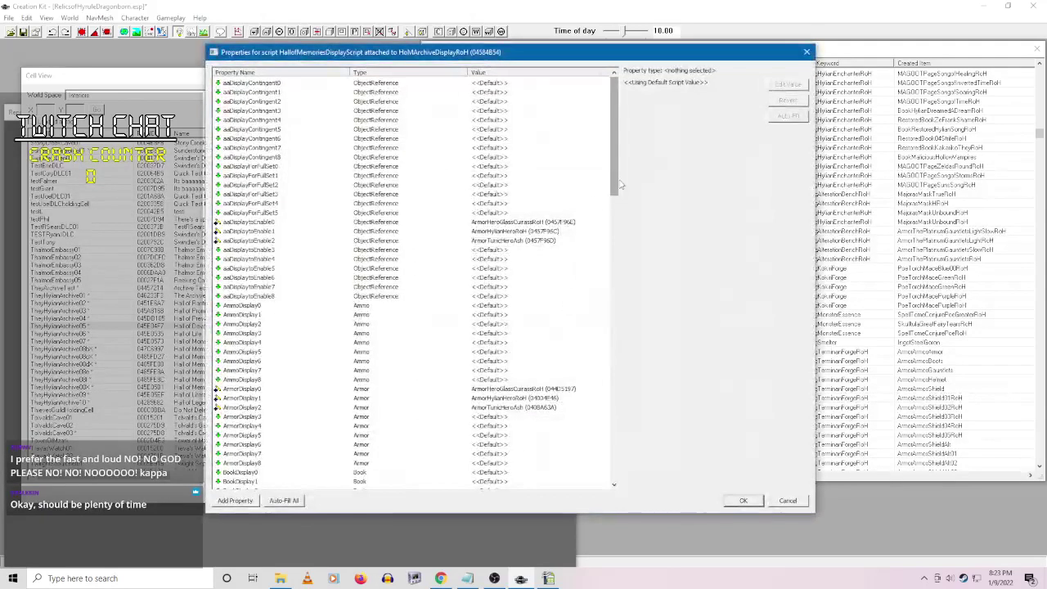
drag(615, 176, 620, 343)
click(742, 499)
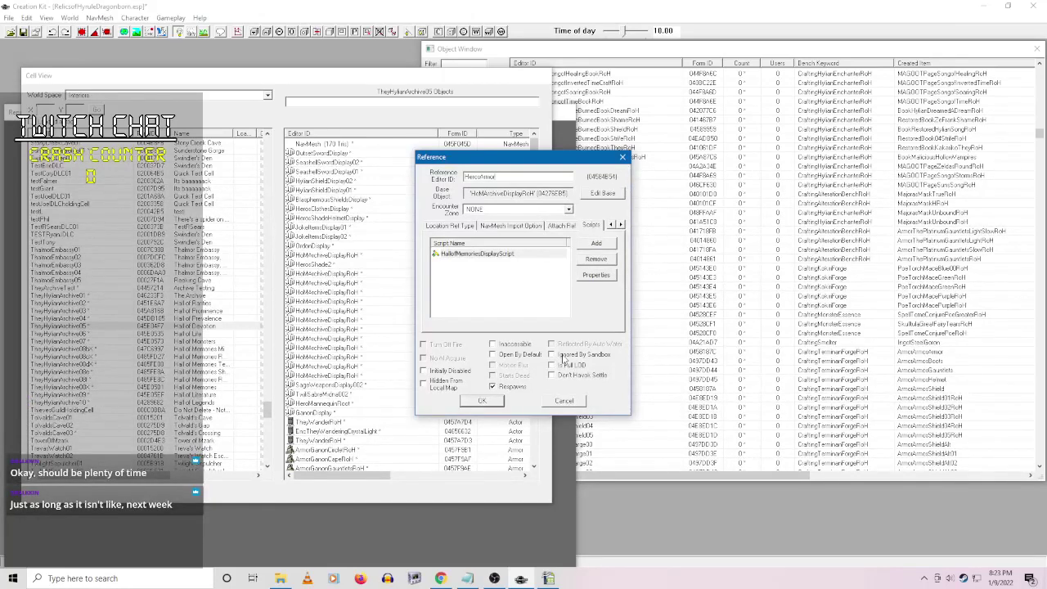
text(01)
key(BackSpace)
key(BackSpace)
key(BackSpace)
click(487, 402)
- Set the ArmorDisplay0 script property of HoMArchiveDisplayRoH reference 04584B53 to FightersShieldLightRoH
click(360, 282)
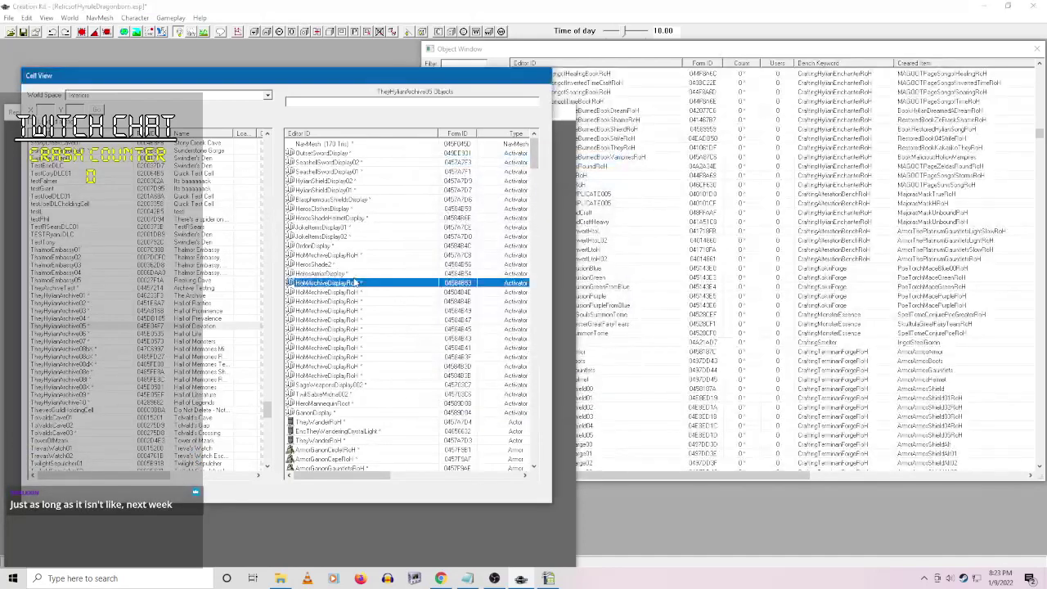
right_click(363, 282)
click(378, 305)
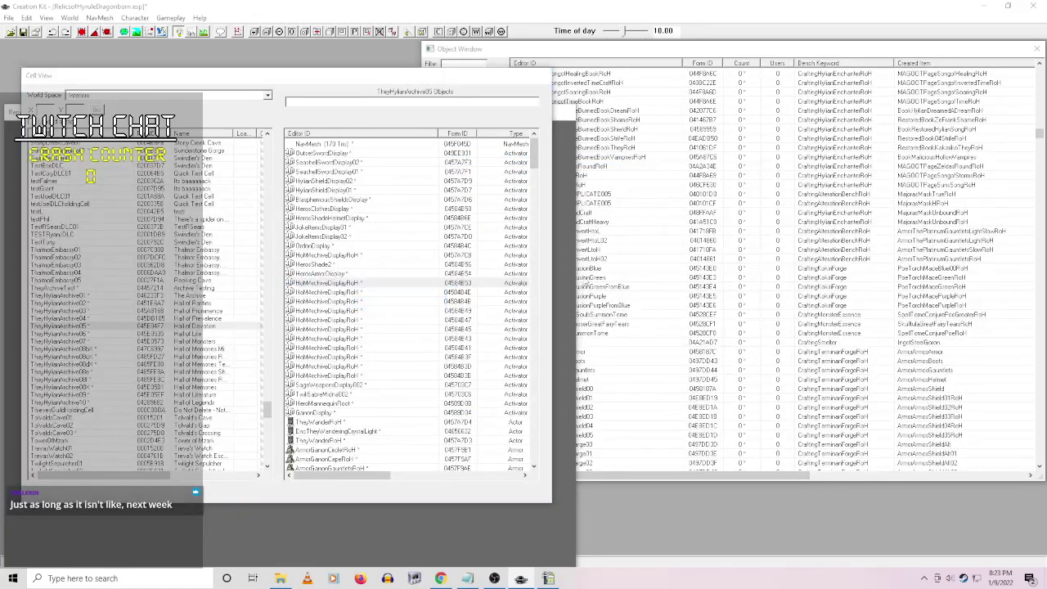
right_click(487, 255)
click(543, 296)
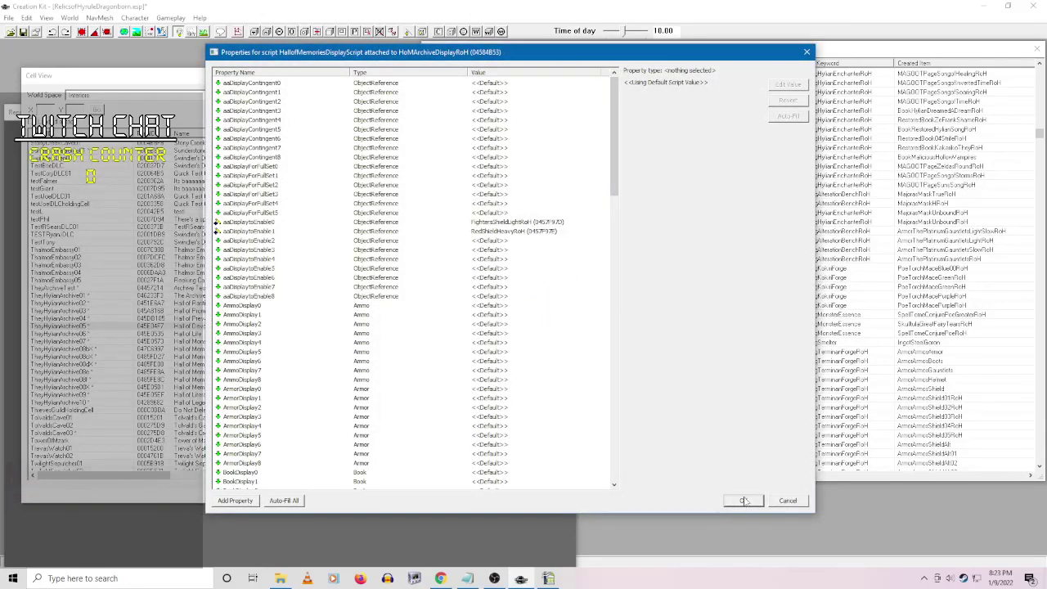
drag(615, 160, 611, 195)
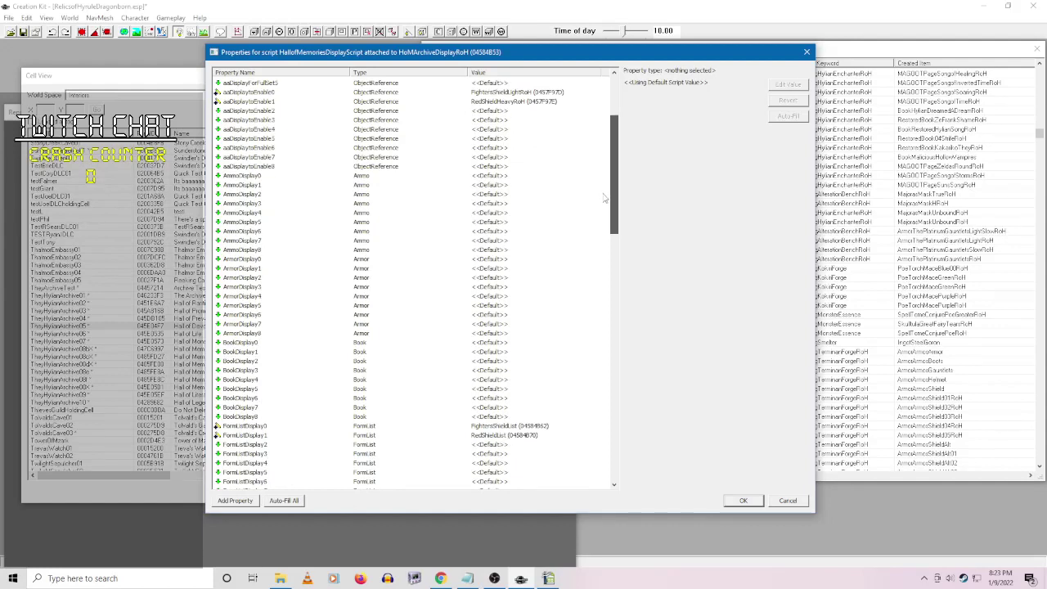
click(253, 260)
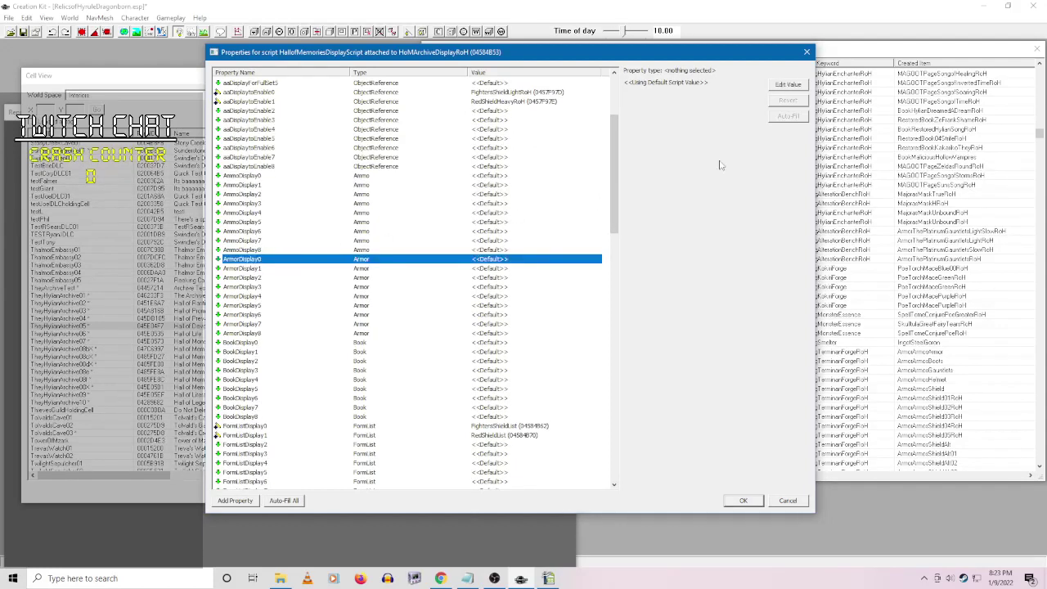
click(783, 84)
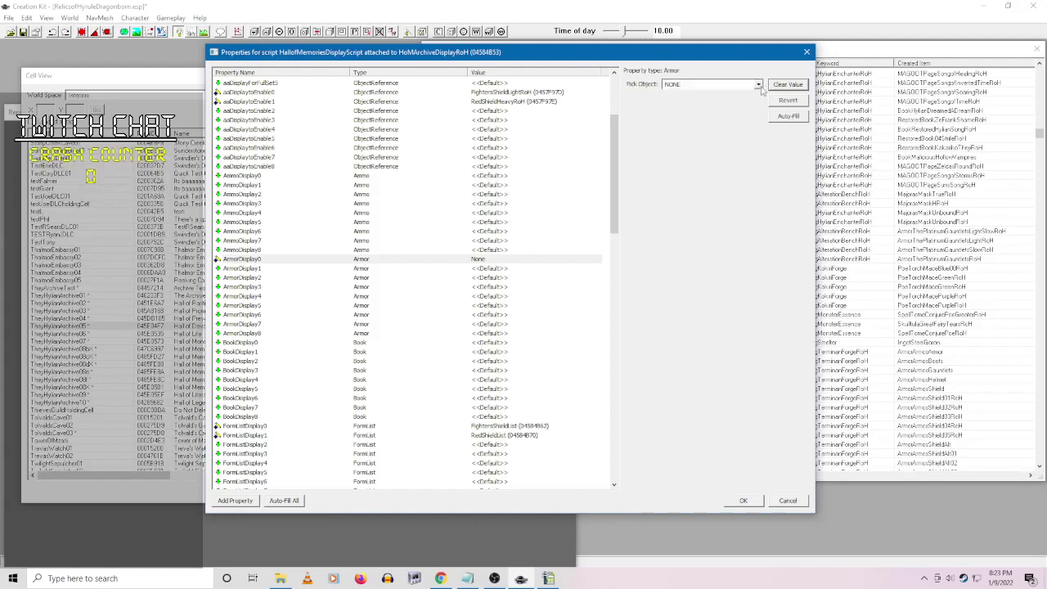
click(758, 84)
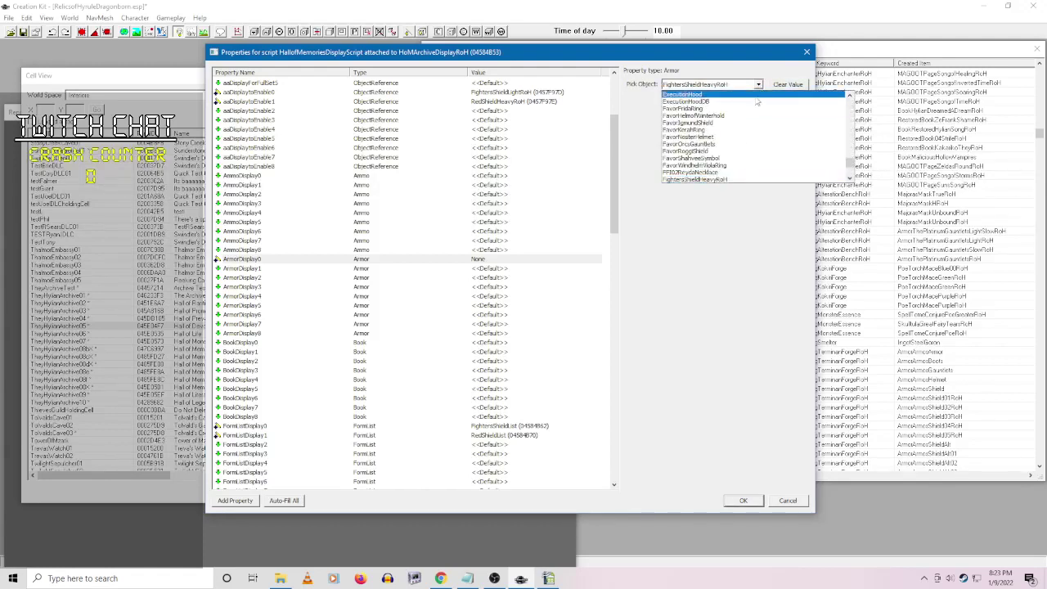
scroll(736, 107, down, 2)
click(695, 169)
- Set the ArmorDisplay1 property of reference 04584B53 to RedShieldHeavyRoH and accept the script property changes
click(482, 268)
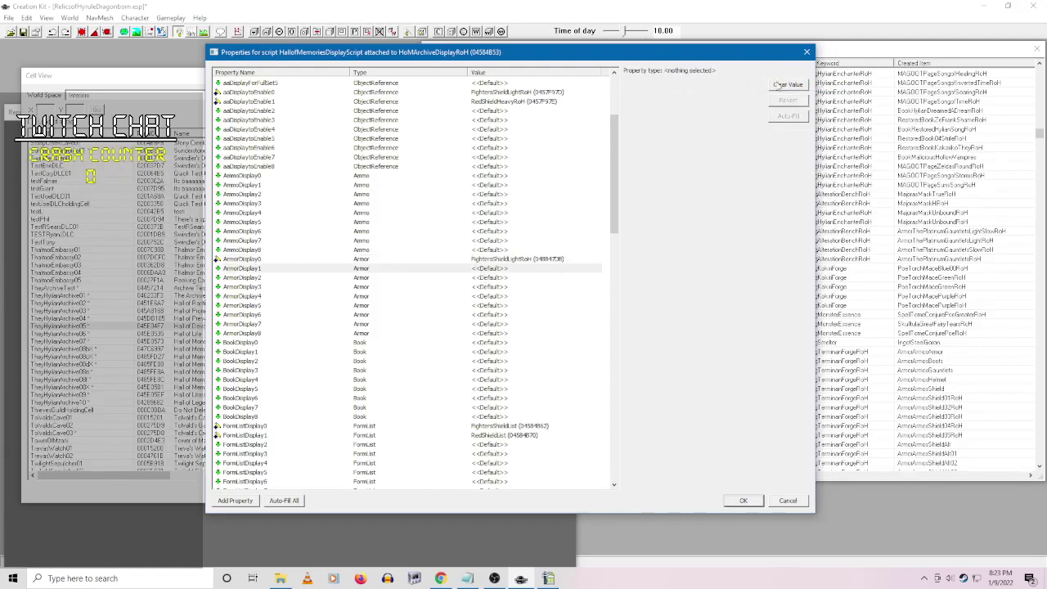
click(777, 86)
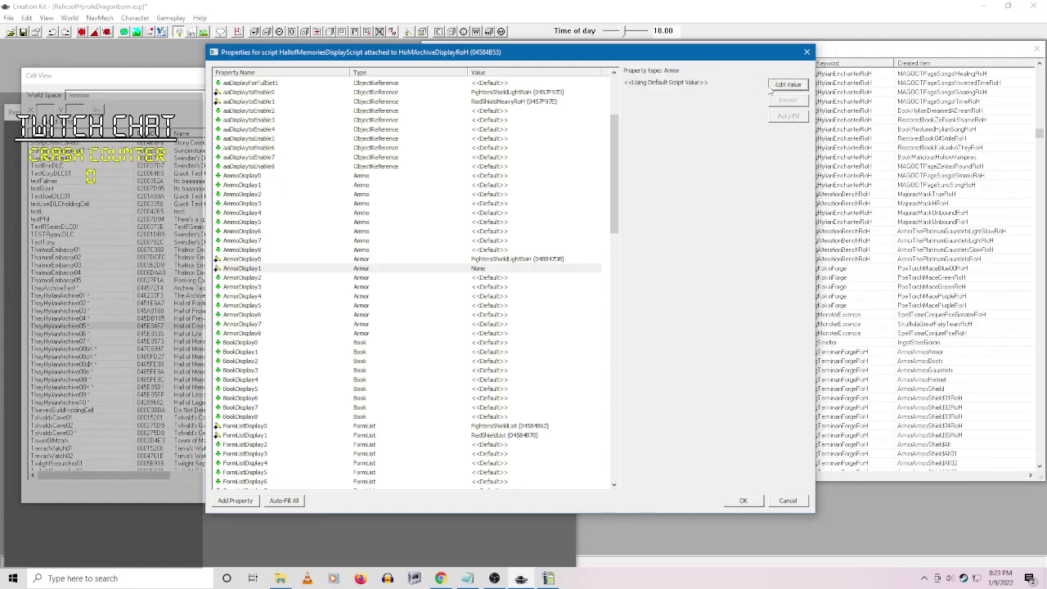
click(759, 85)
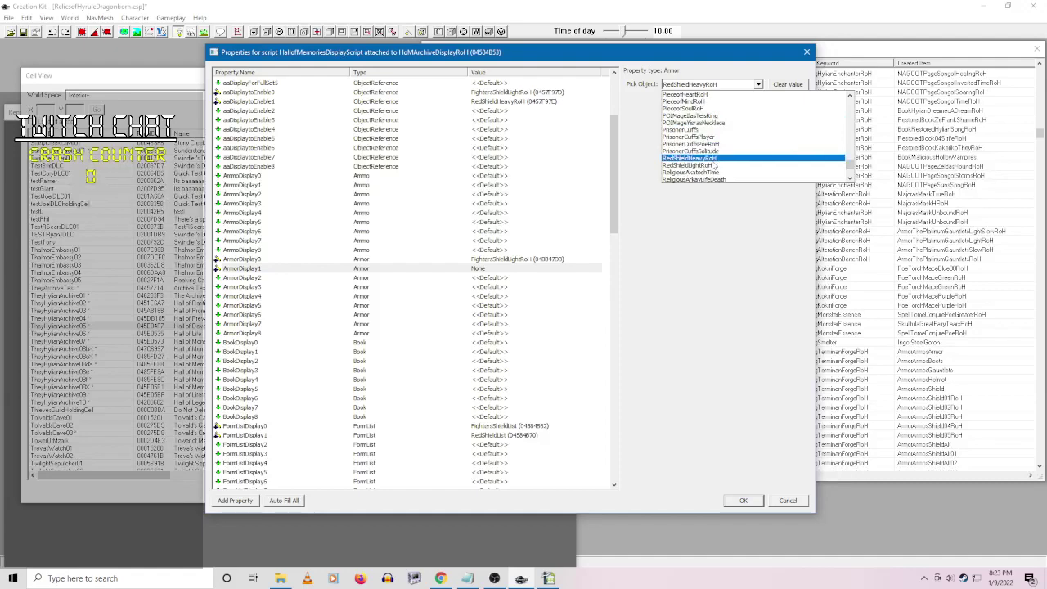
click(716, 158)
click(527, 306)
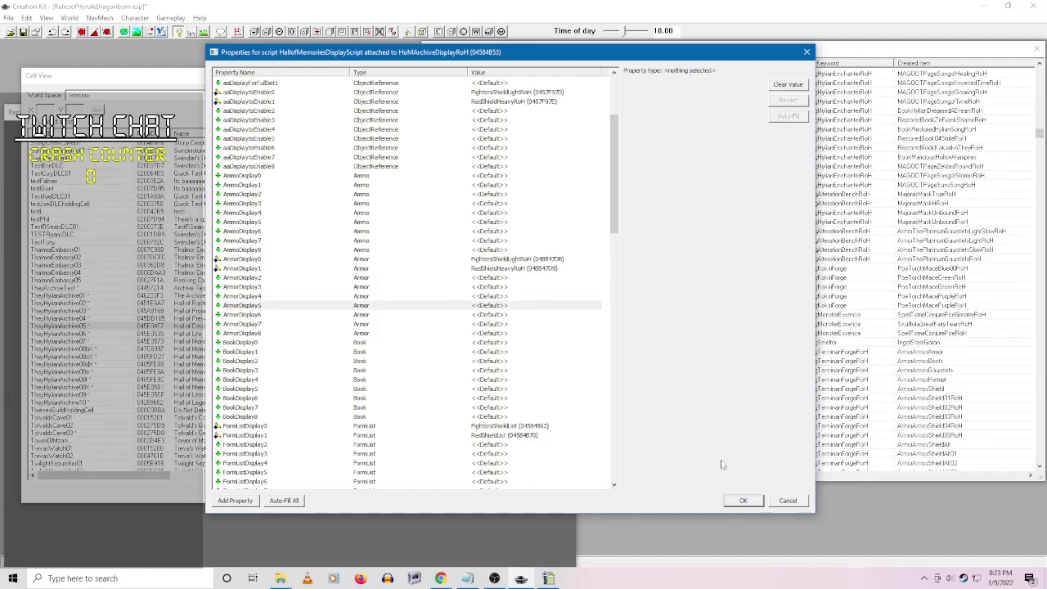
click(742, 501)
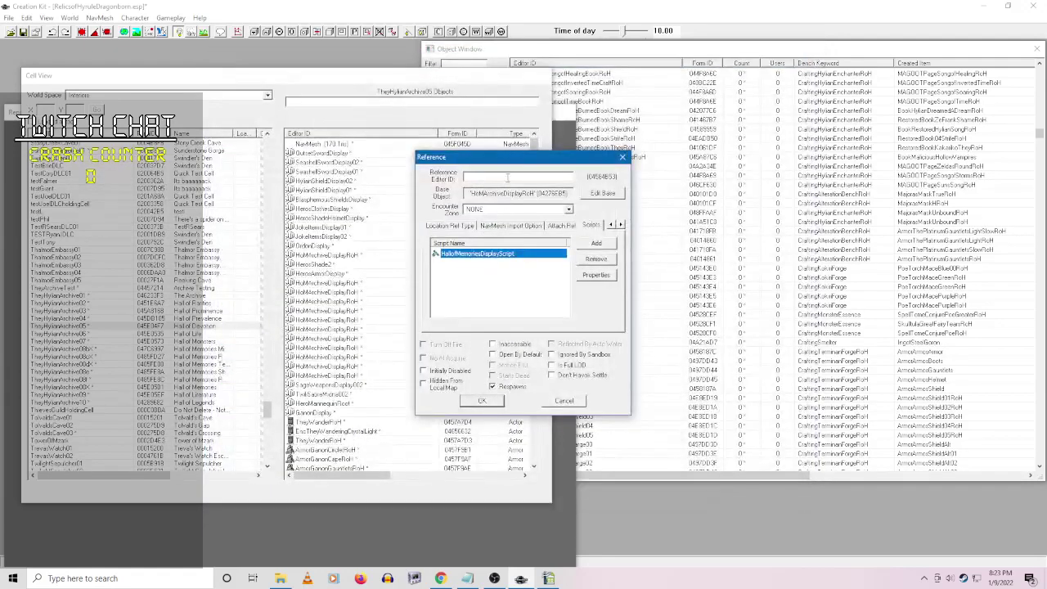
- Name HoMArchiveDisplayRoH reference 04584B53 FightersShieldDisplay and save the reference
click(502, 176)
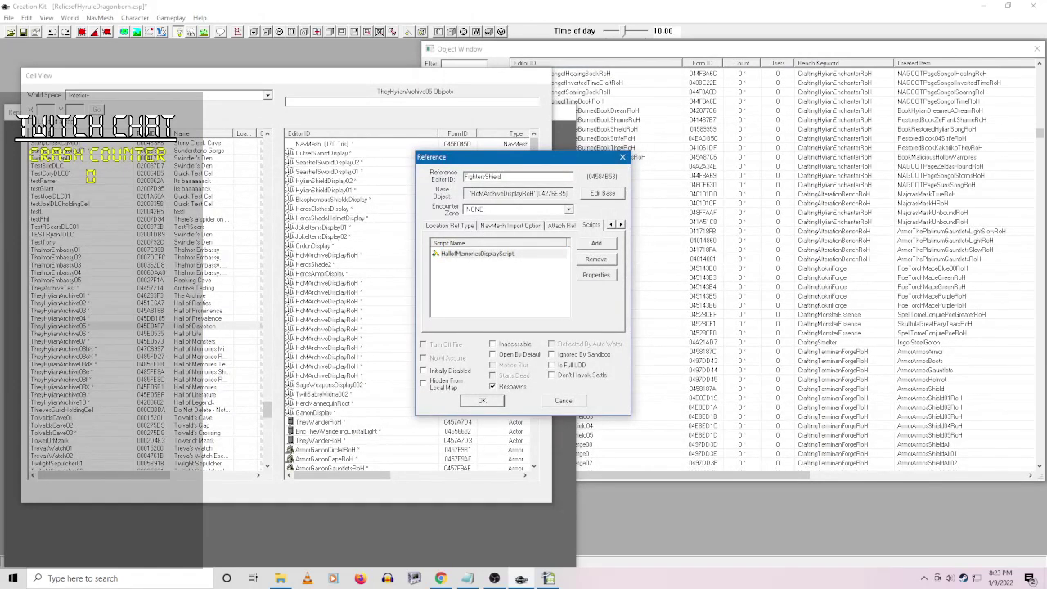
click(488, 400)
- Check the HallofMemoriesDisplayScript properties of HoMArchiveDisplayRoH reference 04584B4E, then name the reference FightersSwordDisplay and save it
right_click(361, 311)
click(388, 299)
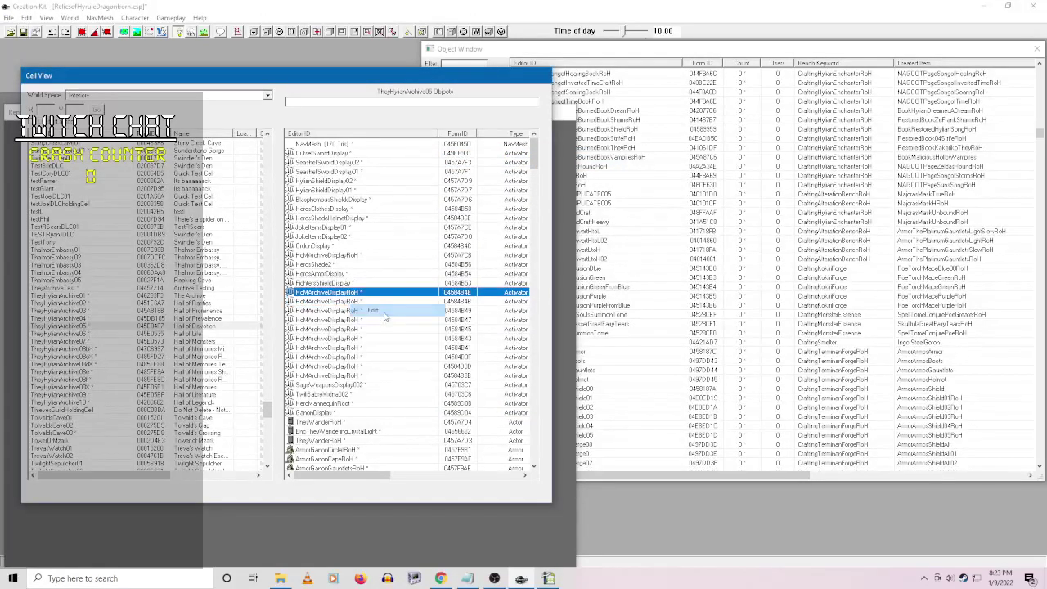
click(482, 256)
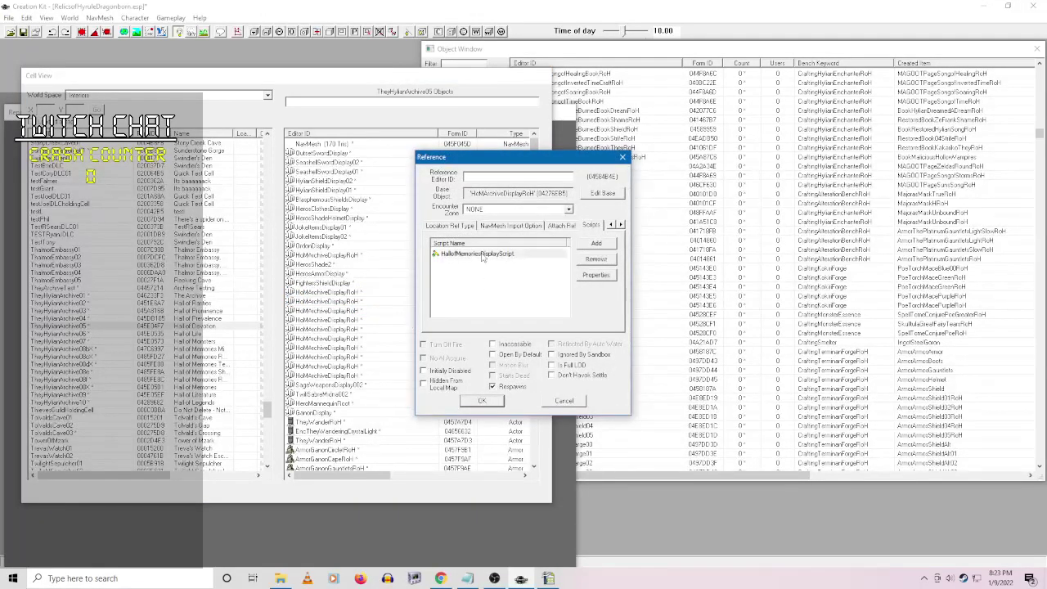
right_click(483, 297)
click(537, 302)
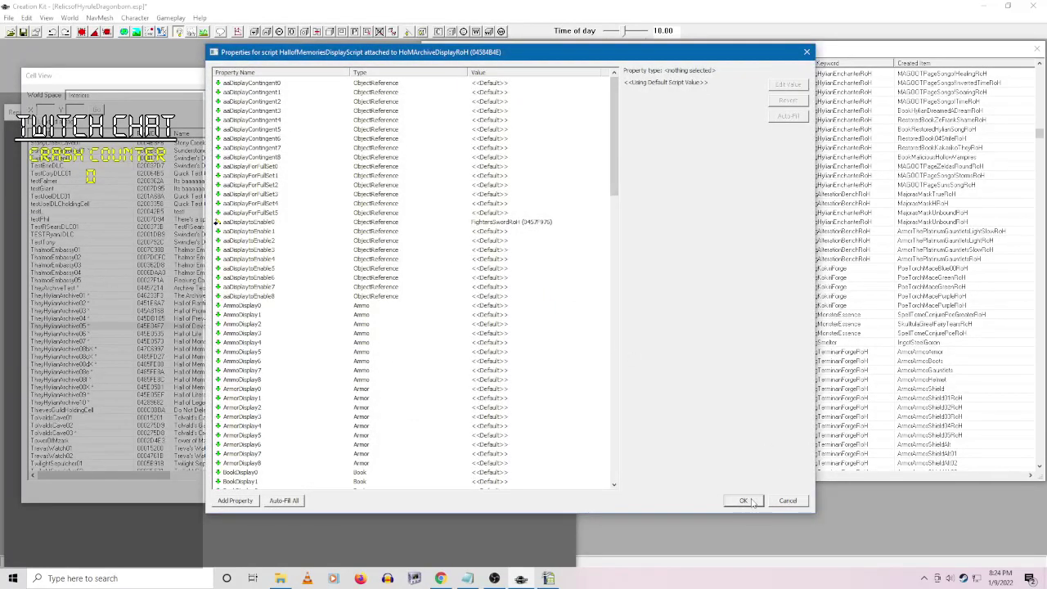
scroll(533, 378, down, 8)
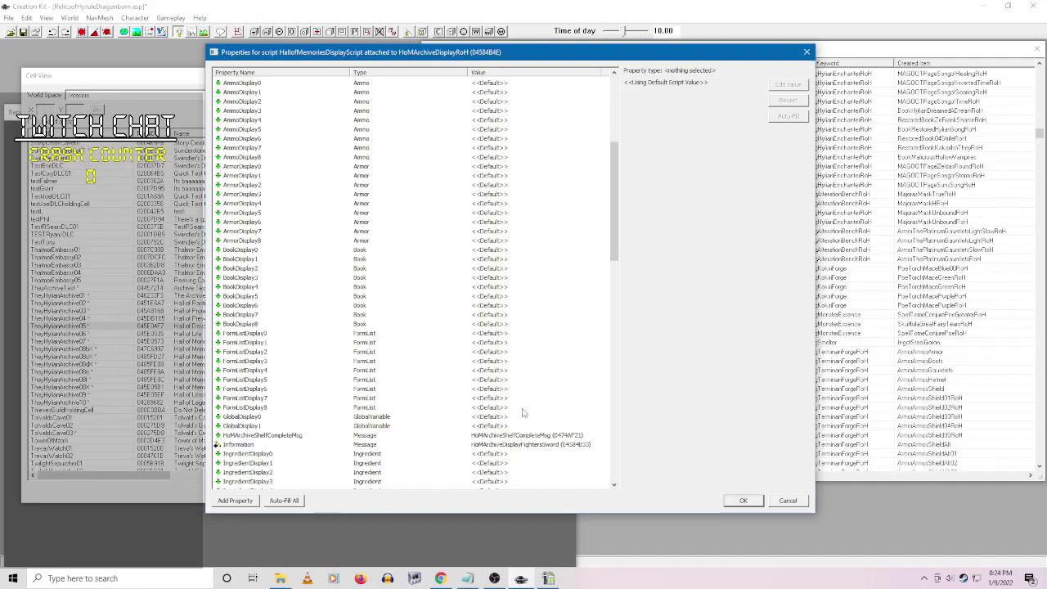
scroll(528, 409, down, 20)
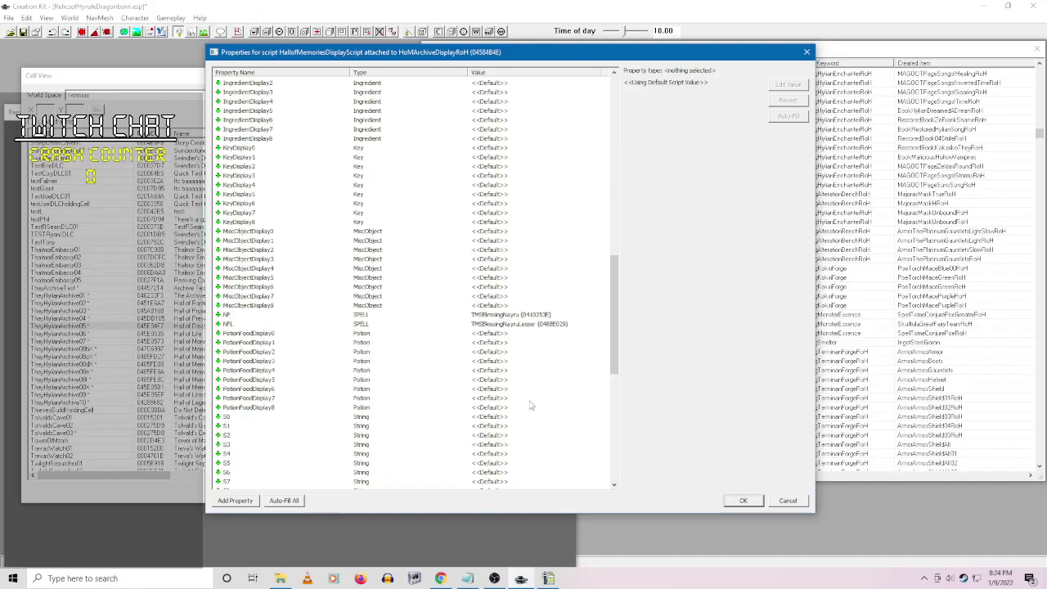
click(741, 501)
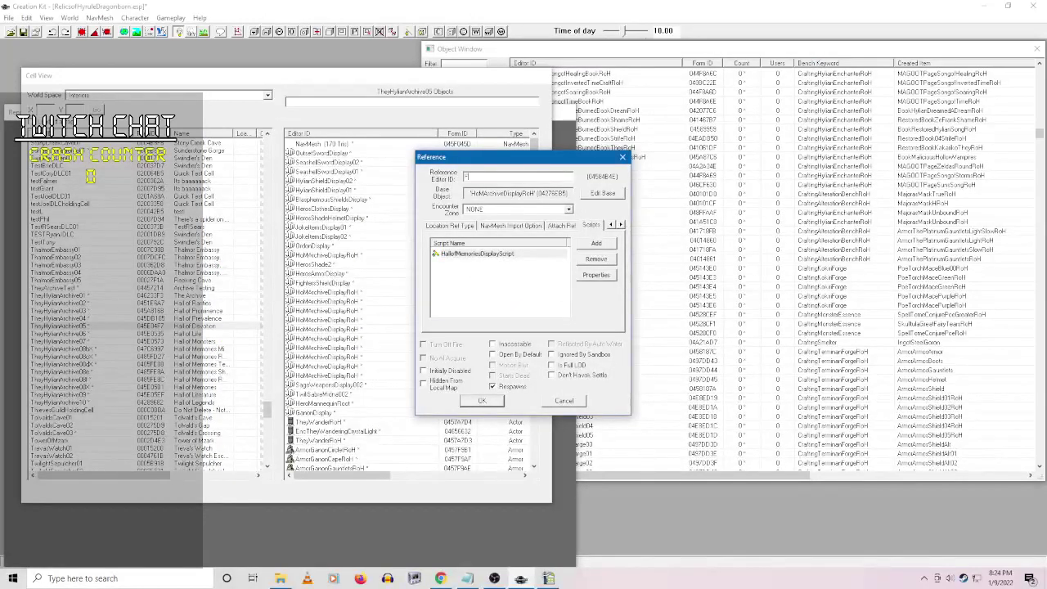
text(Fighterd)
click(484, 401)
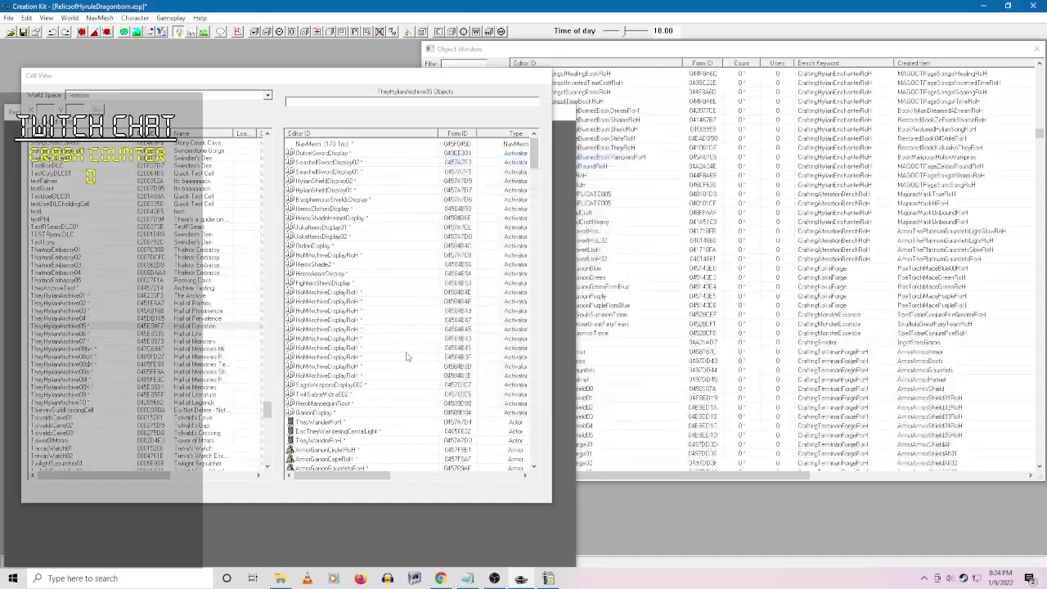
- Set the ArmorDisplay0 property of HallofMemoriesDisplayScript on HoMArchiveDisplayRoH reference 04584B4B to ArmorHeroShieldFourHRed
click(360, 311)
right_click(350, 301)
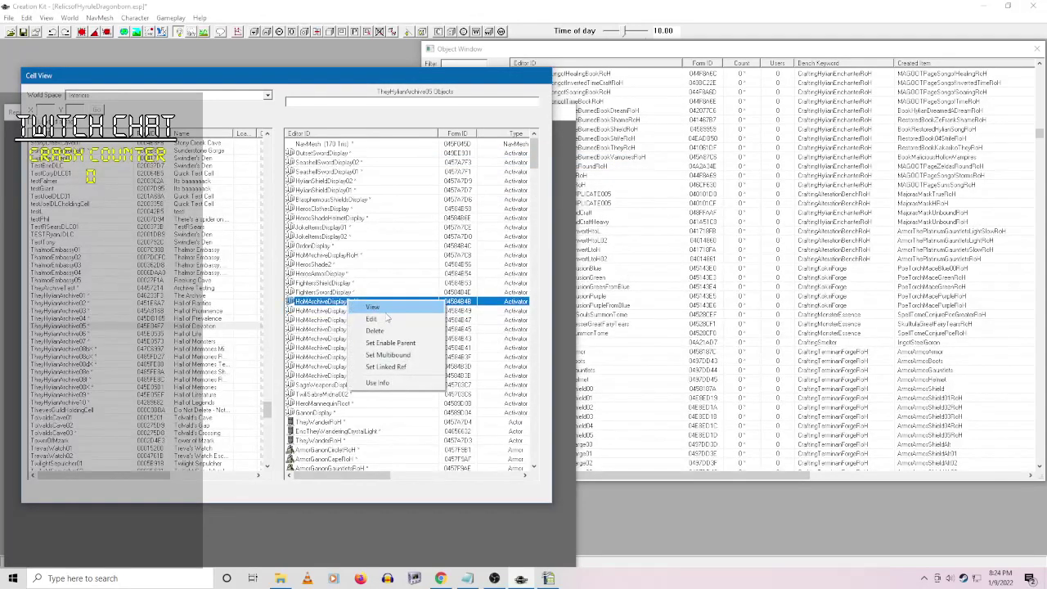
click(390, 325)
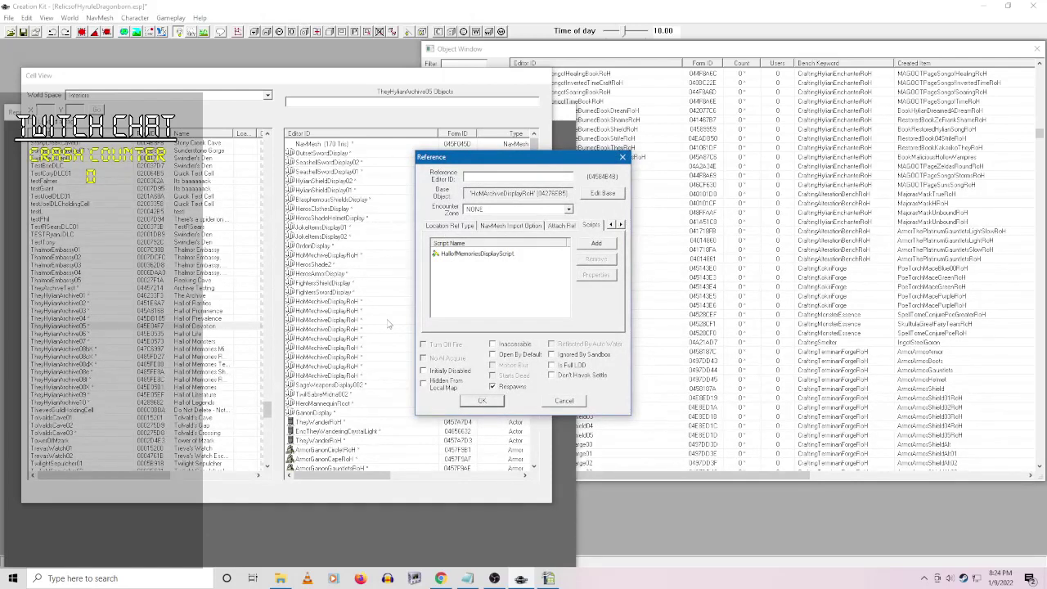
right_click(480, 255)
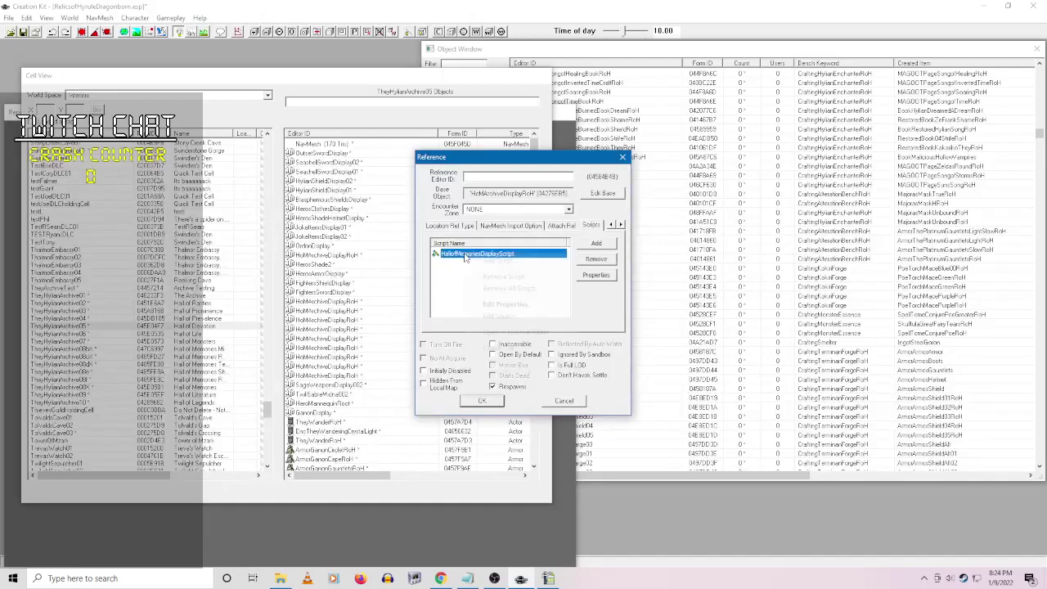
click(523, 305)
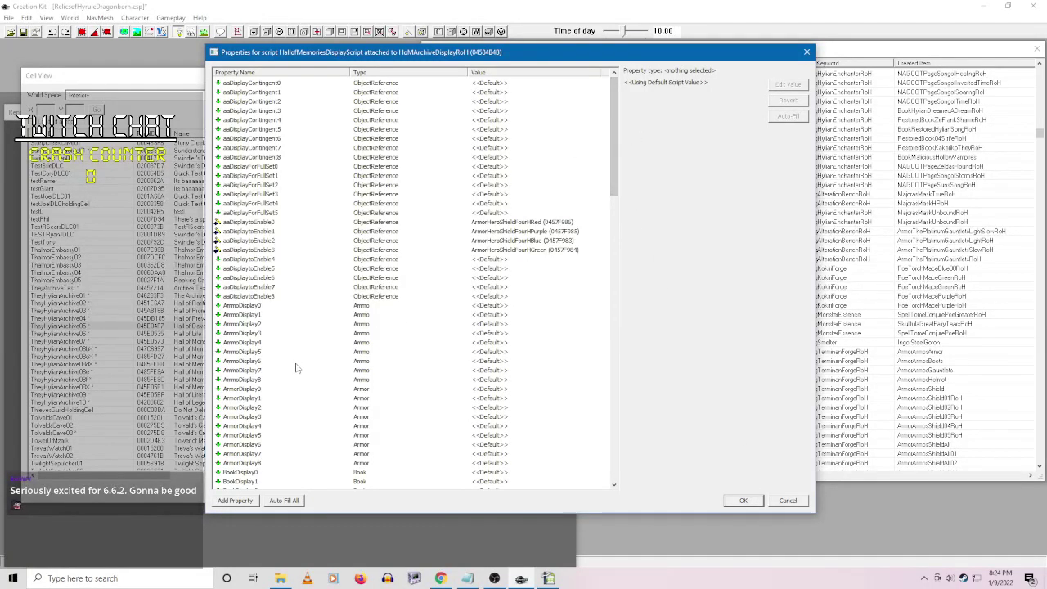
click(262, 390)
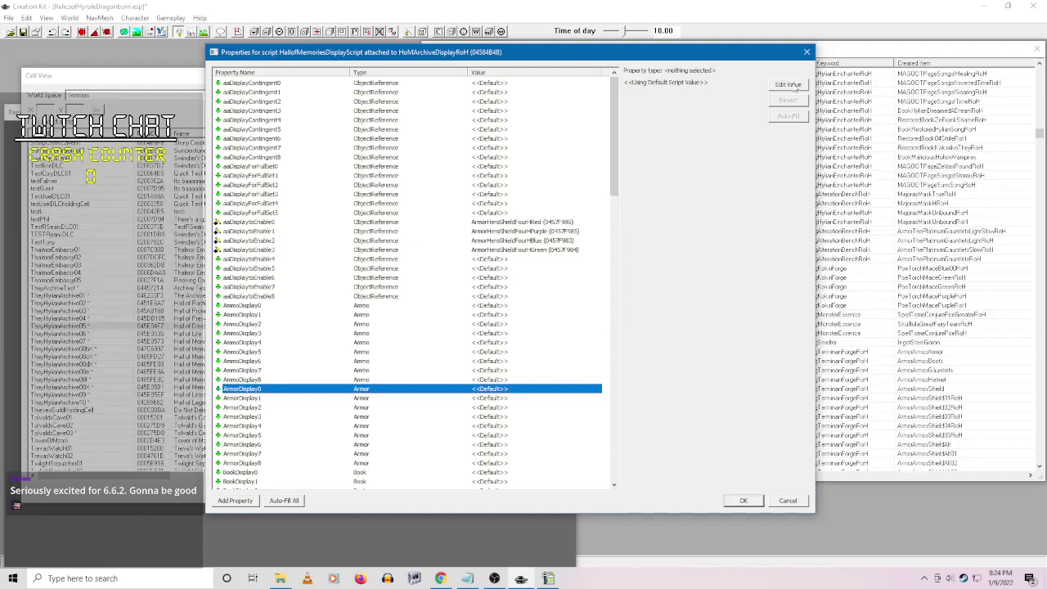
click(790, 85)
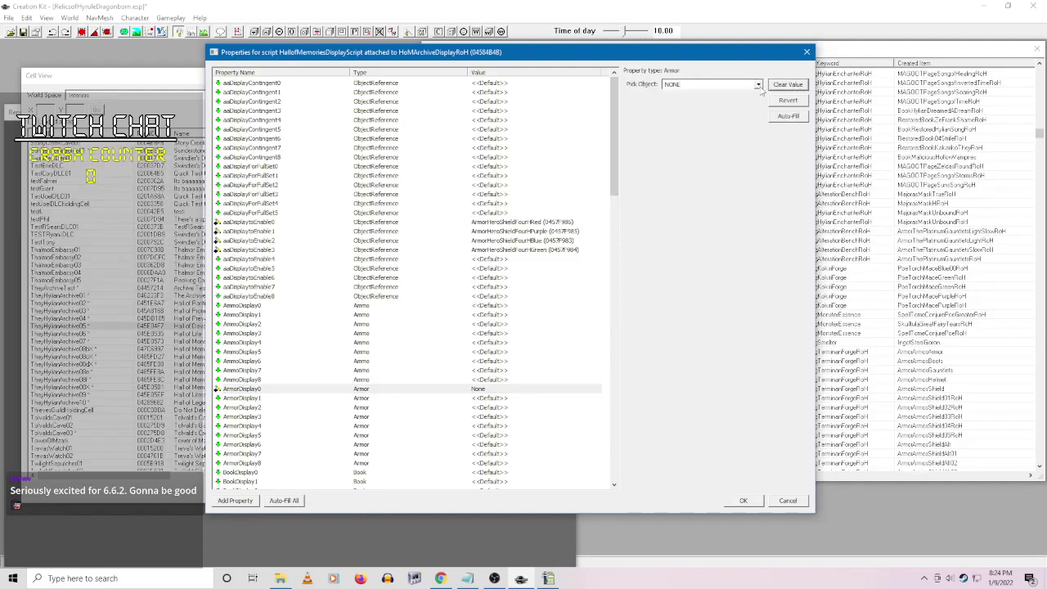
click(759, 86)
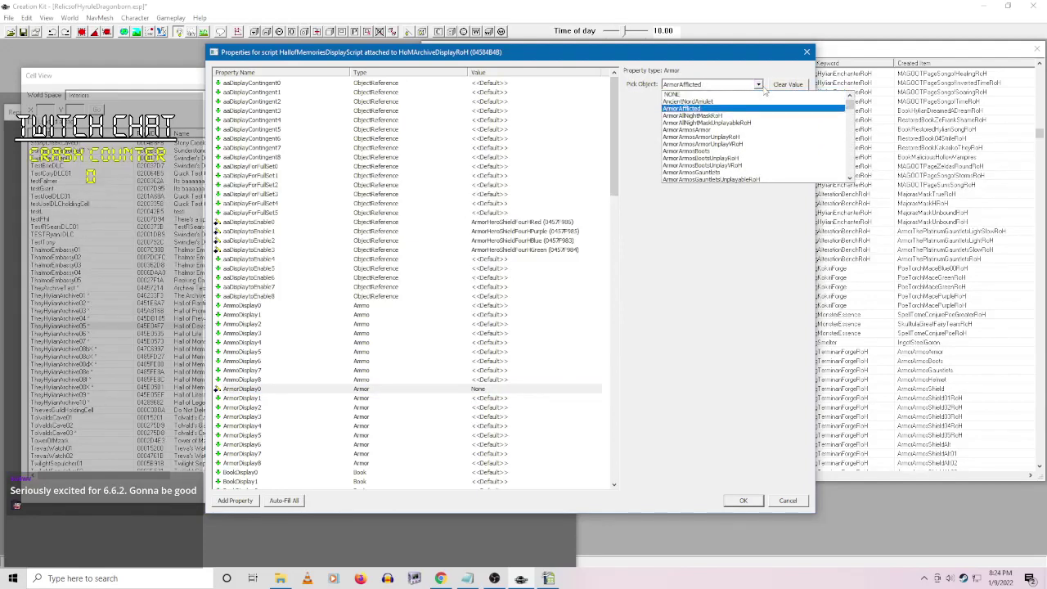
text(armoro)
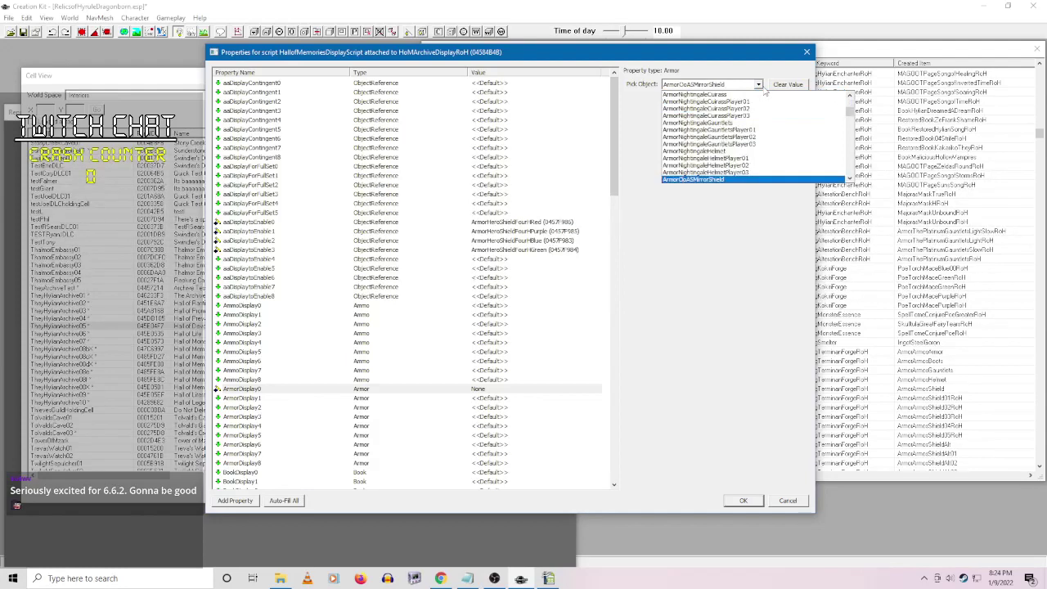
text(armorr)
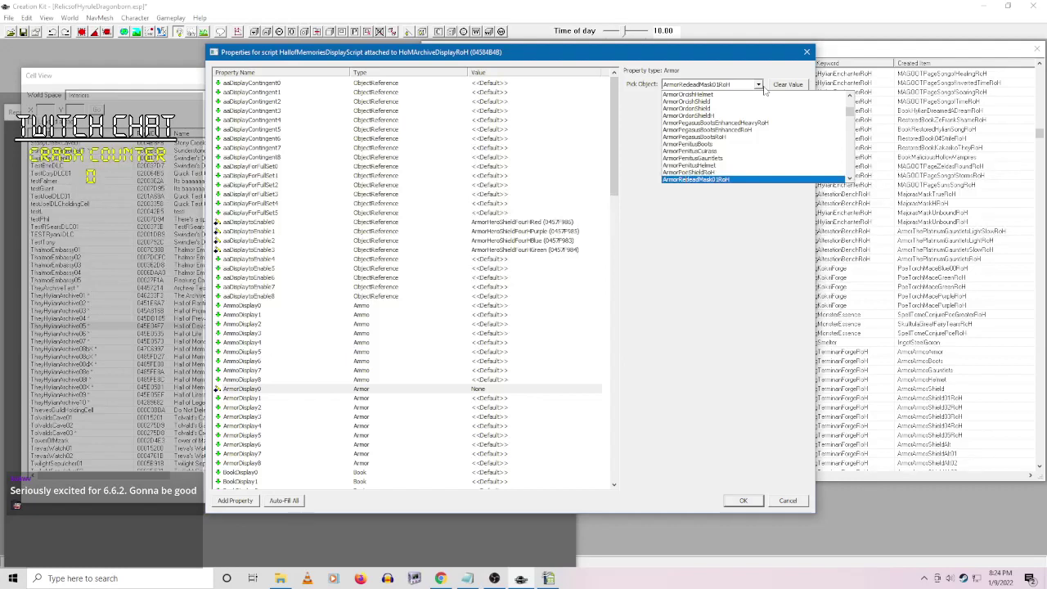
scroll(734, 149, down, 2)
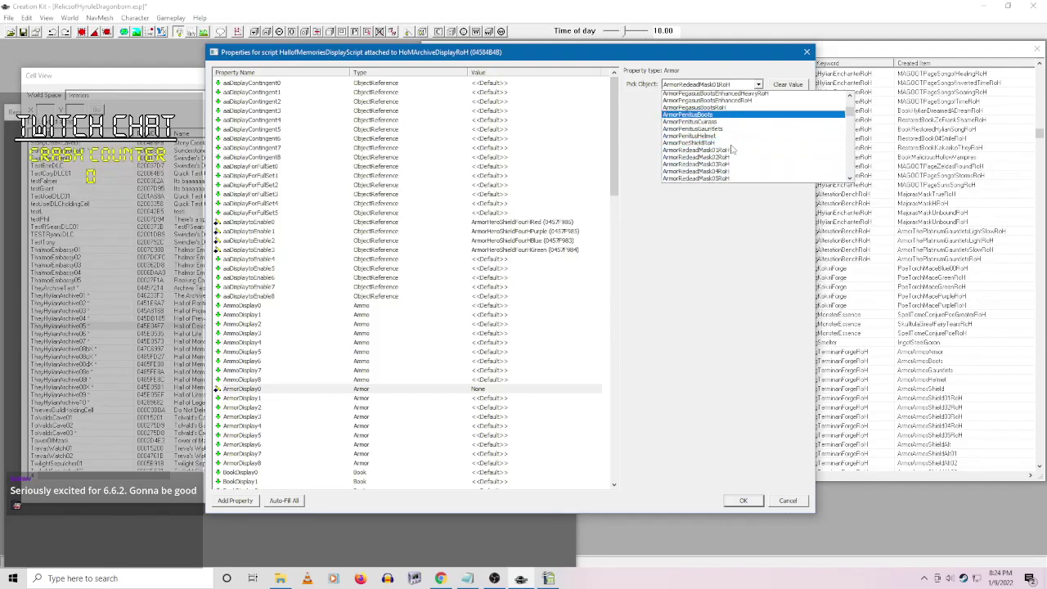
text(armorh)
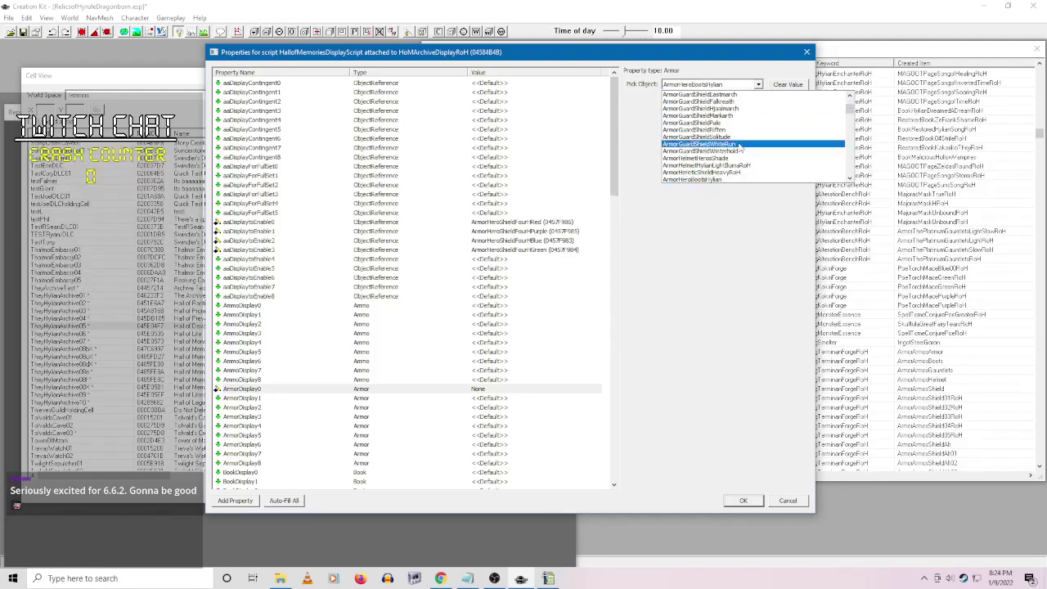
scroll(738, 147, down, 2)
click(735, 168)
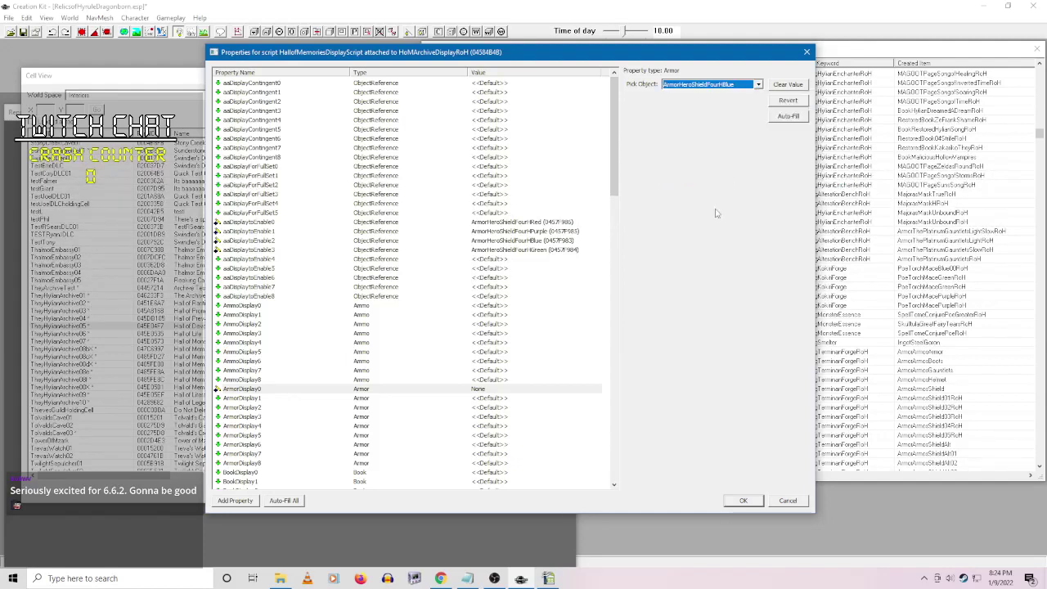
click(758, 84)
click(745, 117)
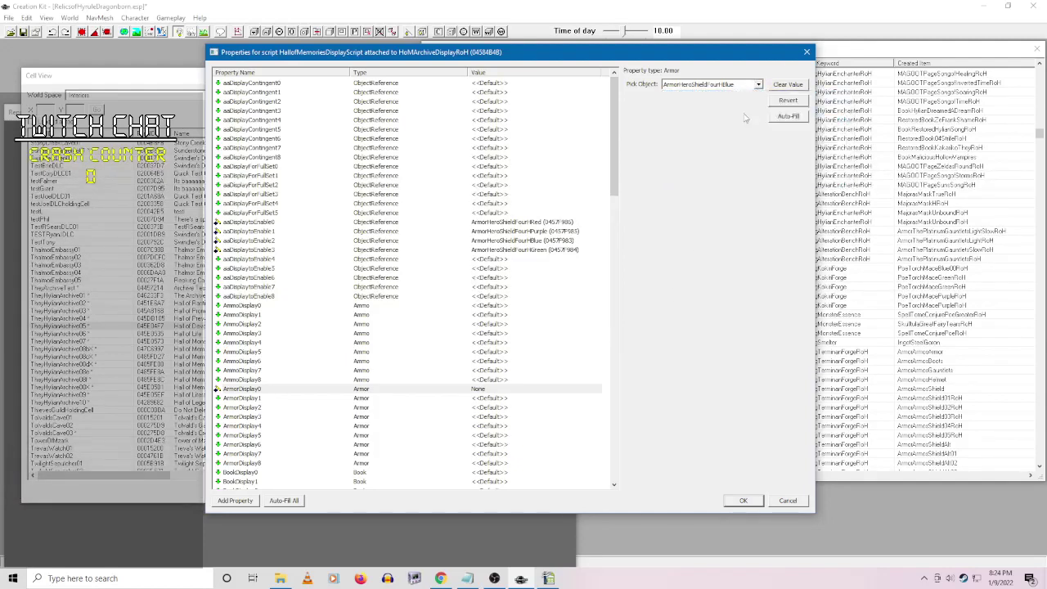
- Set the ArmorDisplay1 script property of reference 04584B4B to ArmorHeroShieldFourHPurple
click(507, 400)
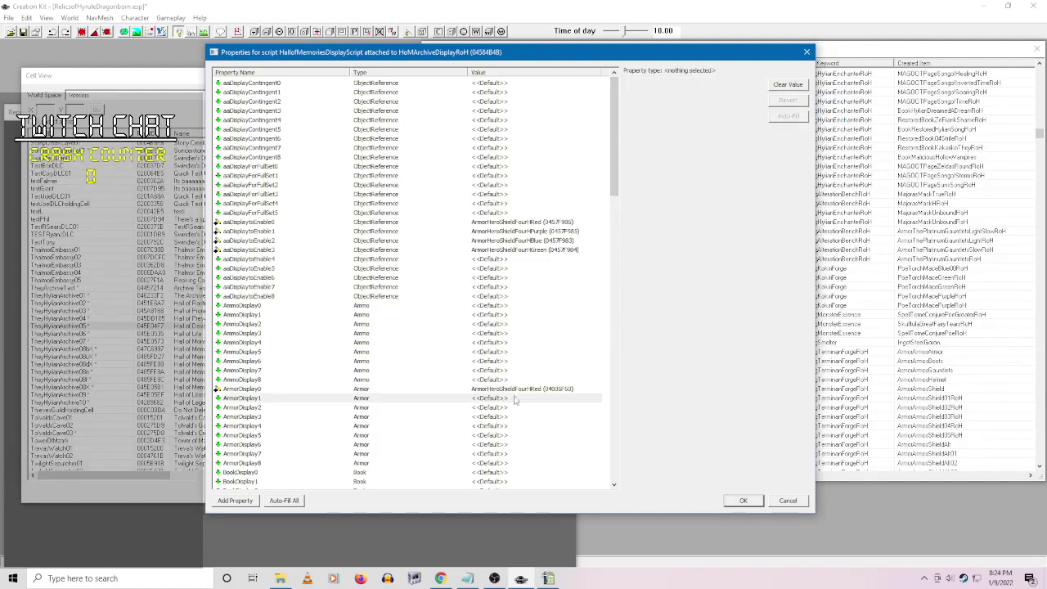
click(779, 86)
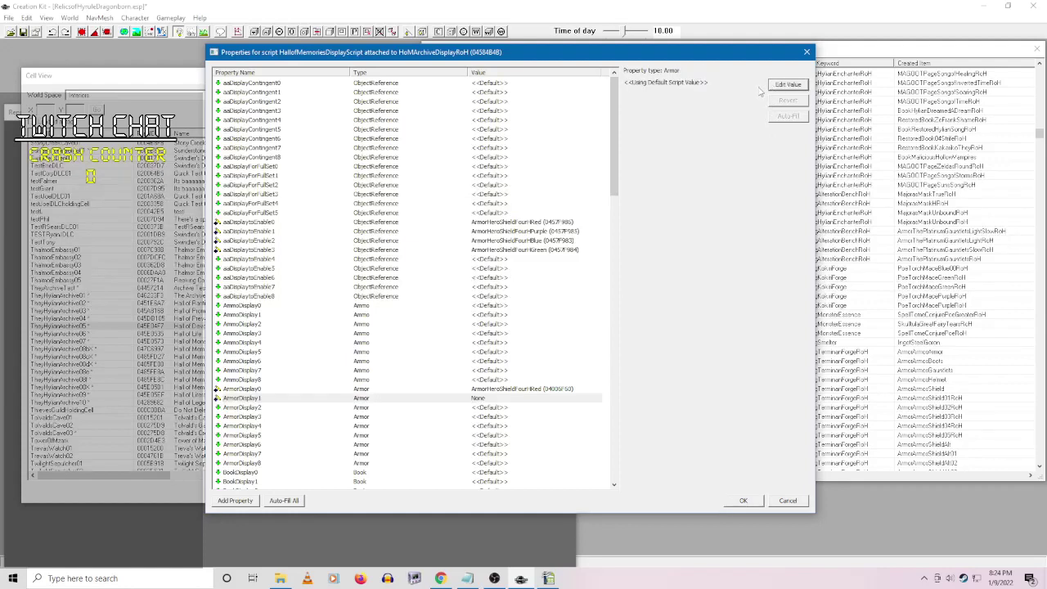
click(788, 85)
click(758, 85)
text(ArmorHe)
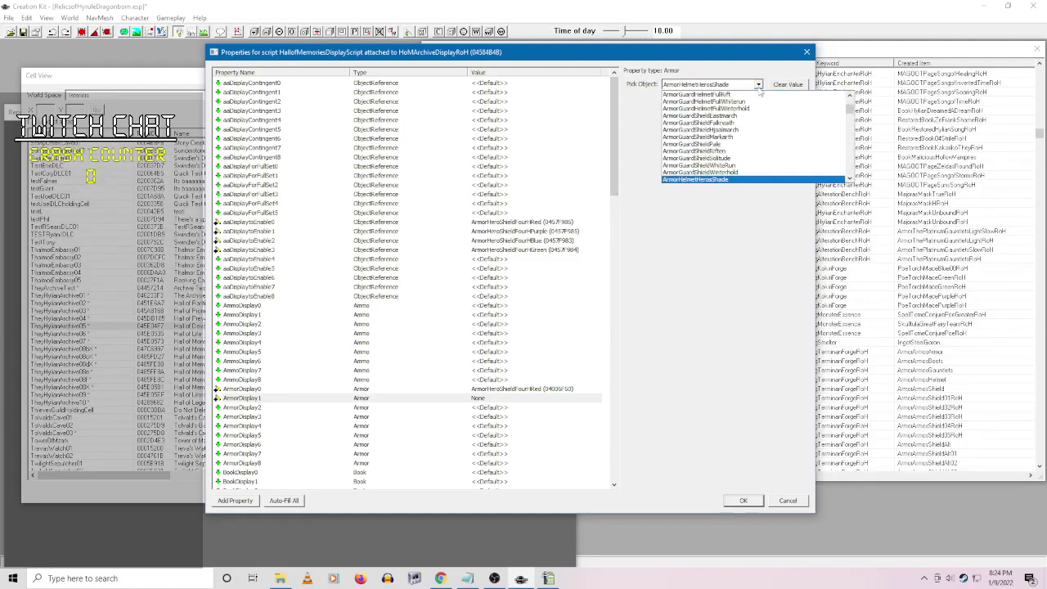
text(roSh)
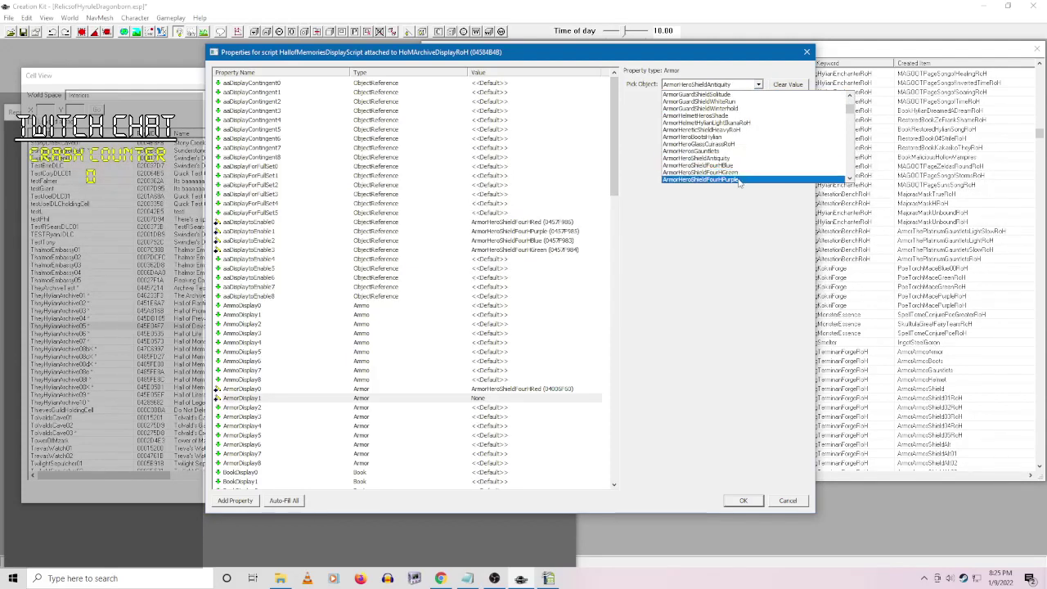
click(720, 177)
- Set the ArmorDisplay2 script property of reference 04584B4B to ArmorHeroShieldFourHBlue
click(491, 413)
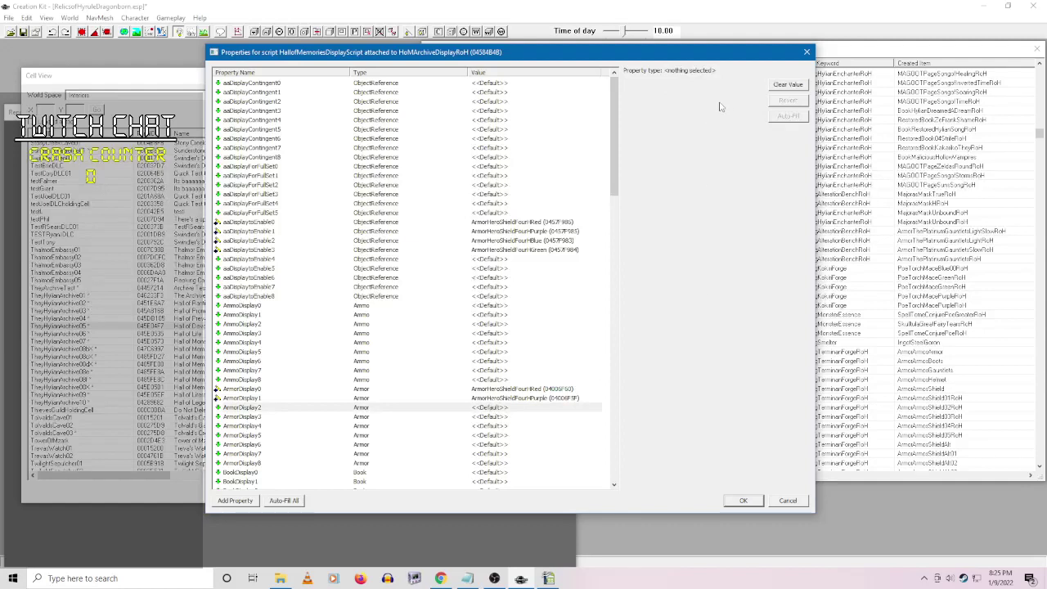
click(783, 85)
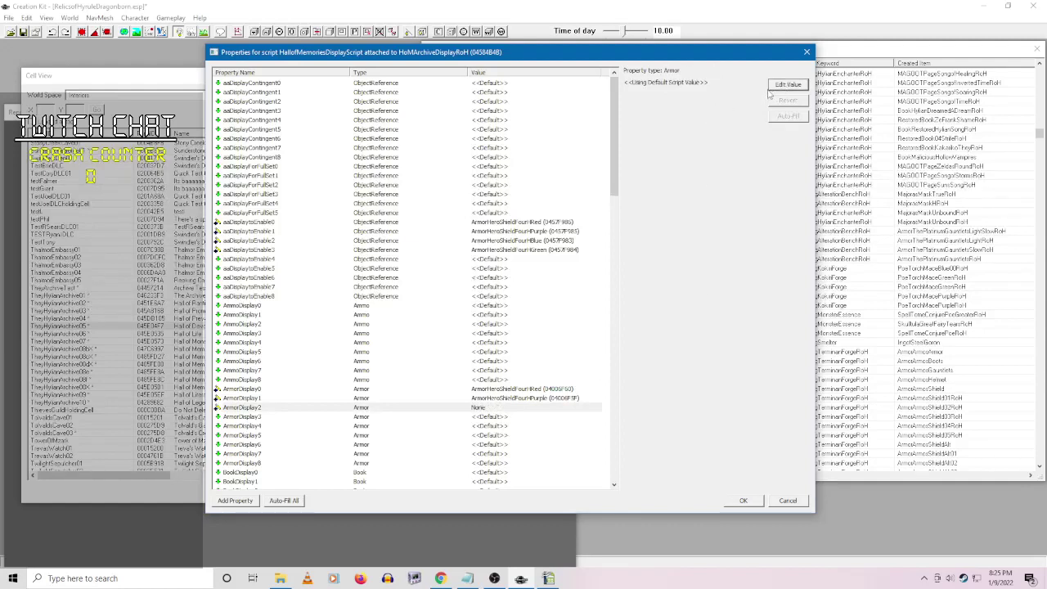
click(771, 87)
click(758, 84)
text(ArmorHeroShieldAntiquity)
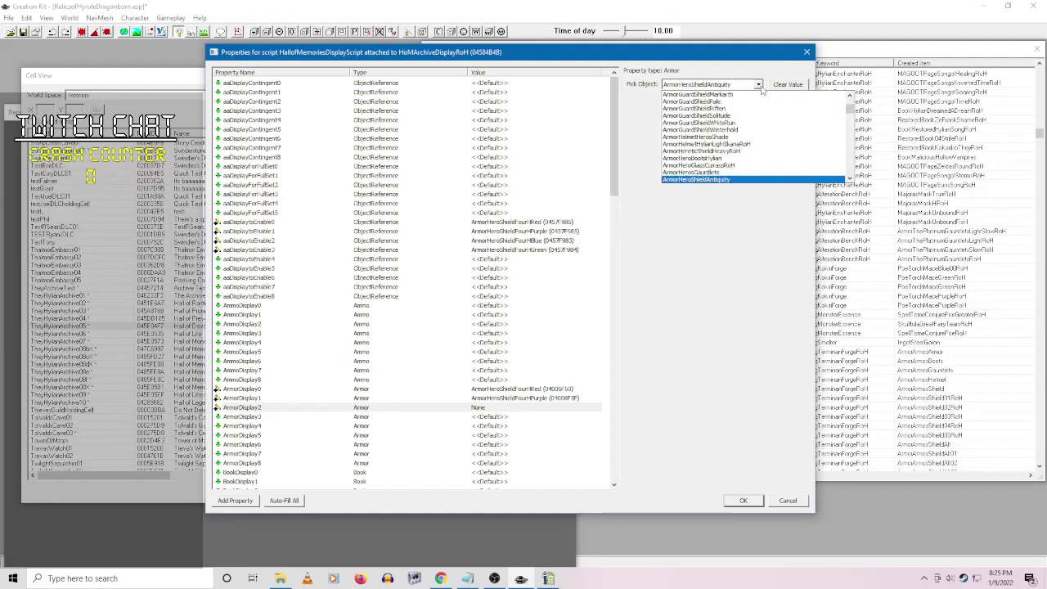
key(Down)
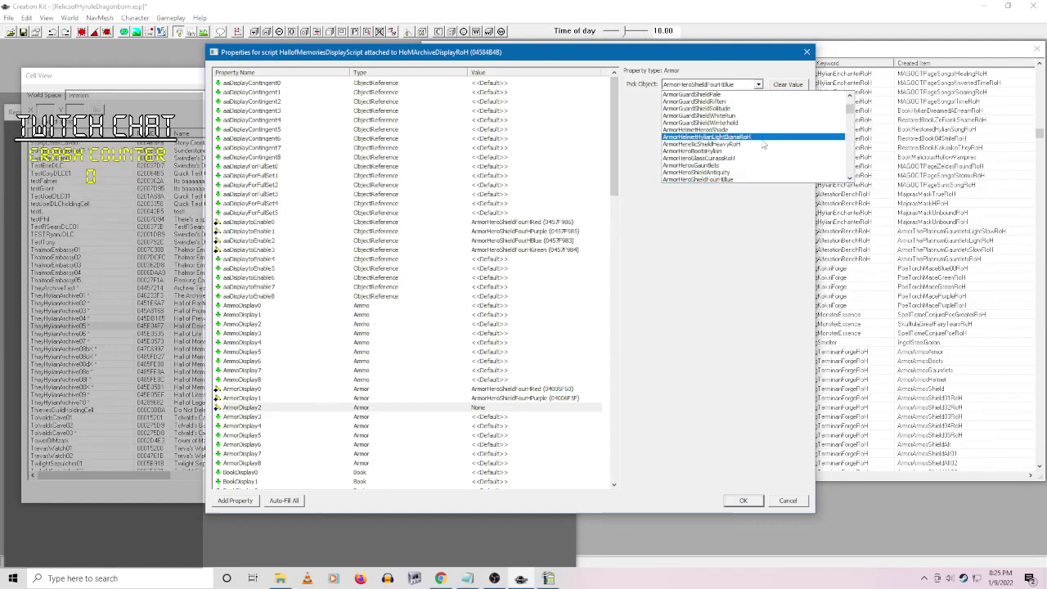
click(725, 178)
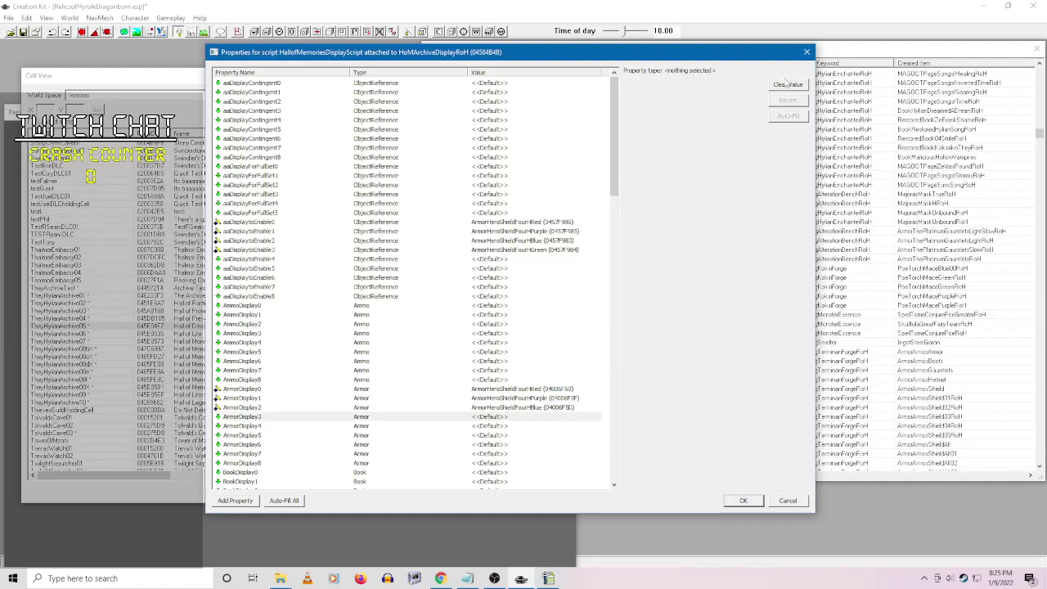
- Set the ArmorDisplay3 script property of reference 04584B4B to ArmorHeroShieldFourHGreen and accept the script property changes
click(785, 85)
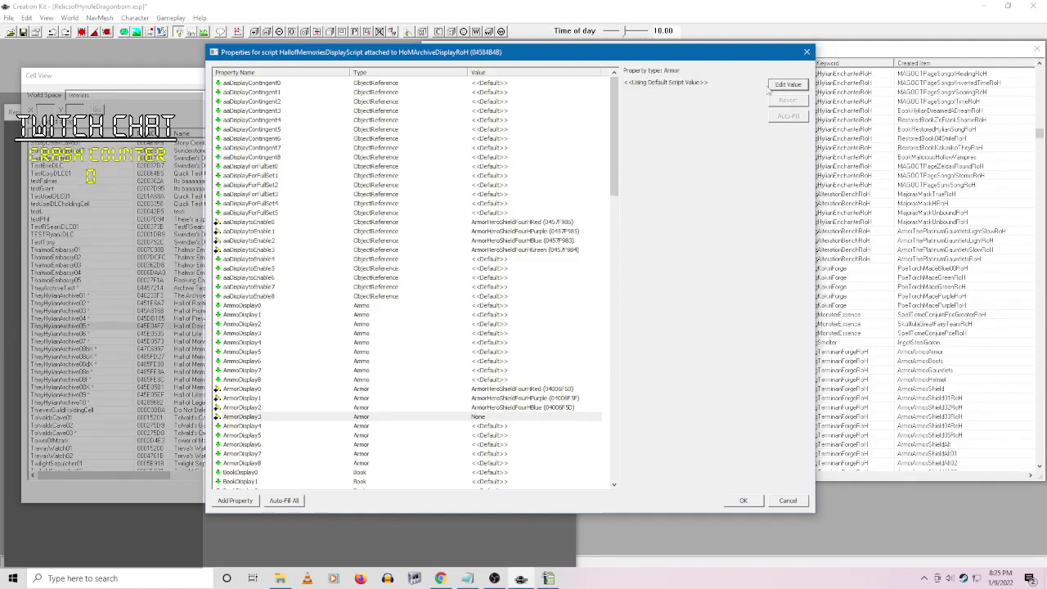
click(772, 87)
click(759, 85)
key(Down)
key(Down)
key(Down)
key(Down)
key(Down)
key(Down)
key(Down)
key(Down)
key(Down)
key(Down)
key(Down)
key(Down)
key(Down)
key(Down)
key(Down)
key(Down)
key(Down)
key(Down)
key(Down)
key(Down)
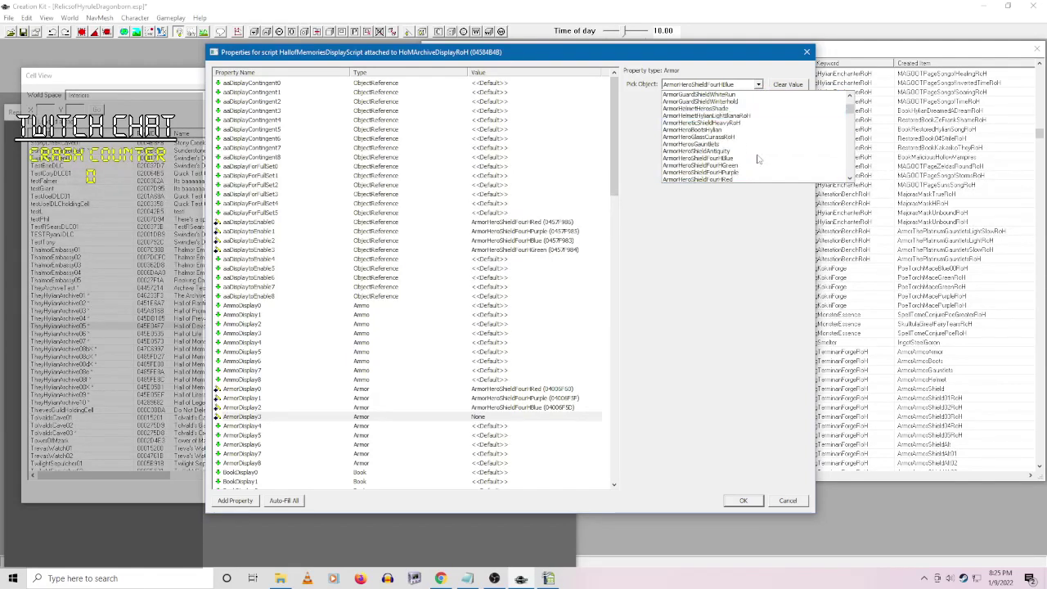
click(699, 174)
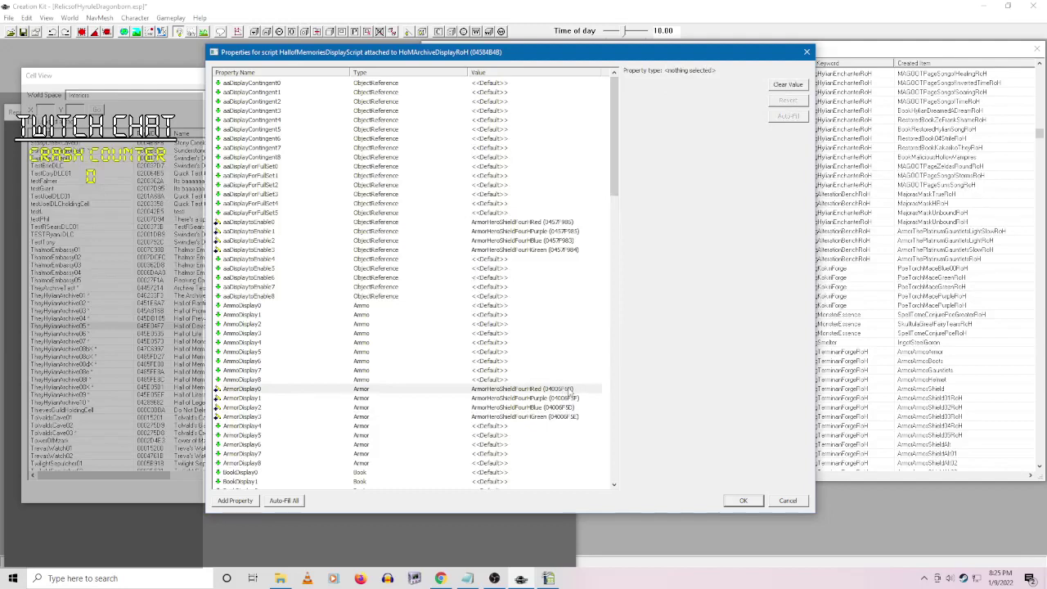
click(567, 390)
click(744, 502)
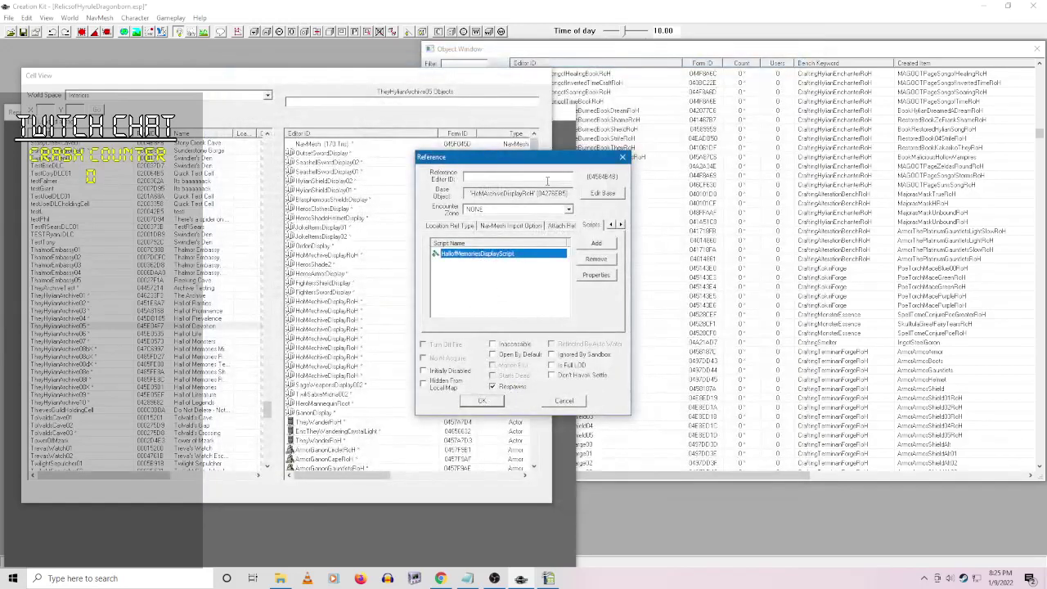
- Give reference 04584B4B the editor ID FourSoulShieldDisplay and accept the reference changes
click(547, 179)
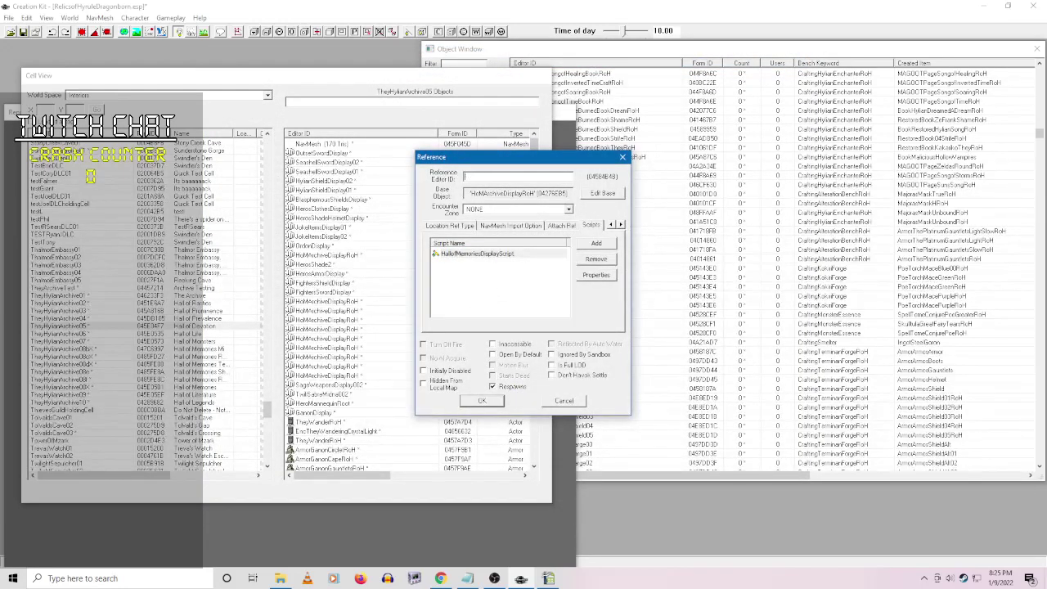
text(FourSoul)
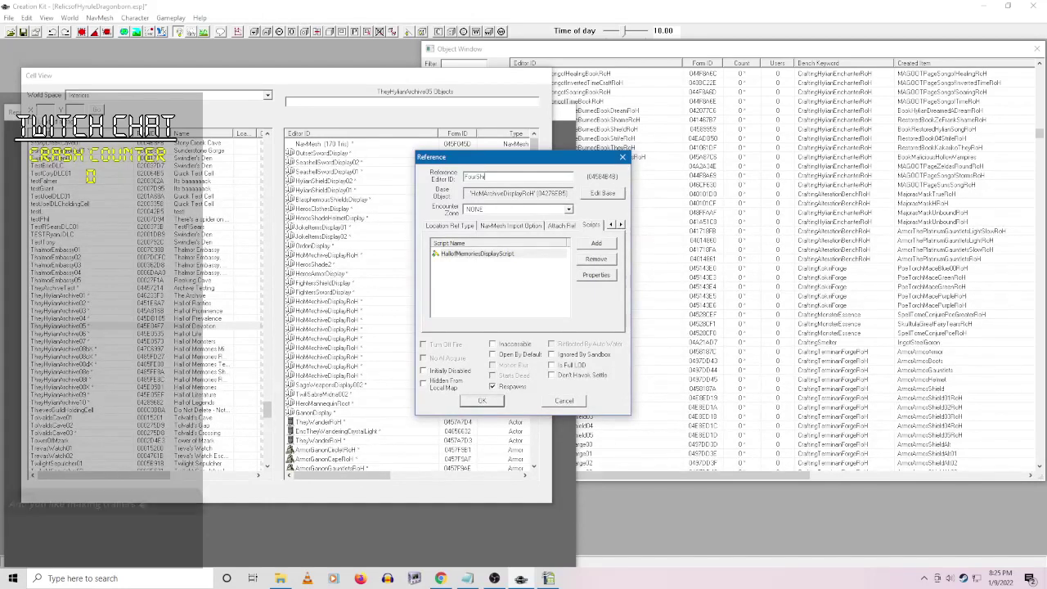
text(h)
text(Sh)
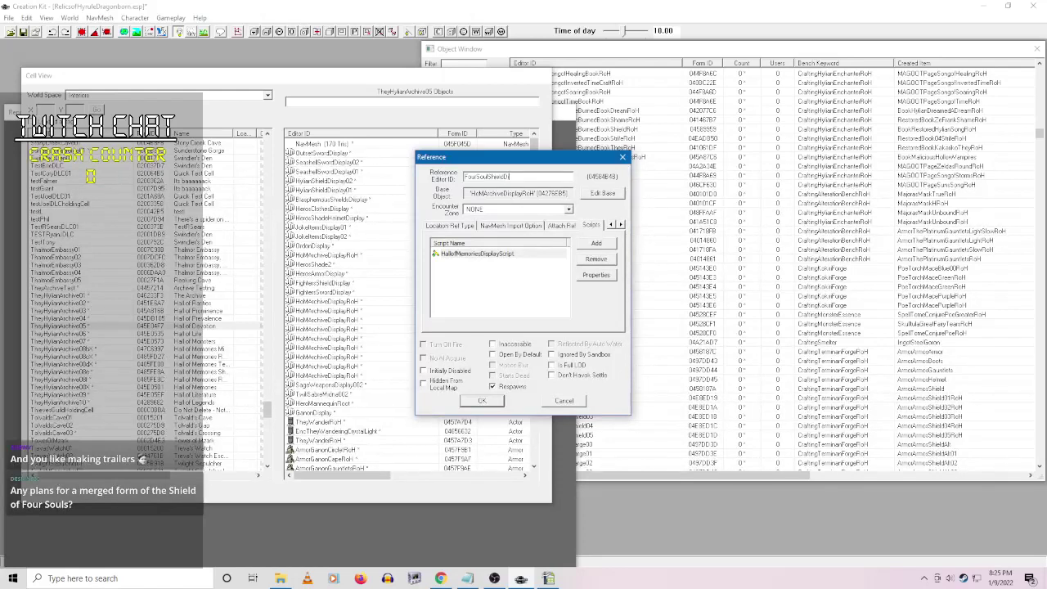
click(483, 400)
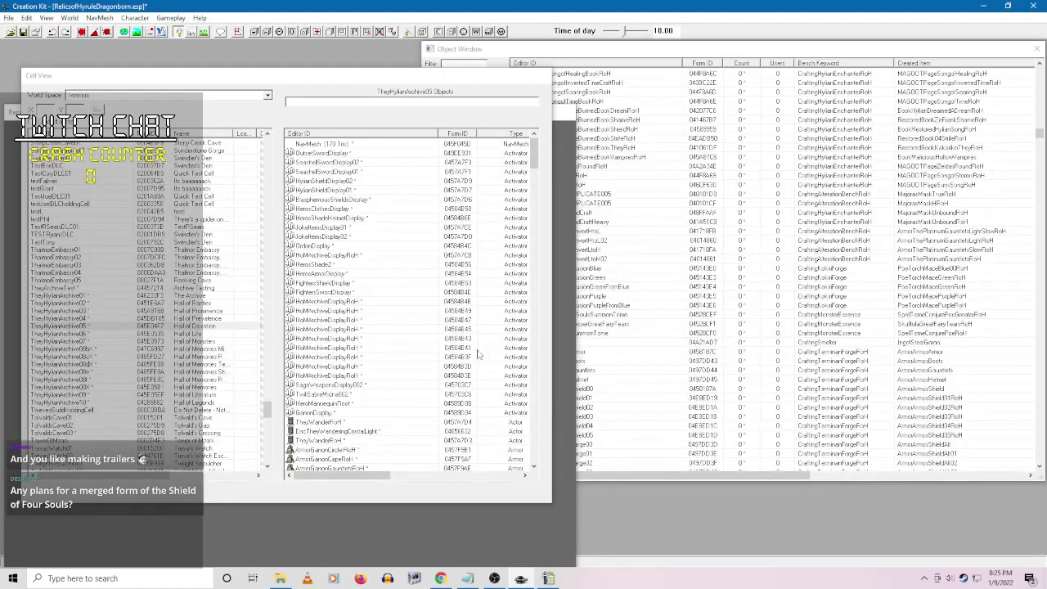
- Check the HallofMemoriesDisplayScript properties of reference 04584B49, then give the reference the editor ID OutsetSpiritShield
click(351, 303)
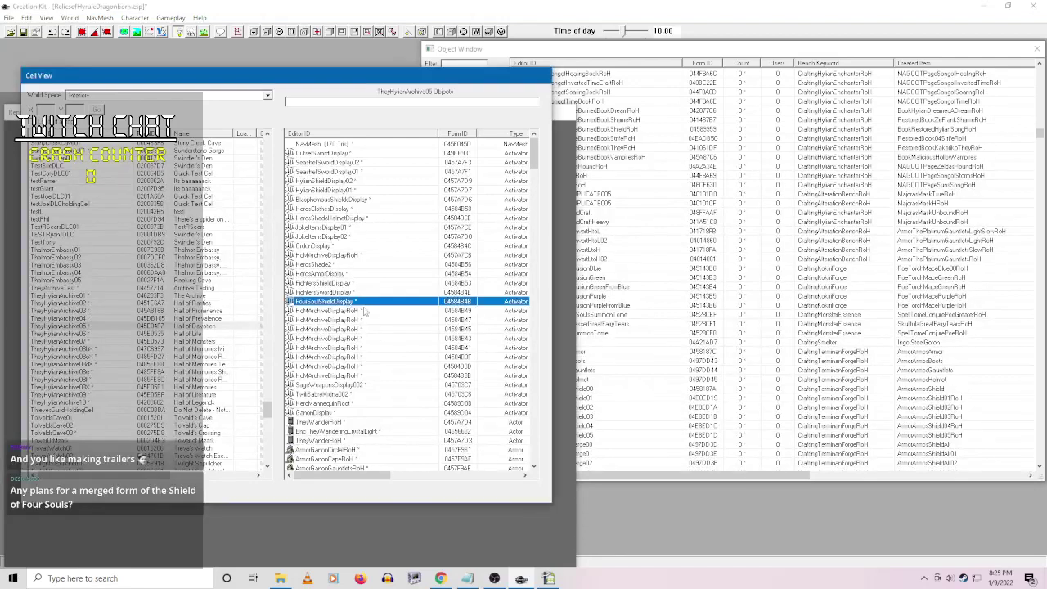
click(384, 321)
click(348, 313)
right_click(352, 311)
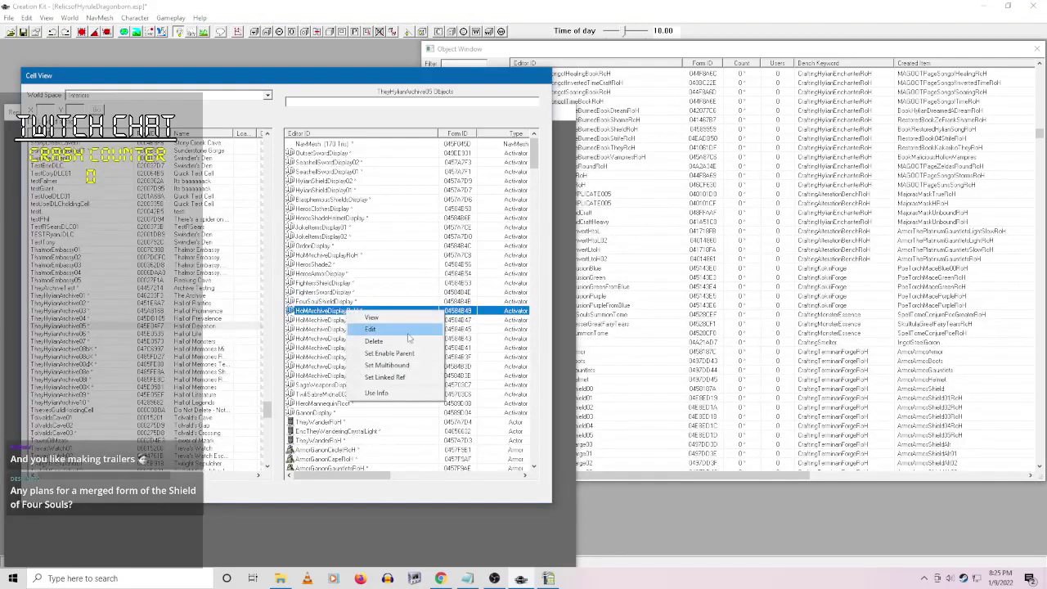
click(399, 334)
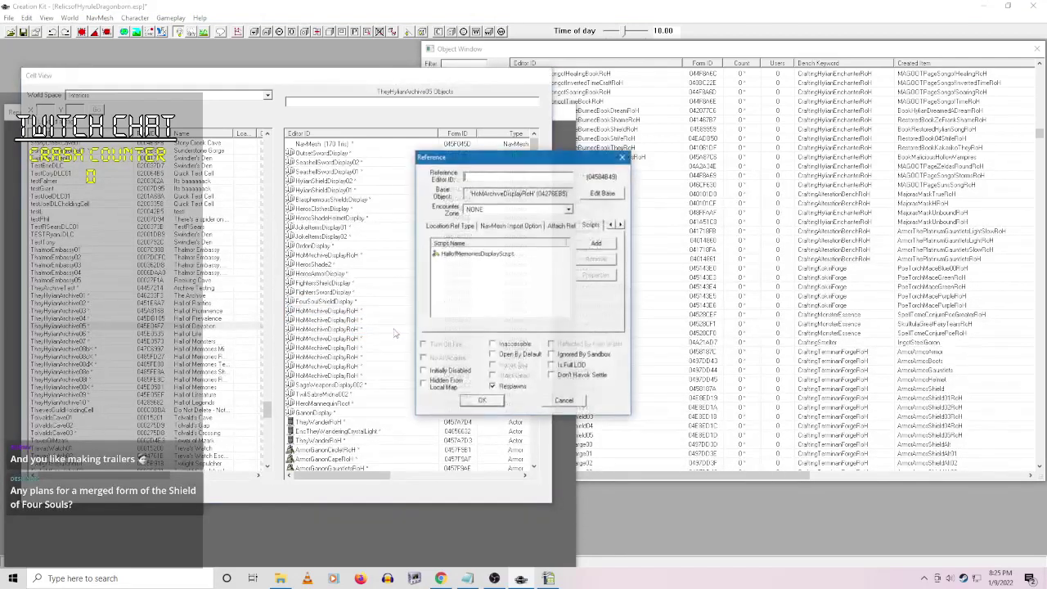
right_click(498, 255)
click(556, 305)
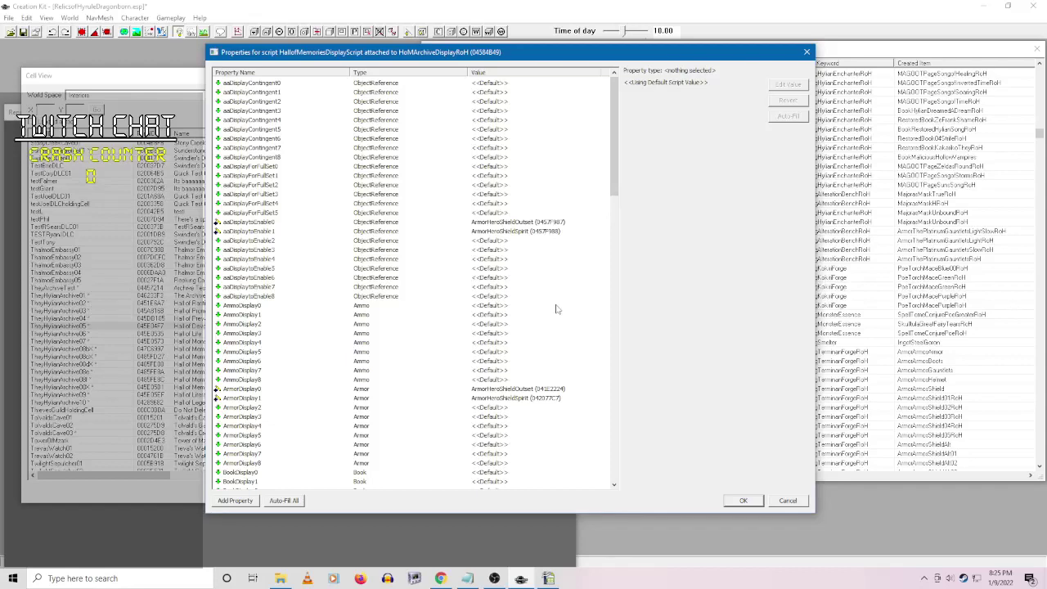
click(803, 502)
click(521, 177)
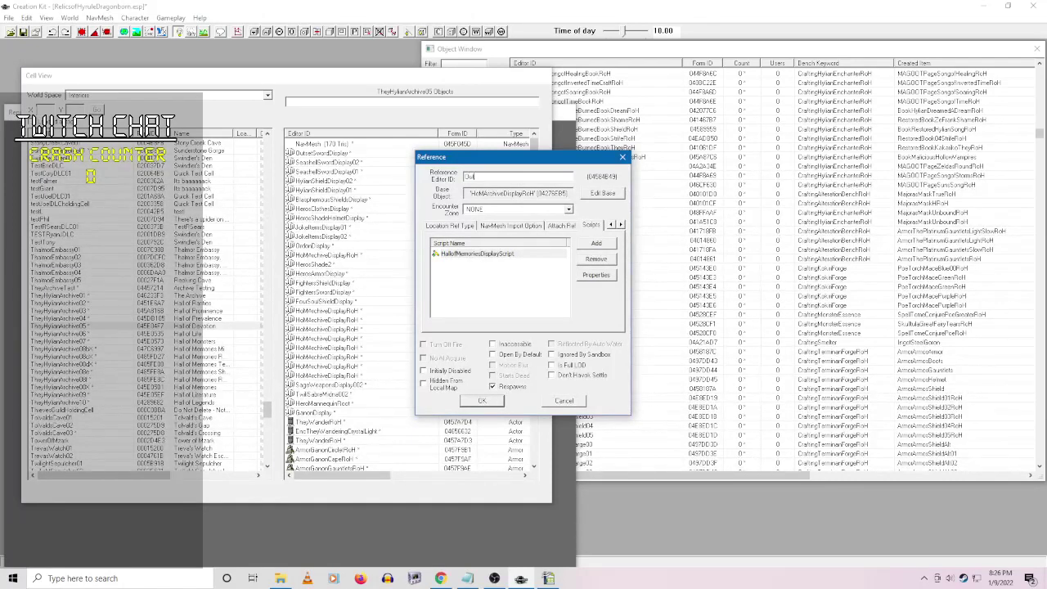
text(OutsetShellShield)
click(482, 399)
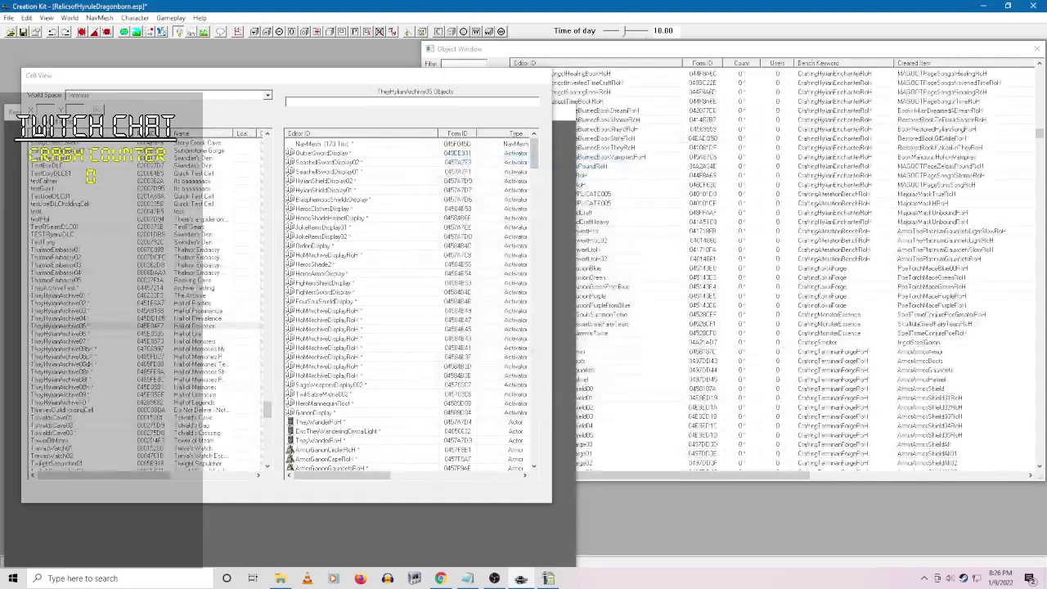
- Examine the HallofMemoriesDisplayScript properties of reference 04584B47 for displays, form lists and weapons that are not filled in
click(357, 321)
right_click(357, 321)
click(378, 340)
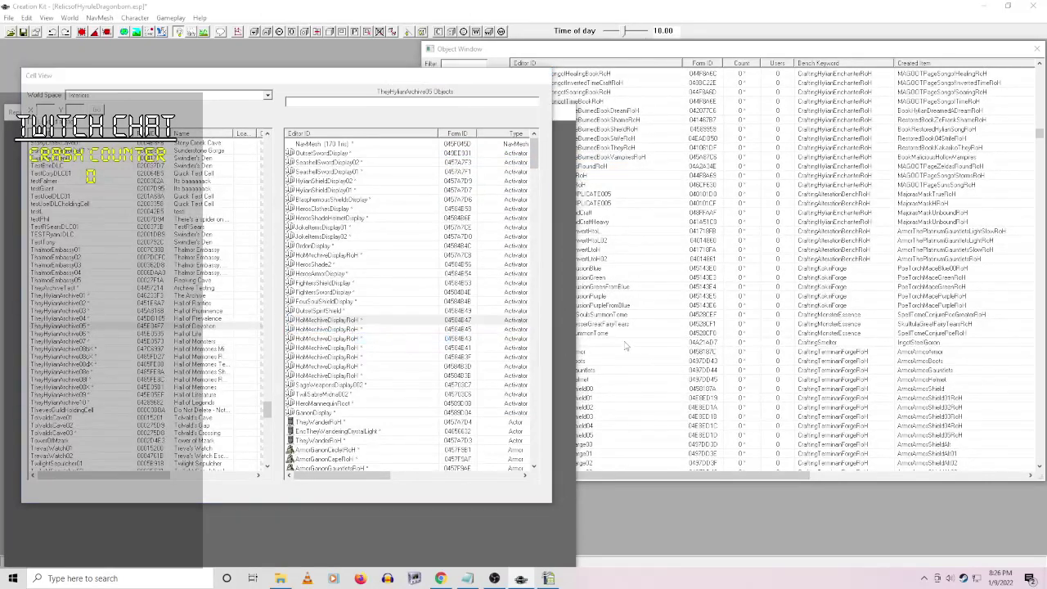
double_click(482, 254)
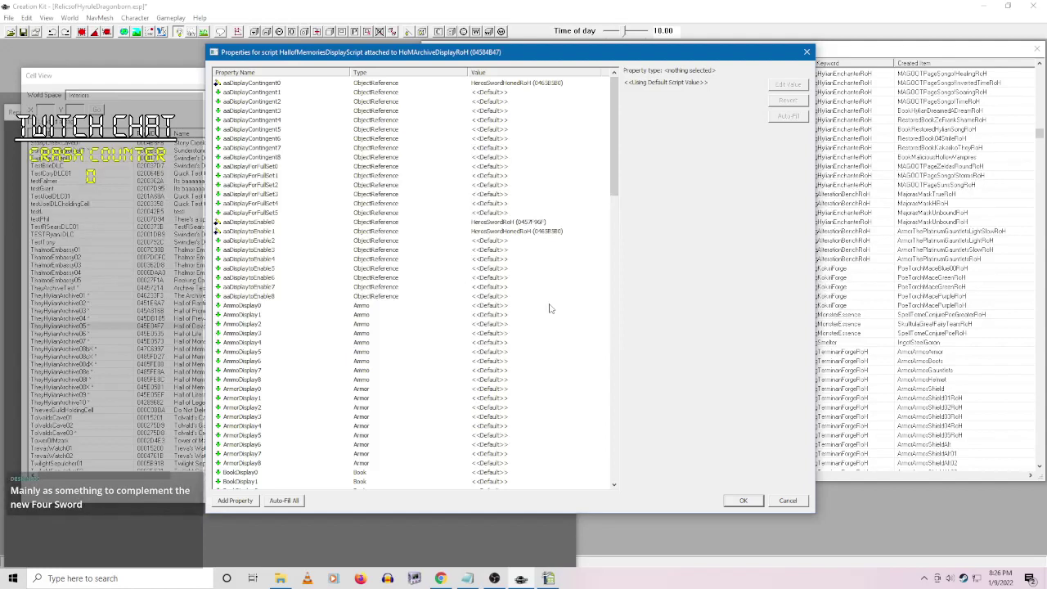
scroll(519, 344, down, 9)
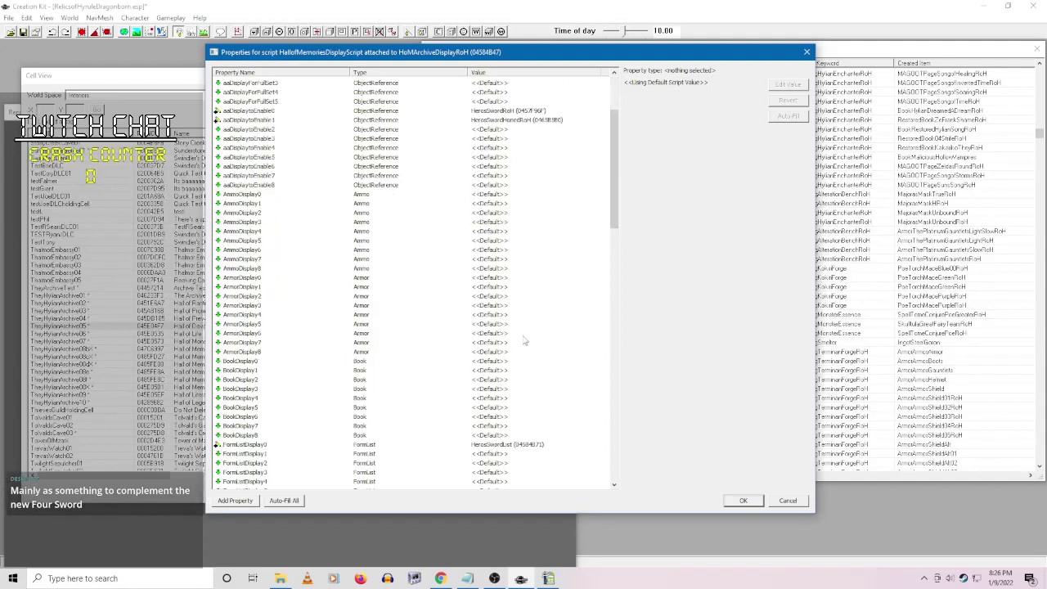
scroll(516, 403, up, 6)
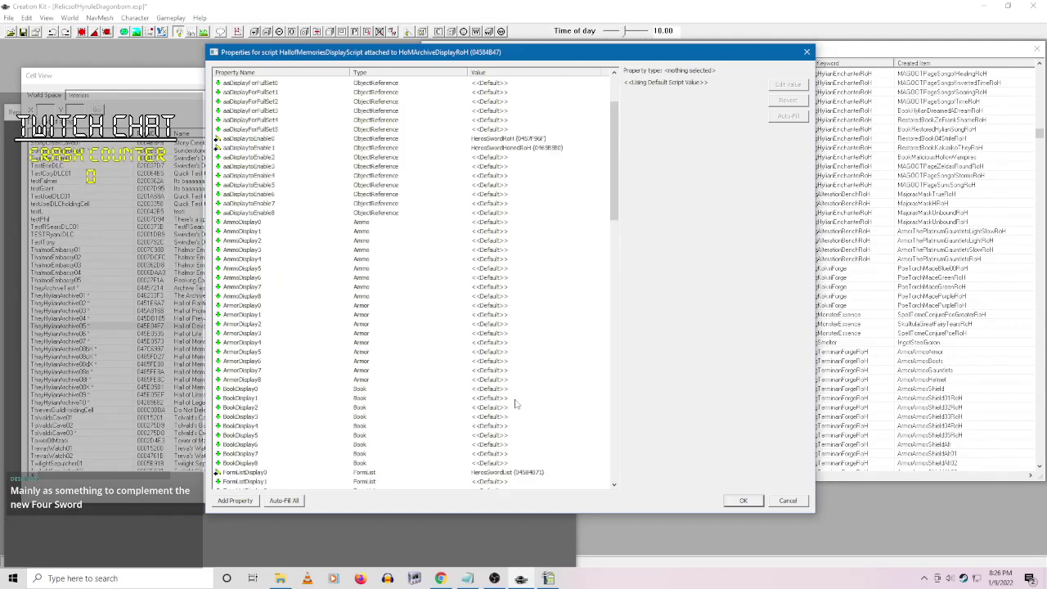
scroll(517, 405, down, 20)
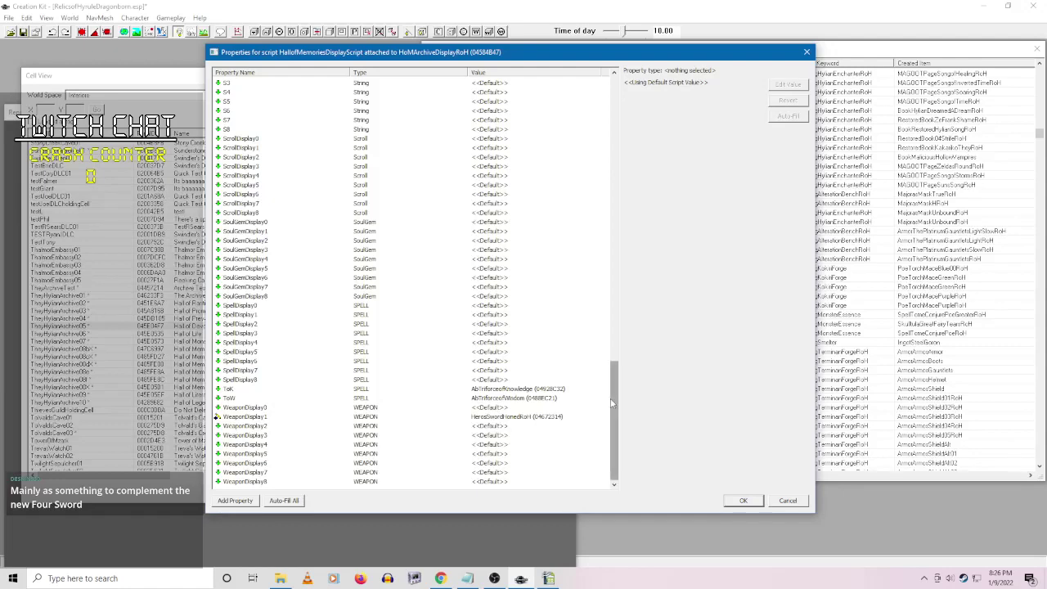
drag(613, 402, 614, 119)
scroll(499, 409, down, 20)
- Set the WeaponDisplay0 script property of reference 04584B47 to HerosSwordRoH
click(499, 407)
click(785, 86)
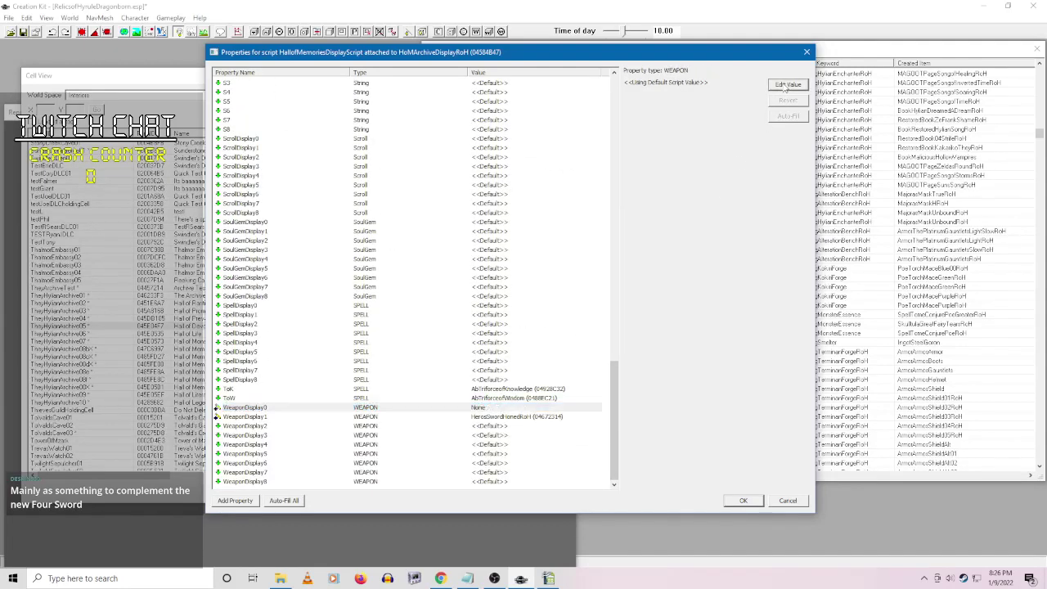
click(759, 84)
text(h)
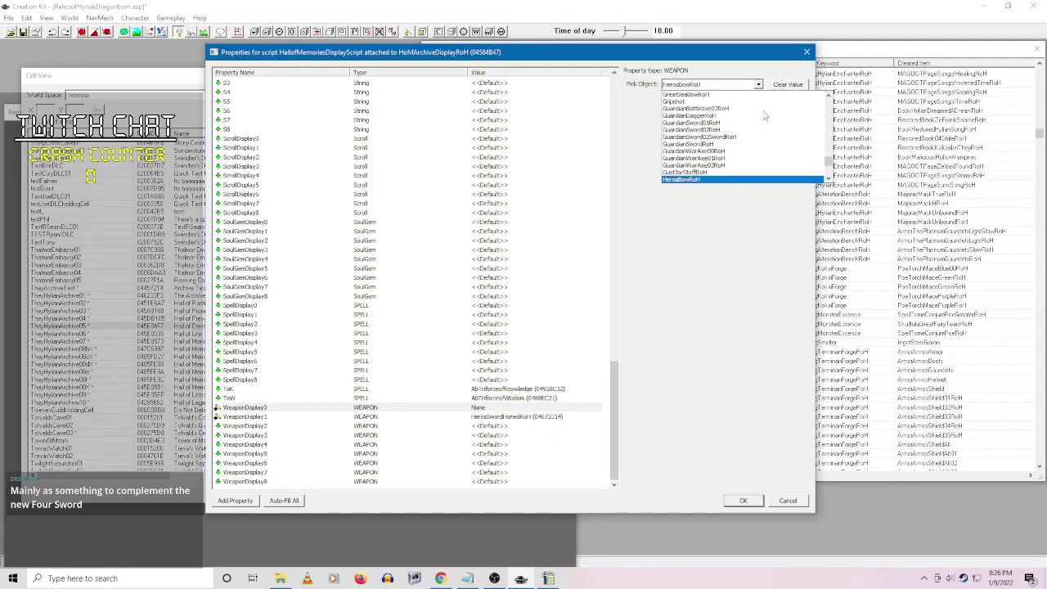
key(Down)
key(Down)
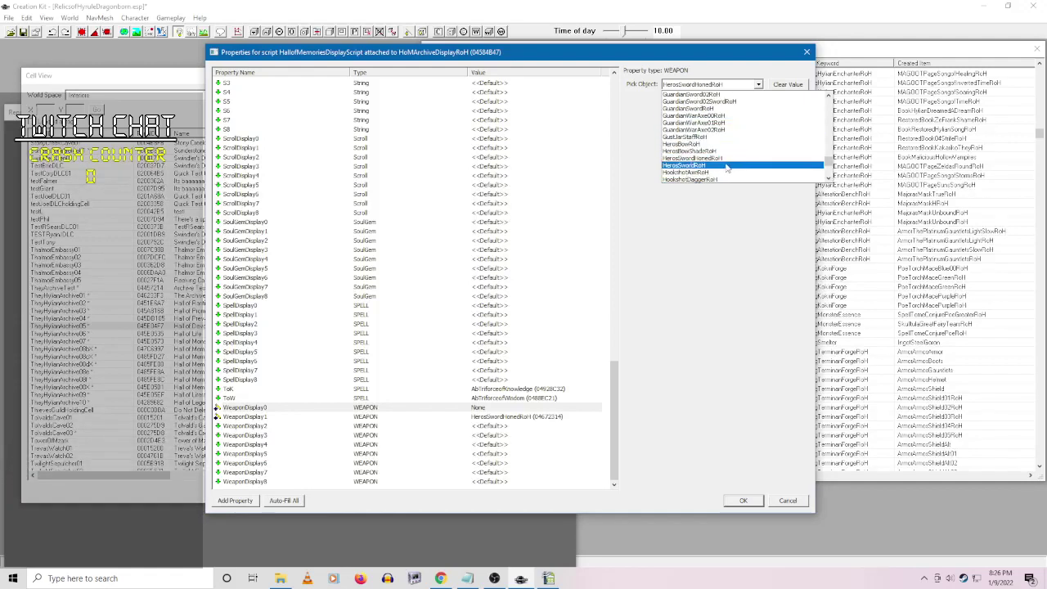
click(725, 175)
click(561, 296)
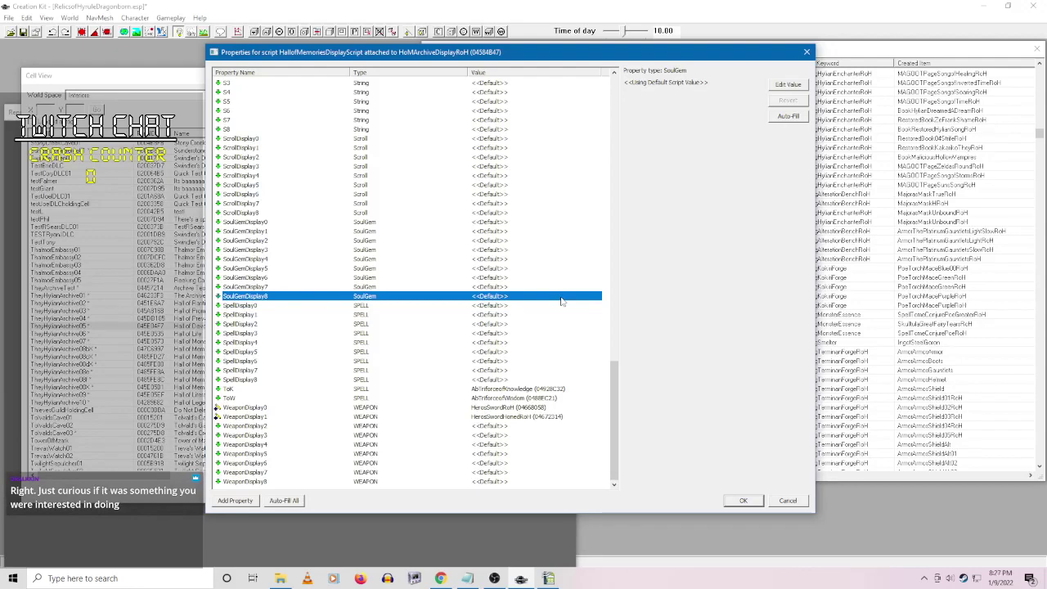
- Accept the script properties of reference 04584B47 and give the reference the editor ID HerosSwordDisplay
click(559, 425)
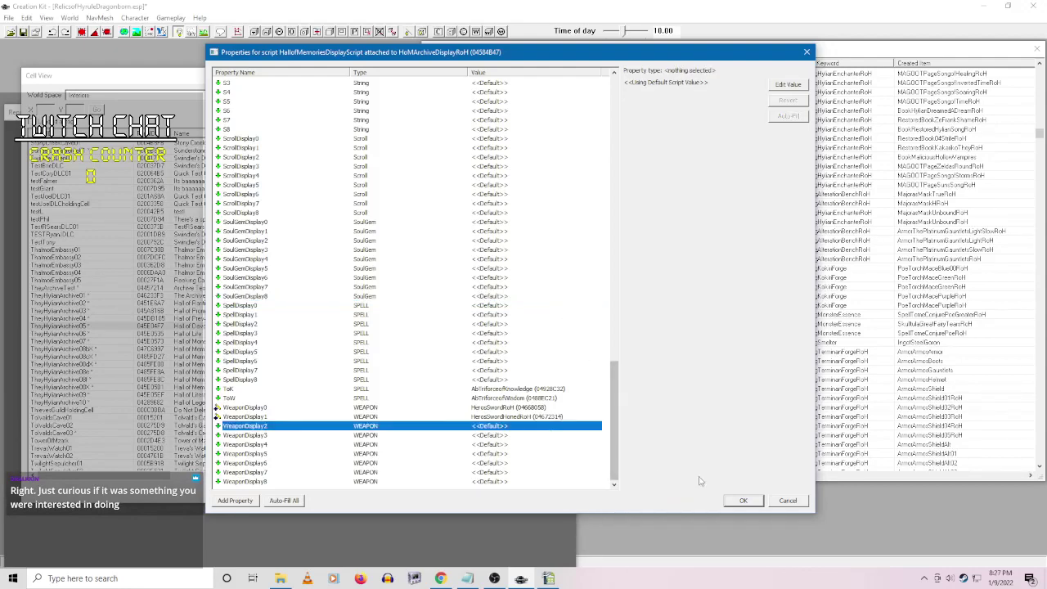
drag(614, 408, 615, 320)
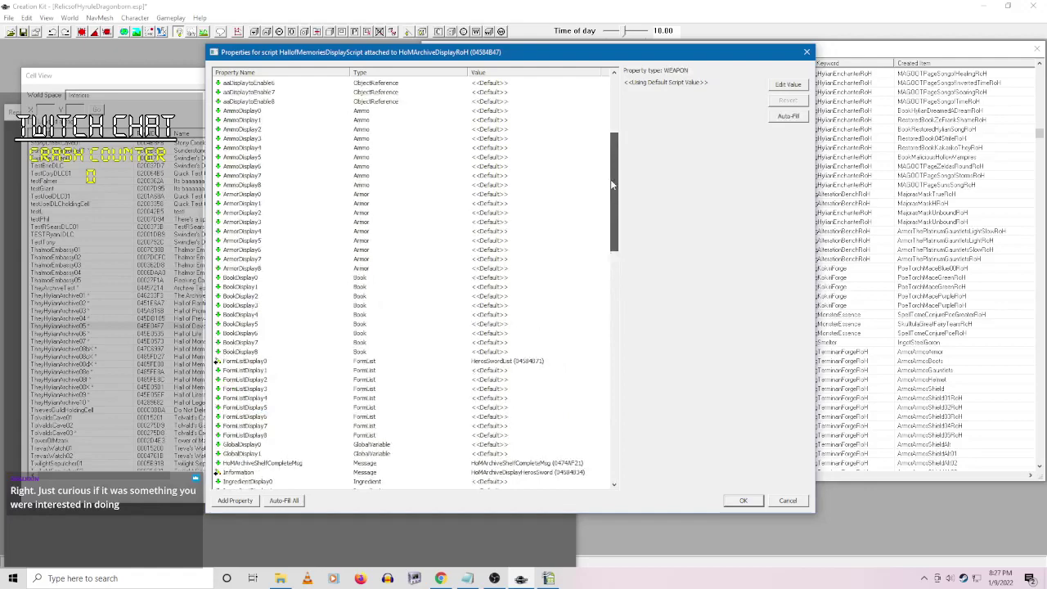
drag(612, 184, 612, 431)
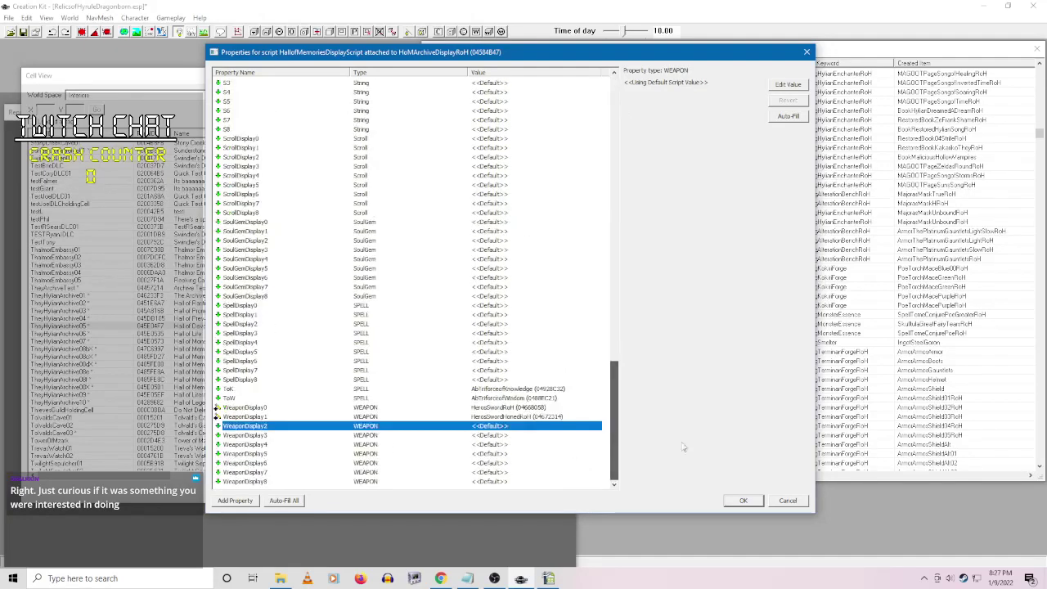
click(742, 501)
click(518, 178)
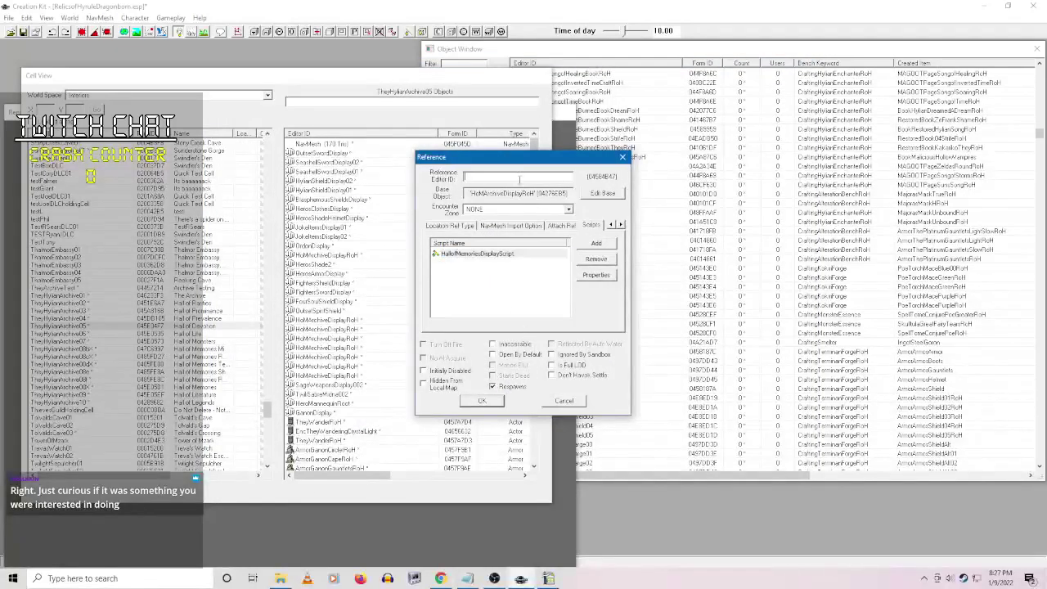
text(HerosSwordDisplay)
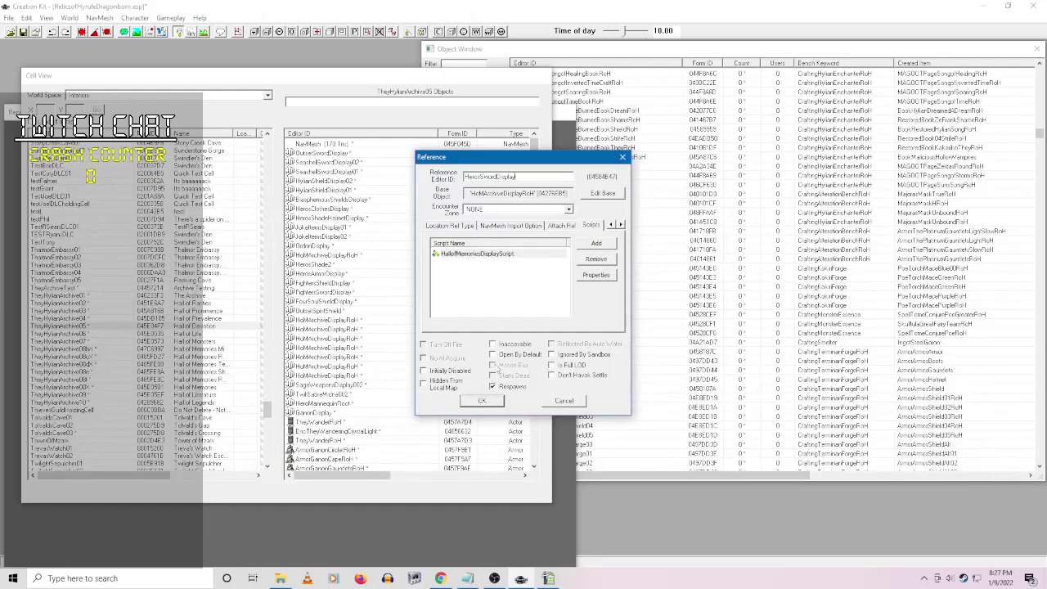
click(483, 400)
- Set the WeaponDisplay0 property of HallofMemoriesDisplayScript on HoMArchiveDisplayRoH reference 04584B45 to CrossBowLinkle
click(358, 329)
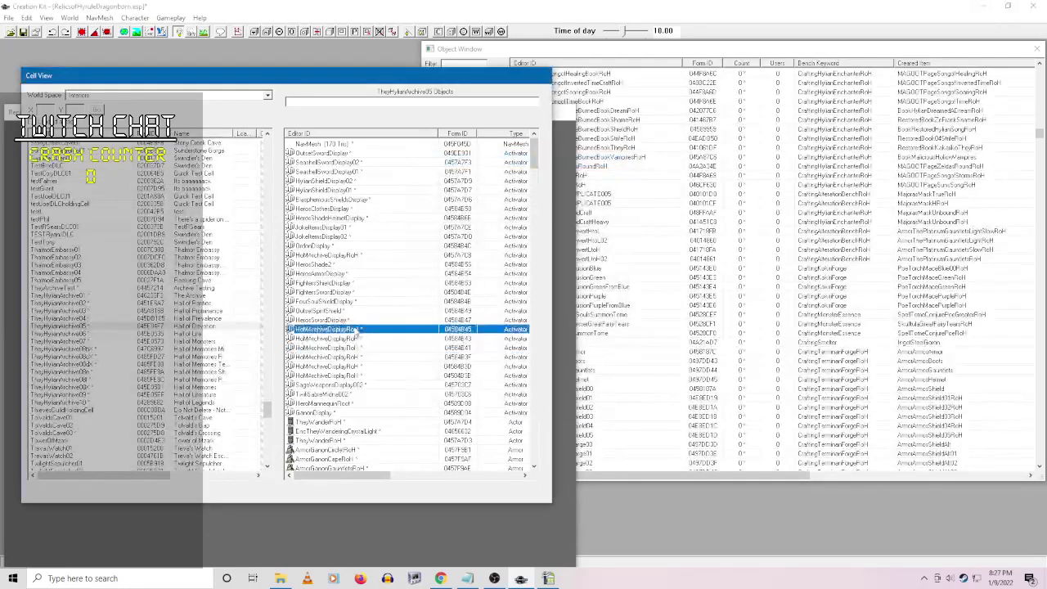
double_click(358, 329)
right_click(517, 254)
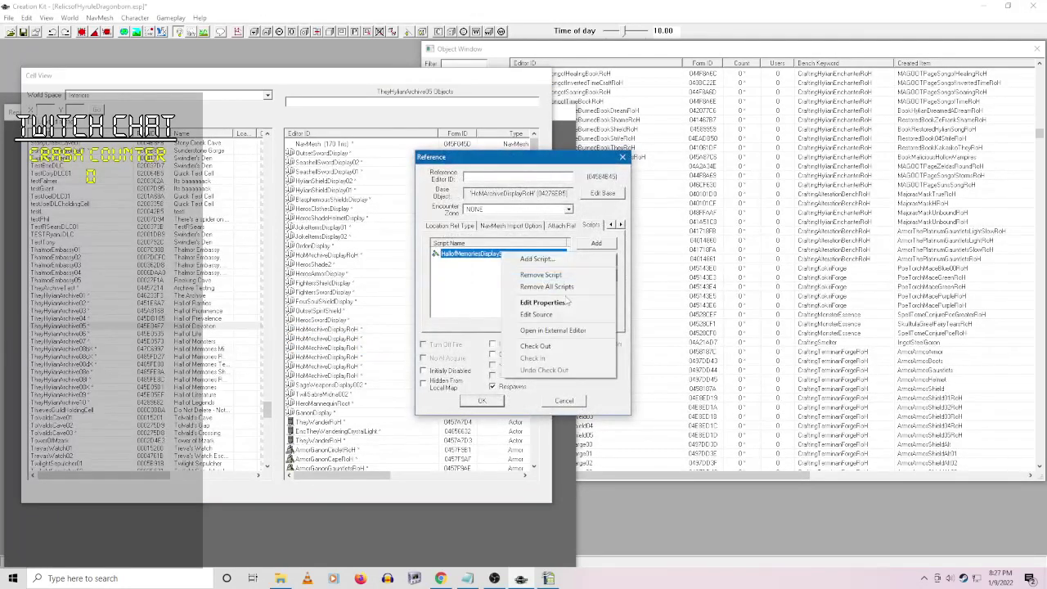
click(566, 303)
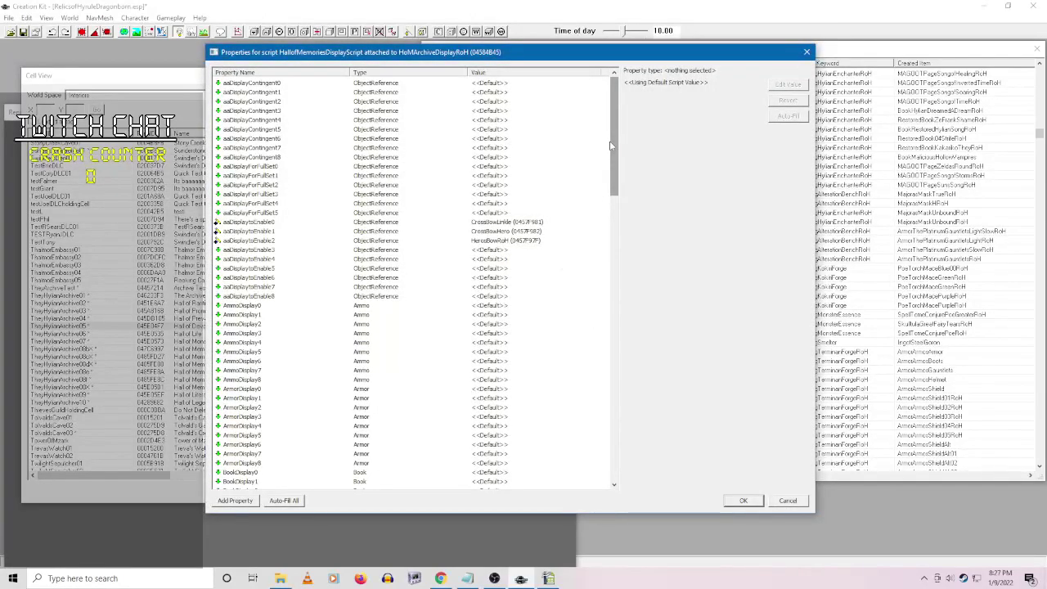
drag(615, 164, 593, 479)
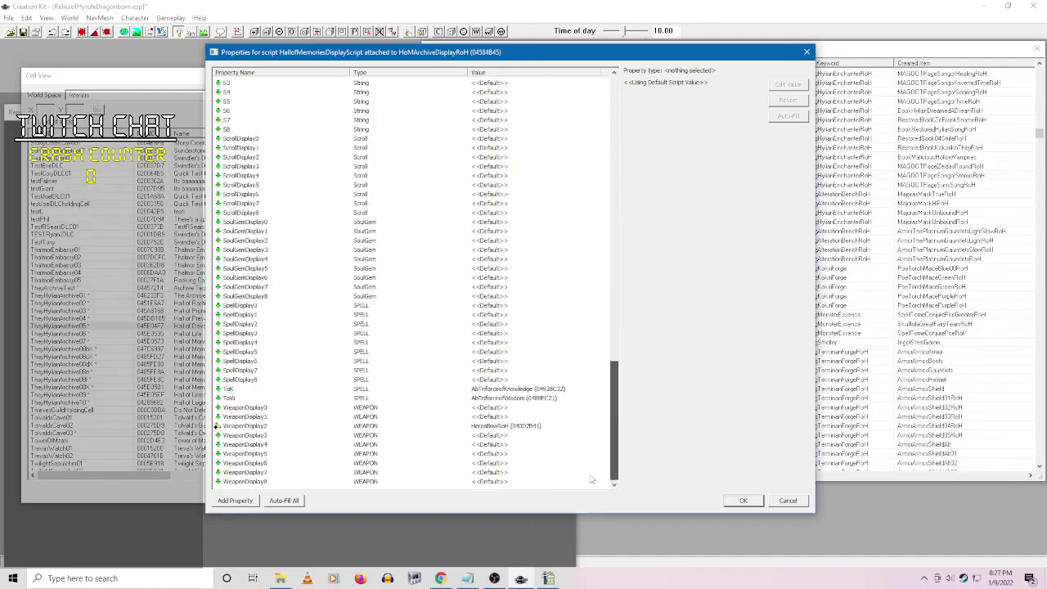
click(491, 407)
click(786, 85)
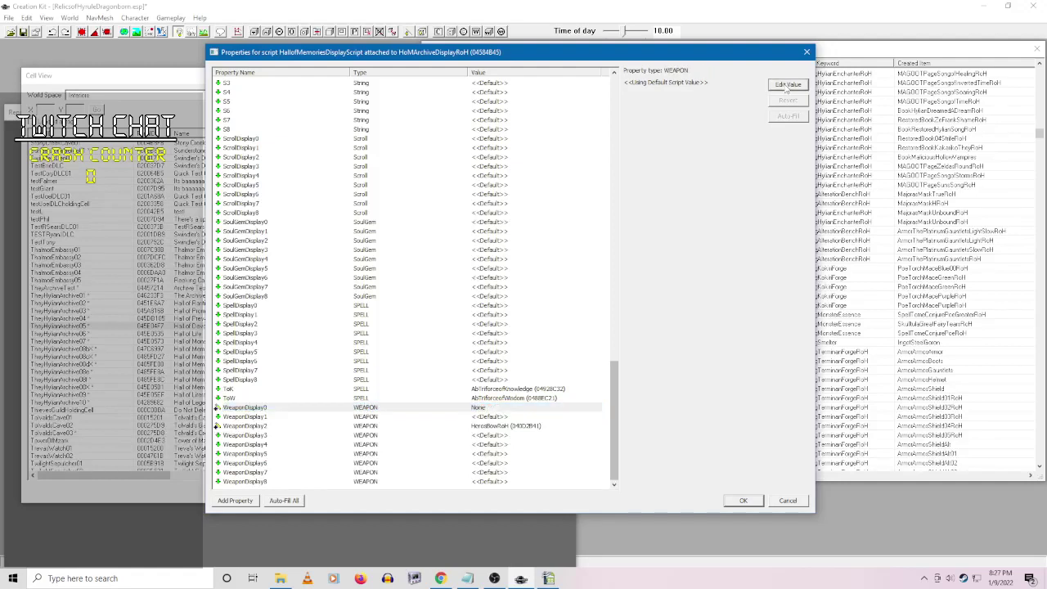
click(758, 84)
key(Down)
key(Down)
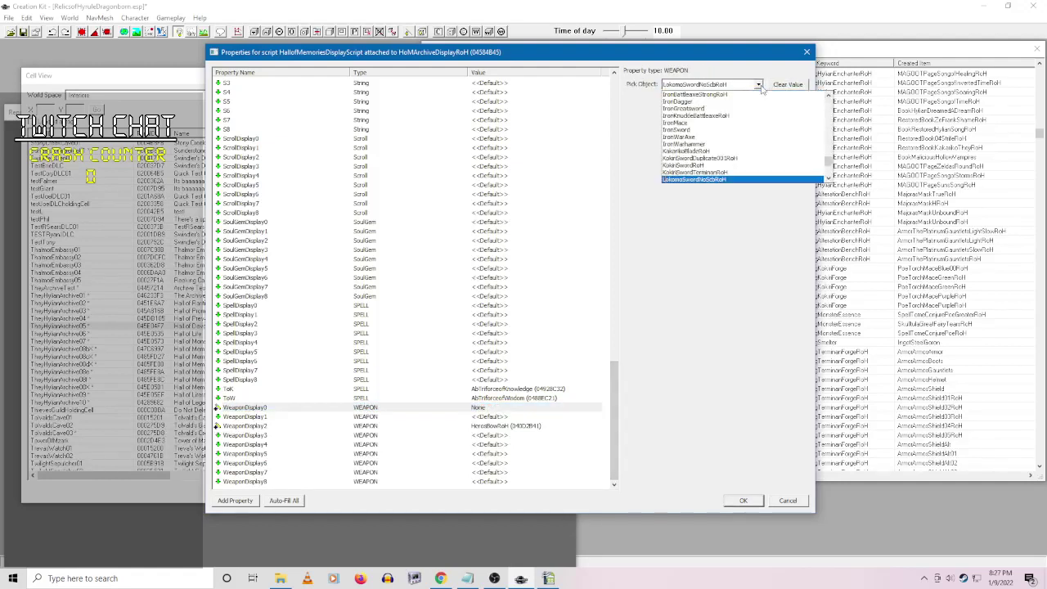
scroll(761, 88, down, 4)
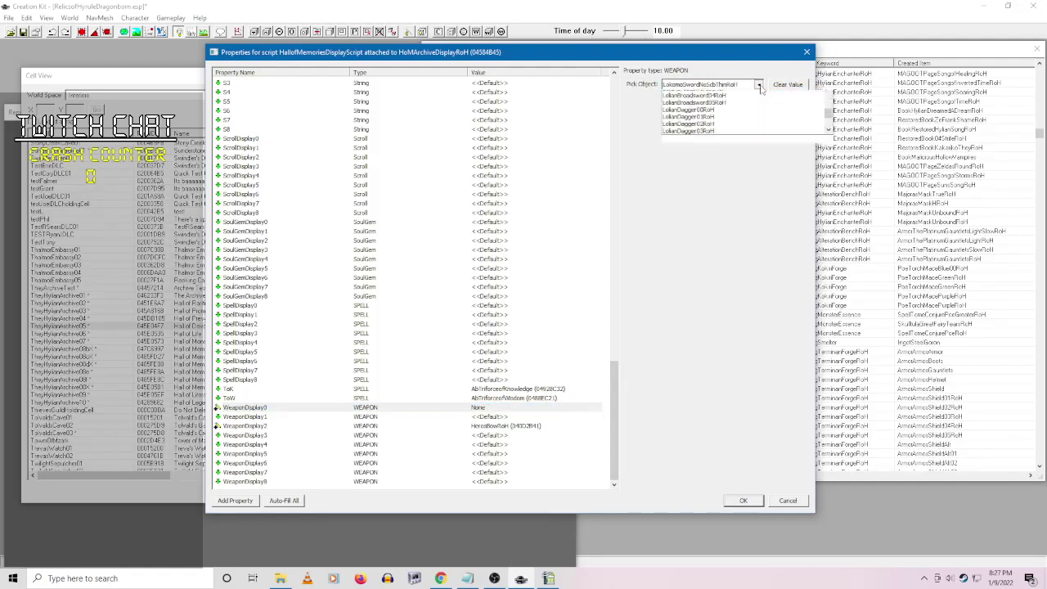
text(cross)
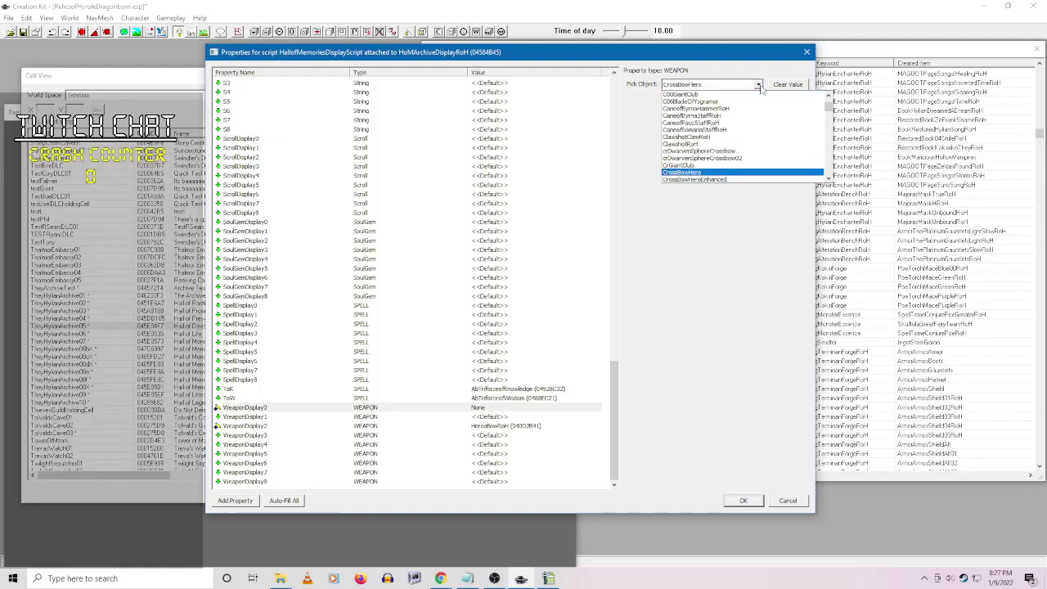
key(Down)
key(Down)
key(Down)
key(Return)
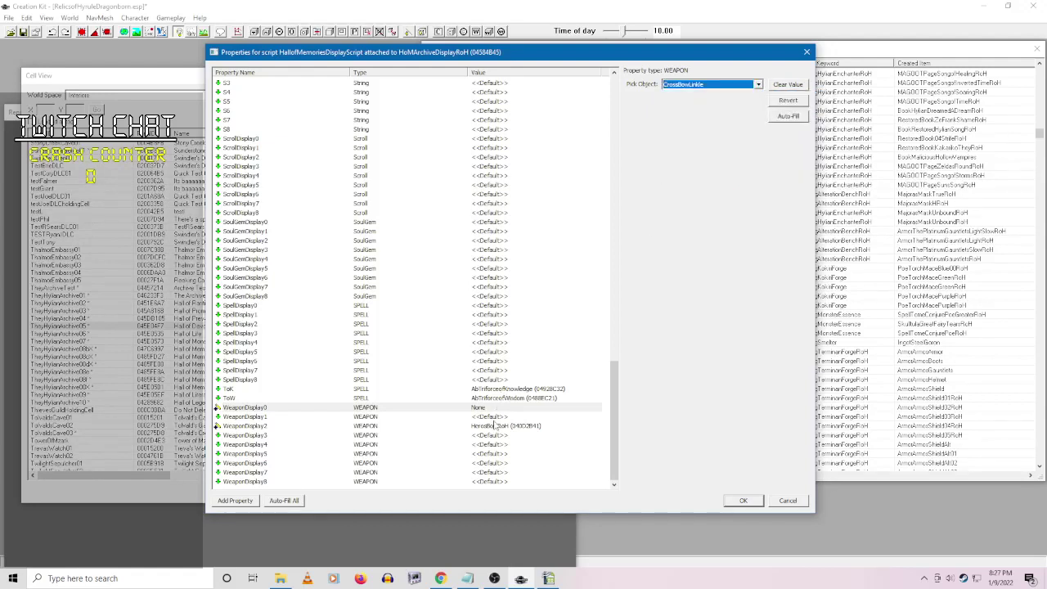
key(Down)
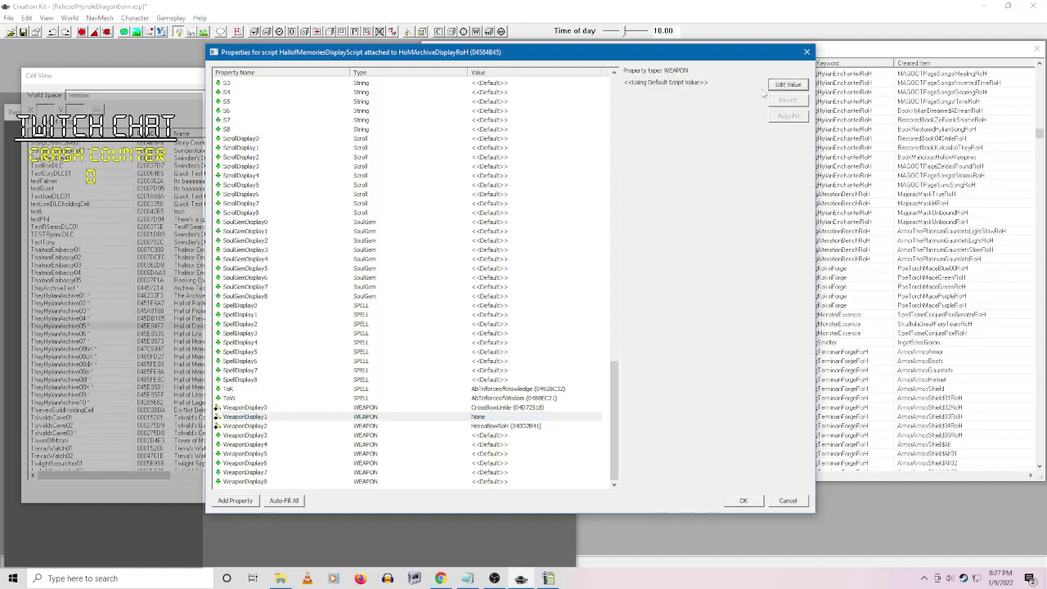
click(787, 84)
click(757, 84)
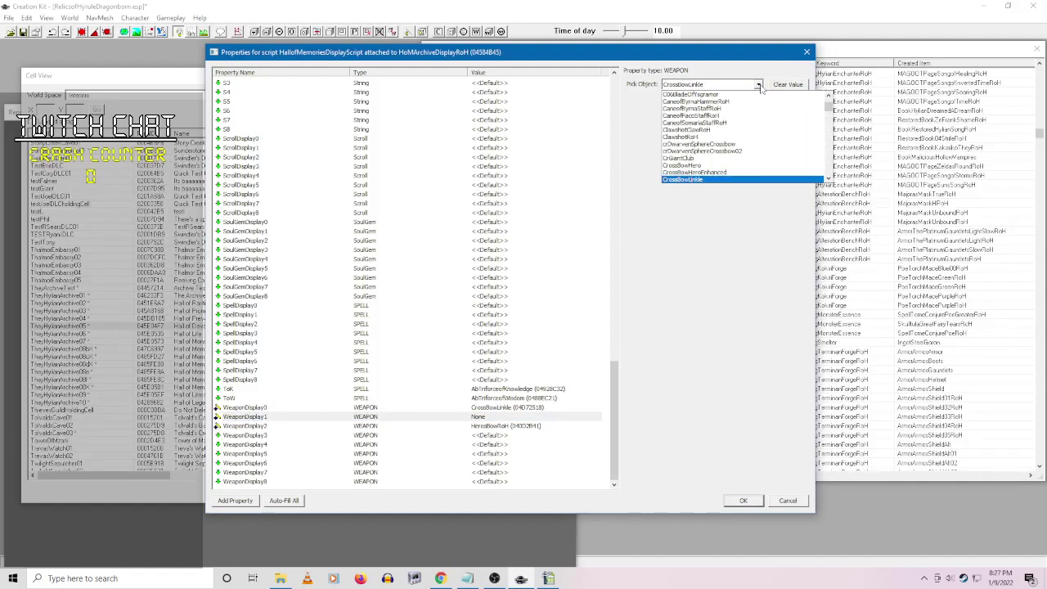
click(682, 180)
click(509, 417)
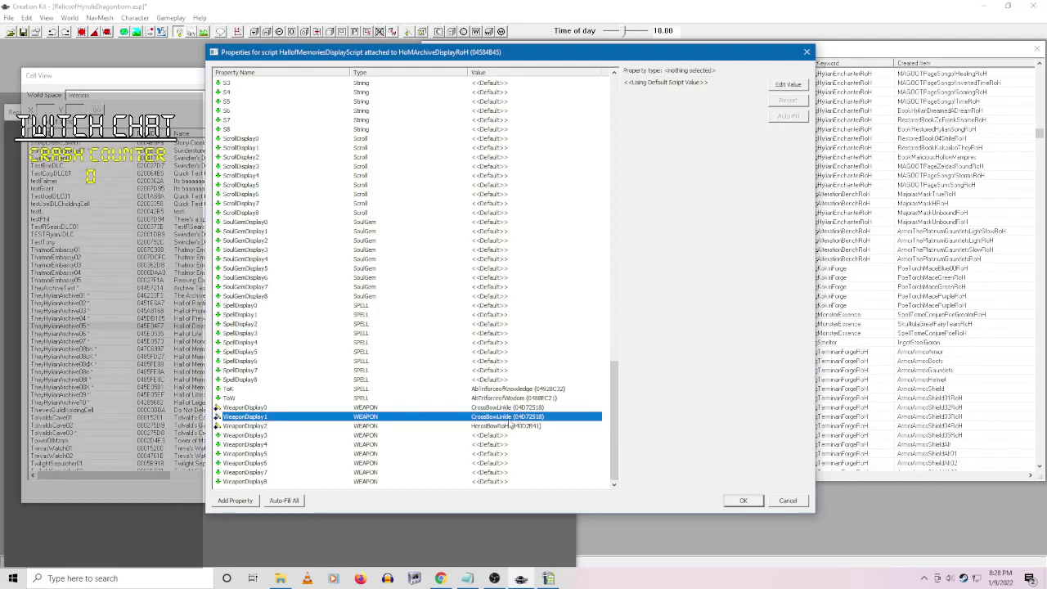
click(783, 96)
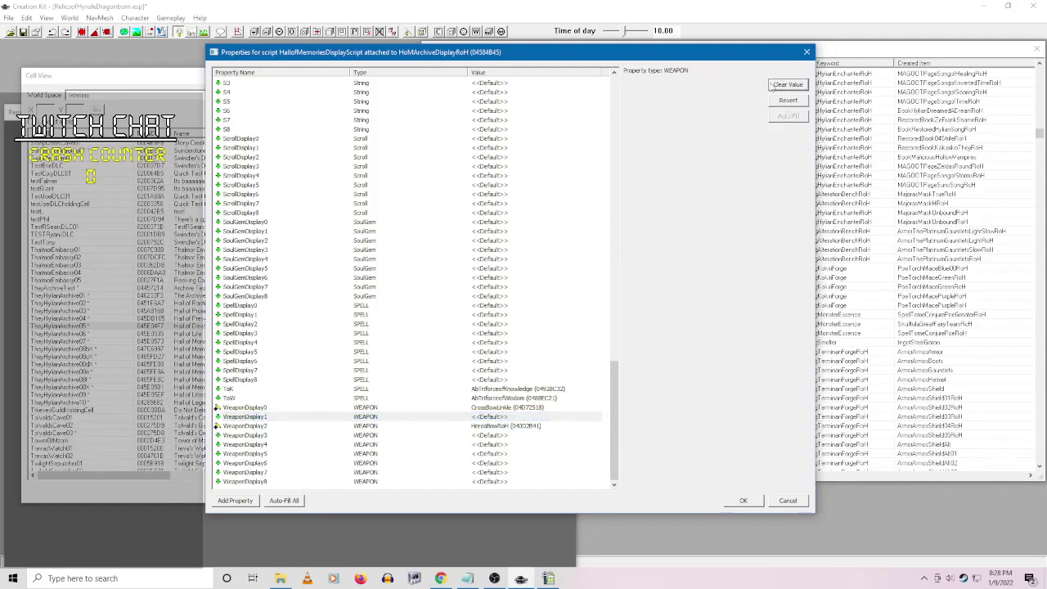
- Set the WeaponDisplay1 script property of reference 04584B45 to CrossBowHero and check it against the displays to enable
click(773, 85)
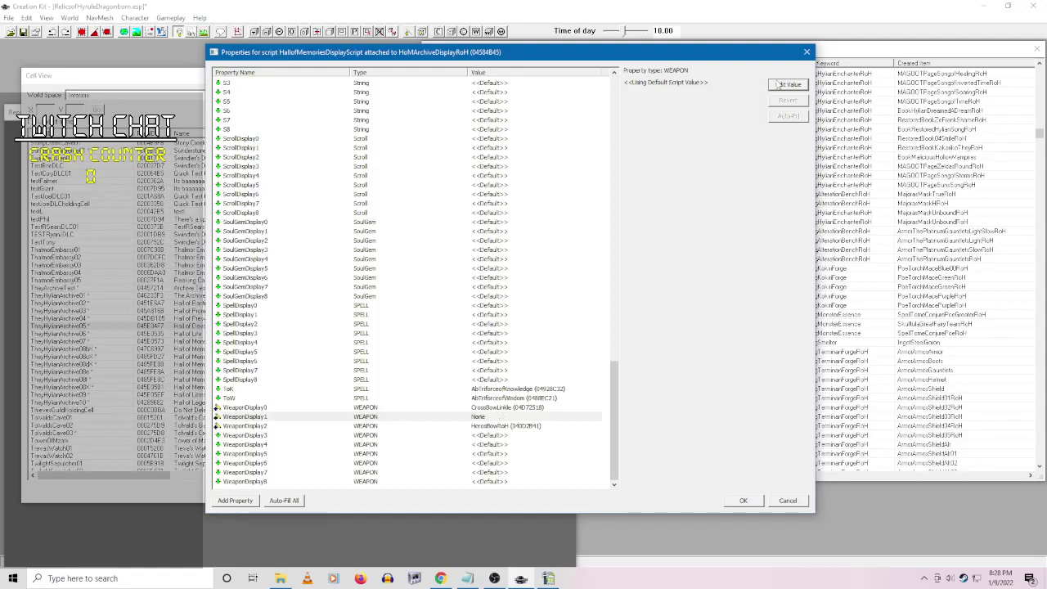
click(758, 85)
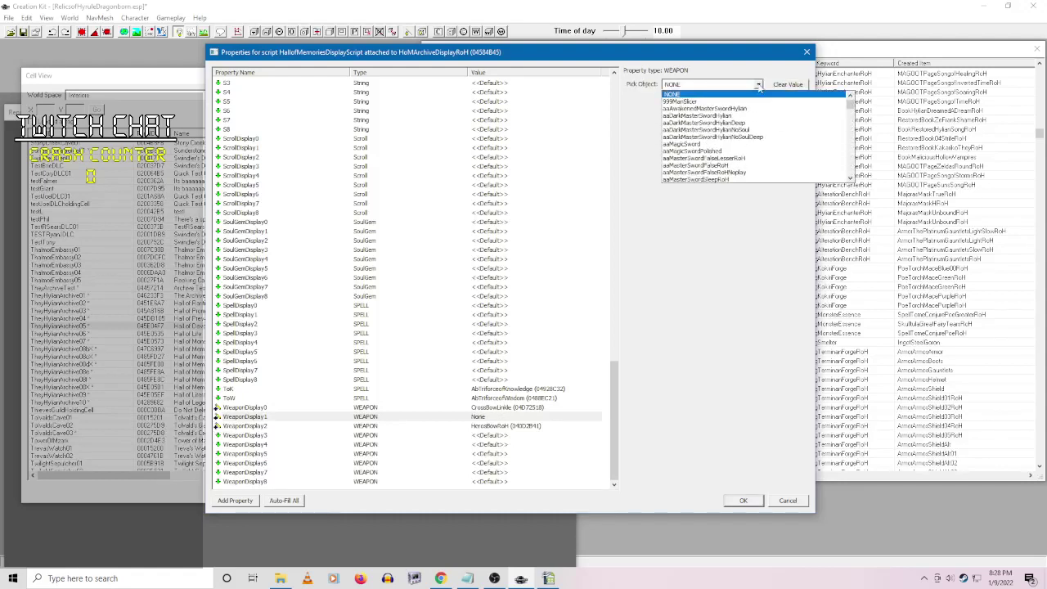
text(h)
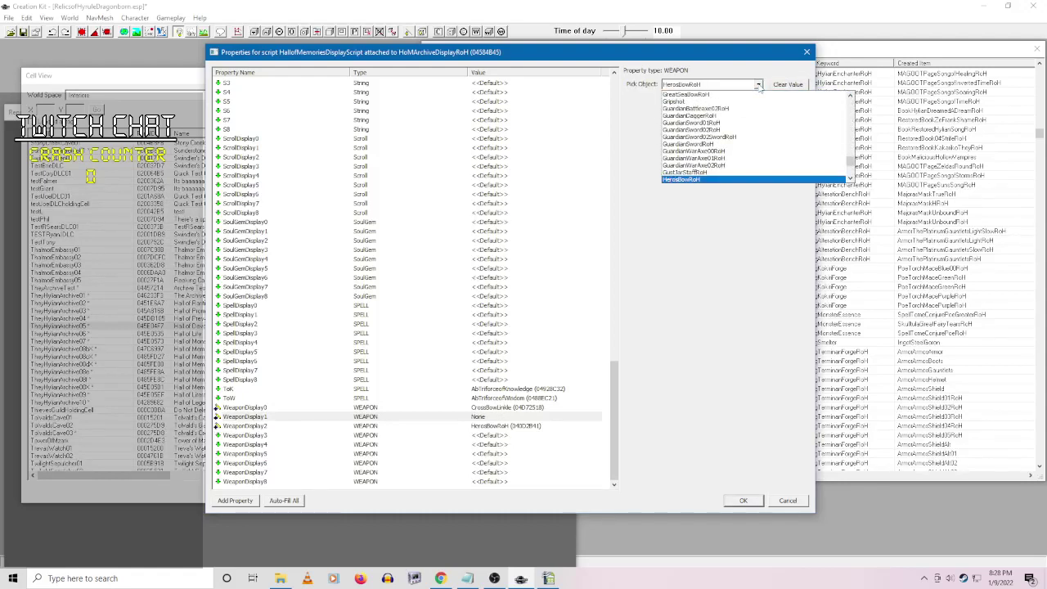
text(cro)
click(683, 172)
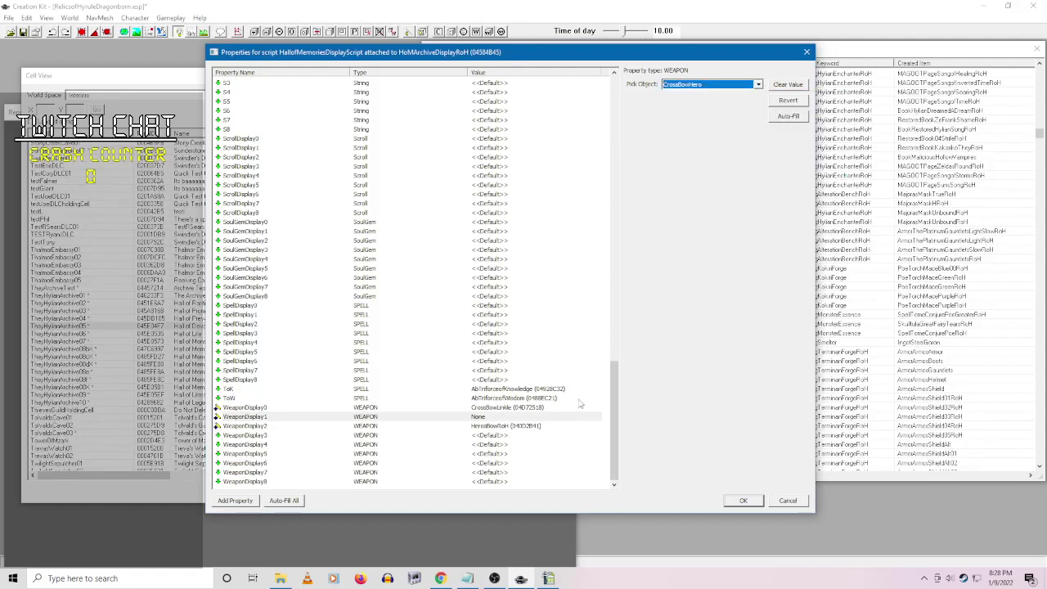
drag(612, 424, 612, 168)
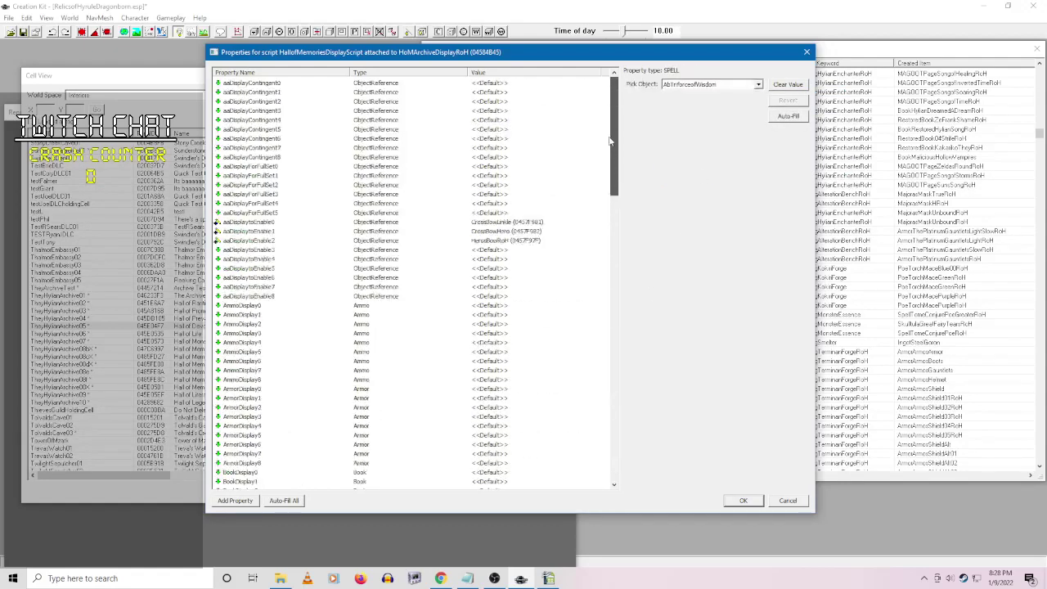
- Accept the script properties of reference 04584B45 and give the reference the editor ID CrossbowDisplay
click(746, 503)
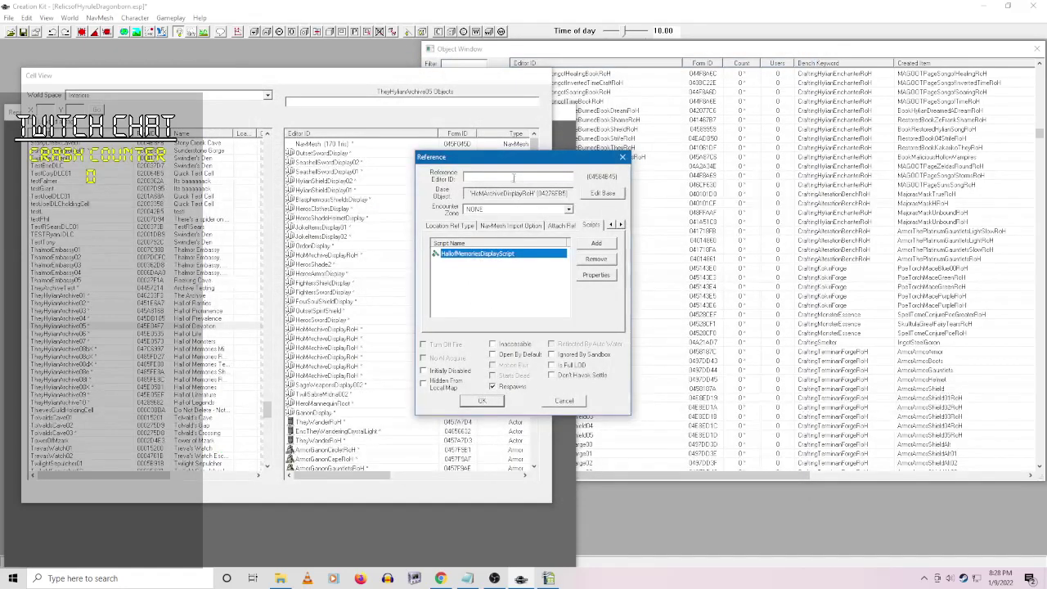
click(513, 177)
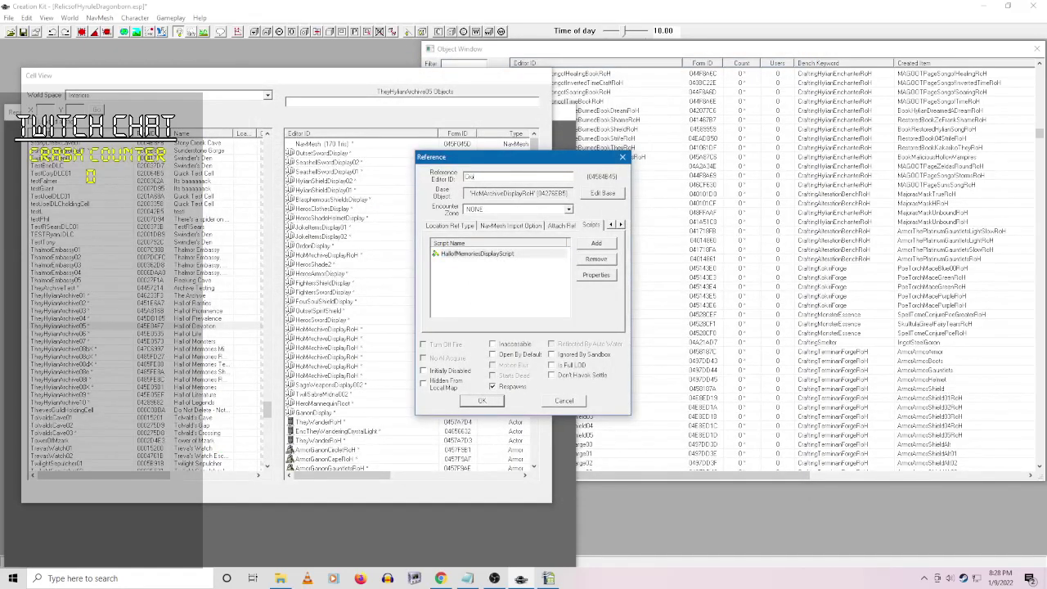
text(CrossbowDisplay)
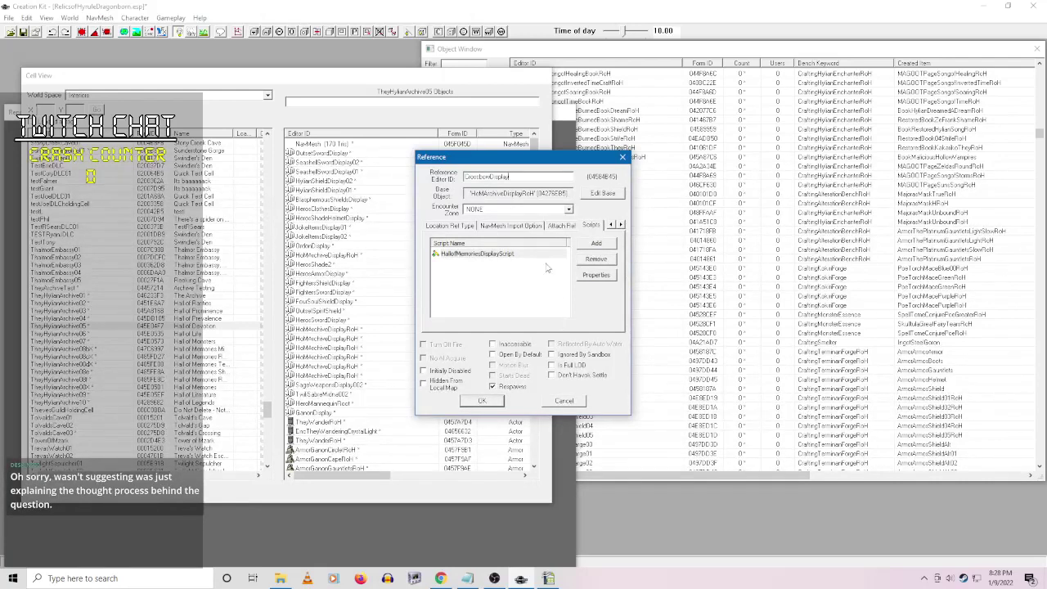
click(494, 401)
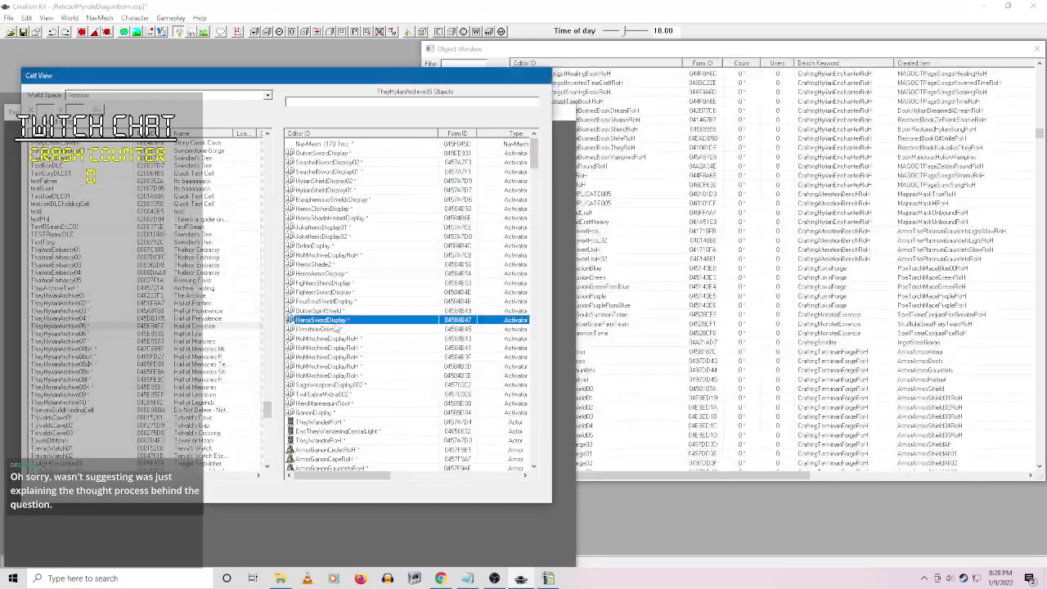
- Open the HallofMemoriesDisplayScript properties of HoMArchiveDisplayRoH reference 04584B43
click(346, 348)
click(342, 337)
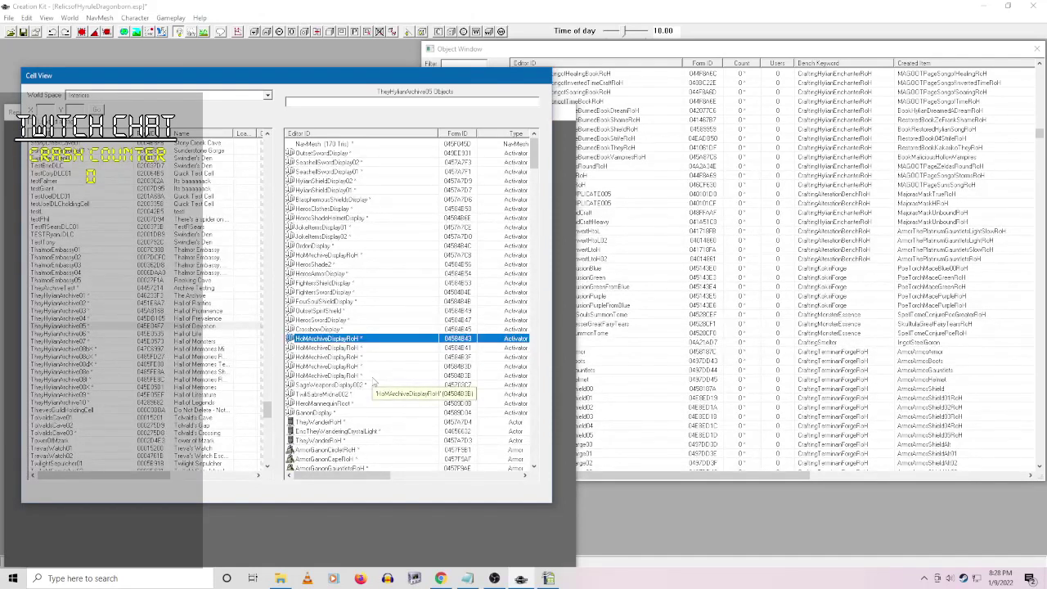
mouse_move(452, 523)
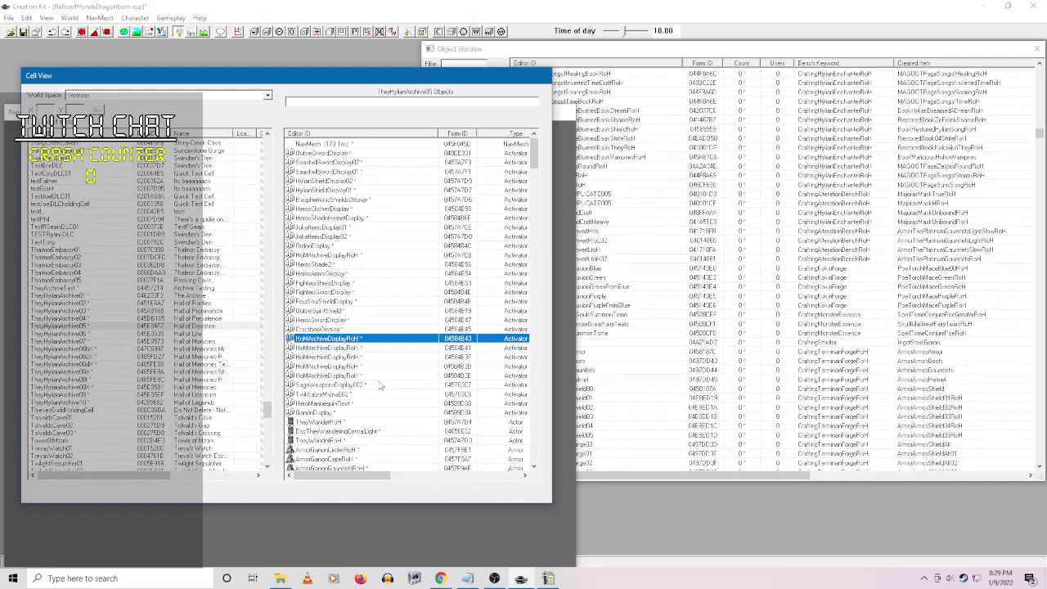
right_click(350, 337)
click(381, 358)
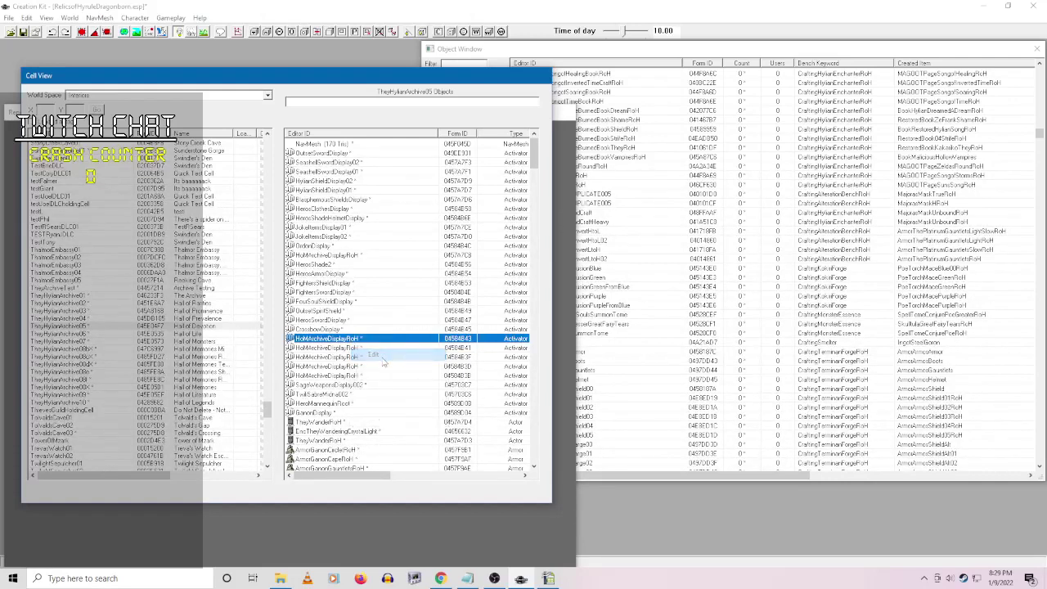
right_click(500, 254)
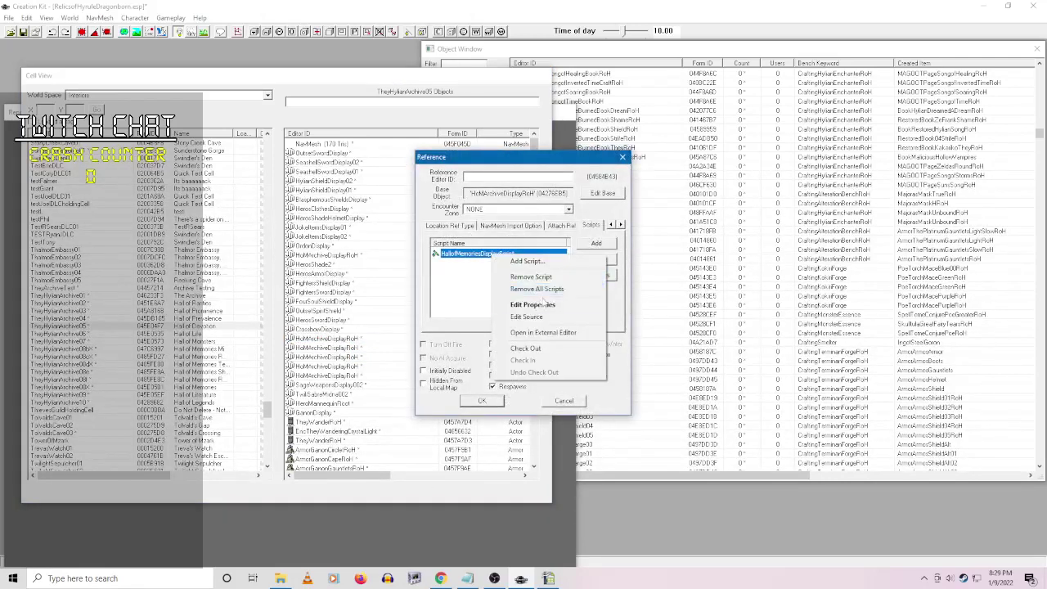
click(544, 304)
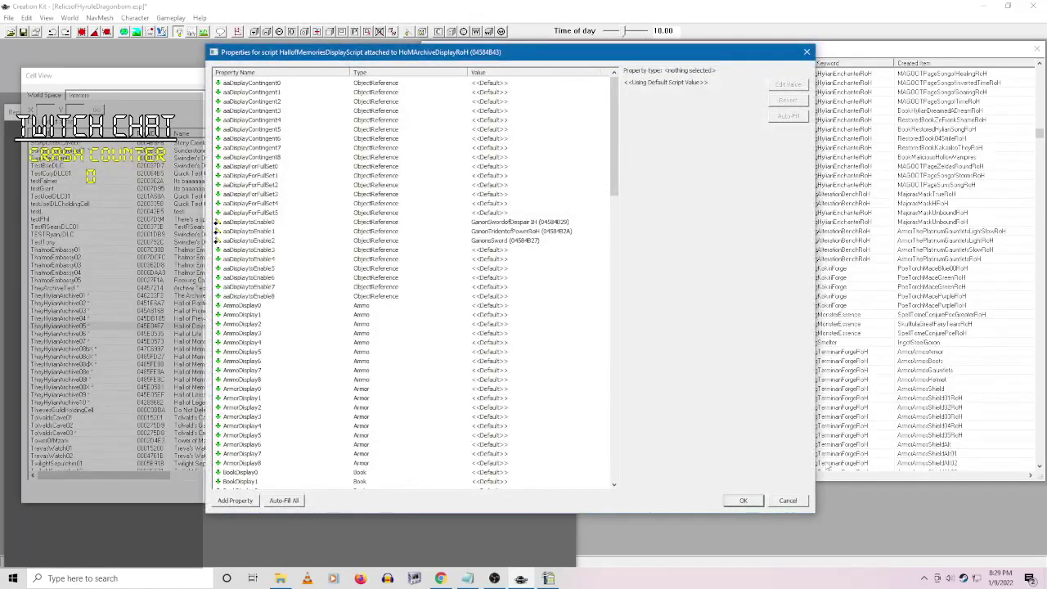
- Set the WeaponDisplay0 script property of reference 04584B43 to GanonSwordofDespair1H
drag(615, 160, 617, 462)
click(486, 408)
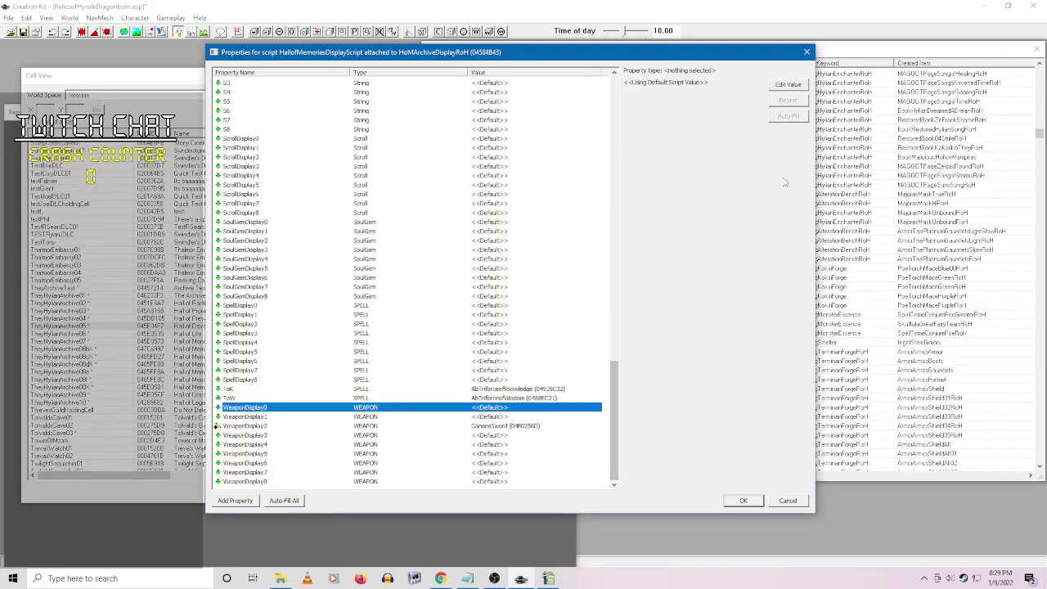
click(781, 86)
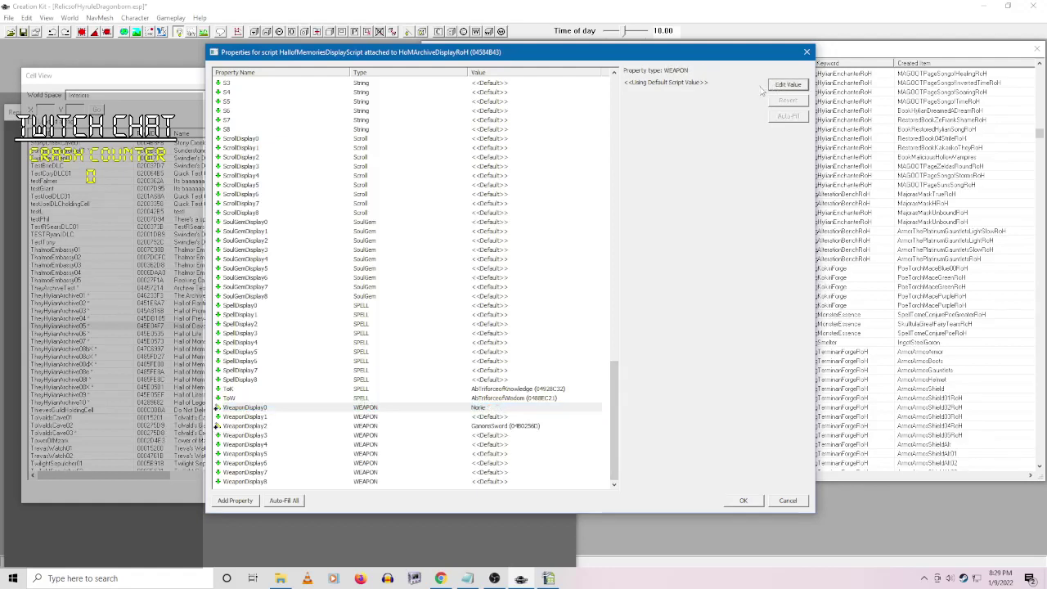
click(758, 85)
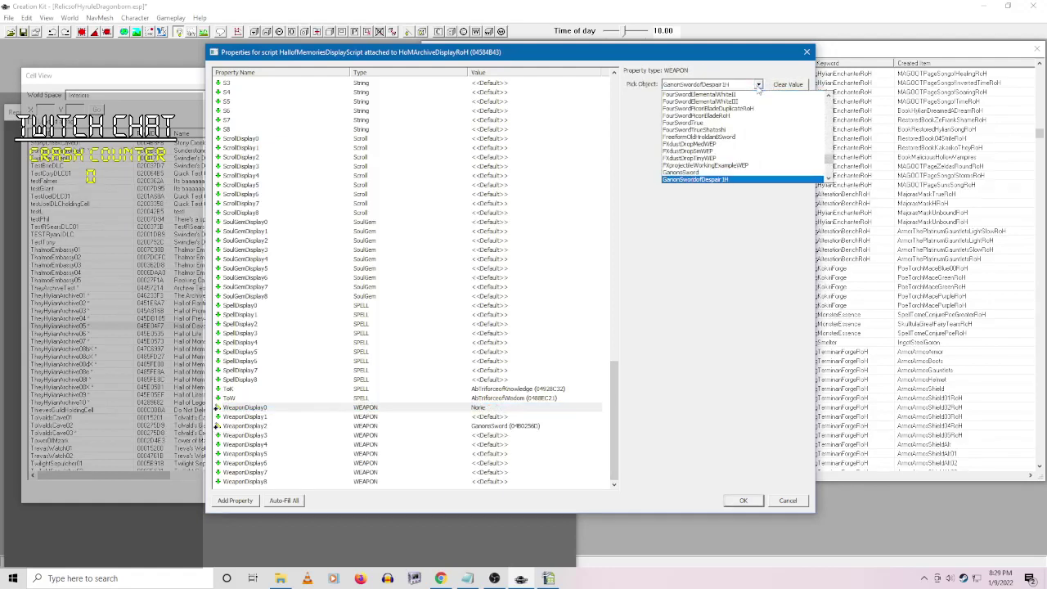
scroll(736, 159, down, 1)
click(736, 158)
mouse_move(617, 377)
mouse_down()
mouse_move(615, 187)
mouse_move(615, 378)
mouse_up()
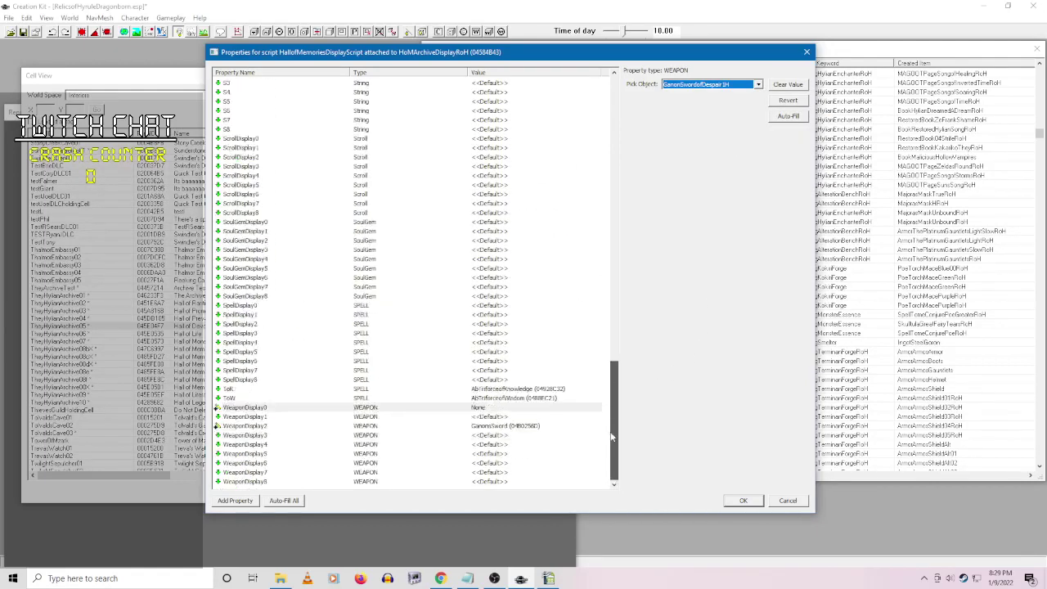
- Set the WeaponDisplay1 script property of reference 04584B43 to GanonTridentofPowerRoH
click(787, 85)
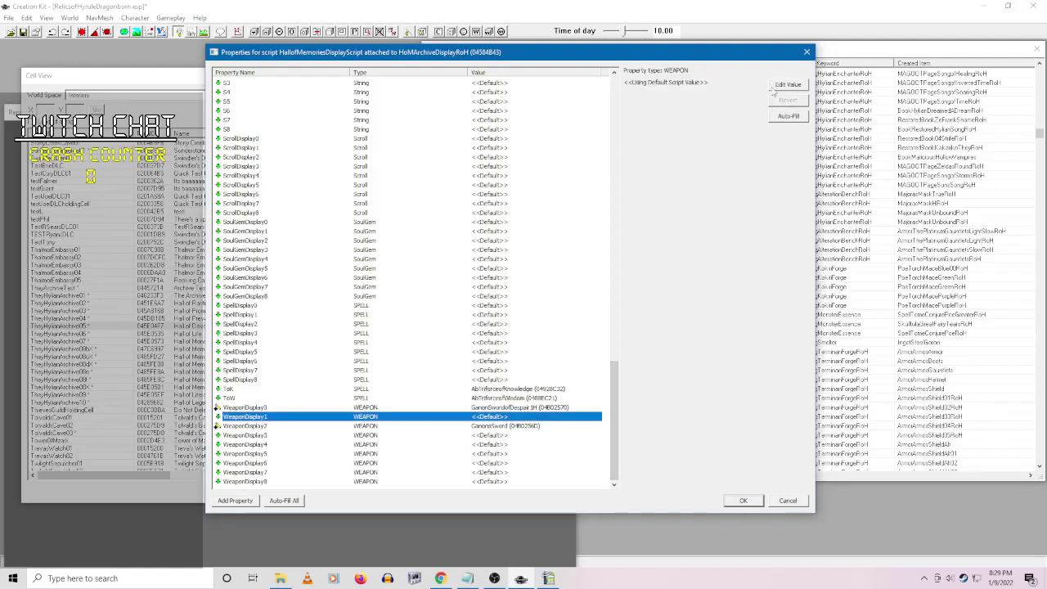
click(788, 84)
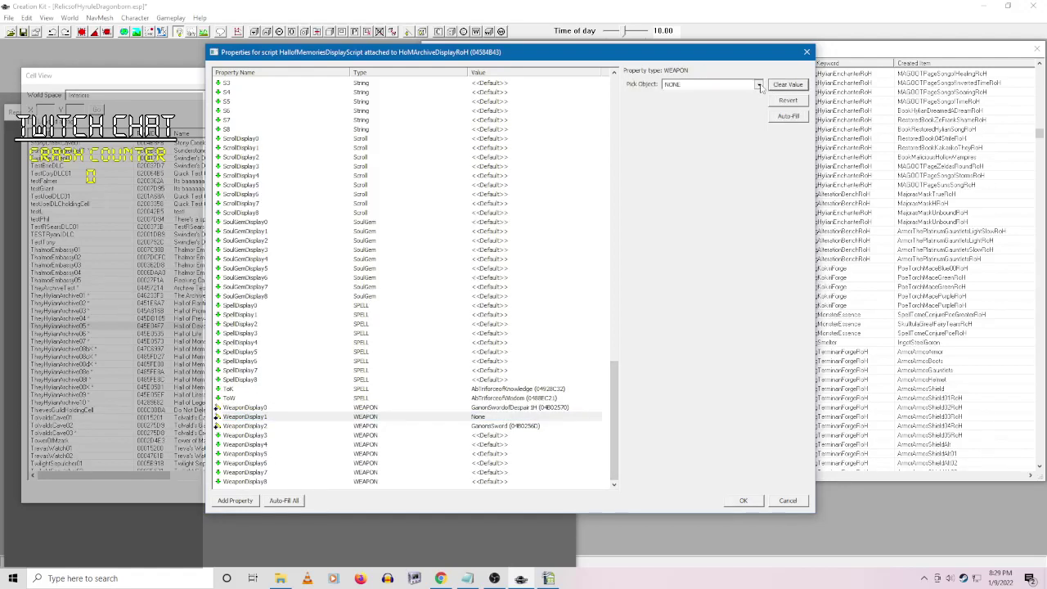
click(758, 84)
text(ganont)
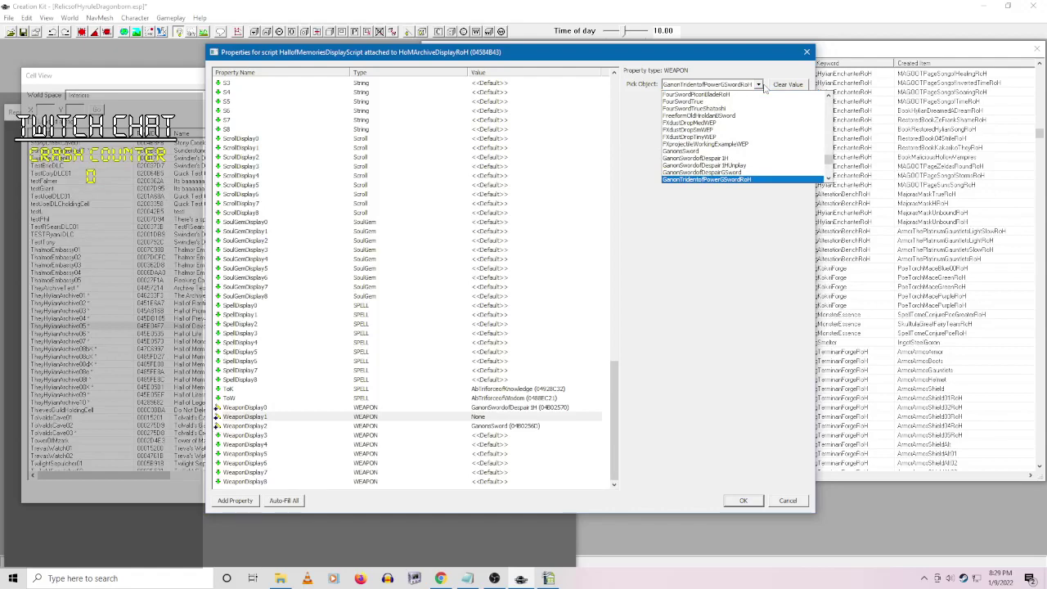
click(728, 170)
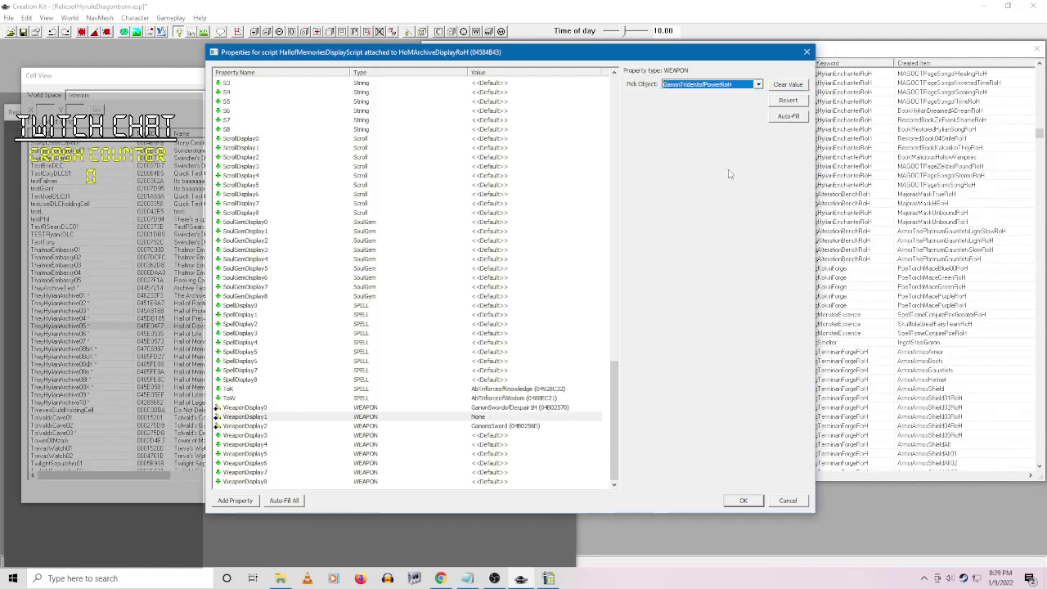
- Accept the script properties of reference 04584B43 and give the reference the editor ID GanonWeaponsDisplay
click(742, 501)
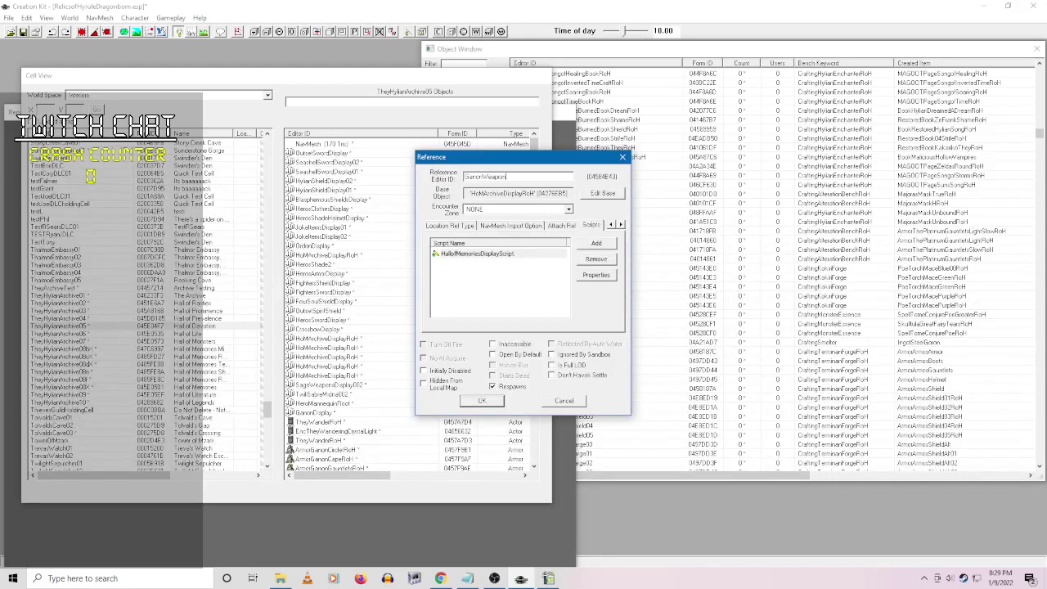
key(BackSpace)
key(BackSpace)
click(481, 400)
- Check the HallofMemoriesDisplayScript properties of HoMArchiveDisplayRoH reference 04584B41 and give the reference the editor ID GanonArmorDisplay
click(353, 357)
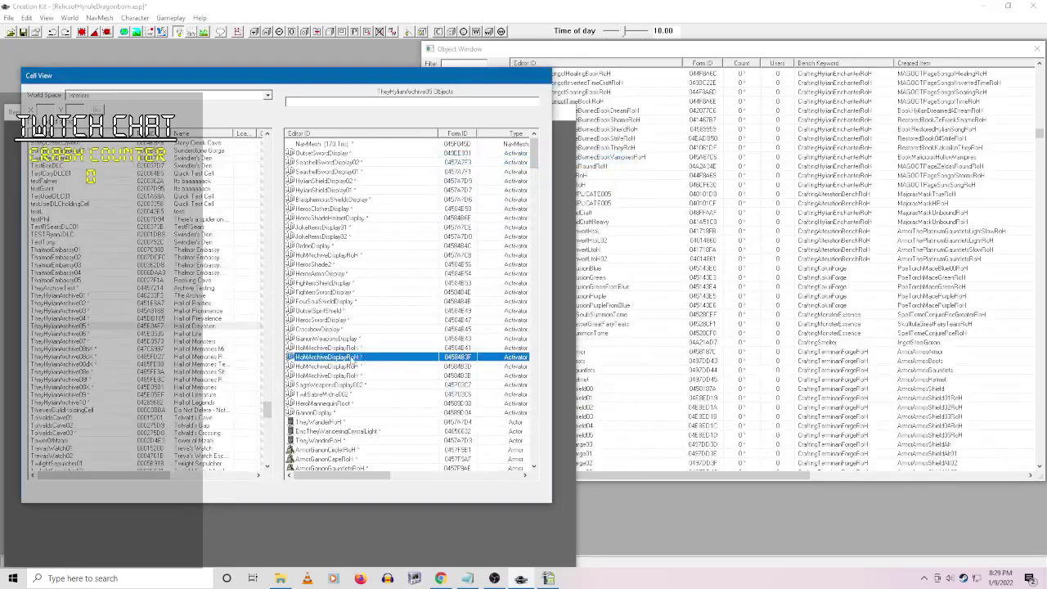
right_click(338, 347)
click(364, 369)
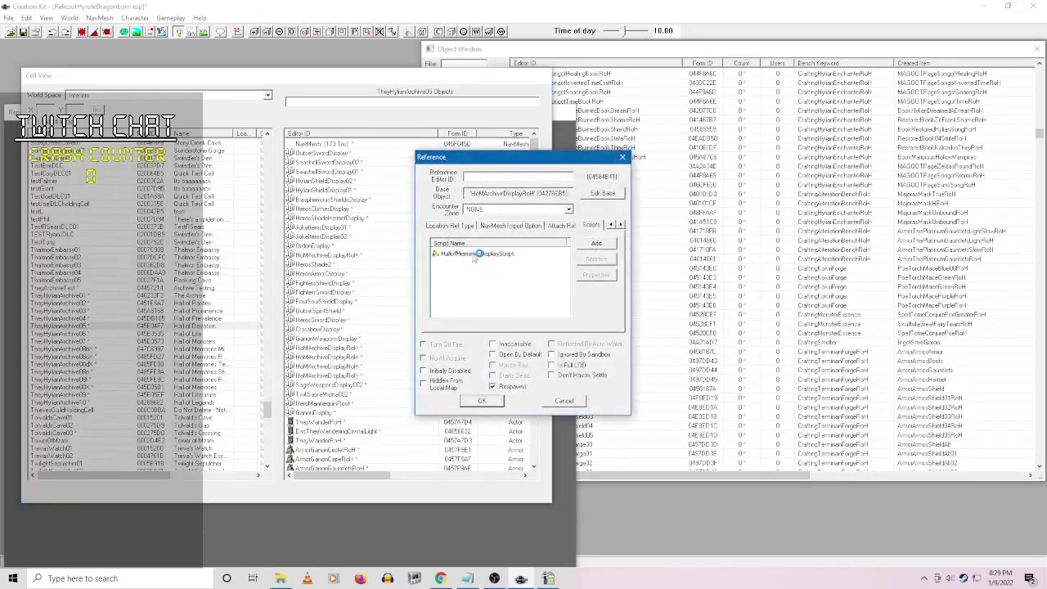
right_click(478, 254)
click(542, 300)
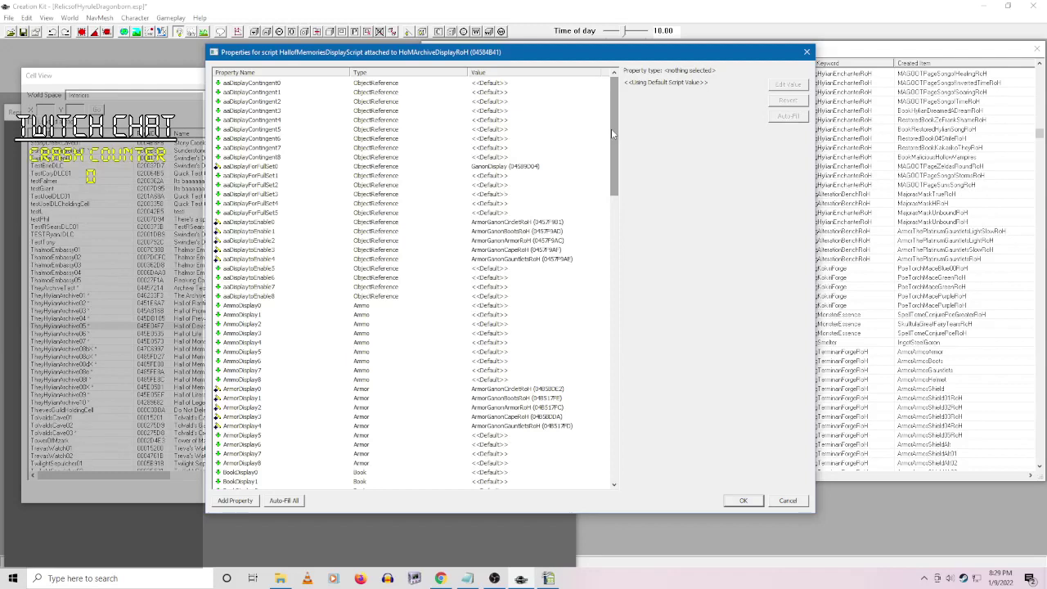
click(742, 499)
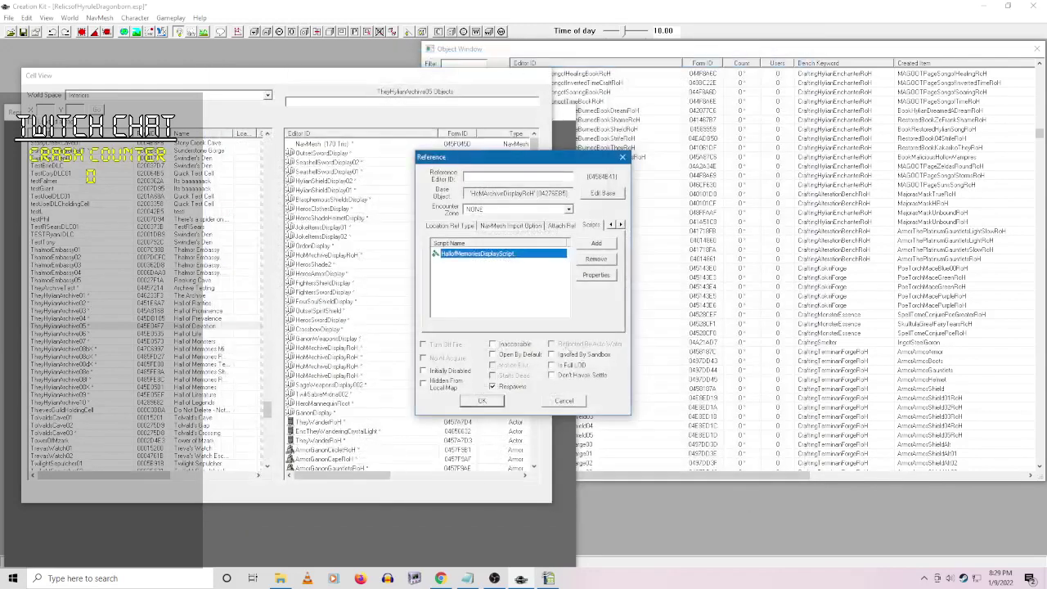
click(497, 179)
text(Ganon)
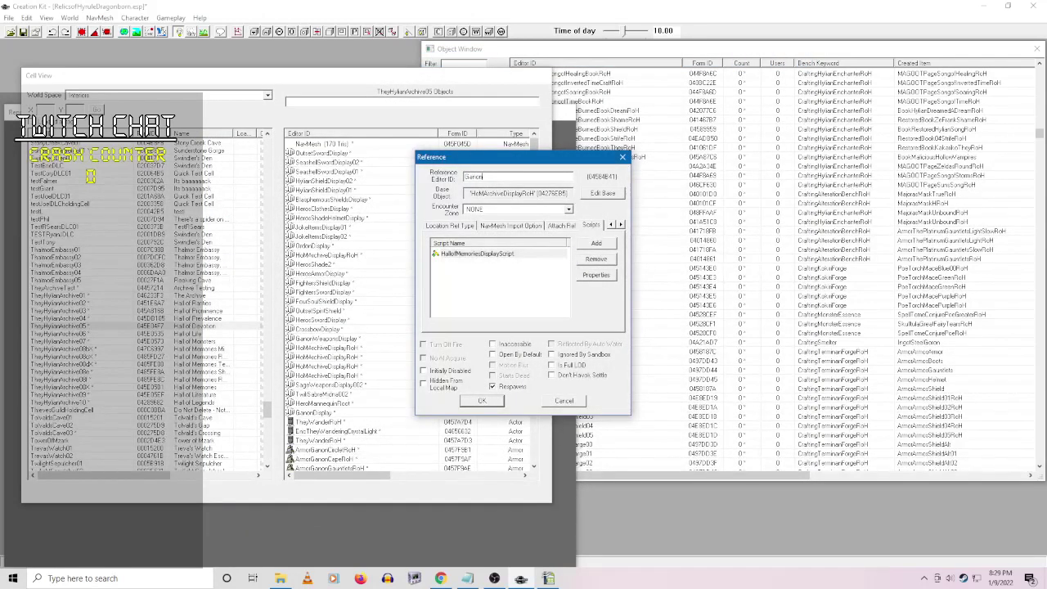
text(ArmorDisplay)
click(482, 399)
click(357, 366)
right_click(354, 357)
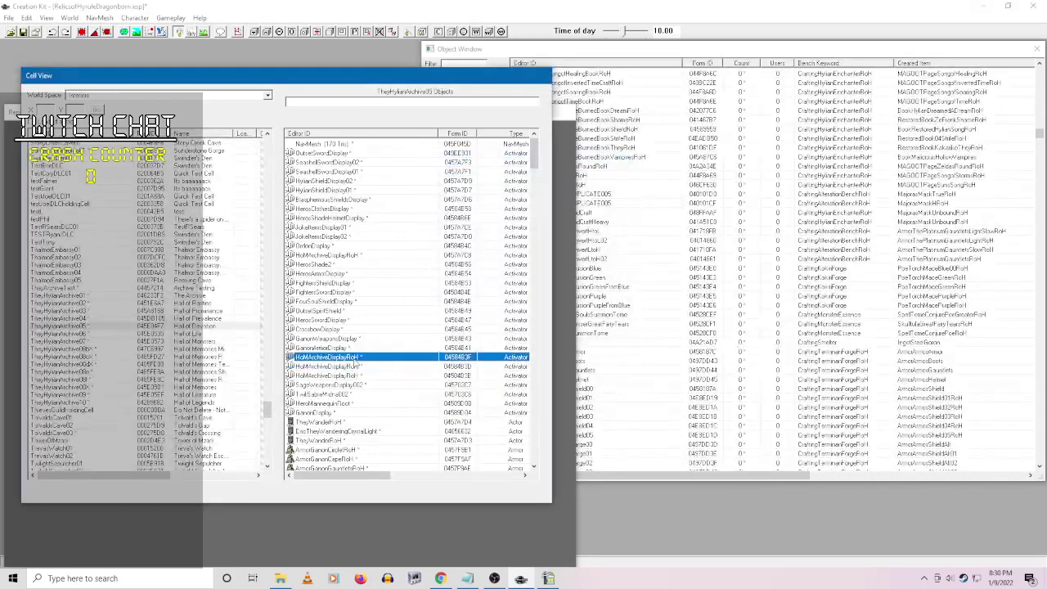
click(389, 385)
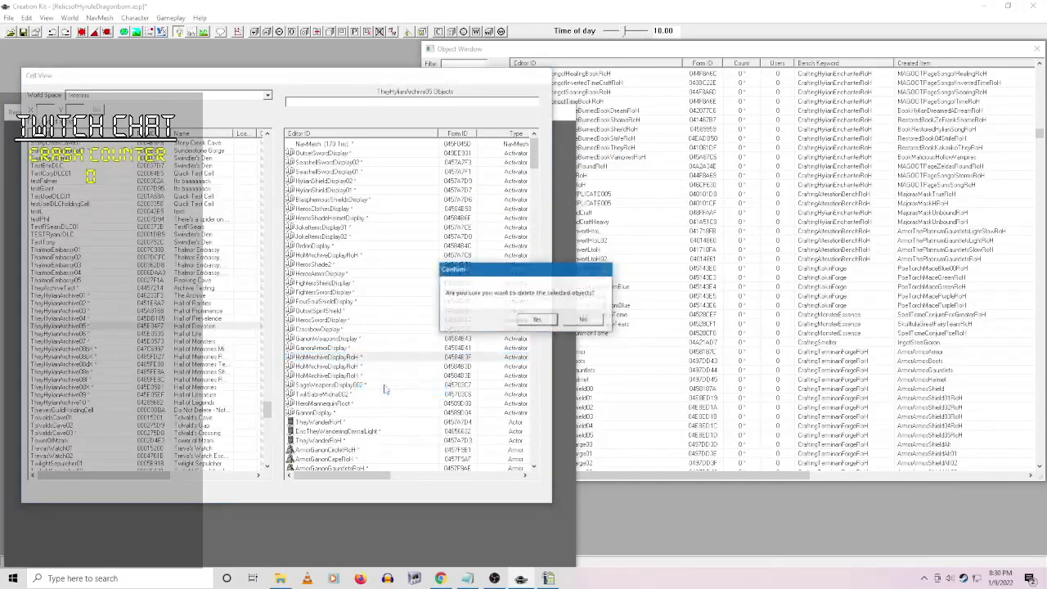
click(582, 319)
- Check the HallofMemoriesDisplayScript properties of HoMArchiveDisplayRoH reference 04584B3F and give the reference the editor ID HildaEquipmentDisplay
right_click(353, 357)
click(378, 366)
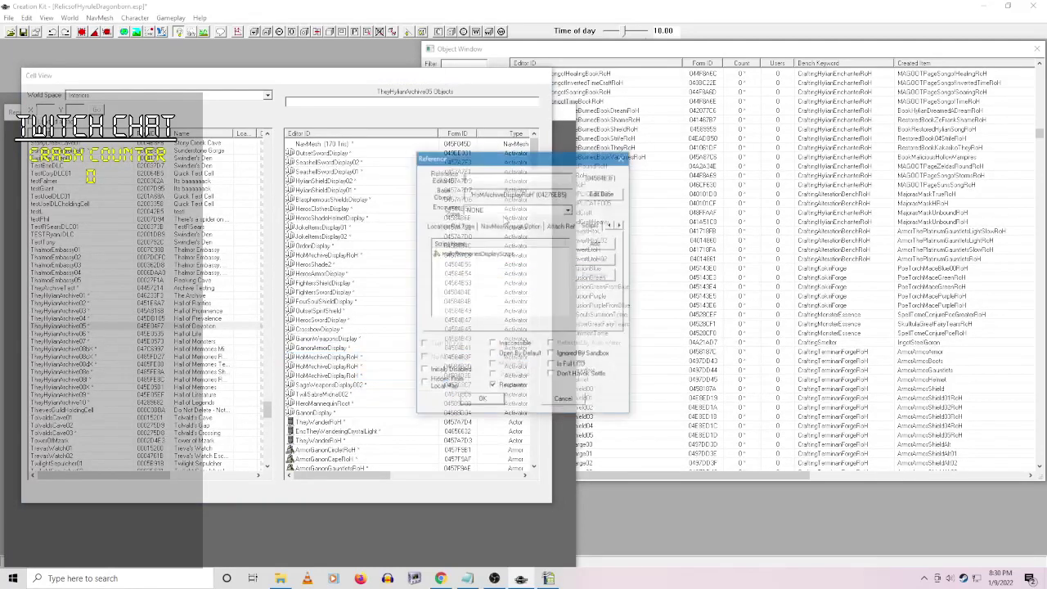
right_click(494, 254)
click(540, 303)
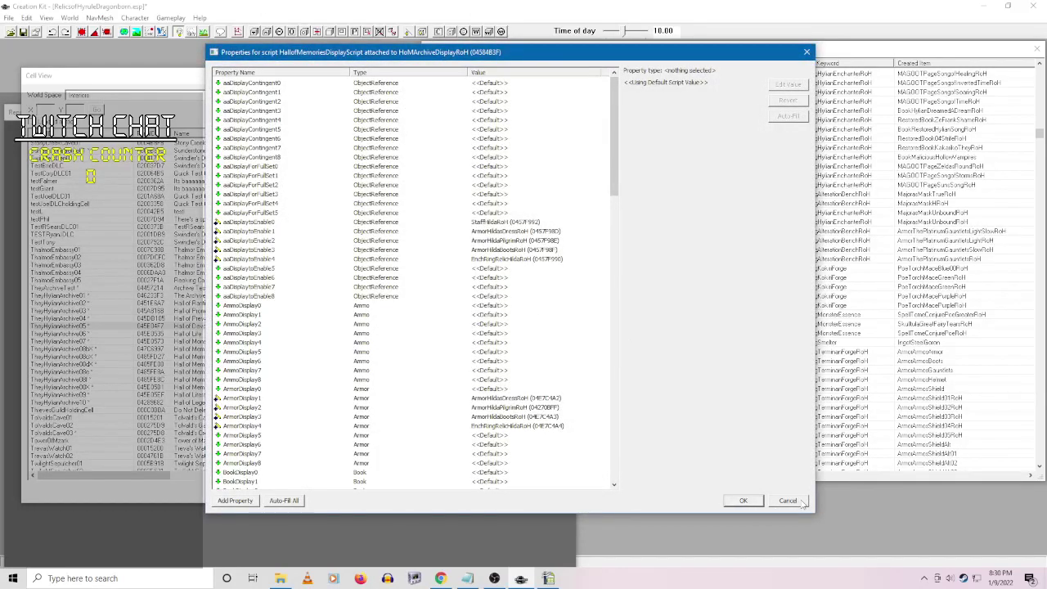
drag(611, 165, 610, 317)
key(Escape)
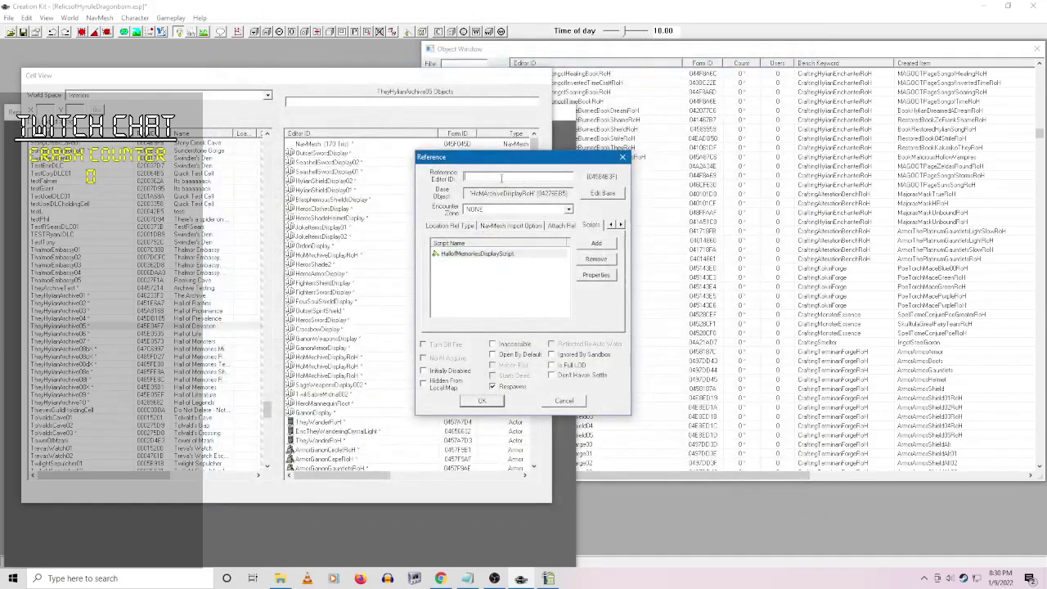
click(501, 178)
text(HildaEquipmentDisplay)
click(483, 401)
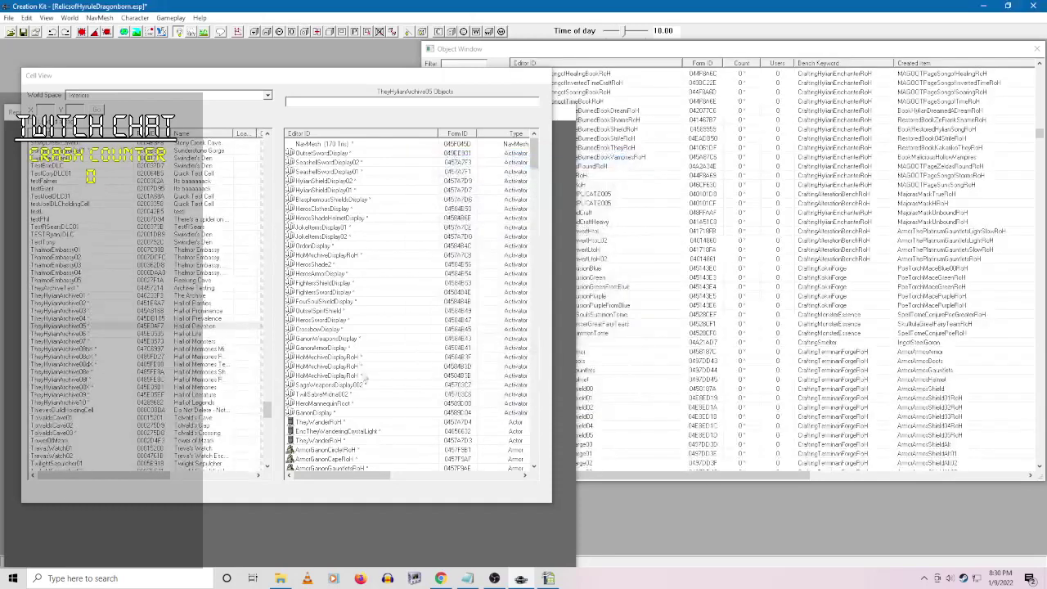
- Open the HallofMemoriesDisplayScript properties of HoMArchiveDisplayRoH reference 04584B3D and look through them down to the weapon entries
click(351, 368)
right_click(351, 368)
click(376, 375)
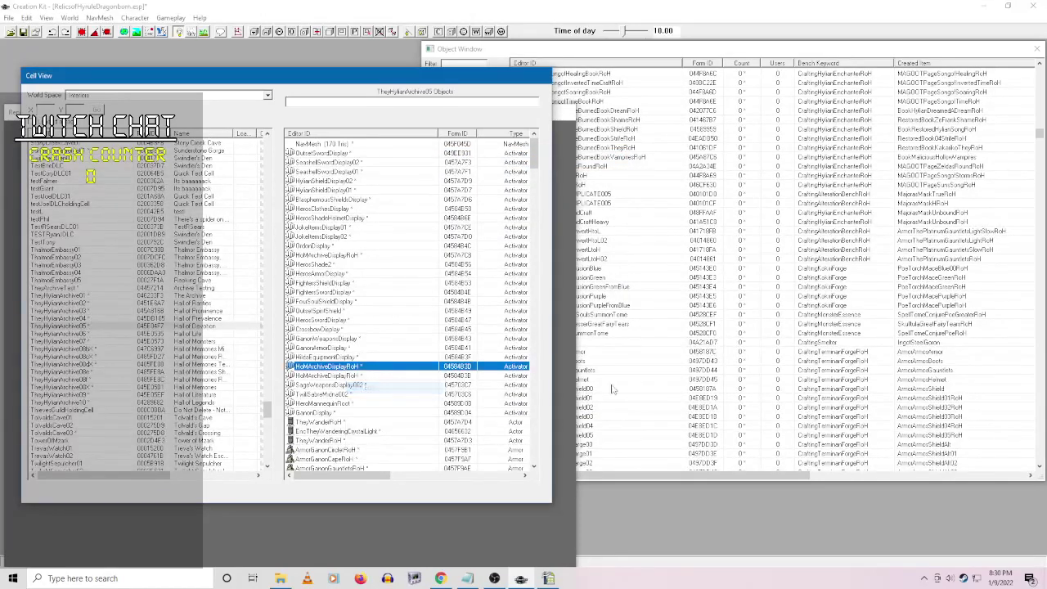
right_click(489, 257)
click(548, 303)
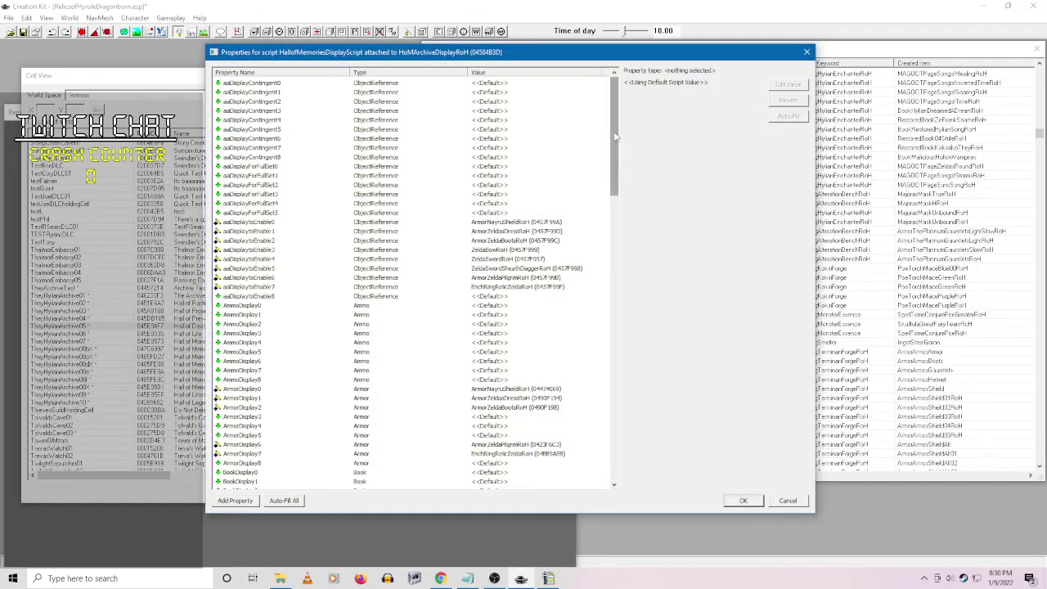
drag(617, 138, 598, 273)
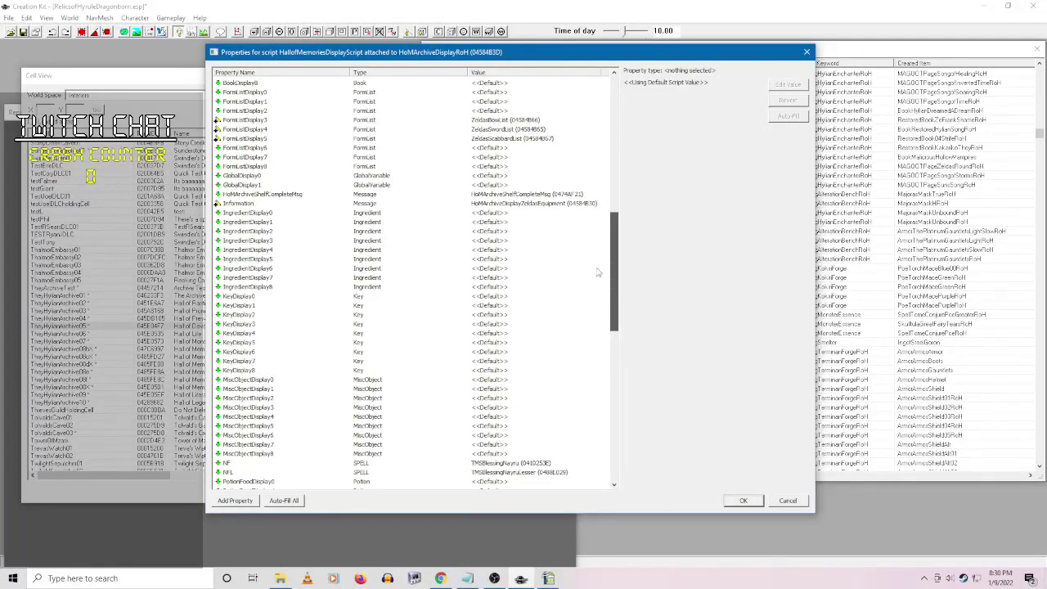
scroll(597, 286, down, 15)
- Set the WeaponDisplay3 script property of reference 04584B3D to ZeldaBowRoH
click(355, 434)
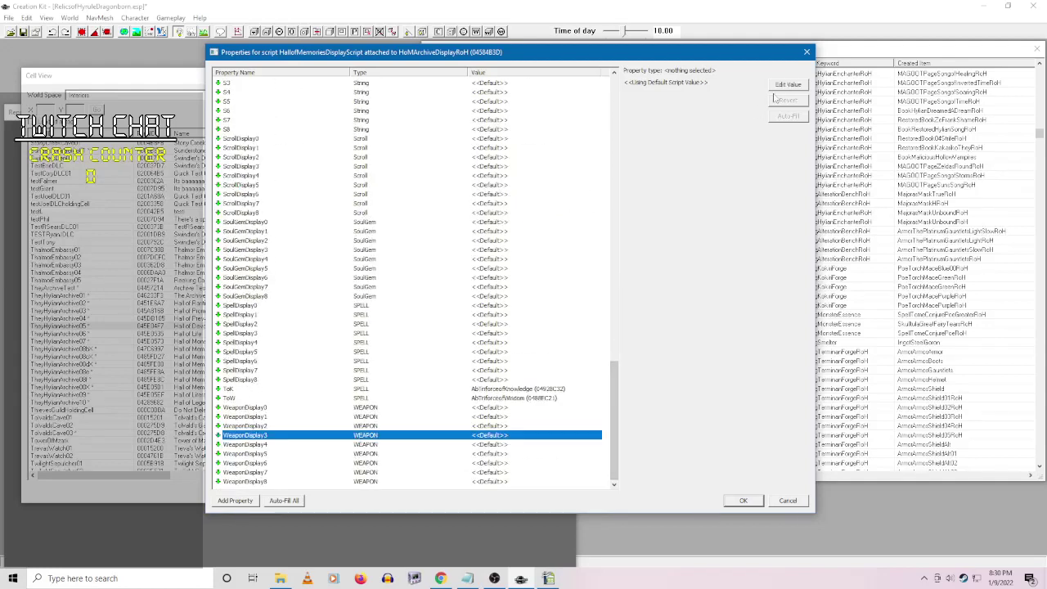
click(776, 86)
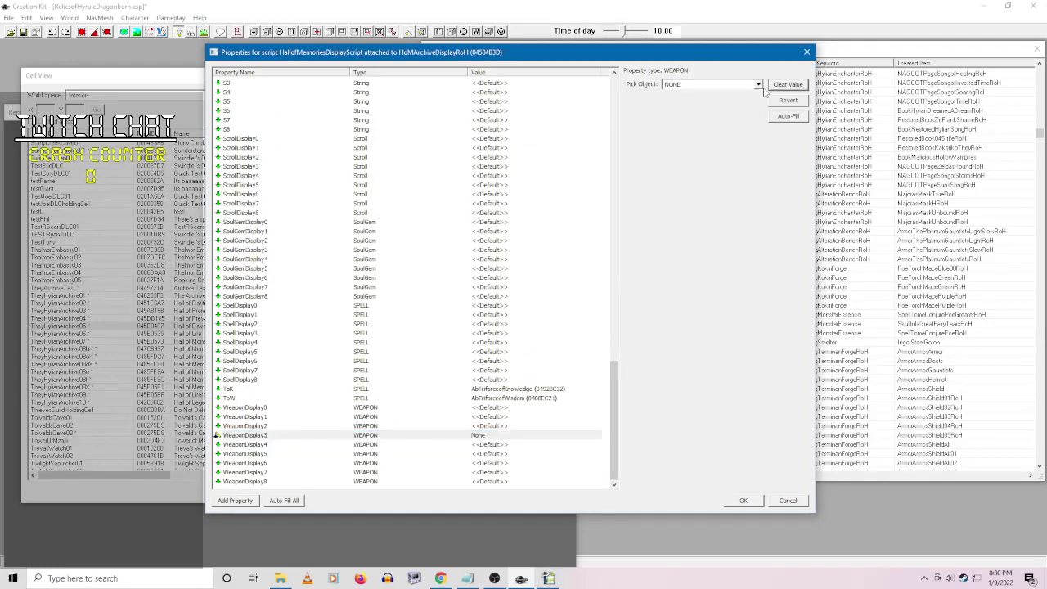
click(758, 84)
key(z)
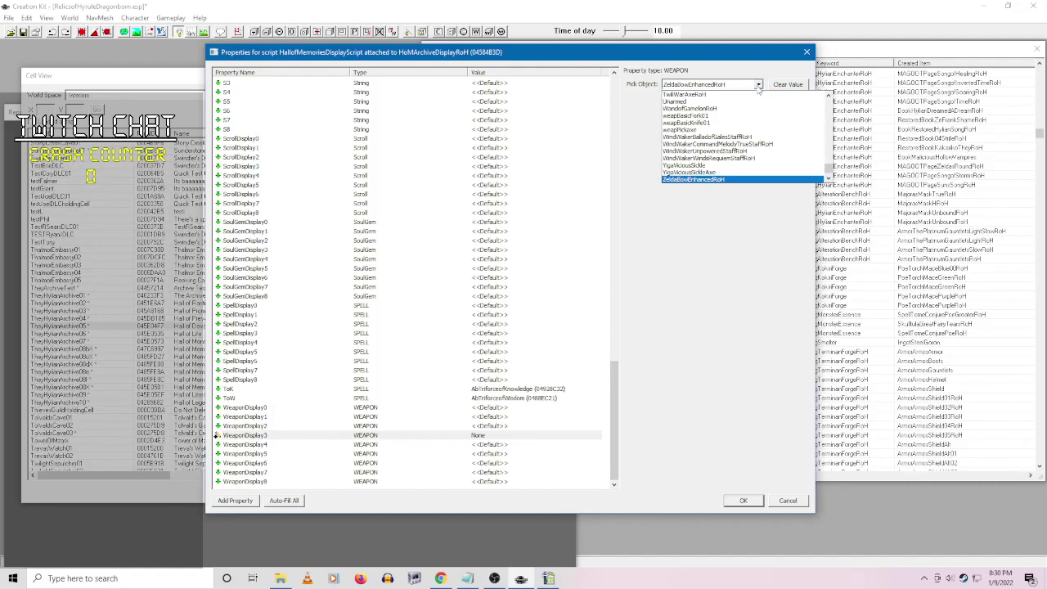
scroll(703, 139, down, 1)
click(695, 163)
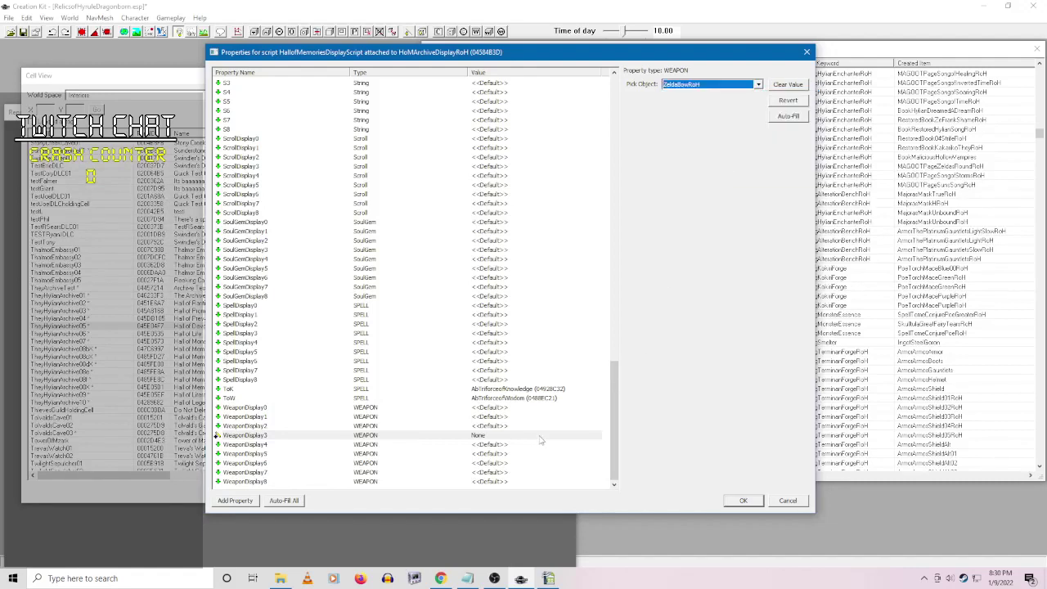
- Set the WeaponDisplay4 script property of reference 04584B3D to ZeldaSwordRoH
click(501, 444)
click(781, 85)
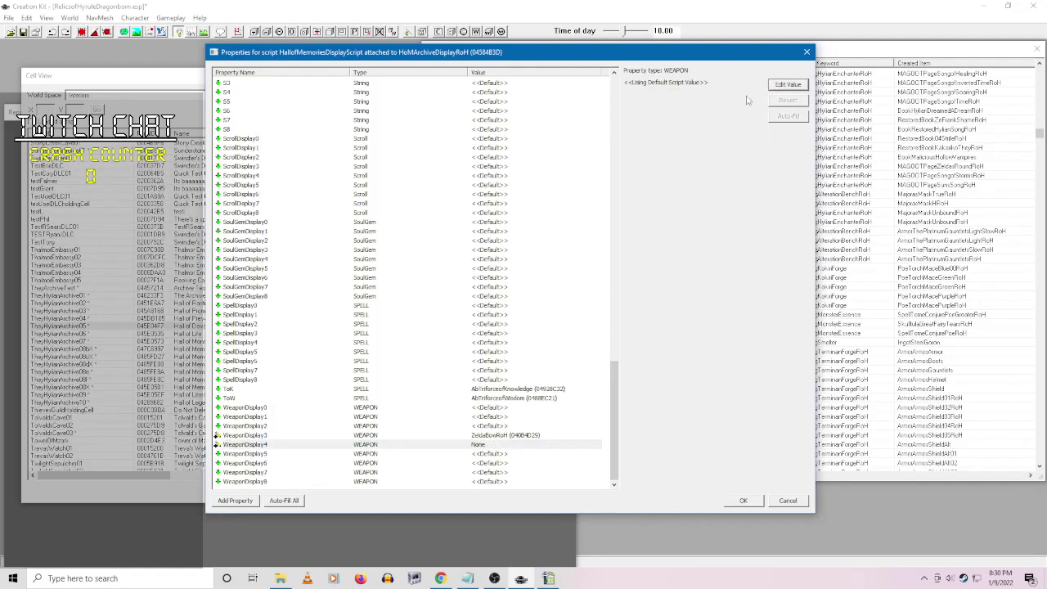
click(757, 85)
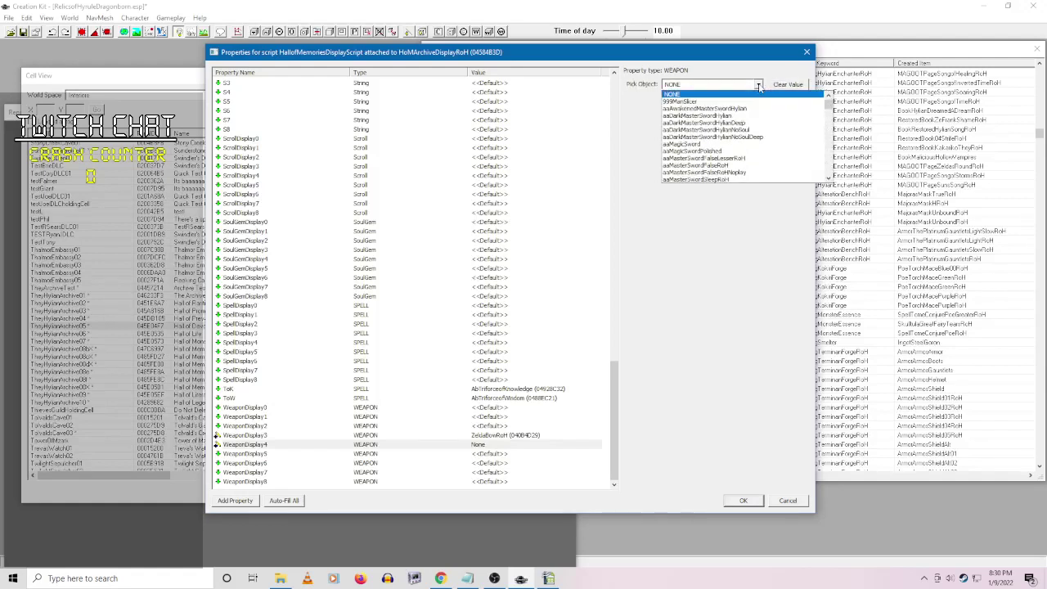
key(End)
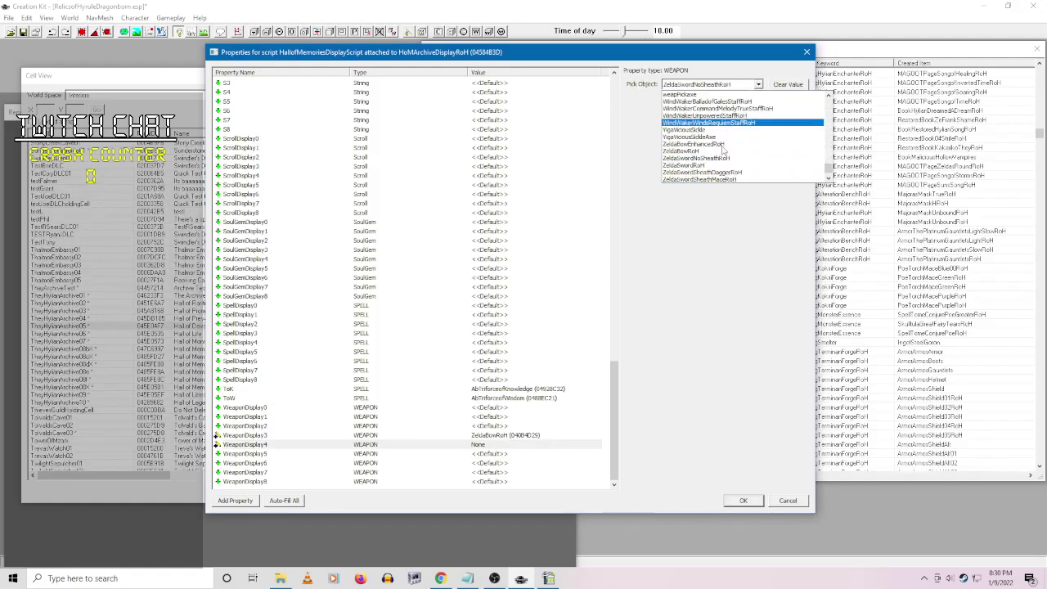
click(695, 164)
- Set the WeaponDisplay5 script property of reference 04584B3D to ZeldaSwordSheathDaggerRoH
click(500, 453)
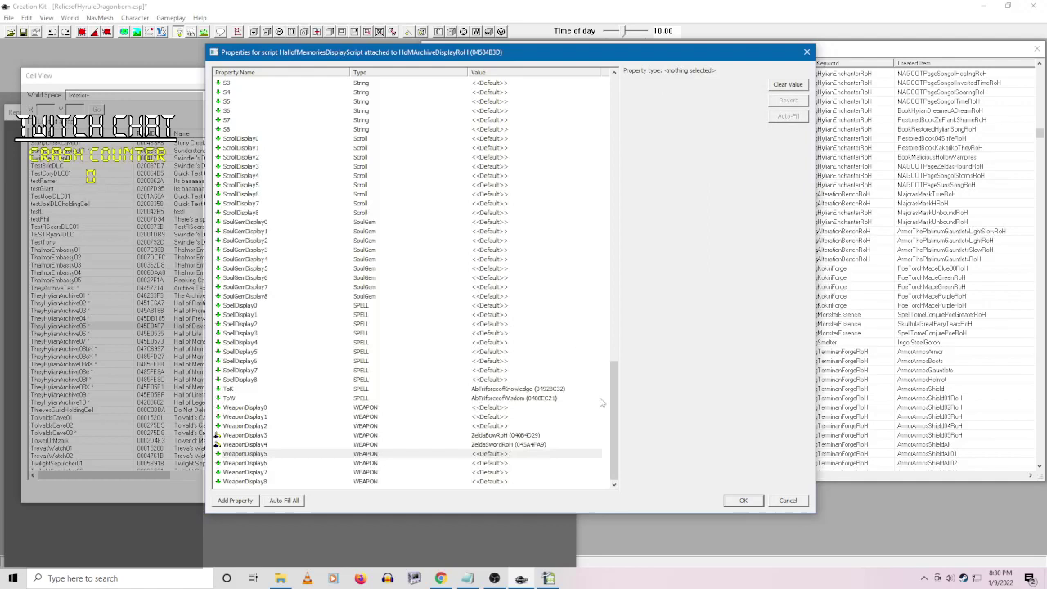
click(777, 88)
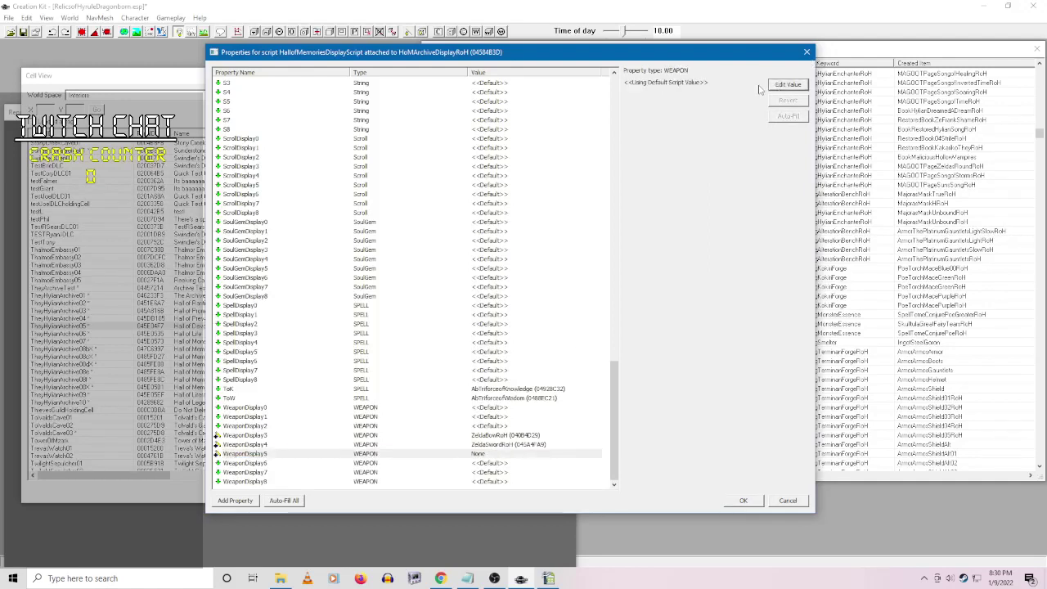
click(787, 84)
click(757, 85)
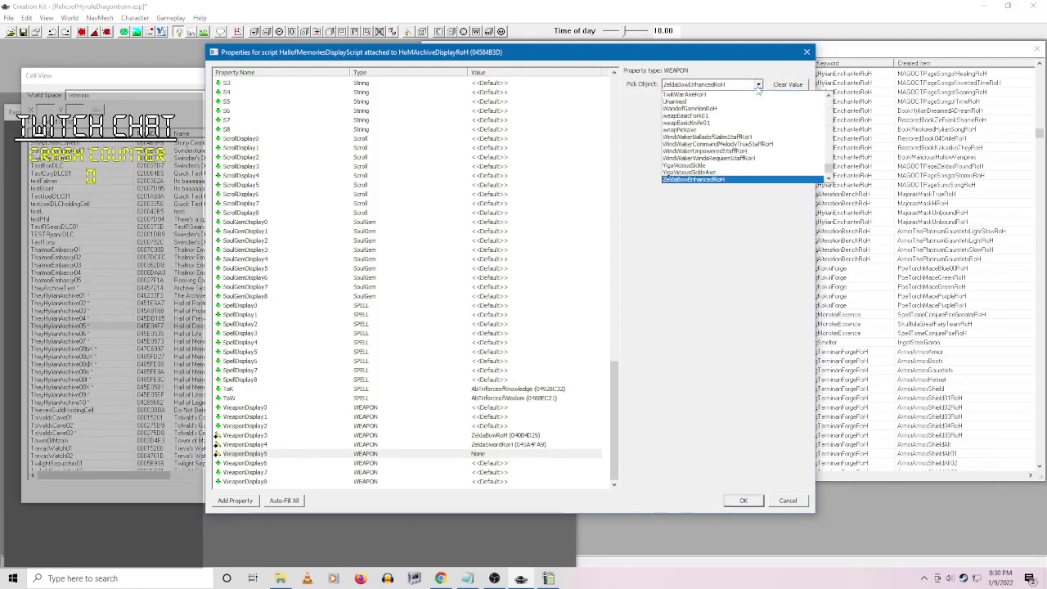
scroll(746, 130, down, 3)
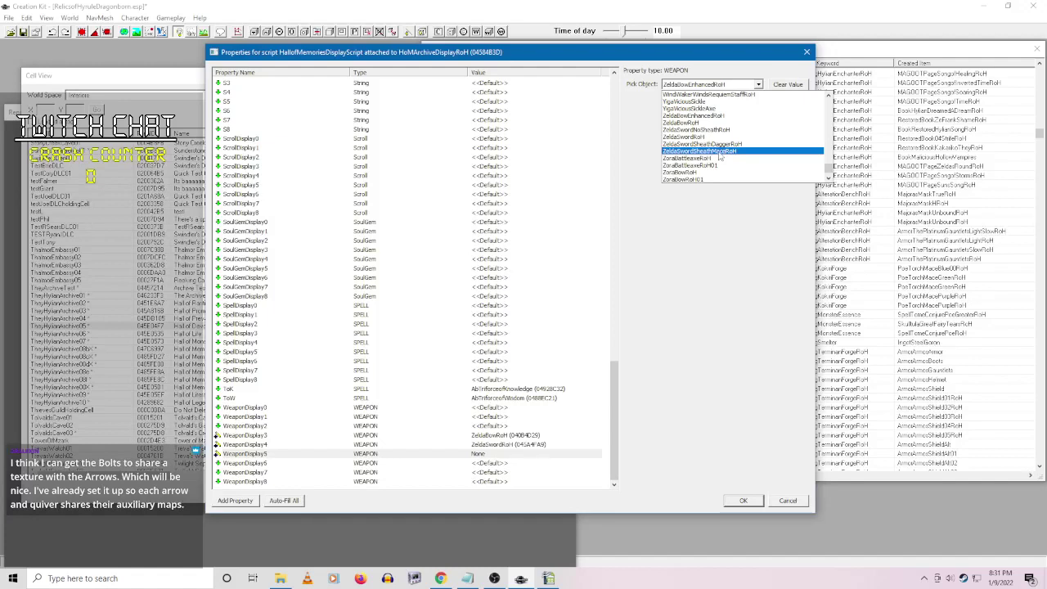
click(720, 145)
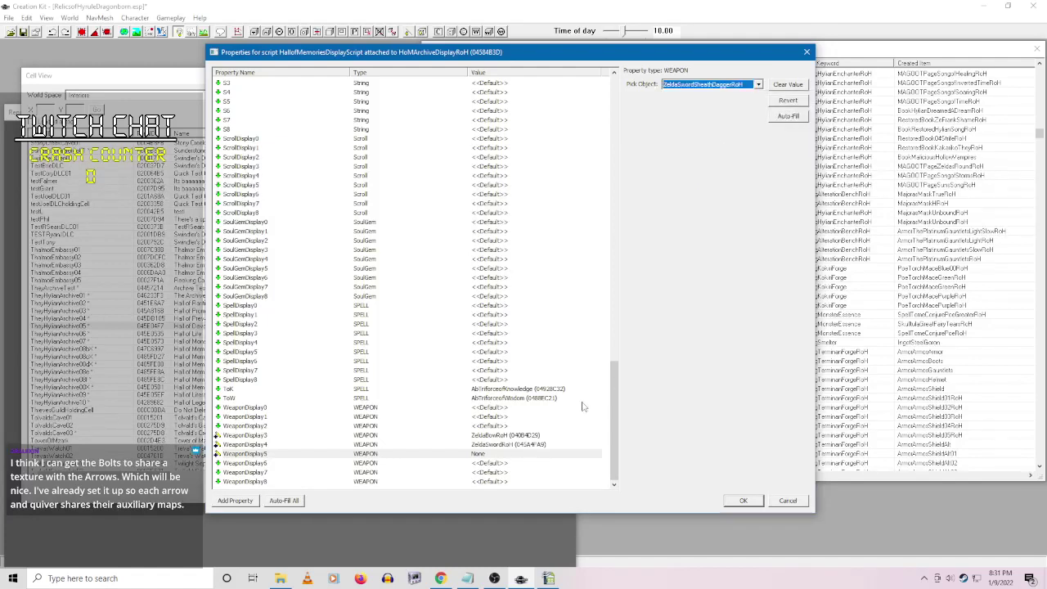
click(524, 426)
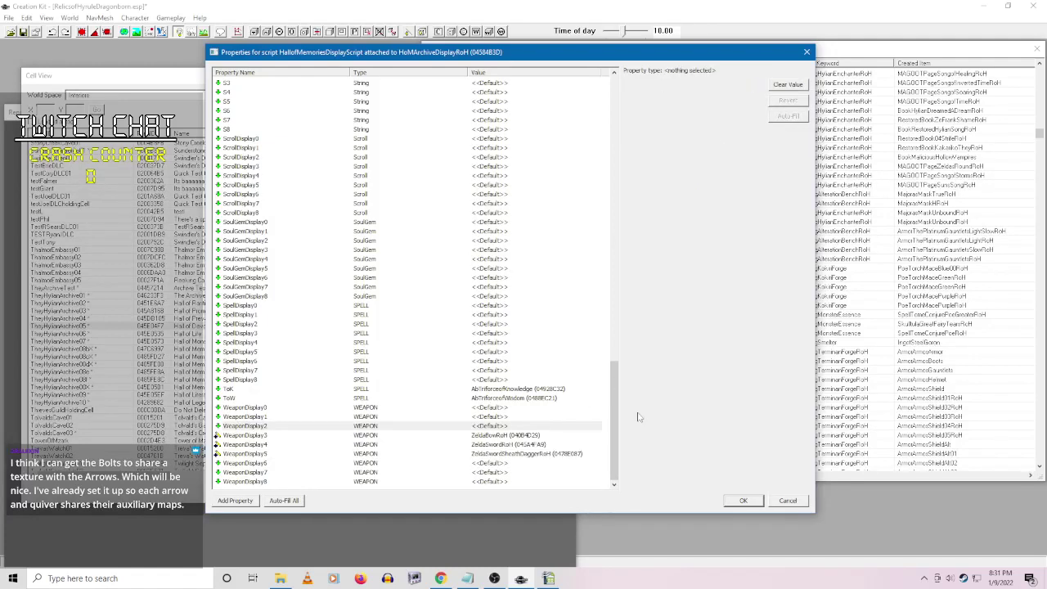
- Recheck and accept the script properties of reference 04584B3D, and give the reference the editor ID ZeldaEquipmentDisplay
scroll(612, 389, up, 2)
drag(611, 385, 611, 119)
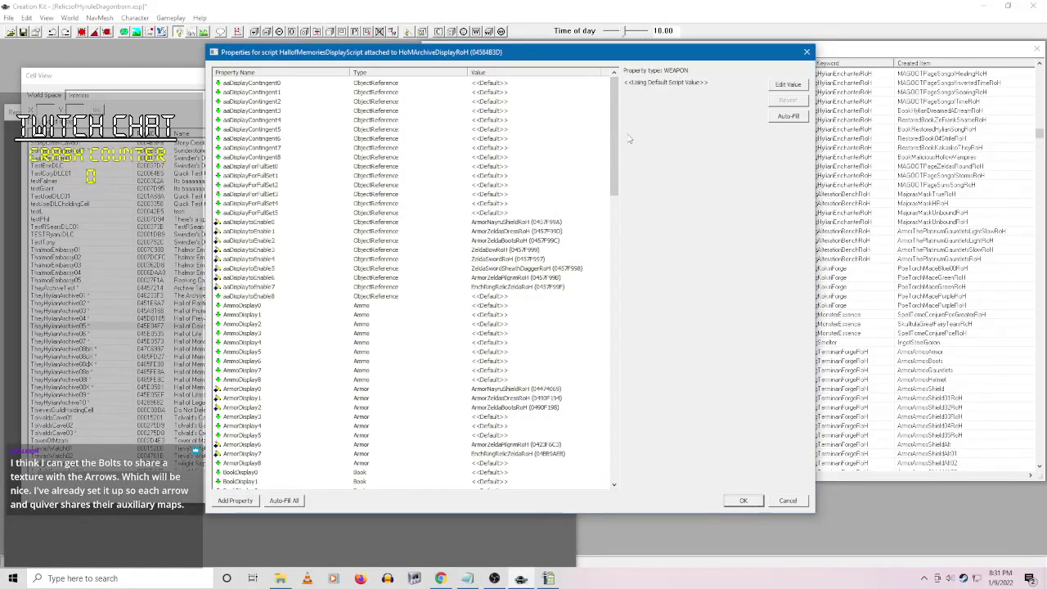
click(746, 500)
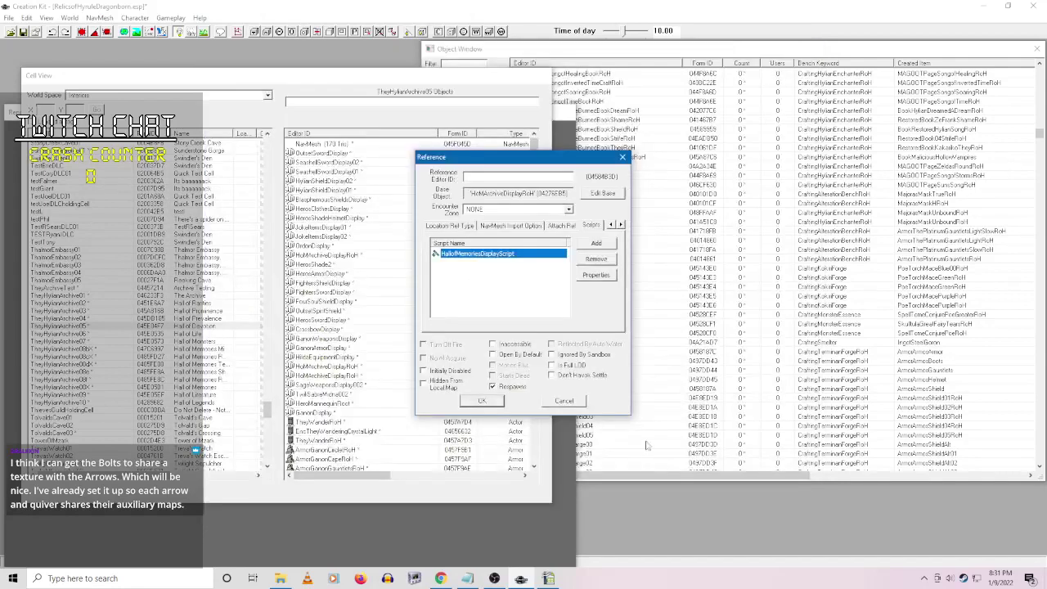
click(503, 173)
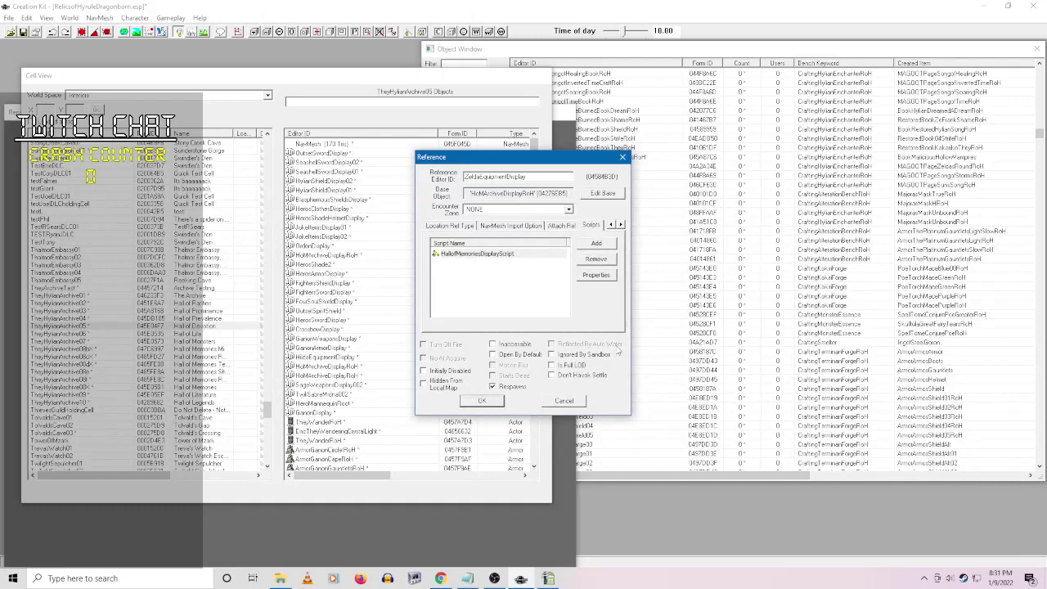
click(484, 400)
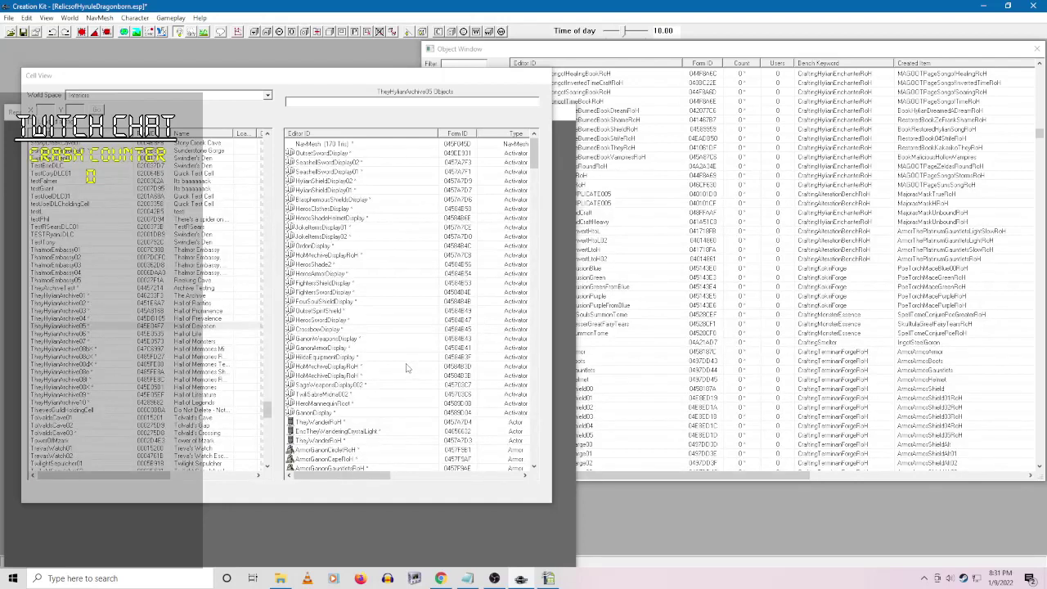
right_click(357, 368)
click(409, 399)
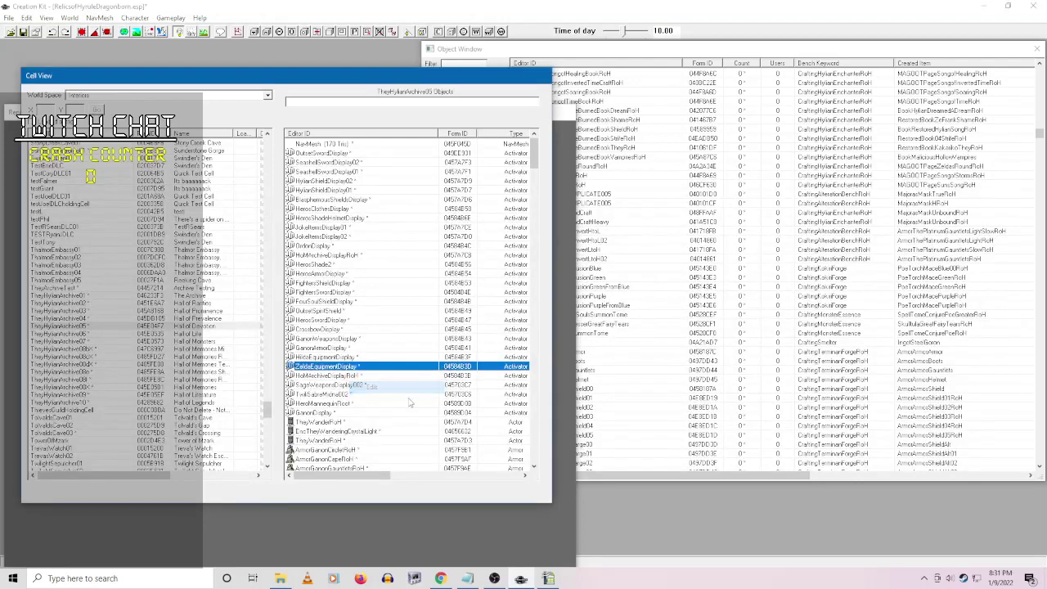
right_click(491, 258)
click(548, 304)
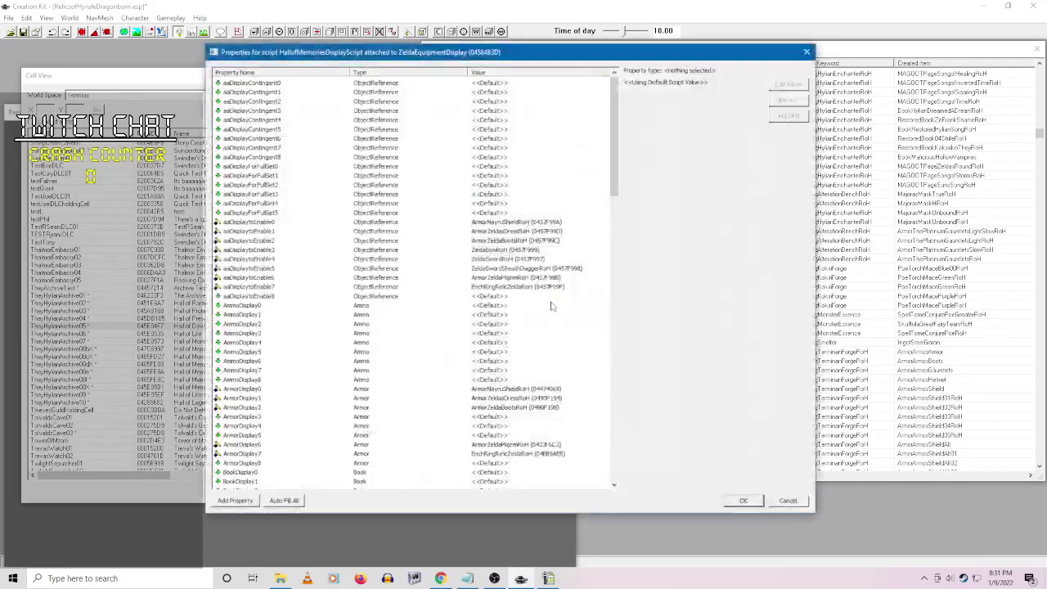
click(791, 501)
click(564, 401)
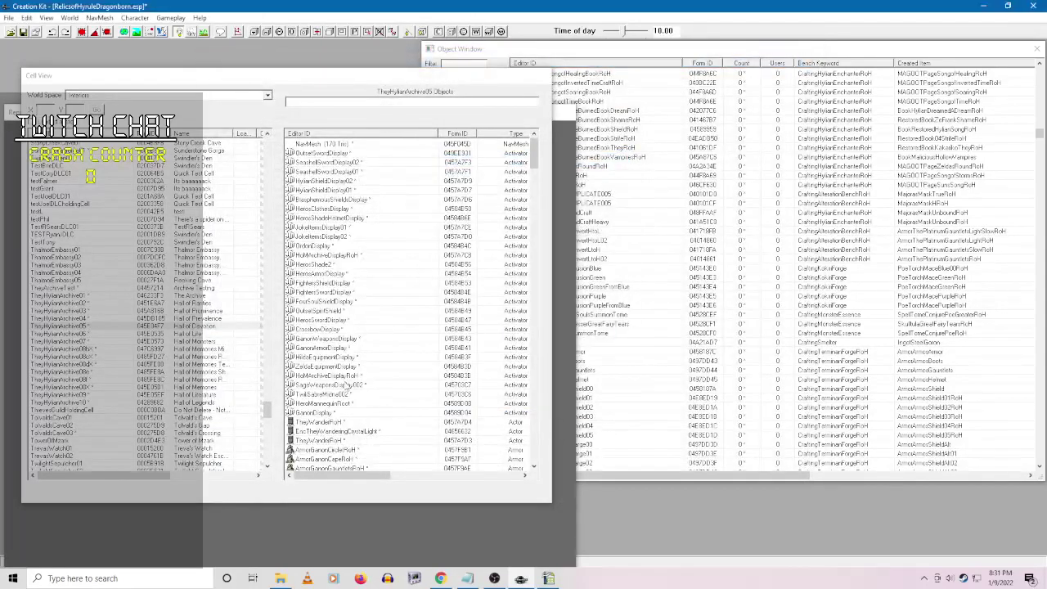
- Open the HallofMemoriesDisplayScript properties of HoMArchiveDisplayRoH reference 04584B3B
right_click(348, 370)
click(372, 381)
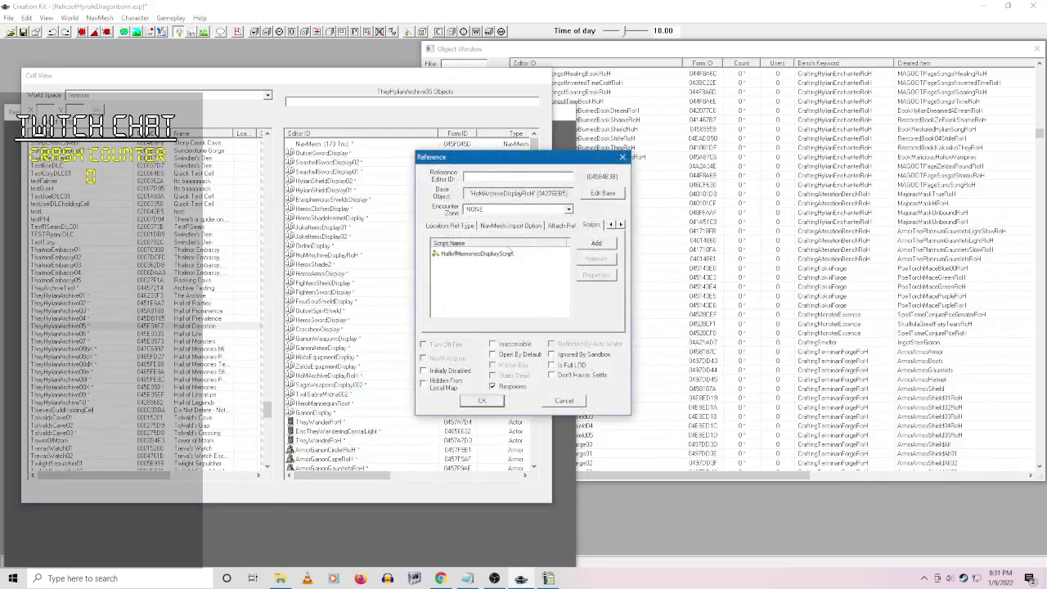
right_click(488, 254)
click(542, 311)
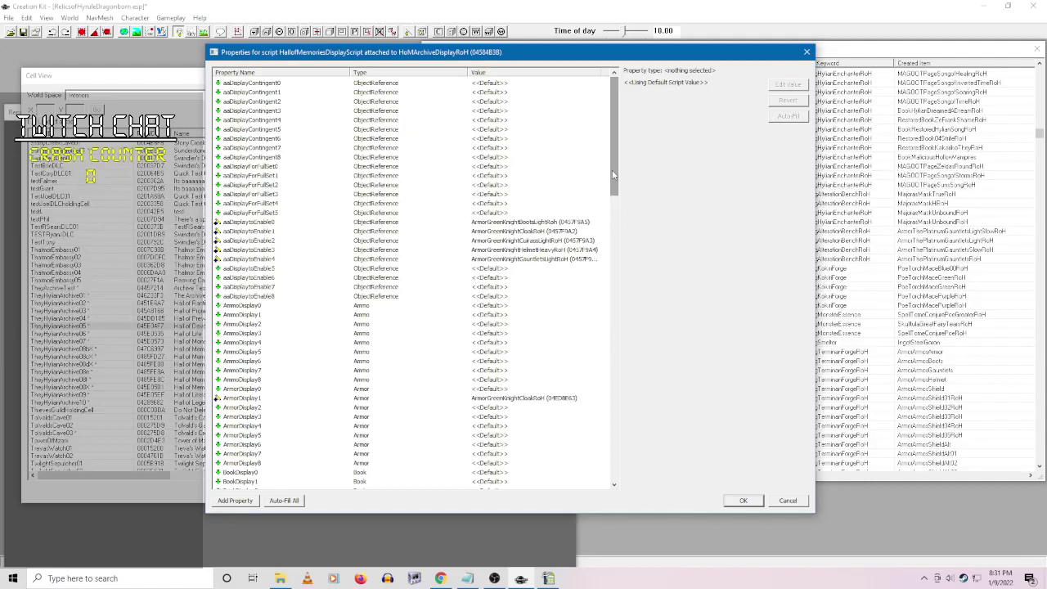
- Set the ArmorDisplay0 script property of reference 04584B3B to ArmorGreenKnightBootsLightRoH
click(495, 390)
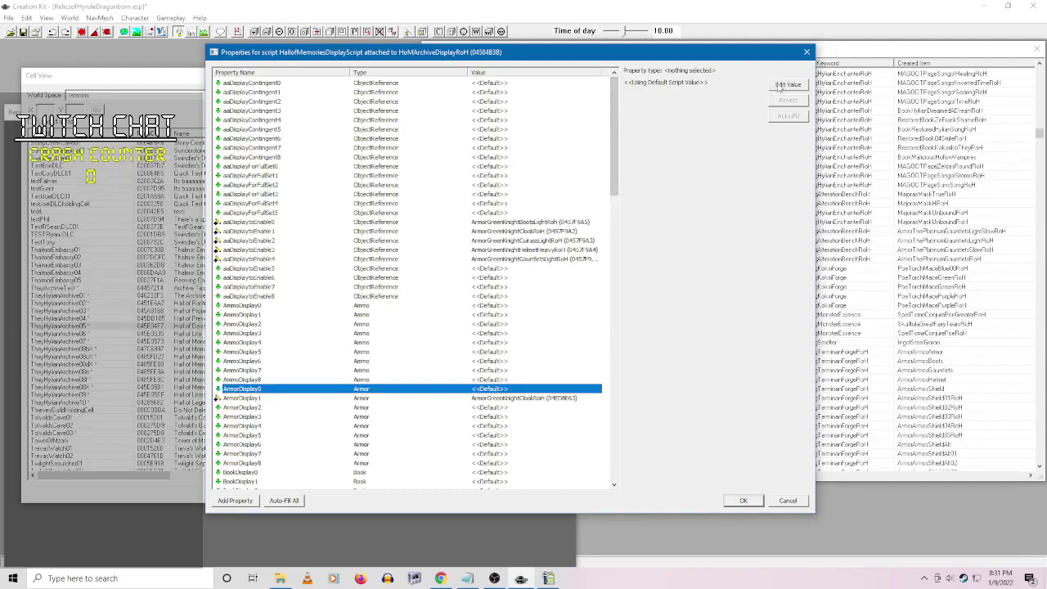
click(781, 86)
click(771, 86)
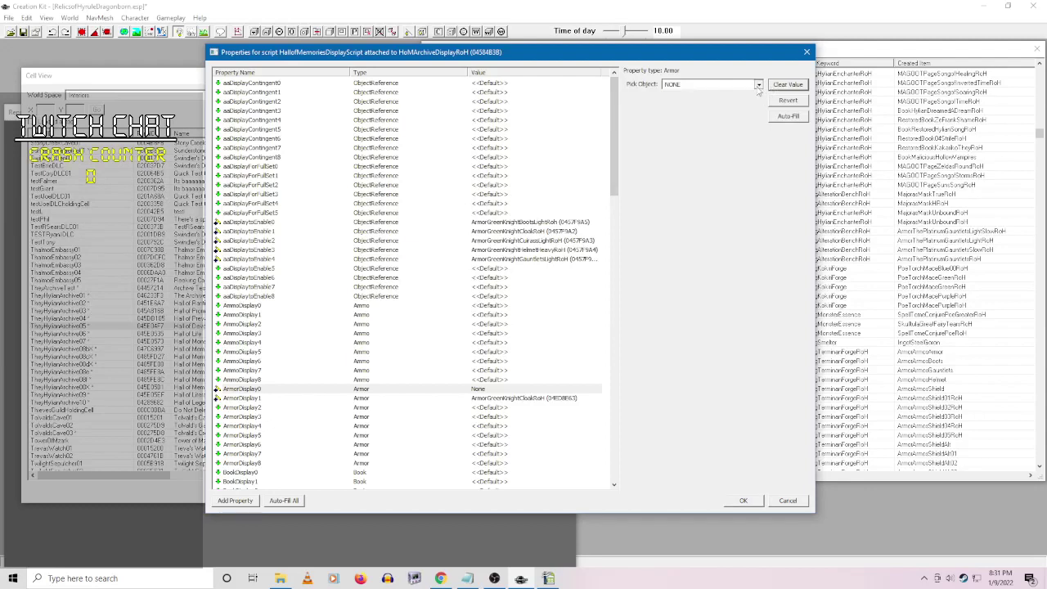
click(758, 84)
scroll(757, 99, down, 5)
scroll(756, 99, down, 5)
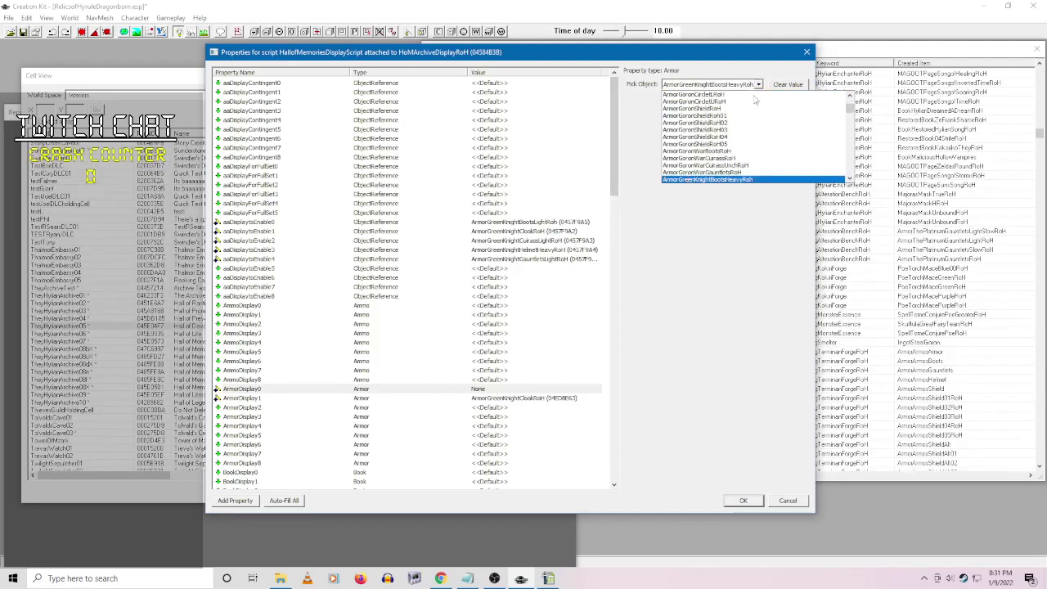
scroll(756, 104, down, 2)
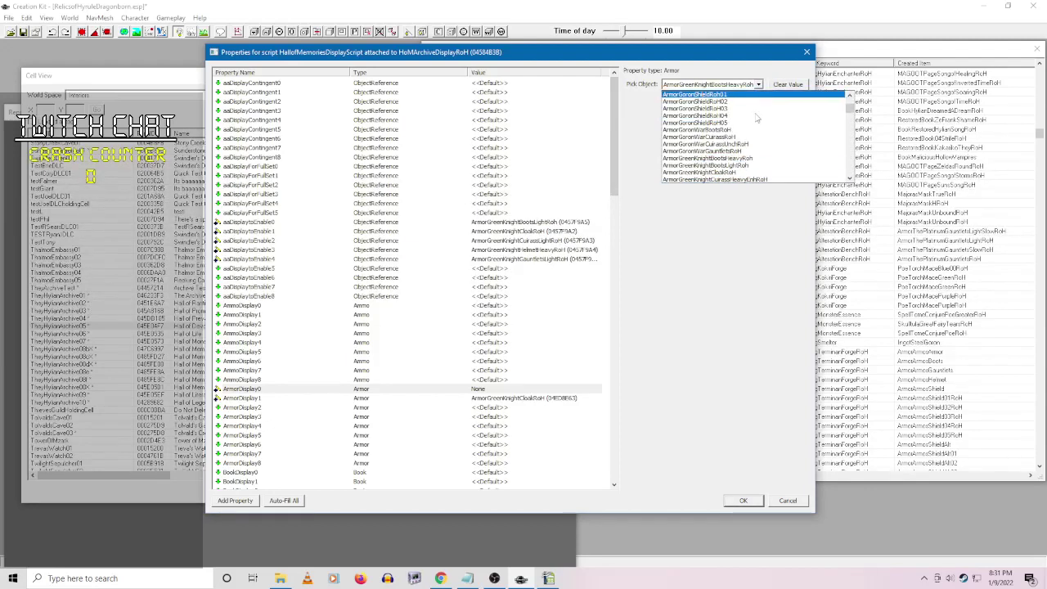
click(595, 373)
- Set the ArmorDisplay2 script property of reference 04584B3B to ArmorGreenKnightCuirassLightRoH
click(502, 409)
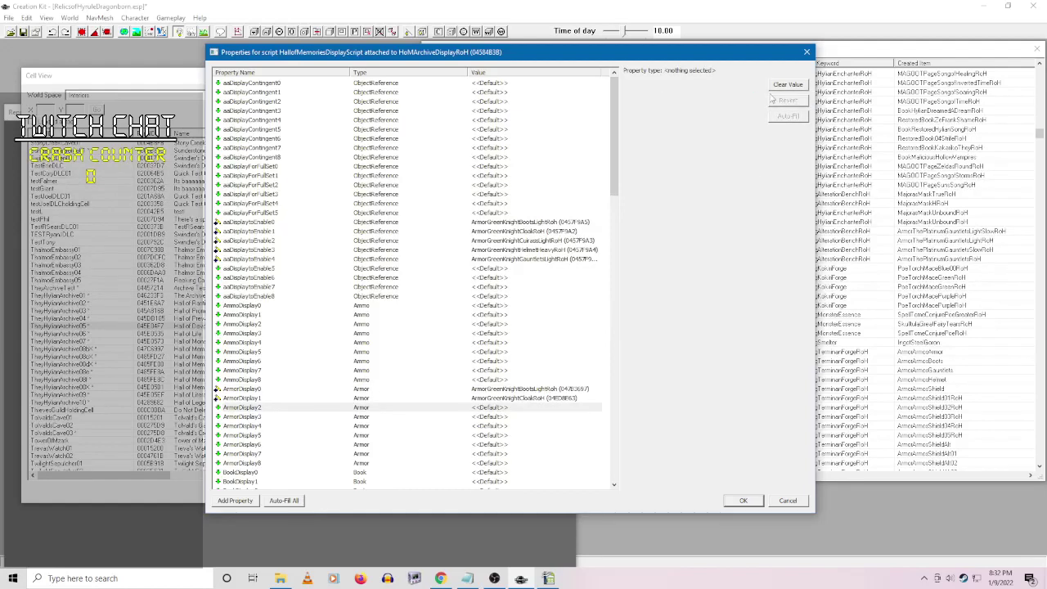
click(787, 84)
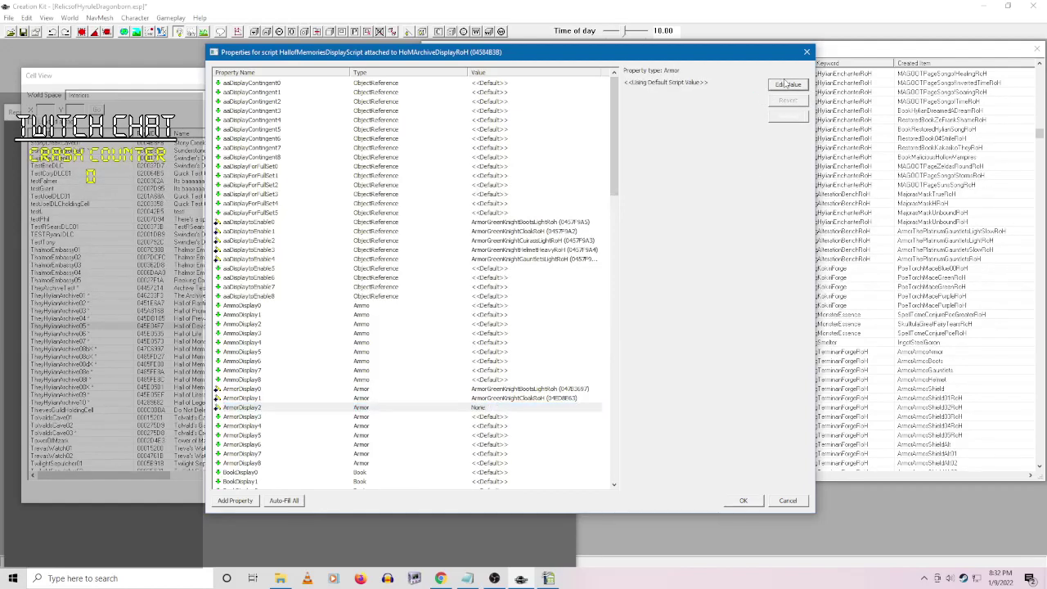
click(758, 84)
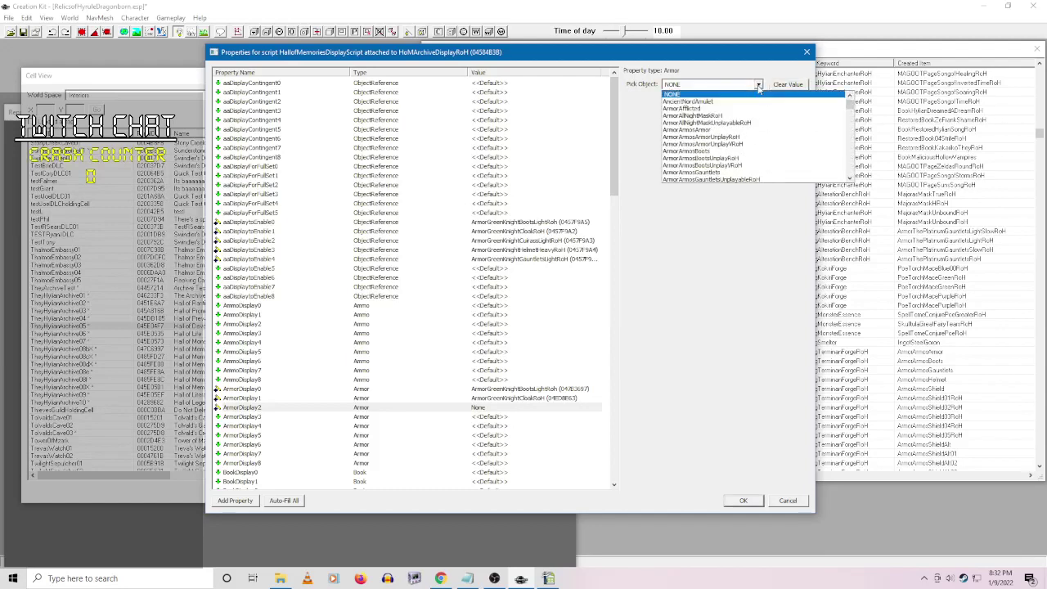
scroll(758, 88, down, 3)
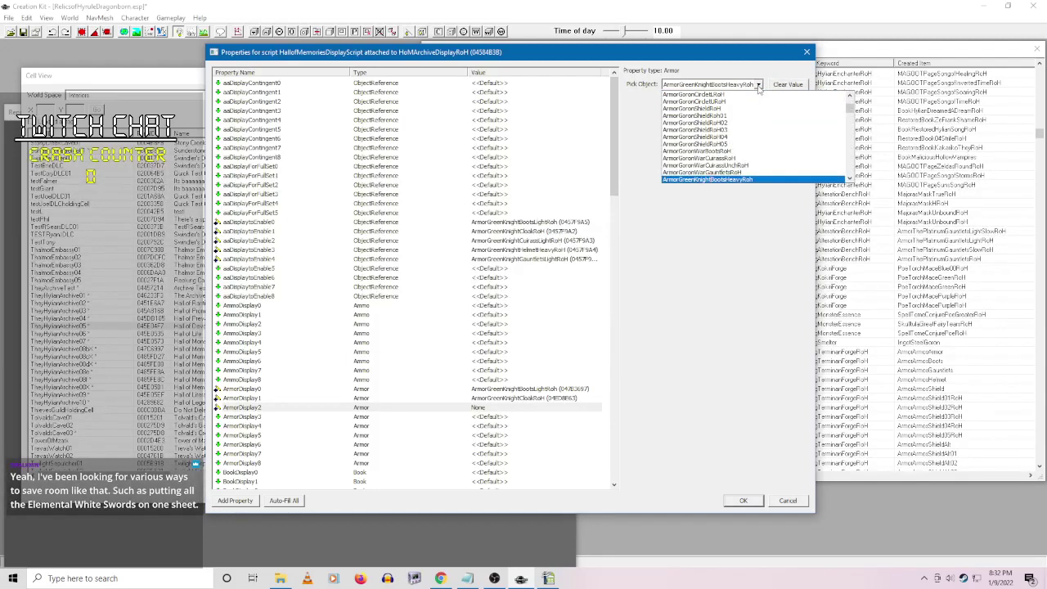
scroll(760, 133, down, 2)
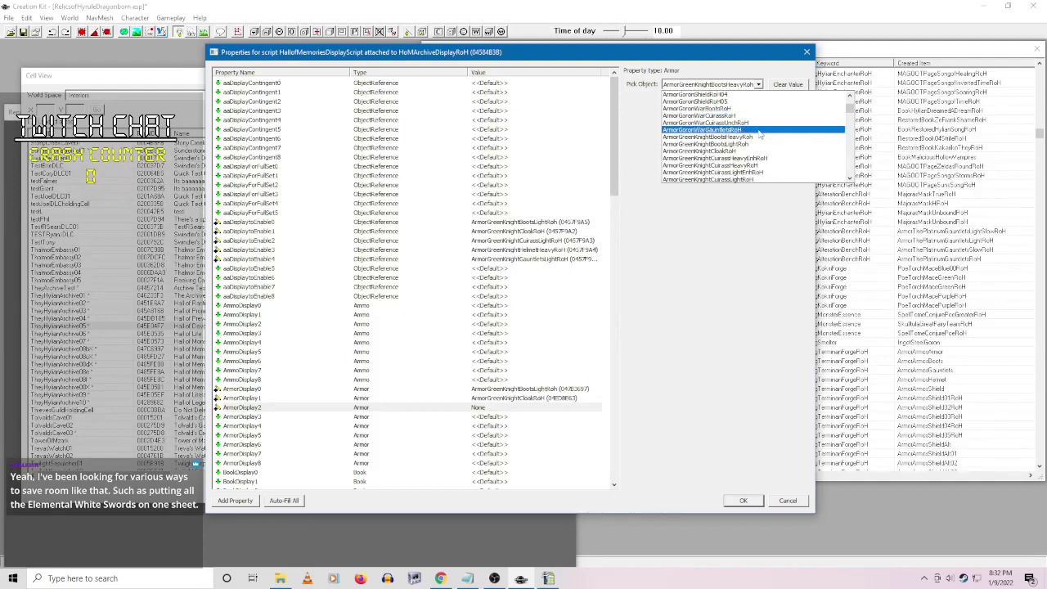
scroll(760, 133, down, 2)
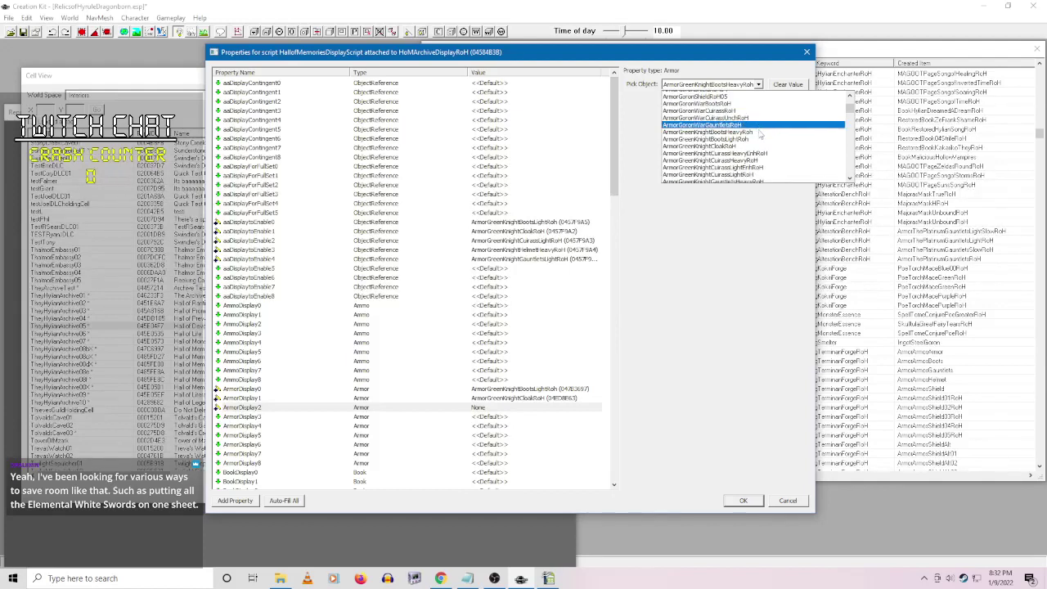
click(740, 157)
click(502, 417)
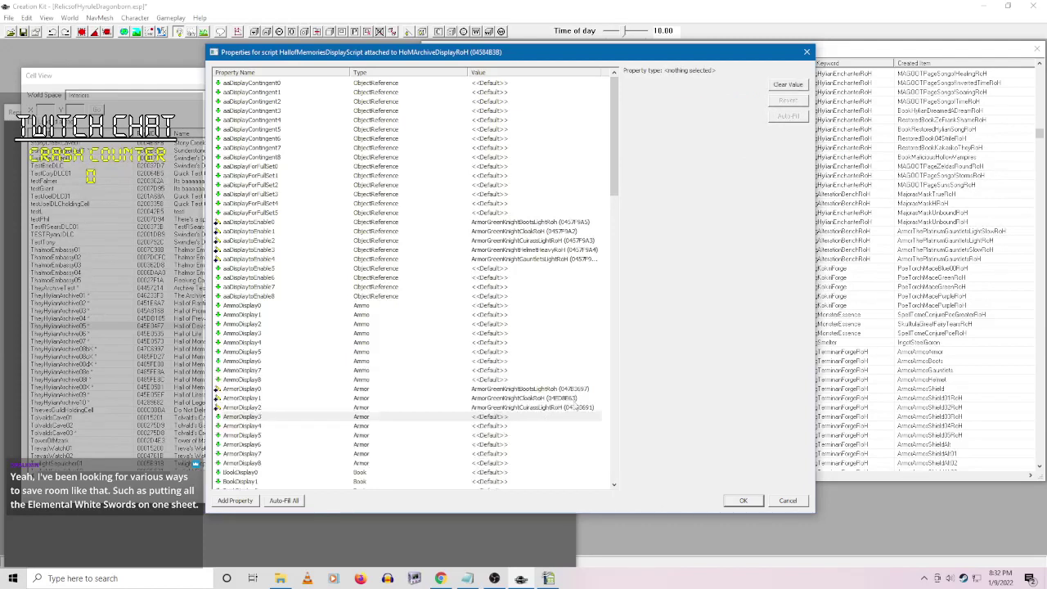
- Set the ArmorDisplay3 property of the Hall of Memories display script to ArmorGreenKnightHelmetLightRoH
click(785, 85)
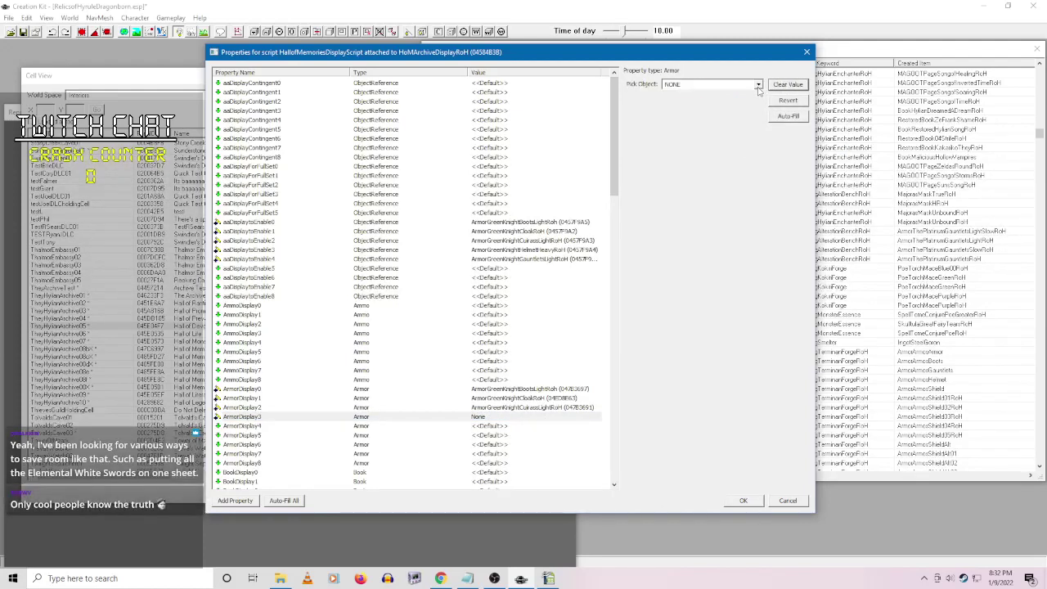
click(758, 85)
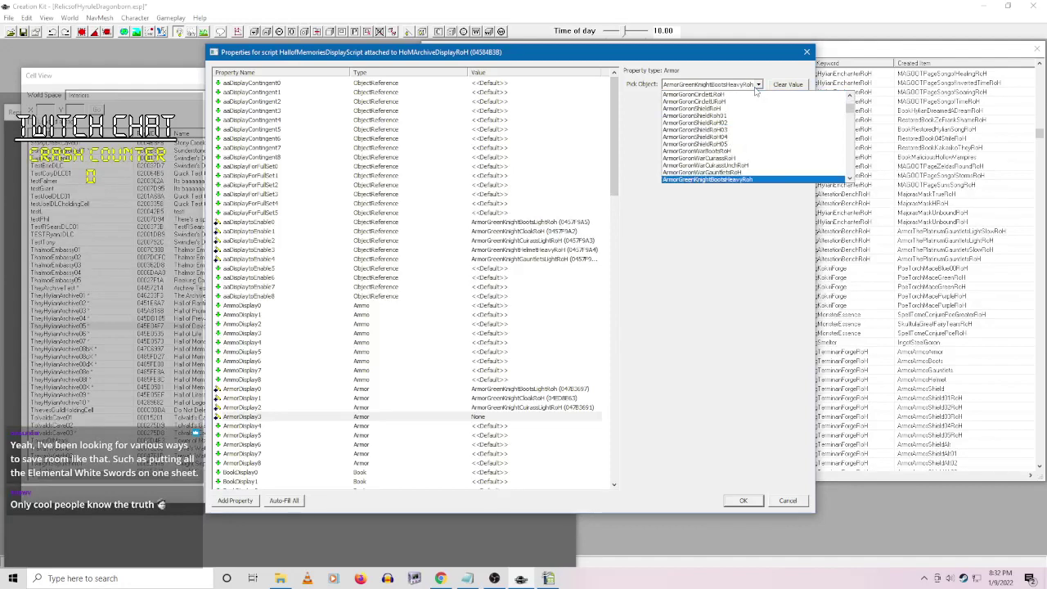
key(Down)
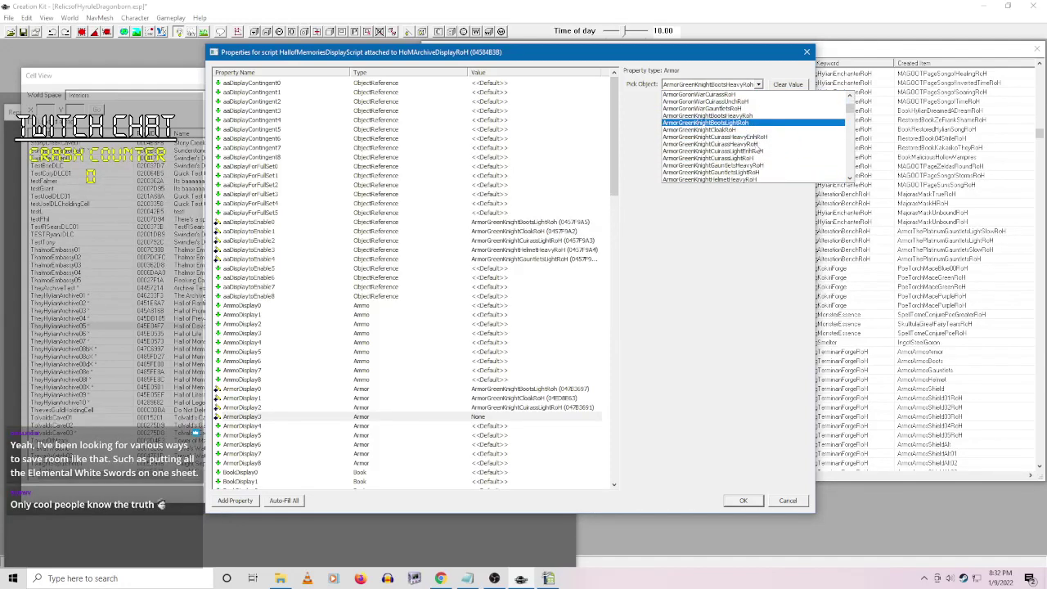
key(Down)
key(Down)
key(Down)
key(Down)
key(Down)
key(Down)
key(Down)
key(Down)
key(Down)
click(740, 171)
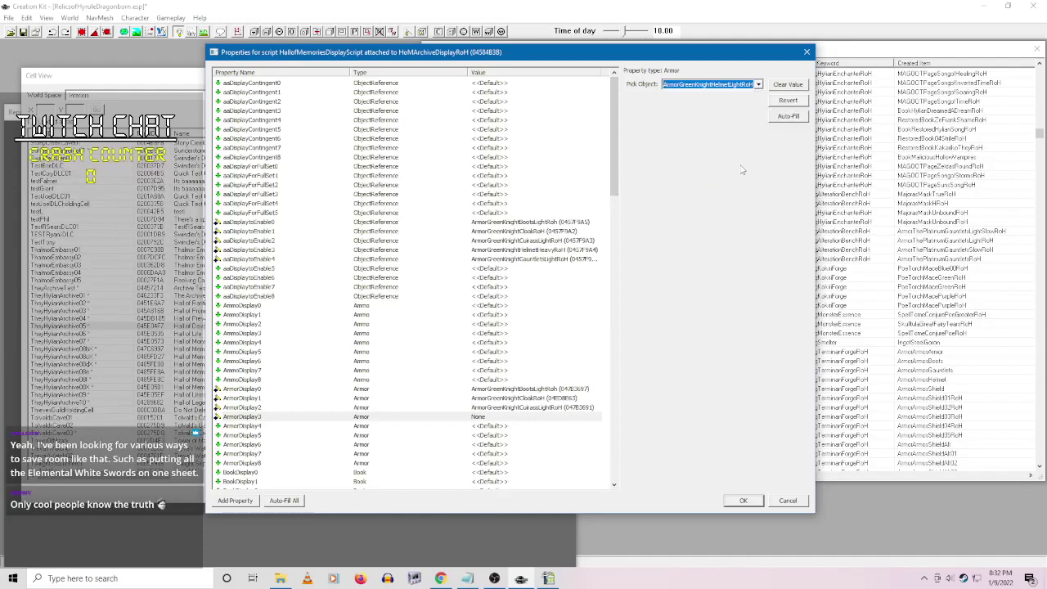
- Set the ArmorDisplay4 property to ArmorGreenKnightGauntletsLightRoH and accept the script's property changes
click(495, 427)
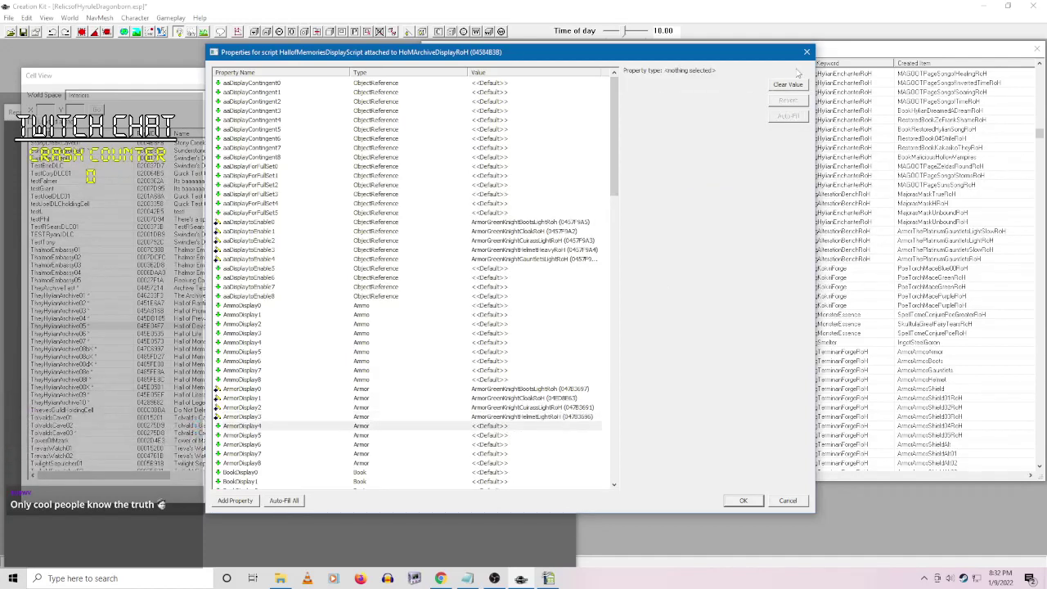
click(783, 87)
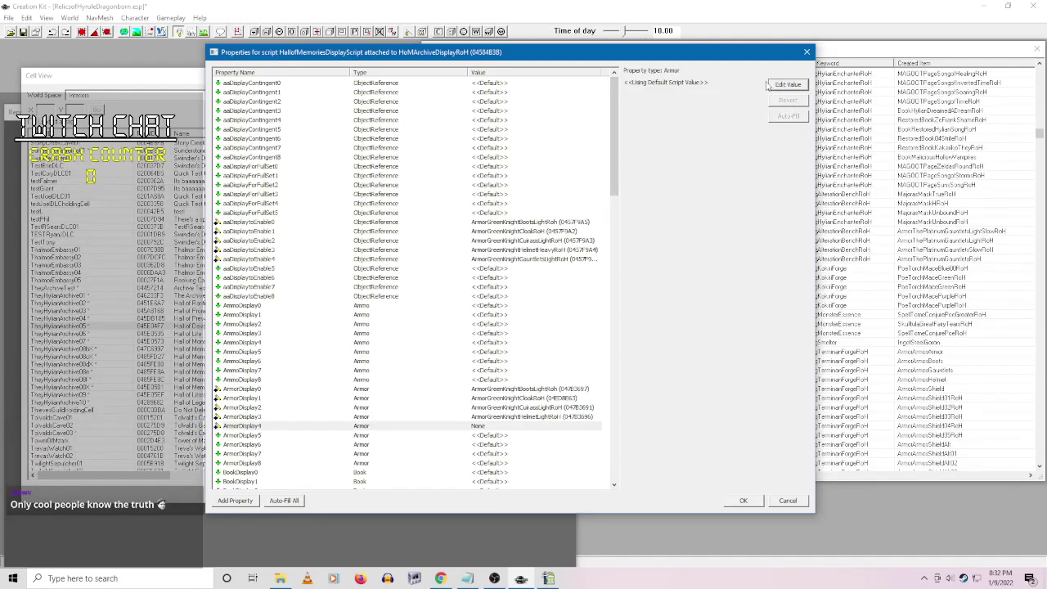
click(771, 85)
click(758, 85)
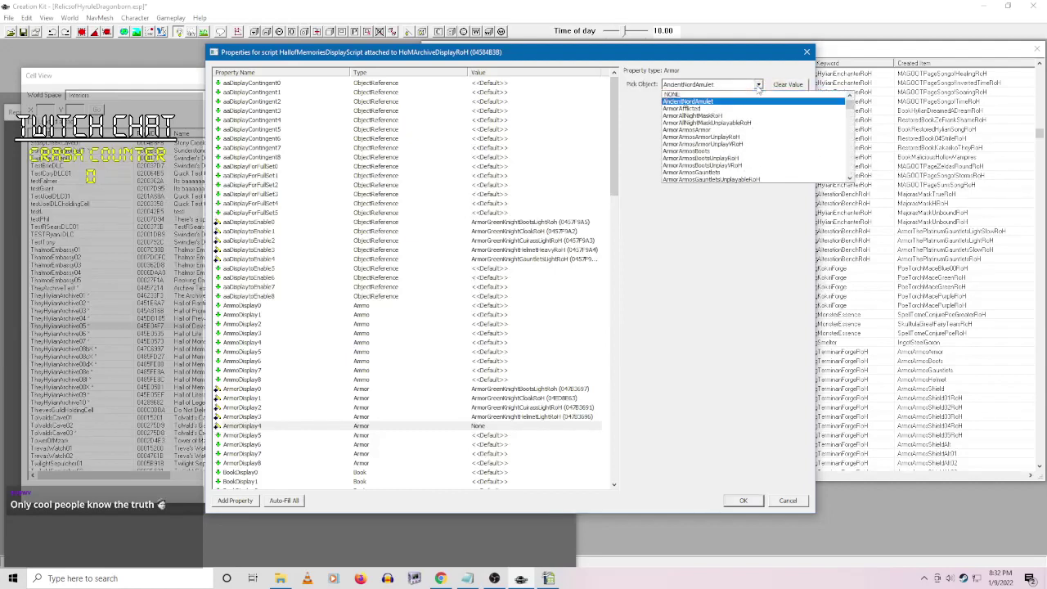
key(Down)
key(Down)
key(Down)
key(Down)
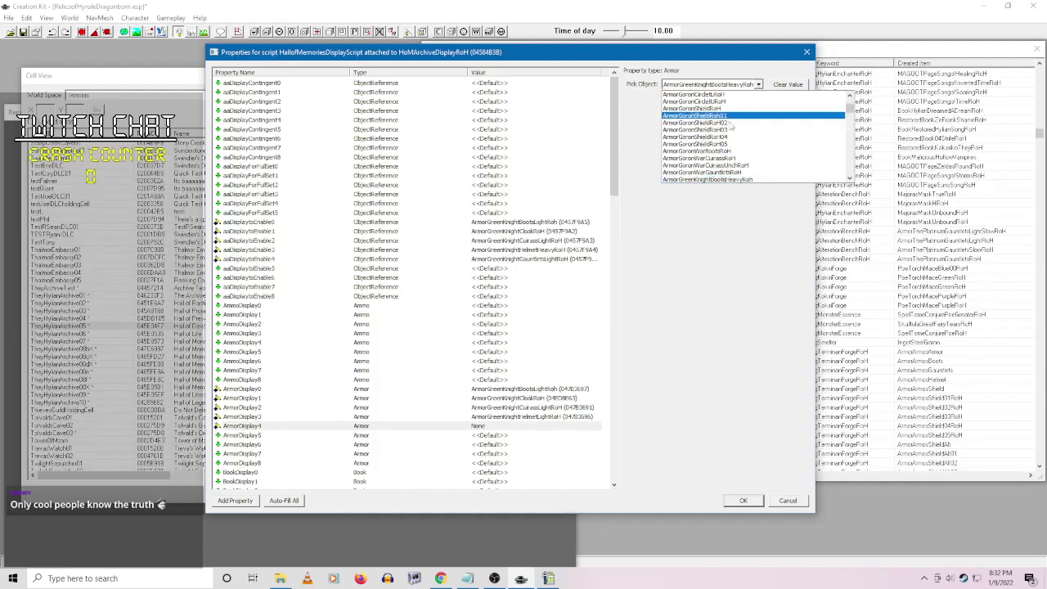
scroll(734, 128, down, 2)
scroll(734, 129, down, 2)
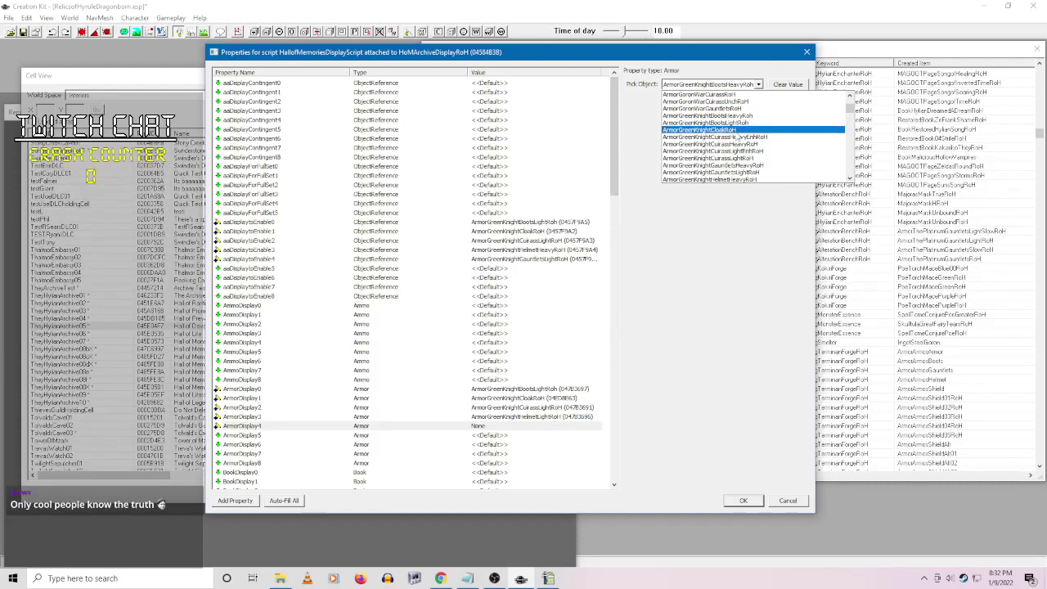
click(739, 172)
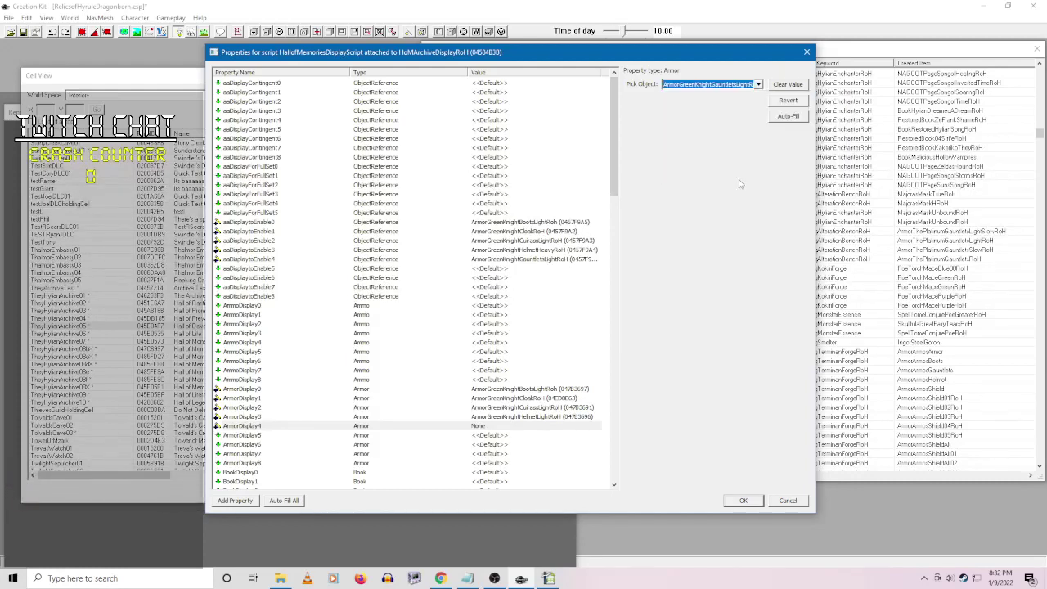
click(558, 401)
click(550, 398)
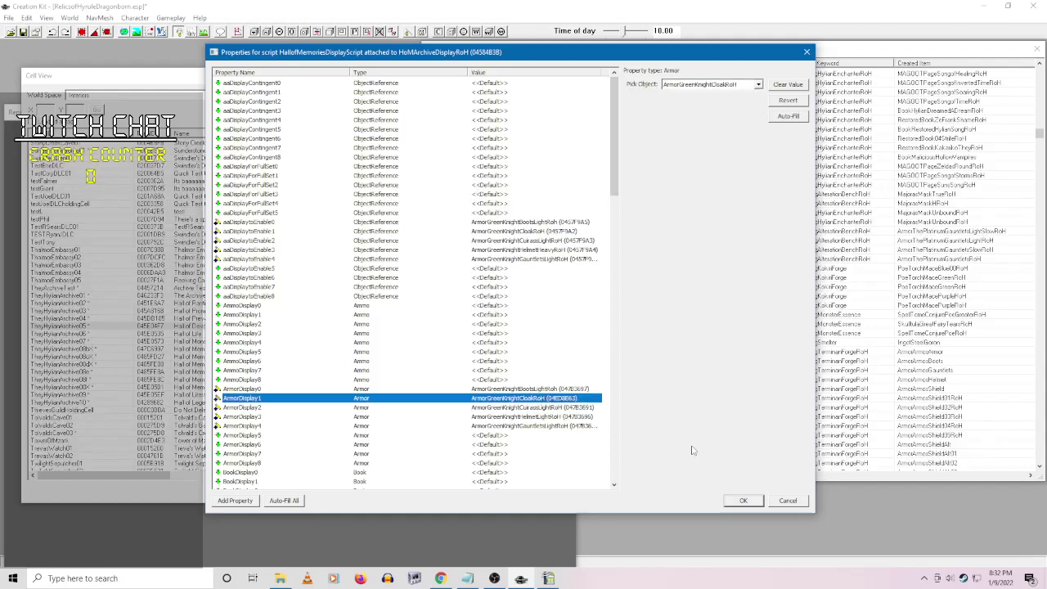
click(742, 500)
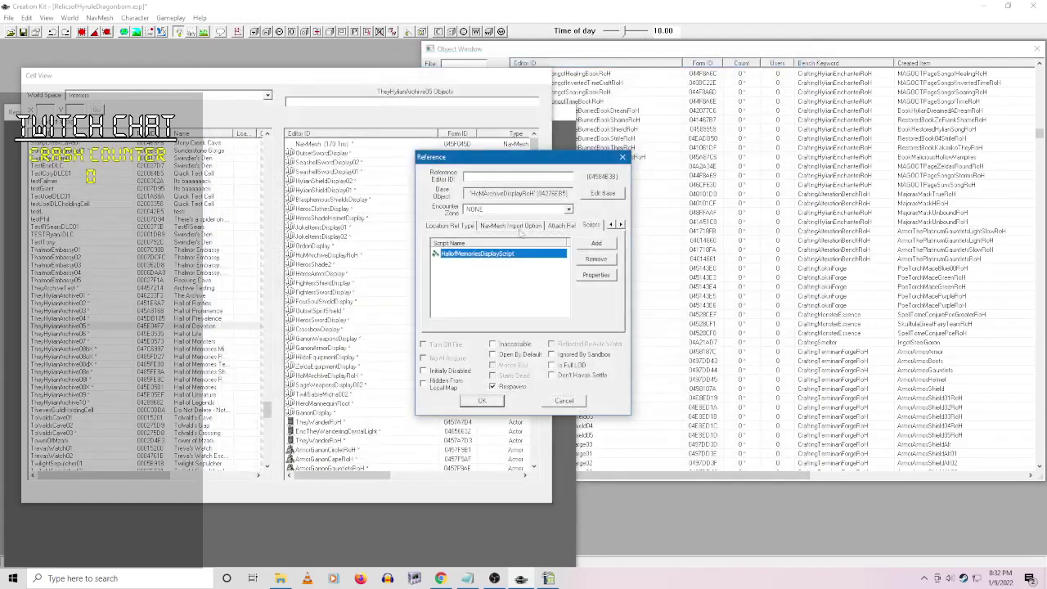
- Give the edited archive display reference the editor ID GreenKnight and save the reference
click(510, 178)
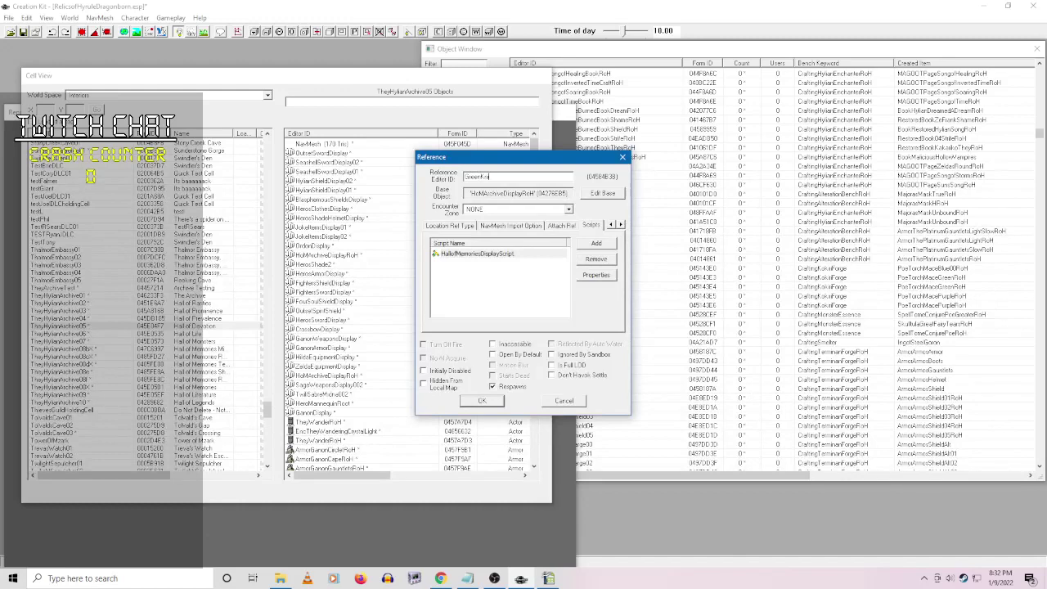
text(GreenKni)
click(487, 401)
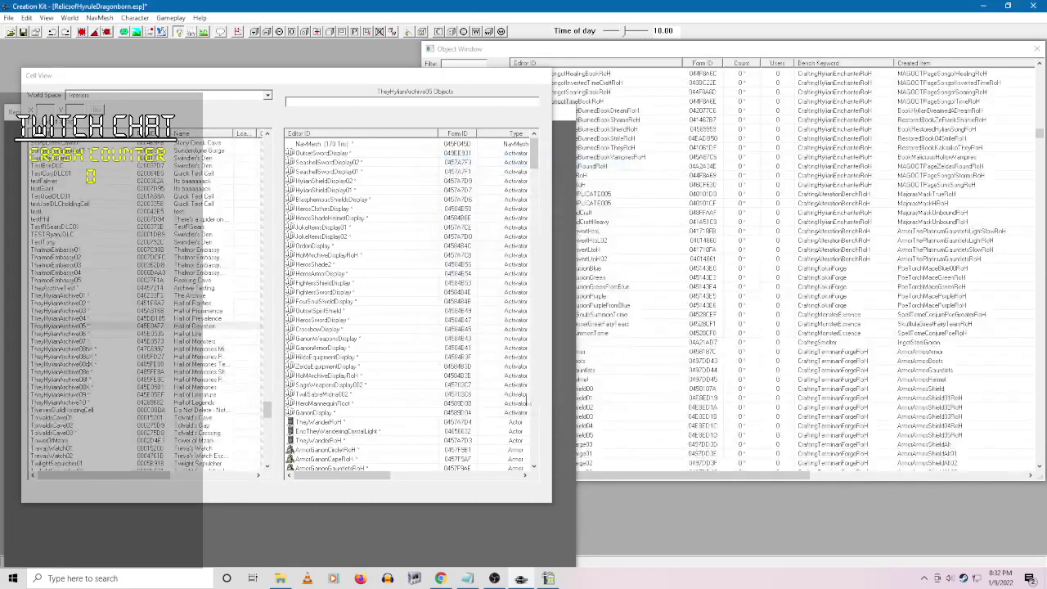
click(398, 368)
- Filter the object list by "green" and examine the ArmorGreenKnightCuirassHeavyRoH model in a preview
click(601, 54)
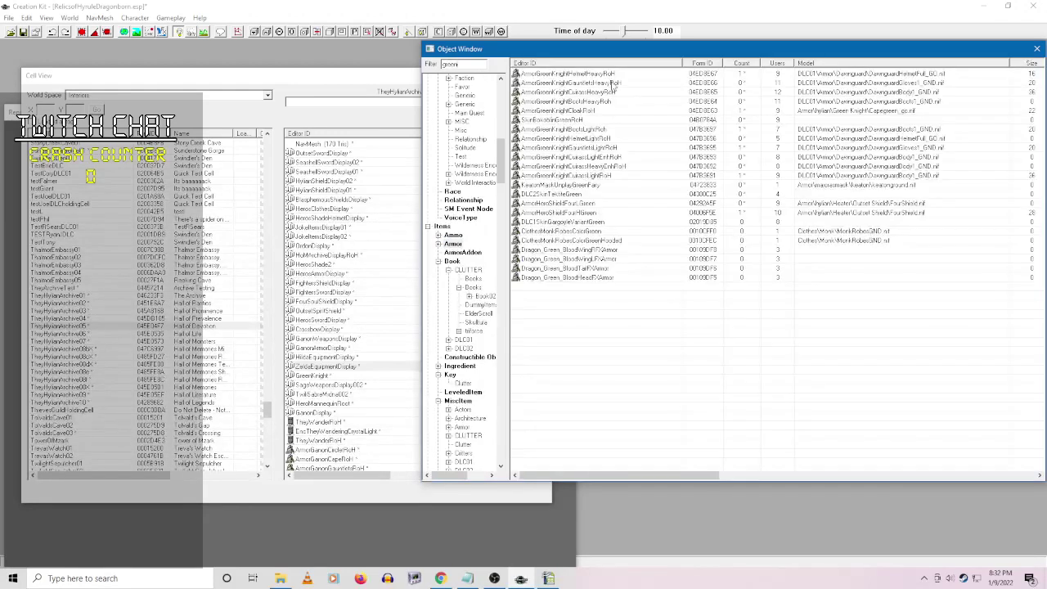
right_click(601, 96)
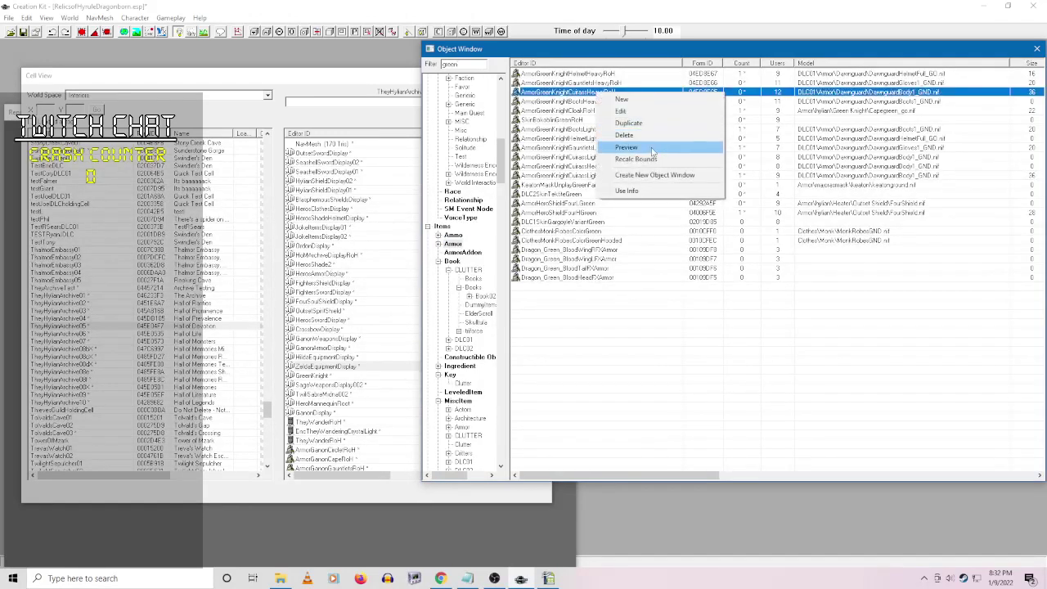
click(653, 152)
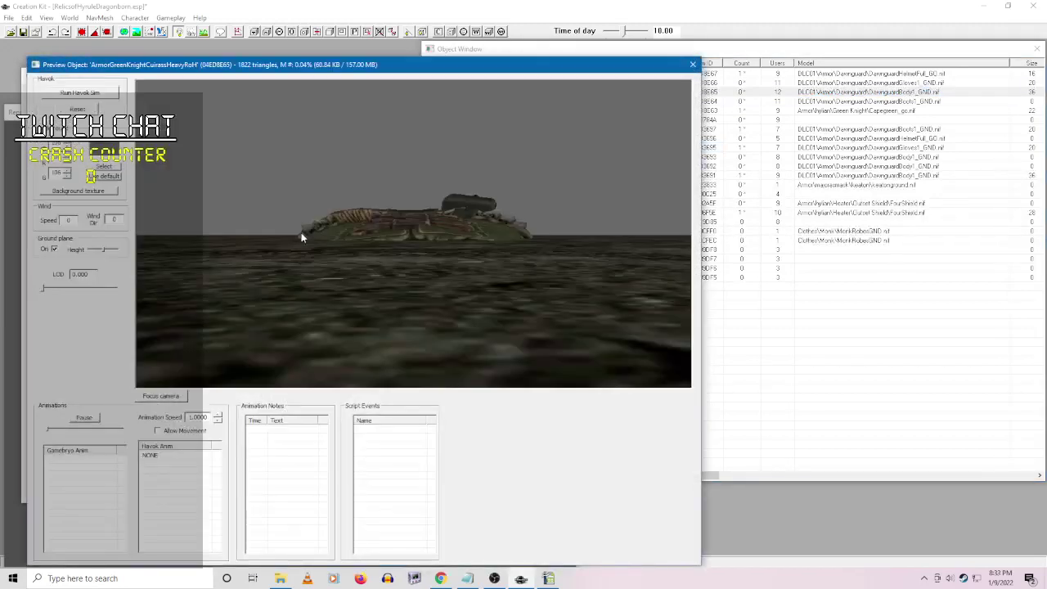
drag(301, 232, 392, 326)
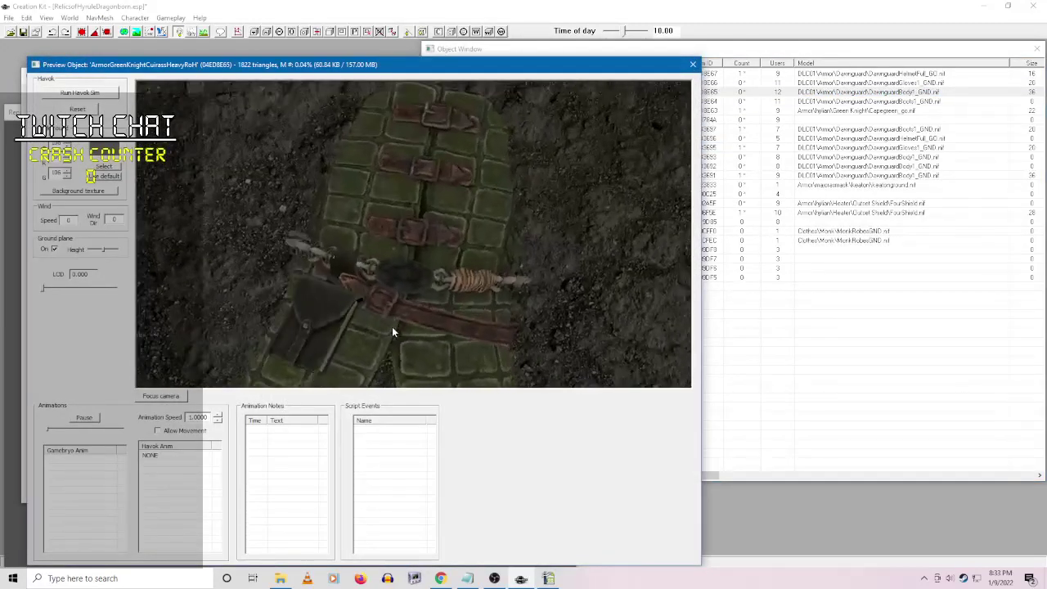
click(692, 64)
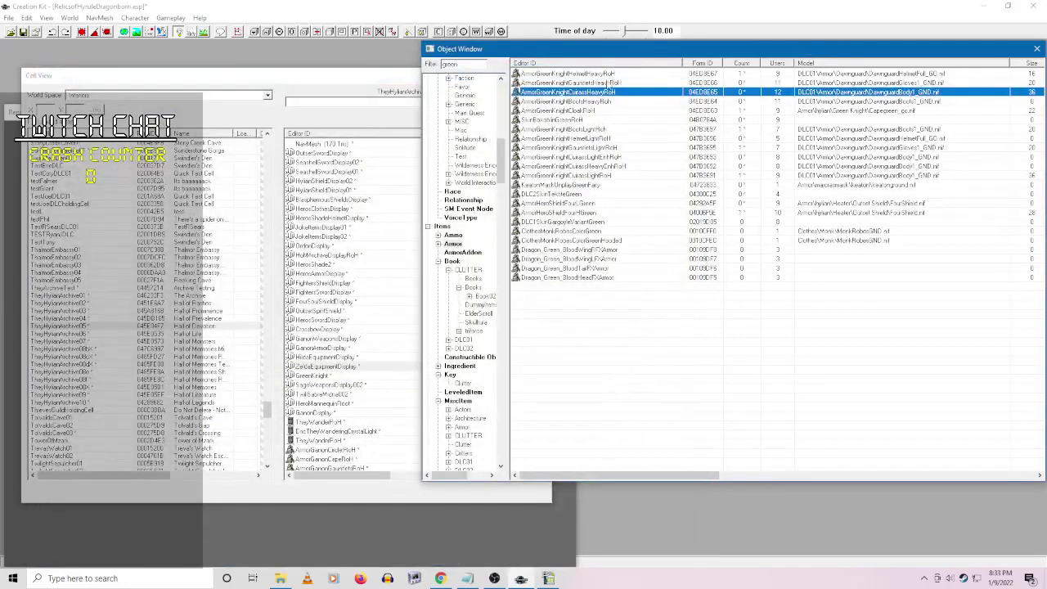
- Preview the ArmorGreenKnightHelmetHeavyRoH model with the ground plane turned off and examine it from several sides
right_click(612, 74)
click(625, 128)
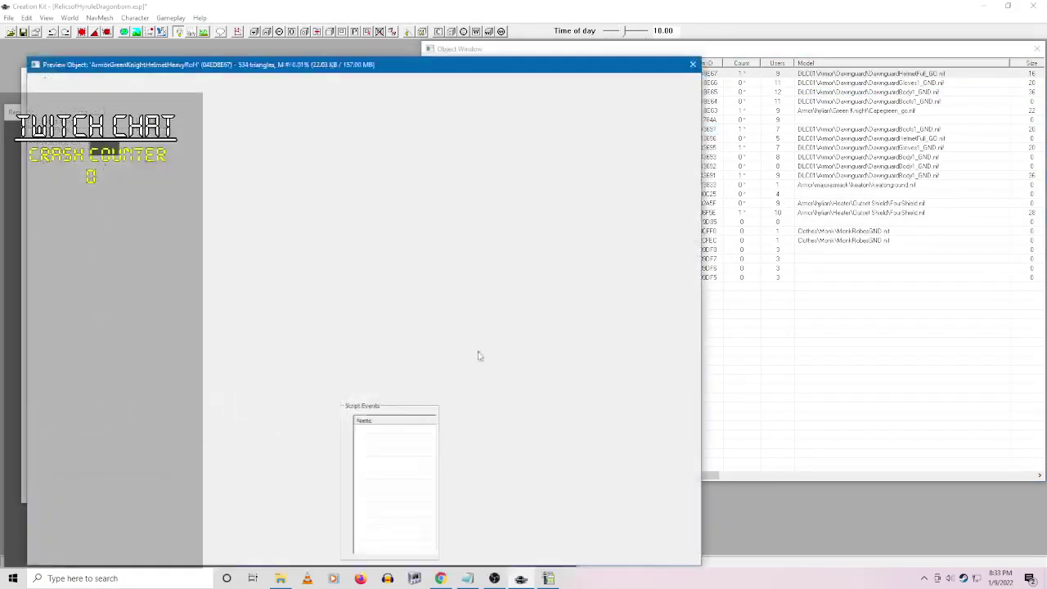
drag(375, 244, 551, 246)
click(54, 249)
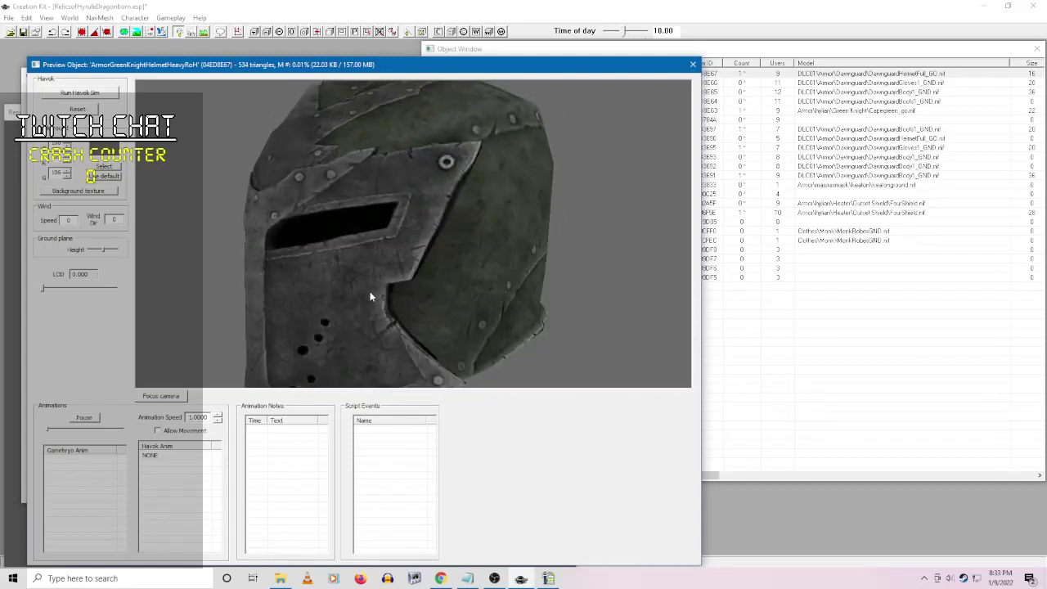
scroll(370, 291, down, 5)
drag(366, 302, 533, 207)
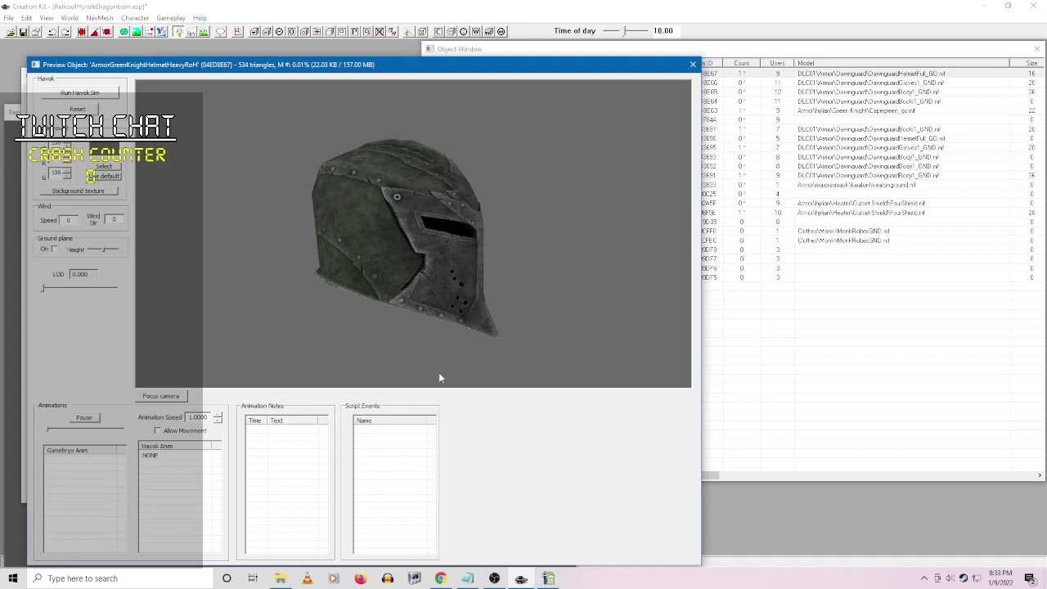
drag(440, 378, 291, 301)
click(692, 65)
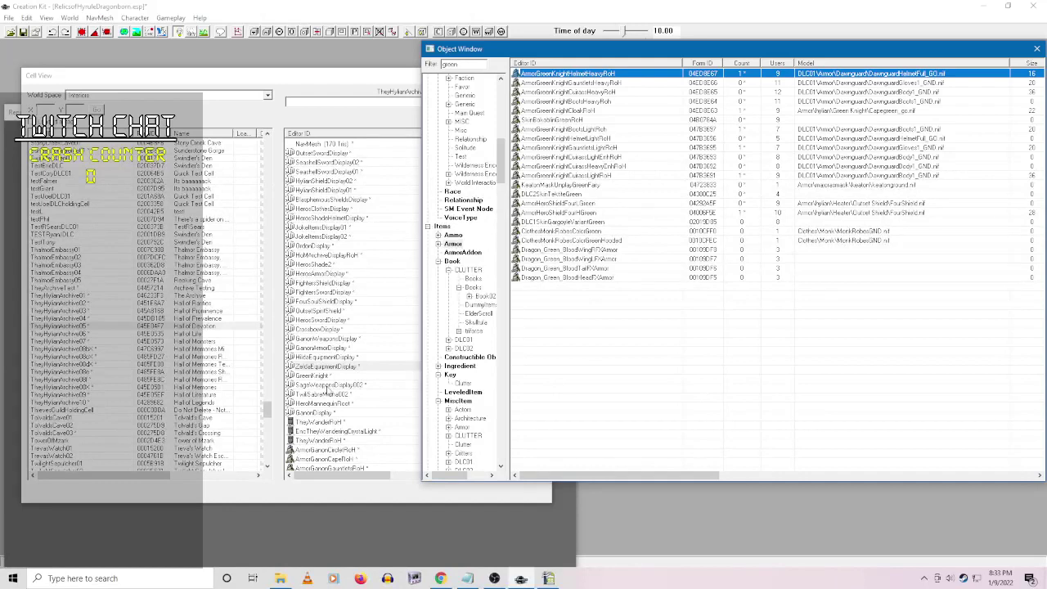
- Rename the GreenKnight reference in the cell to GreenKnightDisplay and confirm the rename
click(324, 379)
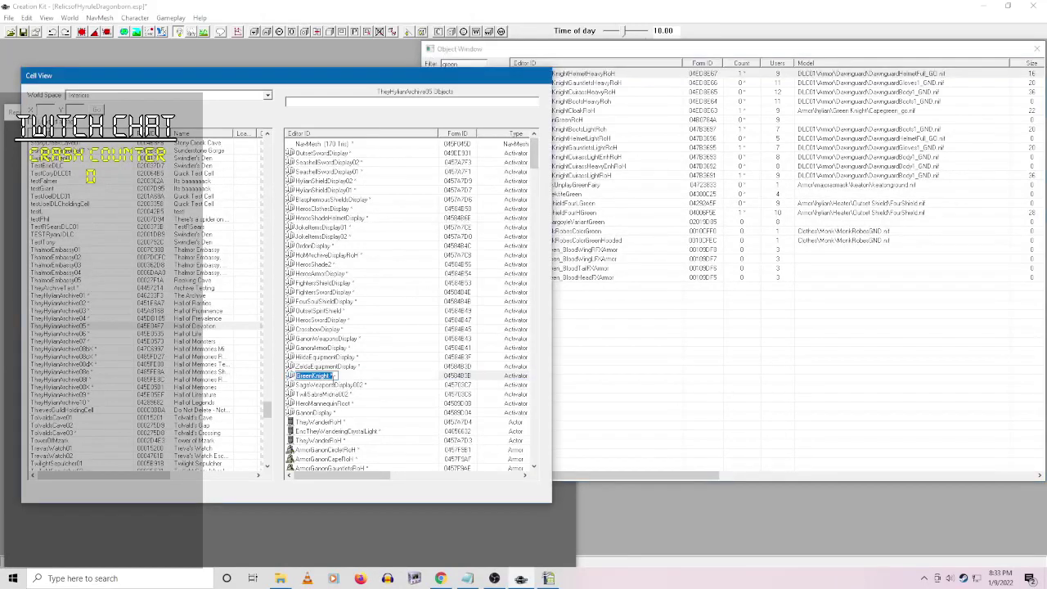
click(331, 377)
click(374, 395)
right_click(299, 376)
click(331, 405)
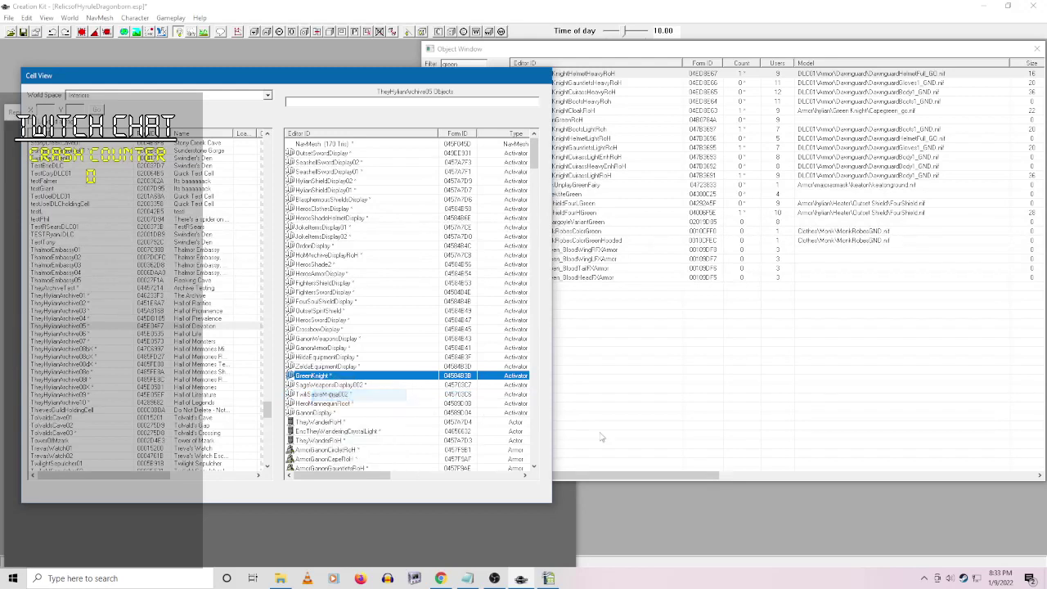
click(520, 192)
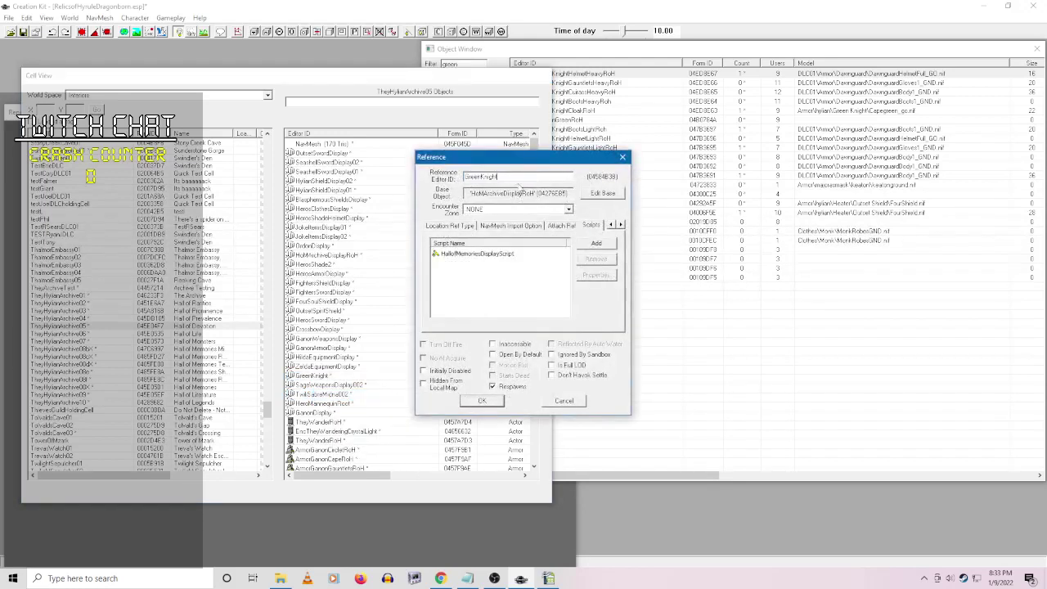
click(481, 401)
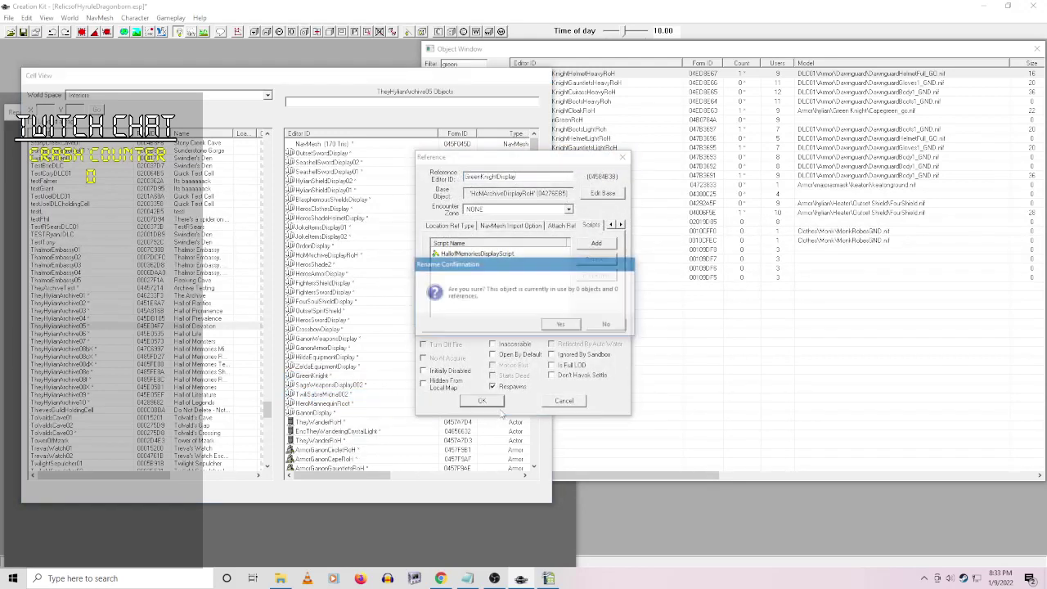
click(580, 320)
click(502, 400)
click(549, 326)
- In the HallofMemoriesDisplayScript properties of SageWeaponsDisplay002, set WeaponDisplay3 to SwordoftheSages
click(342, 385)
right_click(342, 386)
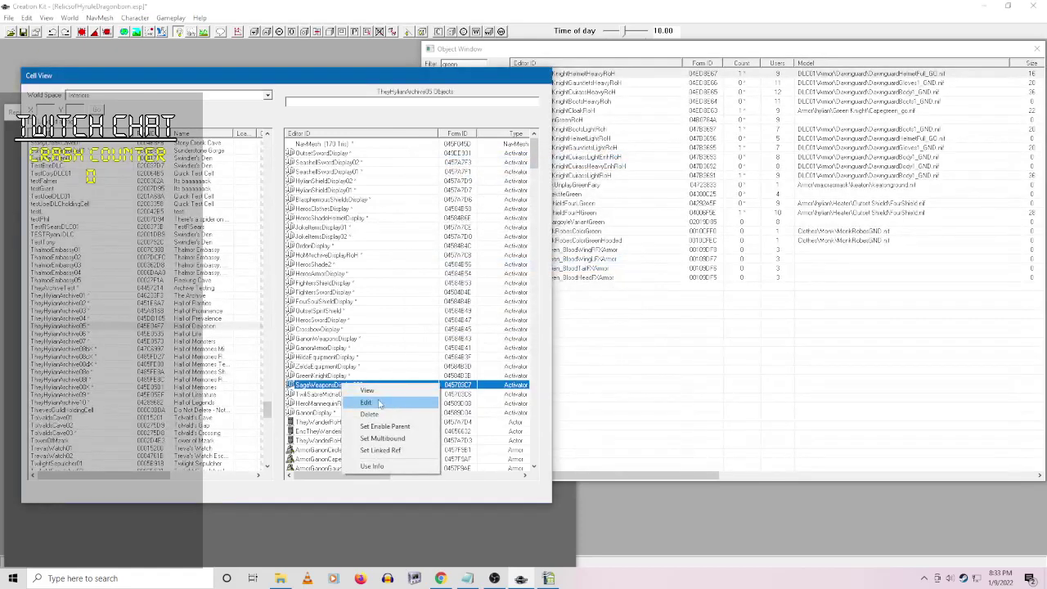
click(364, 401)
click(541, 300)
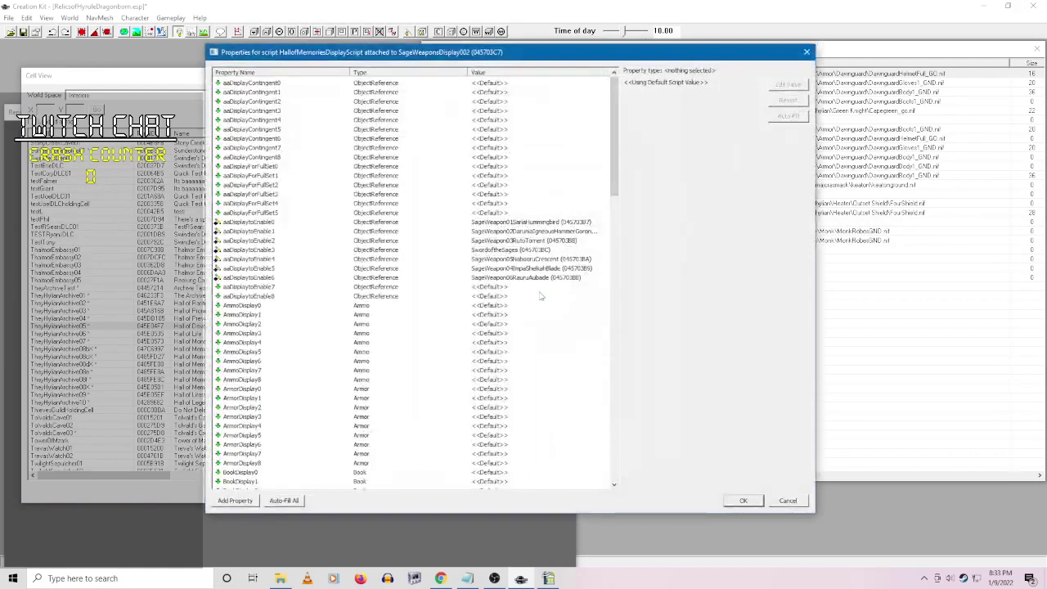
drag(613, 147, 605, 434)
click(500, 435)
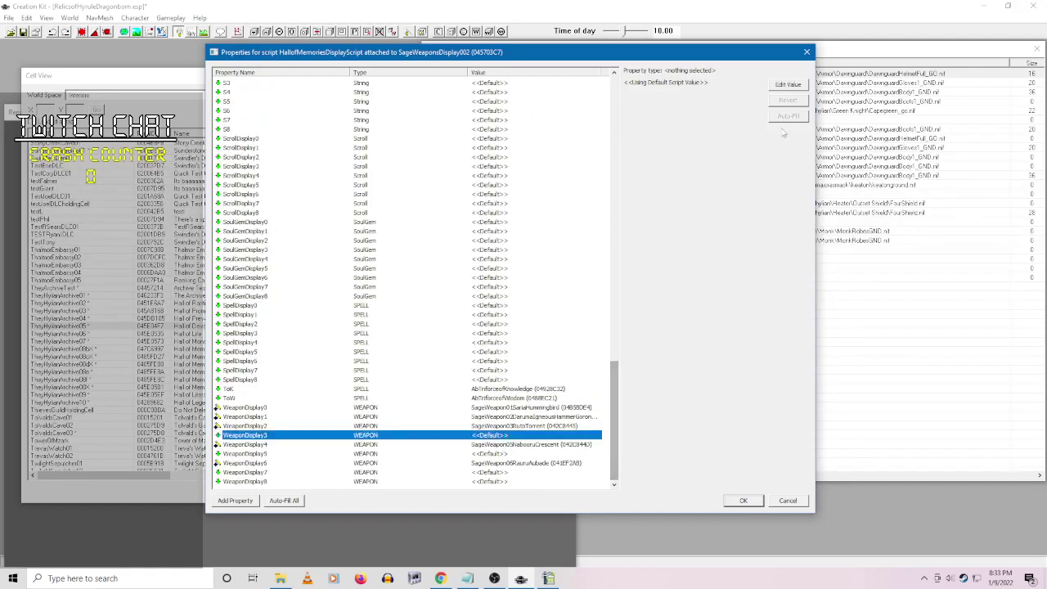
click(777, 85)
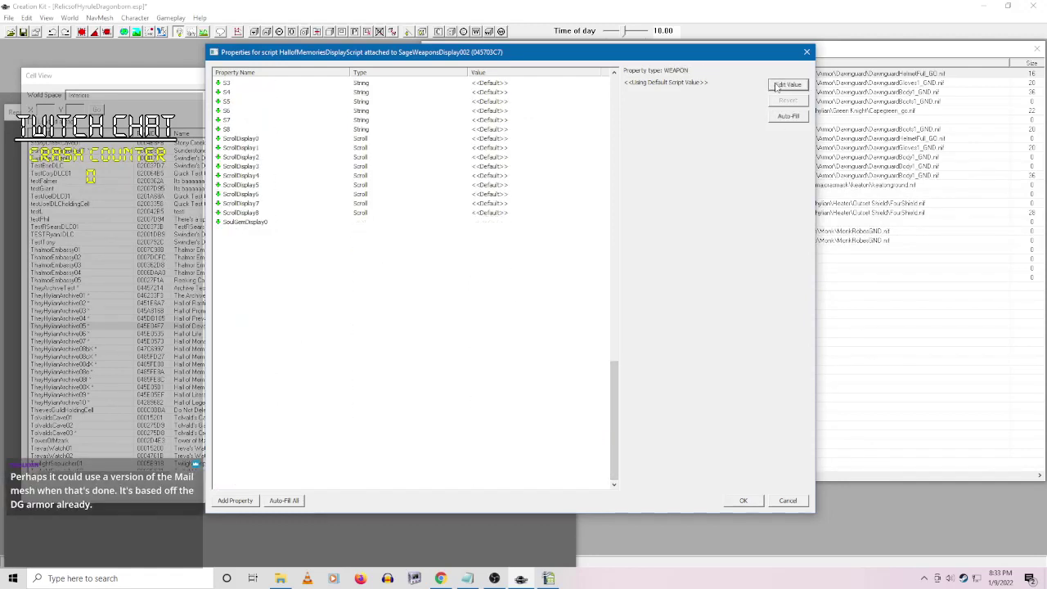
click(758, 85)
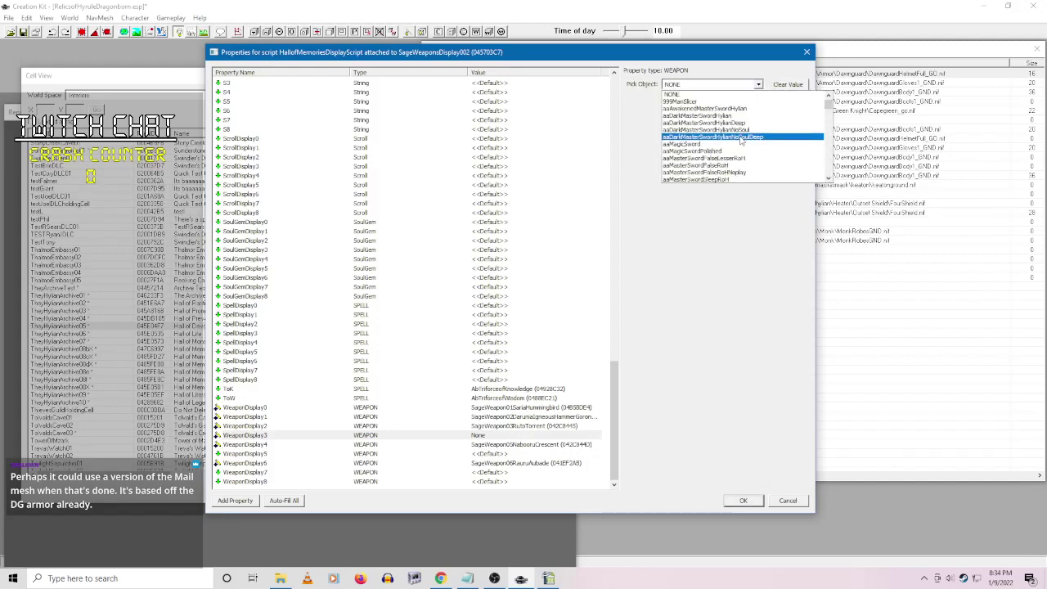
text(sw)
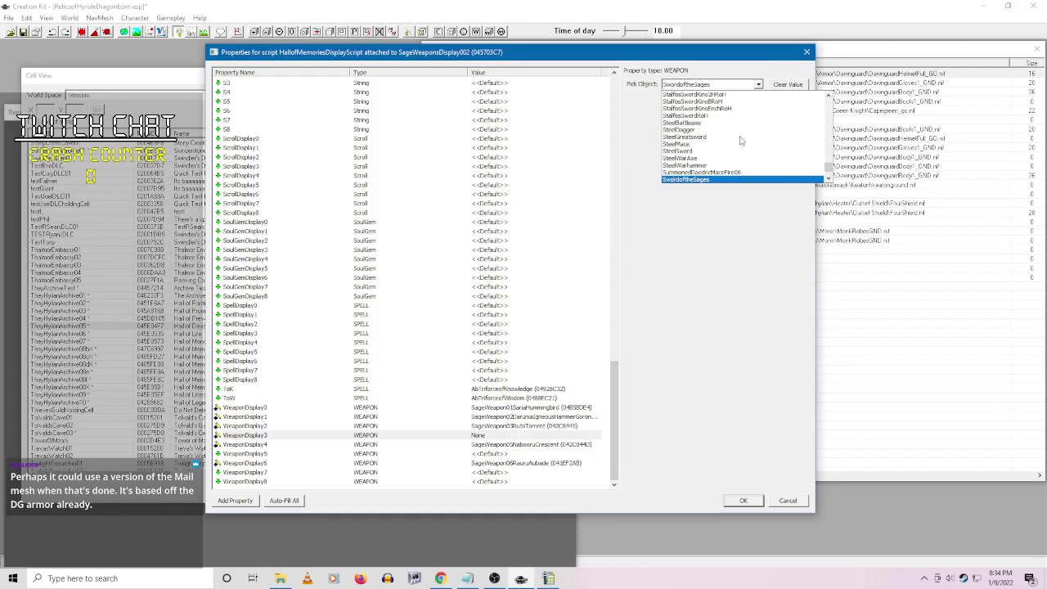
click(705, 180)
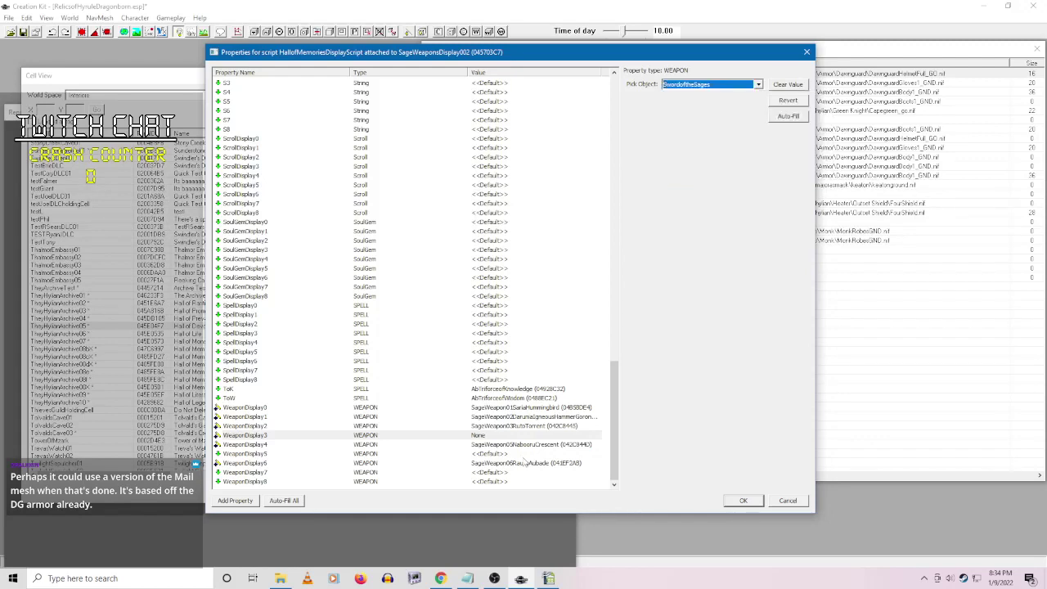
- Set WeaponDisplay5 of the SageWeaponsDisplay002 script to SageWeapon04ImpaSheikahBlade
click(501, 455)
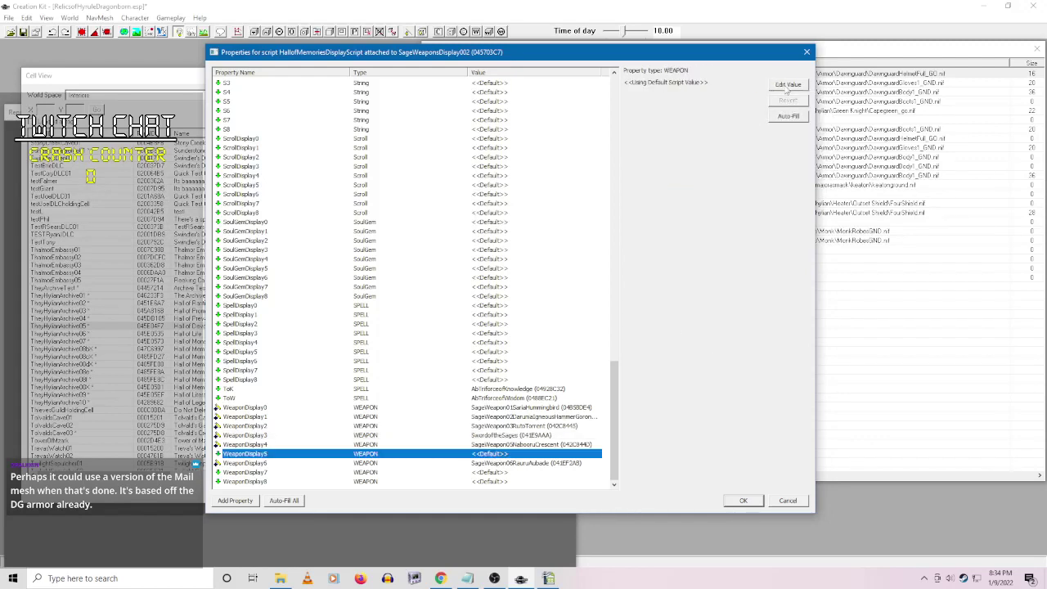
click(781, 86)
click(786, 85)
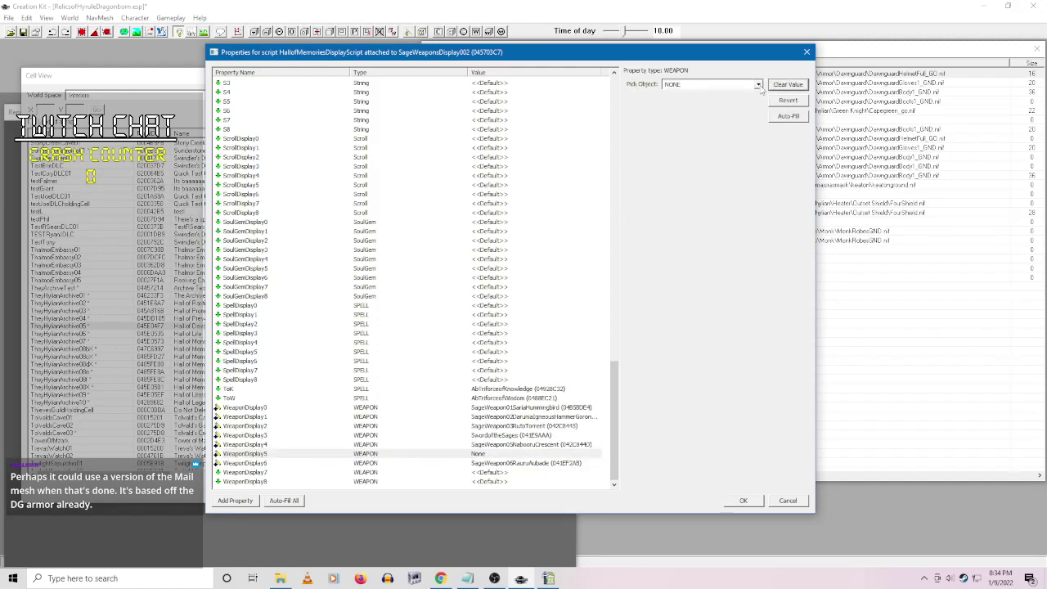
click(757, 84)
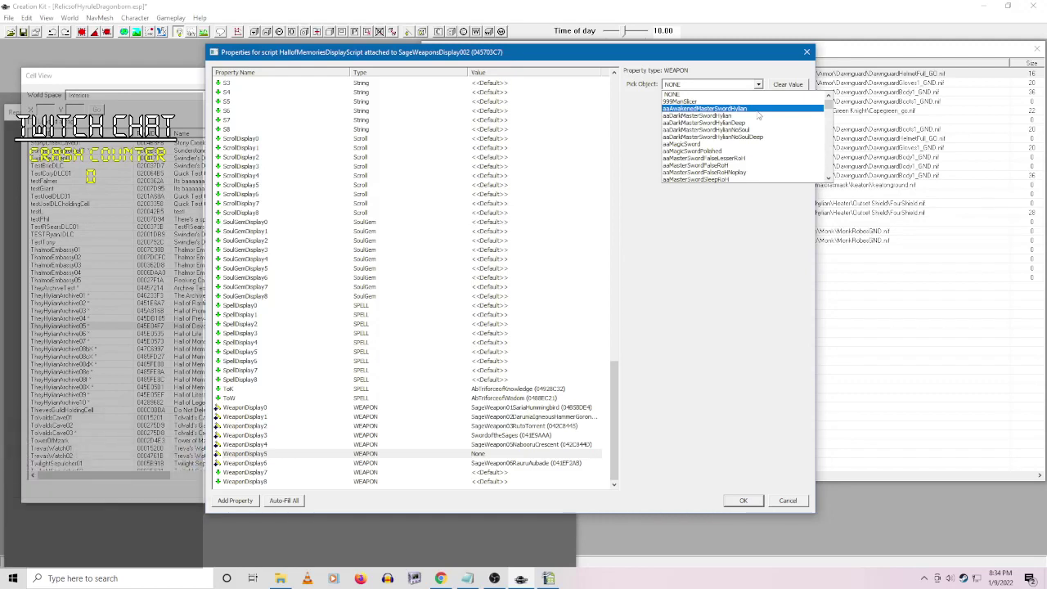
click(623, 380)
mouse_move(623, 380)
mouse_down()
mouse_move(617, 219)
mouse_move(618, 380)
mouse_up()
click(758, 85)
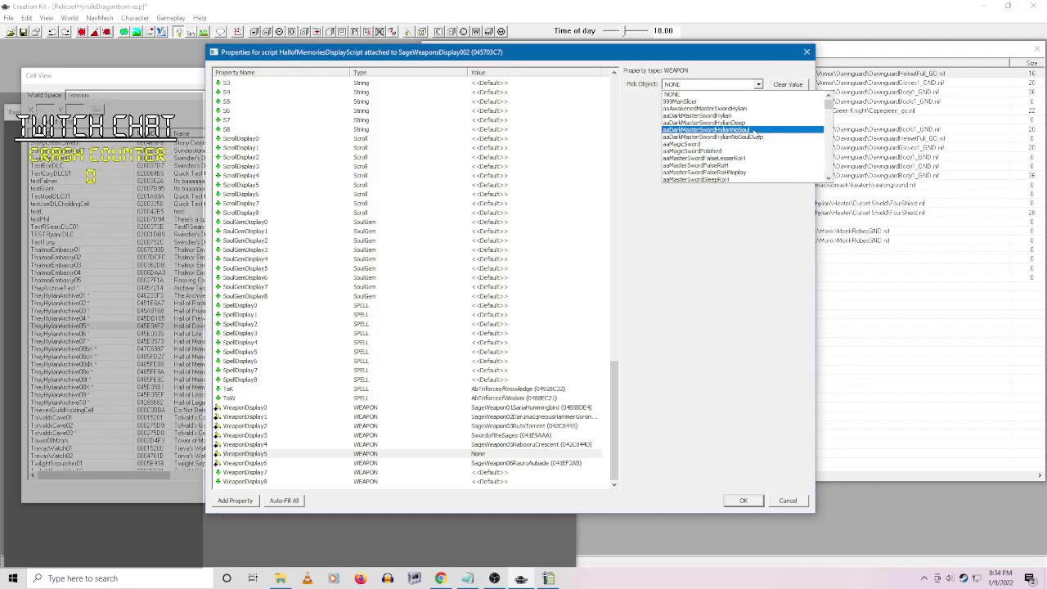
text(sage)
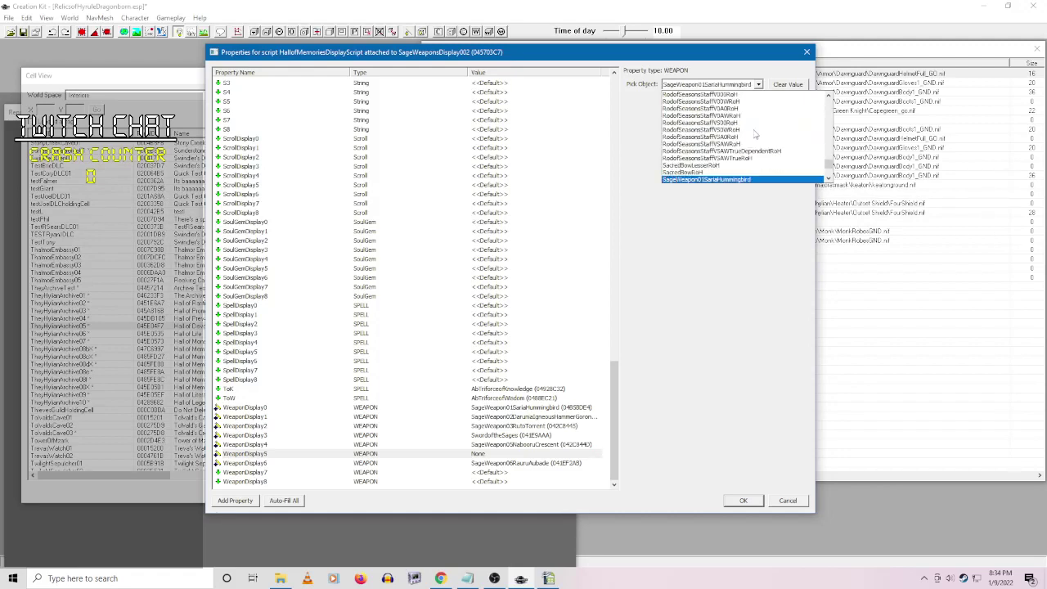
scroll(754, 136, down, 3)
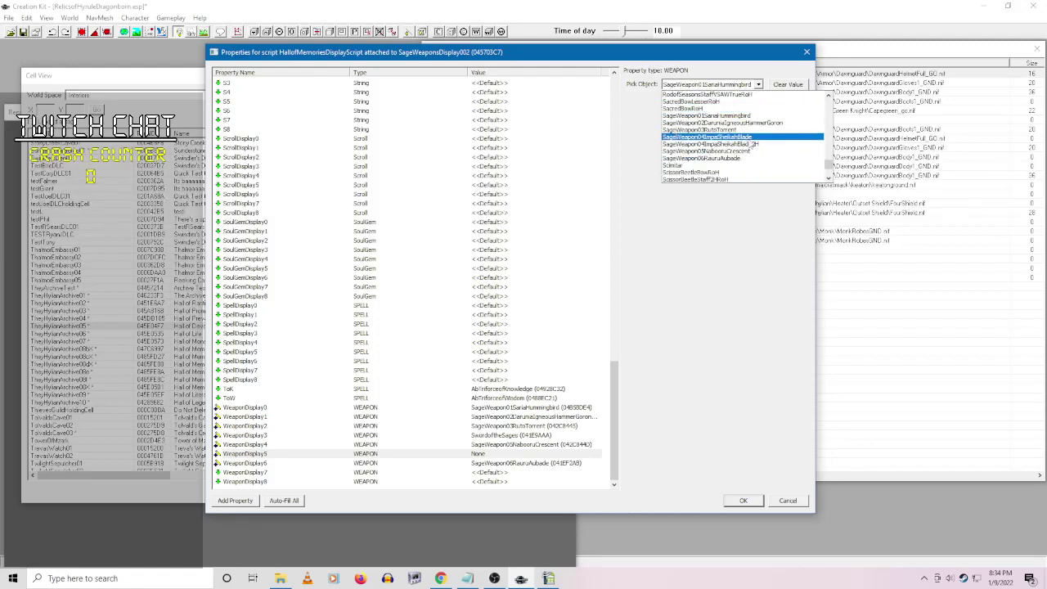
click(754, 137)
- Check the enabled references against the weapon entries, and save the script properties and the SageWeaponsDisplay002 reference
click(564, 399)
drag(613, 396, 585, 175)
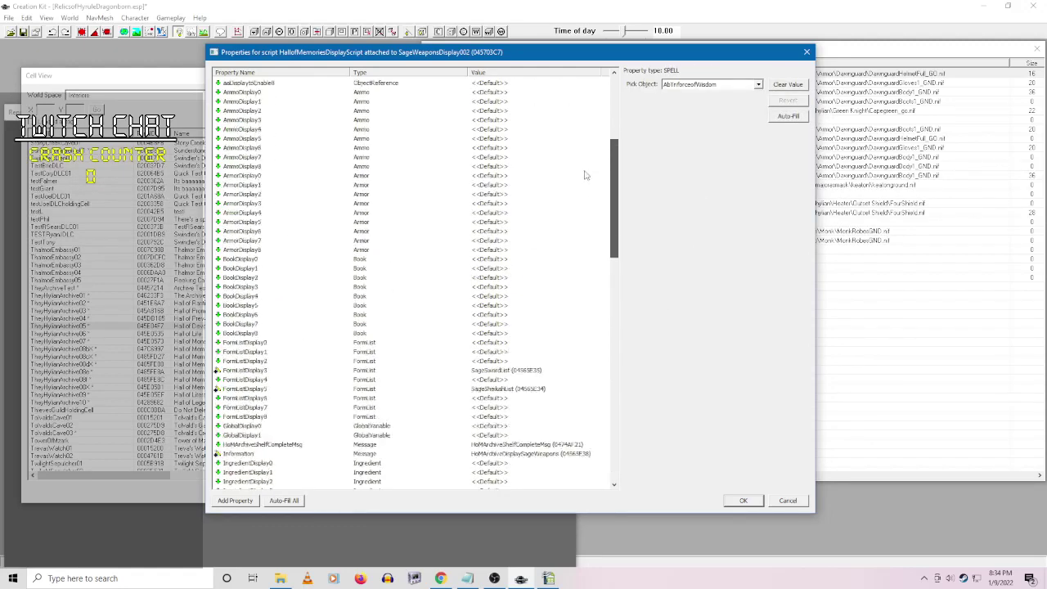
scroll(584, 175, up, 8)
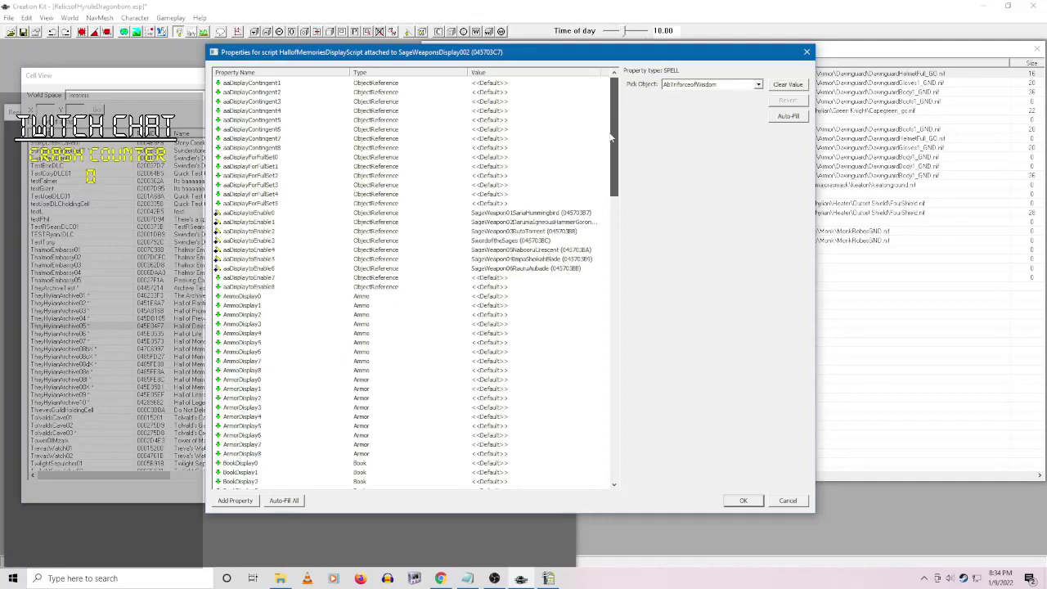
drag(611, 138, 616, 477)
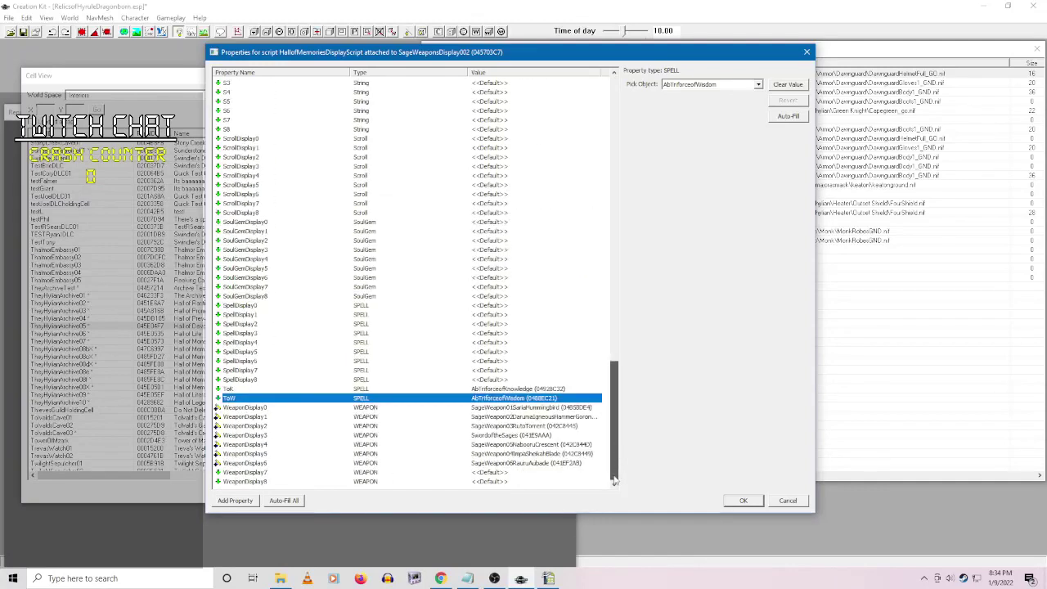
click(743, 501)
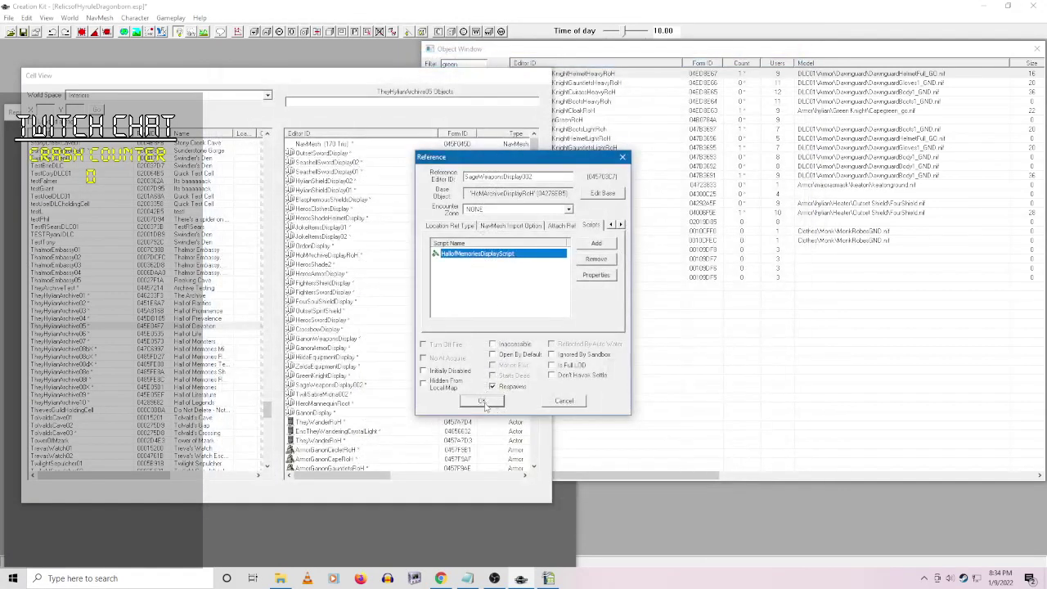
click(483, 401)
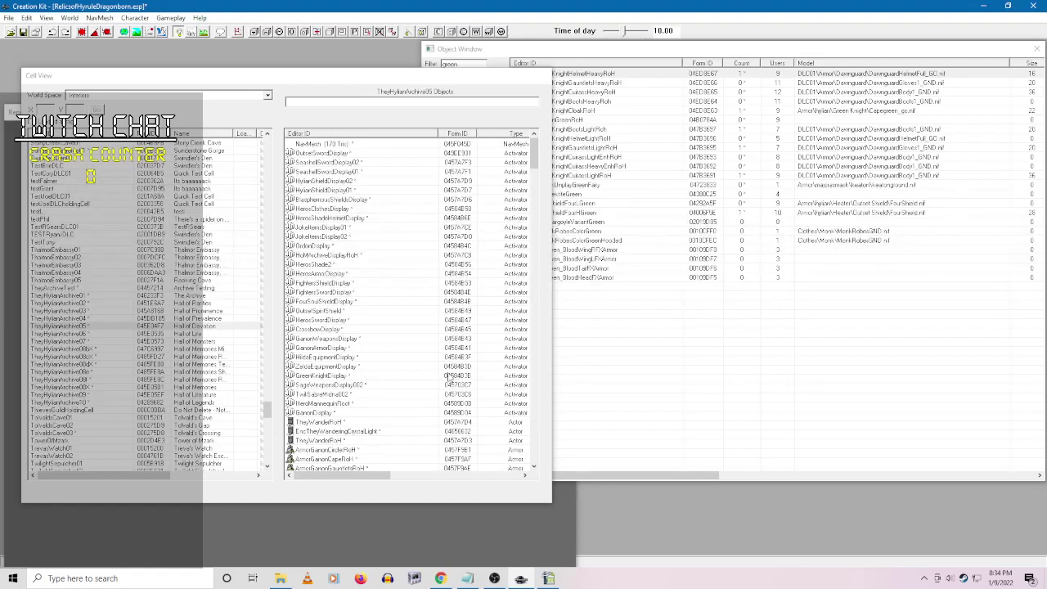
- Review the HallofMemoriesDisplayScript properties of the GanonDisplay reference without changing them
right_click(321, 412)
click(372, 429)
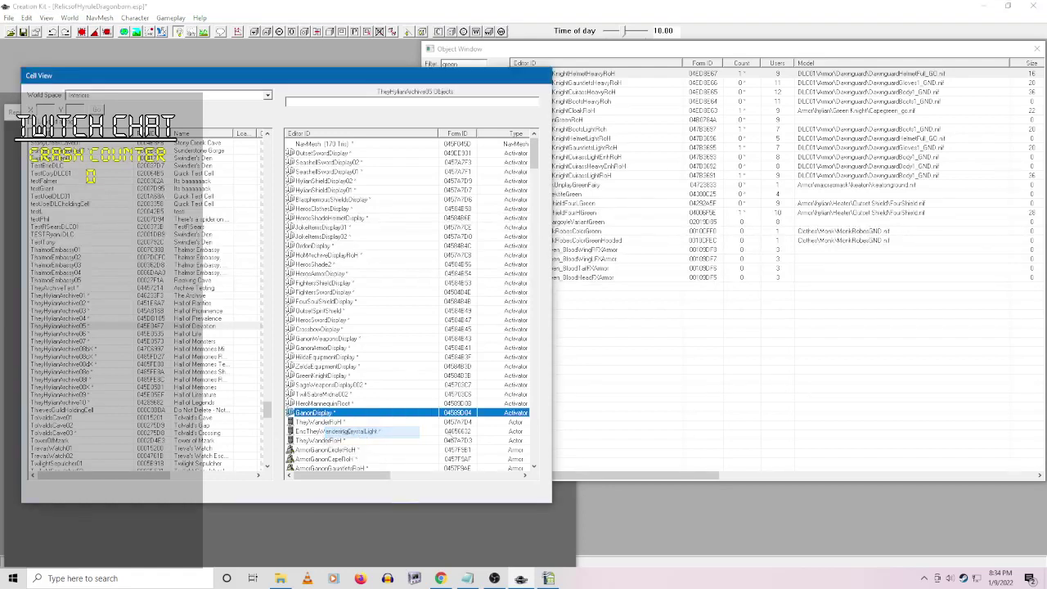
right_click(480, 255)
click(587, 300)
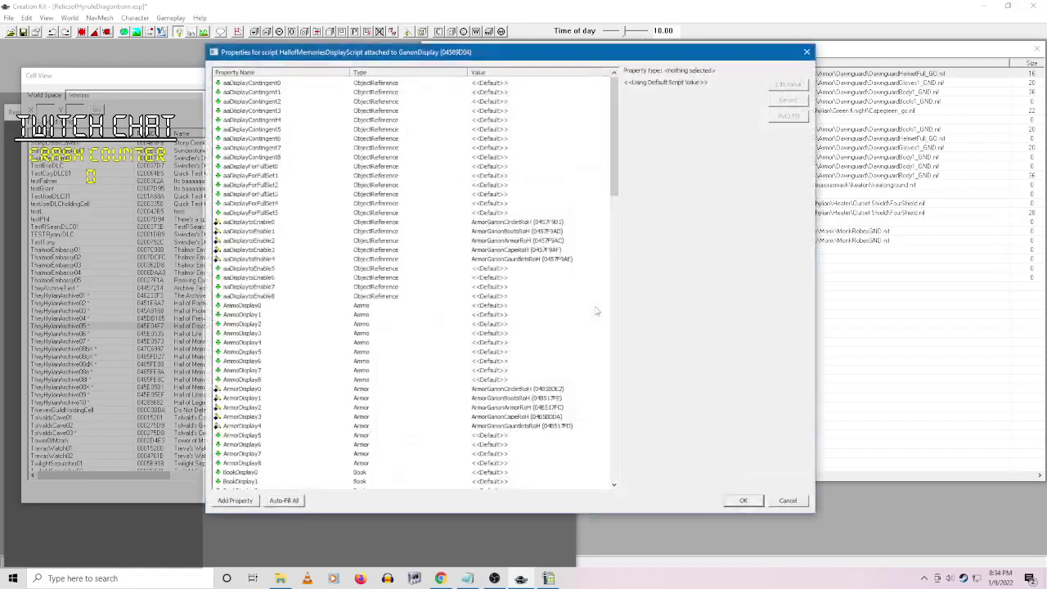
click(798, 502)
- Rename the GanonDisplay reference to GanonDisplay2 and confirm the rename
click(536, 178)
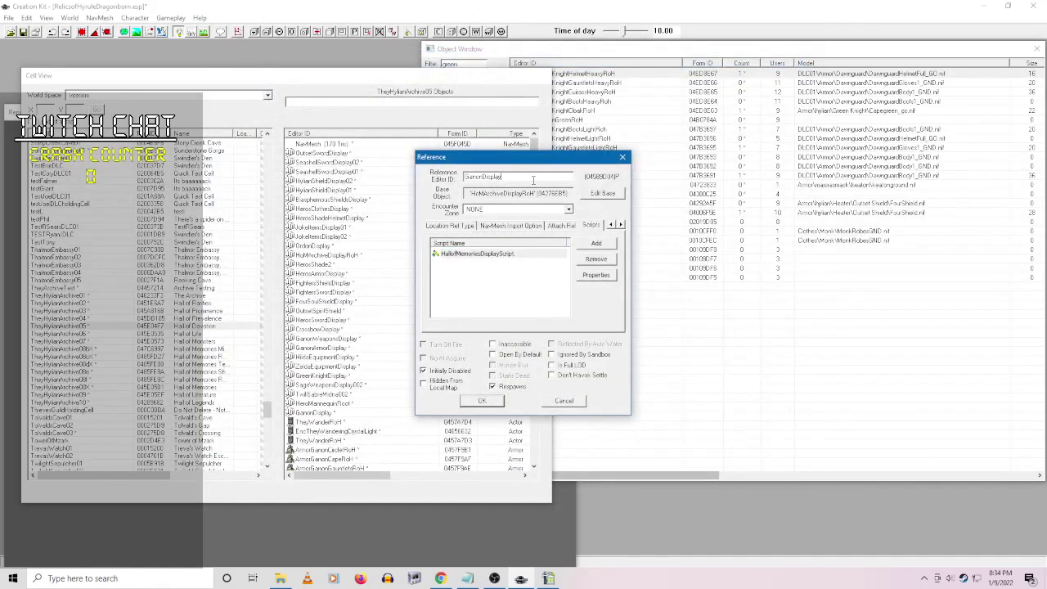
text(2)
click(489, 400)
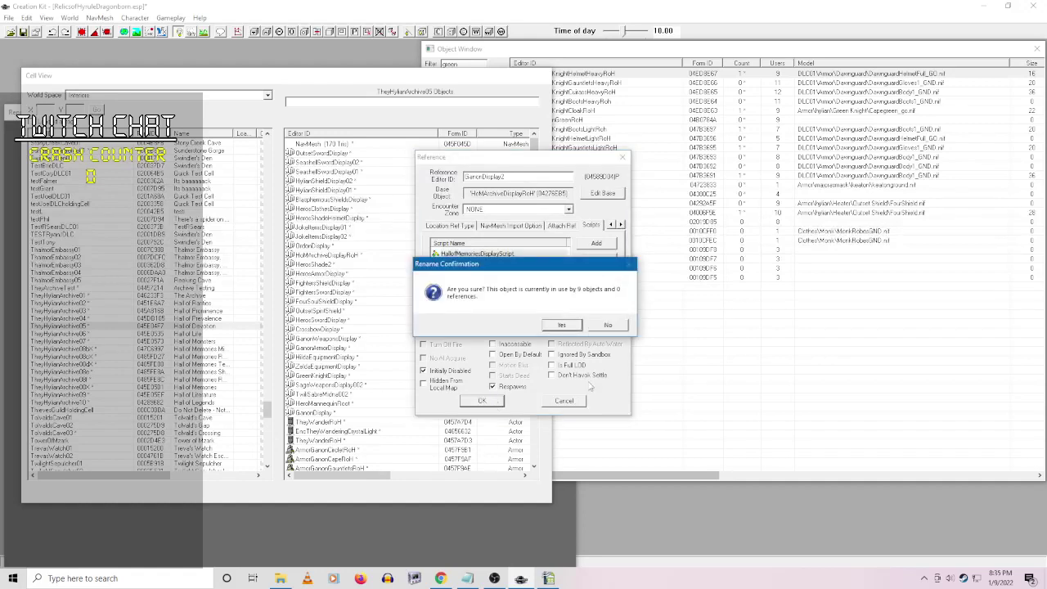
click(607, 325)
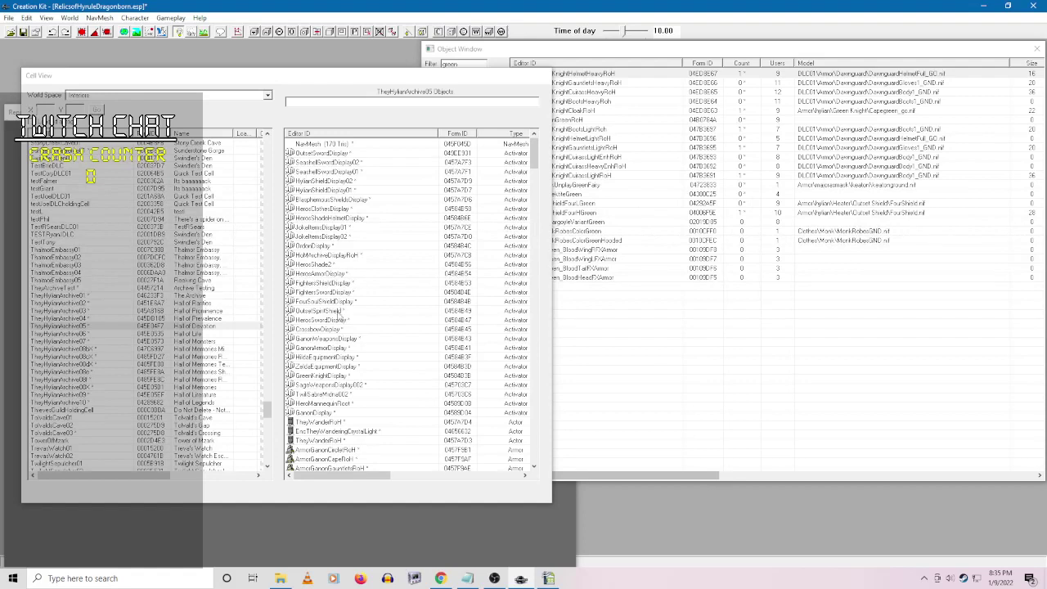
- Rename the GanonArmorDisplay reference in the cell to GanonArmorDisplay1 and confirm the rename
click(337, 348)
right_click(338, 349)
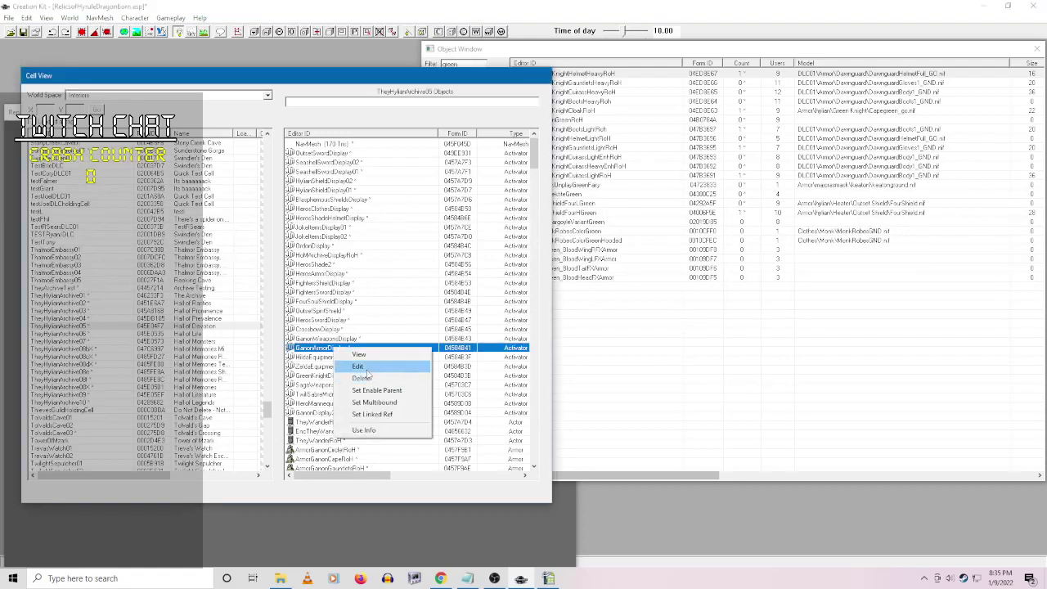
click(365, 368)
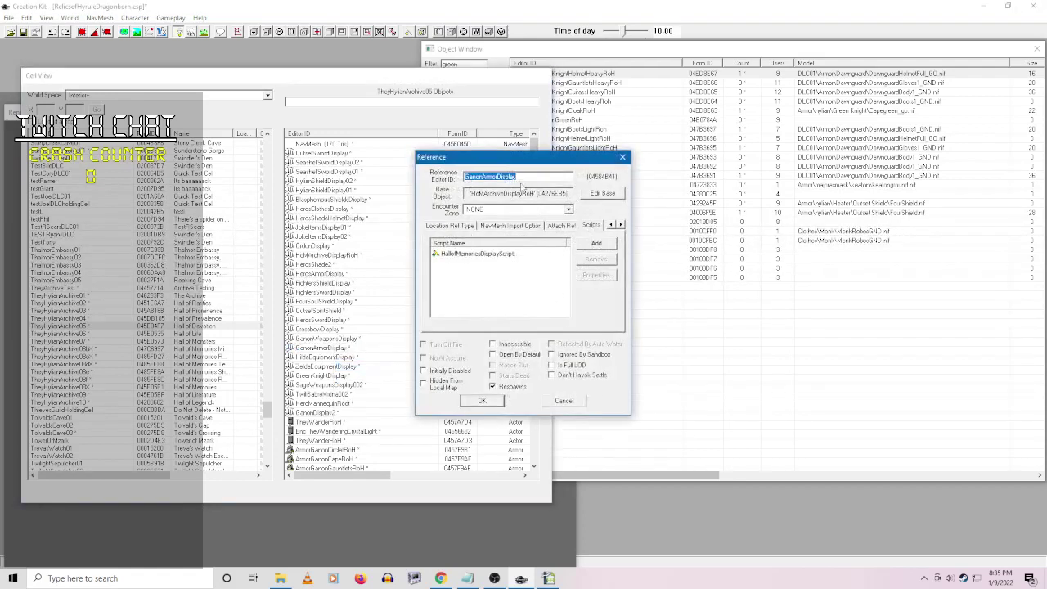
click(530, 178)
click(497, 402)
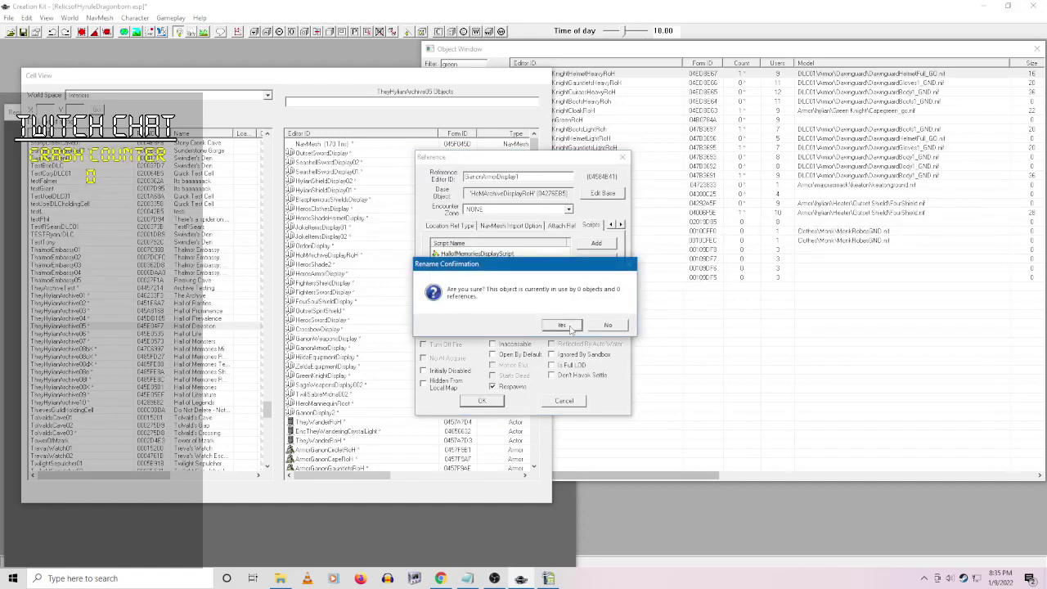
click(570, 326)
- Rename the GanonWeaponsDisplay reference in the cell to GanonWeaponsDisplay1 and confirm the rename
click(368, 368)
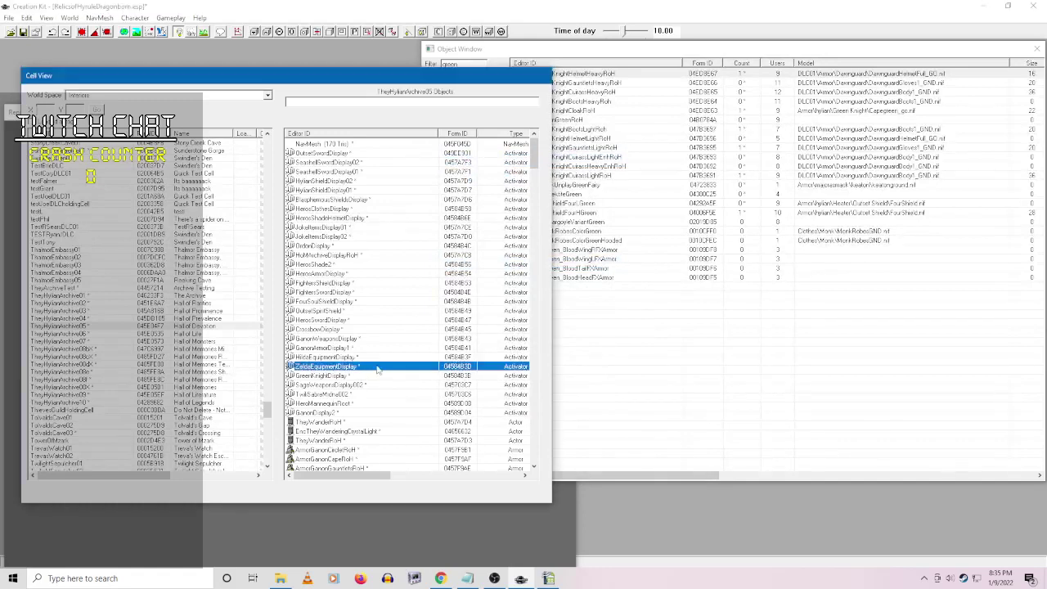
click(358, 348)
right_click(343, 339)
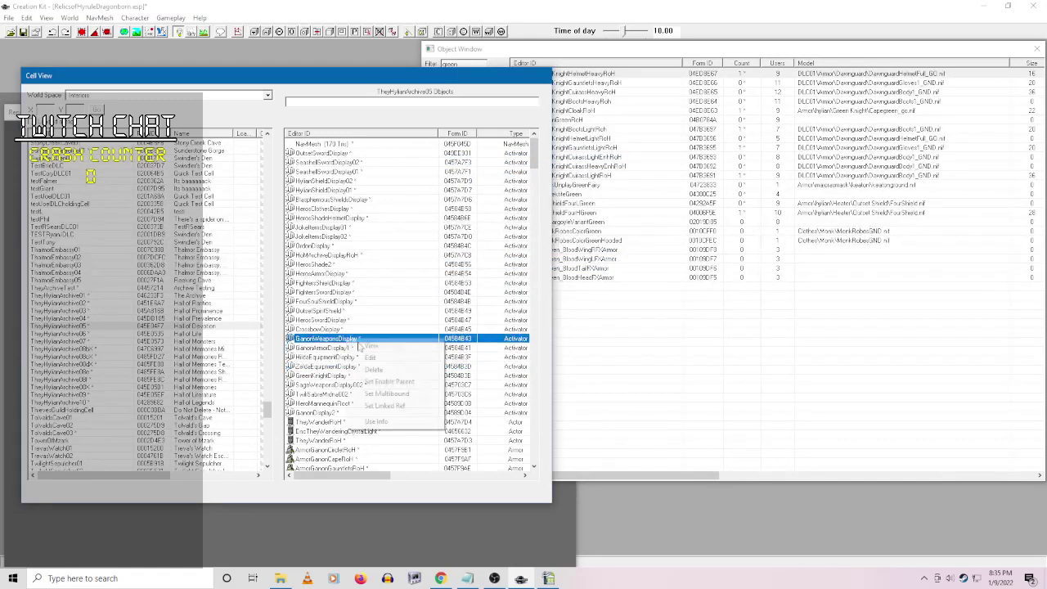
click(370, 357)
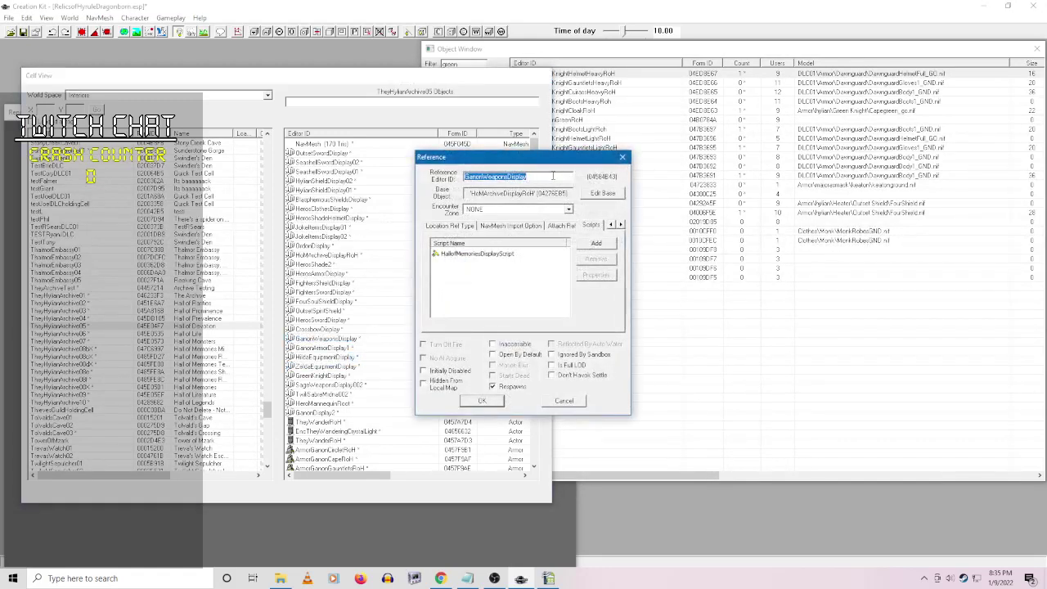
click(553, 176)
text(1)
click(482, 400)
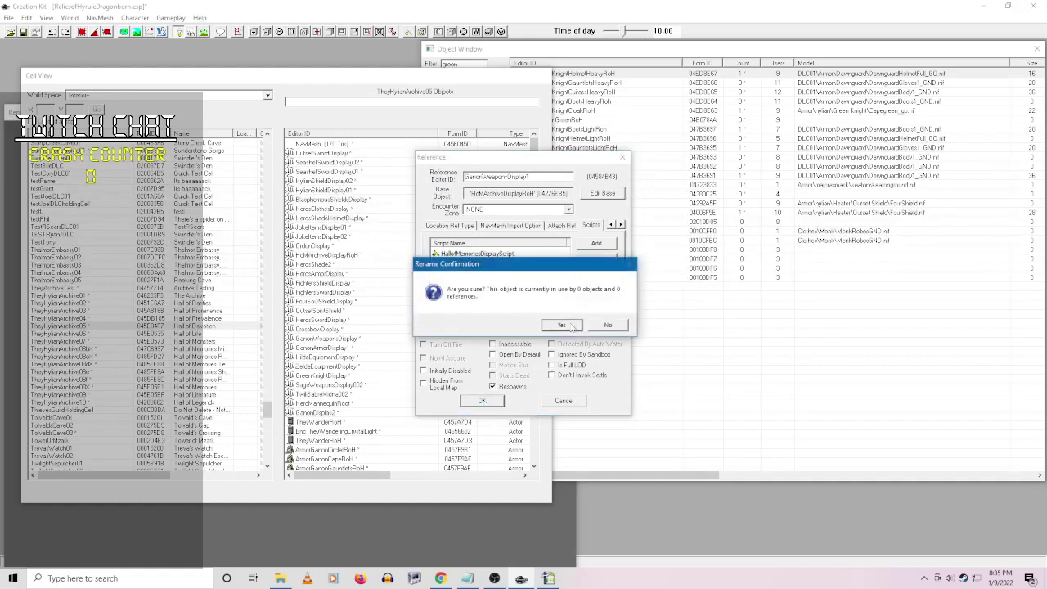
click(564, 325)
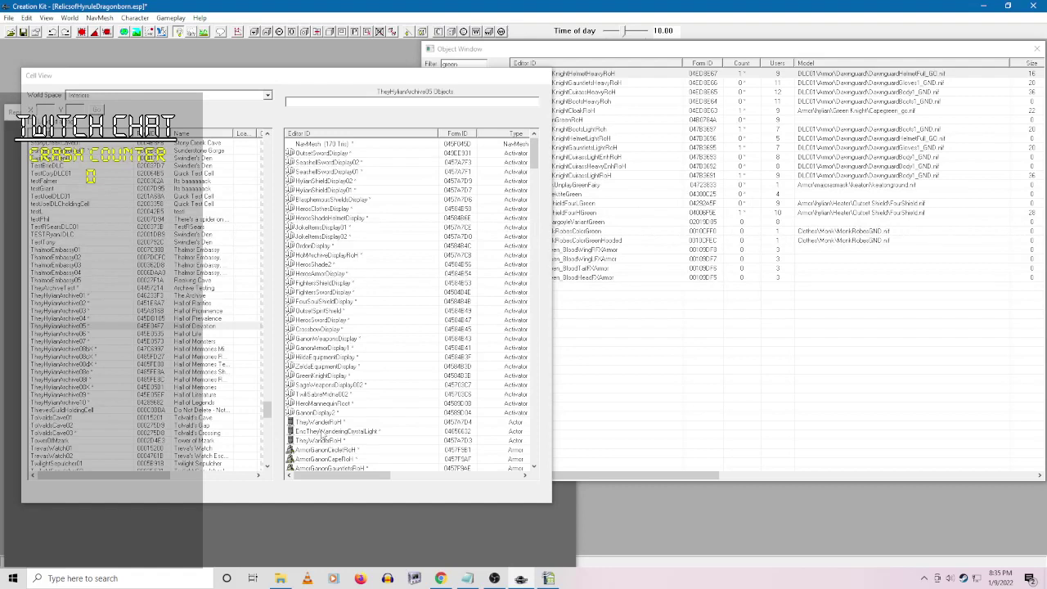
- Rename the GanonDisplay2 reference back to GanonDisplay and confirm the rename
right_click(323, 412)
click(343, 431)
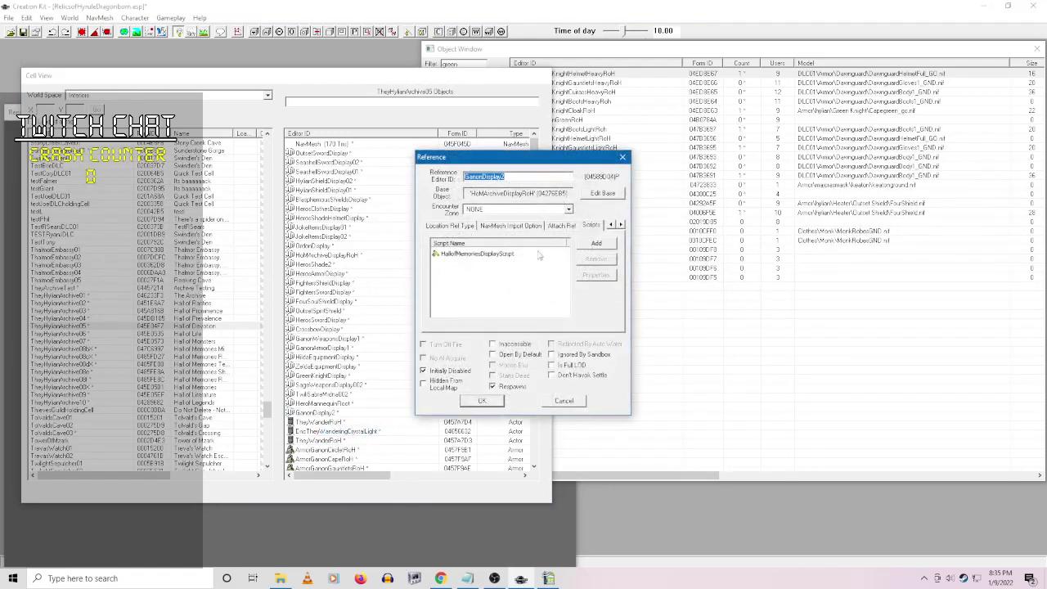
click(532, 175)
click(484, 401)
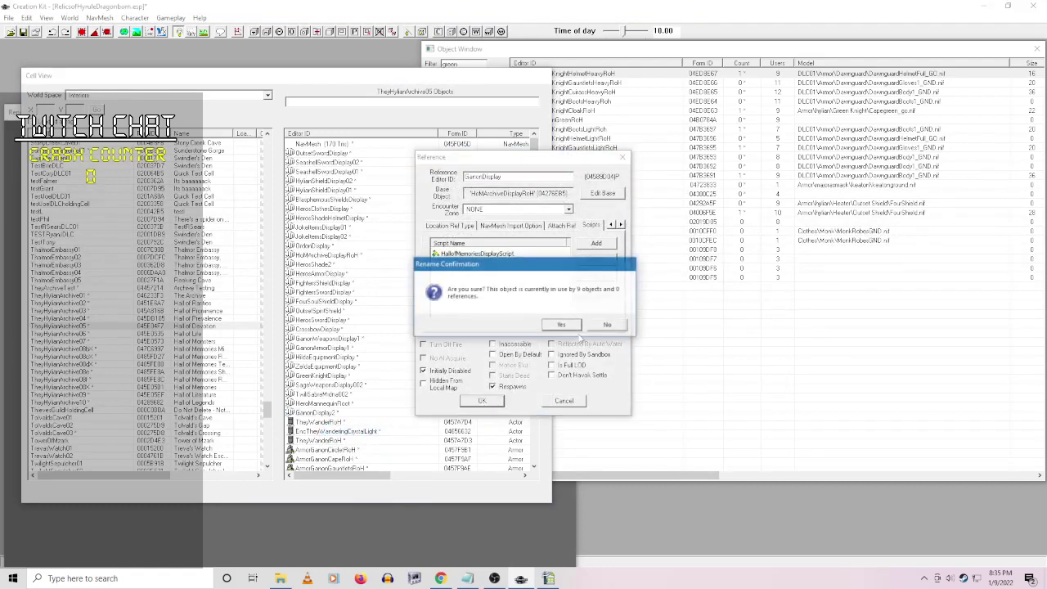
click(564, 325)
- Inspect the display and armor entries in GanonDisplay's HallofMemoriesDisplayScript properties, and close the reference without saving
right_click(322, 413)
click(360, 434)
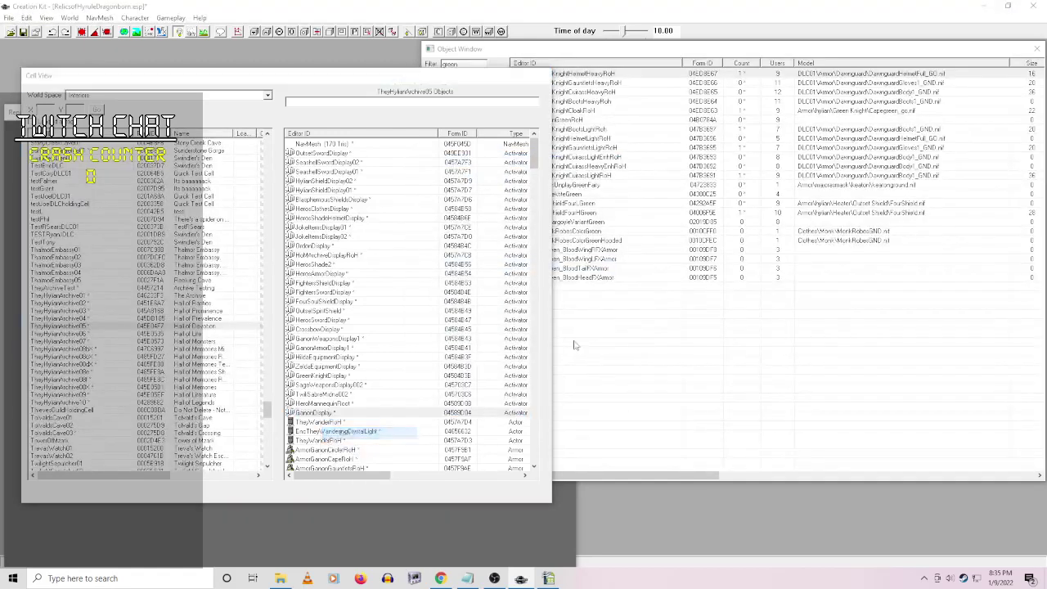
right_click(503, 253)
click(540, 301)
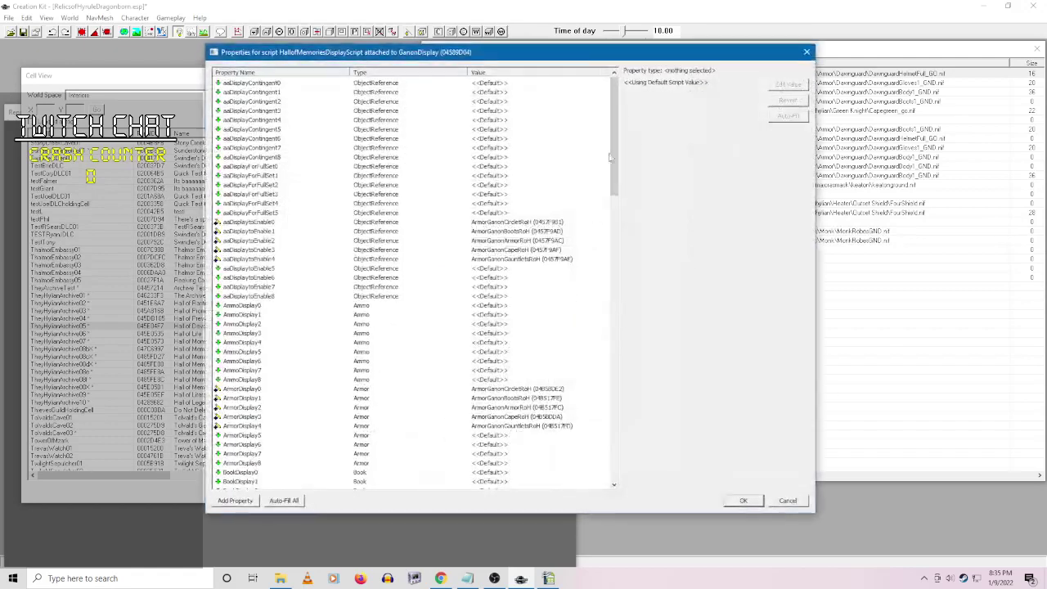
mouse_move(614, 124)
mouse_down()
mouse_move(626, 428)
mouse_move(599, 130)
mouse_up()
click(786, 500)
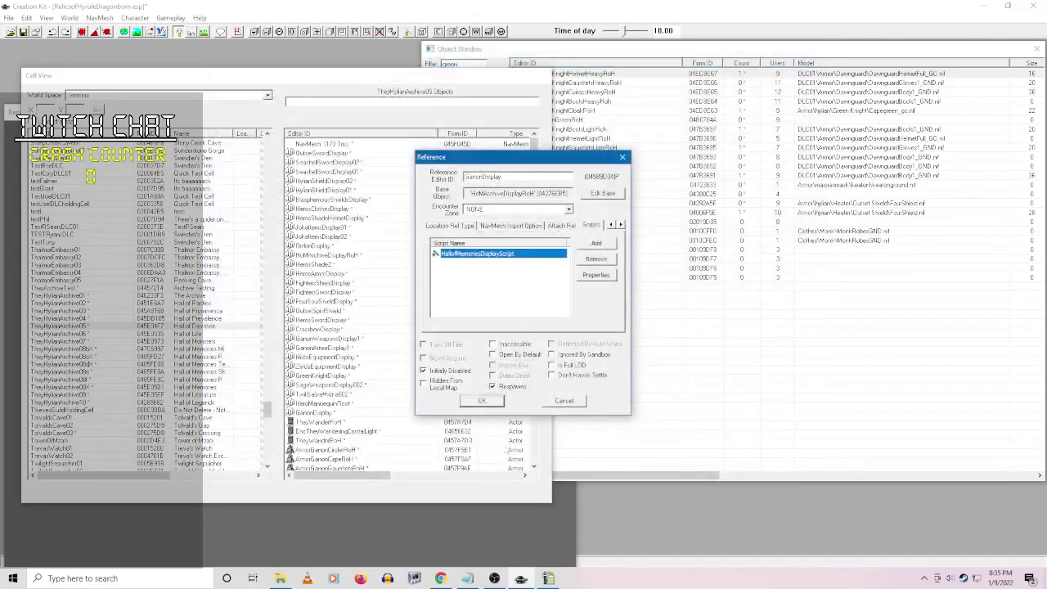
click(564, 401)
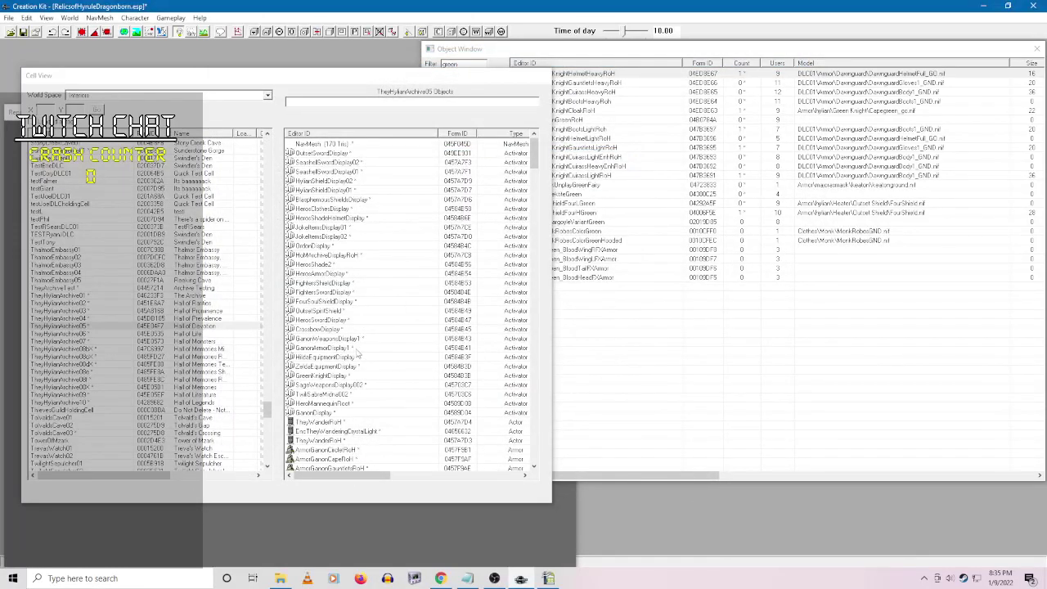
- Rename the GanonWeaponsDisplay1 reference back to GanonWeaponsDisplay and confirm the rename
right_click(352, 341)
click(372, 348)
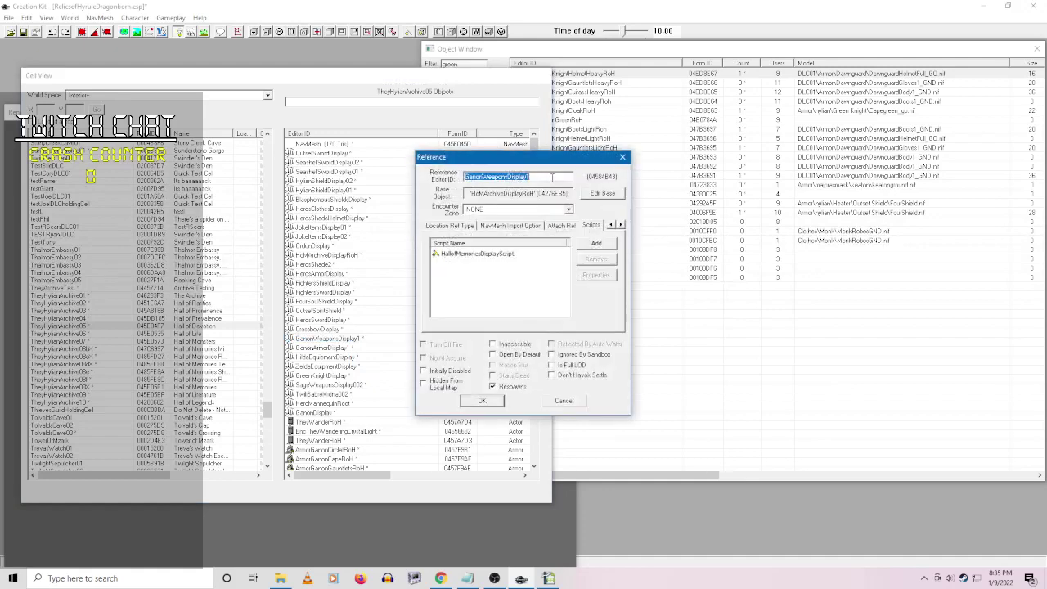
click(552, 178)
key(BackSpace)
click(482, 401)
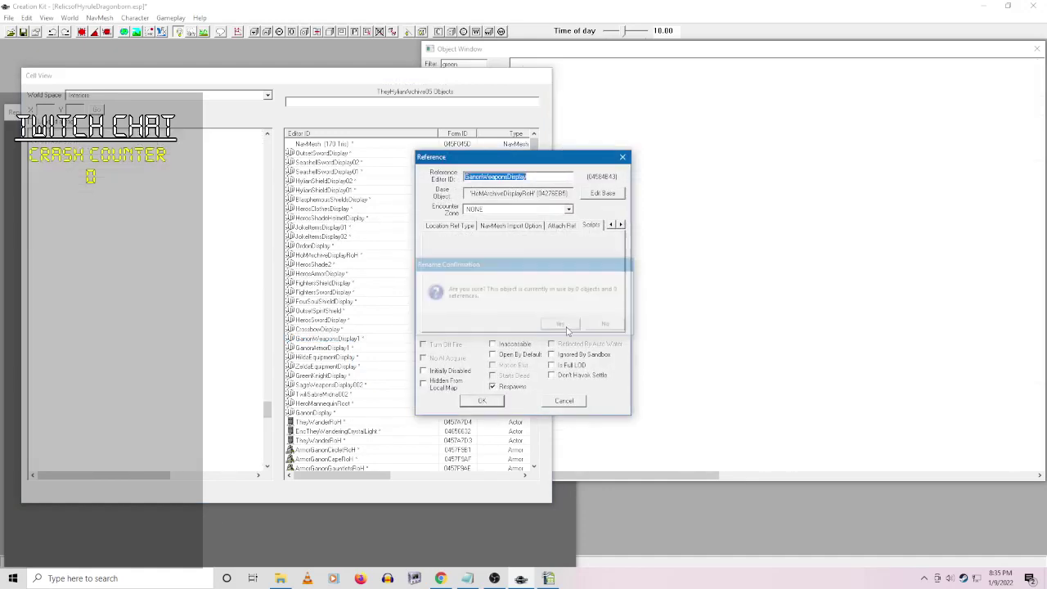
click(561, 324)
- Rename the GanonArmorDisplay1 reference back to GanonArmorDisplay and confirm the rename
click(365, 349)
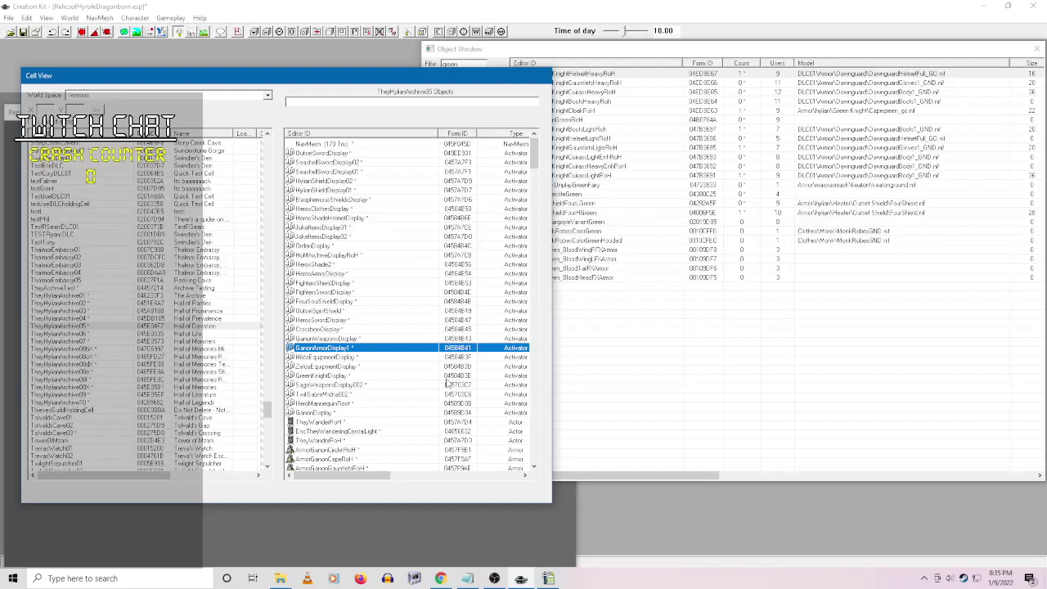
right_click(335, 348)
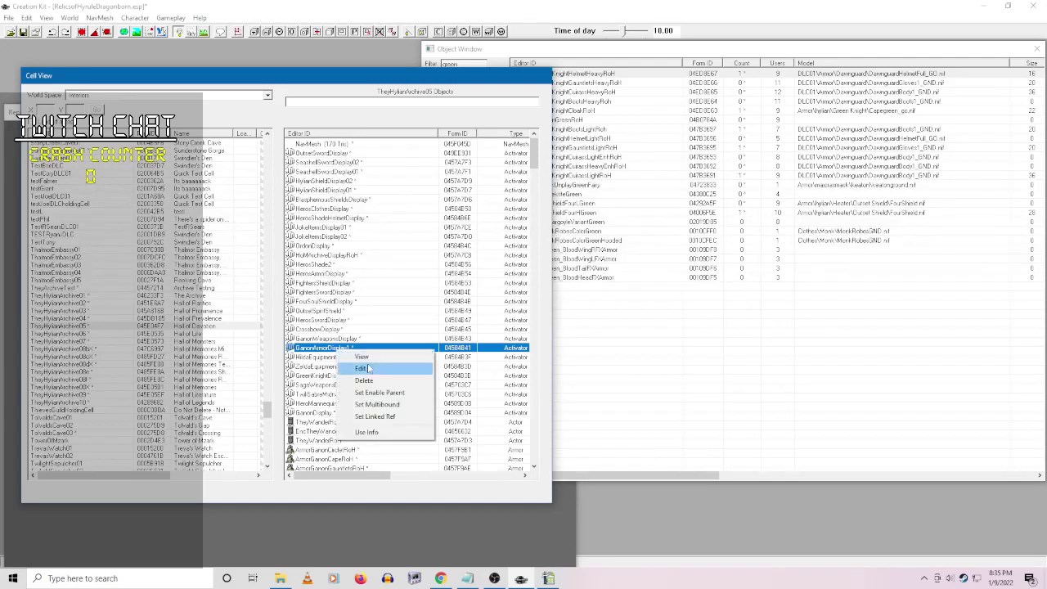
click(358, 368)
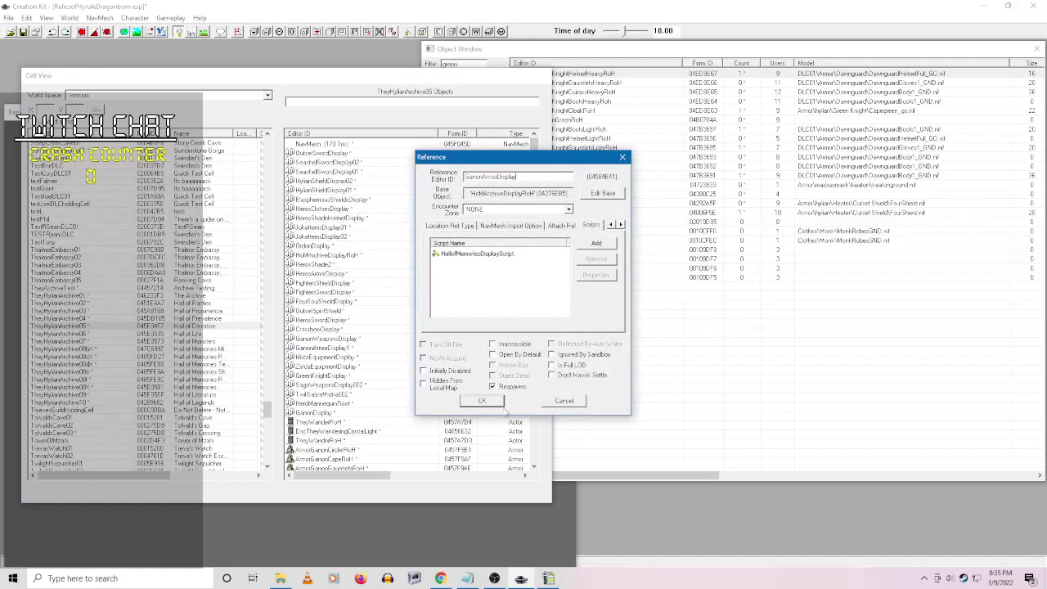
click(481, 400)
click(561, 324)
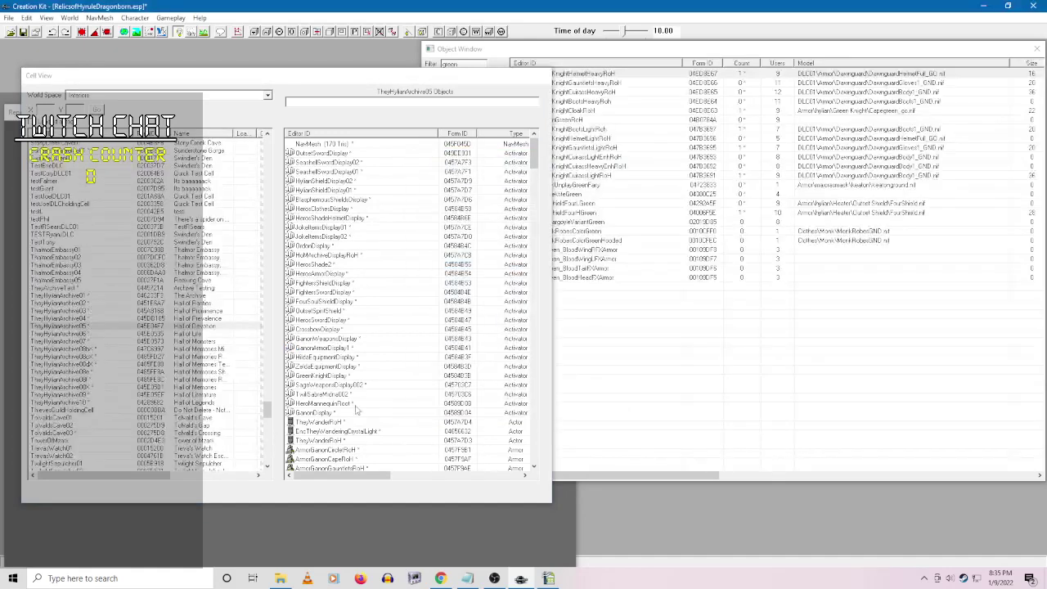
- Inspect the HallofMemoriesDisplayScript properties of the TwiliSabreMidna002 reference, and close both dialogs without changing any value
right_click(349, 395)
click(370, 414)
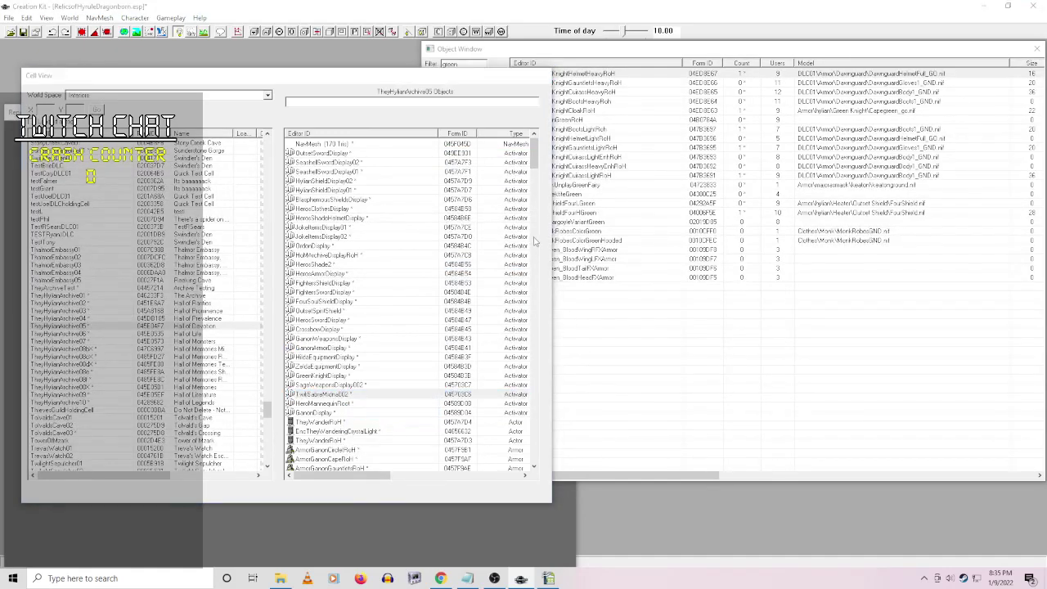
right_click(507, 254)
click(560, 303)
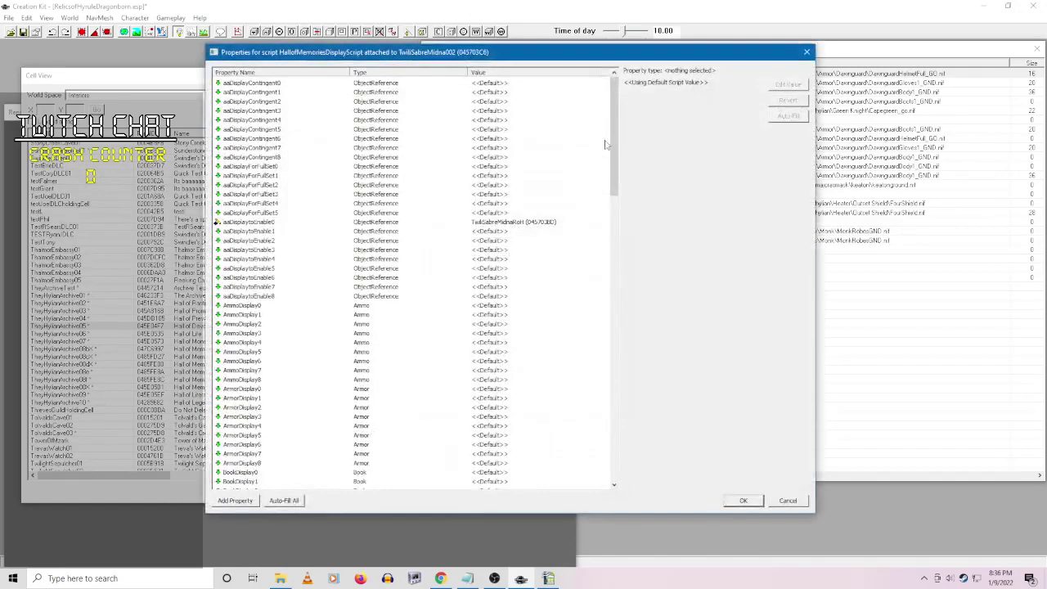
click(743, 500)
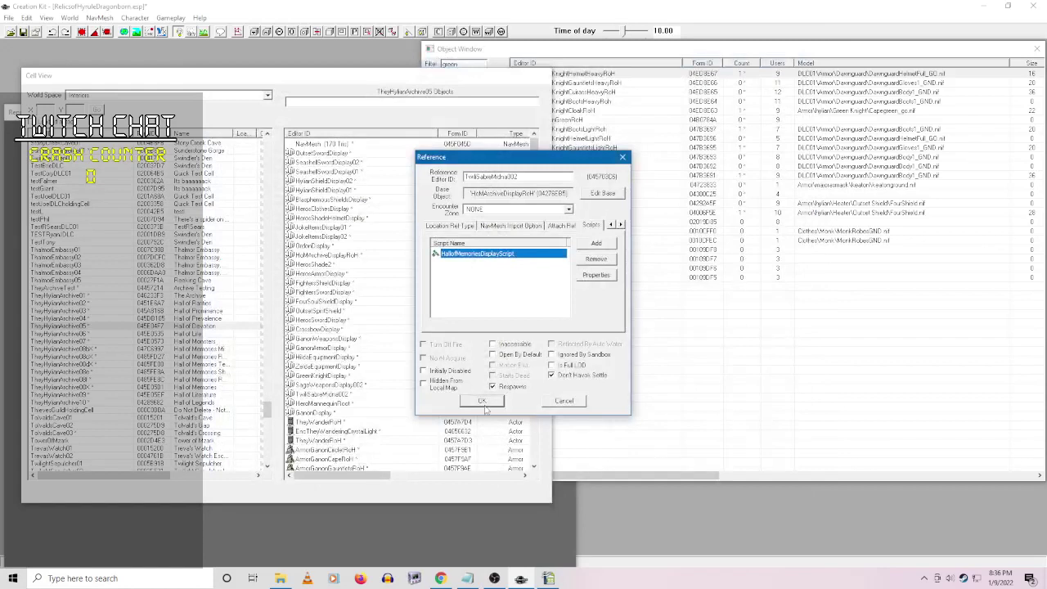
click(483, 401)
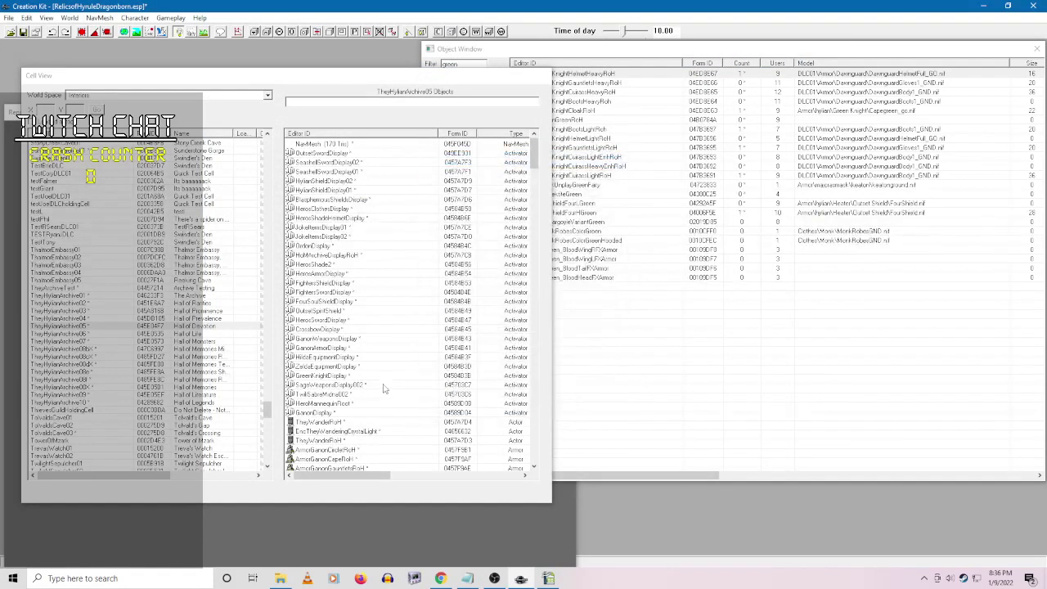
- Rename the GanonDisplay reference to GanonDisplay0 and confirm the rename
right_click(324, 414)
click(364, 435)
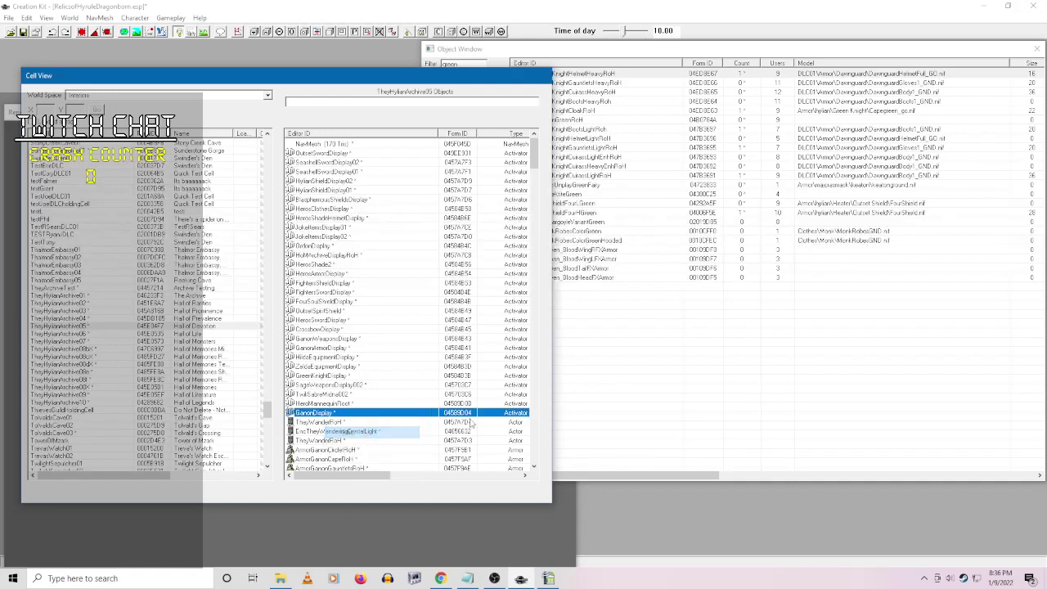
text(0)
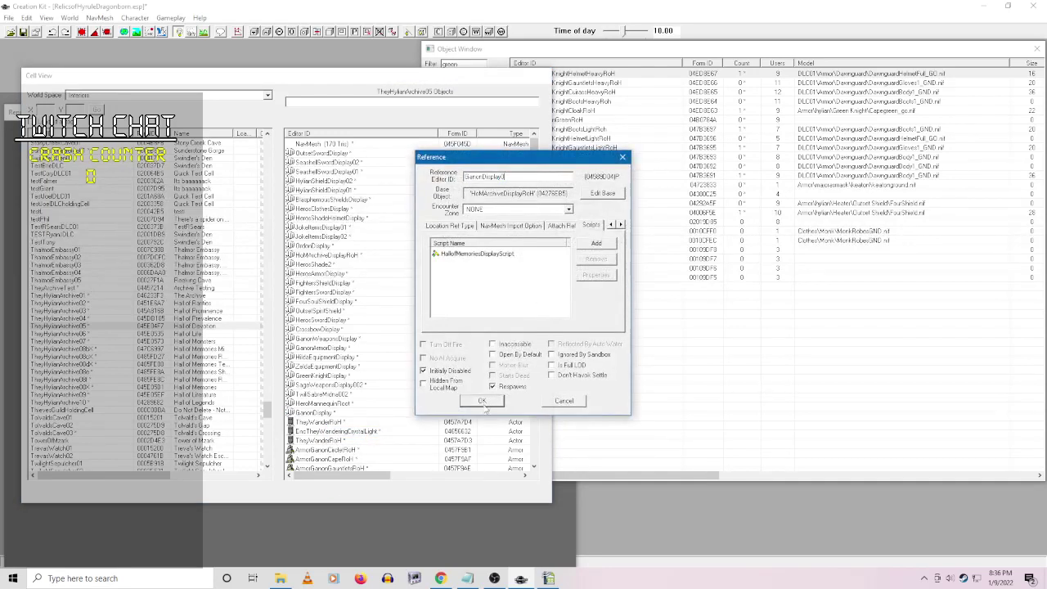
click(482, 400)
click(563, 326)
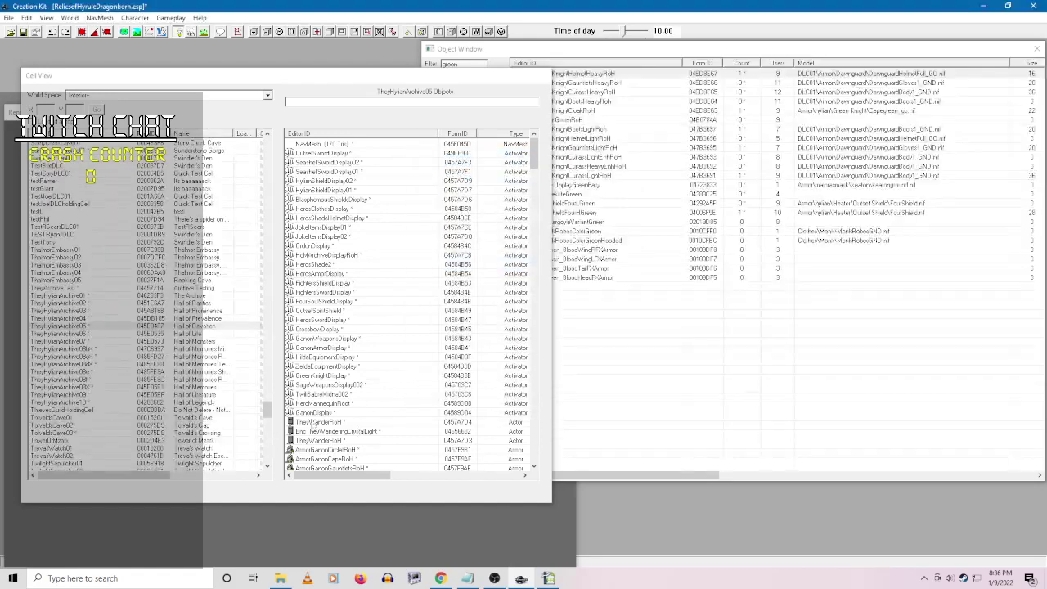
- Check the use report of the GanonDisplay0 reference, enlarging the report window to read it, and close it
right_click(324, 415)
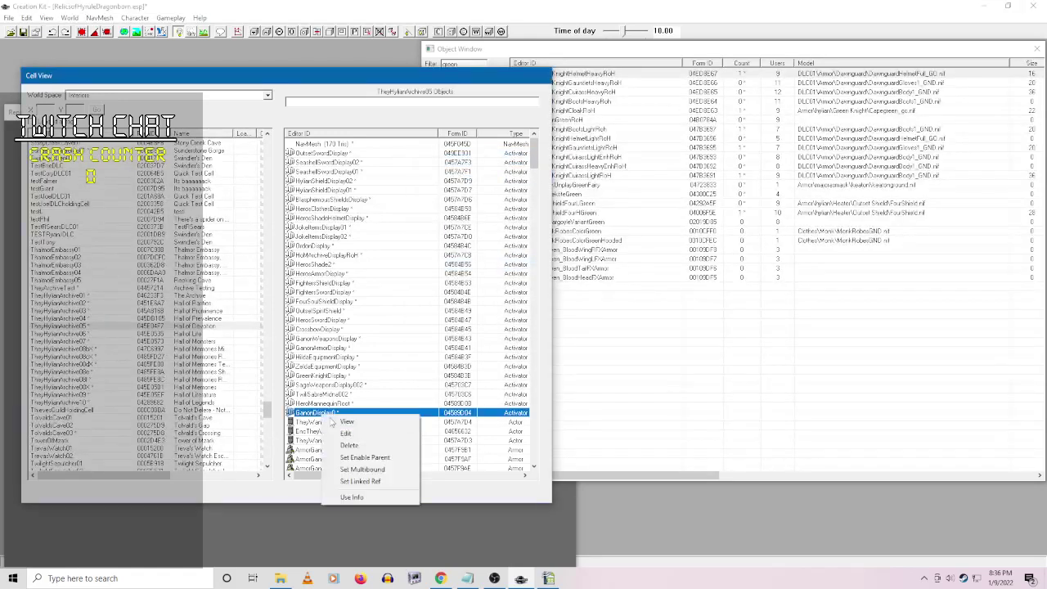
click(352, 496)
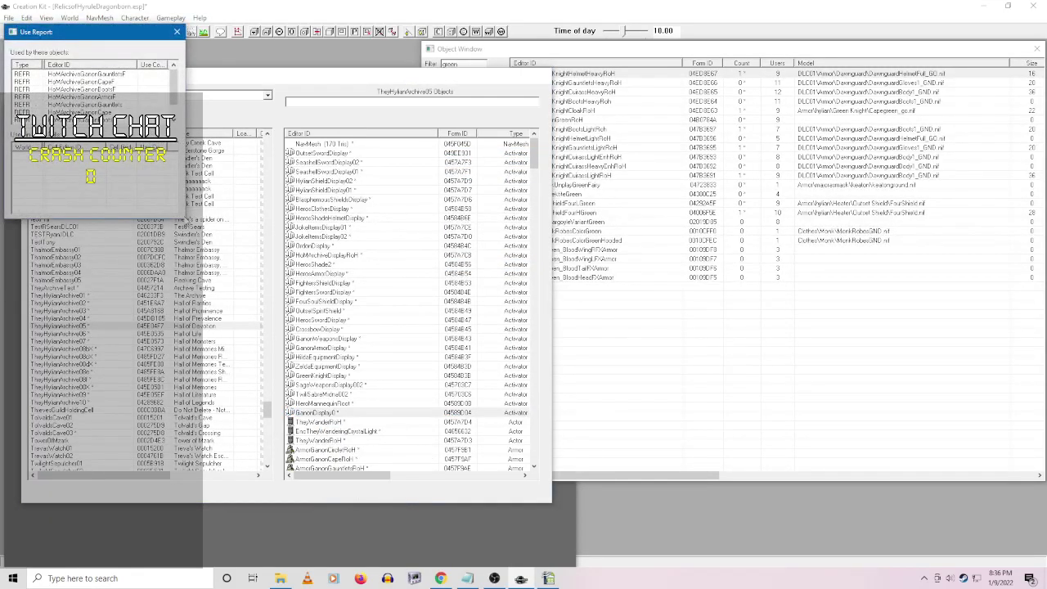
drag(184, 219, 232, 334)
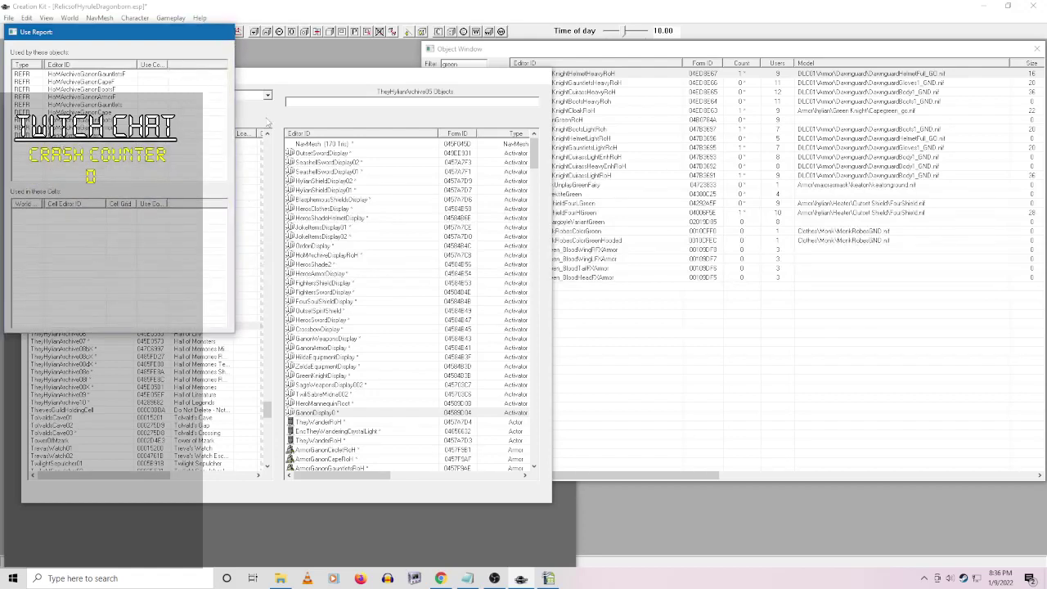
click(225, 32)
- Rename the GanonDisplay0 reference to GanonDisplayLinkage and confirm the rename
right_click(332, 414)
click(656, 430)
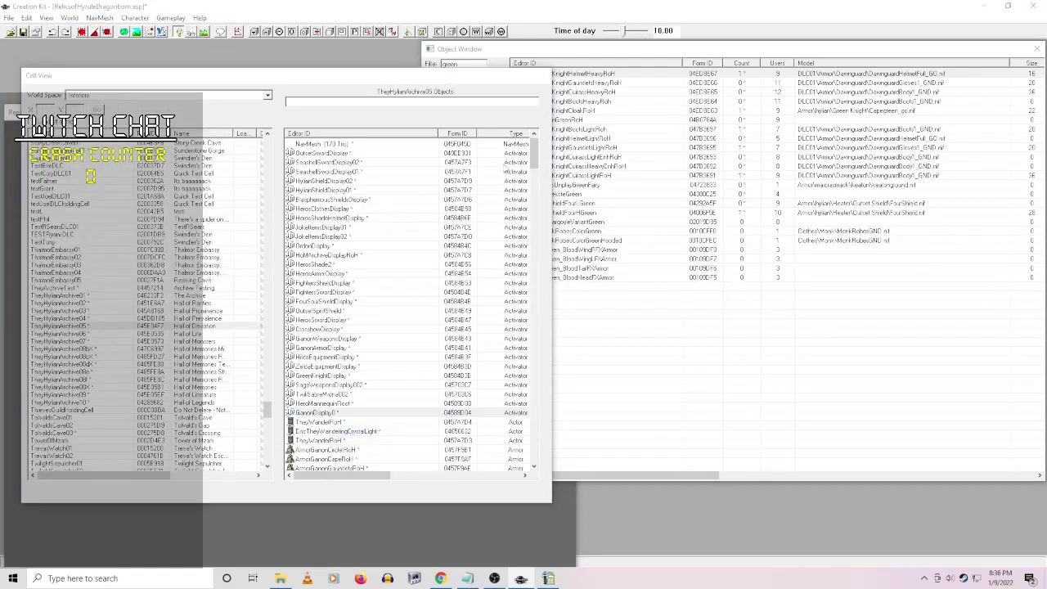
click(503, 176)
text(Act)
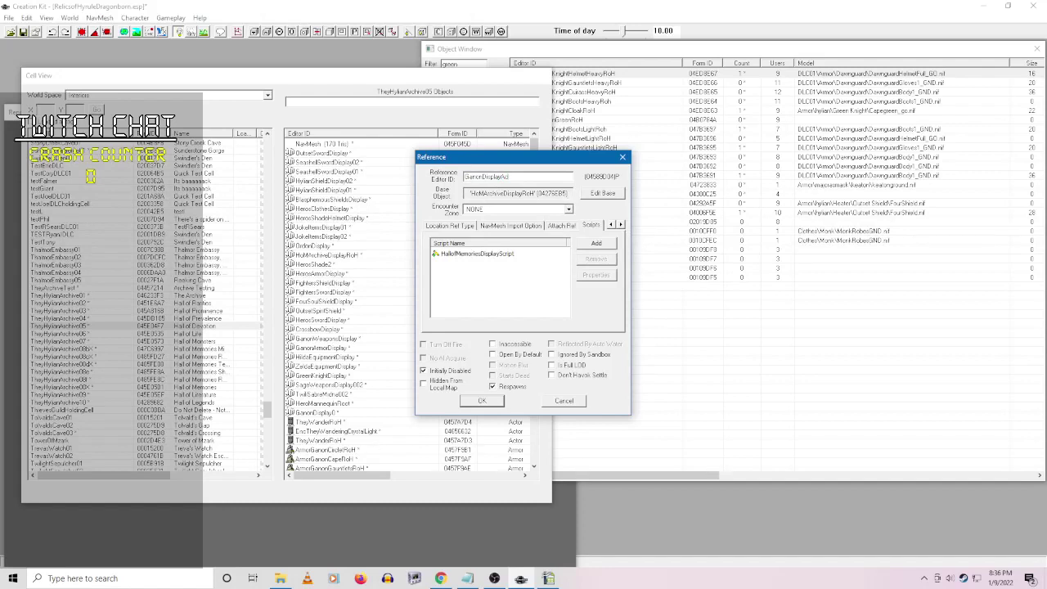
text(iv)
text(Linkage)
click(482, 401)
click(562, 324)
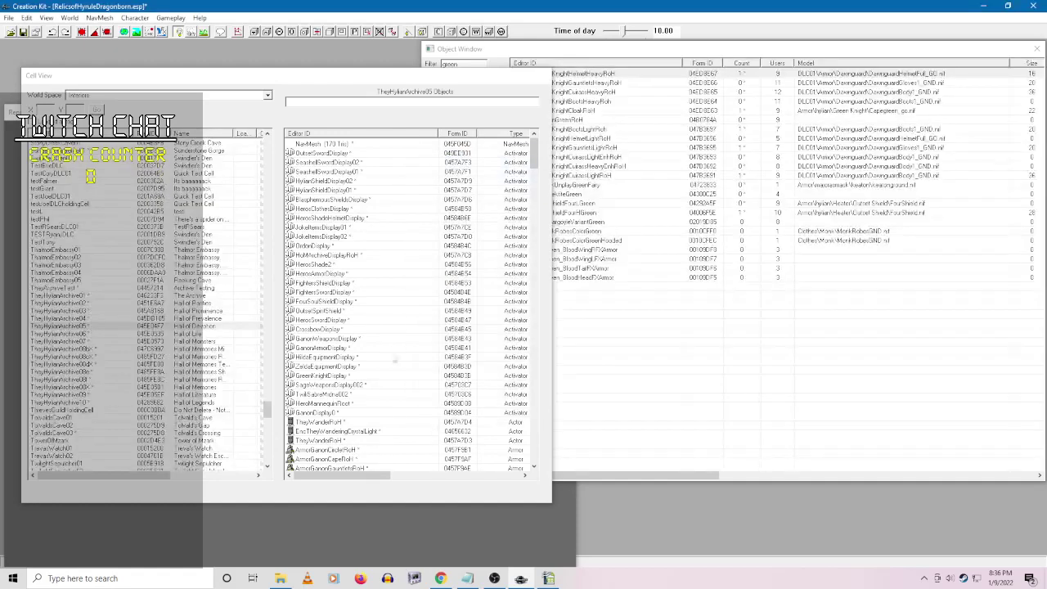
- Rename the HerosShade2 reference to HerosShade and confirm the rename
right_click(325, 265)
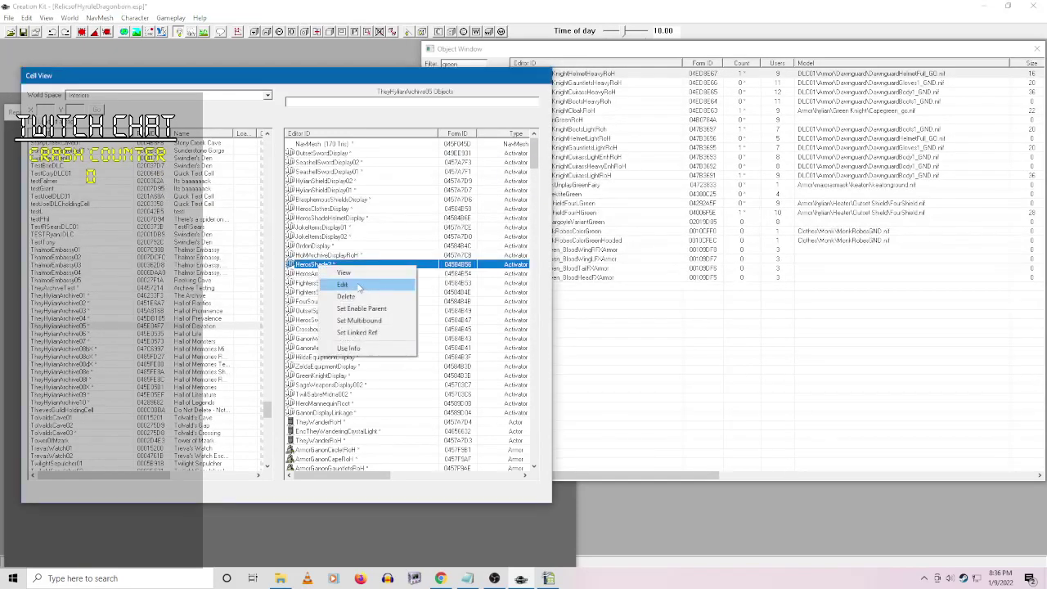
click(342, 285)
click(533, 175)
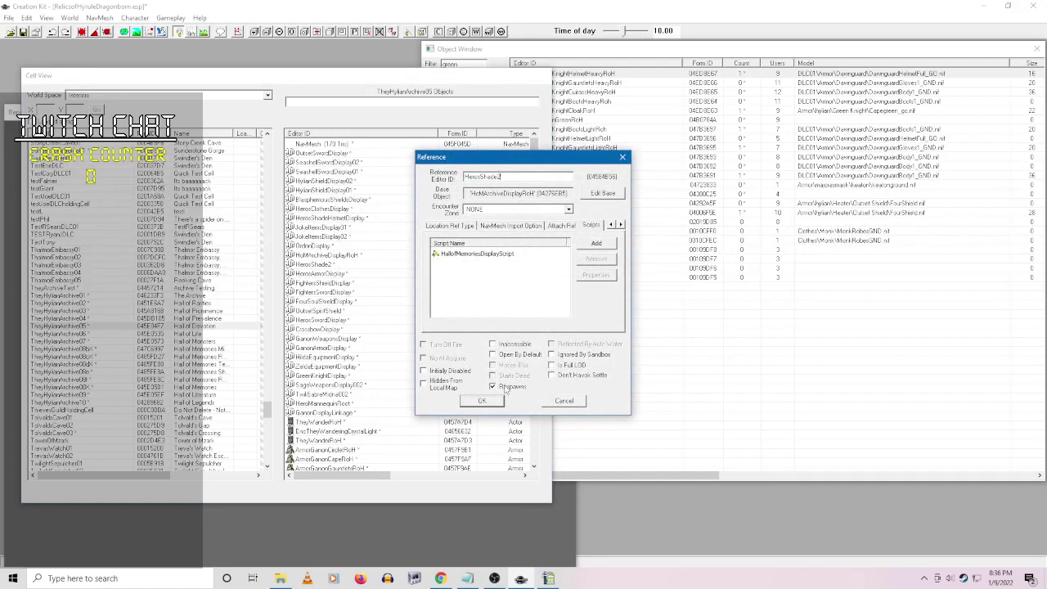
click(482, 401)
click(563, 327)
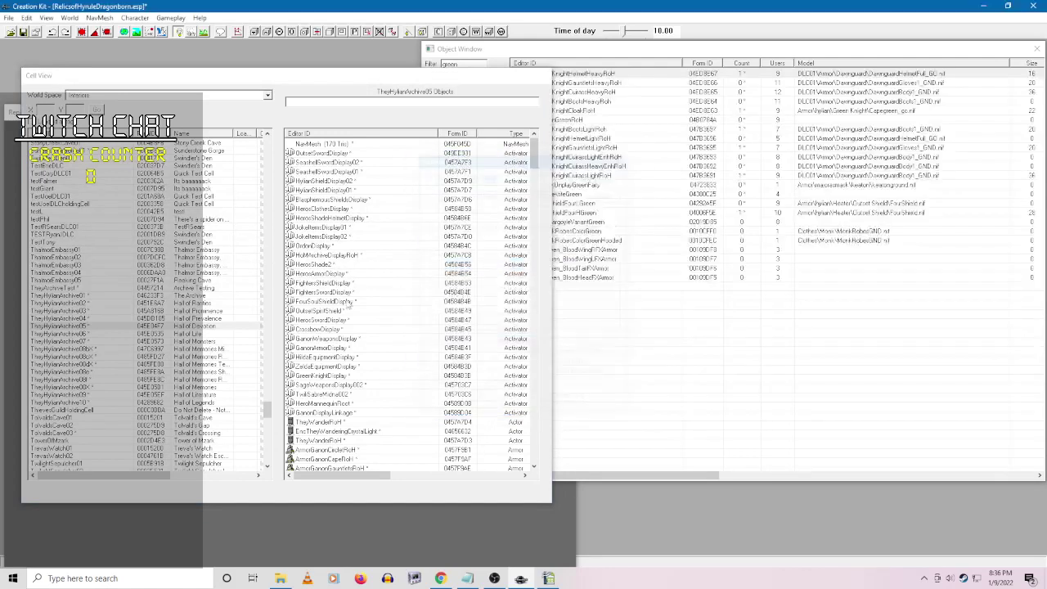
click(321, 265)
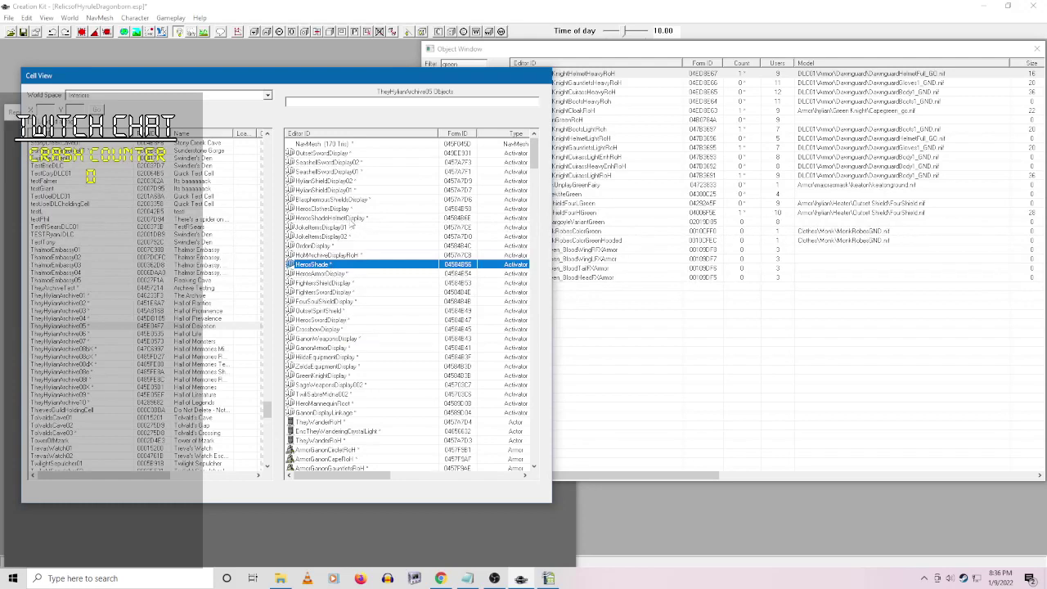
- Rename the HerosShadeHelmetDisplay reference to HerosShadeHelmetDisplay1 and confirm the rename
double_click(358, 218)
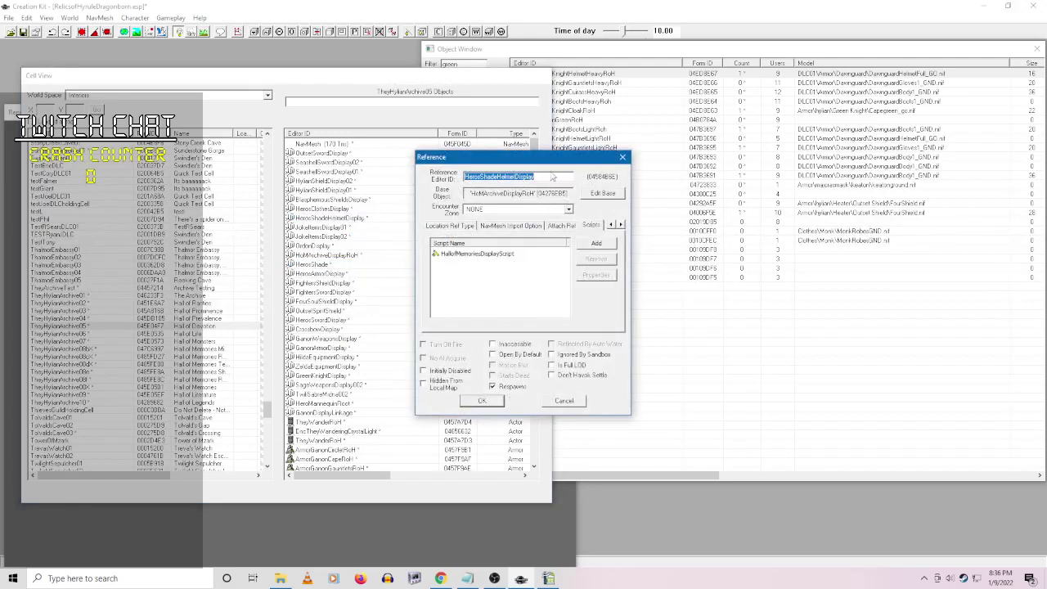
click(549, 175)
text(1)
key(Return)
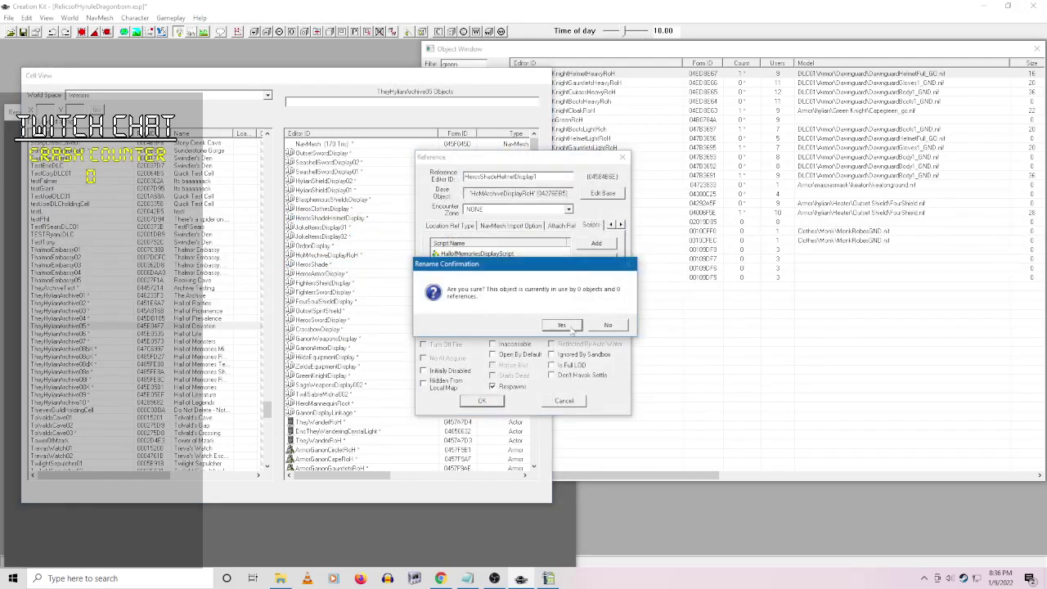
click(576, 329)
- Rename the HerosShadeHelmetDisplay1 reference back to HerosShadeHelmetDisplay and confirm the rename
click(368, 219)
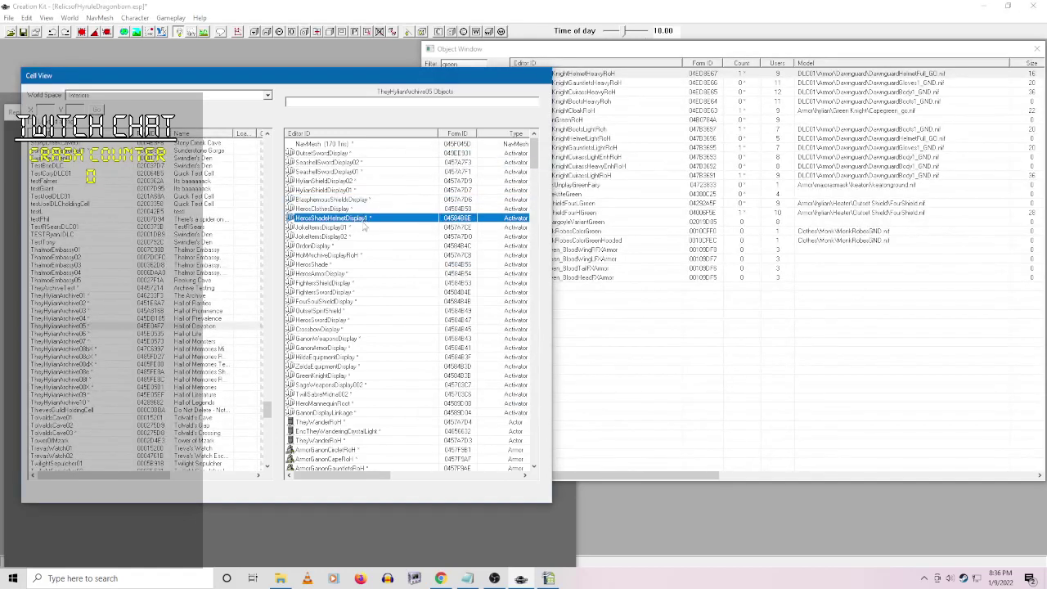
right_click(355, 219)
click(393, 238)
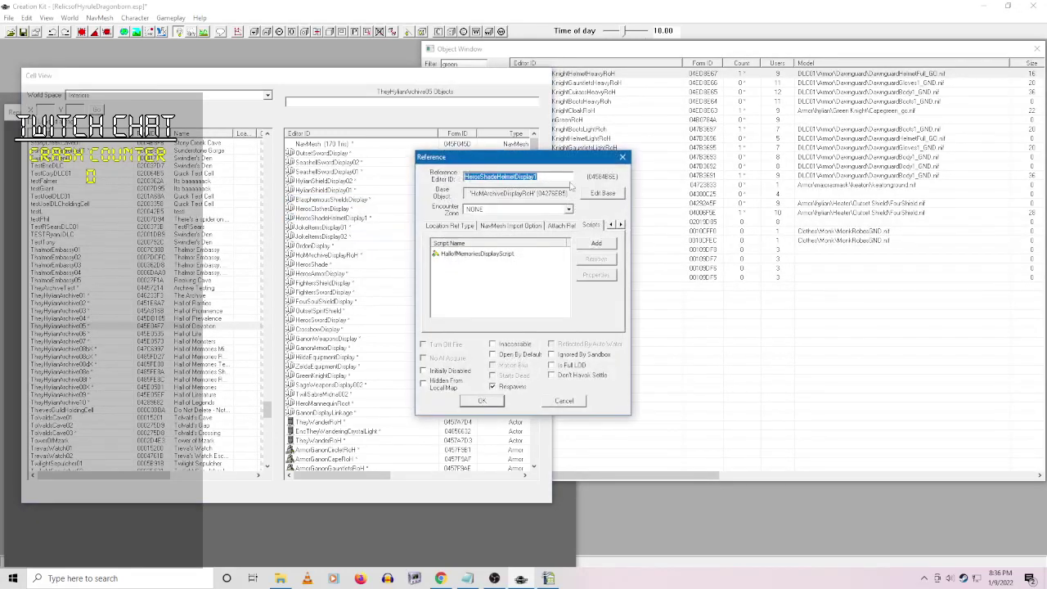
click(550, 176)
key(BackSpace)
click(481, 400)
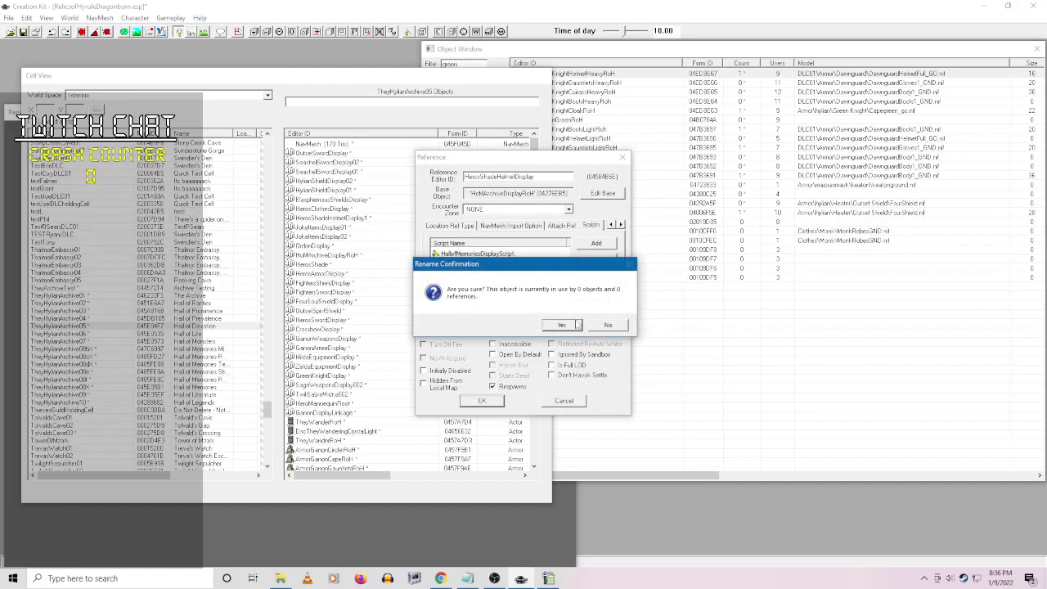
click(575, 324)
click(350, 219)
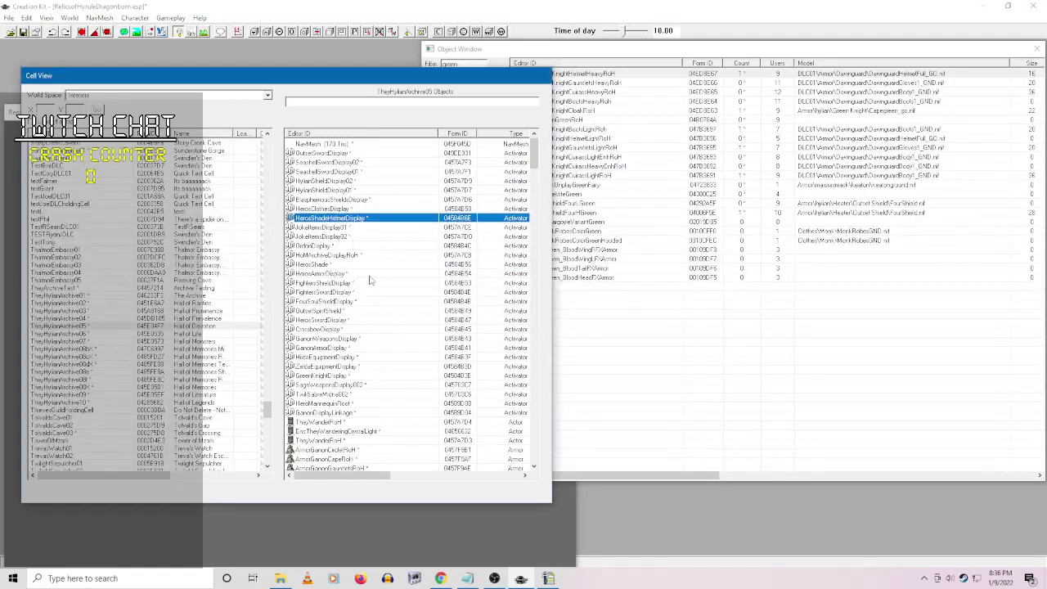
- Save the RelicsofHyruleDragonborn.esp plugin with the renamed display references
click(350, 413)
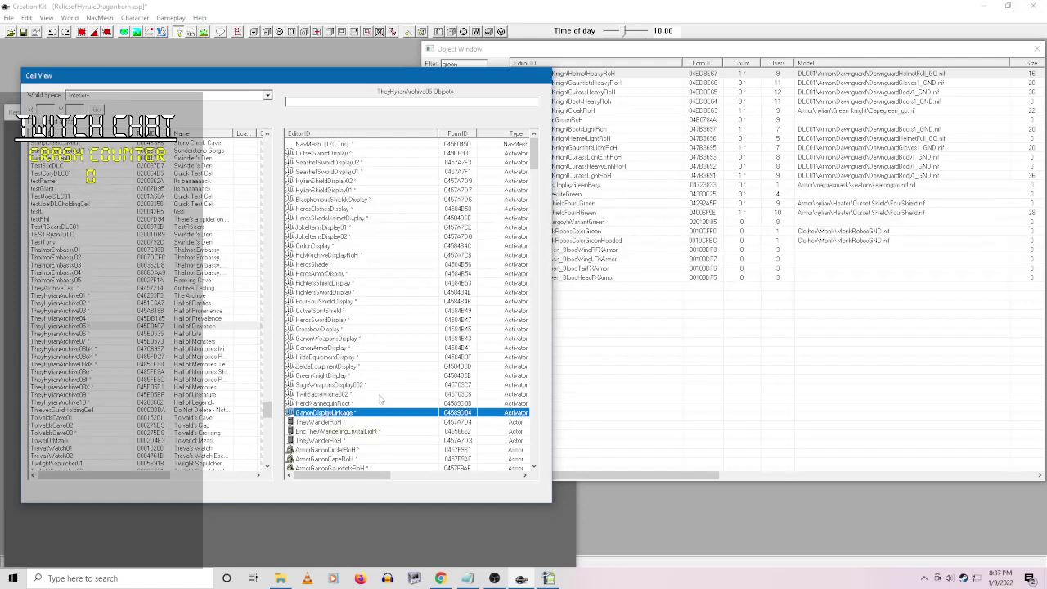
click(23, 31)
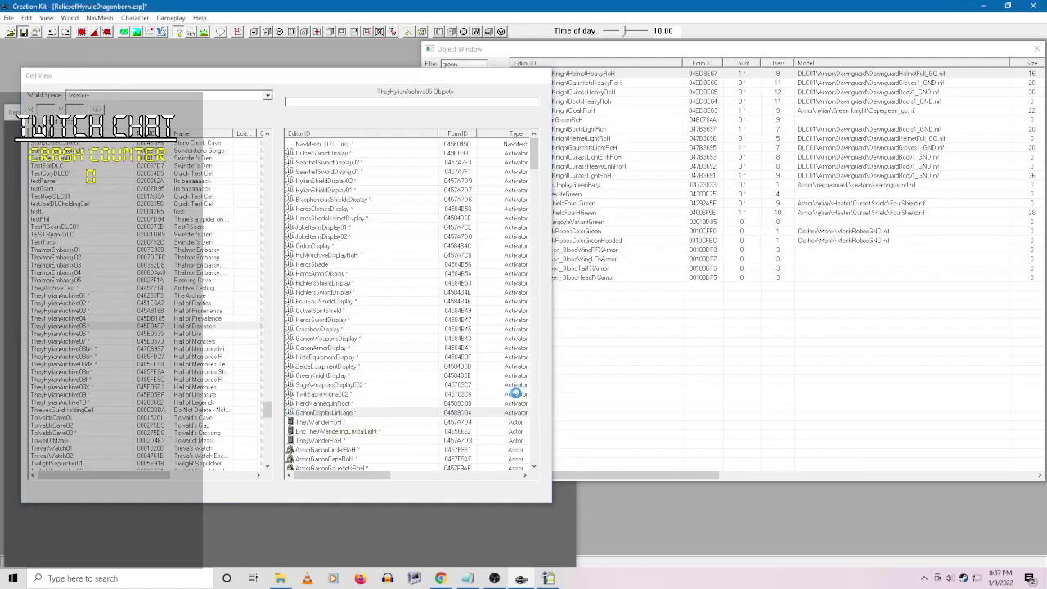
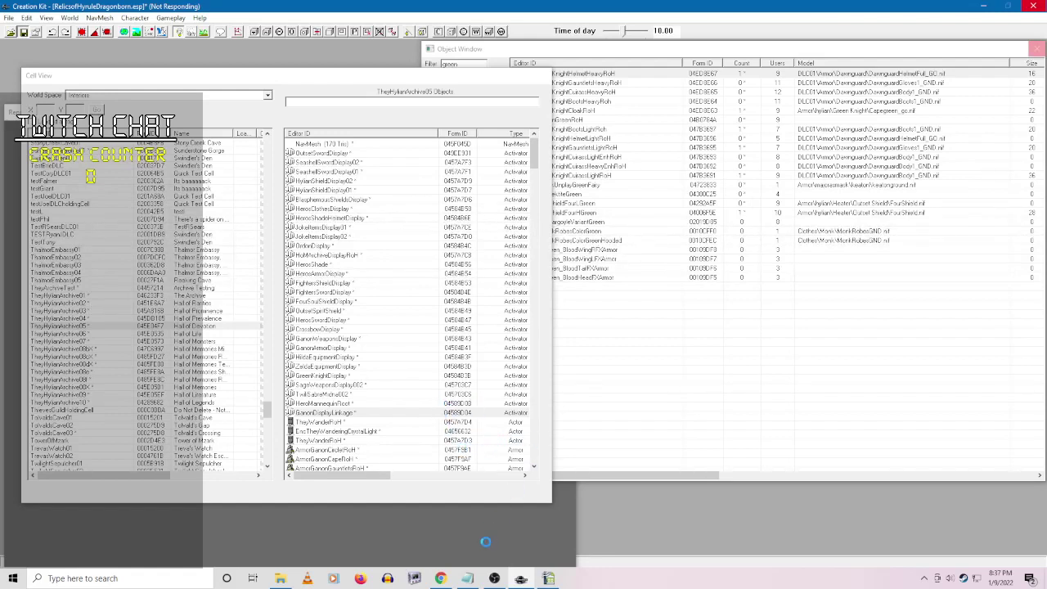
- Switch to Chrome, open the Relics of Hyrule mod's media management page on Nexus Mods, and look through its uploaded images
click(440, 578)
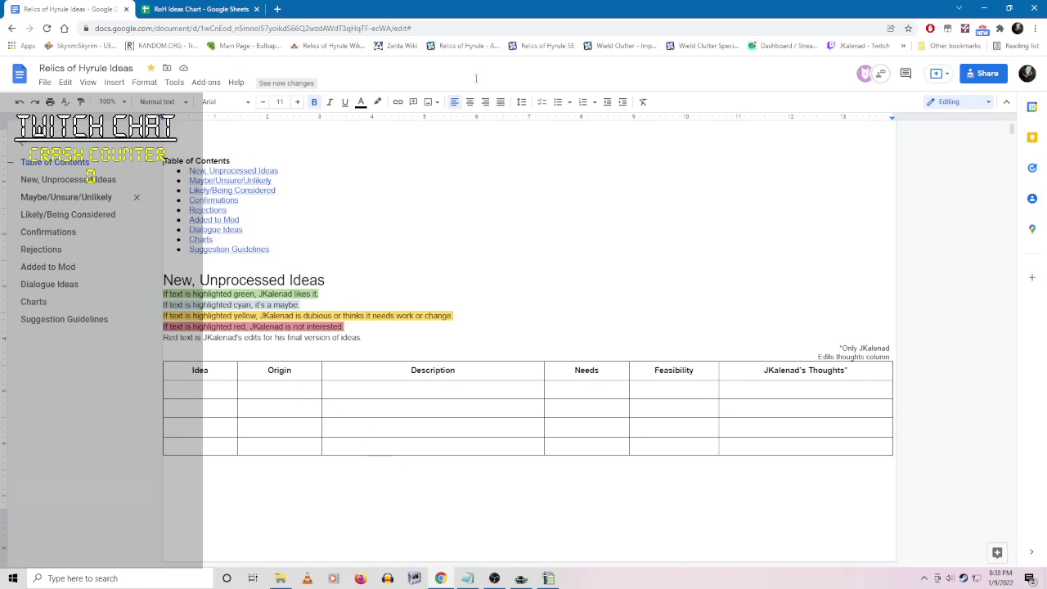
middle_click(479, 45)
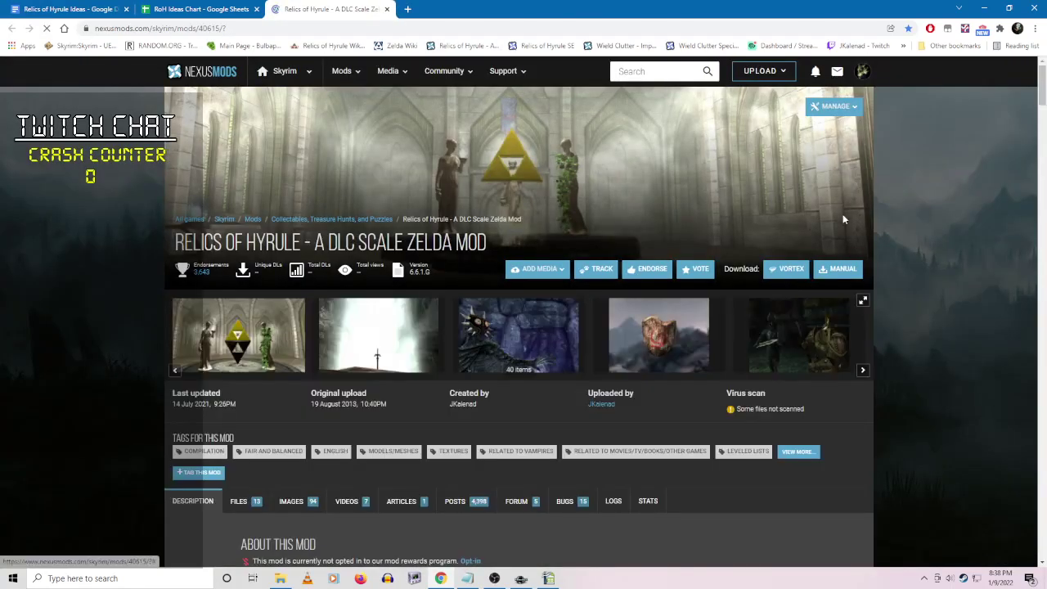
click(832, 106)
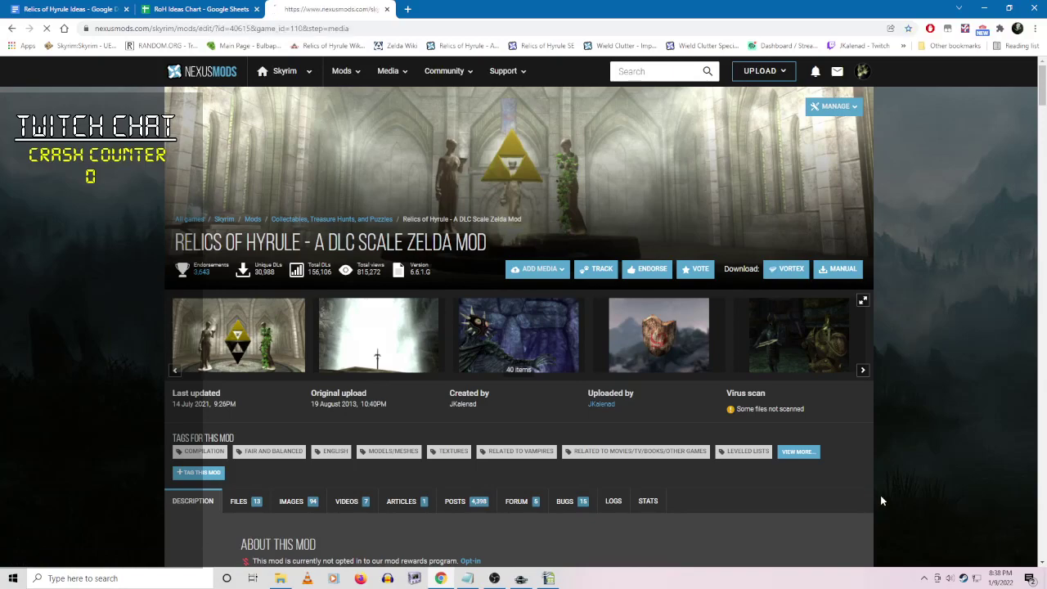
scroll(859, 398, down, 12)
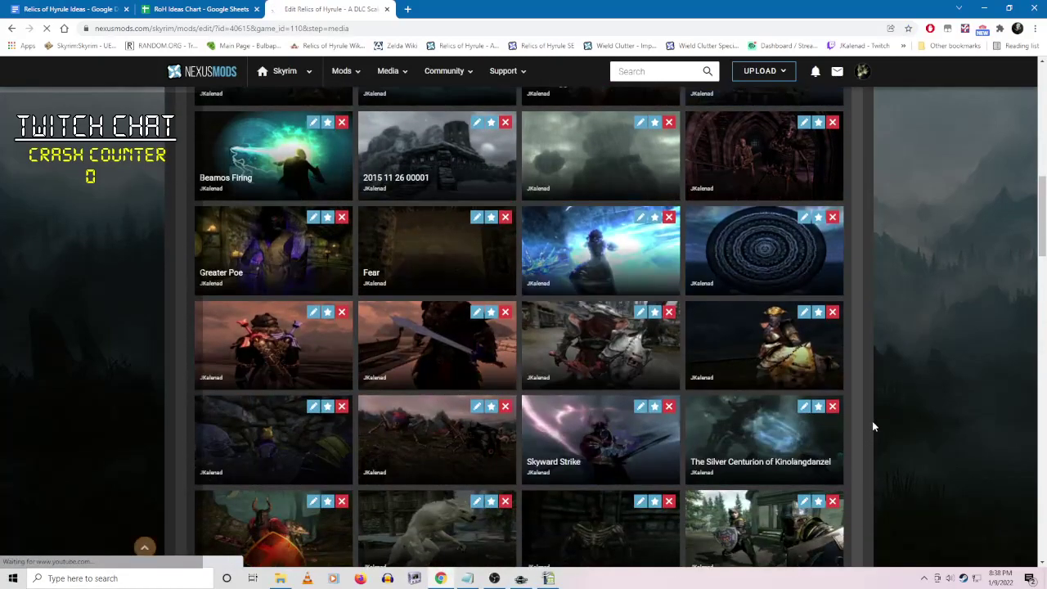
scroll(872, 421, down, 3)
scroll(875, 437, down, 3)
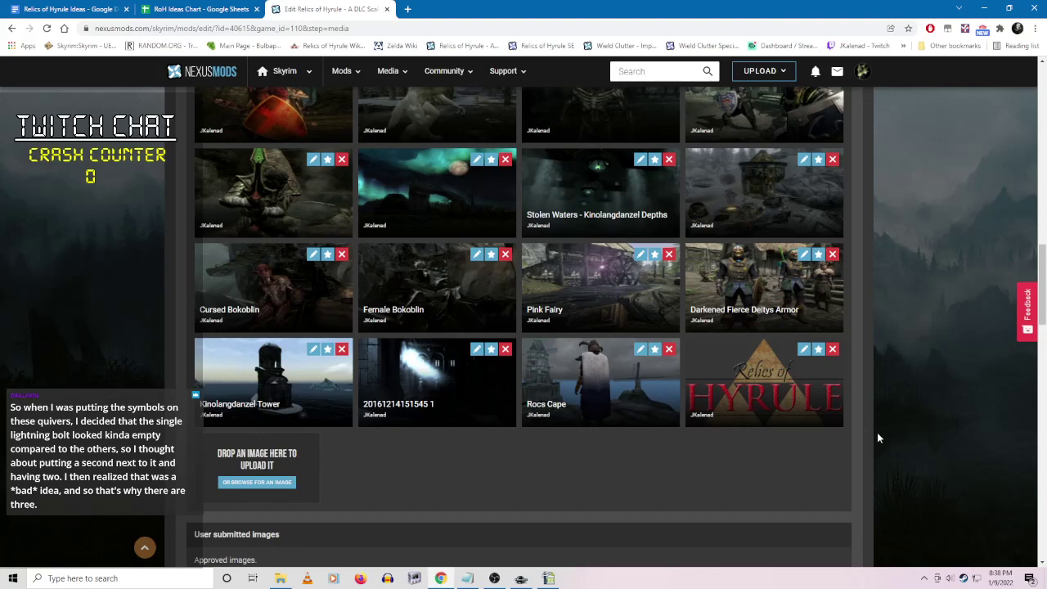
- Examine the Relics of Hyrule mod's own uploaded images and the user-submitted images below them
scroll(878, 438, up, 2)
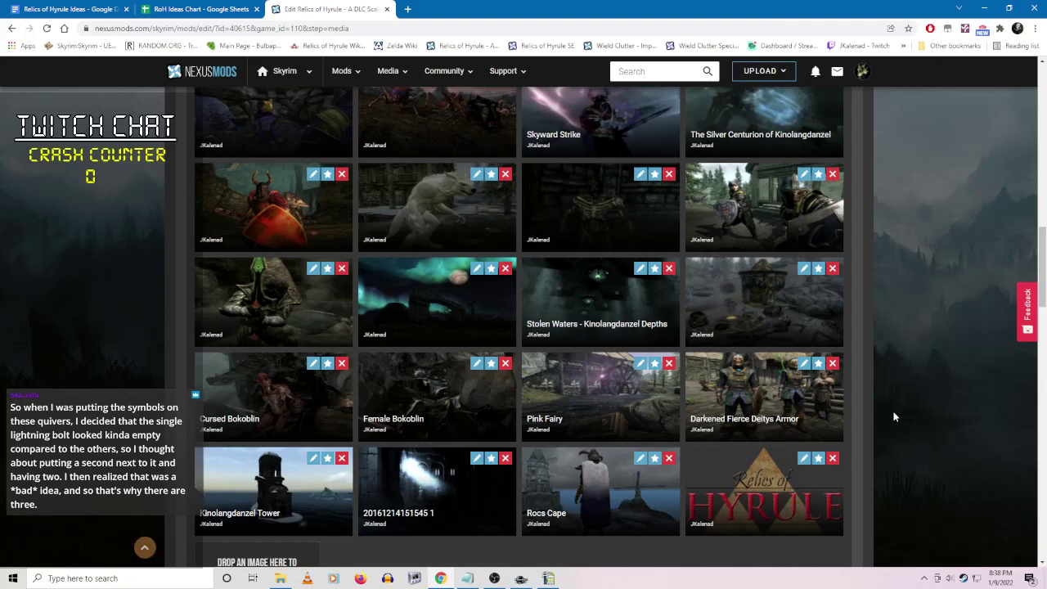
scroll(858, 429, up, 2)
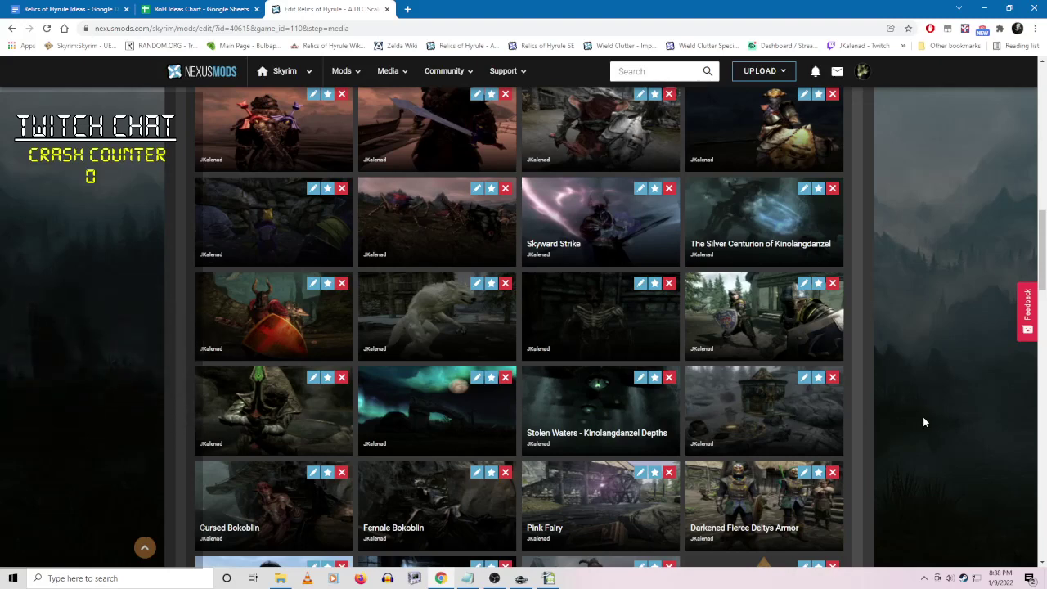
scroll(924, 422, up, 2)
scroll(921, 422, up, 4)
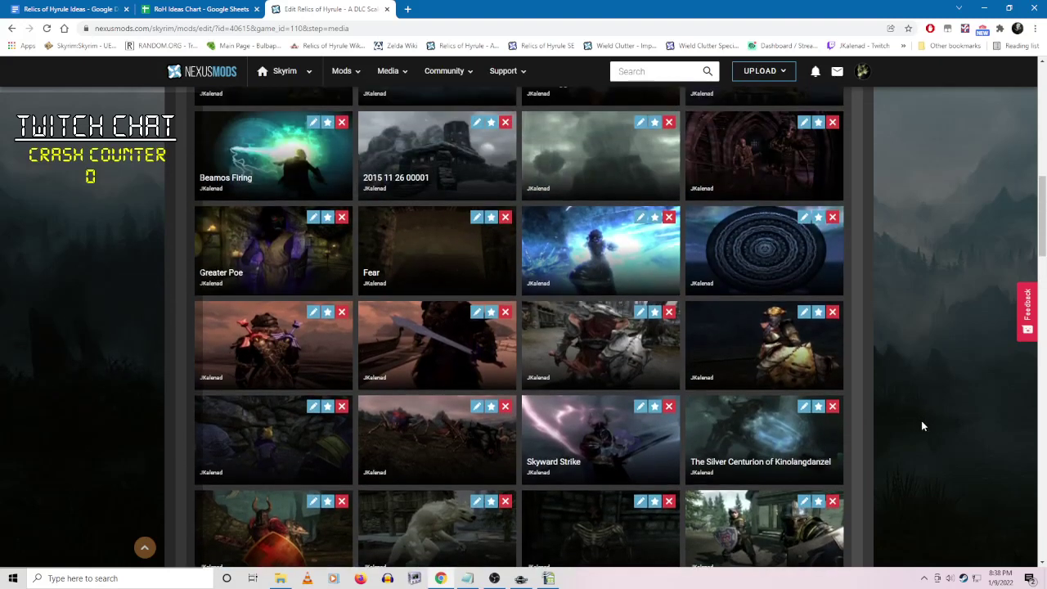
scroll(922, 427, up, 2)
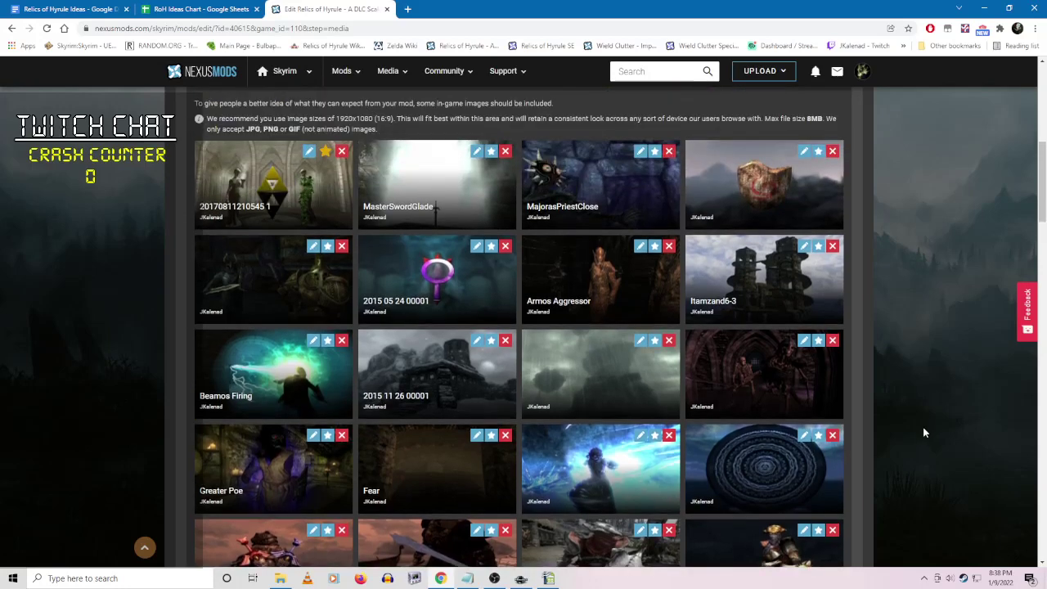
scroll(922, 427, down, 10)
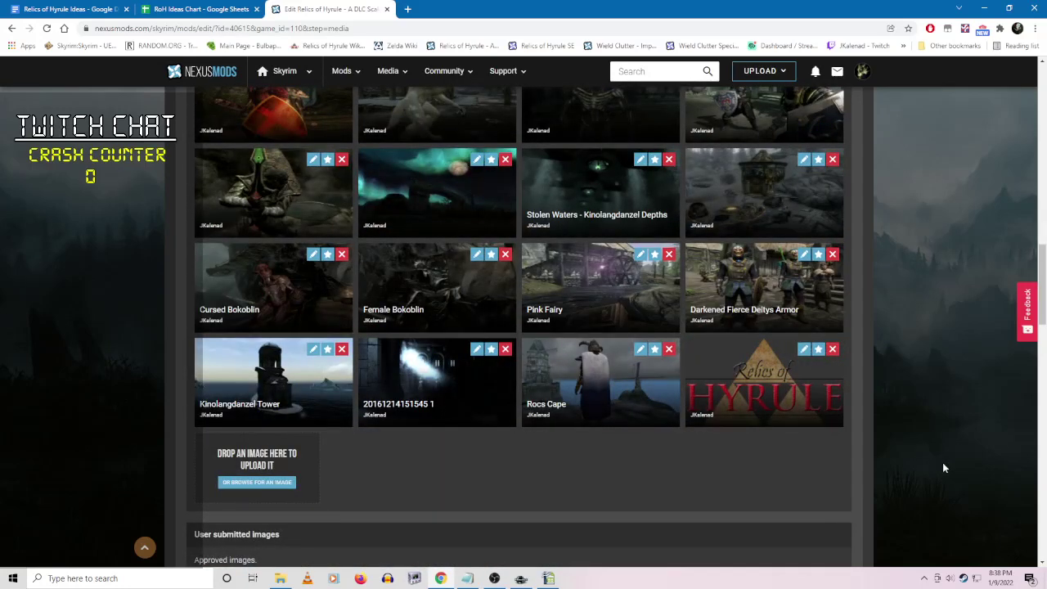
scroll(937, 466, up, 1)
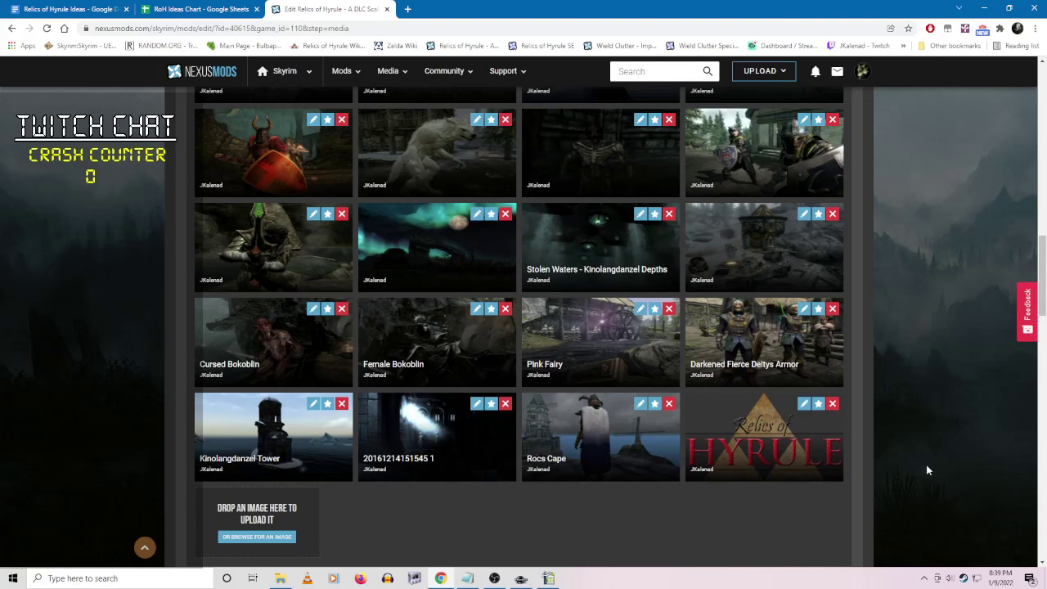
scroll(927, 470, up, 2)
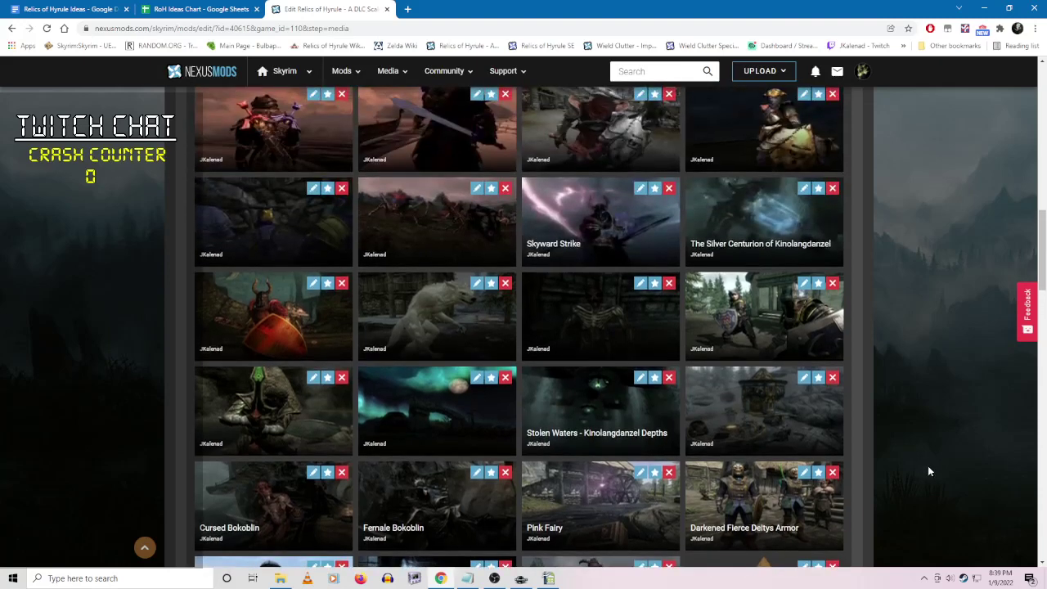
scroll(928, 471, up, 1)
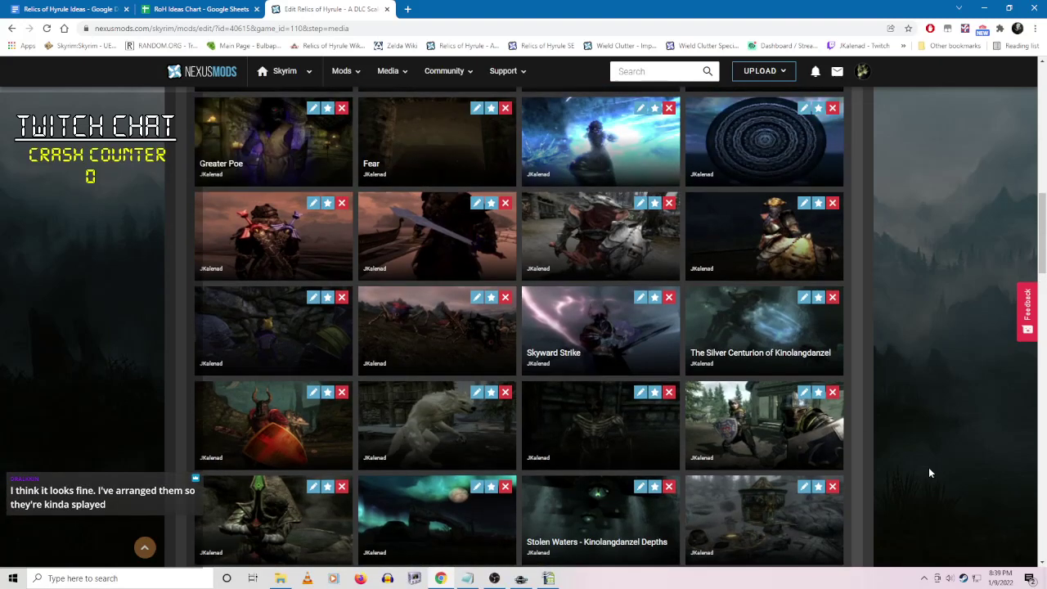
scroll(932, 472, up, 2)
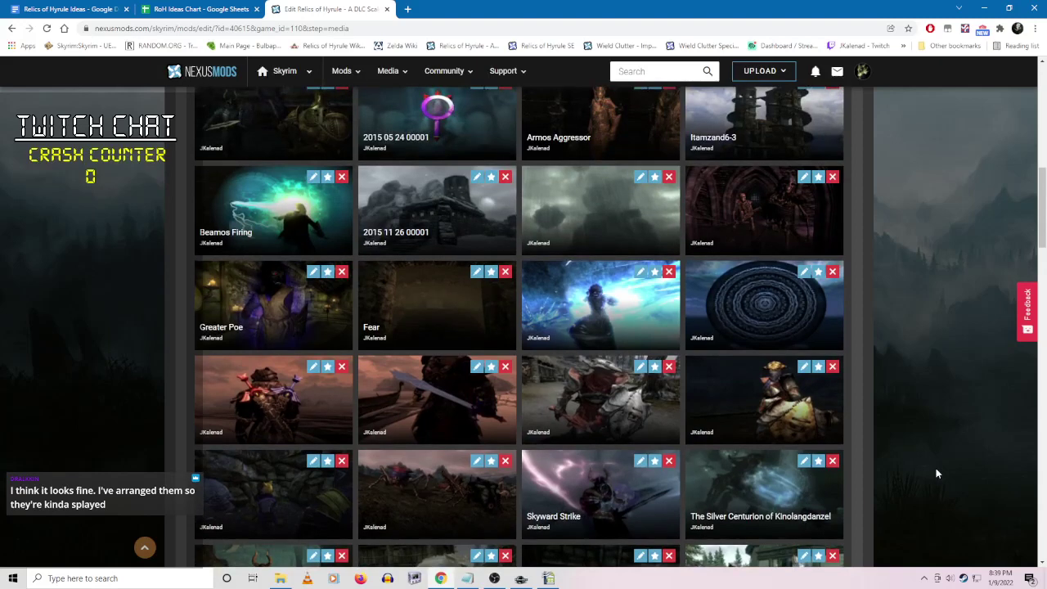
scroll(937, 473, up, 3)
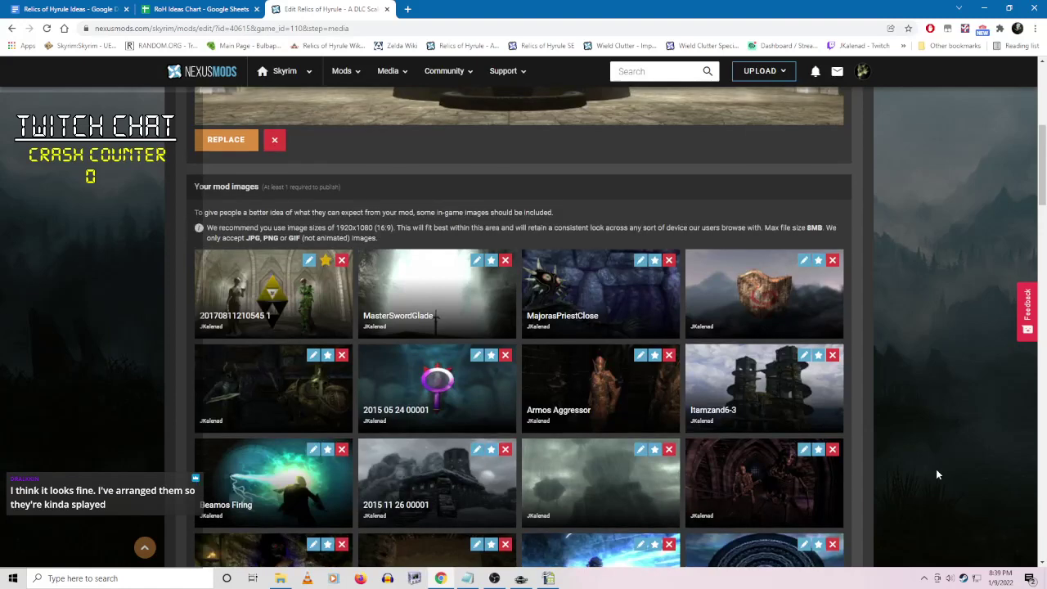
scroll(937, 474, down, 9)
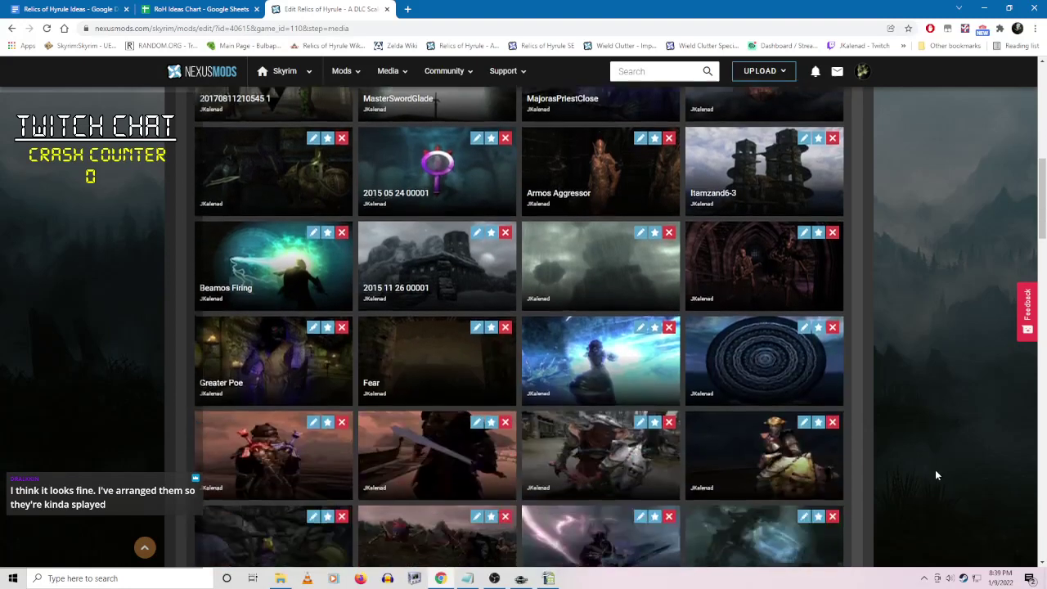
scroll(936, 474, down, 6)
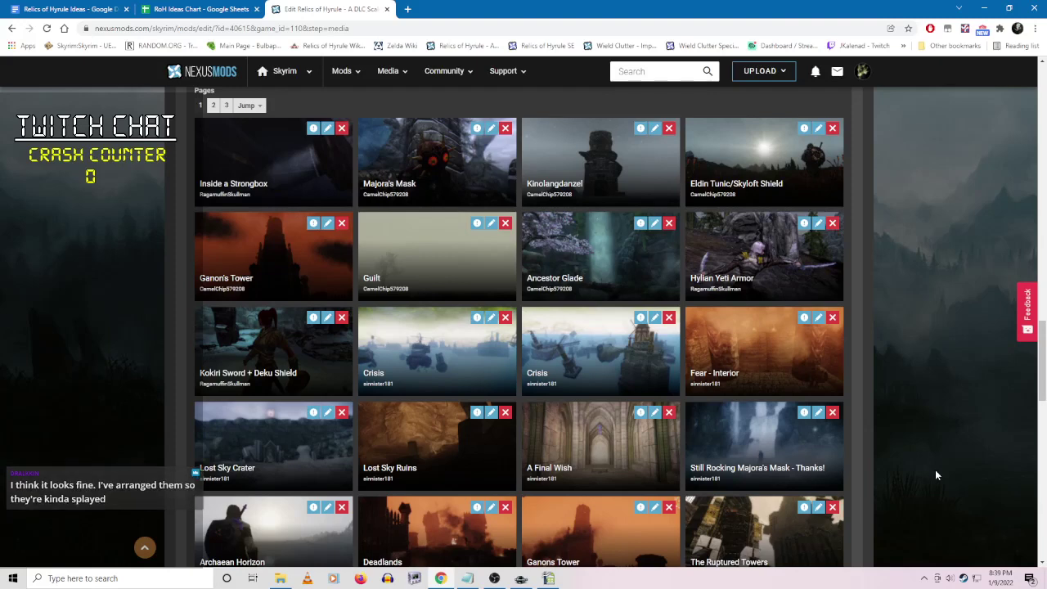
scroll(937, 474, up, 8)
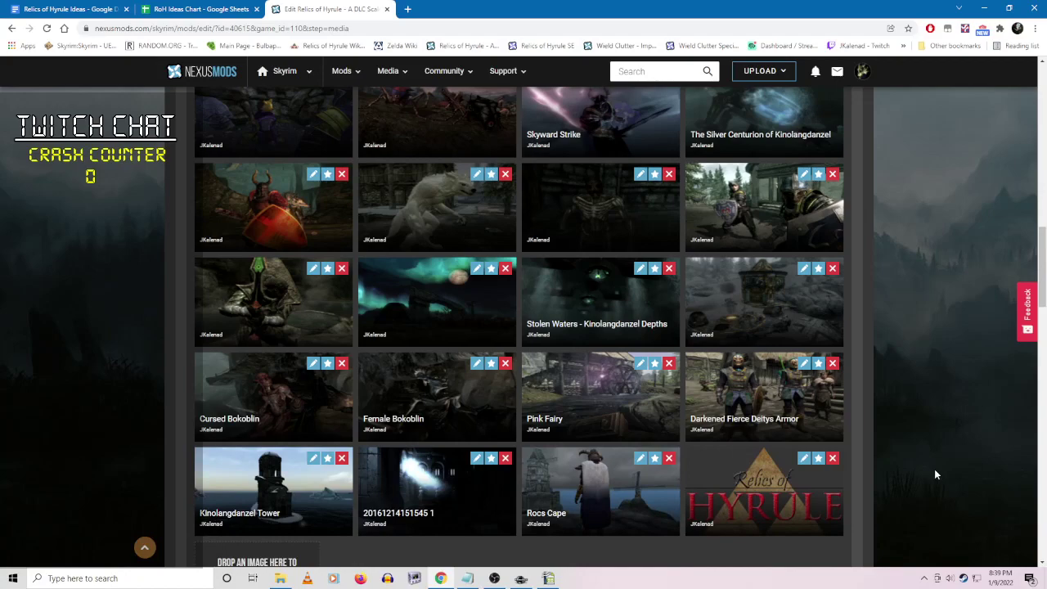
- View the Pink Fairy image and the untitled image of two armored shield bearers at full size, closing each one
click(601, 399)
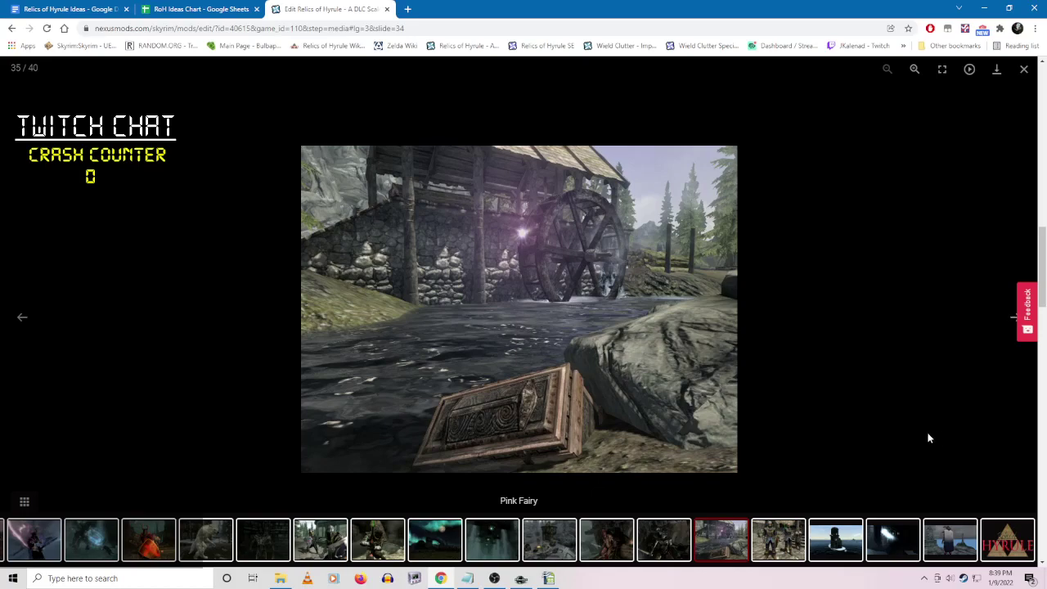
click(1023, 69)
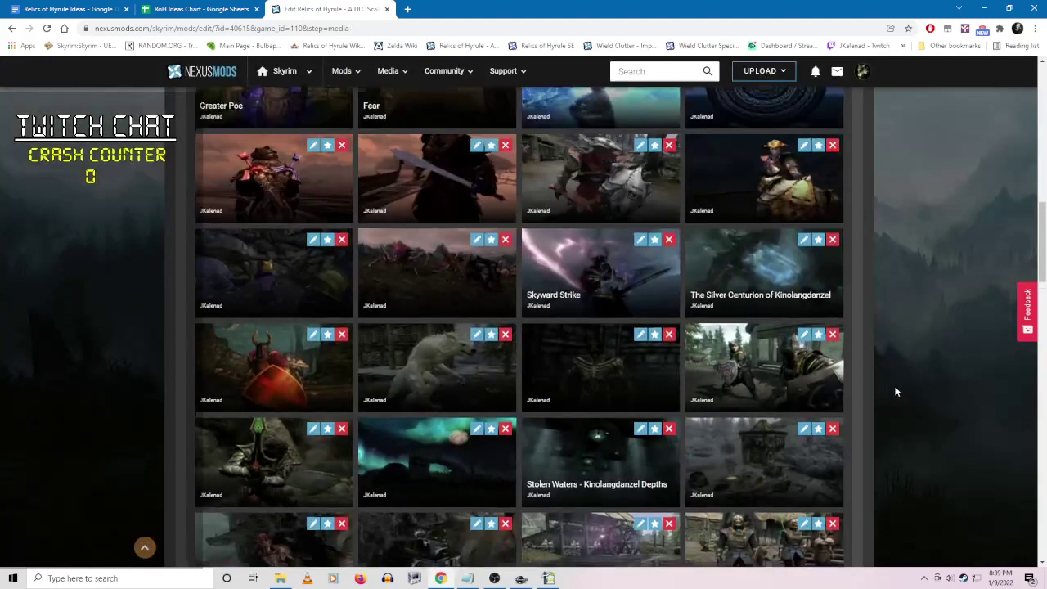
mouse_move(801, 394)
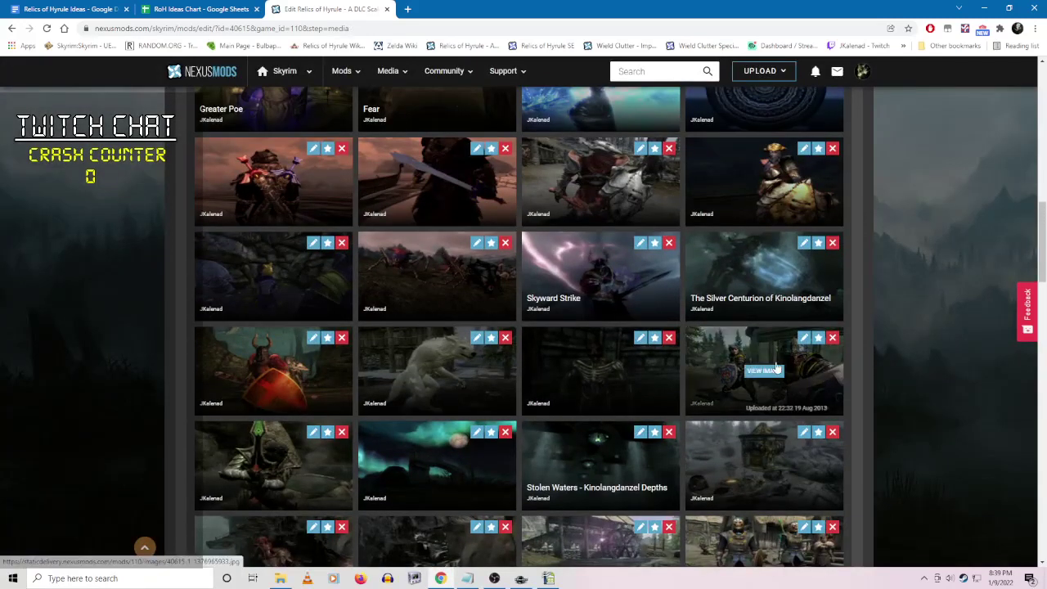
click(775, 370)
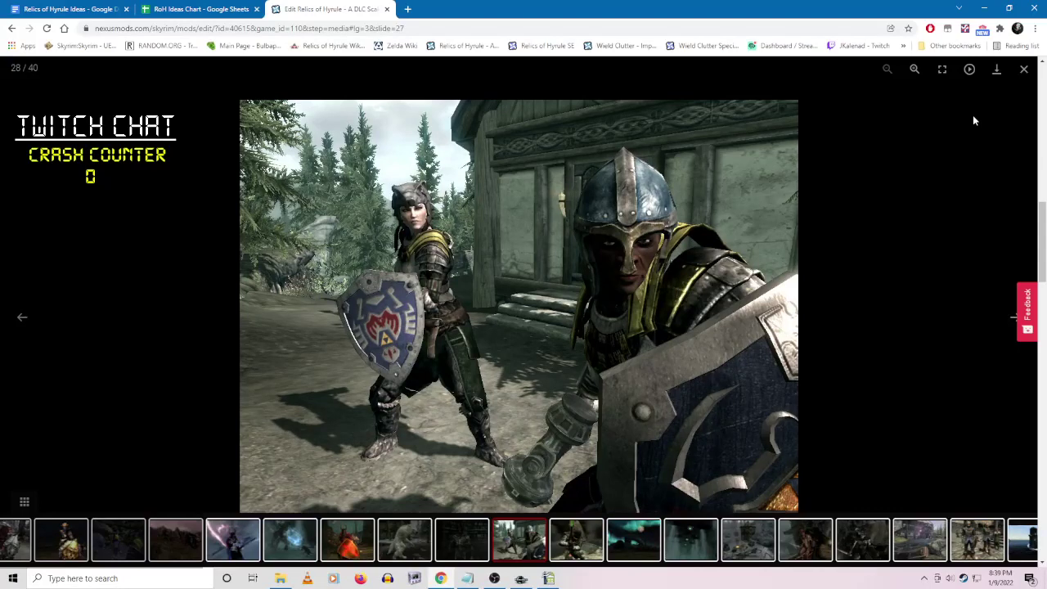
click(1023, 68)
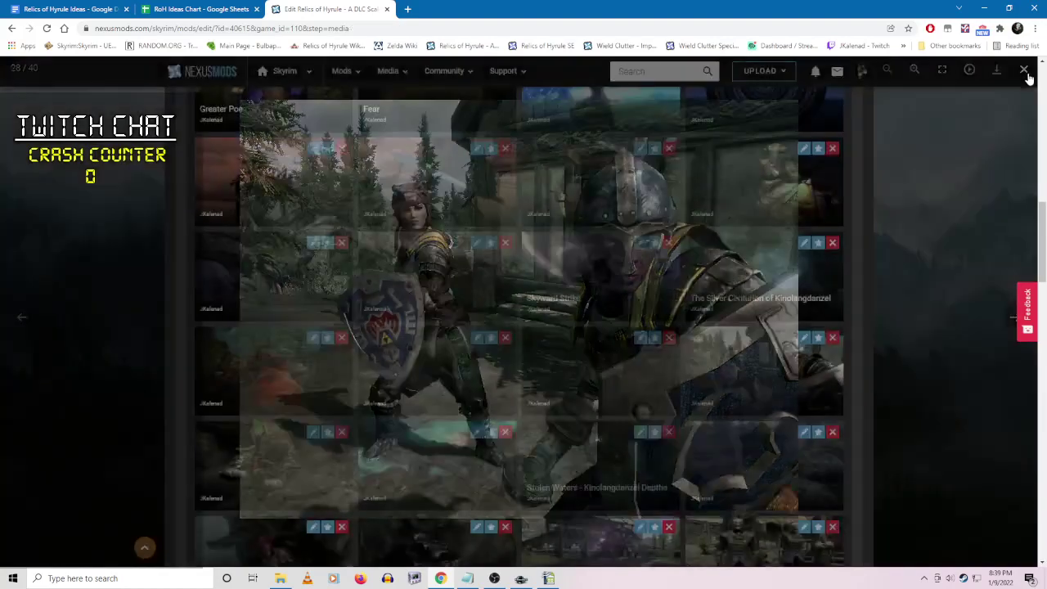
- Look through the mod's image gallery again, view the MasterSwordGlade image at full size and close it
scroll(895, 394, up, 5)
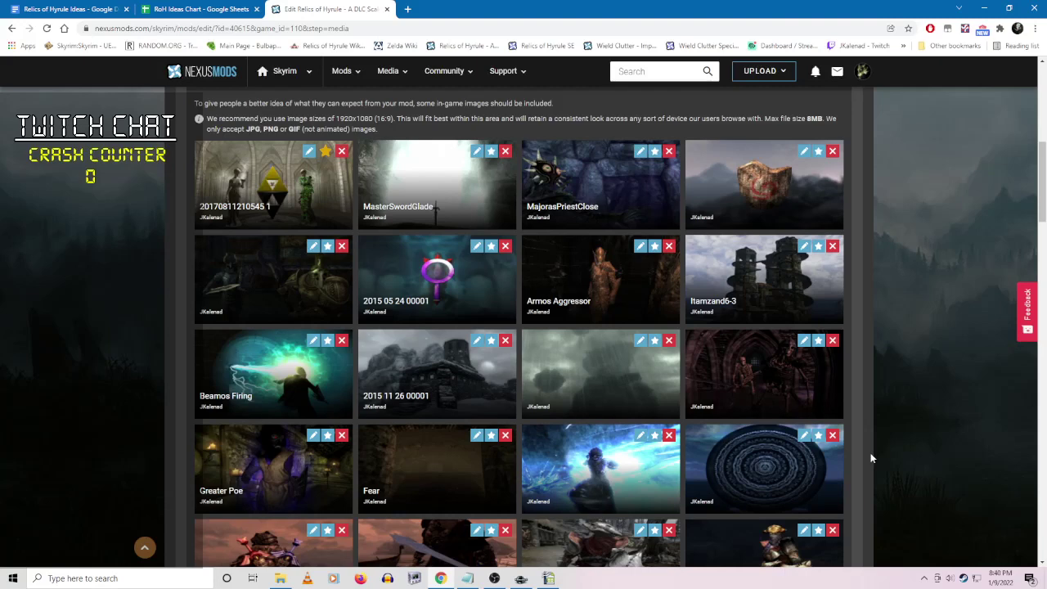
scroll(871, 458, down, 2)
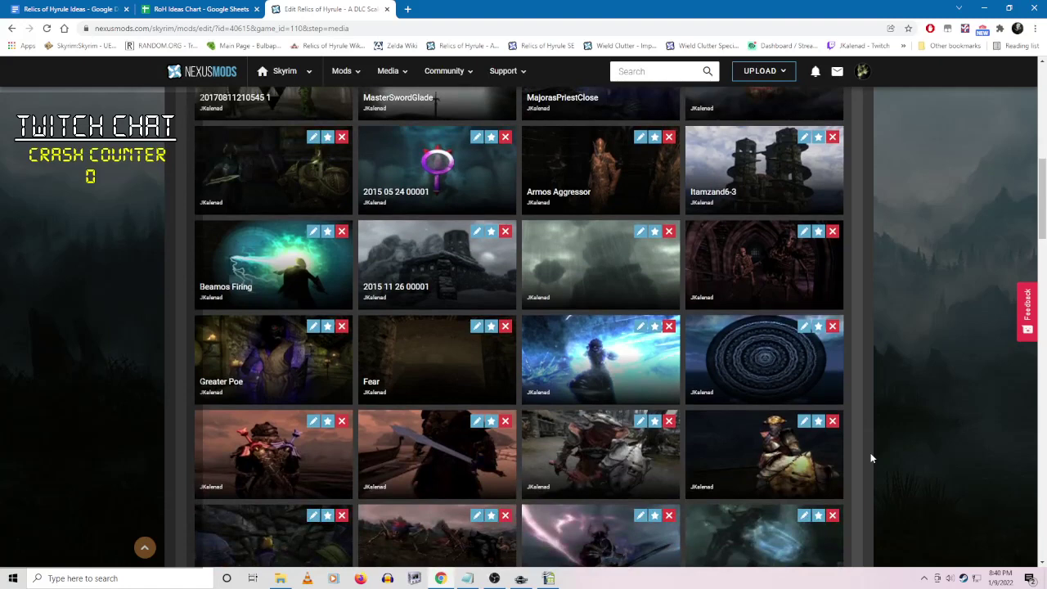
scroll(871, 458, down, 2)
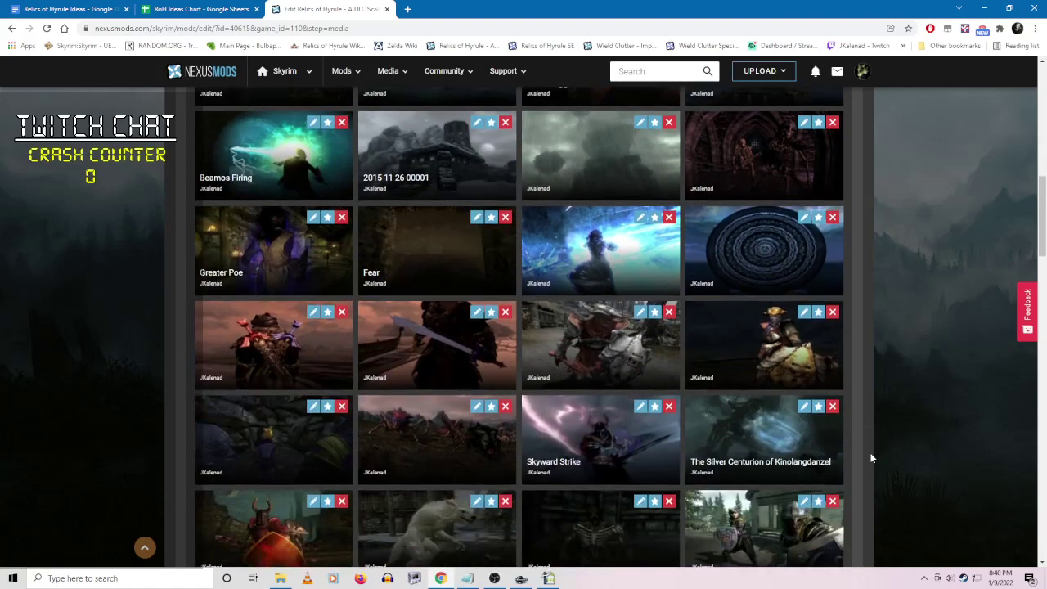
scroll(871, 458, down, 2)
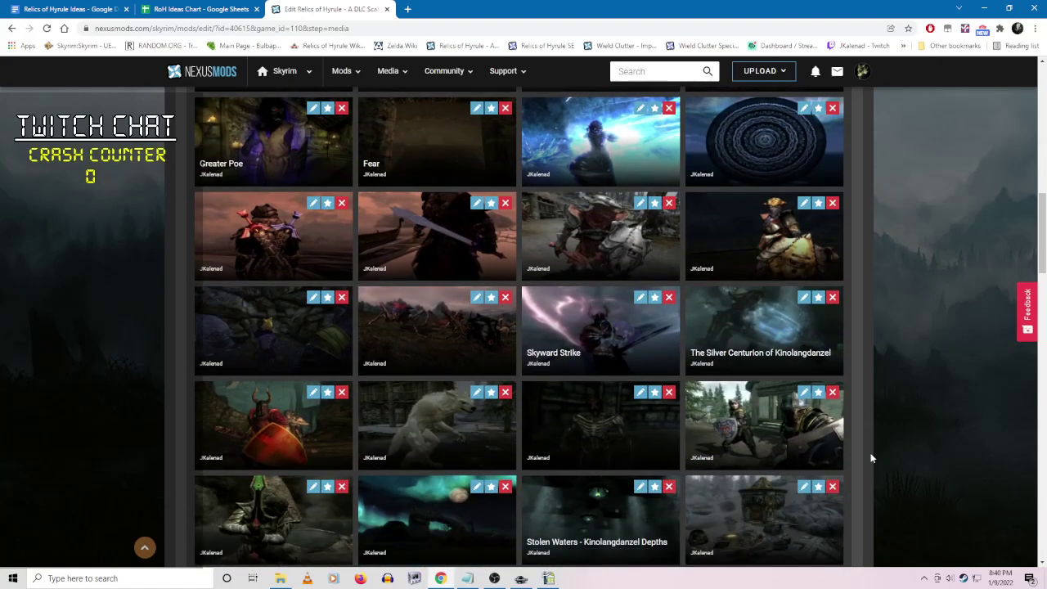
scroll(871, 458, down, 3)
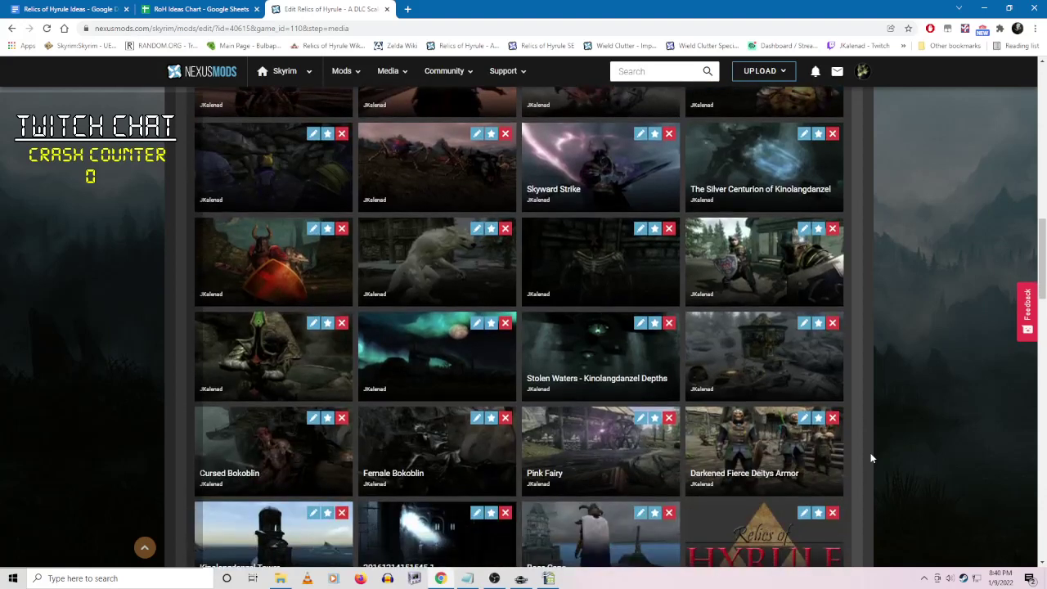
scroll(871, 458, down, 2)
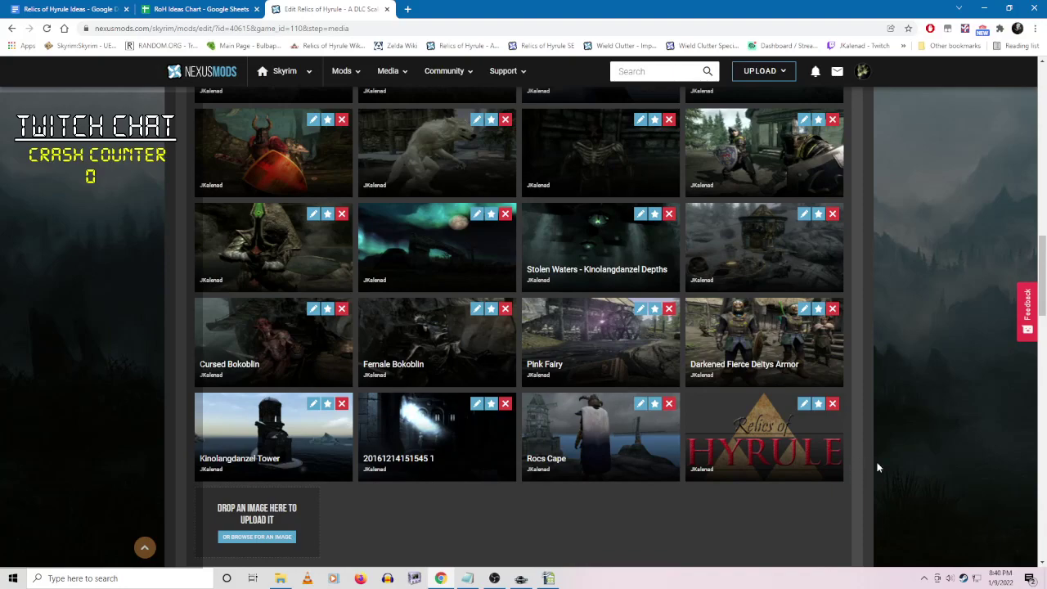
scroll(417, 385, up, 10)
scroll(414, 428, up, 4)
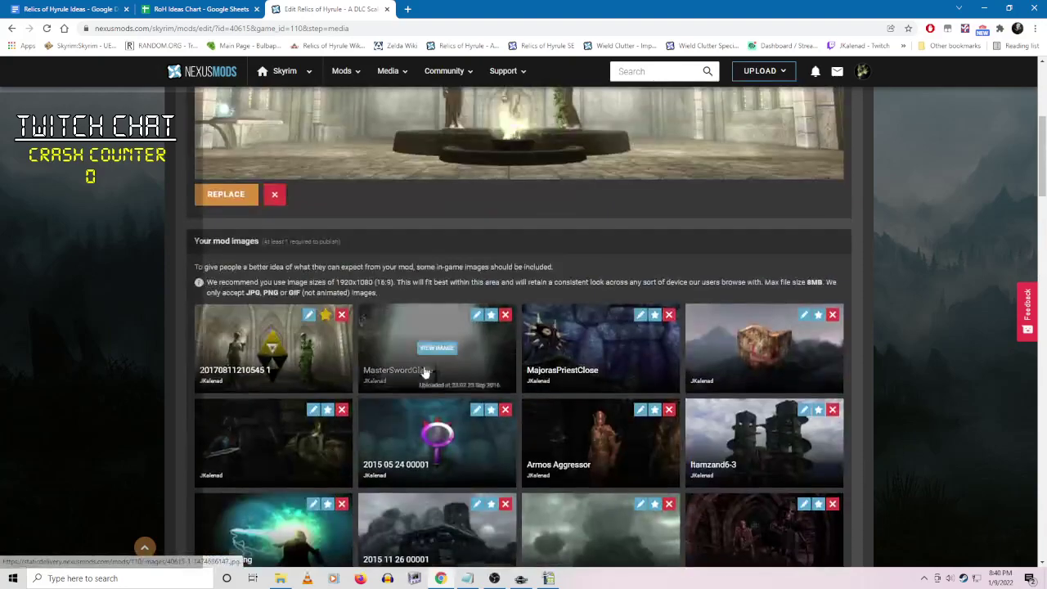
scroll(507, 343, up, 2)
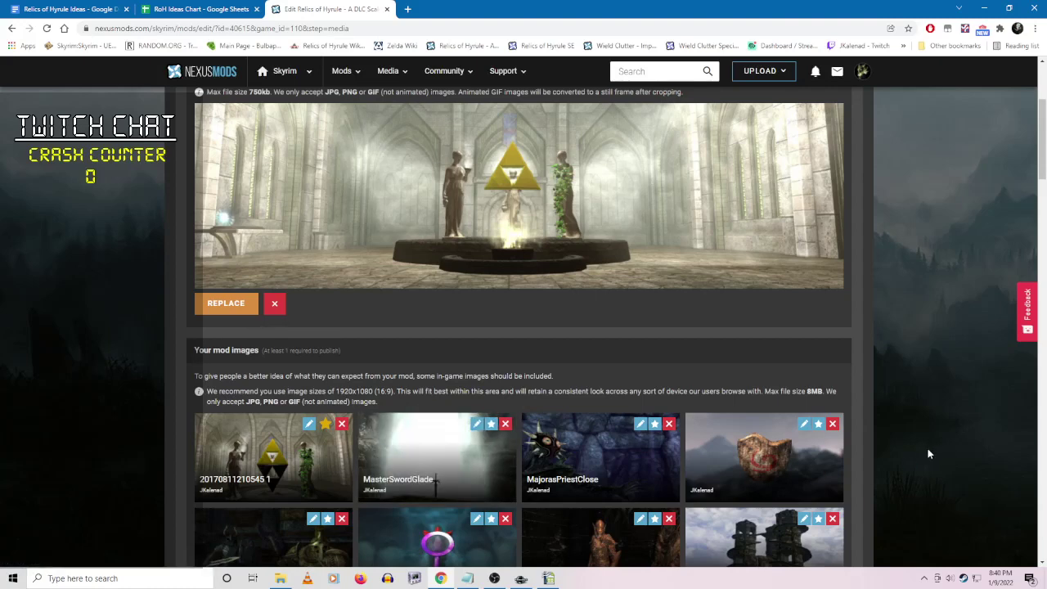
click(437, 458)
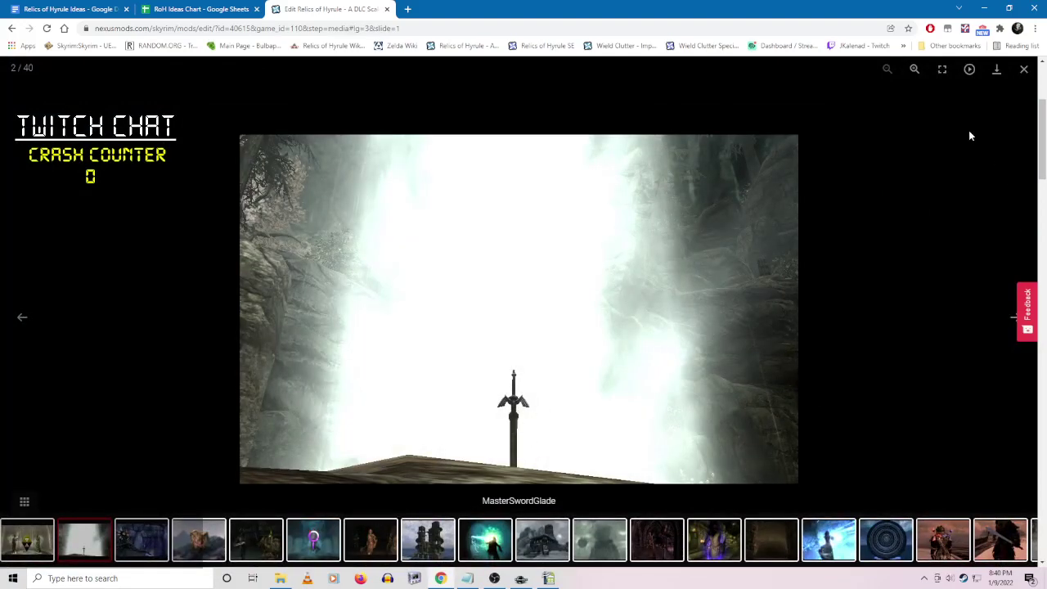
click(1023, 69)
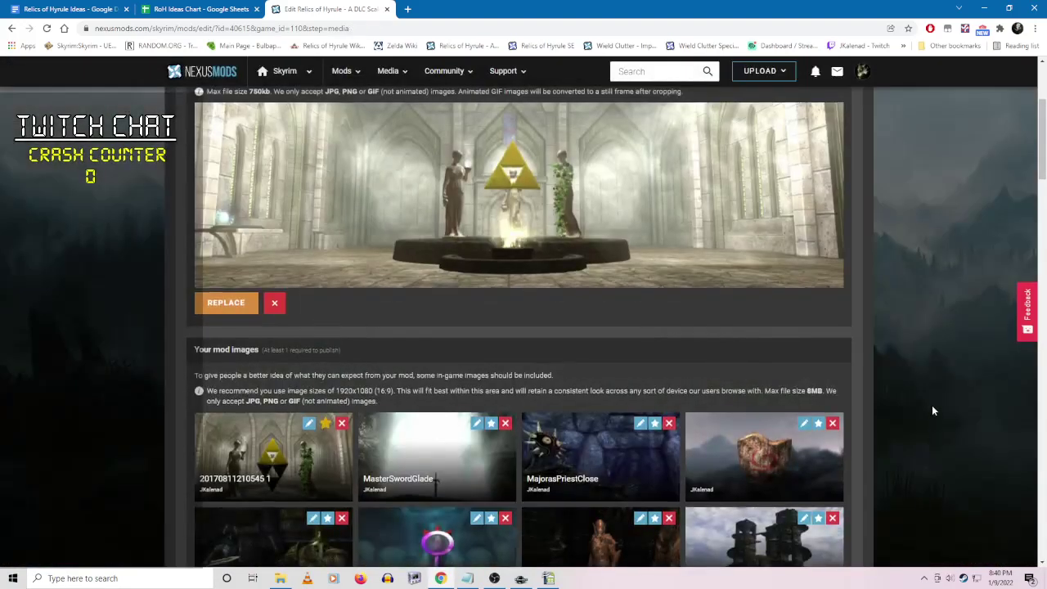
- Look over the mod's gallery thumbnails once more and close the Nexus Mods media page
scroll(933, 399, down, 3)
scroll(934, 398, down, 2)
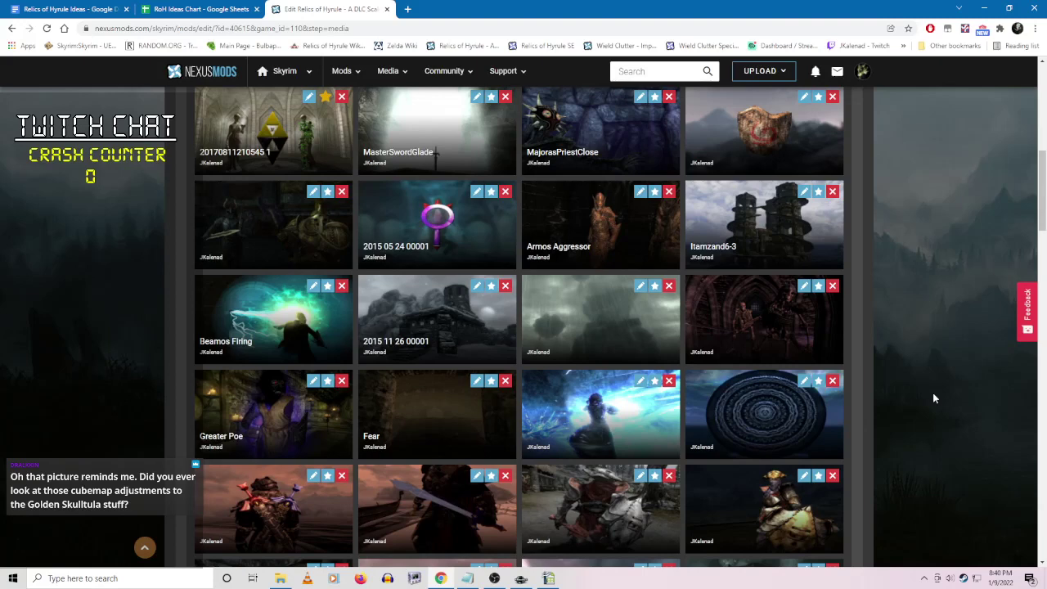
scroll(933, 398, up, 1)
scroll(932, 398, down, 4)
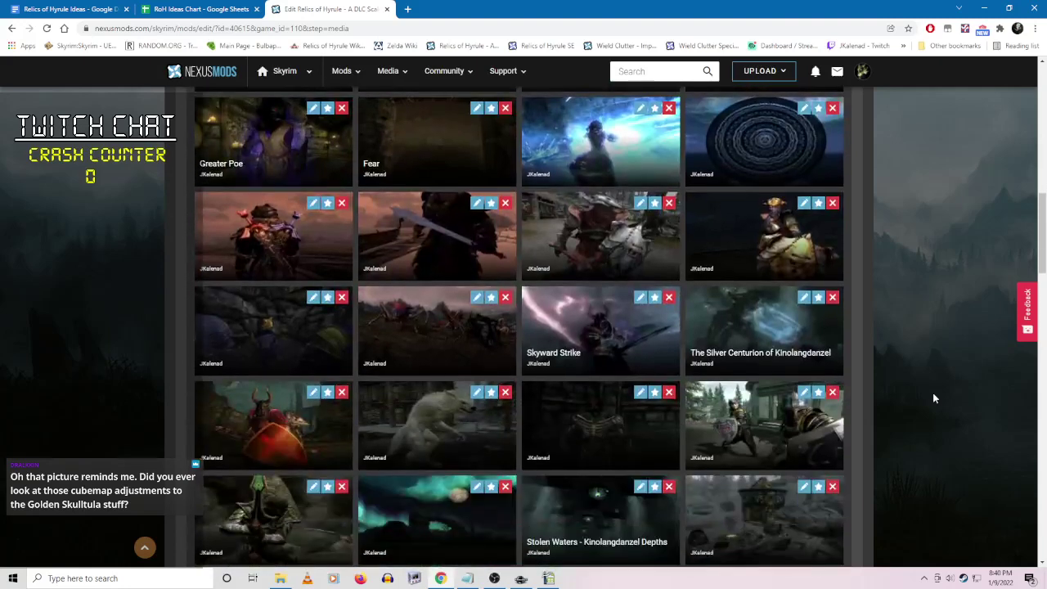
mouse_move(761, 260)
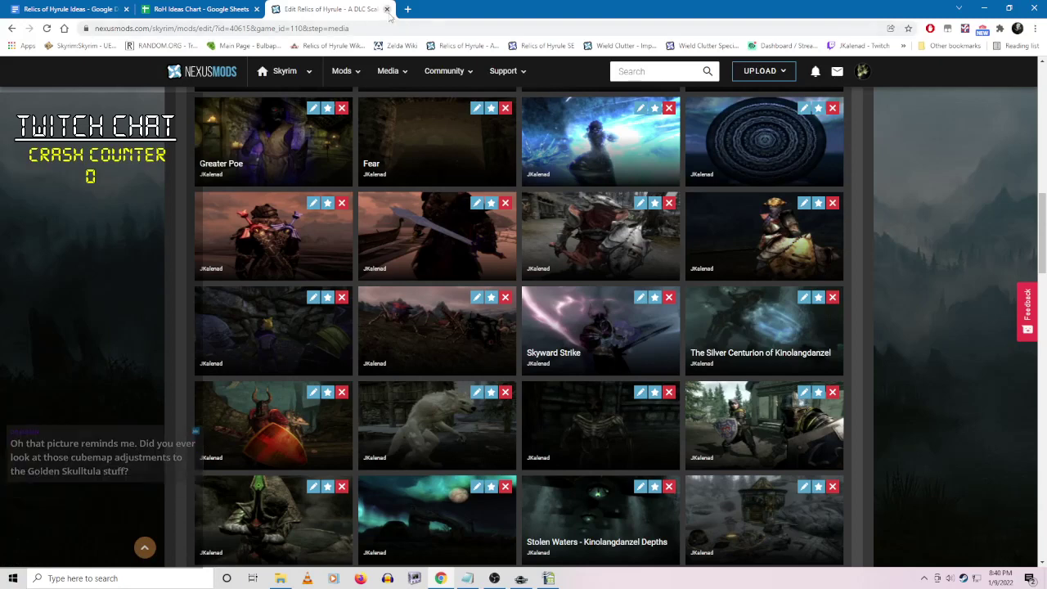
key(ctrl+w)
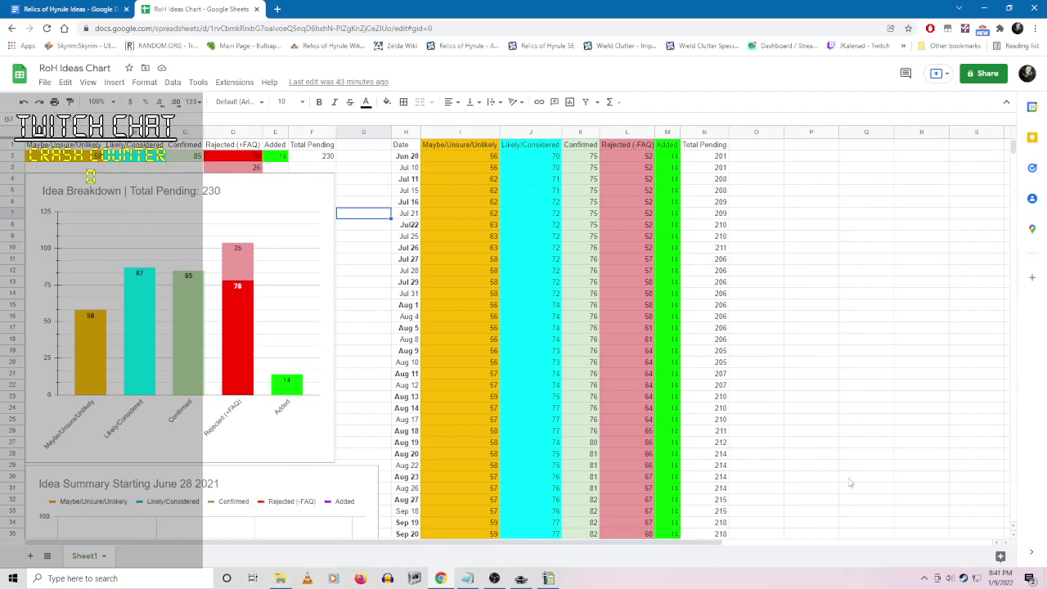
click(903, 45)
key(Escape)
scroll(791, 376, down, 2)
scroll(791, 418, up, 2)
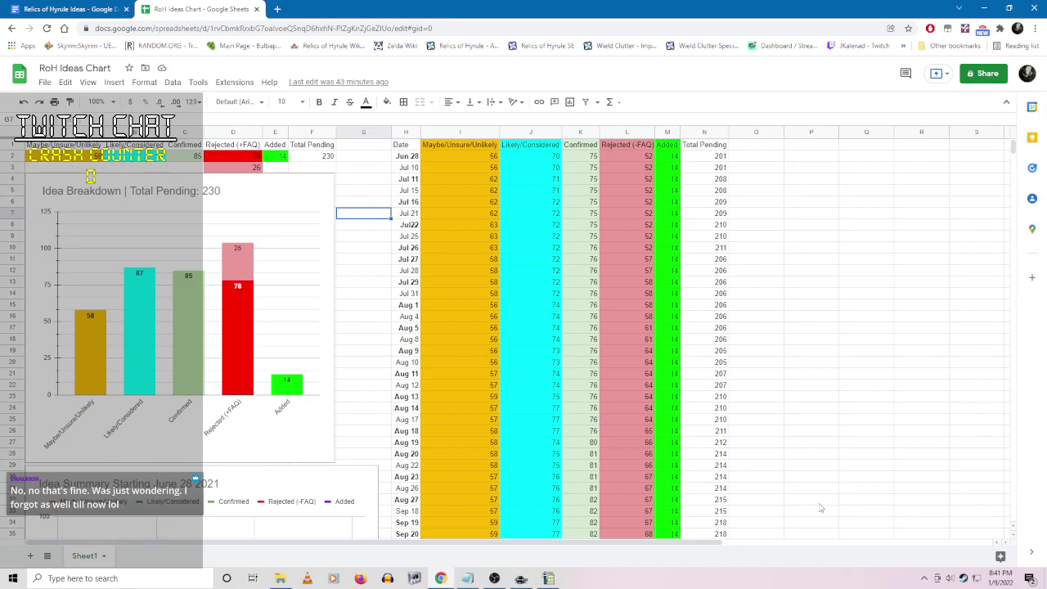
- Switch back to the Creation Kit with the RelicsofHyruleDragonborn.esp plugin
click(521, 578)
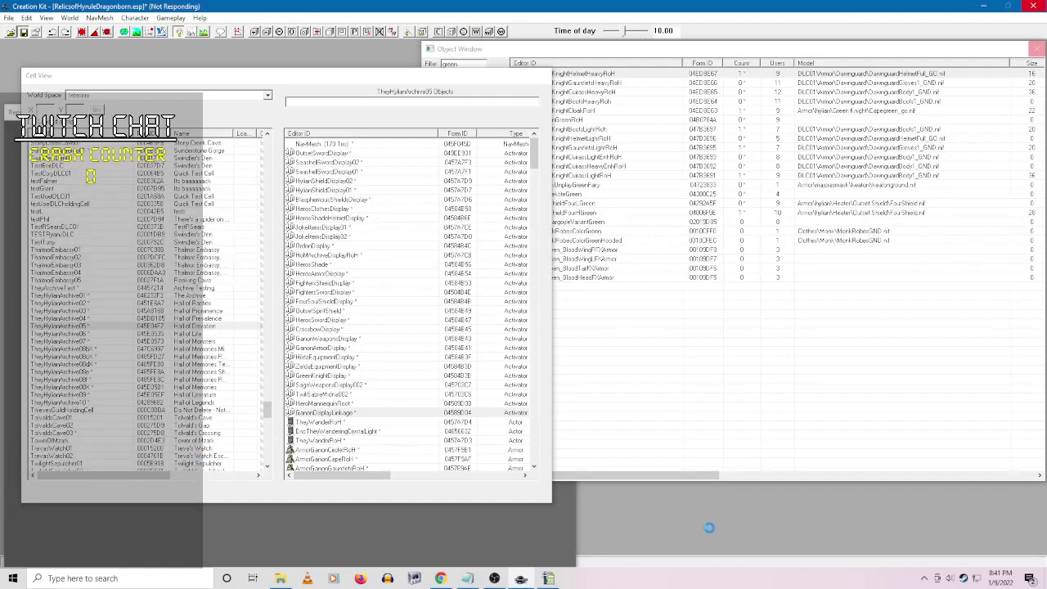
click(467, 578)
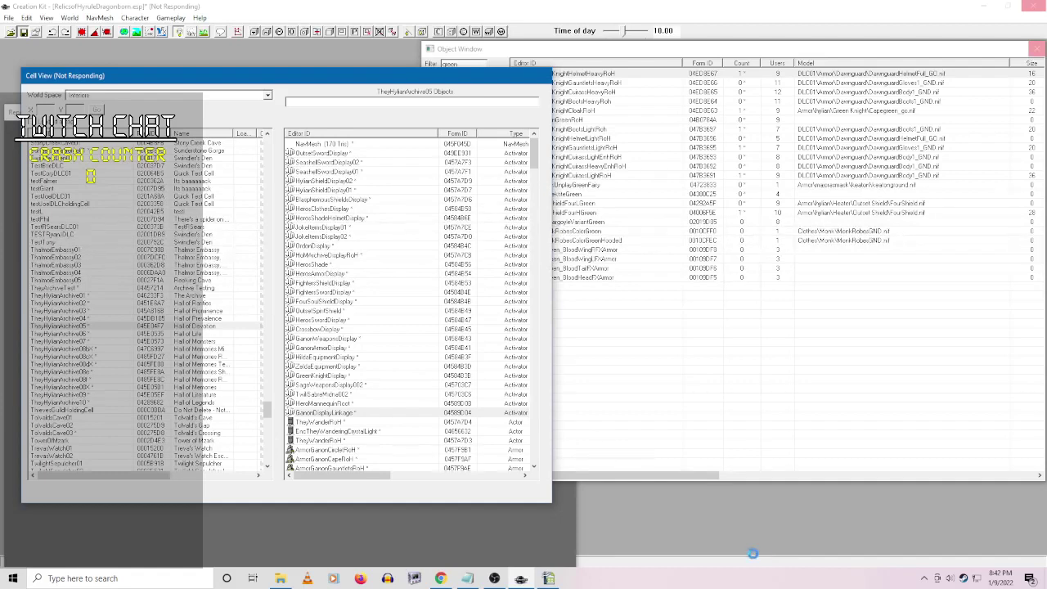
- Switch to the Relics of Hyrule Ideas document in Chrome and review the Maybe/Unsure/Unlikely ideas down to Great Witch's Broom
click(440, 578)
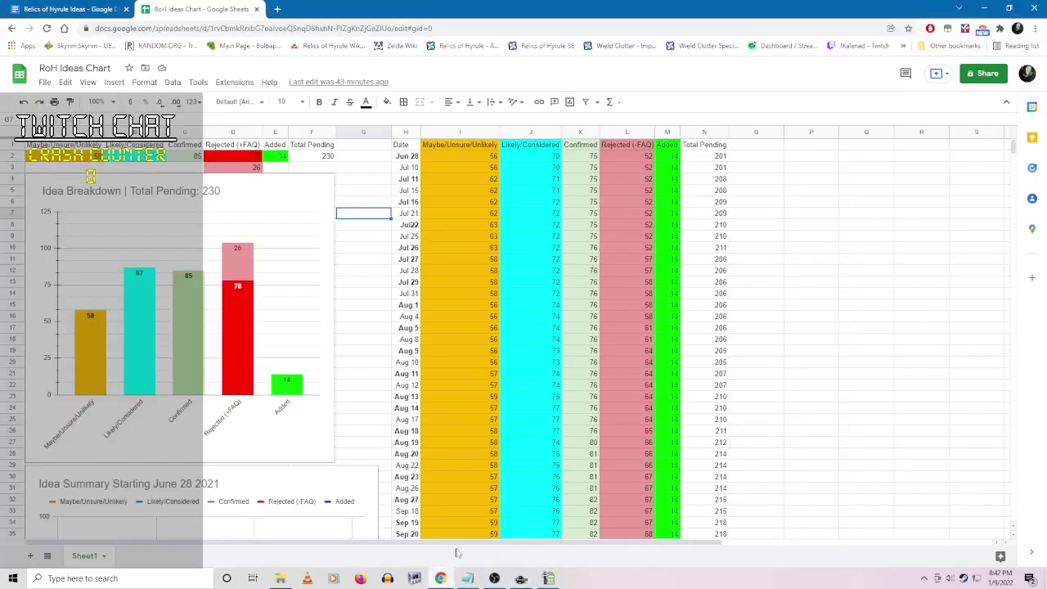
click(82, 9)
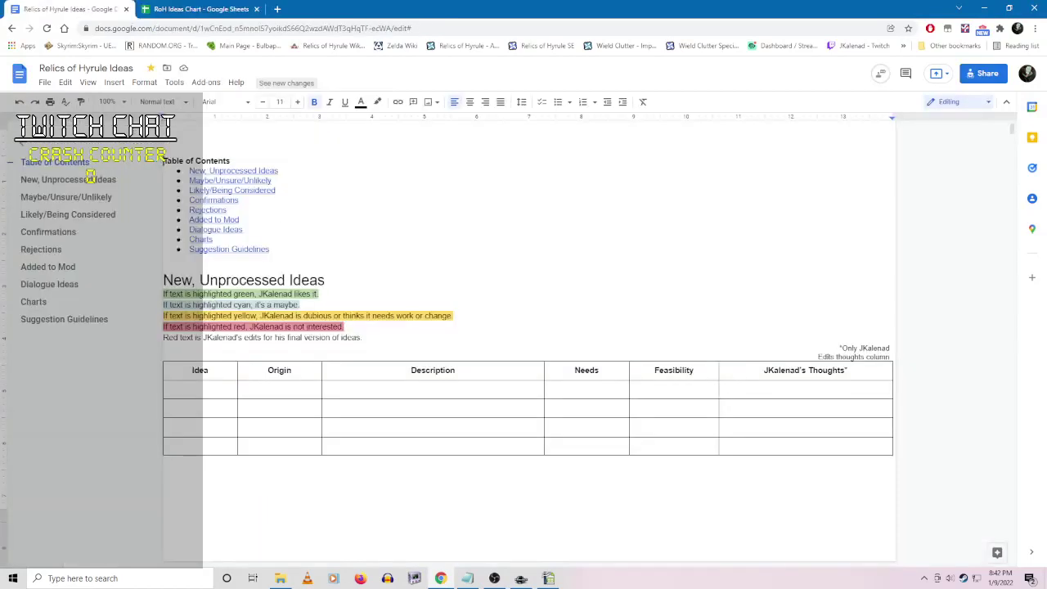
click(72, 197)
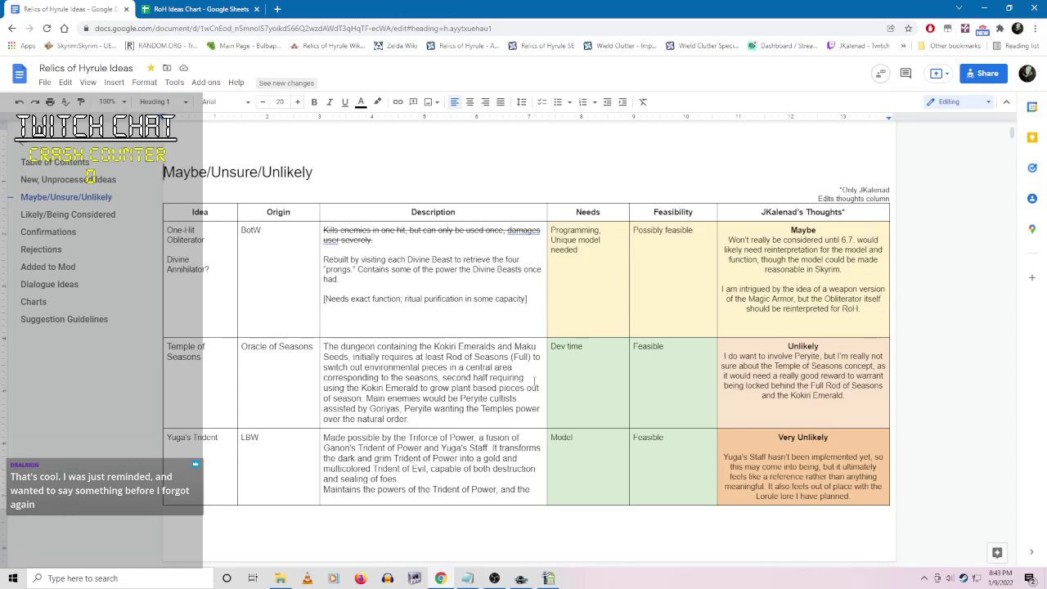
scroll(534, 380, down, 5)
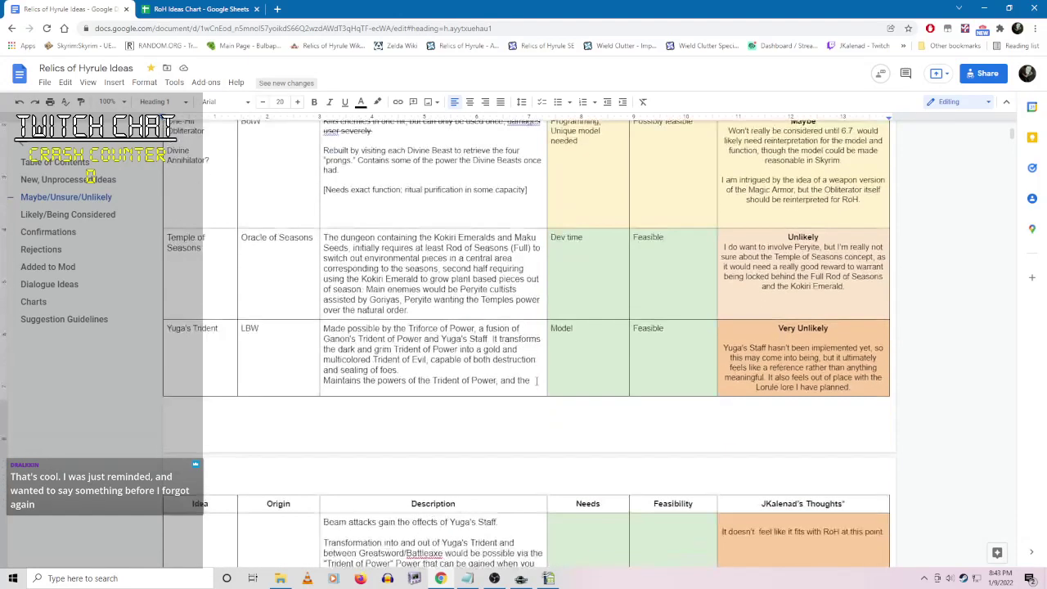
scroll(545, 401, up, 1)
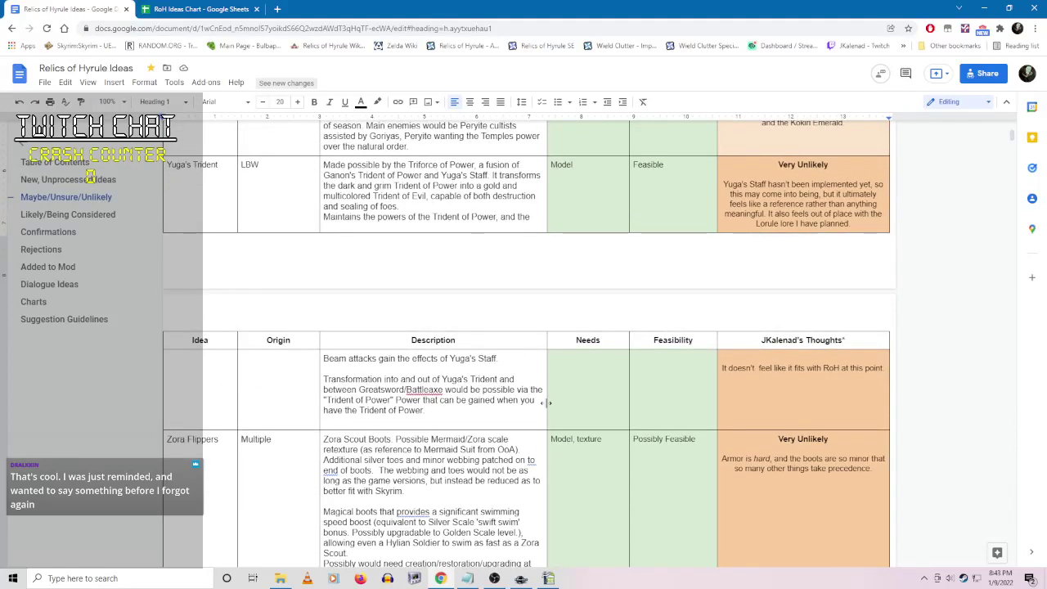
scroll(546, 402, down, 3)
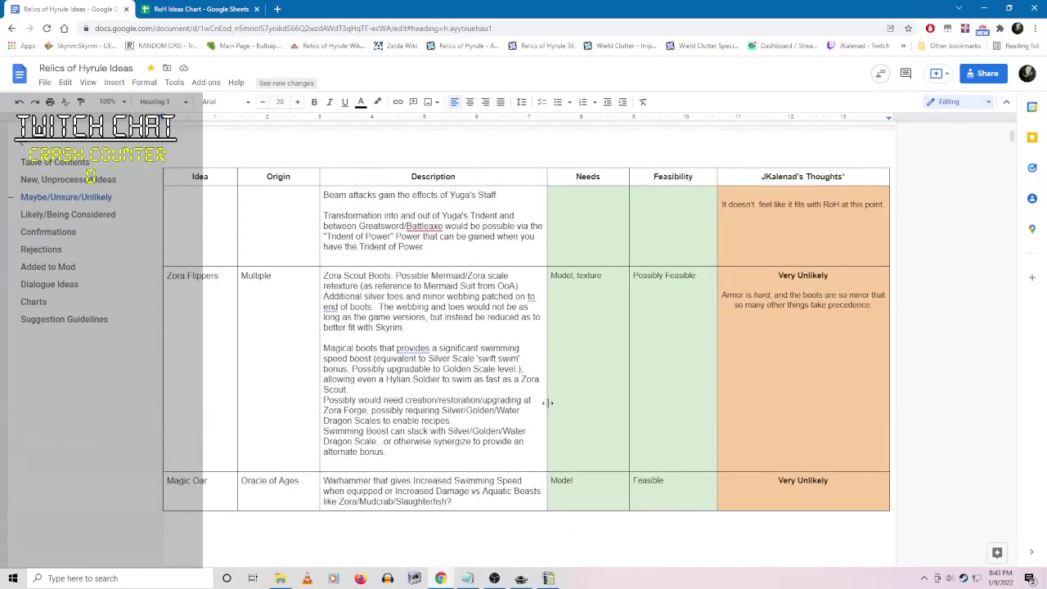
scroll(546, 402, down, 2)
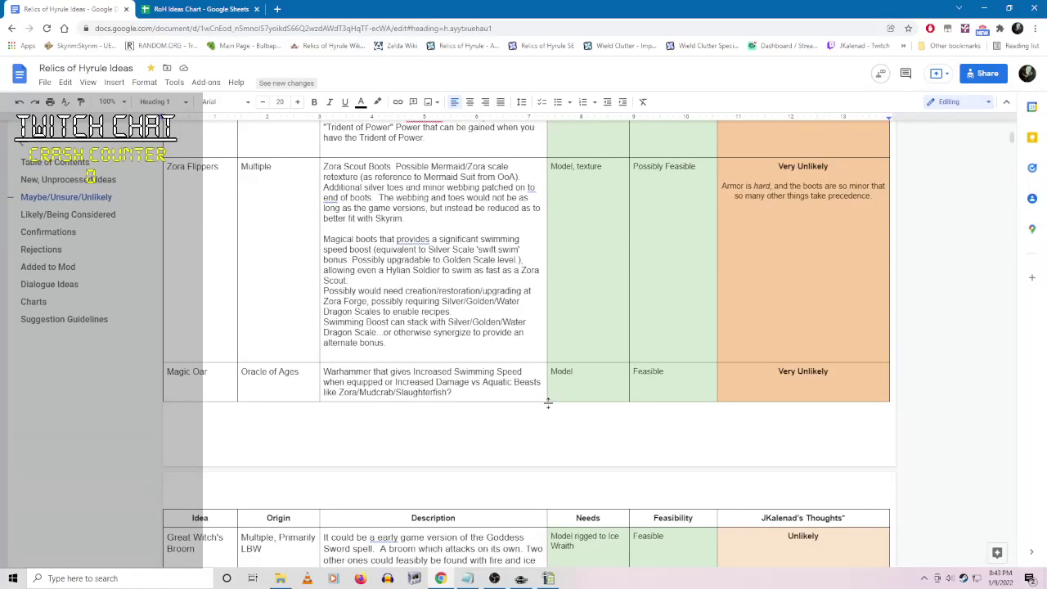
scroll(548, 402, down, 2)
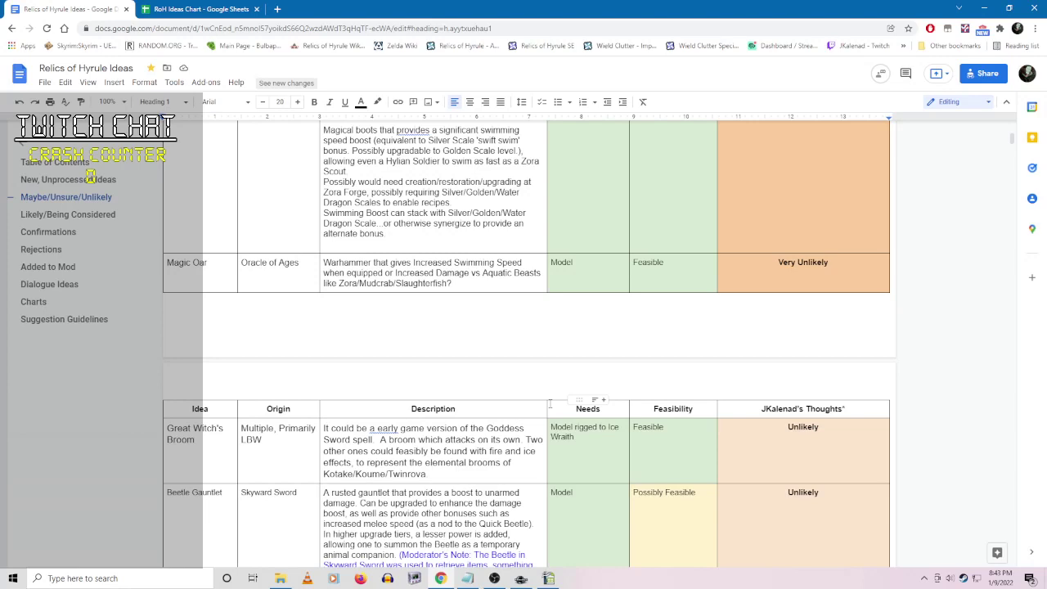
scroll(550, 402, down, 3)
- Change the verdict for Great Witch's Broom to "Not Interested" and shade its thoughts cell light pink
click(842, 264)
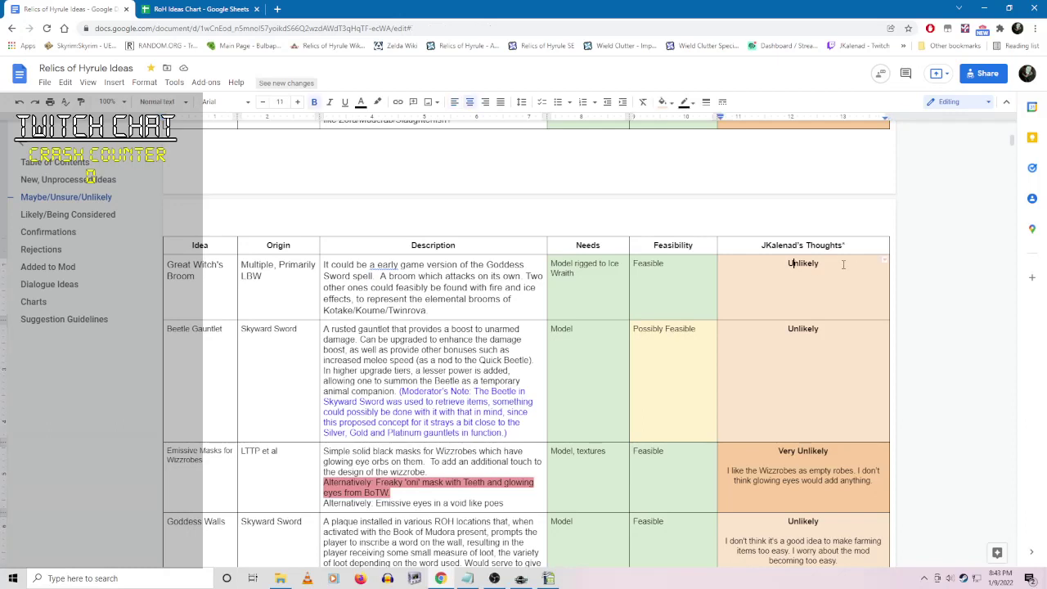
drag(843, 265, 781, 268)
text(Not int)
key(BackSpace)
key(BackSpace)
key(BackSpace)
text(Interested)
click(670, 111)
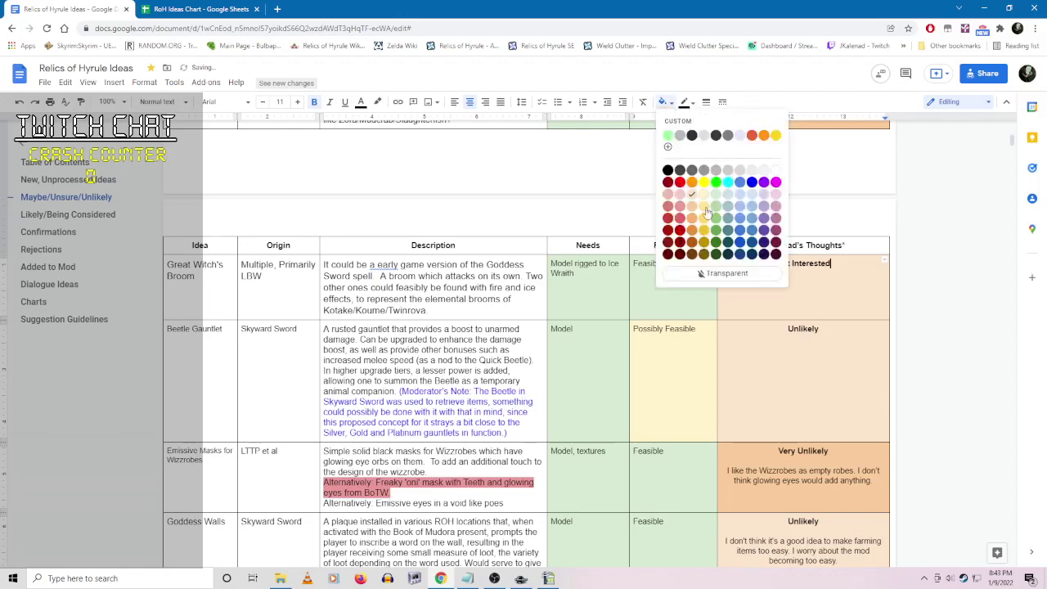
click(686, 203)
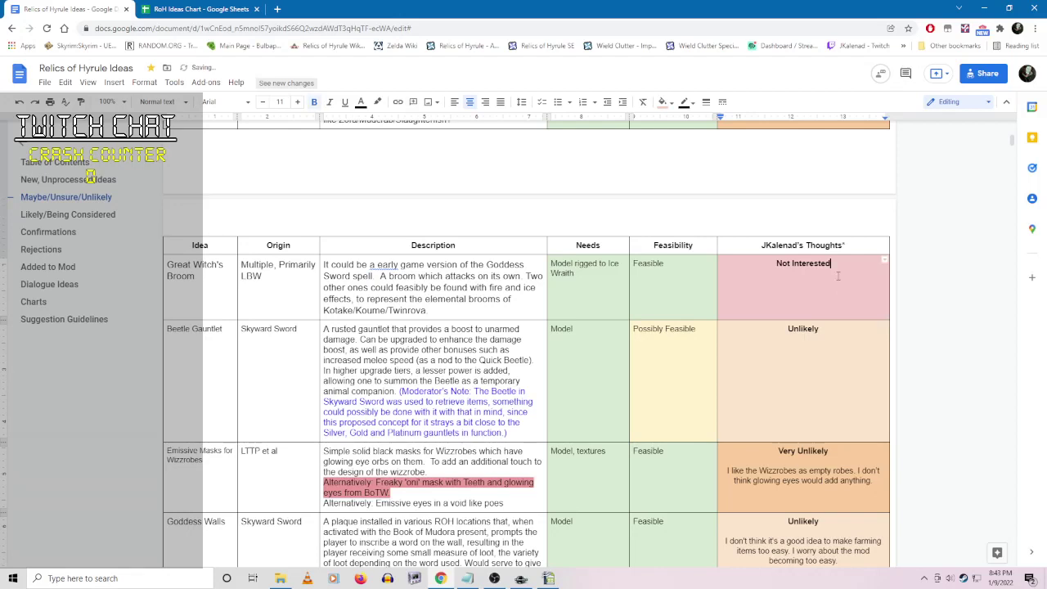
- Cut the Great Witch's Broom entry from the Maybe/Unsure/Unlikely table and delete its emptied row
drag(838, 292, 200, 276)
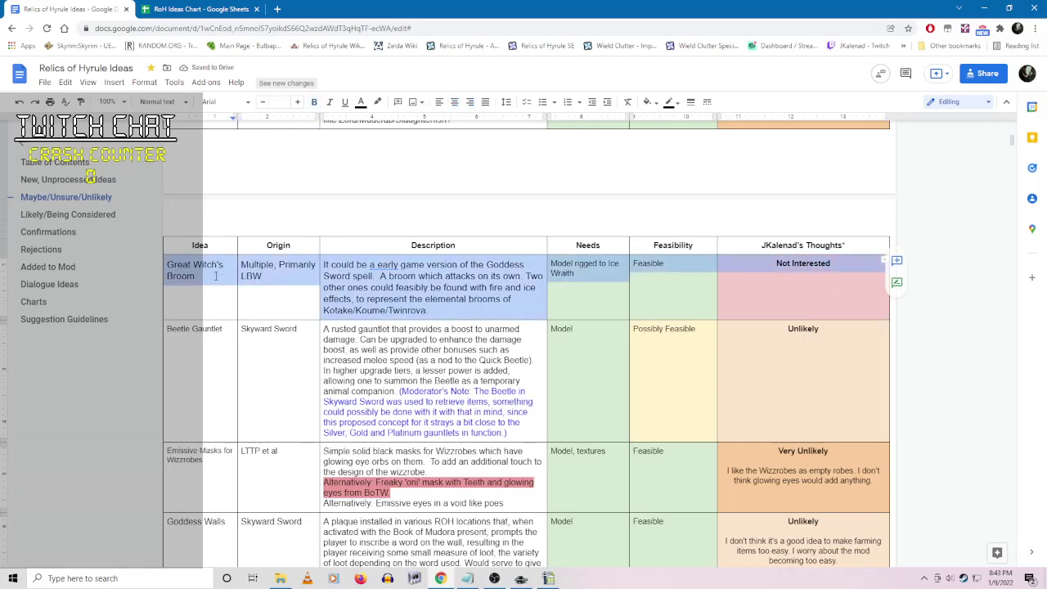
key(Delete)
right_click(210, 274)
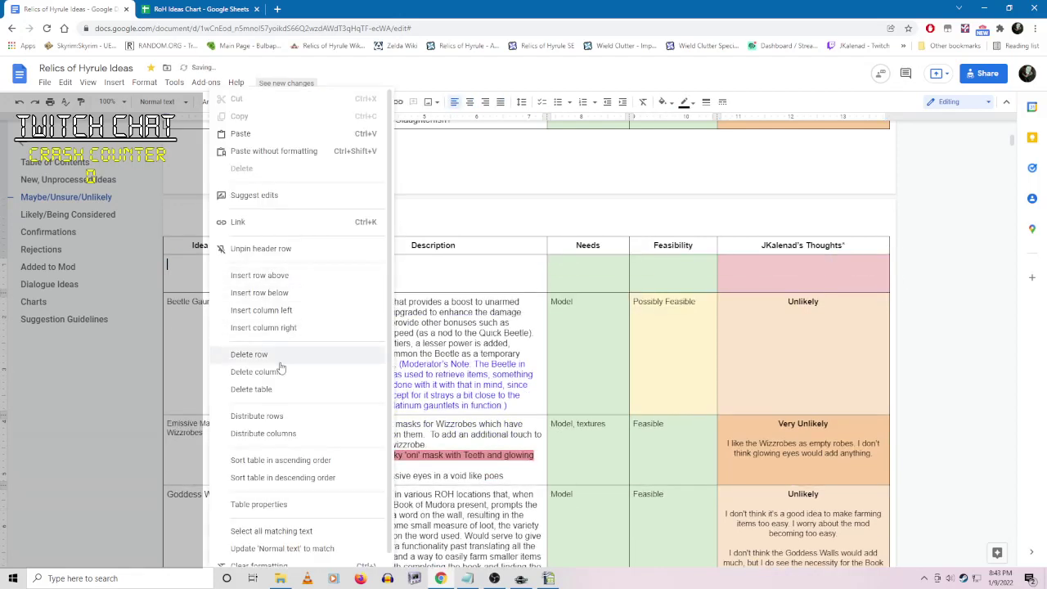
- Insert a row above Spin Attack in the Rejections table and paste the Great Witch's Broom entry into it
click(41, 250)
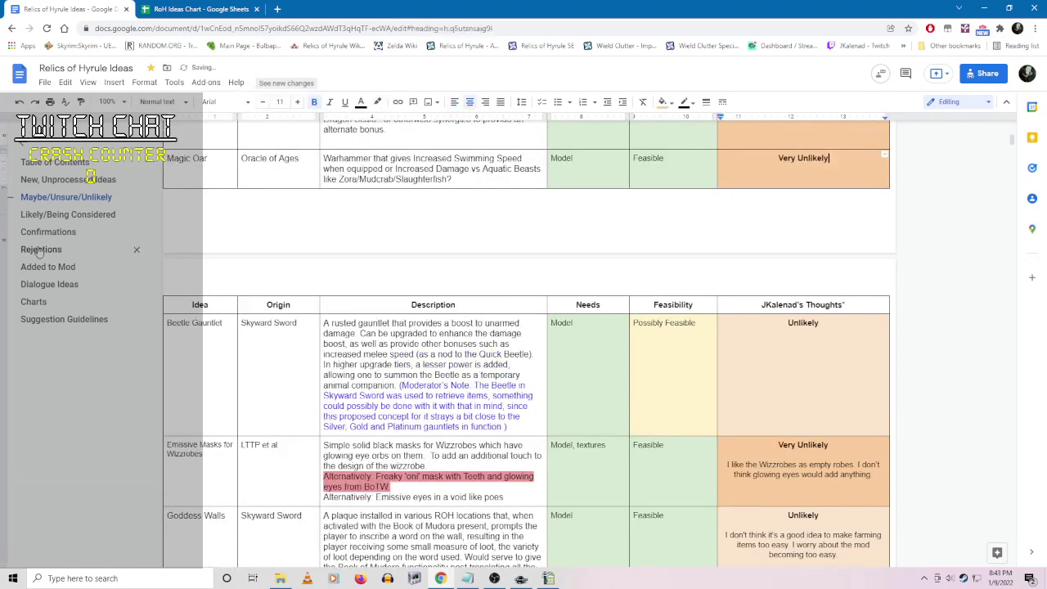
right_click(244, 225)
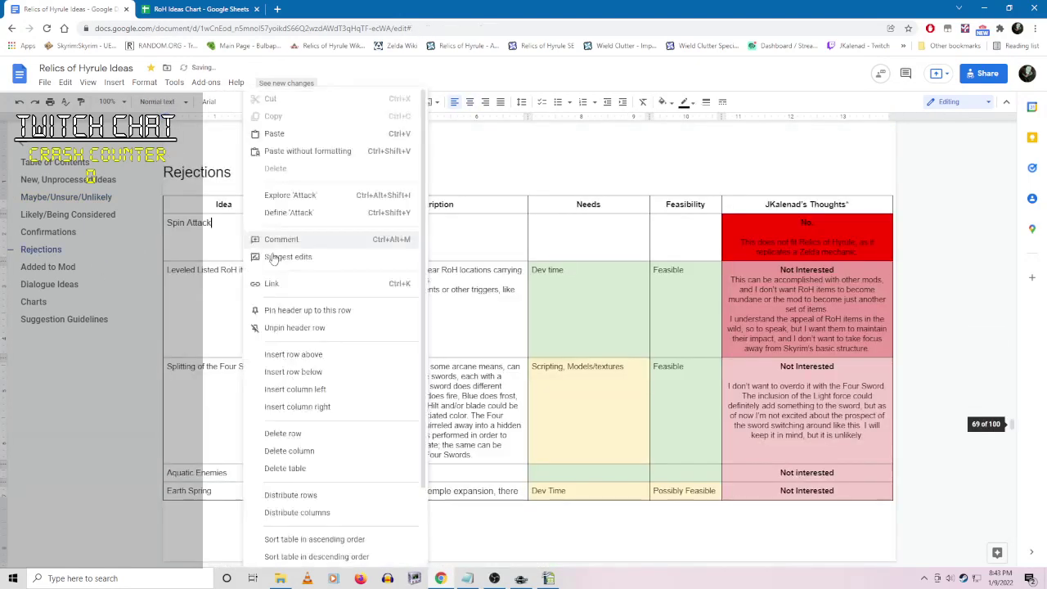
click(315, 355)
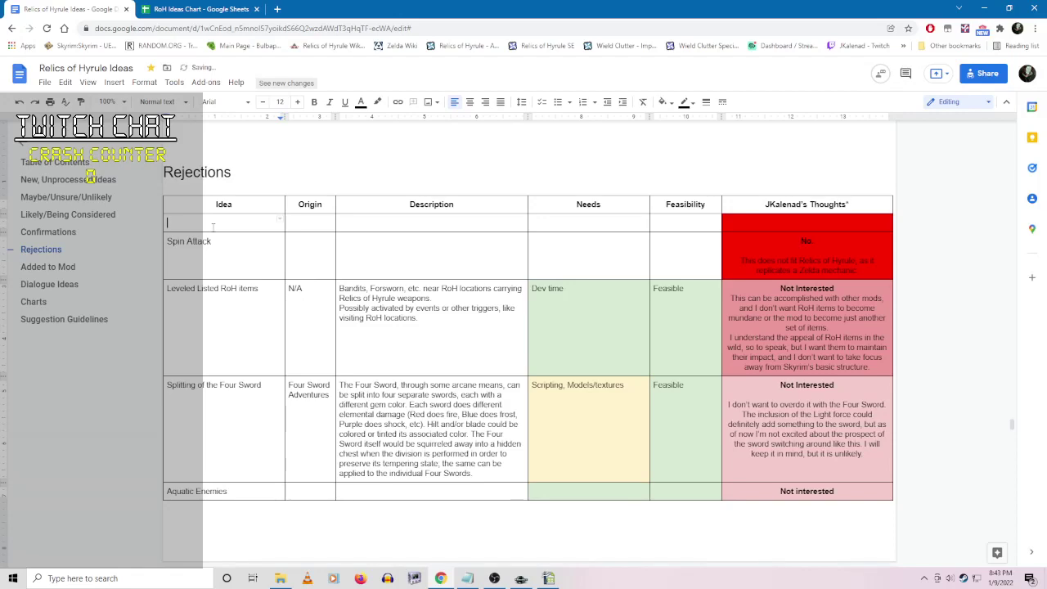
text(Great Witch's Broom	Multiple, Primarily LBW	It could be a early game version of the Goddess Sword spell  A broom which attacks on its own  Two other ones could feasibly be found with fire and ice effects, to represent the elemental brooms of Kotake/Koume/Twinrova	Model rigged to Ice Wraith	Feasible	Not Interested)
- Return to the Maybe/Unsure/Unlikely section and review the ideas and verdicts from Beetle Gauntlet through Deku Armor and Evil Eagle
click(65, 197)
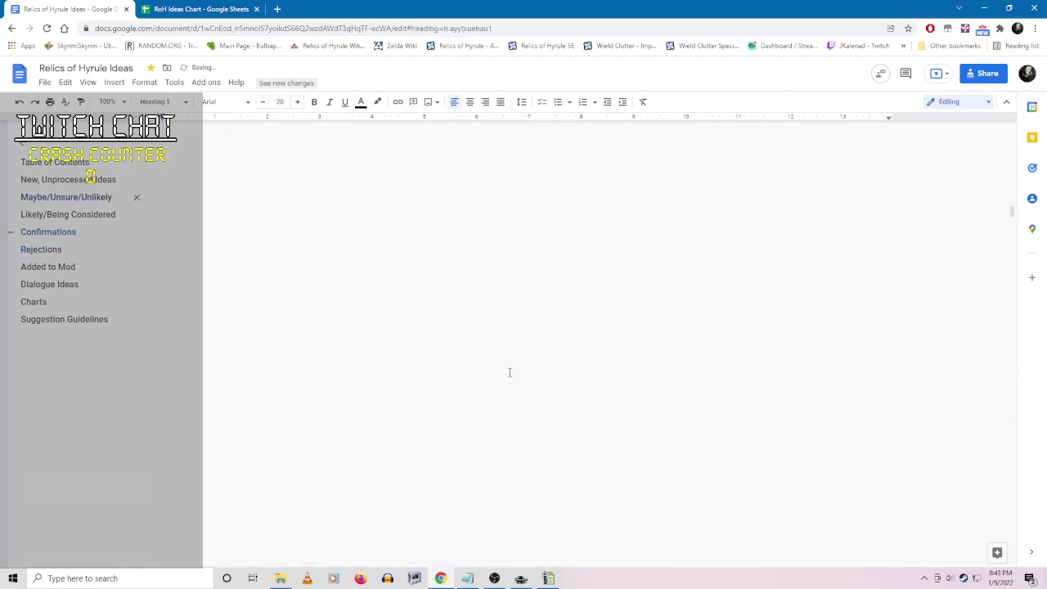
scroll(509, 369, down, 10)
scroll(486, 424, down, 3)
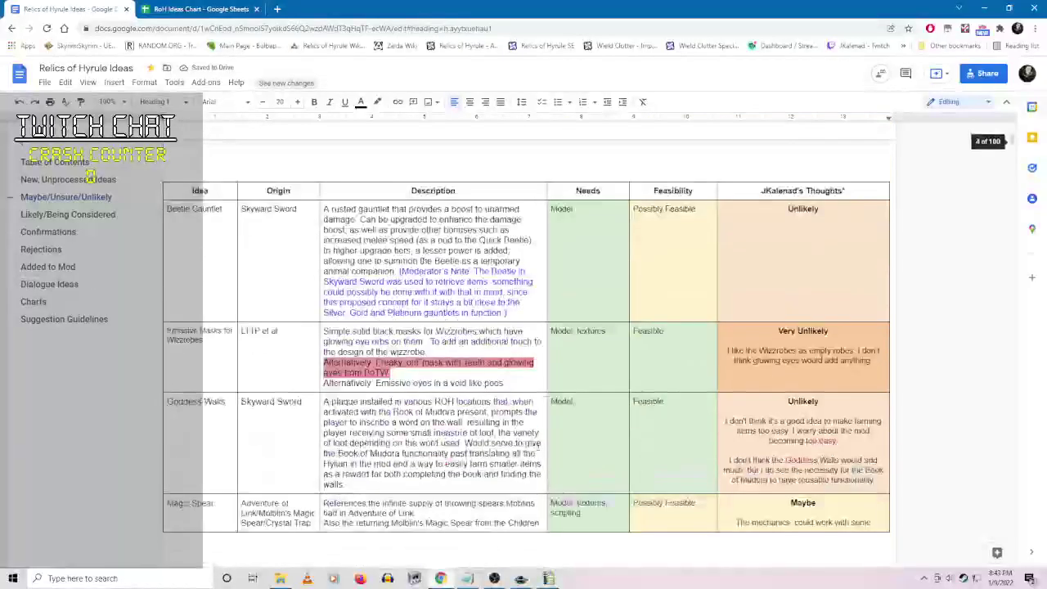
scroll(486, 424, down, 1)
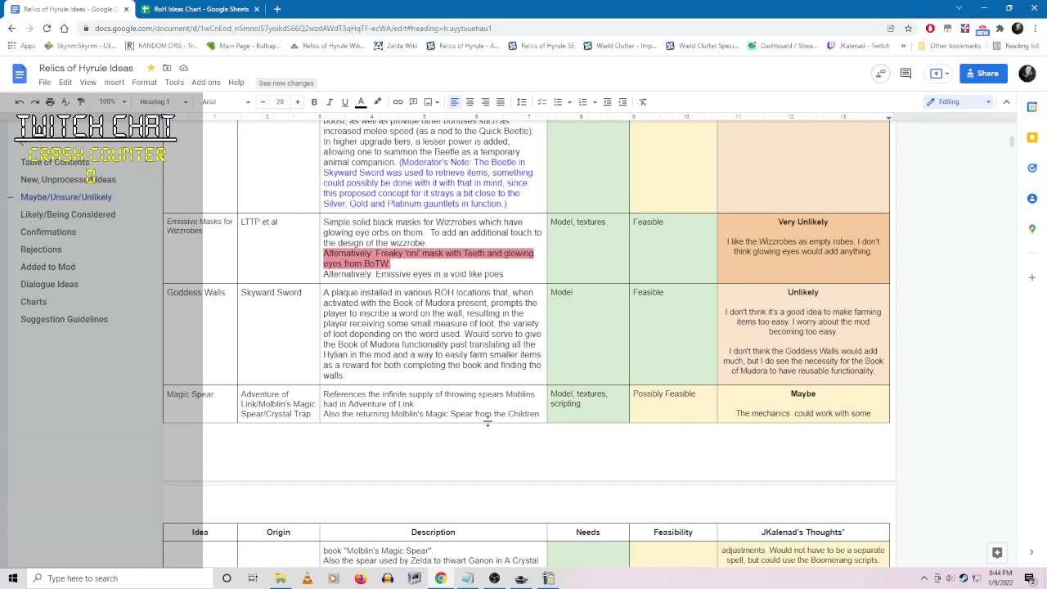
scroll(486, 421, down, 1)
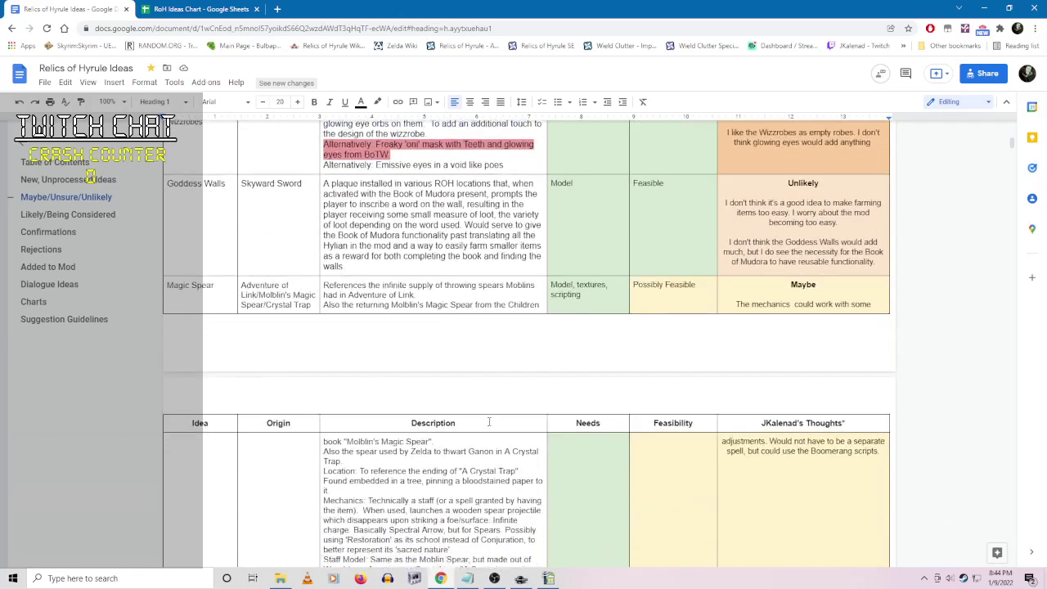
scroll(489, 421, down, 2)
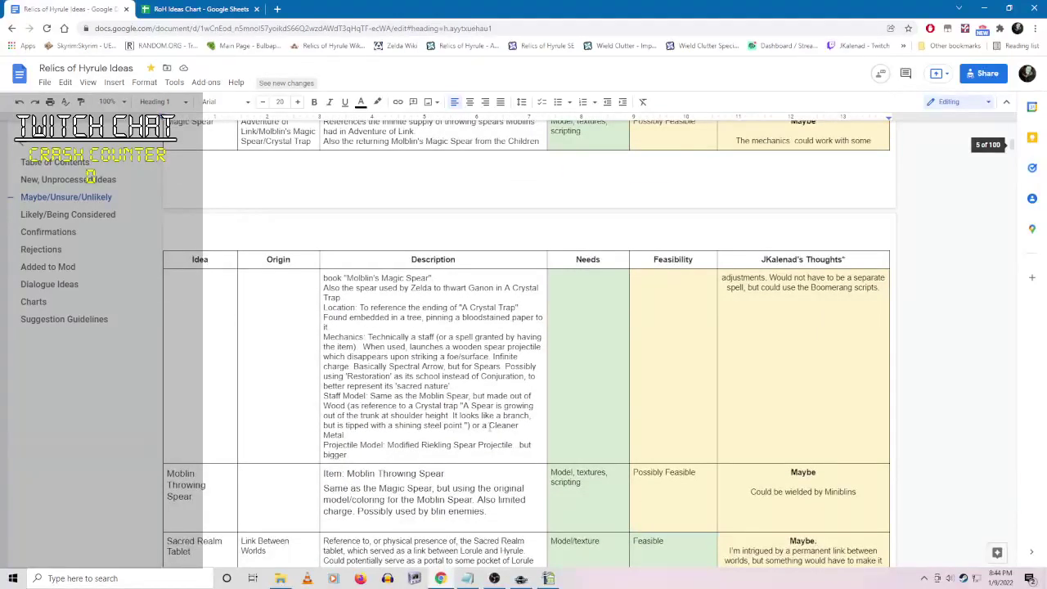
scroll(490, 426, down, 3)
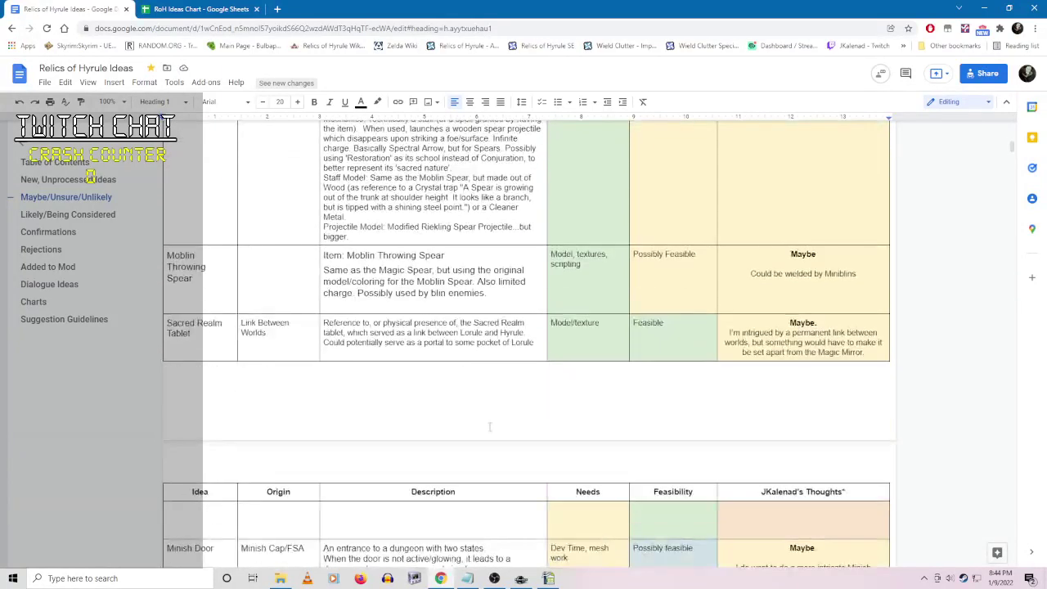
scroll(489, 426, down, 3)
scroll(523, 344, down, 2)
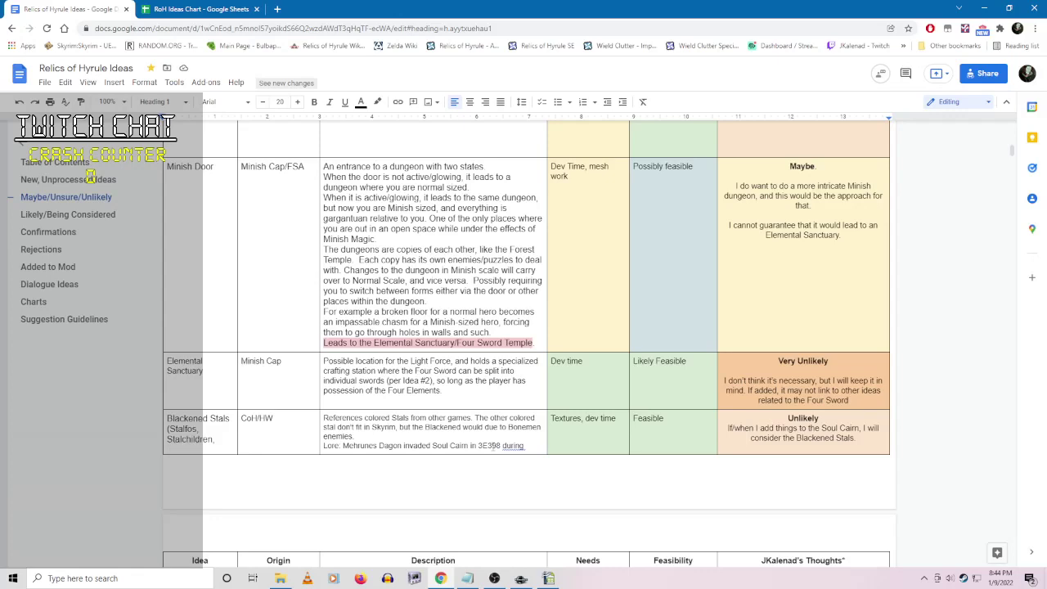
scroll(492, 446, down, 1)
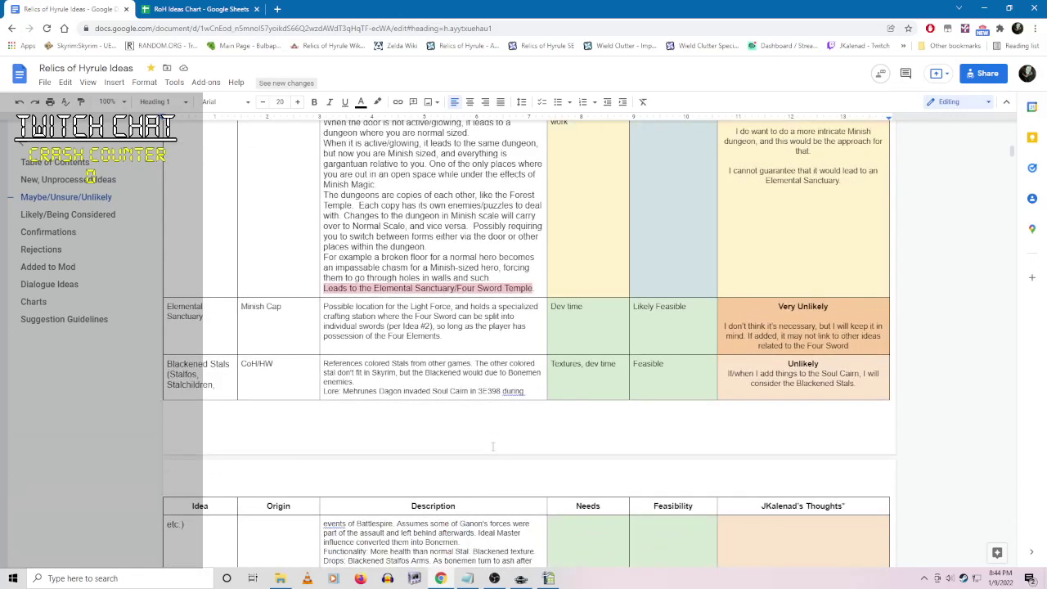
scroll(492, 445, down, 2)
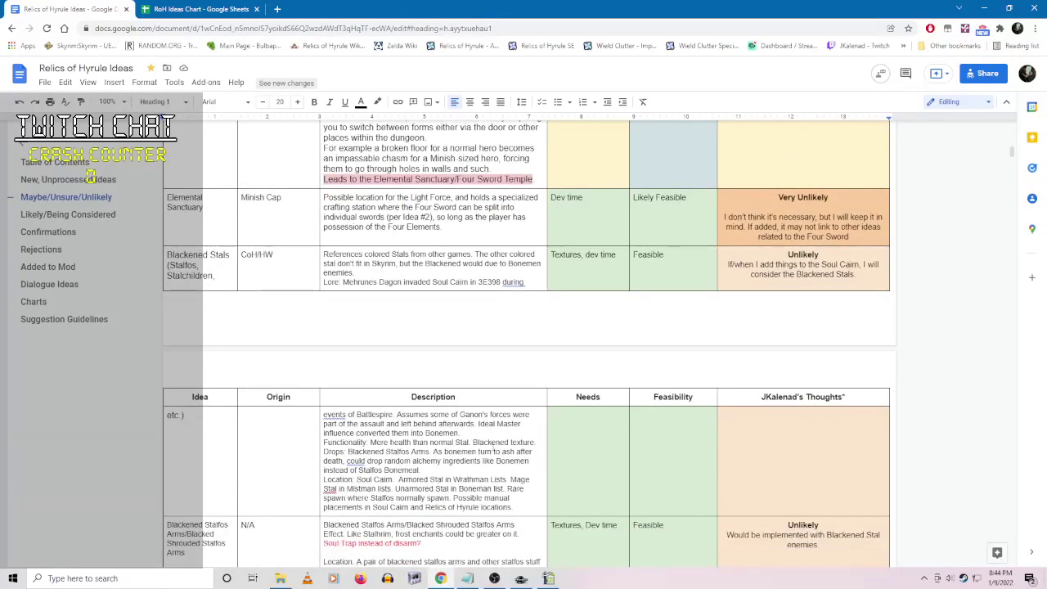
scroll(492, 446, down, 5)
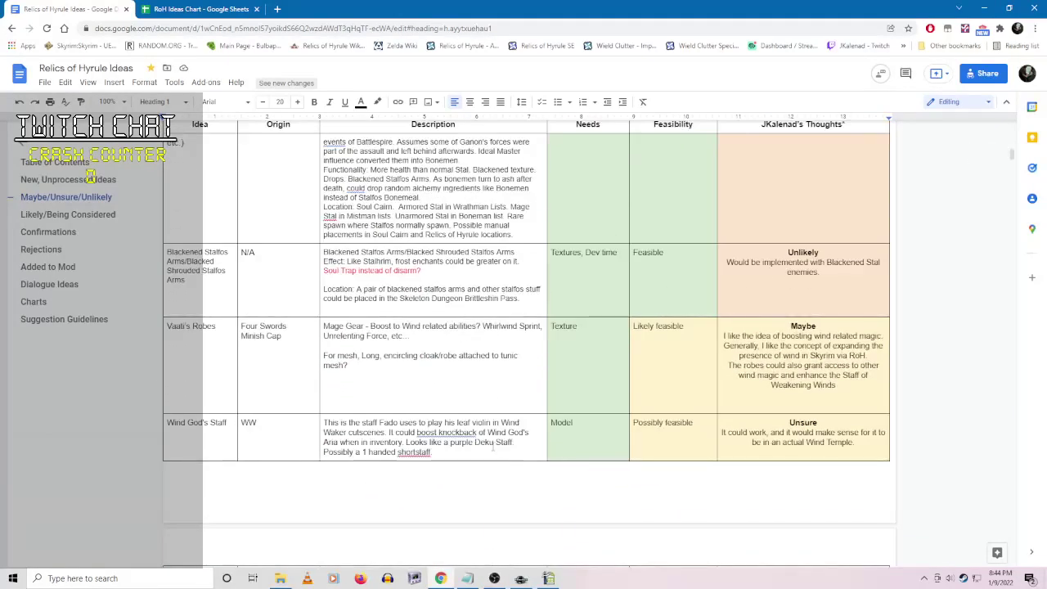
scroll(492, 446, down, 10)
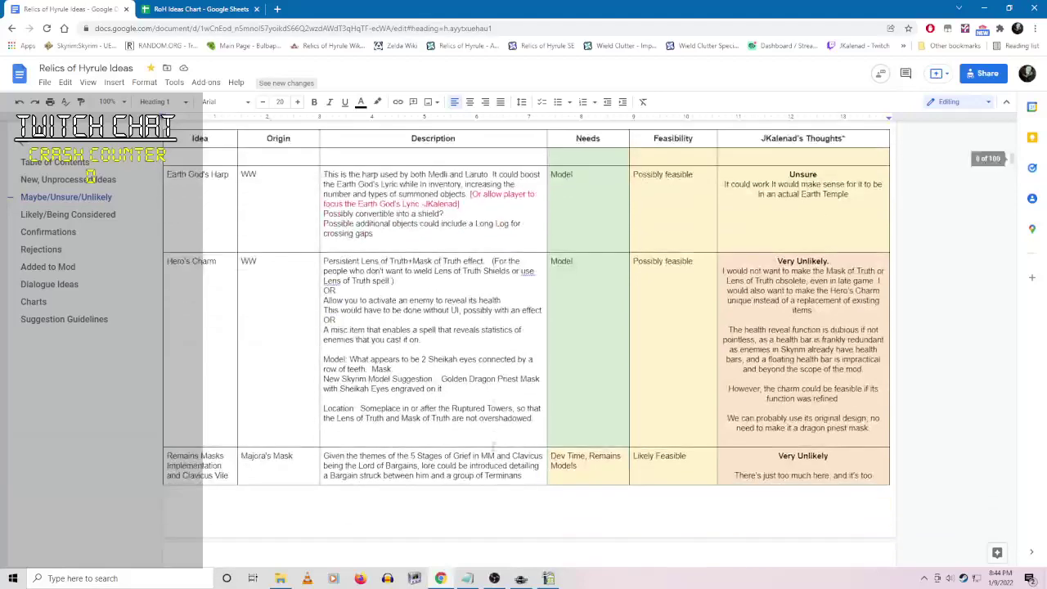
scroll(492, 447, down, 3)
scroll(491, 446, up, 2)
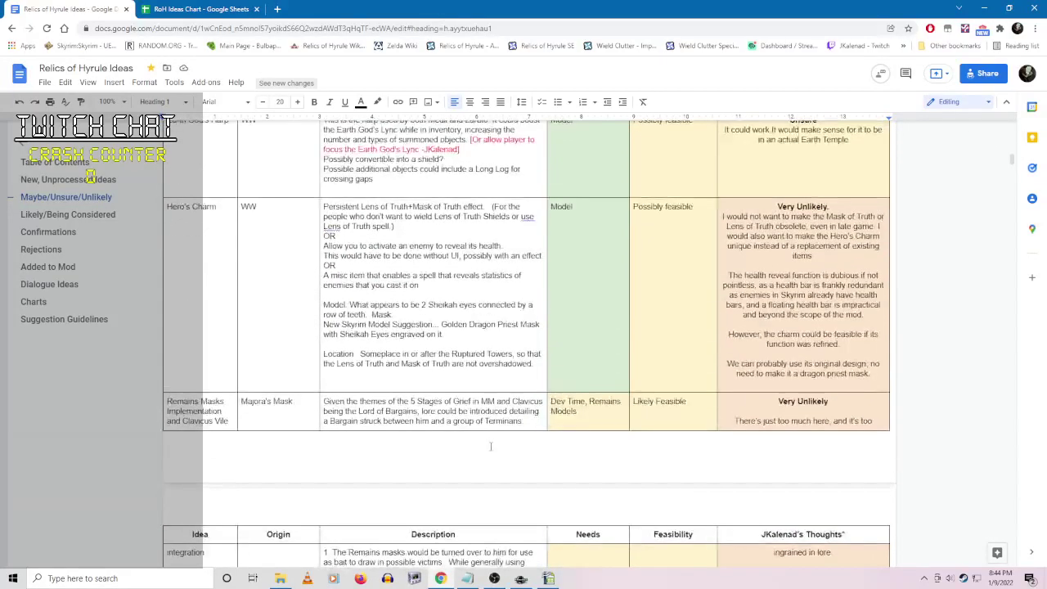
scroll(491, 446, down, 6)
scroll(484, 447, up, 1)
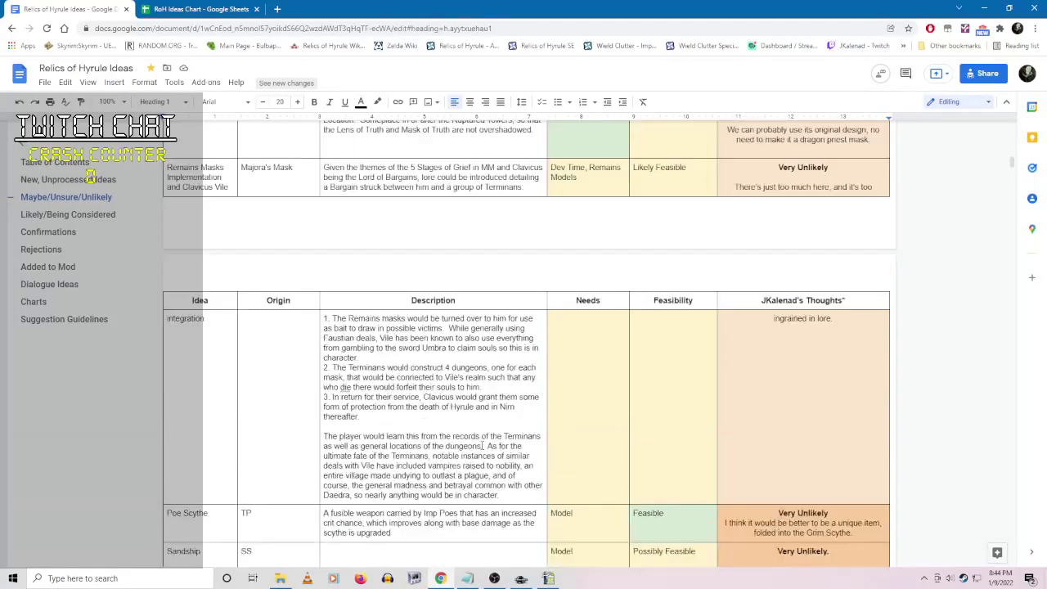
scroll(482, 446, up, 2)
scroll(481, 444, down, 4)
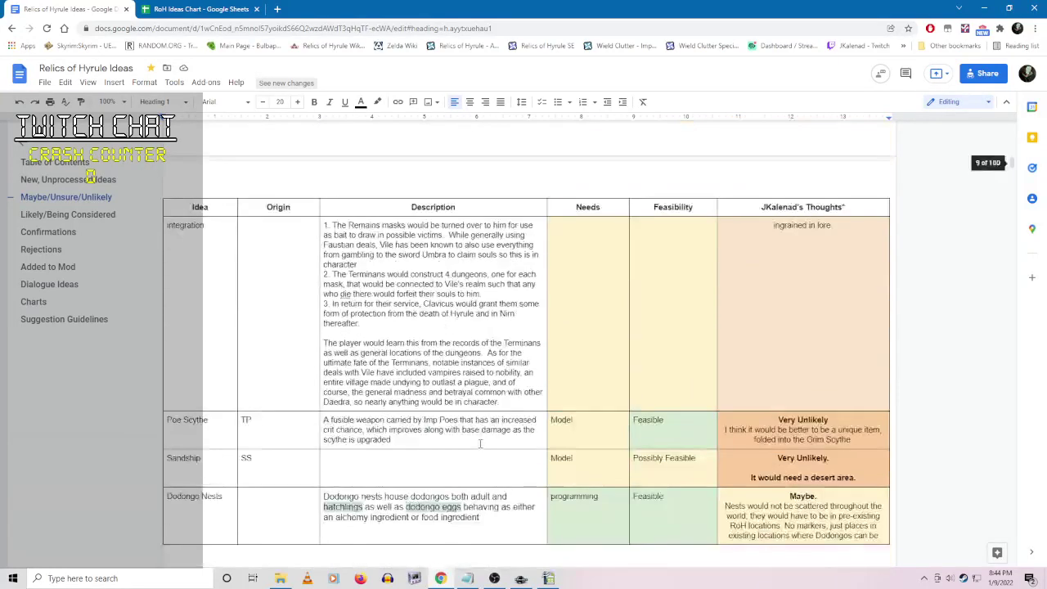
scroll(480, 443, down, 2)
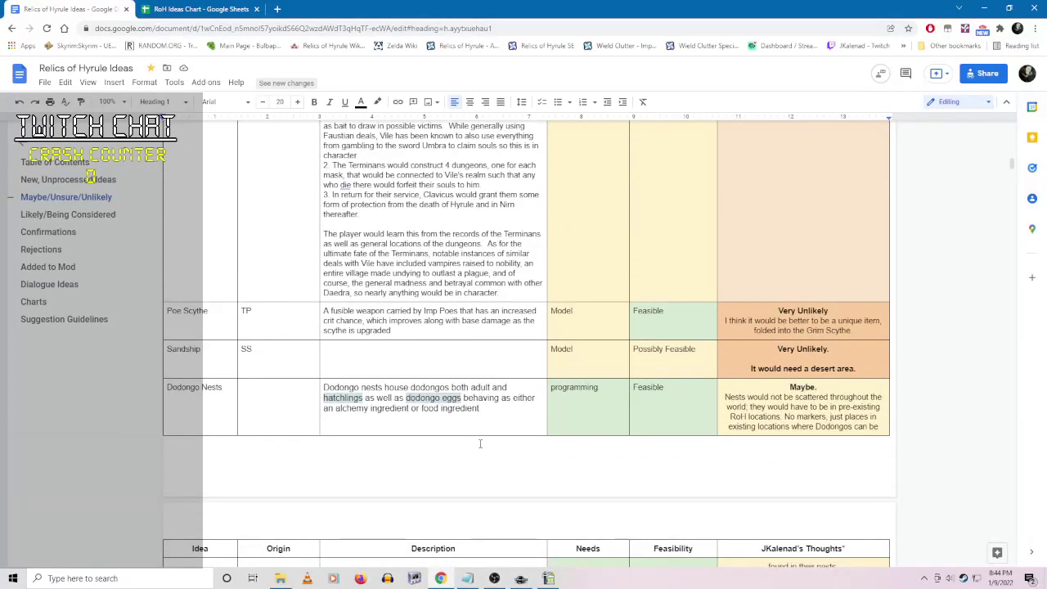
scroll(480, 444, down, 6)
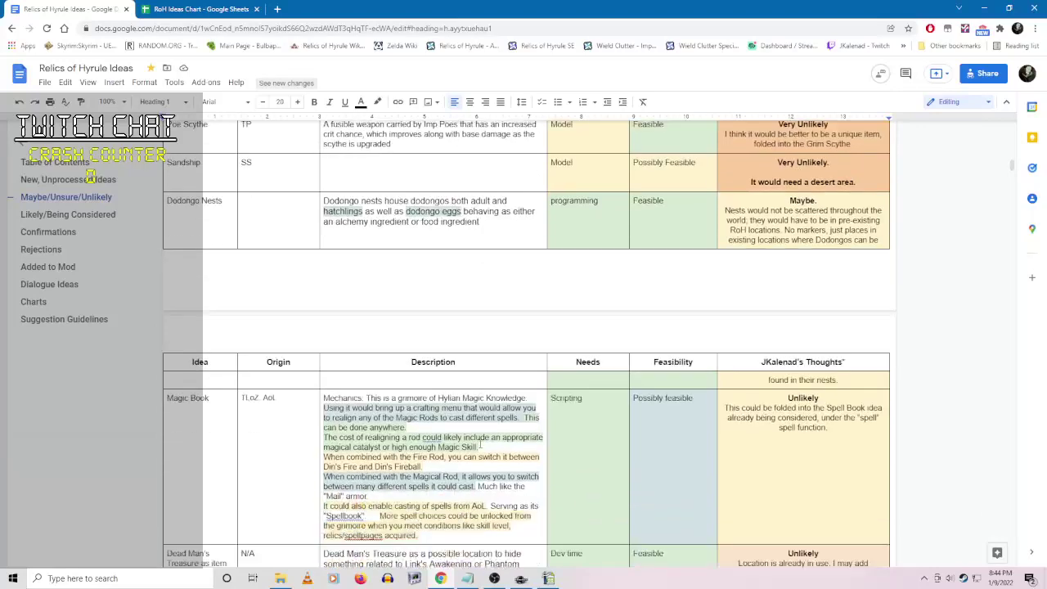
scroll(480, 443, down, 2)
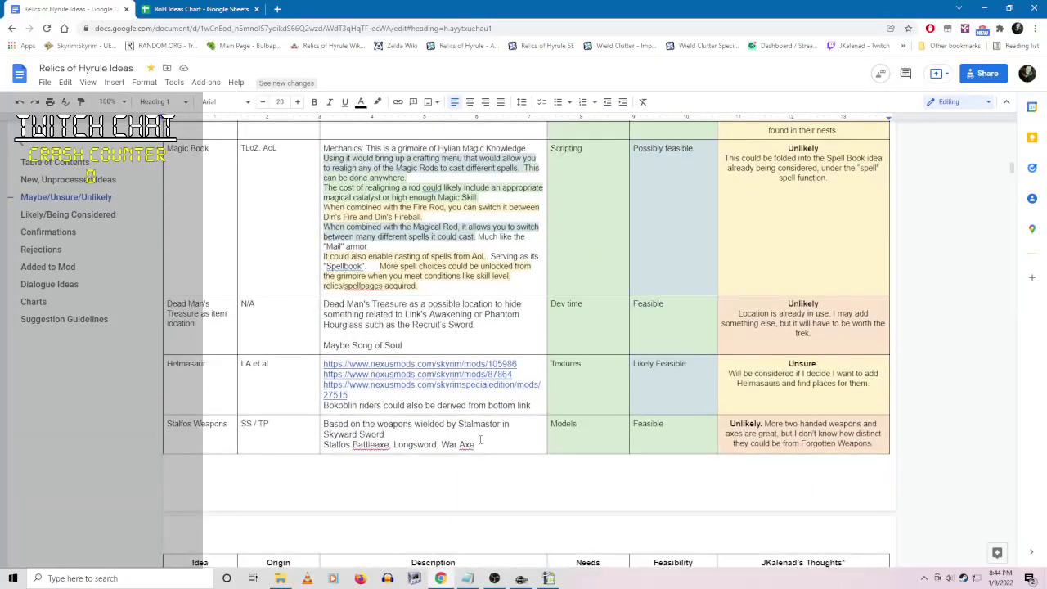
scroll(480, 441, down, 3)
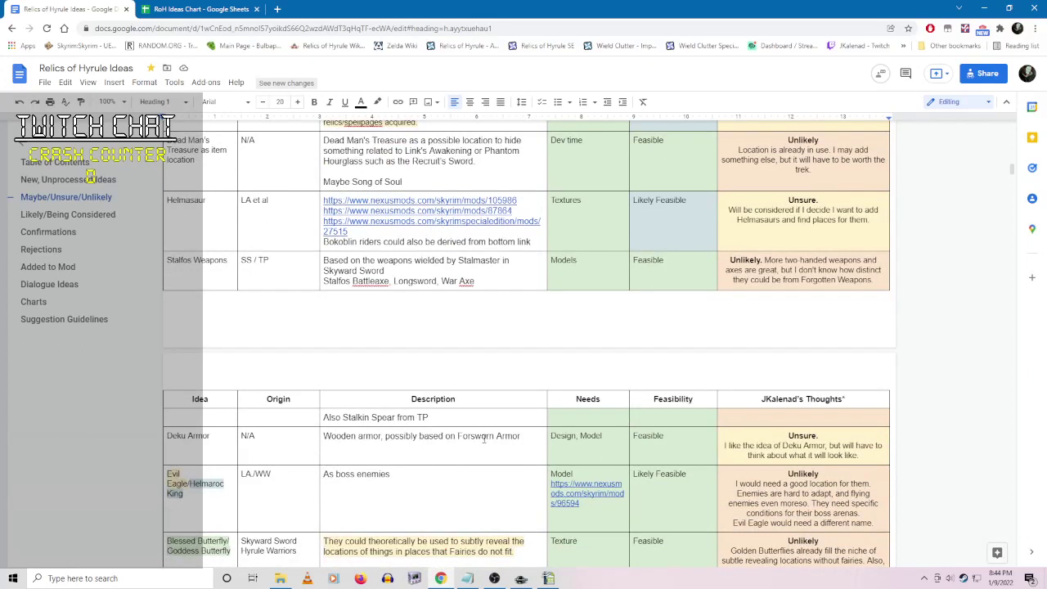
scroll(482, 440, down, 1)
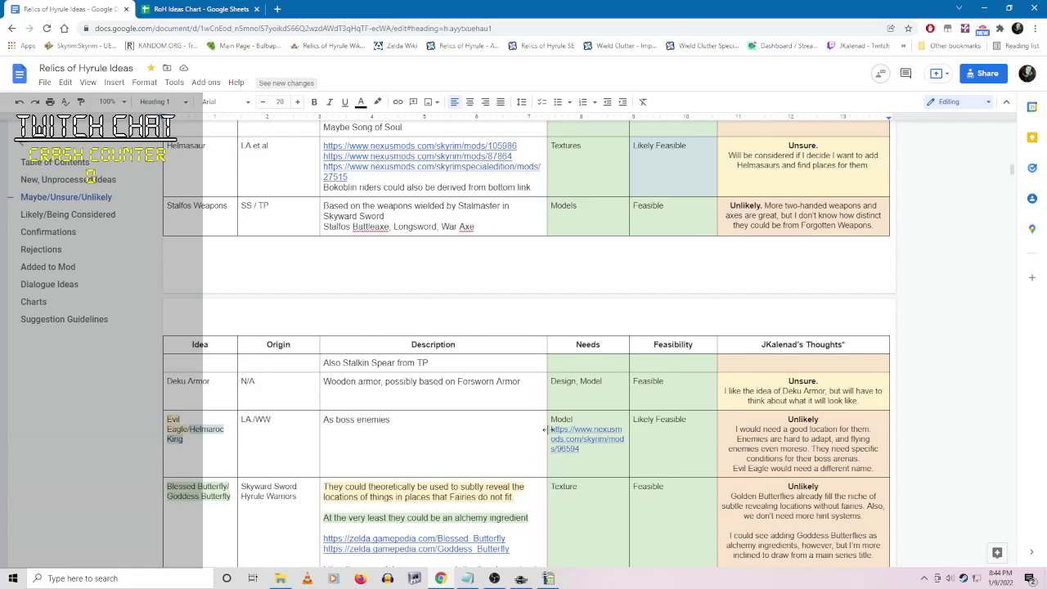
- Change the verdict for Stalfos Weapons in the Maybe/Unsure/Unlikely table to "Very Unlikely"
click(727, 210)
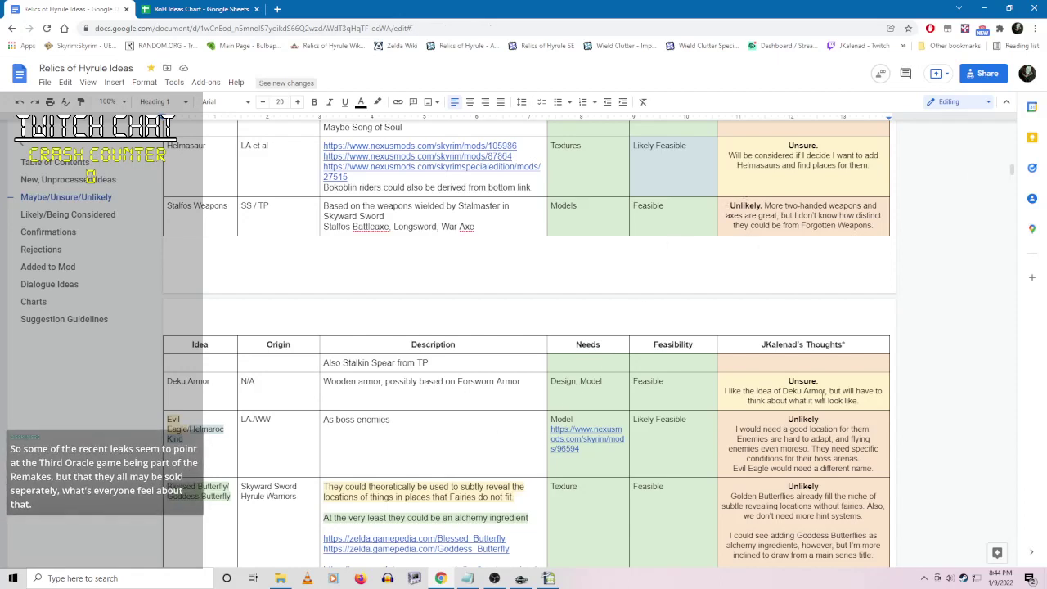
text(Very)
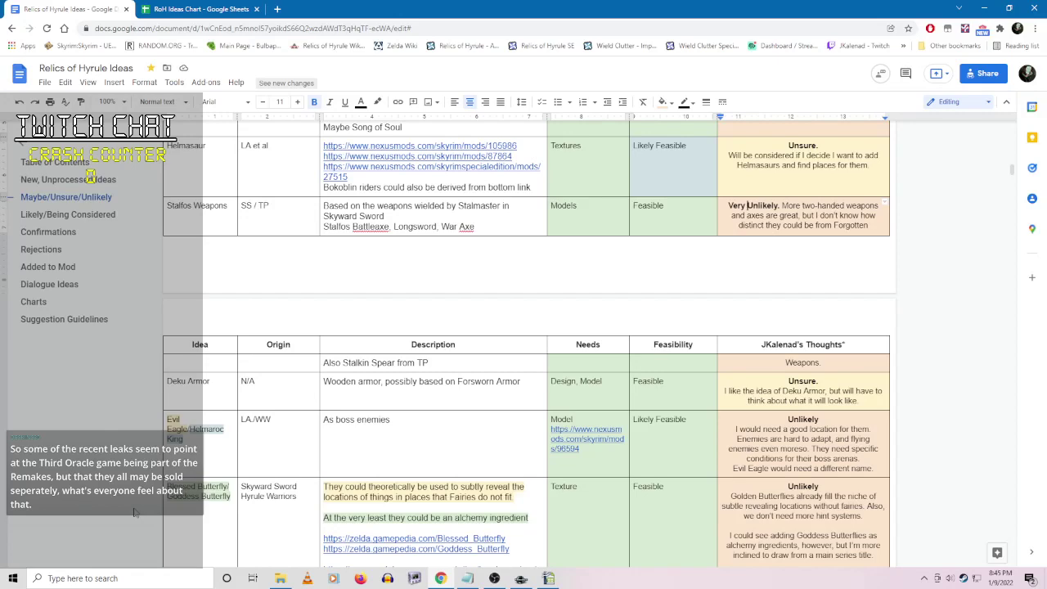
- Review the Maybe/Unsure/Unlikely ideas and verdicts from Deku Armor and Evil Eagle through Song of the Hero
scroll(529, 343, down, 2)
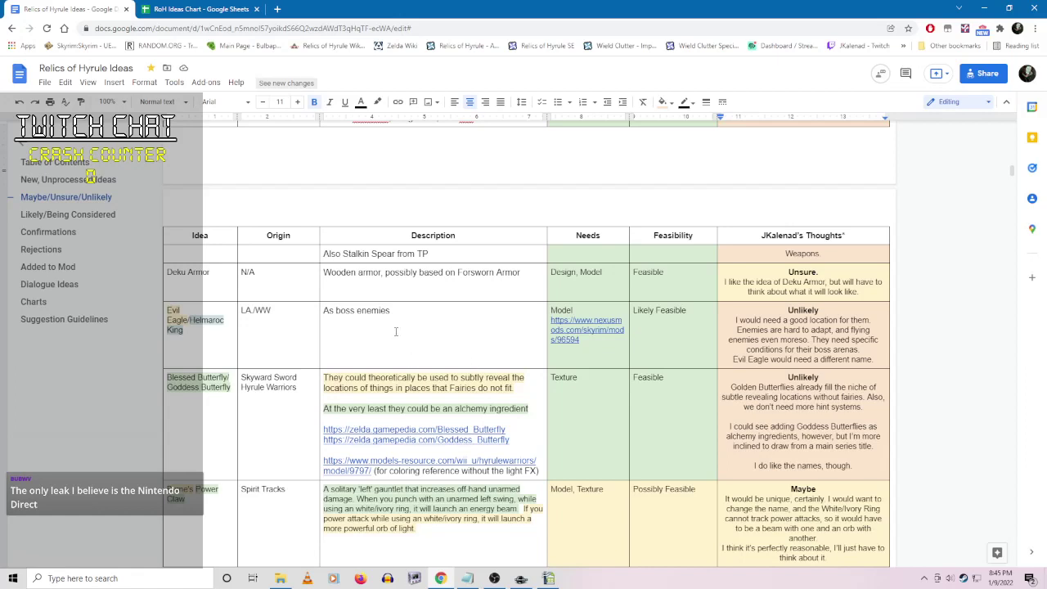
scroll(463, 337, down, 1)
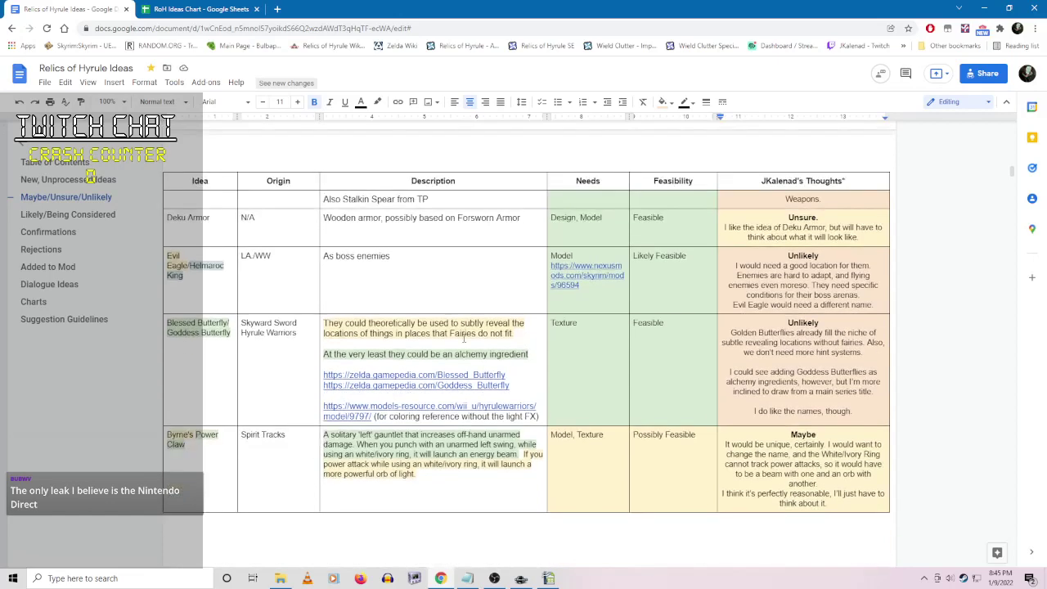
scroll(462, 344, down, 2)
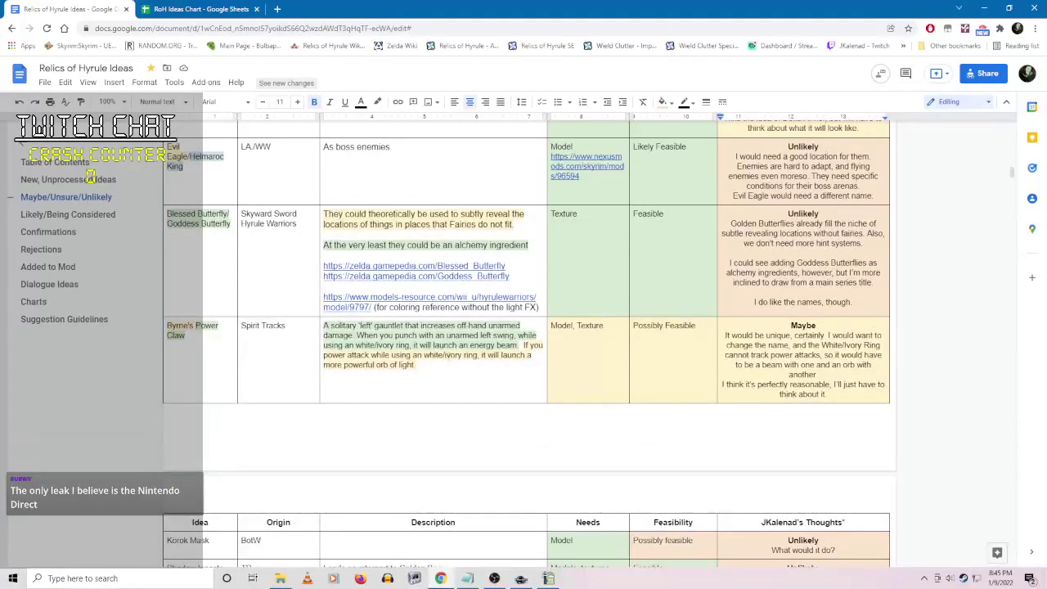
scroll(450, 355, down, 2)
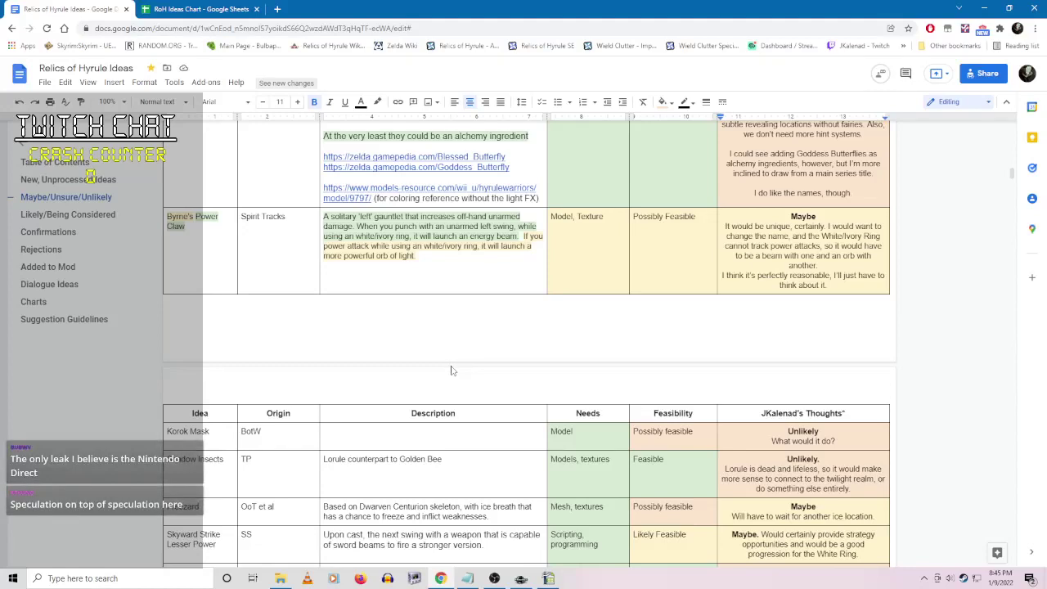
scroll(450, 370, down, 1)
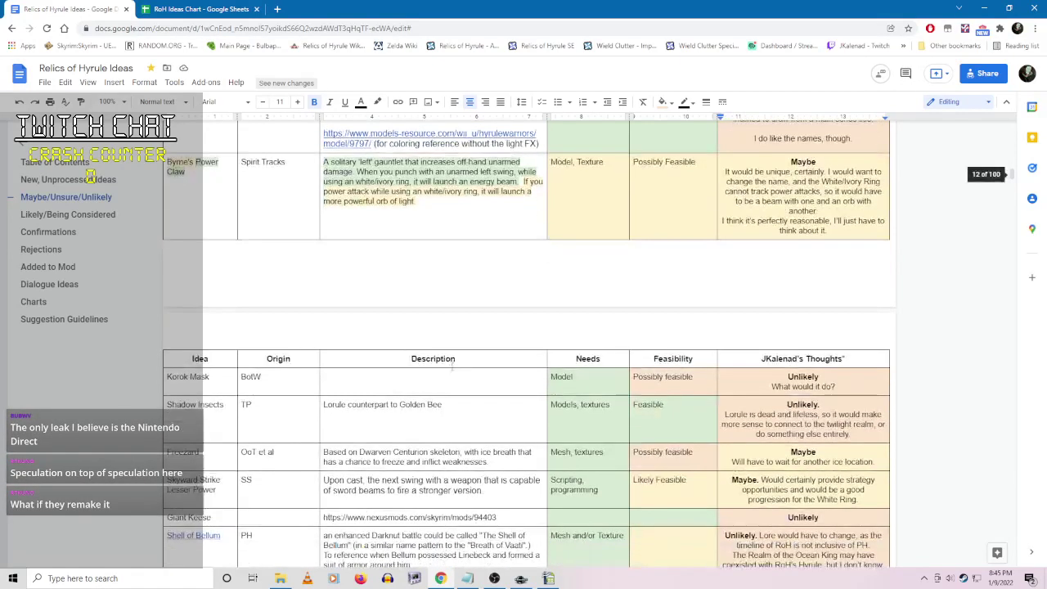
scroll(452, 366, down, 2)
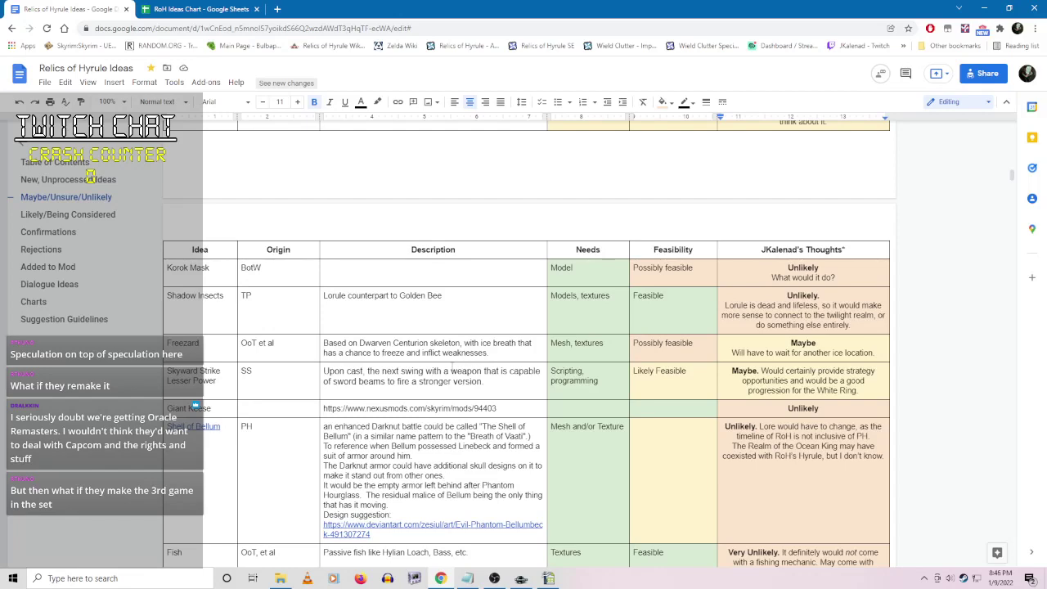
scroll(451, 375, down, 1)
scroll(452, 368, down, 1)
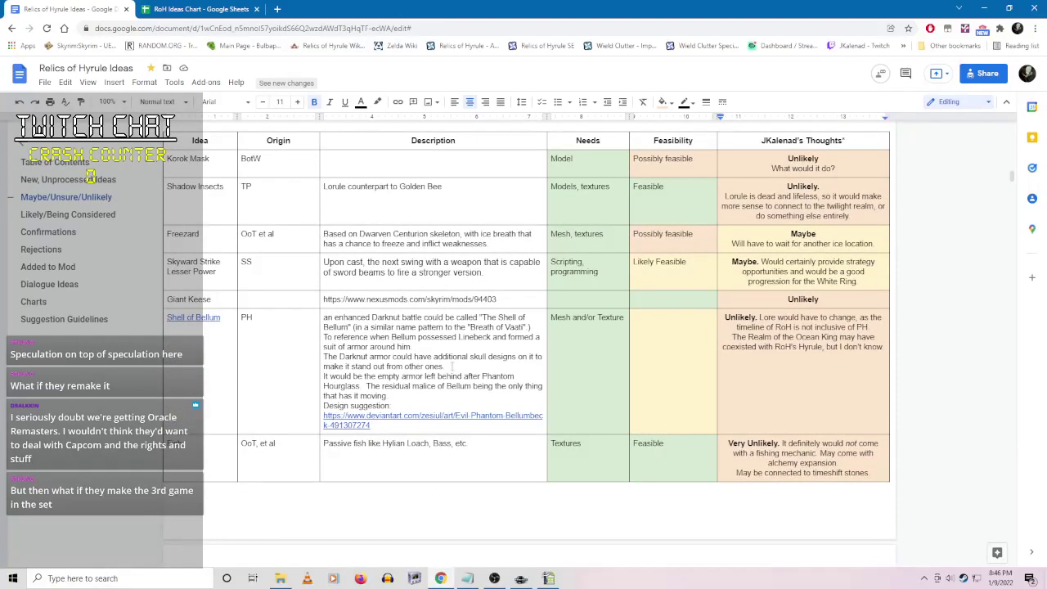
scroll(451, 367, down, 2)
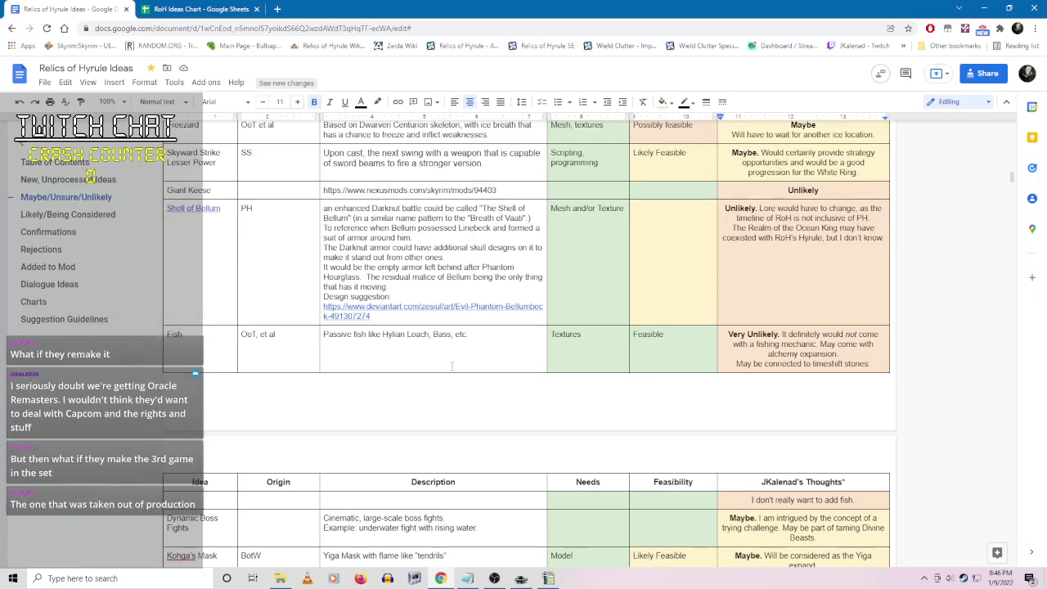
scroll(451, 366, down, 2)
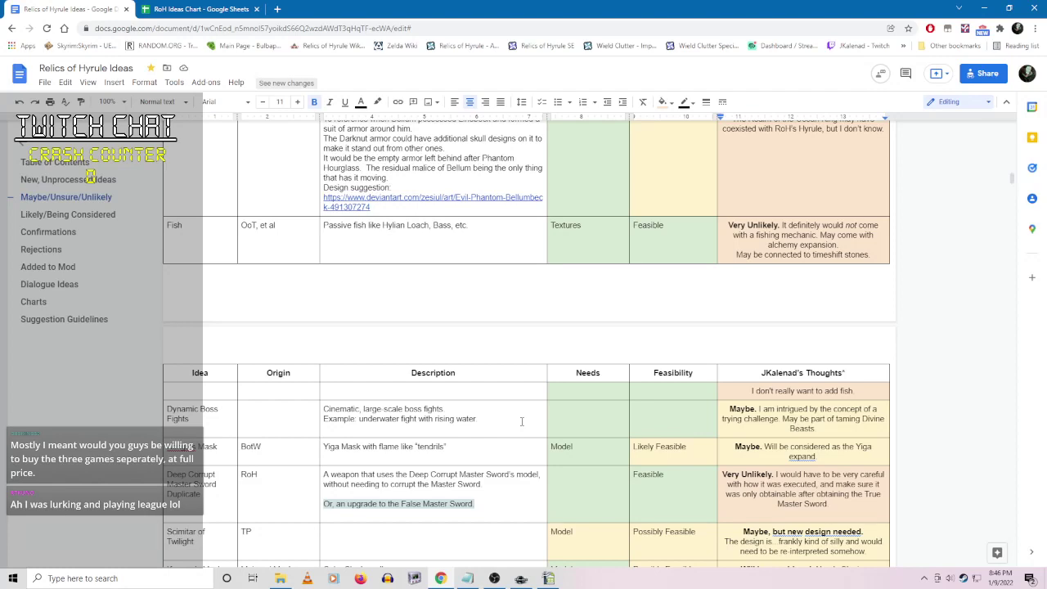
scroll(521, 422, down, 2)
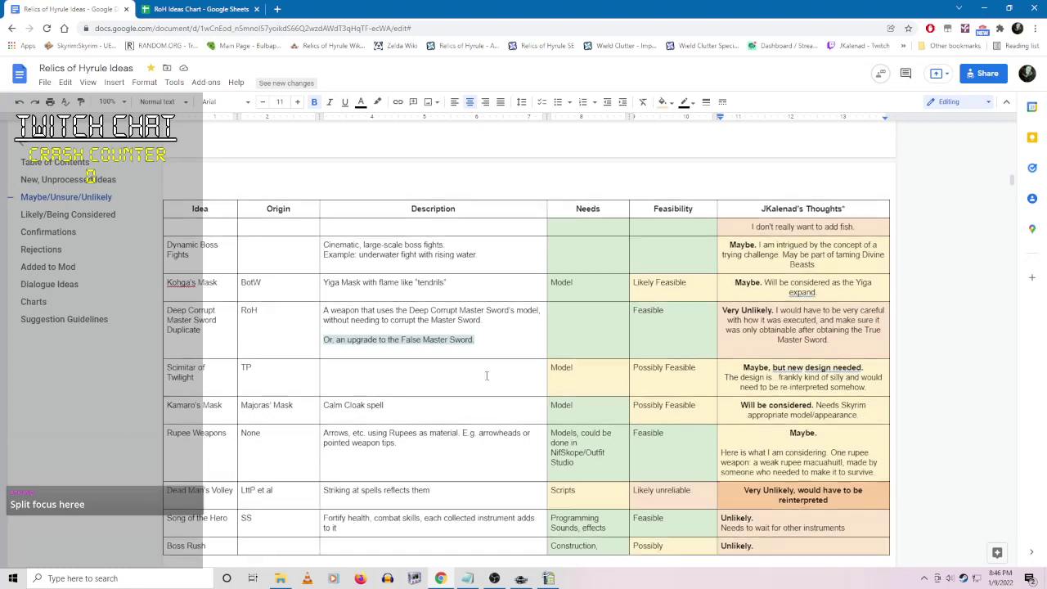
- Replace the bold verdict wording in the Kamaro's Mask thoughts cell with "Maybe"
scroll(507, 376, down, 3)
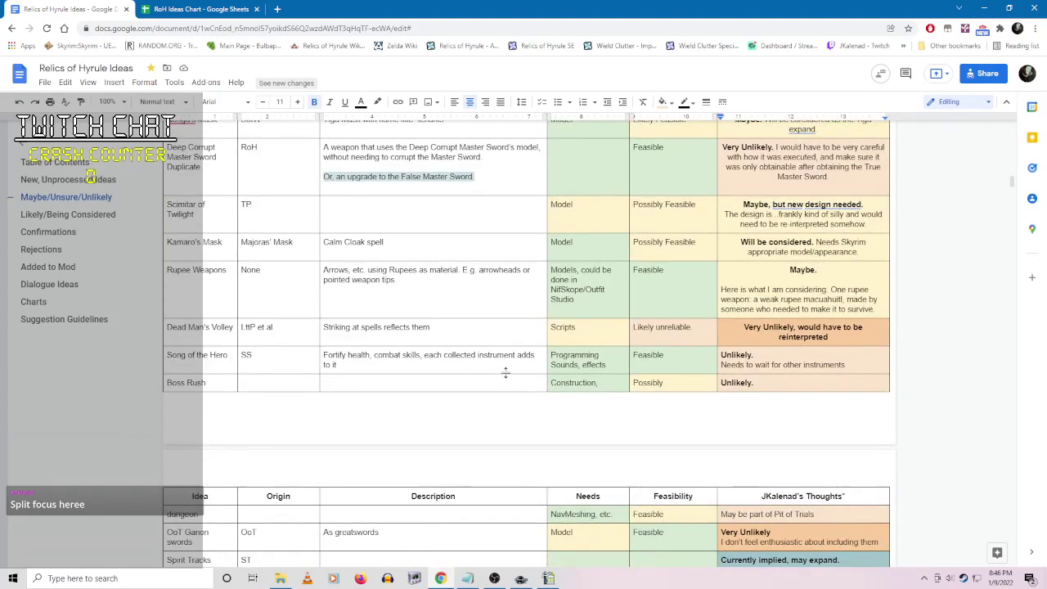
click(741, 242)
key(ctrl+shift+Right)
key(ctrl+shift+Right)
key(ctrl+shift+Right)
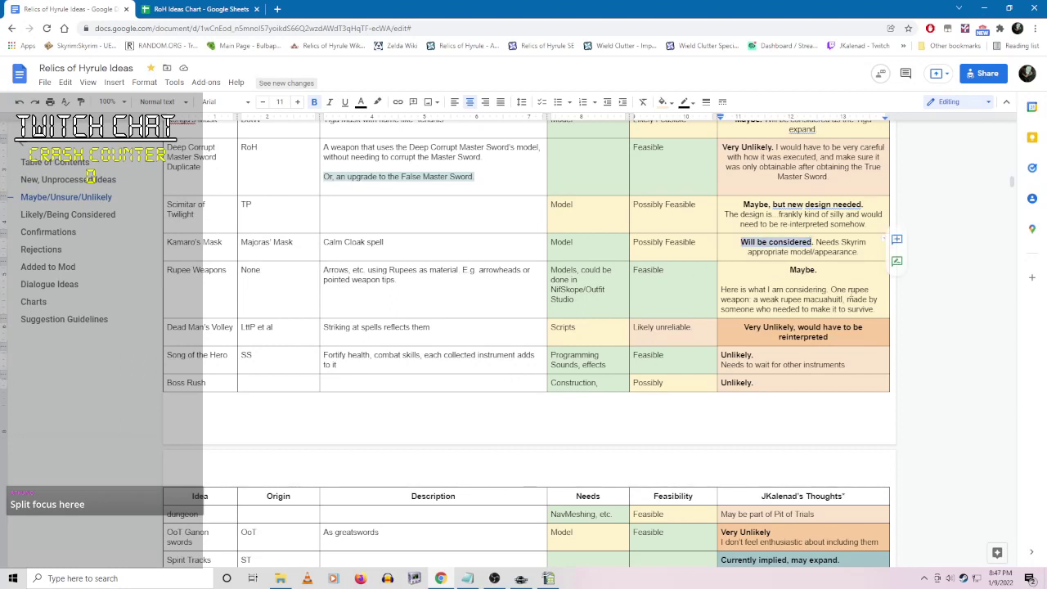
text(Mayb)
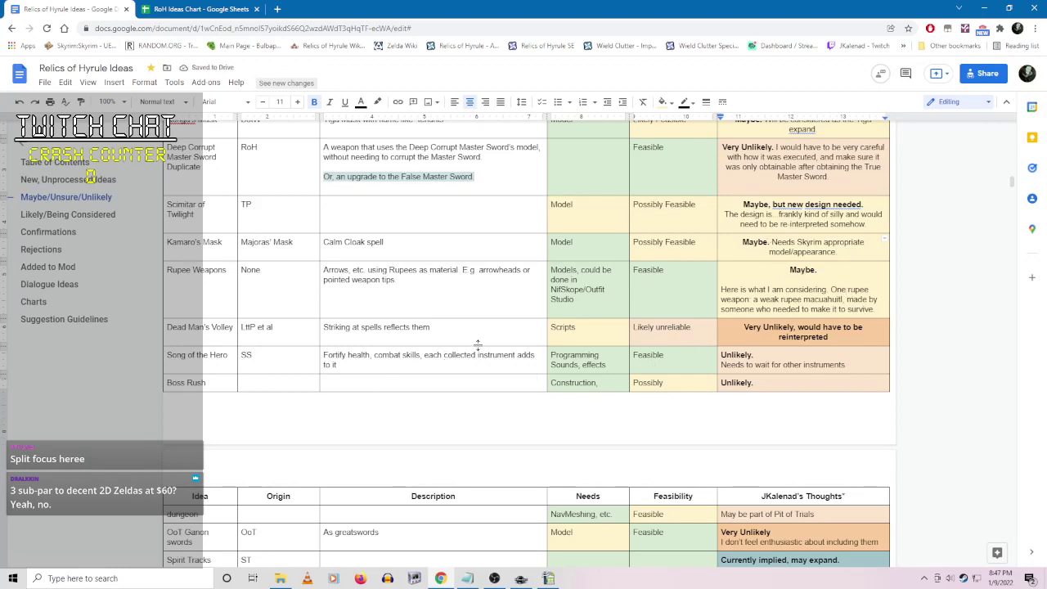
click(478, 311)
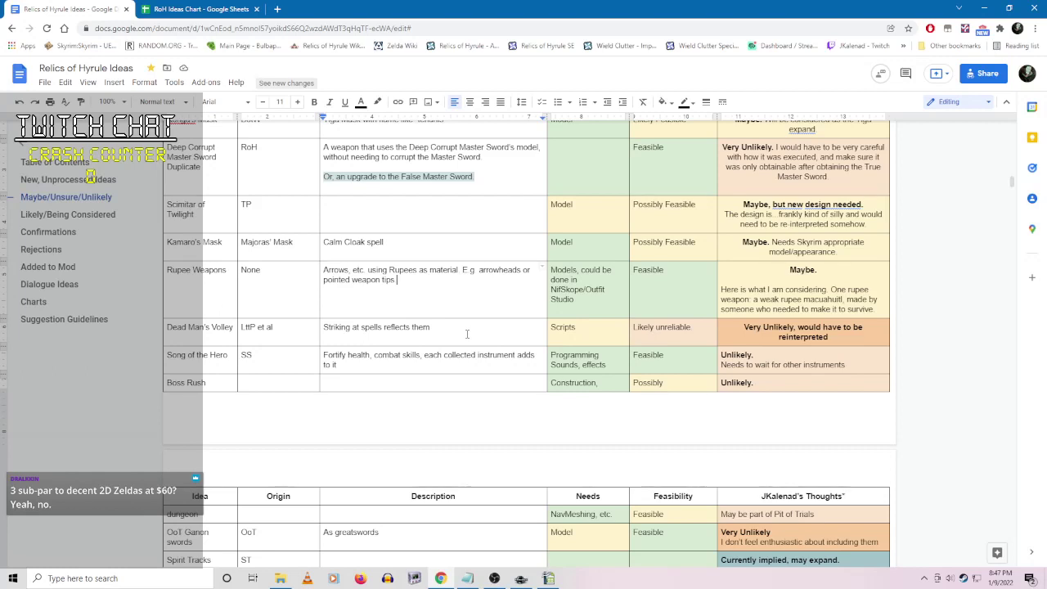
- Review the remaining Maybe/Unsure/Unlikely ideas and verdicts from Dead Man's Volley through Rupee Wraith
scroll(467, 333, down, 1)
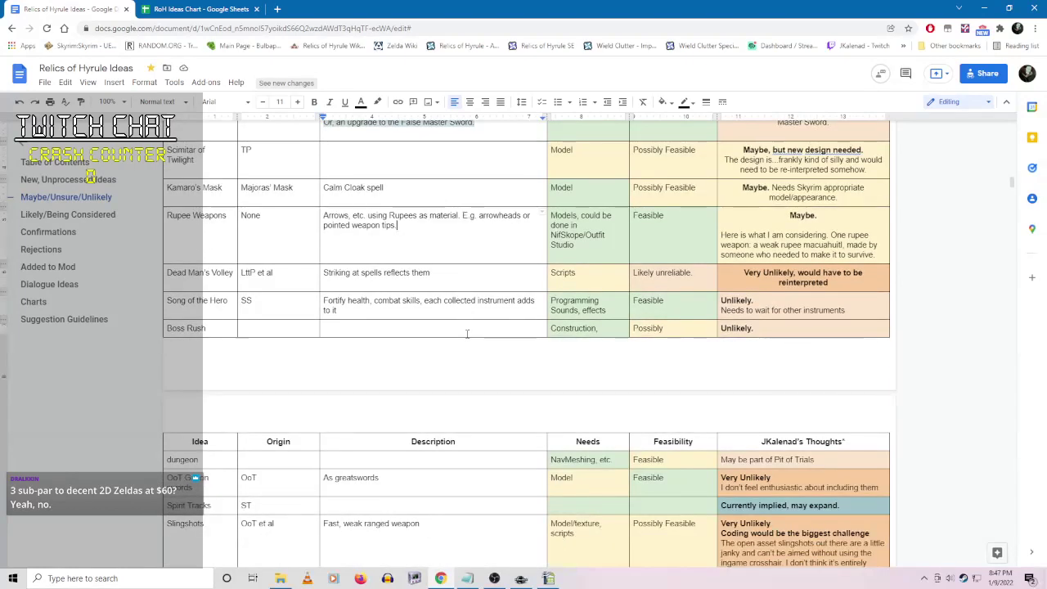
scroll(467, 334, down, 2)
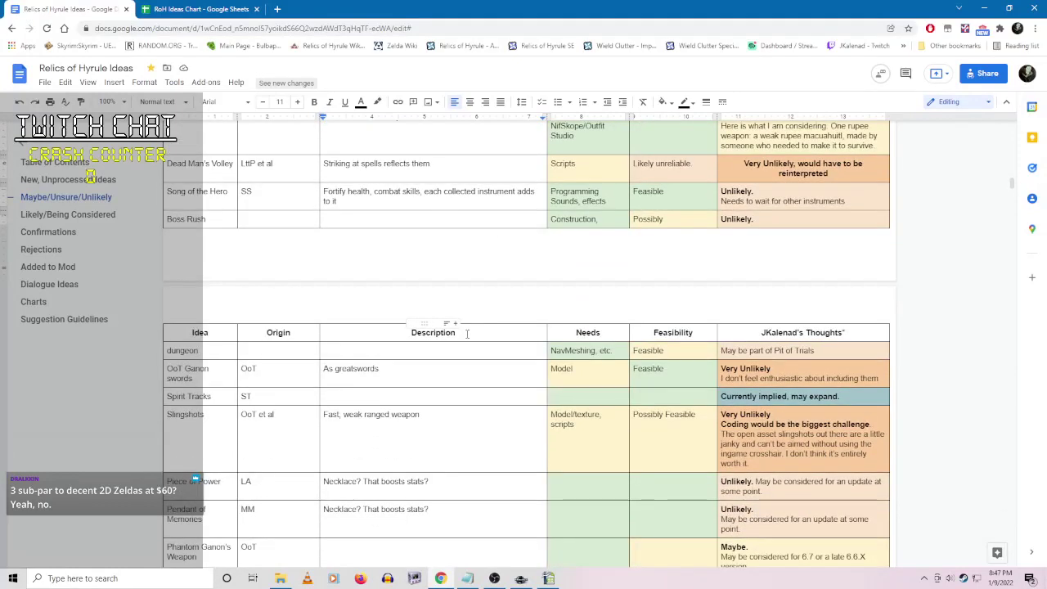
scroll(467, 334, down, 1)
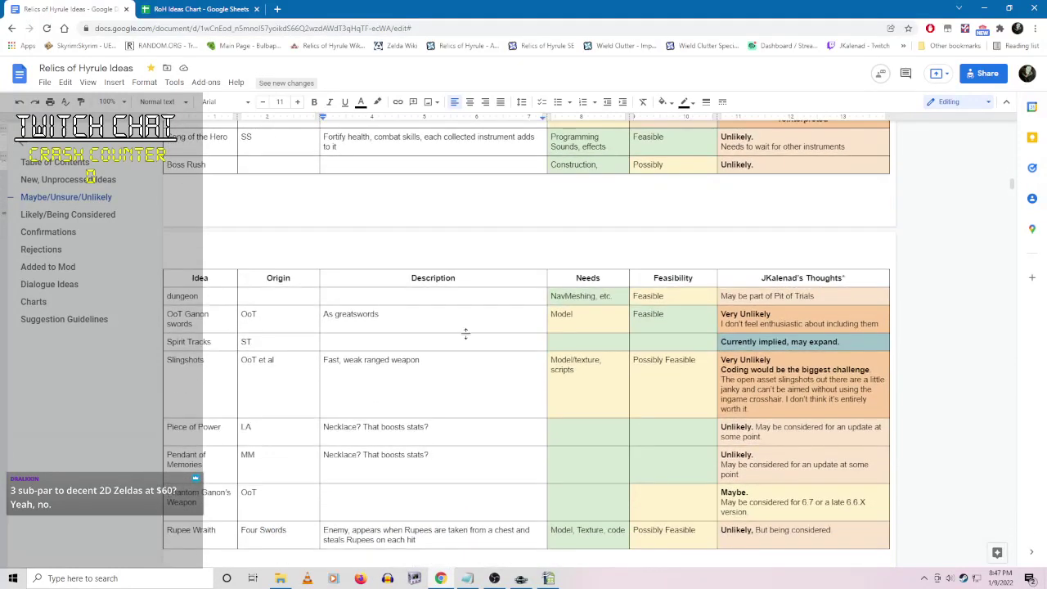
scroll(466, 334, down, 2)
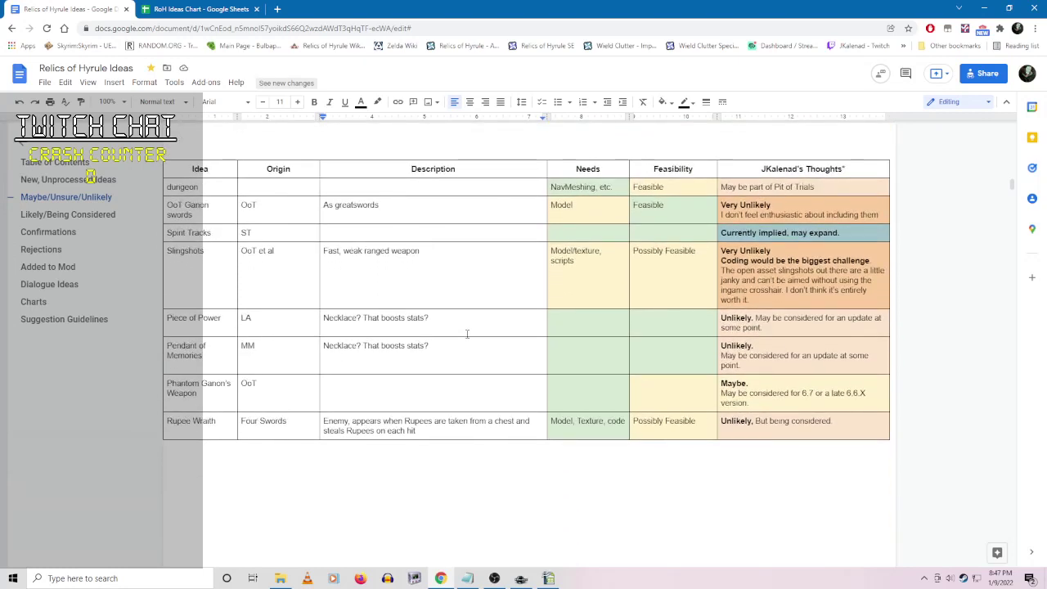
scroll(467, 333, down, 3)
scroll(456, 391, up, 3)
scroll(456, 391, up, 3)
- Switch to the RoH Ideas Chart spreadsheet and set the Jan 9 row's Rejected (-FAQ) to 79 and Maybe/Unsure/Unlikely to 57
click(36, 304)
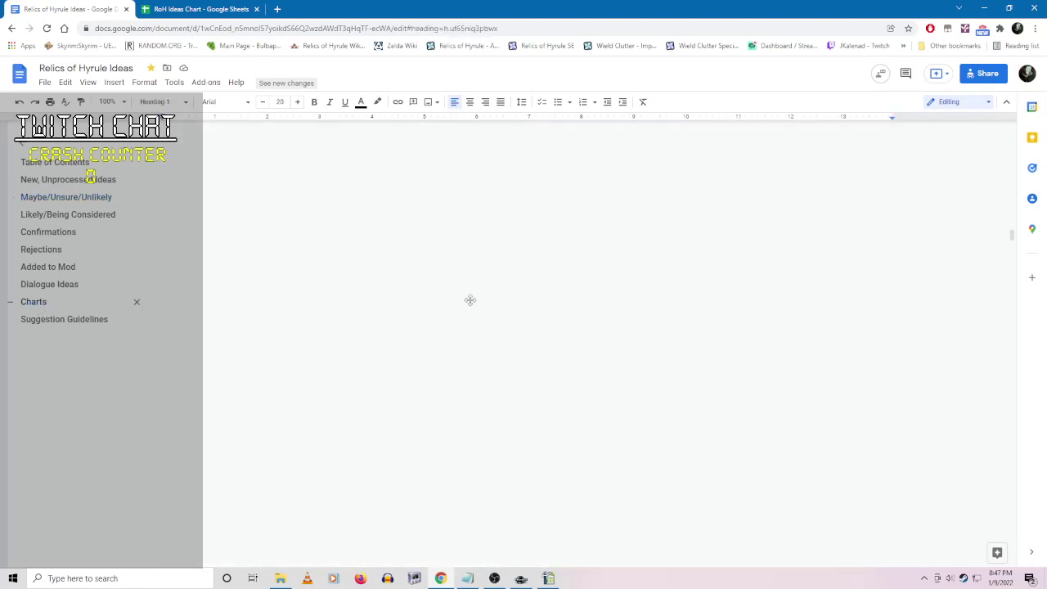
click(201, 9)
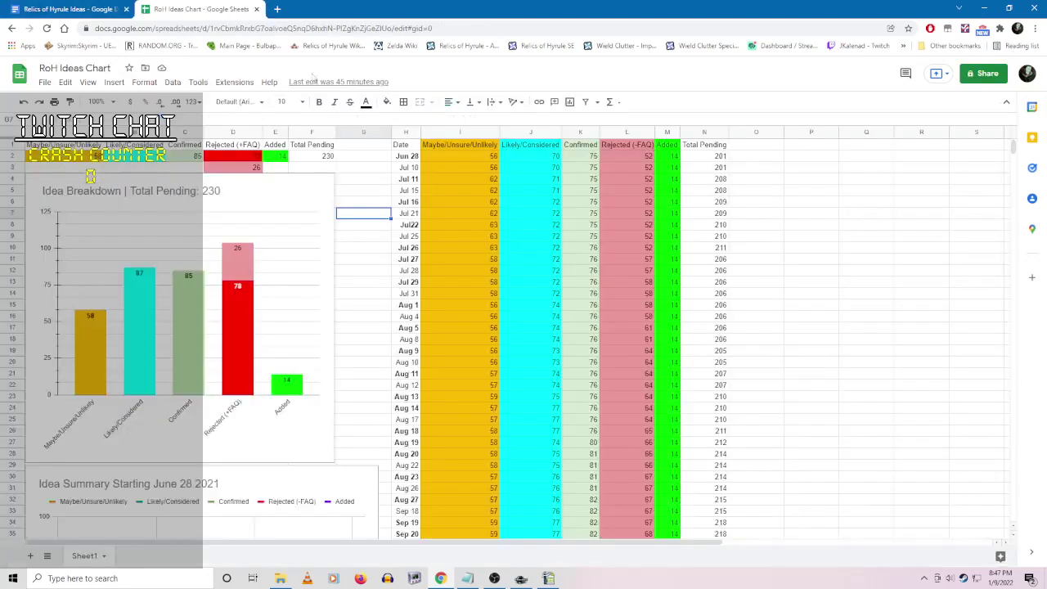
scroll(577, 409, down, 2)
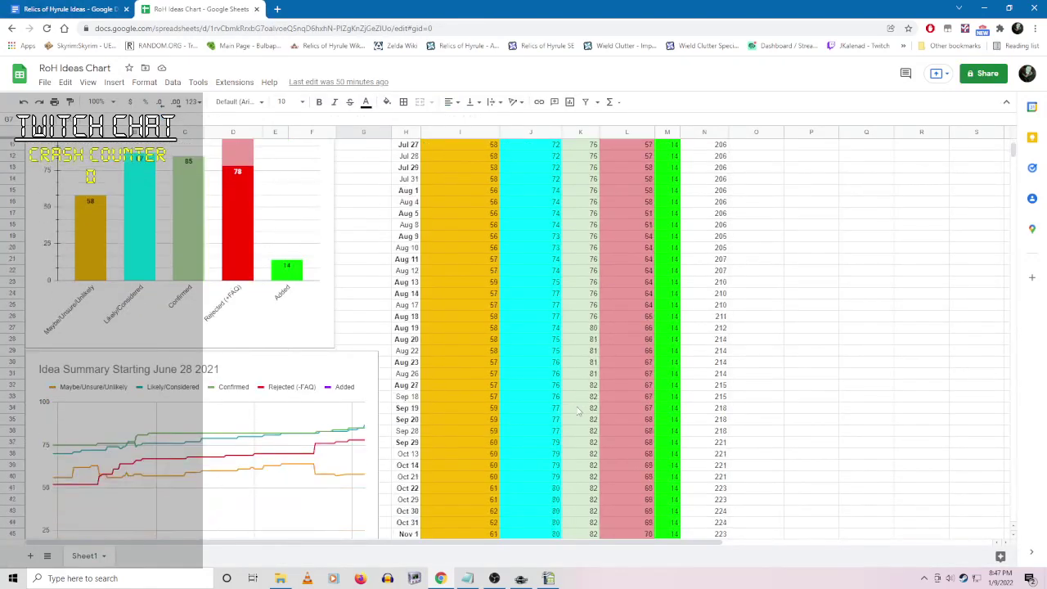
scroll(577, 410, down, 7)
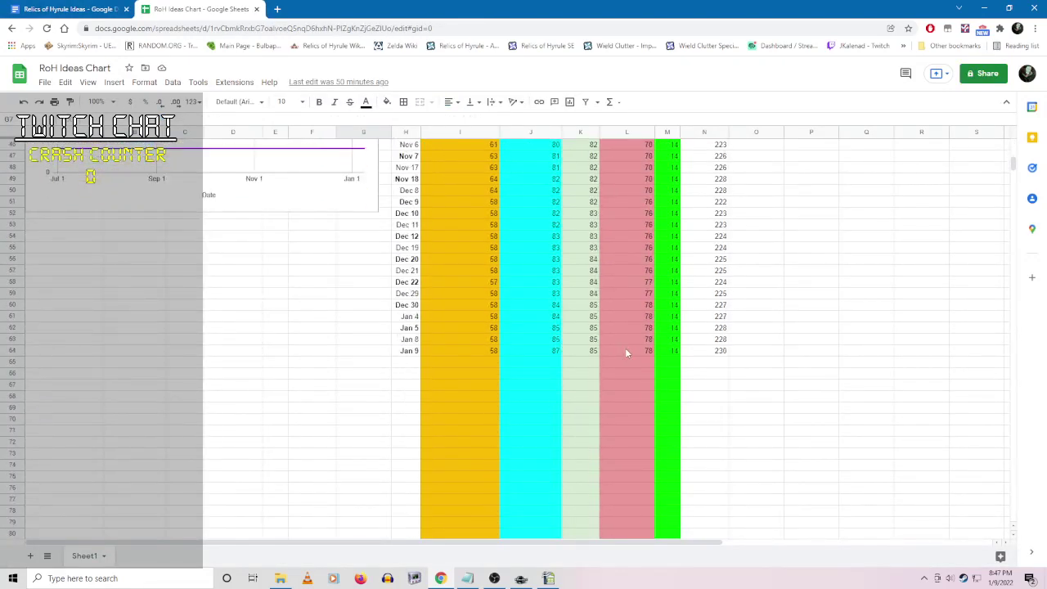
click(624, 351)
text(79)
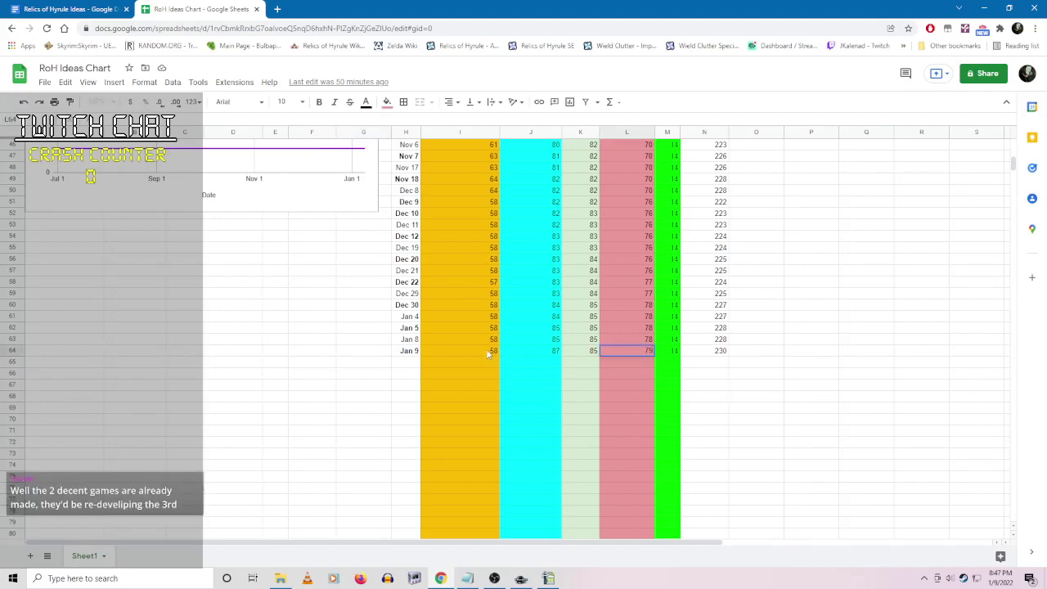
key(Left)
key(Left)
key(Left)
text(57)
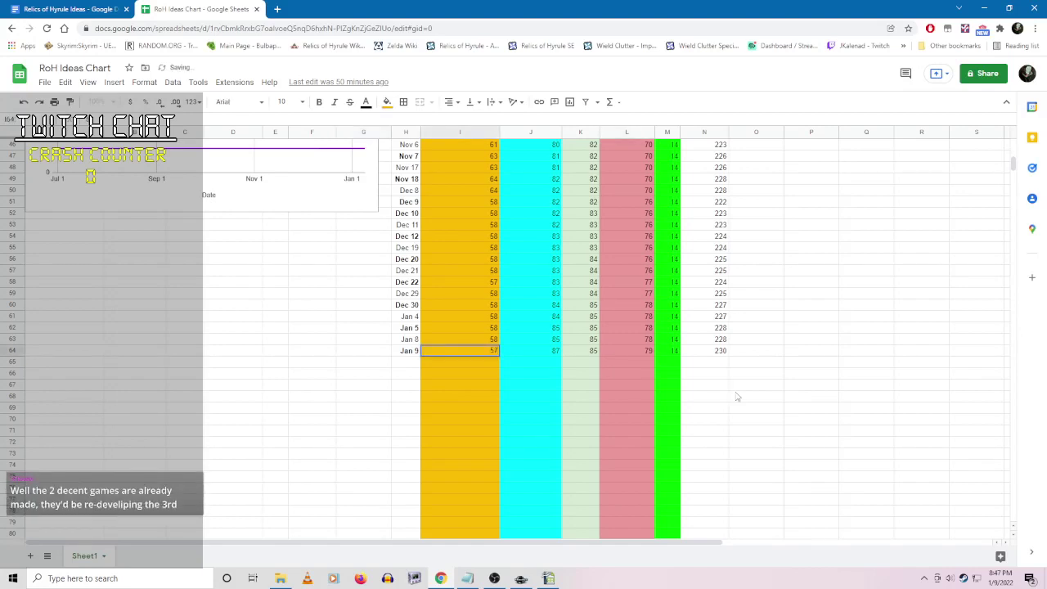
click(755, 391)
- Set the summary row at the head of the sheet to 57 for Maybe/Unsure/Unlikely and 79 for Rejected (+FAQ)
scroll(367, 458, up, 3)
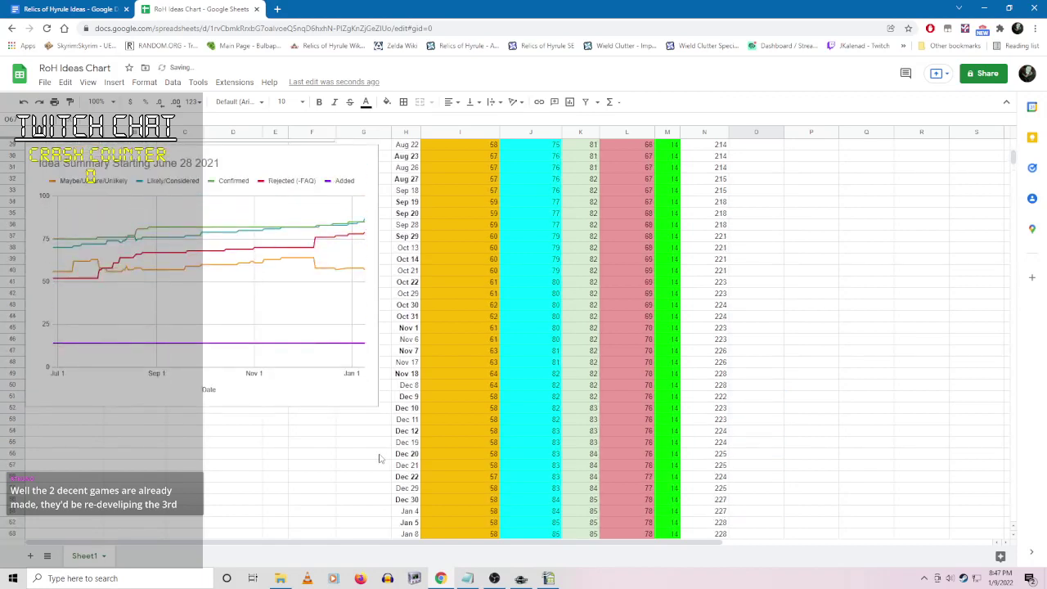
key(ctrl+Home)
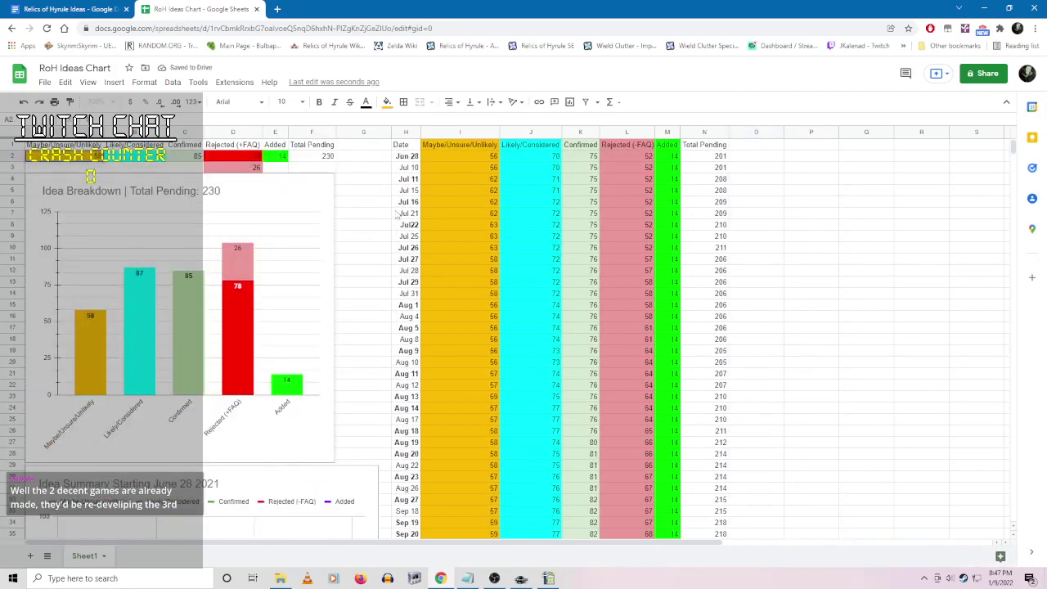
key(Return)
click(232, 162)
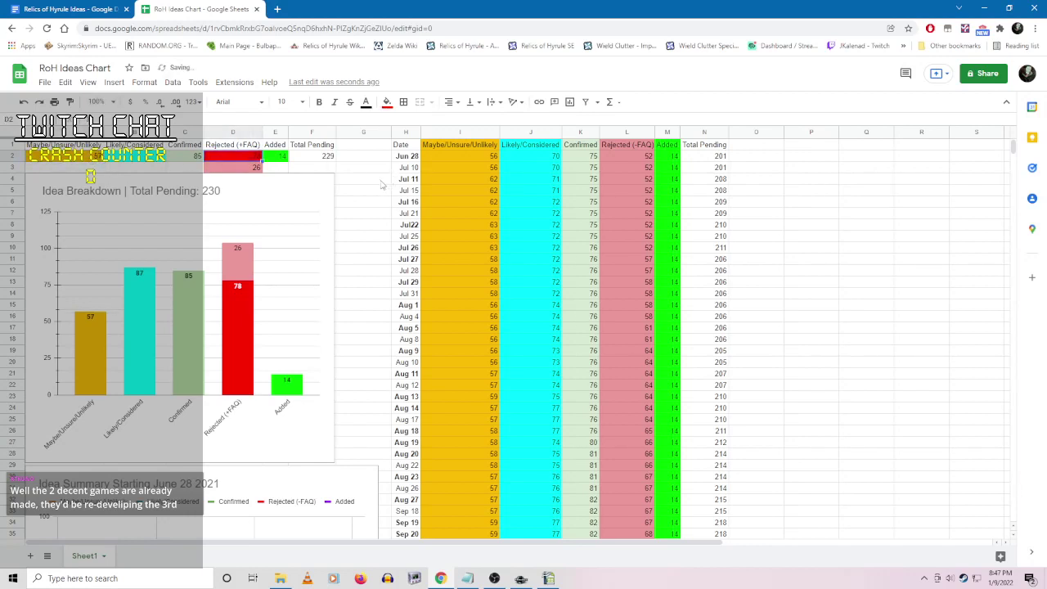
click(799, 284)
scroll(678, 335, down, 1)
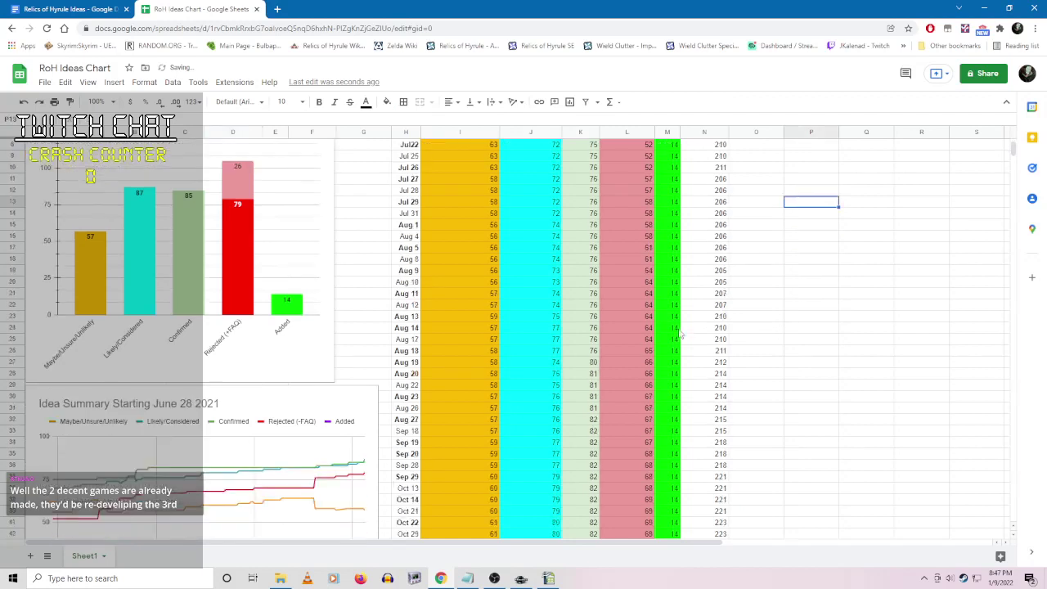
scroll(679, 335, down, 1)
- Return to the Charts section of the Relics of Hyrule Ideas document and update the linked Idea Breakdown and Idea Summary charts
click(69, 9)
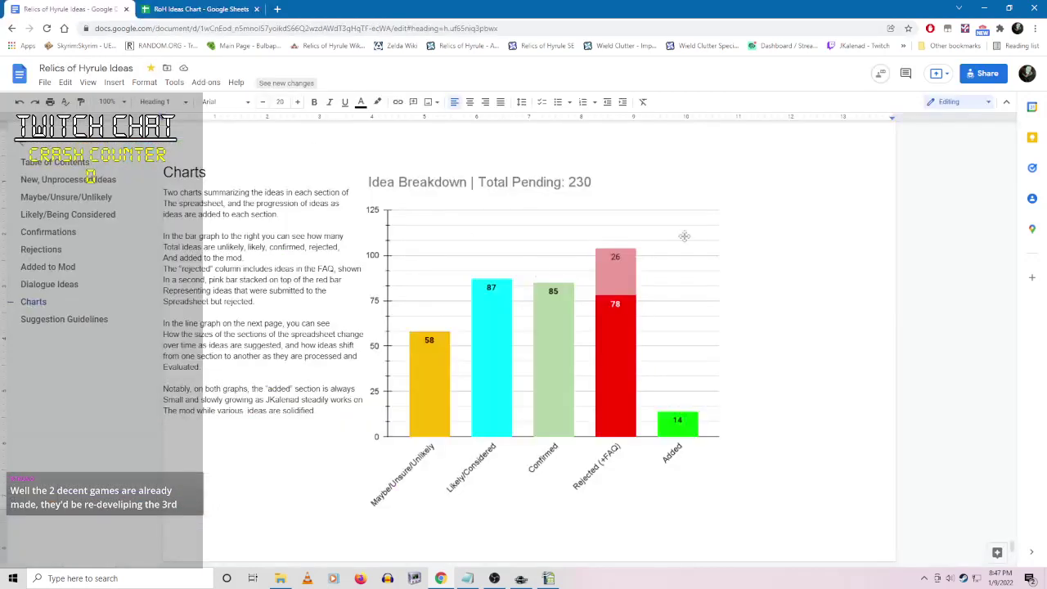
click(684, 227)
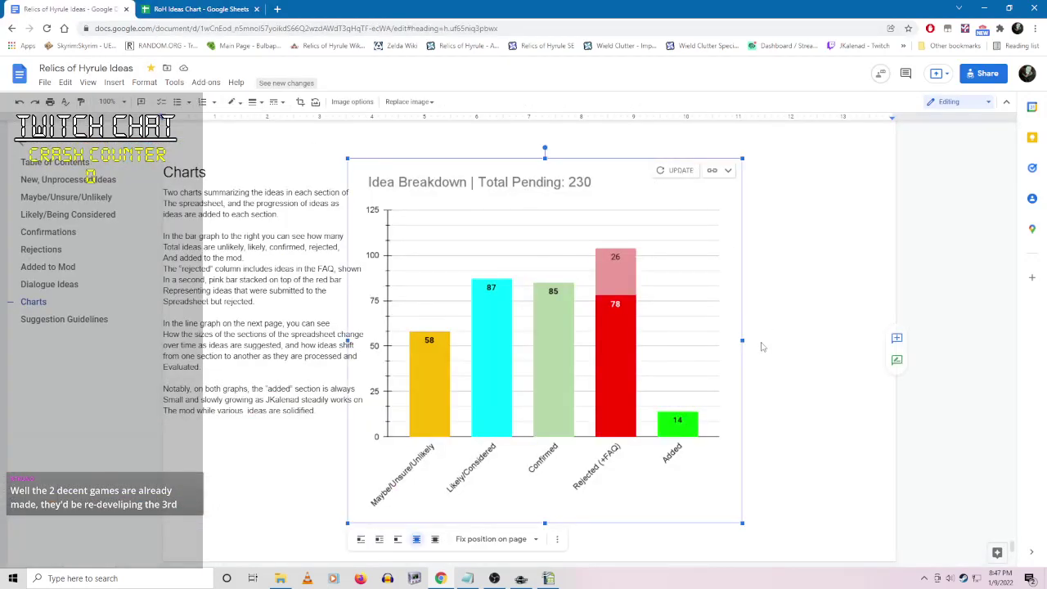
scroll(691, 348, down, 5)
click(691, 299)
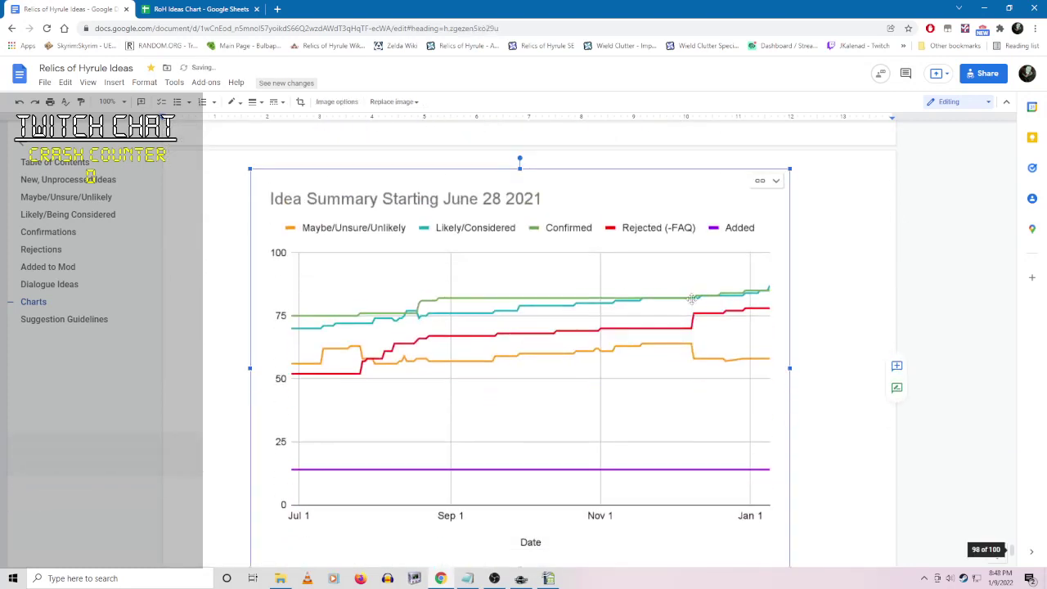
click(726, 171)
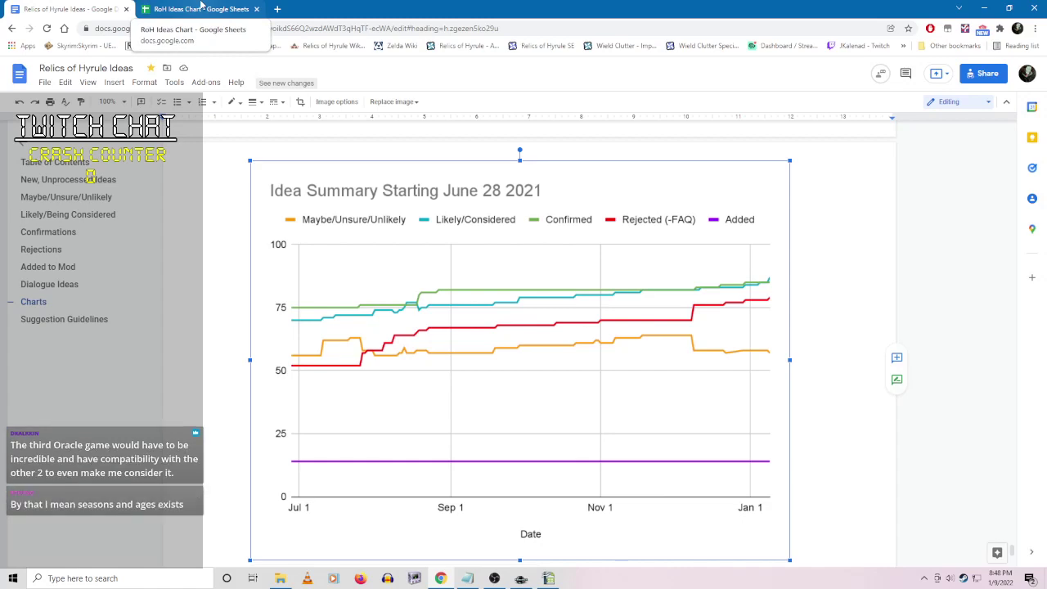
click(200, 8)
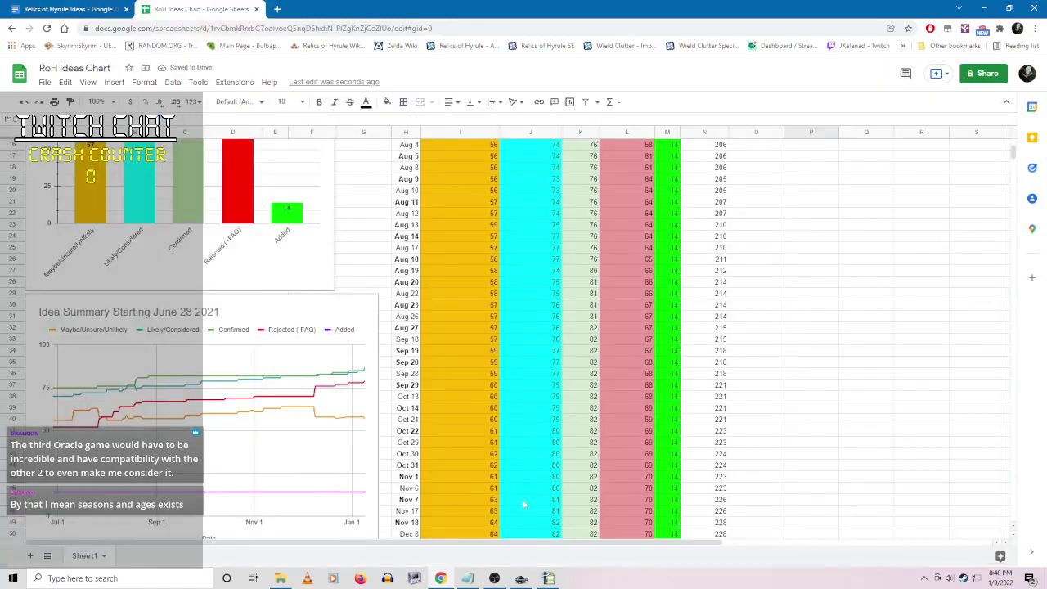
click(521, 578)
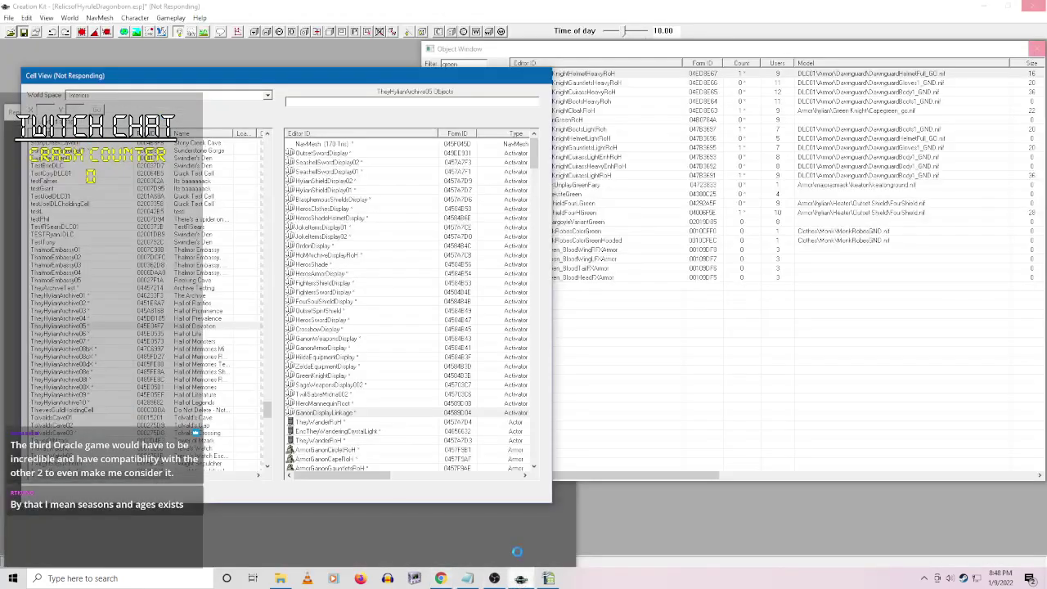
click(442, 579)
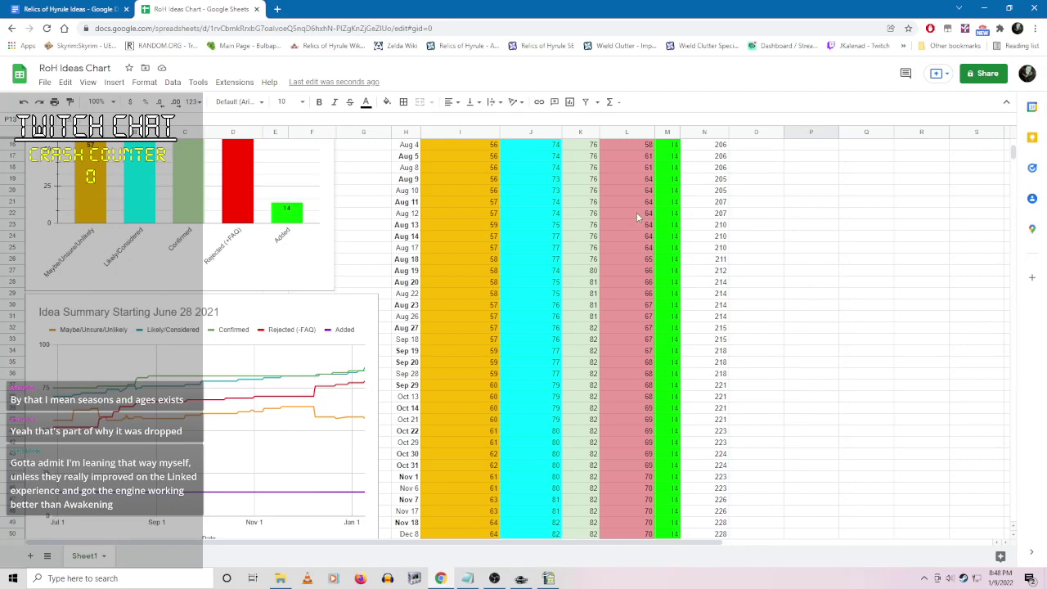
click(521, 577)
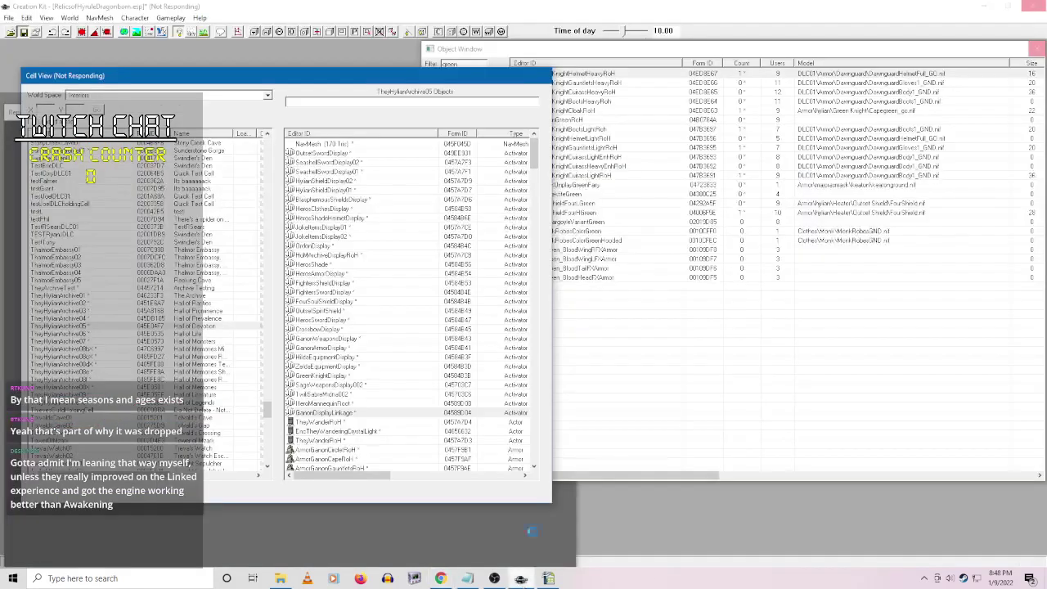
click(440, 579)
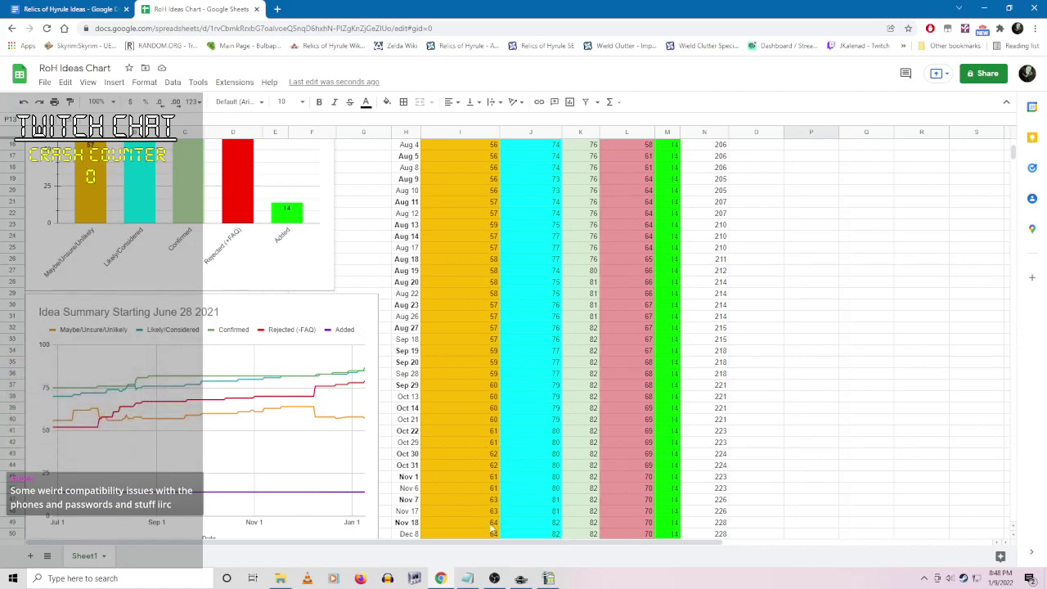
- Switch to the Creation Kit and sort the TheyHylianArchive06 (Hall of Life) cell's objects by type with activators first
click(521, 579)
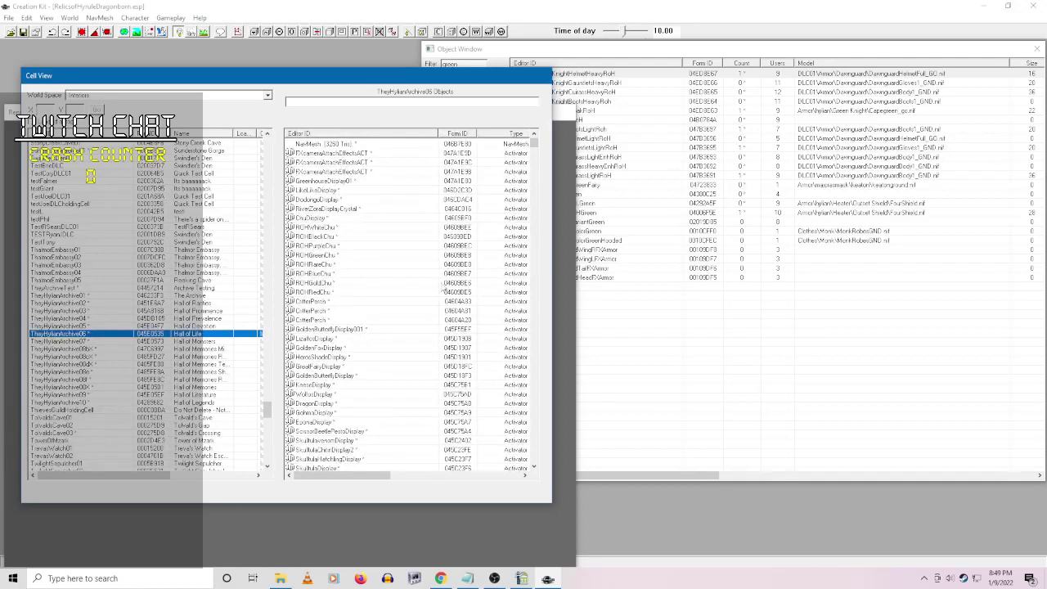
scroll(417, 326, down, 8)
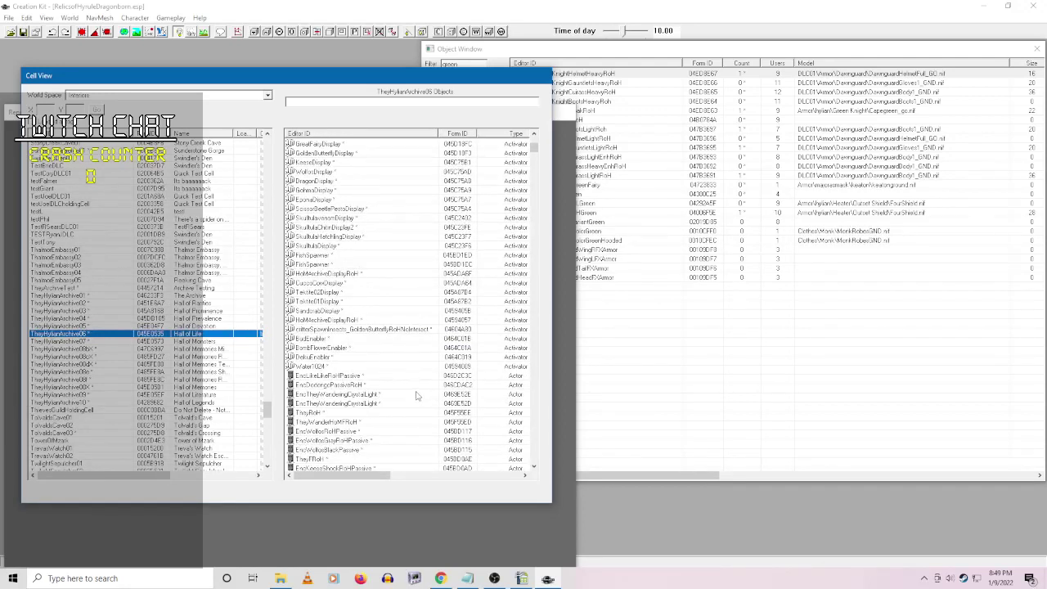
scroll(407, 399, up, 8)
click(515, 132)
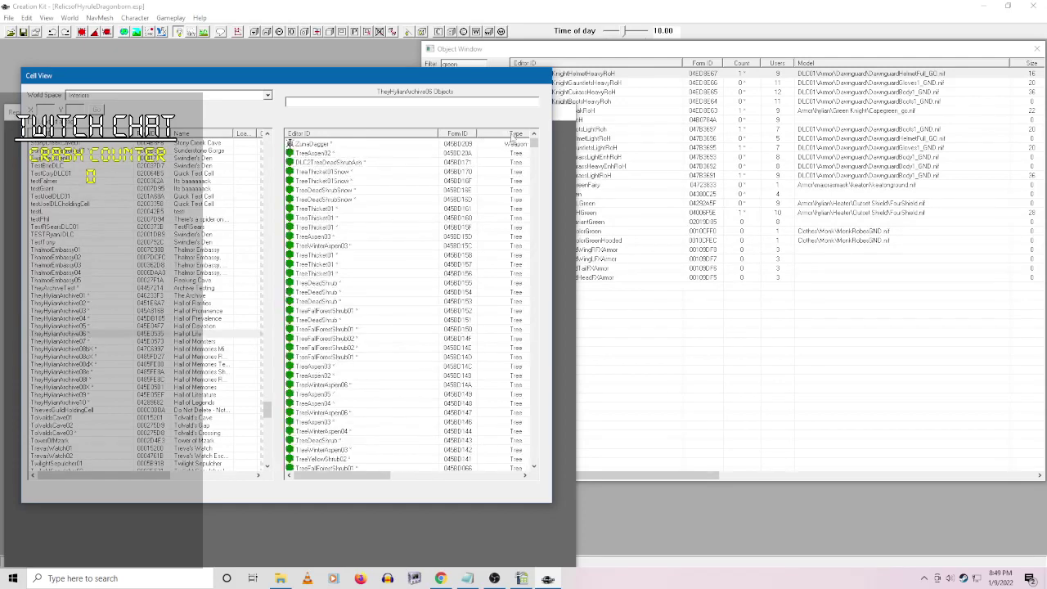
click(516, 133)
scroll(432, 346, up, 9)
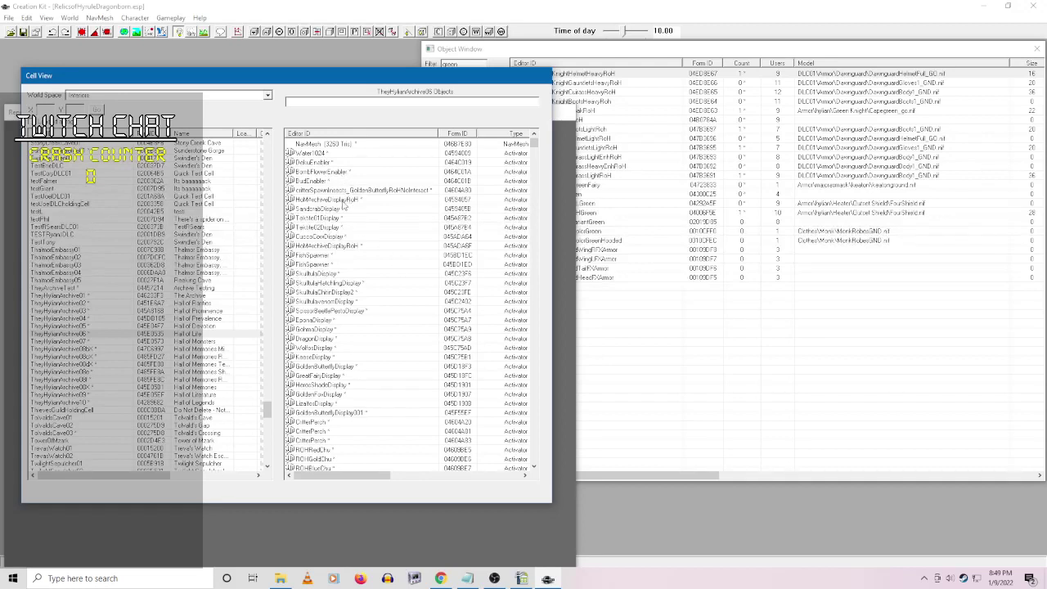
- Check which script is attached to the first HoMArchiveDisplayRoH activator, then close its reference unchanged
right_click(356, 202)
click(366, 220)
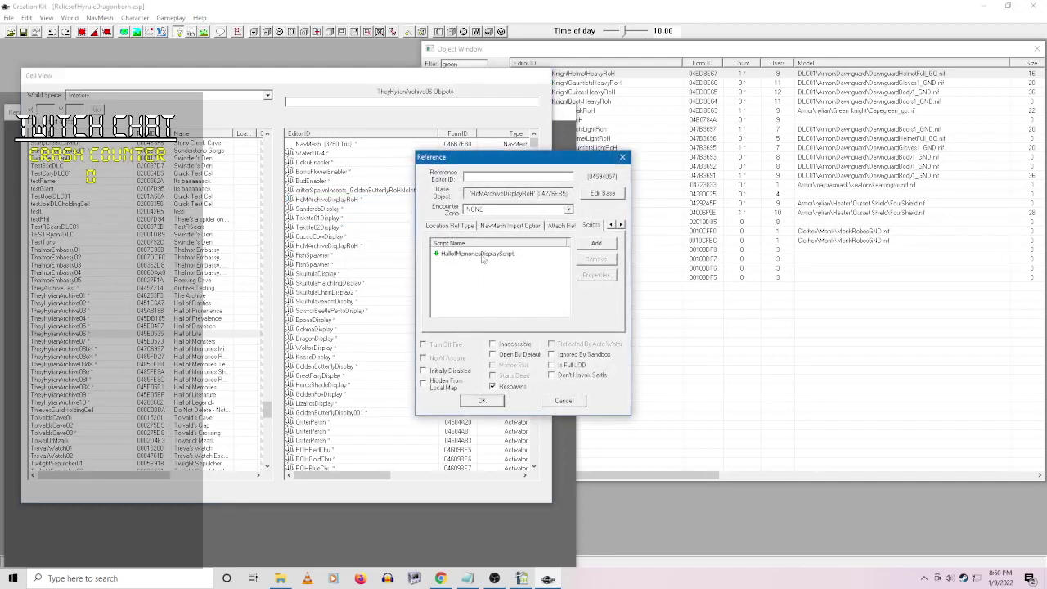
click(564, 401)
- Examine the HallofMemoriesDisplayScript properties on SandcrabDisplay, from the displays to enable down to the ingredients, and close without changes
right_click(342, 210)
click(353, 229)
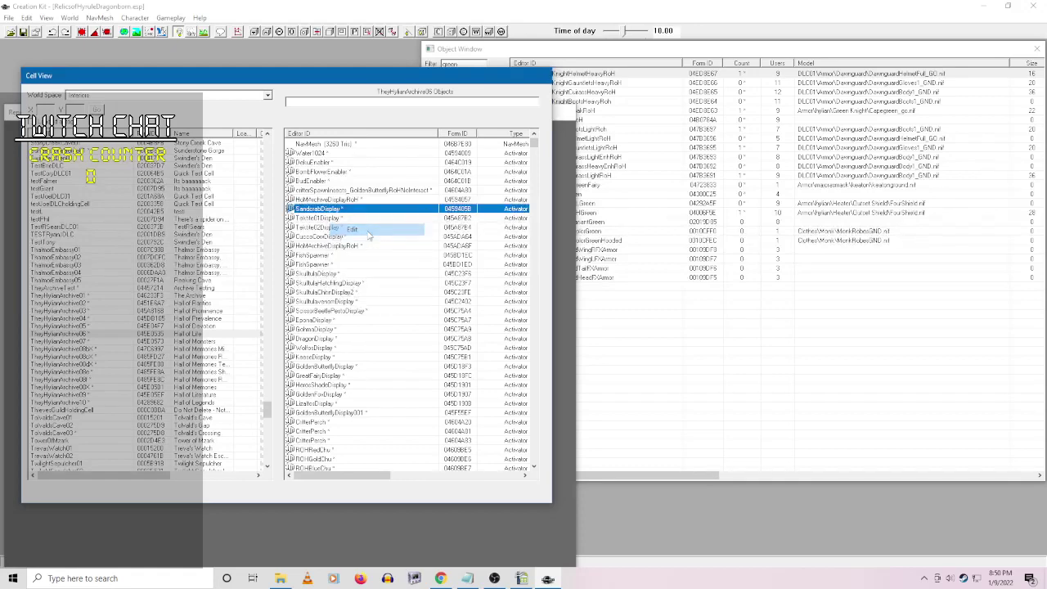
right_click(495, 255)
click(532, 304)
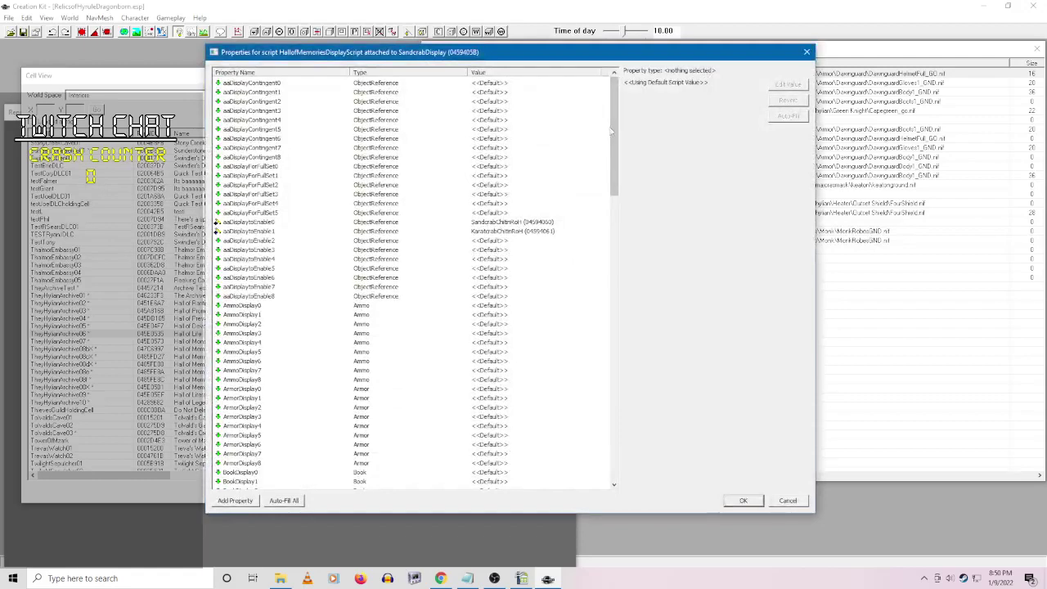
drag(609, 126, 603, 193)
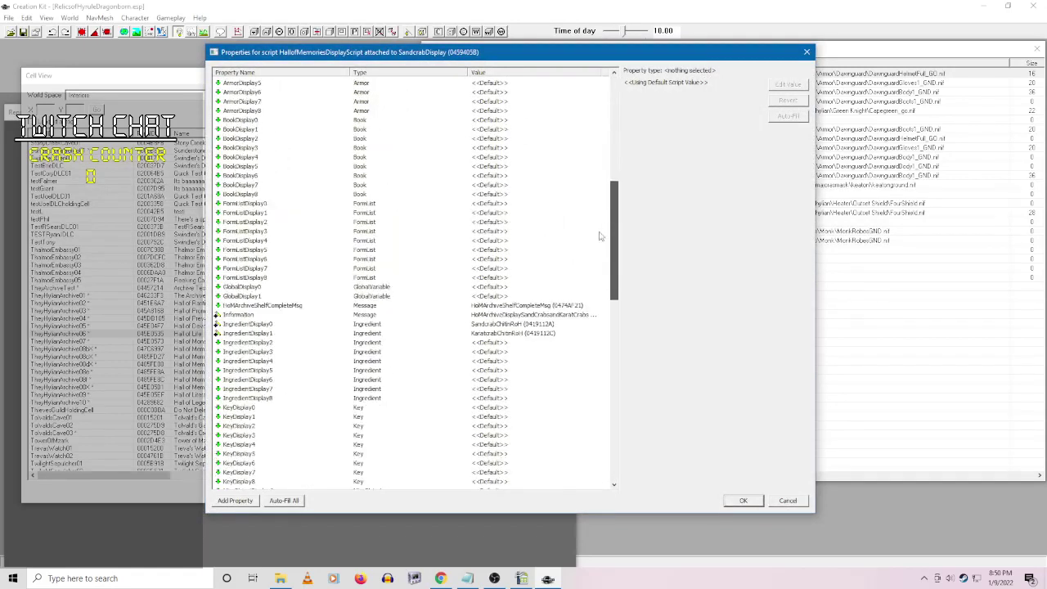
click(788, 499)
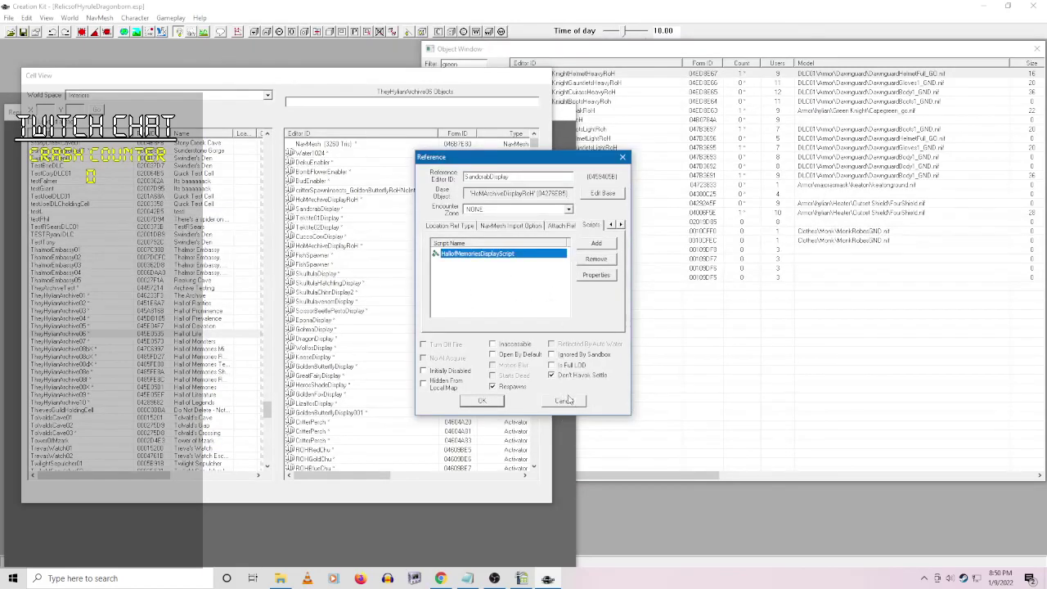
click(564, 400)
- Examine the full HallofMemoriesDisplayScript property list on Tektite01Display and close it without changes
right_click(345, 217)
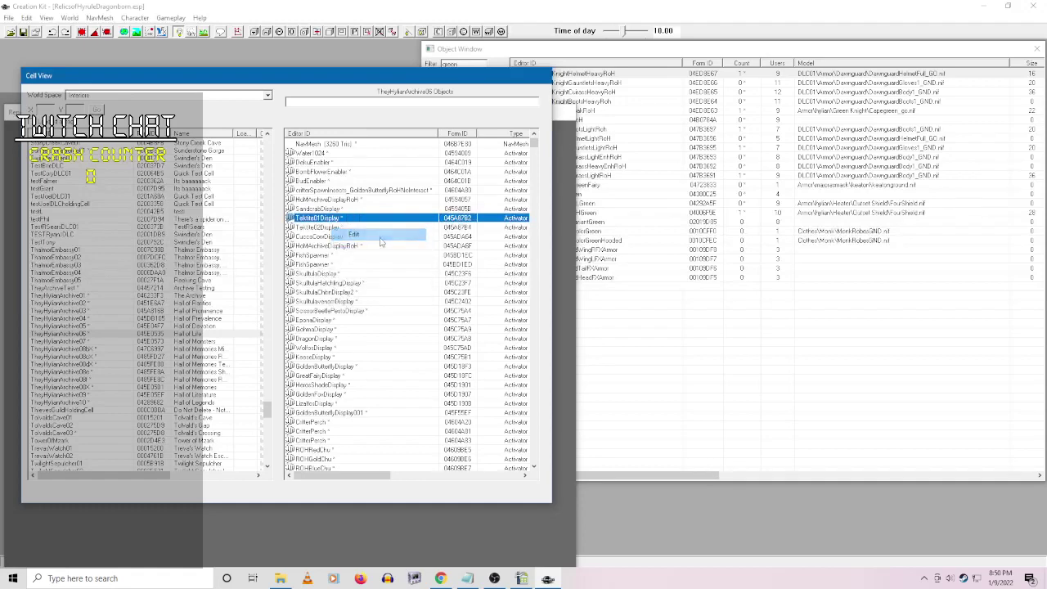
click(354, 233)
right_click(489, 252)
click(556, 303)
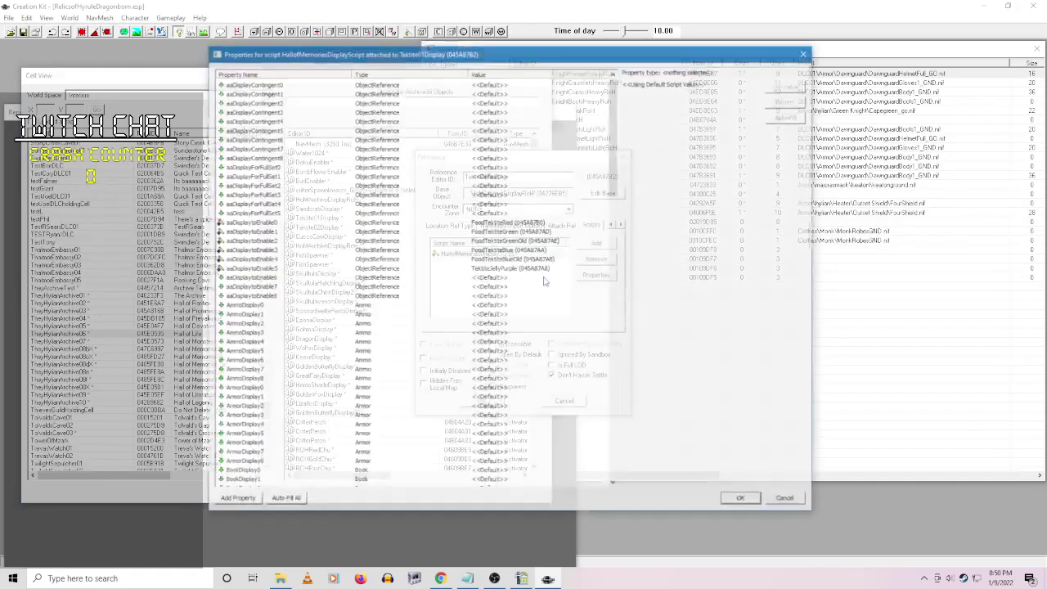
drag(613, 112, 602, 344)
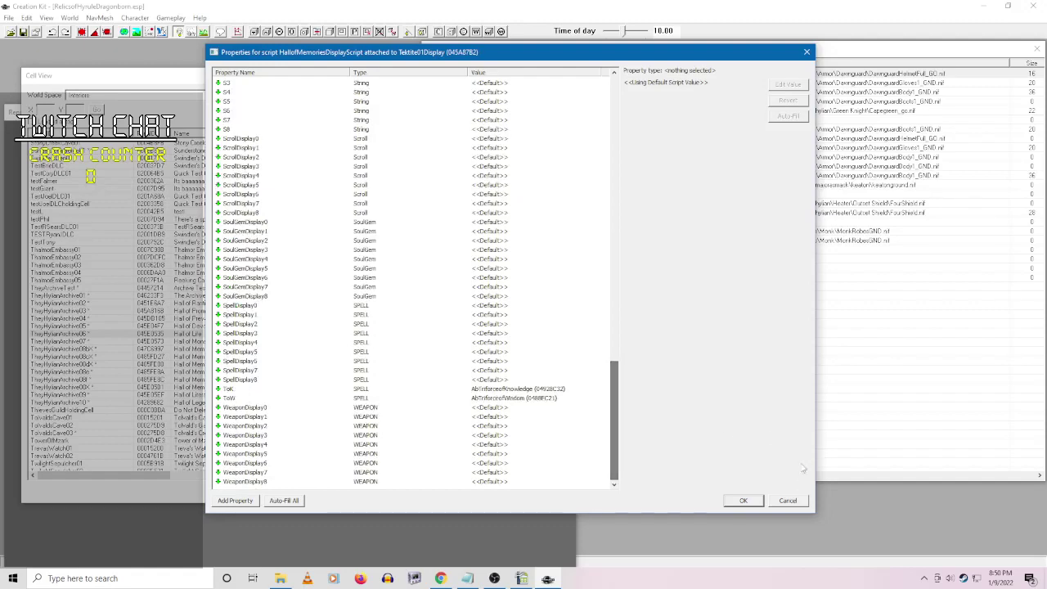
click(788, 500)
click(575, 405)
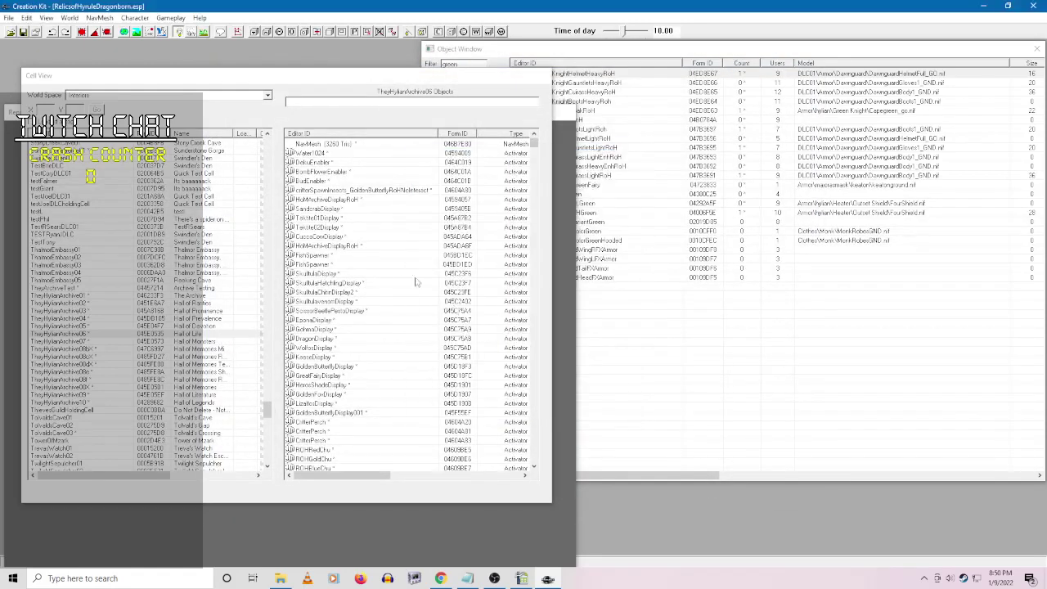
- Examine the HallofMemoriesDisplayScript properties on Tektite02Display and close the reference without changes
right_click(352, 234)
click(356, 246)
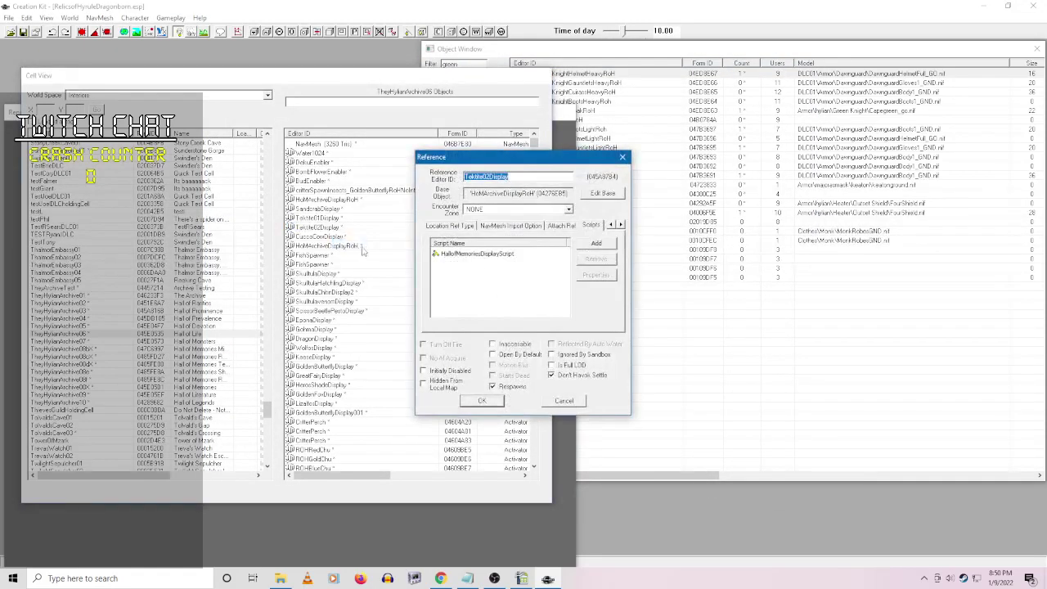
right_click(489, 254)
click(537, 297)
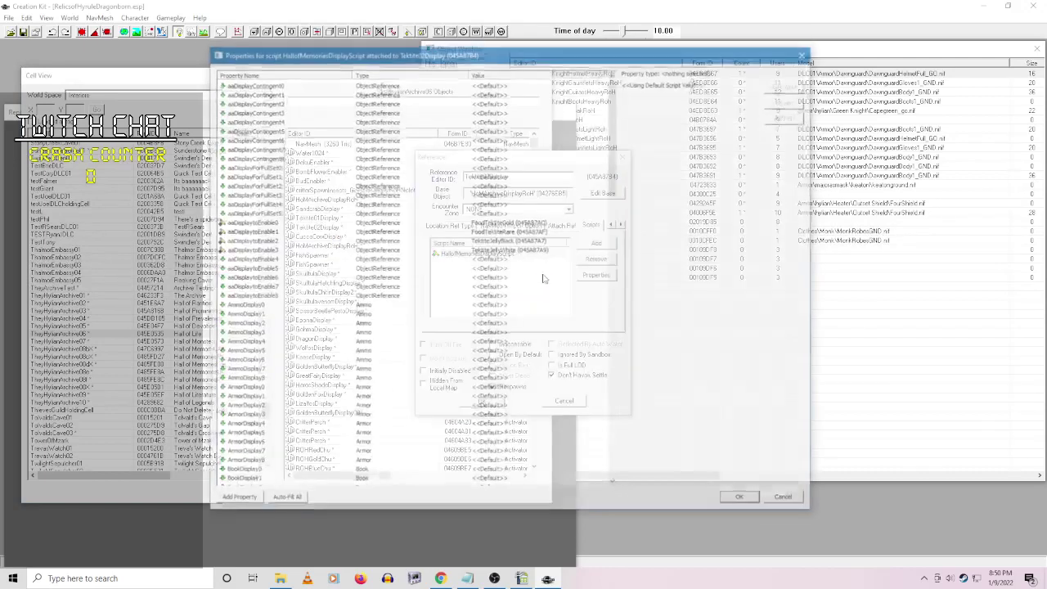
drag(619, 158, 607, 257)
click(787, 499)
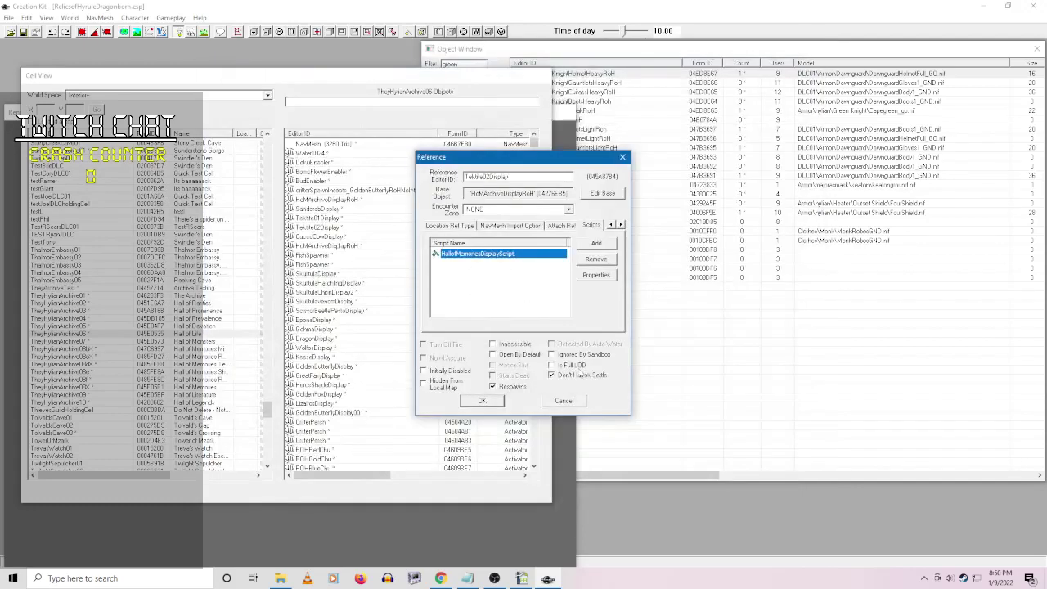
key(Escape)
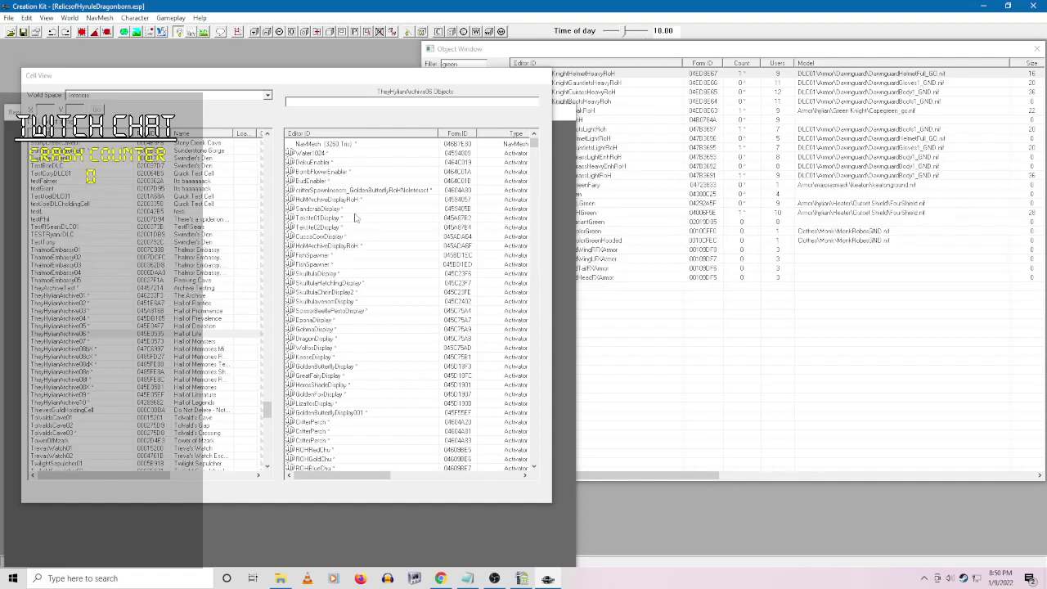
- Examine the HallofMemoriesDisplayScript properties on CuccoCowDisplay, including its information message, and close without changes
right_click(339, 238)
click(360, 266)
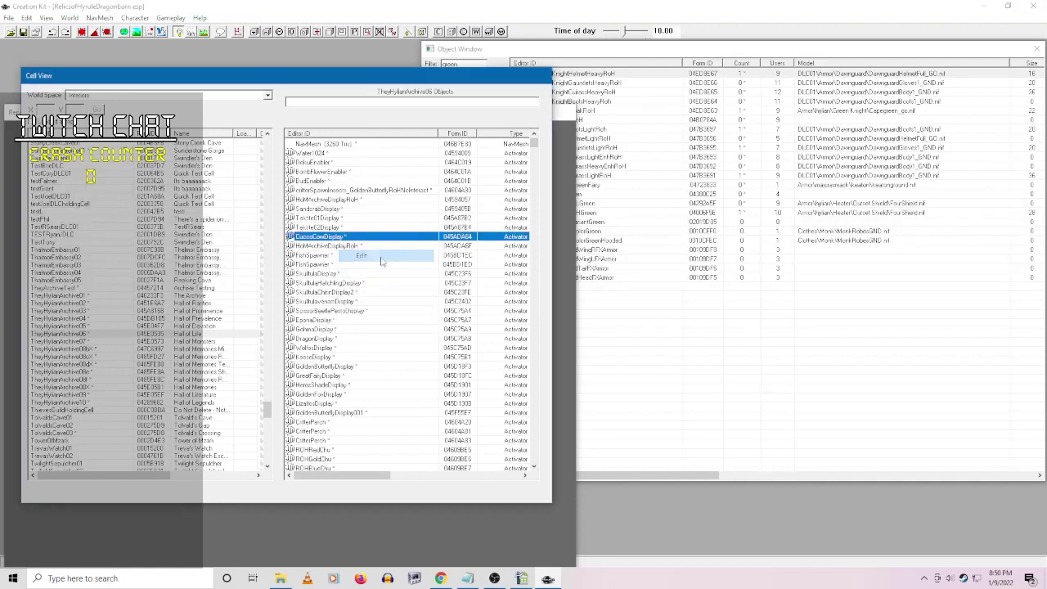
right_click(496, 254)
click(540, 303)
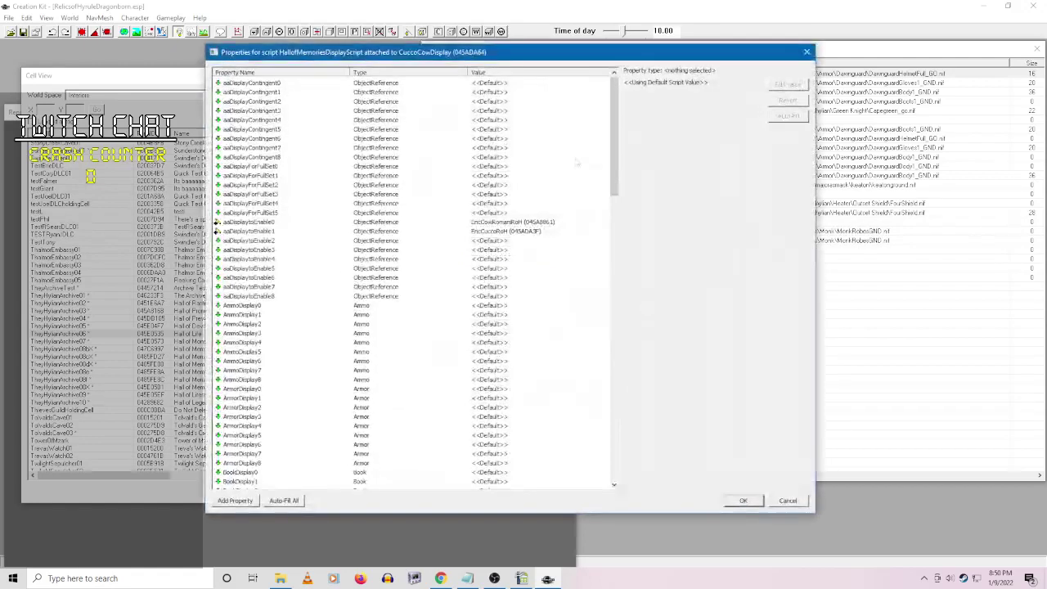
drag(614, 169, 611, 256)
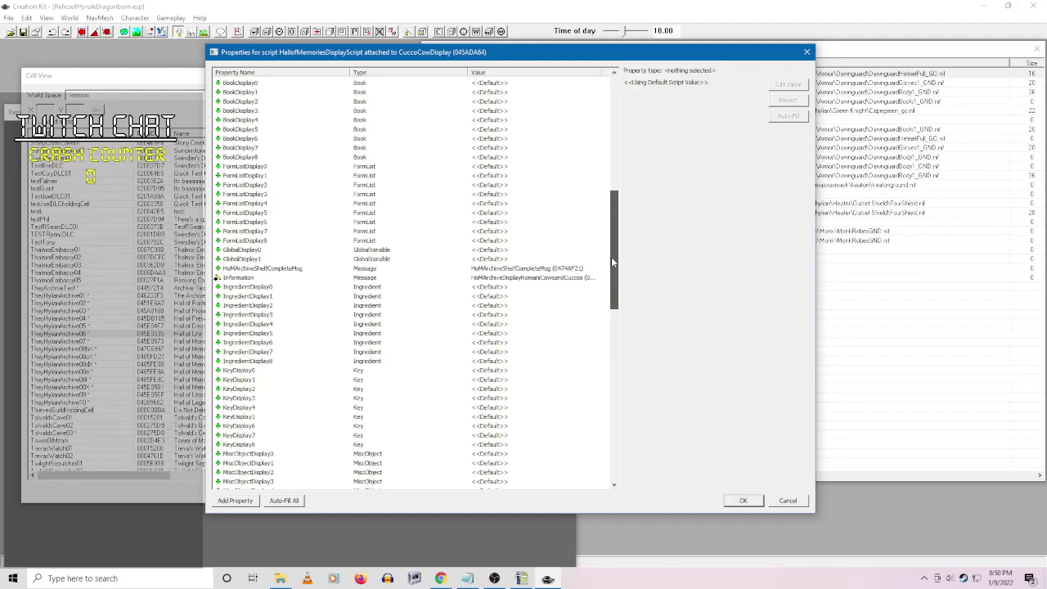
click(787, 500)
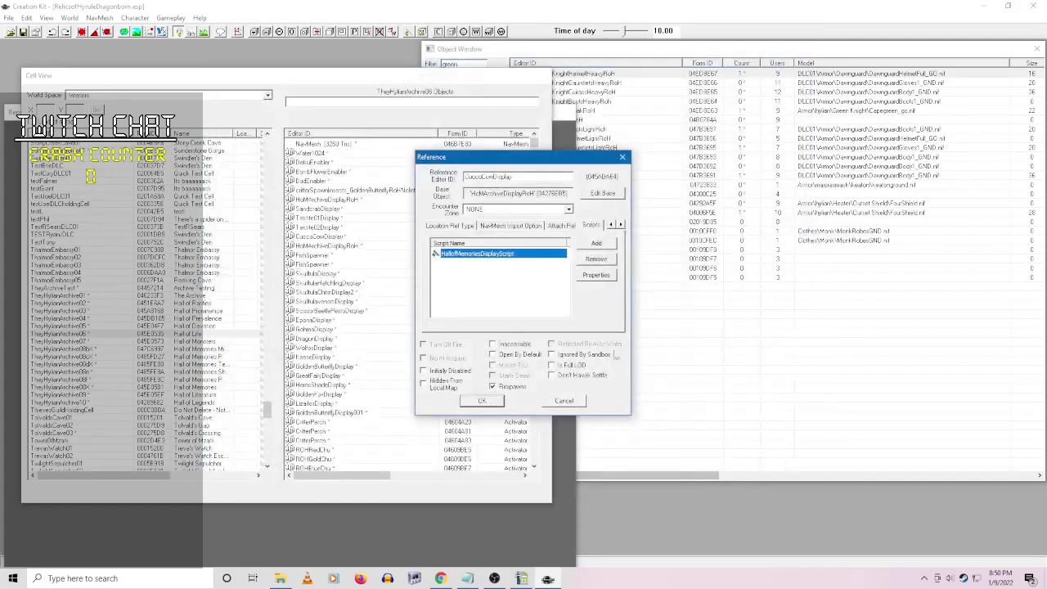
click(573, 405)
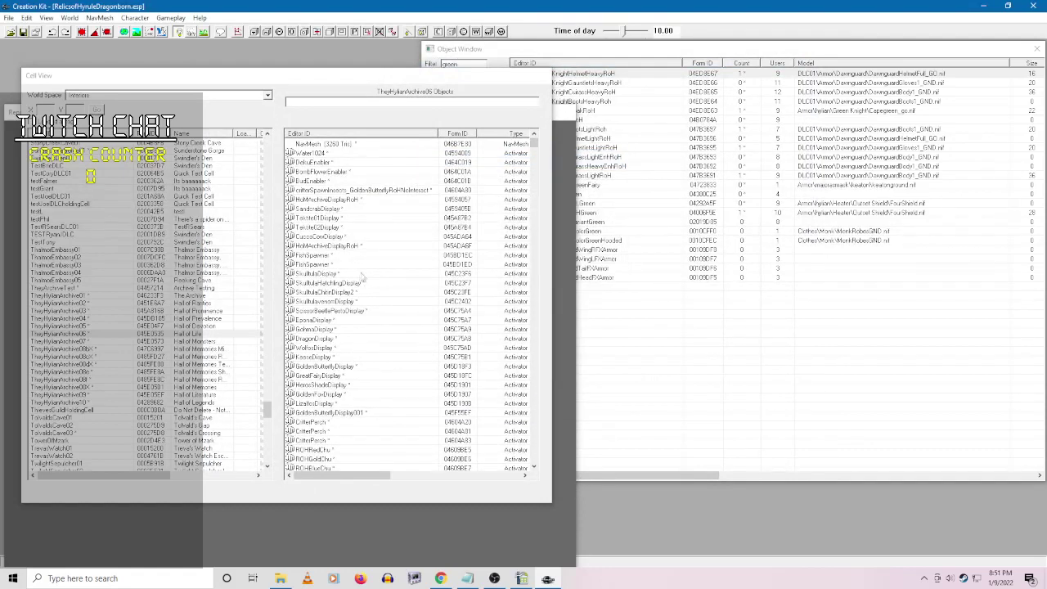
- Examine the displays to enable in SkulltulaDisplay's HallofMemoriesDisplayScript properties and close without changes
right_click(338, 273)
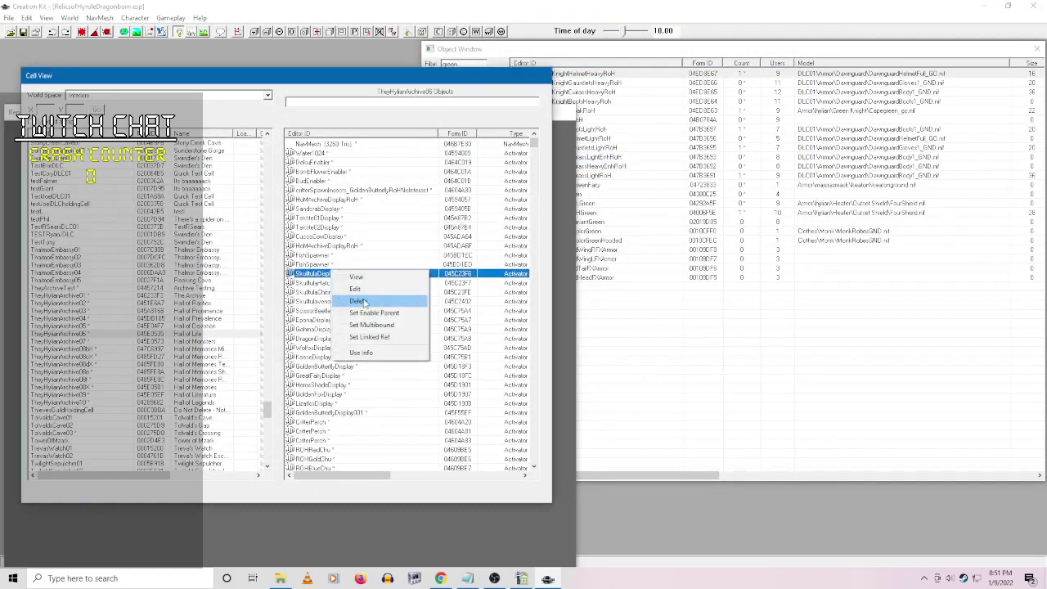
click(363, 300)
right_click(479, 261)
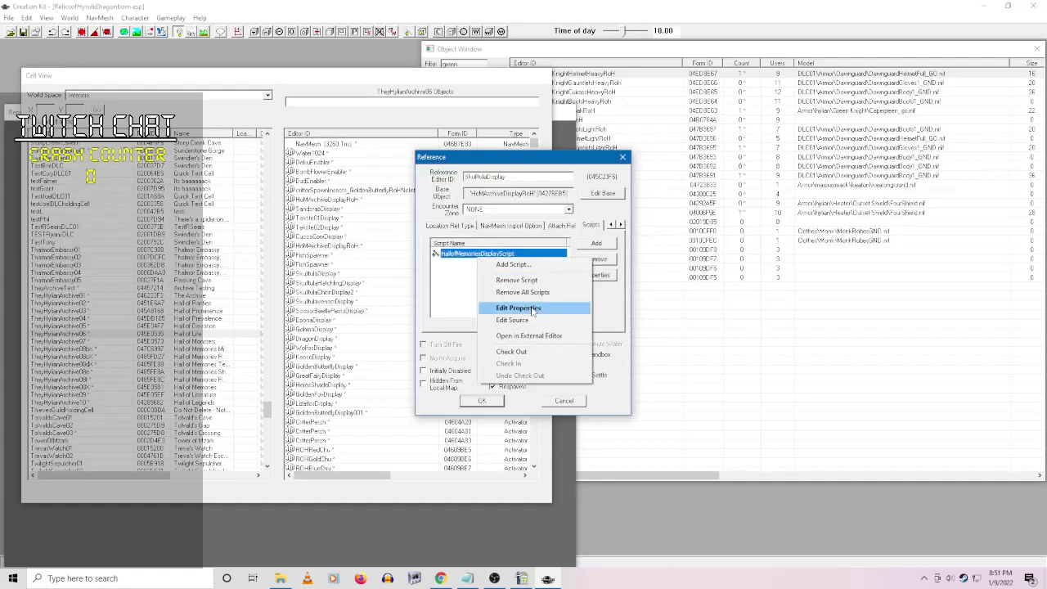
click(476, 307)
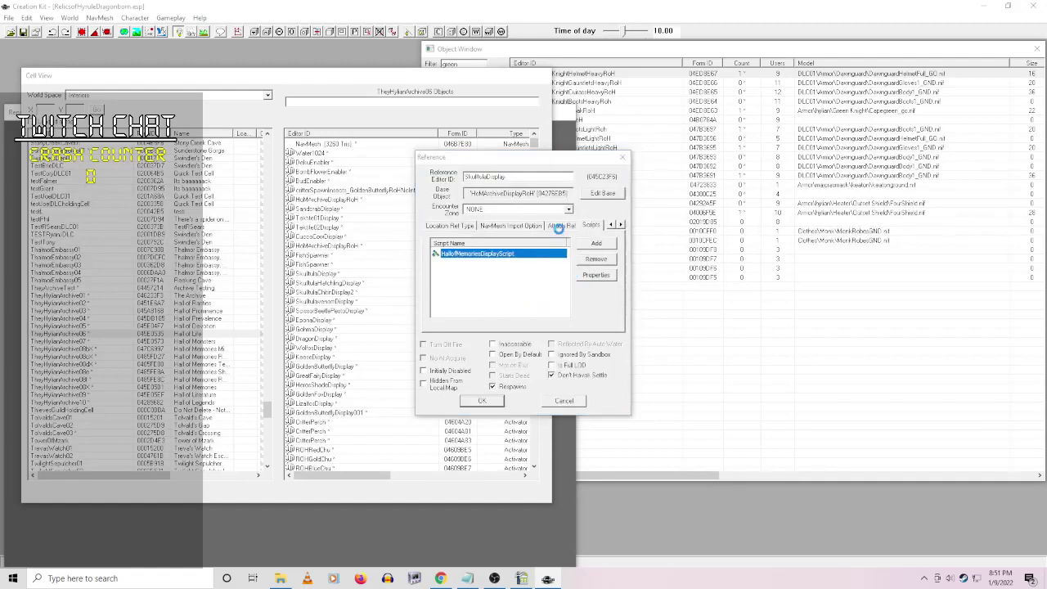
drag(614, 140, 626, 109)
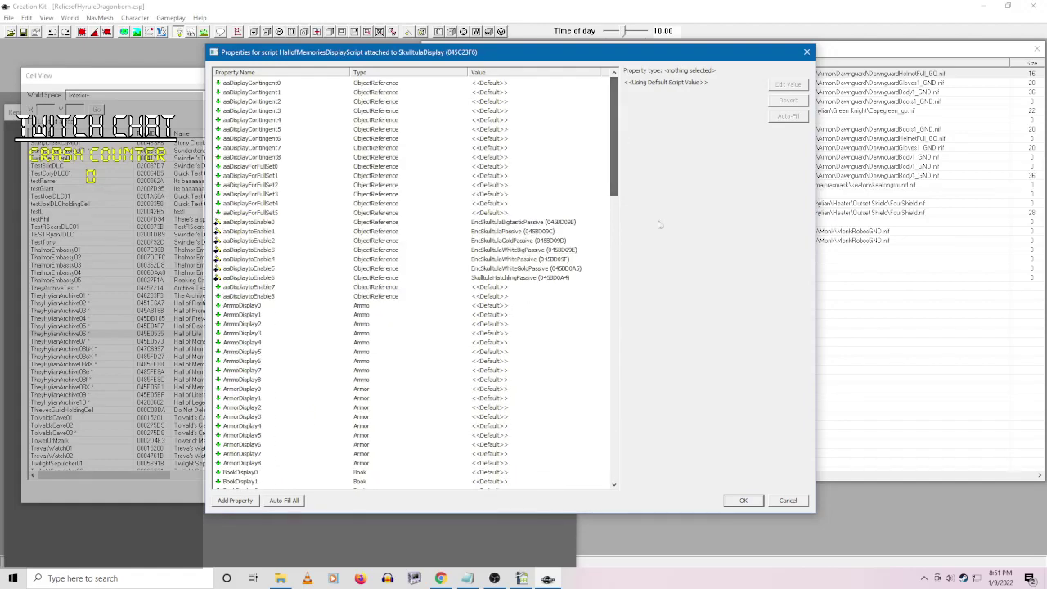
click(786, 501)
click(573, 410)
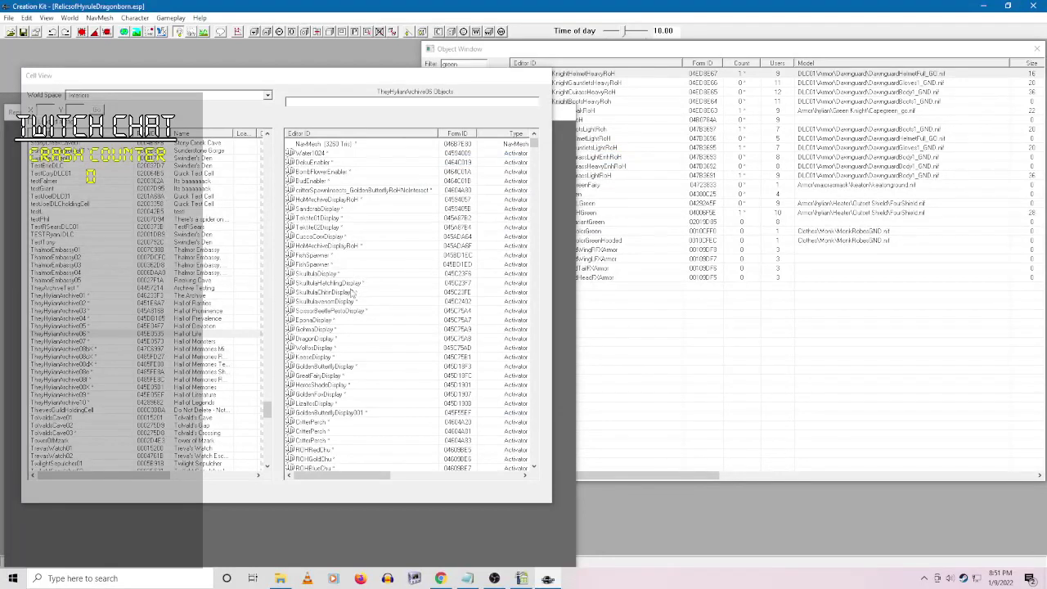
- Examine the HallofMemoriesDisplayScript properties on SkulltulaHatchlingDisplay and close the reference without changes
right_click(351, 283)
click(376, 300)
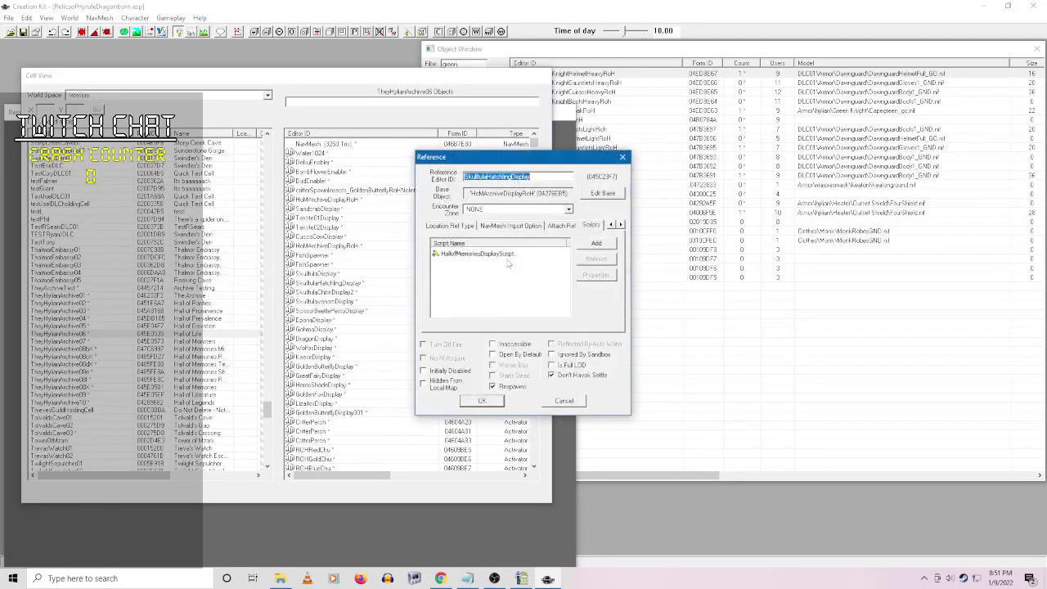
right_click(507, 256)
click(560, 306)
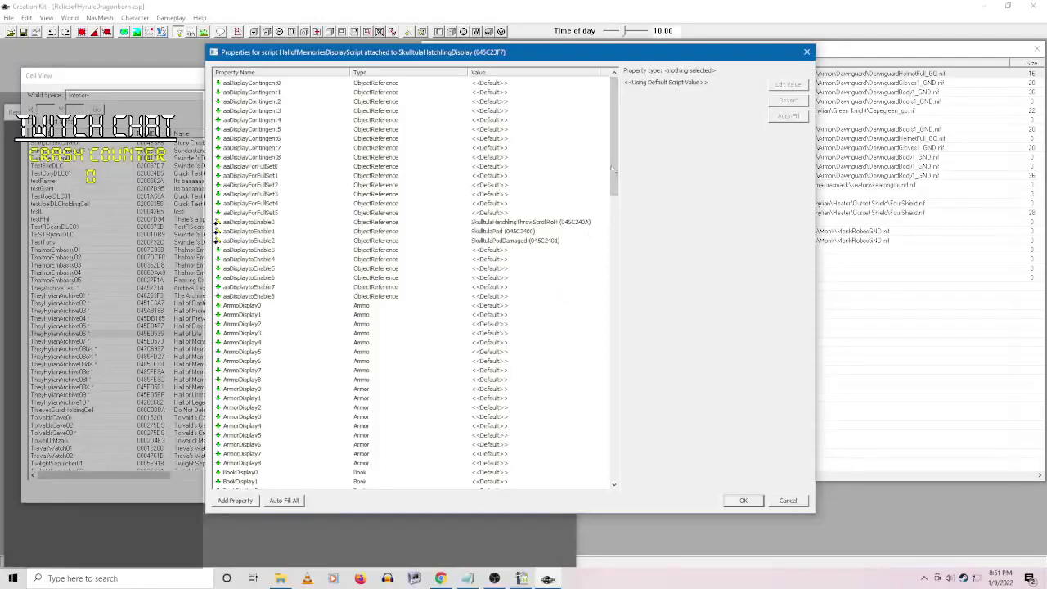
drag(617, 169, 591, 474)
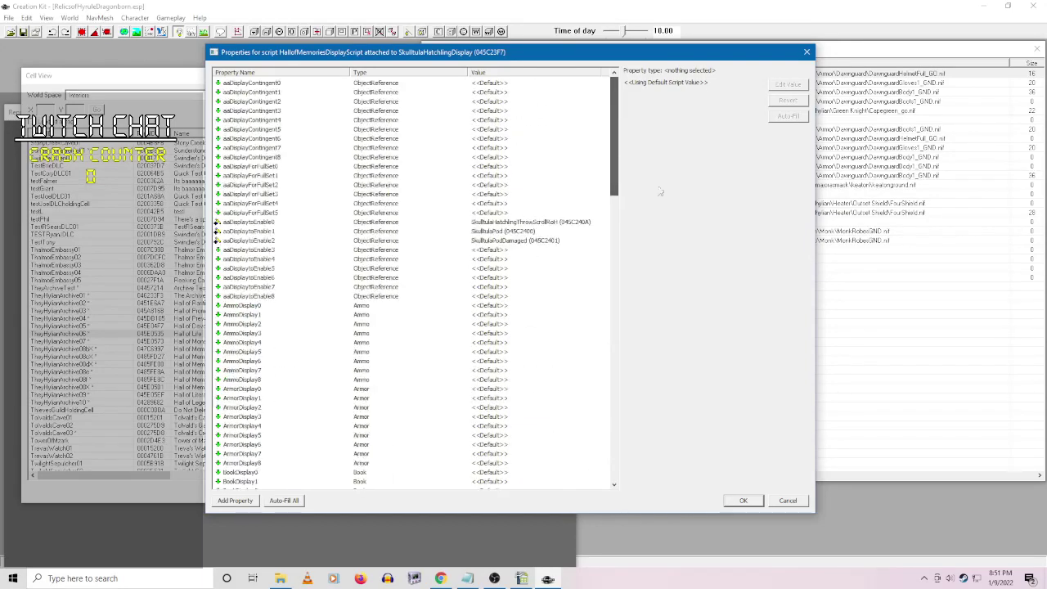
click(788, 500)
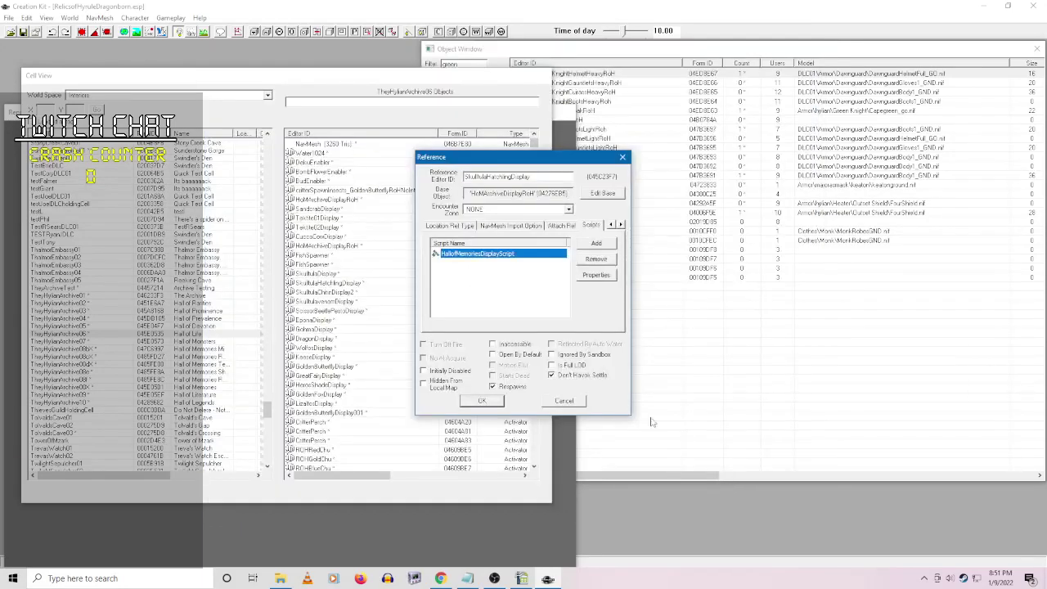
click(575, 401)
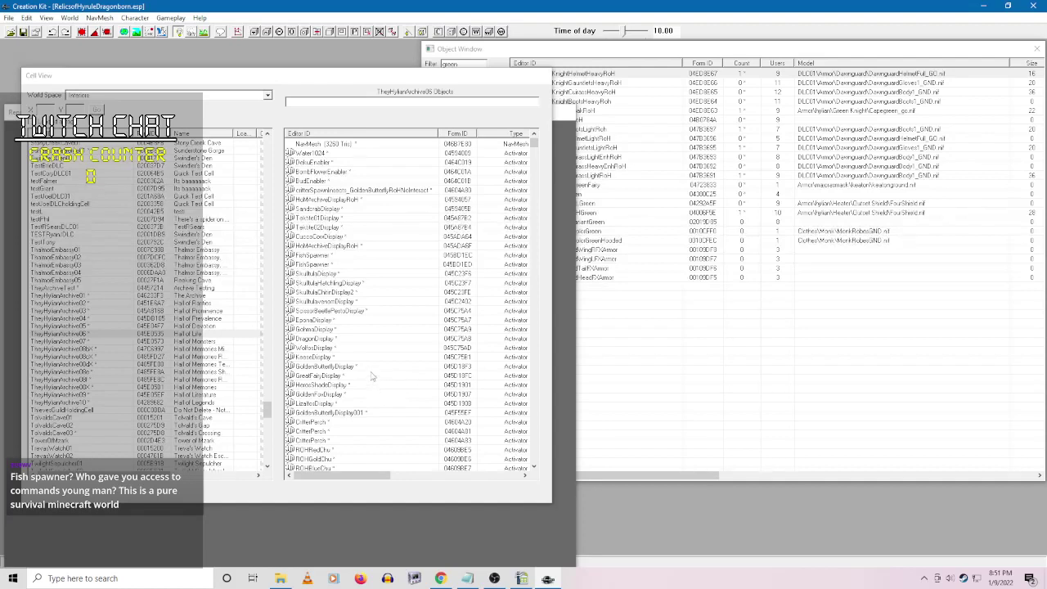
- Examine the contingent displays and displays to enable in SkulltulaChitinDisplay2's HallofMemoriesDisplayScript properties and close without changes
right_click(328, 292)
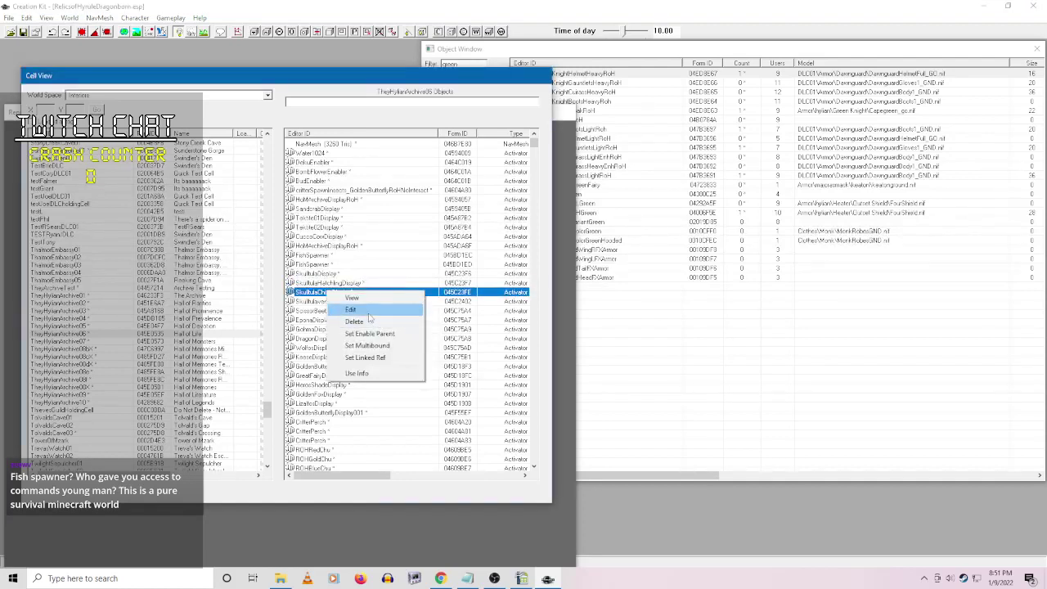
click(352, 310)
right_click(478, 256)
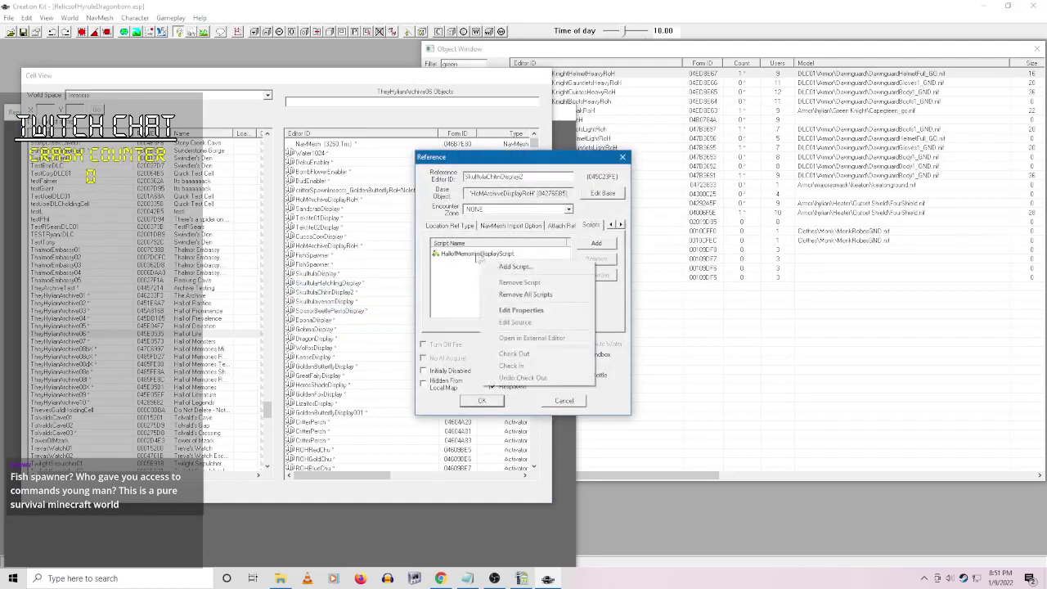
click(546, 308)
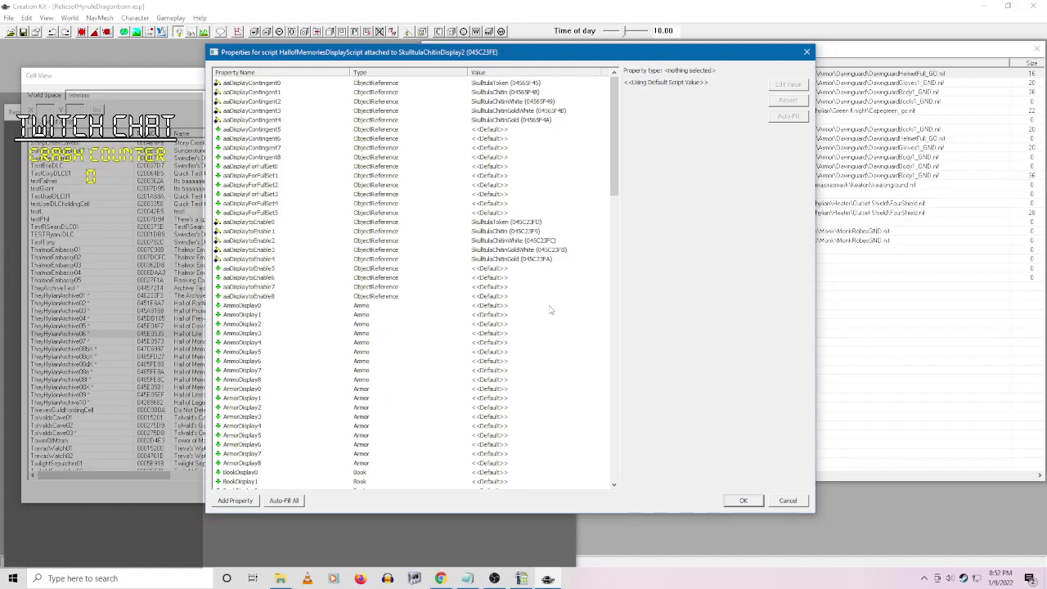
drag(614, 109, 612, 286)
click(787, 500)
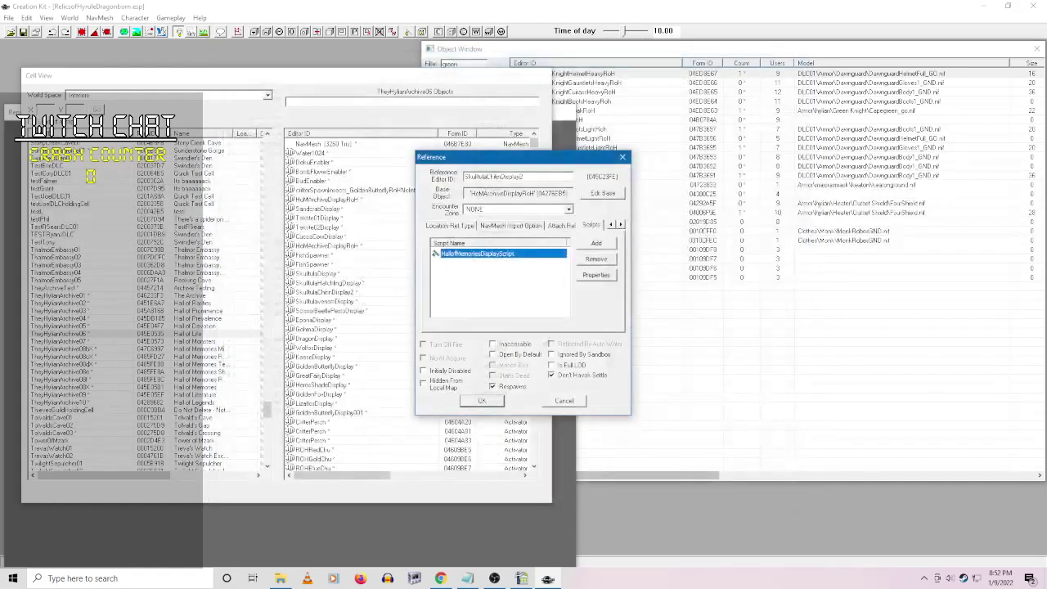
click(568, 406)
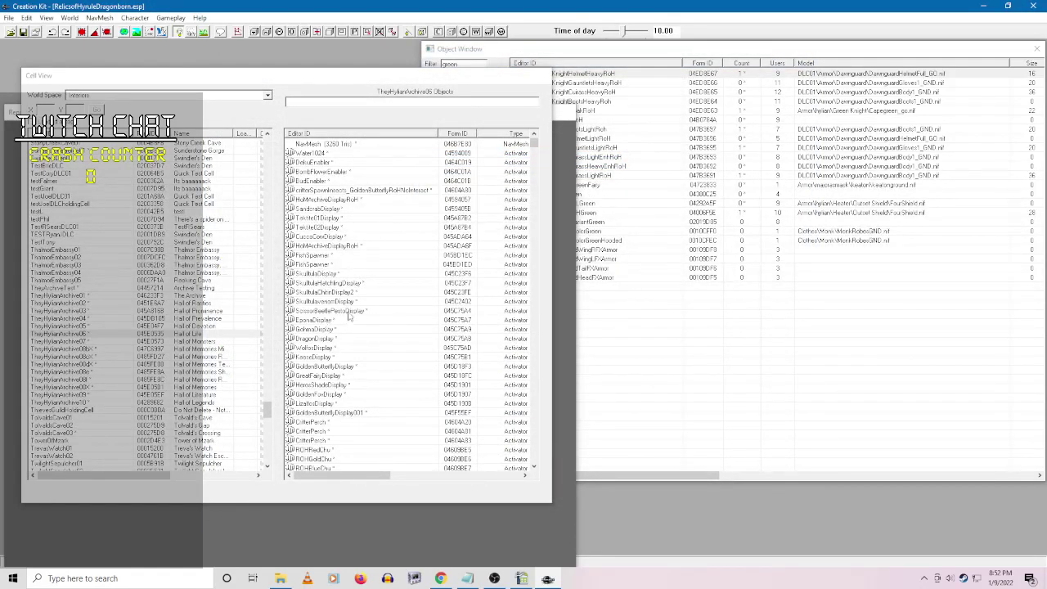
- Examine SkulltulavenomDisplay's HallofMemoriesDisplayScript properties, including its potion and scroll displays, and close without changes
right_click(356, 301)
click(372, 326)
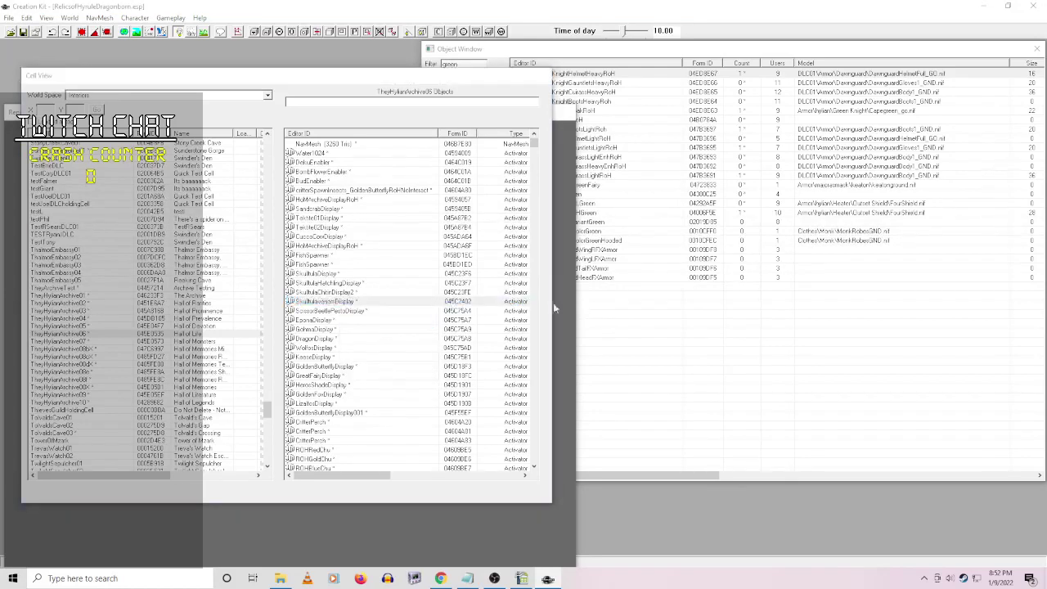
right_click(505, 255)
click(568, 303)
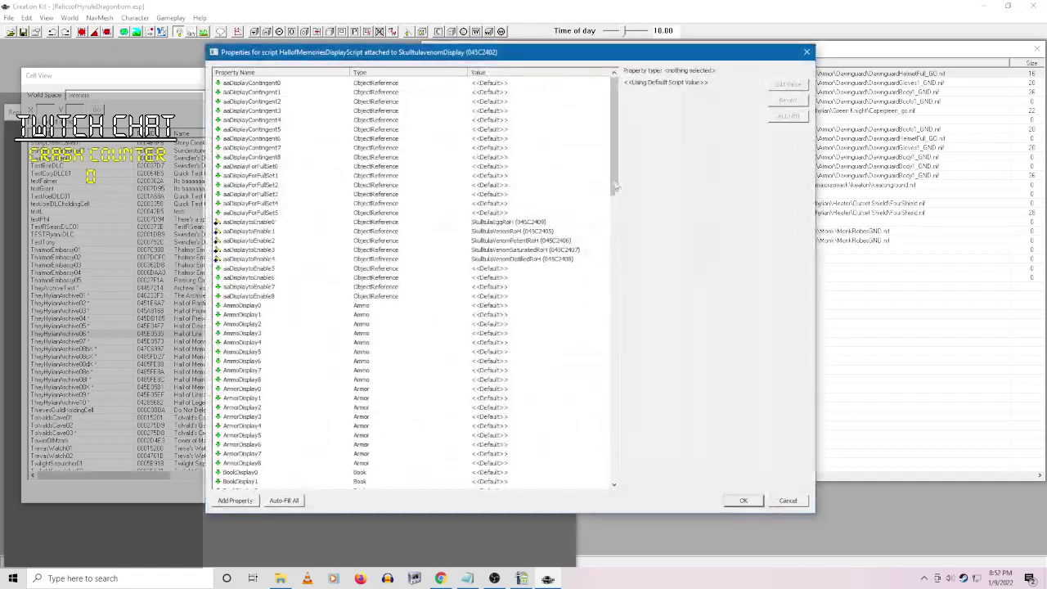
scroll(628, 278, up, 7)
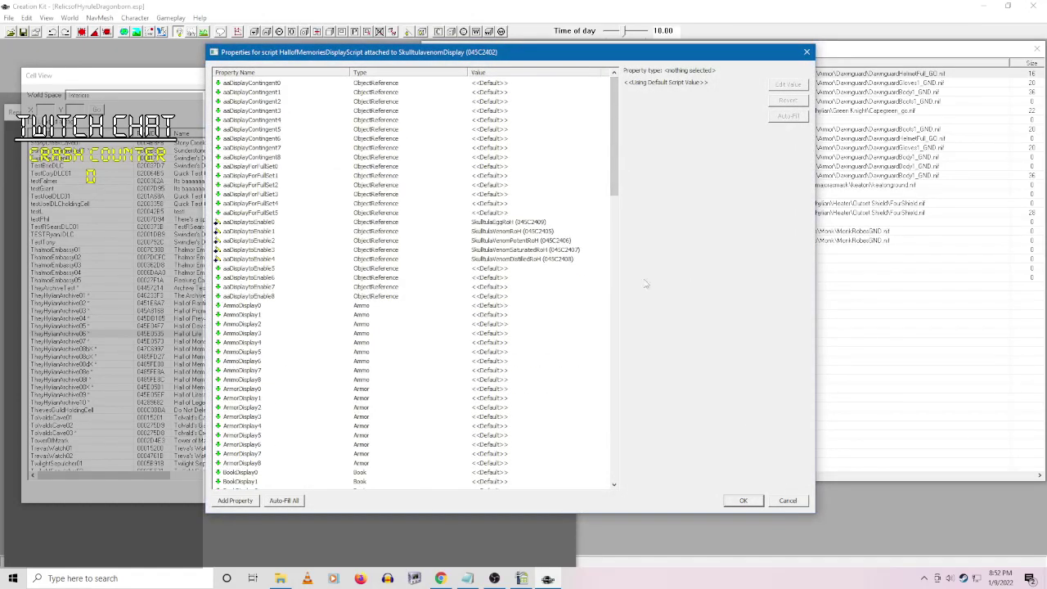
scroll(646, 284, down, 20)
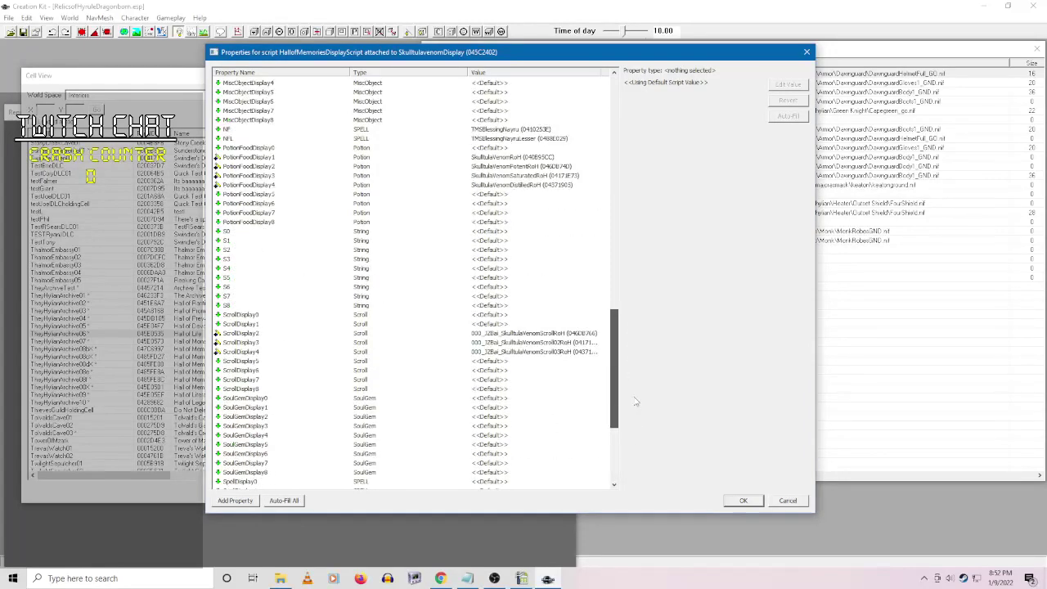
click(788, 500)
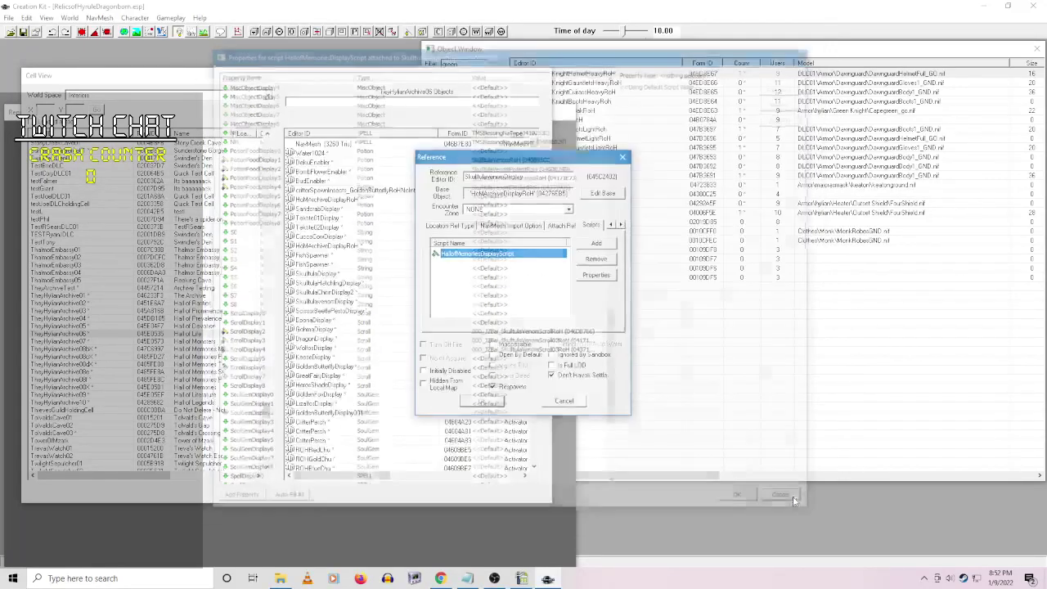
click(564, 400)
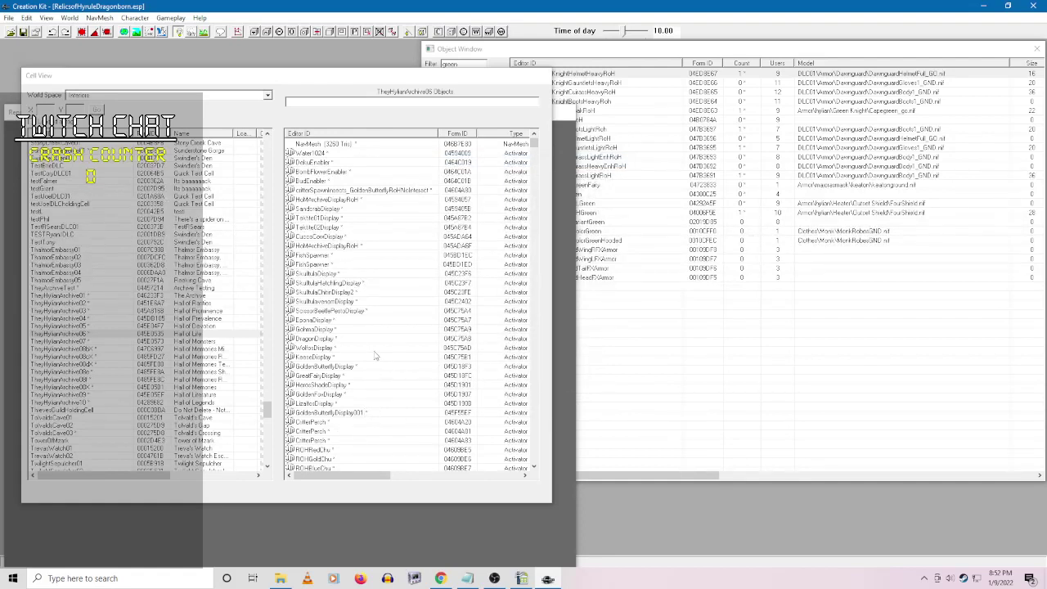
- Examine the HallofMemoriesDisplayScript properties on ScissorBeetlePestoDisplay and close the reference without changes
right_click(347, 314)
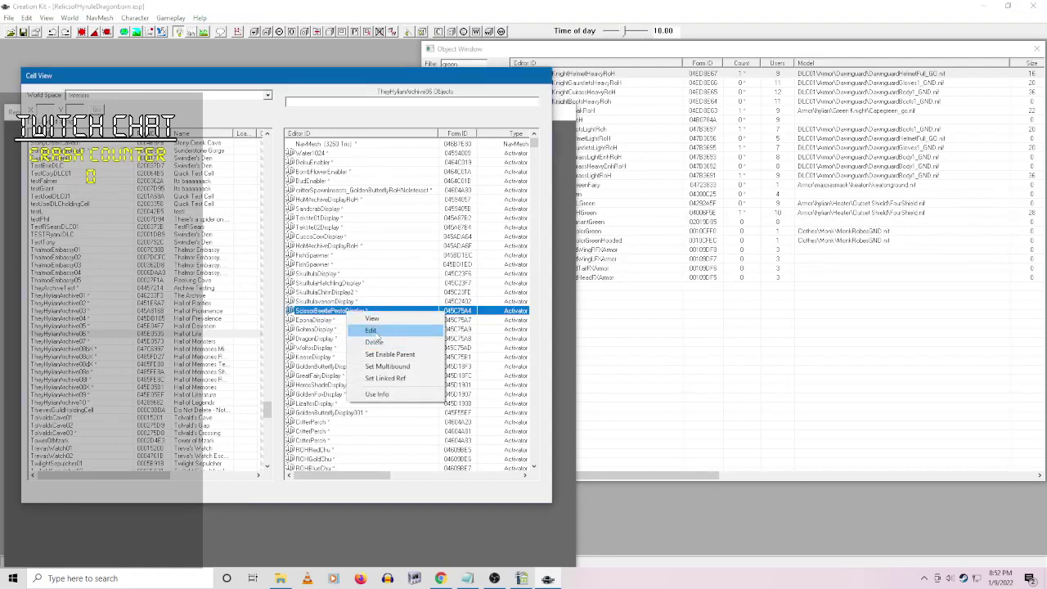
click(372, 330)
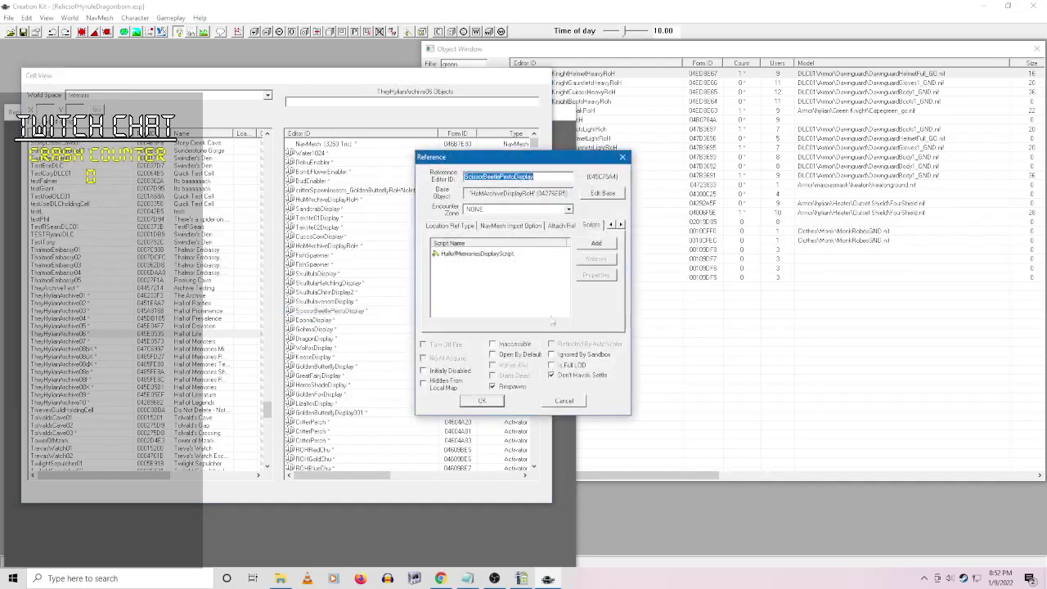
right_click(505, 255)
click(561, 302)
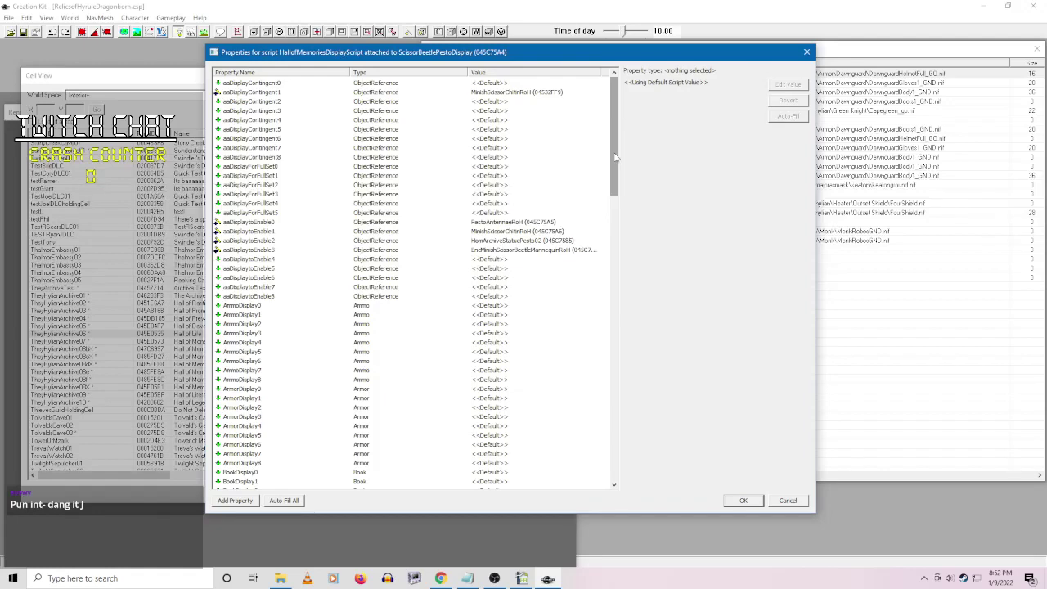
drag(616, 157, 611, 273)
click(741, 500)
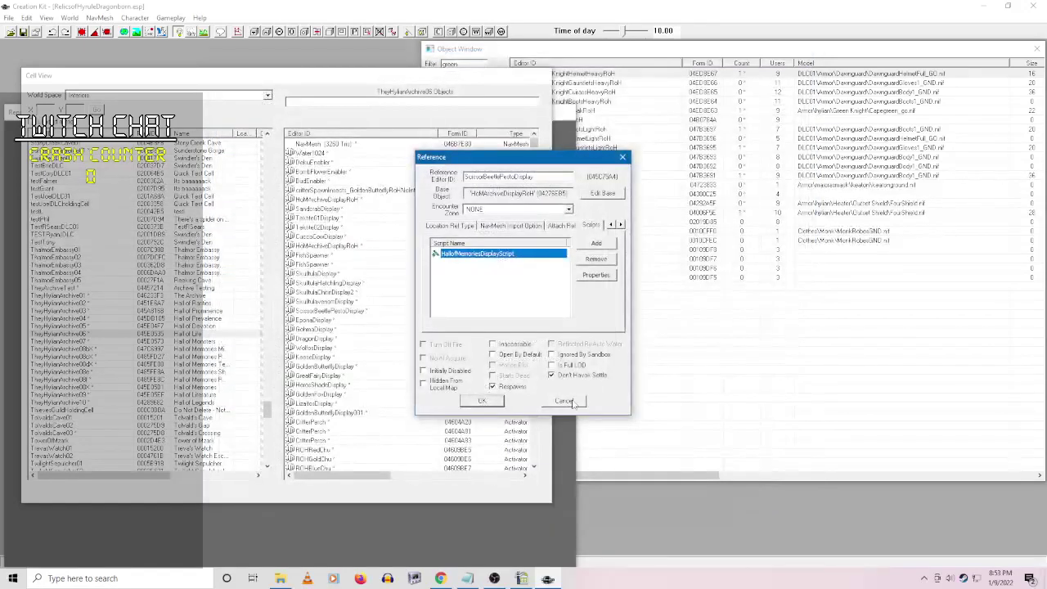
click(568, 400)
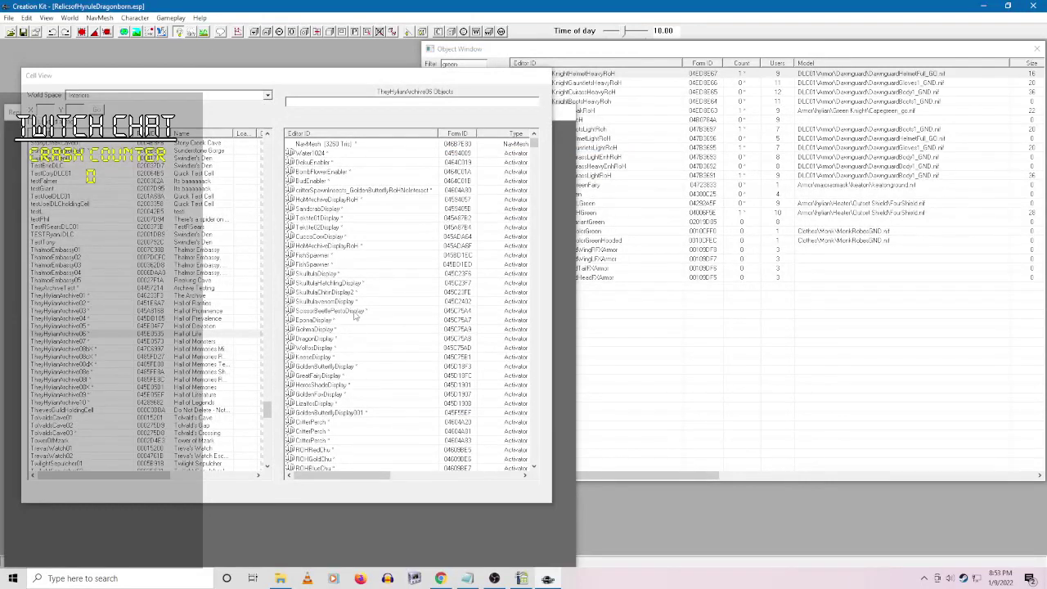
- Examine the HallofMemoriesDisplayScript properties on EponaDisplay and close the reference without changes
right_click(303, 319)
click(323, 347)
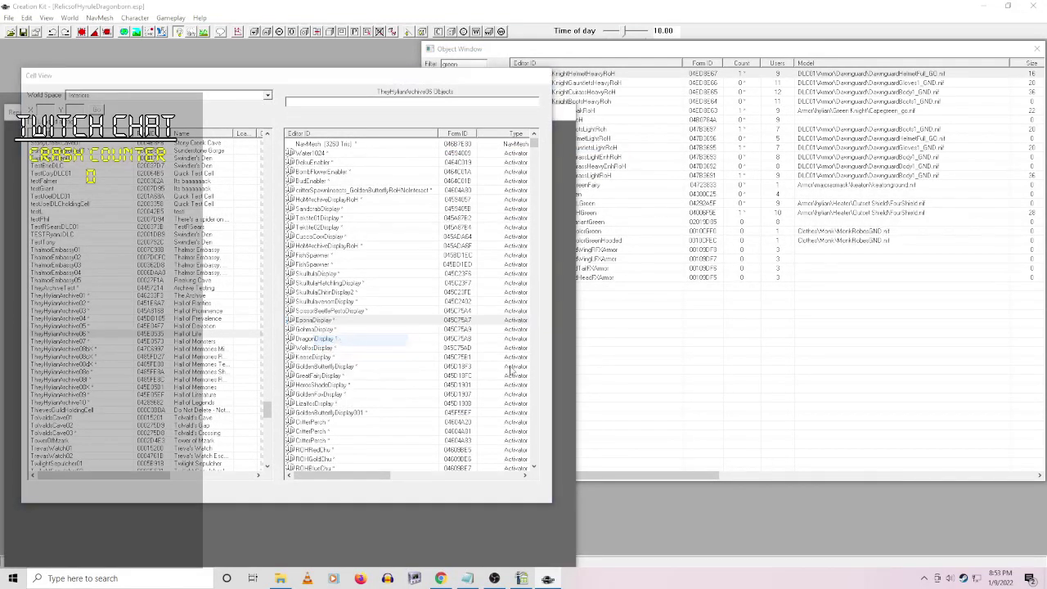
right_click(489, 252)
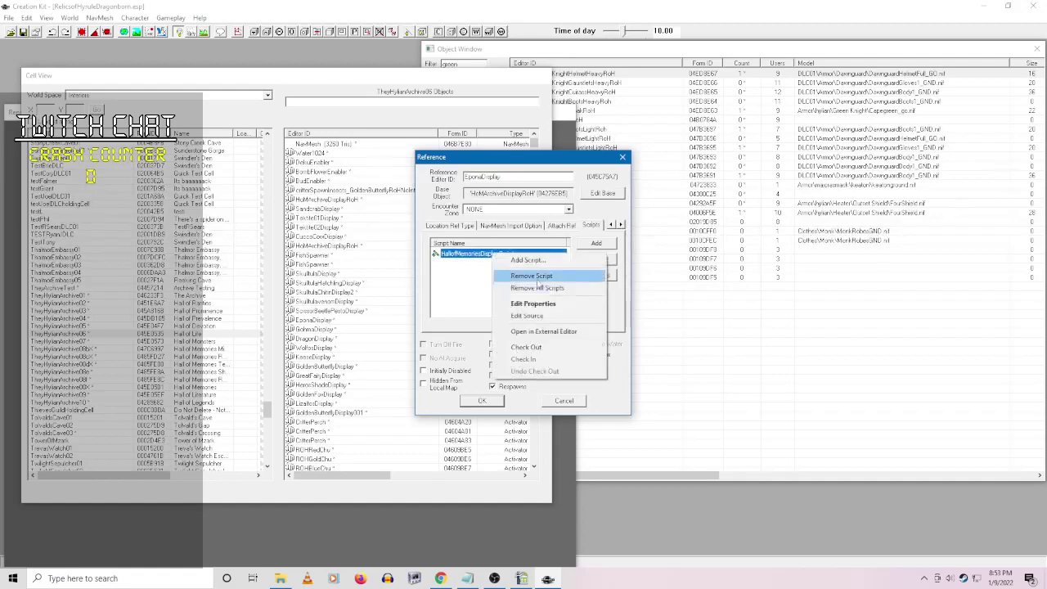
click(537, 308)
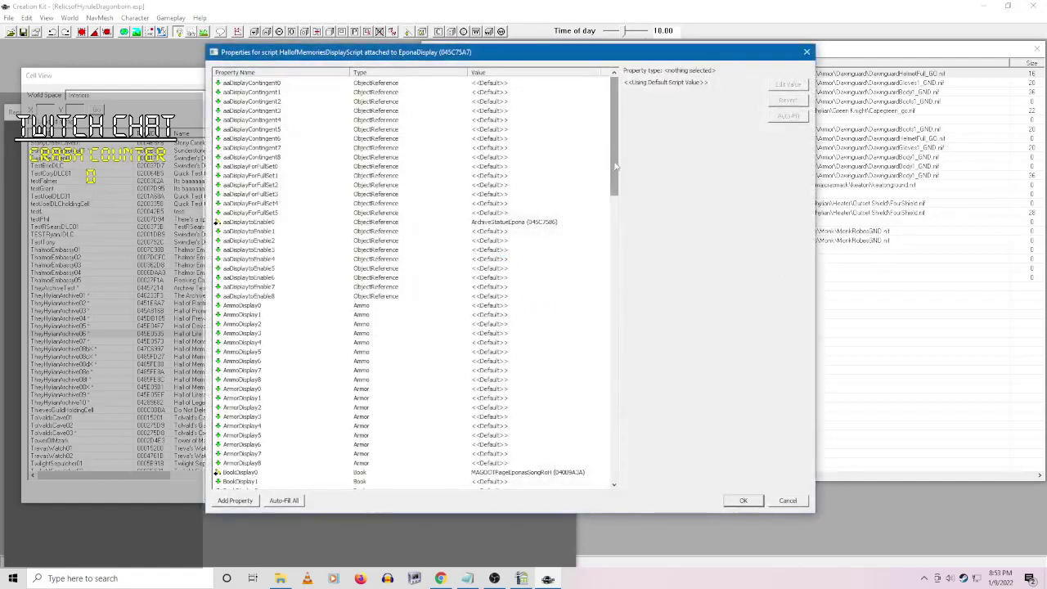
drag(616, 166, 616, 275)
click(788, 500)
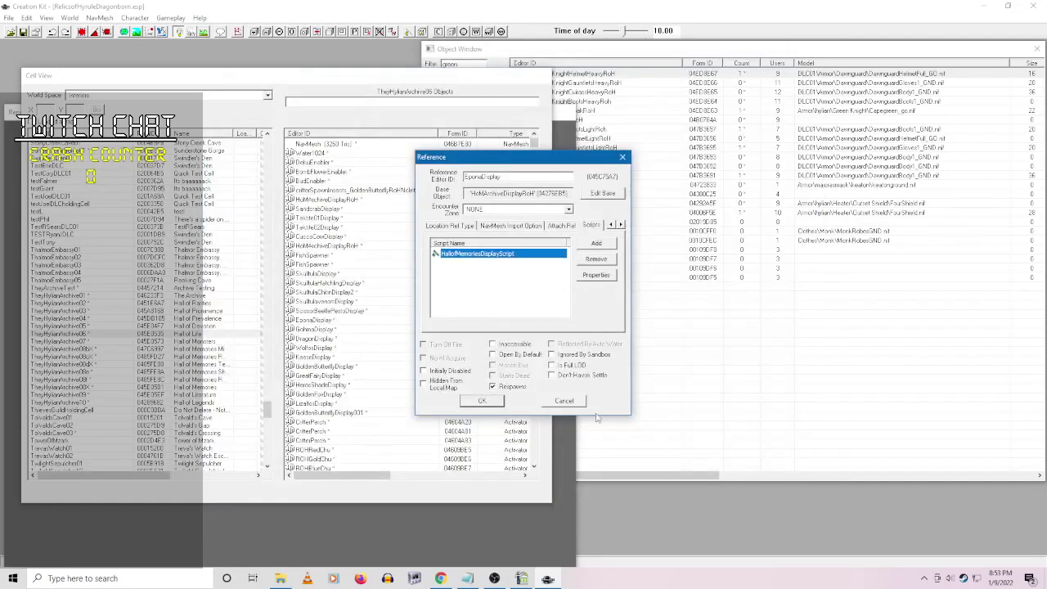
click(598, 418)
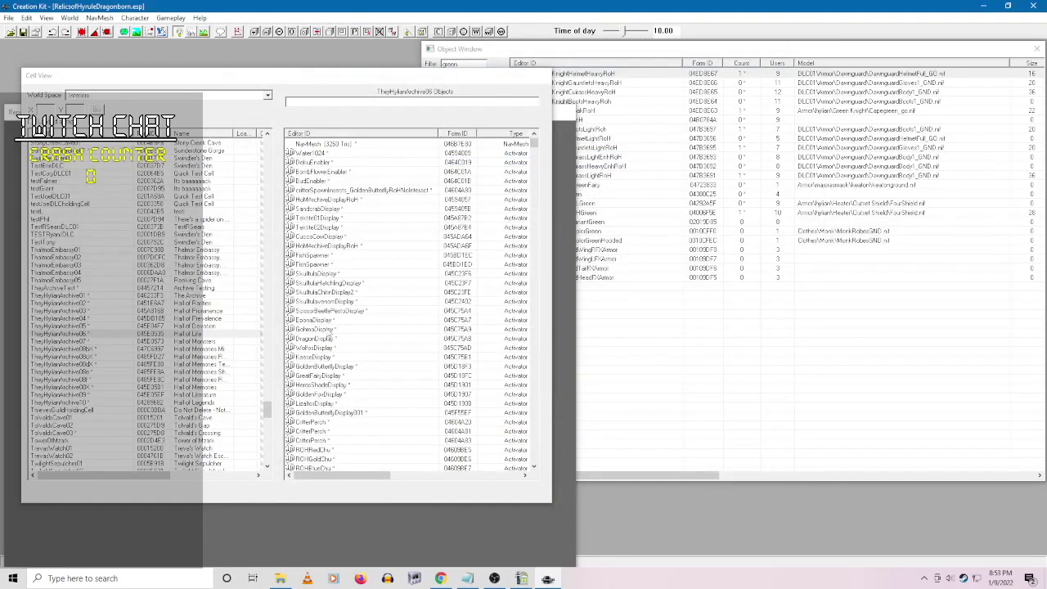
- Examine GohmaDisplay's HallofMemoriesDisplayScript properties, including its information message and key display, and close without changes
right_click(324, 328)
click(344, 347)
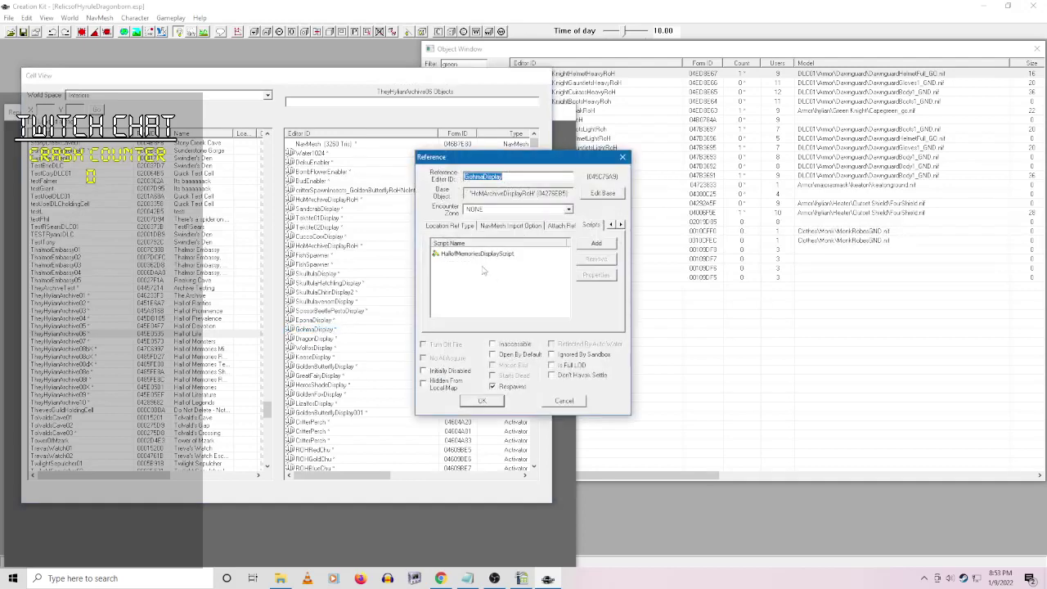
right_click(483, 270)
right_click(478, 255)
click(557, 304)
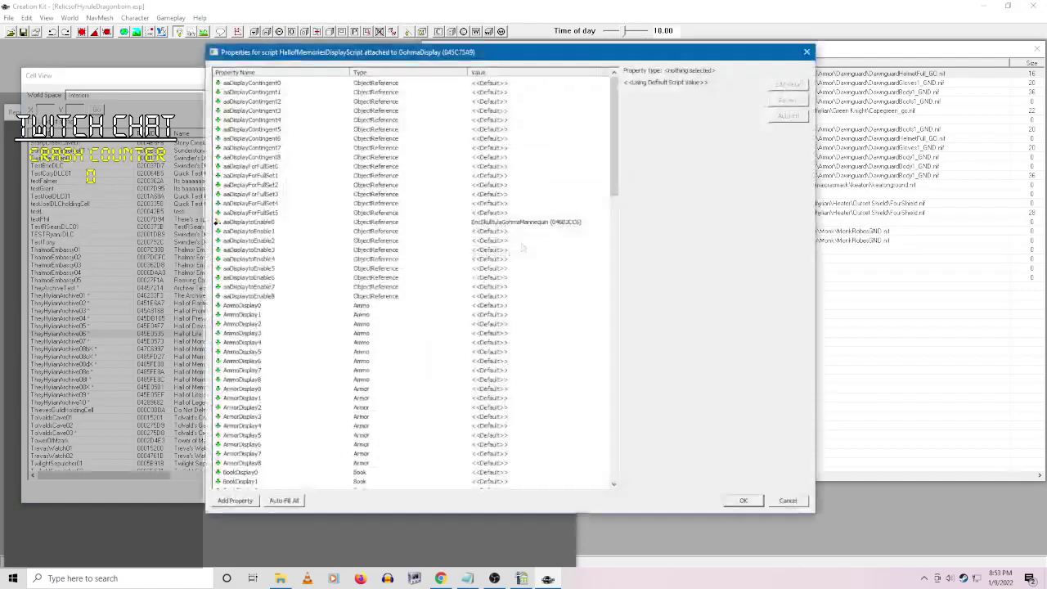
drag(613, 159, 613, 264)
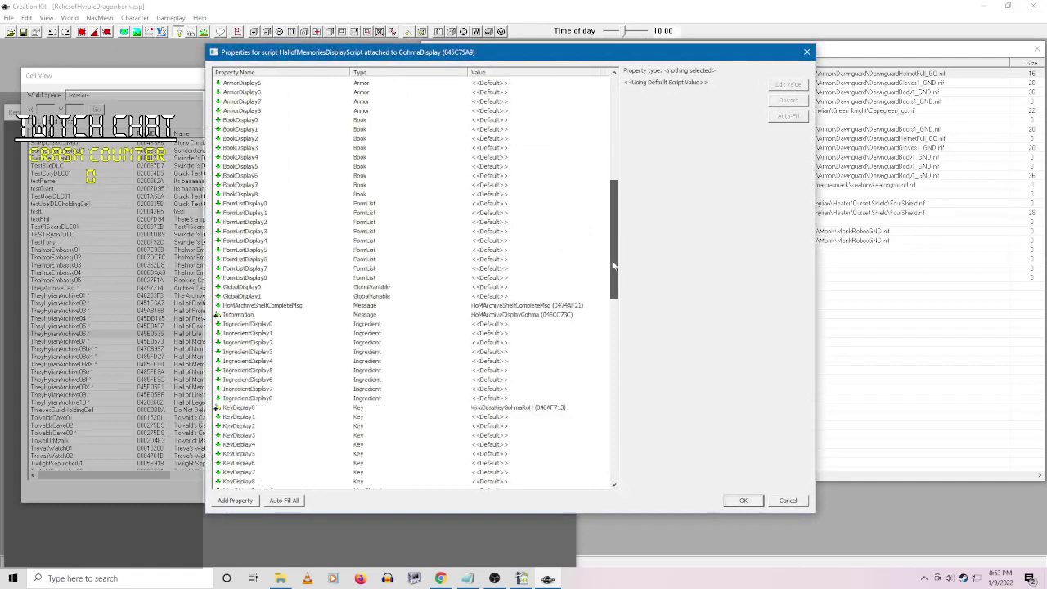
click(761, 495)
click(581, 402)
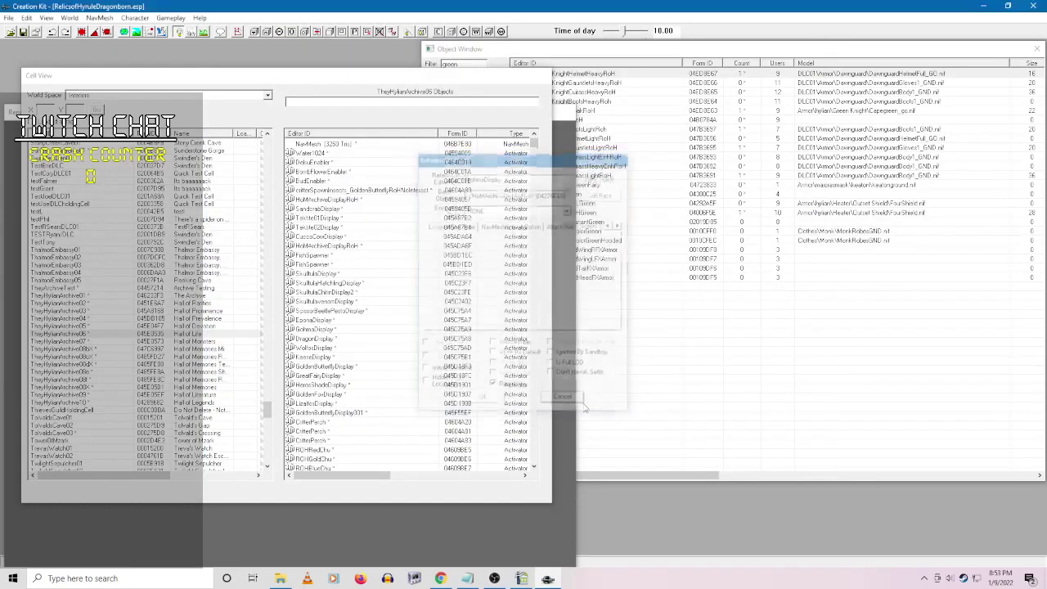
- Open DragonDisplay's HallofMemoriesDisplayScript properties and examine the full list, including the displays to enable
click(327, 339)
right_click(327, 339)
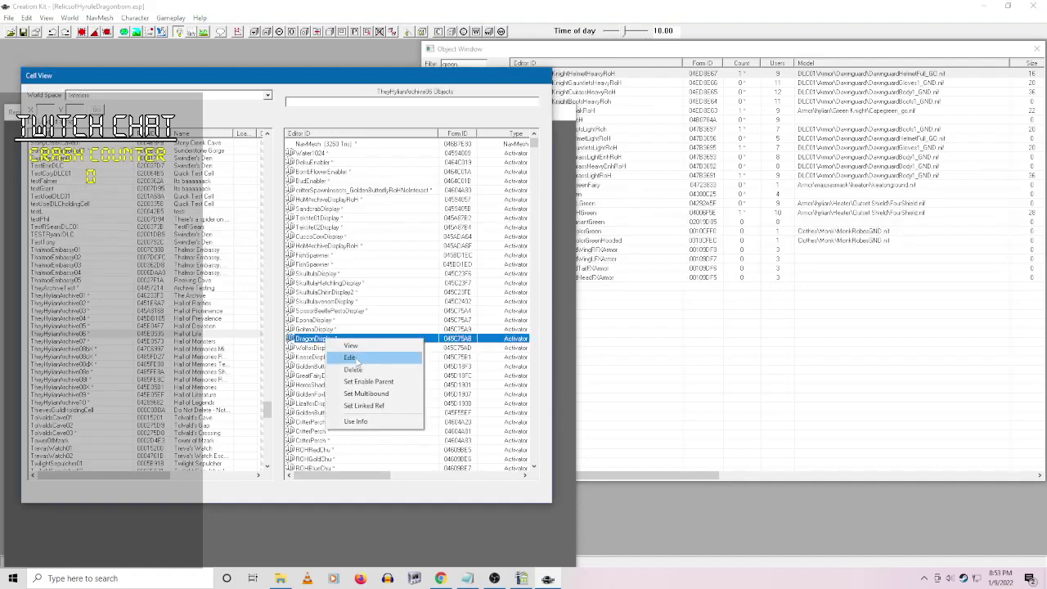
click(347, 357)
right_click(498, 254)
click(557, 301)
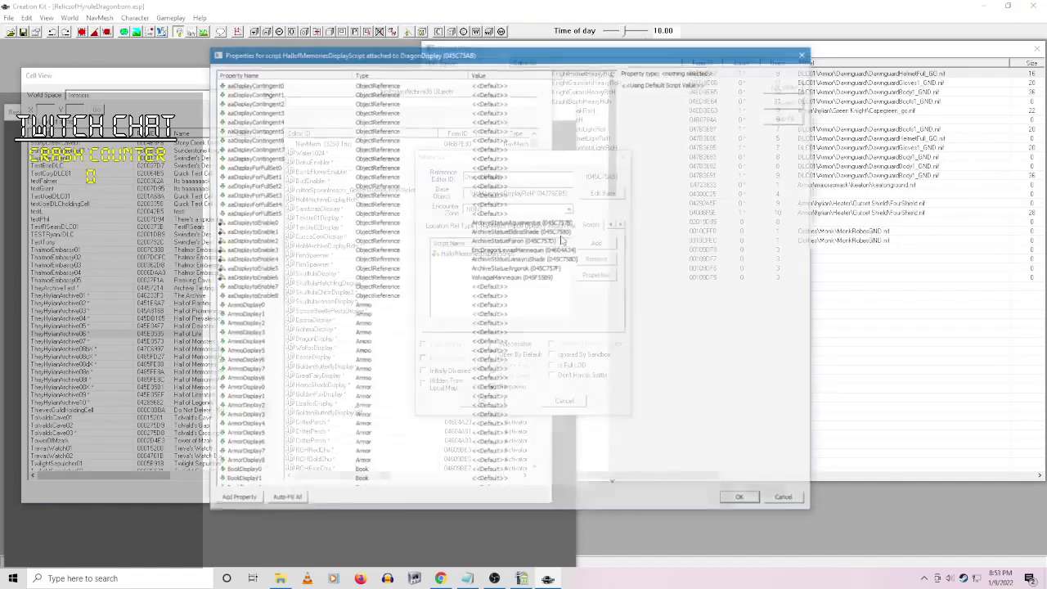
drag(612, 173, 615, 463)
drag(615, 476, 615, 186)
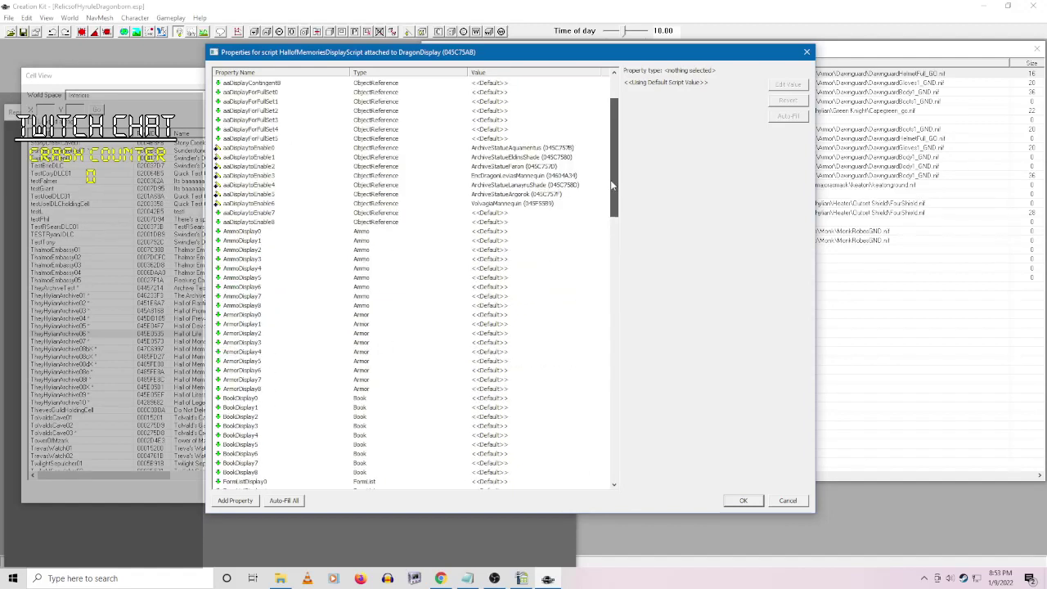
- Set DragonDisplay's ArmorDisplay3 property to RohMagicArmorDragonRoost, then accept the script properties and the reference
click(331, 342)
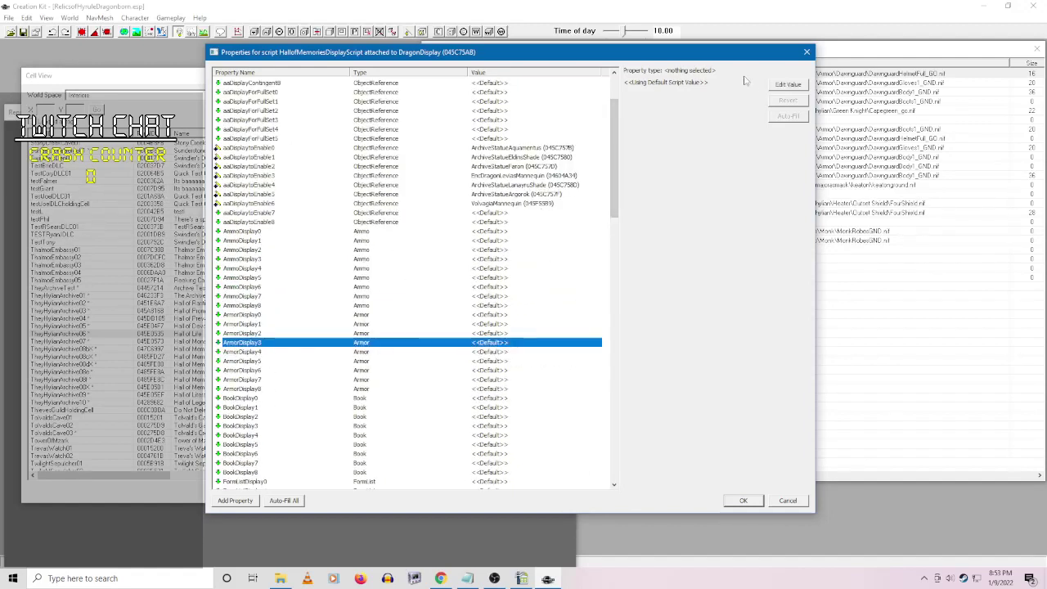
click(777, 87)
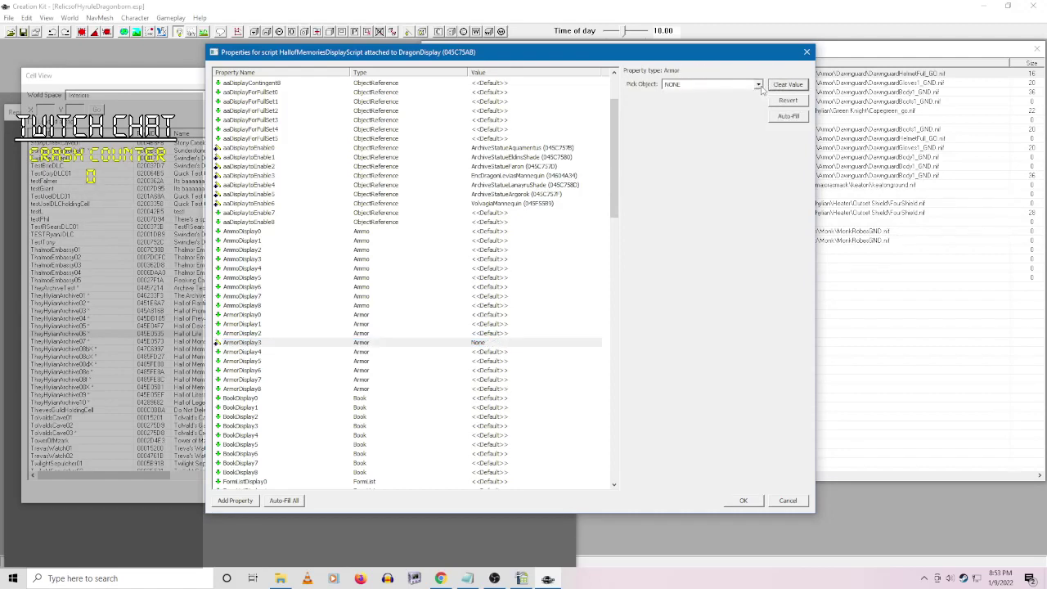
click(755, 85)
key(m)
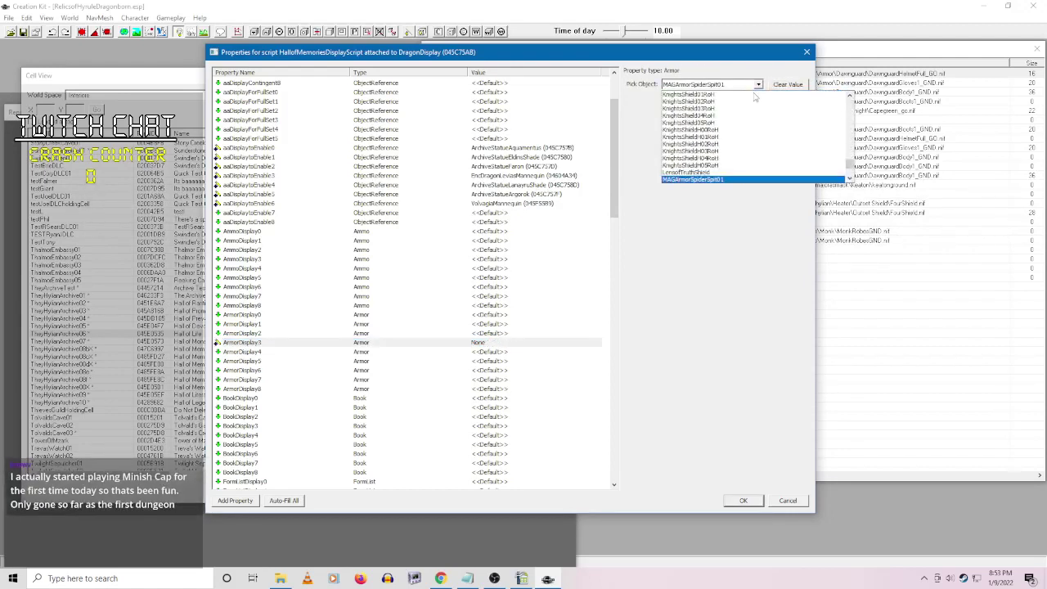
text(armorm)
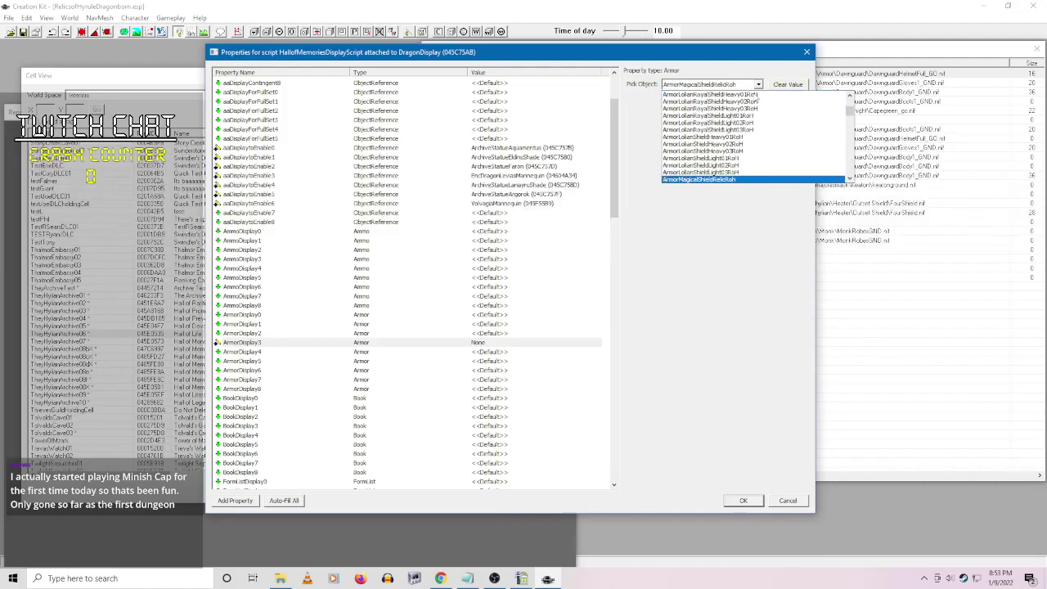
scroll(740, 132, down, 1)
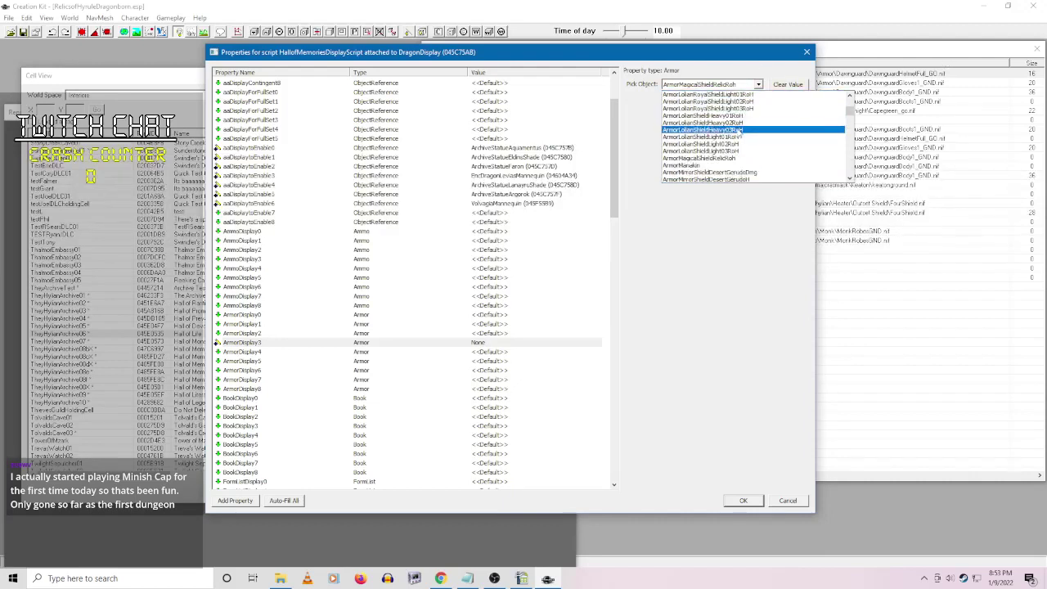
scroll(740, 135, down, 3)
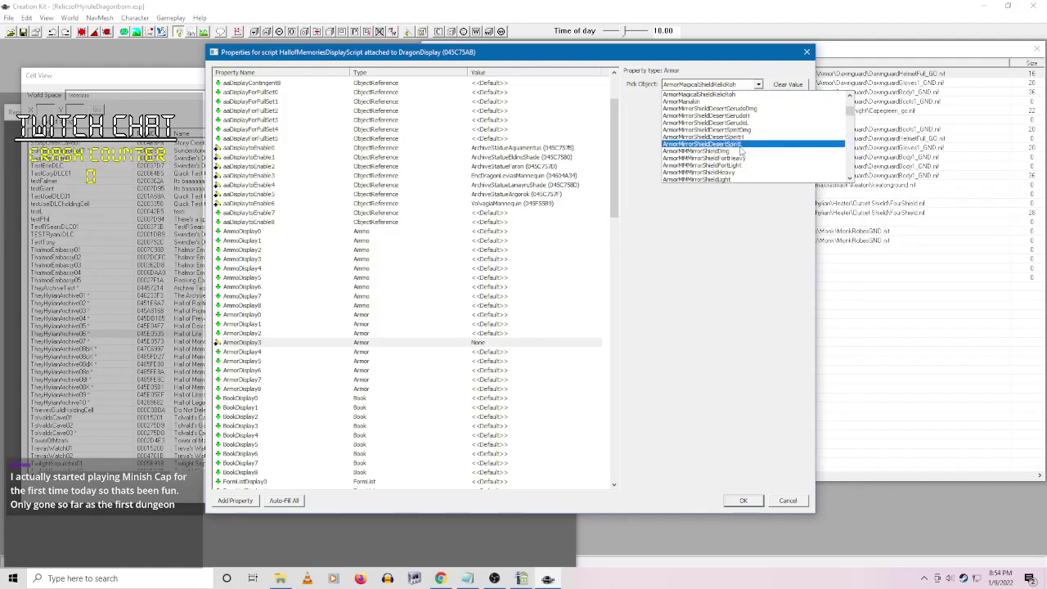
scroll(740, 147, down, 3)
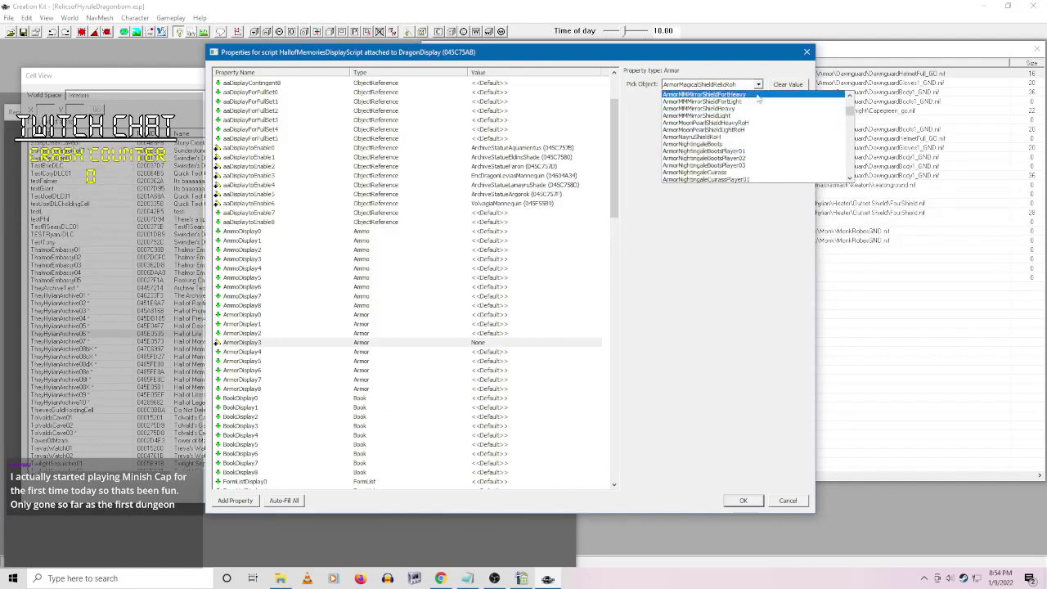
text(roh)
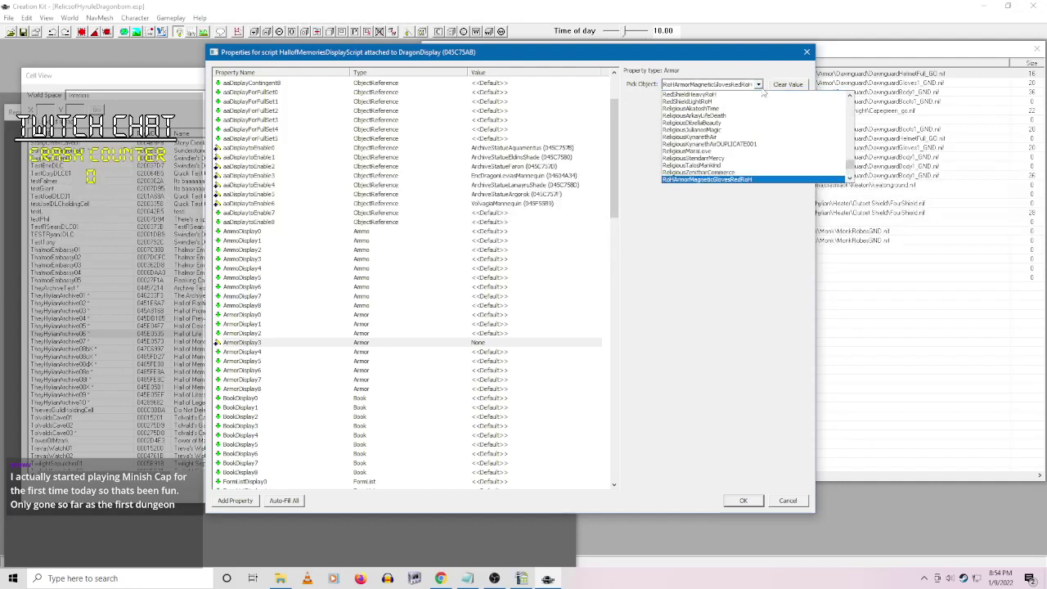
scroll(748, 123, down, 2)
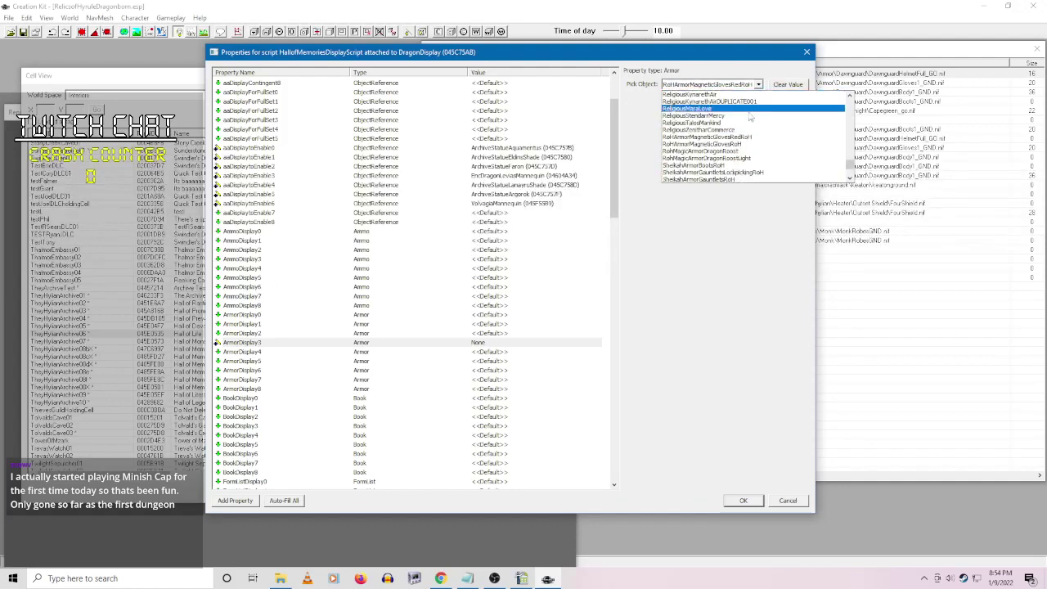
click(738, 152)
click(527, 346)
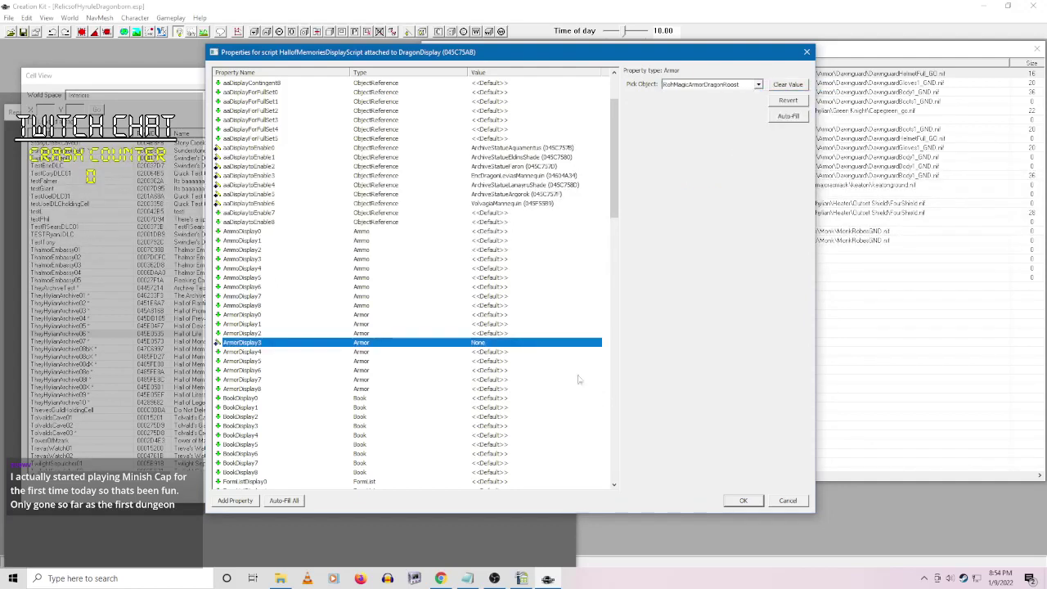
click(507, 353)
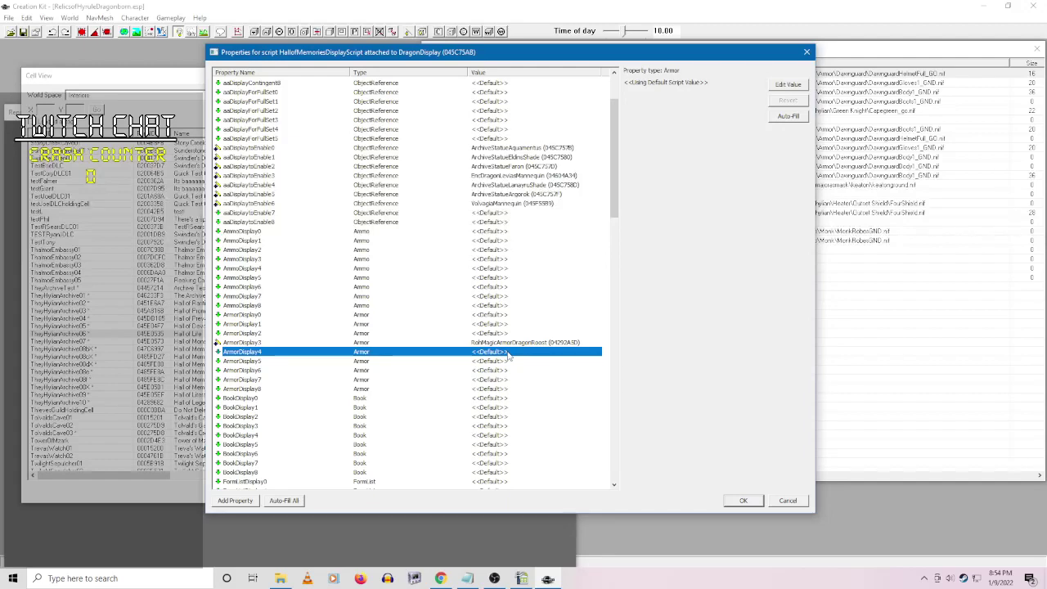
click(742, 500)
click(483, 401)
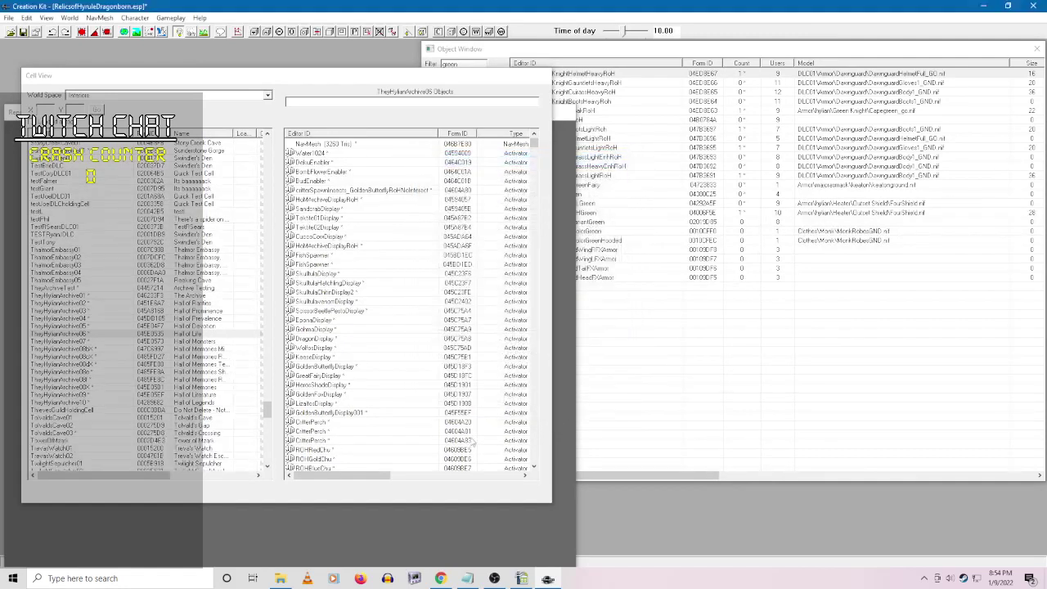
- Examine WolfosDisplay's HallofMemoriesDisplayScript properties, including its information message and ingredient displays, and close the reference without changes
right_click(332, 348)
click(358, 368)
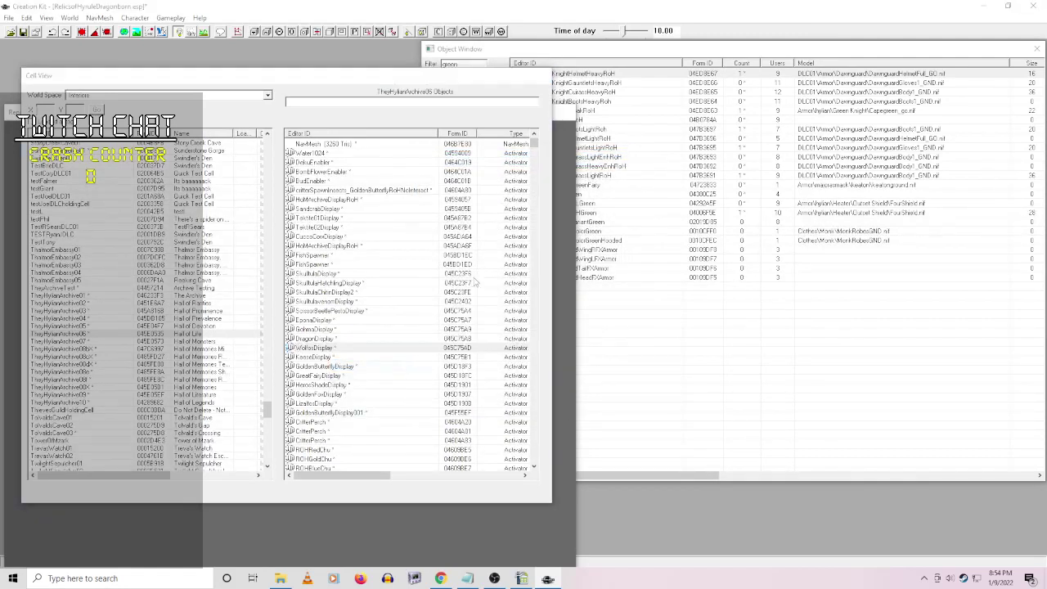
right_click(501, 260)
click(507, 306)
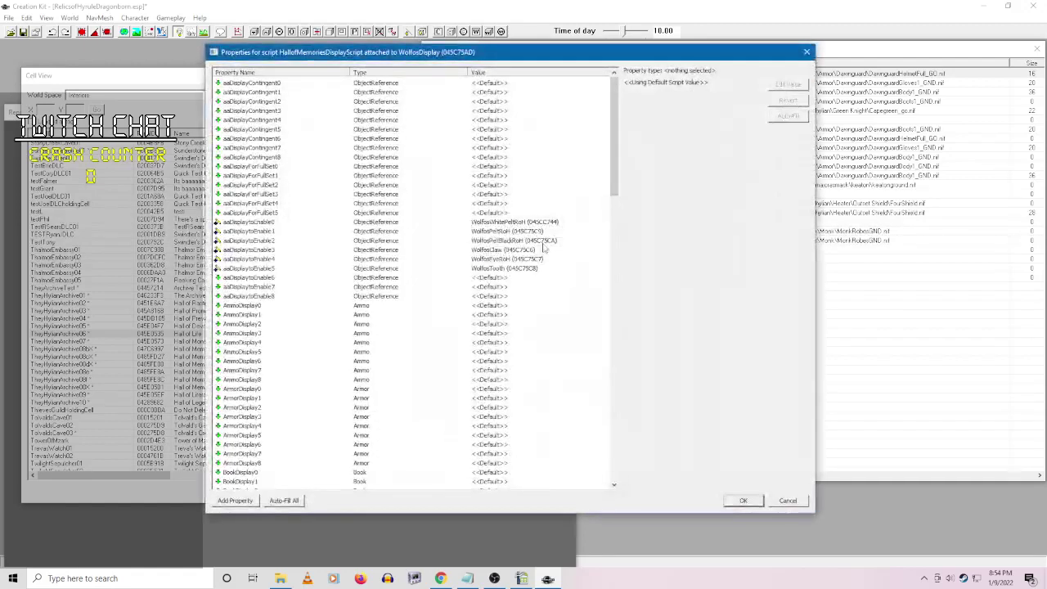
drag(617, 165, 618, 244)
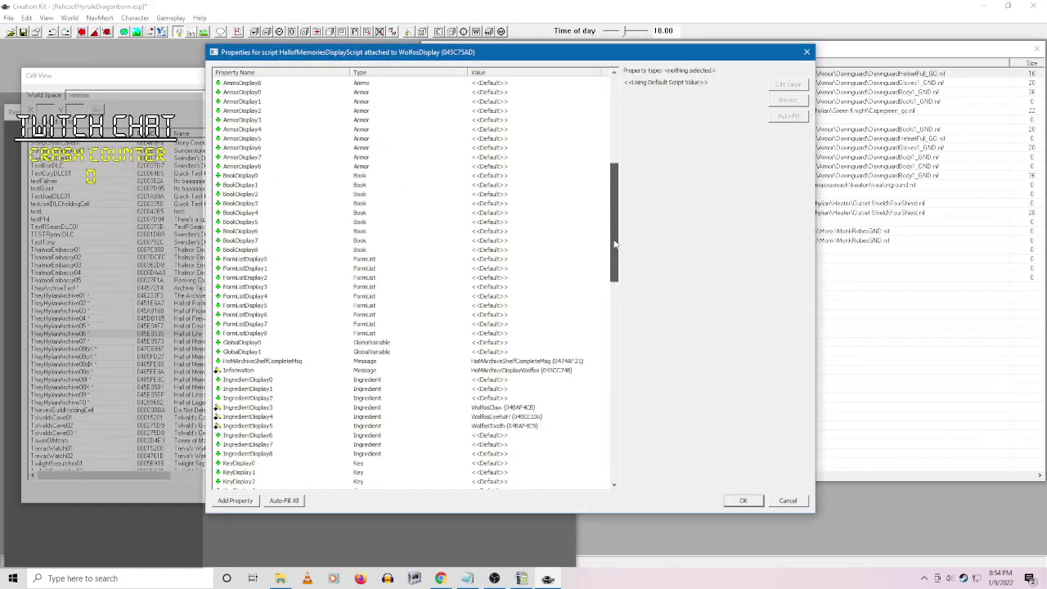
click(786, 500)
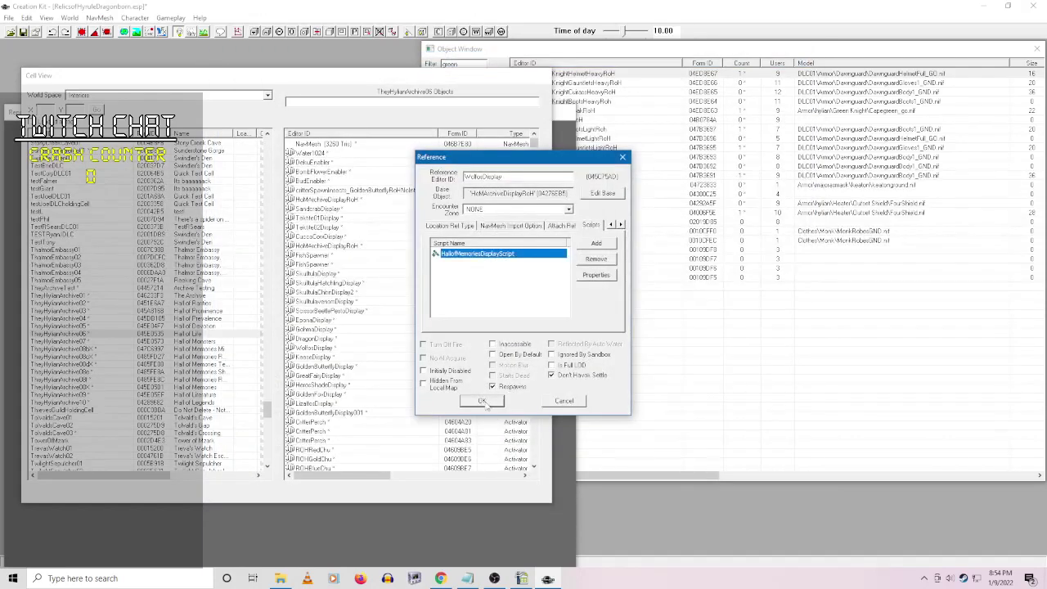
click(481, 400)
- Examine the HallofMemoriesDisplayScript properties on KeeseDisplay and close the reference without changes
right_click(331, 357)
click(350, 366)
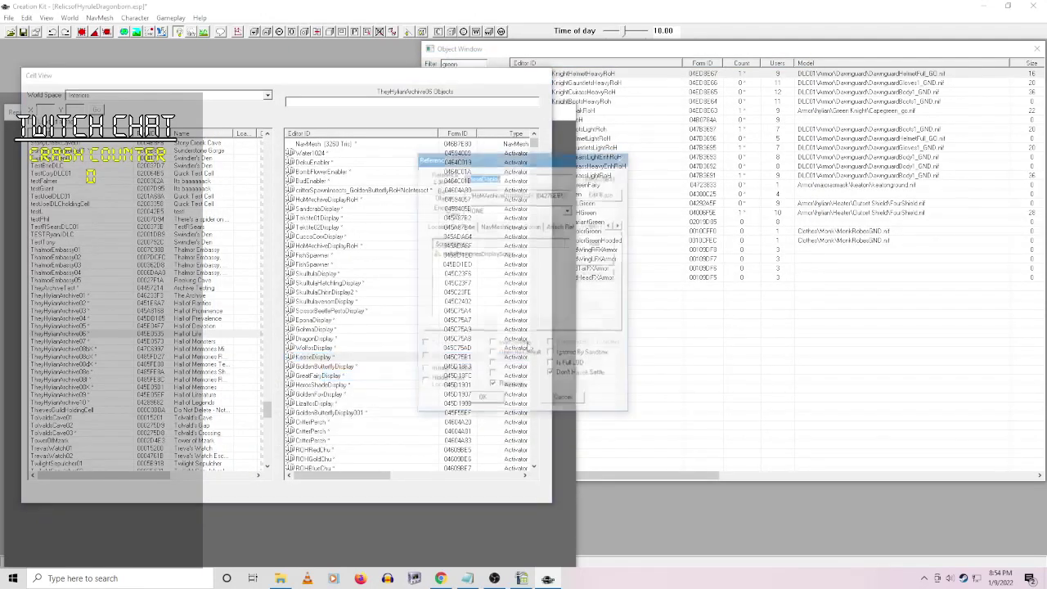
right_click(490, 254)
click(540, 316)
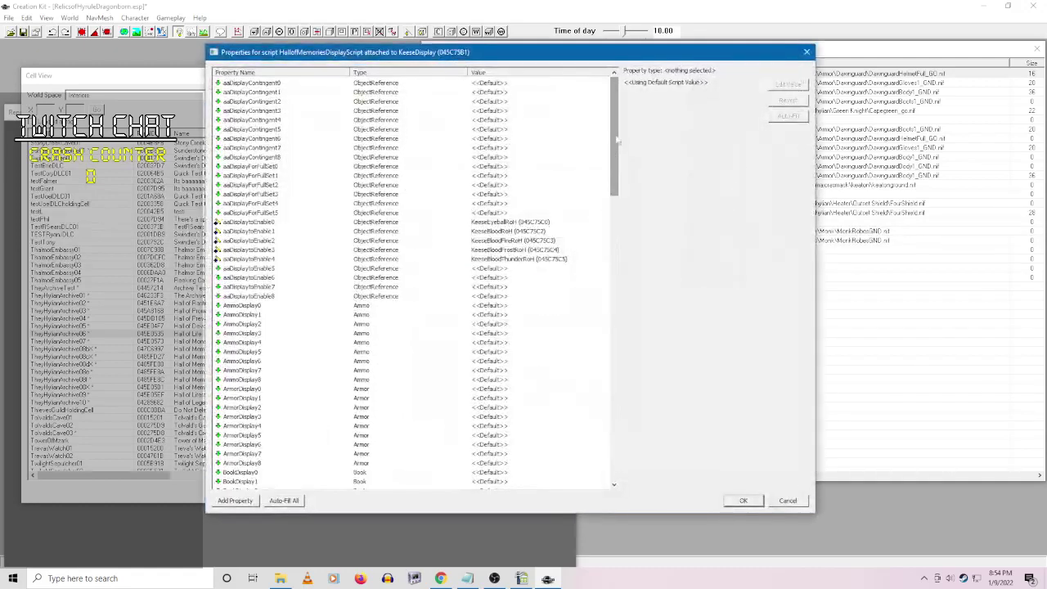
mouse_move(617, 137)
mouse_down()
mouse_move(610, 262)
mouse_move(613, 135)
mouse_up()
click(787, 499)
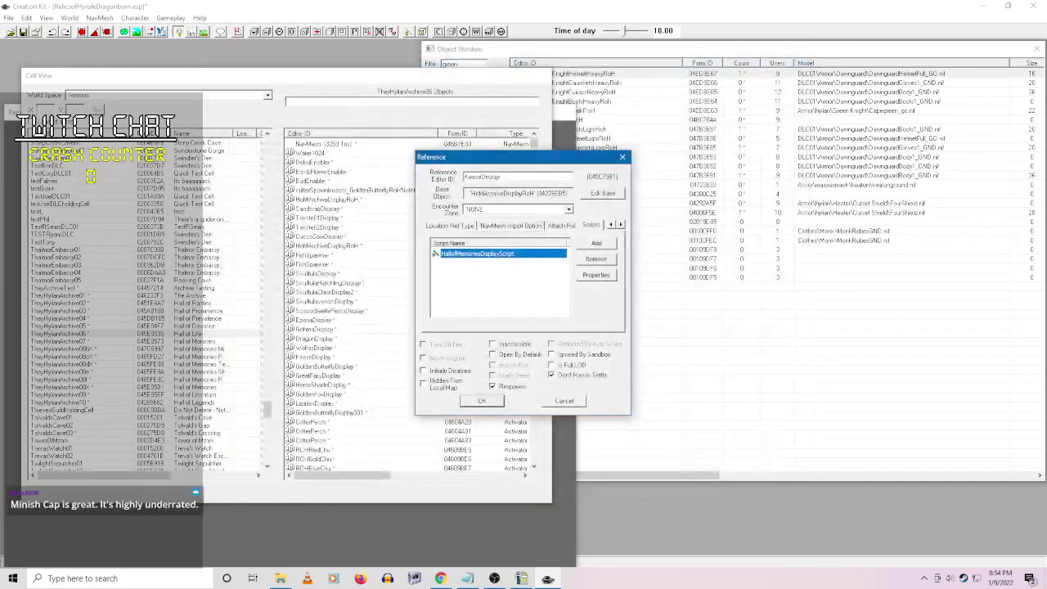
click(482, 400)
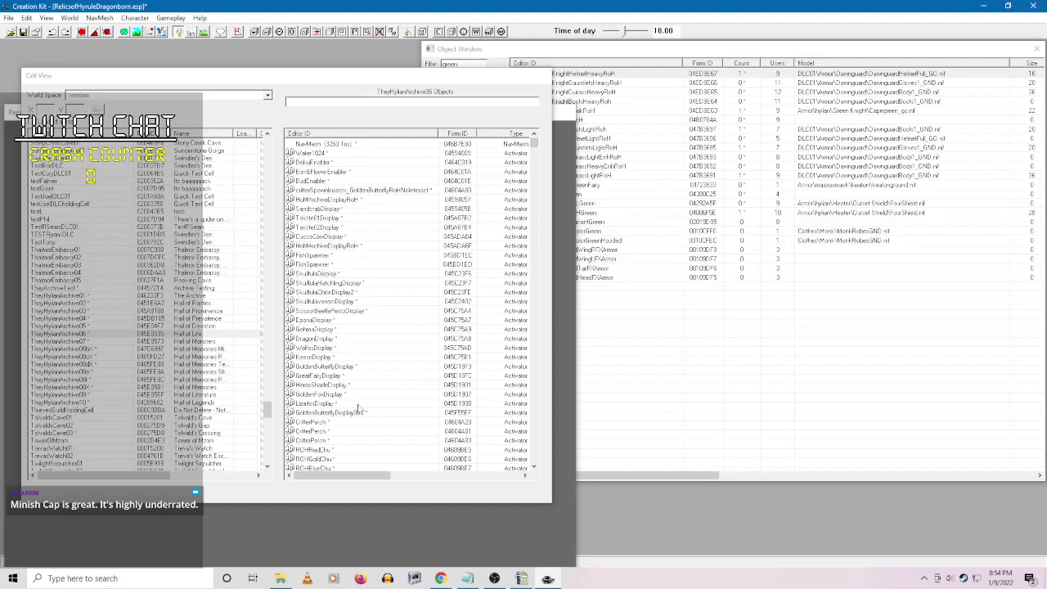
- Examine GoldenButterflyDisplay's HallofMemoriesDisplayScript properties, including its full-set, ingredient and misc object displays, and close without changes
right_click(349, 367)
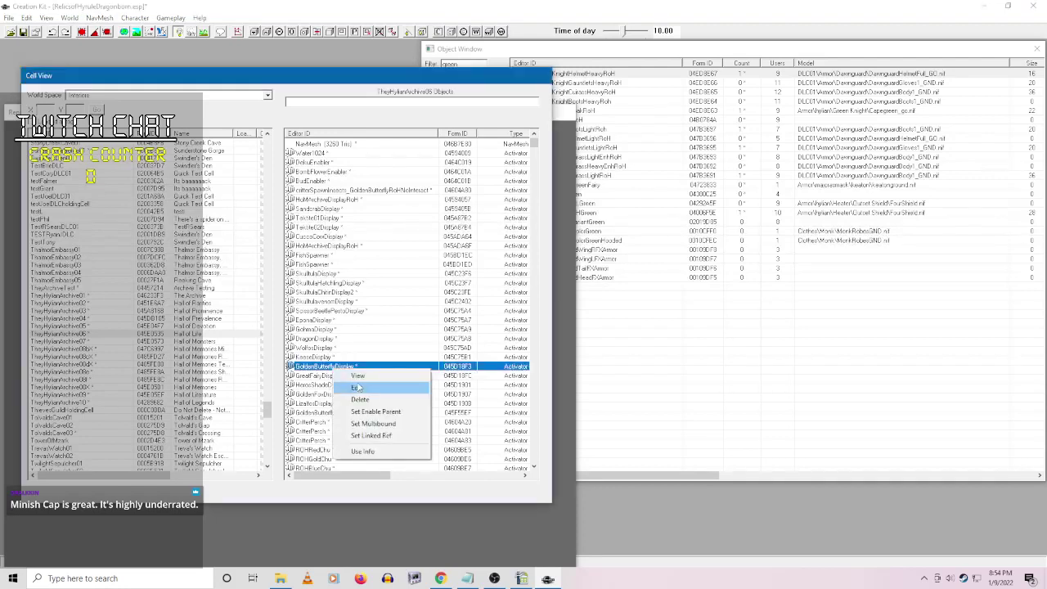
click(357, 388)
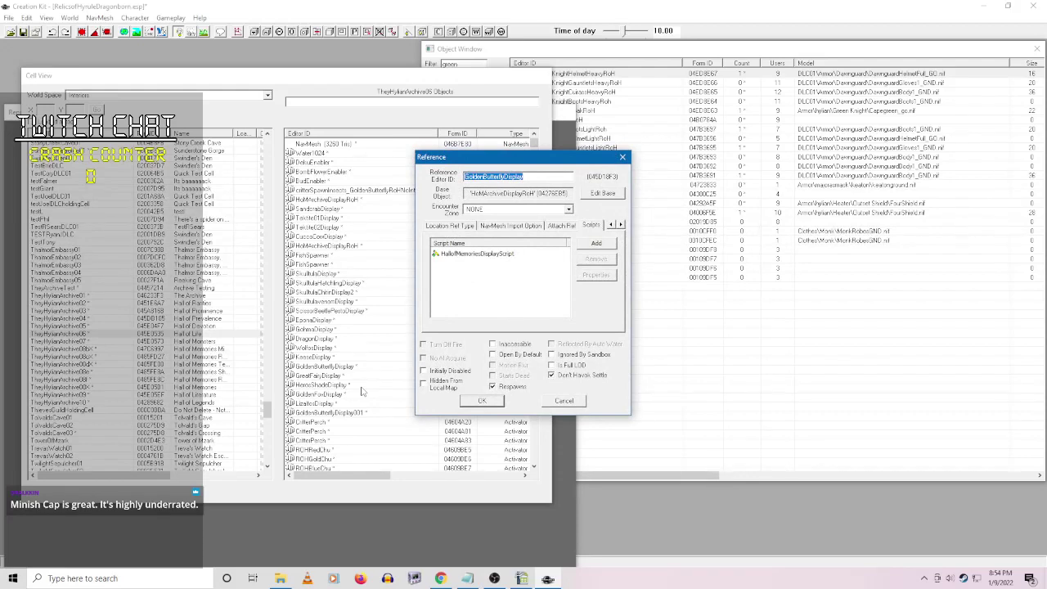
right_click(491, 256)
click(556, 306)
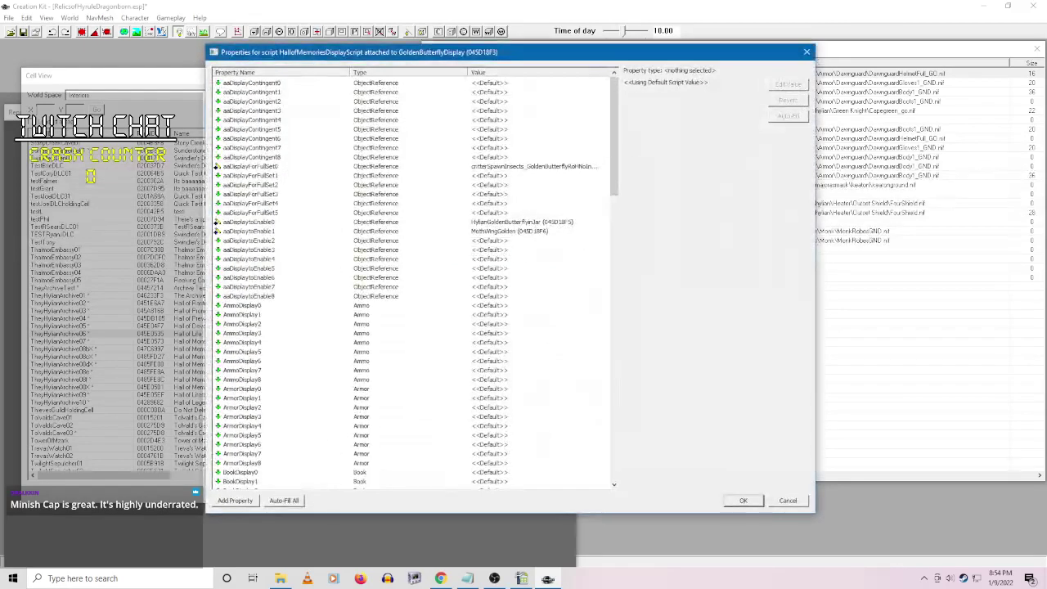
drag(616, 141, 612, 261)
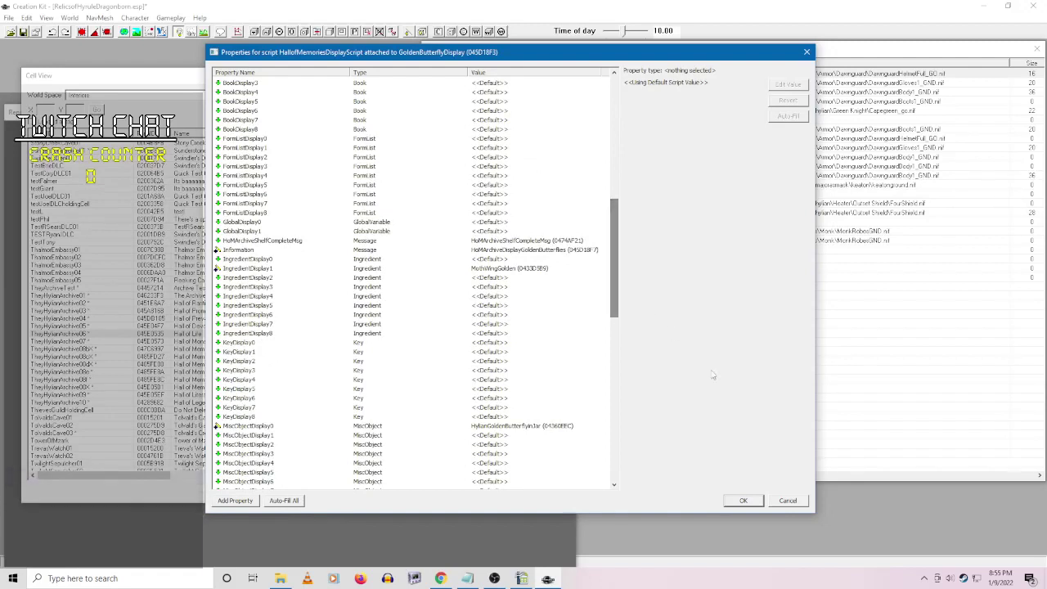
click(804, 502)
click(576, 402)
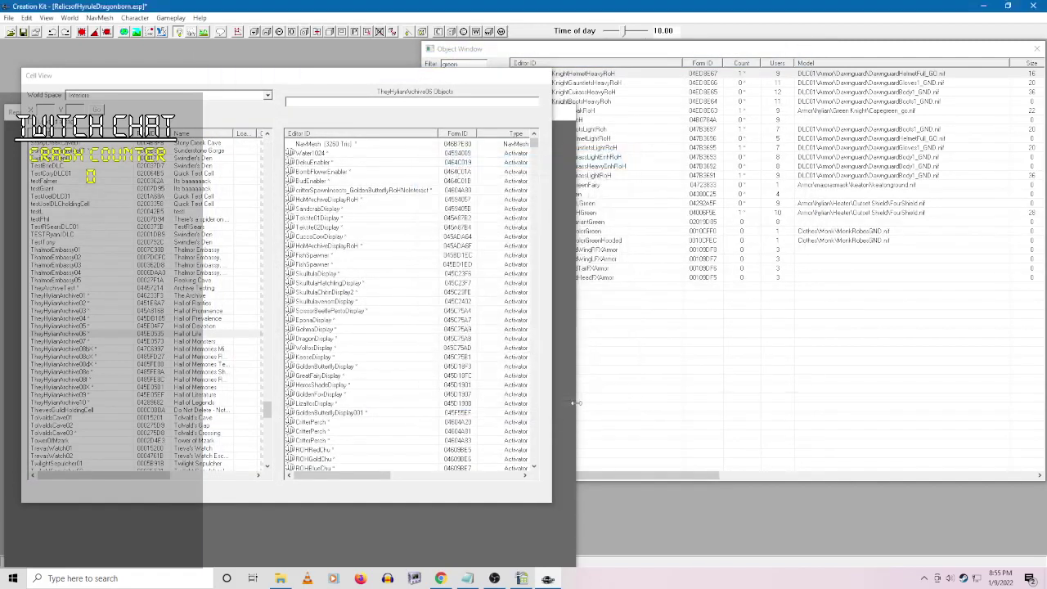
- Examine GreatFairyDisplay's HallofMemoriesDisplayScript properties, including the display to enable and the book display, and close without changes
right_click(335, 375)
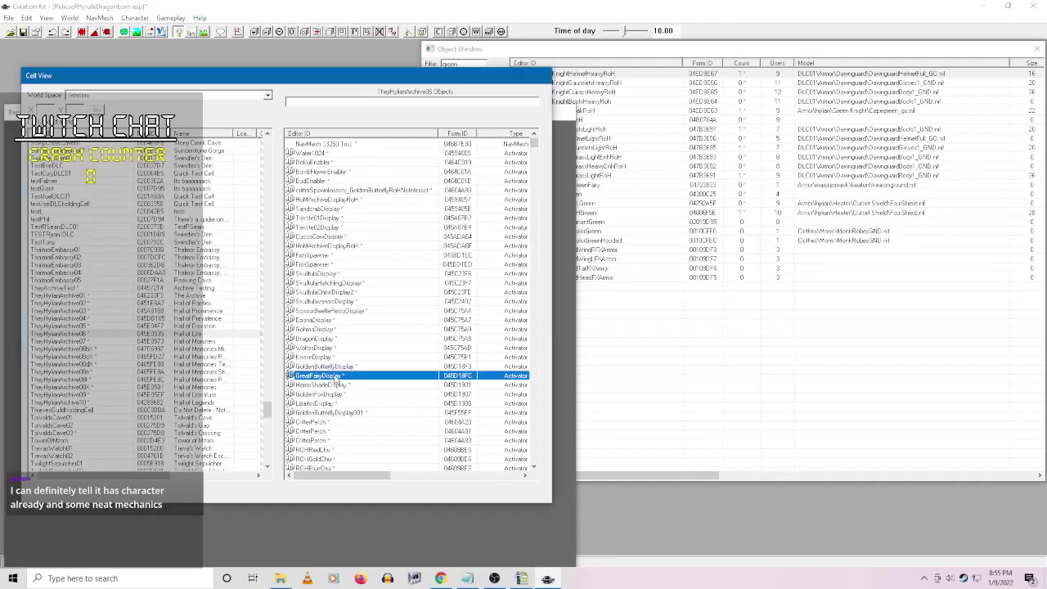
click(373, 395)
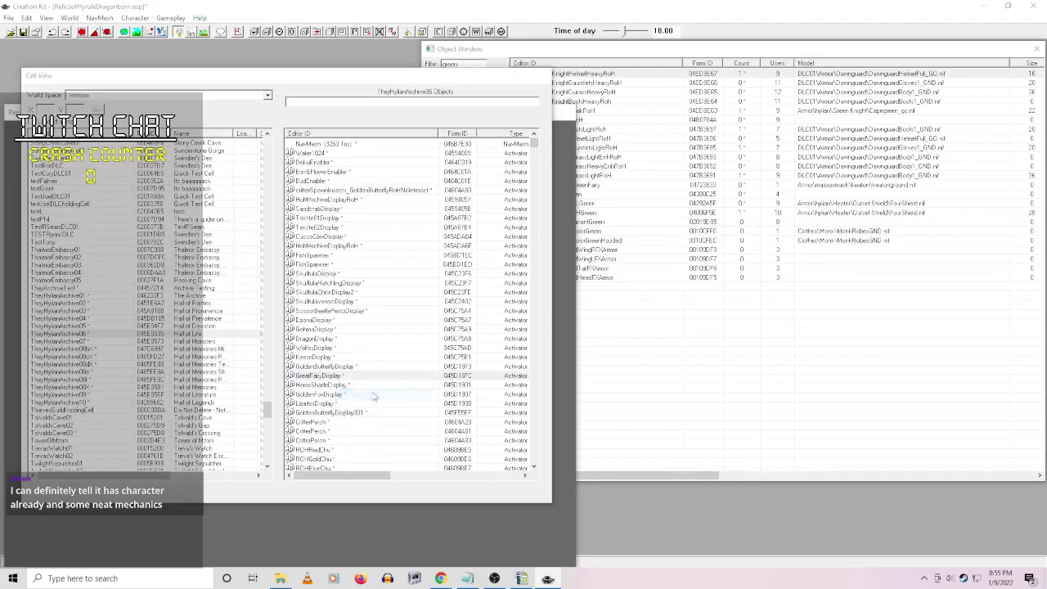
right_click(487, 254)
click(546, 298)
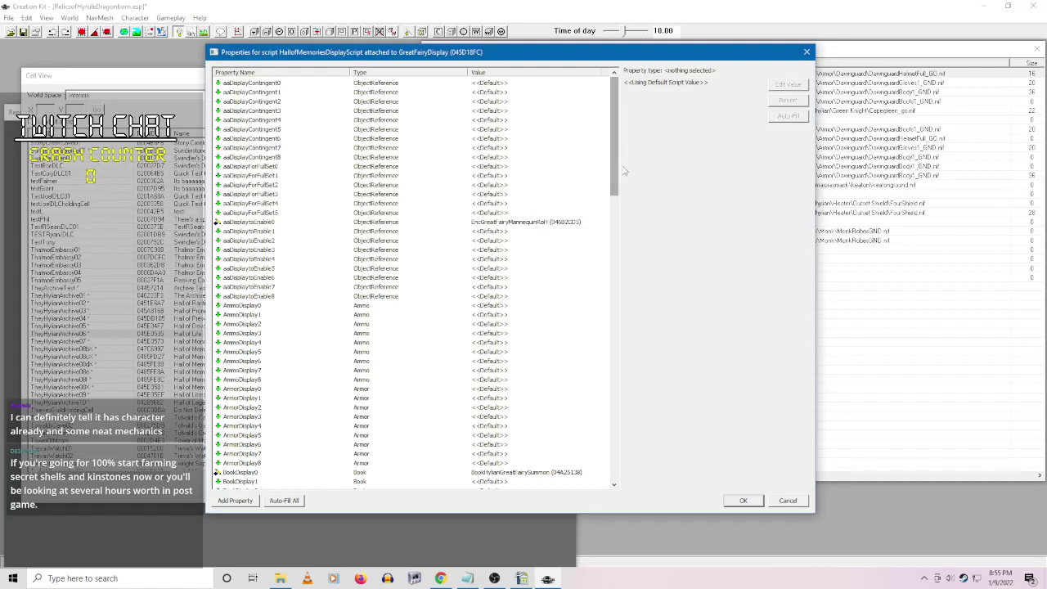
mouse_move(618, 169)
mouse_down()
mouse_move(615, 220)
mouse_move(615, 190)
mouse_up()
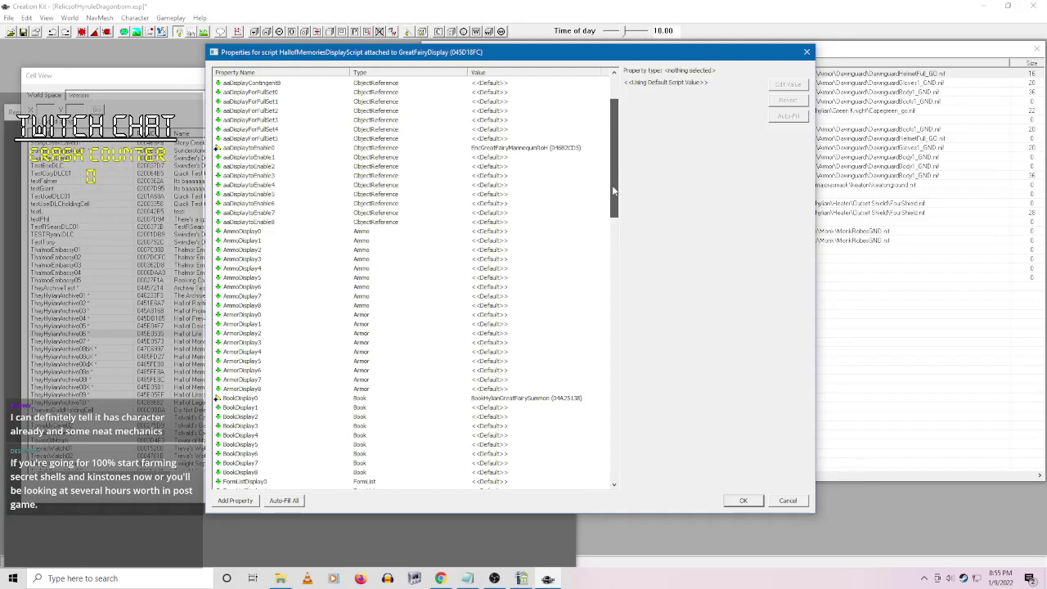
click(801, 500)
click(467, 409)
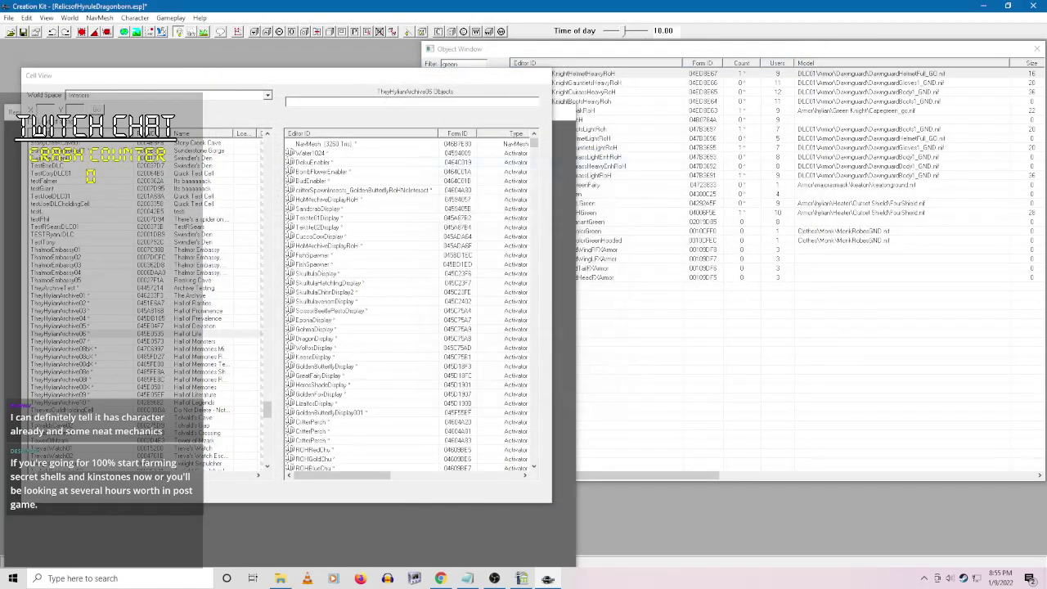
- Examine the HallofMemoriesDisplayScript properties on HerosShadeDisplay and cancel out of the reference
click(372, 394)
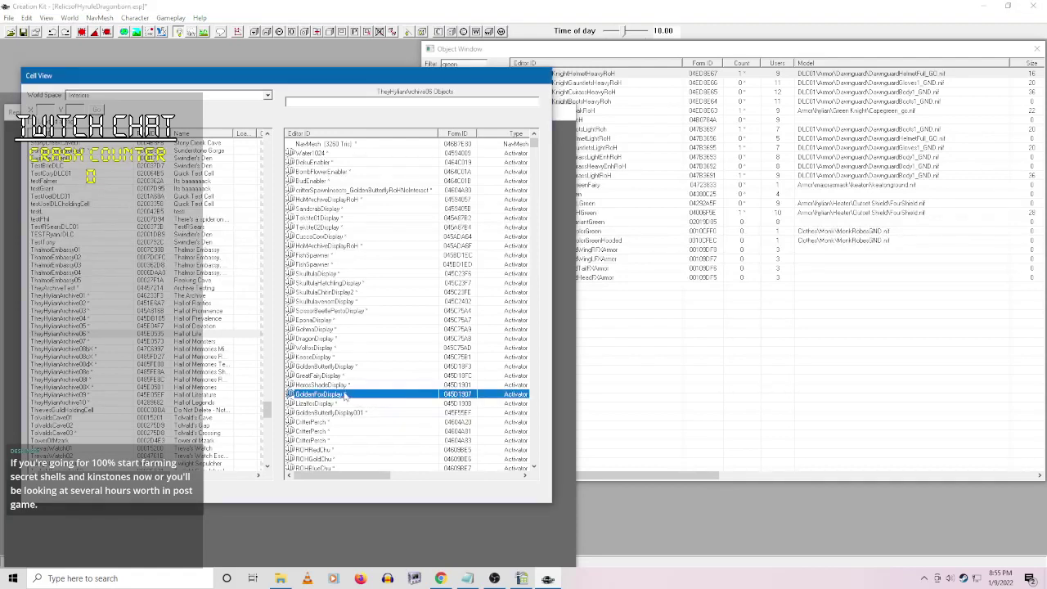
right_click(343, 385)
click(376, 408)
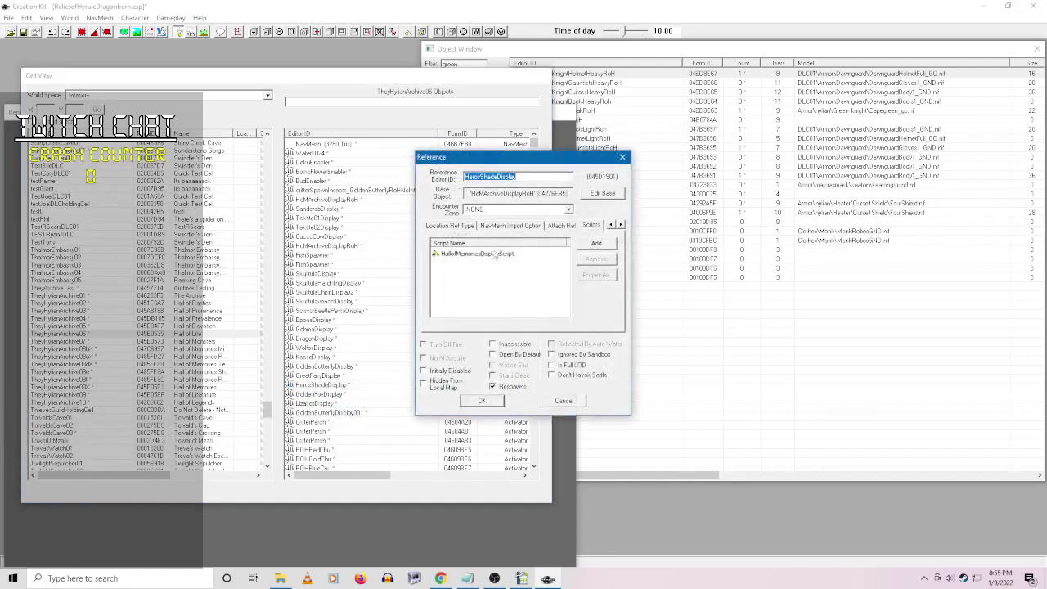
right_click(494, 254)
click(561, 299)
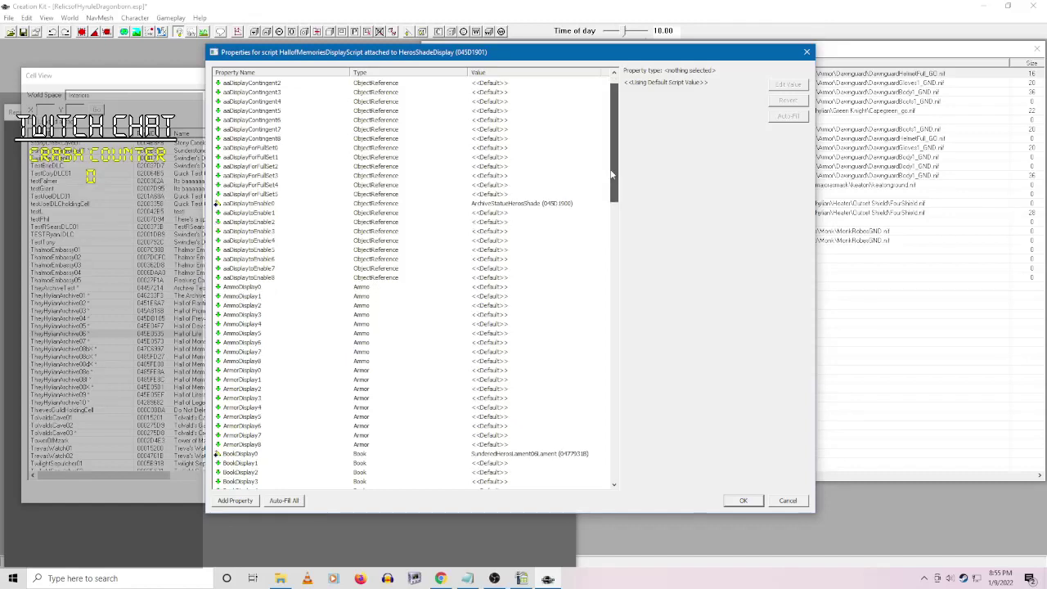
click(789, 501)
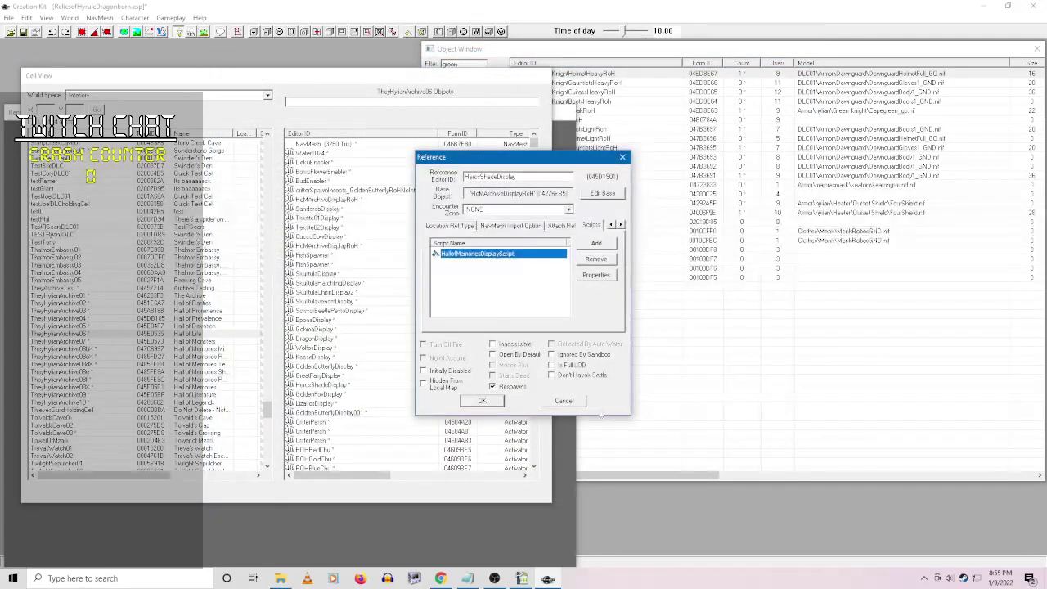
click(565, 400)
- Examine the HallofMemoriesDisplayScript properties on GoldenFoxDisplay and cancel out of the reference
right_click(338, 400)
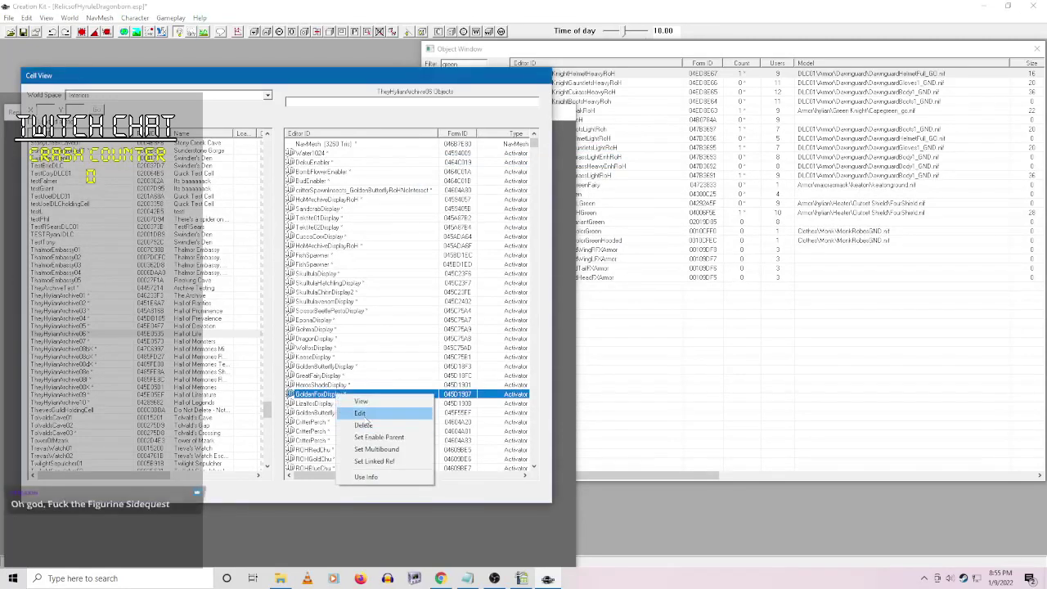
click(353, 403)
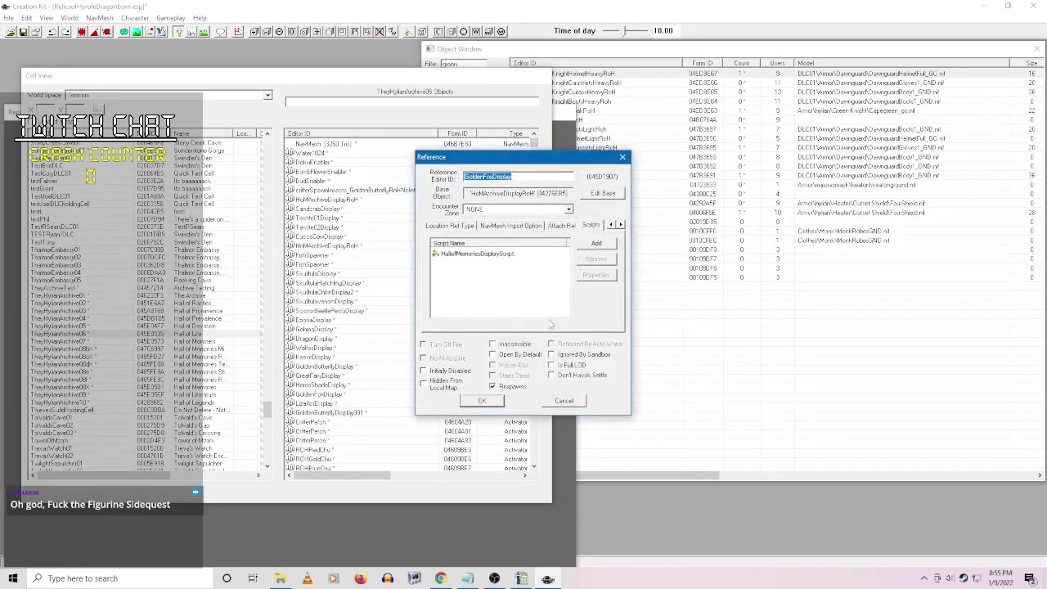
right_click(493, 253)
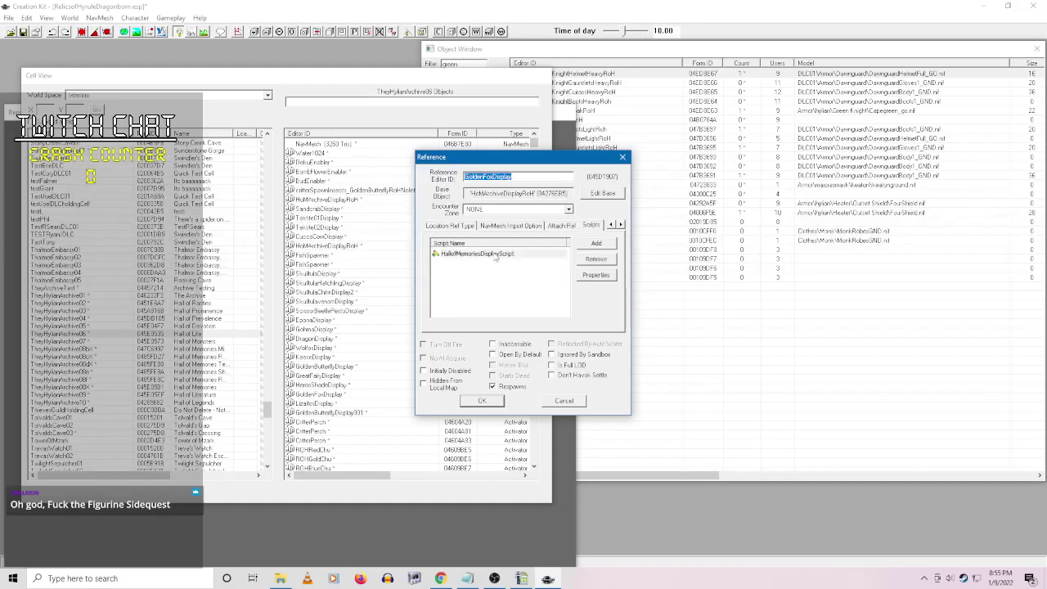
click(544, 301)
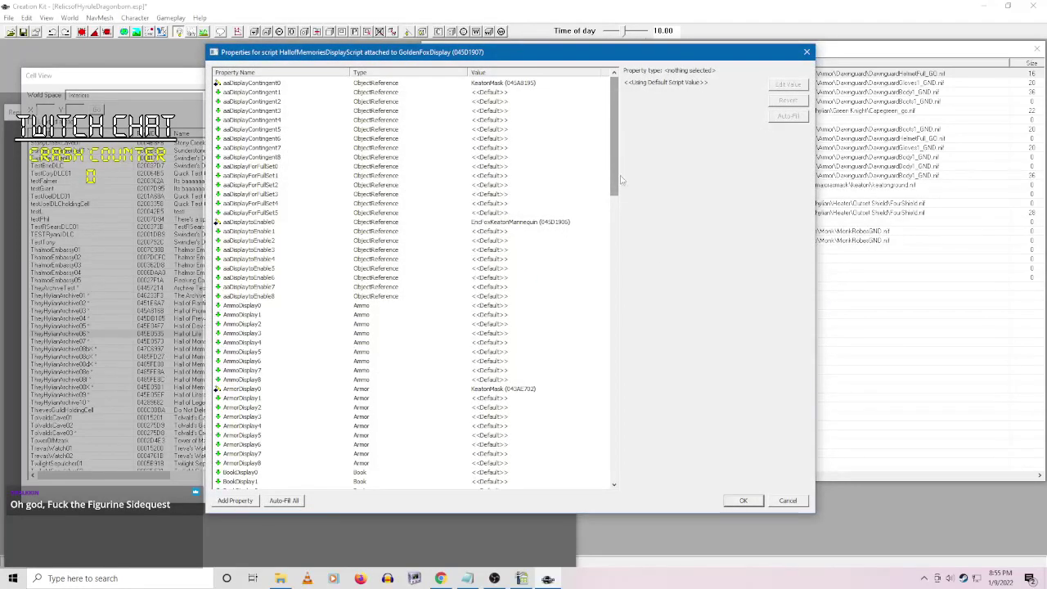
click(779, 500)
click(564, 400)
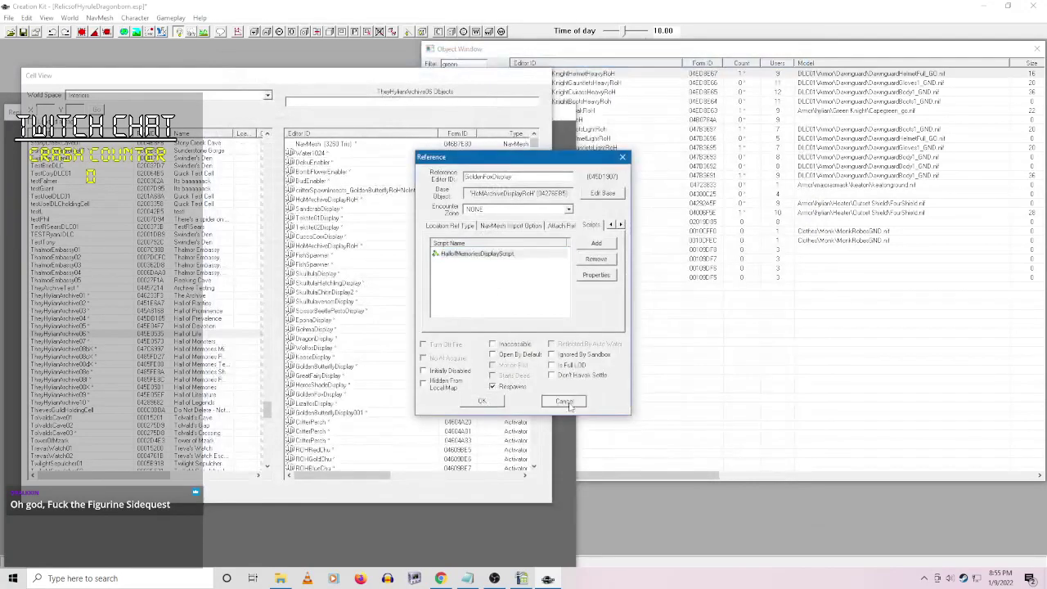
- Examine LizalfosDisplay's HallofMemoriesDisplayScript properties, including the displays to enable and the book displays, and close without changes
right_click(304, 404)
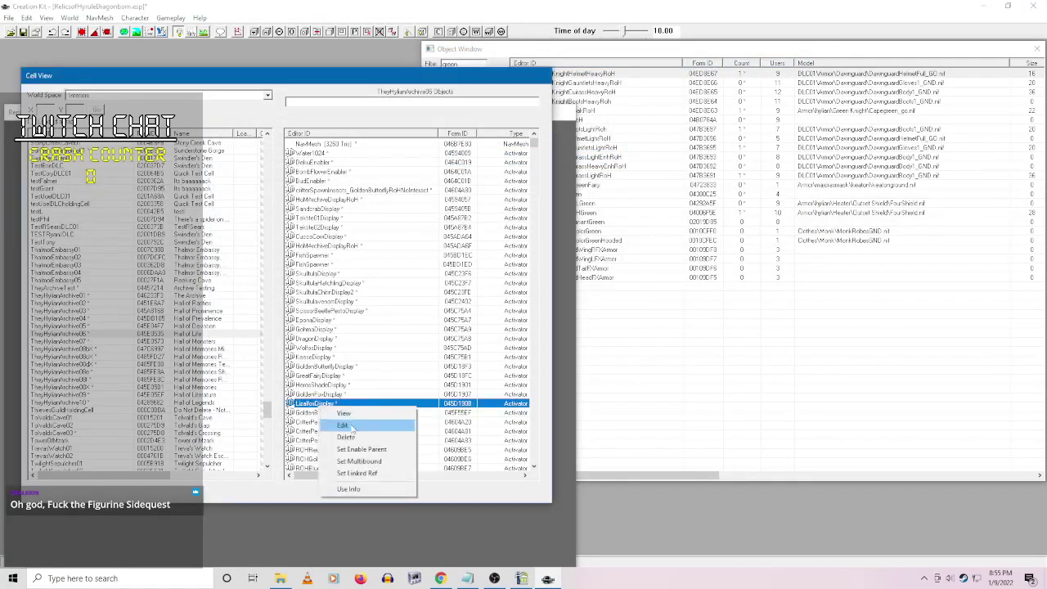
click(351, 425)
right_click(484, 255)
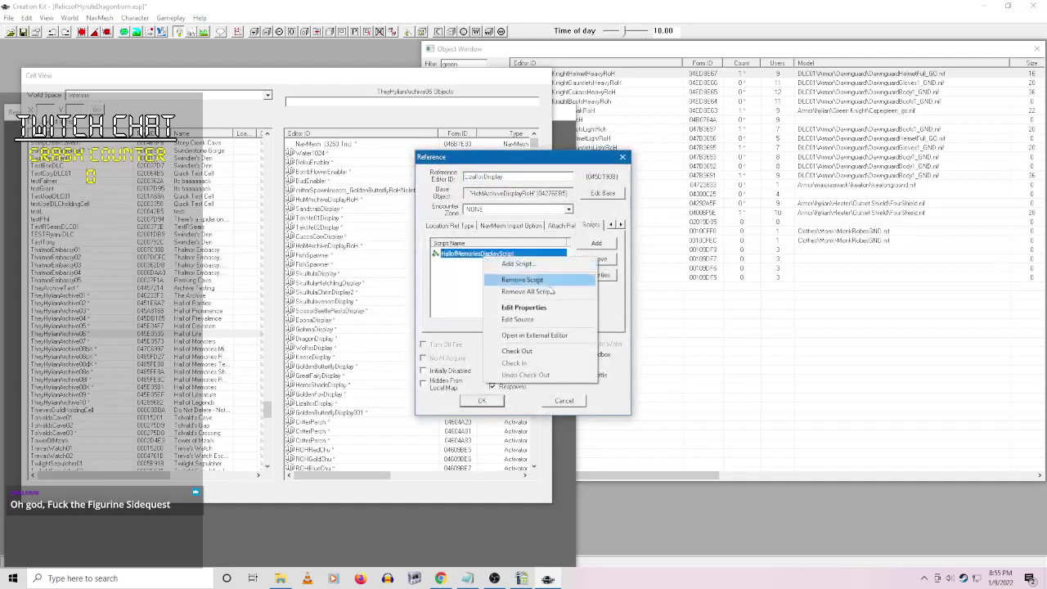
click(543, 307)
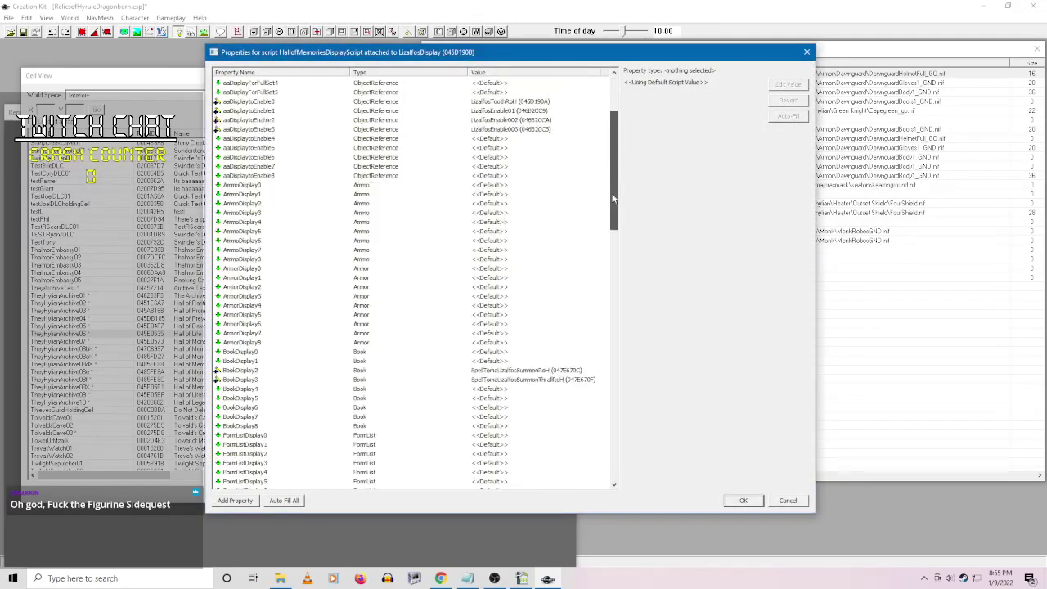
drag(613, 199, 612, 240)
click(805, 501)
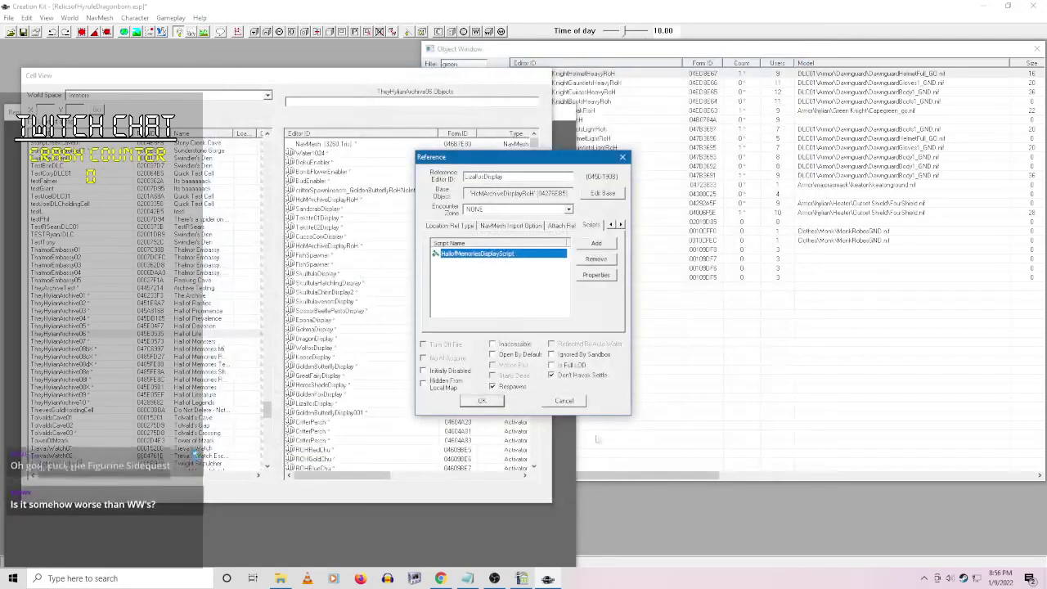
click(560, 403)
- Examine the HallofMemoriesDisplayScript properties on GoldenButterflyDisplay001 and close the property list without changes
scroll(382, 419, down, 2)
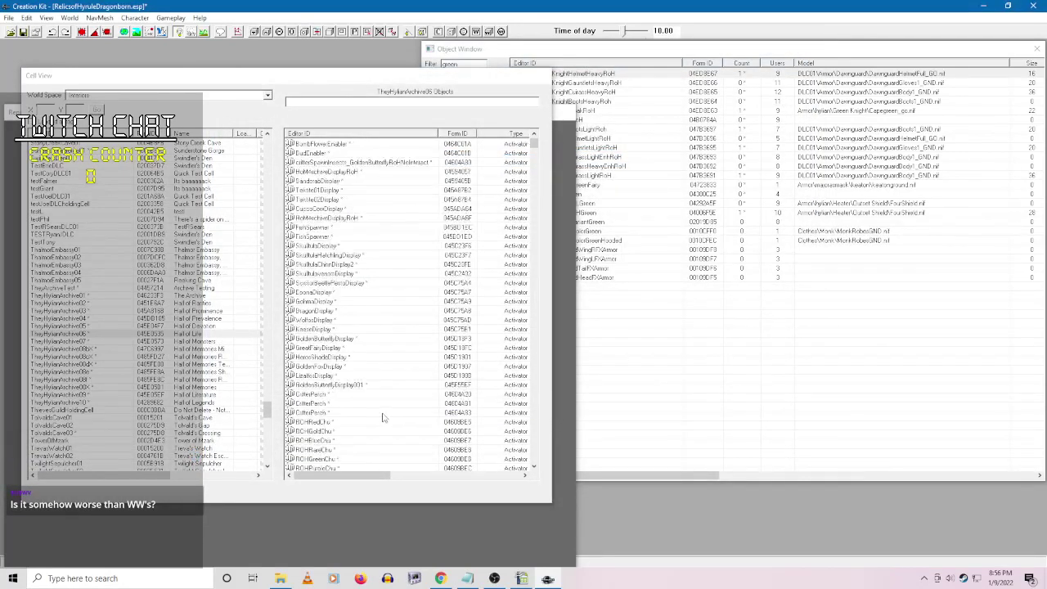
right_click(343, 358)
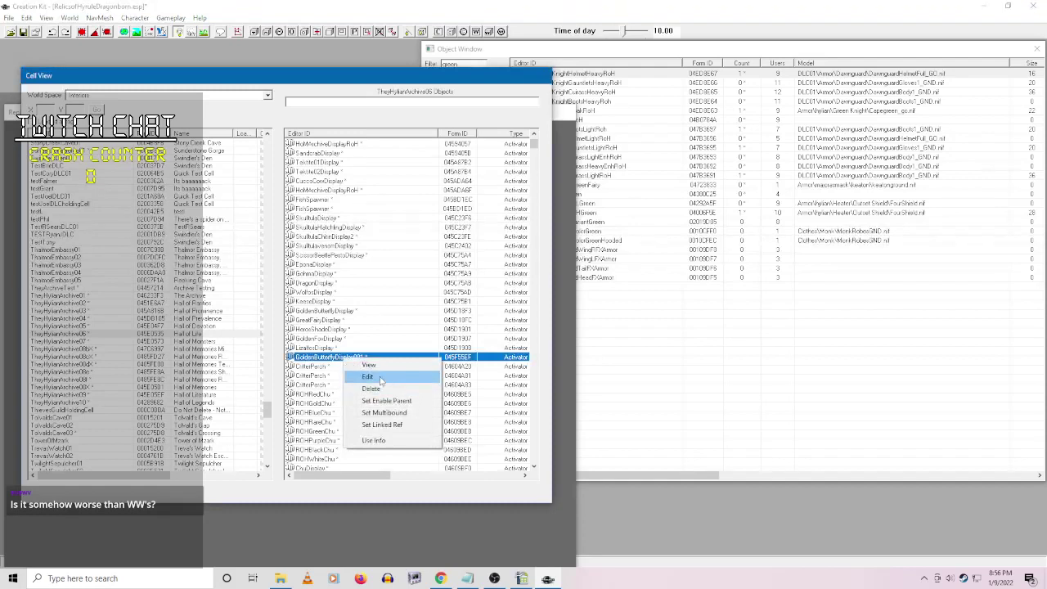
click(368, 377)
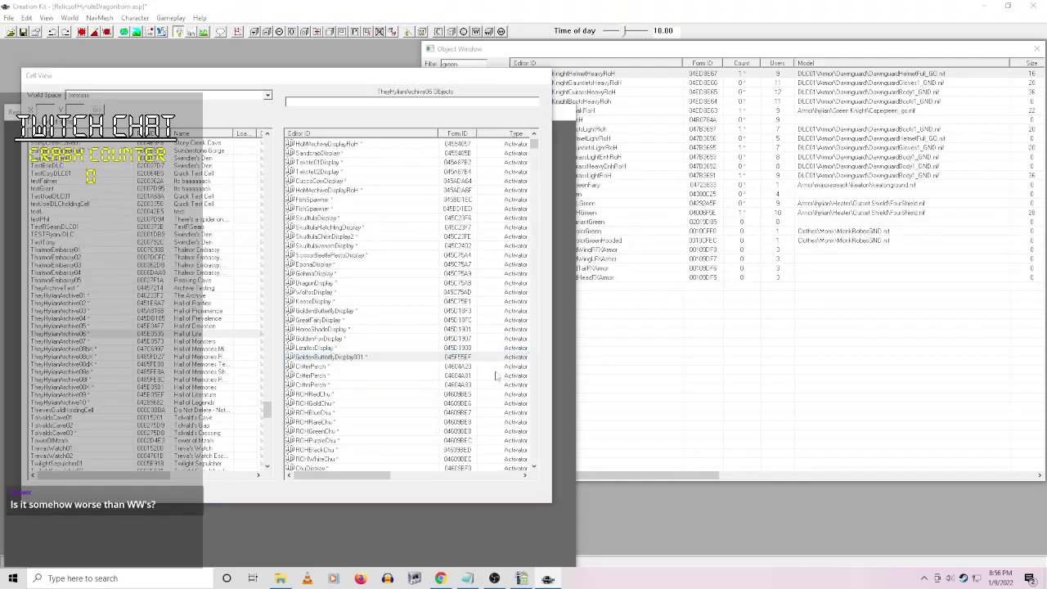
right_click(499, 253)
click(552, 301)
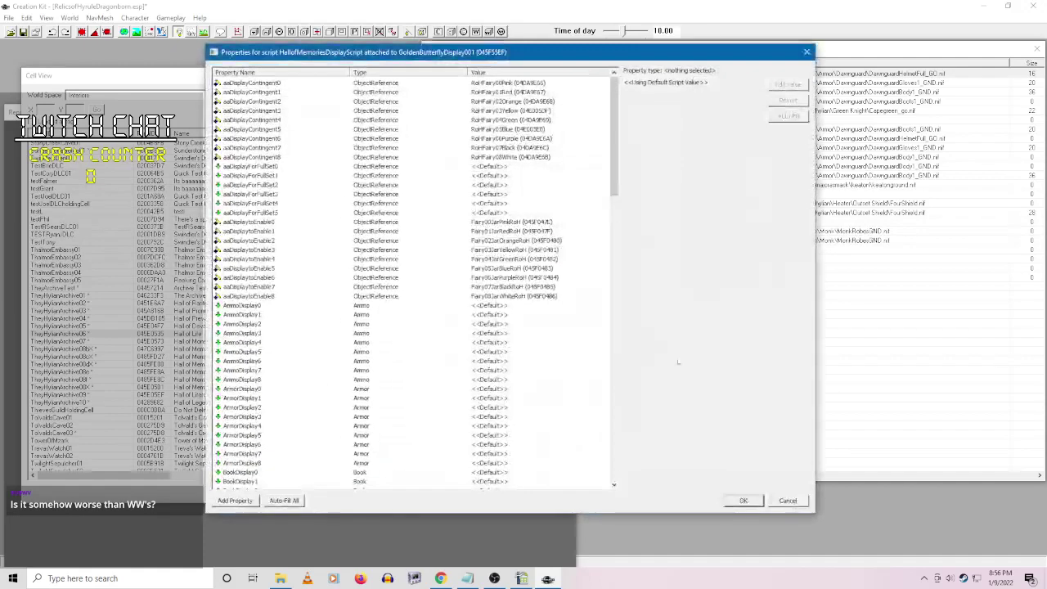
click(788, 499)
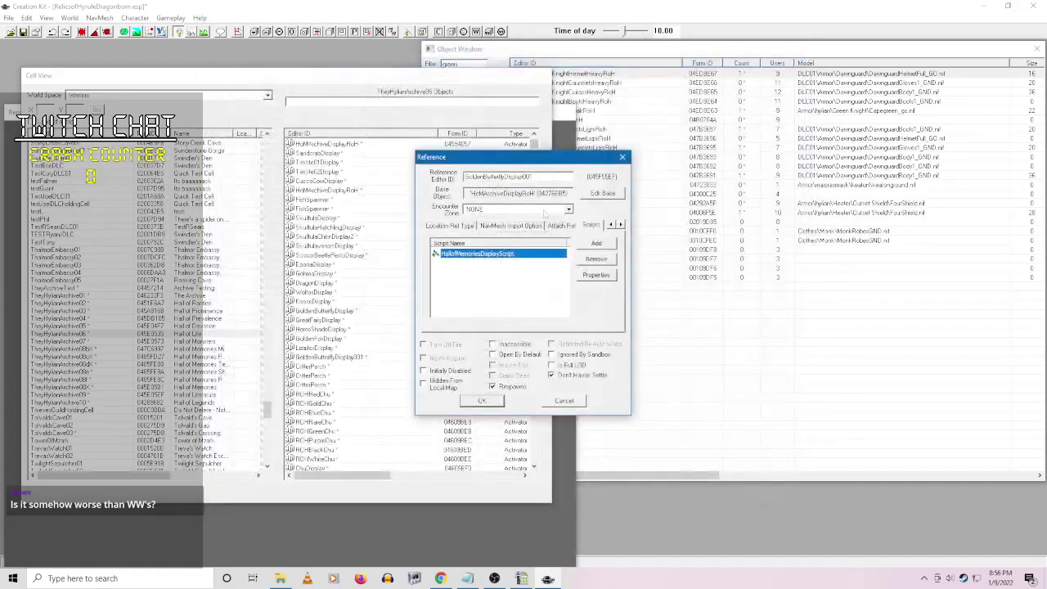
- Replace the reference editor ID of GoldenButterflyDisplay001 with FairyJarDisplay
double_click(548, 176)
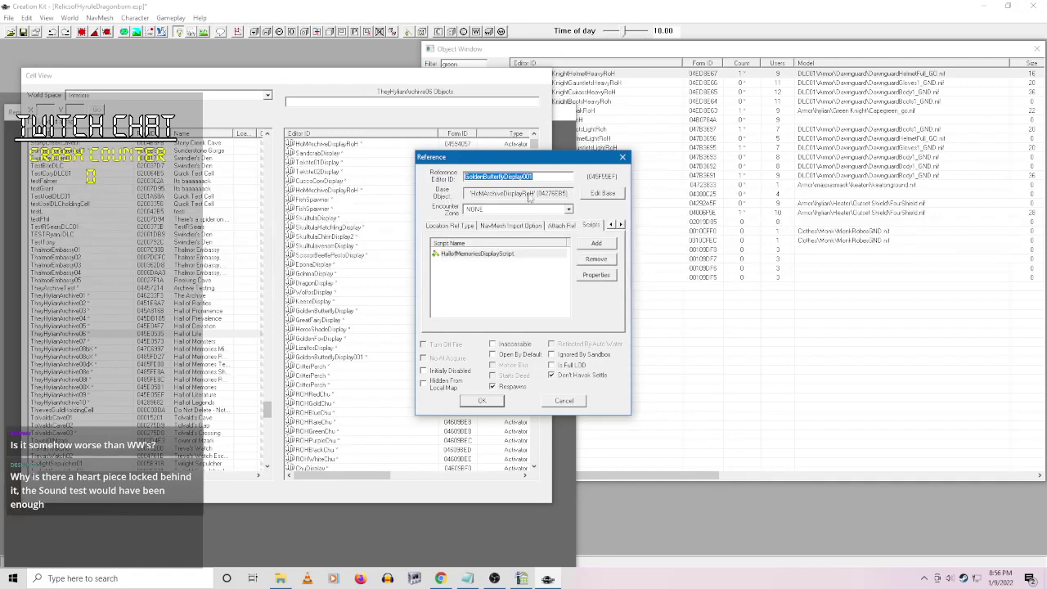
click(494, 182)
double_click(504, 176)
text(FairyJarDisplay)
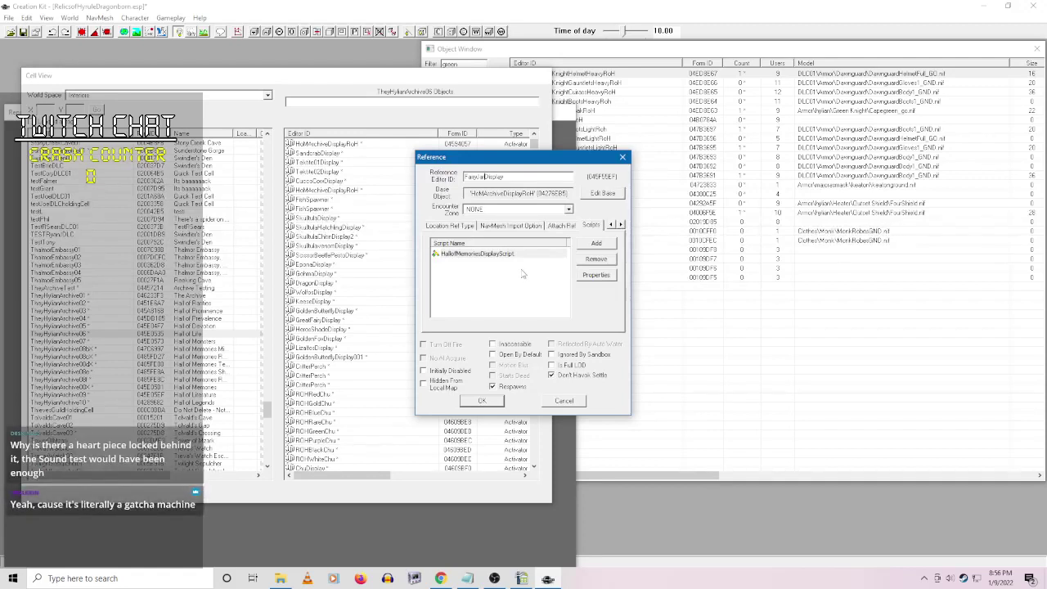
- Recheck the fairy jar reference's script properties, down to its information message and misc object displays, and cancel the property list
right_click(486, 251)
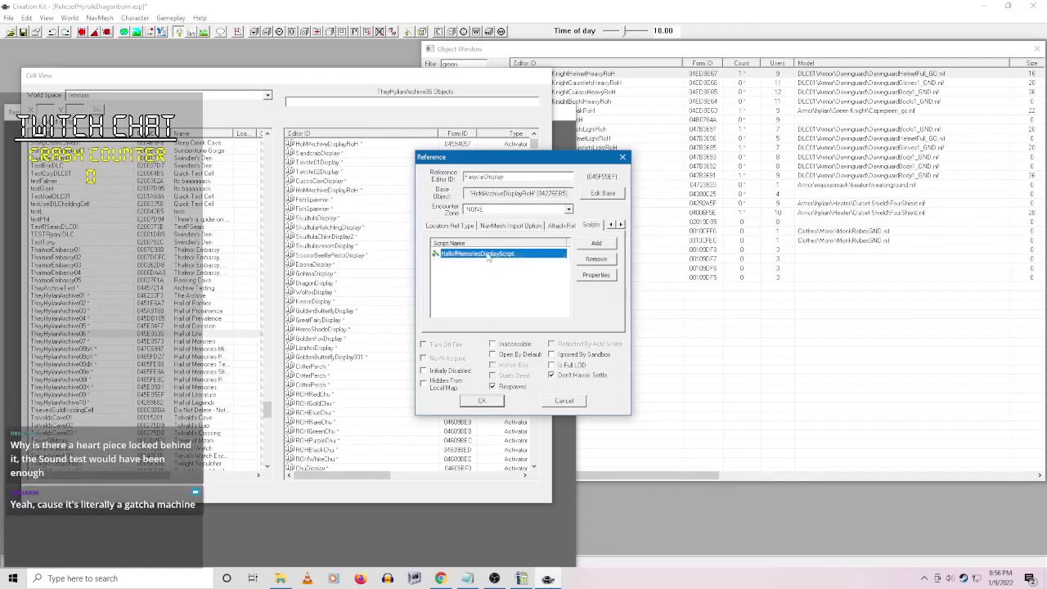
click(546, 300)
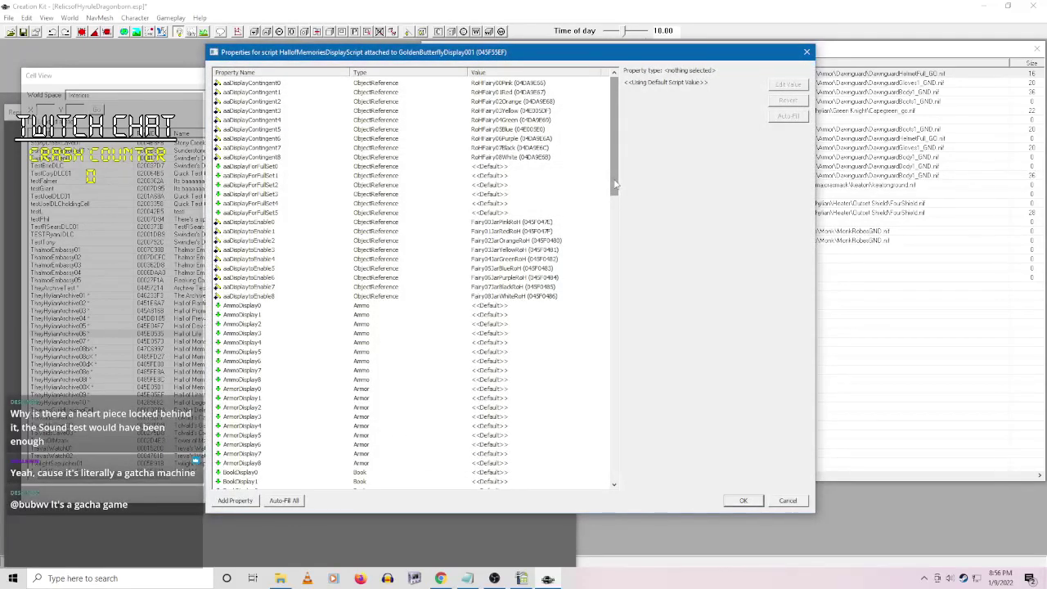
drag(615, 184, 606, 341)
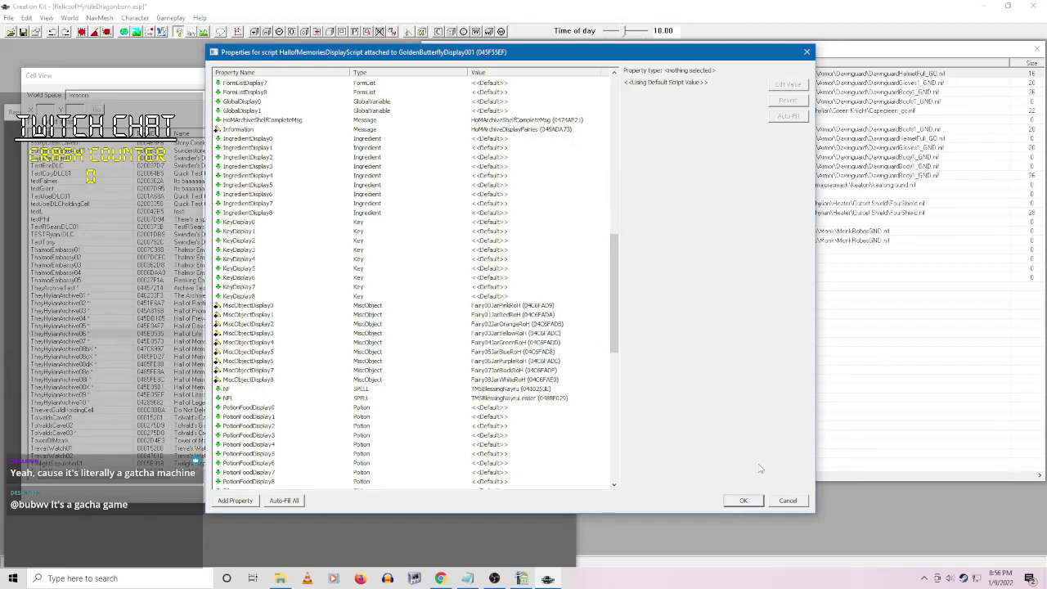
click(788, 500)
- Save the fairy jar reference and accept the rename to its new editor ID
click(482, 400)
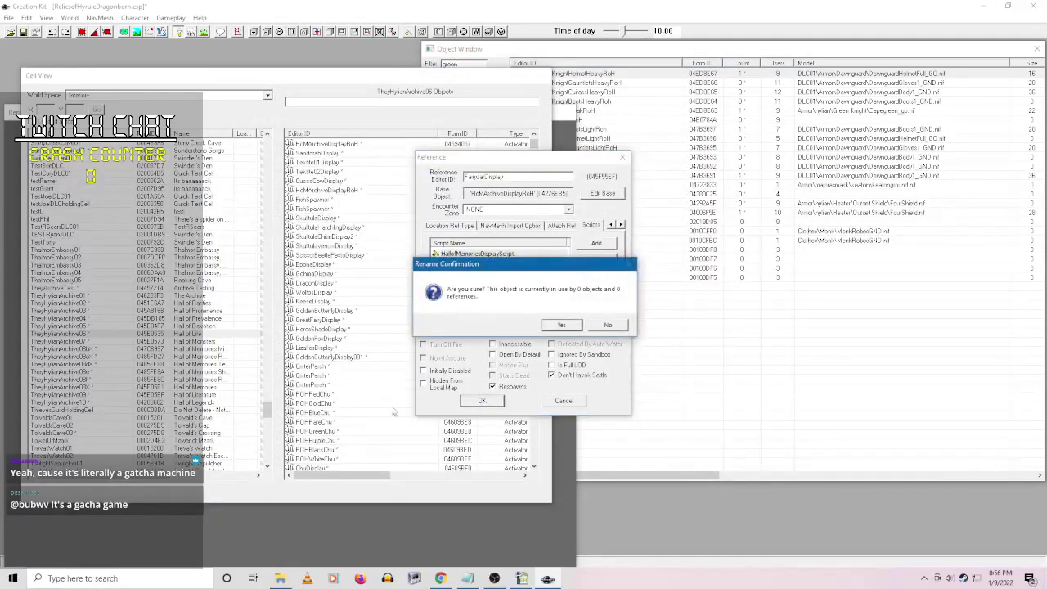
click(610, 324)
click(482, 400)
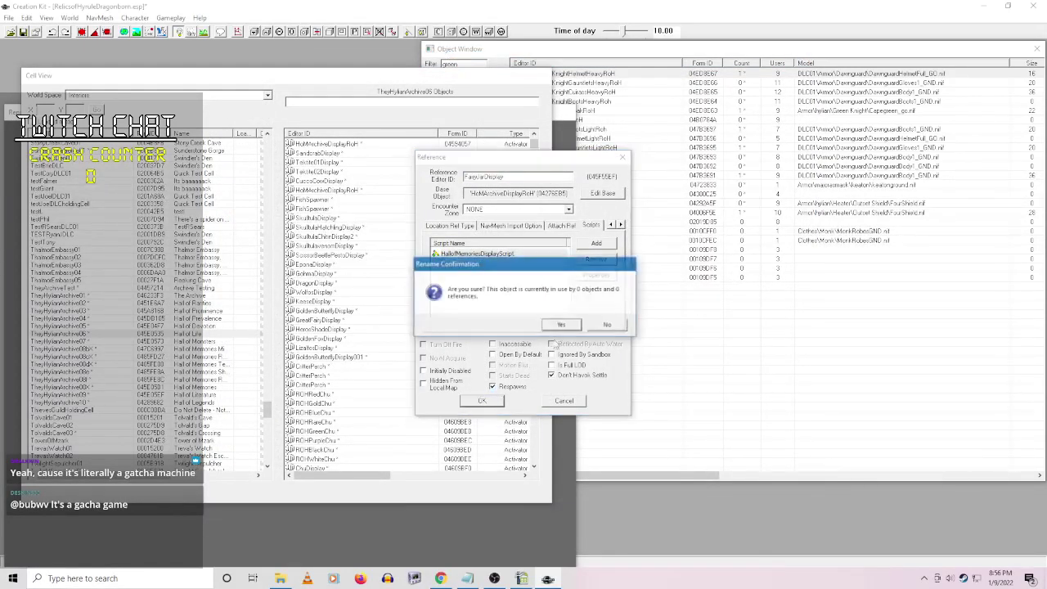
key(Return)
- Examine the HallofMemoriesDisplayScript properties on ChuDisplay, including its displays to enable, and cancel out of the reference
click(382, 367)
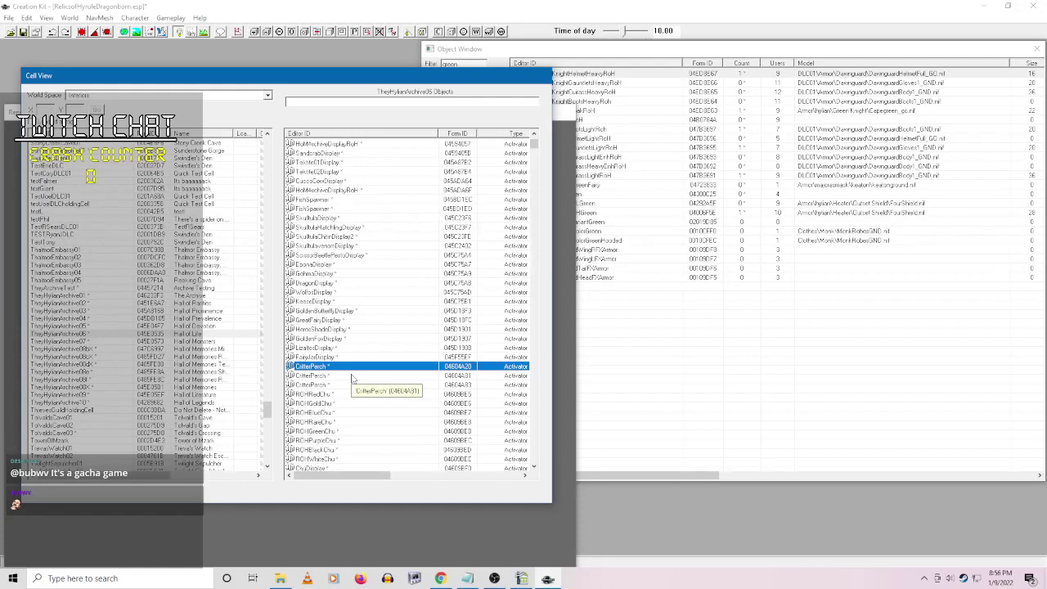
scroll(349, 372, down, 3)
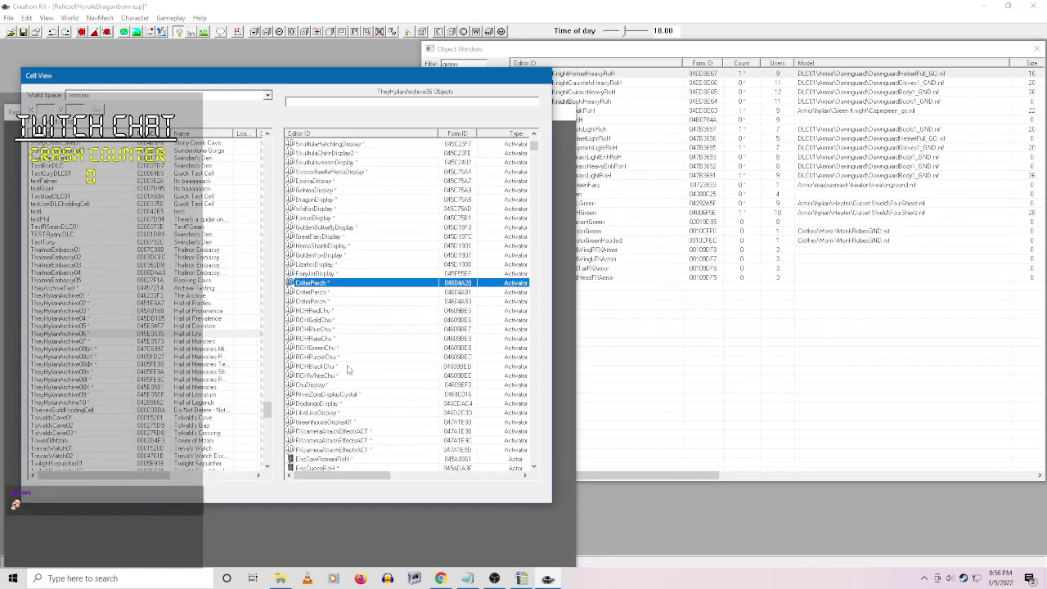
double_click(335, 383)
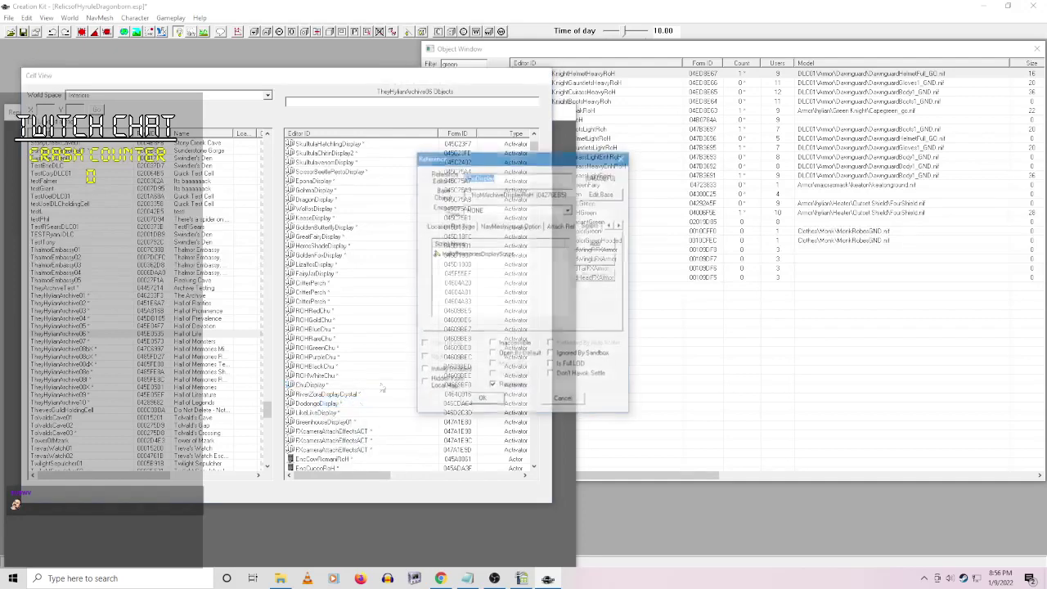
right_click(480, 255)
click(533, 299)
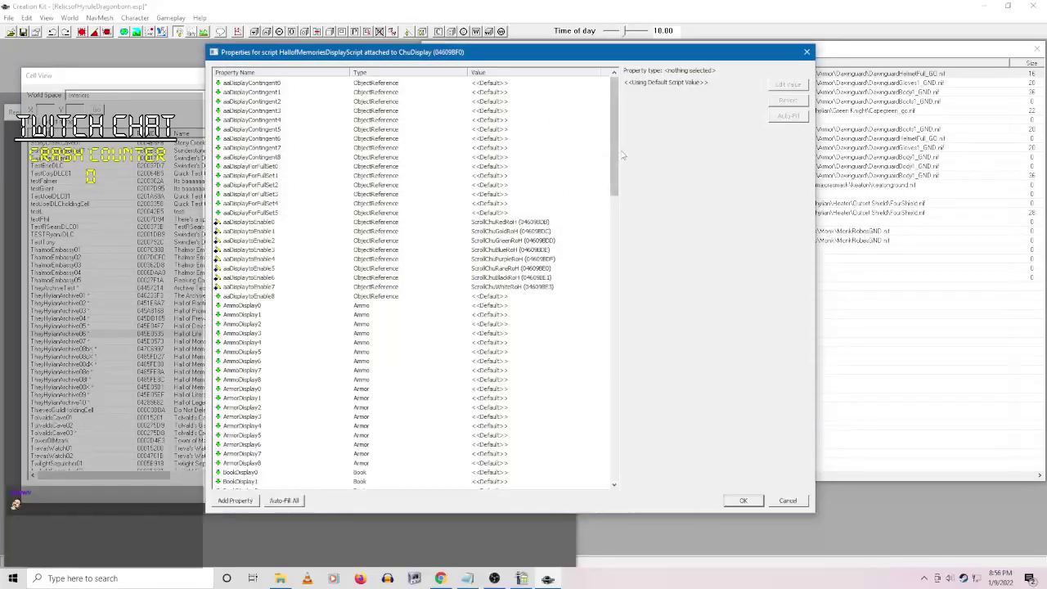
drag(611, 158, 610, 286)
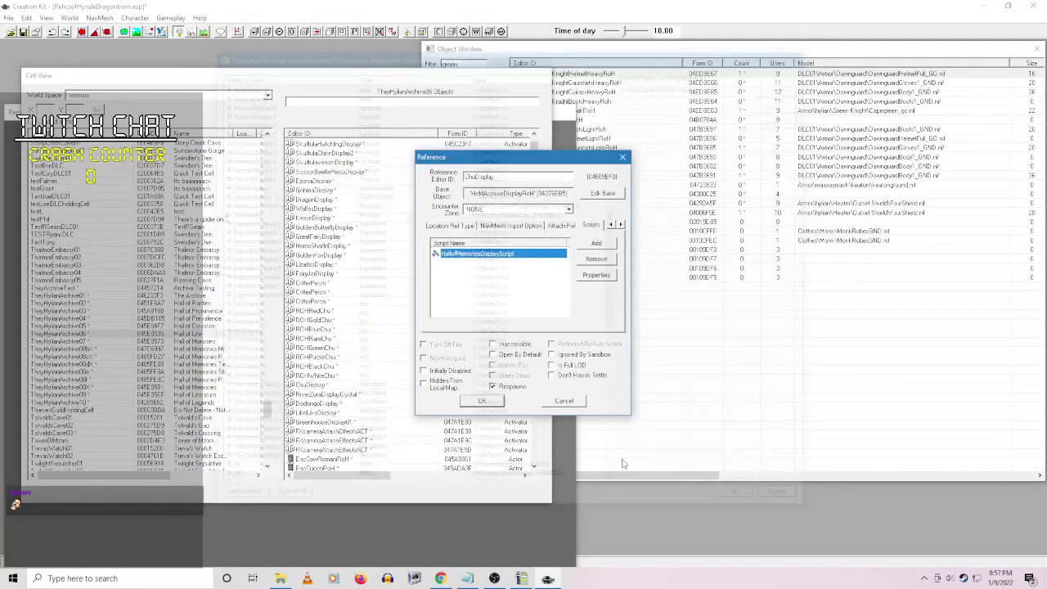
click(787, 500)
click(563, 401)
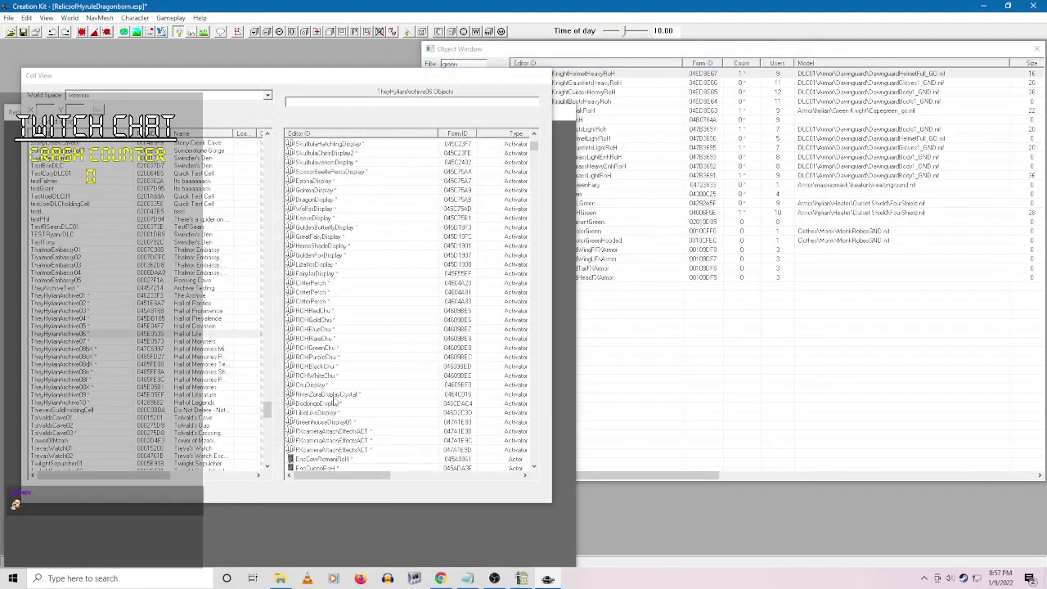
- Examine RiverZoraDisplayCrystal's HallofMemoriesDisplayScript properties, including the information message and ingredient display, and close without changes
right_click(336, 396)
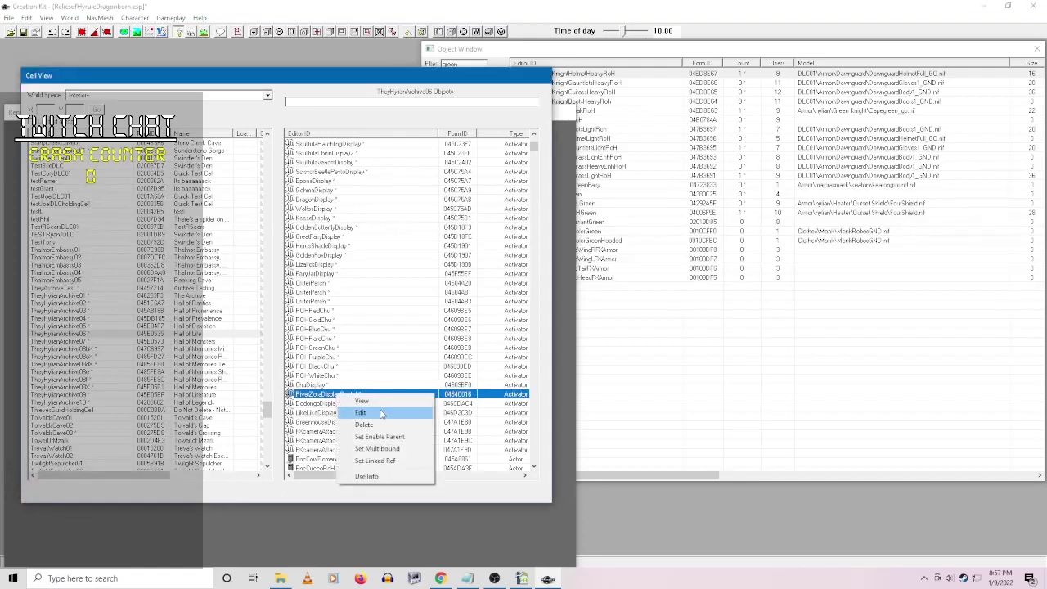
click(360, 413)
click(483, 255)
right_click(482, 255)
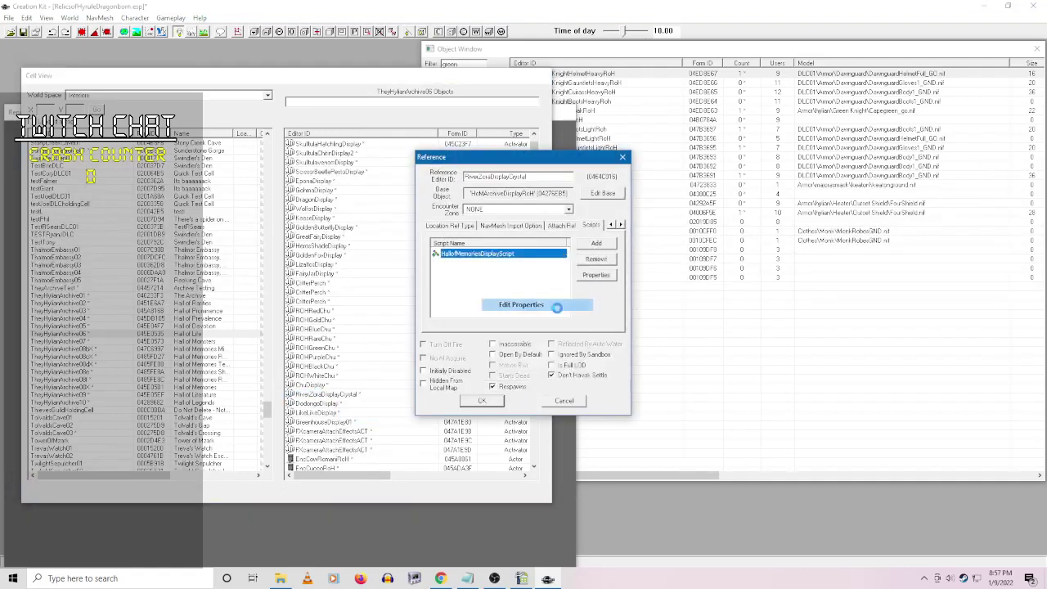
click(556, 306)
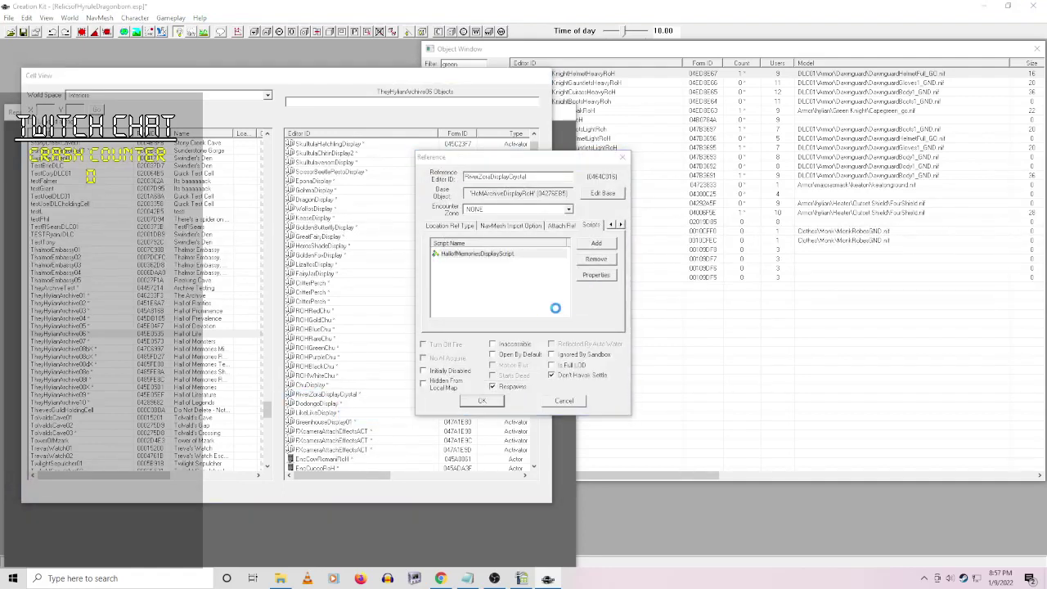
scroll(603, 197, down, 6)
scroll(603, 197, down, 5)
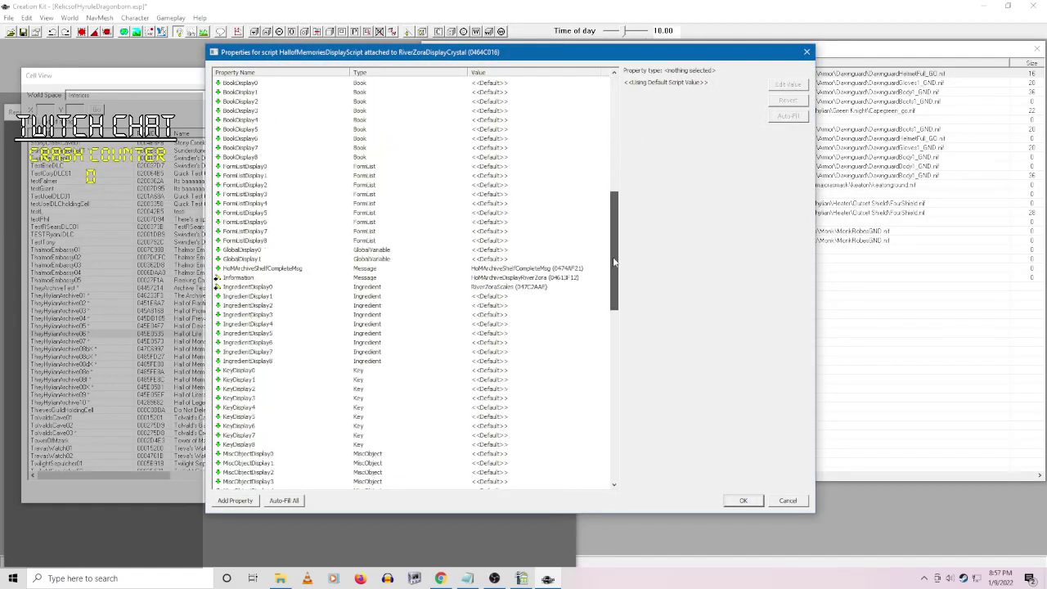
click(788, 500)
click(572, 401)
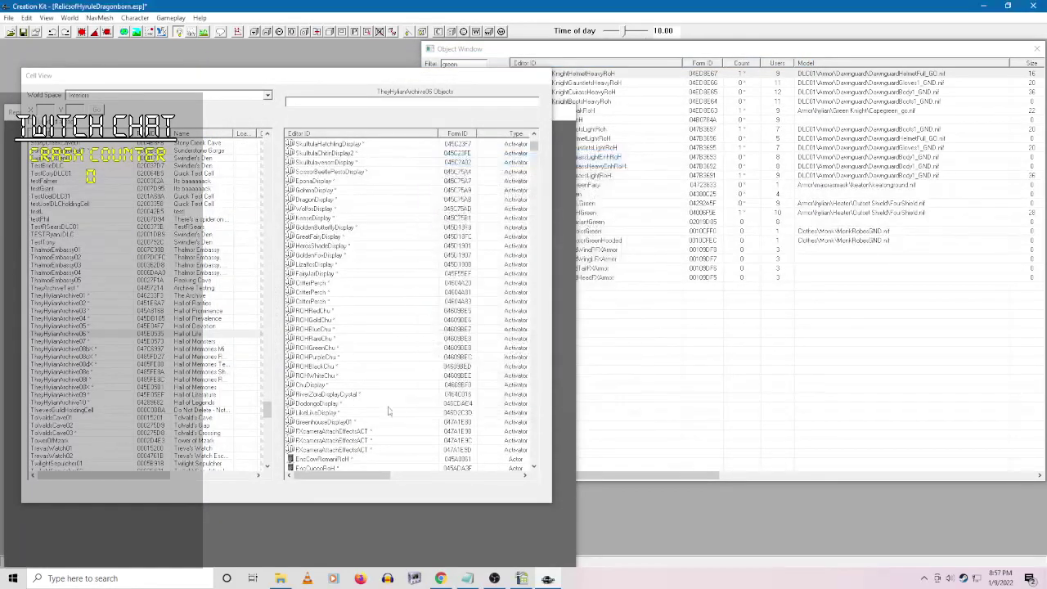
- Examine DodongoDisplay's HallofMemoriesDisplayScript properties, including its displays to enable and misc object displays, and cancel out of the reference
right_click(311, 404)
click(380, 429)
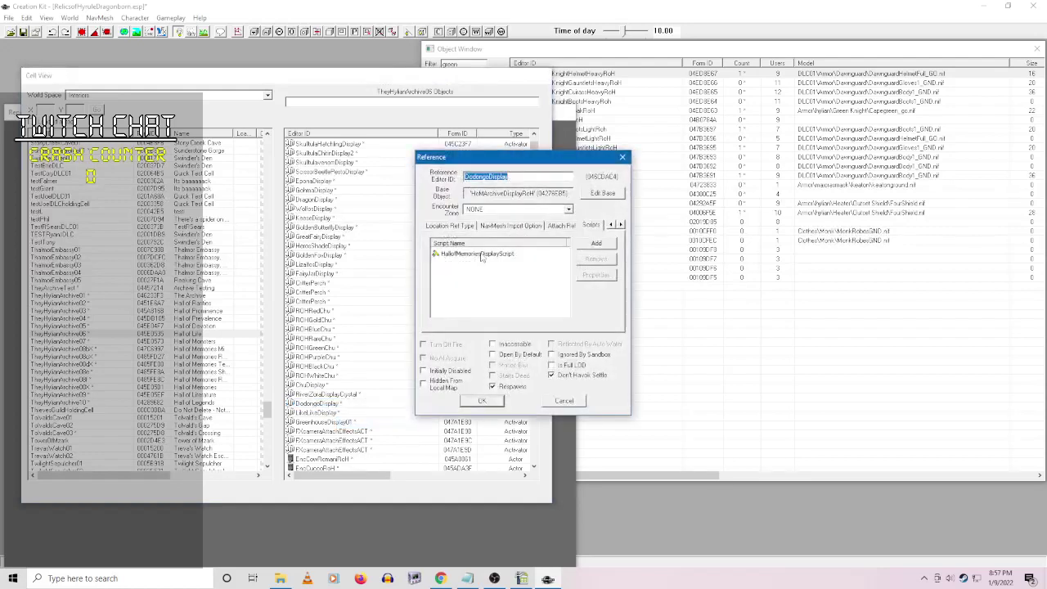
right_click(482, 254)
click(536, 310)
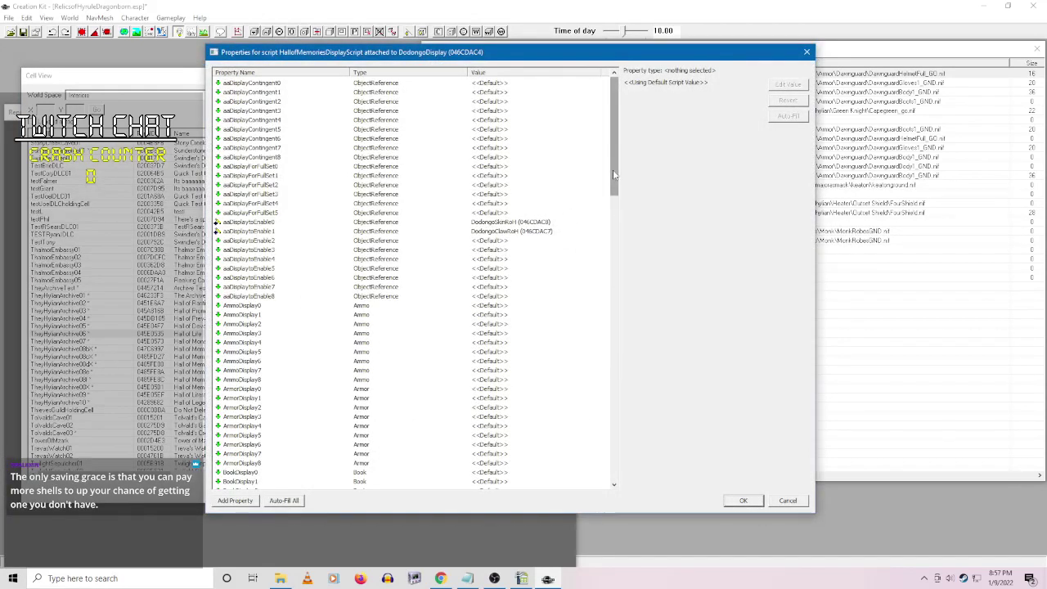
drag(613, 174, 609, 354)
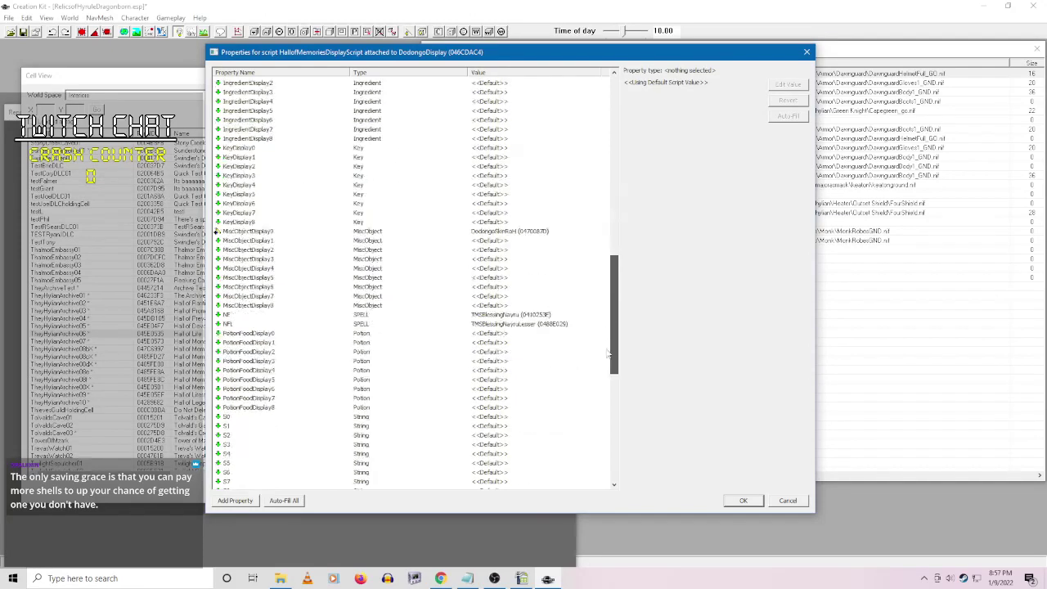
click(788, 500)
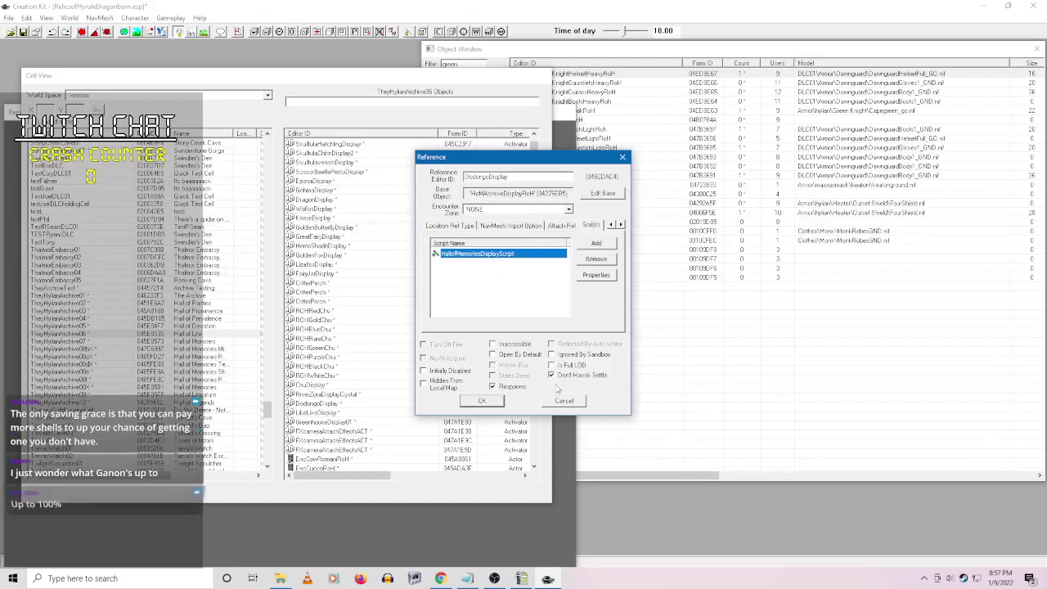
click(573, 400)
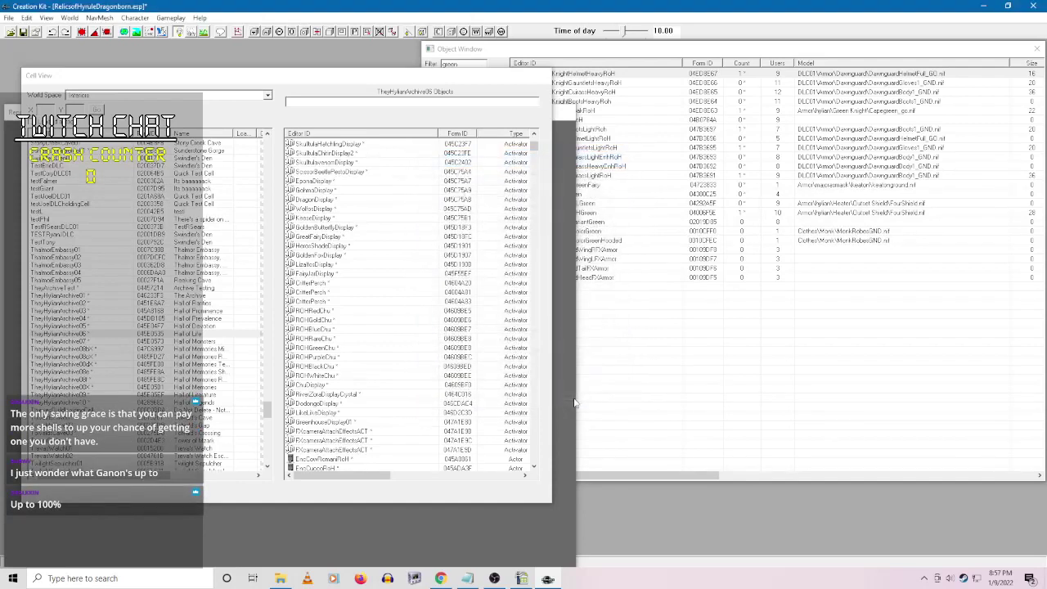
- Open GreenhouseDisplay01's HallofMemoriesDisplayScript properties and review them from the displays to enable down to the scroll displays
click(339, 435)
right_click(331, 421)
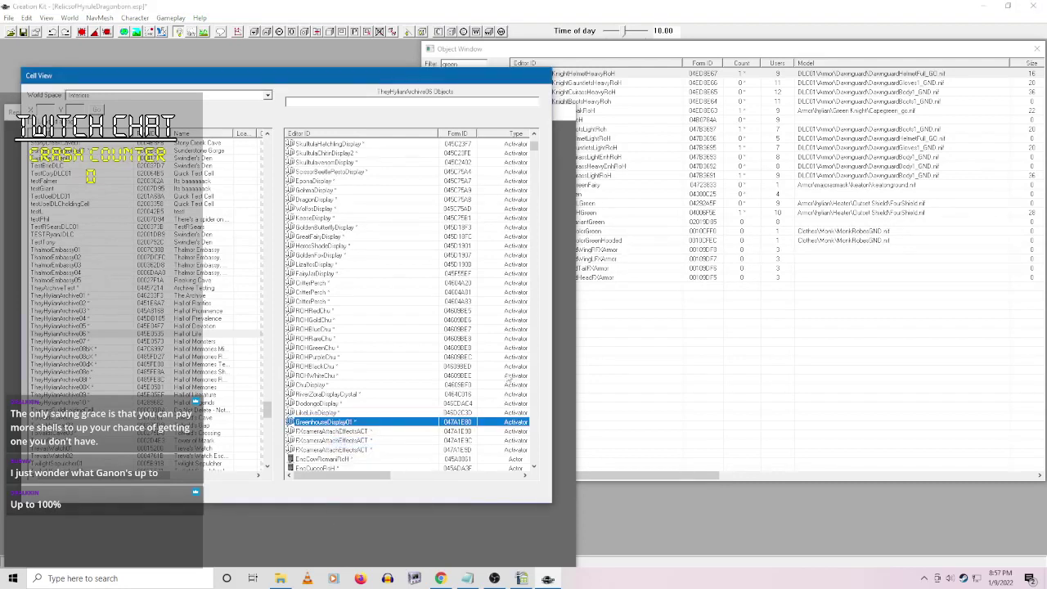
click(351, 428)
right_click(486, 261)
click(550, 303)
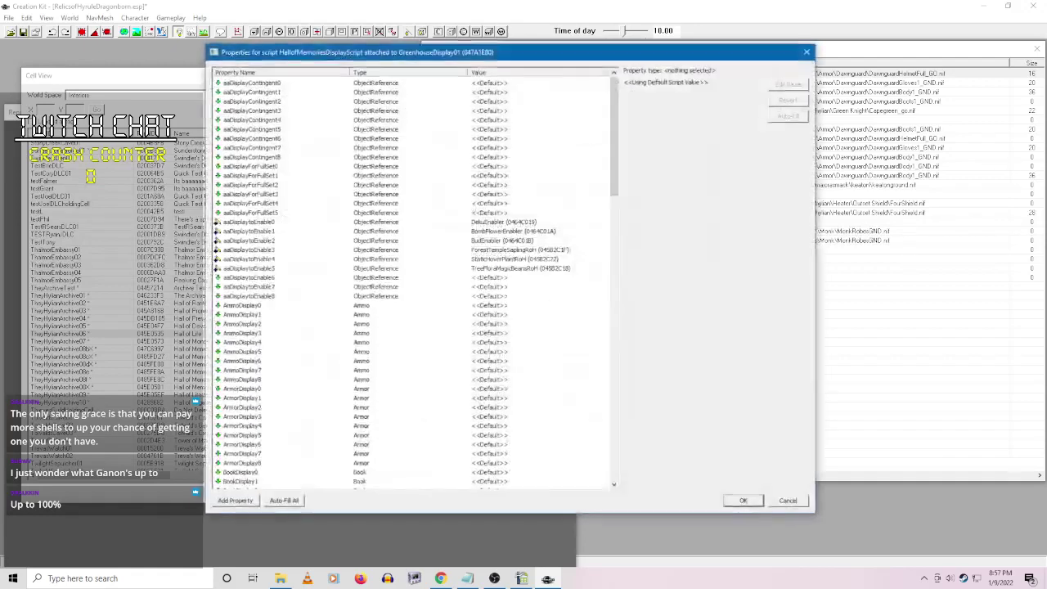
drag(614, 173, 609, 405)
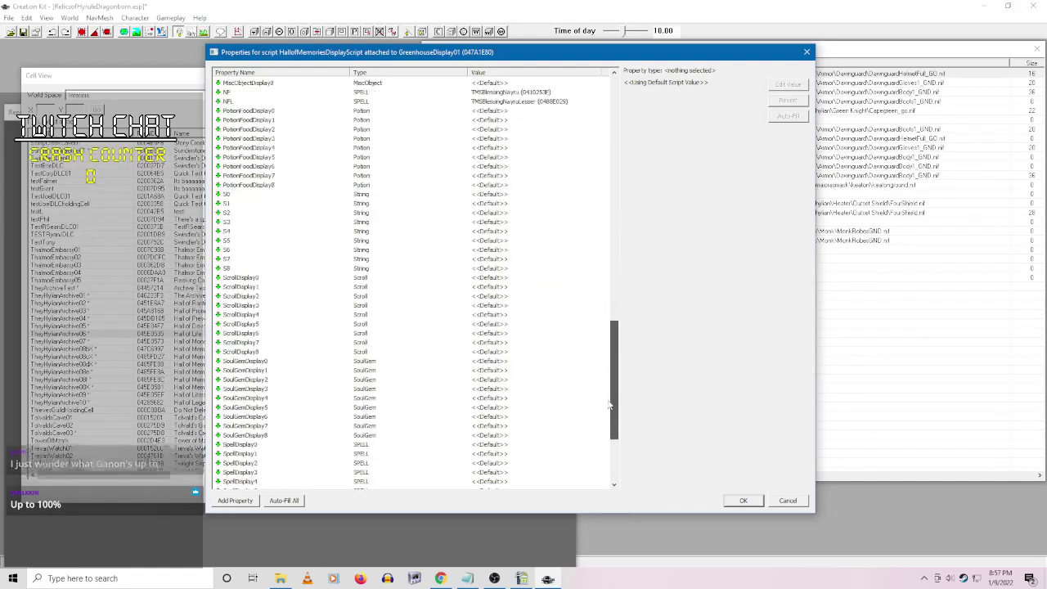
scroll(610, 404, up, 20)
scroll(603, 409, down, 20)
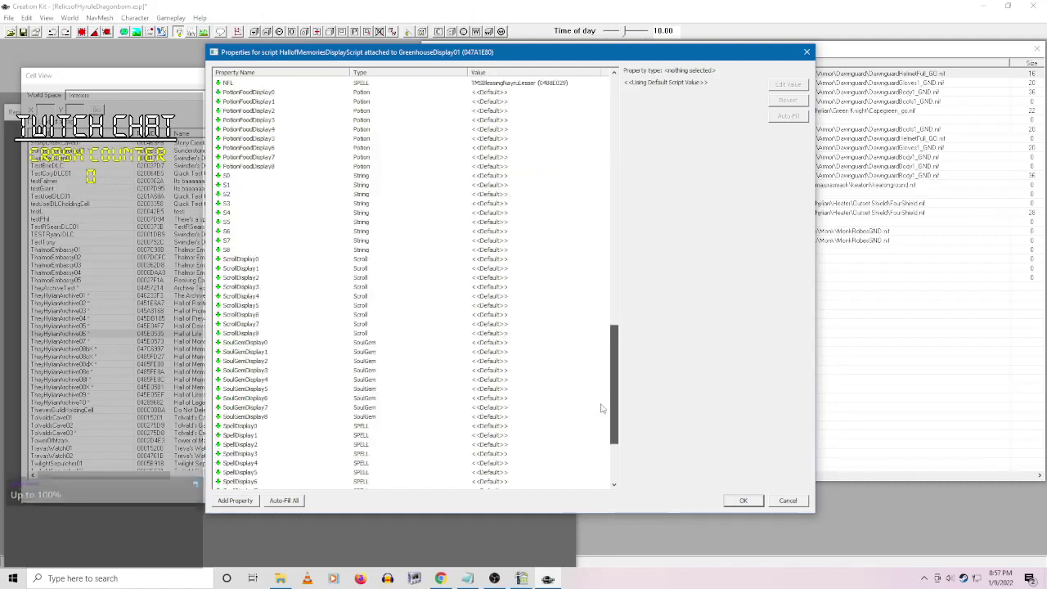
scroll(602, 407, up, 1)
- Set the ScrollDisplay0 property of GreenhouseDisplay01 to 000_DekuNut
click(482, 287)
click(787, 86)
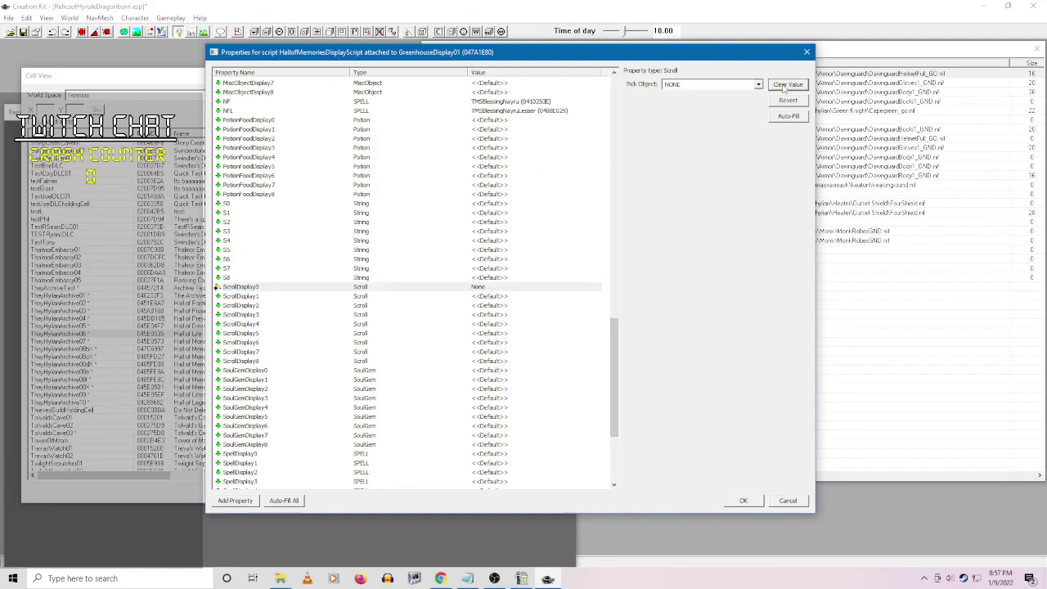
click(758, 84)
key(d)
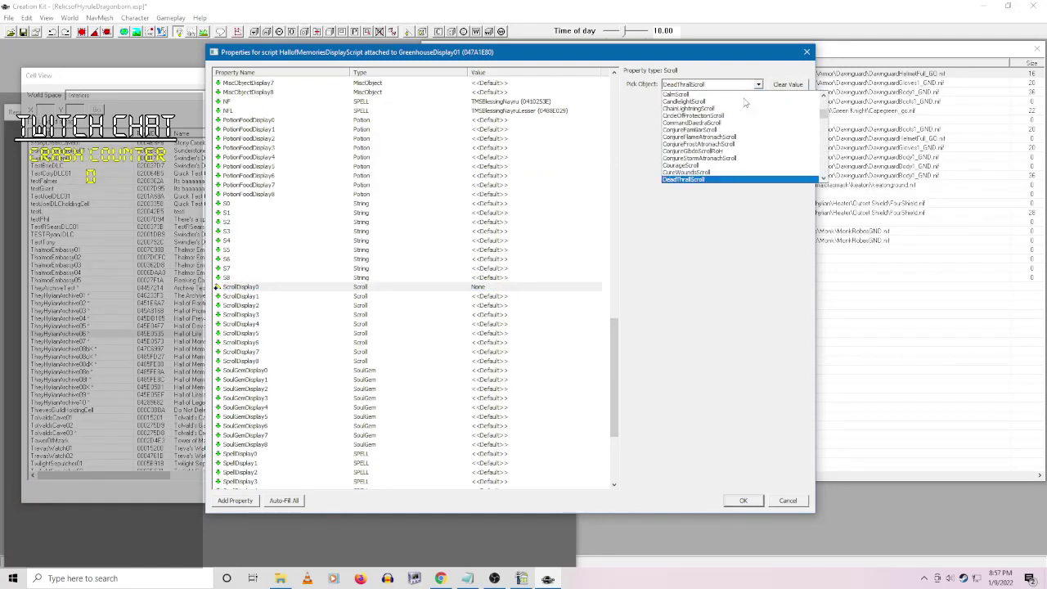
key(c)
key(i)
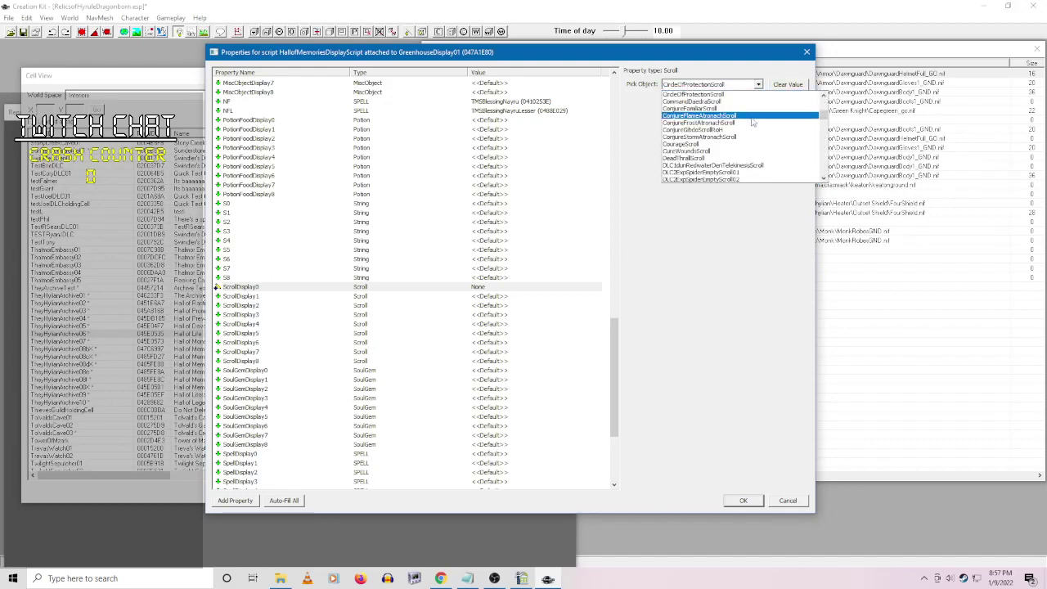
scroll(739, 159, down, 4)
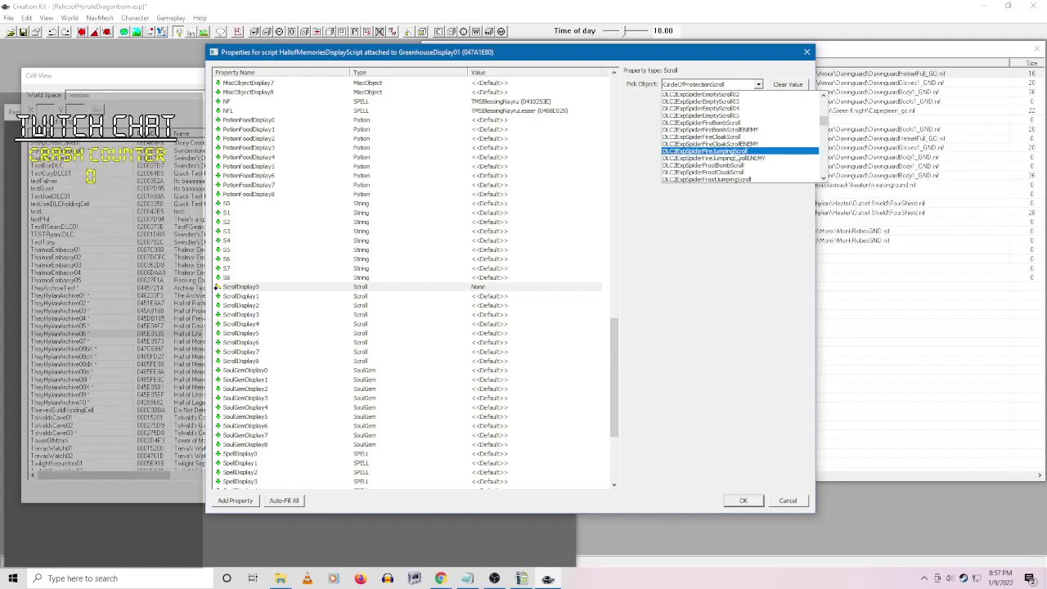
scroll(738, 157, up, 5)
click(703, 94)
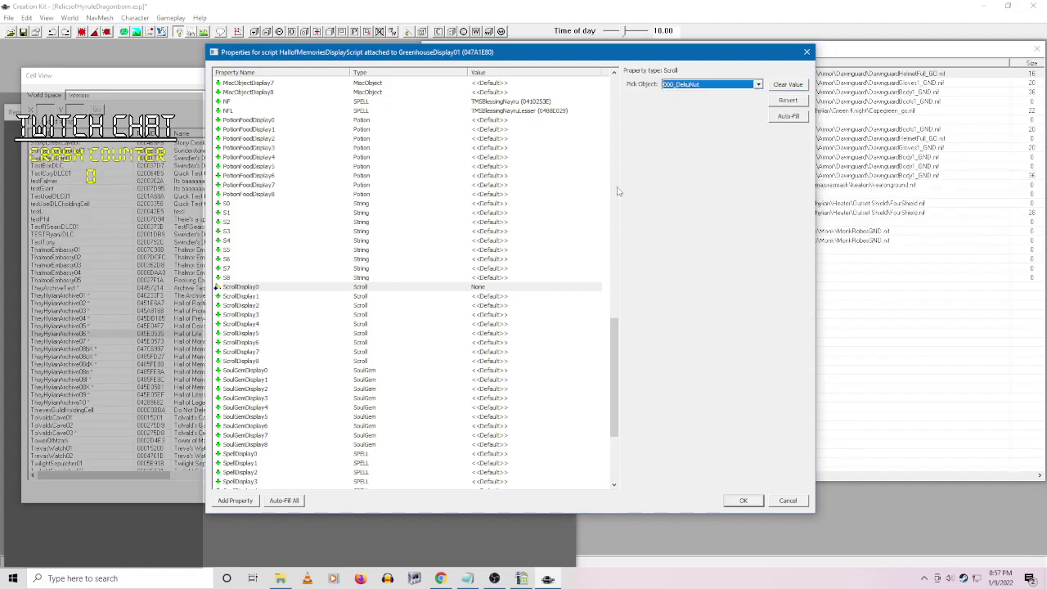
- Set ScrollDisplay1 to 000_JZBai_GrenadeBombFlowerScrollRoH and accept the property and reference changes on GreenhouseDisplay01
click(487, 296)
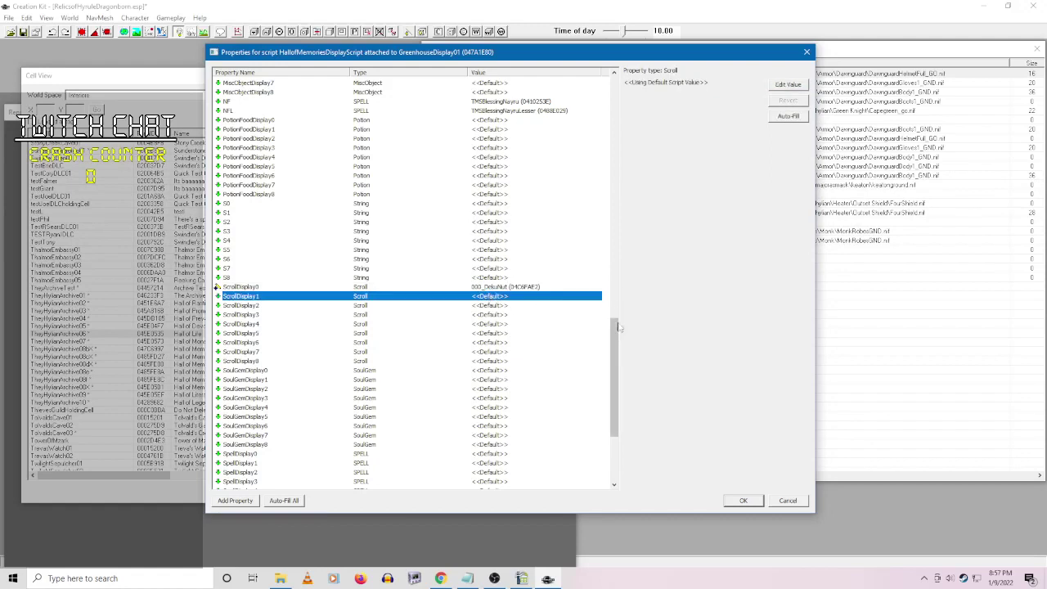
click(785, 86)
click(758, 84)
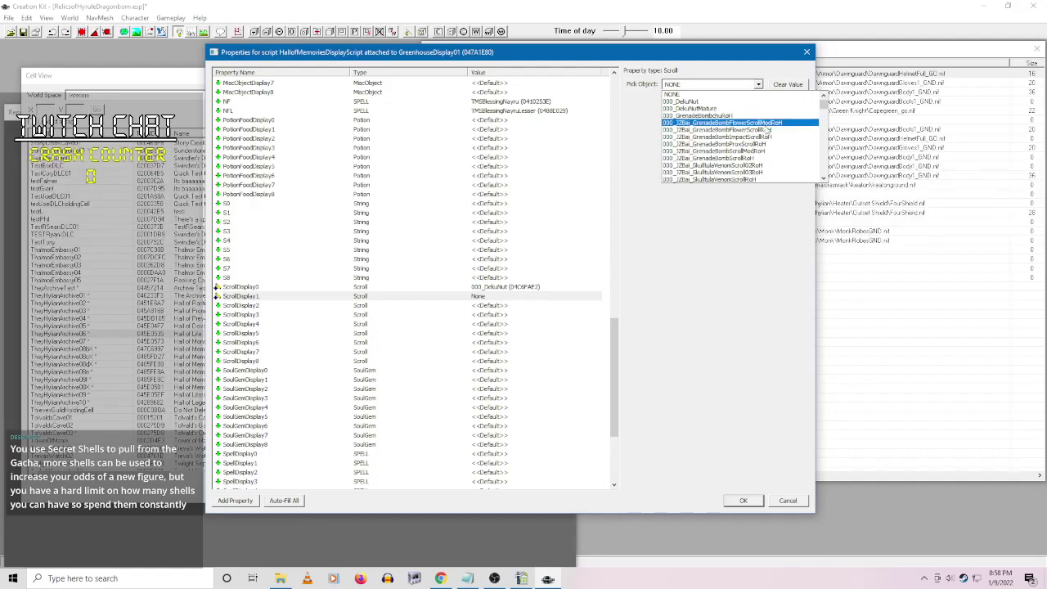
click(736, 129)
click(533, 389)
drag(619, 368, 659, 424)
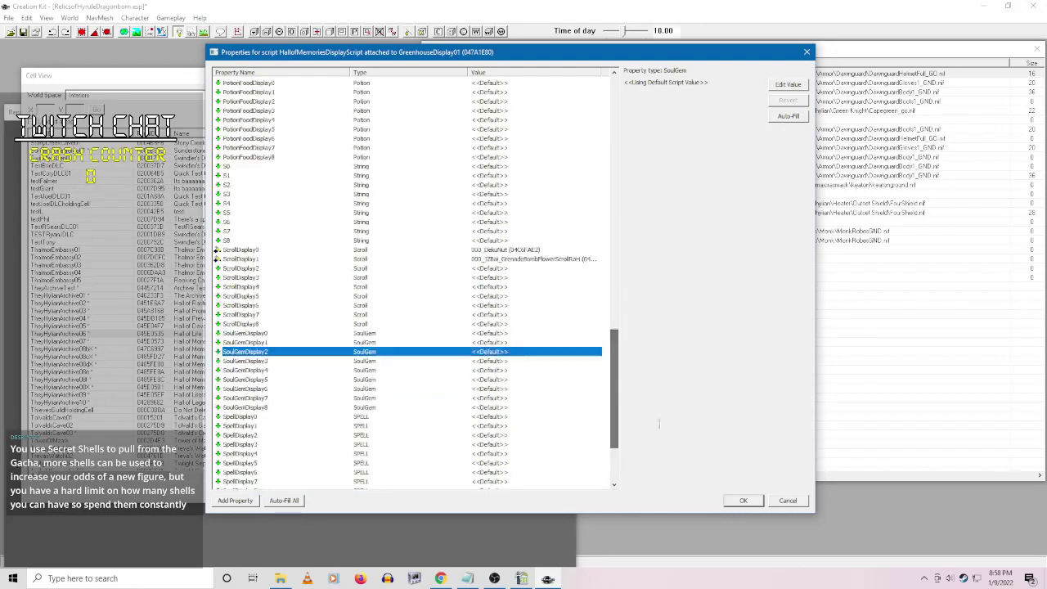
click(743, 500)
click(495, 403)
scroll(449, 377, down, 2)
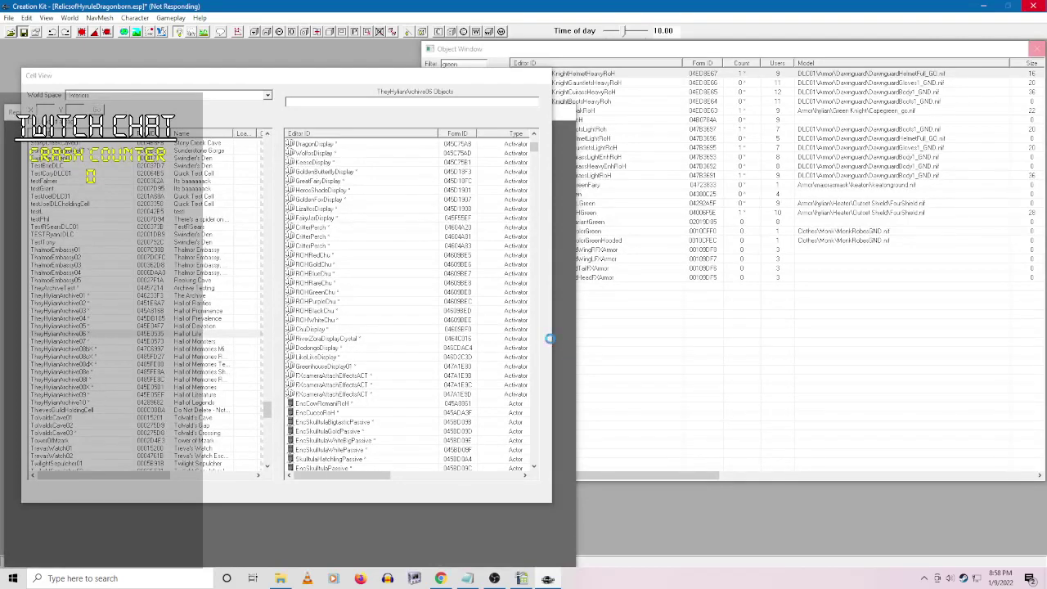
- Reposition the Cell View and Render windows in the workspace
drag(405, 79, 578, 78)
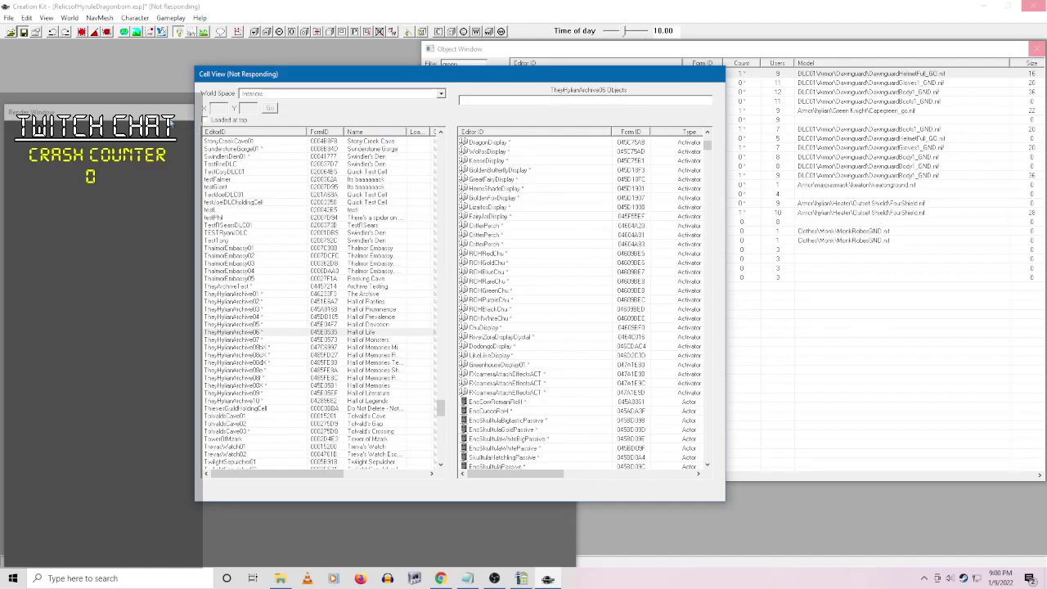
click(172, 111)
drag(171, 106, 166, 100)
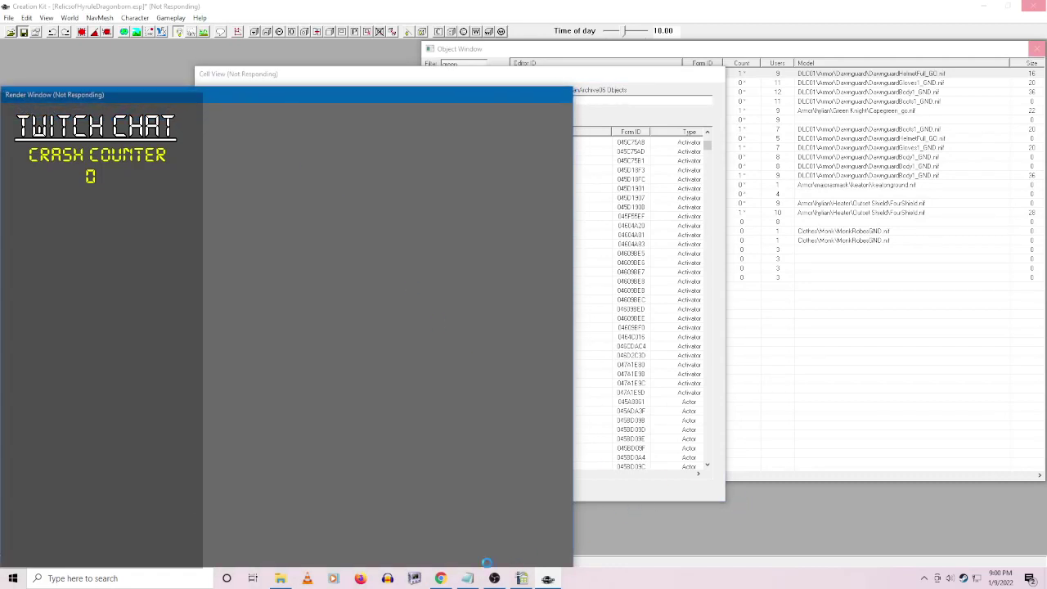
- Switch to Chrome to view the RoH Ideas Chart sheet and the Relics of Hyrule Ideas document's charts, and return to the Creation Kit
click(442, 577)
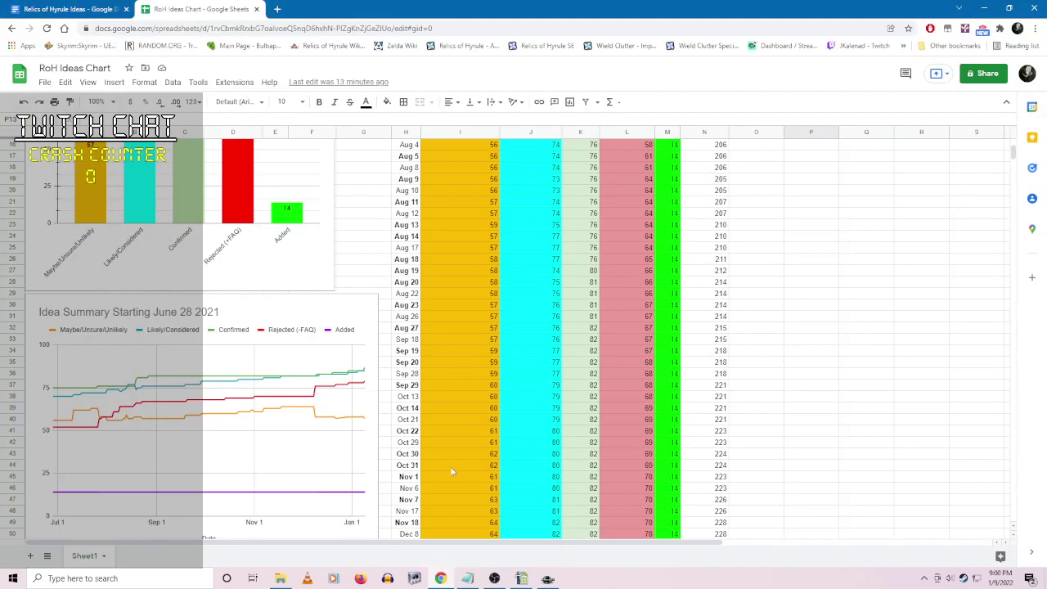
click(72, 8)
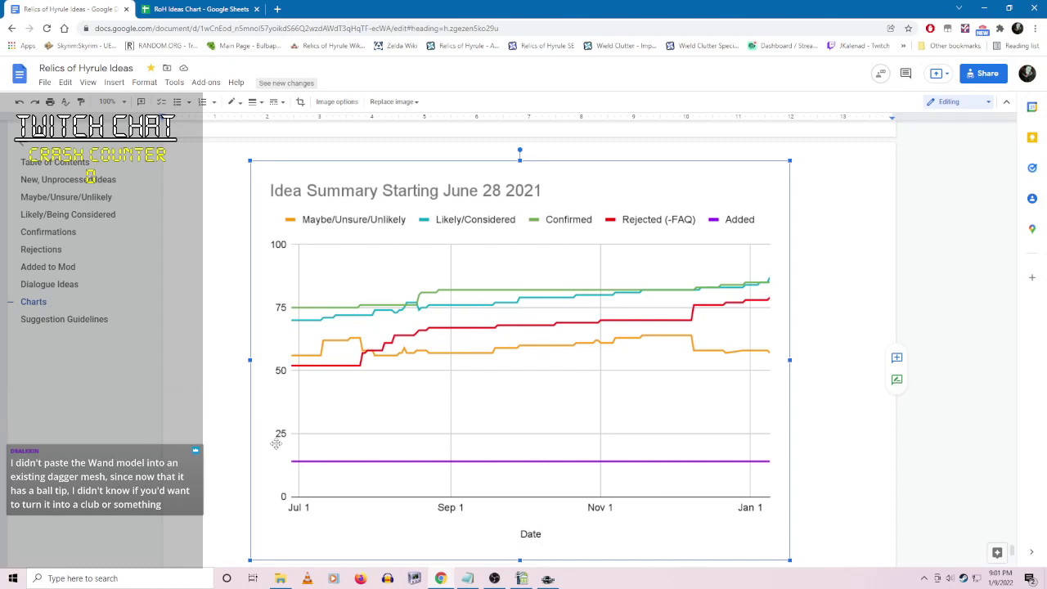
click(547, 578)
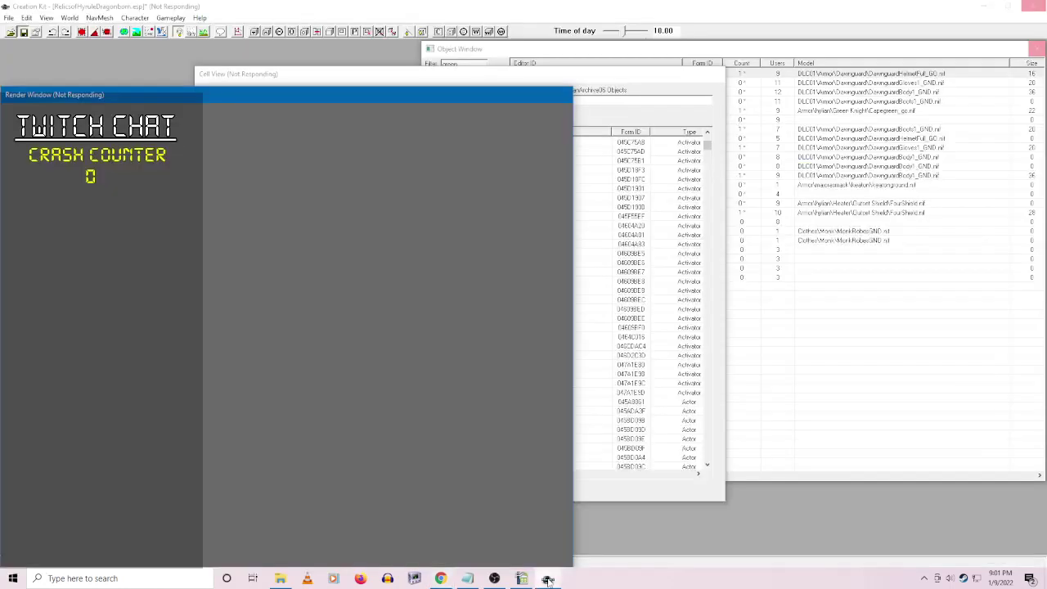
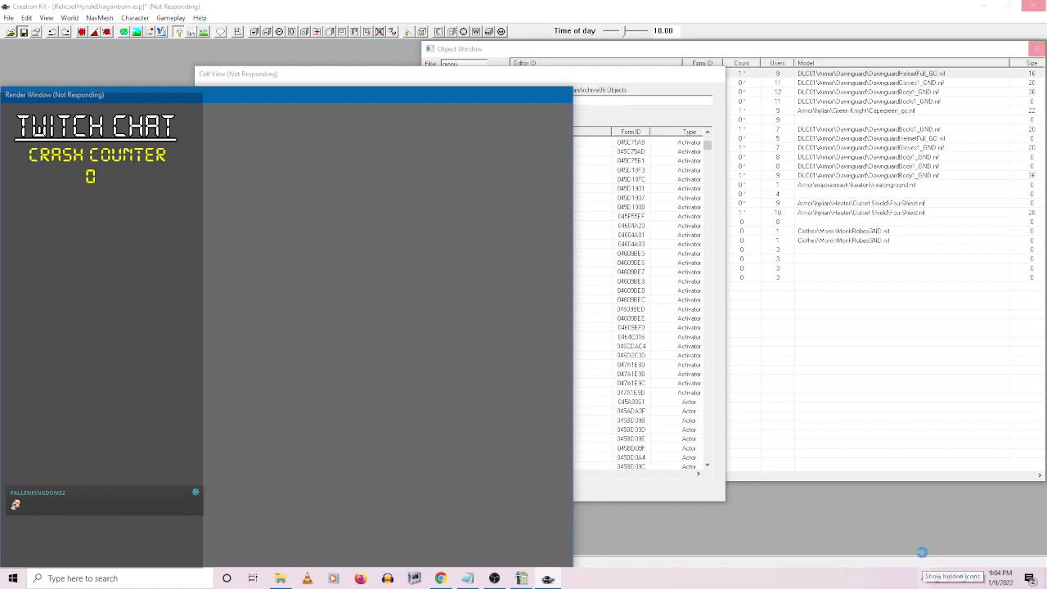
- Launch Discord from the installed programs
click(923, 580)
click(924, 580)
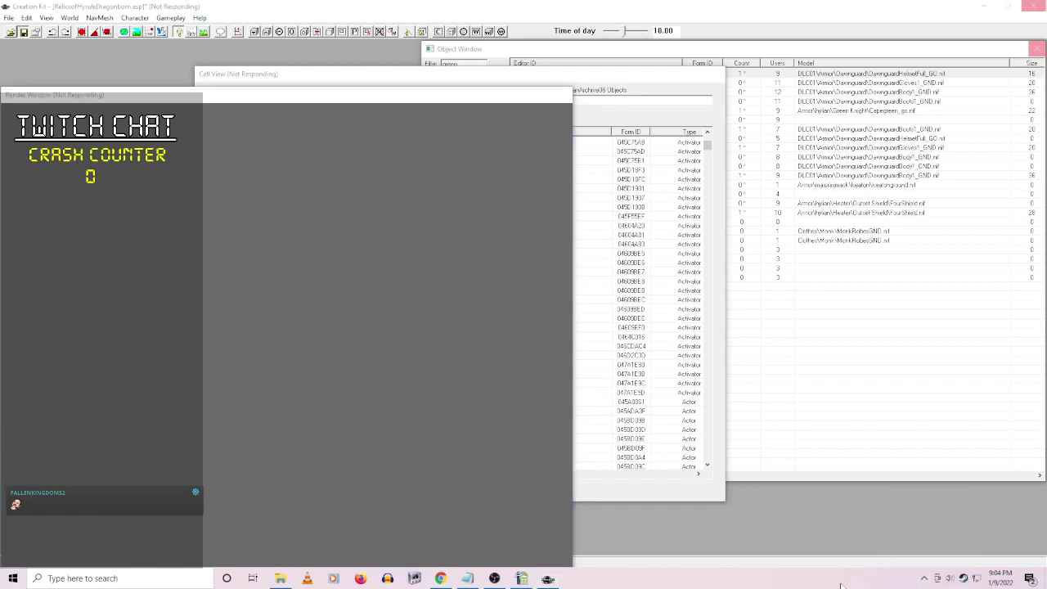
click(10, 578)
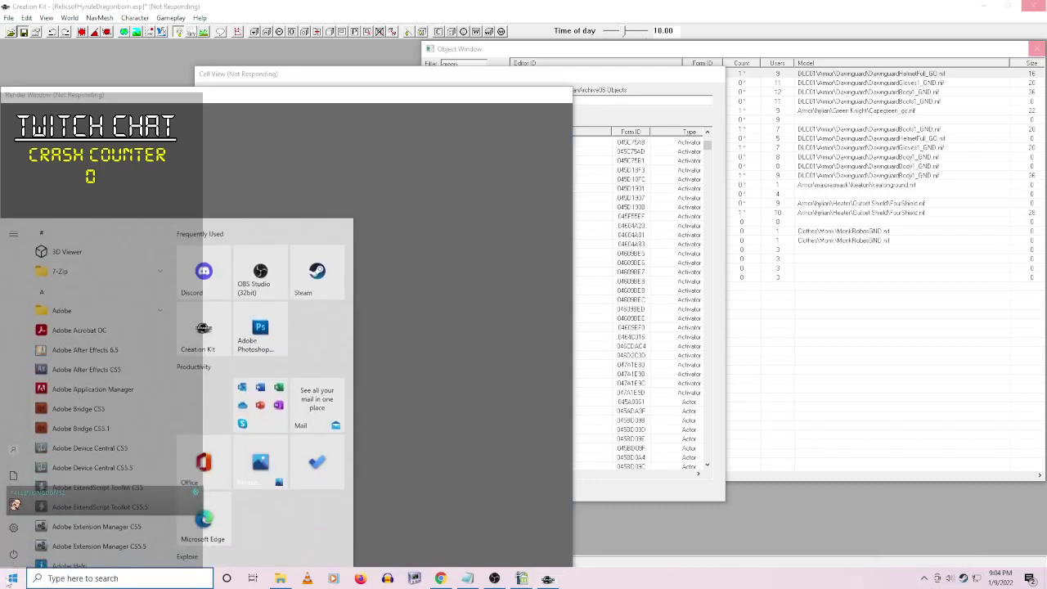
click(204, 270)
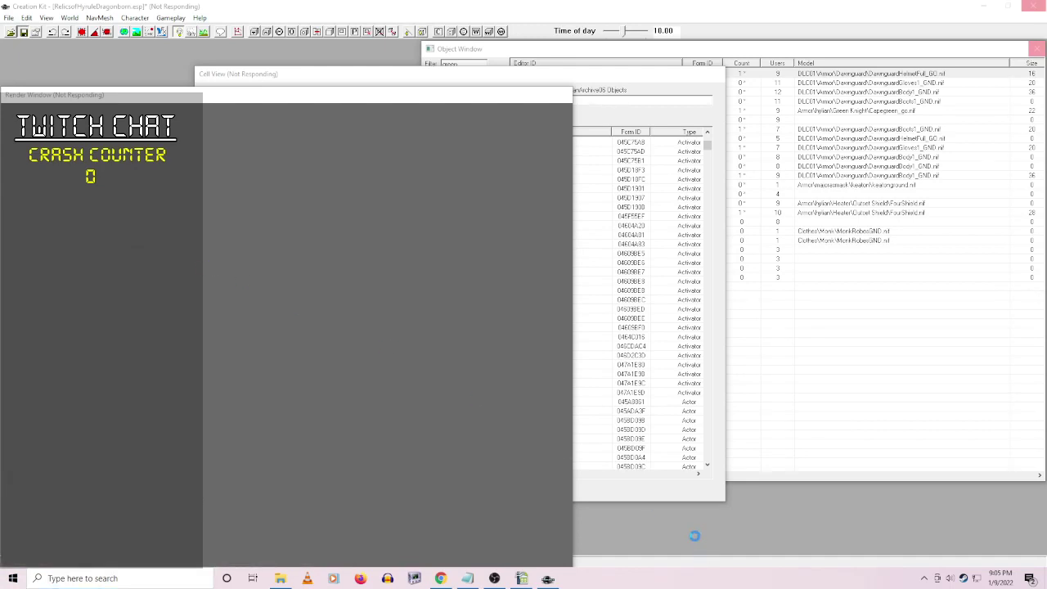
- Bring up the Triforce\books textures folder in File Explorer with its full path selected, and minimise the folder window
click(280, 578)
click(280, 578)
drag(817, 167, 867, 77)
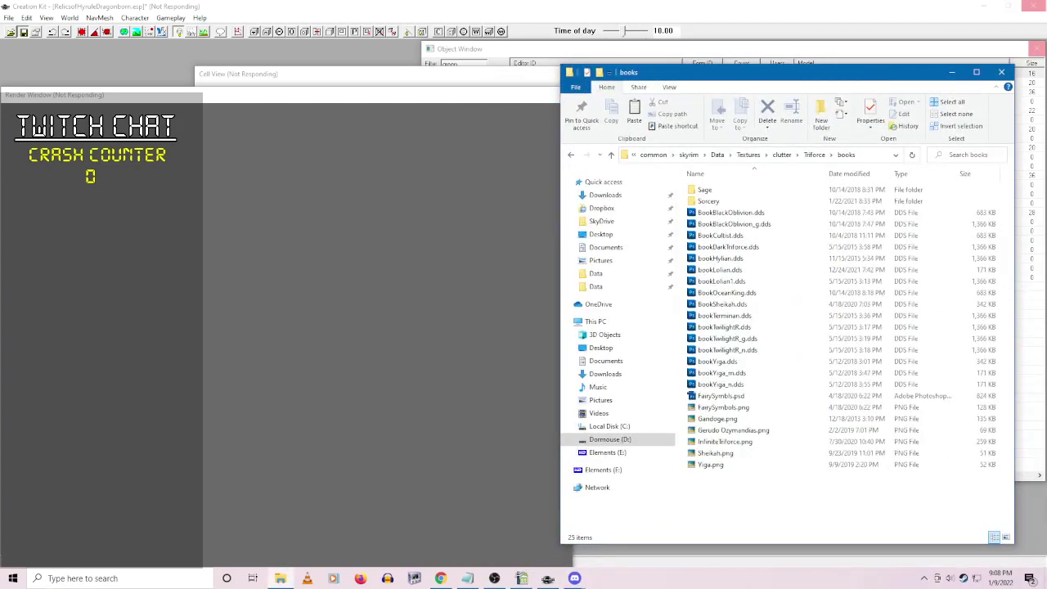
click(842, 155)
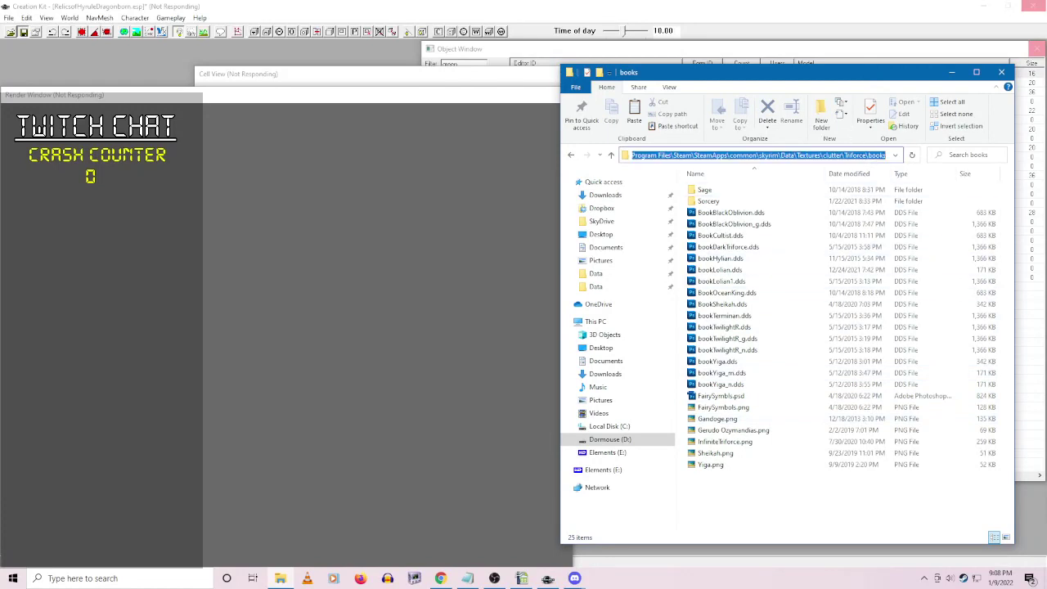
key(alt+Tab)
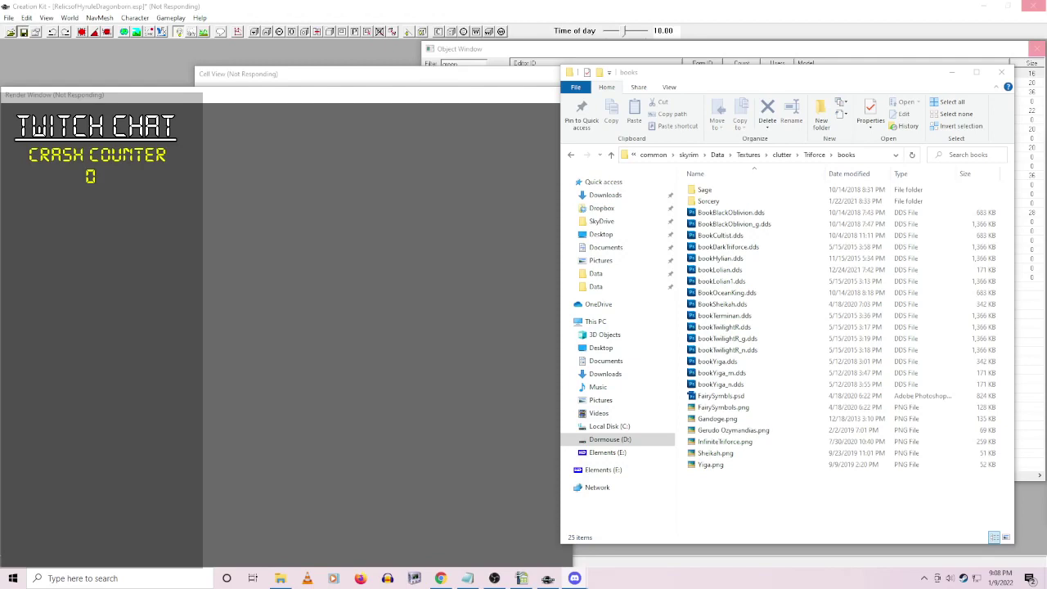
key(alt+Tab)
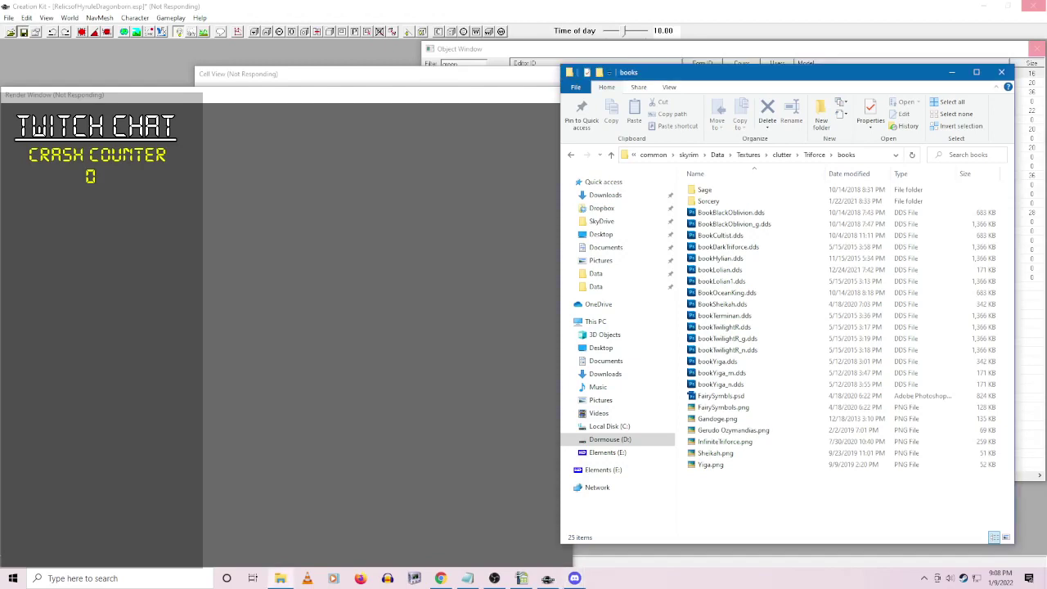
click(950, 74)
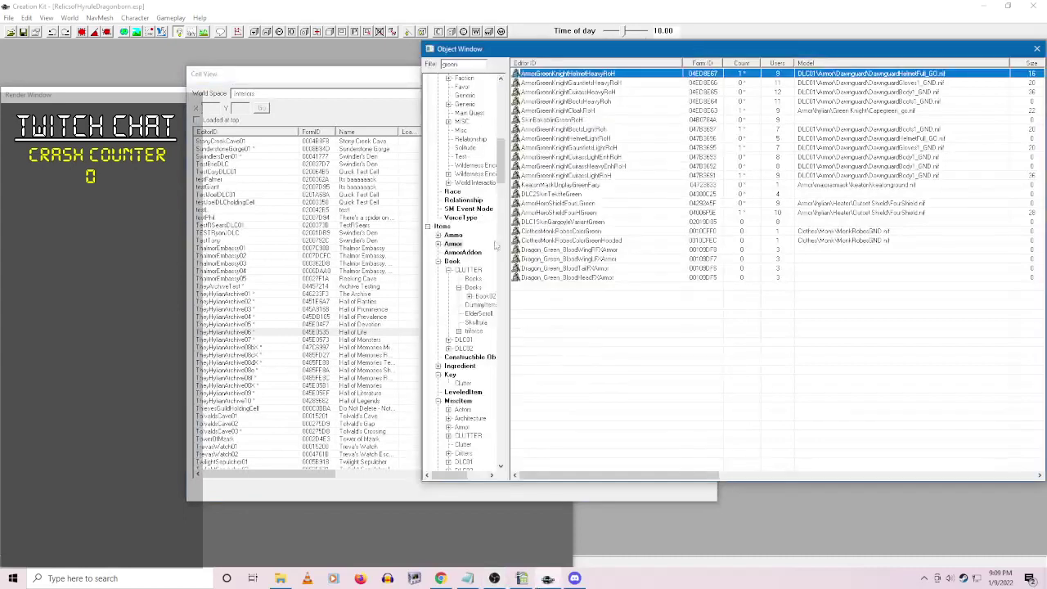
- Filter the Book objects for "kori" and open the BookOfKoridaiRoH entry for editing
click(454, 262)
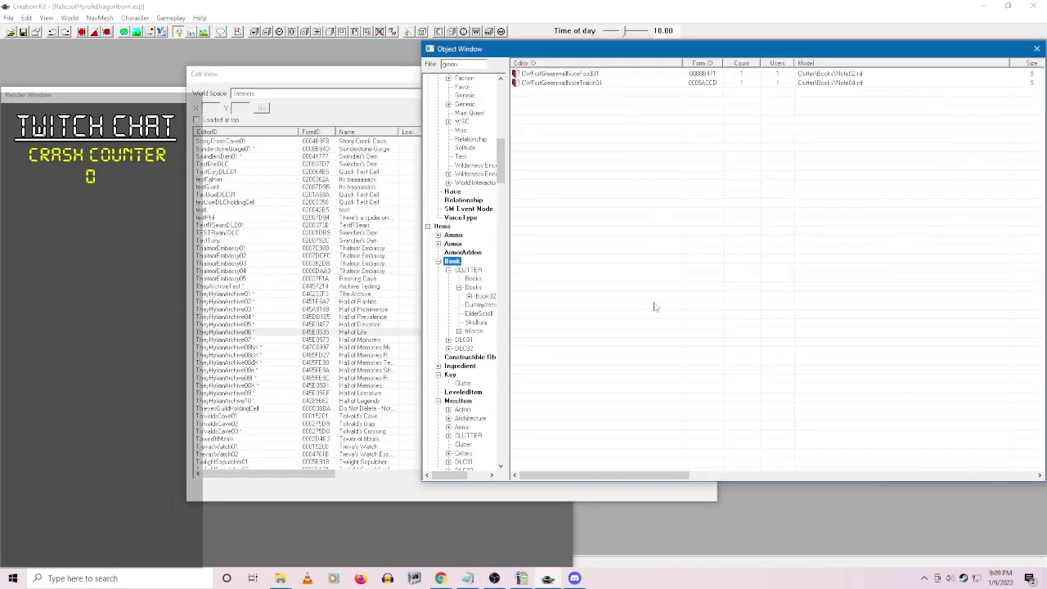
key(Tab)
text(h)
text(ook)
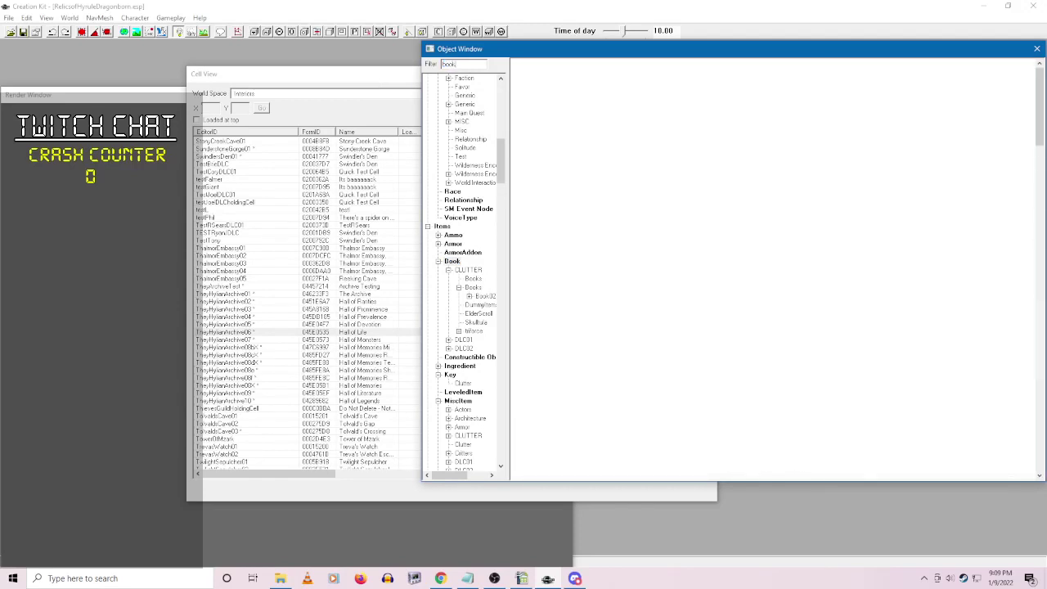
key(BackSpace)
key(BackSpace)
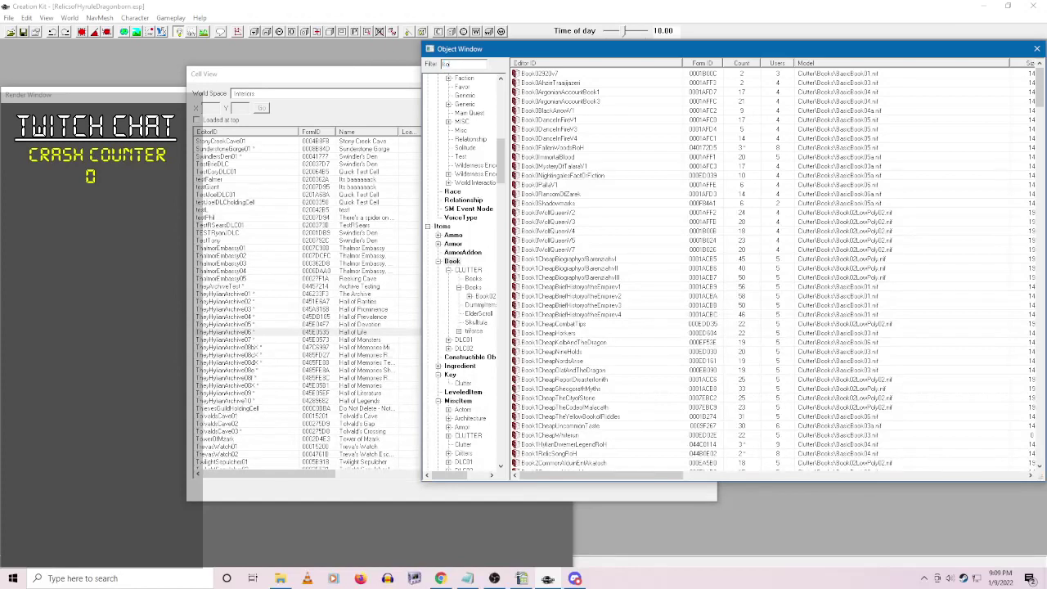
click(564, 75)
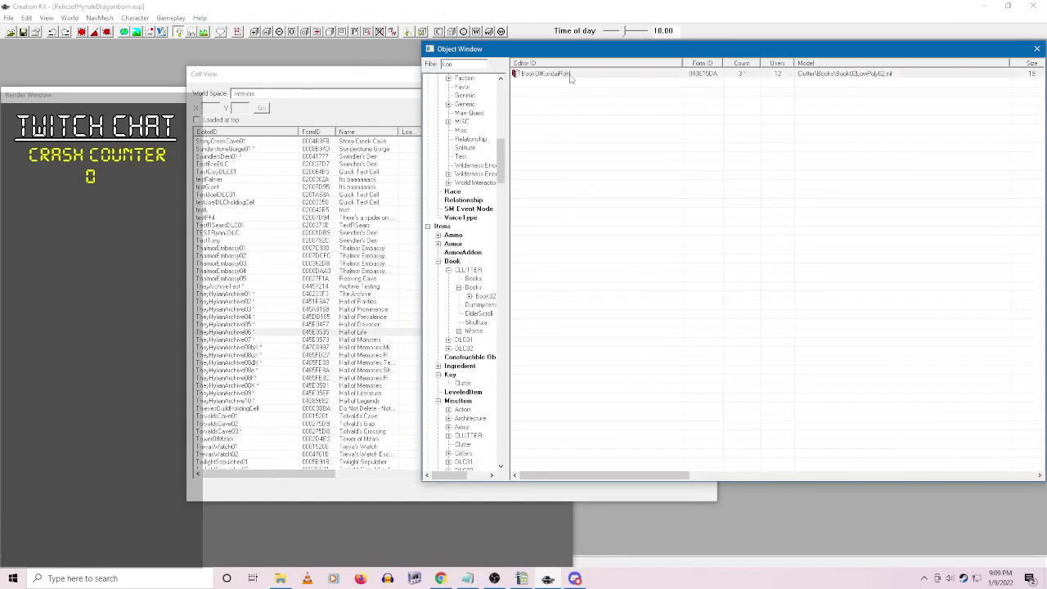
right_click(561, 73)
click(604, 103)
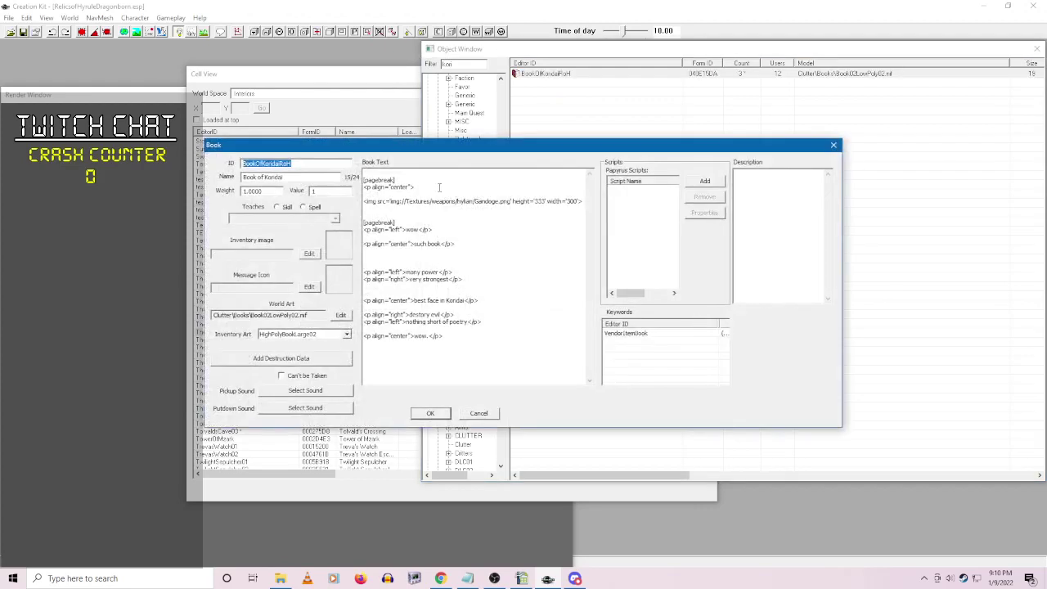
- Replace the Gandoge image path in the book text with the books folder path, trimmed to Textures\clutter\Triforce\books
click(422, 201)
drag(510, 201, 407, 203)
text(D:\Program Files\Steam\SteamApps\common\skyrim\Data\Textures\clutter\Triforce\book01)
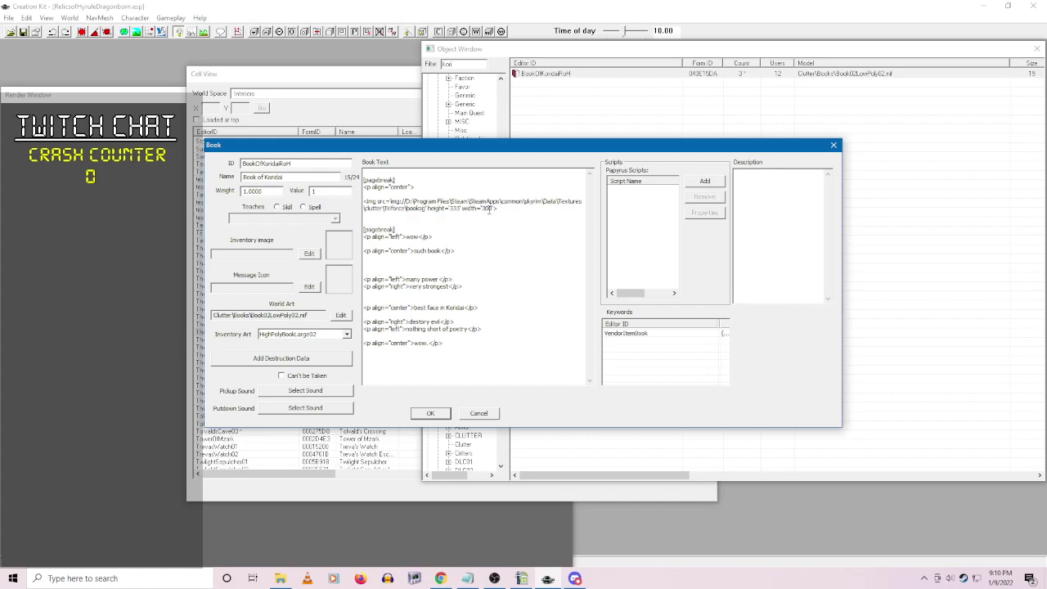
drag(557, 201, 406, 202)
key(BackSpace)
key(Delete)
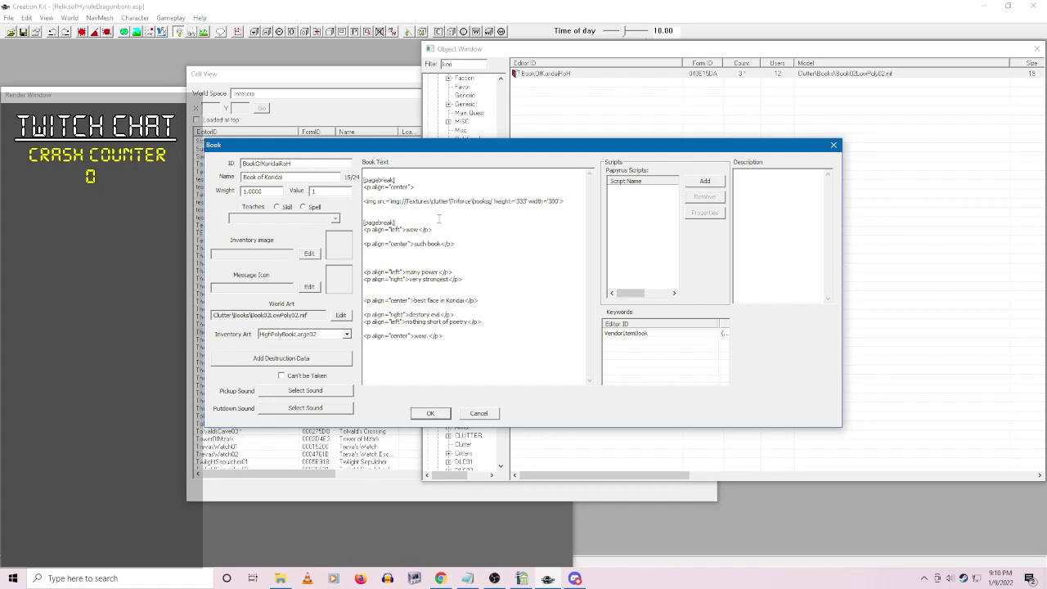
- Change the backslashes in the book text's image path to forward slashes, giving Textures/clutter/Triforce/books
click(431, 201)
key(BackSpace)
text(/)
click(451, 202)
key(BackSpace)
text(/)
click(472, 201)
key(BackSpace)
text(/)
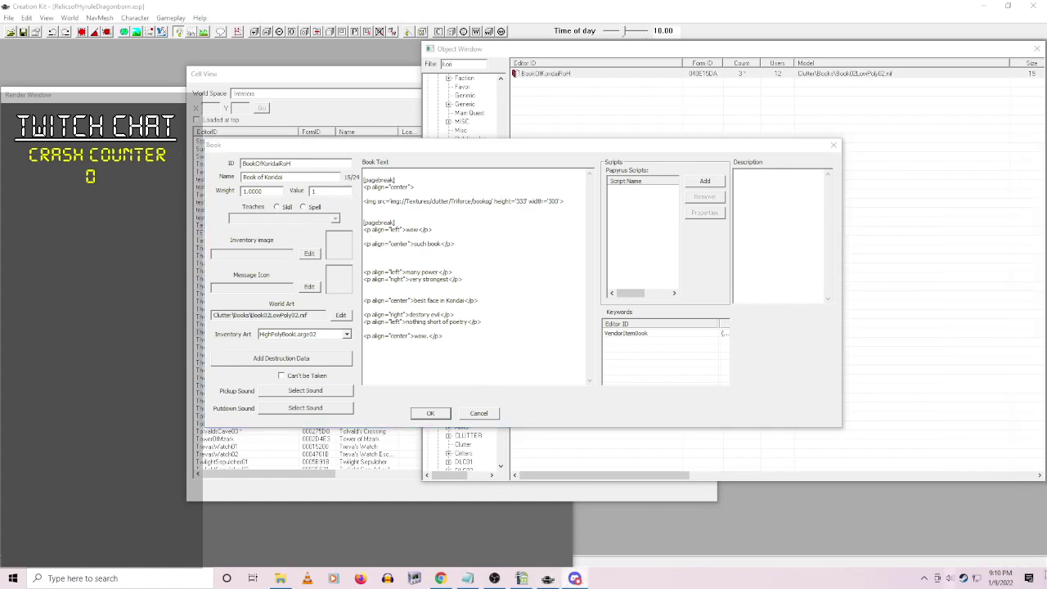
- Cancel the book text's spelling check and switch to the Triforce\books texture folder in File Explorer
key(Return)
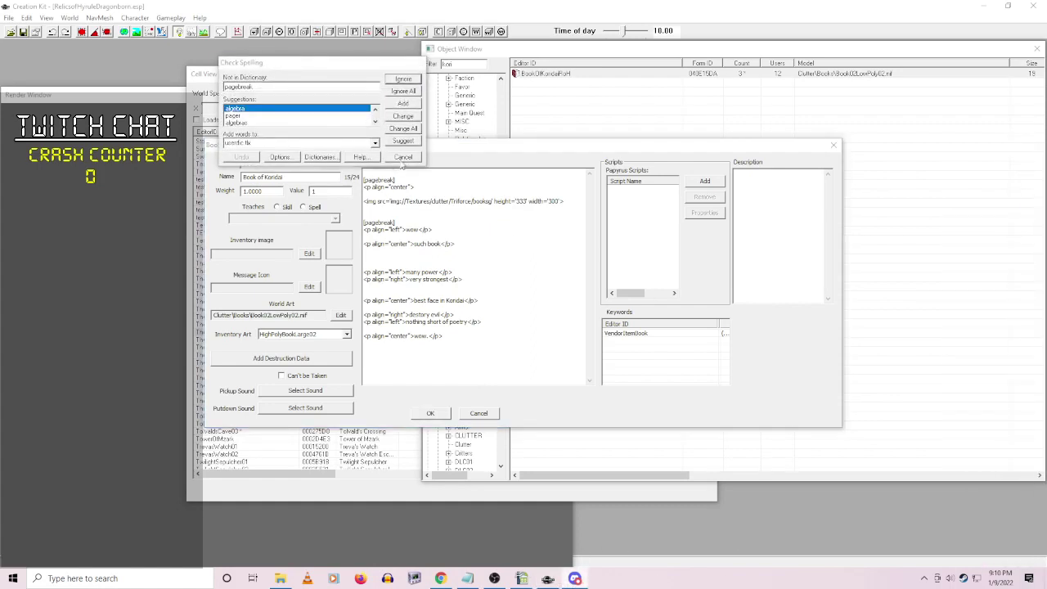
key(Escape)
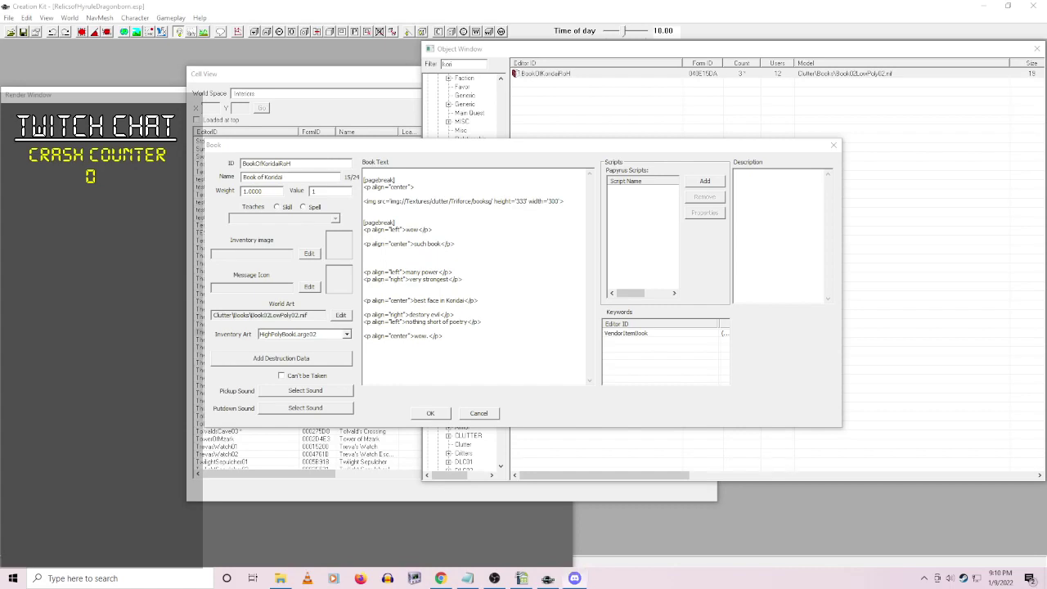
click(280, 578)
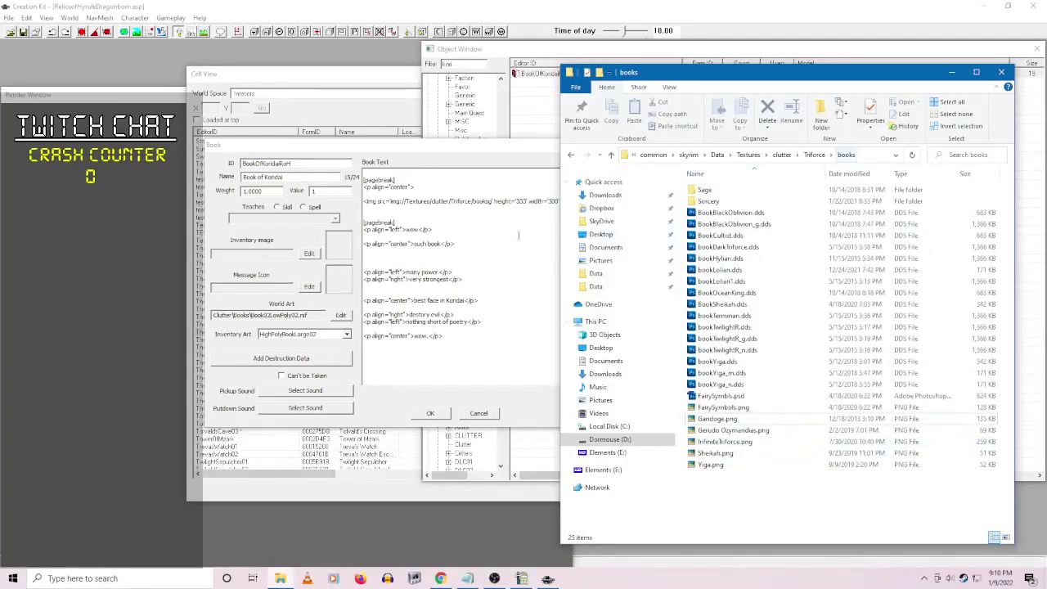
- Copy the base name of Gandoge.png from the clutter/Triforce/books texture folder for the book's image path
click(492, 207)
key(BackSpace)
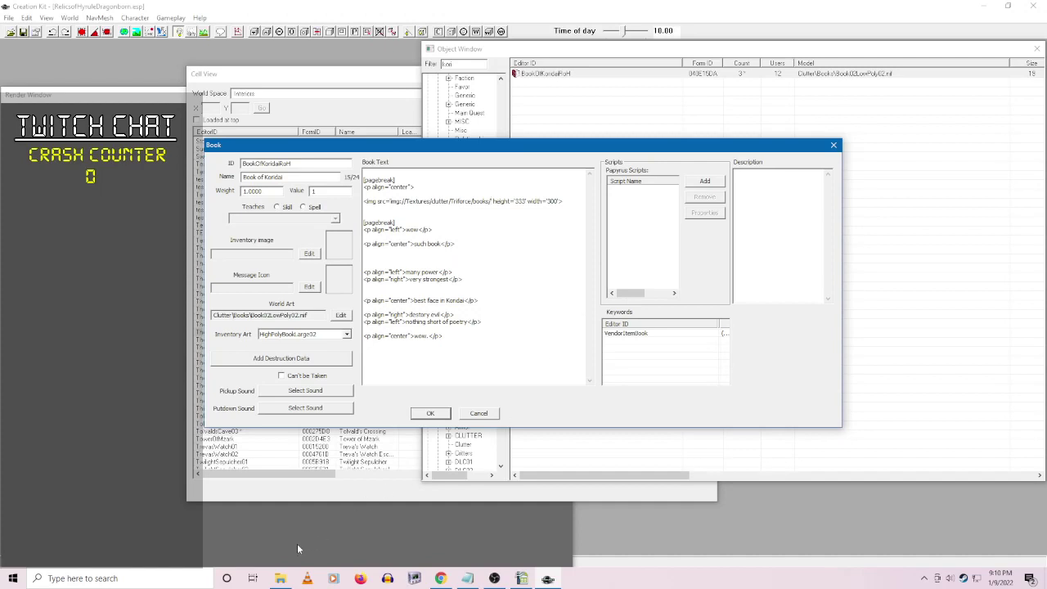
click(280, 578)
click(717, 419)
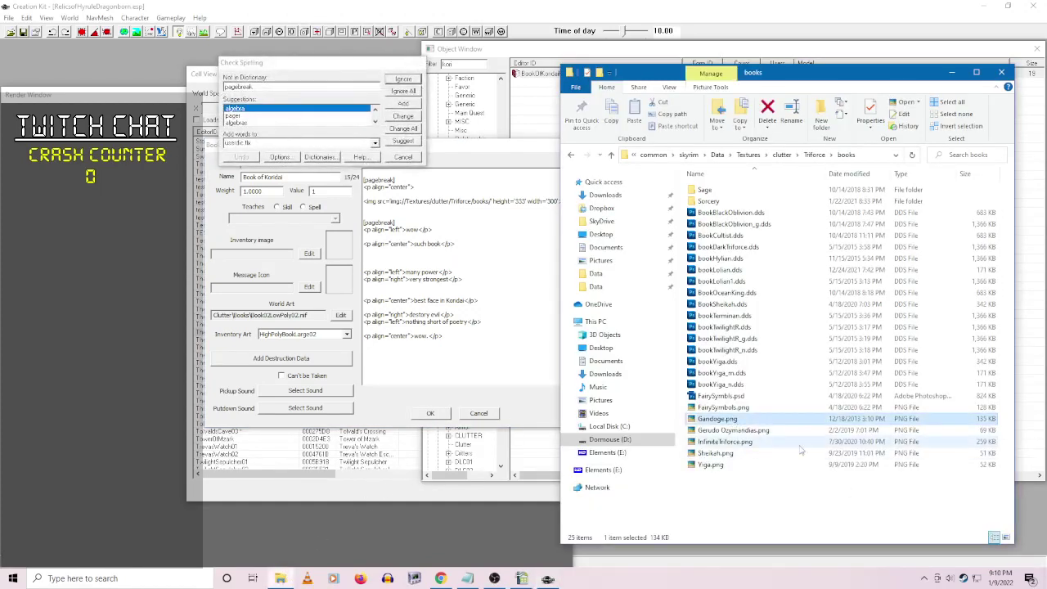
key(F2)
key(ctrl+c)
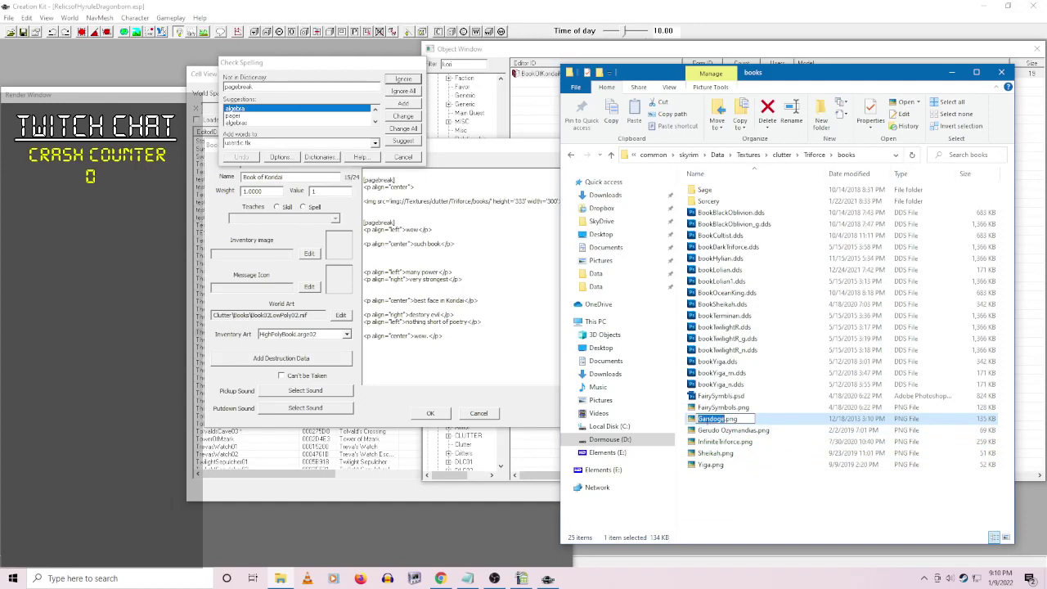
- Complete the image path in the Book of Koridai text with Gandoge.png and save the book record
click(494, 200)
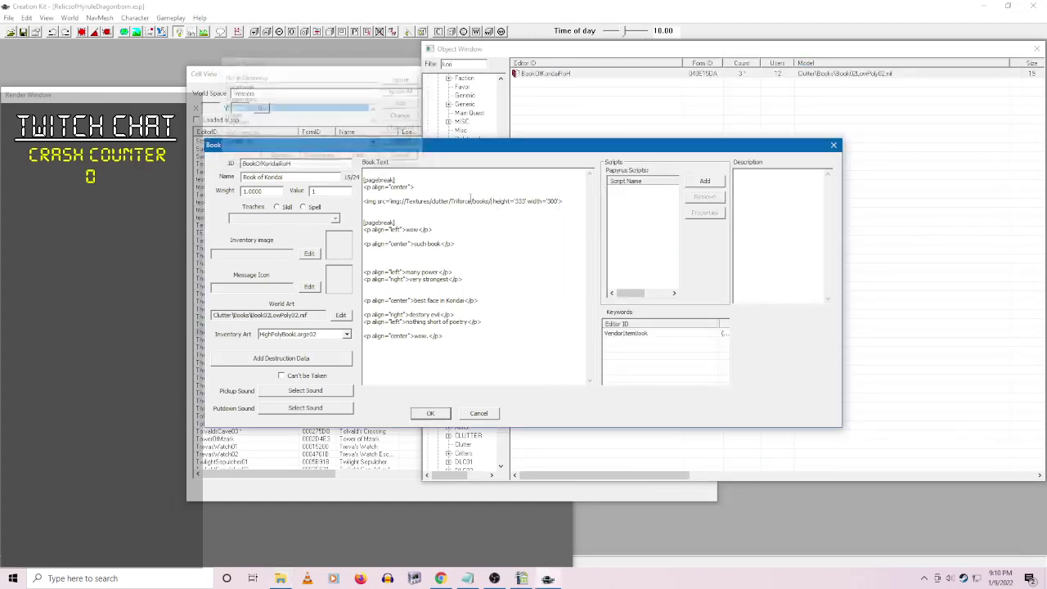
key(Escape)
key(ctrl+v)
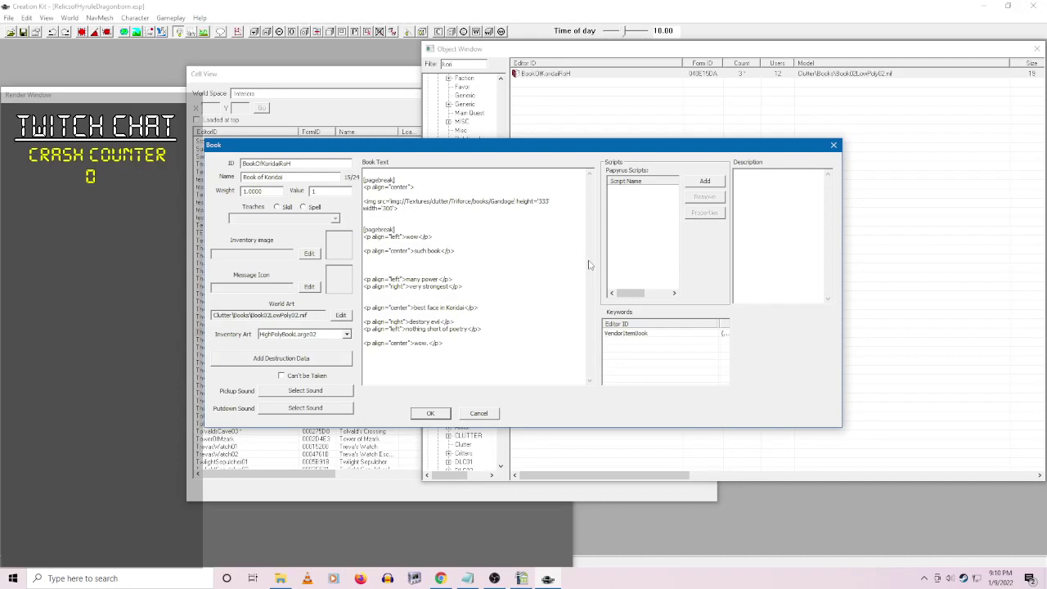
key(Delete)
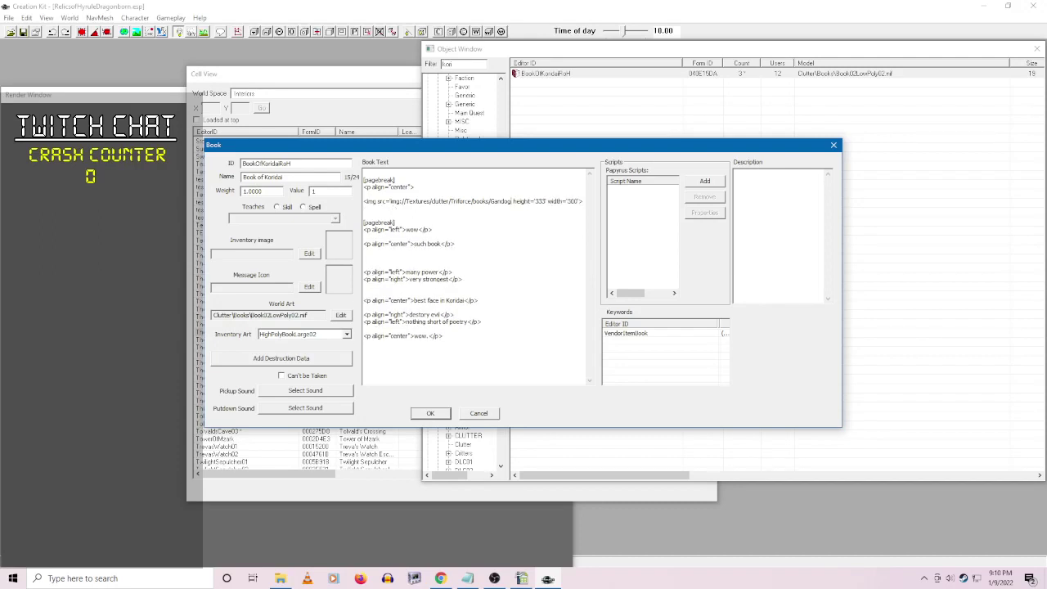
text(.pgn)
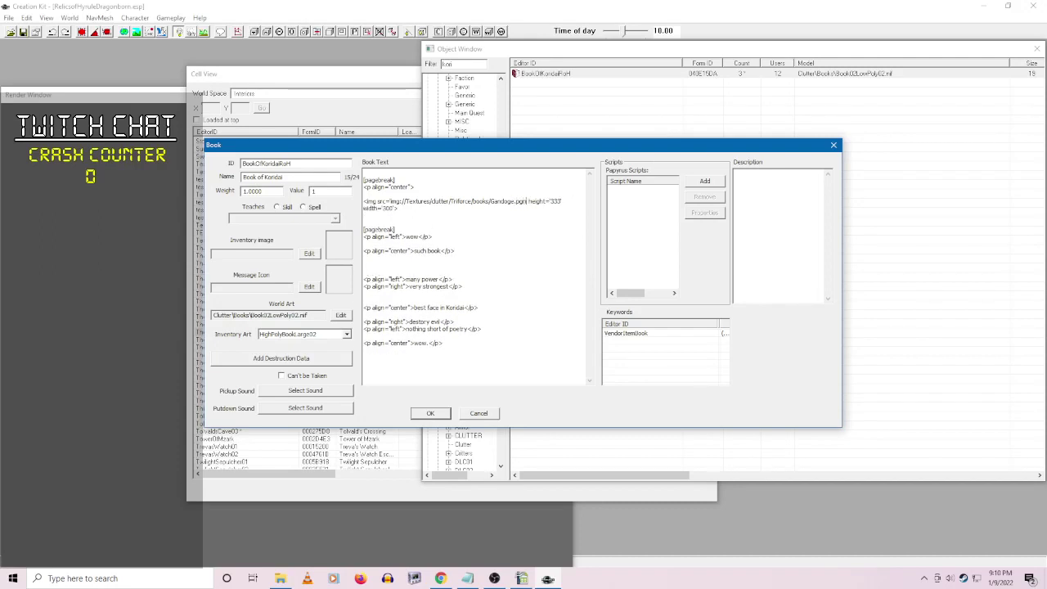
key(BackSpace)
key(BackSpace)
text(ng)
click(433, 413)
click(403, 161)
click(430, 414)
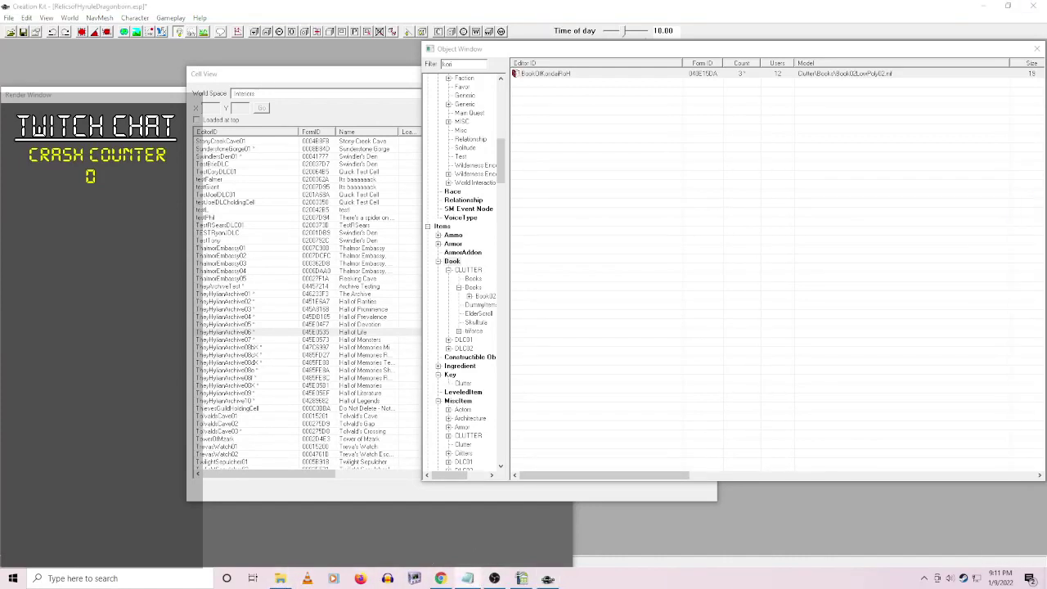
- Delete the duplicate Gandoge.png from the Textures/Weapons/hylian folder
click(280, 578)
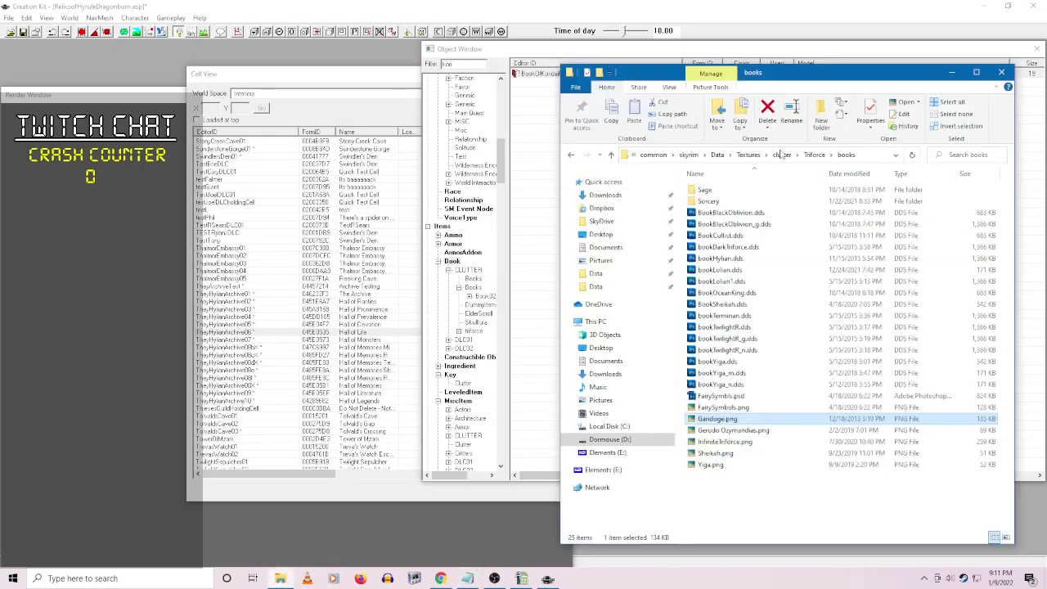
click(749, 155)
scroll(736, 473, down, 7)
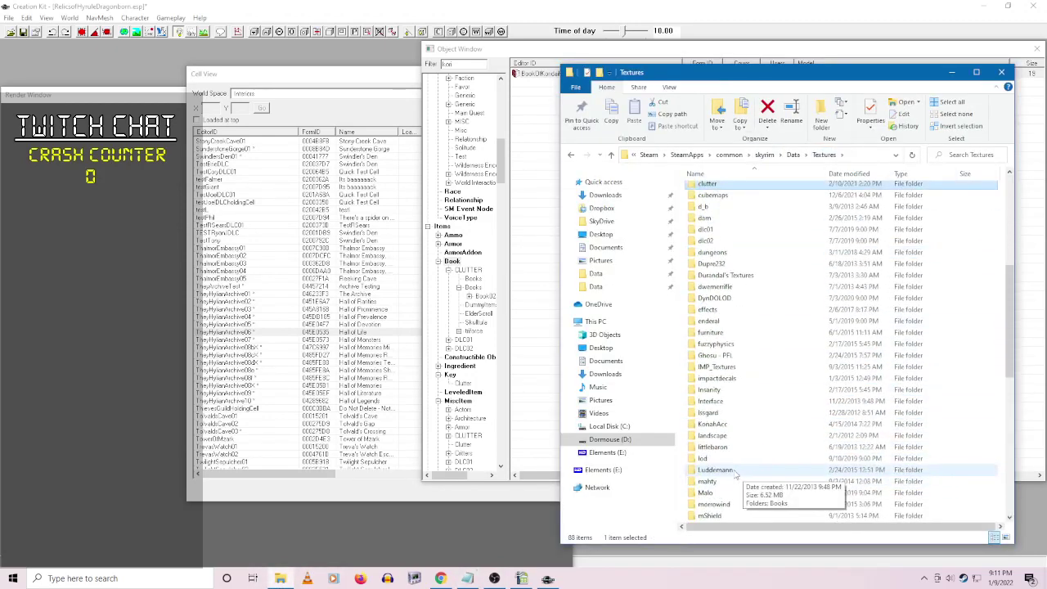
scroll(736, 473, down, 10)
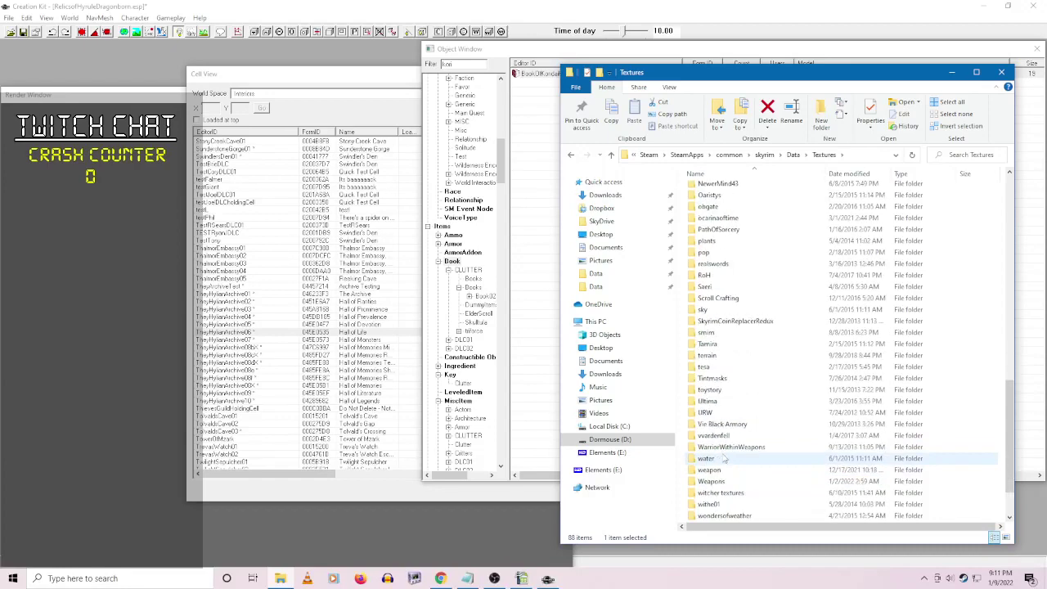
double_click(711, 481)
double_click(714, 487)
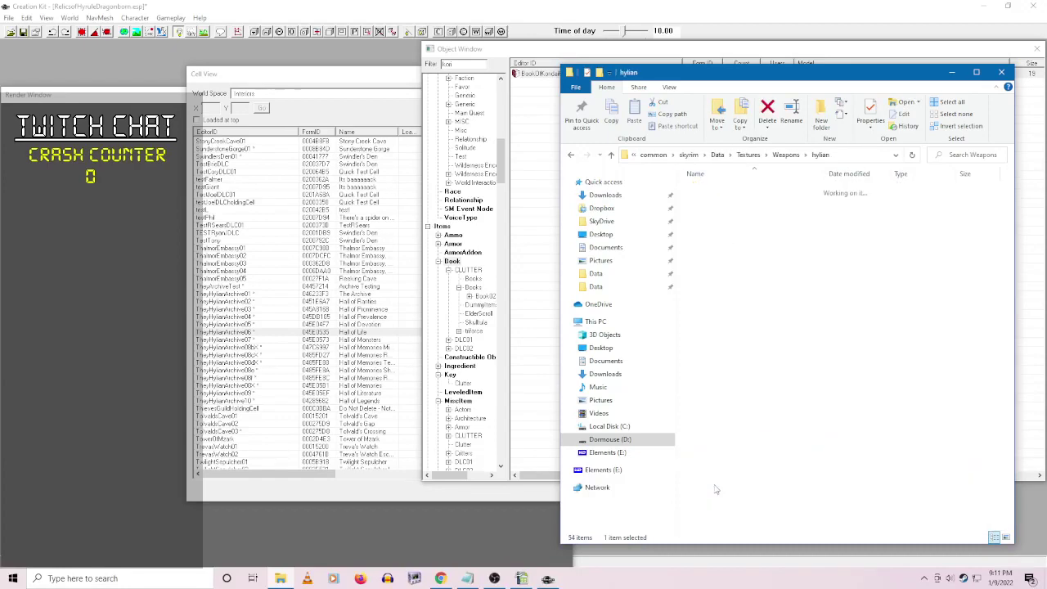
scroll(715, 489, down, 7)
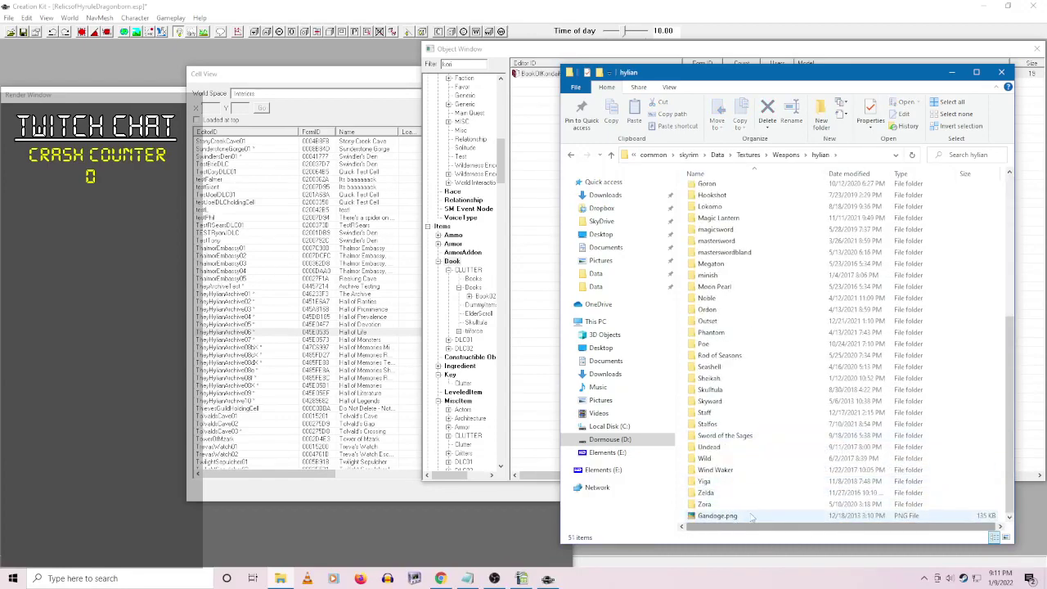
click(751, 516)
key(Delete)
click(566, 337)
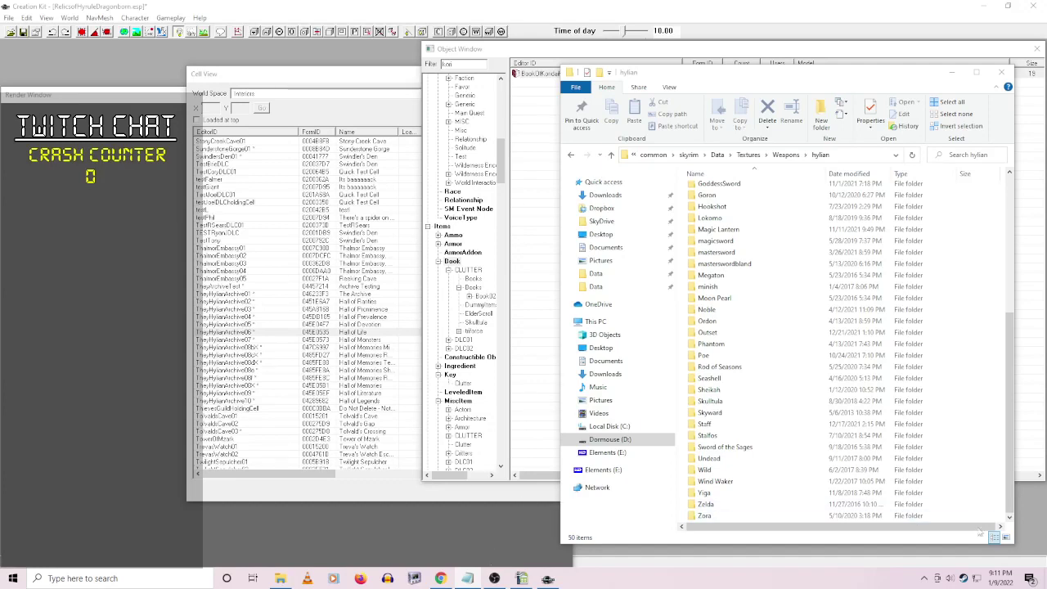
- Switch to Chrome and open the Changelog sheet of the bookmarked RoH Bug Tracking spreadsheet
click(440, 578)
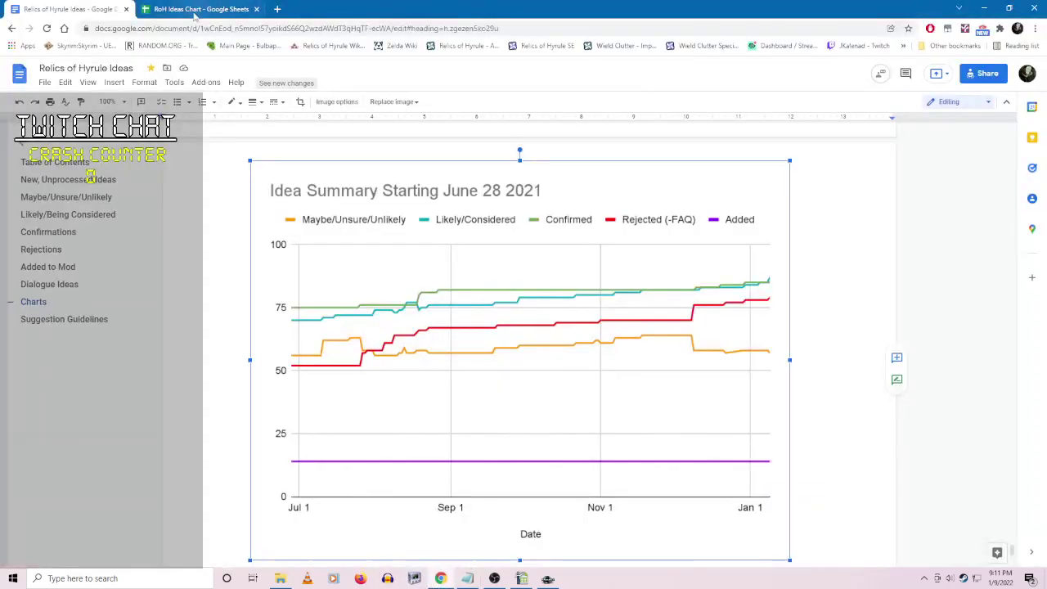
click(903, 45)
scroll(823, 451, down, 5)
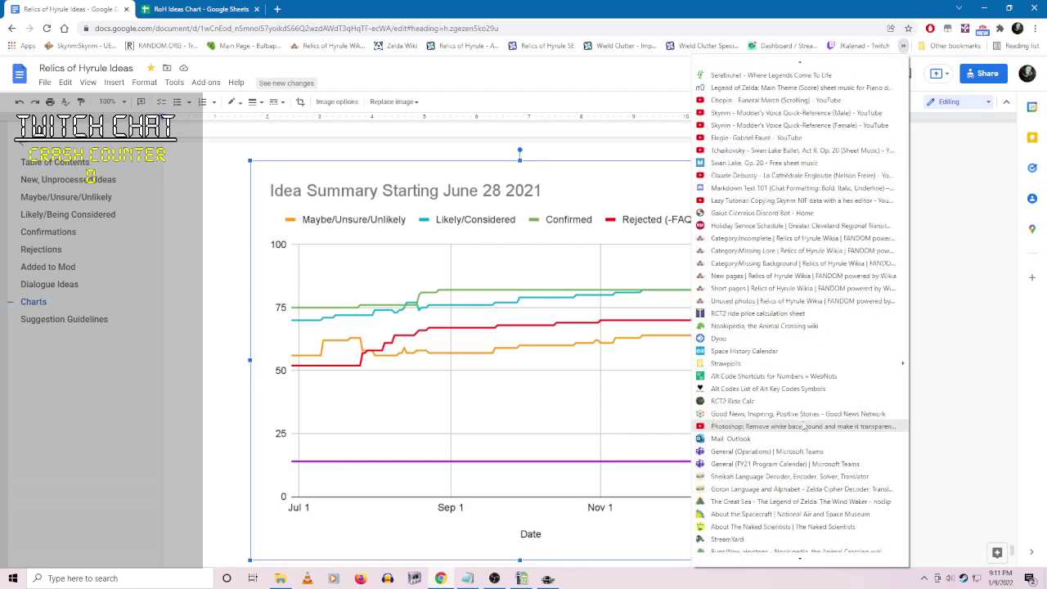
scroll(823, 451, down, 3)
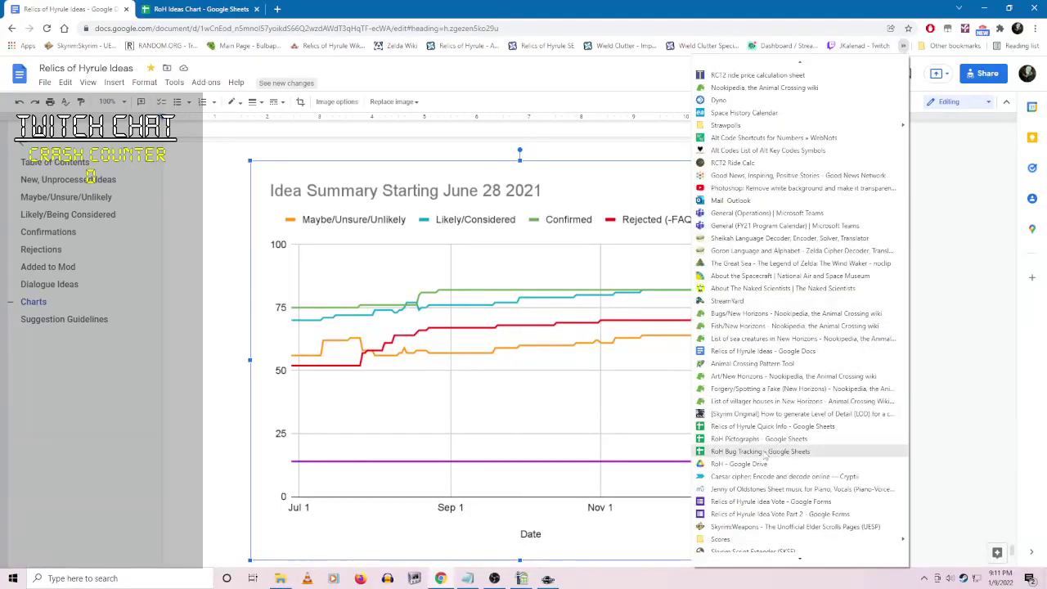
middle_click(768, 452)
click(274, 8)
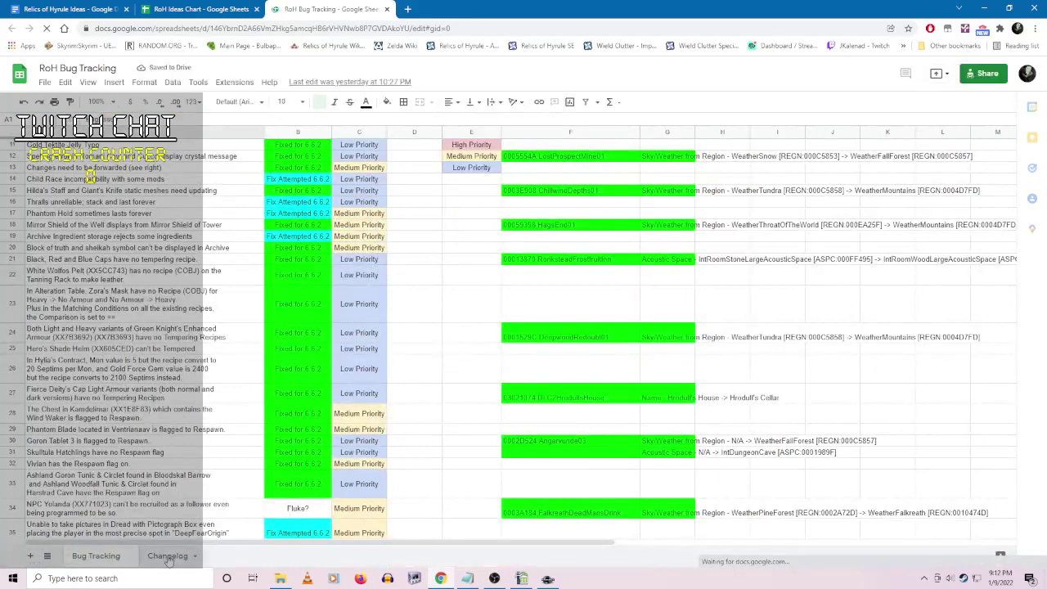
click(167, 556)
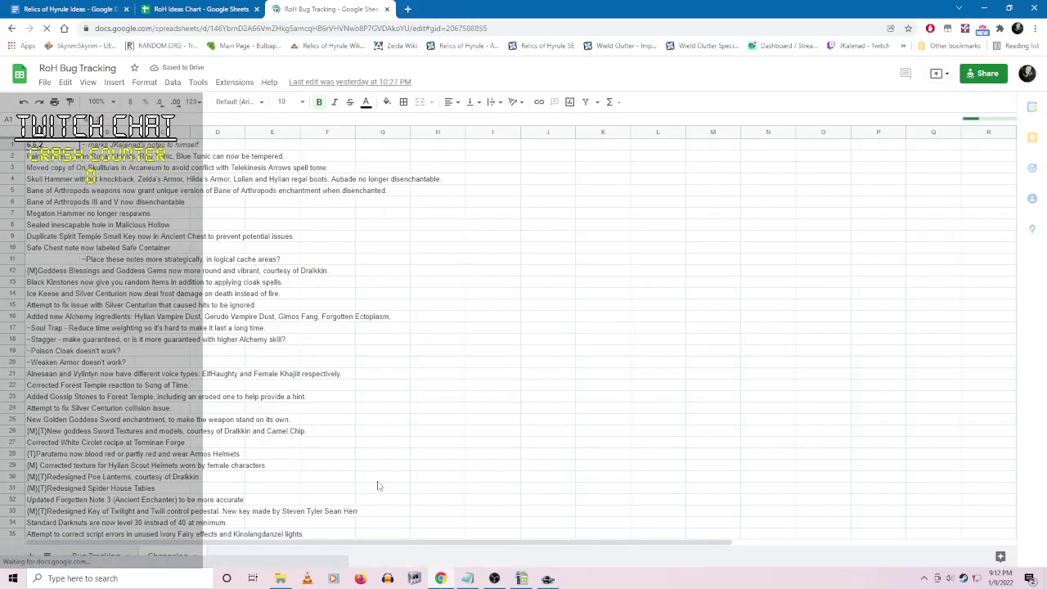
- Add the entry "Ganondoge.png moved to clutter/Triforce/books" below the last item in the changelog
scroll(274, 430, down, 9)
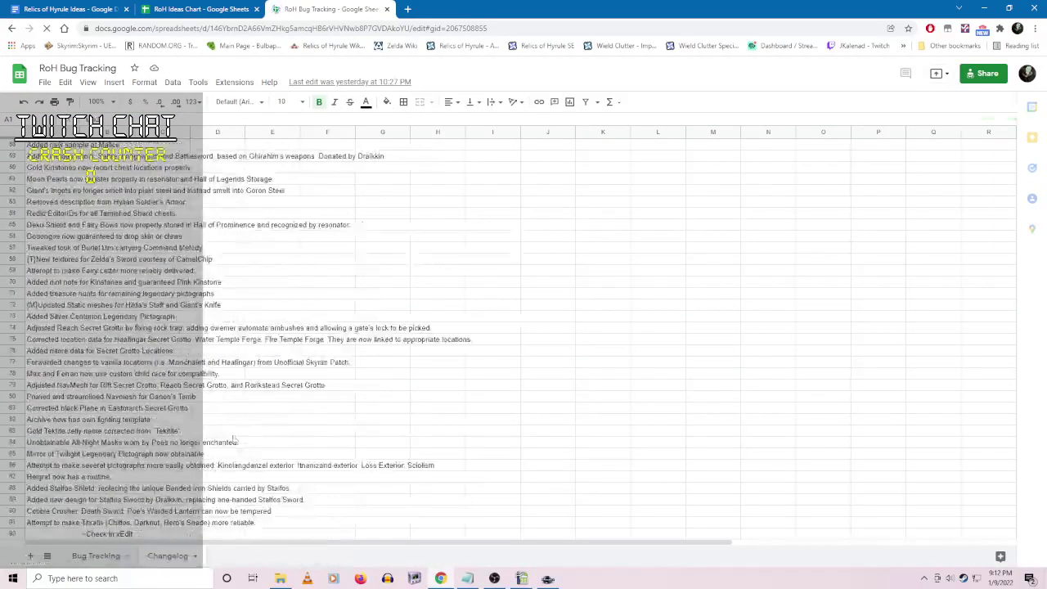
scroll(145, 362, down, 8)
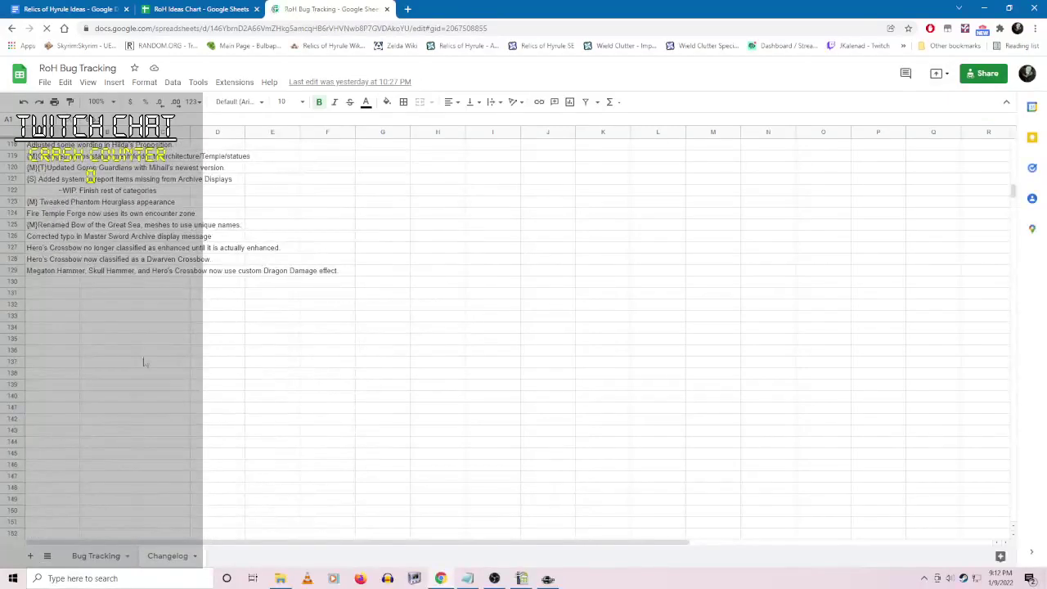
click(41, 337)
text(Ganondoge.png moved to clutter/Triforce/books)
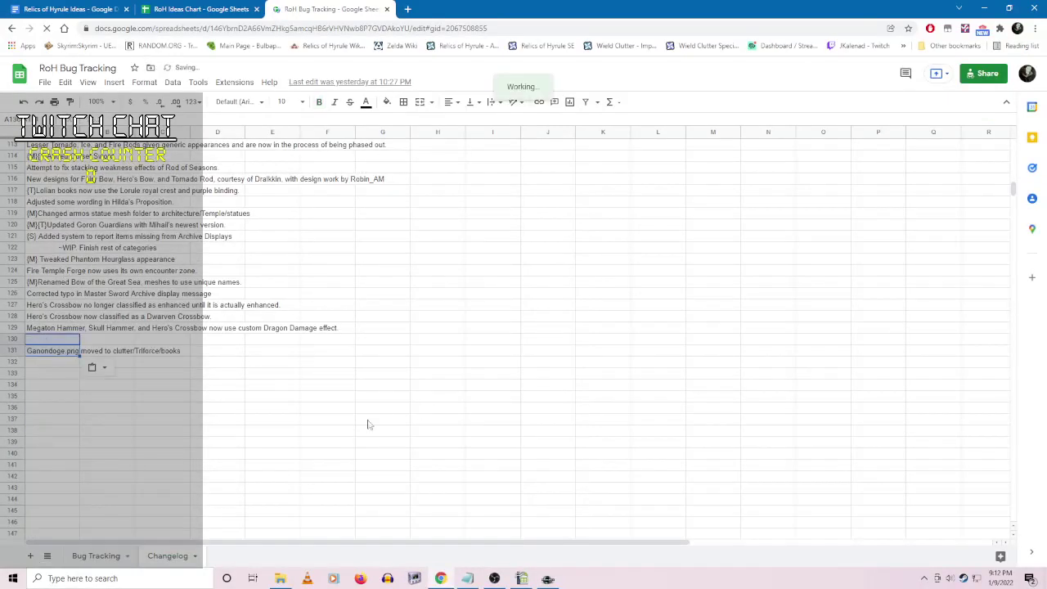
- Move the new Ganondoge.png entry up into empty row 130, directly beneath the Megaton Hammer entry
click(215, 399)
drag(53, 350, 115, 351)
key(ctrl+c)
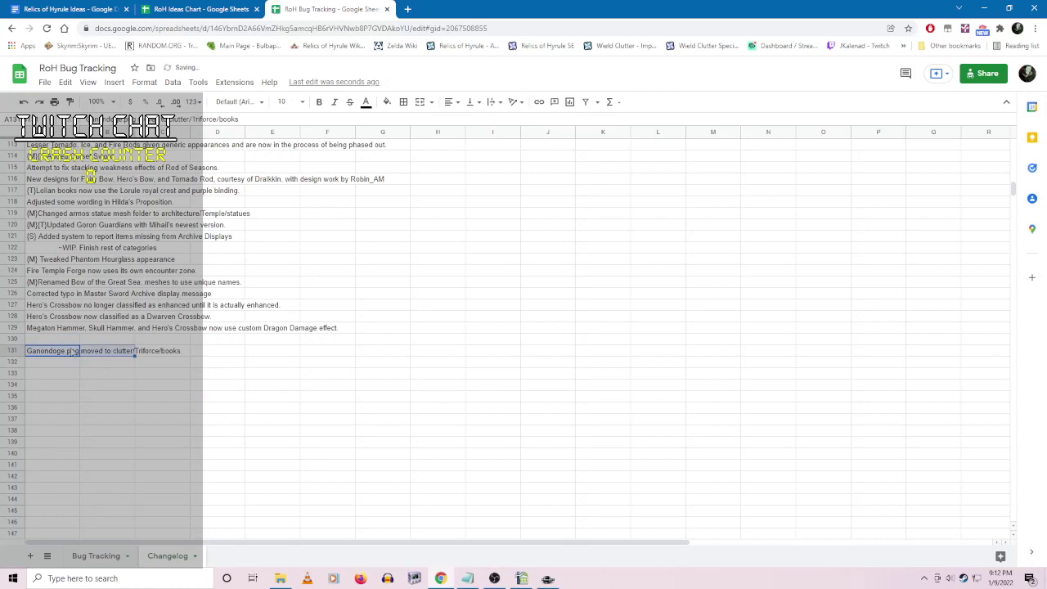
click(54, 339)
key(ctrl+v)
click(435, 374)
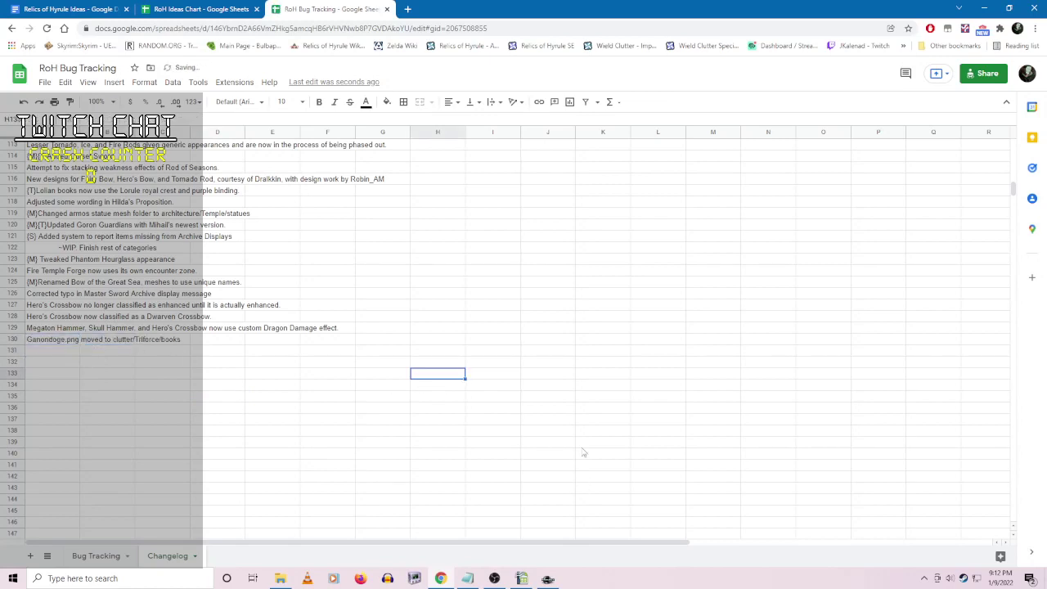
- Switch to Creation Kit and move the Cell View window out from behind the Object Window
click(548, 578)
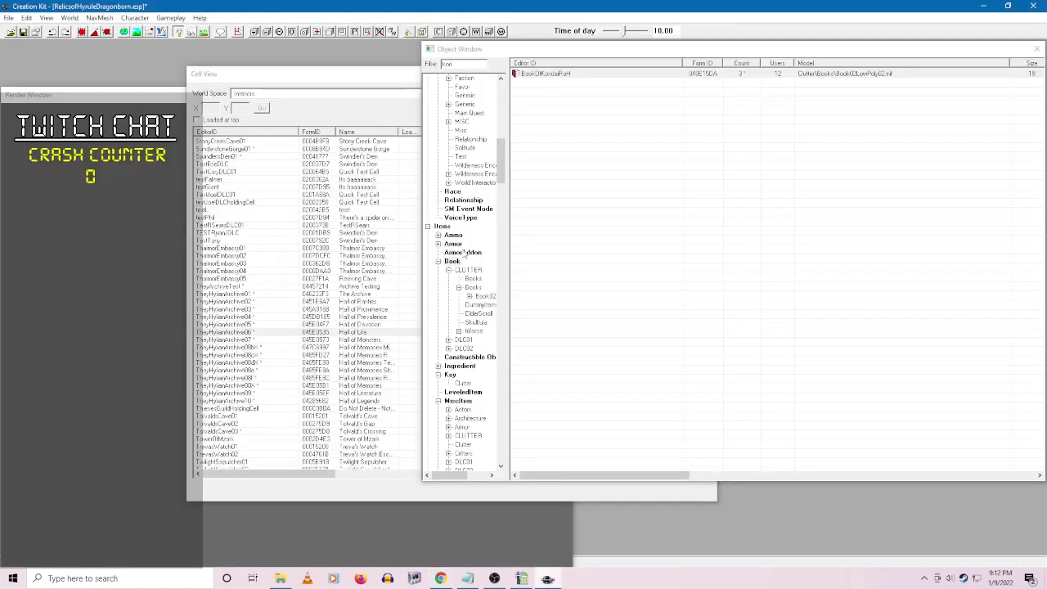
drag(333, 80, 209, 95)
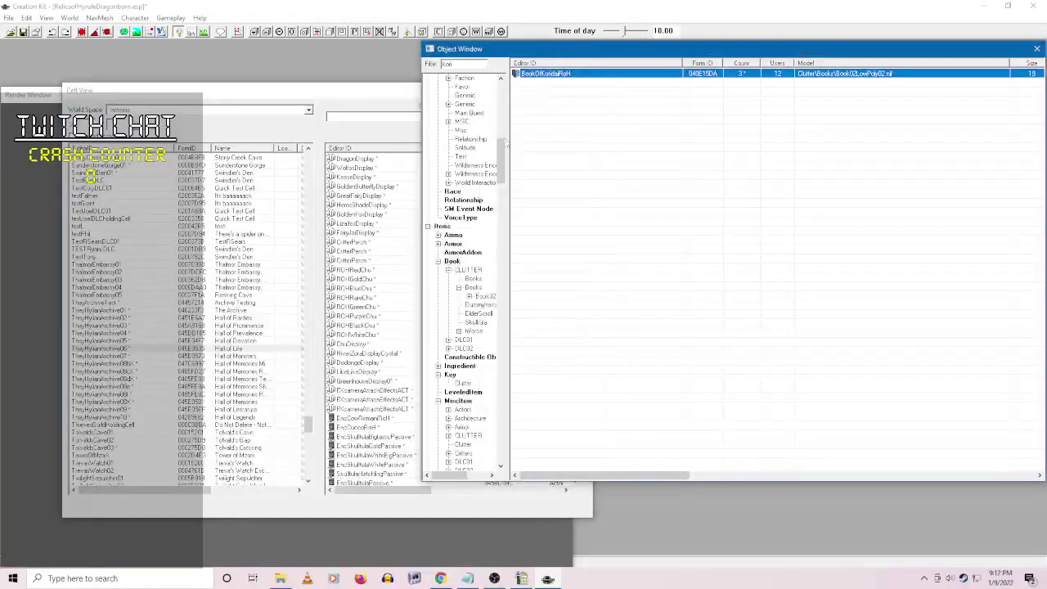
- Open the Active Resources folder from the desktop and look through its archives
click(441, 578)
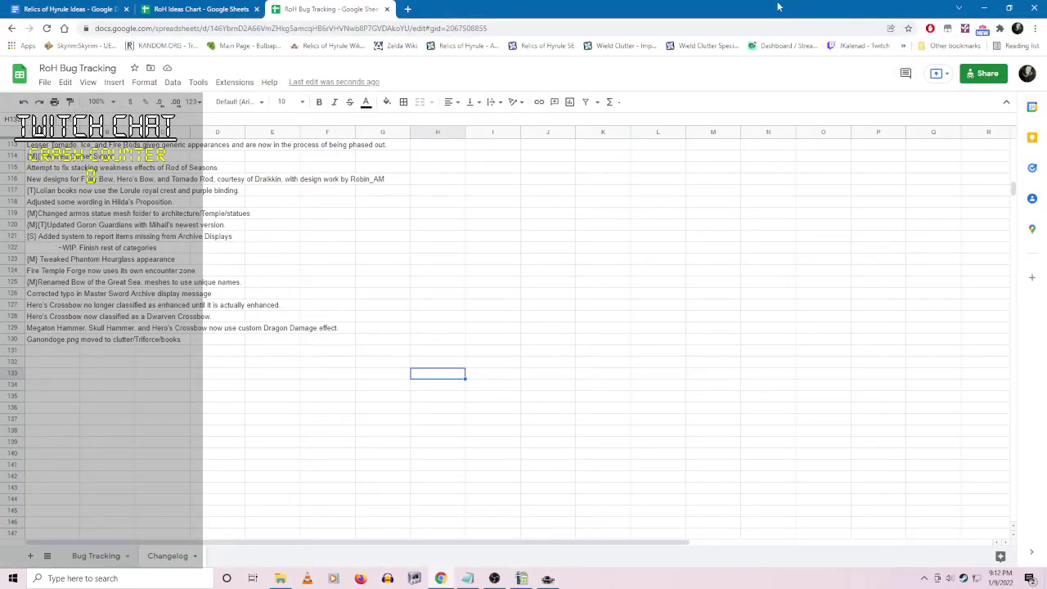
key(alt+Tab)
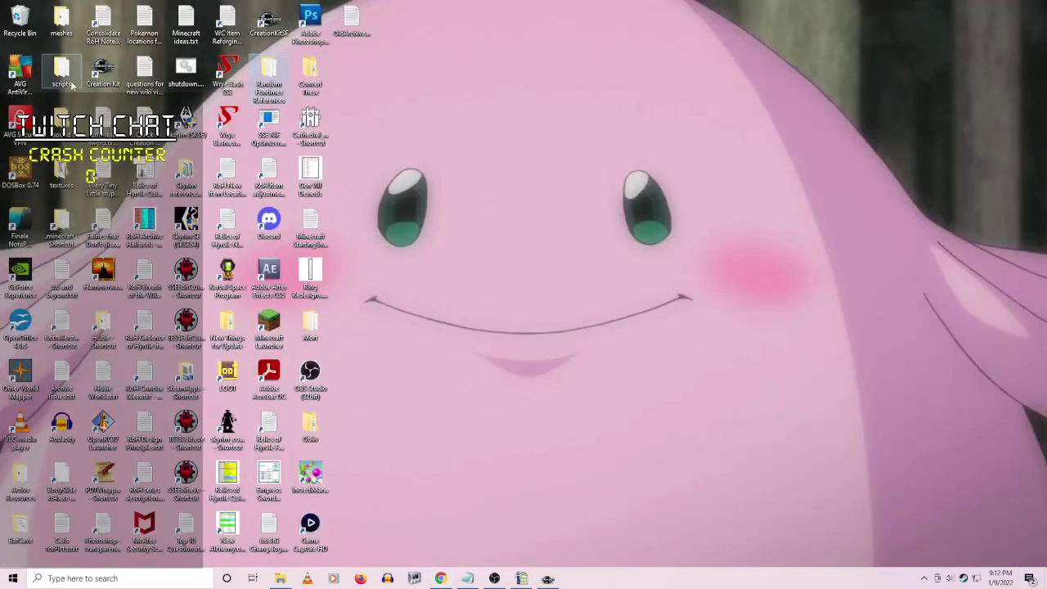
double_click(20, 479)
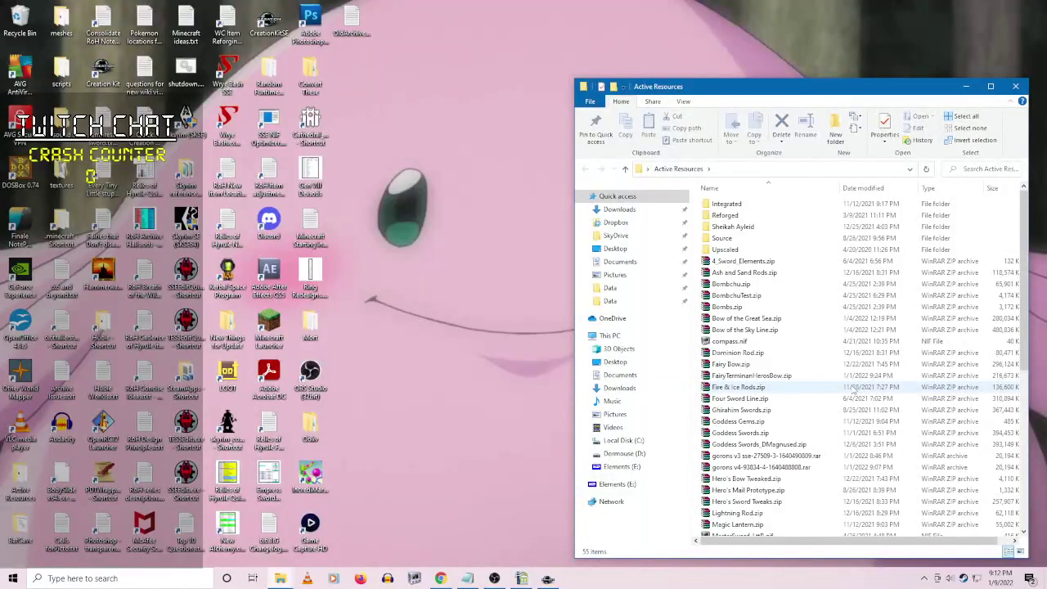
scroll(843, 386, down, 4)
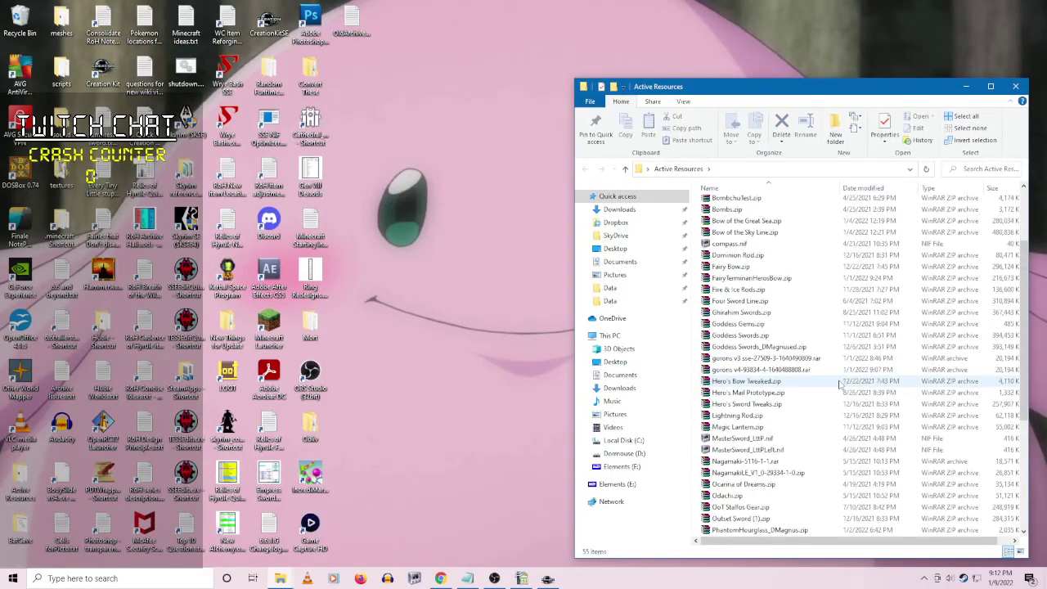
scroll(832, 401, down, 5)
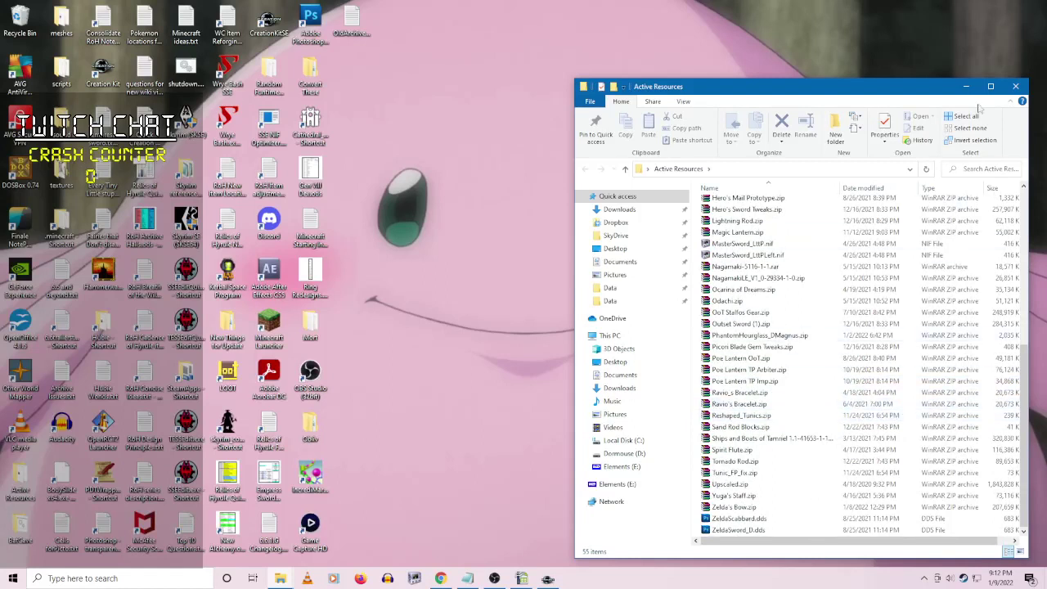
- Switch to Creation Kit and view the ScissorBeetlePestoDisplay reference of TheyHylianArchive06 in the Render Window, clearing the browser out of the way
click(440, 578)
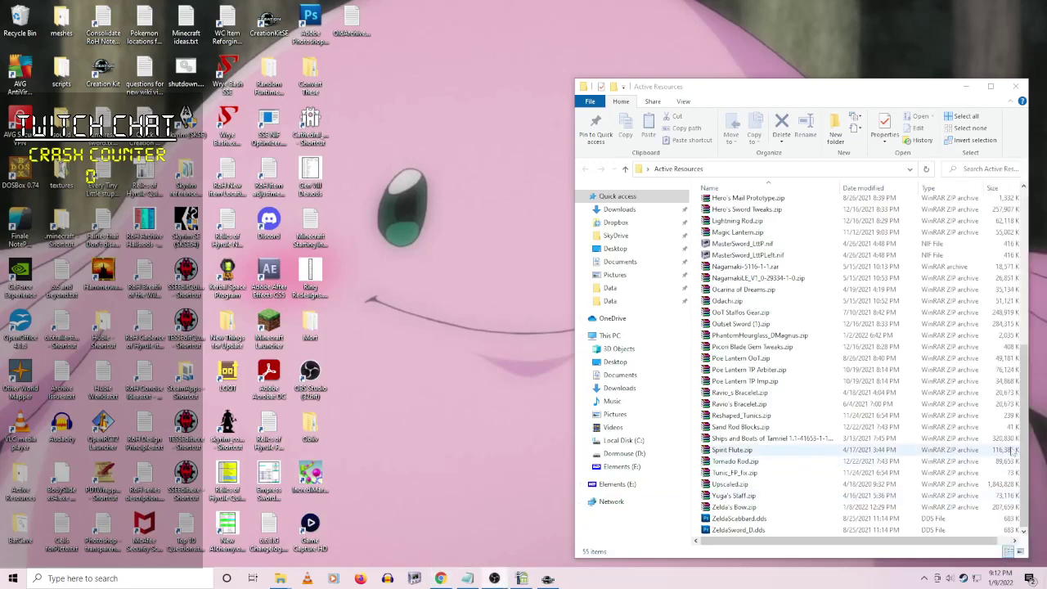
click(547, 579)
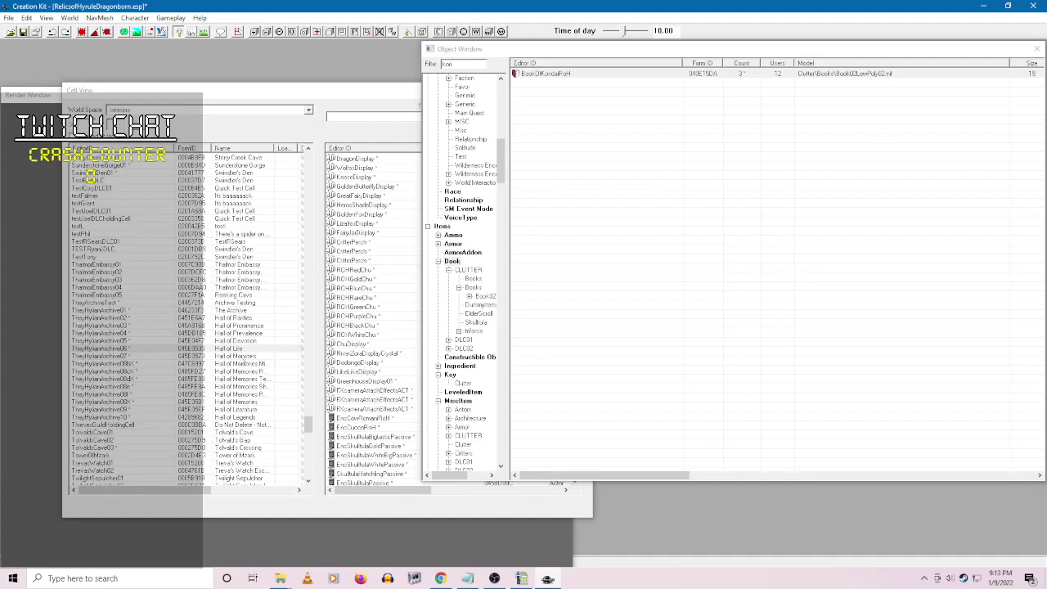
click(360, 92)
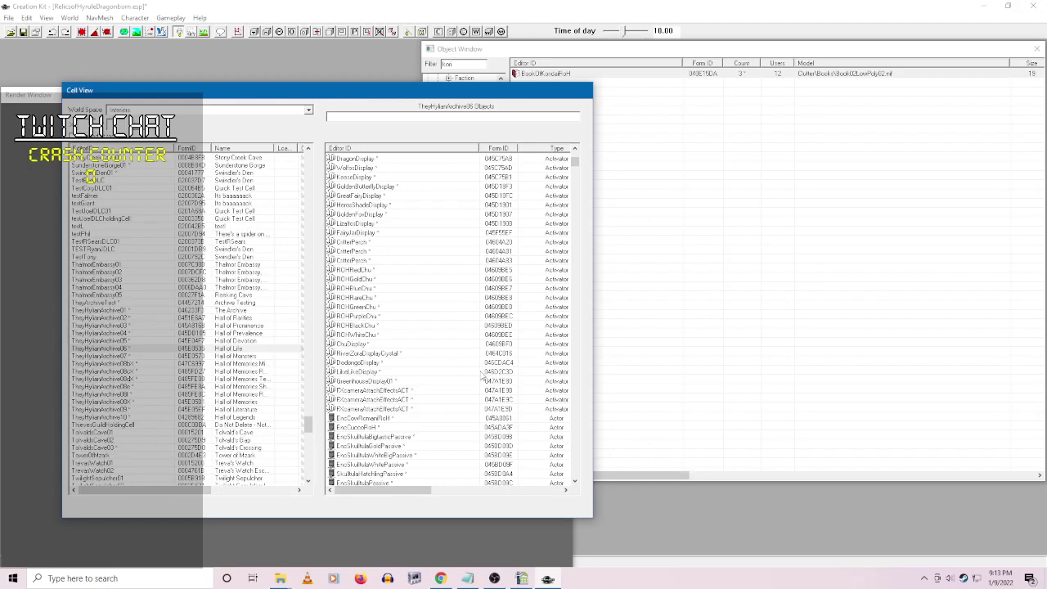
scroll(458, 391, up, 3)
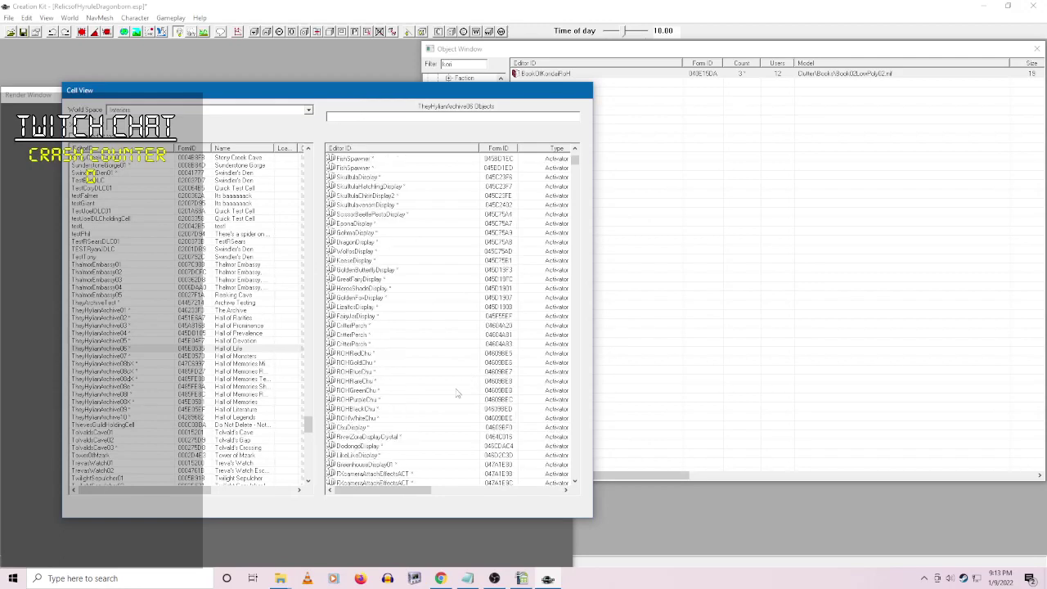
scroll(456, 397, up, 4)
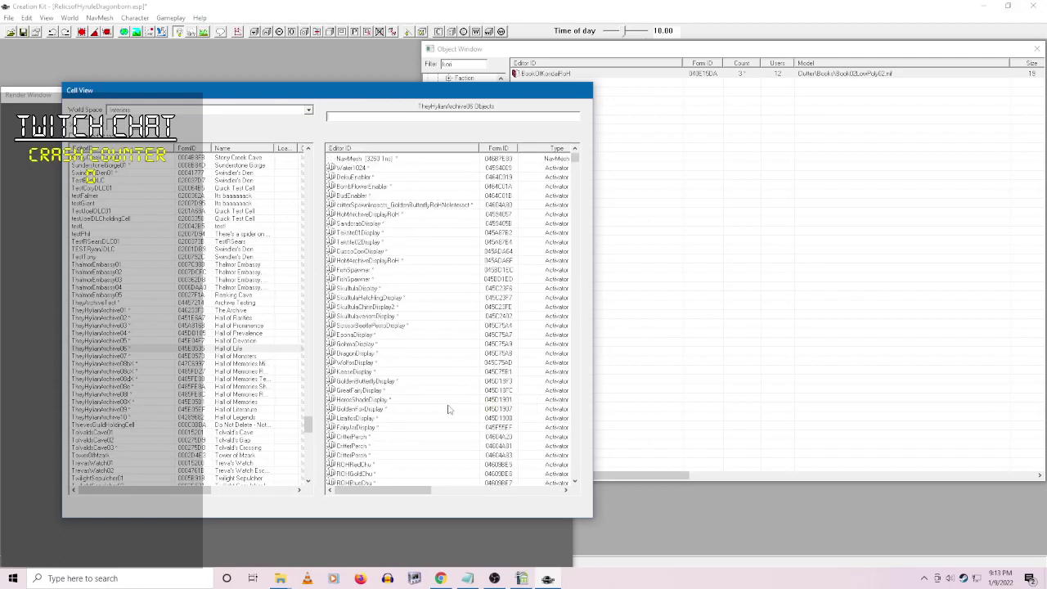
scroll(432, 399, down, 1)
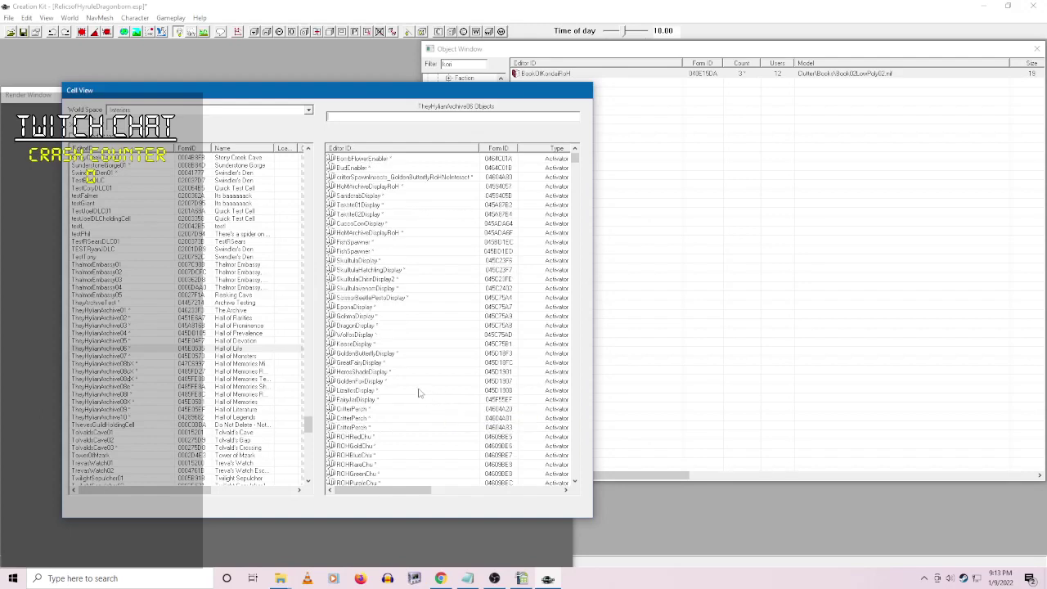
click(382, 299)
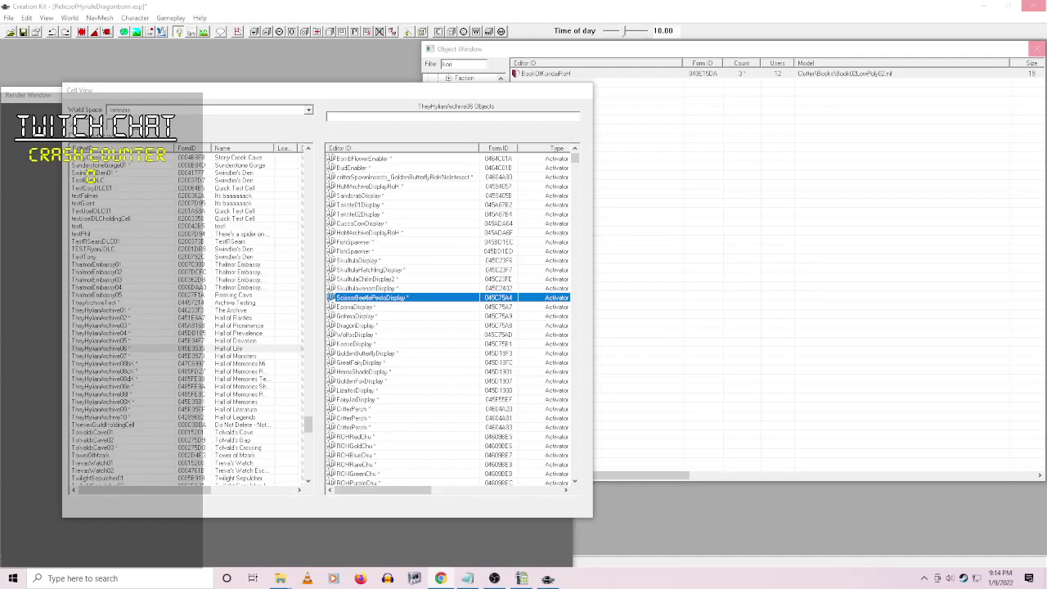
drag(1046, 208, 879, 72)
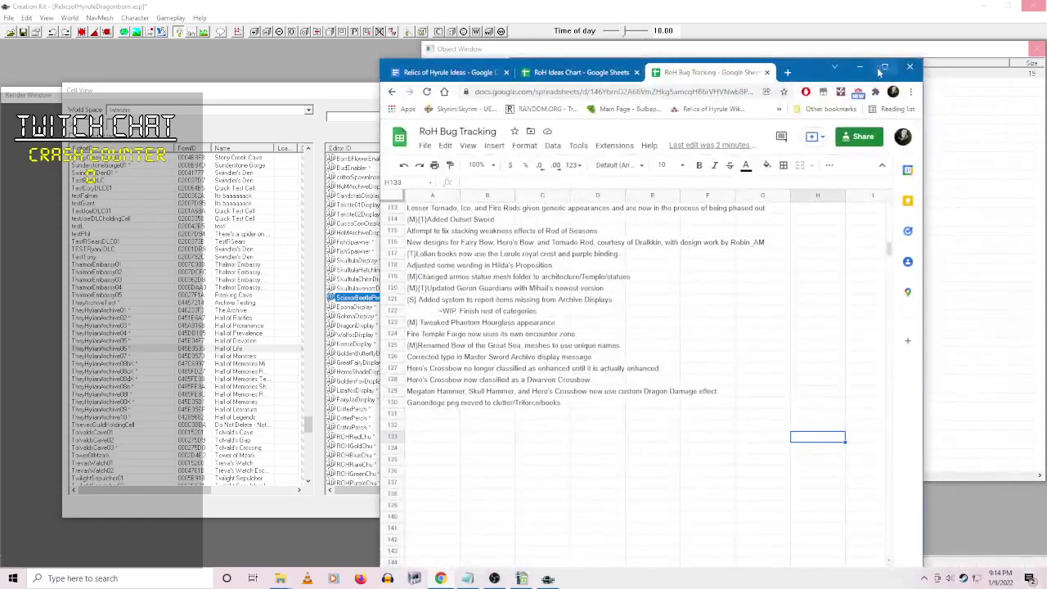
click(858, 67)
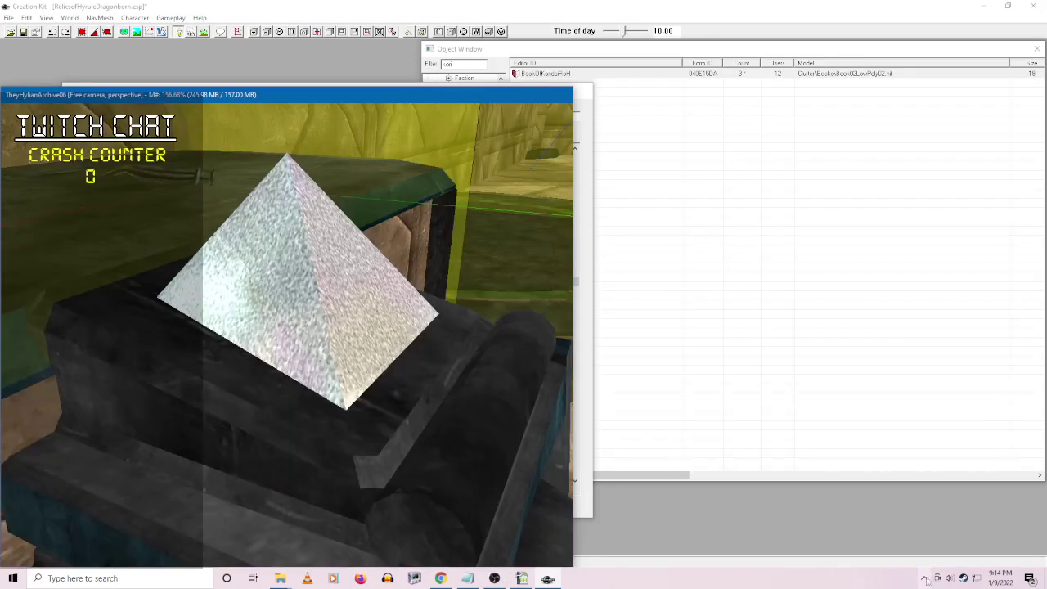
- Bring the display table behind the pedestal into close view and filter the Static objects by "sciss"
click(923, 578)
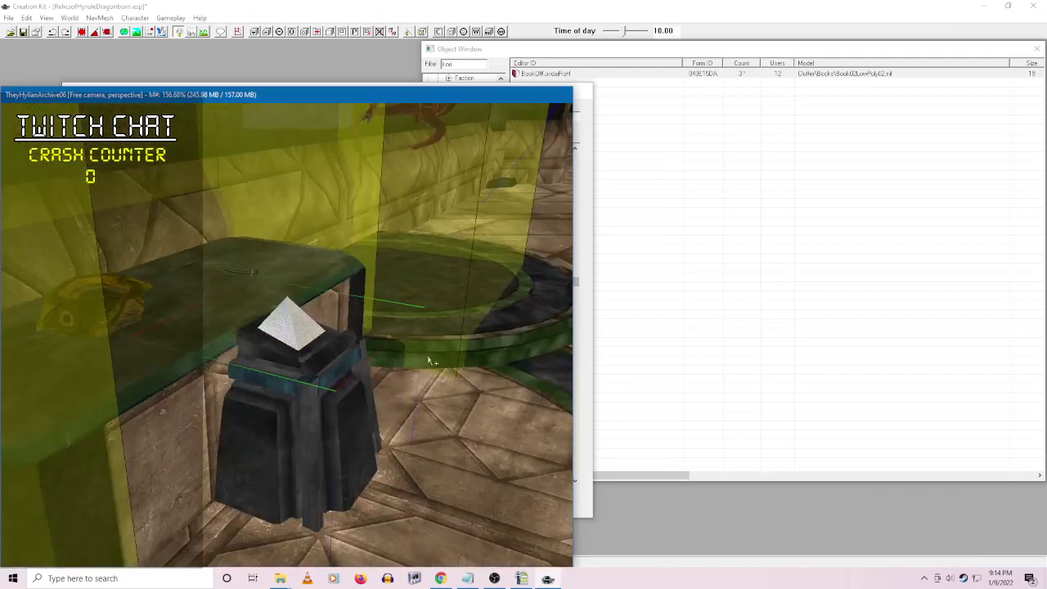
middle_drag(433, 362, 362, 299)
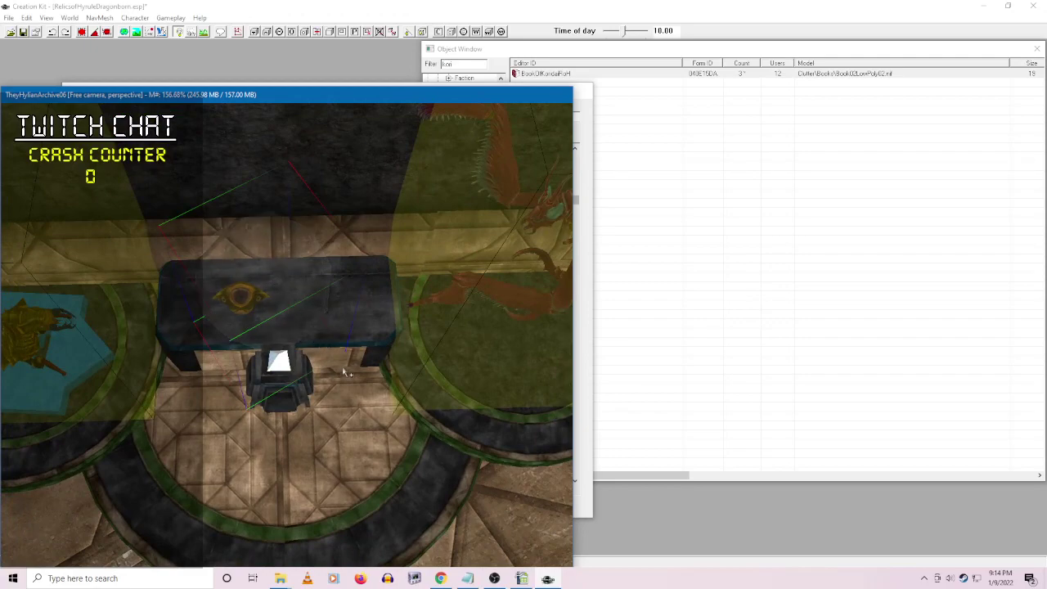
scroll(317, 344, up, 2)
scroll(317, 367, up, 2)
scroll(316, 366, up, 2)
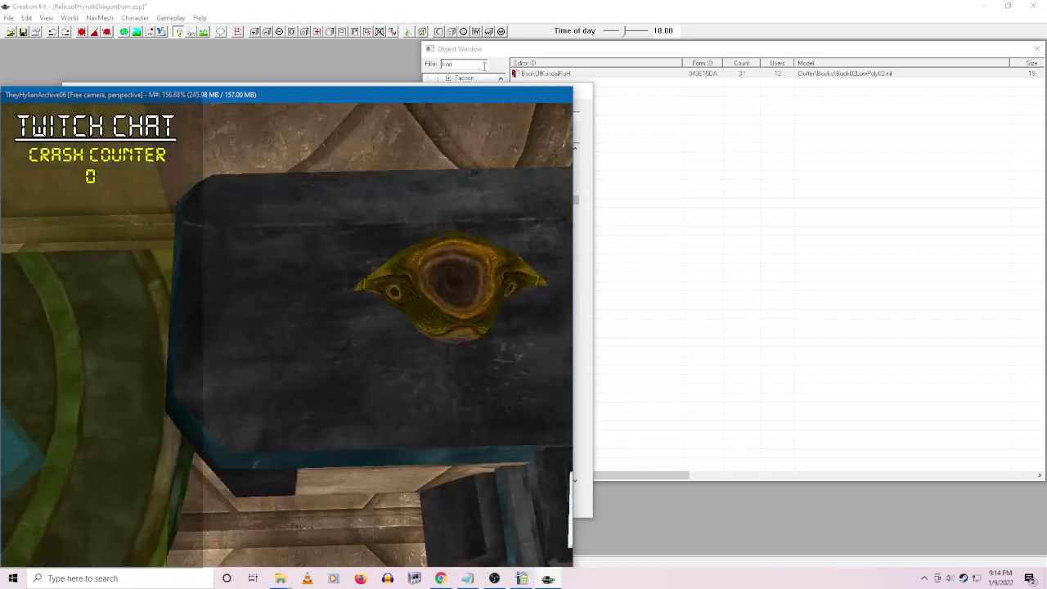
click(502, 168)
drag(502, 167, 497, 278)
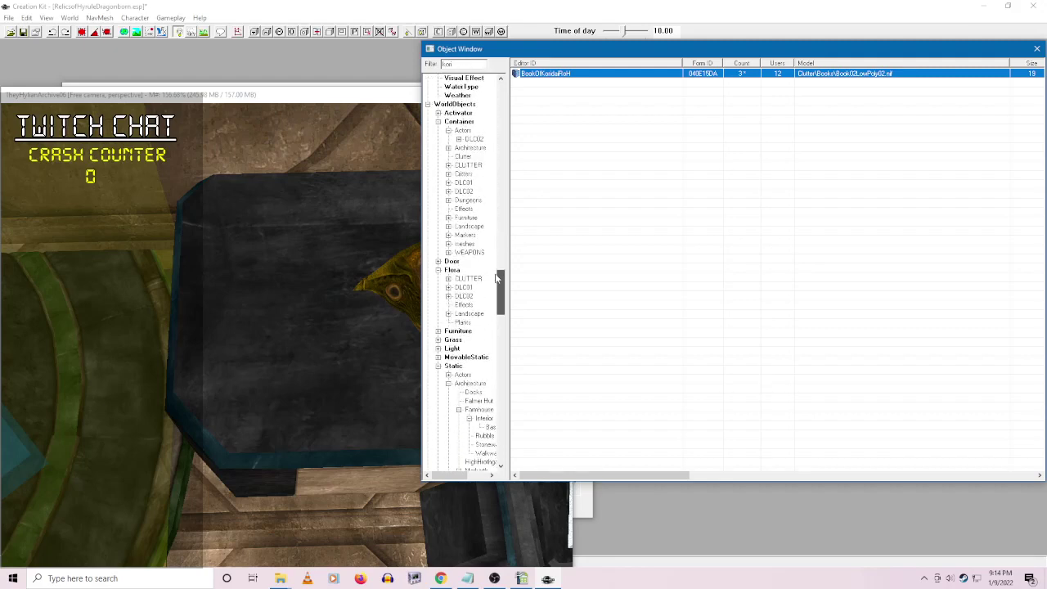
click(451, 367)
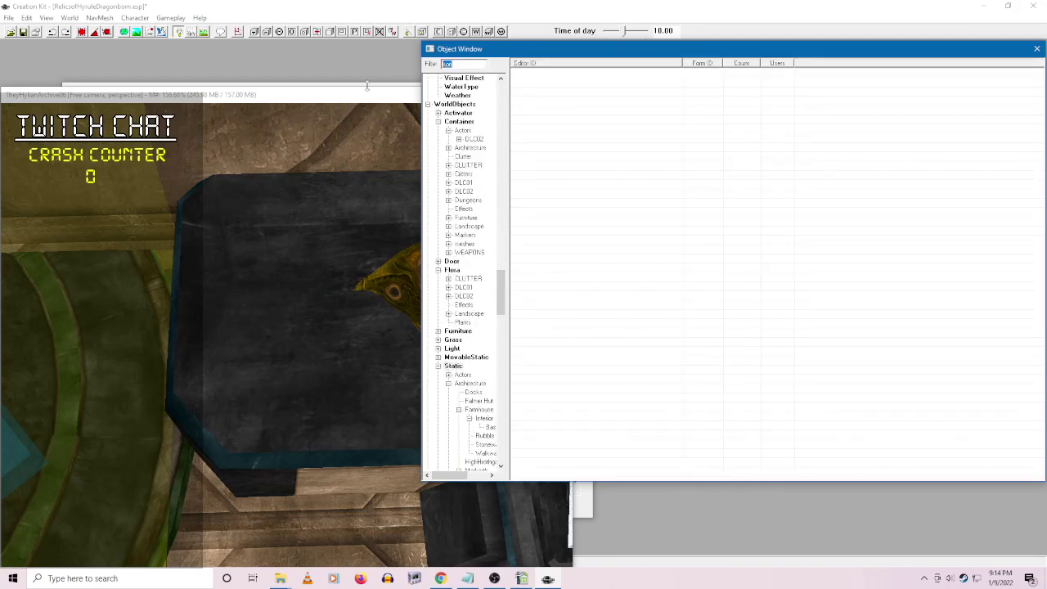
text(sciss)
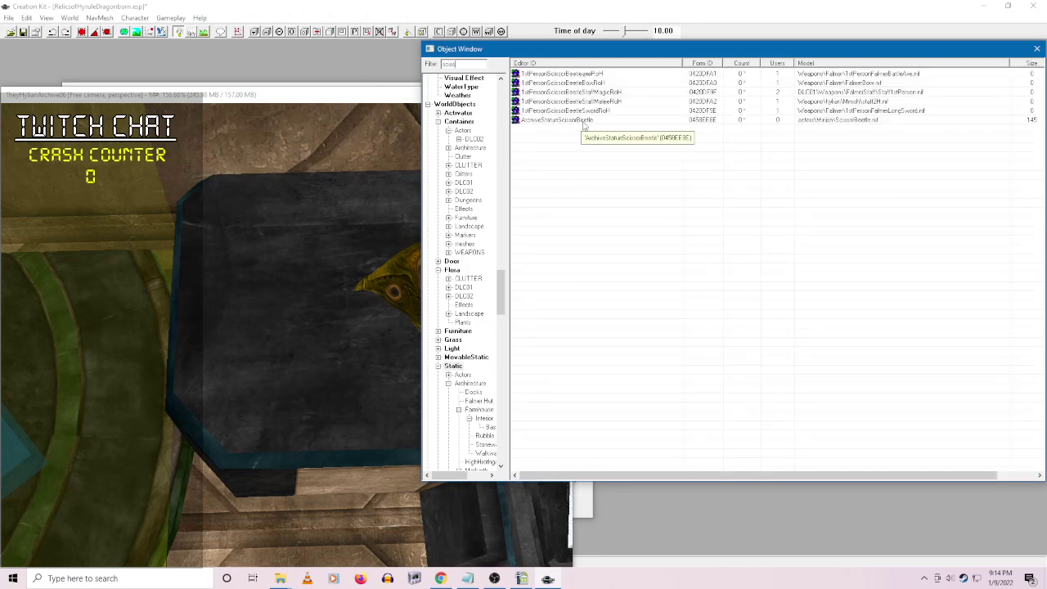
- Place the ArchiveStatueScissorBeetle static on the display table and drop it onto the surface
drag(581, 121, 286, 346)
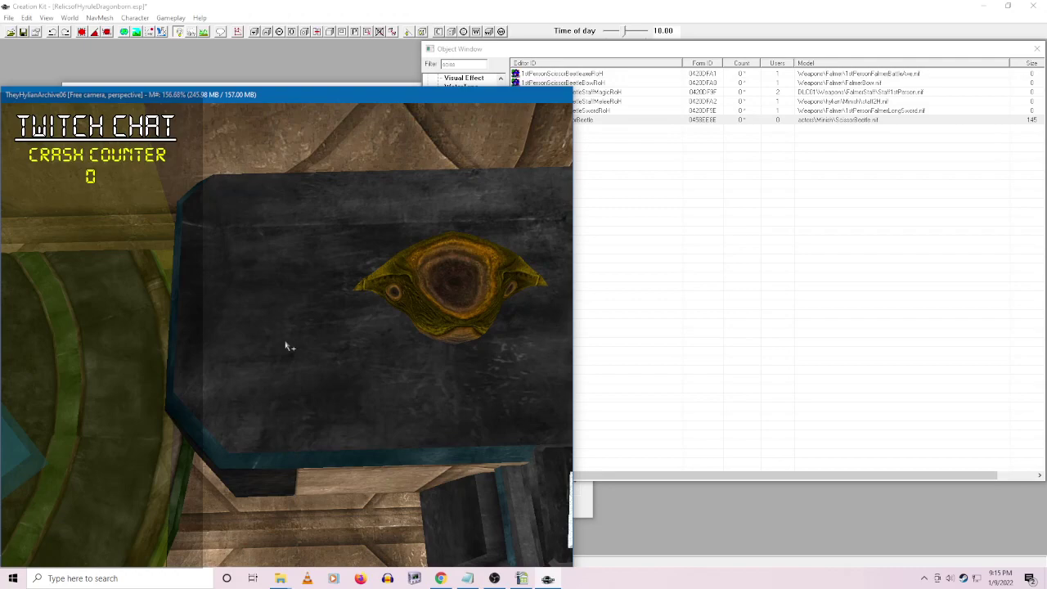
key(f)
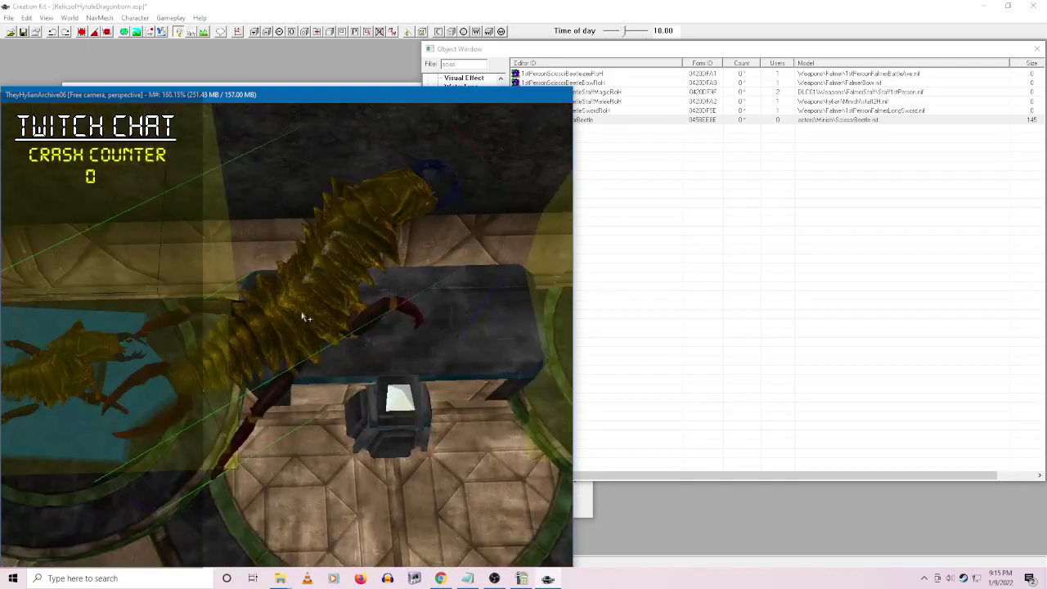
- Filter the cell's references by "sciss", check the placed ArchiveStatueScissorBeetle reference's properties without changing them, and delete it
drag(391, 98, 377, 118)
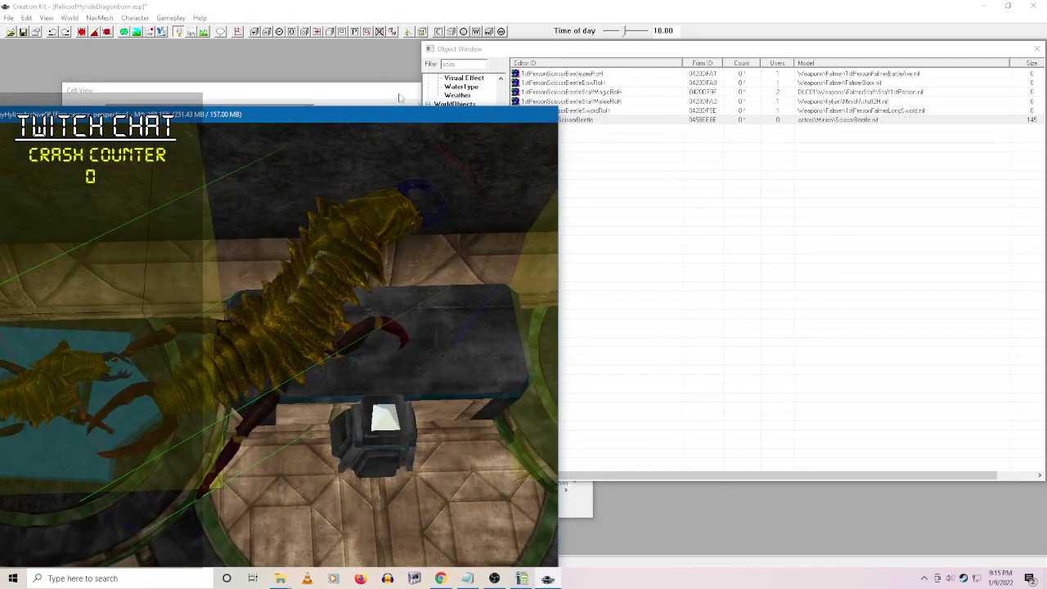
click(372, 95)
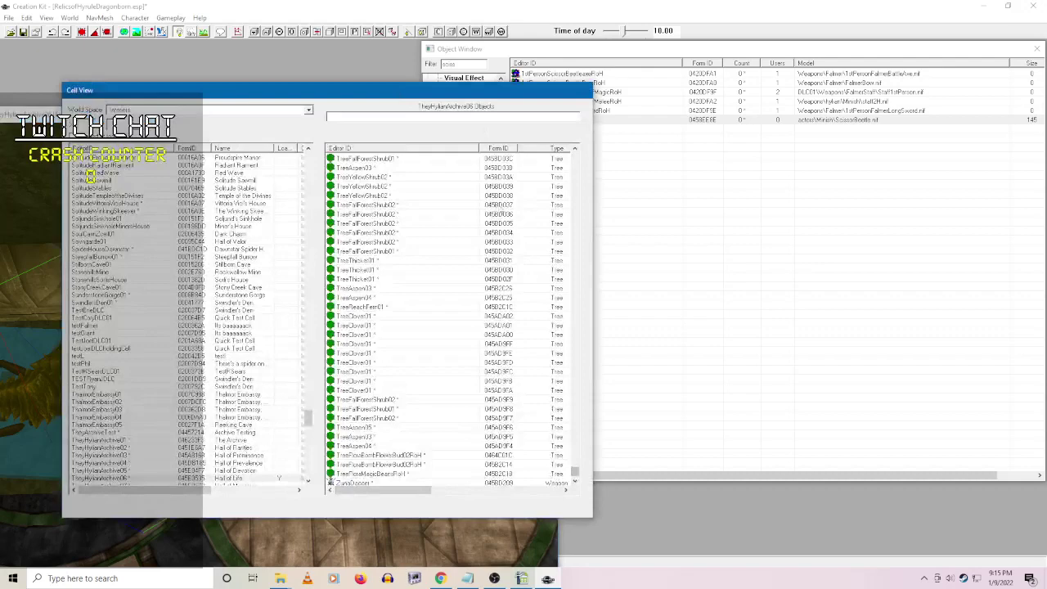
click(365, 119)
text(sciss)
drag(370, 94, 697, 93)
right_click(724, 186)
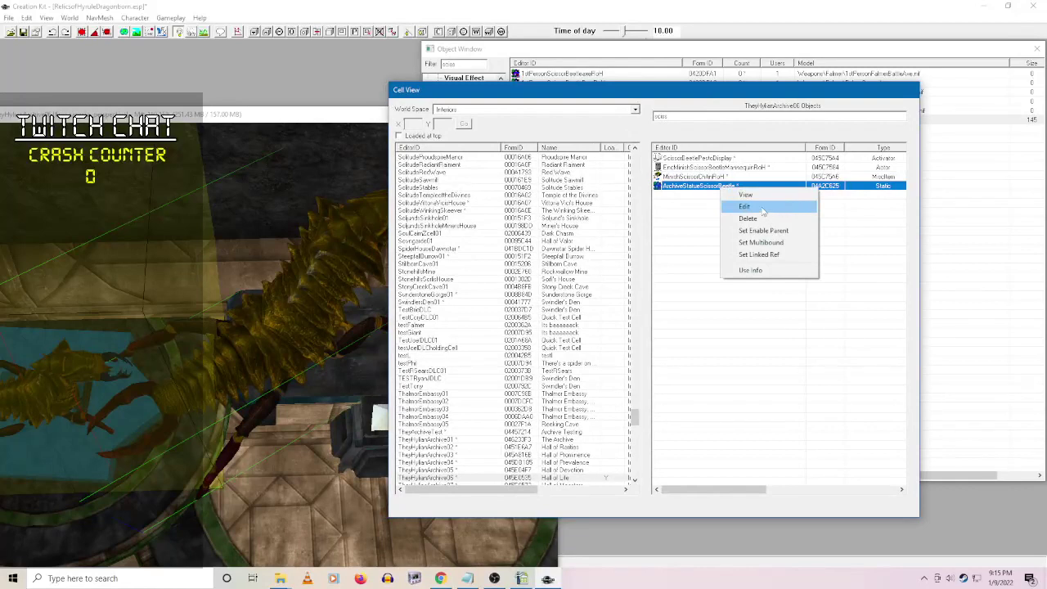
click(762, 211)
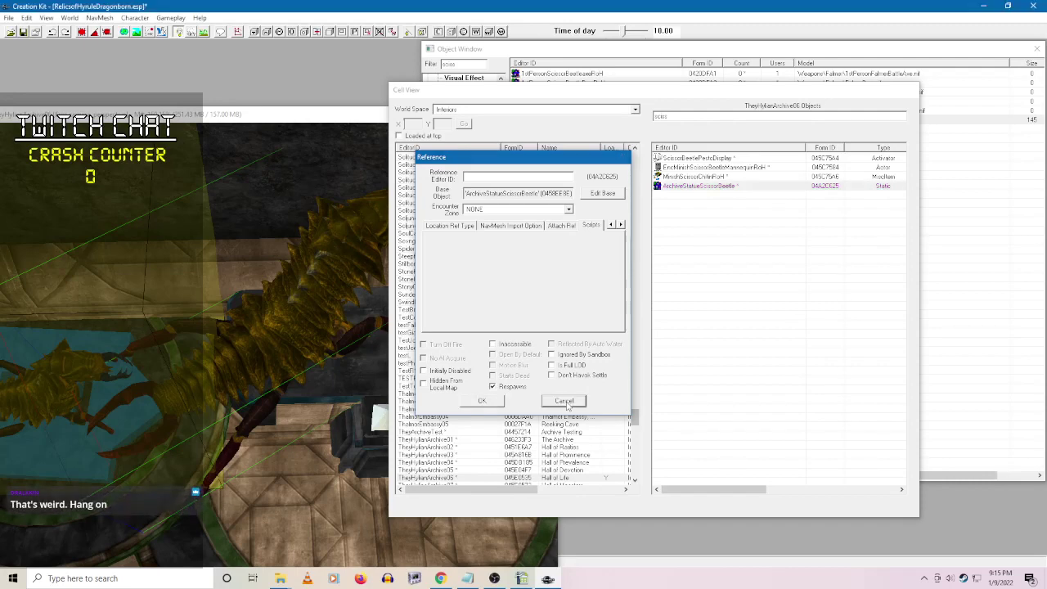
click(564, 401)
double_click(695, 186)
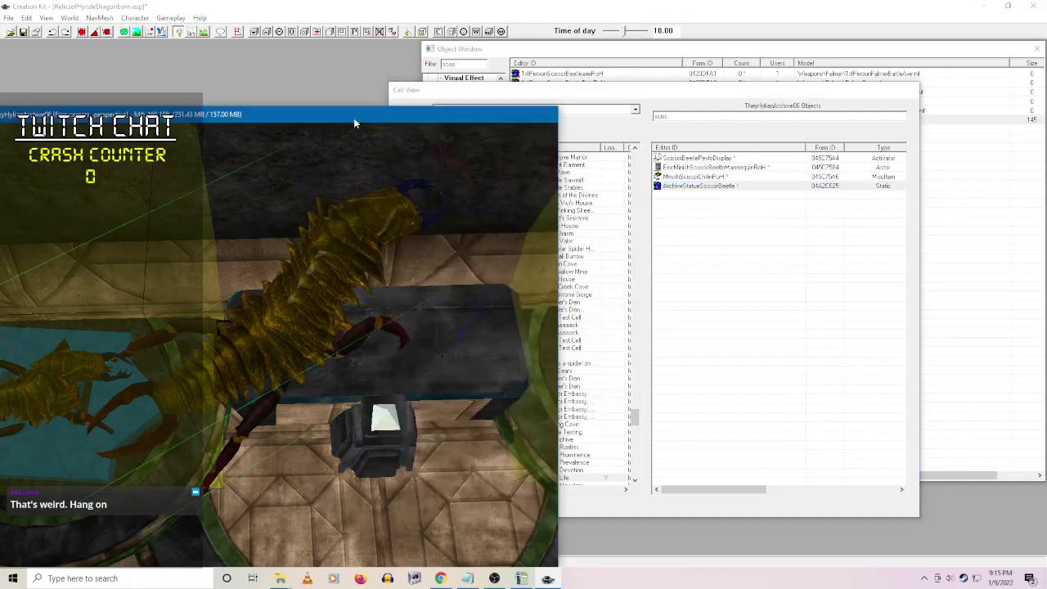
key(Delete)
- Open the model data of the base ArchiveStatueScissorBeetle static for editing
click(615, 66)
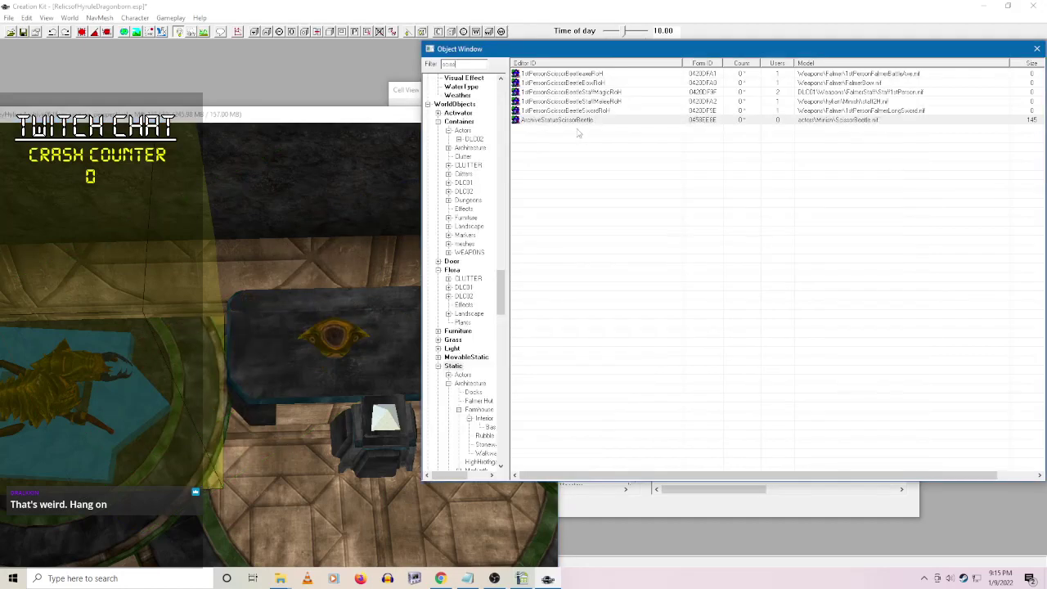
right_click(577, 121)
click(621, 138)
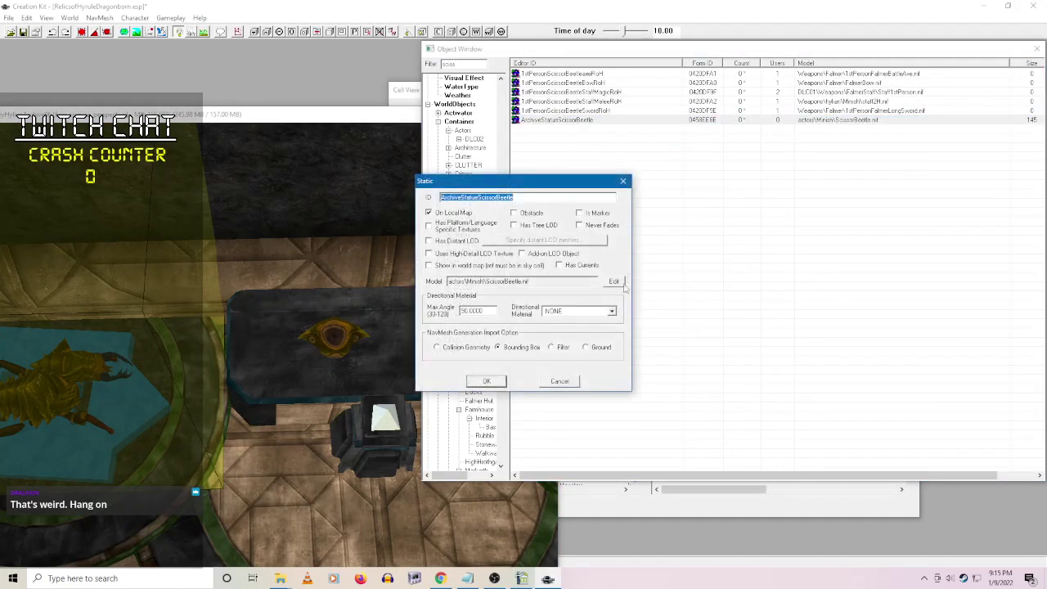
click(618, 279)
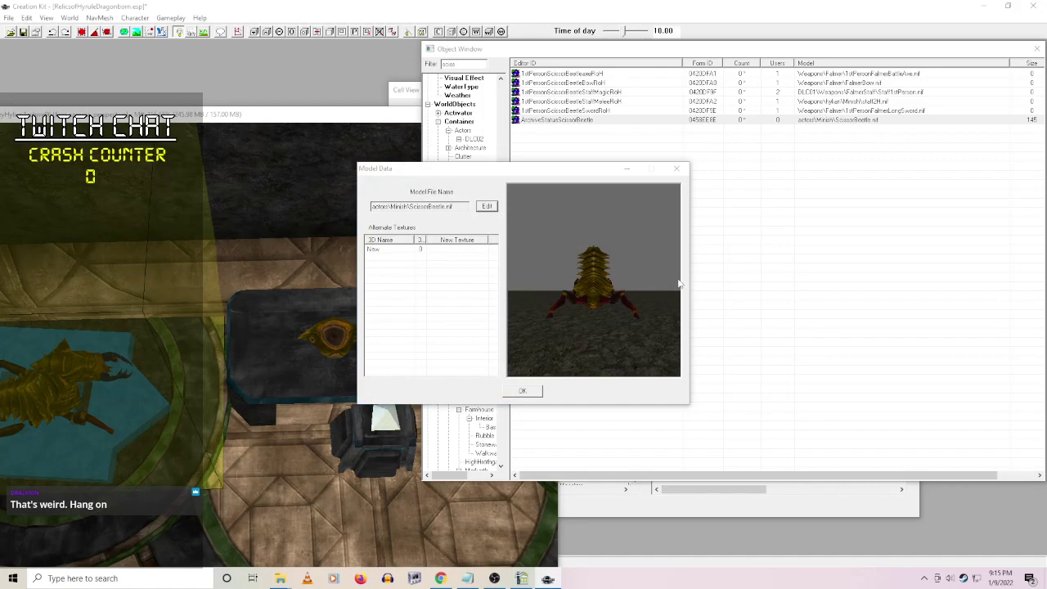
- Browse for a replacement model file in the Minish folder under Meshes\actors
click(486, 206)
click(265, 169)
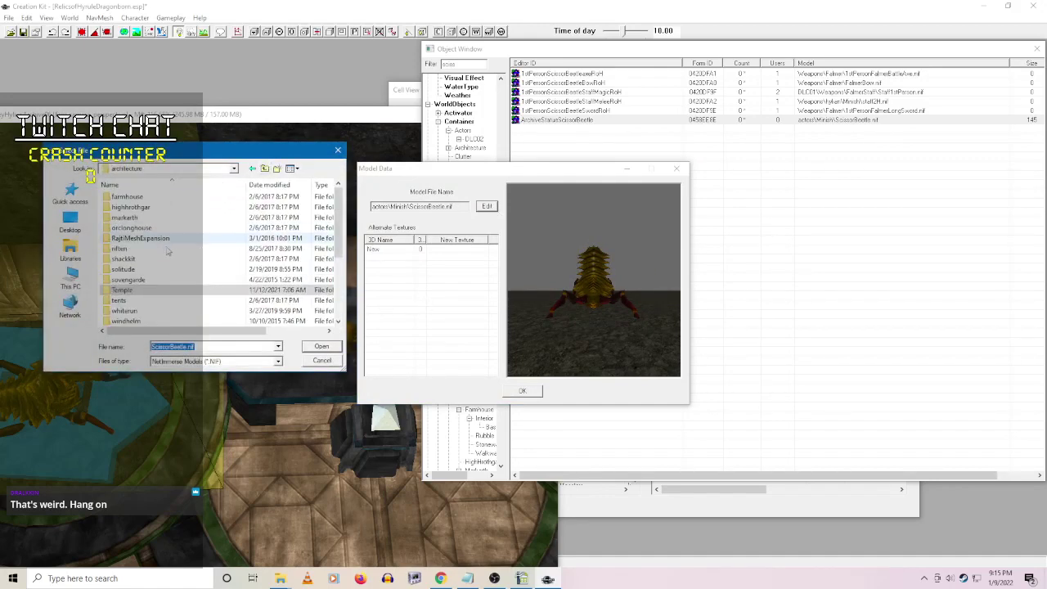
key(alt+Up)
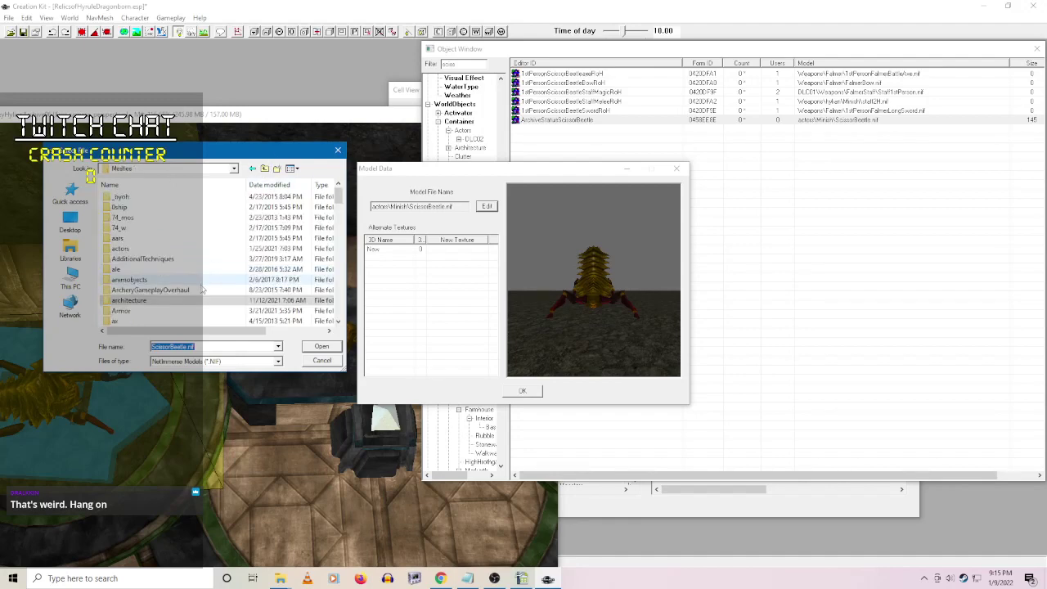
double_click(188, 238)
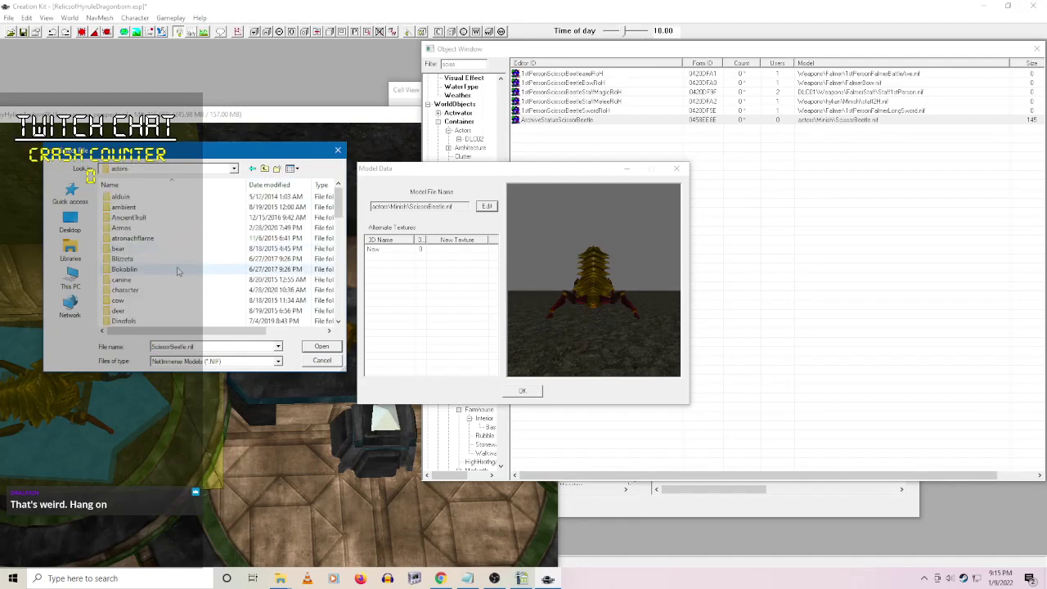
scroll(178, 271, down, 8)
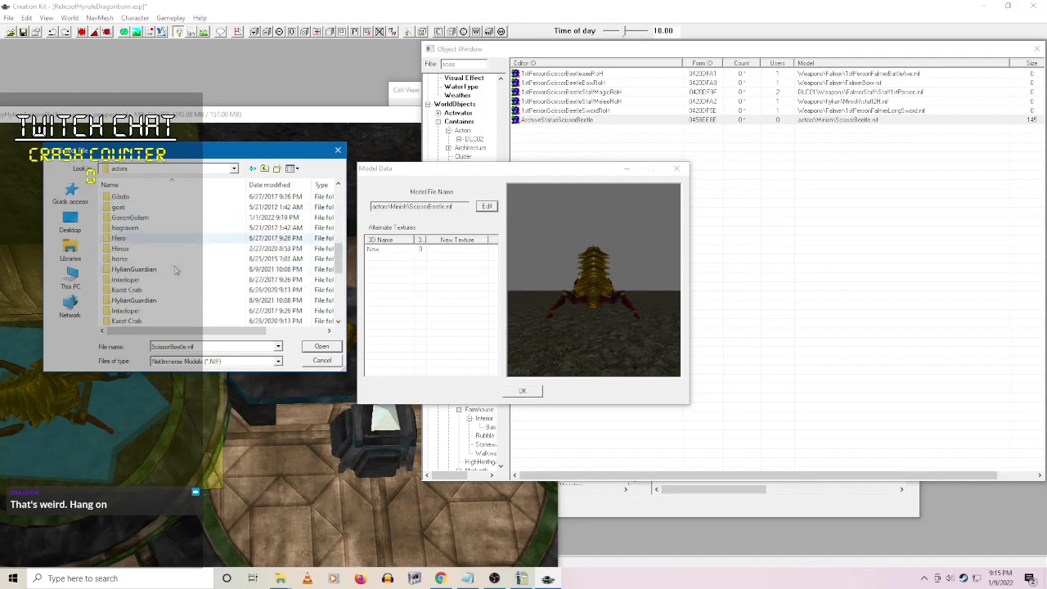
scroll(174, 271, down, 2)
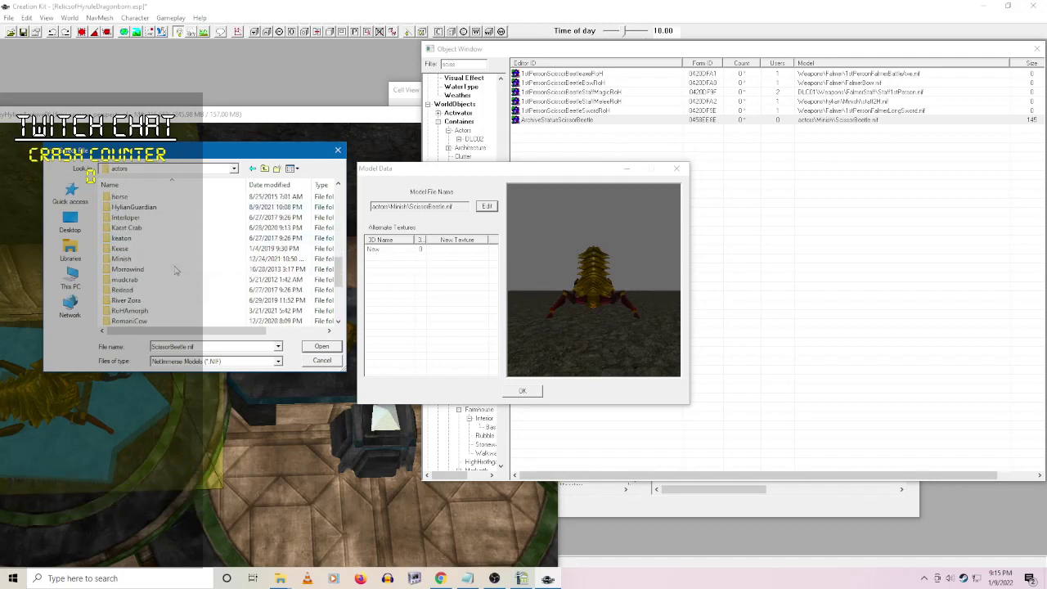
scroll(172, 270, down, 5)
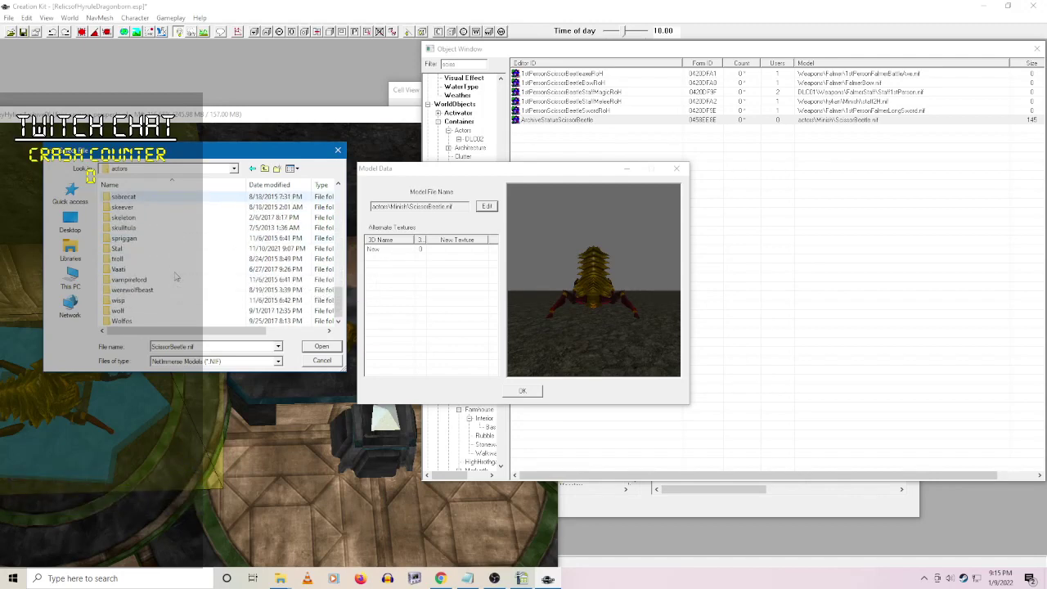
scroll(168, 278, up, 6)
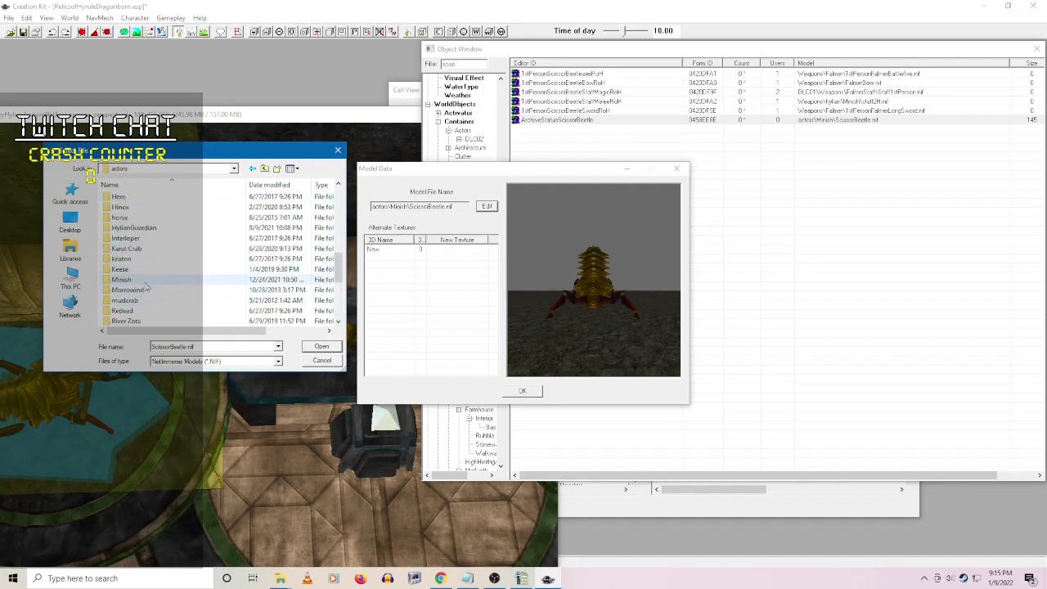
double_click(143, 283)
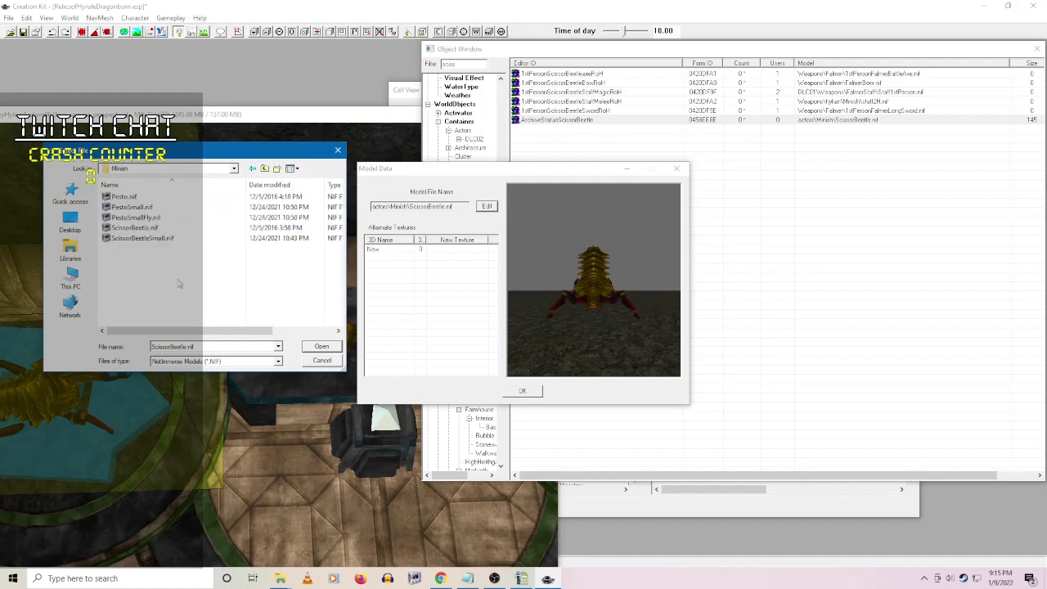
- Assign ScissorBeetleSmall.nif as the statue's model and accept the model data
click(164, 238)
click(322, 347)
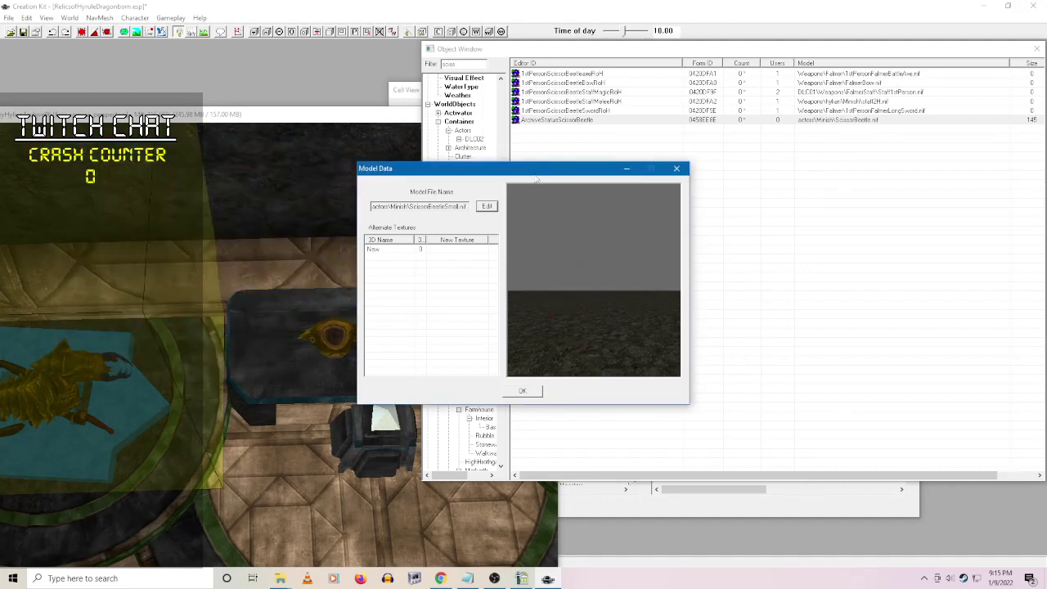
drag(536, 173, 574, 152)
click(574, 370)
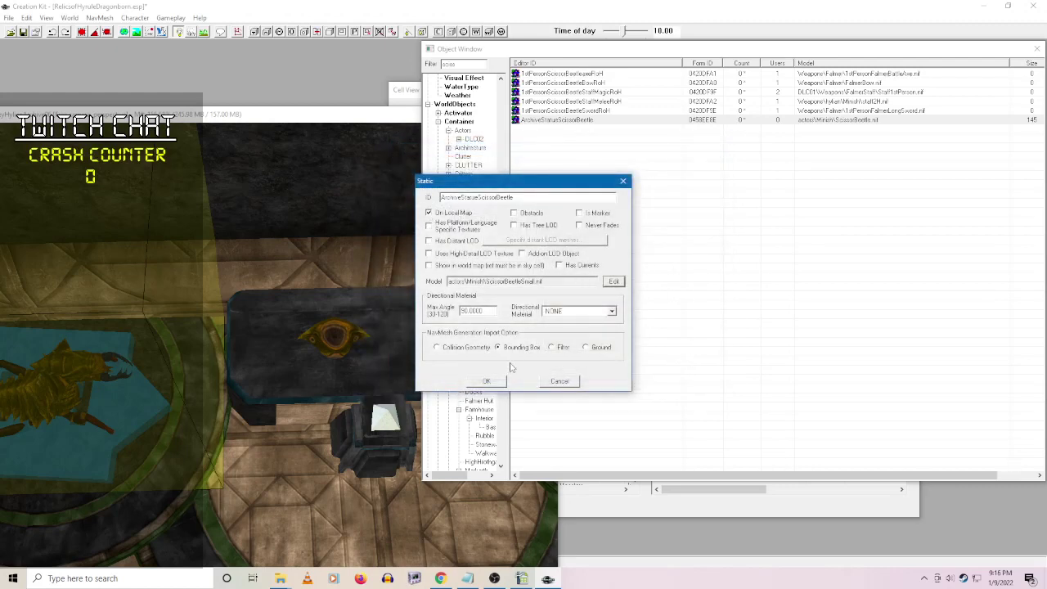
- Save the ArchiveStatueScissorBeetle static with its new model and place an instance on the display table
click(493, 384)
drag(568, 121, 341, 426)
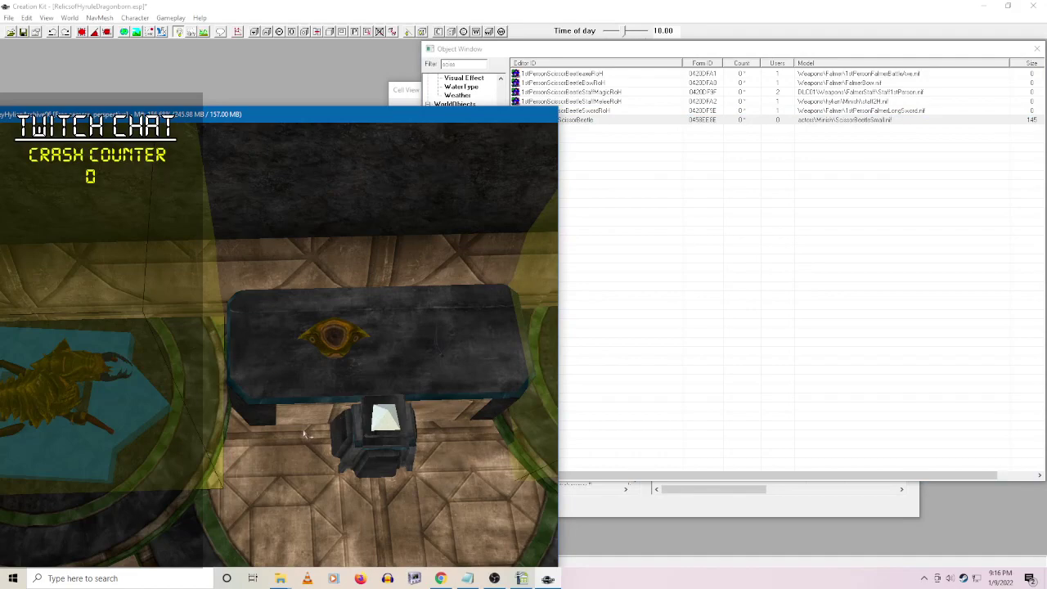
scroll(303, 432, up, 5)
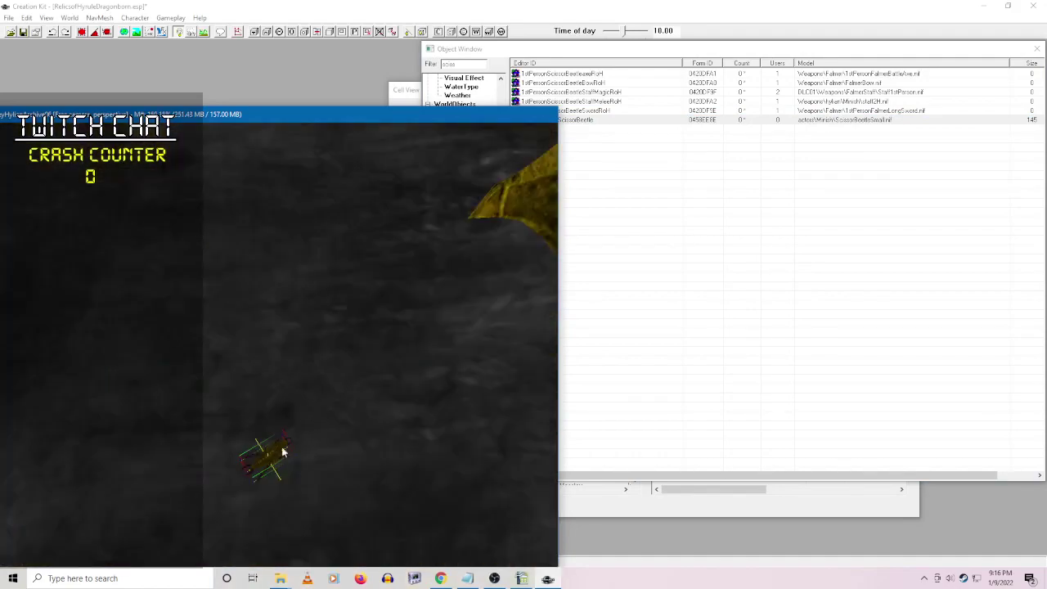
scroll(364, 409, down, 3)
scroll(362, 402, up, 4)
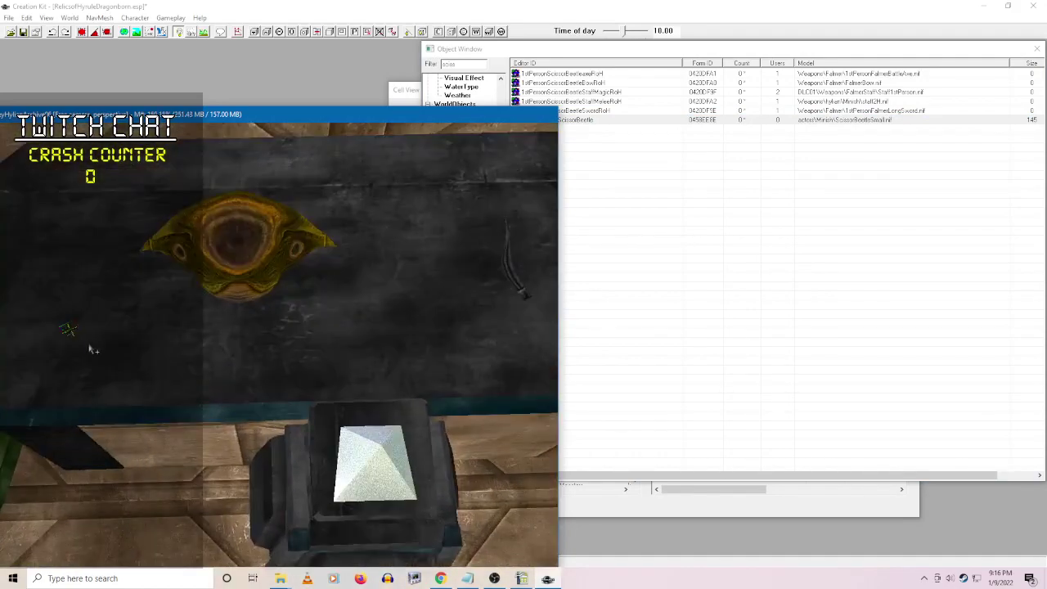
- Move the small scissor beetle statue along the tabletop to just in front of the yellow-brown creature display
click(71, 331)
scroll(251, 367, up, 4)
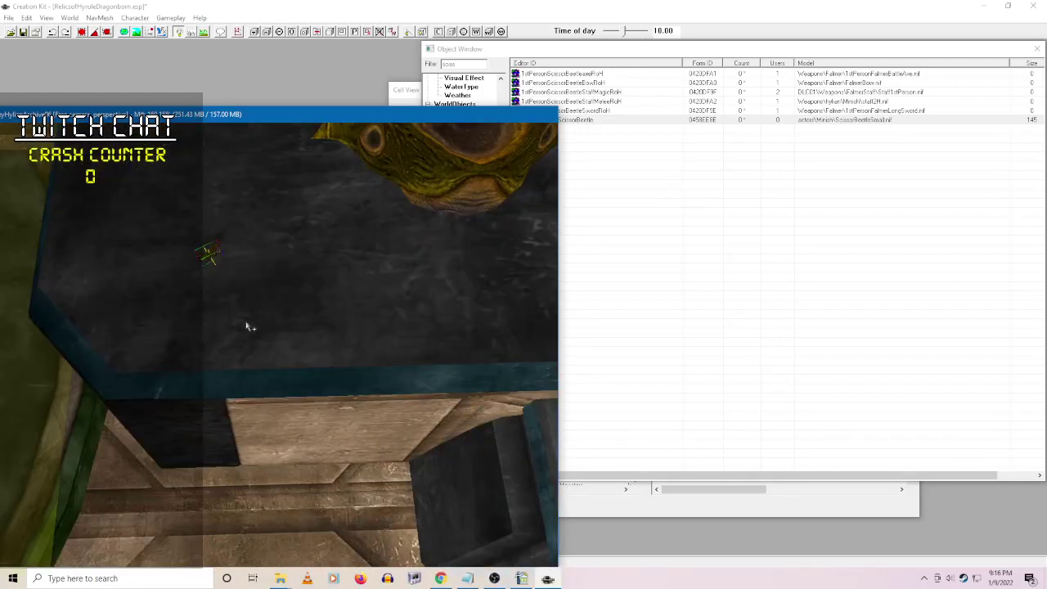
mouse_move(205, 222)
mouse_down()
mouse_move(295, 245)
mouse_move(462, 254)
mouse_up()
key(c)
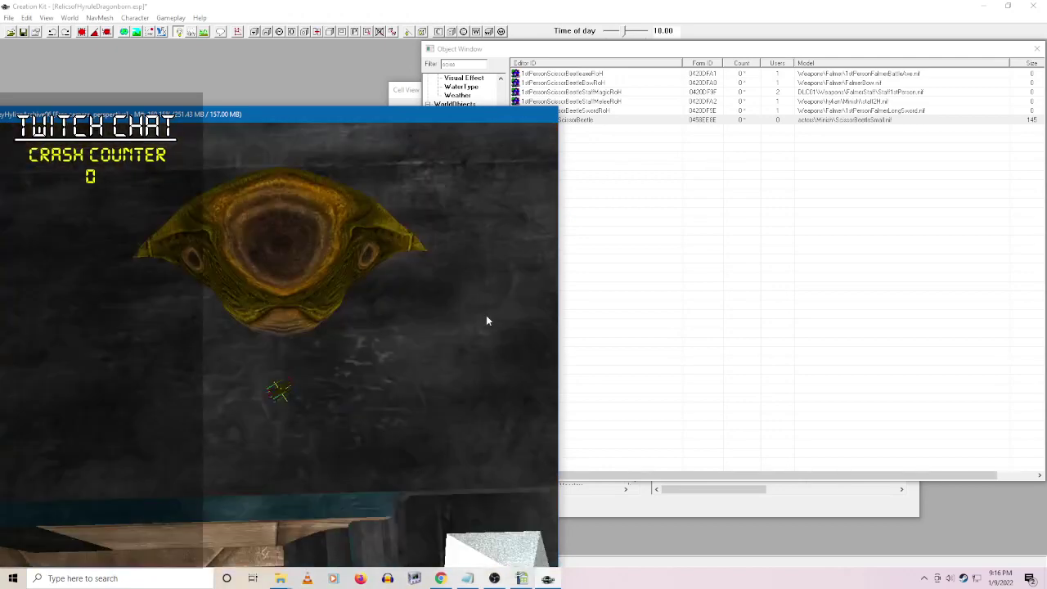
scroll(296, 357, down, 6)
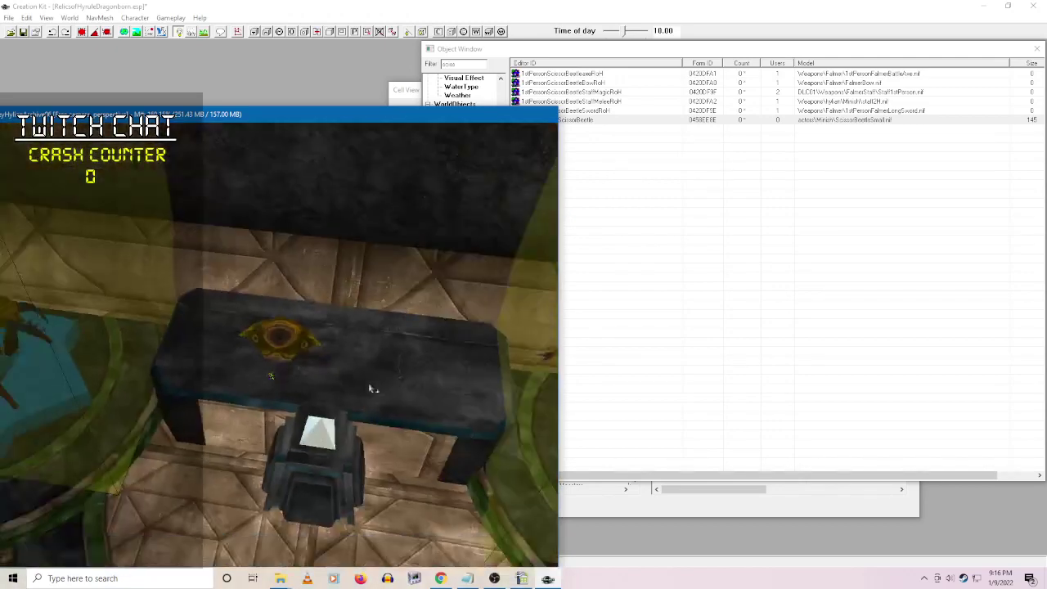
key(c)
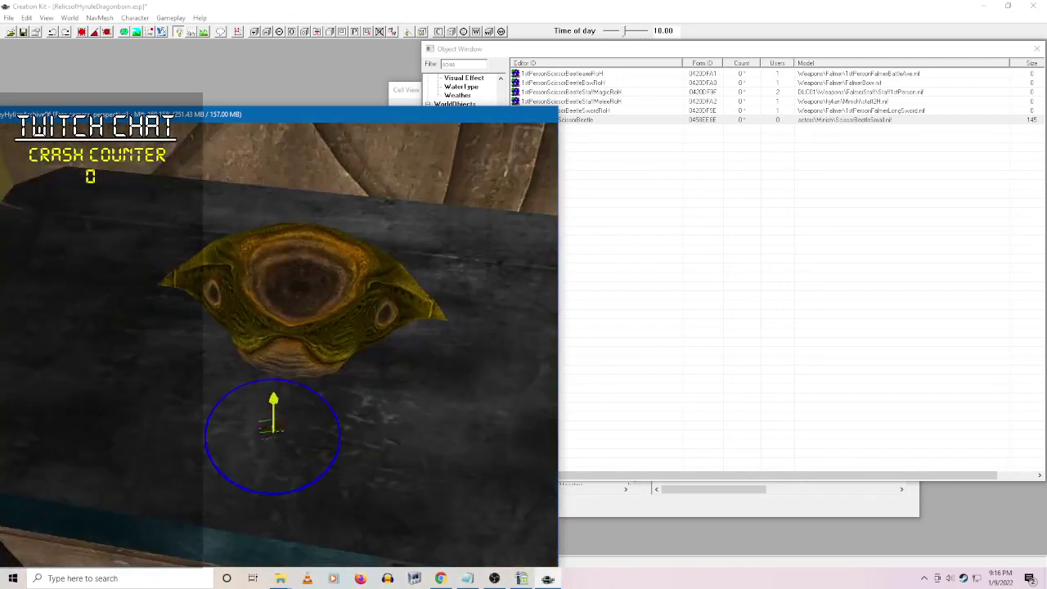
mouse_move(390, 456)
shift+middle_down()
mouse_move(402, 393)
mouse_move(406, 456)
mouse_move(389, 463)
mouse_move(436, 416)
shift+middle_up()
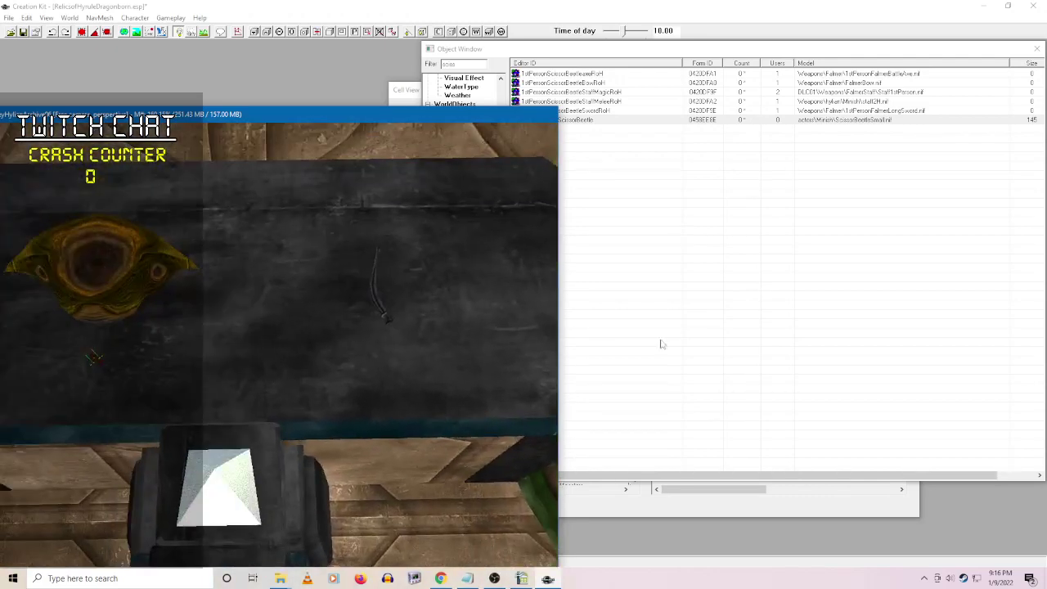
- Filter the objects by "pesto" and open the model data of the ArchiveStatuePesto01 static
click(471, 66)
double_click(471, 65)
text(pe)
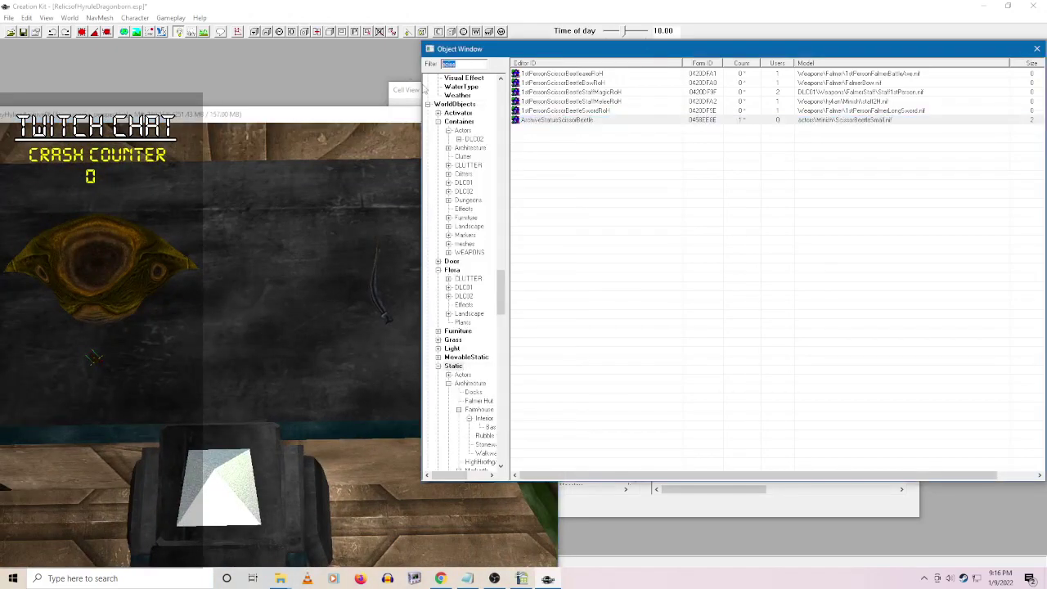
text(sto)
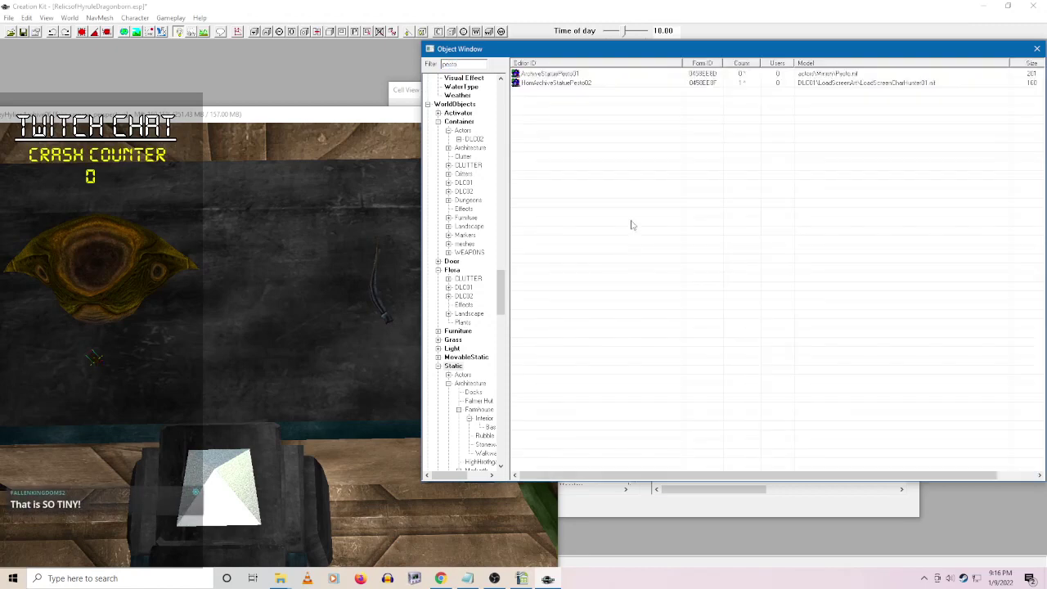
right_click(568, 75)
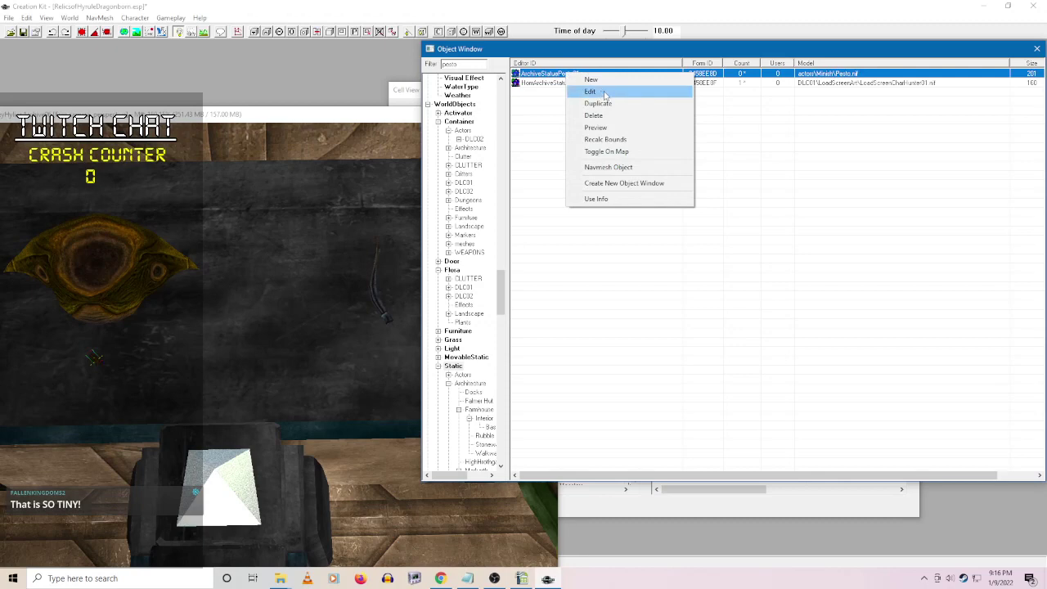
click(603, 92)
click(613, 283)
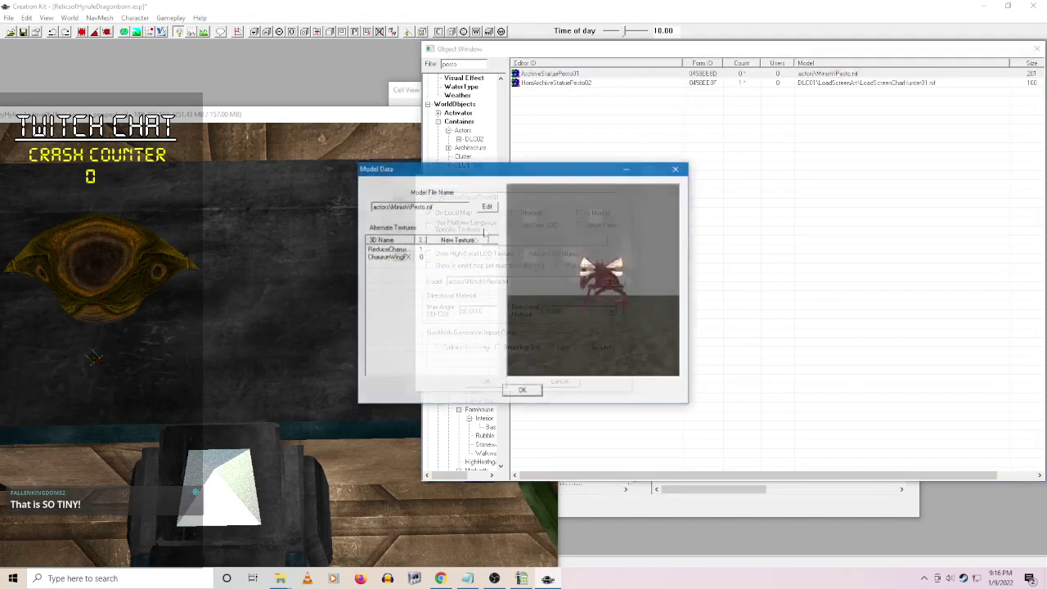
- Try to choose a small Pesto replacement model from the Minish folder for ArchiveStatuePesto01, cancelling the edit
click(487, 205)
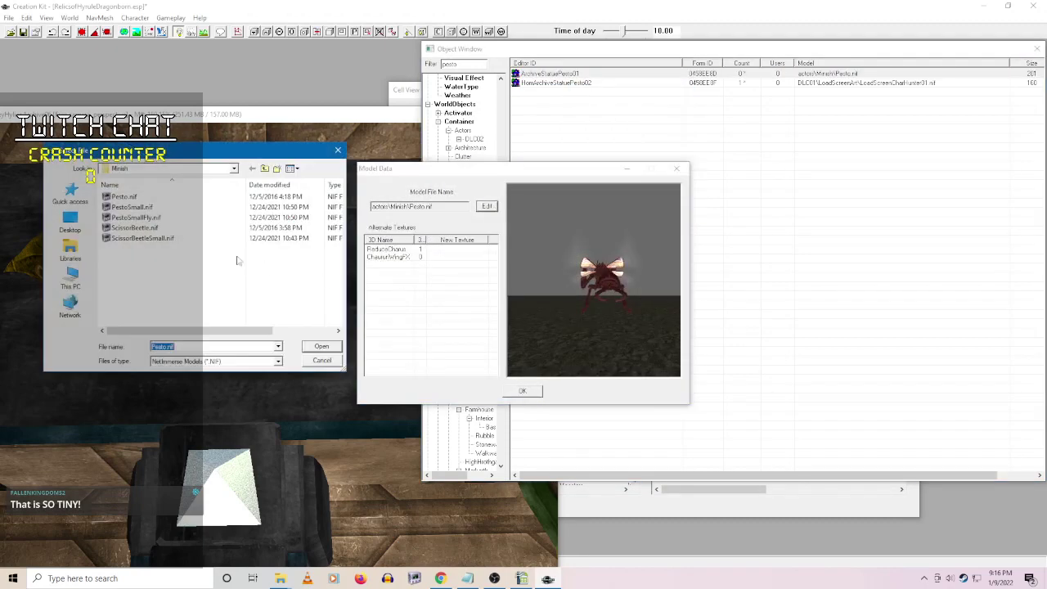
click(135, 207)
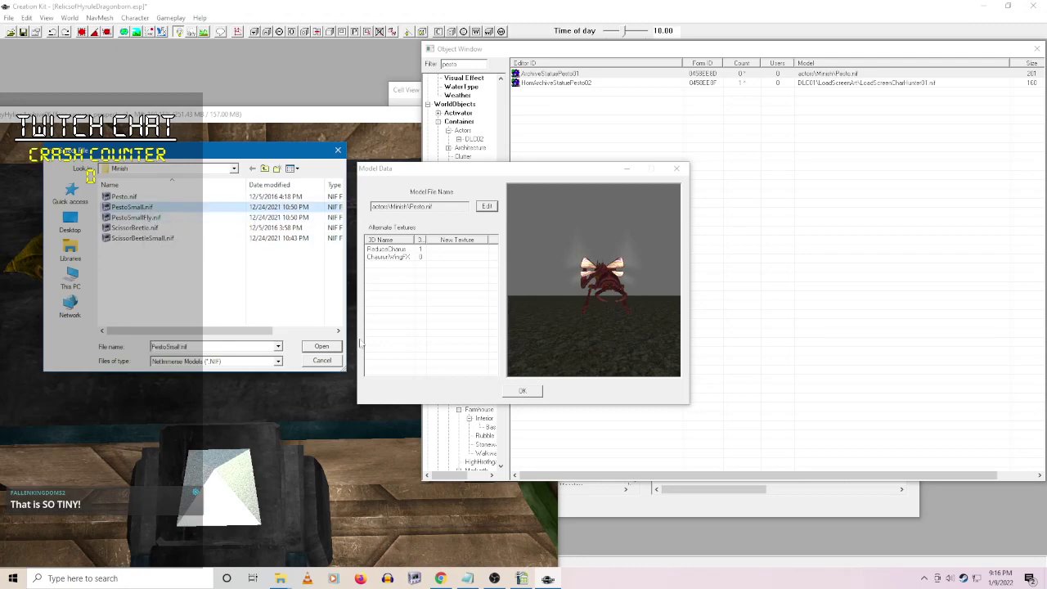
click(147, 218)
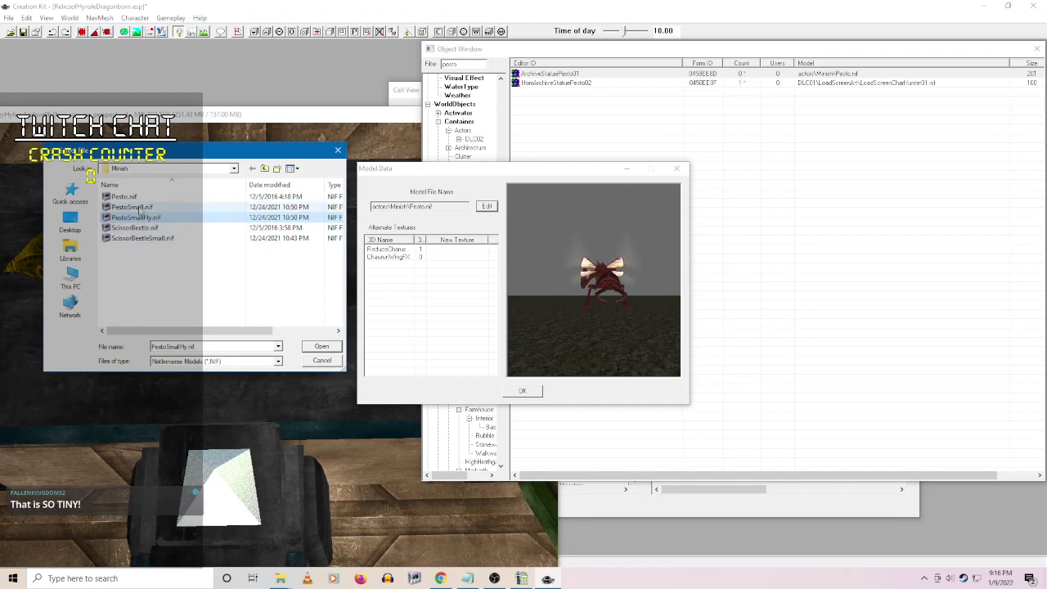
click(326, 363)
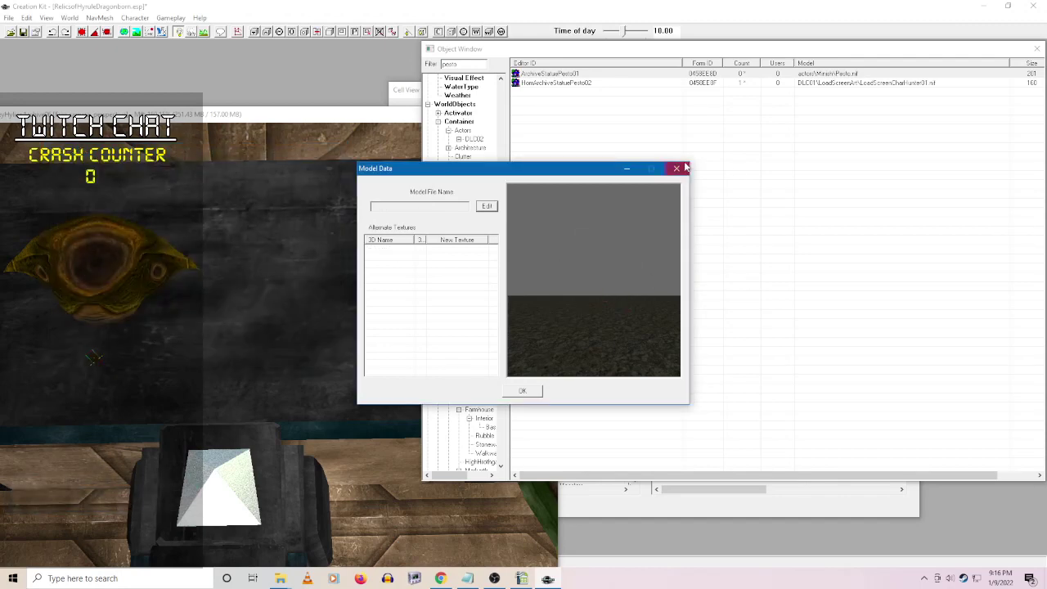
click(676, 169)
click(560, 381)
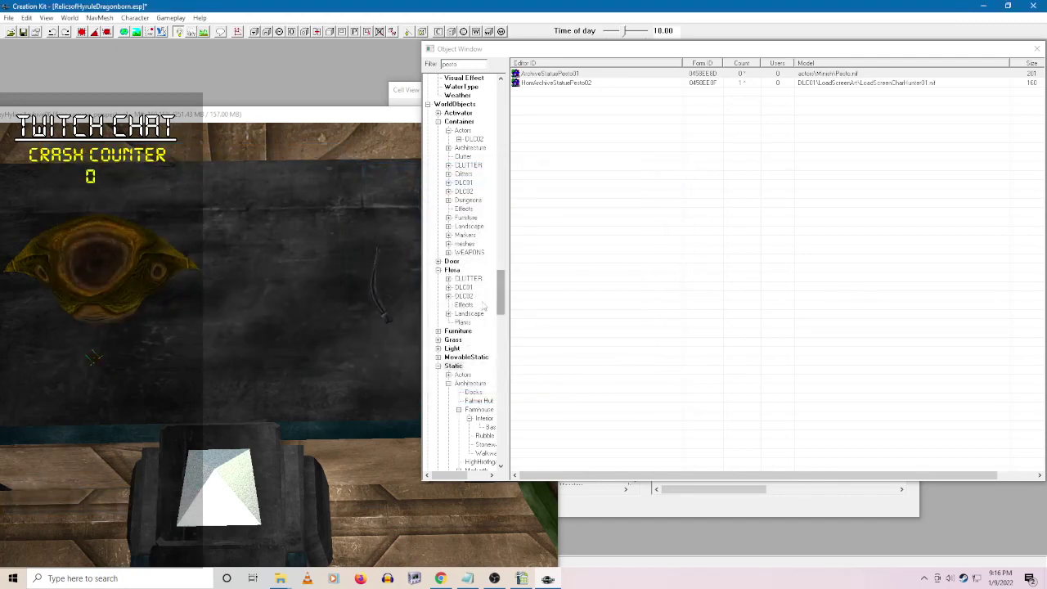
right_click(565, 90)
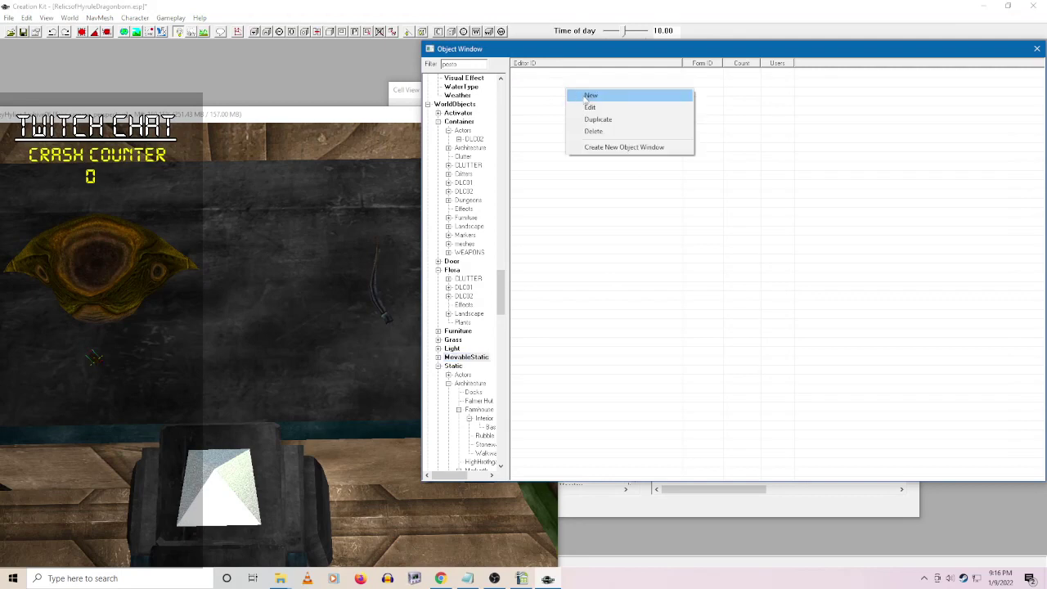
click(577, 96)
click(564, 384)
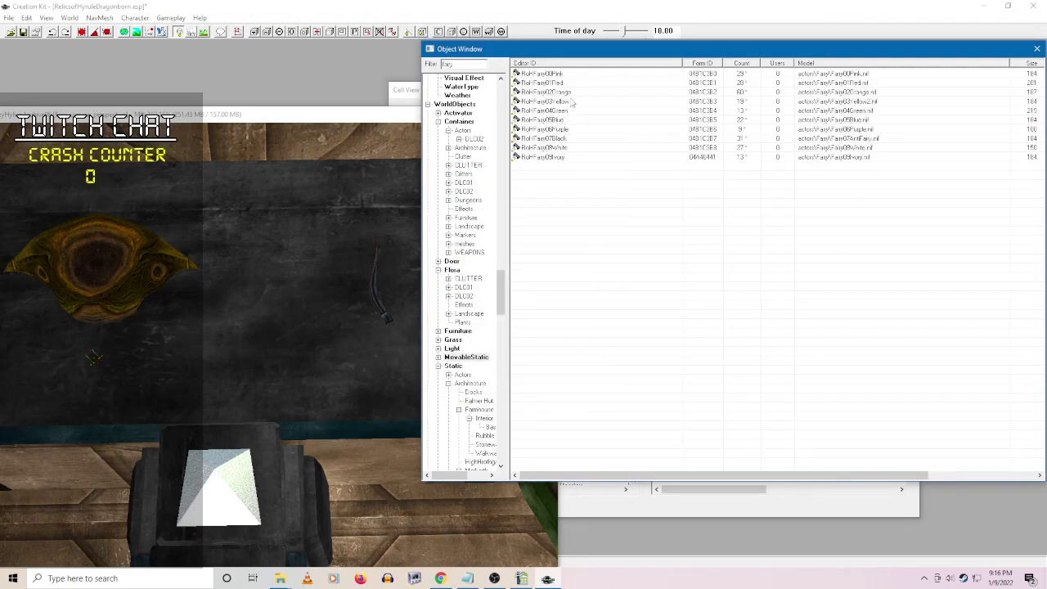
- Duplicate the RoHFairy00Pink movable static and open the duplicate for editing
right_click(555, 76)
click(572, 104)
right_click(587, 82)
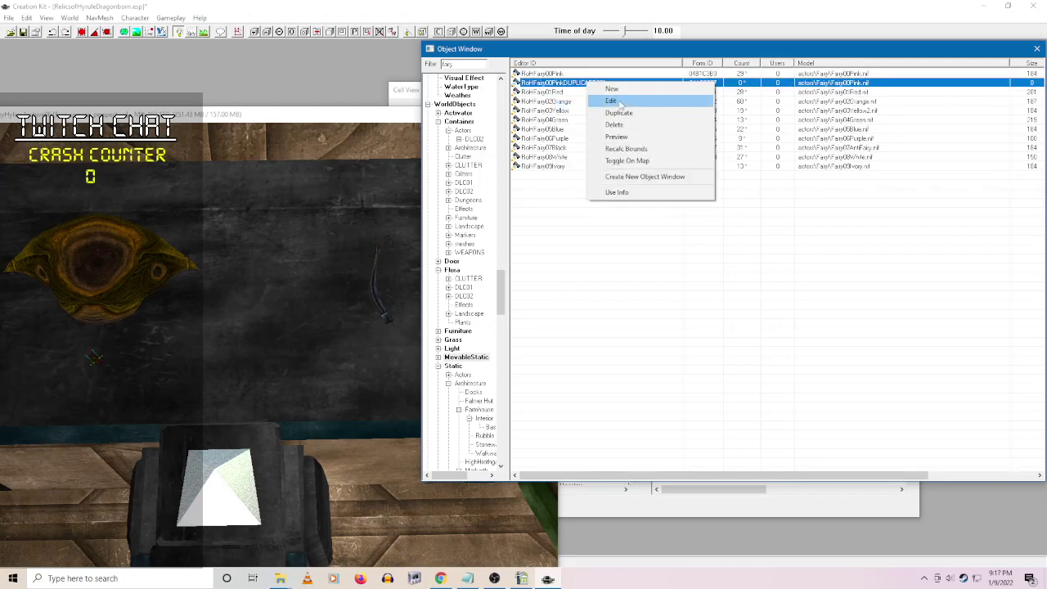
click(609, 99)
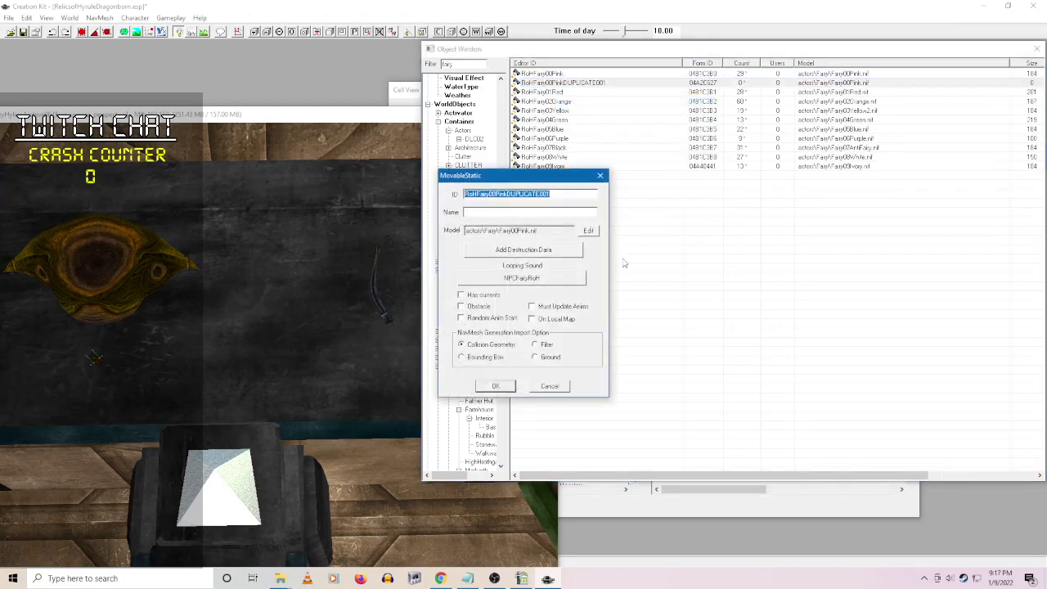
- Name the duplicated movable static "Pesto" and set its ID to RoHPestoFly
click(568, 211)
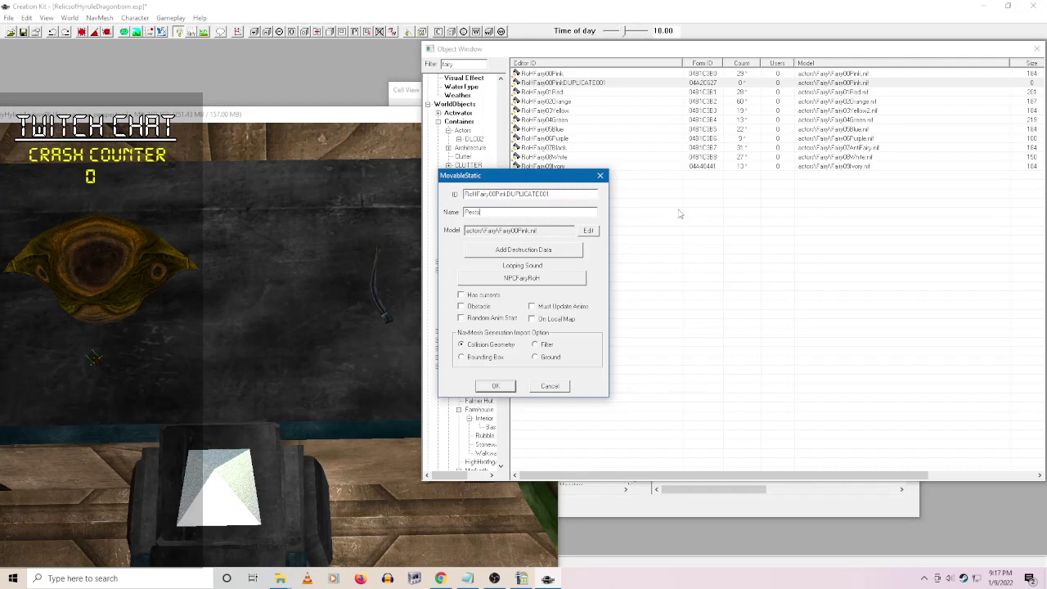
drag(580, 196, 429, 192)
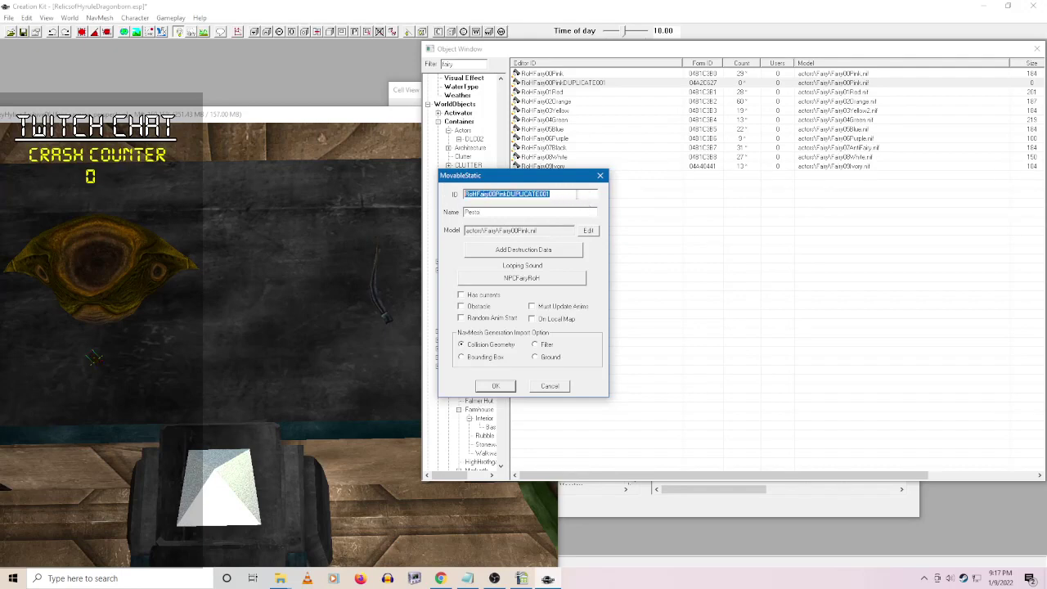
drag(576, 194, 474, 196)
text(PestoFly)
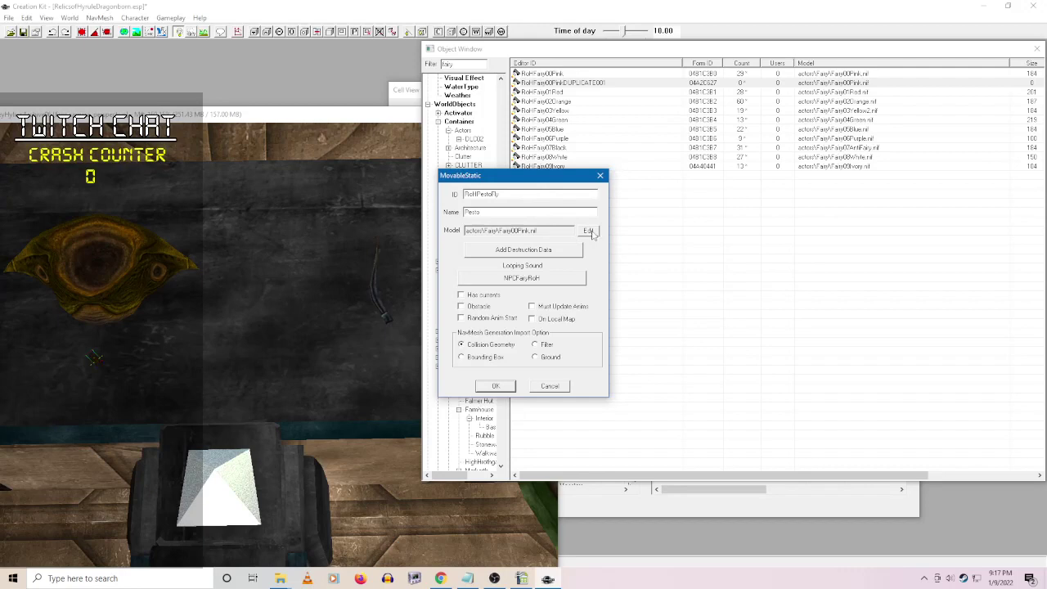
- Assign PestoSmallFly.nif from the Minish folder as the RoHPestoFly movable static's model
click(588, 232)
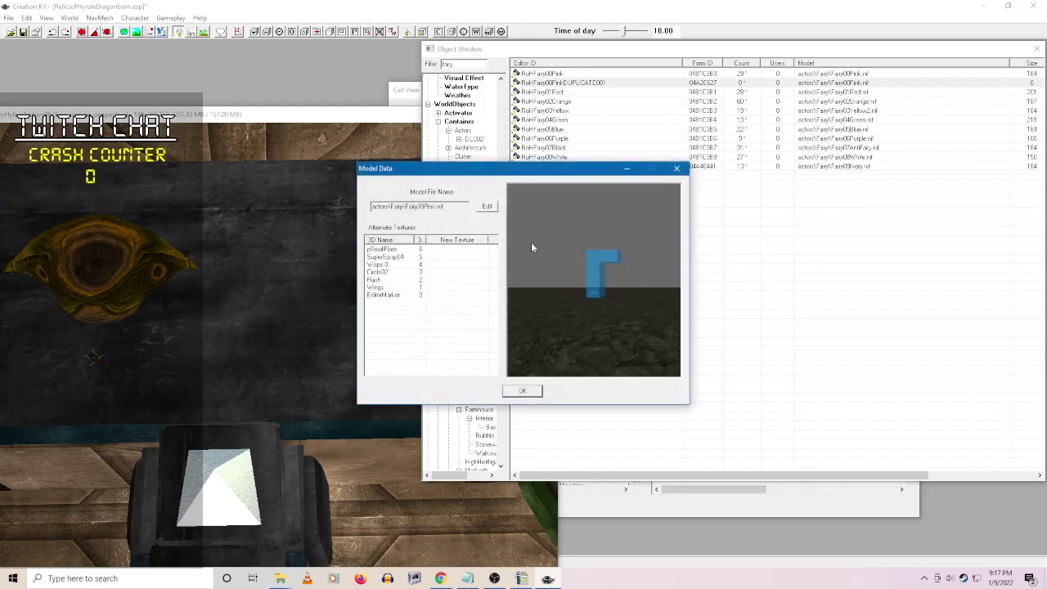
click(487, 206)
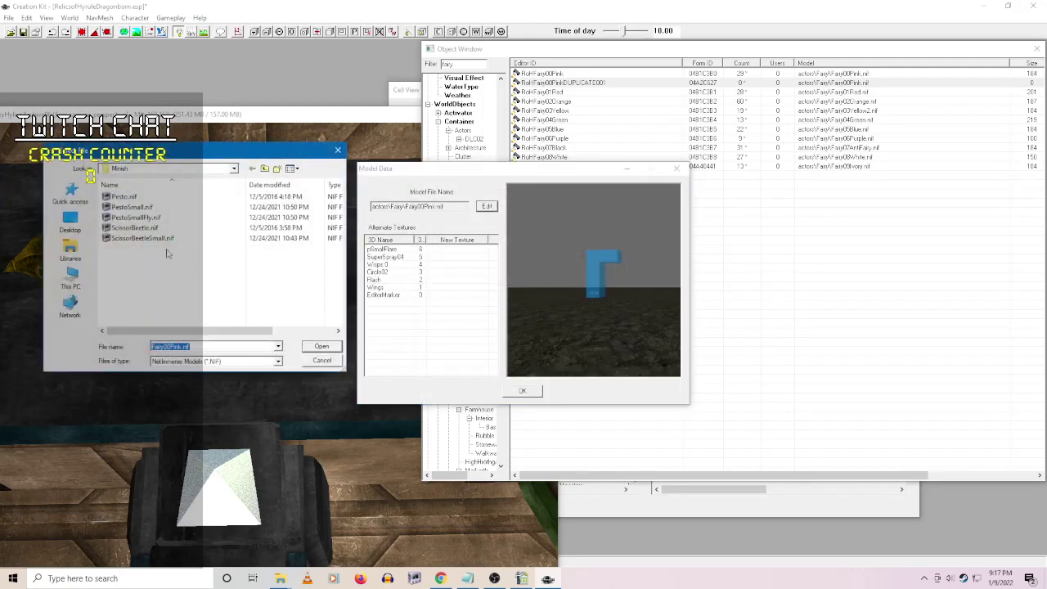
click(147, 218)
click(321, 346)
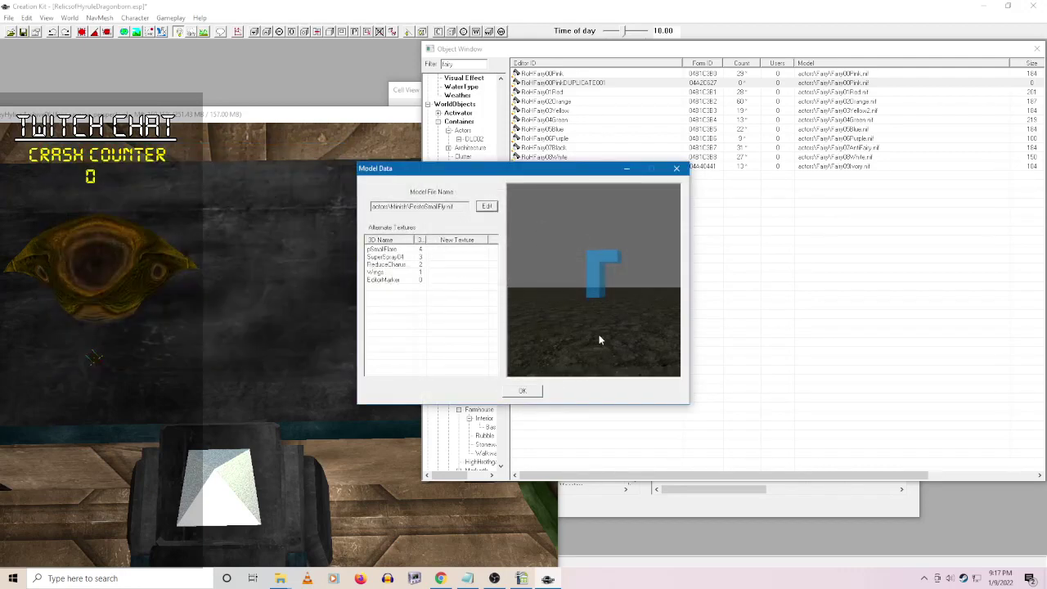
click(529, 394)
- Filter the sound forms by "buzz" and set NPCDragonflyBuzzLP as the movable static's looping sound
click(545, 279)
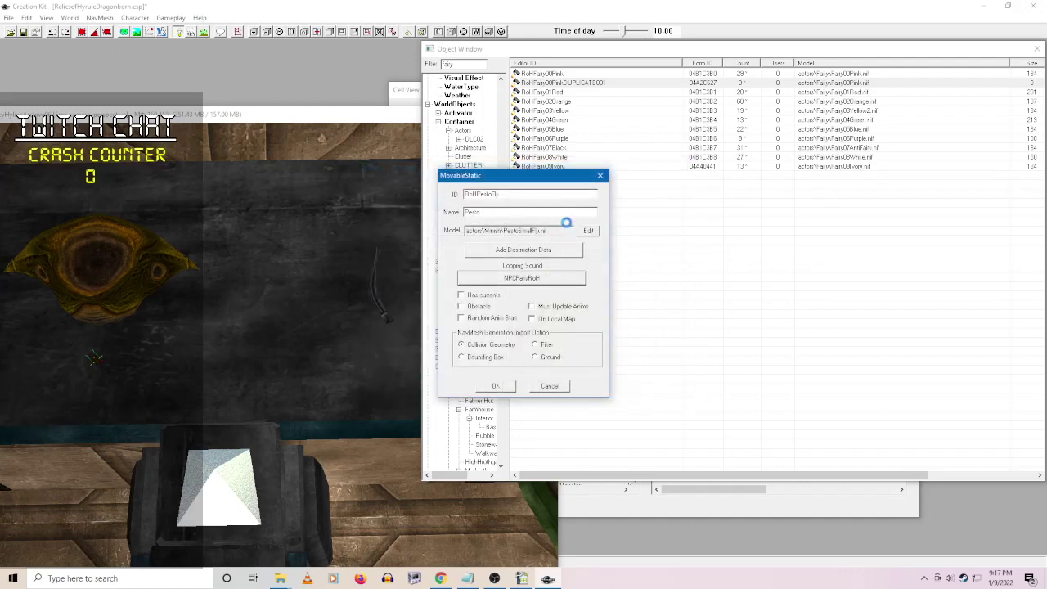
text(buz)
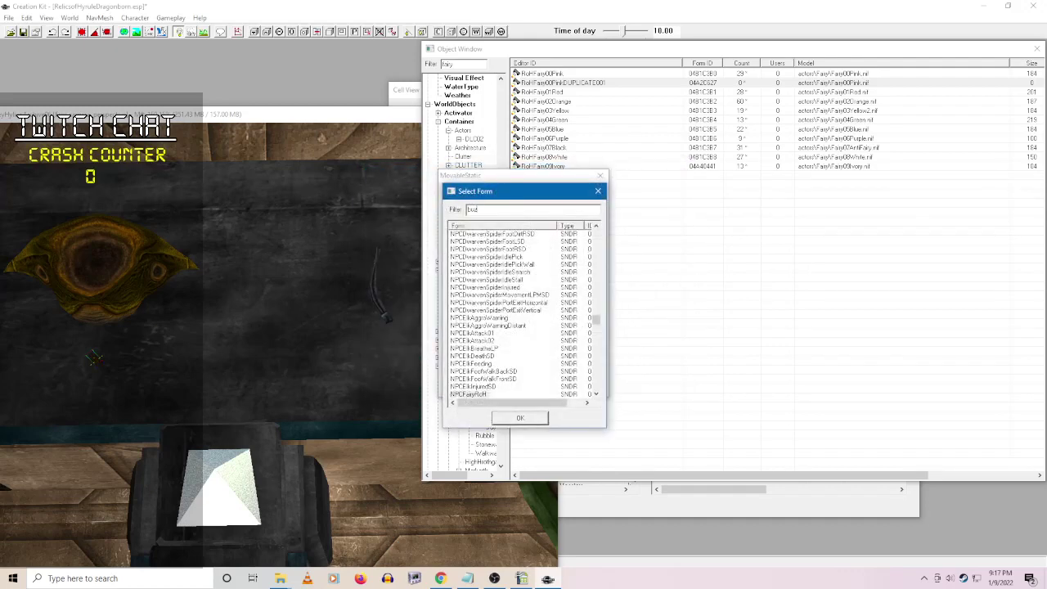
text(z)
click(479, 259)
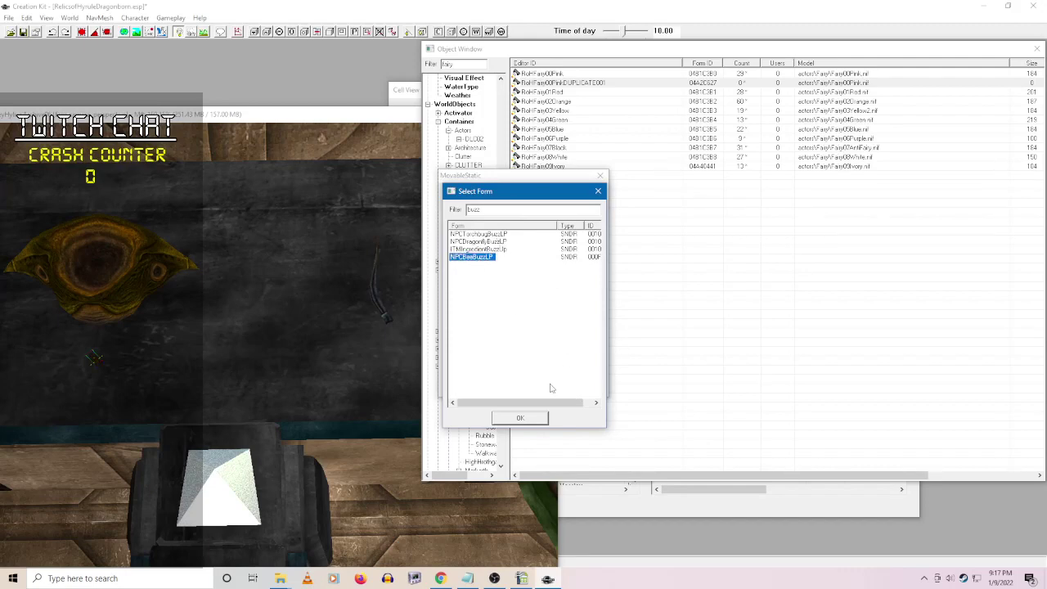
click(494, 243)
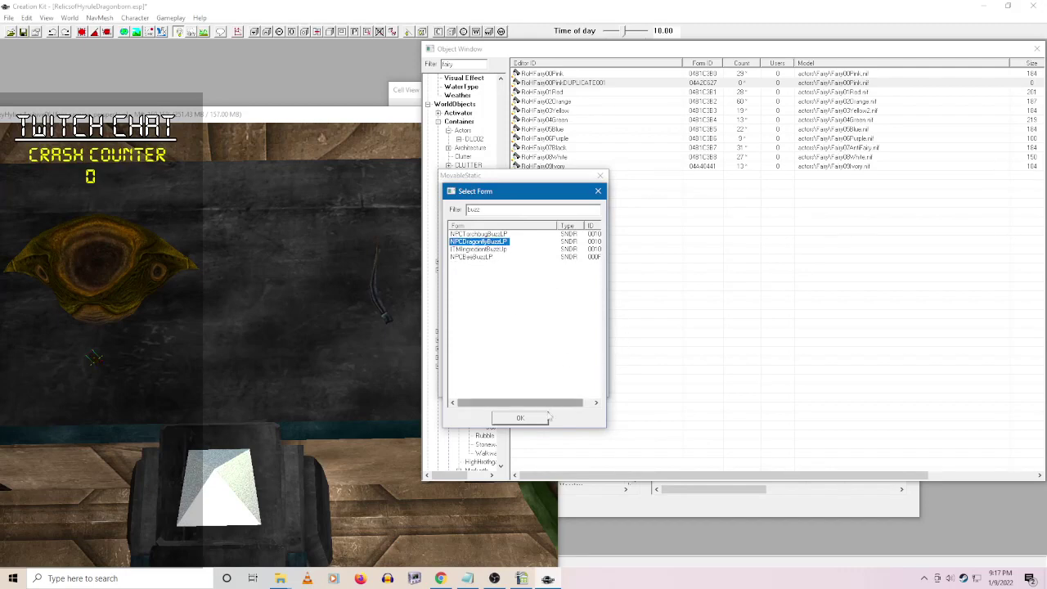
click(520, 418)
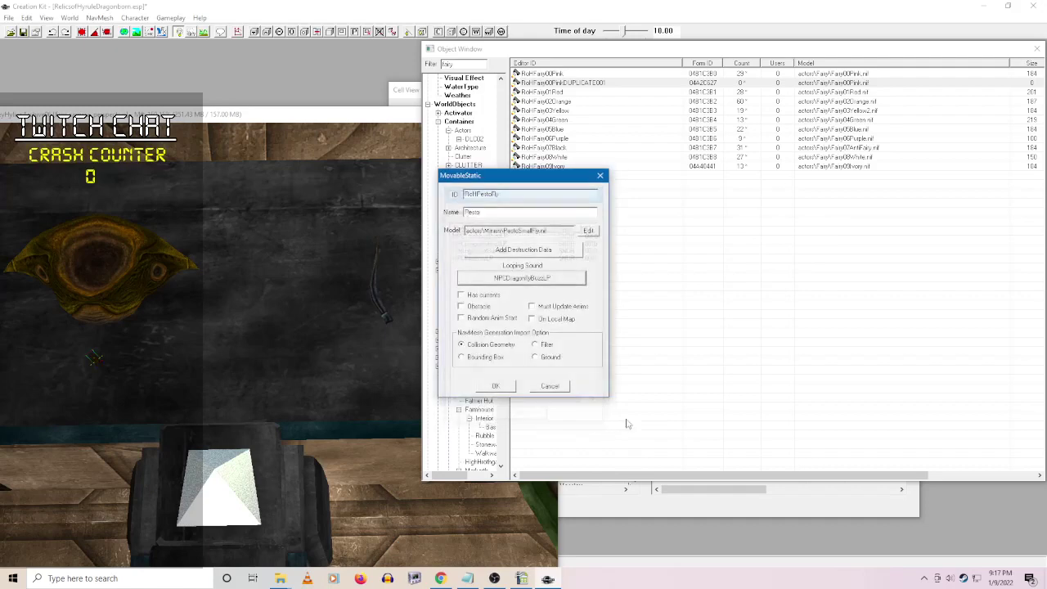
- Save the movable static by renaming the existing form to RoHPestoFly instead of creating a new form
click(505, 386)
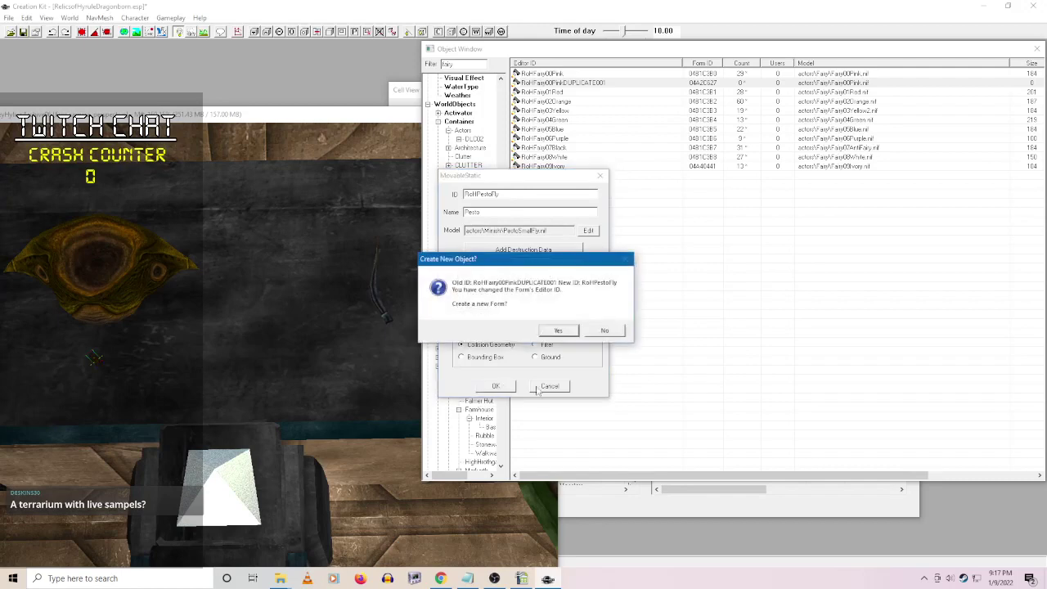
click(619, 329)
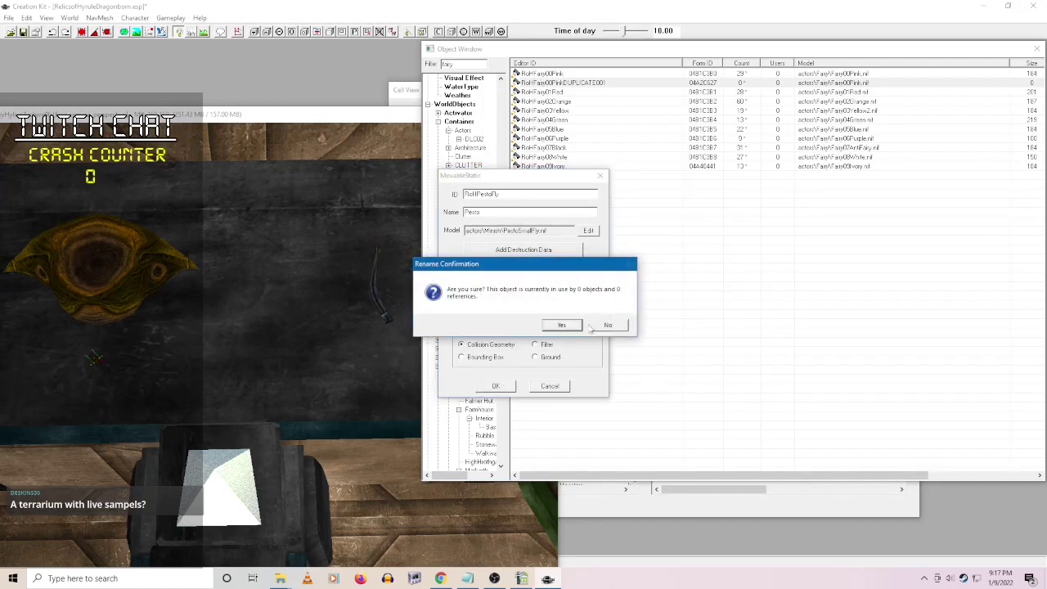
click(561, 324)
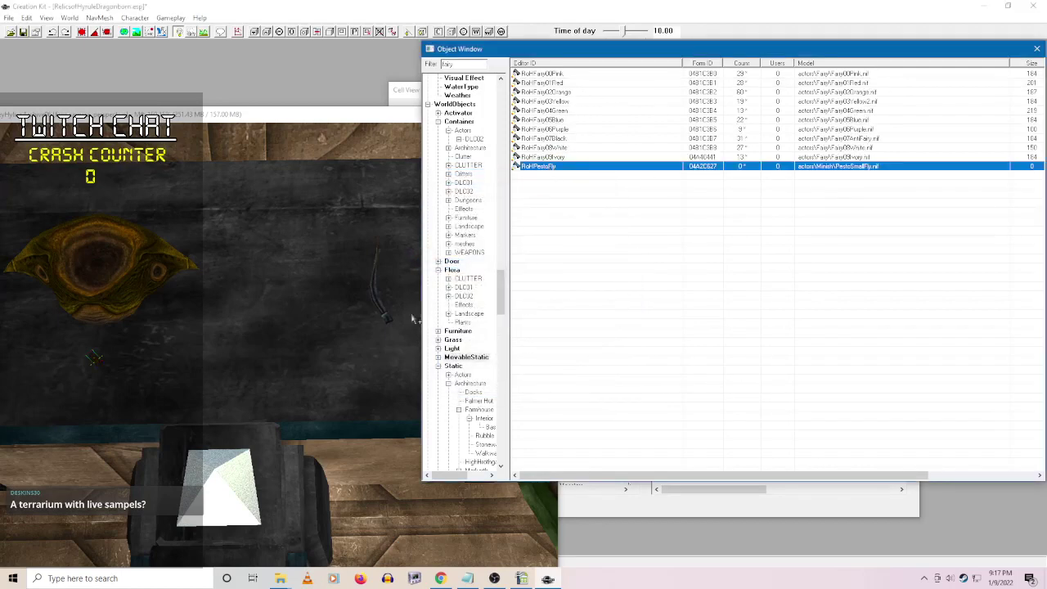
- Place an instance of RoHPestoFly over the dark table in the Hall of Life
click(427, 444)
middle_drag(394, 378, 364, 290)
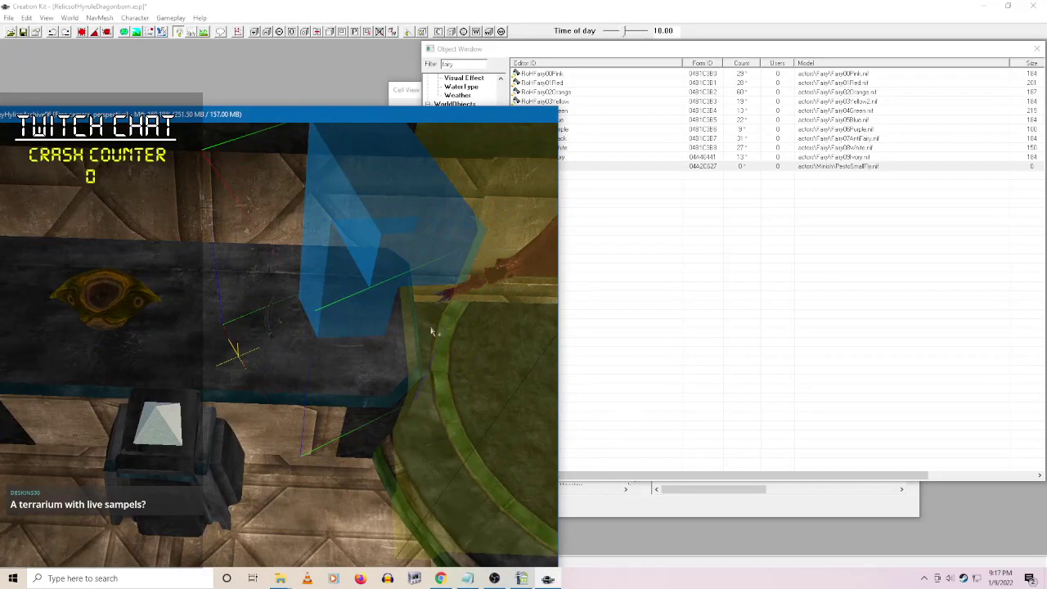
mouse_move(431, 331)
middle_down()
mouse_move(444, 276)
mouse_move(450, 327)
middle_up()
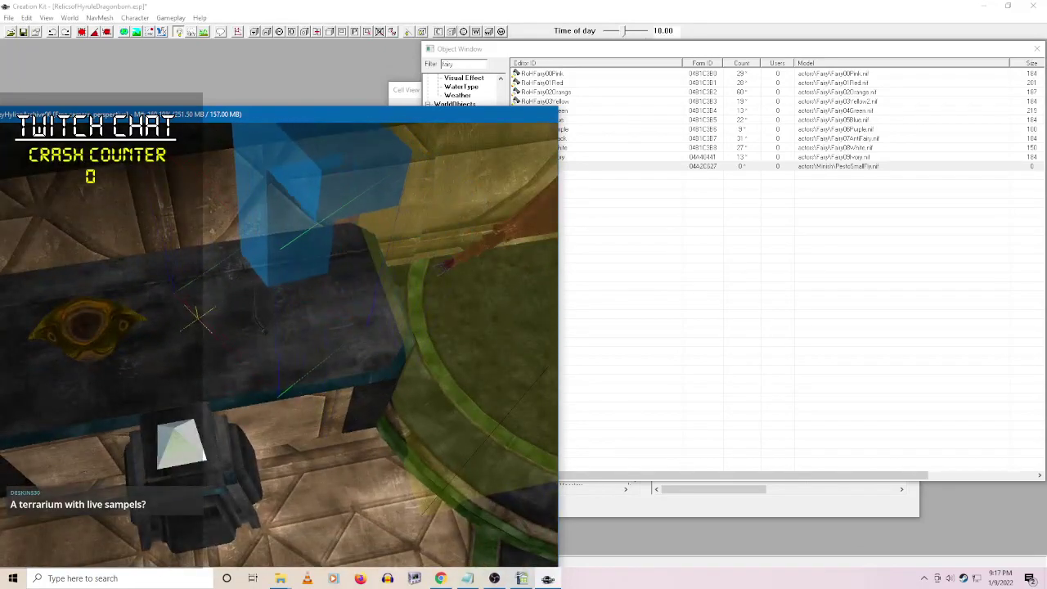
- Preview the RoHPestoFly object and play its mLoop, mEnd and mBegin animations
click(624, 207)
right_click(545, 166)
click(608, 219)
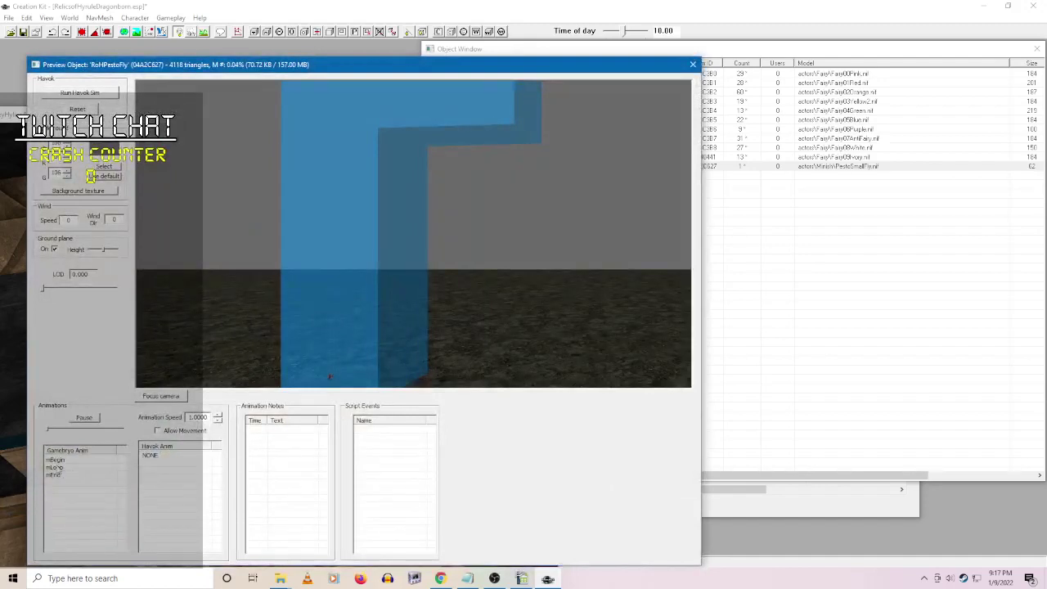
click(53, 467)
scroll(458, 237, down, 5)
drag(499, 220, 464, 270)
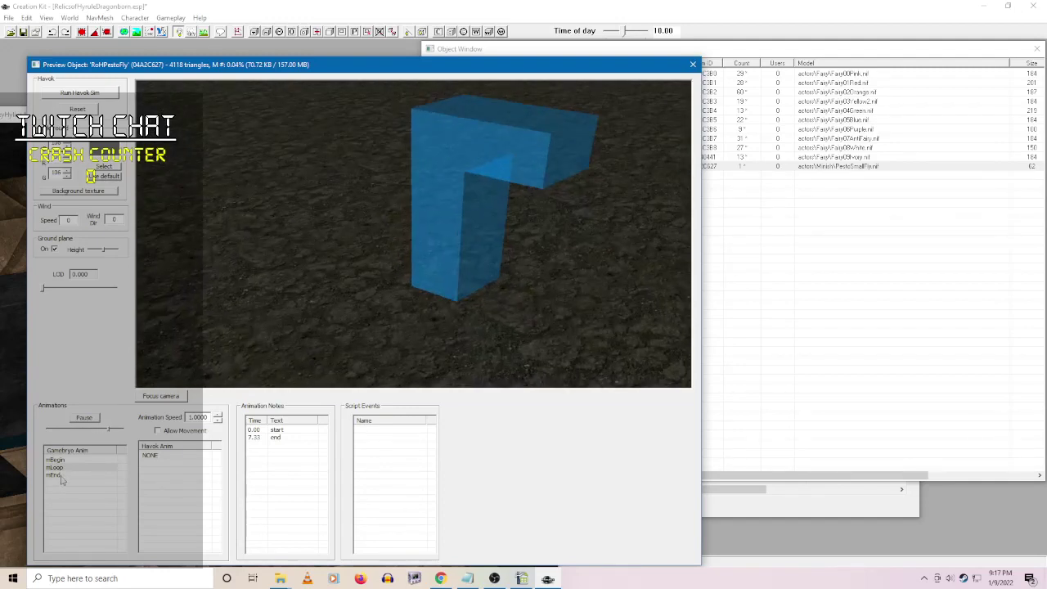
click(57, 475)
click(55, 460)
click(472, 231)
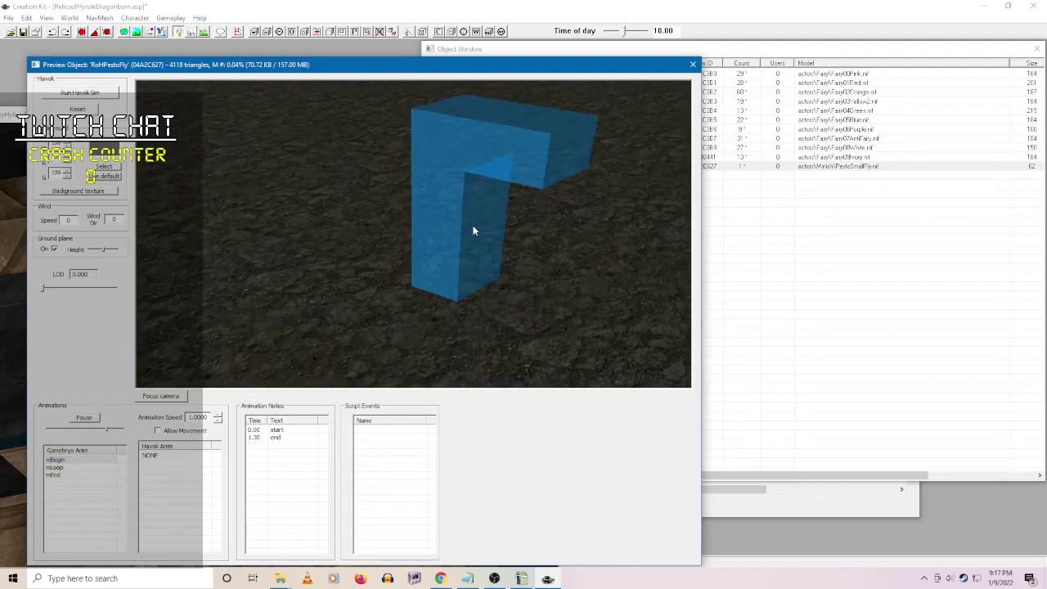
click(691, 66)
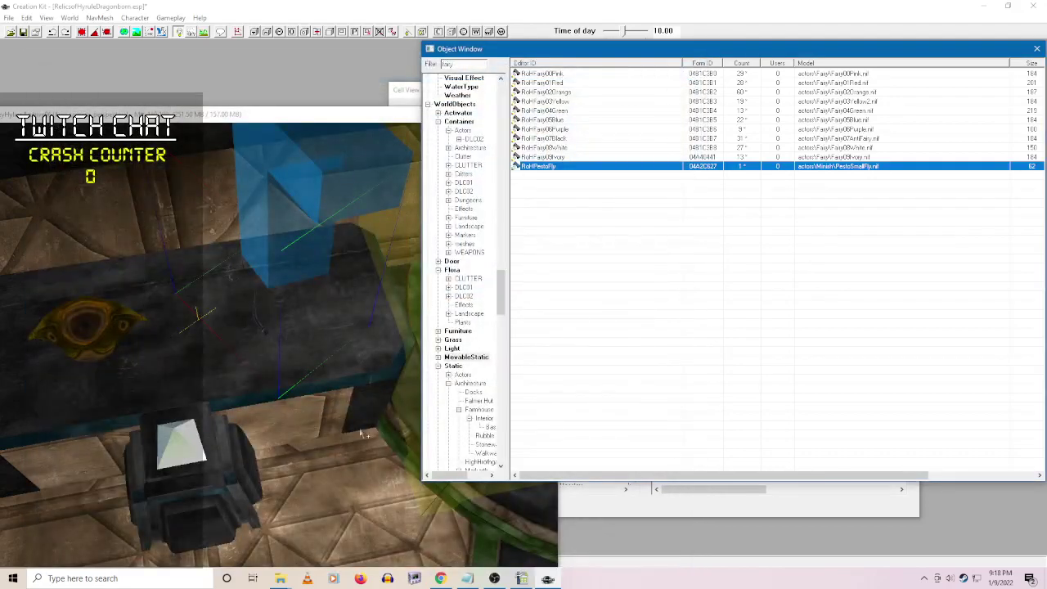
- Move the placed RoHPestoFly from the table to the open grass near the round planter
scroll(322, 432, down, 5)
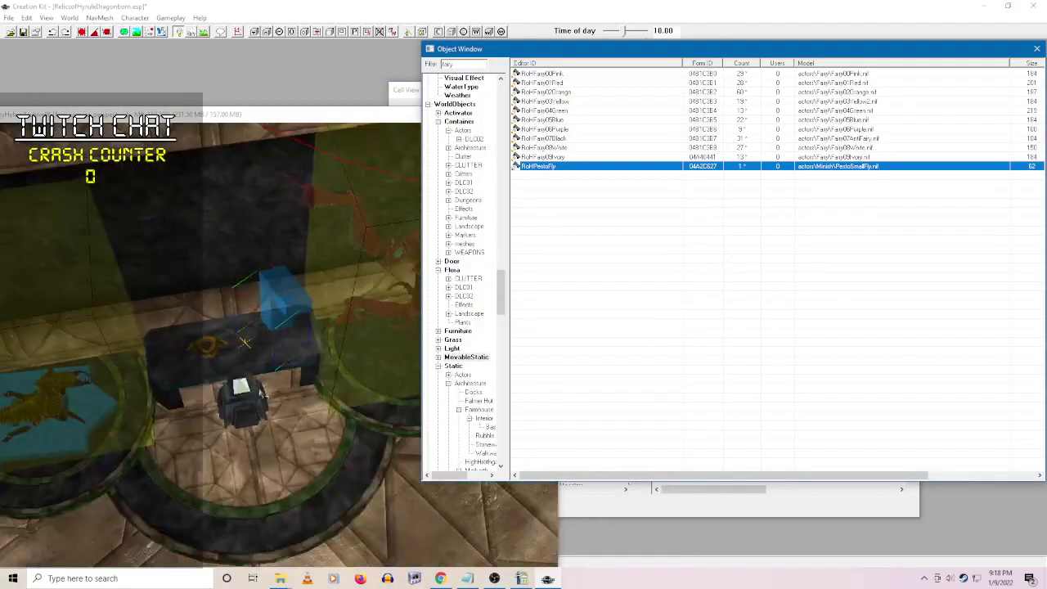
middle_drag(350, 394, 283, 455)
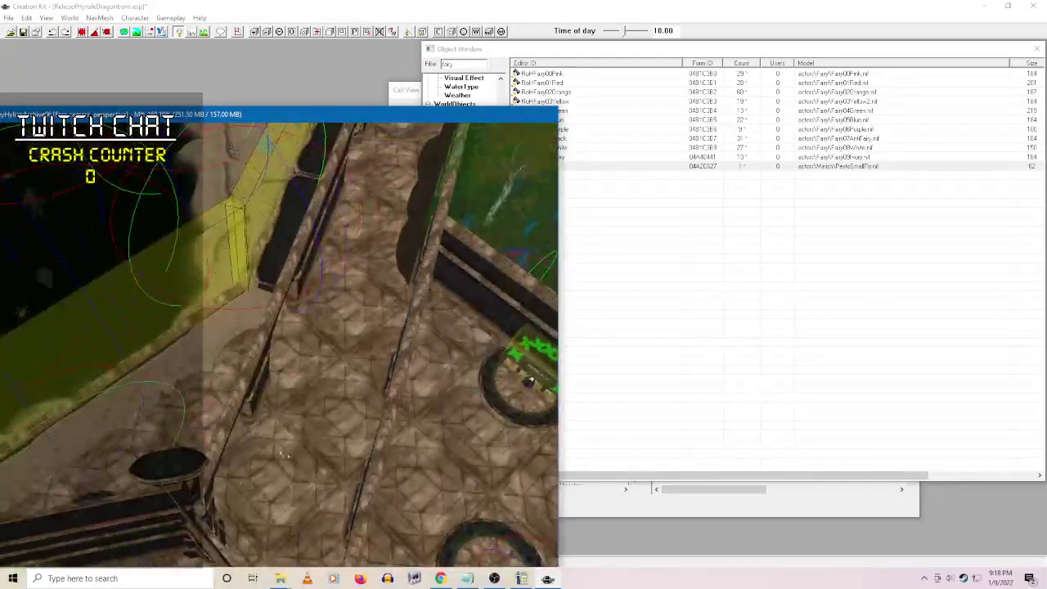
middle_drag(401, 342, 368, 434)
scroll(277, 441, up, 10)
click(371, 294)
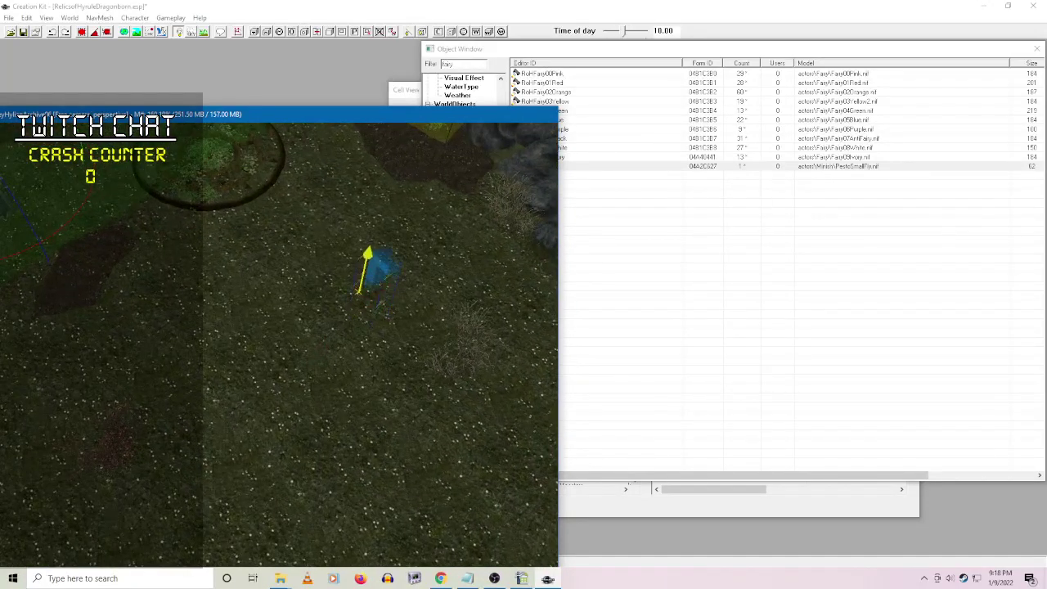
middle_drag(278, 360, 319, 222)
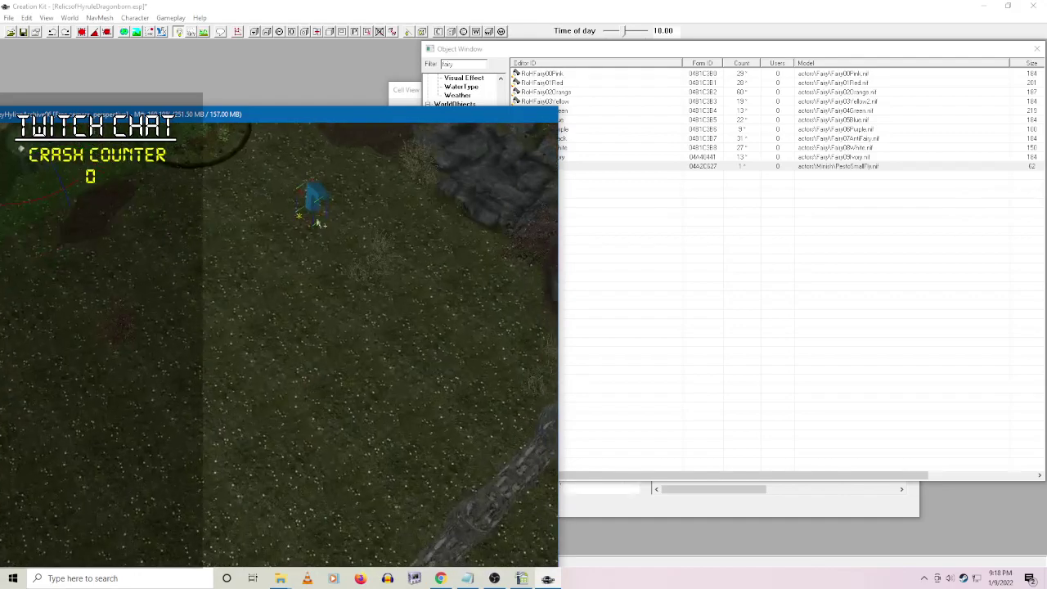
- Duplicate the RoHPestoFly on the grass and place the copy beside the low stone wall
key(ctrl+d)
drag(317, 202, 354, 205)
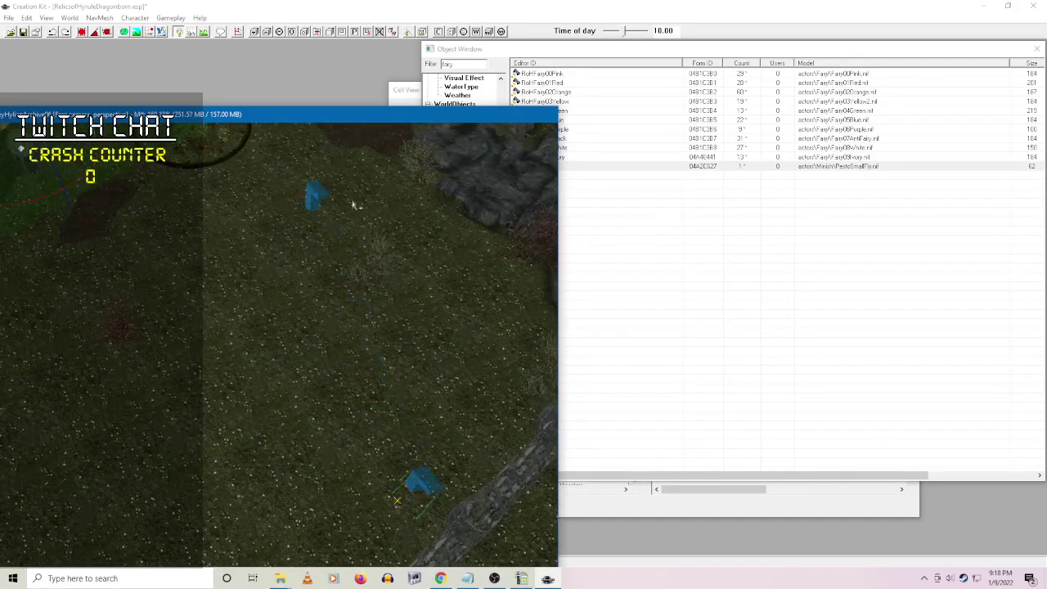
drag(407, 477, 413, 501)
middle_drag(412, 500, 423, 437)
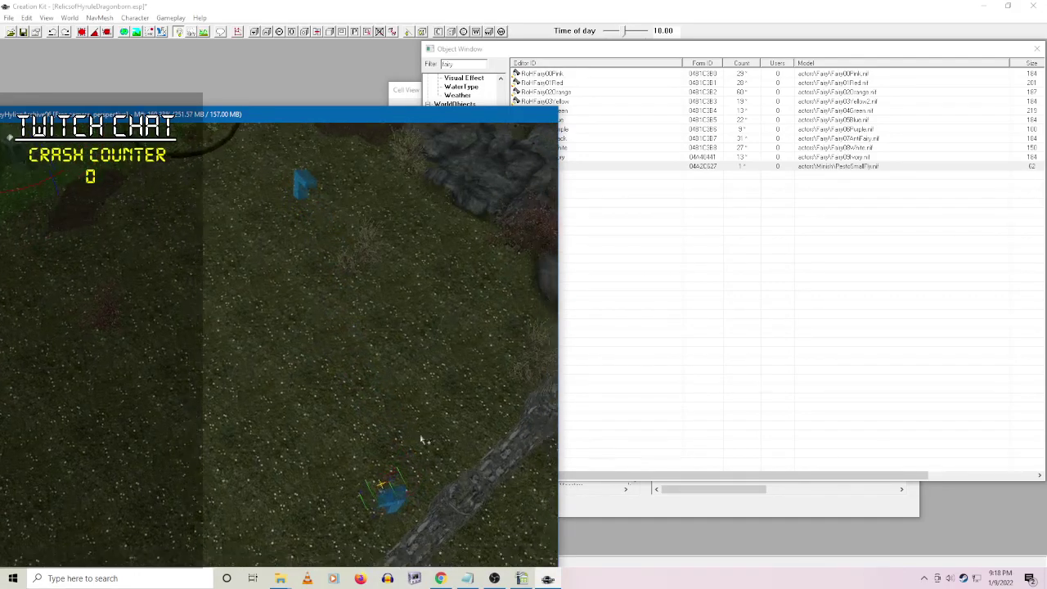
scroll(331, 357, up, 3)
scroll(329, 356, down, 3)
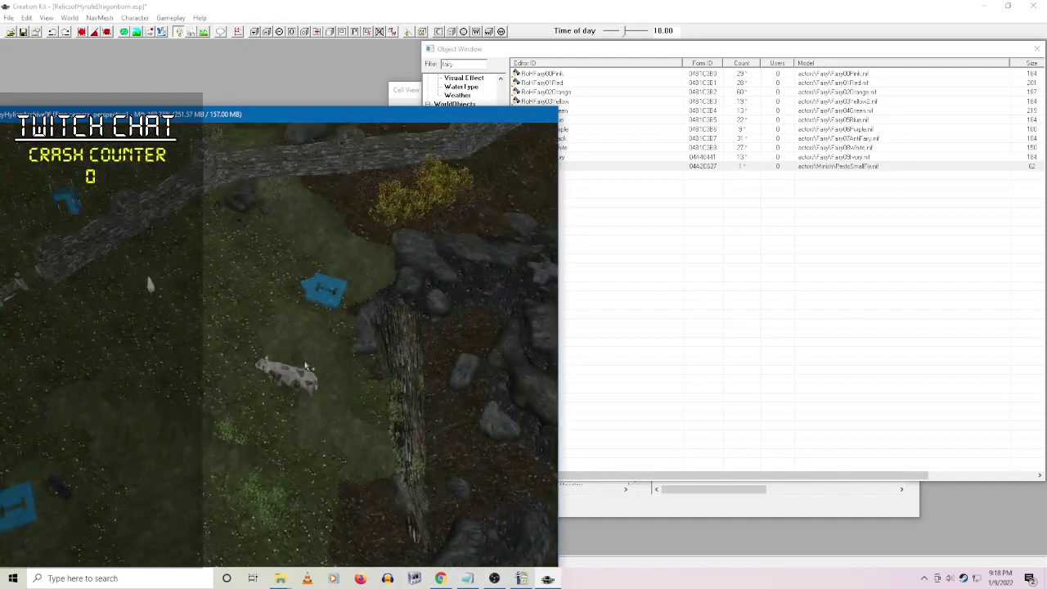
middle_drag(305, 366, 304, 360)
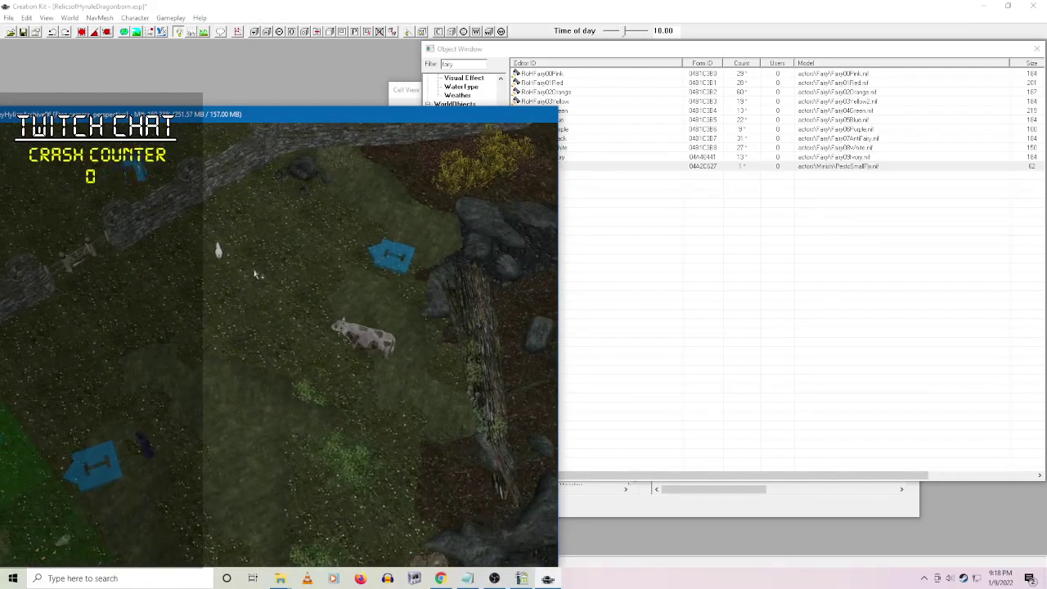
- Add two more RoHPestoFly copies to the outdoor terrain, placing one near the cow and moving the other farther away
drag(141, 166, 417, 425)
middle_drag(409, 372, 311, 385)
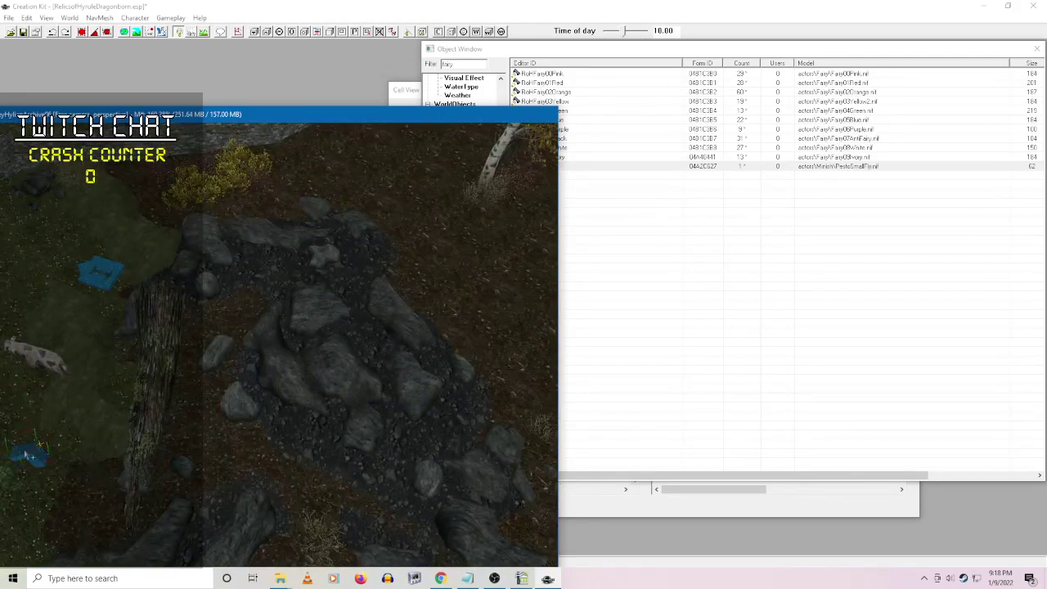
key(ctrl+d)
drag(26, 454, 430, 139)
middle_drag(323, 401, 348, 387)
drag(348, 387, 331, 371)
mouse_move(331, 371)
middle_down()
mouse_move(344, 378)
mouse_move(333, 382)
middle_up()
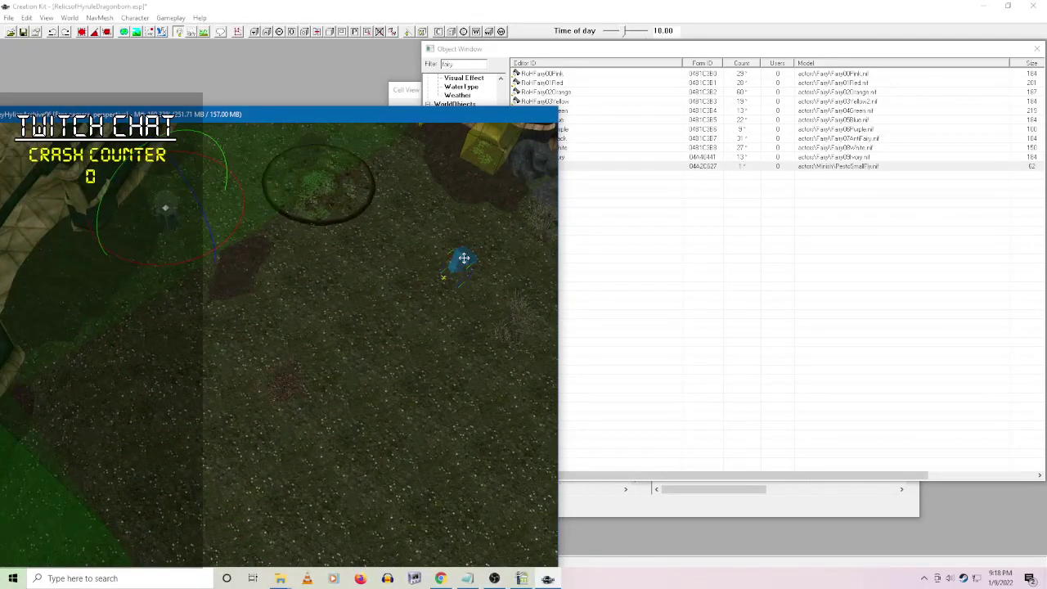
- Duplicate the RoHPestoFly near the round planter and place the copy over the sandy ground beyond the stone walkway
key(ctrl+d)
drag(463, 258, 178, 372)
middle_drag(178, 526, 419, 458)
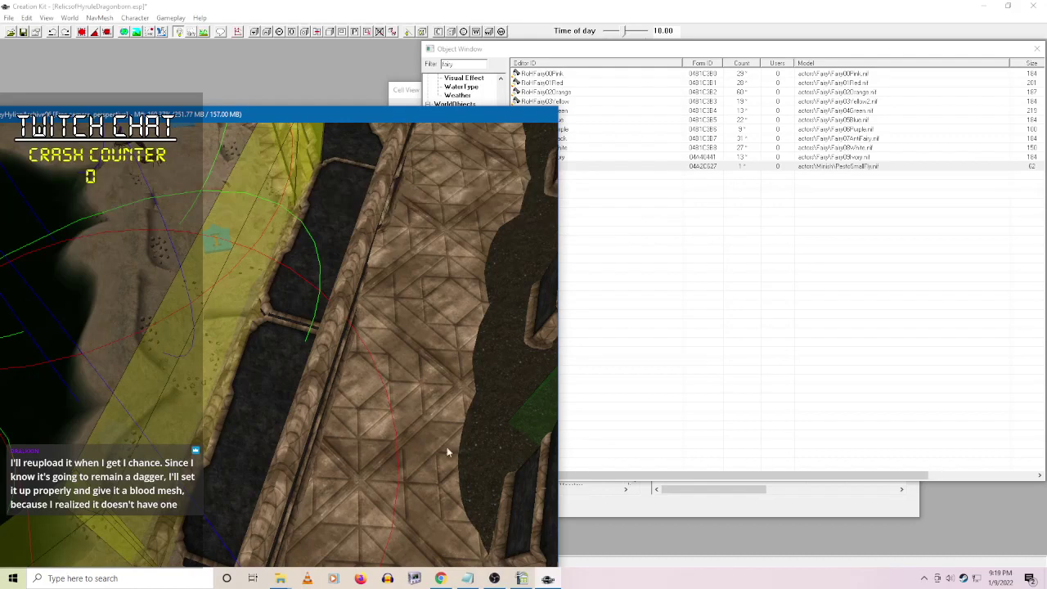
mouse_move(446, 451)
middle_down()
mouse_move(331, 372)
mouse_move(299, 436)
mouse_move(306, 465)
mouse_move(326, 442)
mouse_move(351, 439)
mouse_move(348, 458)
mouse_move(373, 439)
mouse_move(454, 436)
middle_up()
- List the static forms and filter them by "pesto"
click(646, 69)
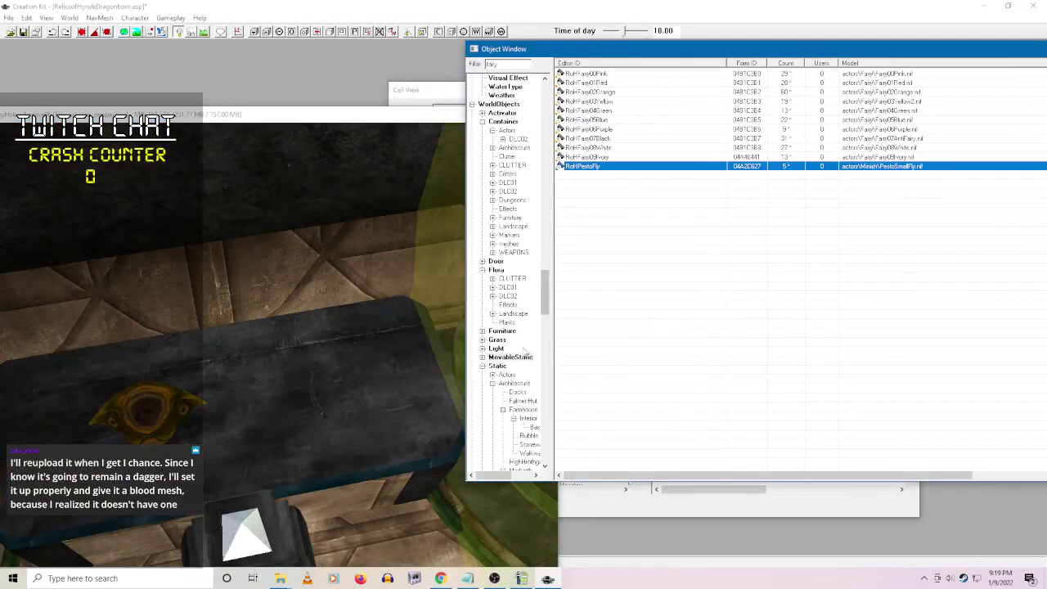
click(498, 366)
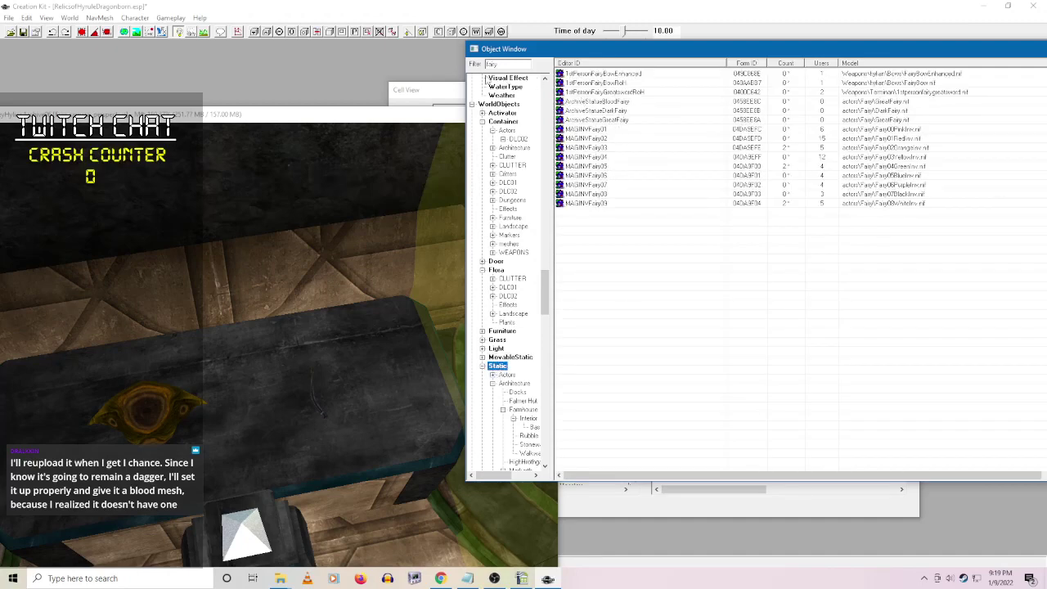
key(shift+Tab)
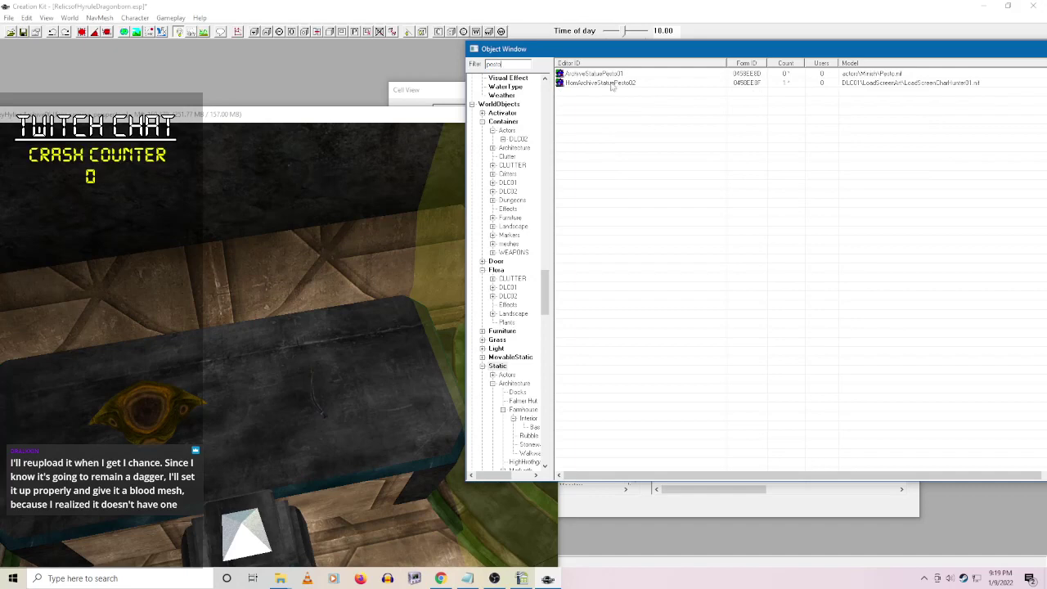
- Set the model of the ArchiveStatuePesto01 static to PestoSmall.nif from the Minish folder
right_click(558, 74)
click(645, 88)
click(614, 282)
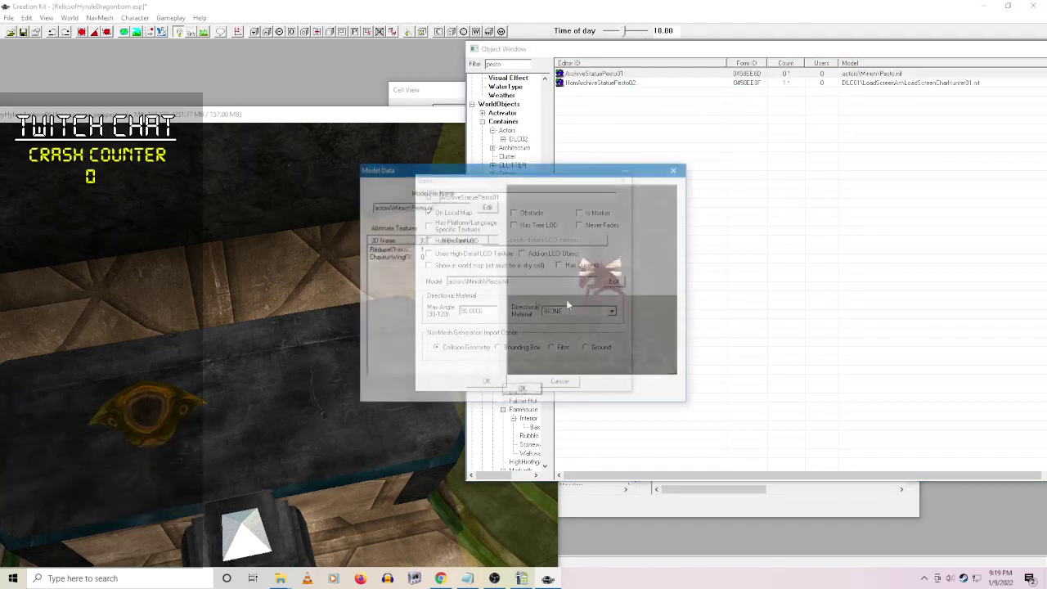
click(486, 206)
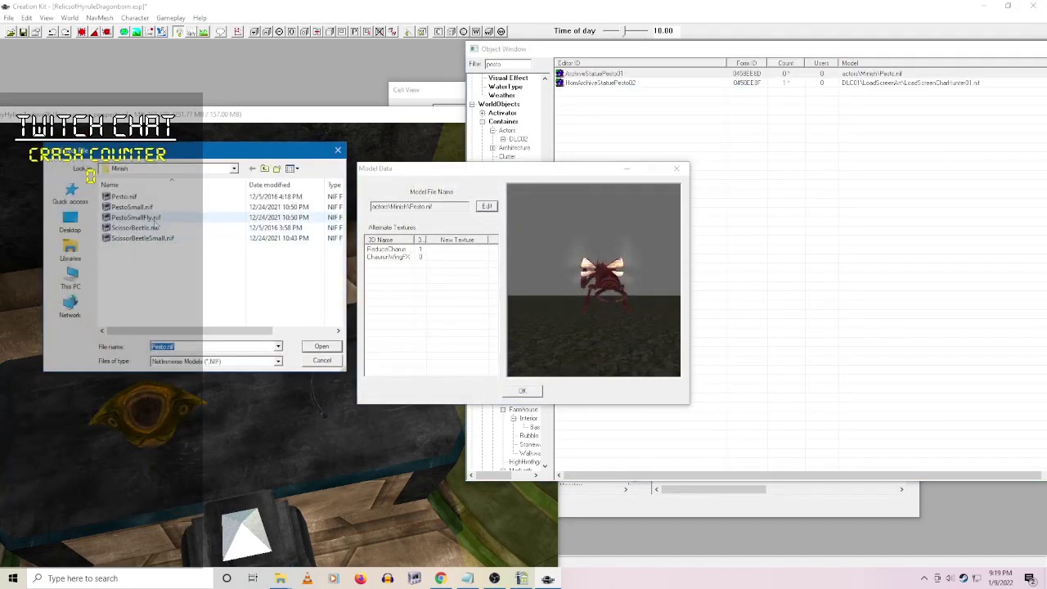
click(135, 207)
click(321, 346)
click(524, 391)
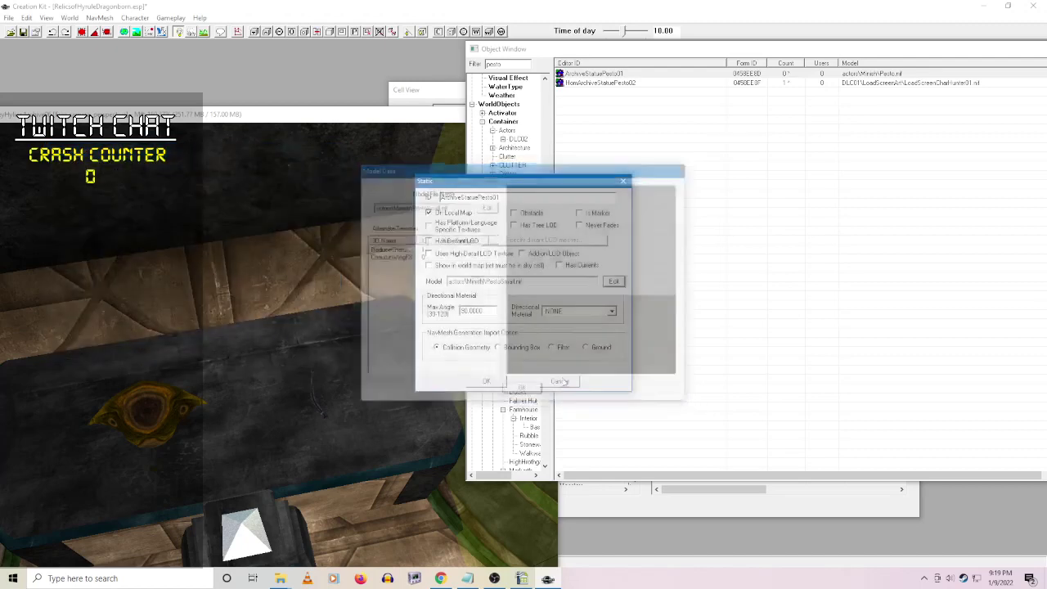
click(497, 382)
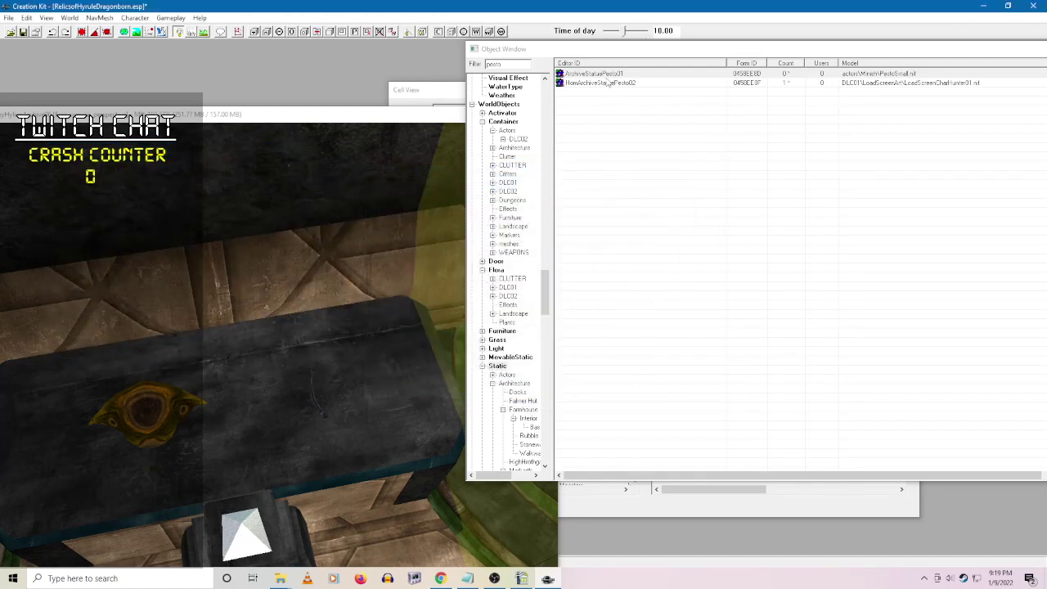
- Place ArchiveStatuePesto01 on the dark table and position it just in front of the curved black item
click(604, 74)
click(364, 396)
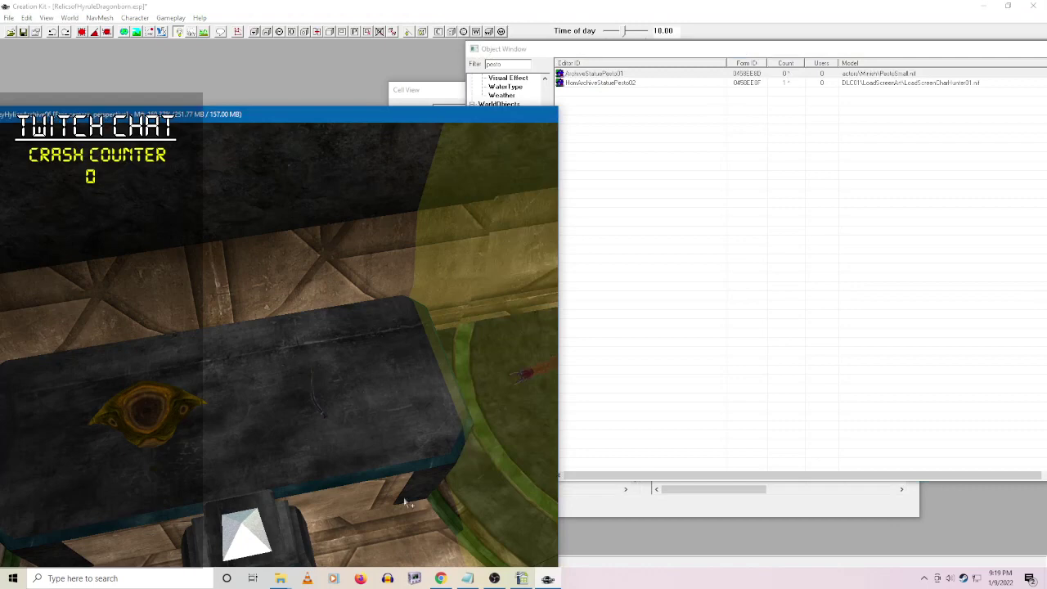
scroll(363, 422, up, 5)
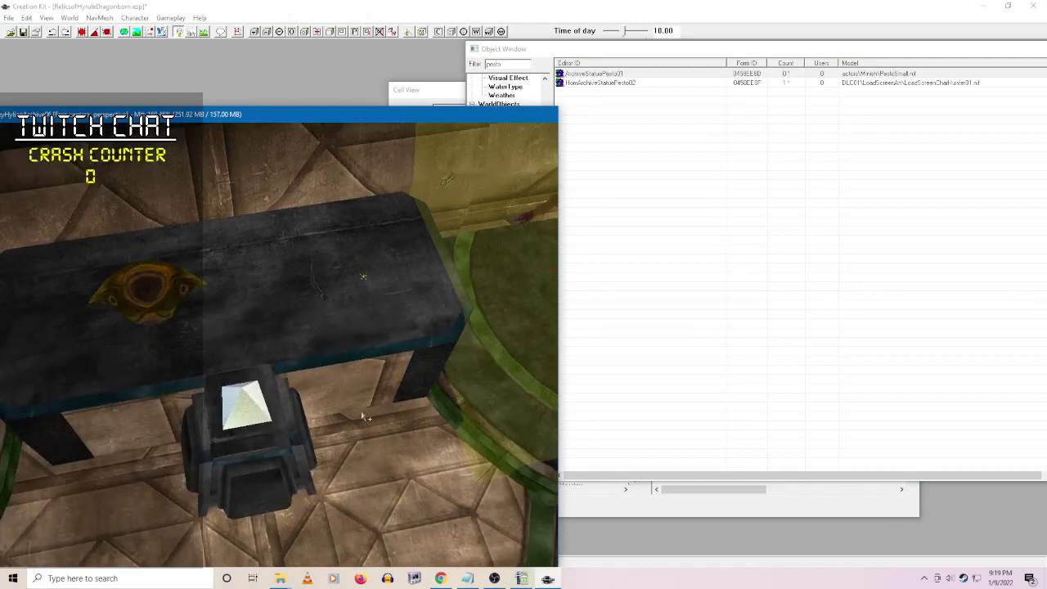
scroll(405, 337, down, 5)
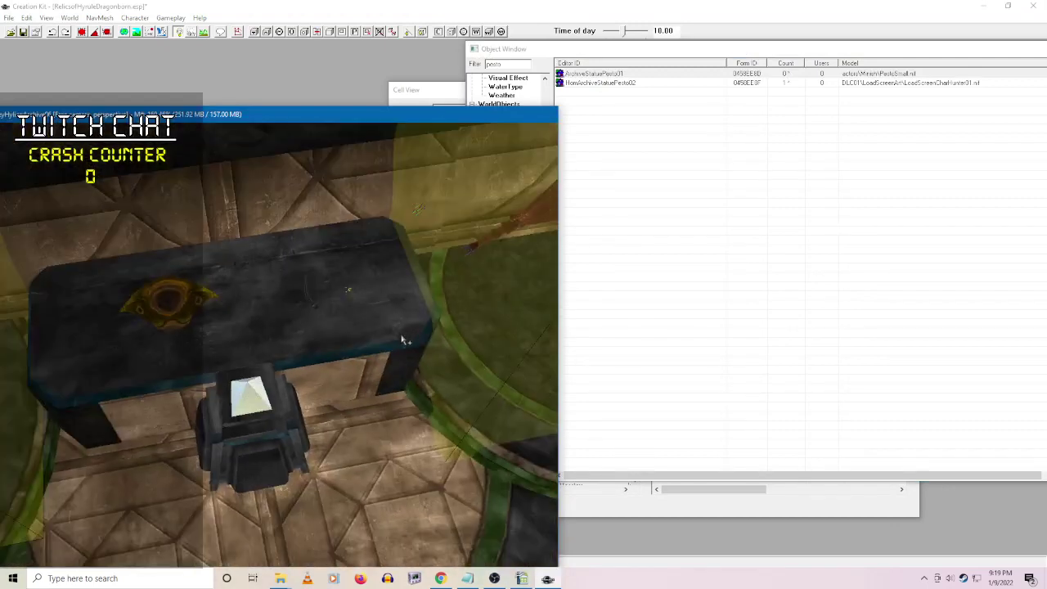
click(419, 217)
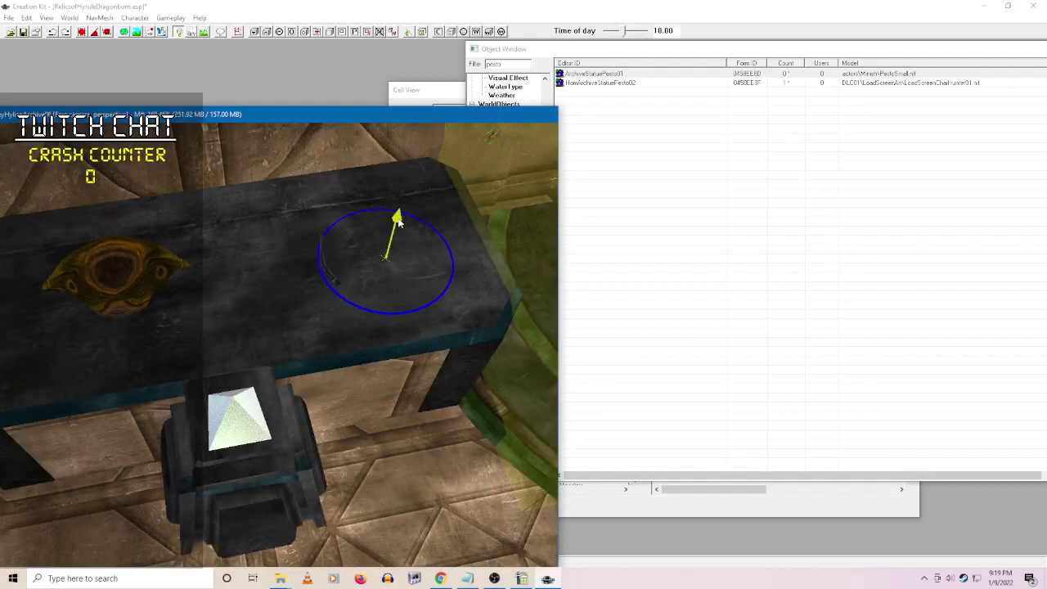
click(347, 268)
click(336, 280)
scroll(409, 377, up, 5)
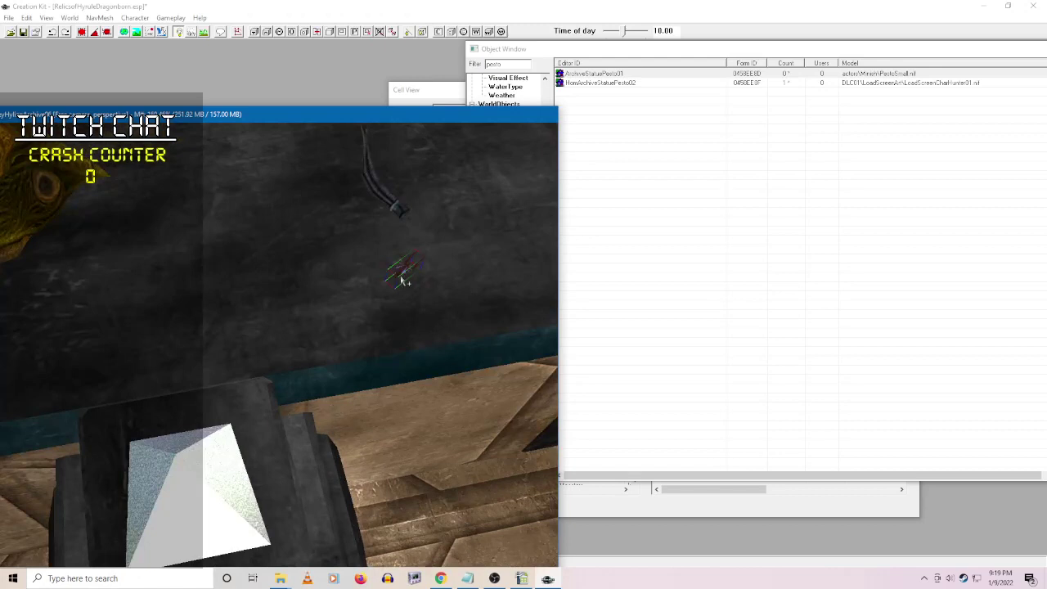
middle_drag(402, 278, 363, 344)
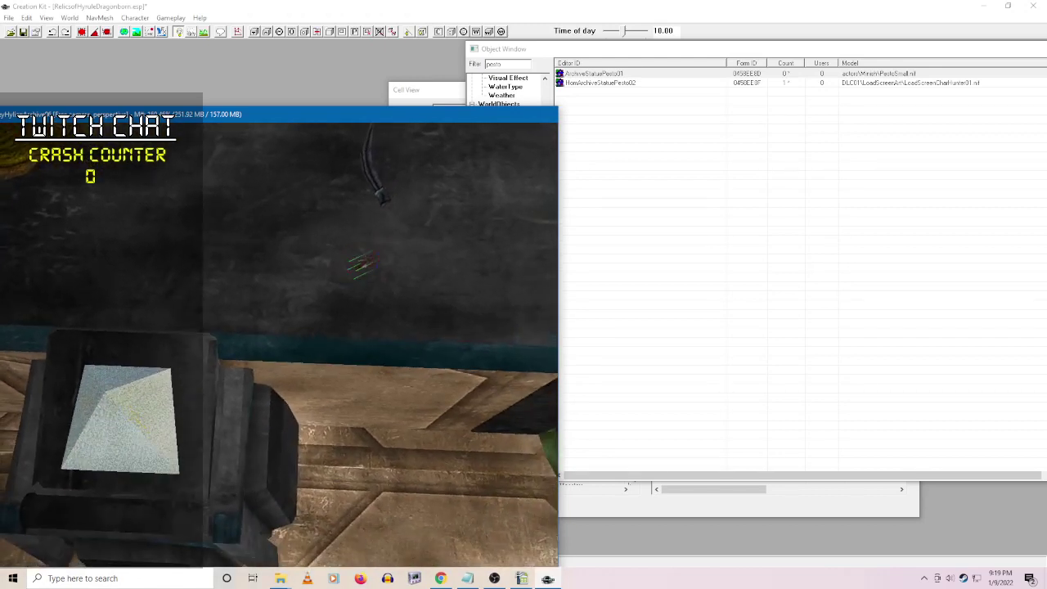
mouse_move(356, 263)
mouse_down()
mouse_move(379, 252)
mouse_move(372, 244)
mouse_up()
- Check the ArchiveStatuePesto01 static's properties, and preview its partA and partB animations
right_click(610, 73)
click(630, 90)
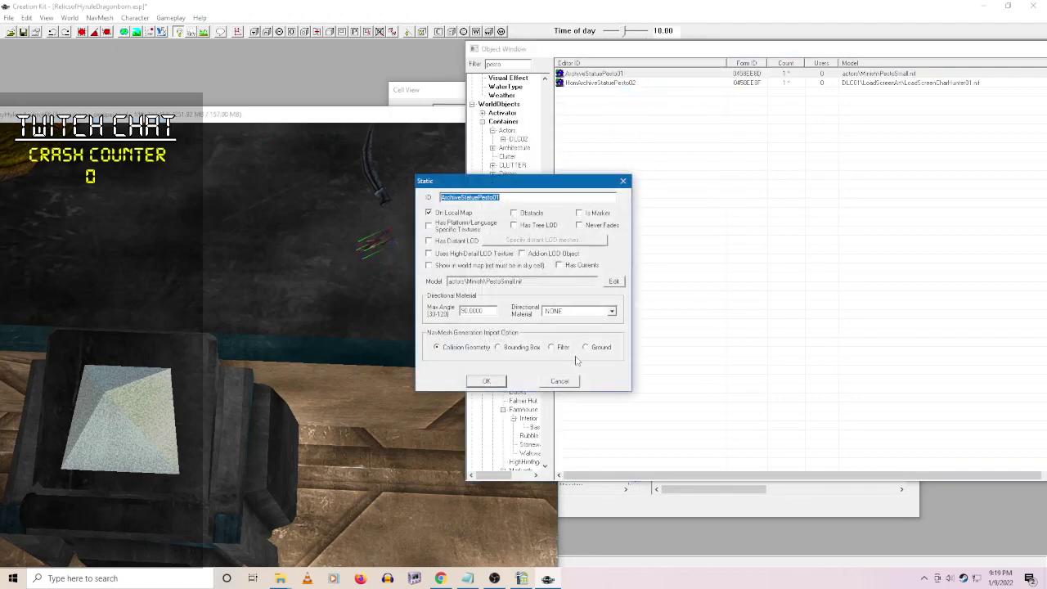
click(560, 381)
right_click(573, 73)
click(663, 131)
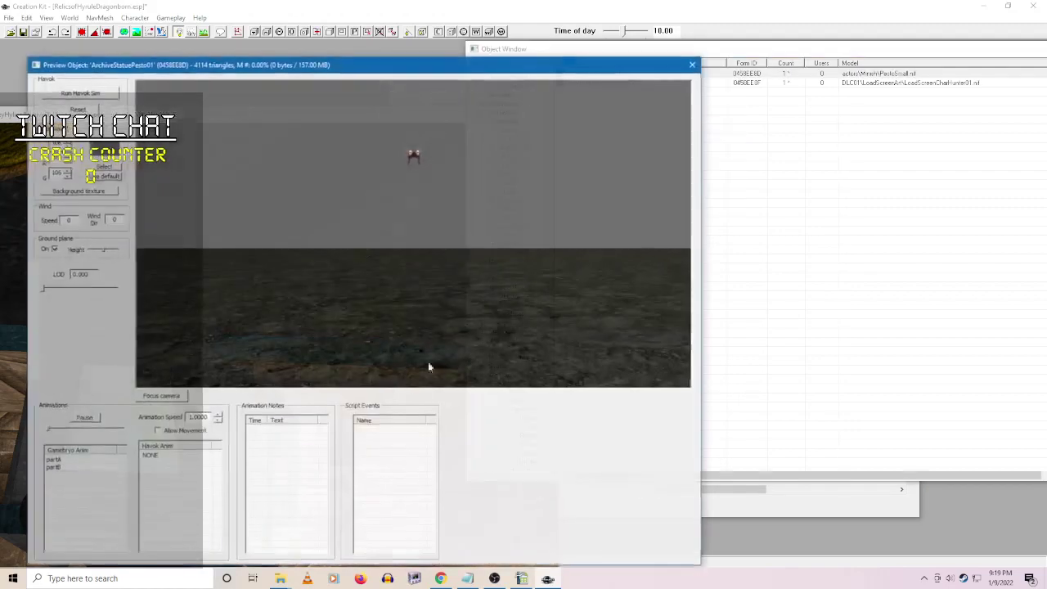
click(54, 460)
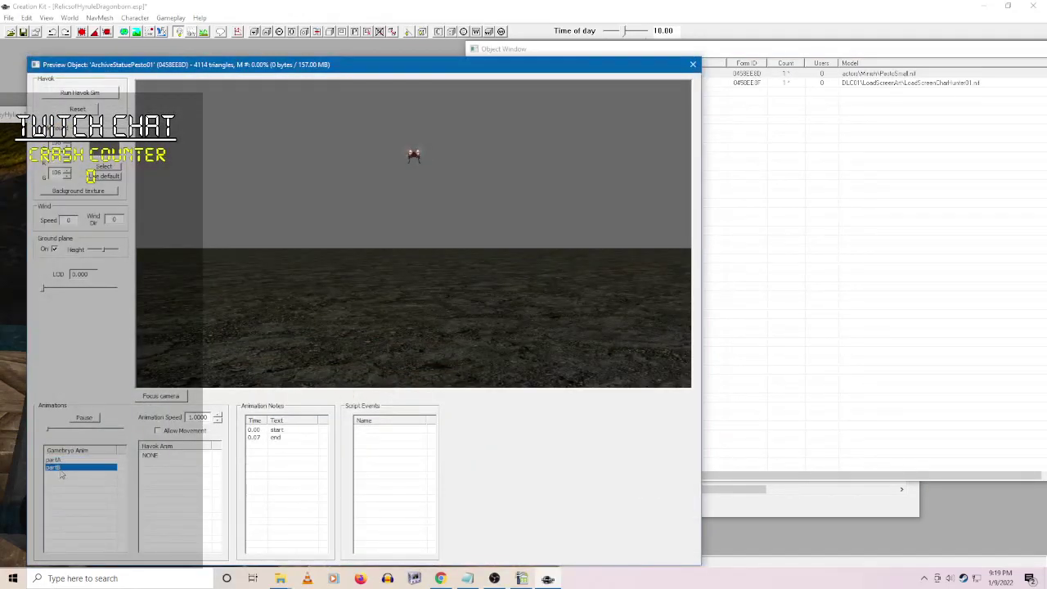
click(692, 63)
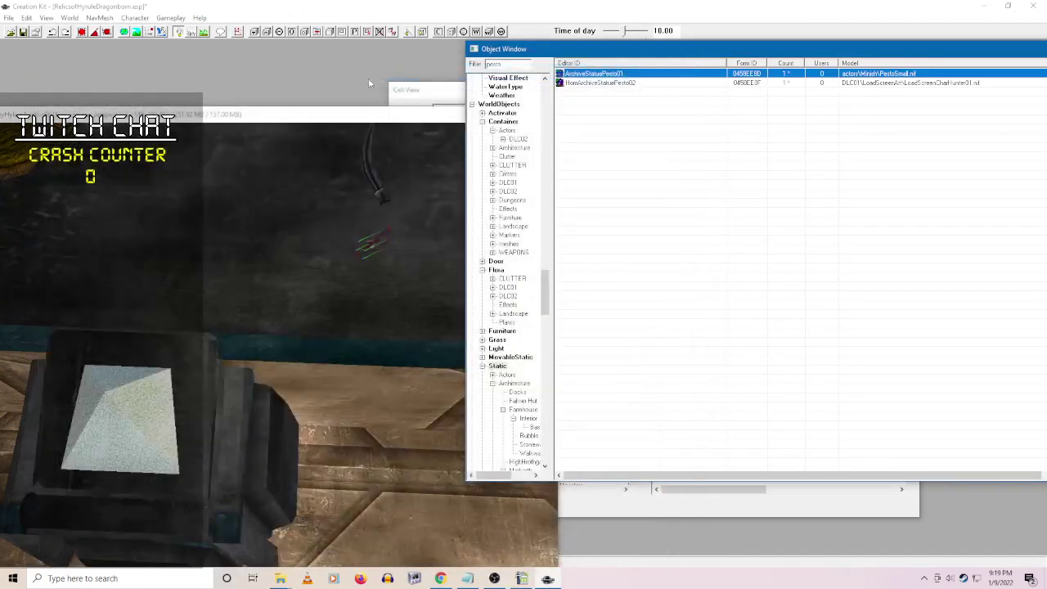
- Use a reference batch action to set PestoAntennaeRoH as the enable parent of ArchiveStatuePesto01
click(341, 119)
scroll(409, 278, up, 5)
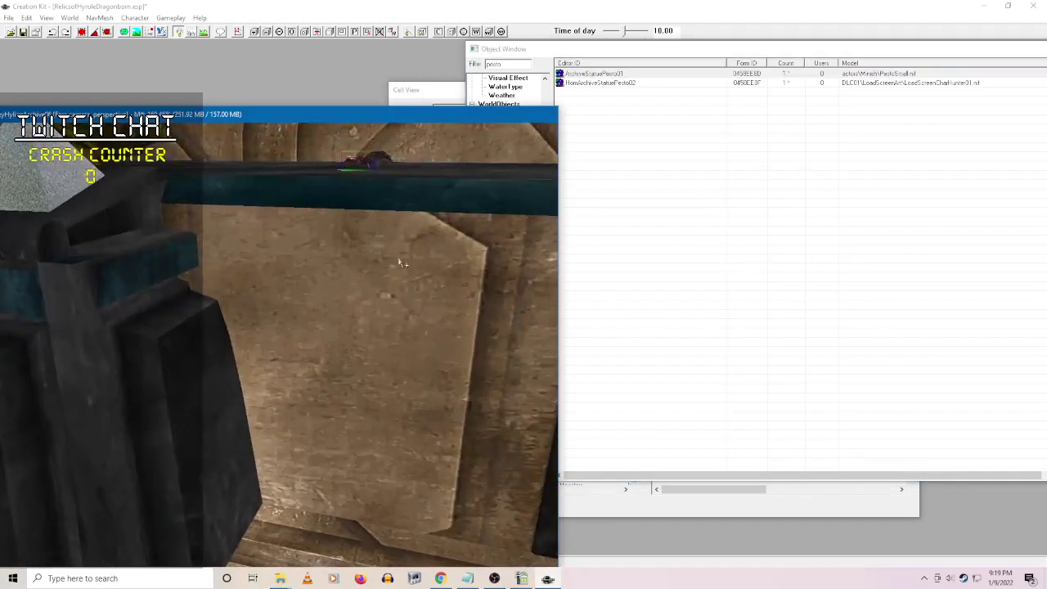
scroll(402, 261, up, 2)
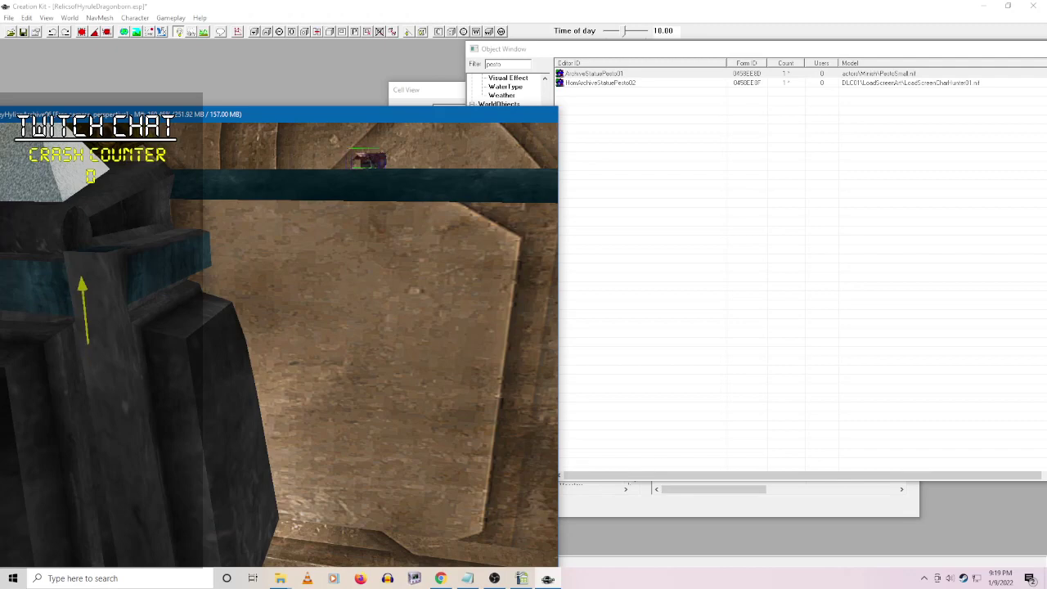
scroll(299, 400, down, 5)
middle_drag(298, 352, 299, 401)
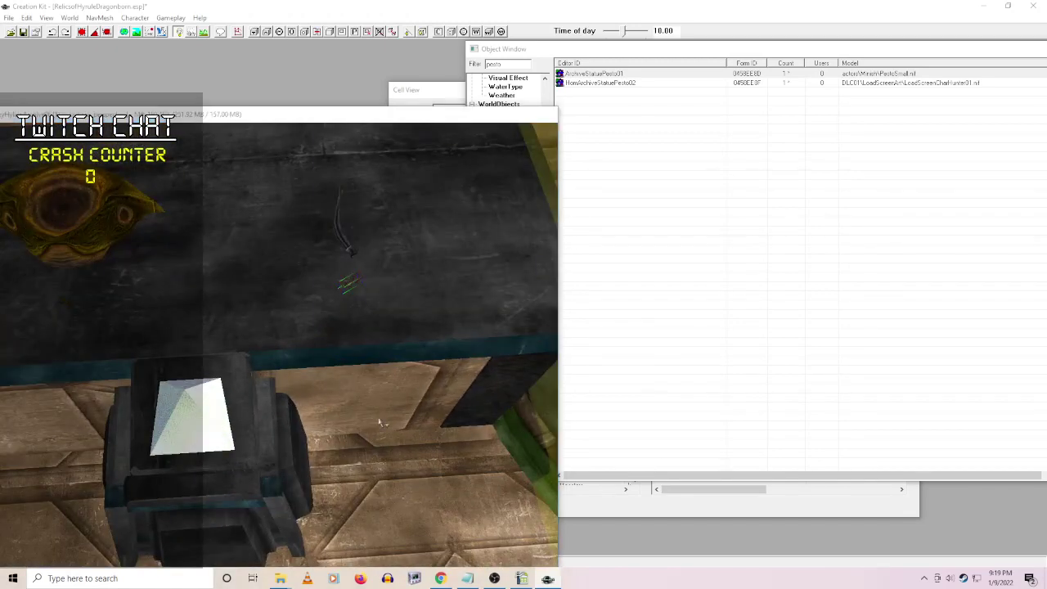
click(117, 373)
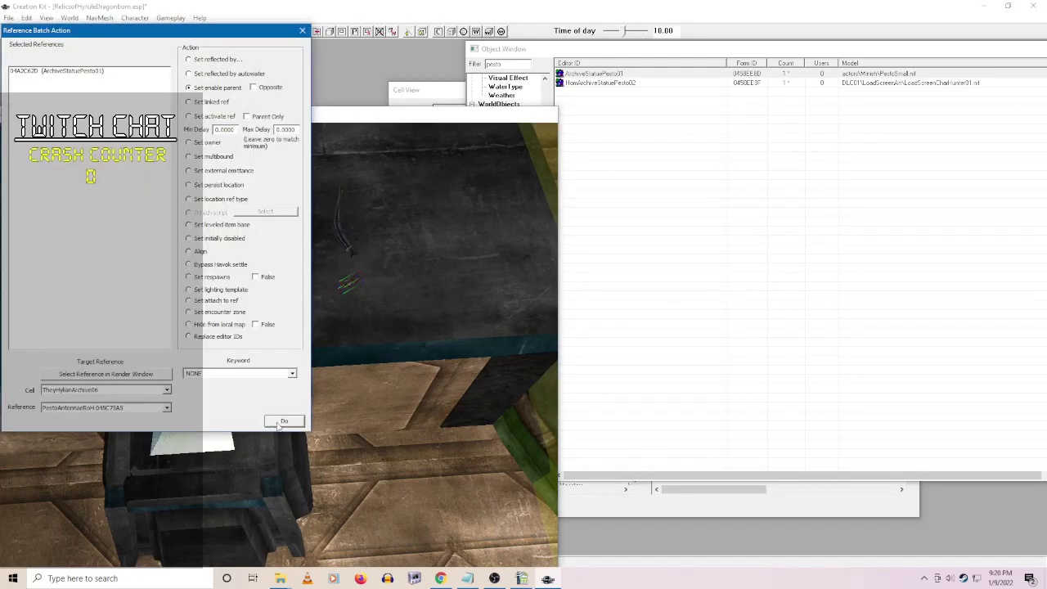
drag(336, 110, 725, 91)
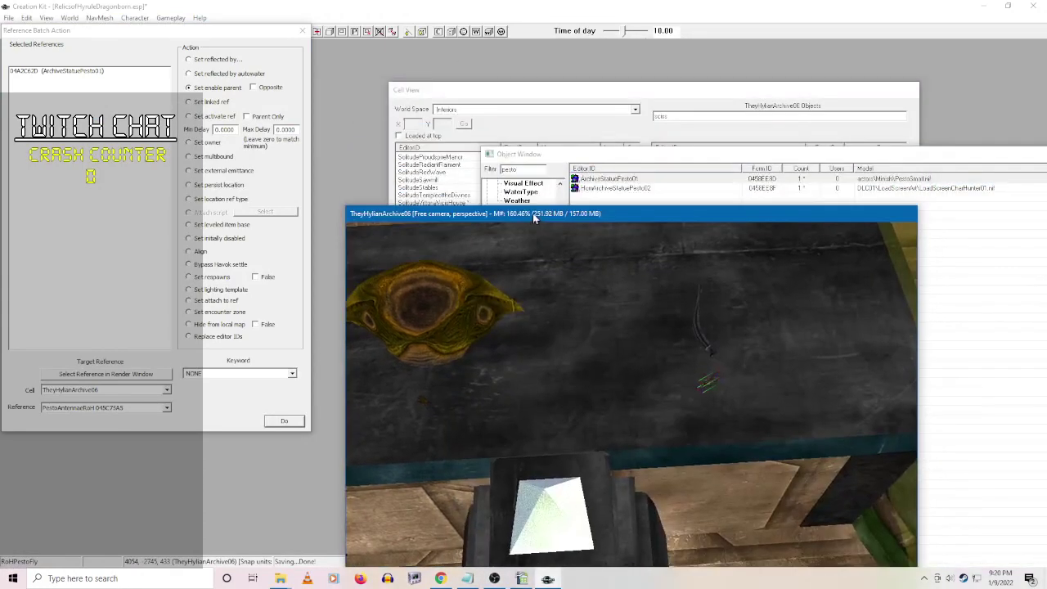
- Use a reference batch action to set MinishScissorChitinRoH as the enable parent of ArchiveStatueScissorBeetle
click(686, 116)
click(708, 186)
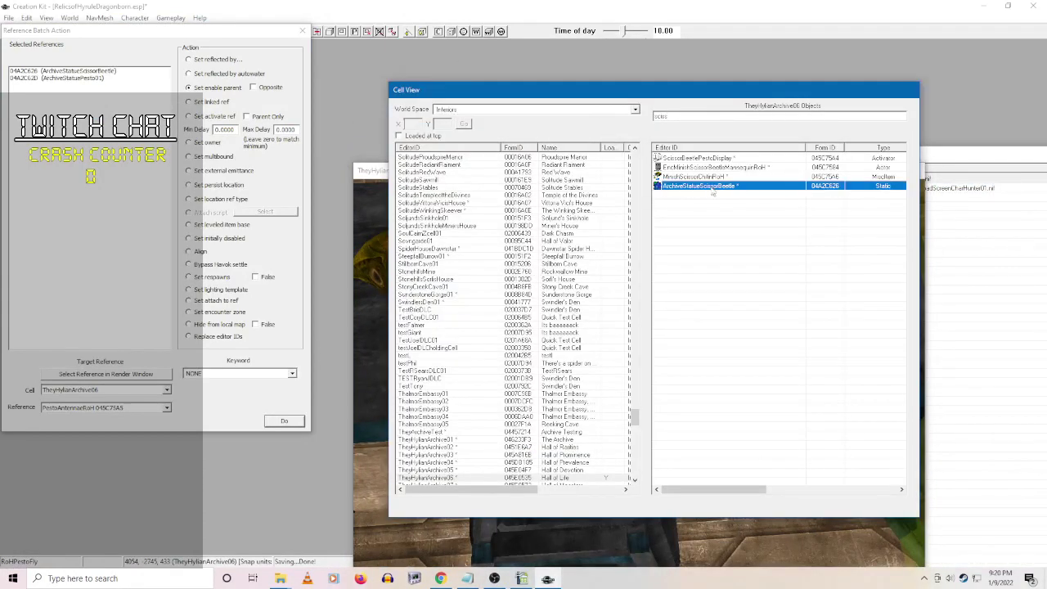
click(86, 78)
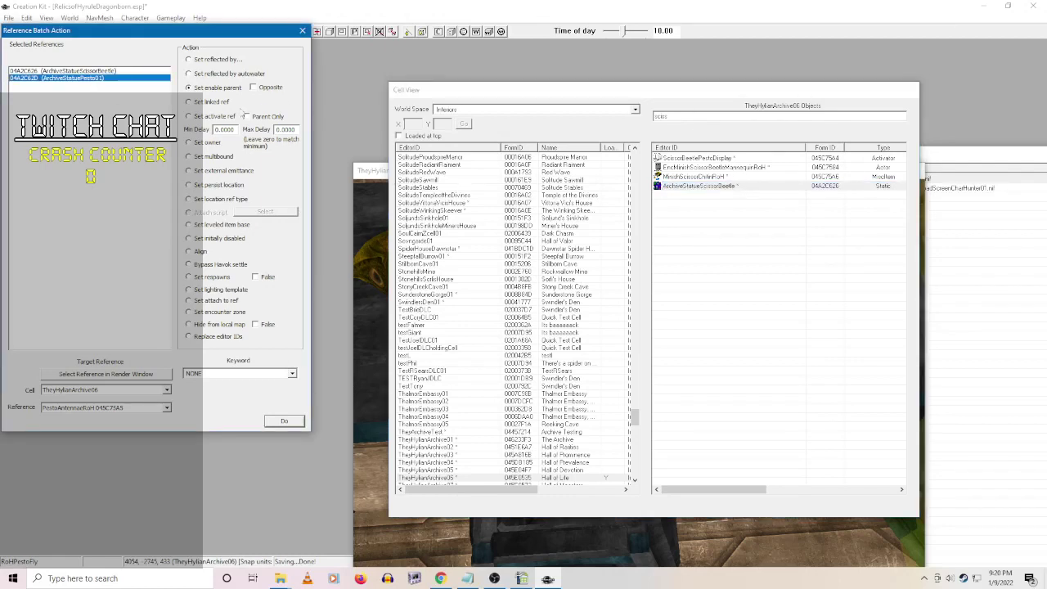
click(302, 30)
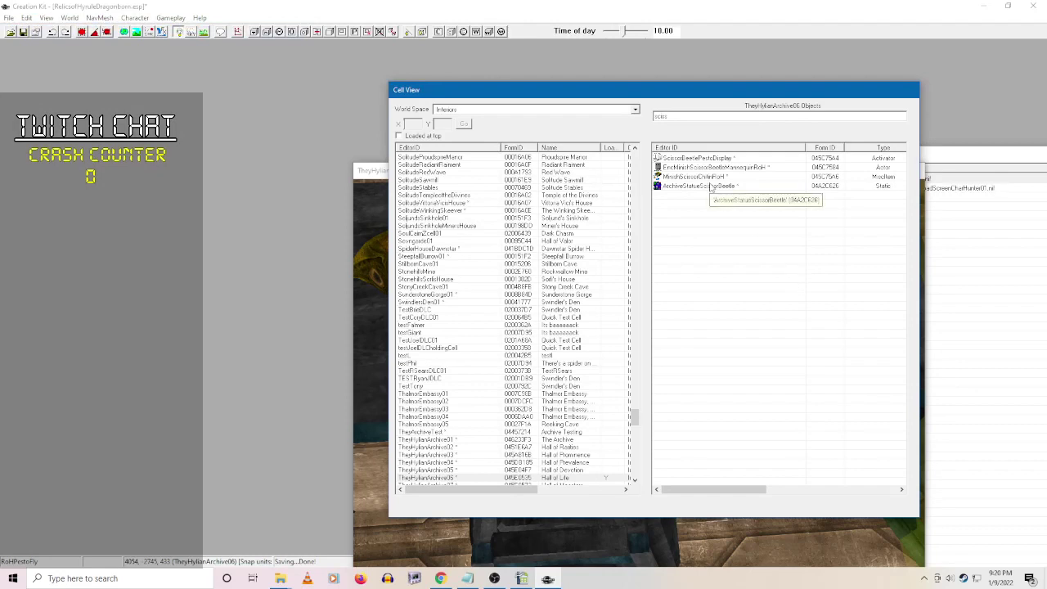
click(709, 187)
click(366, 183)
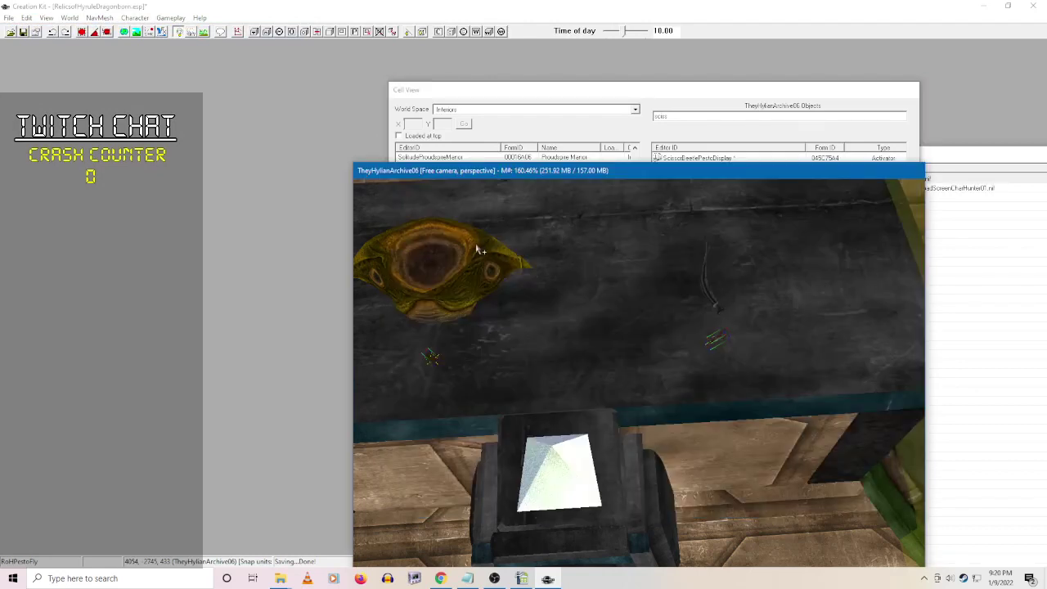
key(ctrl+b)
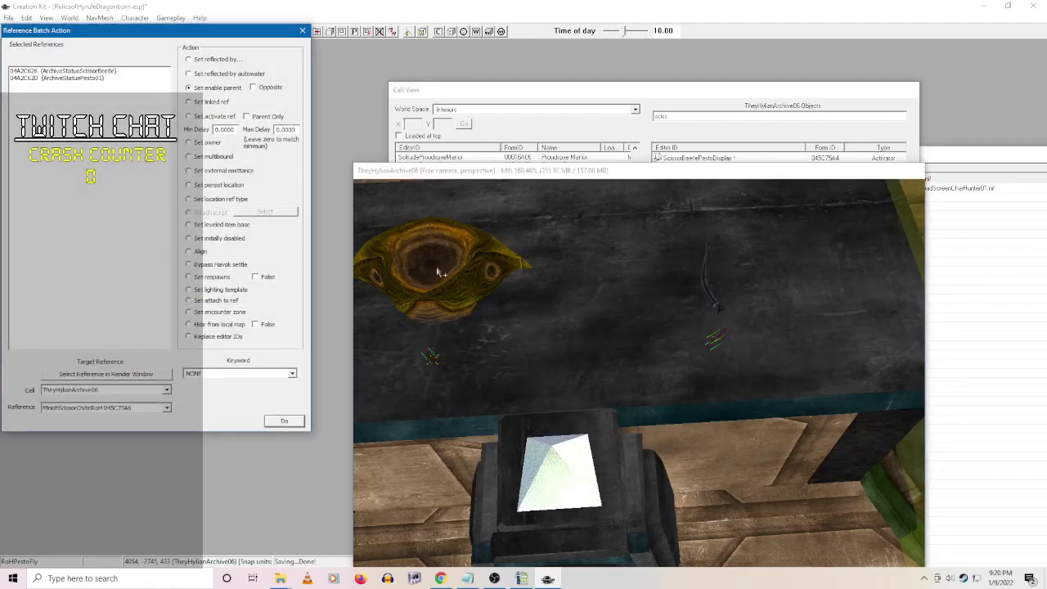
click(302, 30)
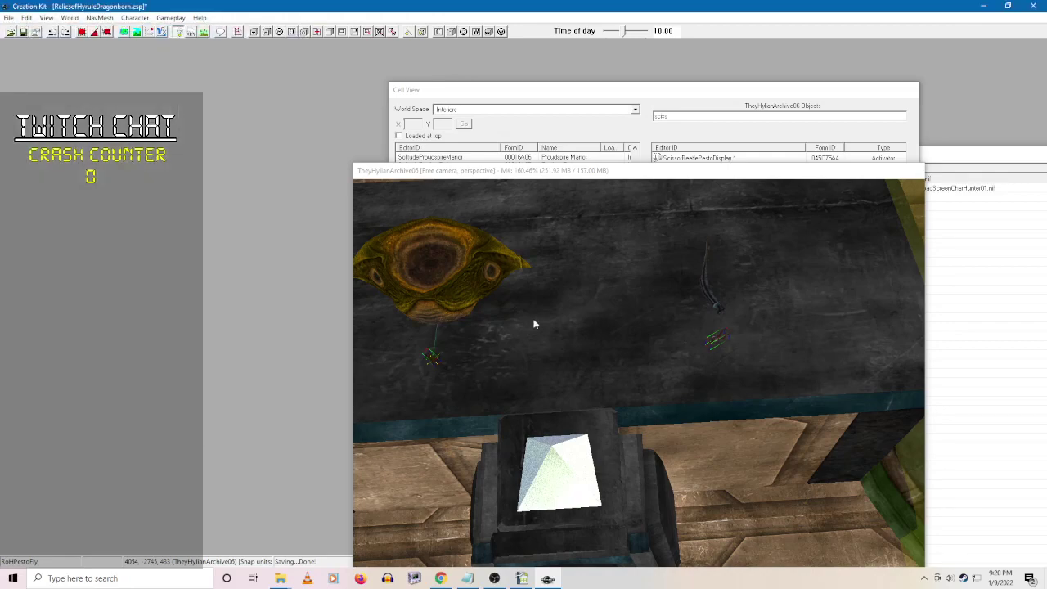
- Extend the message text of HoMArchiveDisplayScissorBeetlesandPestos with wording about the size representations and save the message
click(554, 461)
drag(974, 158, 752, 51)
scroll(427, 229, down, 3)
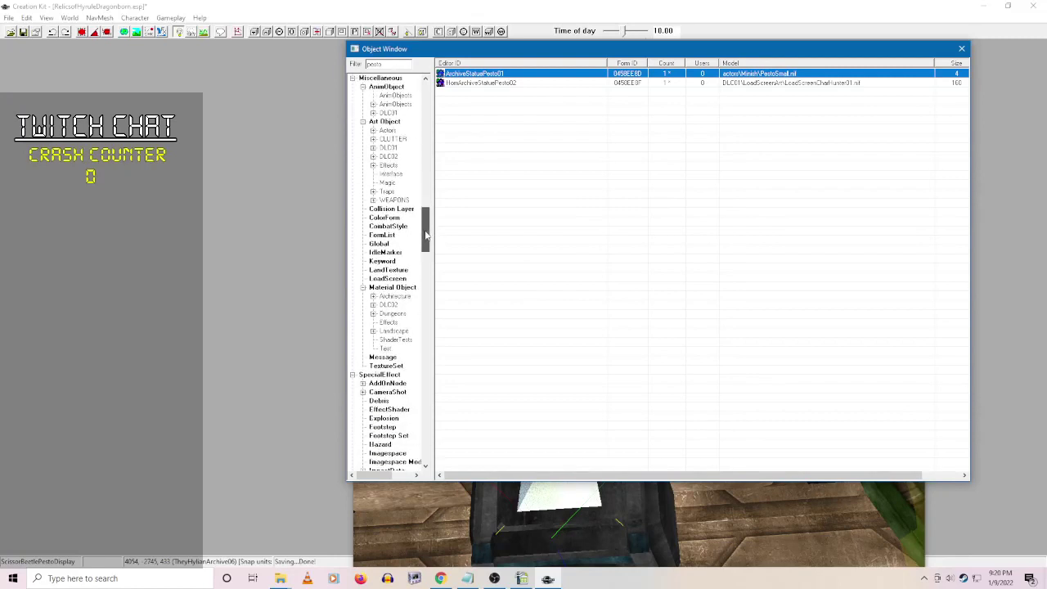
scroll(417, 286, up, 3)
scroll(405, 350, down, 3)
click(391, 356)
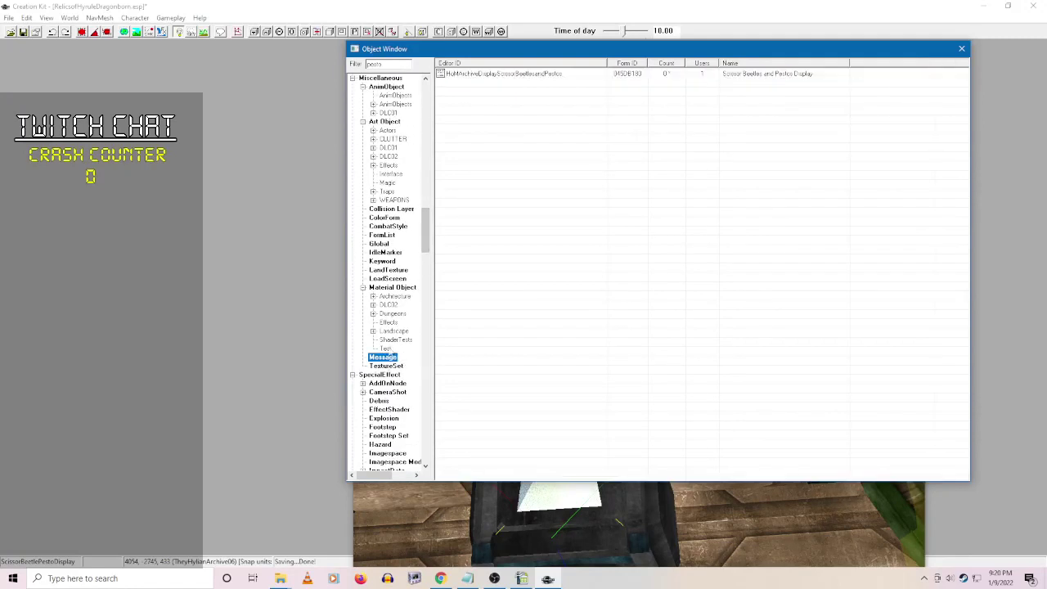
drag(515, 74, 532, 366)
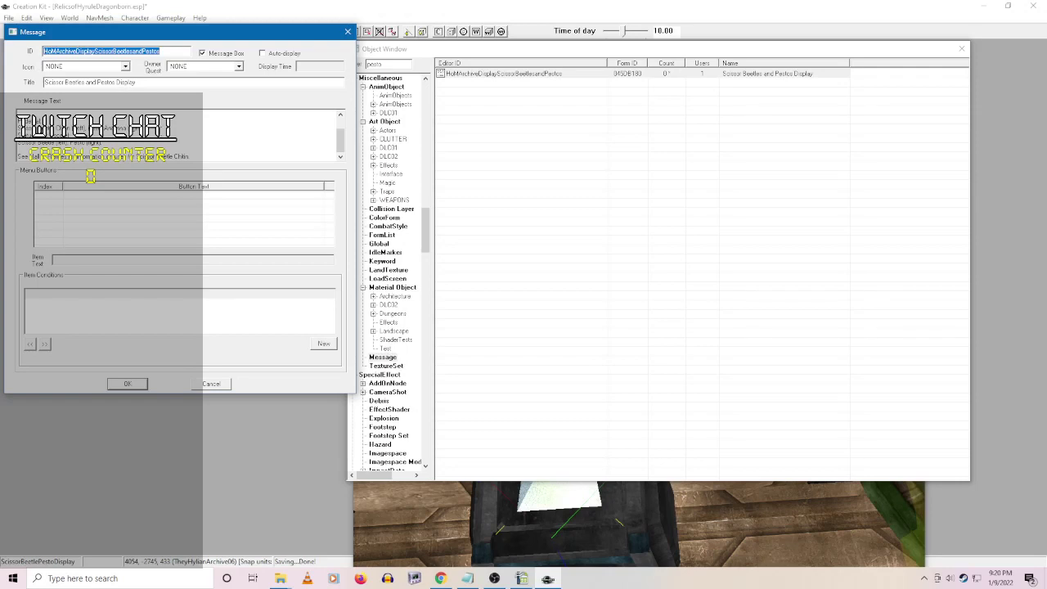
click(221, 191)
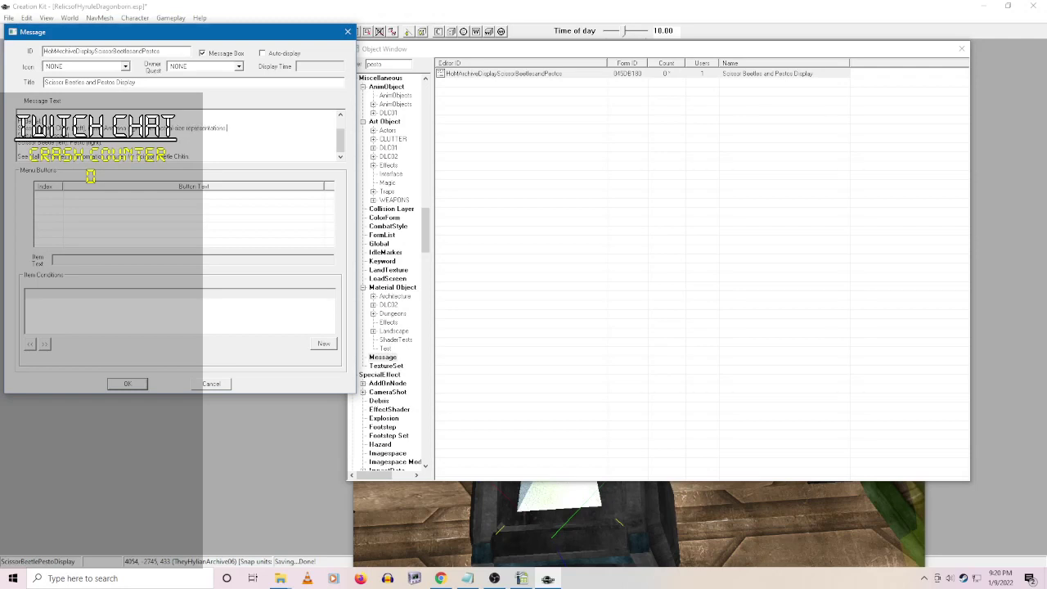
click(131, 383)
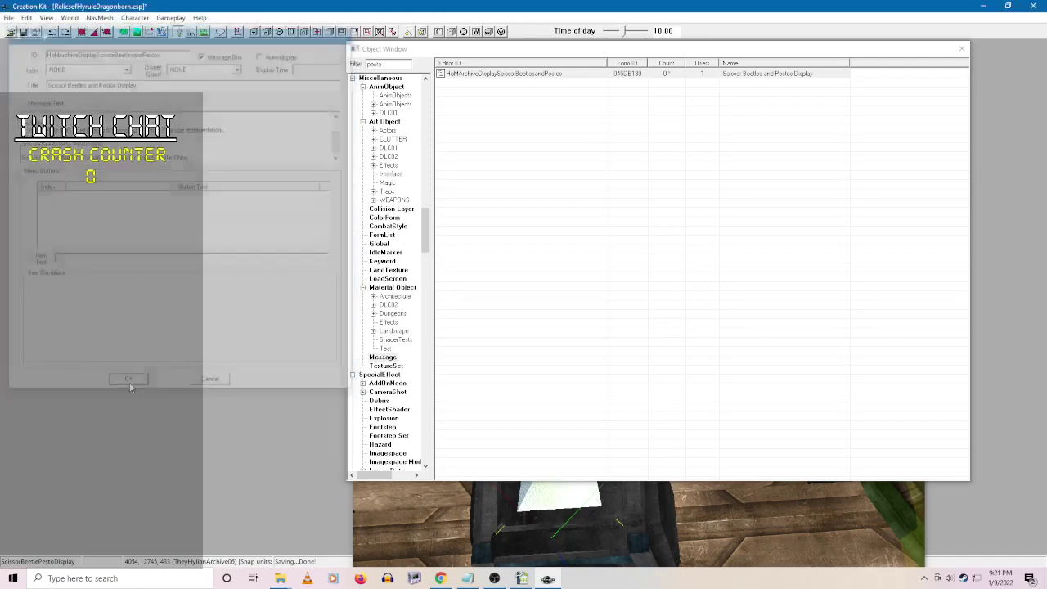
- Filter the TheyHylianArchive06 cell's objects by "pesto" and select the five RoHPestoFly references
drag(846, 51, 562, 55)
scroll(540, 430, down, 10)
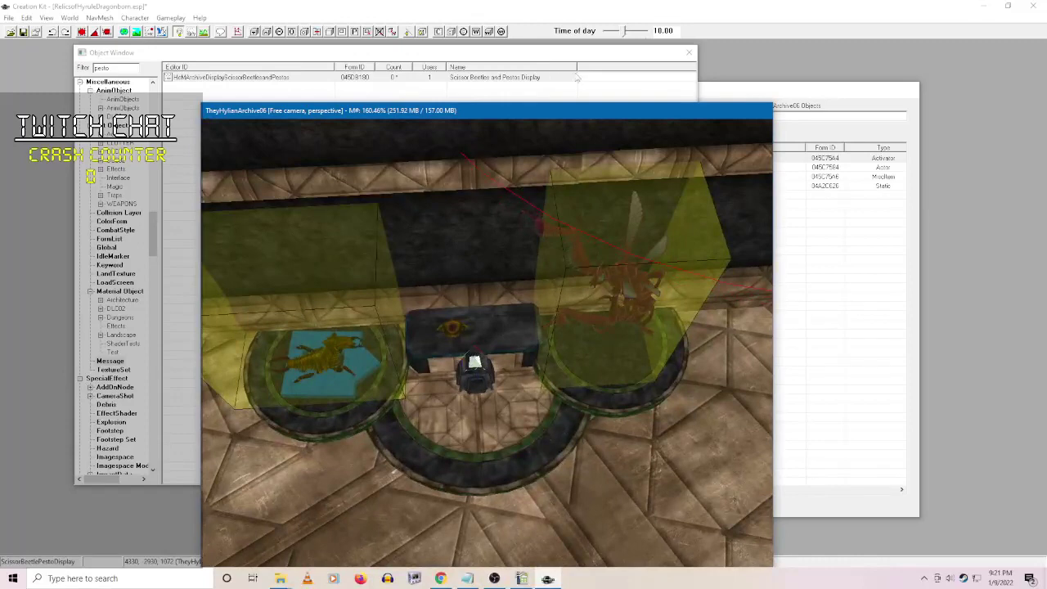
click(724, 86)
click(734, 116)
text(d)
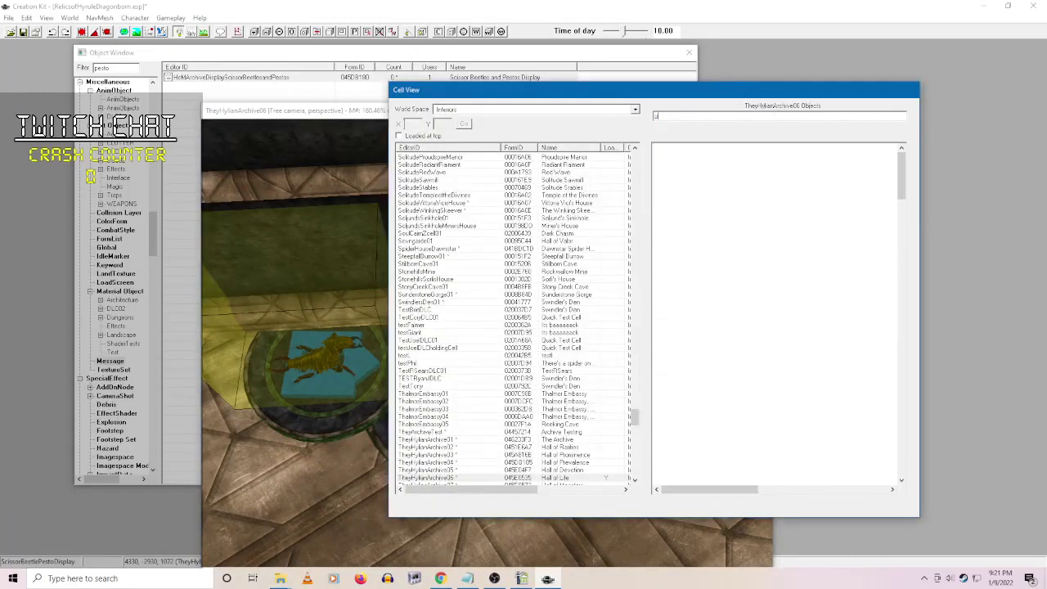
text(esto)
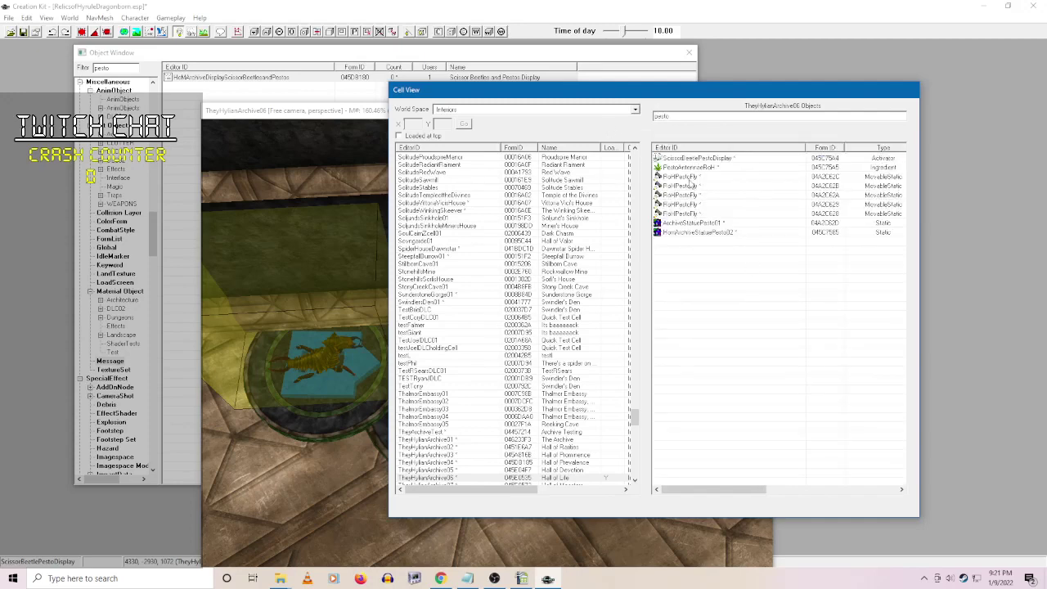
click(691, 178)
shift+click(694, 215)
click(476, 51)
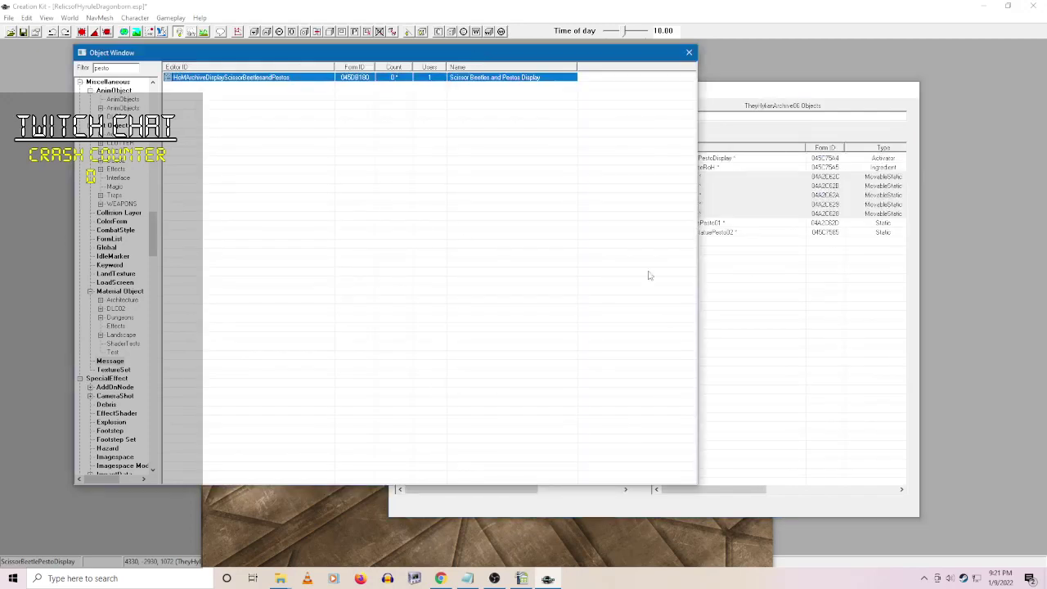
click(221, 507)
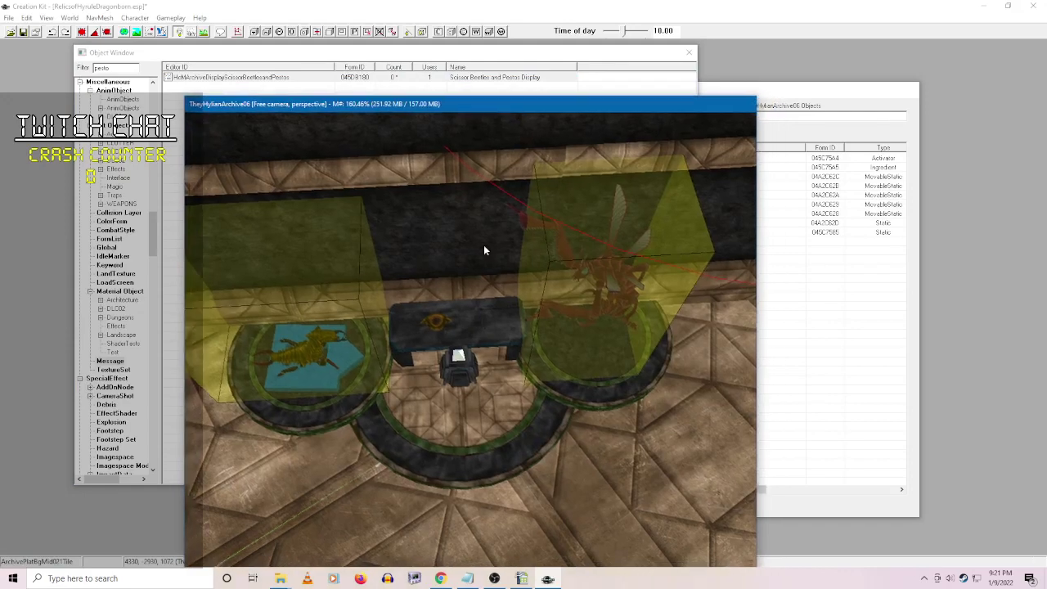
scroll(485, 286, up, 5)
scroll(485, 327, up, 5)
scroll(534, 335, down, 3)
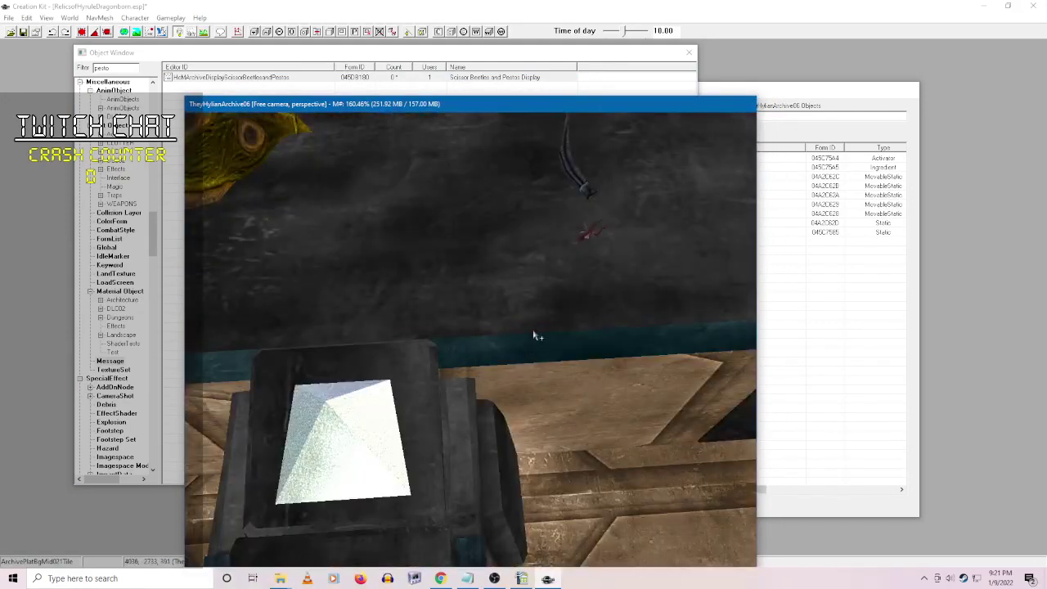
click(243, 303)
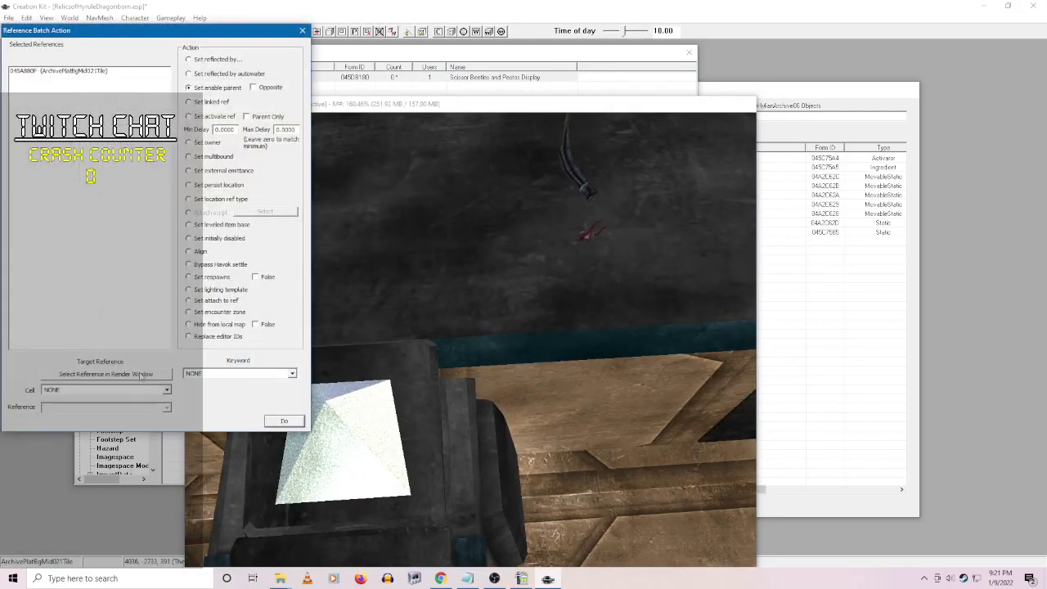
click(827, 157)
click(692, 177)
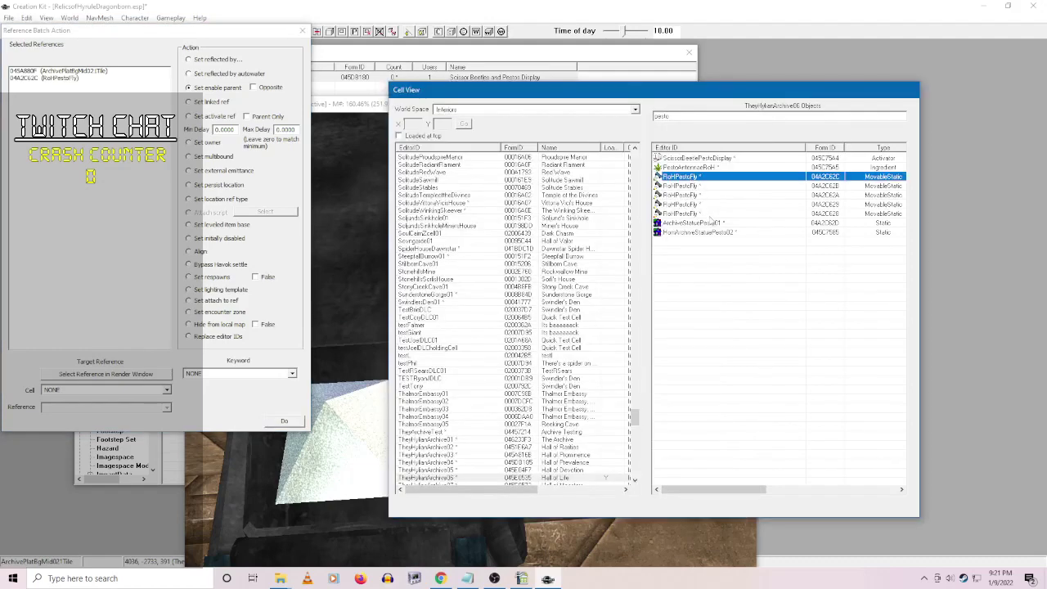
shift+click(692, 213)
click(88, 73)
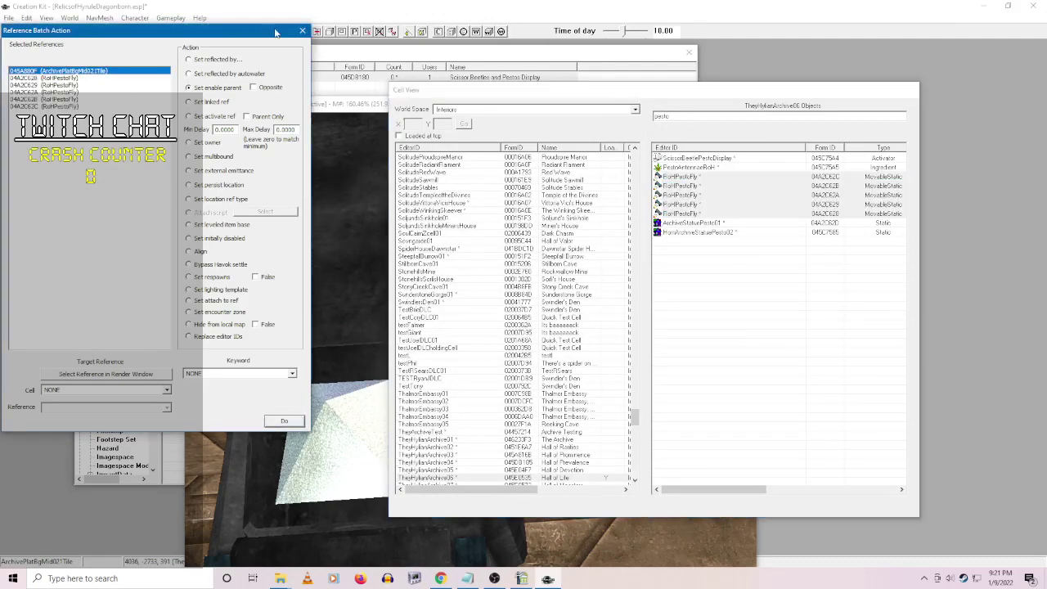
click(303, 31)
- Reopen the reference batch action and clear its selected references, including the ArchivePlatBgMid02Tile entry
click(687, 177)
shift+click(696, 213)
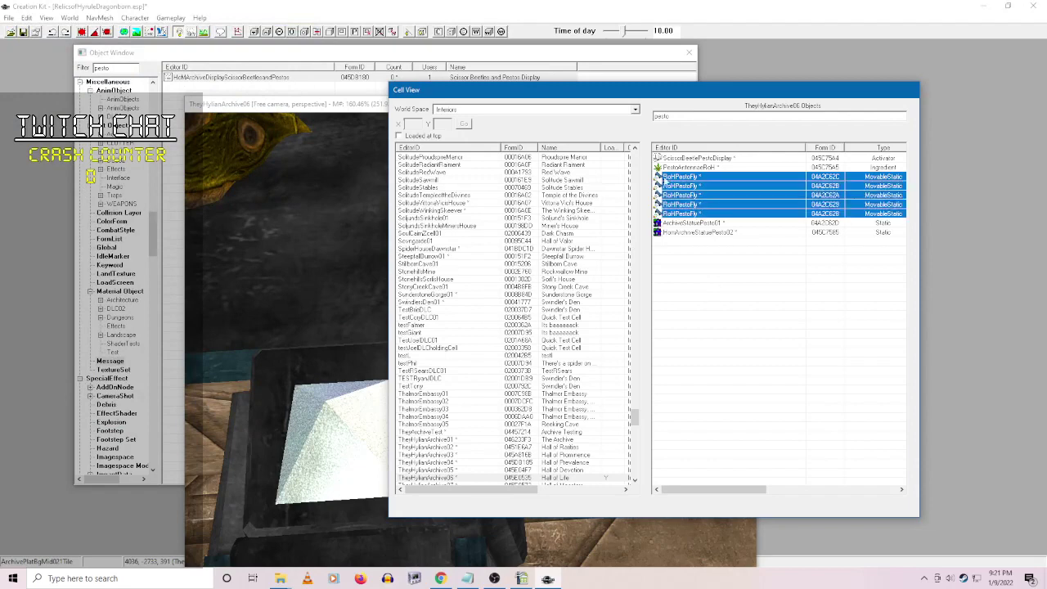
click(353, 107)
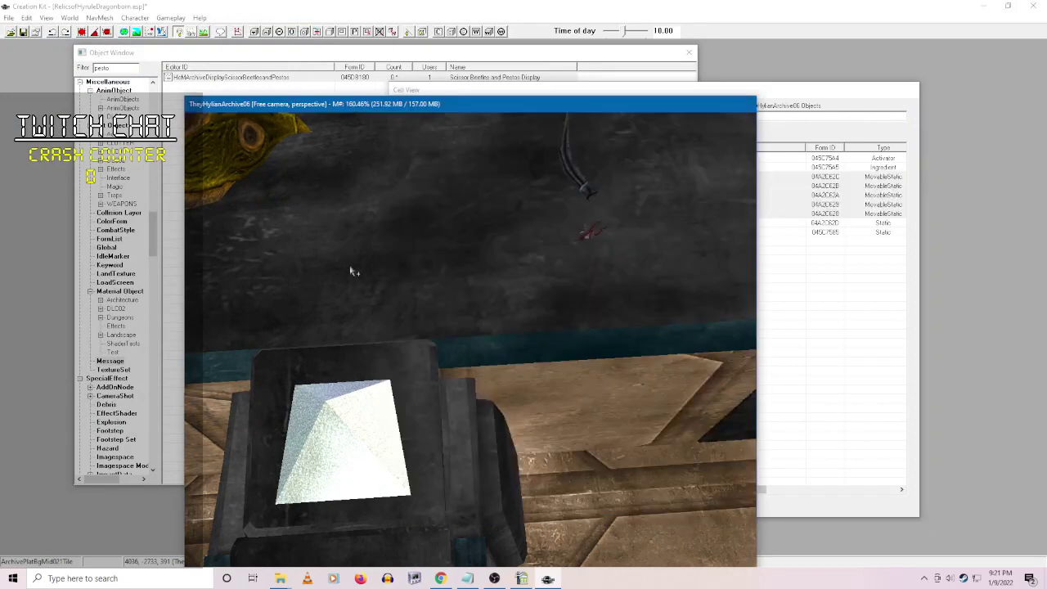
key(ctrl+b)
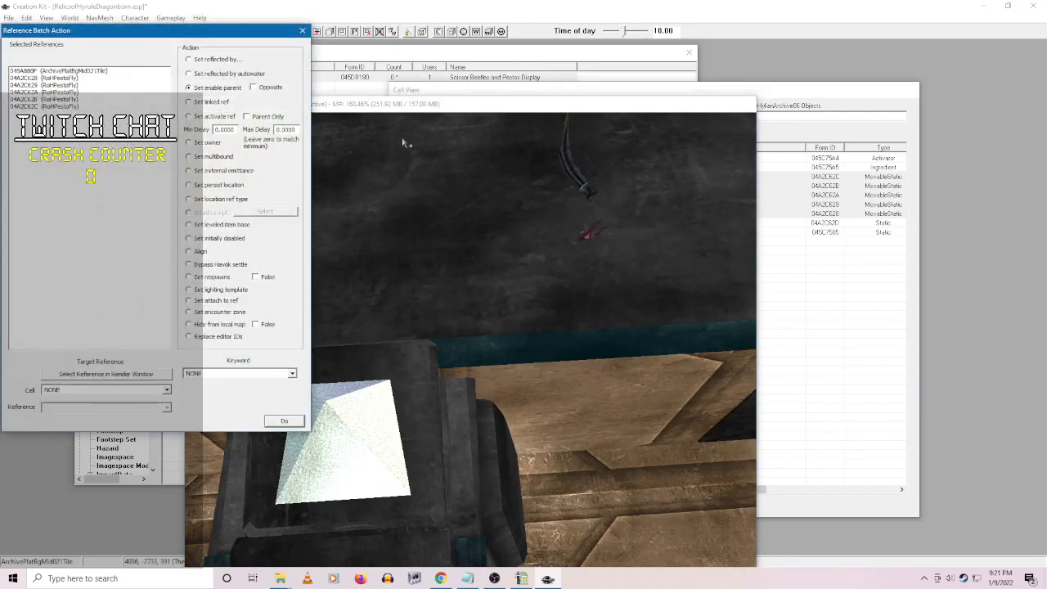
click(646, 196)
click(352, 108)
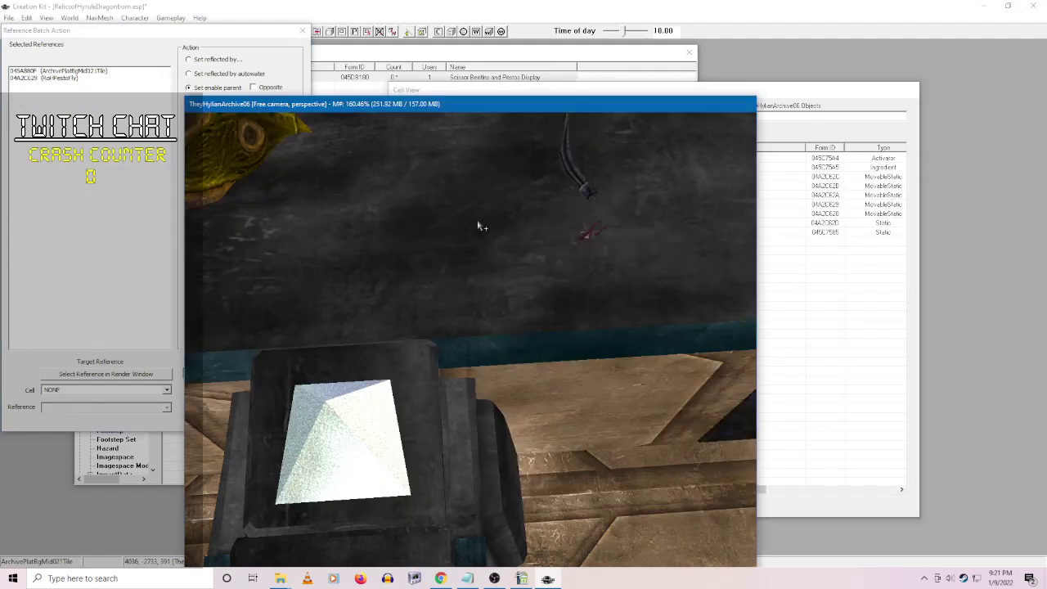
click(479, 263)
click(805, 276)
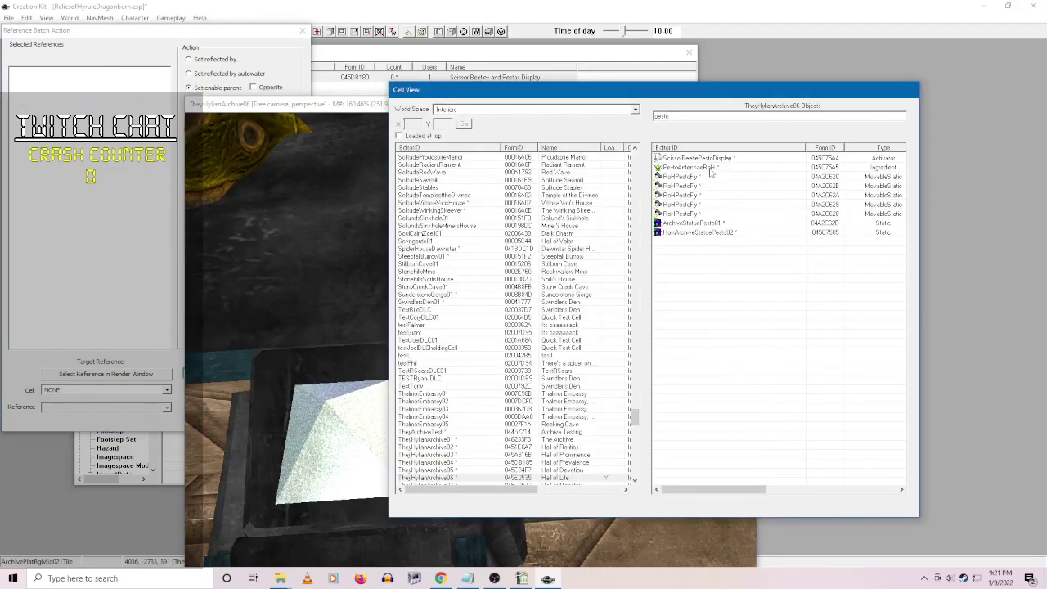
- Add the five RoHPestoFly references to the batch action and set PestoAntennaeRoH as their enable parent
click(693, 176)
shift+click(693, 213)
click(346, 106)
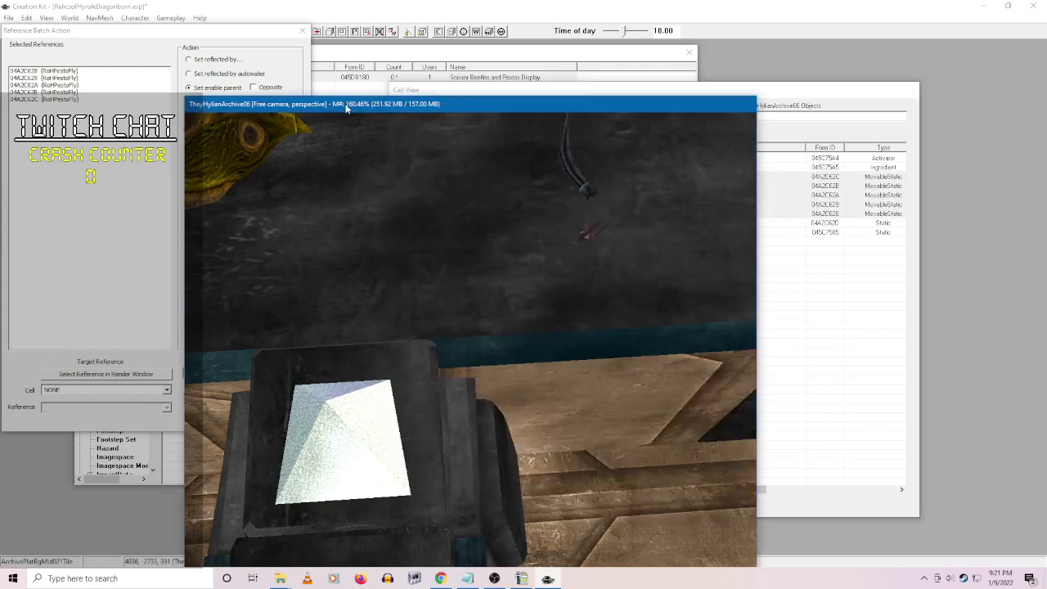
key(Escape)
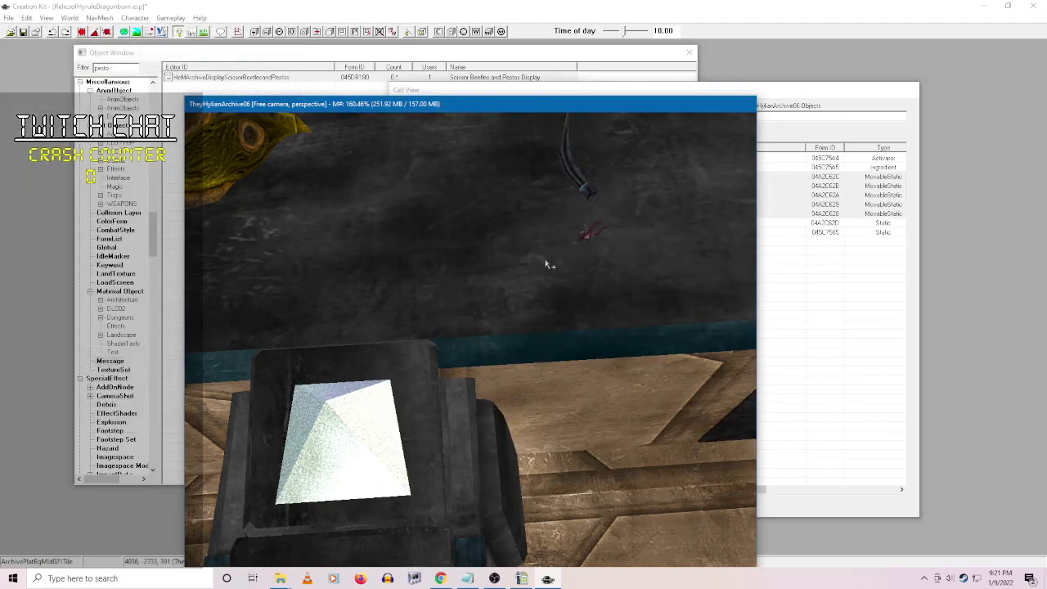
click(583, 231)
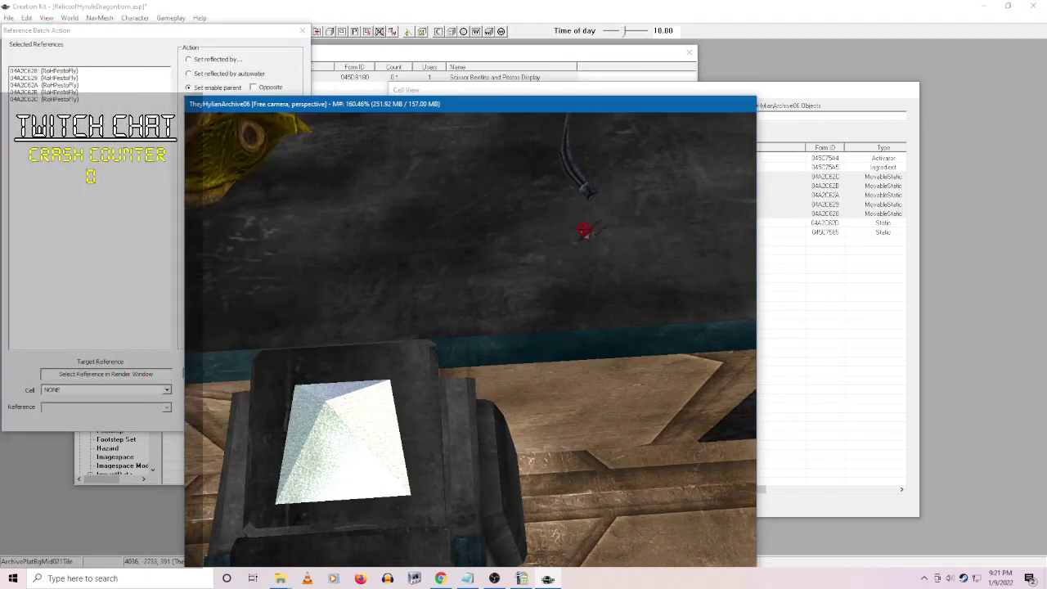
click(590, 193)
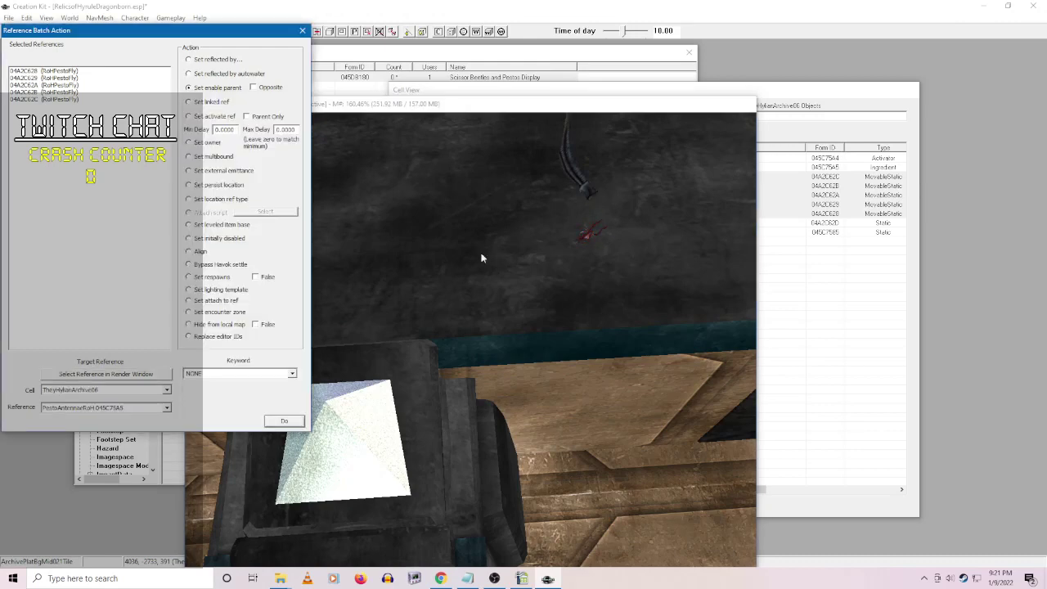
click(285, 421)
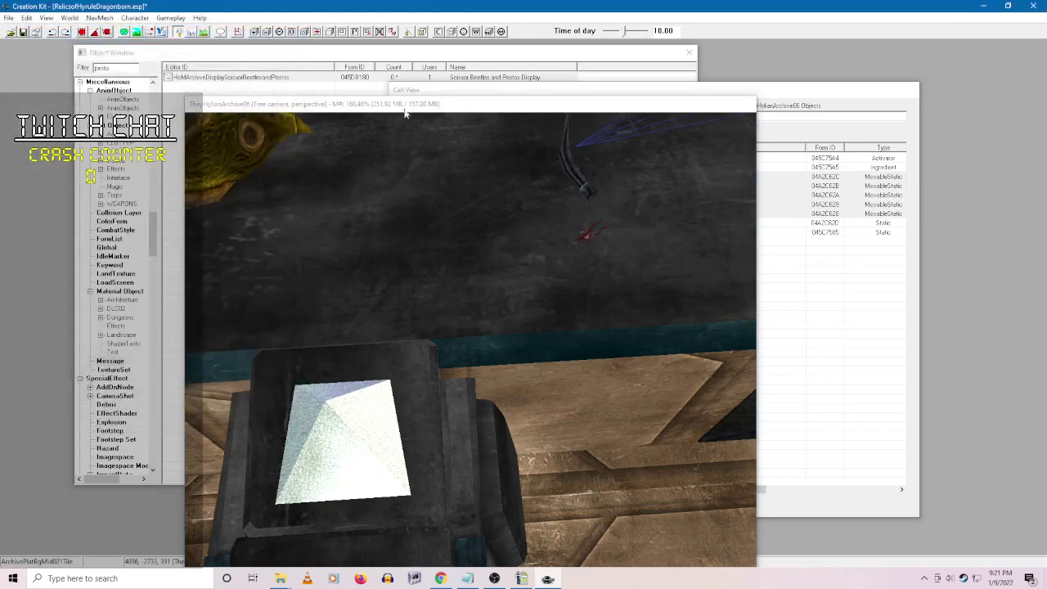
- Inspect the MinishScissorChitinRoH reference on the display table and select its enable state children
right_click(257, 201)
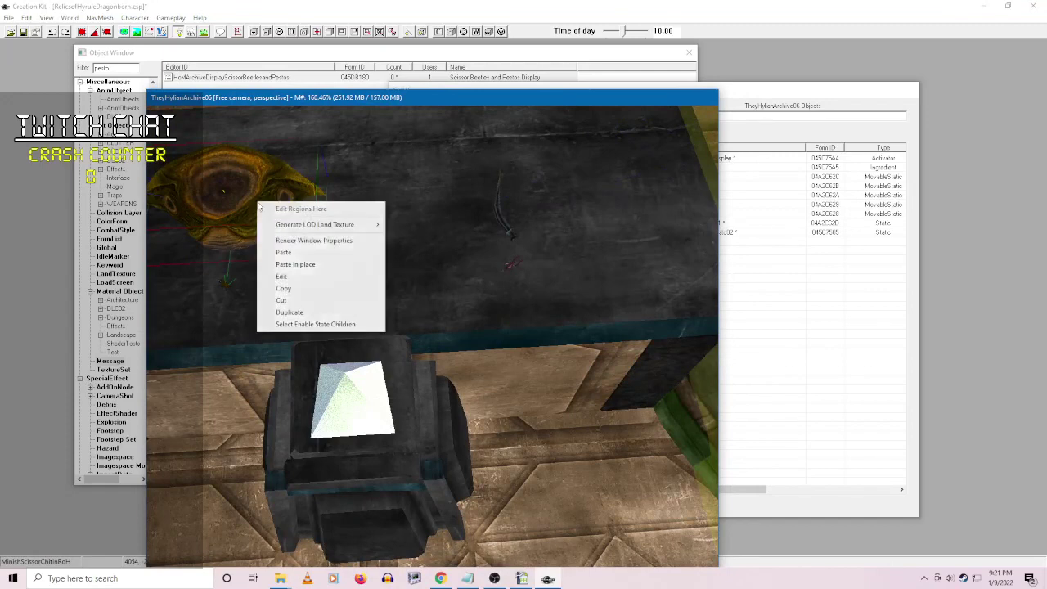
click(271, 276)
click(563, 400)
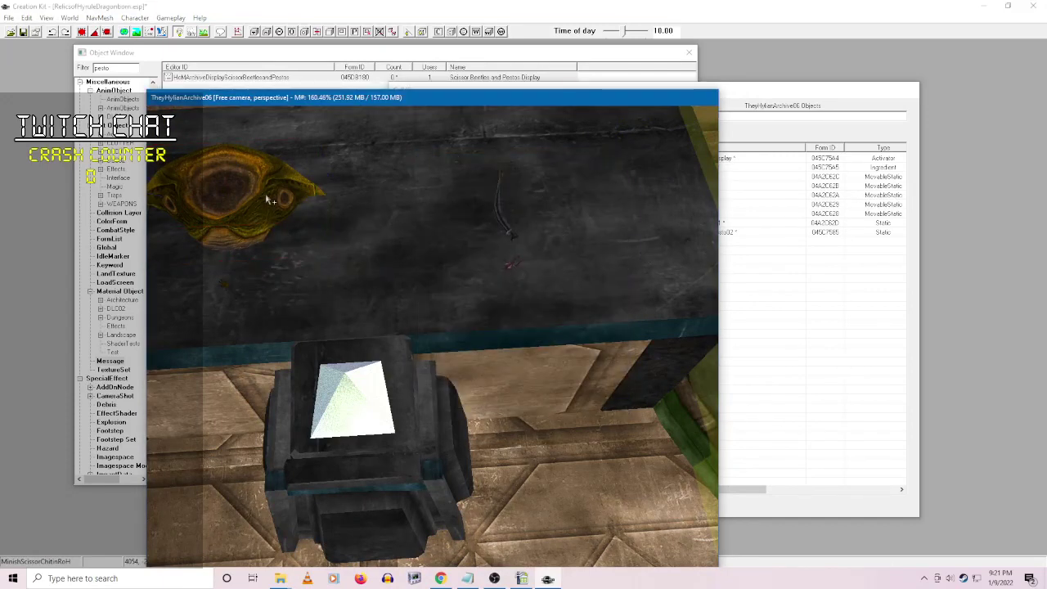
right_click(267, 196)
click(337, 328)
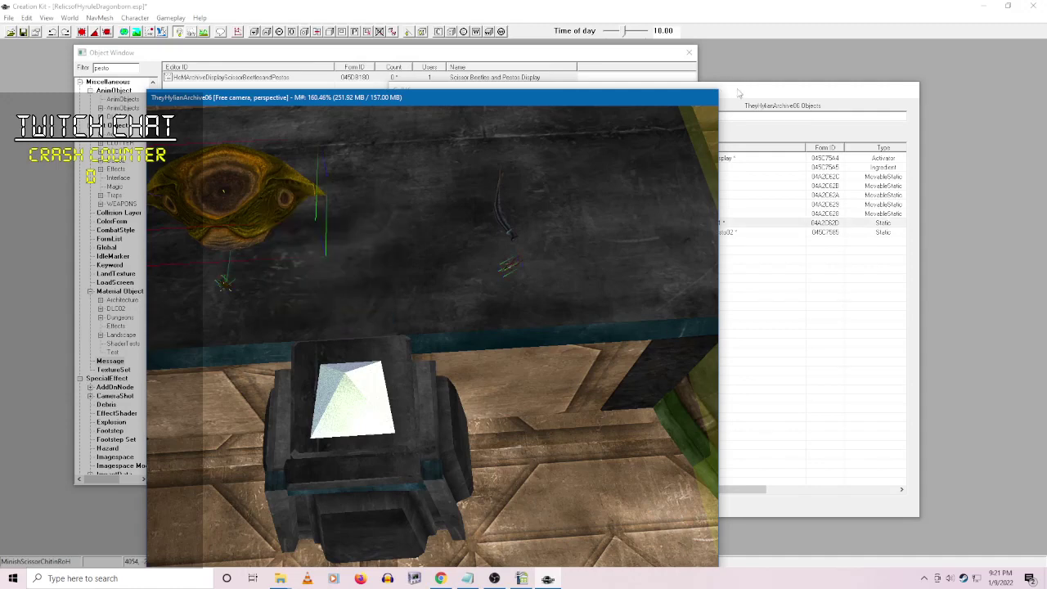
click(771, 300)
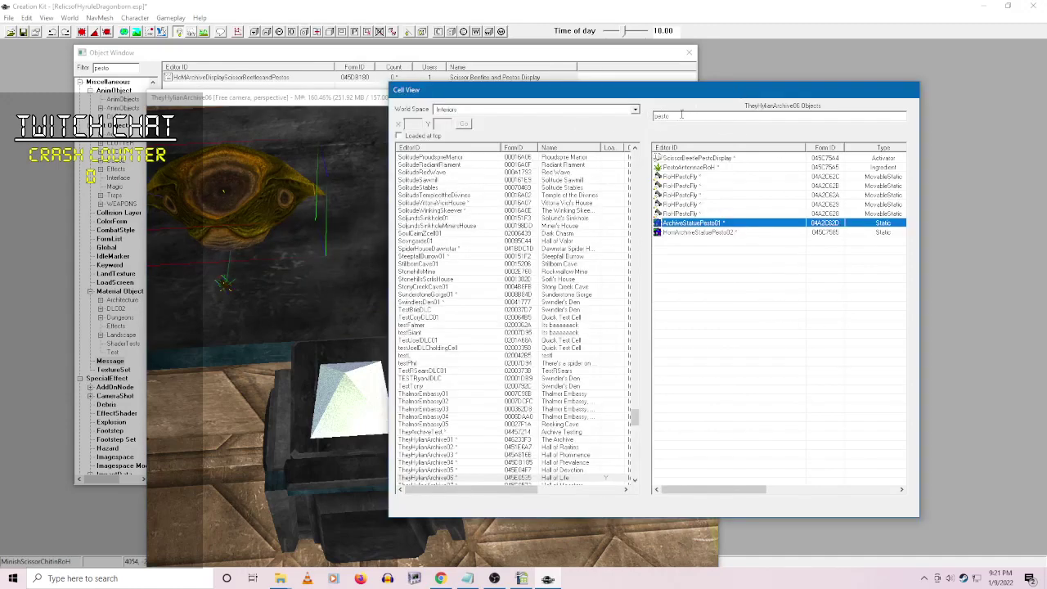
- Clear the TheyHylianArchive06 object filter, browse the full object list, and filter the objects by "pest"
double_click(682, 116)
key(BackSpace)
drag(364, 103, 285, 90)
click(901, 165)
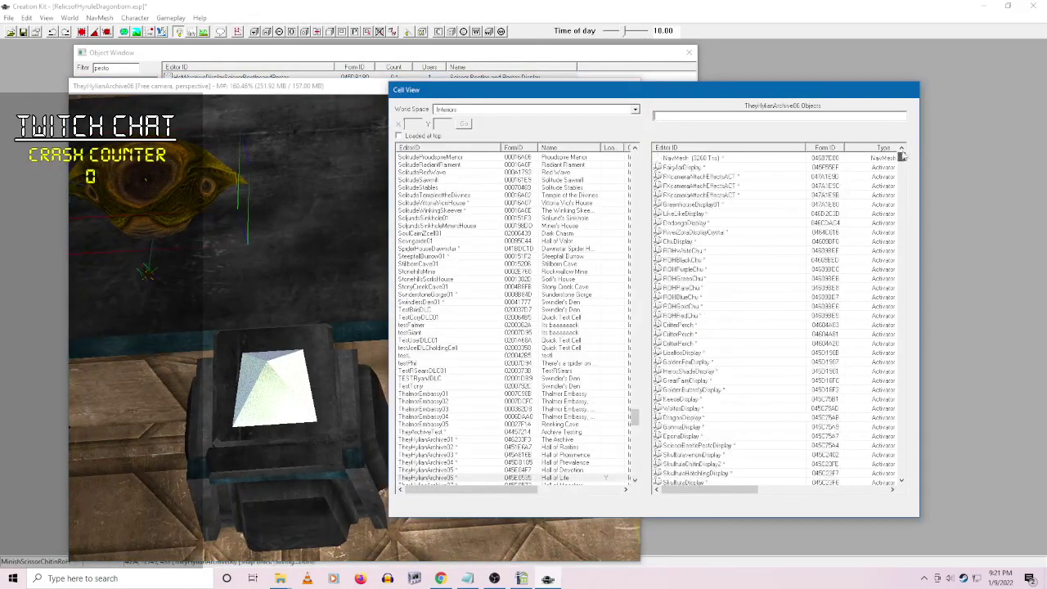
drag(902, 156, 886, 434)
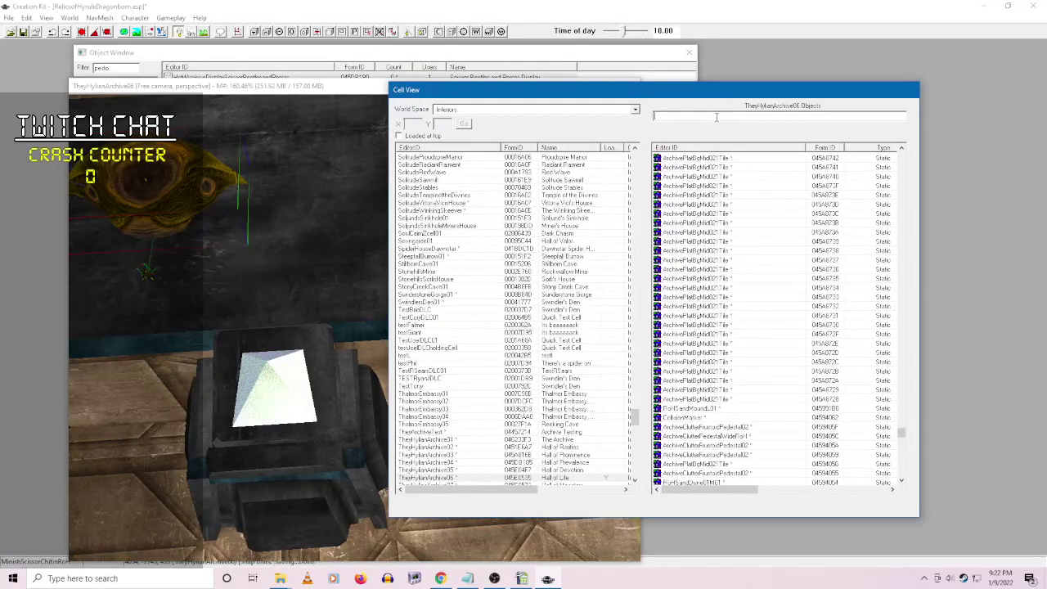
text(pest)
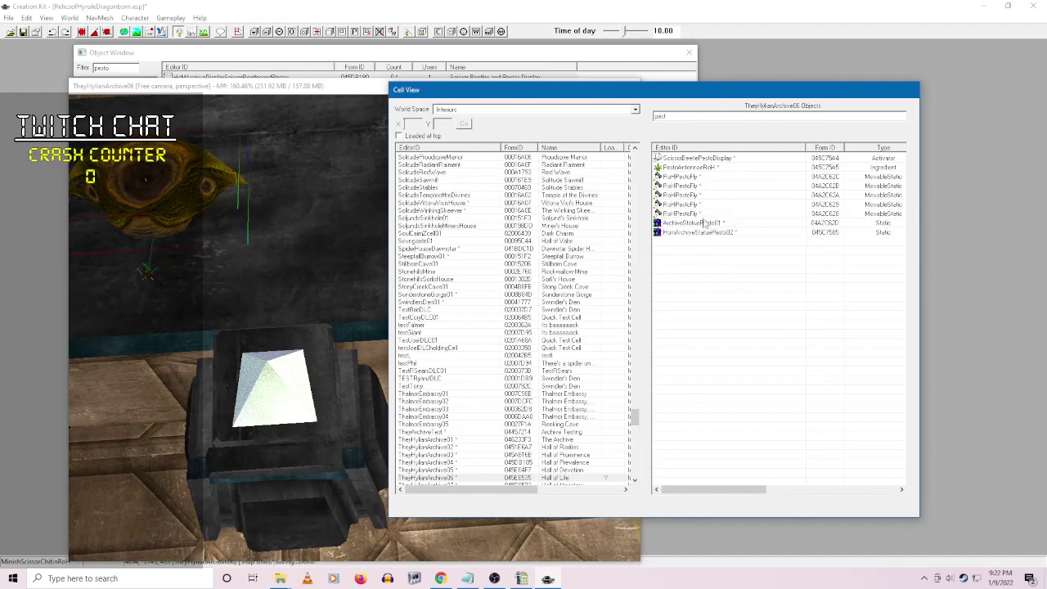
- Inspect the ArchiveStatuePesto01 reference's settings and its use info without changing anything
right_click(705, 222)
click(732, 245)
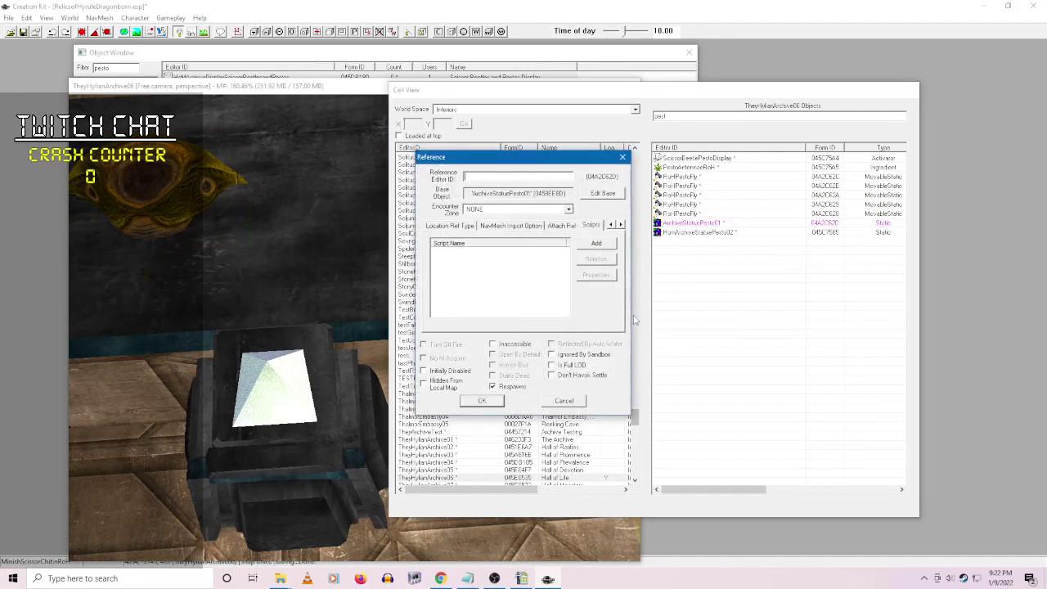
click(564, 400)
right_click(695, 223)
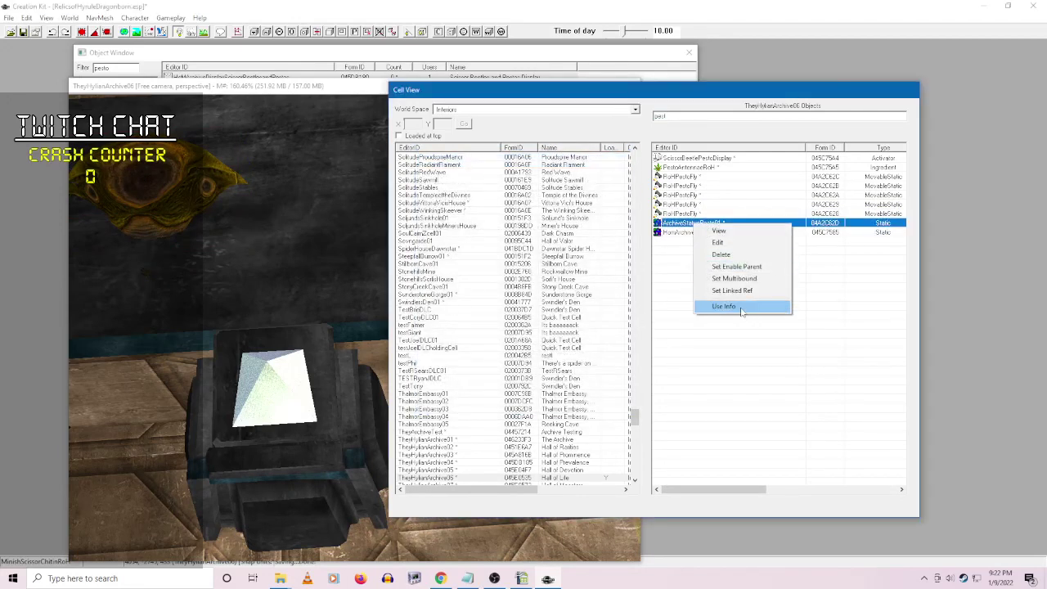
click(741, 306)
click(180, 23)
- Set PestoAntennaeRoH in TheyHylianArchive06 as the enable parent of the ArchiveStatuePesto01 reference and save it
right_click(706, 226)
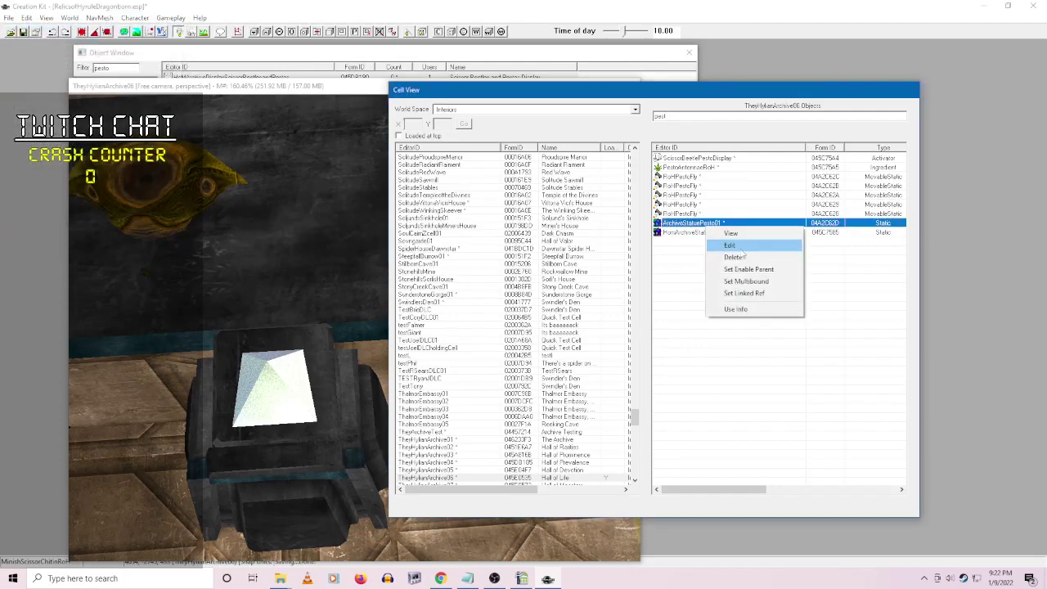
click(732, 246)
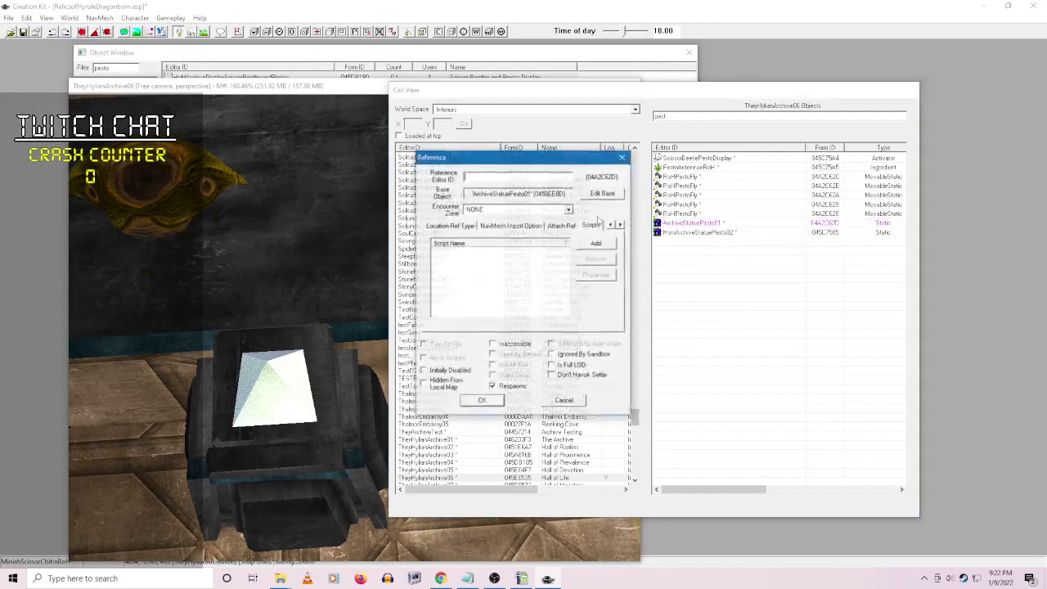
click(492, 225)
click(605, 266)
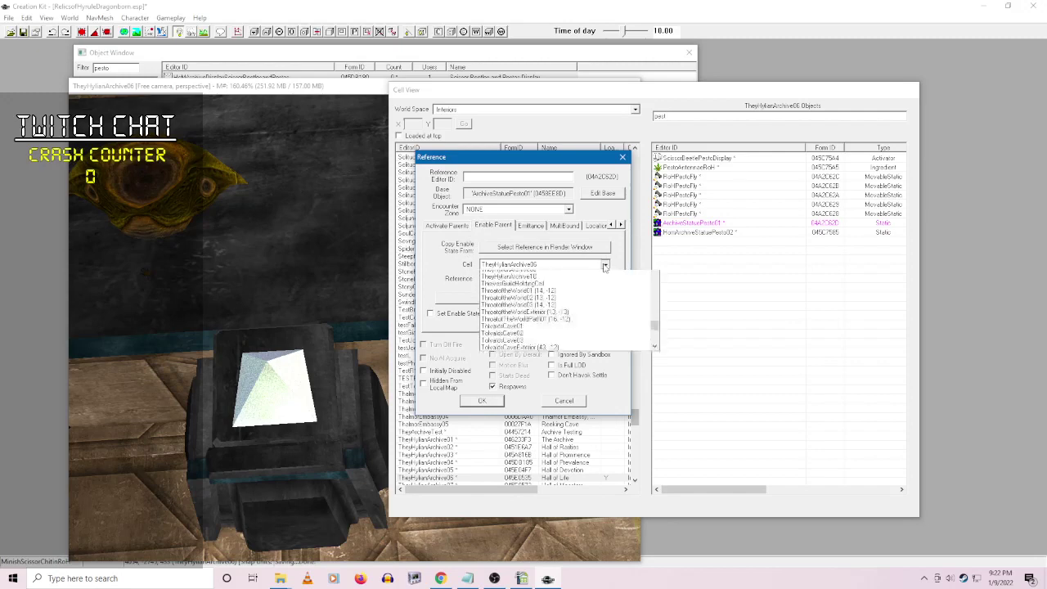
click(604, 271)
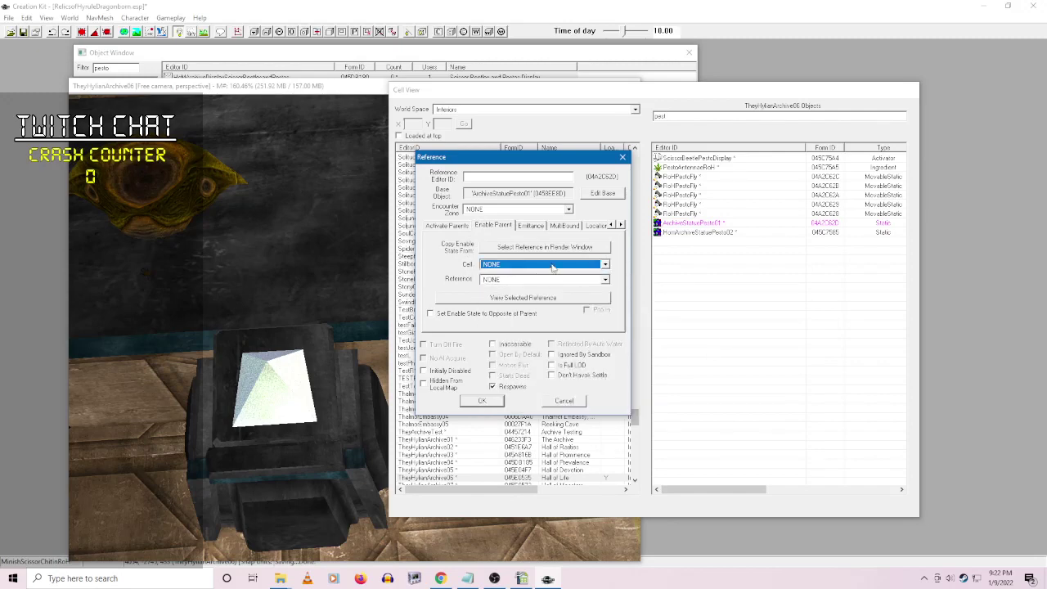
click(533, 247)
click(432, 219)
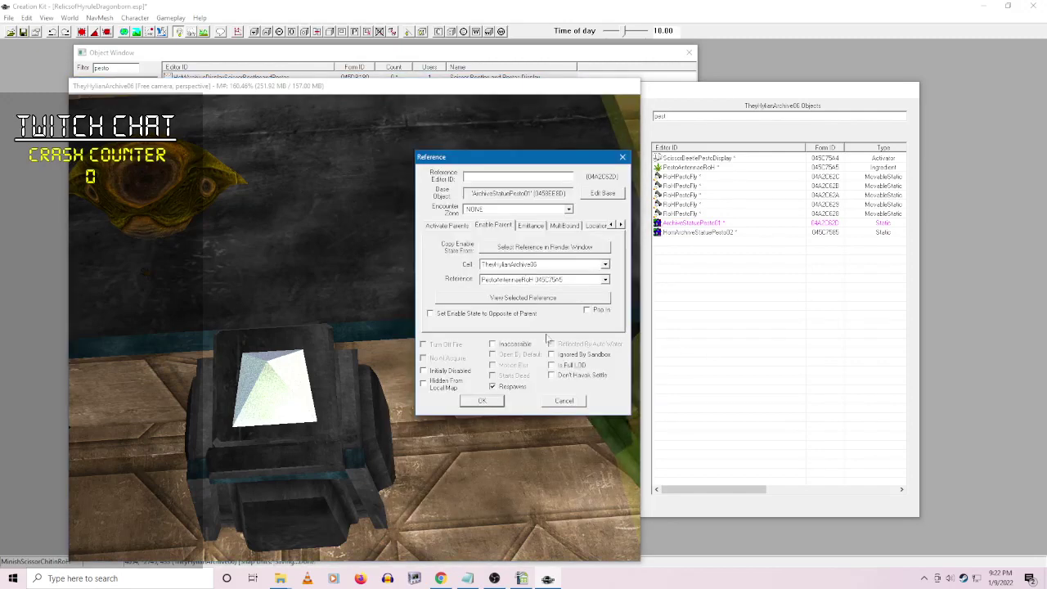
click(489, 401)
click(750, 283)
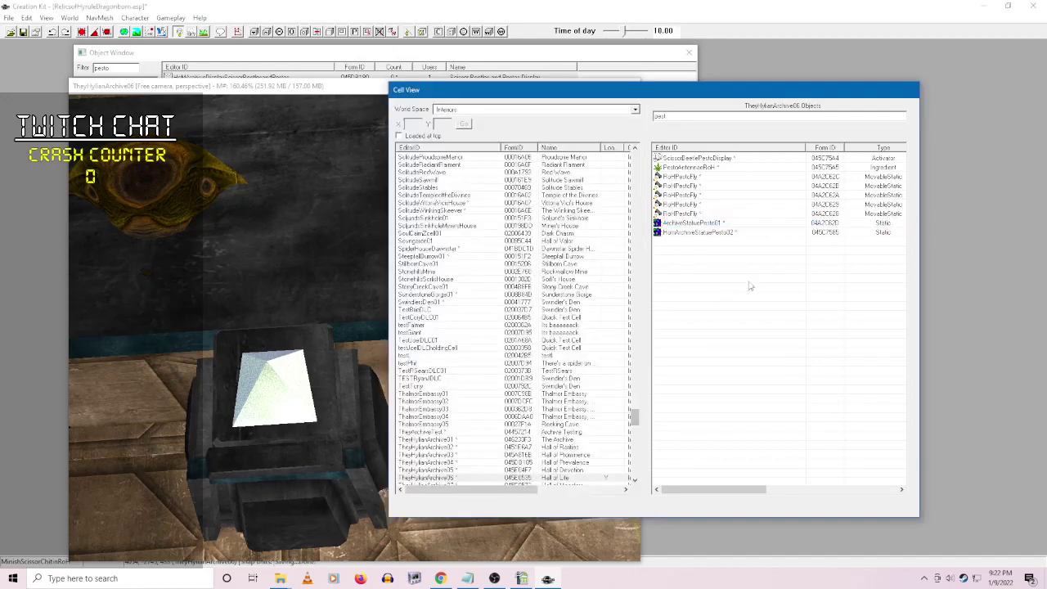
- Look over the display table in the cell and recheck the ArchiveStatuePesto01 reference's settings
click(335, 105)
scroll(461, 325, down, 10)
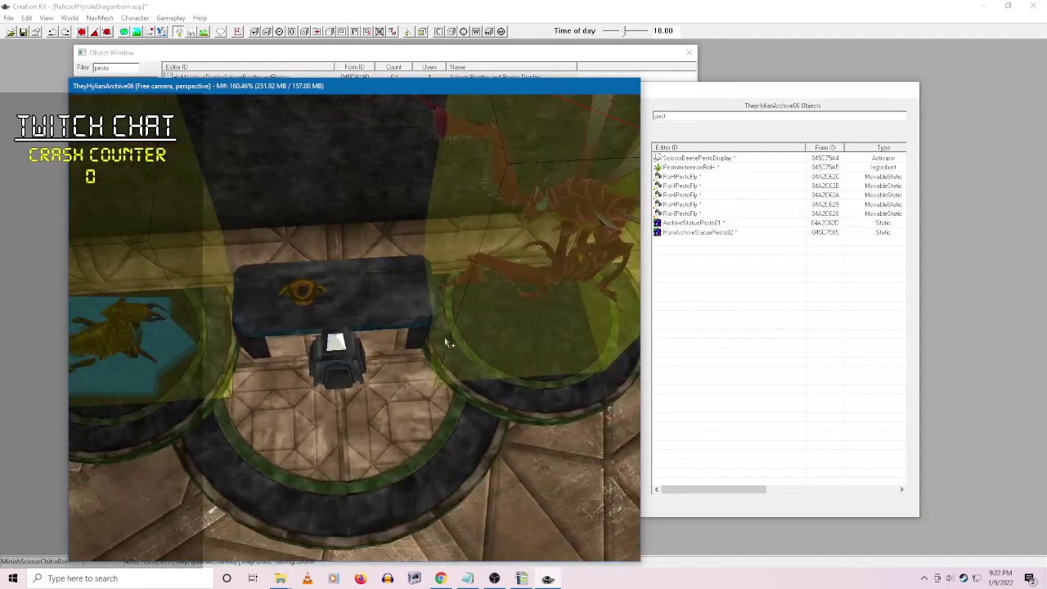
scroll(464, 377, up, 10)
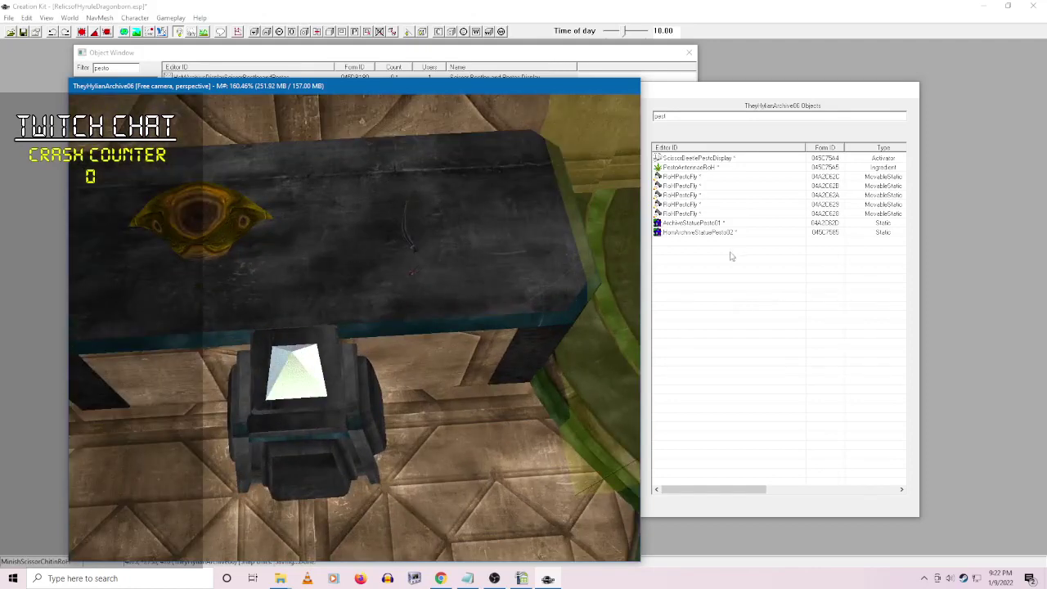
click(687, 99)
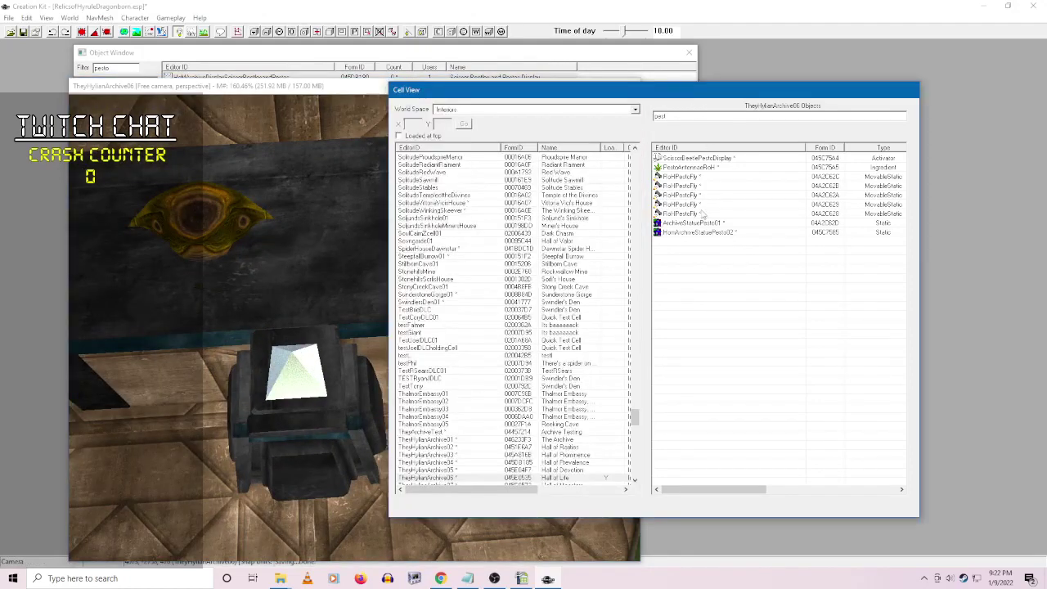
right_click(702, 222)
click(724, 299)
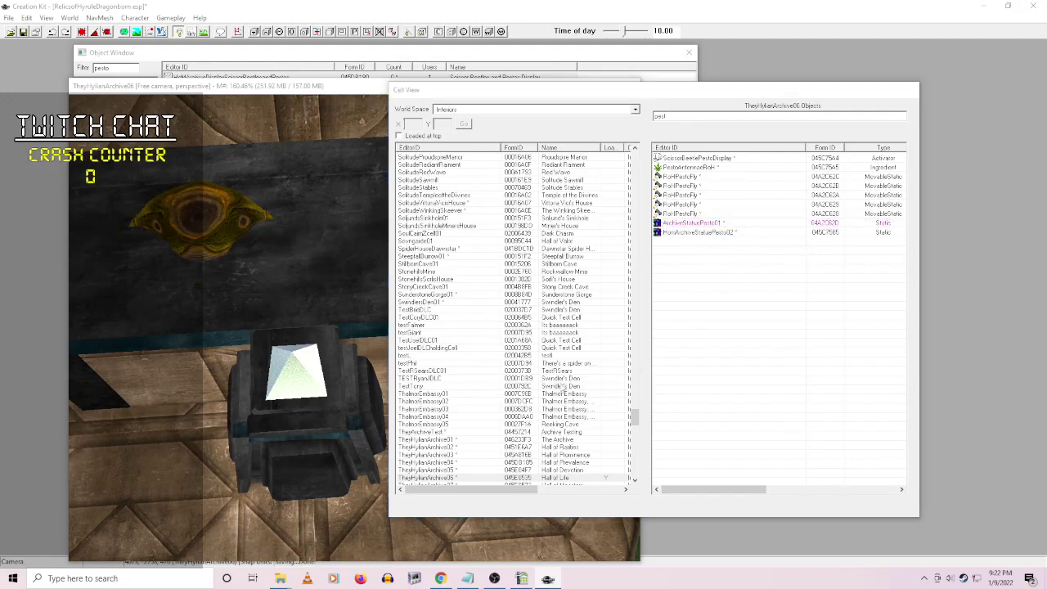
click(578, 402)
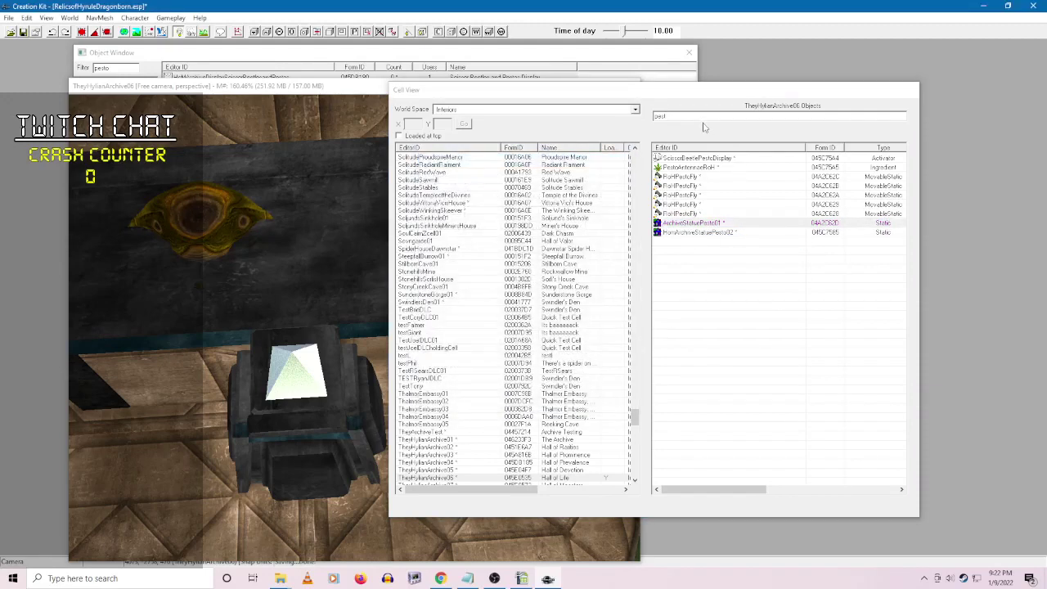
- Filter the cell's objects by "sciss" and check the enable parent of the ArchiveStatueScissorBeetle reference
click(592, 125)
text(sciss)
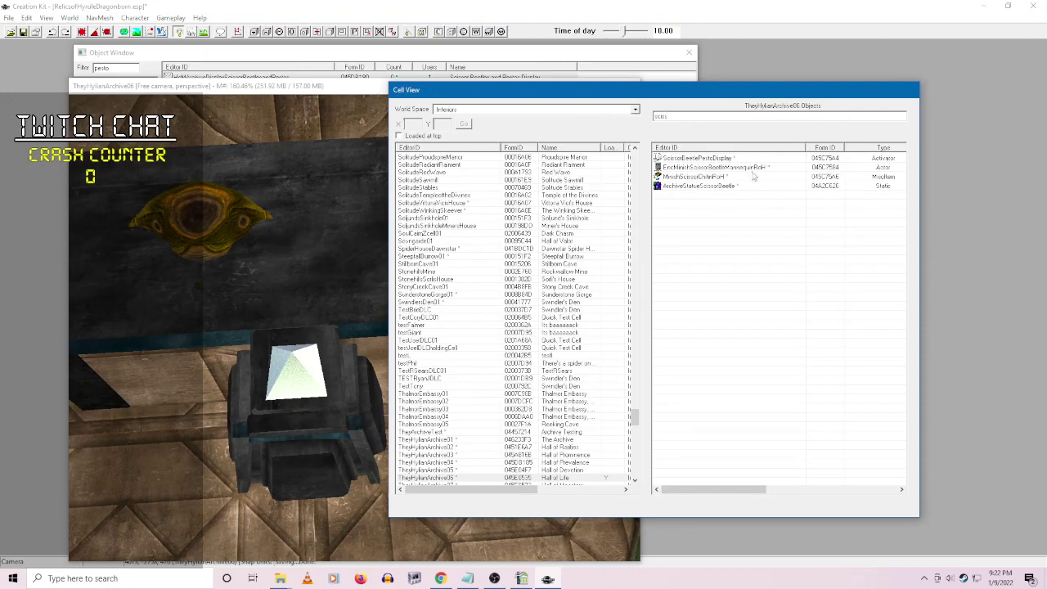
right_click(712, 178)
right_click(725, 167)
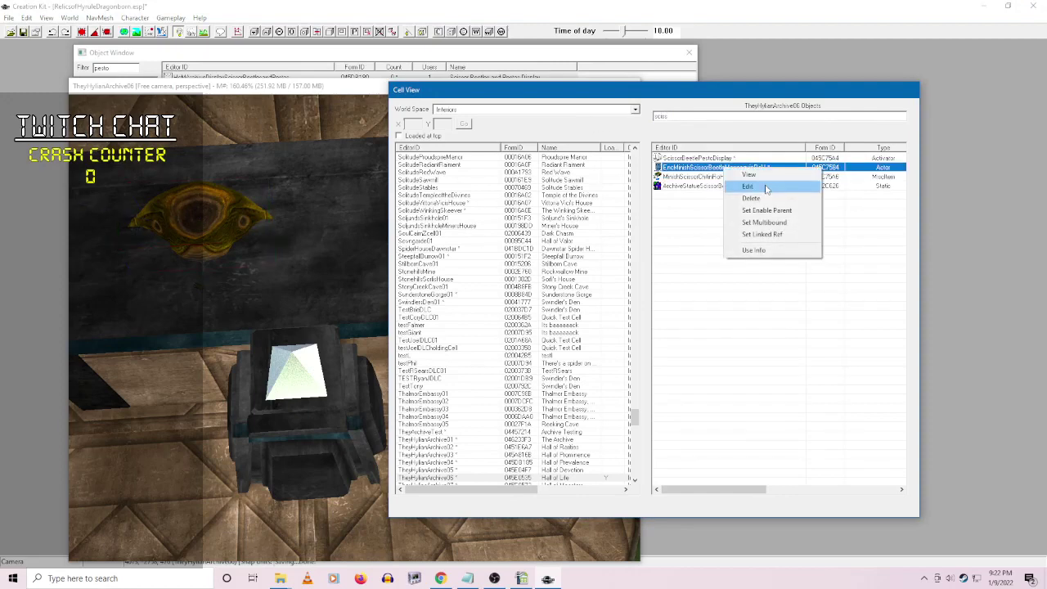
right_click(697, 187)
click(721, 202)
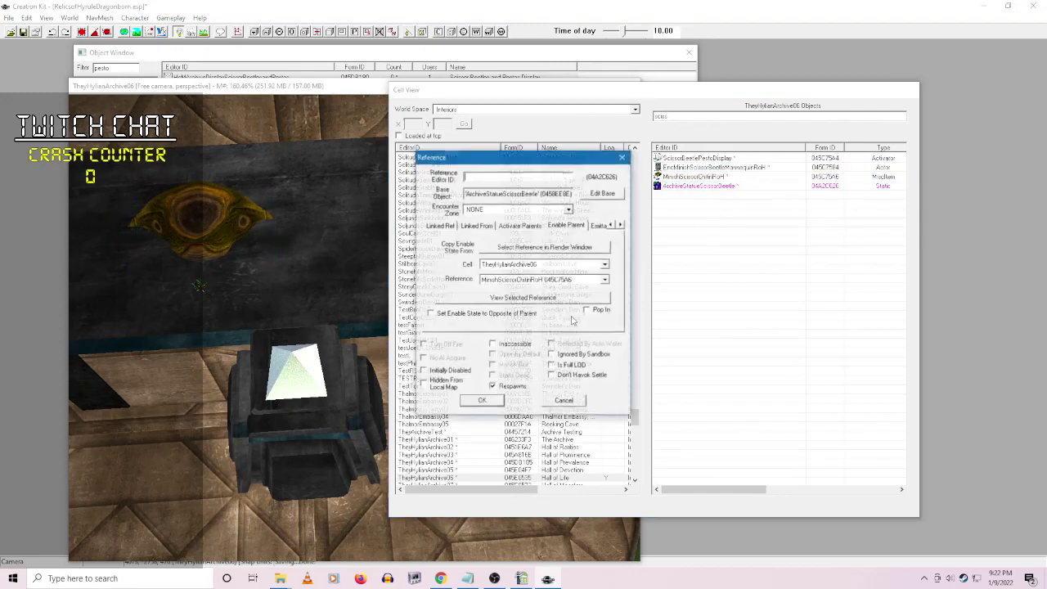
click(580, 400)
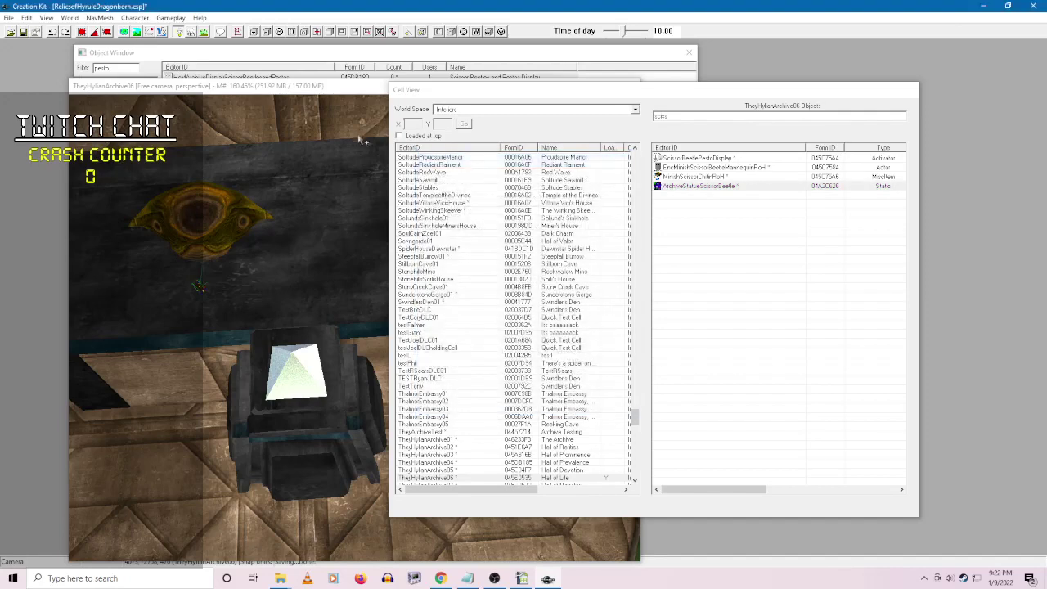
click(325, 87)
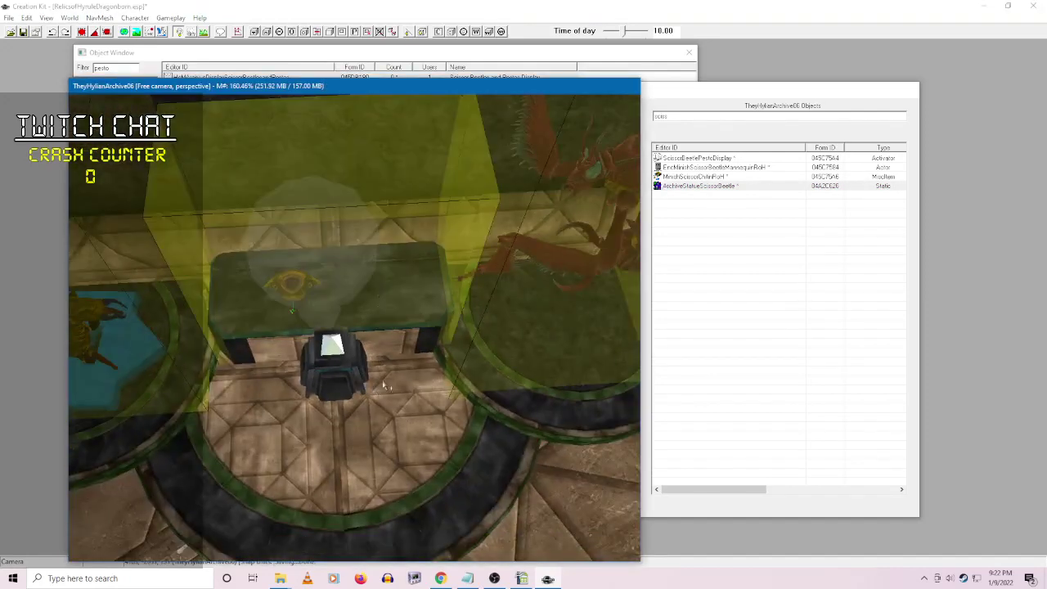
scroll(403, 397, down, 2)
mouse_move(404, 397)
shift+middle_down()
mouse_move(385, 425)
mouse_move(404, 415)
shift+middle_up()
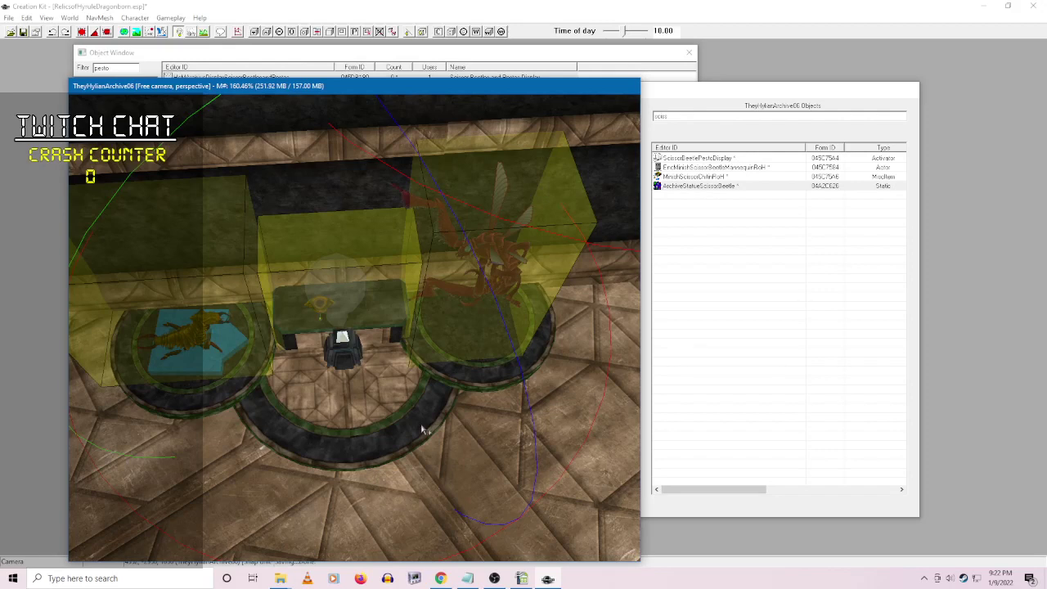
click(440, 578)
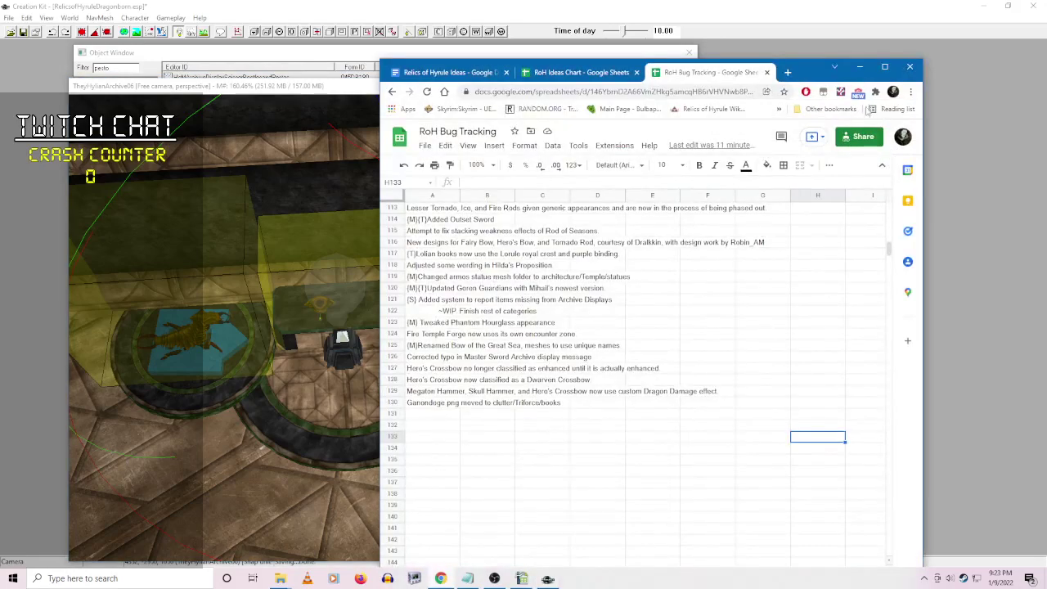
click(859, 66)
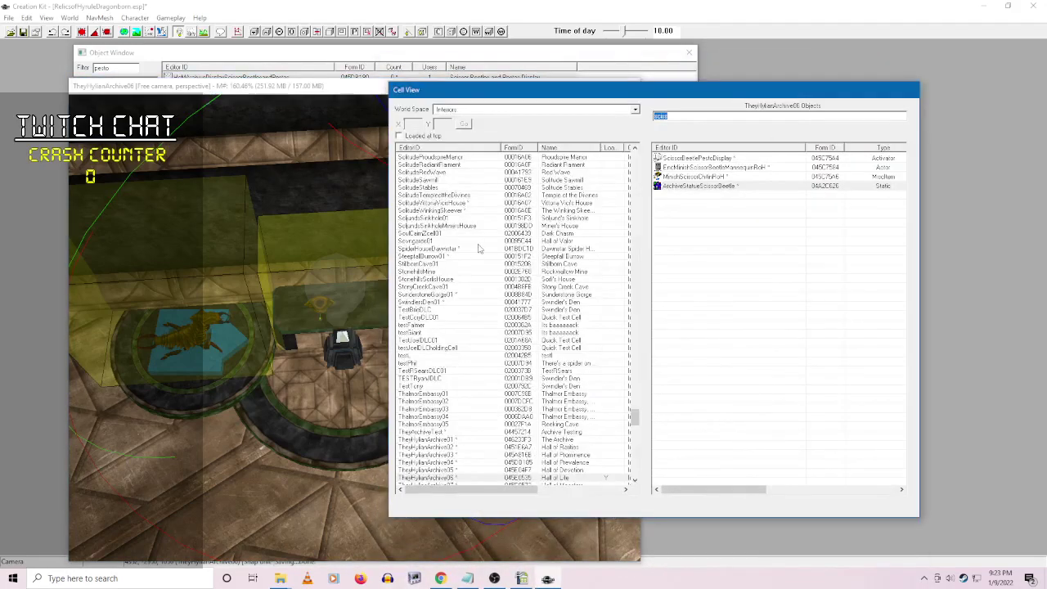
- Open the source of HallofMemoriesDisplayScript from the scripts attached to the ScissorBeetlePestoDisplay reference
click(341, 278)
scroll(331, 344, up, 5)
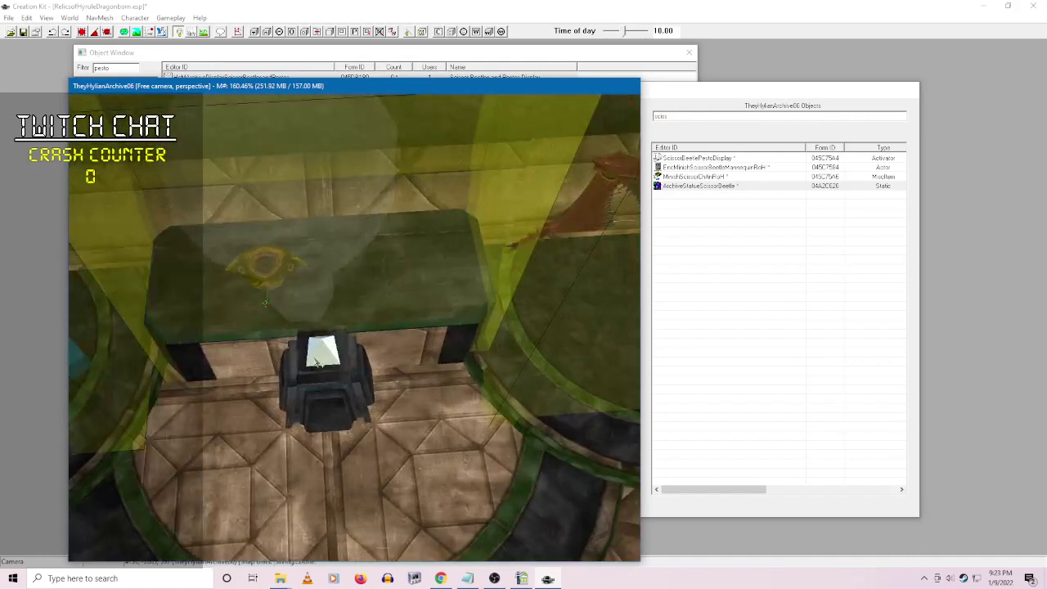
right_click(316, 362)
click(351, 433)
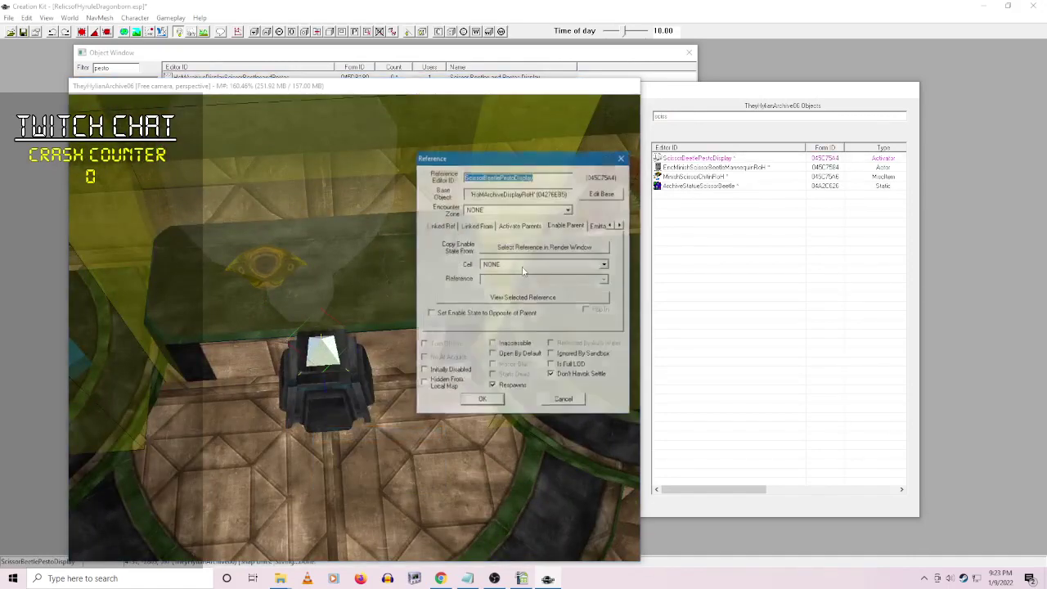
click(621, 225)
click(621, 225)
click(621, 225)
click(621, 225)
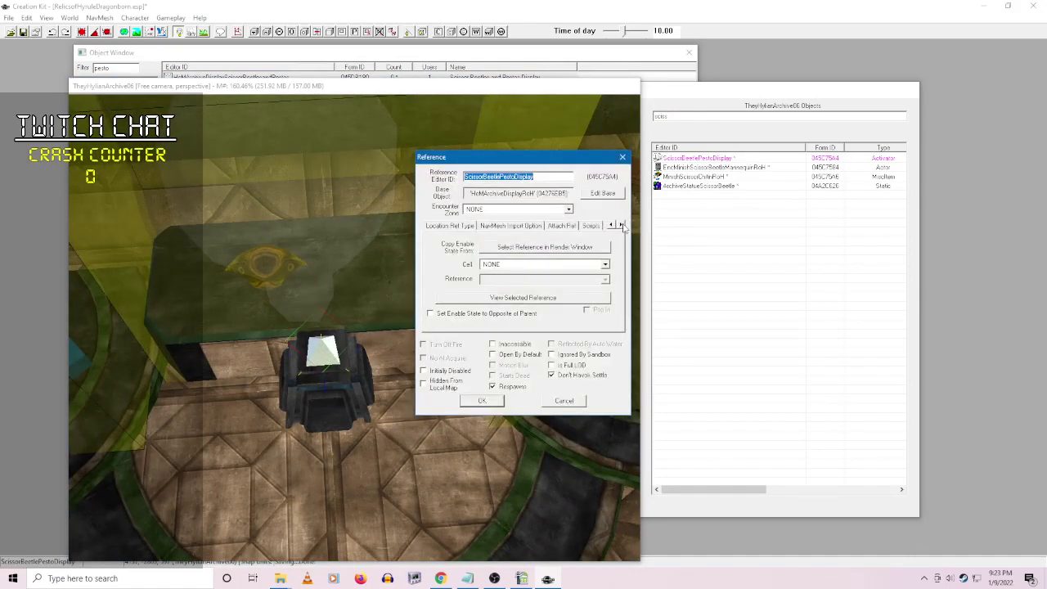
click(591, 226)
right_click(485, 252)
click(541, 314)
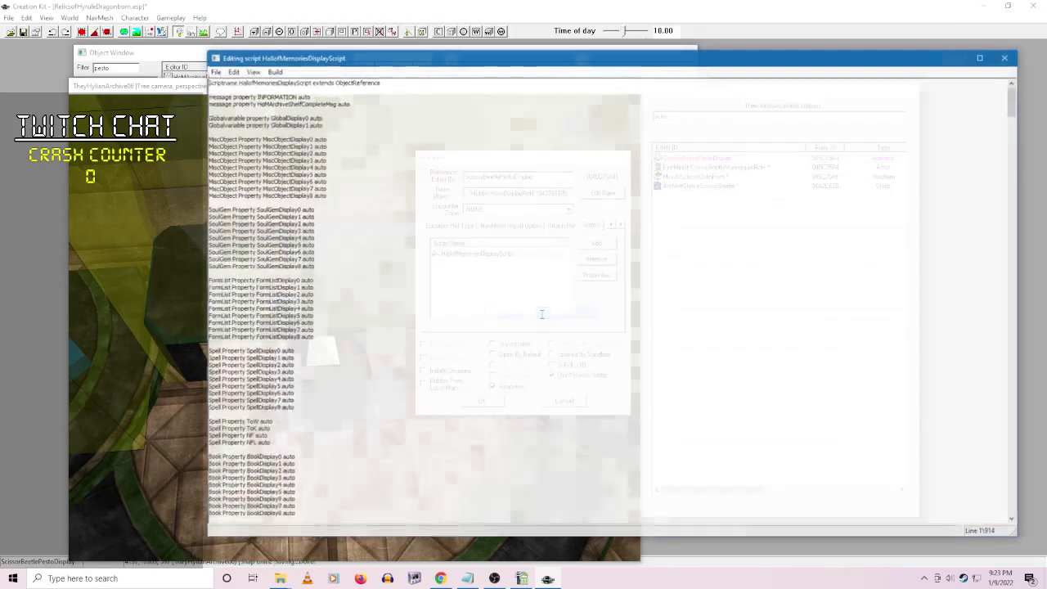
- Replace "Requires" with "Obtain" in the debug message box near the script's end, and save the script
drag(1013, 102, 1029, 517)
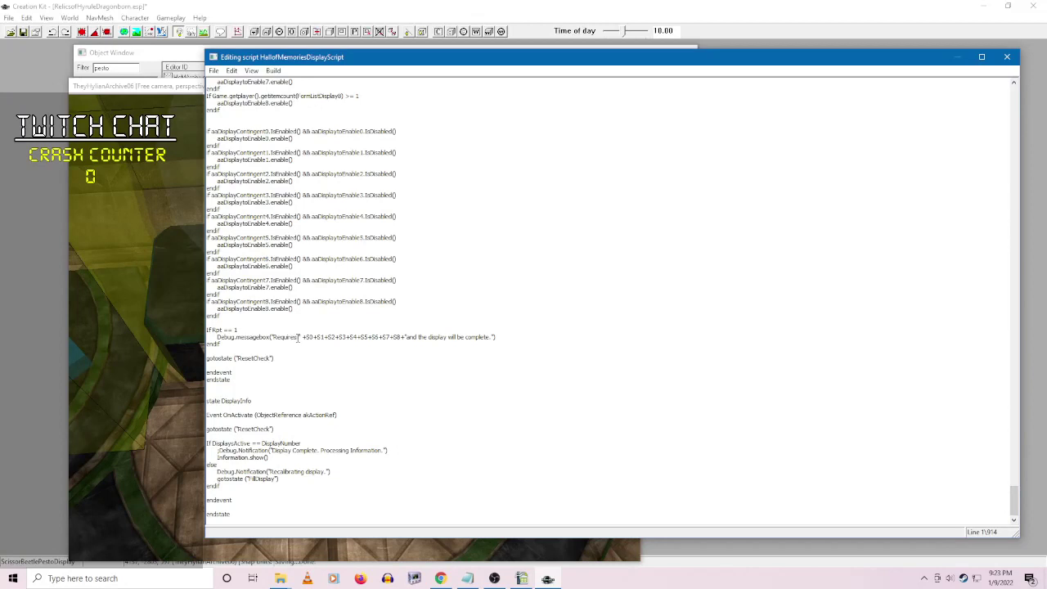
double_click(298, 337)
text(Obtain)
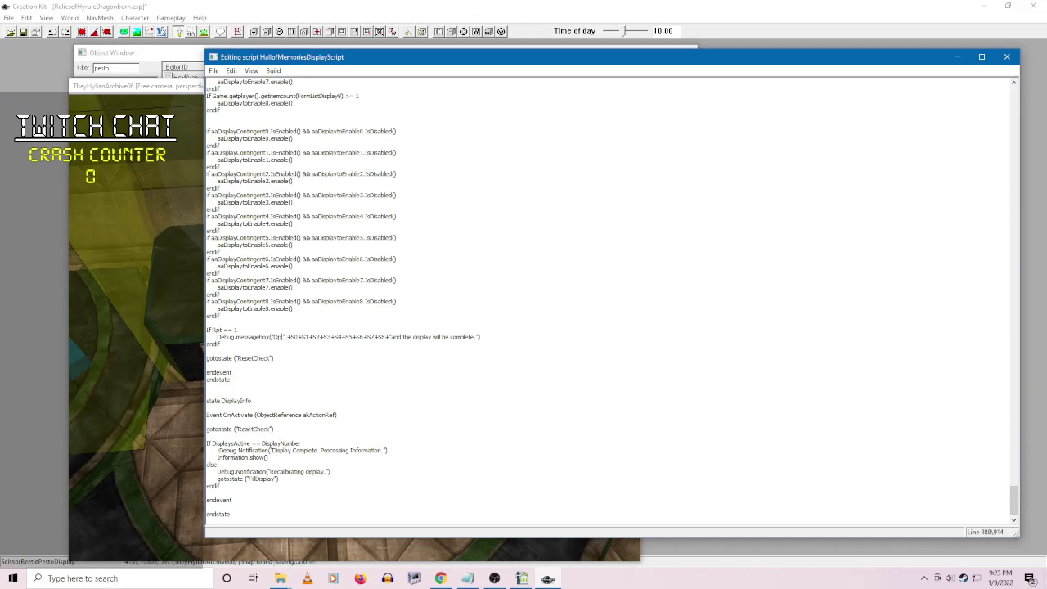
key(ctrl+s)
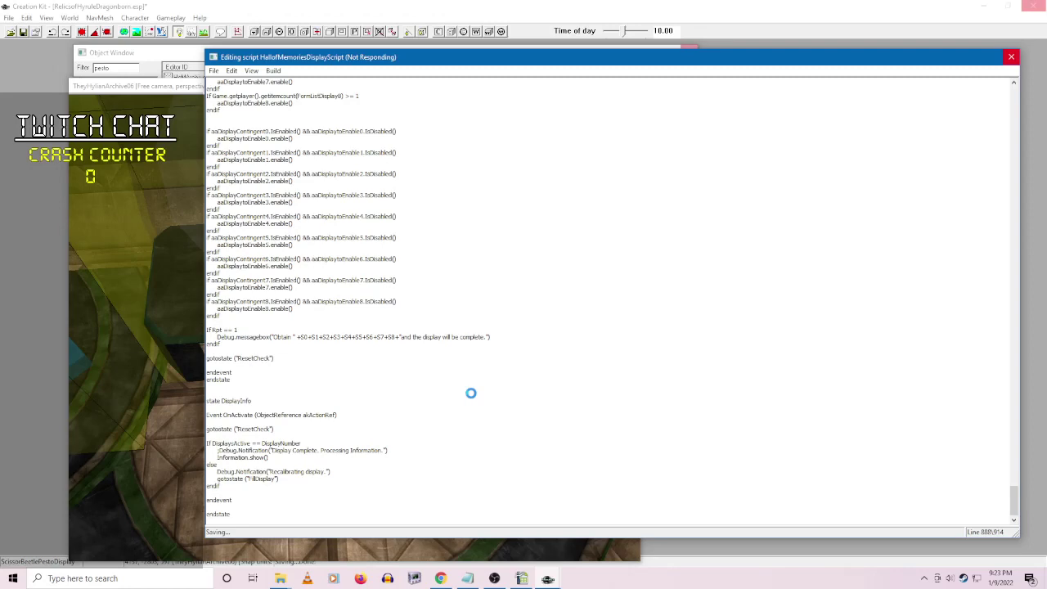
- Close the display script and accept the ScissorBeetlePestoDisplay reference, and list all objects of the Hall of Monsters cell without a filter
click(1007, 57)
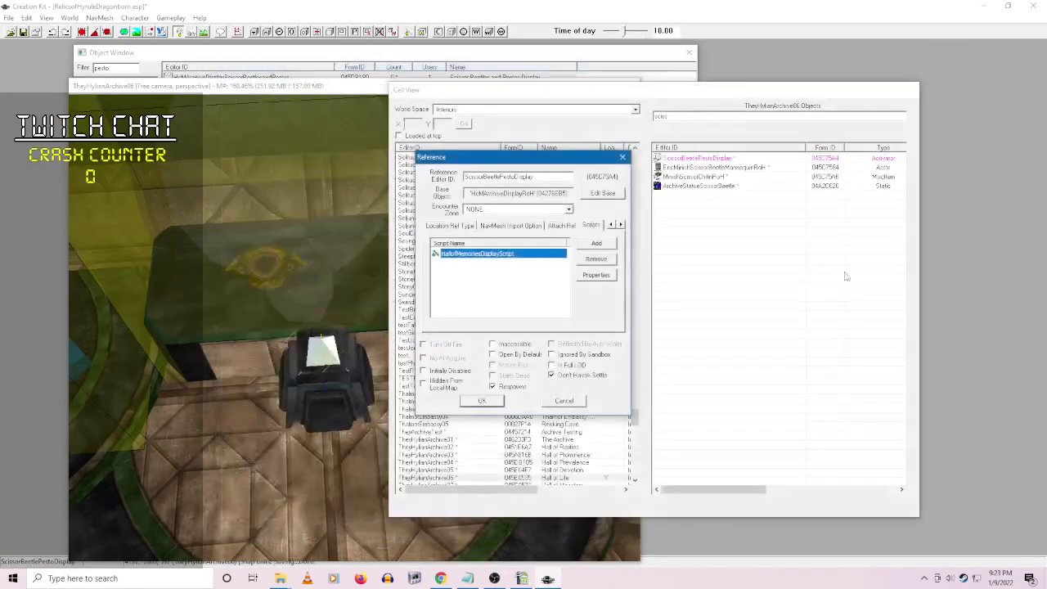
click(484, 400)
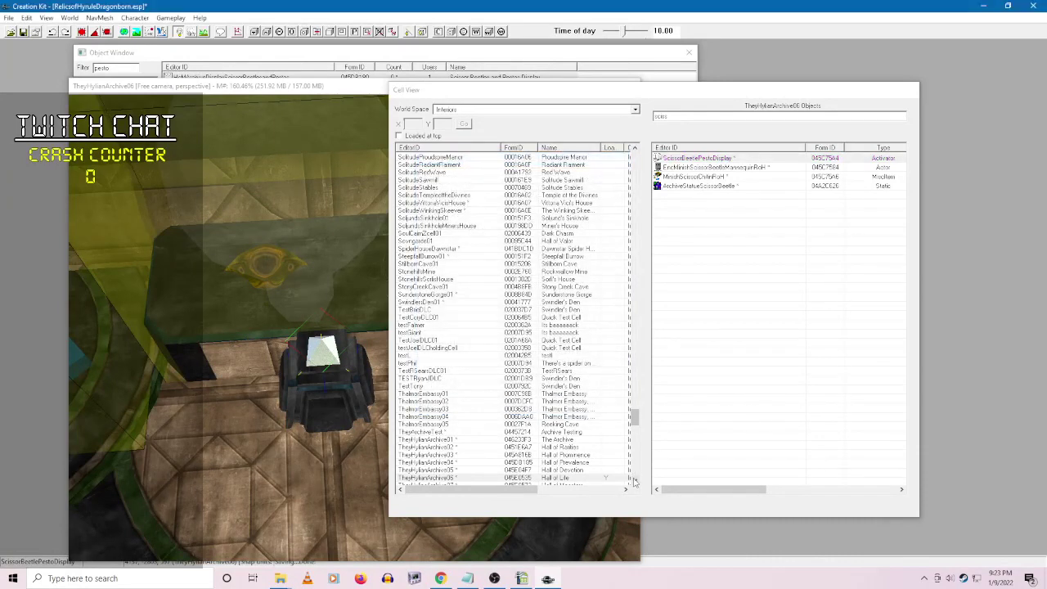
drag(634, 482, 633, 482)
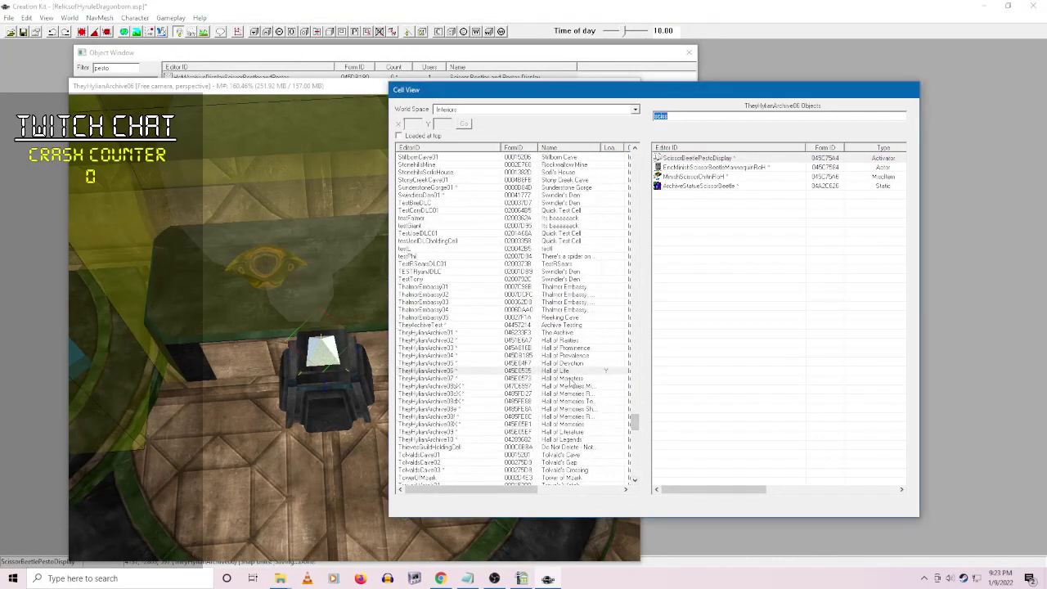
click(569, 379)
double_click(660, 116)
key(BackSpace)
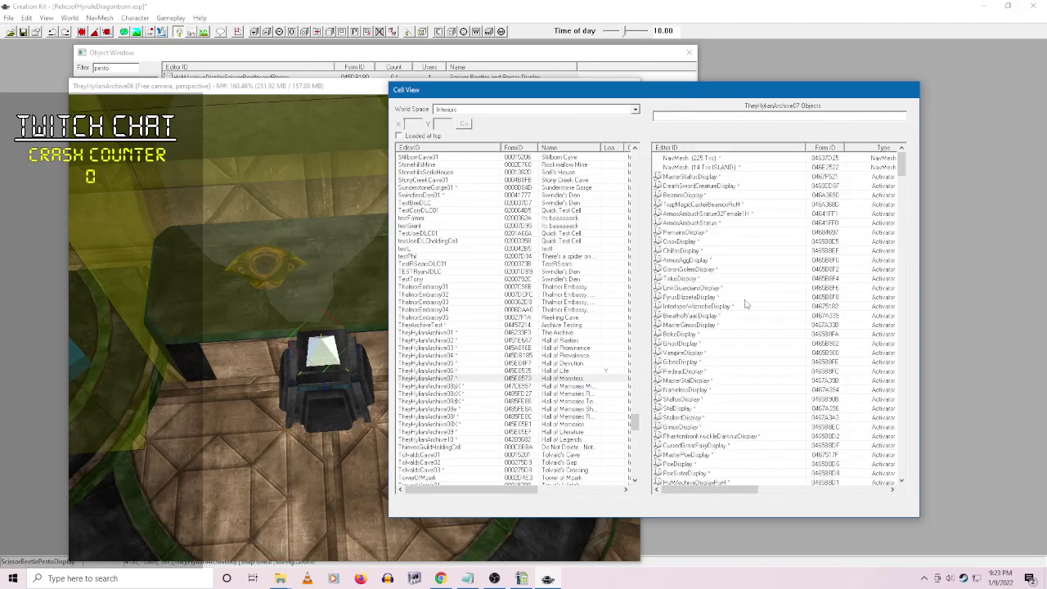
- Look through the display activators listed for the Hall of Monsters and Hall of Legends cells
scroll(789, 347, down, 1)
scroll(790, 346, up, 1)
scroll(790, 347, down, 1)
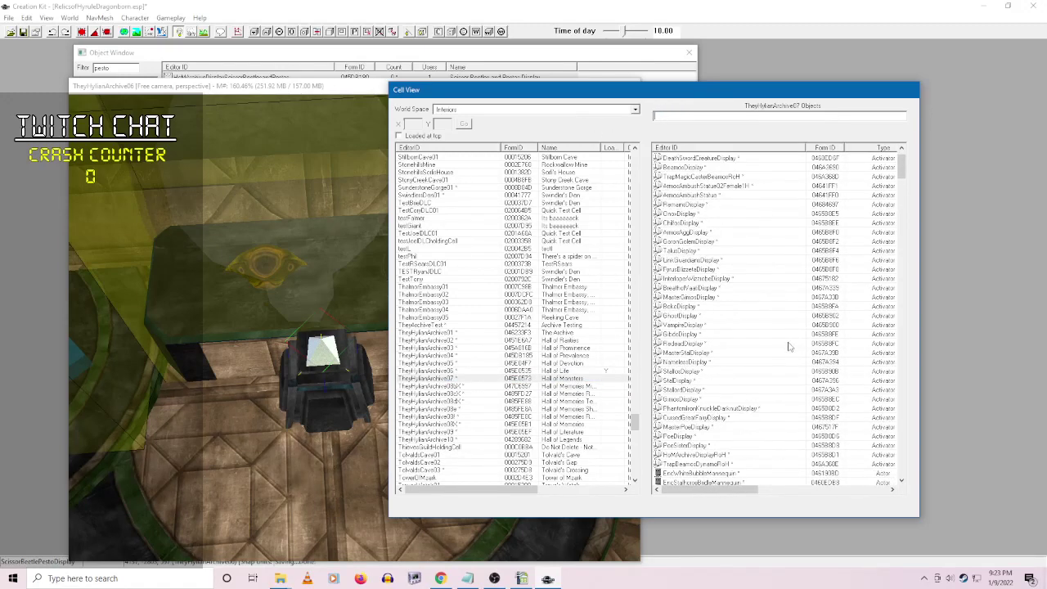
click(902, 148)
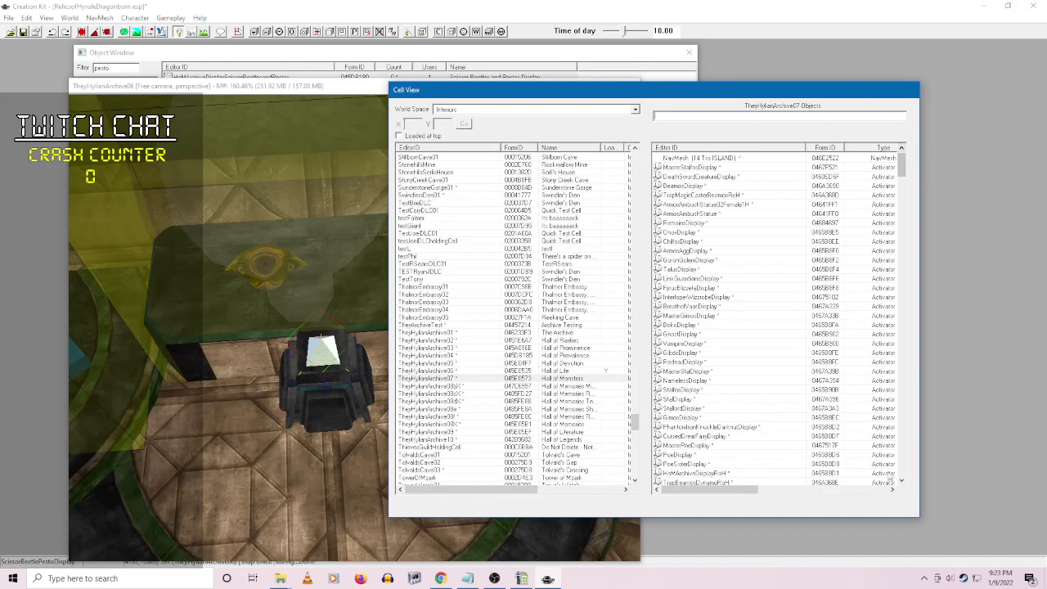
click(901, 482)
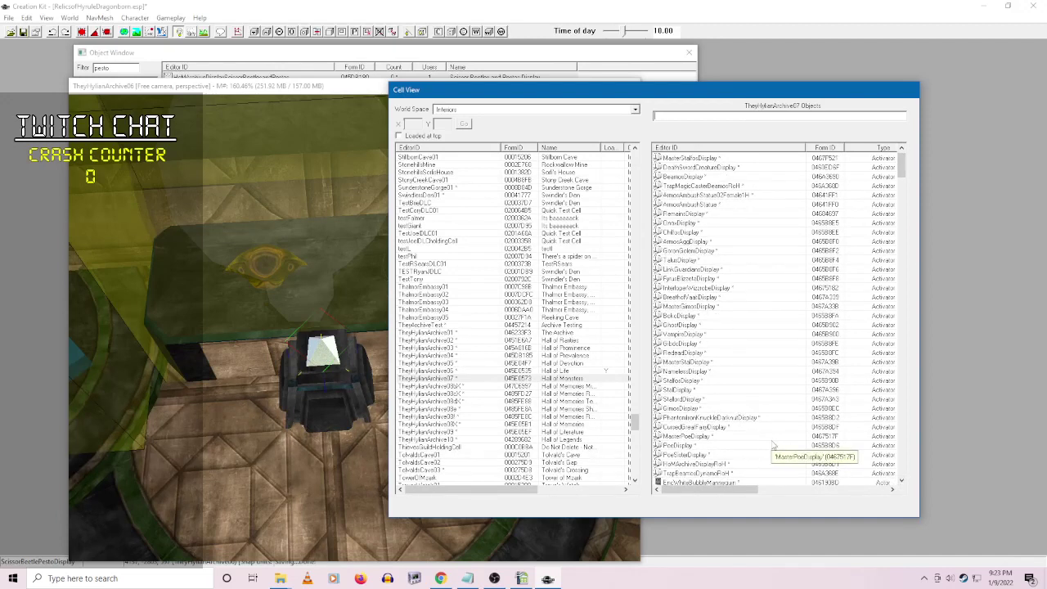
click(546, 442)
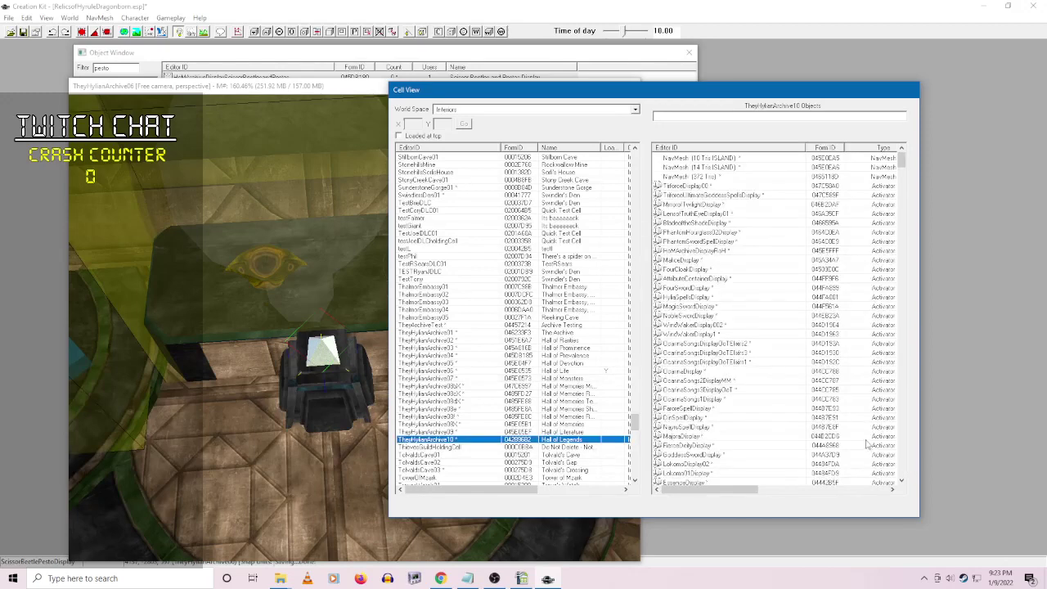
scroll(820, 419, down, 7)
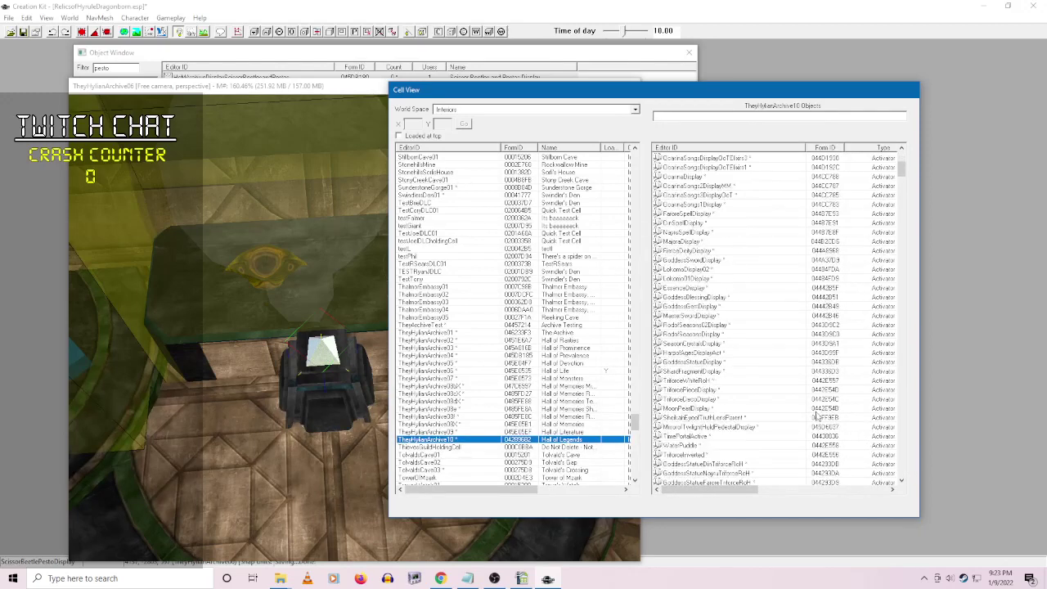
scroll(818, 417, up, 8)
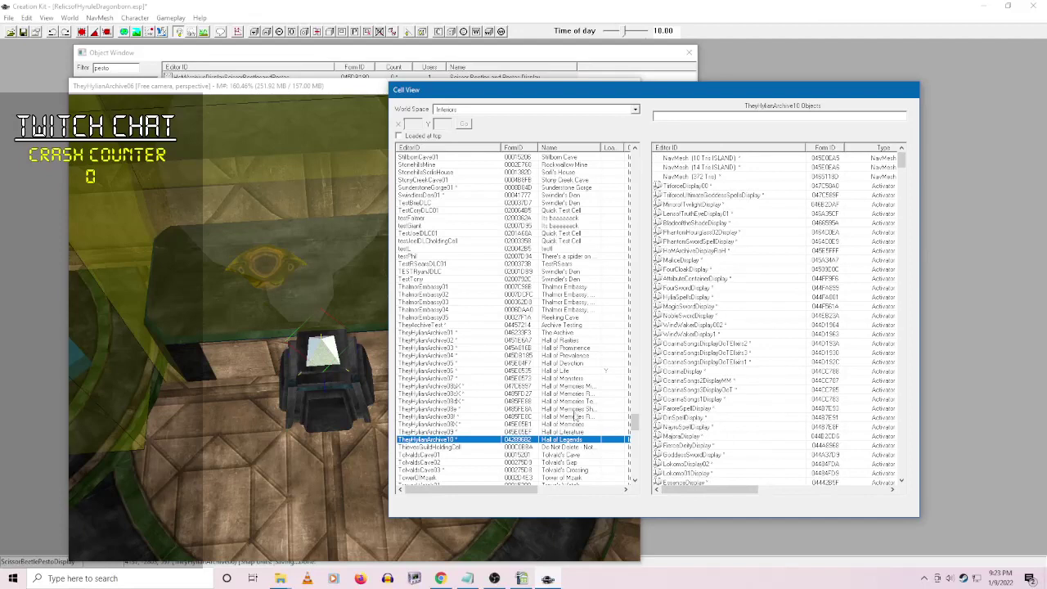
- Select the Hall of Monsters cell (TheyHylianArchive07) again and save the plugin
click(563, 379)
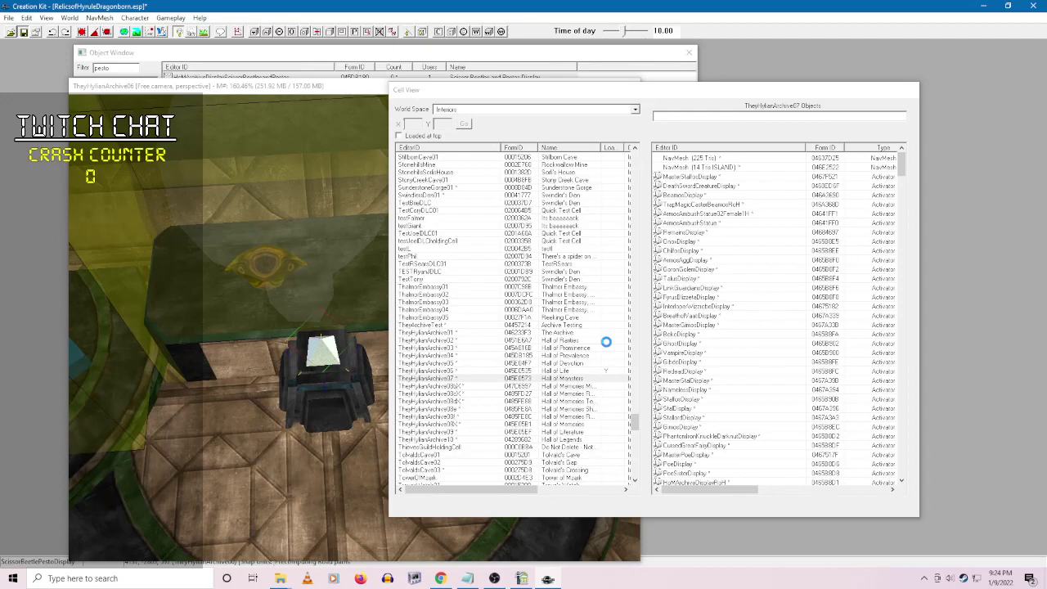
click(924, 578)
click(874, 585)
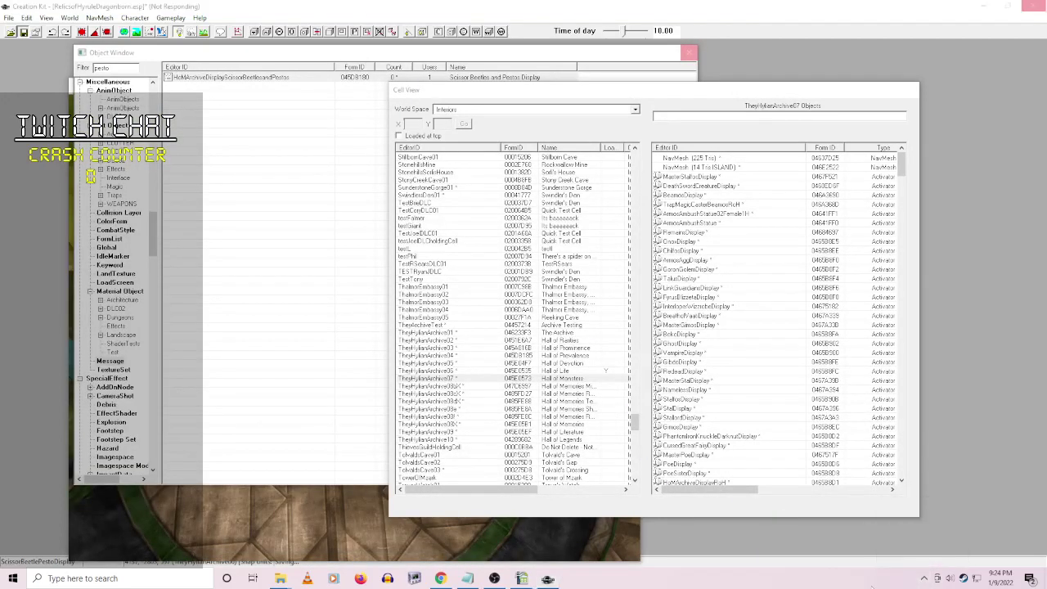
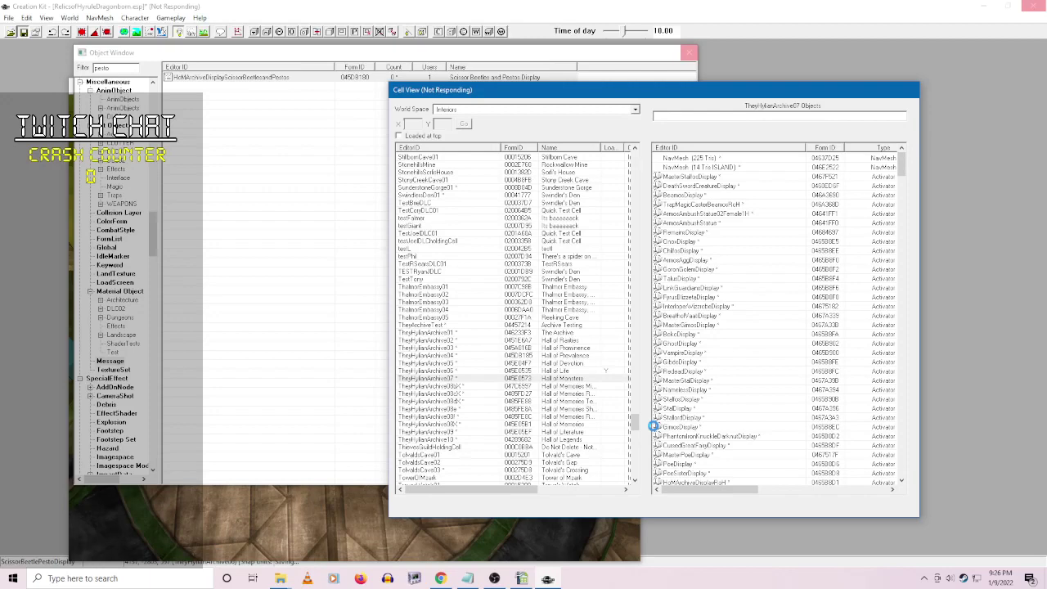
- Switch to Chrome to look over the RoH Bug Tracking change list, and minimize the browser
click(440, 579)
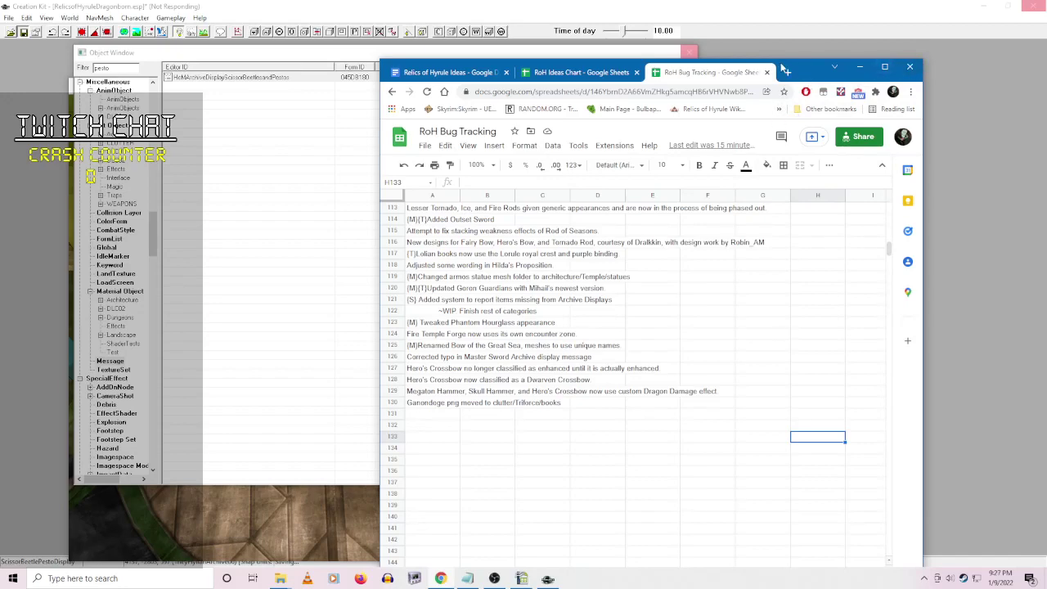
drag(794, 68, 884, 98)
click(945, 94)
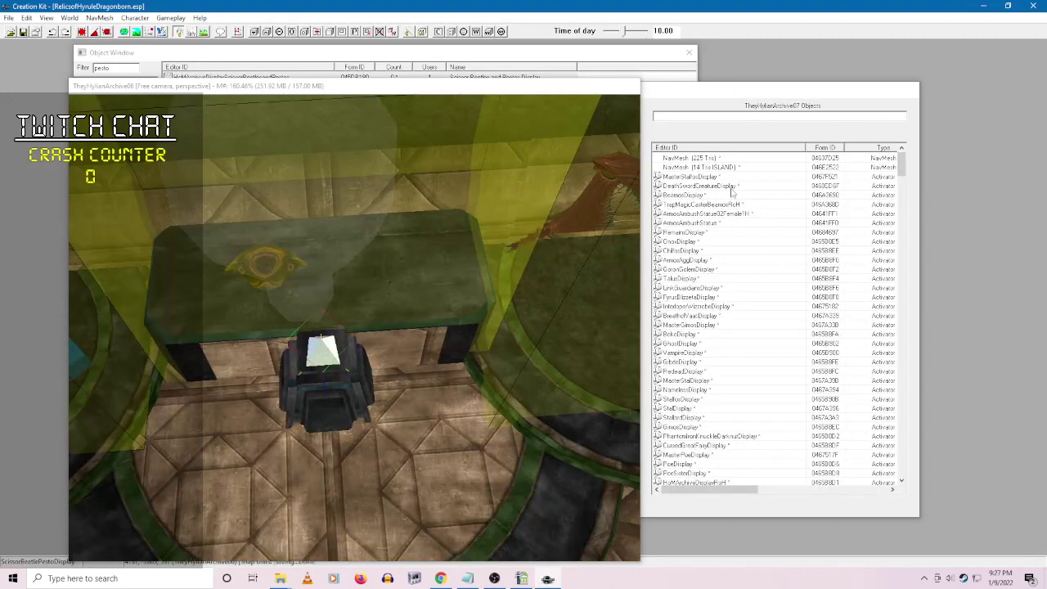
- Set WeaponDisplay1 in MasterStalfosDisplay's HallofMemoriesDisplayScript properties to the Skull Hammer weapon without the NoKnockback suffix, and accept the reference
right_click(695, 176)
click(716, 183)
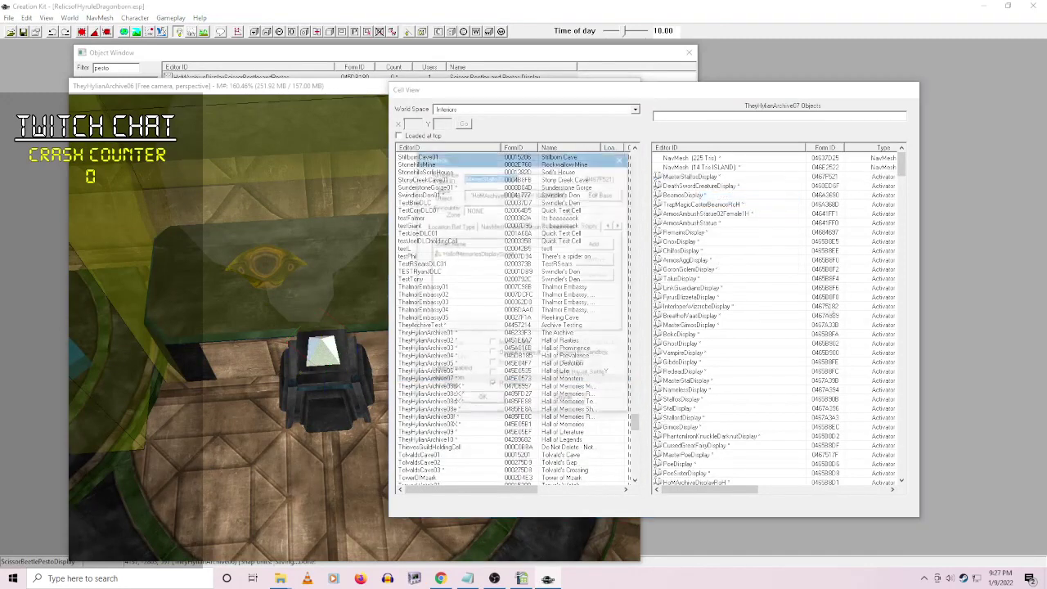
click(596, 275)
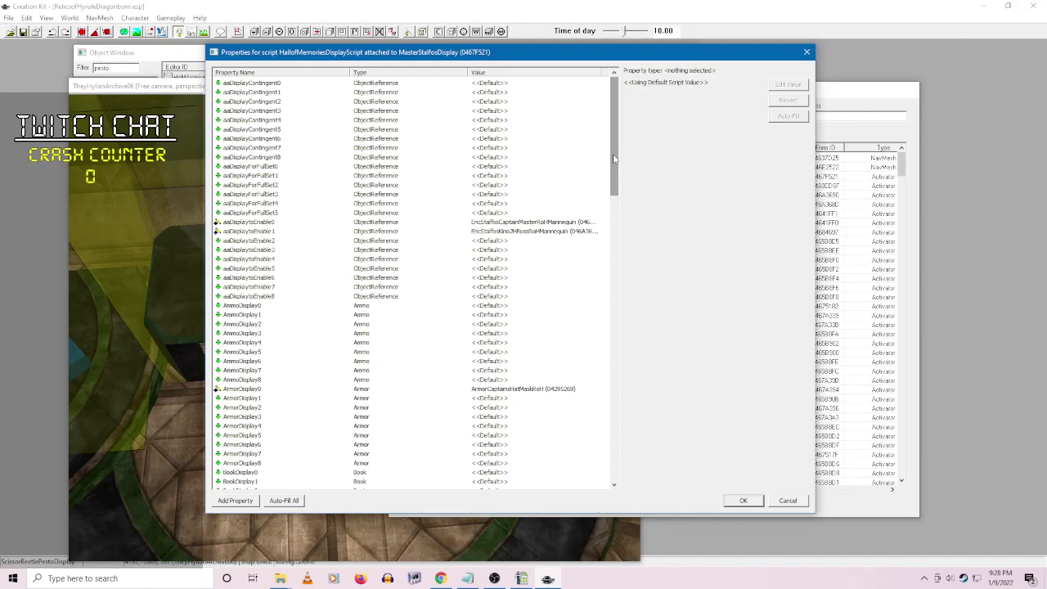
drag(614, 158, 596, 458)
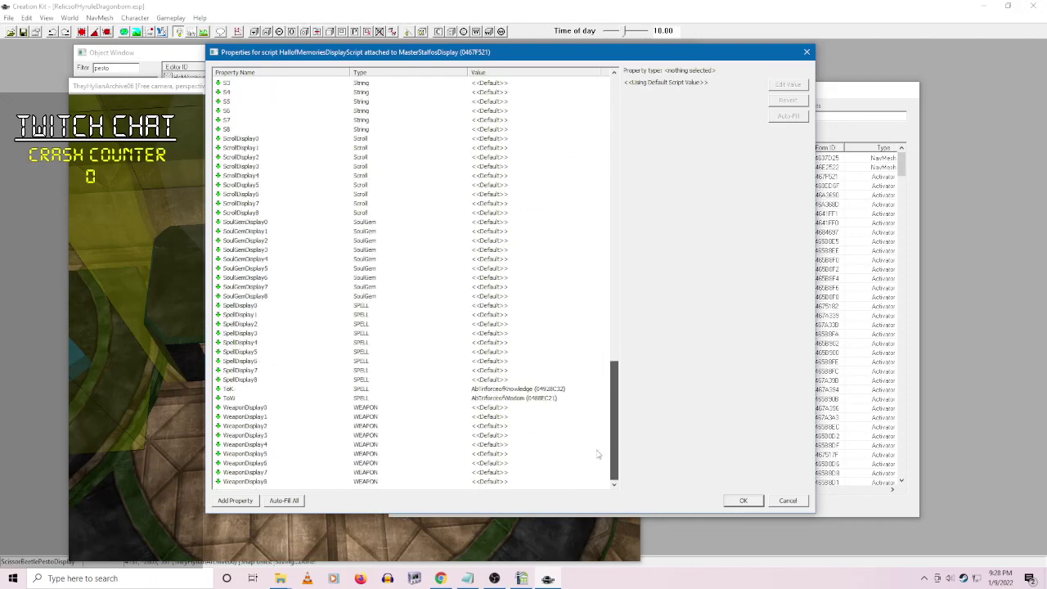
click(499, 417)
click(784, 86)
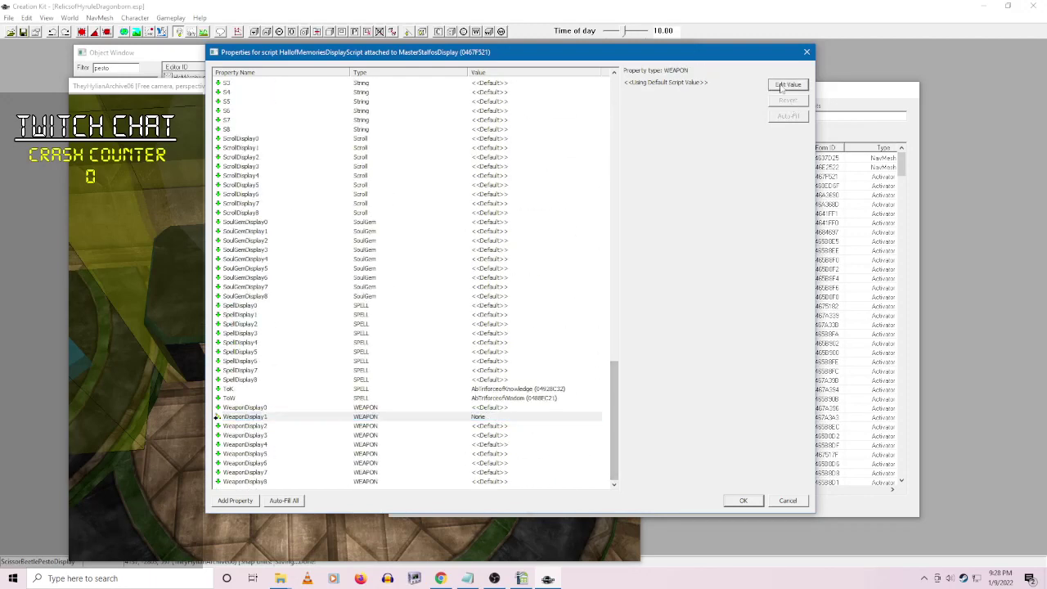
click(758, 85)
text(sk)
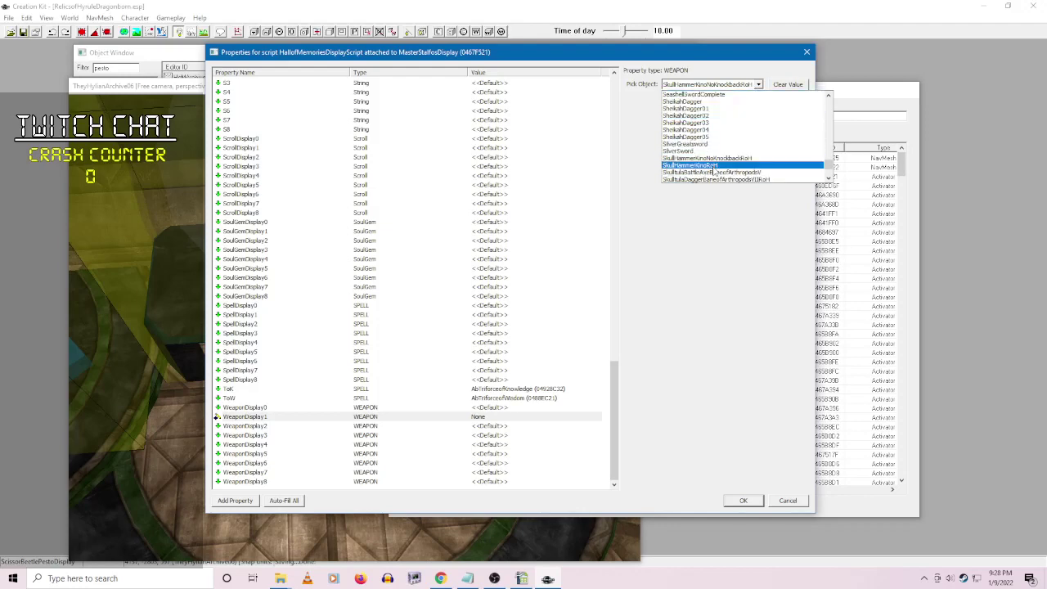
click(712, 164)
click(743, 500)
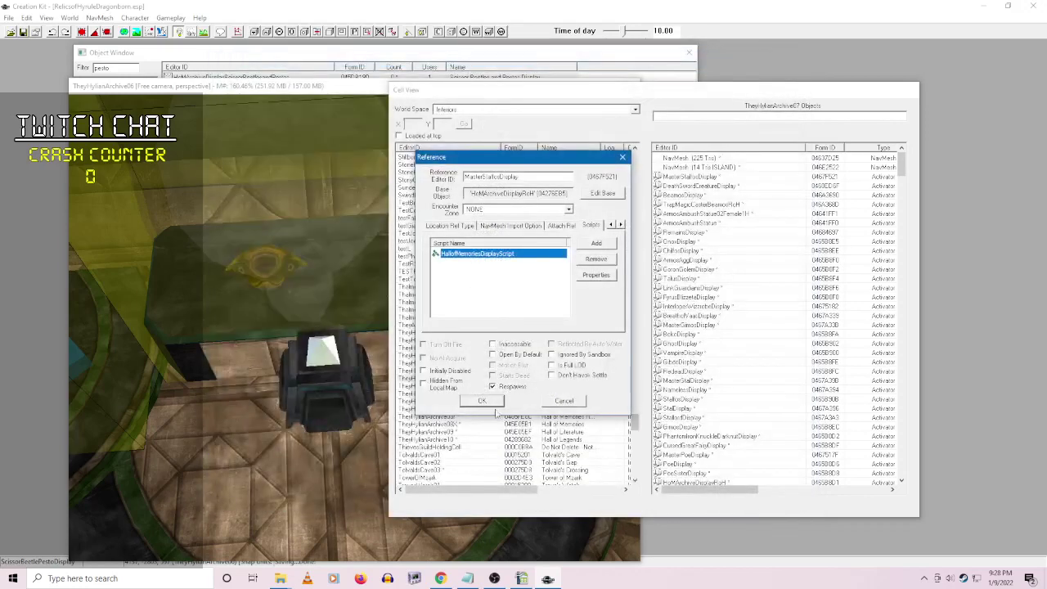
click(484, 404)
- Set WeaponDisplay0 in DeathSwordCreatureDisplay's HallofMemoriesDisplayScript properties to DeathSwordRoH, and accept the reference
right_click(716, 186)
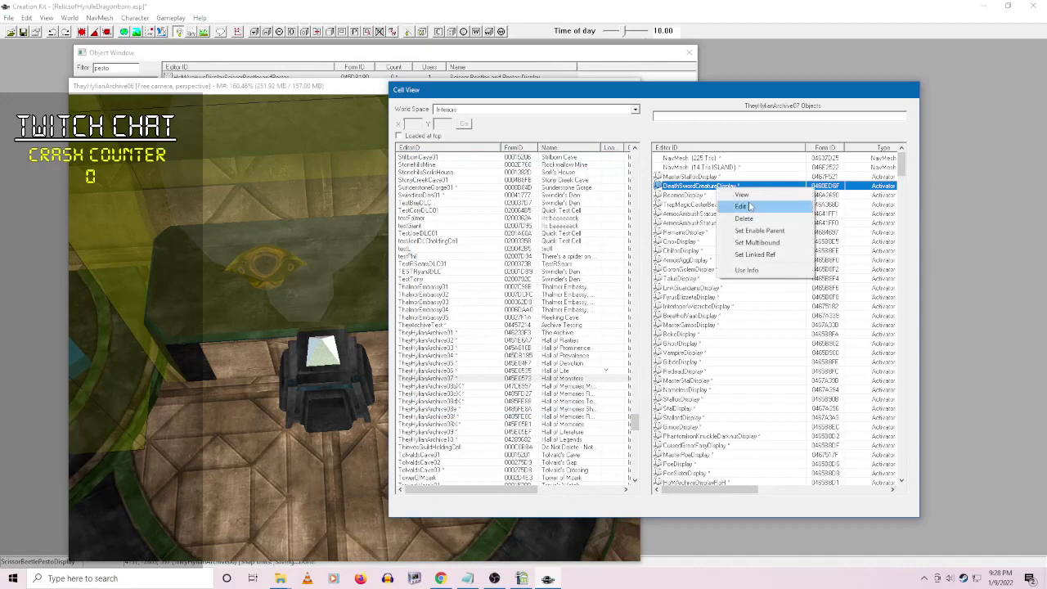
click(751, 206)
right_click(491, 253)
click(531, 302)
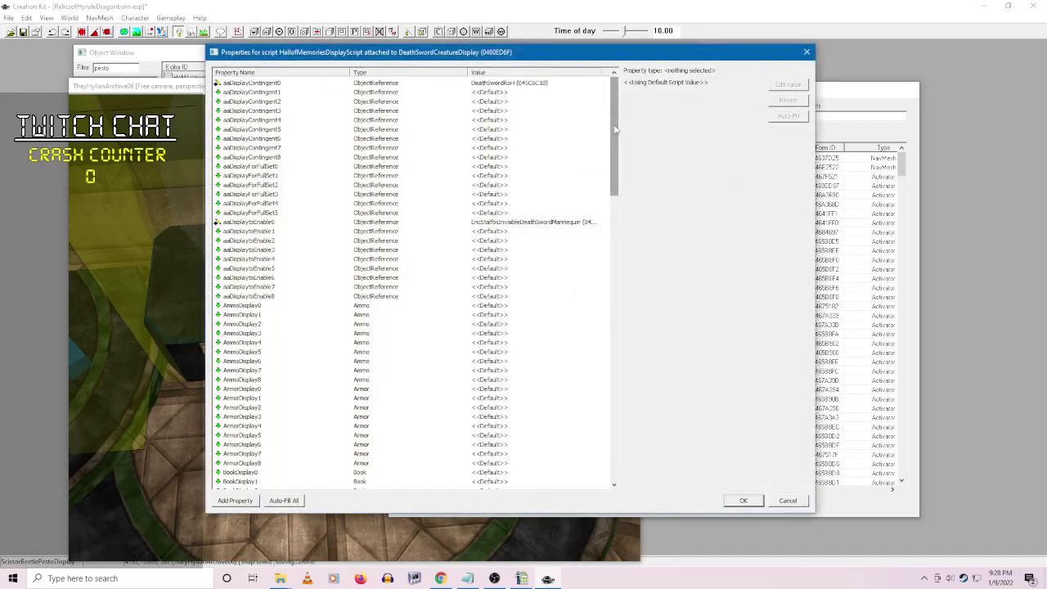
drag(617, 130, 596, 444)
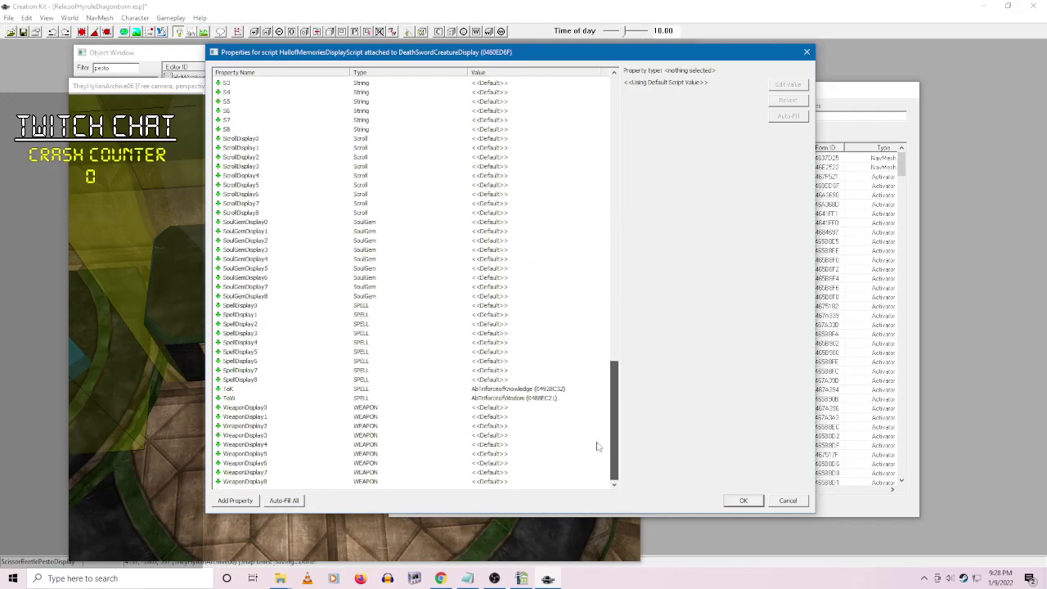
click(491, 406)
click(786, 86)
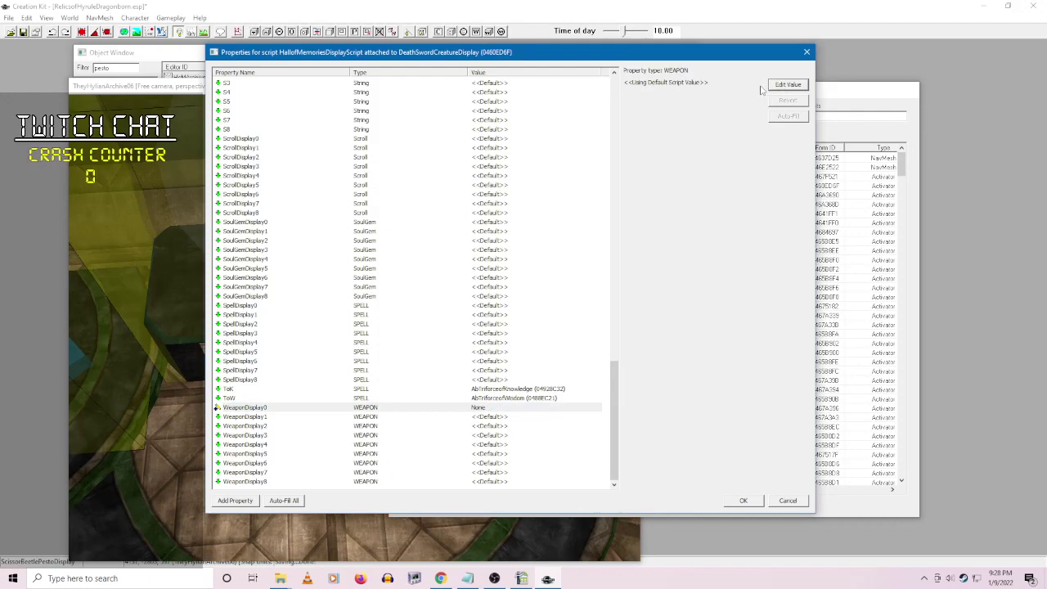
click(758, 85)
key(Down)
key(Down)
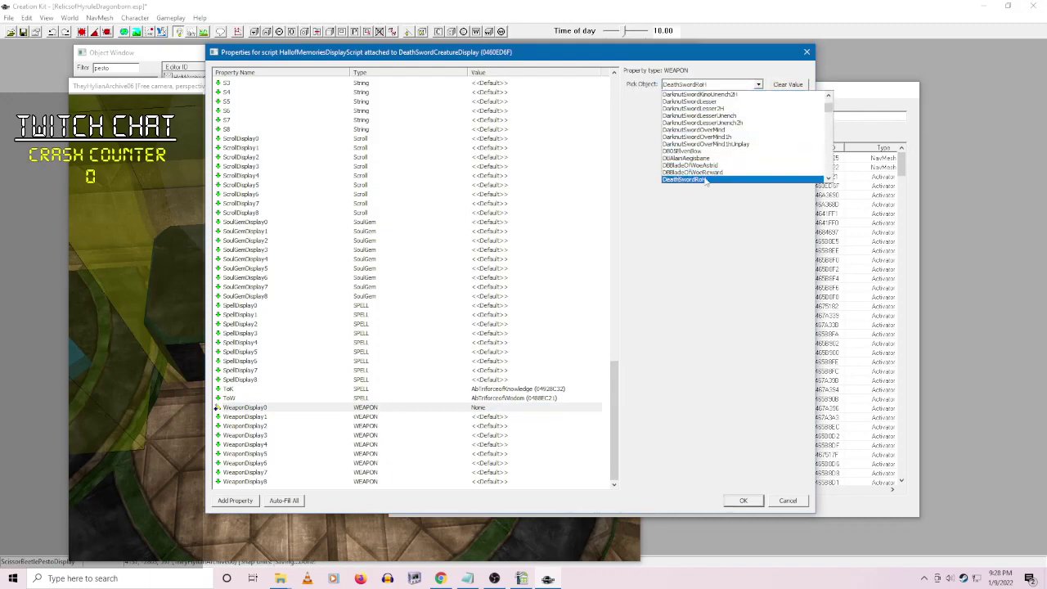
key(Return)
click(589, 419)
click(743, 501)
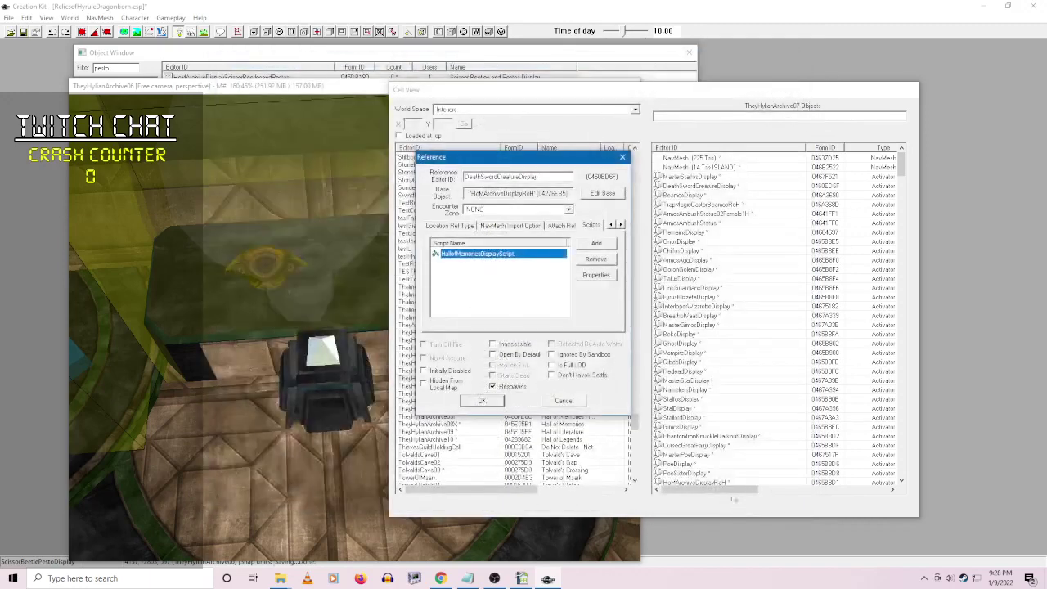
click(486, 403)
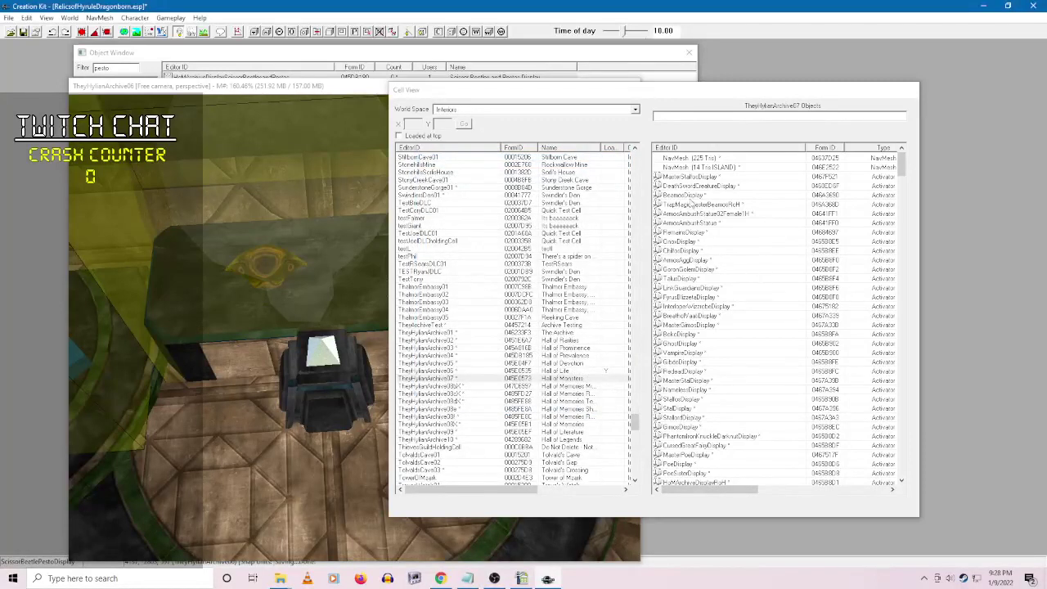
- Set SoulGemDisplay0 in BeamosDisplay's HallofMemoriesDisplayScript properties to SoulGemBeamosCommonRoH and accept the script properties
right_click(694, 196)
click(721, 216)
right_click(481, 253)
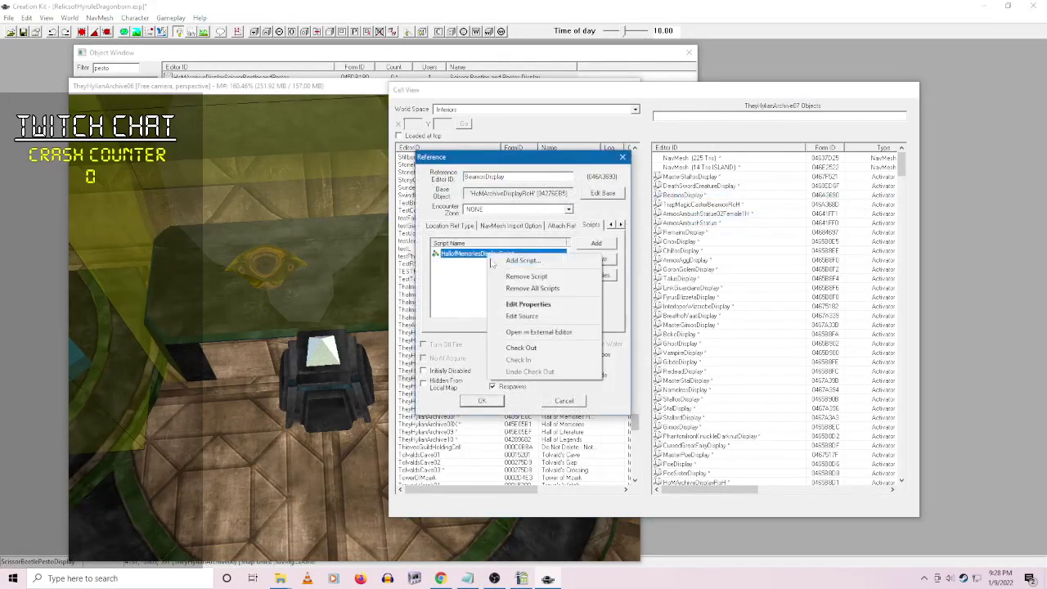
click(550, 304)
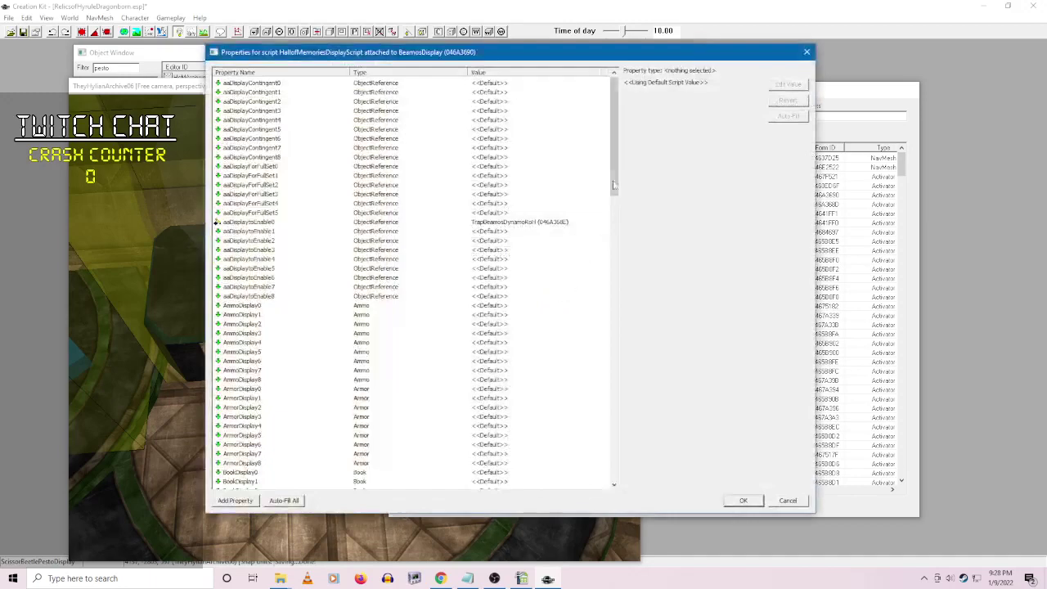
drag(612, 164, 590, 433)
click(368, 250)
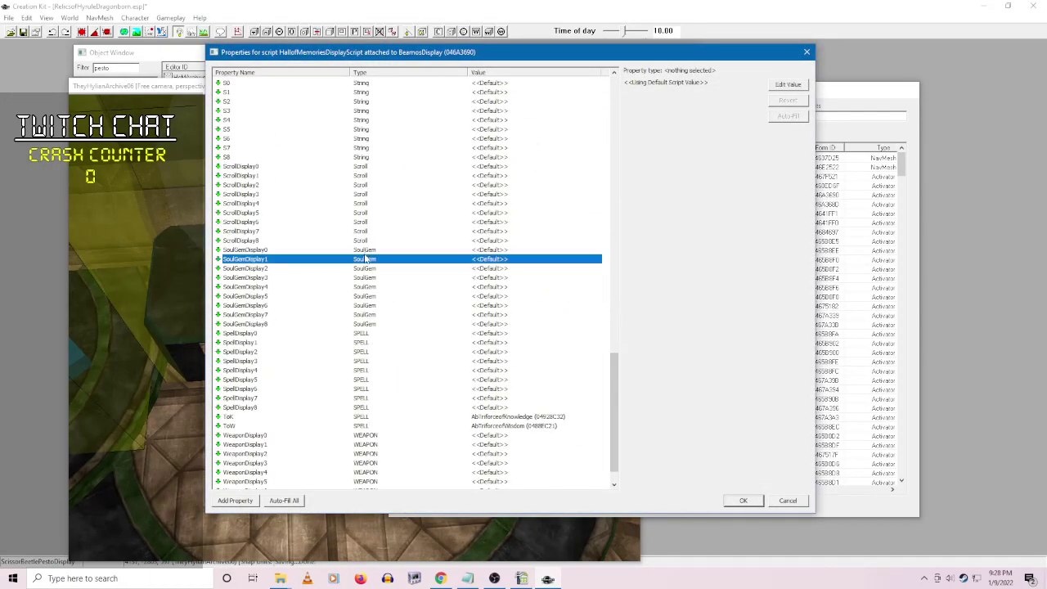
click(787, 84)
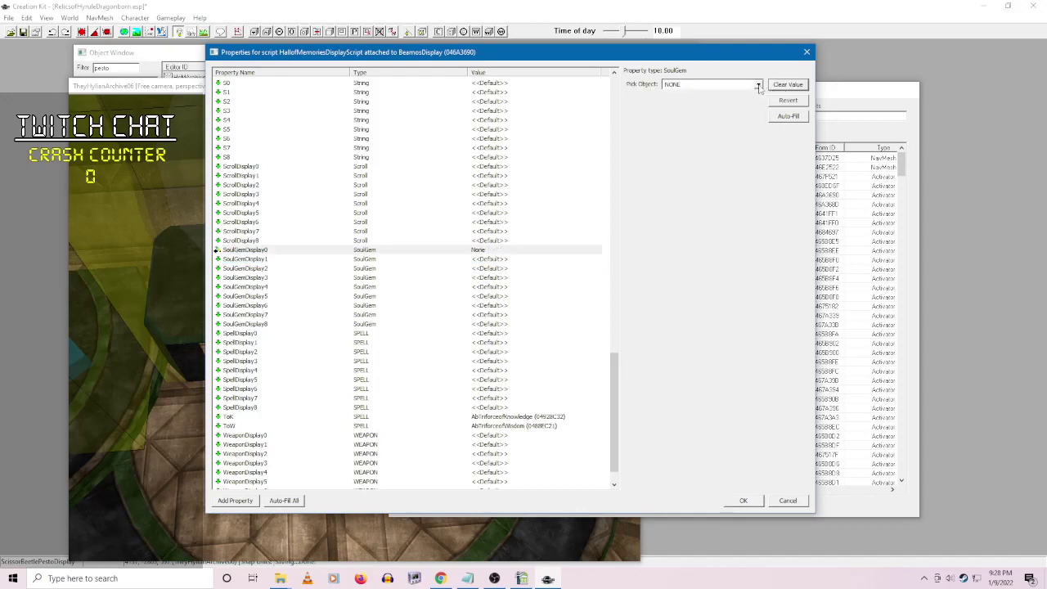
click(758, 85)
key(s)
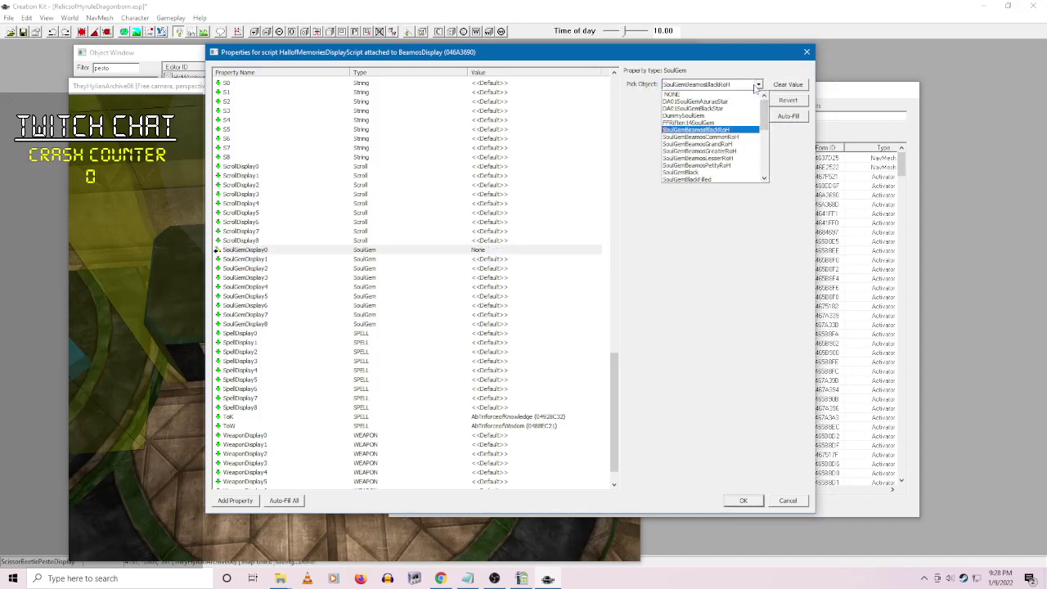
click(732, 138)
click(497, 260)
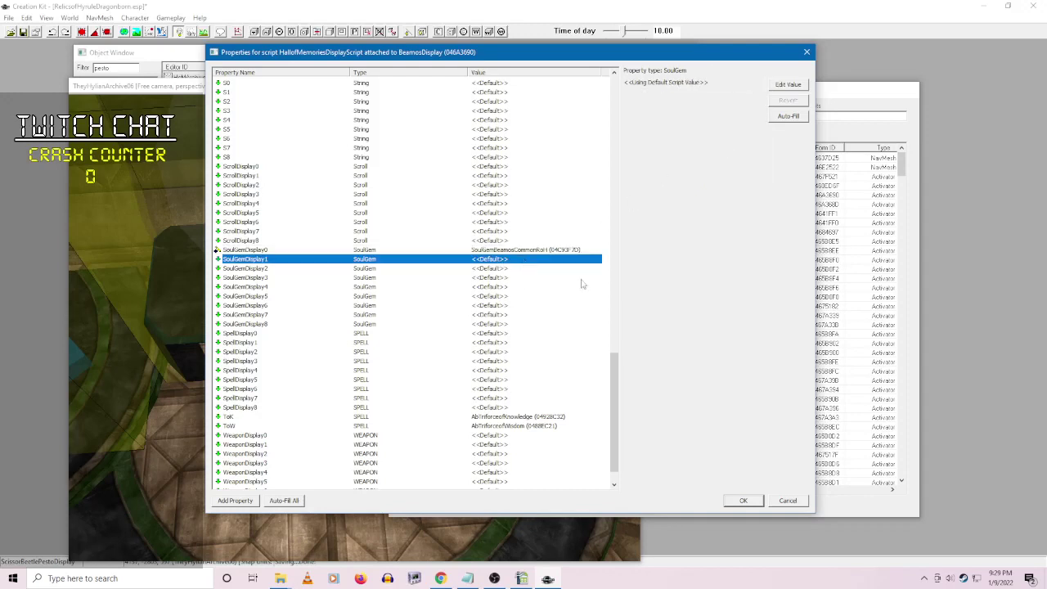
scroll(617, 377, up, 1)
drag(617, 378, 625, 404)
click(743, 500)
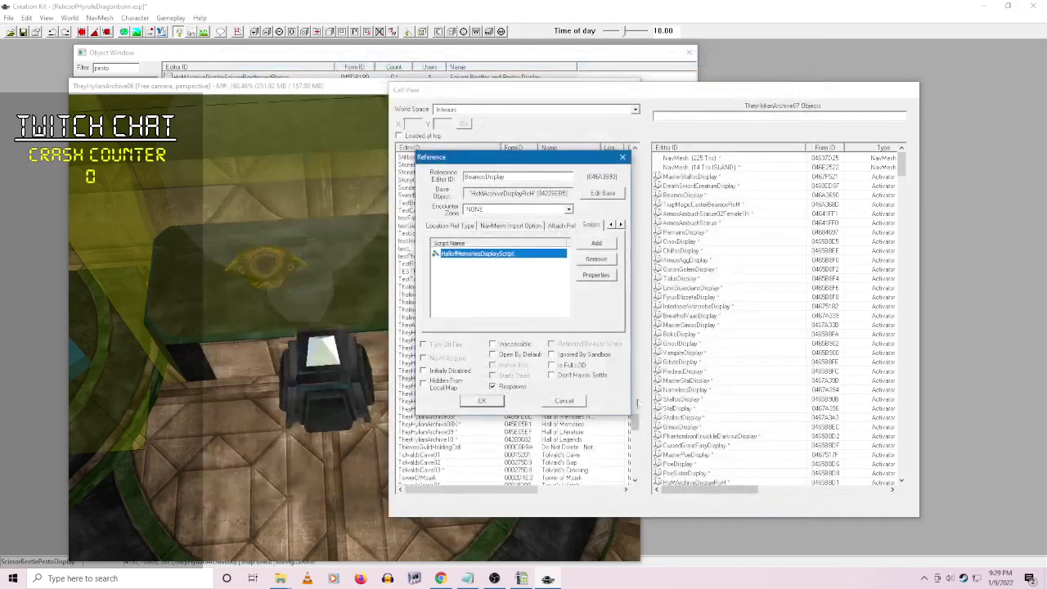
- Accept the BeamosDisplay reference, and check RemainsDisplay's HallofMemoriesDisplayScript properties without changing them
click(481, 401)
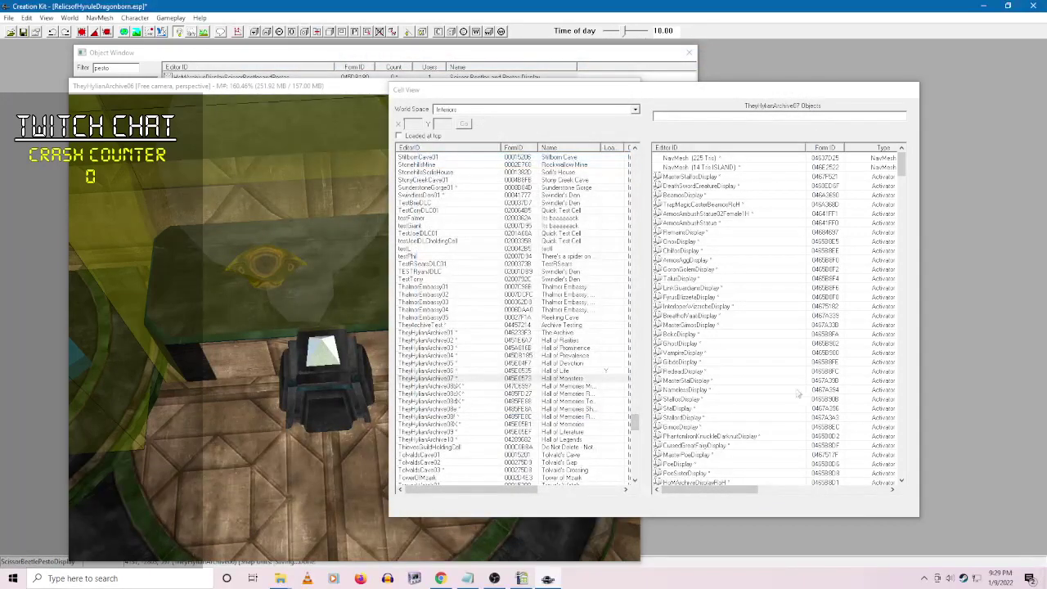
right_click(715, 233)
click(725, 254)
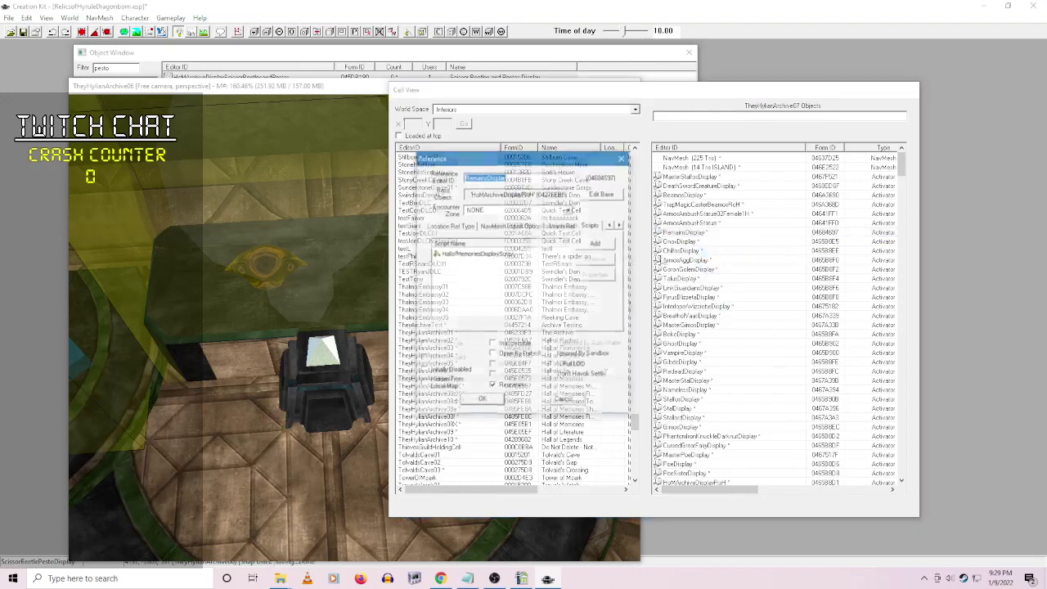
right_click(507, 254)
click(544, 301)
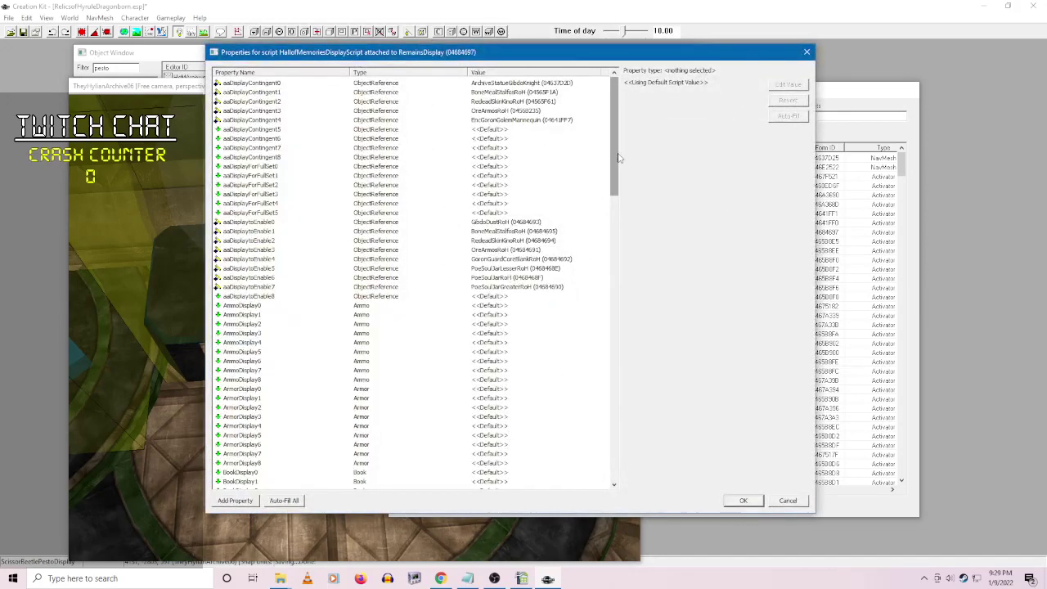
drag(615, 157, 638, 286)
click(787, 500)
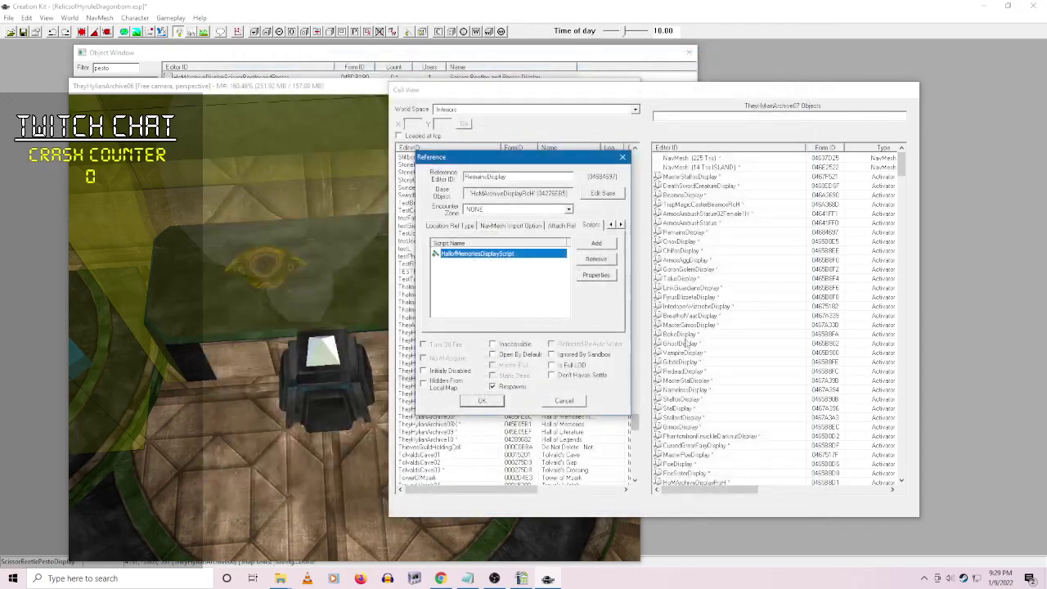
click(564, 401)
- Check the display entries in OnoxDisplay's HallofMemoriesDisplayScript properties and close the reference without changes
right_click(691, 242)
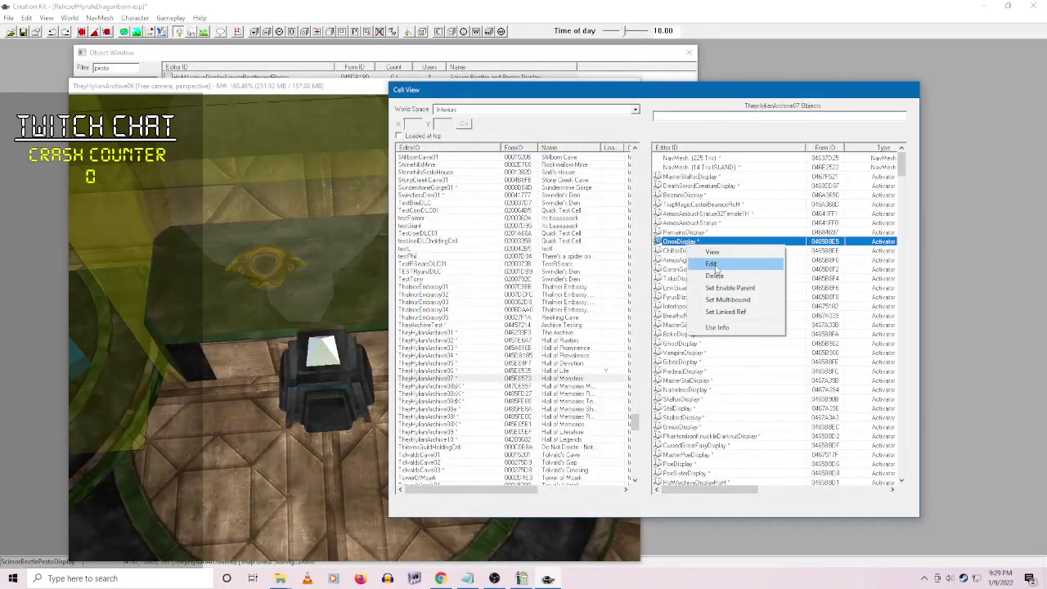
click(711, 249)
right_click(502, 253)
click(537, 297)
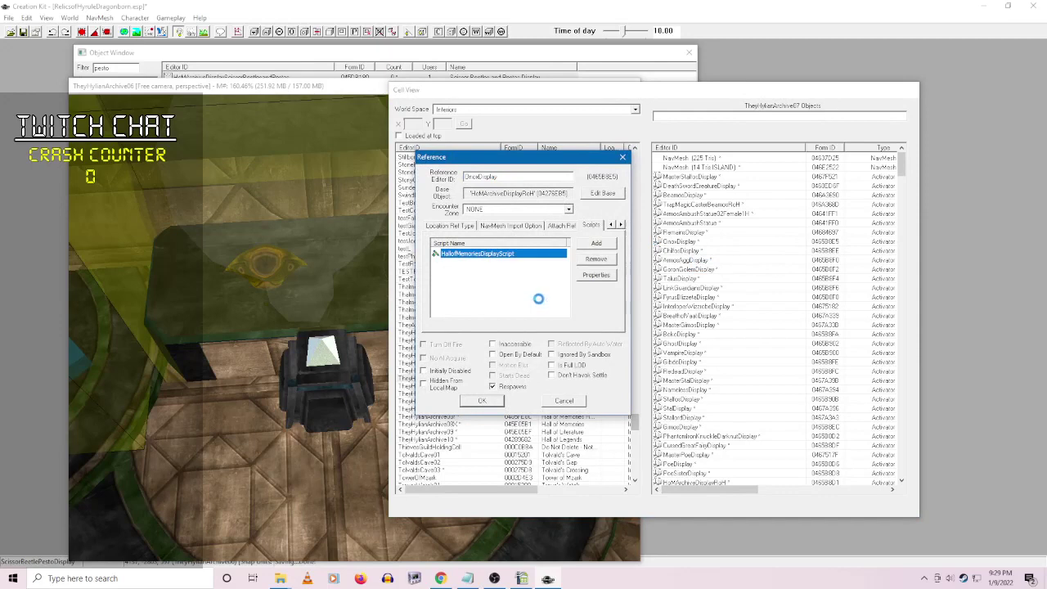
scroll(491, 270, down, 10)
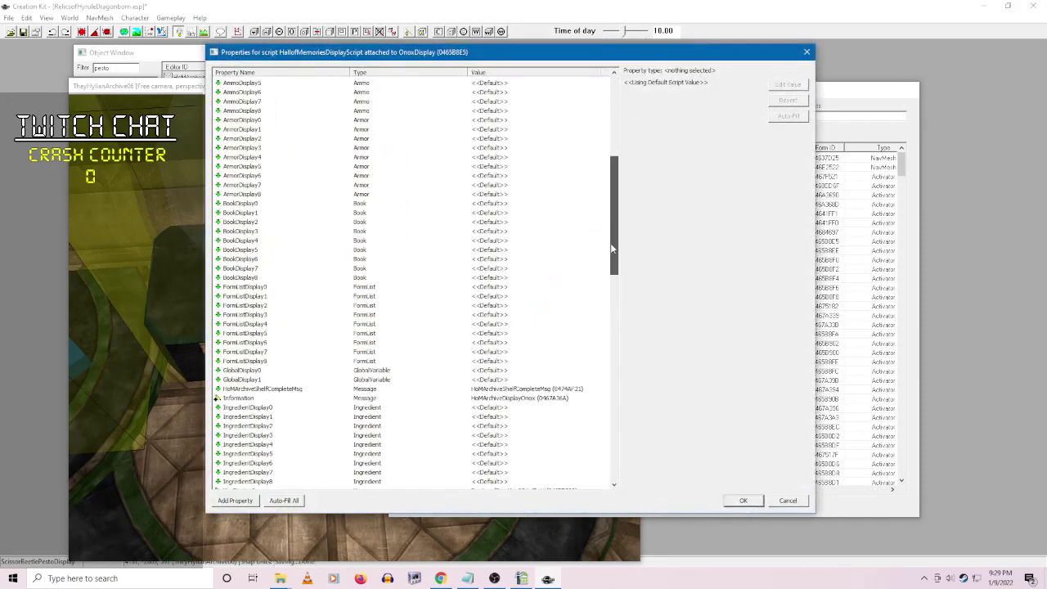
click(787, 500)
click(564, 400)
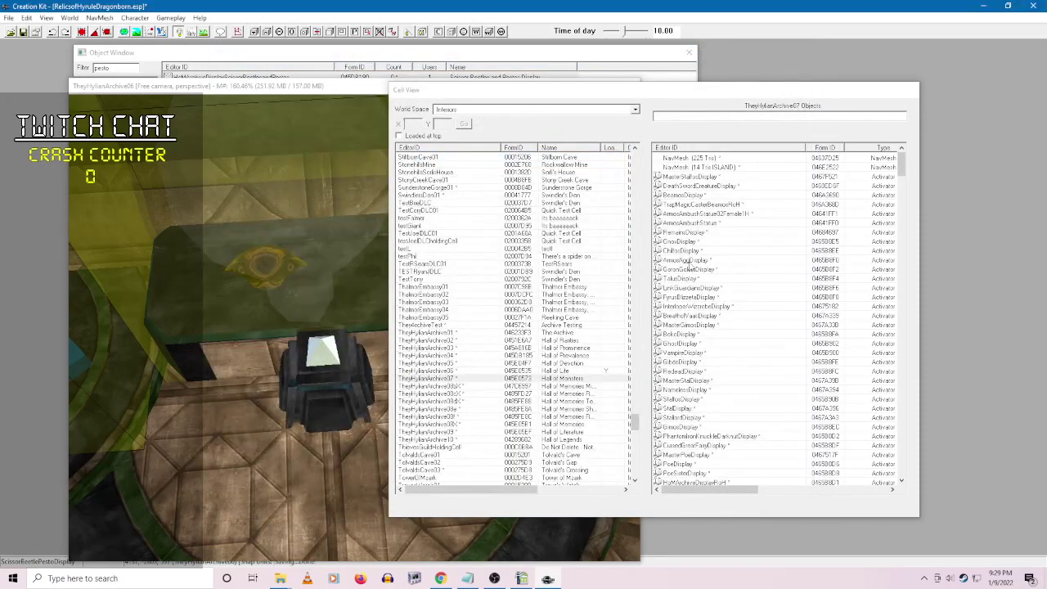
- Check the display and key entries in ArmosAggDisplay's HallofMemoriesDisplayScript properties and close the reference without changes
right_click(689, 260)
click(705, 276)
right_click(515, 254)
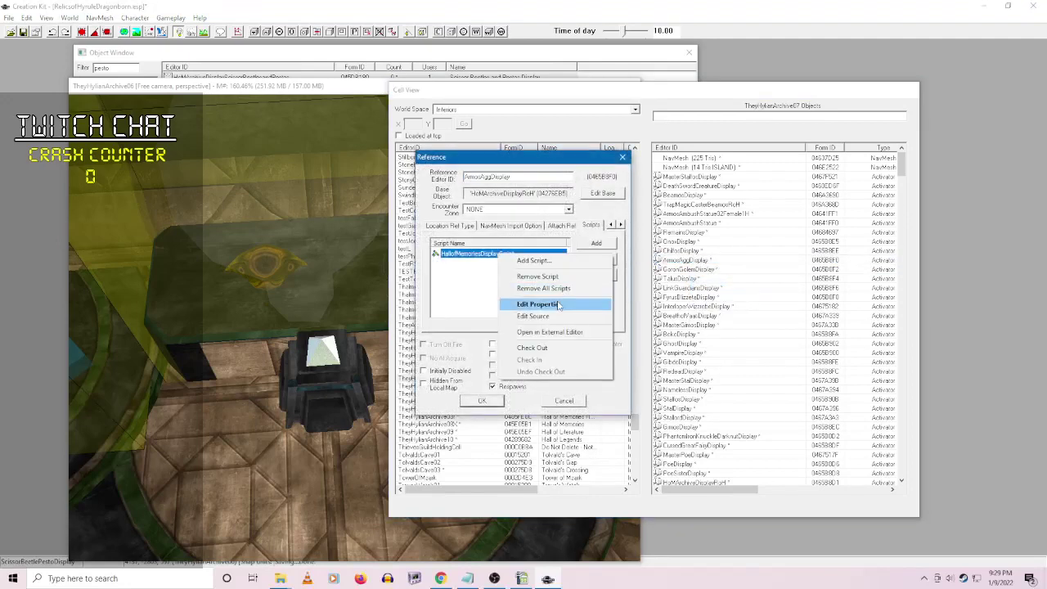
click(558, 304)
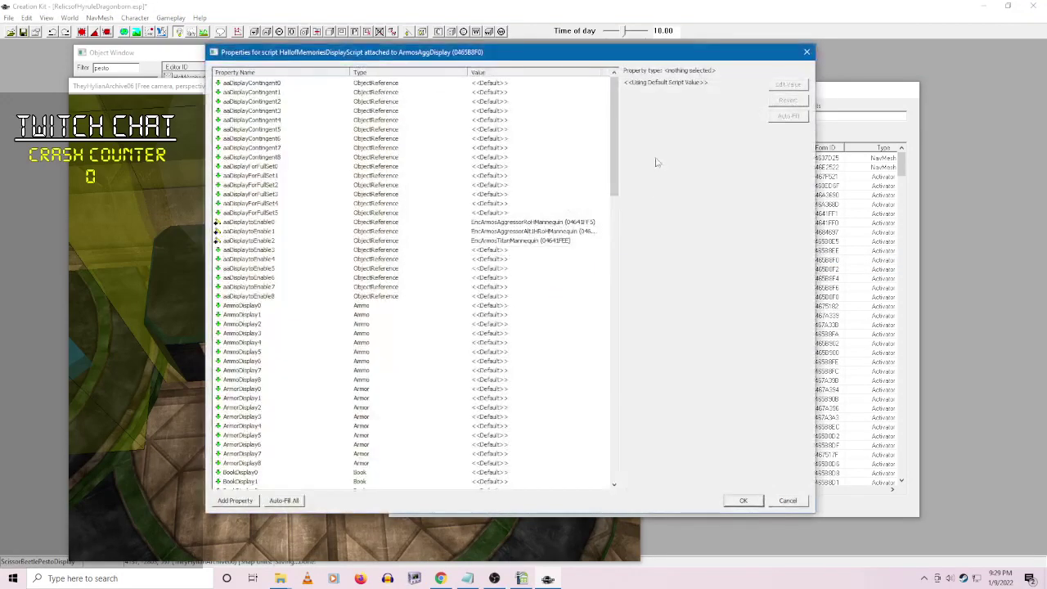
drag(619, 147, 620, 243)
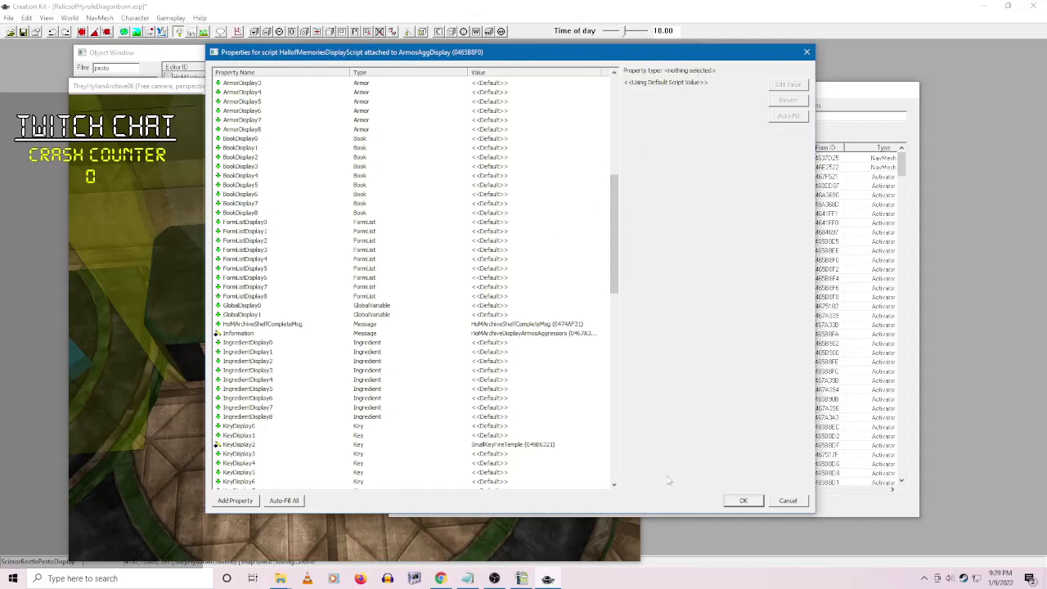
click(788, 500)
key(Escape)
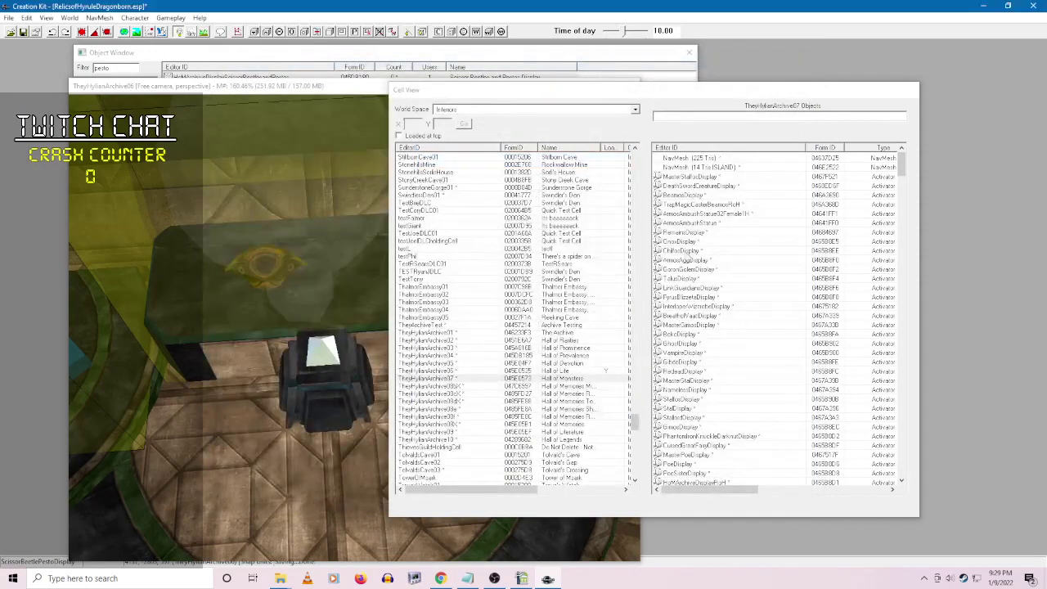
- Open ChilfosDisplay's HallofMemoriesDisplayScript properties and review its form list, spell and weapon entries
right_click(685, 250)
click(695, 260)
right_click(509, 253)
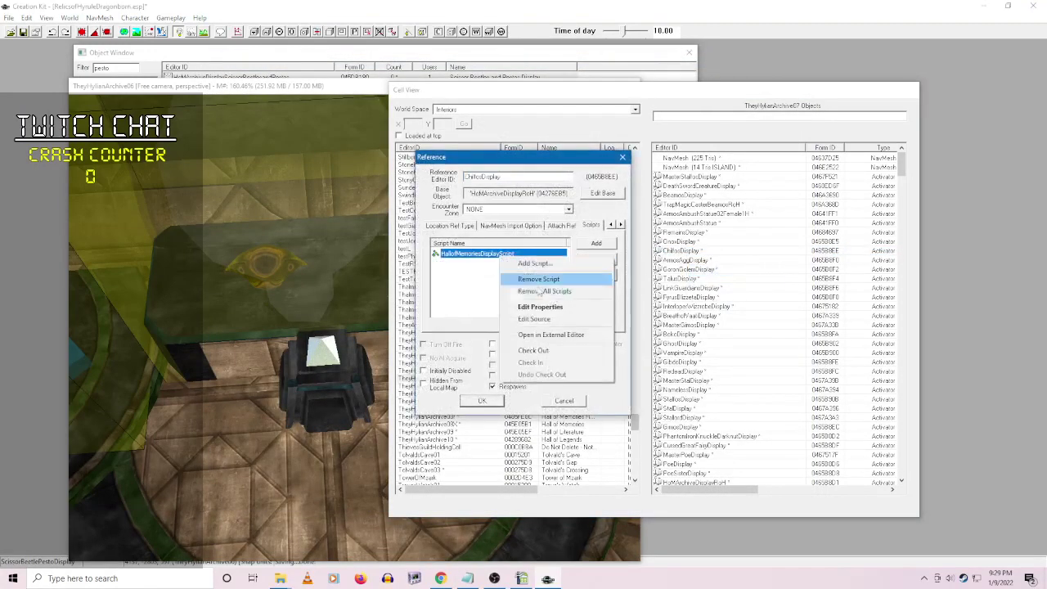
click(559, 304)
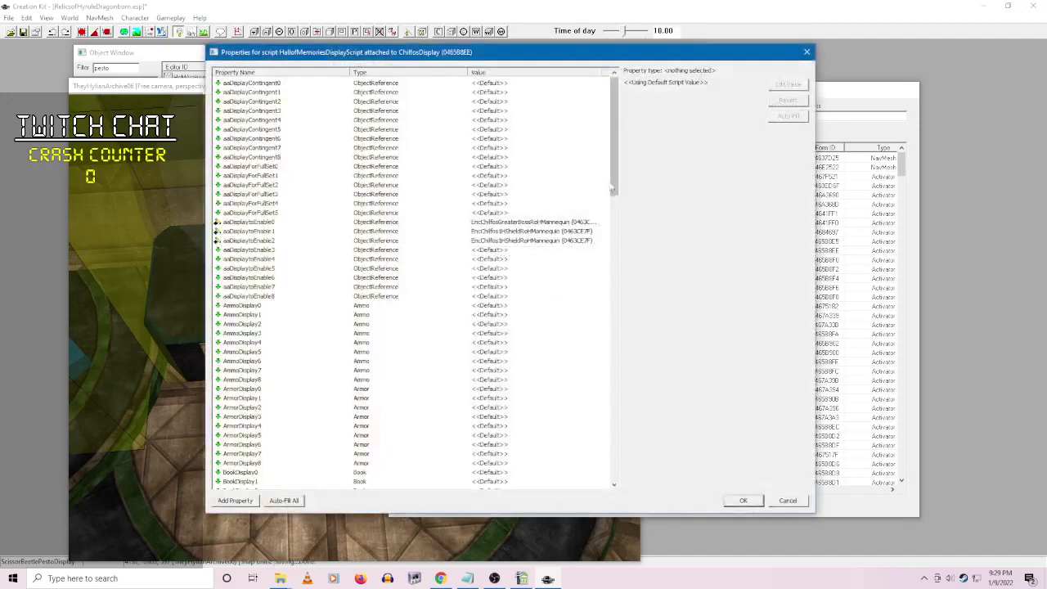
drag(613, 169, 608, 473)
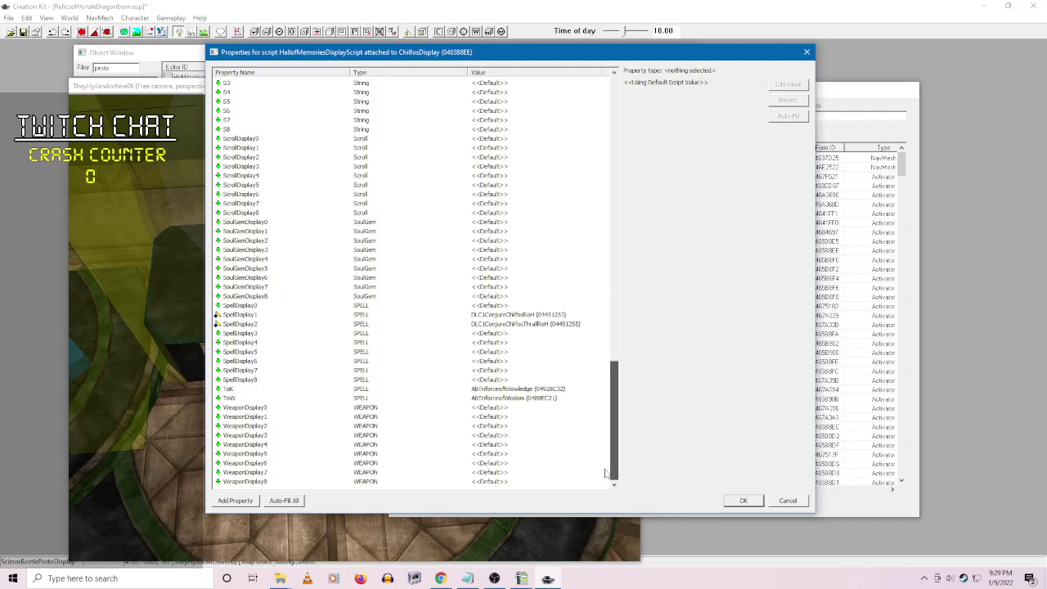
drag(606, 473, 596, 238)
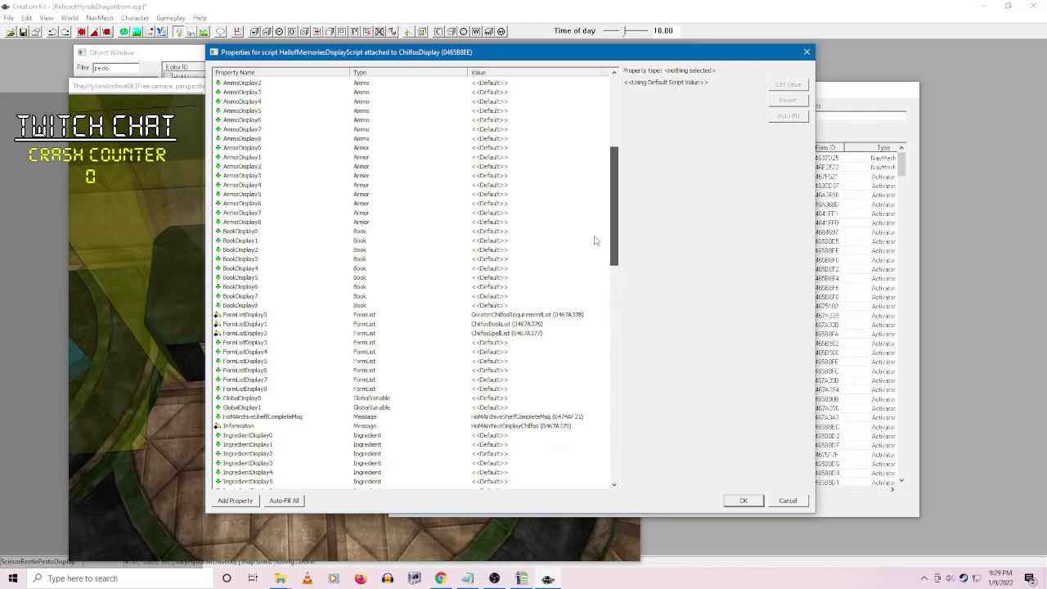
- Inspect the full editor IDs of the keys in the GreaterChilfosRequirementList form list and close it without changes
click(821, 113)
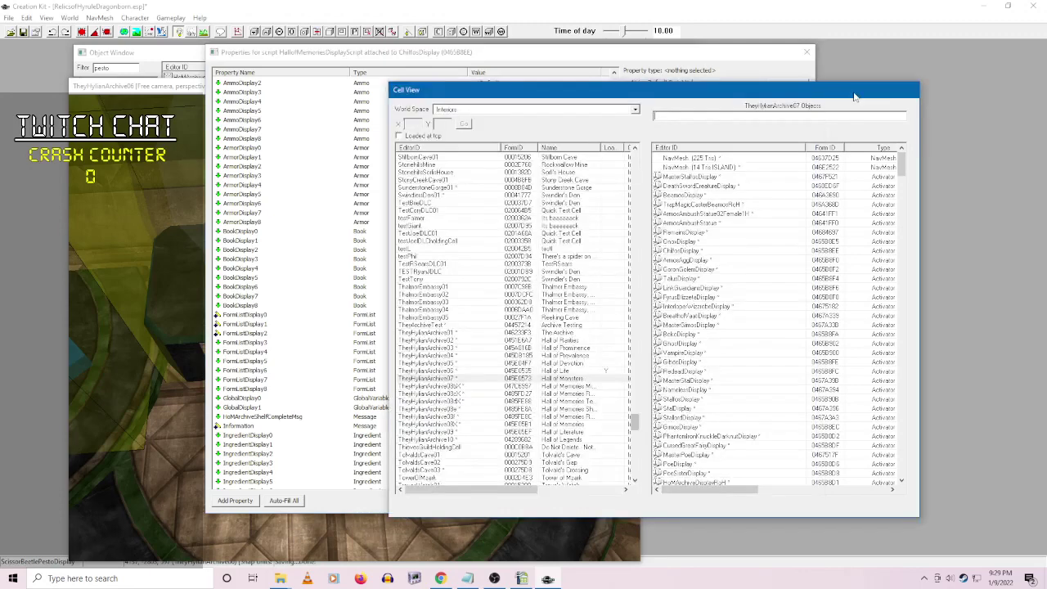
click(151, 54)
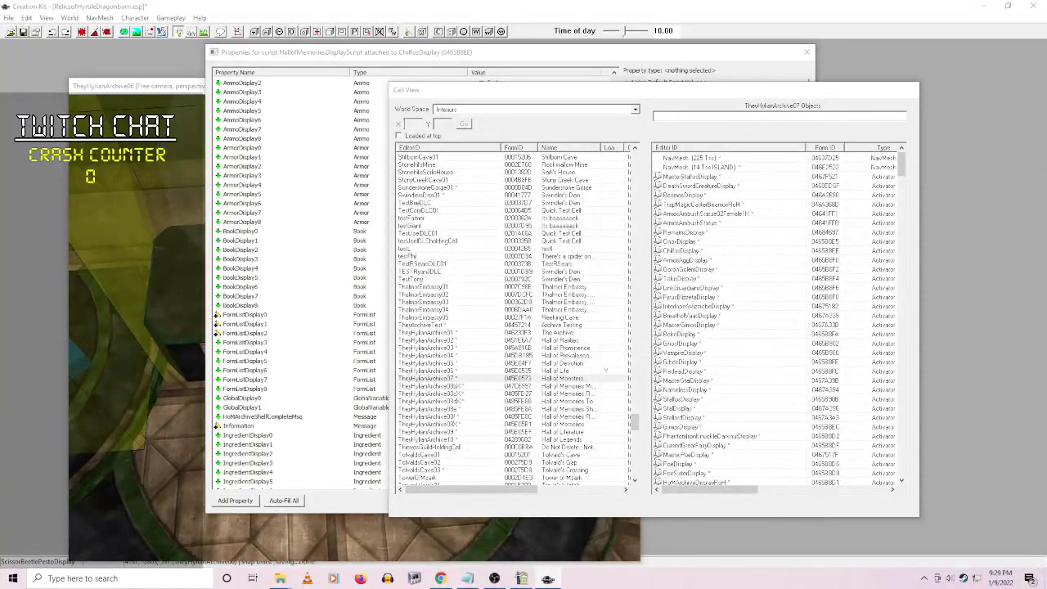
double_click(606, 371)
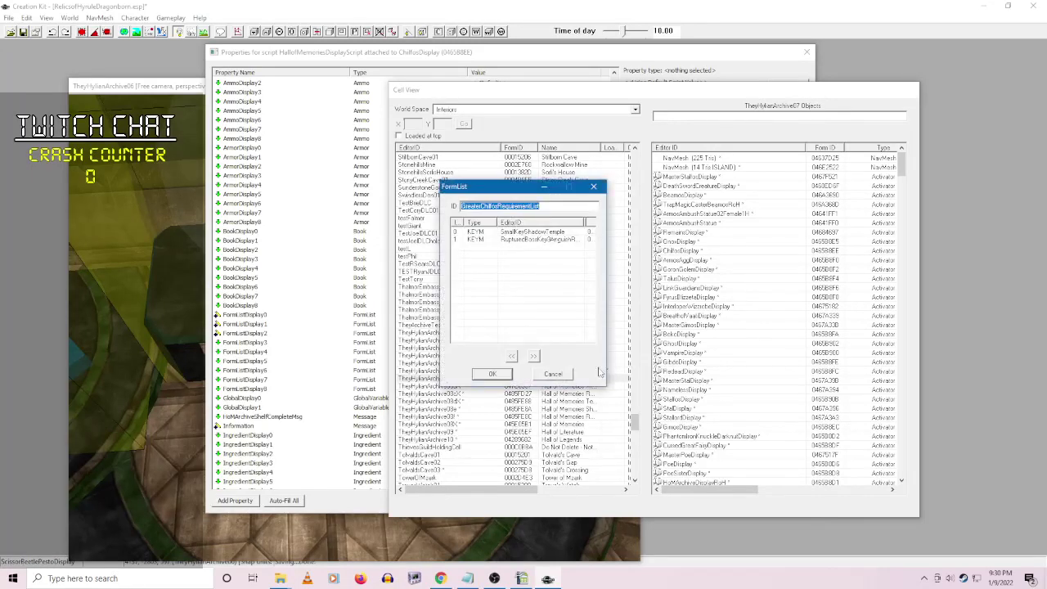
double_click(496, 223)
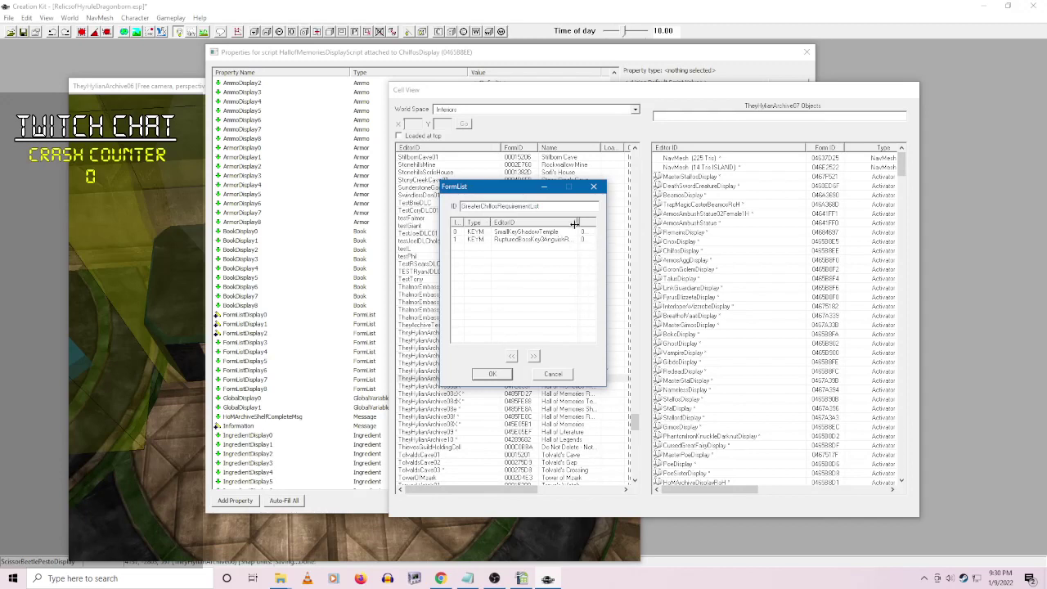
double_click(575, 222)
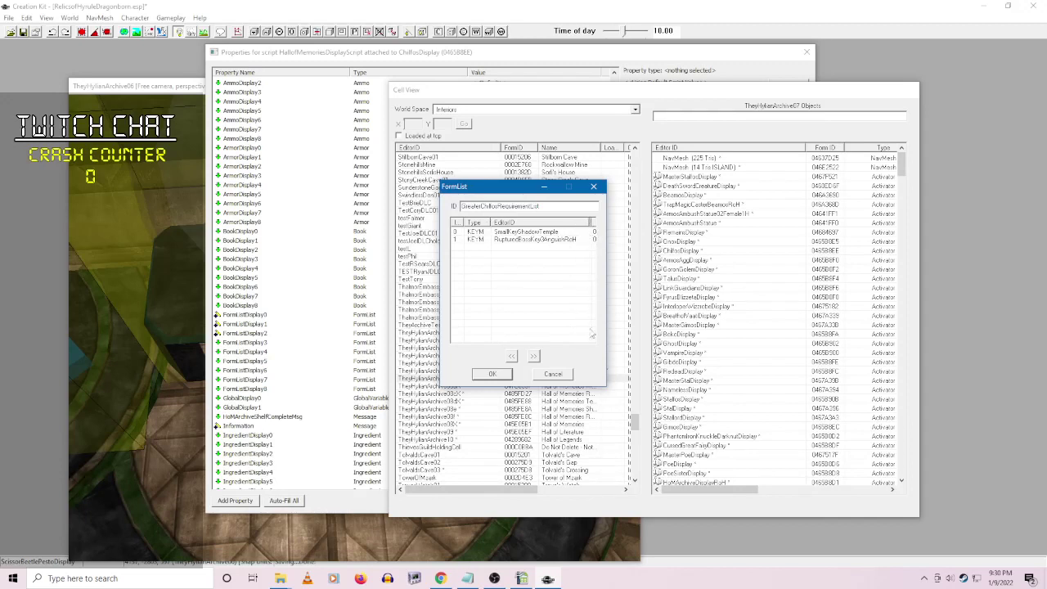
click(553, 374)
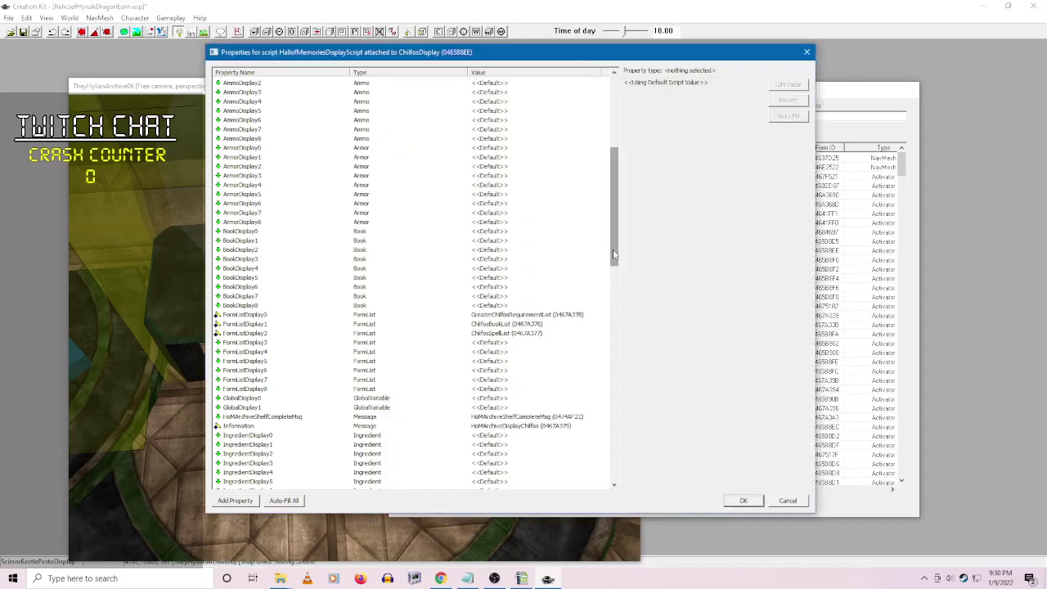
- Set KeyDisplay0 in ChilfosDisplay's HallofMemoriesDisplayScript properties to SmallKeyShadowTemple, and accept the properties and the reference
drag(611, 250, 610, 295)
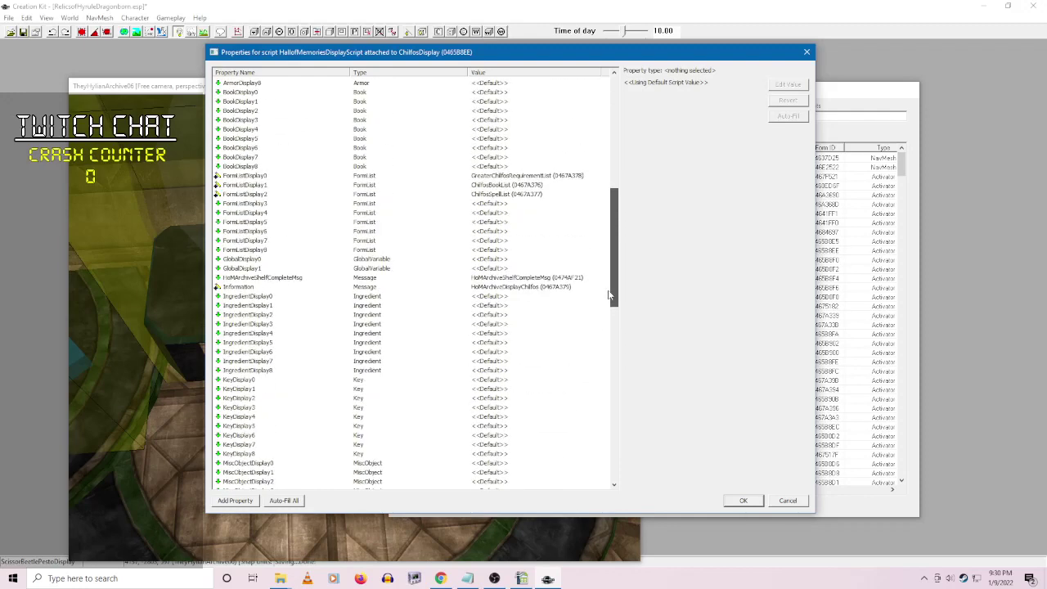
click(244, 380)
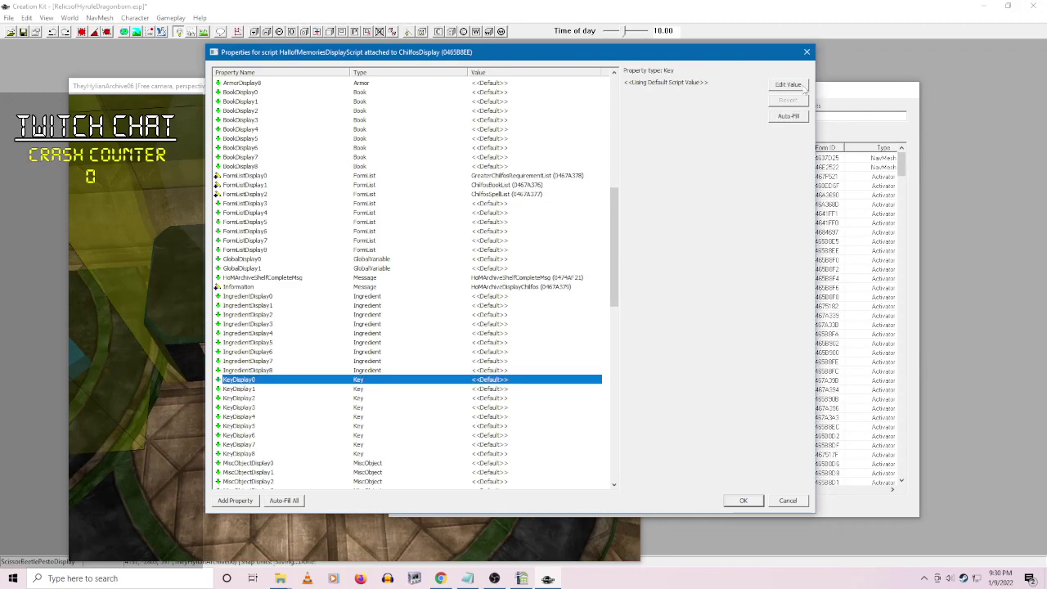
click(775, 87)
click(758, 84)
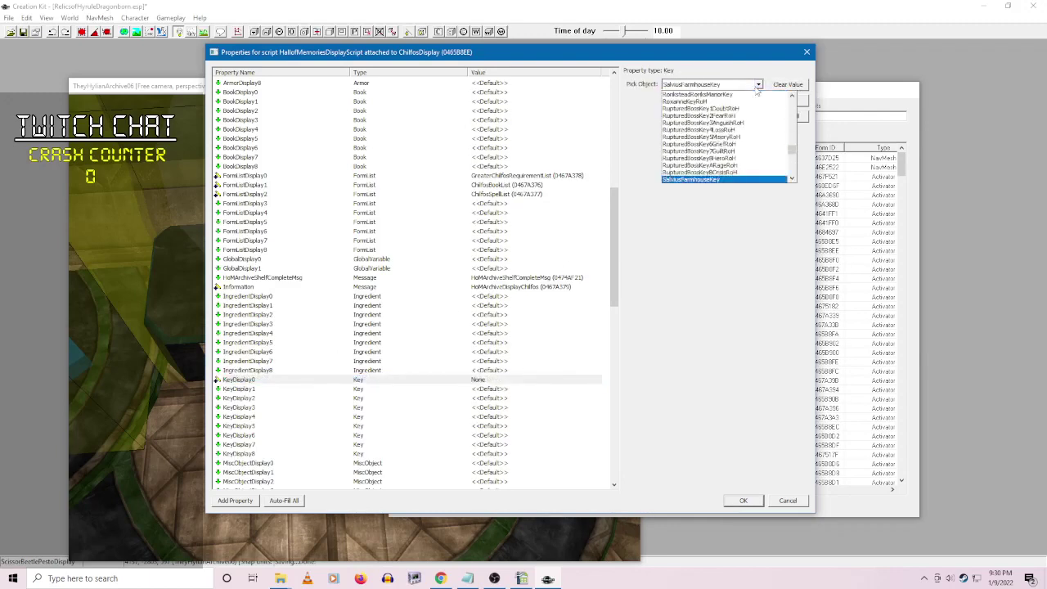
text(key)
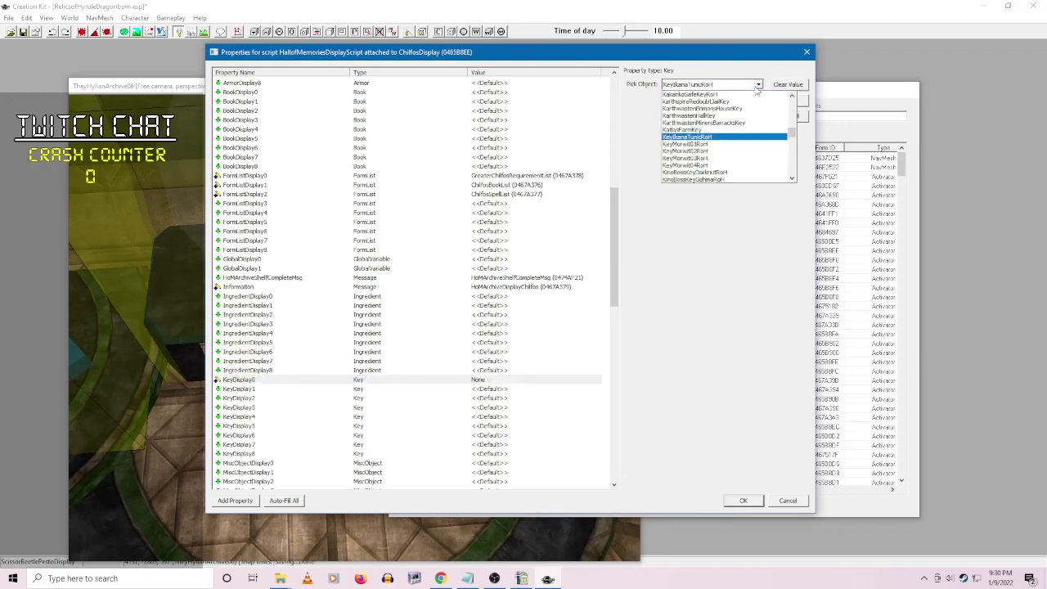
text(ch)
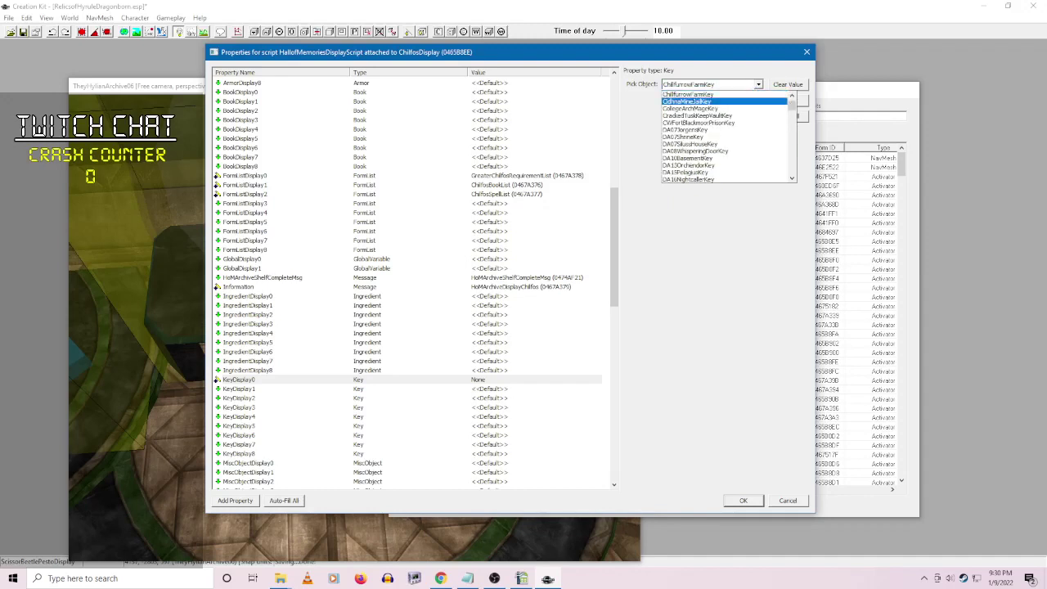
click(828, 309)
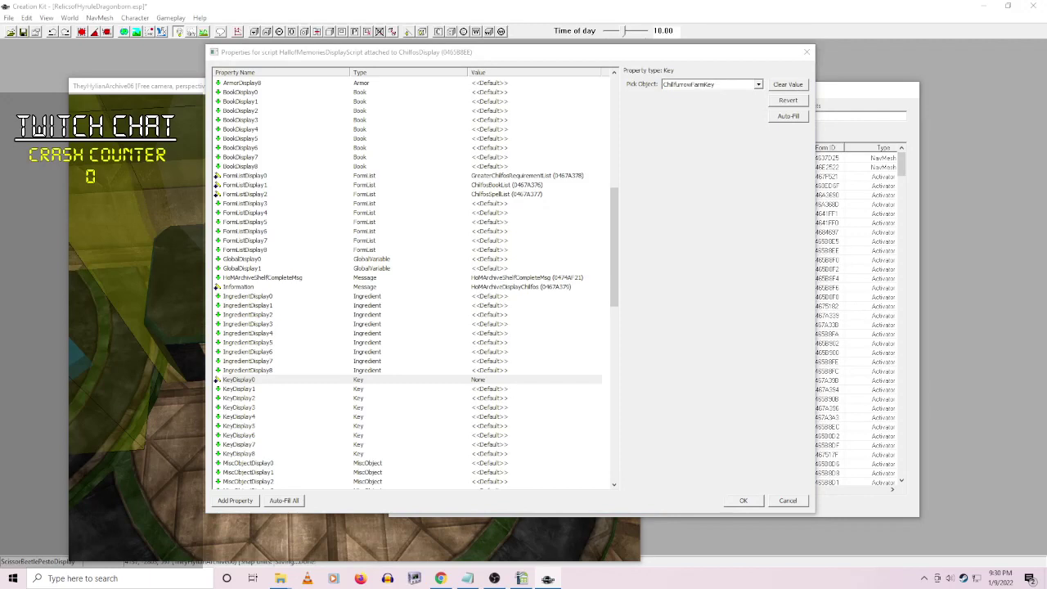
click(553, 373)
click(758, 84)
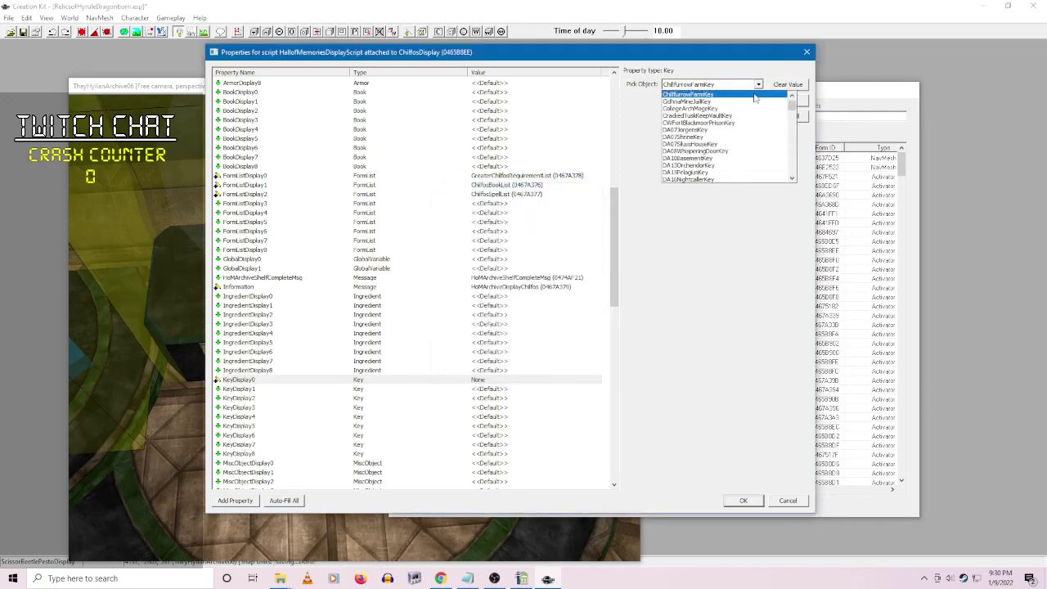
scroll(726, 144, down, 3)
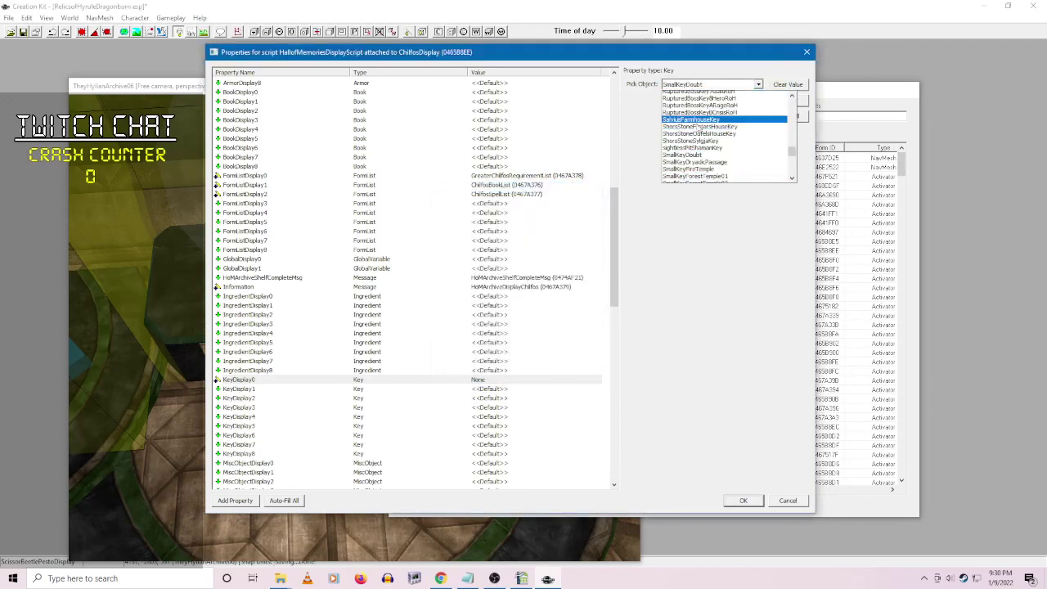
scroll(725, 145, down, 6)
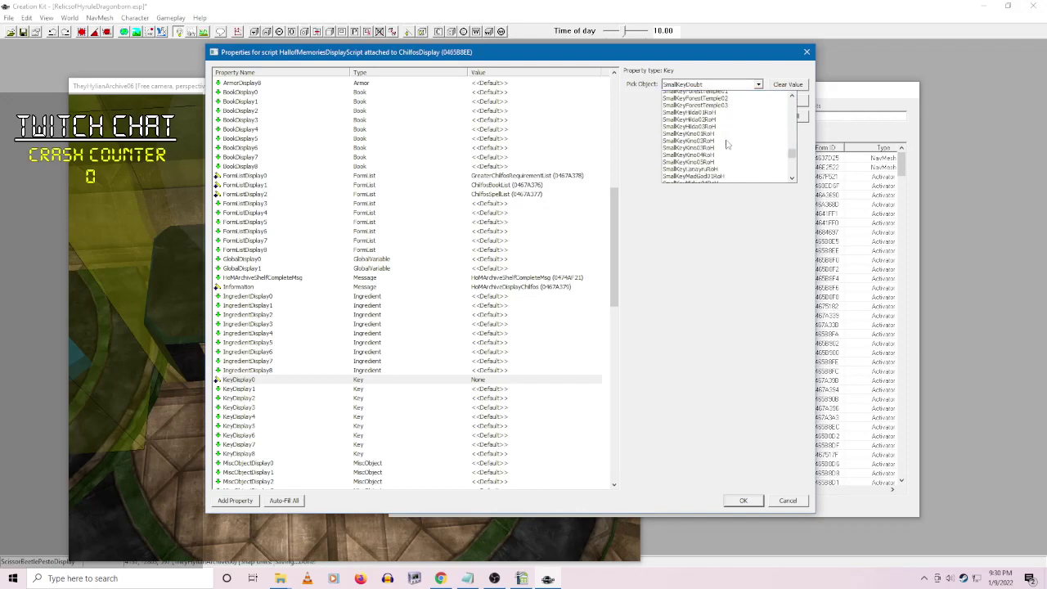
scroll(727, 147, down, 2)
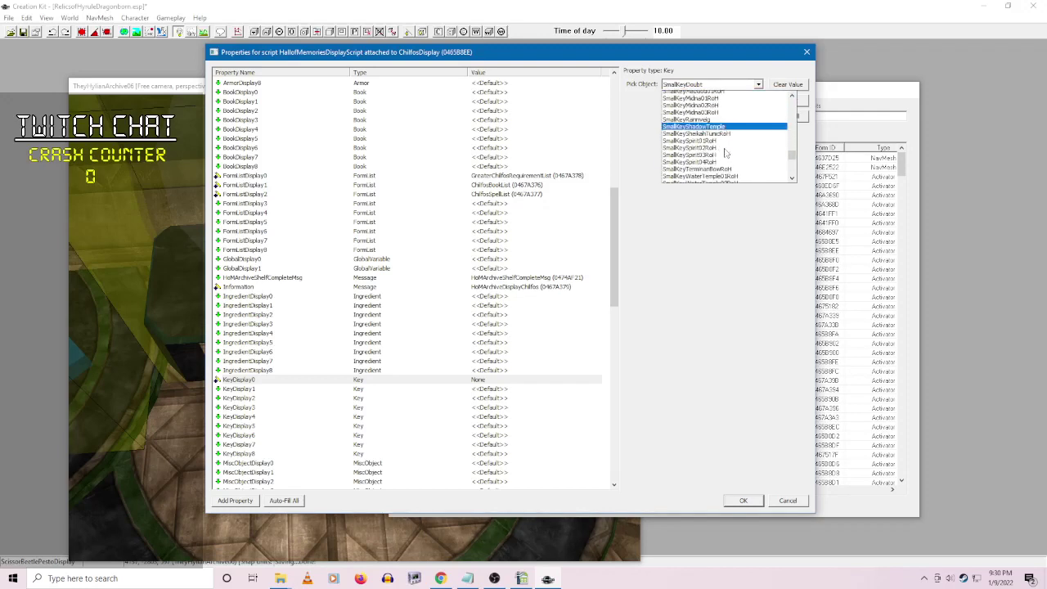
click(695, 108)
click(540, 343)
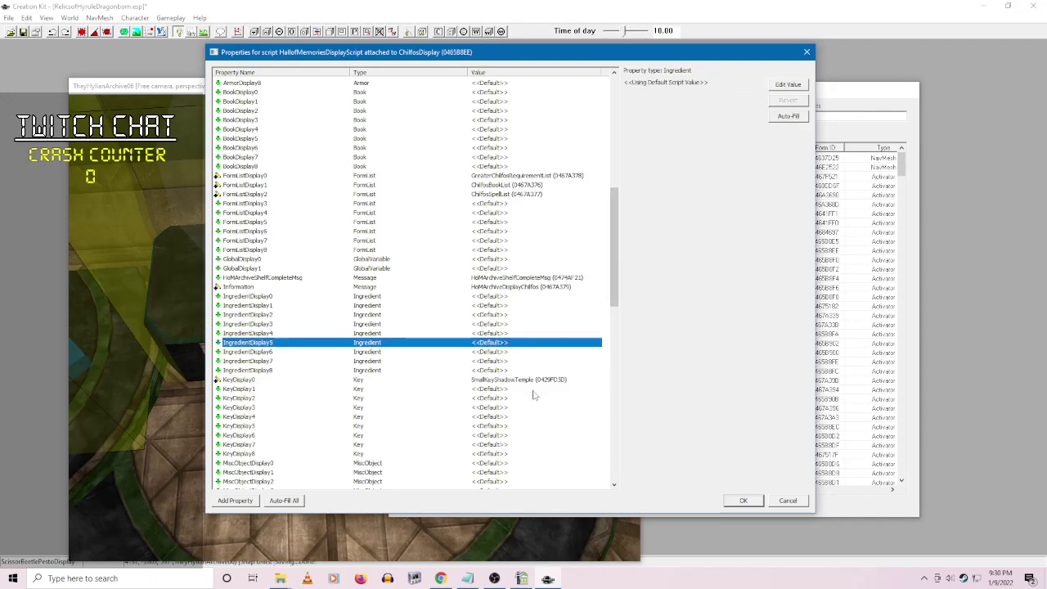
click(728, 500)
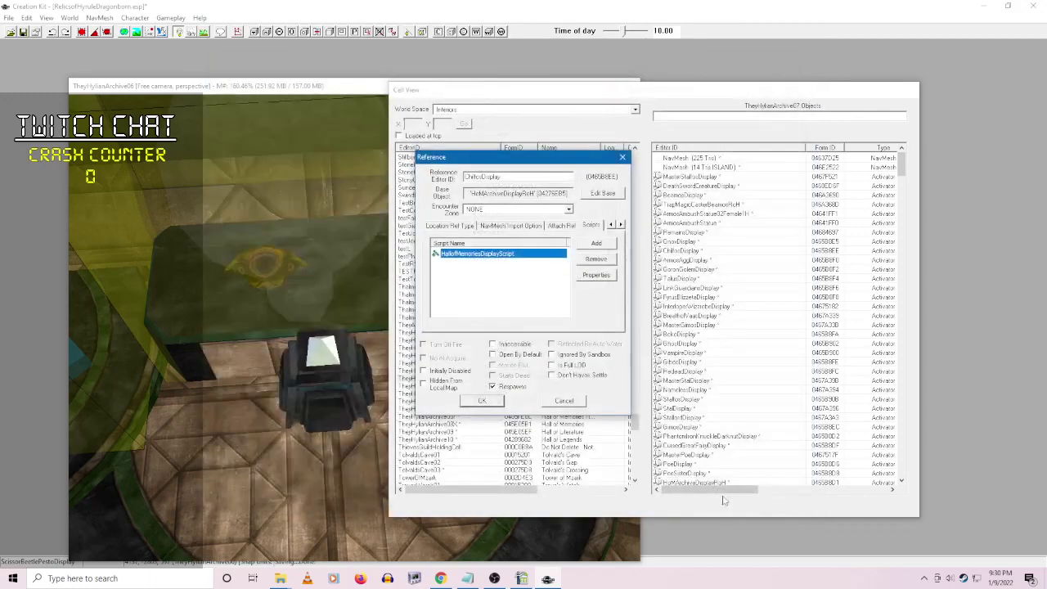
click(482, 401)
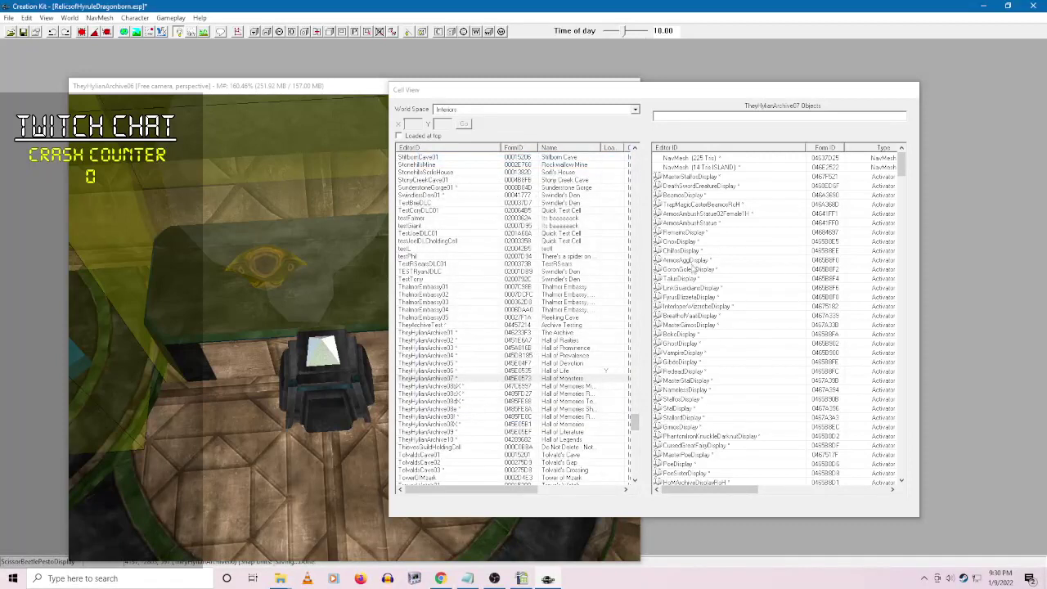
- Recheck the book, form list and message entries in ArmosAggDisplay's HallofMemoriesDisplayScript properties, then close the reference
right_click(690, 263)
click(709, 268)
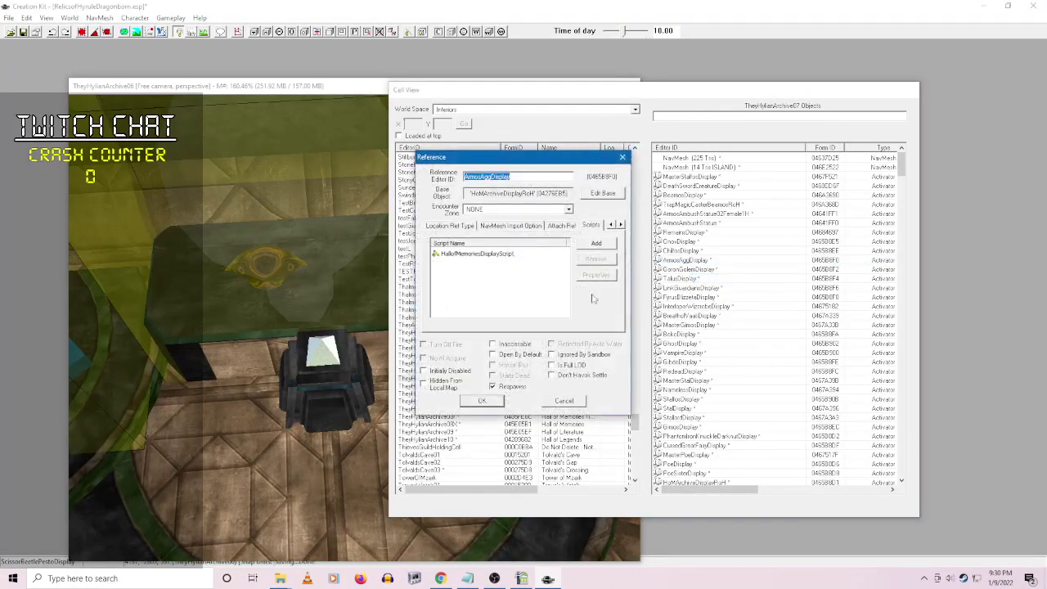
right_click(500, 260)
click(559, 305)
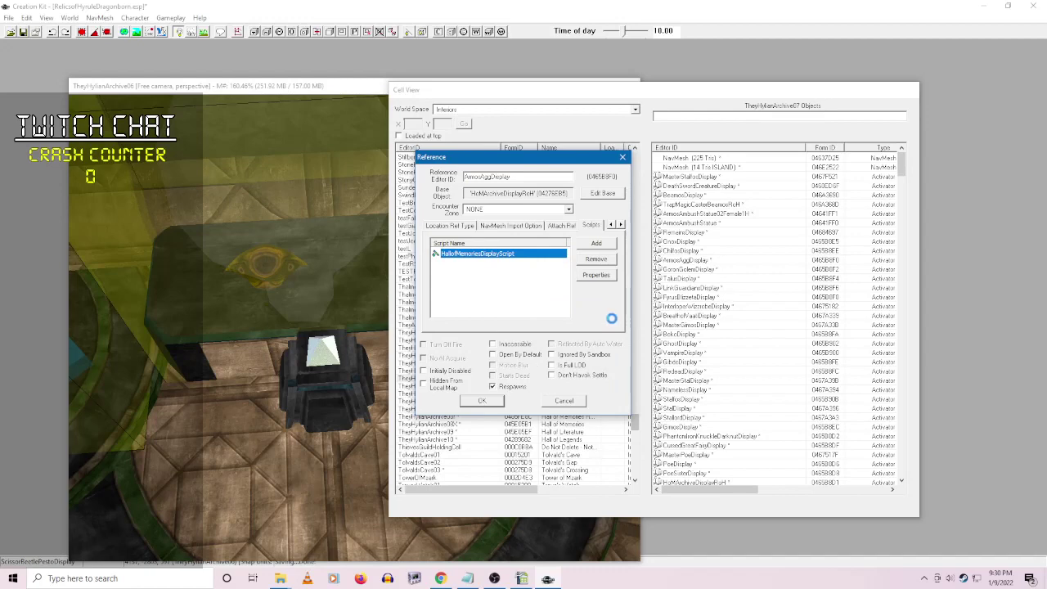
scroll(613, 204, down, 9)
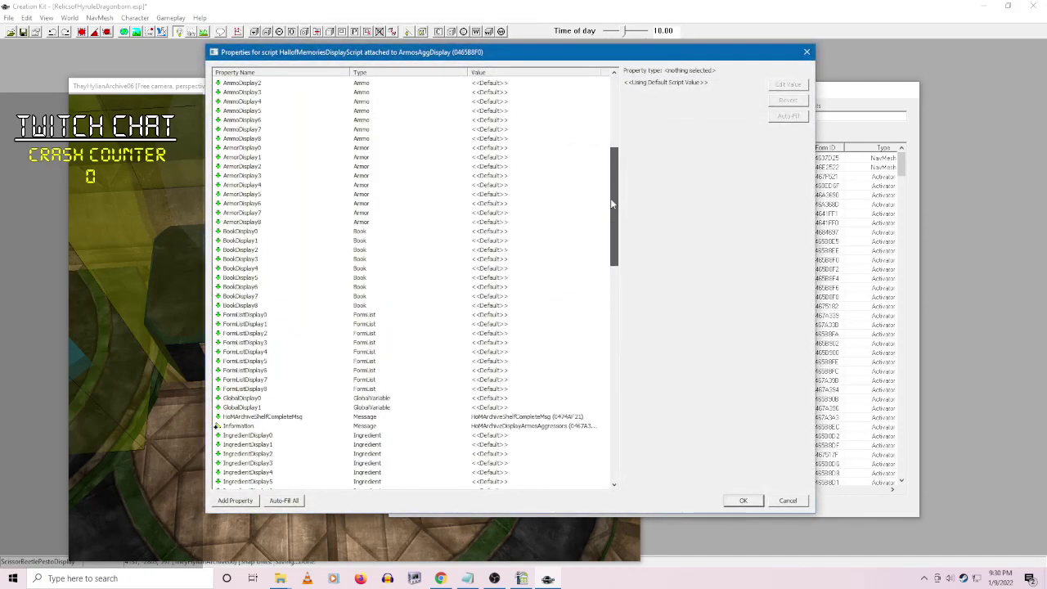
click(789, 501)
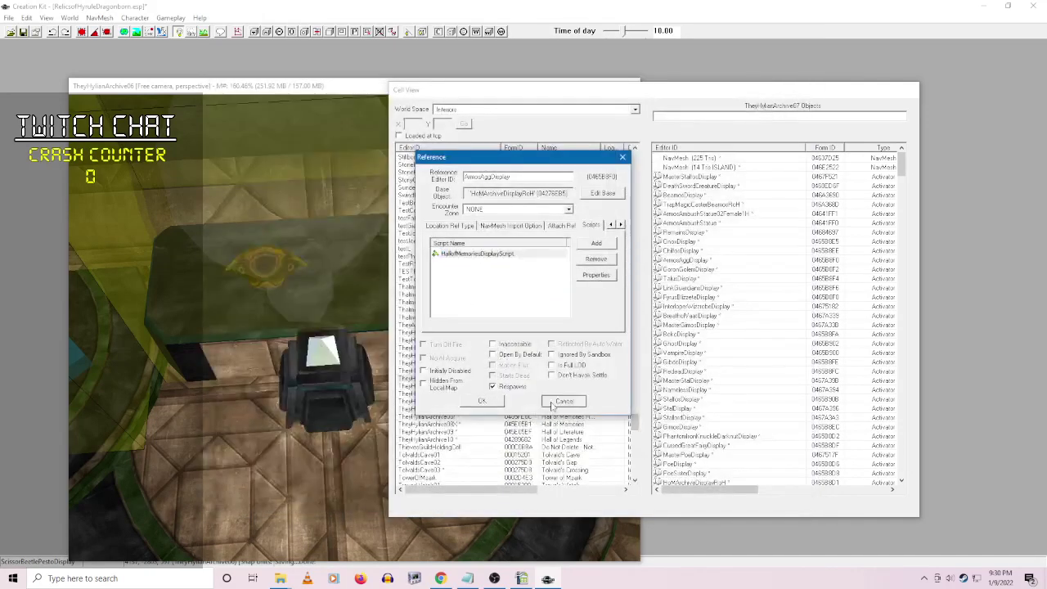
click(482, 400)
- Check the book, key and misc object entries in GoronGolemDisplay's HallofMemoriesDisplayScript properties and close the reference without changes
right_click(707, 269)
click(740, 293)
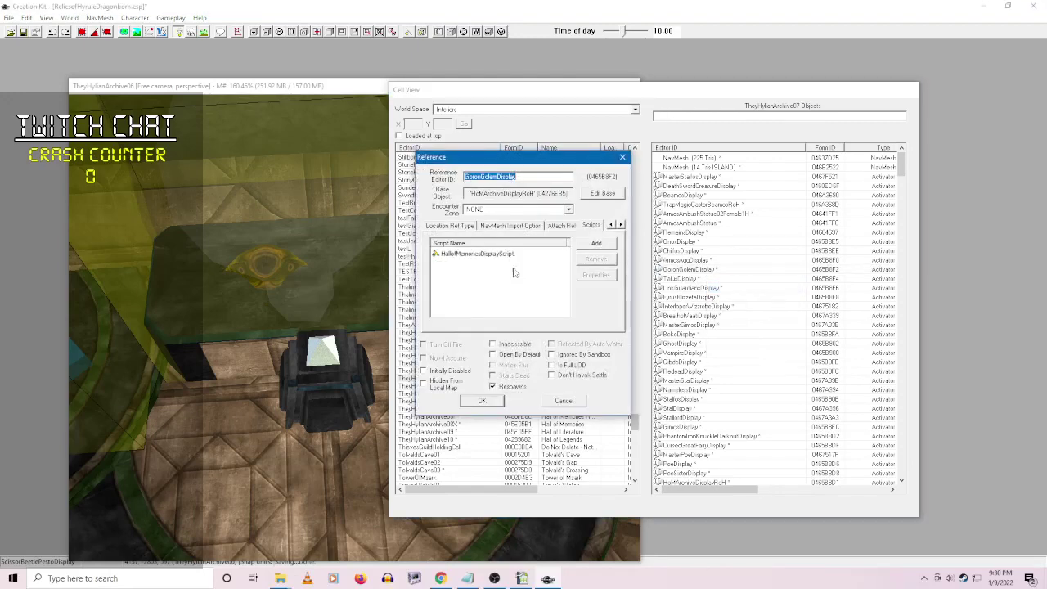
right_click(503, 254)
click(575, 308)
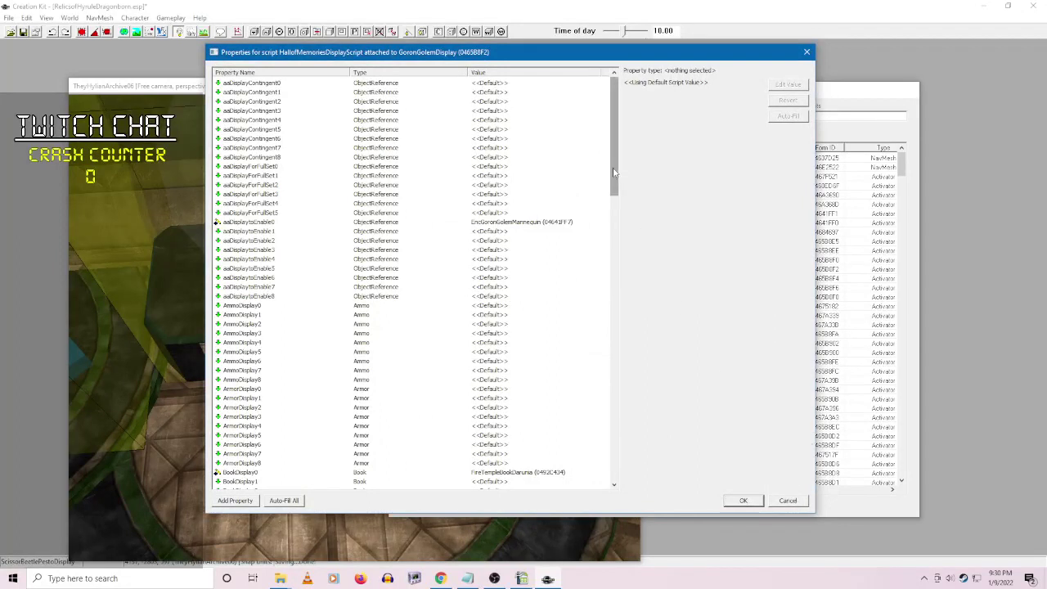
drag(615, 185, 615, 320)
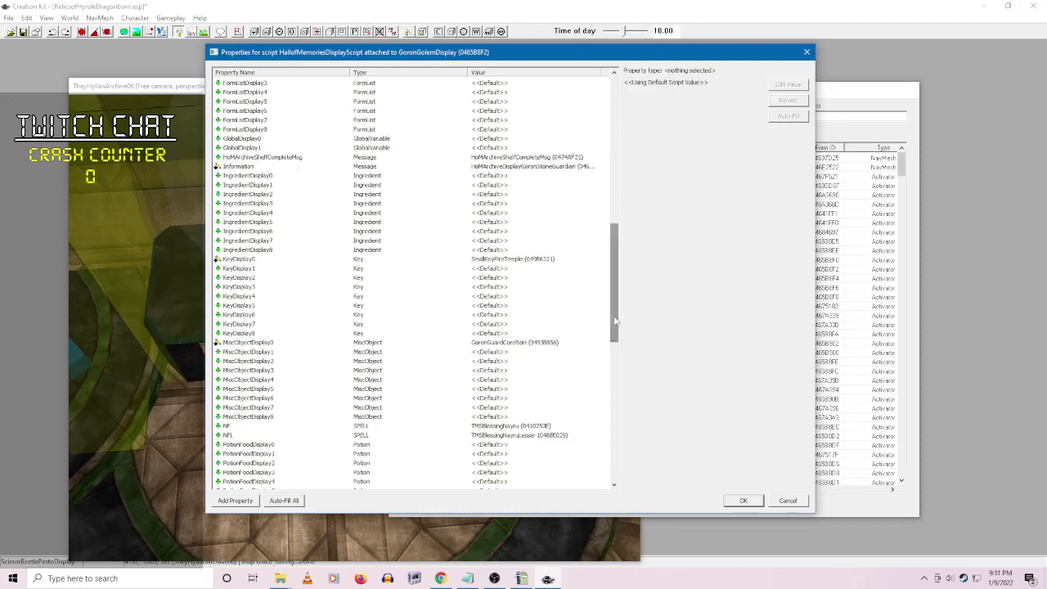
click(803, 501)
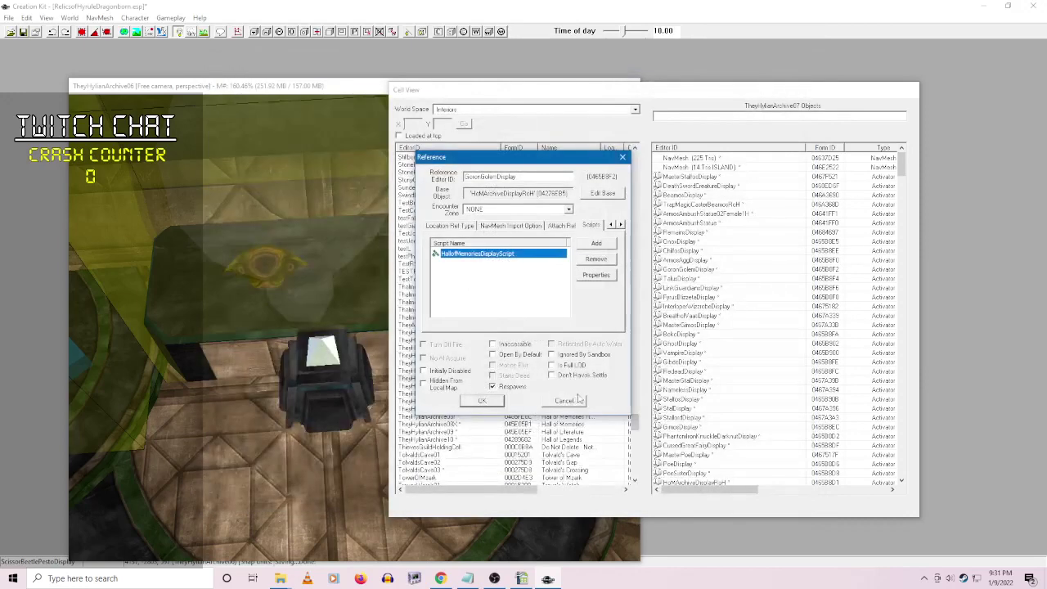
click(572, 400)
- Check the display and key entries in TalusDisplay's HallofMemoriesDisplayScript properties and close the reference without changes
right_click(700, 278)
click(710, 294)
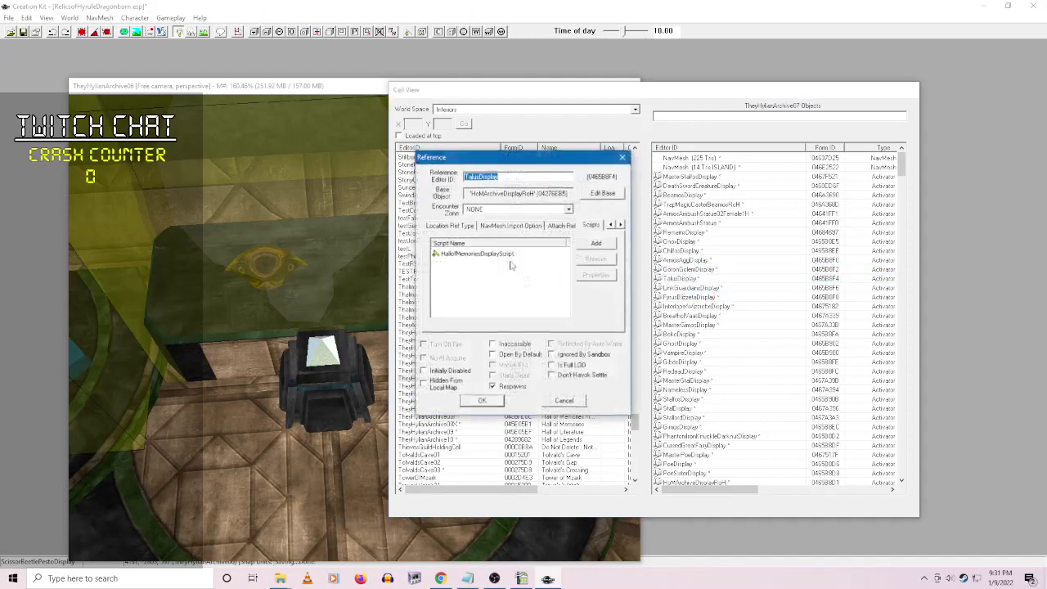
right_click(446, 254)
click(528, 299)
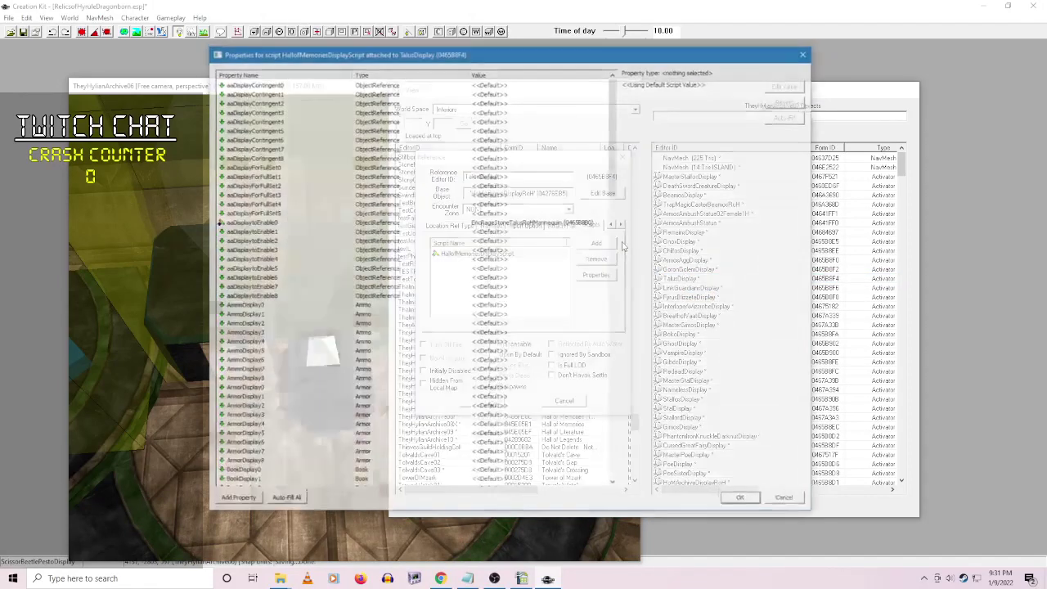
scroll(602, 246, down, 10)
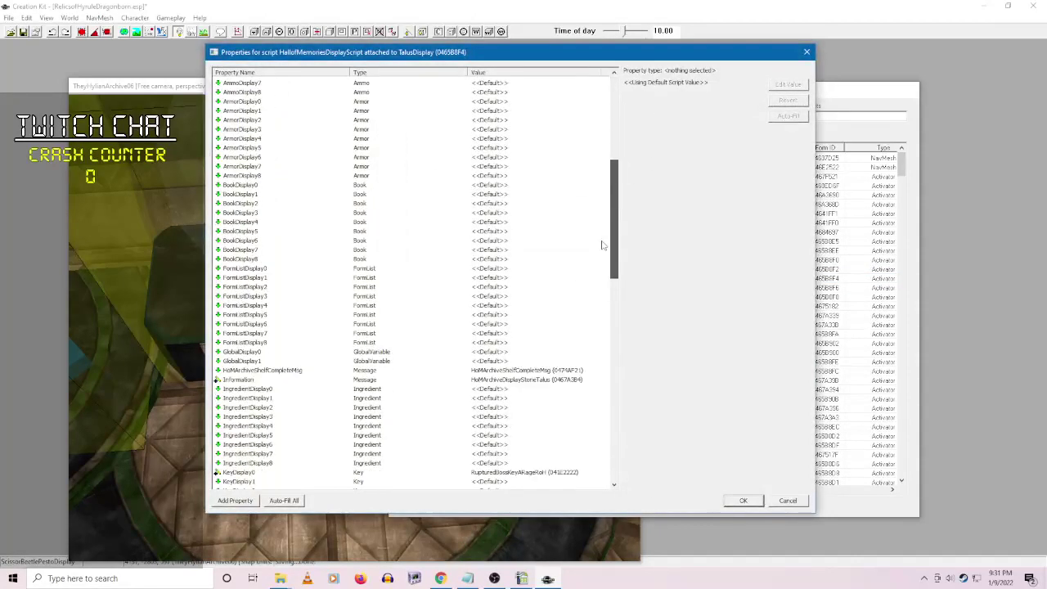
click(787, 499)
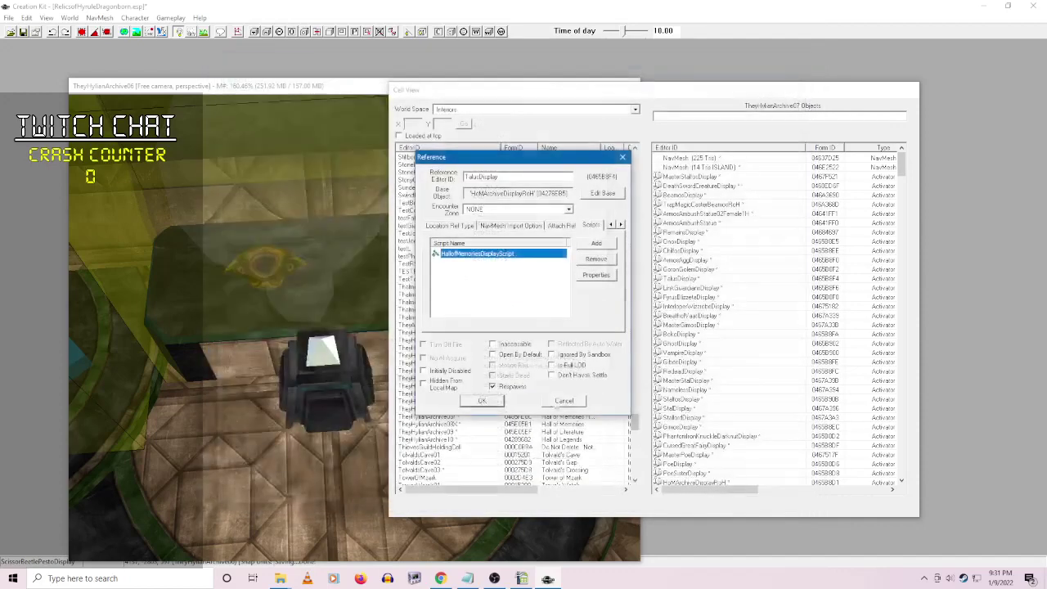
click(564, 400)
- Check the three enabled displays and their key entries in LinkGuardiansDisplay's HallofMemoriesDisplayScript properties, then close the reference
right_click(701, 288)
click(712, 305)
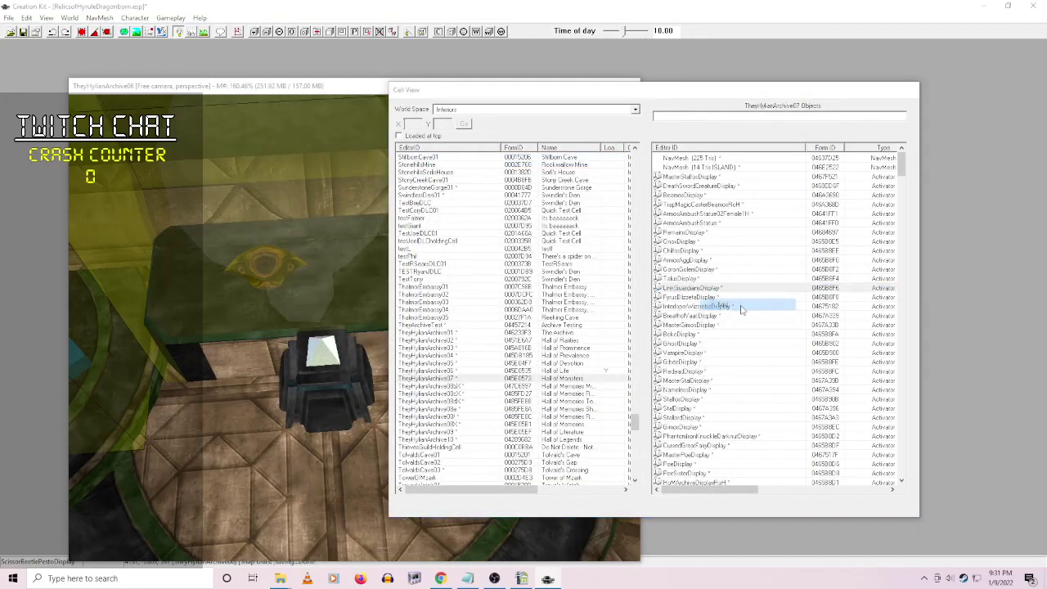
right_click(494, 259)
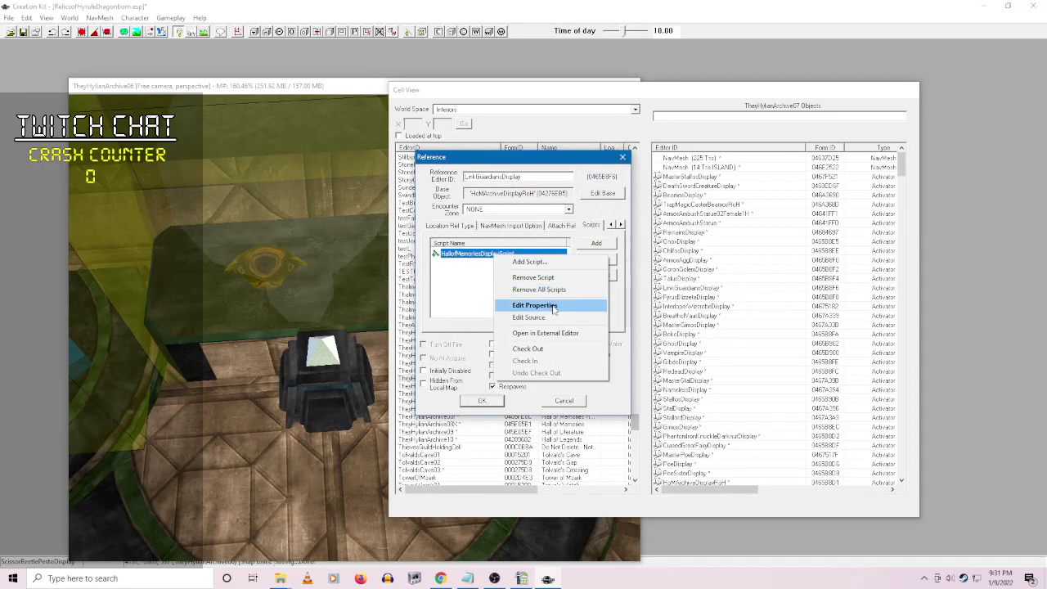
click(553, 306)
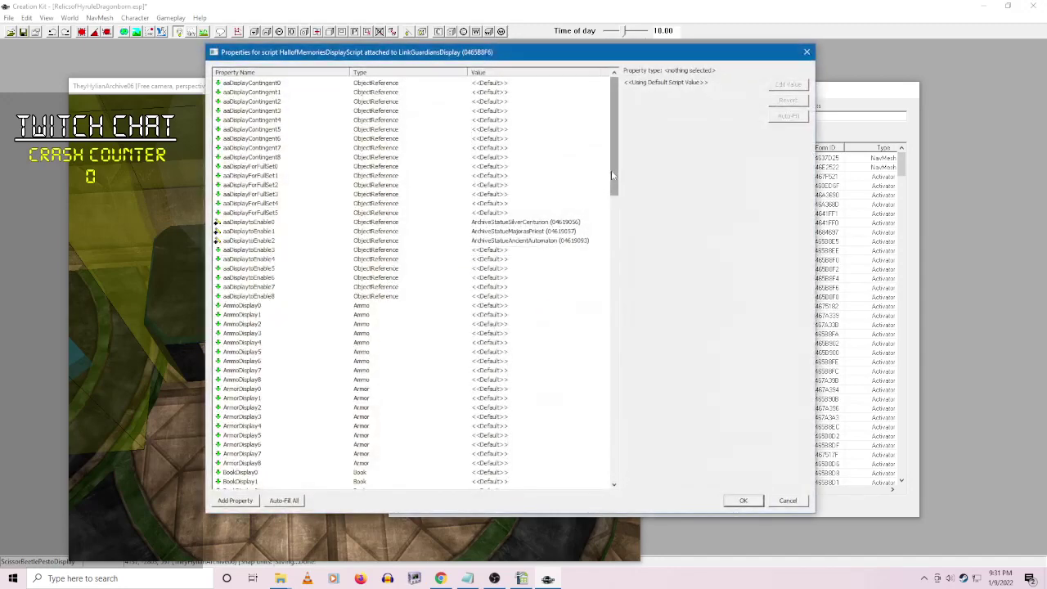
scroll(601, 241, down, 8)
scroll(601, 243, down, 6)
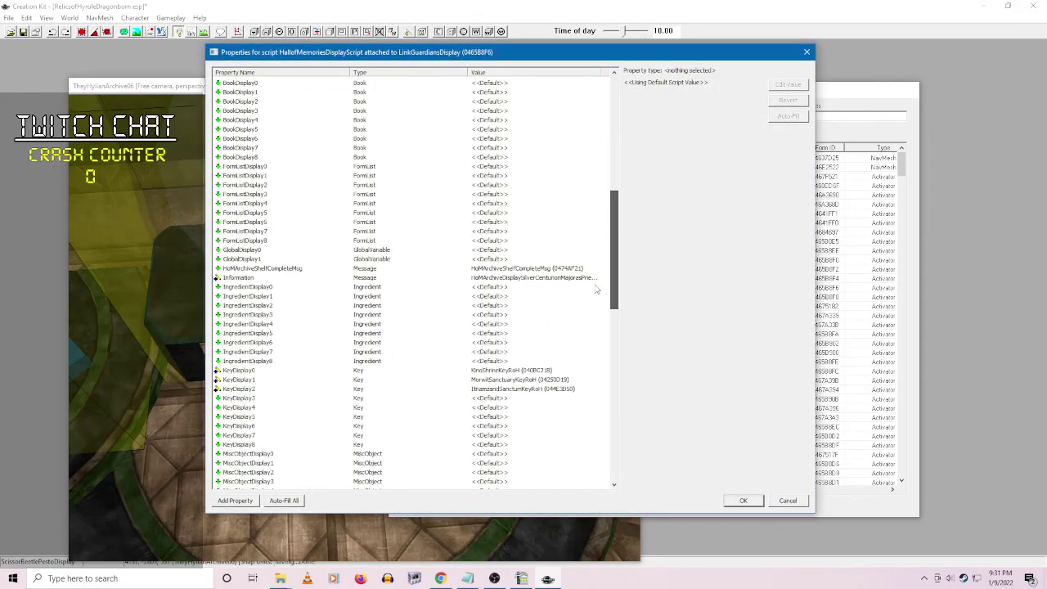
click(749, 499)
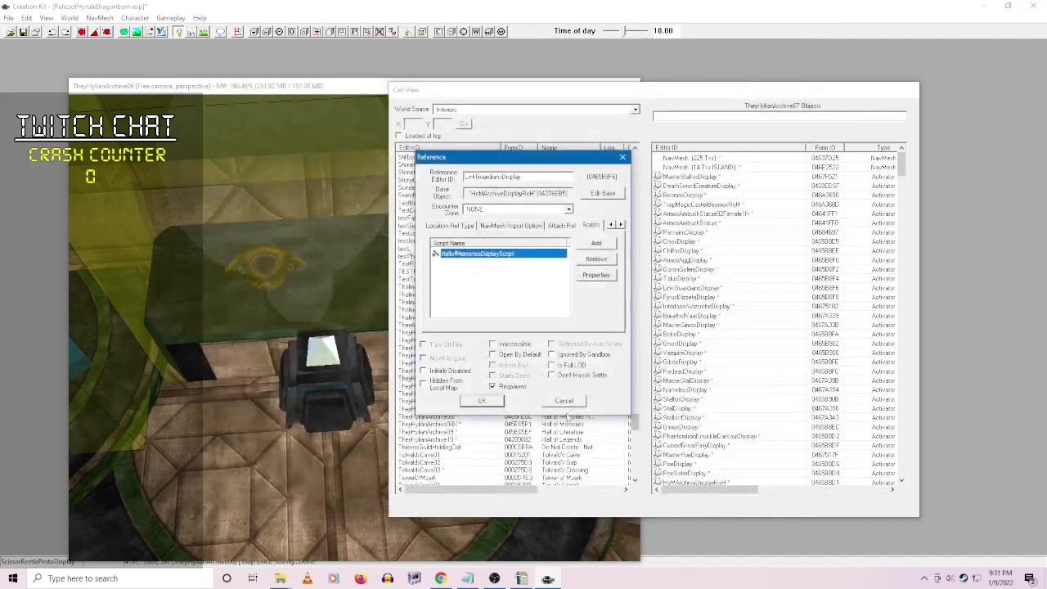
click(563, 401)
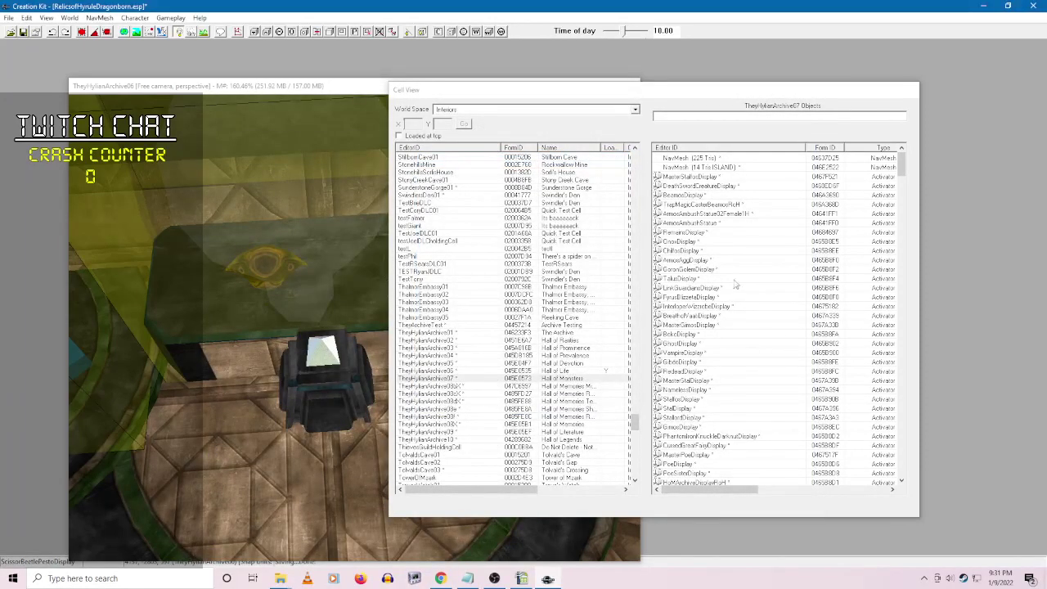
- Check the enabled displays and key entries in FyrusBlizzetaDisplay's HallofMemoriesDisplayScript properties and close the reference without changes
right_click(714, 302)
click(740, 309)
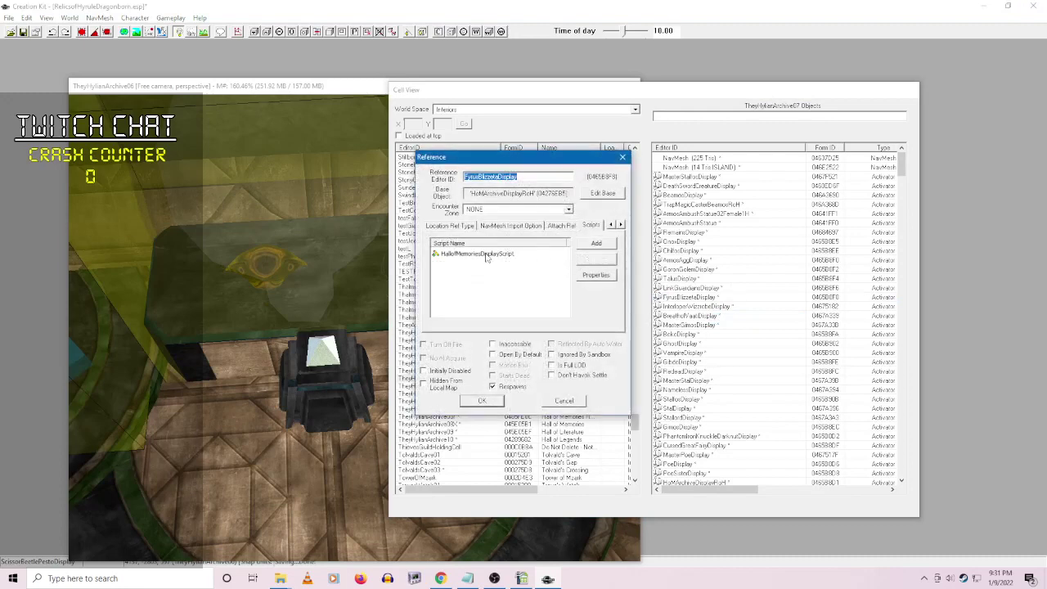
right_click(488, 253)
click(552, 304)
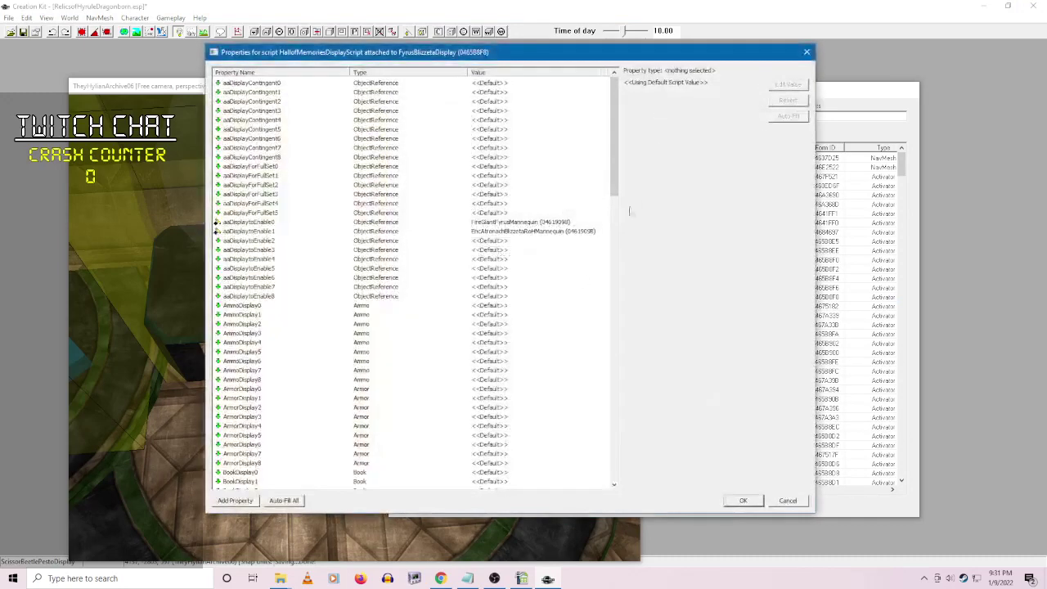
drag(615, 190, 623, 290)
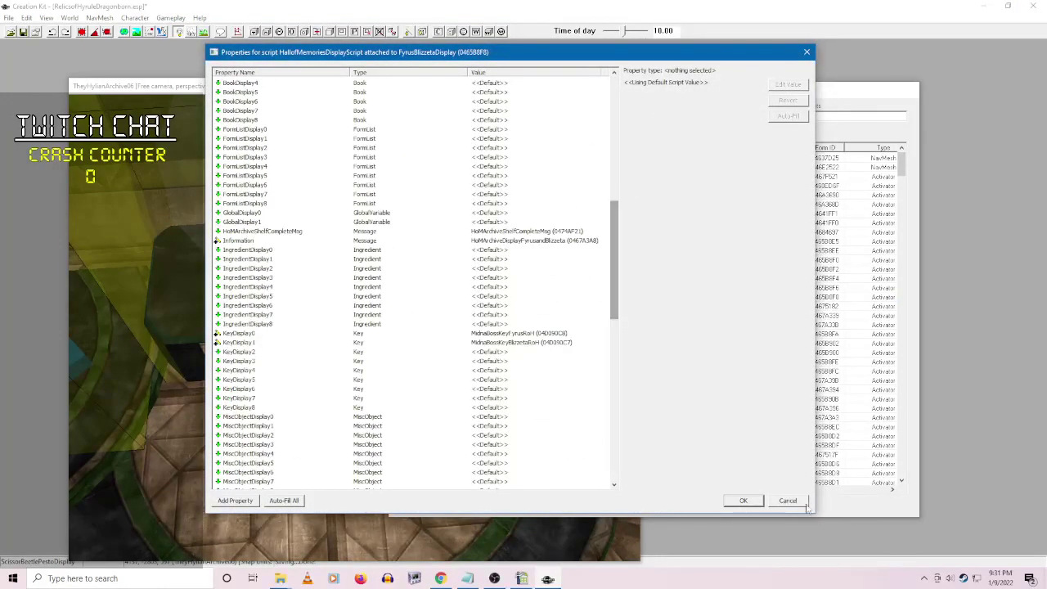
click(790, 501)
click(564, 400)
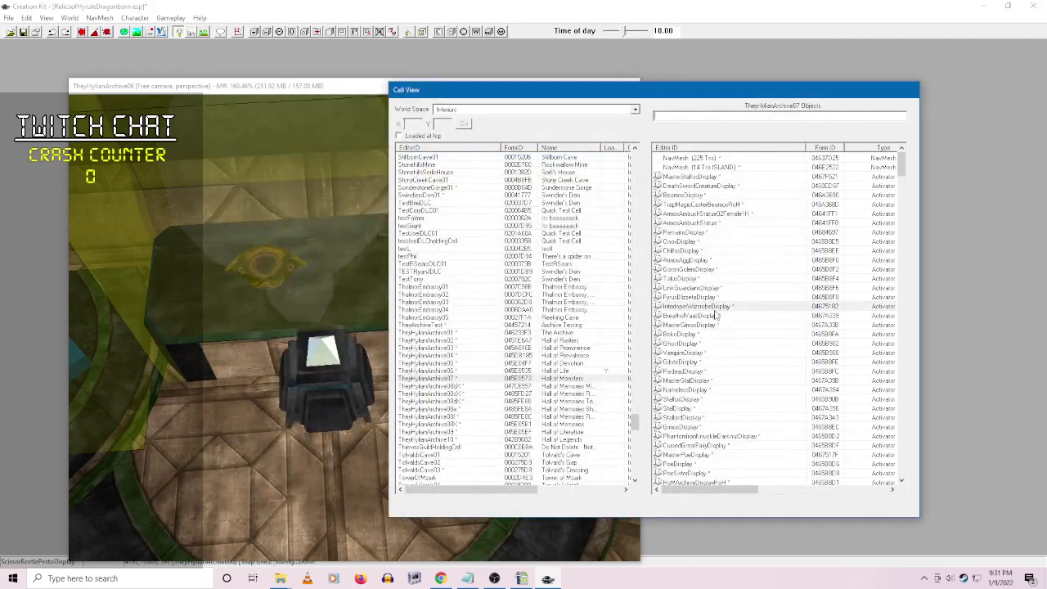
- Check the contingent display, armor and book entries in InterloperWizzrobeDisplay's HallofMemoriesDisplayScript properties and close the reference without changes
right_click(718, 308)
click(751, 335)
right_click(491, 254)
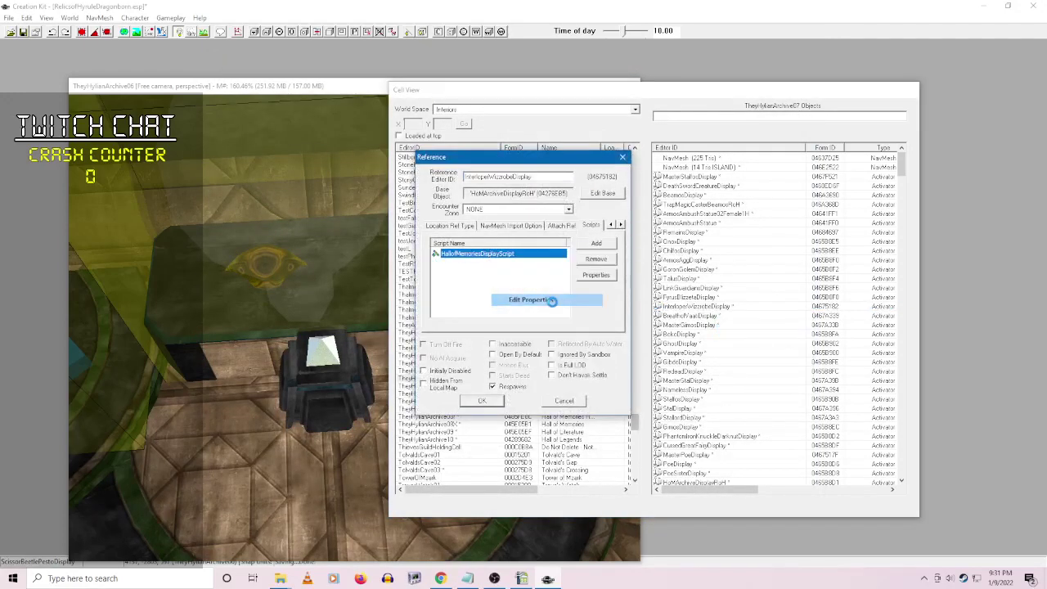
click(557, 298)
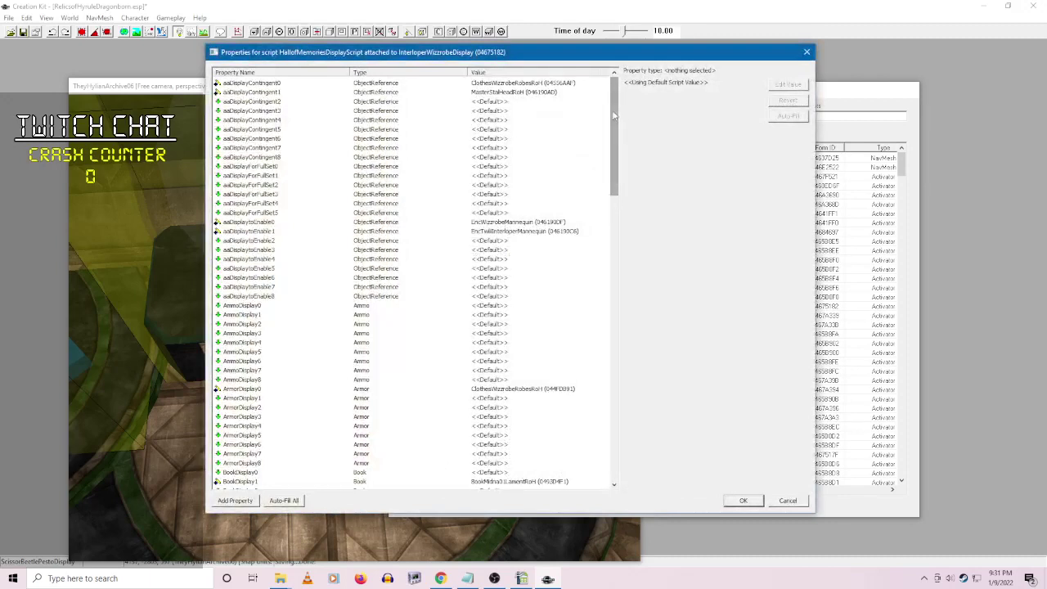
drag(618, 118, 617, 189)
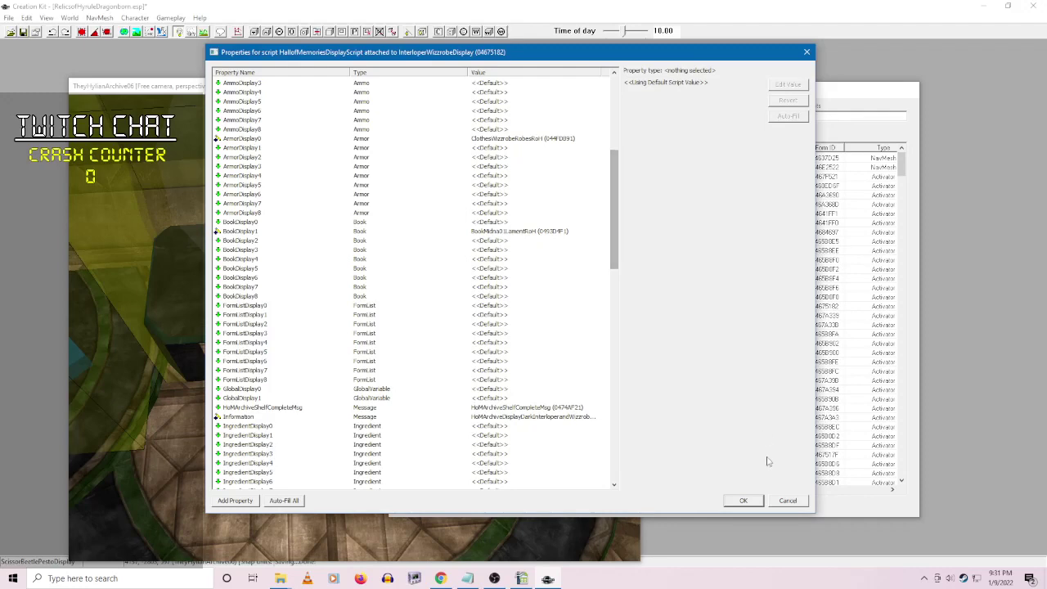
click(787, 500)
click(564, 400)
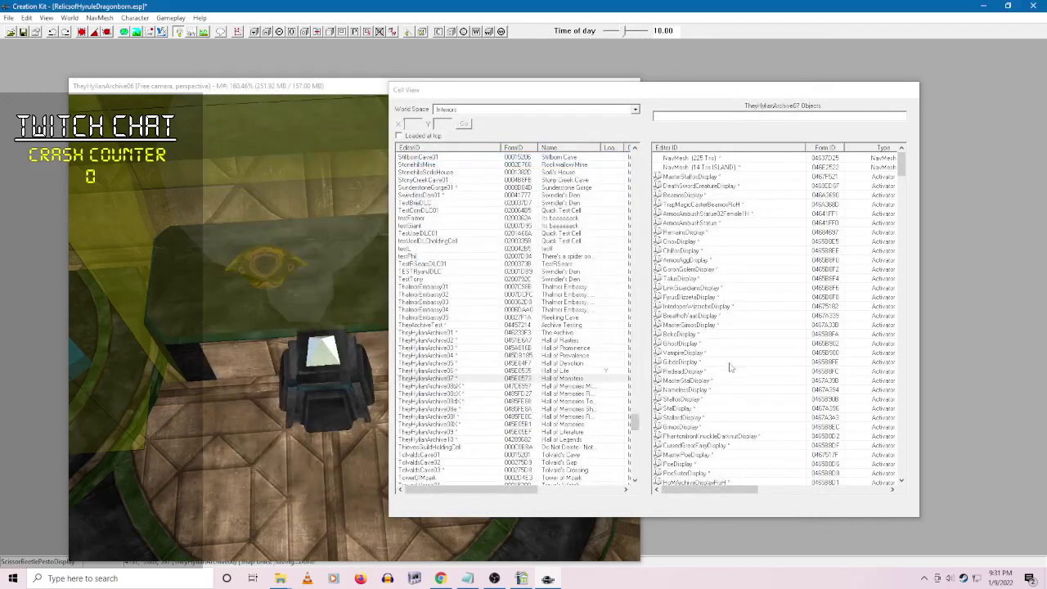
- Check the display and key entries in BreathofVaatiDisplay's HallofMemoriesDisplayScript properties and close the reference without changes
right_click(704, 321)
click(720, 328)
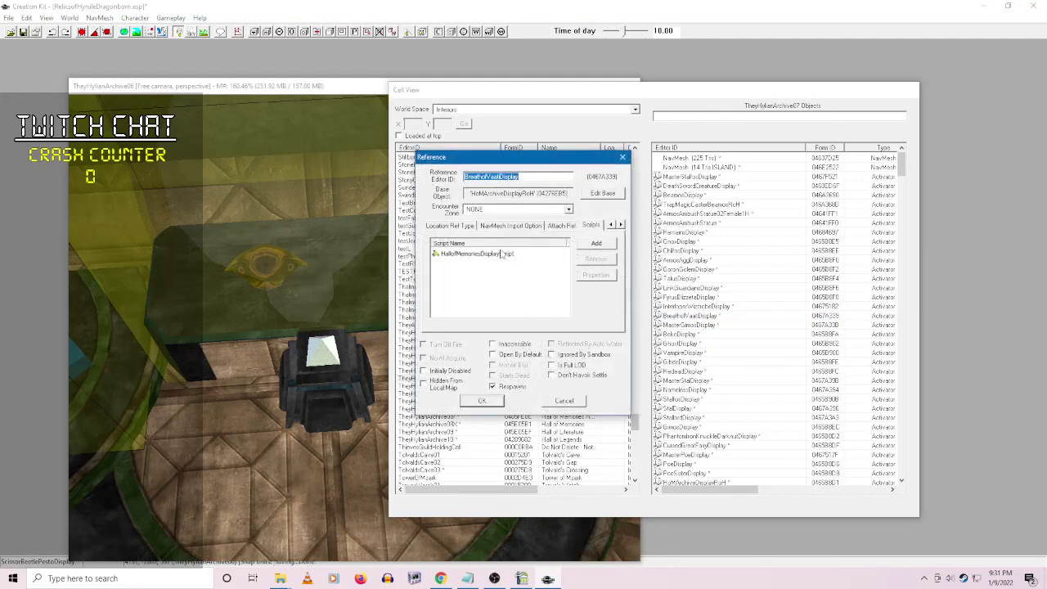
right_click(501, 253)
click(541, 301)
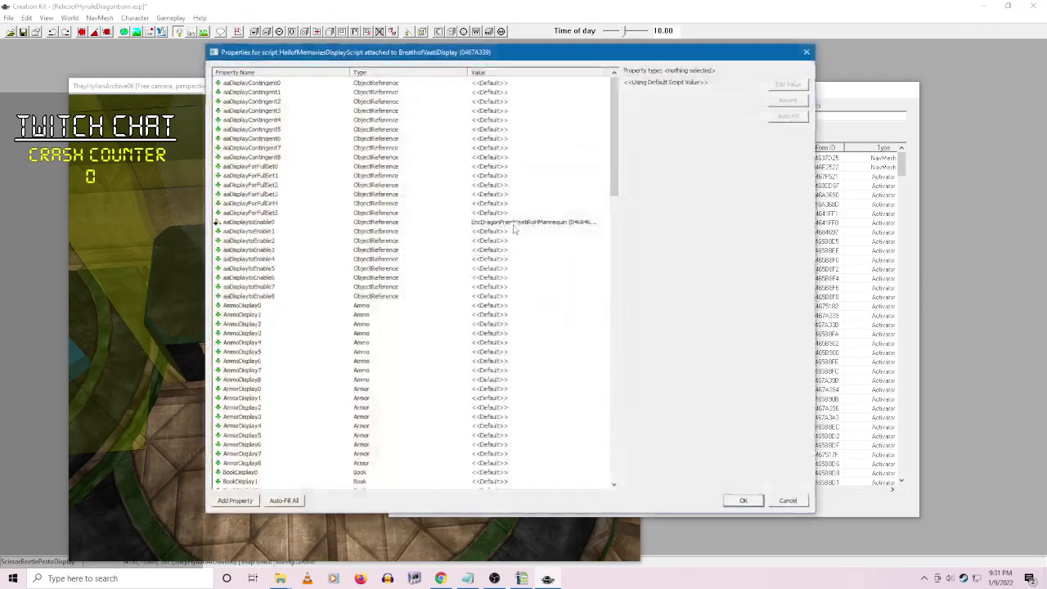
drag(603, 170, 605, 283)
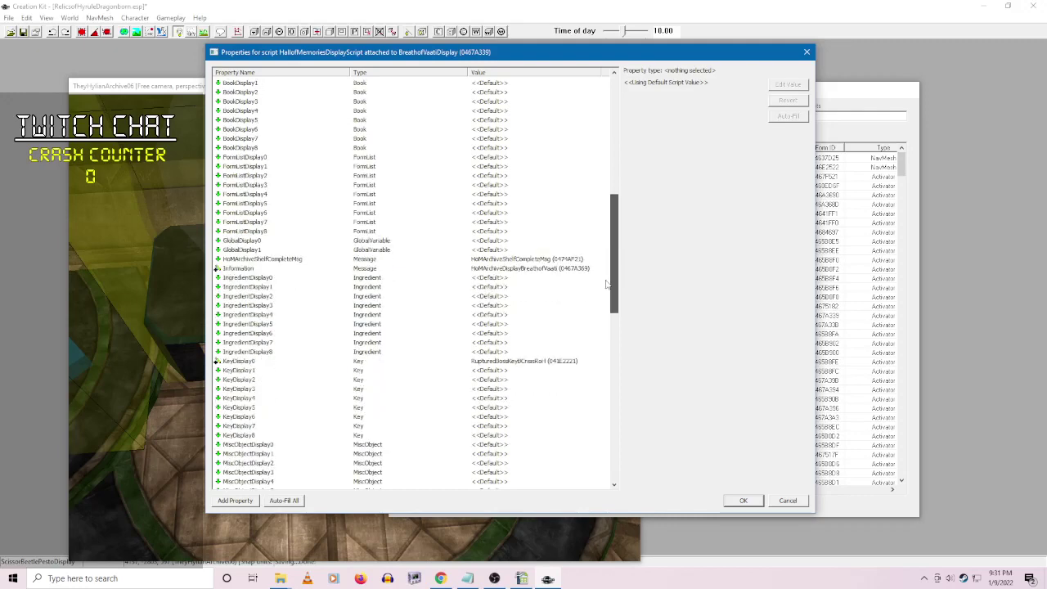
click(787, 499)
click(575, 401)
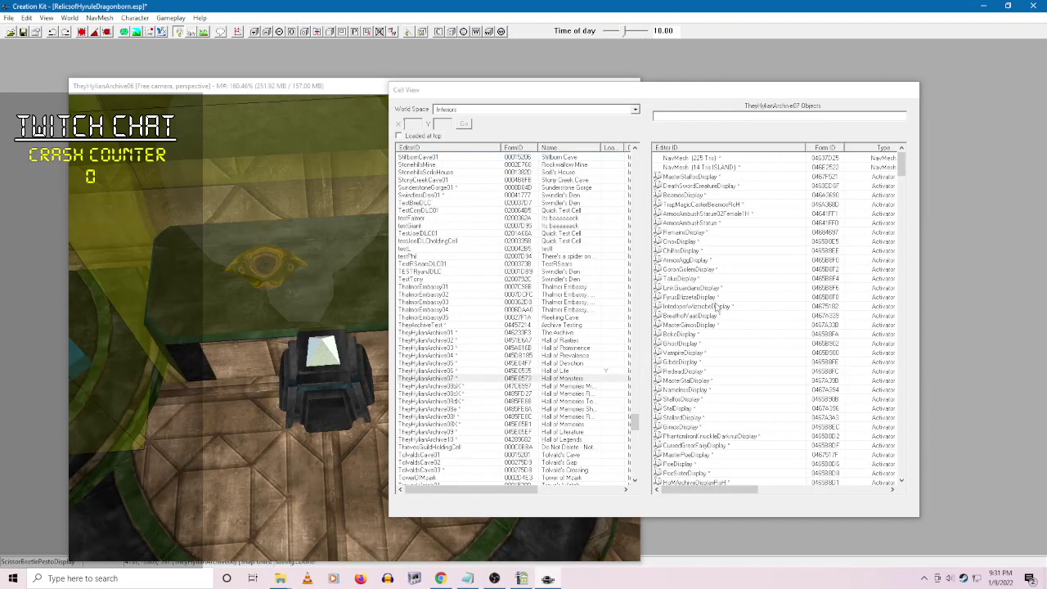
- Check the display and key entries in MasterGimosDisplay's HallofMemoriesDisplayScript properties and close the reference without changes
right_click(693, 327)
click(723, 351)
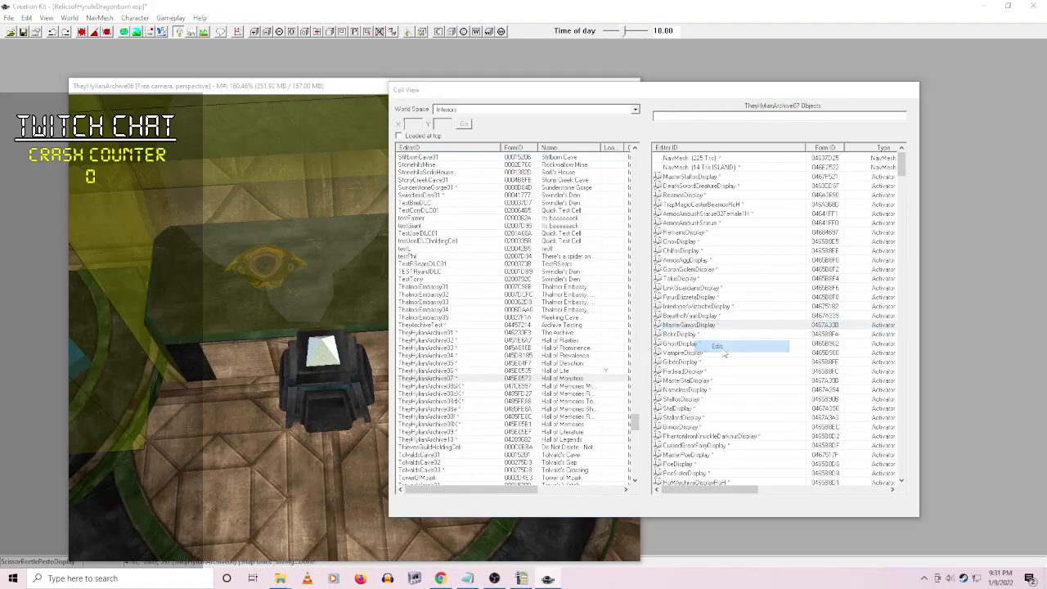
right_click(513, 254)
click(553, 309)
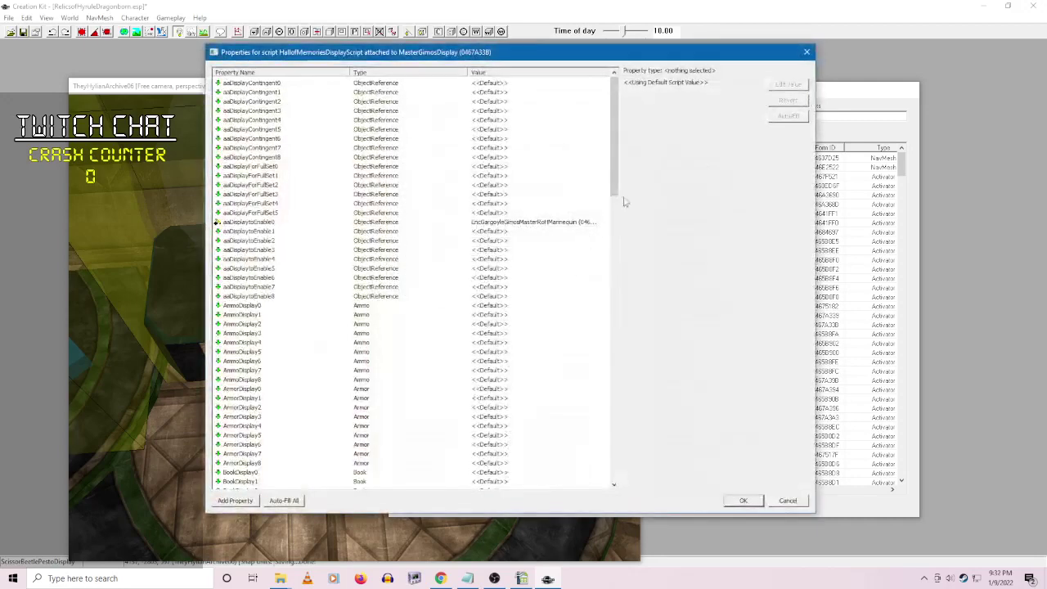
drag(610, 180, 606, 269)
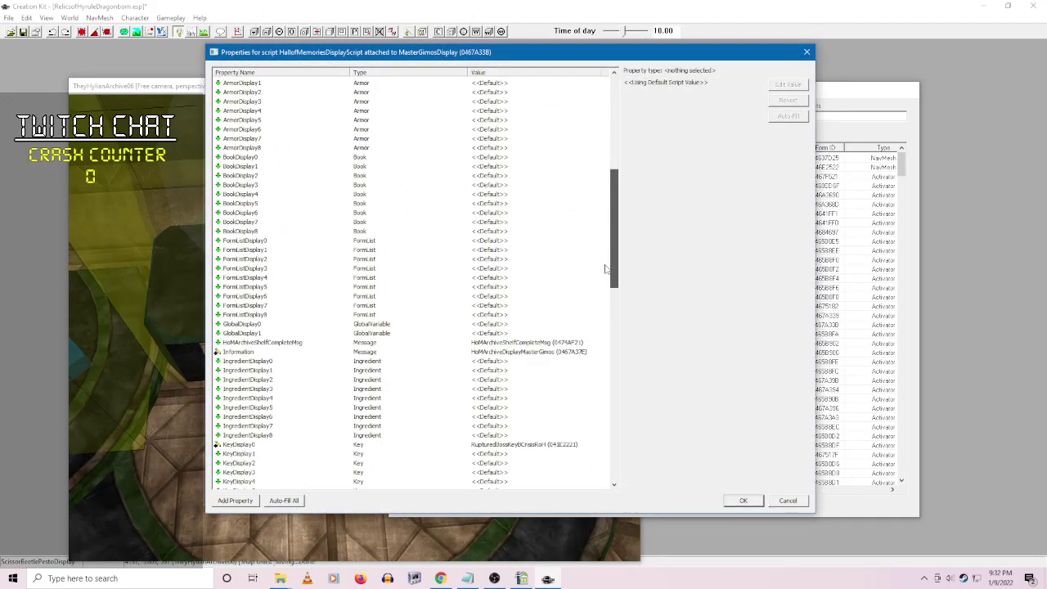
click(788, 501)
click(564, 401)
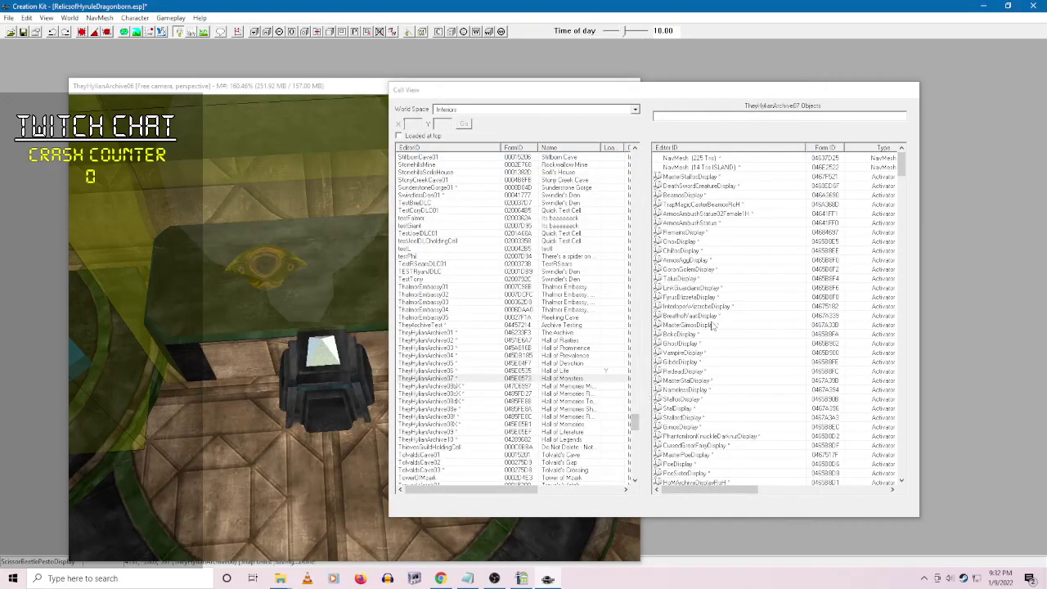
- Open BokoDisplay's HallofMemoriesDisplayScript properties and check its enabled displays and item entries
right_click(692, 336)
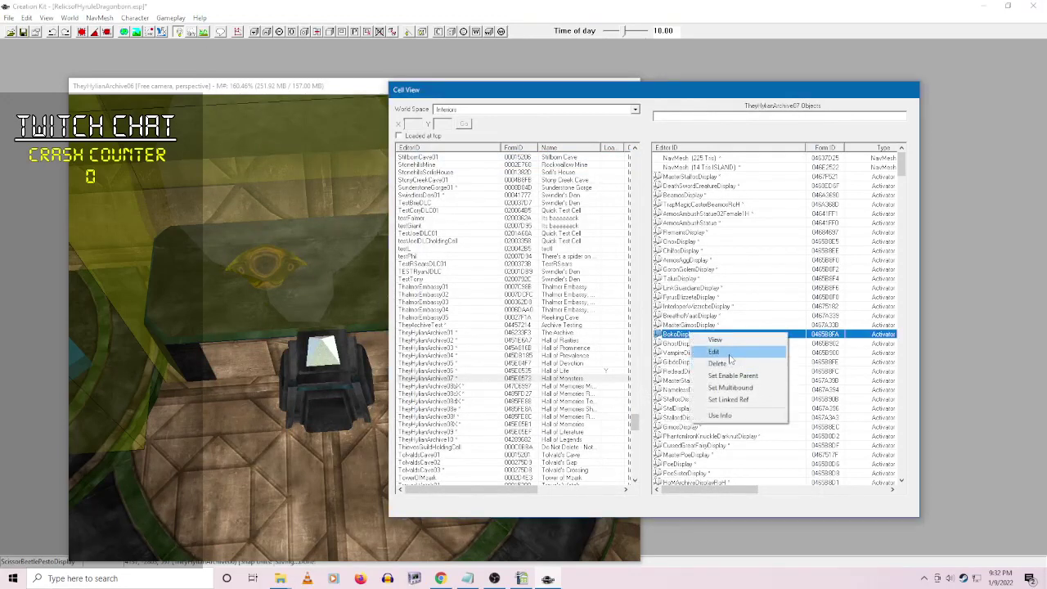
click(712, 353)
right_click(497, 257)
click(549, 301)
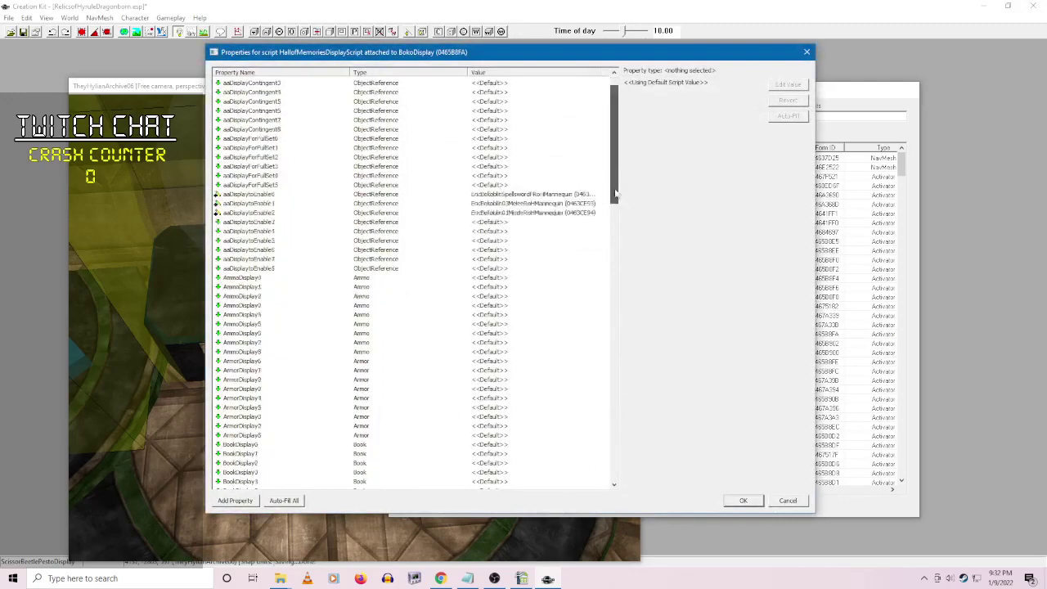
mouse_move(610, 177)
mouse_down()
mouse_move(591, 479)
mouse_move(601, 178)
mouse_up()
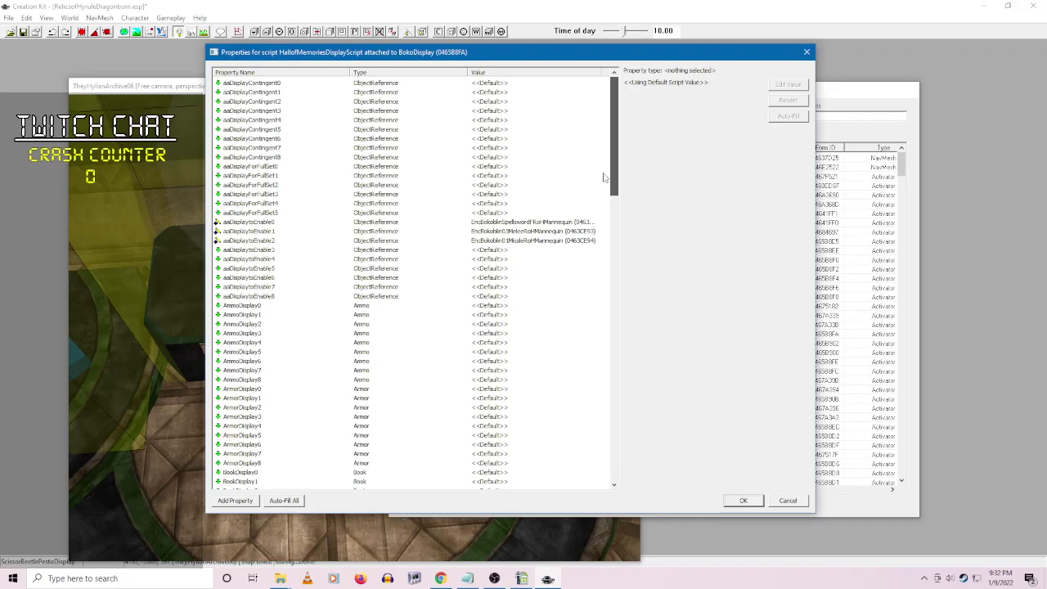
drag(613, 178, 614, 179)
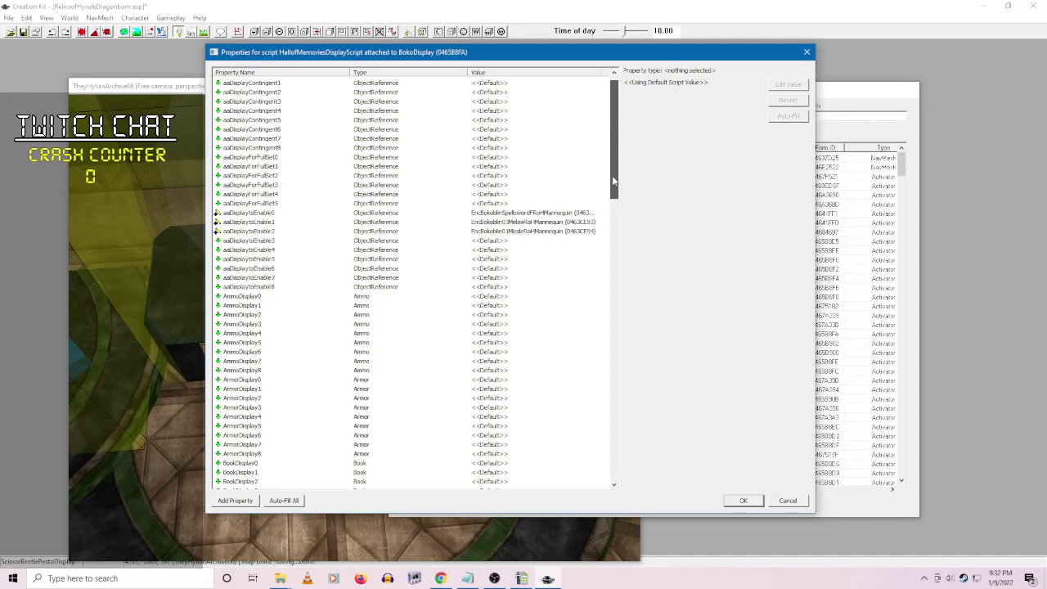
drag(610, 181, 586, 179)
drag(586, 180, 586, 458)
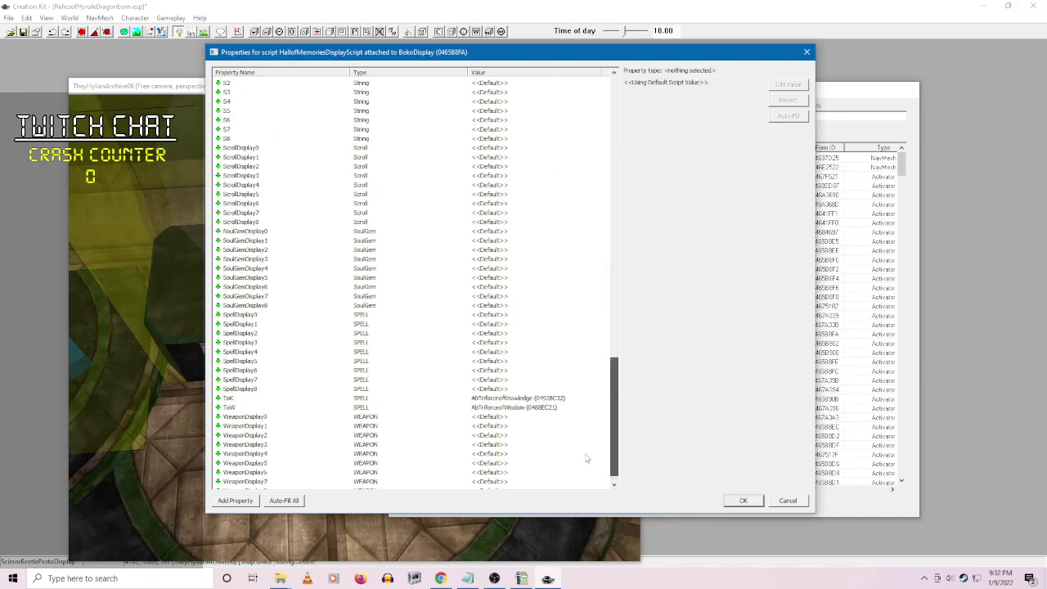
- Set WeaponDisplay0 in BokoDisplay's script properties to BokoblinShortswordRoH
click(493, 419)
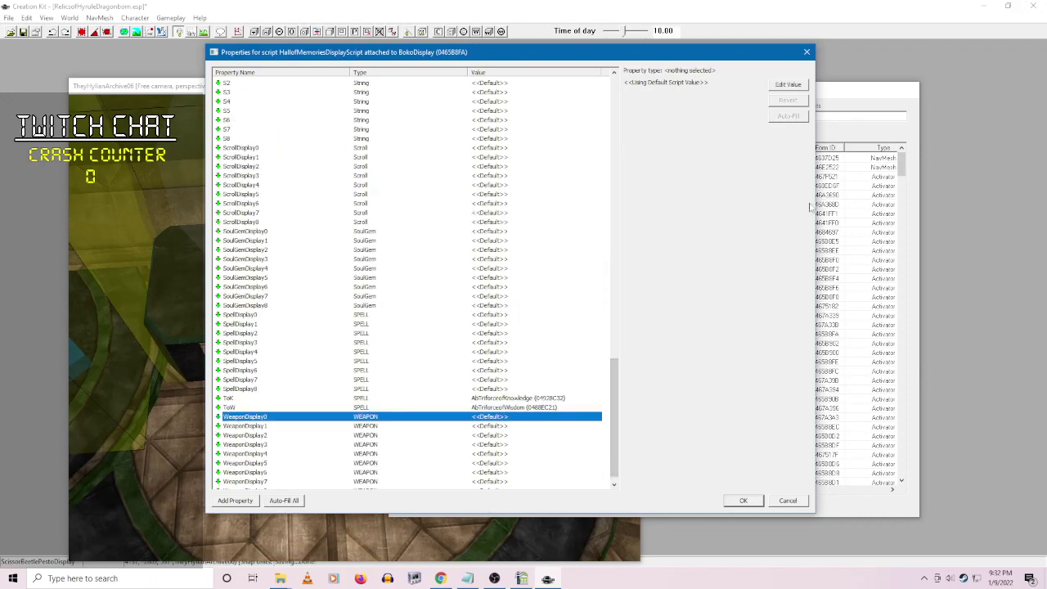
click(769, 88)
click(759, 85)
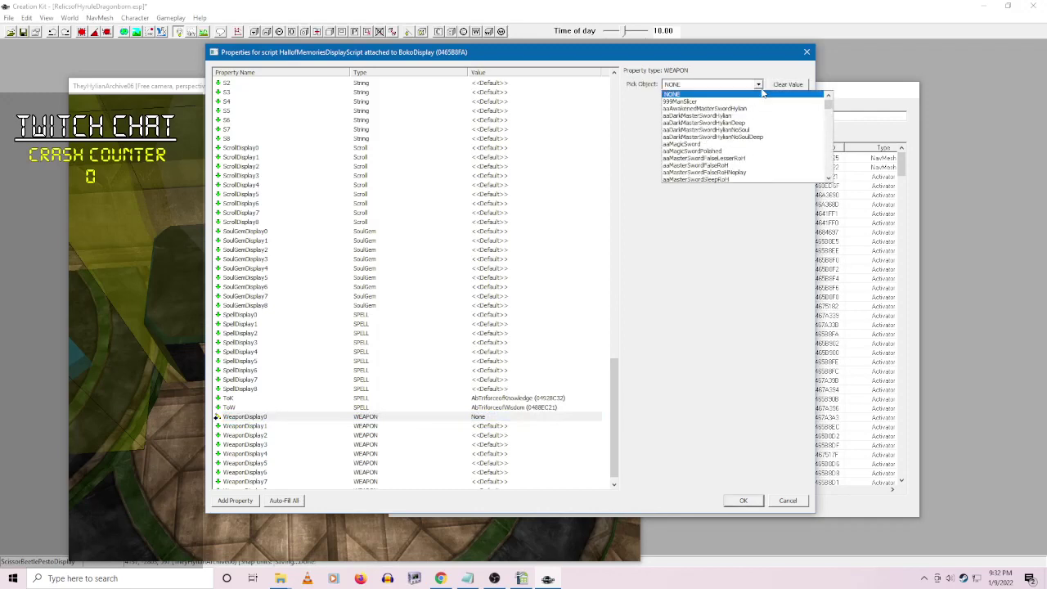
text(bok)
scroll(738, 121, down, 6)
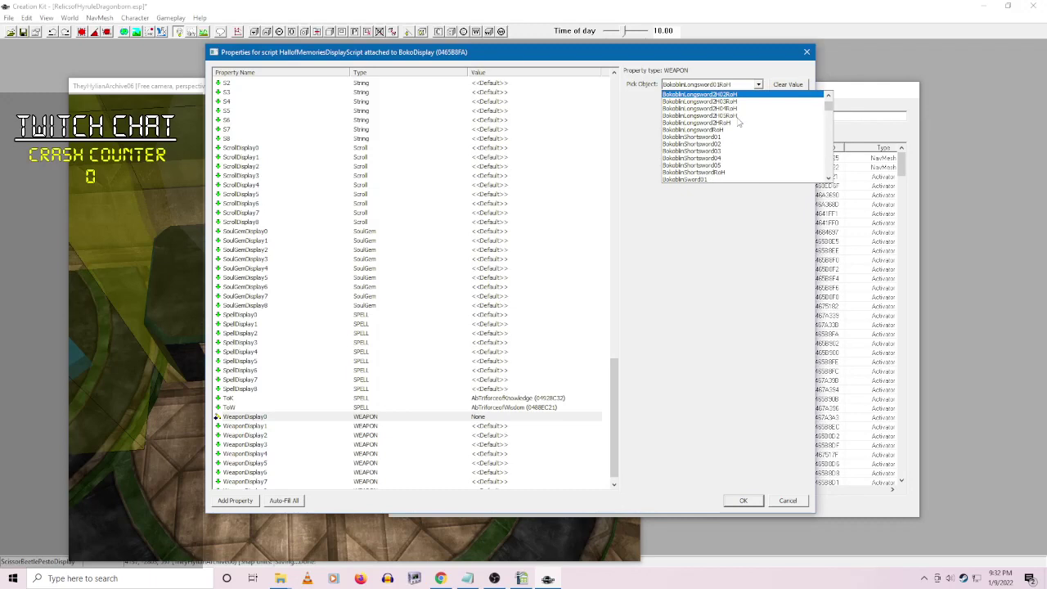
scroll(738, 121, down, 2)
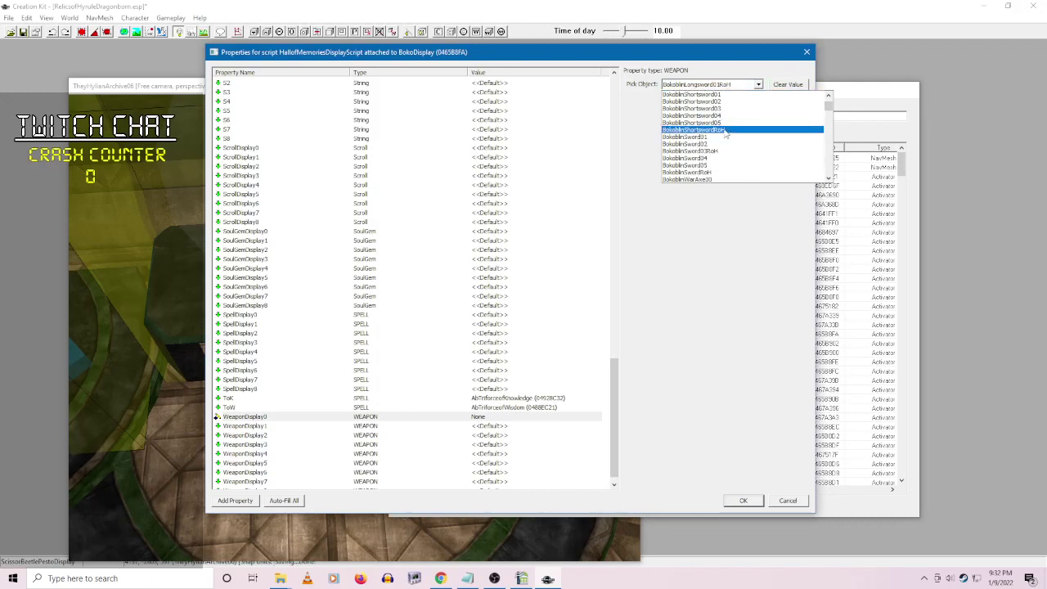
click(725, 131)
- Set WeaponDisplay1 in BokoDisplay's script properties to BokoblinLongswordRoH
click(490, 426)
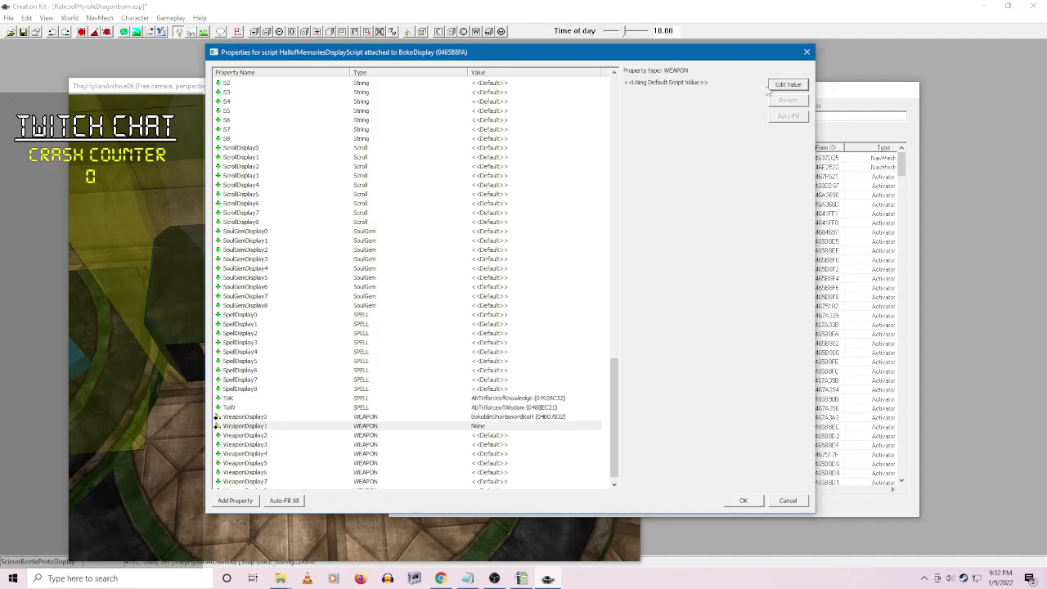
click(772, 85)
click(758, 84)
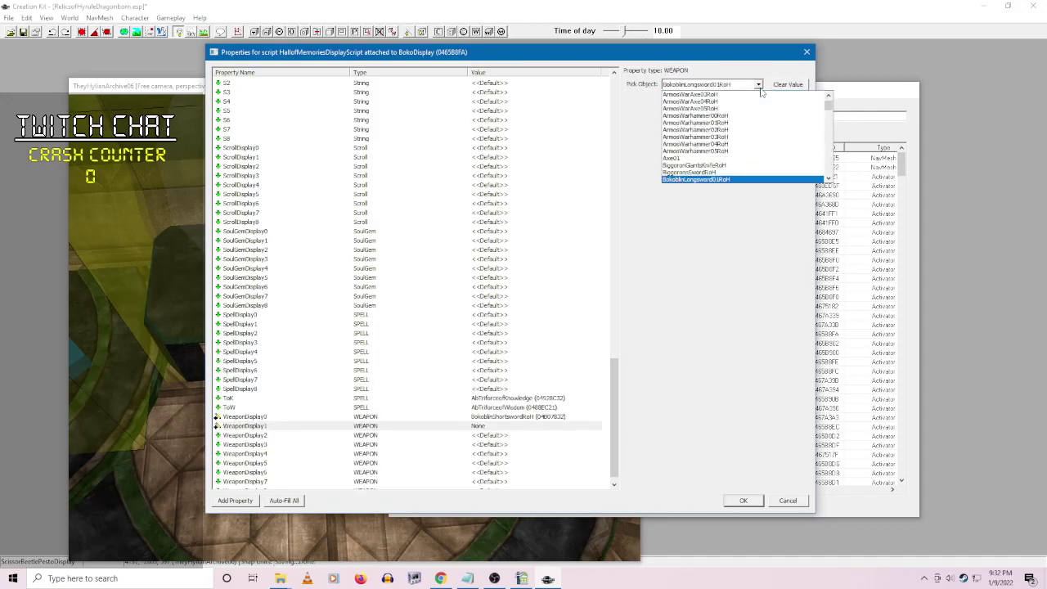
scroll(740, 156, down, 4)
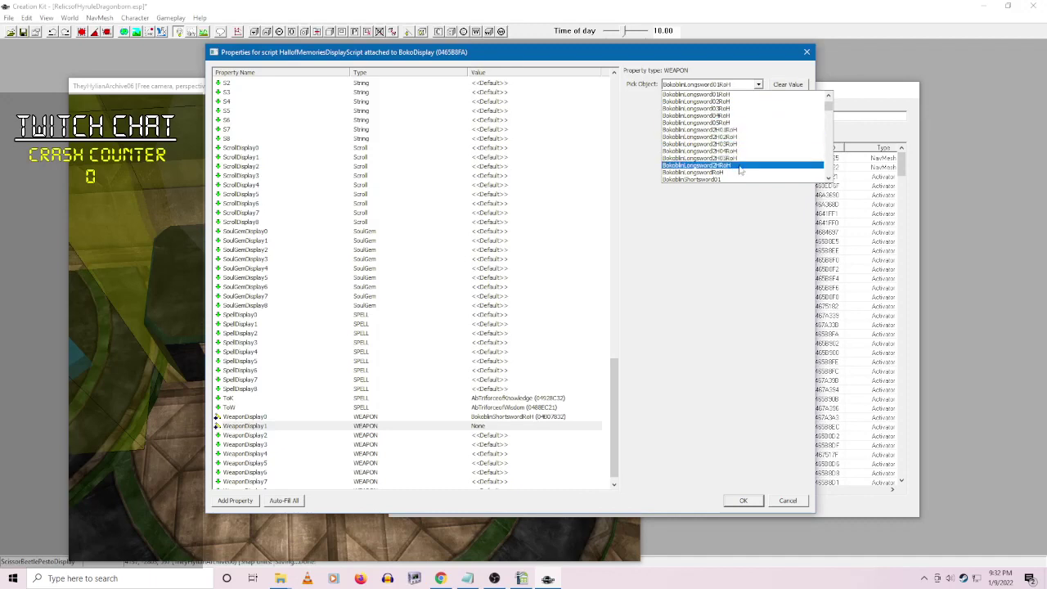
click(728, 172)
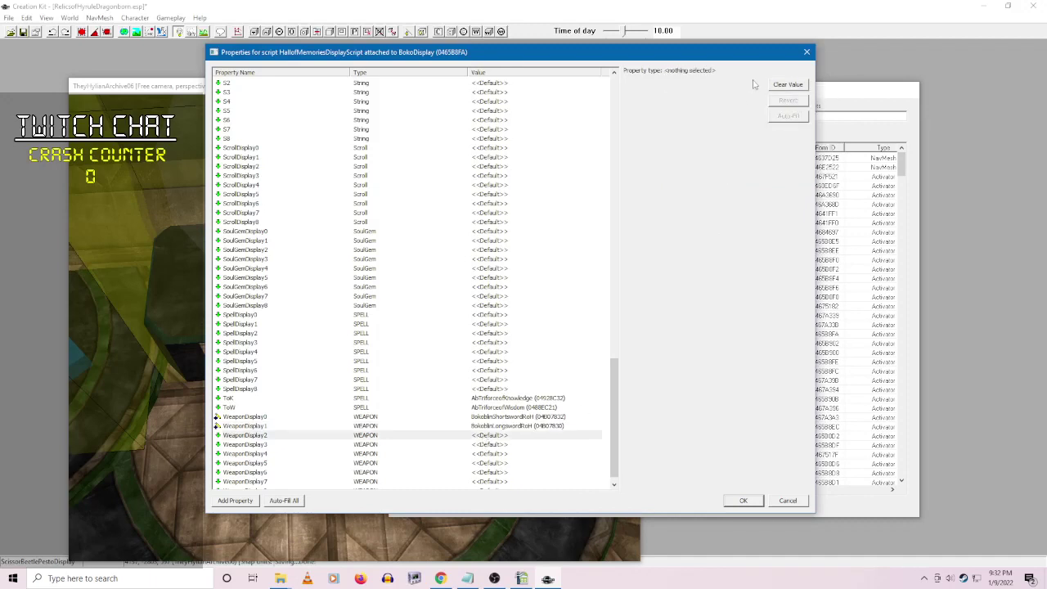
- Set WeaponDisplay2 in BokoDisplay's script properties to BokoblinWarAxe00
click(483, 436)
click(788, 84)
click(758, 84)
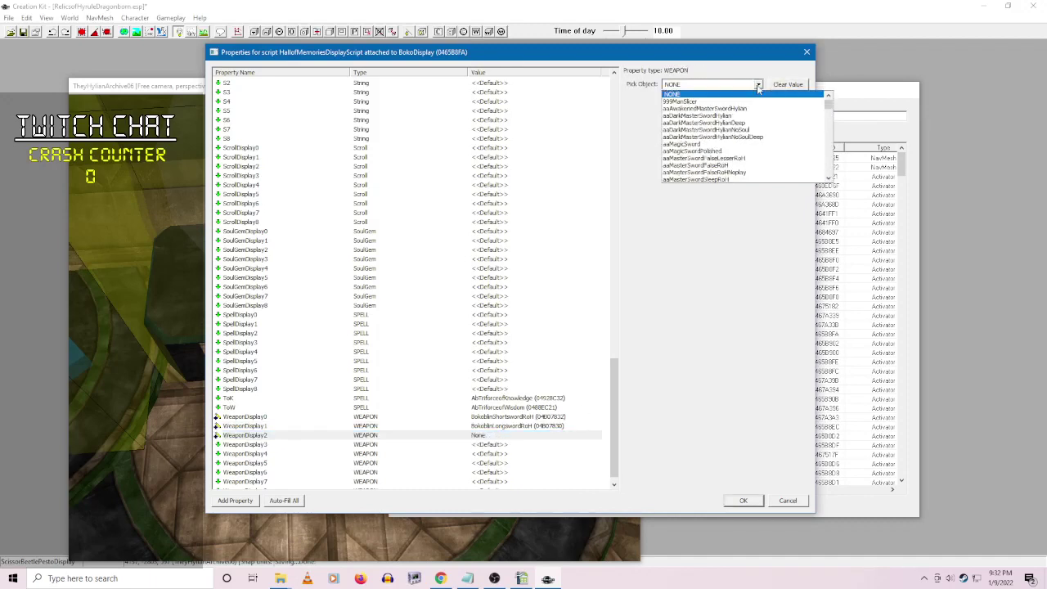
text(bok)
scroll(731, 136, down, 4)
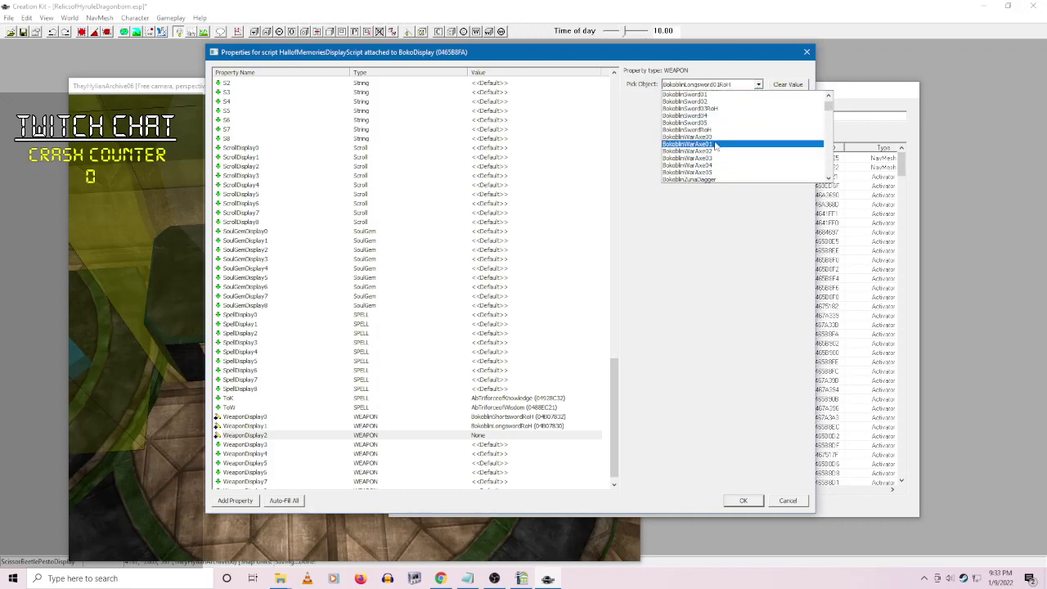
click(718, 136)
- Recheck BokoDisplay's enabled display entries, then save its script properties and the reference
click(515, 416)
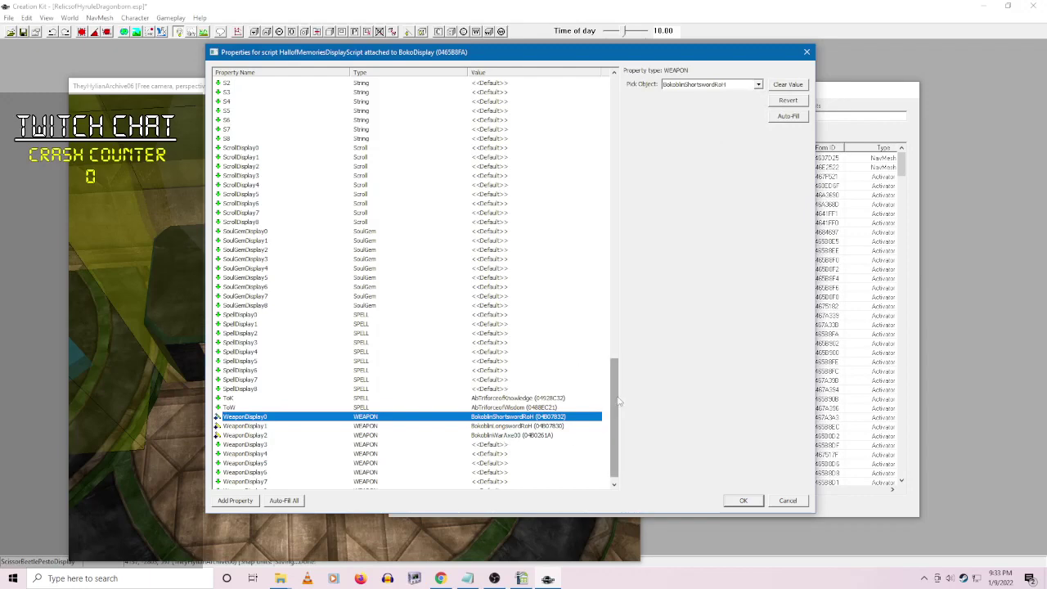
drag(618, 409, 615, 123)
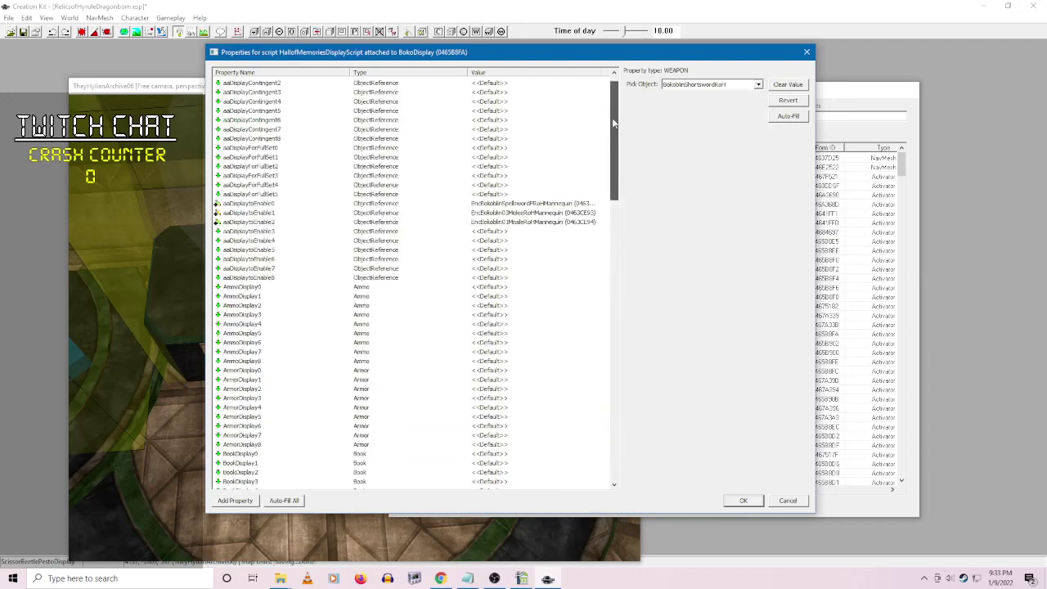
click(742, 500)
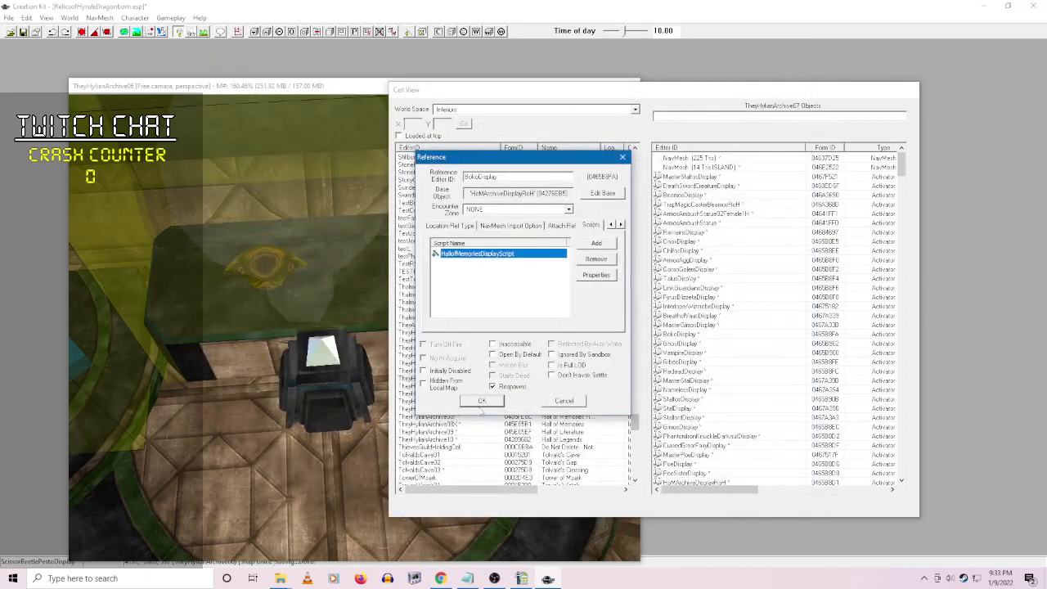
click(485, 403)
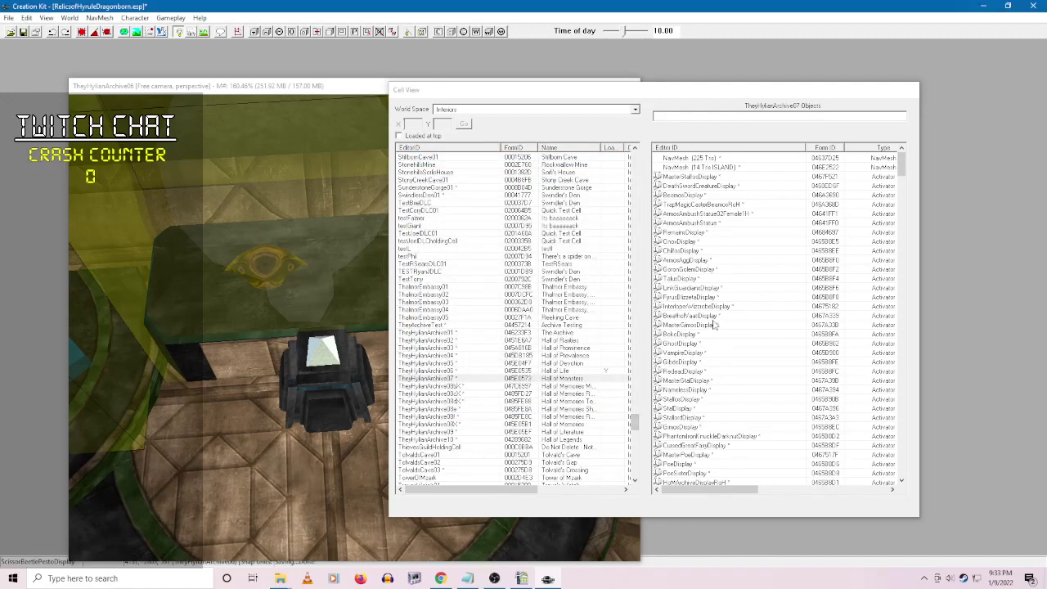
- Check the contingent display, enabled display and spell entries in GhostDisplay's HallofMemoriesDisplayScript properties and accept the reference as it is
right_click(694, 344)
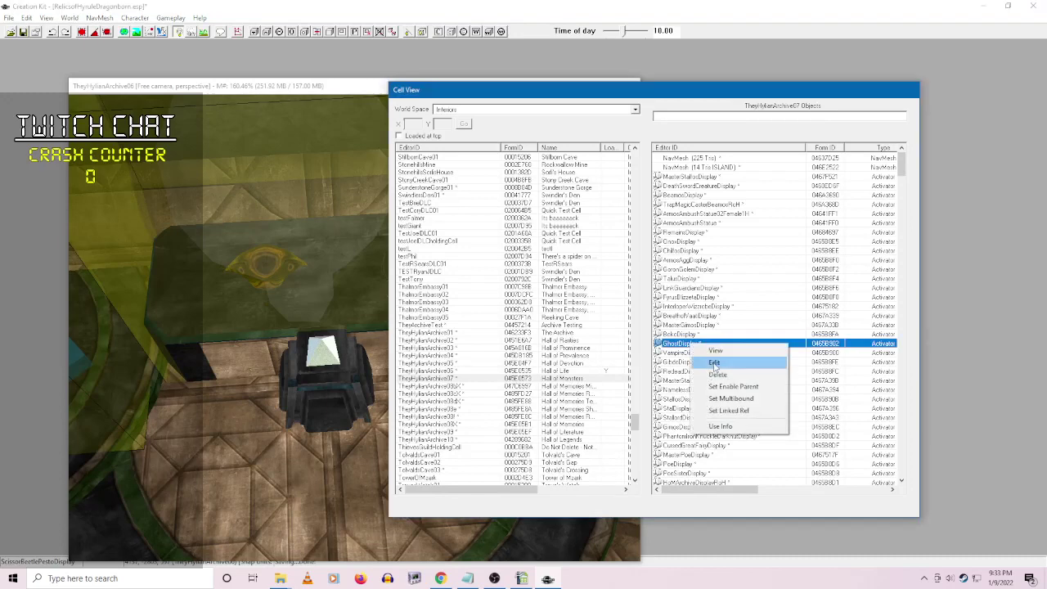
click(701, 351)
right_click(499, 255)
click(524, 305)
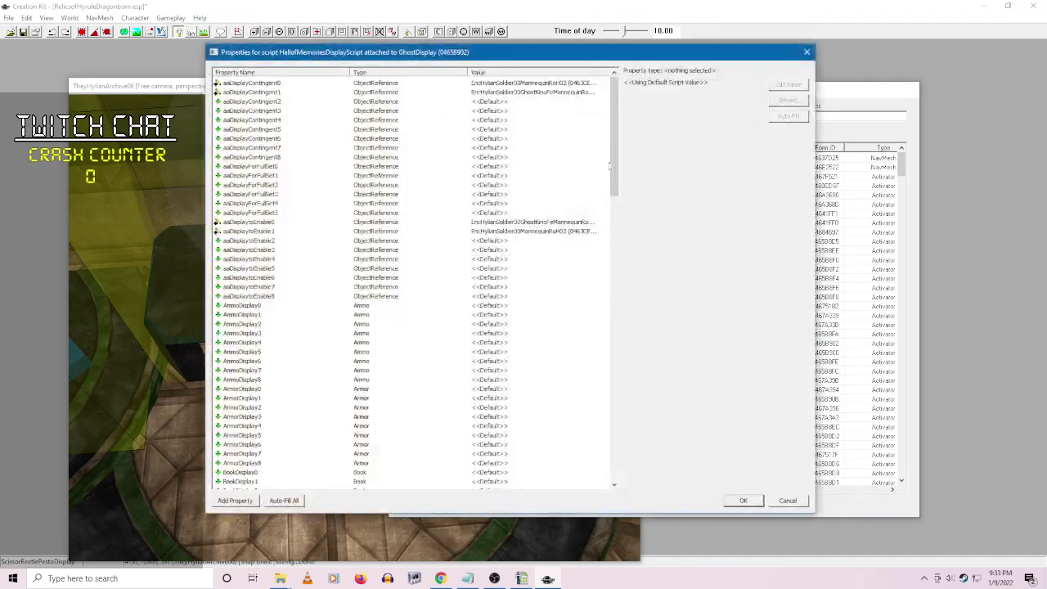
drag(610, 166, 598, 434)
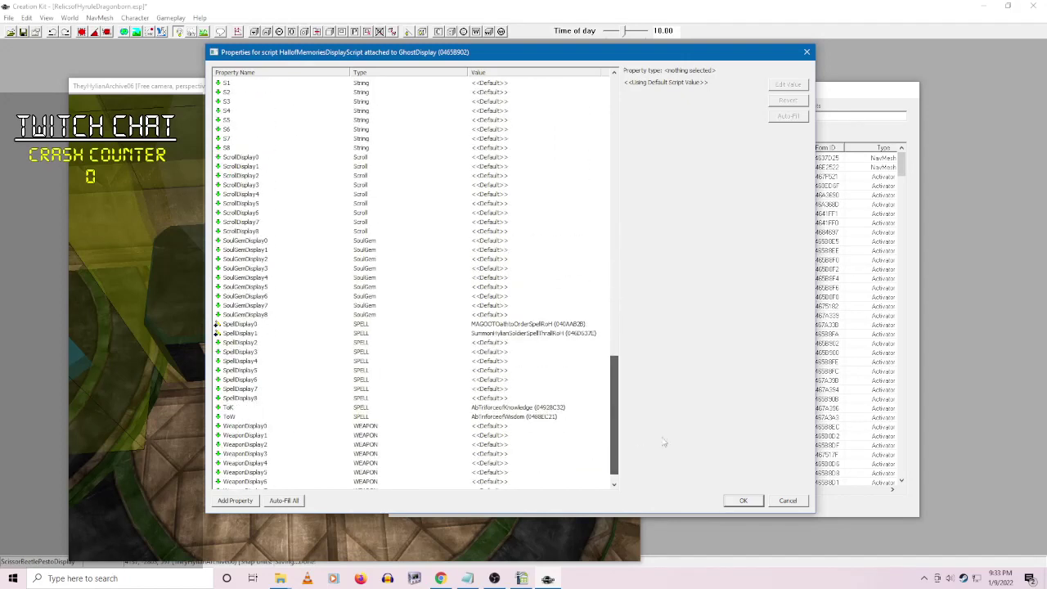
drag(665, 443, 556, 345)
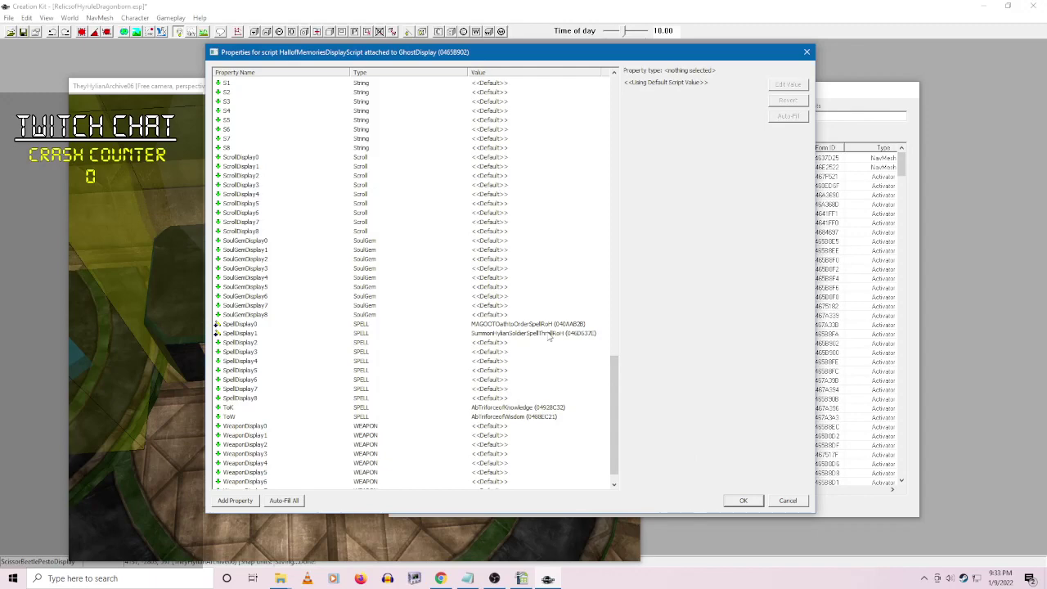
click(739, 501)
click(487, 405)
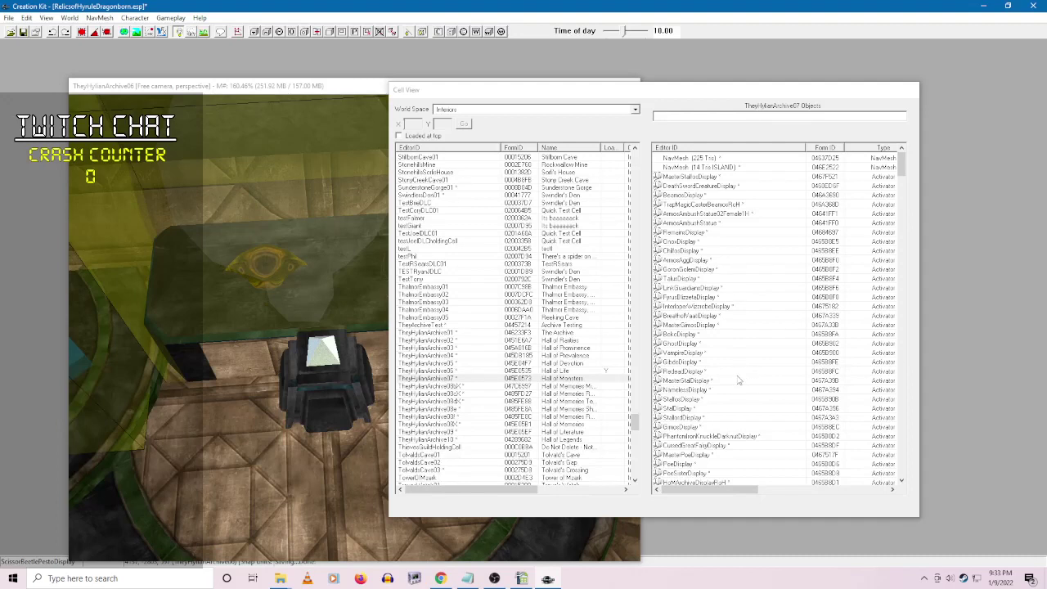
- Check the enabled display, armor and book entries in VampireDisplay's HallofMemoriesDisplayScript properties and close the reference without changes
right_click(697, 354)
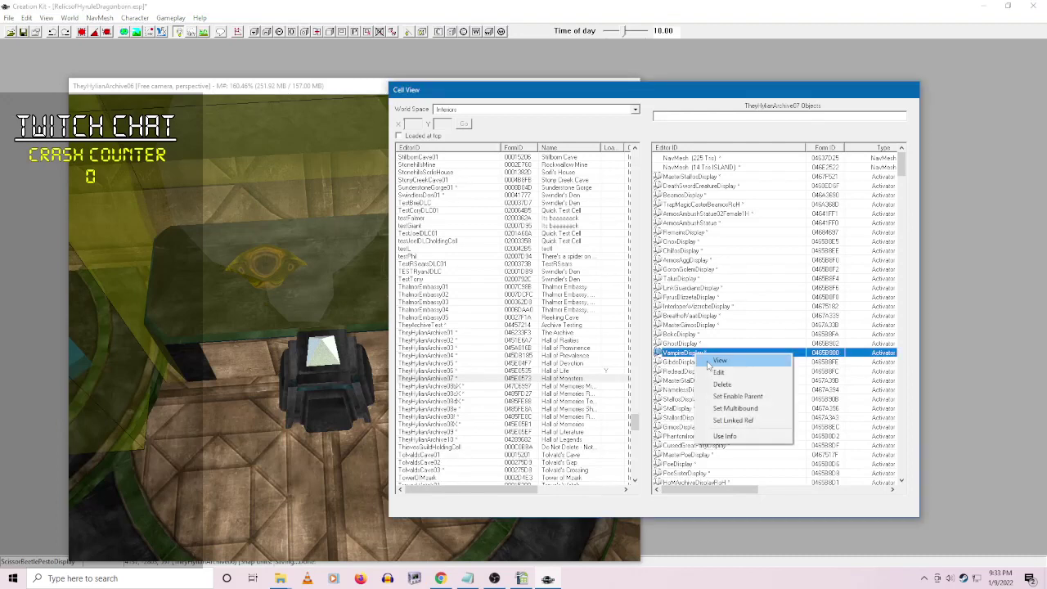
click(712, 358)
right_click(482, 256)
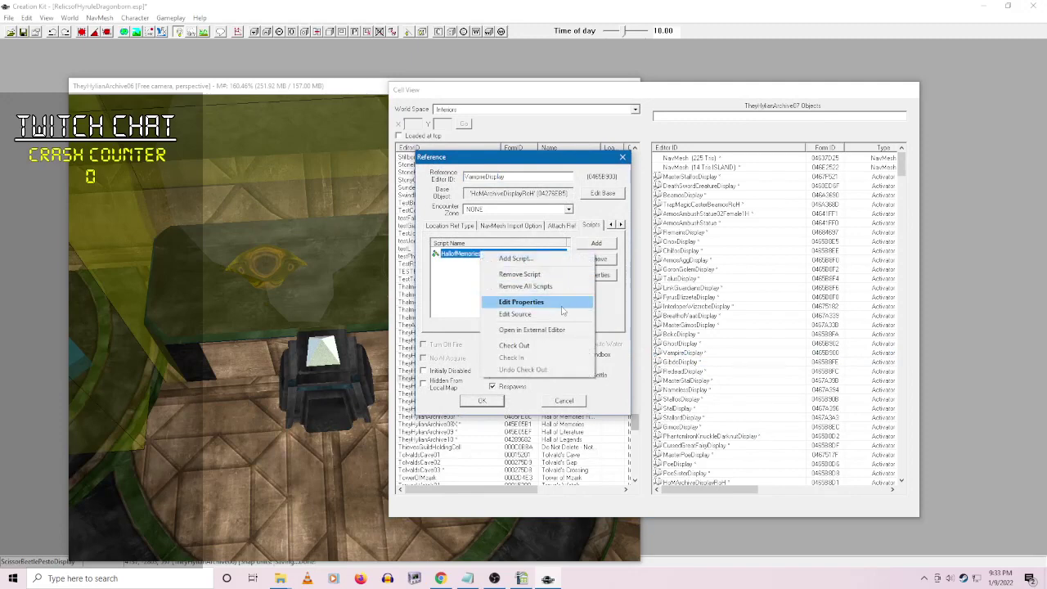
click(559, 303)
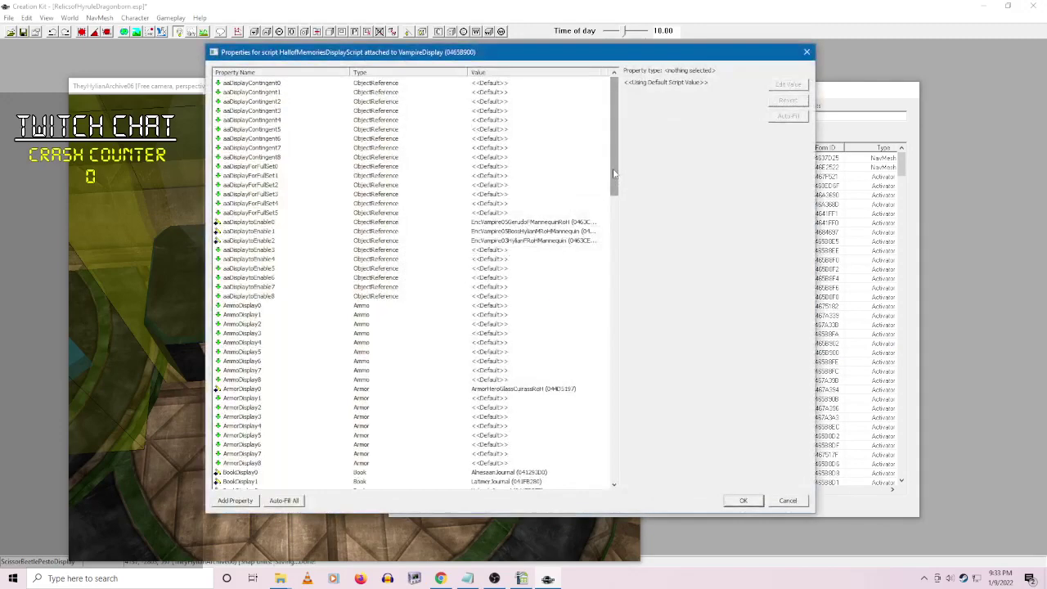
drag(617, 162, 613, 224)
click(788, 500)
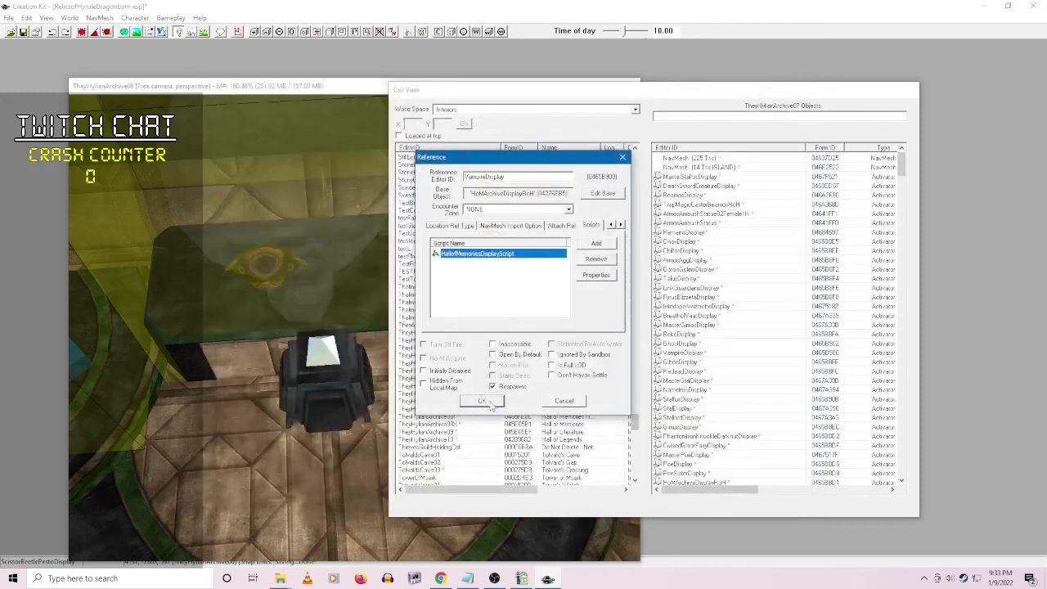
click(487, 402)
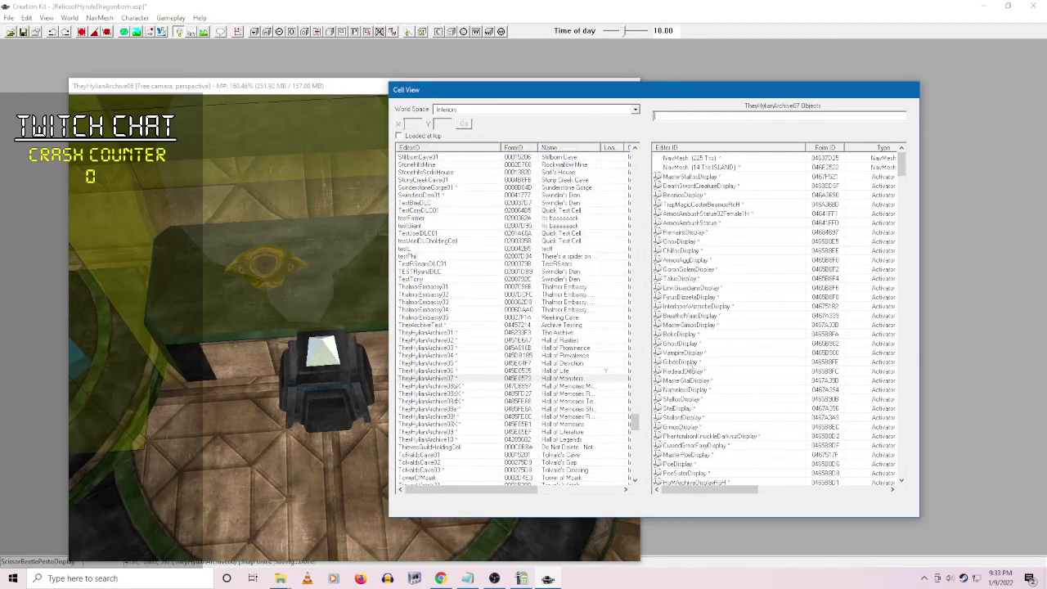
- Check the enabled display, ingredient and key entries in GibdoDisplay's HallofMemoriesDisplayScript properties and close the reference without changes
right_click(669, 360)
click(699, 364)
right_click(478, 259)
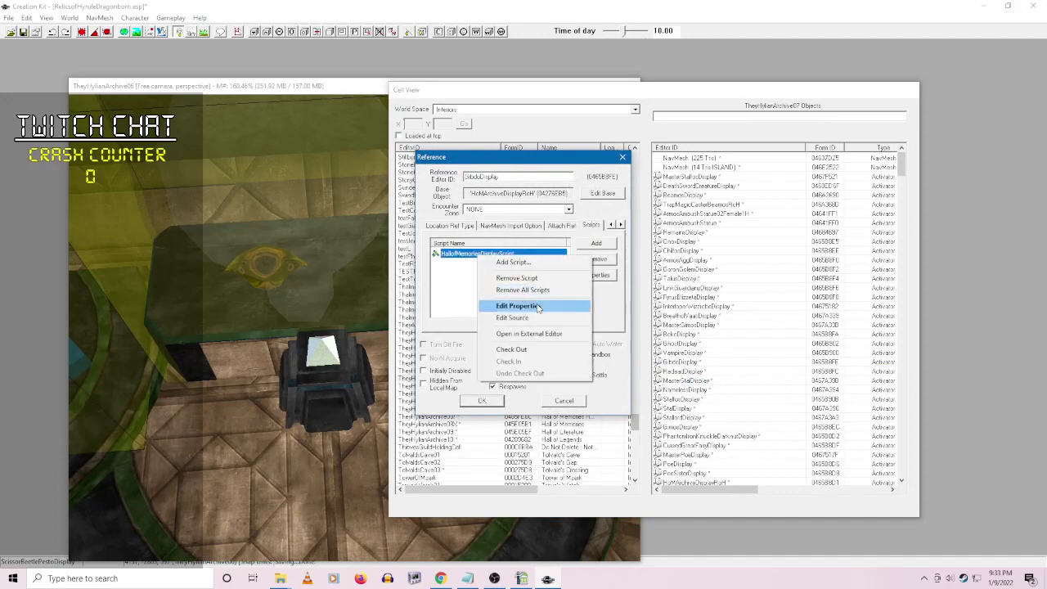
click(538, 308)
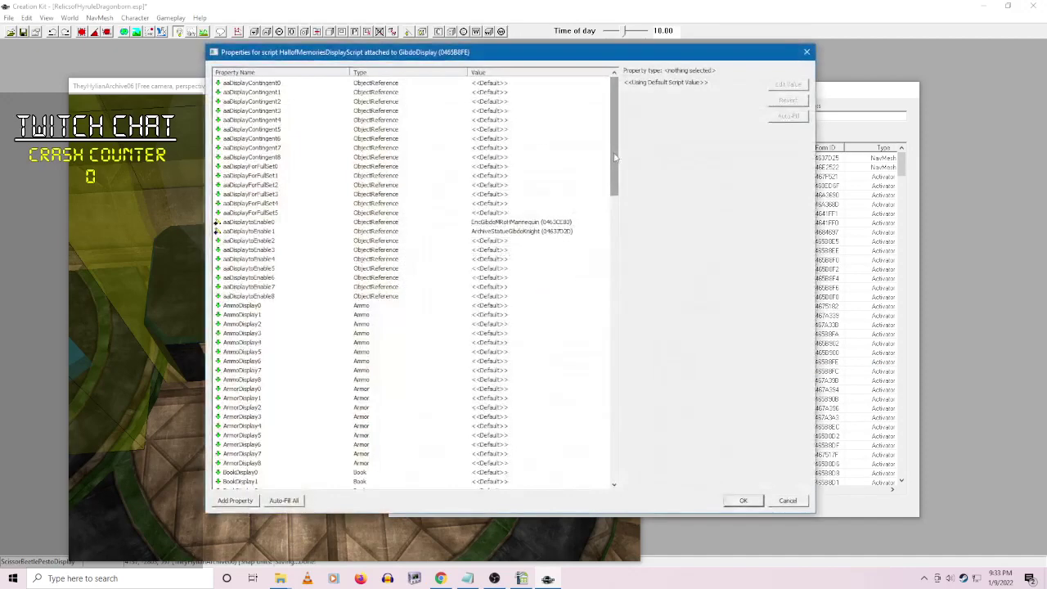
scroll(609, 236, down, 10)
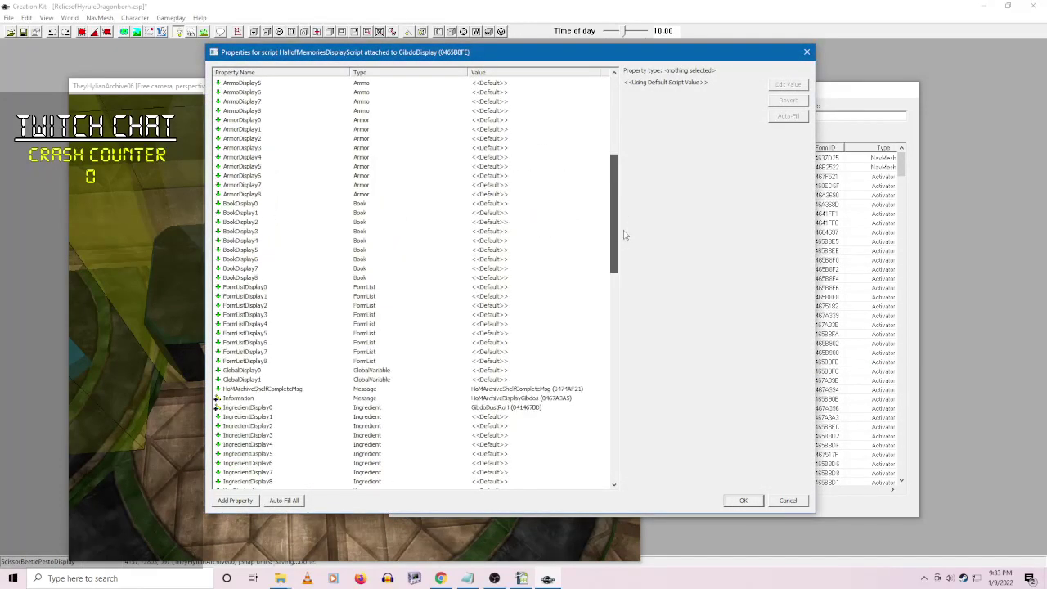
drag(624, 235, 636, 328)
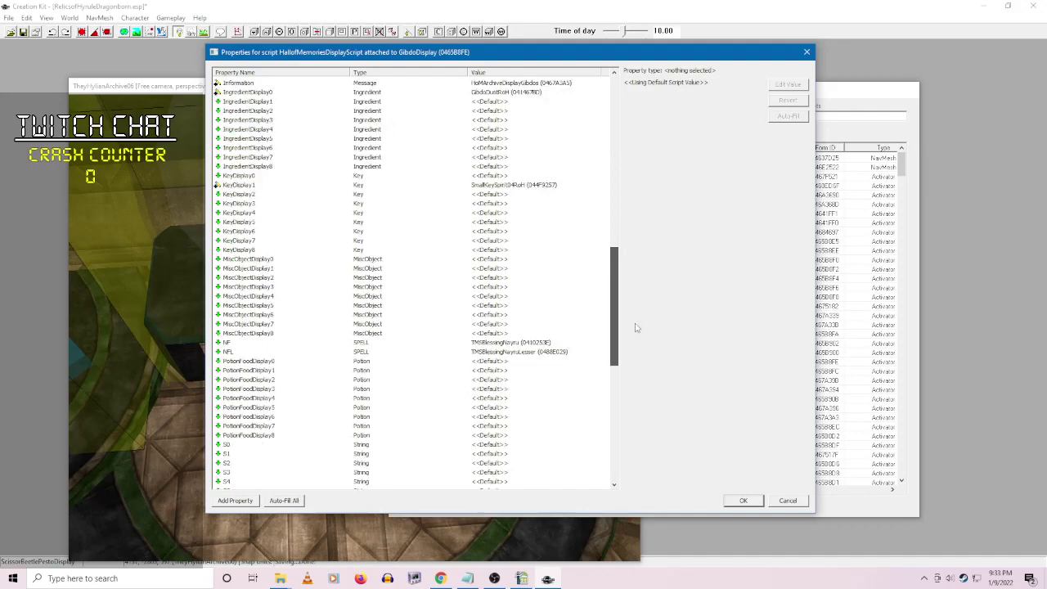
click(787, 500)
click(566, 401)
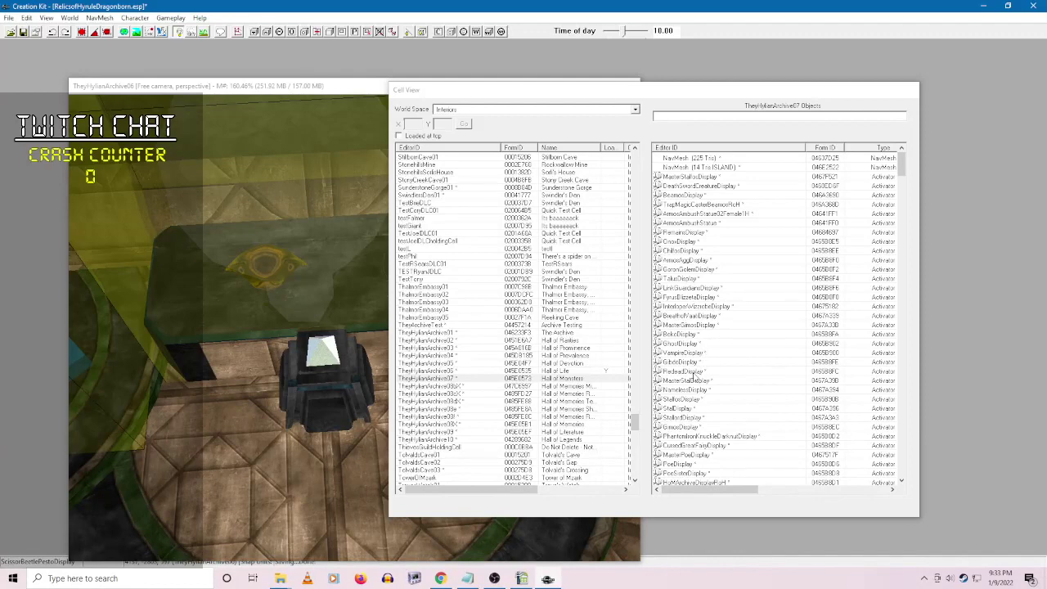
- Check the contingent display, enabled display, form list, spell and weapon entries in RedeadDisplay's HallofMemoriesDisplayScript properties
right_click(696, 372)
click(710, 379)
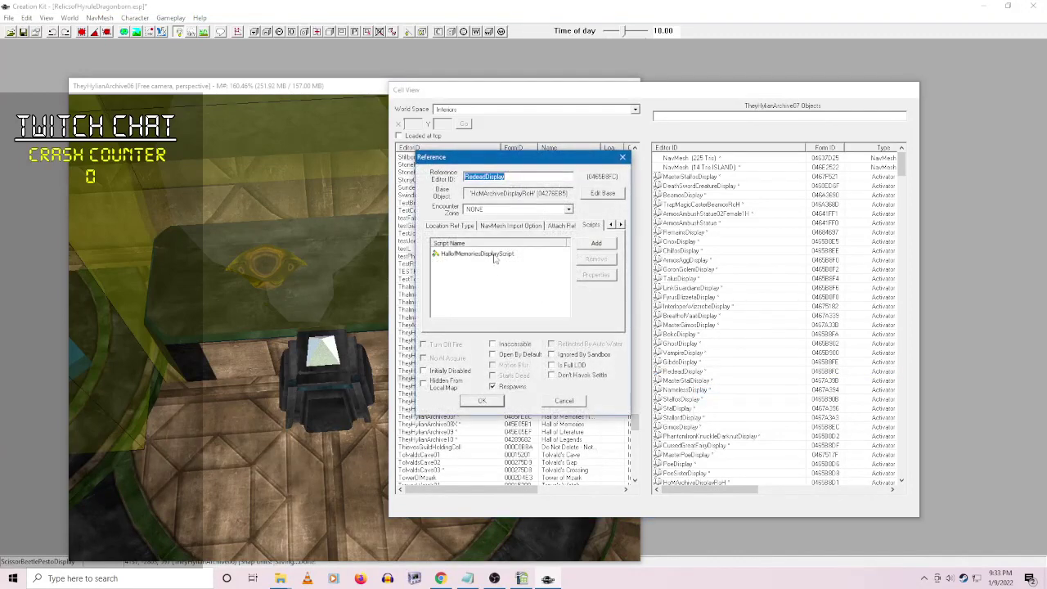
right_click(494, 256)
click(544, 305)
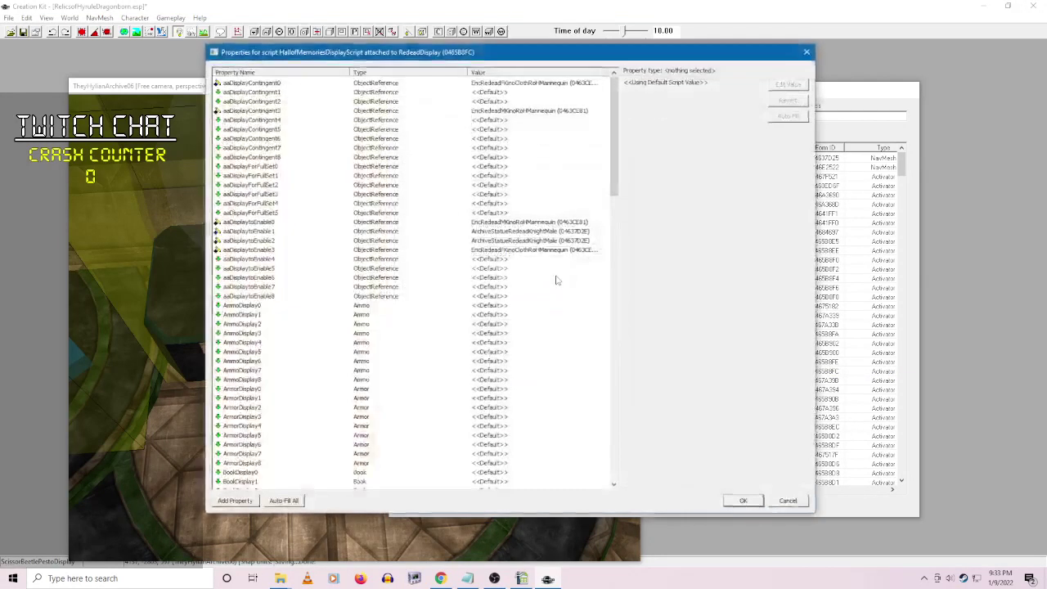
drag(616, 137, 595, 100)
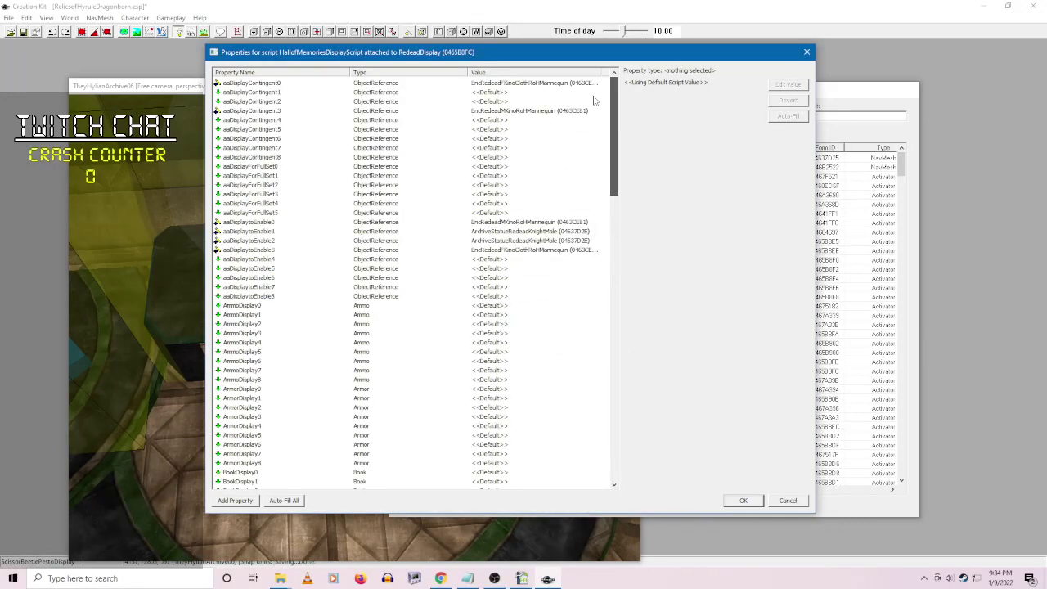
drag(614, 138, 621, 180)
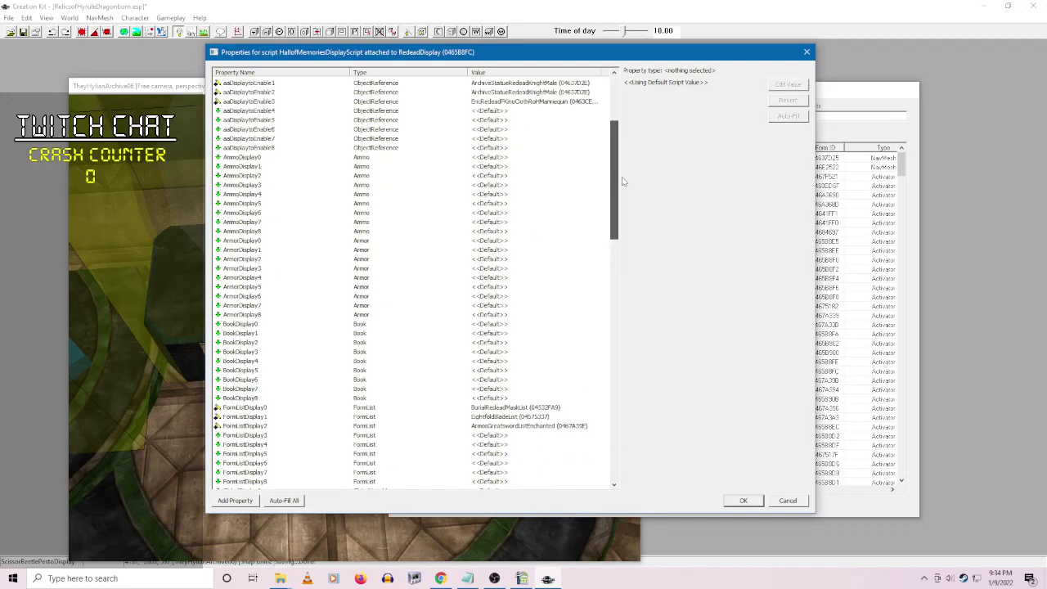
drag(622, 181, 621, 174)
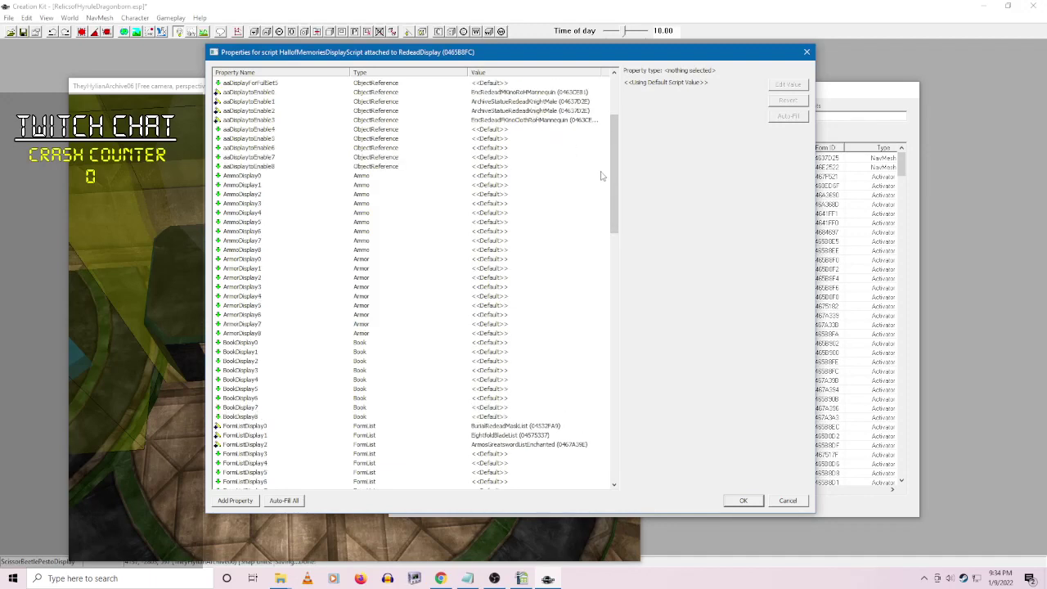
drag(614, 188, 631, 438)
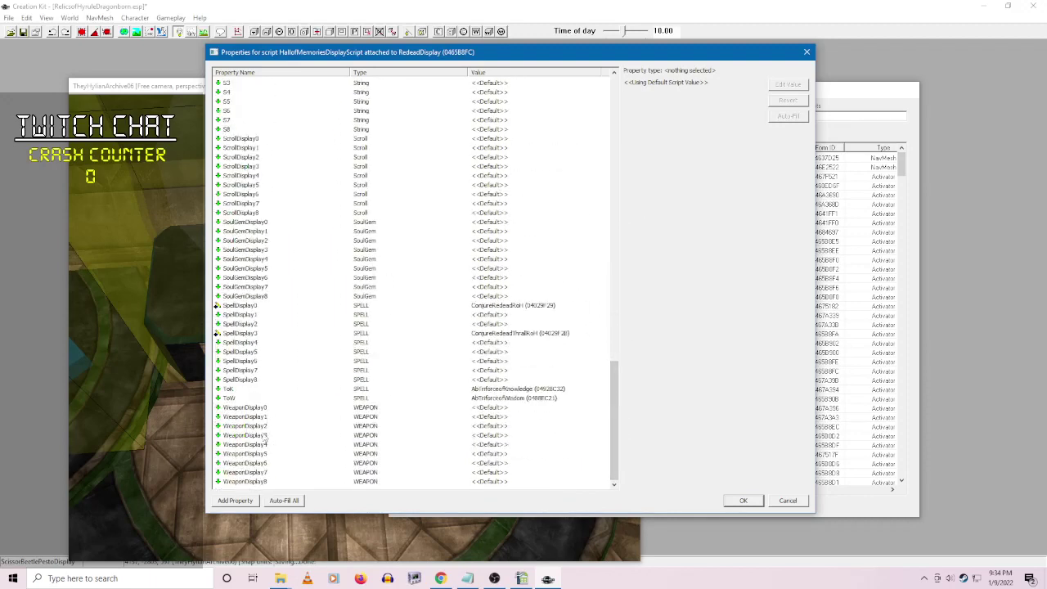
- Set RedeadDisplay's WeaponDisplay2 property to EnchArmosGreatswordRavageLifeKino, then save the script properties and the reference
click(249, 427)
click(781, 86)
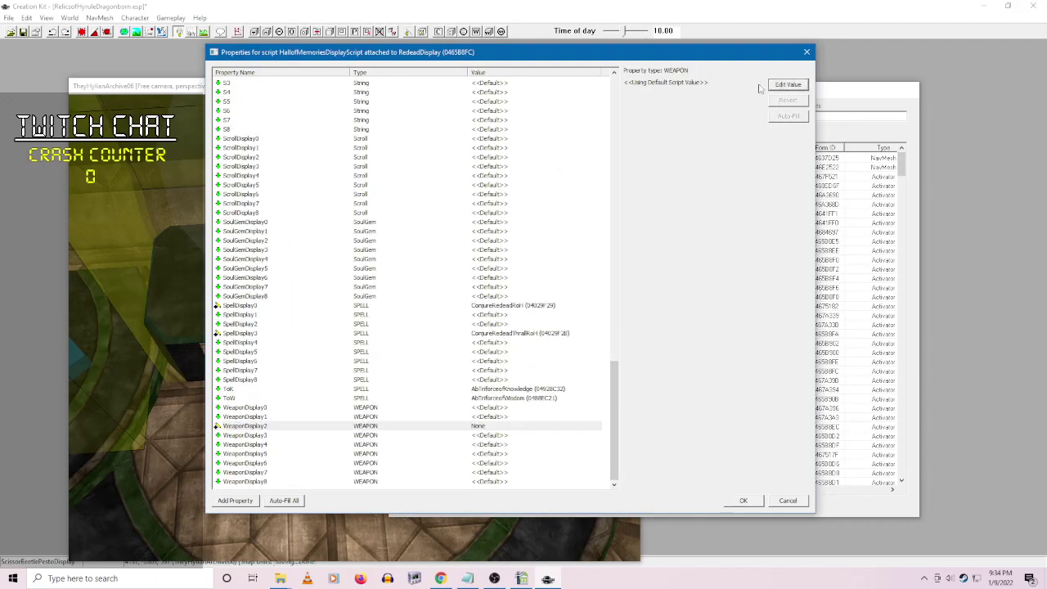
click(759, 85)
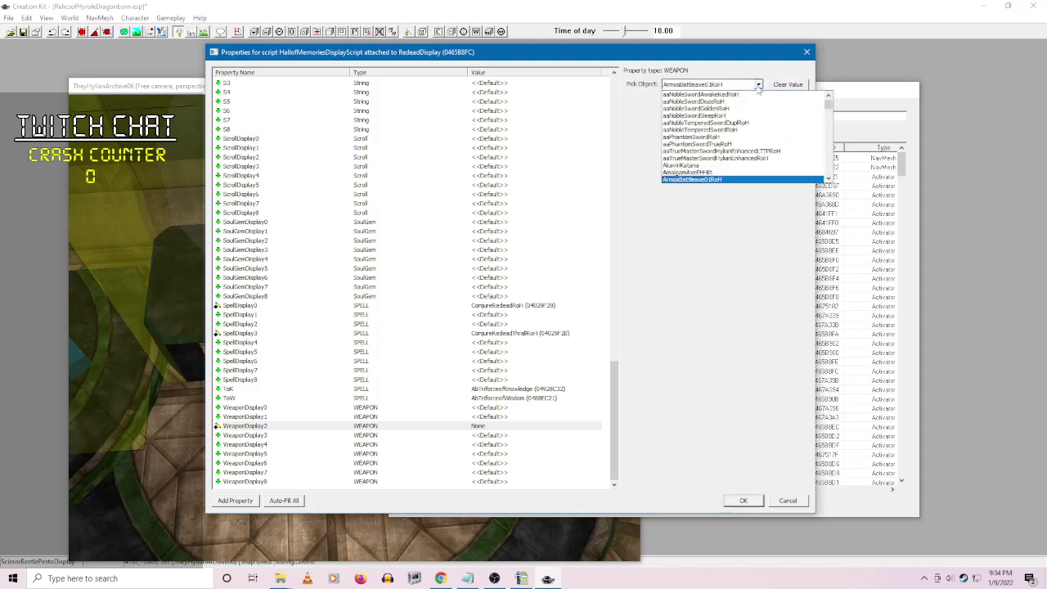
scroll(743, 122, down, 5)
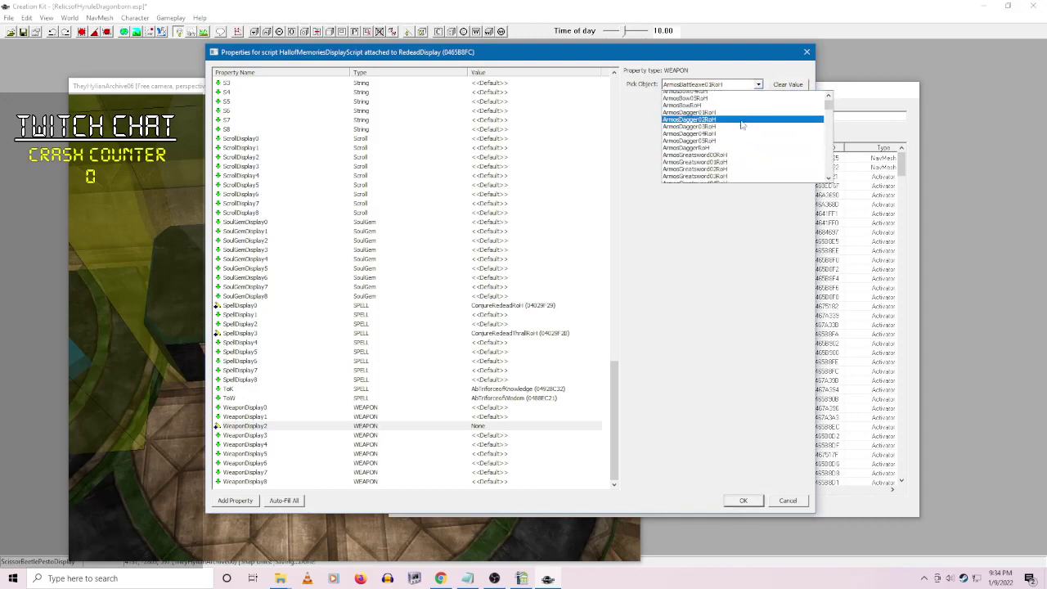
scroll(741, 123, down, 3)
scroll(740, 125, down, 5)
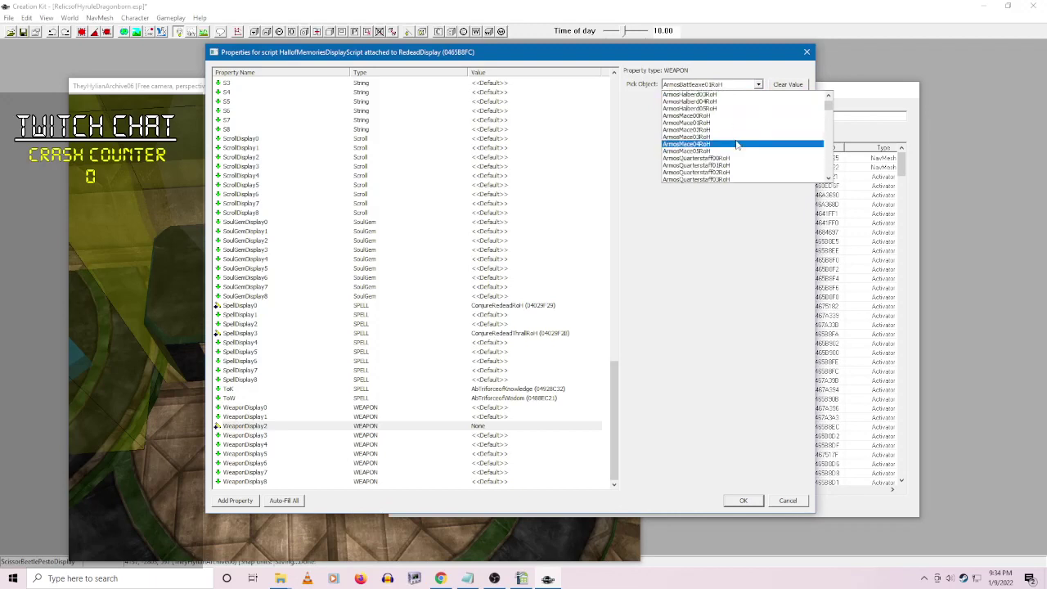
scroll(739, 144, down, 5)
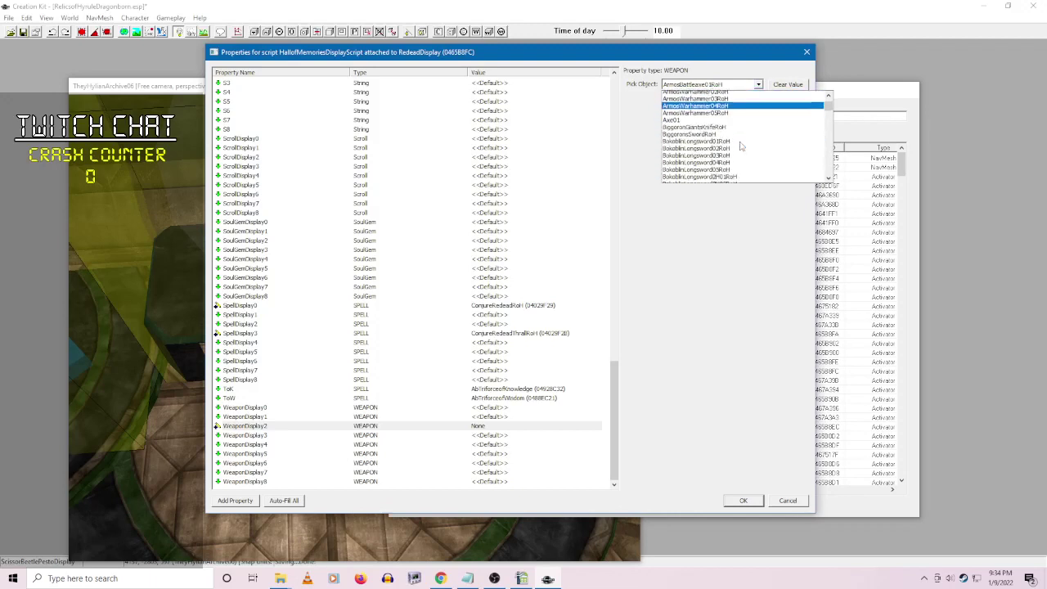
scroll(723, 152, down, 15)
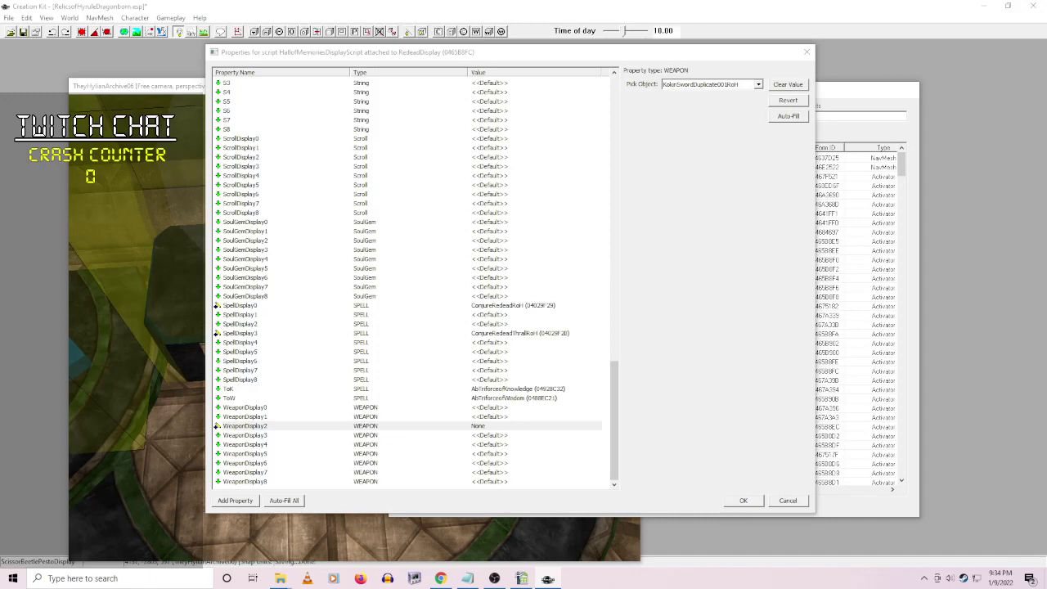
click(752, 85)
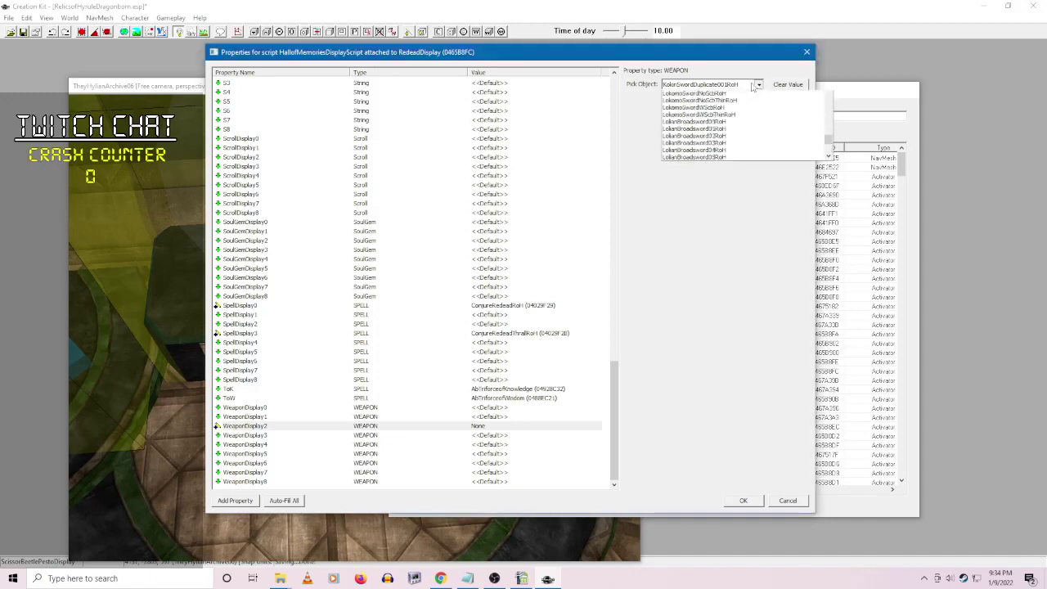
text(ench)
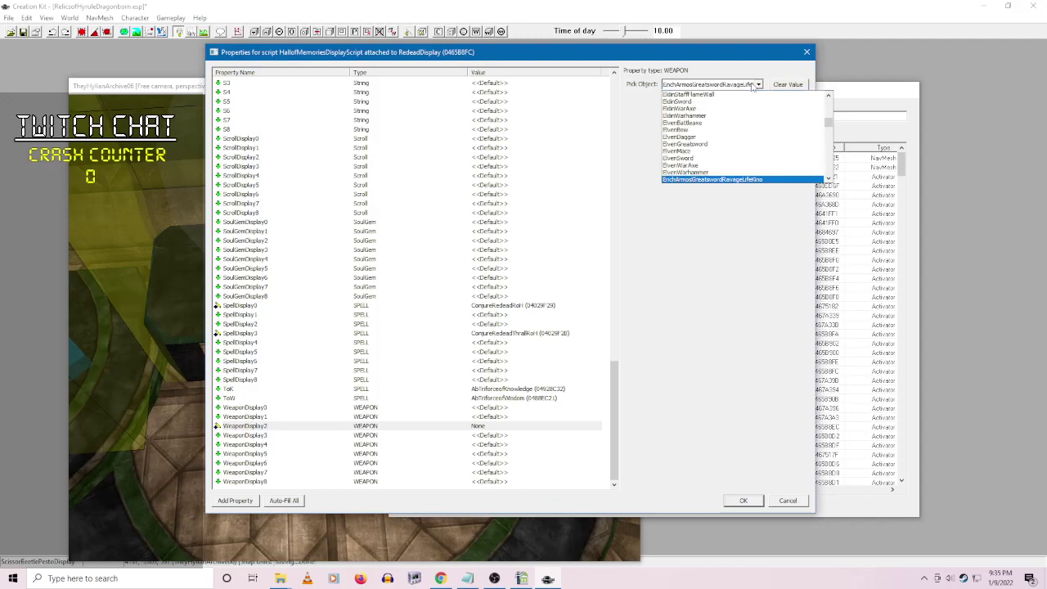
scroll(752, 139, down, 1)
click(757, 159)
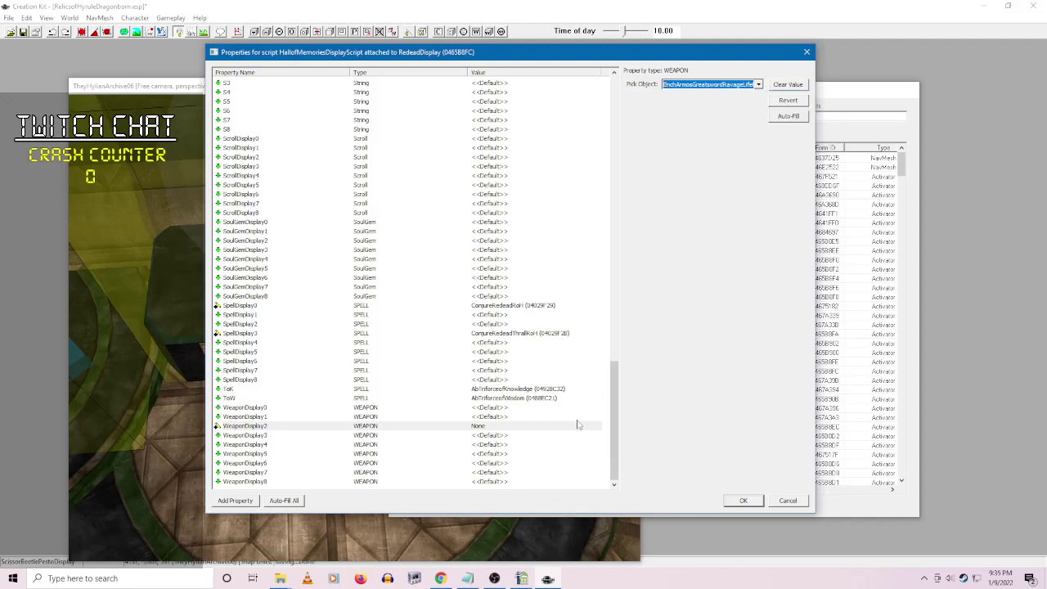
mouse_move(609, 398)
mouse_down()
mouse_move(611, 167)
mouse_move(614, 403)
mouse_up()
click(744, 500)
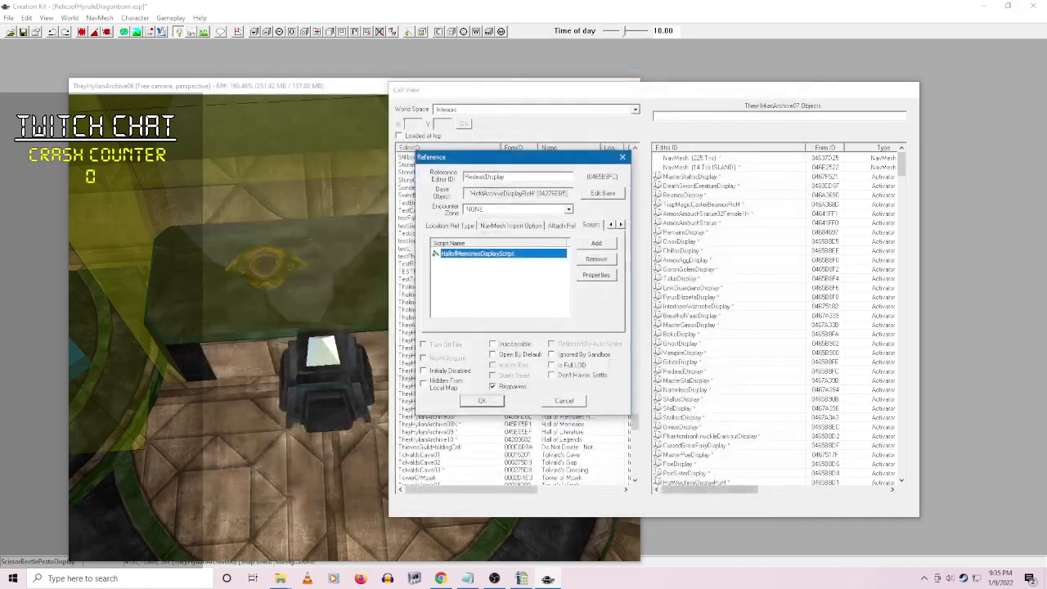
click(481, 400)
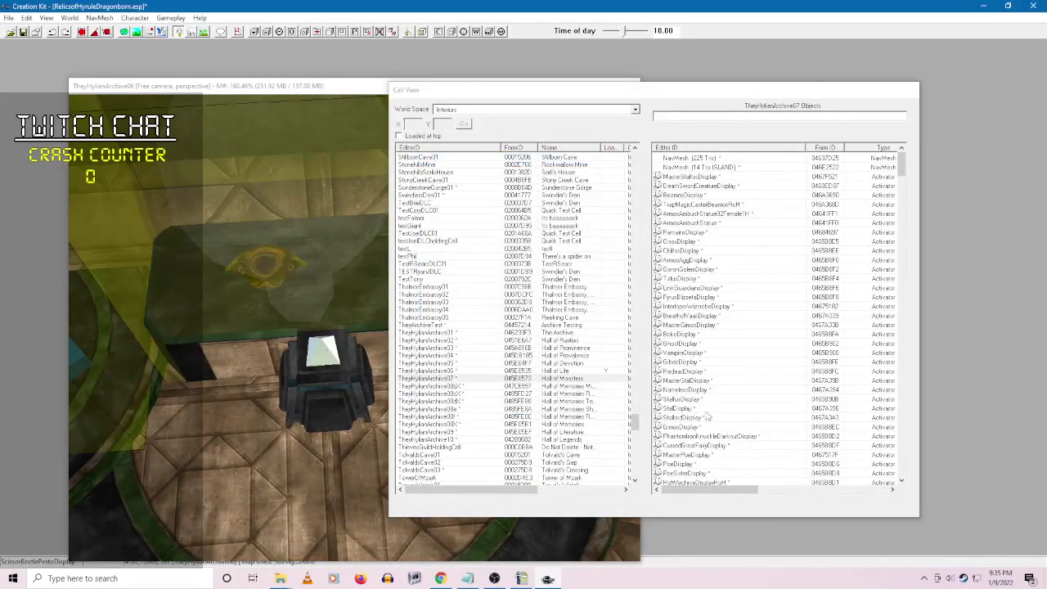
- Check the enabled display, spell and weapon entries in MasterStalDisplay's HallofMemoriesDisplayScript properties and accept the reference as it is
right_click(701, 381)
click(720, 399)
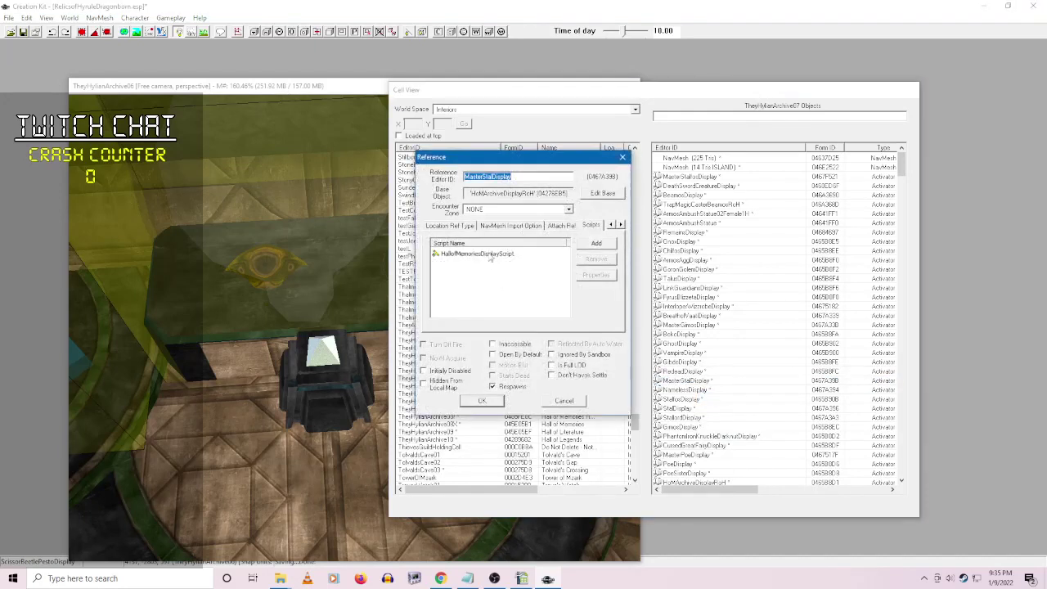
right_click(489, 258)
click(511, 305)
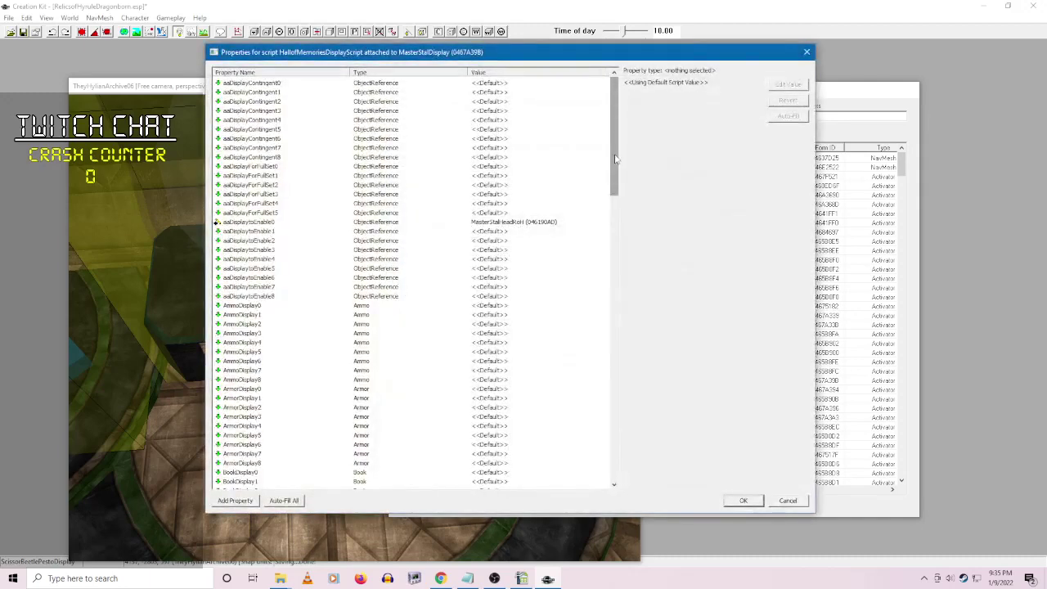
drag(611, 157, 598, 439)
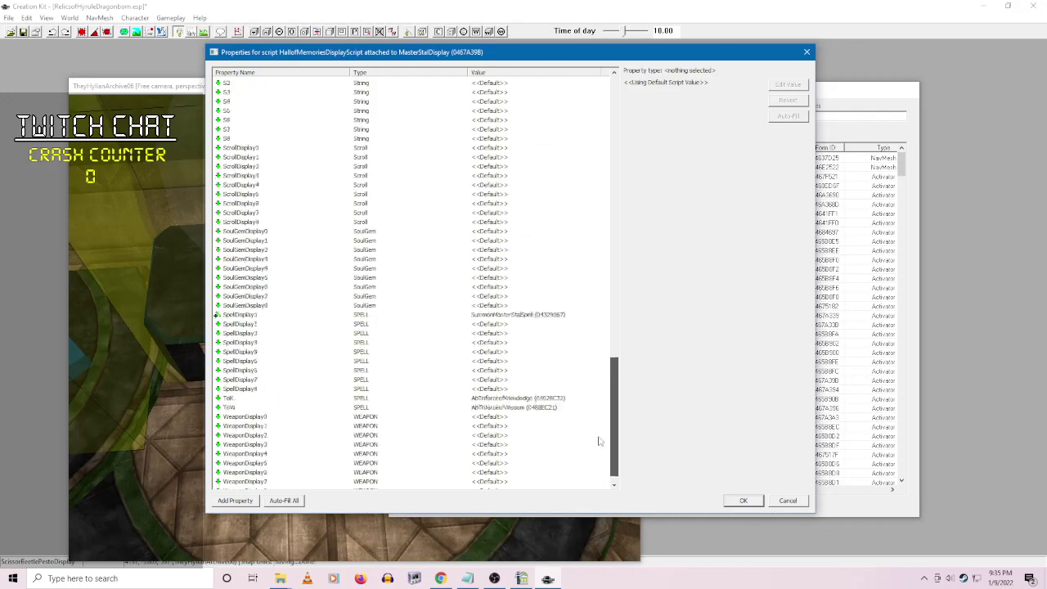
click(744, 500)
click(487, 401)
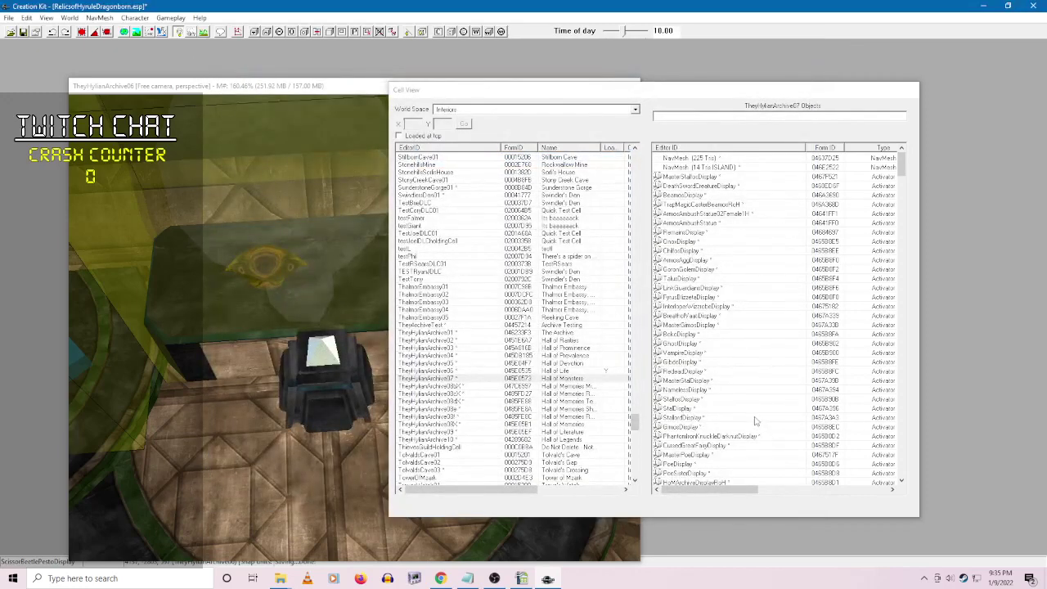
- Check the enabled display, ingredient and key entries in NamelessDisplay's HallofMemoriesDisplayScript properties
right_click(696, 391)
click(705, 410)
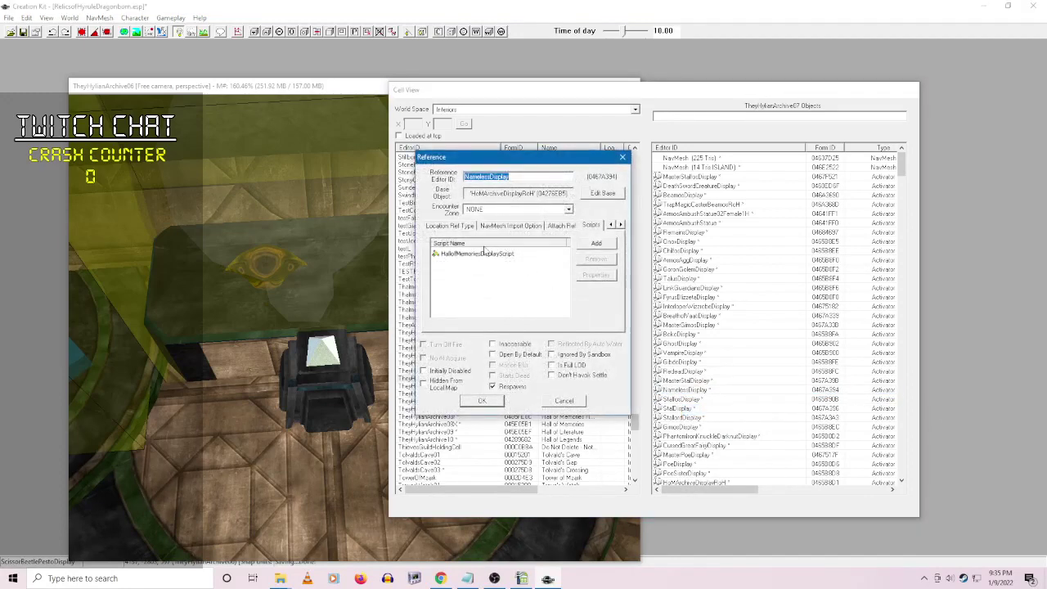
right_click(490, 254)
click(532, 301)
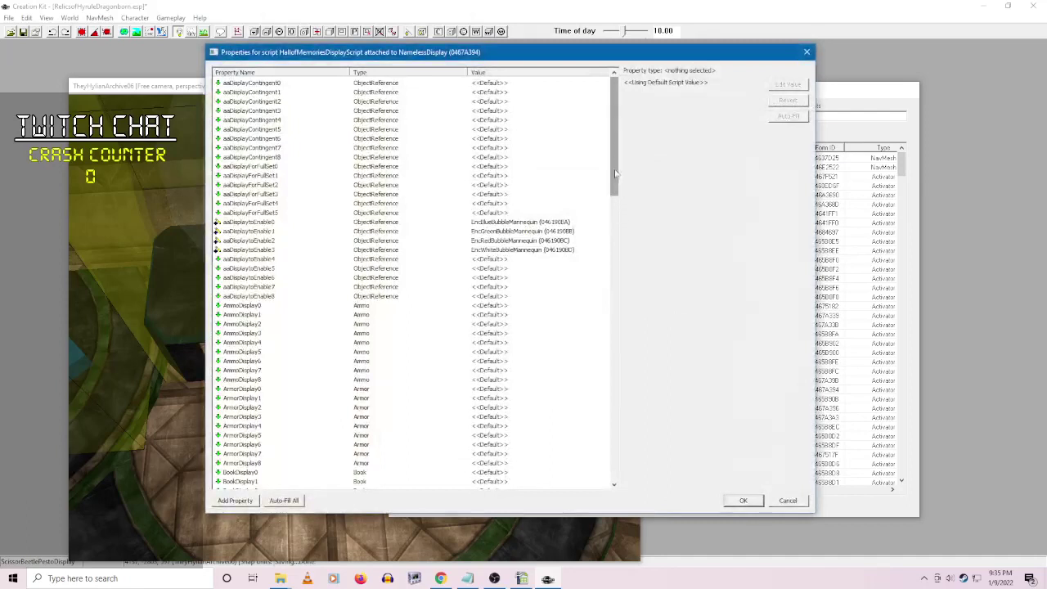
drag(615, 173, 615, 266)
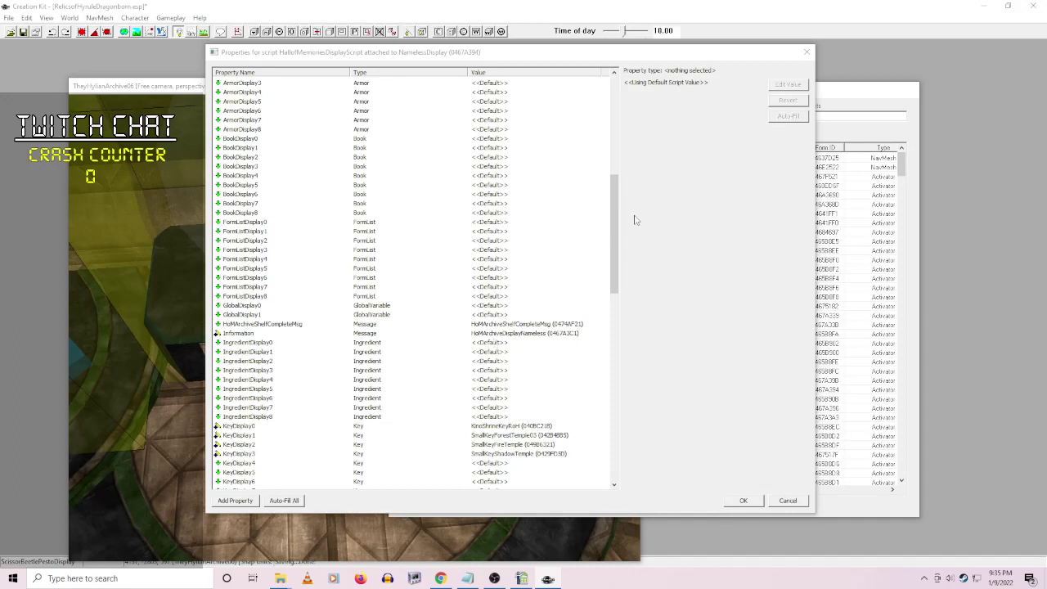
mouse_move(615, 220)
mouse_down()
mouse_move(615, 148)
mouse_move(613, 232)
mouse_move(609, 166)
mouse_move(597, 213)
mouse_up()
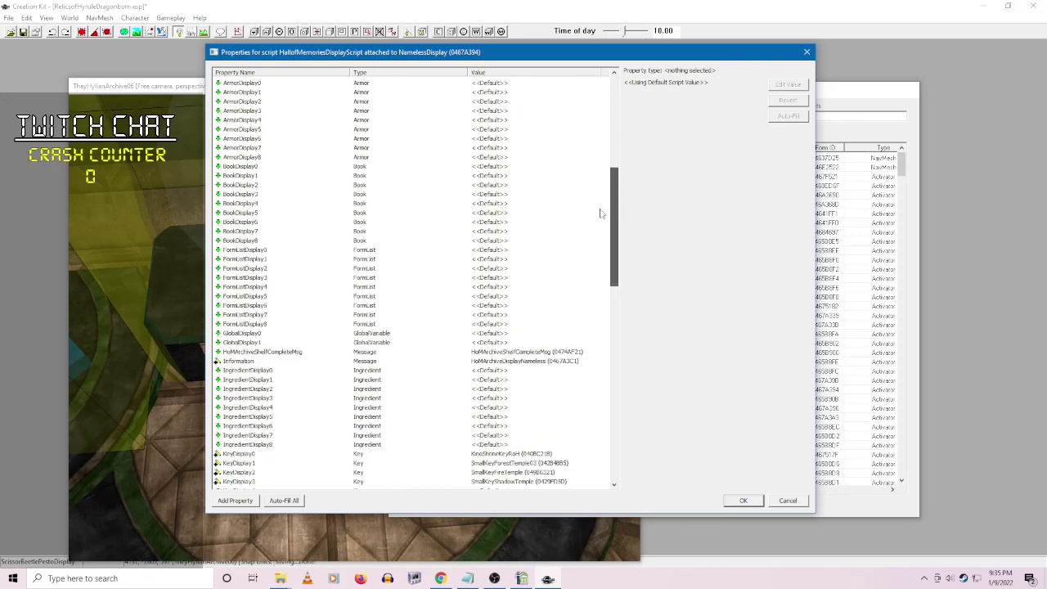
- Set NamelessDisplay's IngredientDisplay0 property to NamelessBlueEssenceRoH
click(489, 370)
click(785, 85)
click(758, 85)
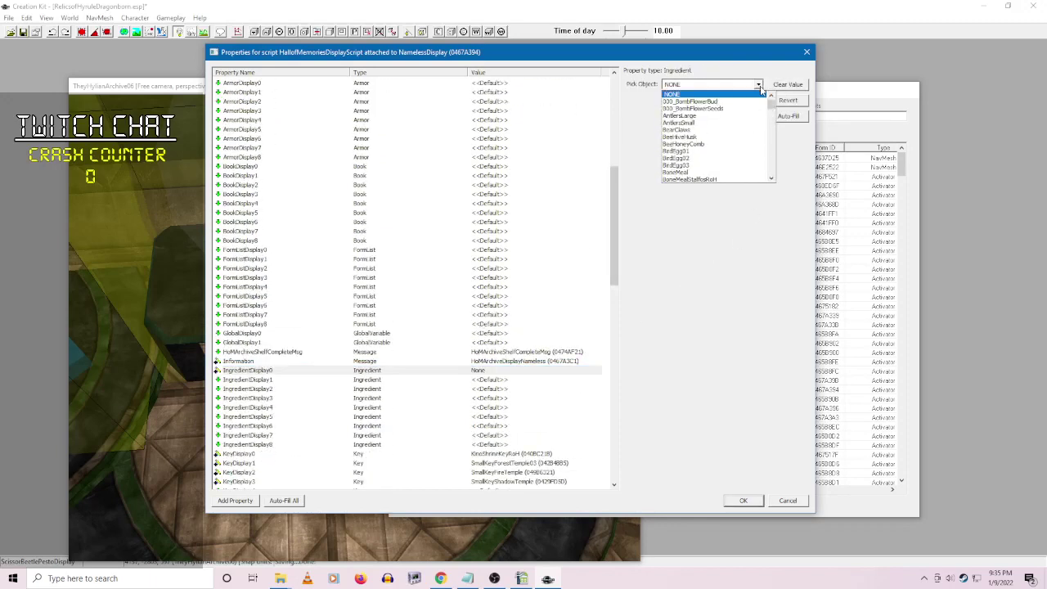
key(n)
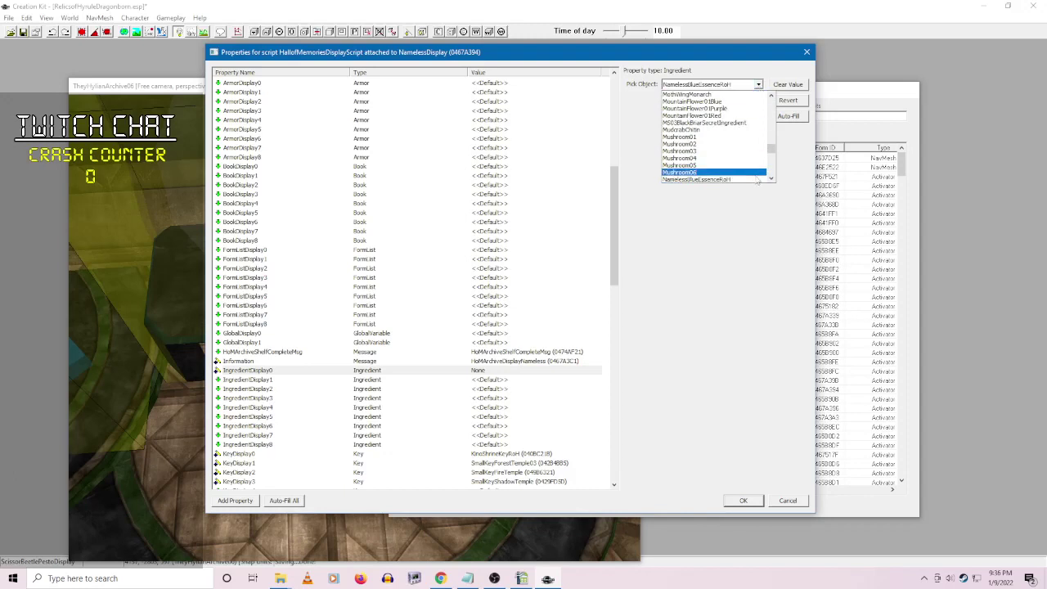
click(715, 179)
- Set NamelessDisplay's IngredientDisplay1 property to NamelessGreenEssenceRoH
click(484, 381)
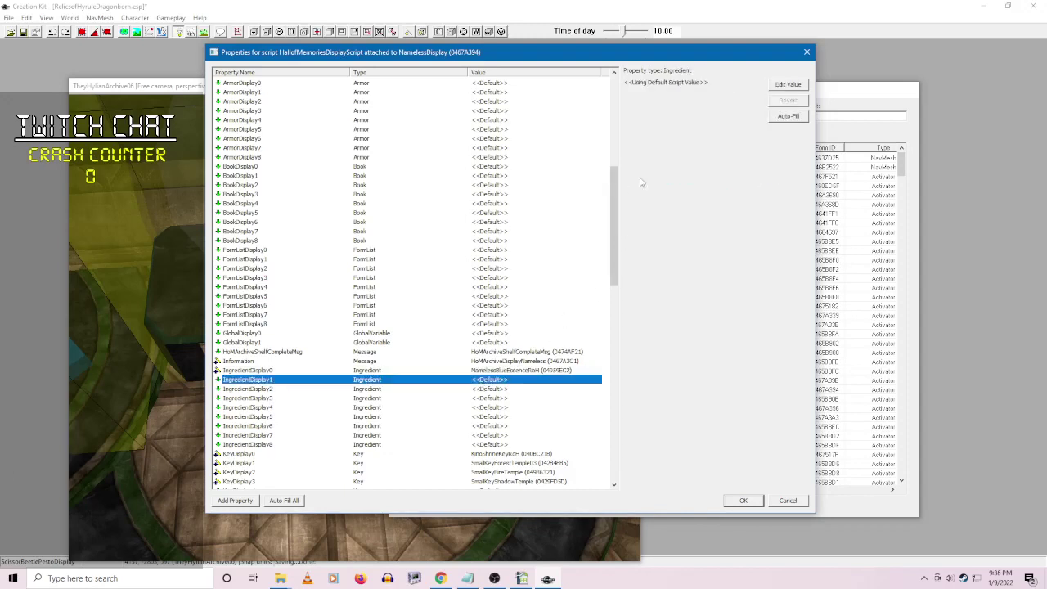
click(789, 84)
click(758, 85)
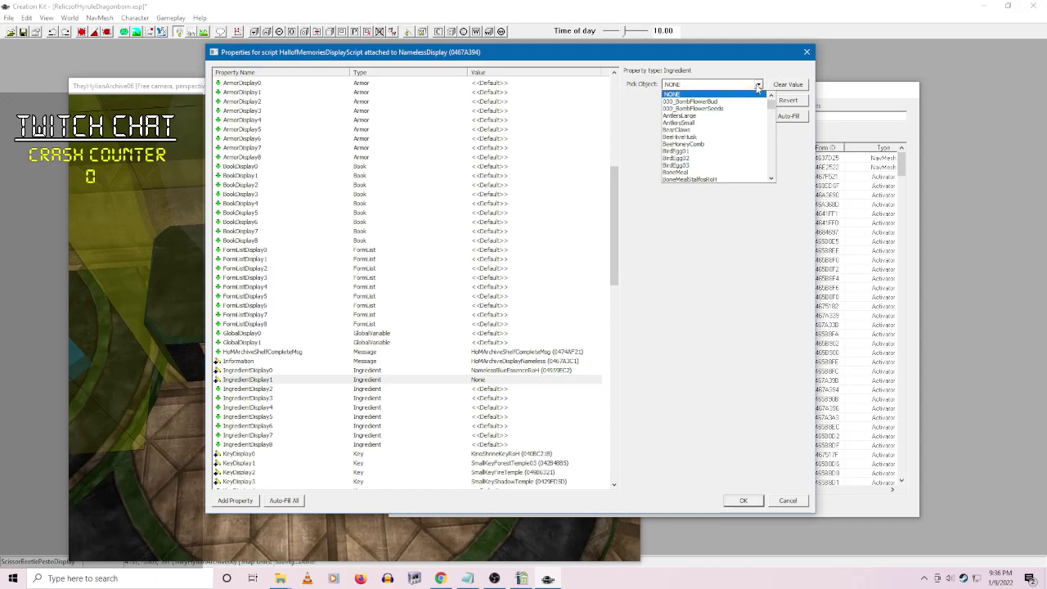
text(nceRoH)
scroll(741, 128, down, 3)
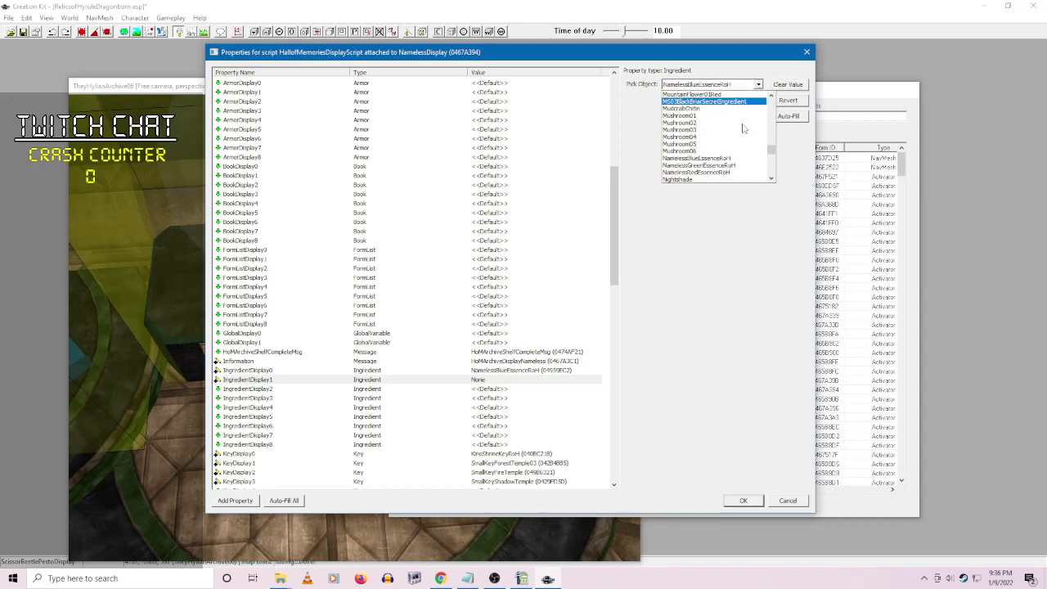
click(710, 168)
- Set NamelessDisplay's IngredientDisplay2 property to NamelessRedEssenceRoH
click(491, 390)
click(788, 85)
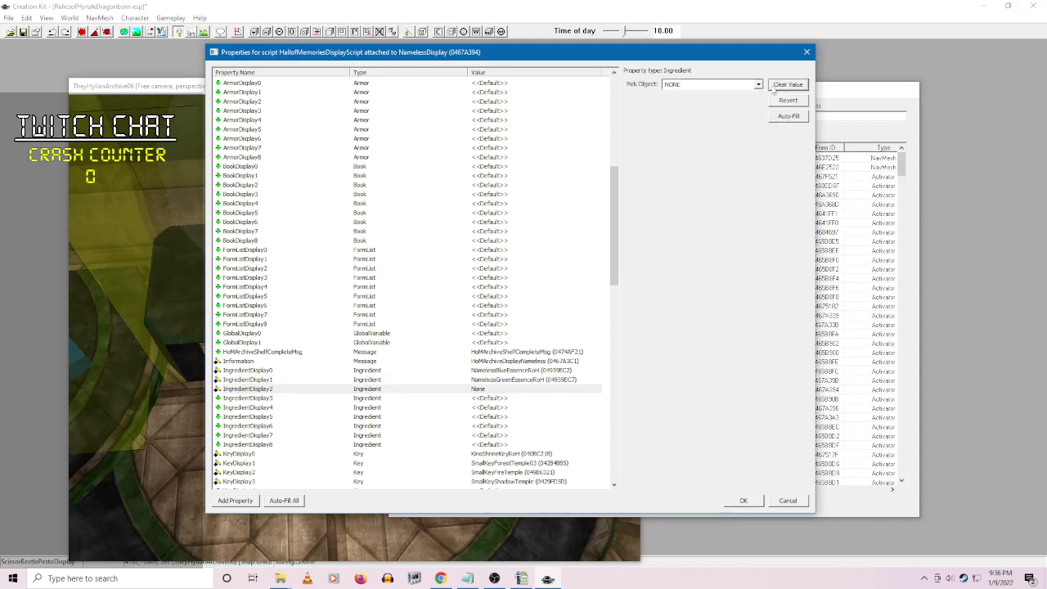
click(758, 85)
text(nceRoH)
key(Down)
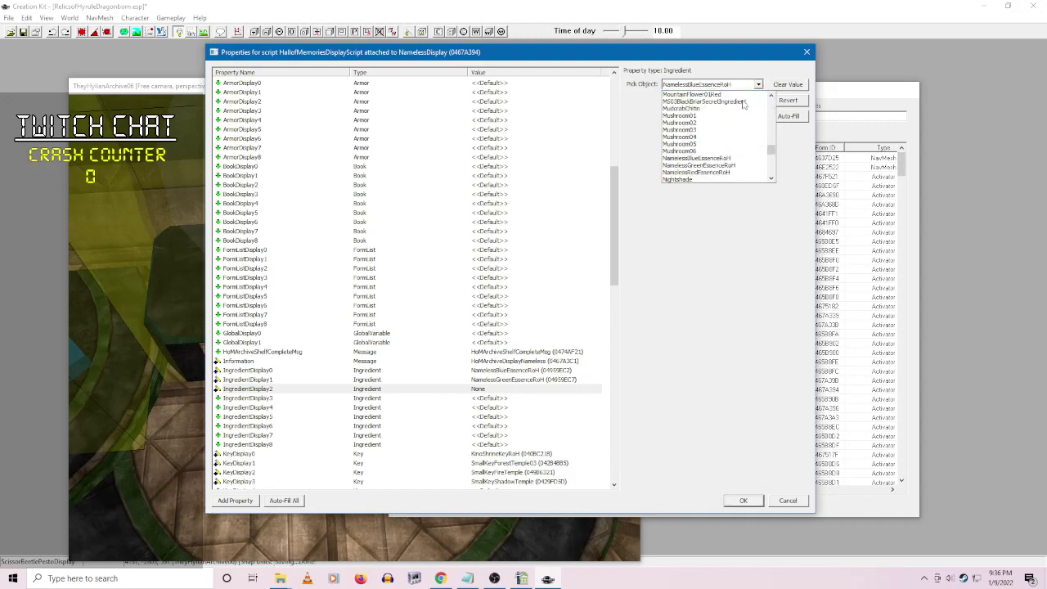
key(Down)
key(Return)
click(564, 342)
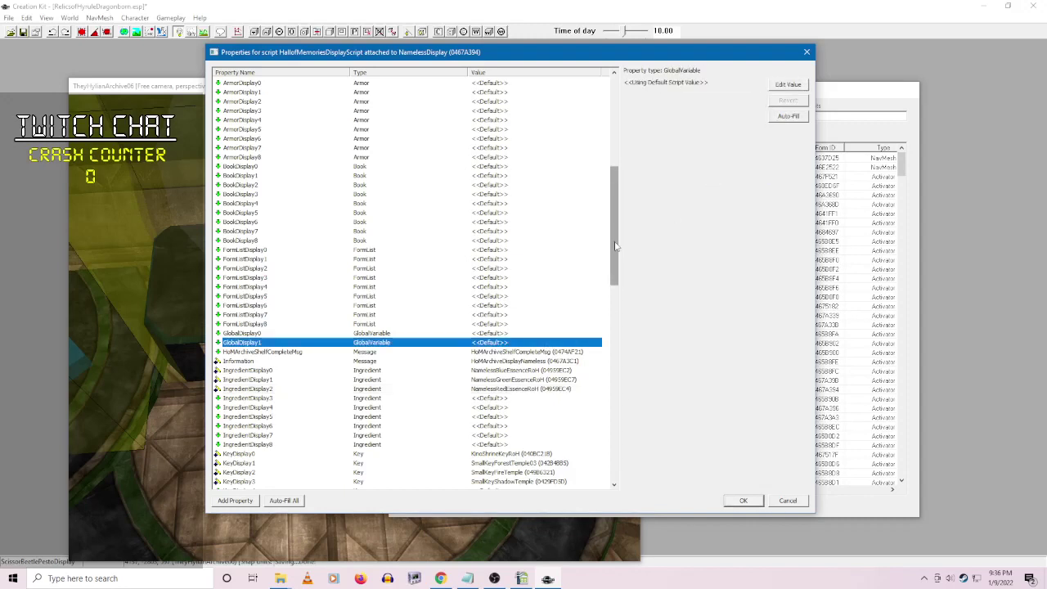
- Review NamelessDisplay's key display entries, selecting KeyDisplay0
drag(615, 246, 615, 256)
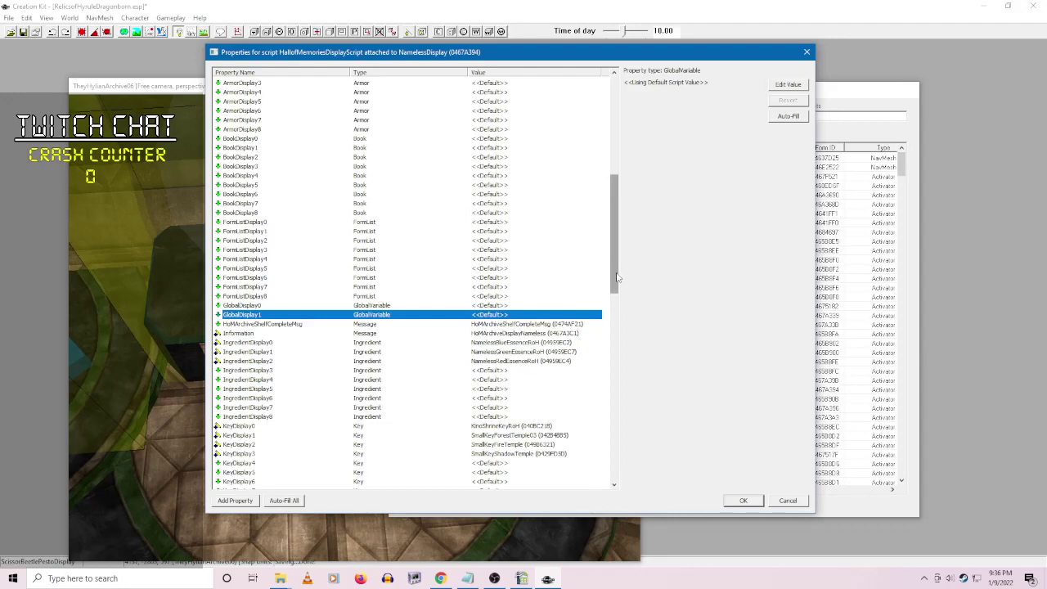
click(511, 426)
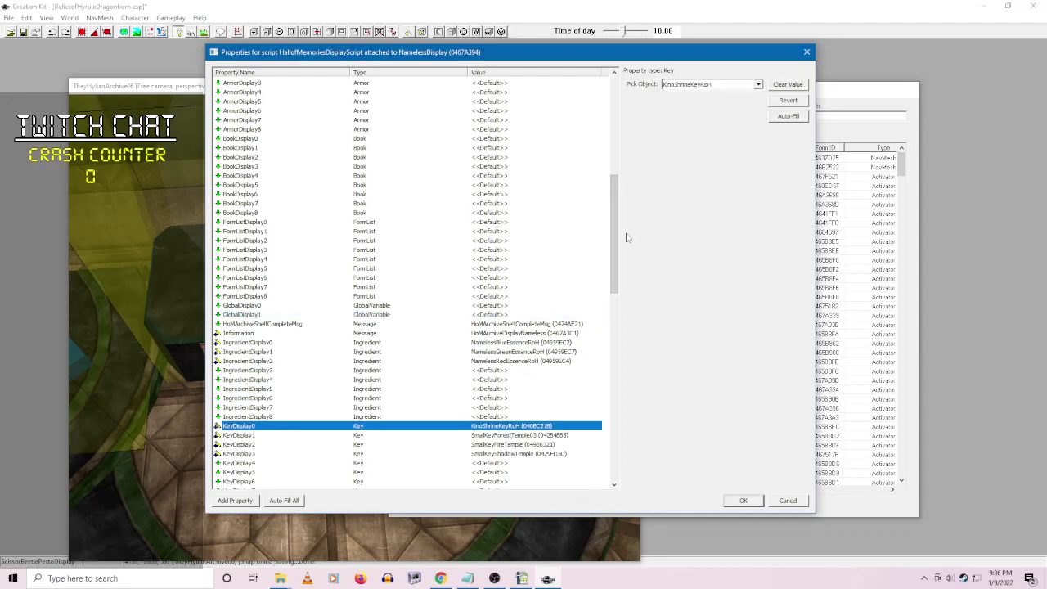
mouse_move(615, 233)
mouse_down()
mouse_move(595, 309)
mouse_move(622, 462)
mouse_move(616, 250)
mouse_up()
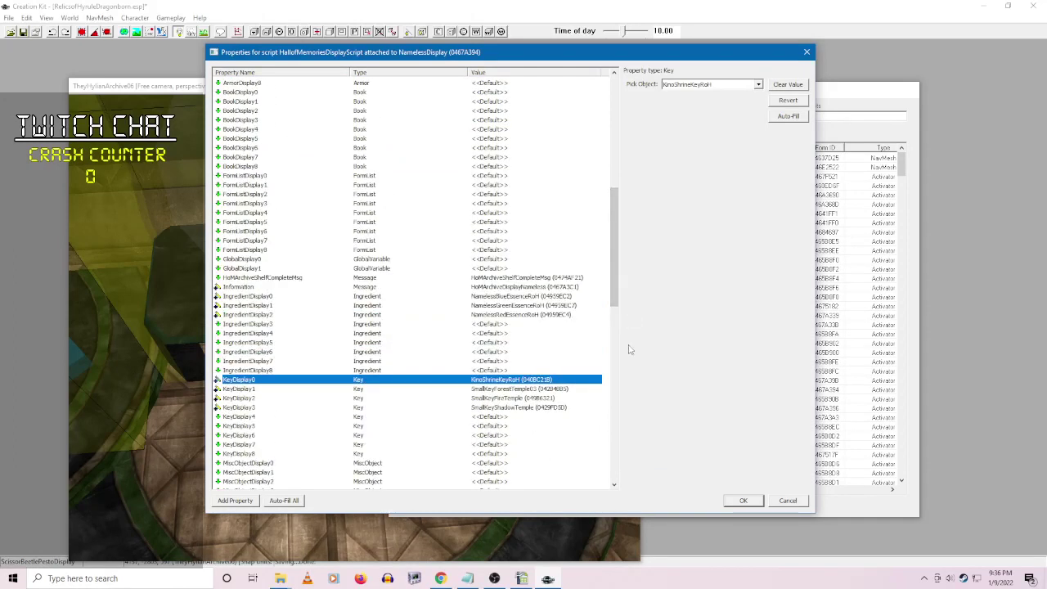